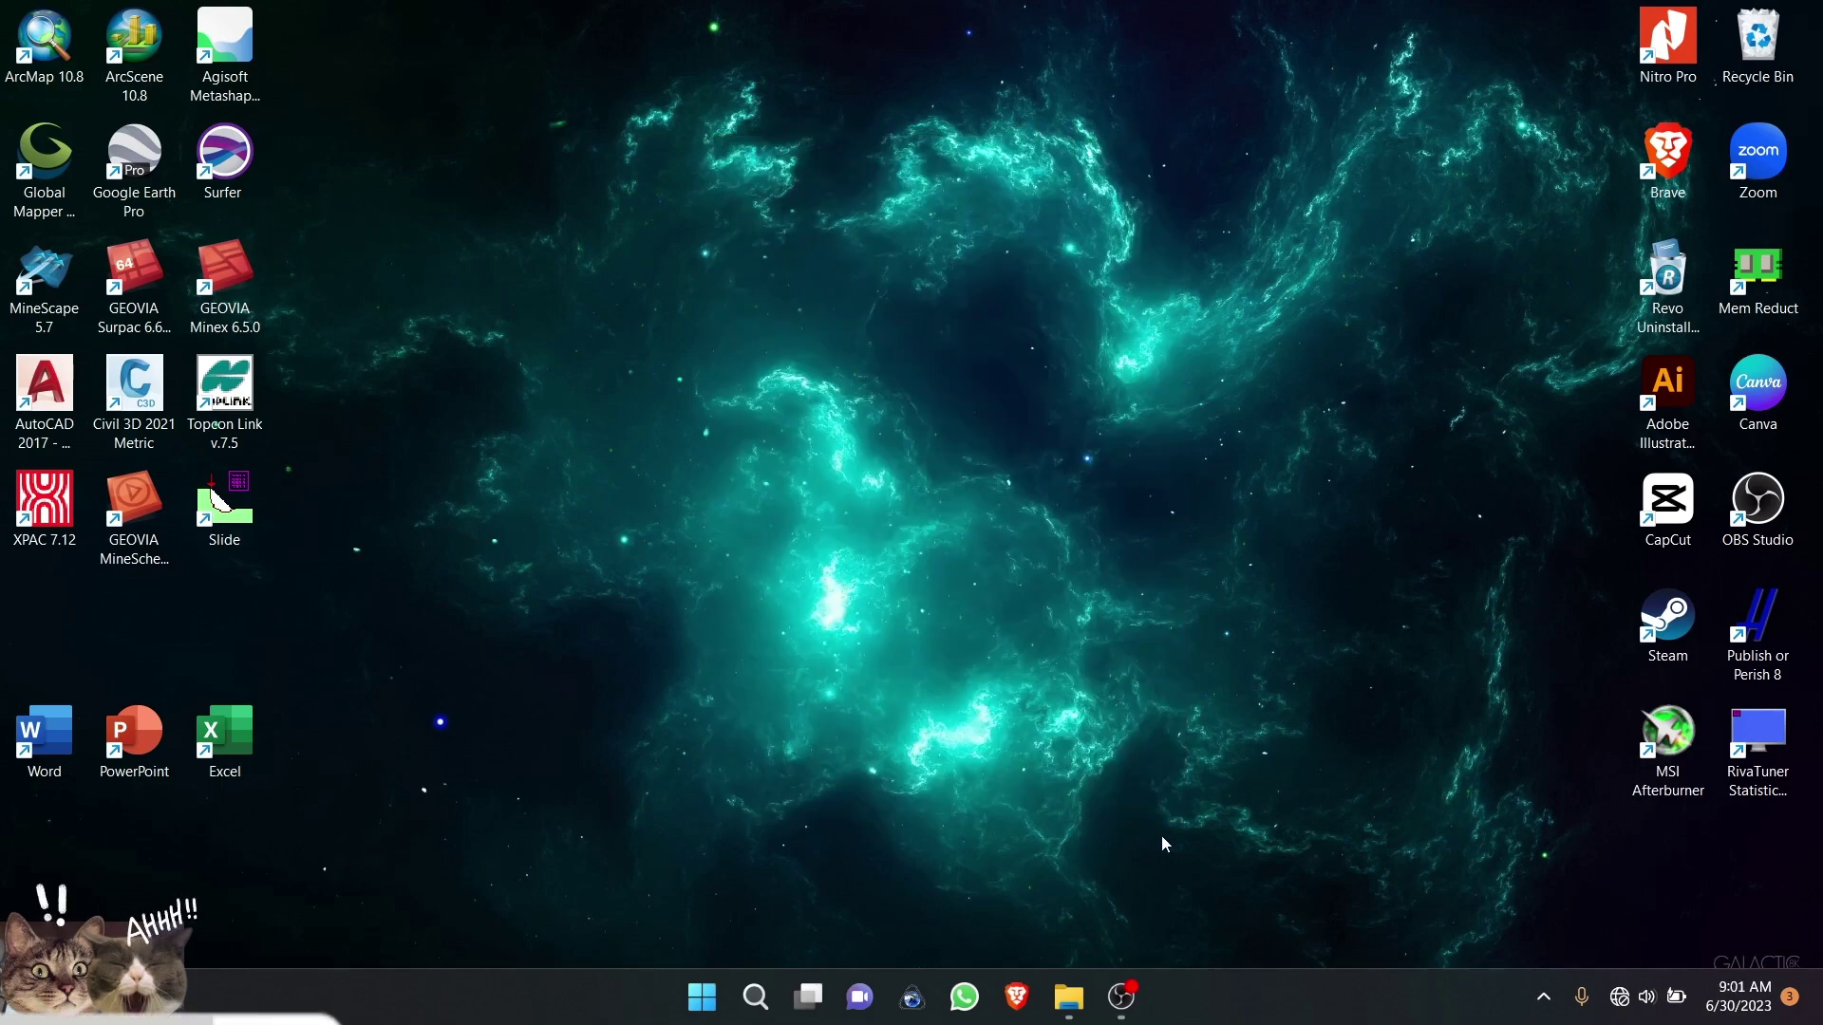
Step: Open the Database folder in File Explorer and review the IUP_dan_TOPO and Lithology entries
left_click(1081, 1004)
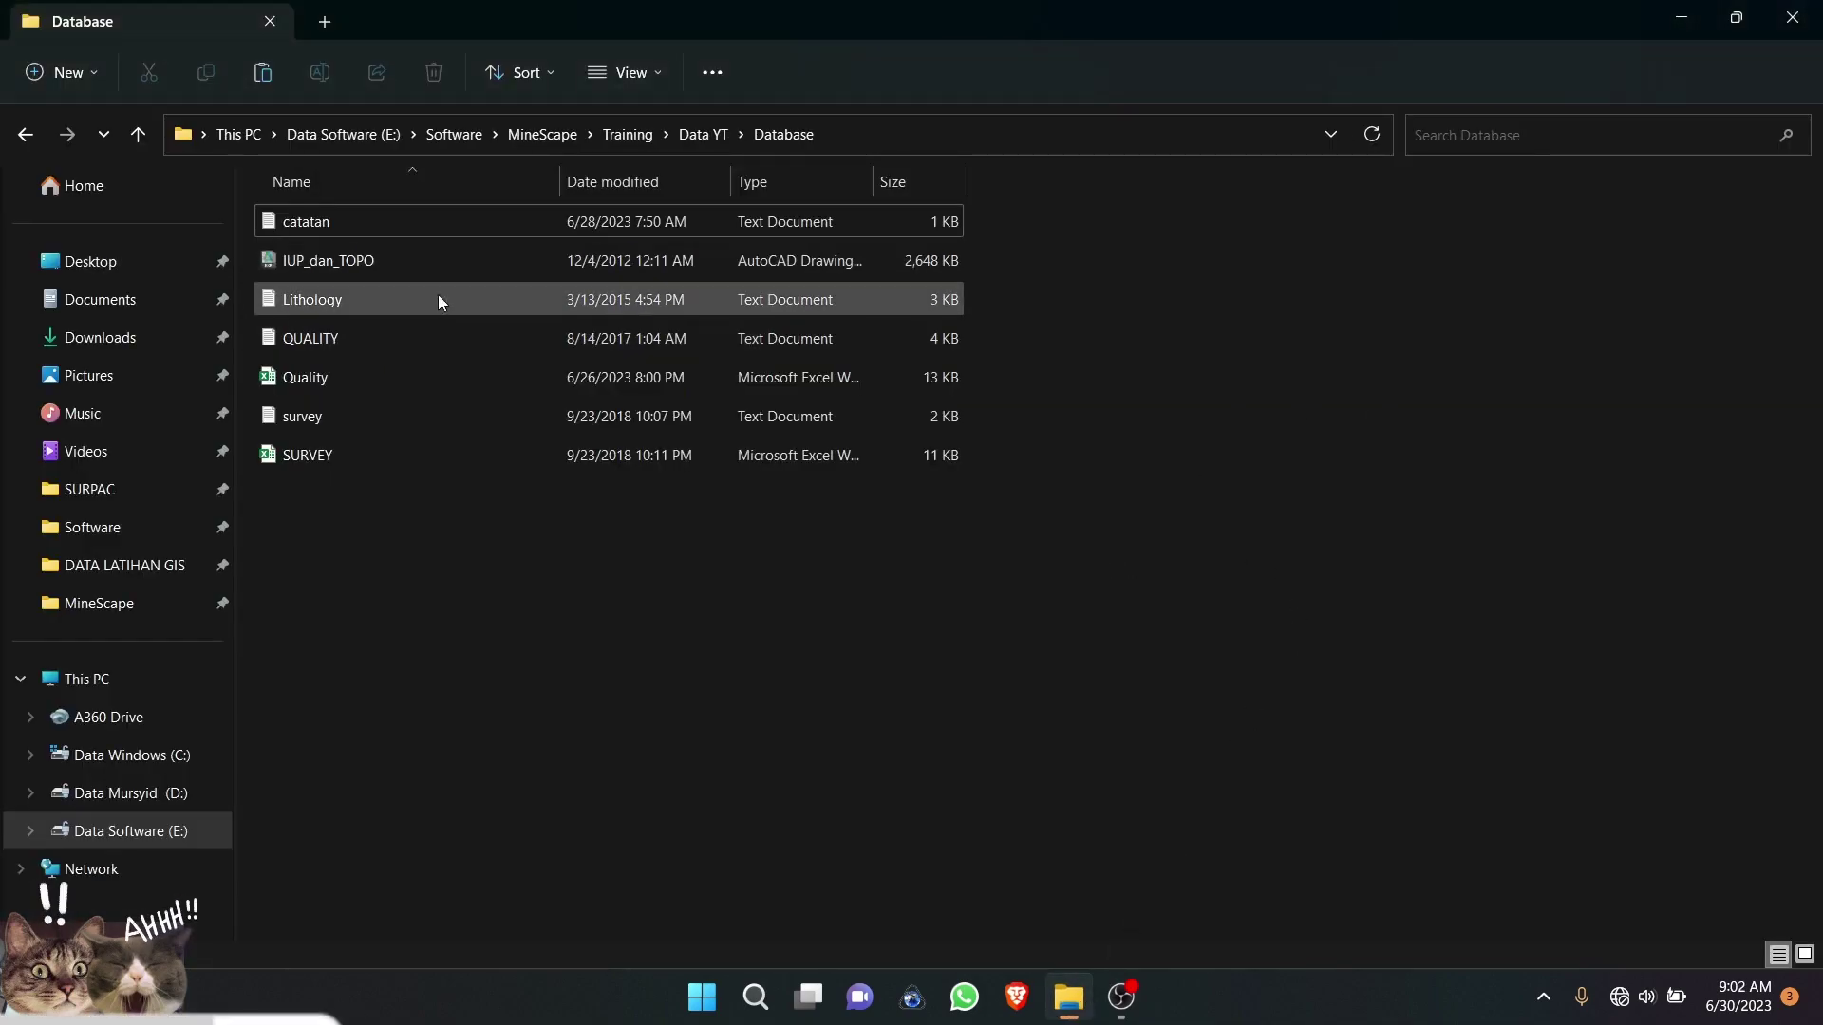
left_click(688, 258)
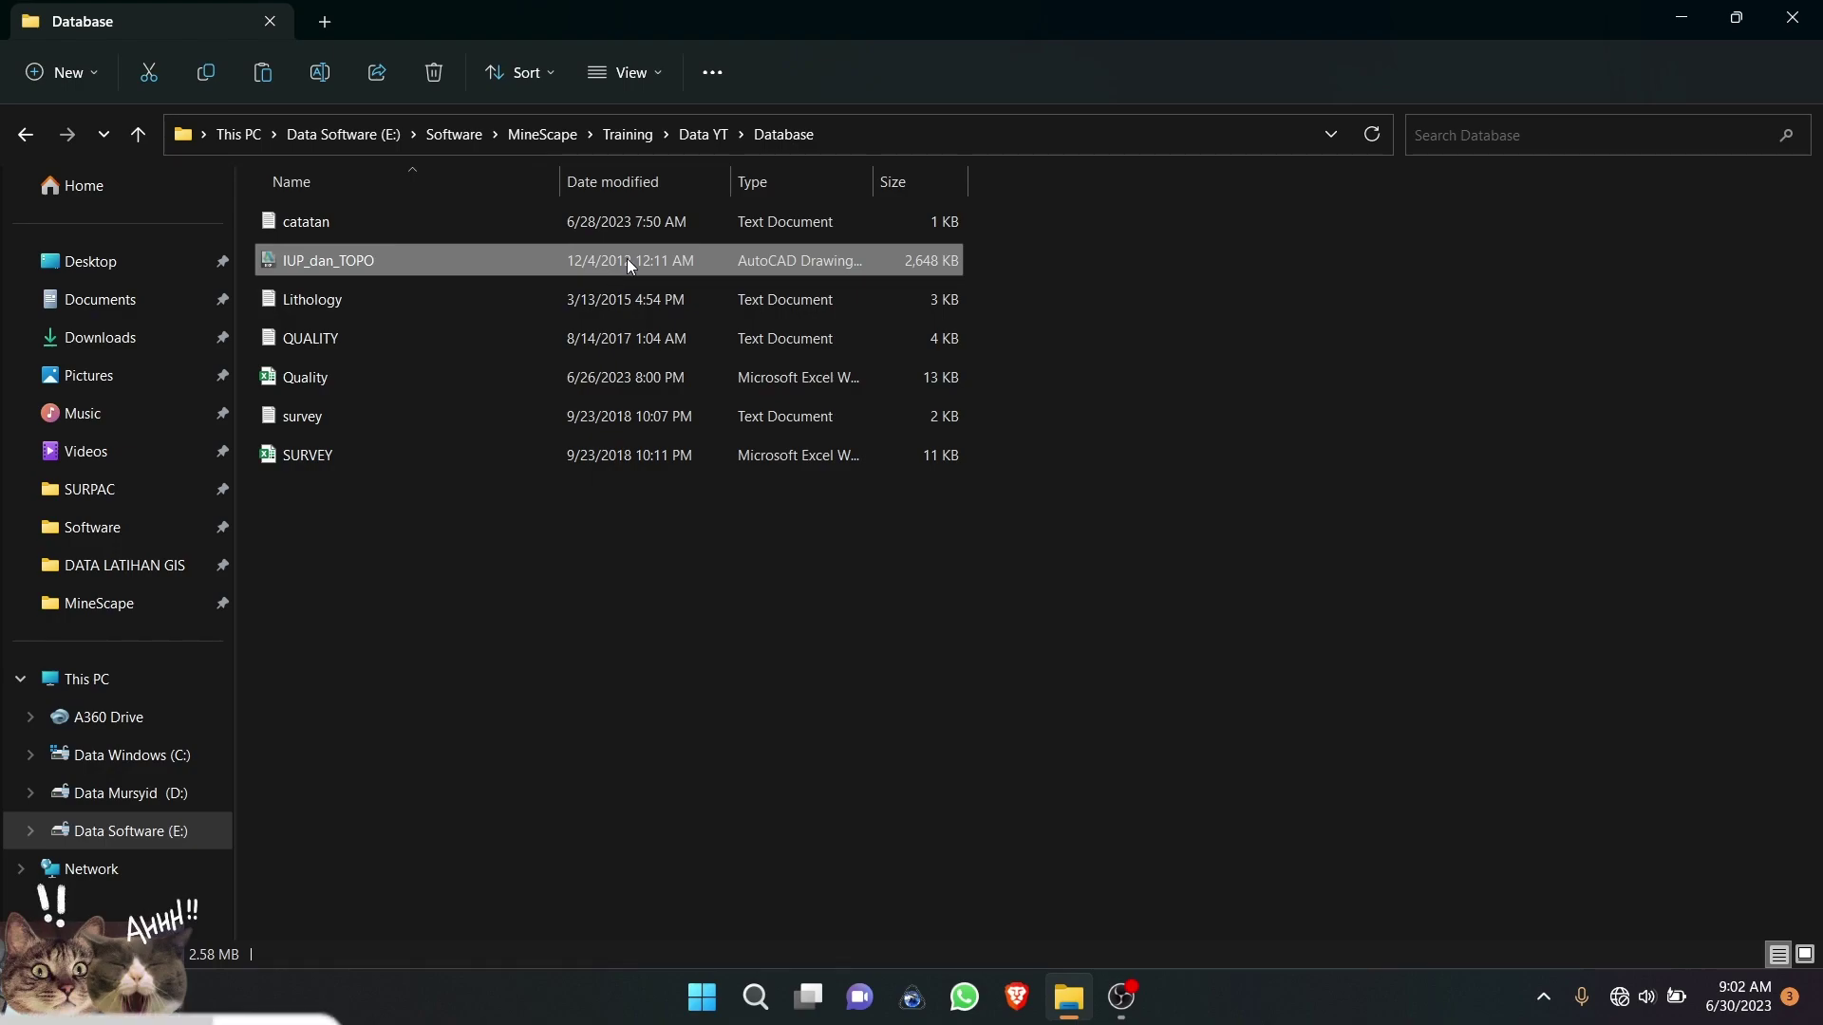
left_click(624, 294)
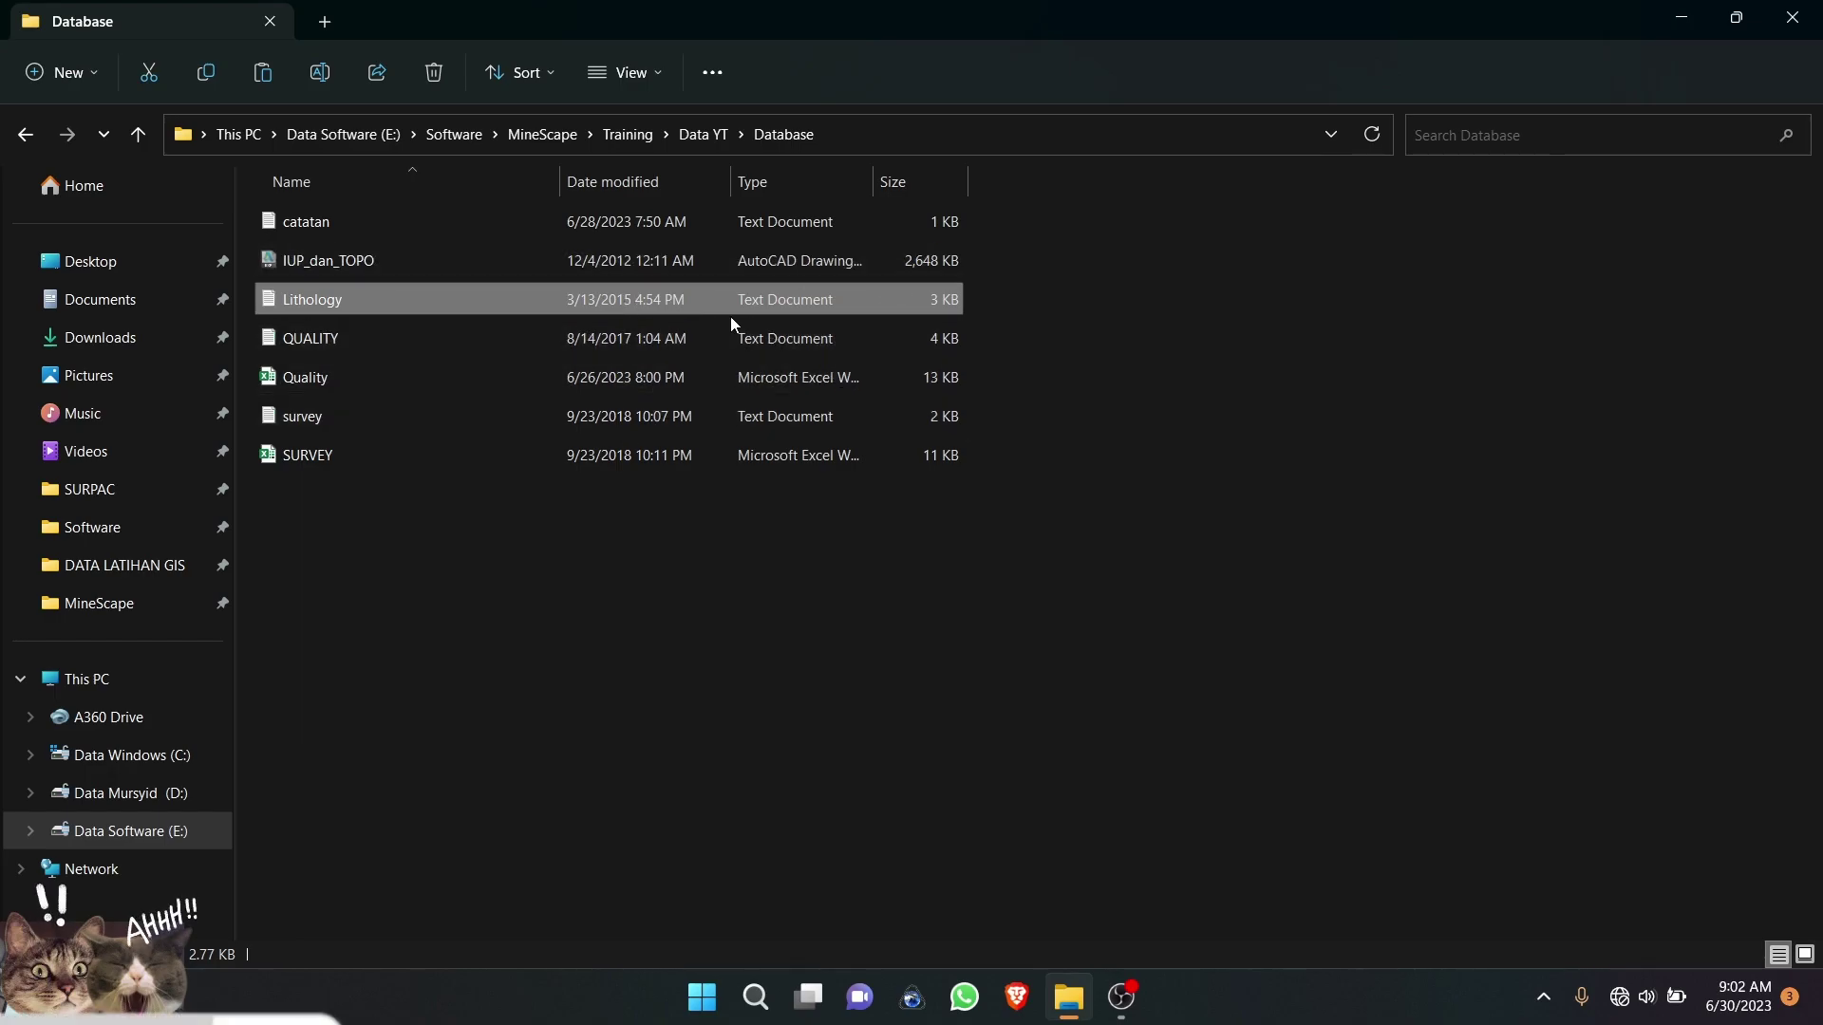
Step: Open the SURVEY workbook, examine its Holename, Easting, Northing, Elevation and Depth columns, and close it
double_click(517, 454)
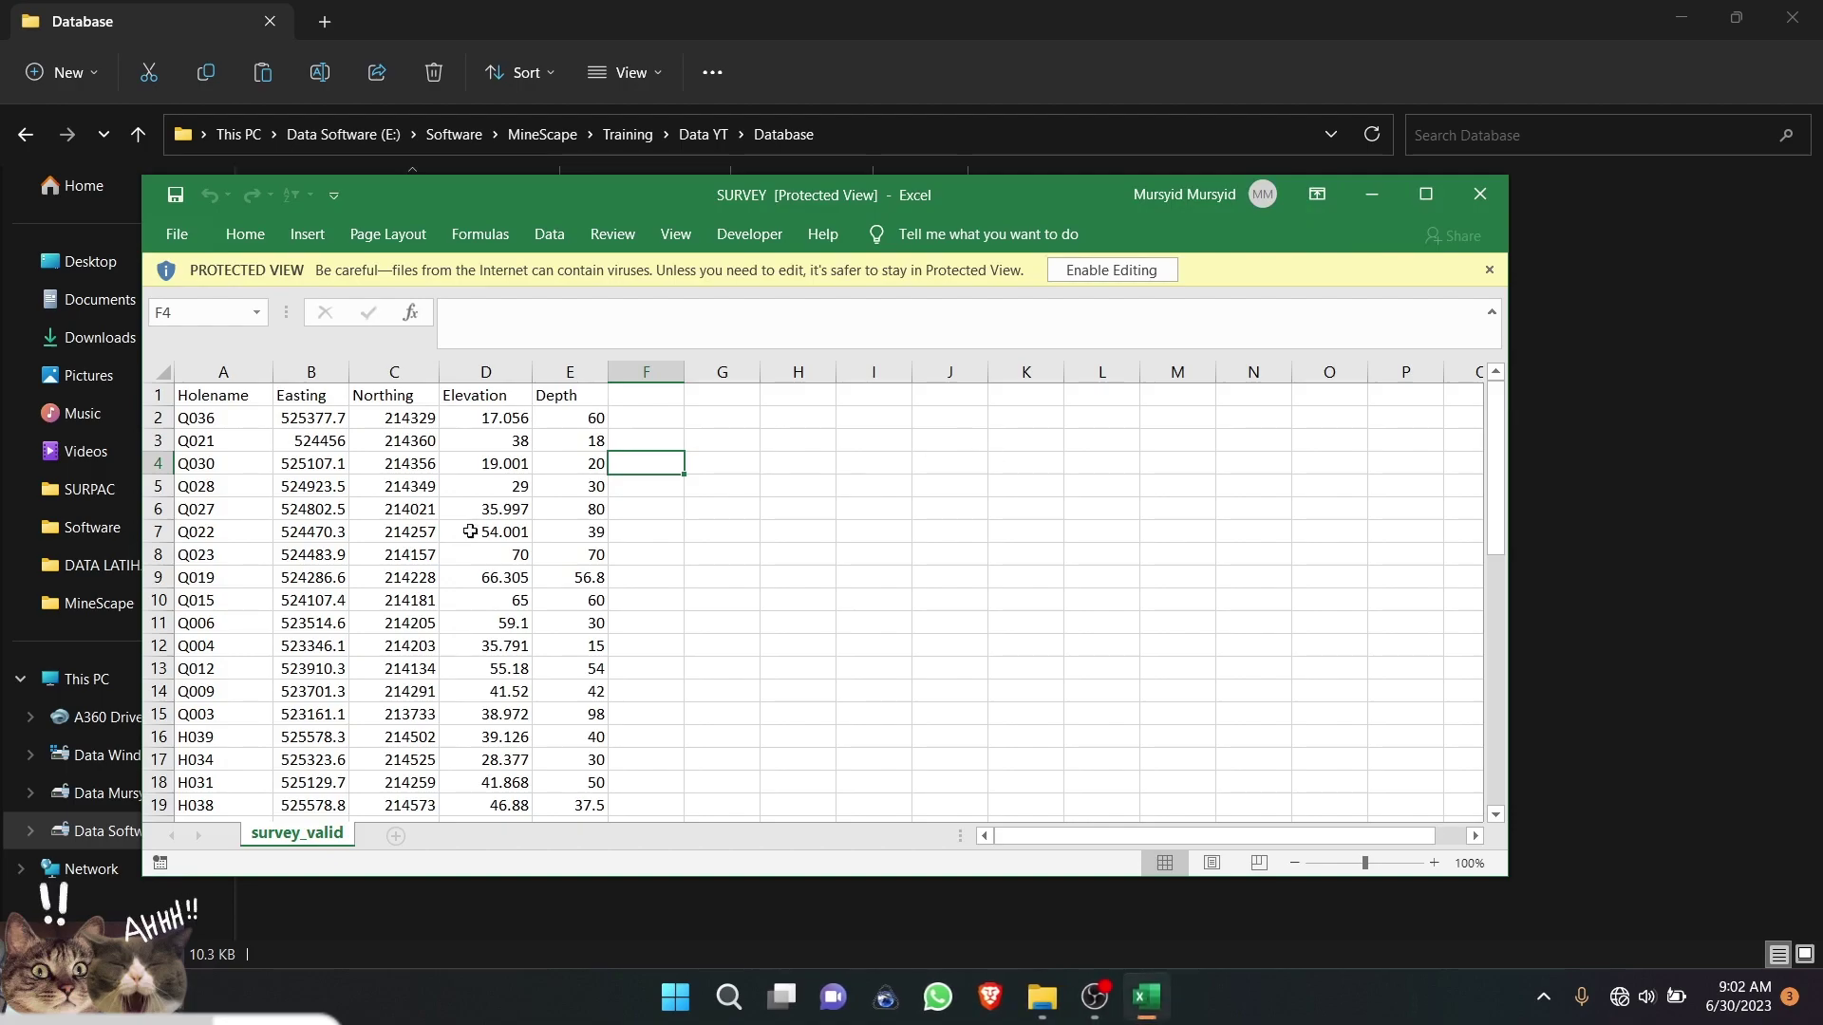
left_click(224, 398)
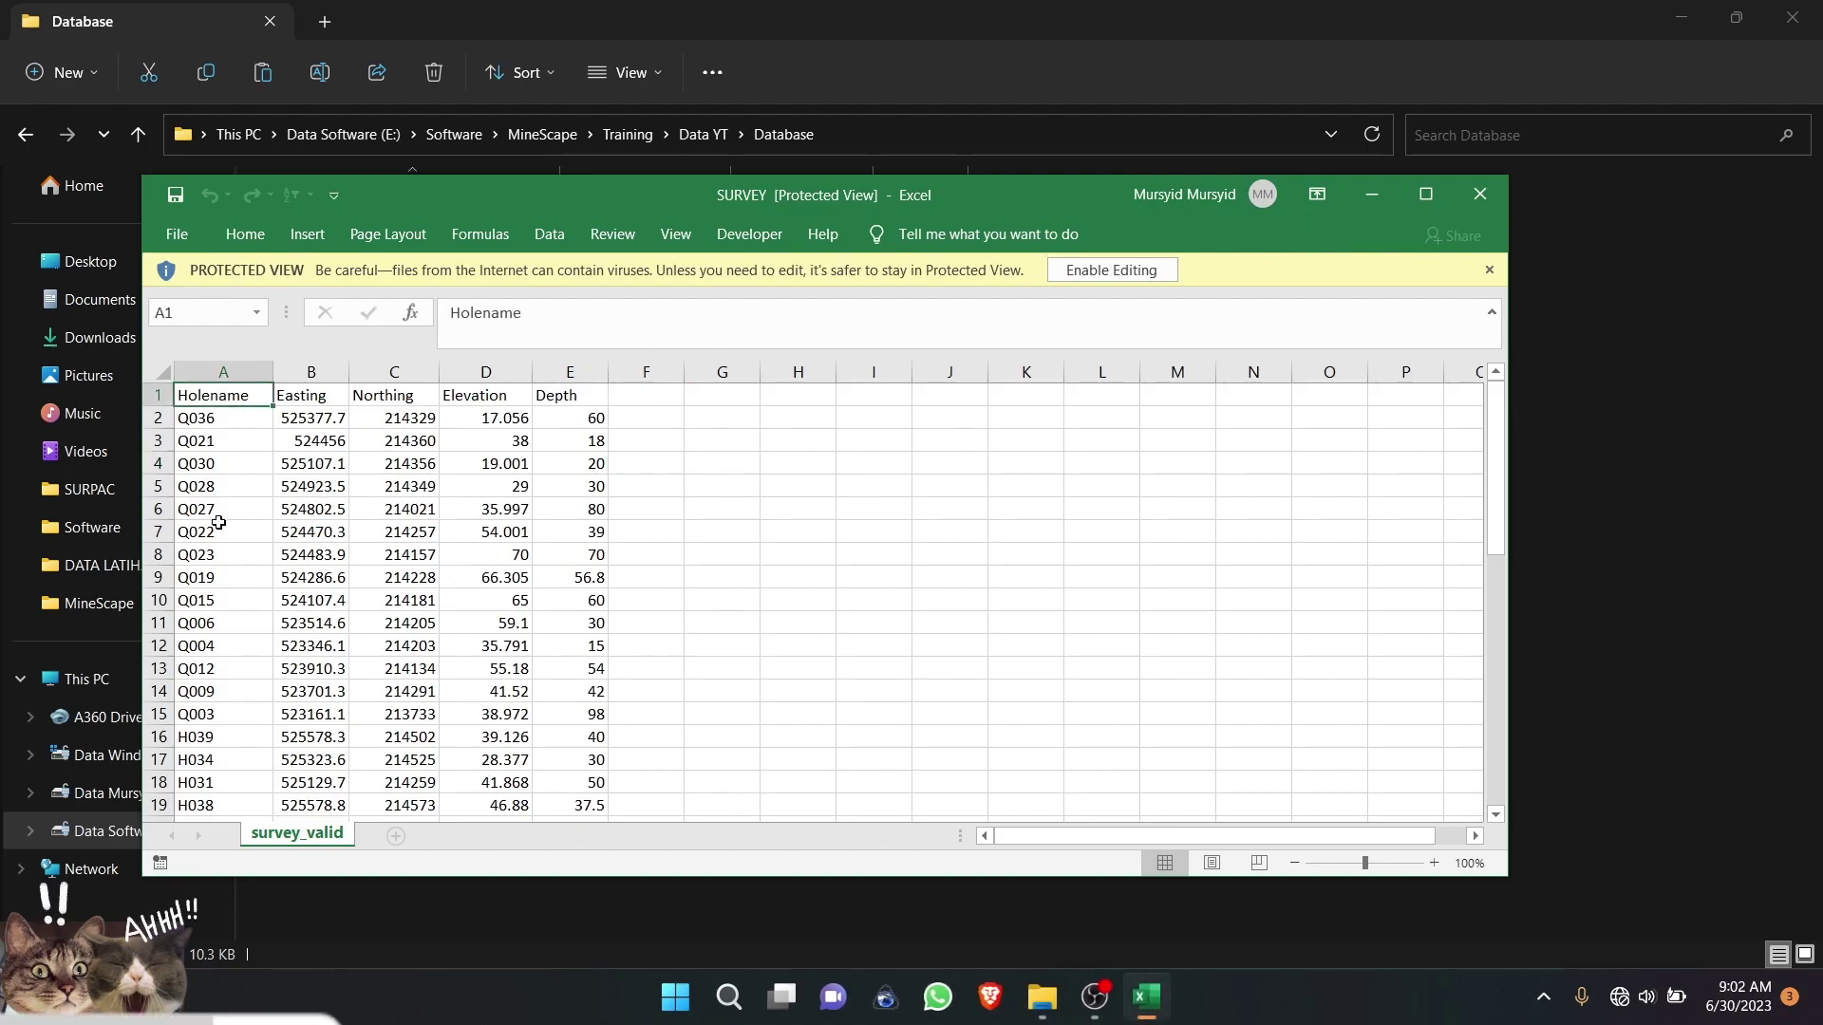
left_click(283, 397)
left_click(227, 396)
left_click(299, 399)
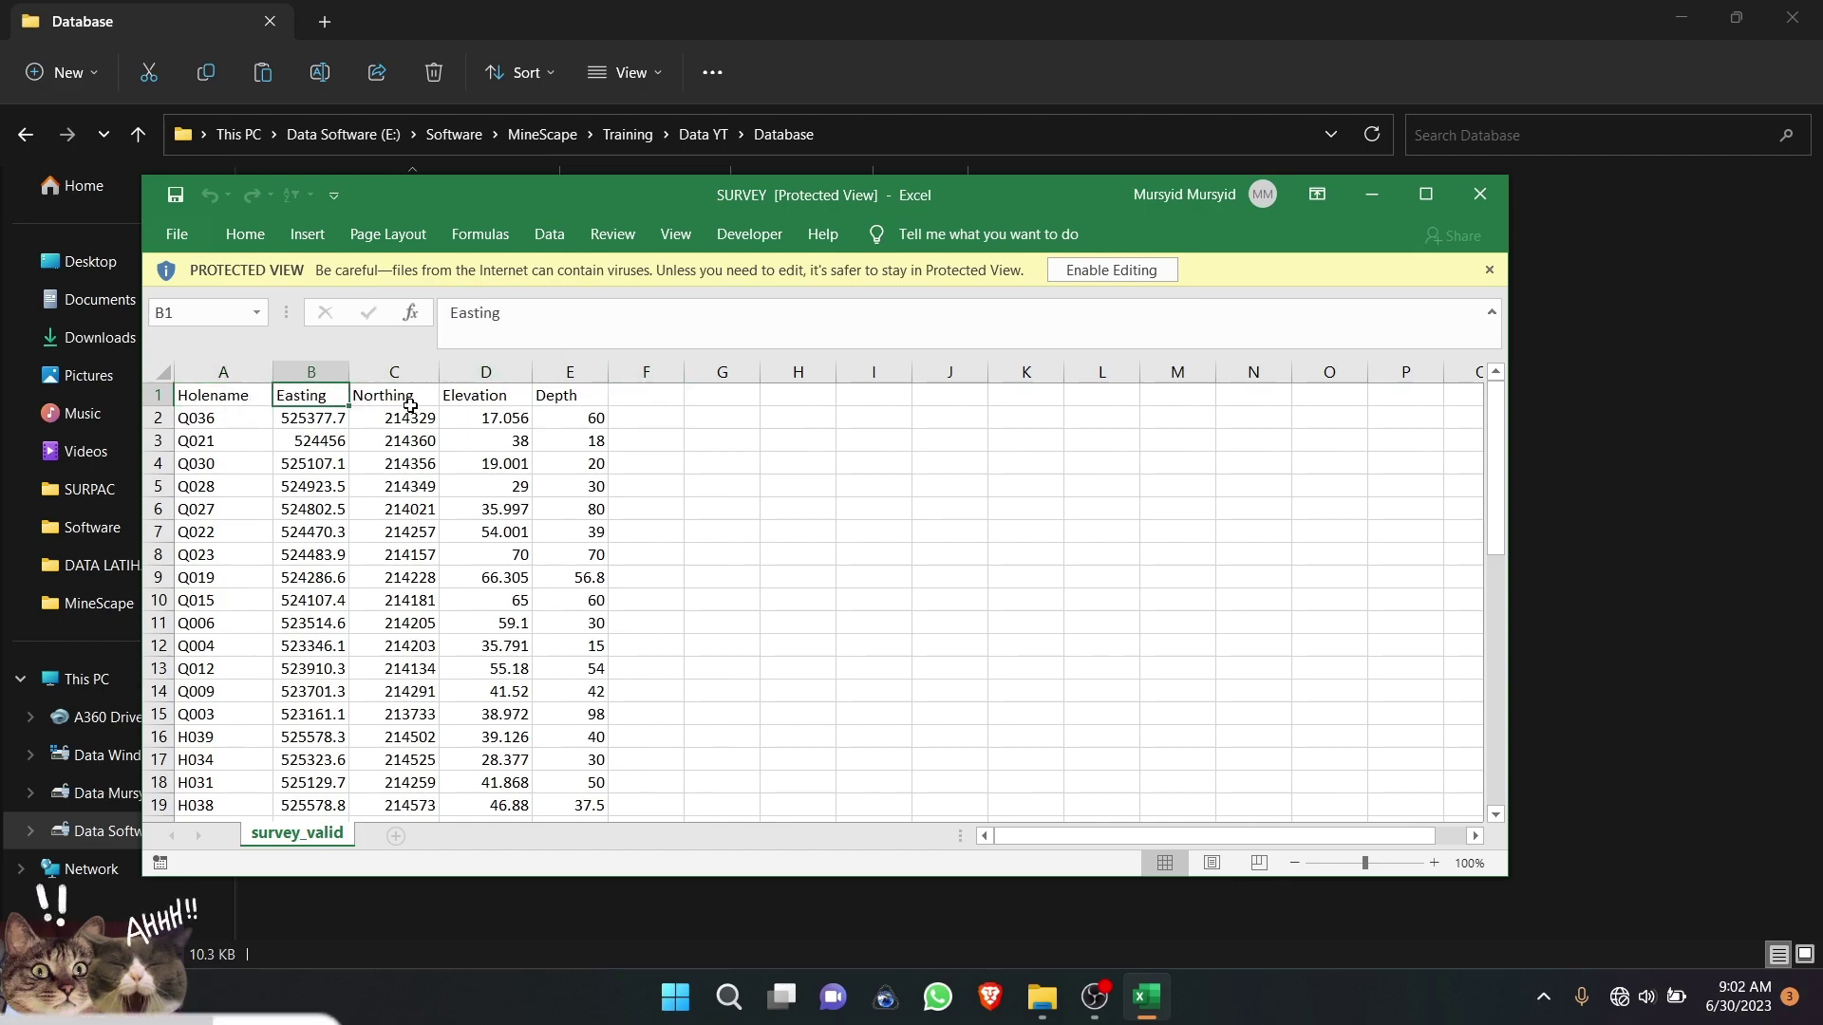
left_click(484, 395)
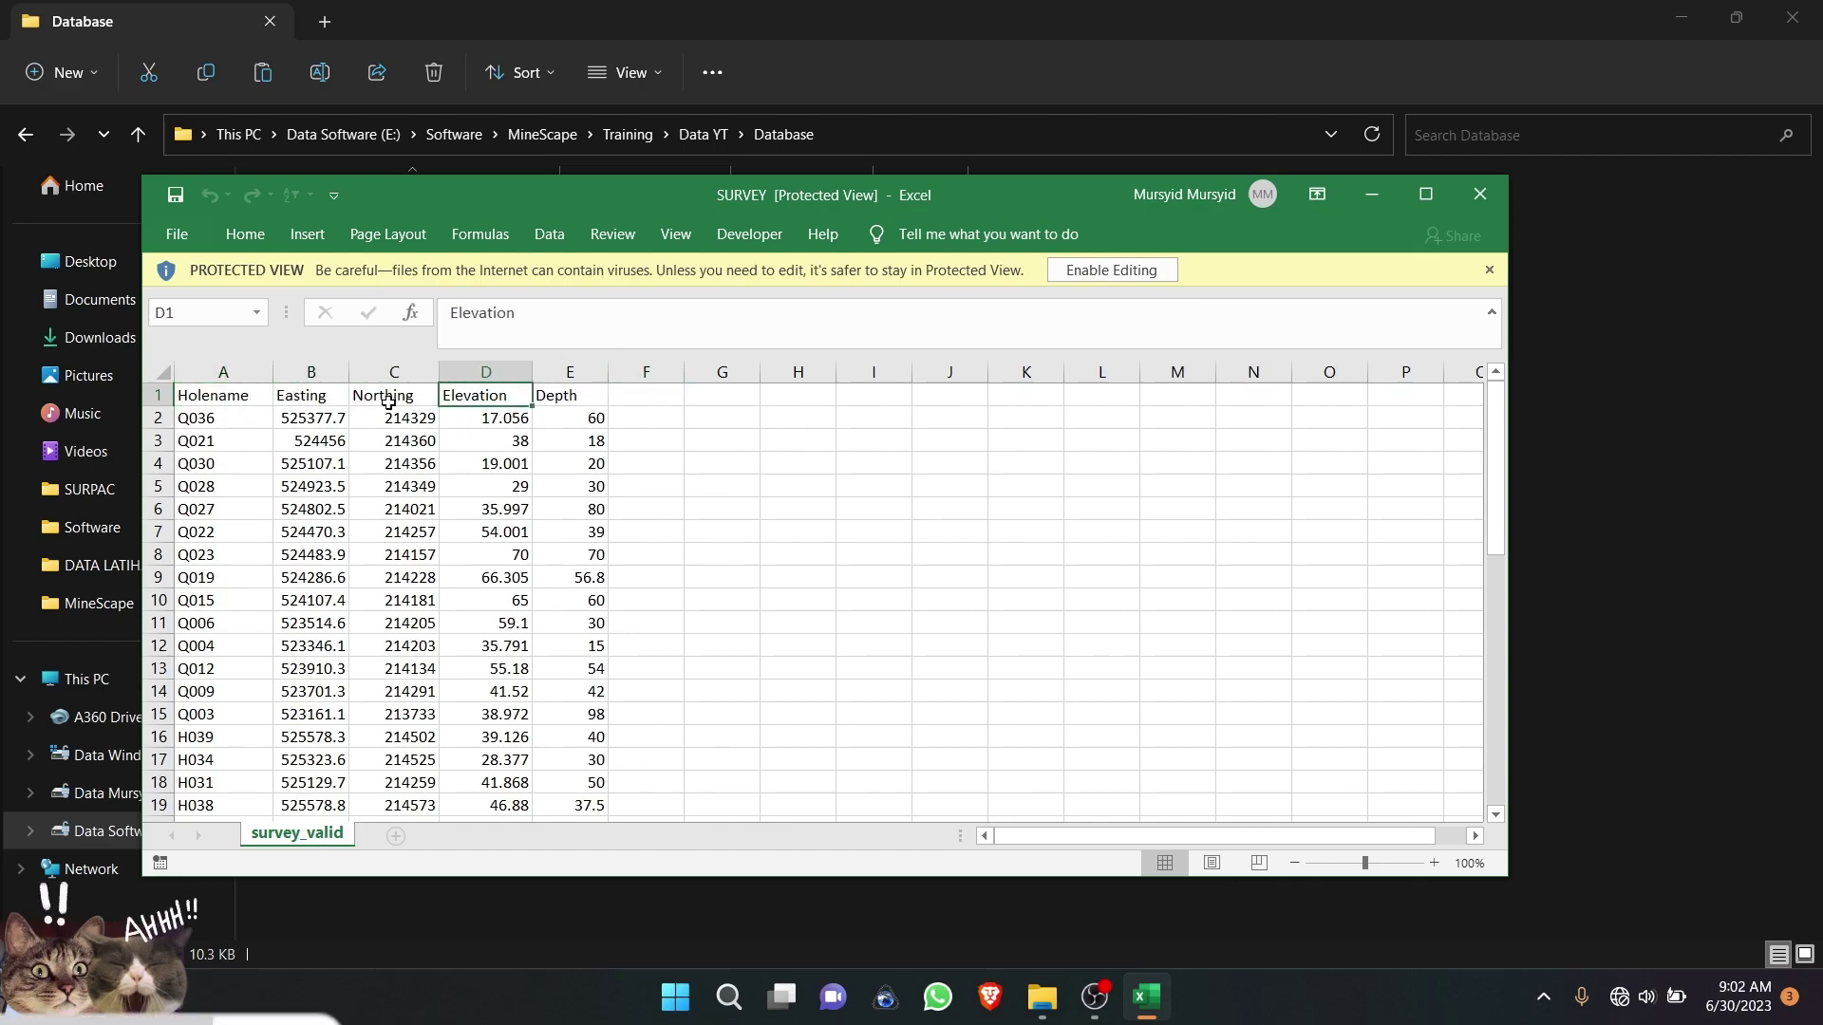
left_click(324, 399)
scroll(554, 443, "down", 1)
scroll(558, 442, "up", 1)
left_click(569, 395)
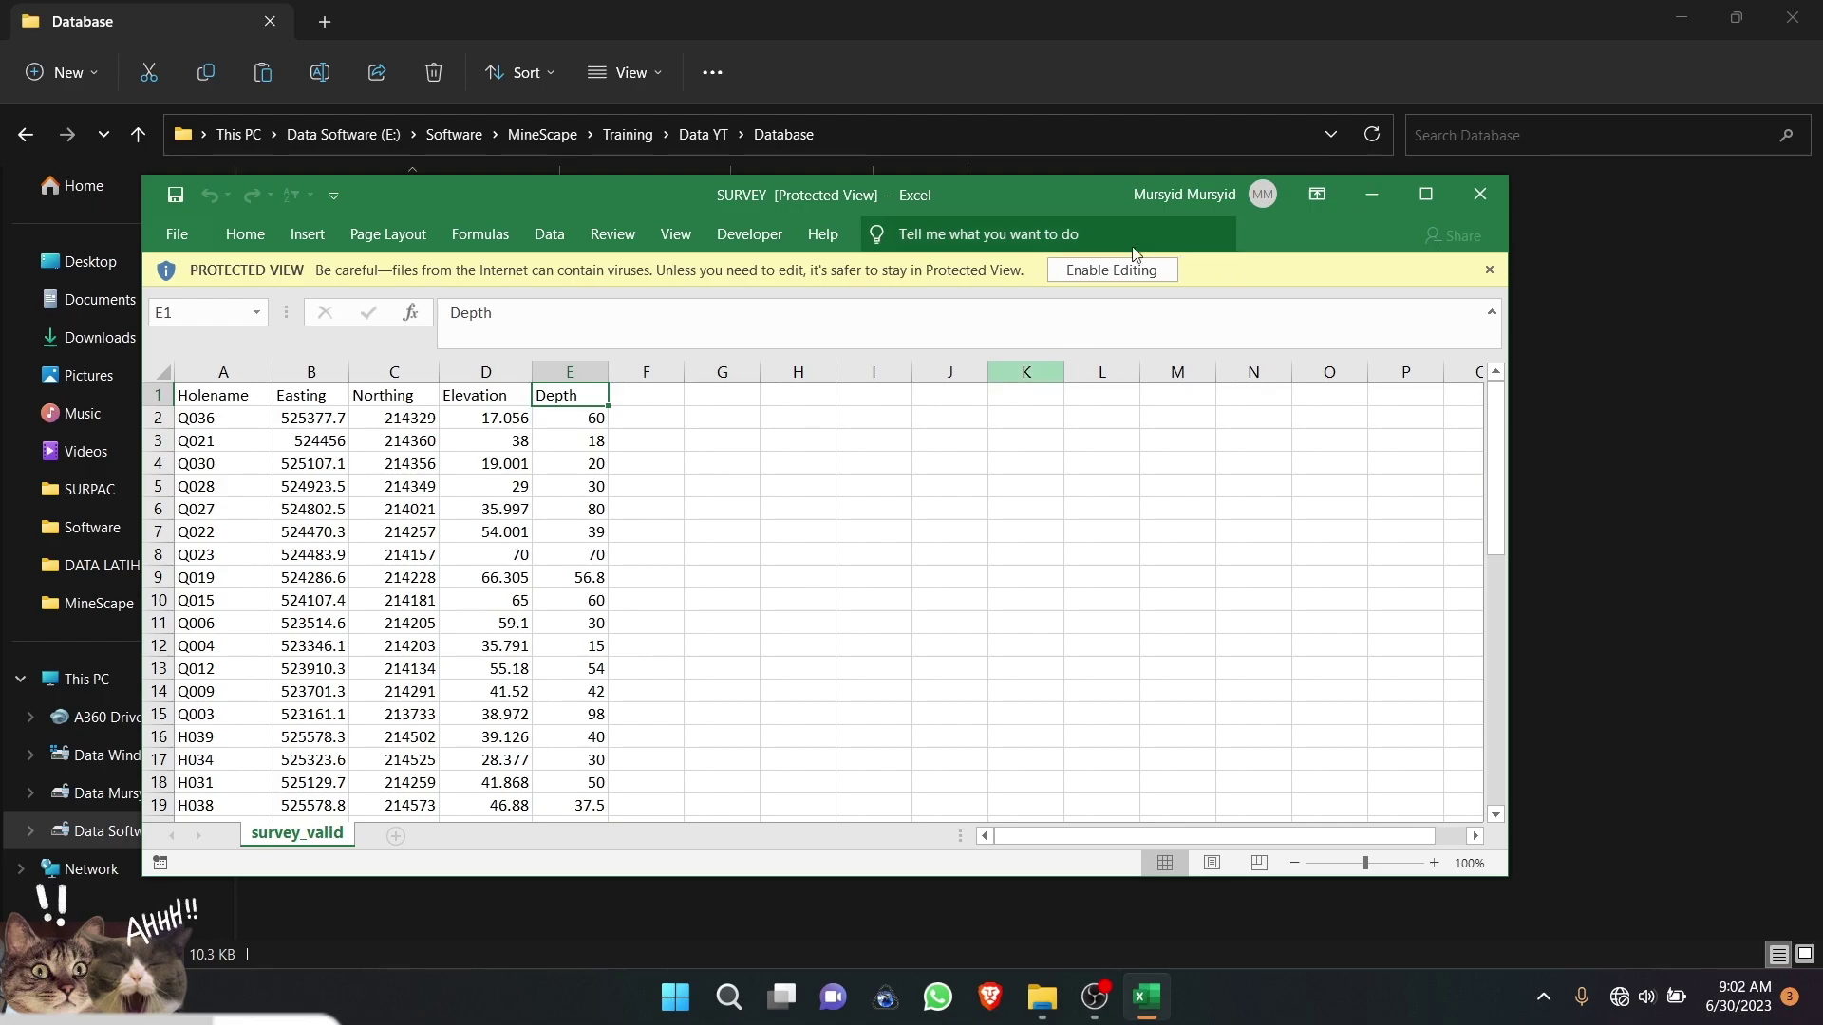
scroll(569, 463, "down", 4)
scroll(585, 468, "up", 4)
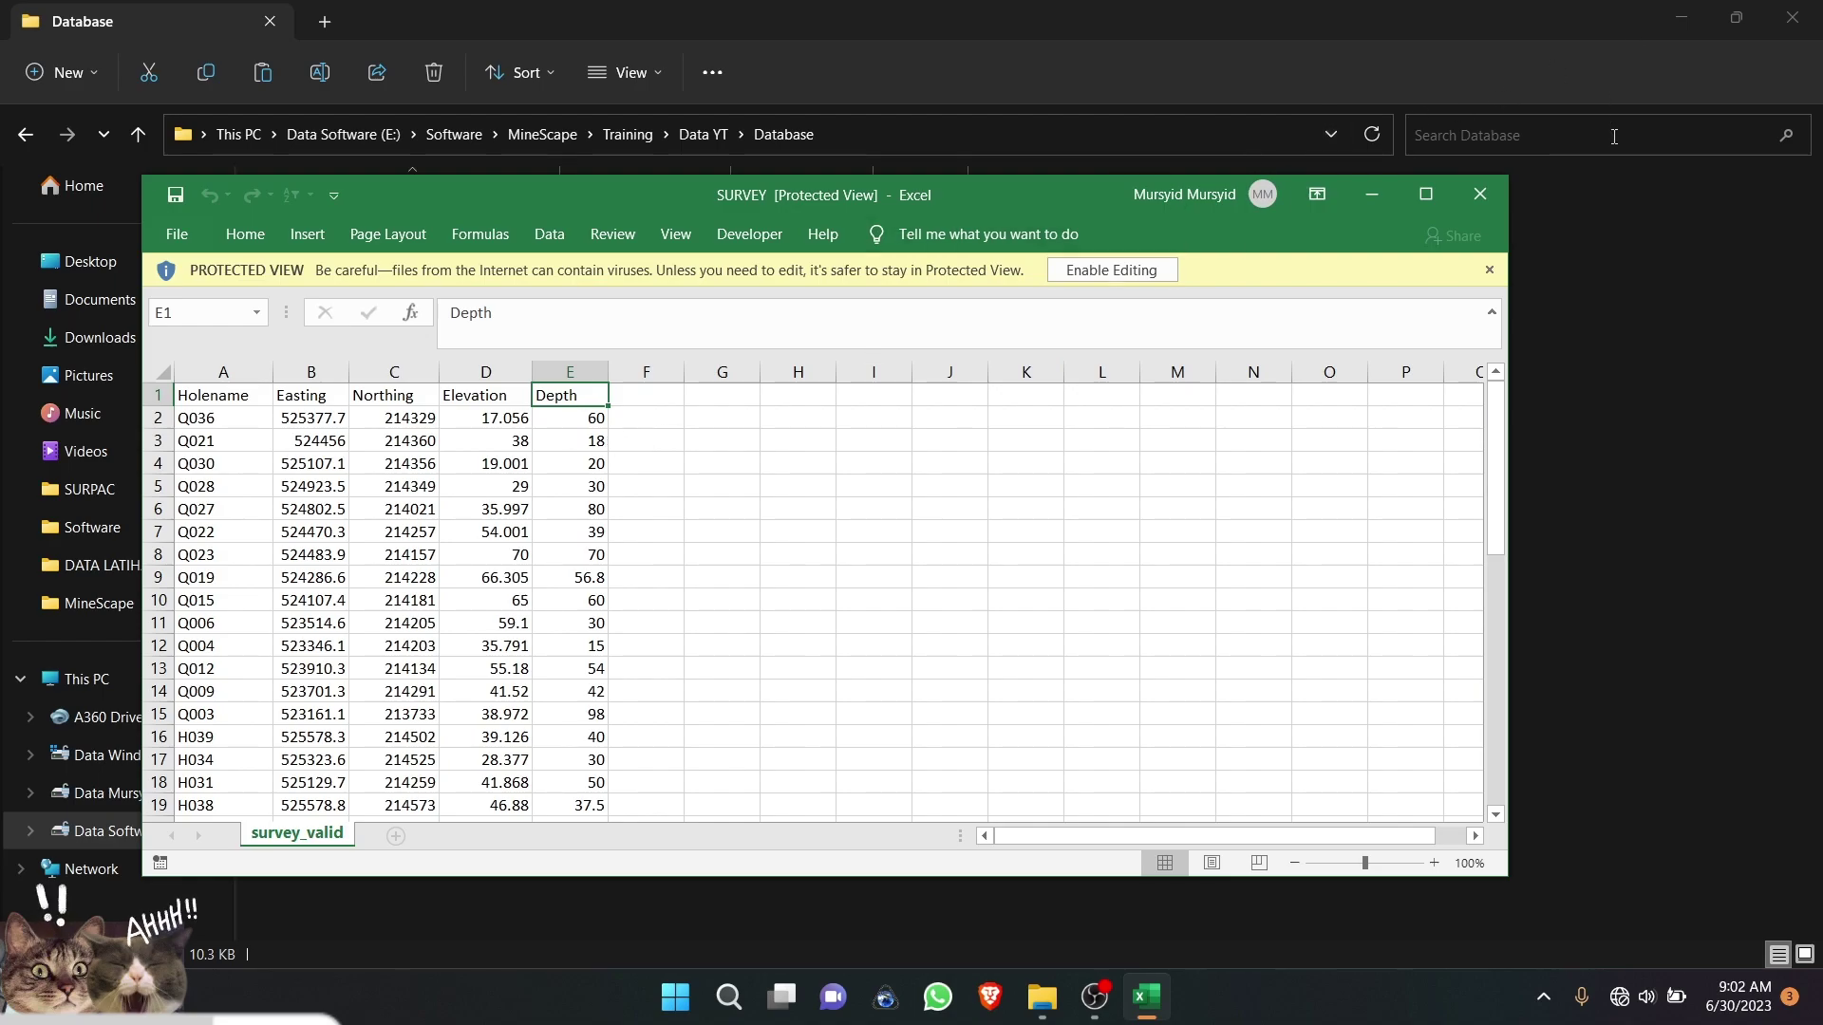
scroll(608, 475, "down", 4)
scroll(630, 433, "up", 4)
key("Down")
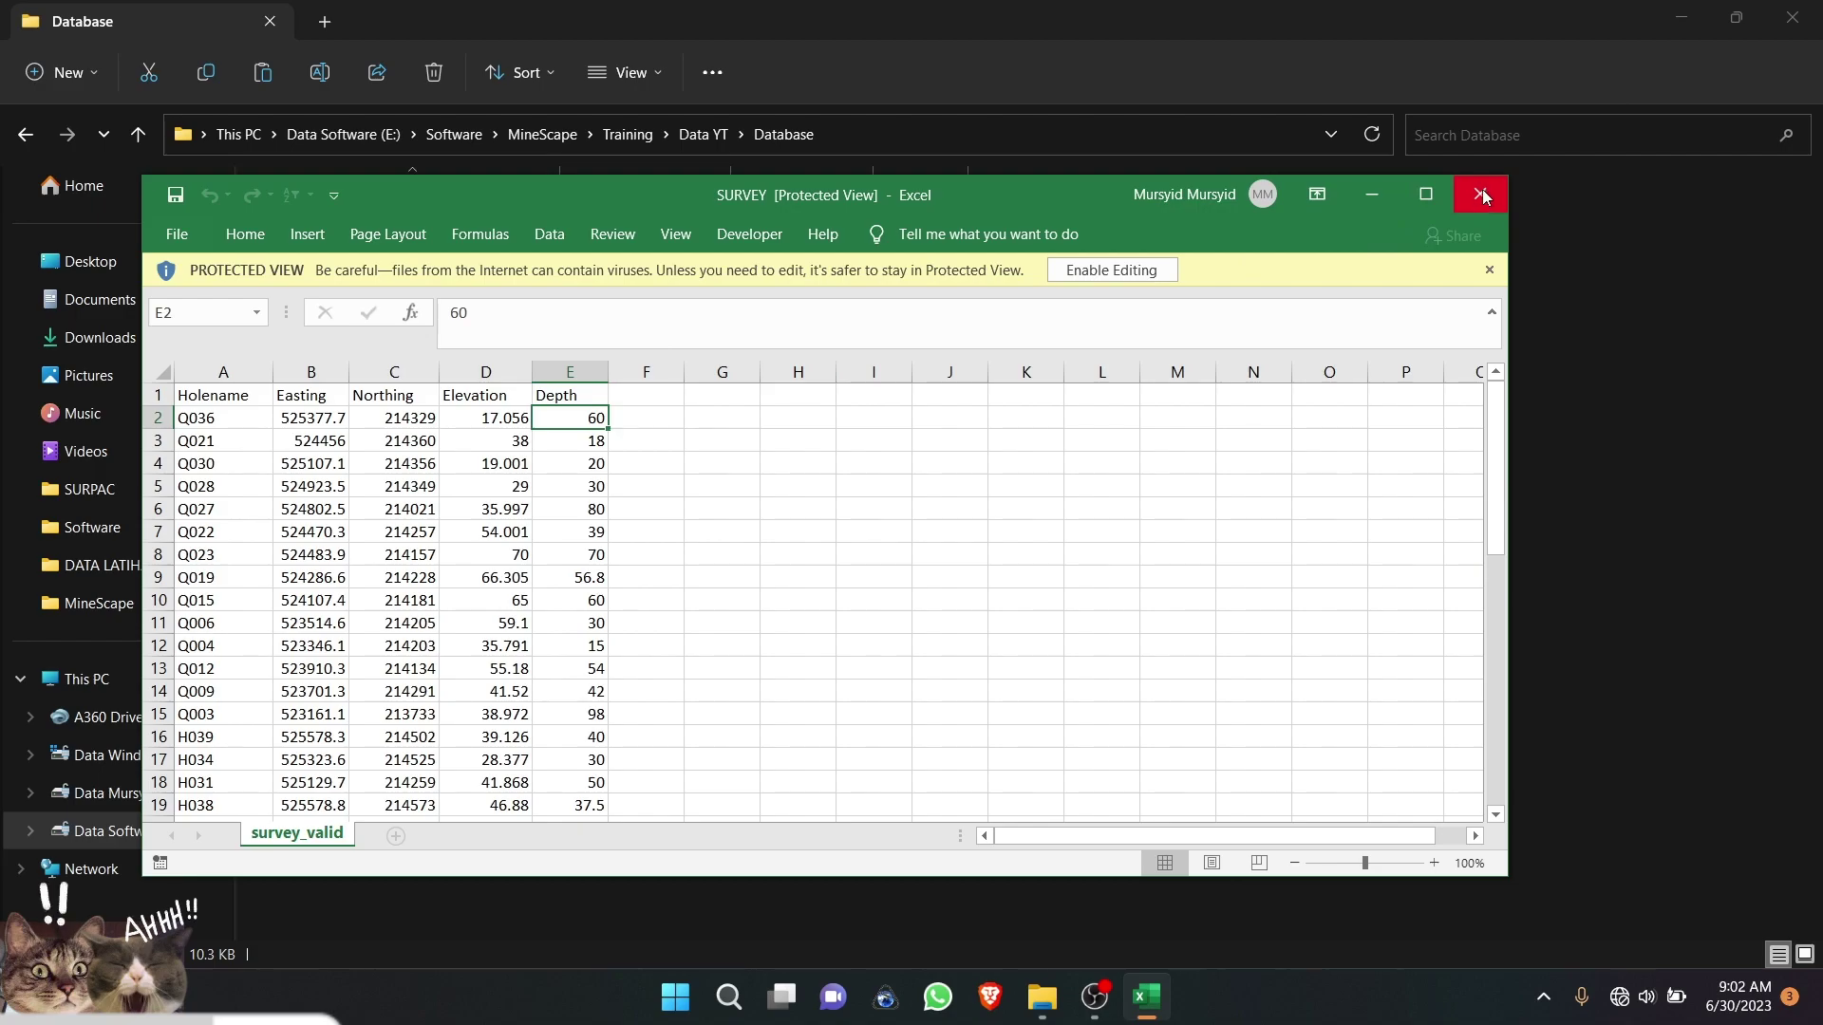
left_click(1483, 196)
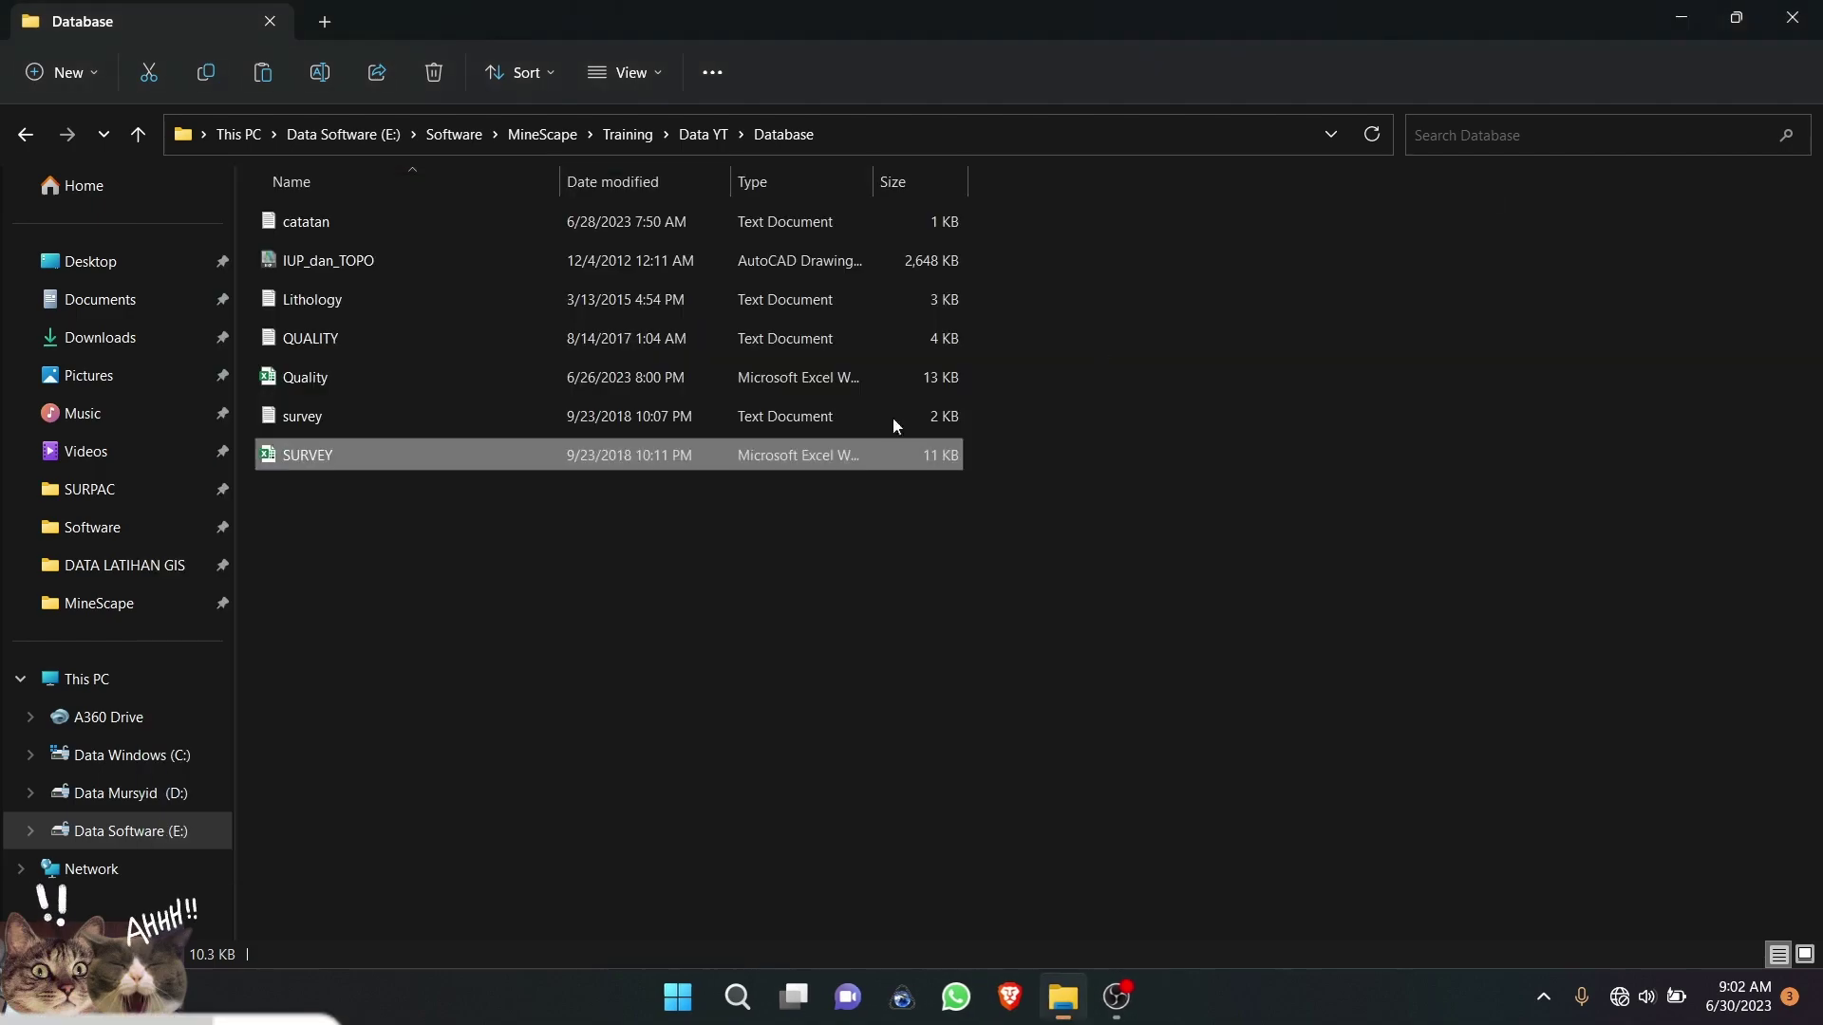
Step: Open the Lithology text file, examine its hole name, seam, depth interval and CO code columns, and close it
double_click(539, 307)
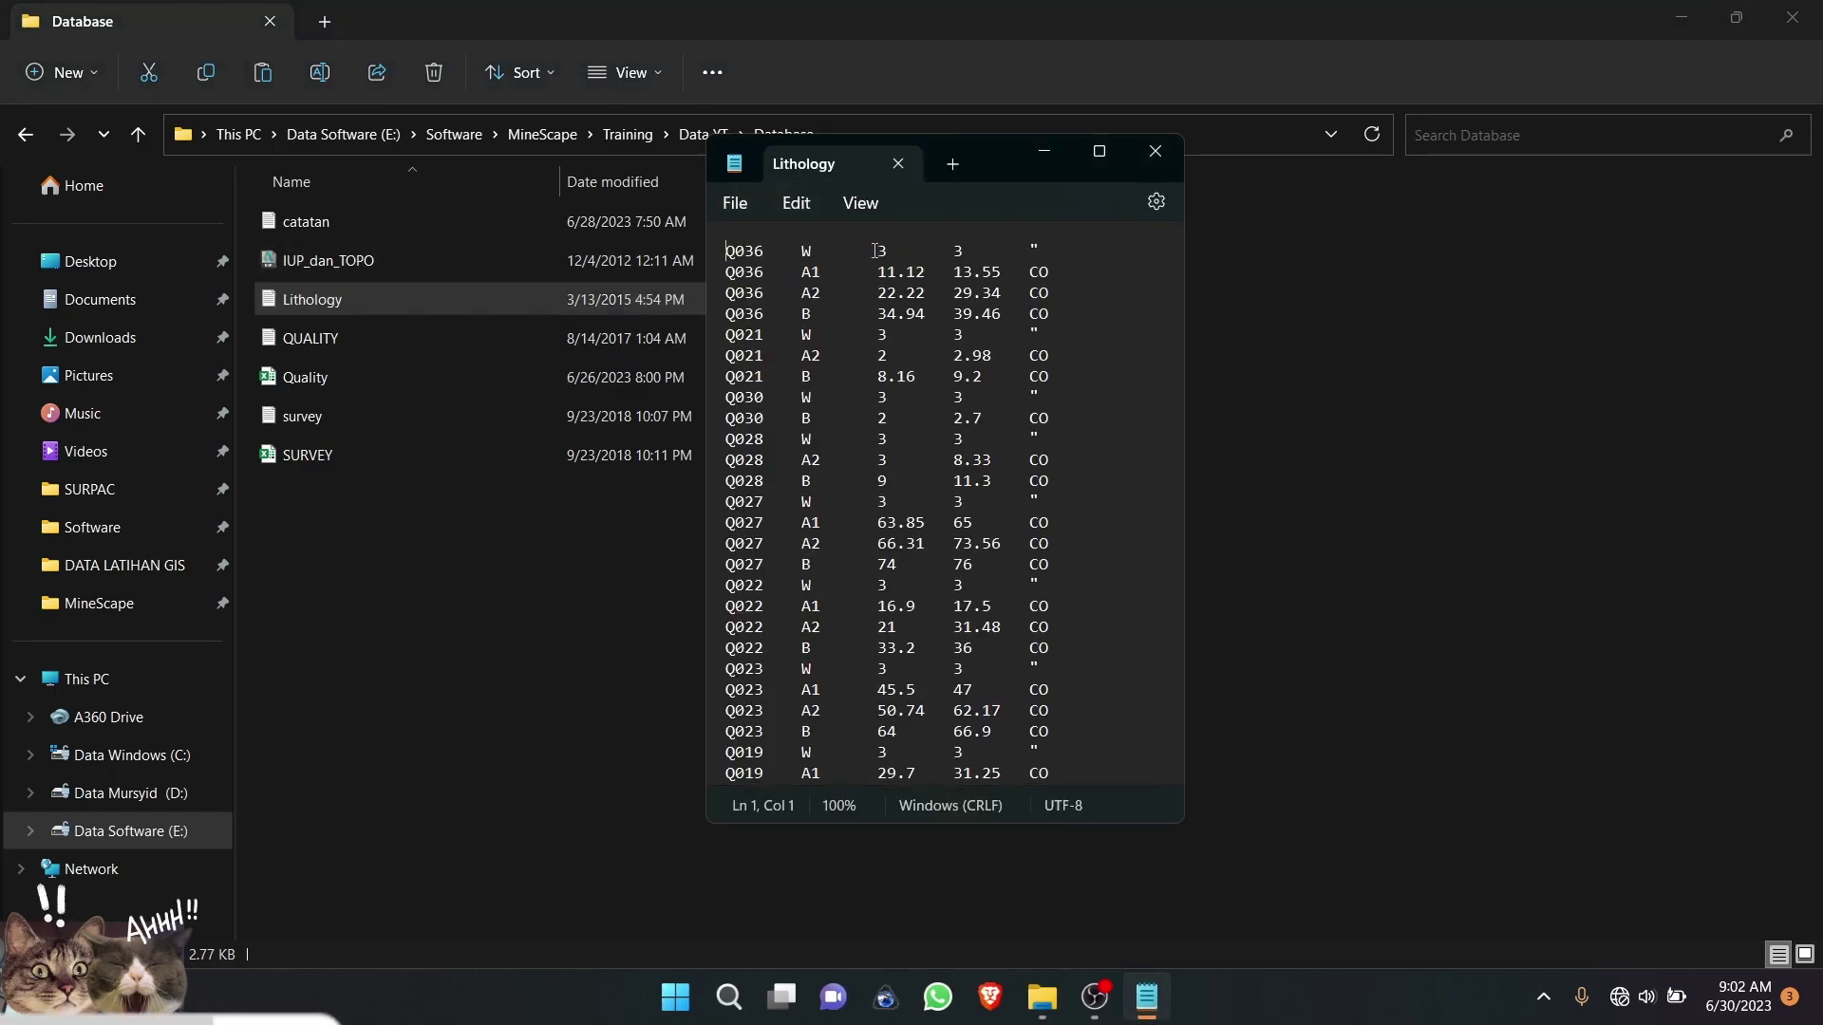
left_click(968, 254)
left_click(1039, 253)
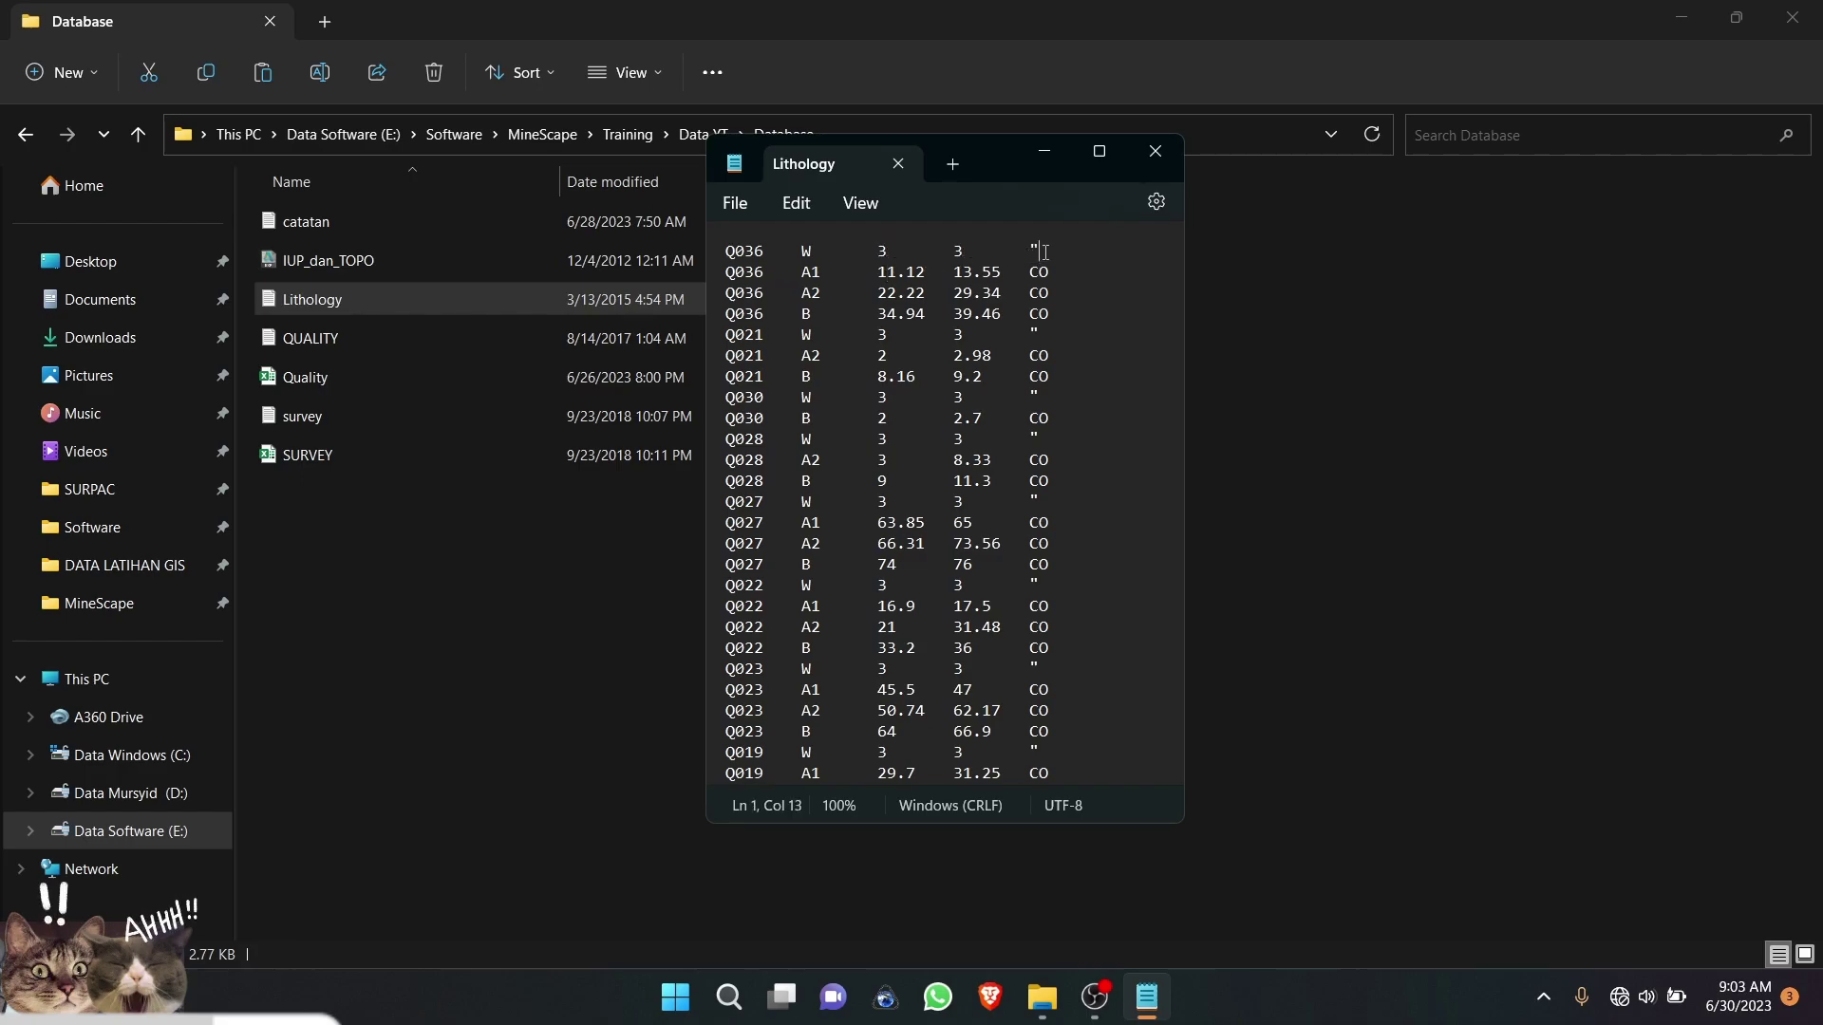
left_click(810, 252)
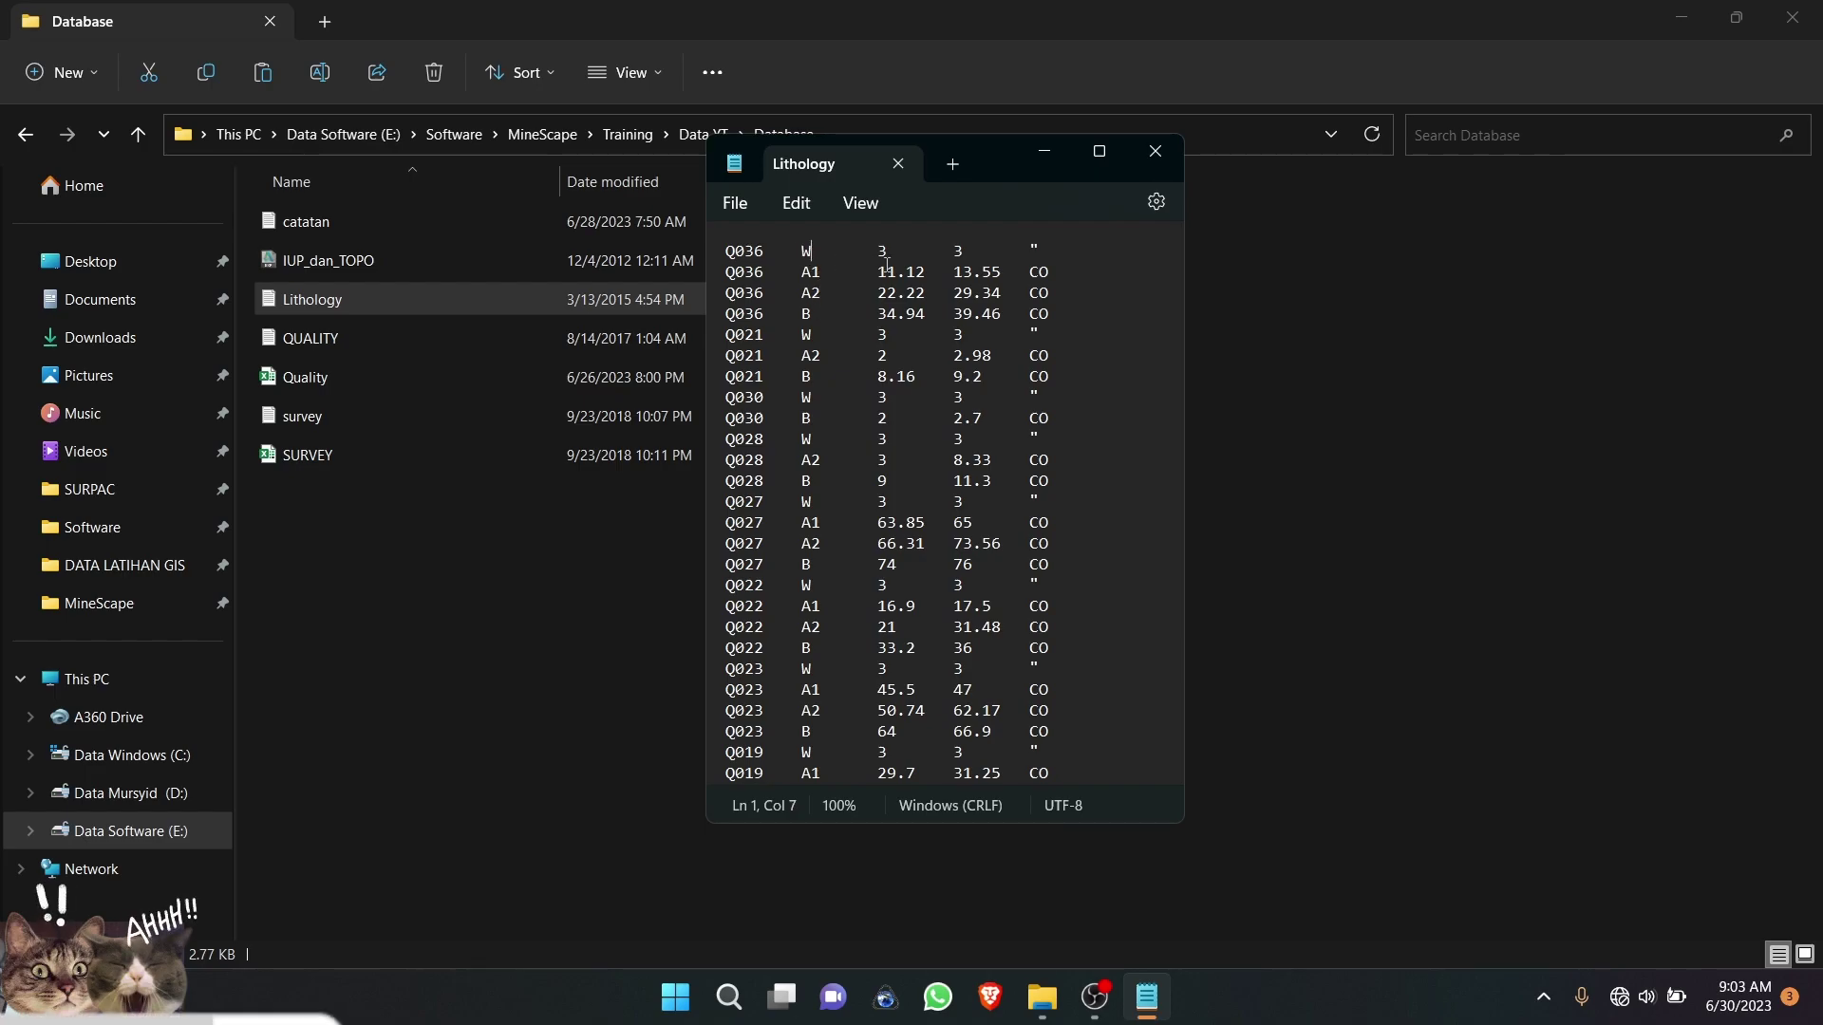
left_click(831, 278)
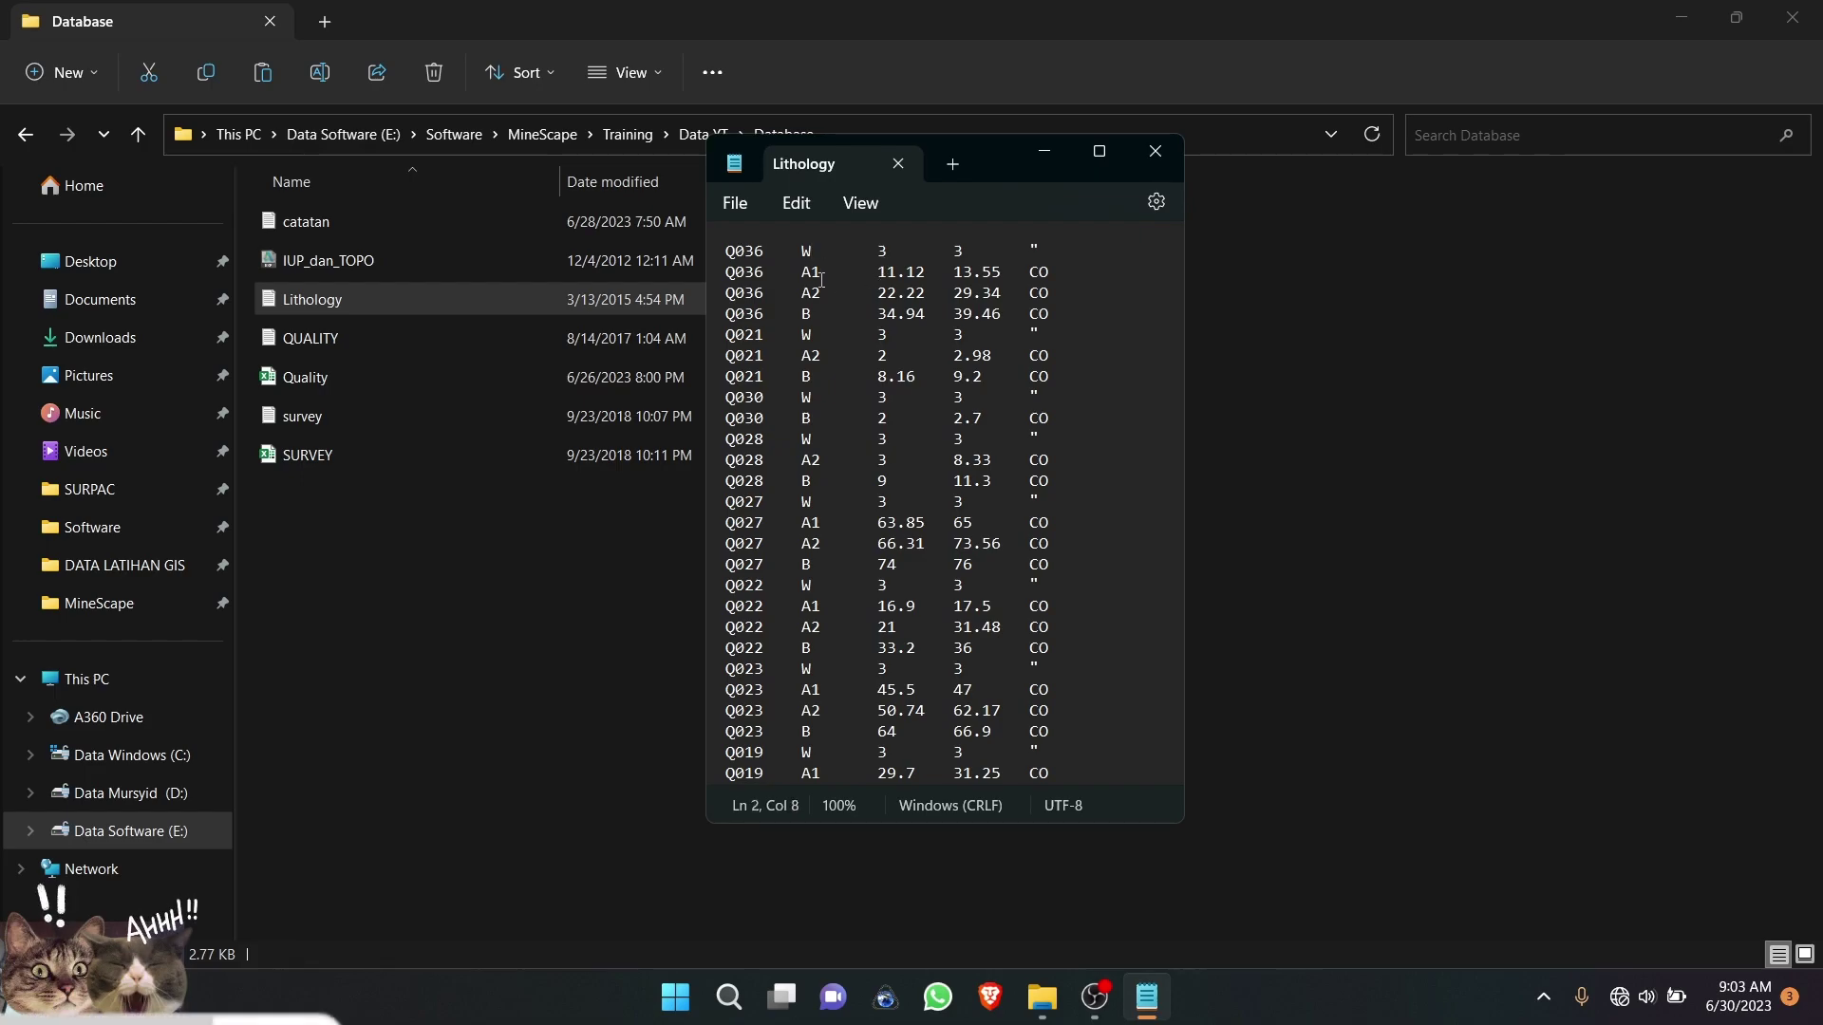
left_click(822, 314)
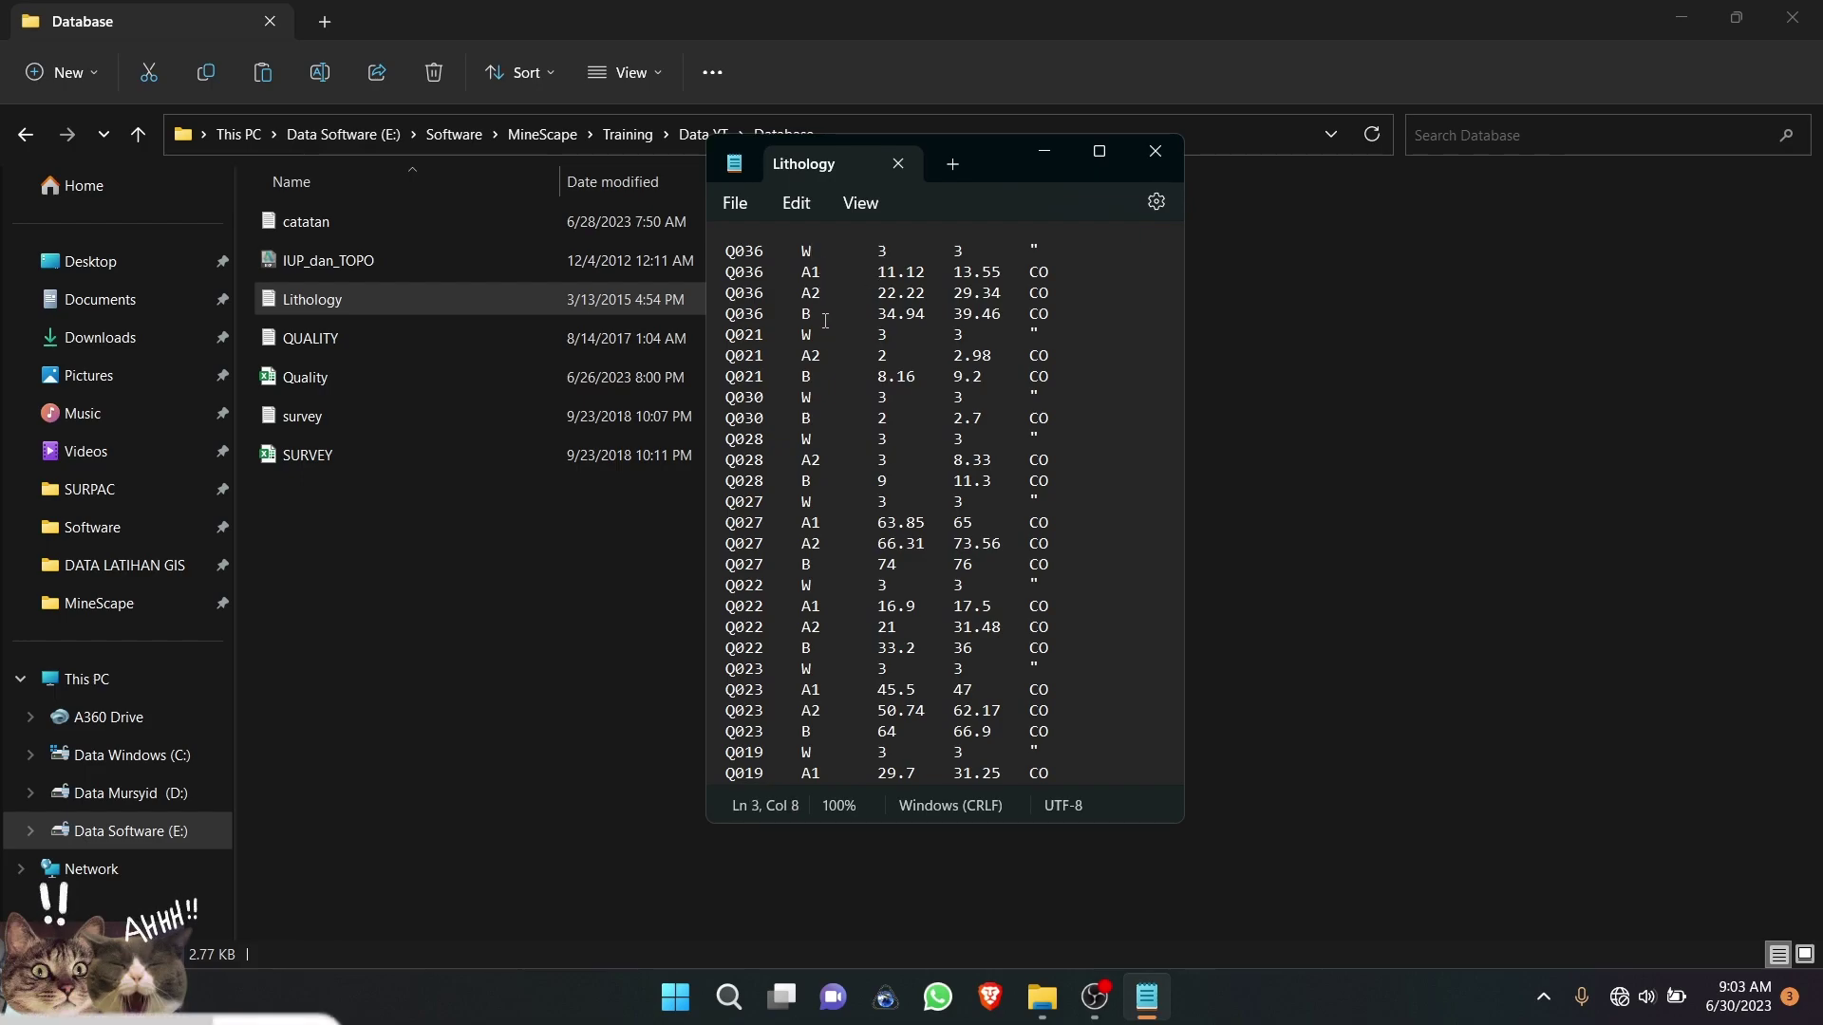
left_click(917, 271)
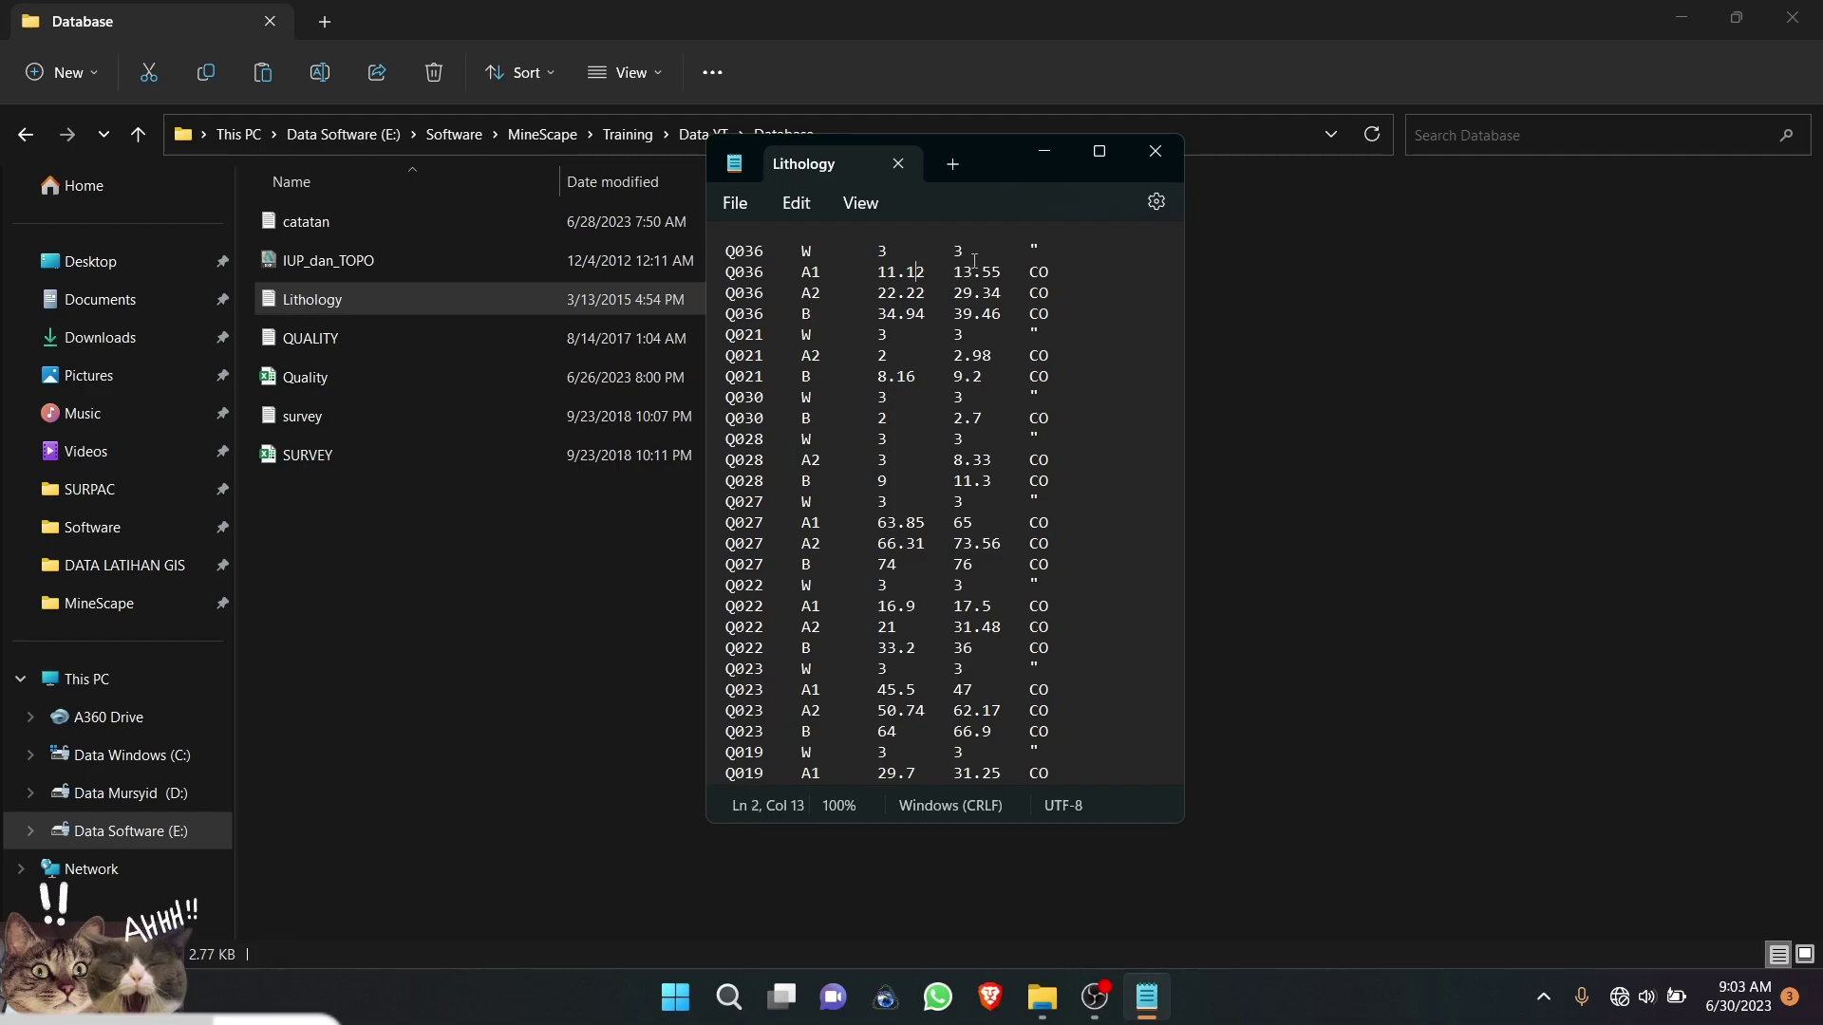
left_click(878, 273)
left_click(967, 249)
left_click(898, 274)
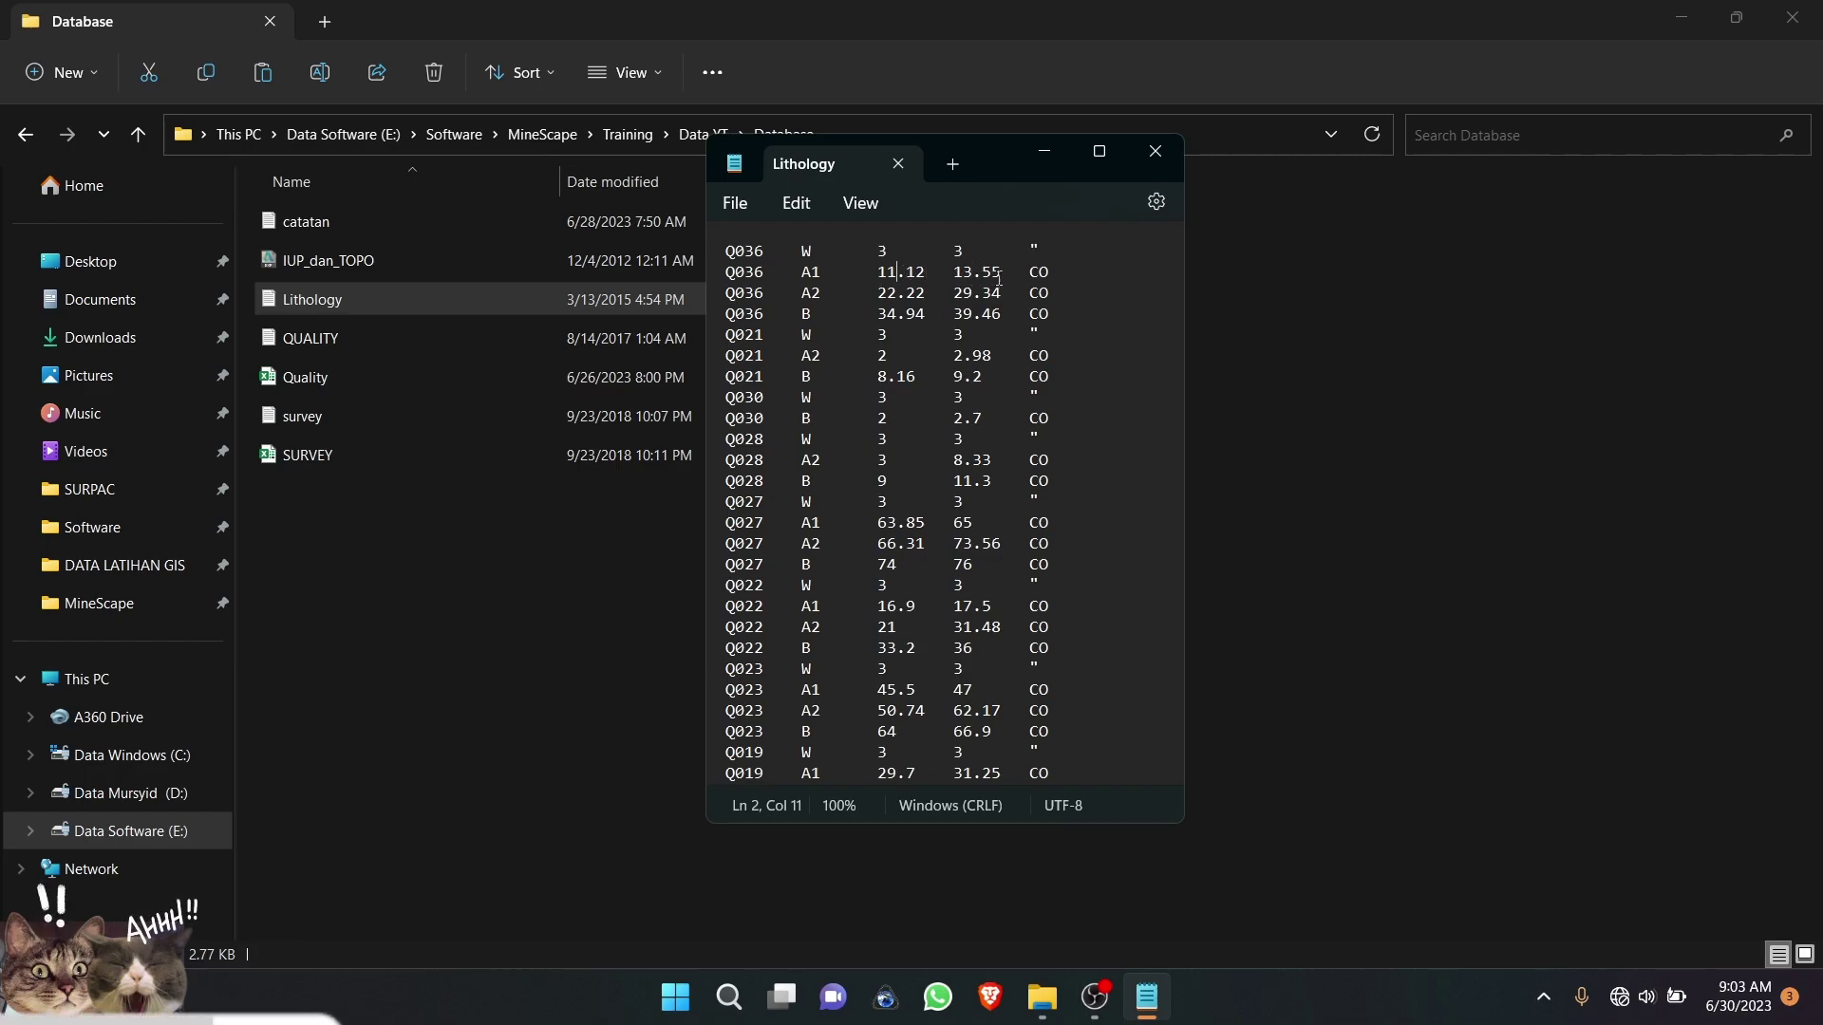
left_click(1039, 272)
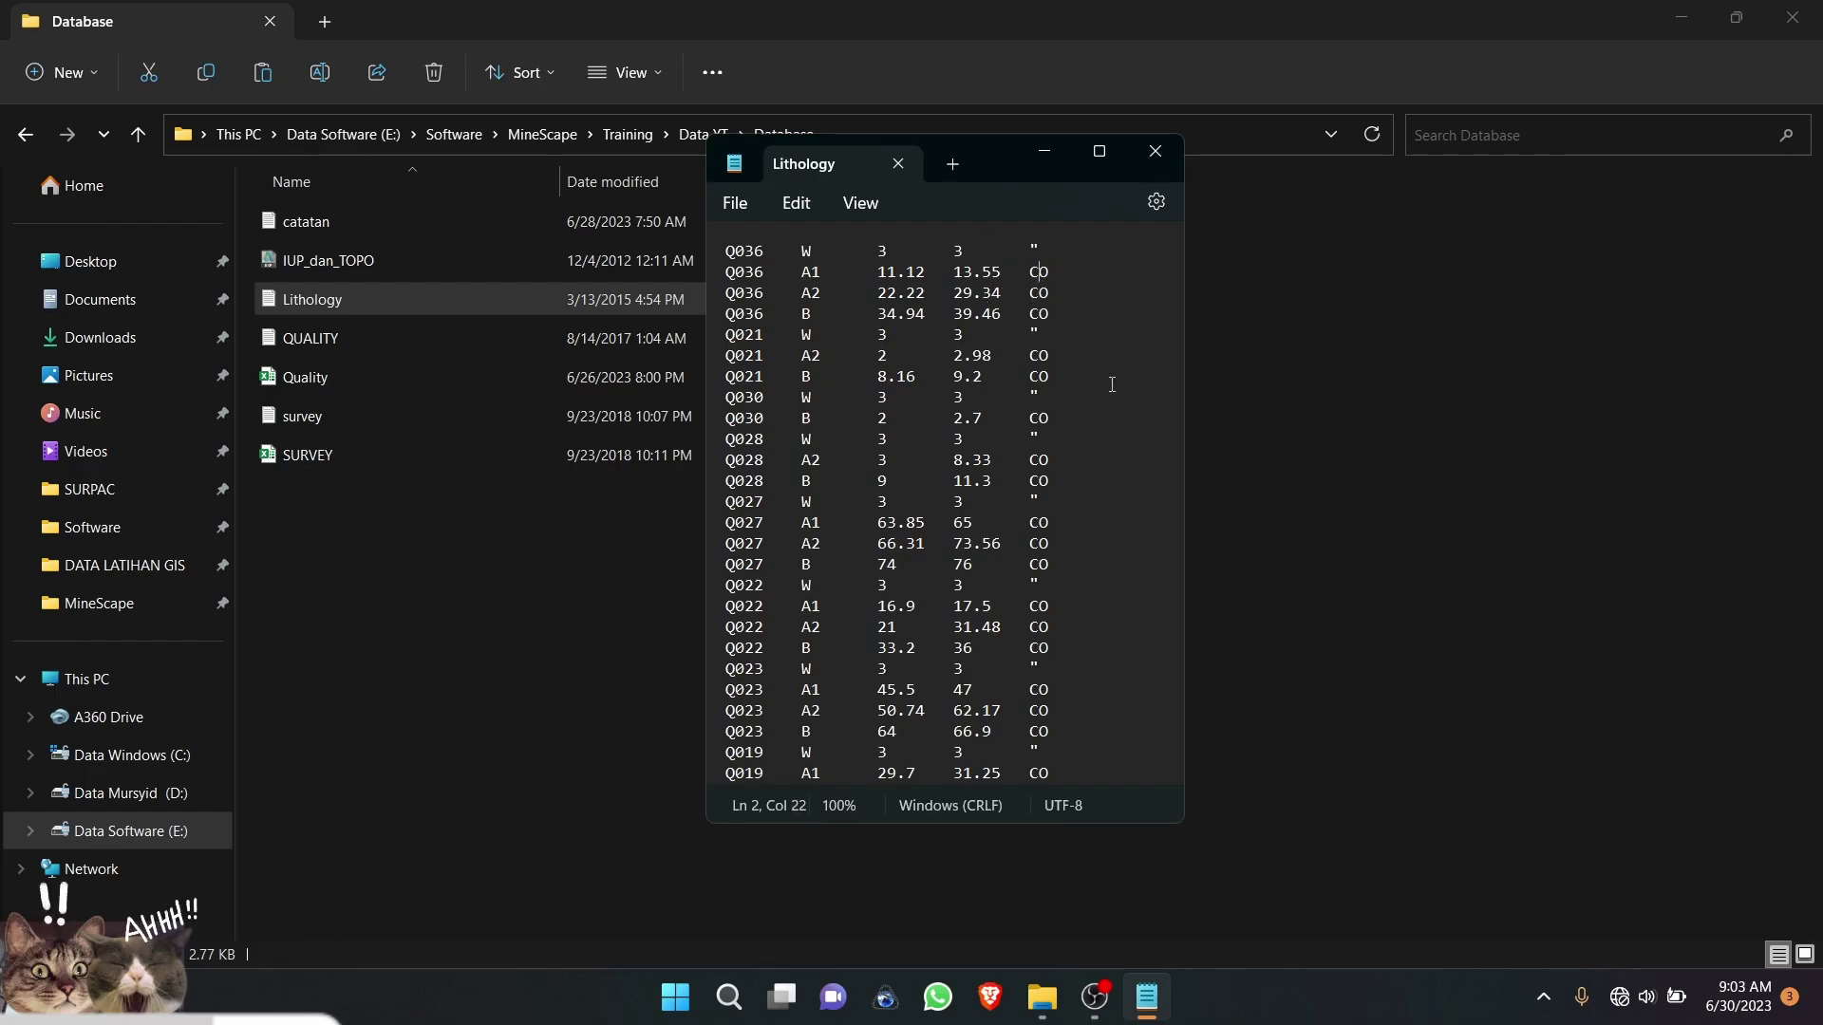
left_click(1154, 161)
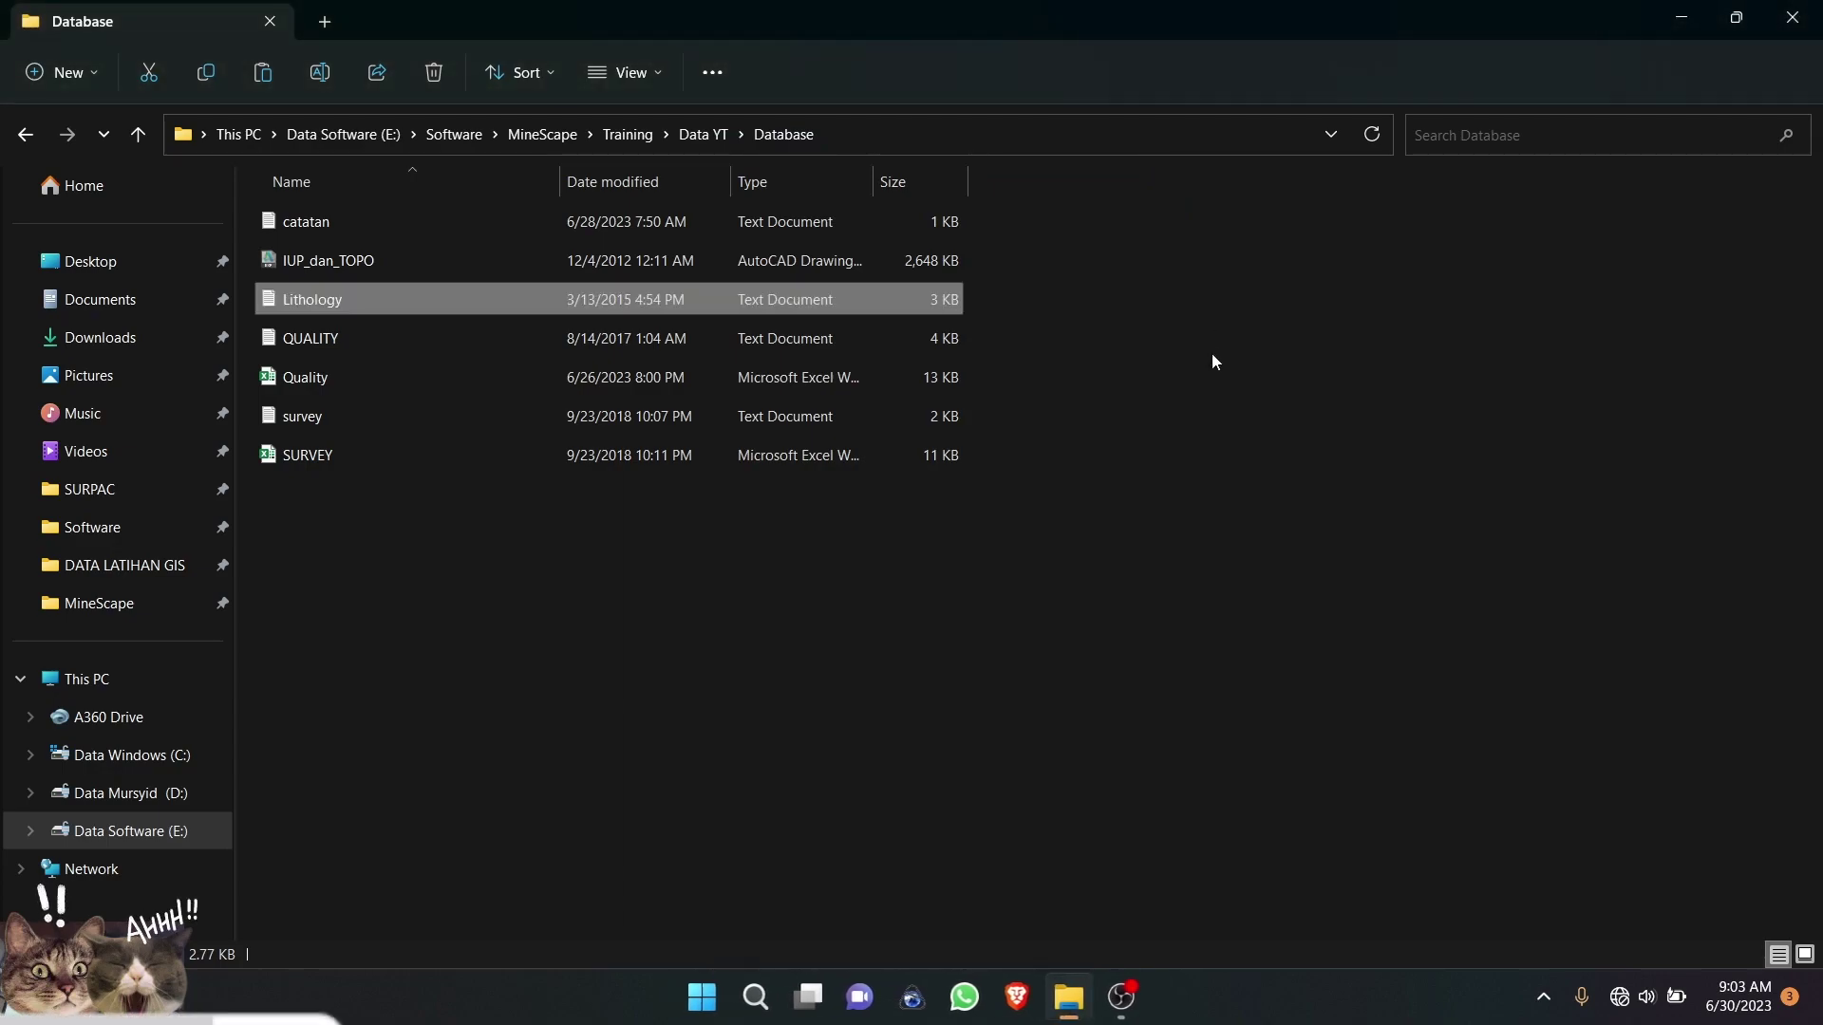
Step: Point out the IUP_dan_TOPO drawing, Lithology text file and SURVEY workbook in turn in the Database folder
left_click(300, 262)
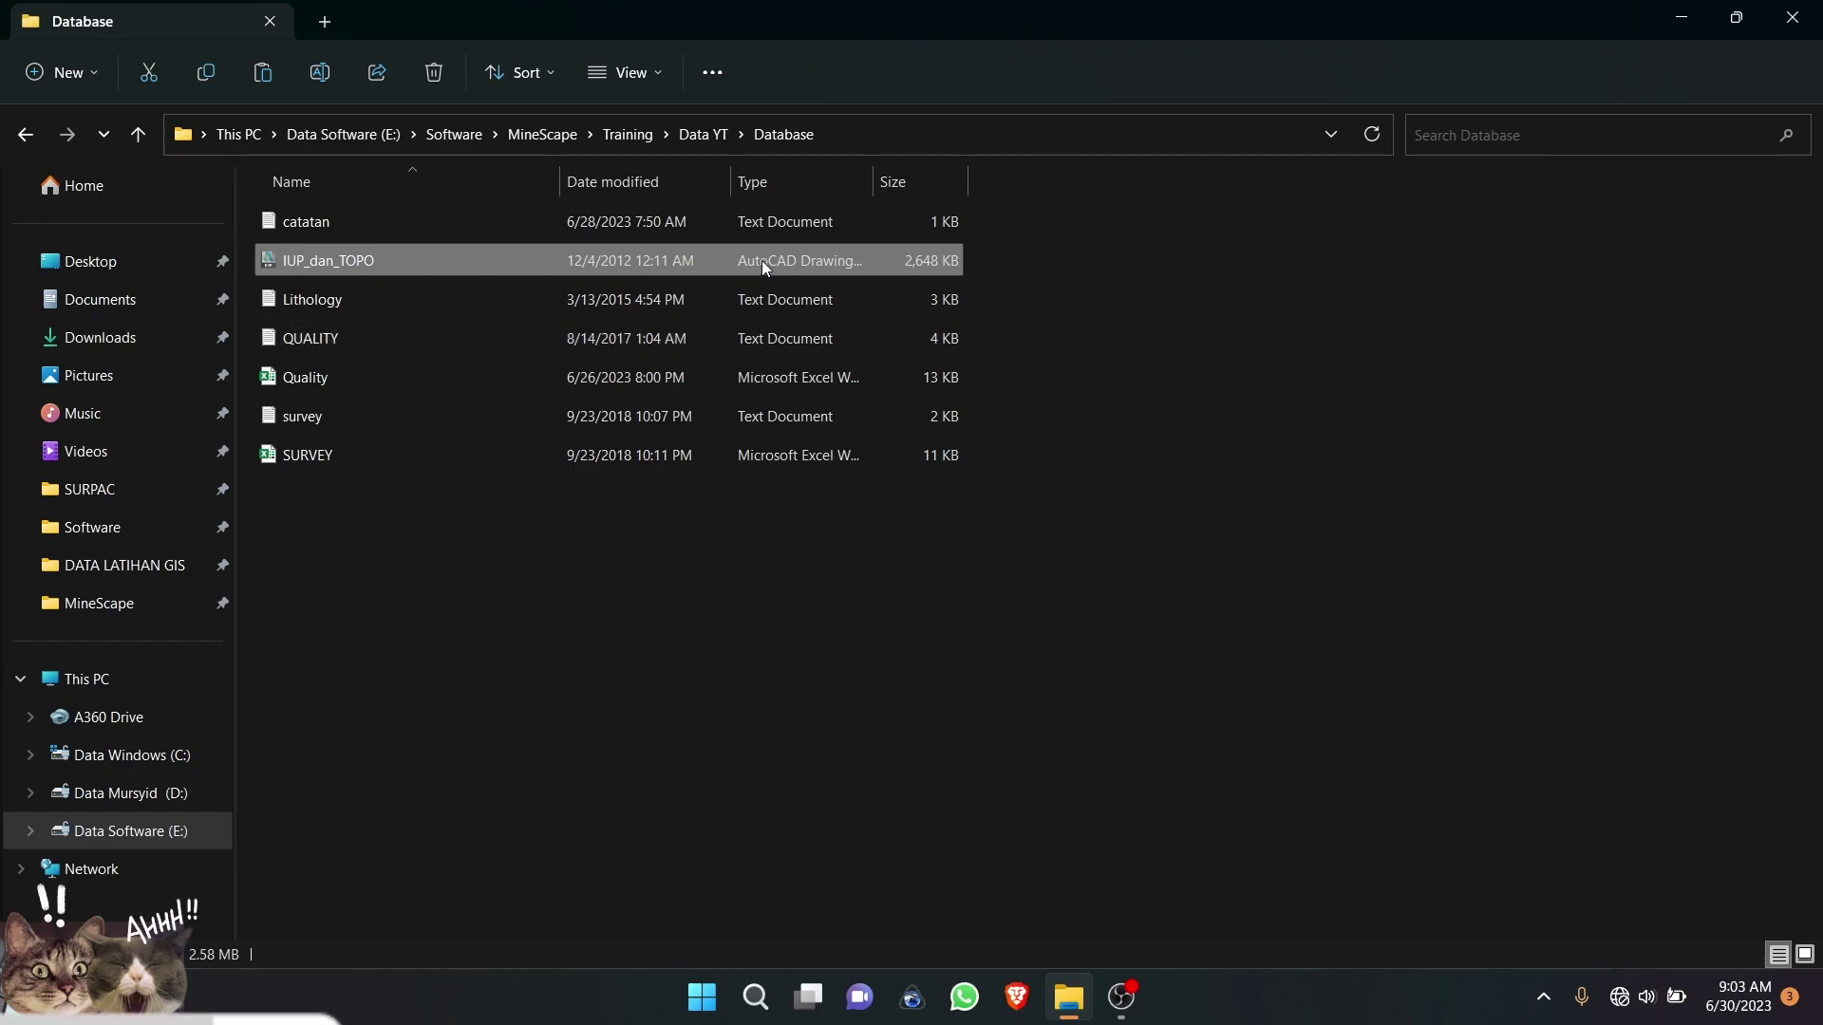
left_click(579, 266, "ctrl")
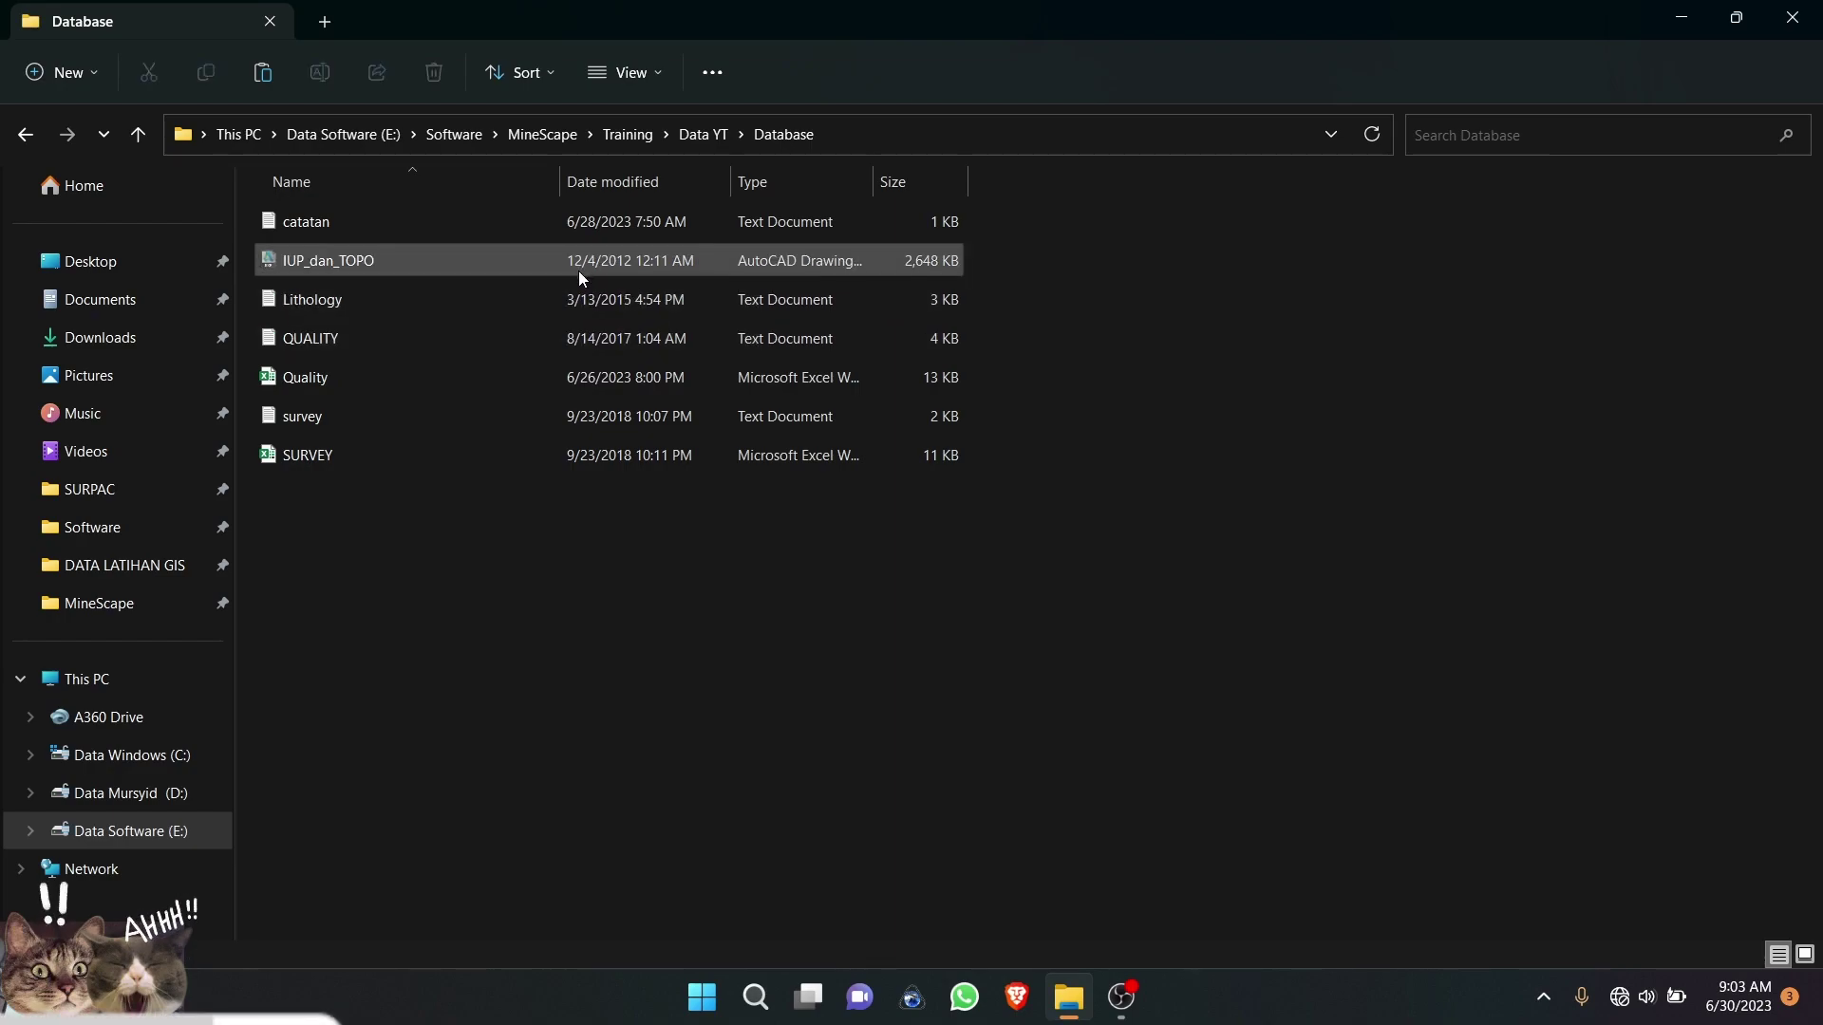
left_click(322, 300)
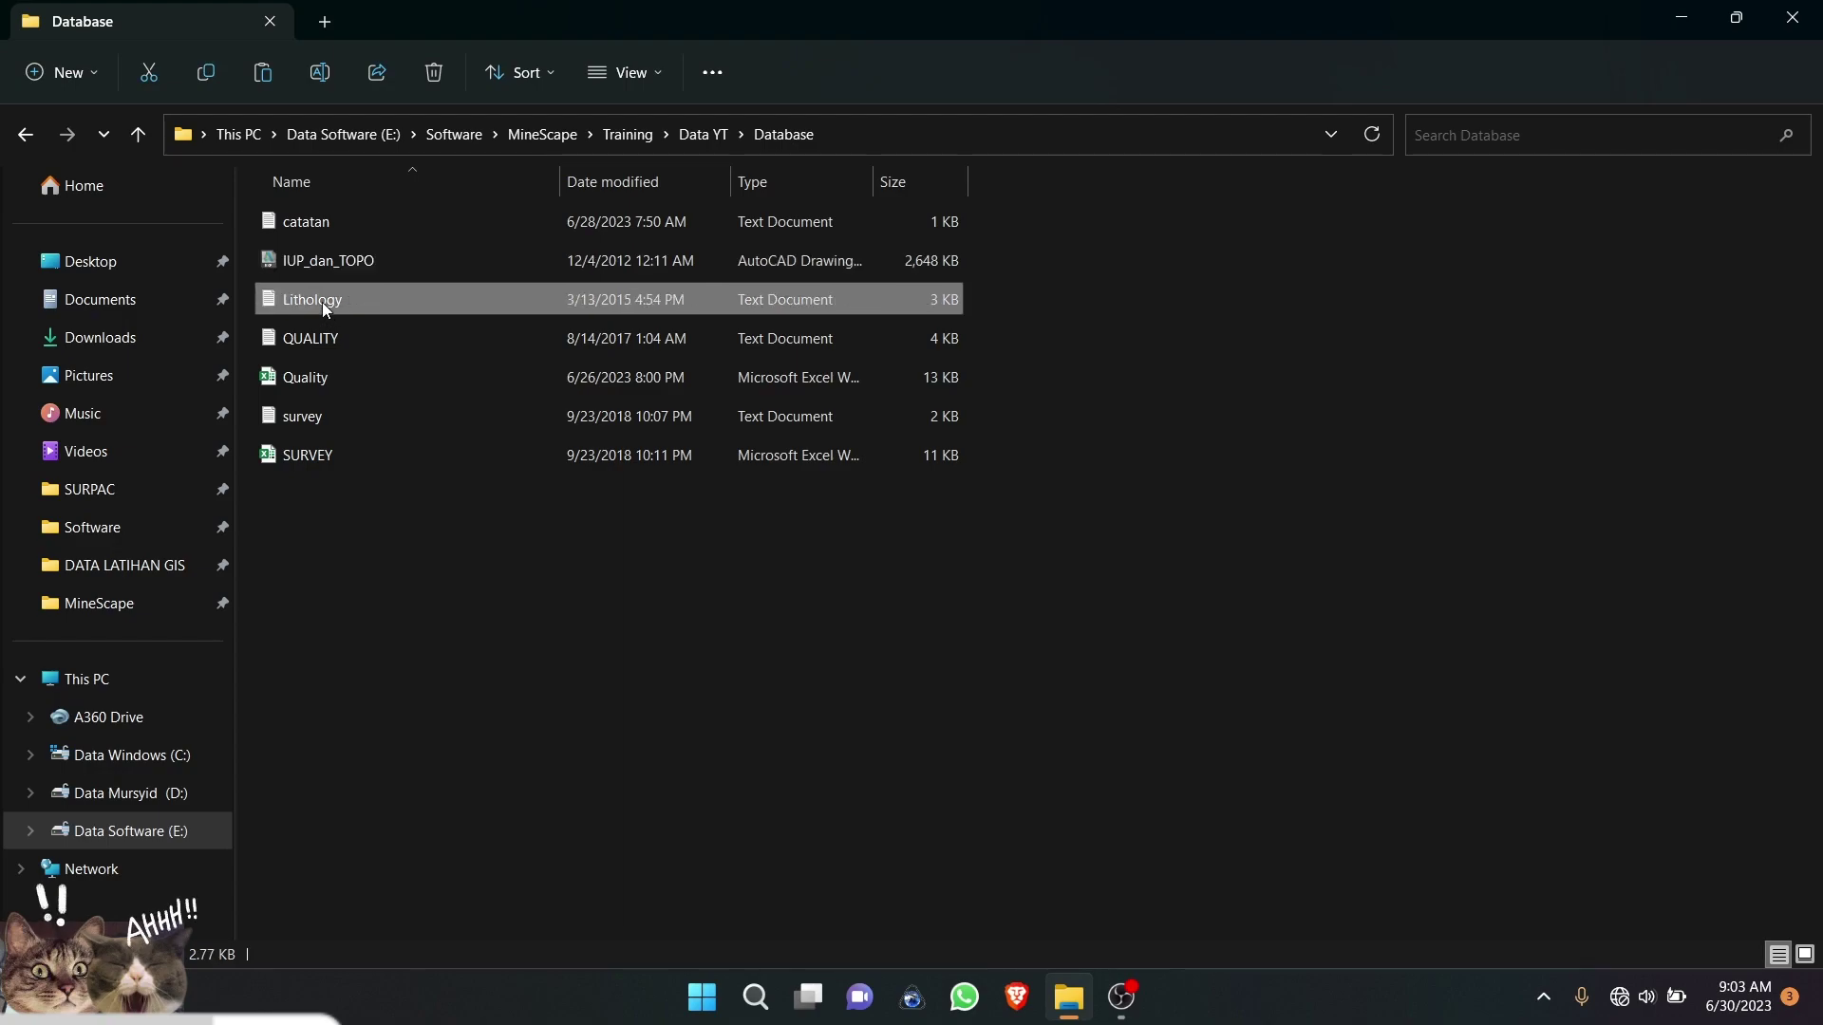
left_click(338, 450)
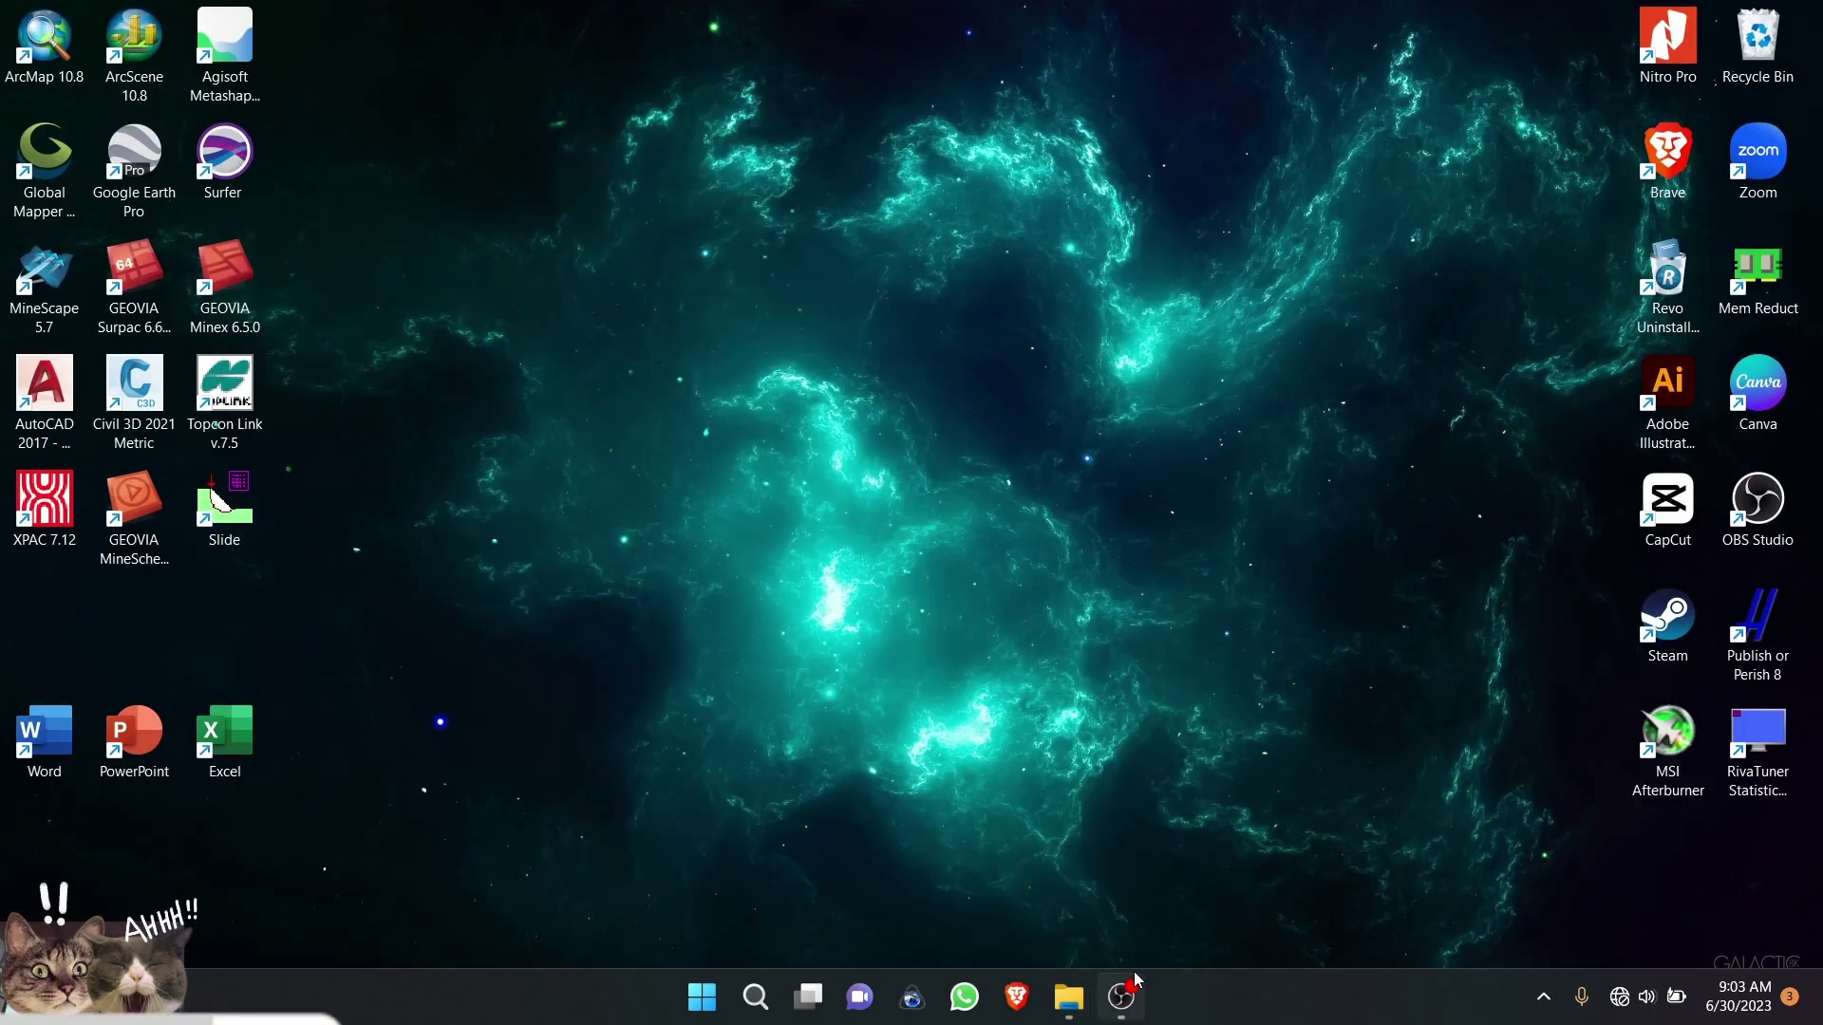
Step: Launch MineScape 5.7 and open the Plugin Manager
double_click(58, 275)
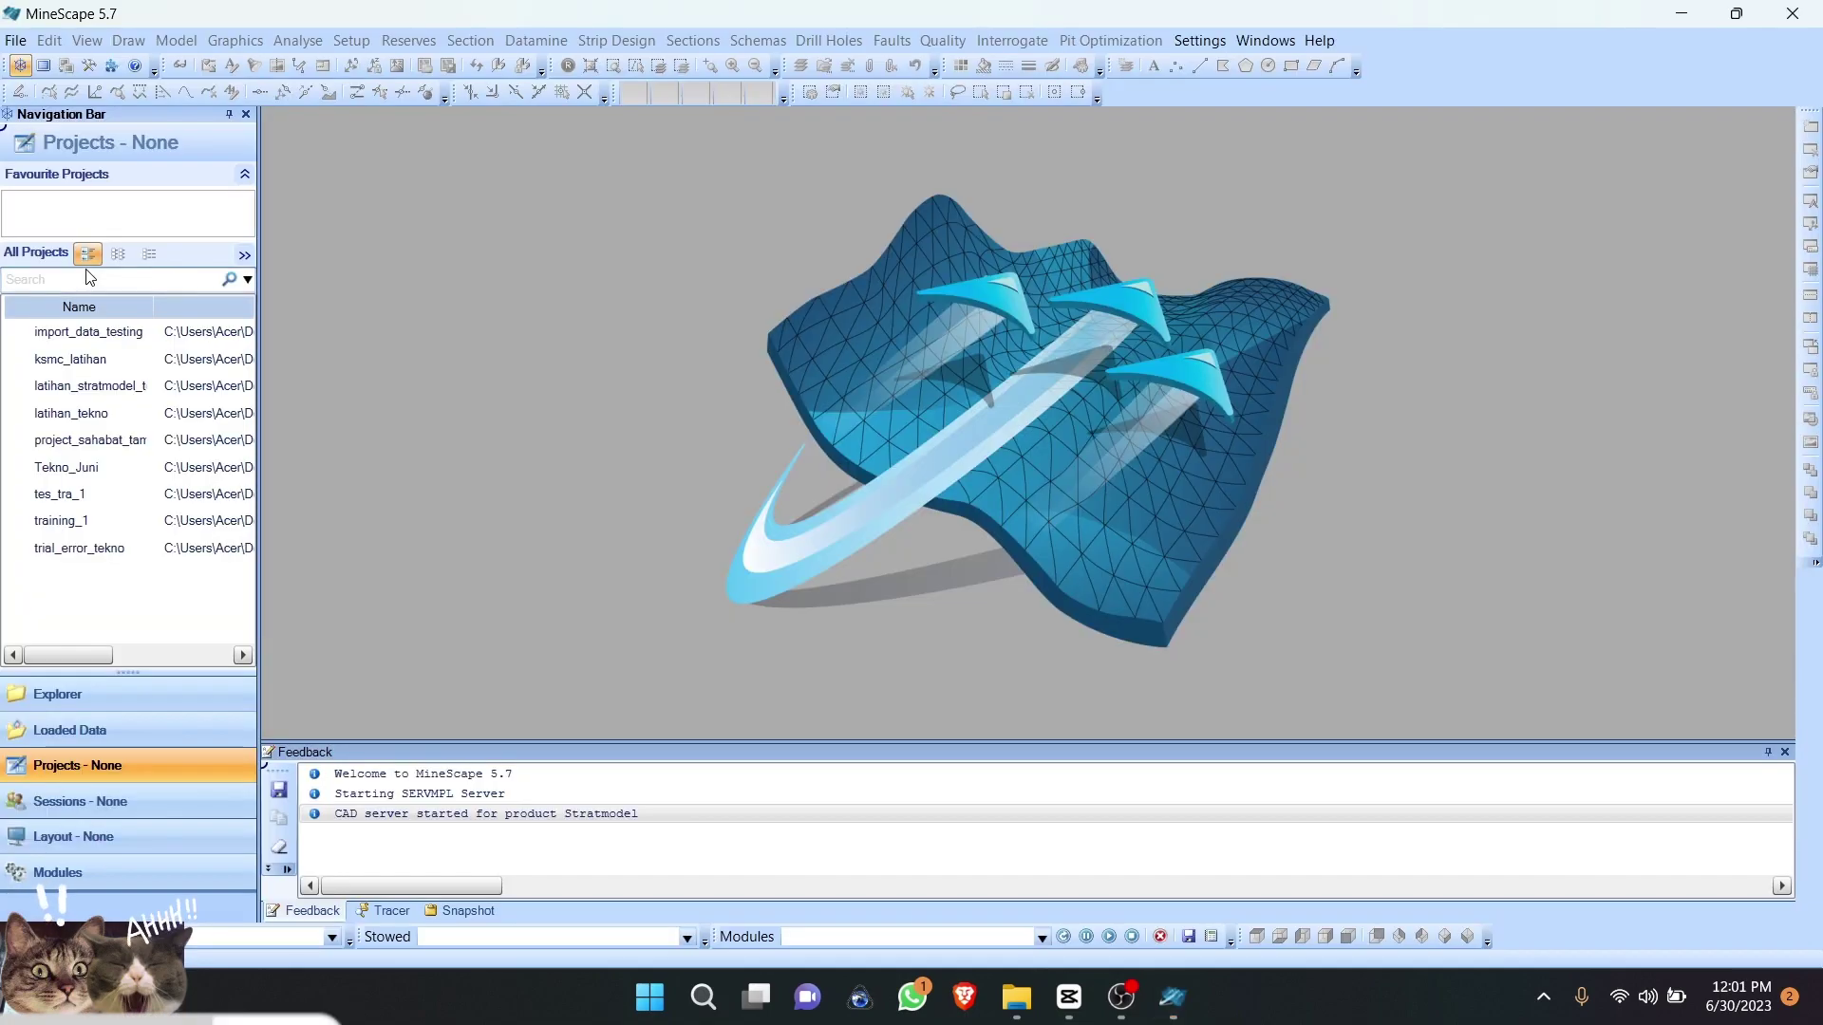
left_click(15, 40)
left_click(413, 210)
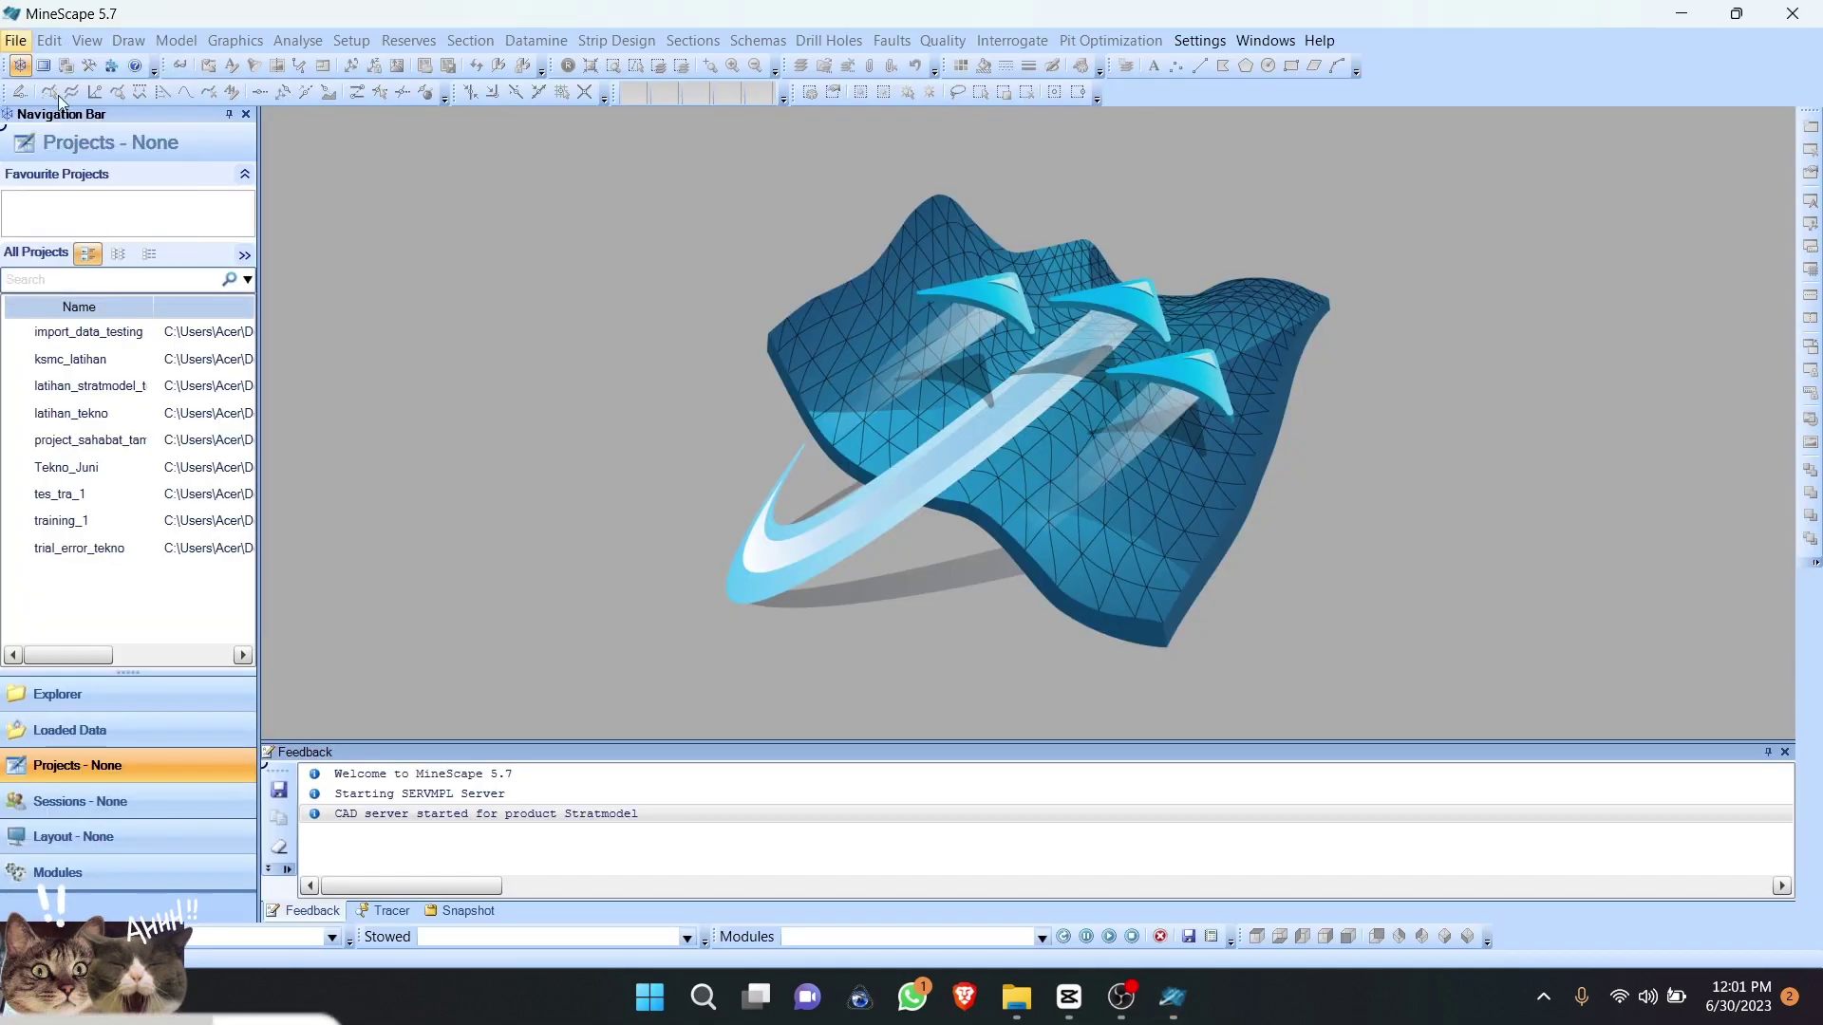
left_click(16, 40)
left_click(72, 190)
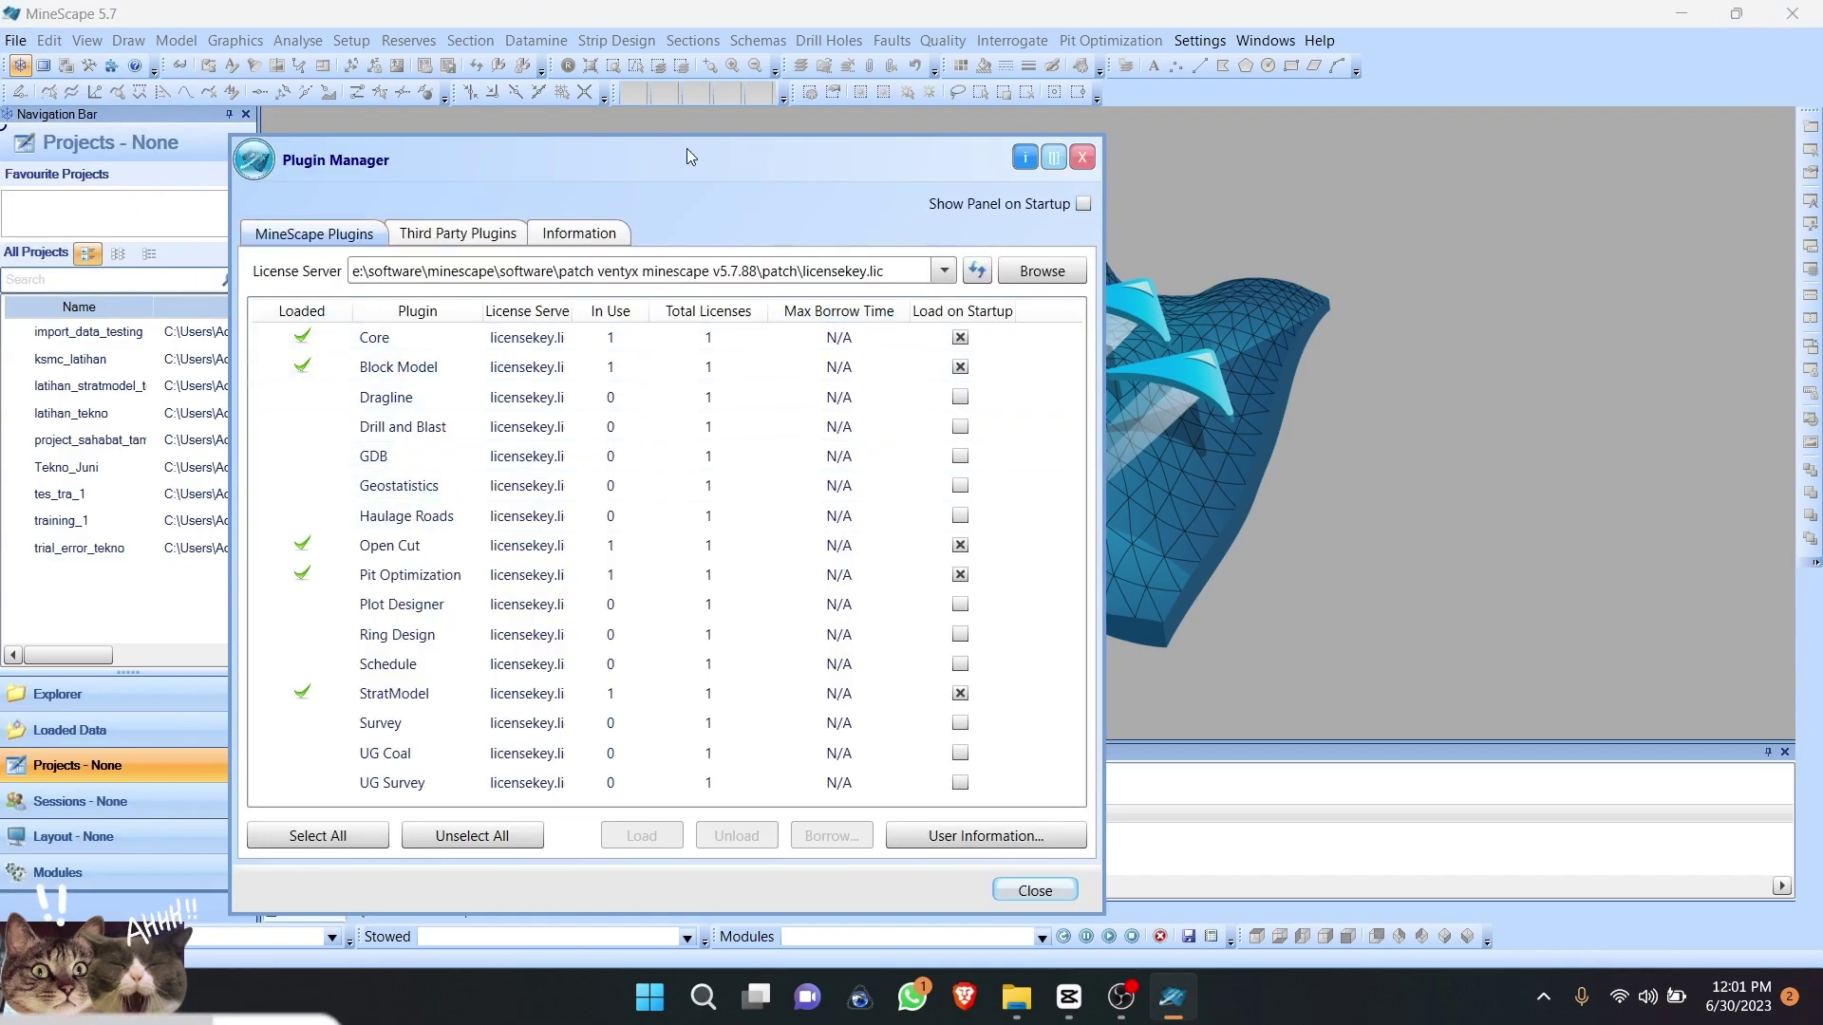
Step: Check the Pit Optimization and StratModel entries in the Plugin Manager and close it
left_click_drag(676, 162, 688, 99)
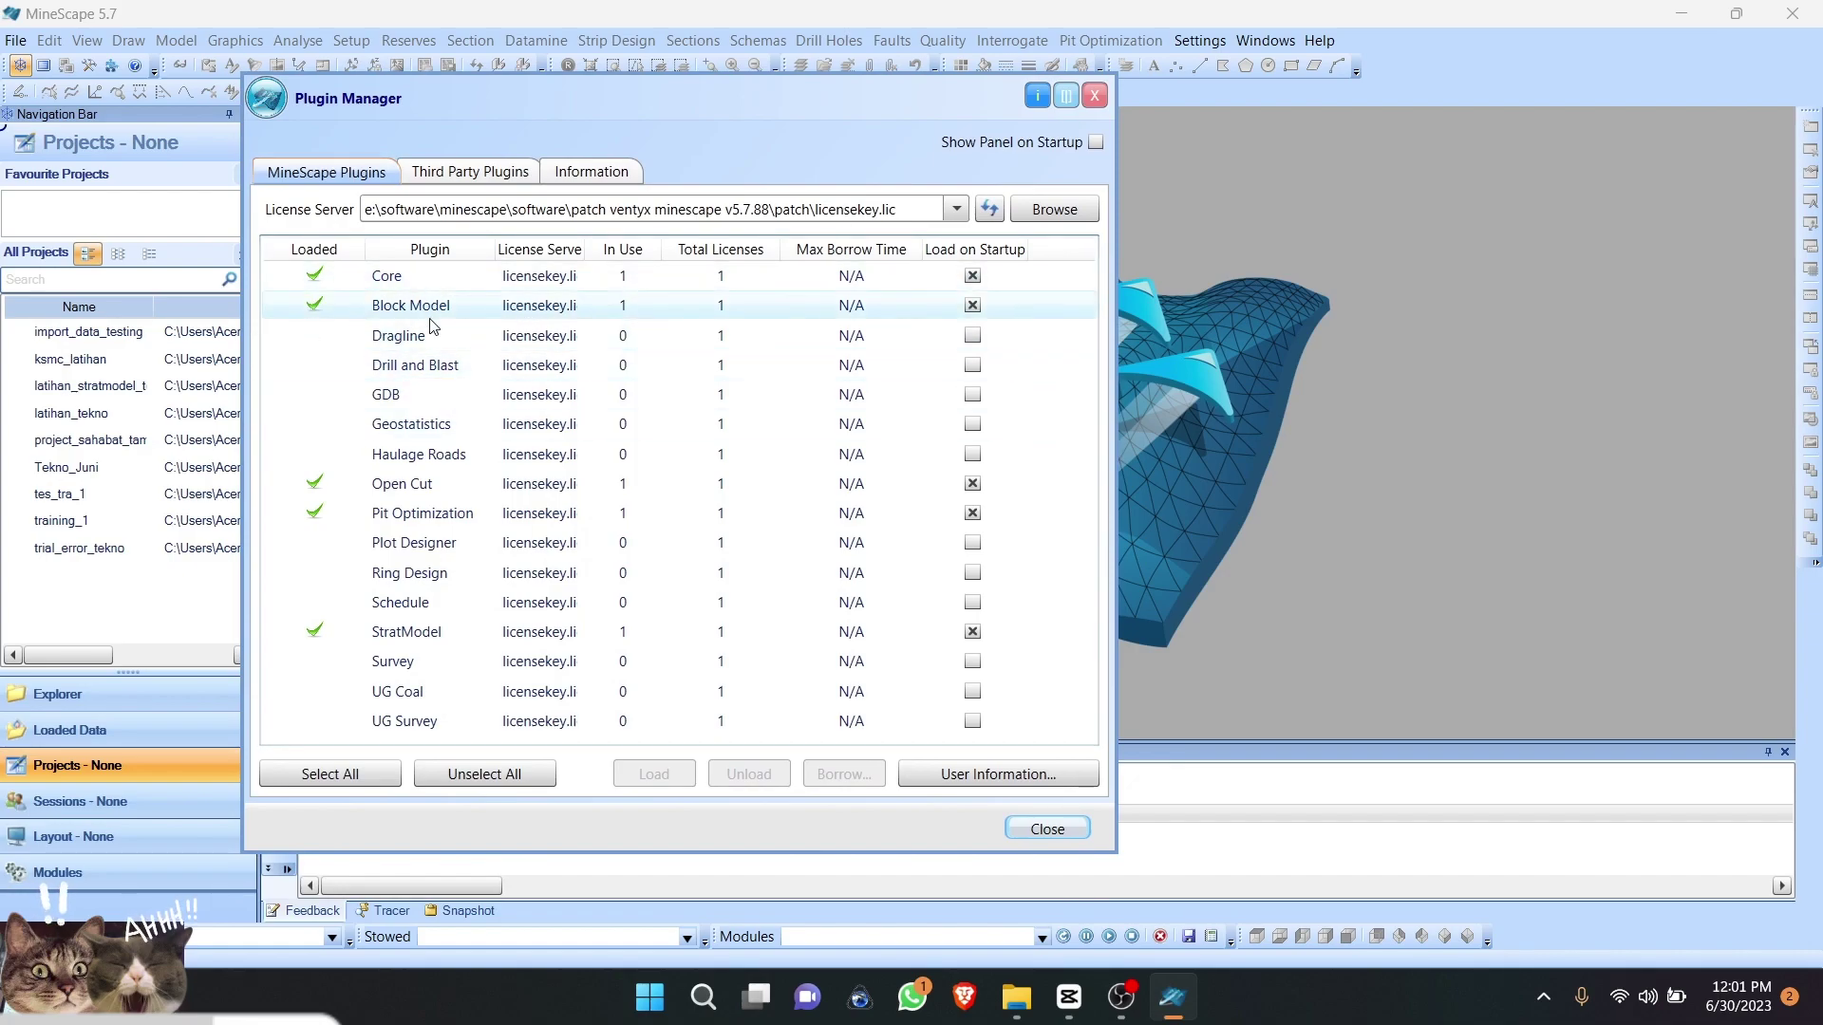
left_click(480, 513)
left_click(473, 636)
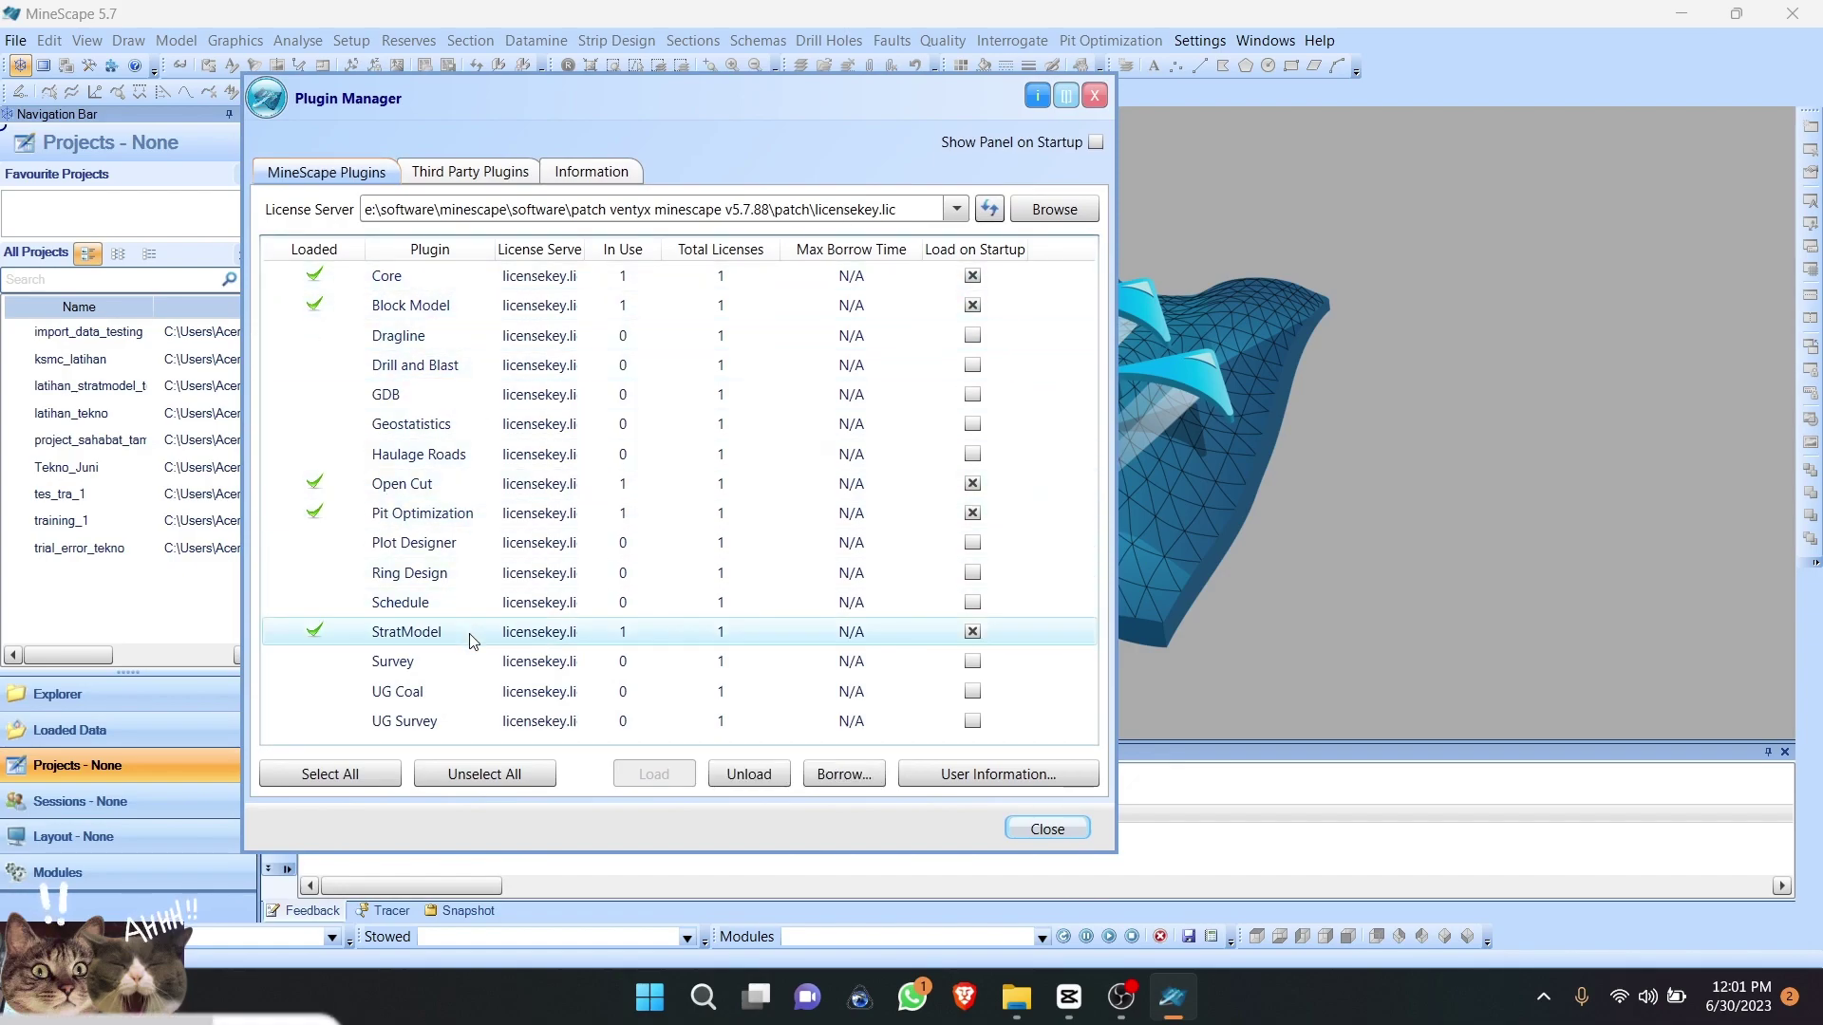
left_click(1014, 829)
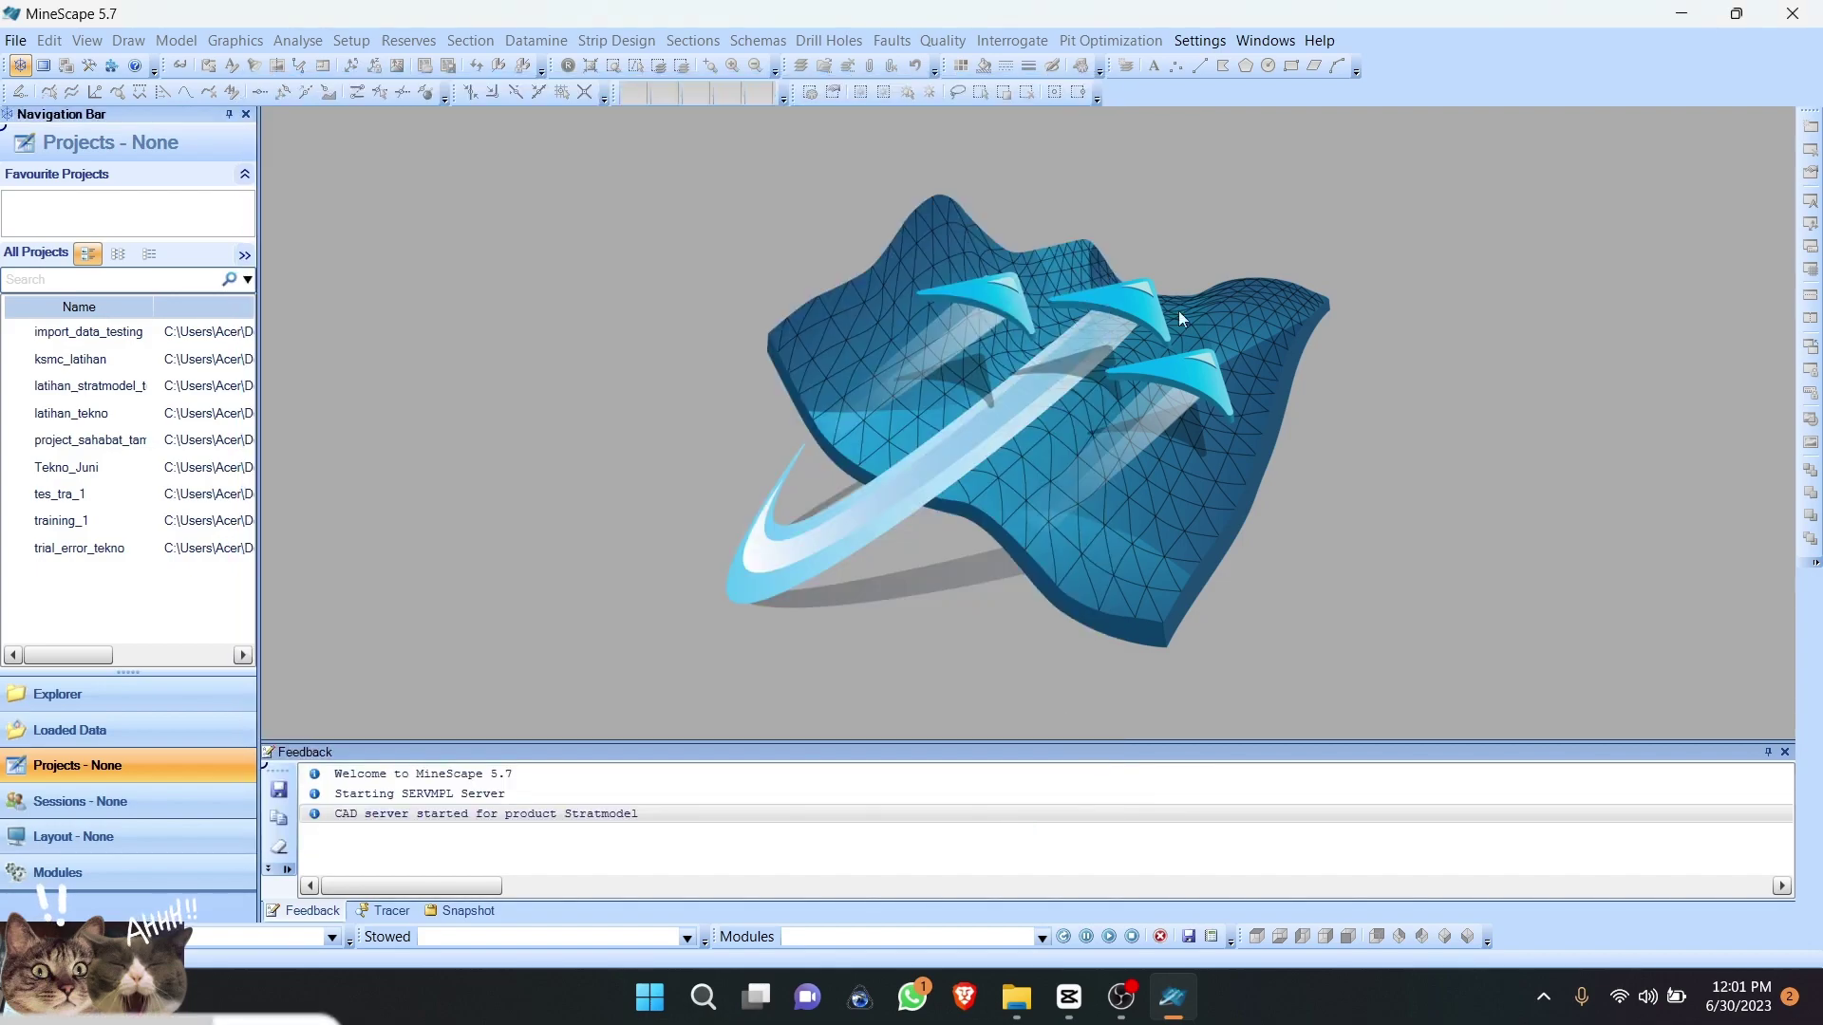
Step: Start a new project and name it latihan_63023
left_click(15, 40)
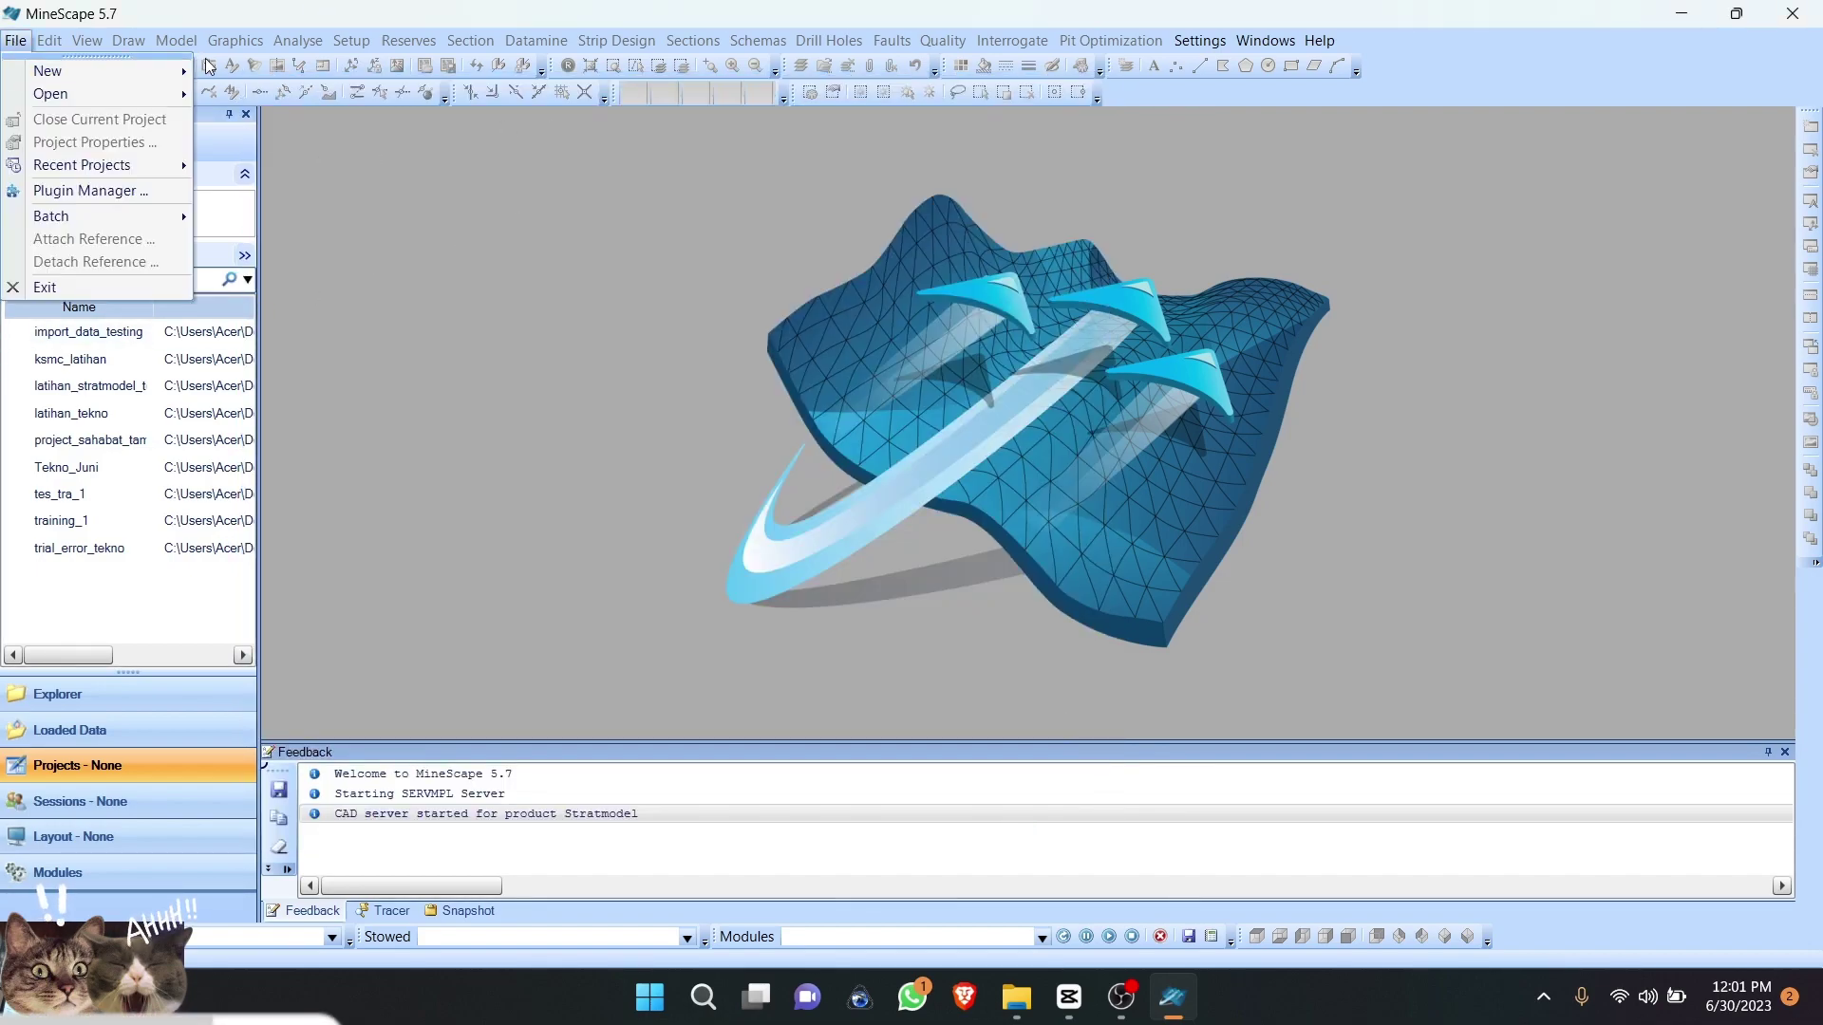
mouse_move(137, 95)
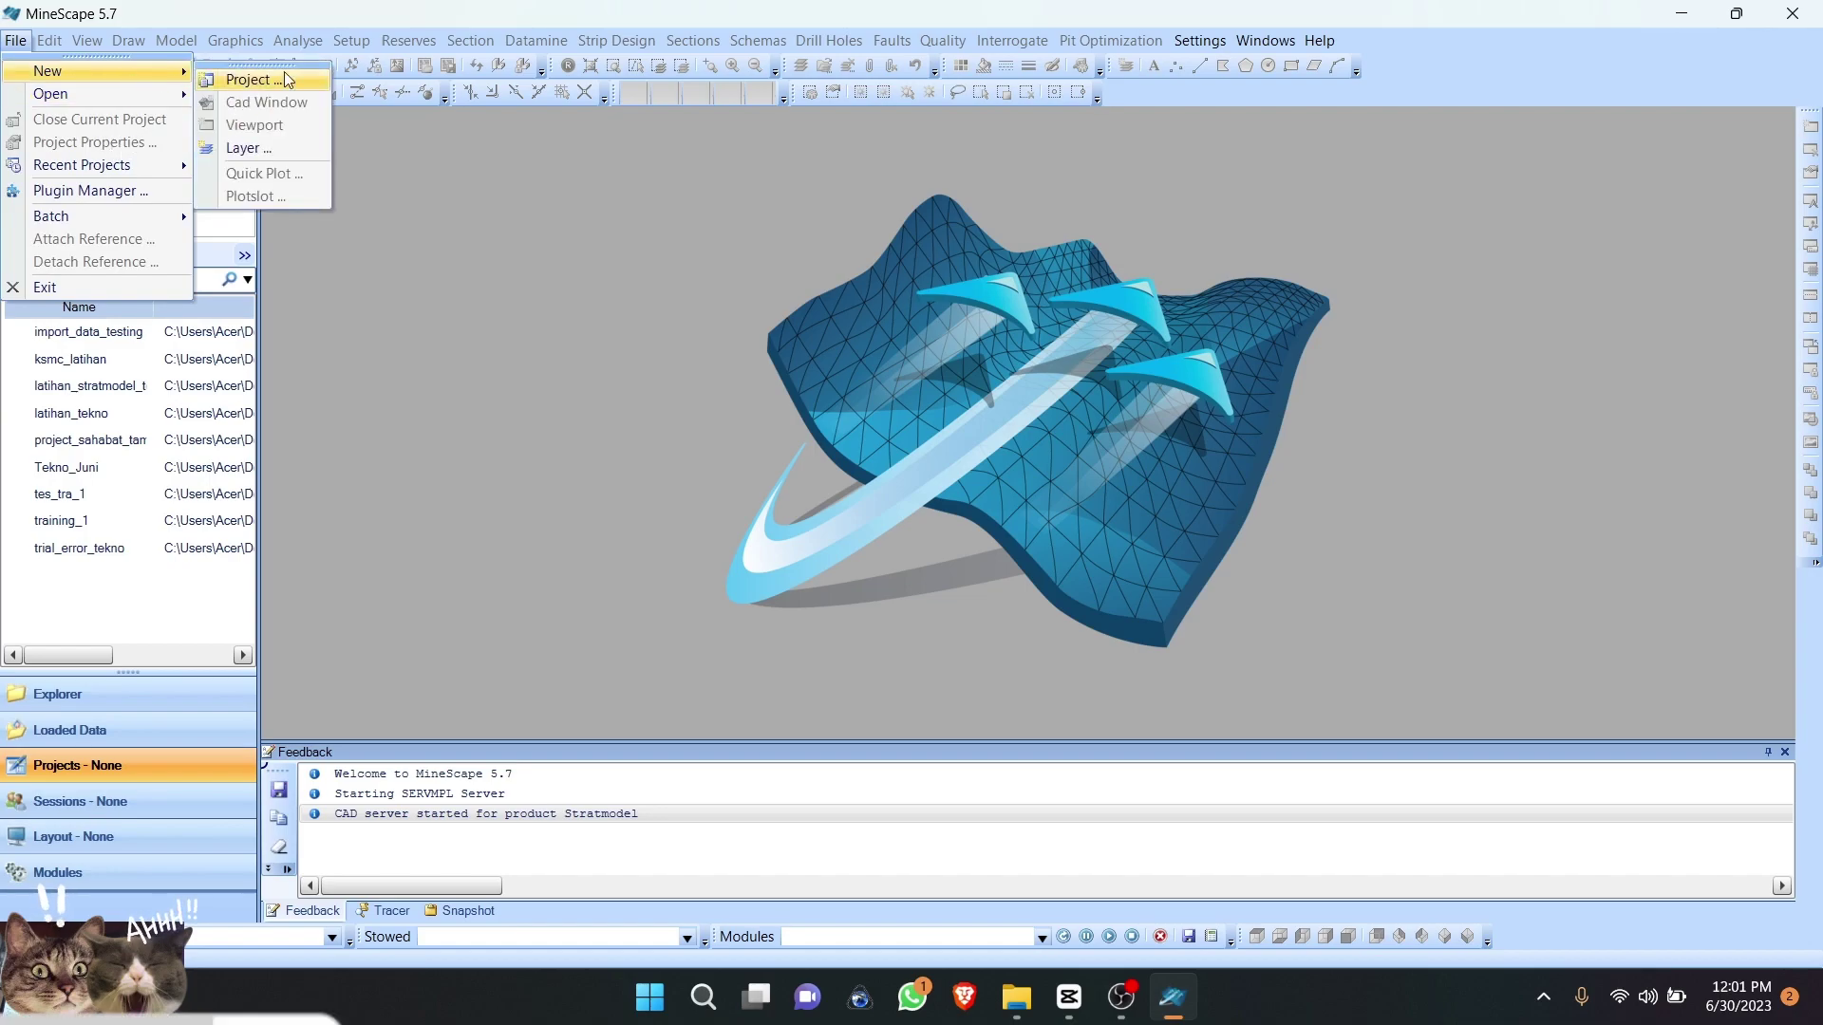
left_click(285, 79)
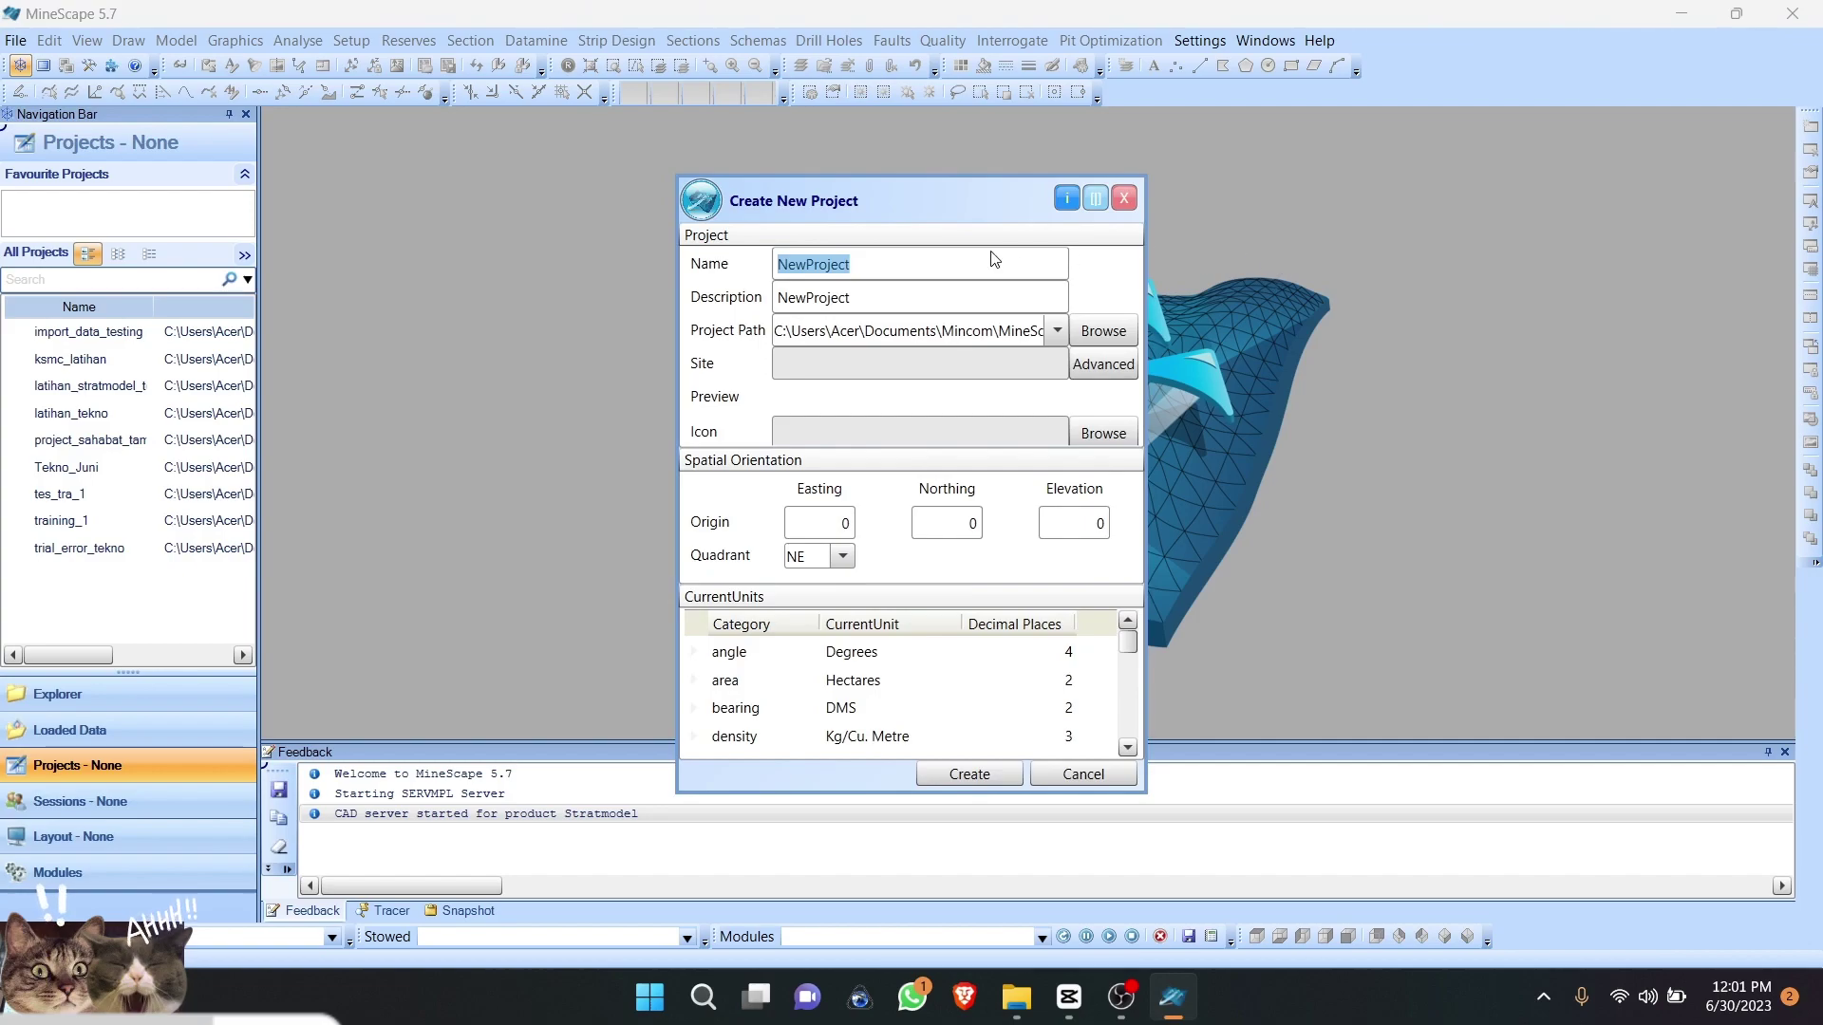
key("BackSpace")
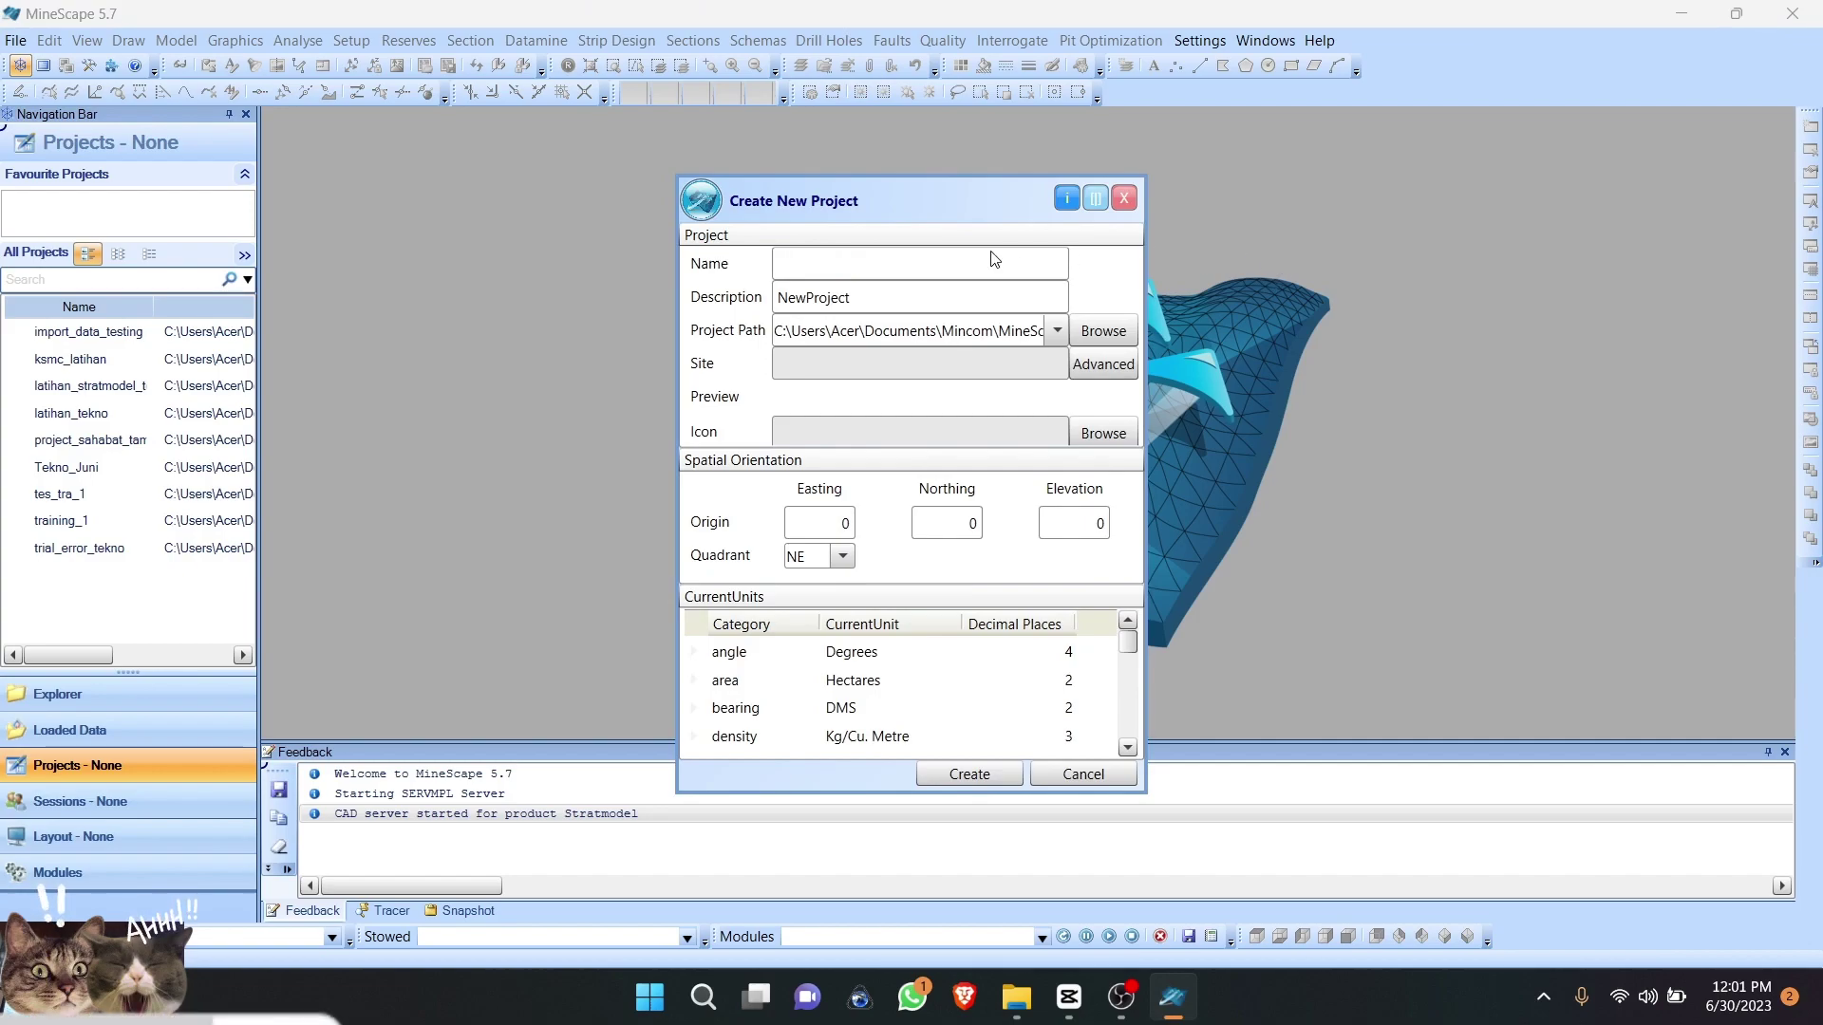
type("latihan_")
type("63023")
Step: Copy the project name and append it to the description, making it NewProjectlatihan_63023
left_click_drag(864, 265, 631, 270)
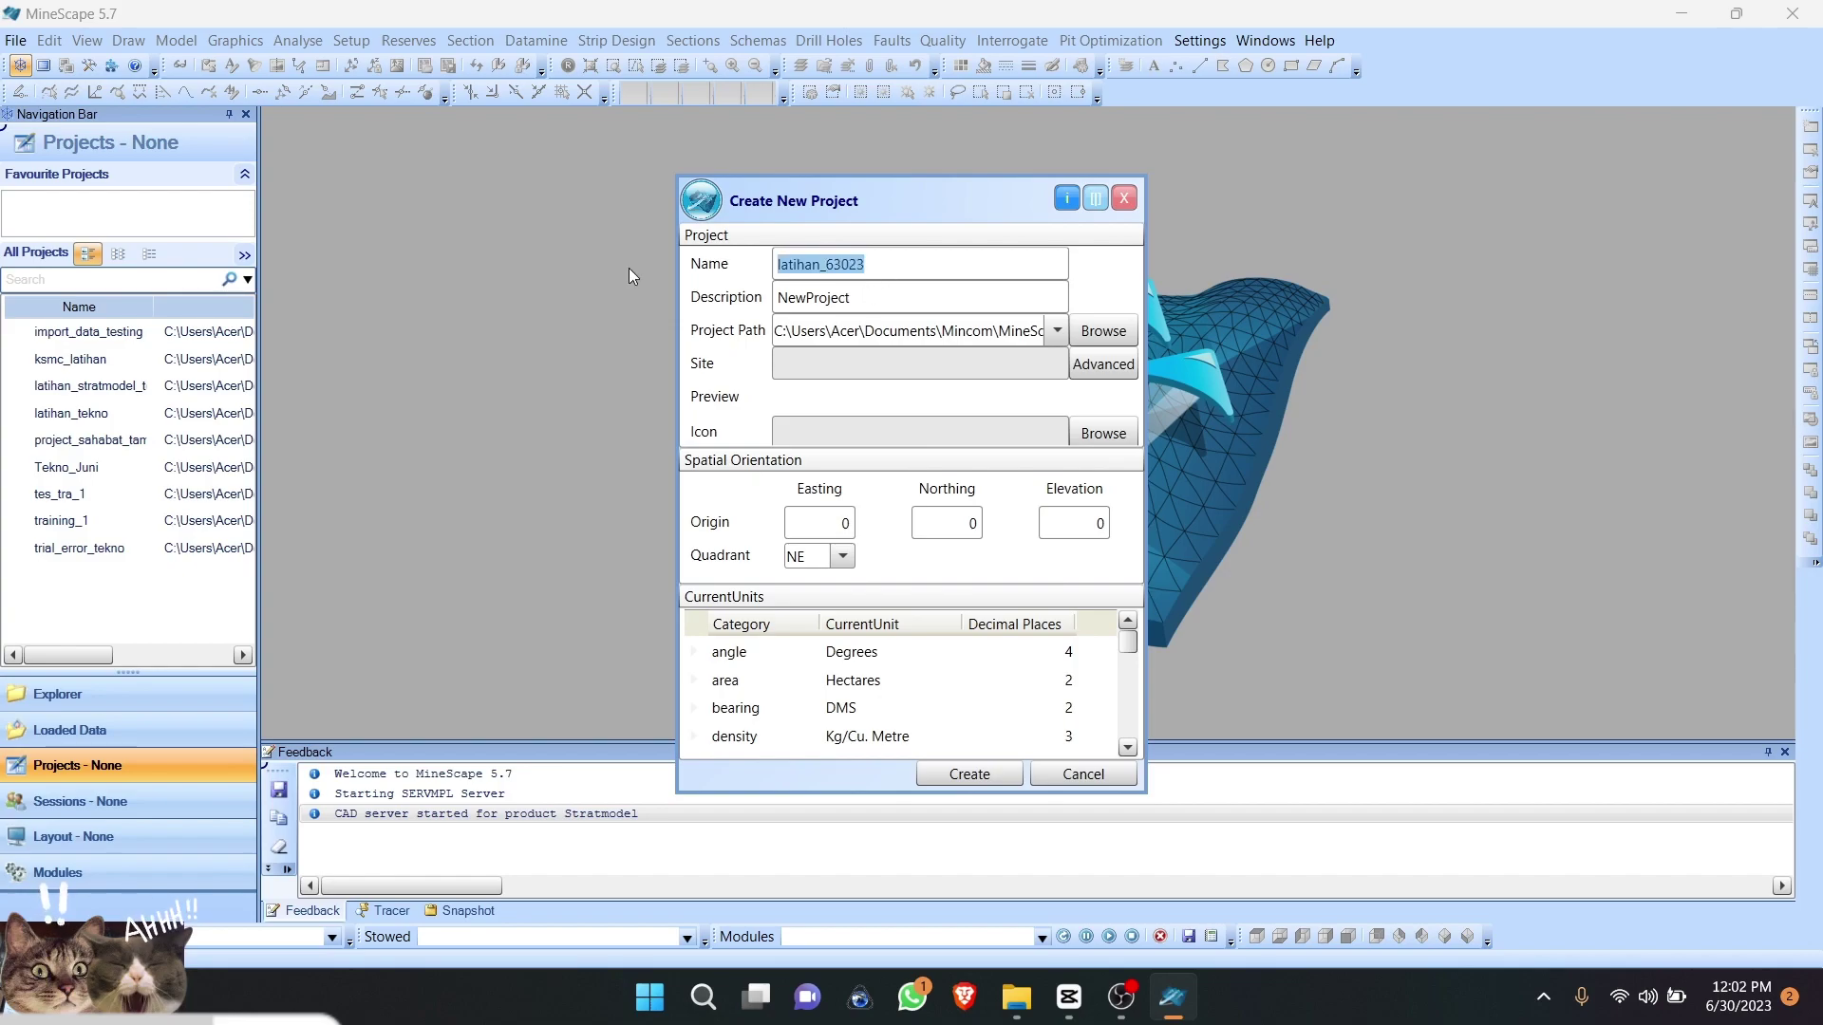
right_click(832, 263)
left_click(874, 305)
double_click(866, 299)
right_click(857, 296)
left_click(919, 363)
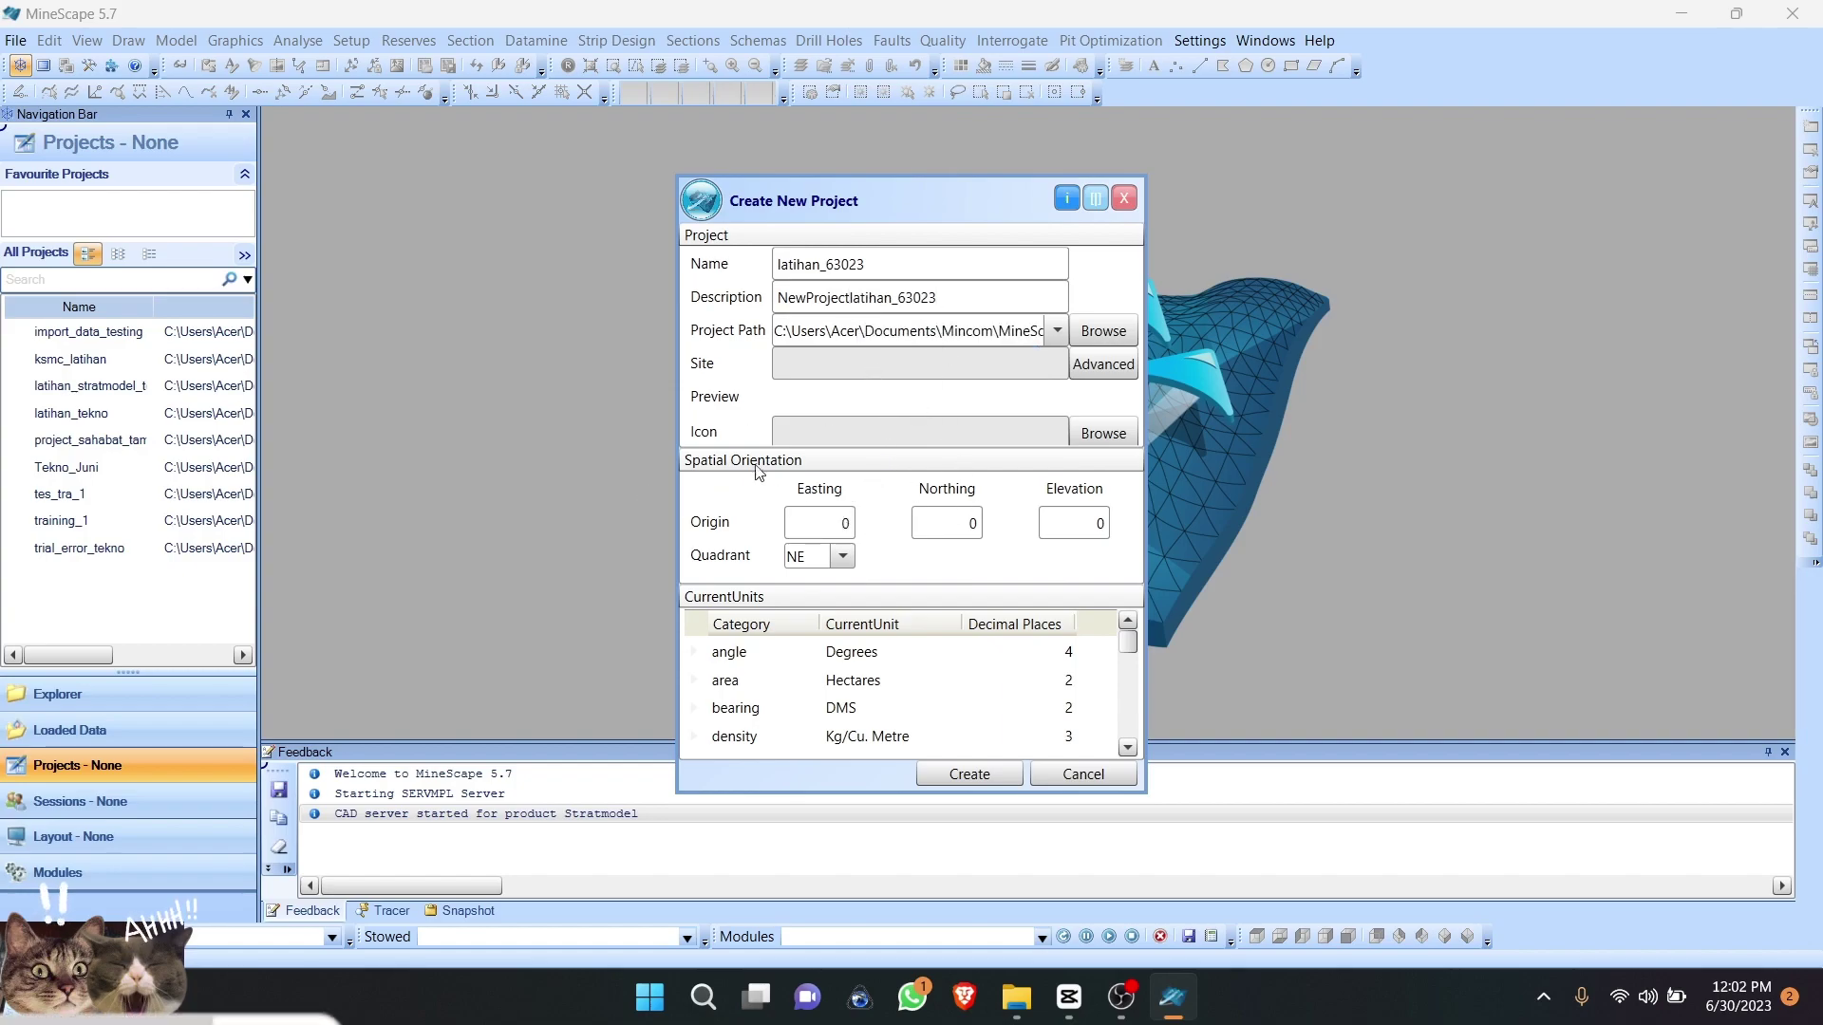
left_click_drag(862, 202, 879, 139)
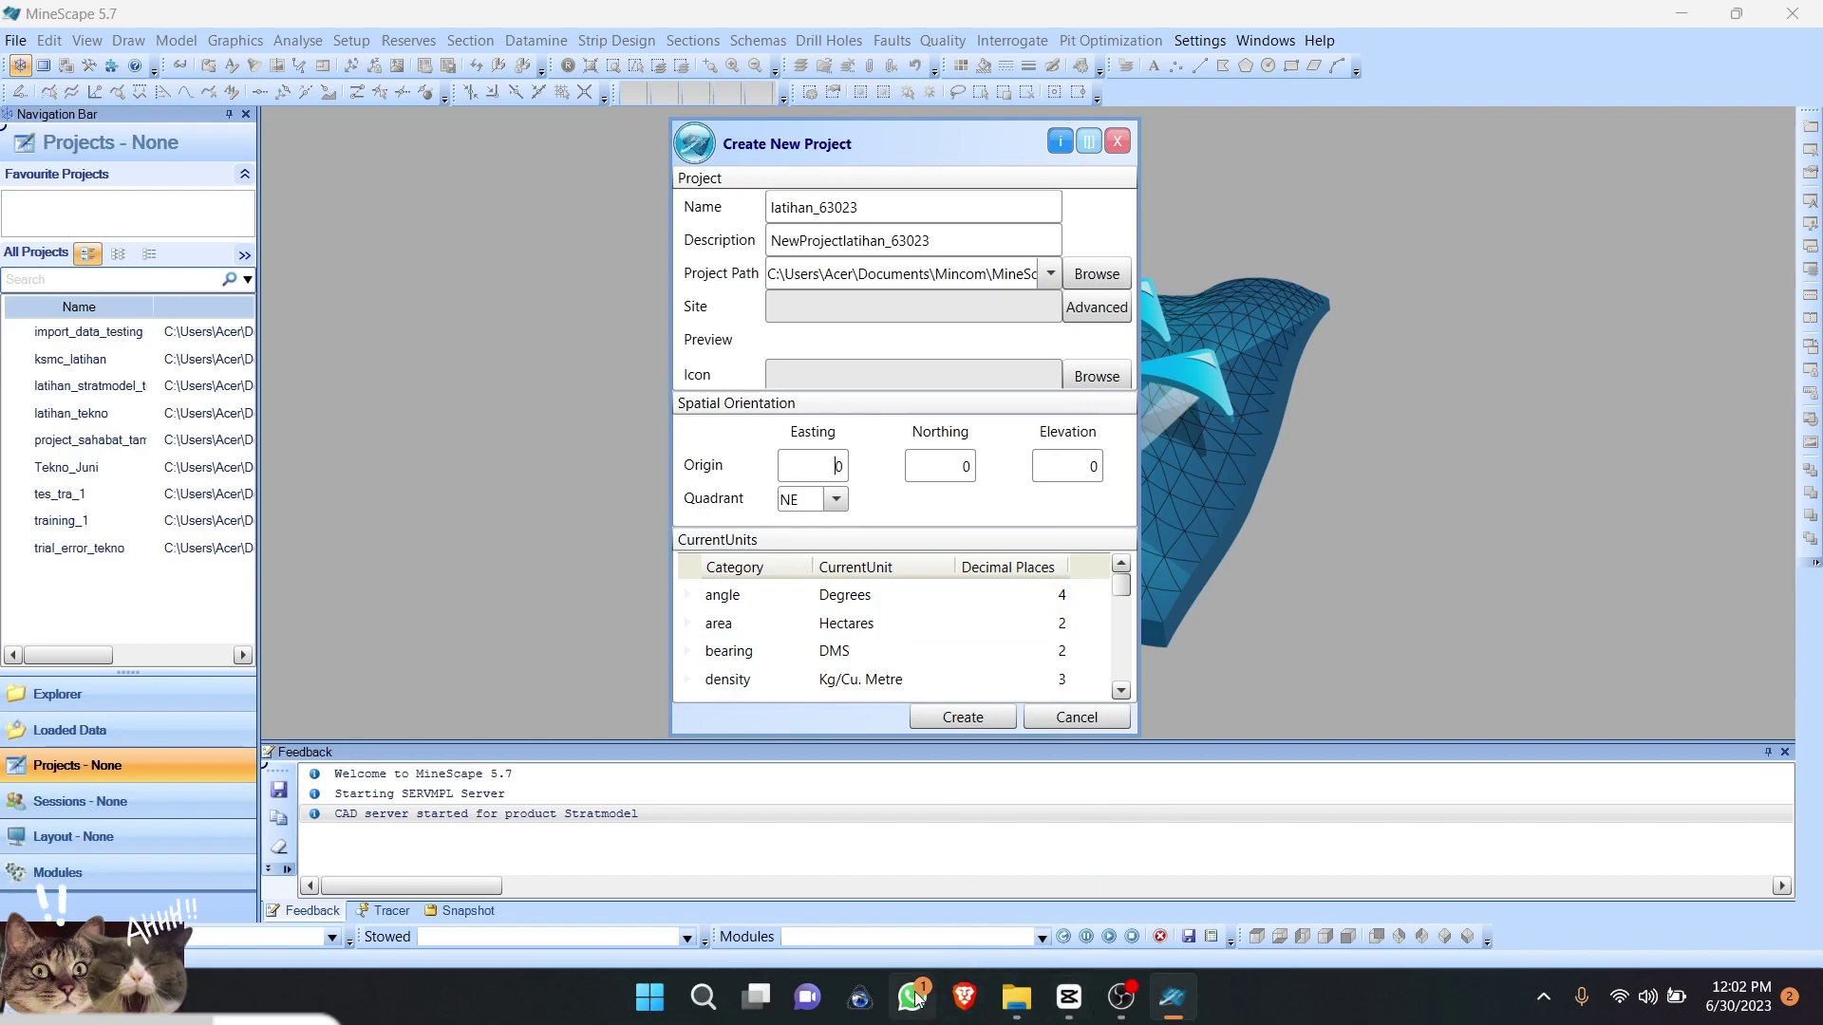
Step: Open the SURVEY workbook from the Database folder inside Data YT and enable editing
left_click(1016, 997)
double_click(361, 258)
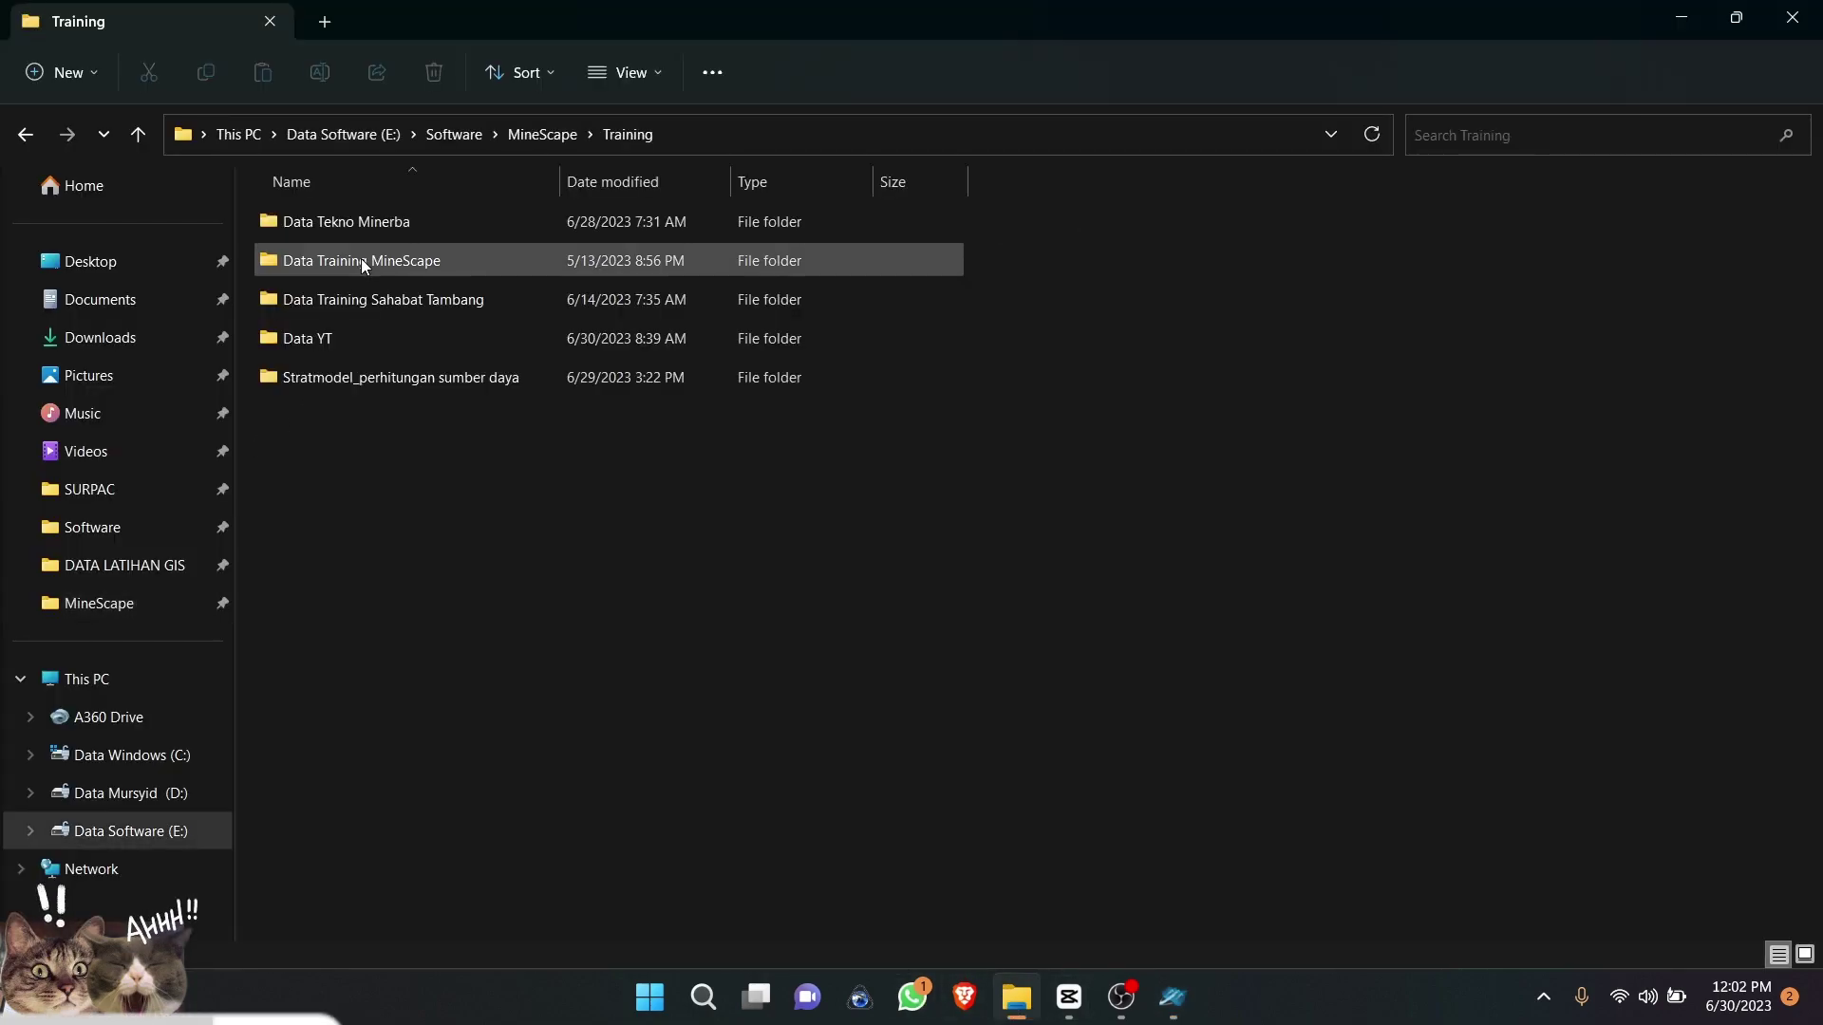
double_click(406, 338)
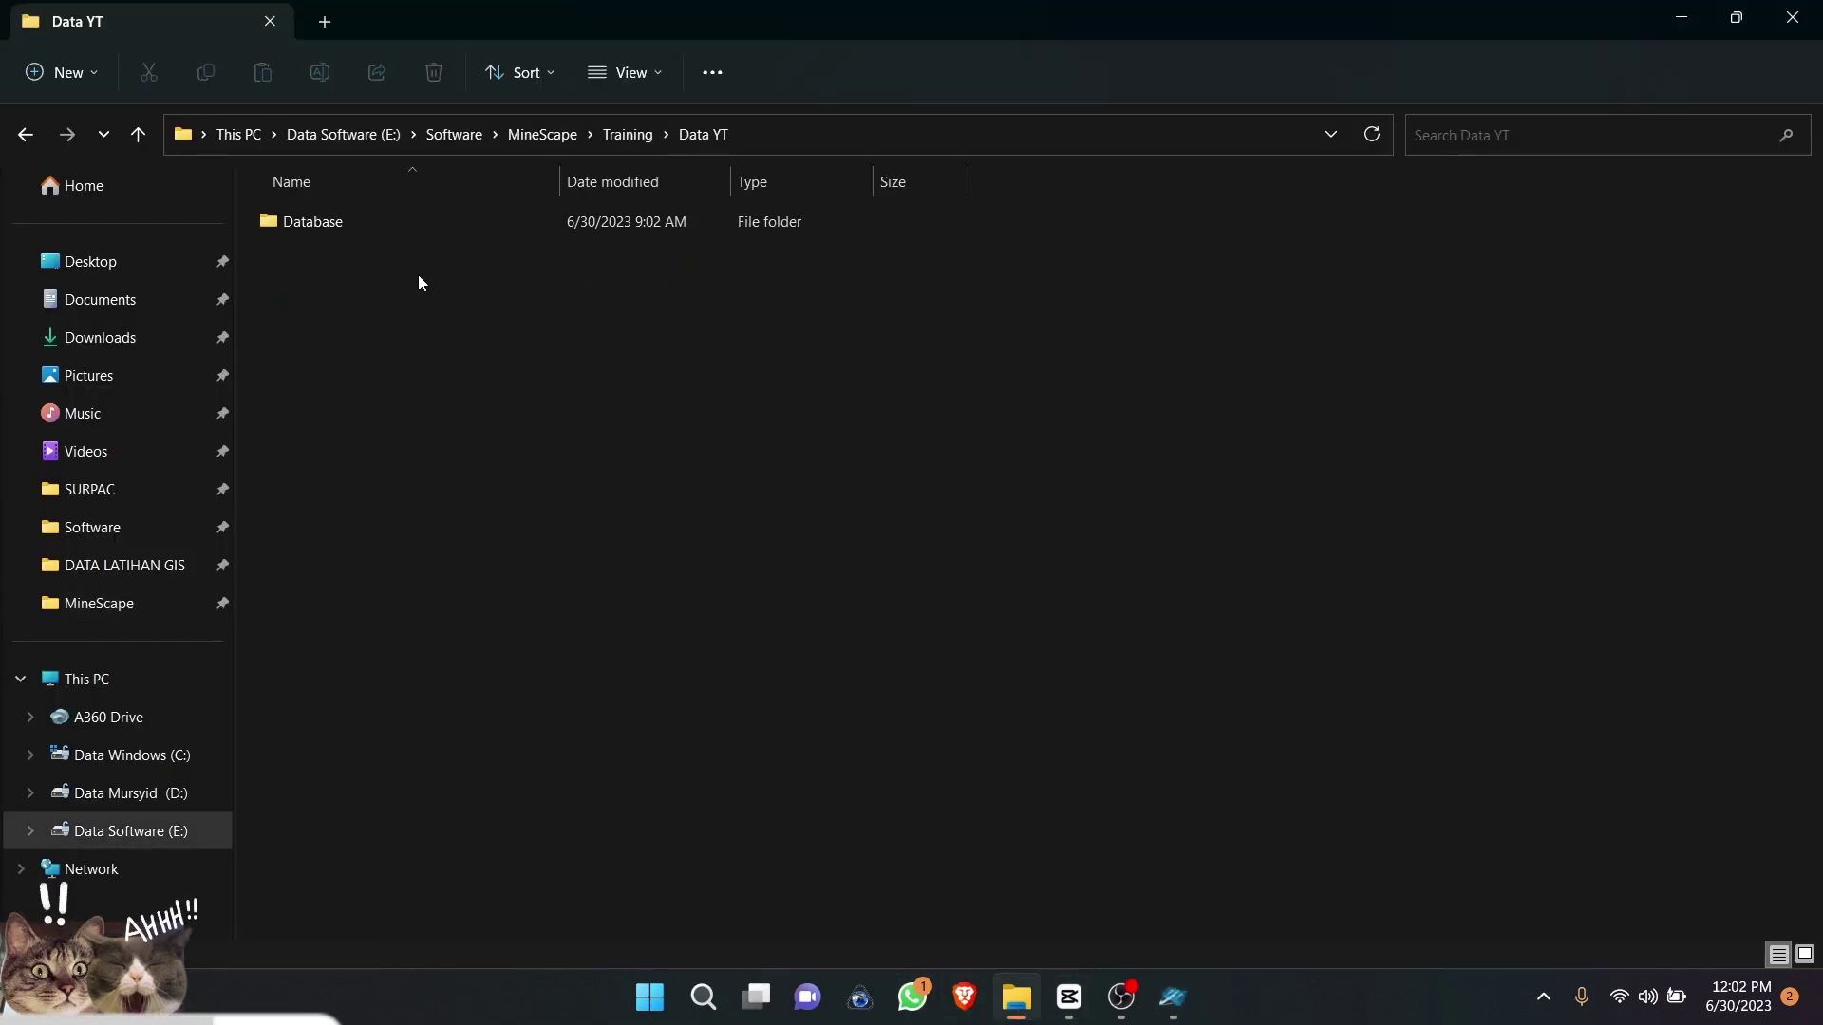
double_click(425, 228)
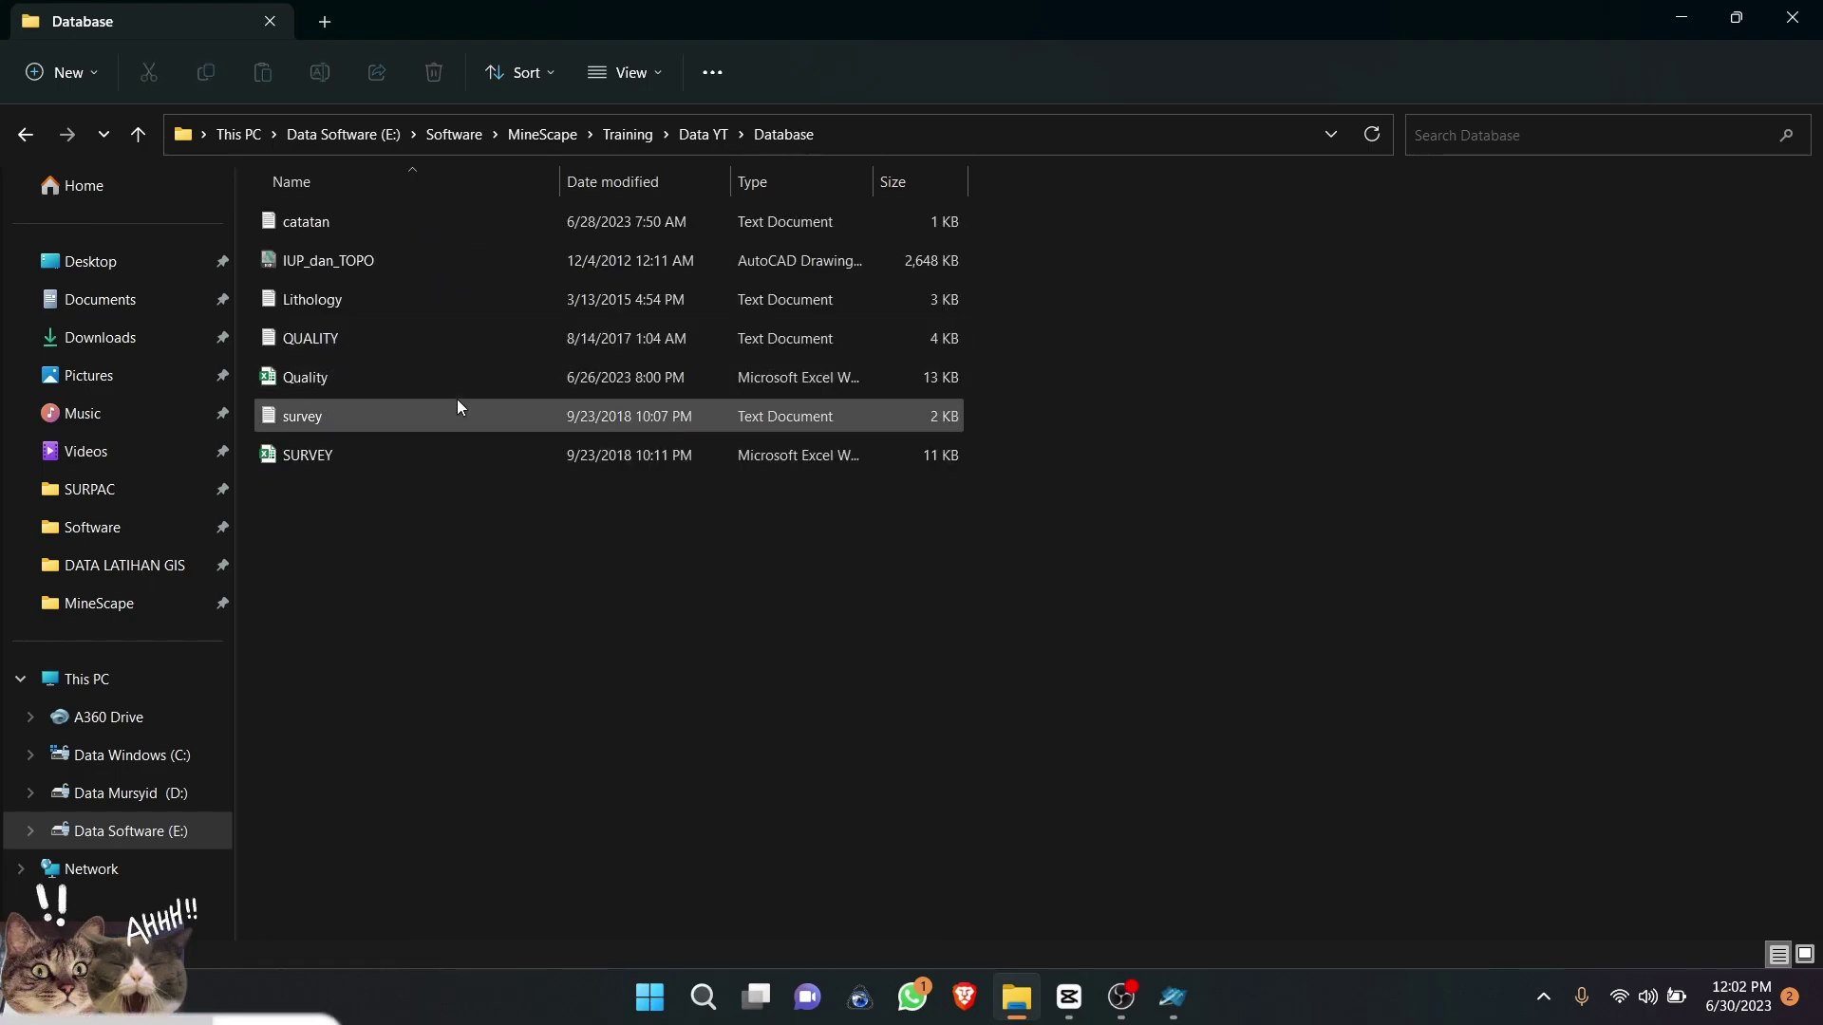
double_click(457, 440)
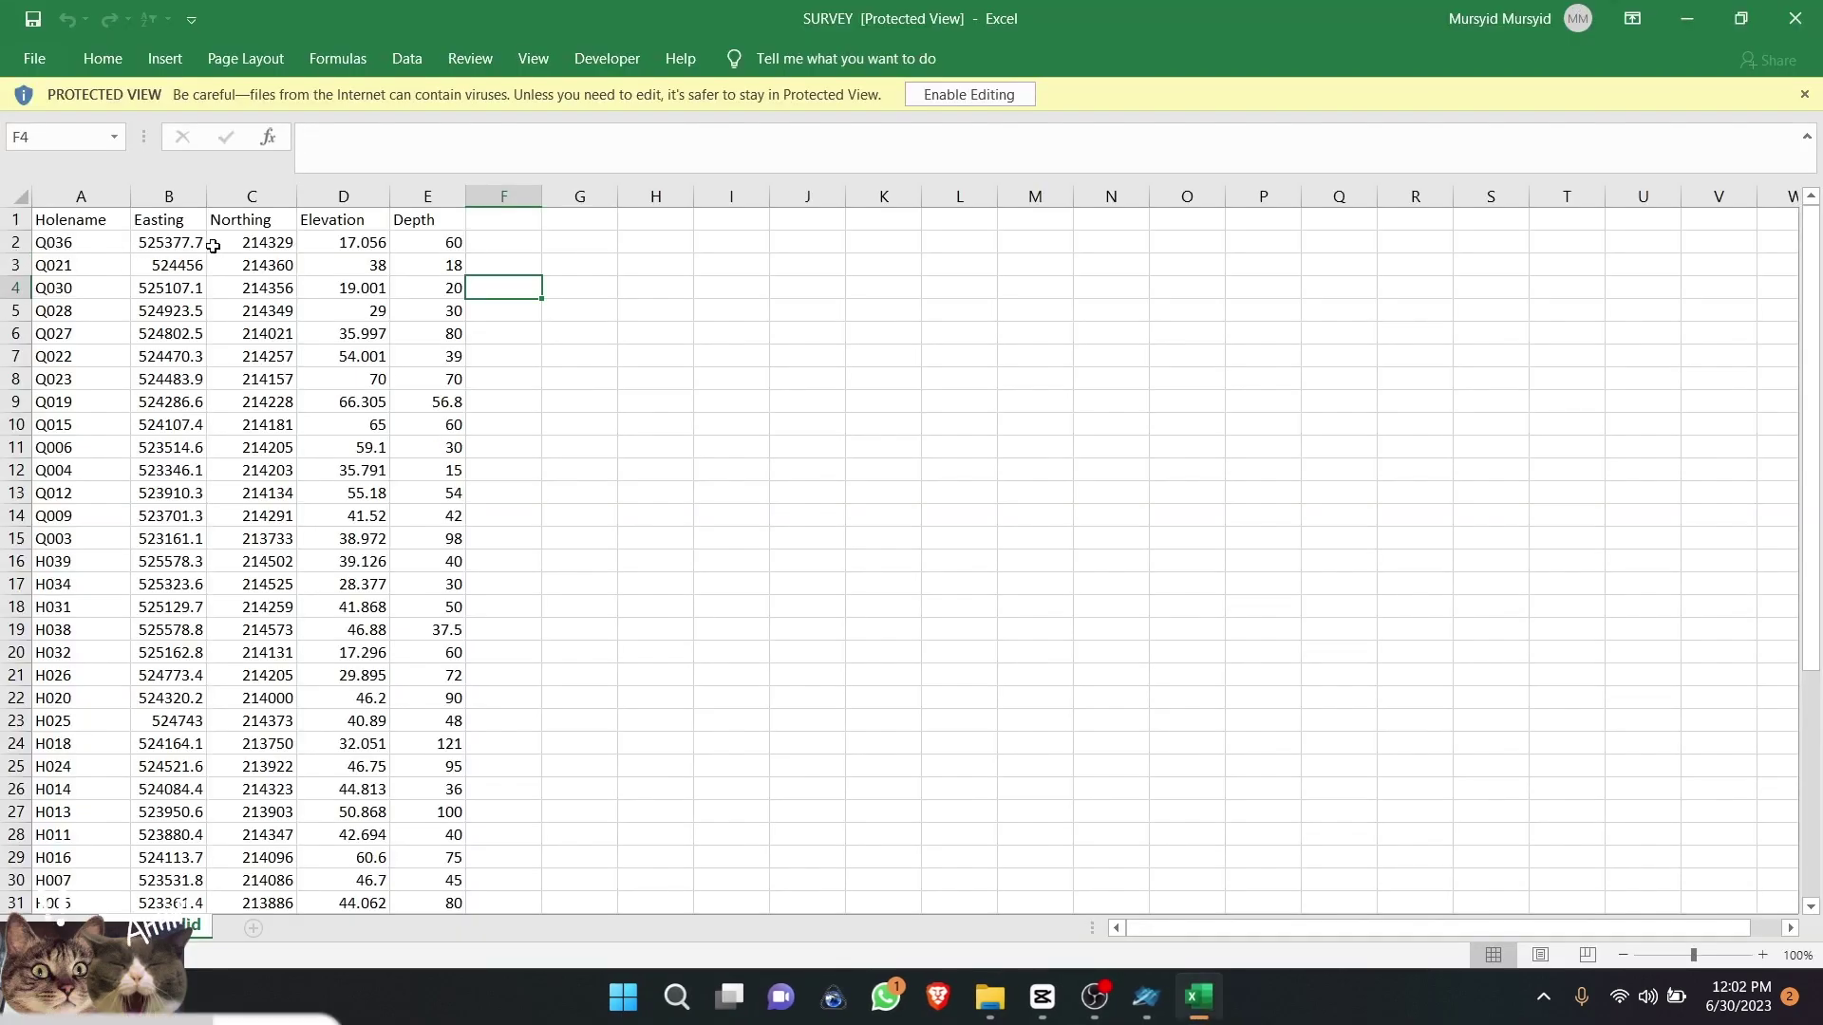
left_click(966, 94)
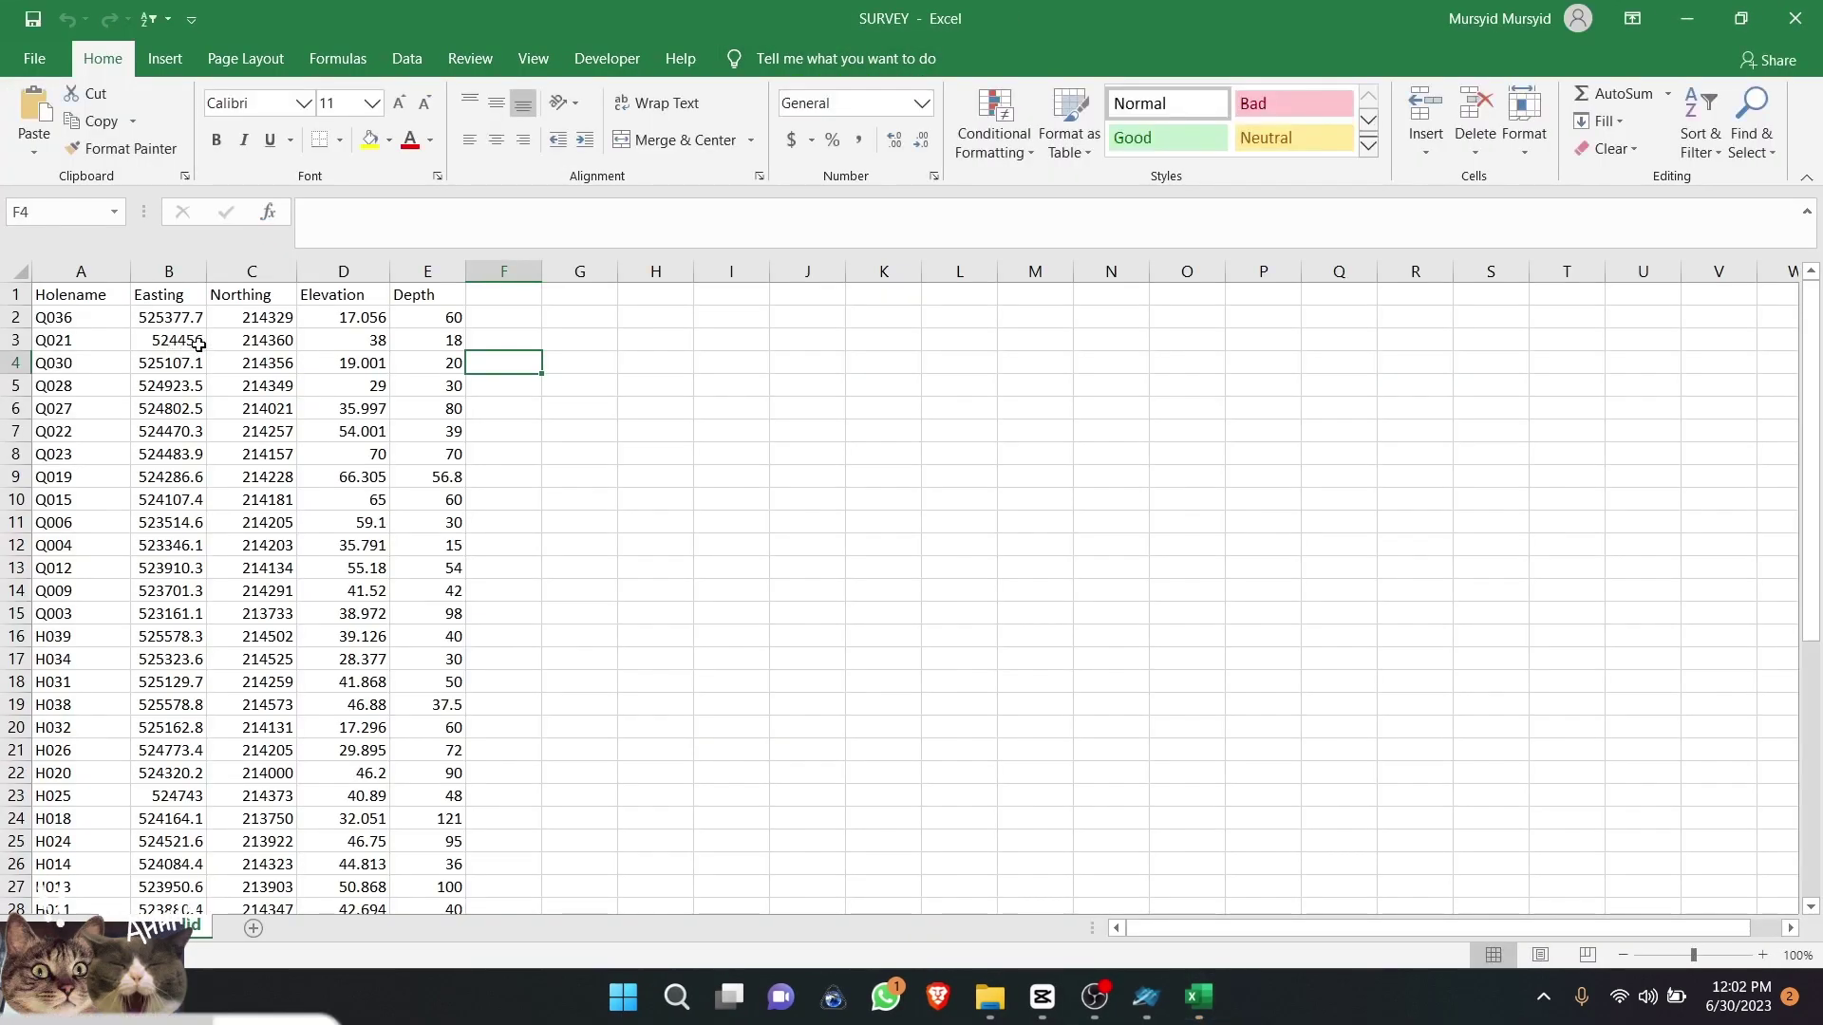
Step: Copy hole Q036's Easting value from the SURVEY workbook into the project's Easting origin in MineScape, giving 525377.7
left_click(187, 319)
scroll(233, 460, "down", 1)
scroll(244, 465, "up", 1)
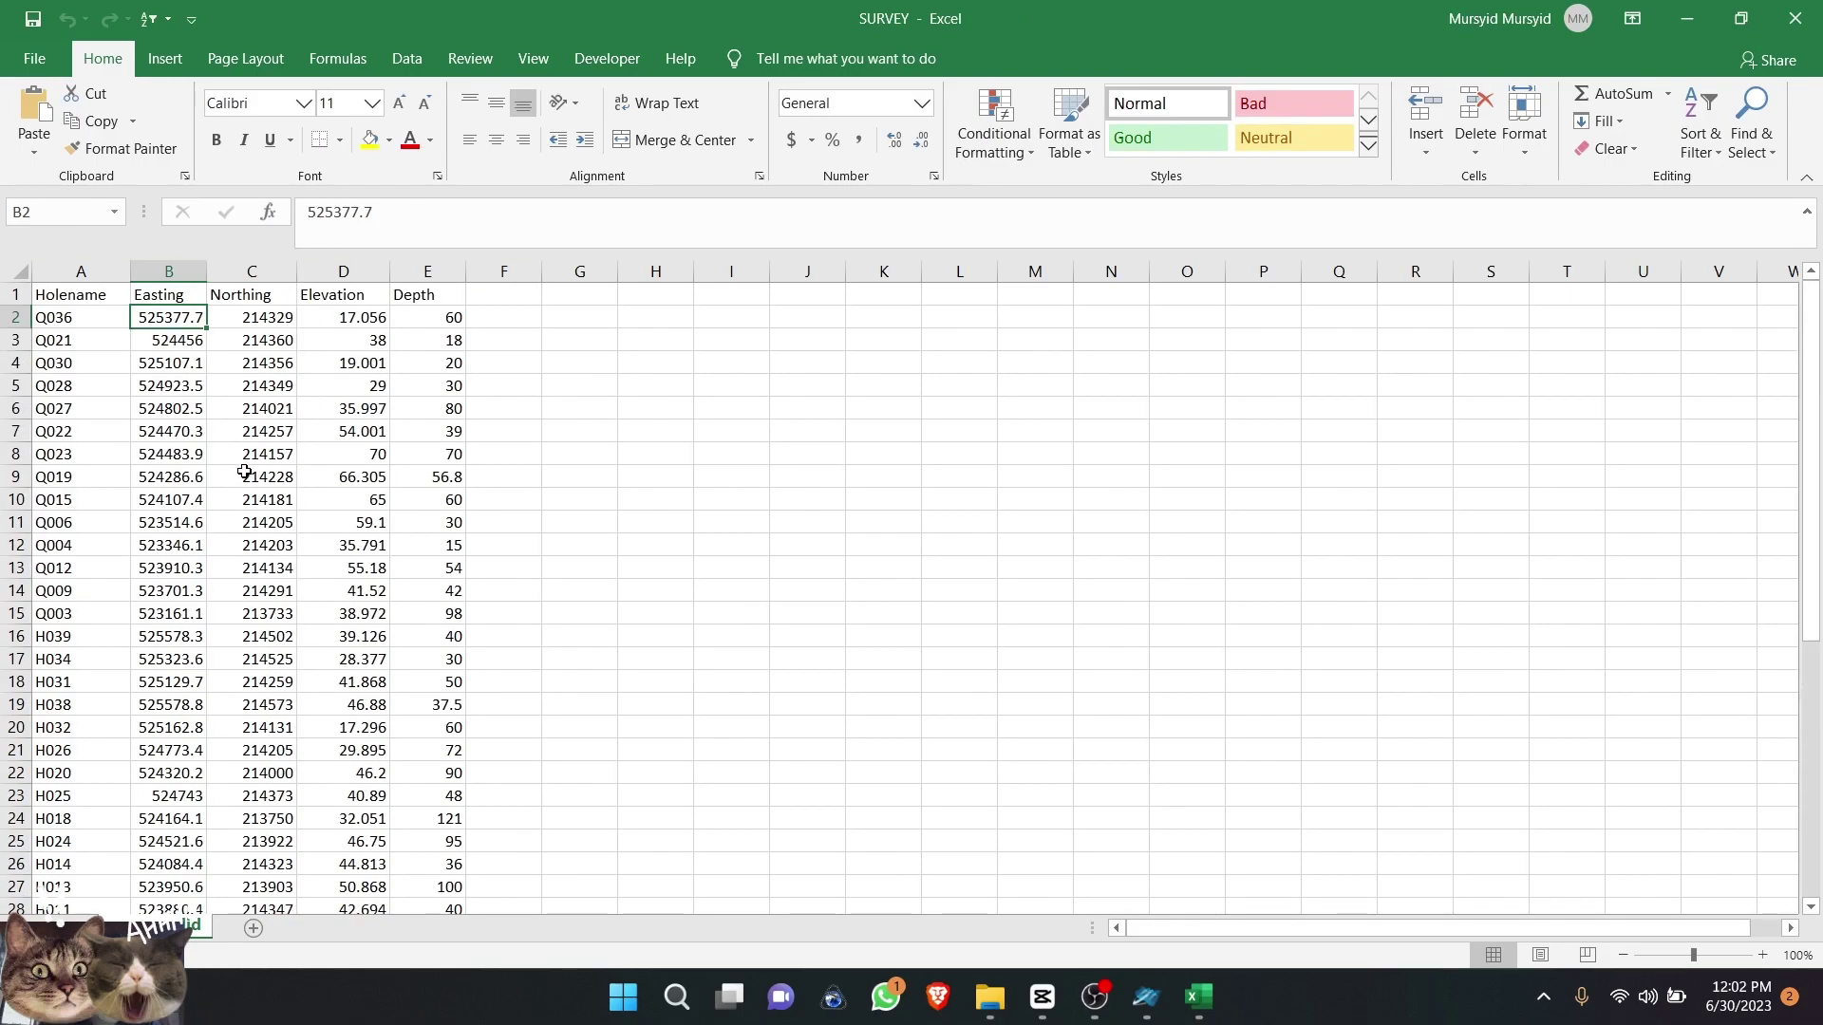
right_click(188, 316)
left_click(288, 358)
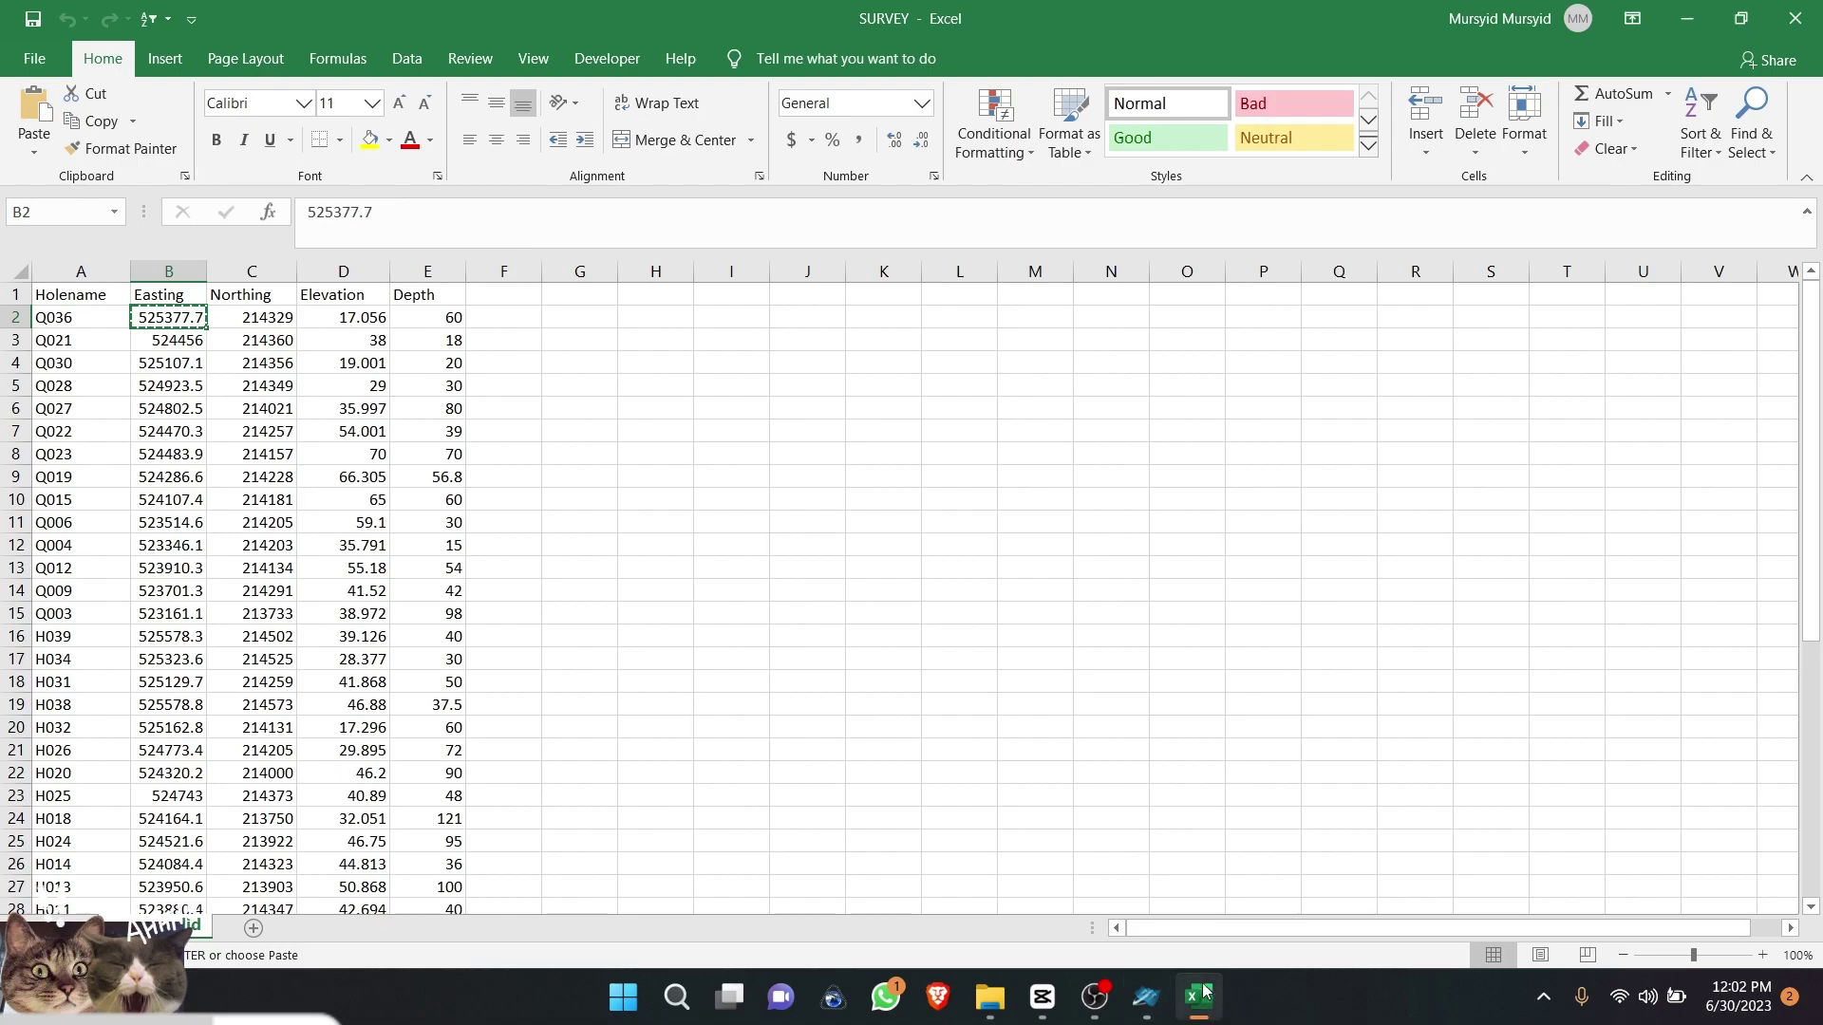
mouse_move(1136, 1006)
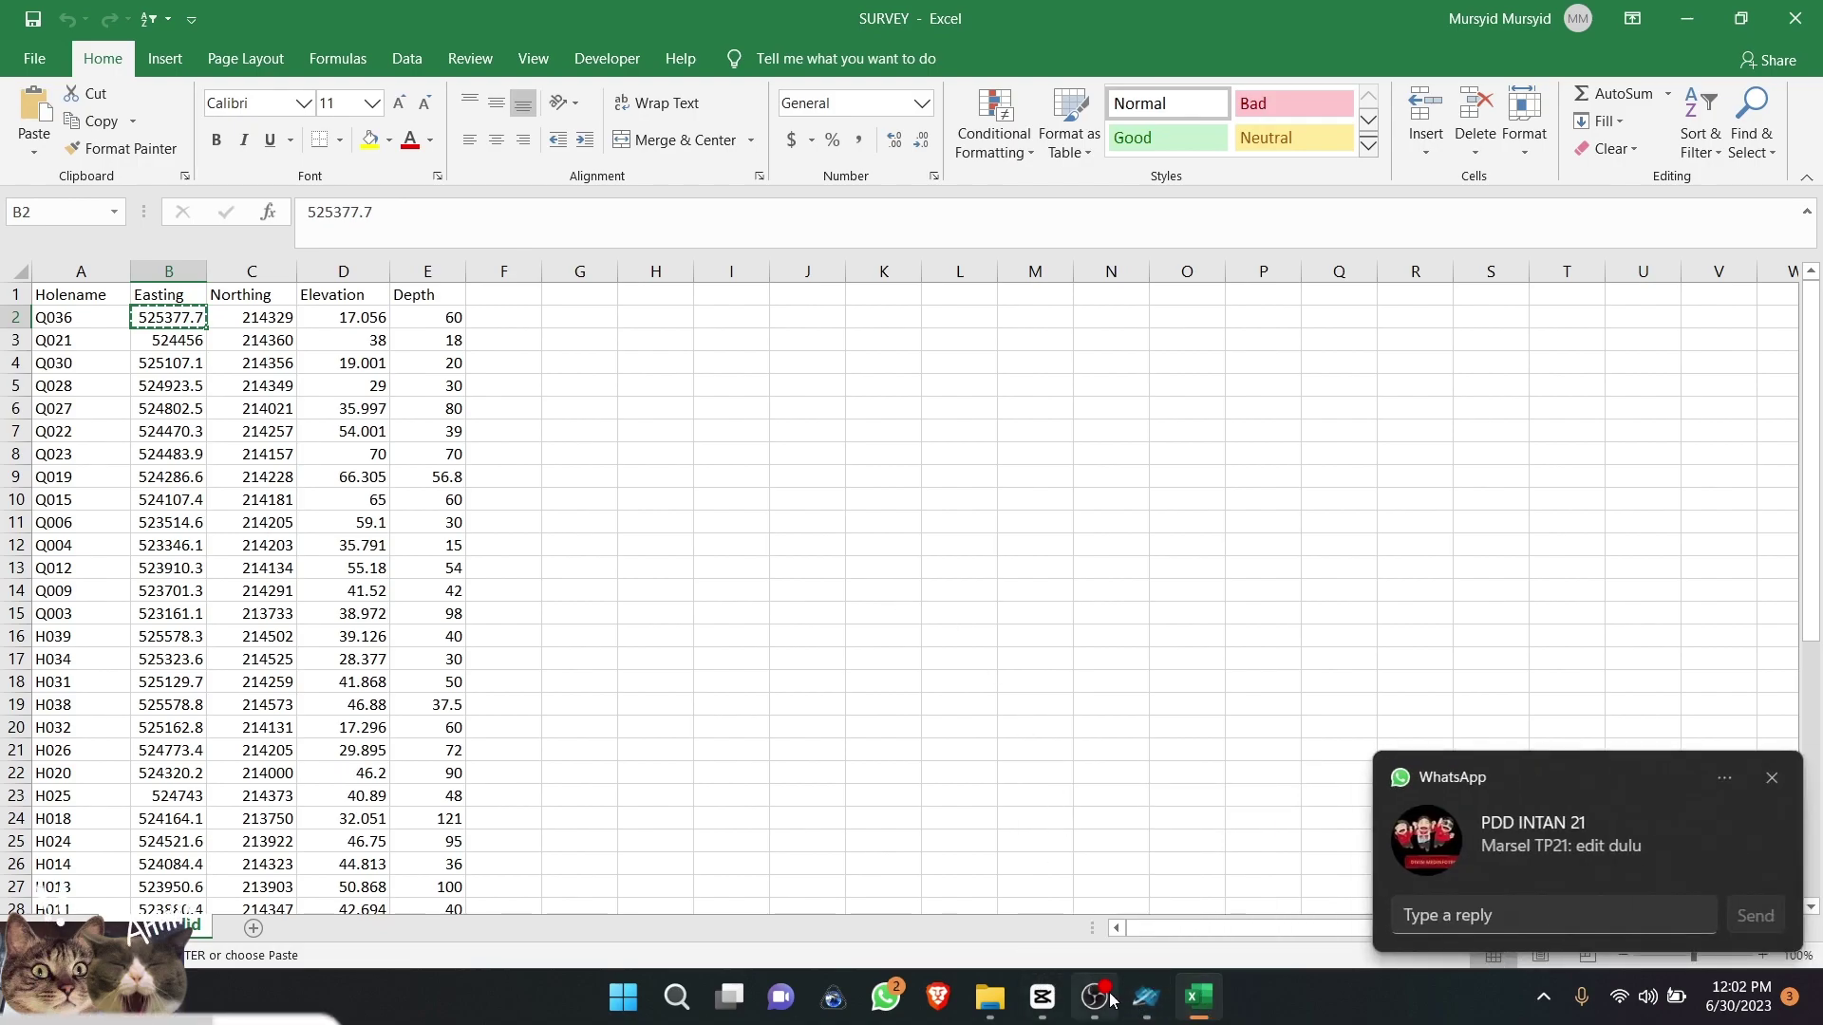
left_click(1147, 1006)
double_click(837, 466)
right_click(807, 465)
left_click(864, 525)
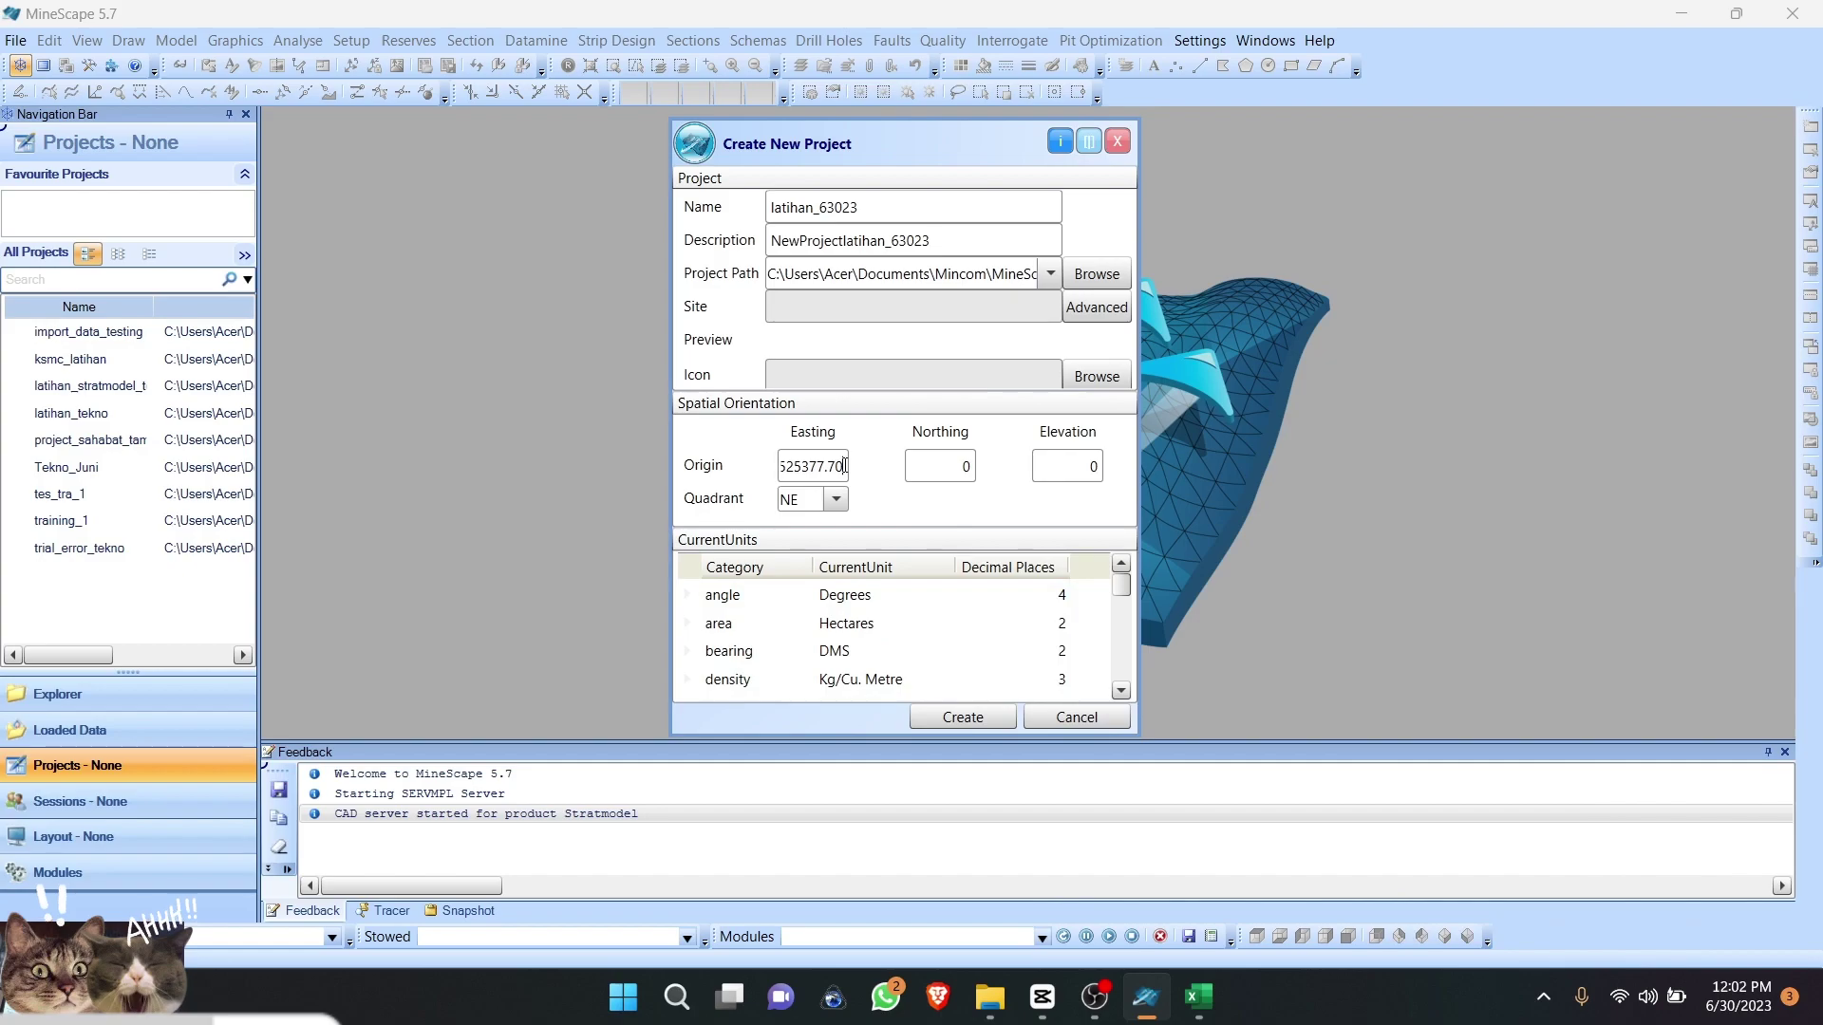
Step: Copy hole Q036's Northing value from the SURVEY workbook and set the project's Northing origin to 214329
left_click(1199, 997)
left_click(285, 317)
right_click(285, 317)
left_click(351, 359)
left_click(1200, 1012)
right_click(957, 466)
left_click(996, 530)
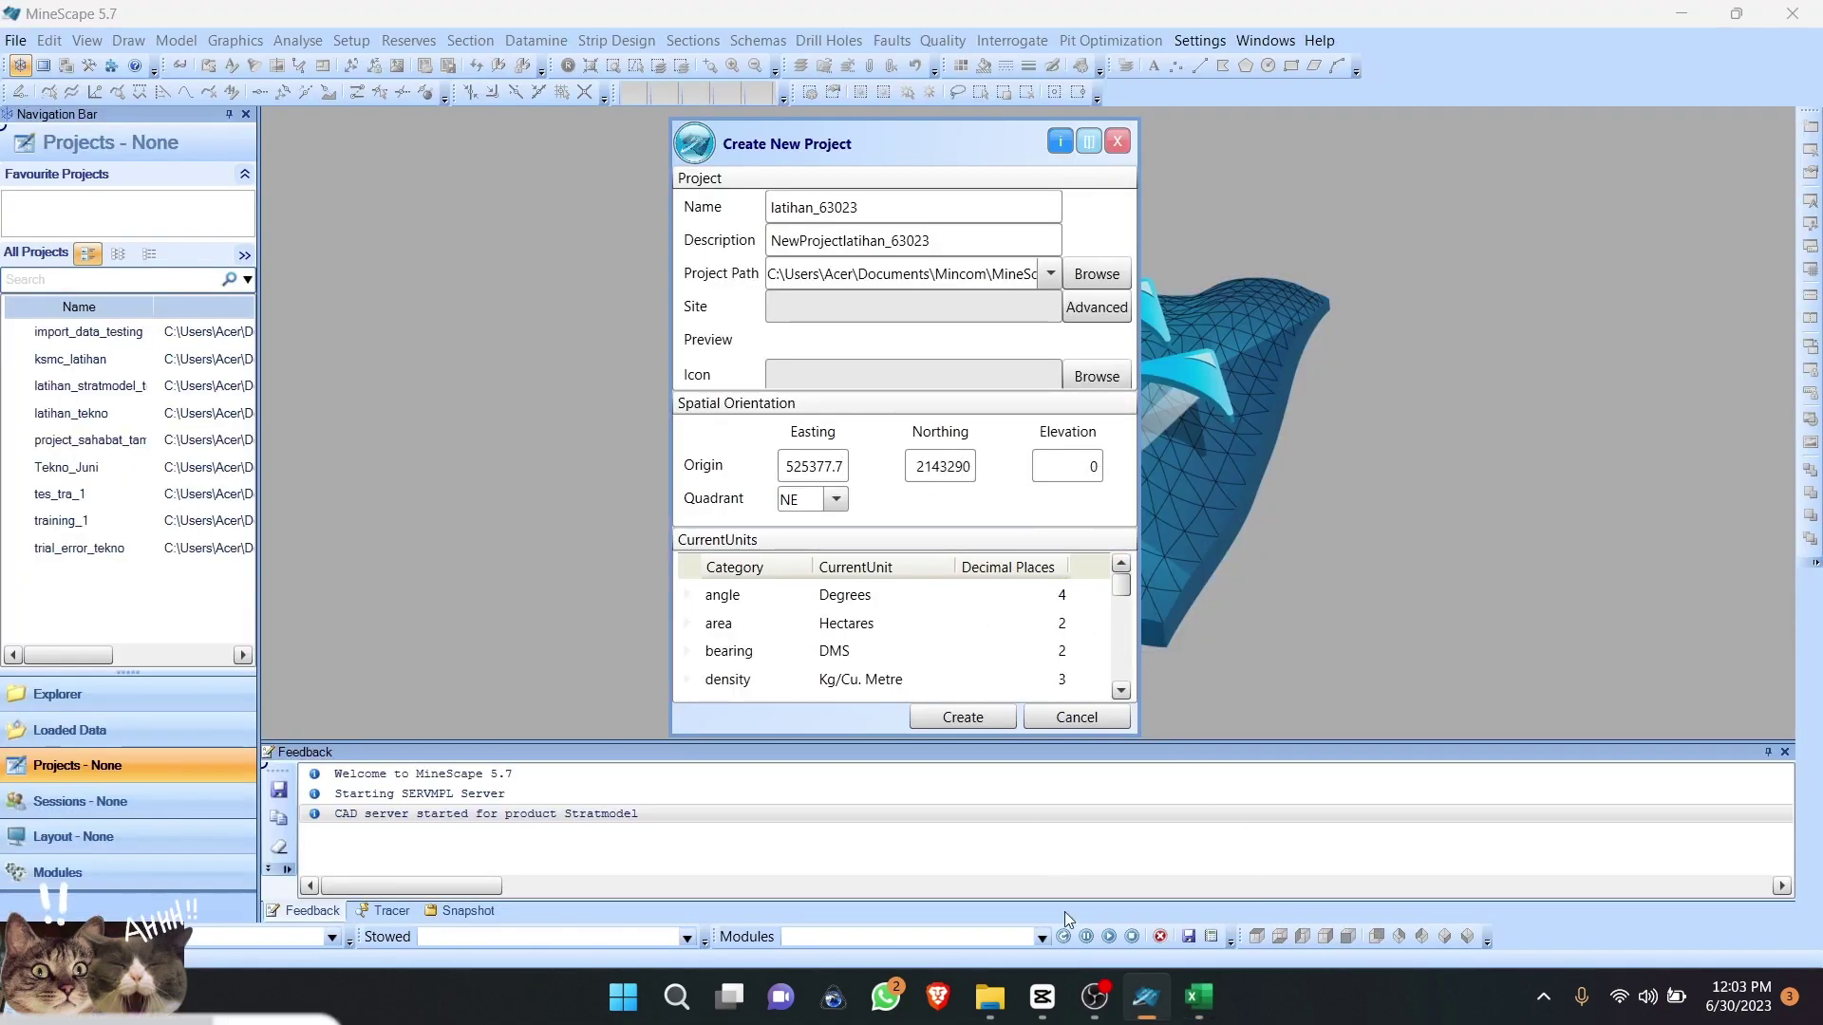
left_click(1198, 997)
left_click(1146, 997)
key("BackSpace")
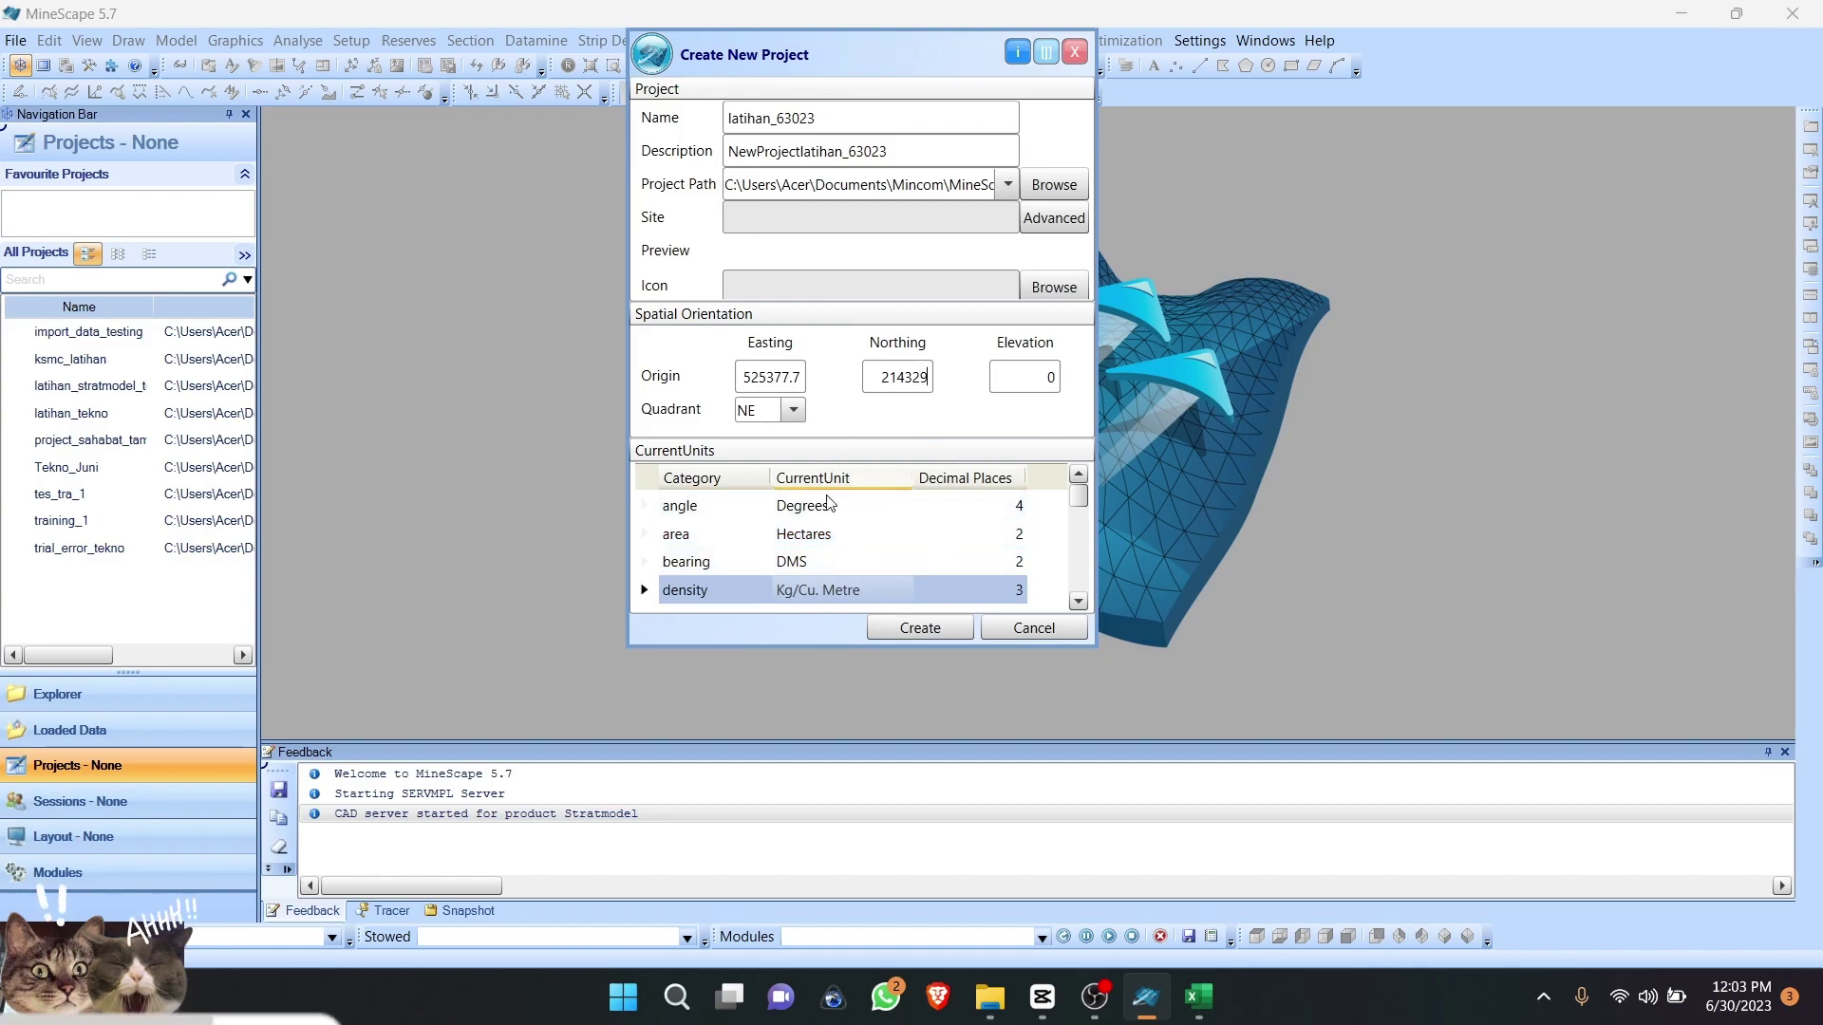
Step: Set the project's area unit to Sq. Metres and its density unit to Tonnes/Cu. Metre
left_click(858, 509)
left_click(901, 533)
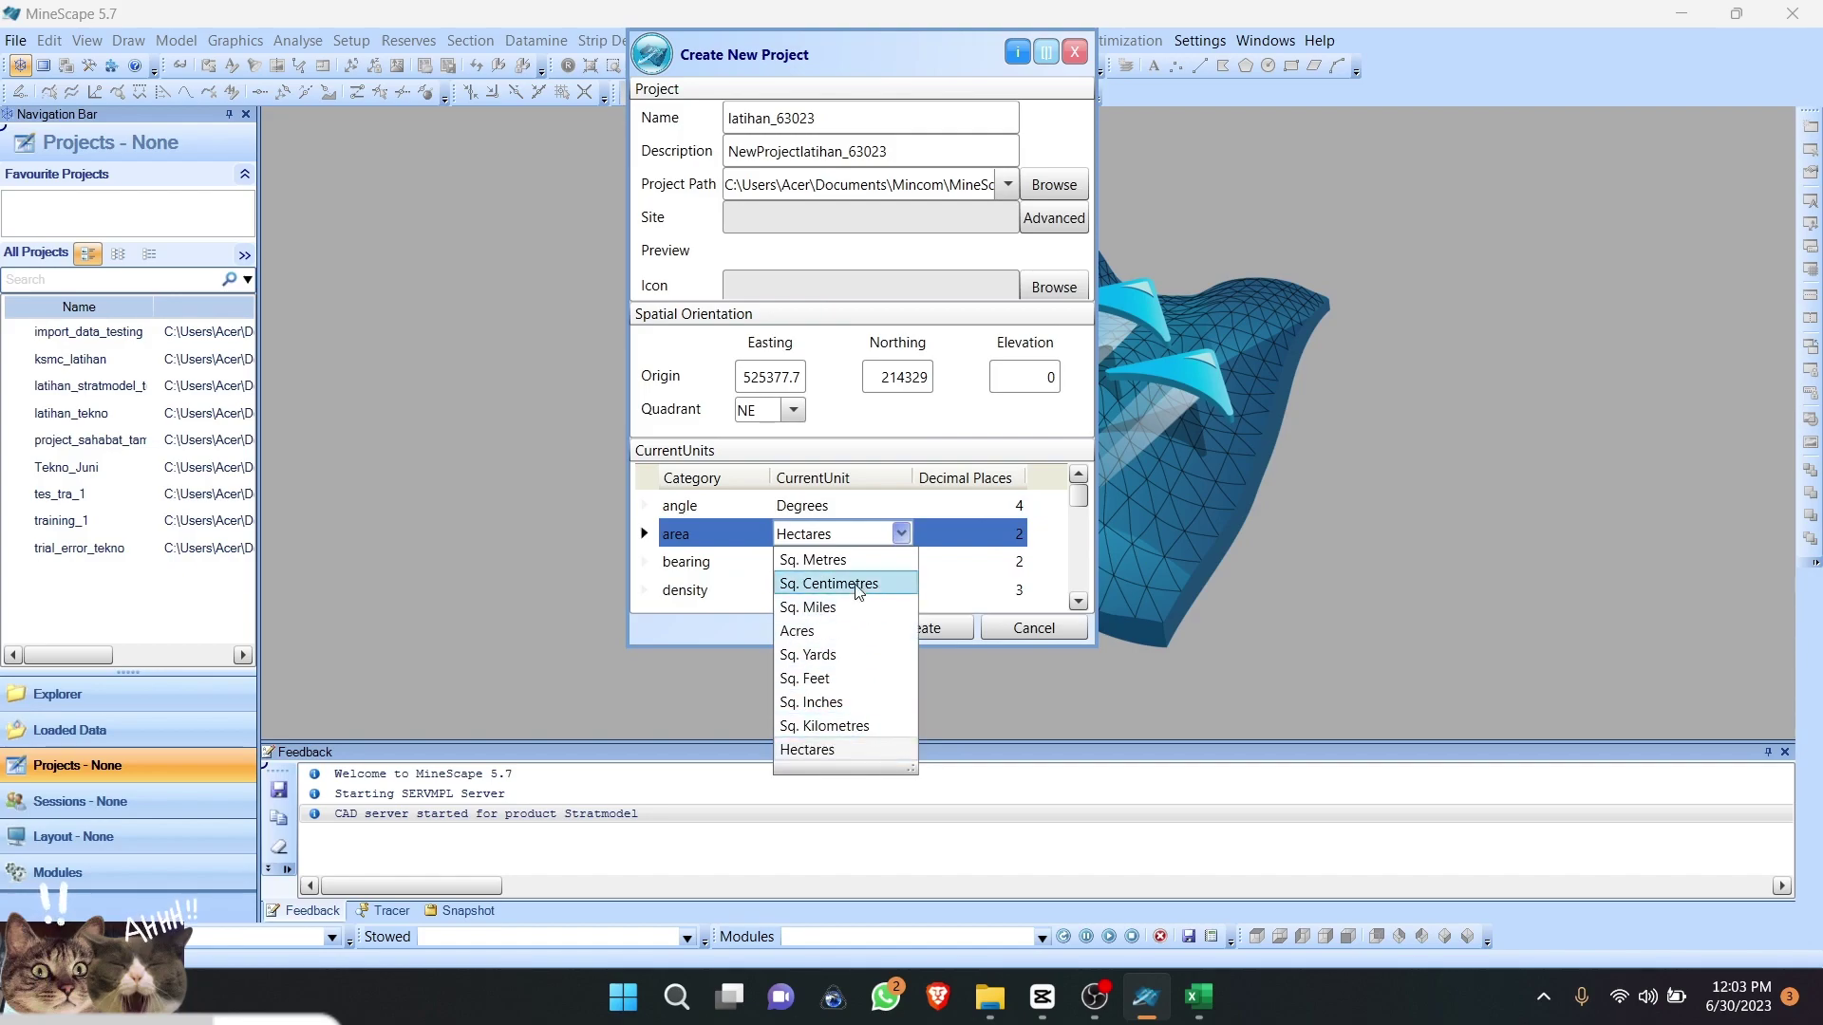
left_click(817, 559)
left_click(900, 590)
left_click(900, 590)
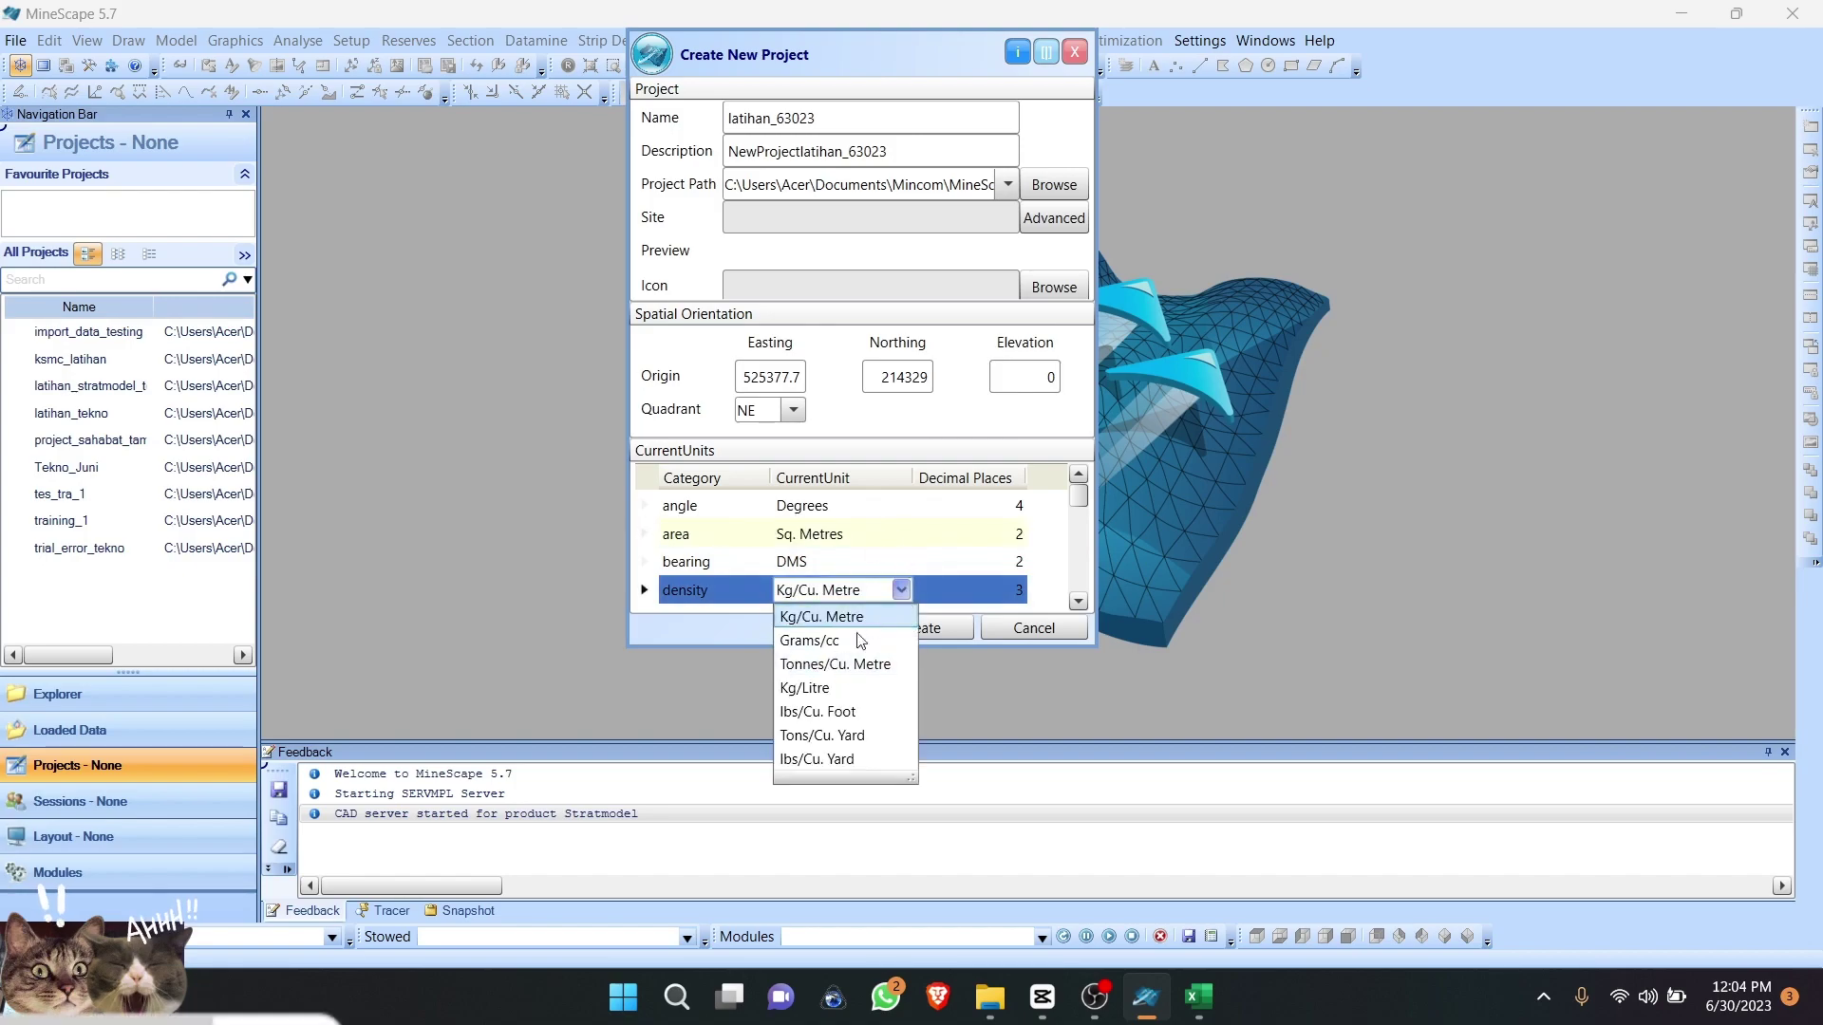
left_click(878, 664)
Step: Set the project's grade unit to Percent
scroll(938, 583, "down", 1)
left_click(936, 561)
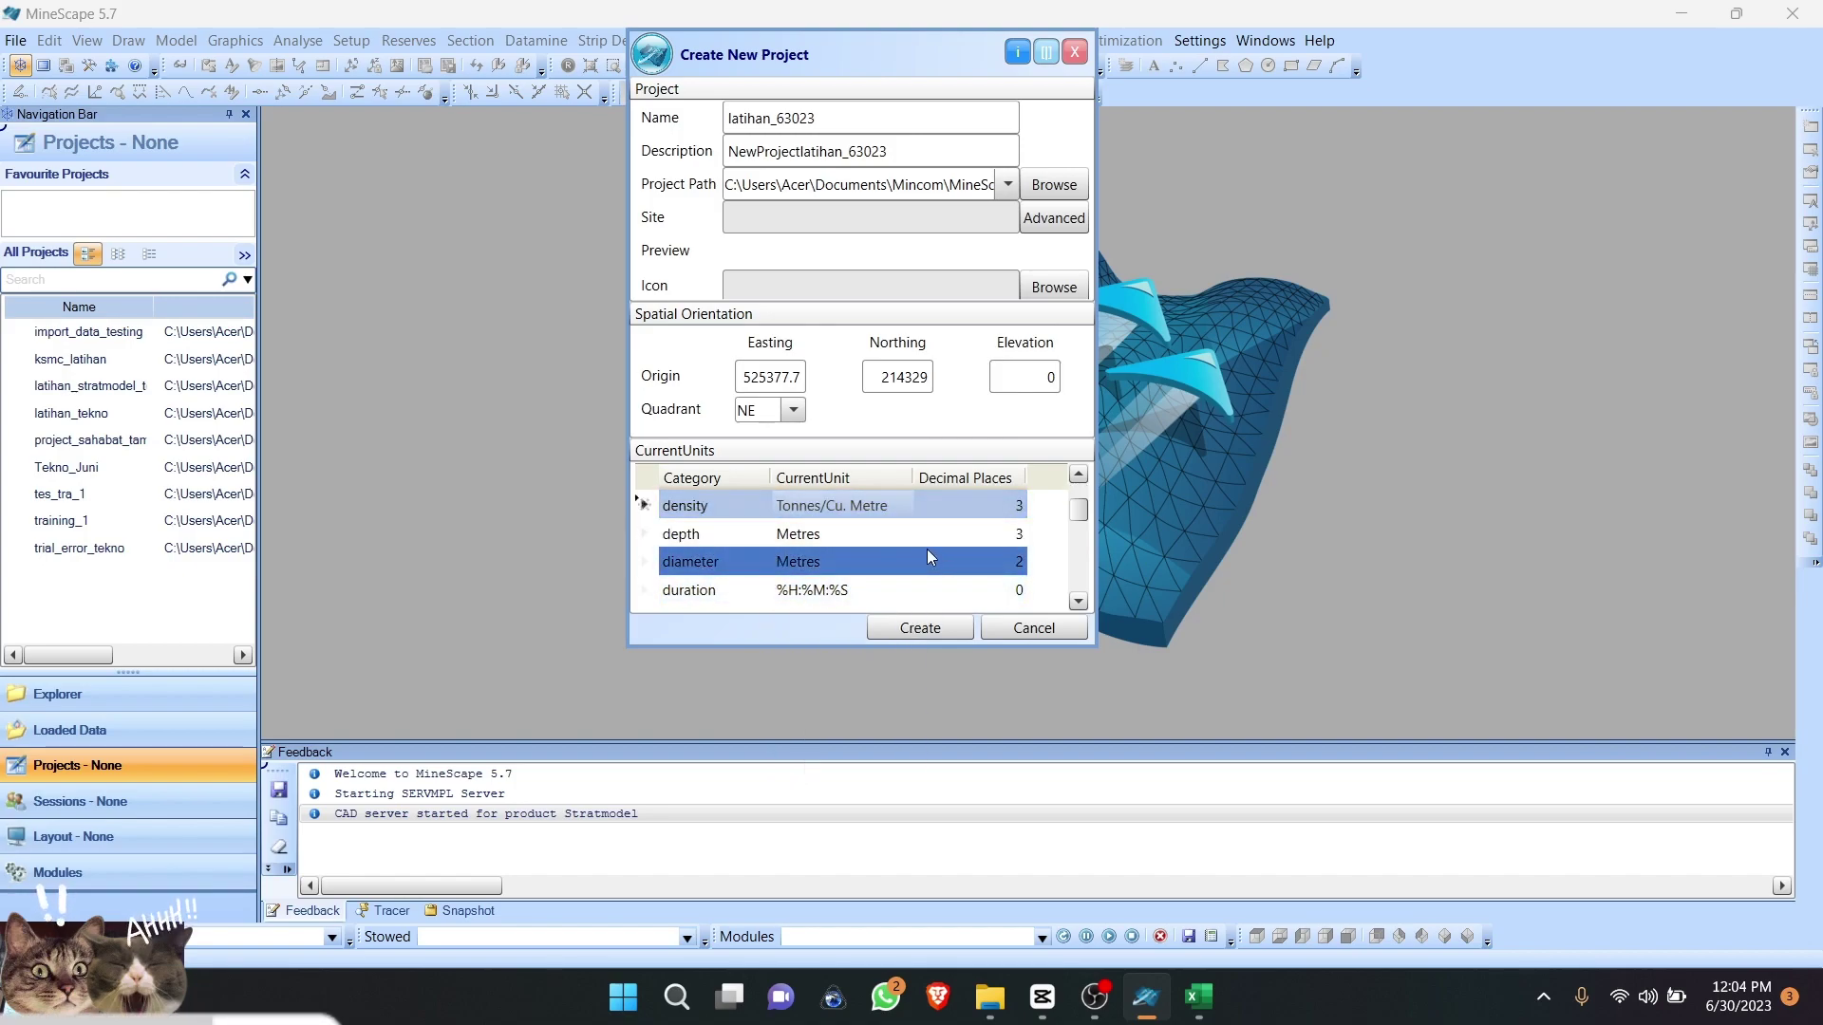
scroll(927, 548, "down", 2)
left_click(900, 562)
left_click(901, 562)
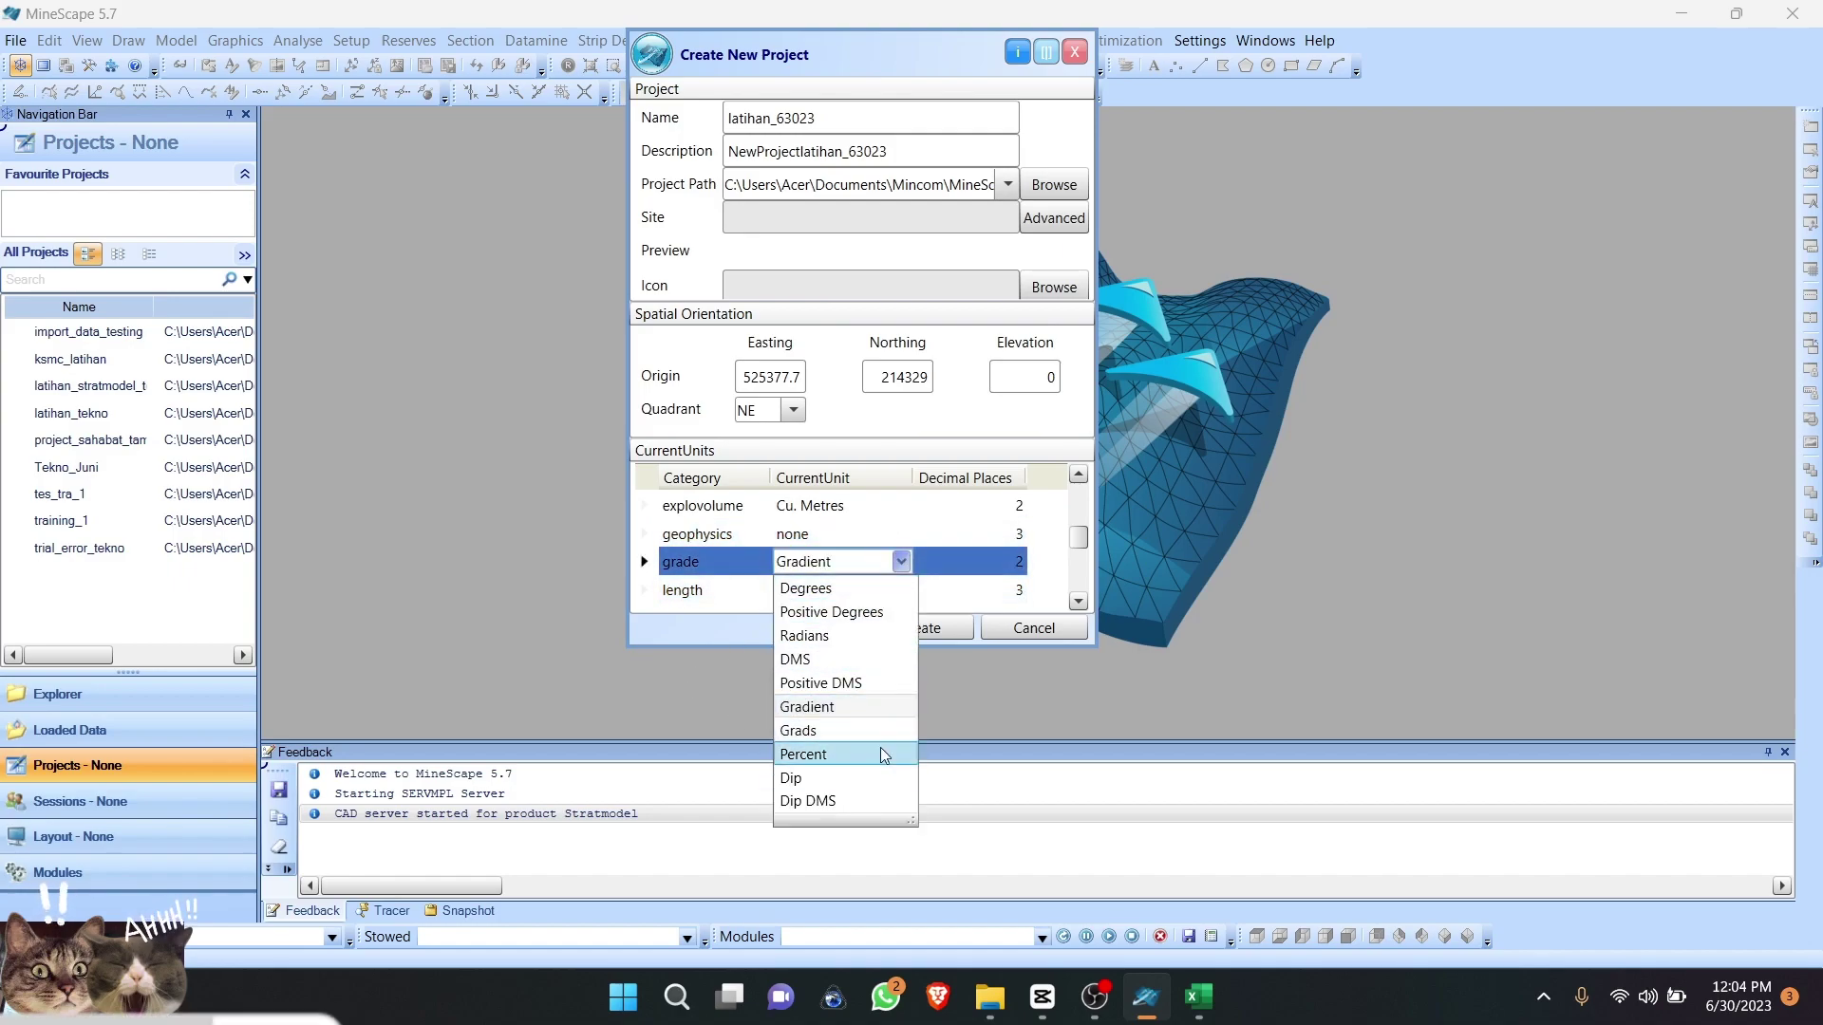
left_click(854, 777)
left_click(900, 563)
left_click(853, 755)
Step: Set the project's mass unit to Tonnes
scroll(940, 553, "down", 1)
scroll(930, 560, "down", 2)
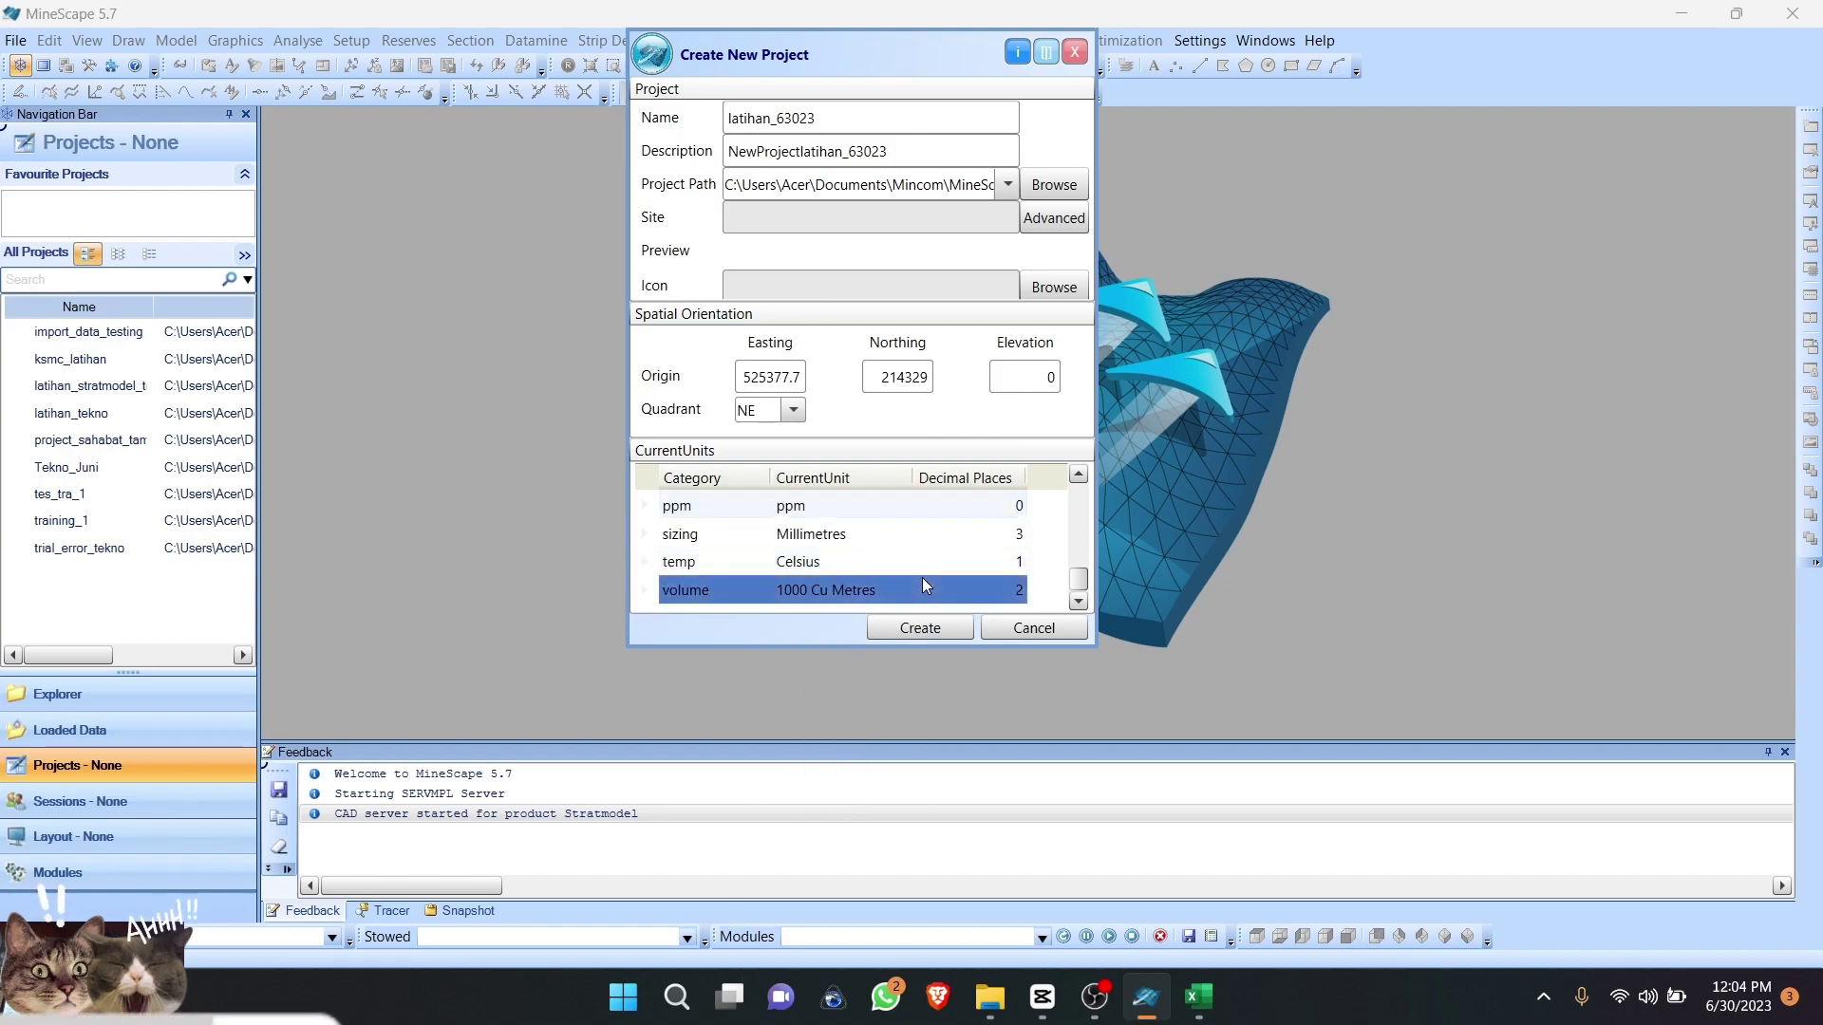
scroll(862, 538, "up", 2)
left_click(868, 561)
scroll(867, 561, "up", 1)
left_click(885, 536)
left_click(900, 534)
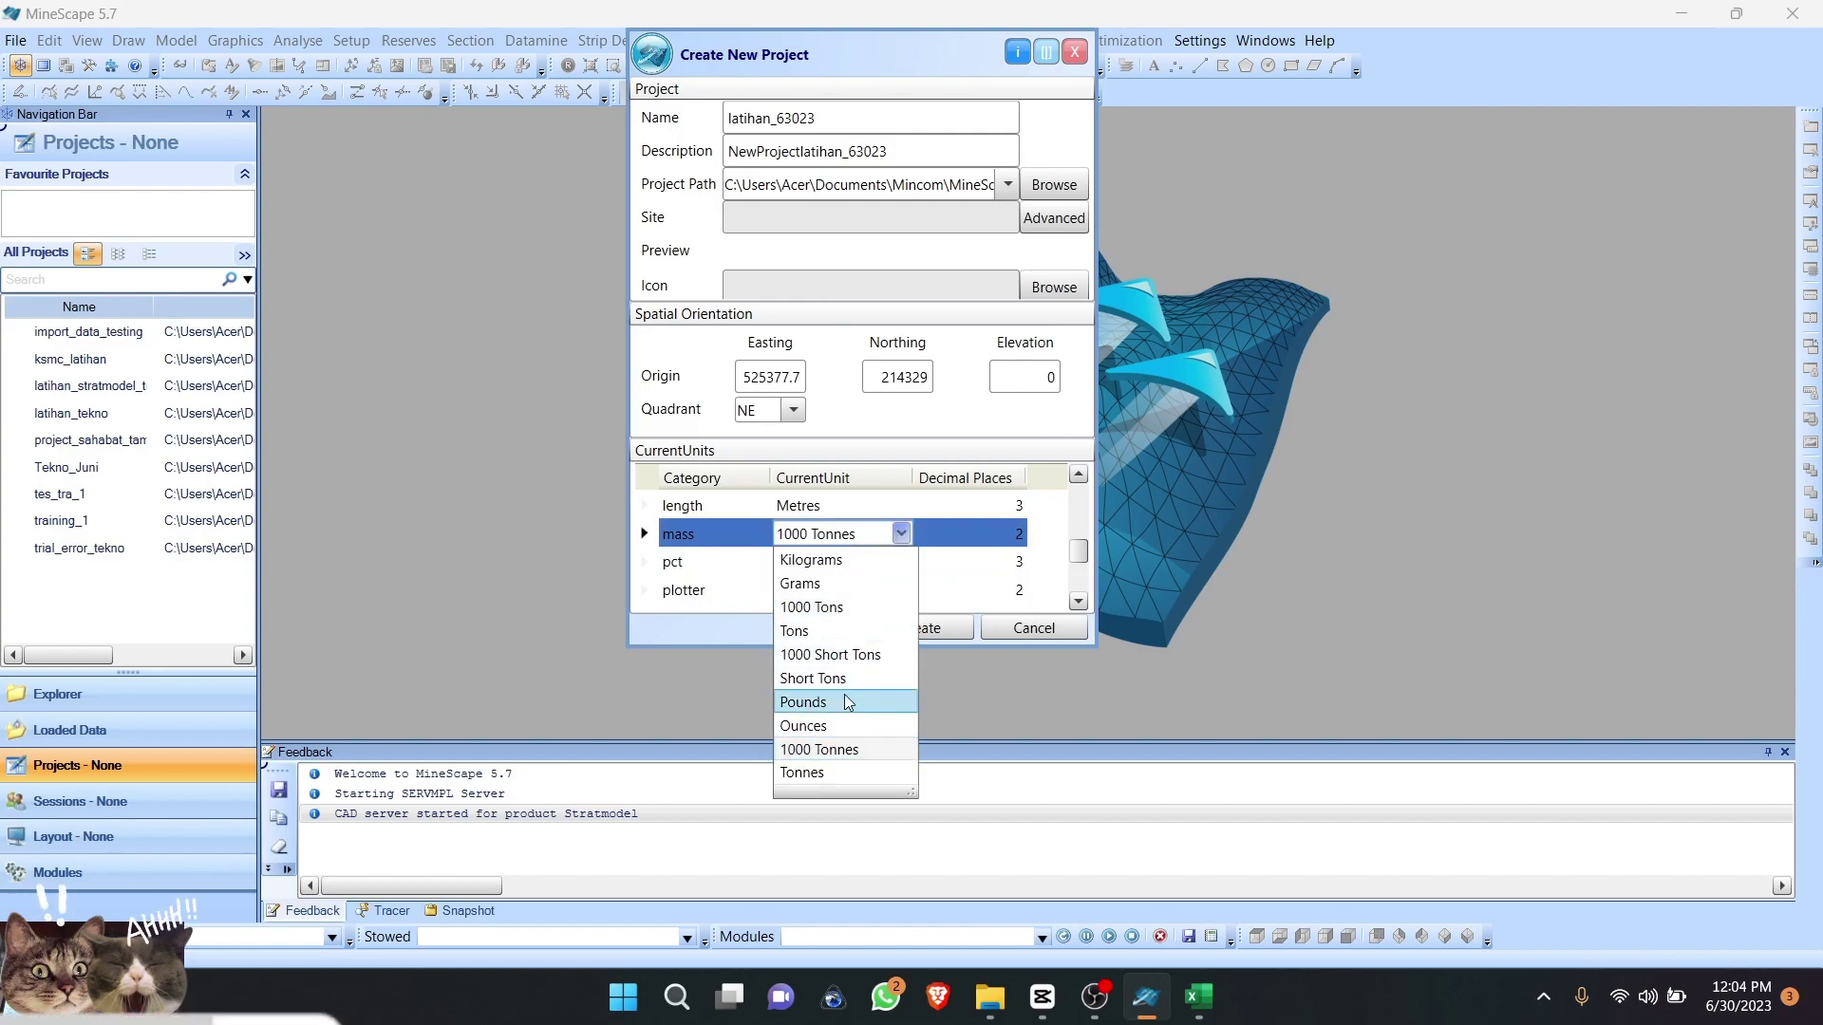
left_click(850, 754)
scroll(898, 604, "down", 2)
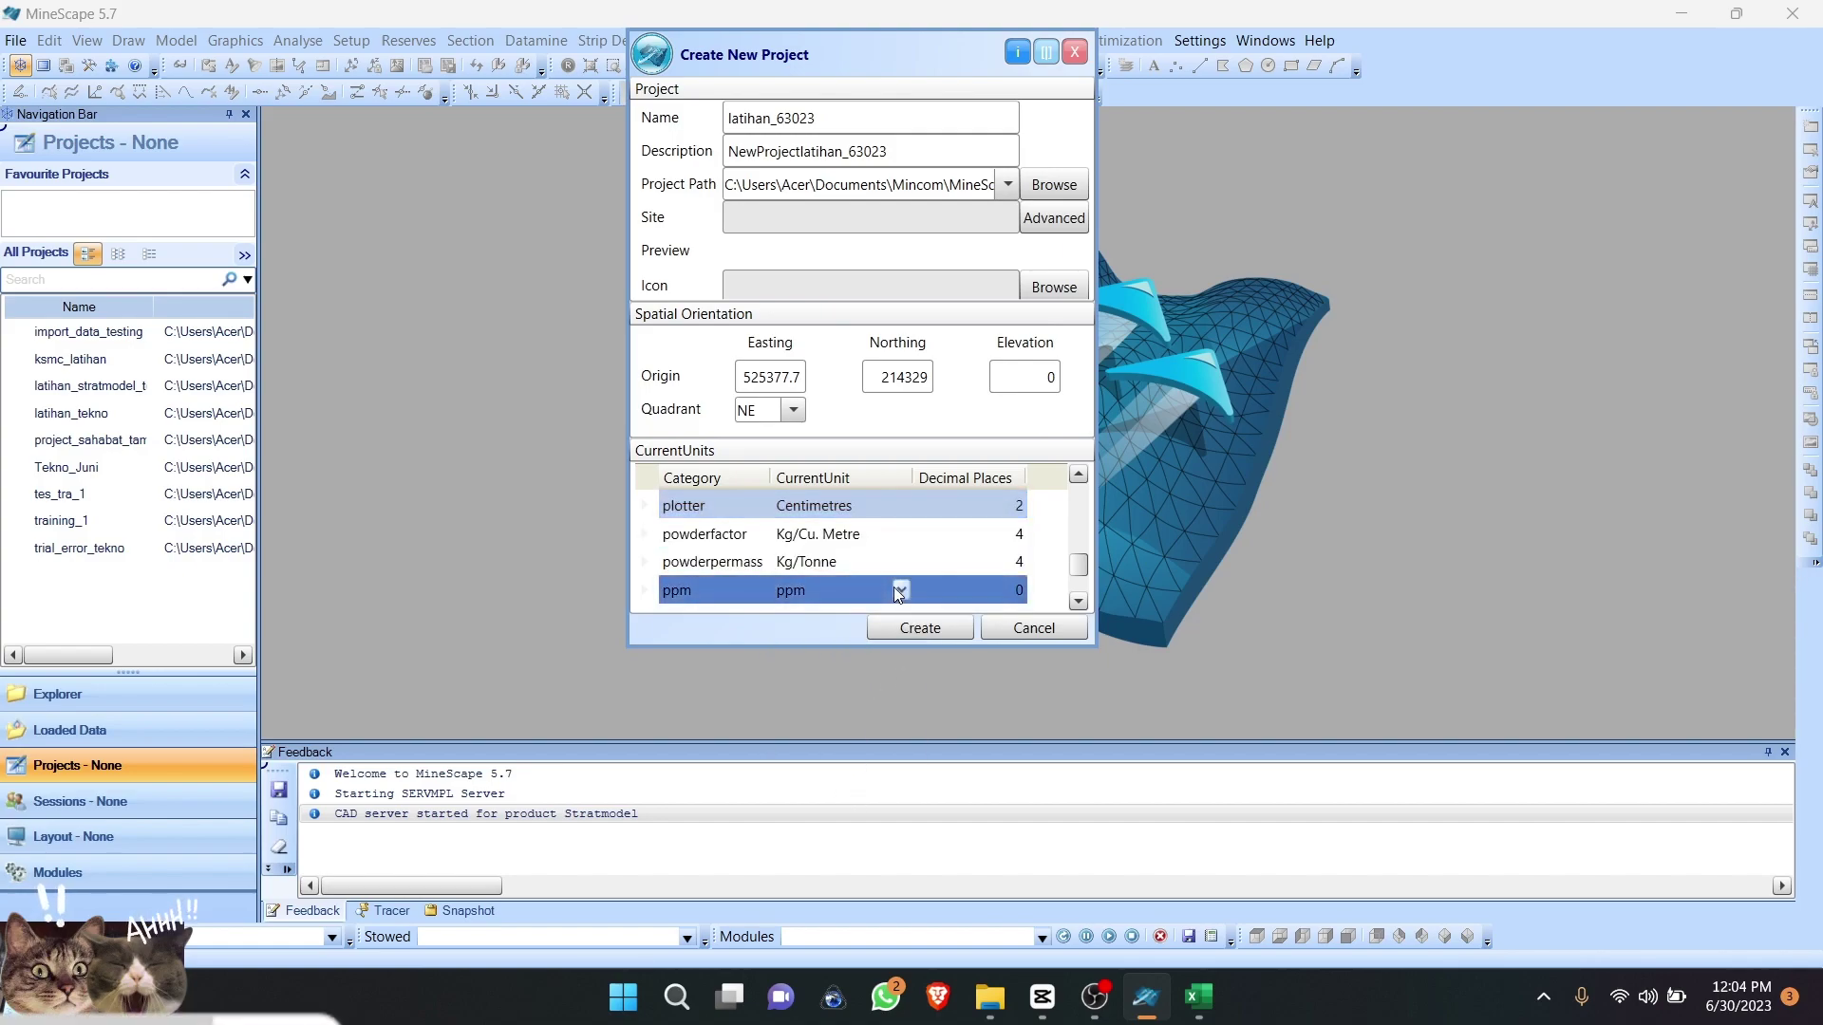
scroll(884, 524, "up", 2)
left_click(900, 533)
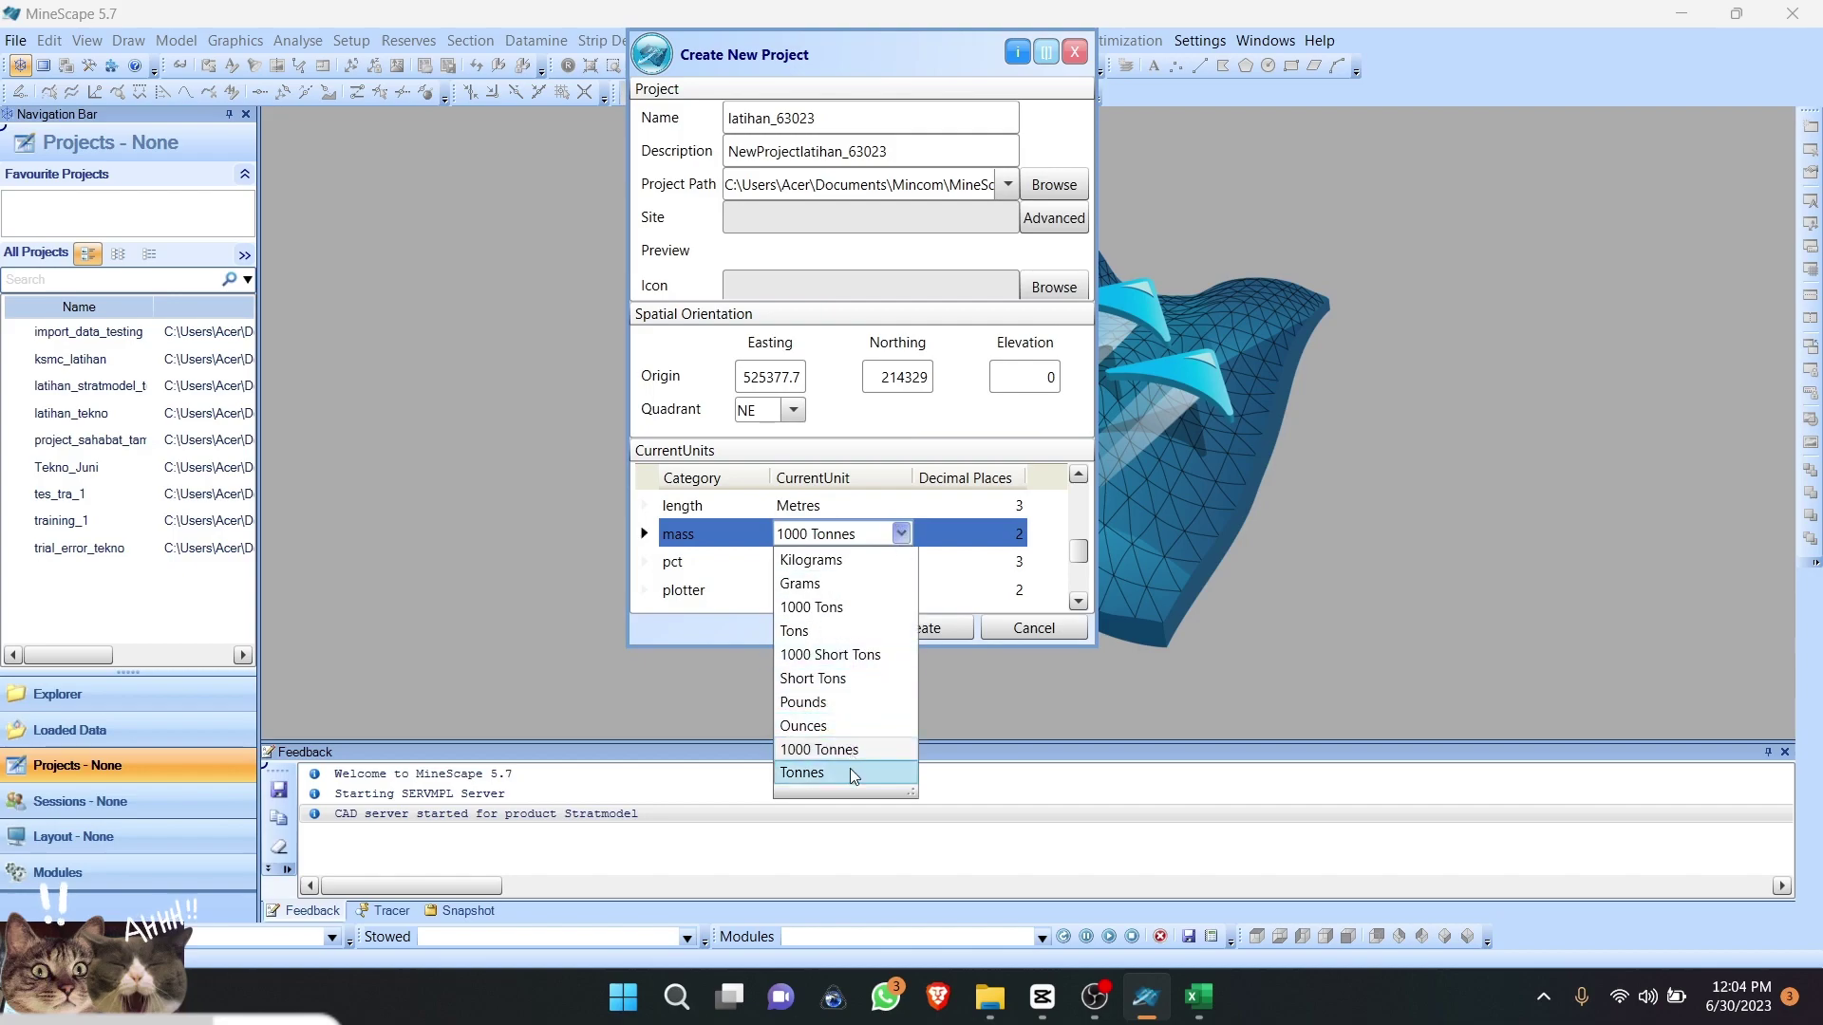
left_click(855, 771)
Step: Set the project's volume unit to Cu. Metres
scroll(899, 570, "down", 2)
left_click(898, 565)
scroll(898, 577, "down", 2)
left_click(877, 587)
left_click(900, 590)
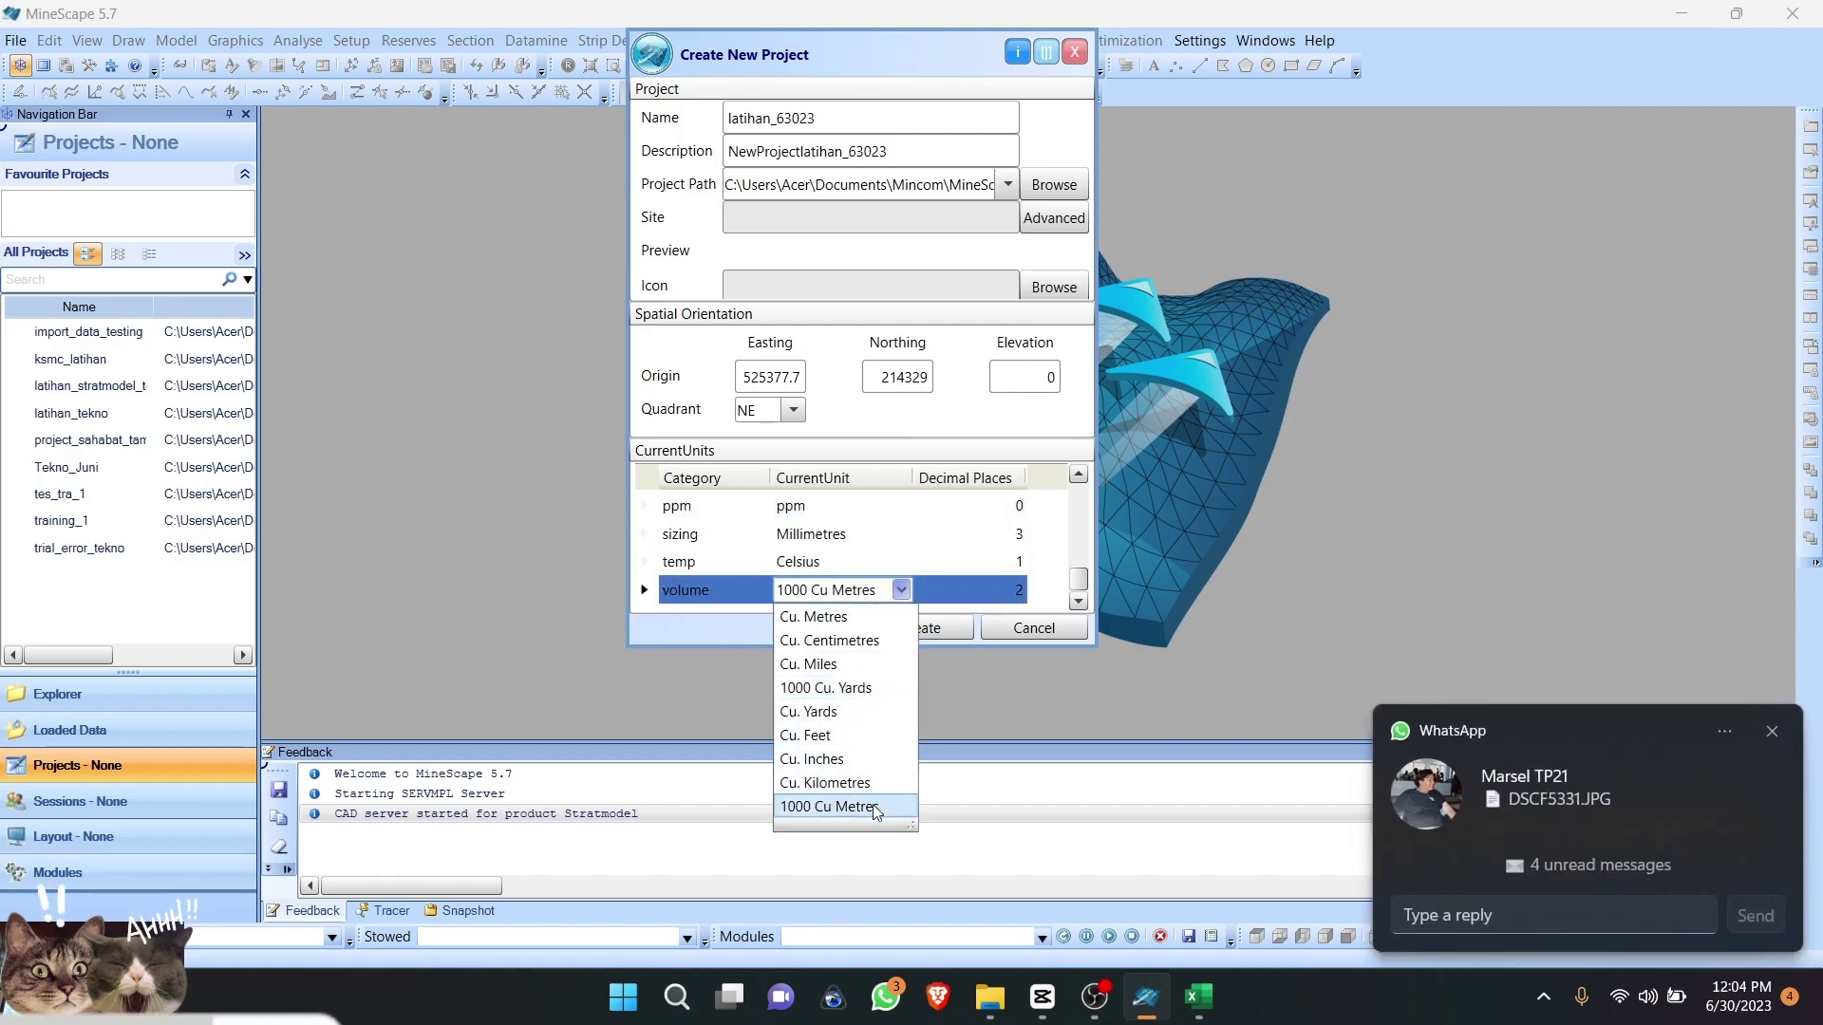
left_click(815, 616)
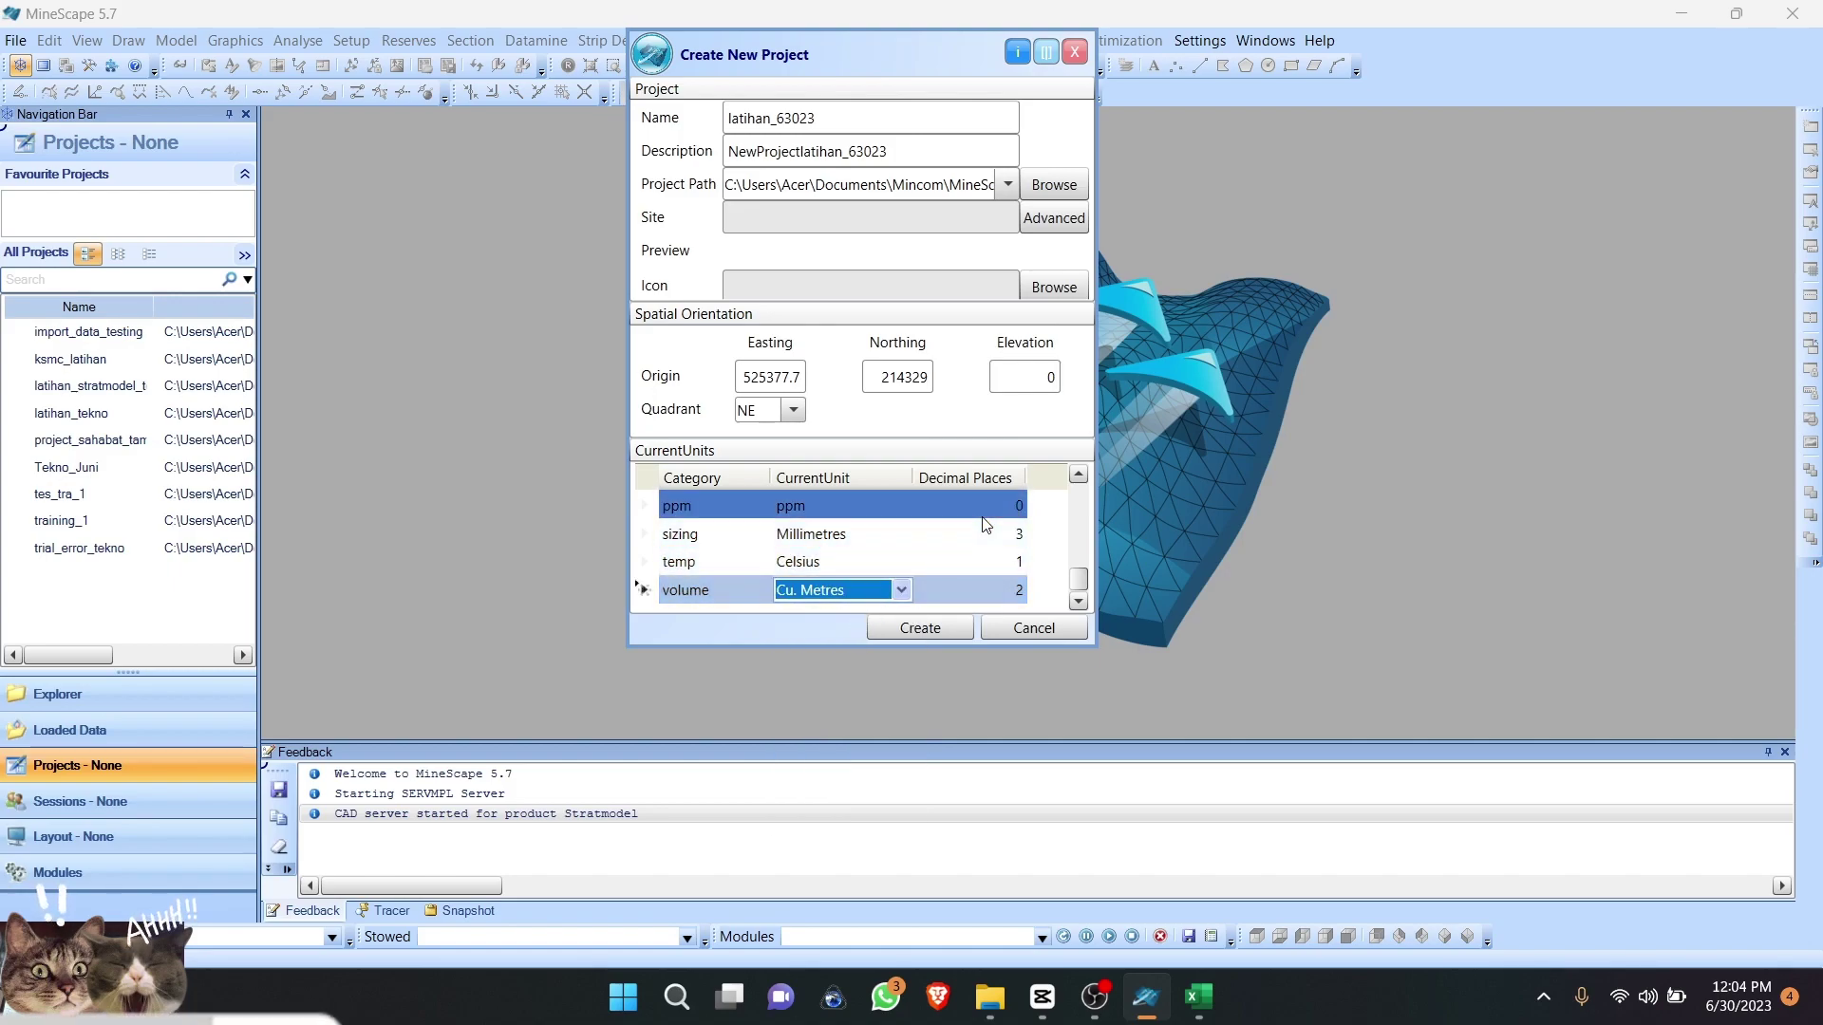
Step: Create the project and display its contents in the Explorer
left_click(908, 632)
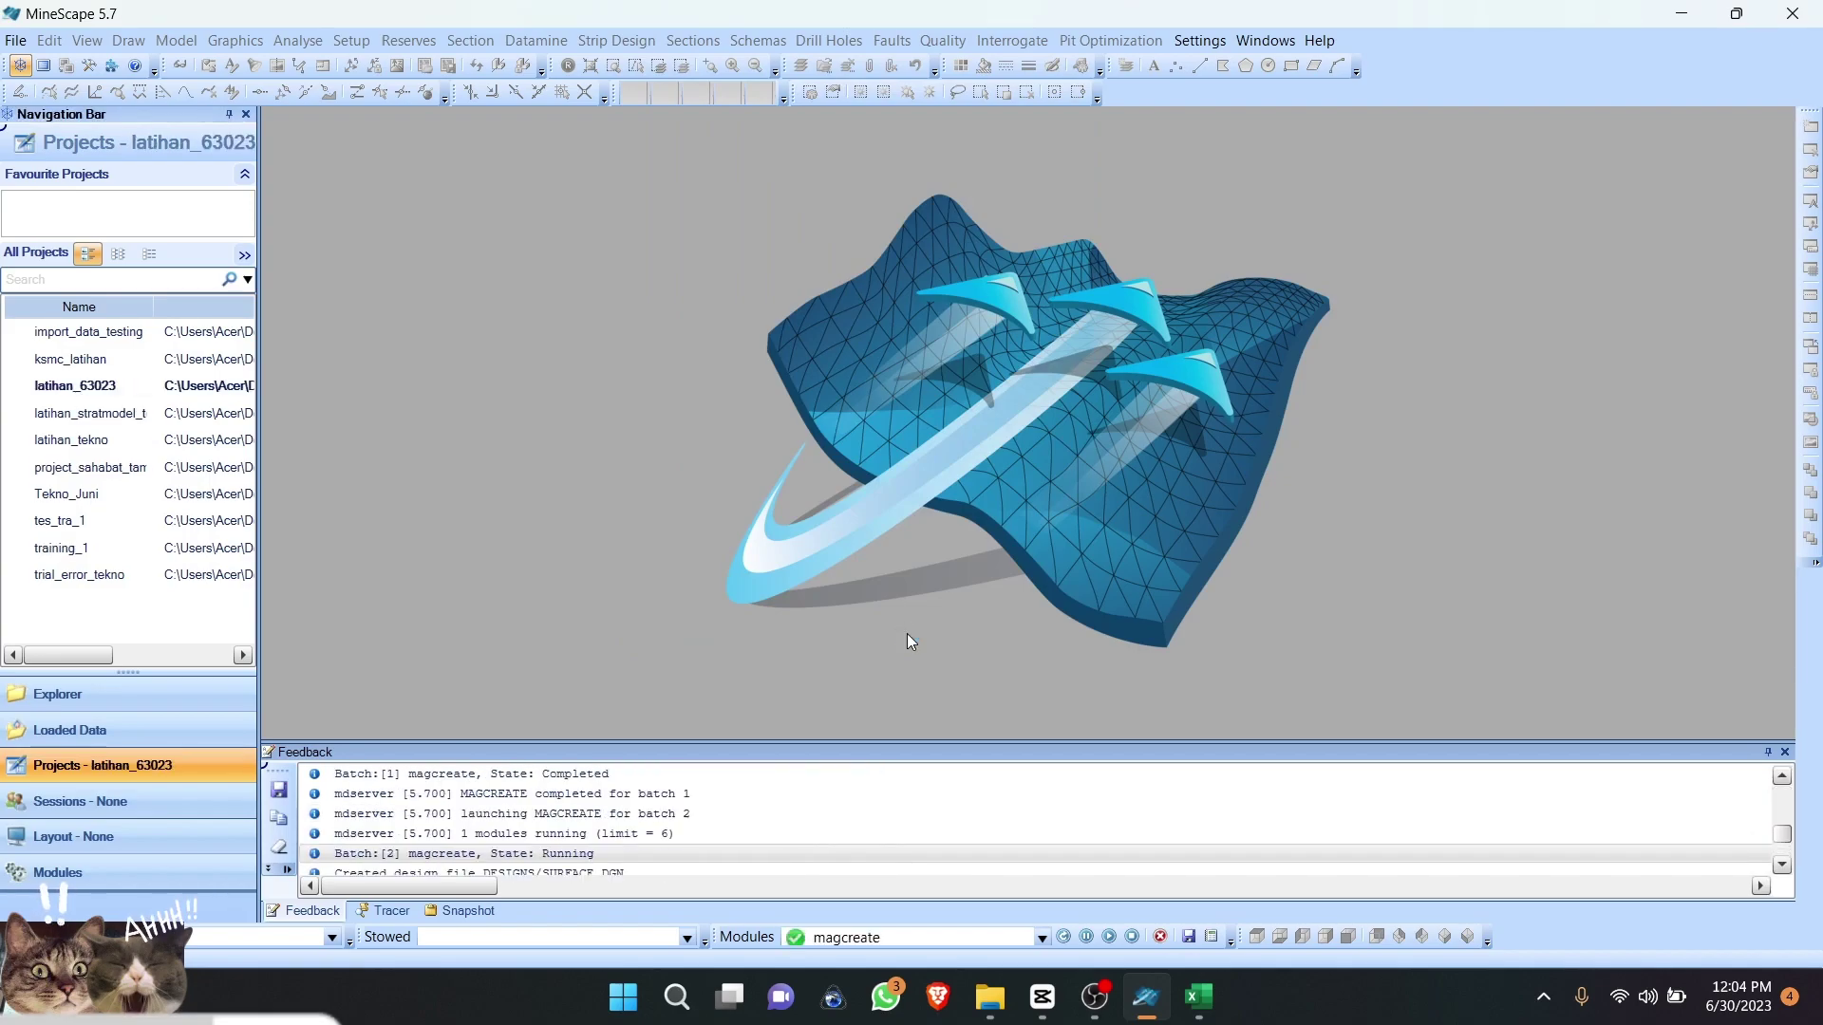
left_click(58, 694)
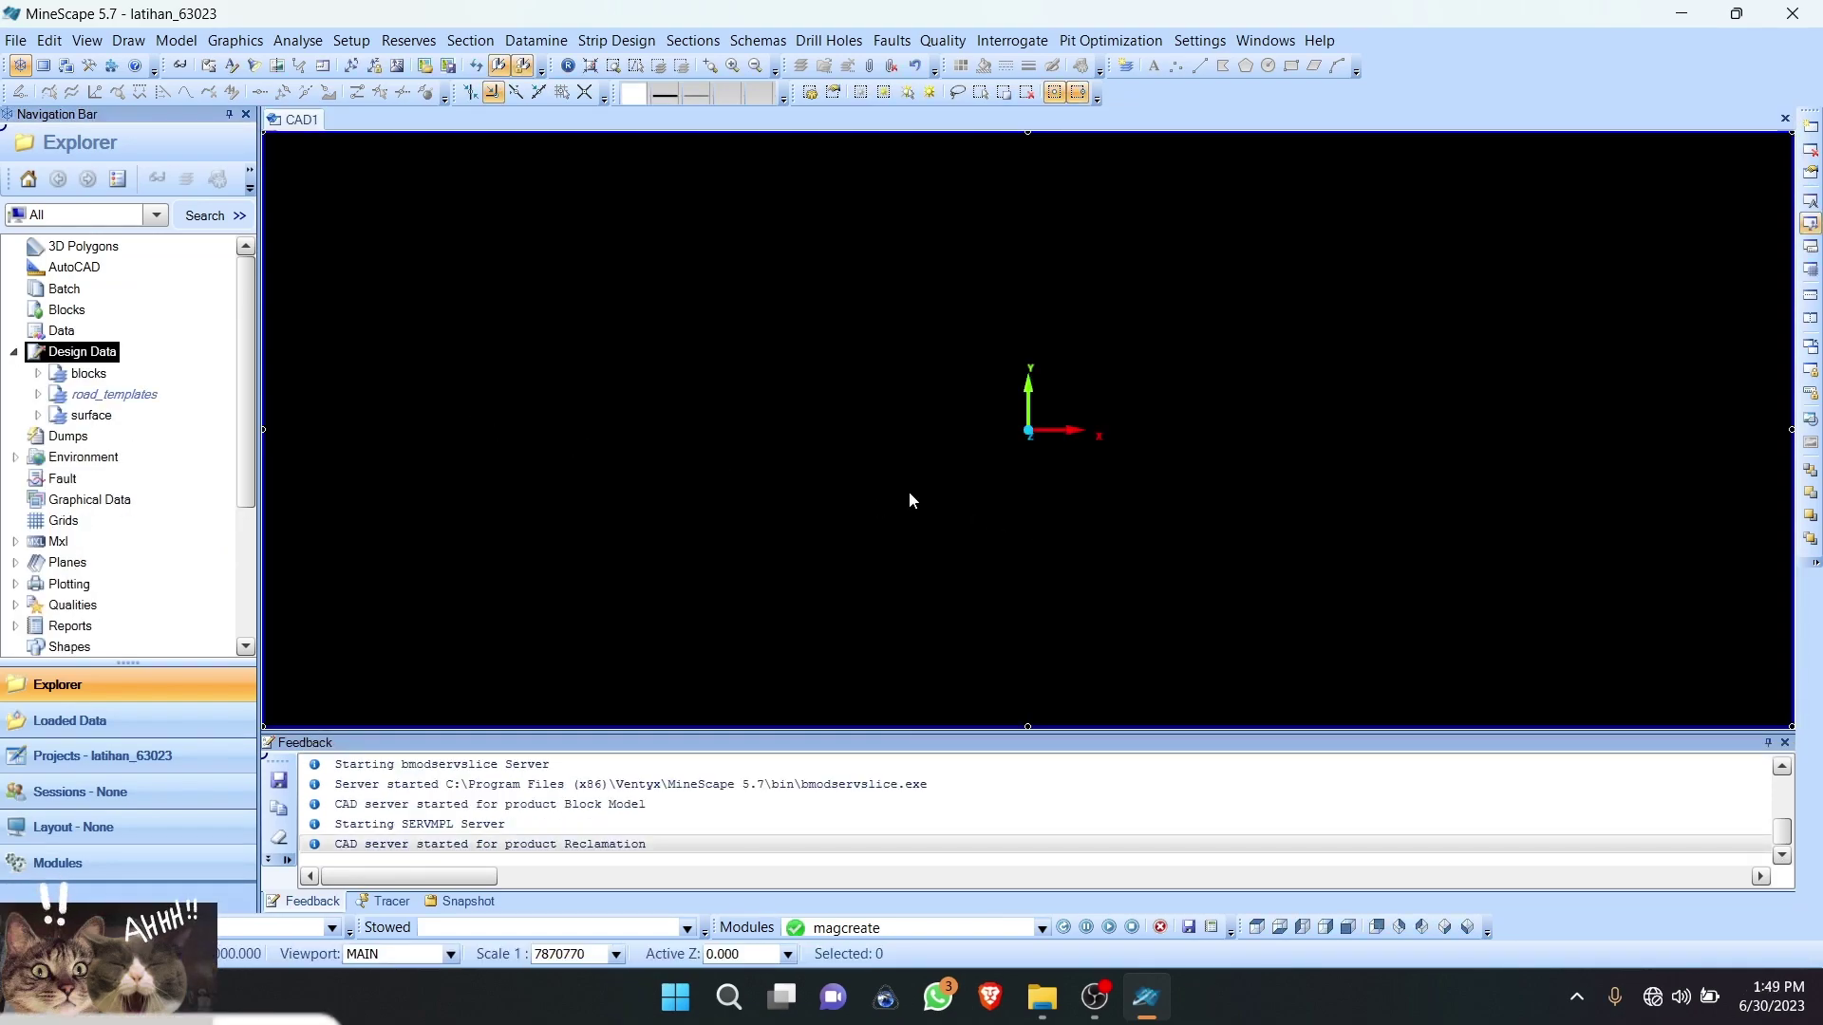
Step: Switch to the Database folder and copy the six files from IUP_dan_TOPO through SURVEY
left_click(1142, 1018)
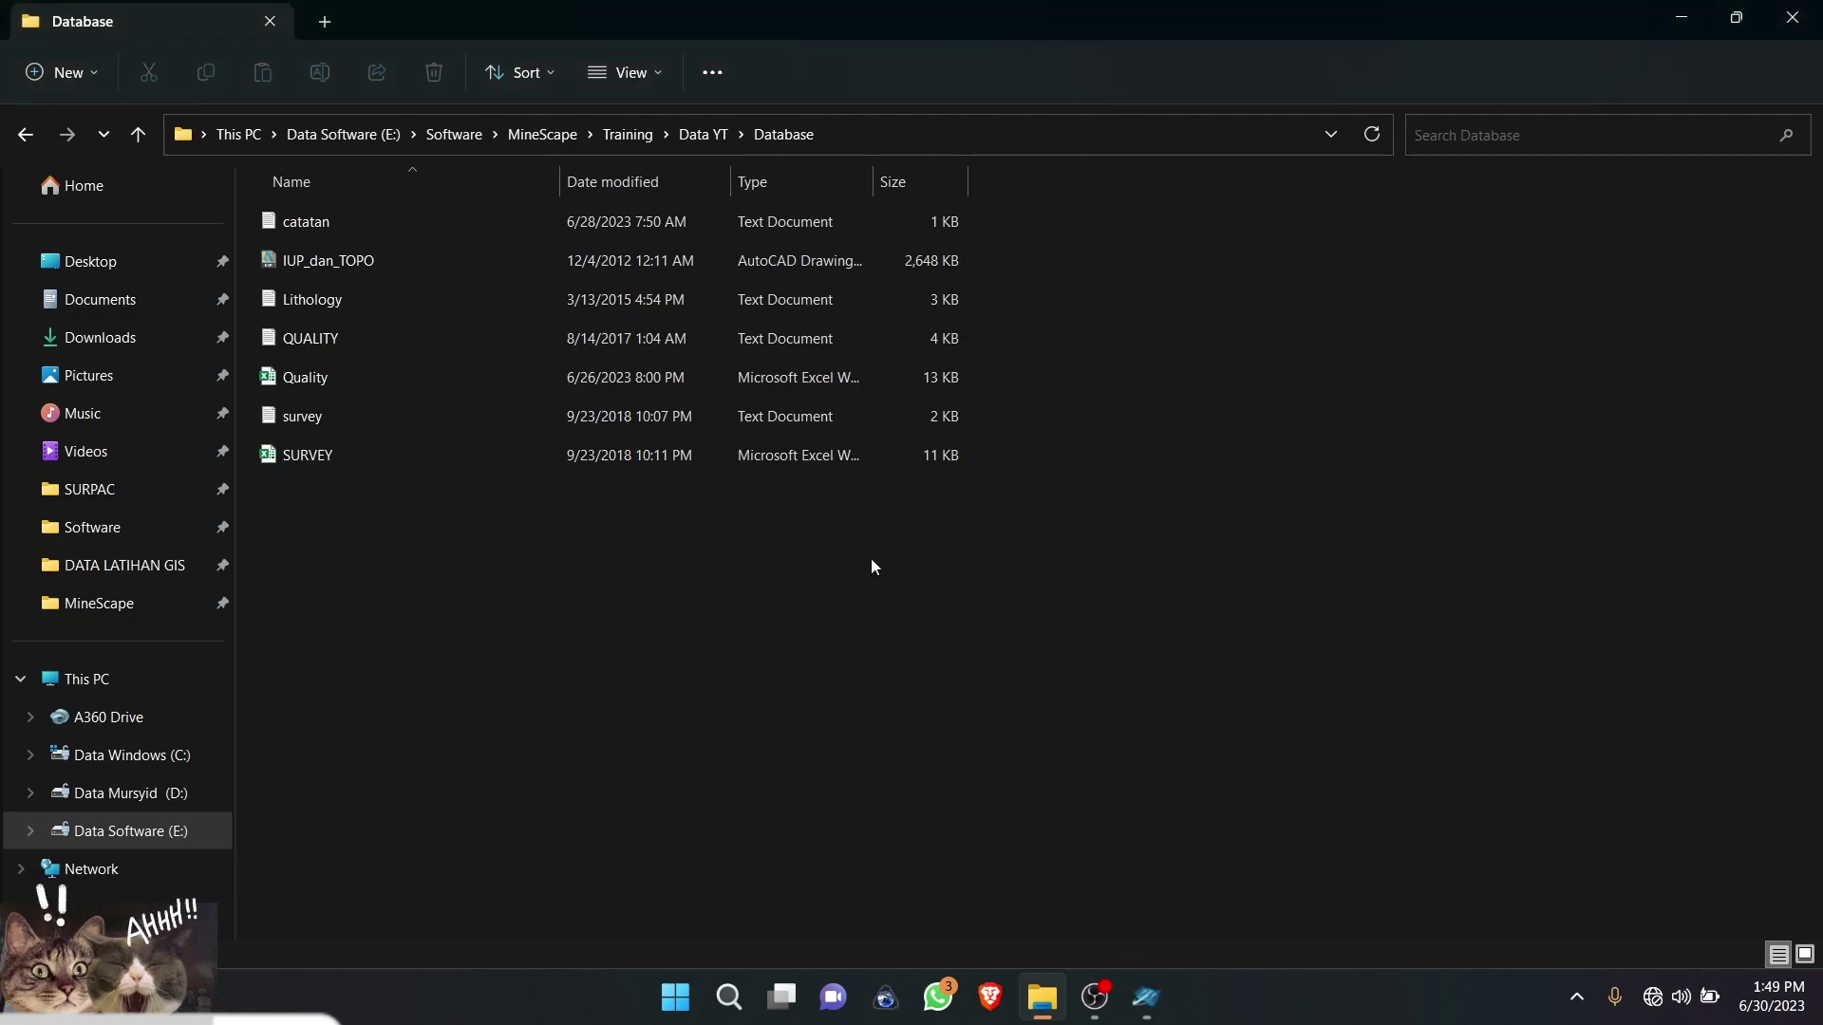
left_click(541, 251)
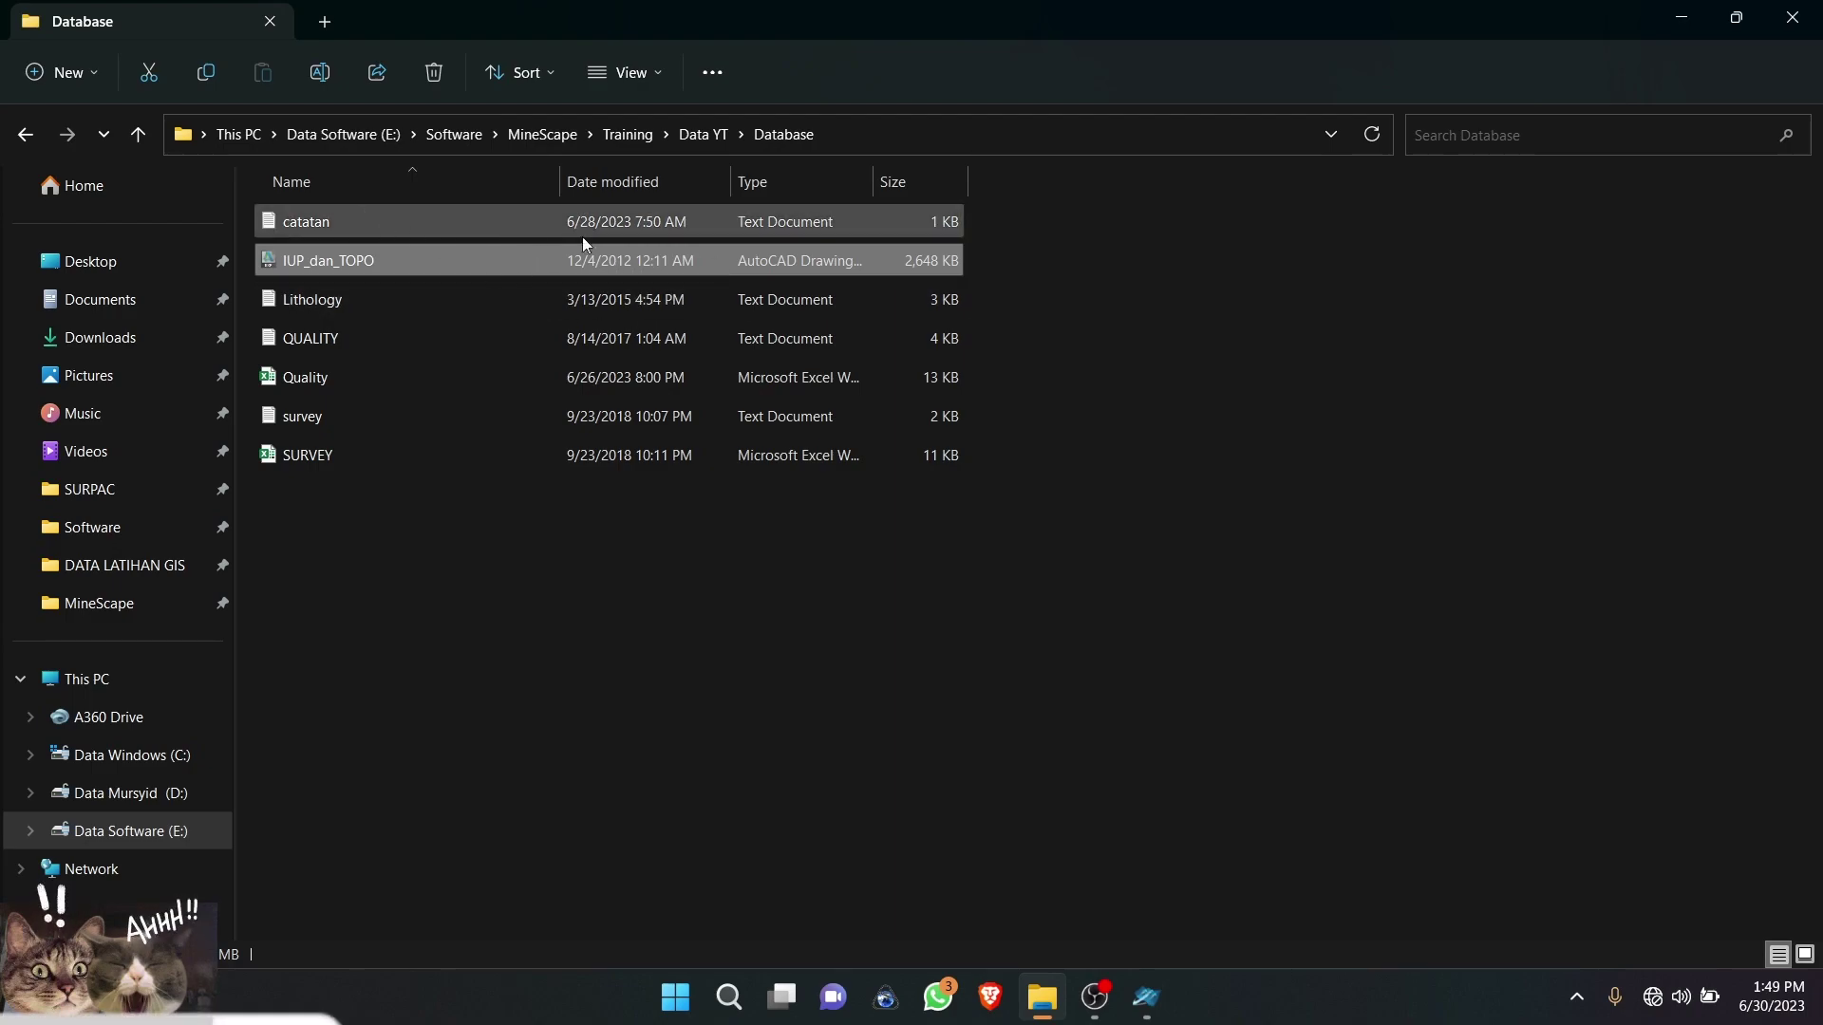
left_click(981, 258)
left_click_drag(957, 252, 867, 500)
right_click(748, 275)
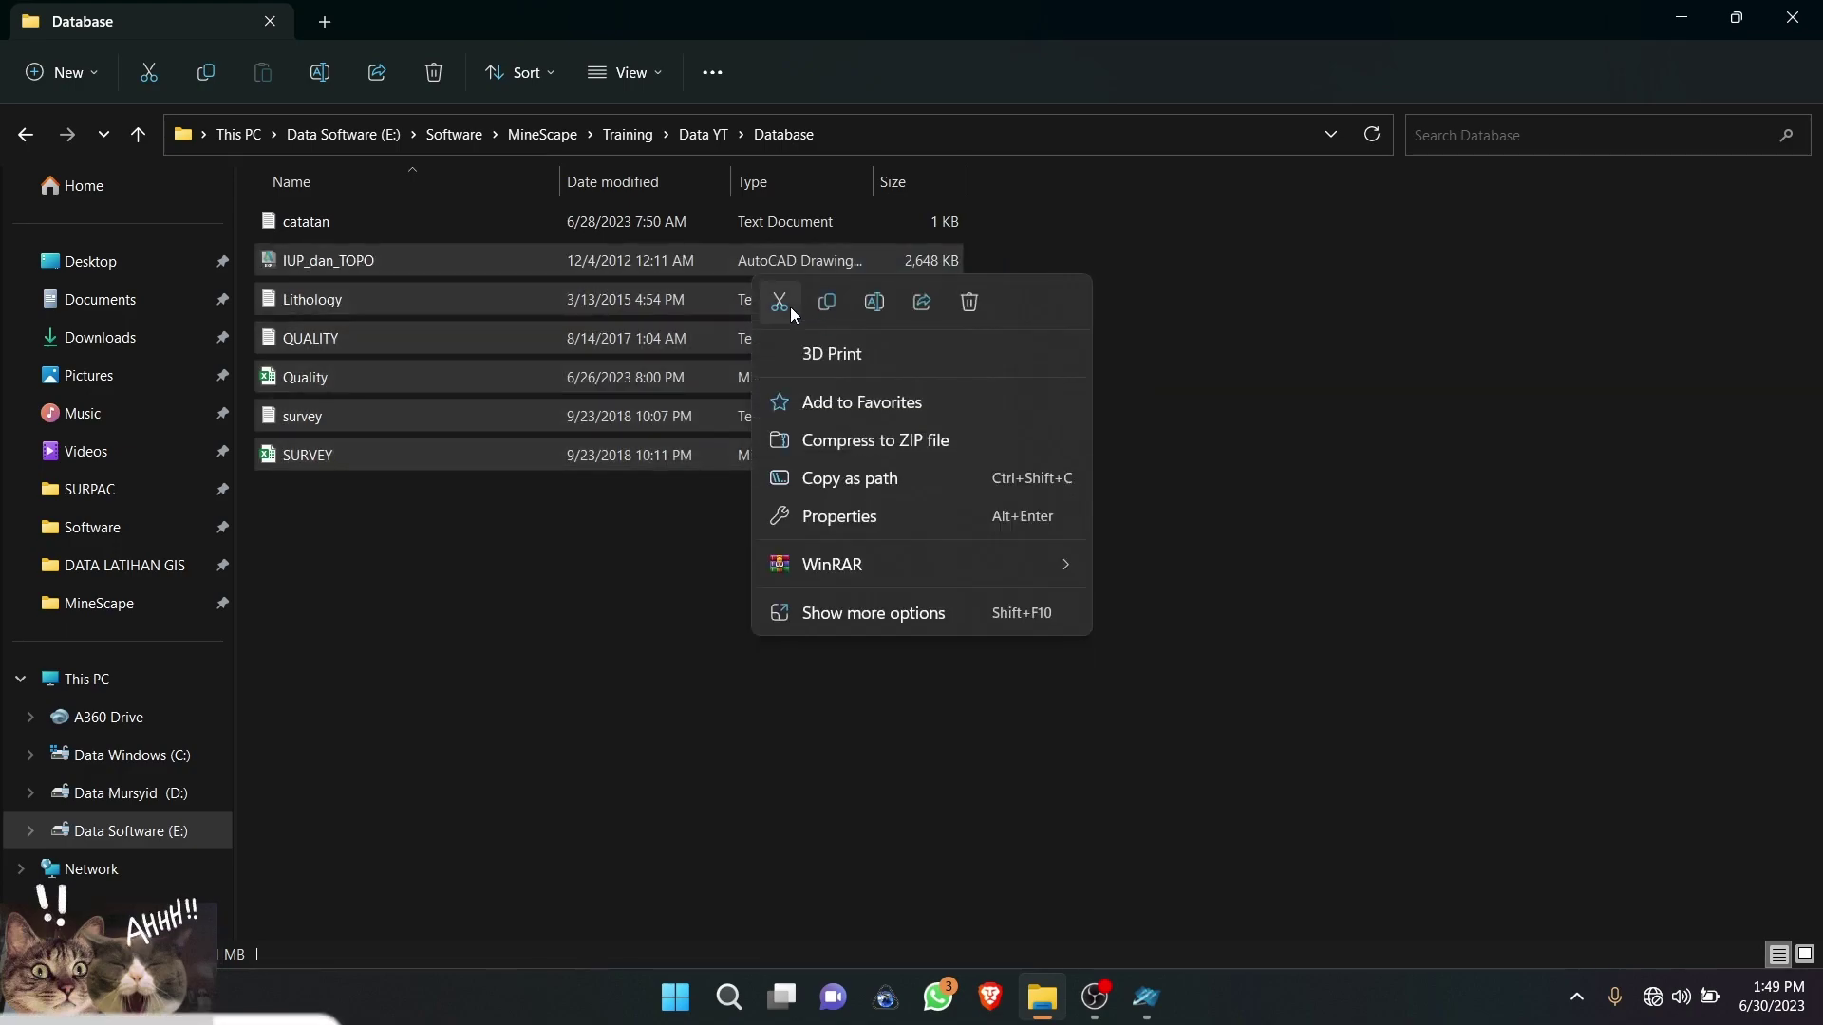
left_click(824, 304)
Step: Paste the six copied files into the data folder of the latihan_63023 project under Documents > Mincom > MineScape > Projects
left_click(171, 302)
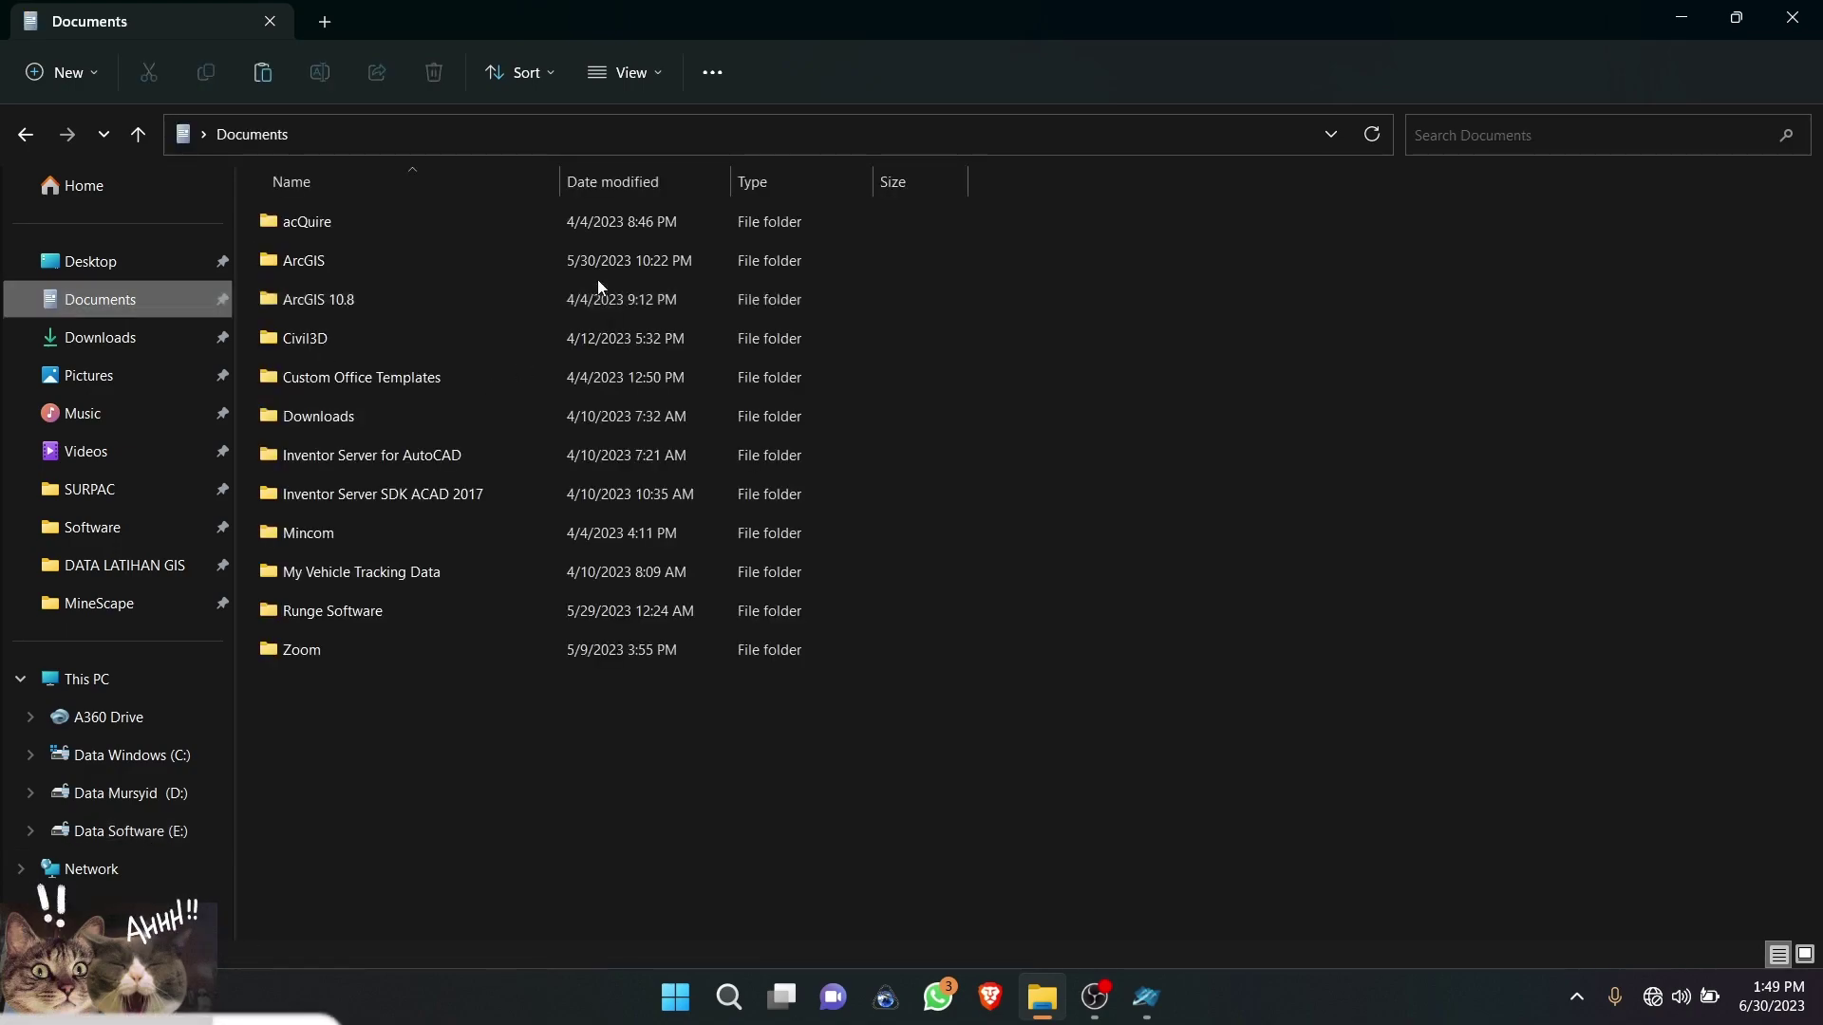
double_click(503, 220)
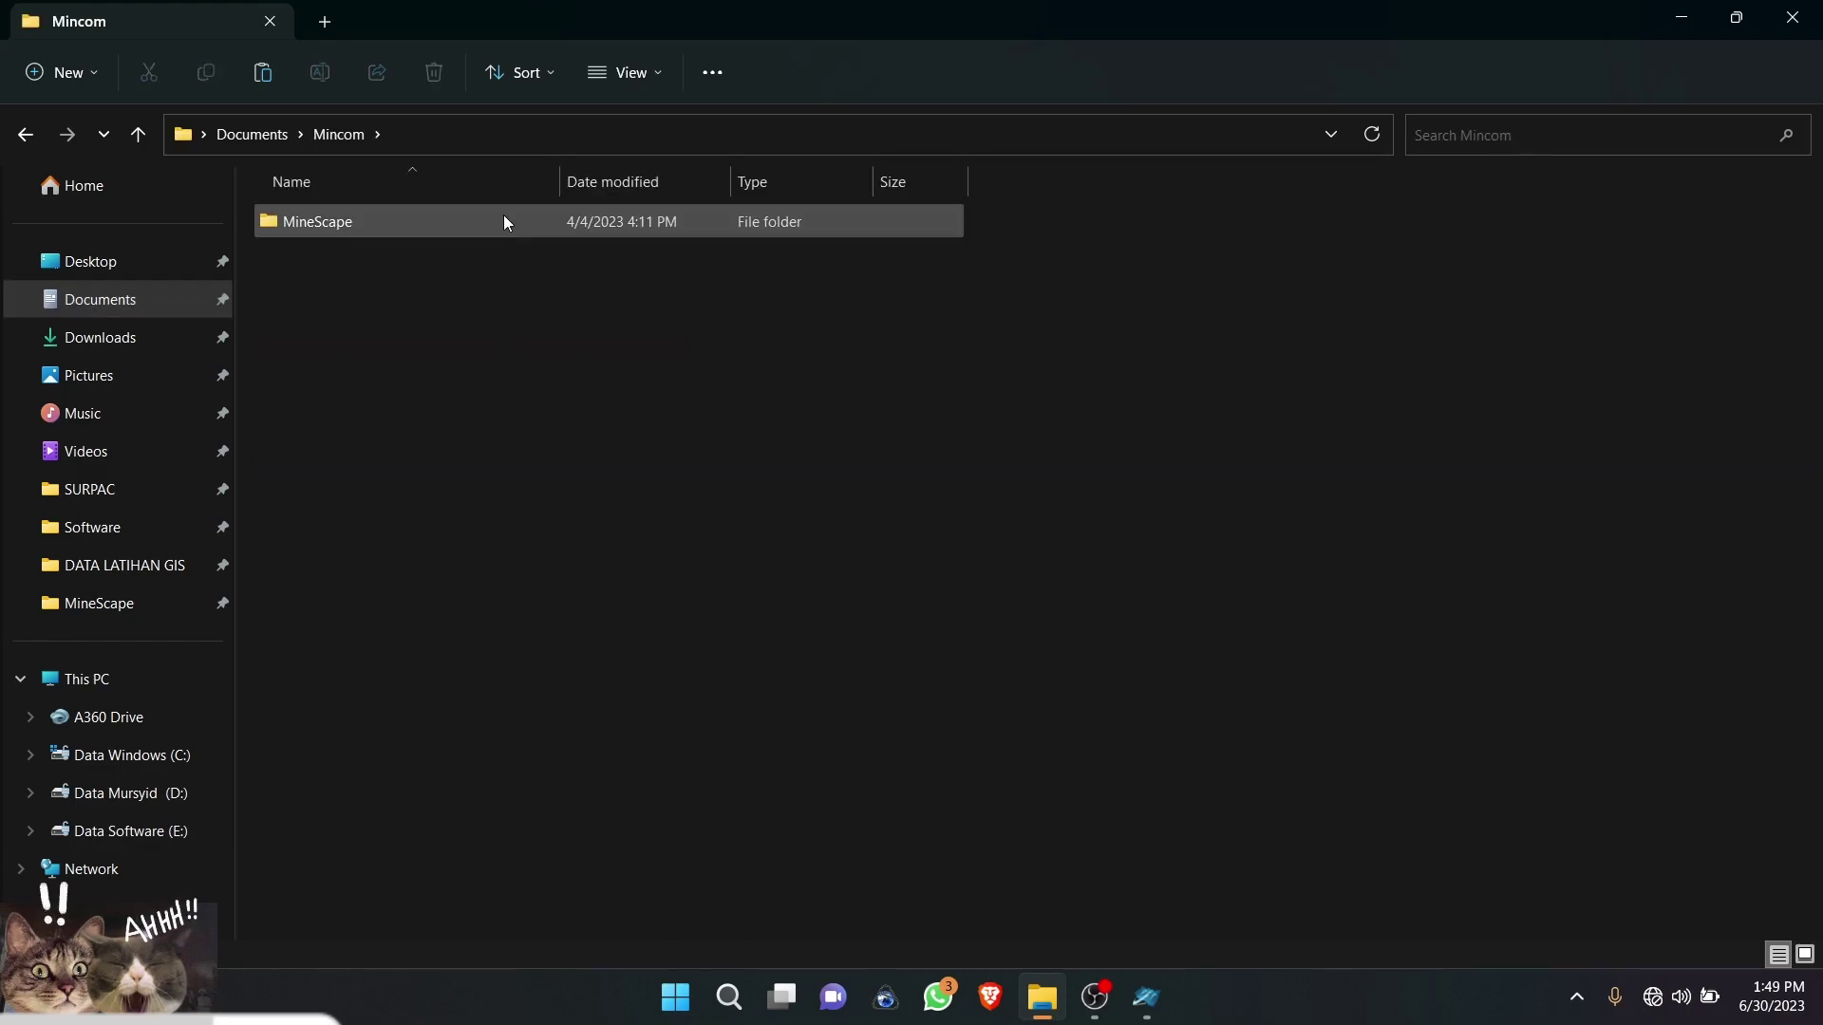
double_click(503, 220)
double_click(532, 224)
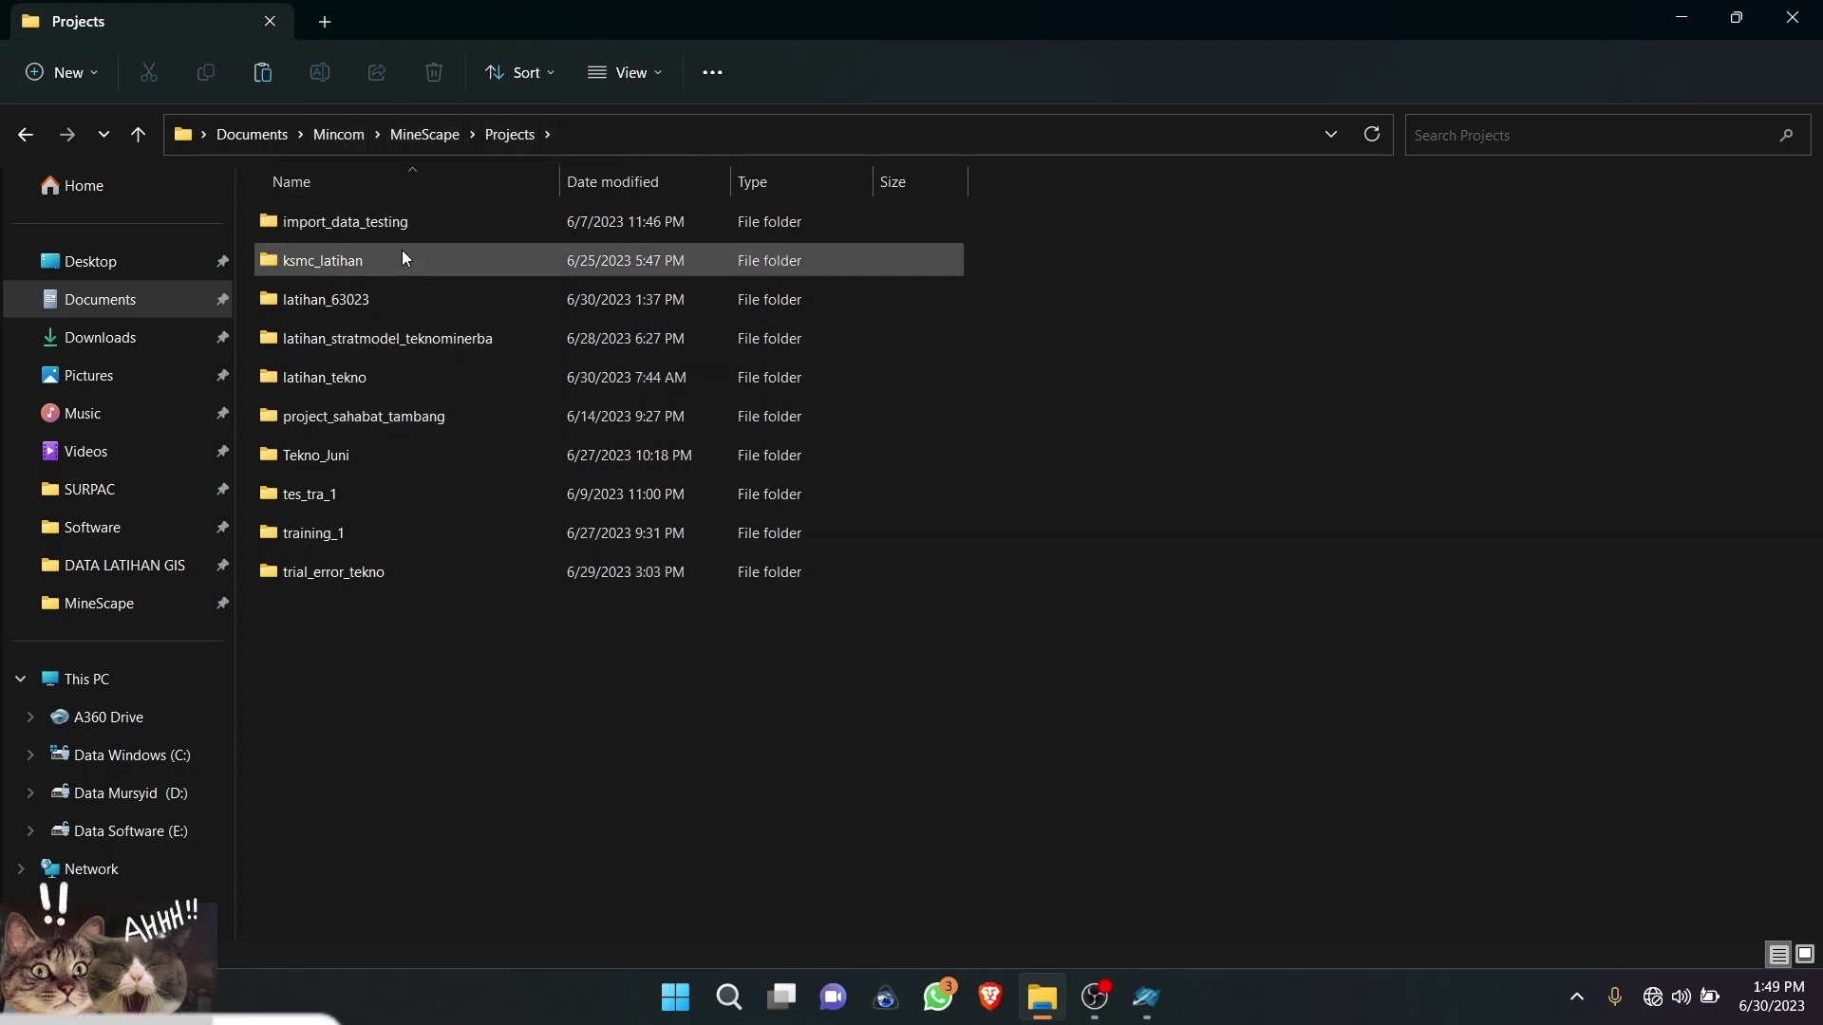
double_click(344, 300)
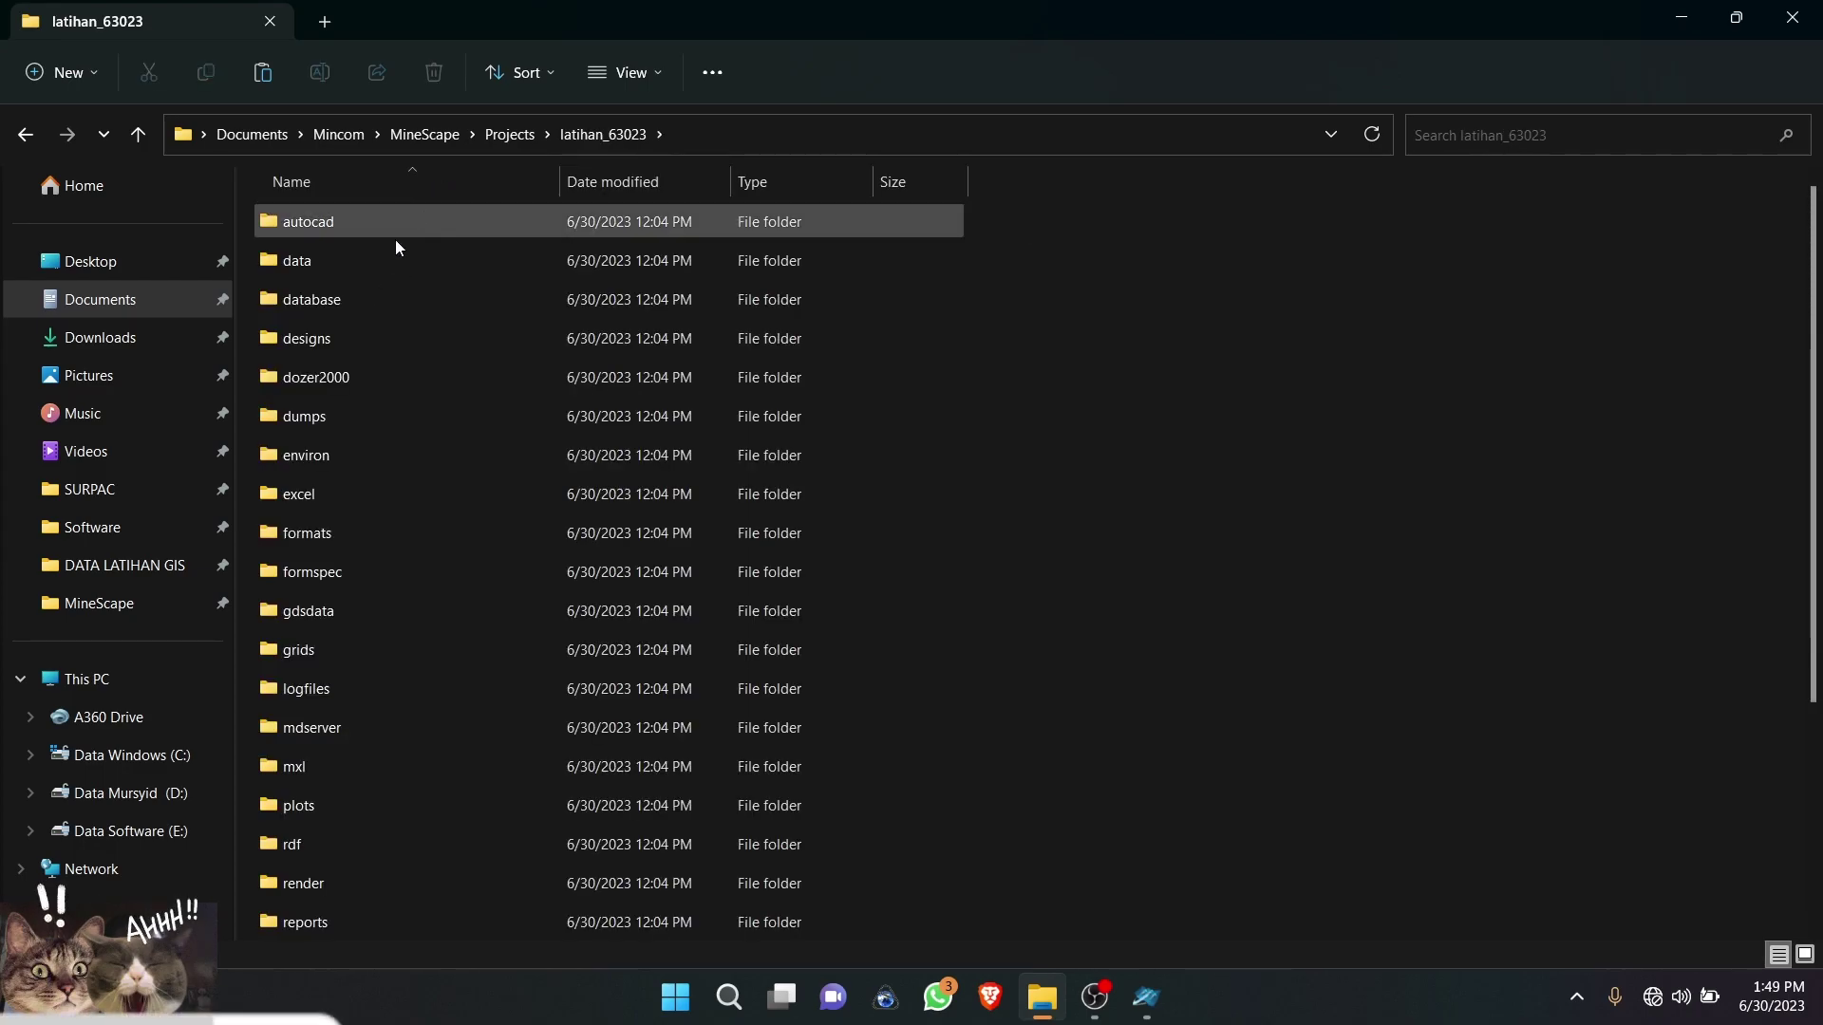
double_click(381, 253)
right_click(395, 304)
left_click(430, 340)
left_click(635, 457)
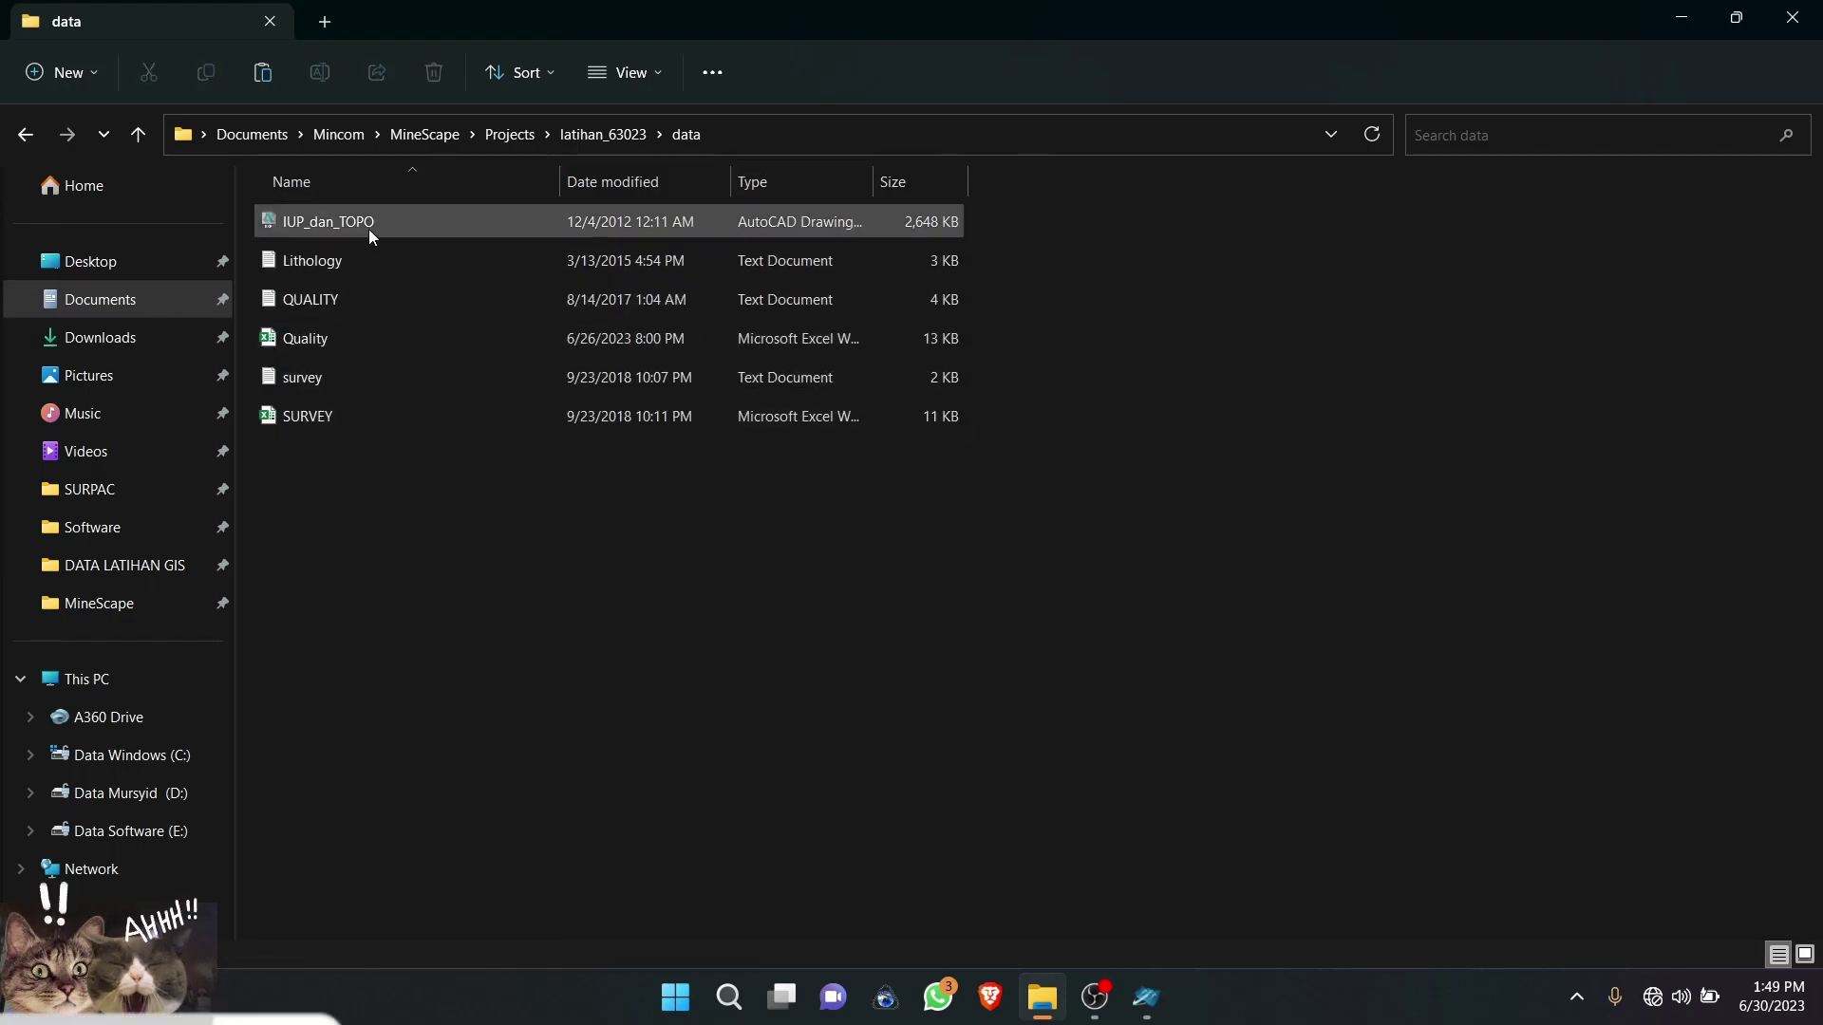
Step: Move the IUP_dan_TOPO drawing from the data folder into the project's autocad folder
right_click(404, 237)
left_click(405, 258)
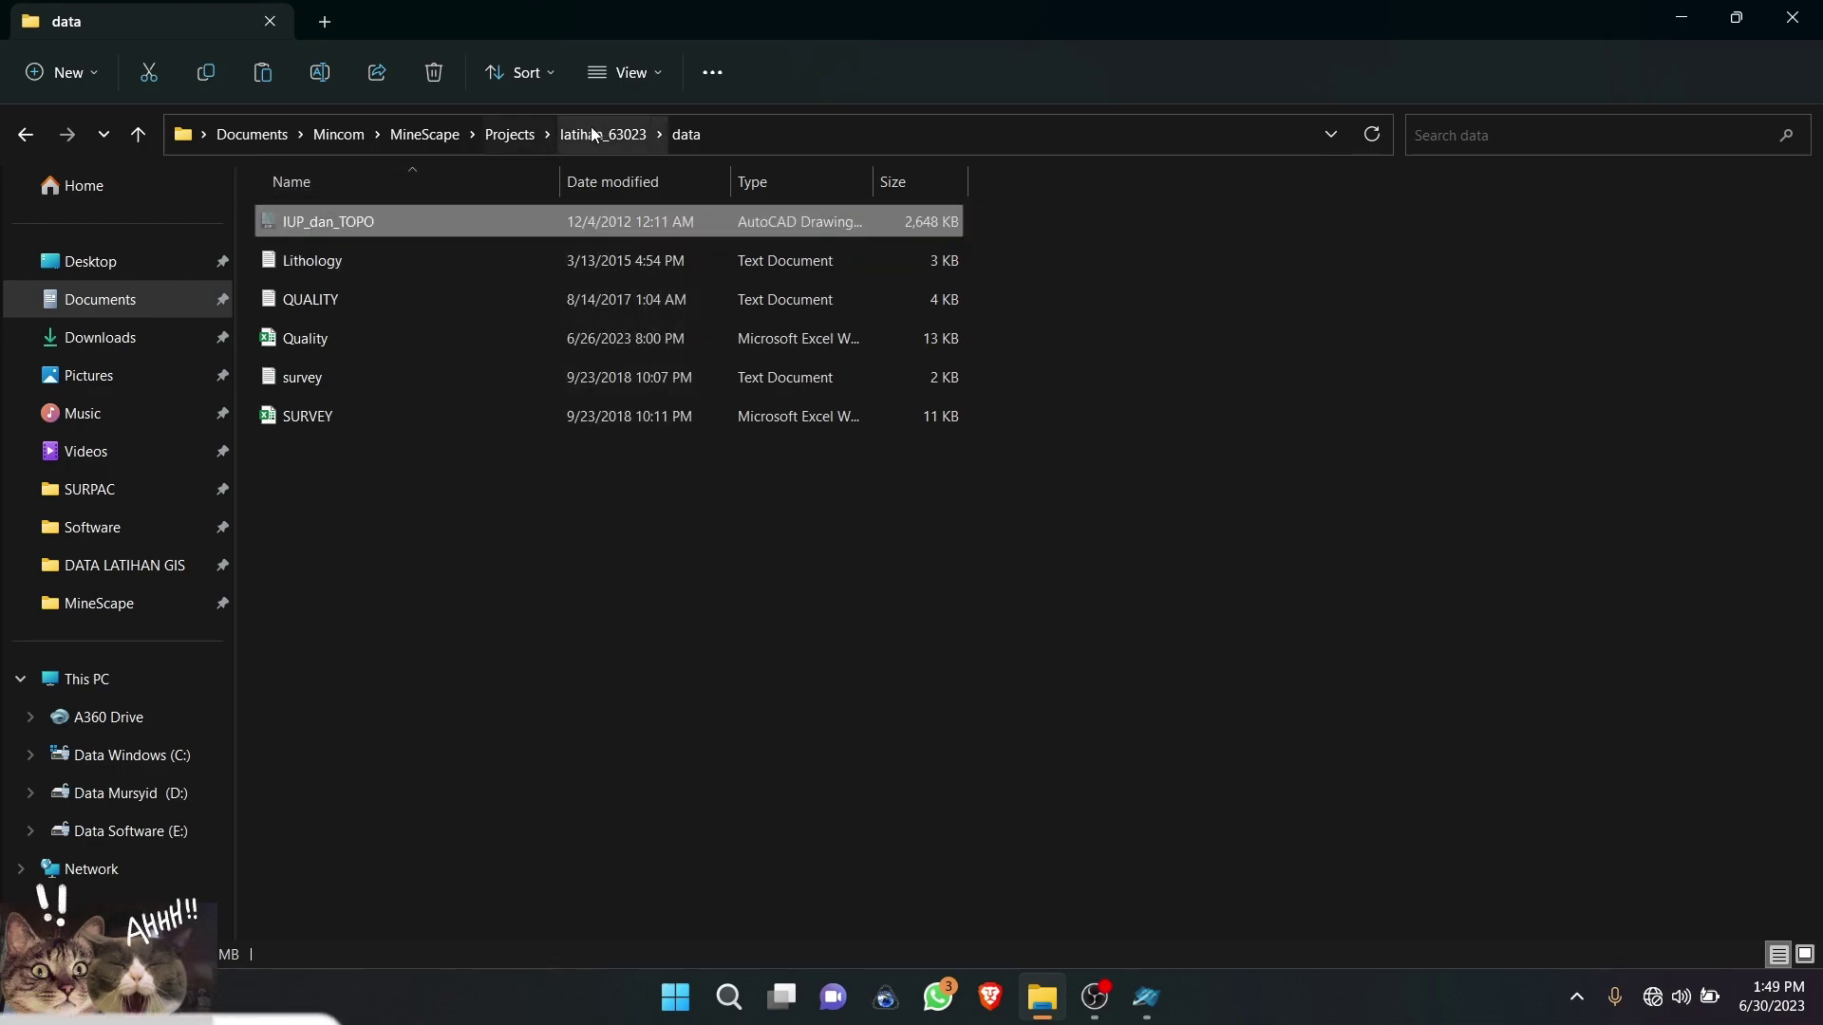
left_click(591, 134)
double_click(365, 218)
right_click(446, 302)
left_click(415, 297)
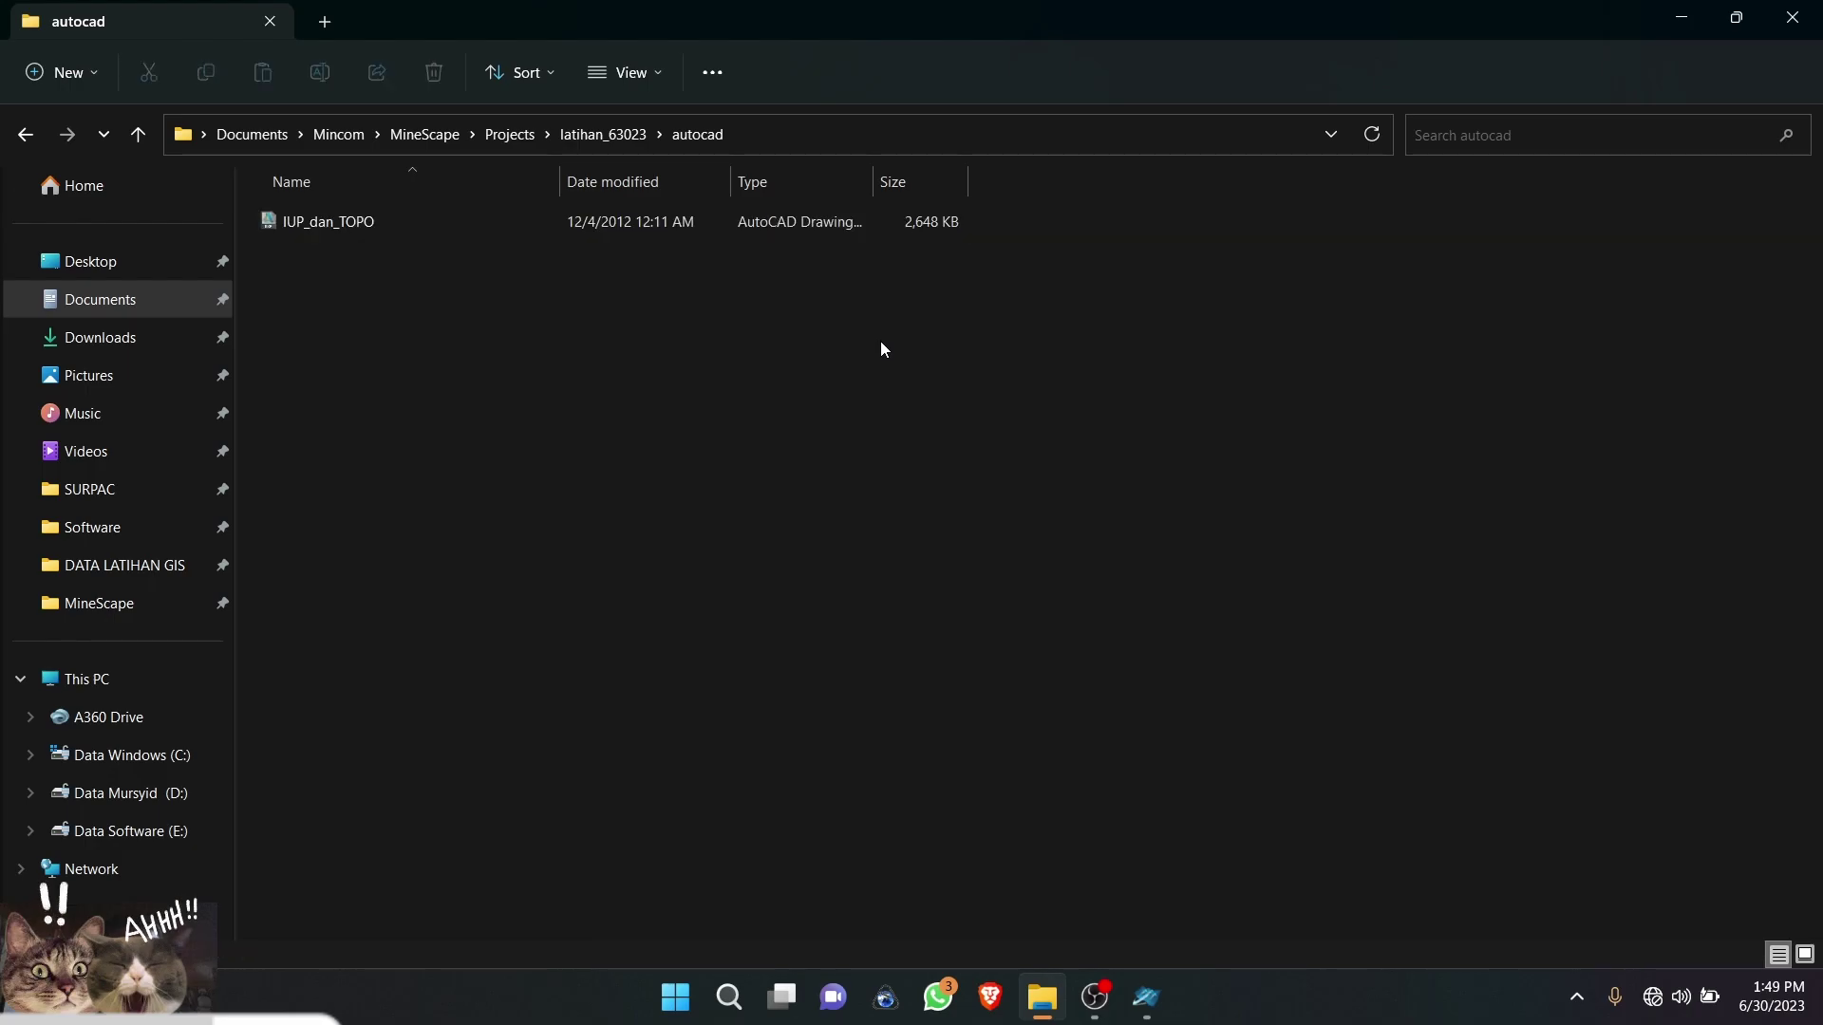
Step: Switch to MineScape and check the files under Data and the Design Data branch in the Explorer
left_click(1146, 997)
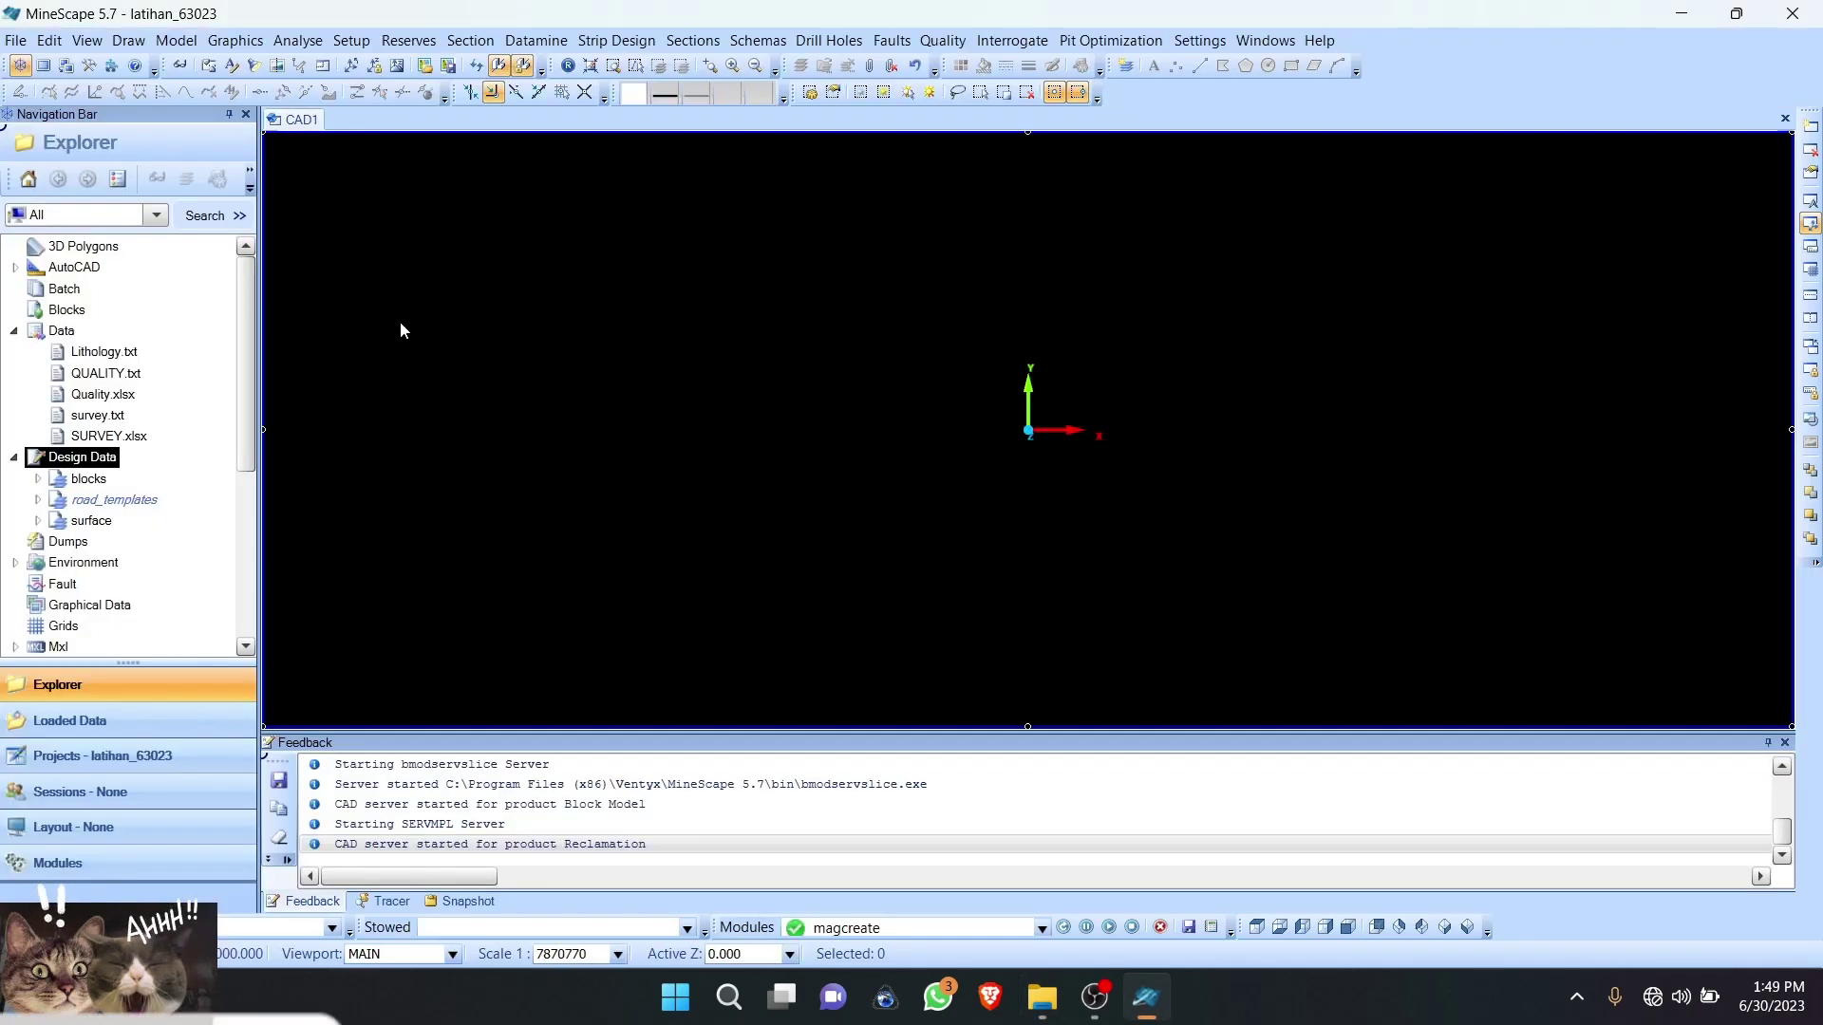
left_click(62, 331)
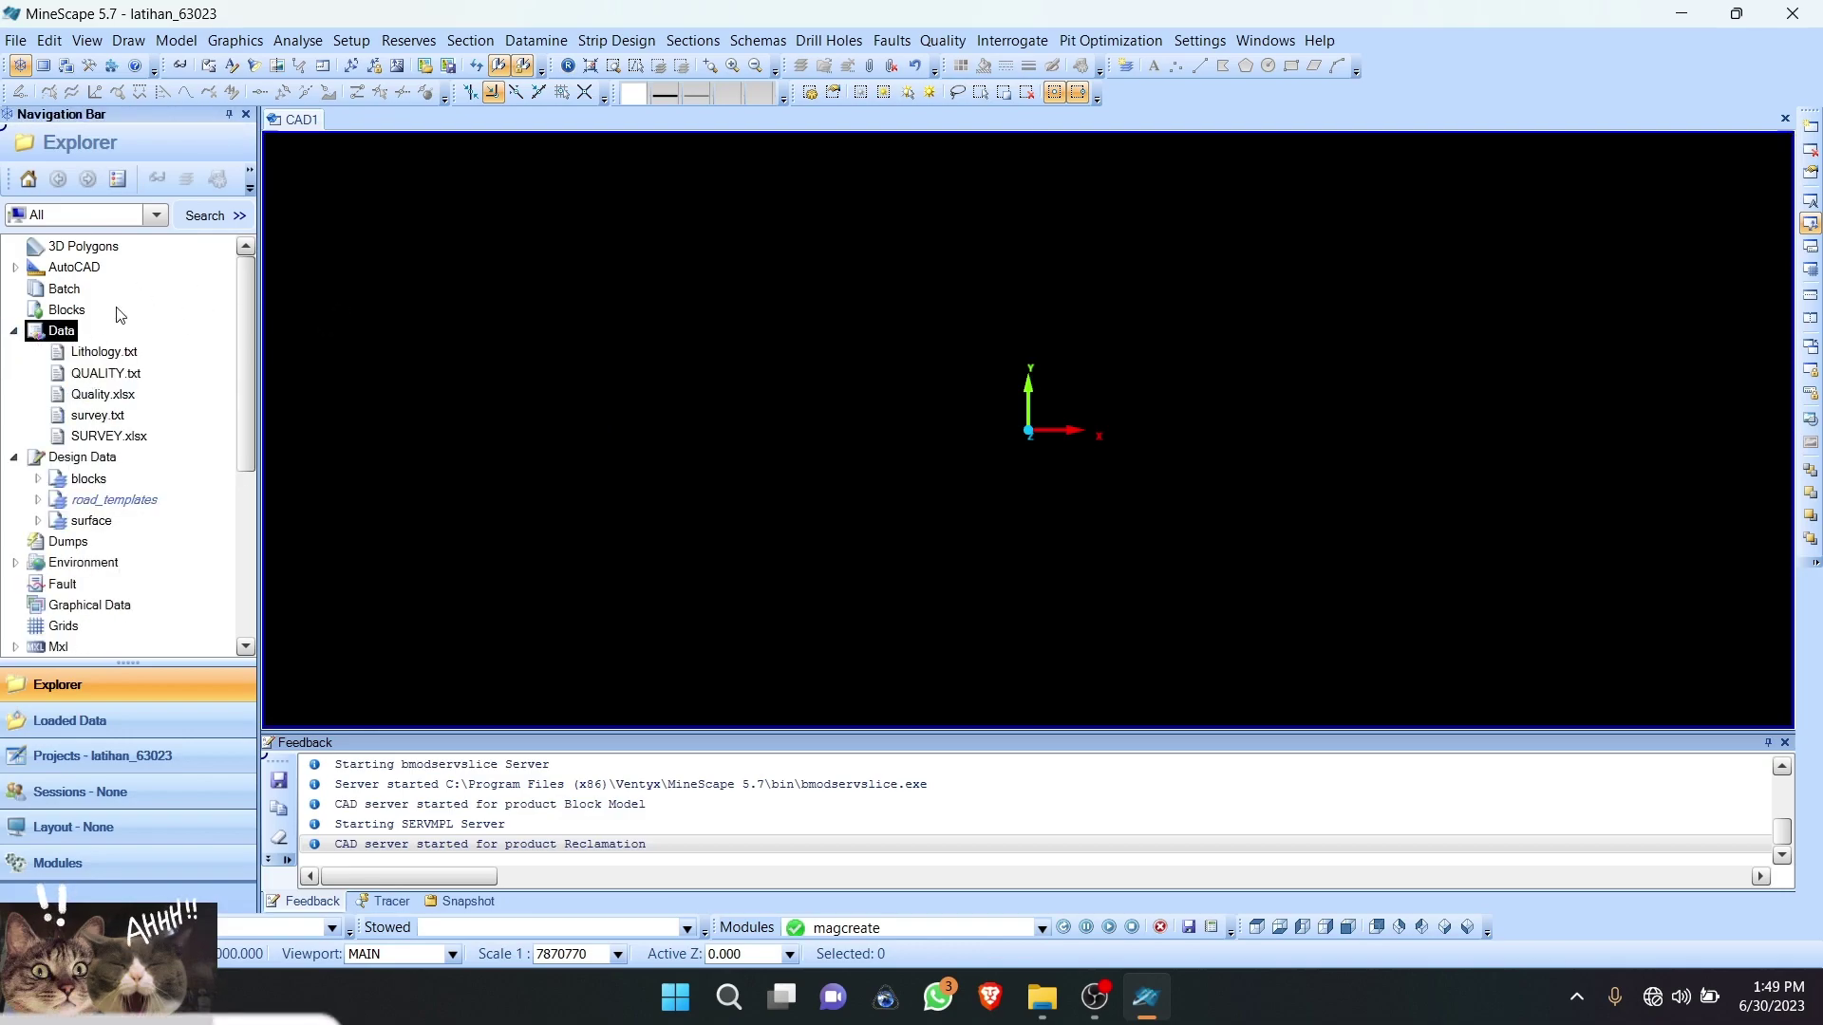
scroll(104, 370, "down", 1)
scroll(86, 332, "up", 1)
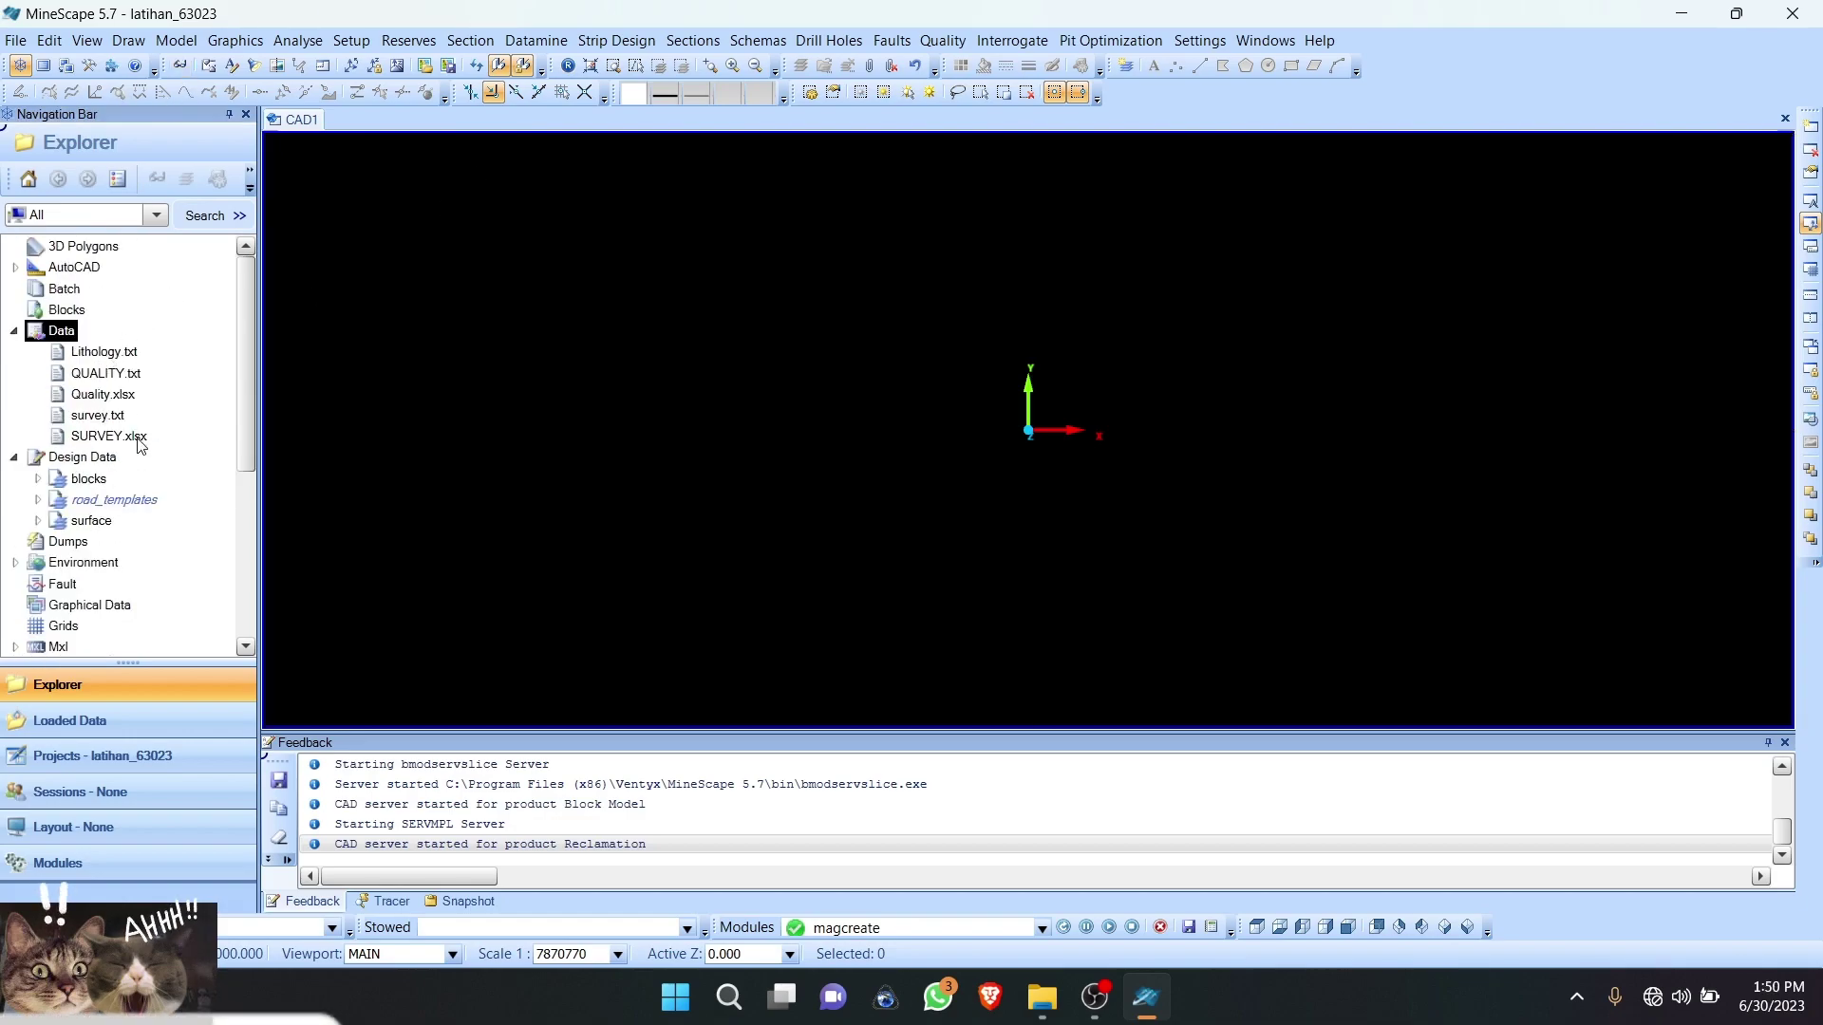
scroll(139, 444, "down", 1)
left_click(13, 399)
left_click(15, 399)
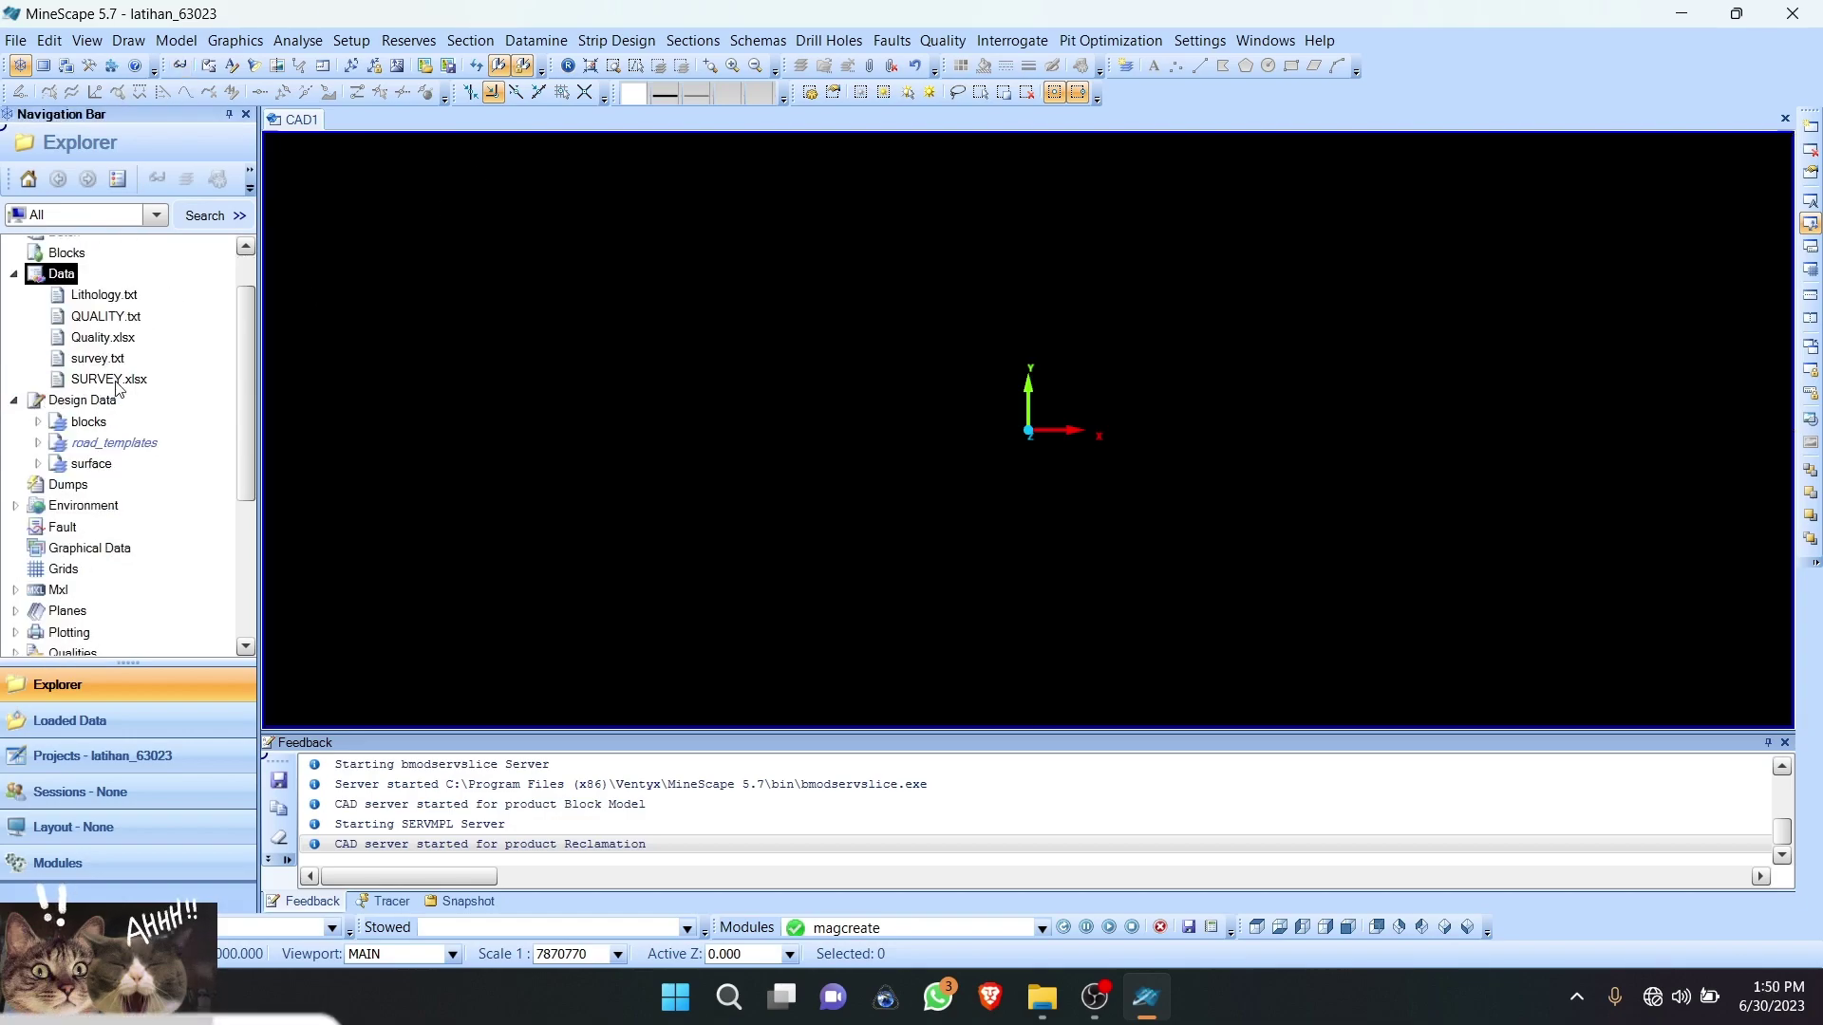
Step: Open the DXF/DWG import form for the surface design file
scroll(114, 399, "down", 1)
left_click(95, 406)
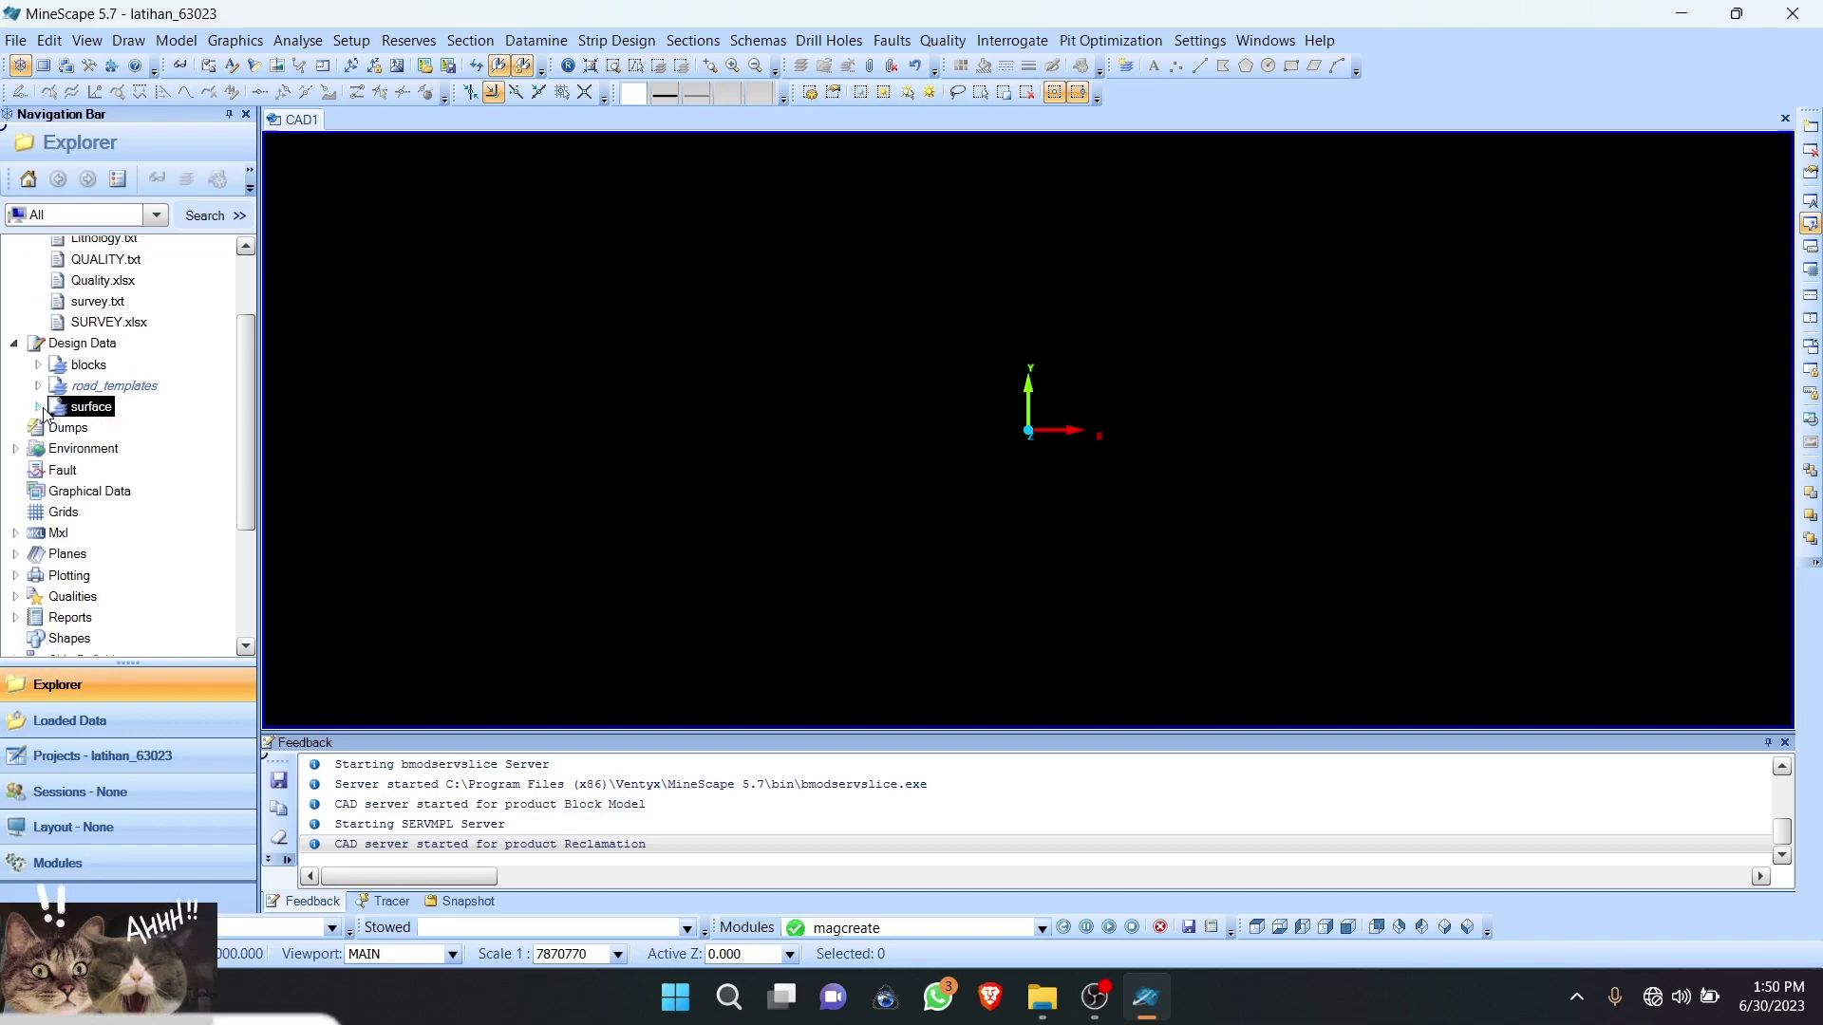
right_click(85, 412)
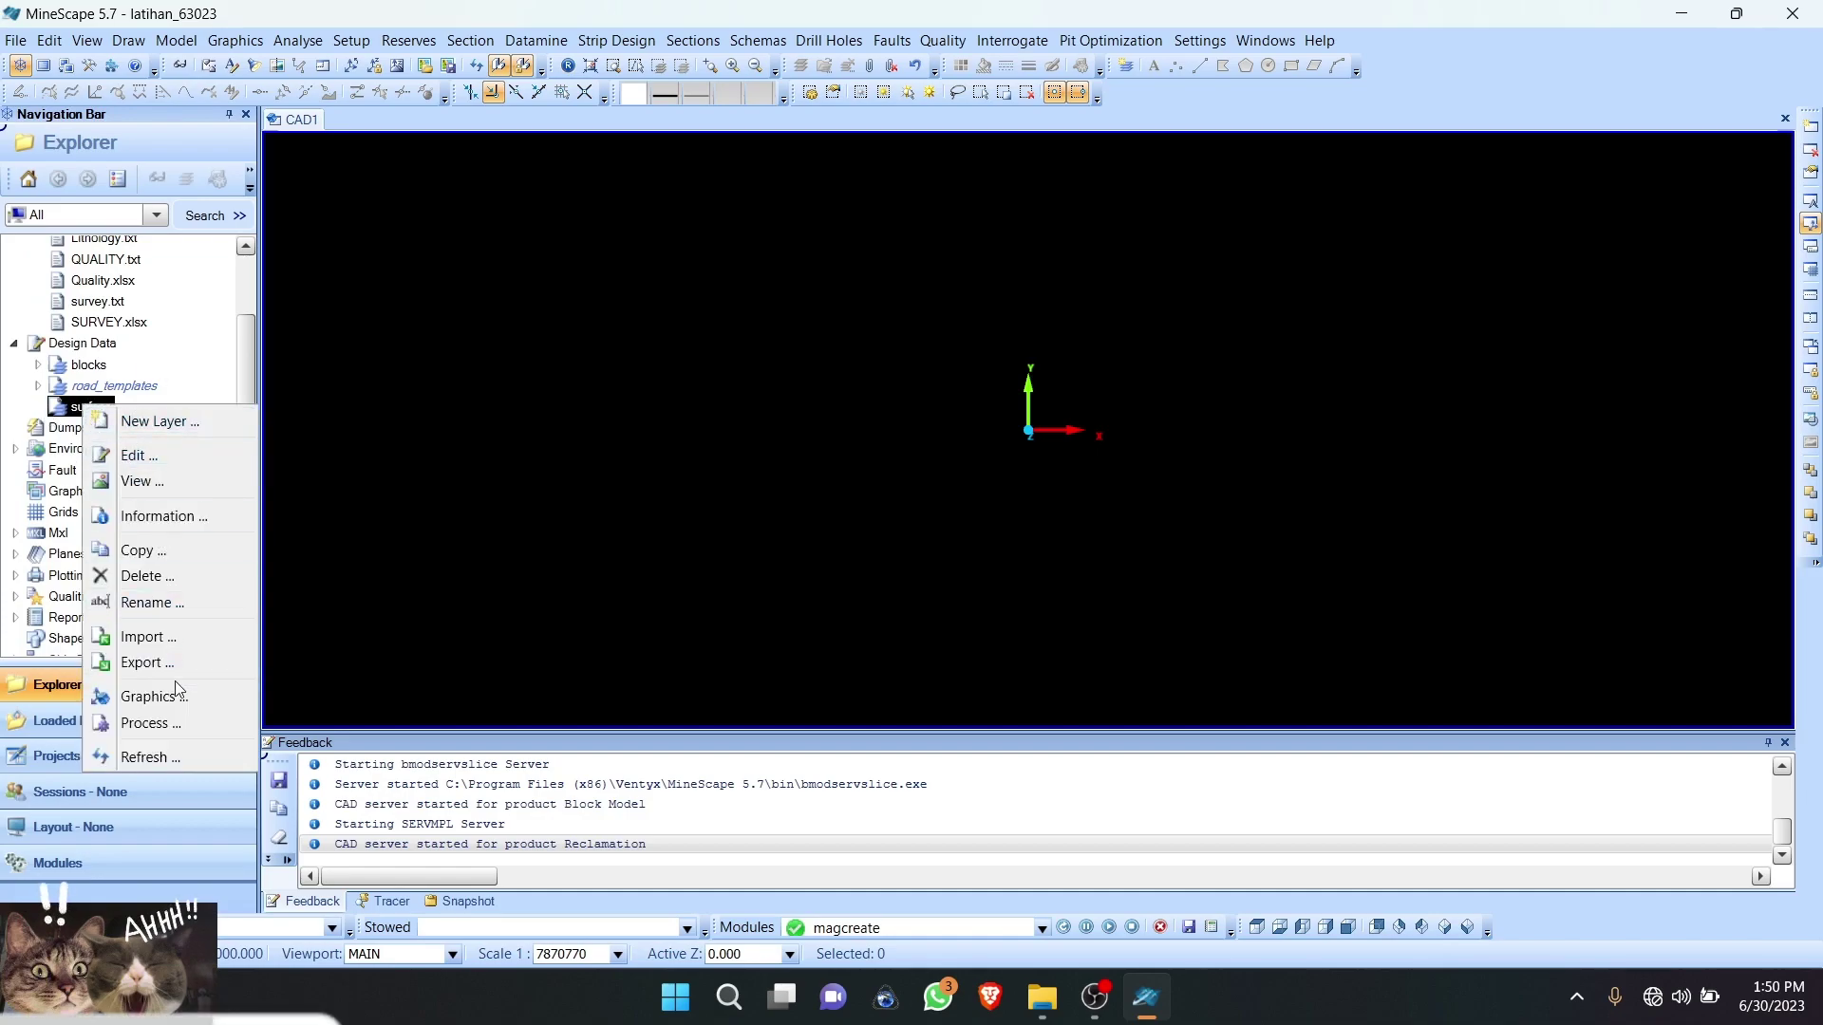
left_click(175, 637)
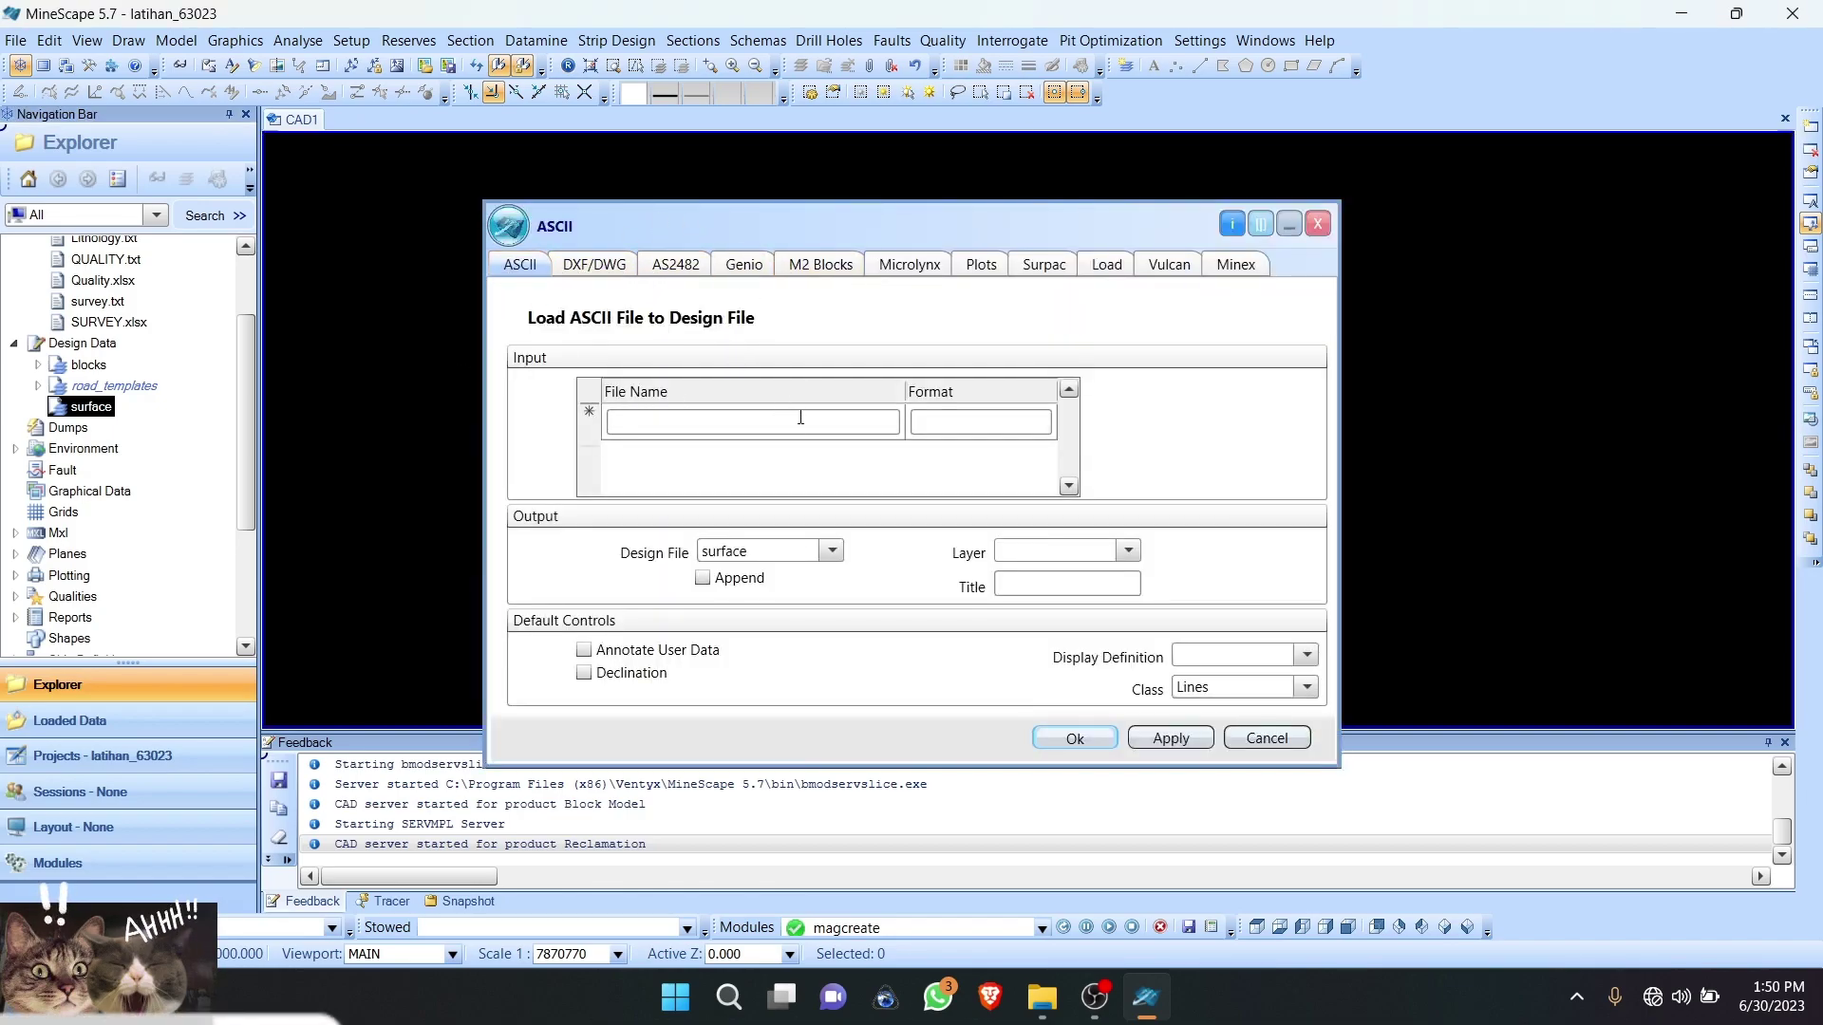
left_click(871, 426)
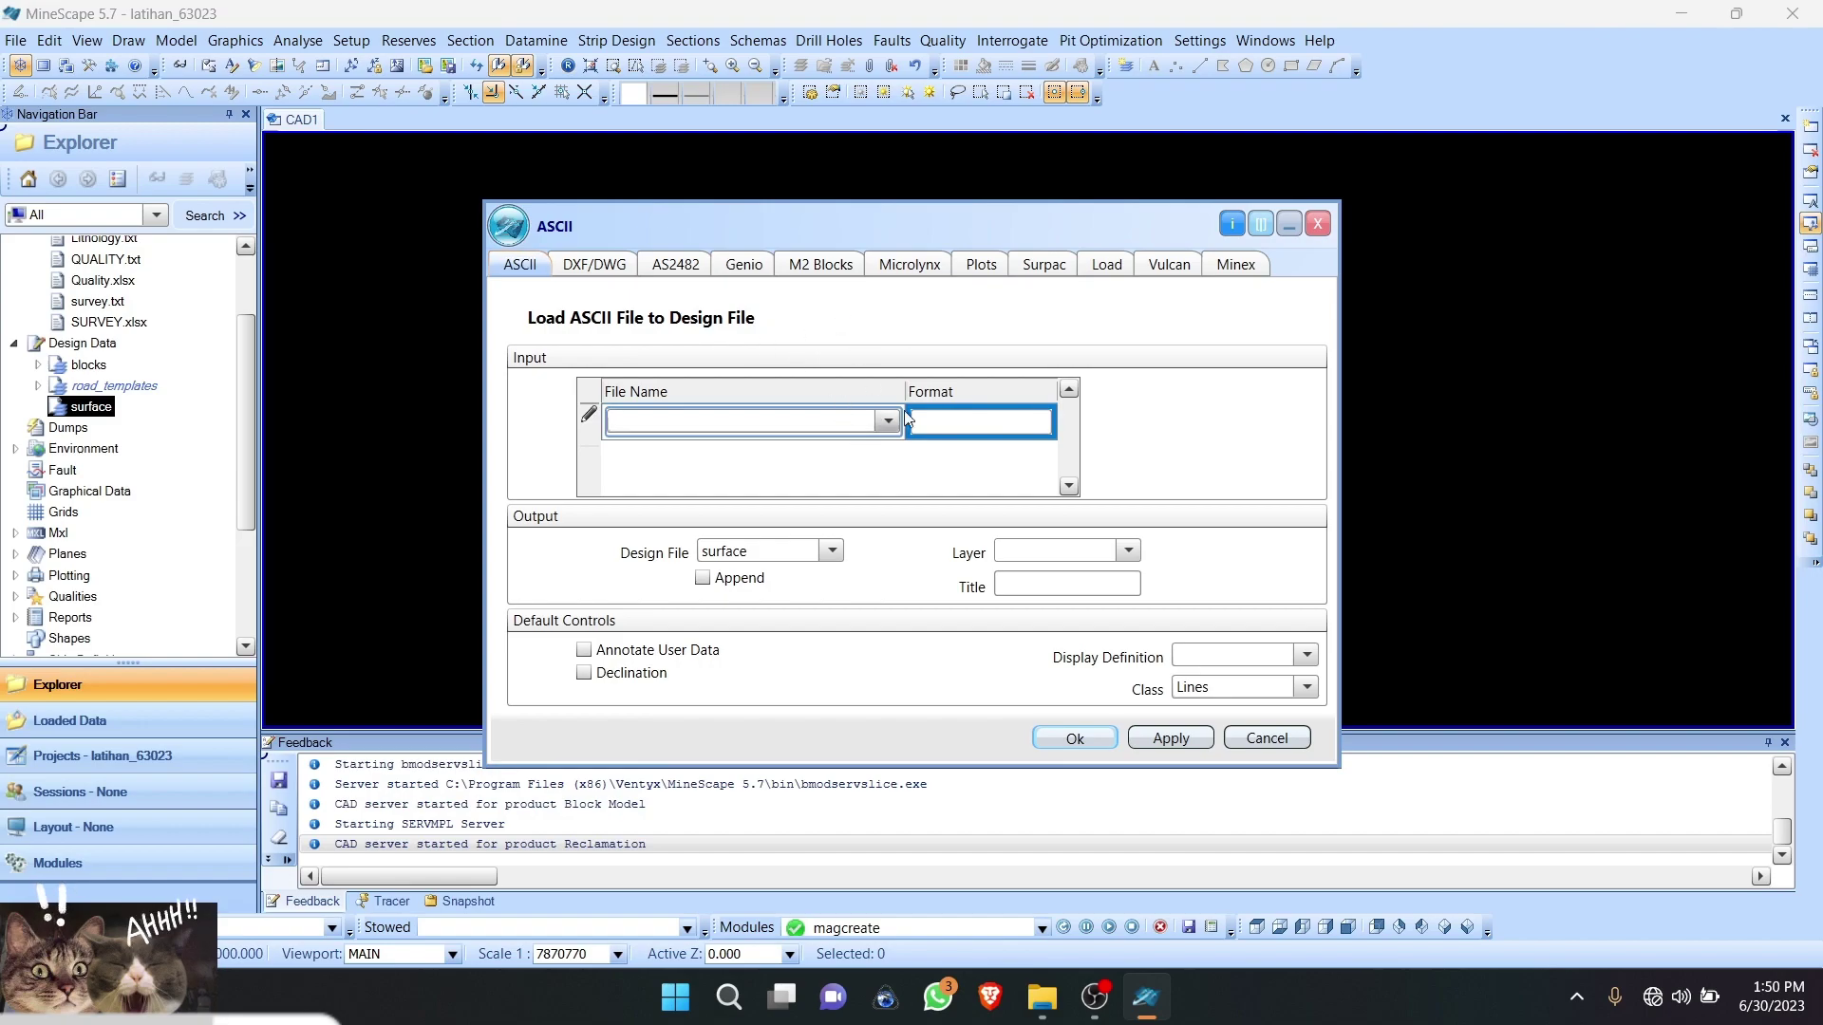
left_click(592, 265)
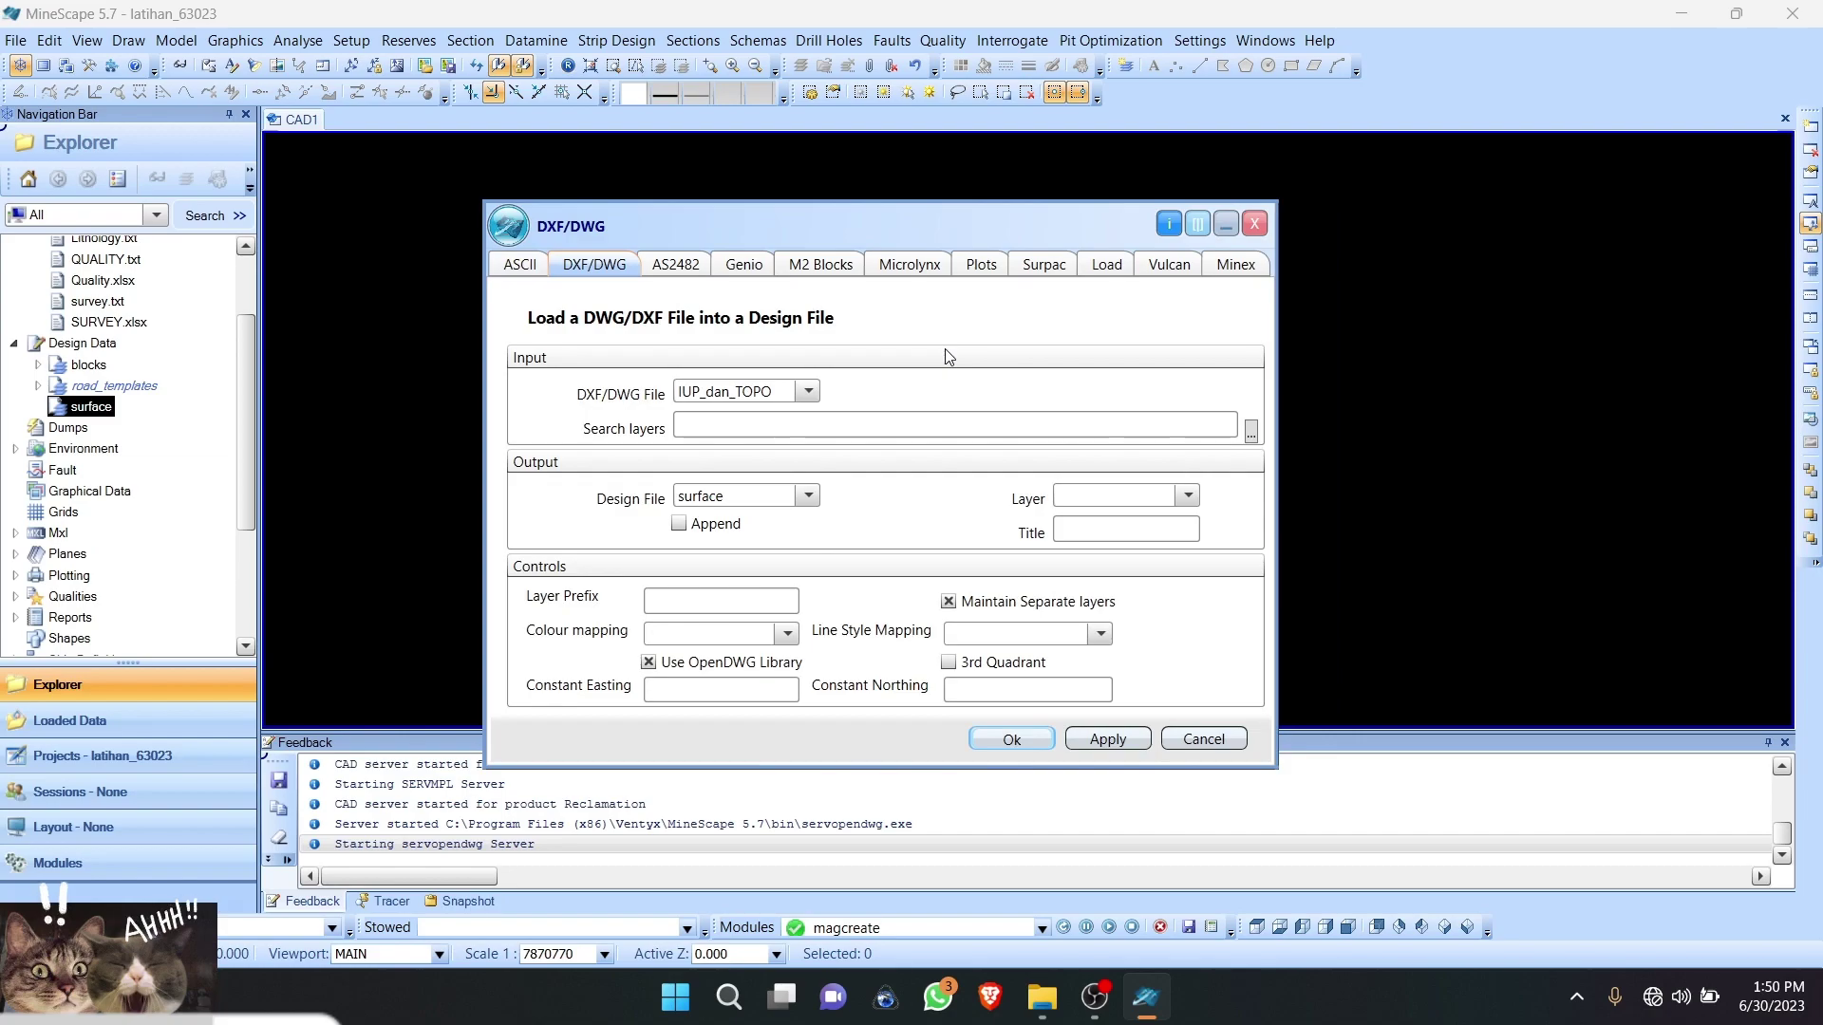
left_click(519, 264)
left_click(584, 261)
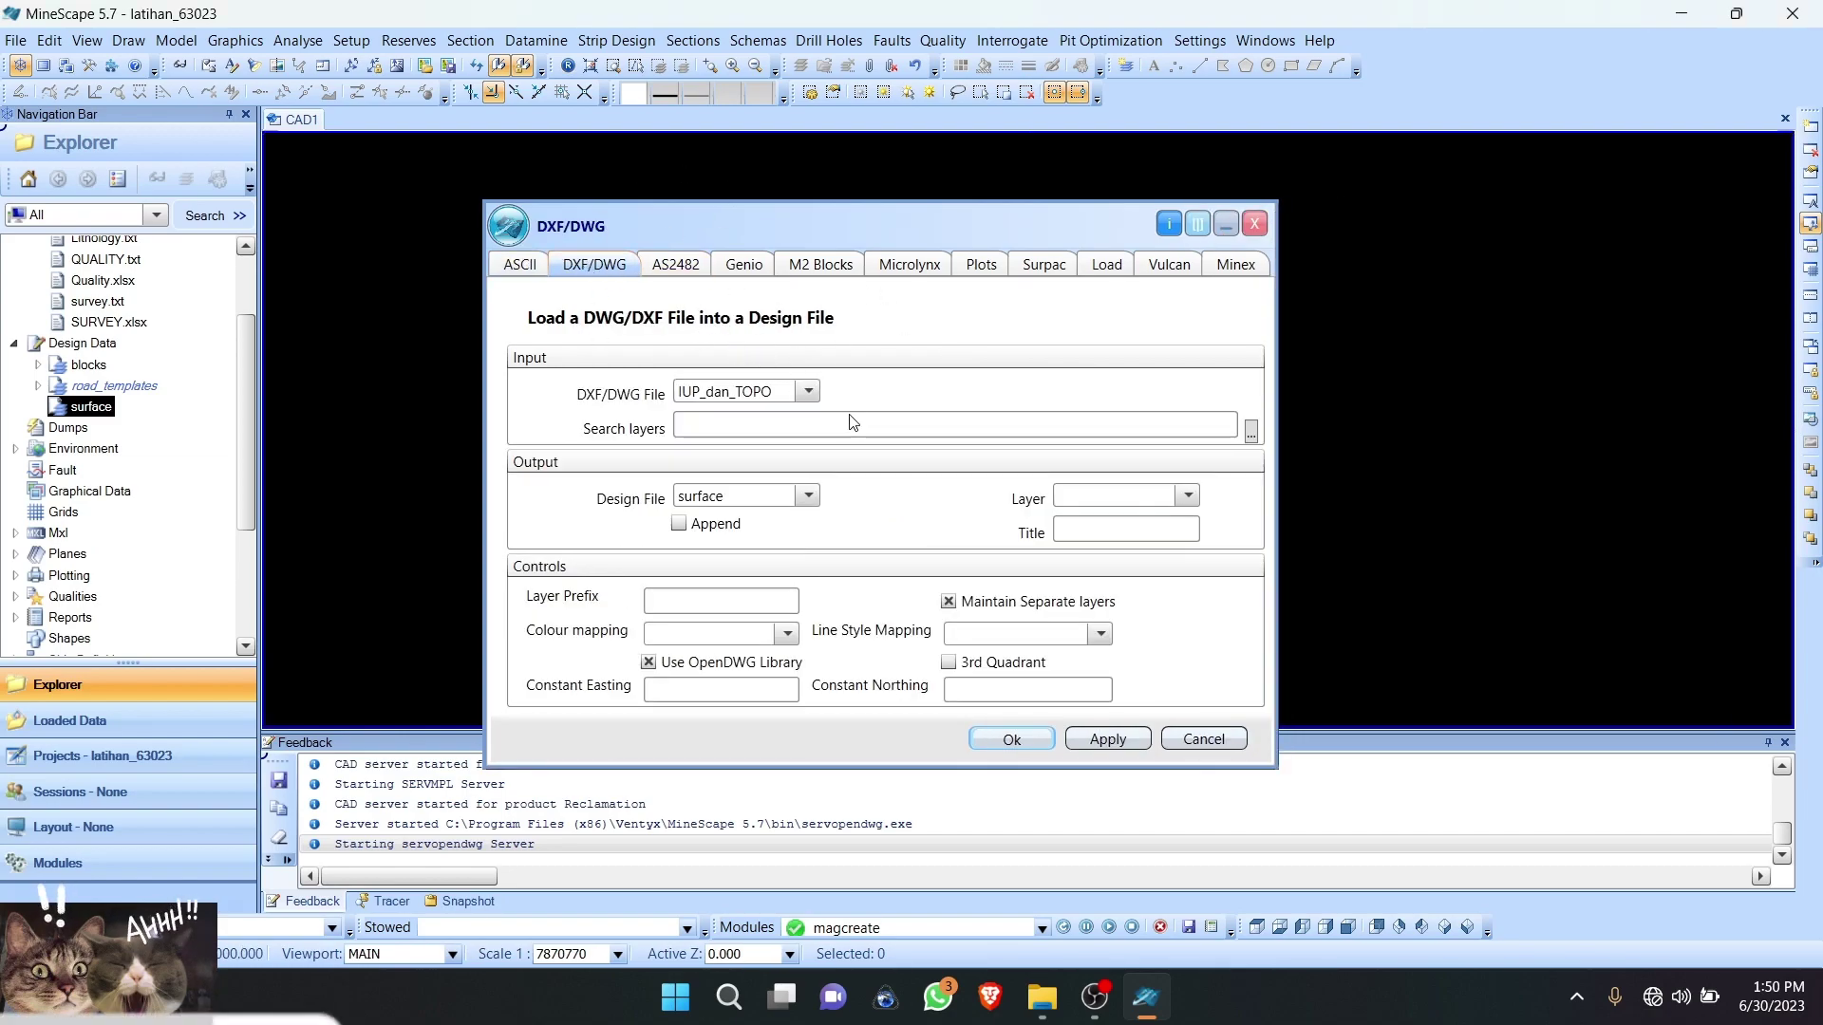
Step: Choose IUP_dan_TOPO as the DXF/DWG file to load
left_click(807, 391)
left_click(720, 391)
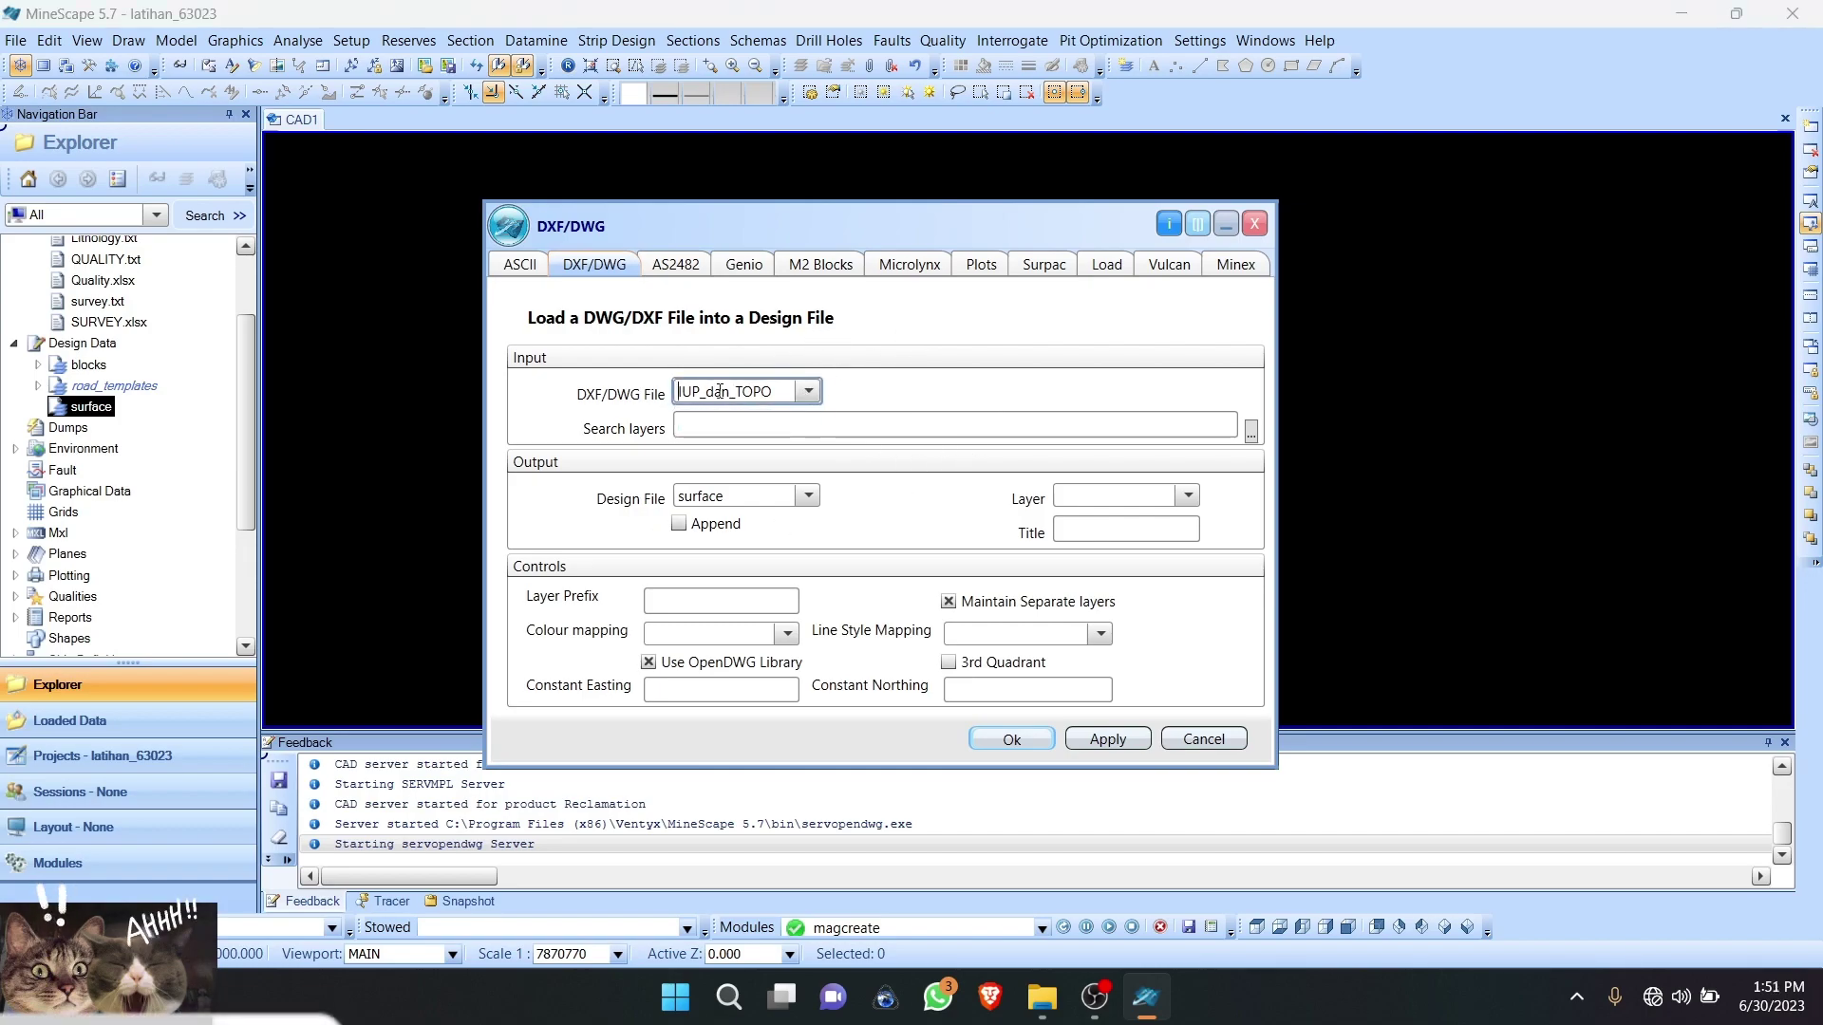
left_click(805, 395)
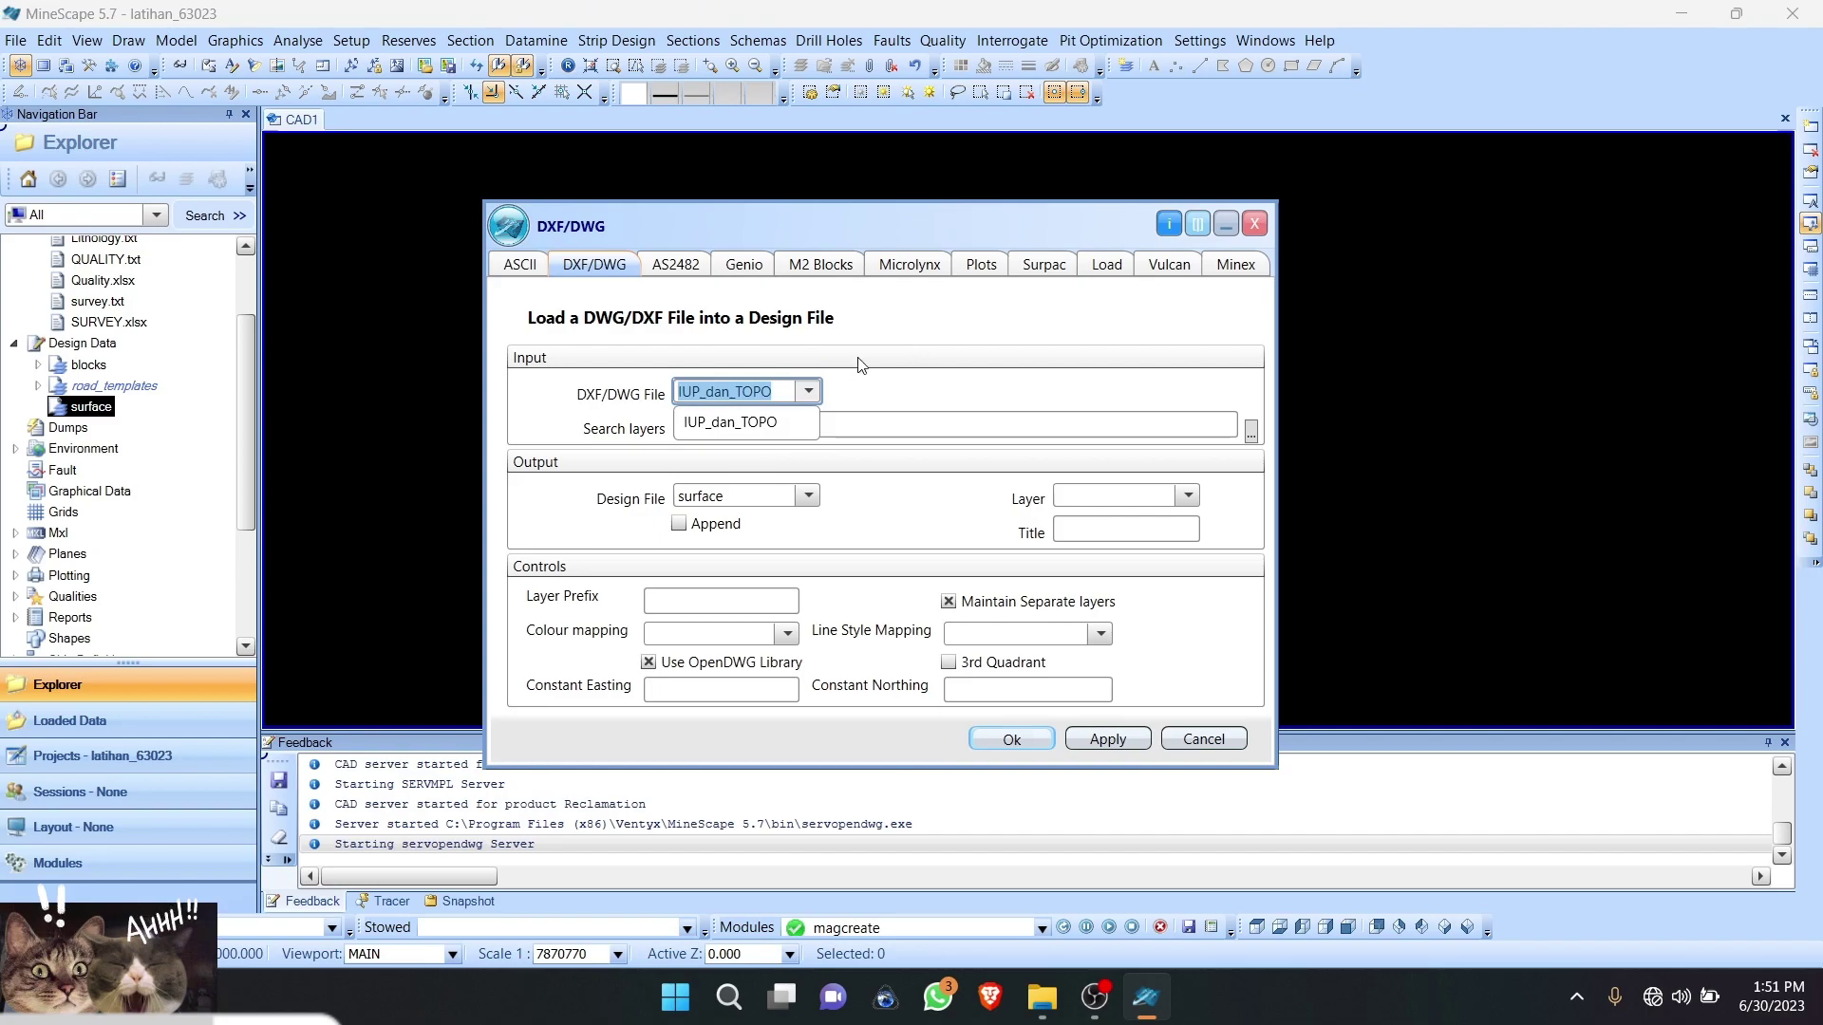
left_click(771, 421)
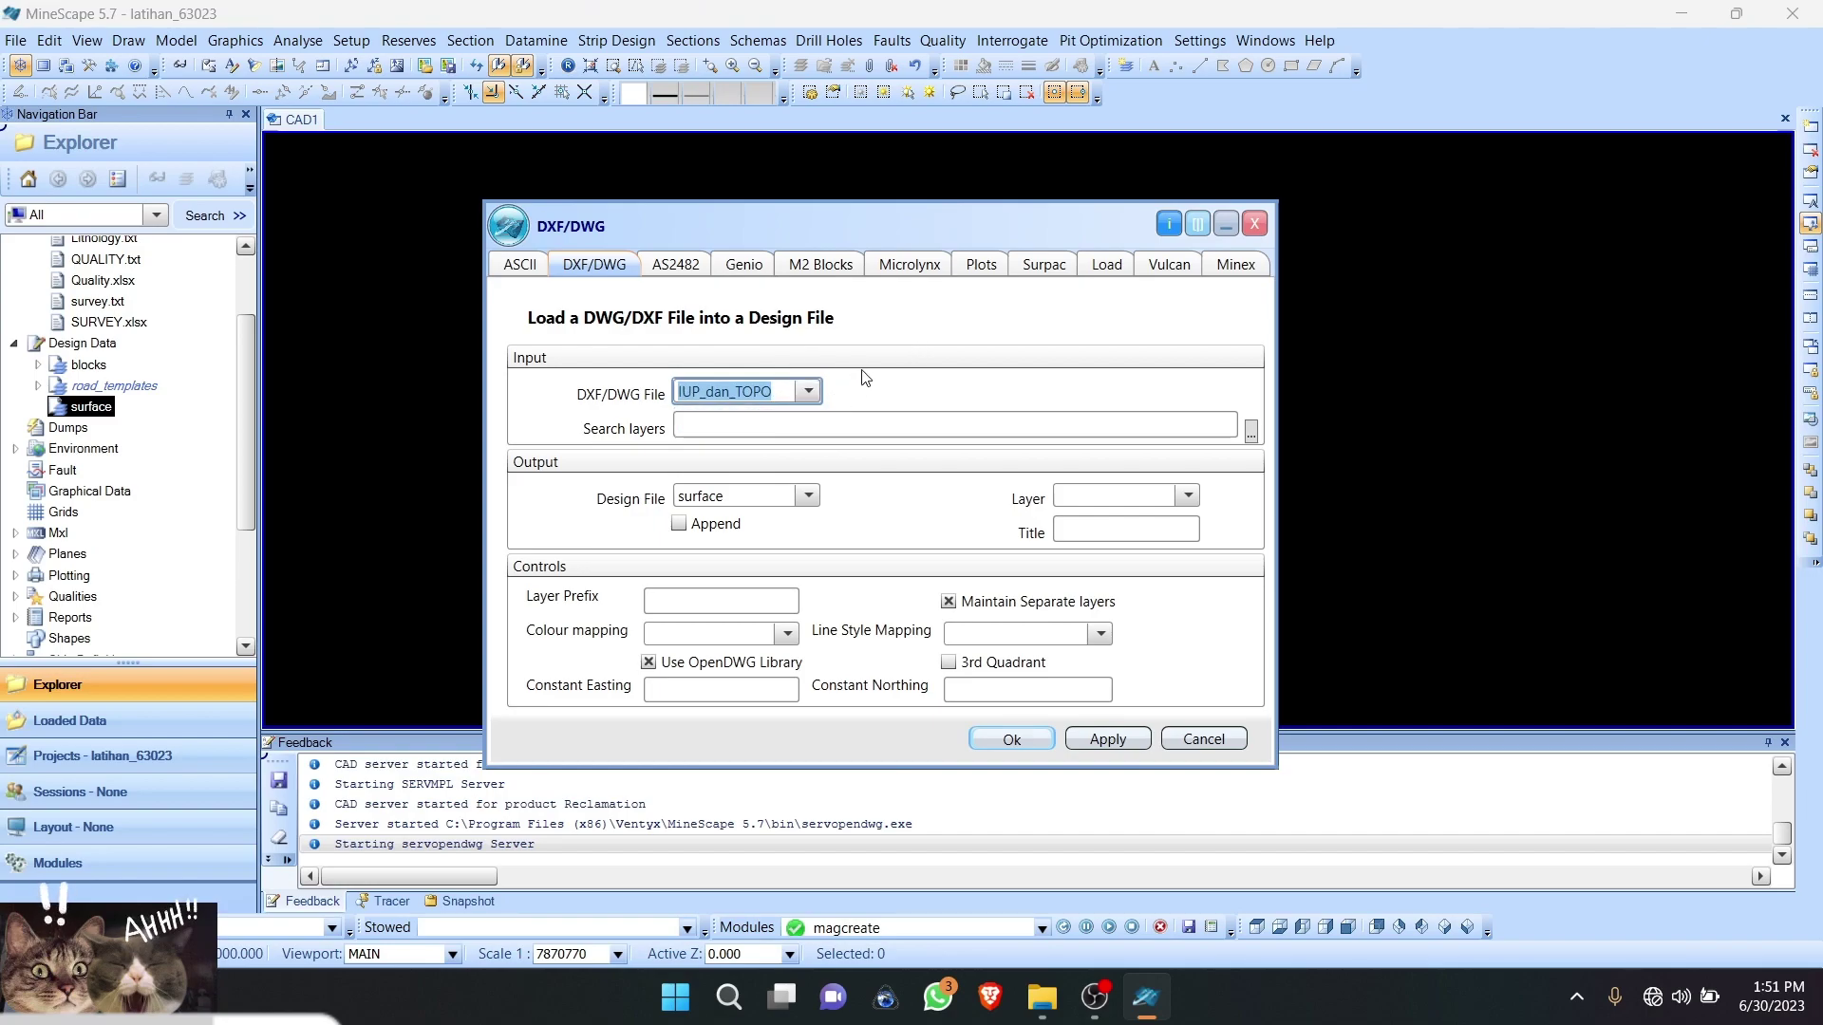
left_click(809, 392)
left_click(809, 392)
Step: Set the output layer to IUP_dan_TOPO by copying the input file's name, disable Maintain Separate layers, and run the import
left_click(1097, 507)
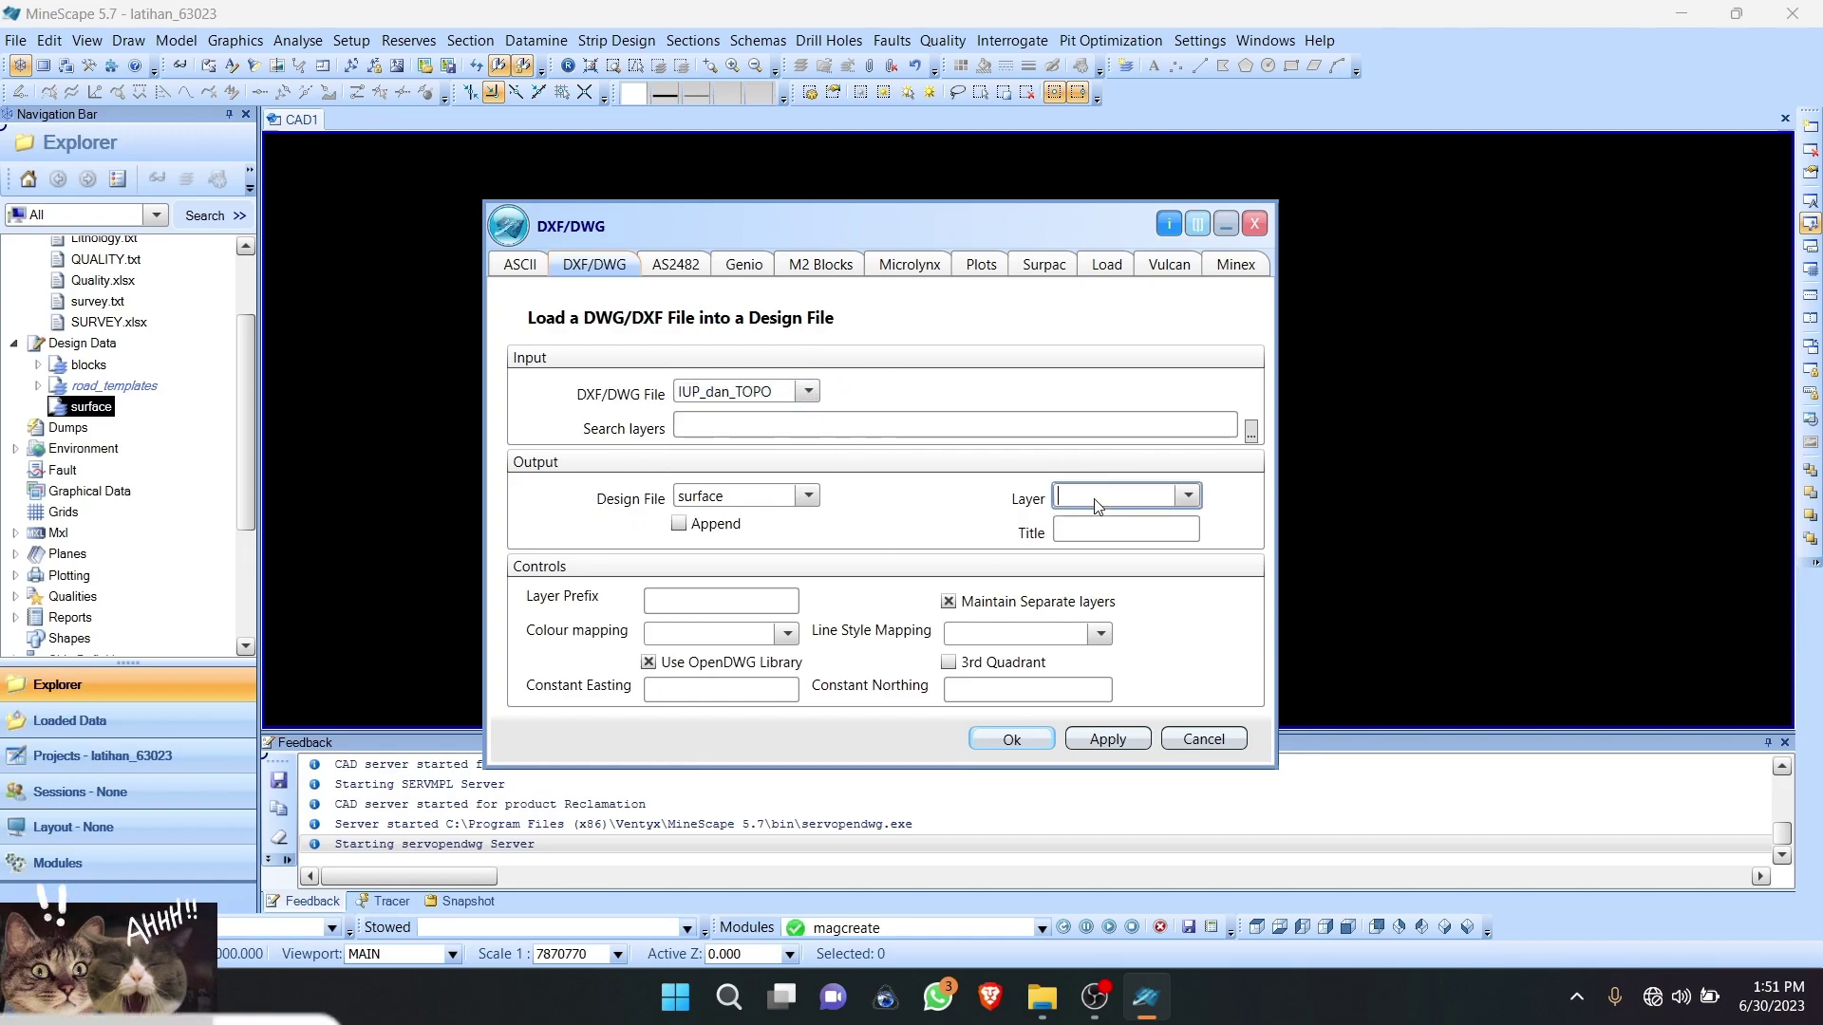
left_click(682, 393)
right_click(731, 390)
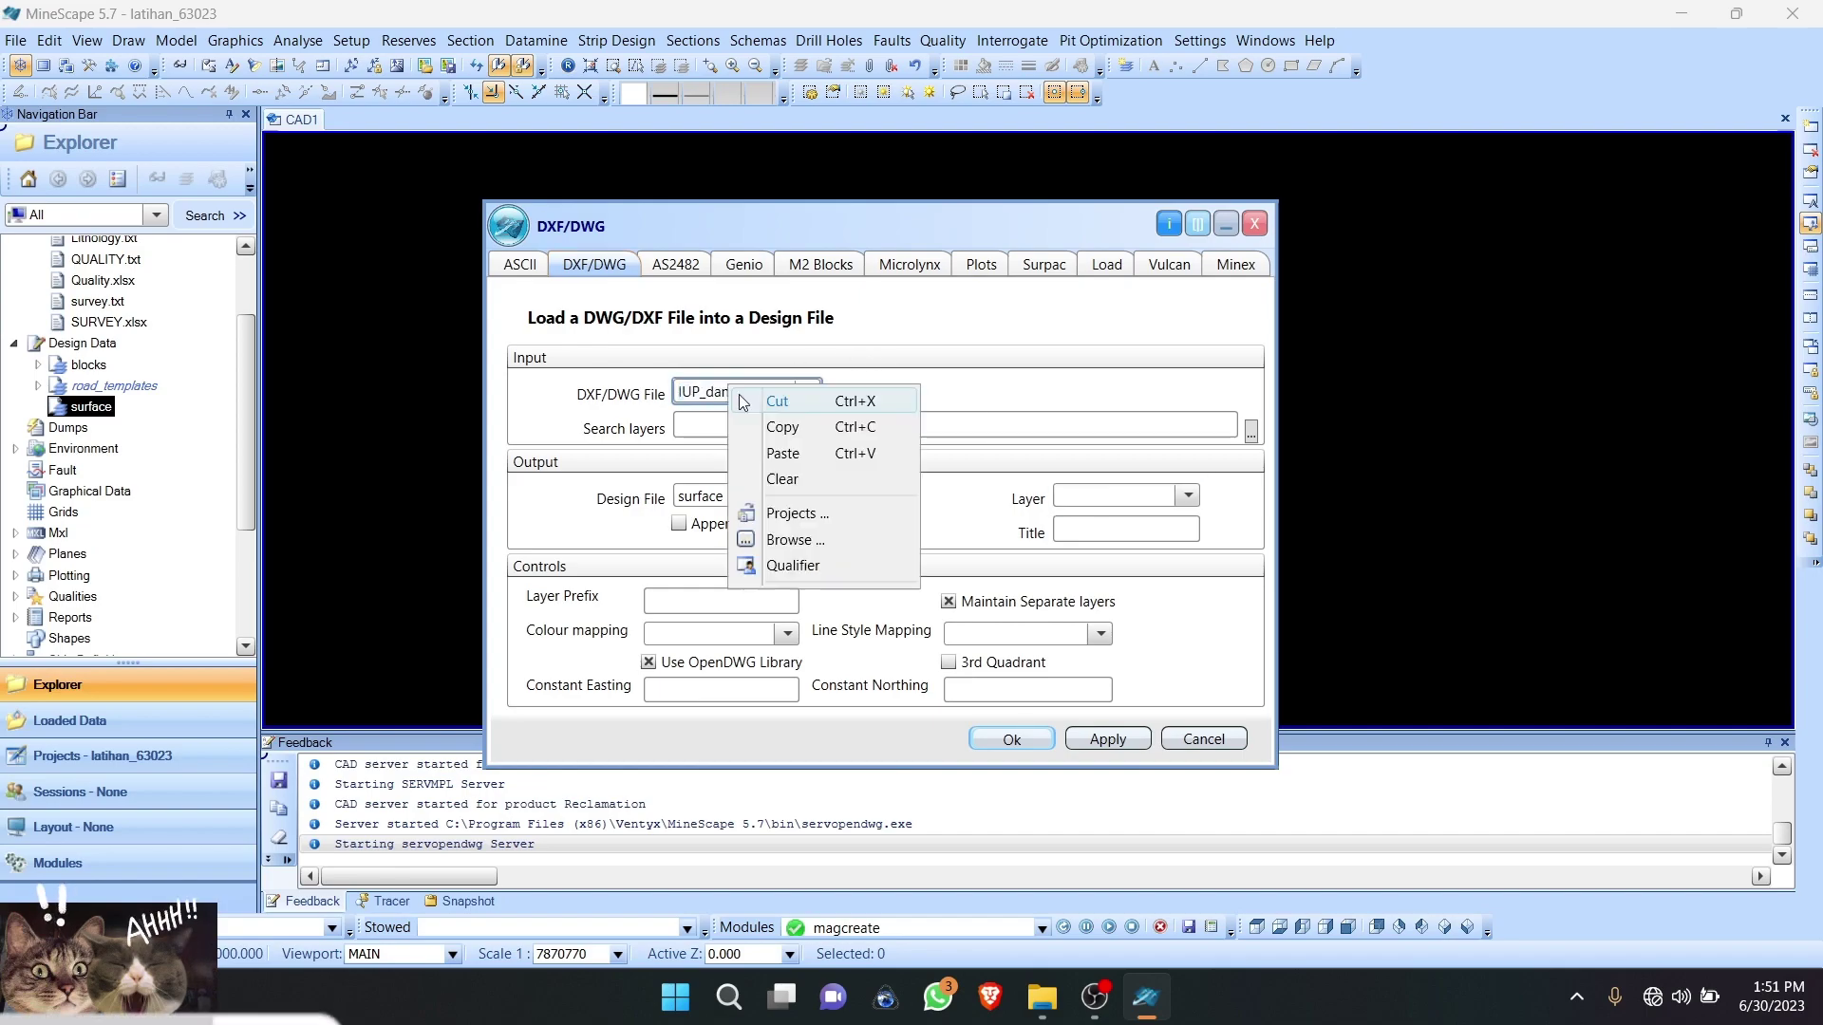
left_click(803, 429)
left_click(1102, 498)
right_click(1102, 497)
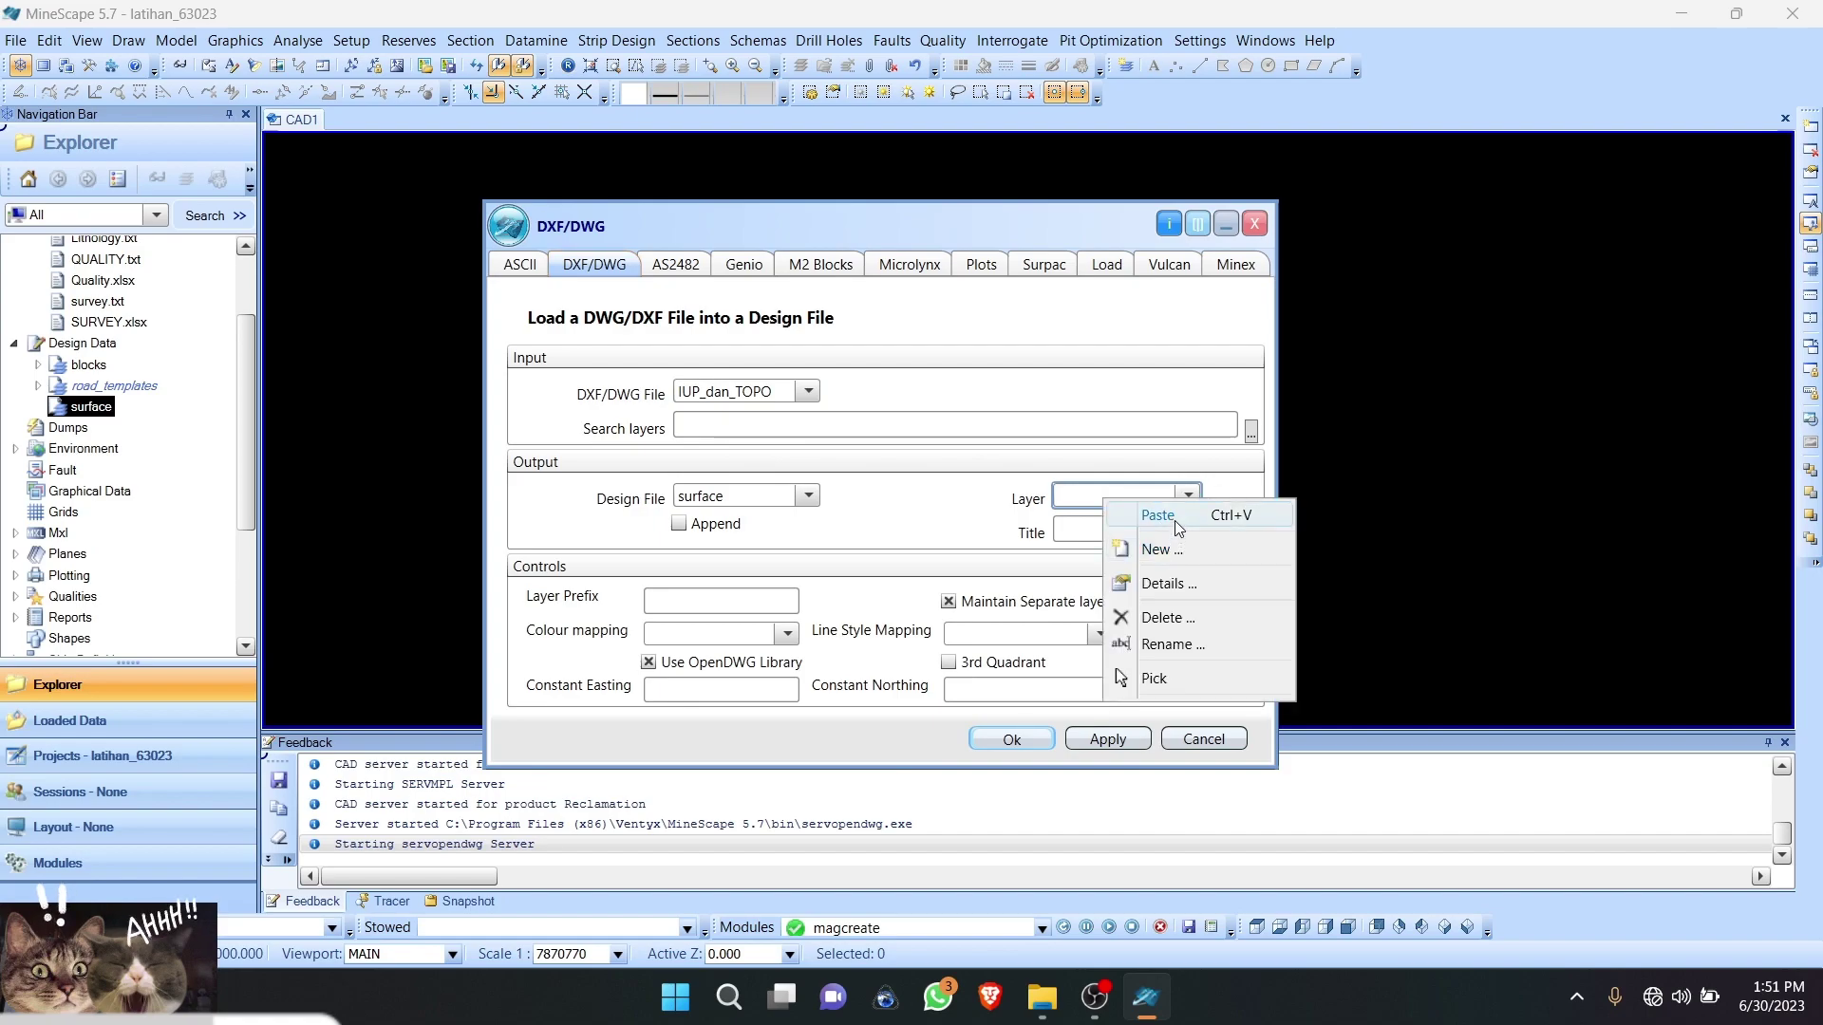
left_click(1169, 518)
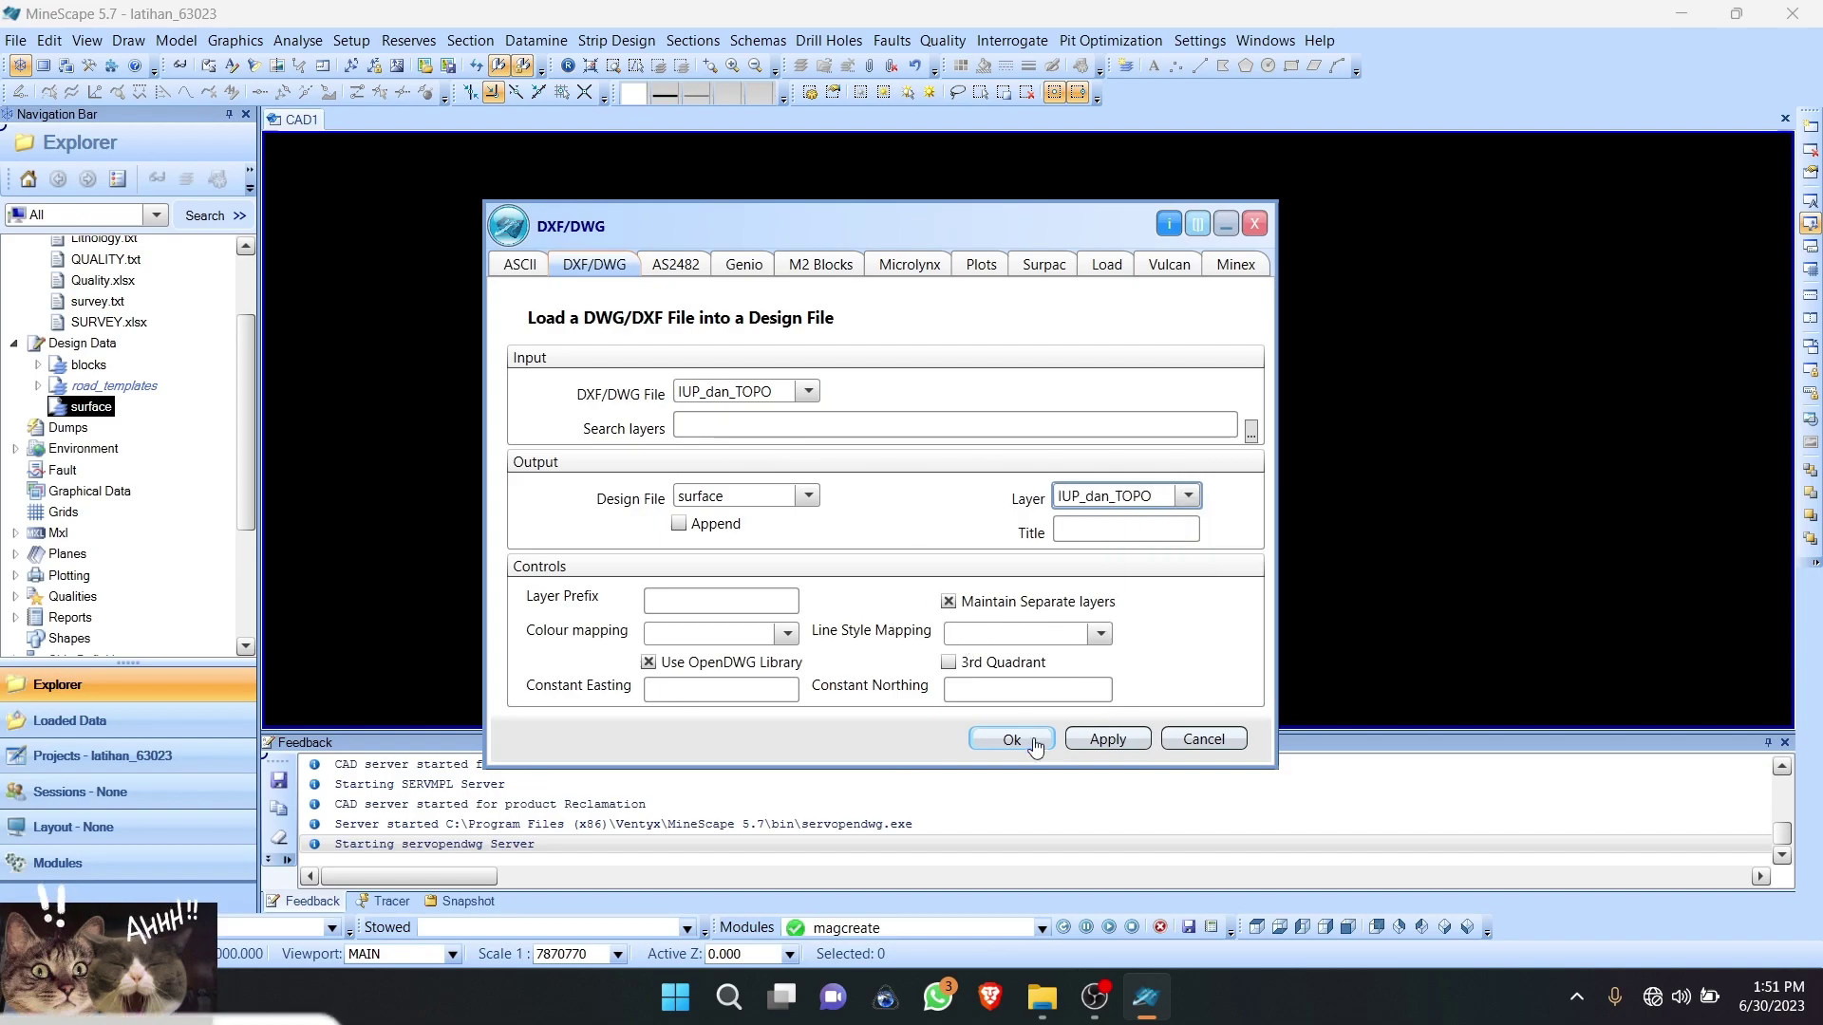
left_click(1002, 602)
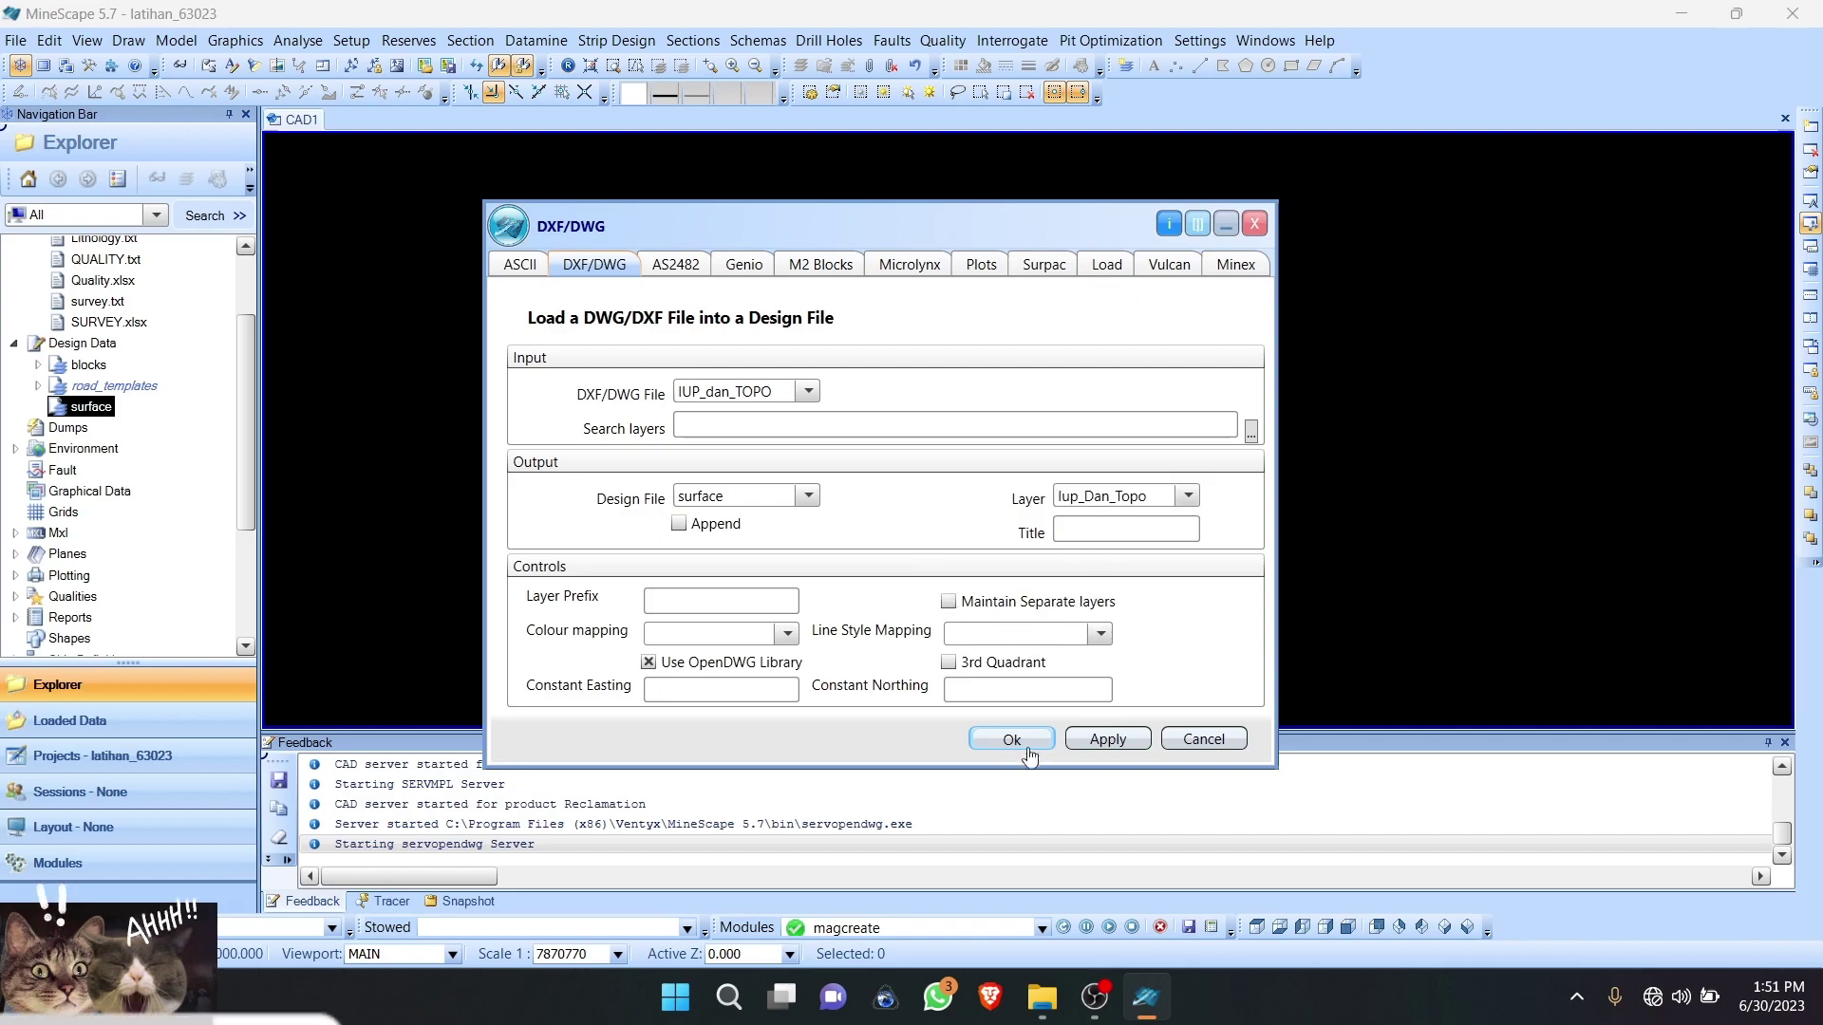
left_click(1018, 738)
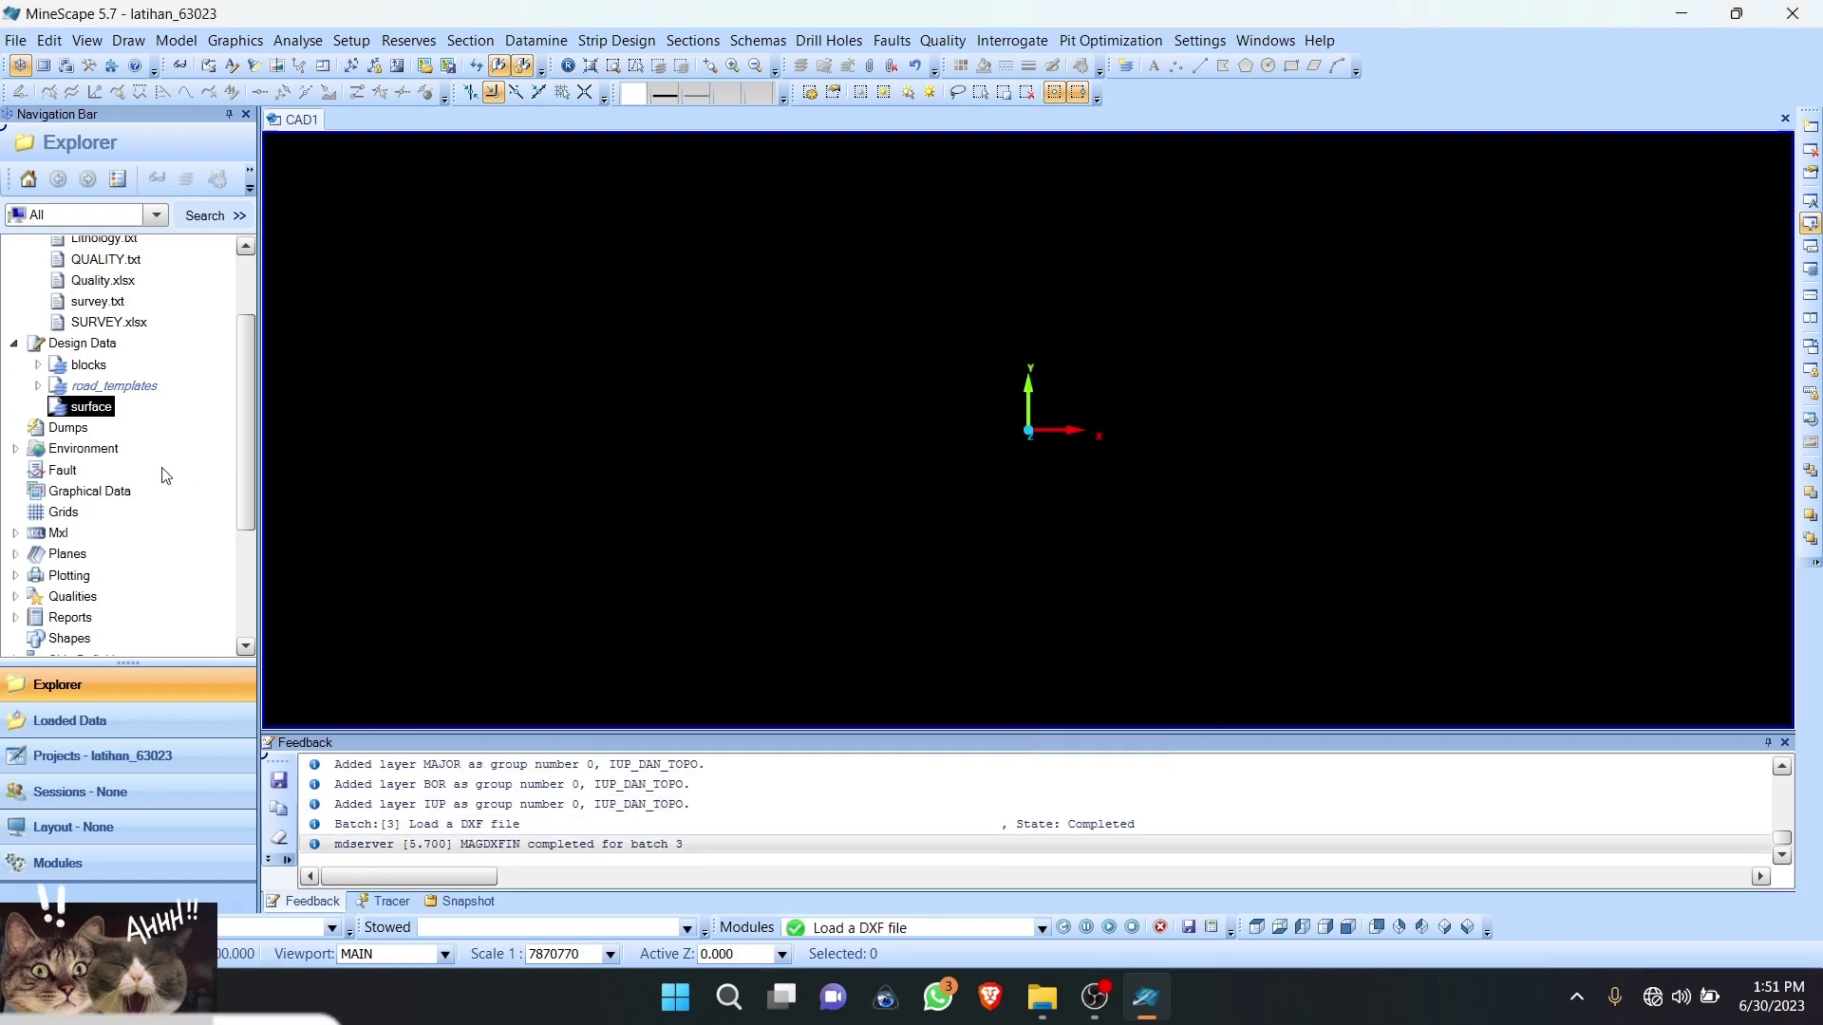
Step: Refresh the surface design file and display its IUP_DAN_TOPO layer in the CAD window
right_click(84, 407)
double_click(81, 406)
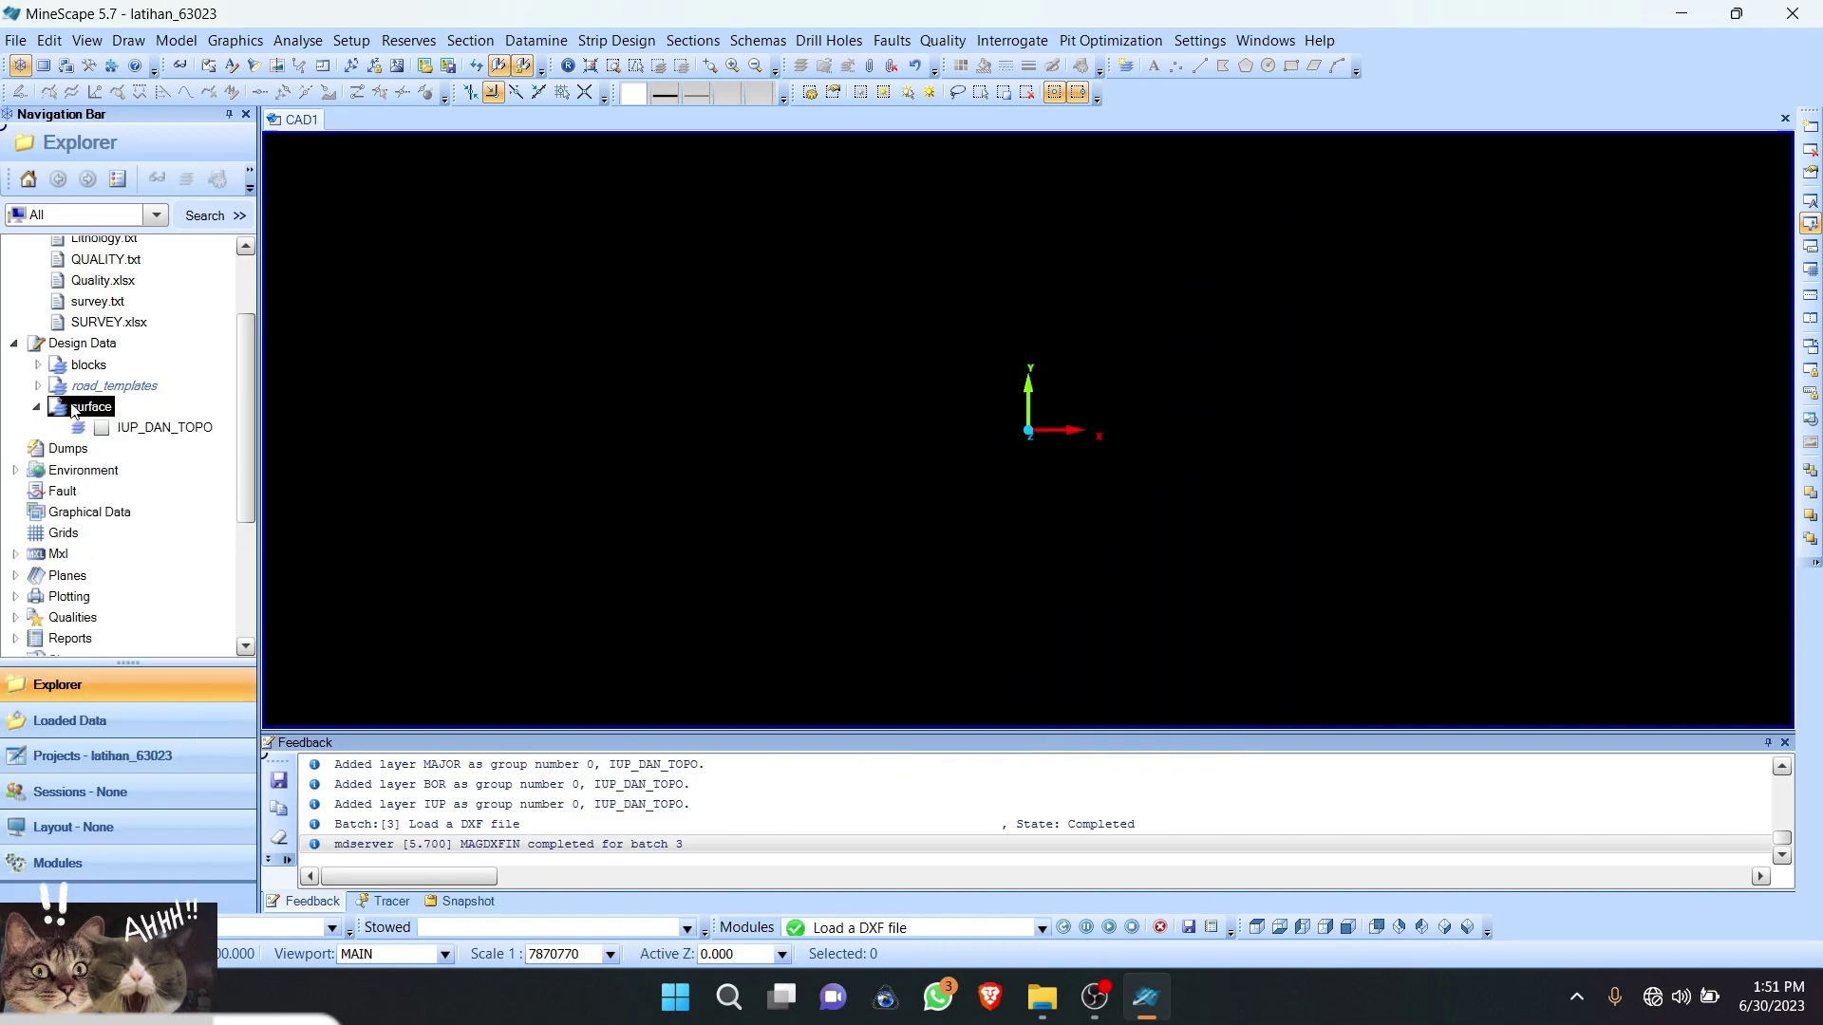
right_click(71, 404)
left_click(142, 784)
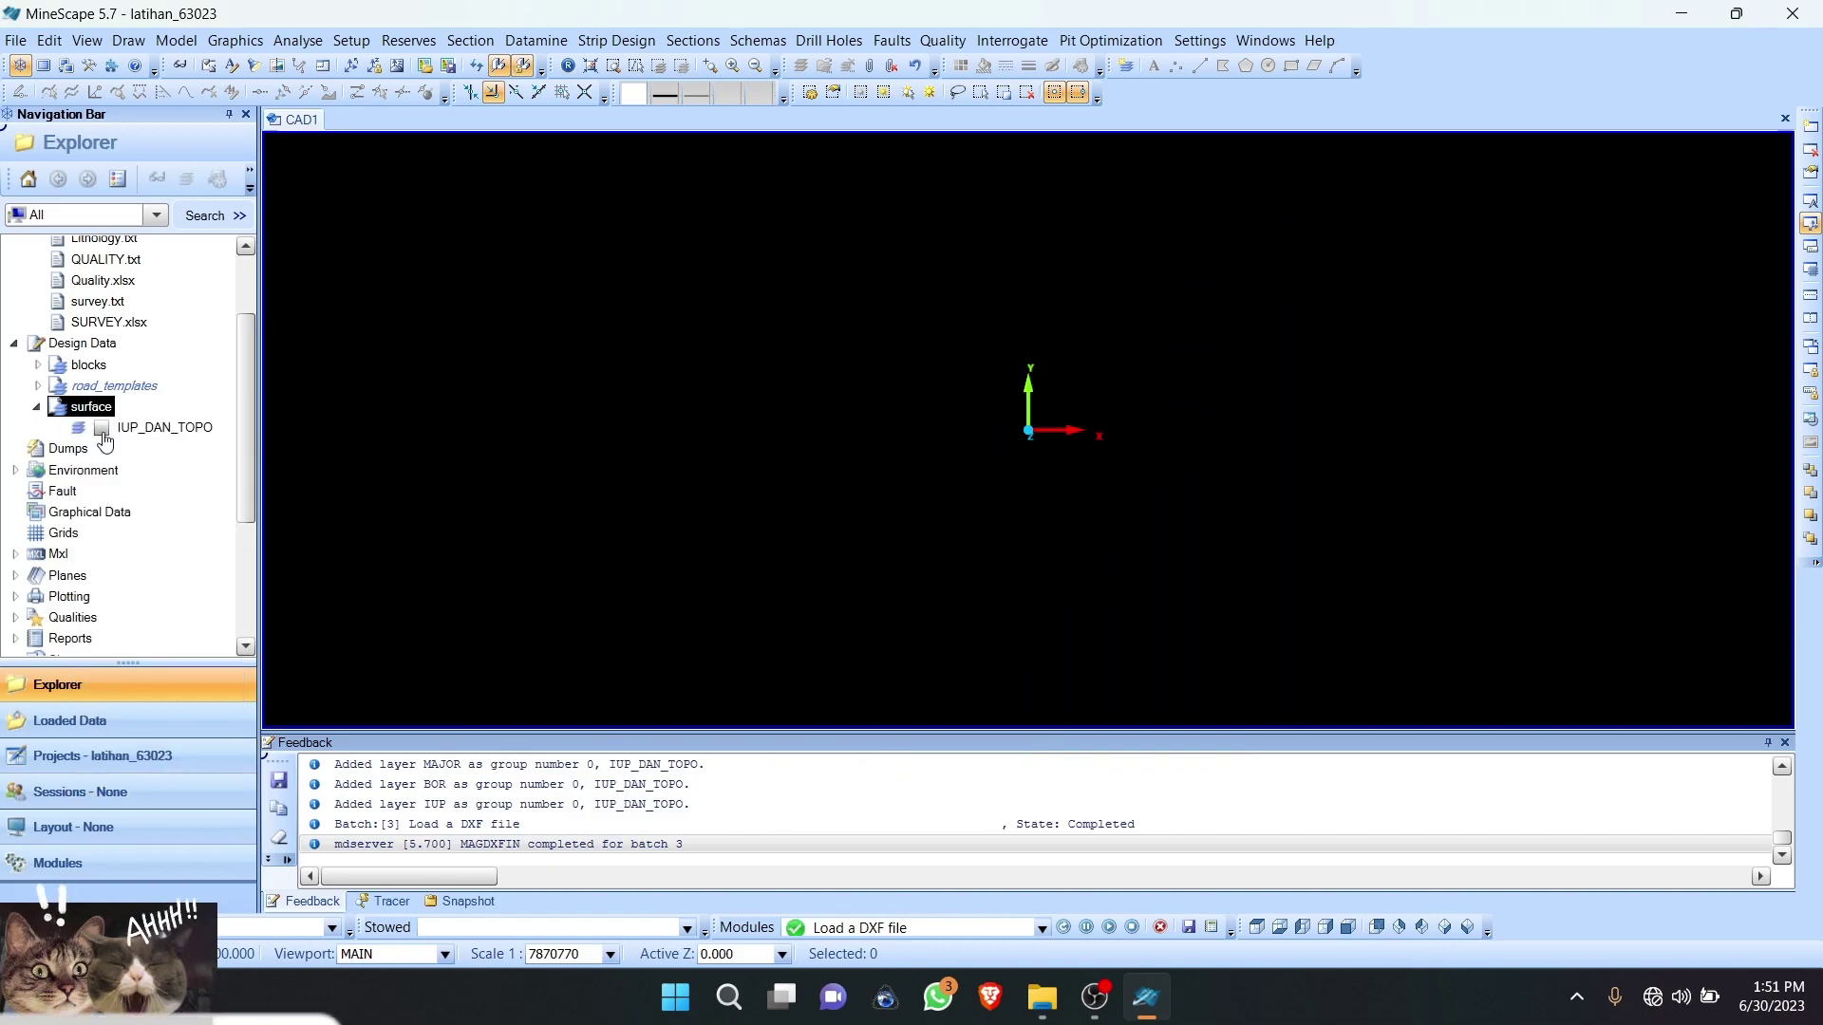
left_click(102, 429)
Step: Examine the imported topography contours and the red IUP boundary, close up and as a whole
scroll(927, 378, "down", 3)
scroll(933, 375, "up", 3)
scroll(890, 432, "down", 3)
scroll(935, 394, "up", 3)
scroll(889, 541, "down", 3)
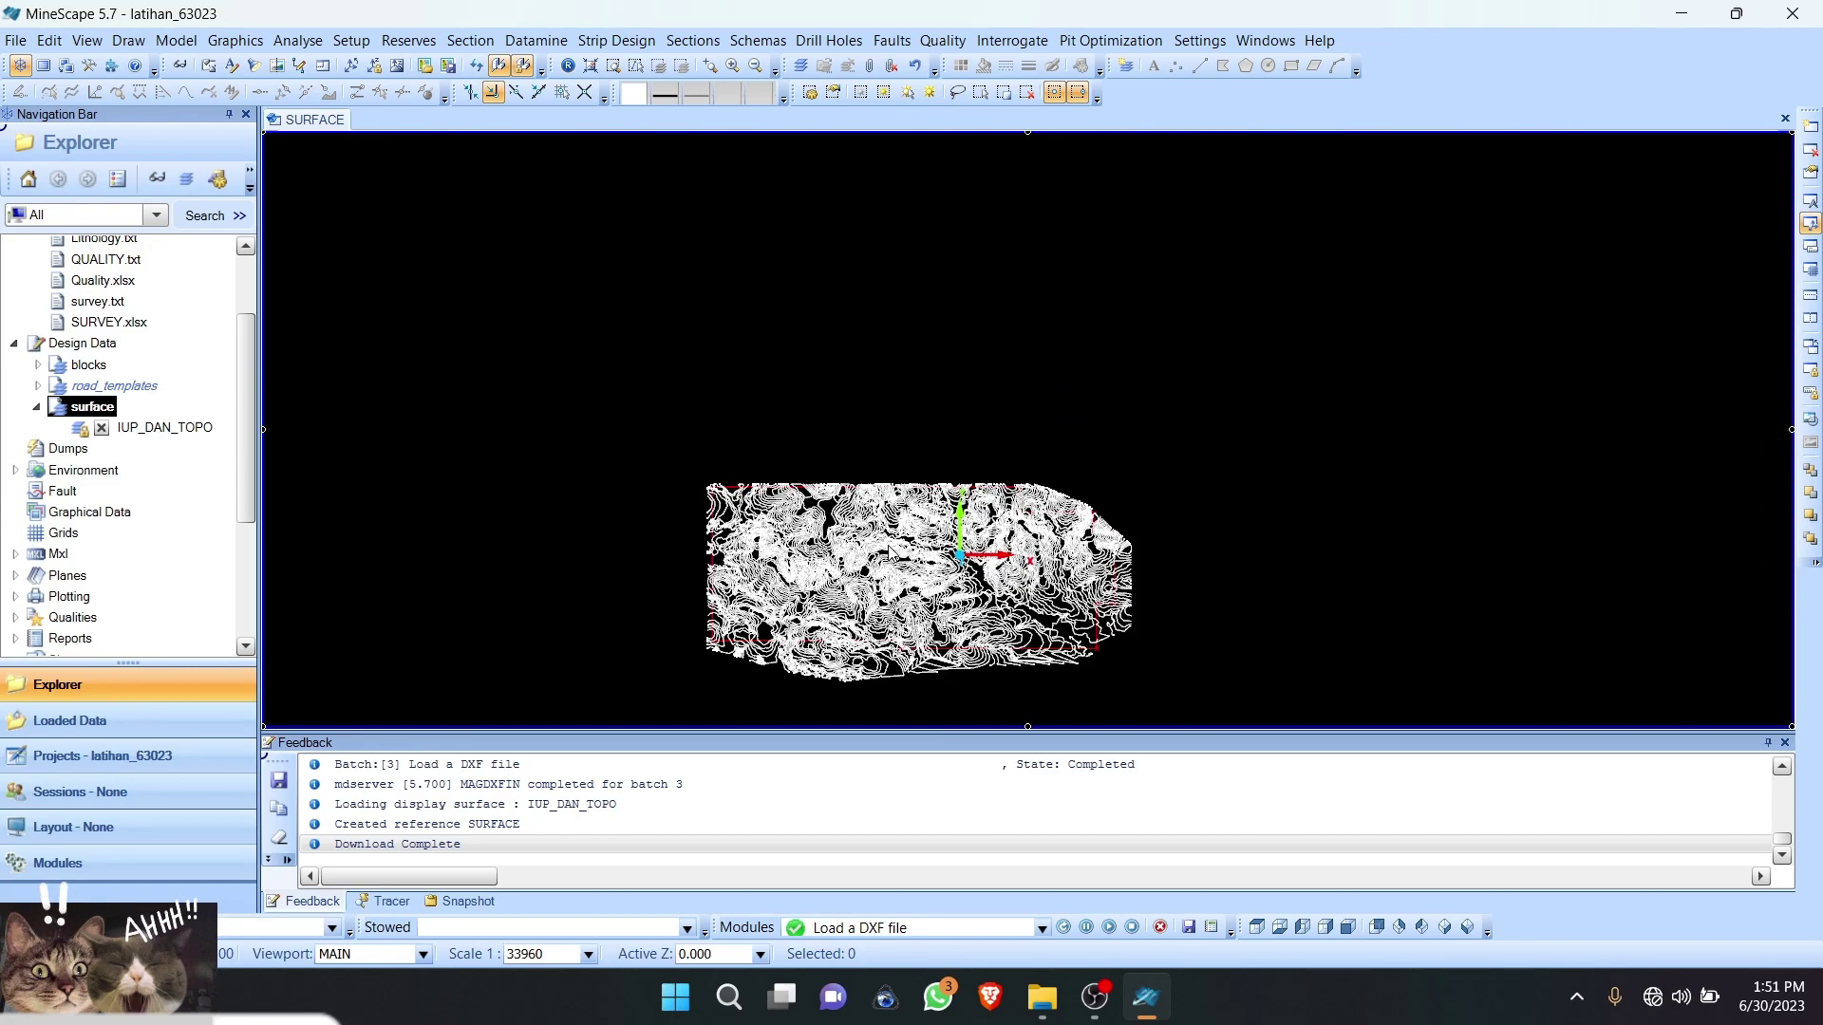
scroll(905, 596, "up", 3)
middle_click_drag(960, 552, 1018, 636)
middle_click_drag(1014, 465, 953, 490)
mouse_move(831, 491)
middle_mouse_down()
mouse_move(818, 532)
mouse_move(835, 543)
mouse_move(802, 484)
mouse_move(809, 505)
middle_mouse_up()
left_click(567, 66)
scroll(610, 378, "up", 3)
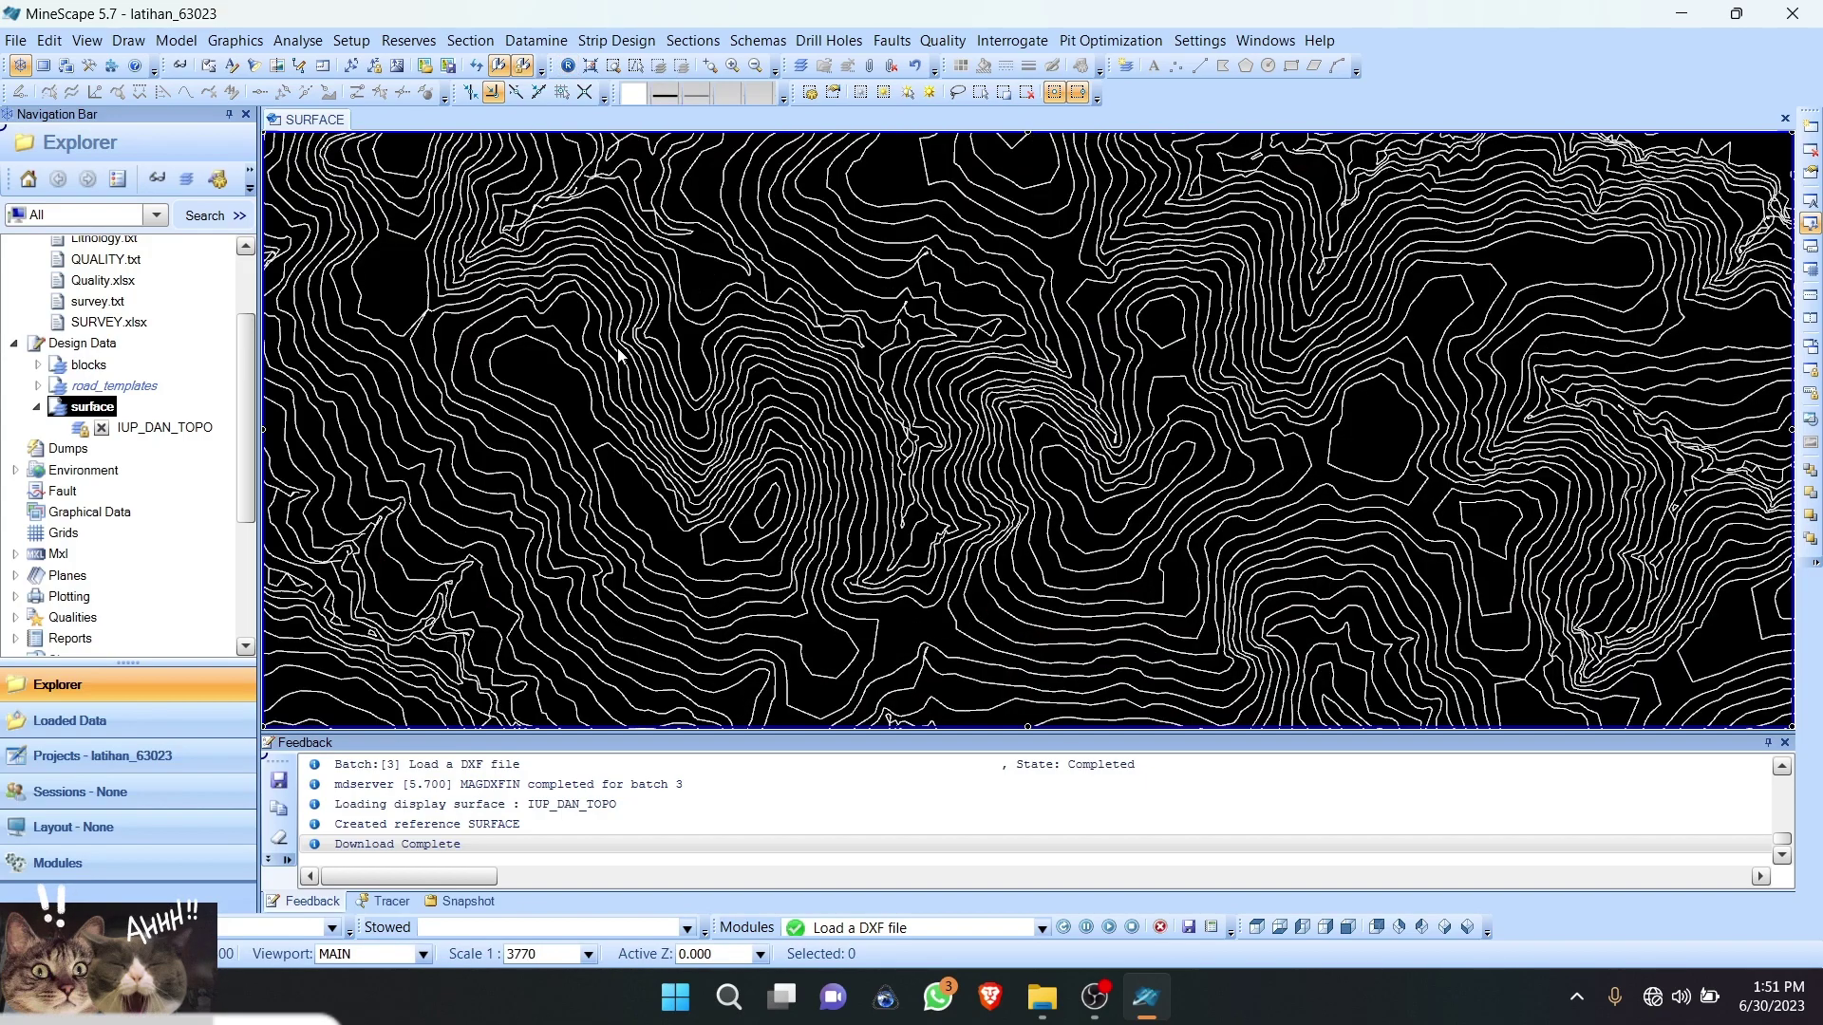
scroll(619, 358, "down", 3)
scroll(413, 332, "up", 3)
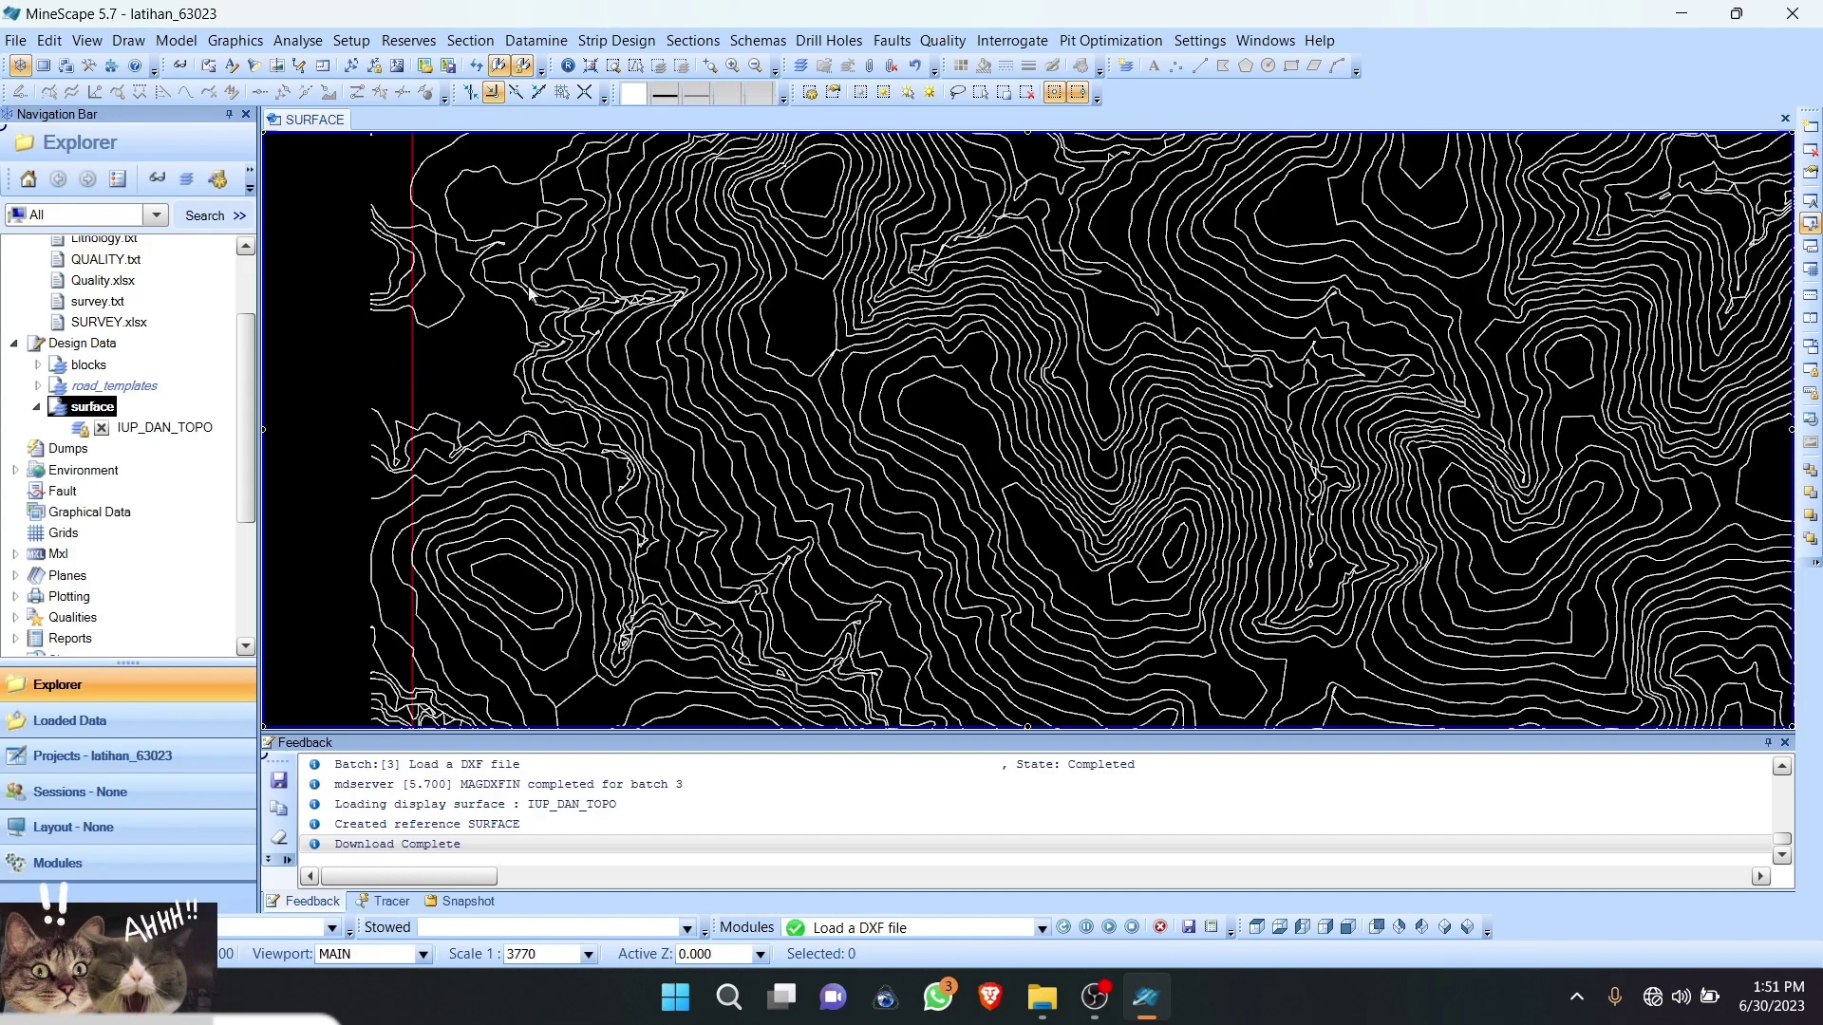
scroll(391, 345, "down", 3)
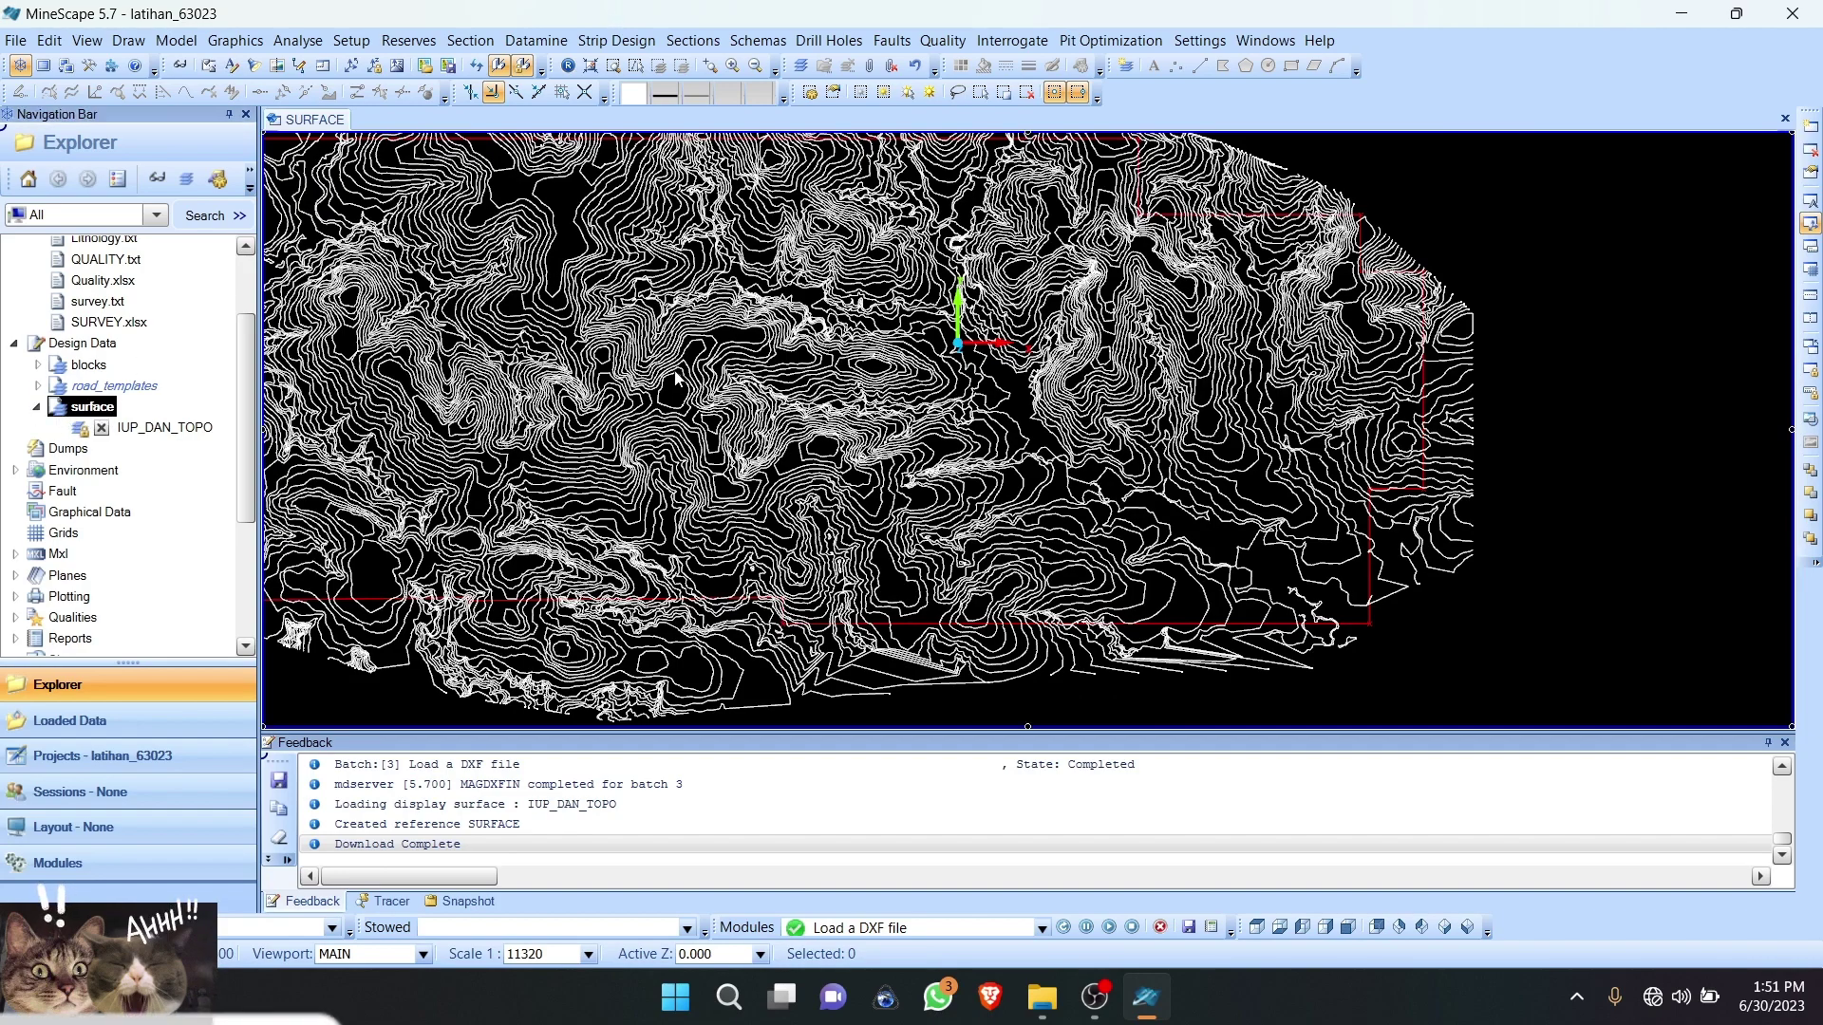
scroll(483, 343, "down", 1)
scroll(427, 336, "up", 1)
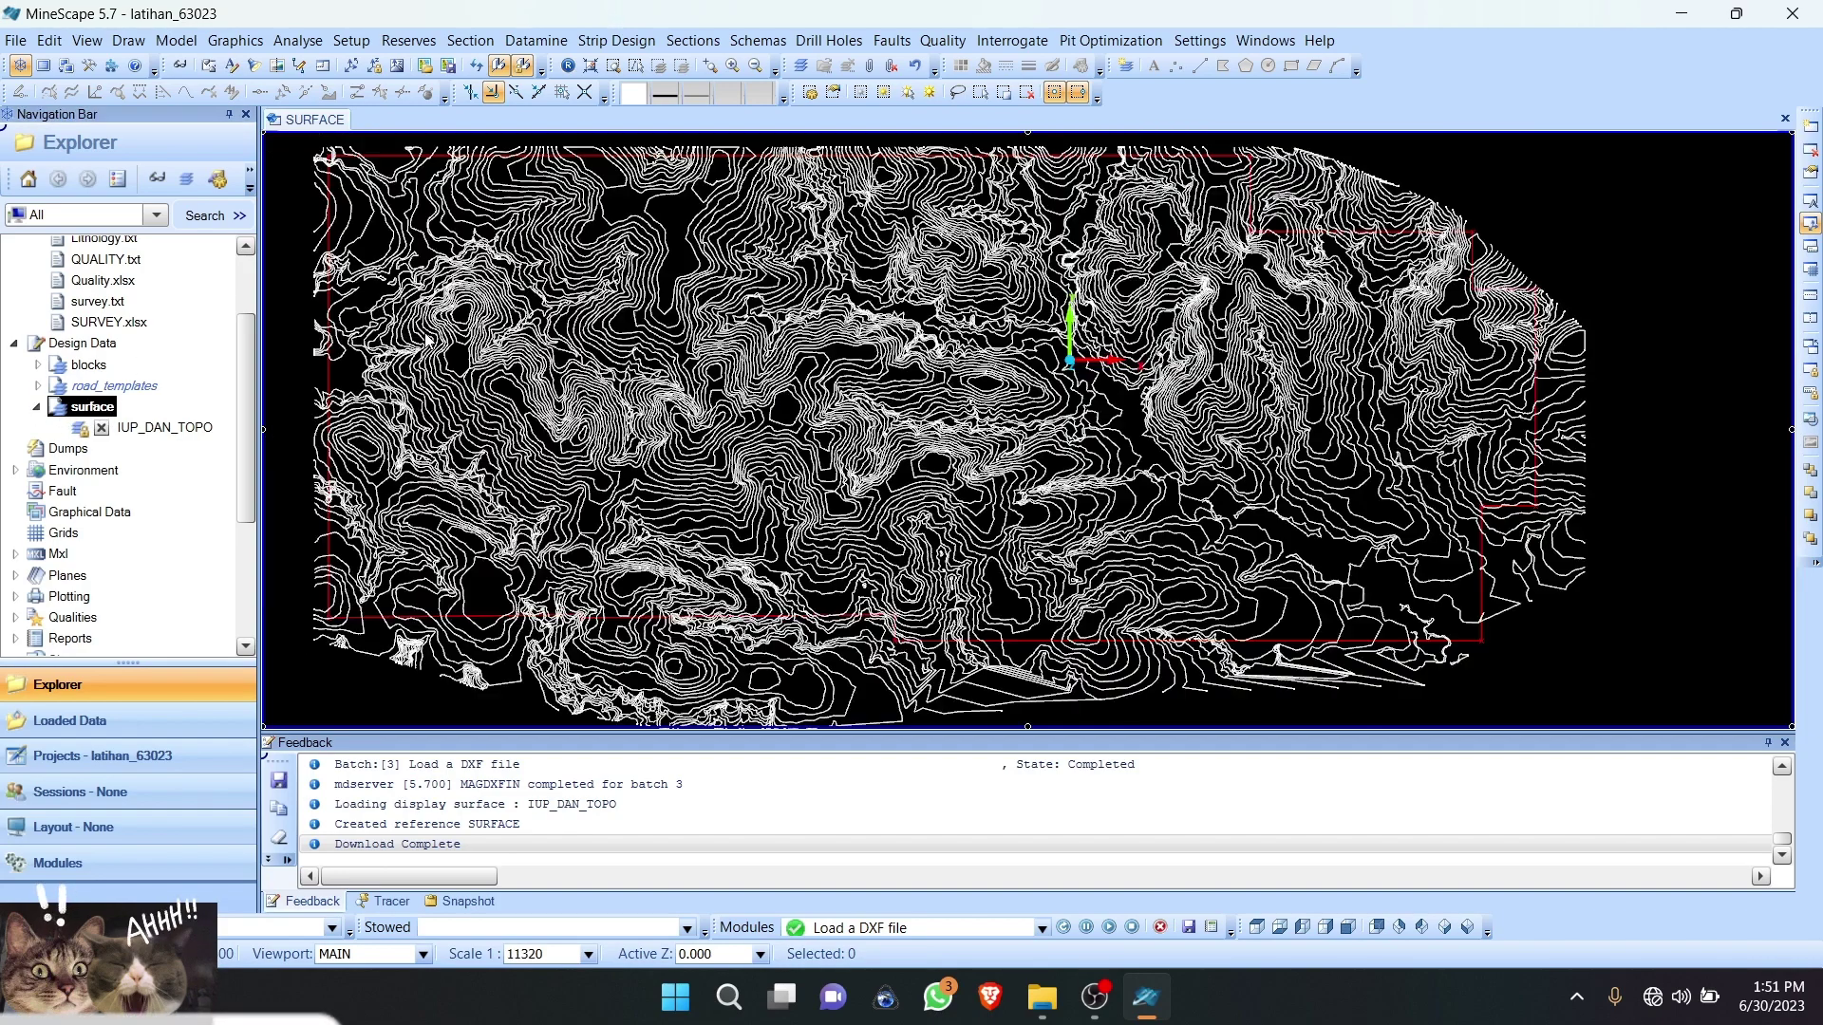
Step: Create a new layer named iup in the surface design file
right_click(101, 409)
left_click(181, 413)
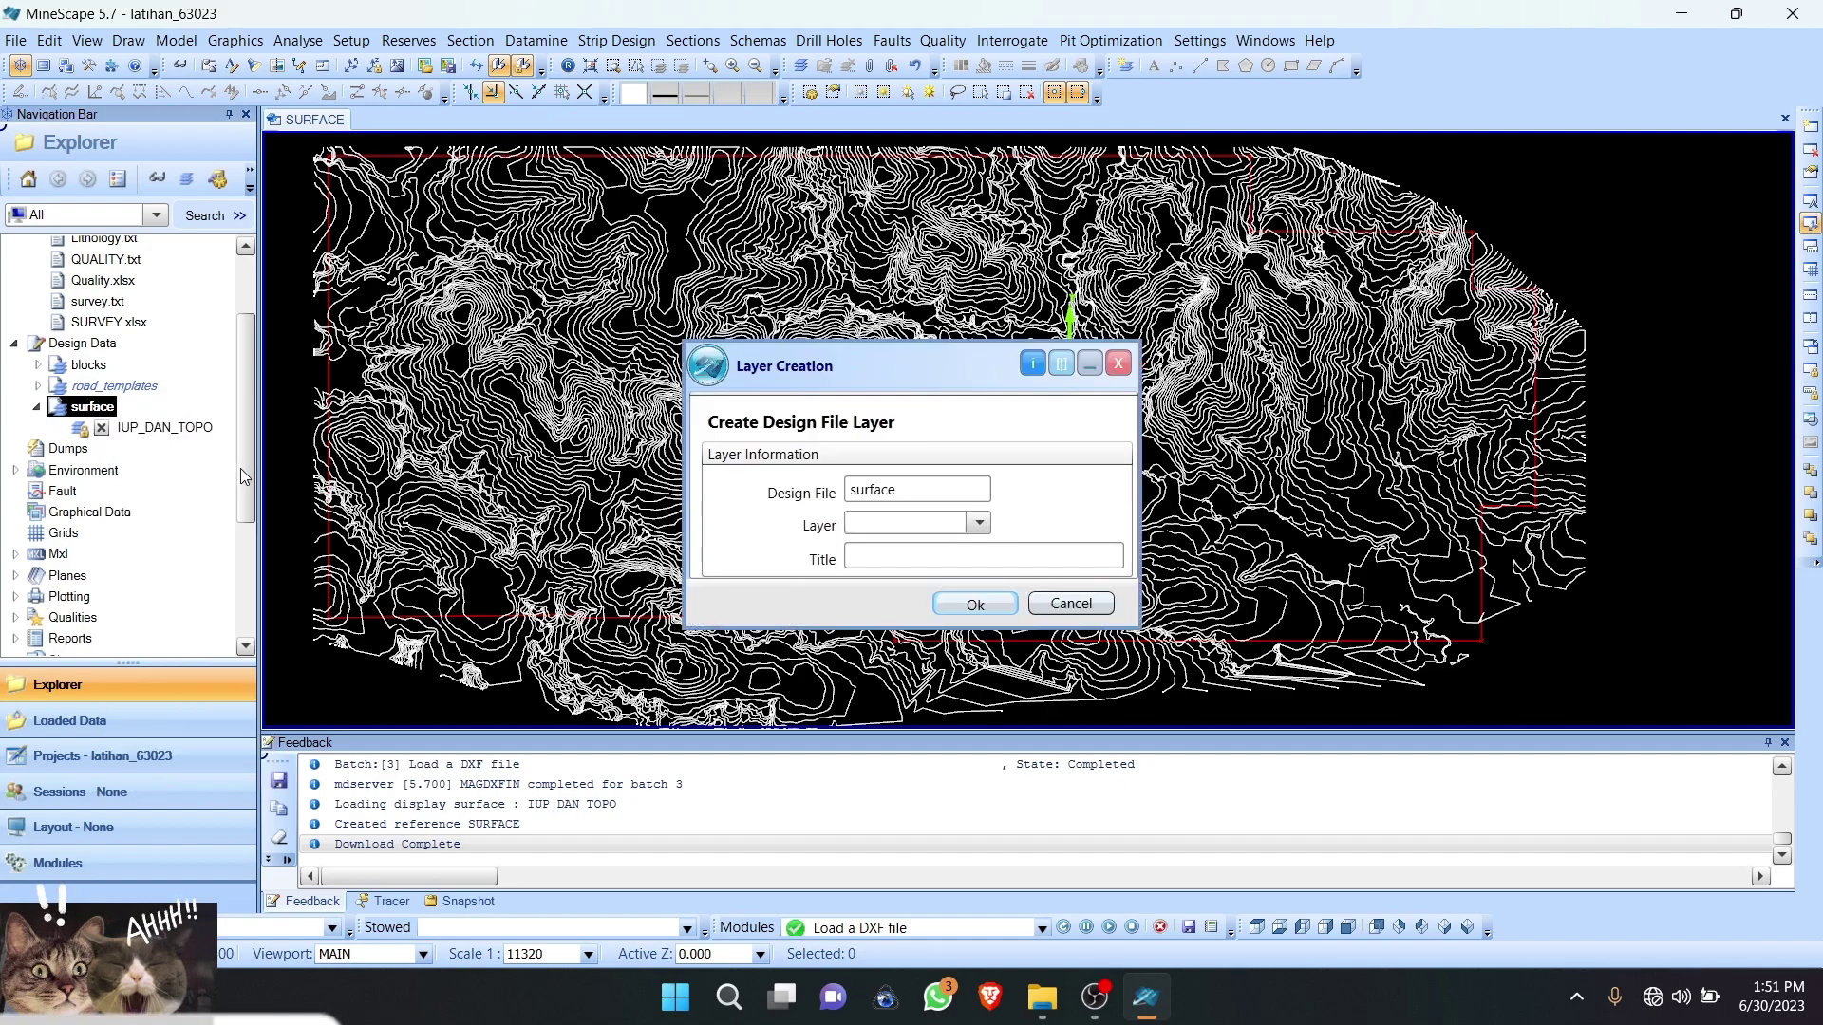
left_click(888, 525)
type("iup")
left_click(964, 612)
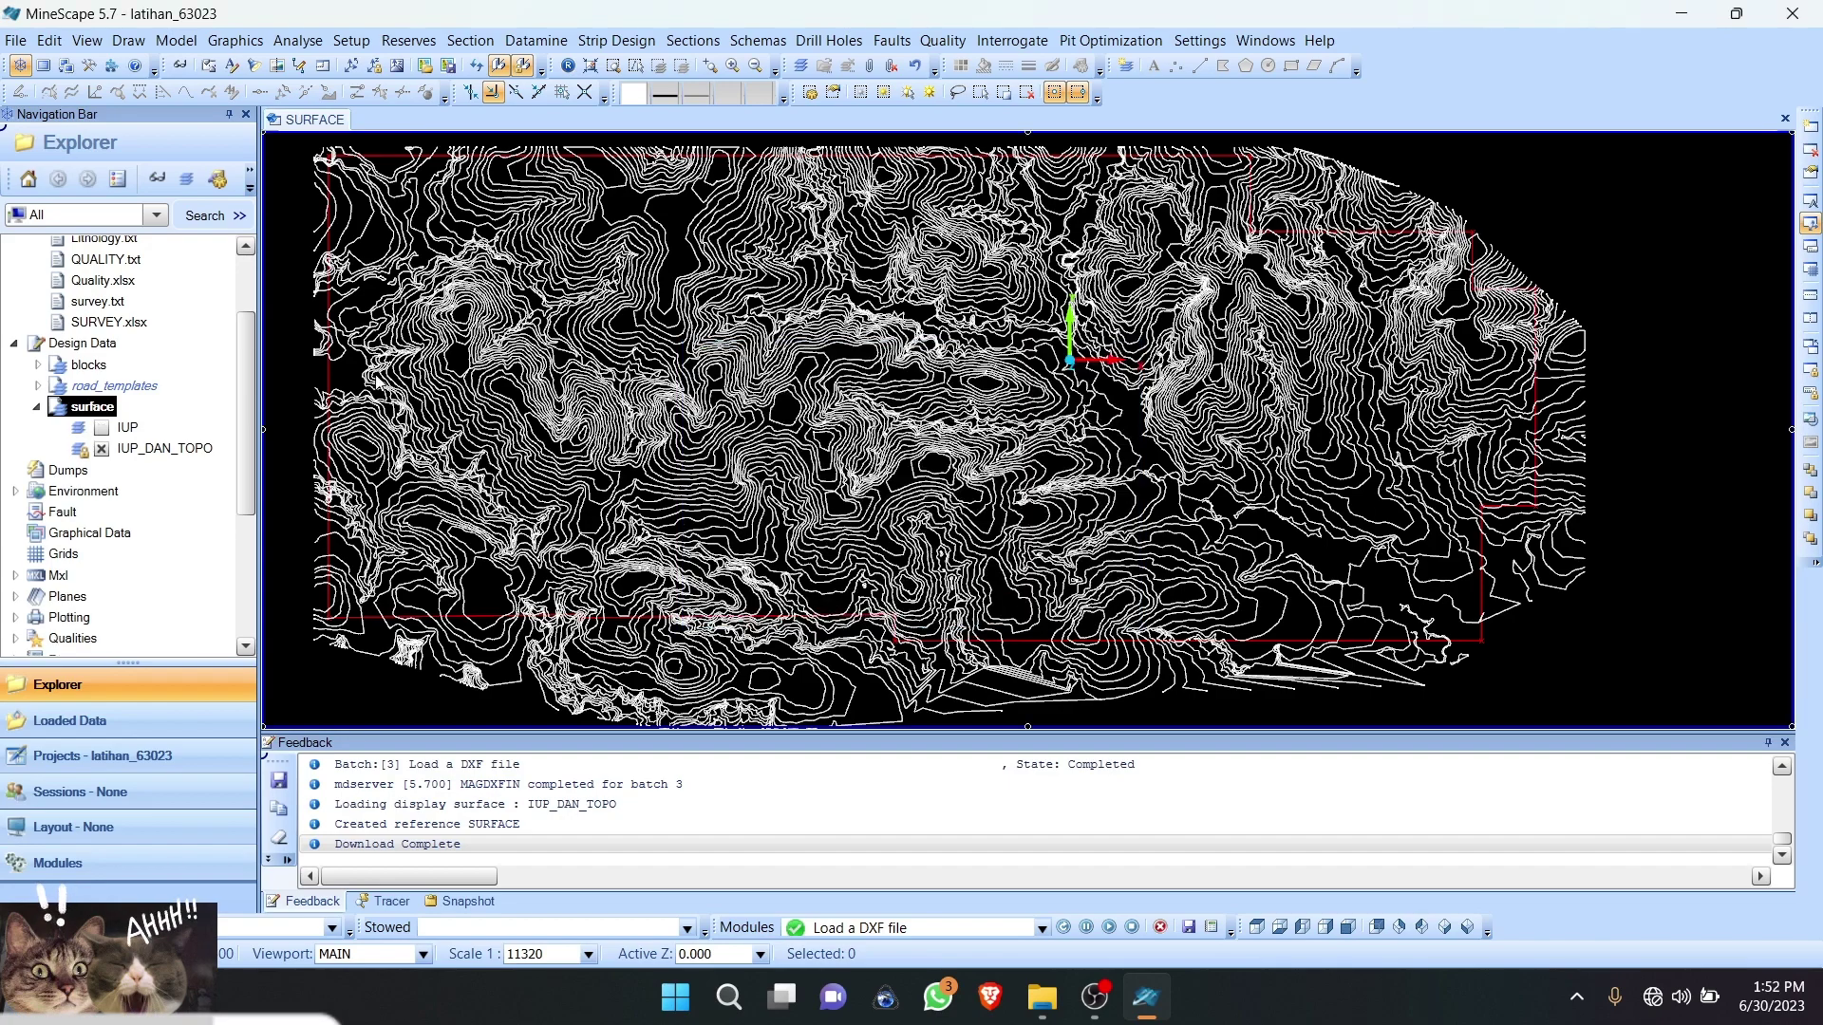
Step: Display the IUP layer in the CAD window and open it for editing
left_click(102, 428)
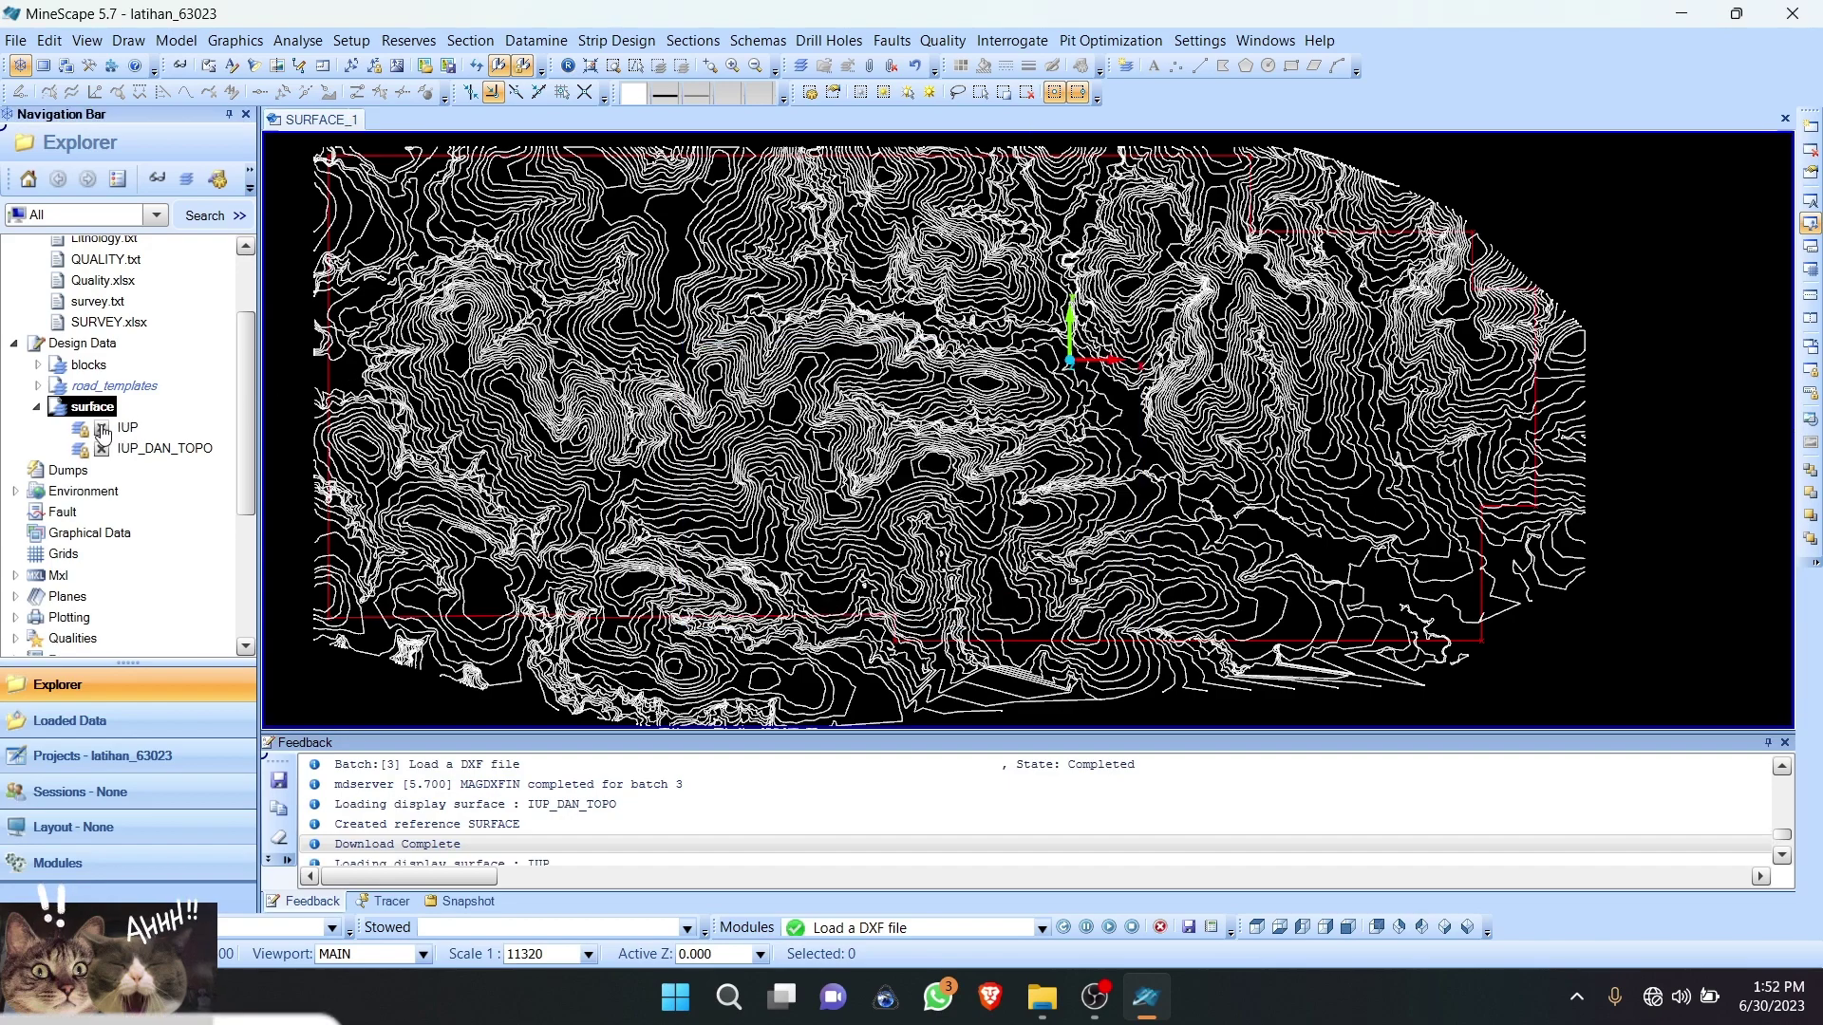
right_click(120, 429)
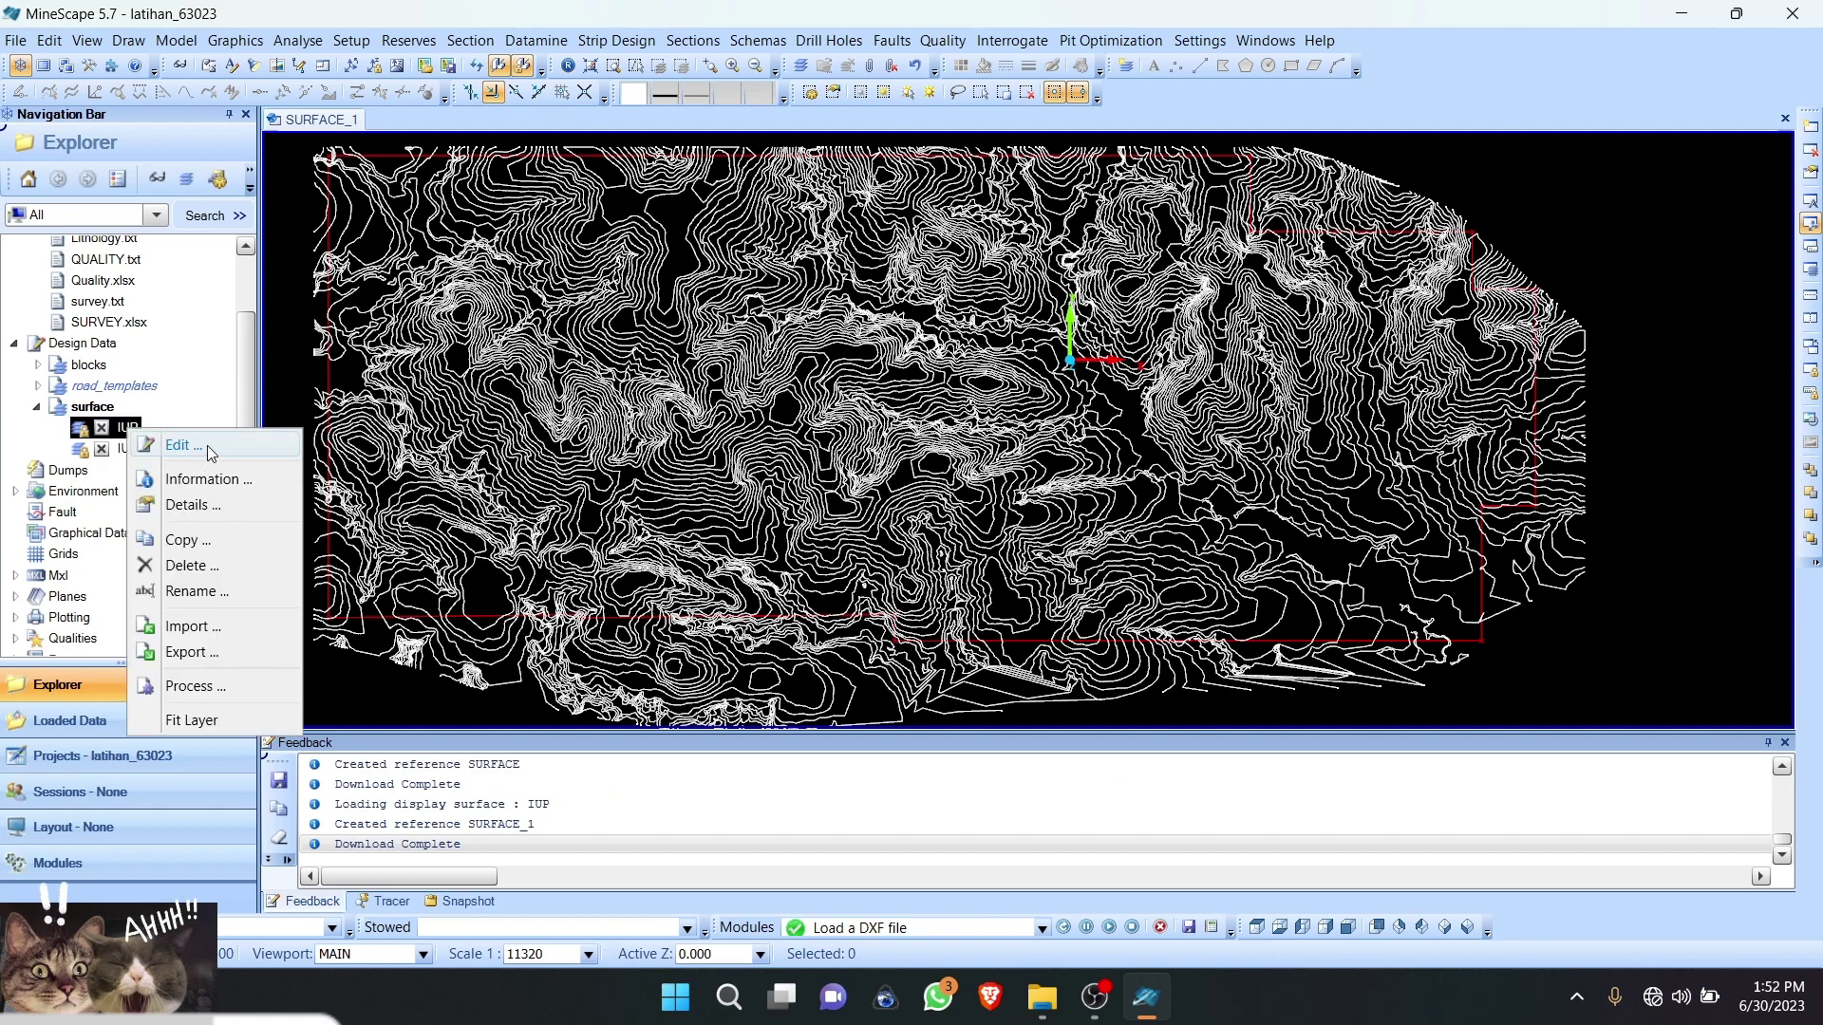
left_click(207, 446)
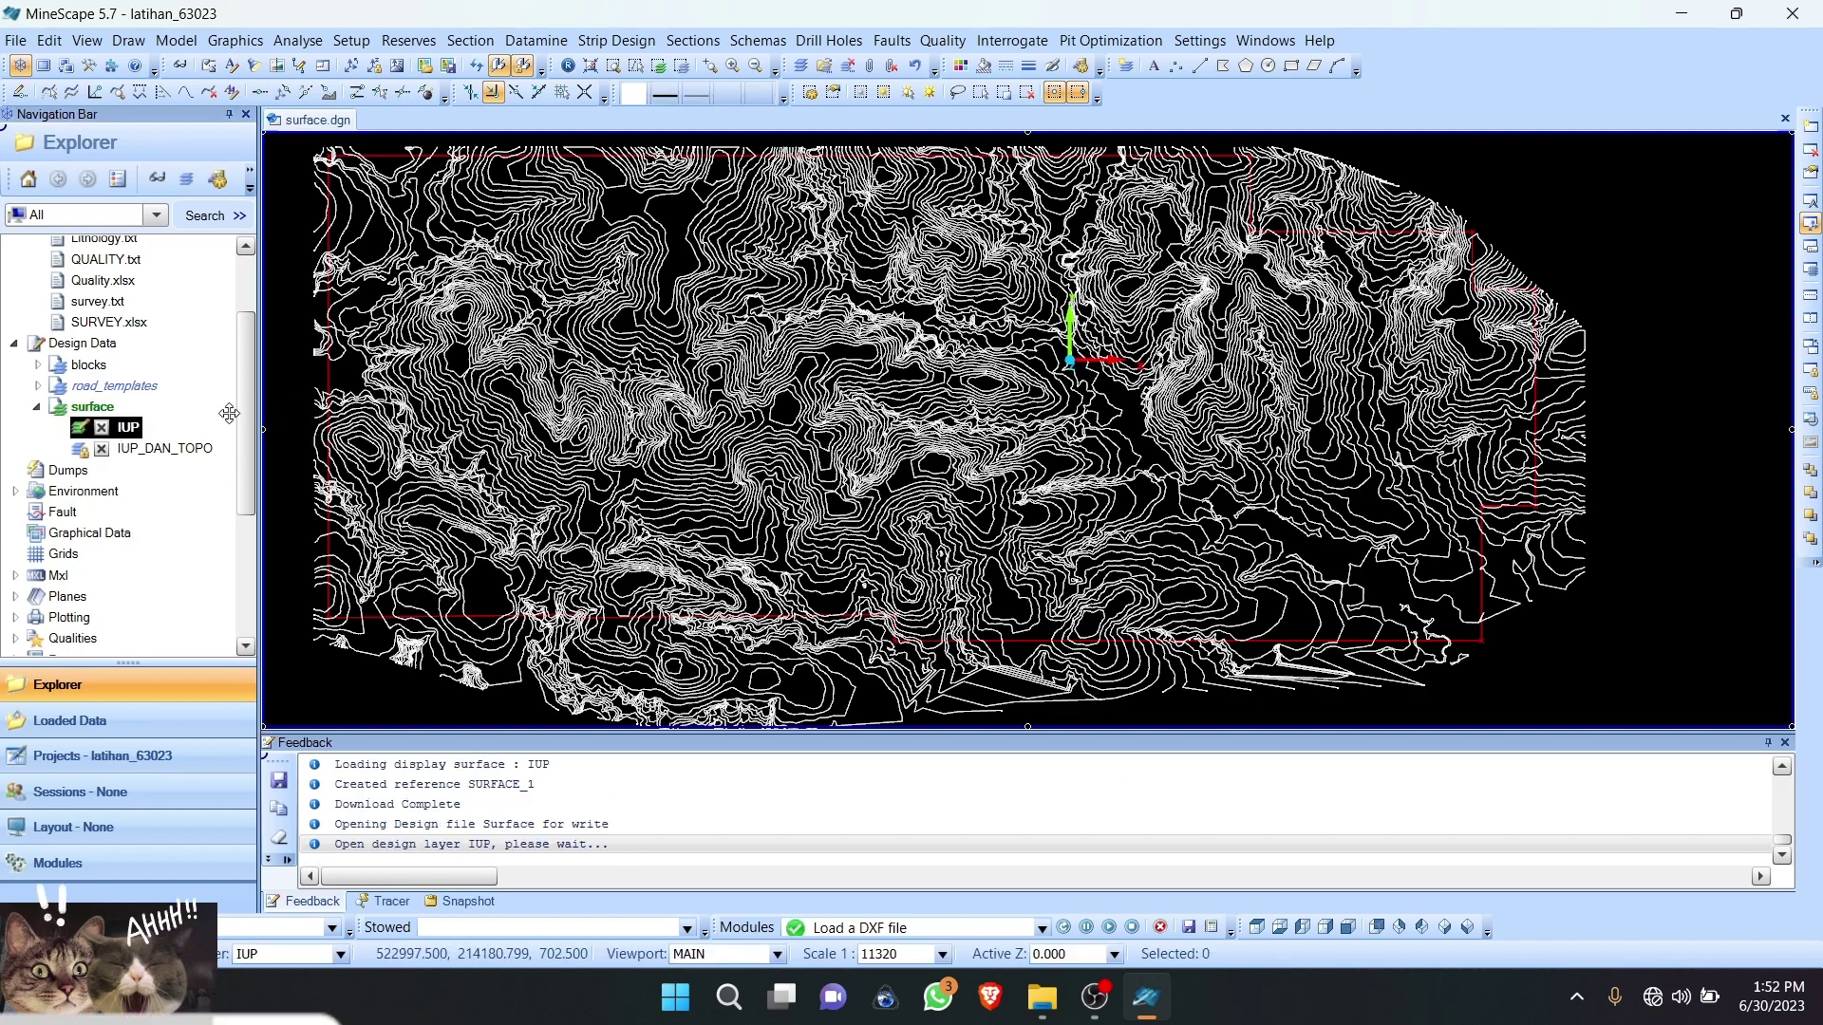
Step: Copy the red IUP boundary line from the IUP_DAN_TOPO layer into the IUP layer
scroll(327, 380, "up", 5)
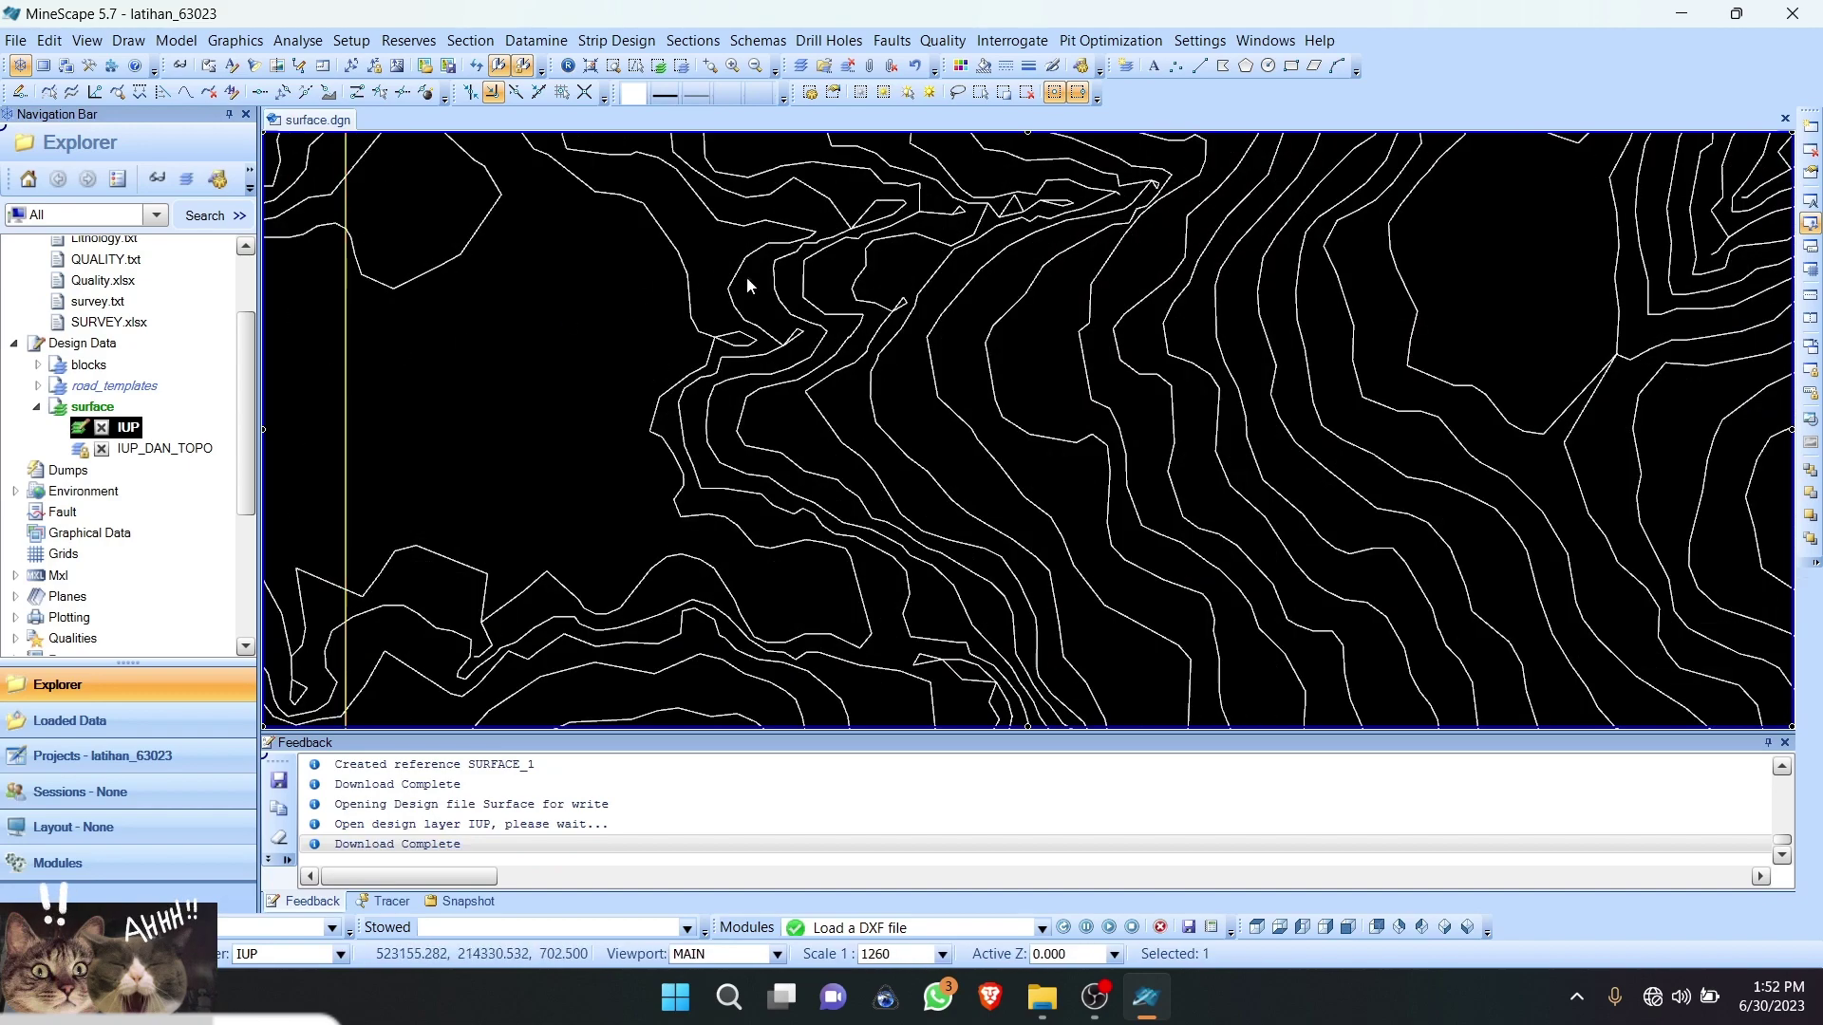
scroll(662, 359, "down", 5)
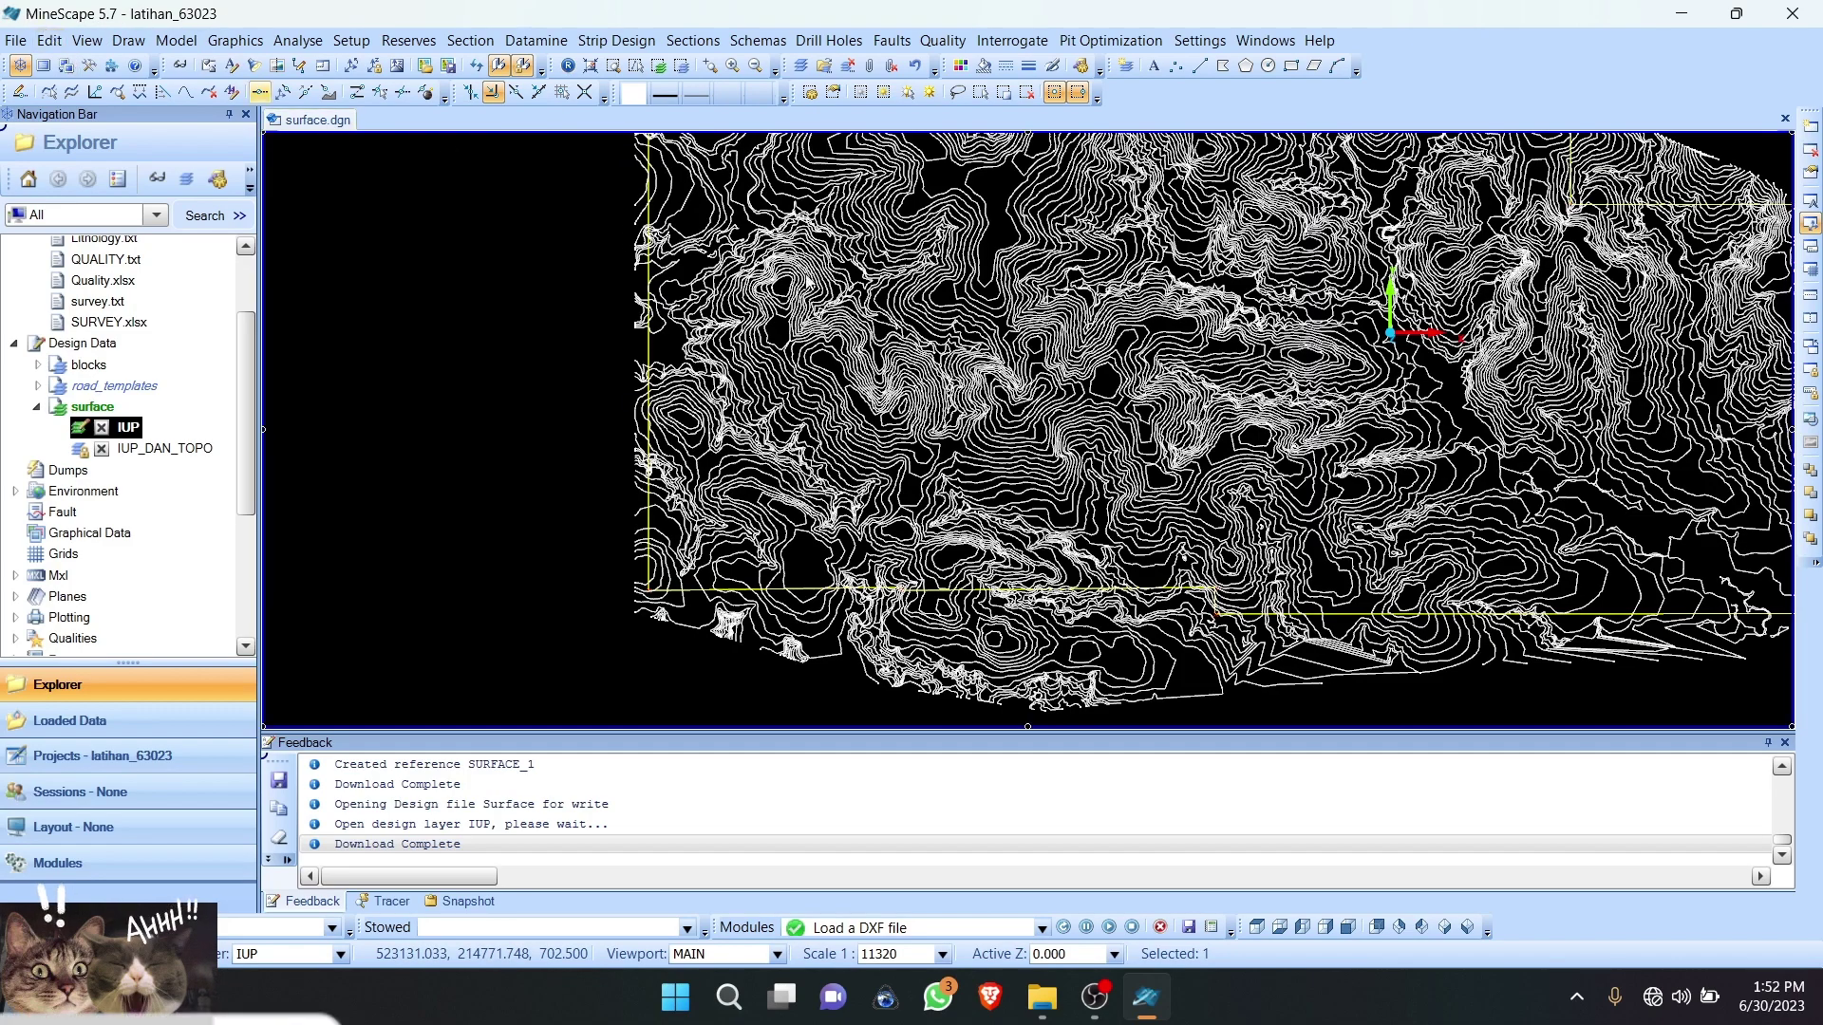
left_click(50, 41)
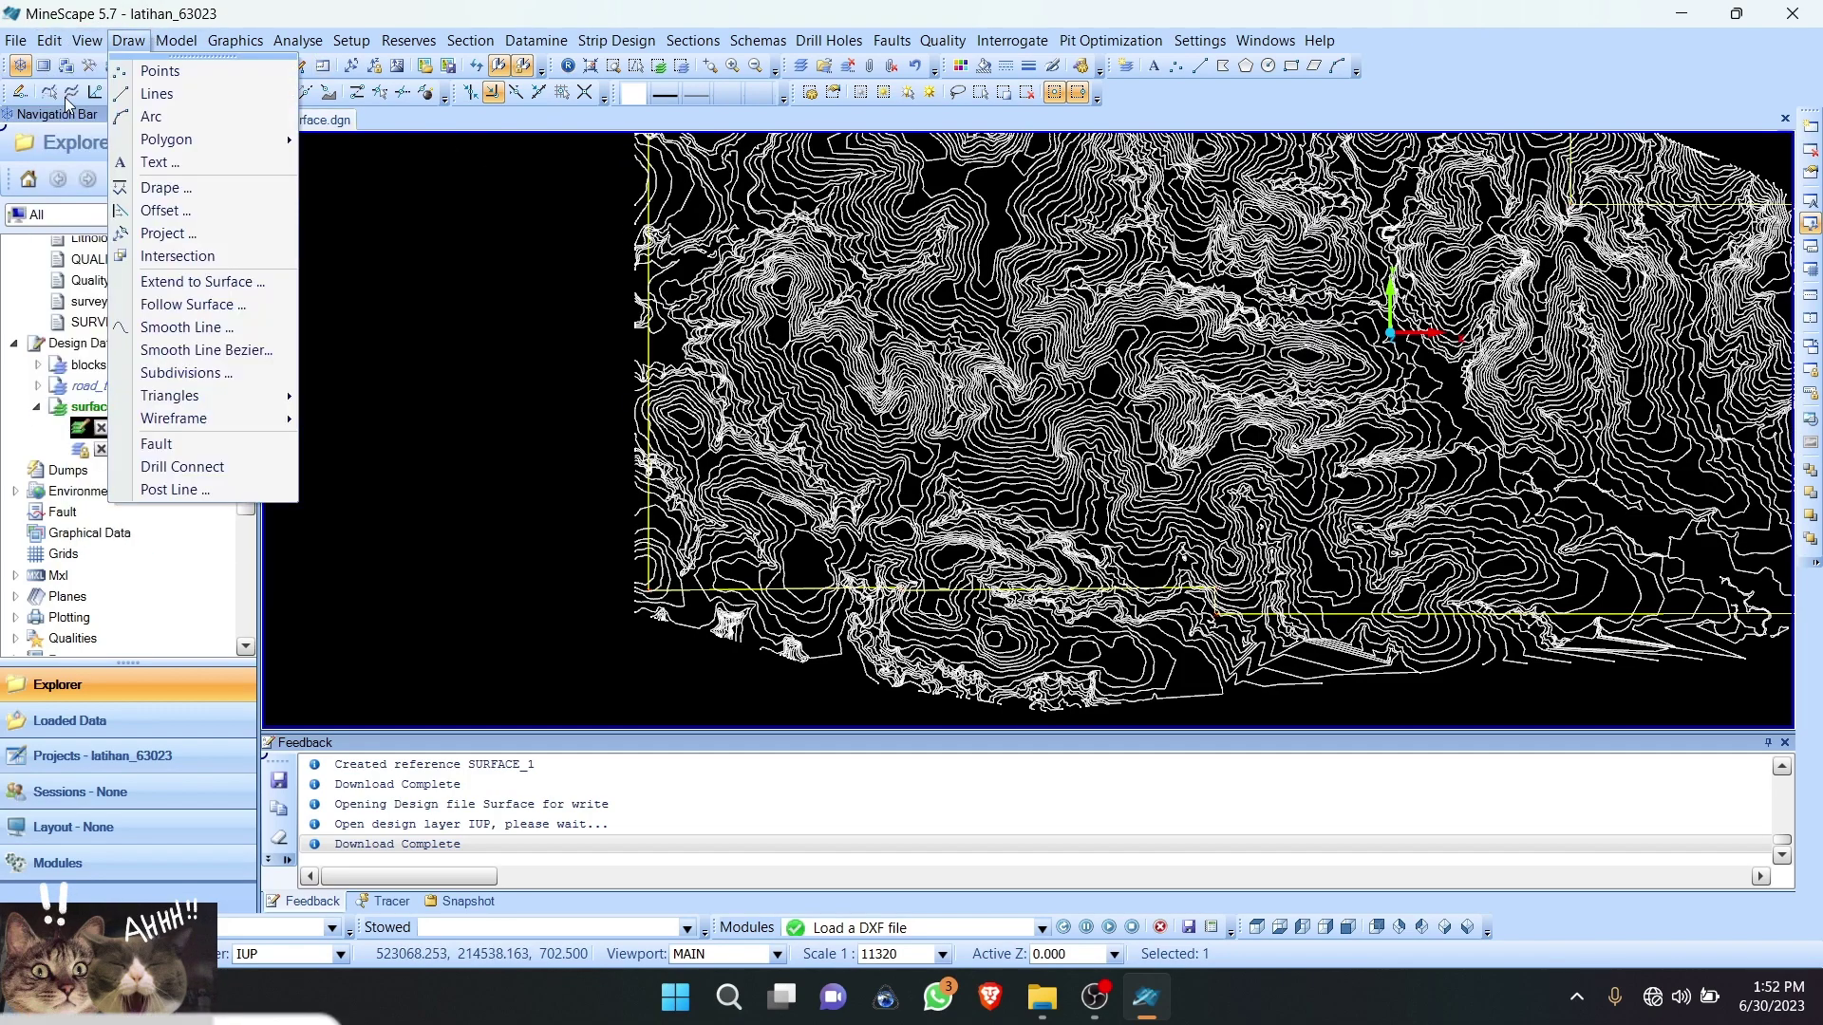
mouse_move(81, 98)
left_click(256, 128)
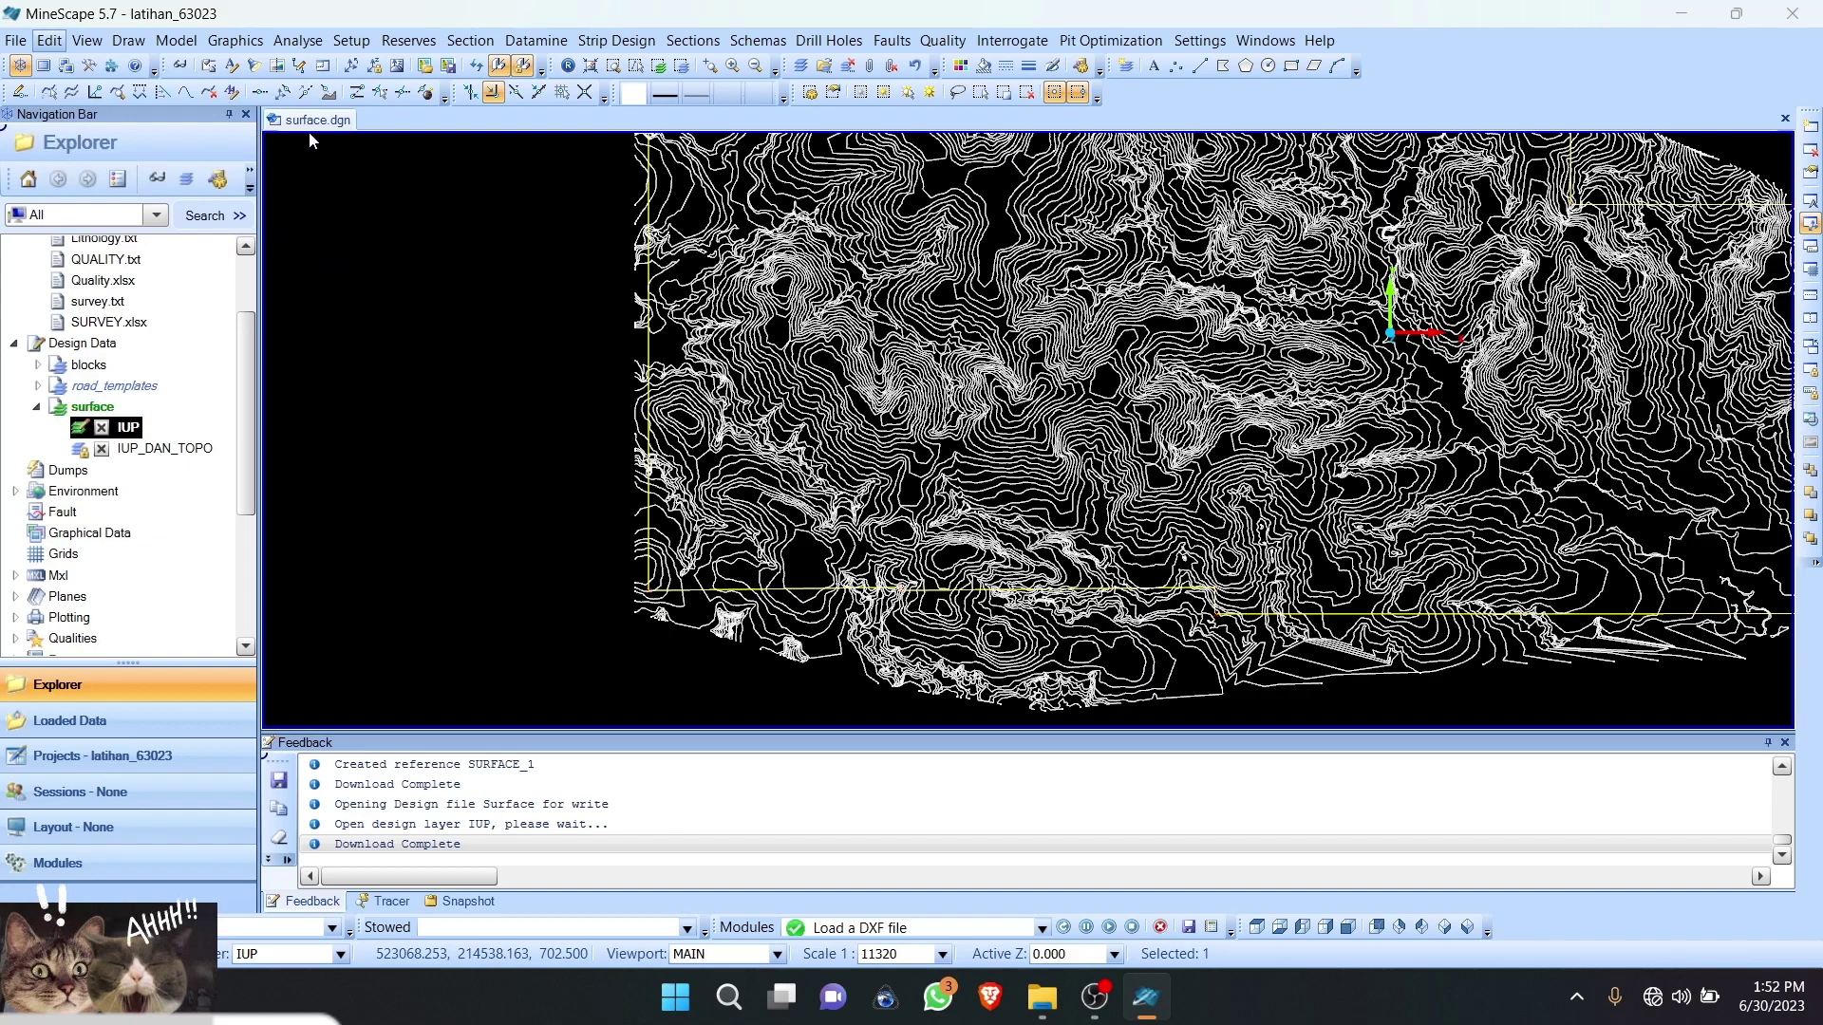
left_click(874, 561)
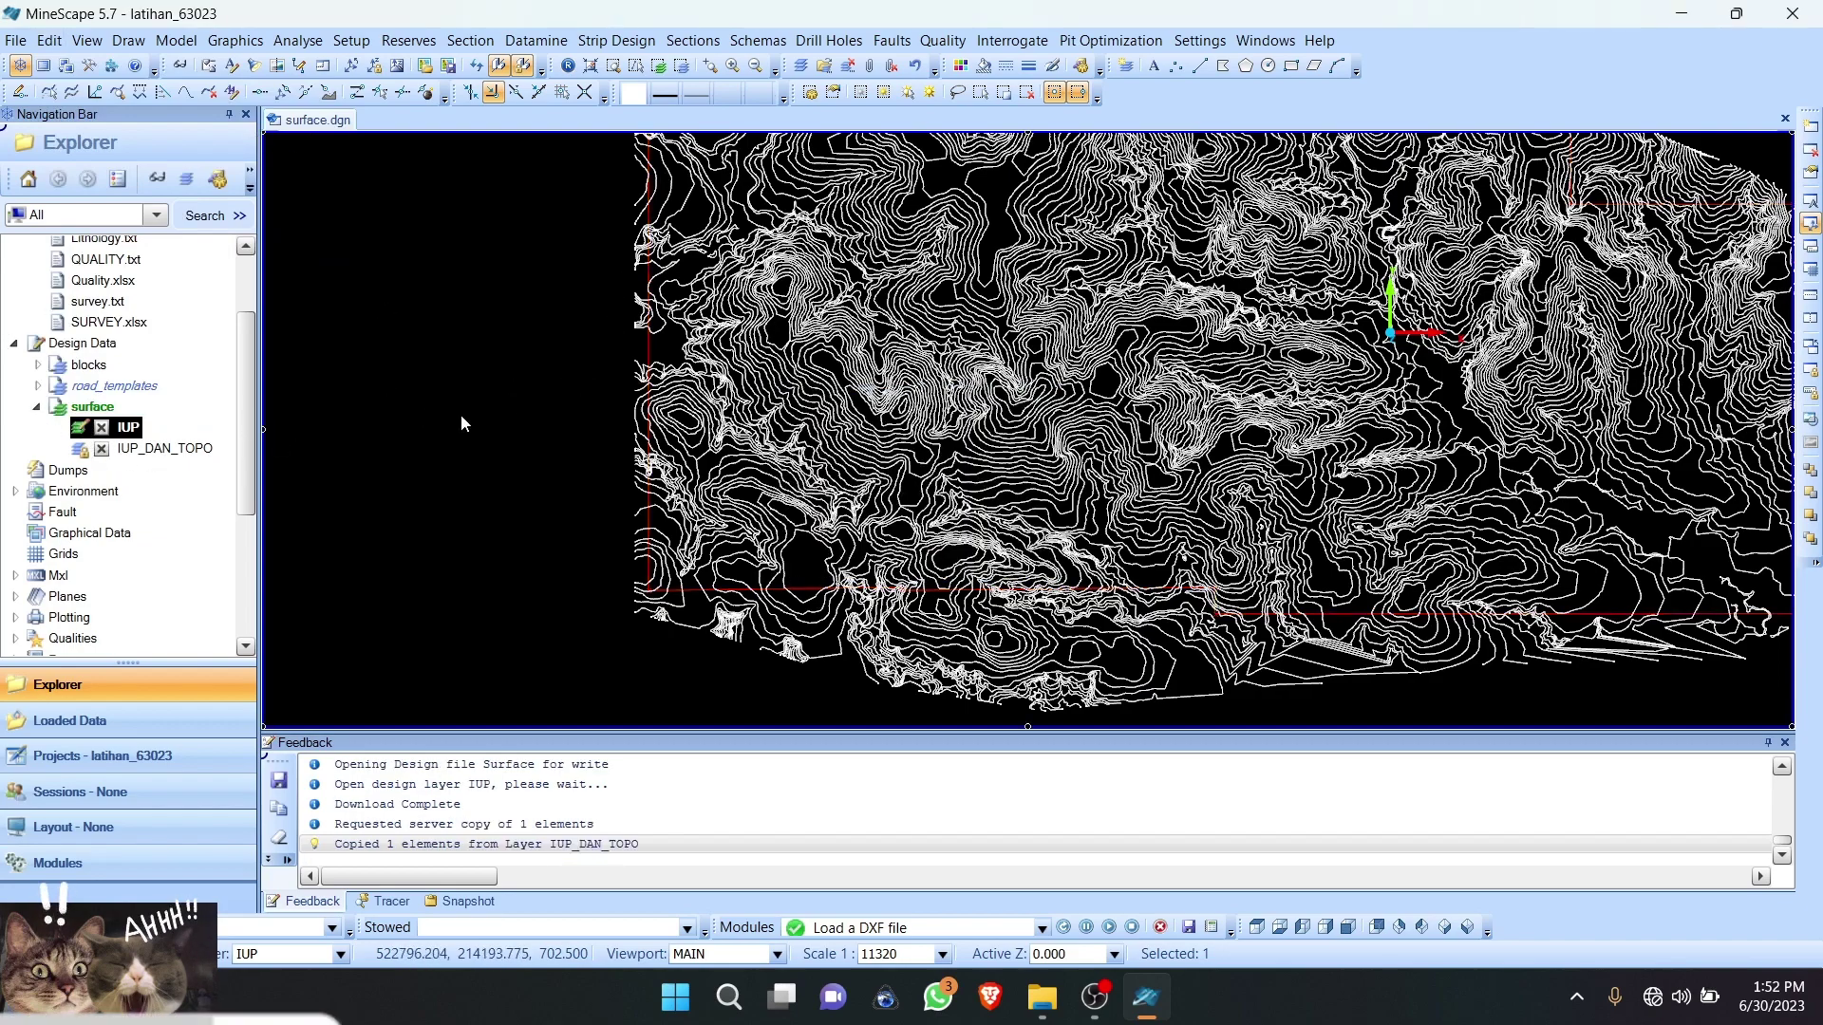
Step: Close the IUP layer, check its content on its own, and display only the IUP_DAN_TOPO layer
left_click(110, 433)
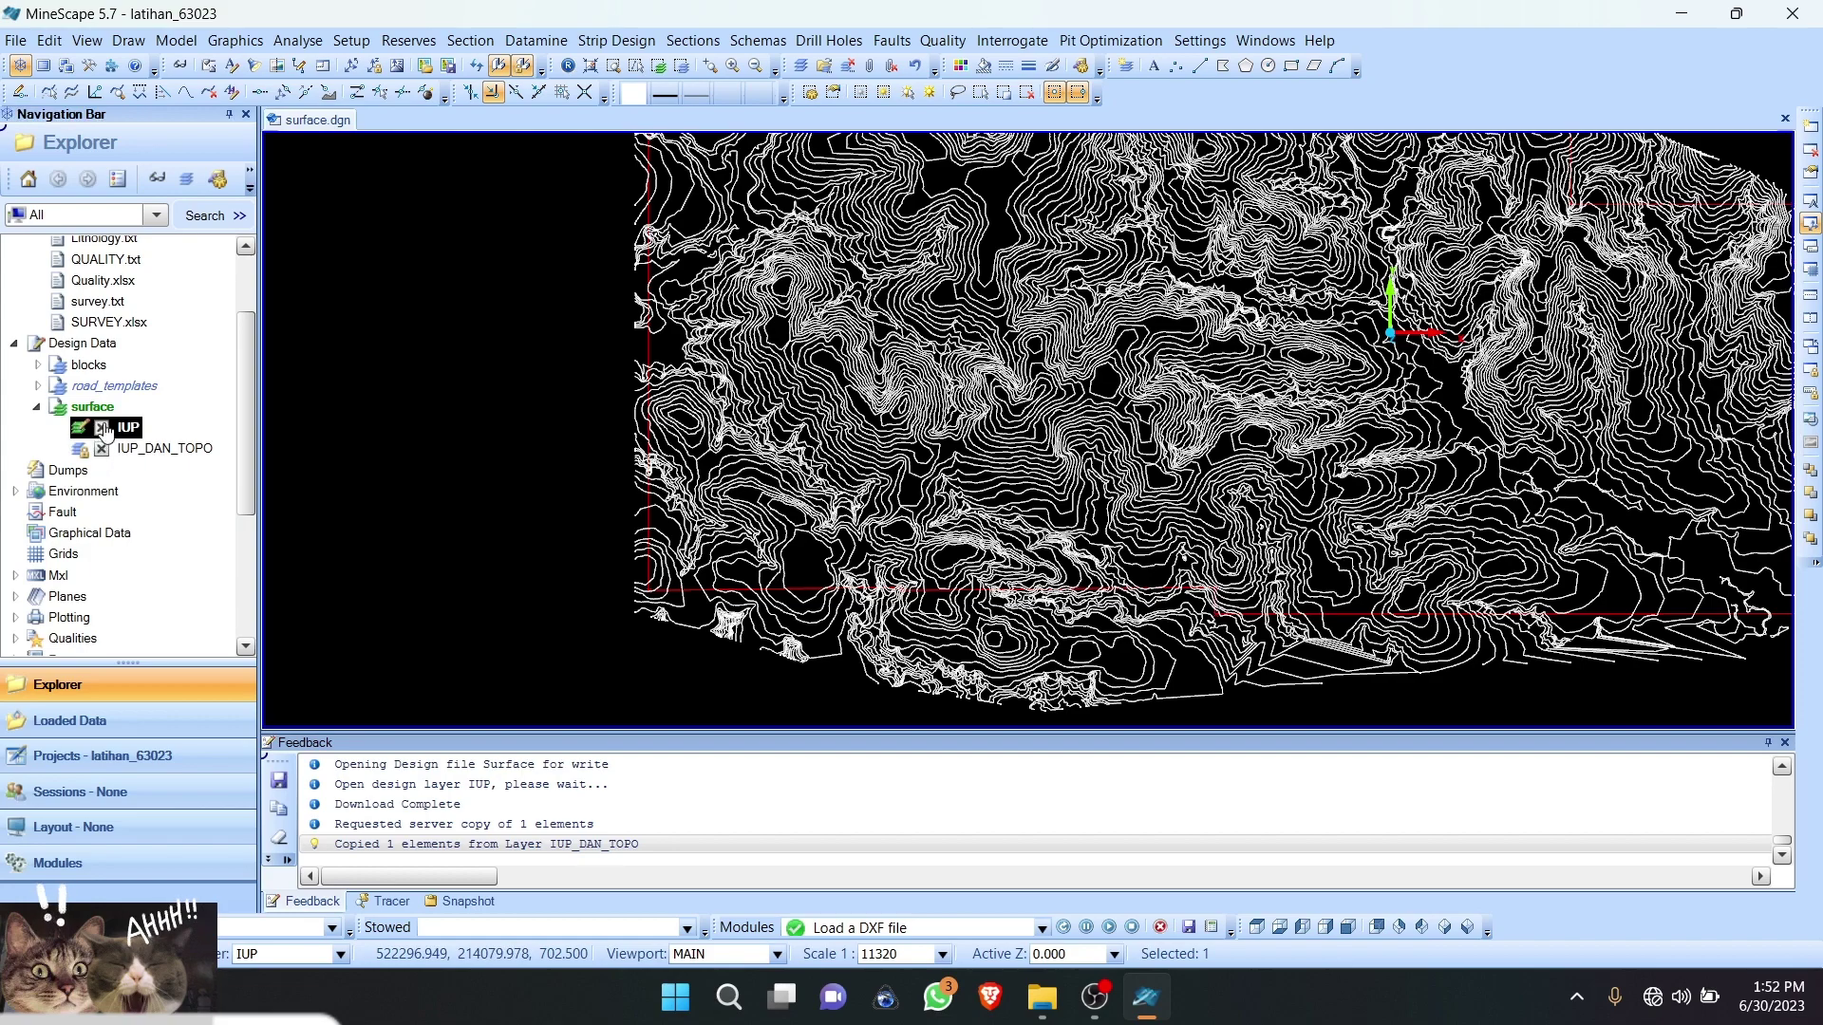
left_click(101, 427)
scroll(550, 393, "up", 2)
scroll(512, 389, "down", 4)
left_click(101, 427)
left_click(101, 448)
scroll(813, 370, "down", 2)
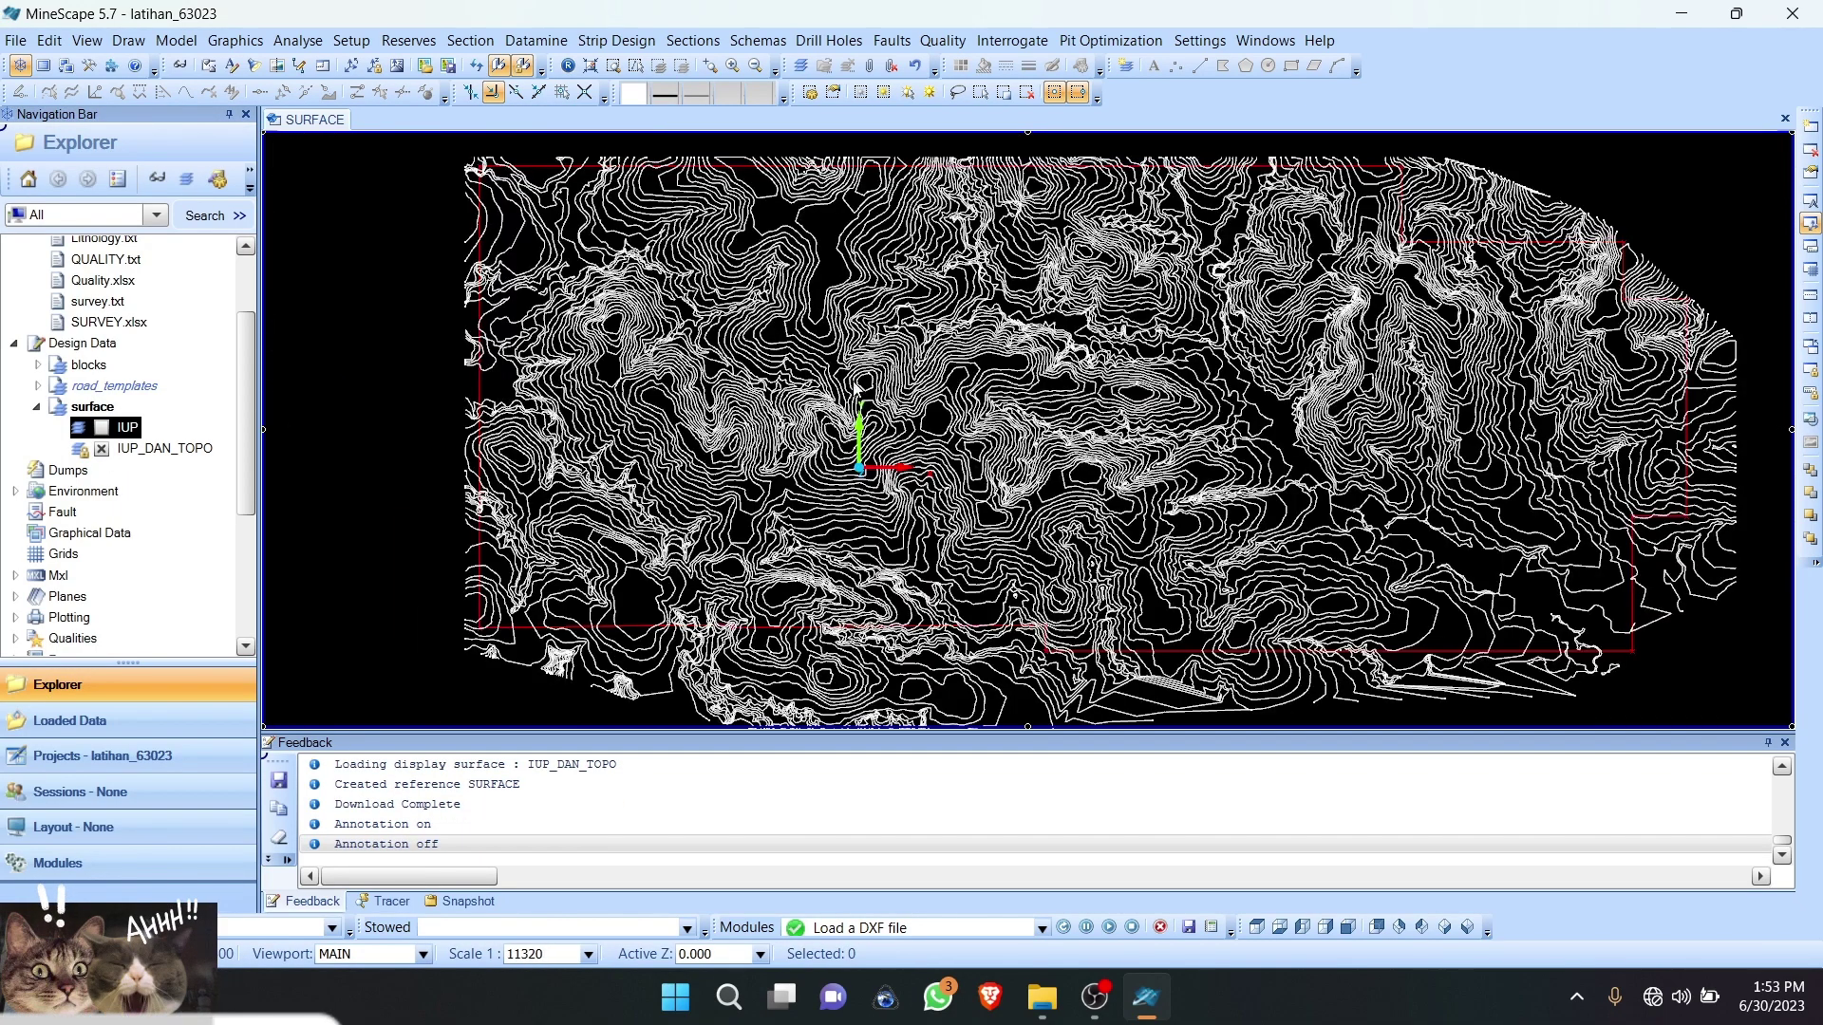
Step: Inspect the IUP boundary's corner among the contours and open the IUP_DAN_TOPO layer for editing
left_click(127, 452)
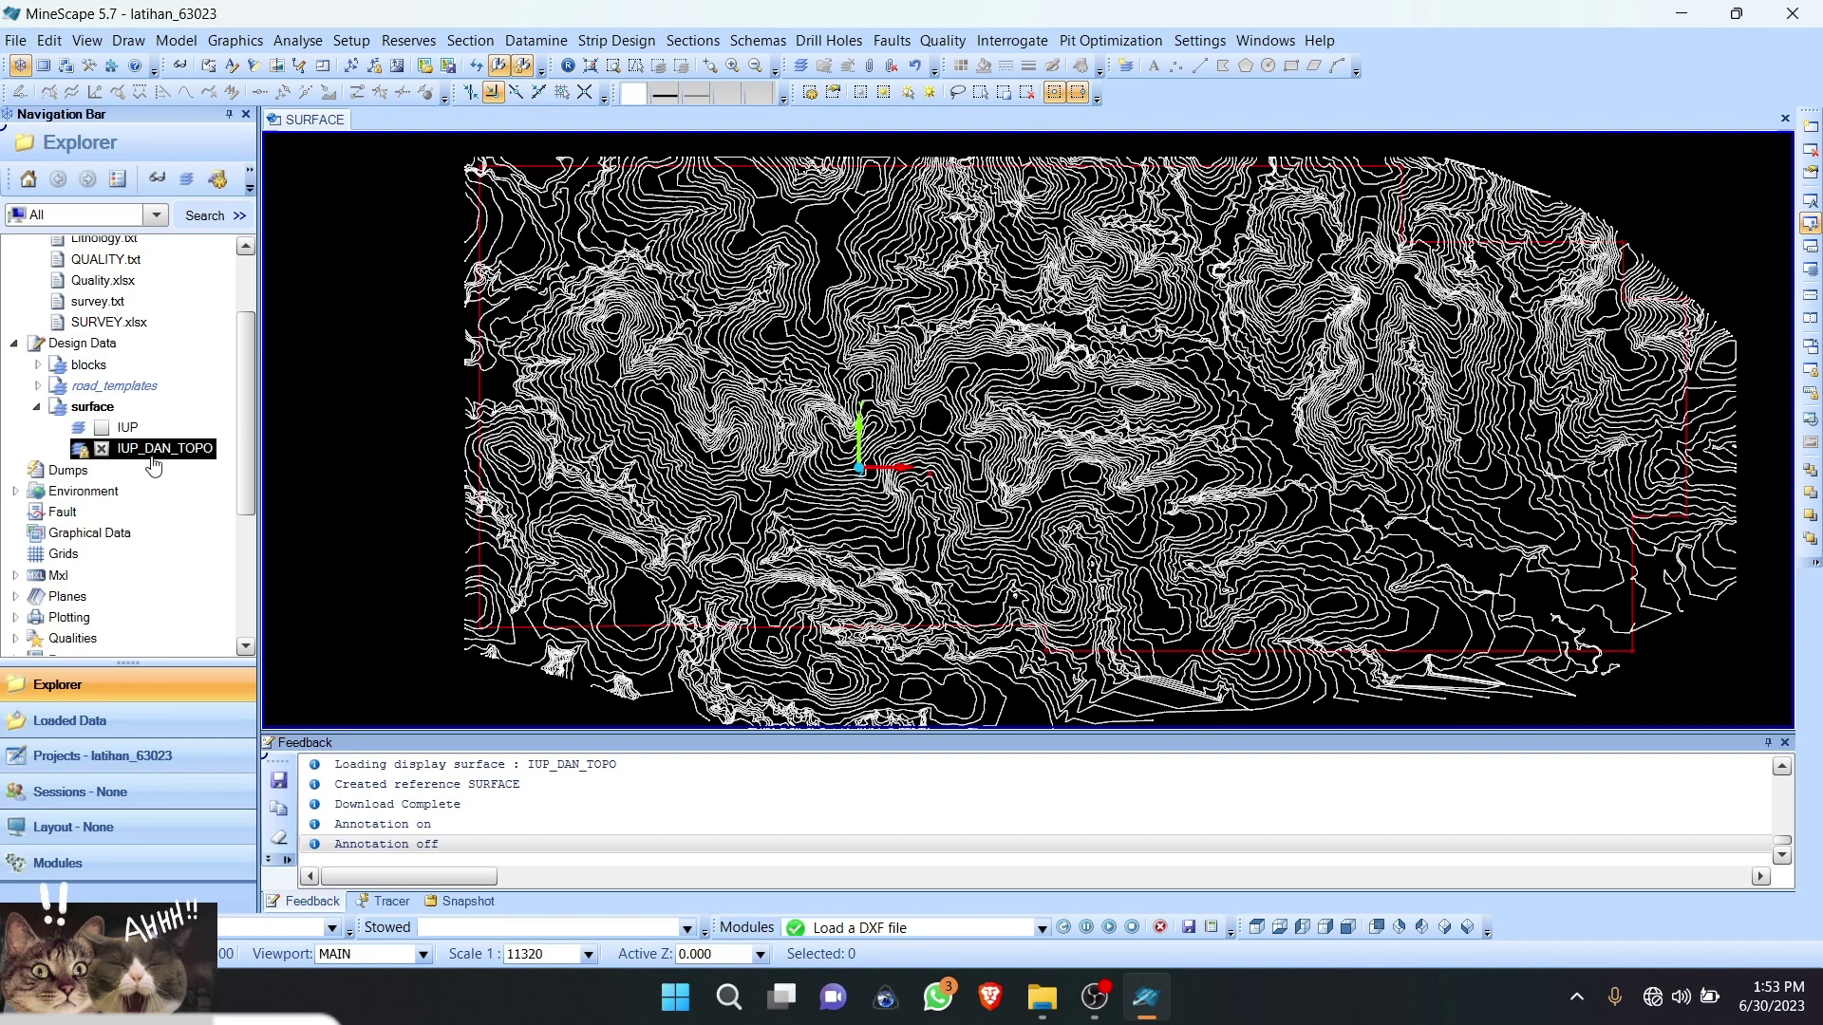
left_click(600, 385)
scroll(541, 140, "up", 2)
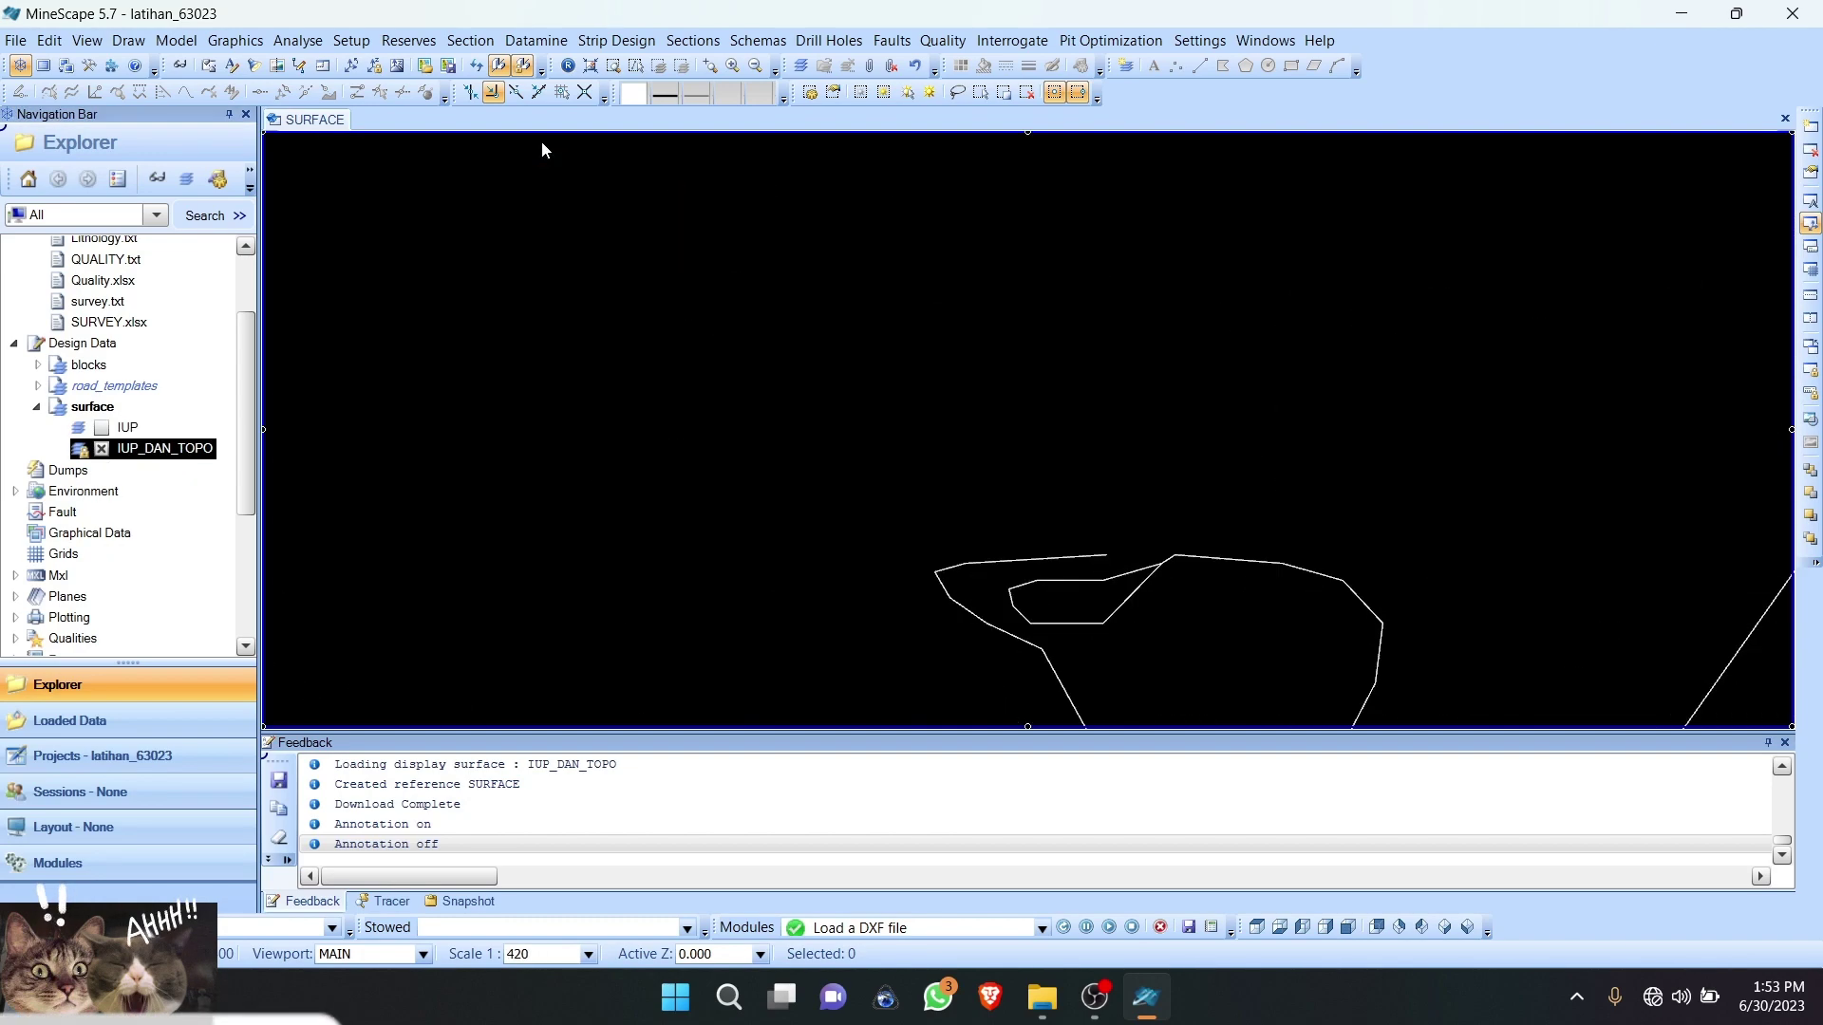
scroll(330, 348, "up", 1)
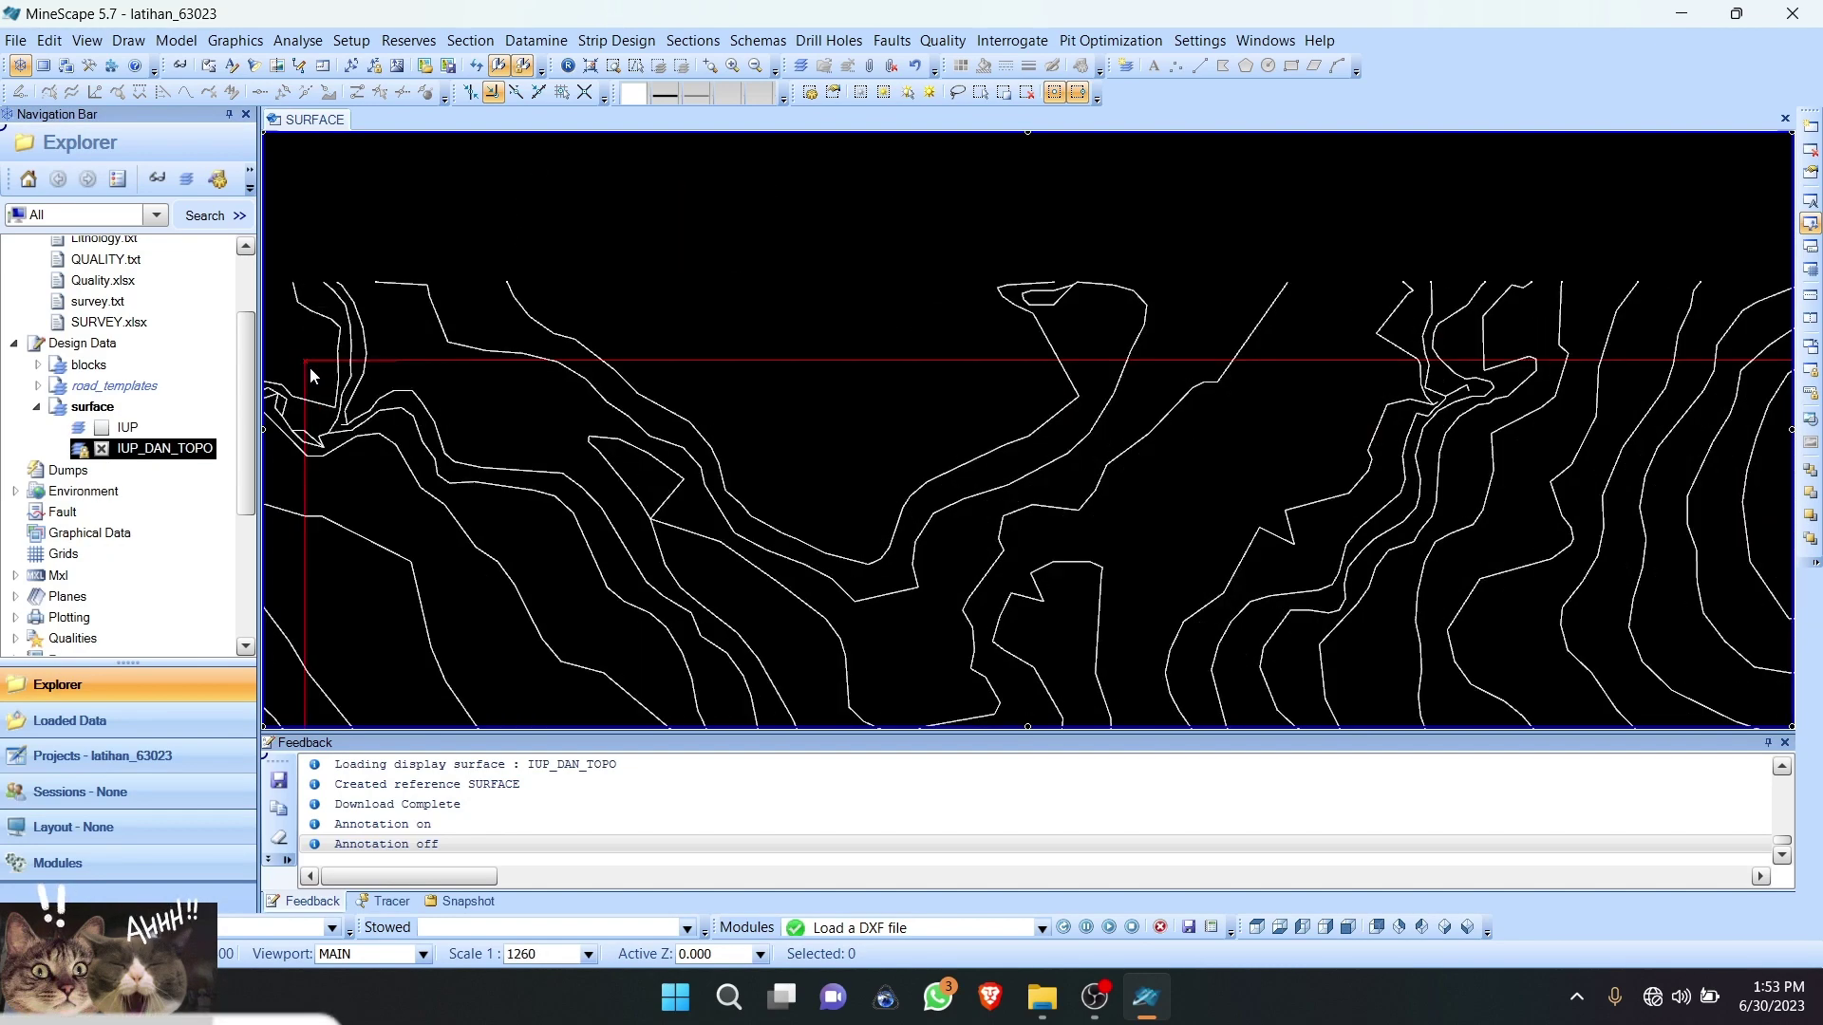
left_click(305, 361)
scroll(749, 366, "down", 3)
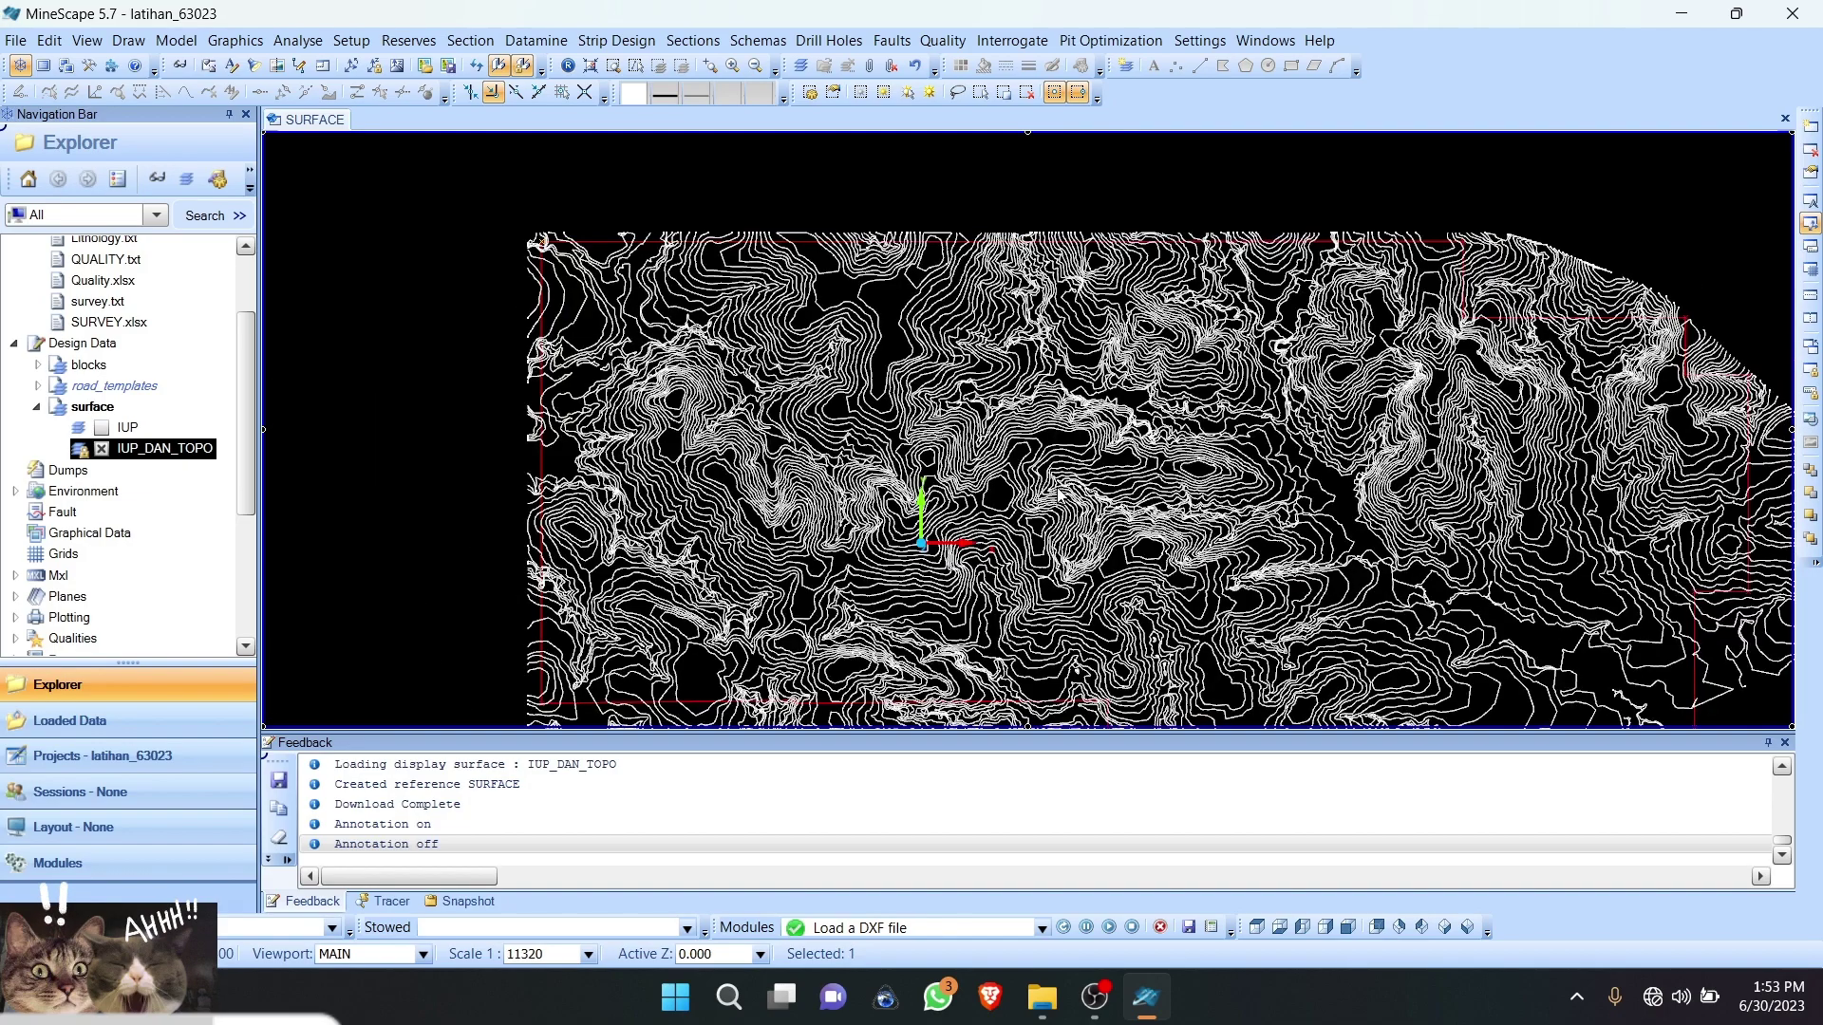
scroll(568, 244, "up", 1)
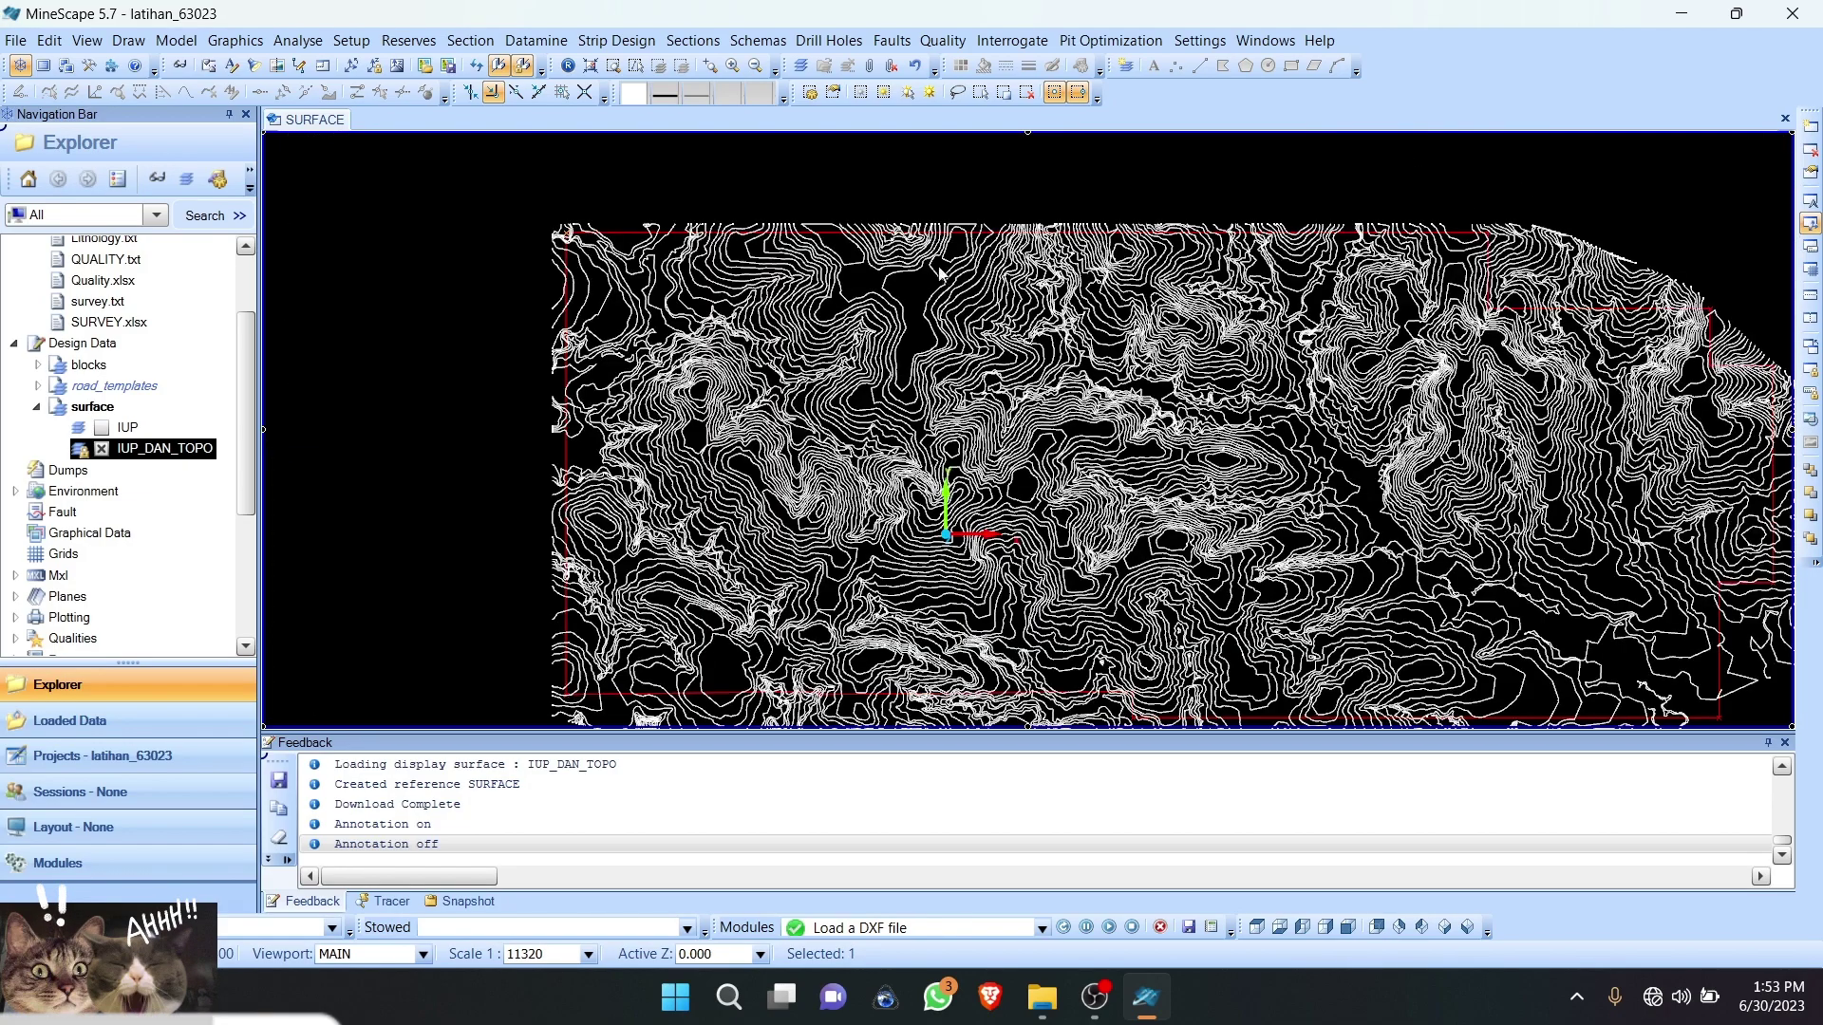
right_click(177, 446)
key("Escape")
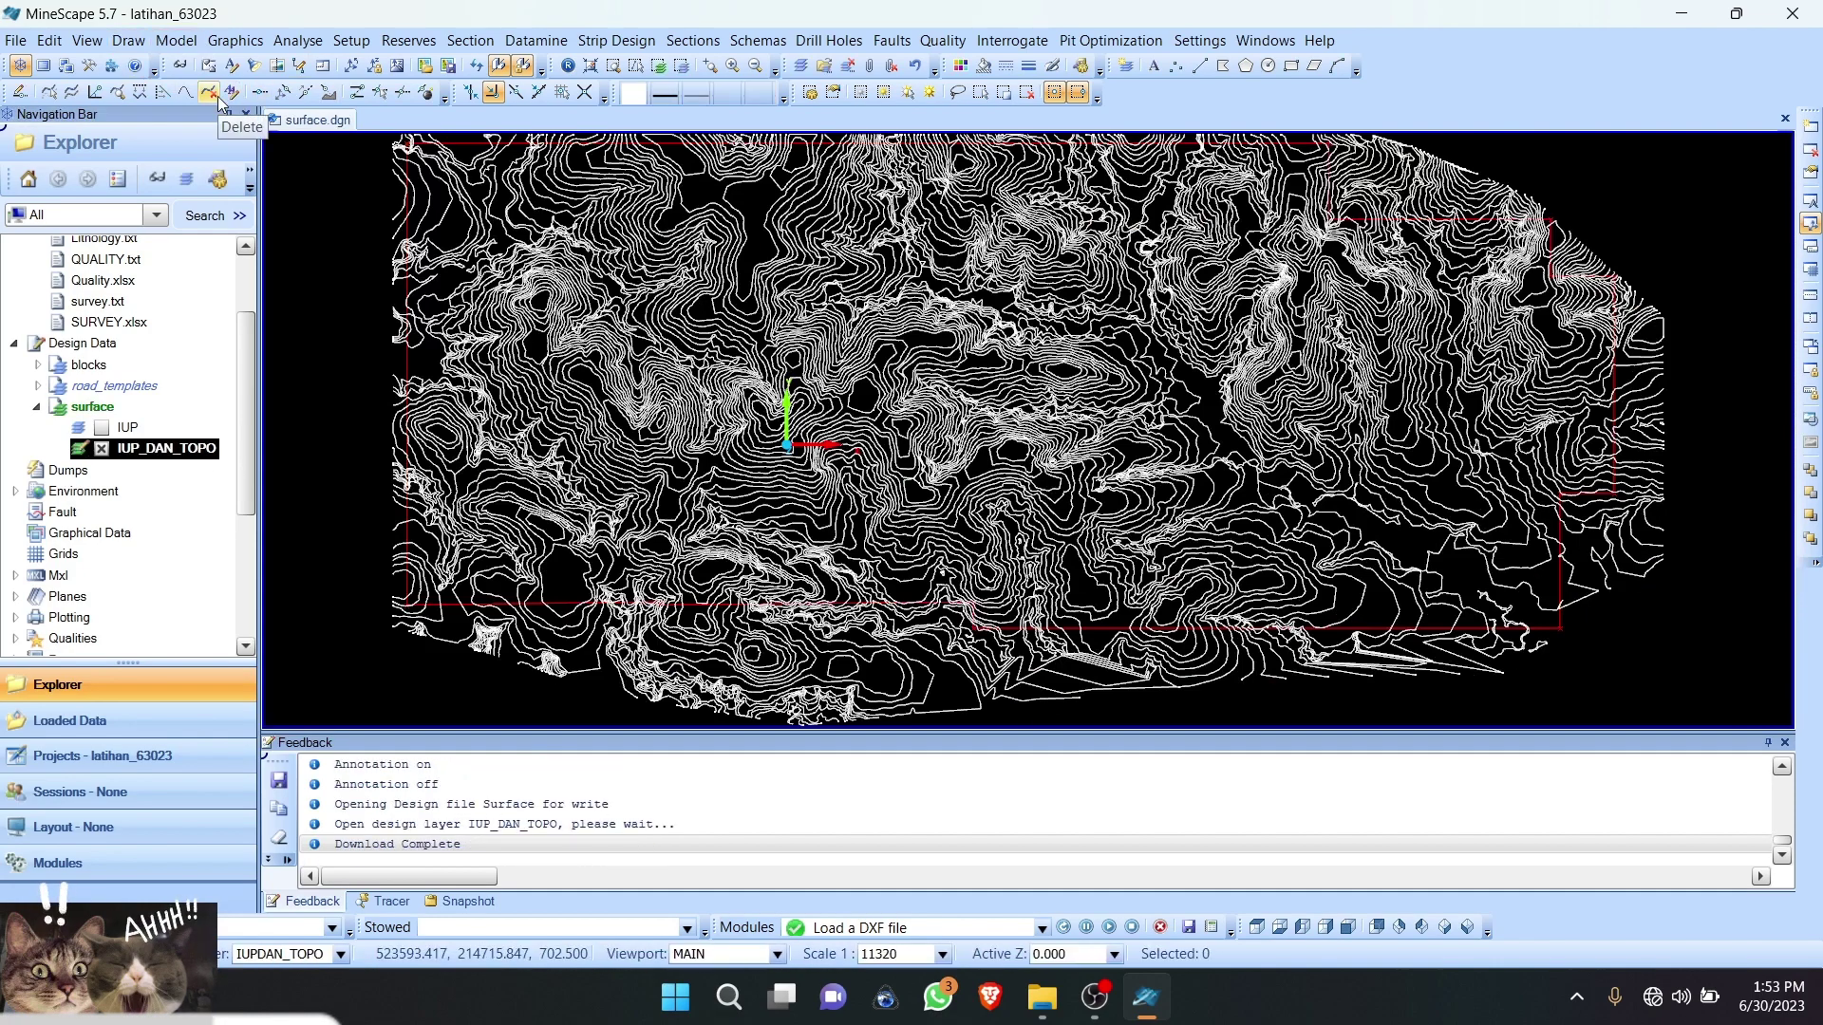
Step: Delete the red IUP boundary line from the IUP_DAN_TOPO layer
left_click(218, 95)
left_click(406, 364)
left_click(408, 363)
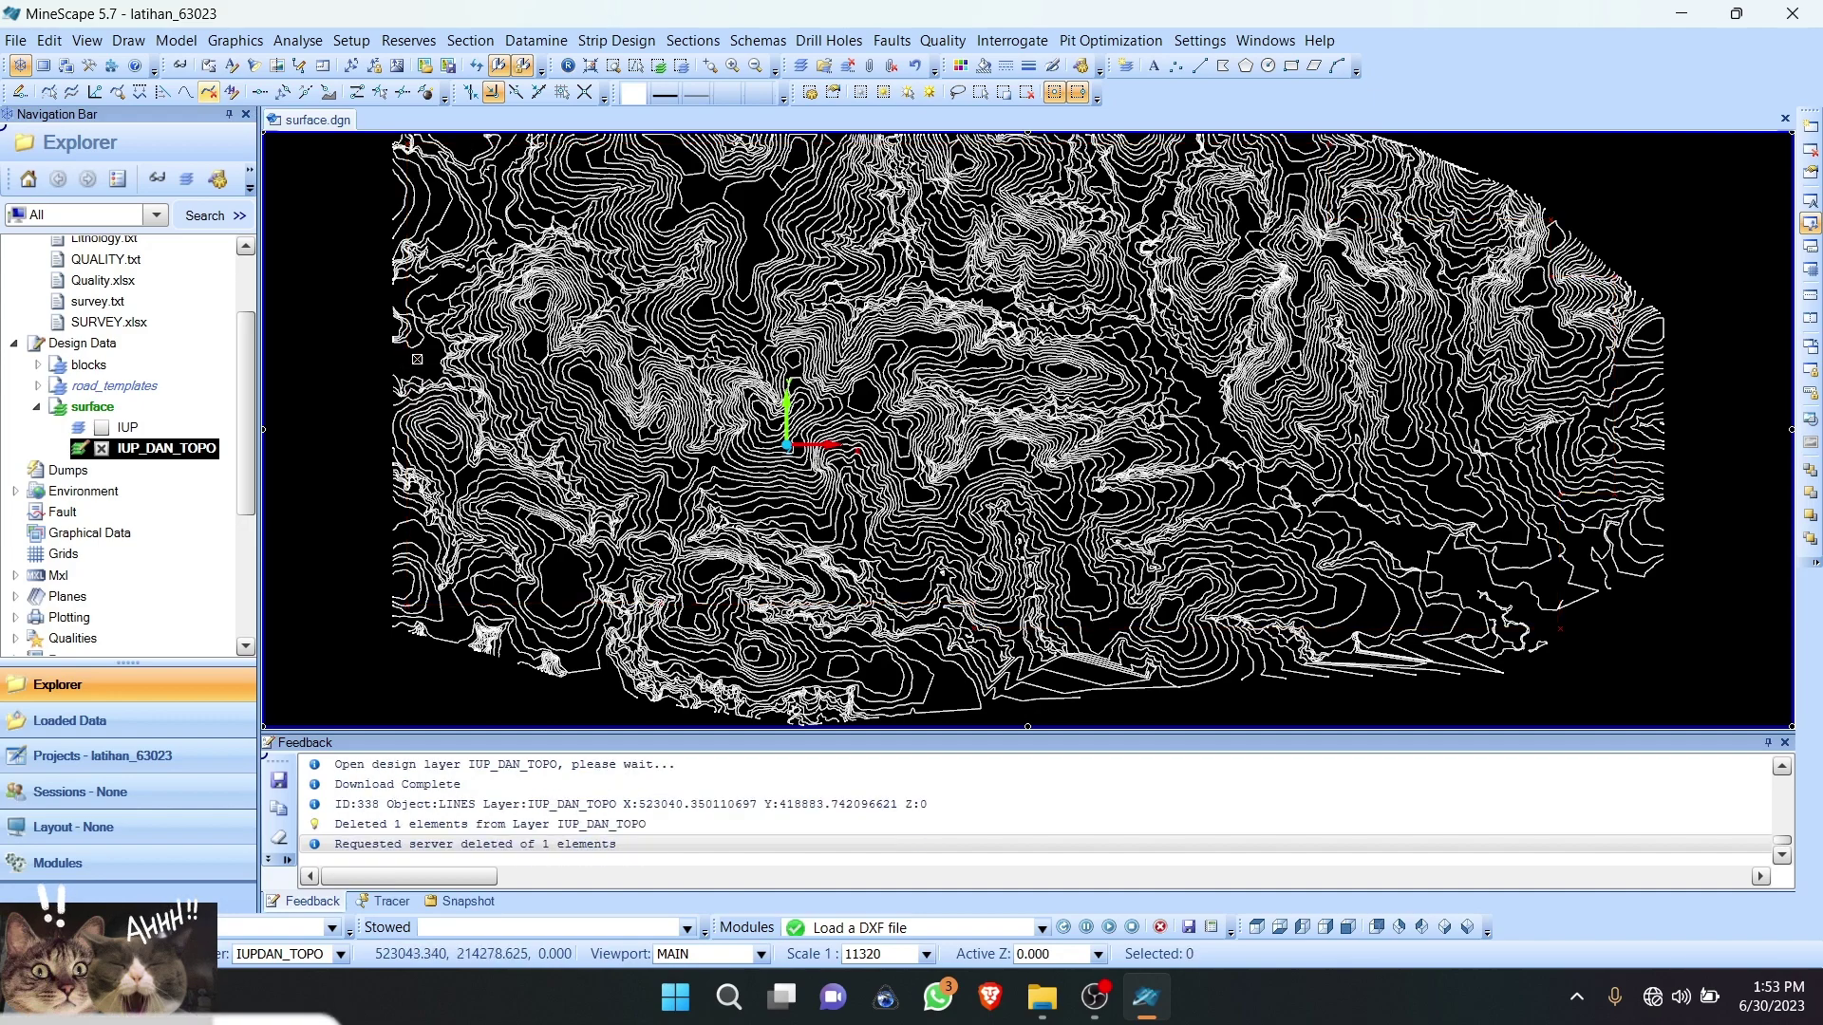
Step: Locate and delete the leftover red boundary points among the contours of the IUP_DAN_TOPO layer
scroll(443, 154, "down", 3)
scroll(456, 219, "up", 5)
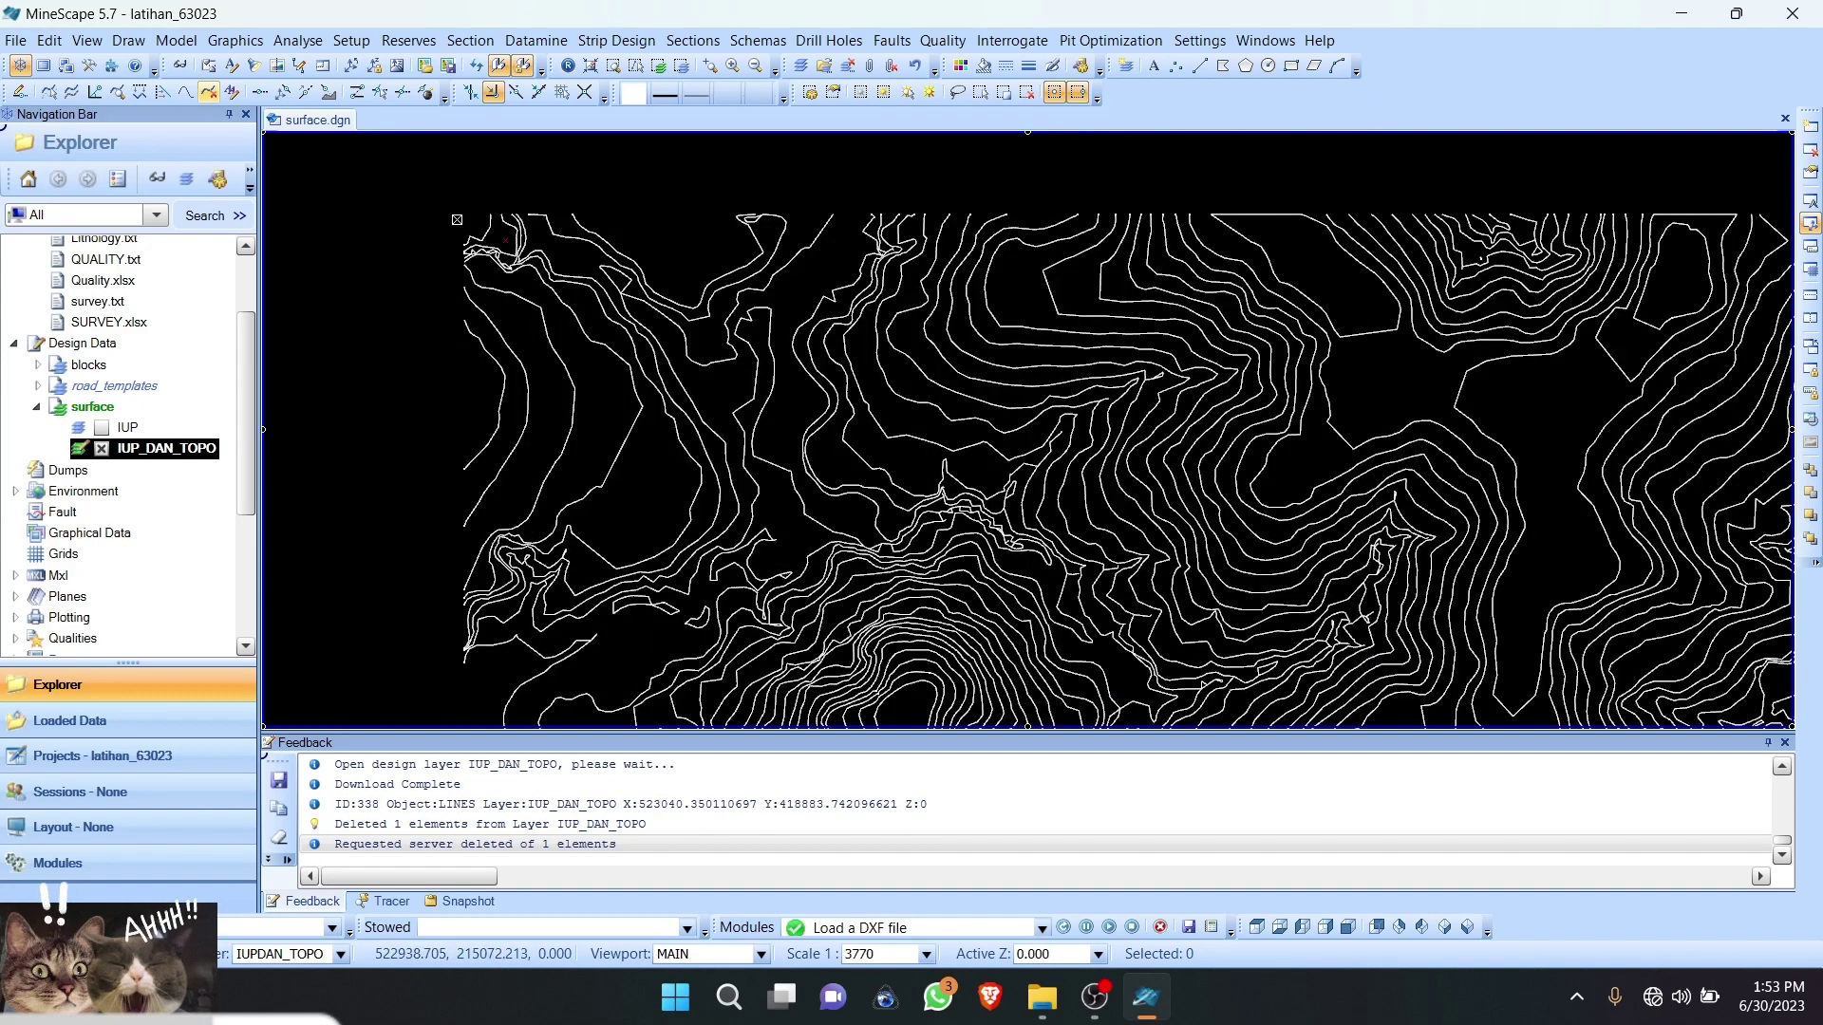
scroll(531, 234, "up", 5)
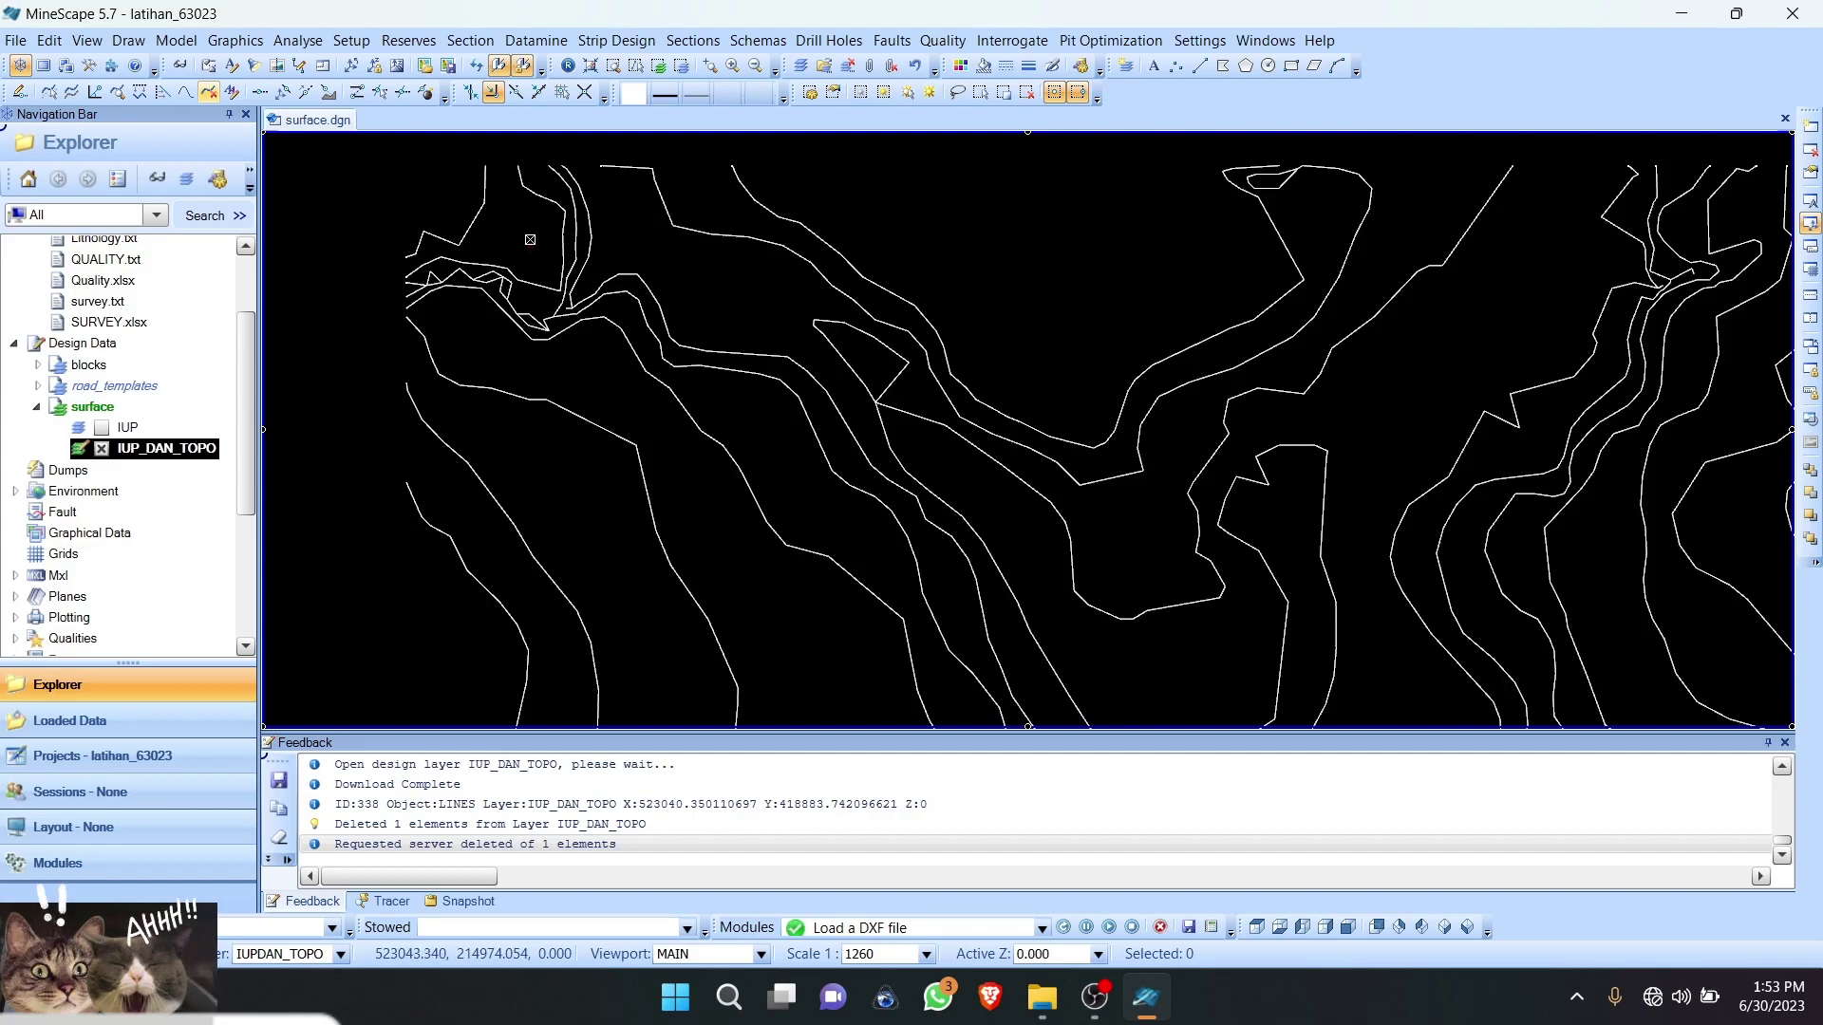
scroll(532, 239, "down", 5)
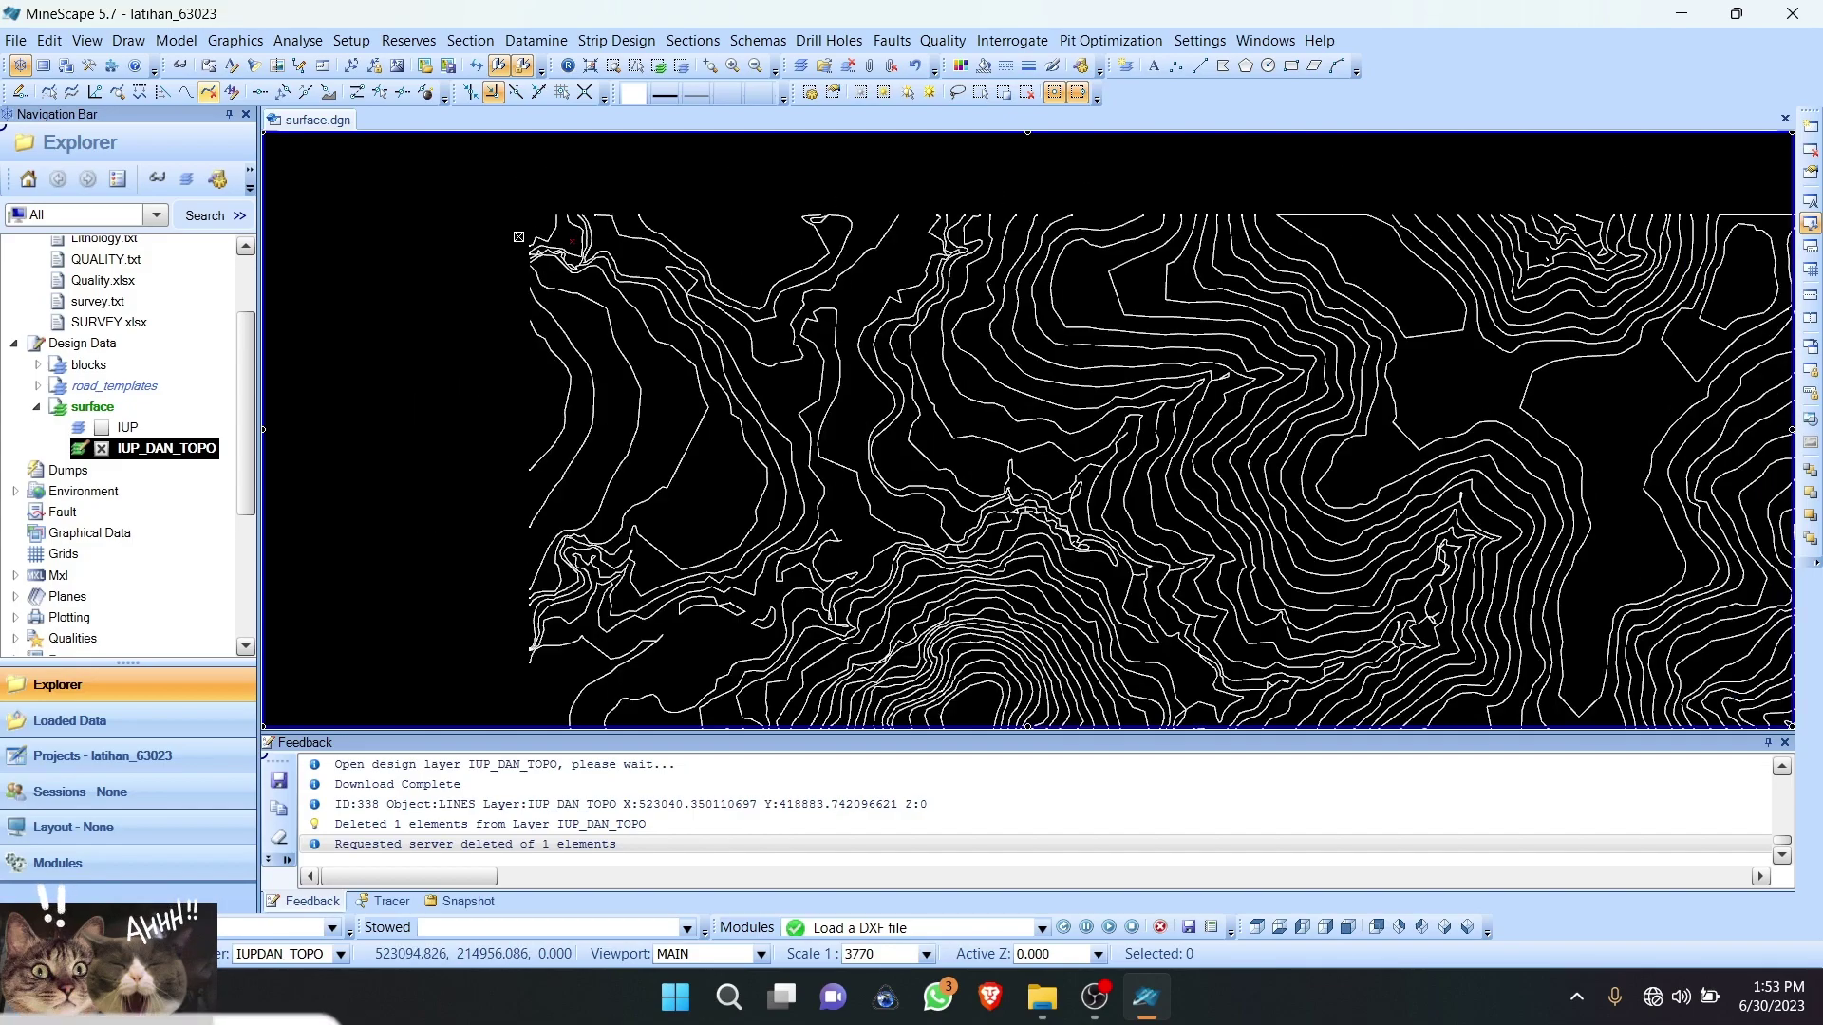
scroll(1290, 513, "up", 1)
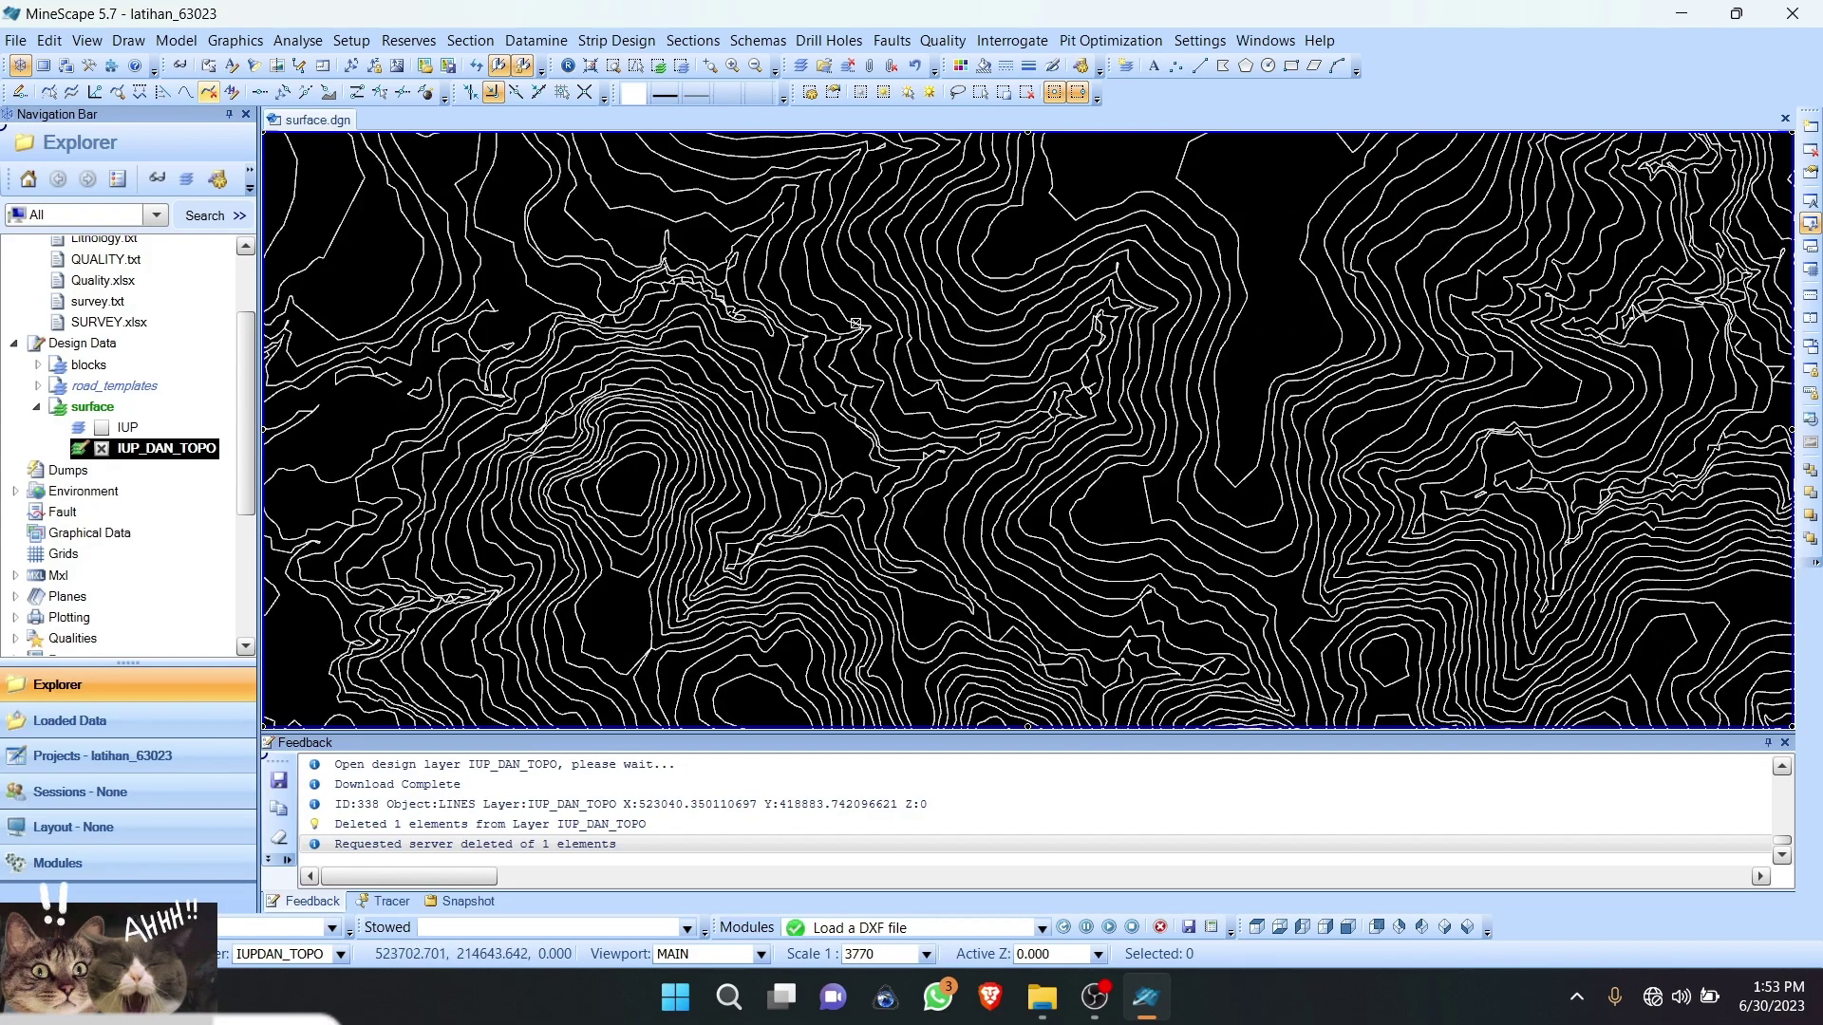
scroll(855, 324, "down", 1)
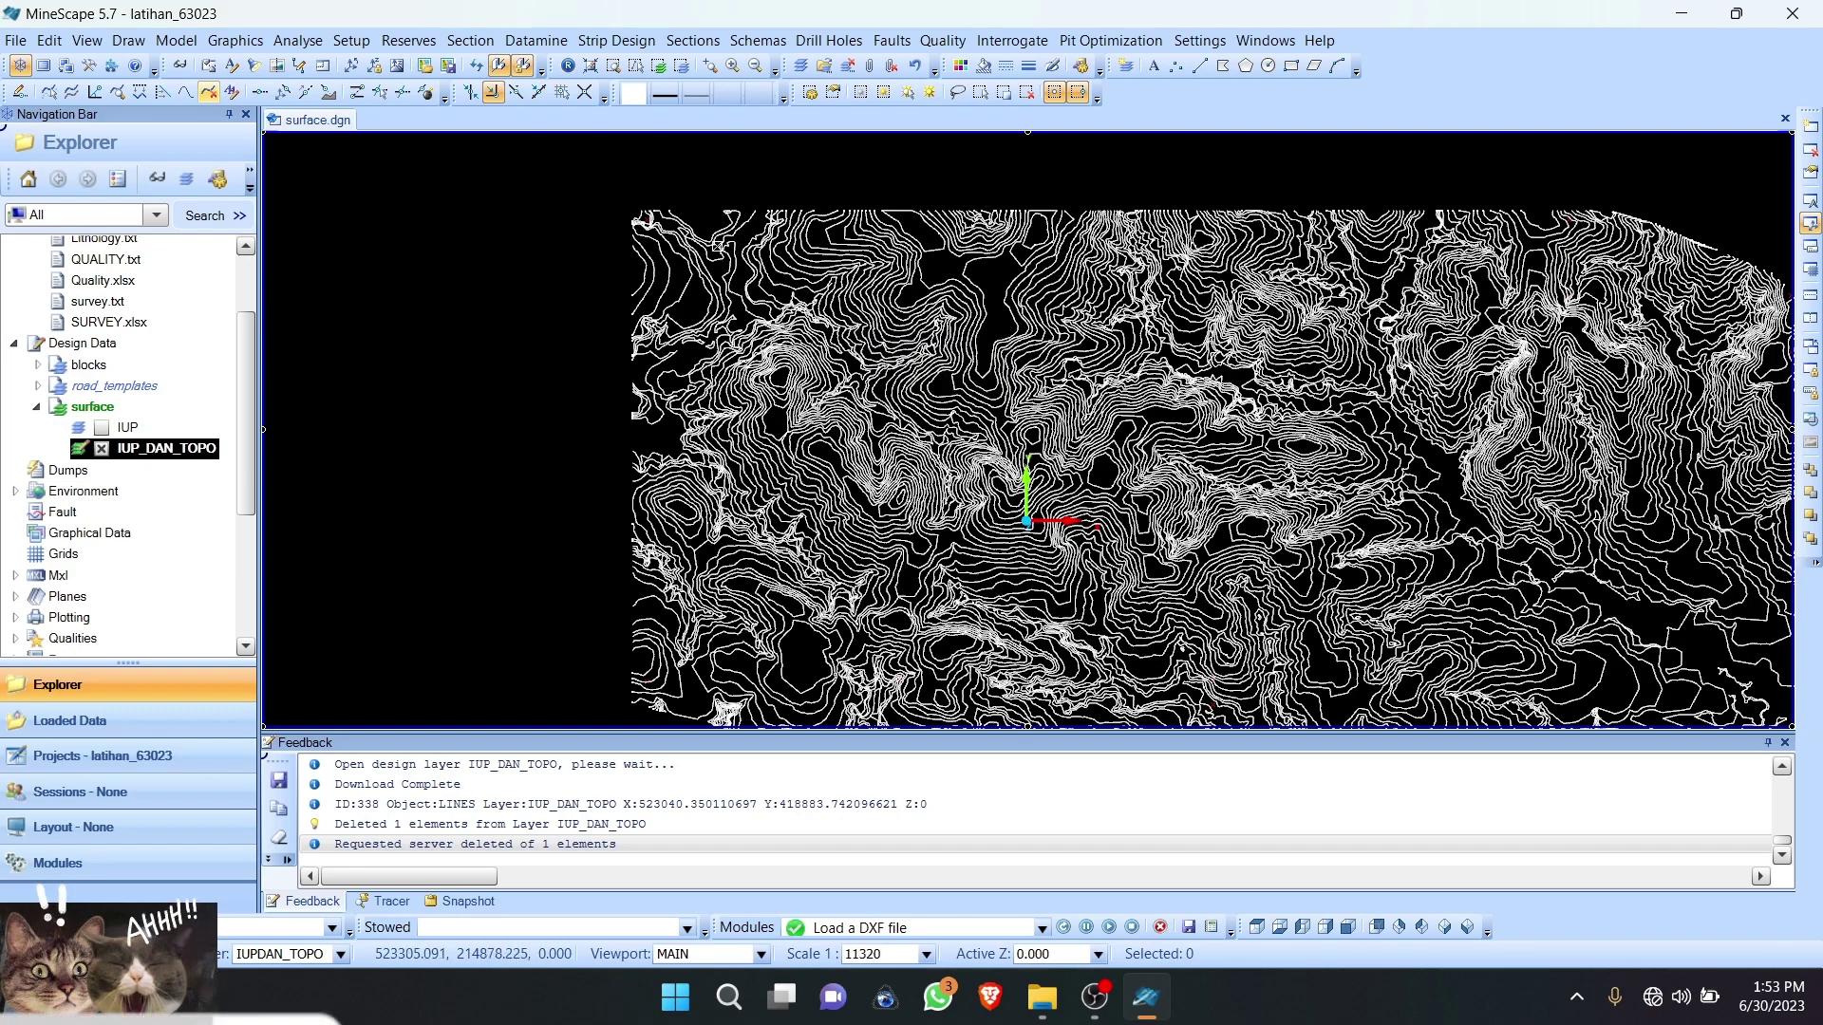
scroll(678, 229, "up", 1)
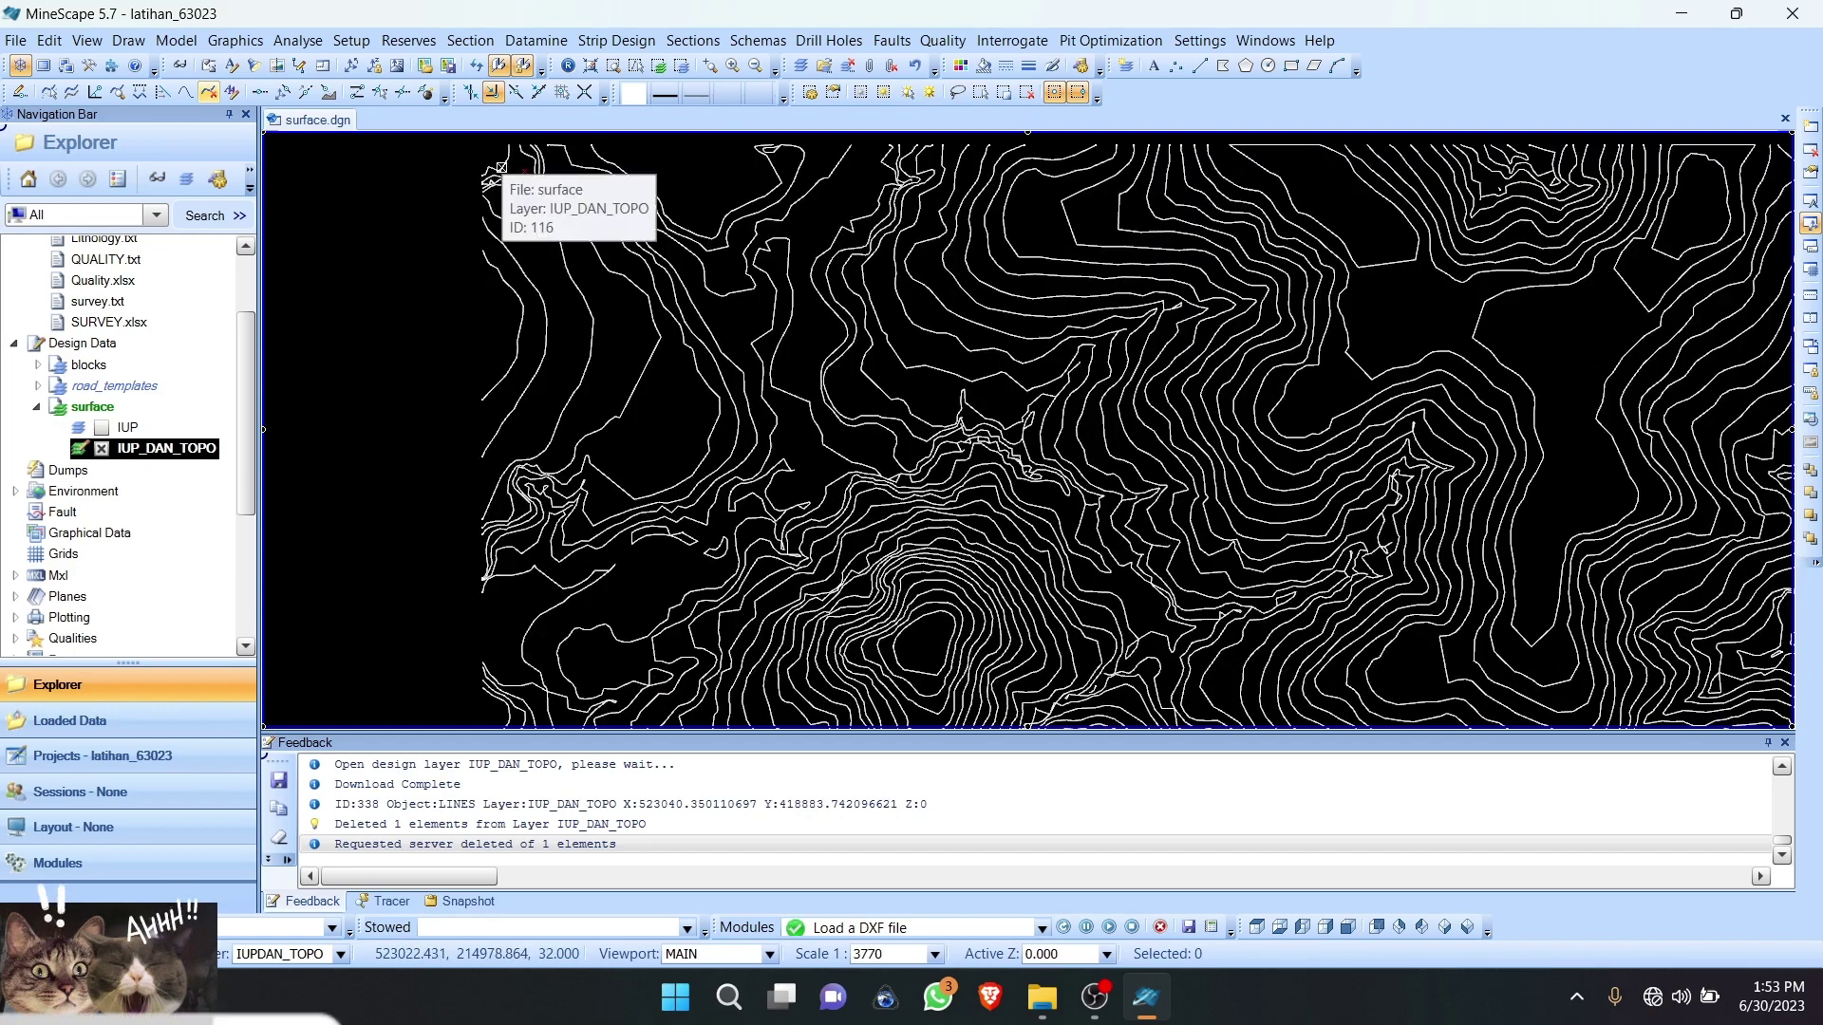
scroll(513, 171, "up", 3)
scroll(546, 176, "down", 3)
scroll(617, 226, "up", 2)
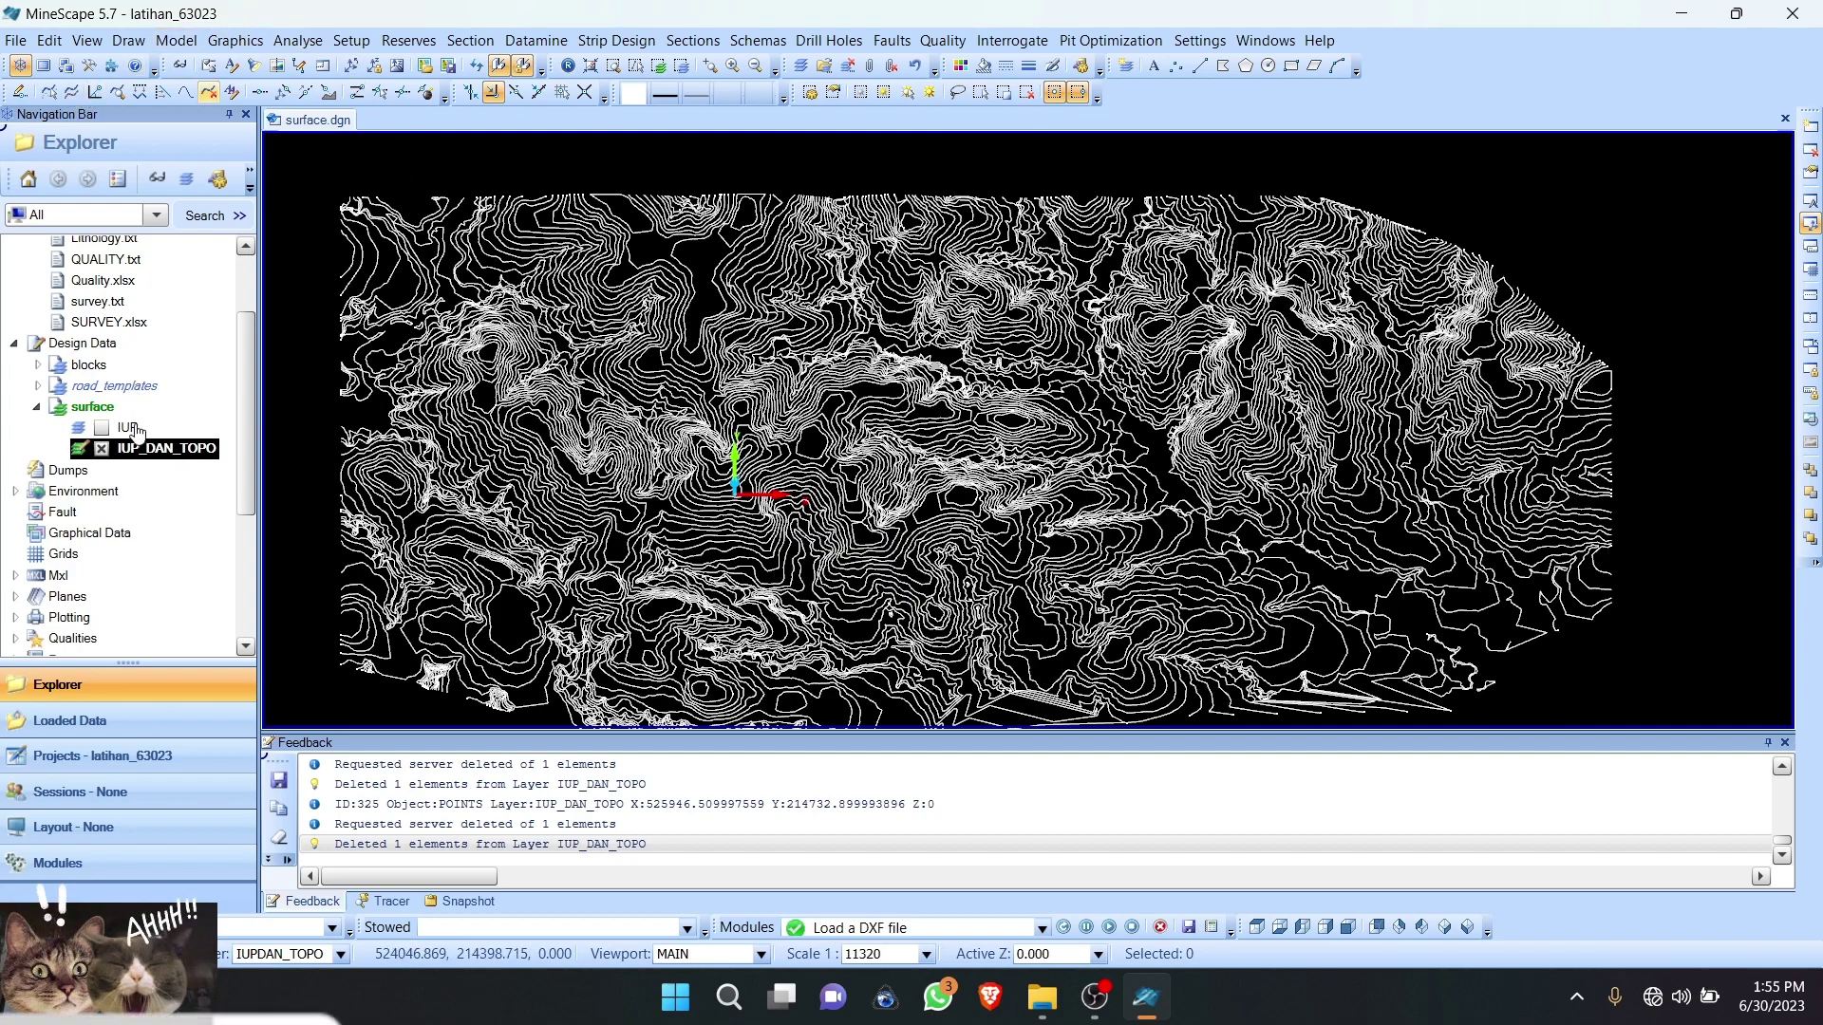
Step: Close the edited IUP_DAN_TOPO layer and turn off its display
left_click(176, 41)
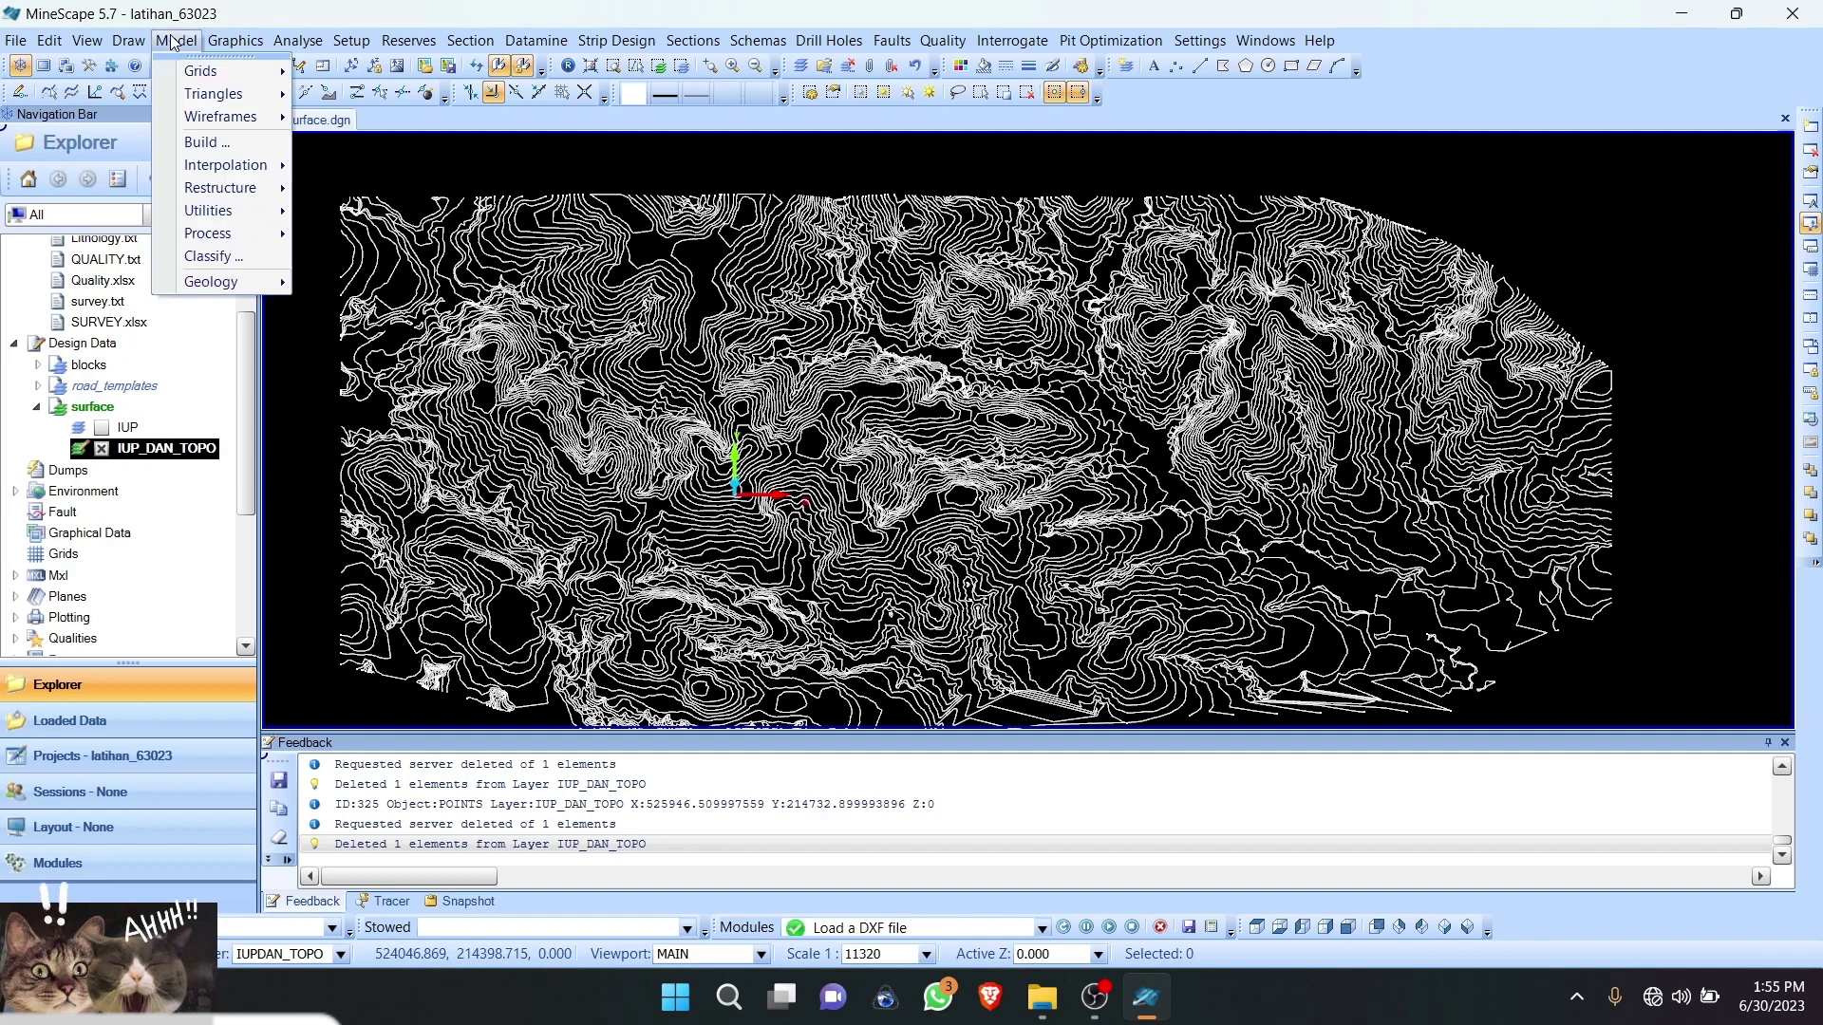
left_click(180, 466)
right_click(150, 450)
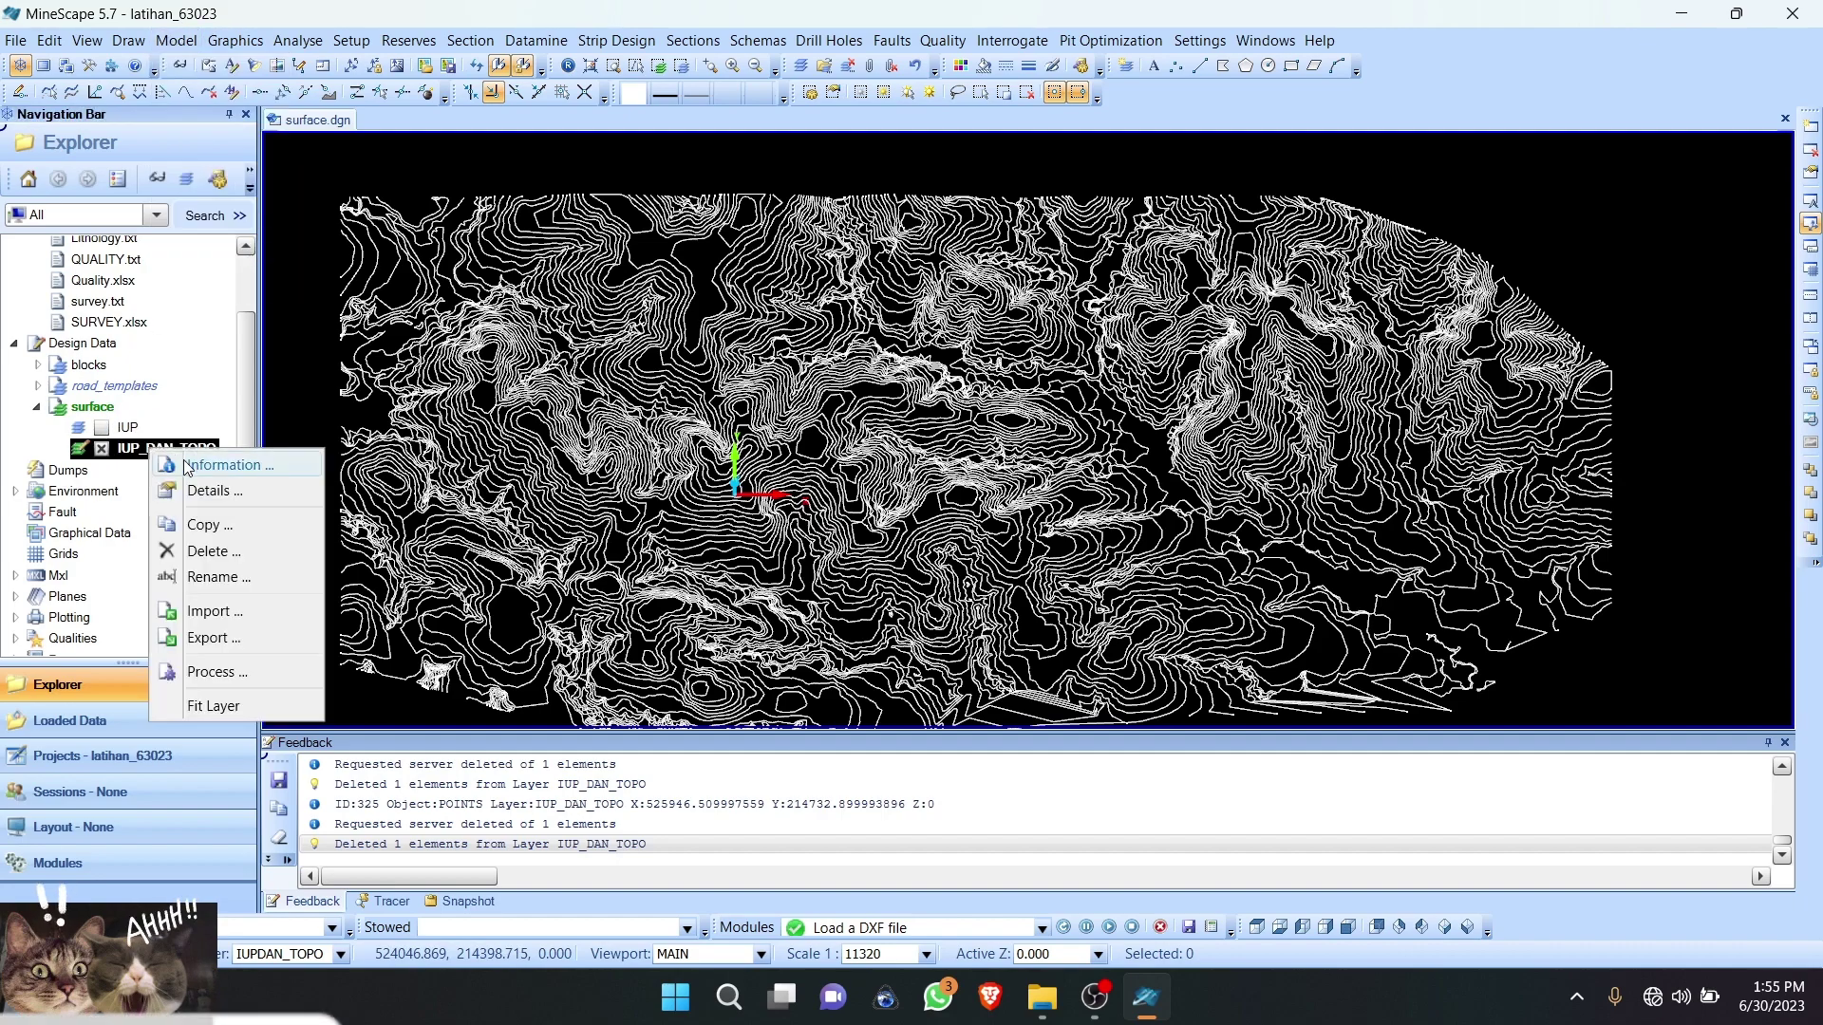
left_click(95, 449)
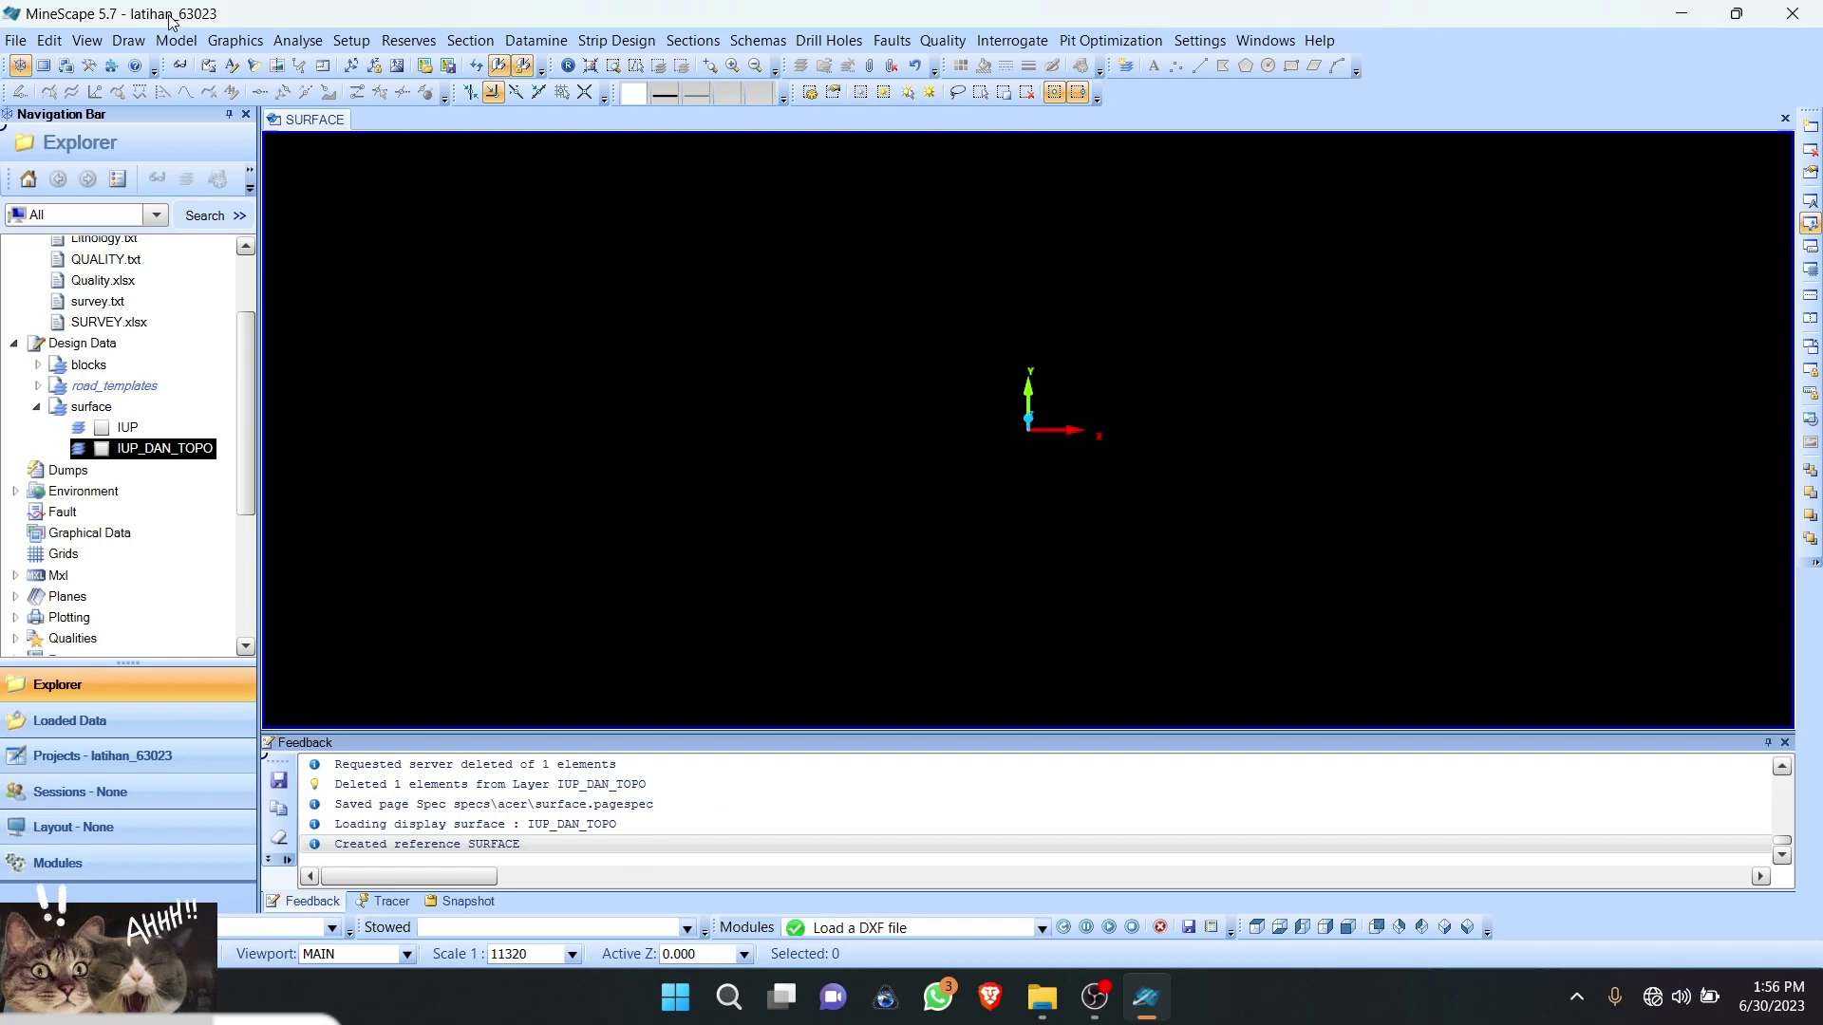
Step: Start triangulating a surface from design file data, using design file surface and search layer Iup_Dan_Topo as input
left_click(175, 40)
mouse_move(215, 103)
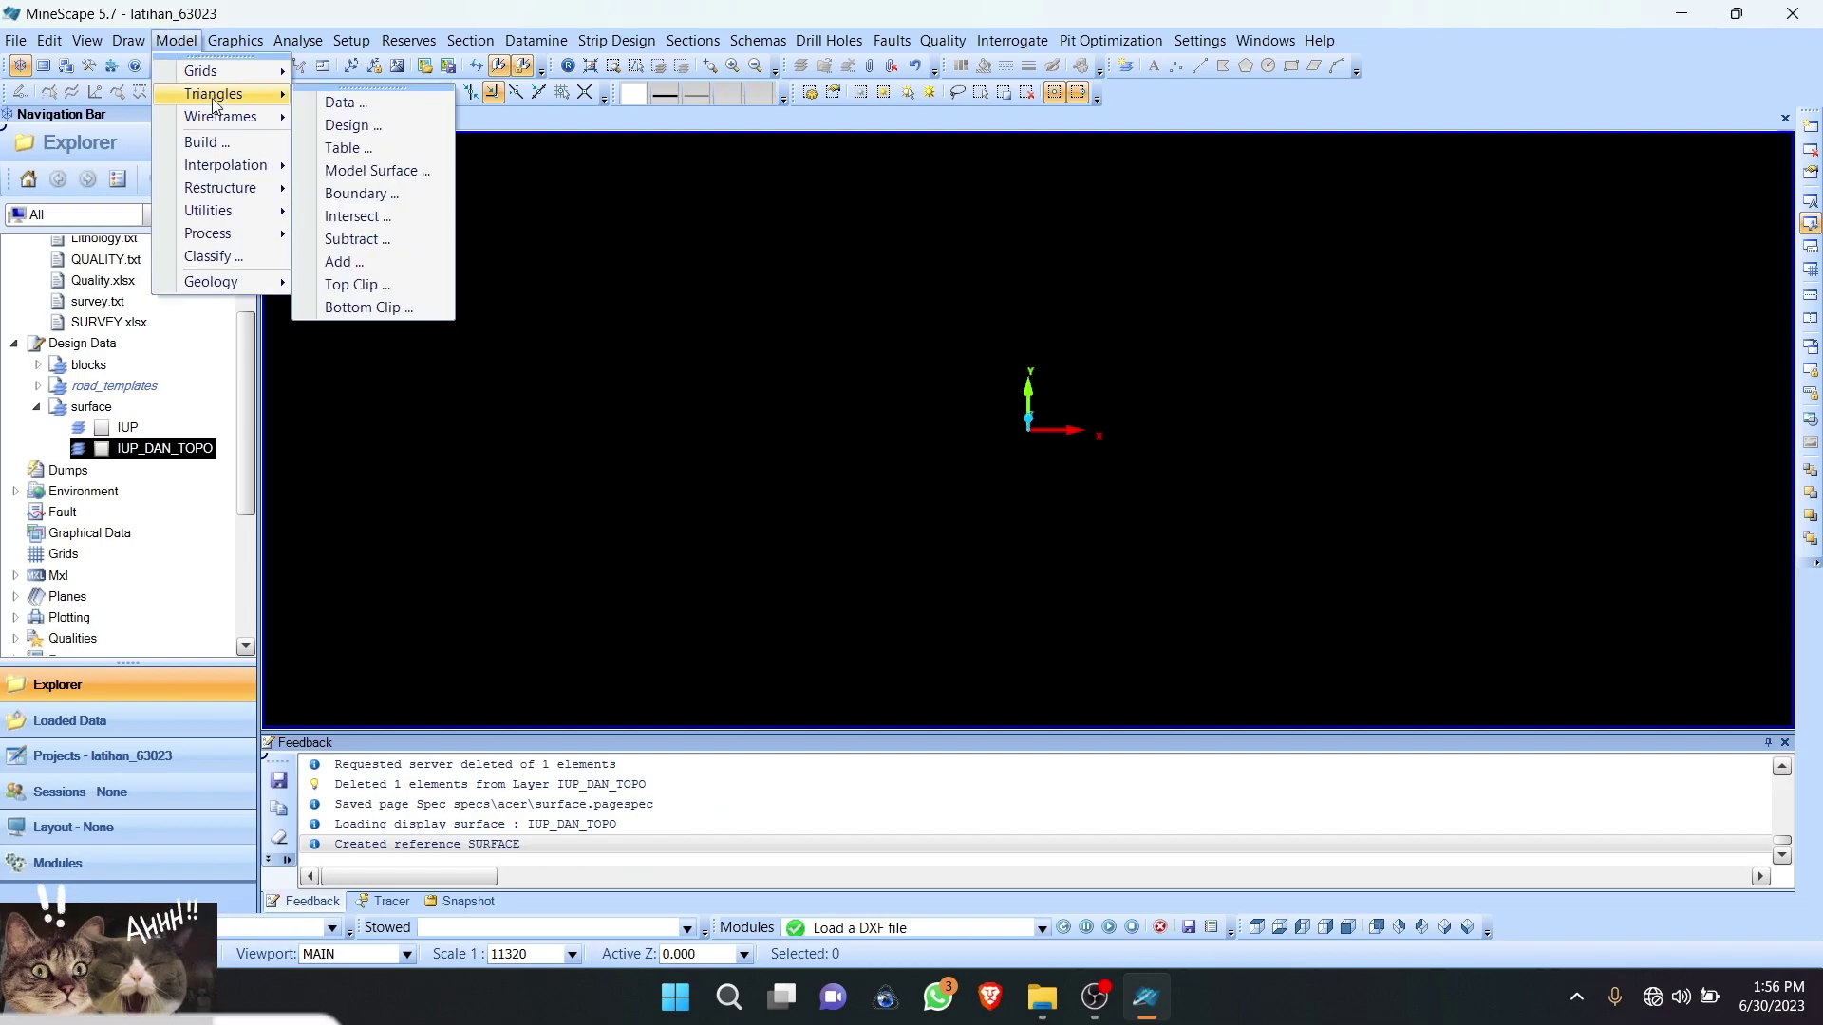
left_click(353, 124)
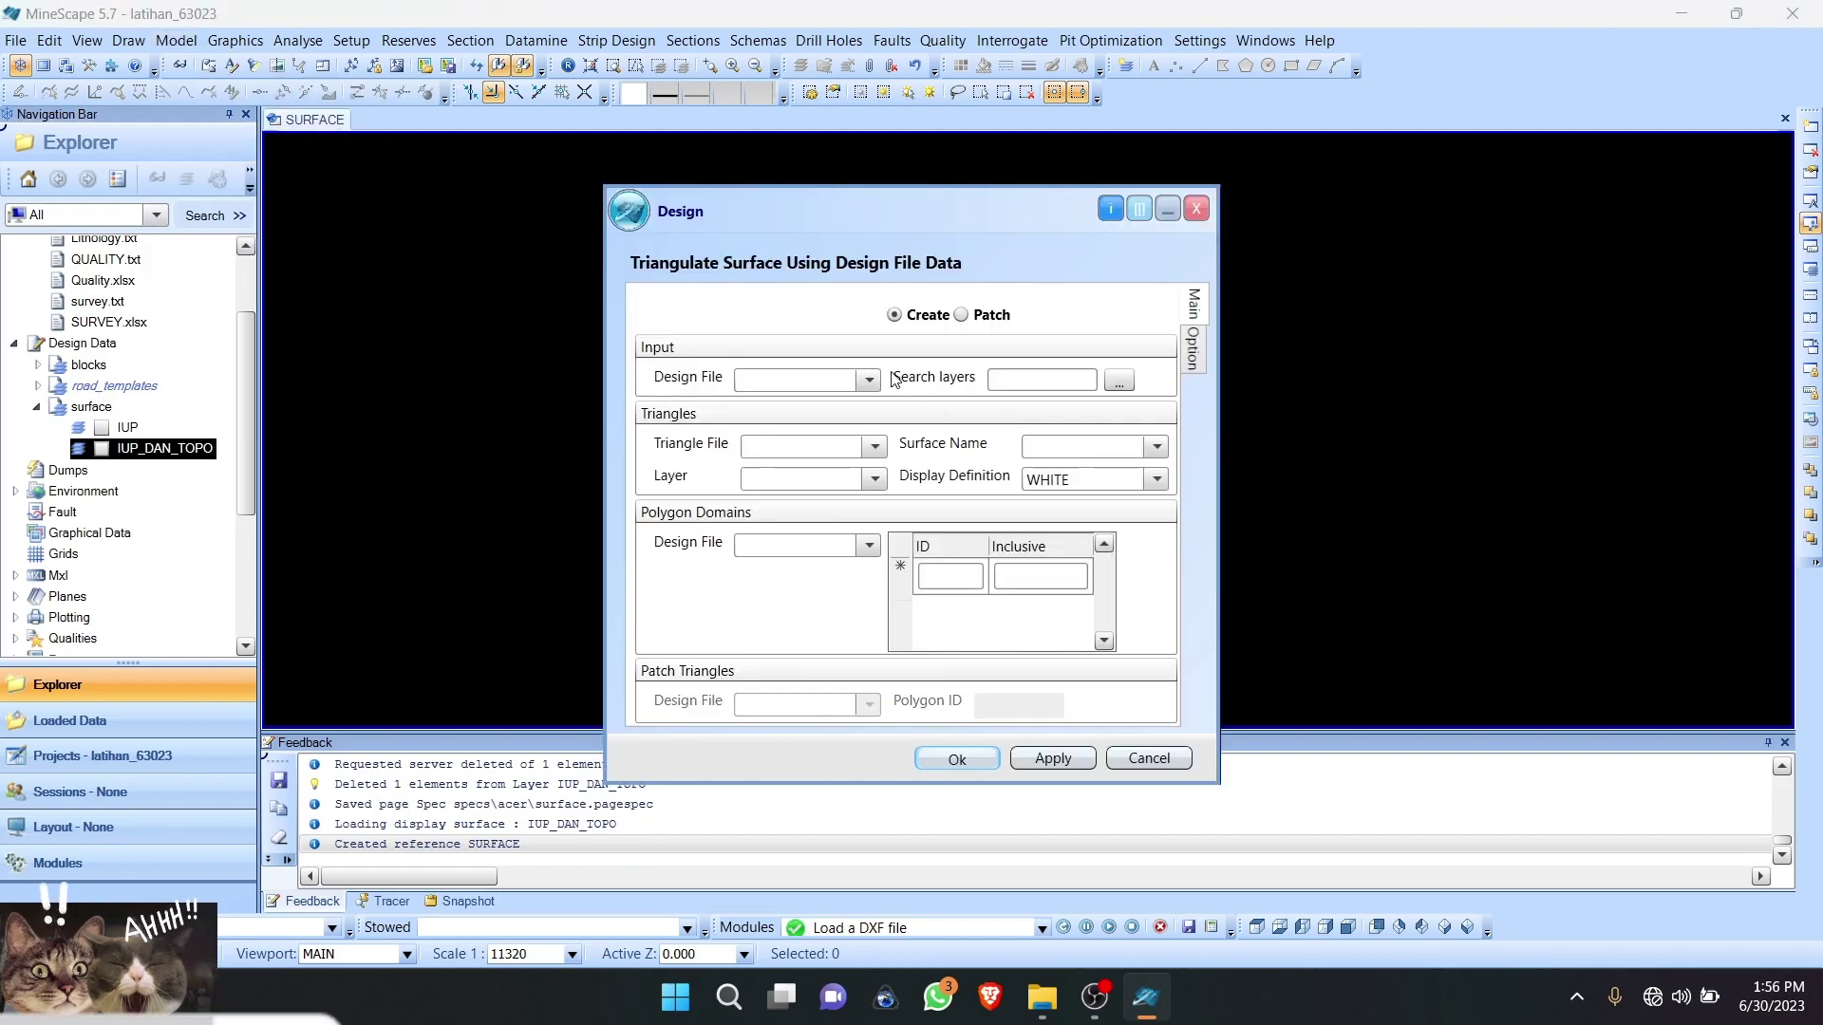
left_click(869, 380)
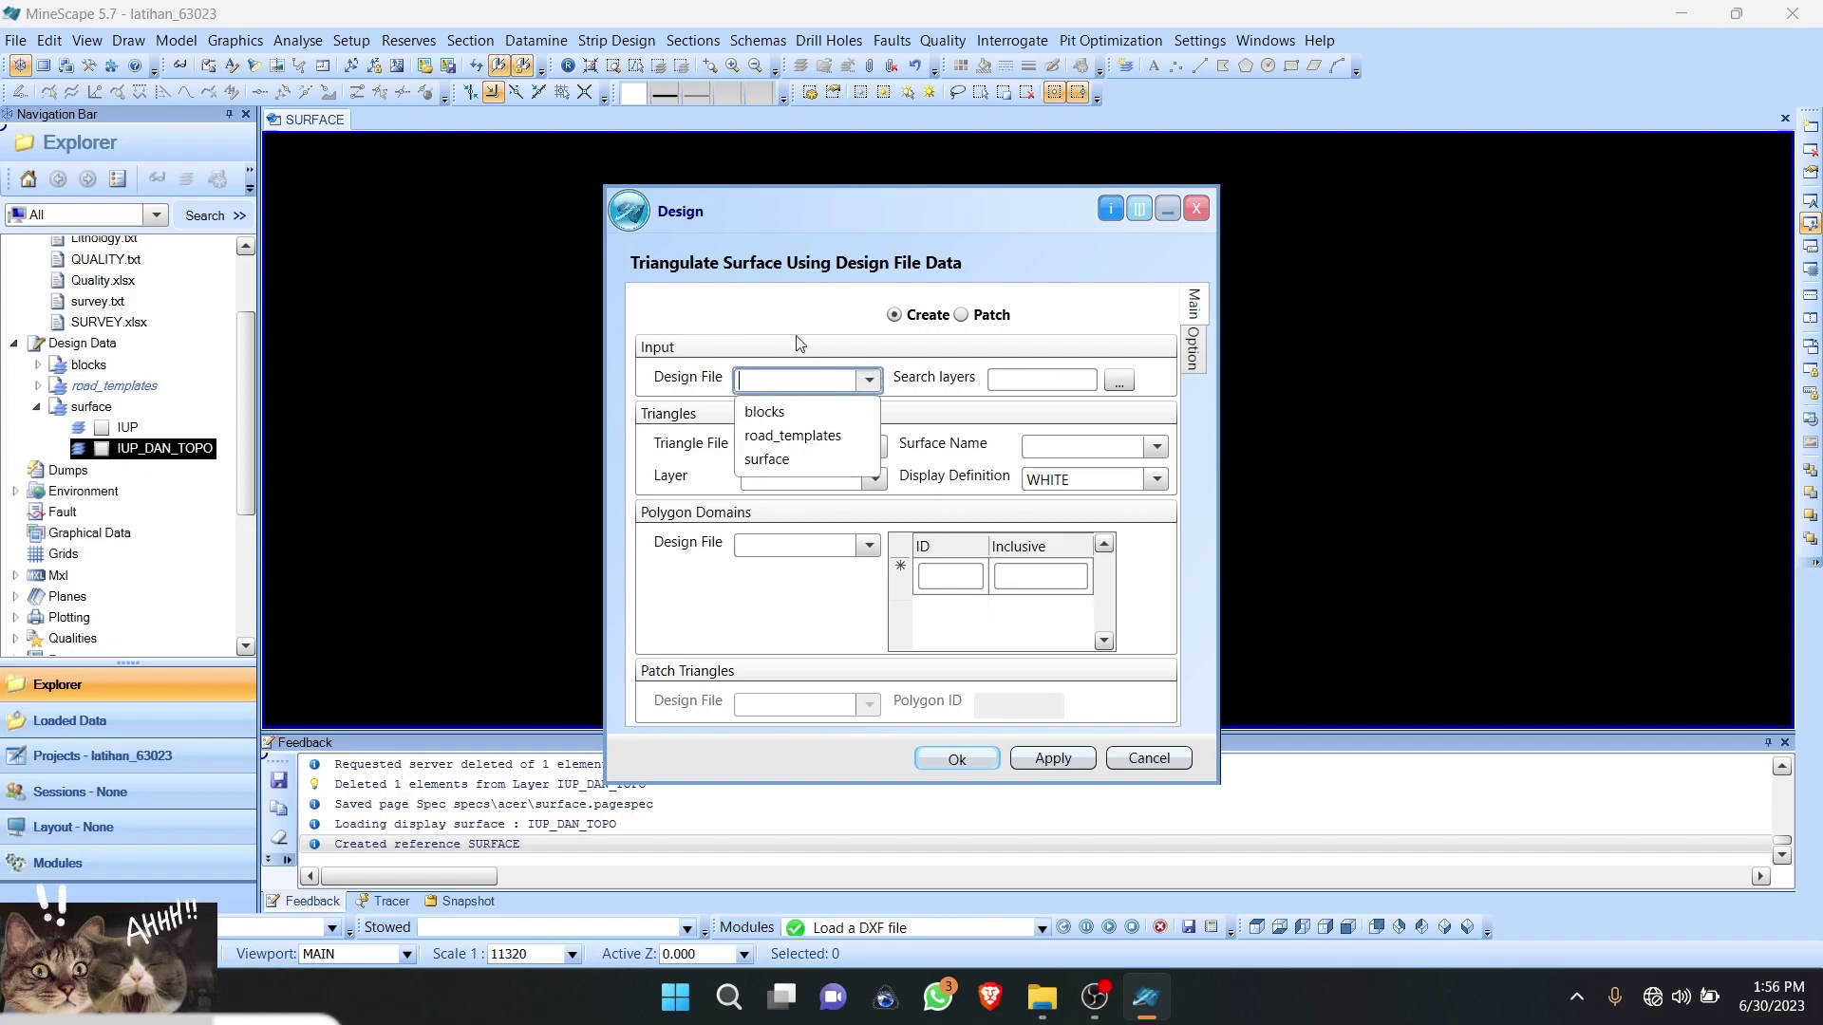
left_click(807, 460)
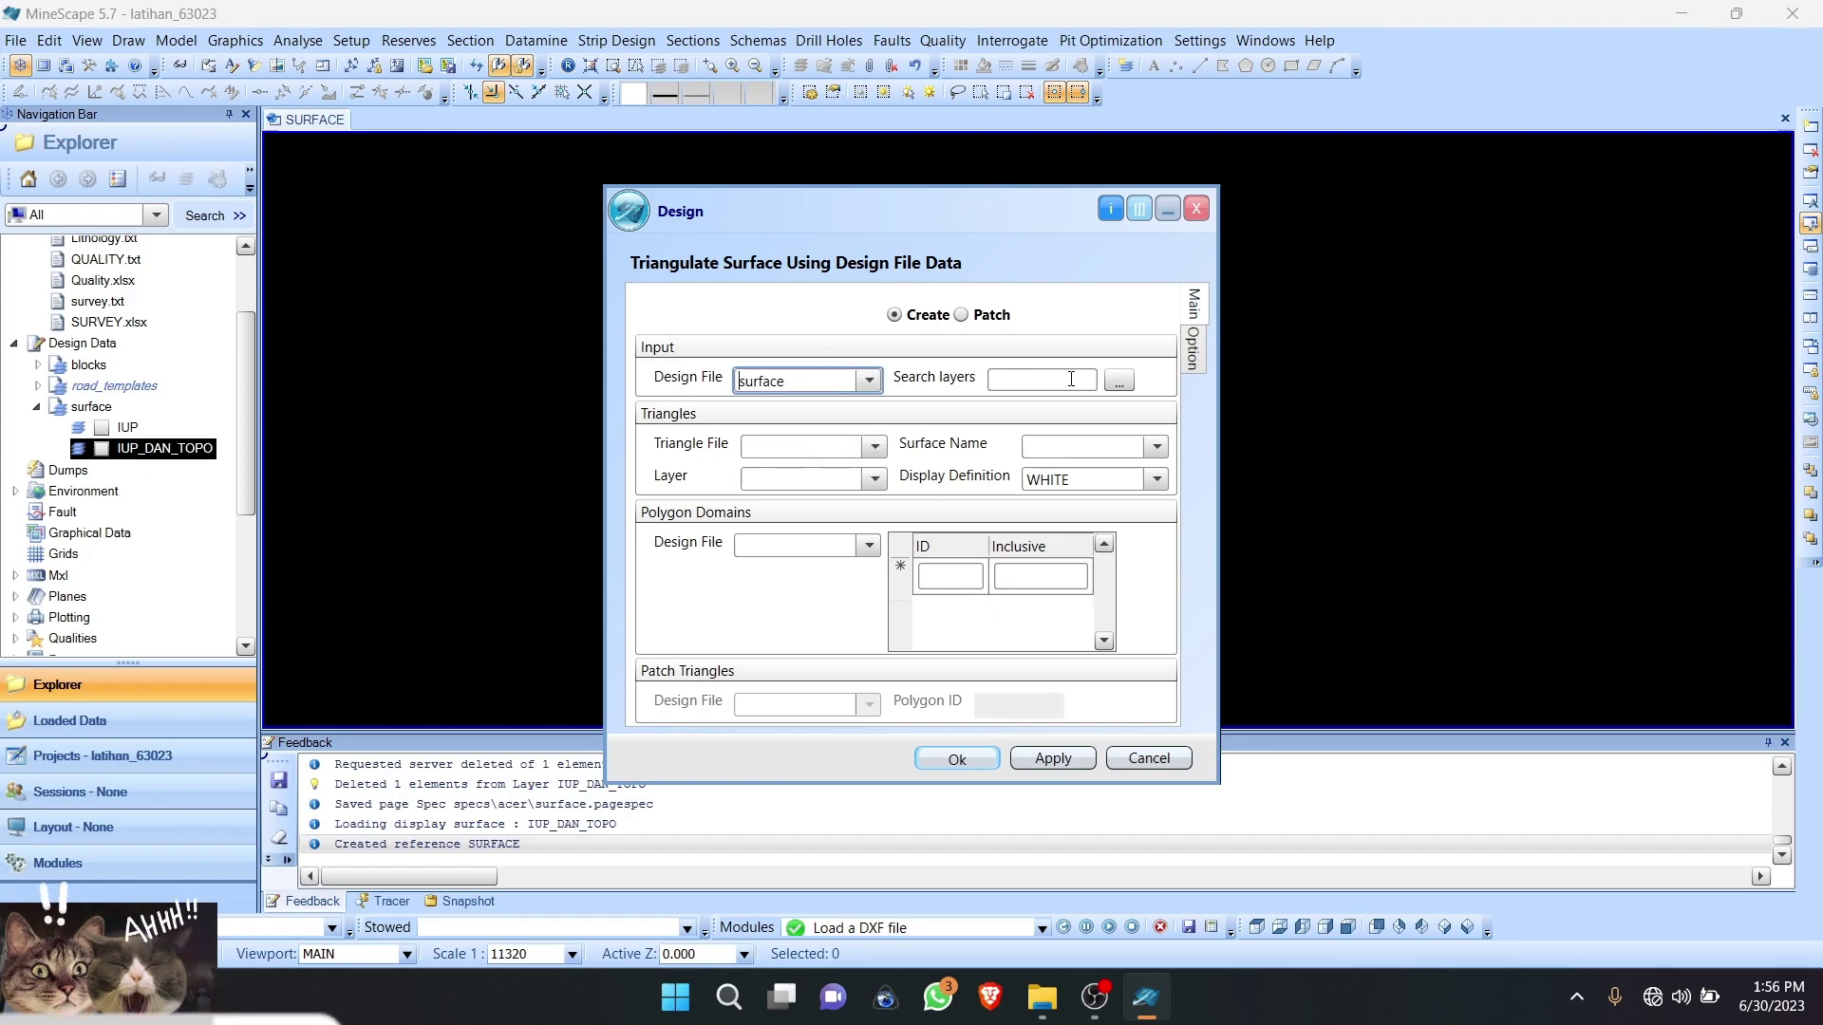
left_click(1120, 380)
left_click(765, 506)
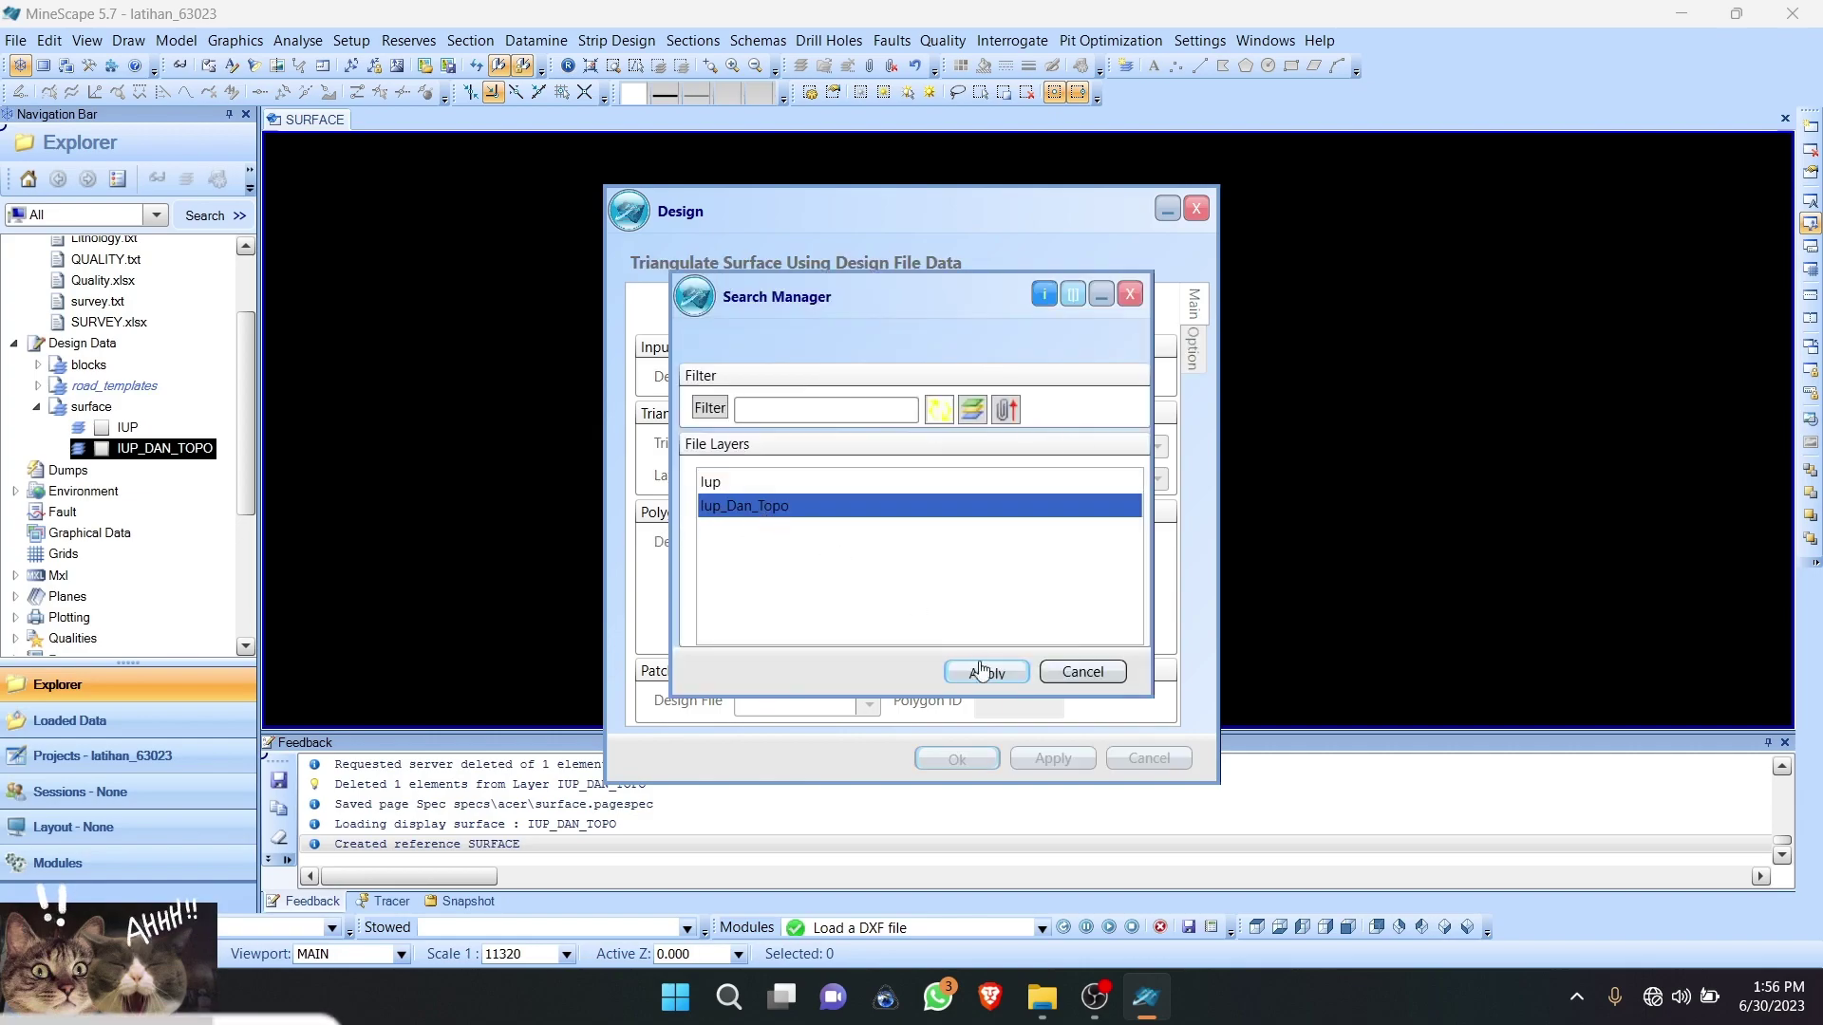
left_click(986, 672)
Step: Set the output triangle file to surface, with Iup_Dan_Topo as both the layer and the surface name
left_click(794, 450)
type("surface")
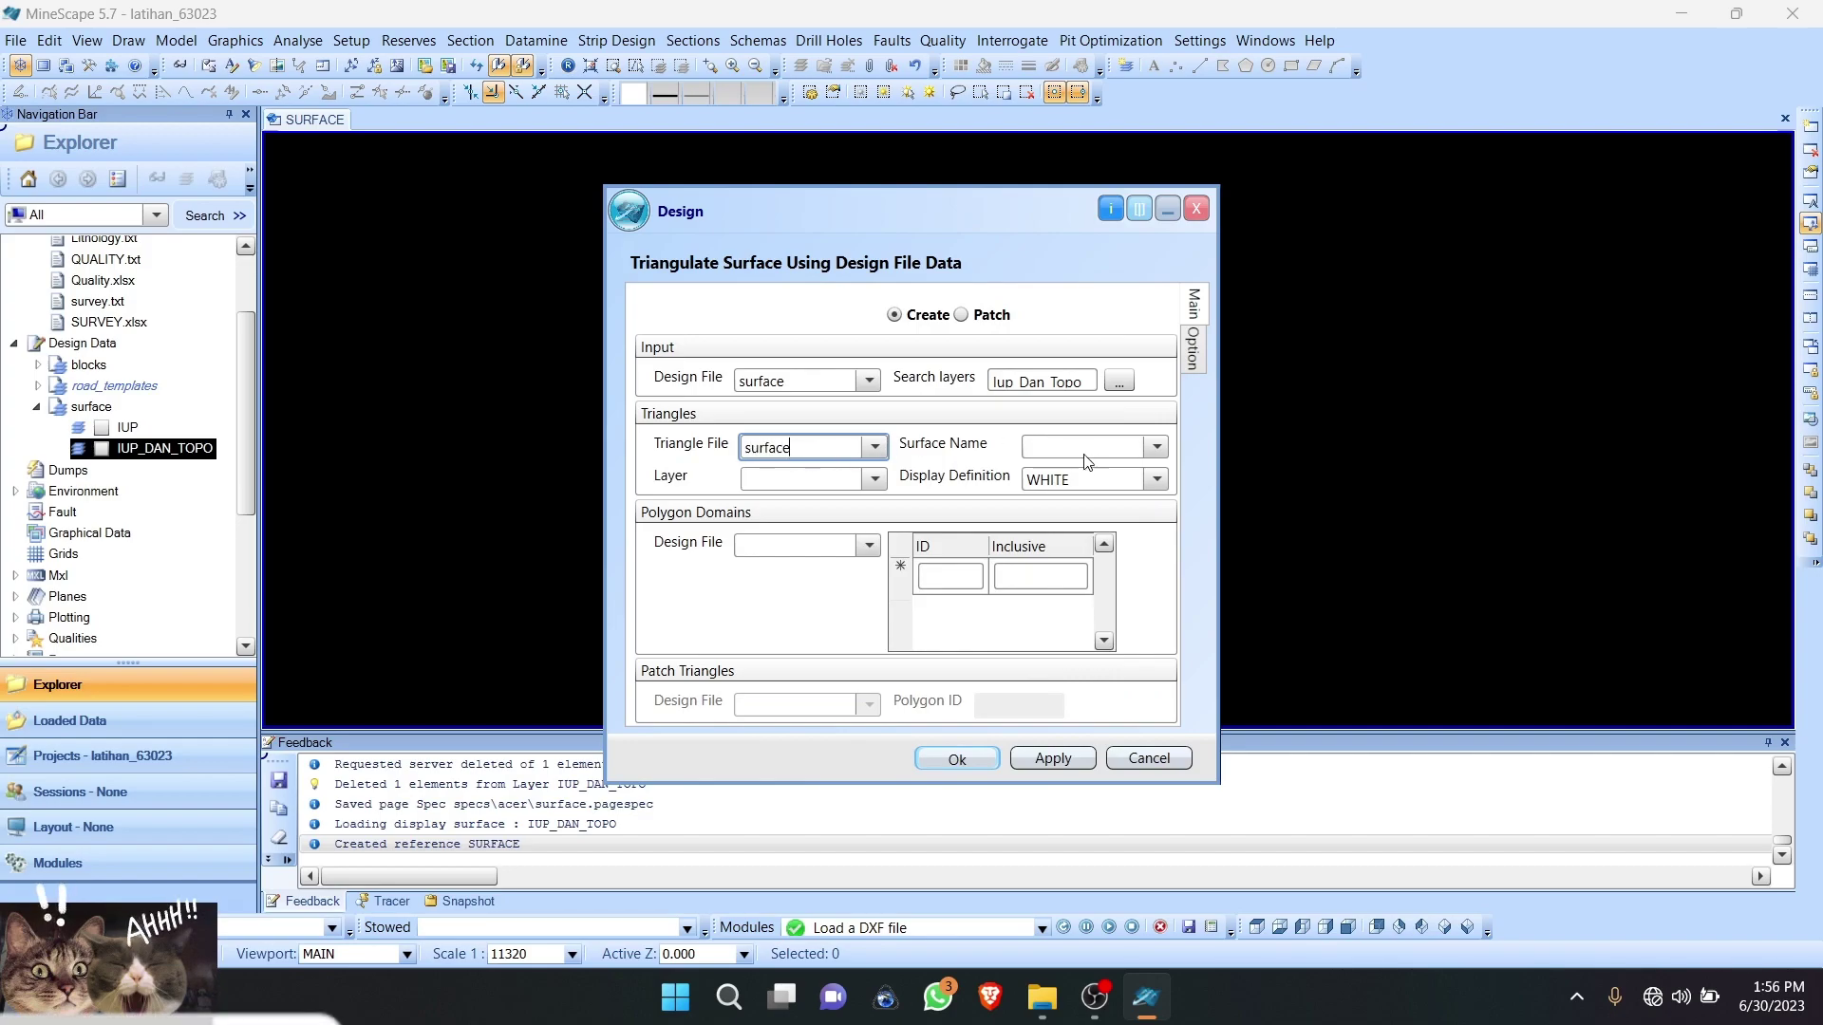
left_click(812, 489)
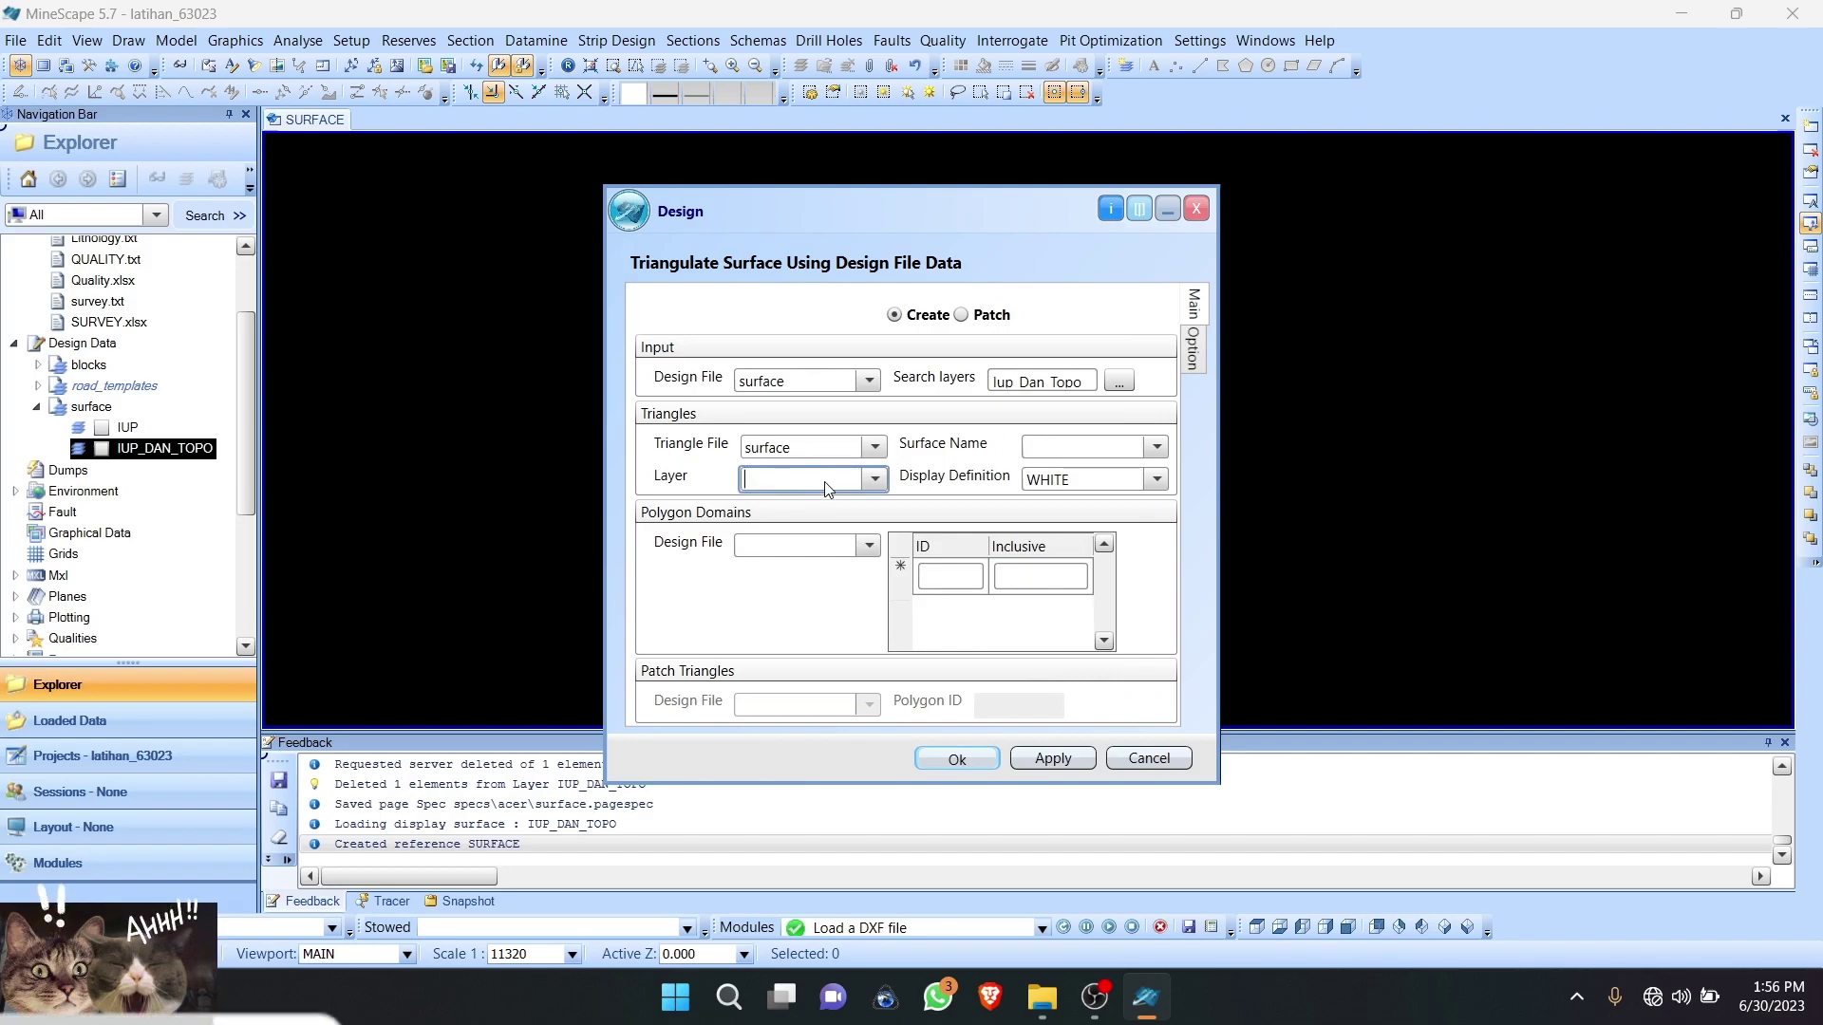
left_click_drag(1075, 385, 1003, 391)
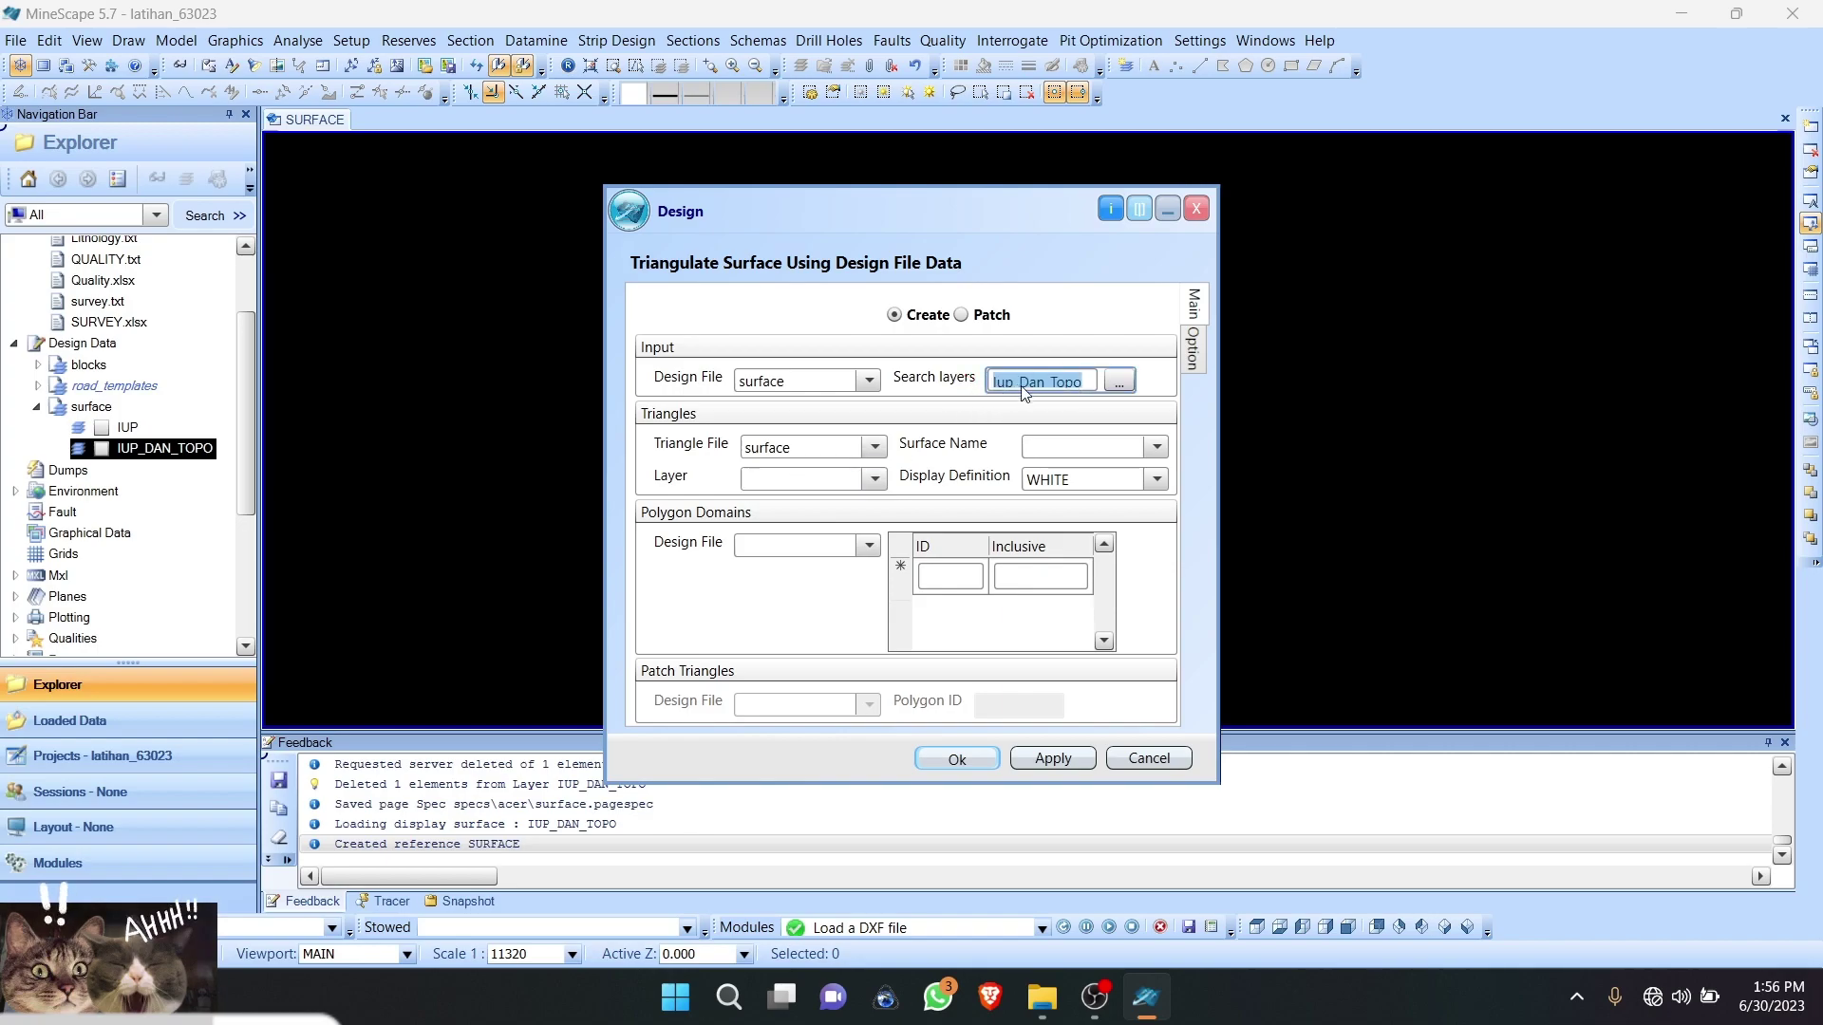
right_click(1048, 393)
left_click(1080, 443)
left_click(814, 479)
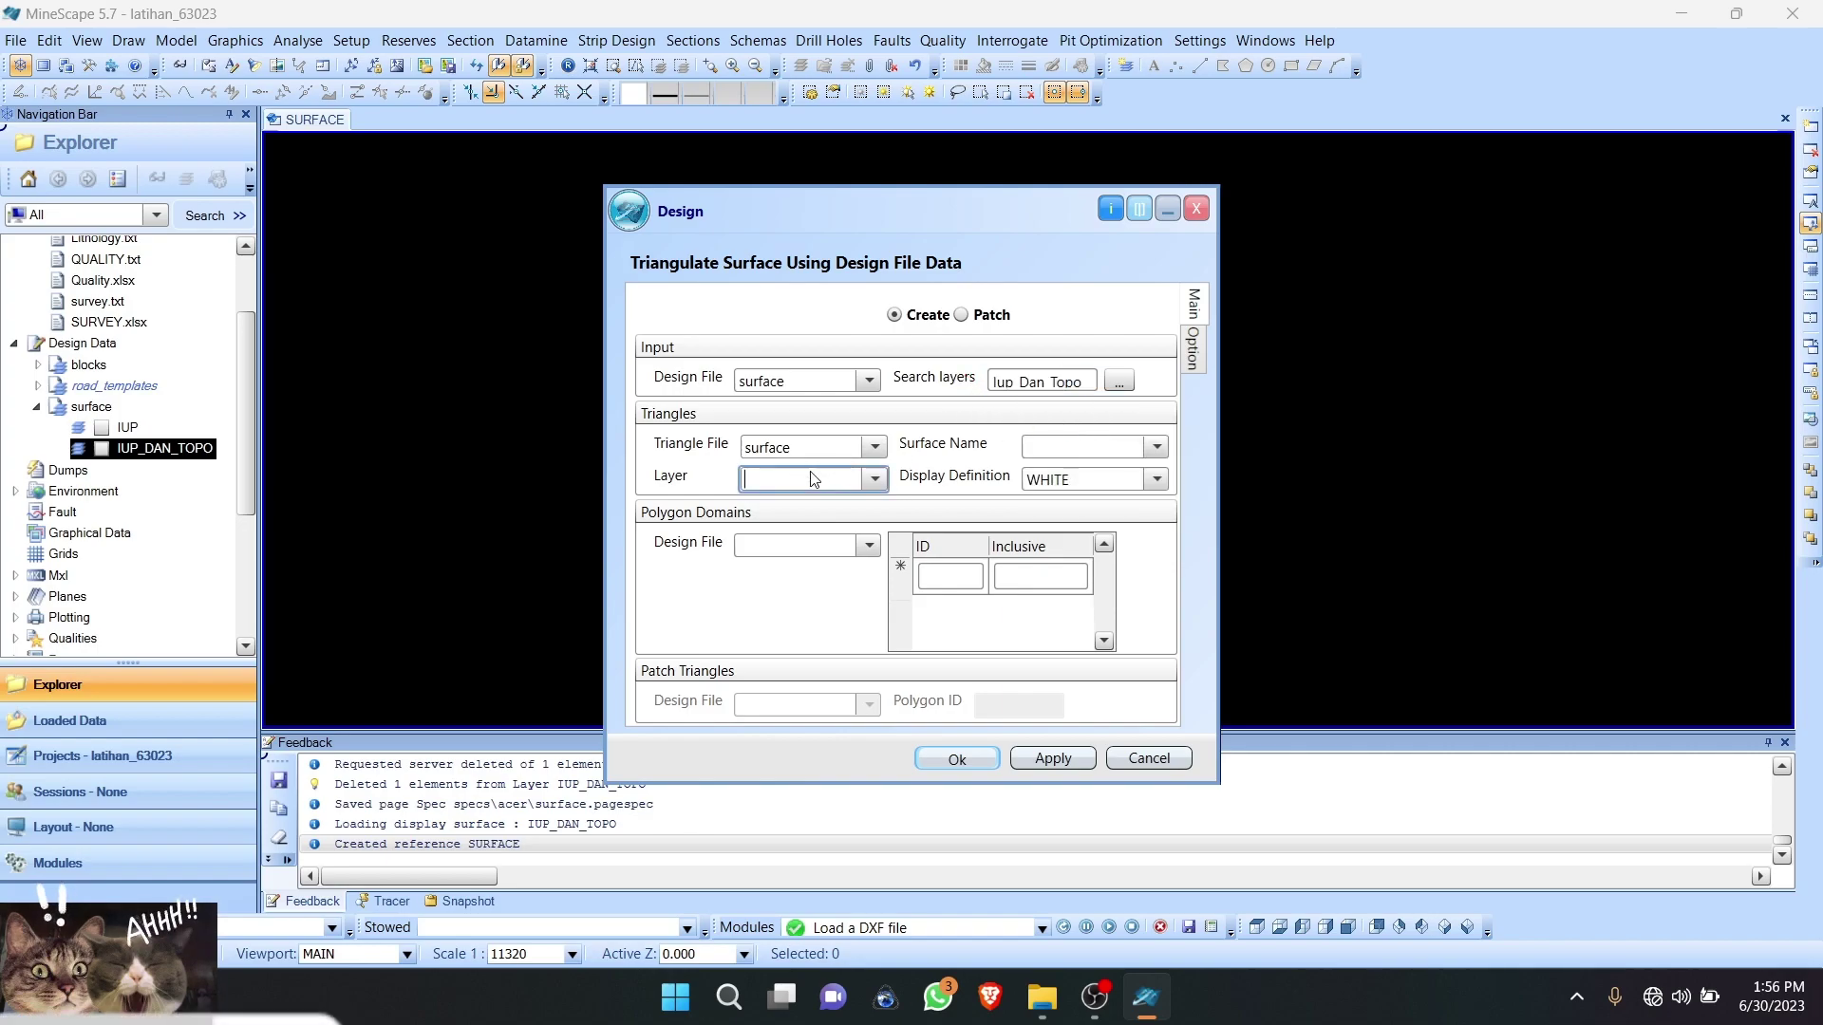
right_click(814, 479)
left_click(908, 497)
left_click(1067, 452)
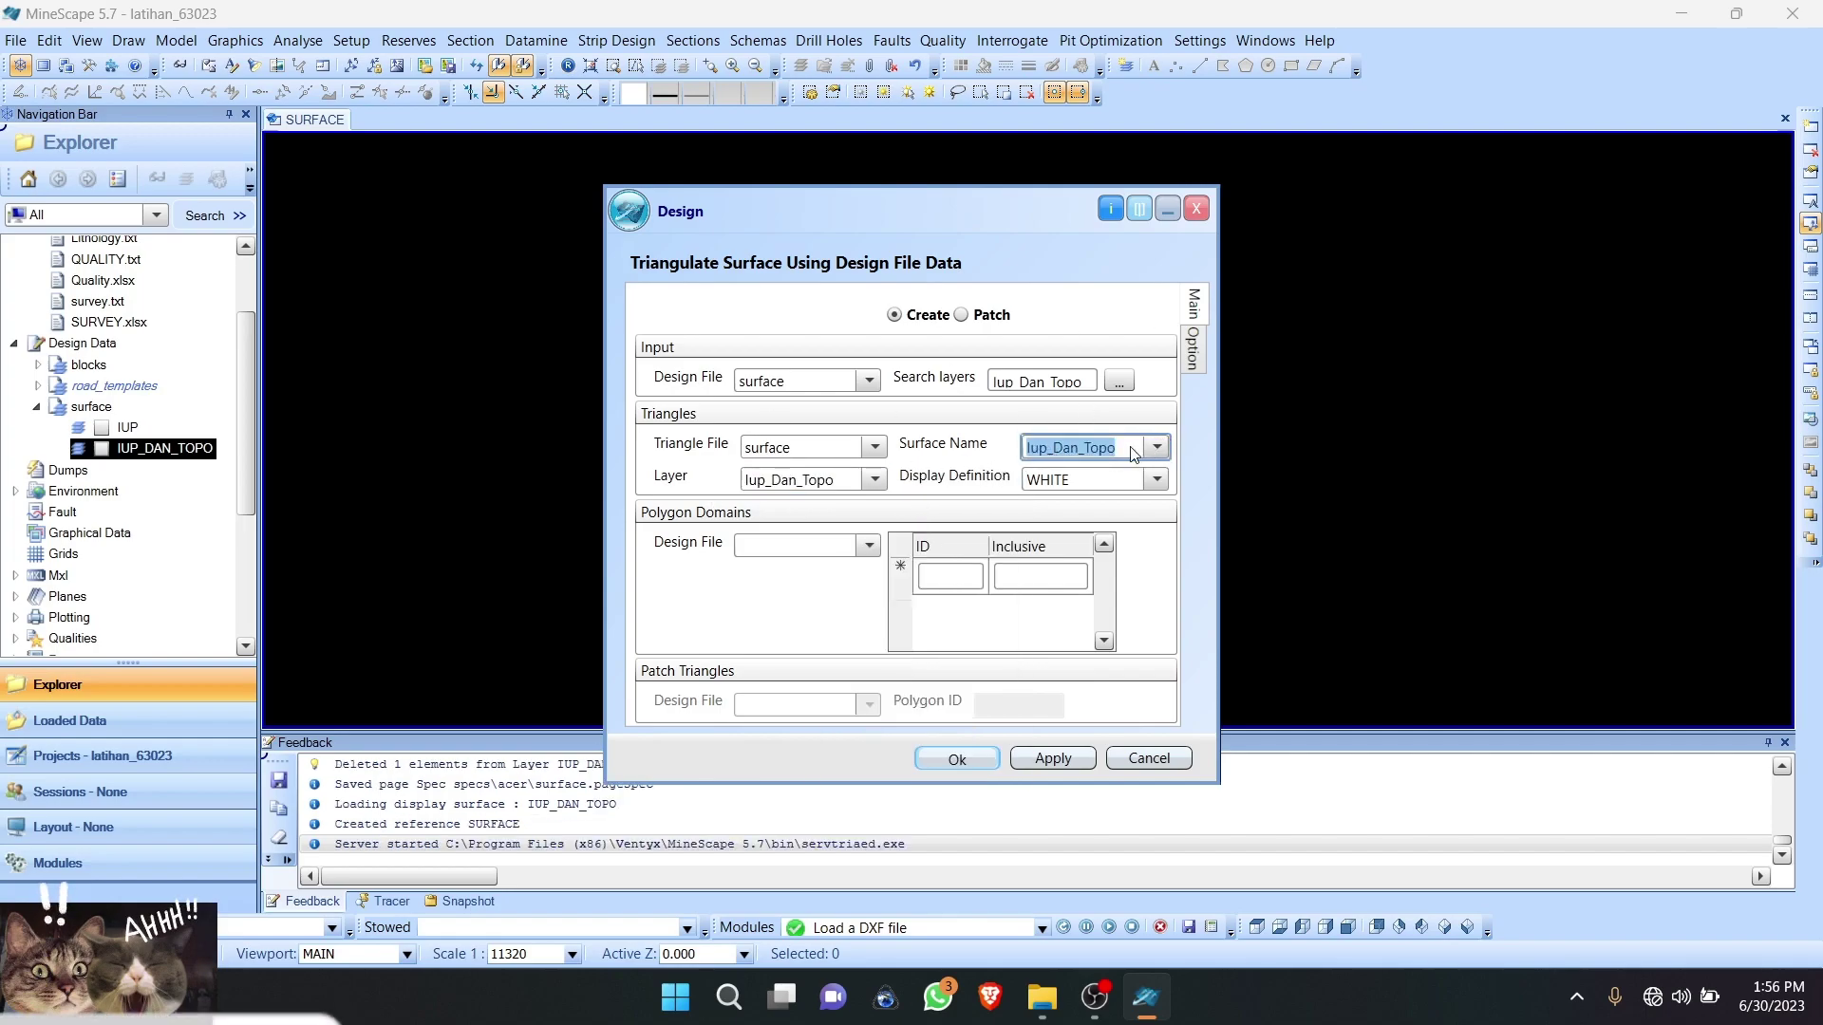
left_click(1090, 449)
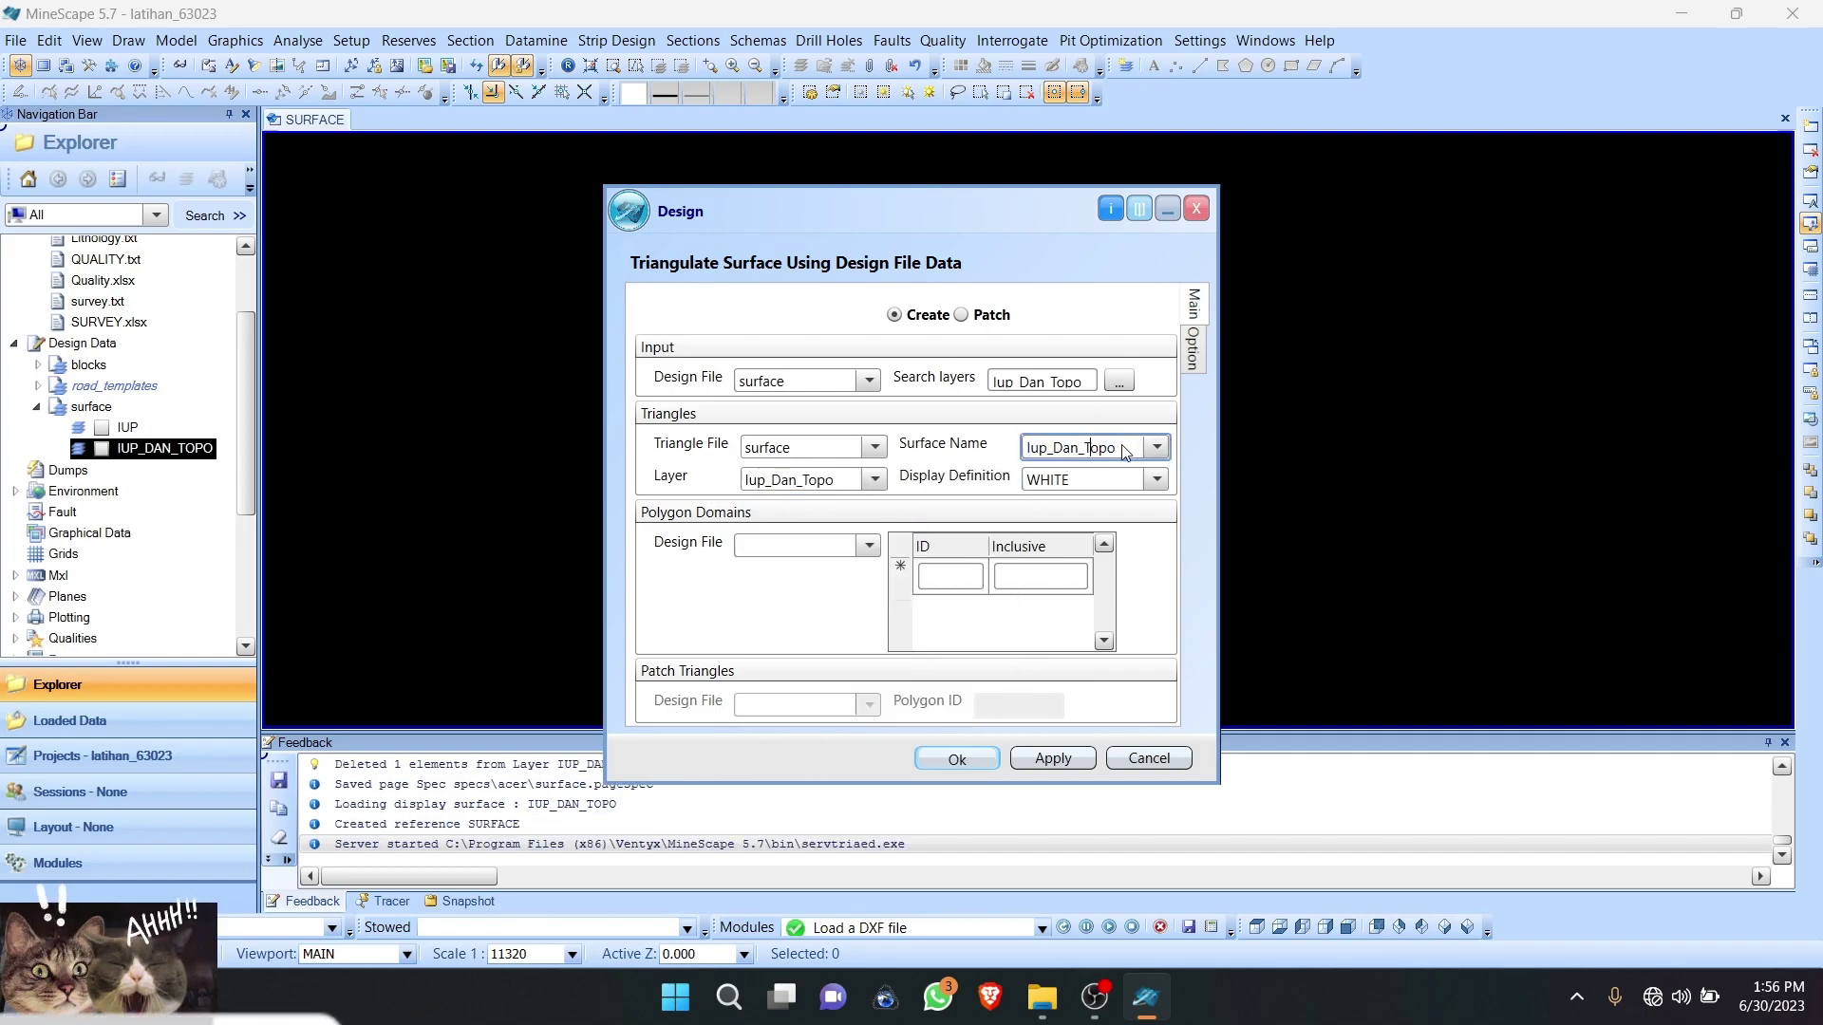
Step: Choose apple_green as the triangles' display definition and run the triangulation
left_click(1156, 479)
scroll(1082, 532, "up", 5)
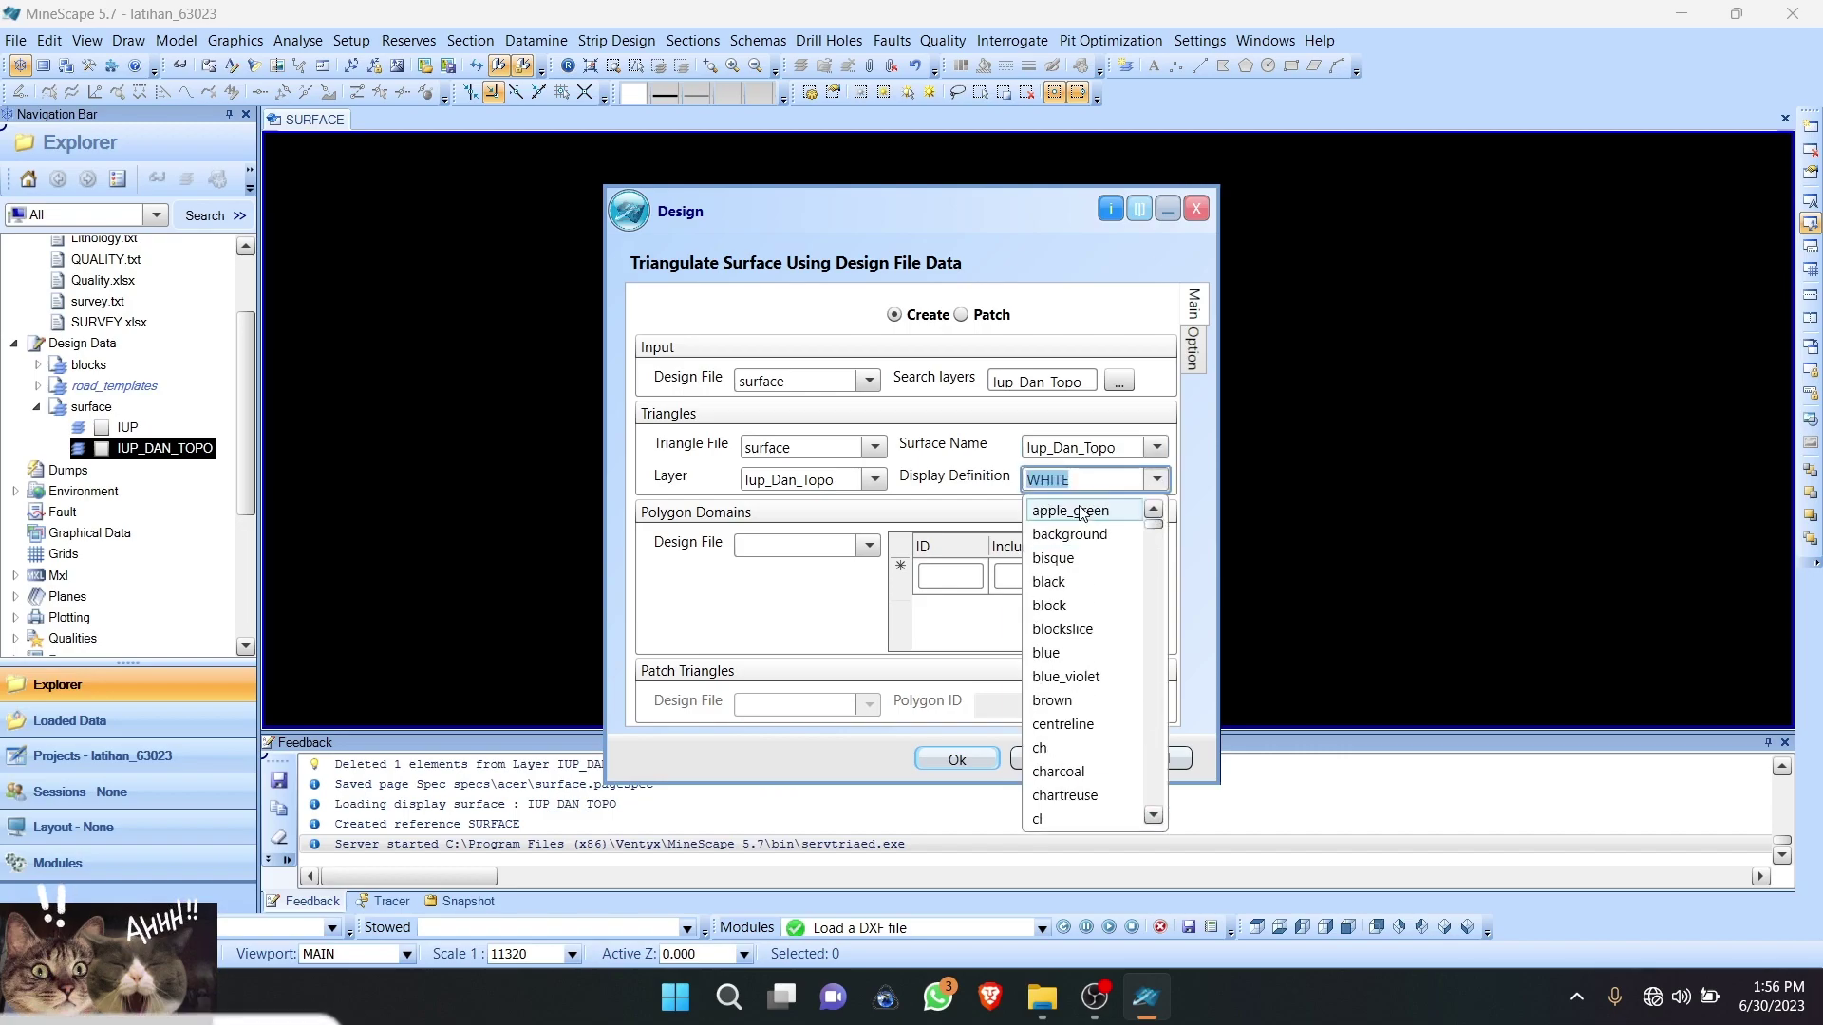
left_click(1080, 512)
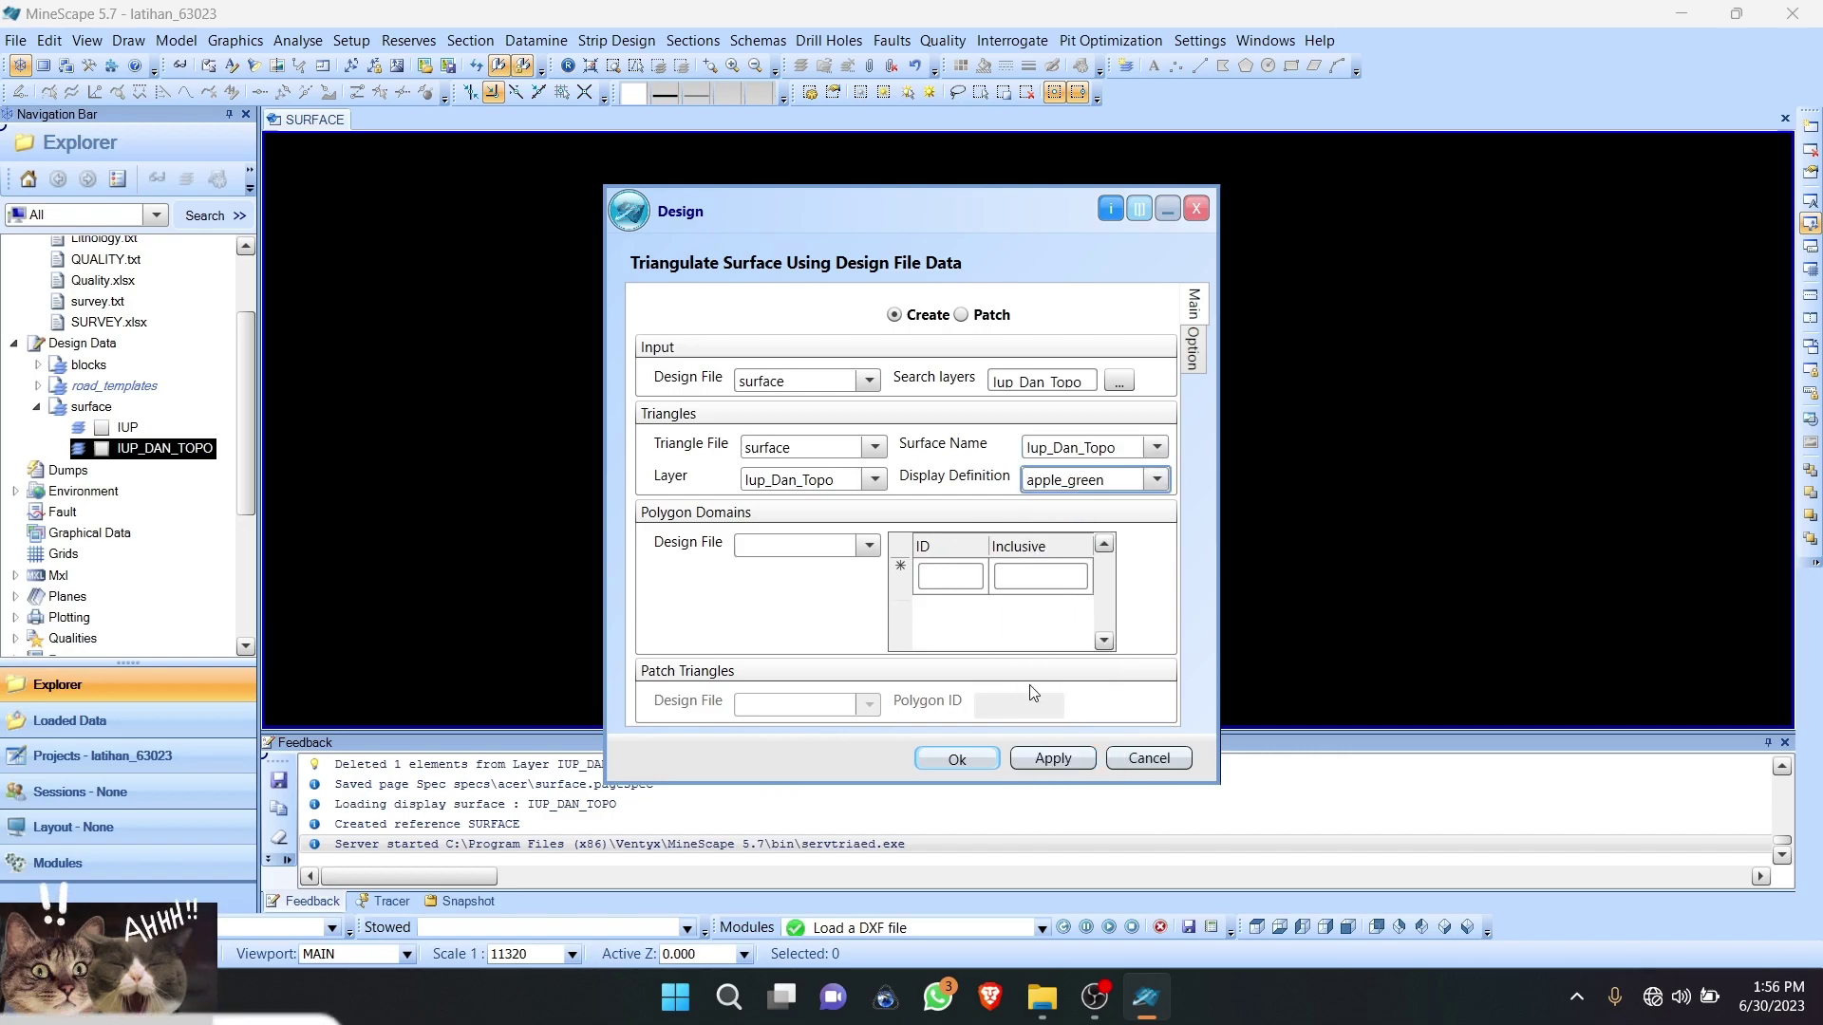
left_click(956, 757)
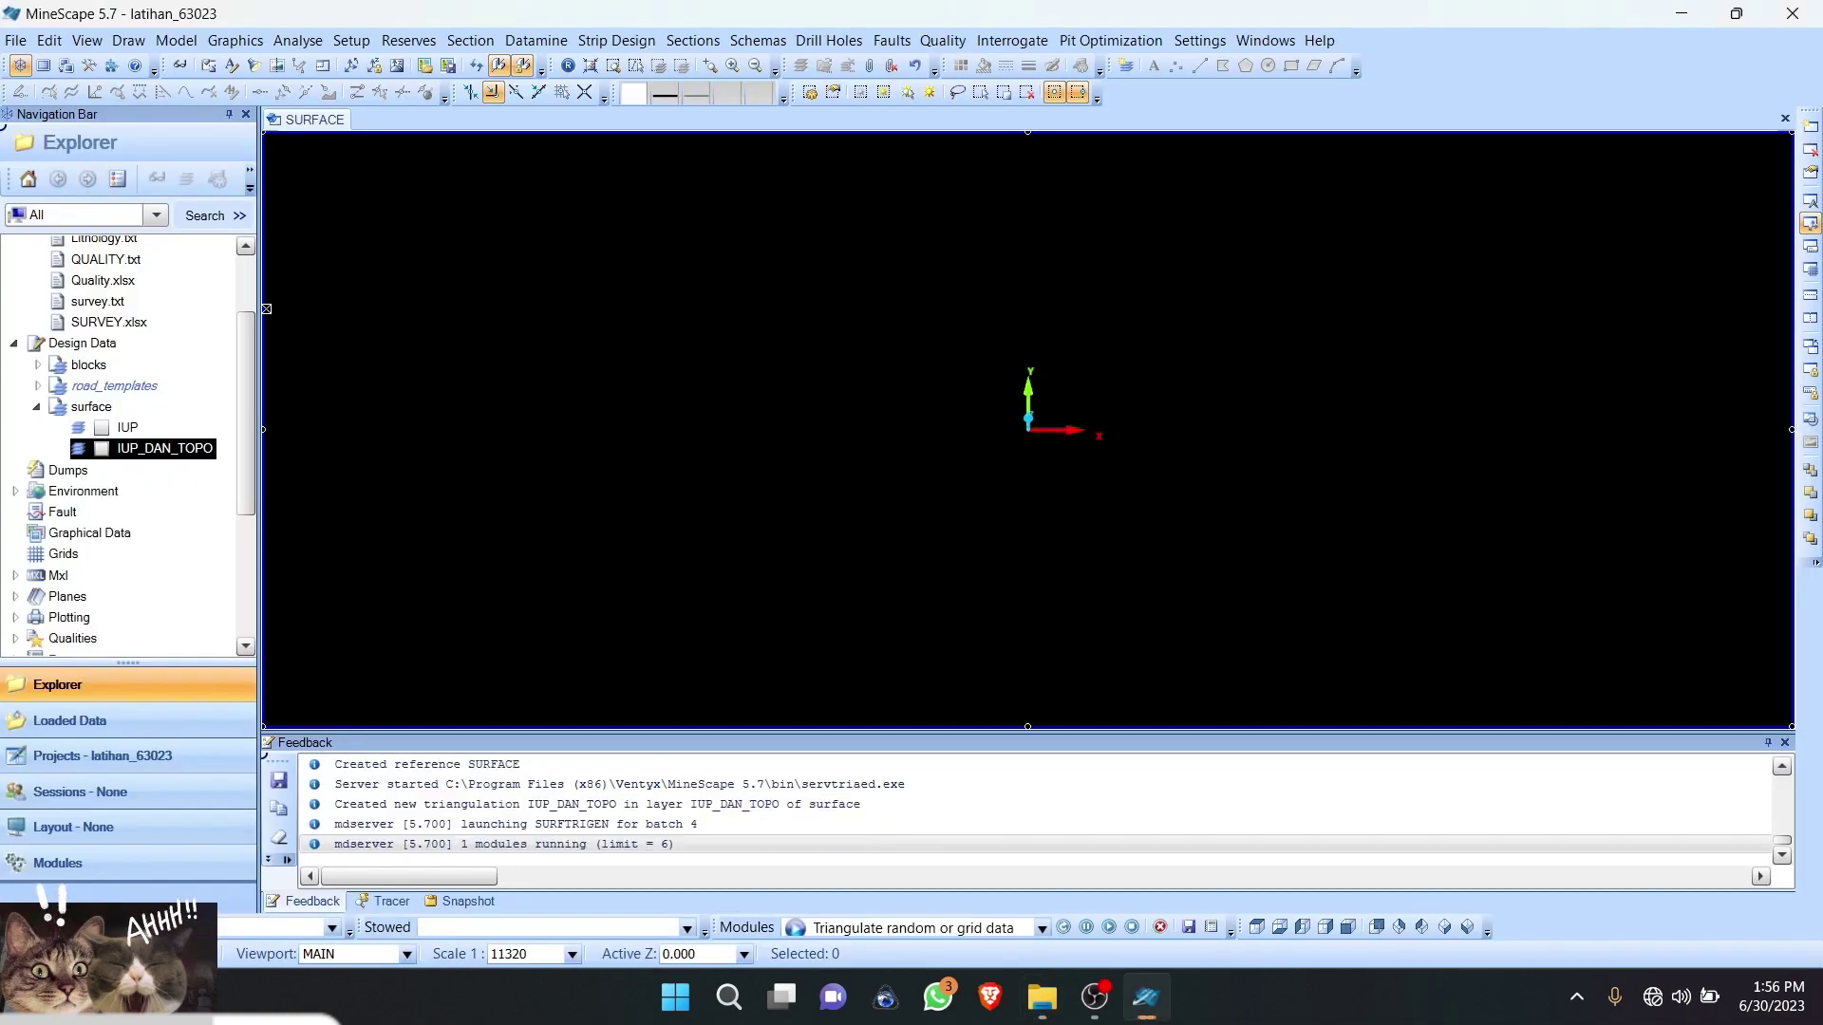
Step: Refresh the project's Triangulations list
scroll(140, 435, "down", 4)
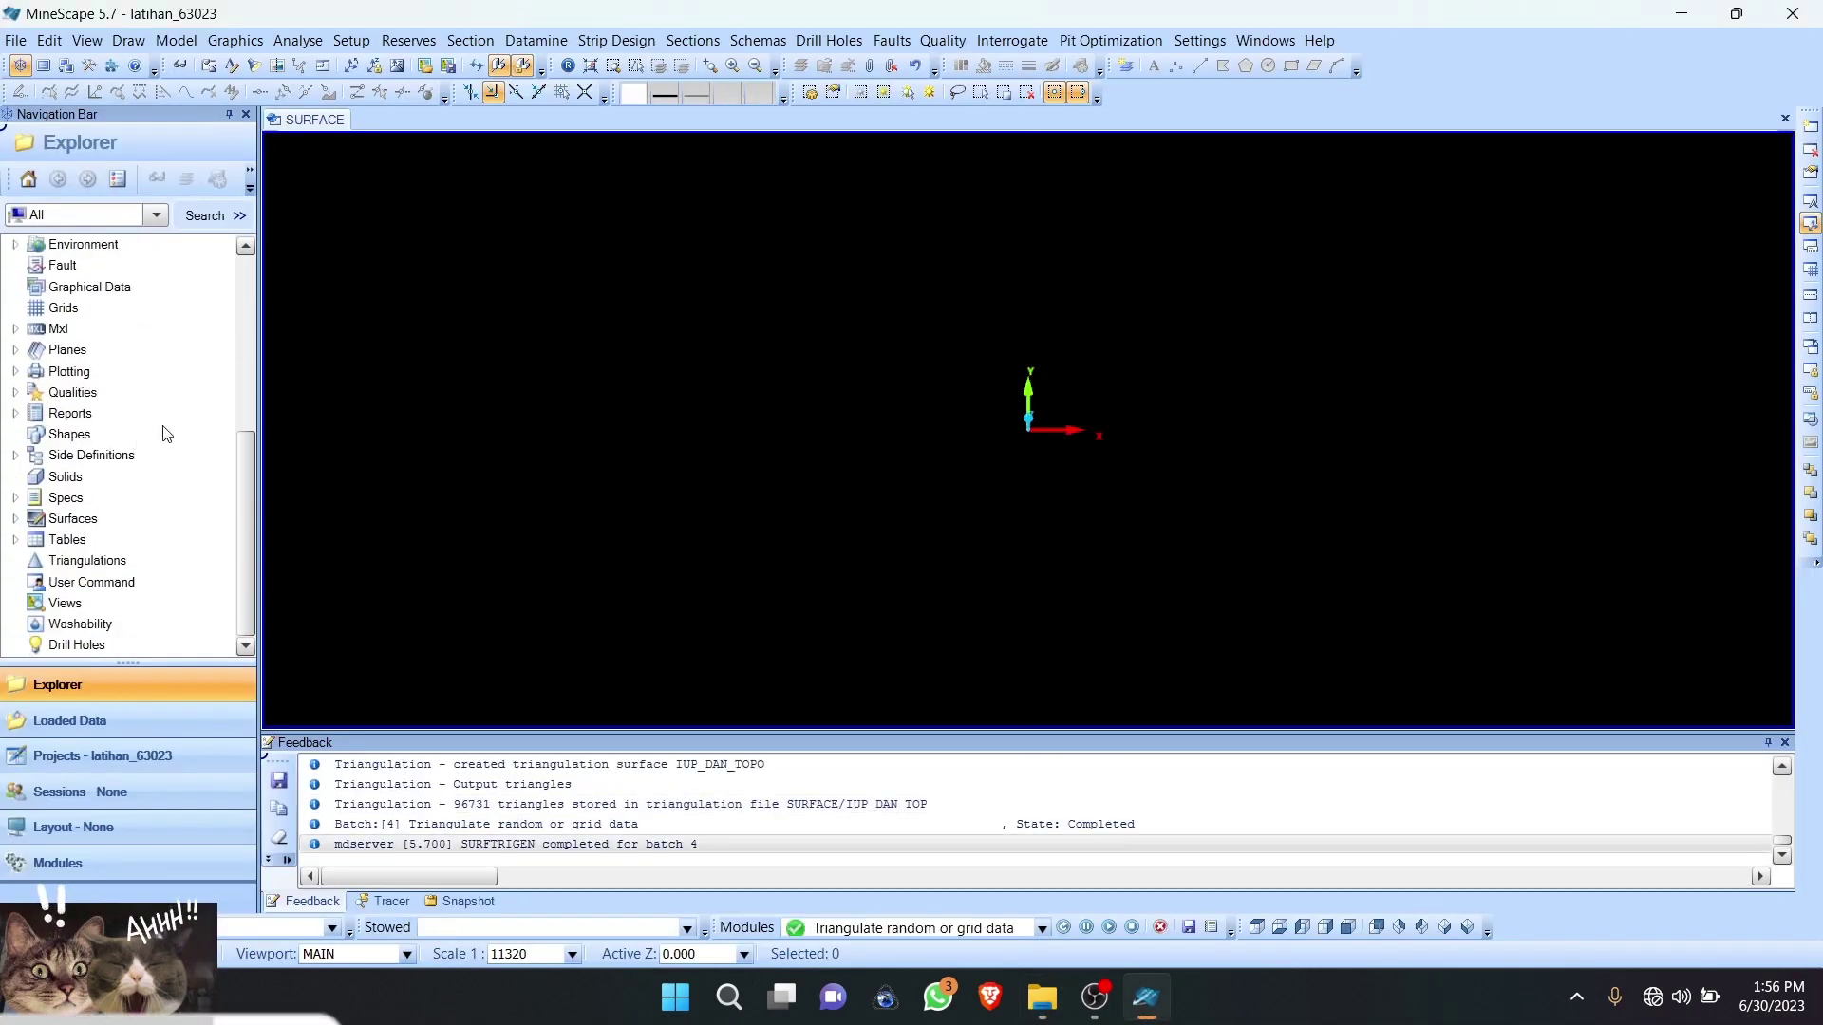
scroll(133, 417, "up", 6)
scroll(131, 403, "down", 6)
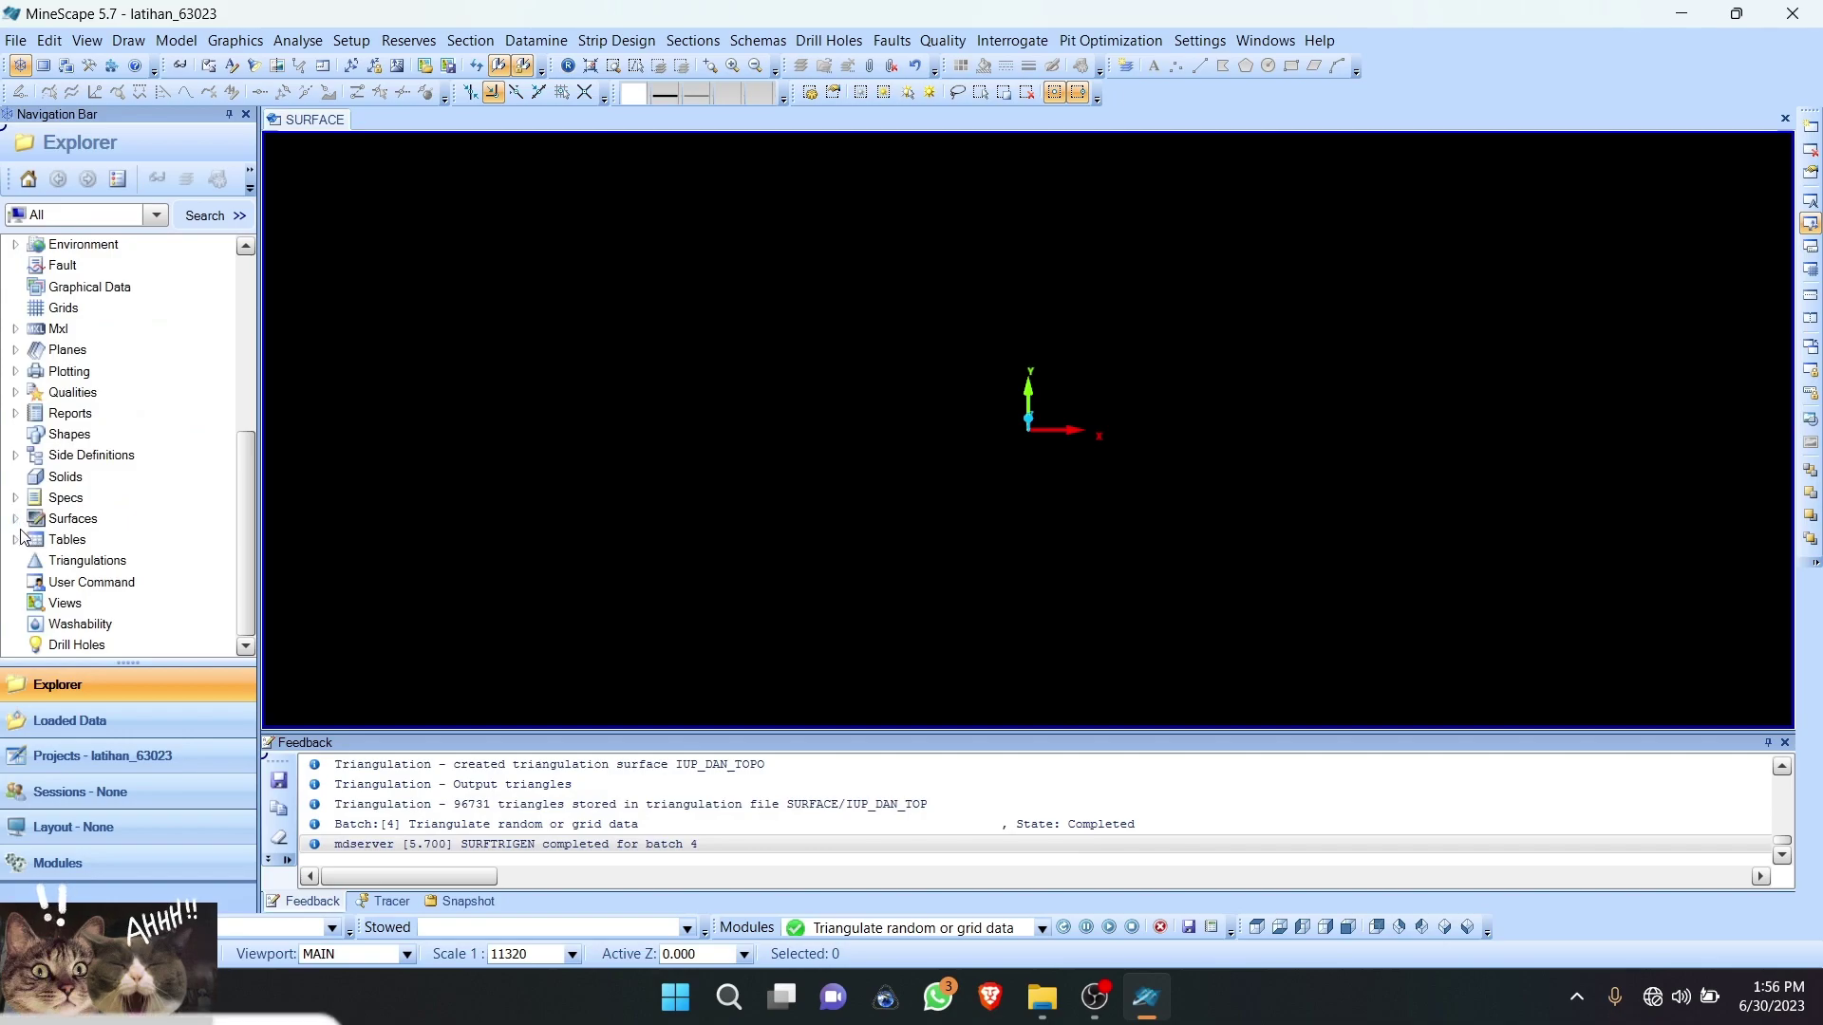
right_click(55, 568)
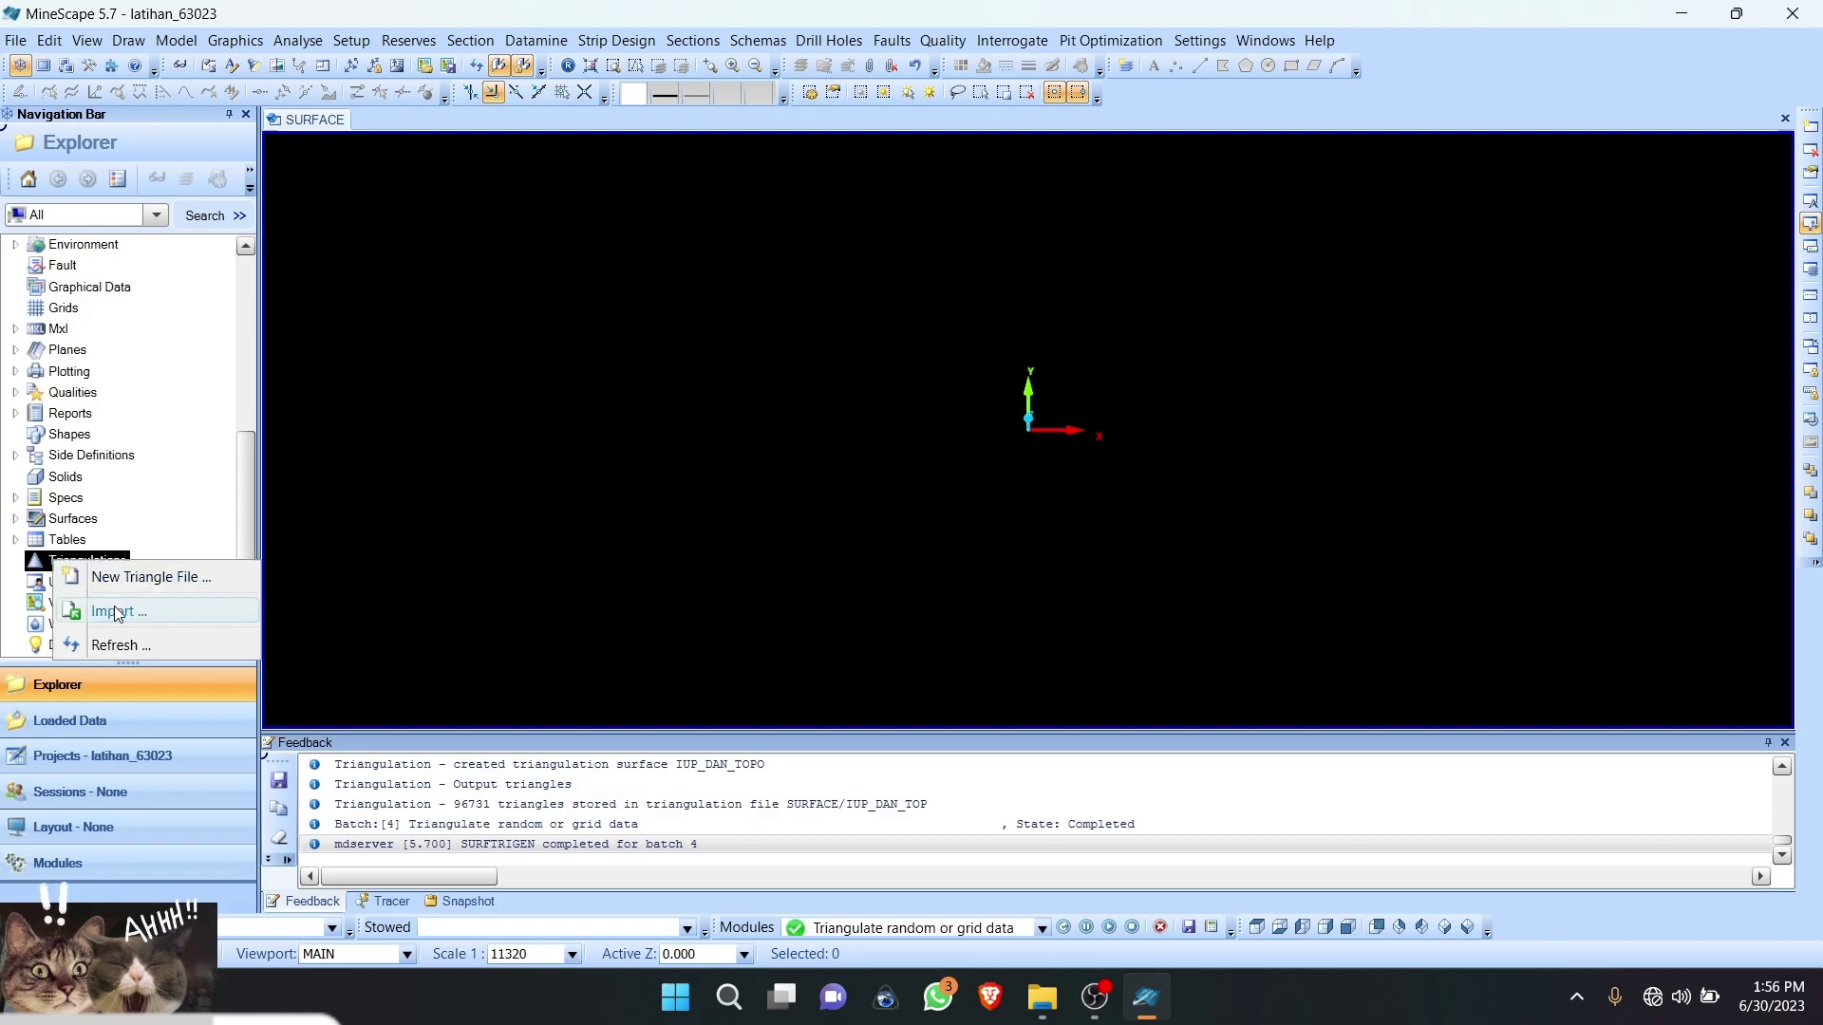
left_click(90, 641)
Step: Display the IUP_DAN_TOPO triangulation from the surface triangle file and look over its shape
left_click(38, 583)
scroll(116, 579, "down", 1)
left_click(61, 561)
scroll(100, 566, "down", 1)
left_click(124, 539)
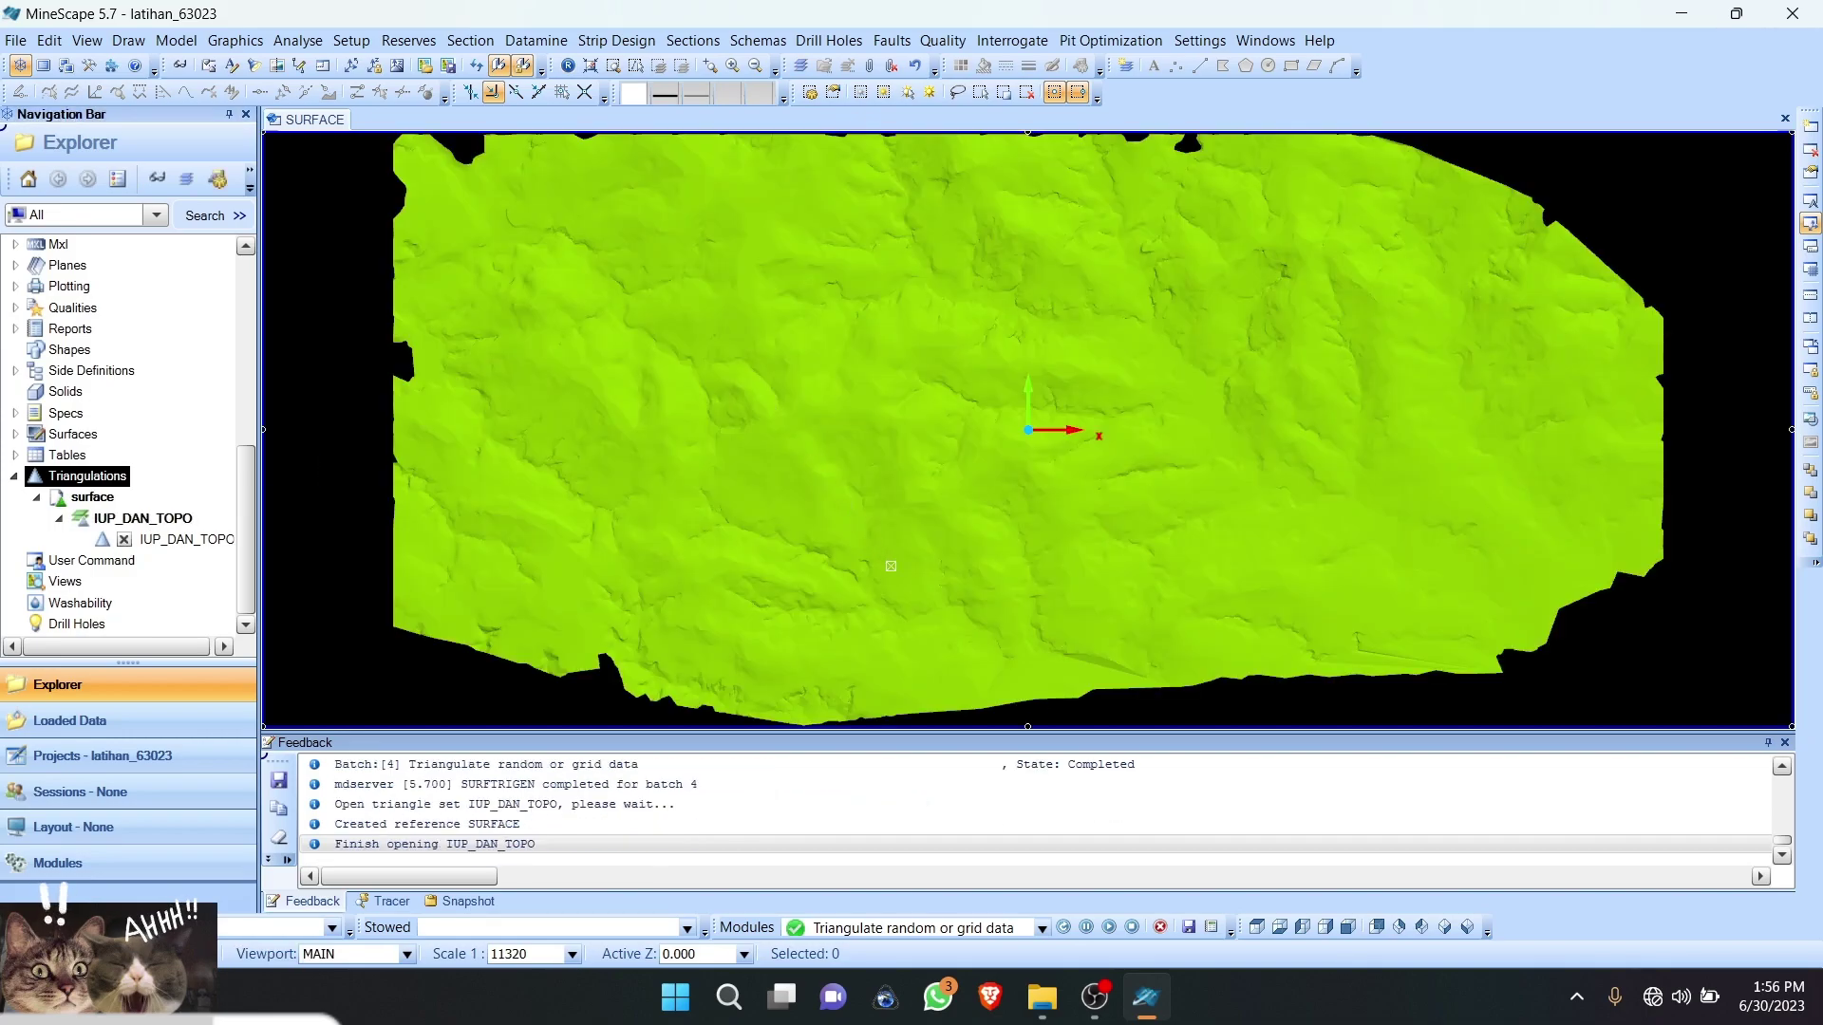
mouse_move(884, 486)
middle_mouse_down()
mouse_move(914, 430)
mouse_move(953, 413)
mouse_move(940, 395)
mouse_move(943, 436)
mouse_move(900, 437)
mouse_move(898, 479)
middle_mouse_up()
scroll(952, 403, "up", 3)
scroll(900, 437, "down", 3)
left_click(898, 478)
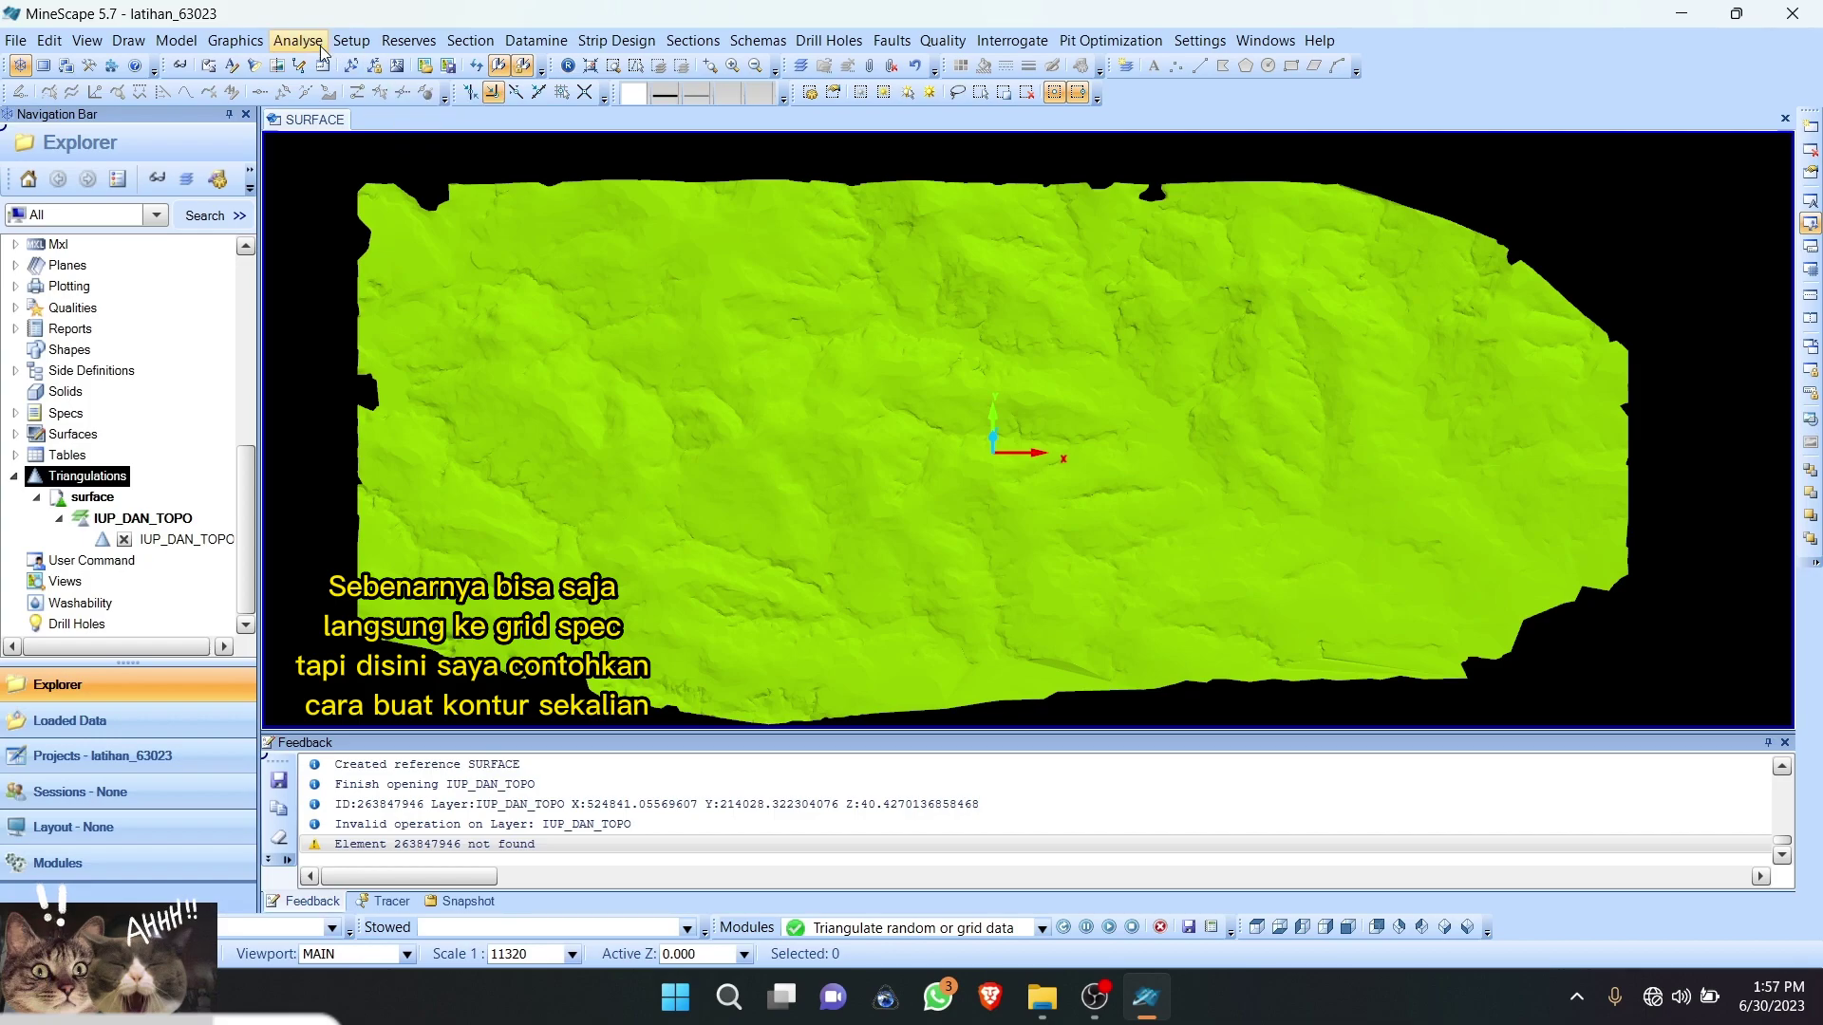
Step: Start contouring from triangle data, using triangle file surface and search layer Iup_Dan_Topo as input
left_click(235, 40)
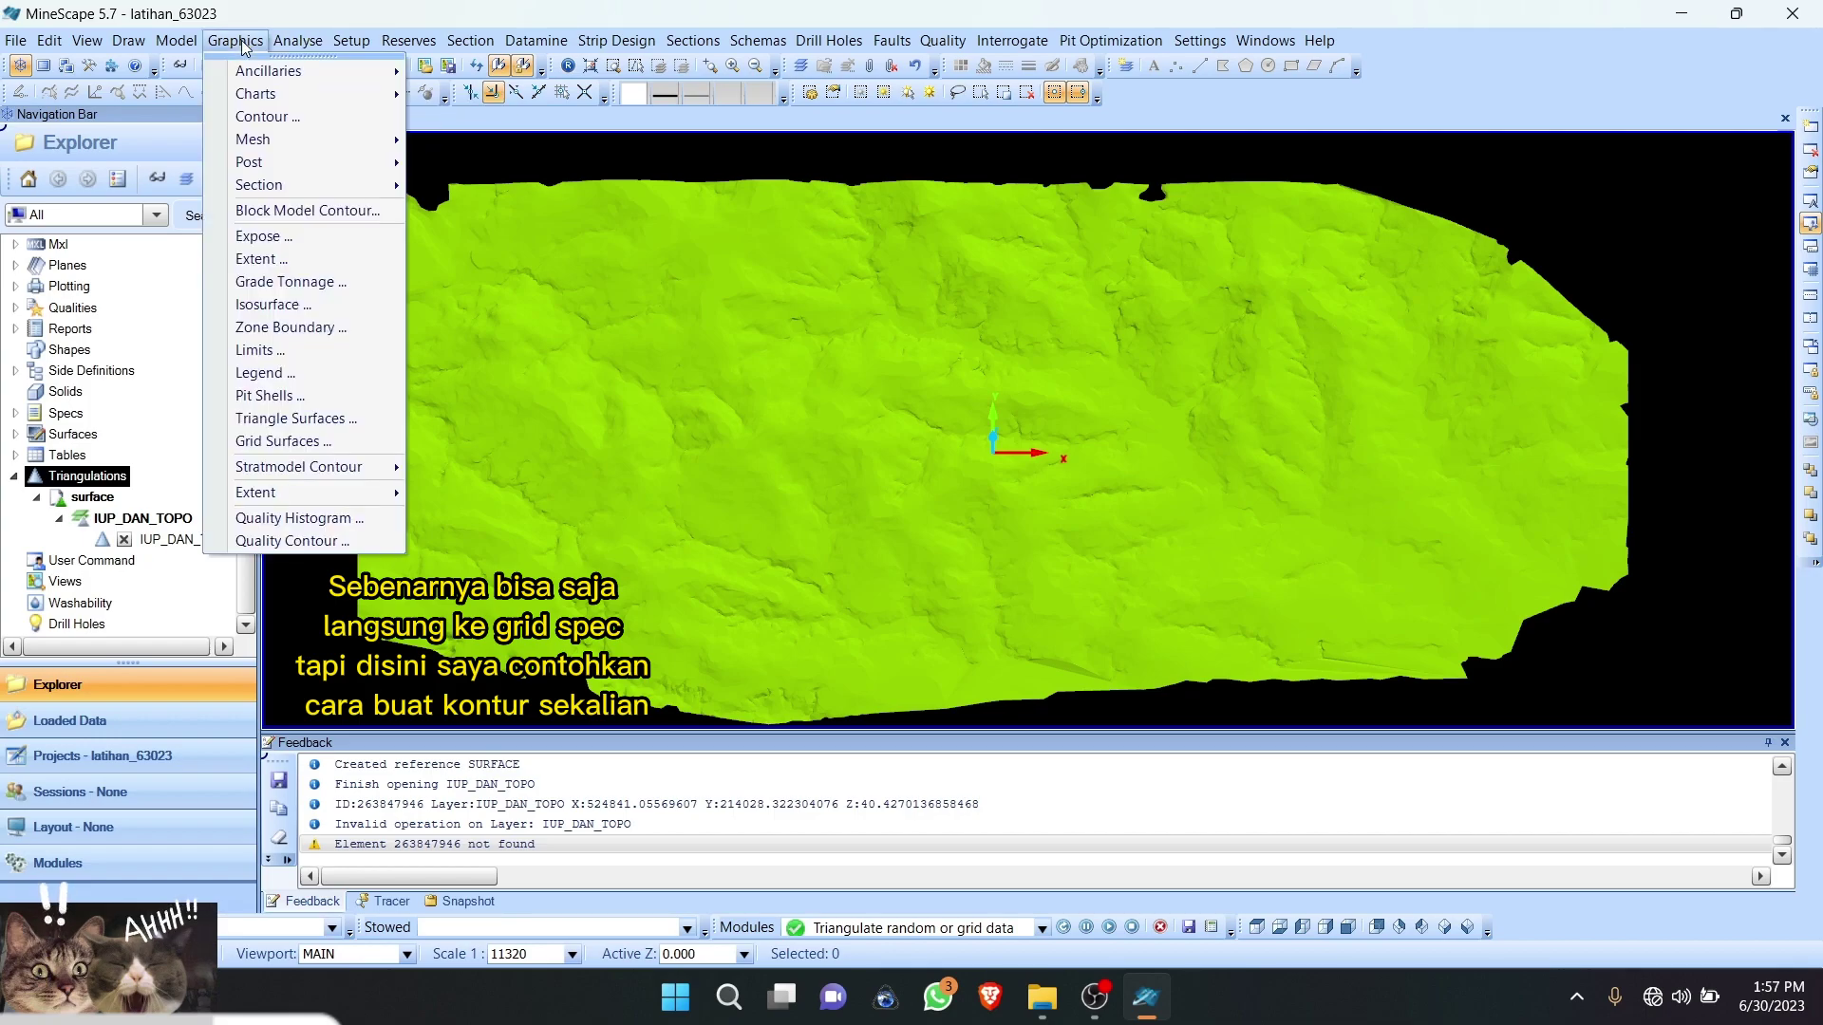
left_click(270, 116)
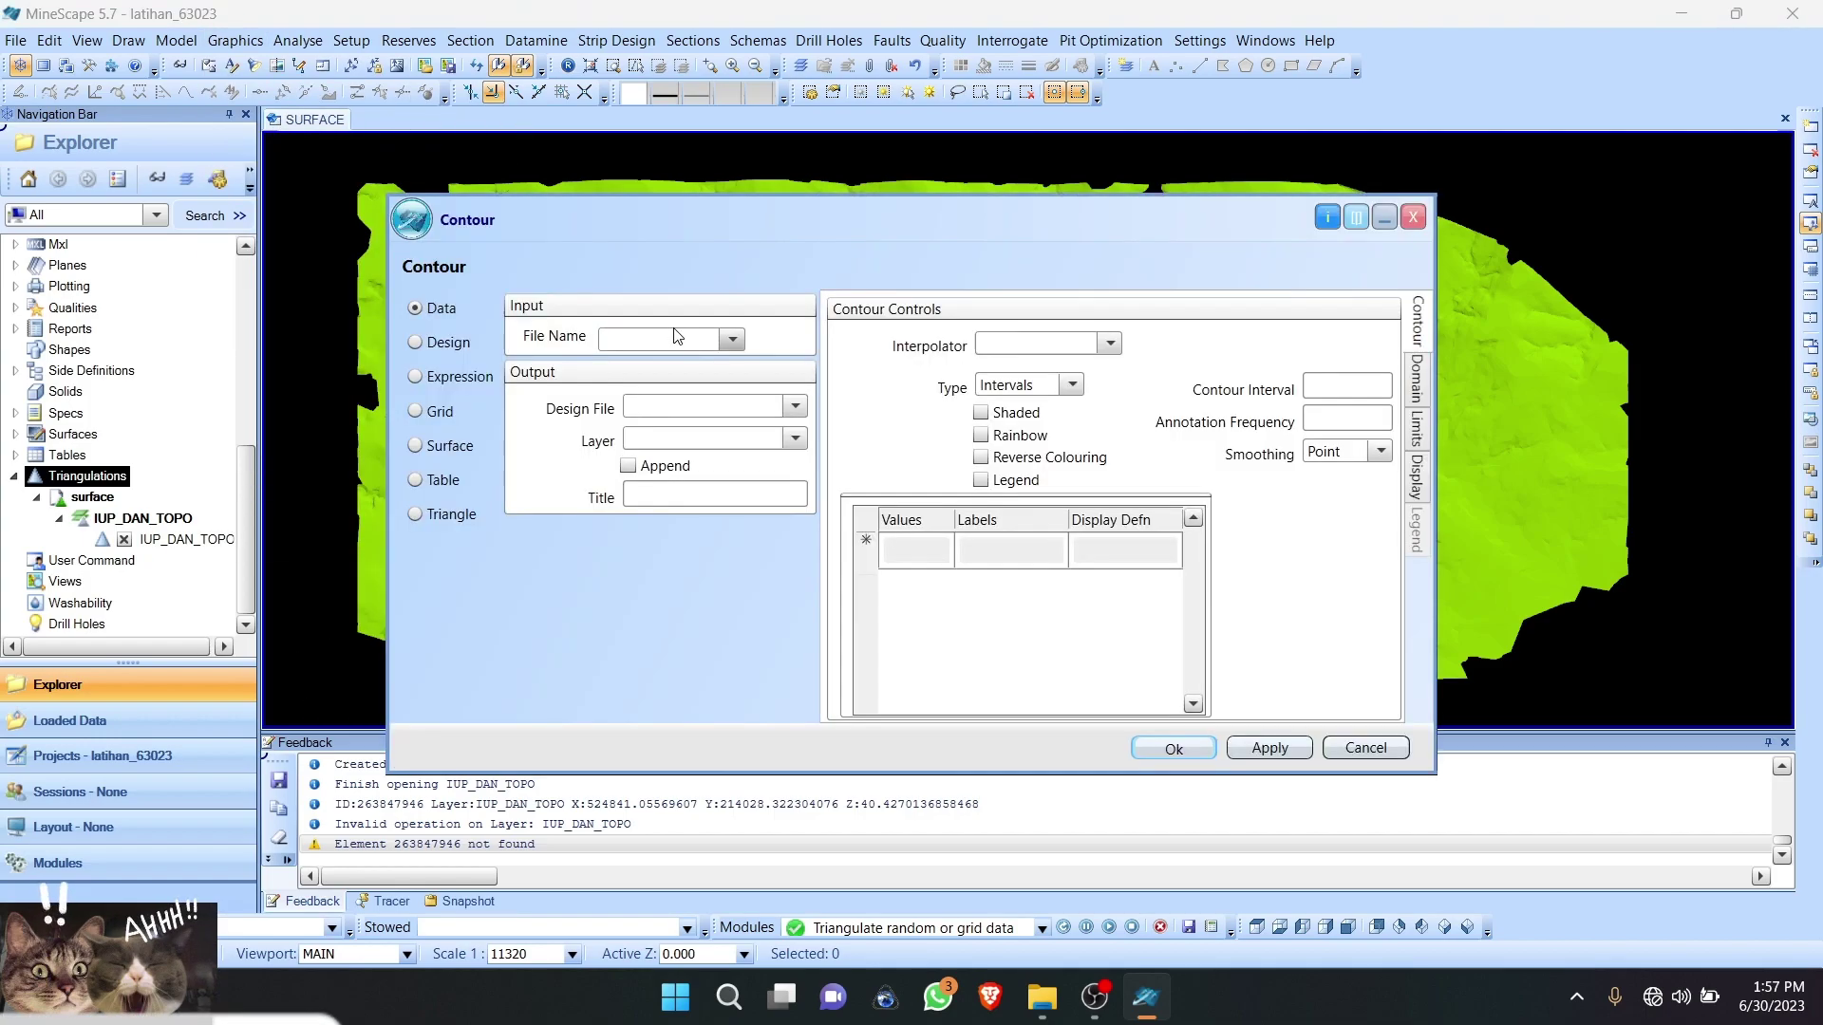
left_click(416, 517)
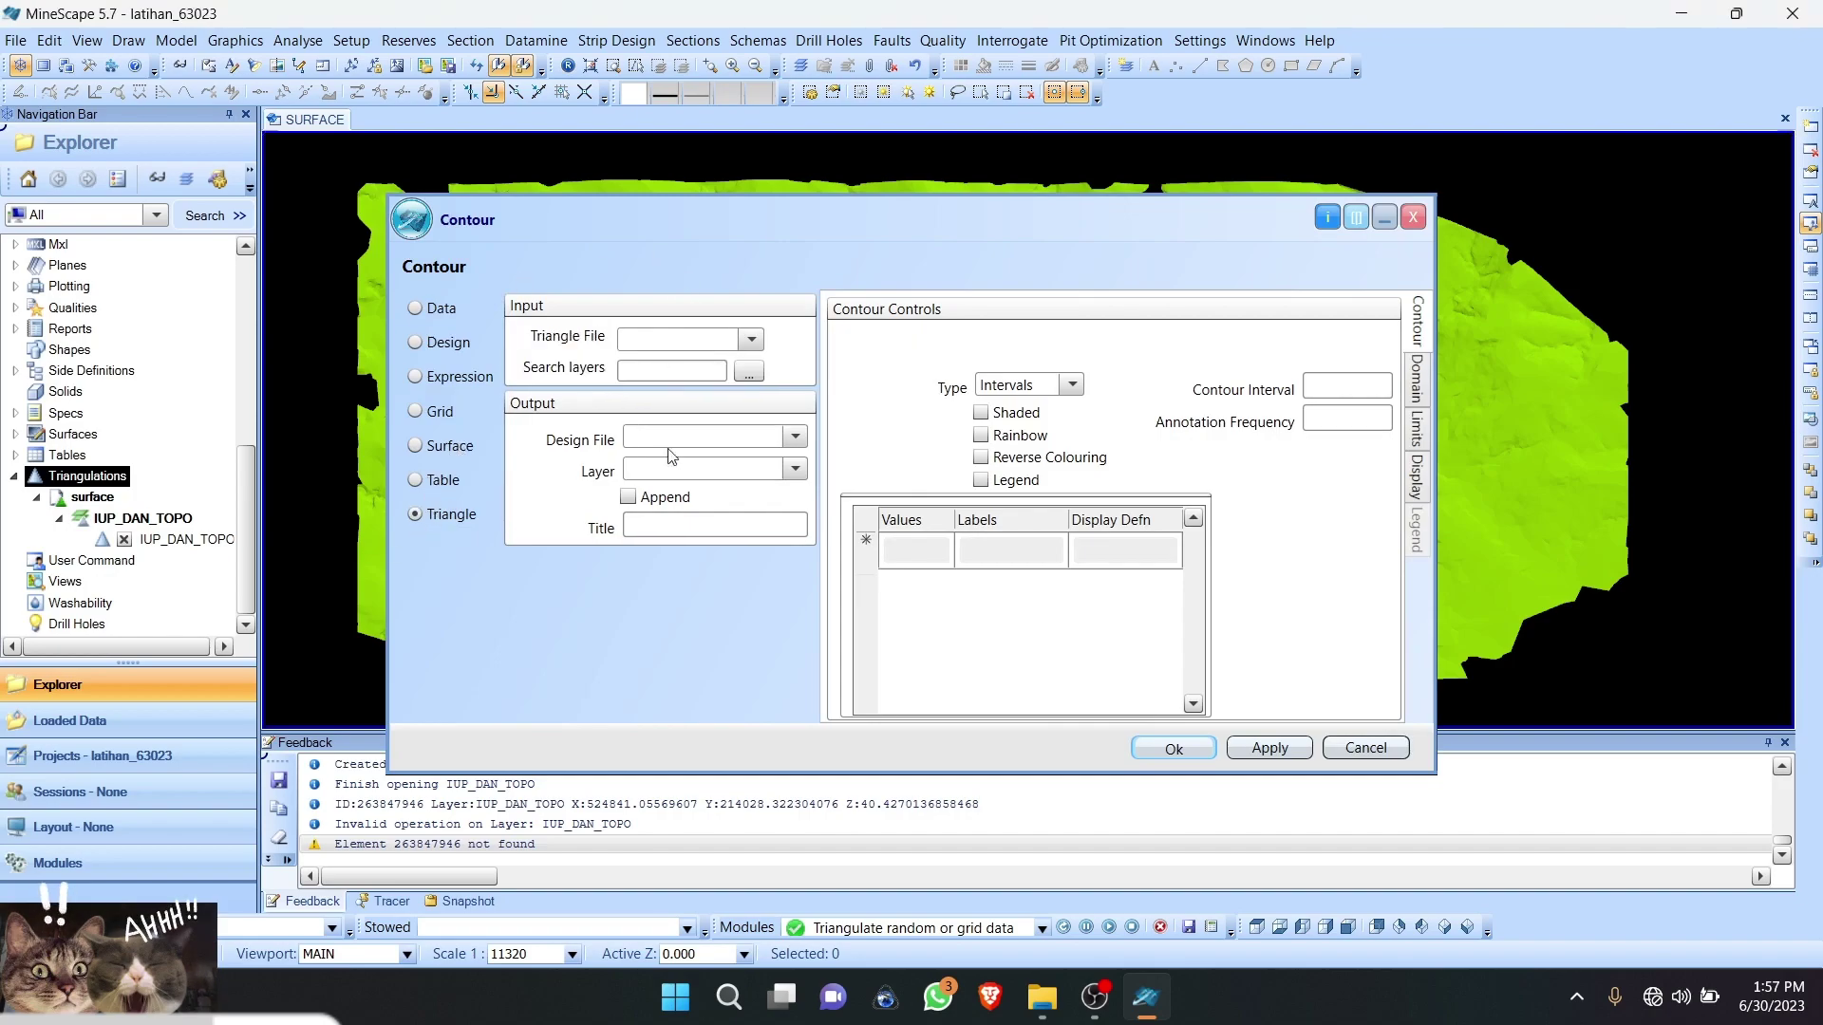
left_click(750, 341)
left_click(680, 371)
left_click(749, 371)
left_click(757, 494)
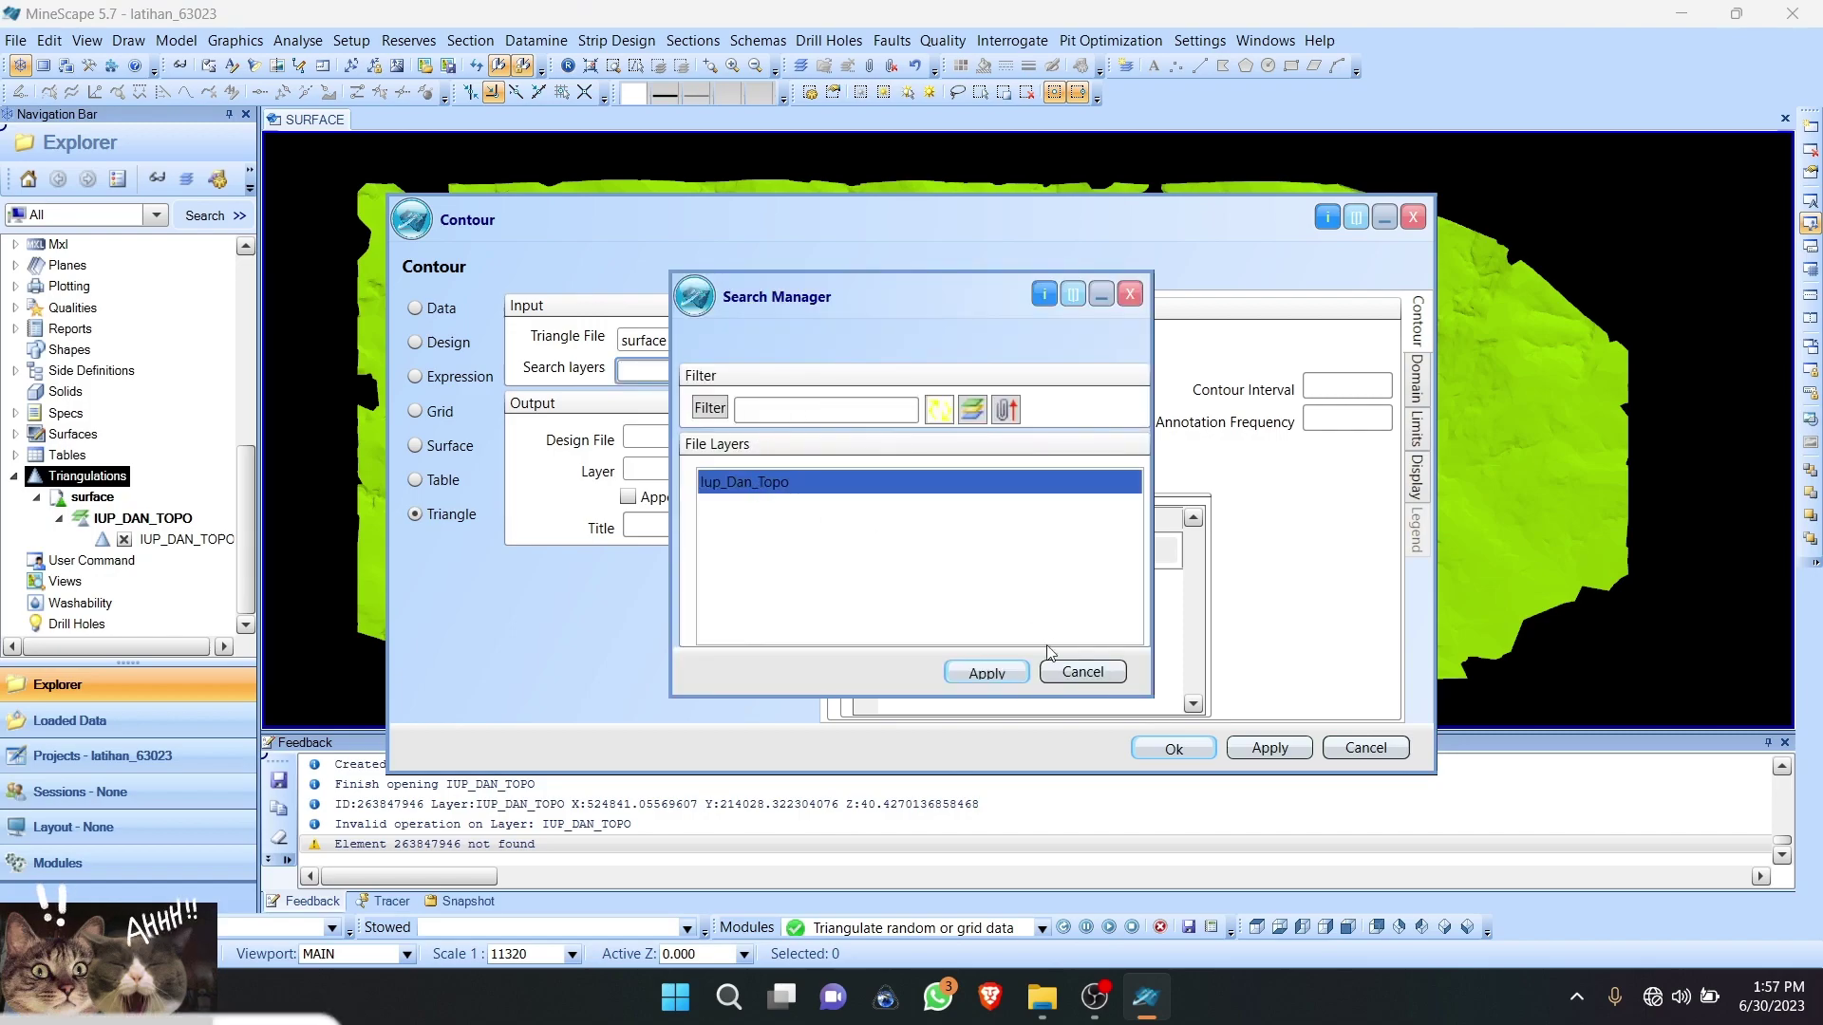
left_click(987, 674)
Step: Set the contour output to design file surface and a new layer named topo_orig
left_click(795, 437)
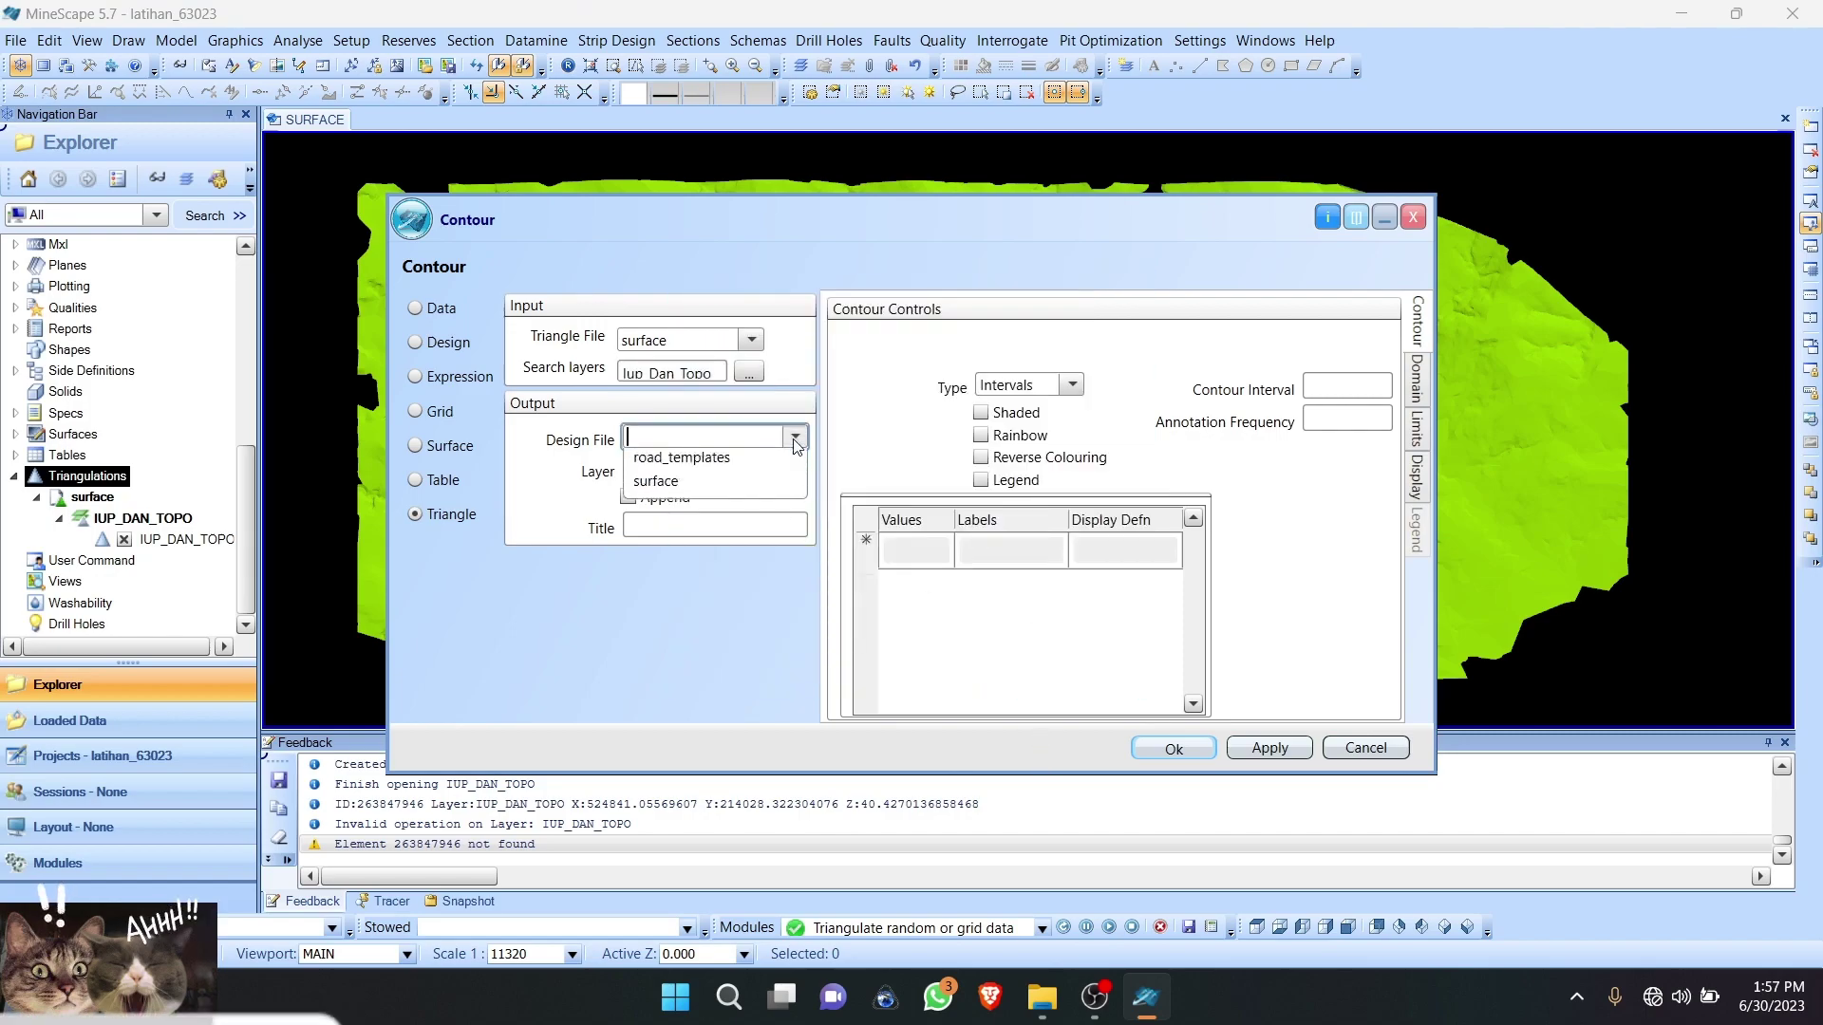
left_click(704, 435)
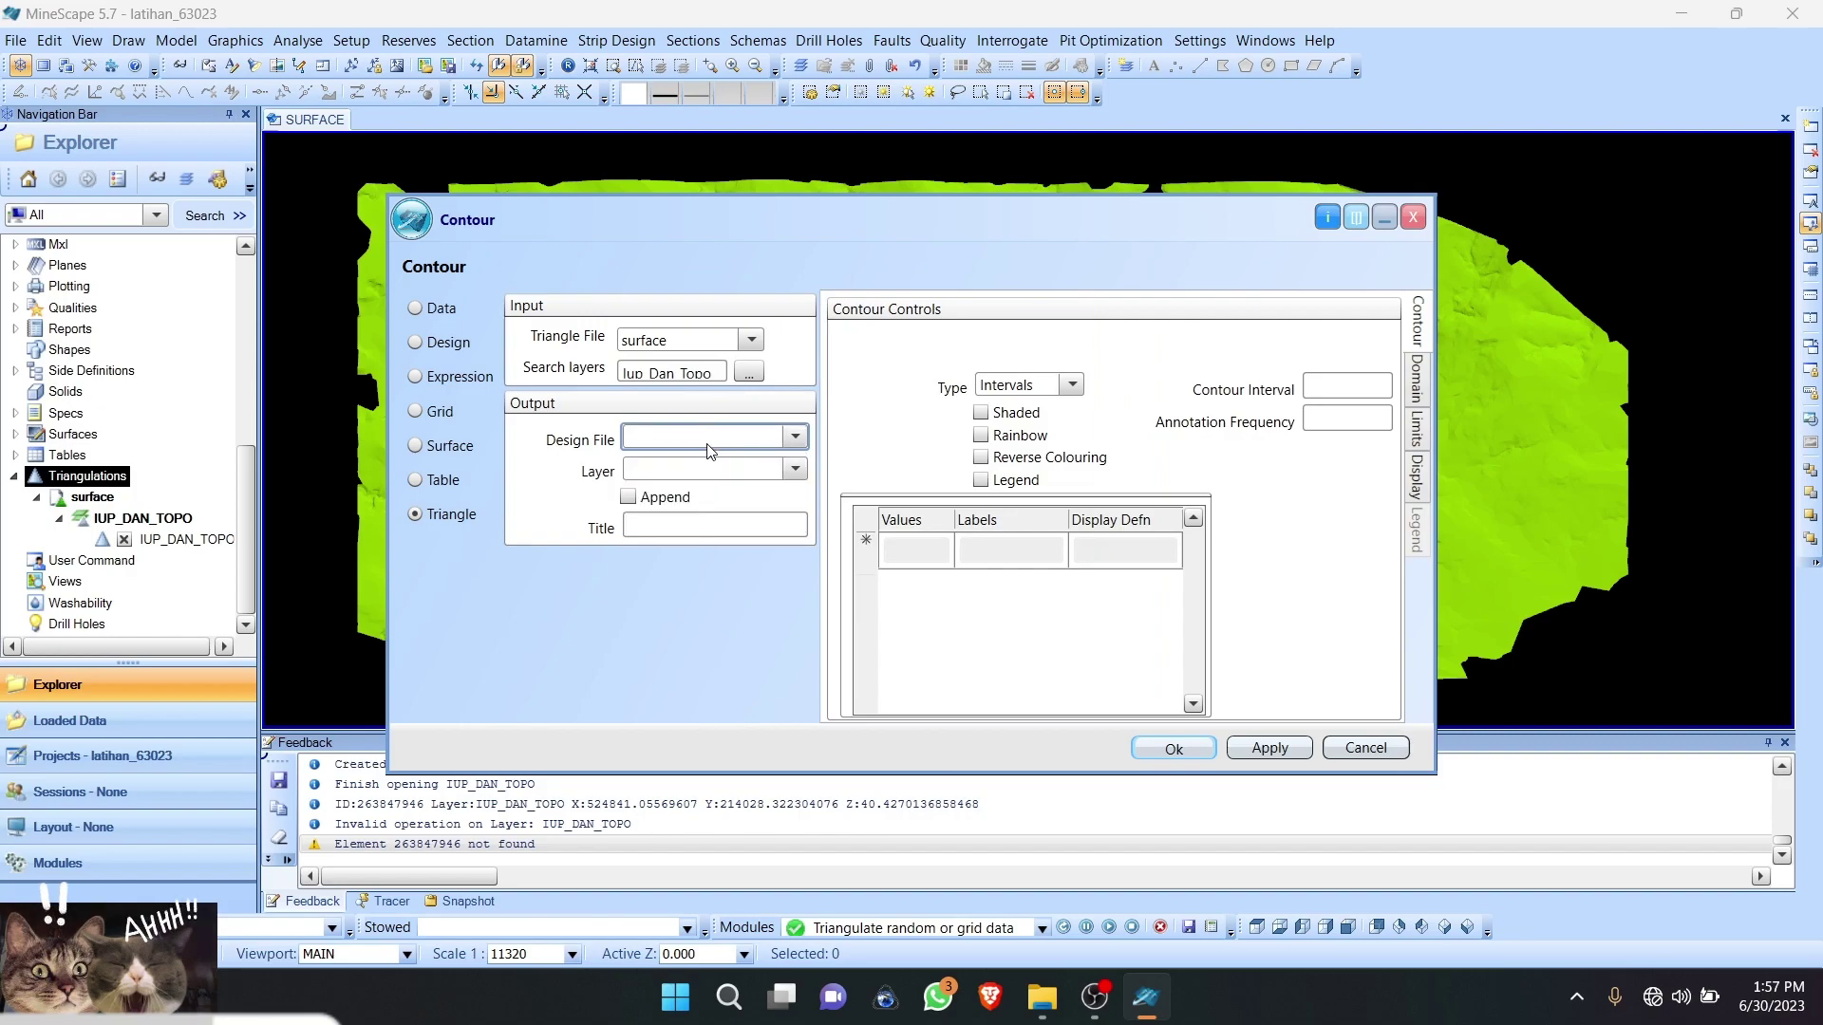
left_click(794, 437)
left_click(653, 515)
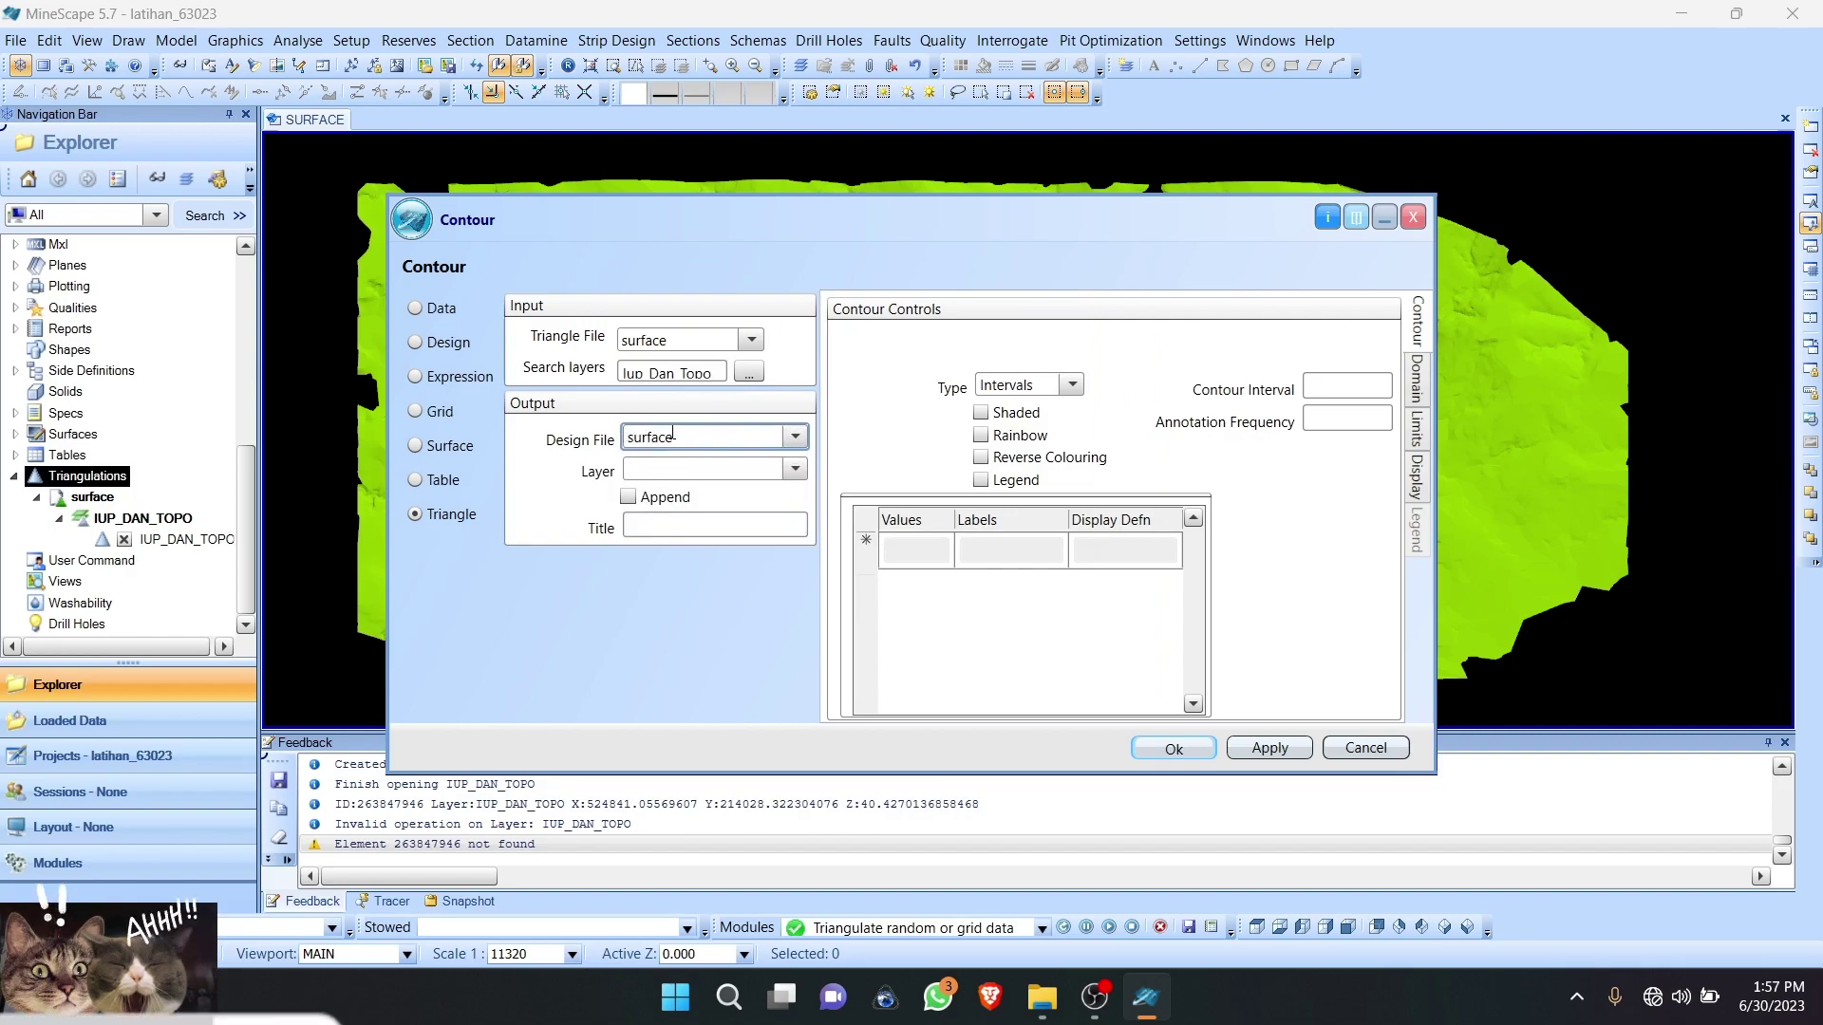
left_click(746, 473)
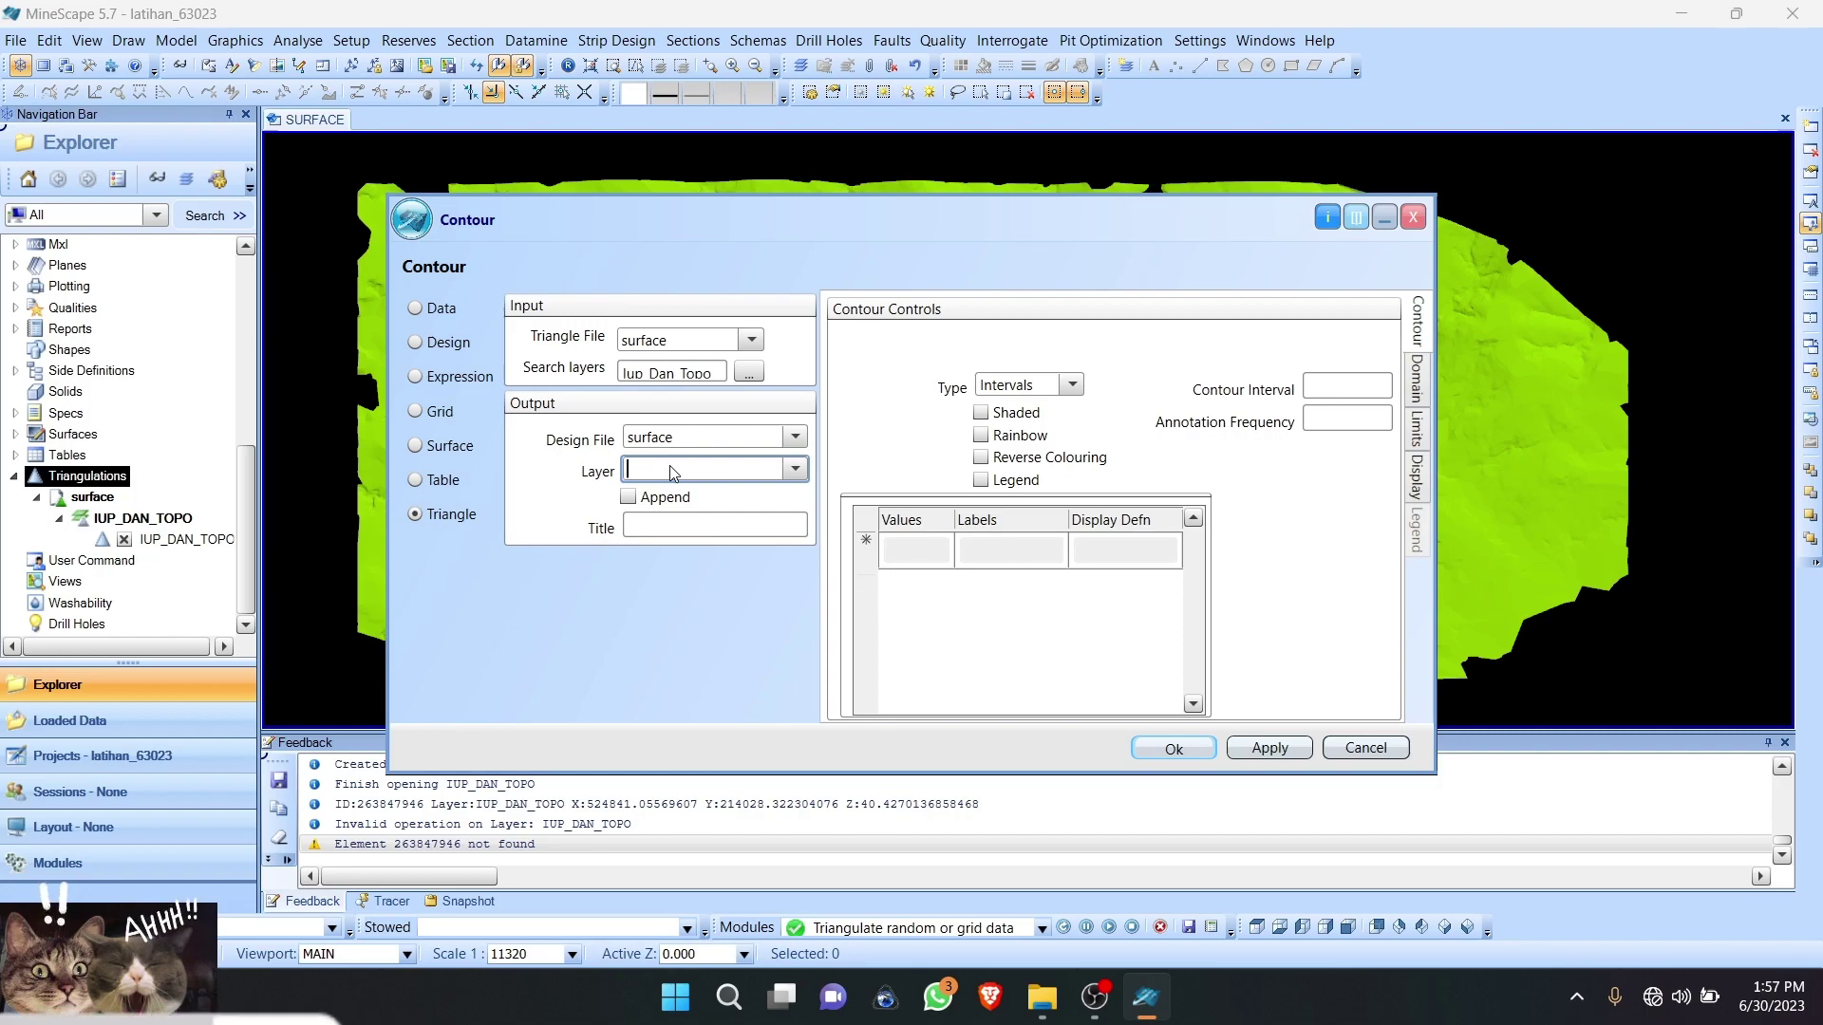
type("topo")
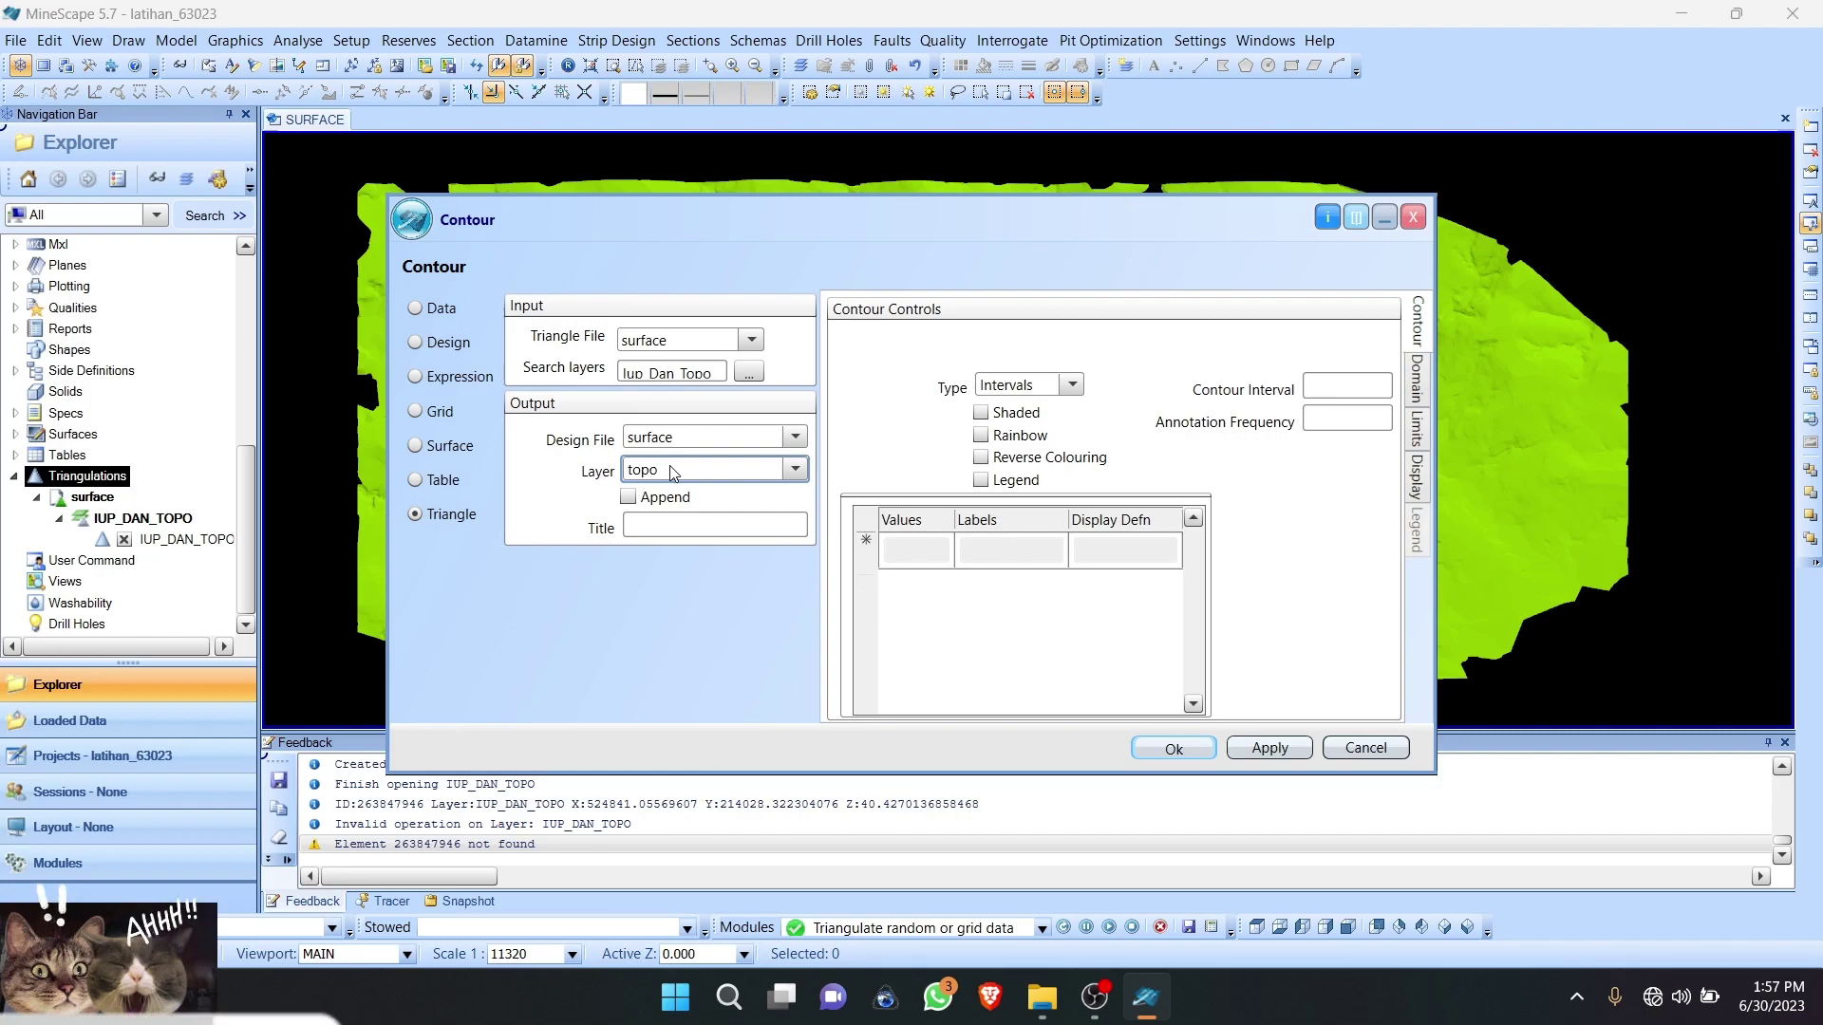
type("_orig")
Step: Set the contour interval to 1 and the annotation frequency to 5, and generate the contours
left_click(1333, 411)
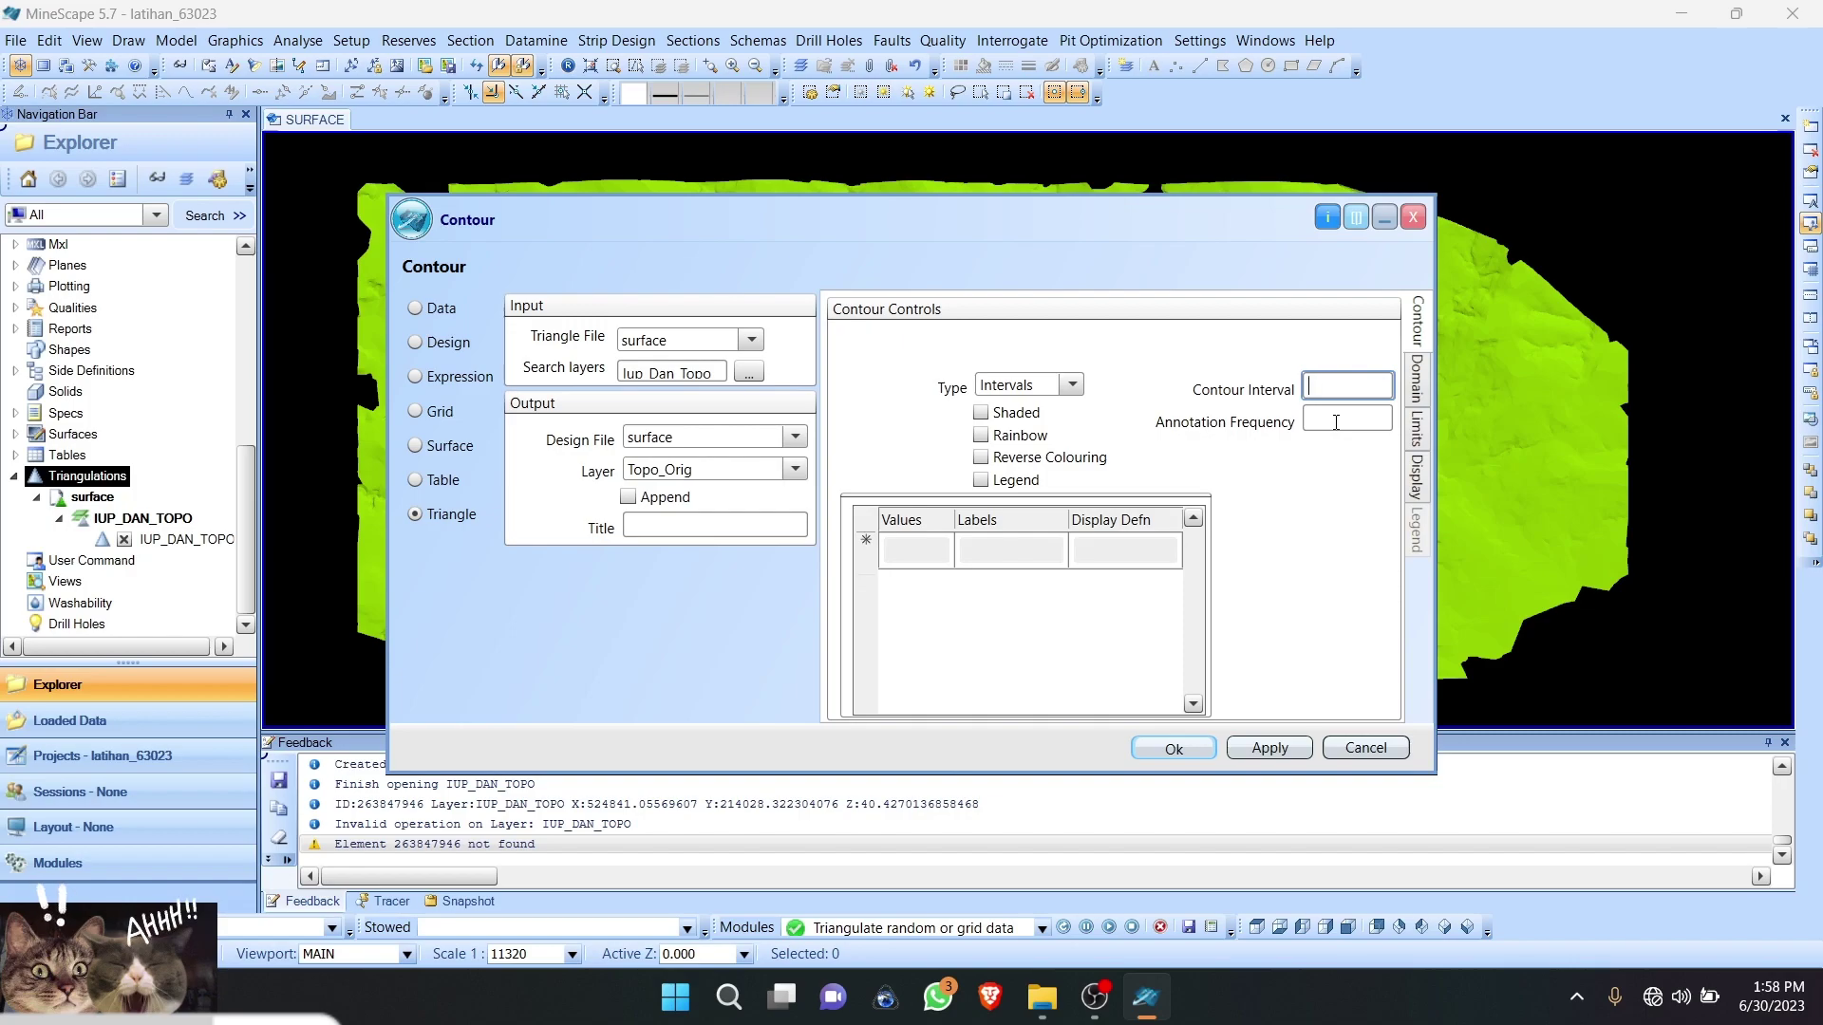
type("1")
key("Tab")
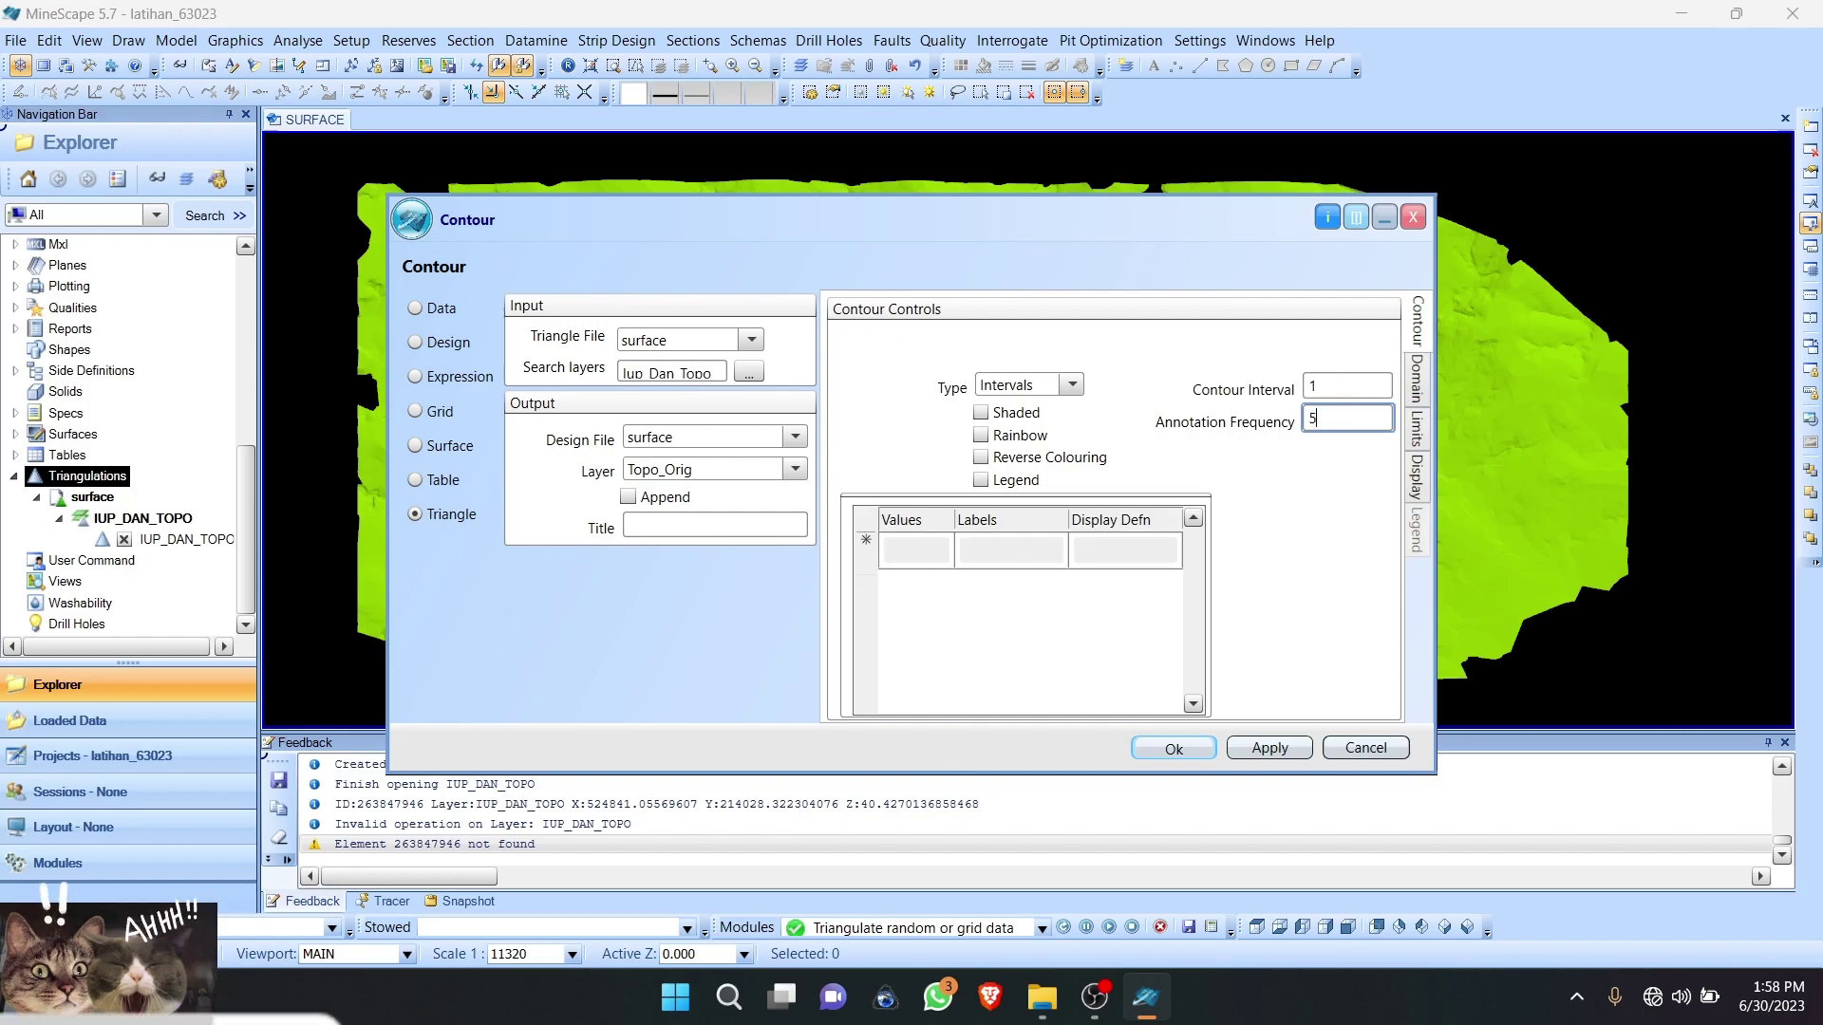
left_click(1329, 387)
left_click(1414, 389)
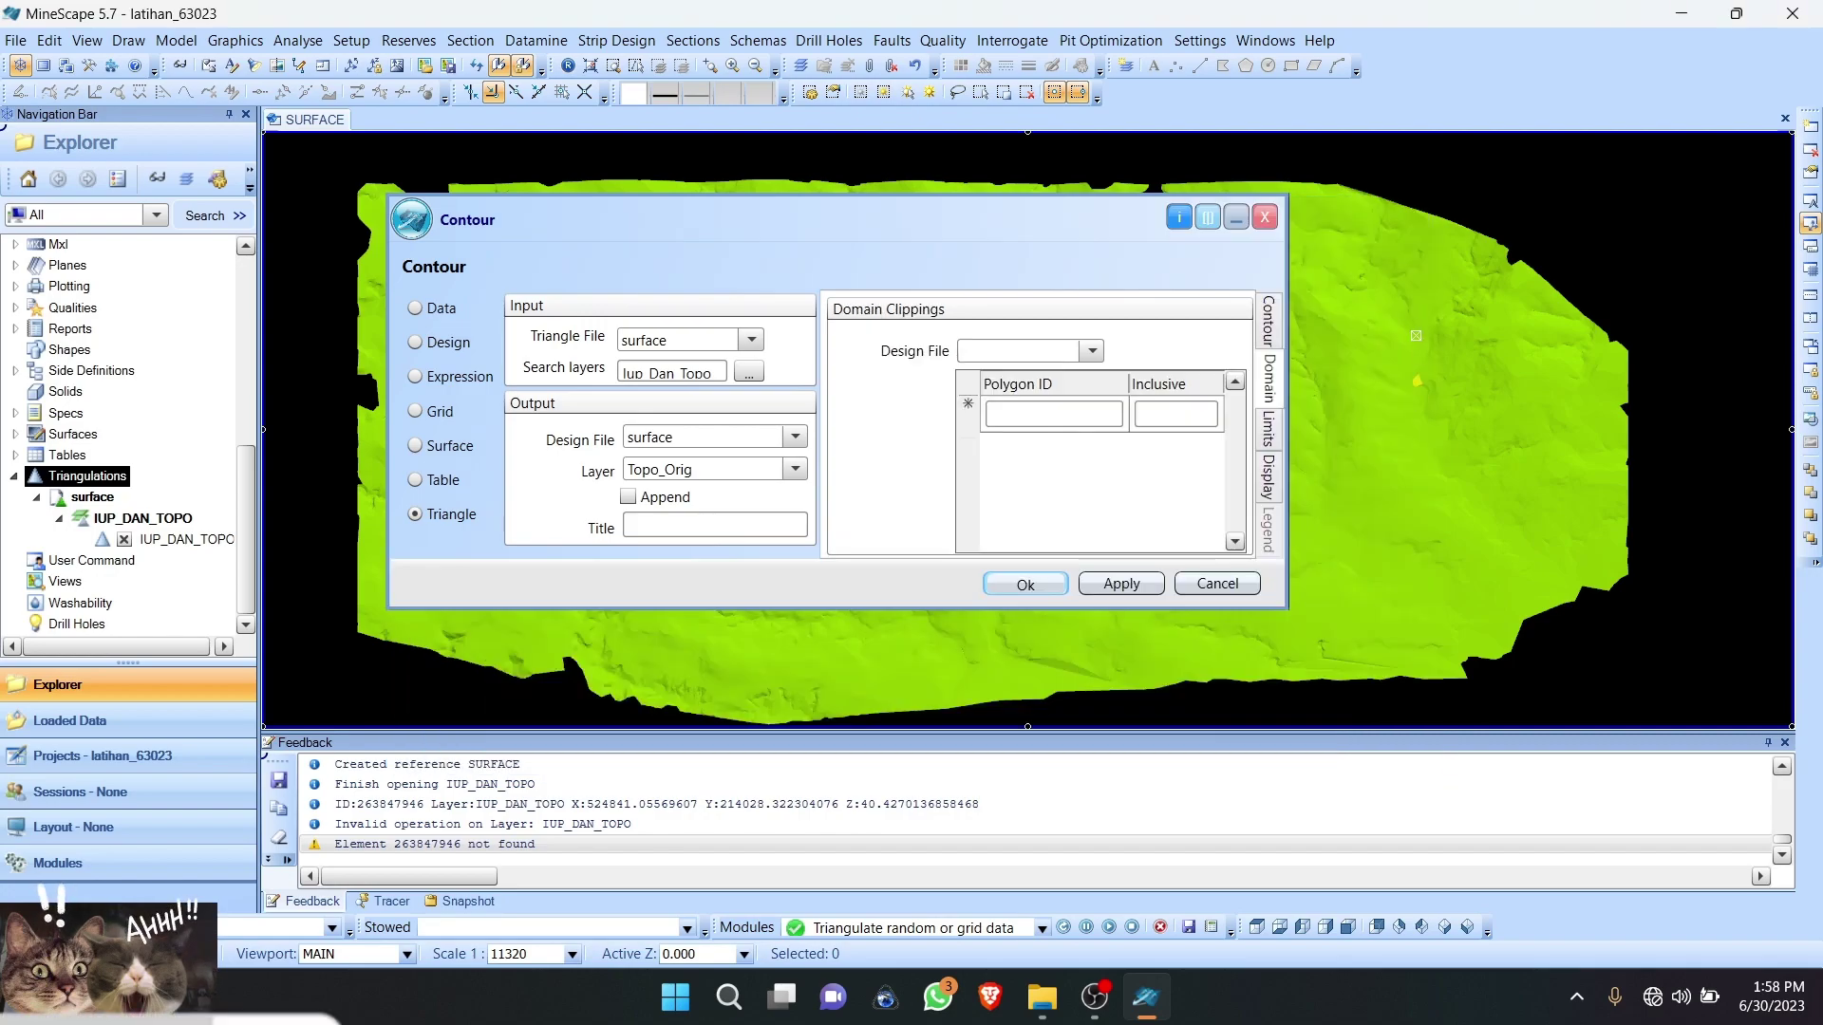
left_click(1271, 339)
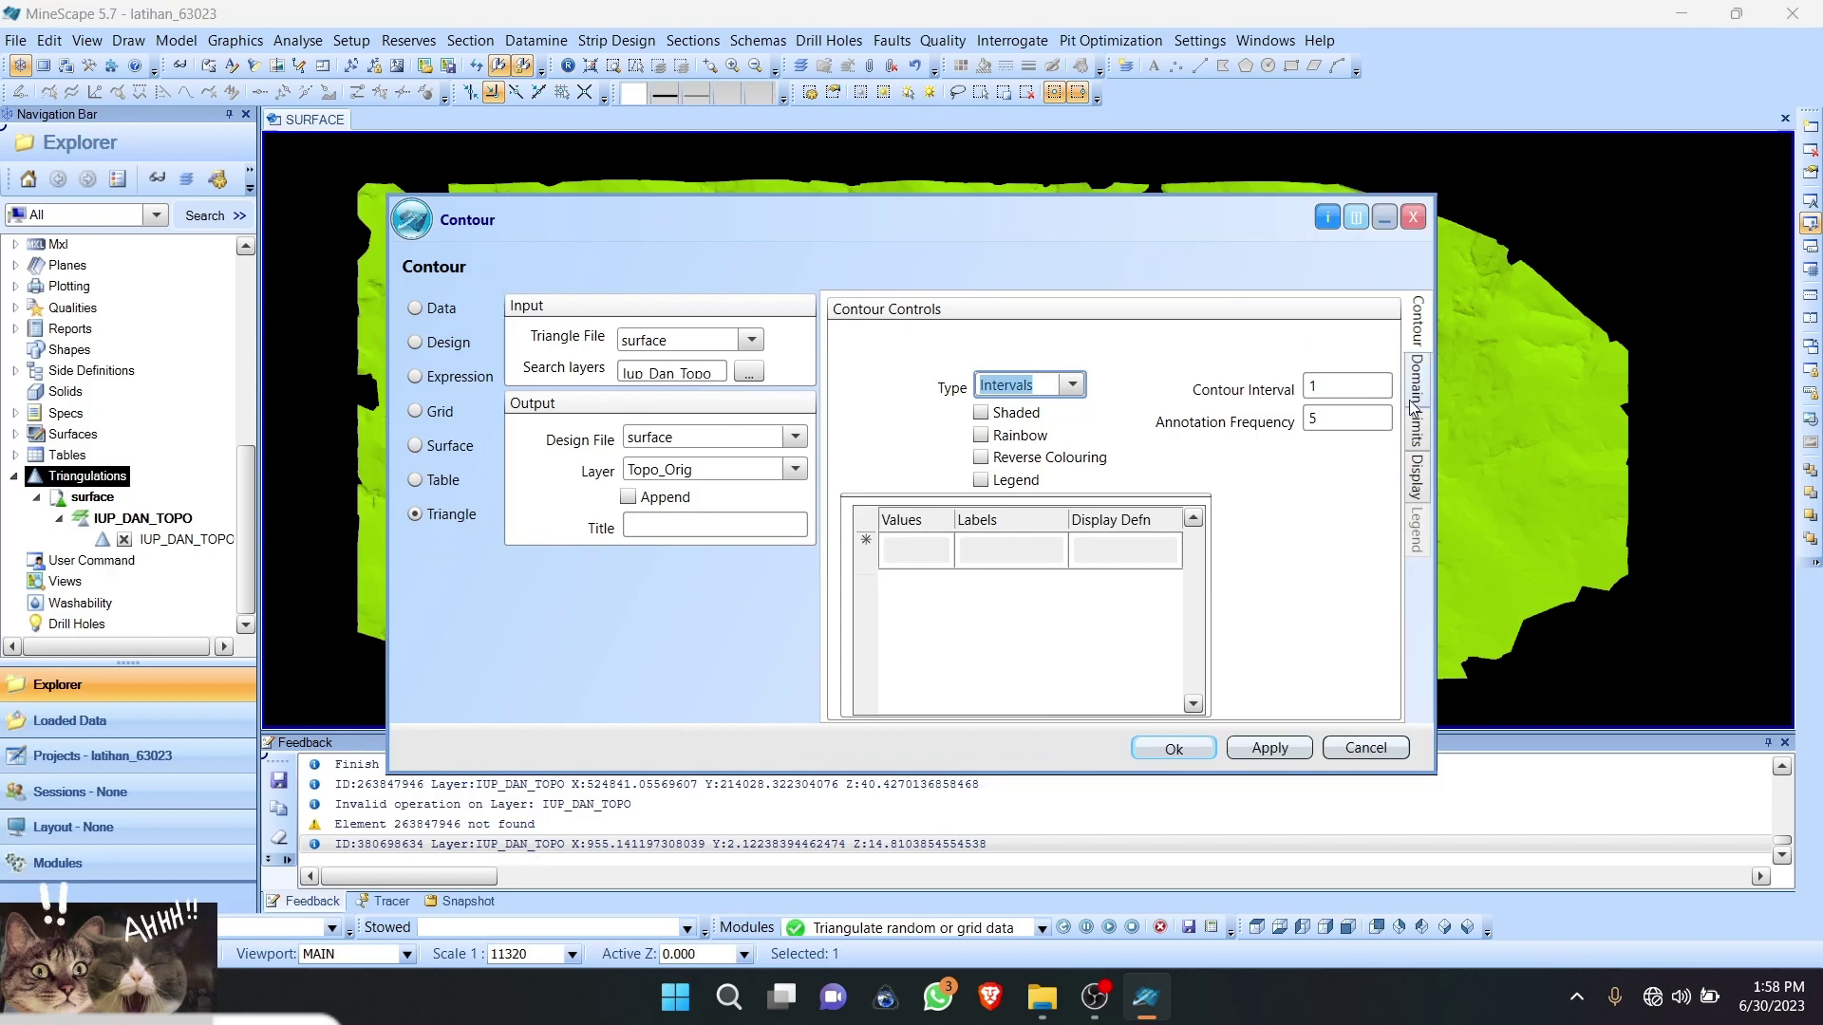
left_click(1164, 750)
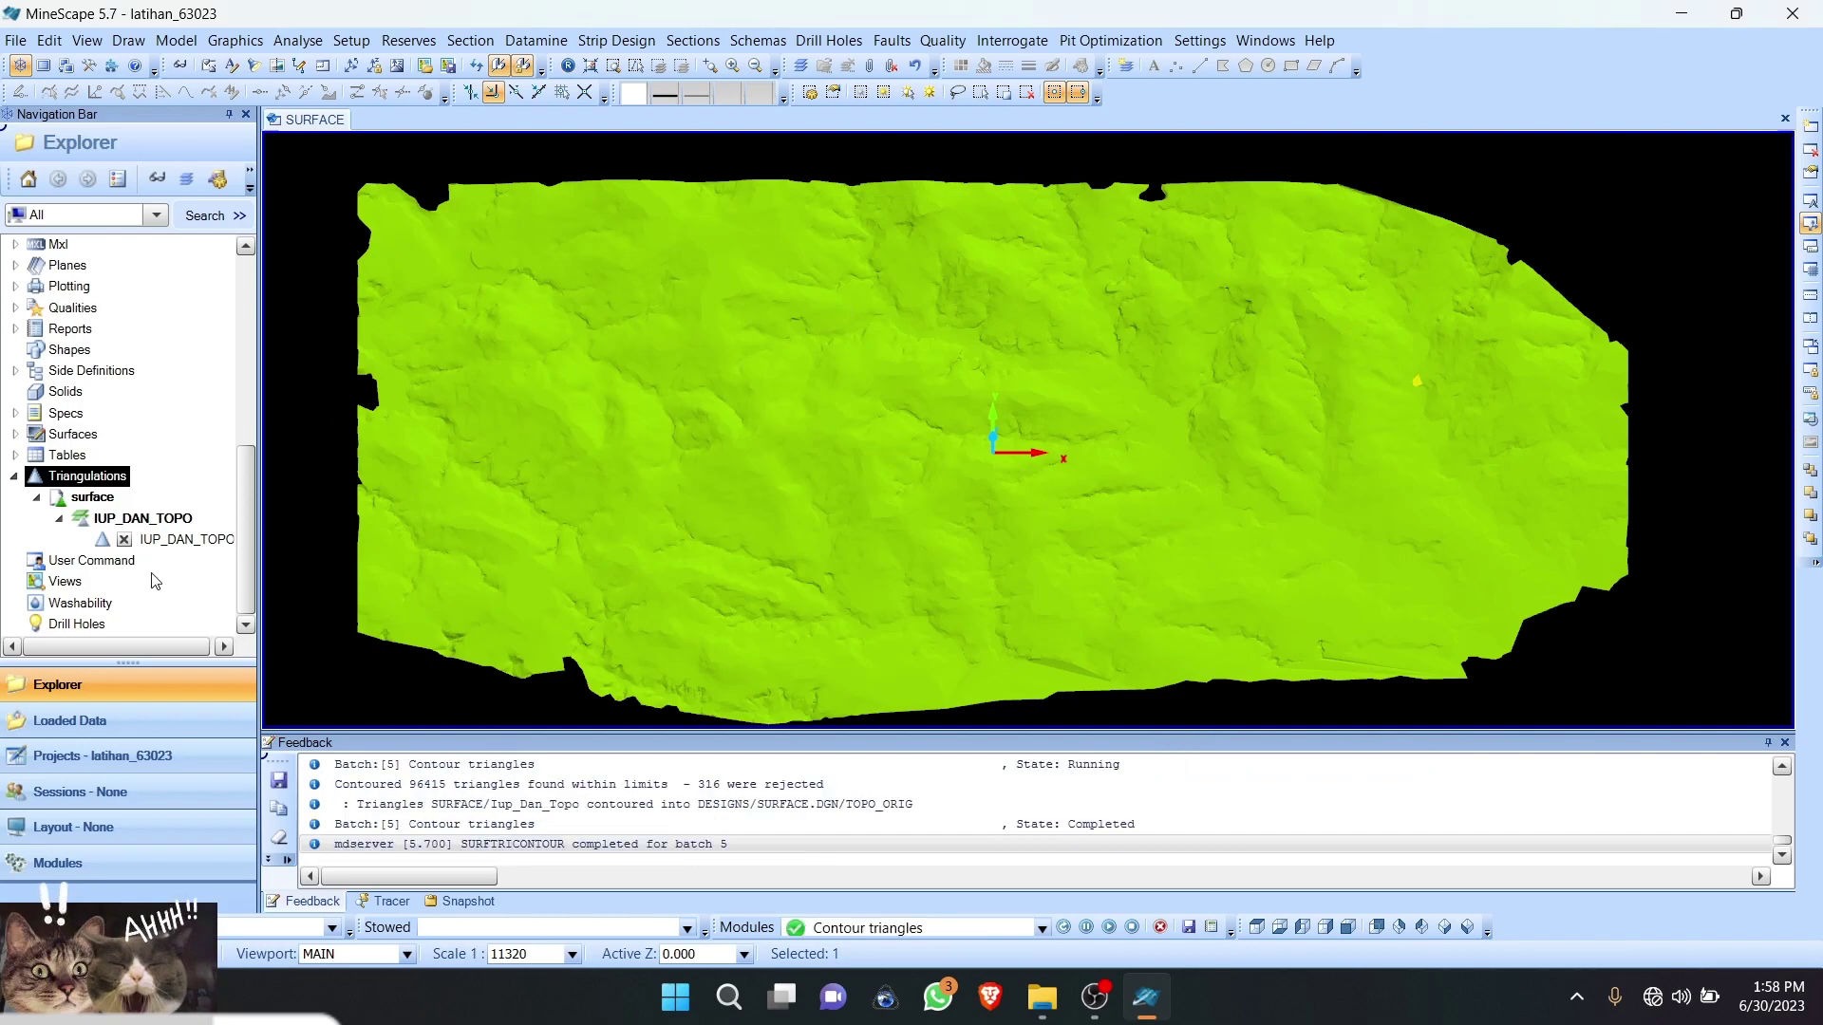
Step: Display the TOPO_ORIG layer of the surface design file and inspect its contours over the triangulated surface
scroll(157, 583, "up", 10)
scroll(133, 438, "down", 5)
scroll(133, 438, "up", 5)
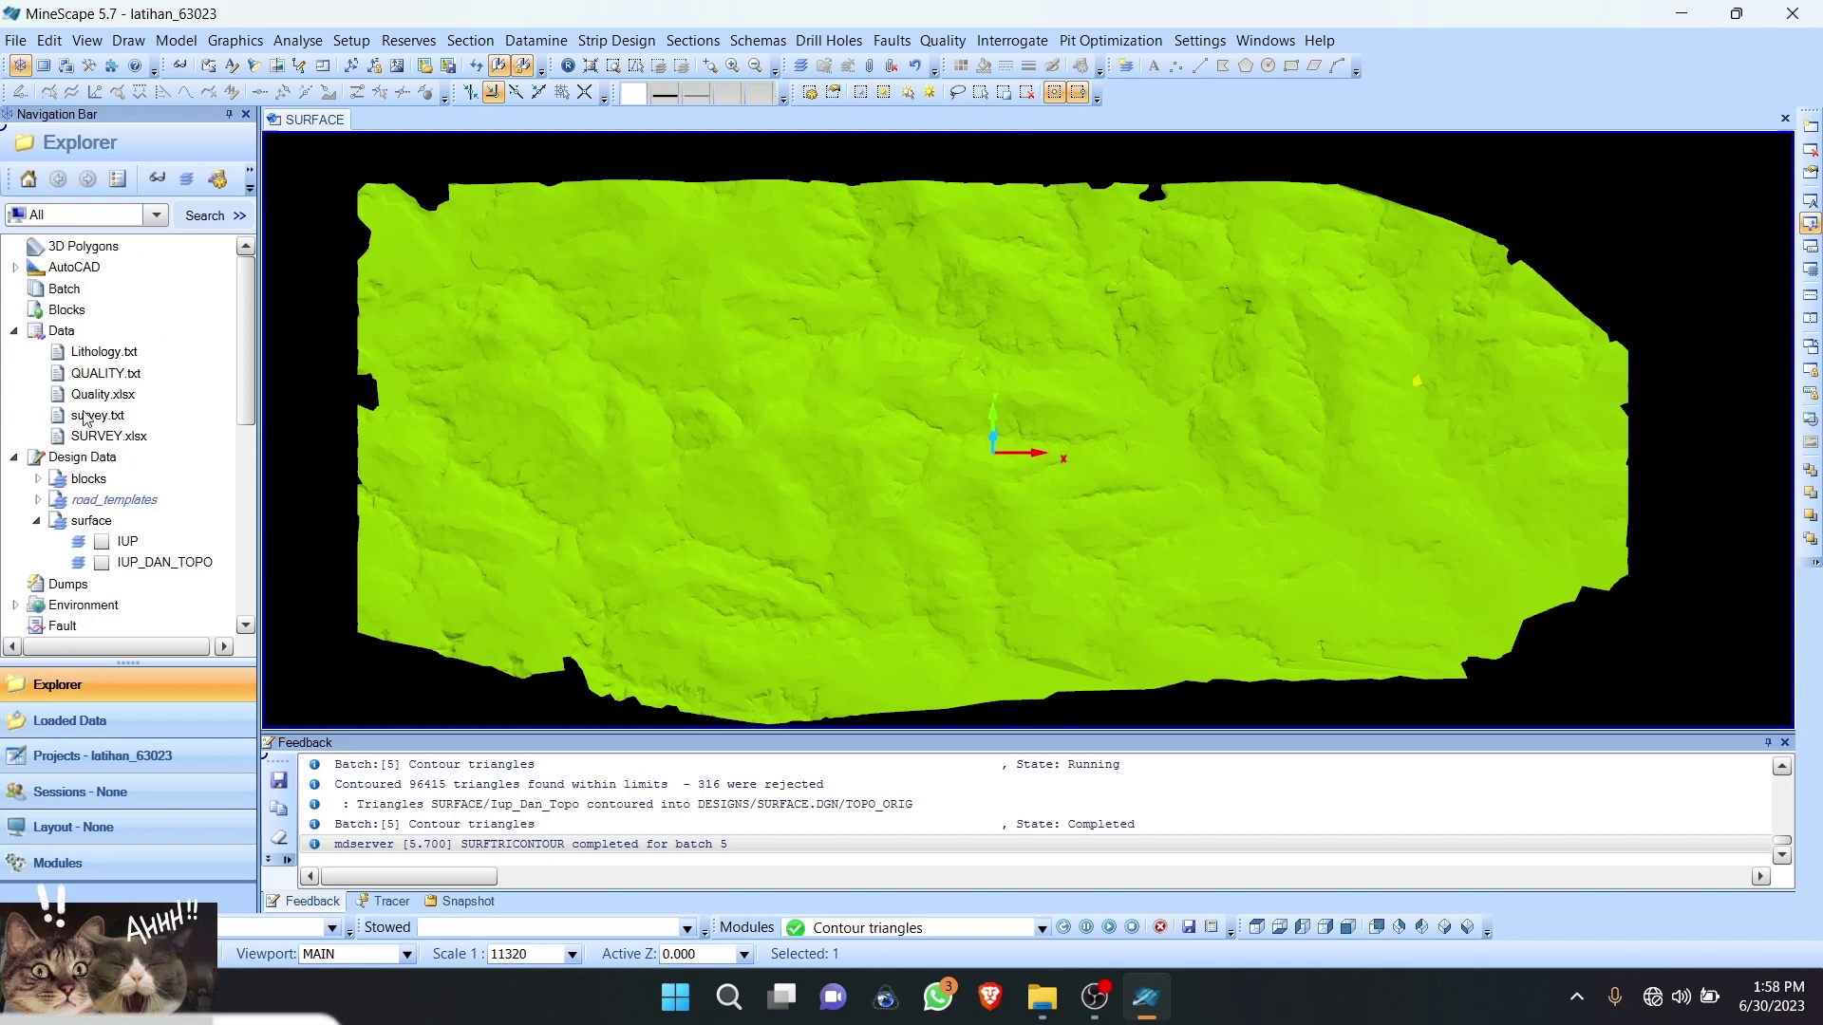
left_click(91, 520)
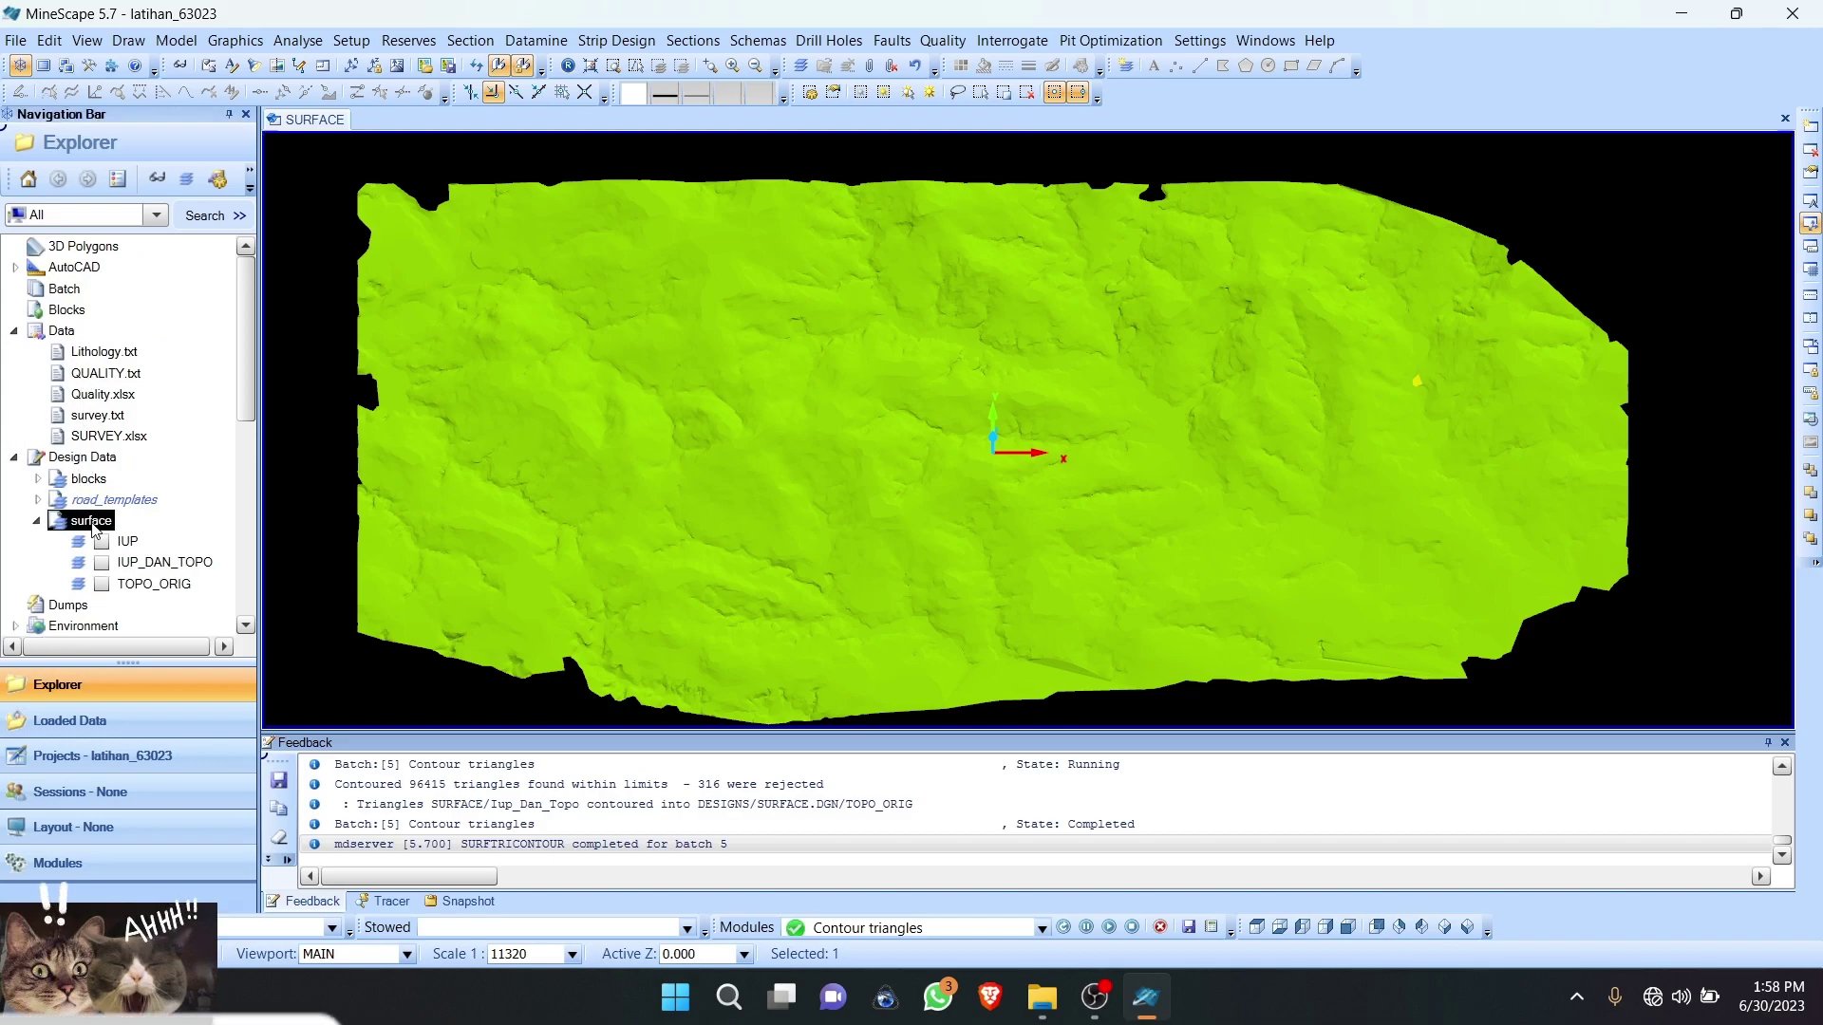
scroll(126, 547, "down", 1)
left_click(102, 527)
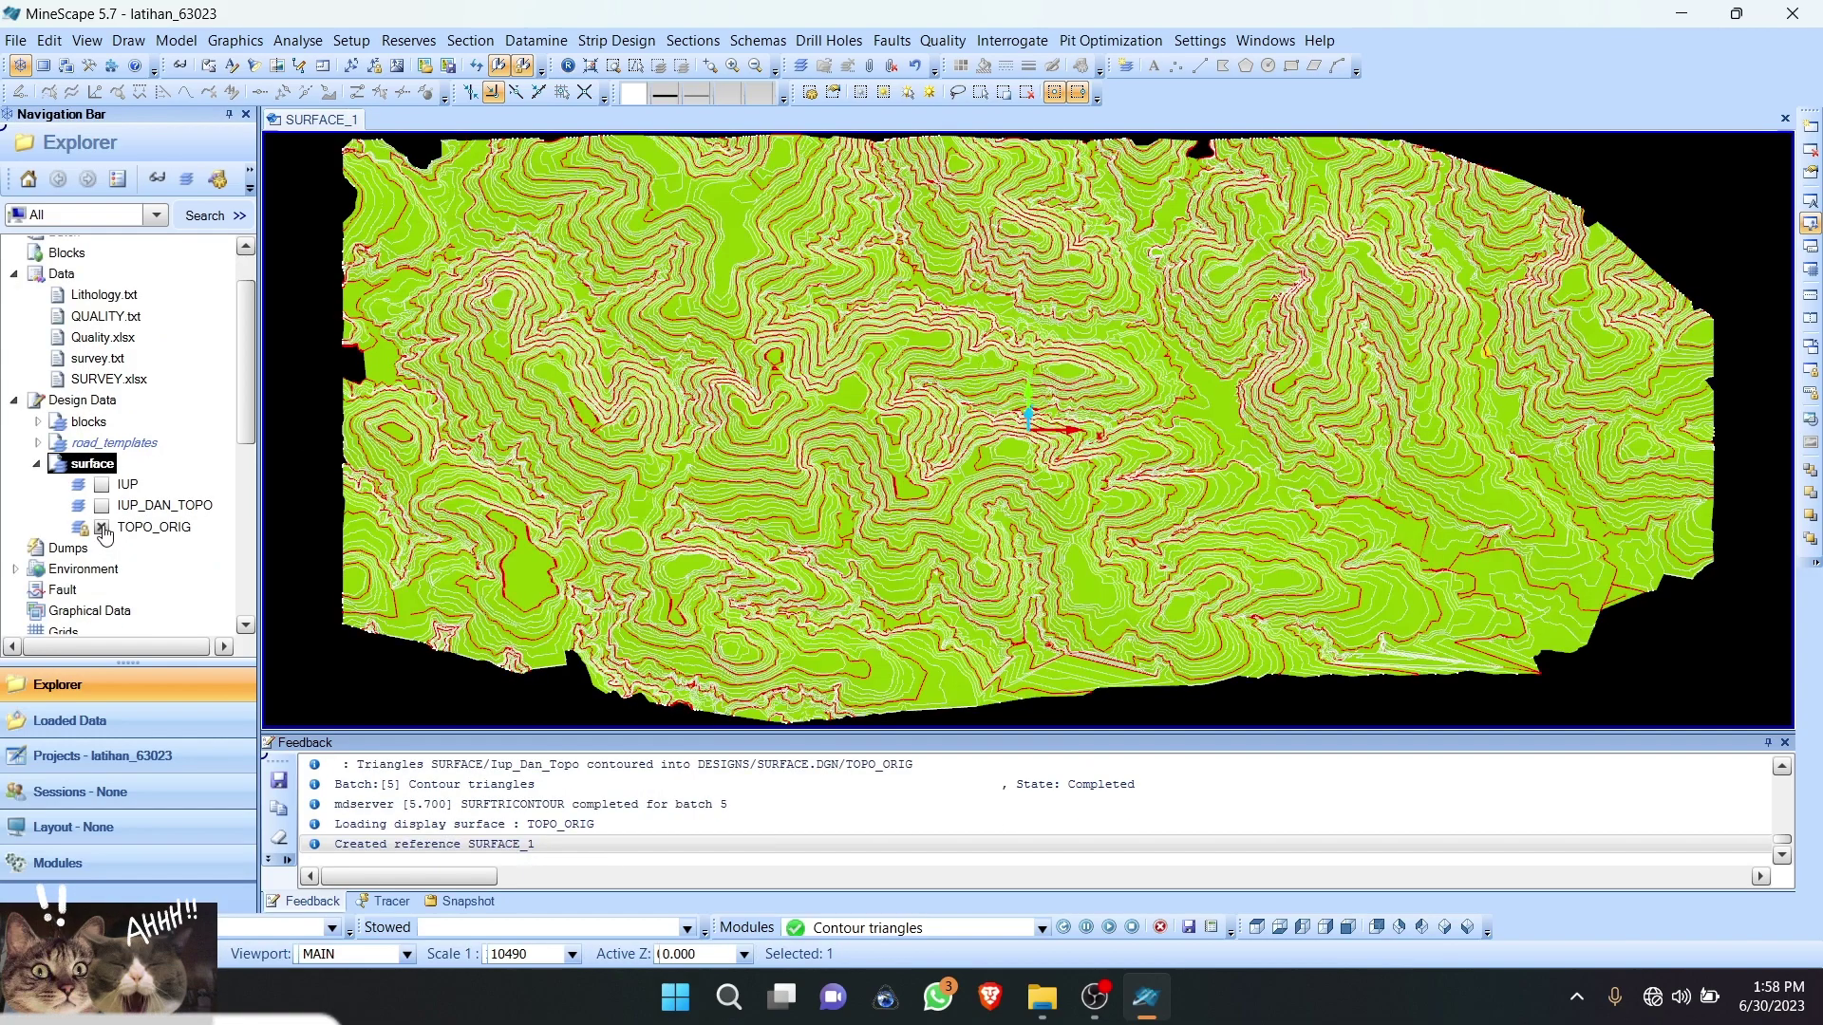
scroll(747, 421, "up", 5)
scroll(817, 406, "down", 5)
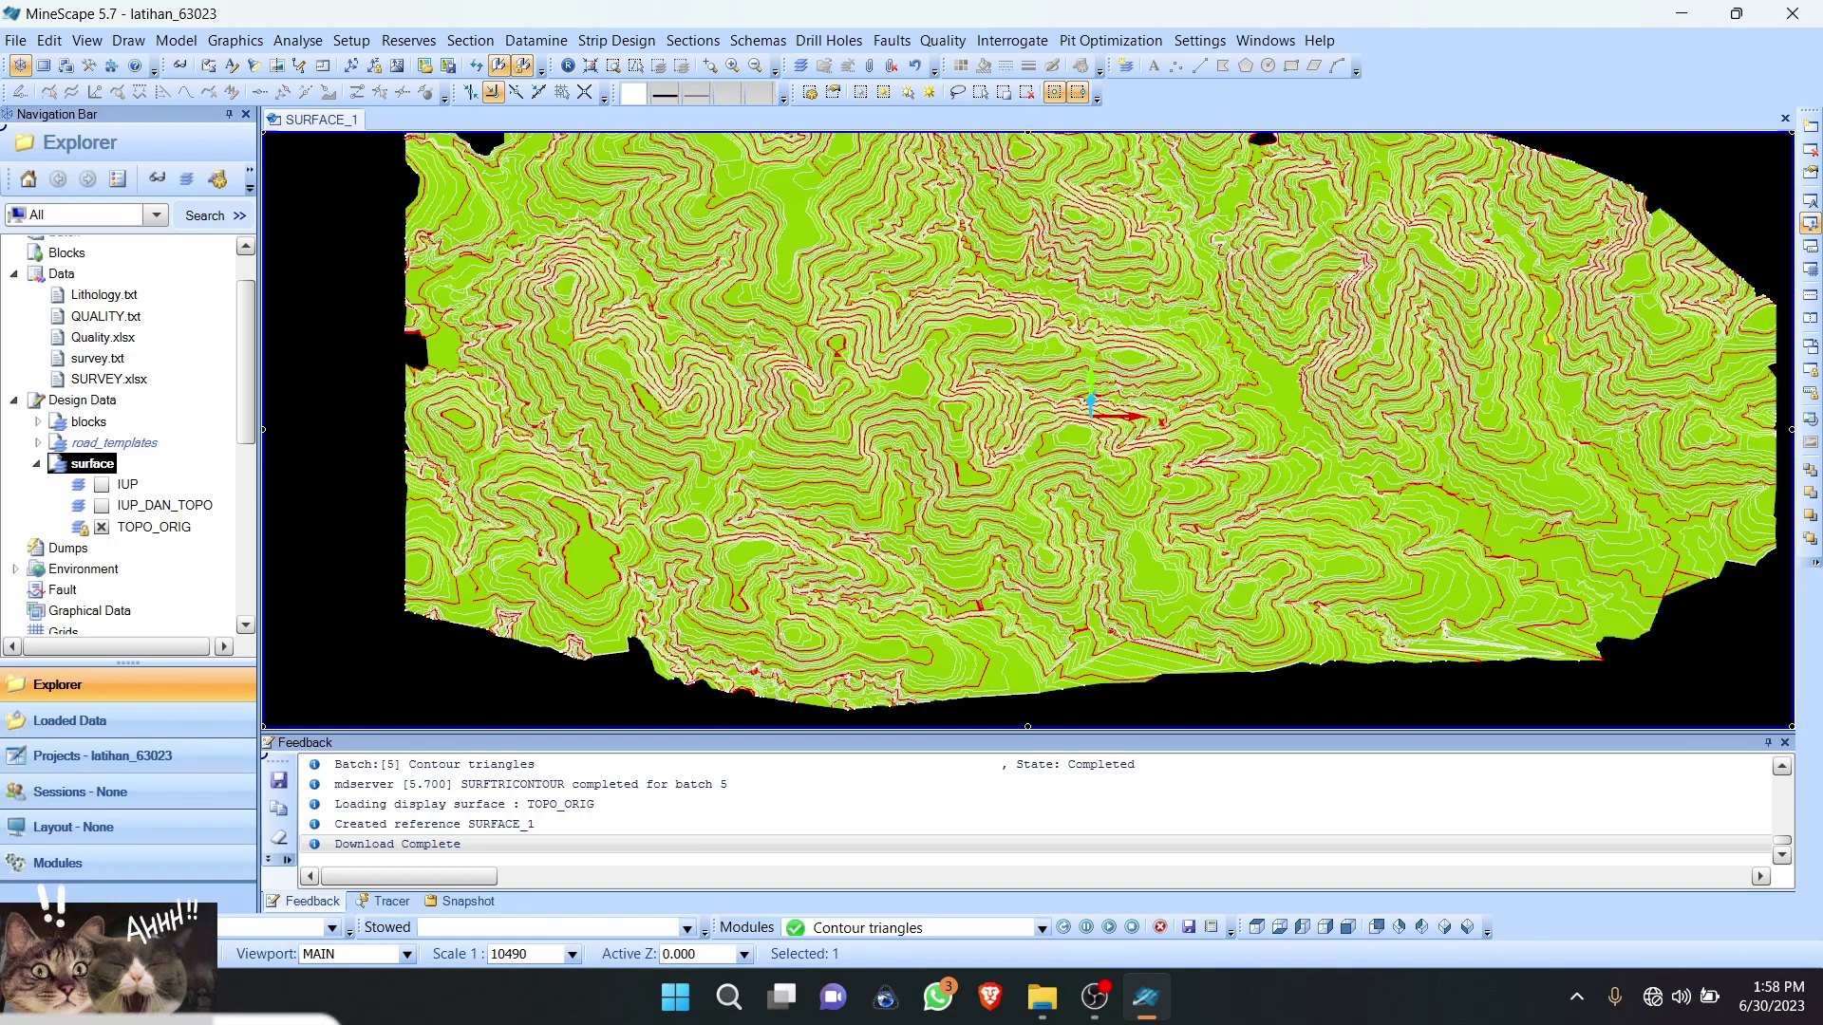
scroll(145, 527, "up", 1)
scroll(788, 360, "up", 4)
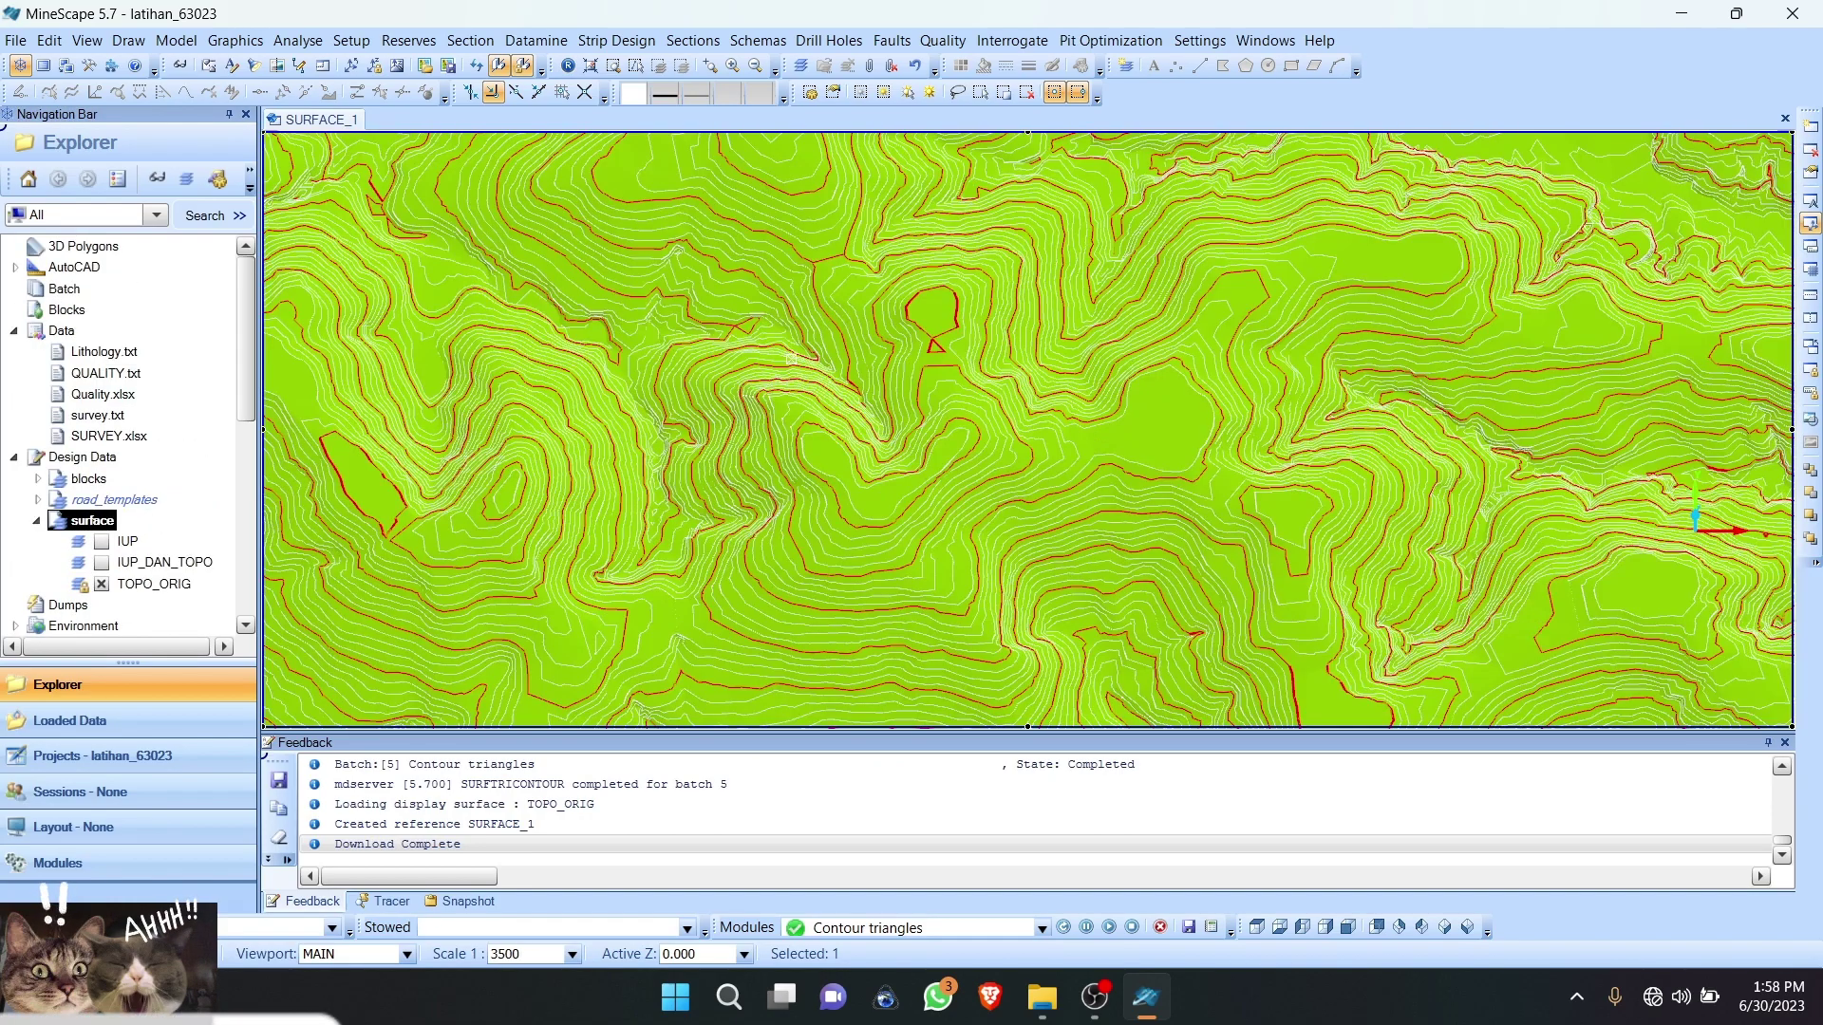
scroll(947, 362, "up", 4)
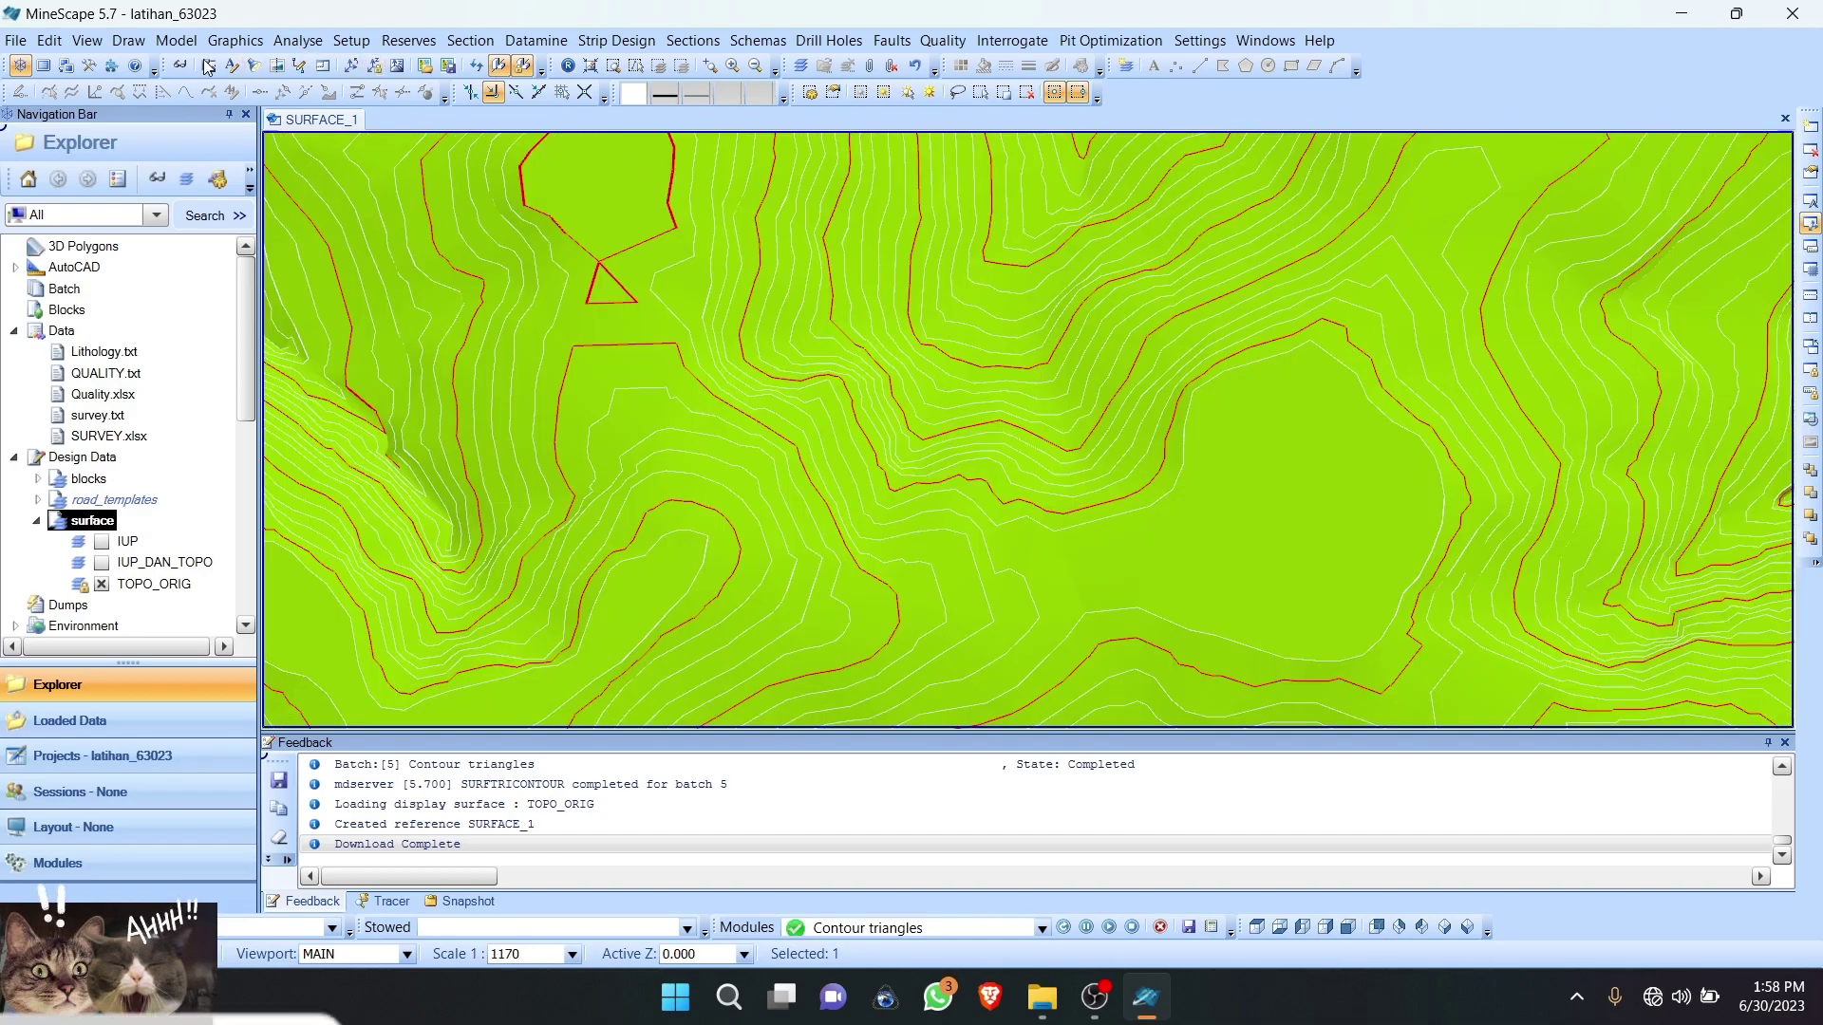
scroll(1029, 466, "down", 4)
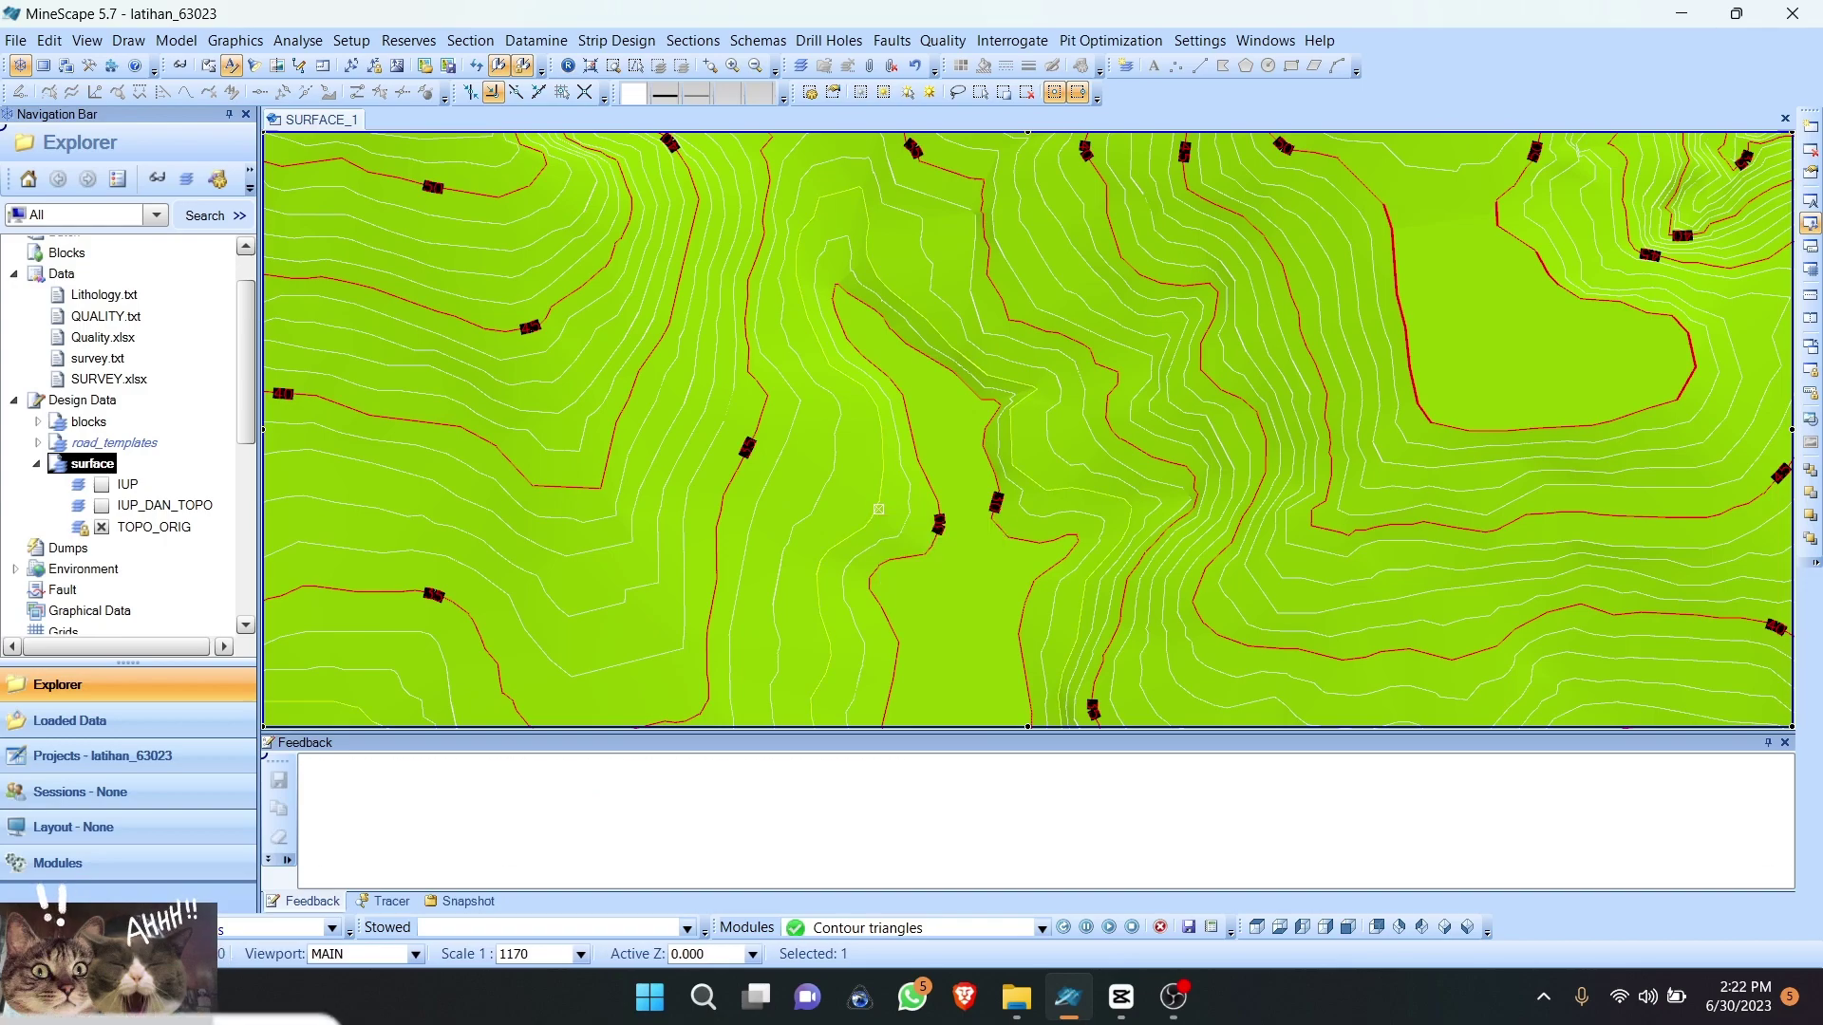
Step: Query neighbouring contour lines of the TOPO_ORIG layer to check their elevations, and look over the whole contoured surface
left_click(853, 509)
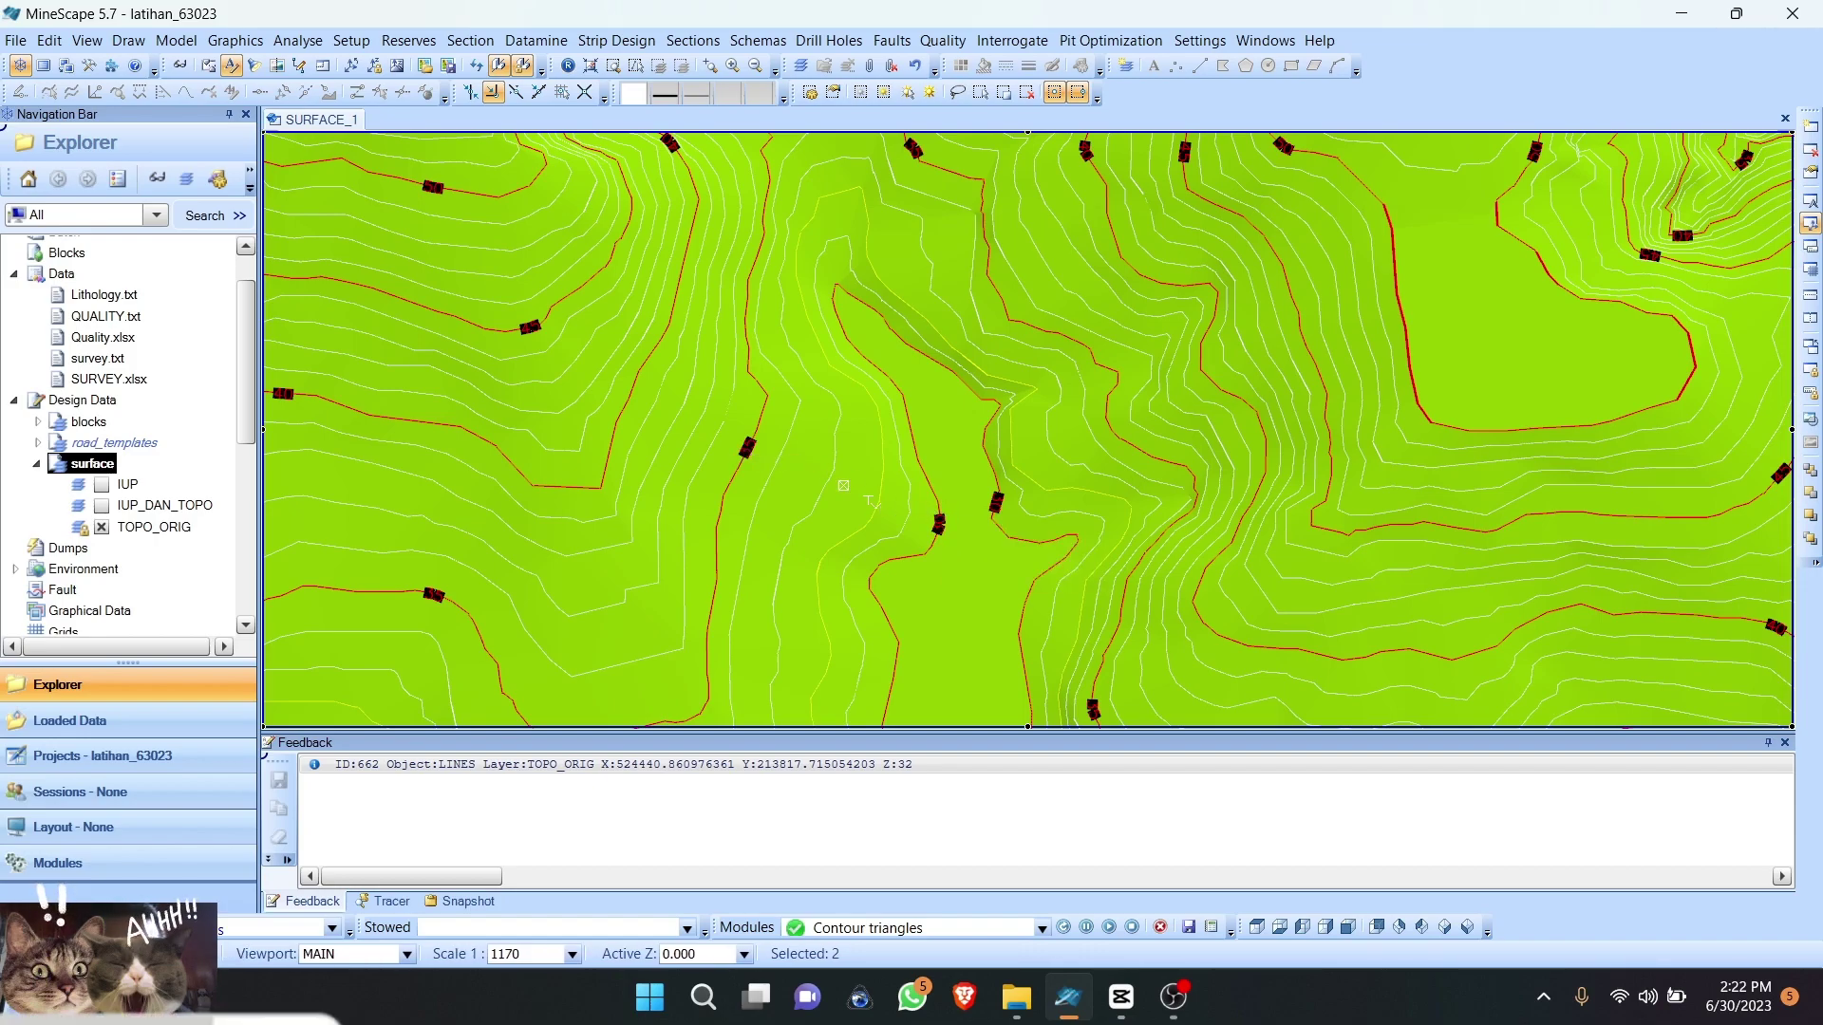
scroll(864, 524, "up", 3)
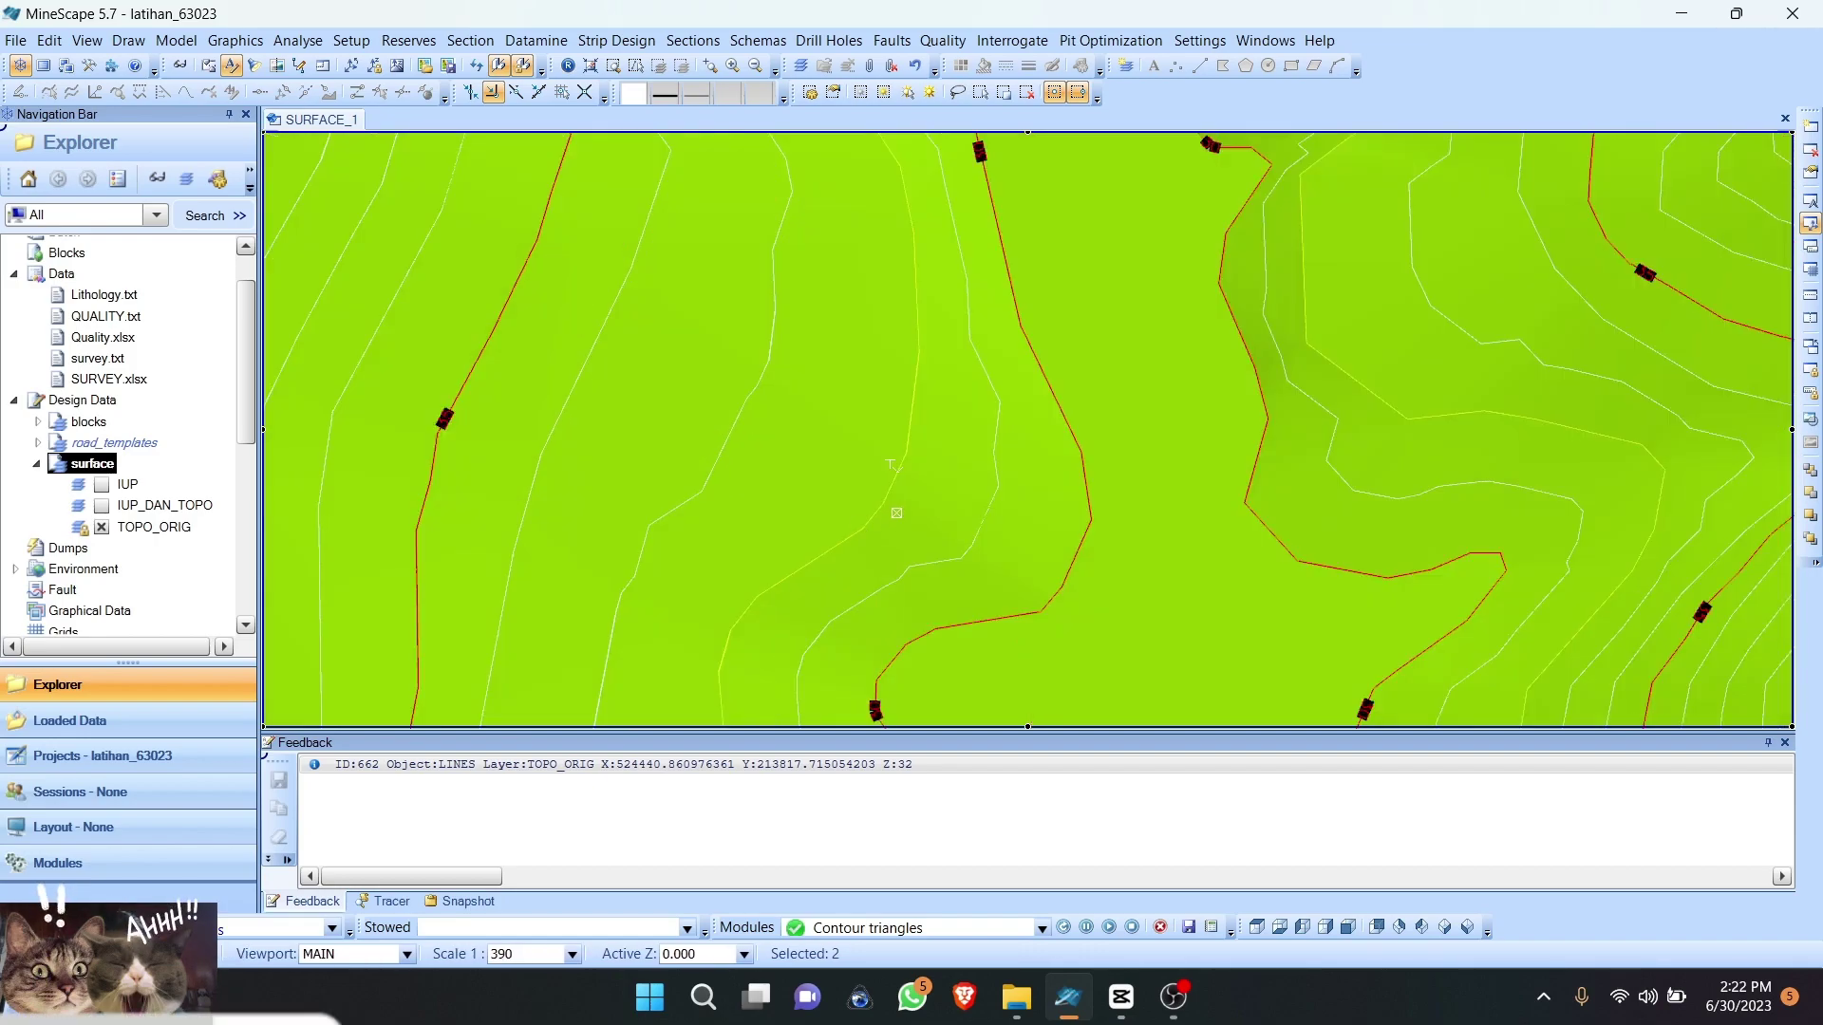
scroll(896, 510, "down", 3)
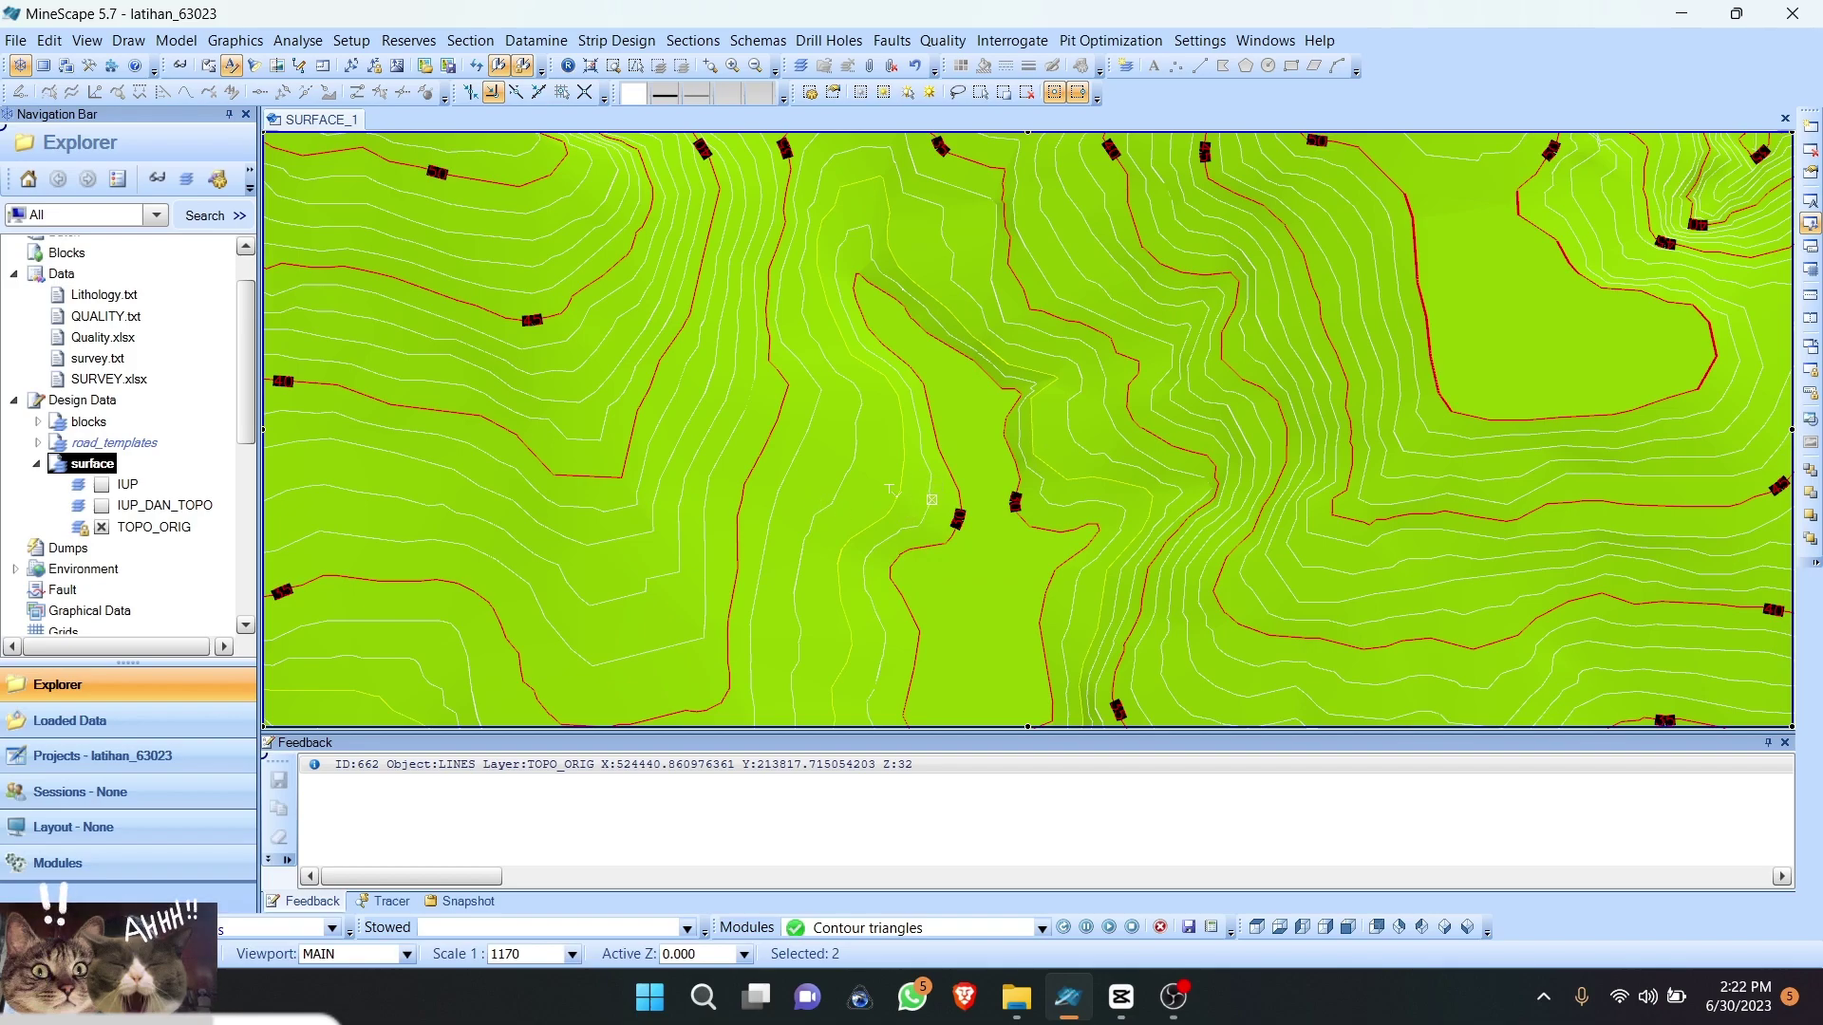
left_click(974, 438)
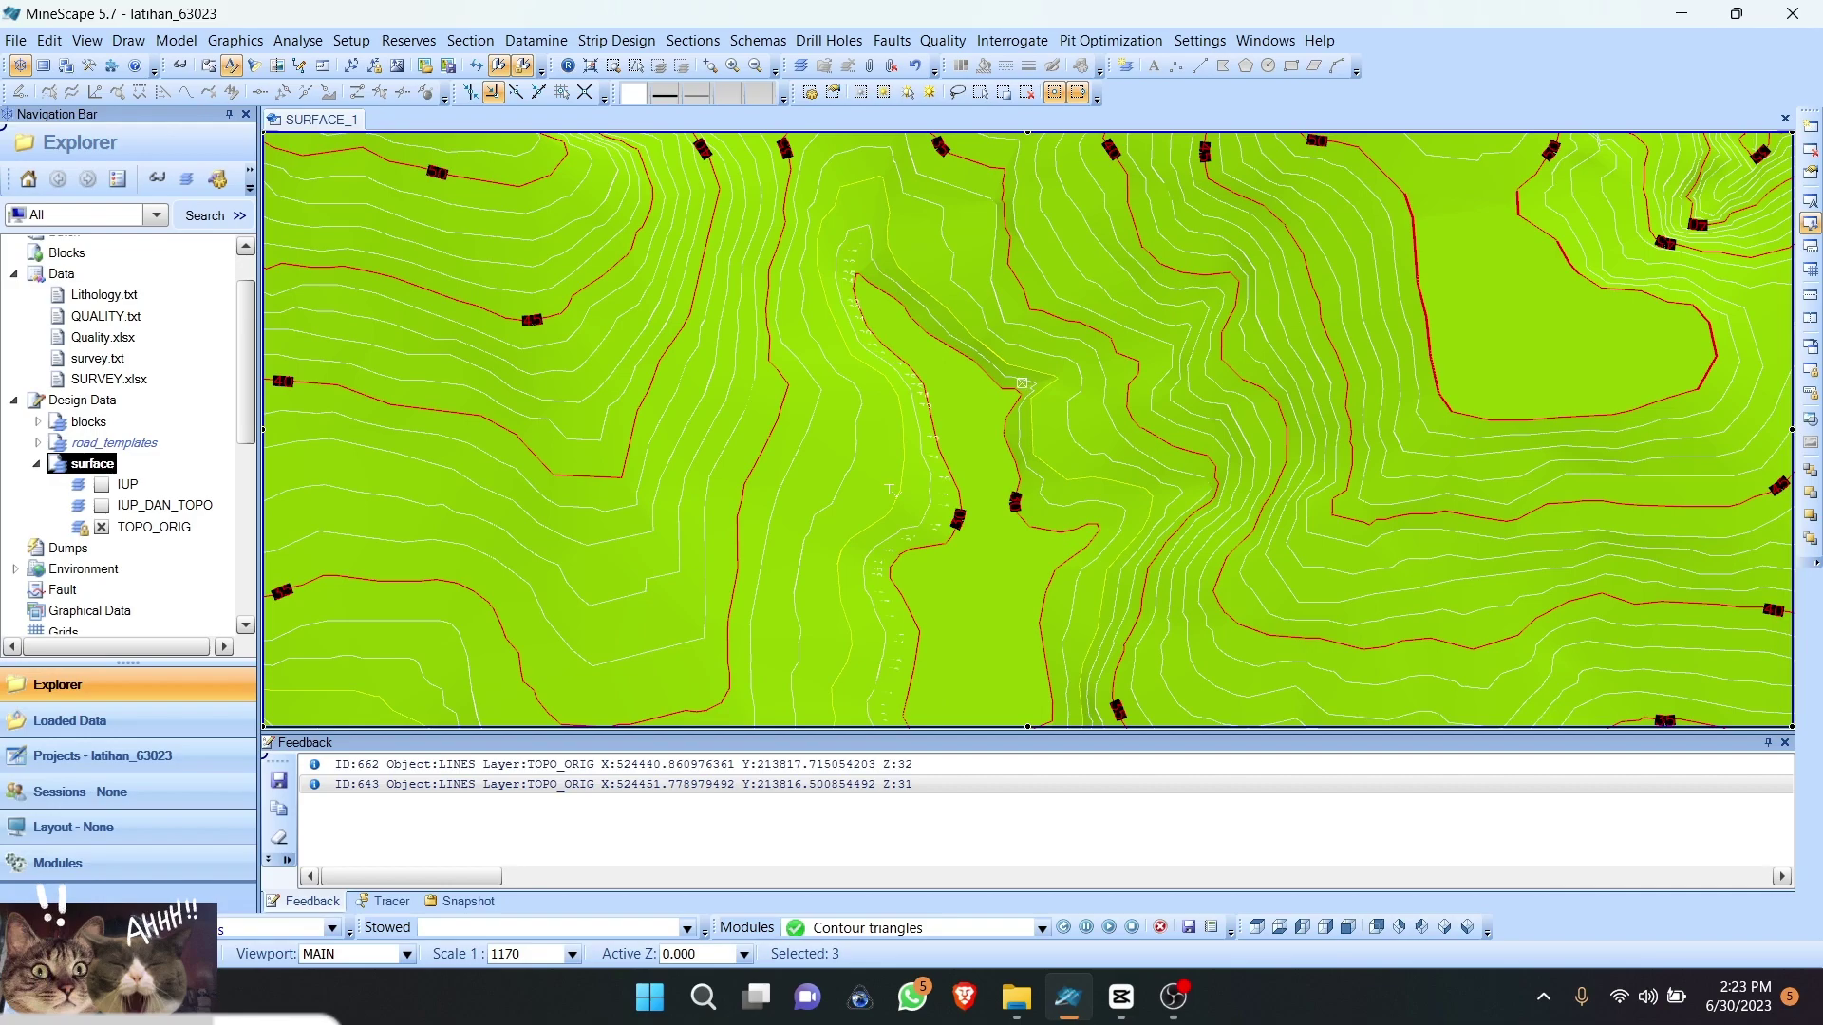
double_click(1023, 383)
left_click(1170, 198)
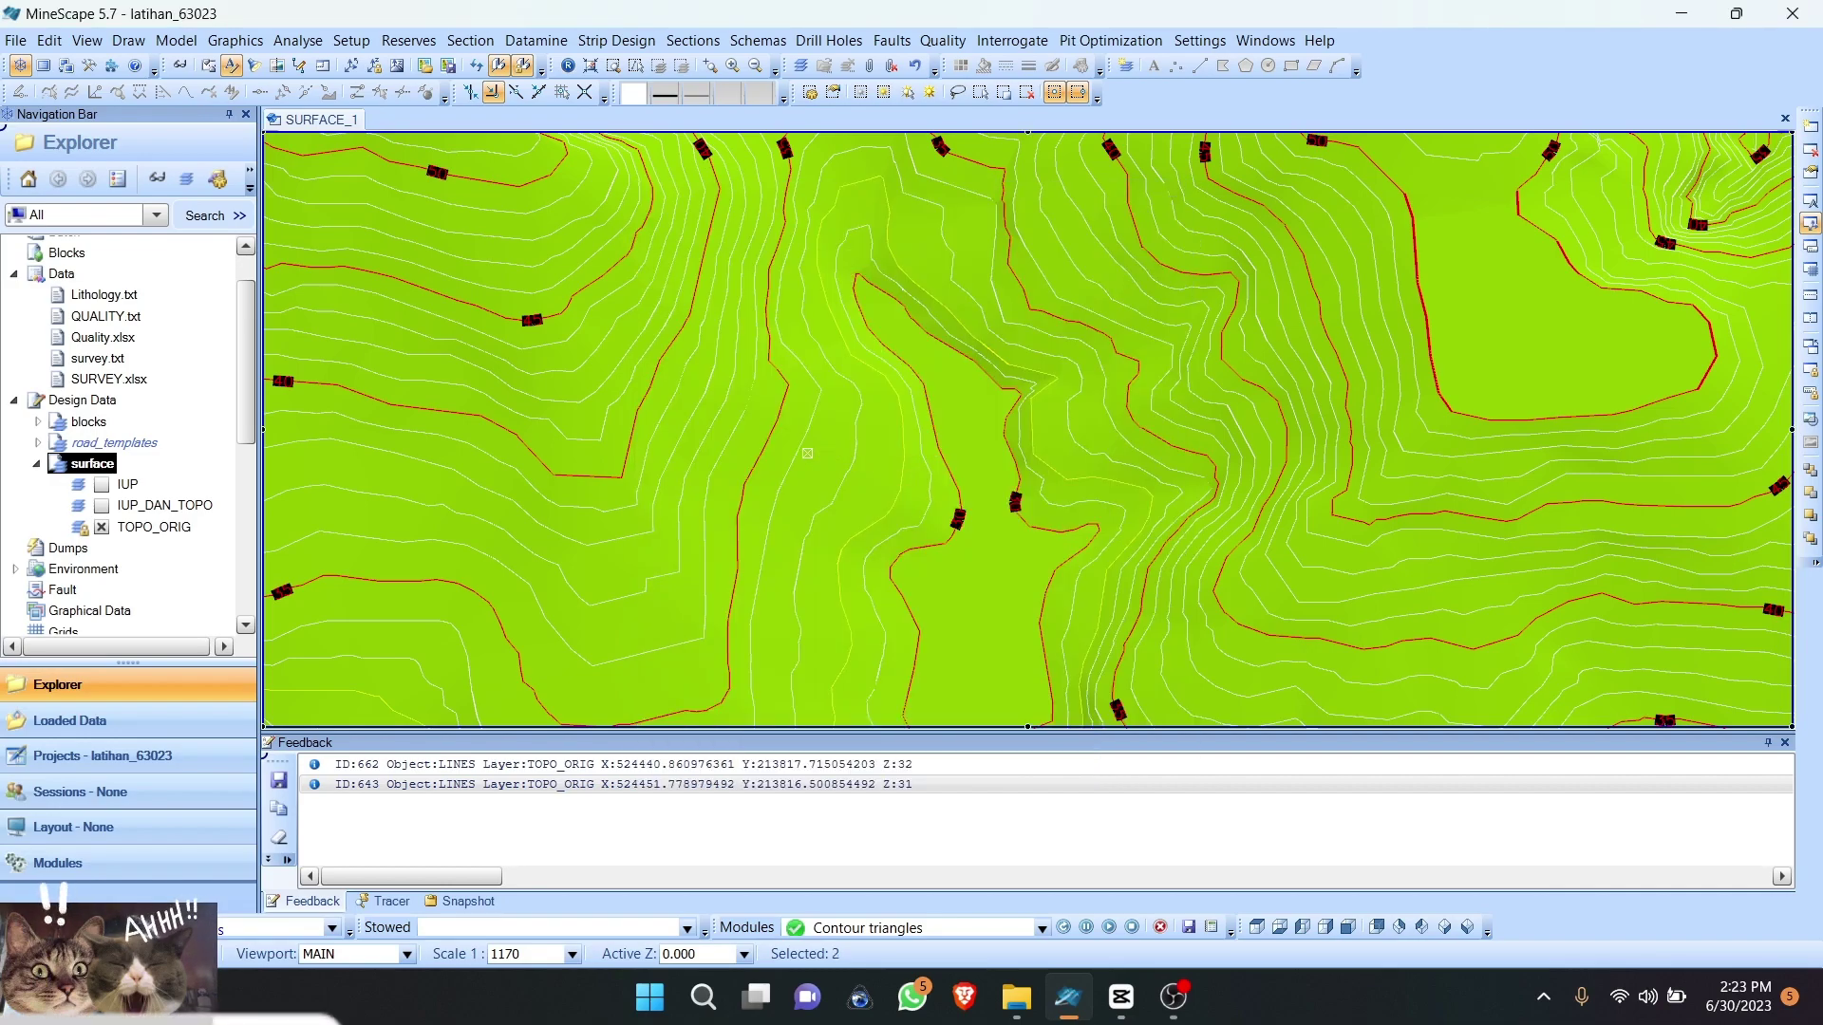
left_click(785, 403)
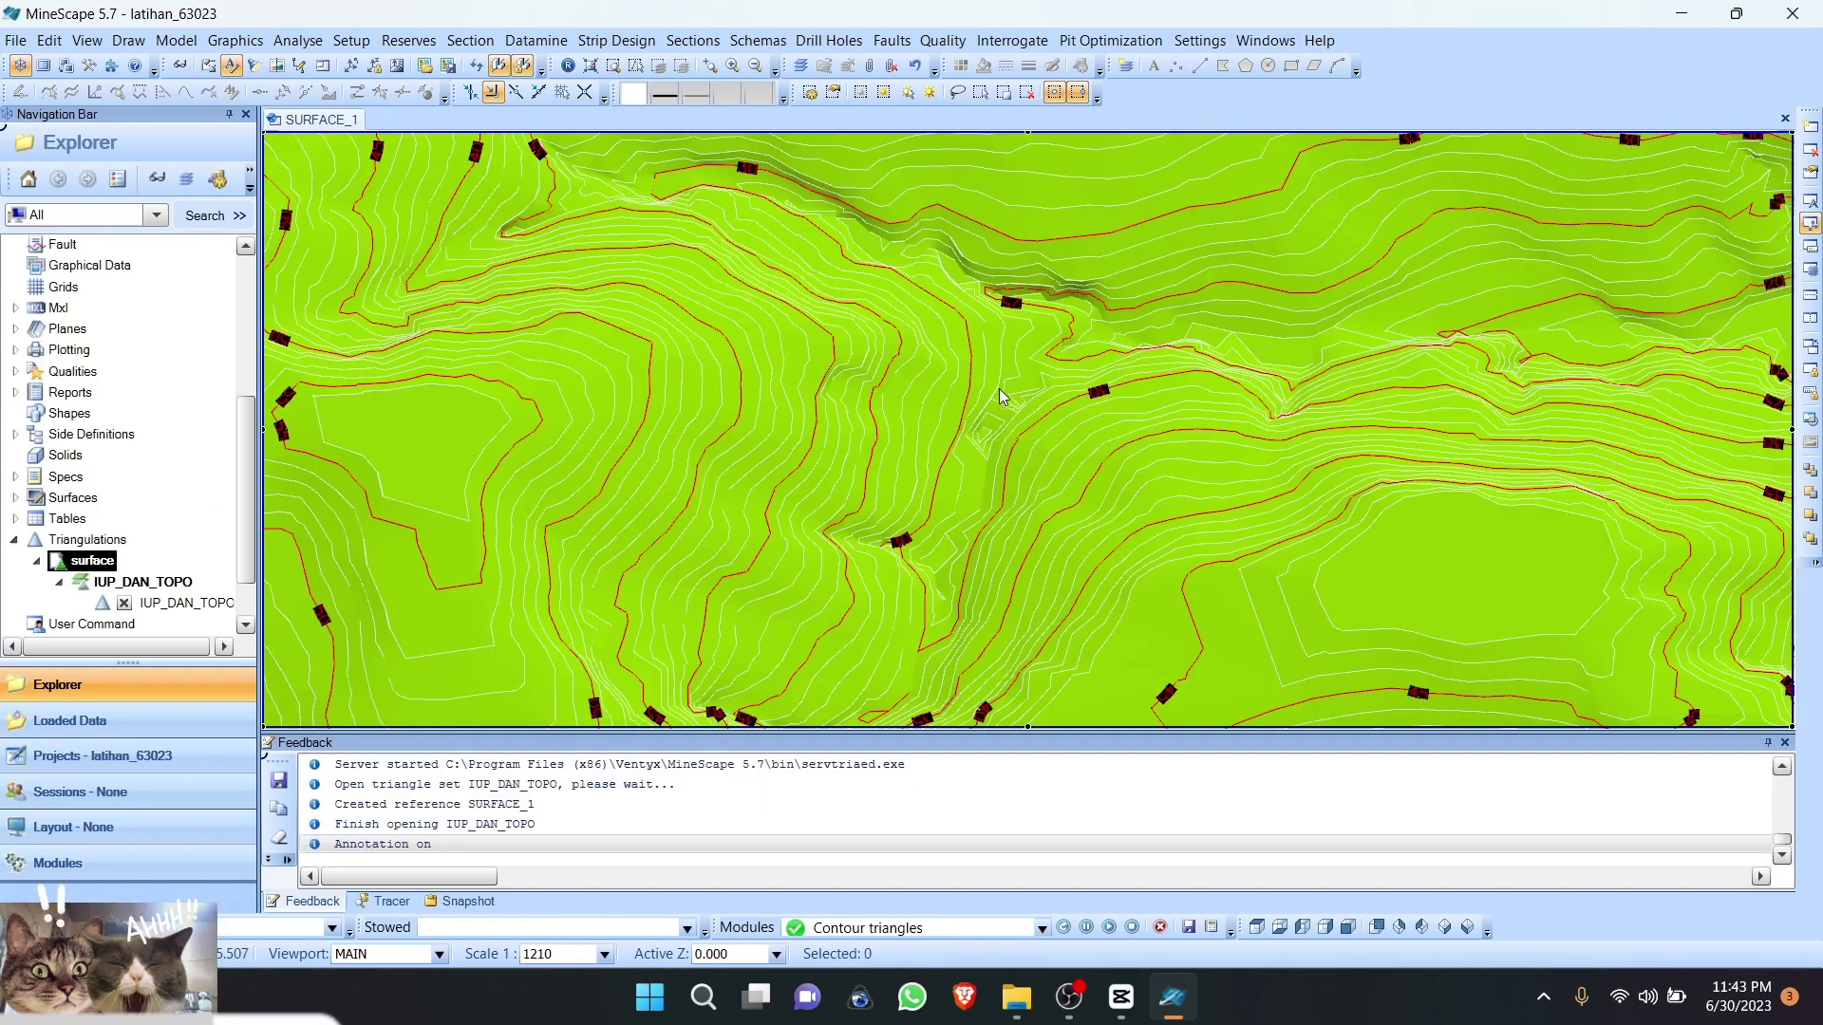
scroll(998, 389, "down", 4)
scroll(945, 439, "up", 2)
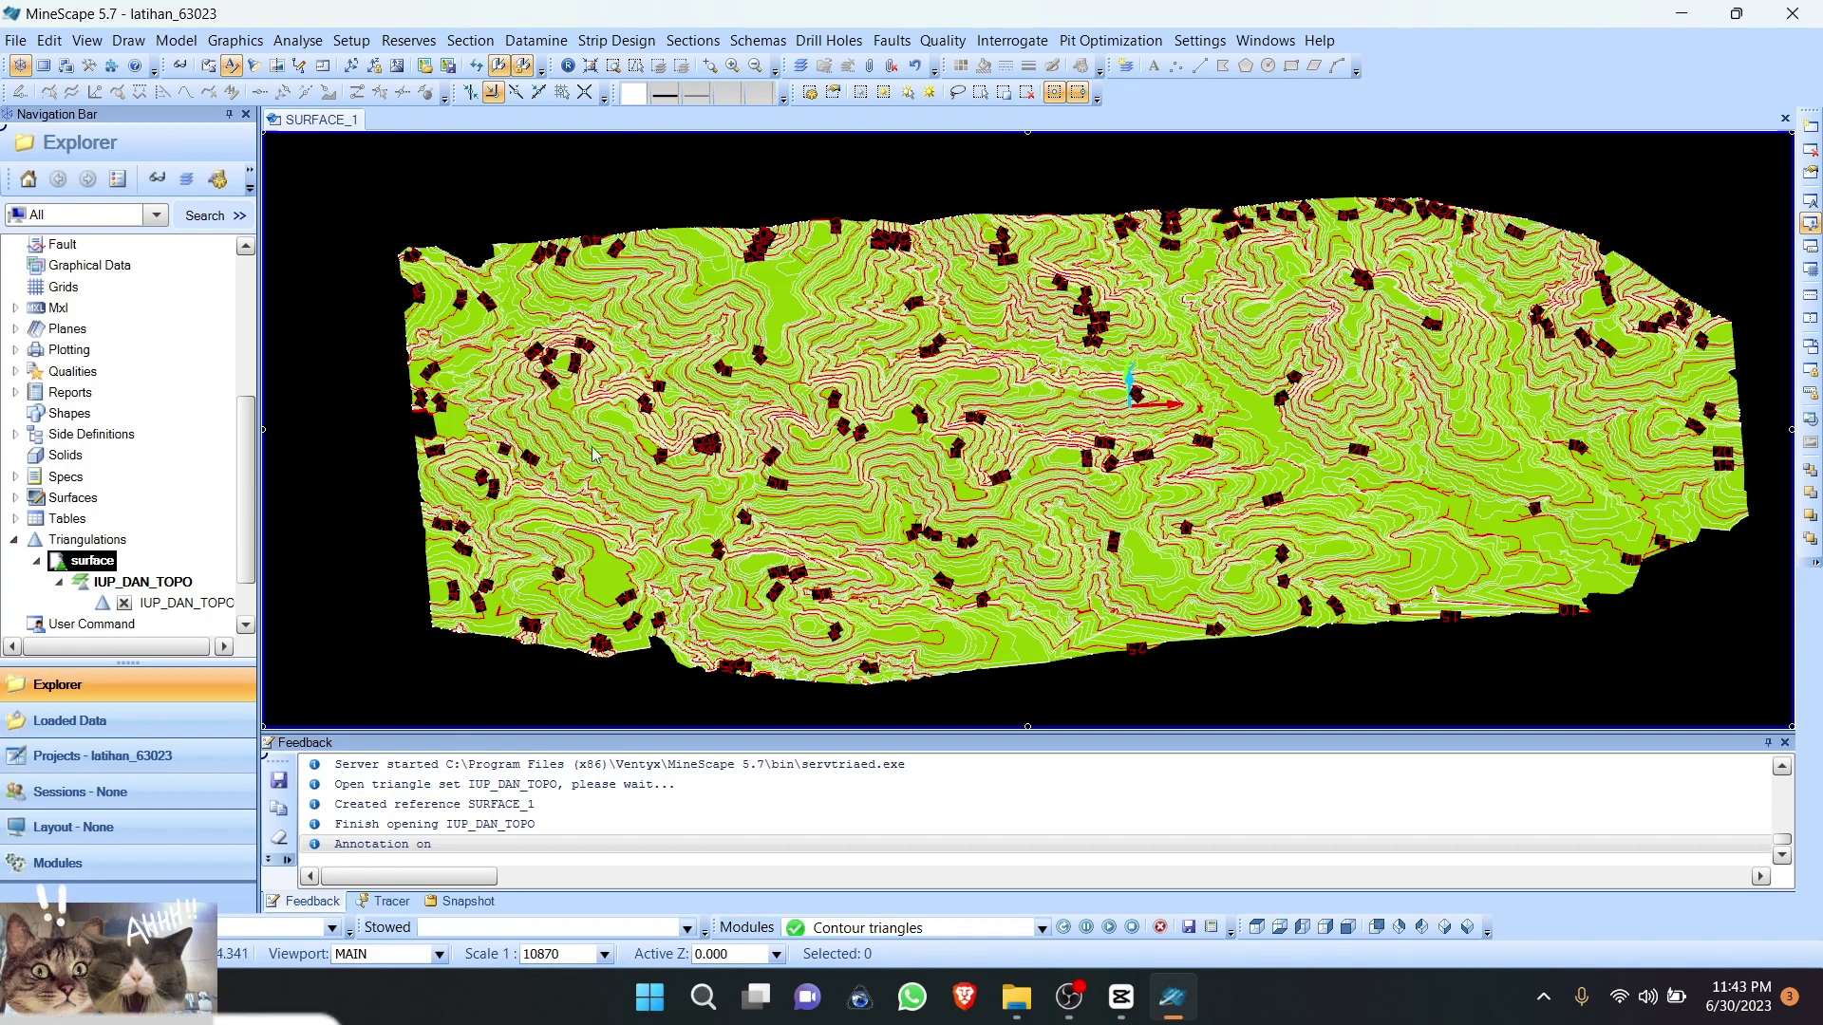
middle_click_drag(746, 448, 920, 465)
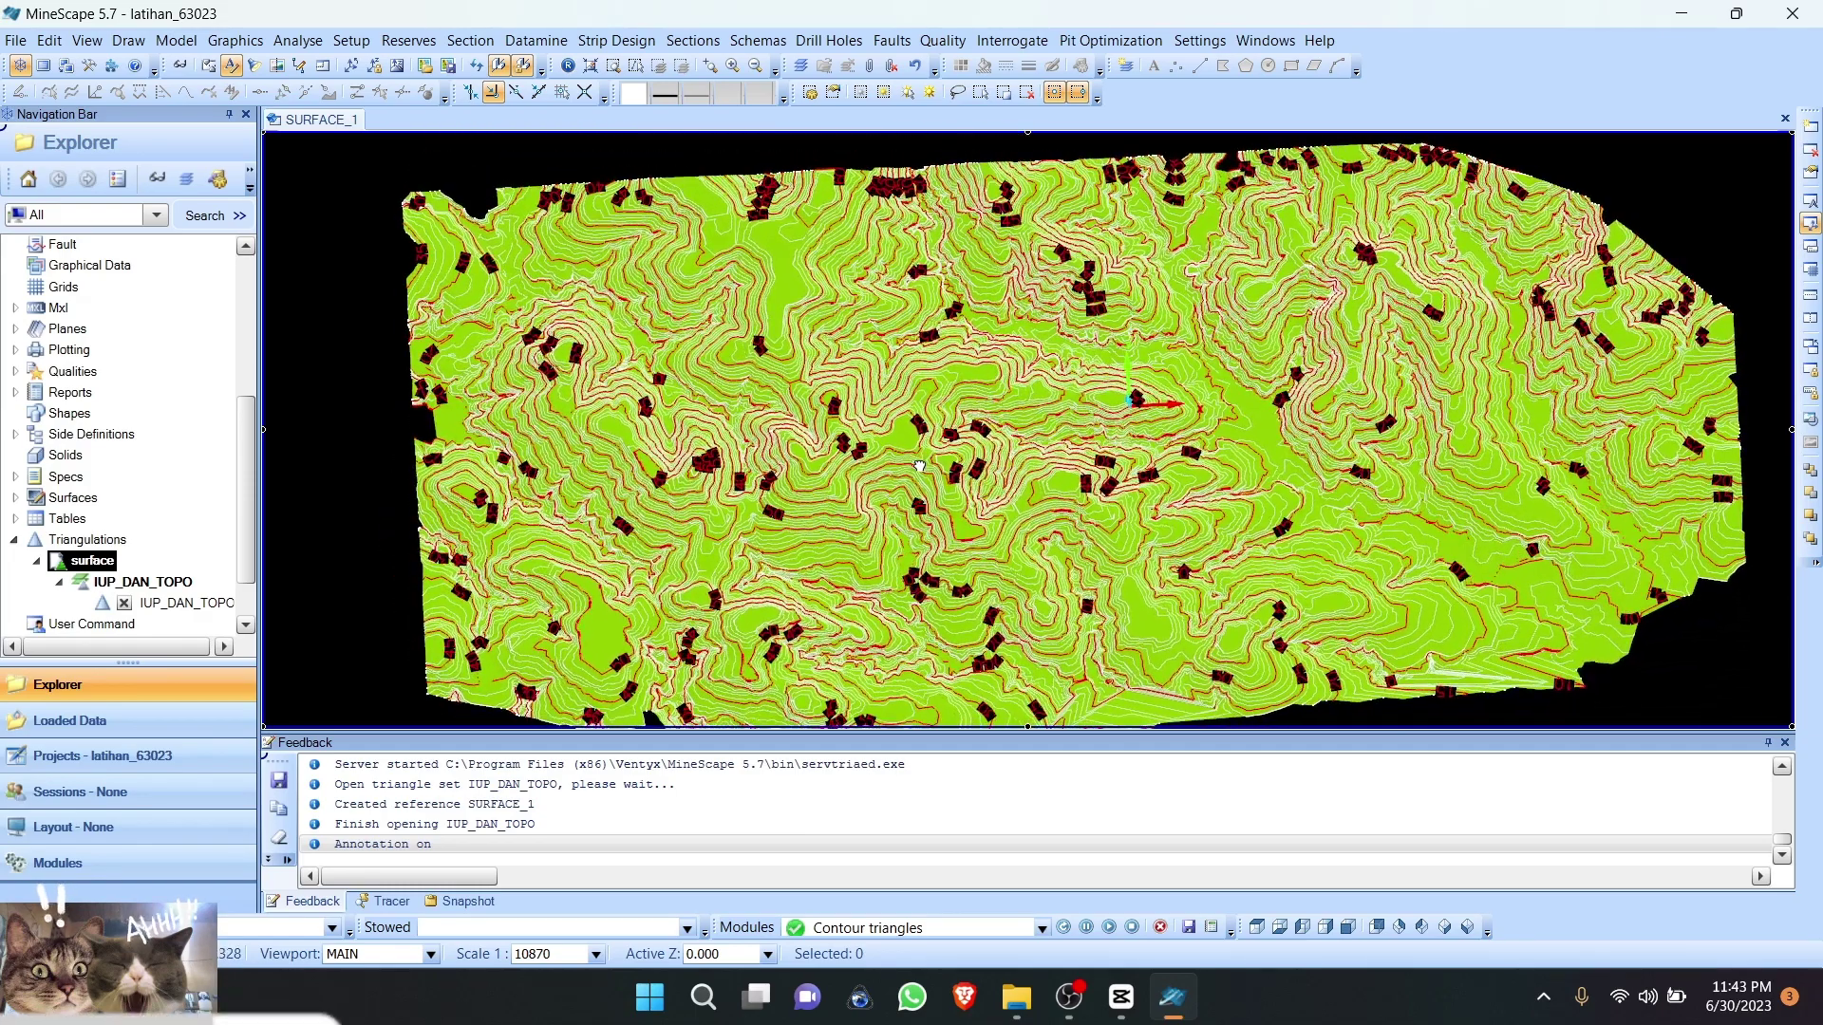
Step: Hide the IUP_DAN_TOPO triangle set and the TOPO_ORIG contour layer
right_click(91, 567)
left_click(75, 564)
scroll(163, 467, "up", 5)
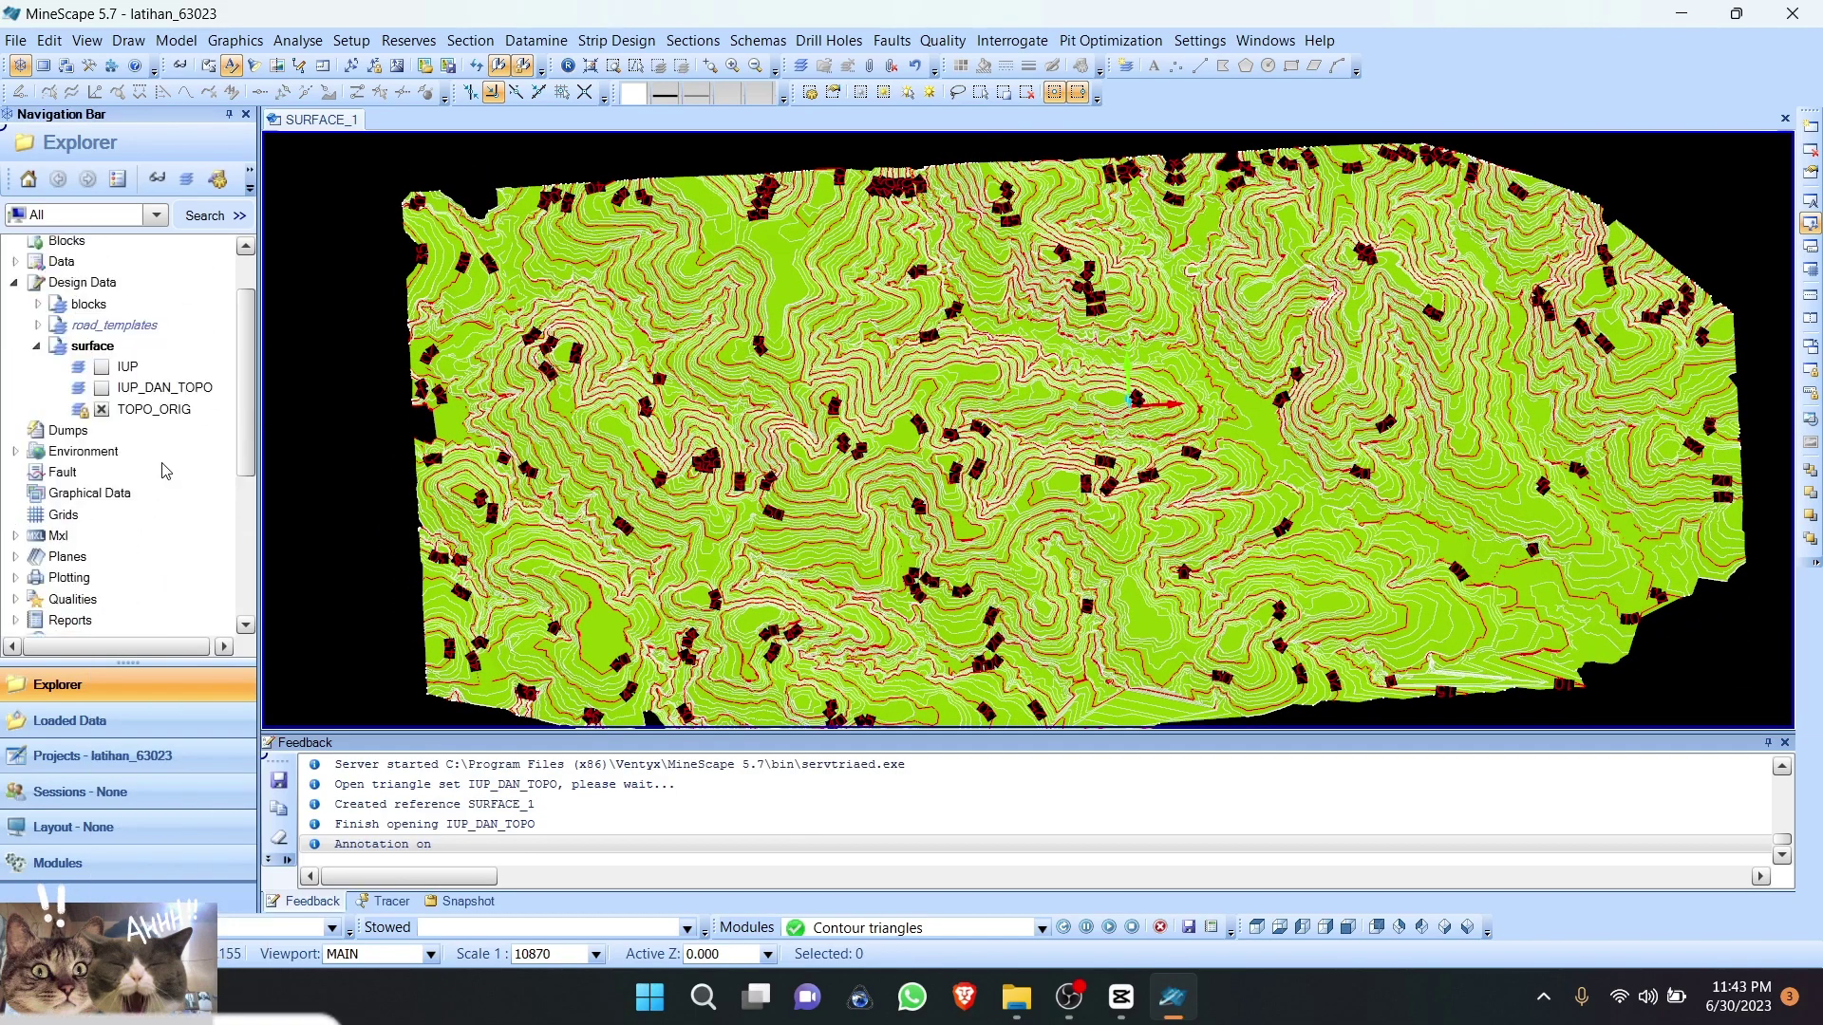
scroll(143, 428, "down", 6)
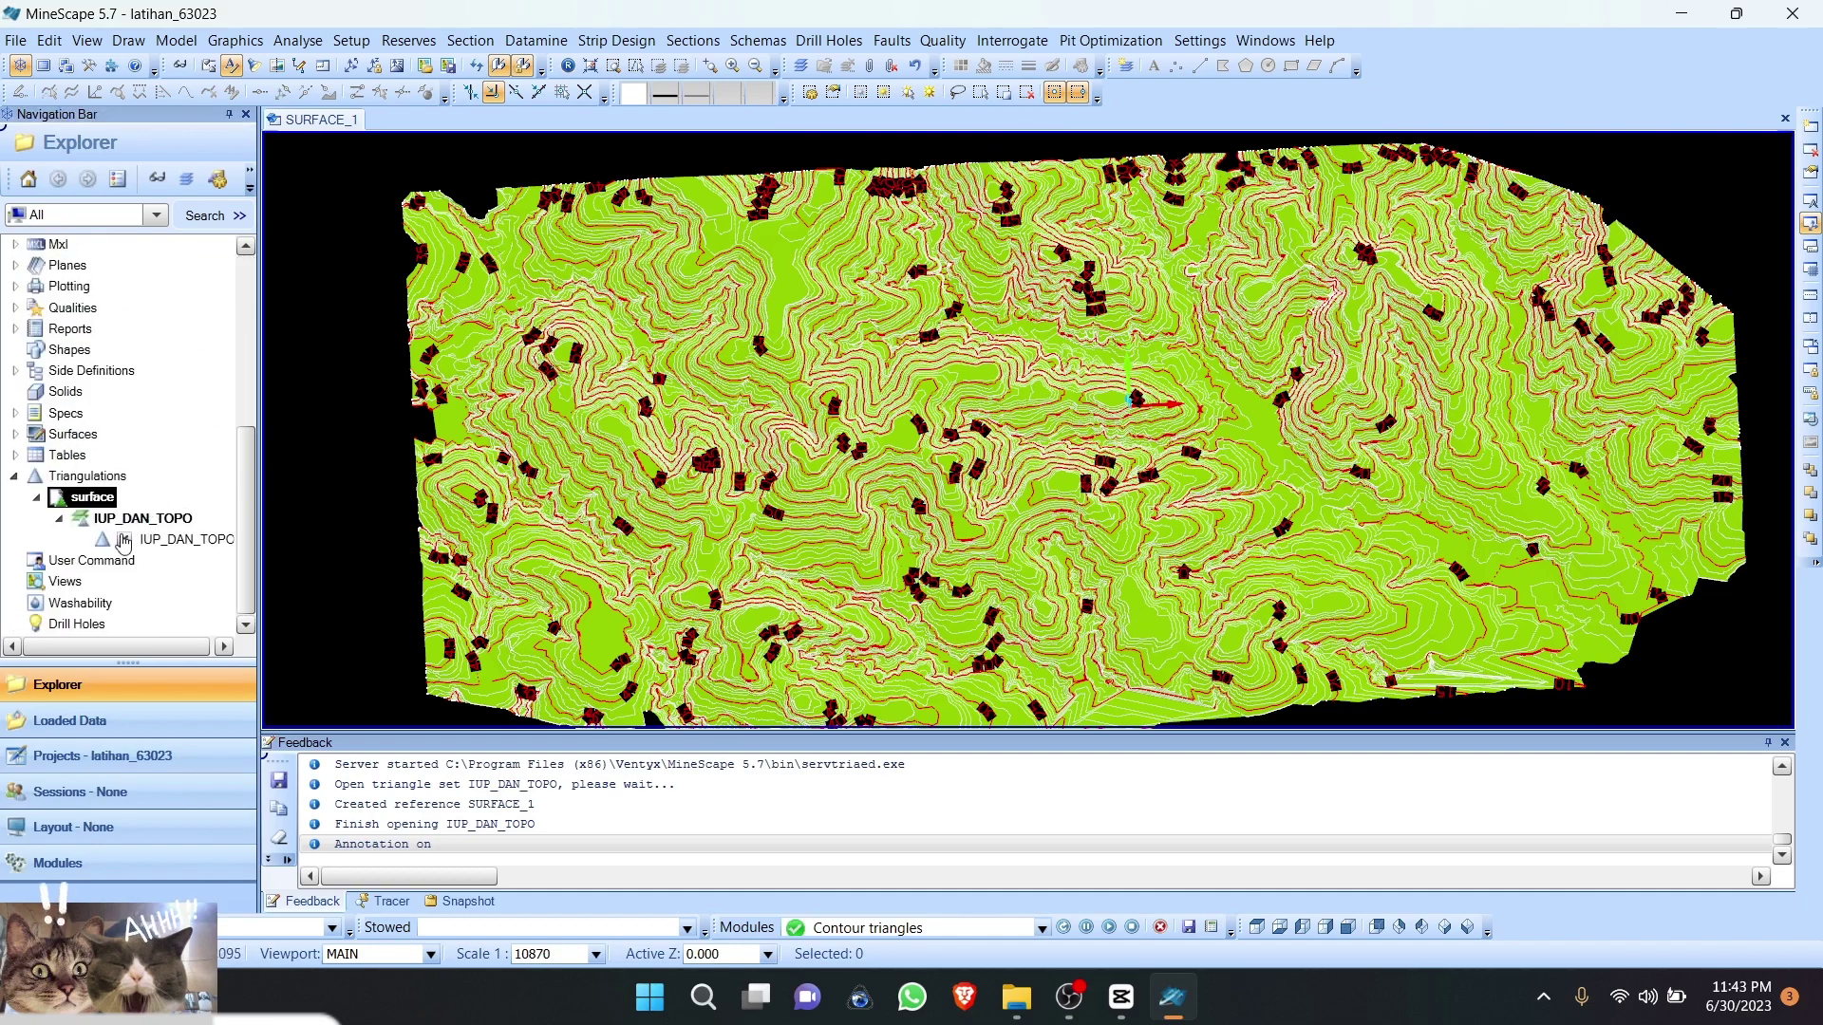
left_click(125, 540)
scroll(124, 541, "up", 6)
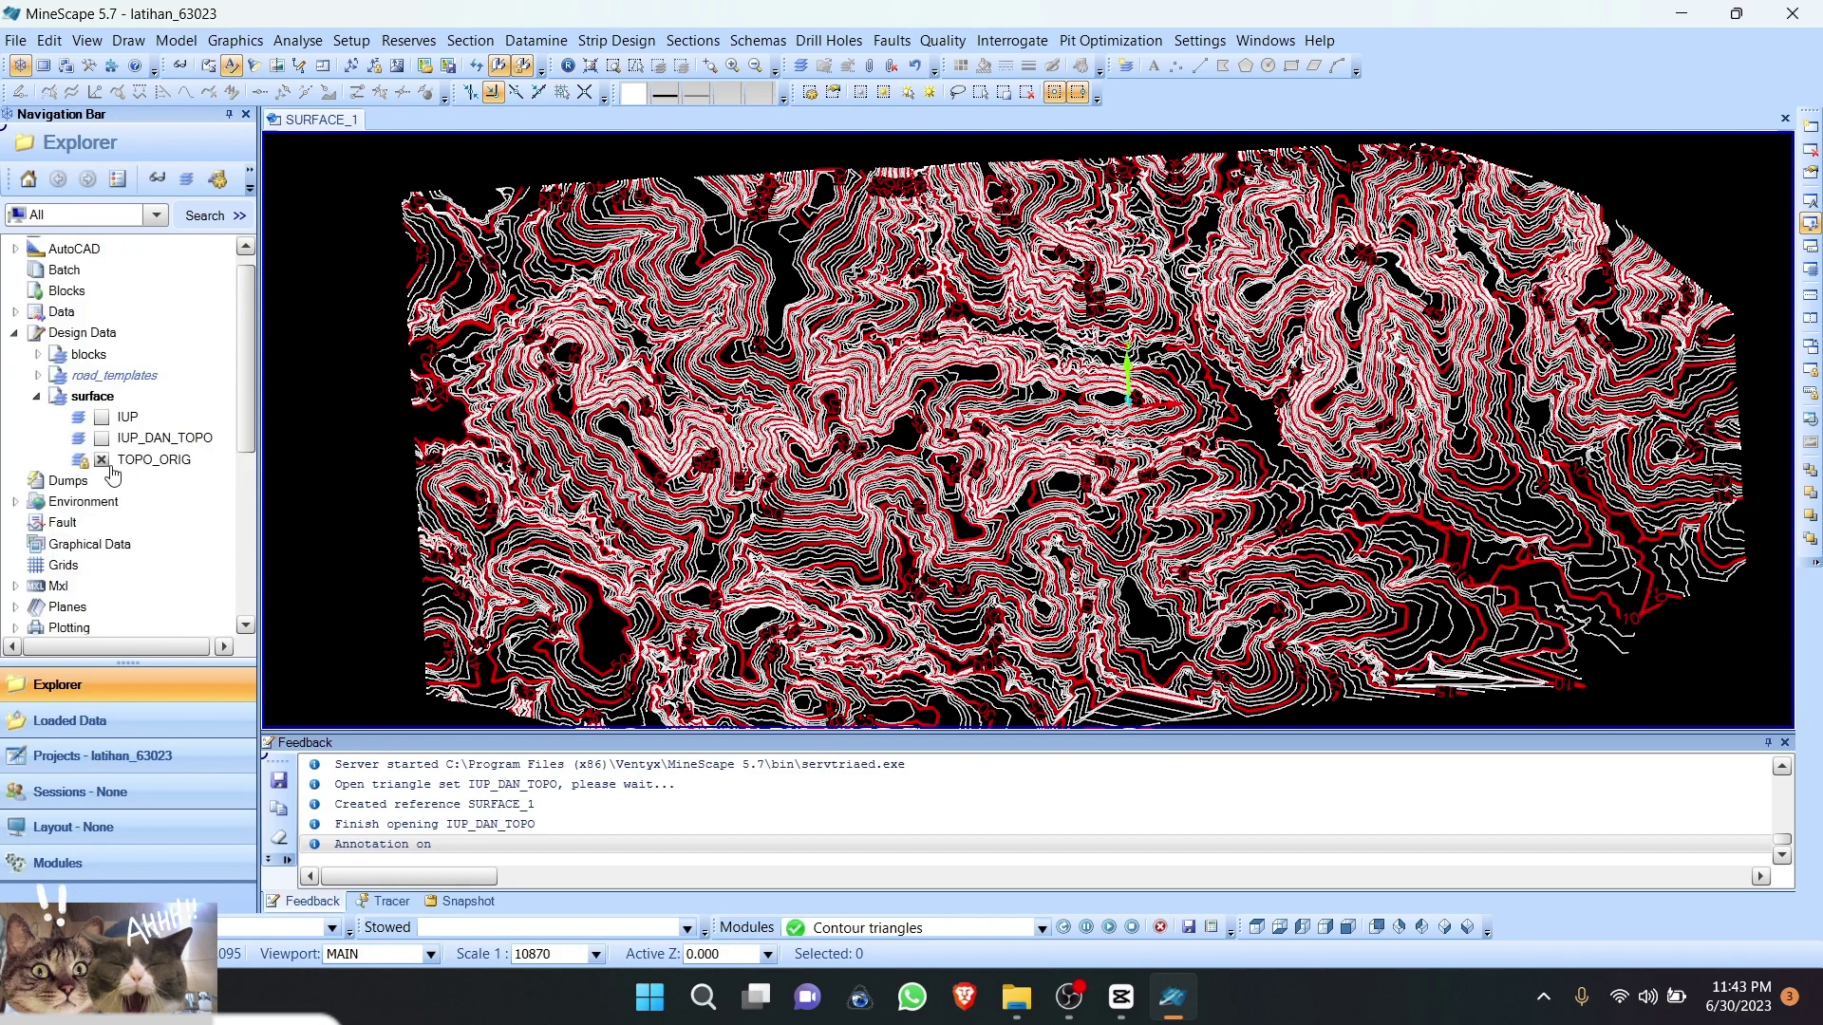
left_click(103, 460)
Step: Start generating a boundary polygon for triangles, using triangle file surface and search layer Iup_Dan_Topo as input
left_click(176, 40)
mouse_move(219, 94)
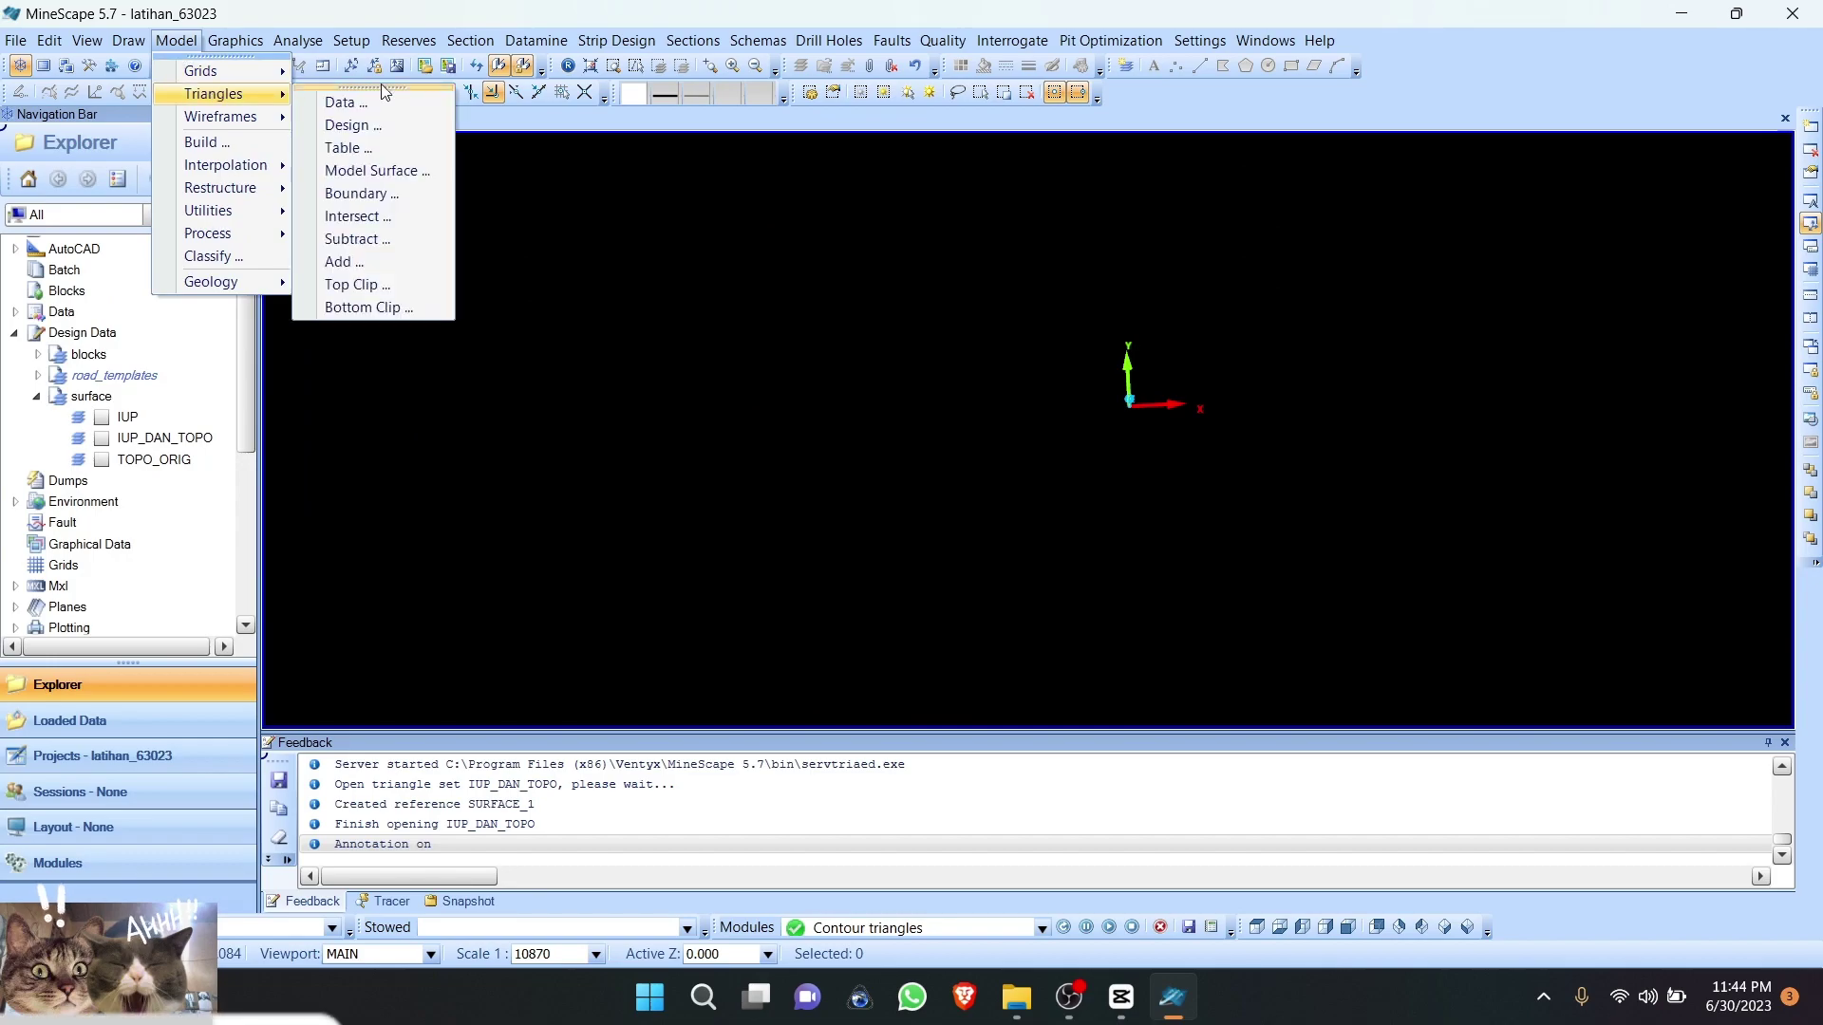
left_click(386, 193)
left_click(918, 404)
left_click(875, 427)
left_click(1070, 437)
left_click(890, 482)
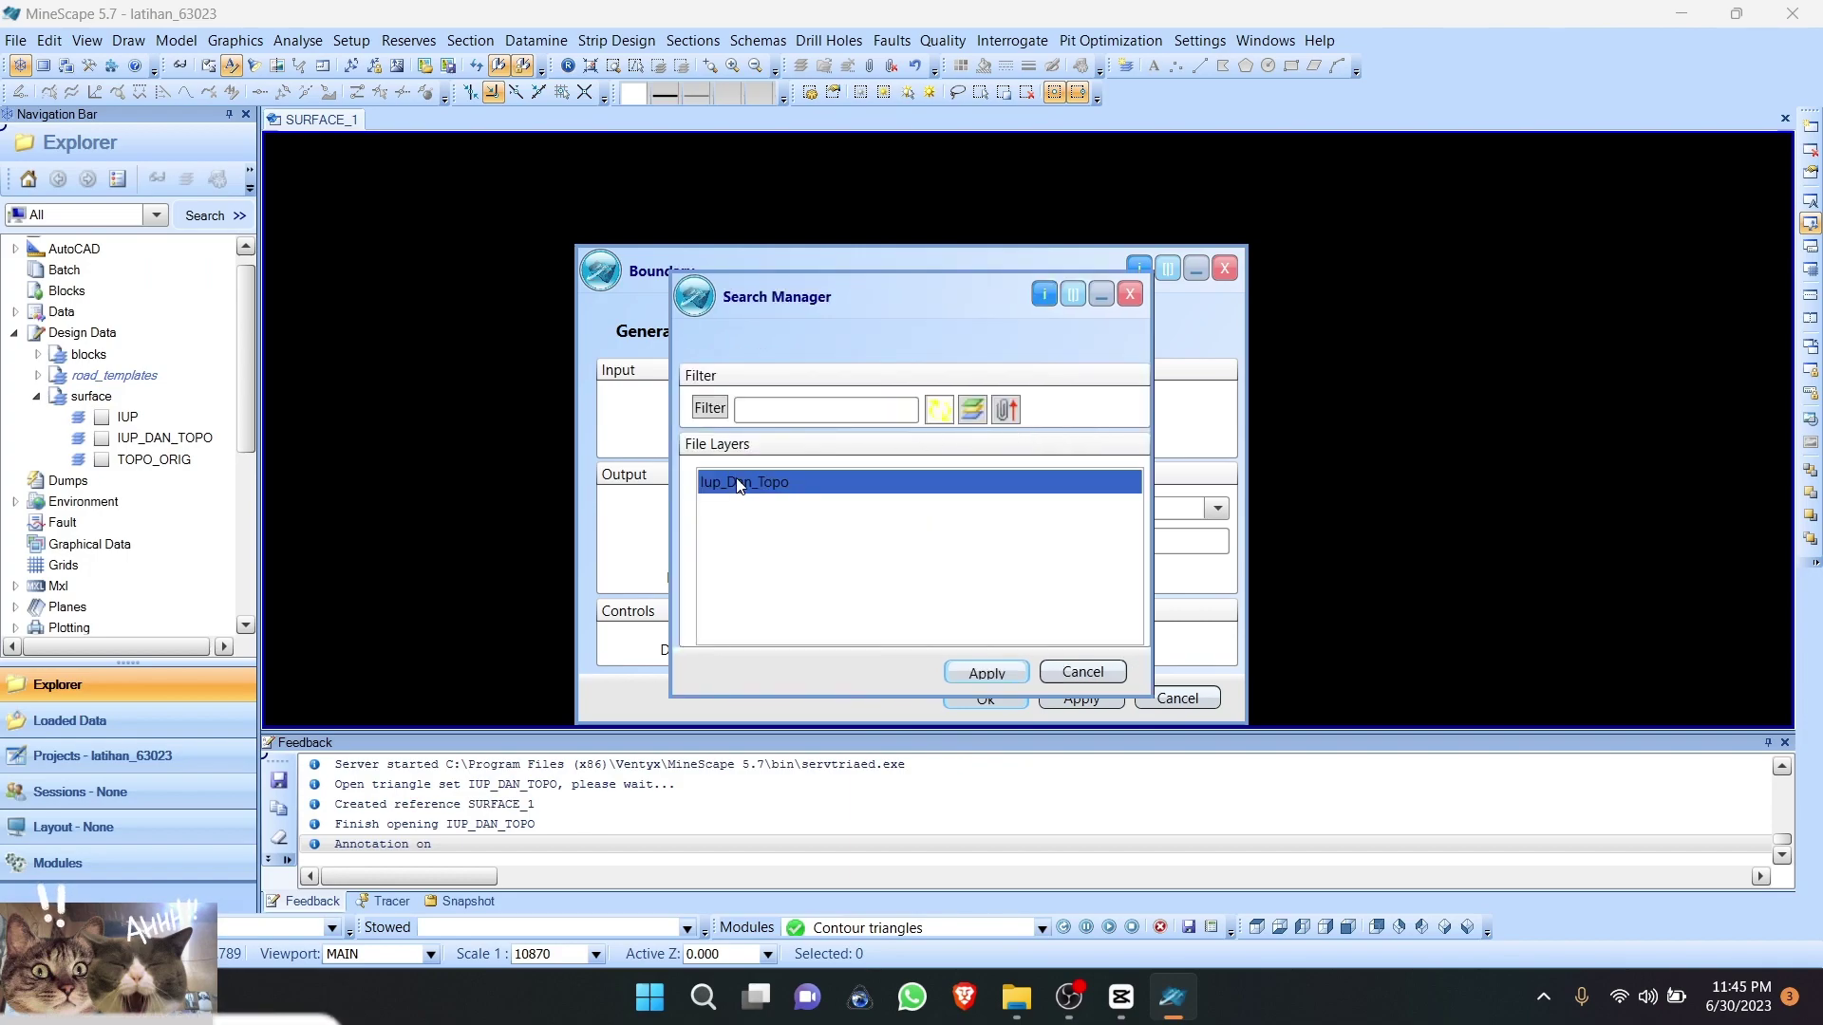
left_click(1002, 675)
Step: Set the boundary output to design file surface and a new layer named bdy, and generate the polygon
left_click(920, 509)
left_click(854, 595)
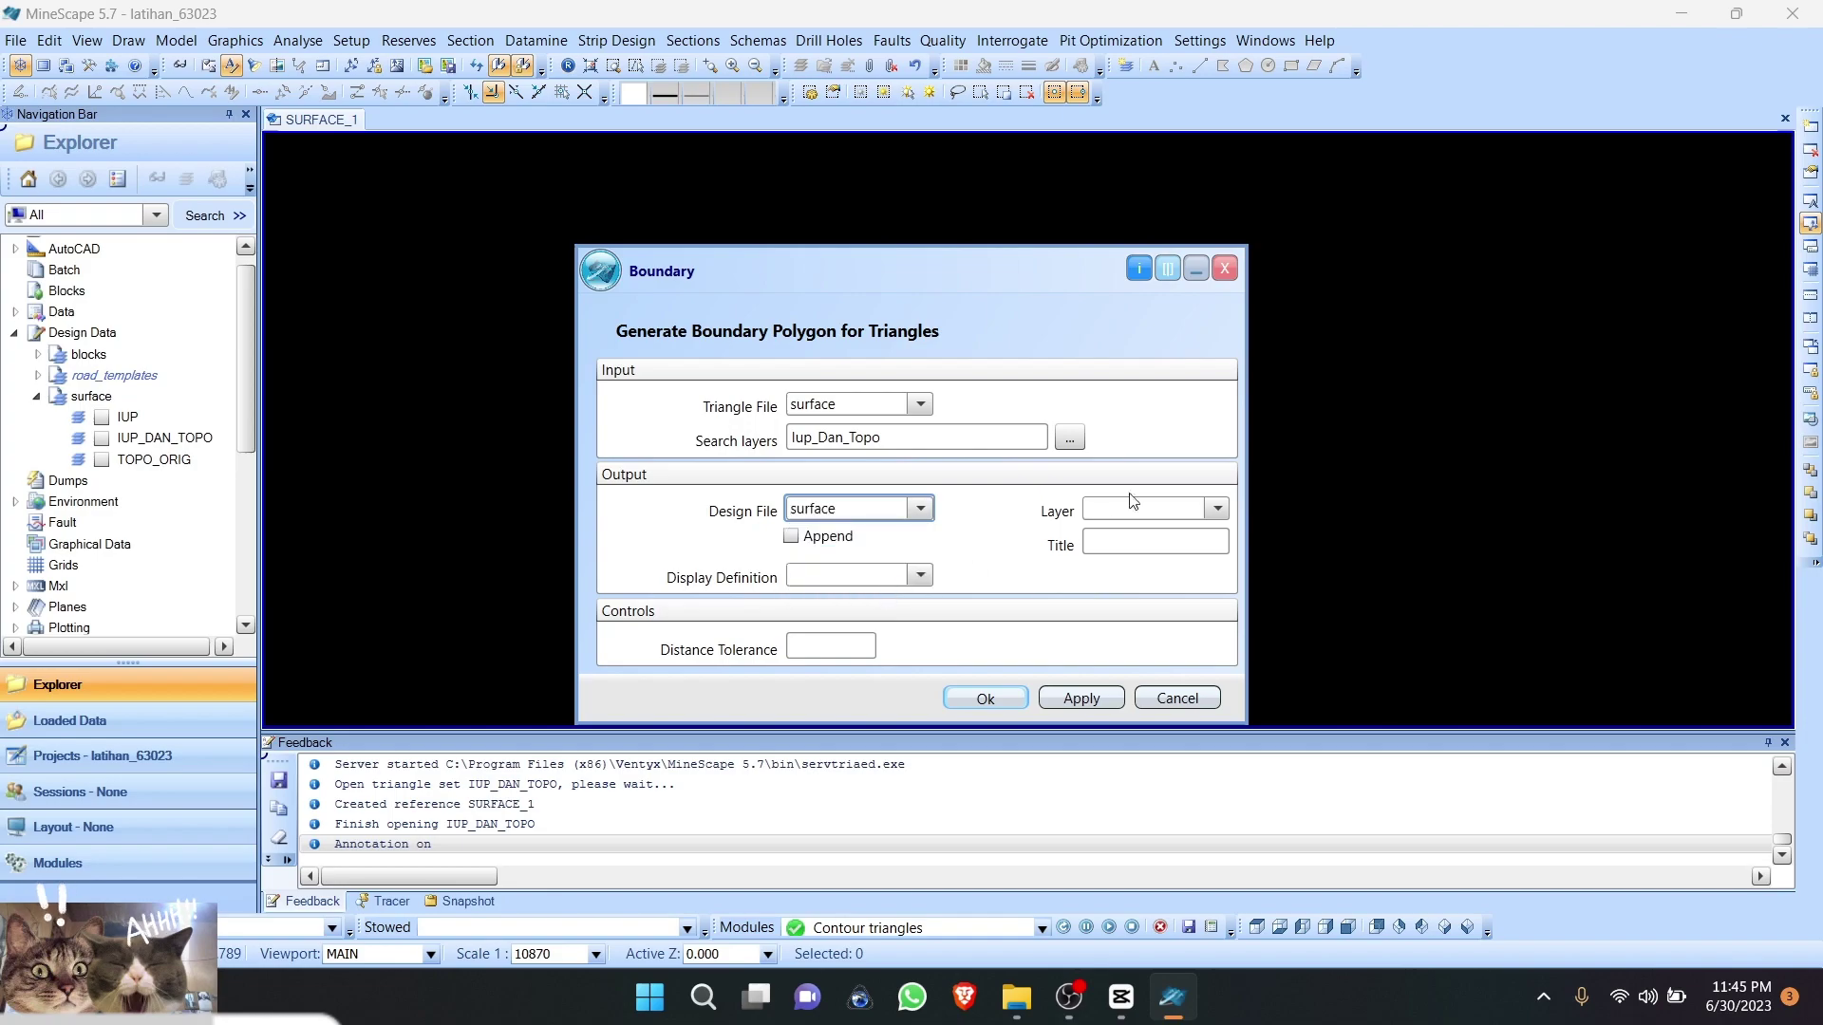
left_click(1217, 507)
left_click(1105, 503)
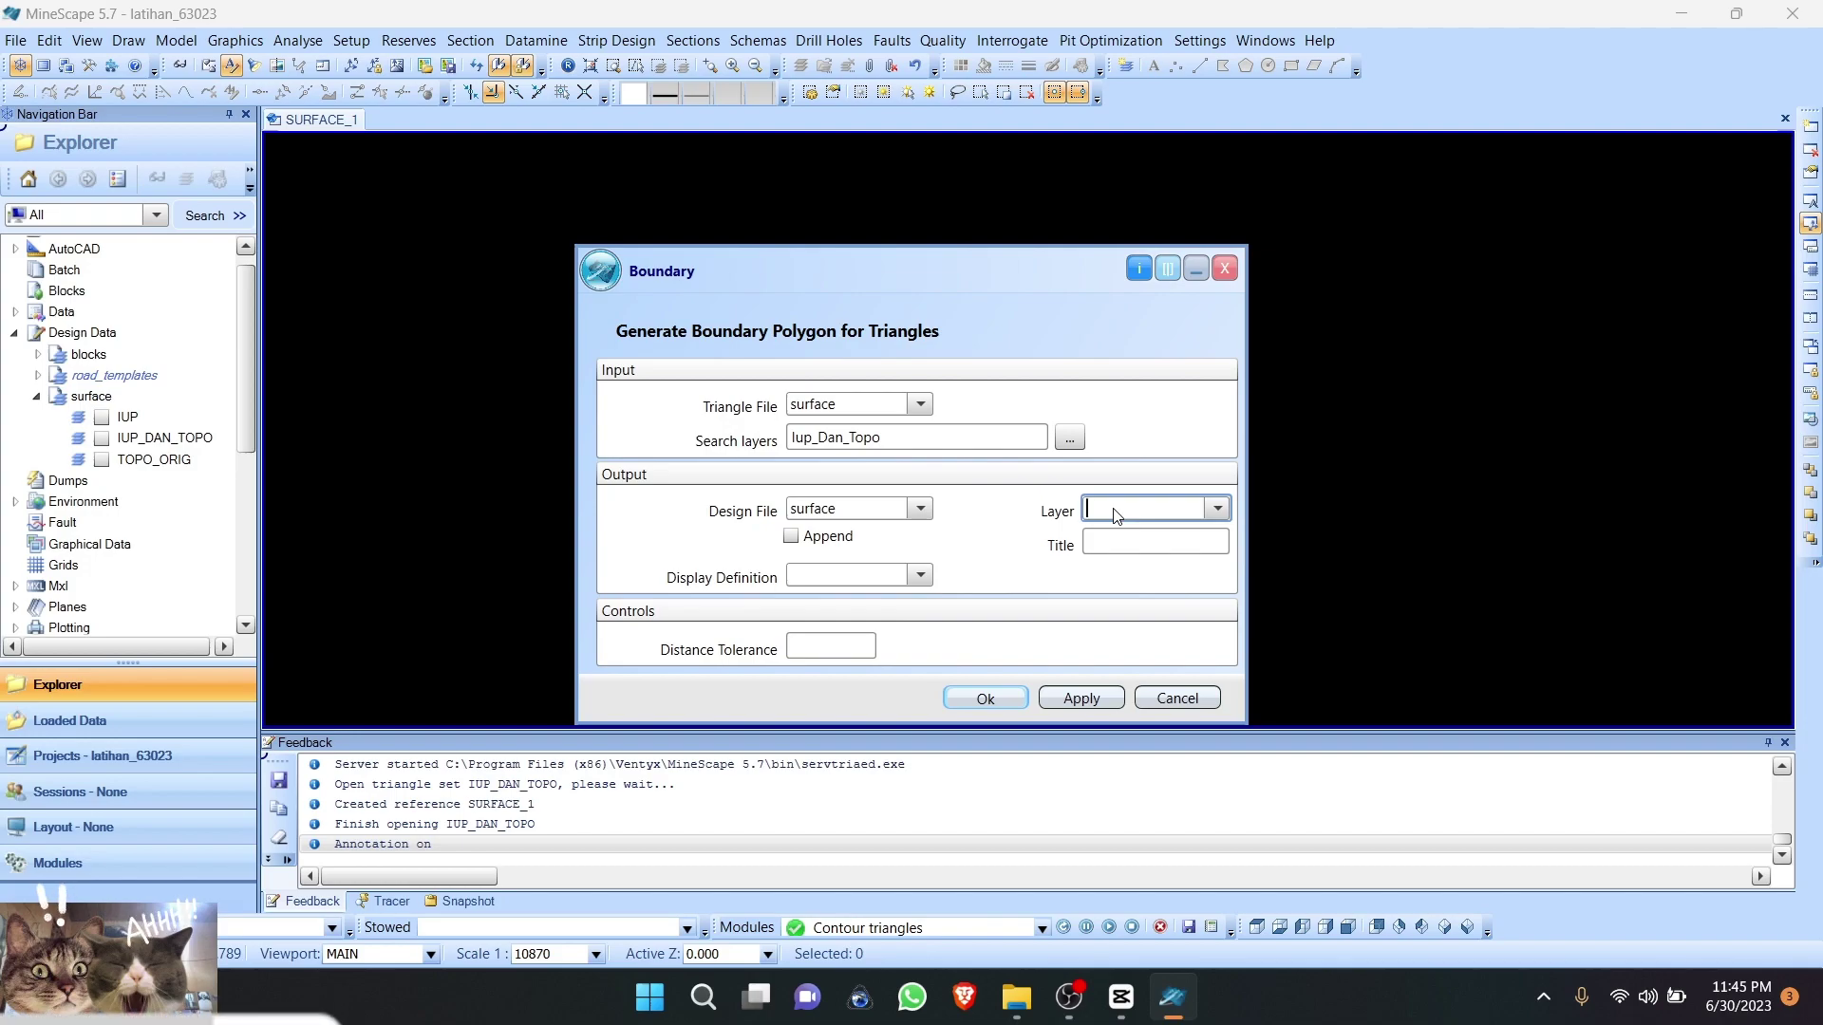
type("bdy")
left_click(987, 698)
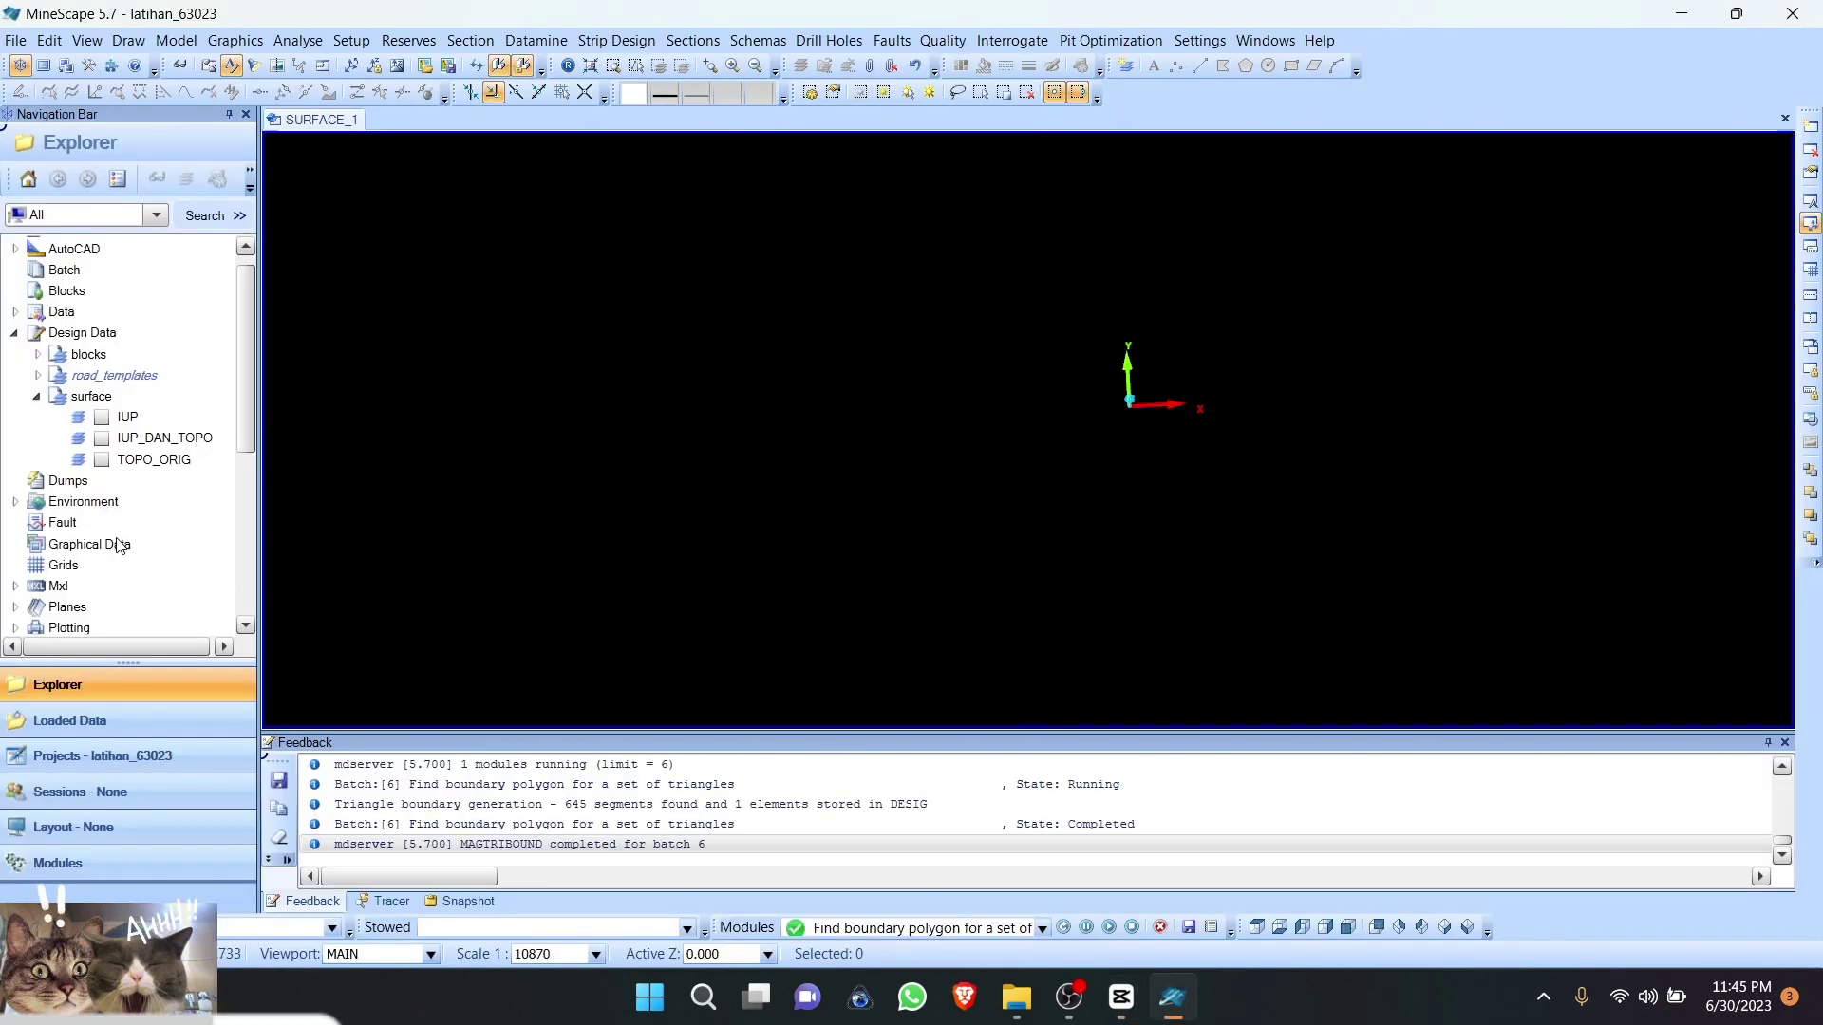
Step: Display the BDY layer of the surface design file and inspect the boundary polygon
left_click(92, 416)
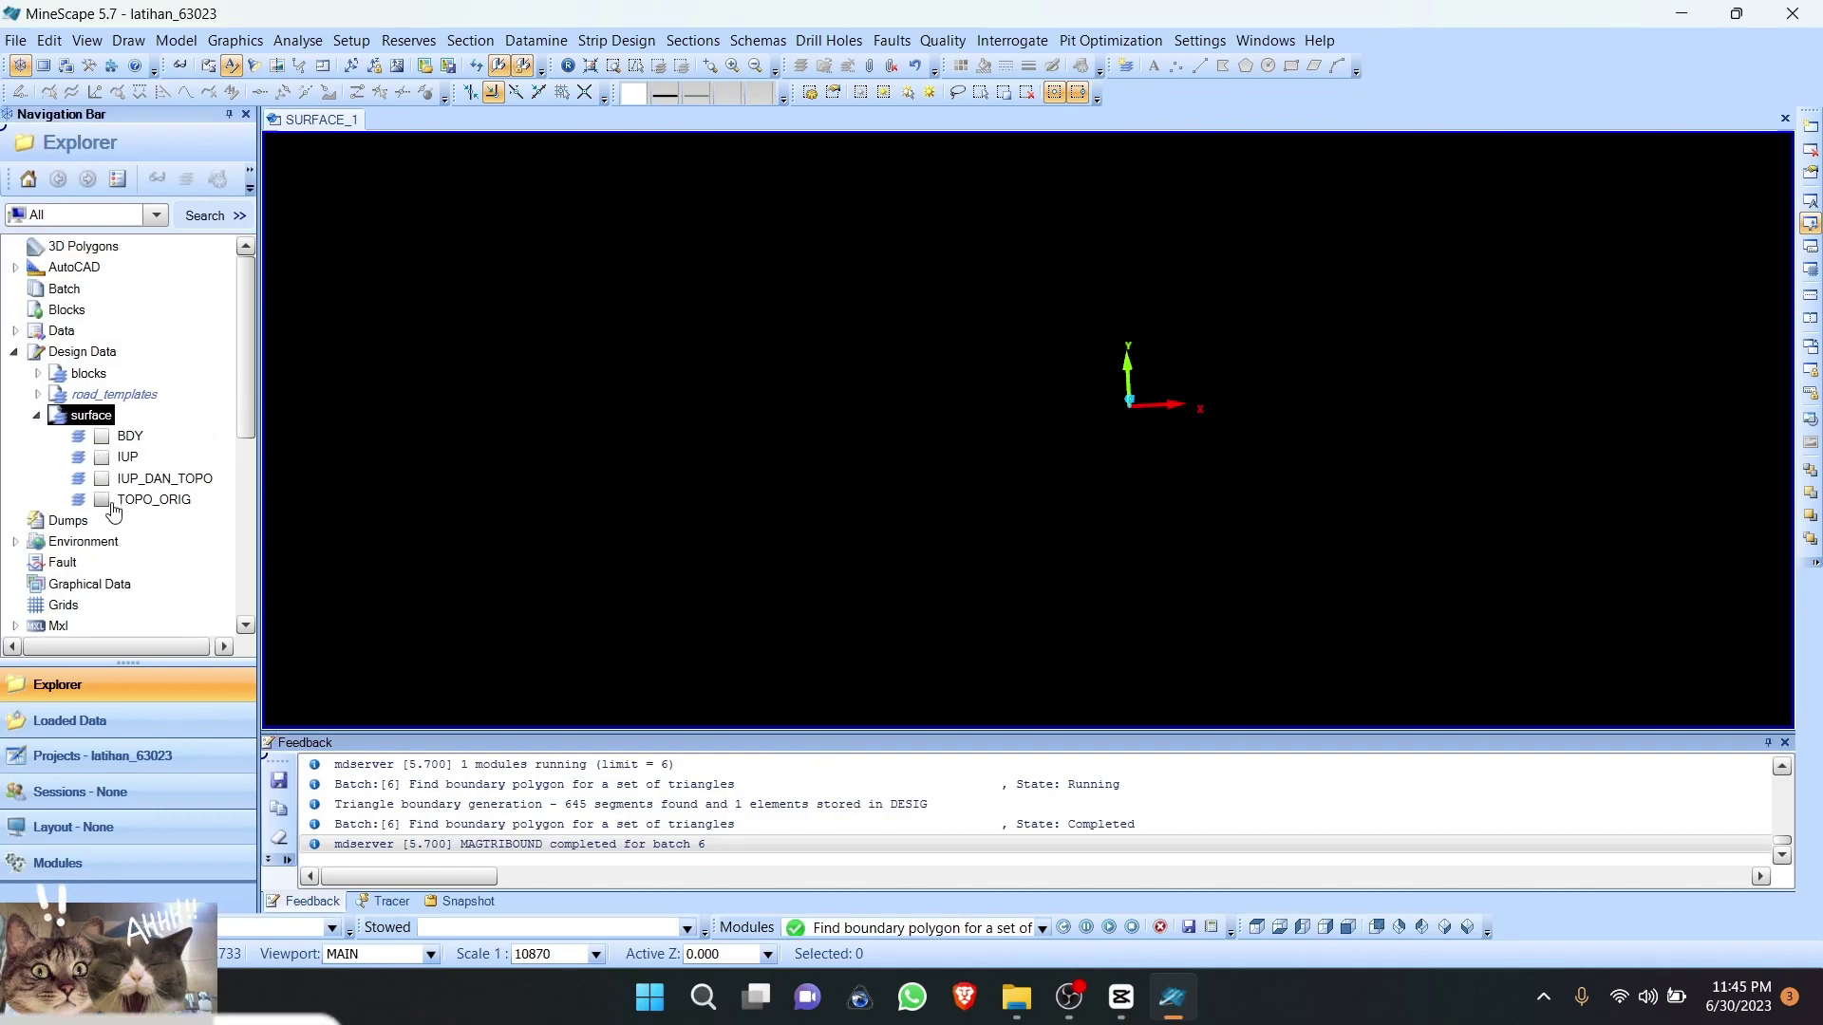
left_click(101, 436)
scroll(760, 414, "down", 3)
scroll(764, 411, "up", 3)
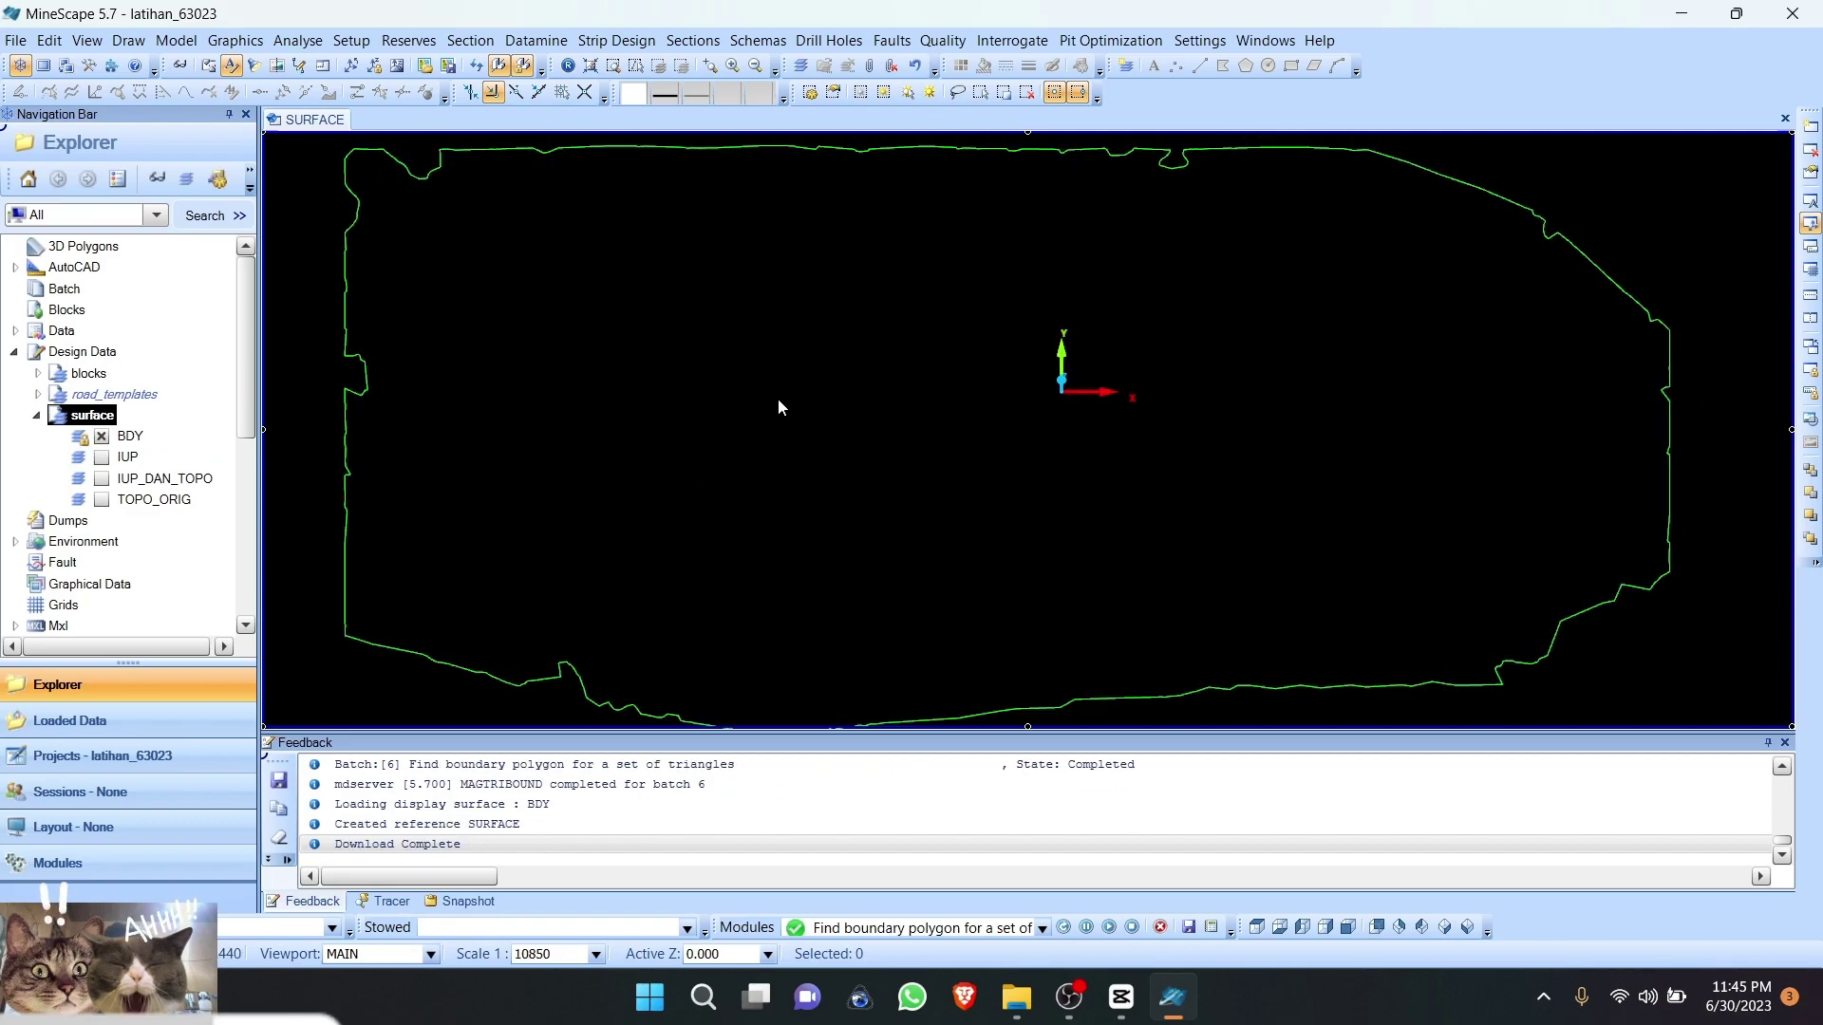
middle_click_drag(778, 400, 695, 447)
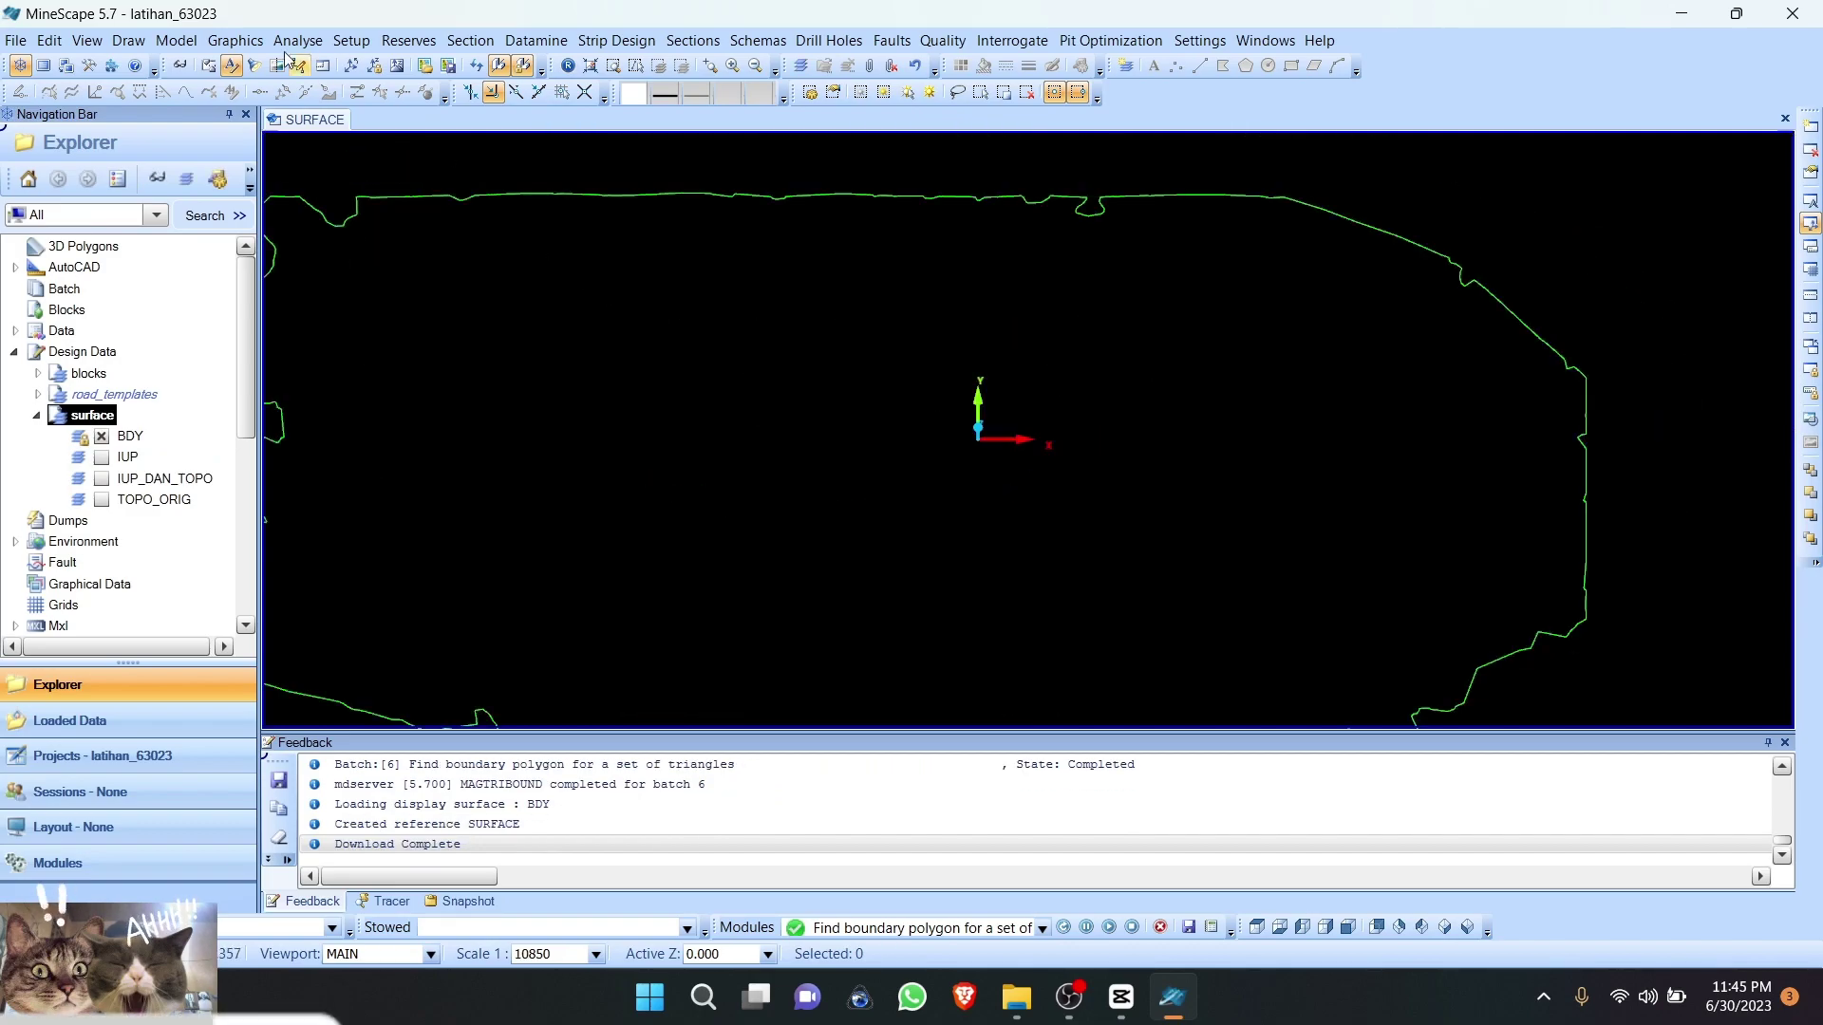
Step: Start gridding from design data and create a sheet specification named sheet_spec with its limits taken from the BDY boundary polygon
left_click(183, 43)
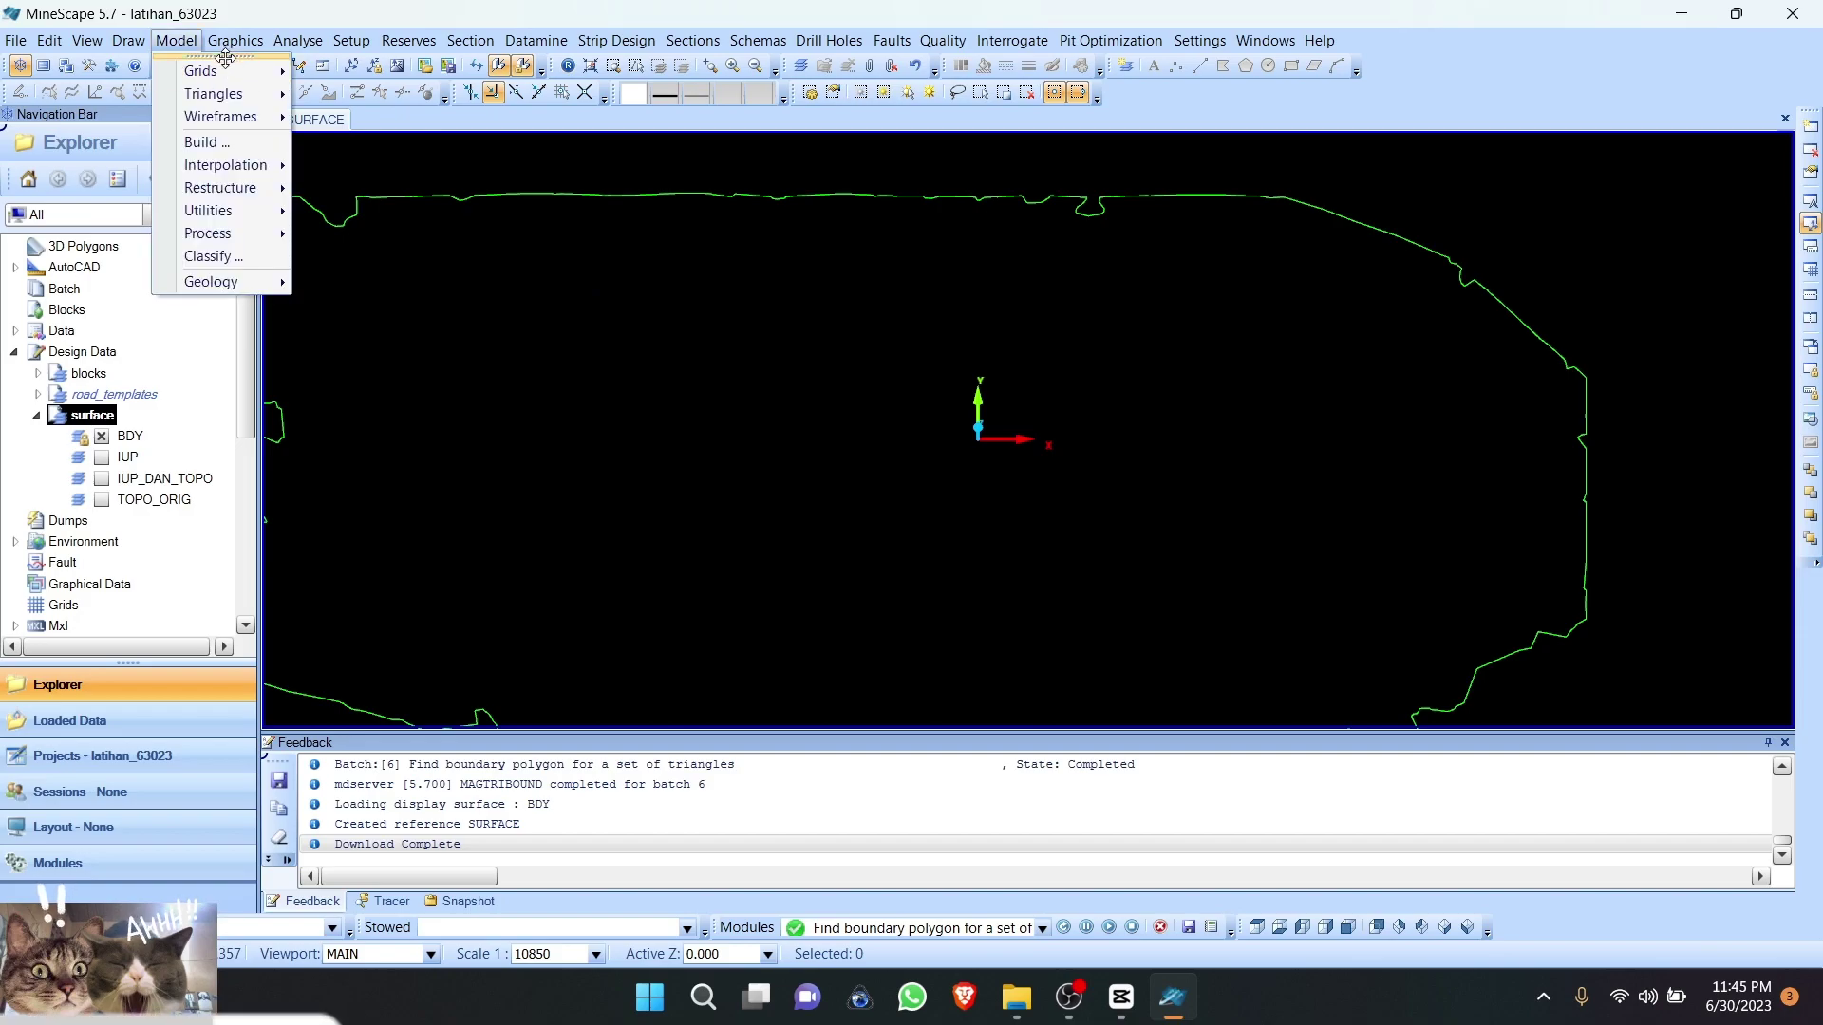
mouse_move(228, 72)
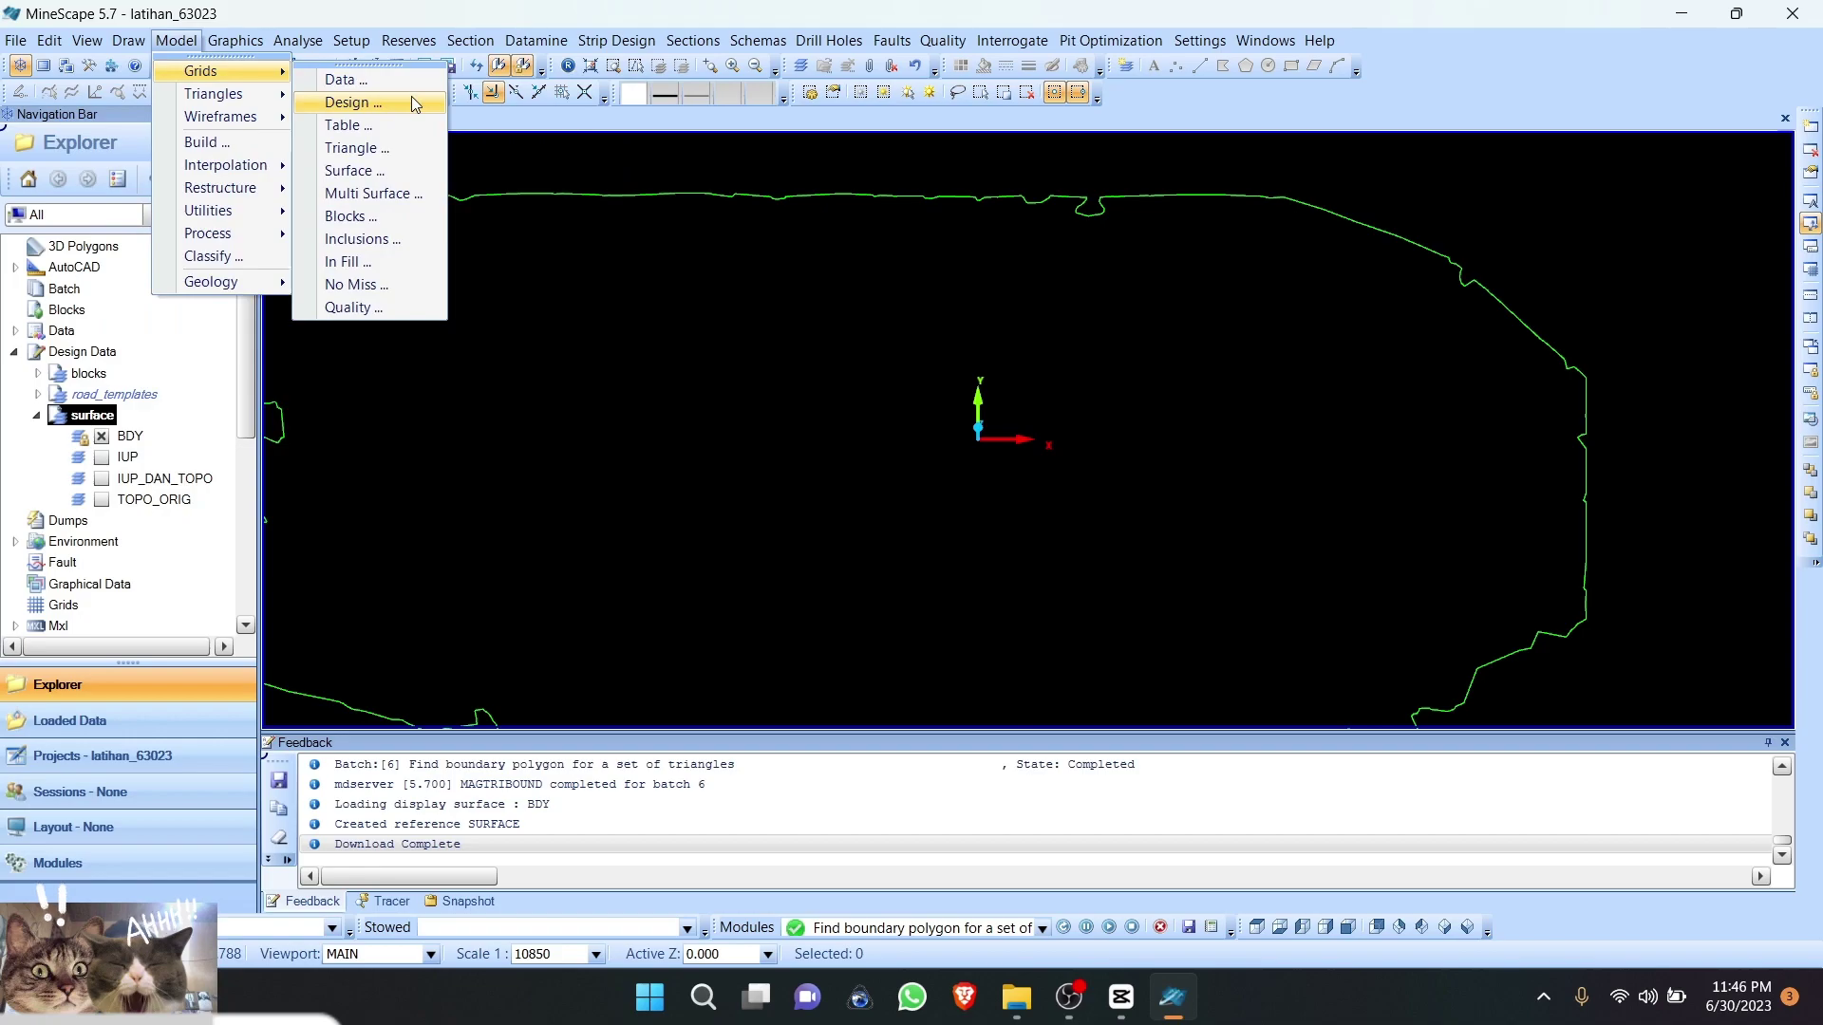
left_click(412, 102)
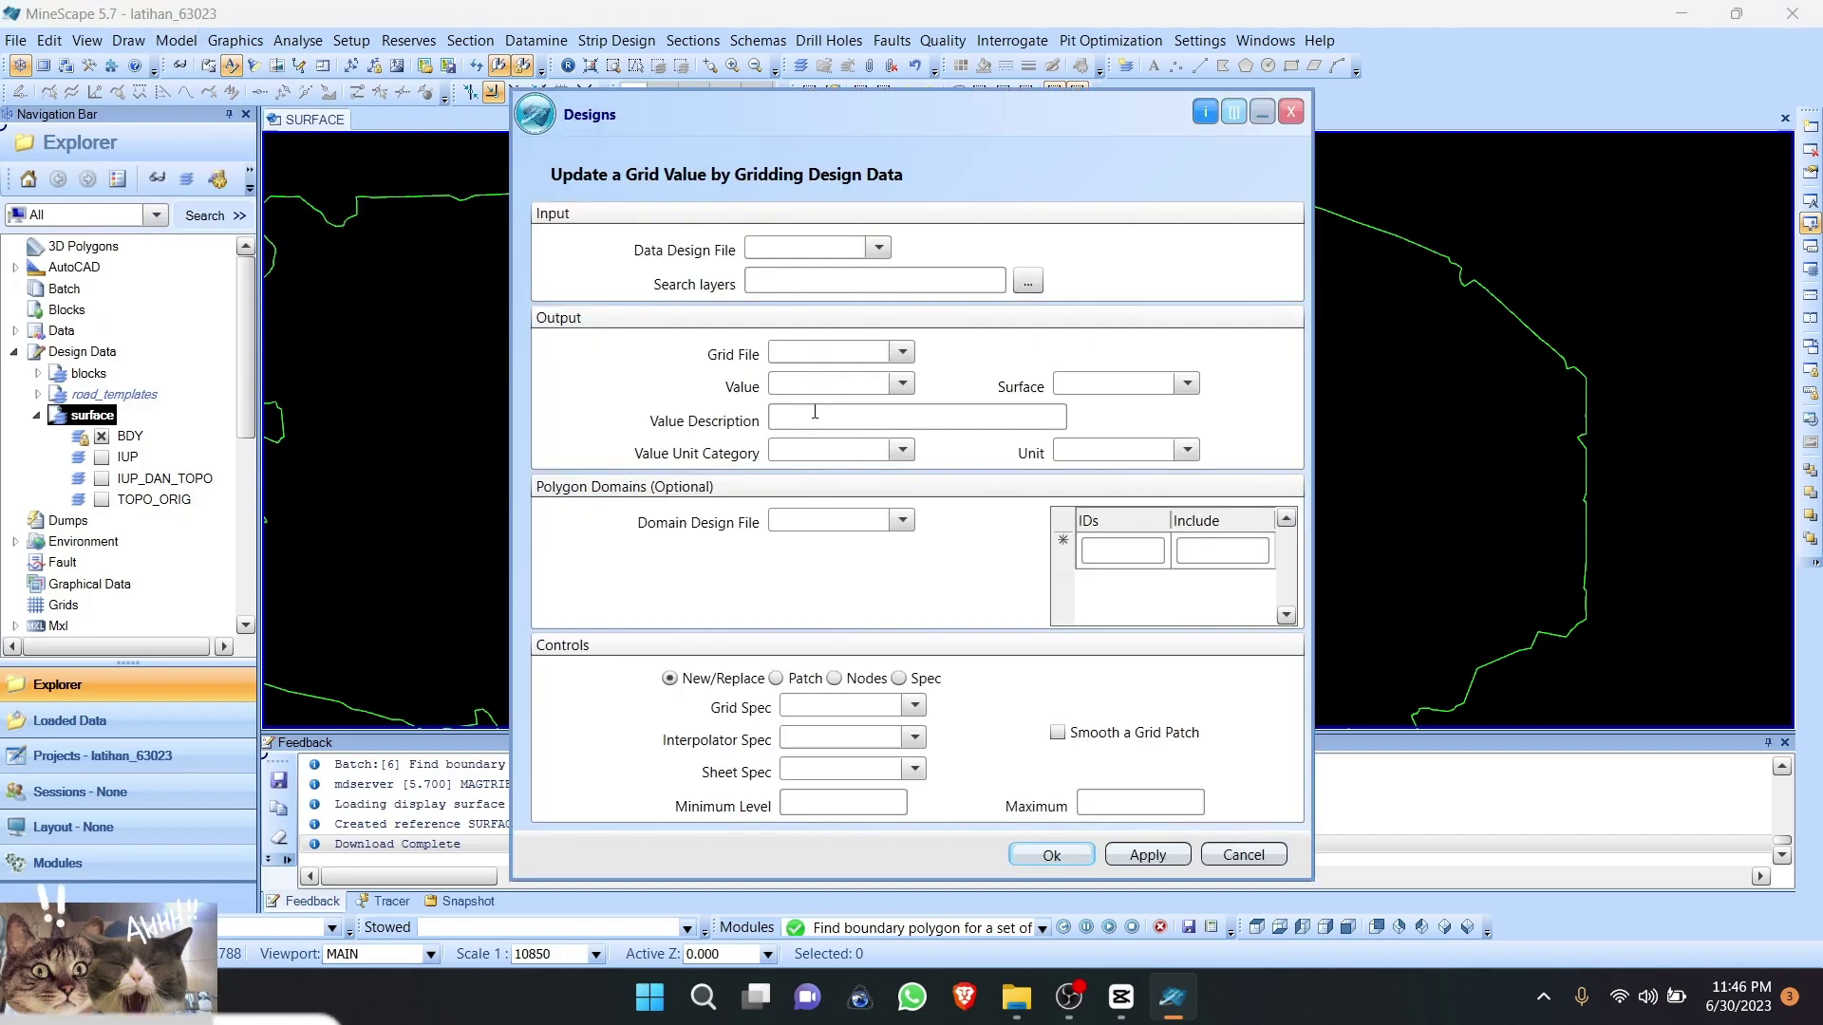
left_click_drag(720, 114, 695, 58)
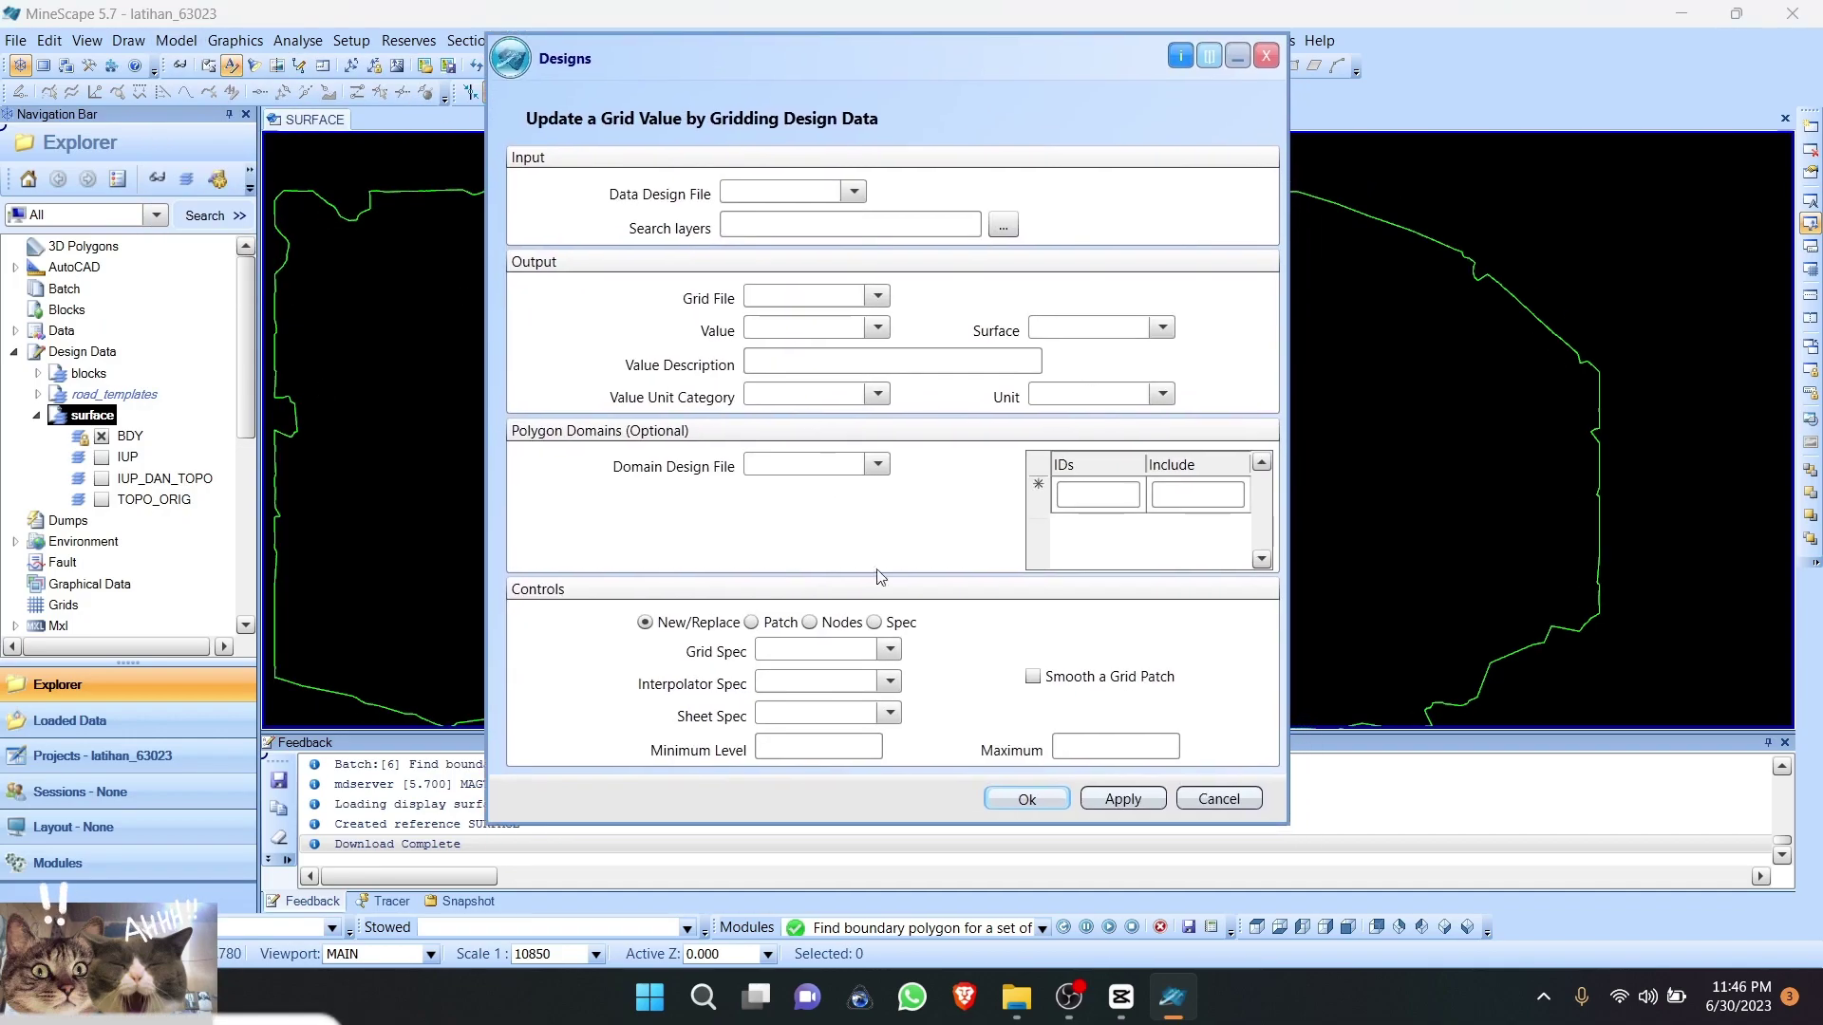
left_click(792, 720)
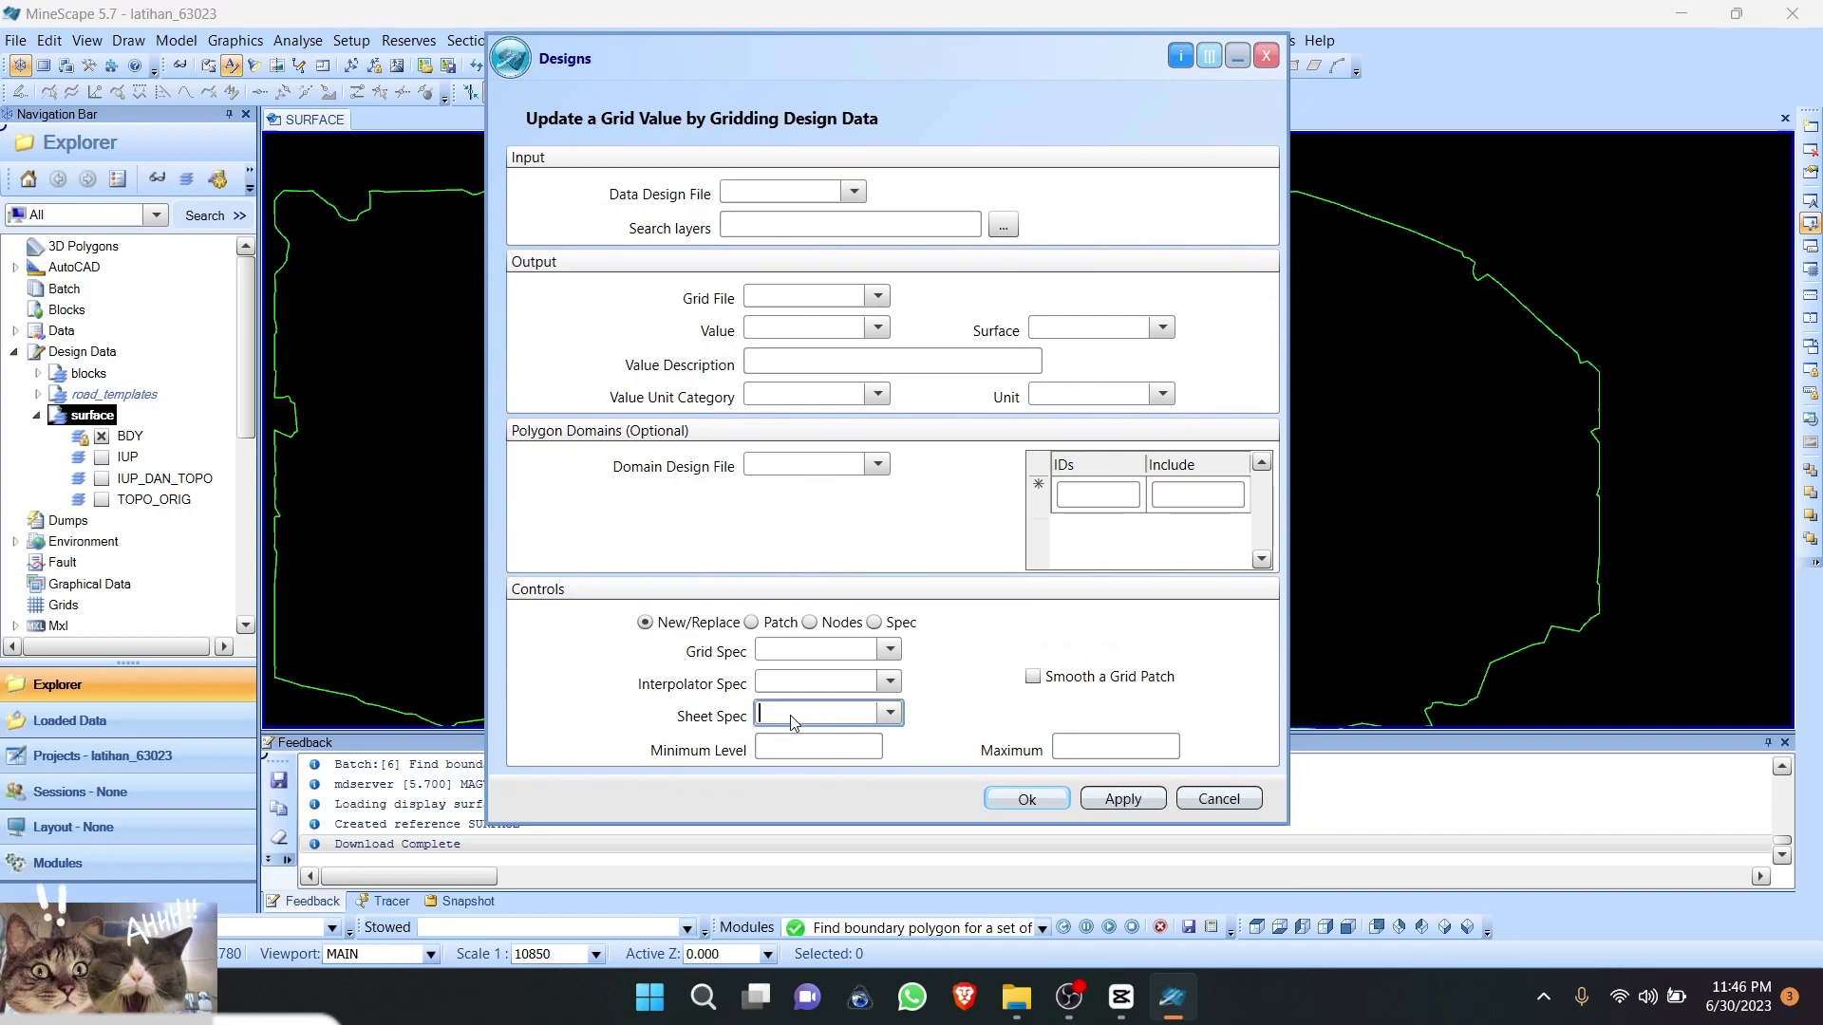
right_click(789, 715)
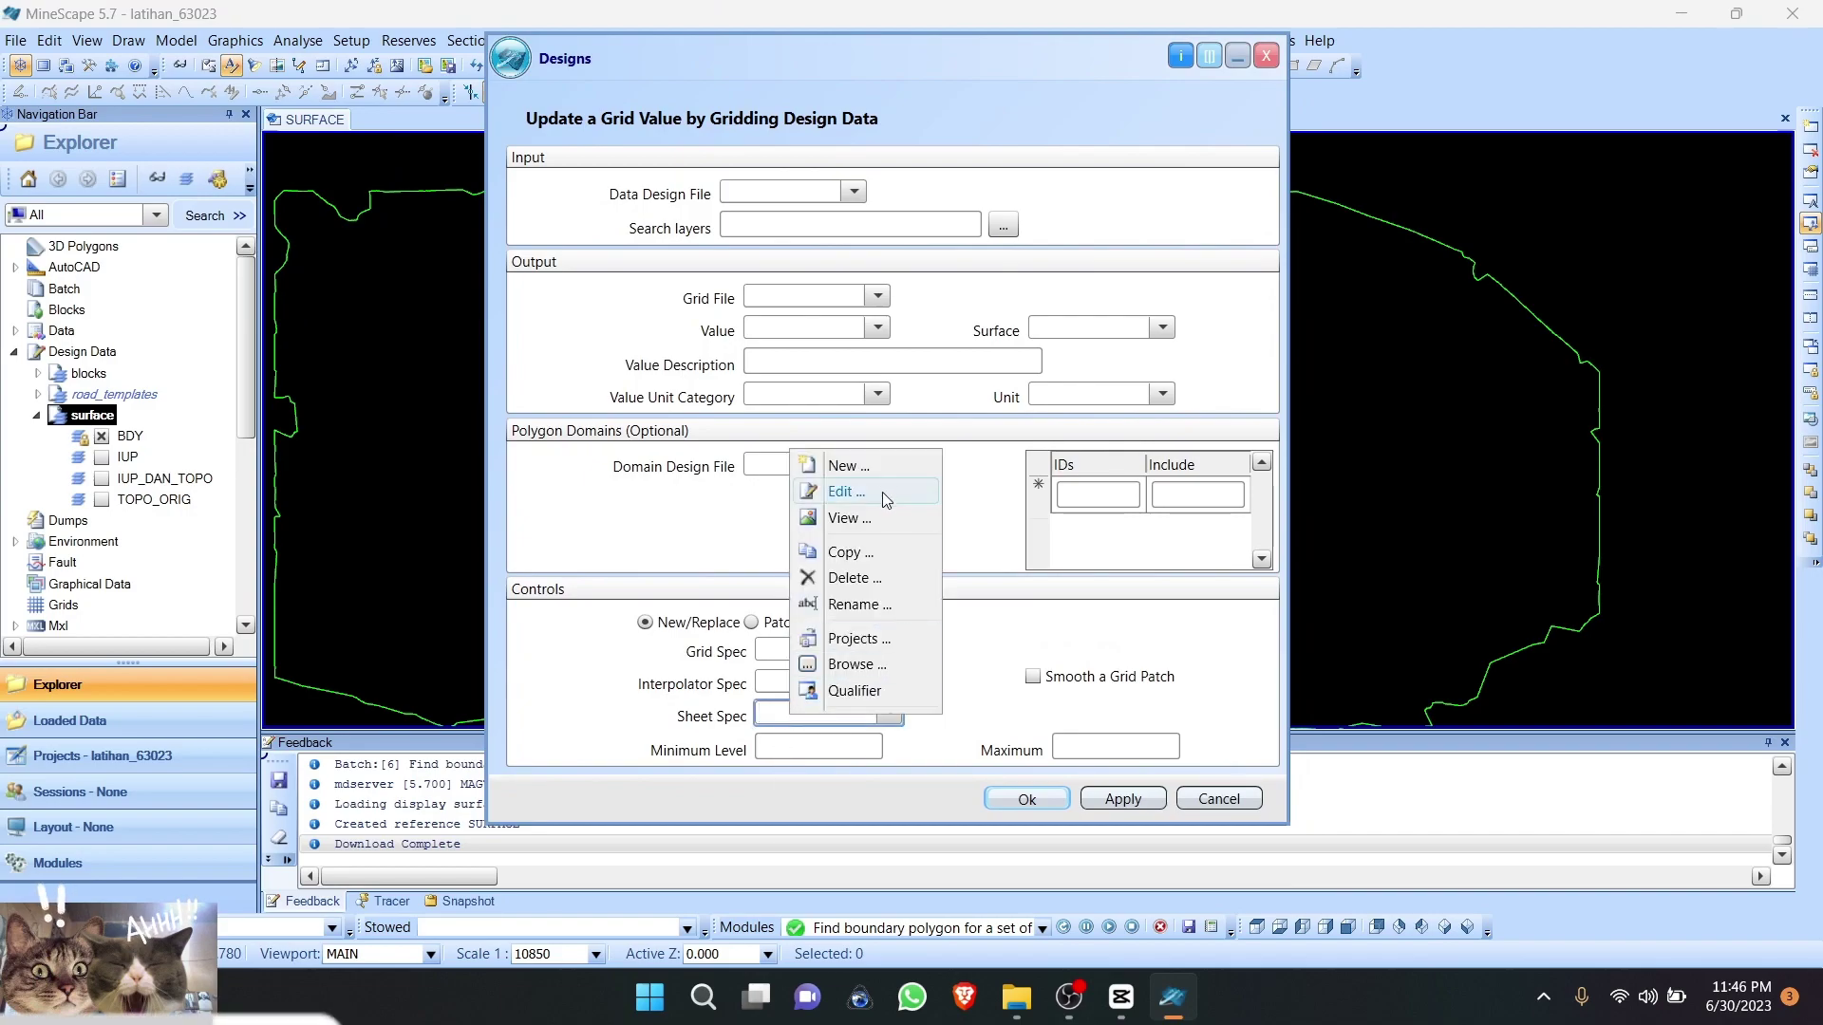
left_click(874, 469)
left_click(830, 431)
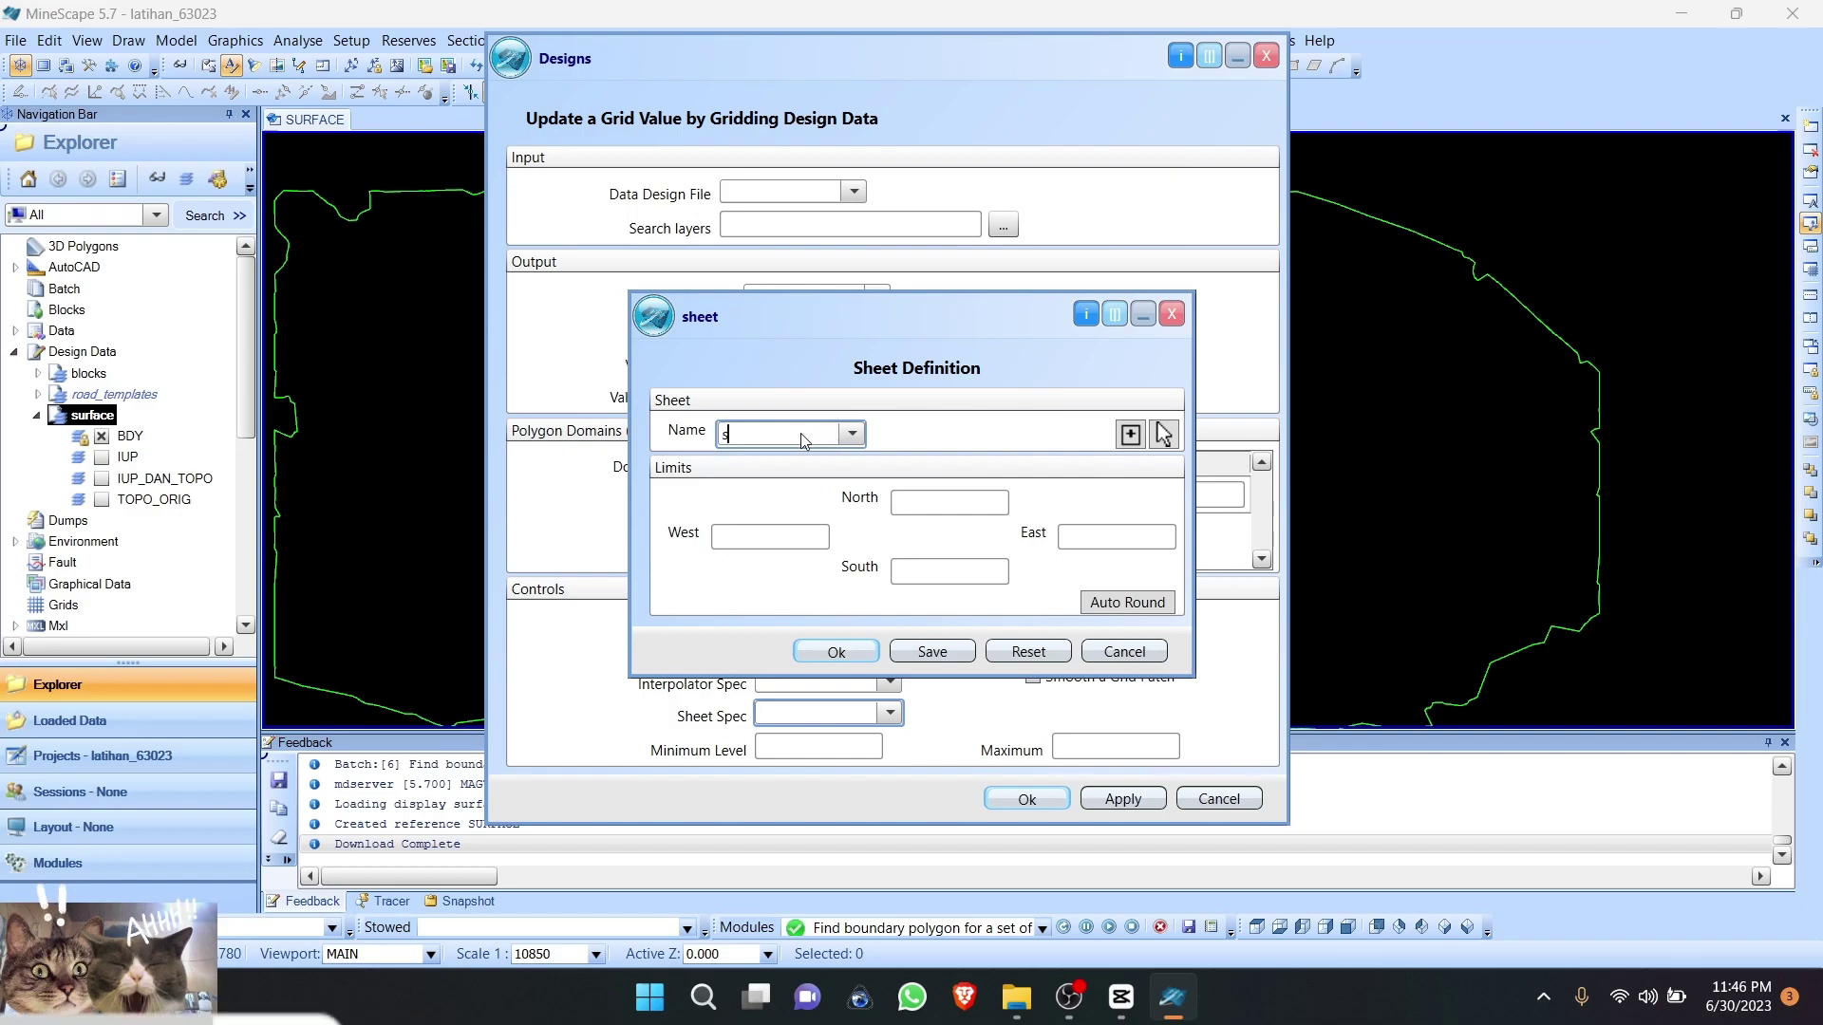
type("sheet_spec")
left_click(1164, 435)
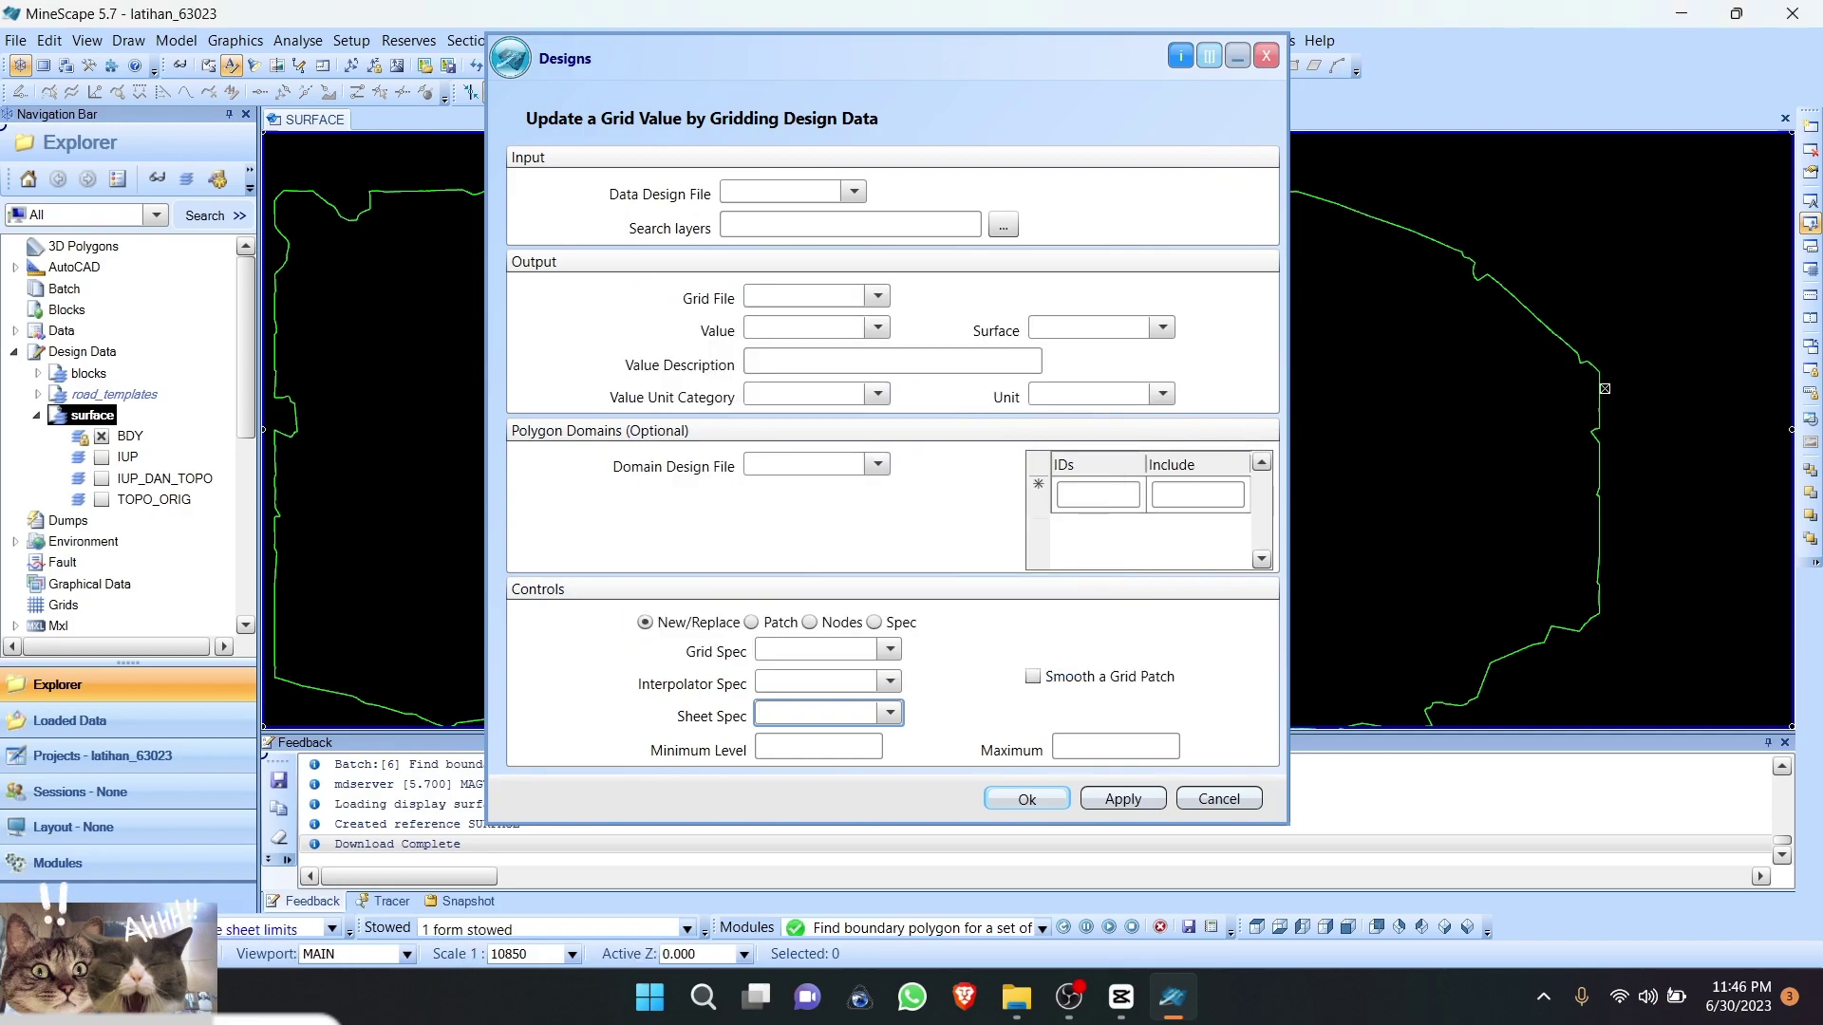
left_click(1529, 310)
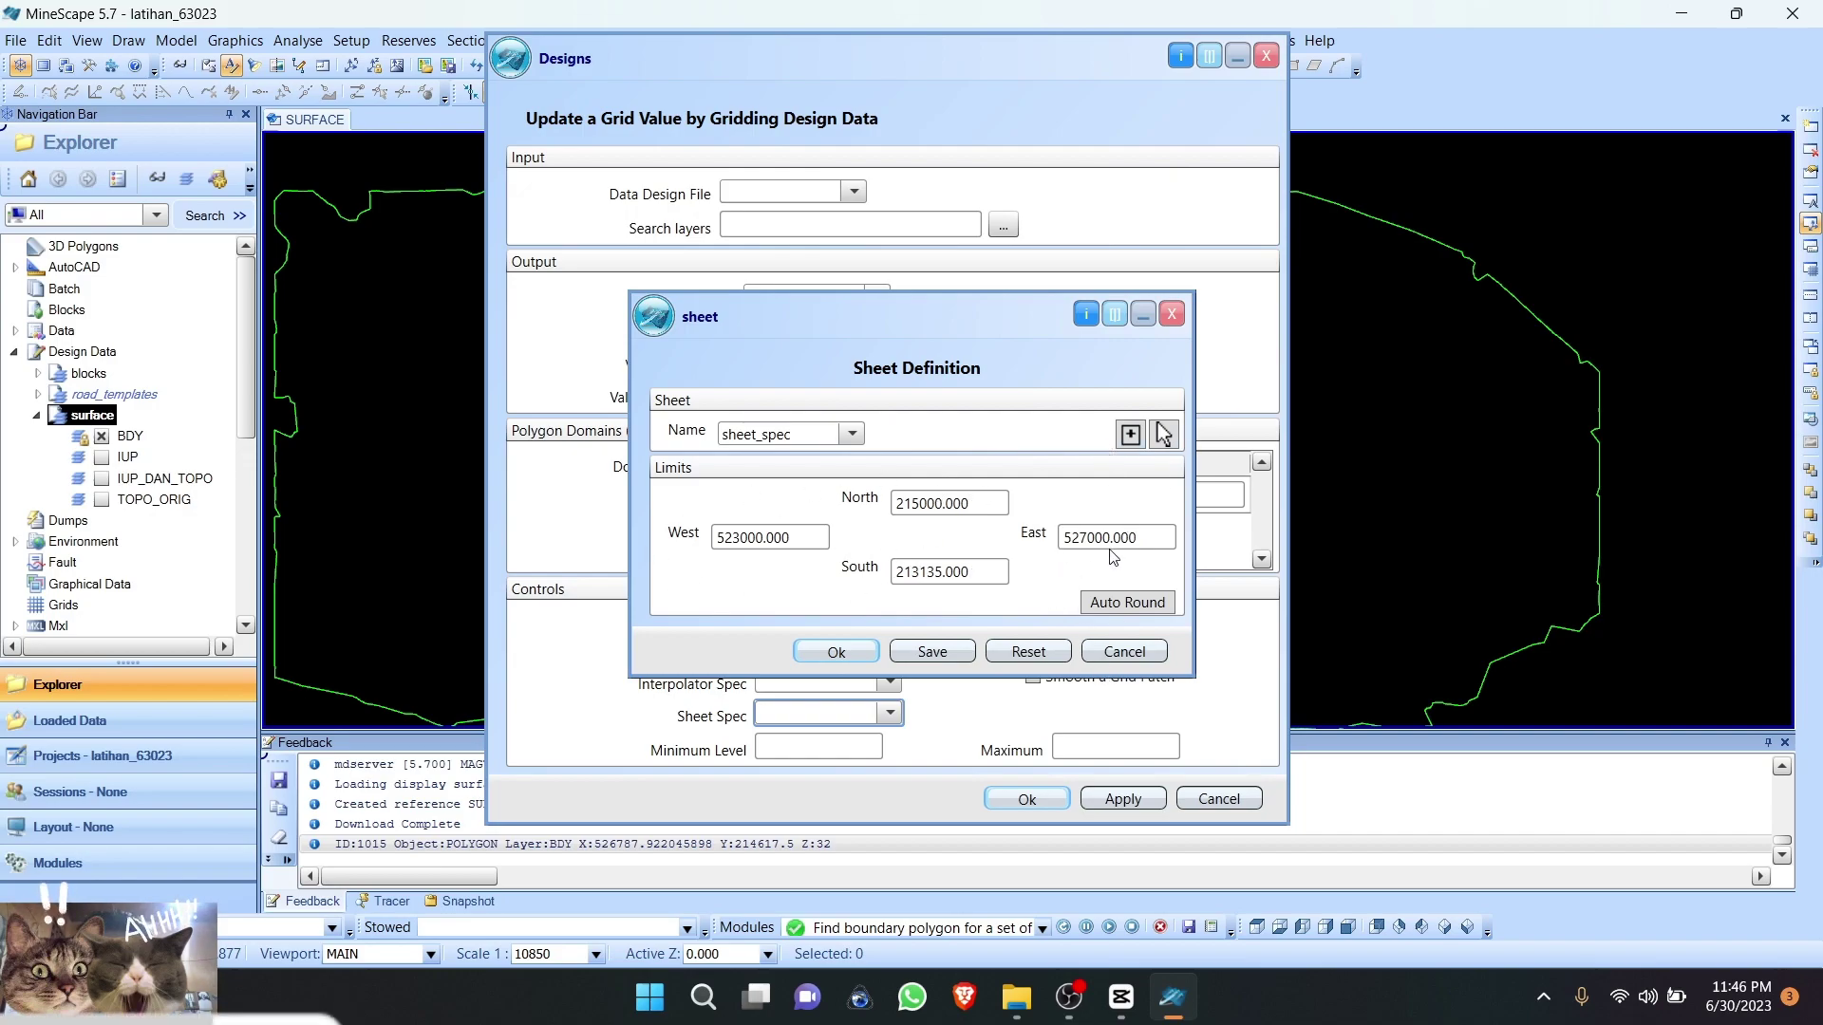
left_click(835, 655)
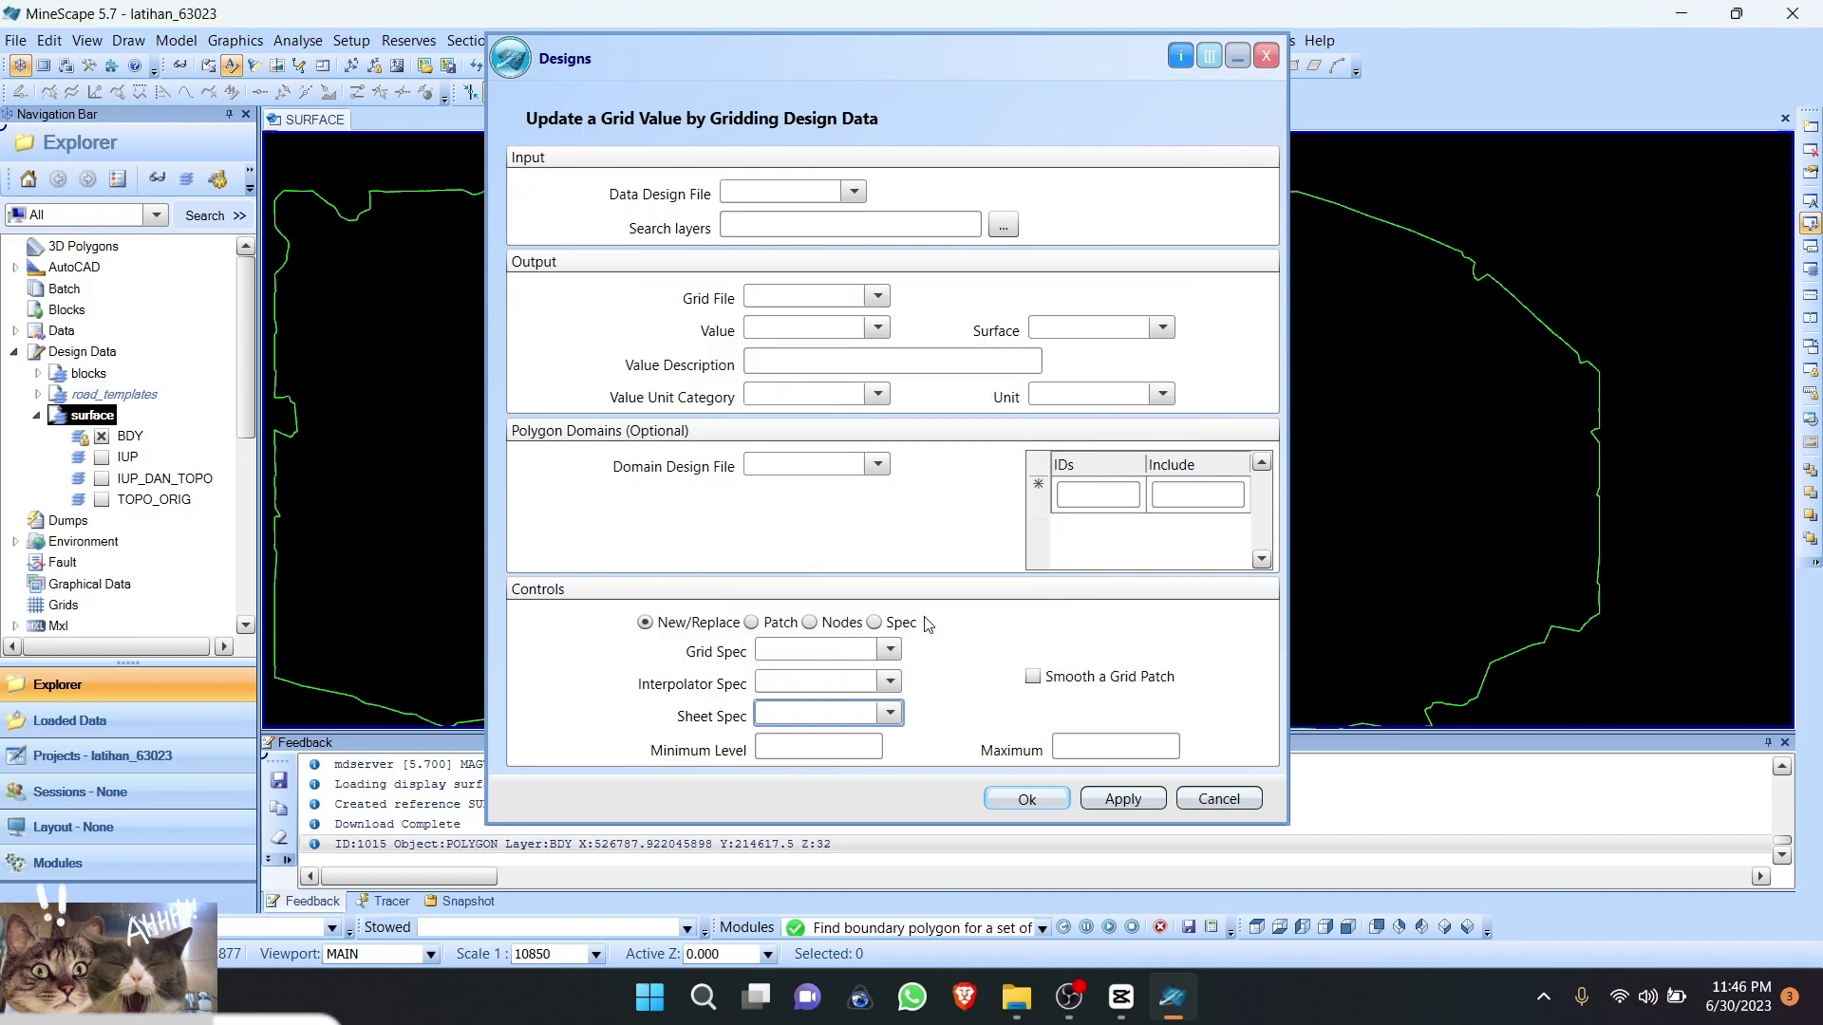
Step: Assign sheet_spec as the sheet specification and fem as the interpolator specification for gridding the design data
left_click(892, 711)
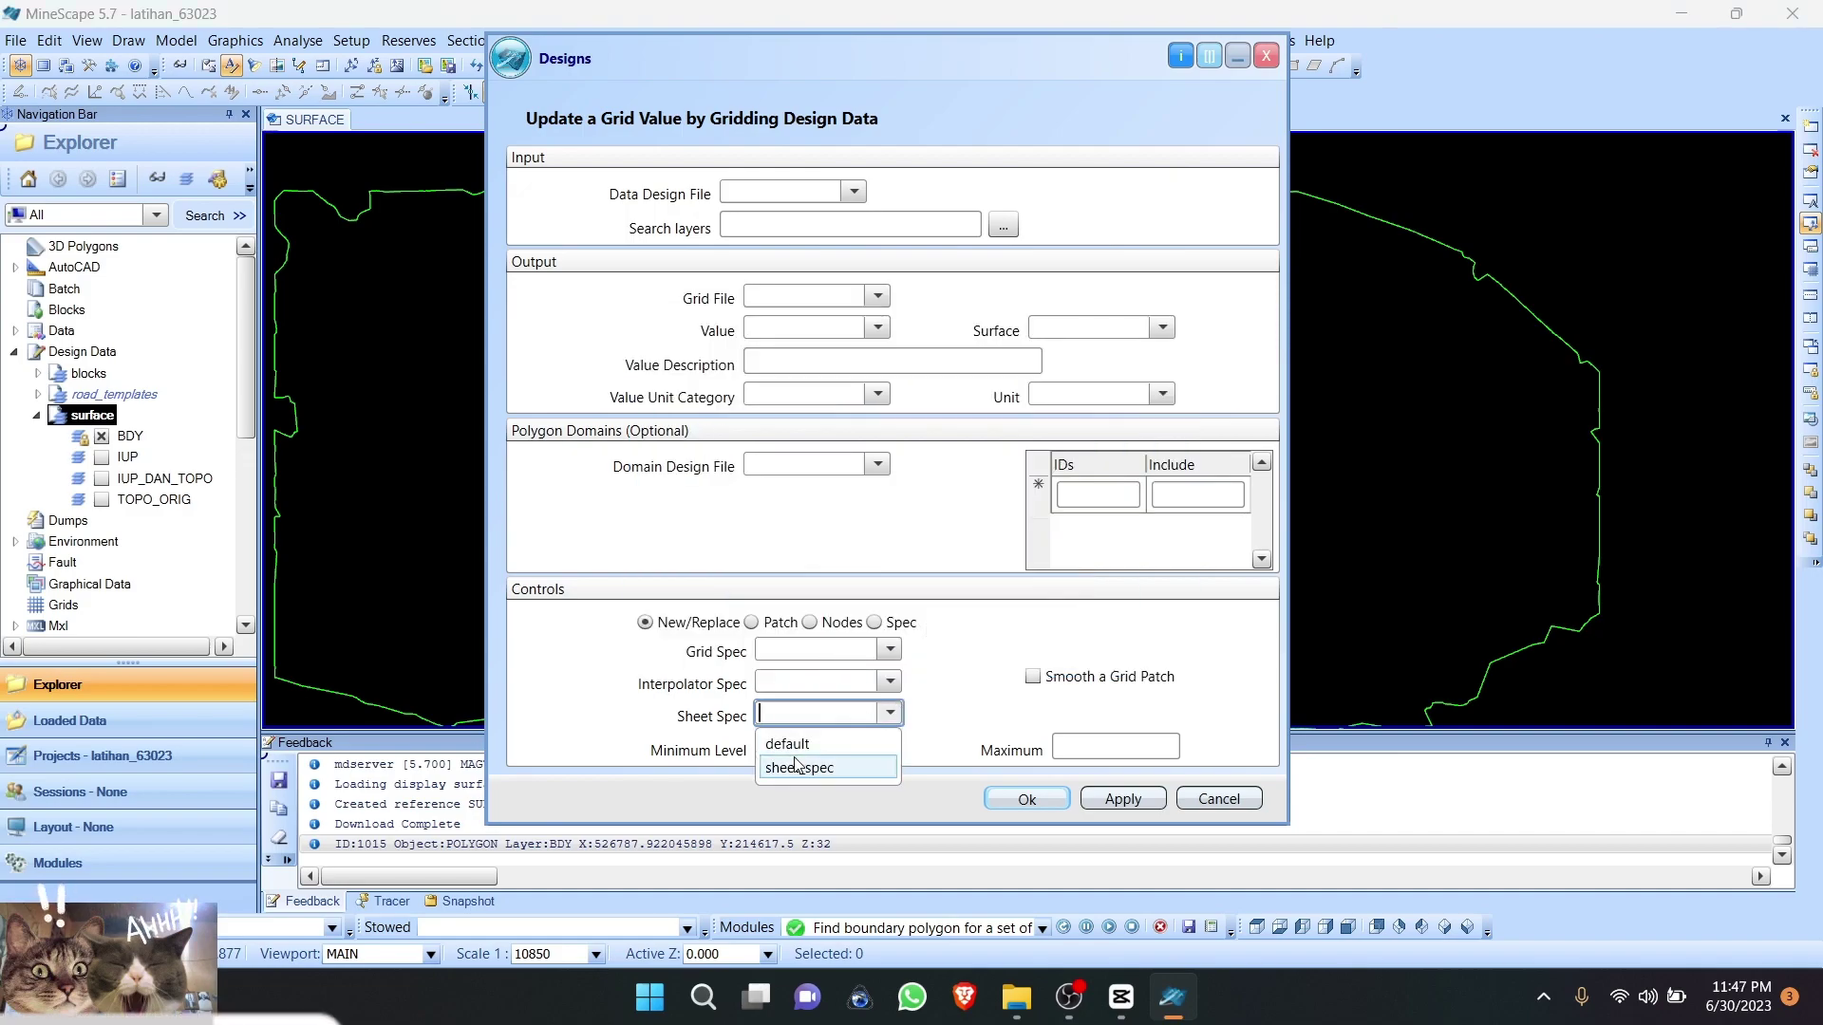
left_click(881, 769)
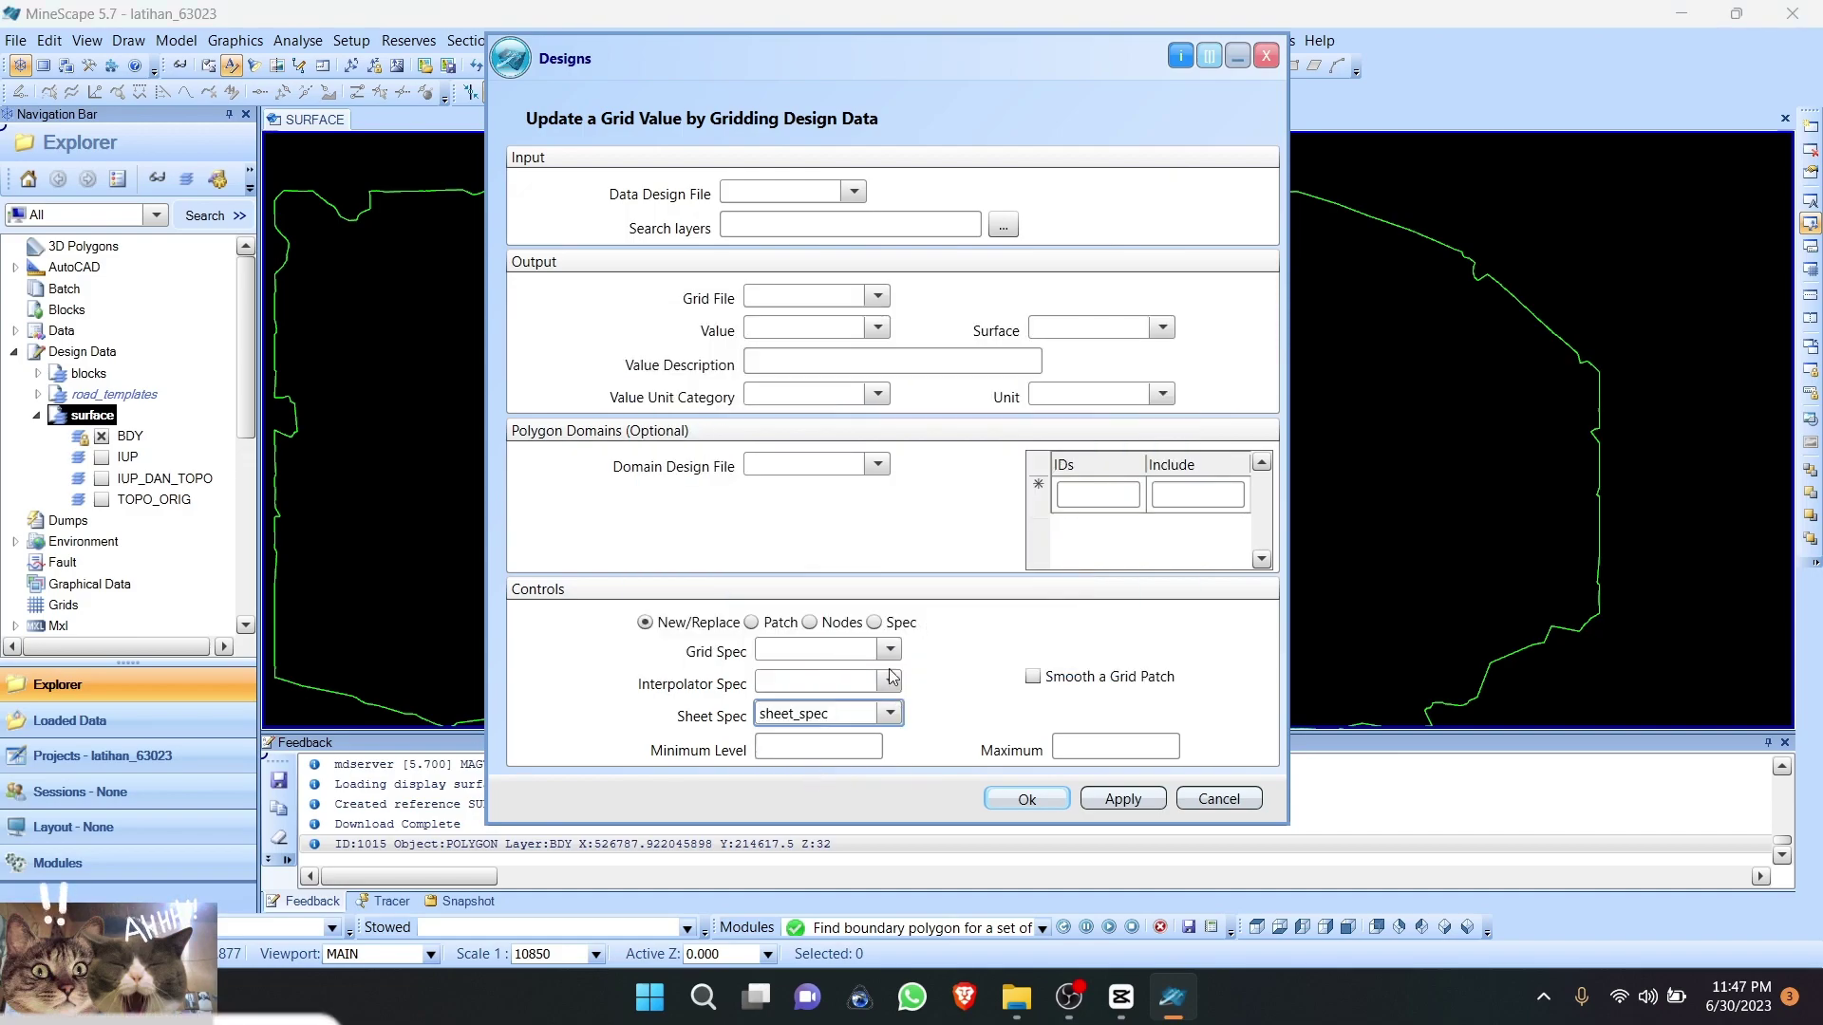
left_click(890, 682)
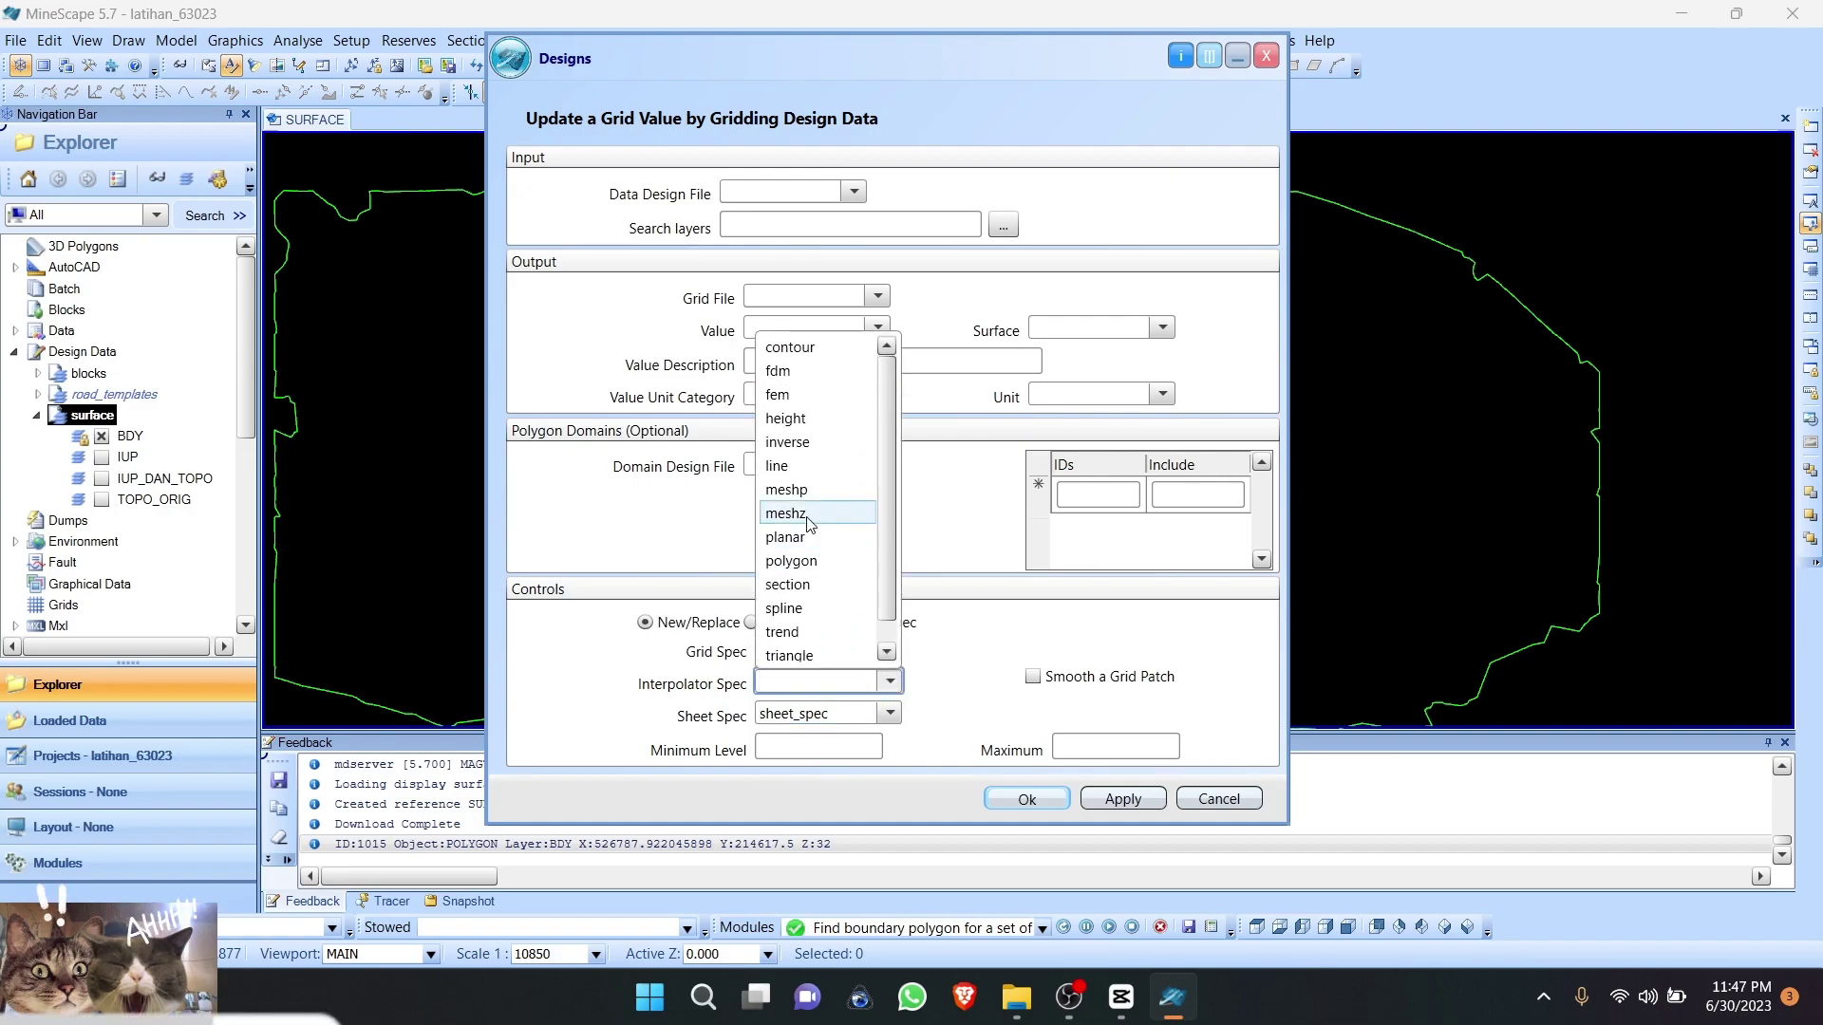
left_click(803, 396)
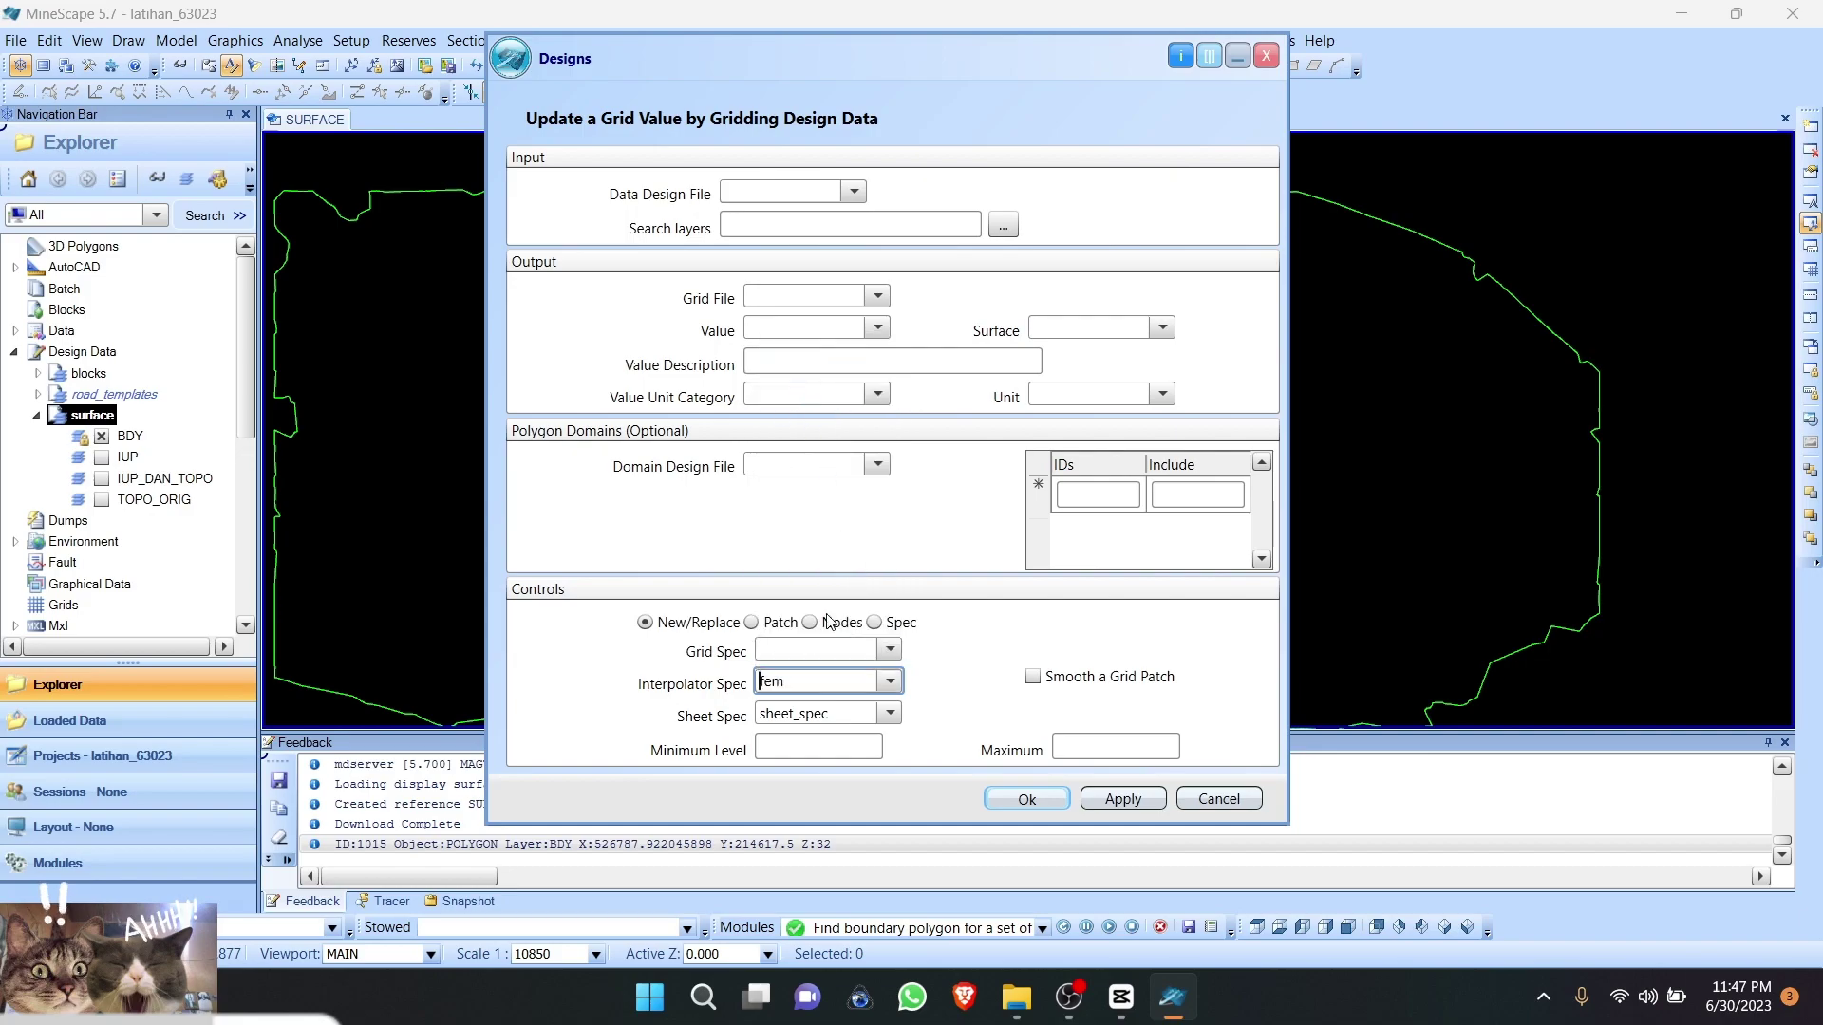
Step: Create a grid specification named grid_spec based on sheet_spec and take its extents from the BDY boundary polygon
right_click(841, 651)
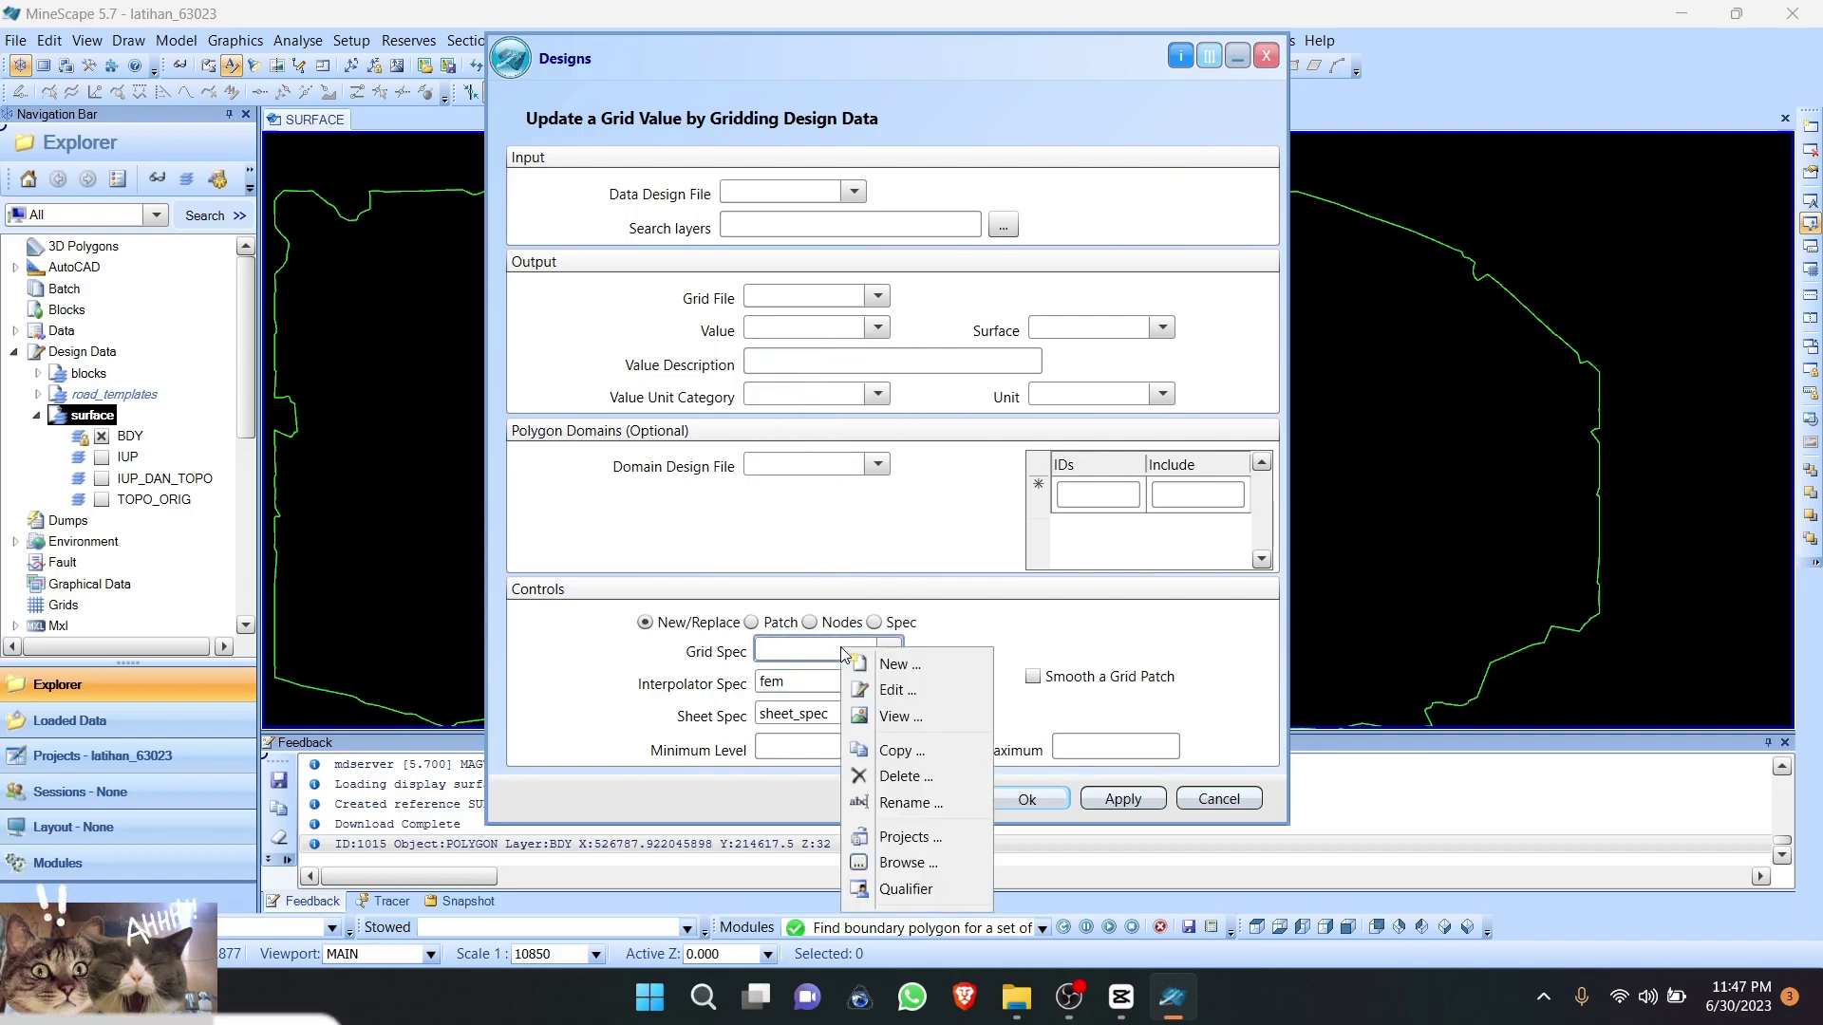
left_click(913, 665)
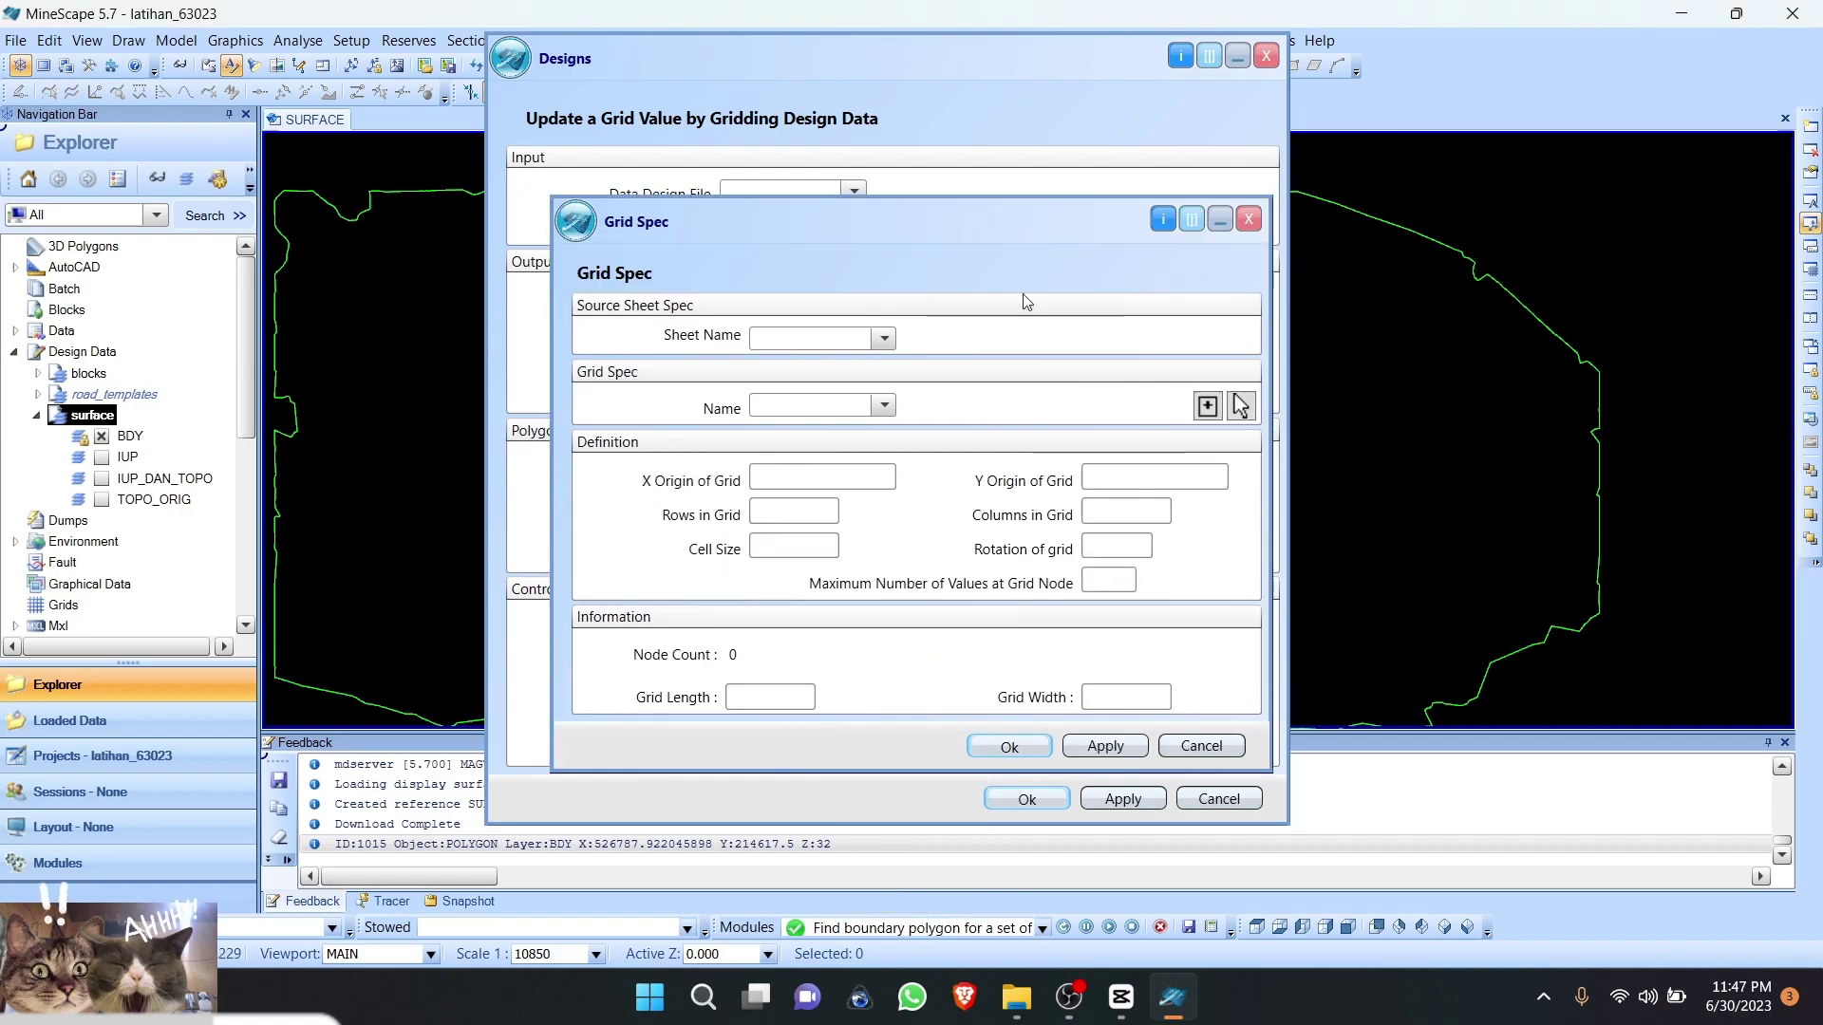
left_click(851, 340)
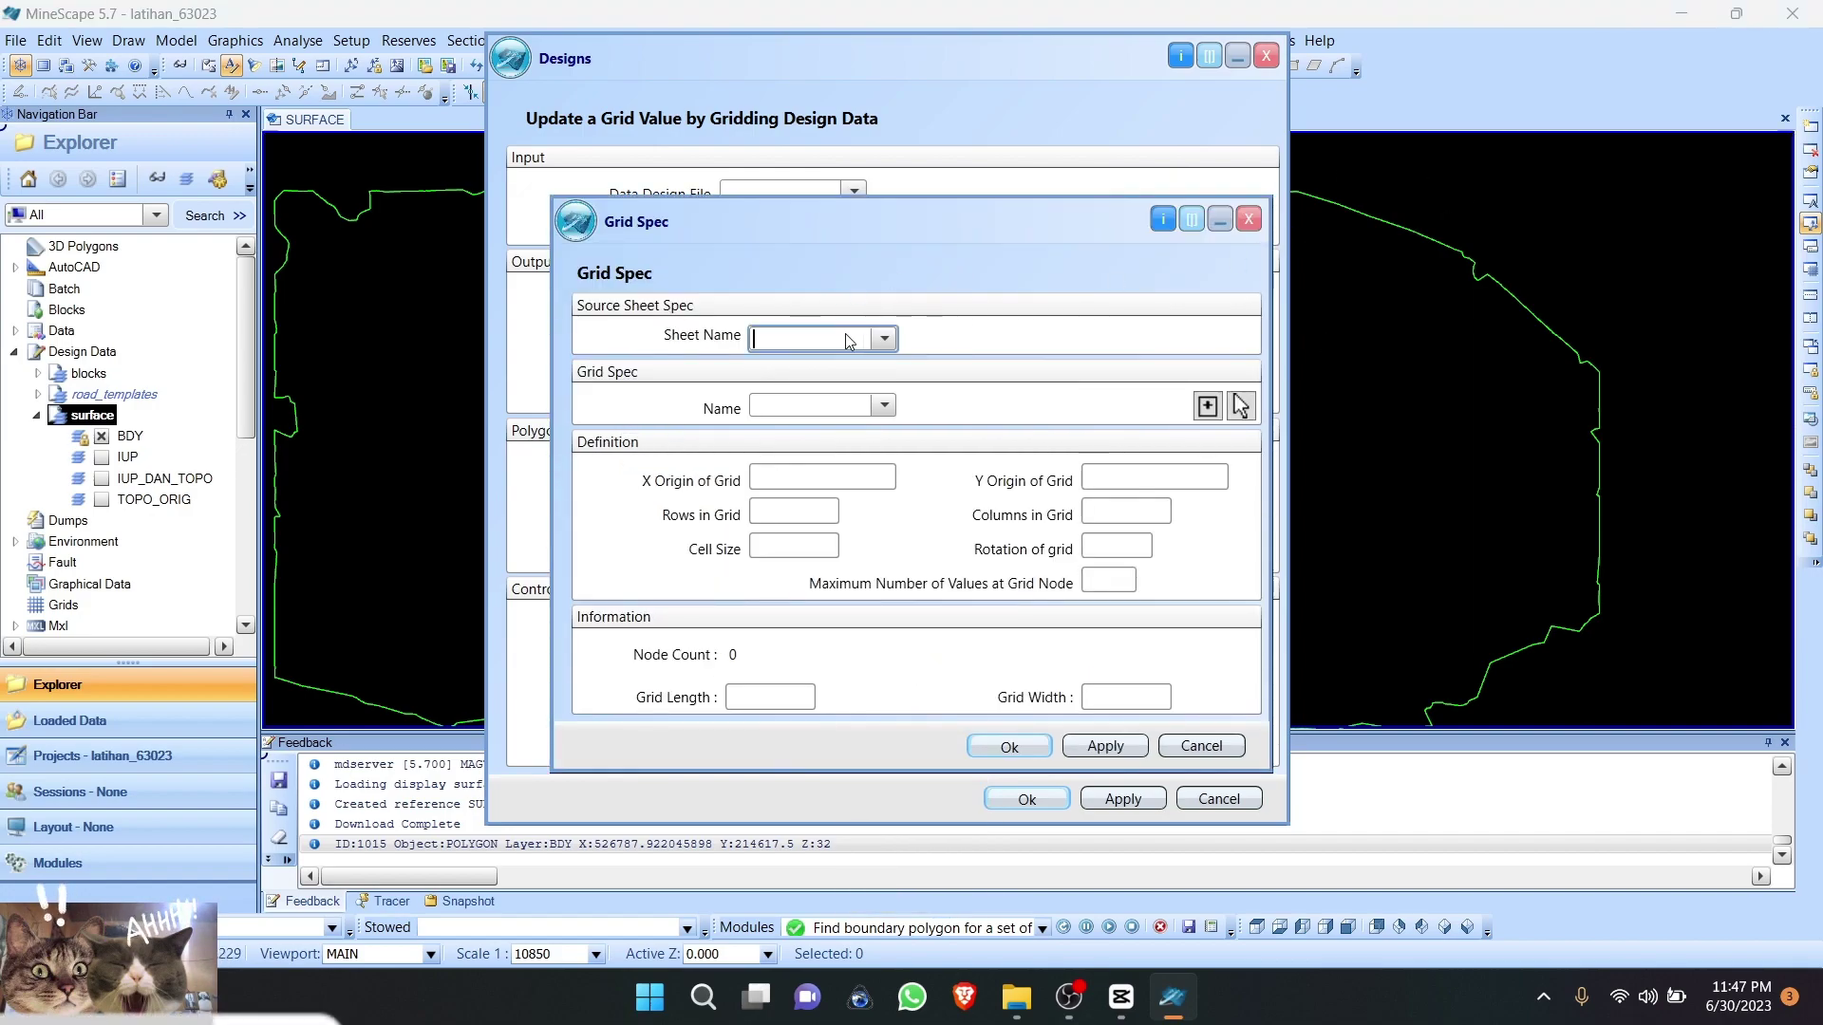
left_click(884, 339)
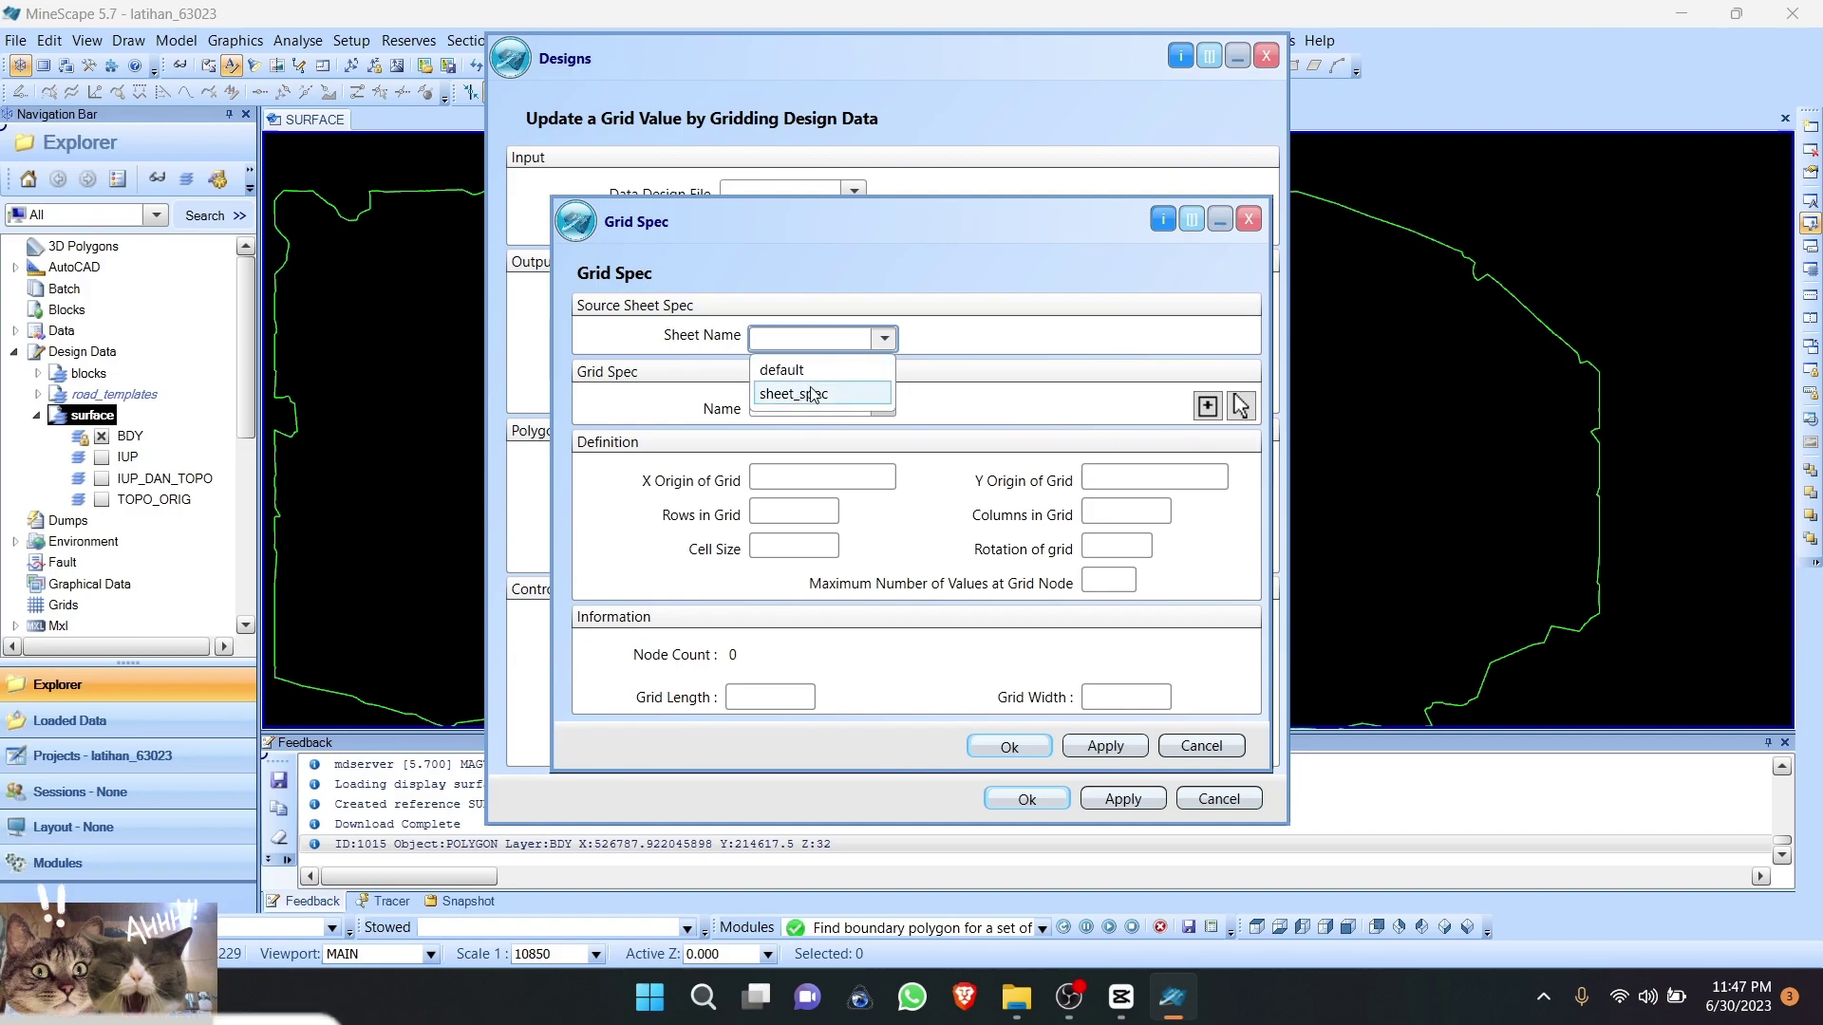
left_click(809, 390)
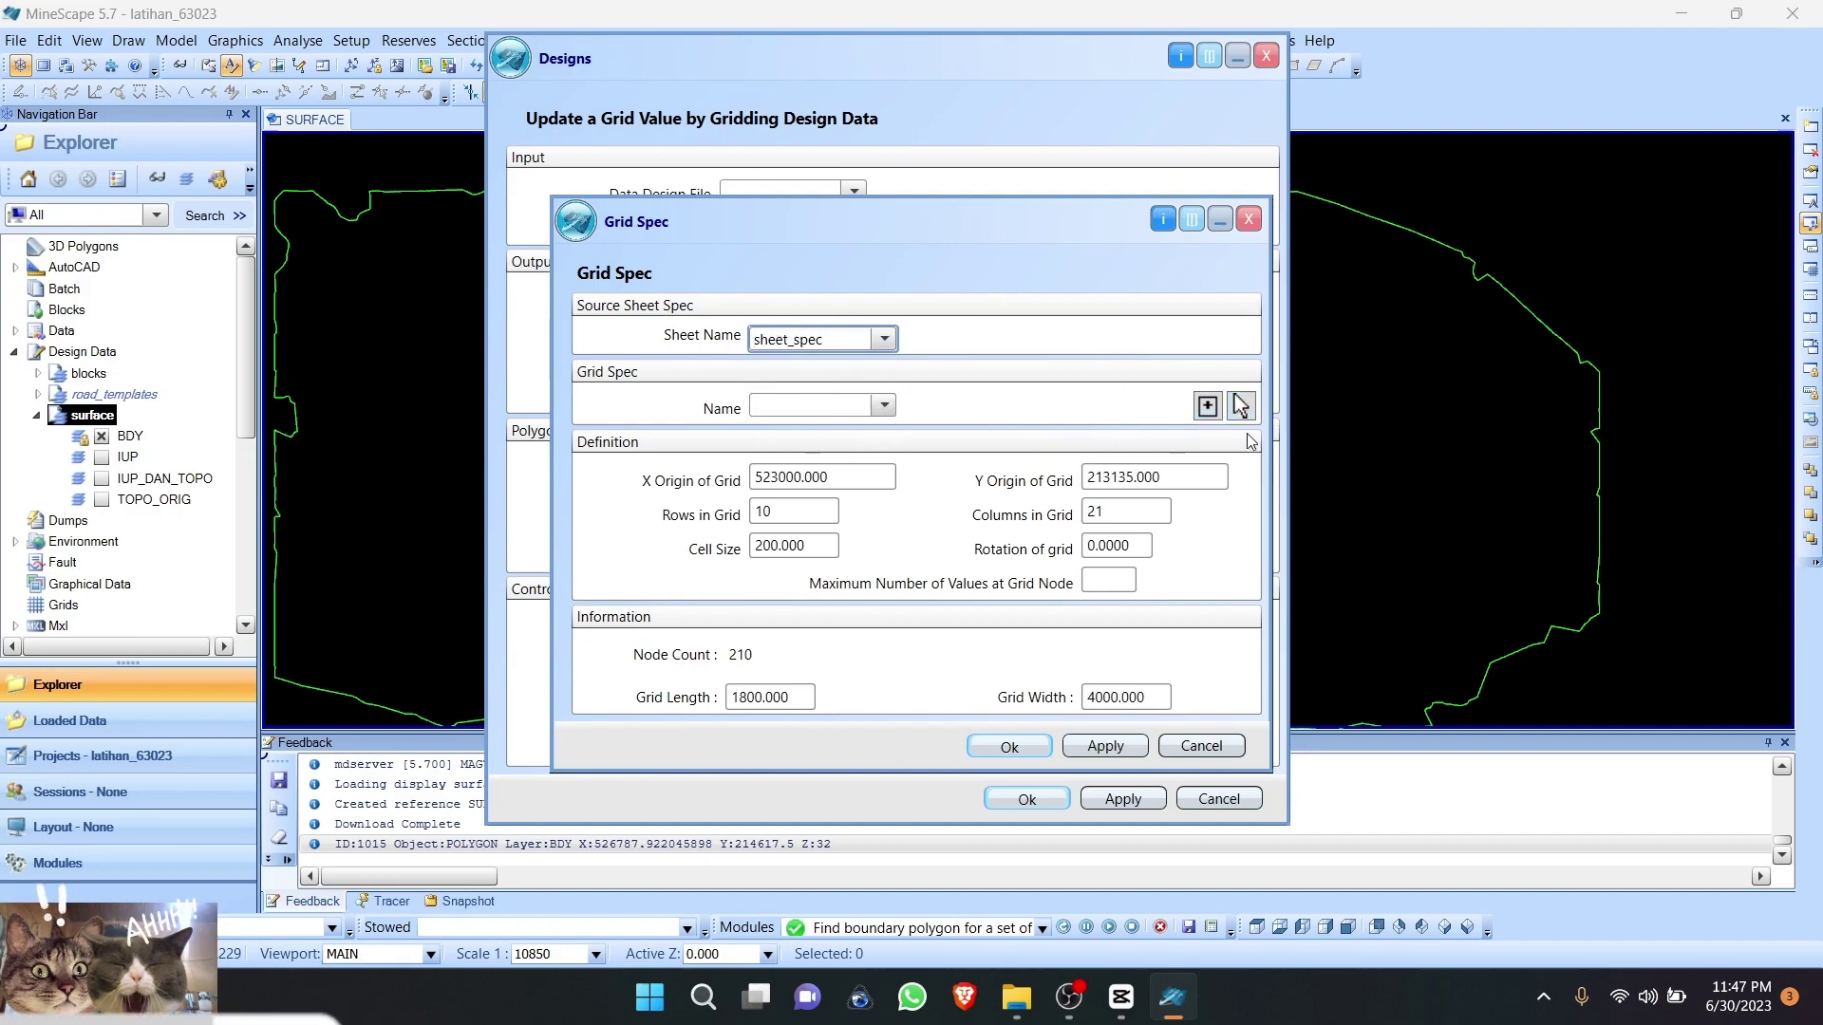
left_click(773, 411)
type("grid")
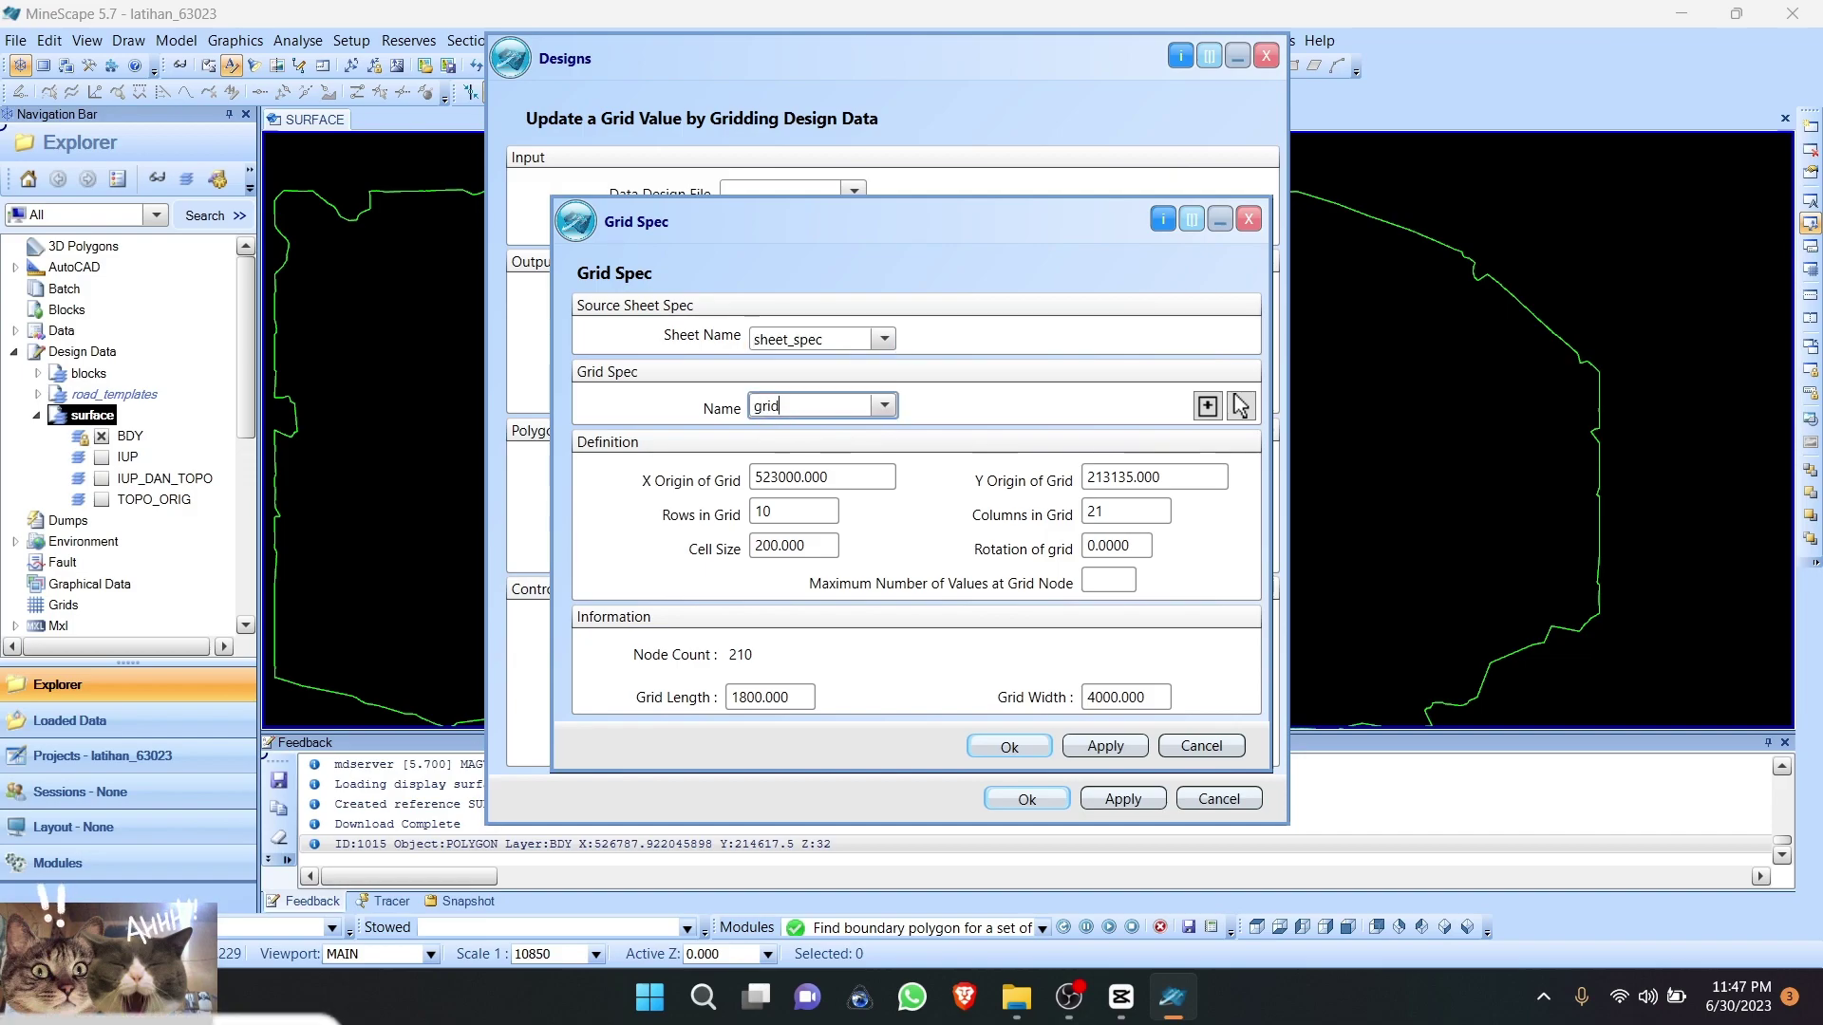
type("_spec")
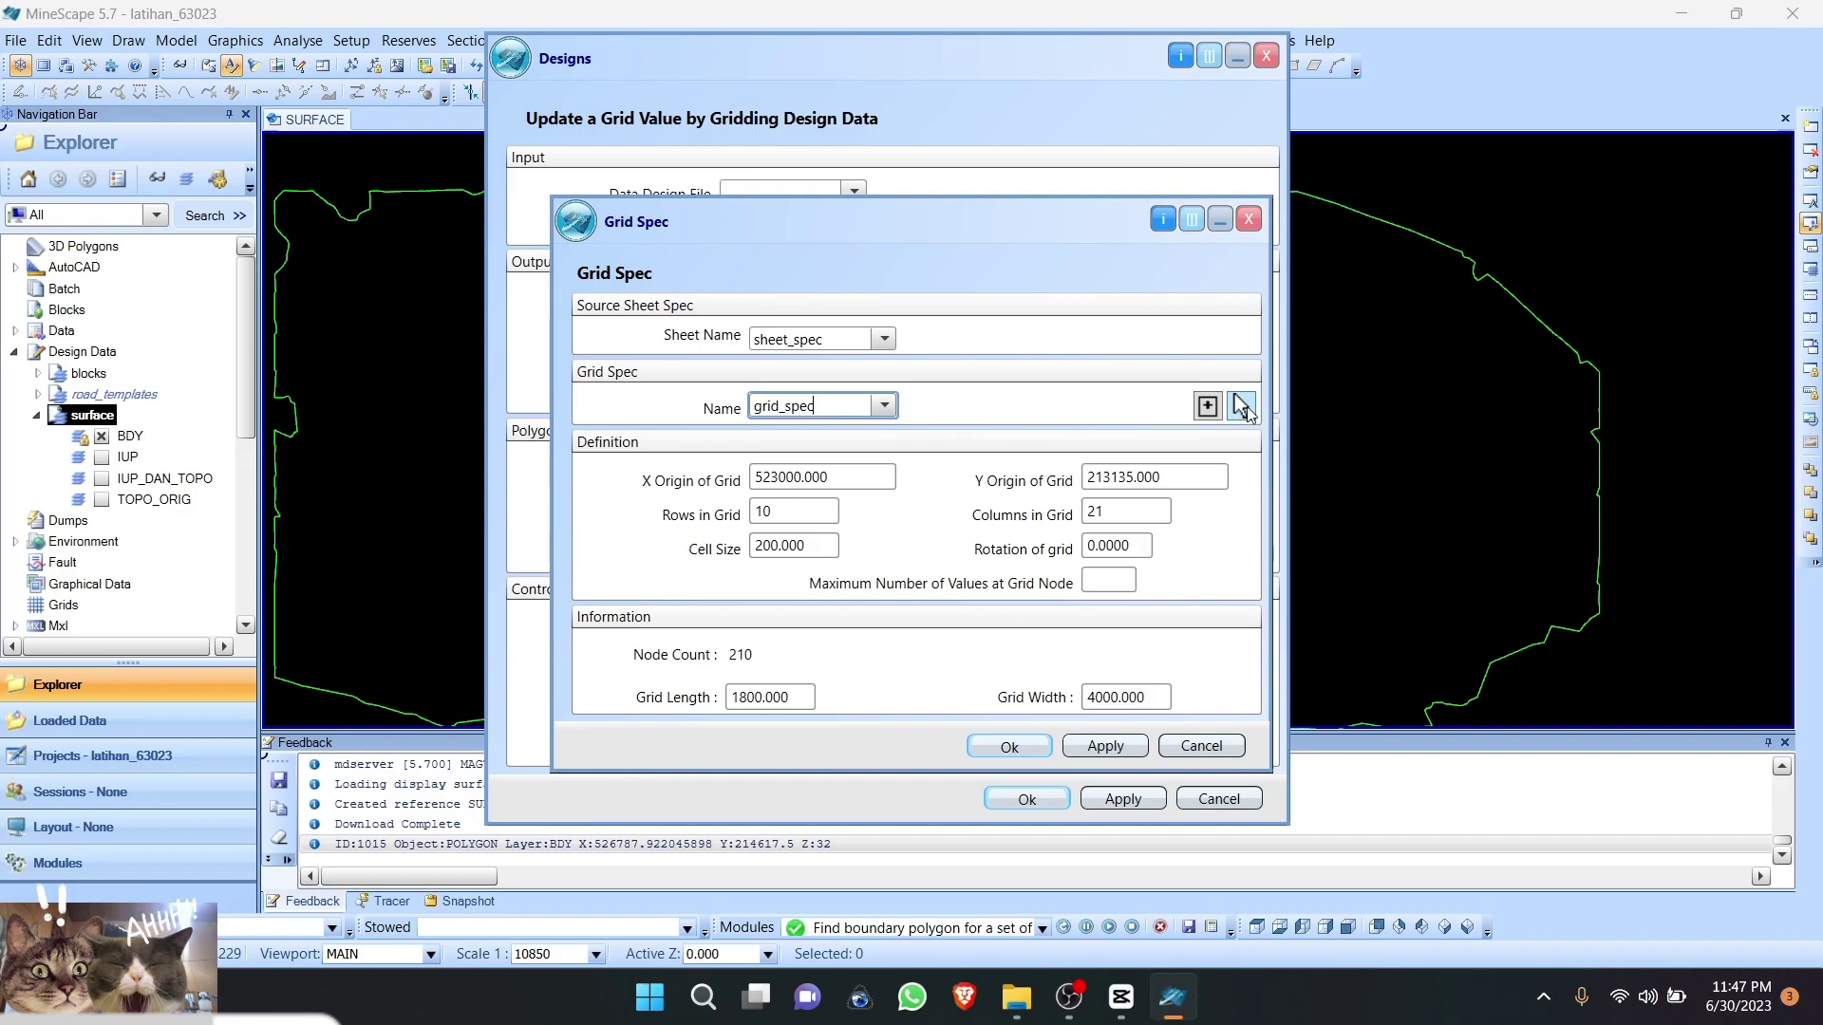
left_click(1241, 406)
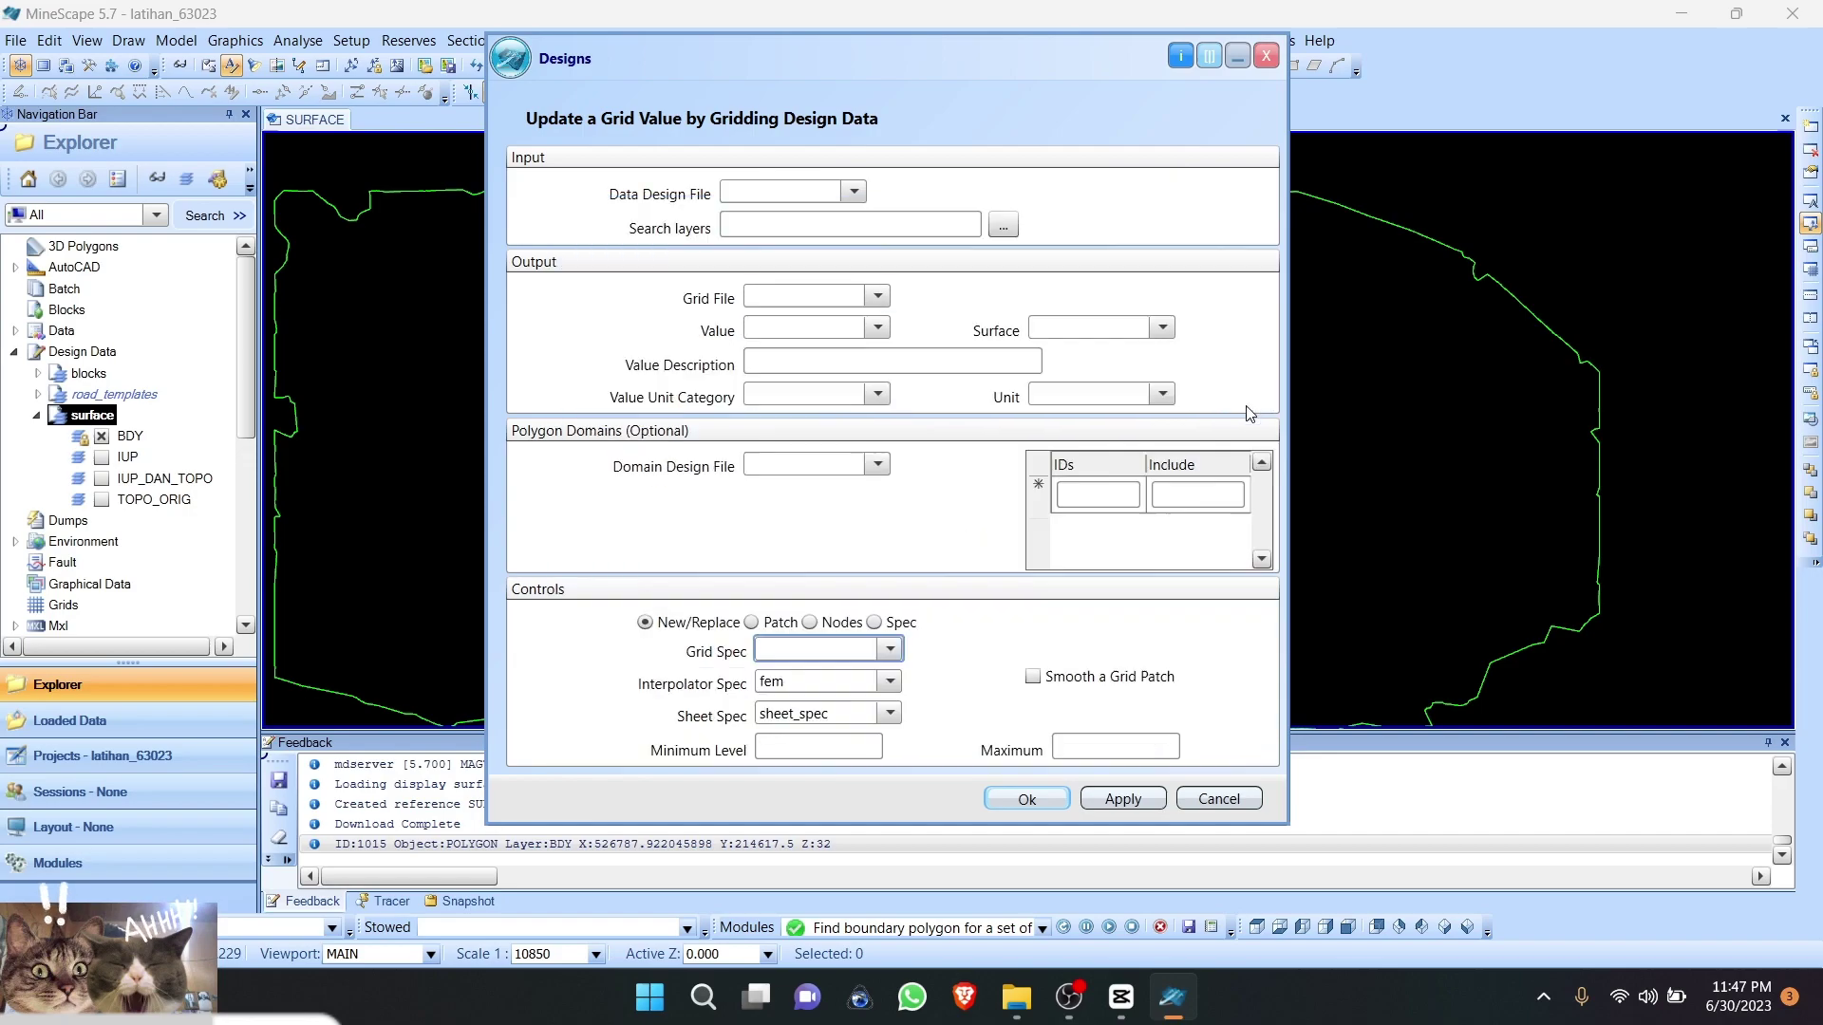
left_click(1577, 358)
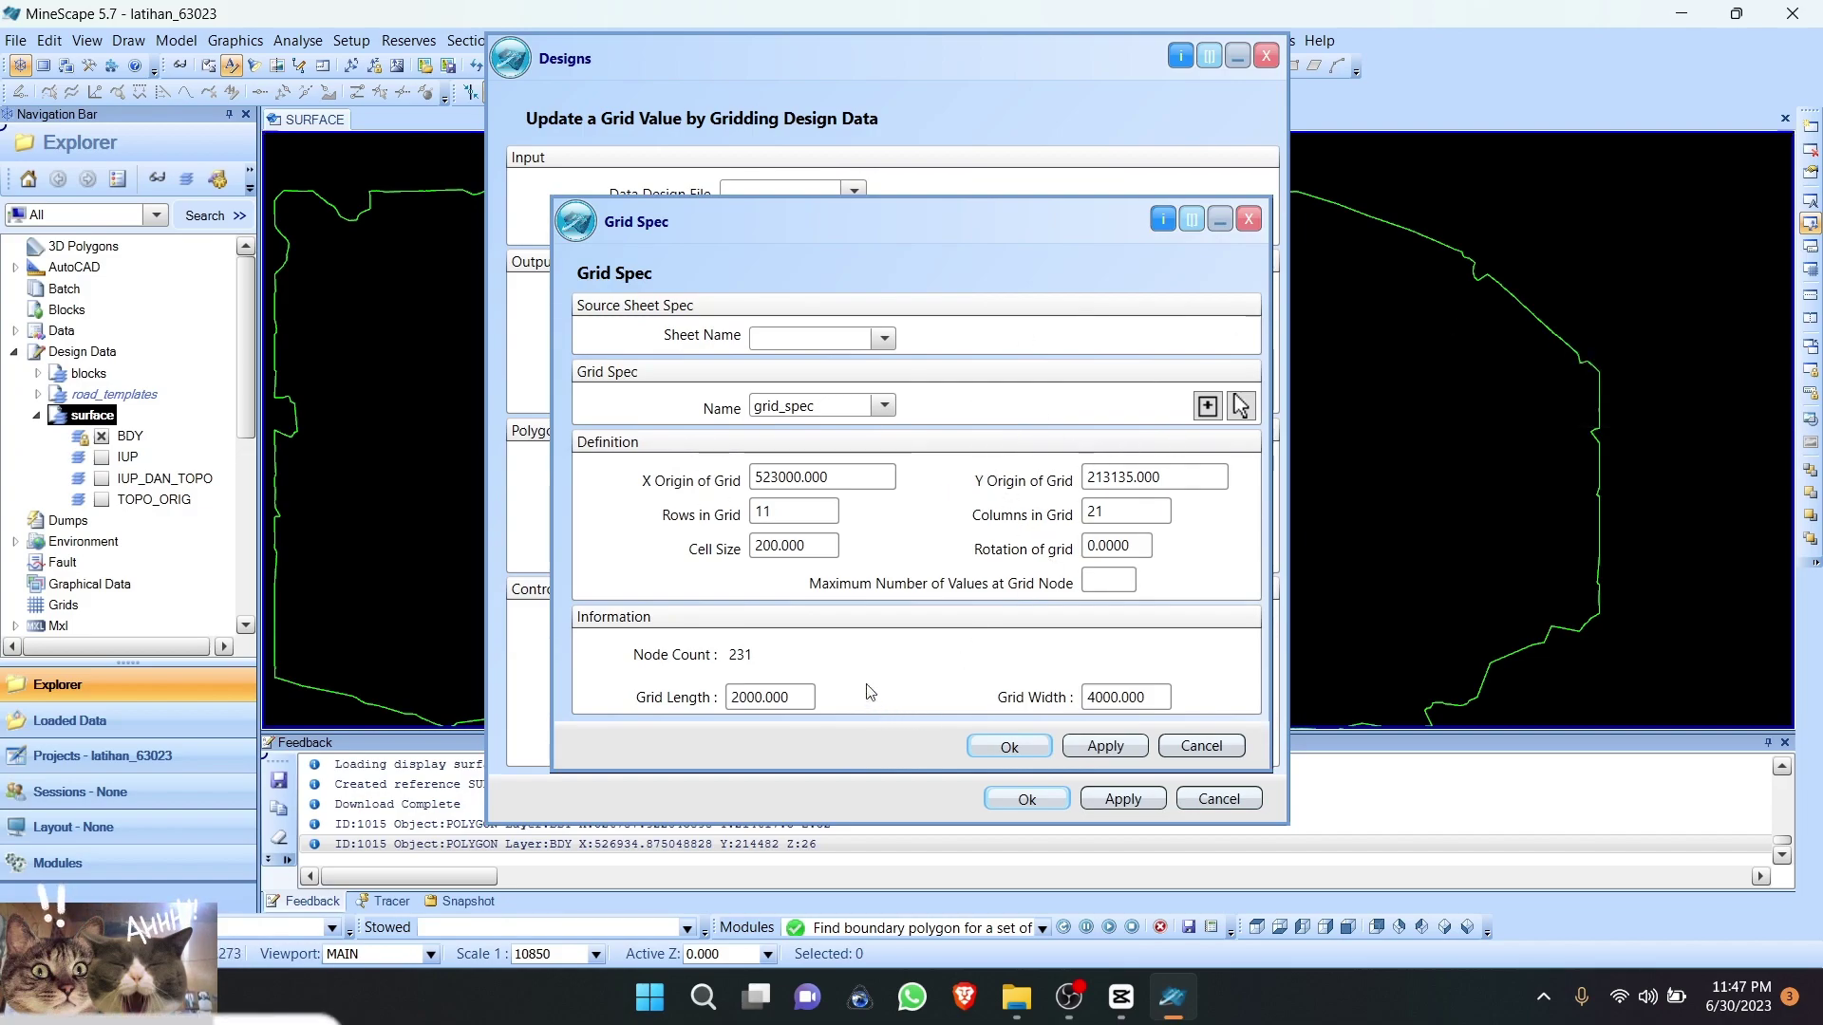
Step: Set the cell size of grid_spec to 20
left_click(799, 518)
left_click_drag(805, 546, 774, 546)
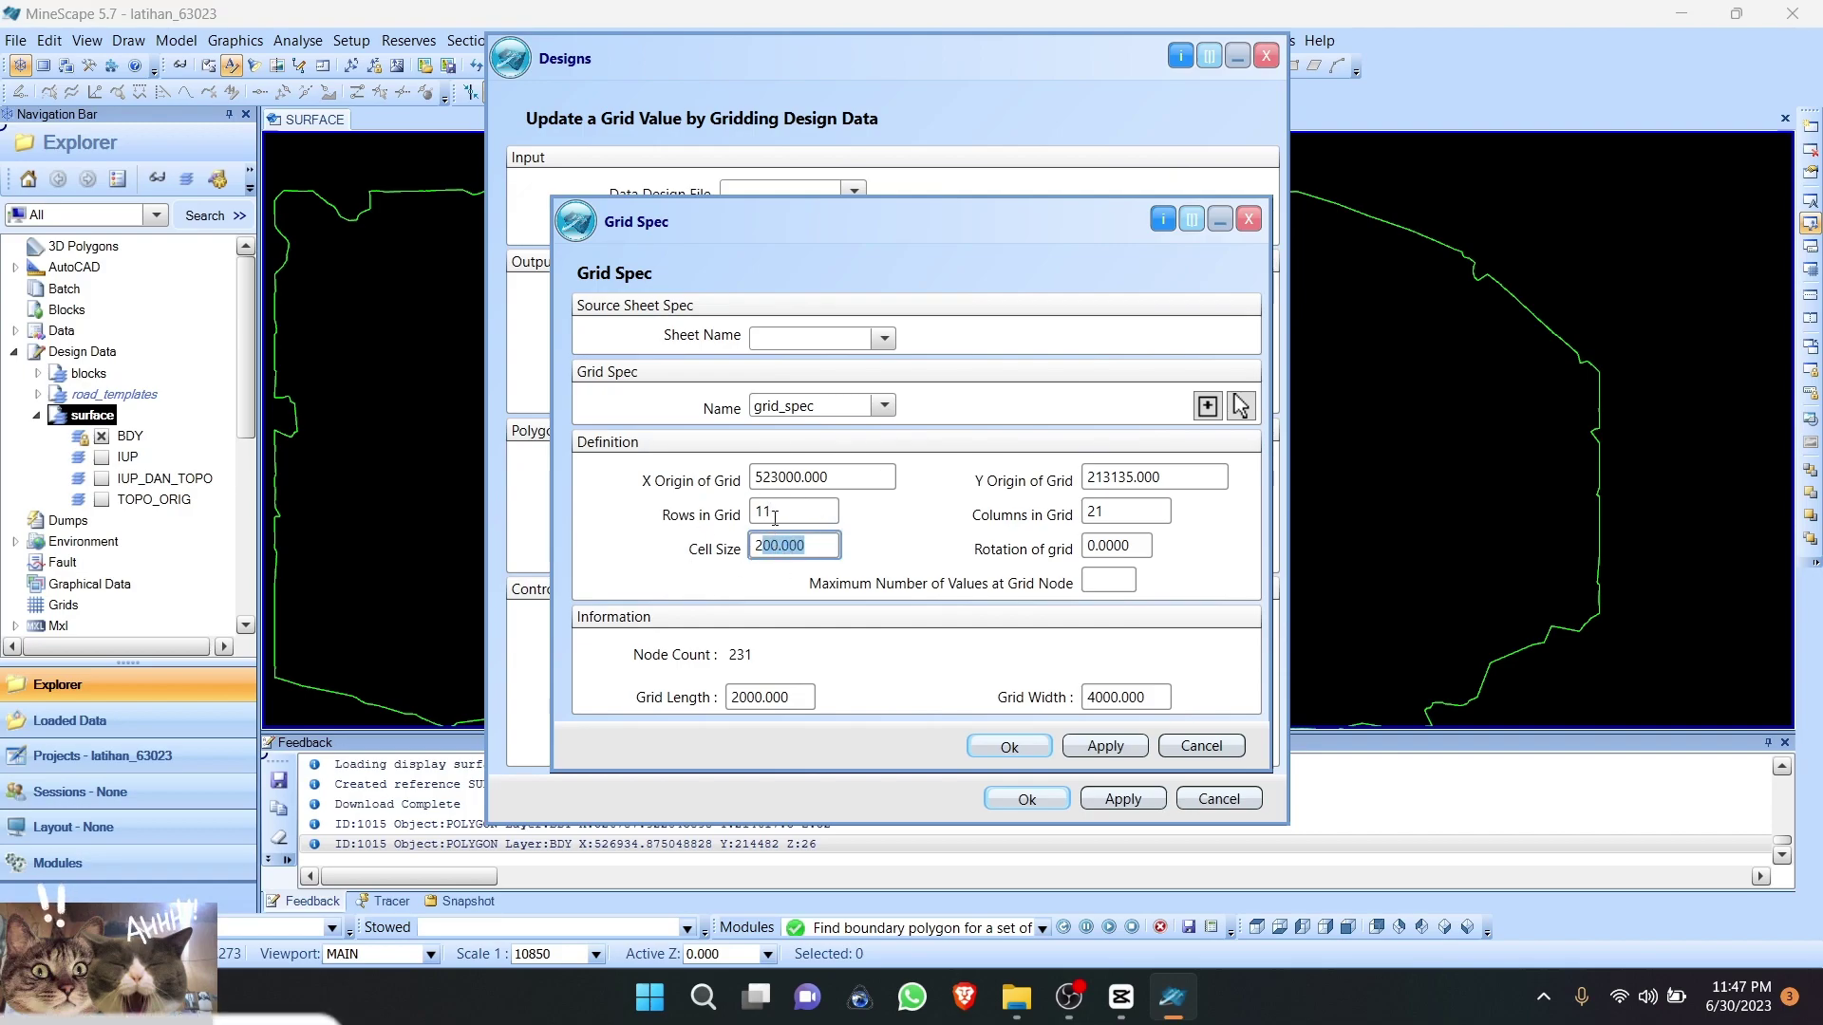
left_click(779, 511)
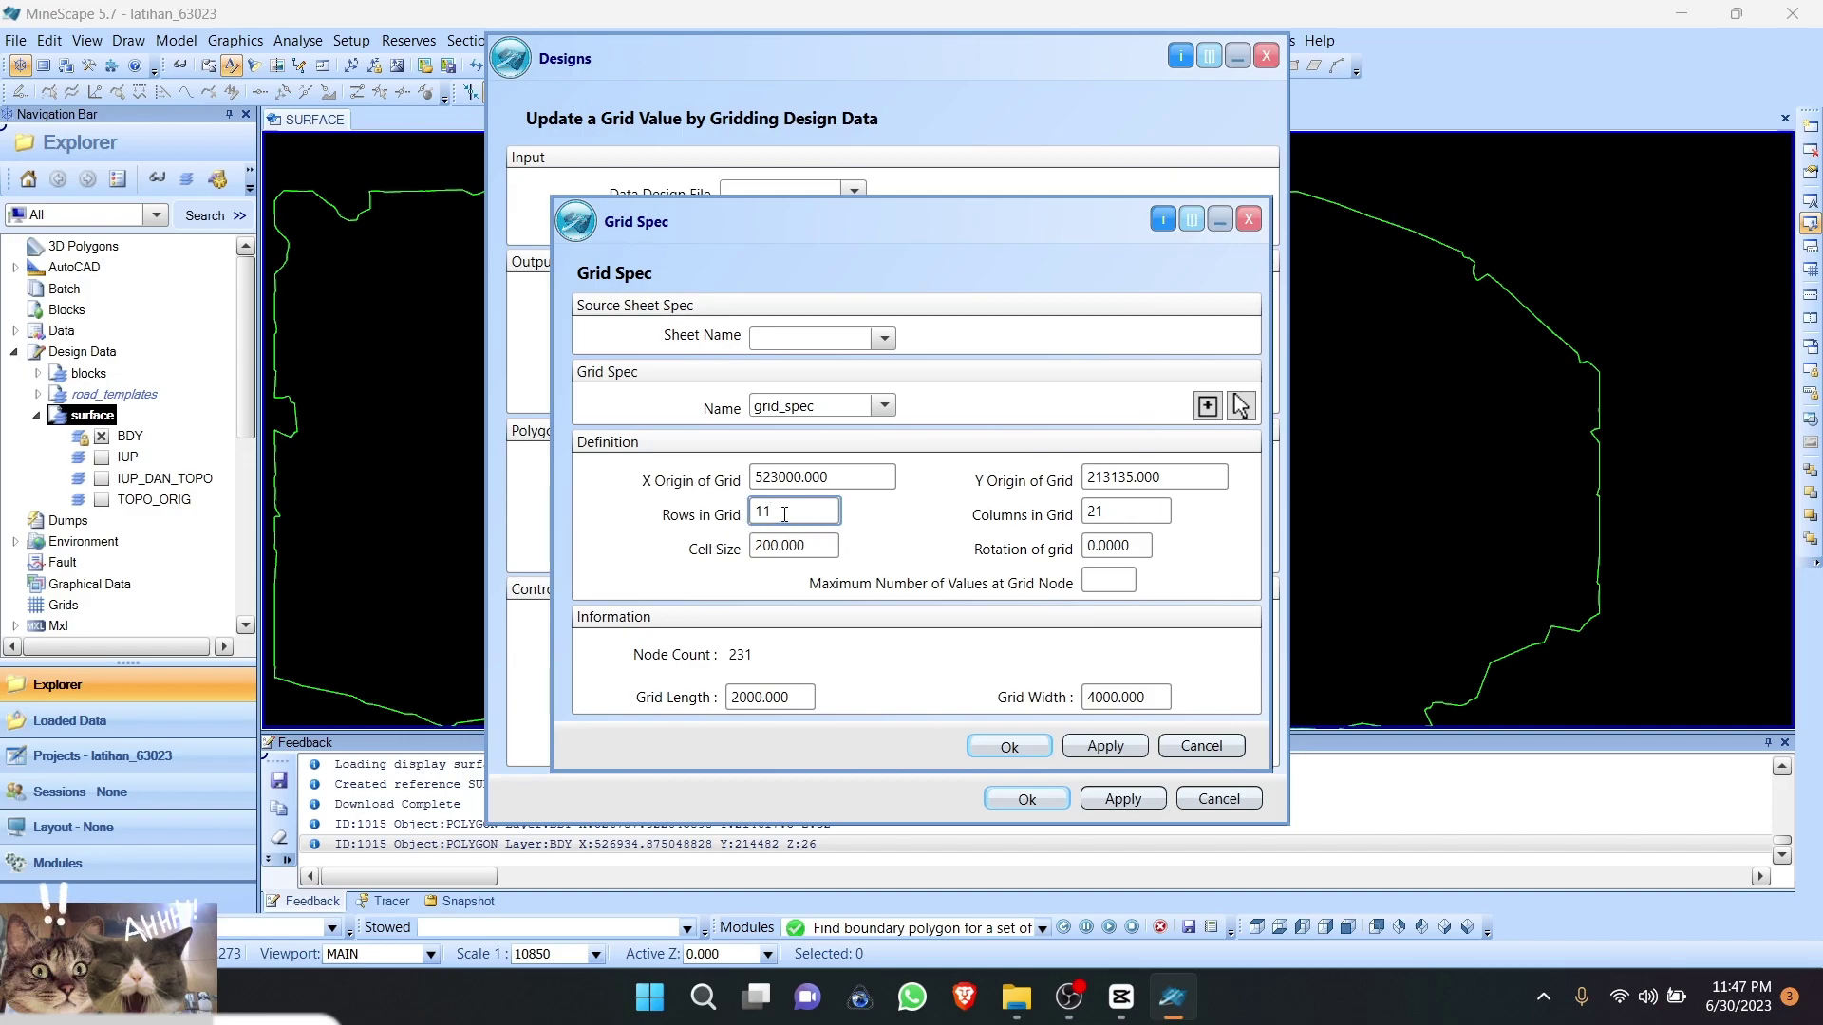
left_click_drag(817, 546, 778, 546)
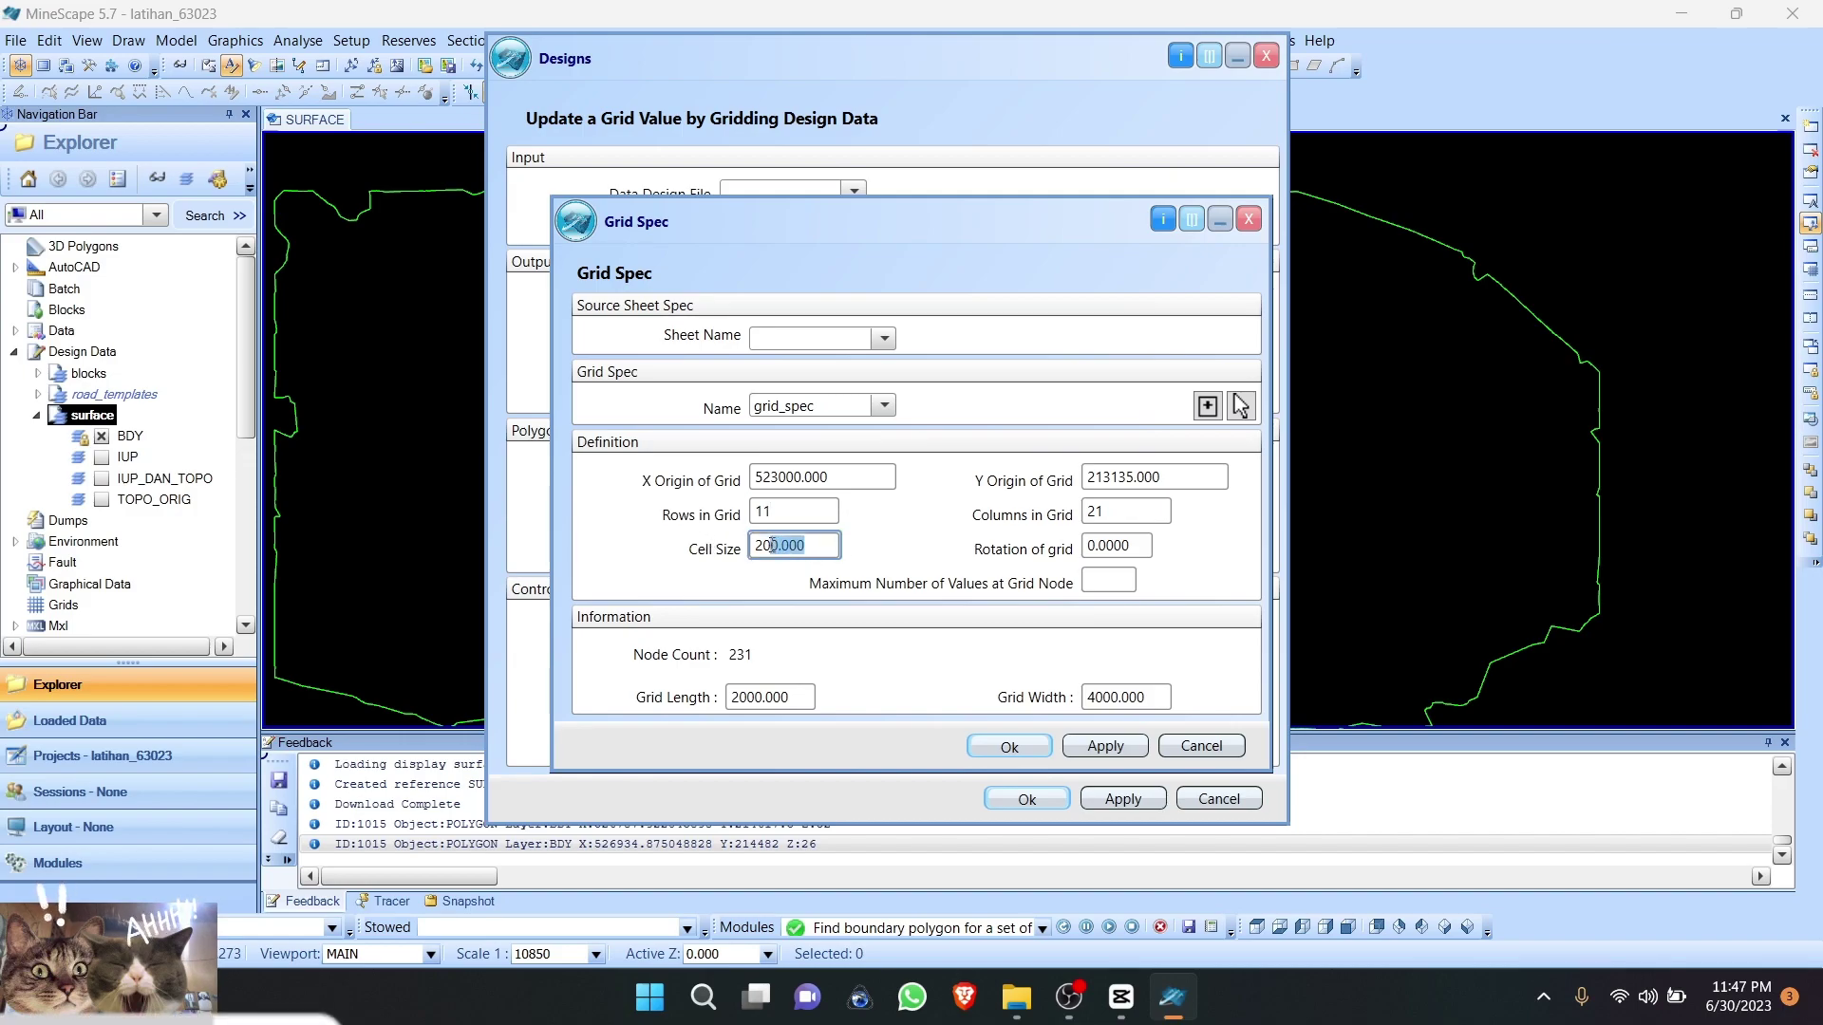
key("BackSpace")
left_click(765, 511)
type("0")
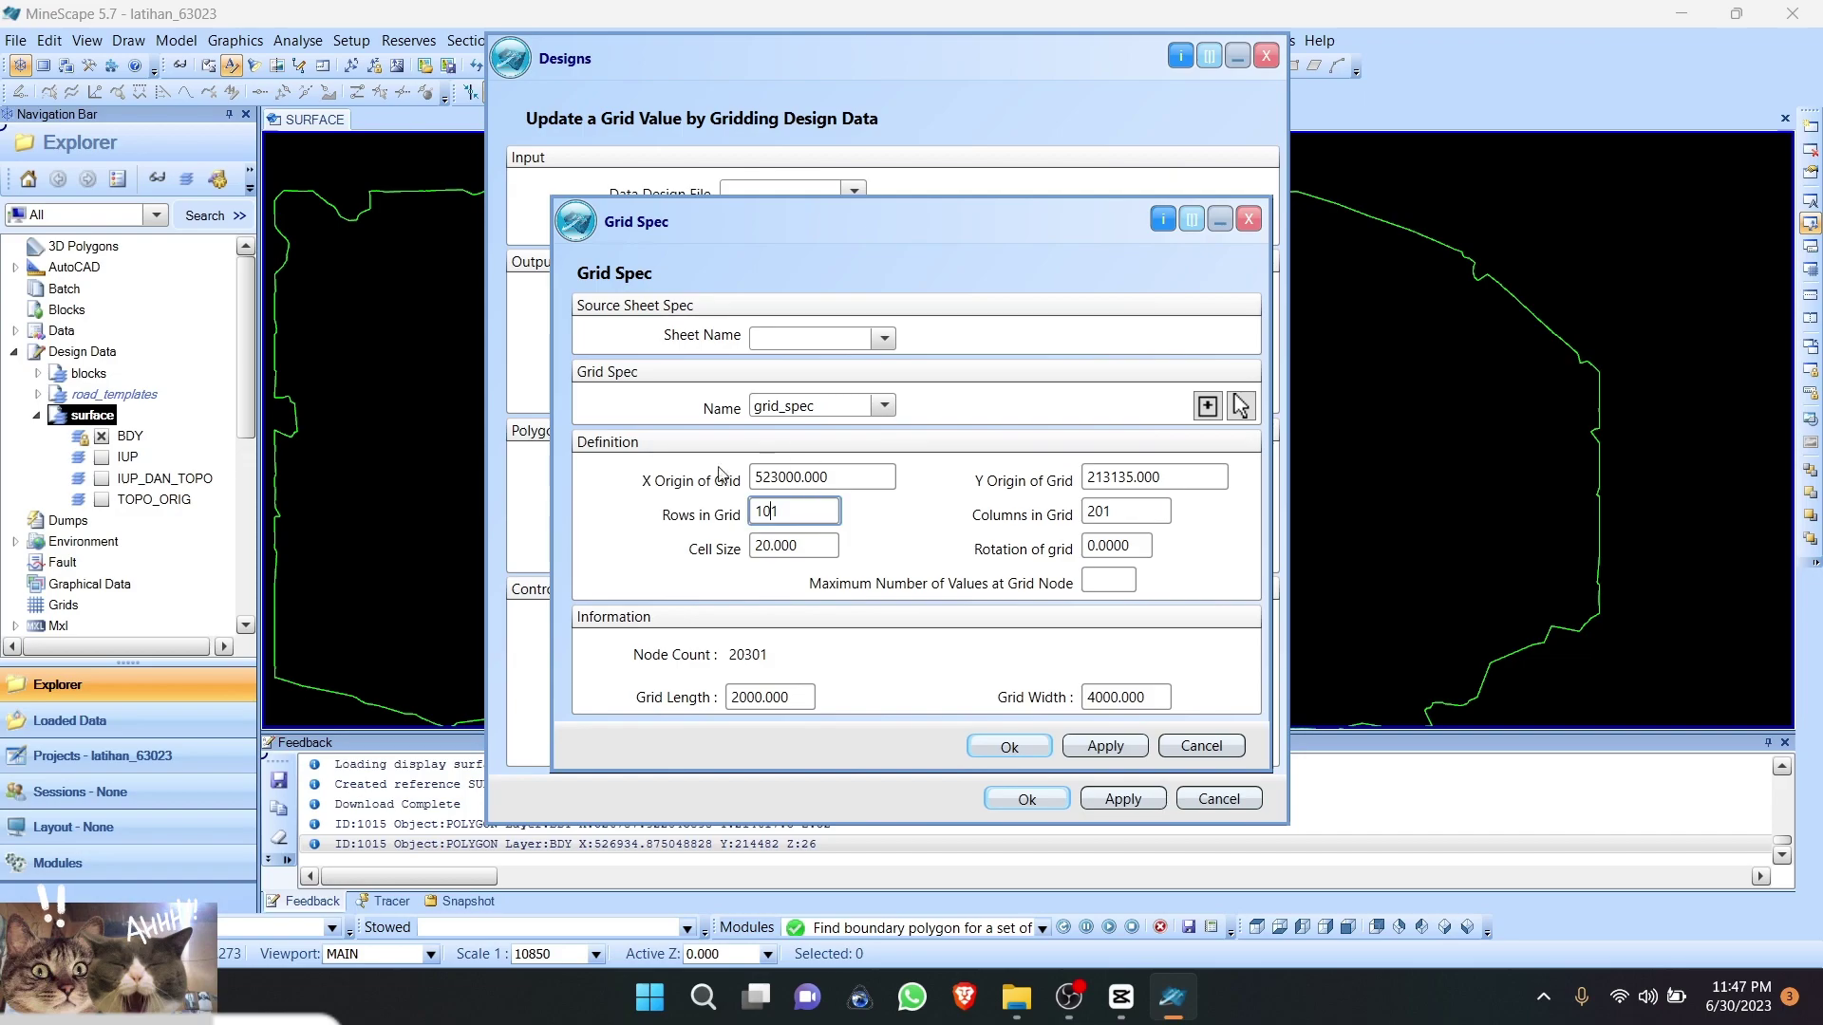
Step: Choose sheet_spec again as the source sheet of grid_spec and save the grid specification
left_click(884, 339)
left_click(787, 393)
left_click(771, 521)
key("Tab")
left_click(799, 546)
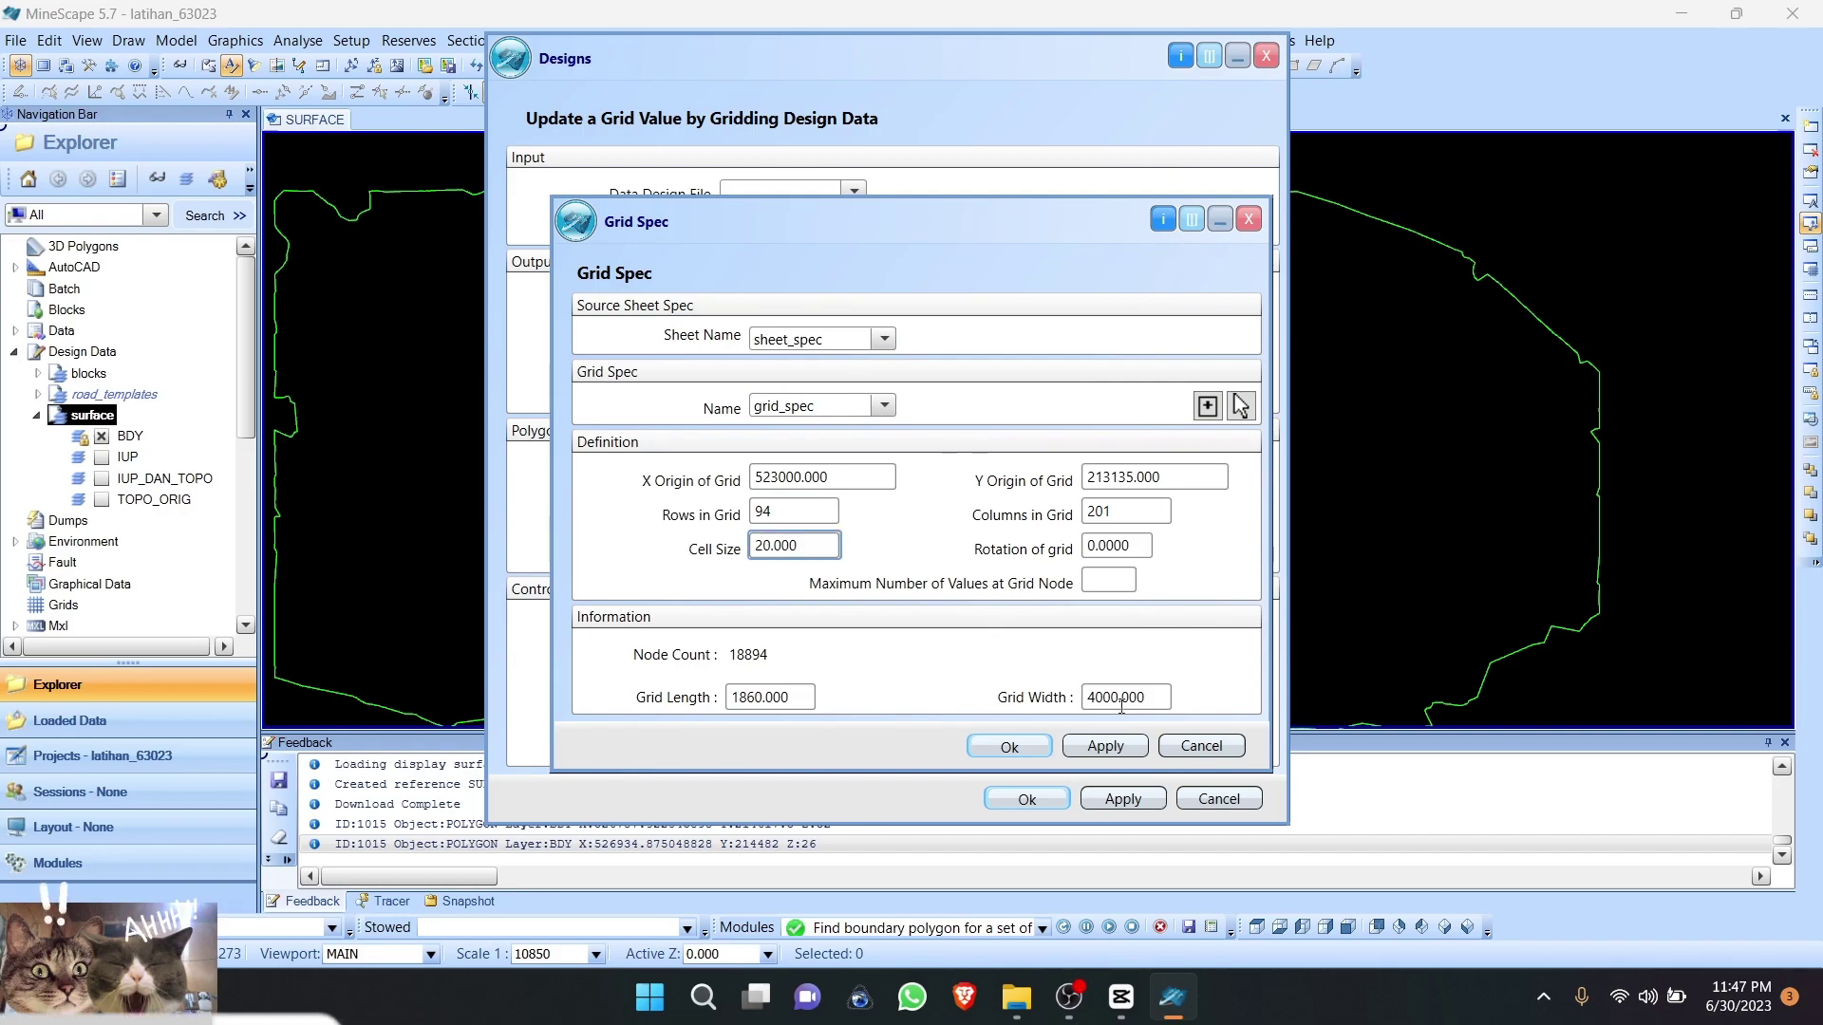
left_click(1009, 746)
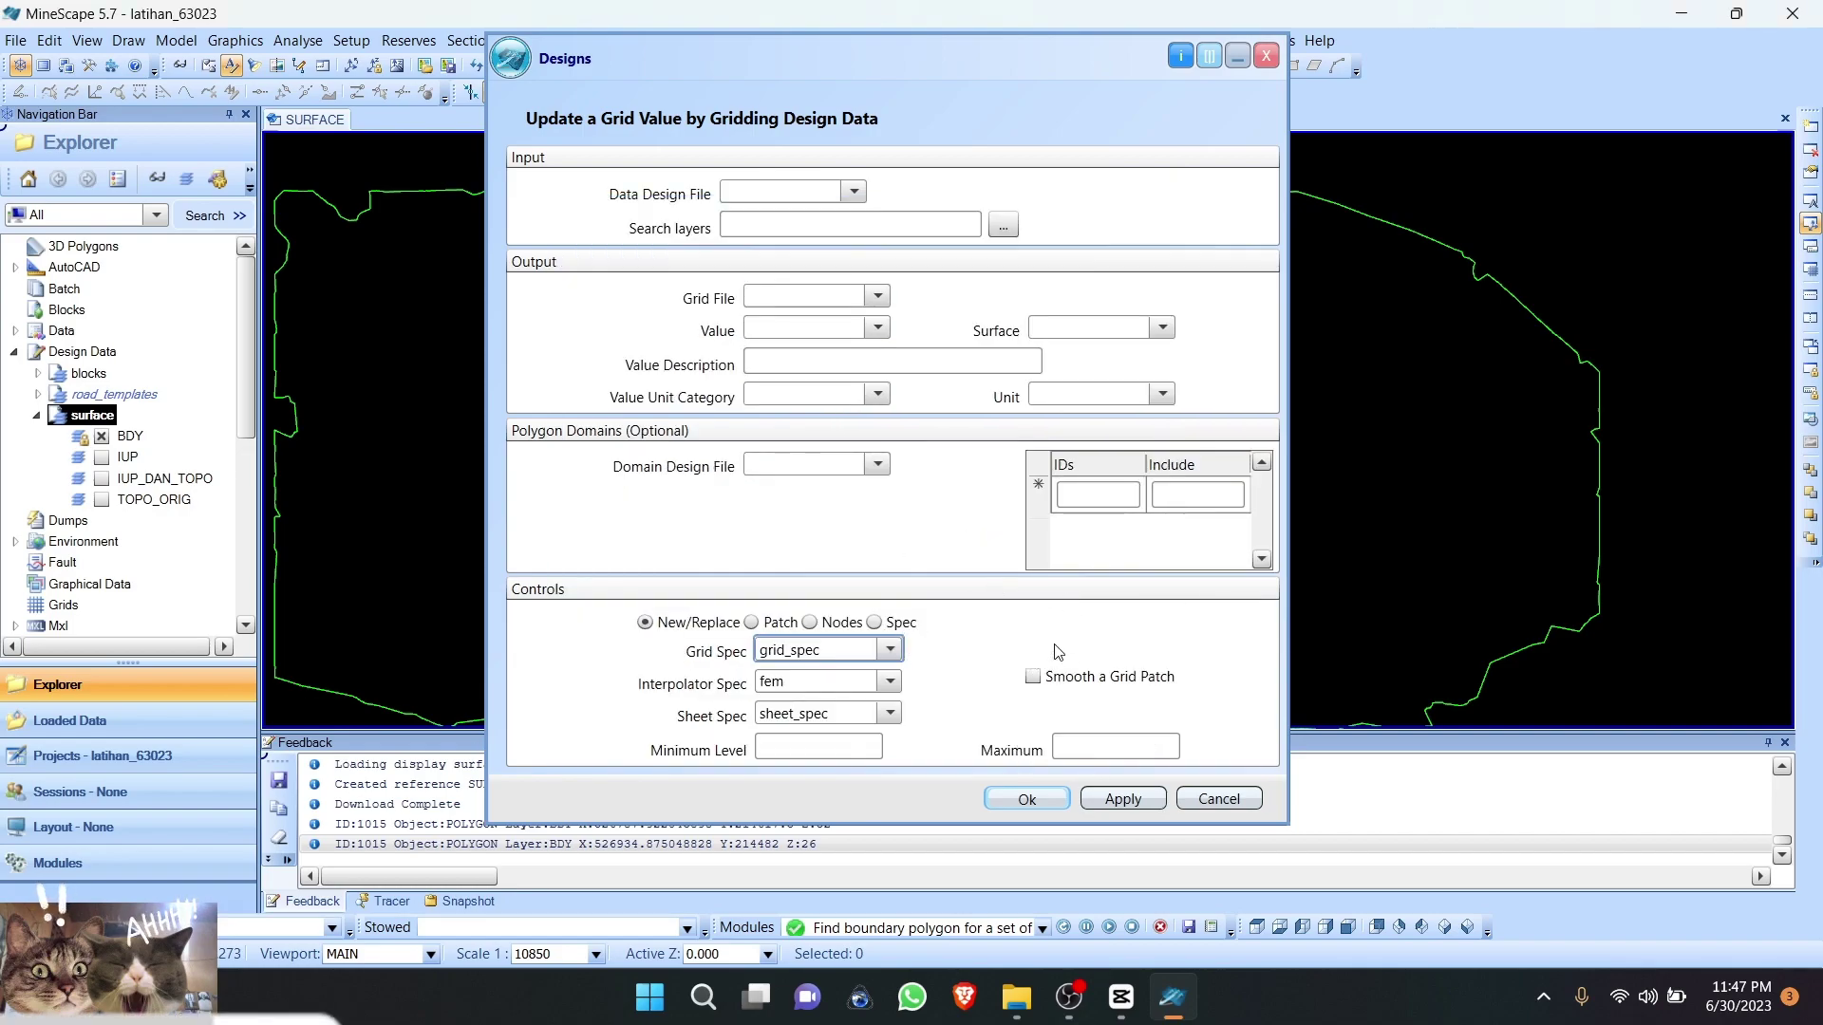
Step: Add the BDY boundary polygon from the surface design file as an included polygon domain for the gridding
left_click(1188, 490)
left_click(1191, 492)
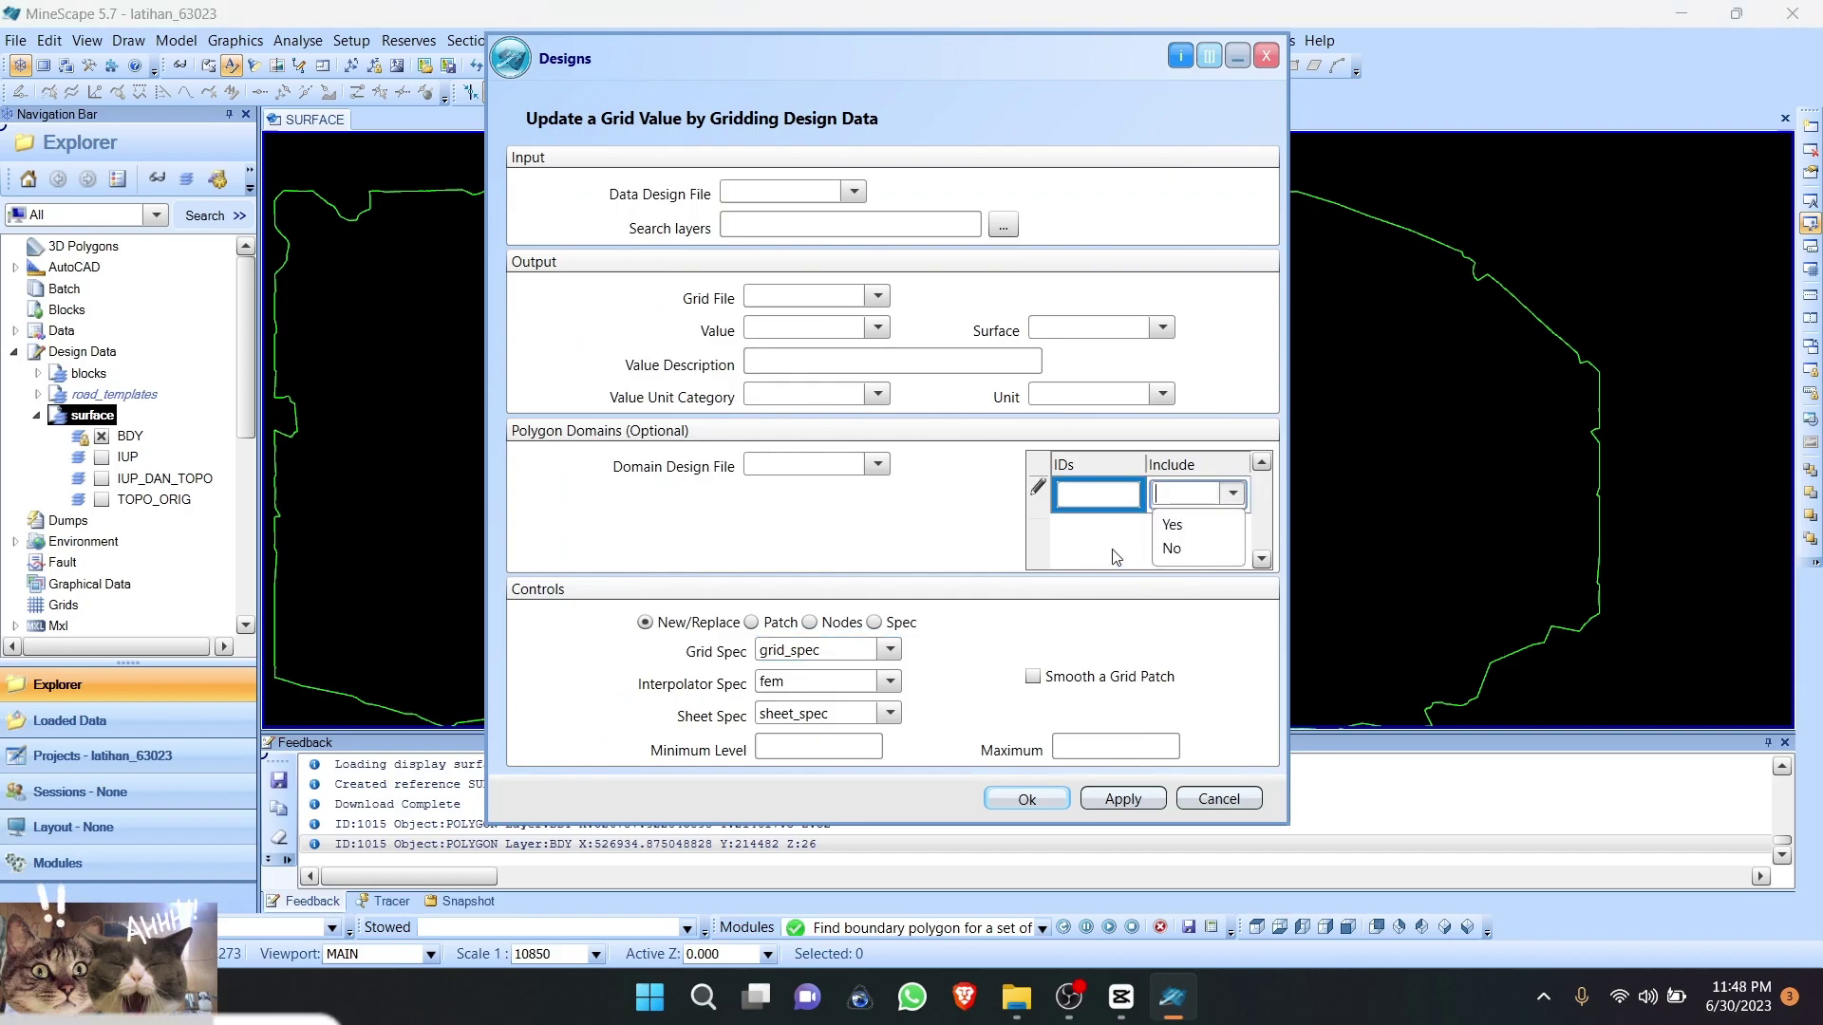
left_click(1187, 525)
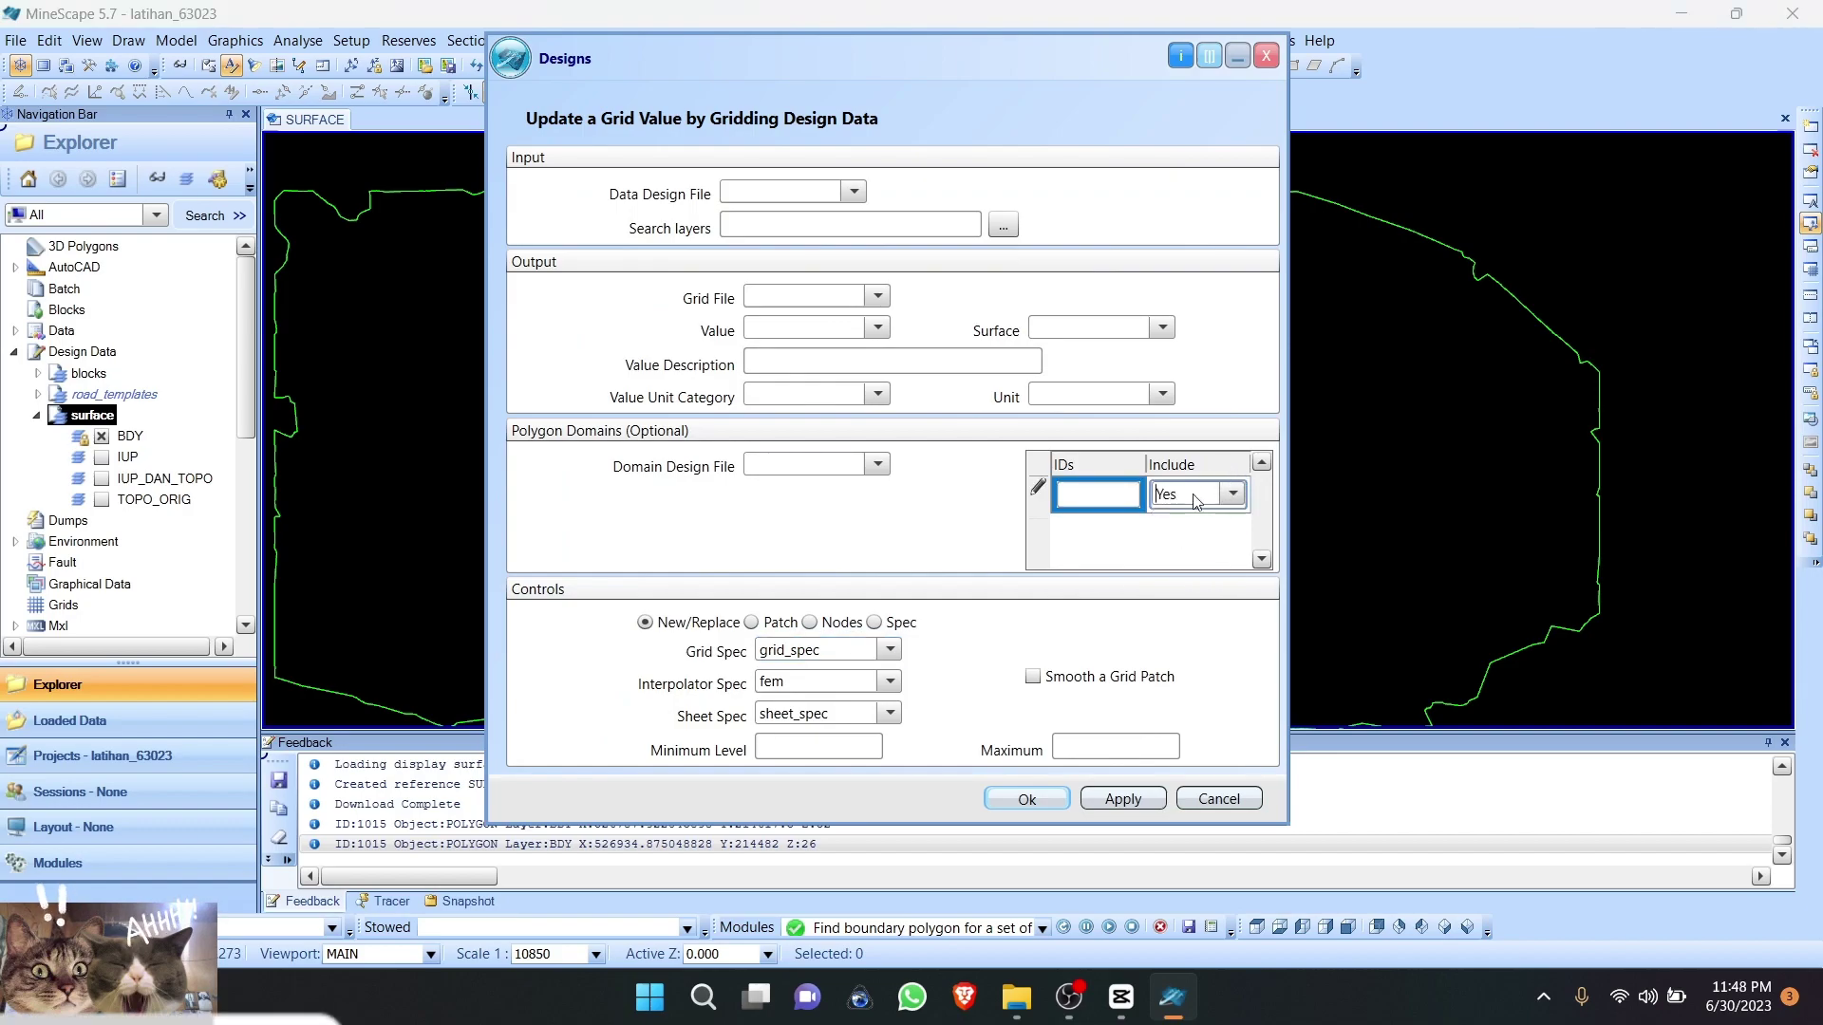
right_click(1097, 497)
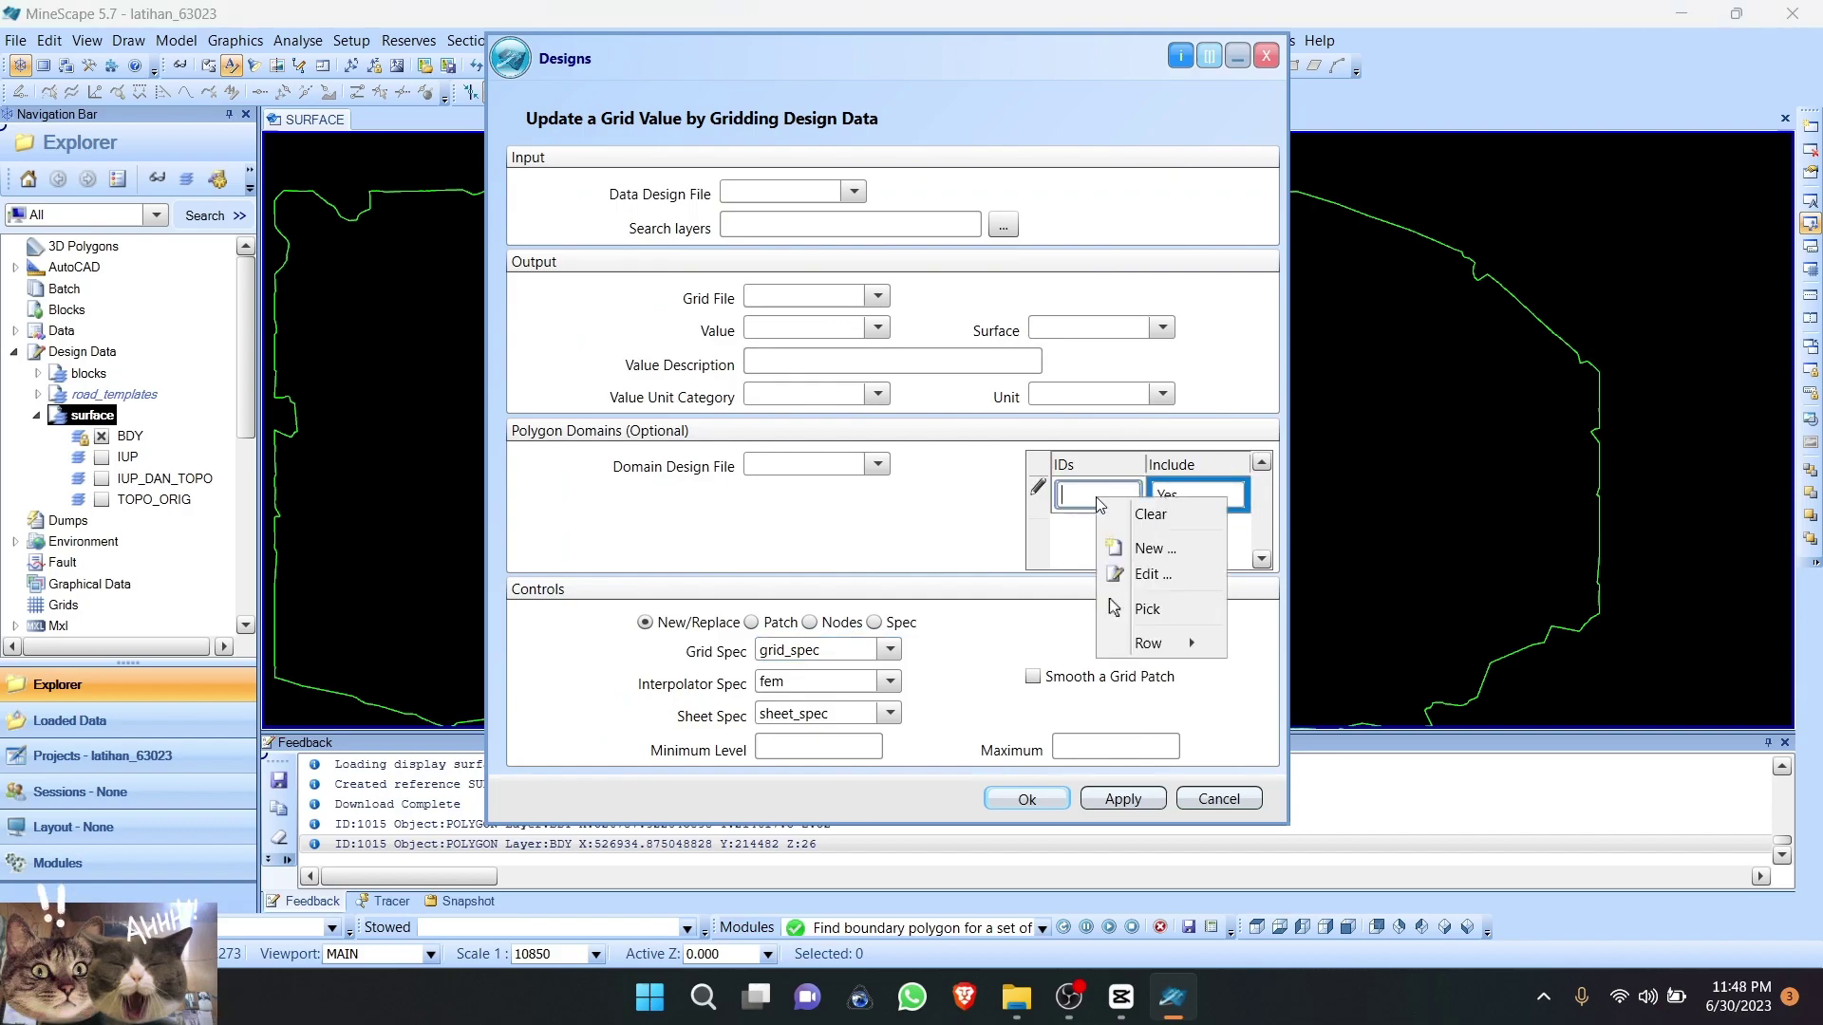
left_click(1173, 615)
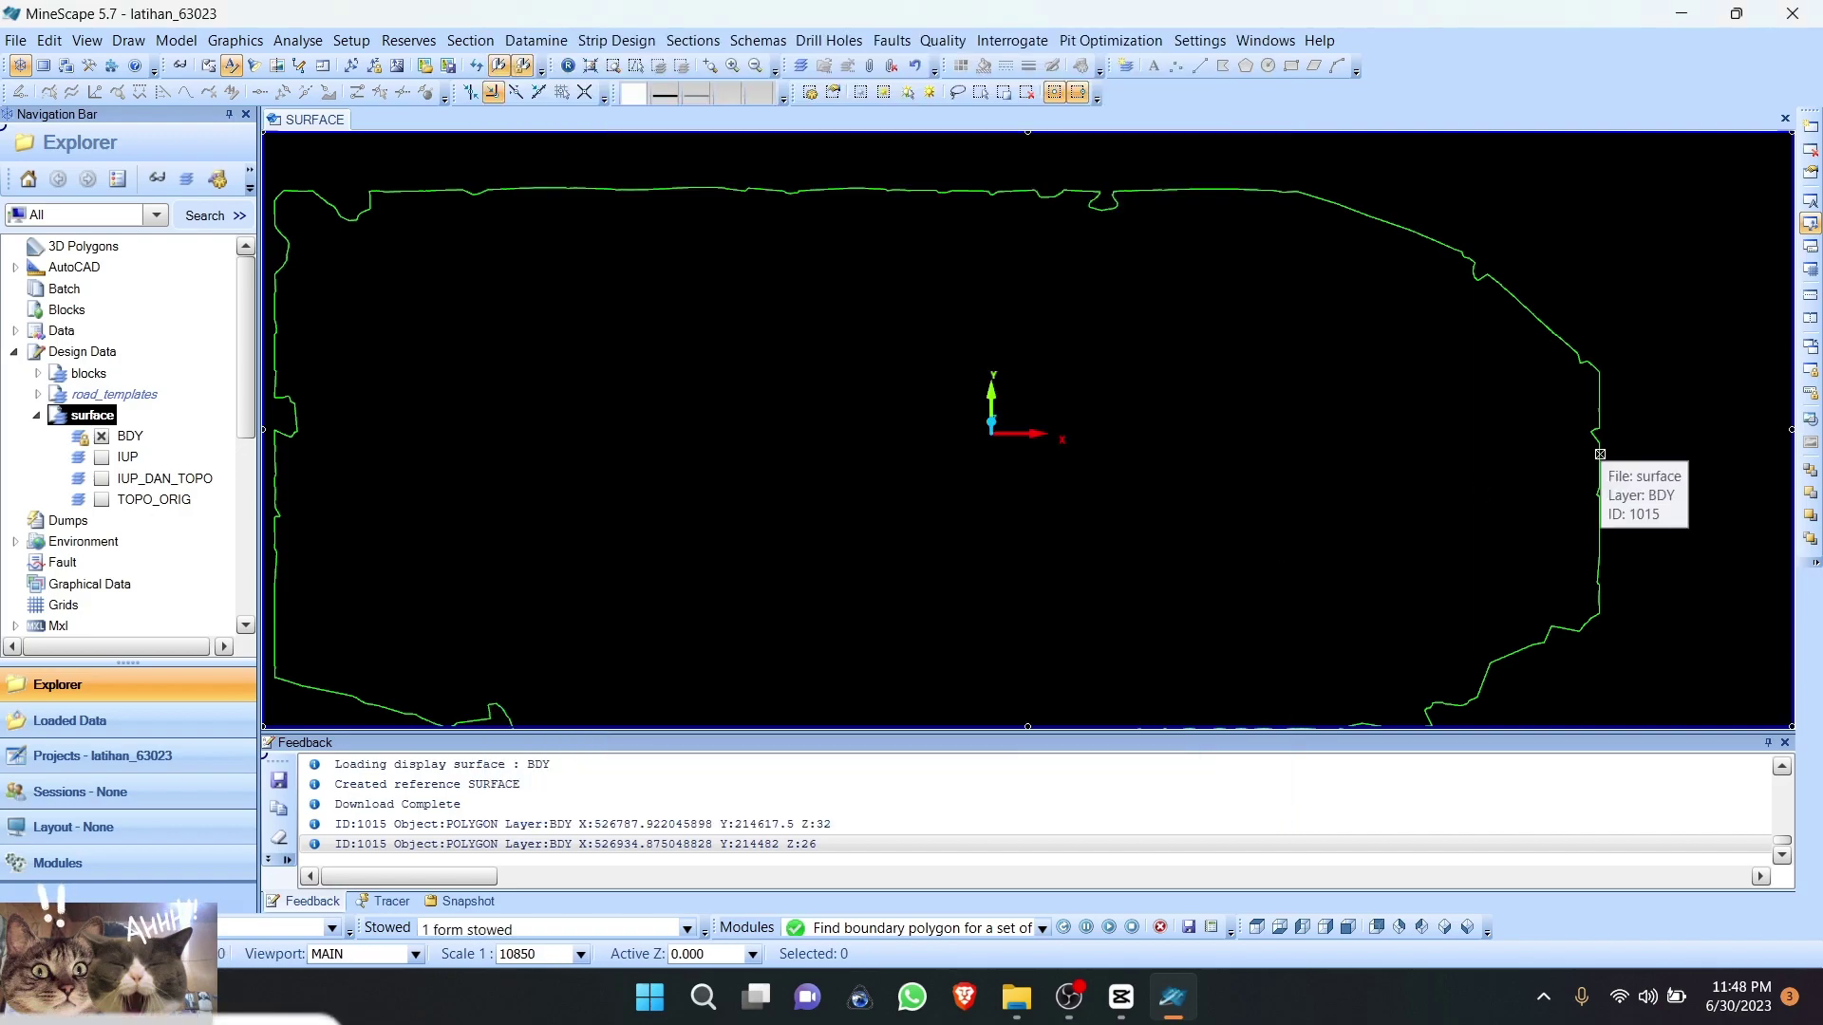
left_click(1600, 454)
left_click(1599, 454)
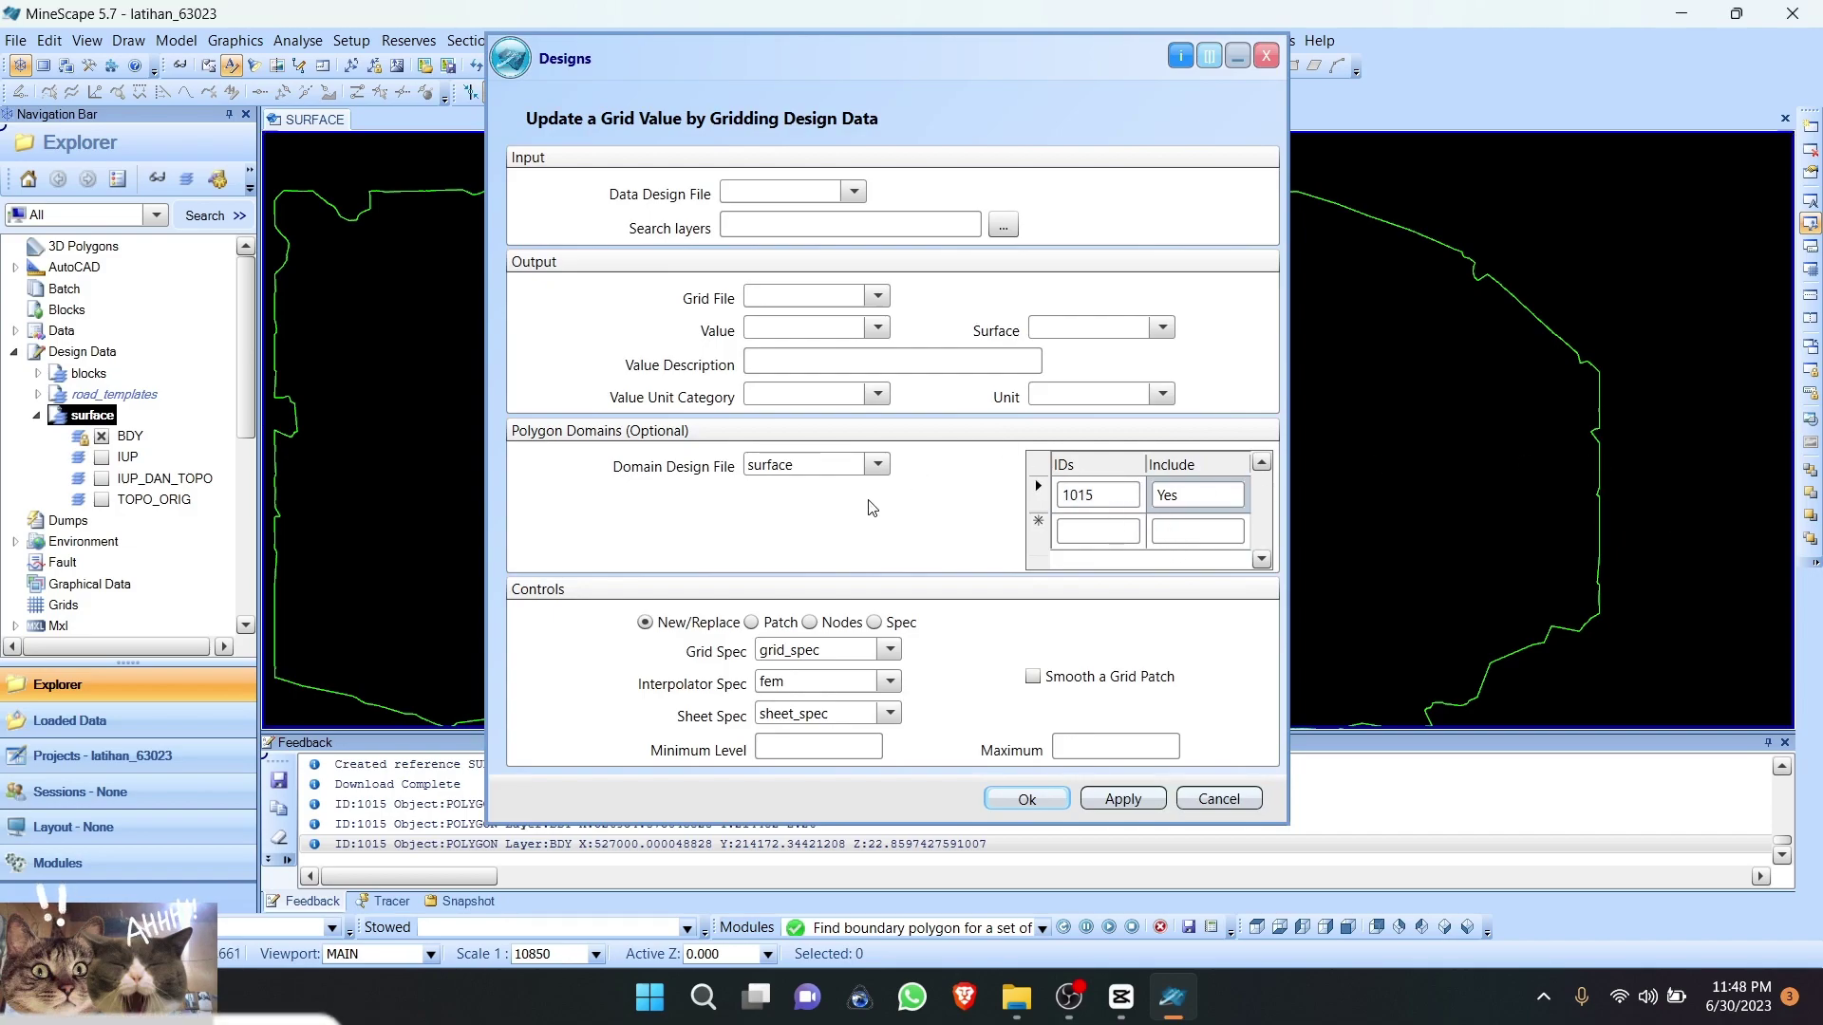
Step: Set the gridding input to design file surface, searching only the Iup_Dan_Topo layer
left_click(853, 193)
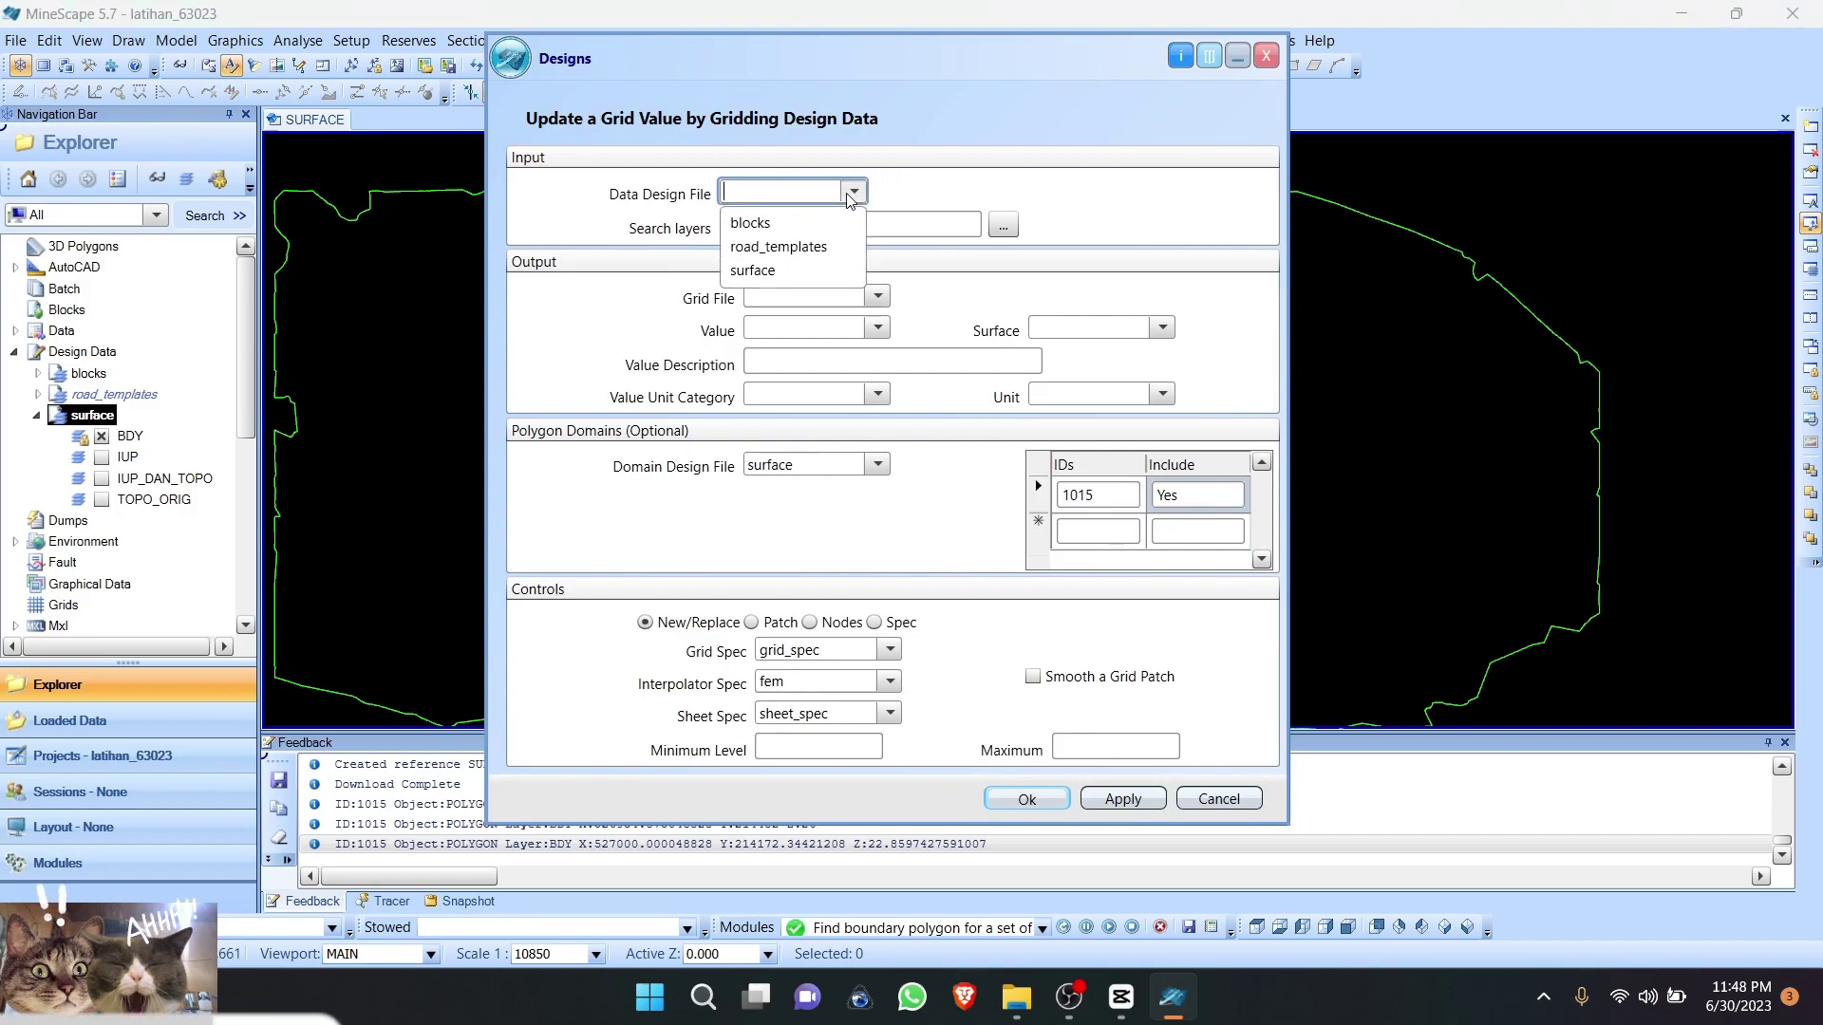
left_click(789, 272)
left_click(1000, 226)
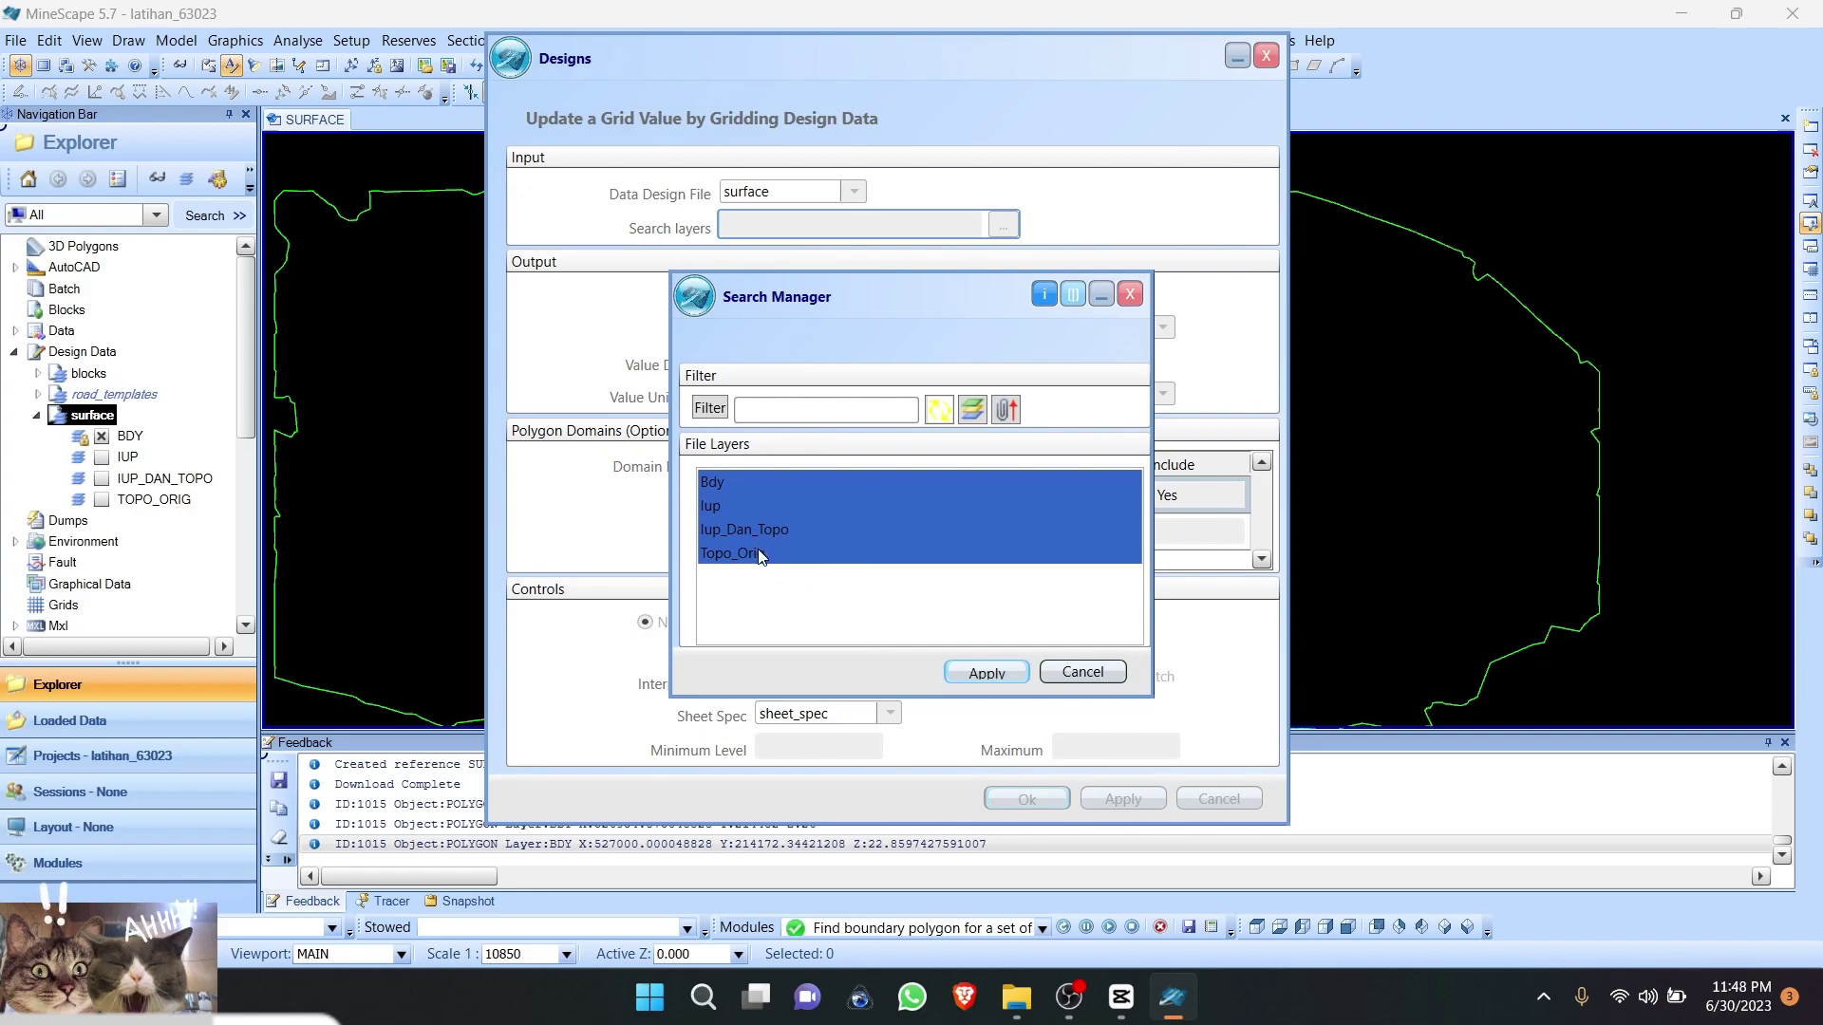
left_click(807, 529)
left_click(986, 673)
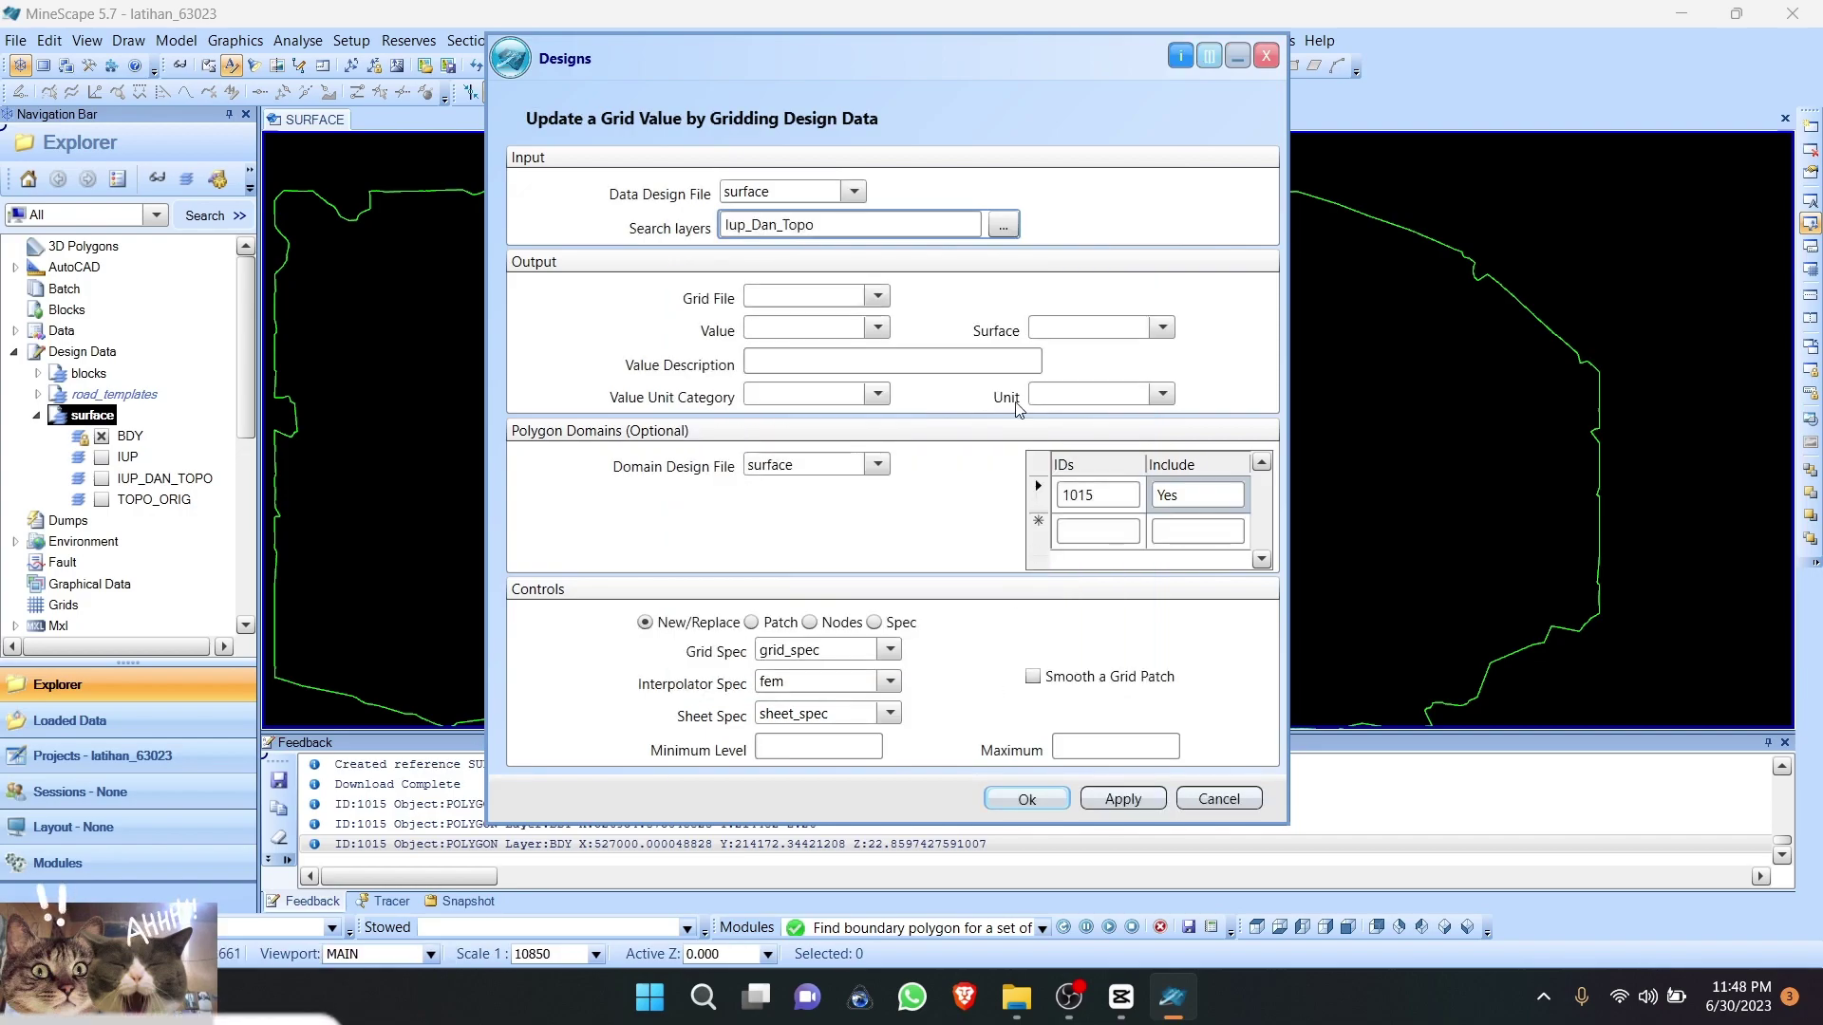
Step: Start a new output grid file named grid_20 with Metres as the grid distance unit
left_click(820, 300)
right_click(819, 303)
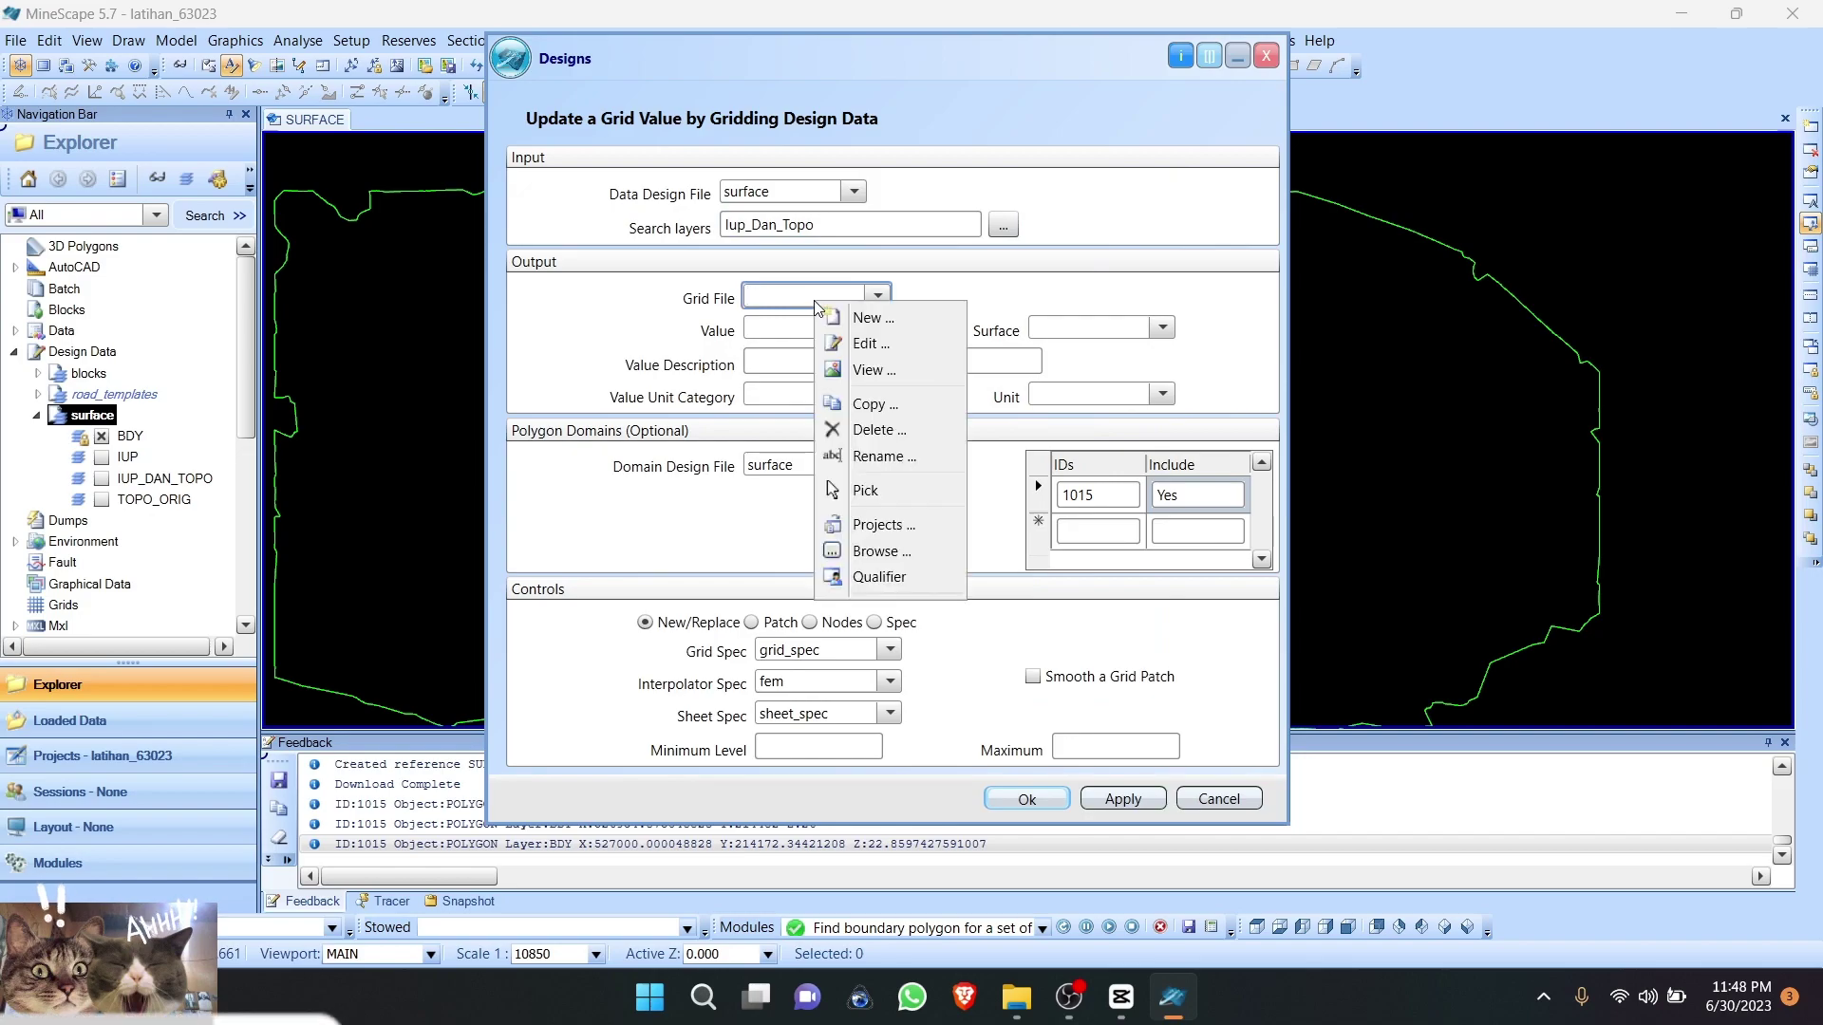
left_click(864, 319)
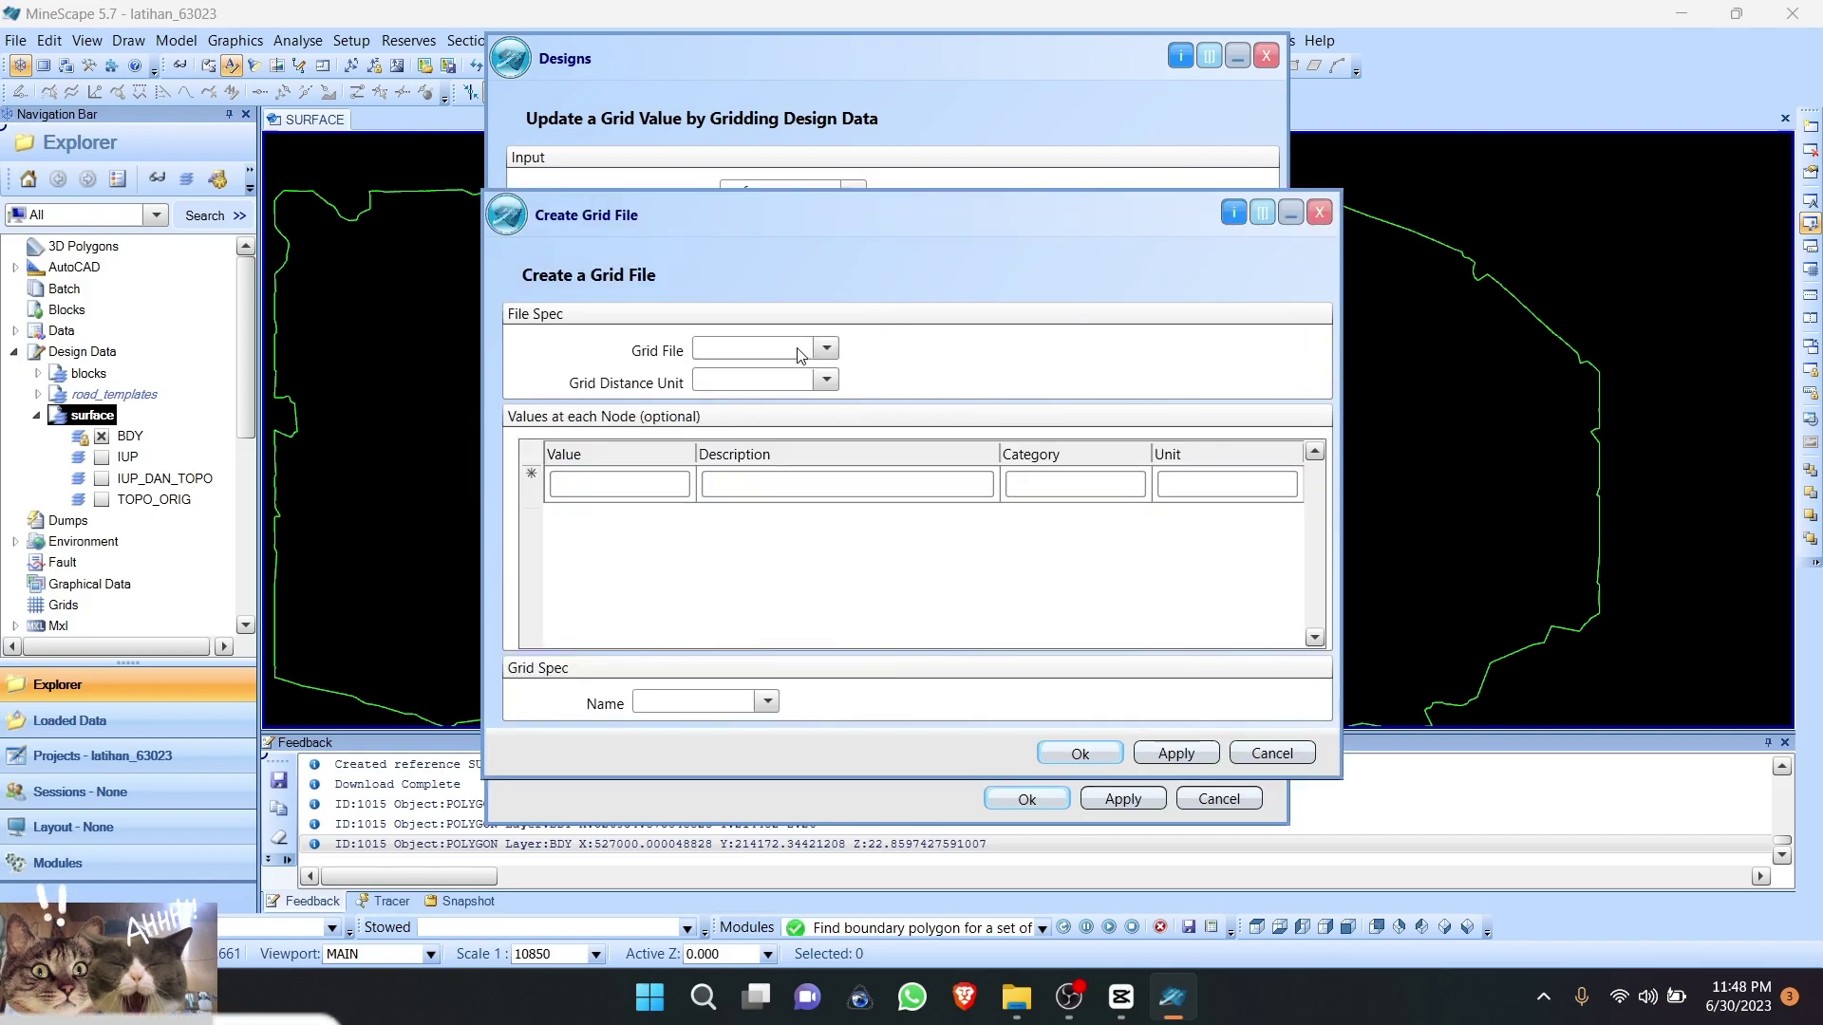
left_click(827, 349)
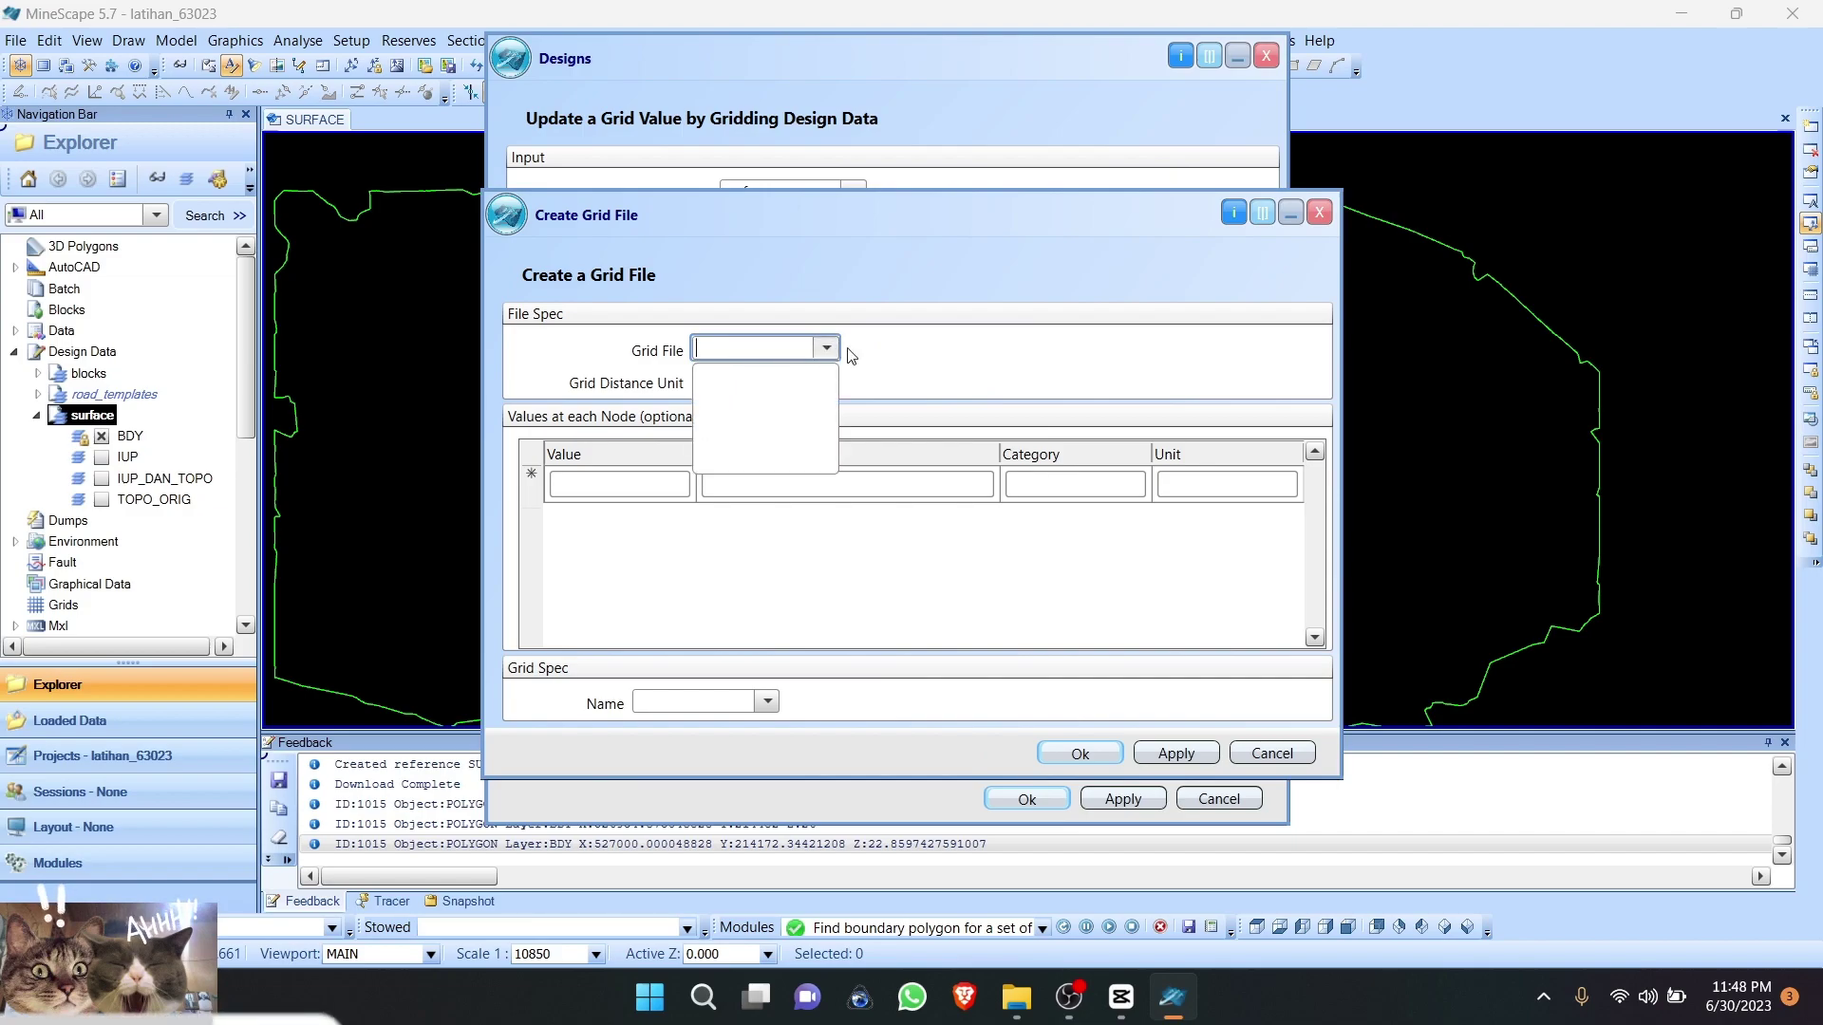
left_click(851, 356)
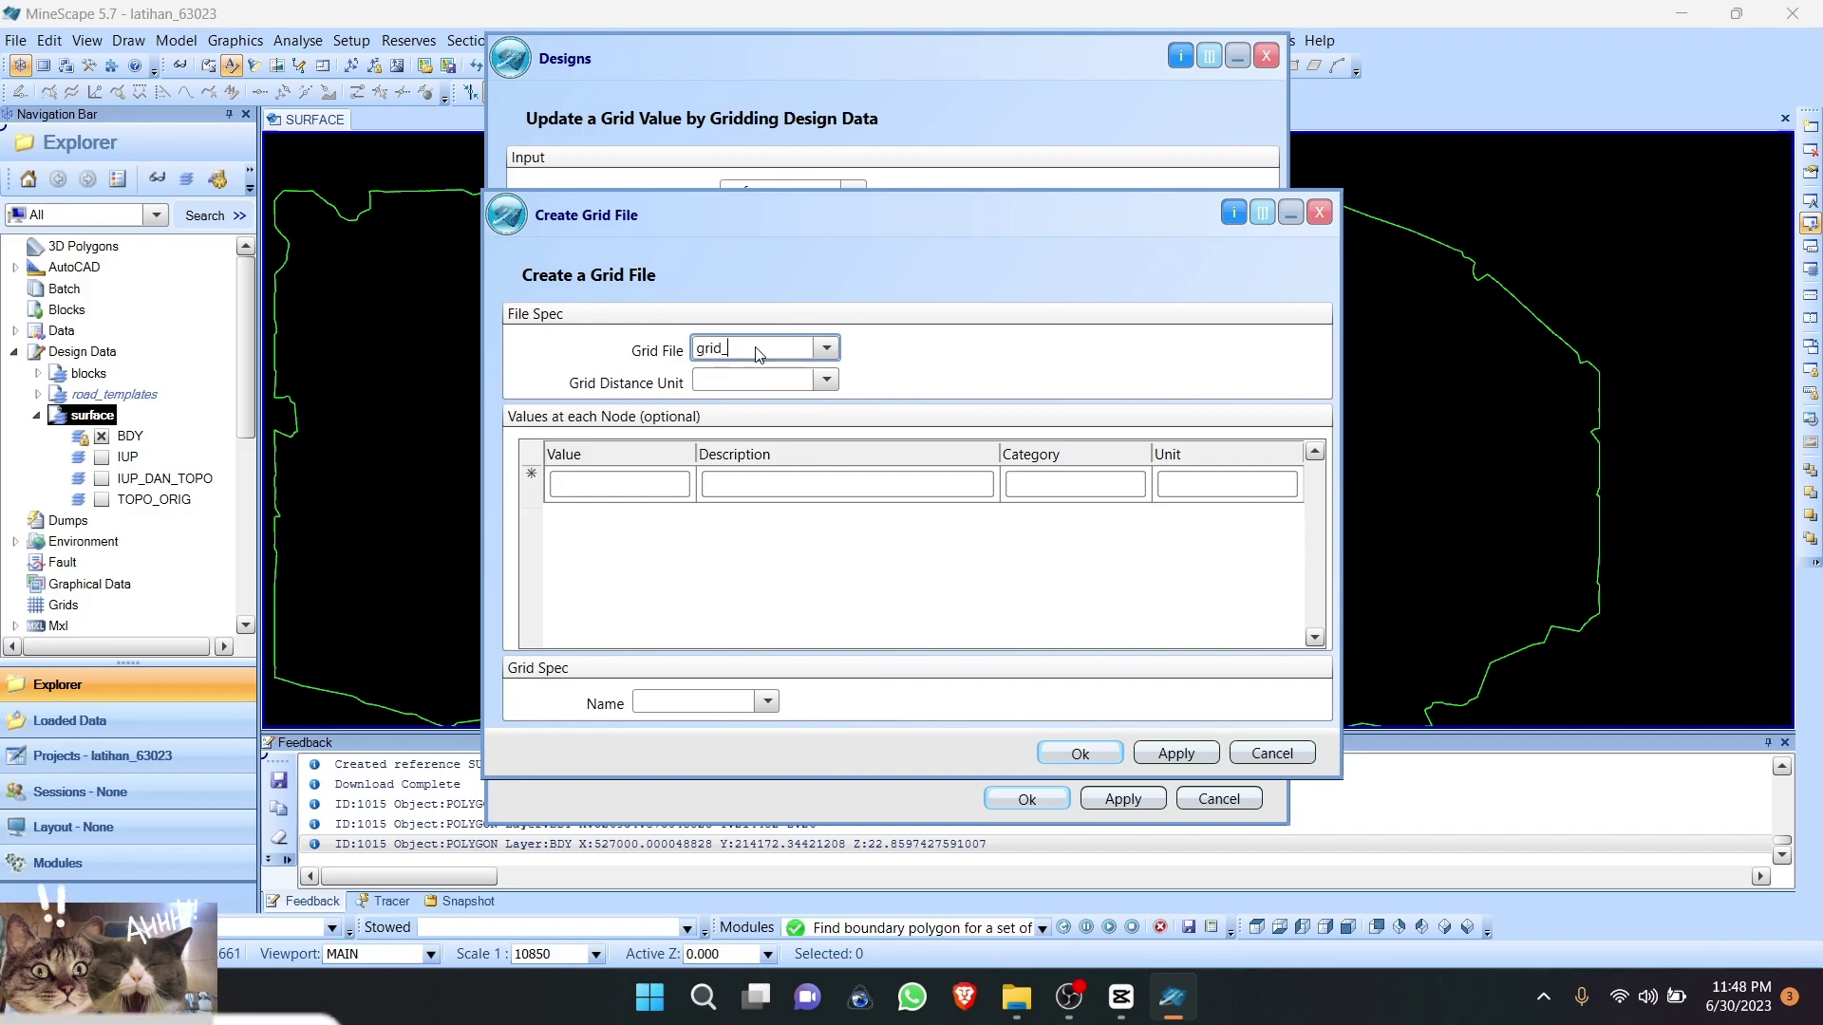
type("20")
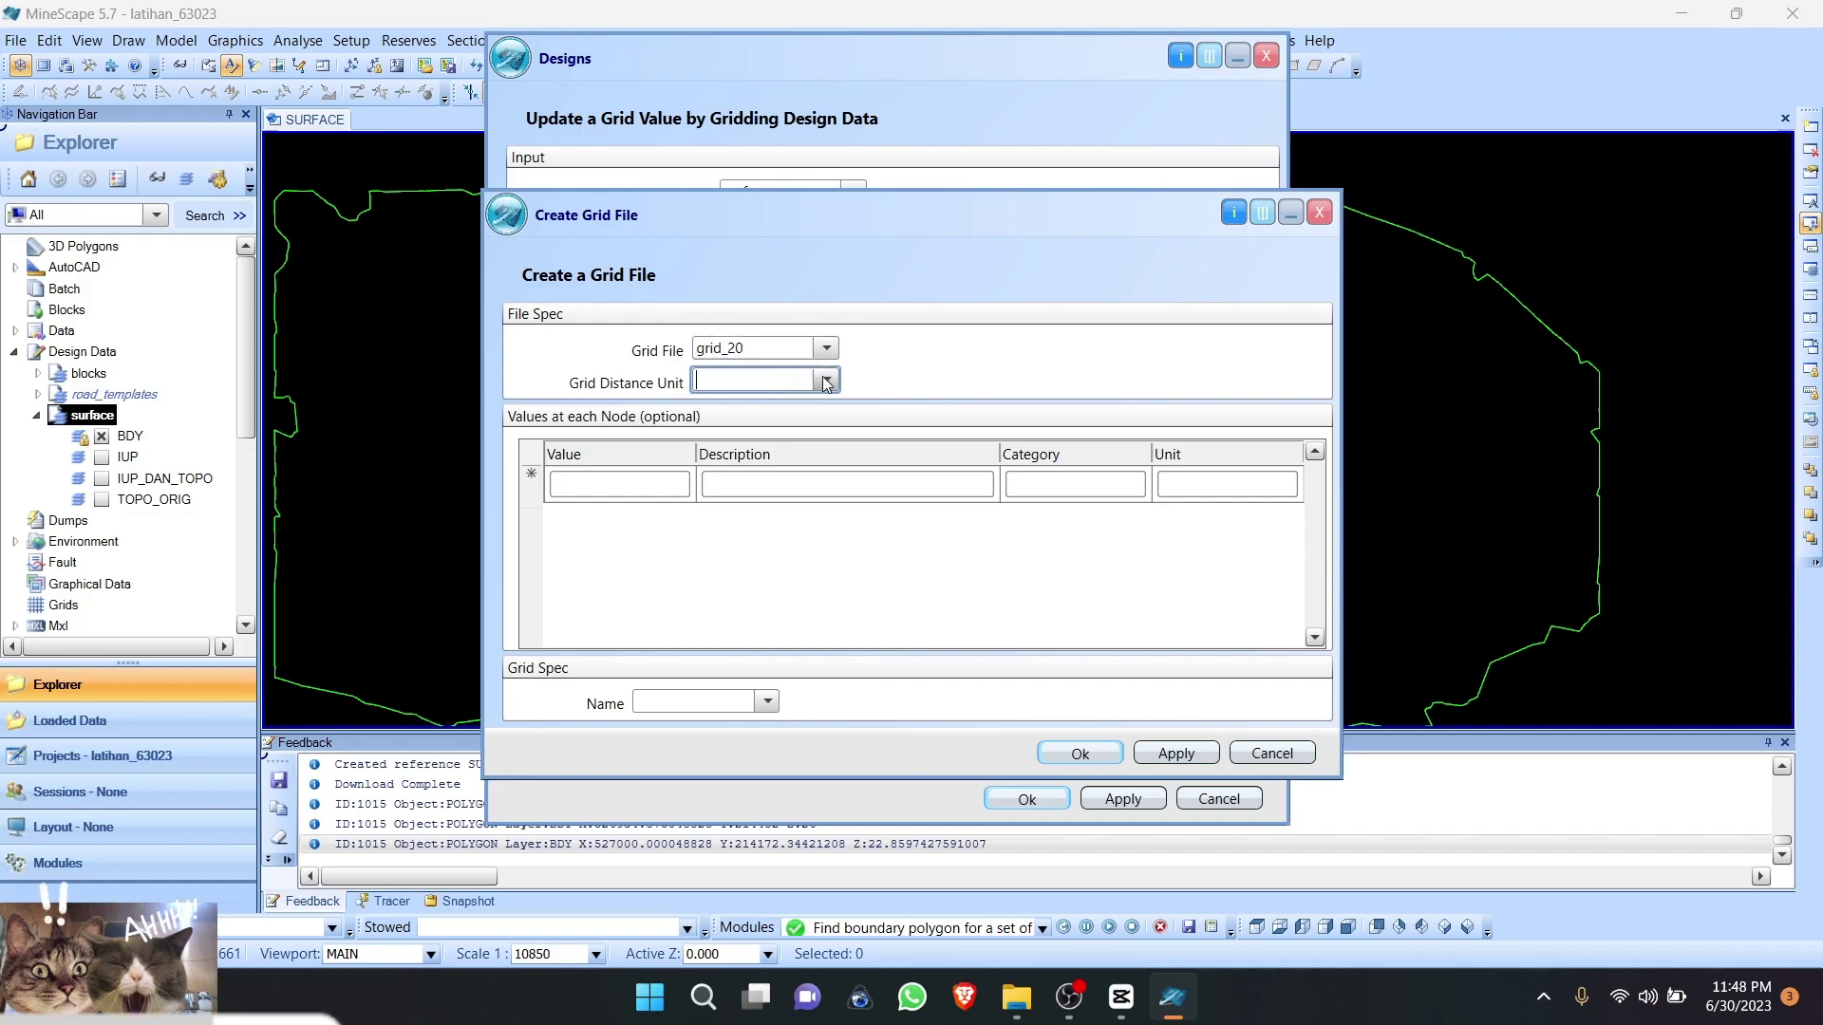
left_click(826, 380)
left_click(762, 412)
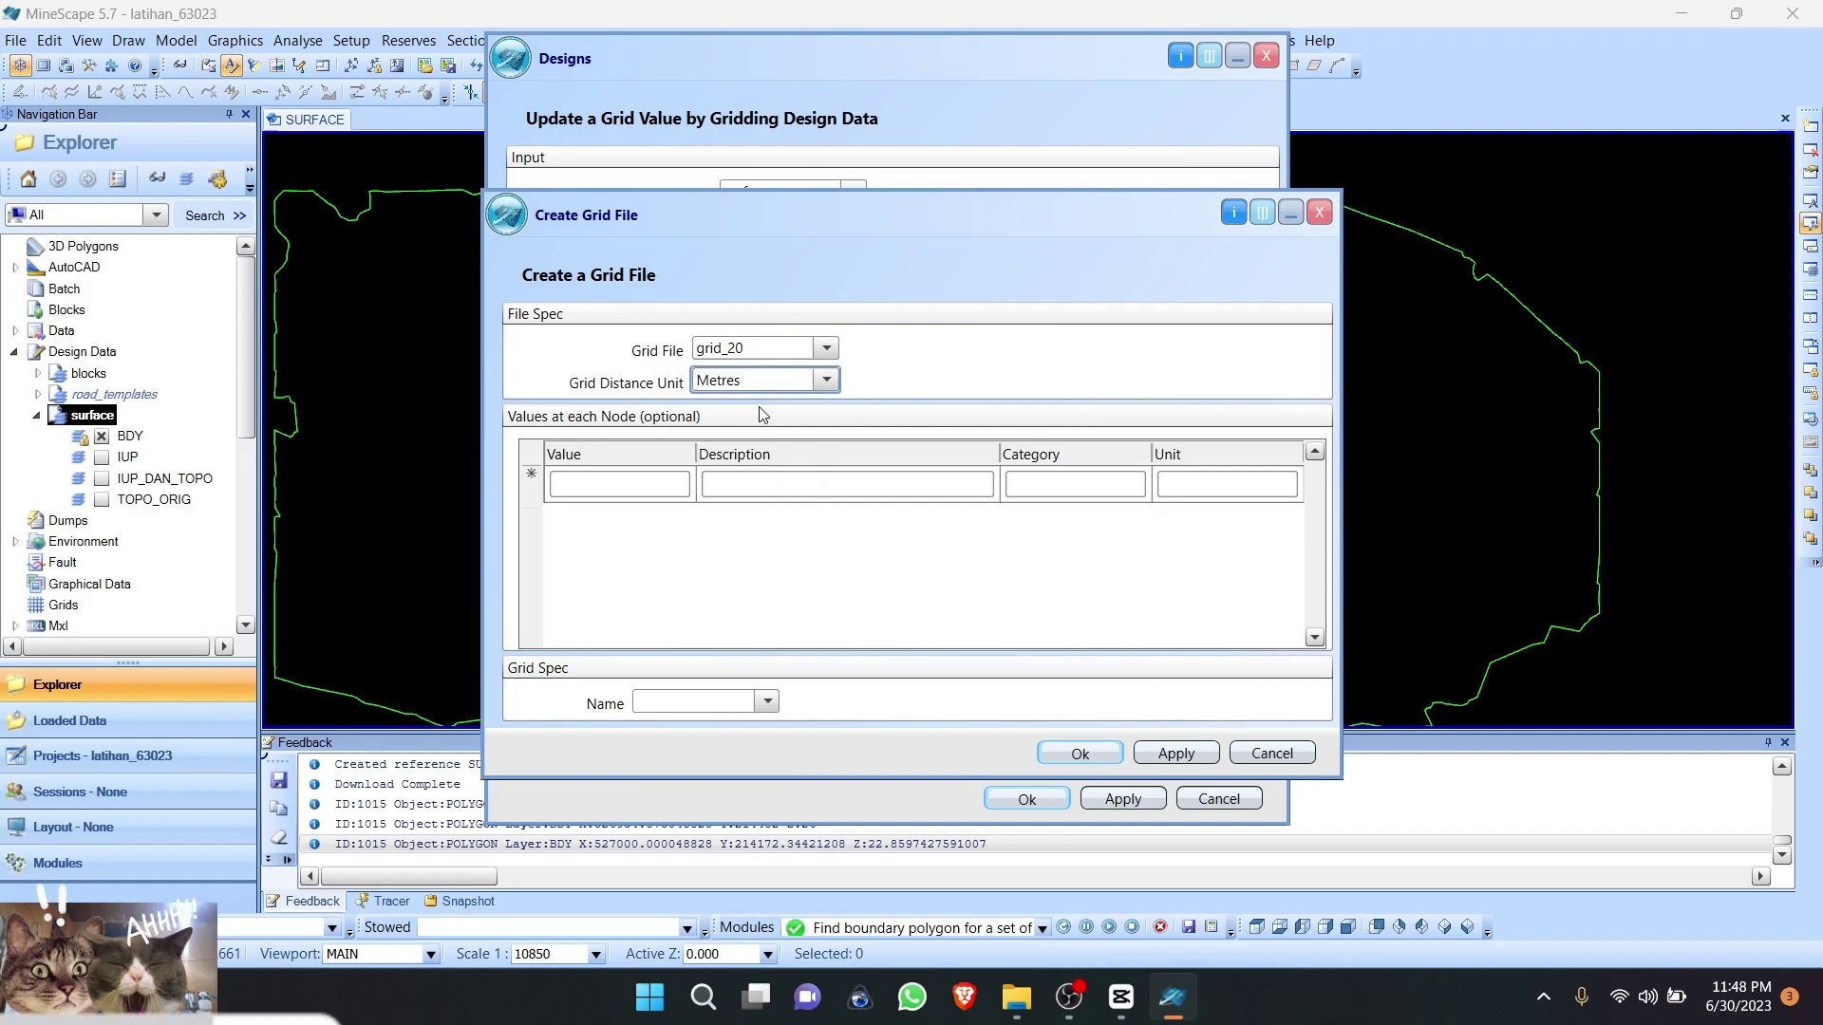
Step: Add the node value Grid_20 with category depth and unit Metres, and assign grid_spec to the new grid file
left_click(631, 489)
right_click(626, 479)
left_click(602, 484)
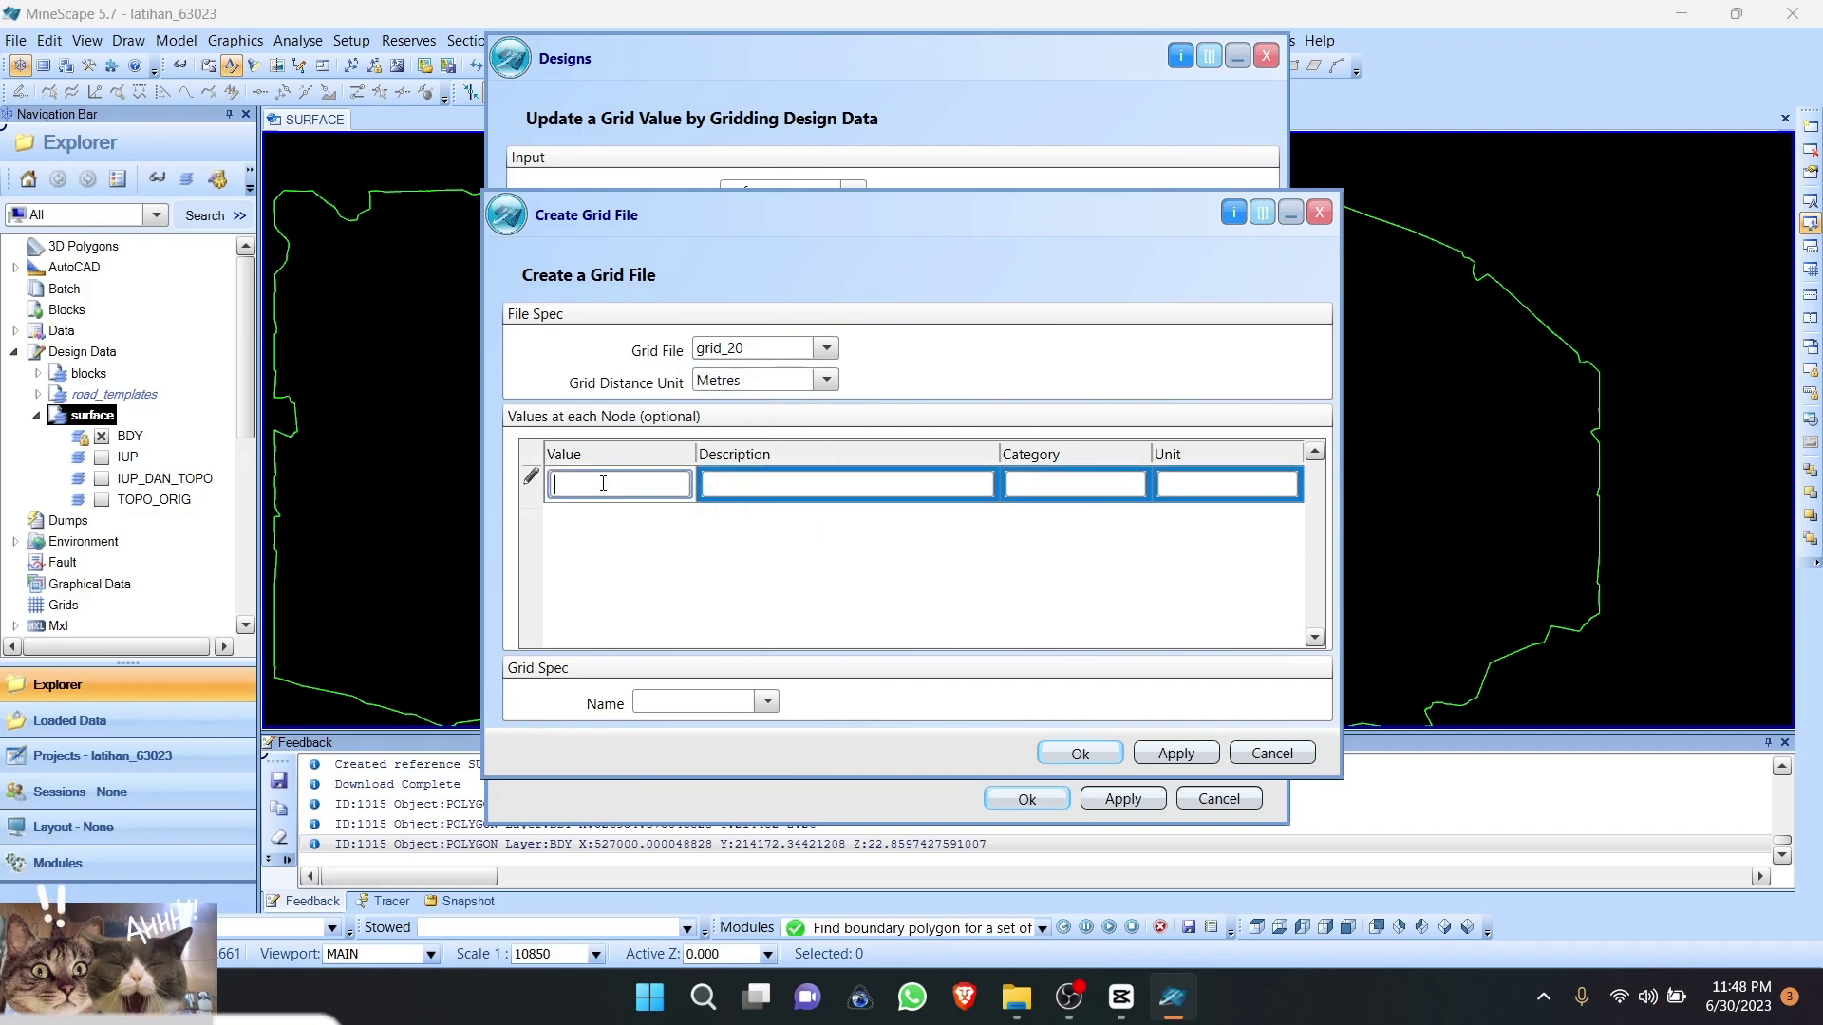
type("Grid")
left_click(1068, 484)
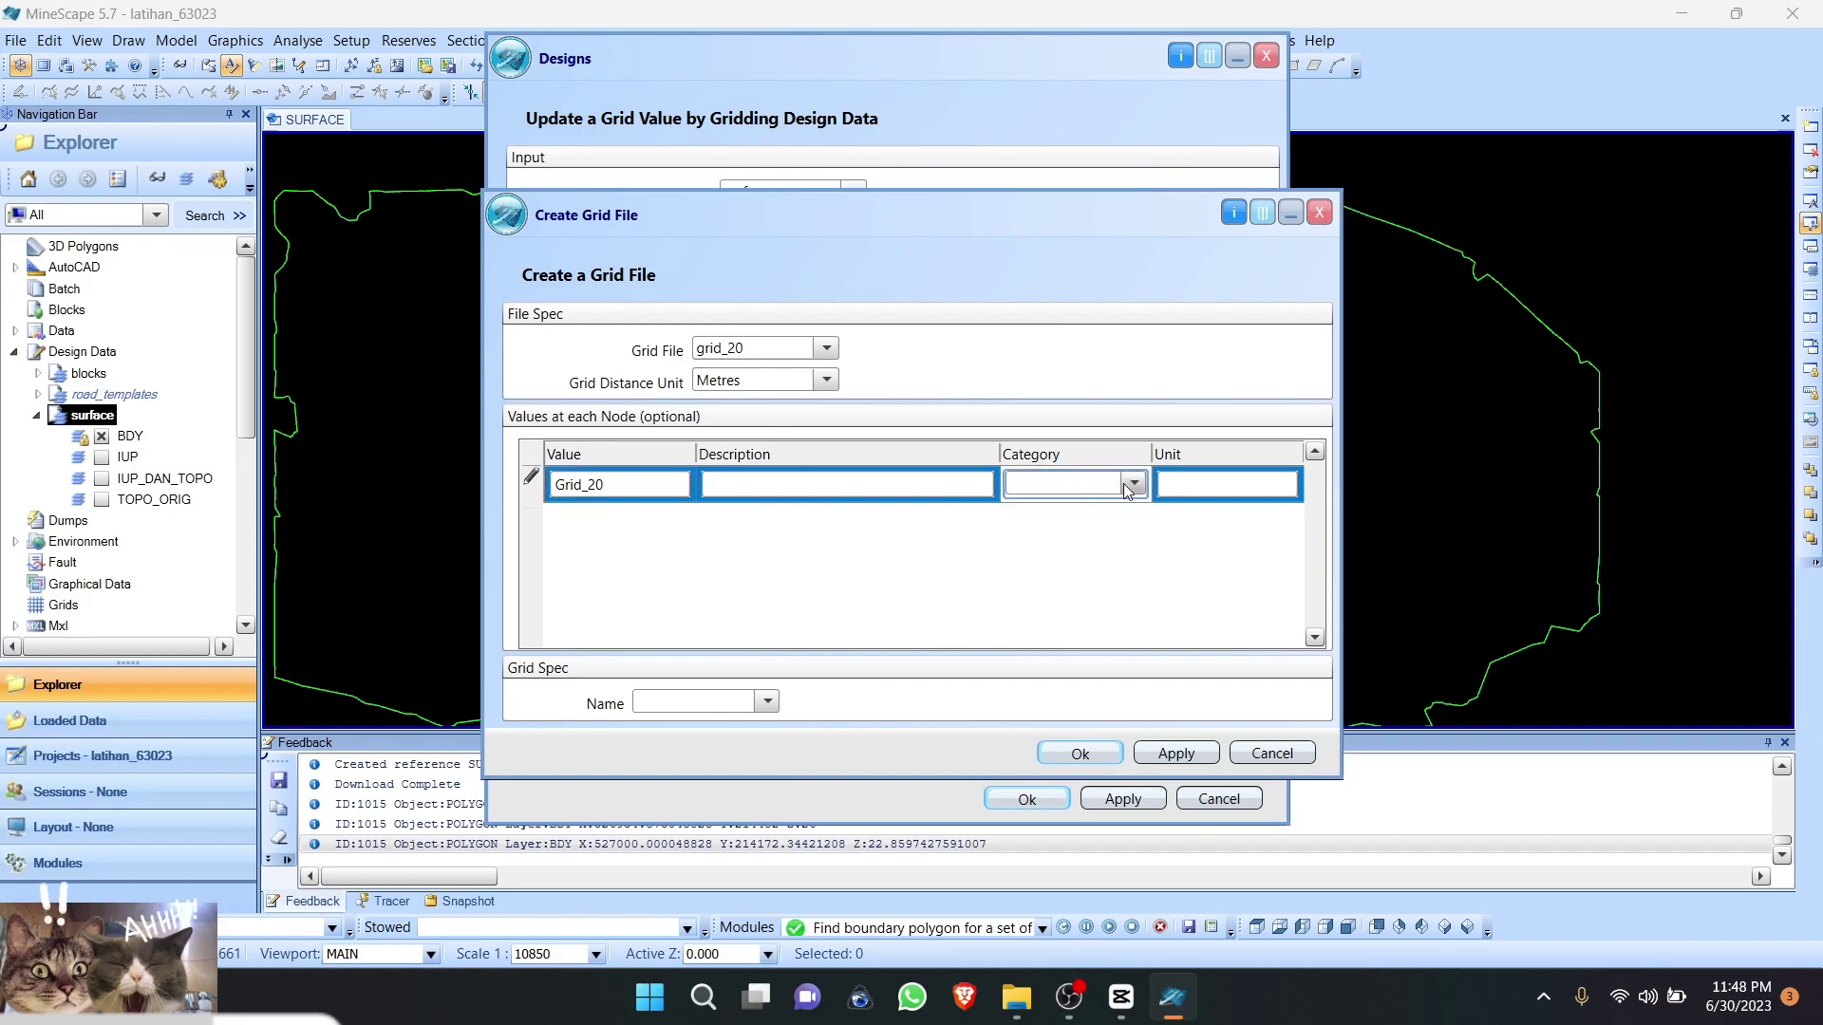
left_click(1124, 483)
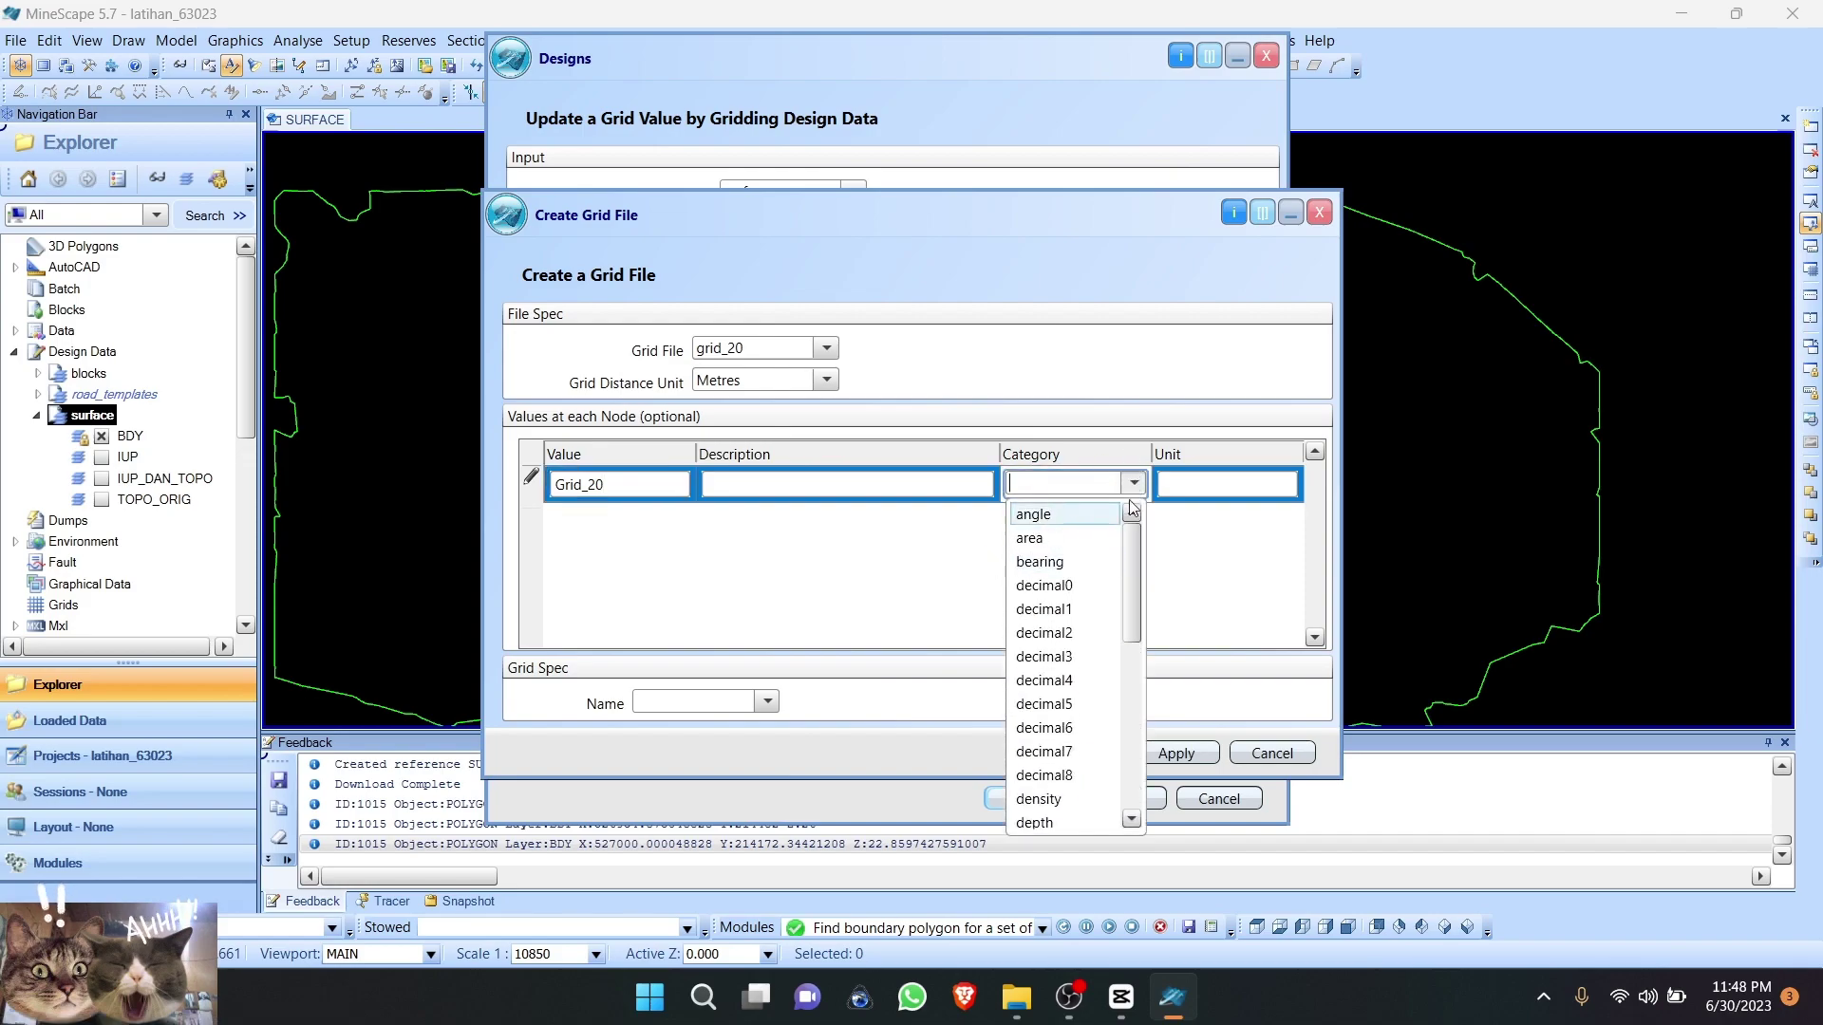
left_click(1046, 823)
left_click(1263, 478)
left_click(1285, 483)
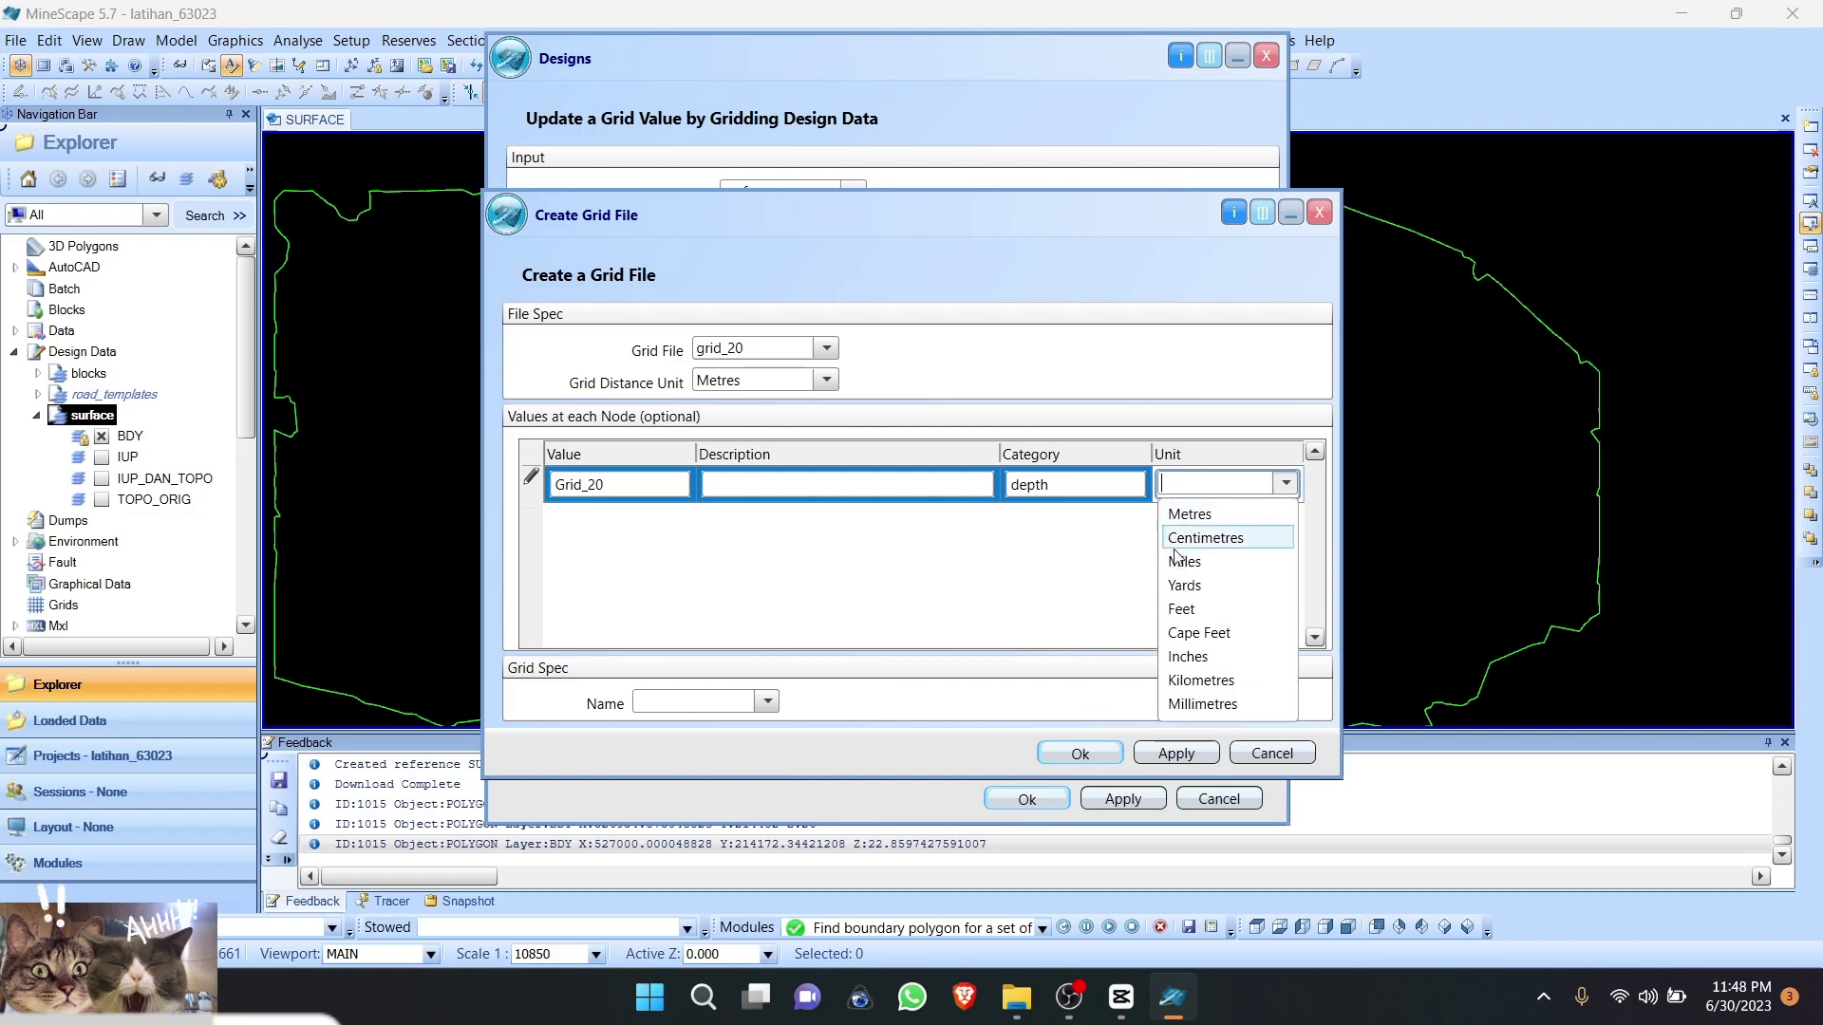
left_click(1189, 511)
left_click(767, 702)
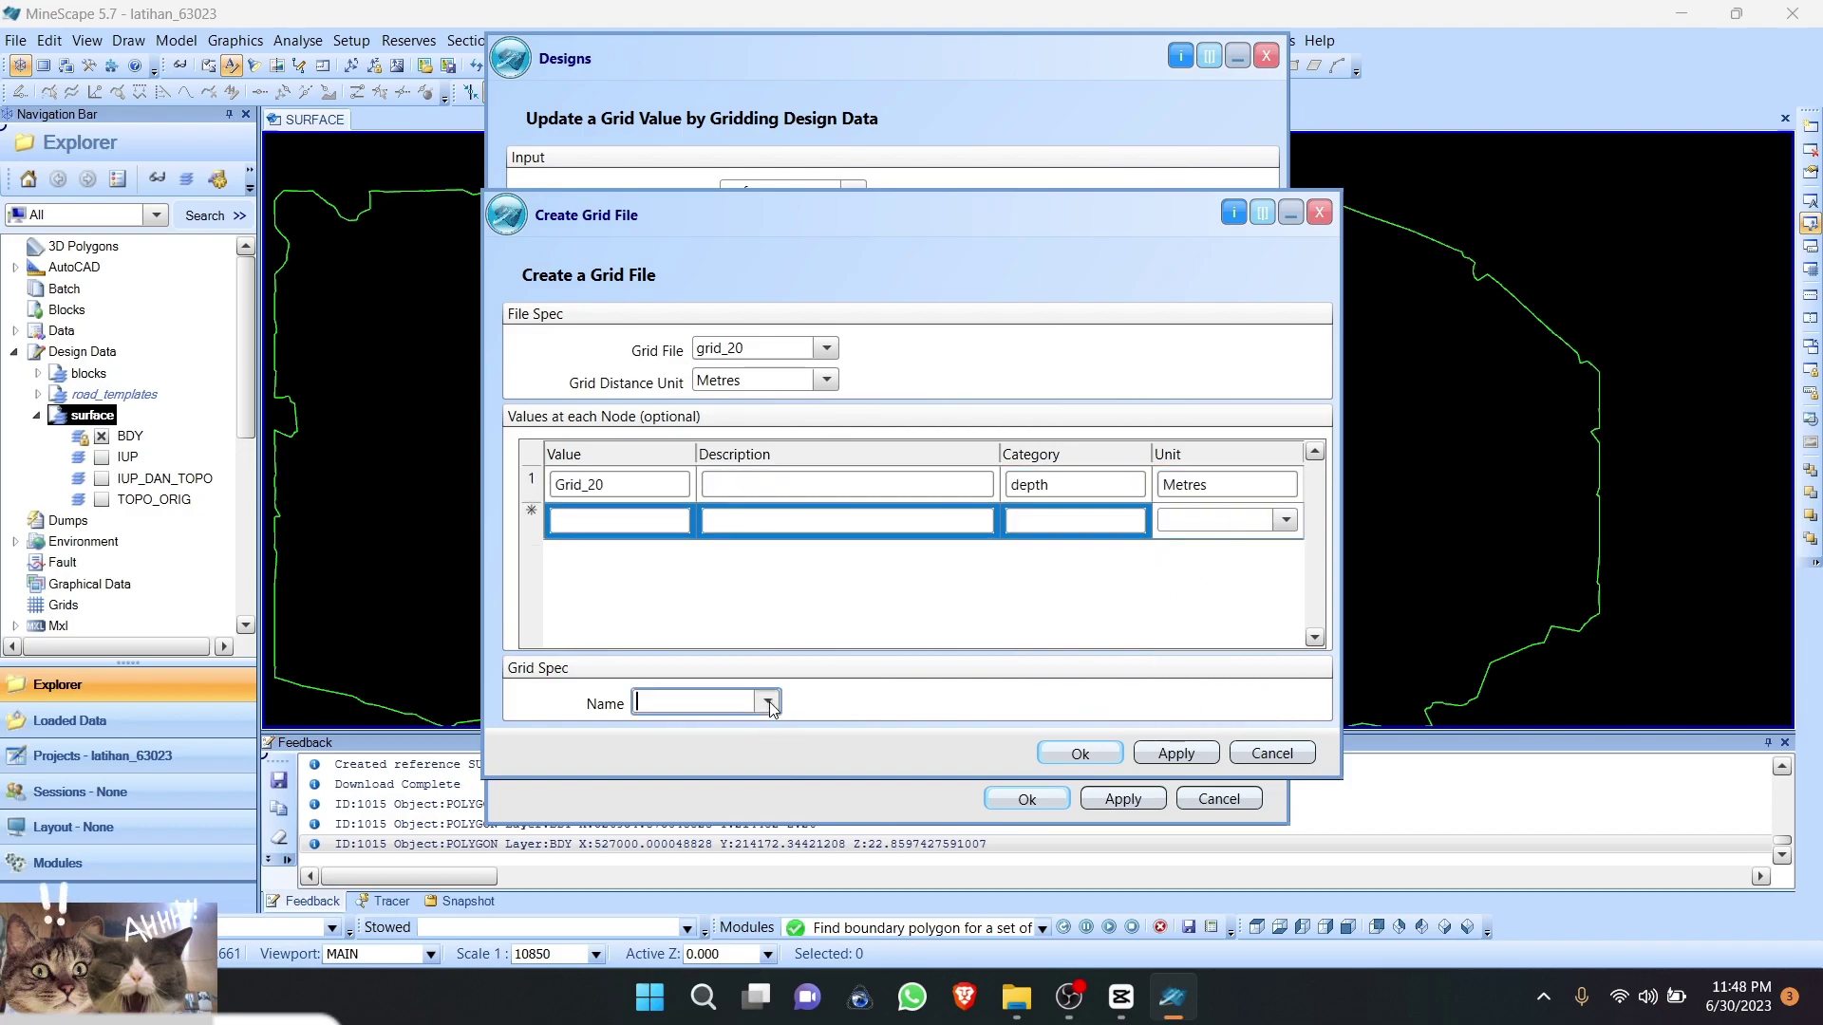
left_click(699, 741)
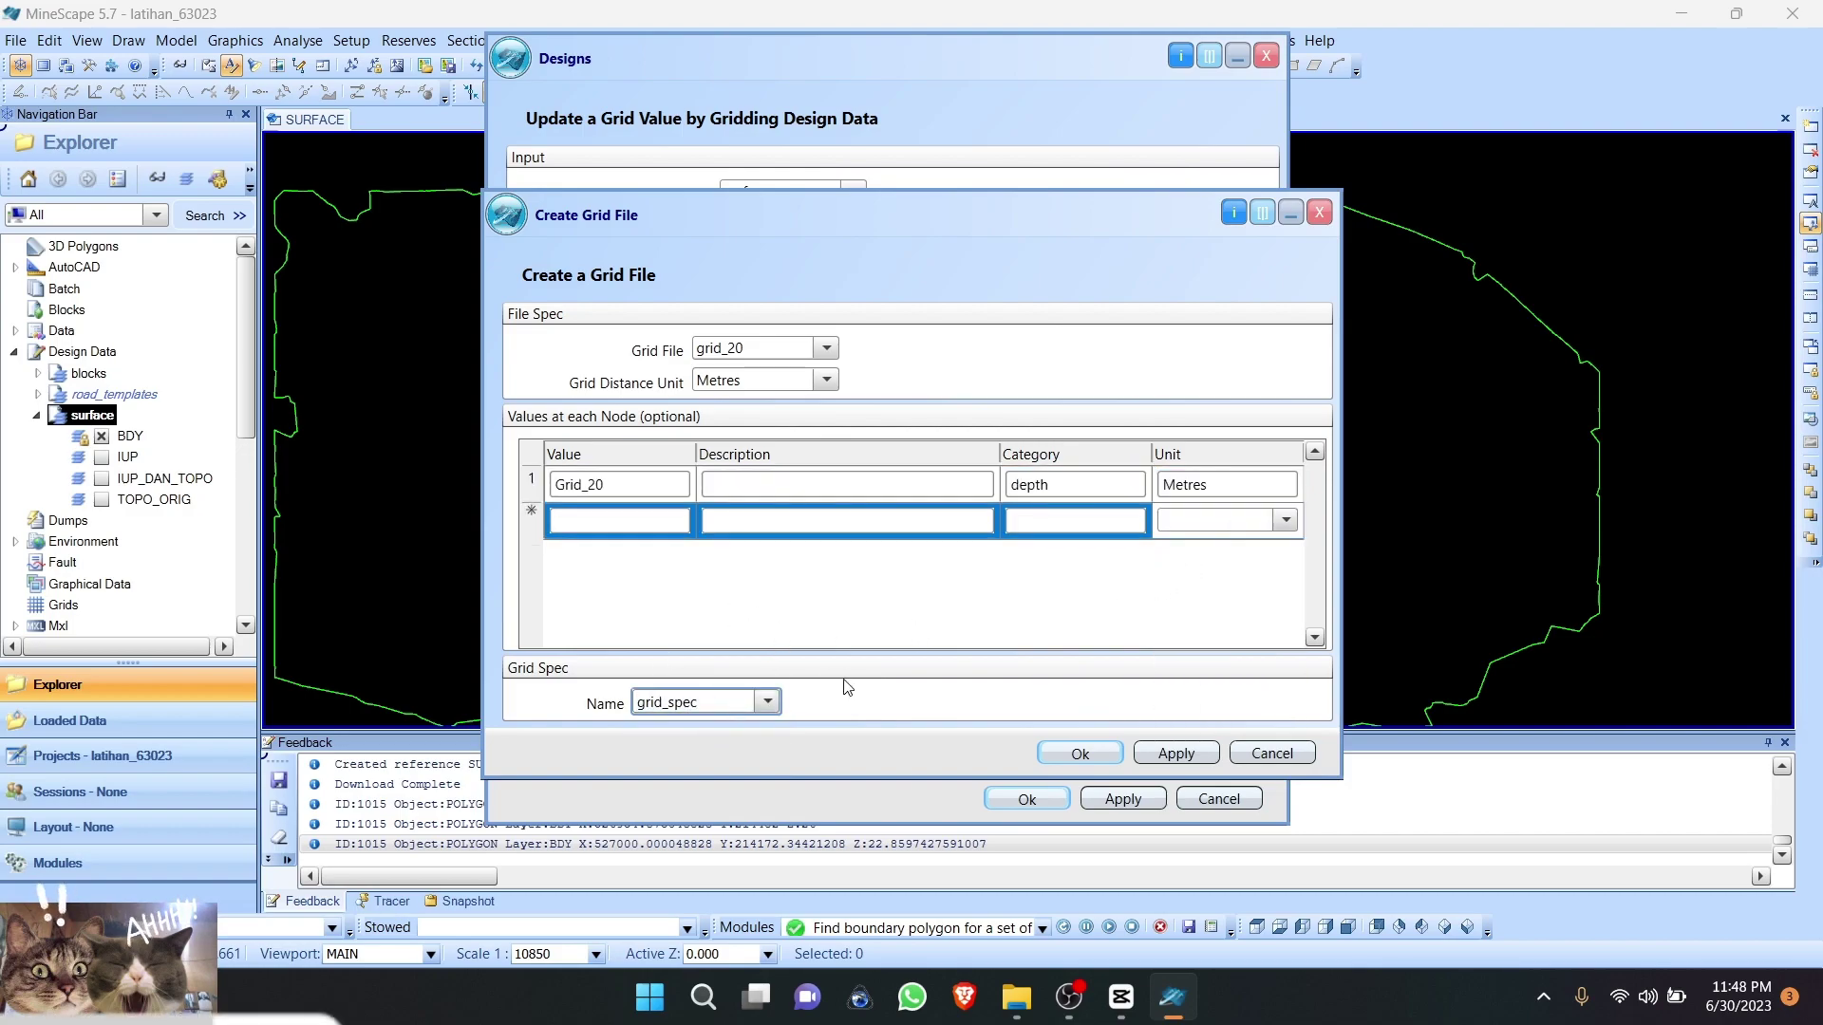
Step: Create the grid file, set the gridding output value to GRID_20 and surface to Grid_20, and run the gridding
left_click(1080, 753)
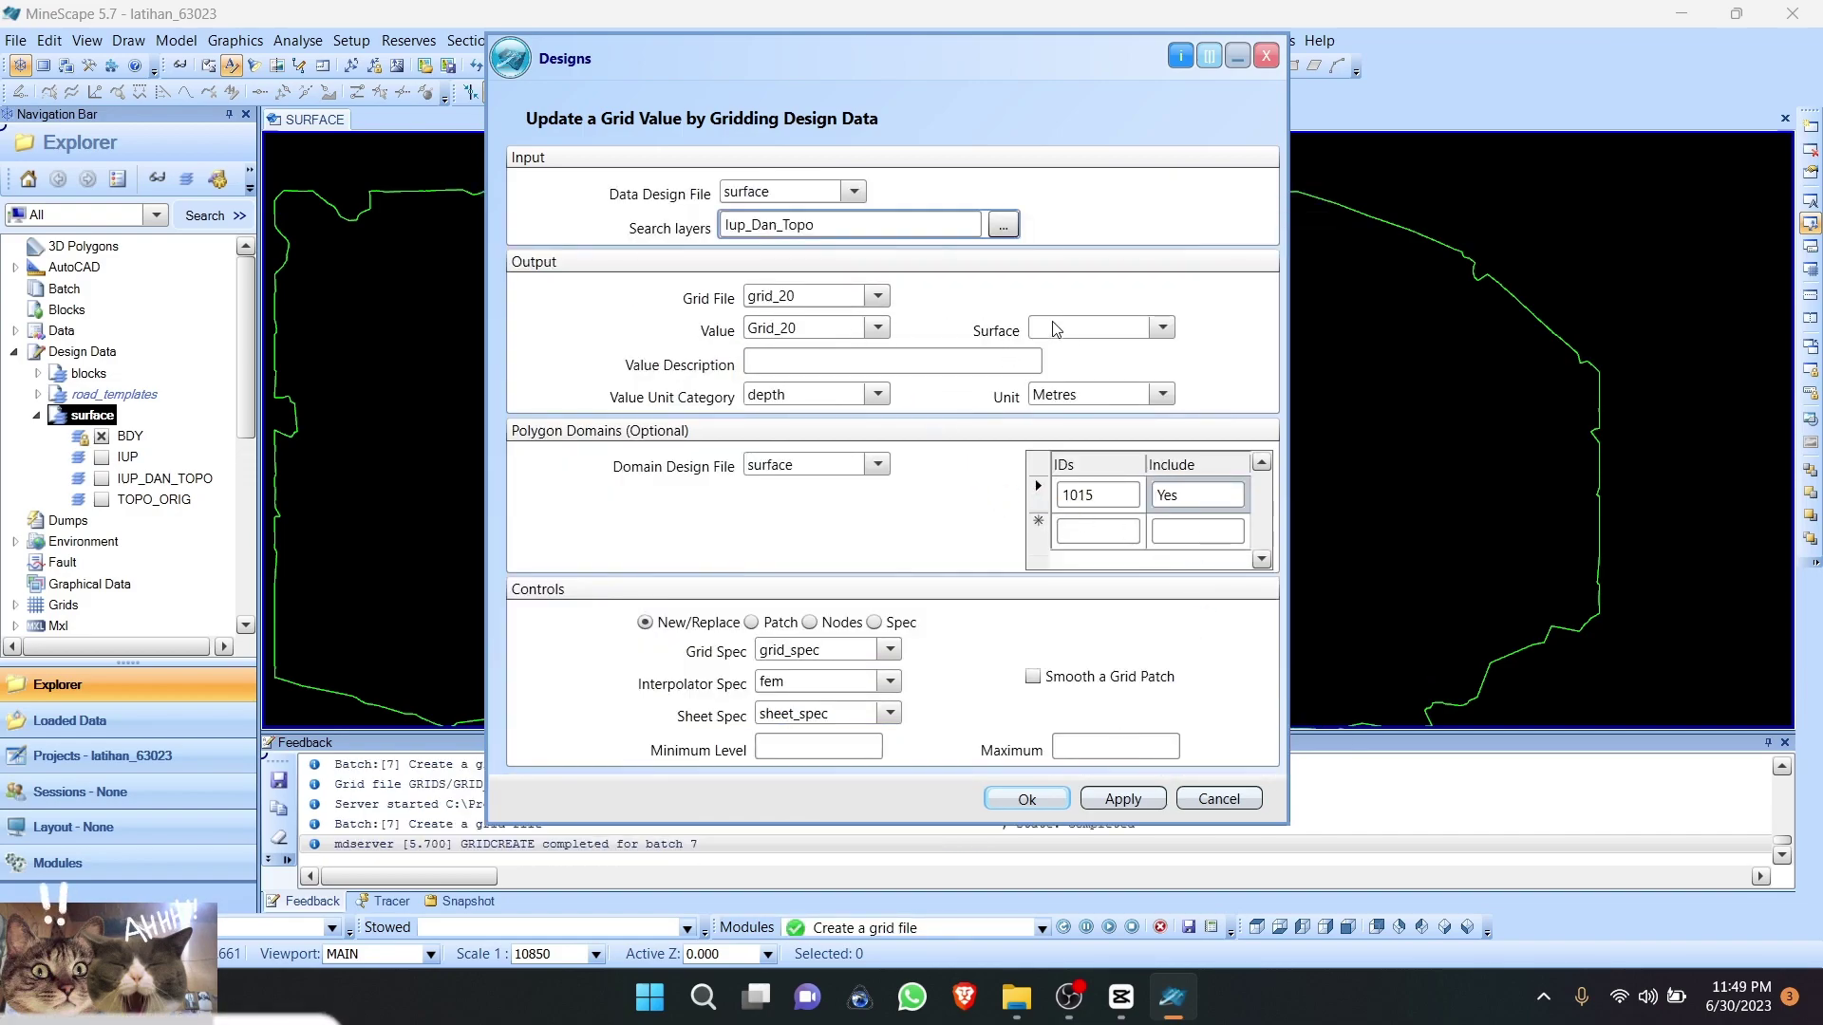
left_click(835, 336)
left_click(875, 330)
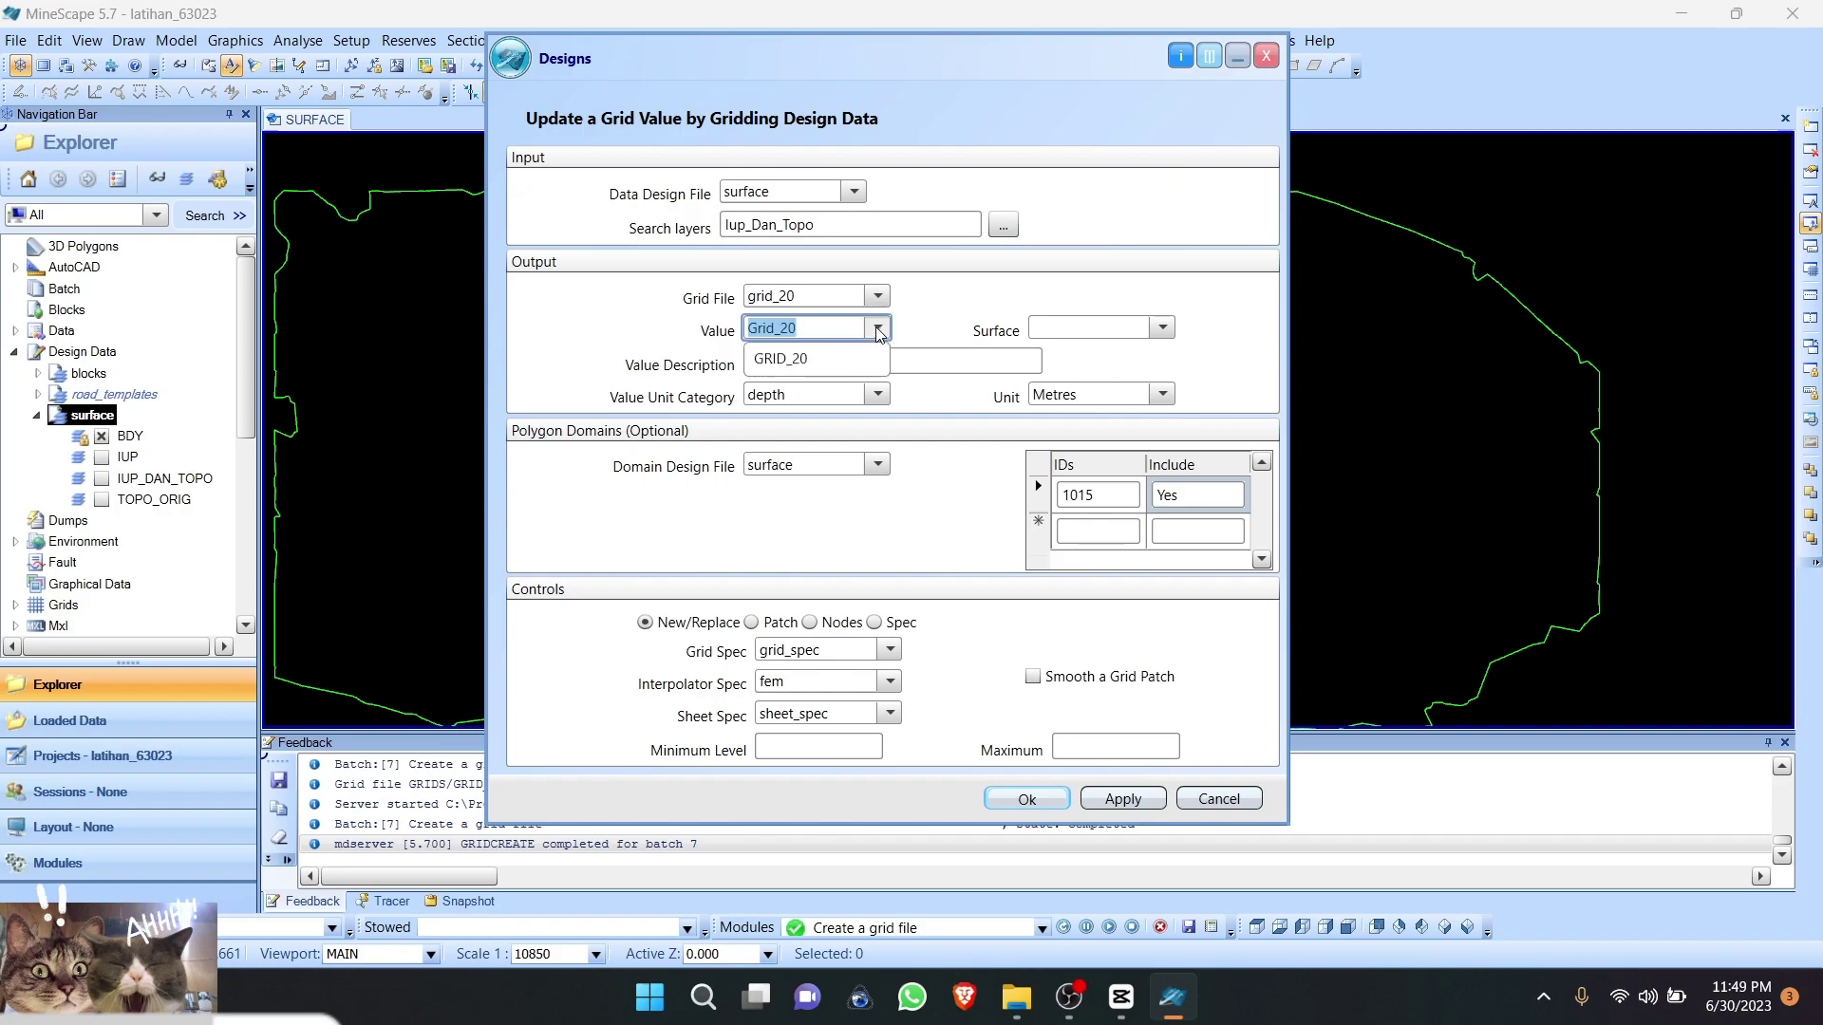
left_click(886, 332)
left_click(871, 329)
left_click(880, 332)
left_click(877, 329)
left_click(788, 358)
left_click(1151, 332)
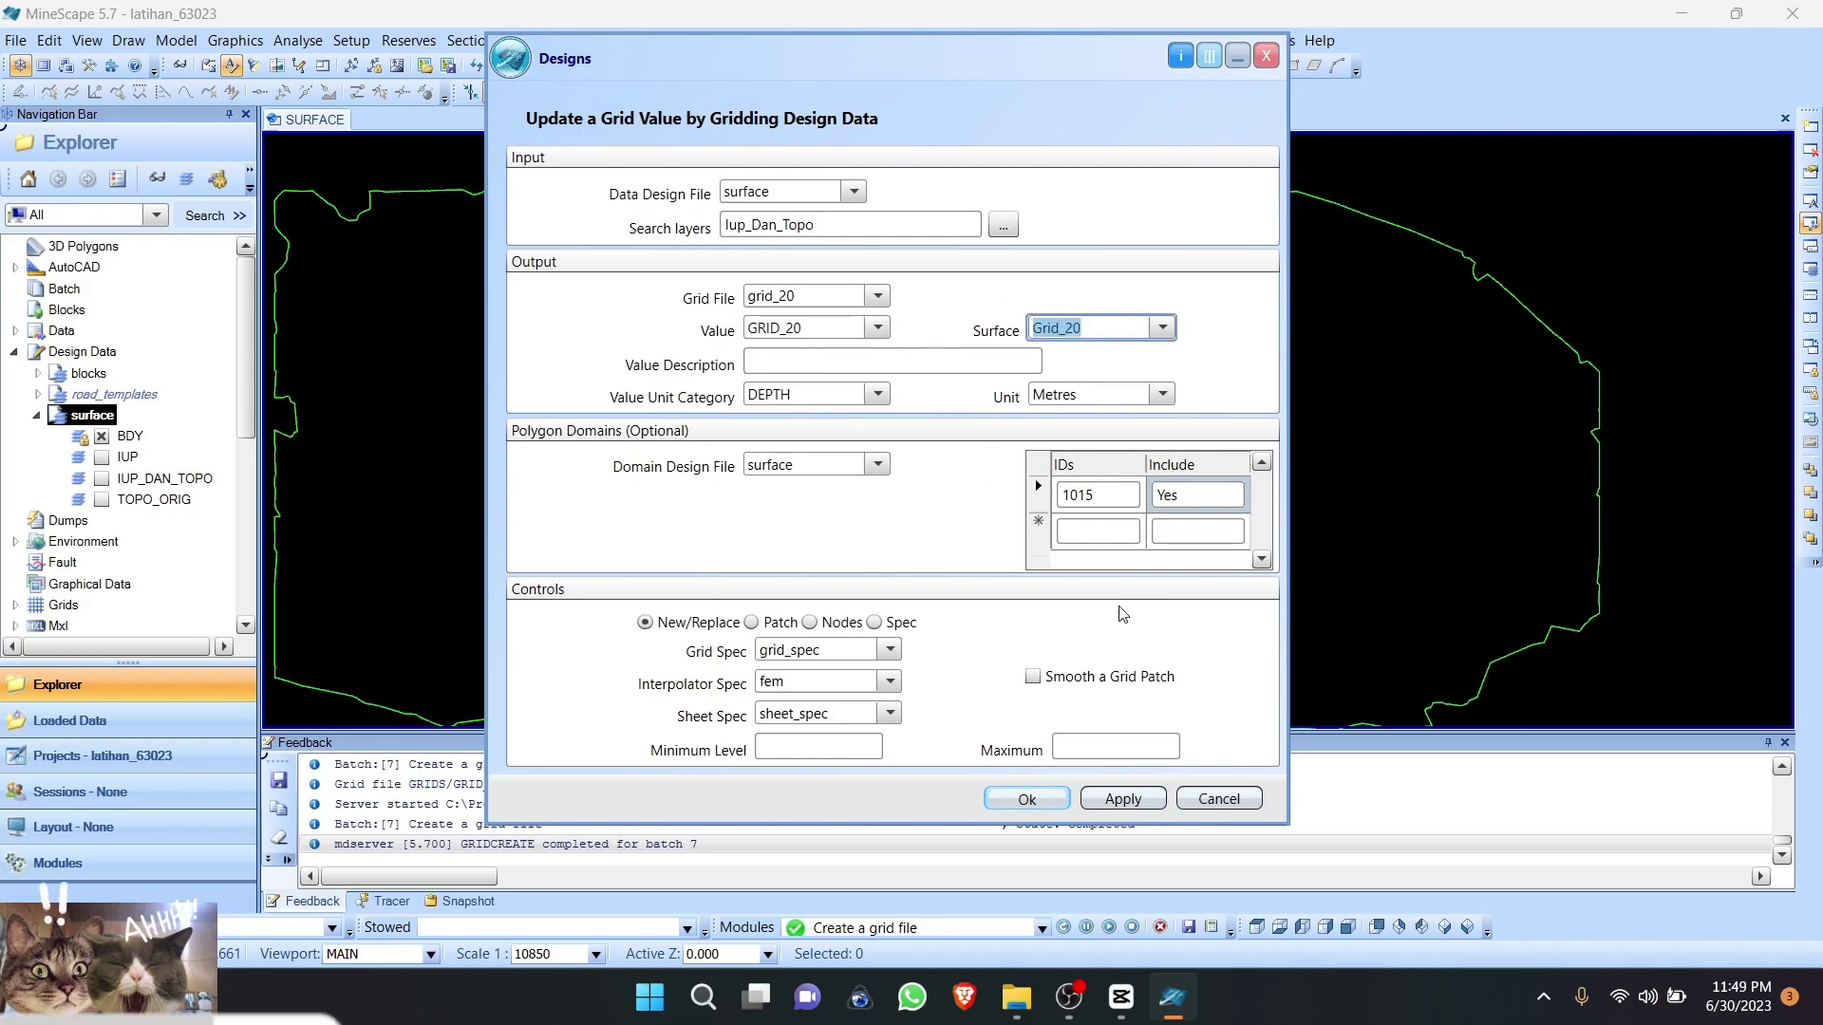
left_click(1044, 801)
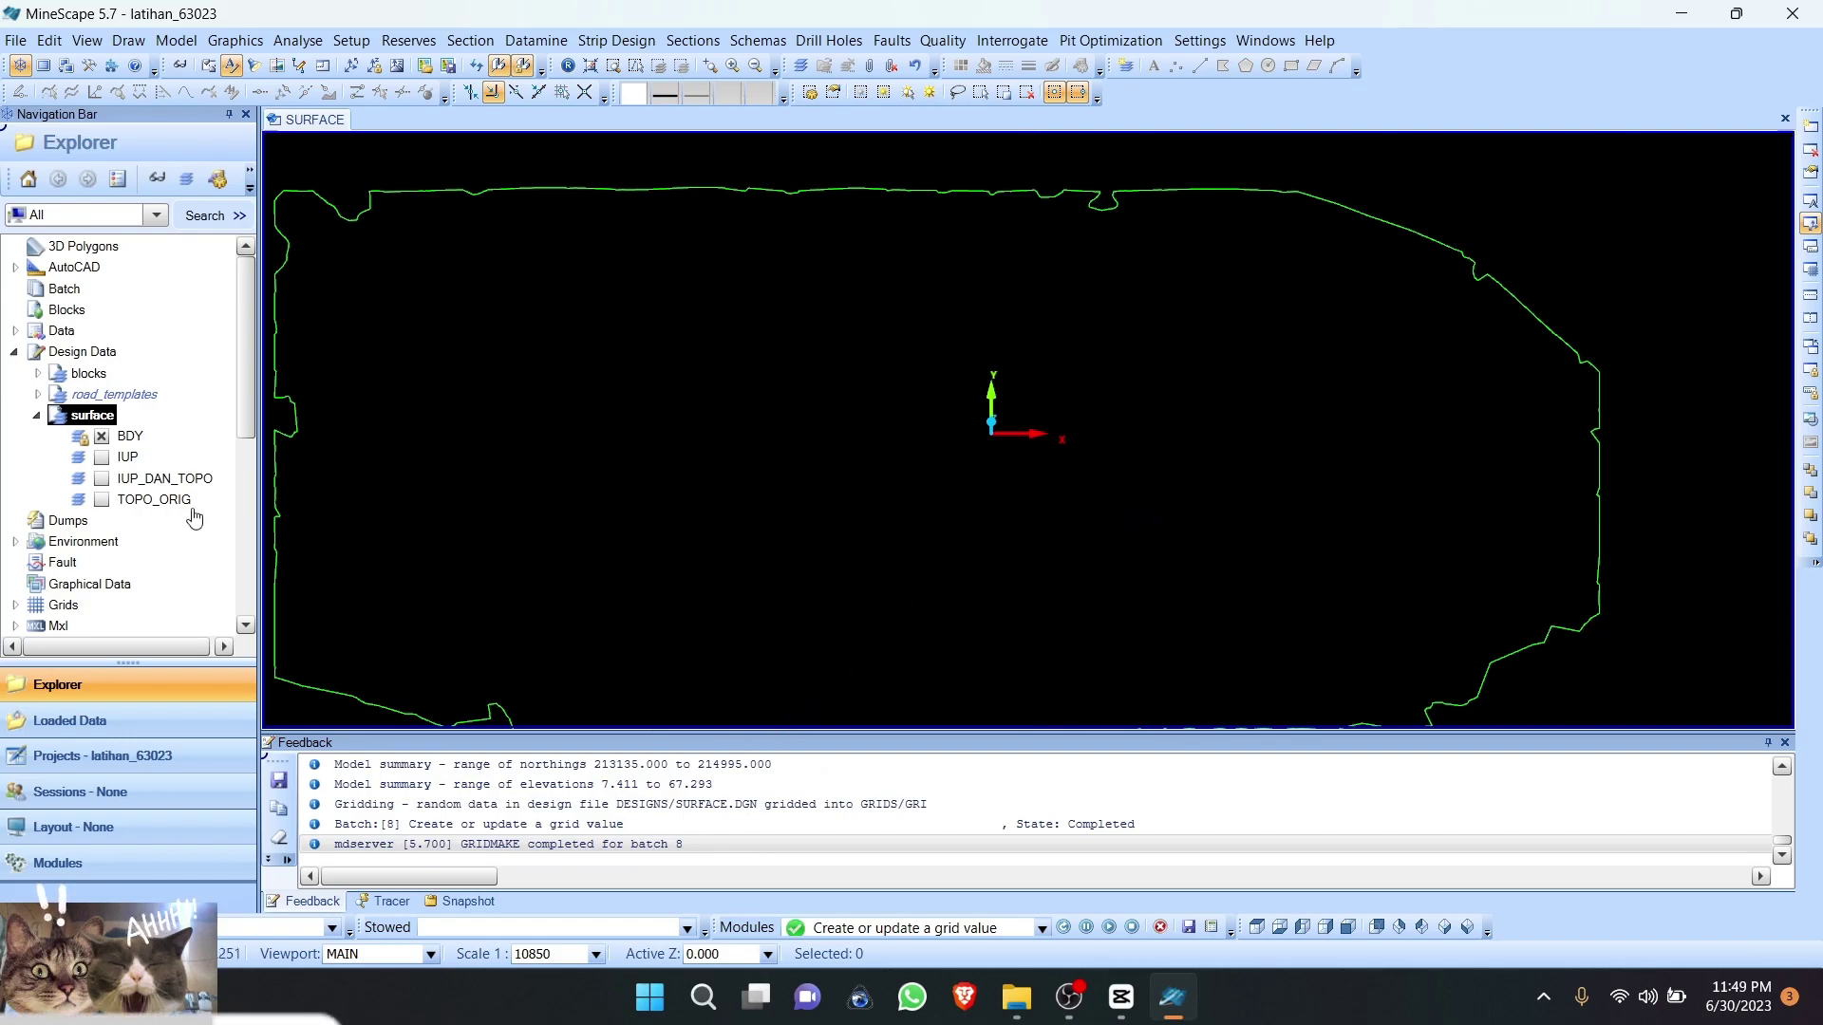
Step: Start drawing the grid structure from grid file grid_20 into design file surface
left_click(395, 425)
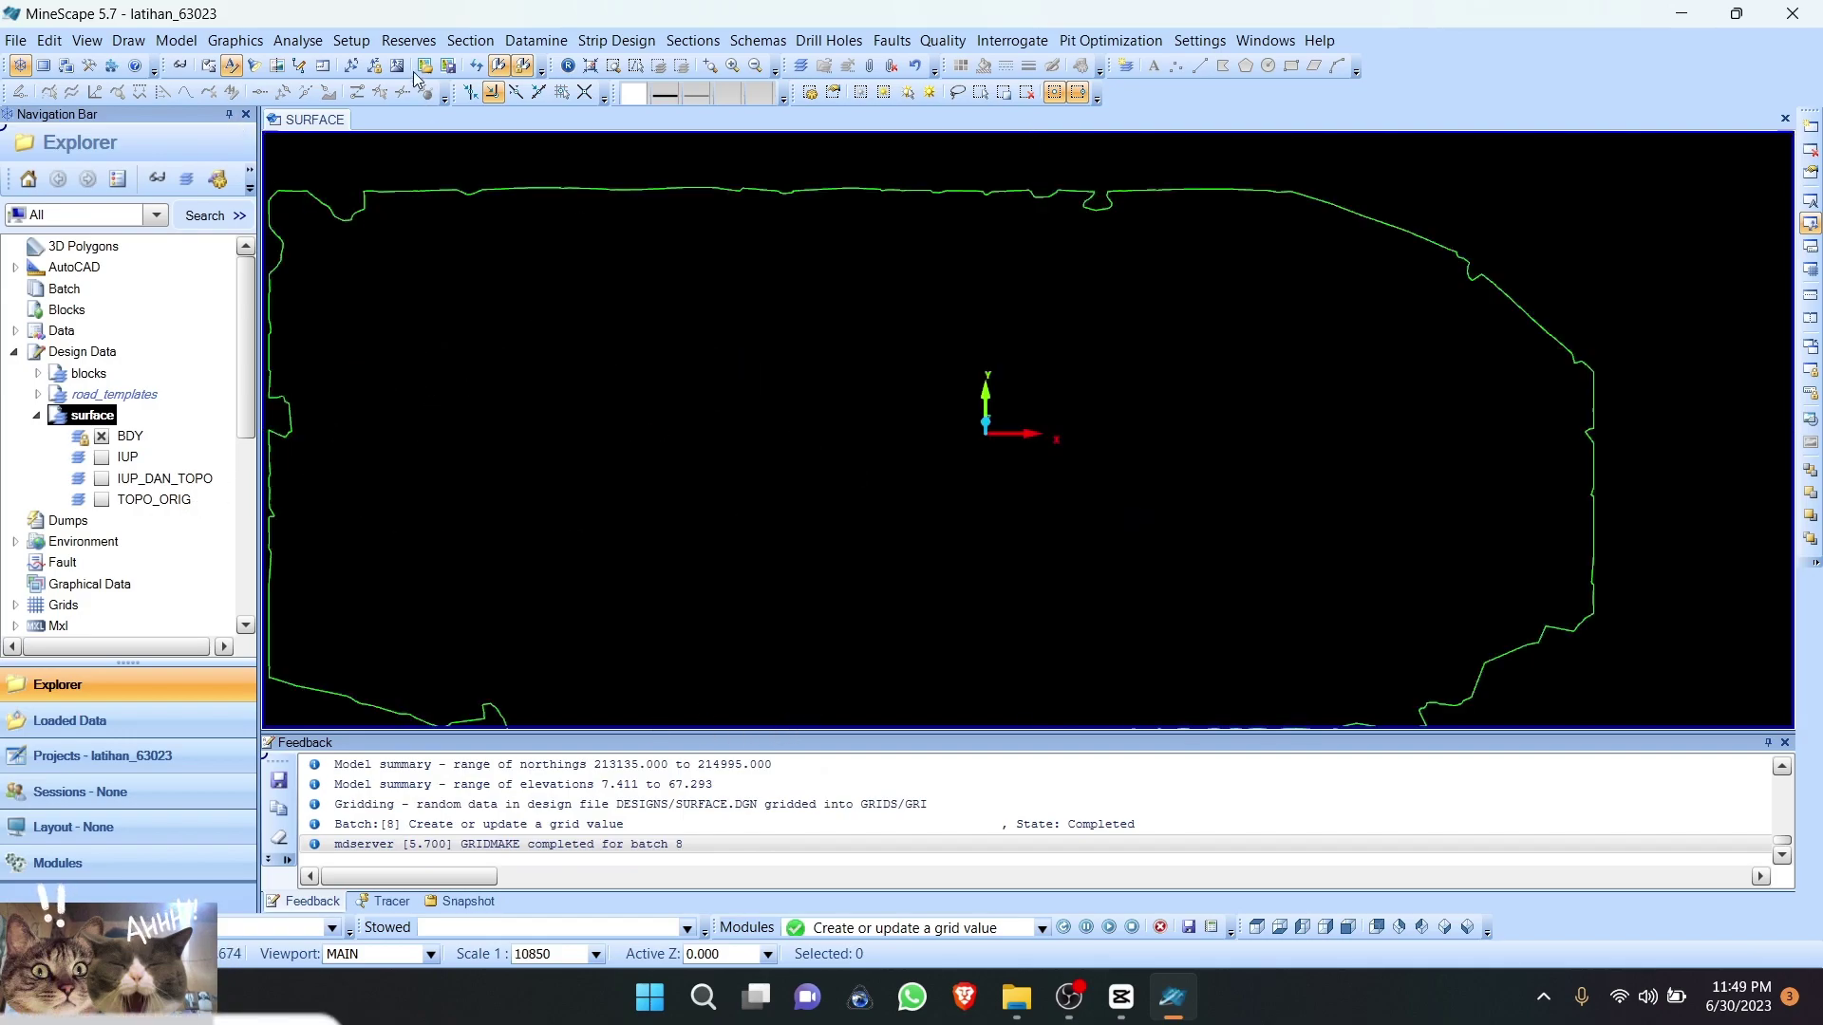
left_click(260, 45)
mouse_move(274, 76)
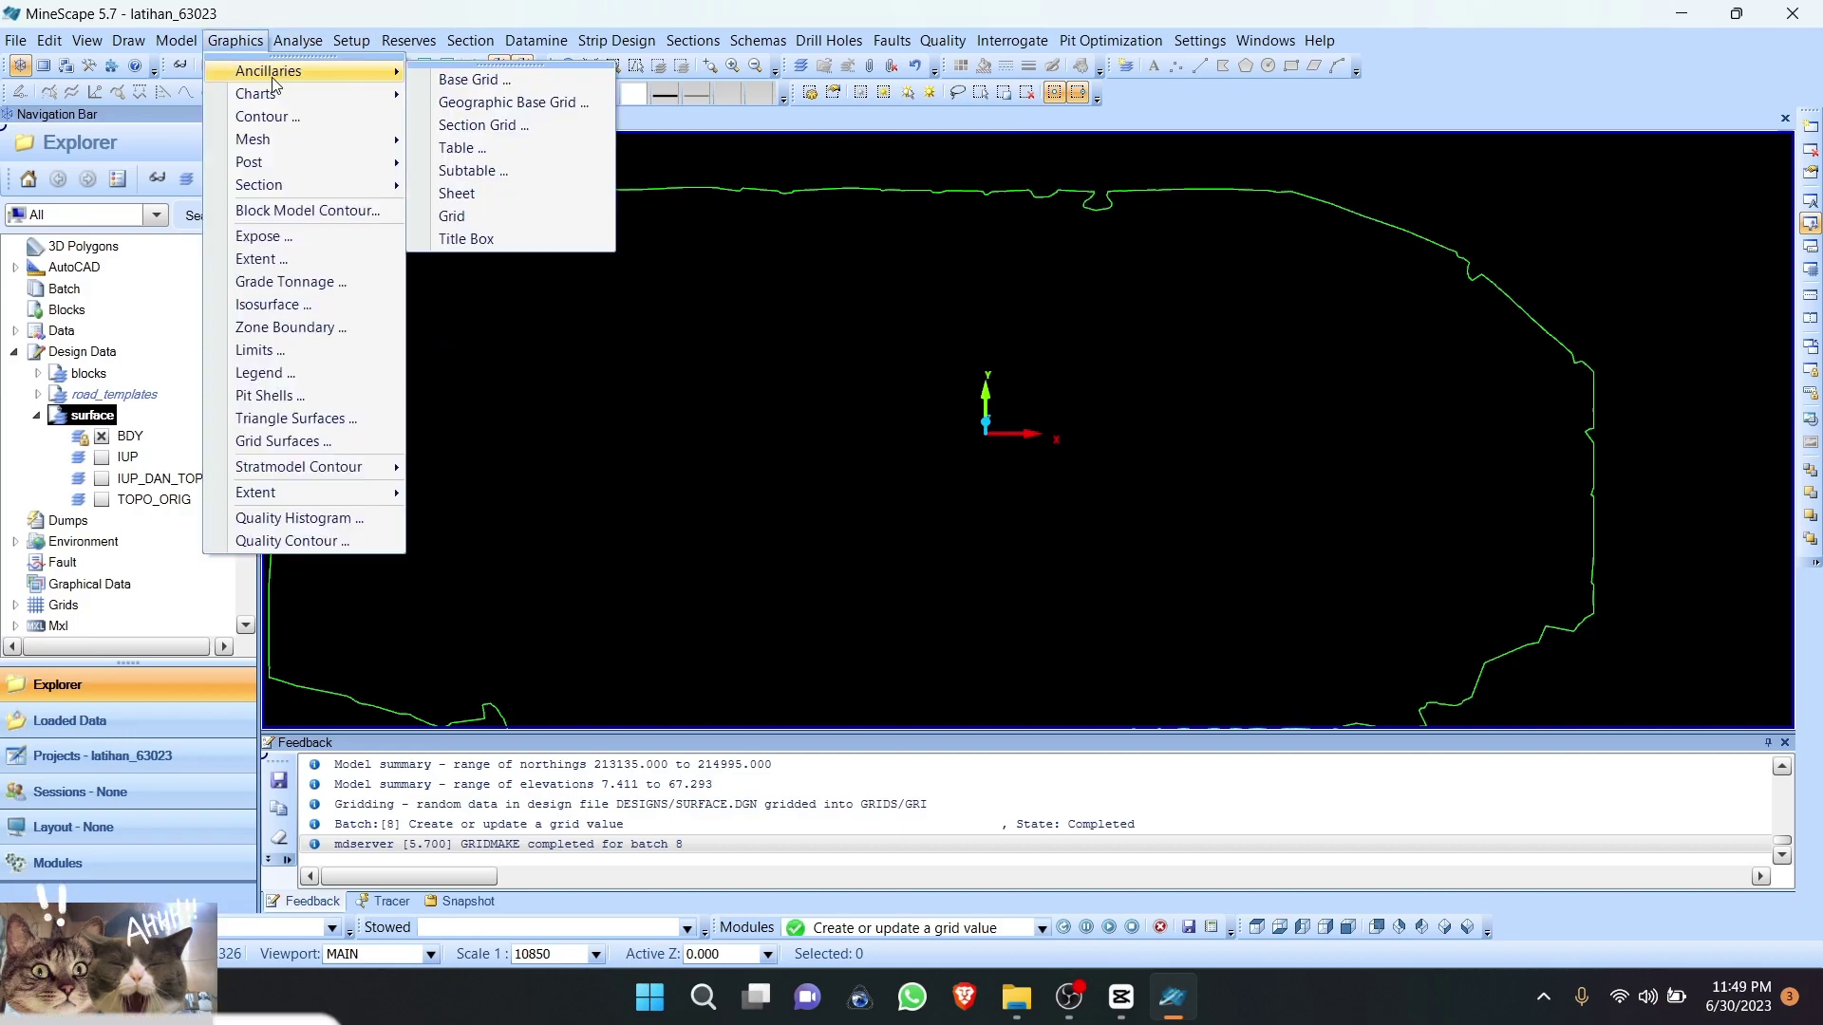
left_click(482, 218)
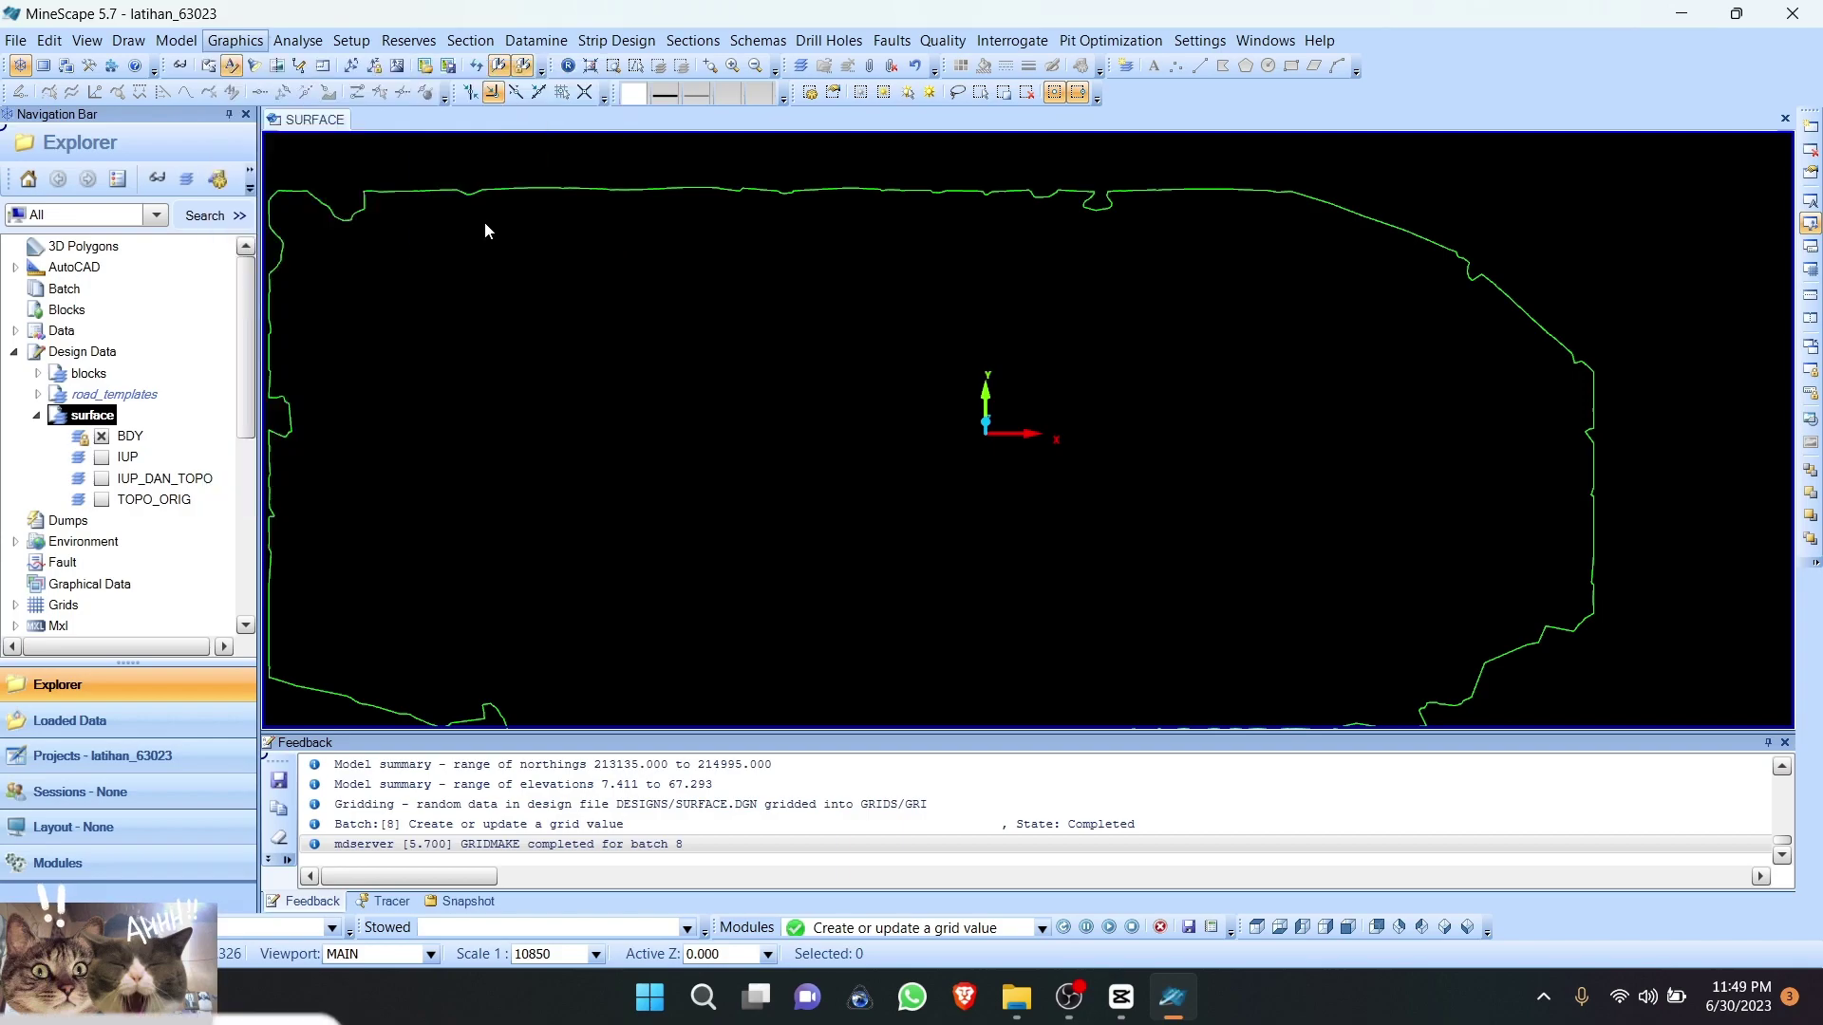
left_click(872, 427)
left_click(818, 463)
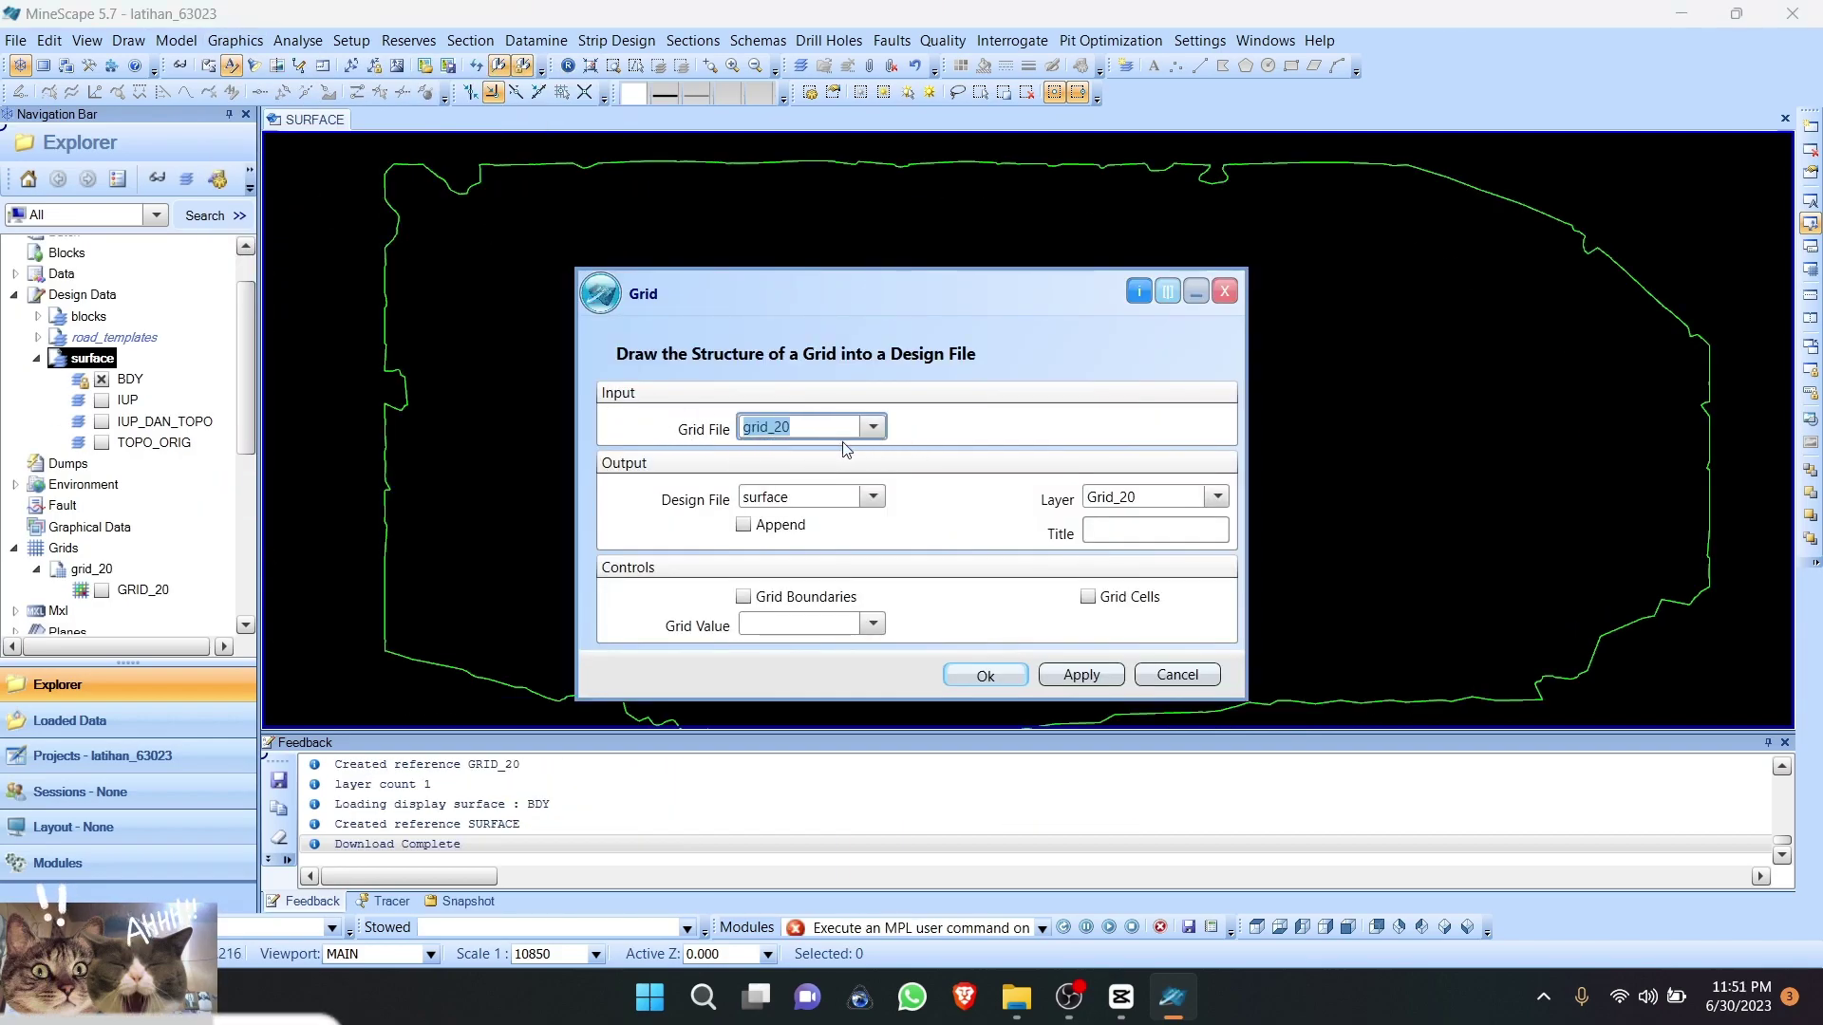
left_click(873, 497)
left_click(768, 574)
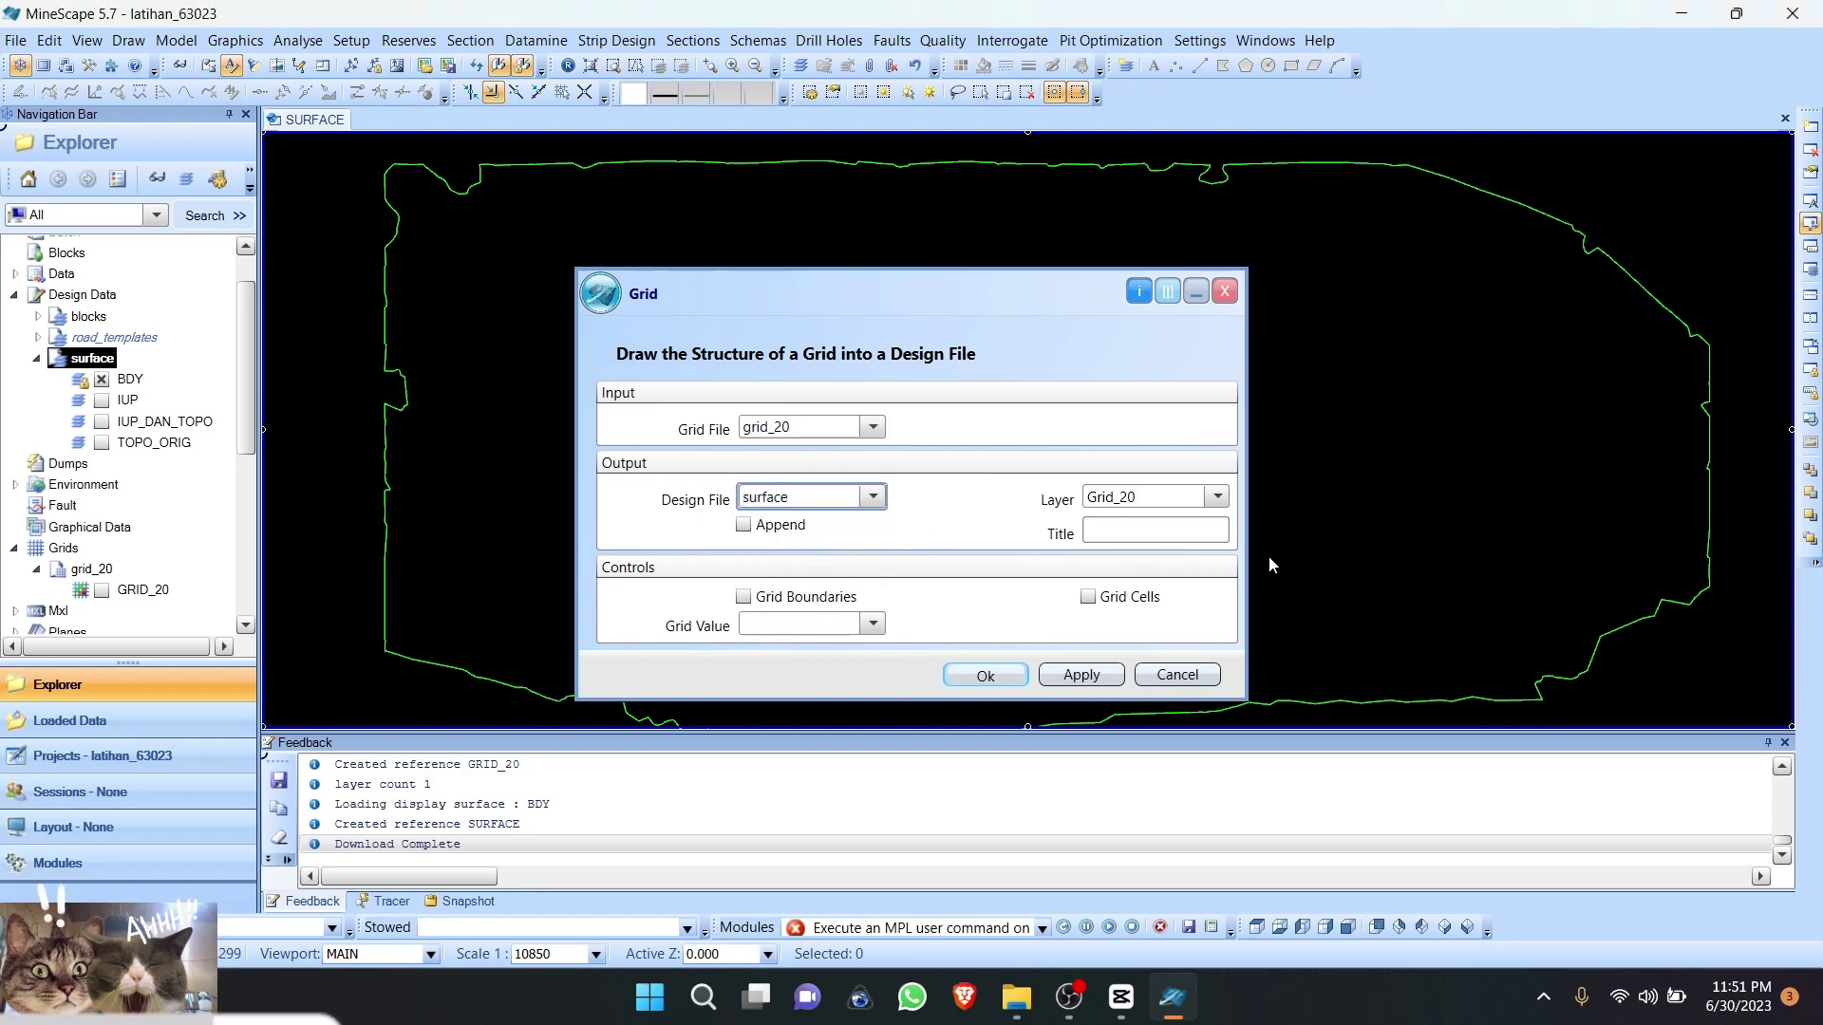
Step: Set the output layer name to grid_20, copied from the grid file name
left_click(1217, 497)
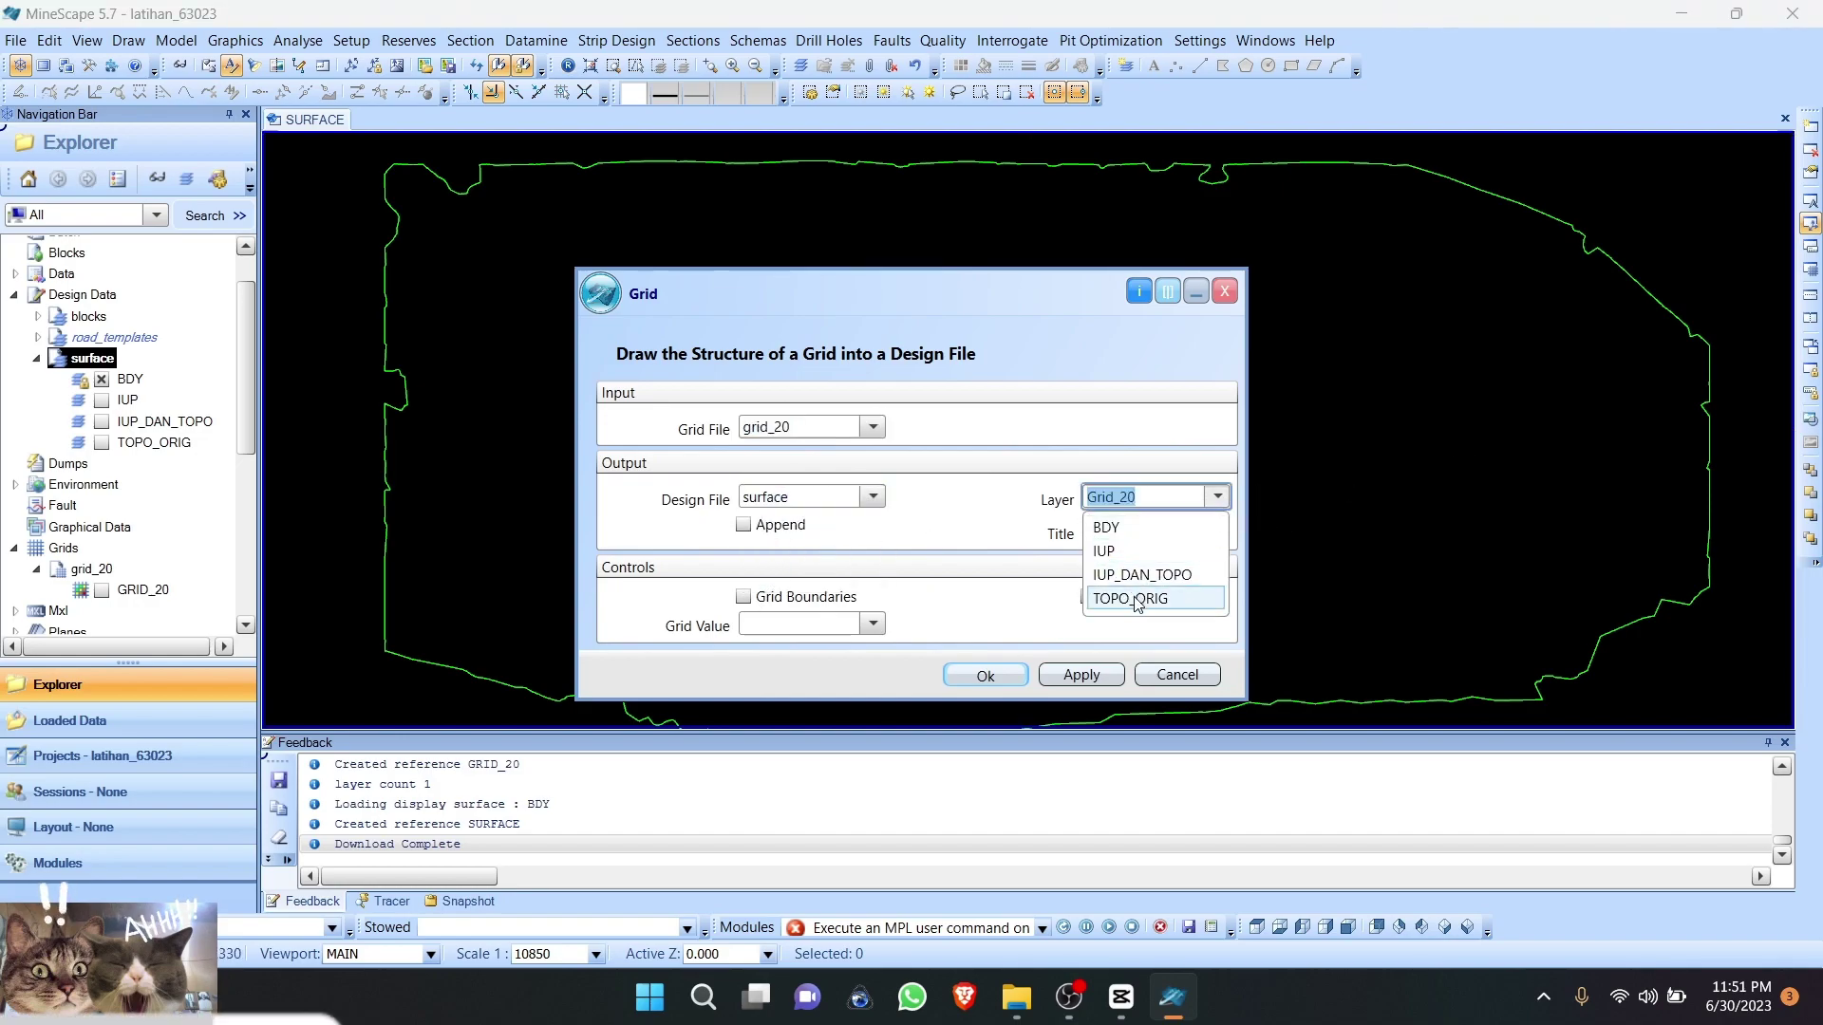
left_click(1152, 504)
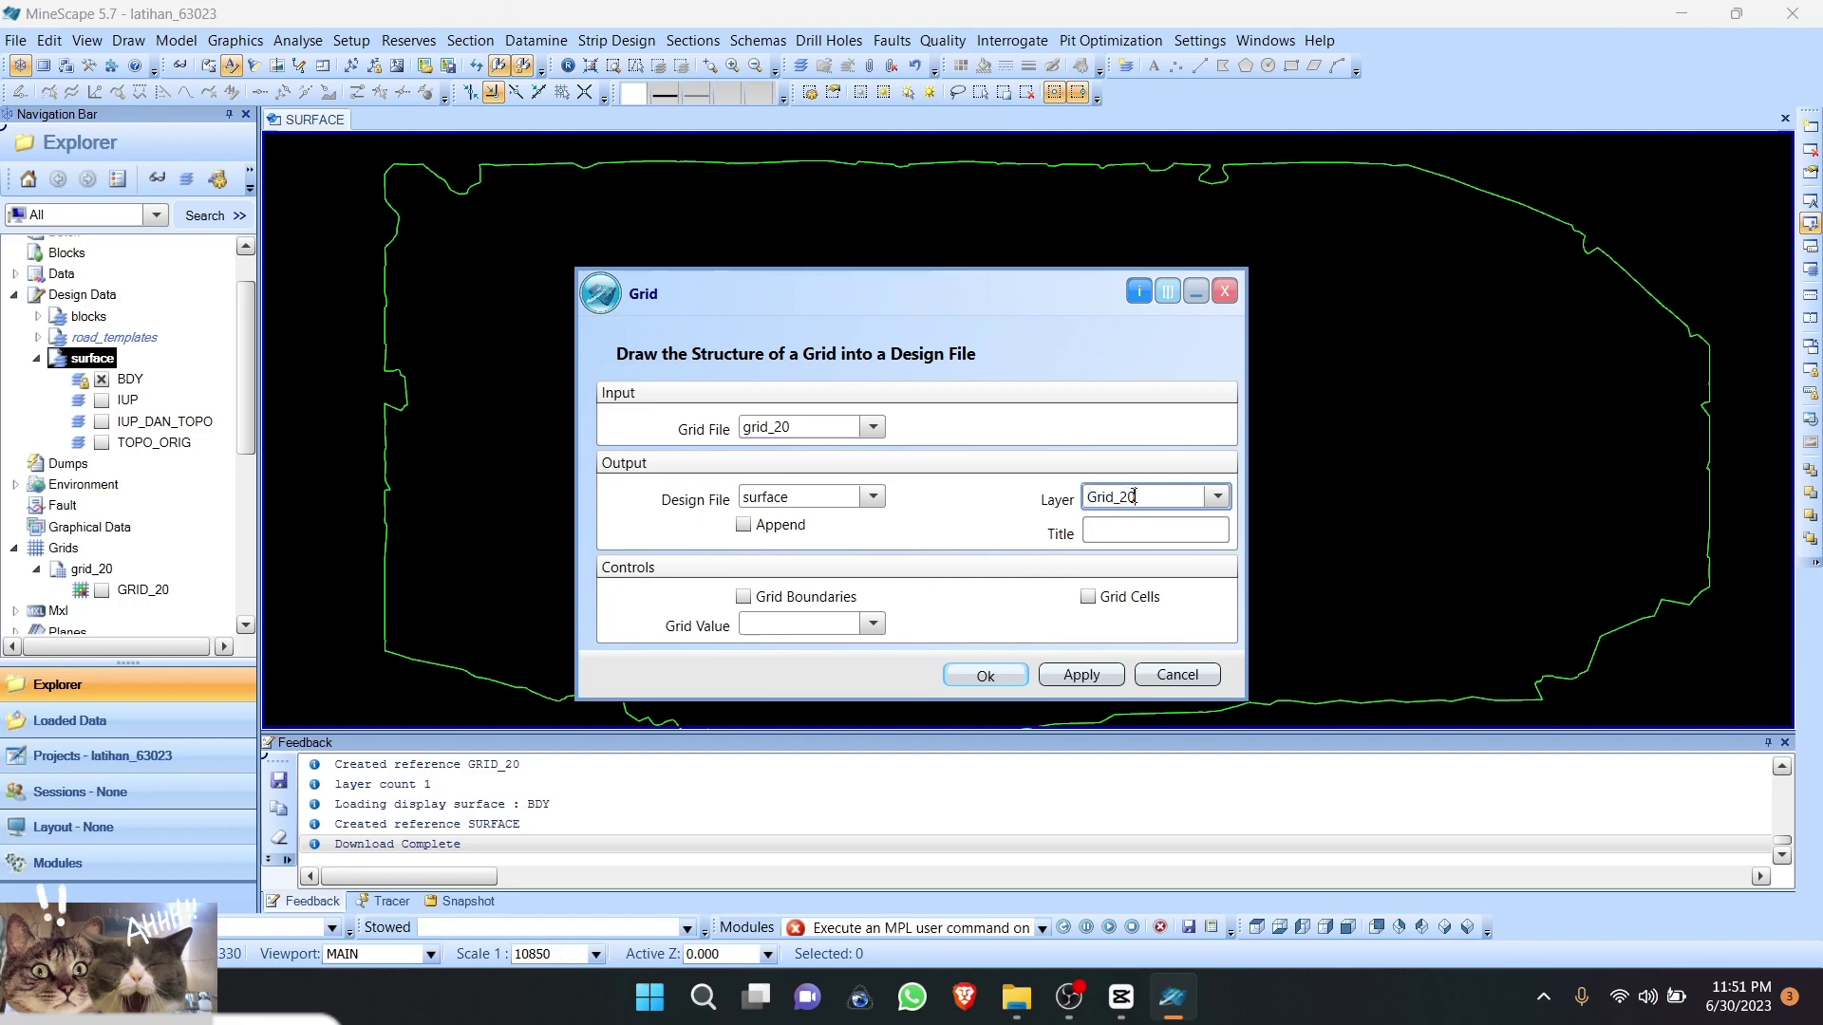
left_click(776, 428)
key("ctrl+c")
right_click(773, 427)
left_click(835, 483)
left_click(1144, 504)
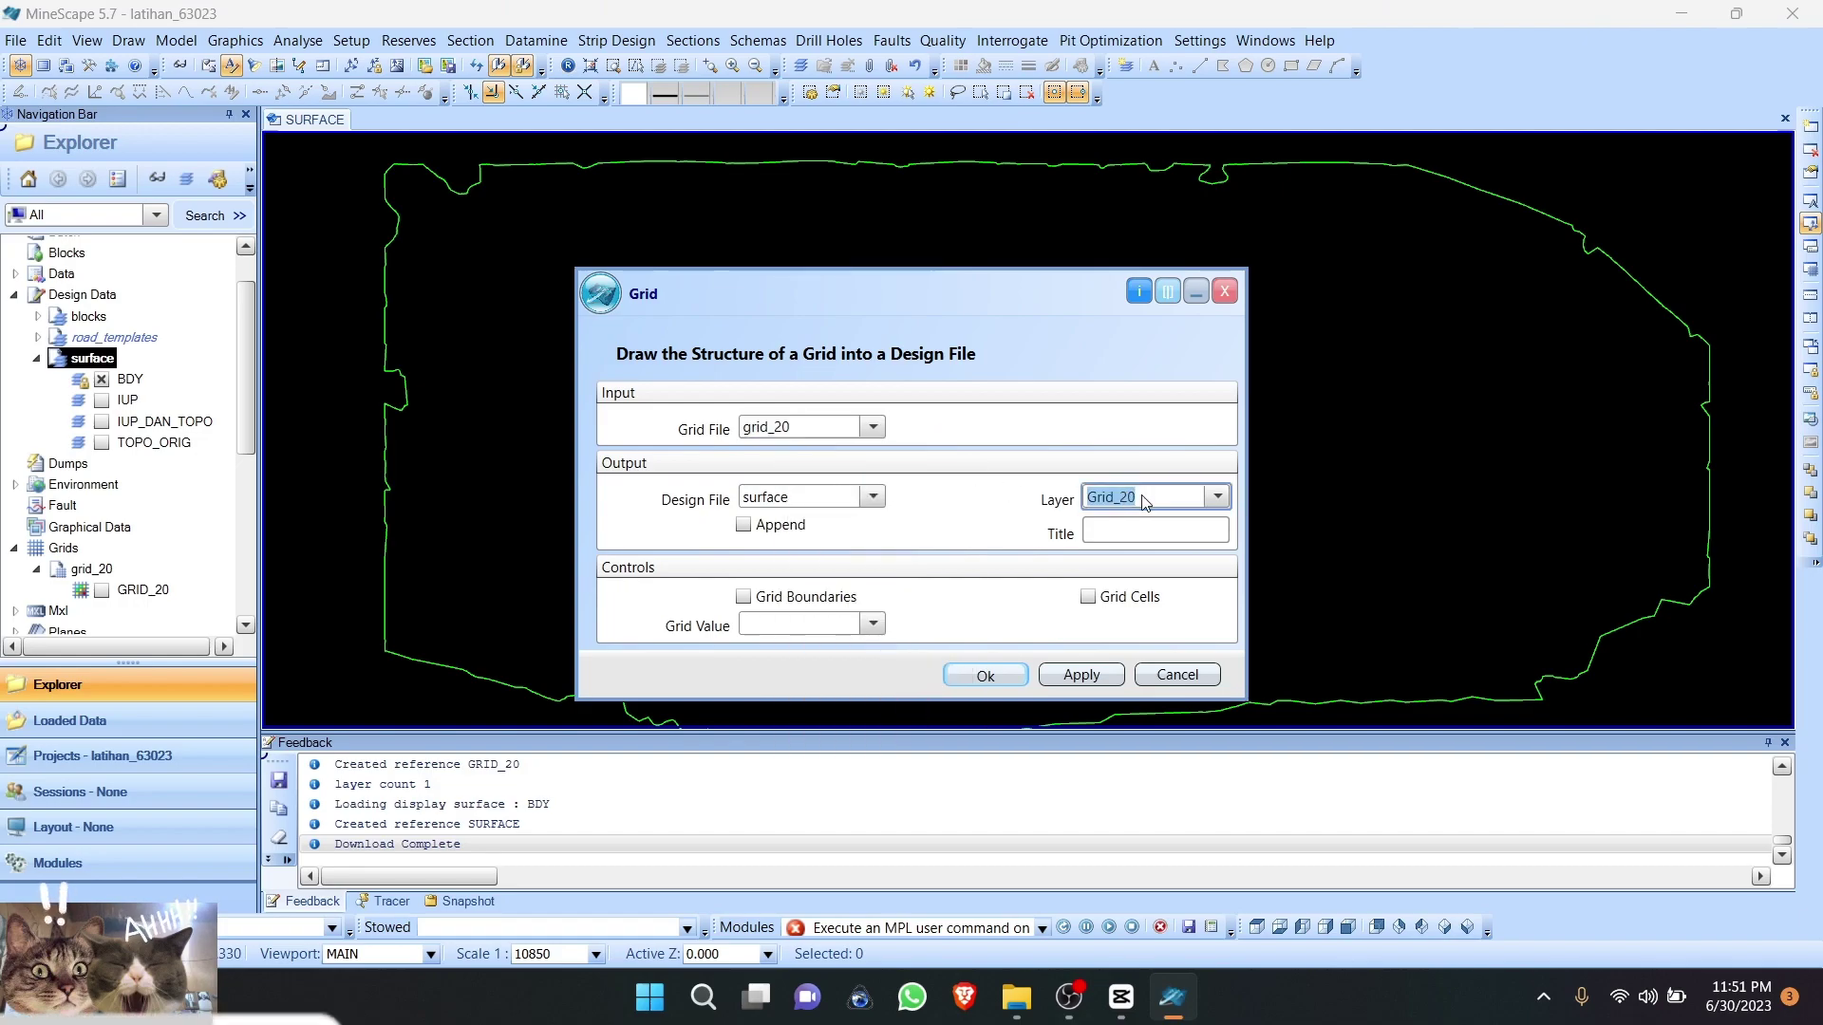
right_click(1145, 503)
left_click(1223, 563)
Step: Include grid boundaries and grid cells, choose grid value GRID_20, and draw the grid into the design file
left_click(743, 597)
left_click(1088, 597)
left_click(995, 682)
left_click(873, 624)
left_click(814, 653)
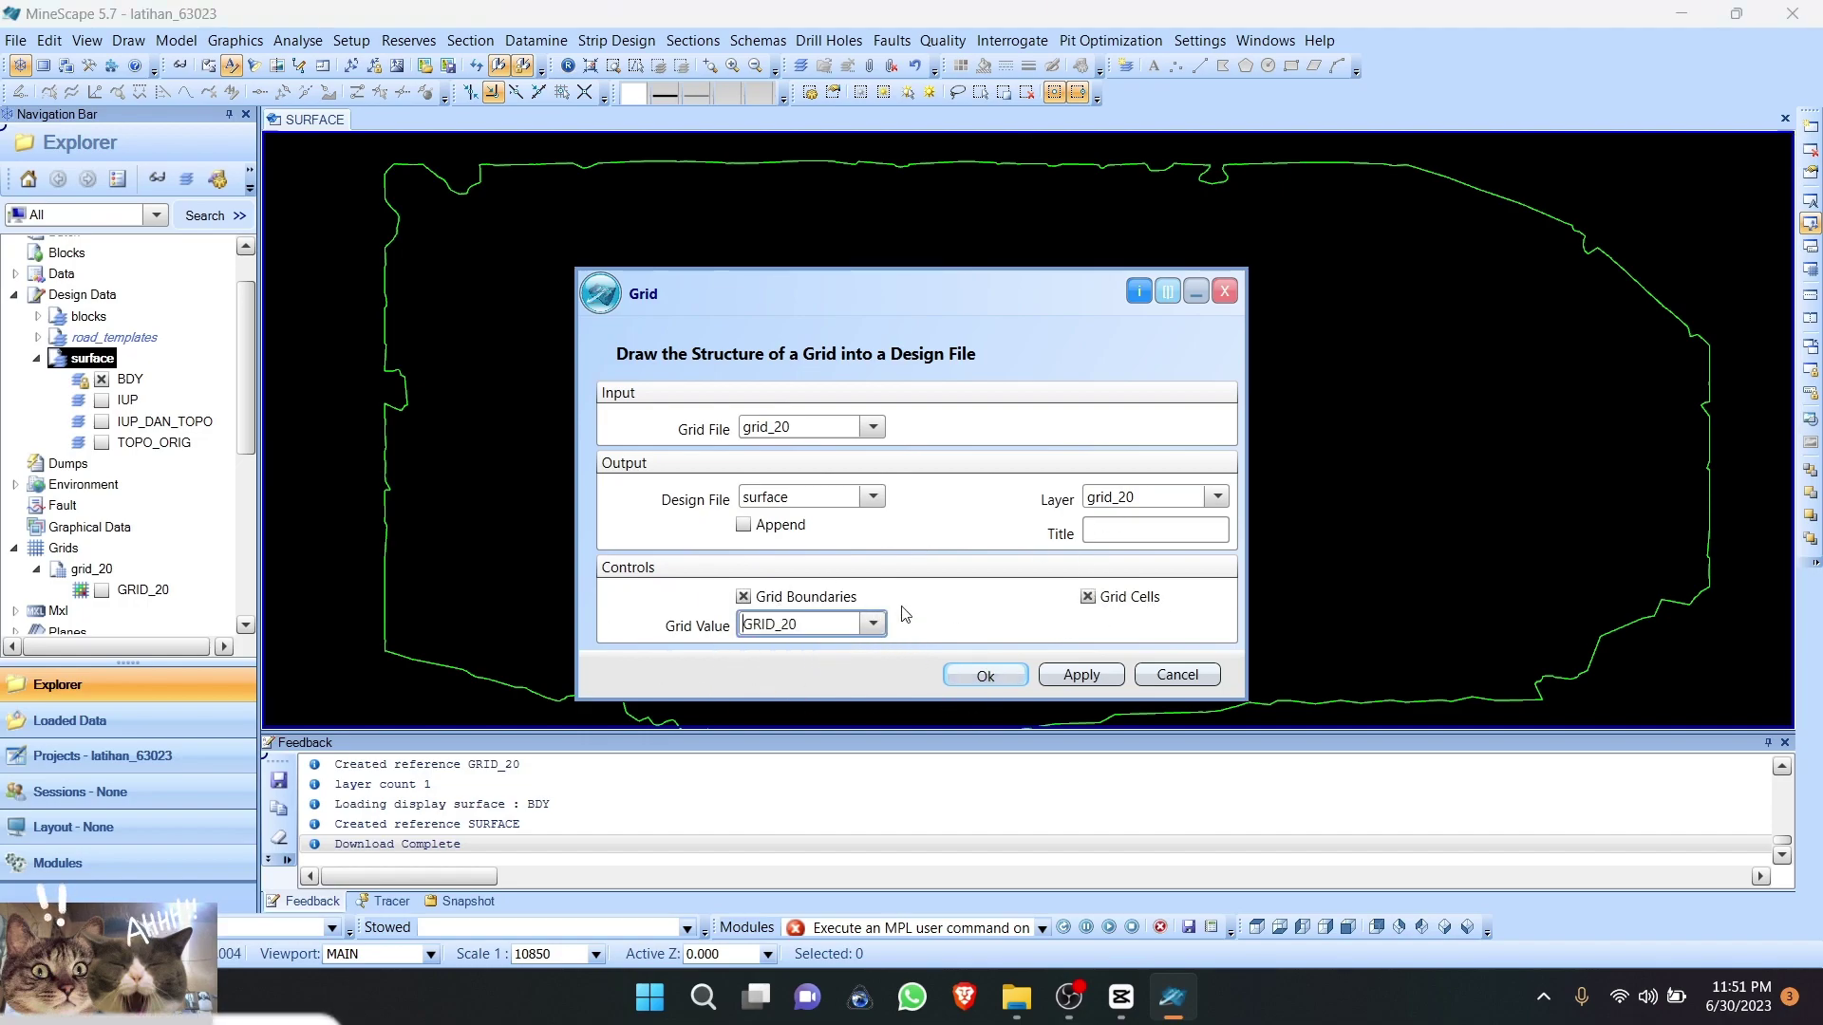
left_click(987, 676)
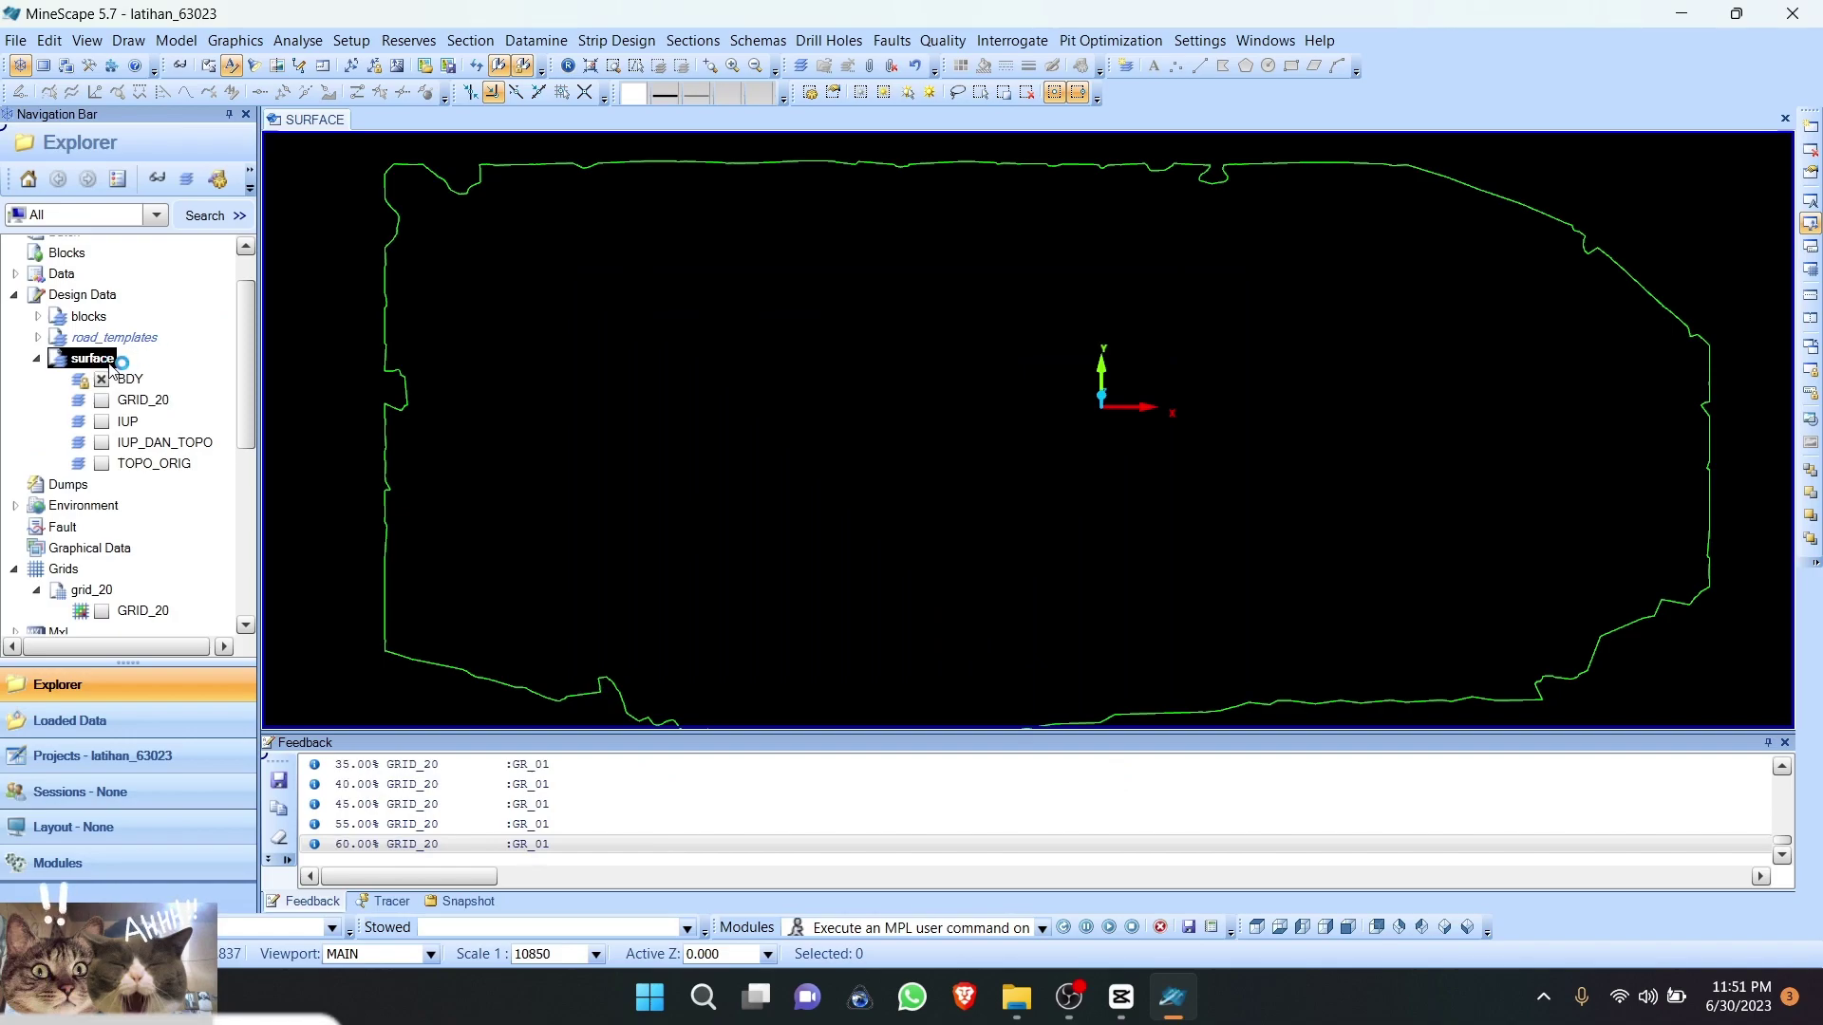
Step: Display the GRID_20 layer of the surface design file and check the grid cells against the BDY boundary
left_click(102, 403)
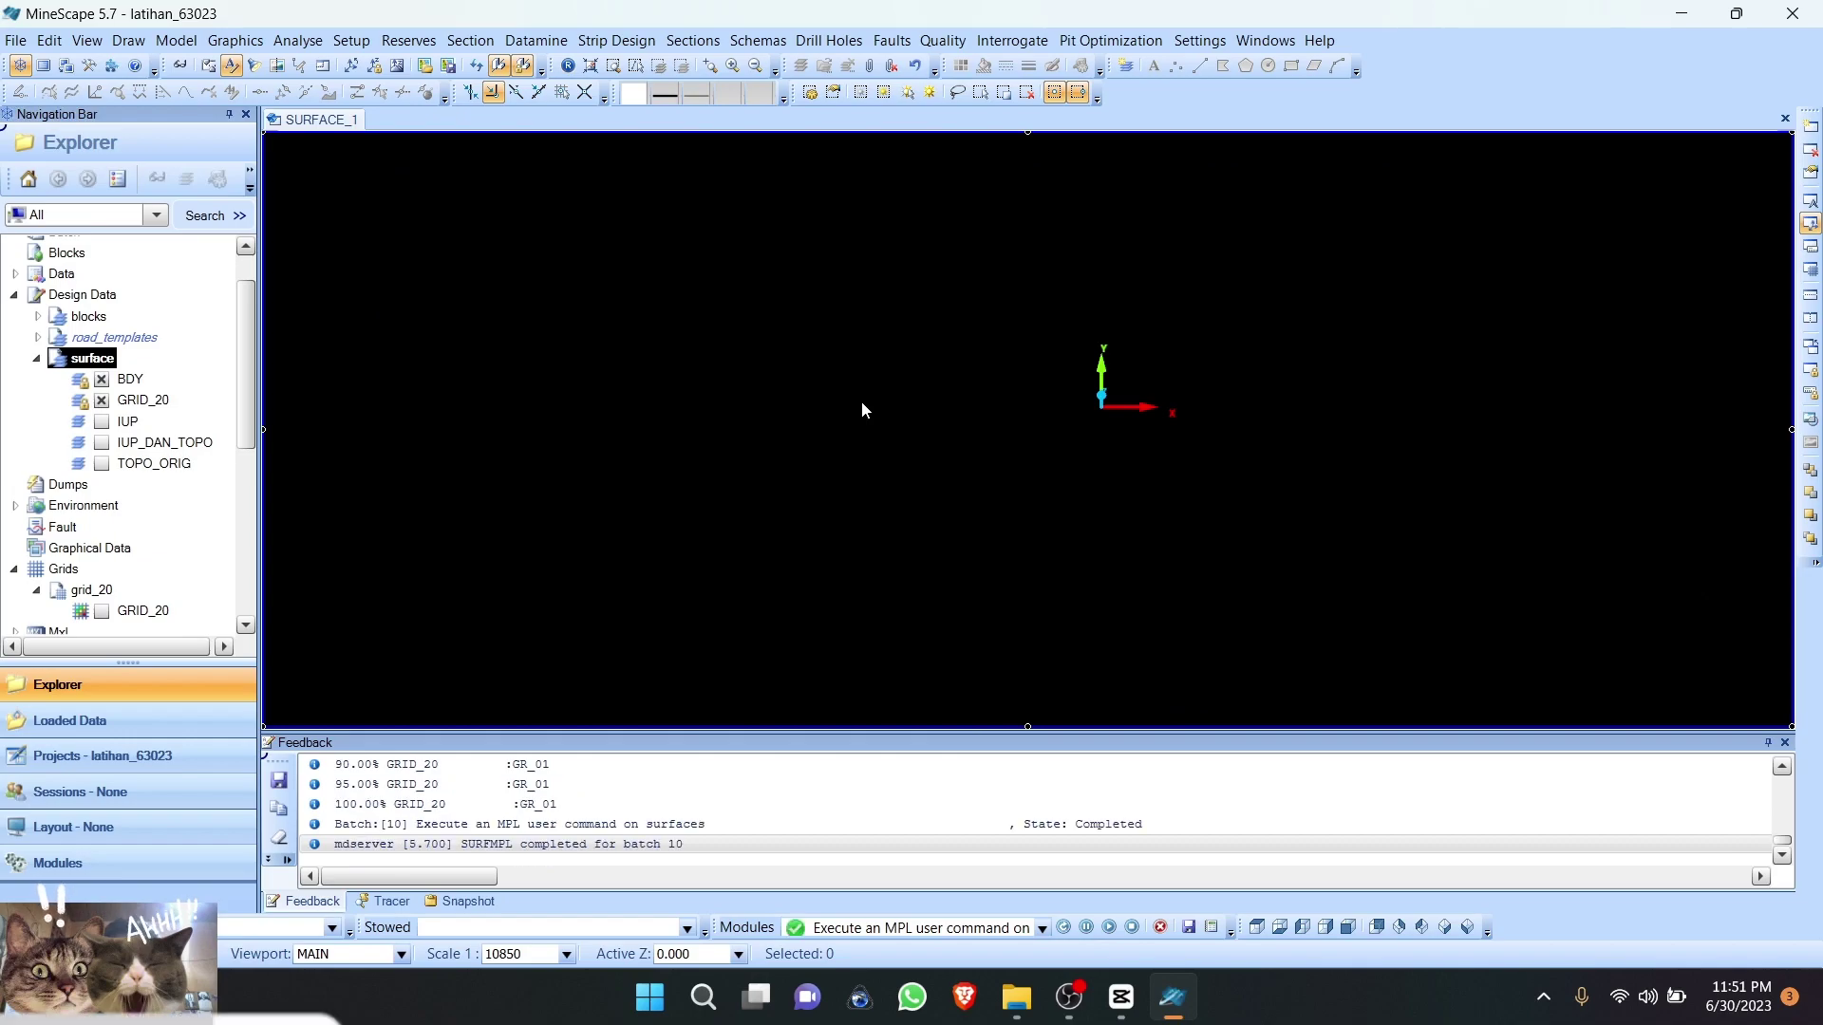
scroll(806, 241, "up", 1)
scroll(806, 237, "down", 1)
scroll(783, 133, "up", 1)
scroll(691, 220, "up", 1)
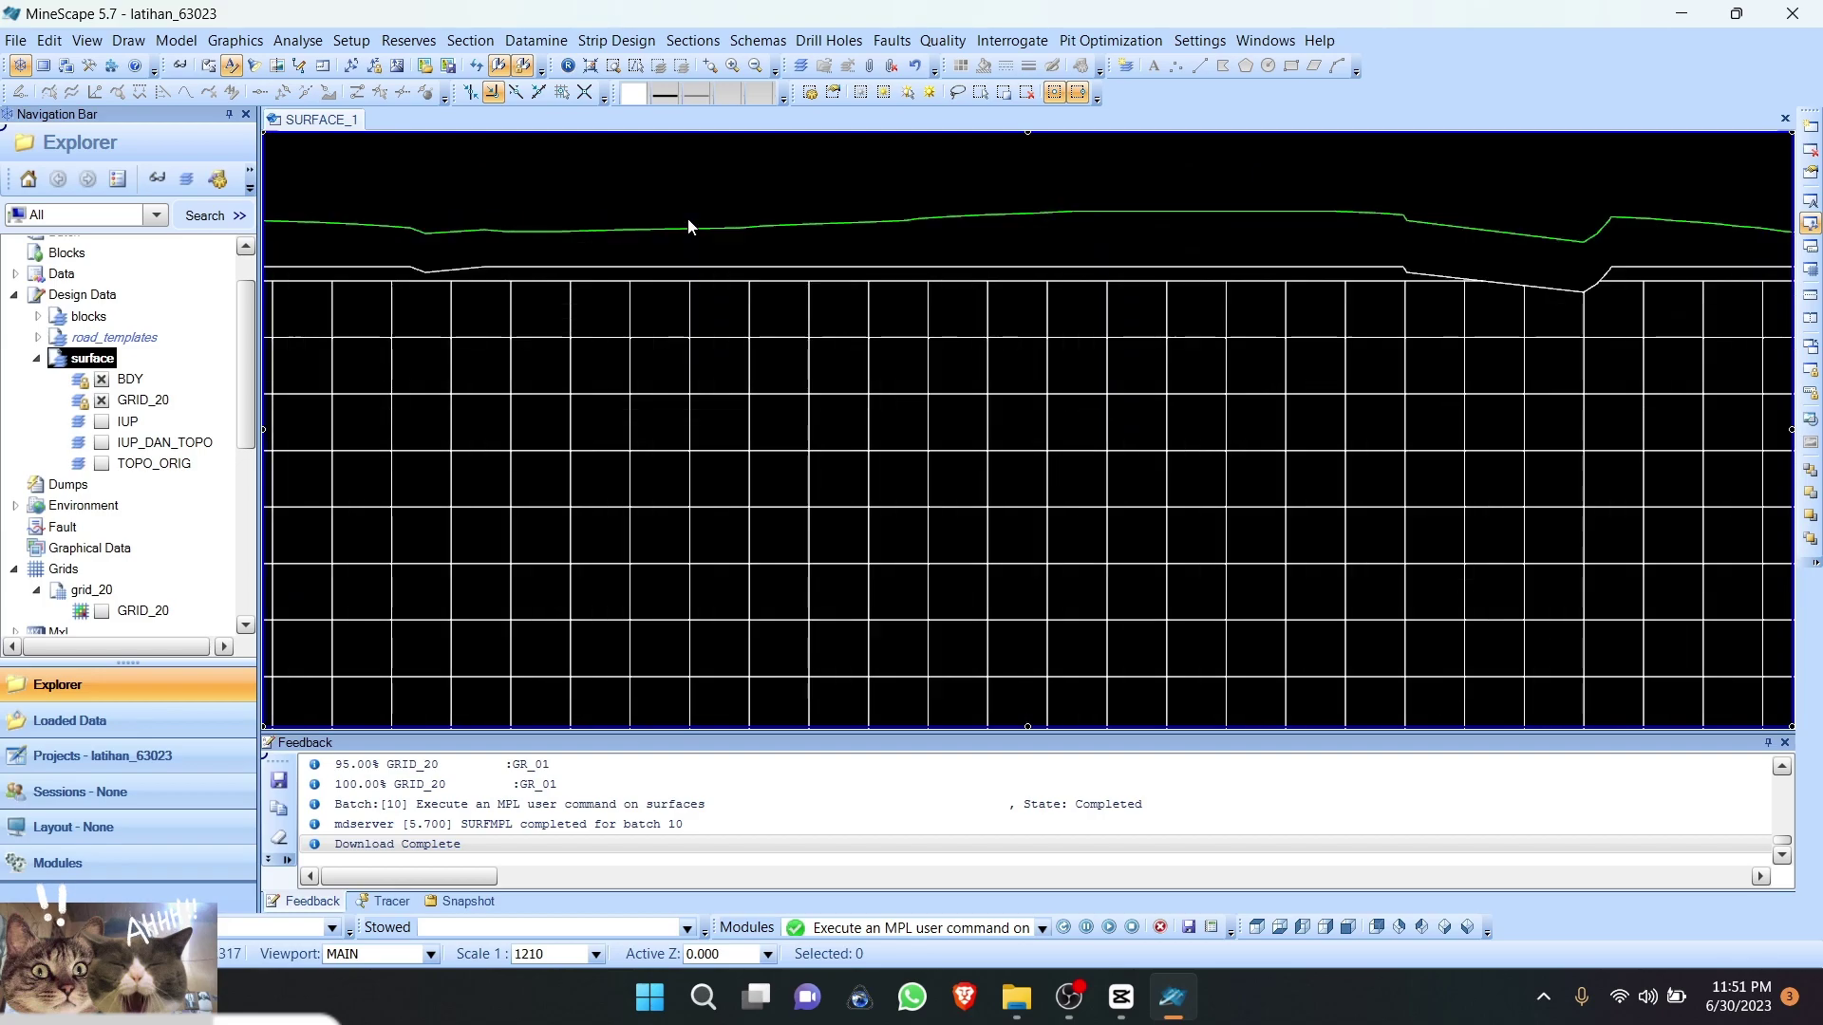
scroll(695, 225, "down", 2)
scroll(830, 550, "up", 2)
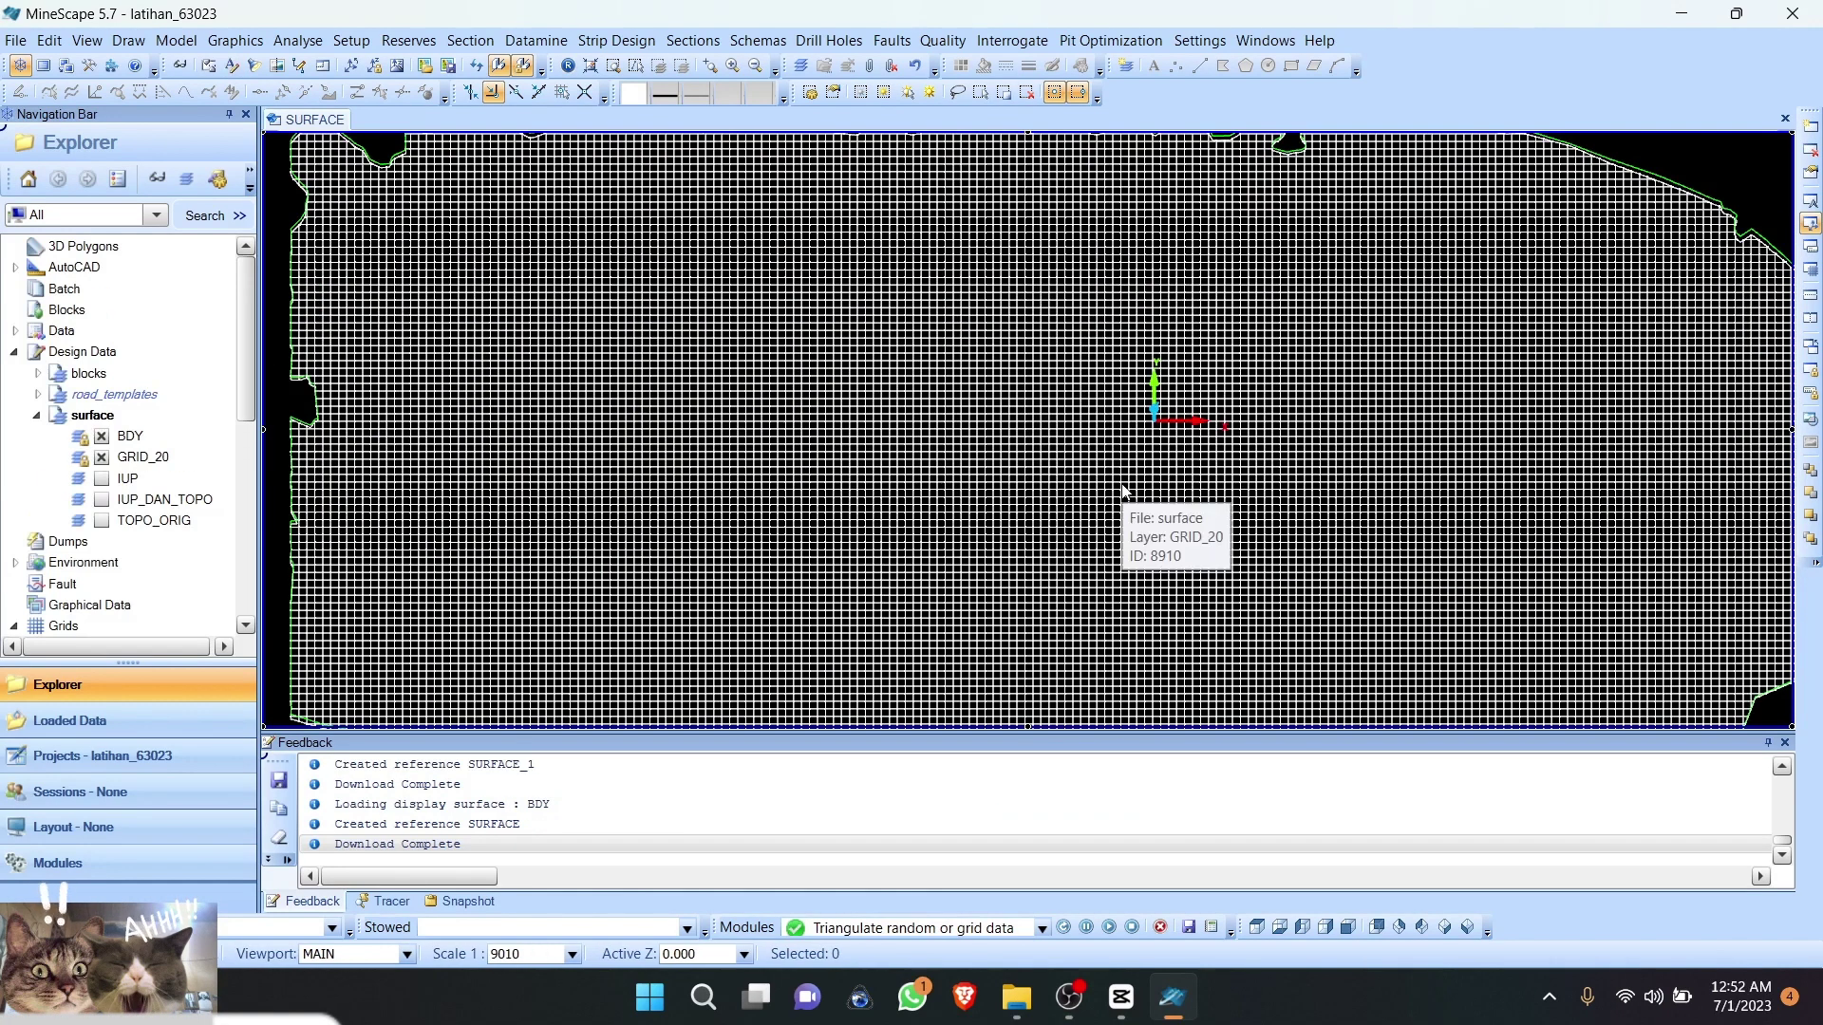
scroll(1037, 442, "down", 1)
scroll(1037, 442, "up", 1)
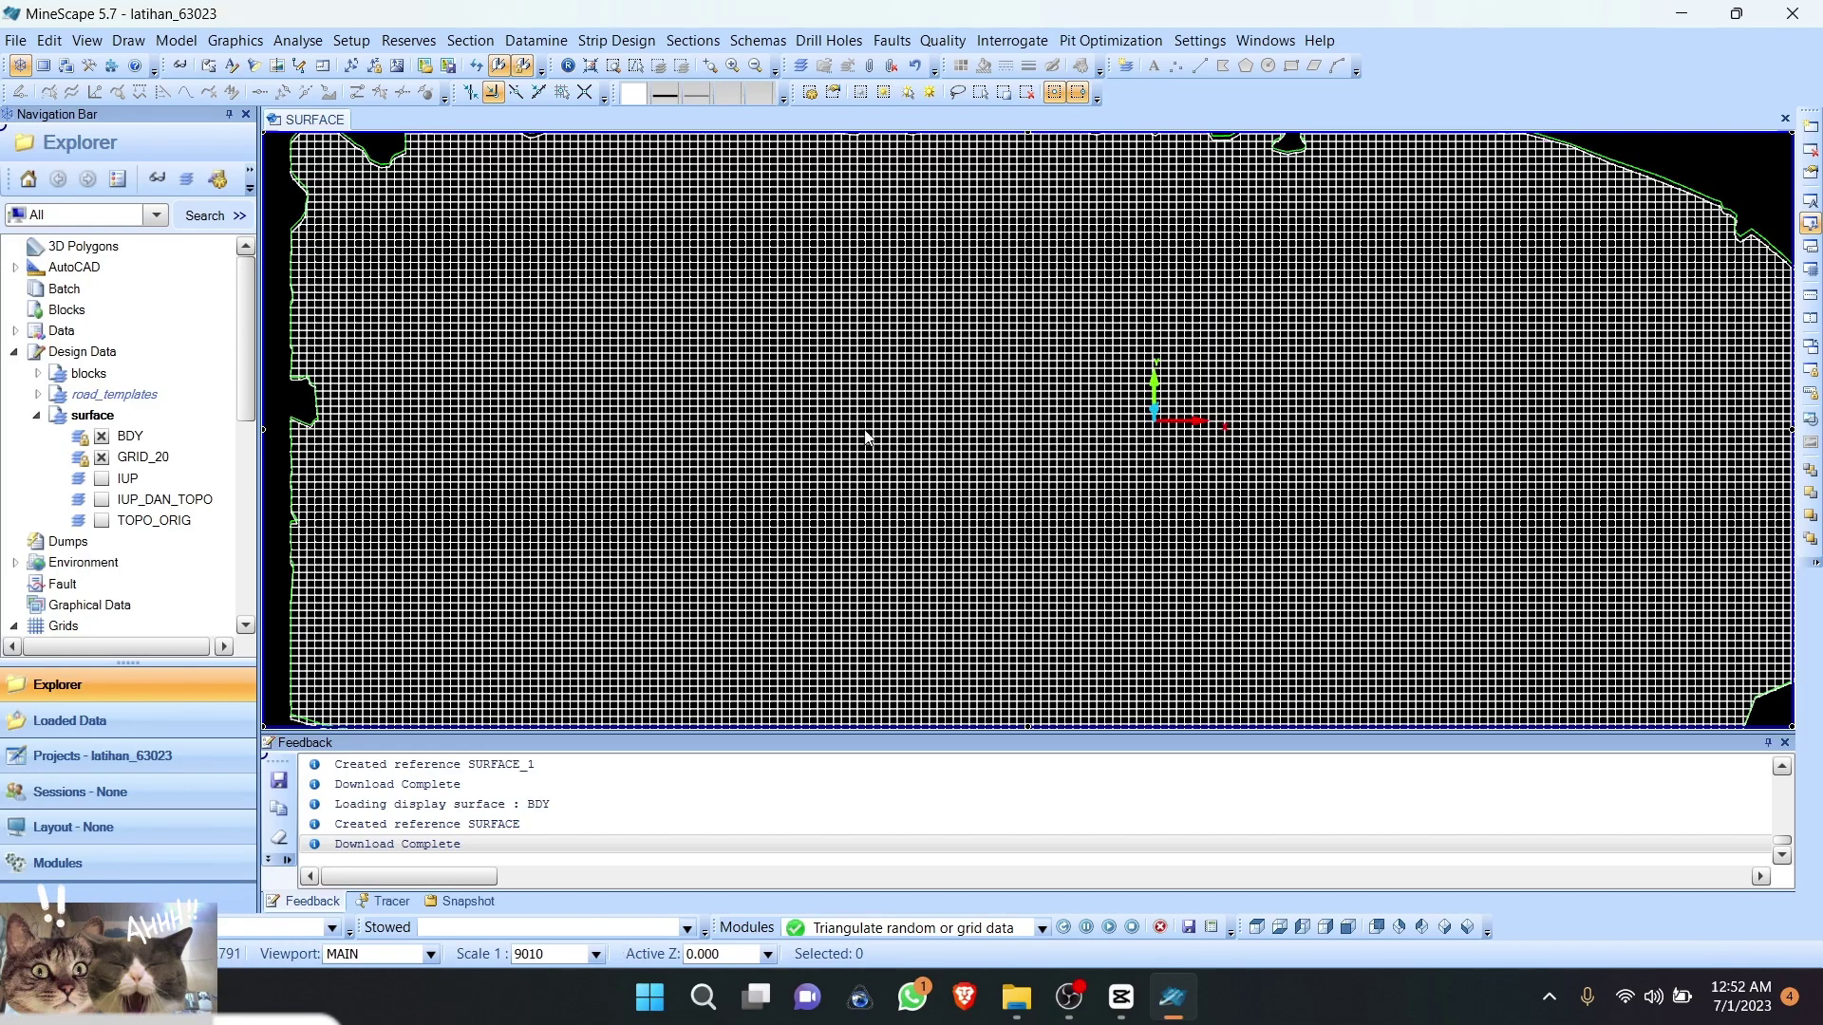
left_click(144, 522)
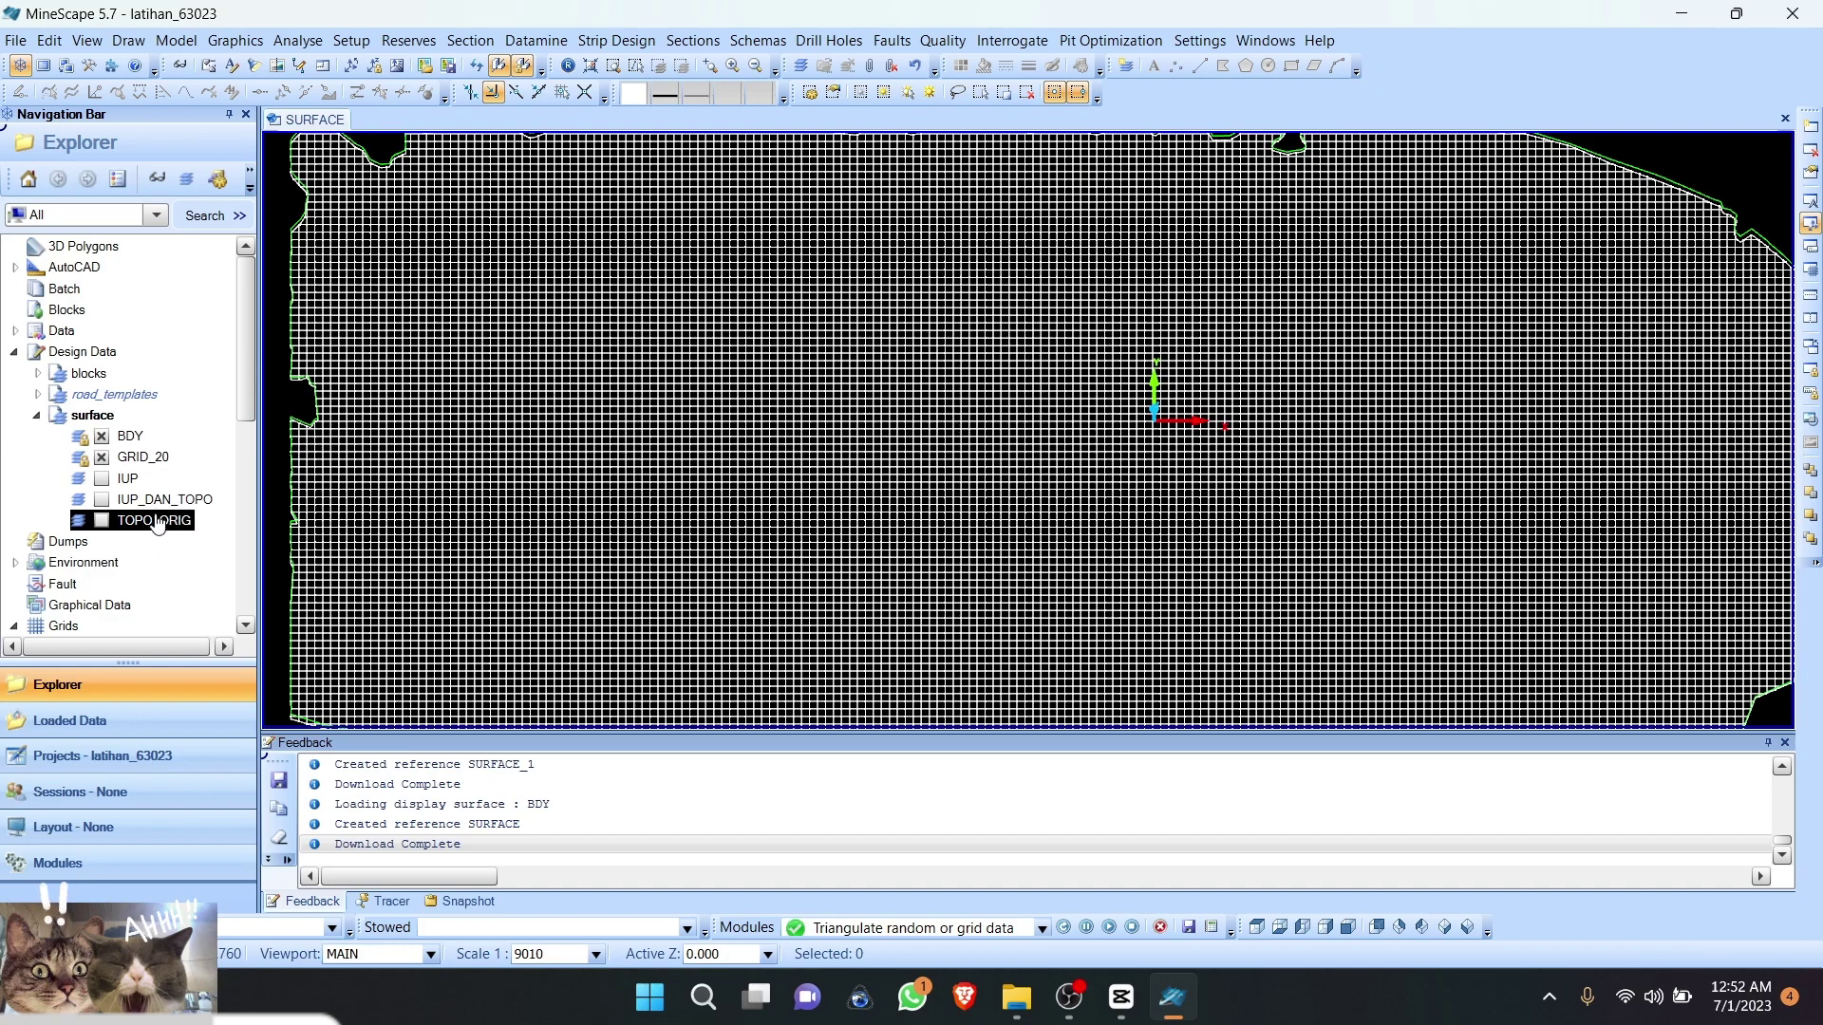
scroll(797, 384, "down", 2)
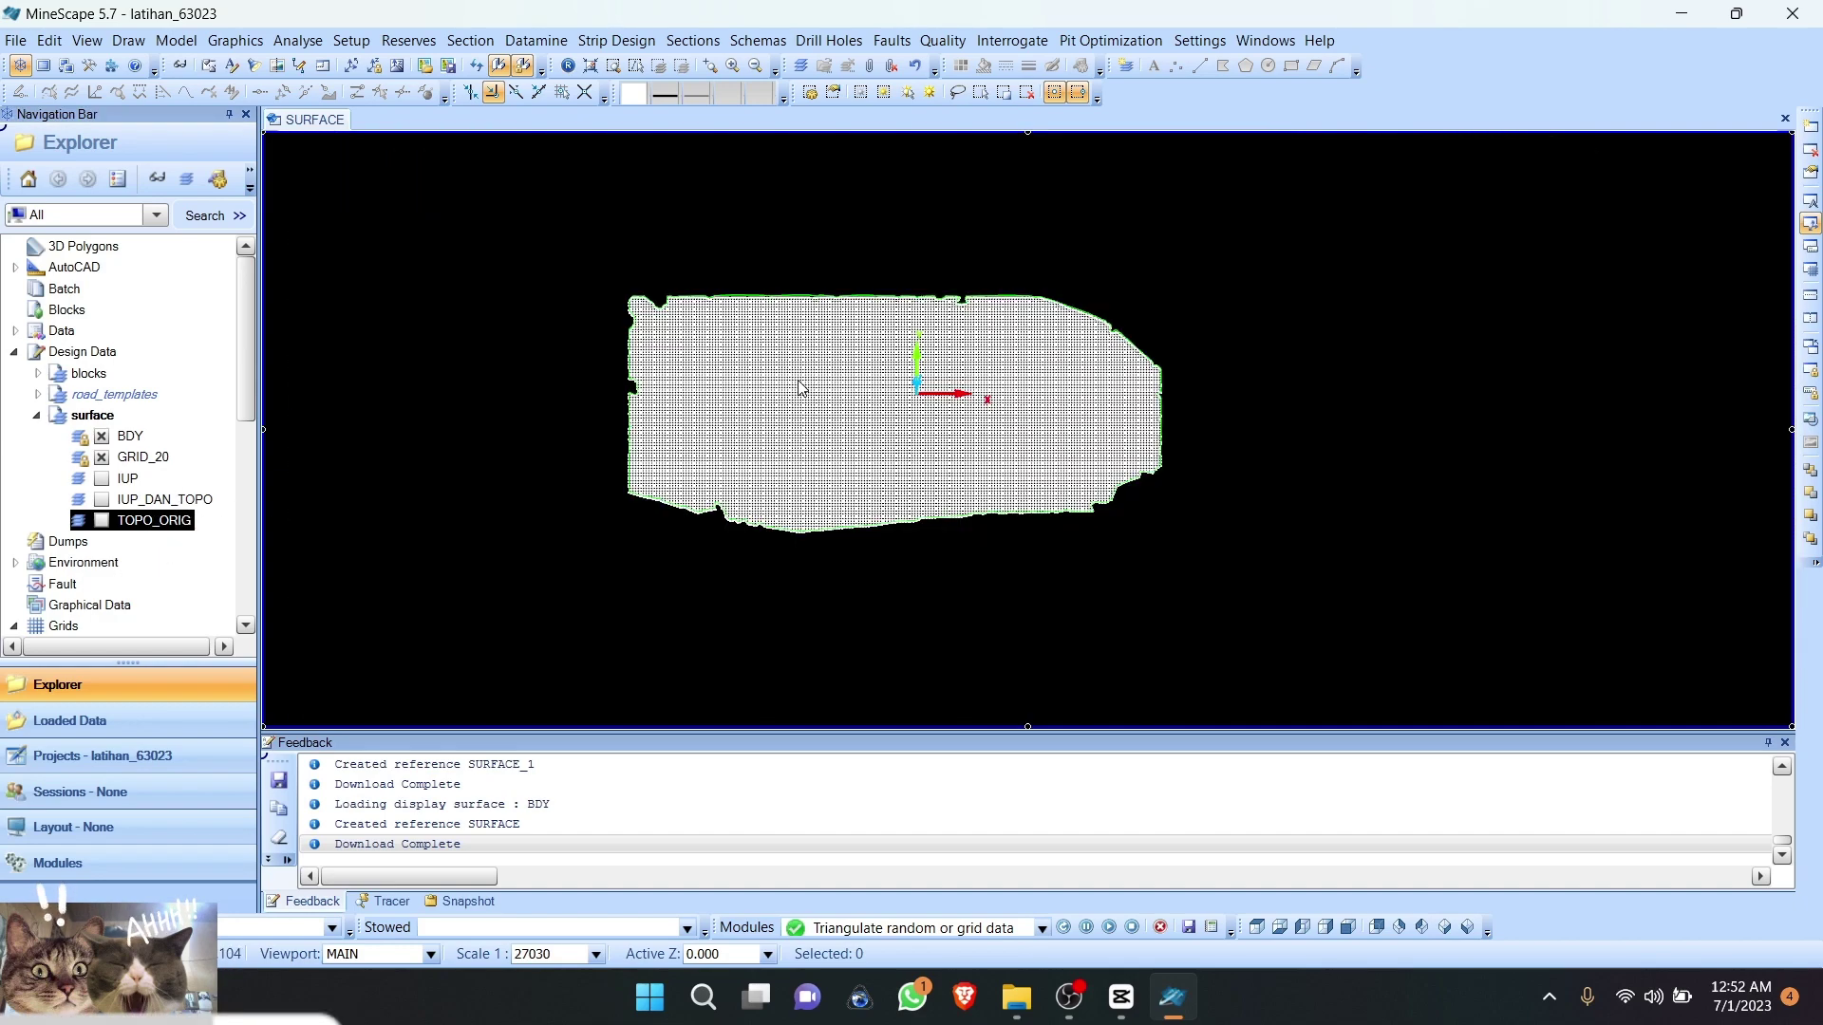
scroll(940, 380, "up", 2)
Step: Start creating a new schema named skema_coall
left_click(763, 42)
left_click(764, 67)
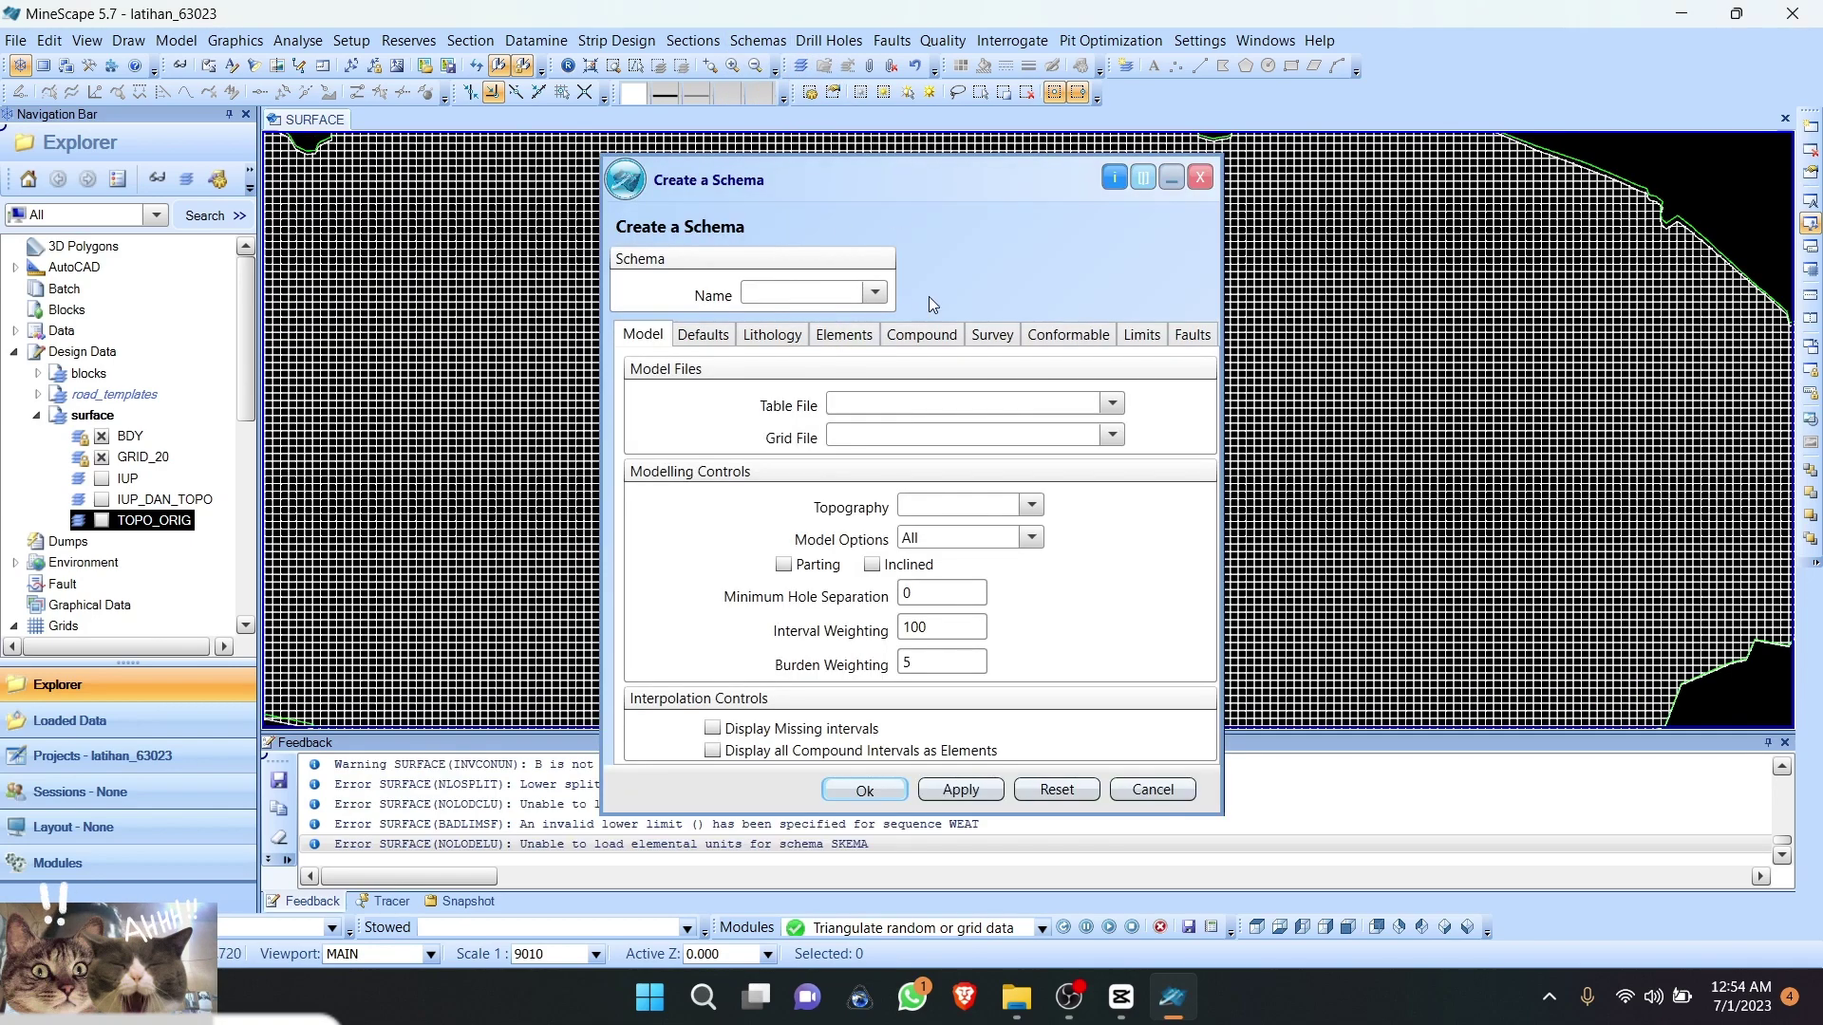
left_click(874, 293)
left_click(947, 270)
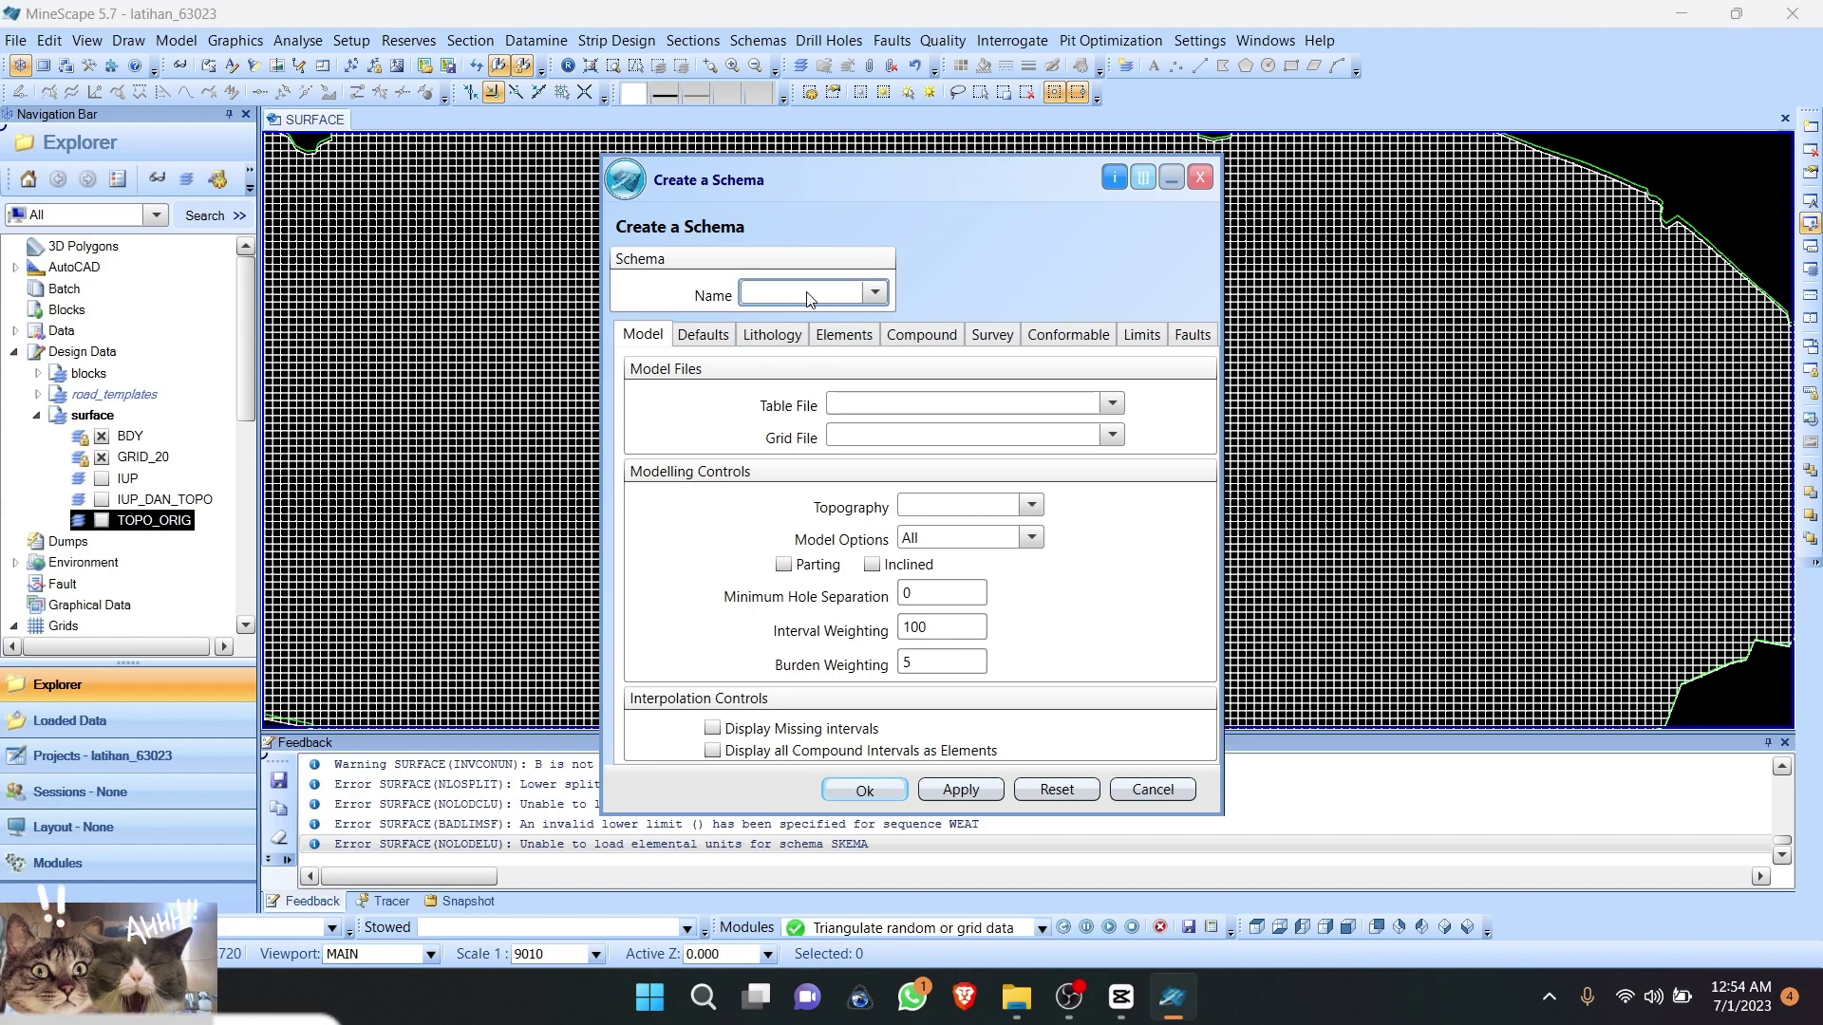
type("skema_coall")
Step: Name the schema's table file and grid file skema_coall and set its topography to TOPO_ORIG
left_click(919, 409)
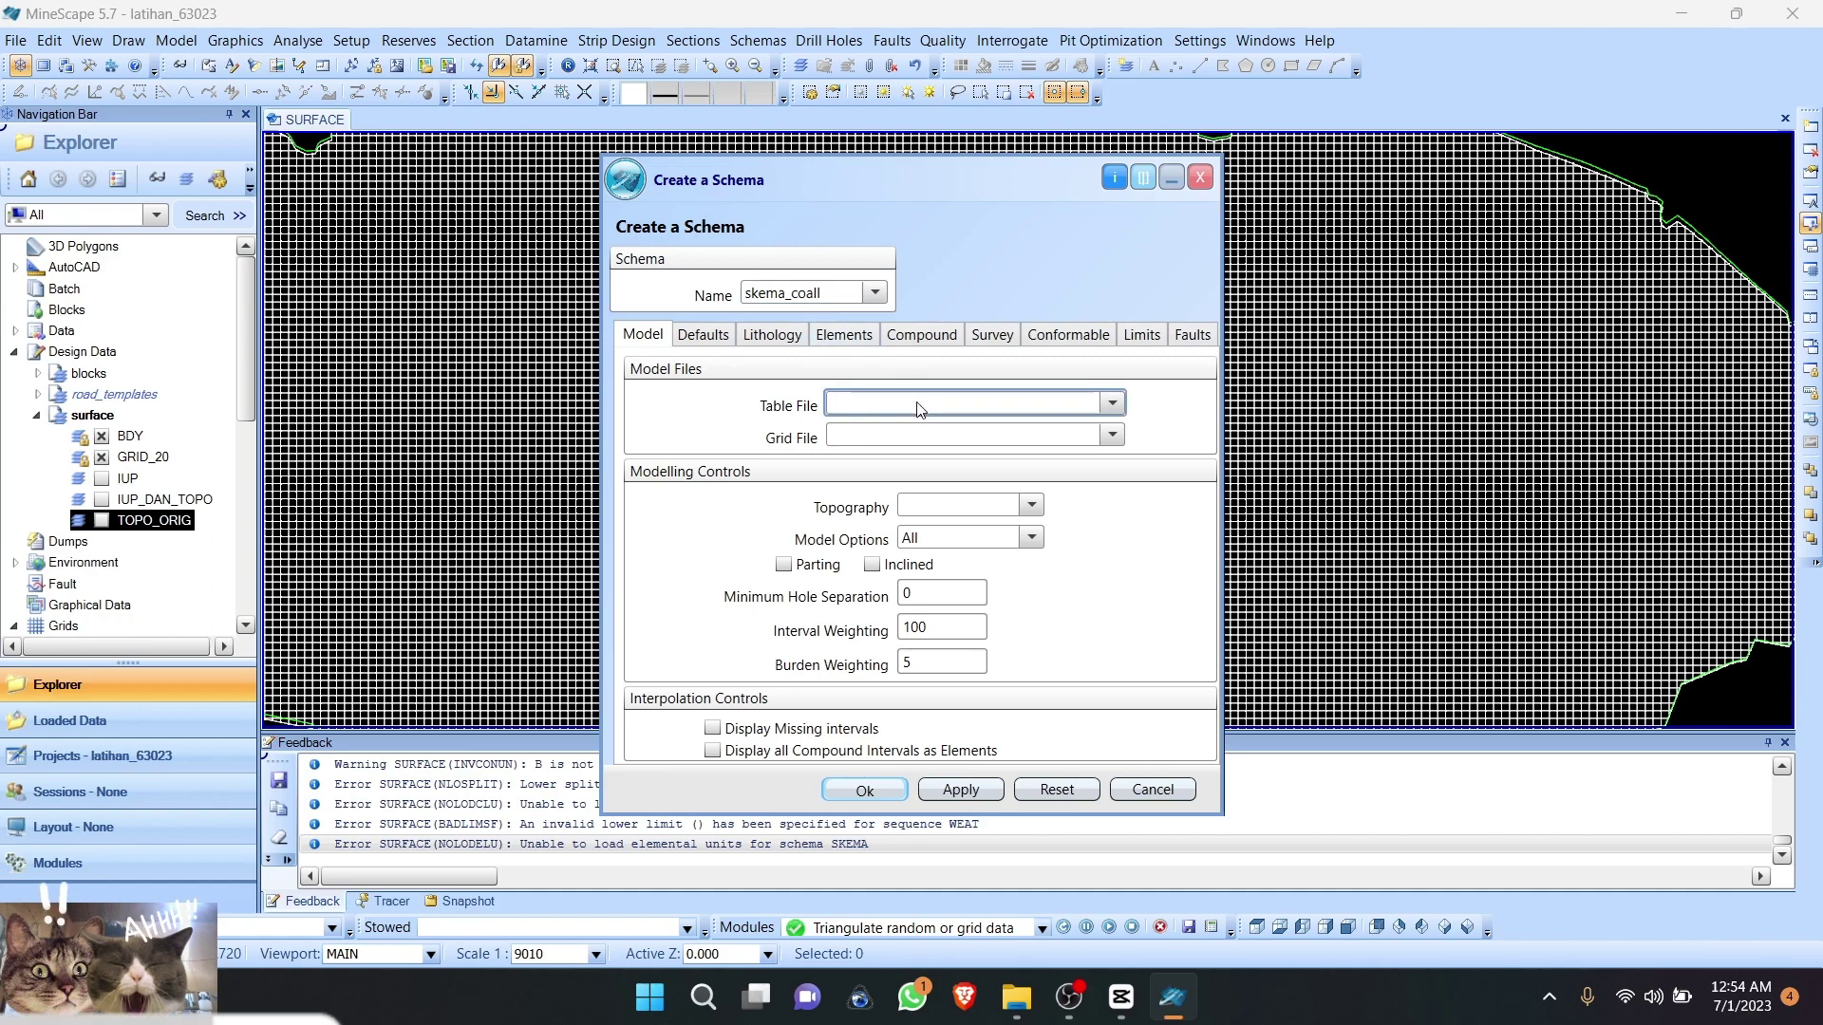
left_click(822, 291)
right_click(822, 295)
left_click(855, 326)
right_click(886, 407)
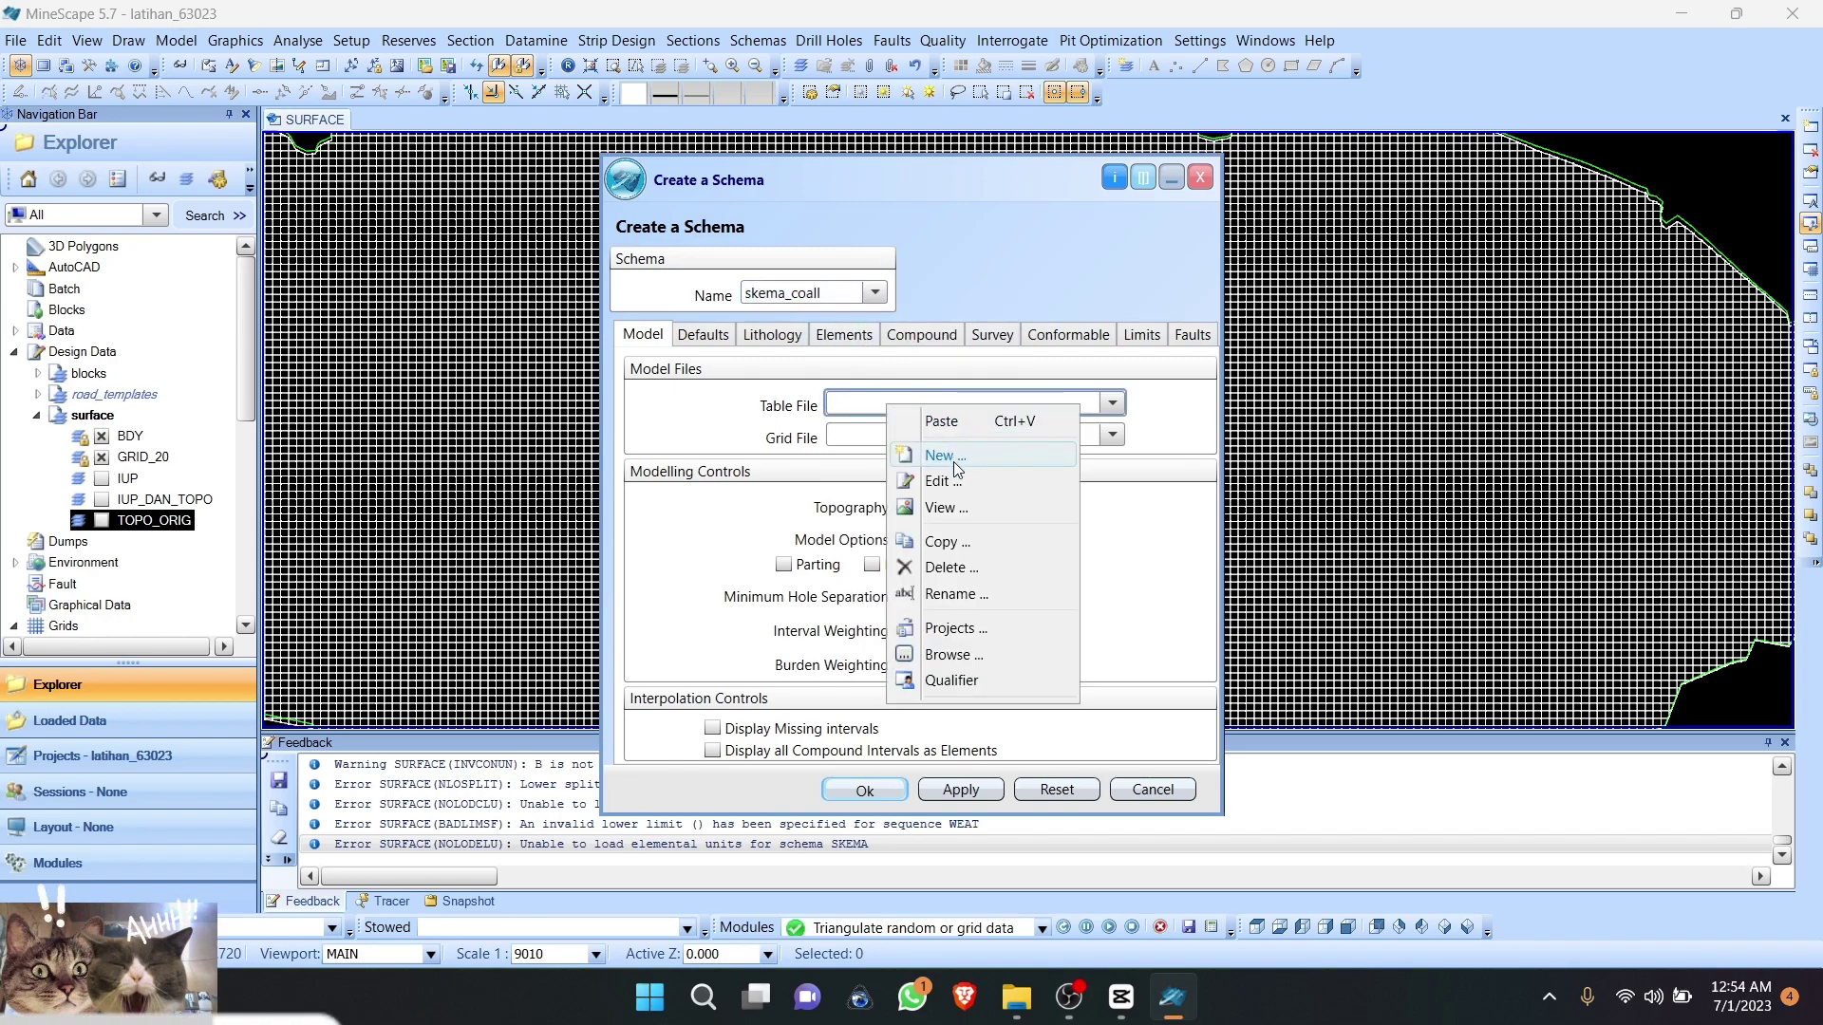
left_click(954, 423)
right_click(930, 437)
left_click(984, 455)
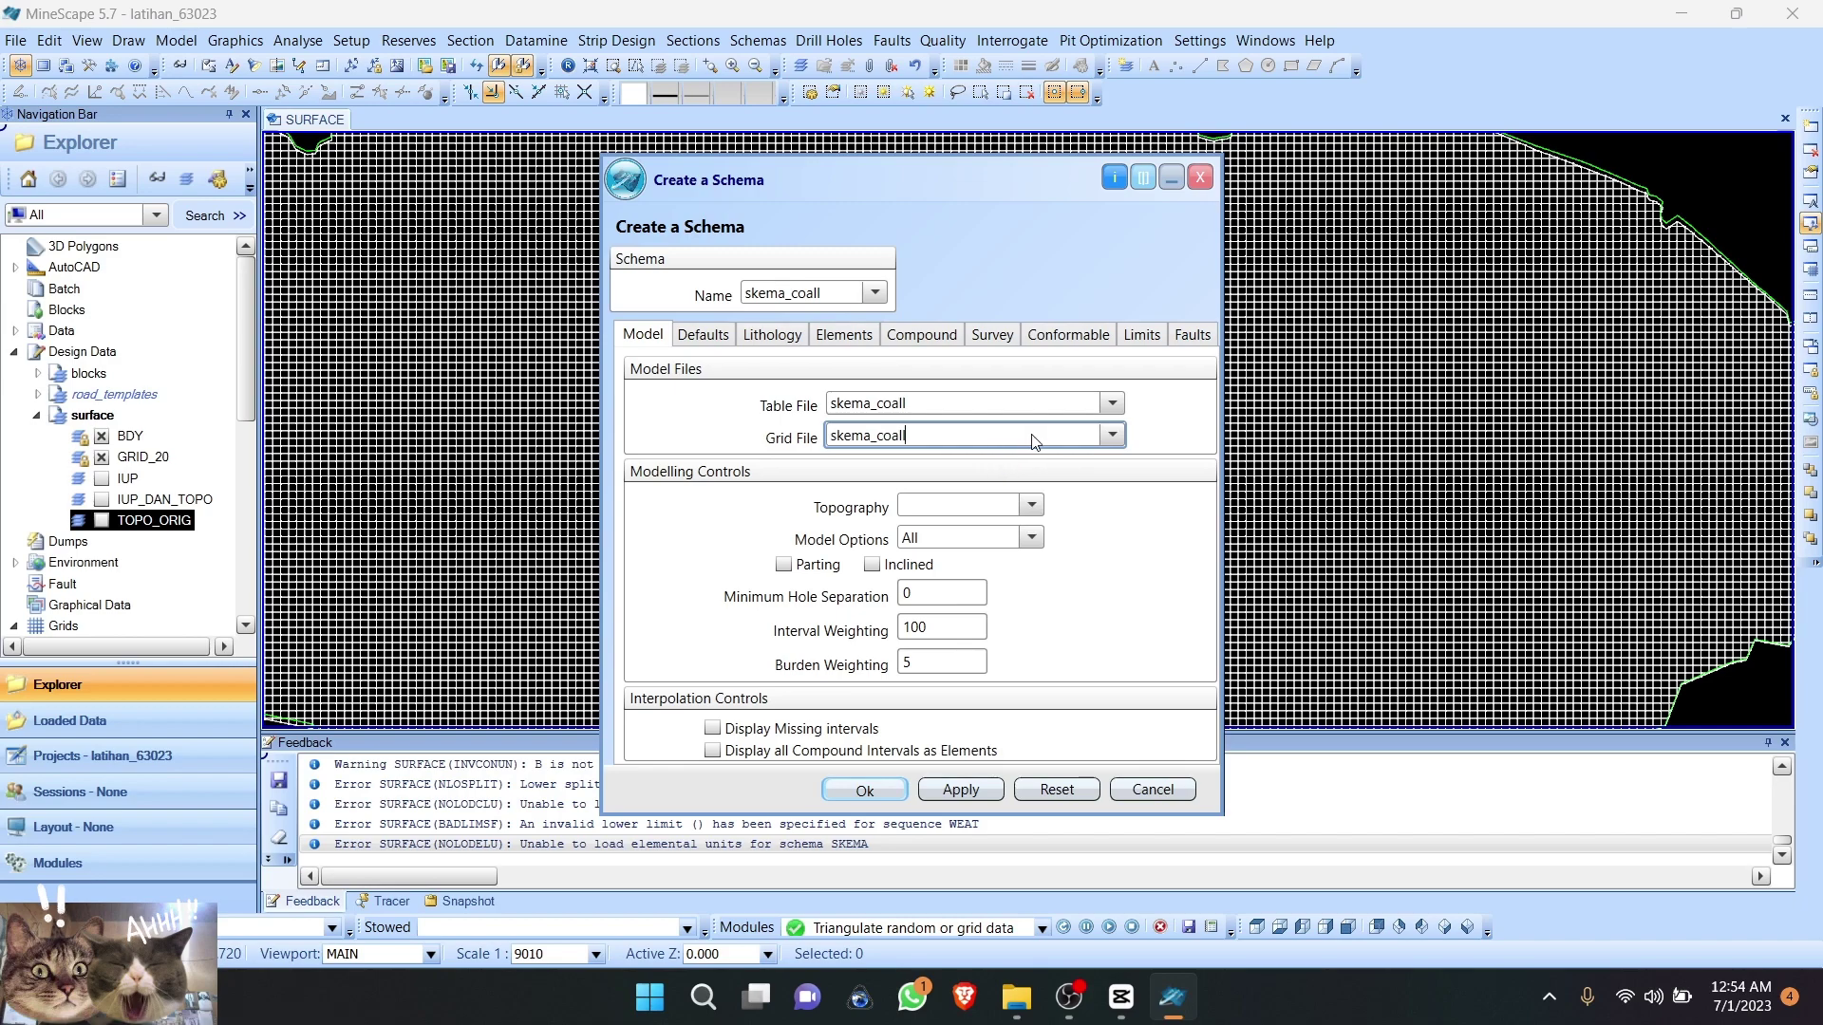
left_click(1031, 504)
left_click(977, 584)
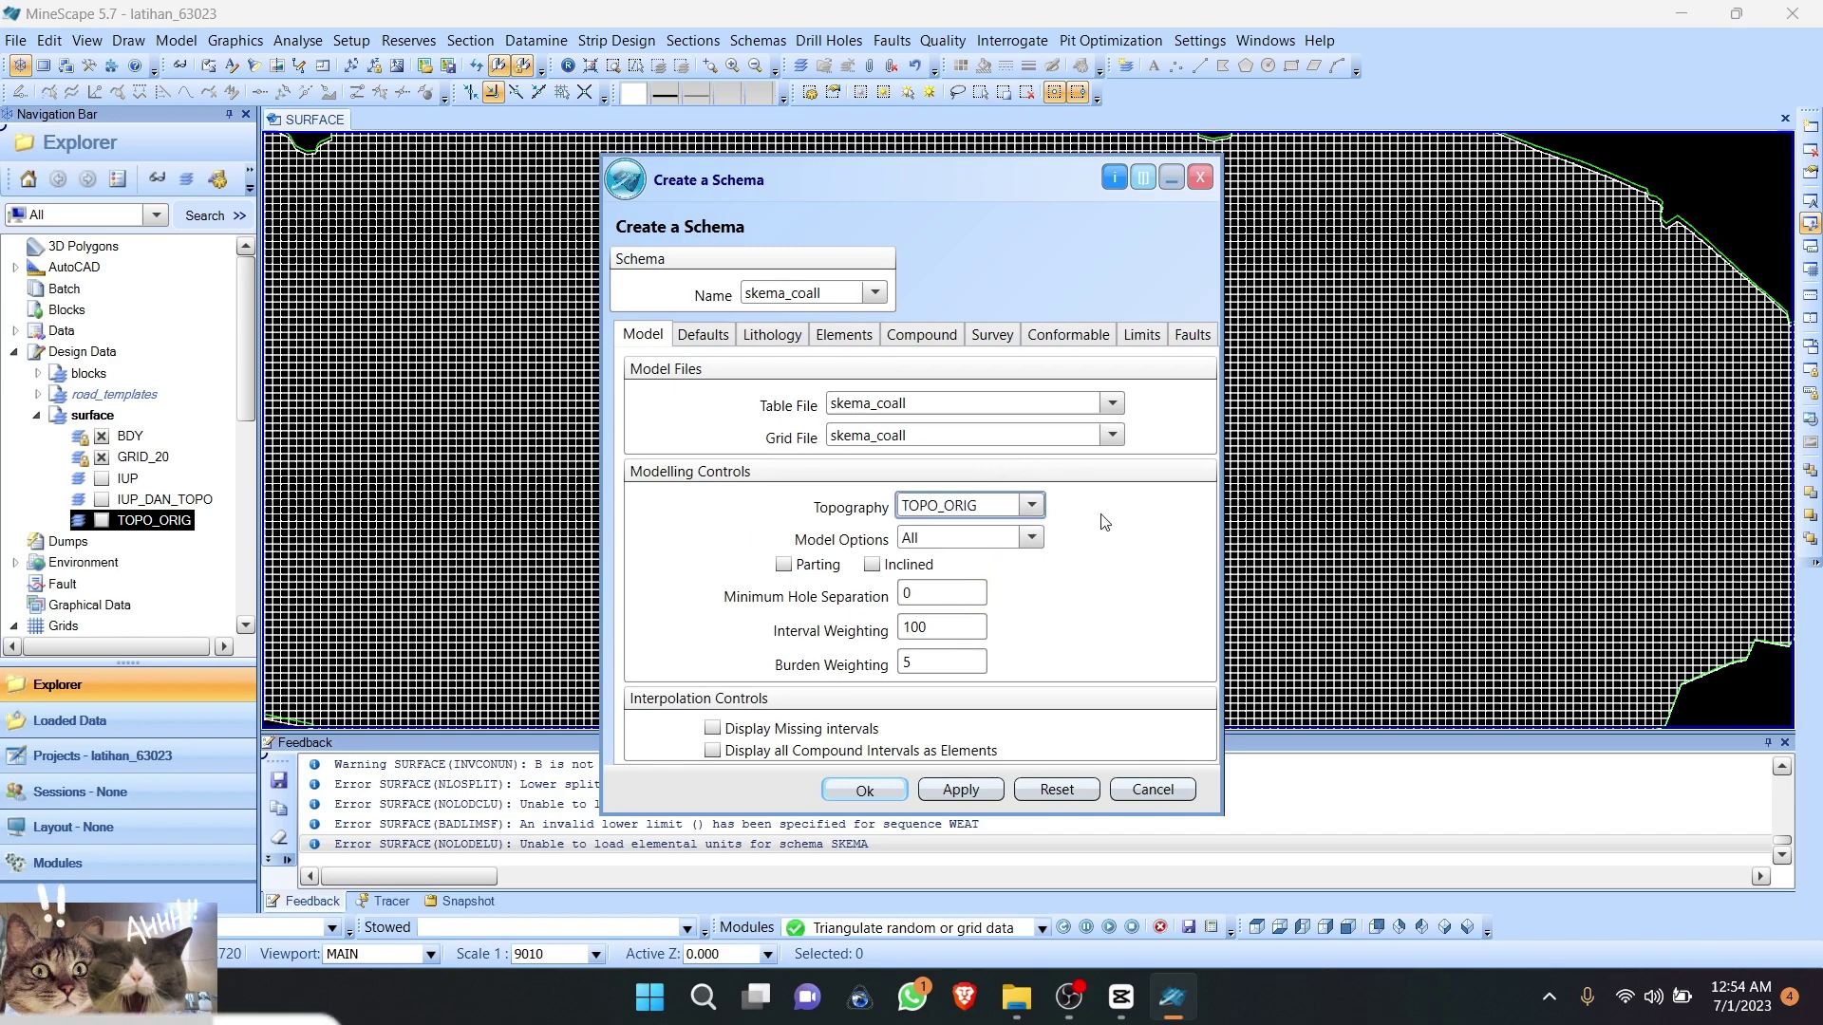
Step: Set the schema's default thickness and trend interpolators to FEM
left_click(703, 344)
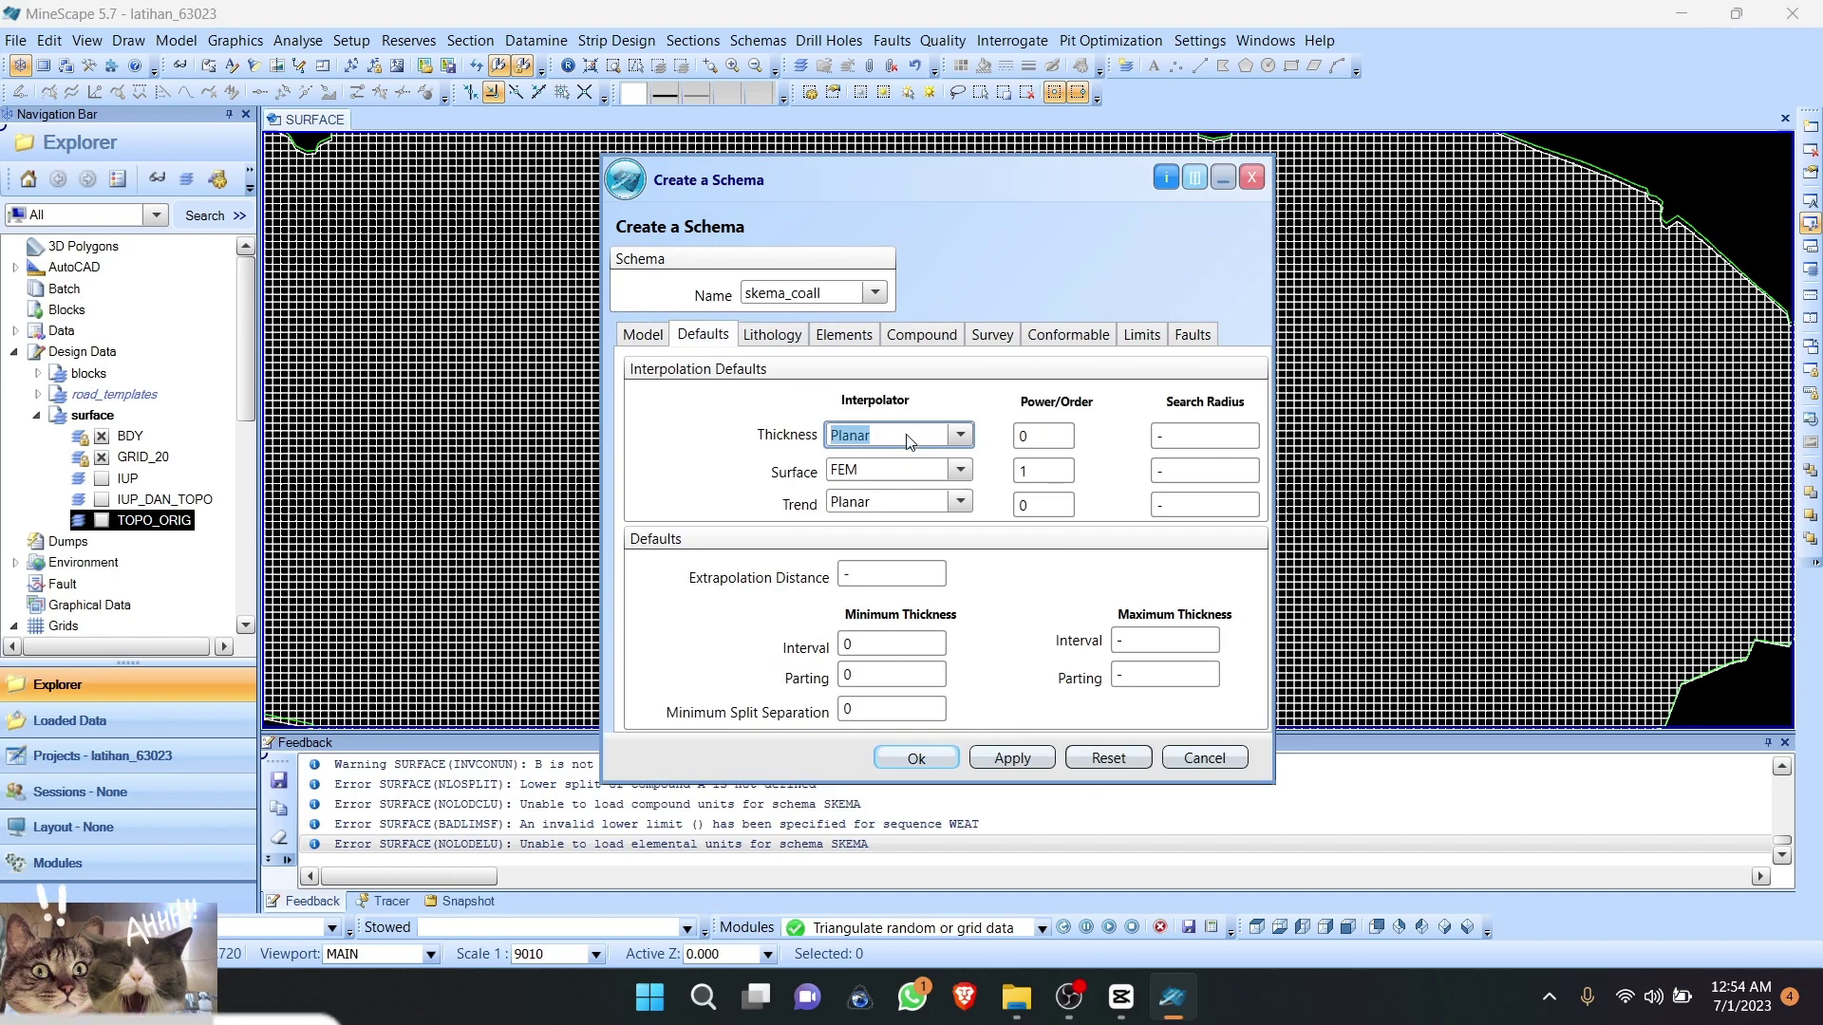
left_click(946, 443)
left_click(954, 537)
left_click(960, 503)
left_click(911, 607)
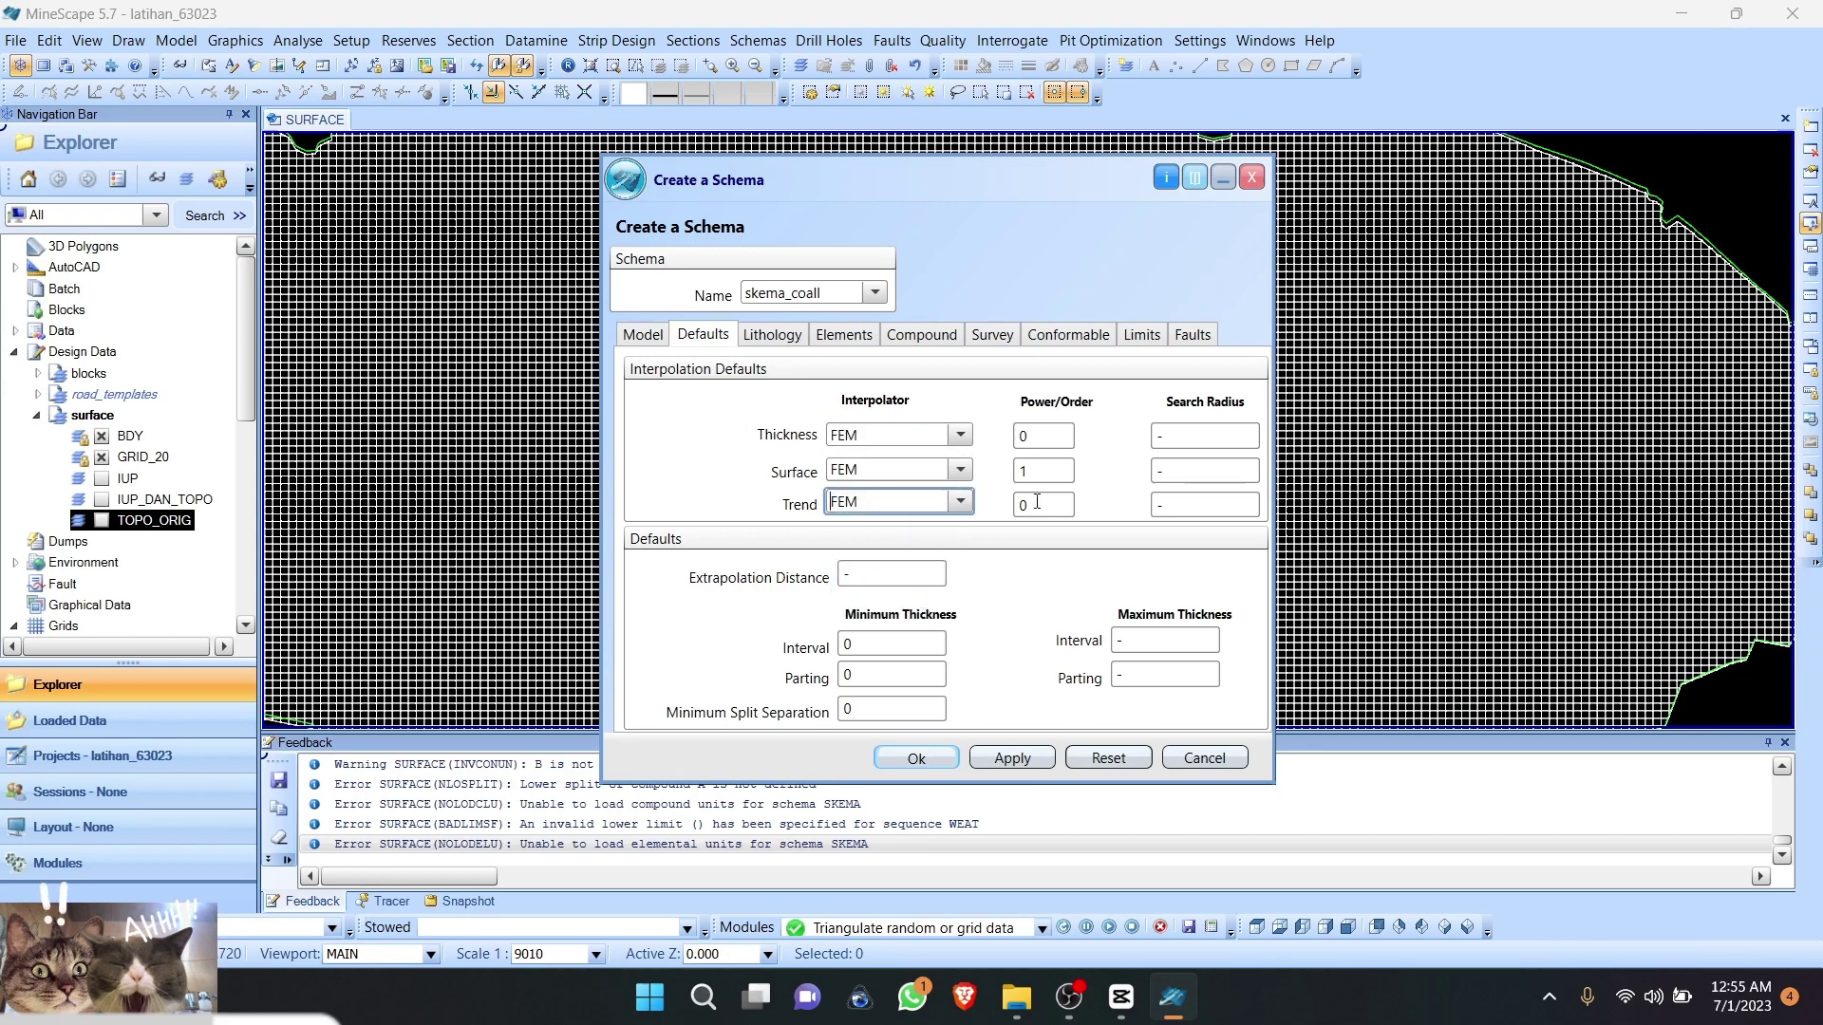
Step: Set the thickness, surface and trend search radius to 500 each and the default extrapolation distance to 1000
left_click(1181, 434)
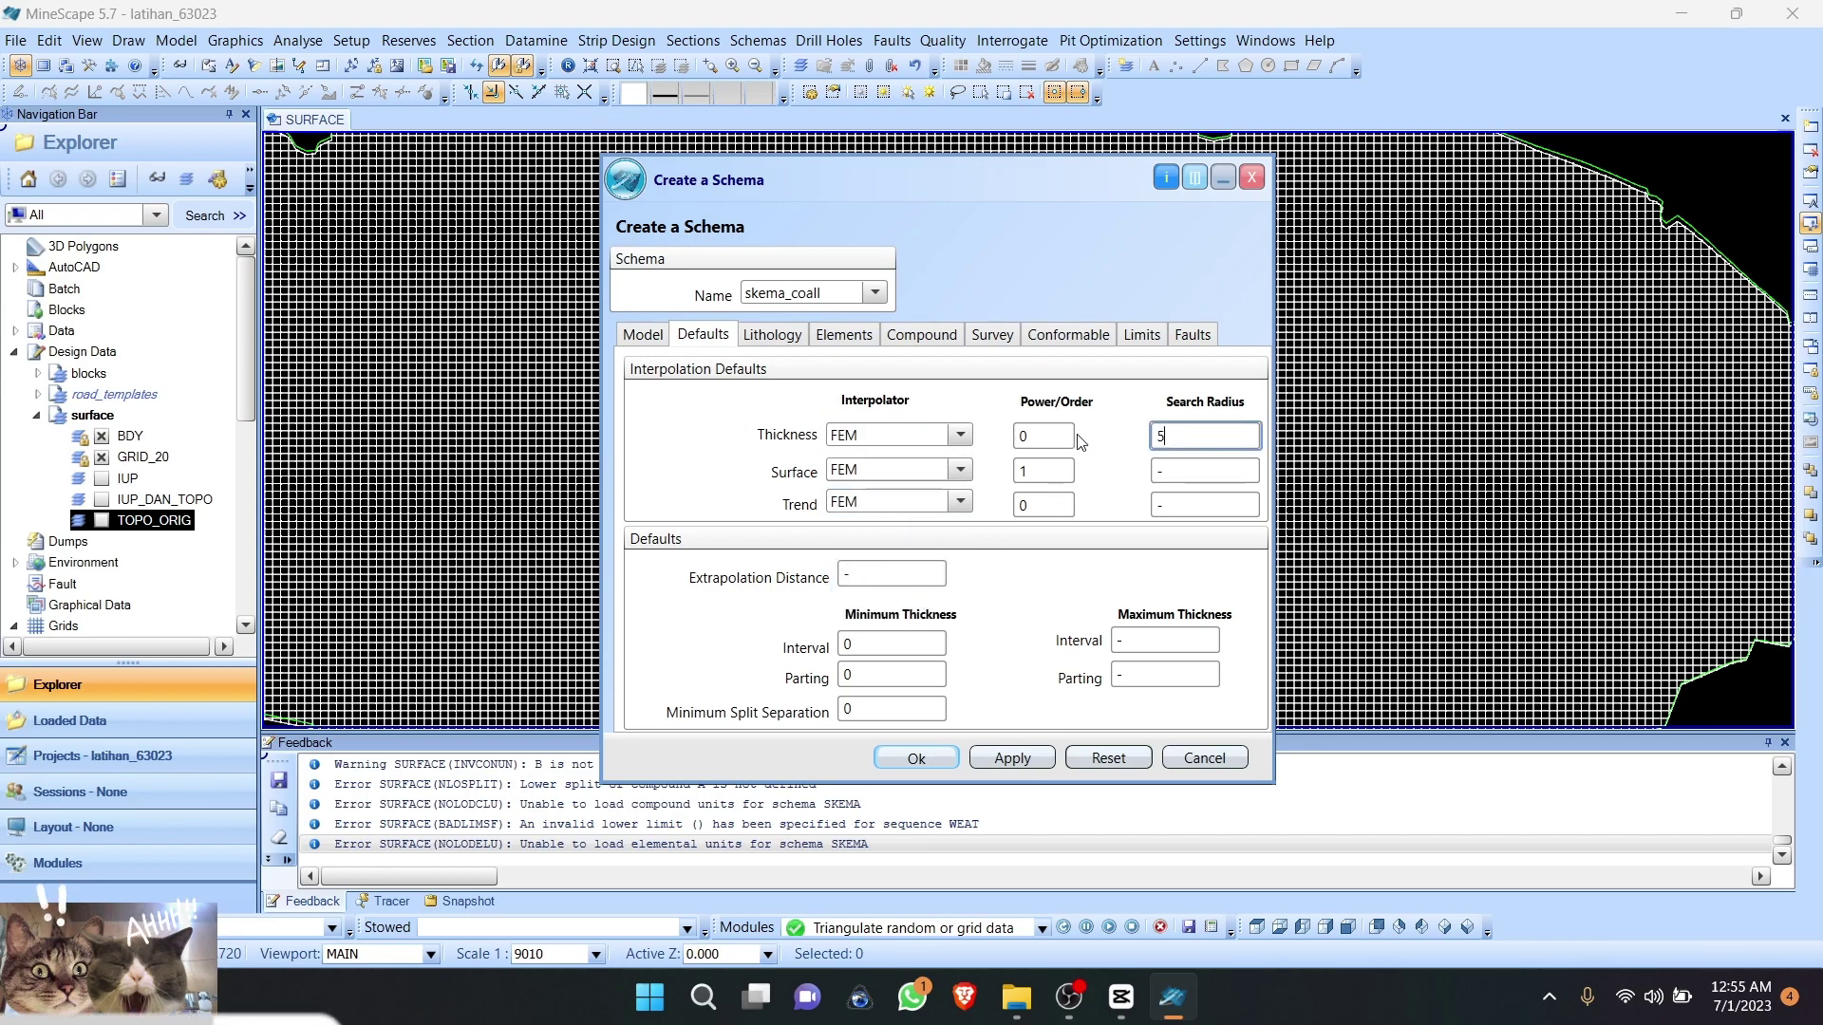
type("500")
key("Tab")
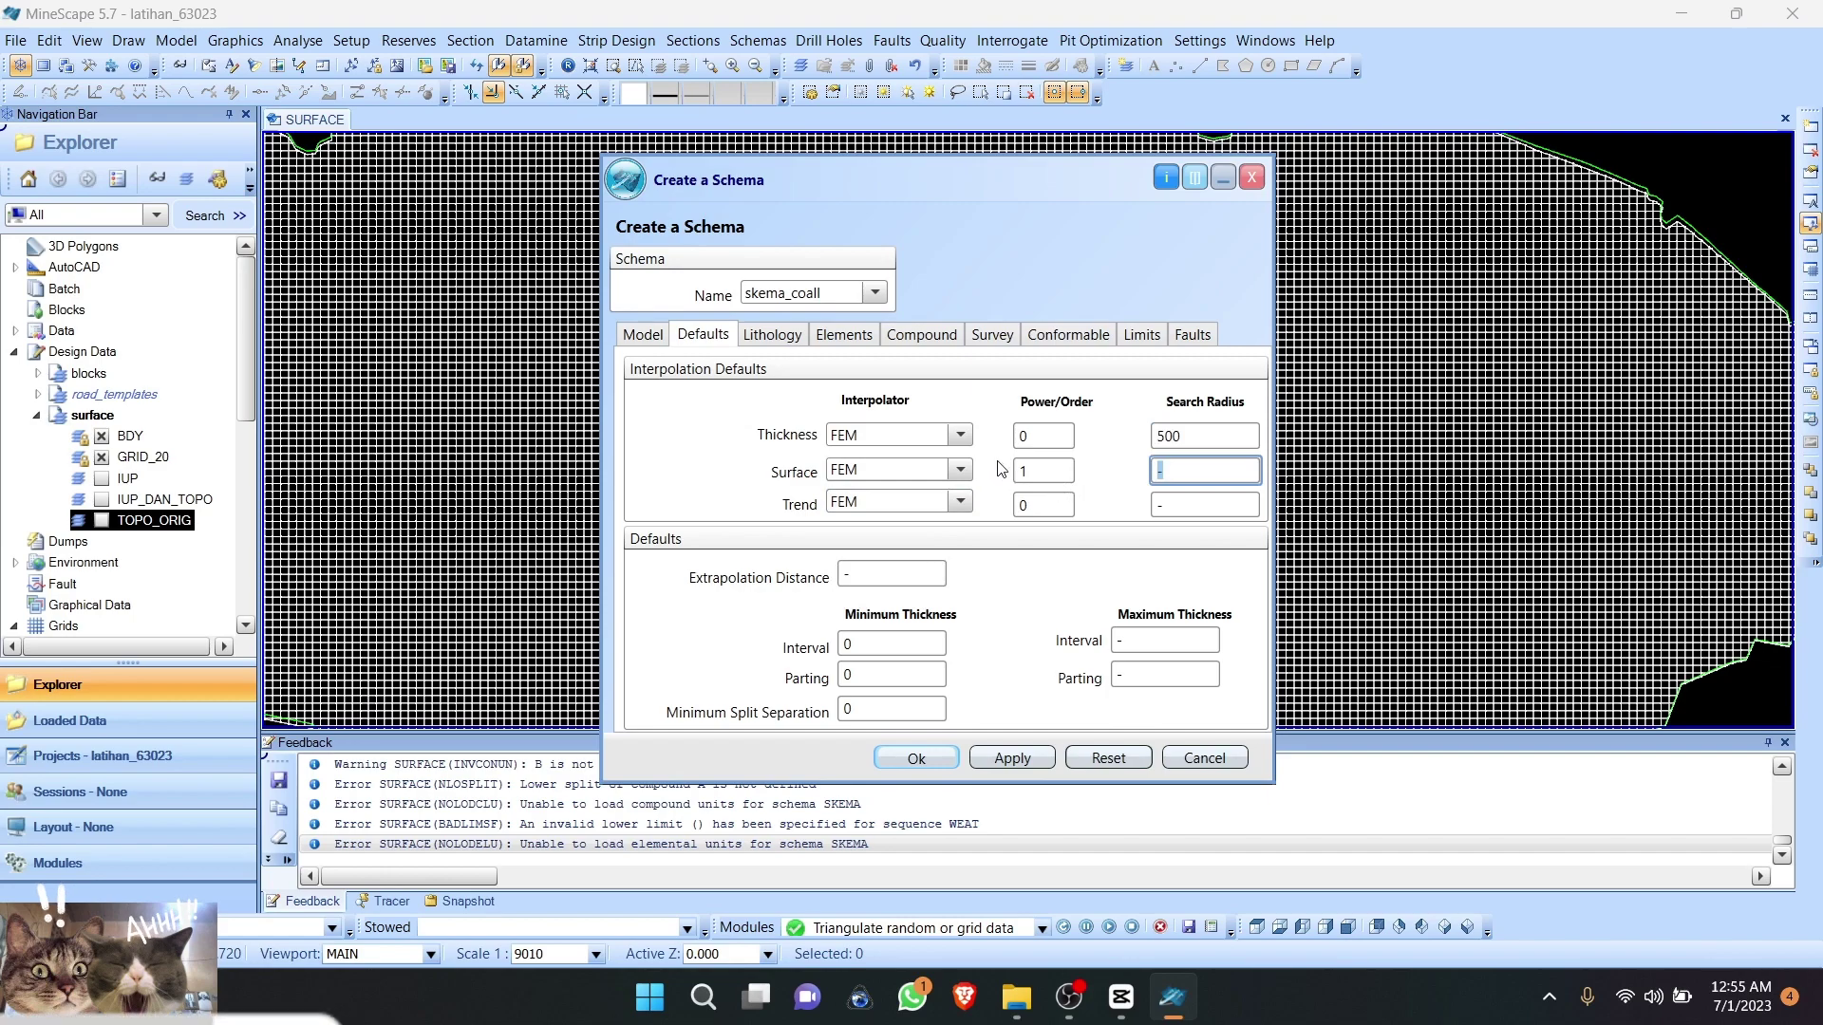
type("500")
key("Tab")
type("5")
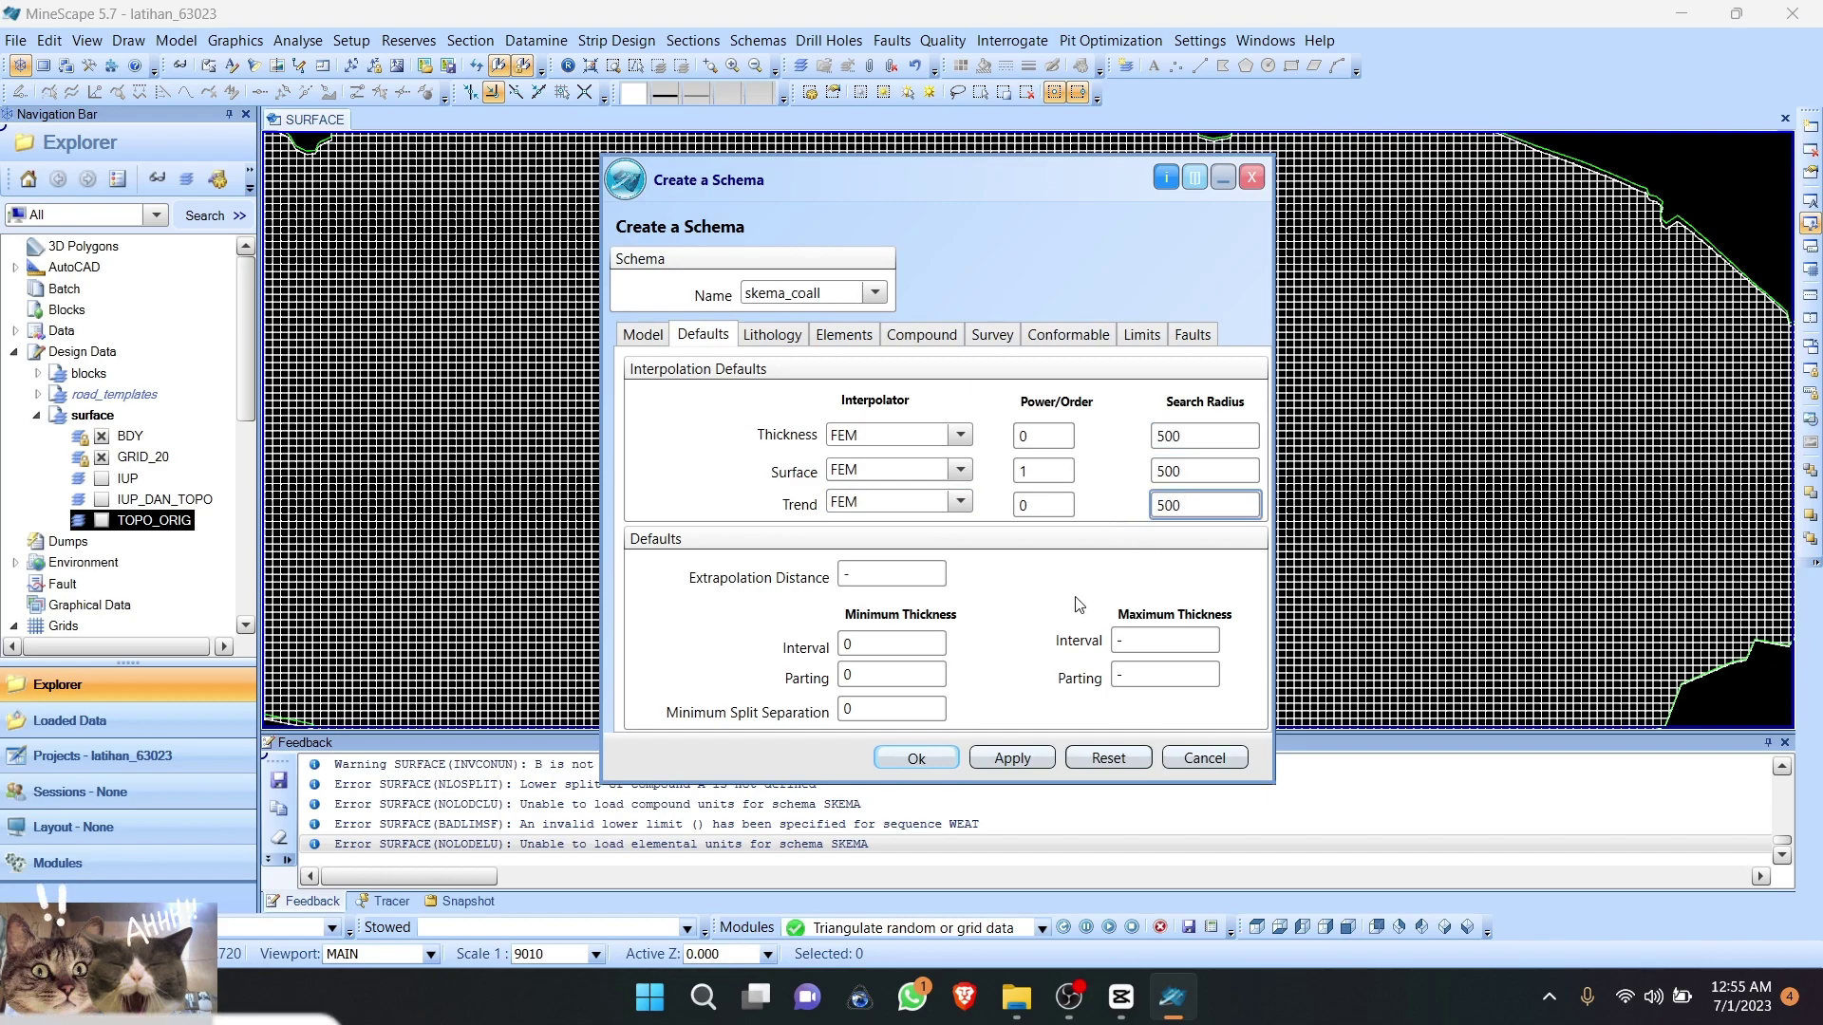
key("Tab")
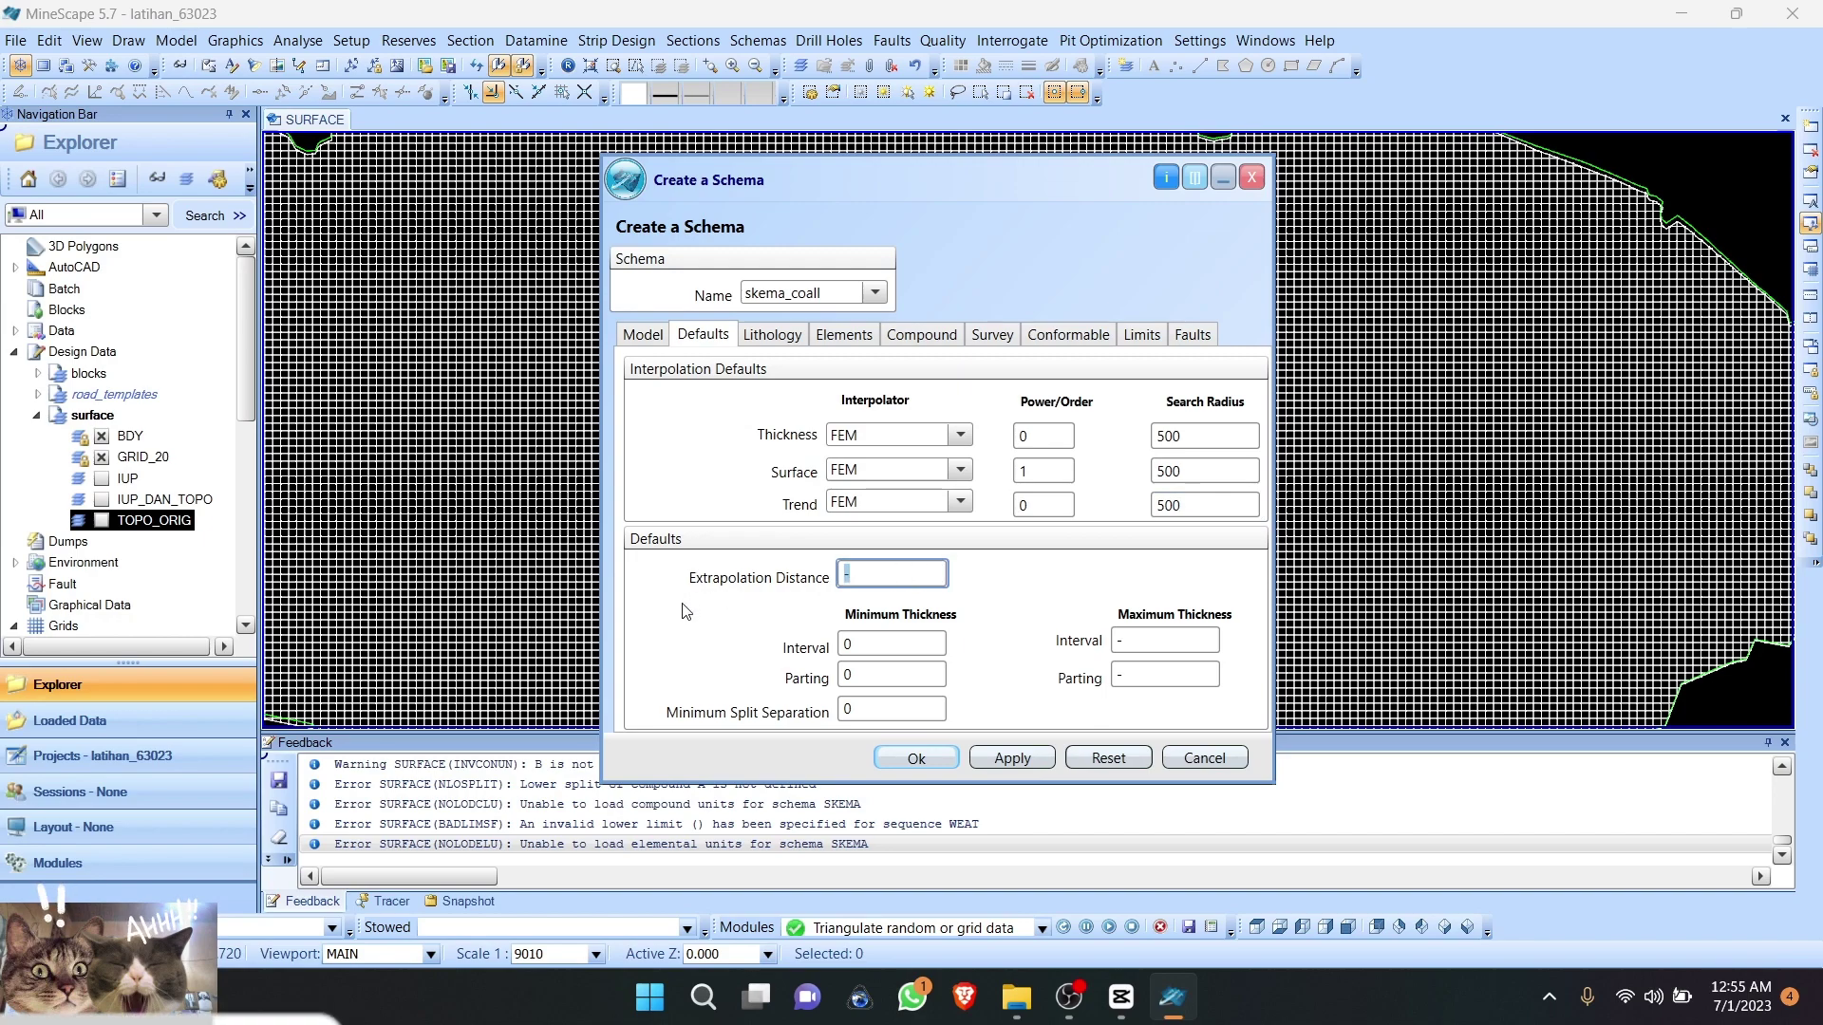
type("1000")
Step: Add the lithology code CO to the schema
left_click(771, 334)
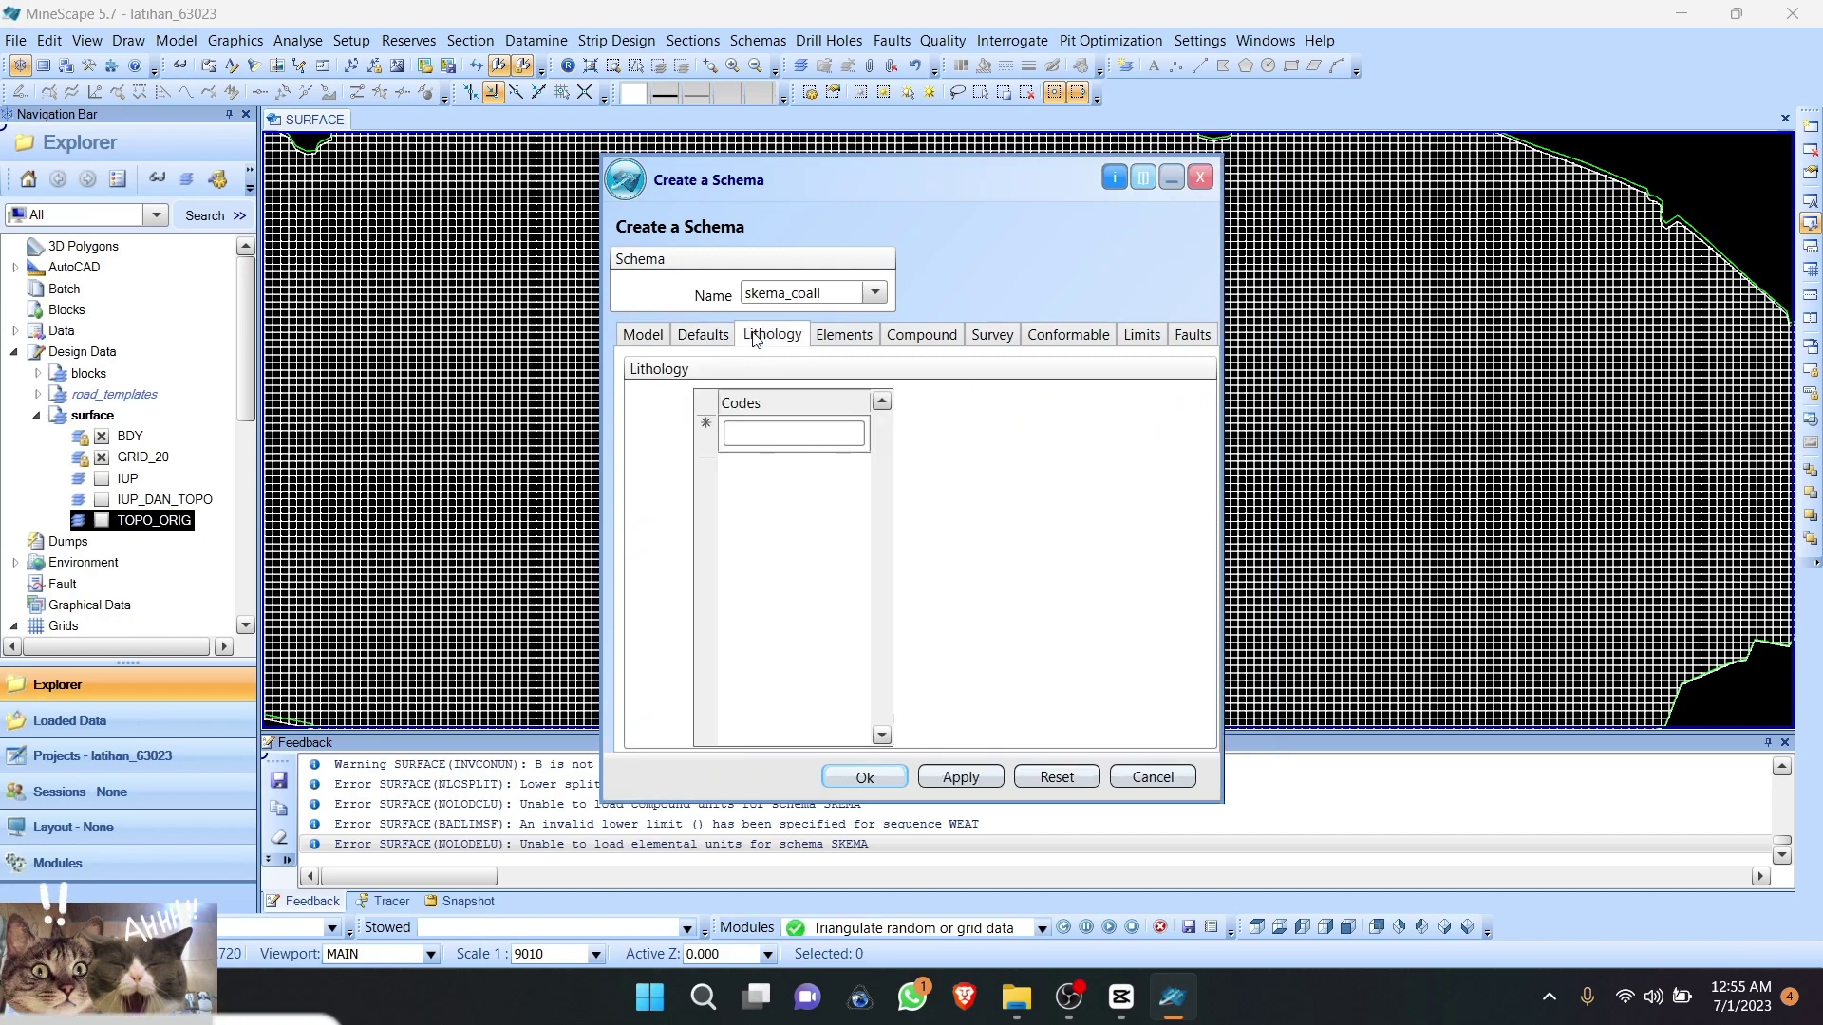
left_click(793, 432)
type("CO")
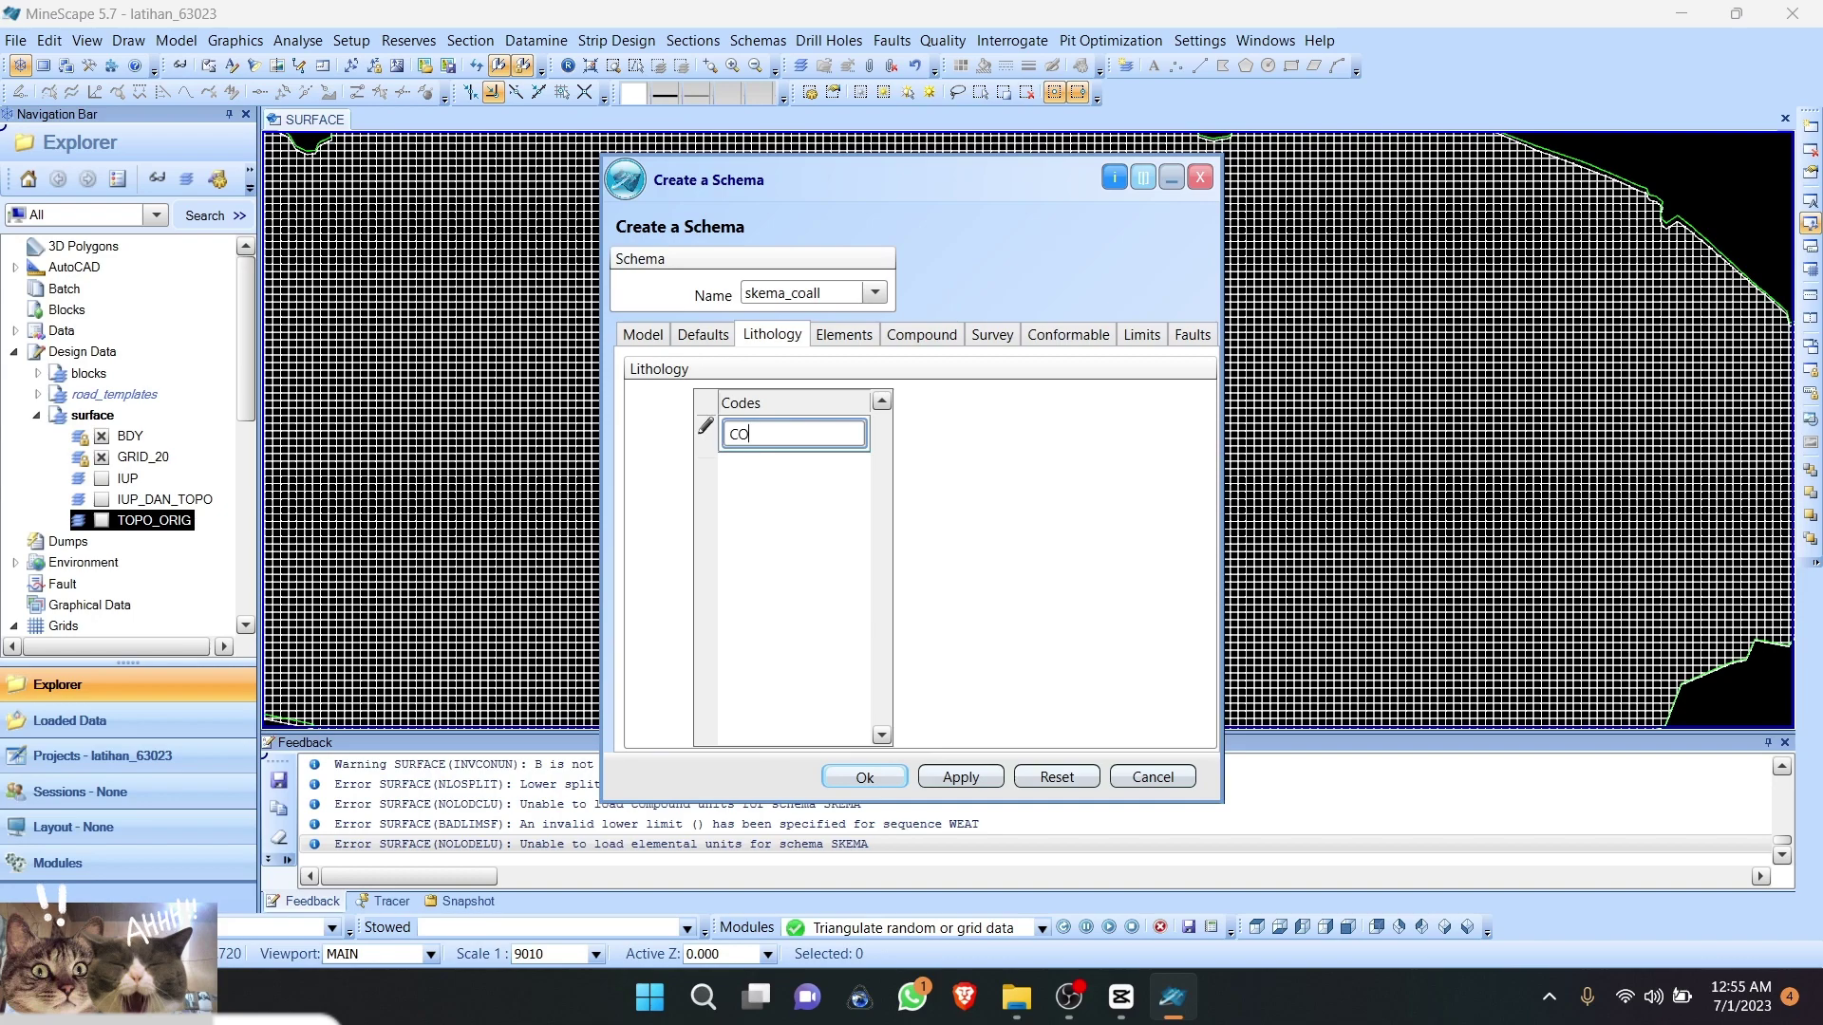
Step: Add elemental unit W to the schema as a Surface type with Continuous continuity
left_click(846, 335)
left_click(703, 433)
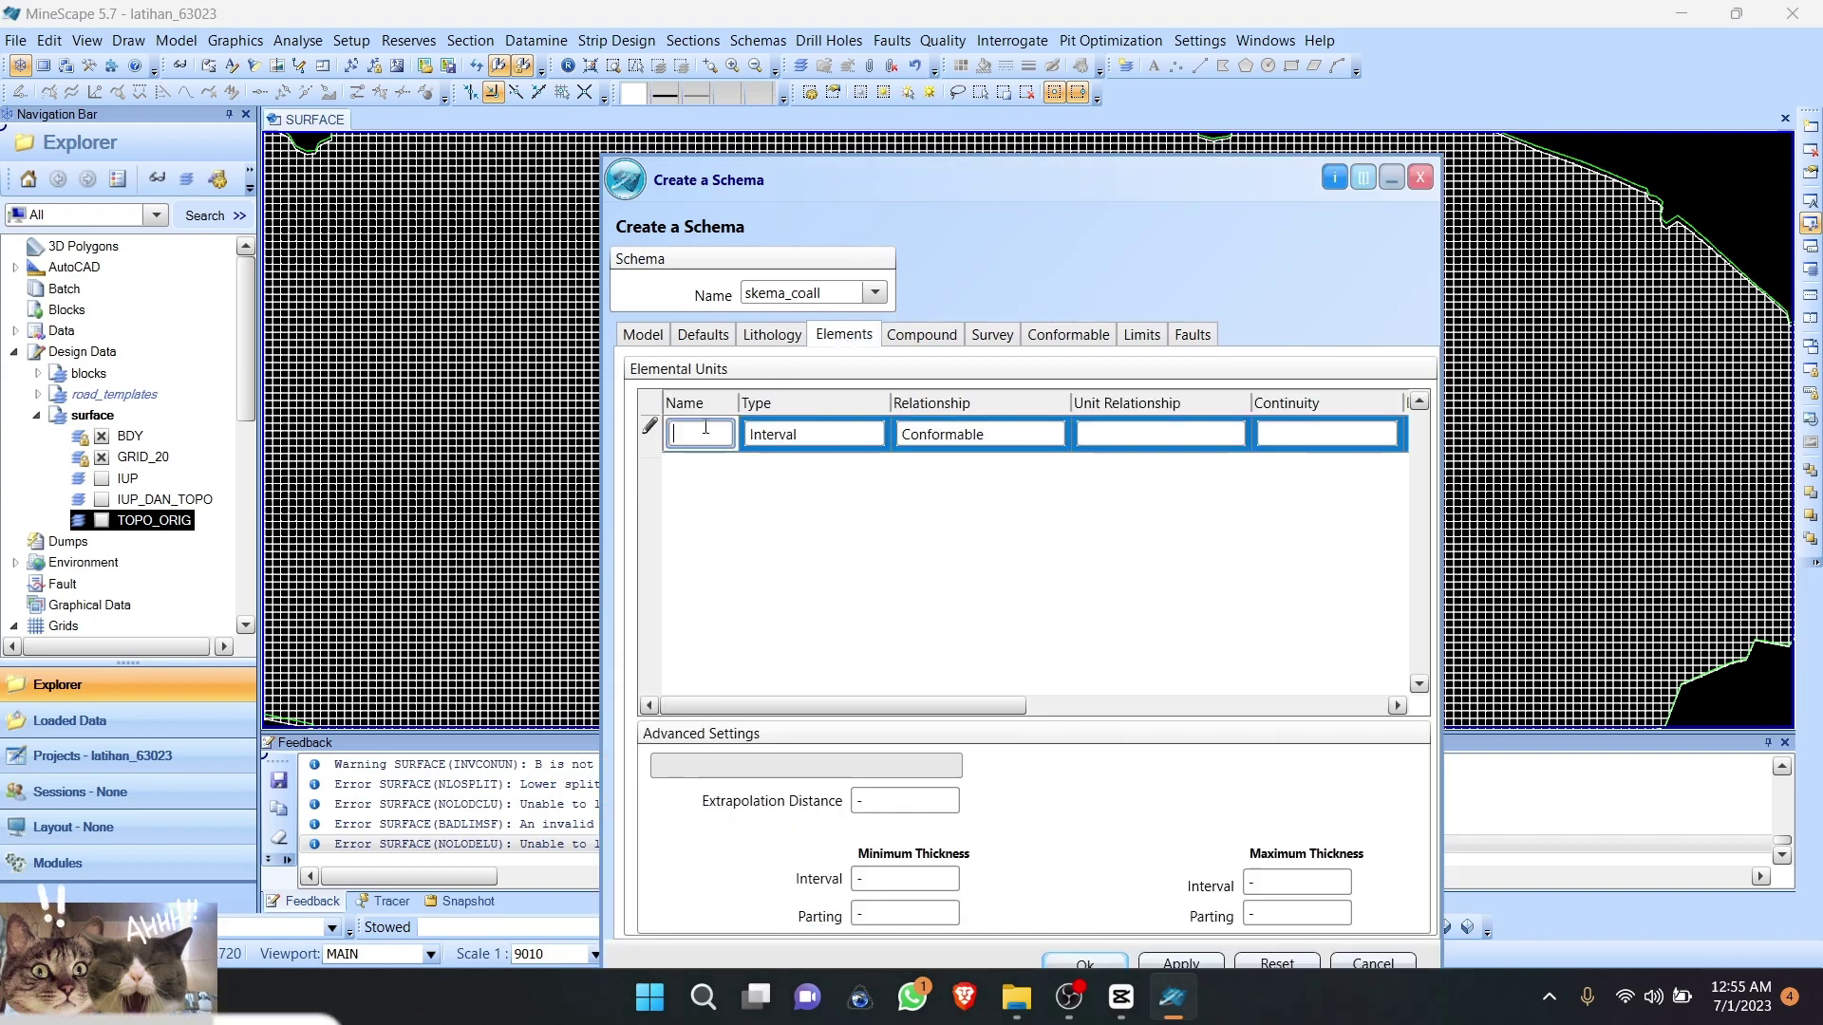
type("W")
left_click(838, 433)
left_click(838, 434)
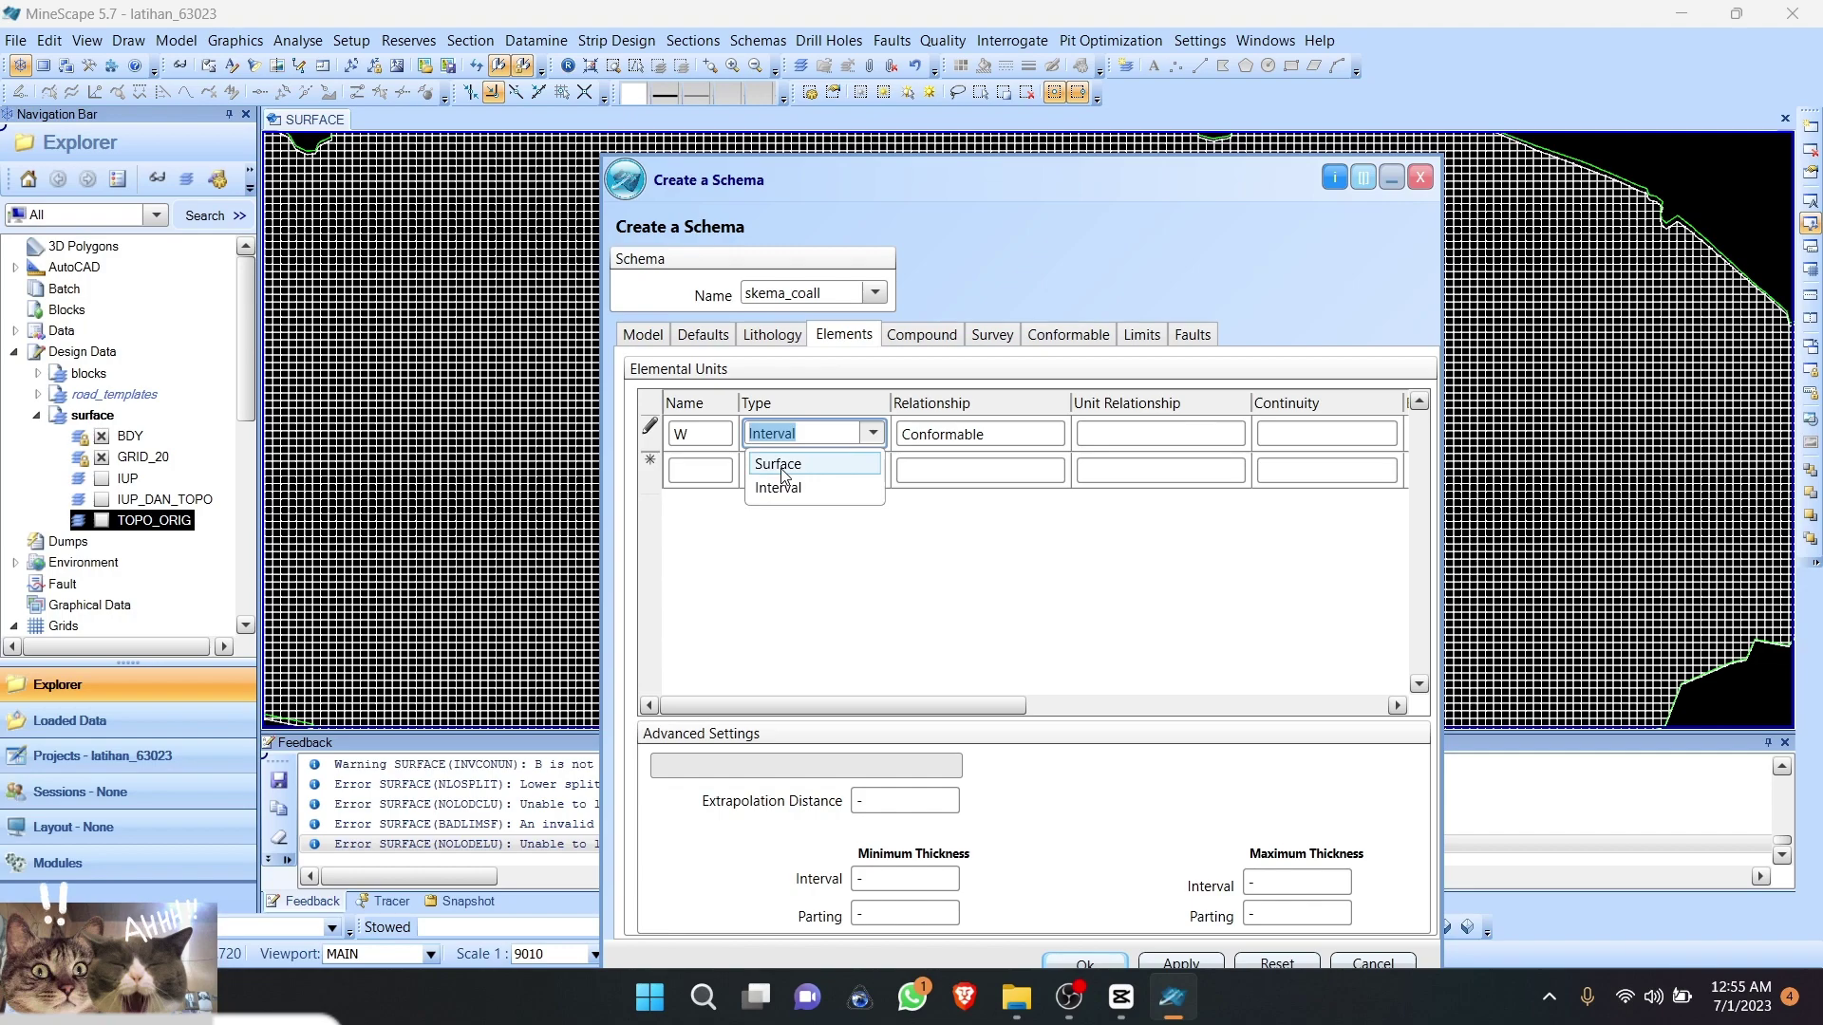
left_click(779, 464)
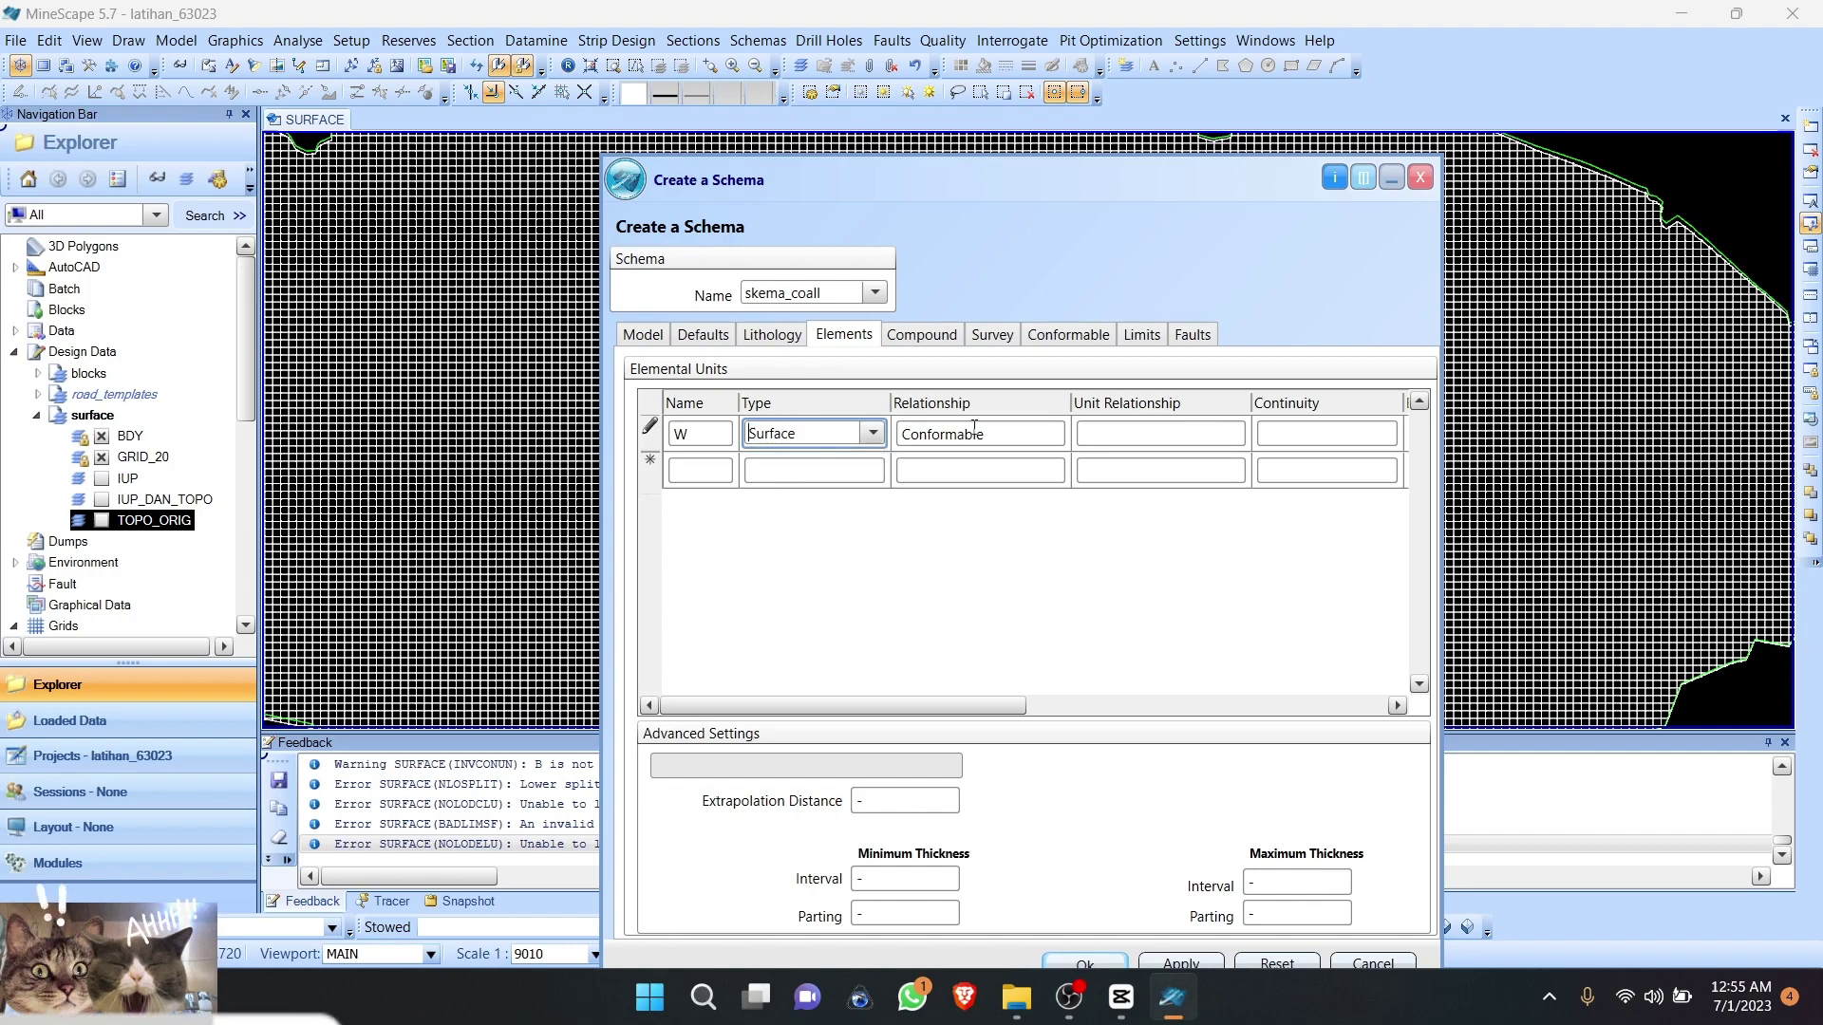
left_click(1324, 442)
left_click(1385, 433)
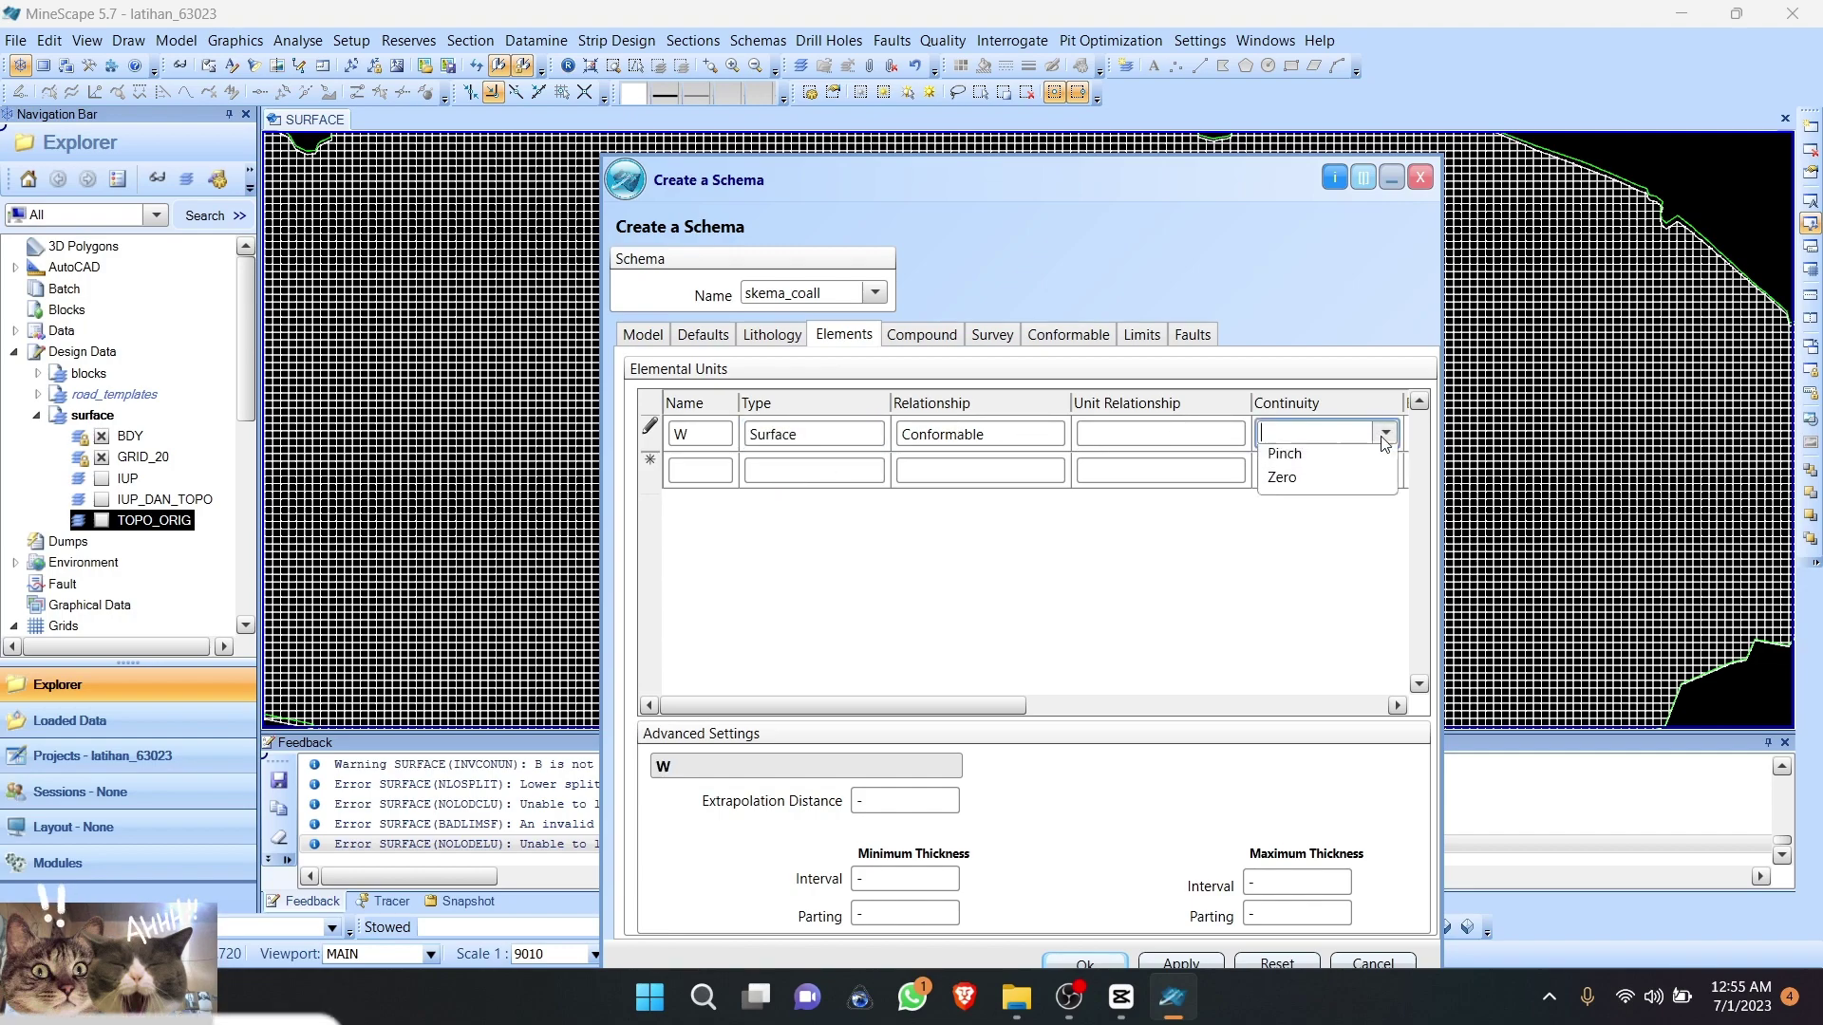
left_click(1301, 460)
Step: Add the conformable interval A1 to the elemental units with Pinch continuity
left_click(719, 471)
type("A1")
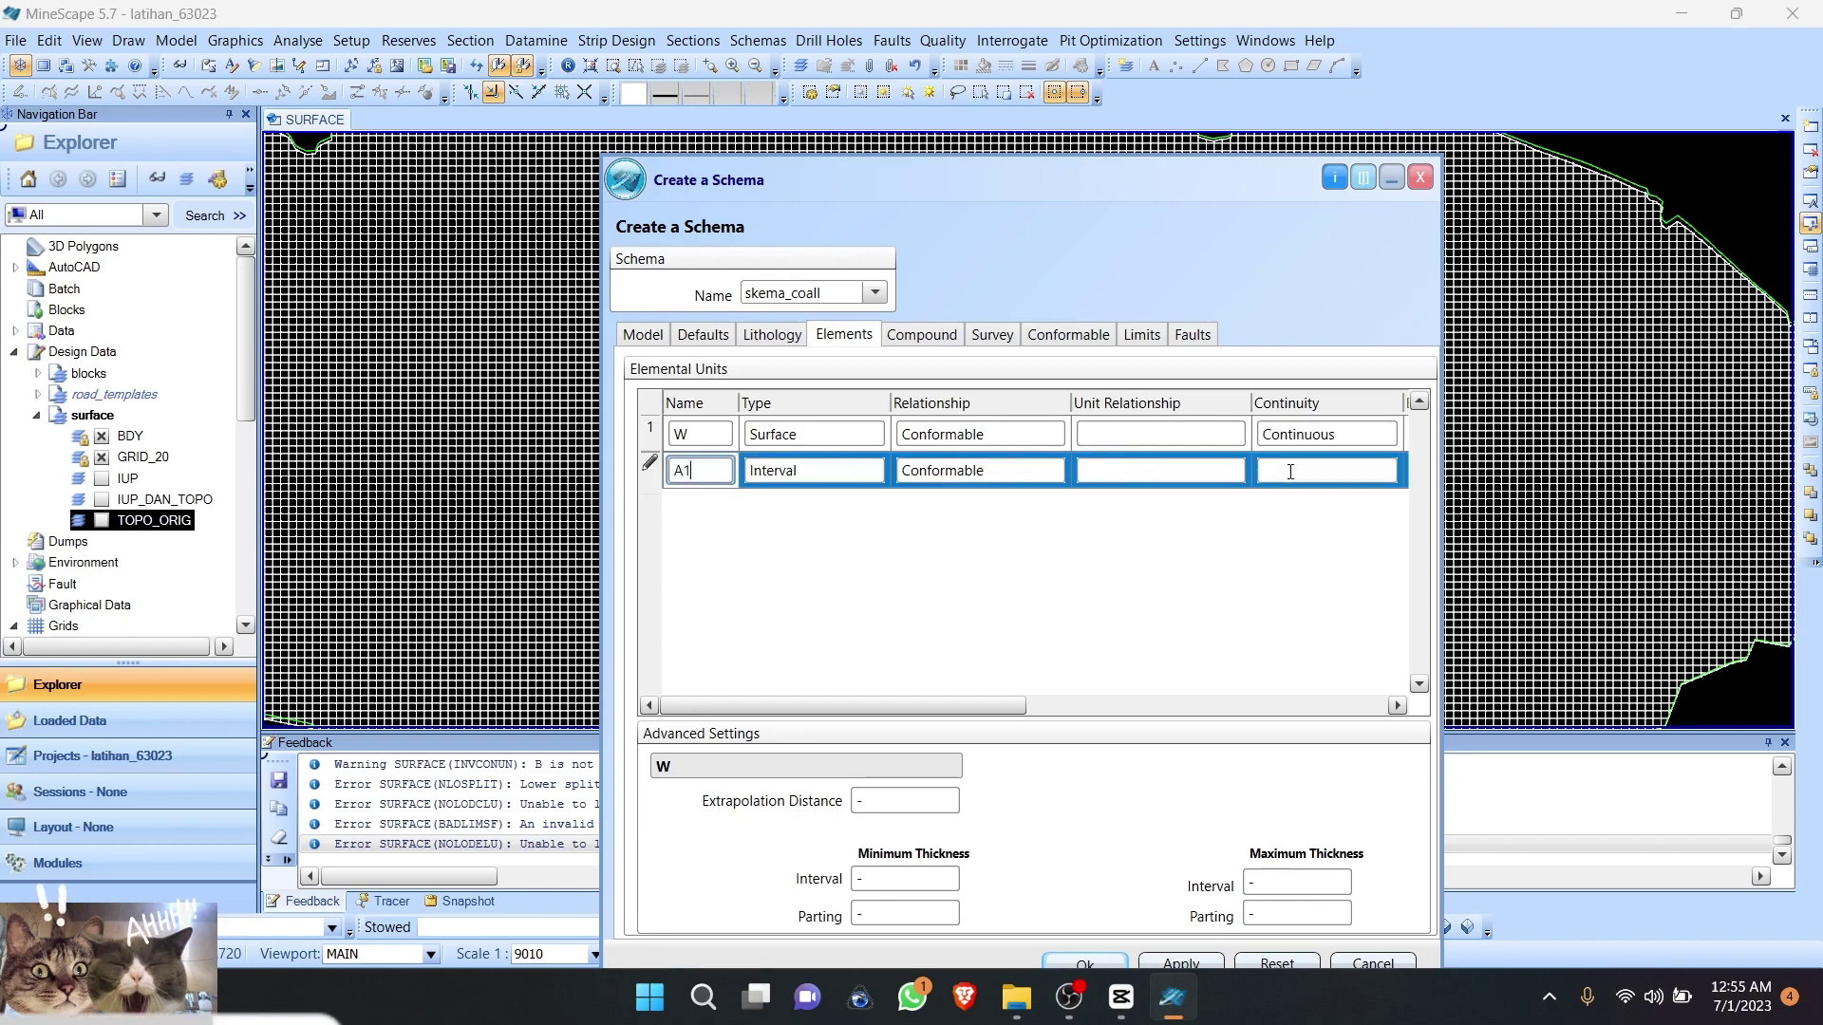
left_click(1276, 471)
left_click(1385, 470)
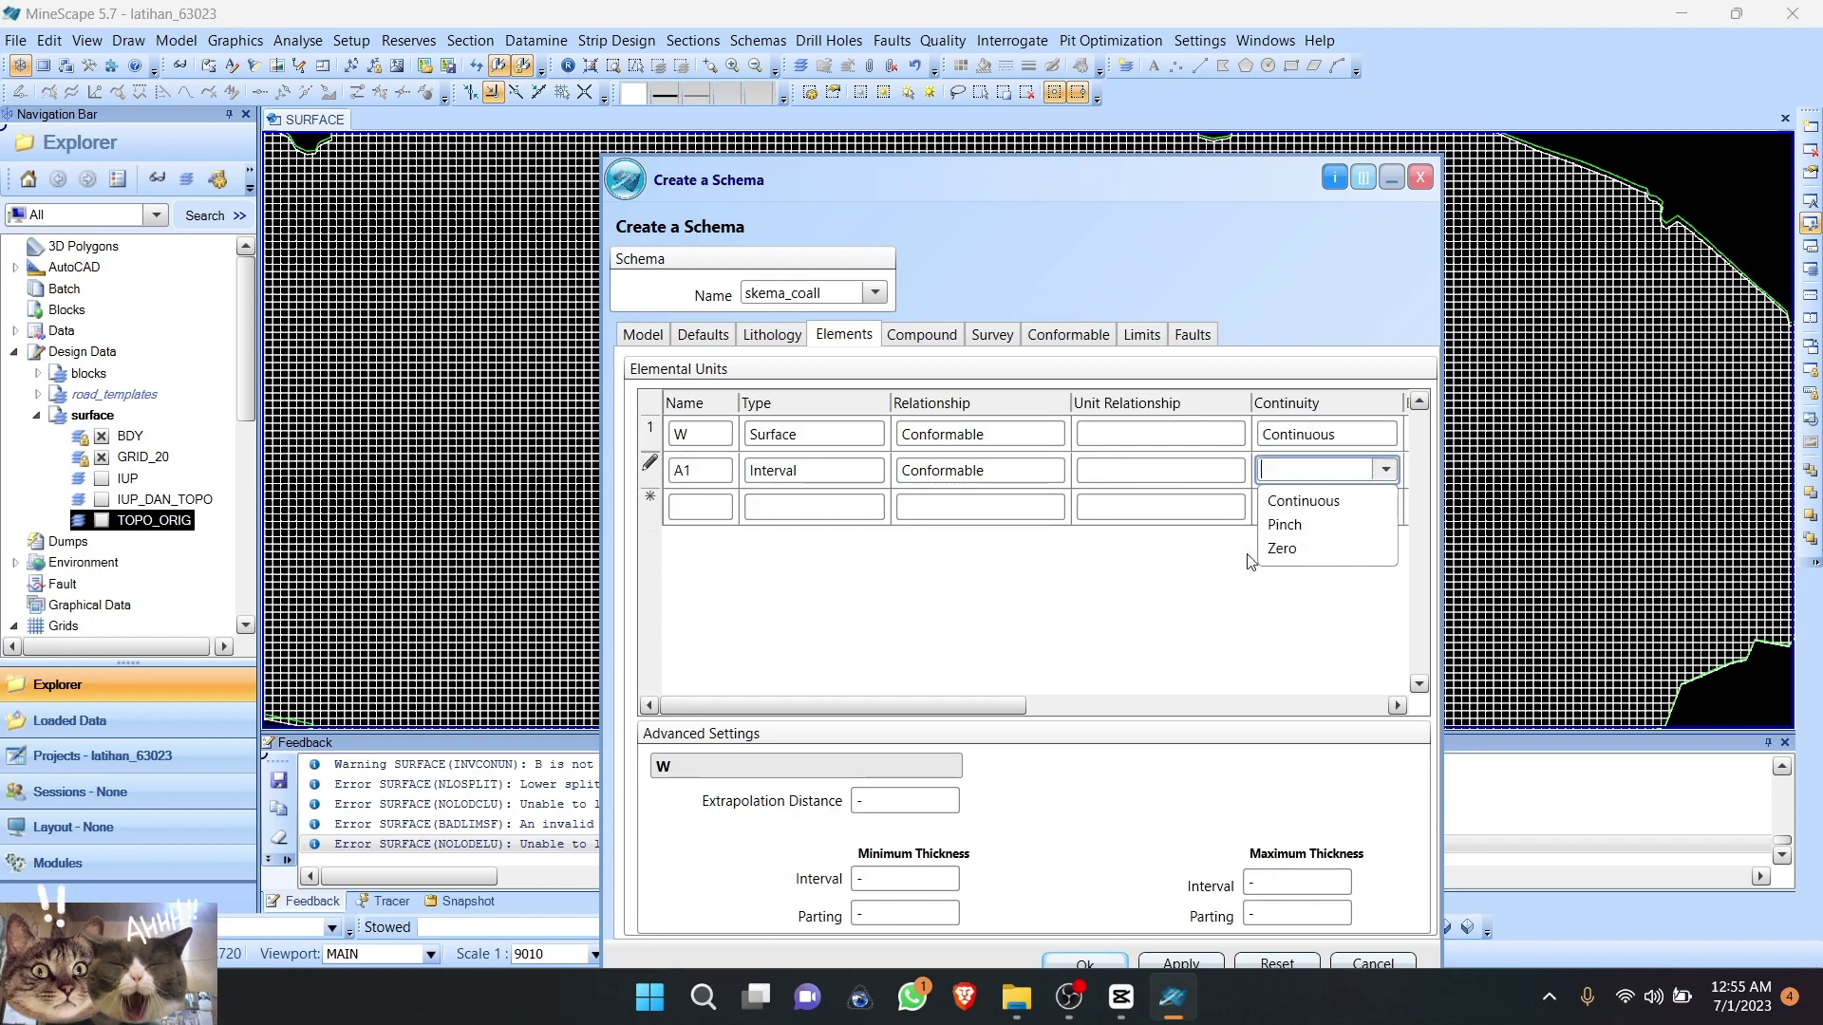
left_click(1296, 533)
Step: Add the conformable interval A2 below A1 in the elemental units, with Pinch continuity
left_click(702, 515)
type("A2")
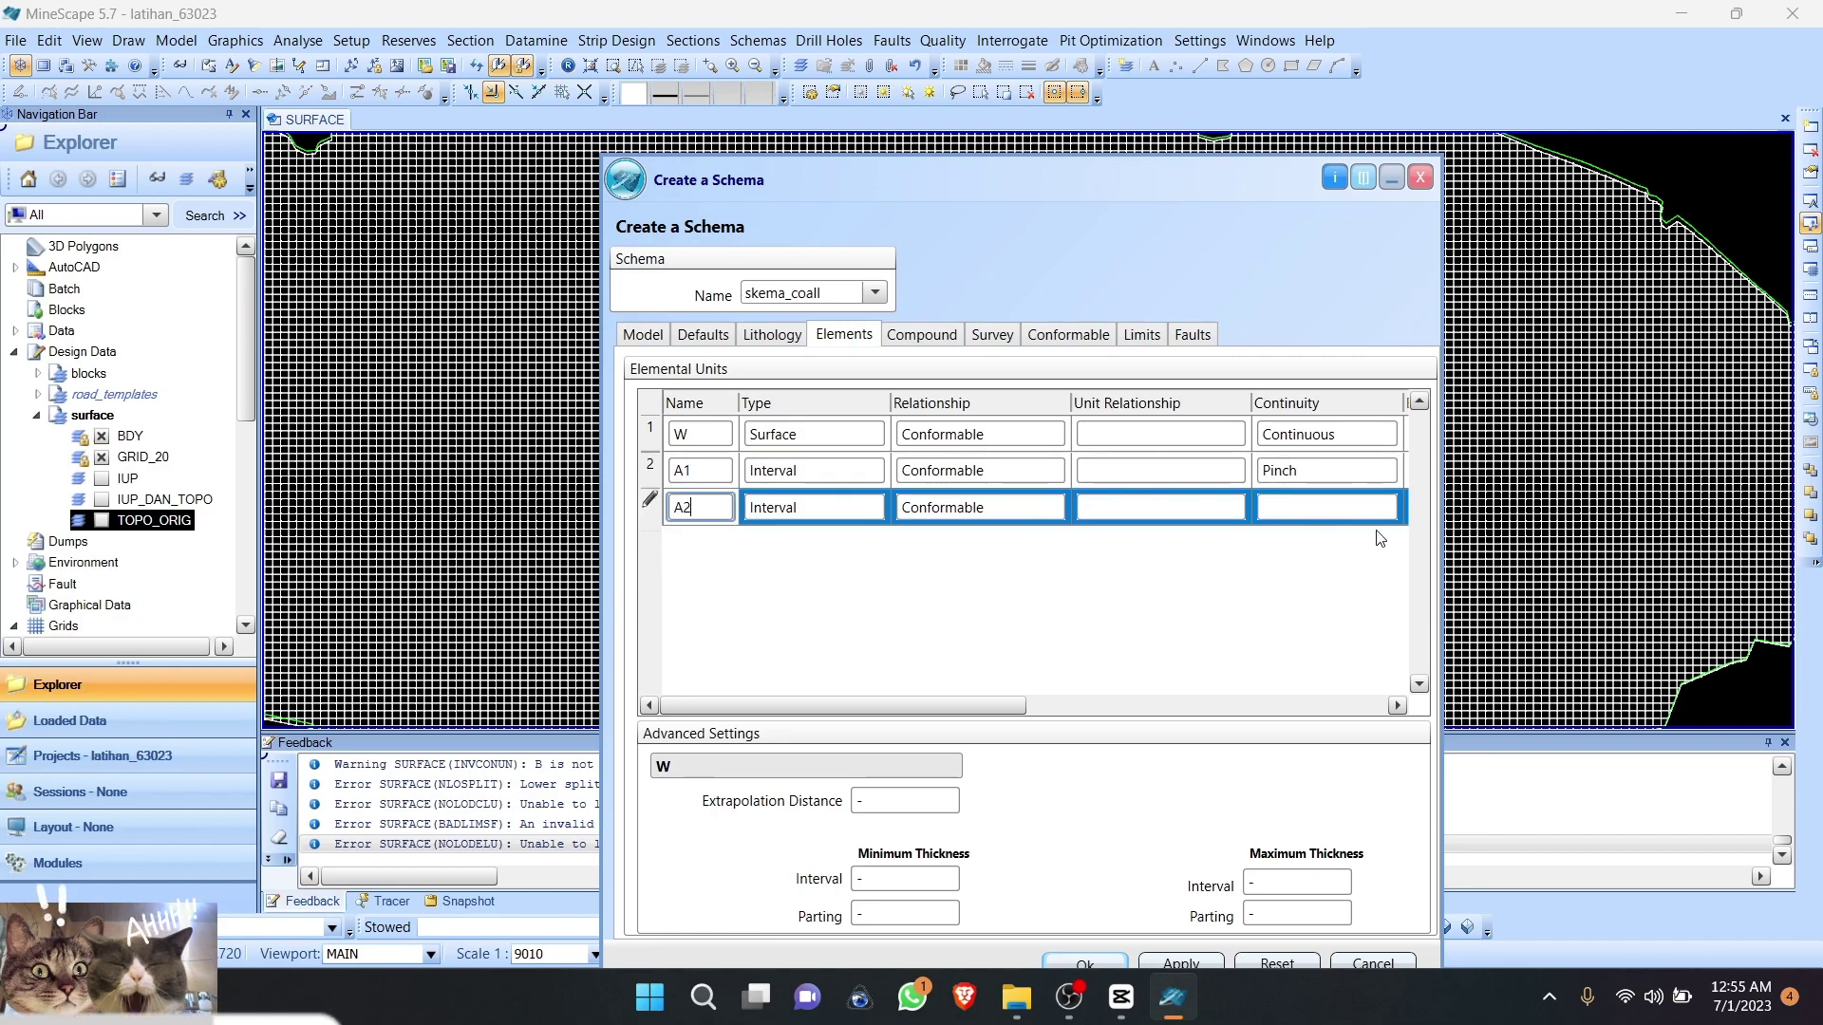
left_click(1367, 508)
left_click(1386, 506)
left_click(1281, 562)
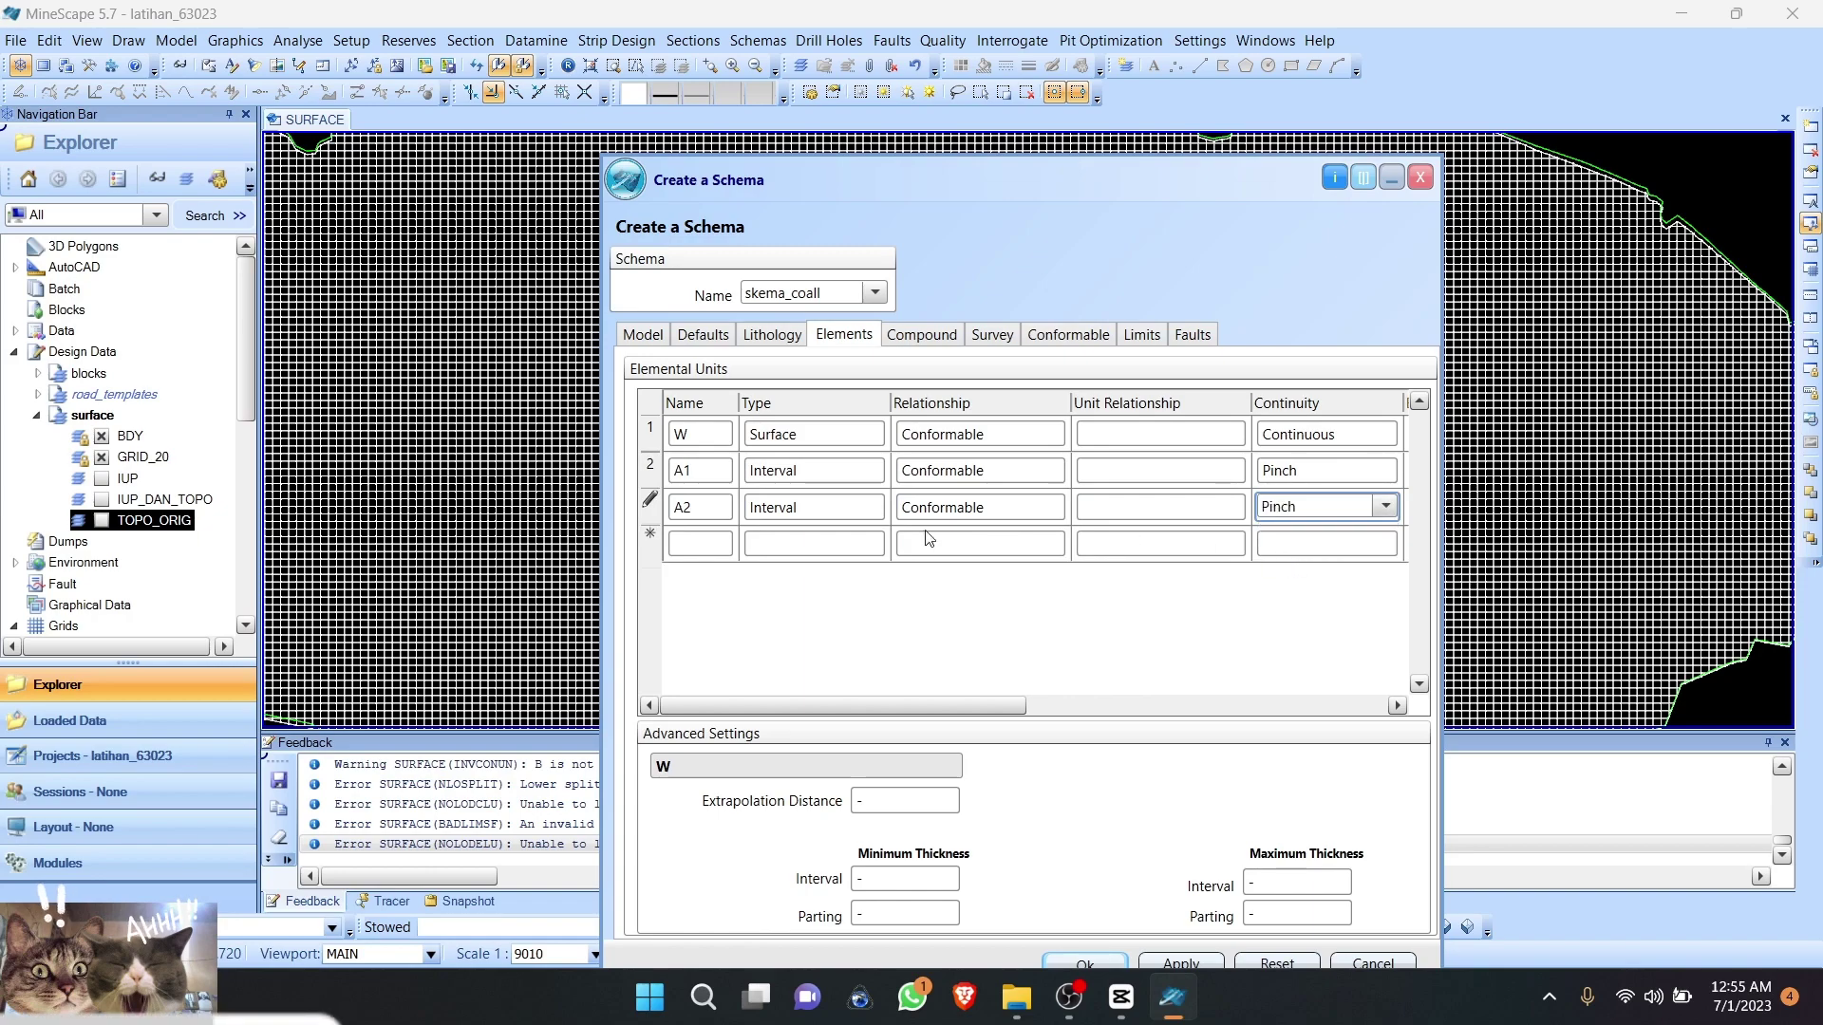
Step: Add the conformable interval B as the last elemental unit, with Pinch continuity
left_click(714, 547)
left_click(1330, 544)
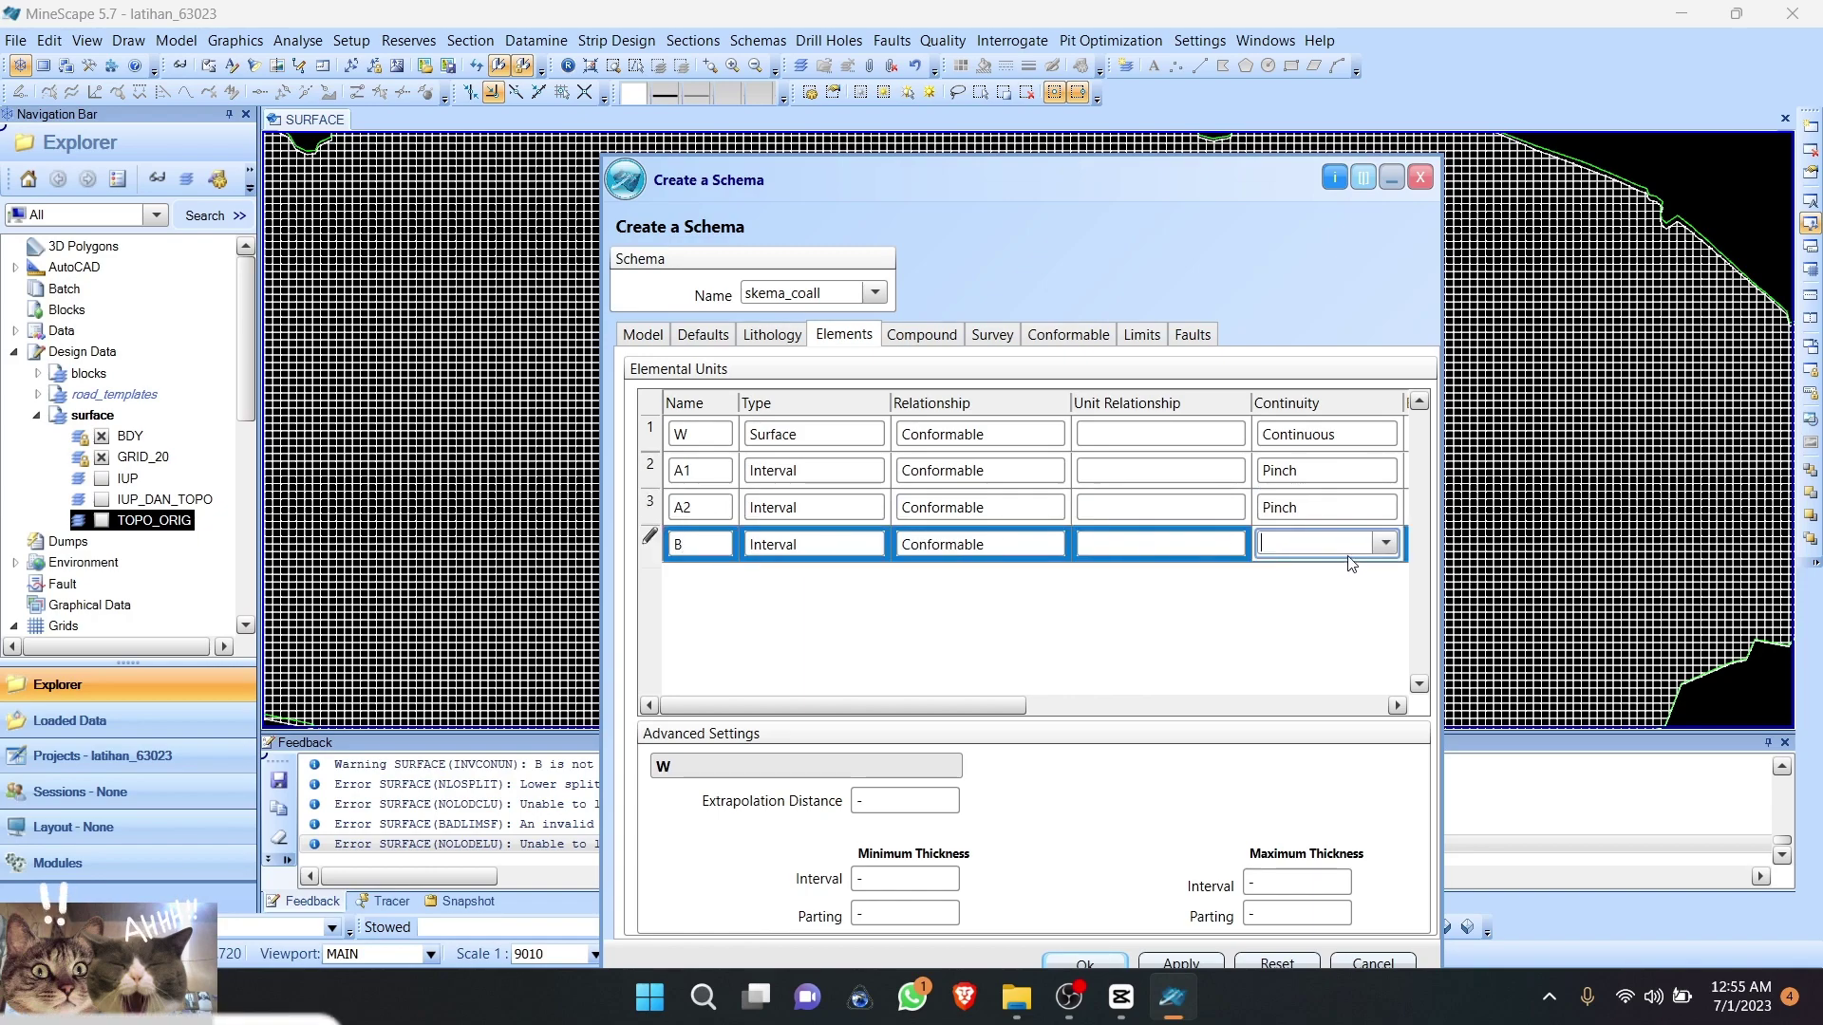
left_click(1386, 543)
left_click(1297, 597)
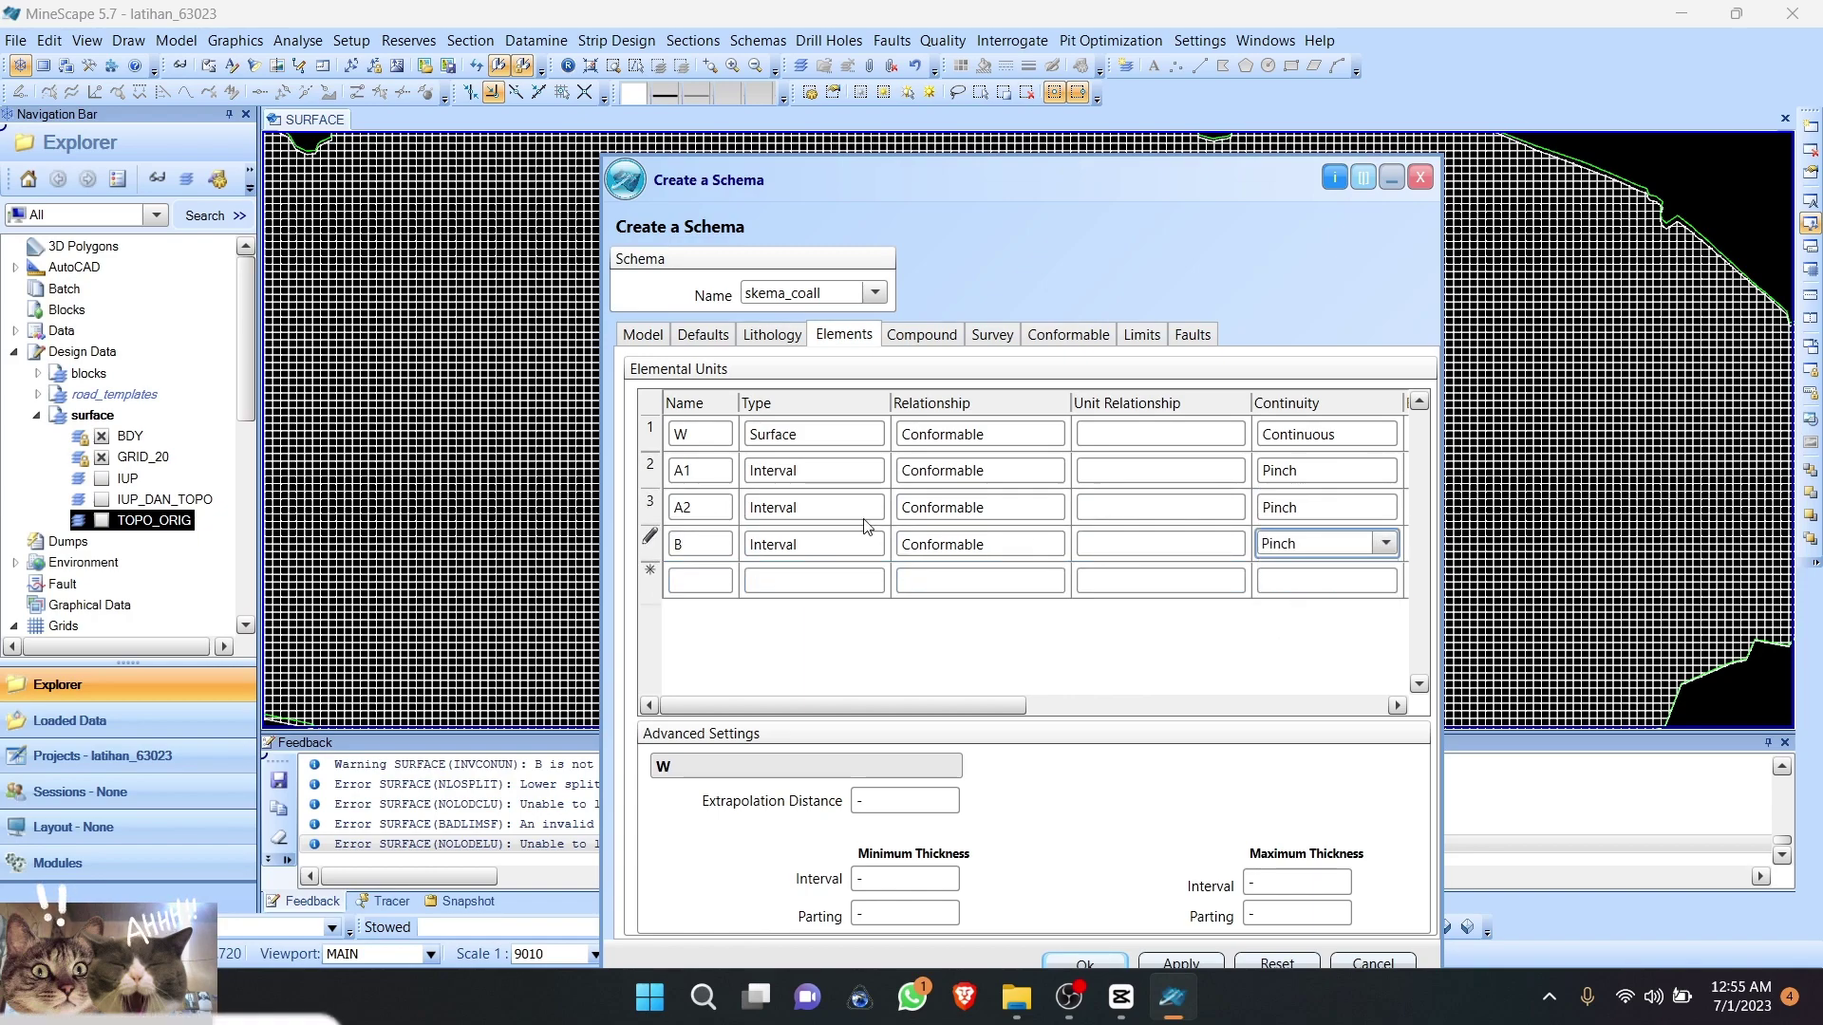
Step: Define compound interval A with upper unit A1, lower unit A2 and Pinch continuity
left_click(947, 340)
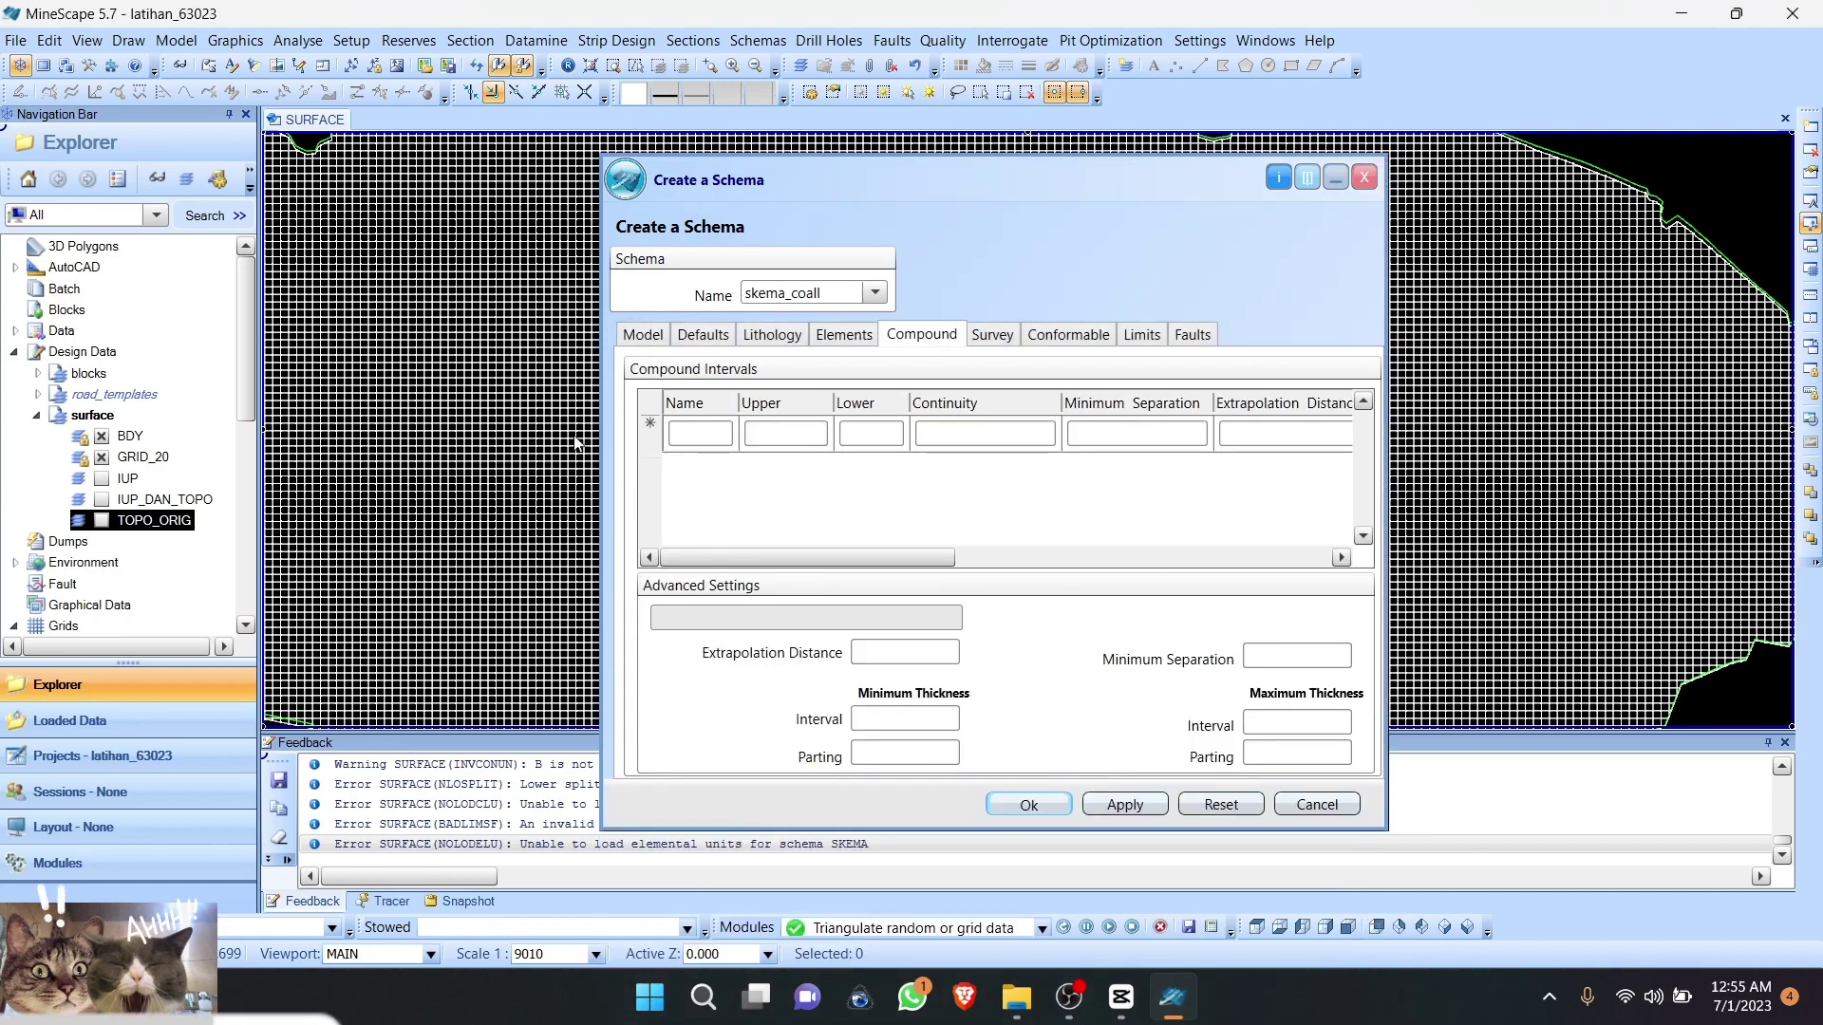
left_click(694, 433)
left_click(763, 428)
left_click(816, 435)
left_click(762, 463)
left_click(869, 433)
left_click(893, 432)
left_click(869, 481)
left_click(1050, 441)
left_click(1045, 436)
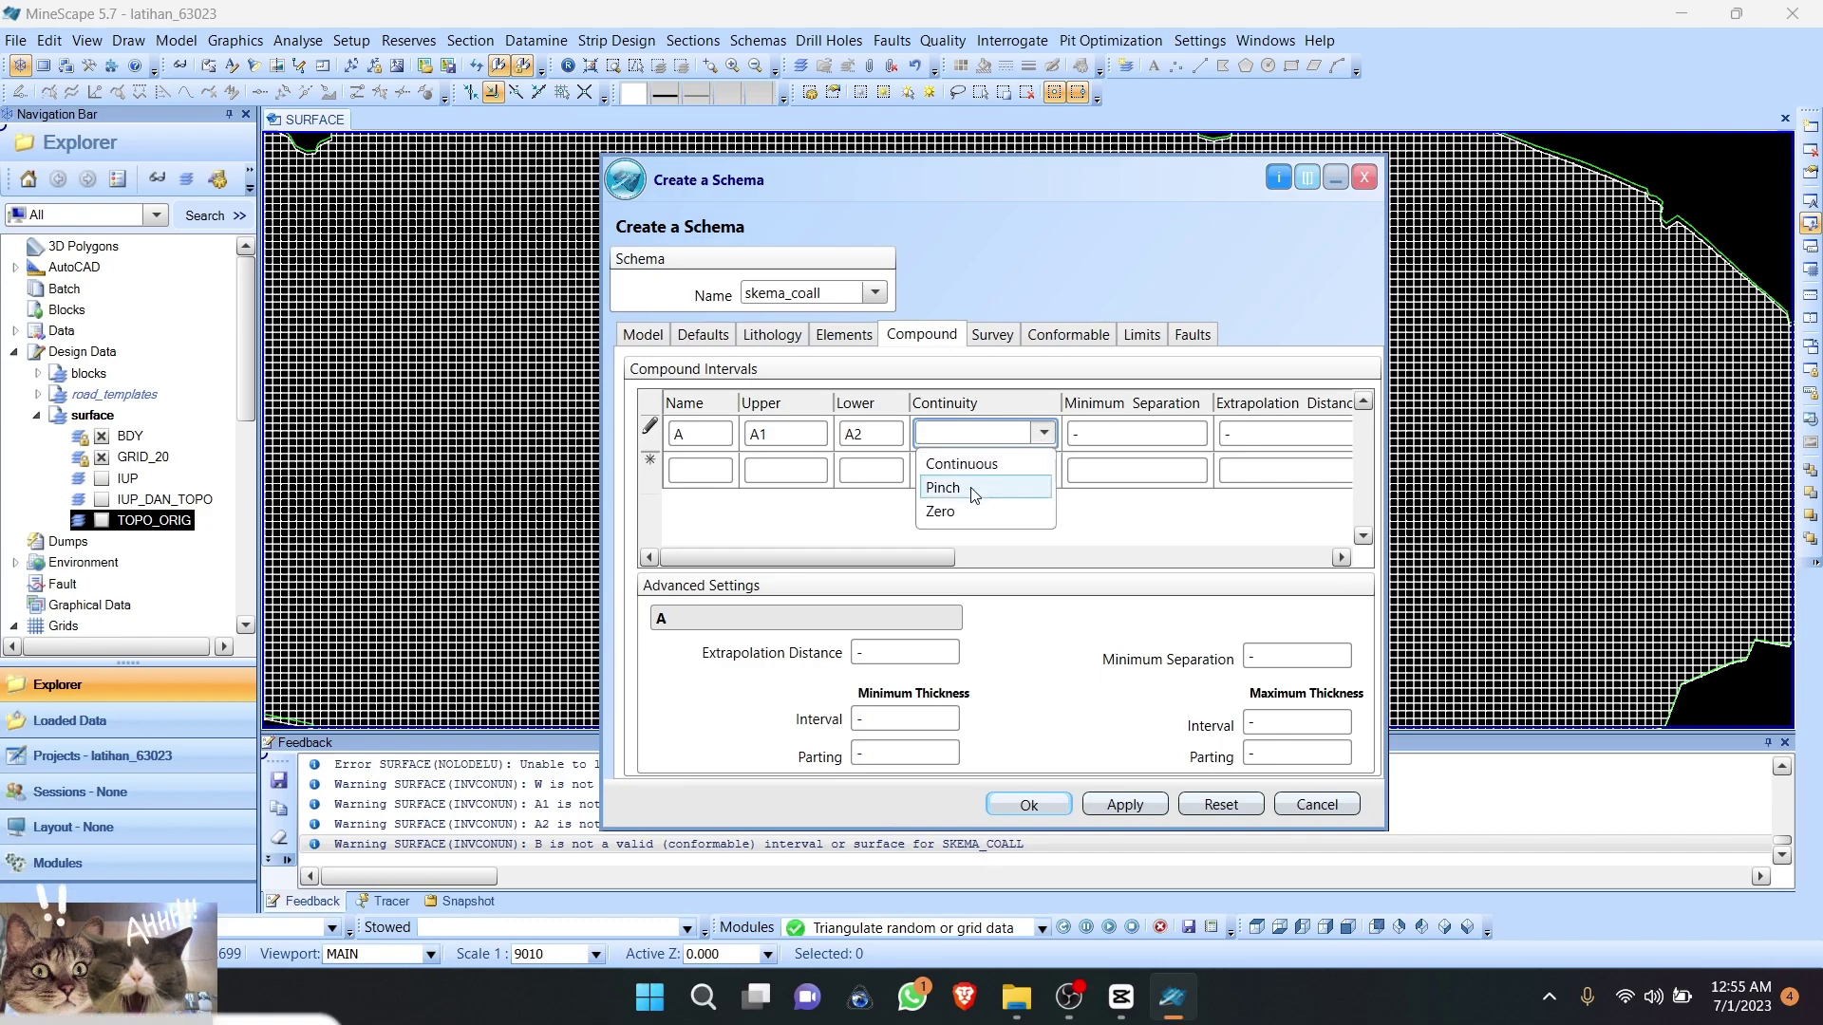
left_click(972, 488)
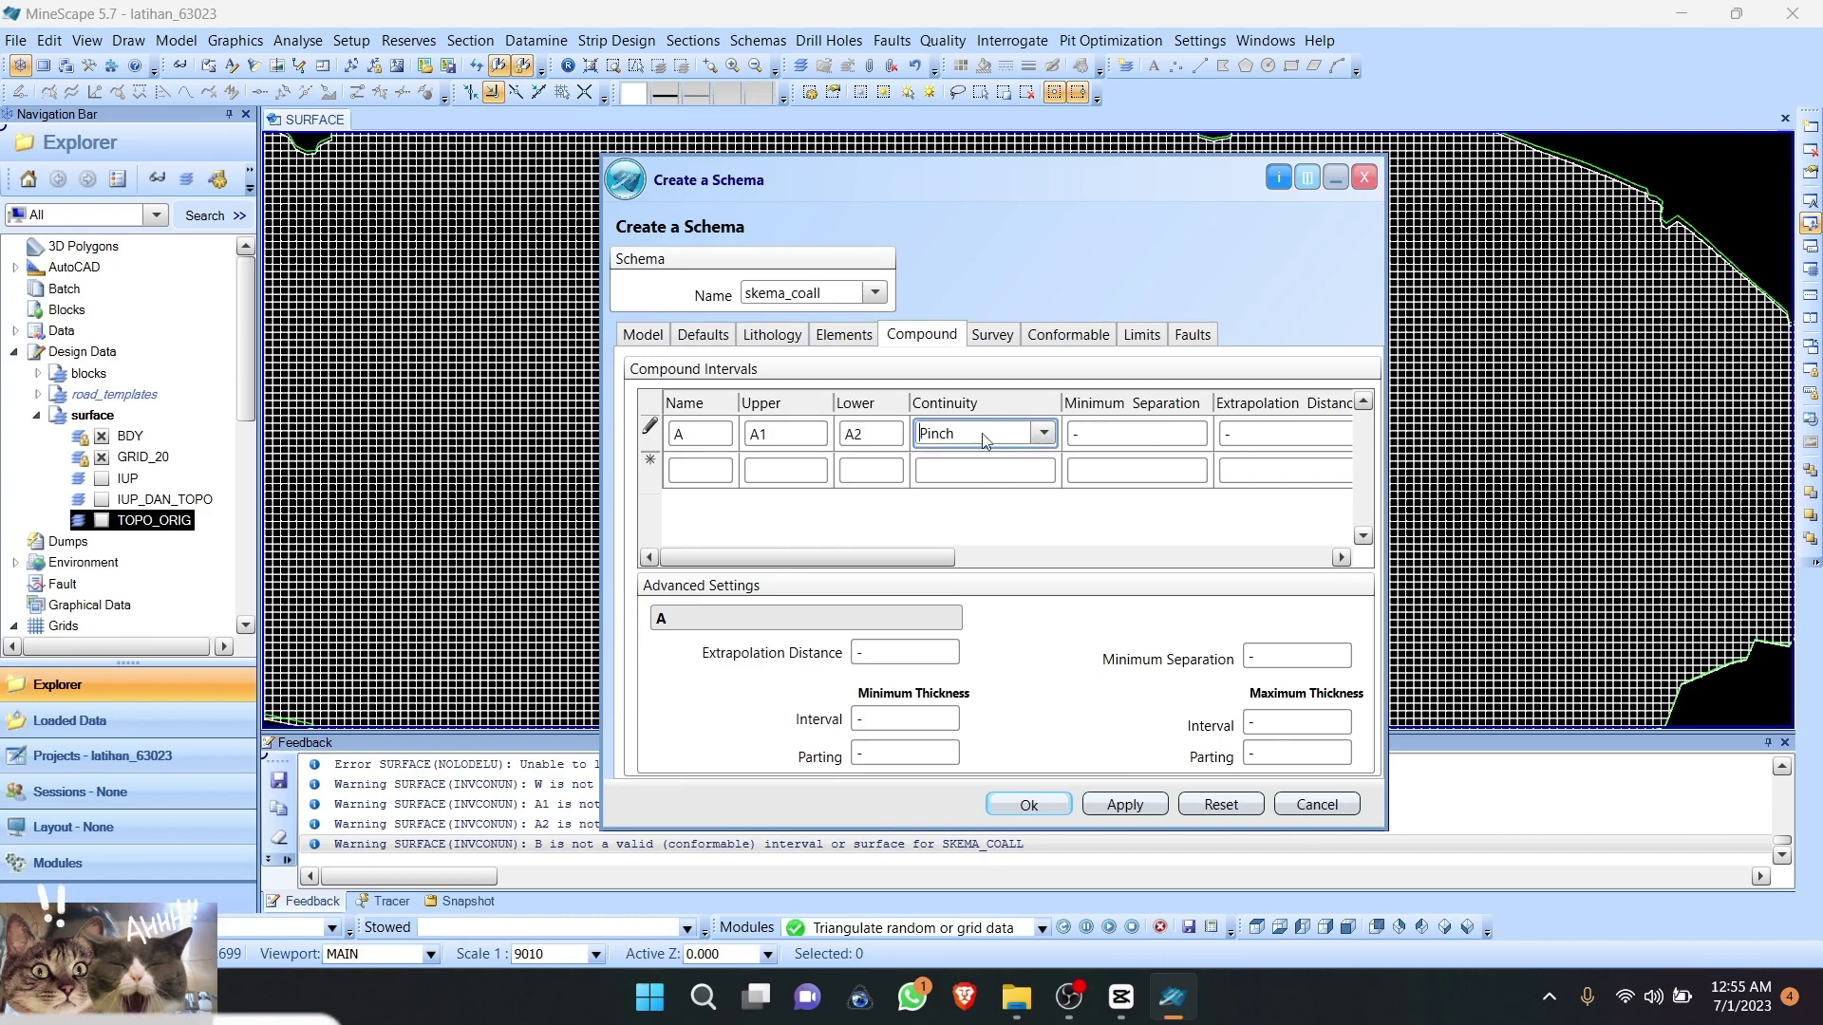
Step: Add the conformable sequence WEAT with trend surface TOPO_ORIG and lowest interval W
left_click(990, 339)
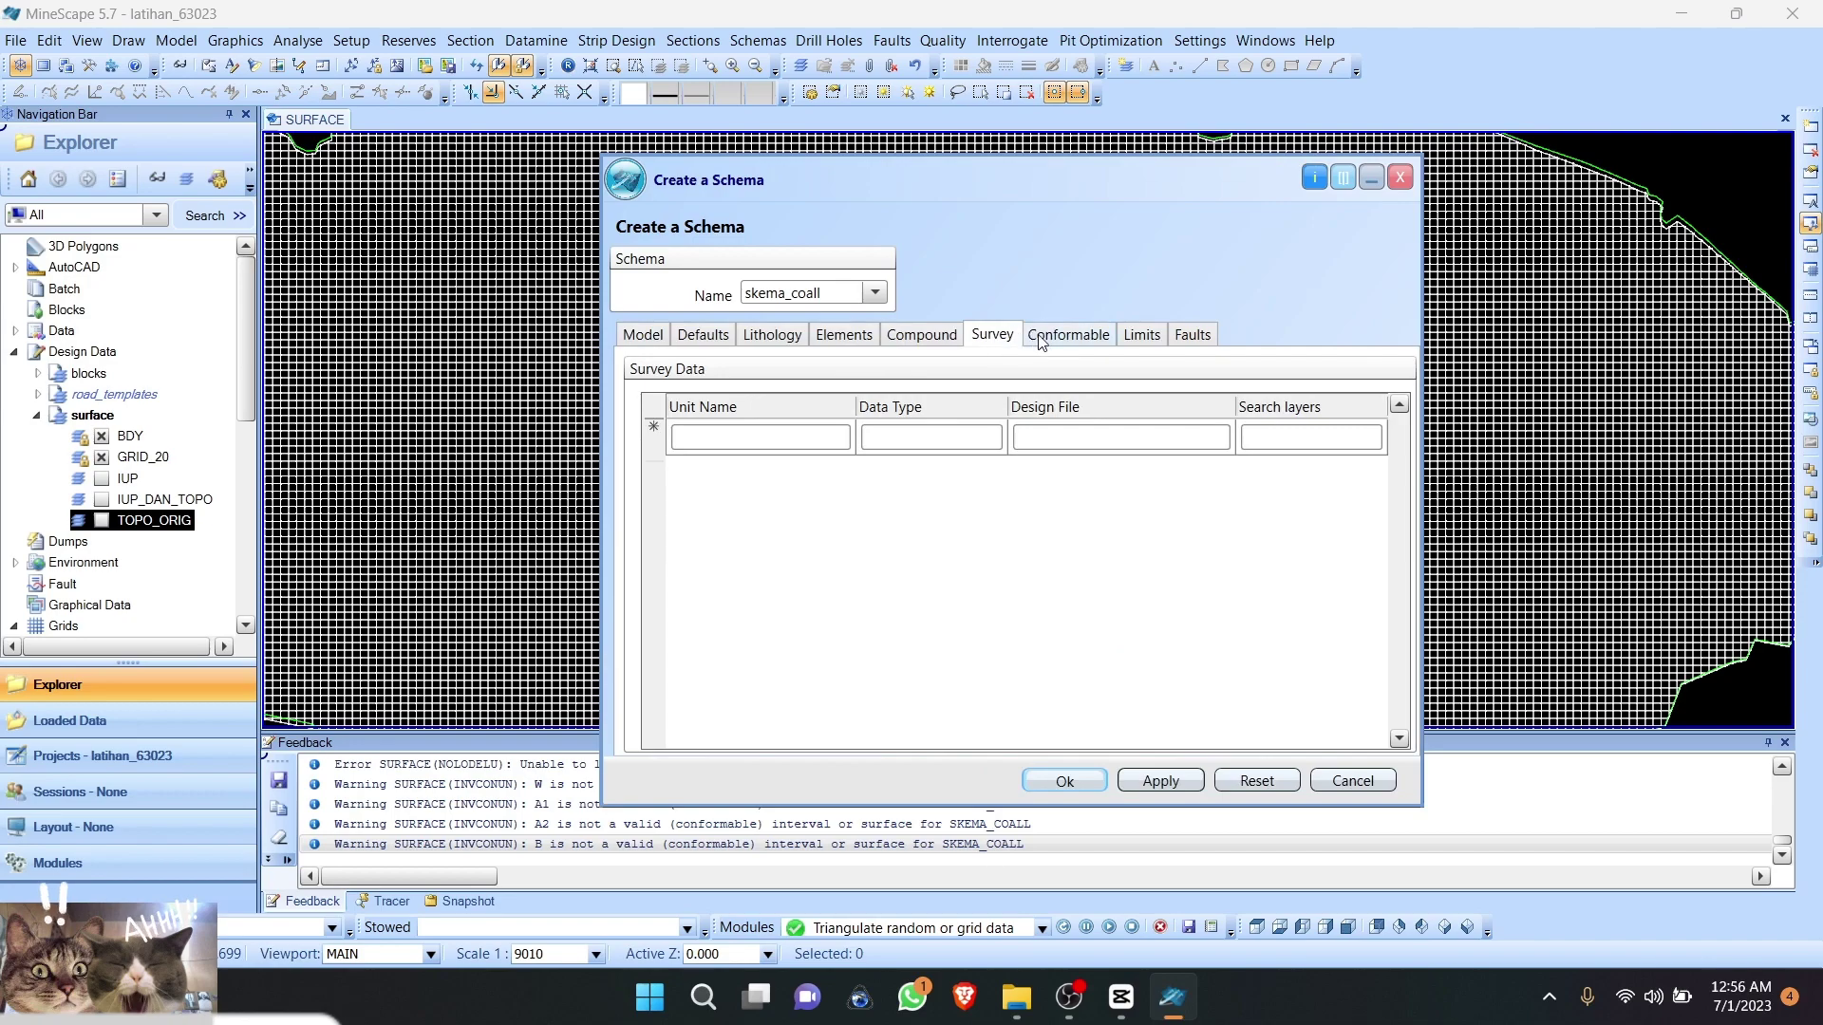
left_click(1044, 342)
left_click(1014, 340)
left_click(1049, 340)
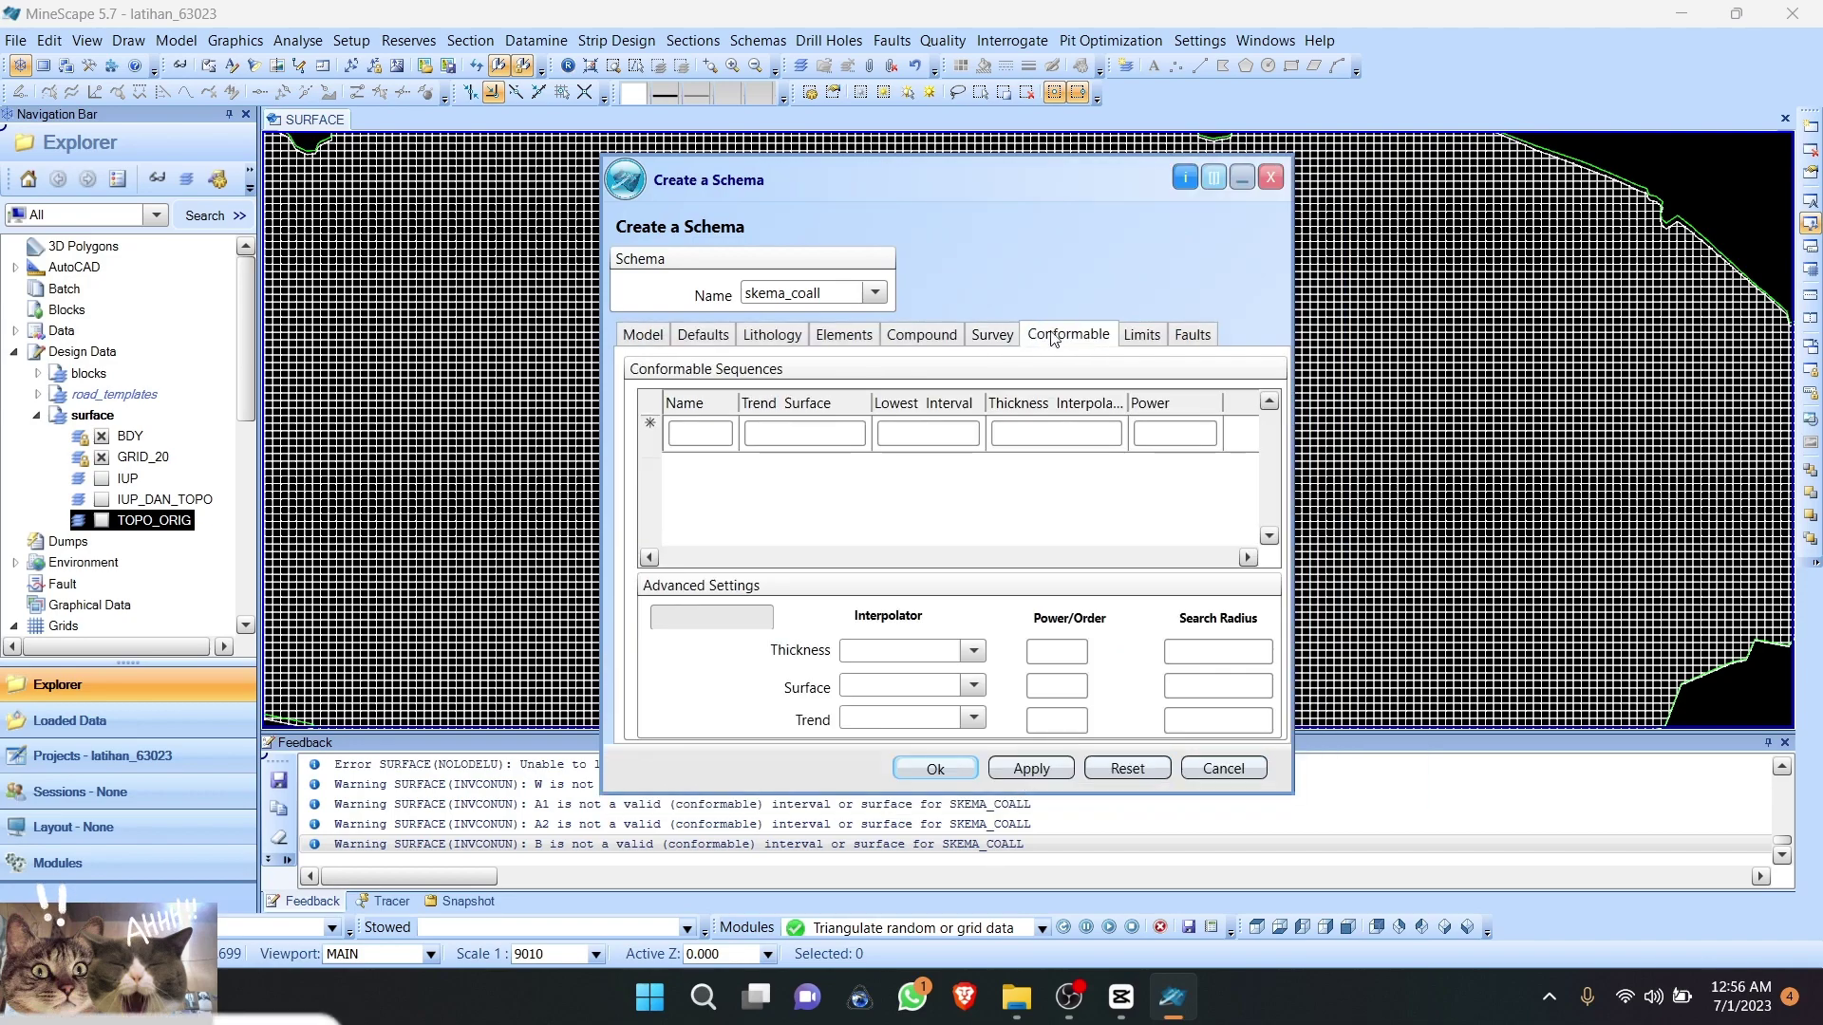
left_click(692, 436)
type("WEAT")
left_click(793, 435)
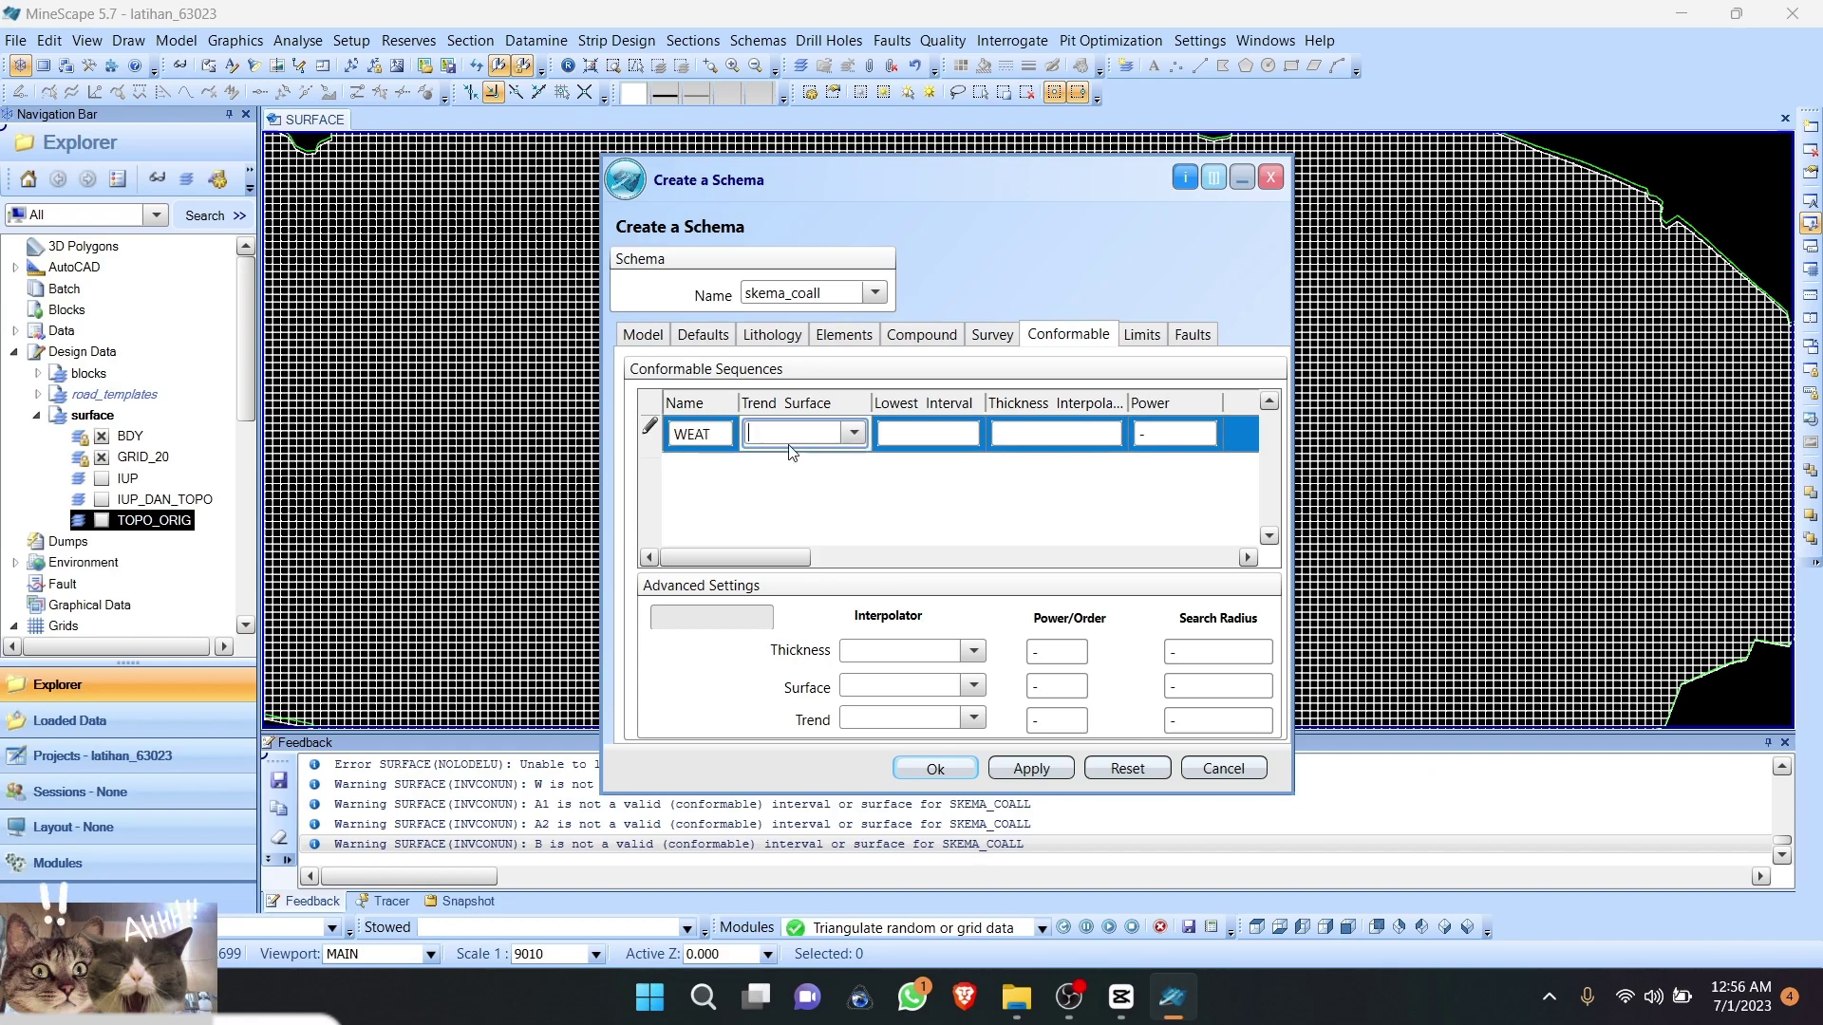
left_click(857, 433)
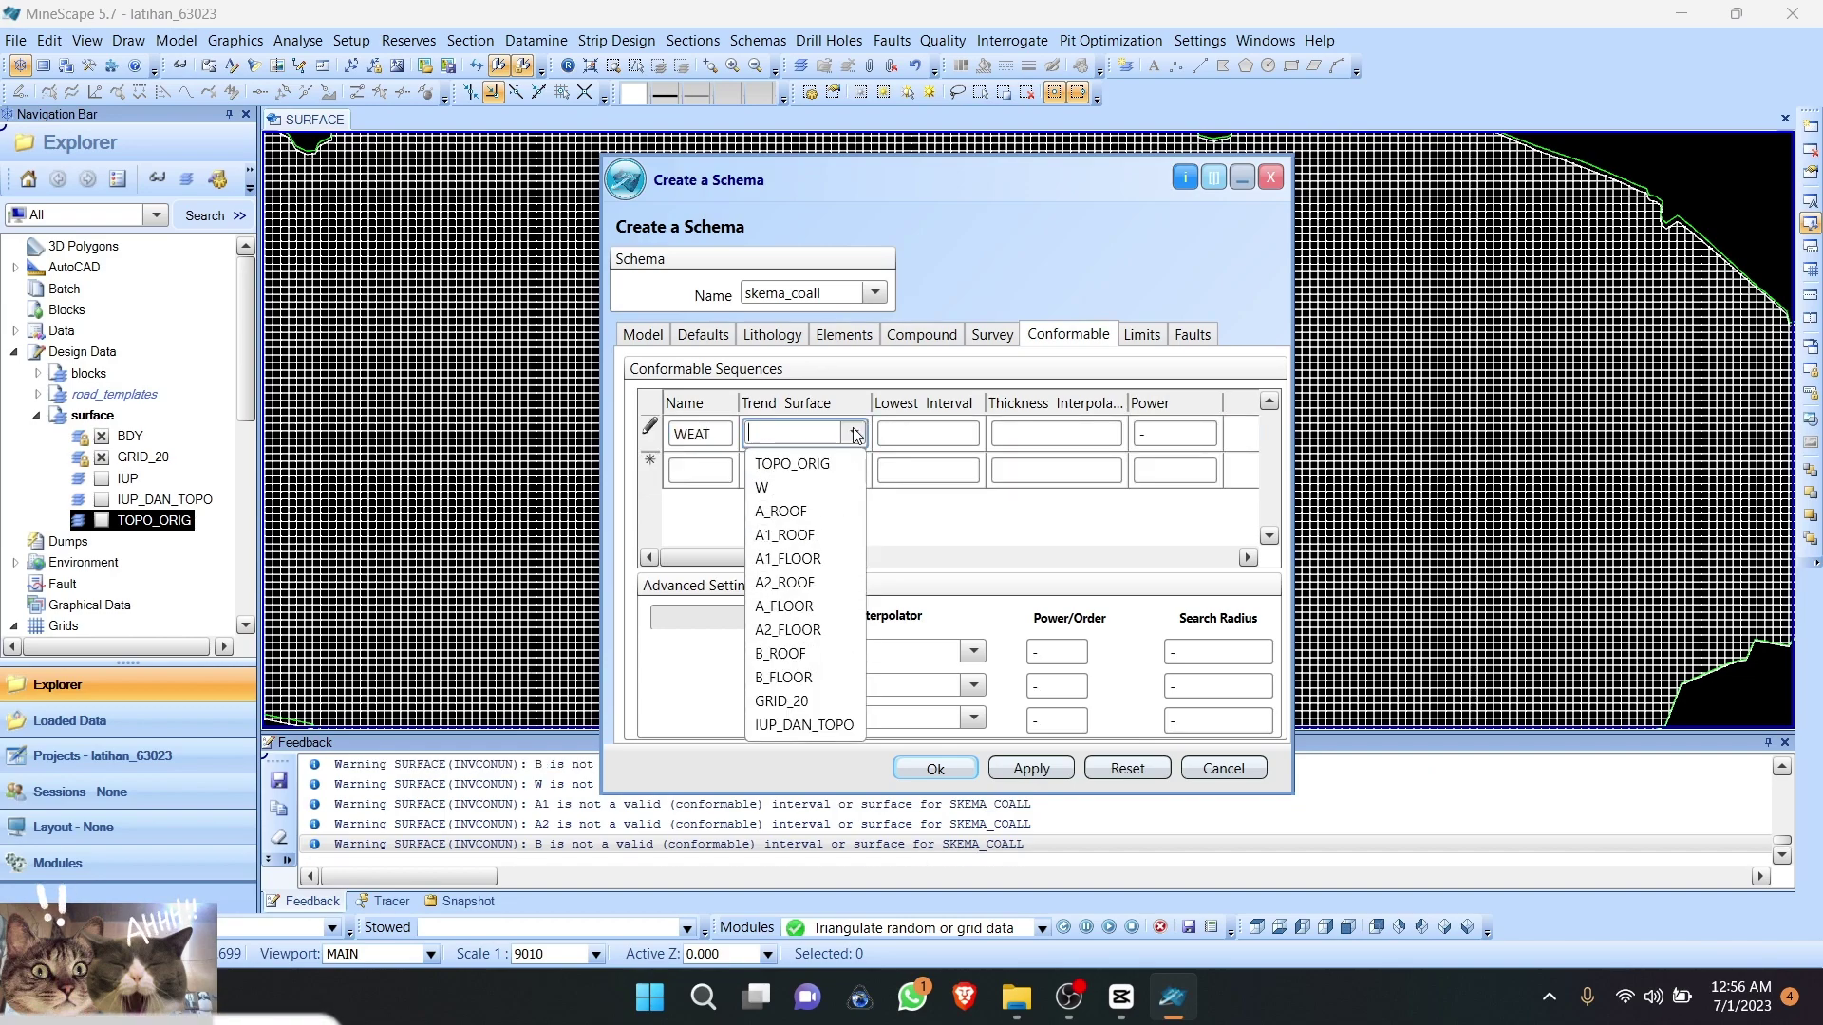
left_click(817, 480)
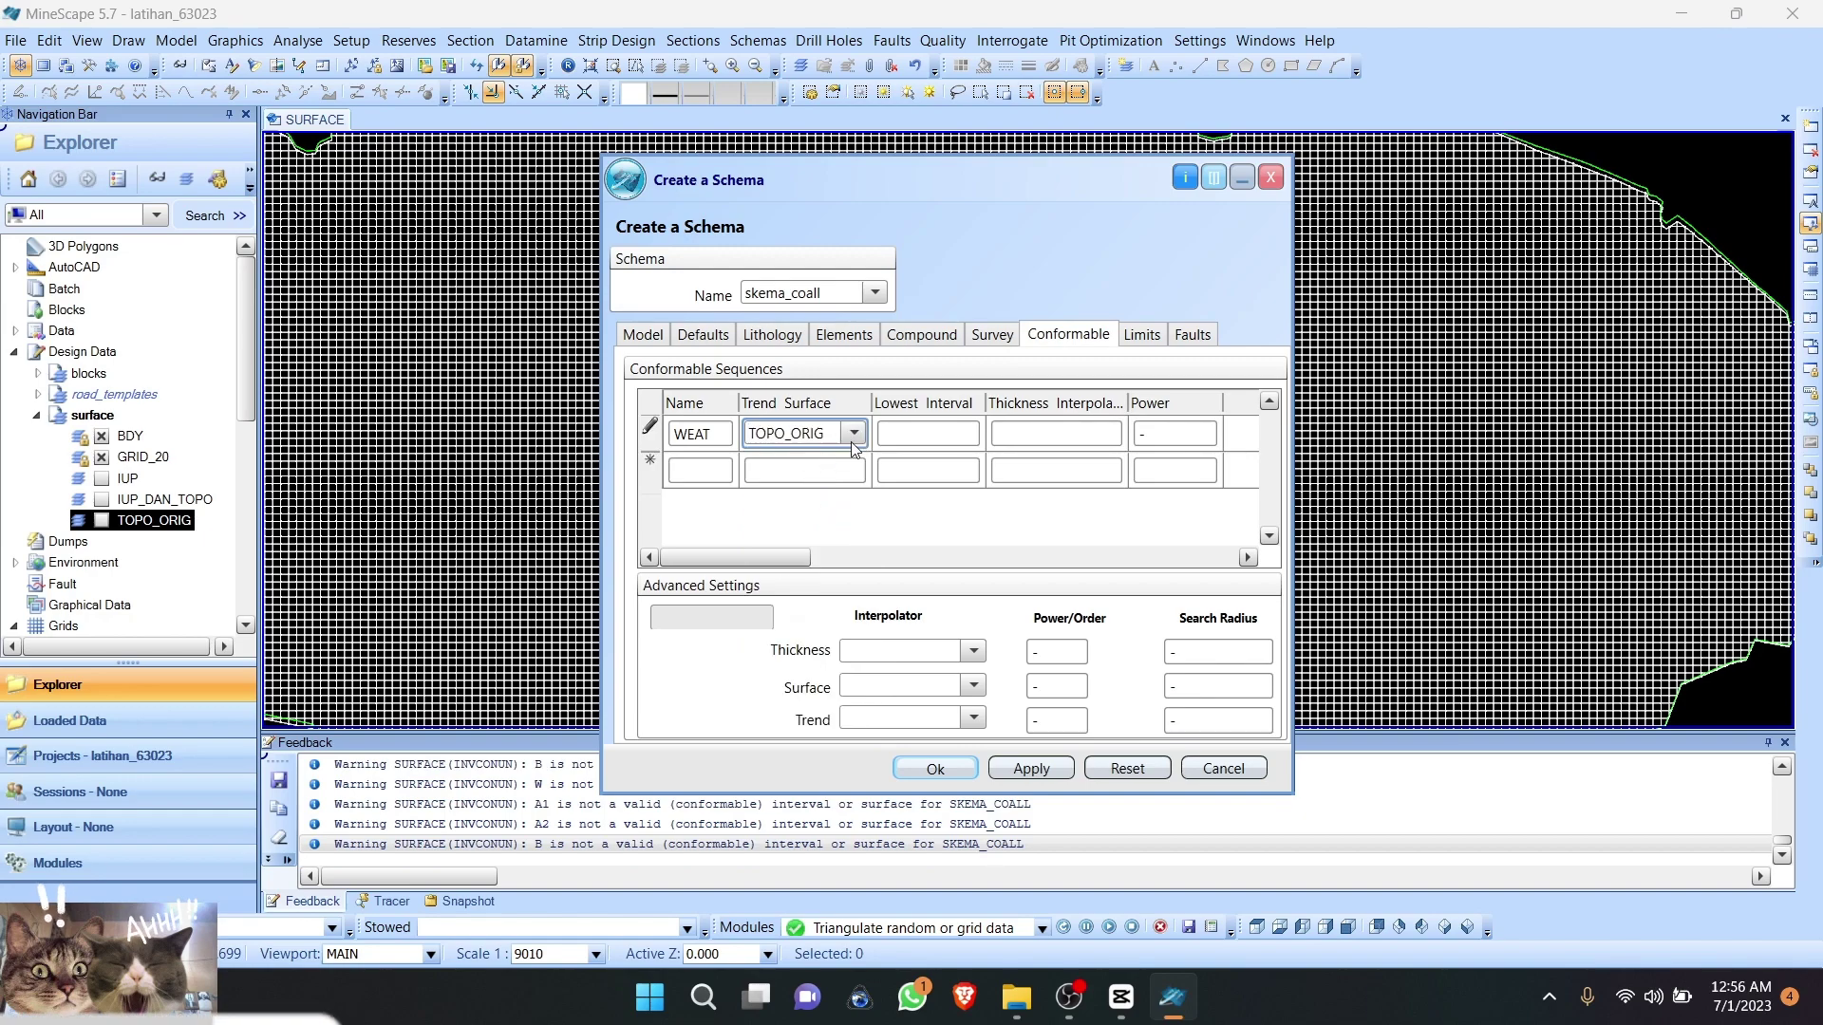
left_click(929, 433)
left_click(968, 433)
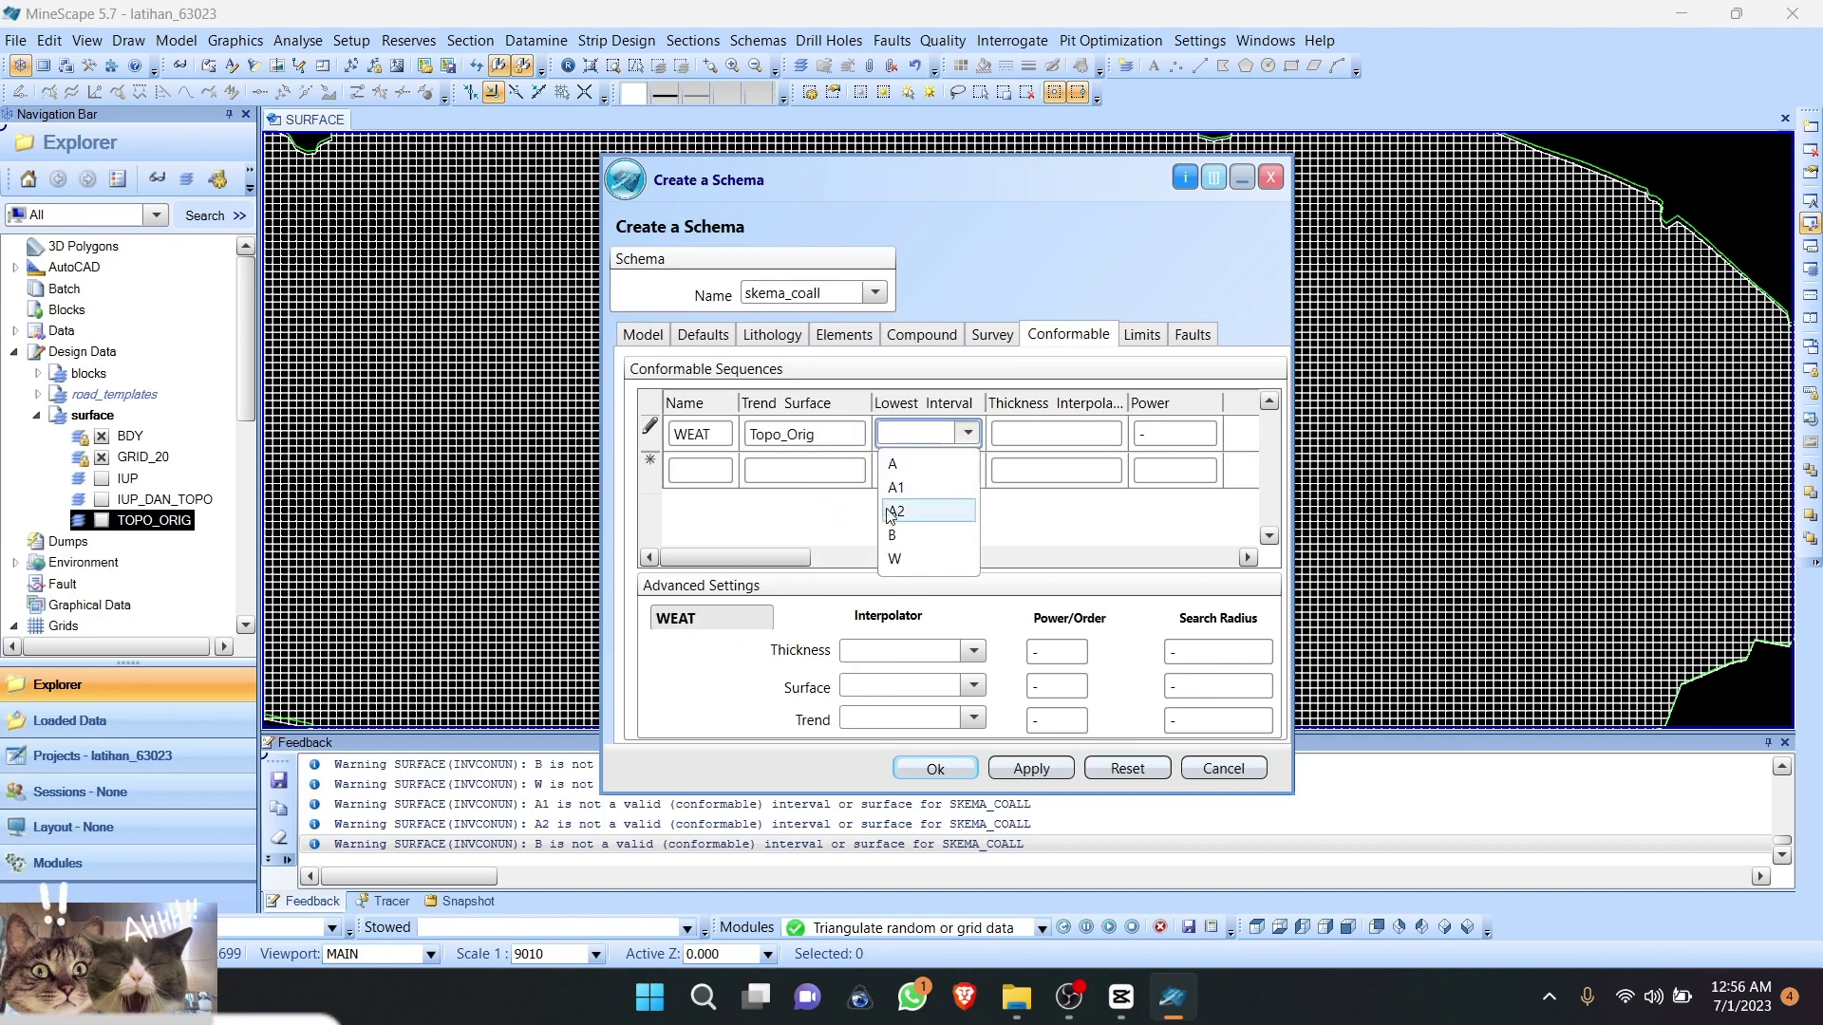
left_click(900, 561)
Step: Add the conformable sequence COAL with trend surface B_FLOOR and lowest interval B
left_click(706, 471)
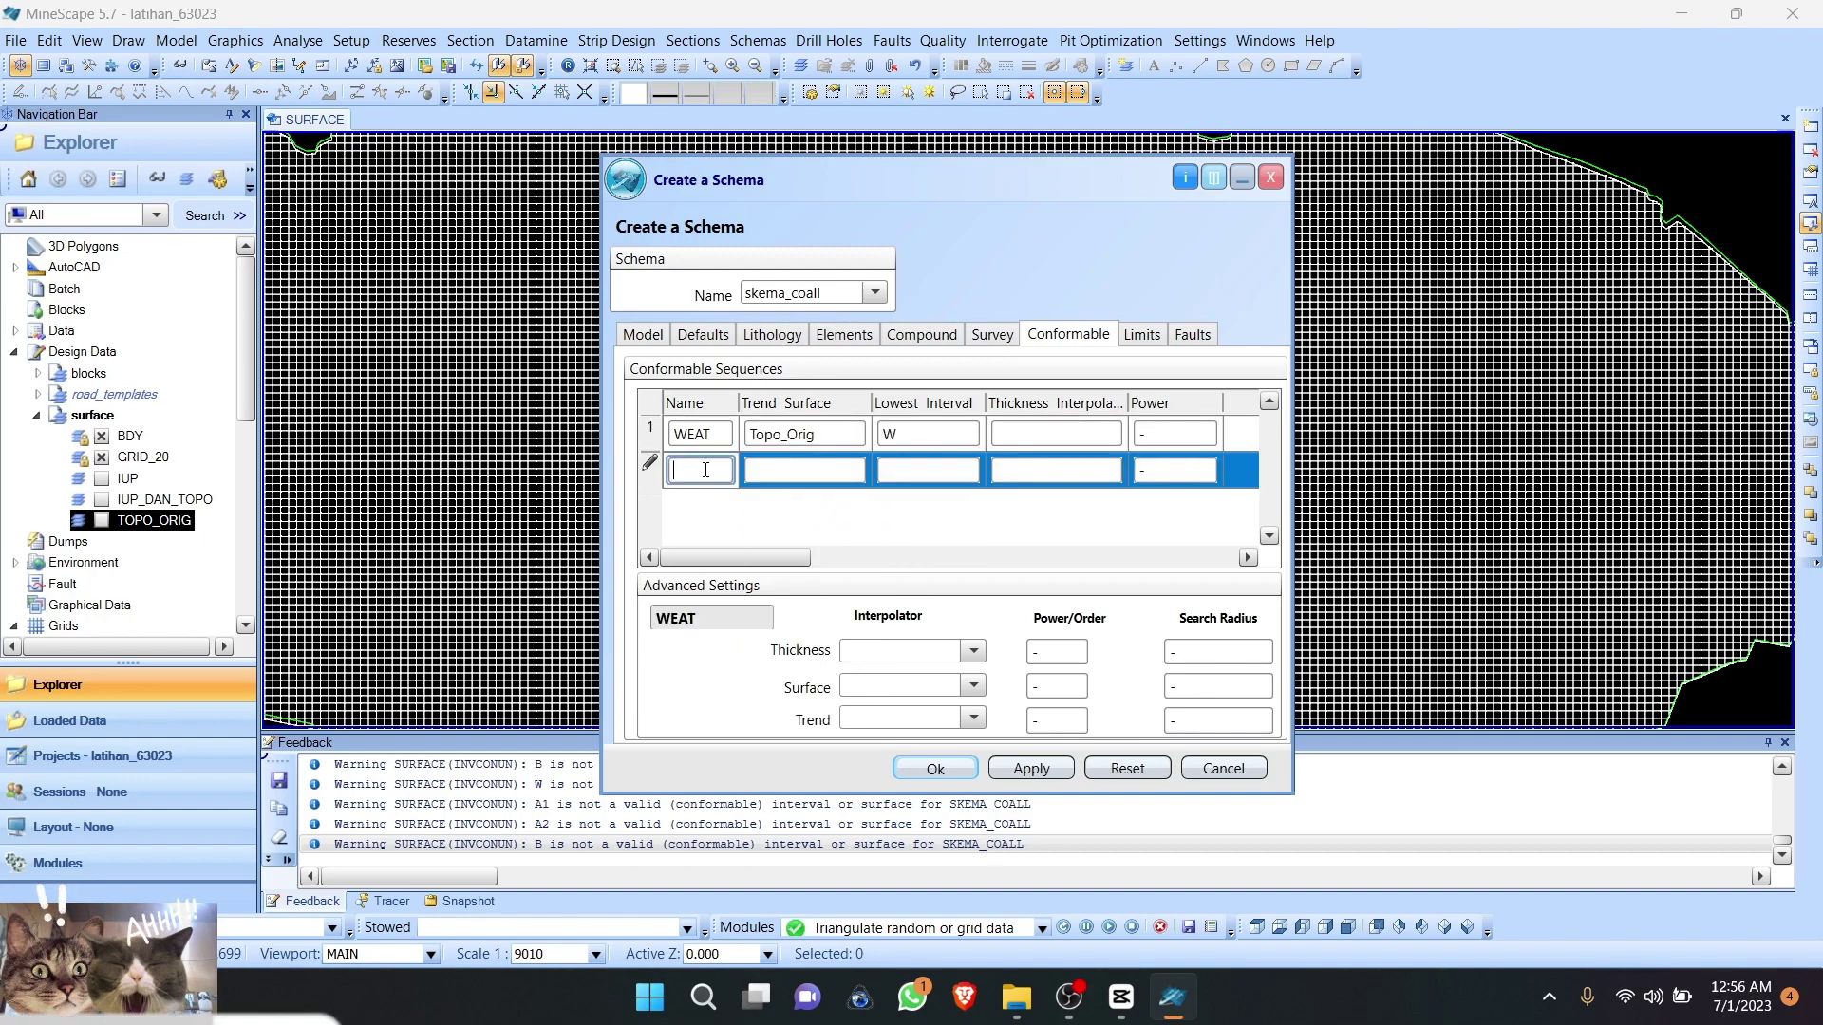
left_click(834, 470)
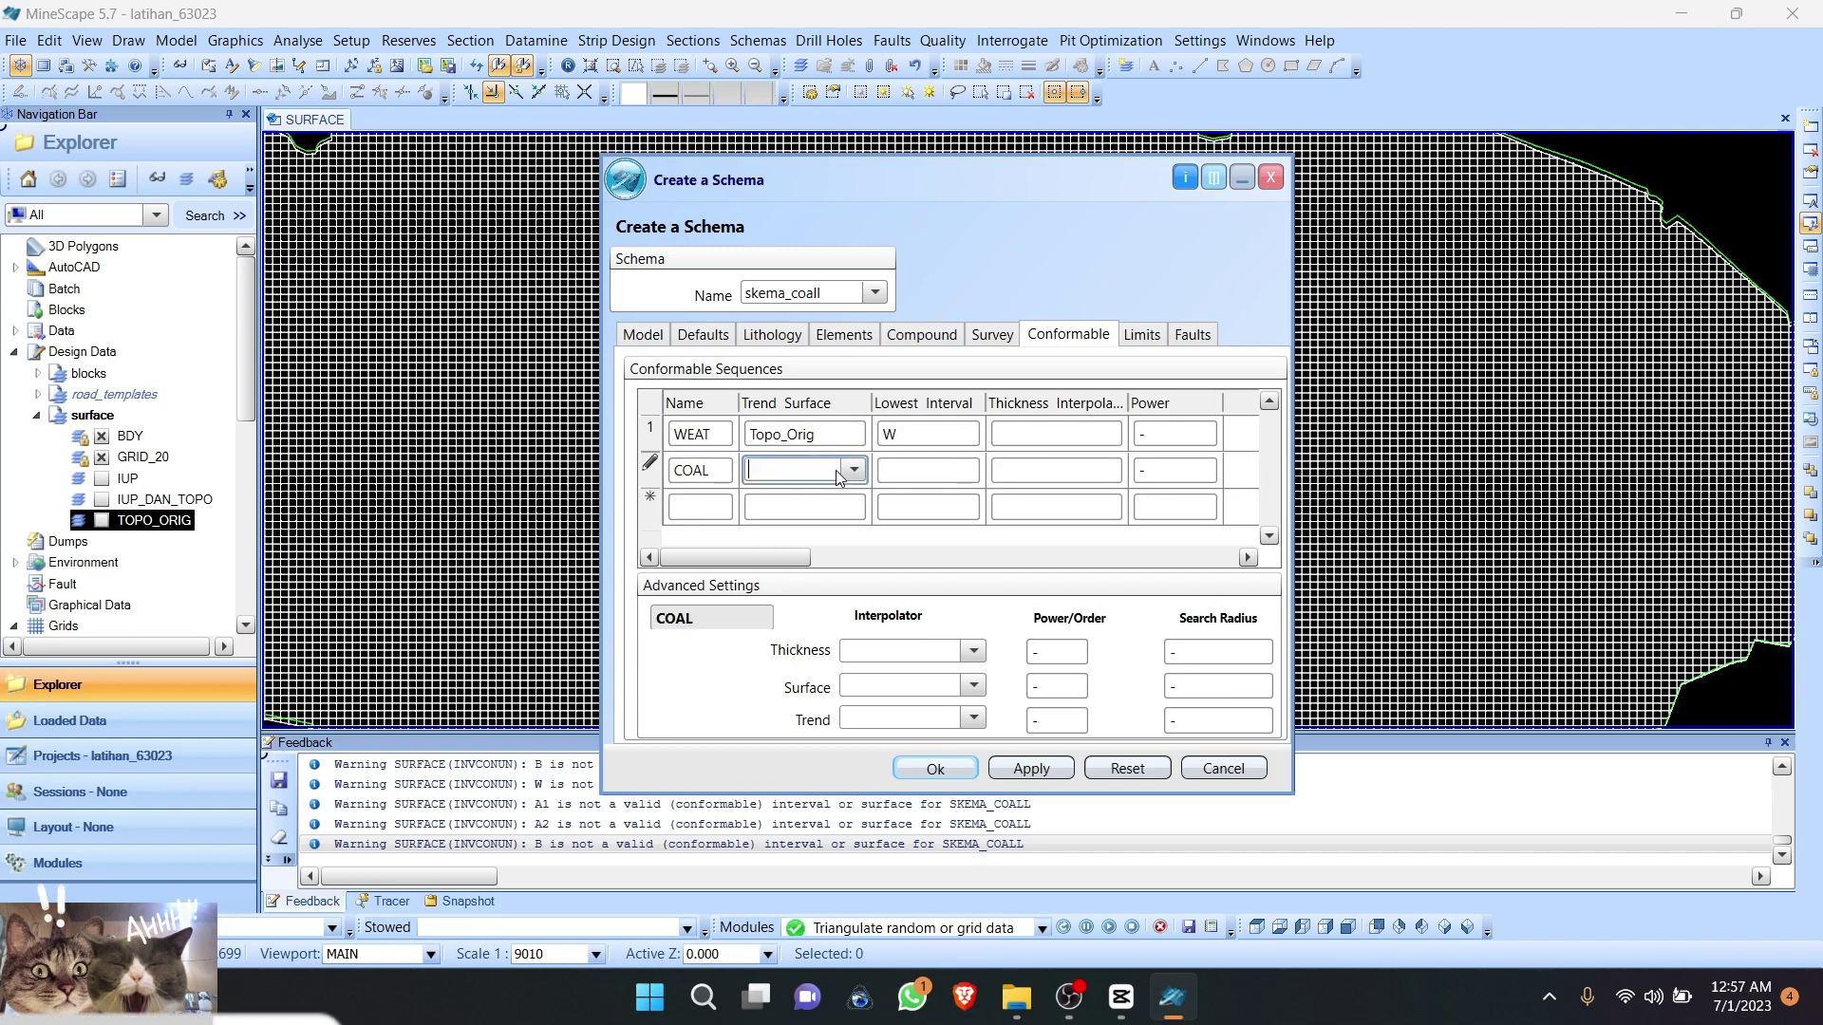
left_click(853, 470)
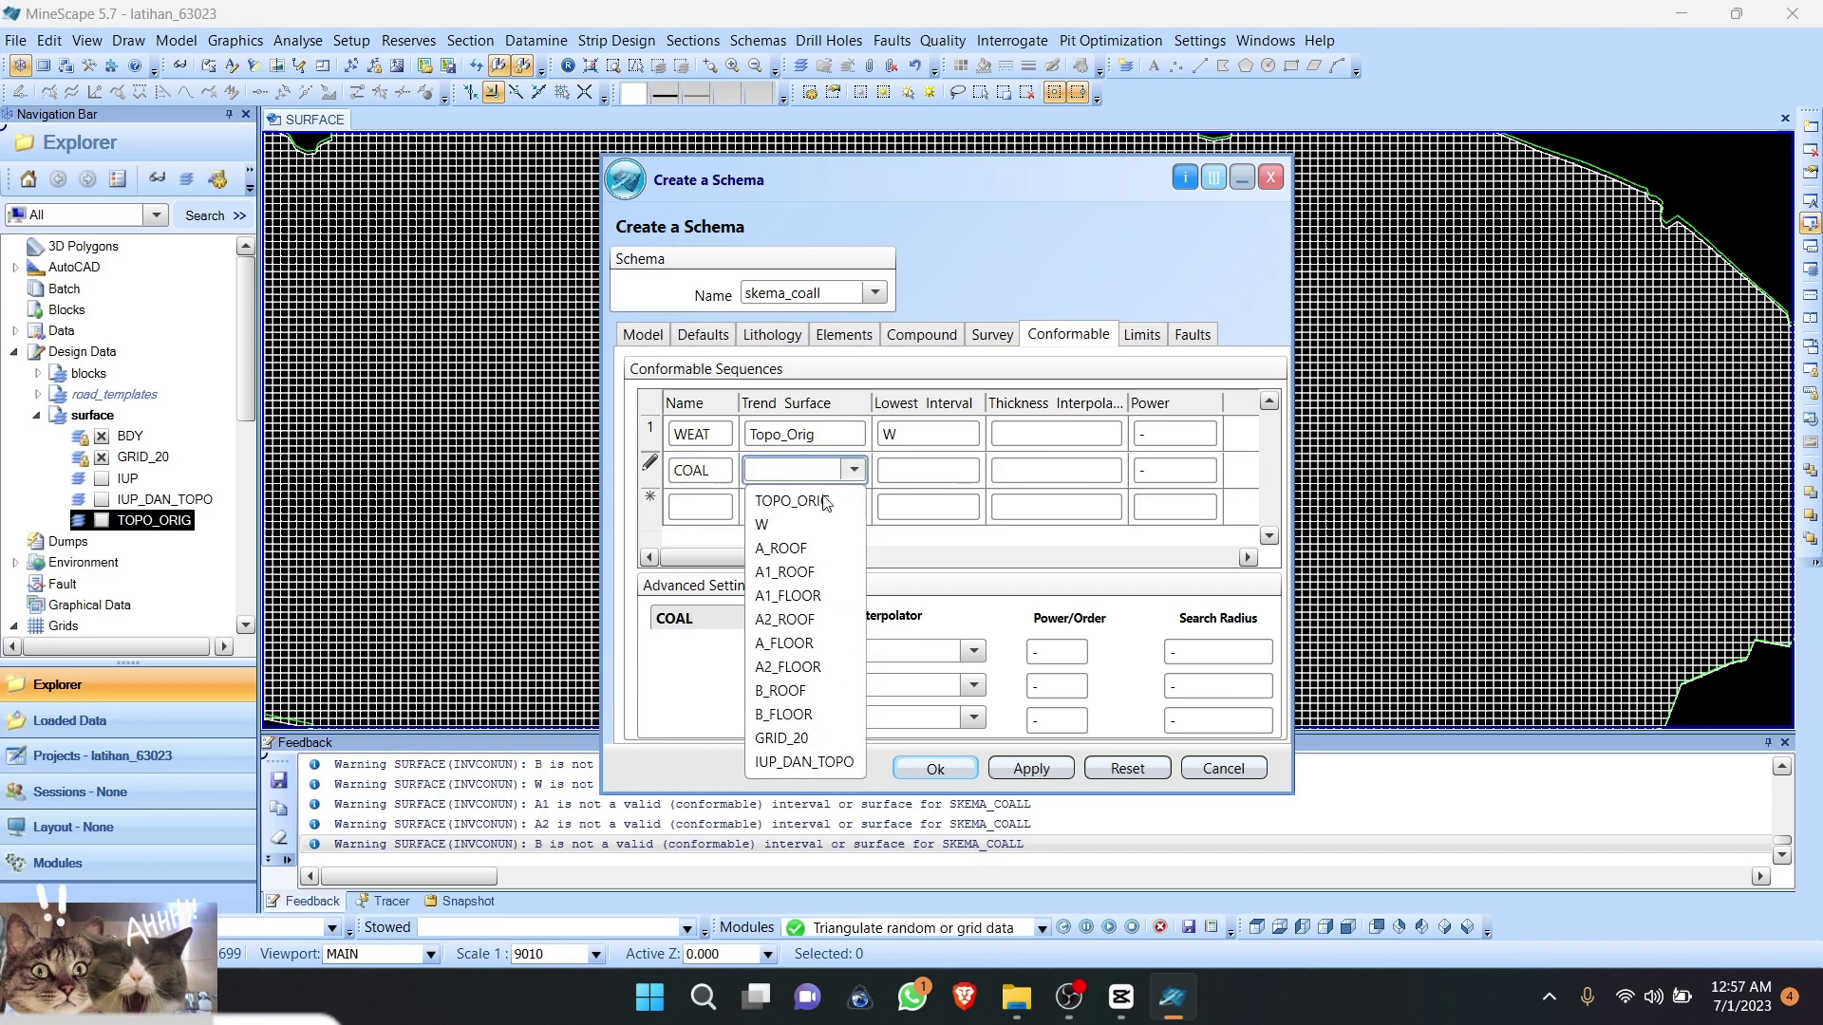
left_click(805, 714)
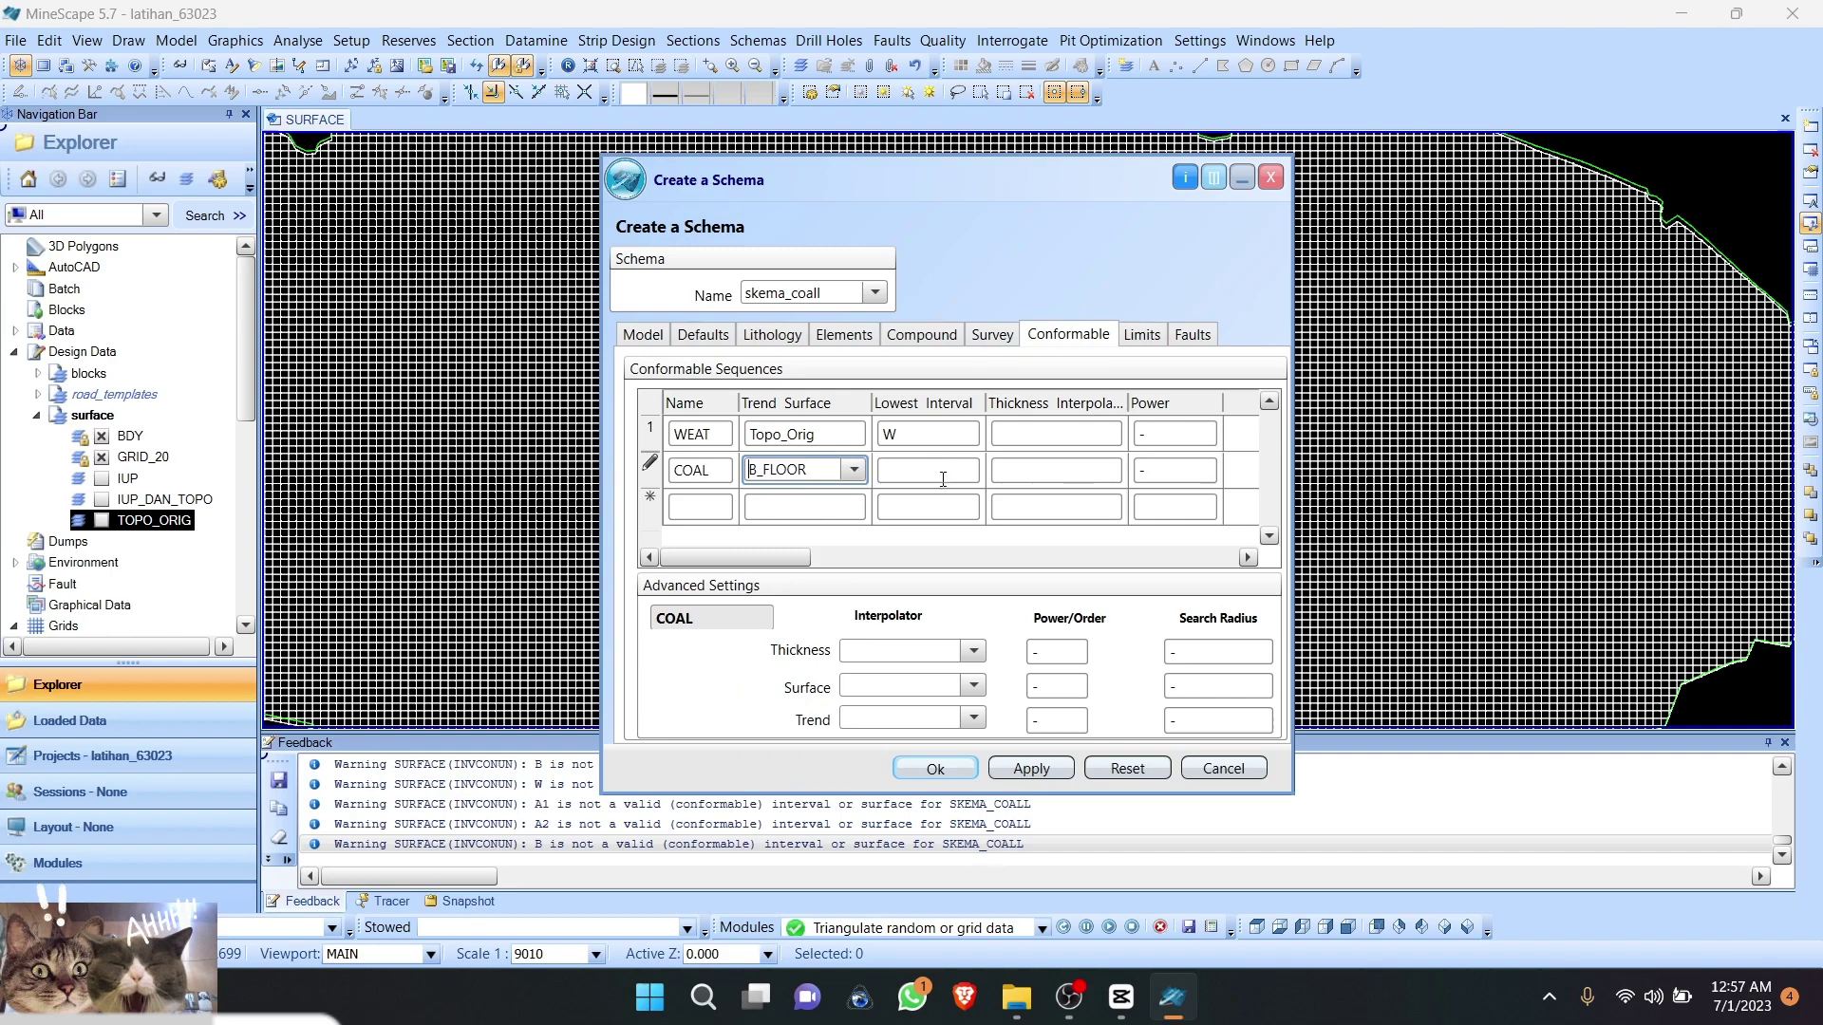
left_click(936, 480)
left_click(968, 468)
left_click(914, 579)
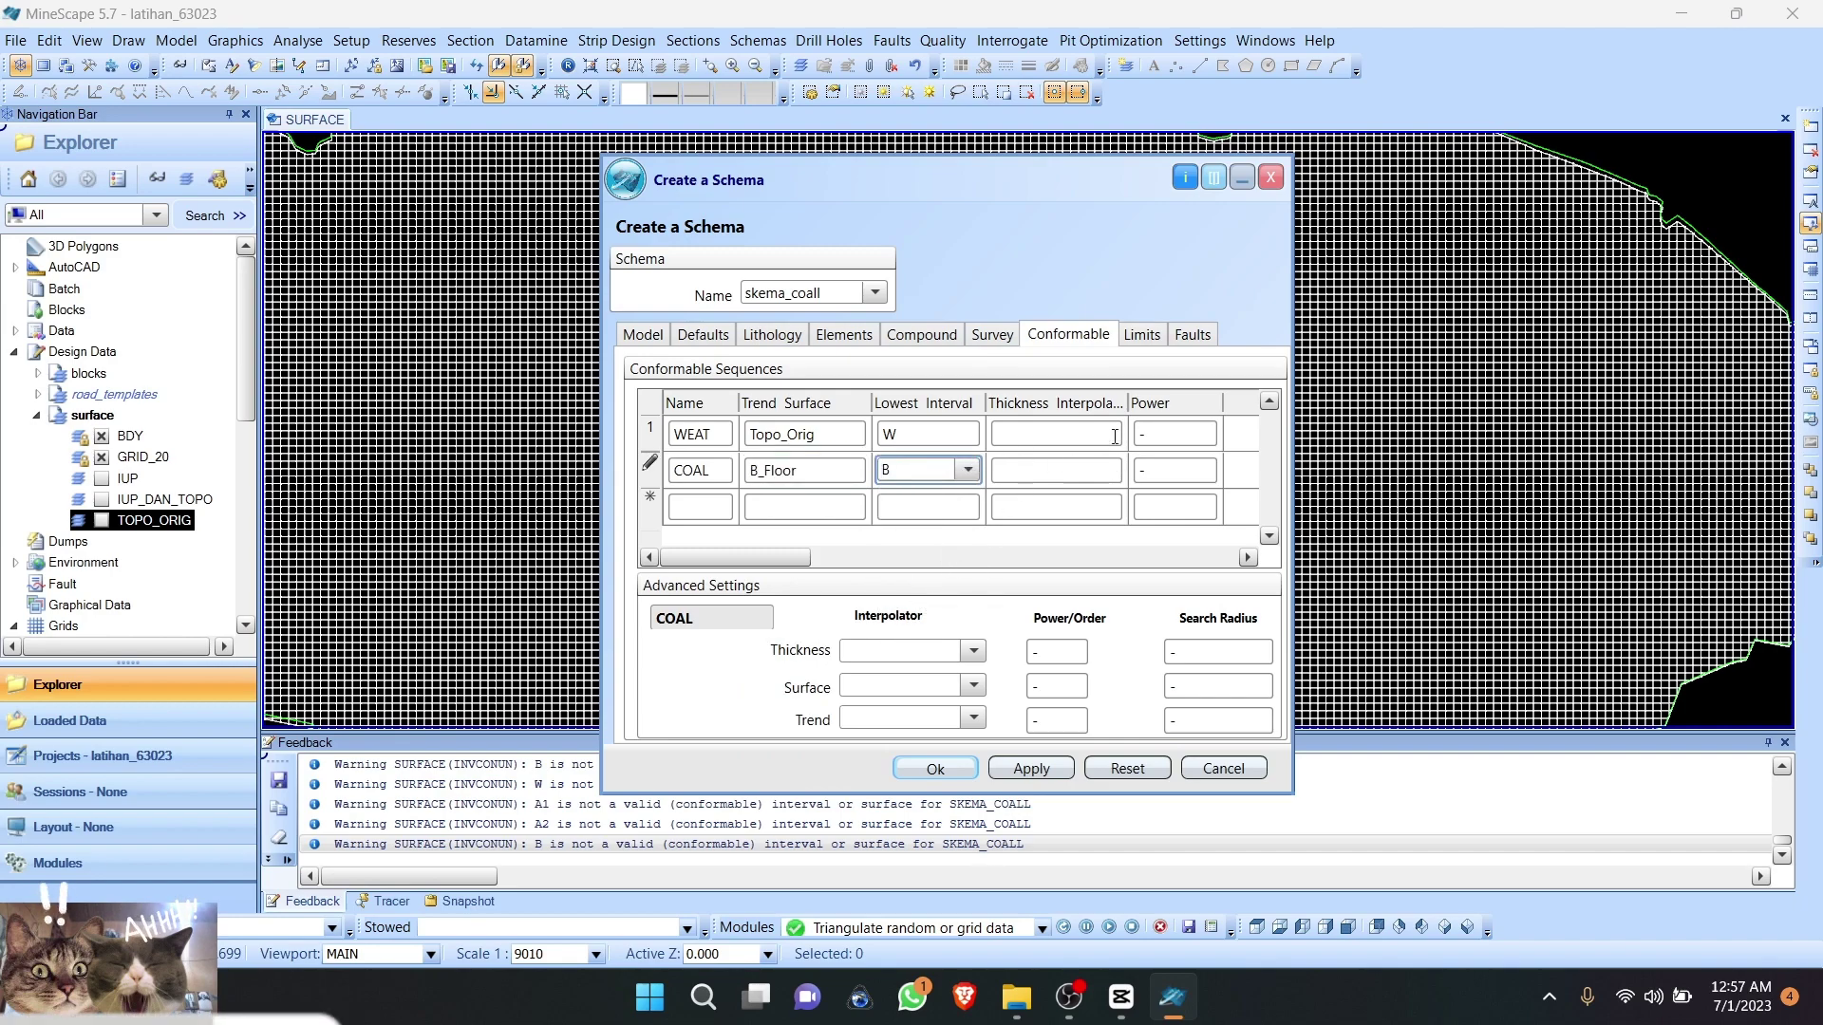
left_click(1111, 438)
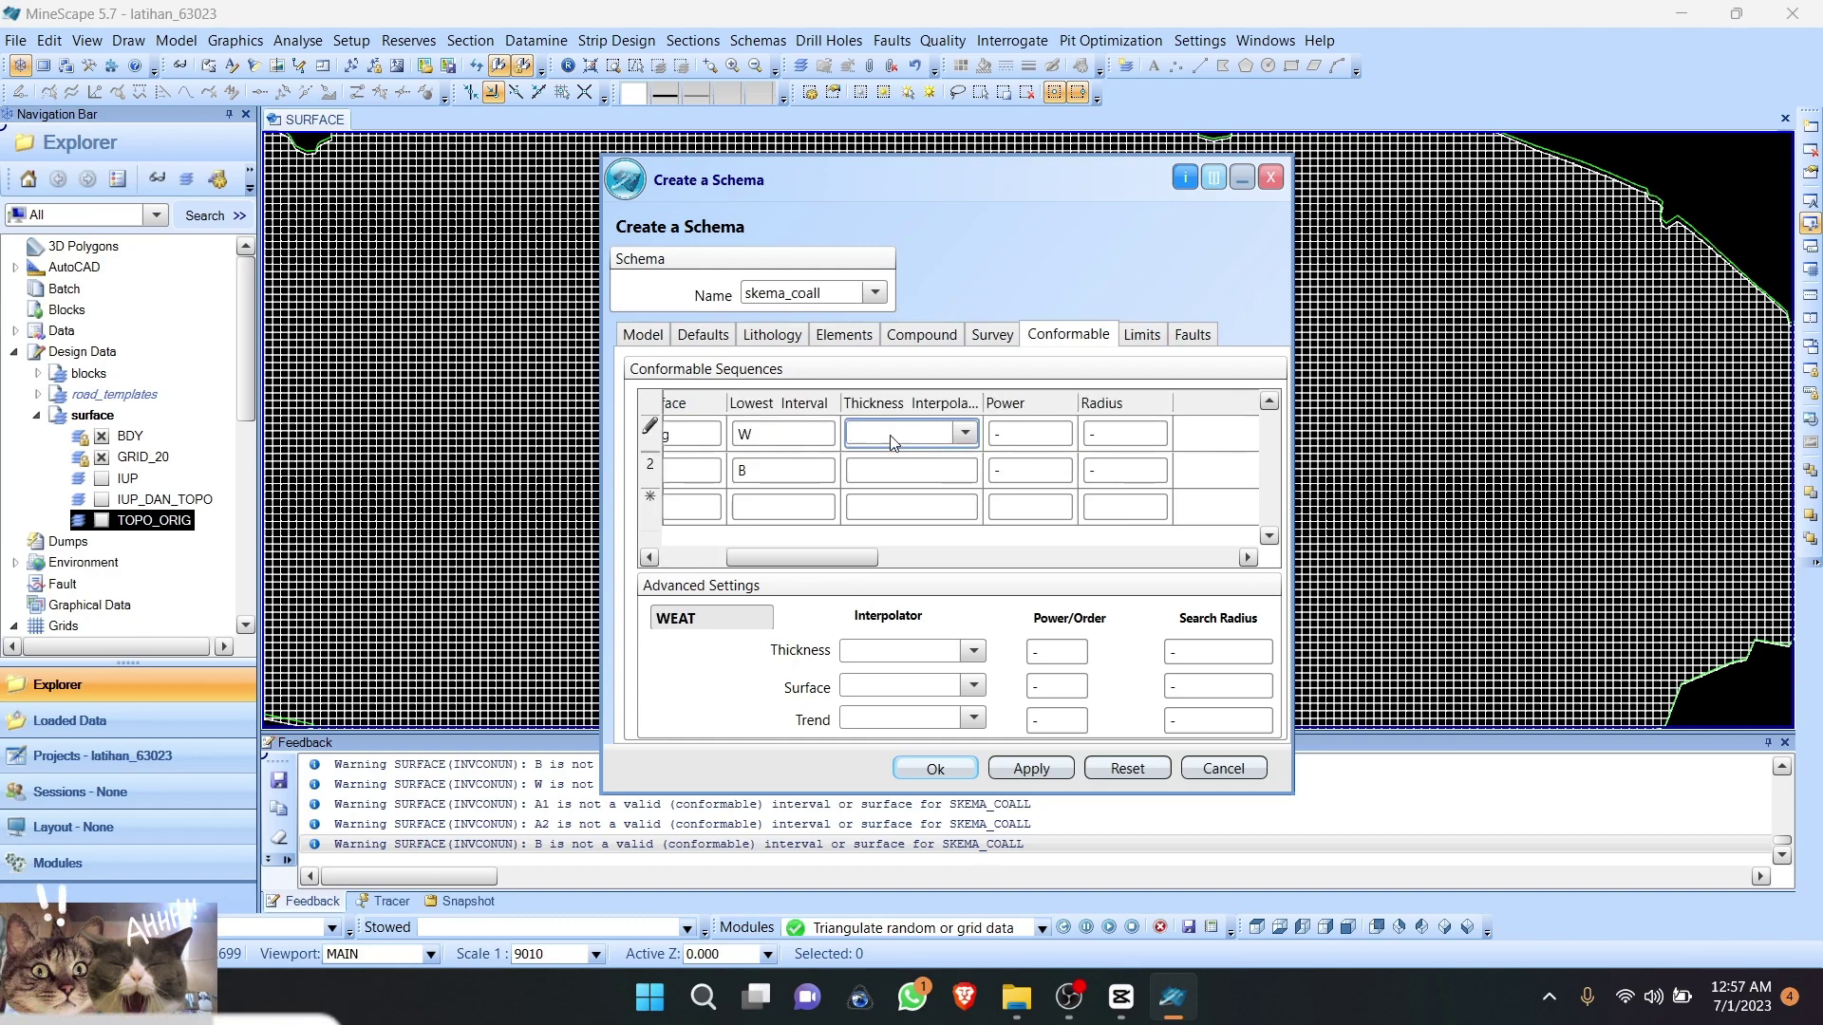
left_click(965, 433)
left_click(969, 432)
left_click_drag(829, 560, 676, 560)
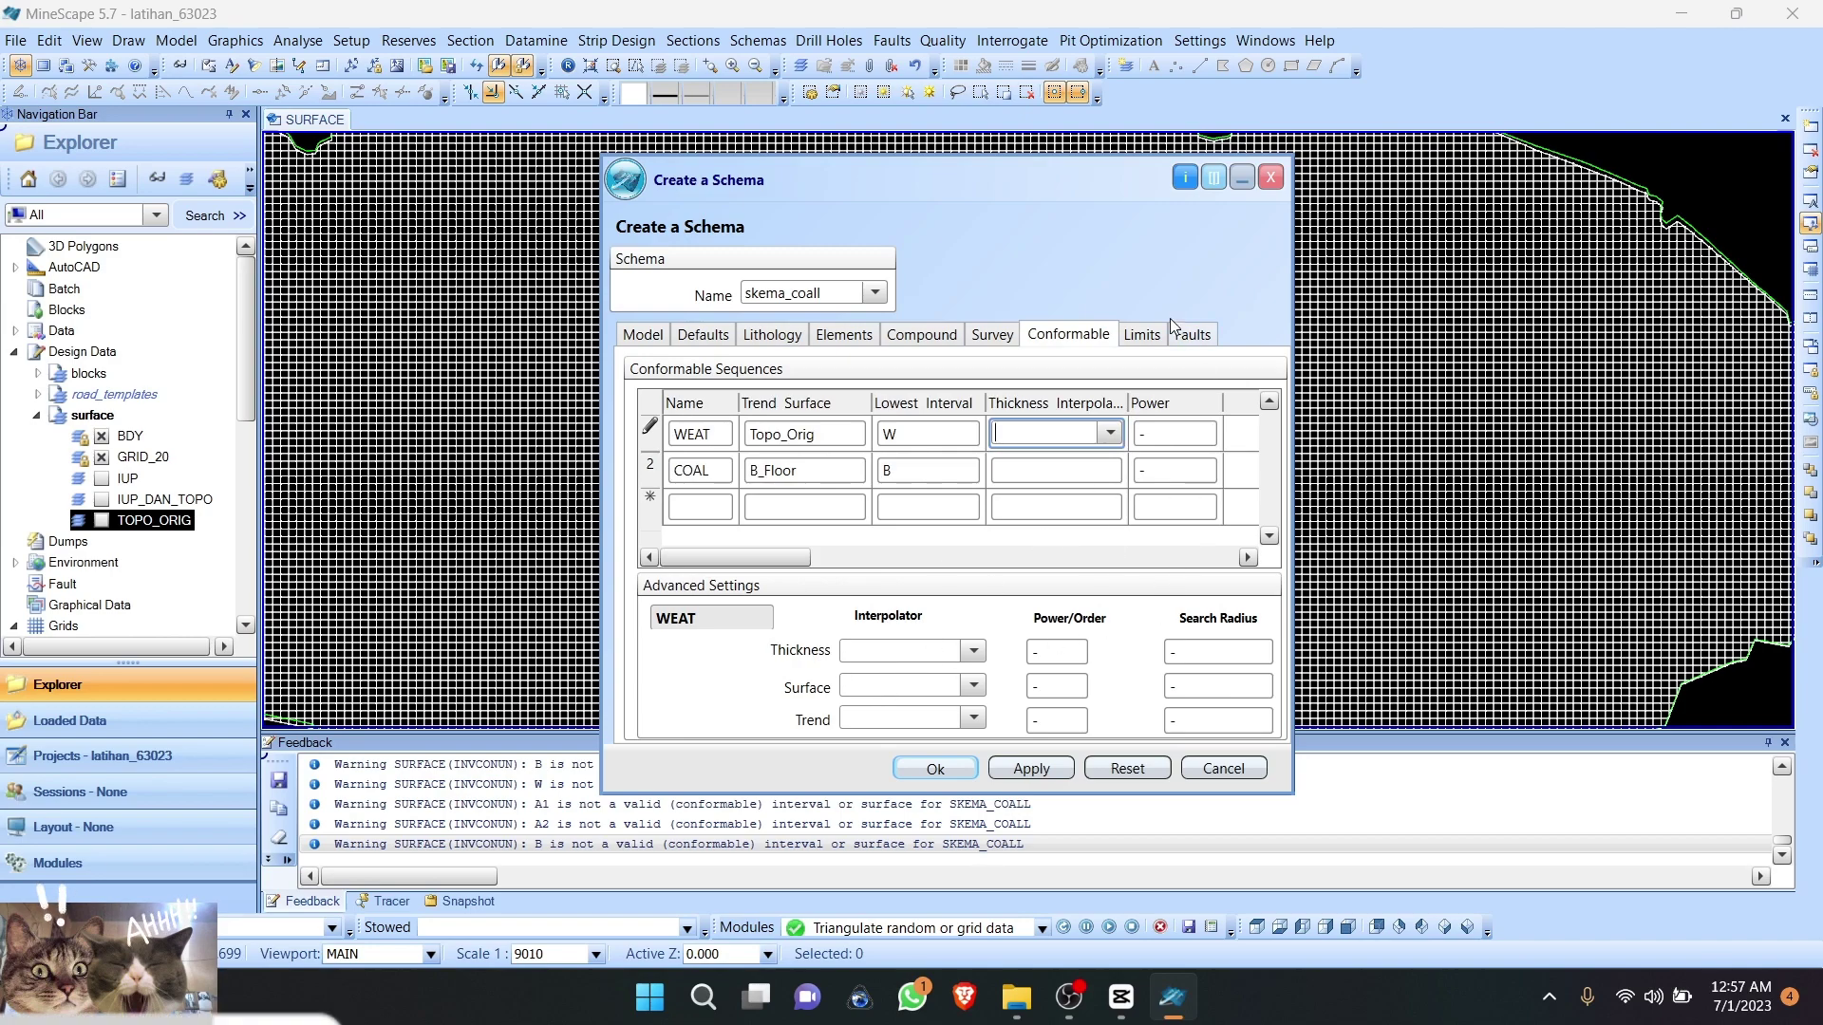
left_click(1144, 338)
left_click(1192, 336)
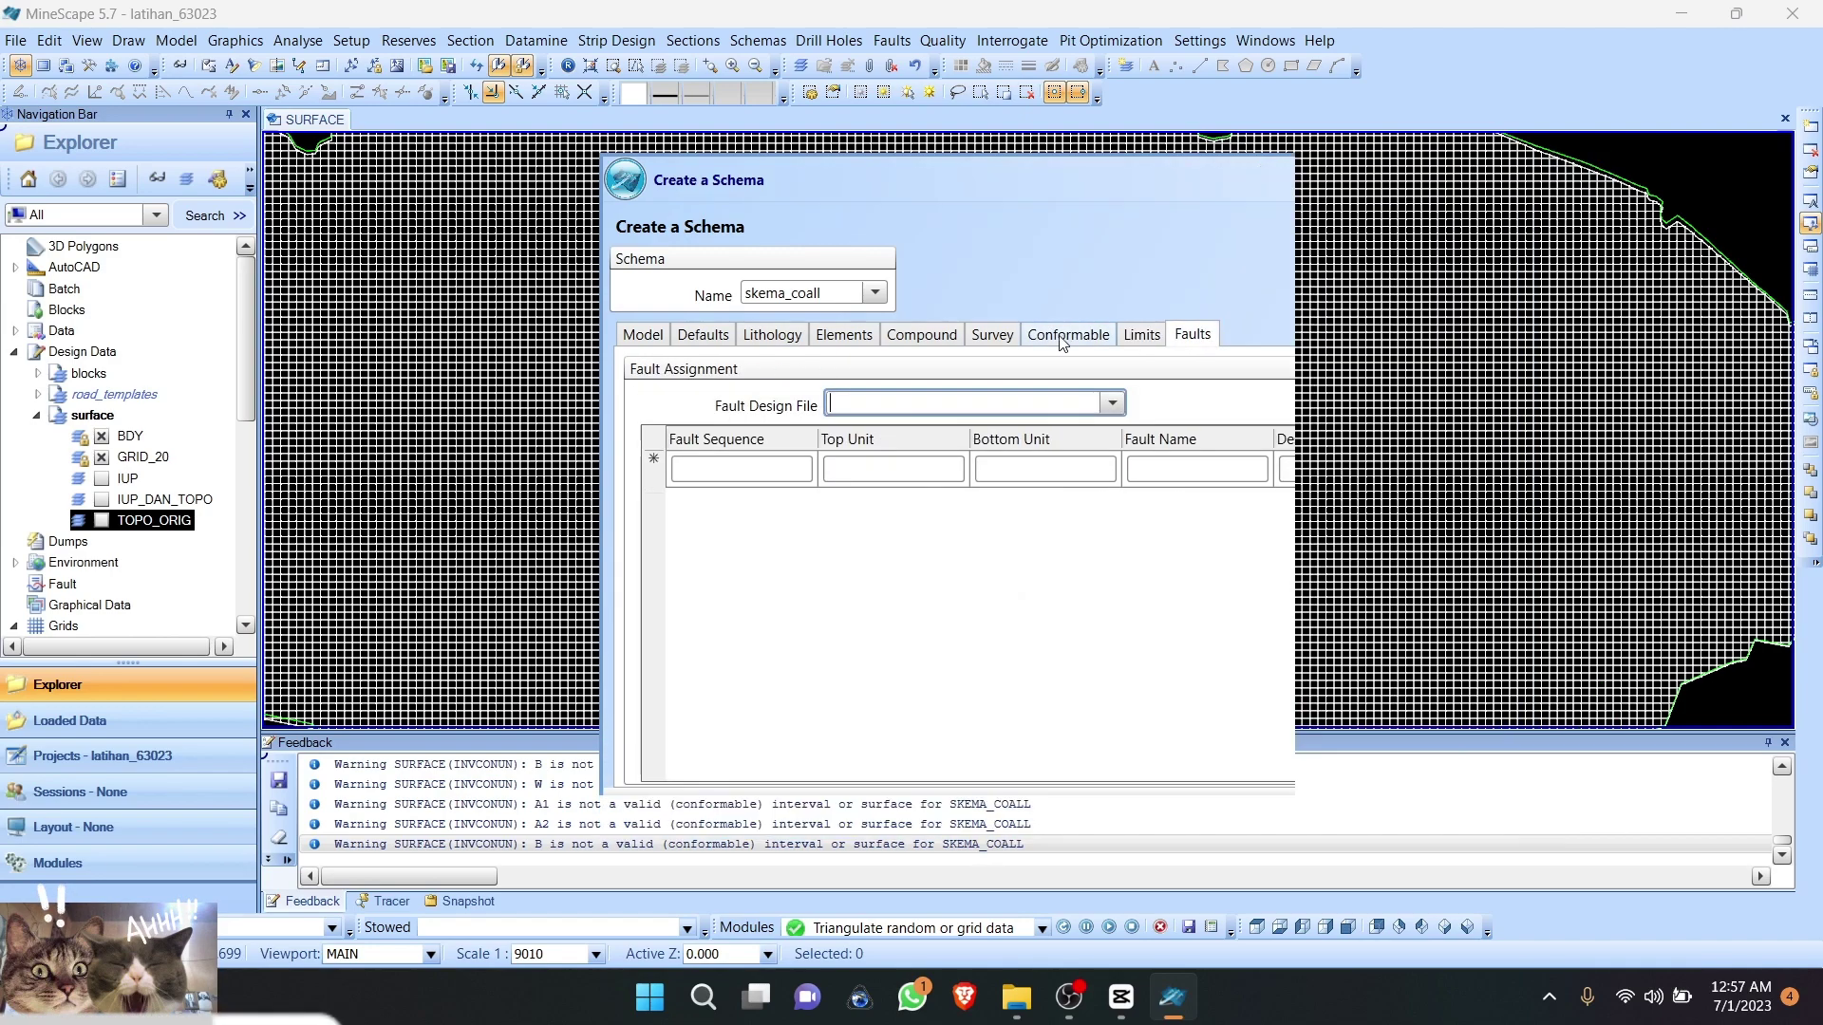
left_click(1068, 334)
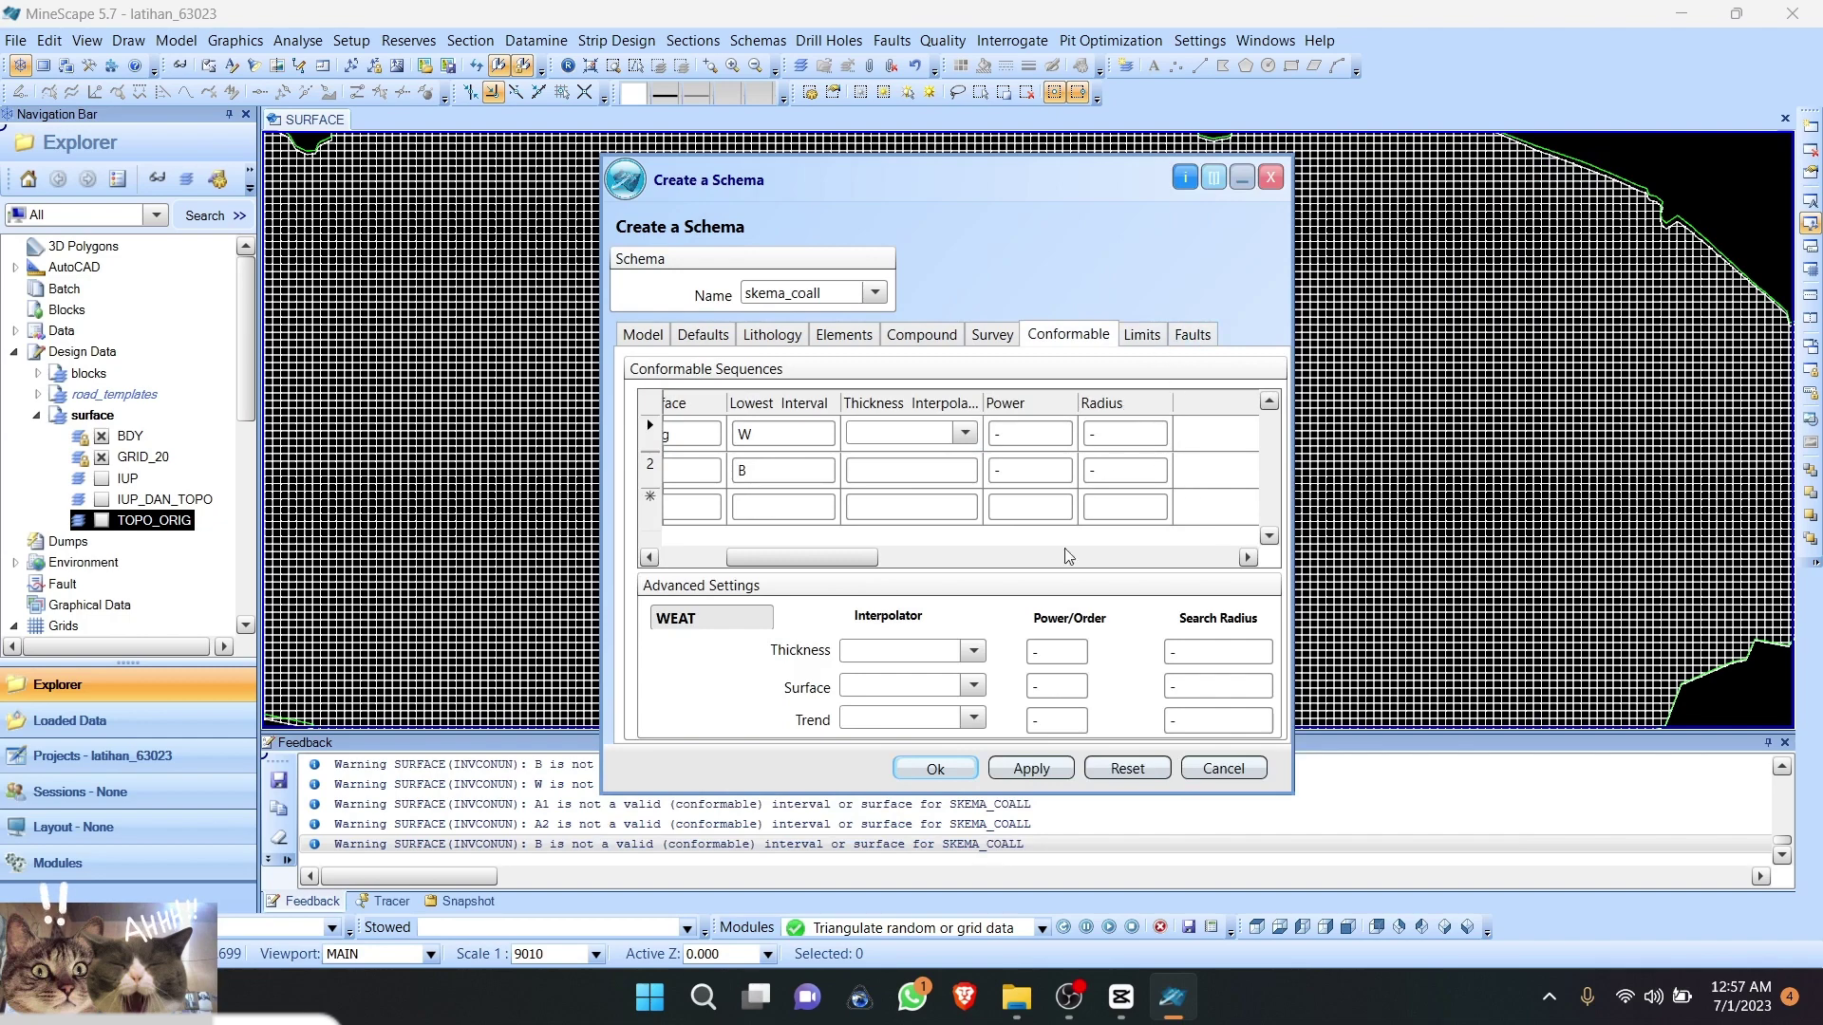
Step: Create the schema skema_coall with the defined settings and return to the grid drawing
left_click(935, 769)
left_click(1002, 463)
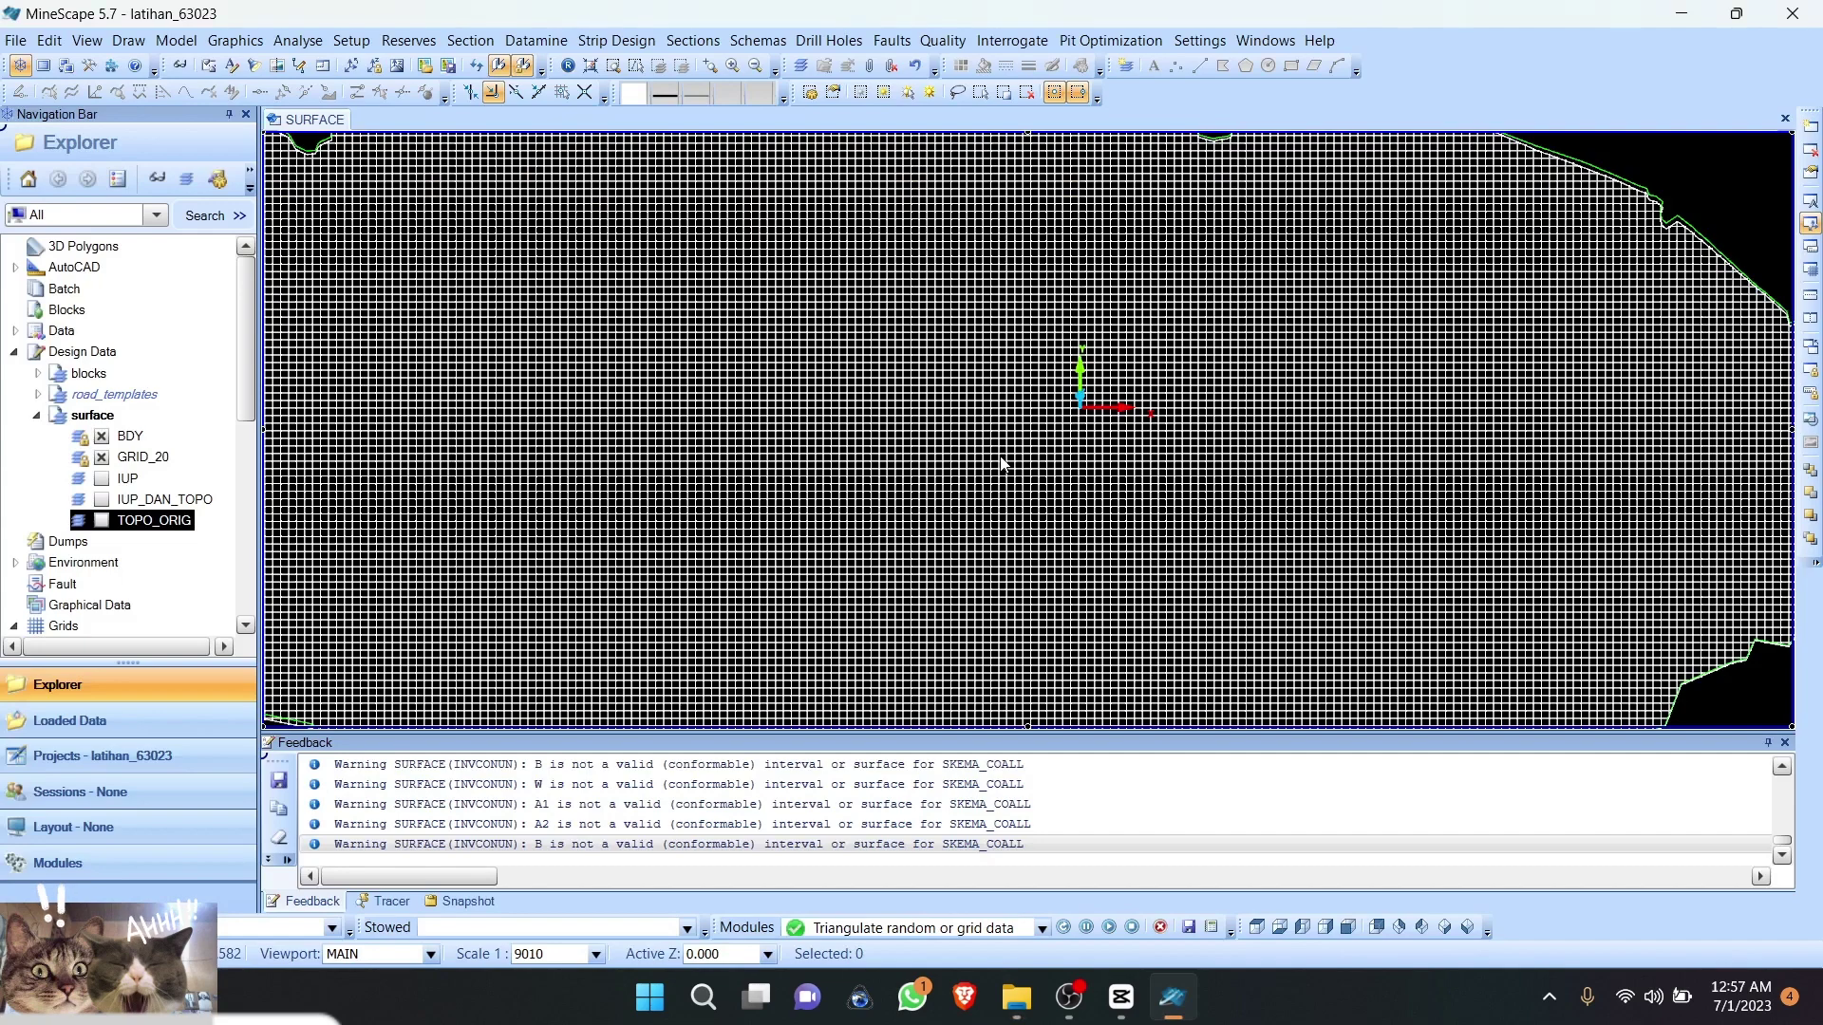
scroll(950, 475, "down", 3)
scroll(982, 474, "up", 3)
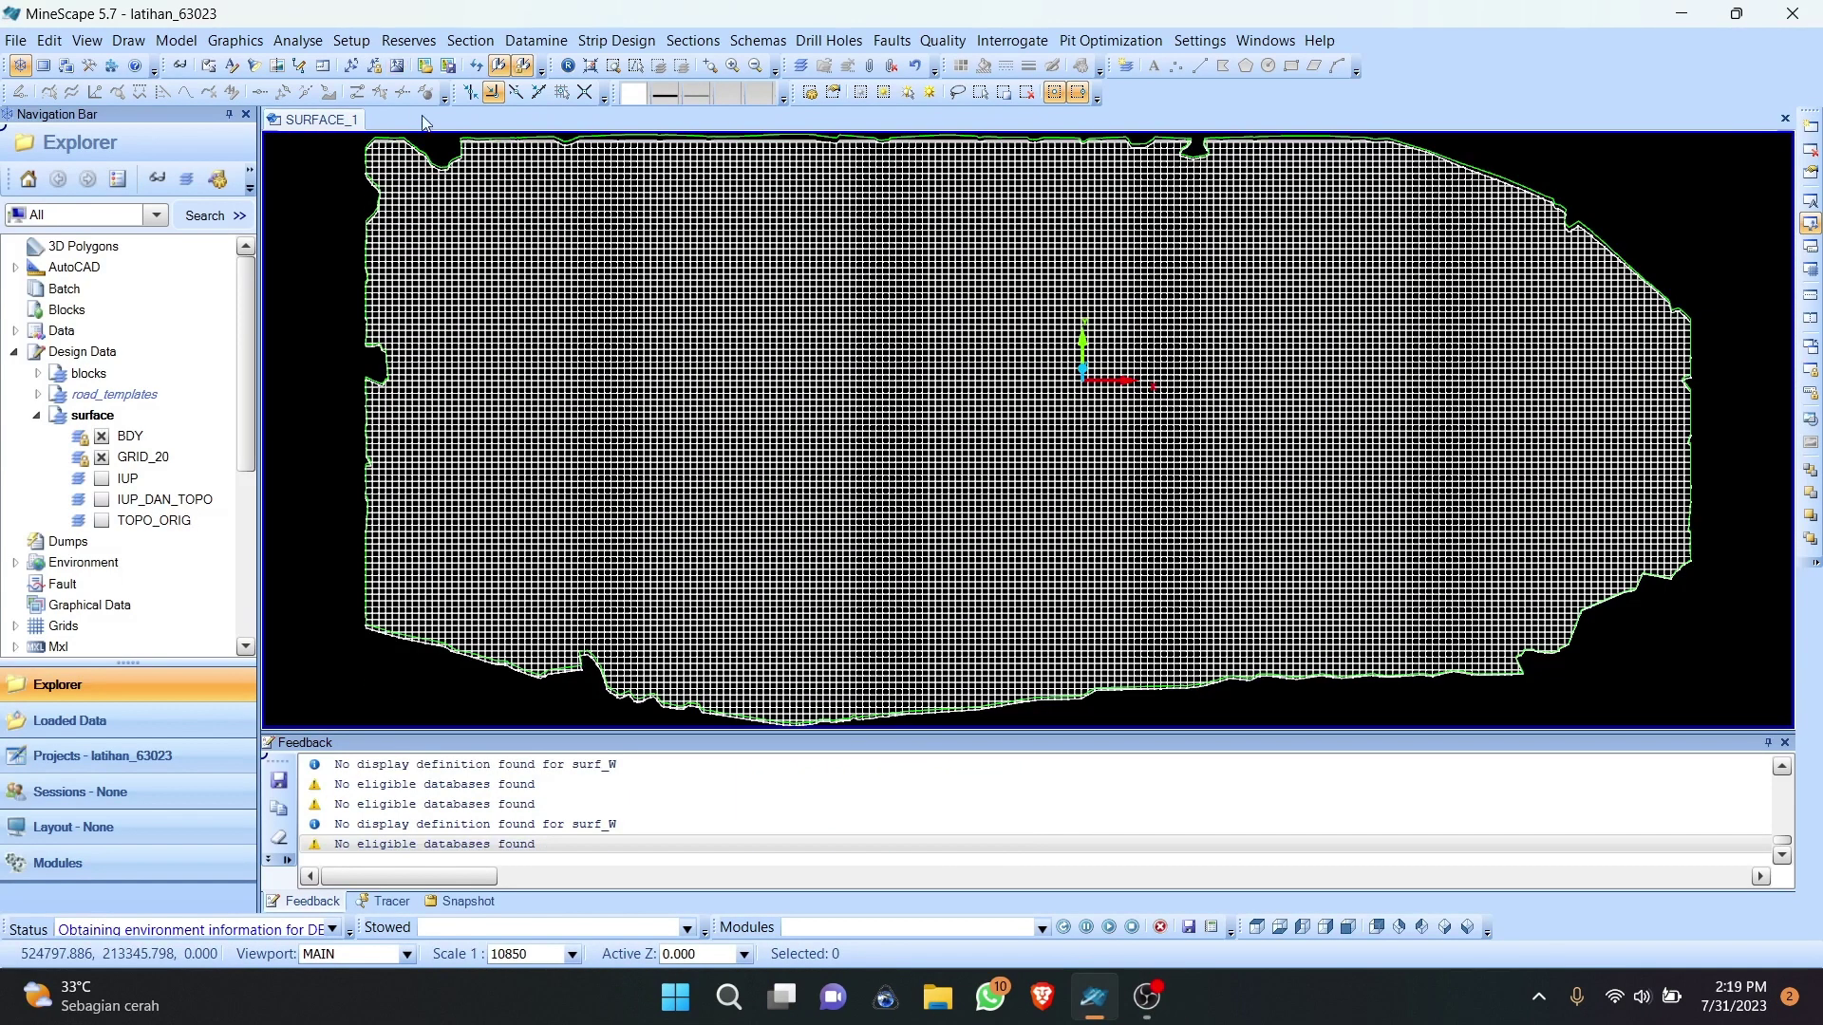
Step: Set the current model to schema skema_coall with model type Grid
left_click(350, 39)
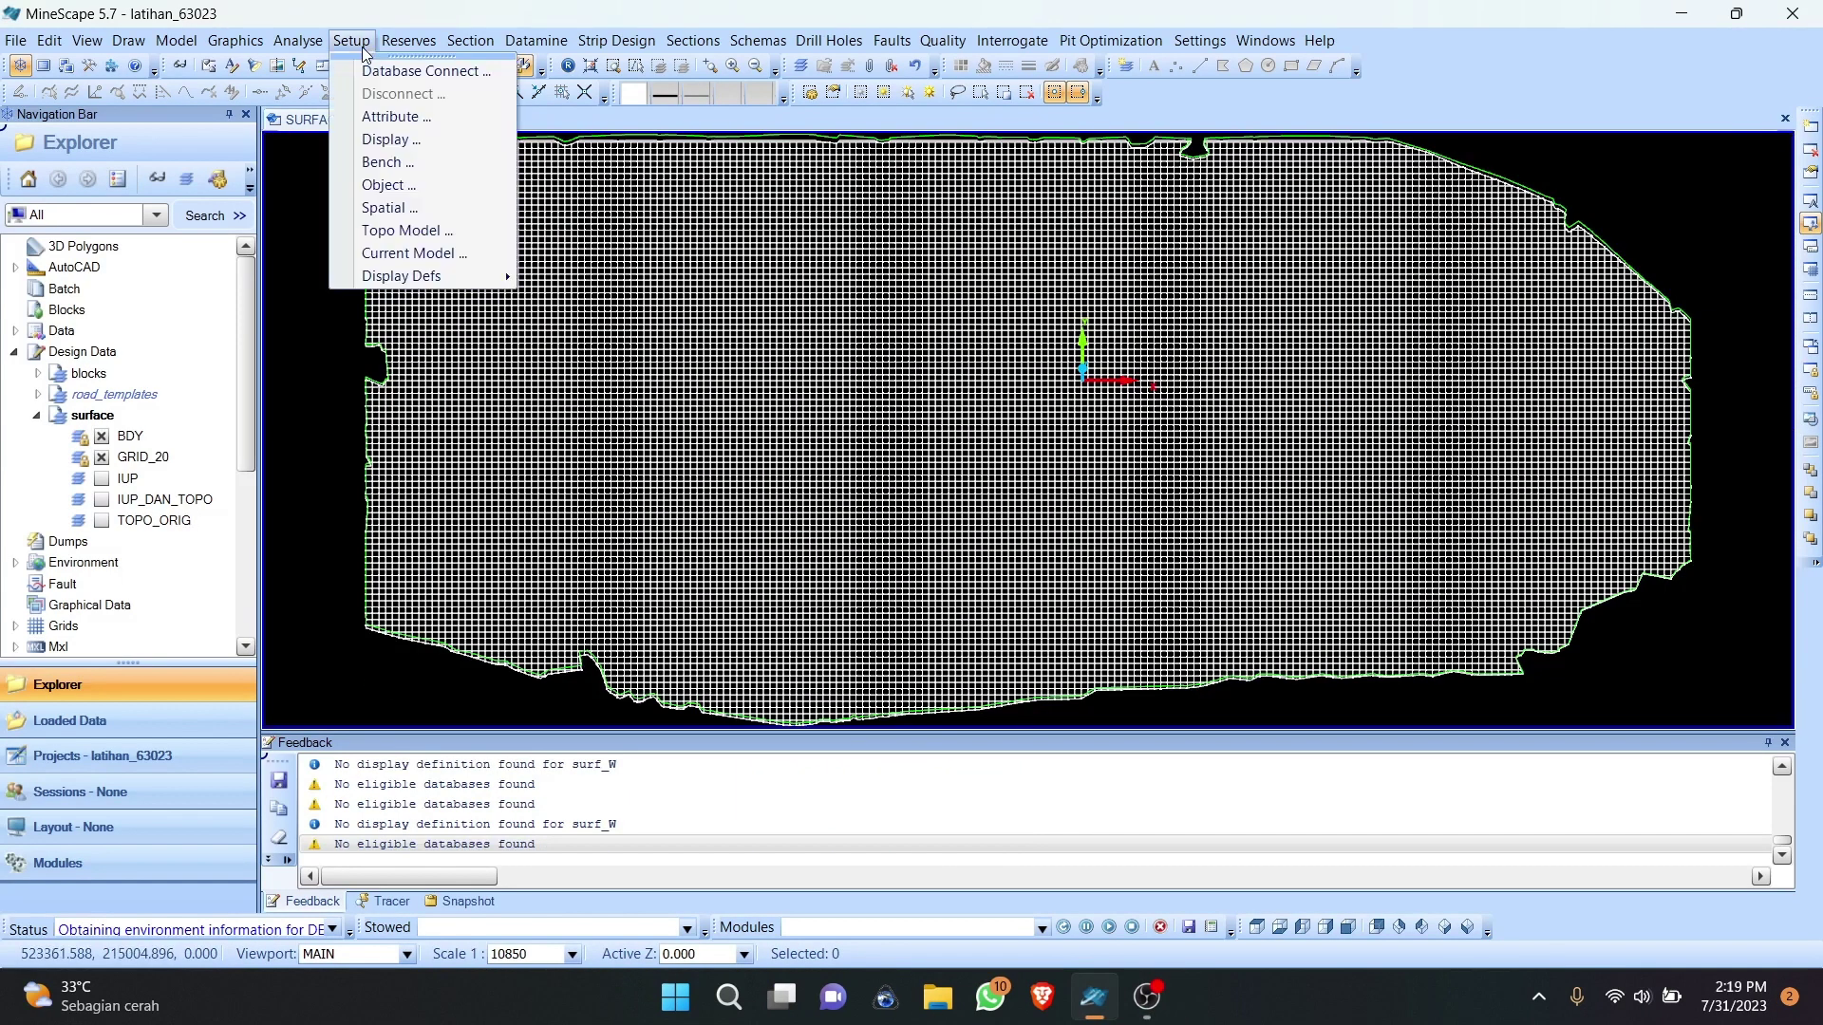
left_click(438, 254)
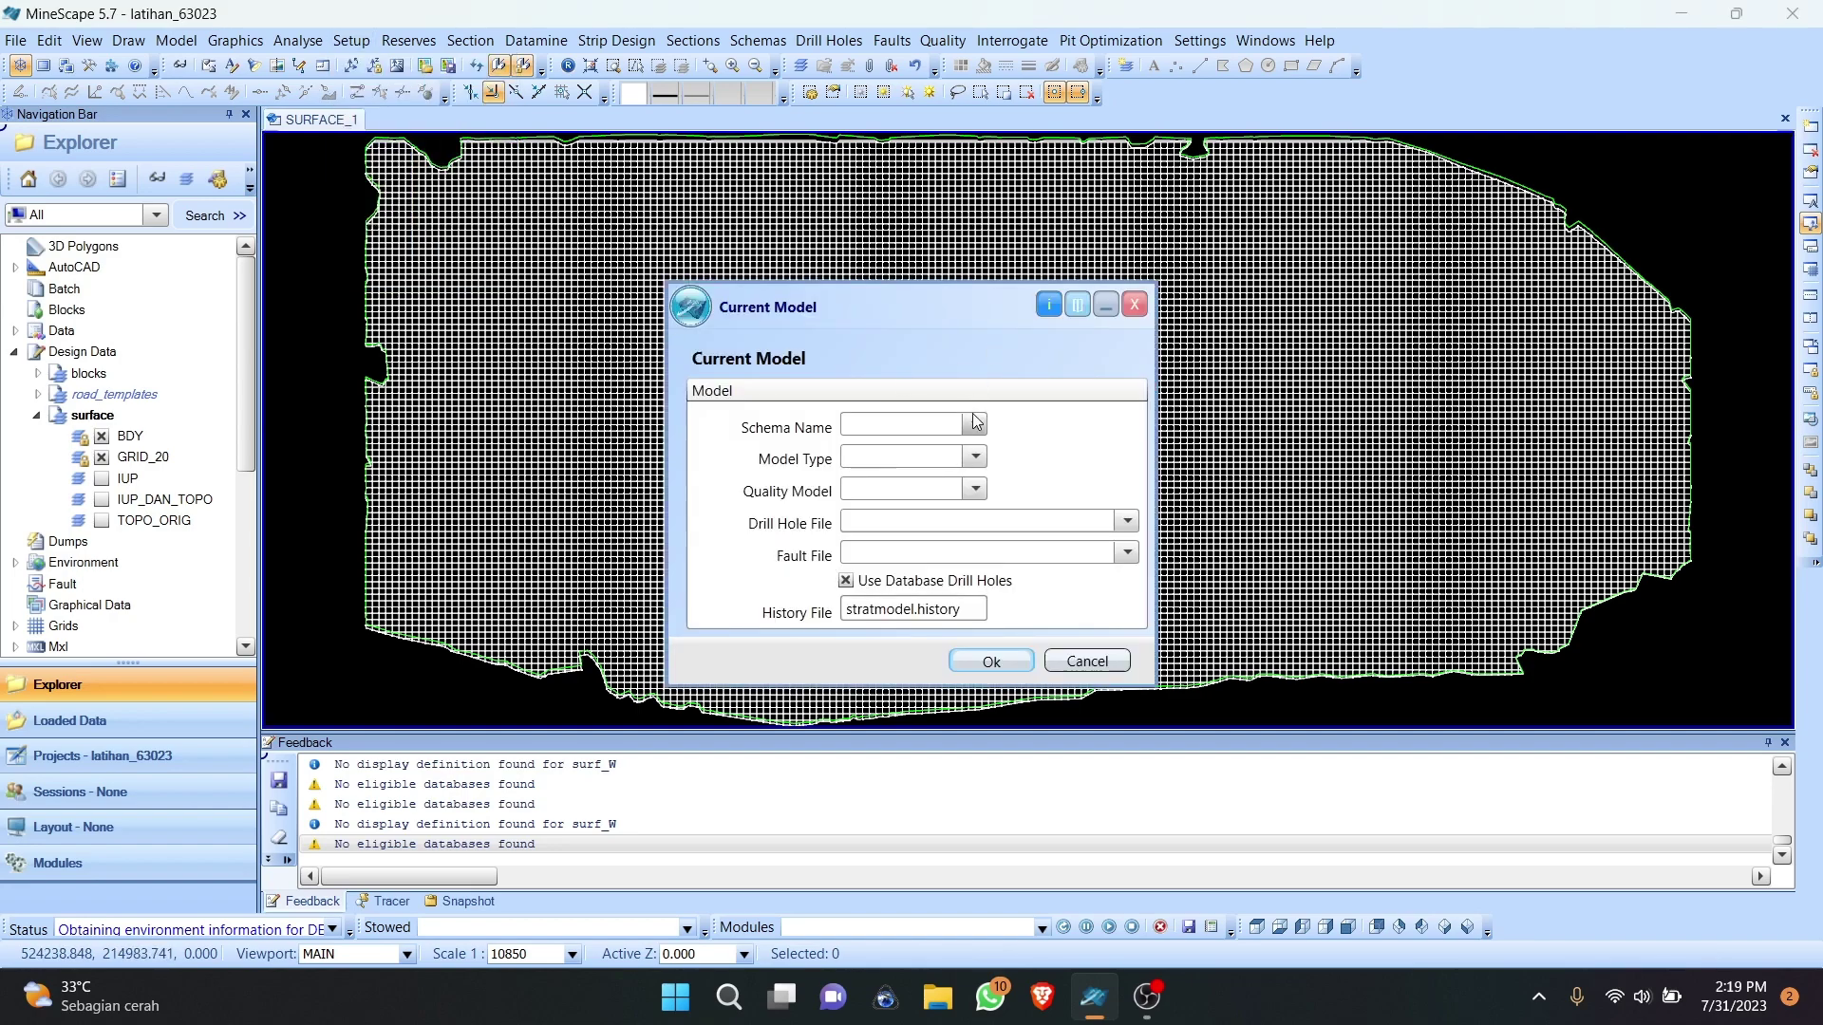
left_click(975, 424)
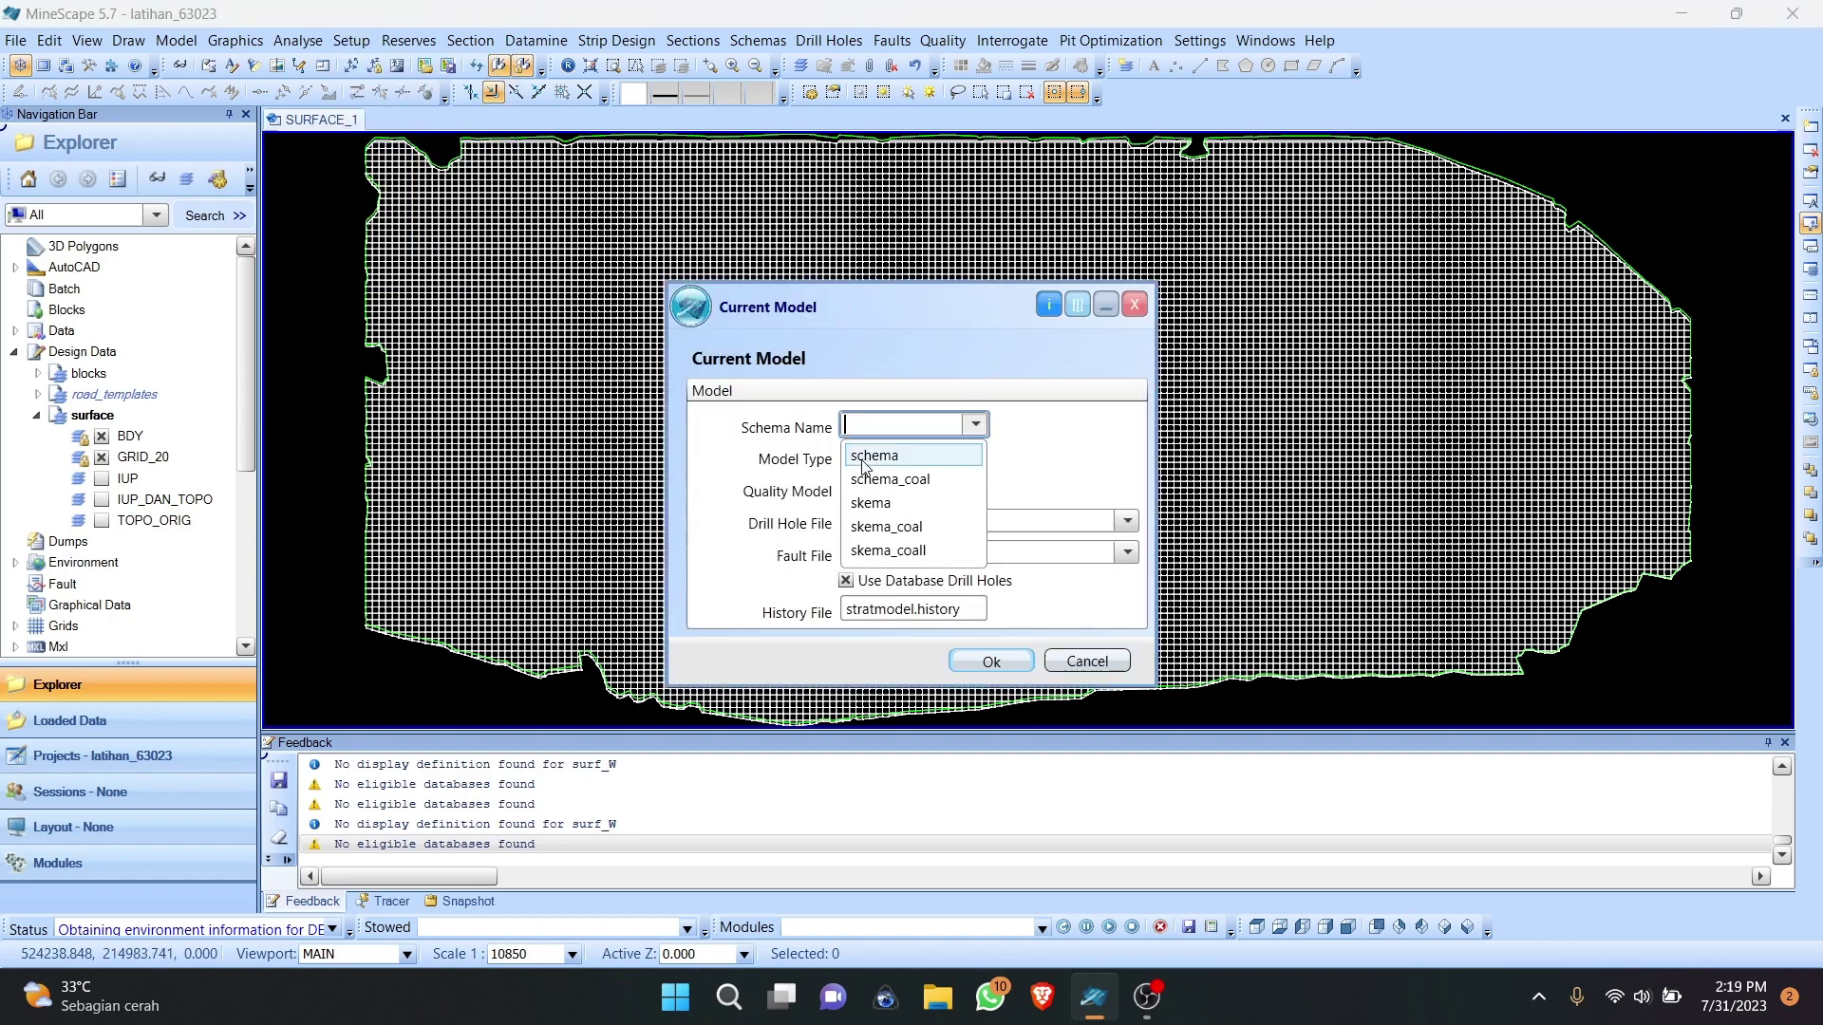
left_click(888, 551)
left_click(973, 458)
left_click(937, 488)
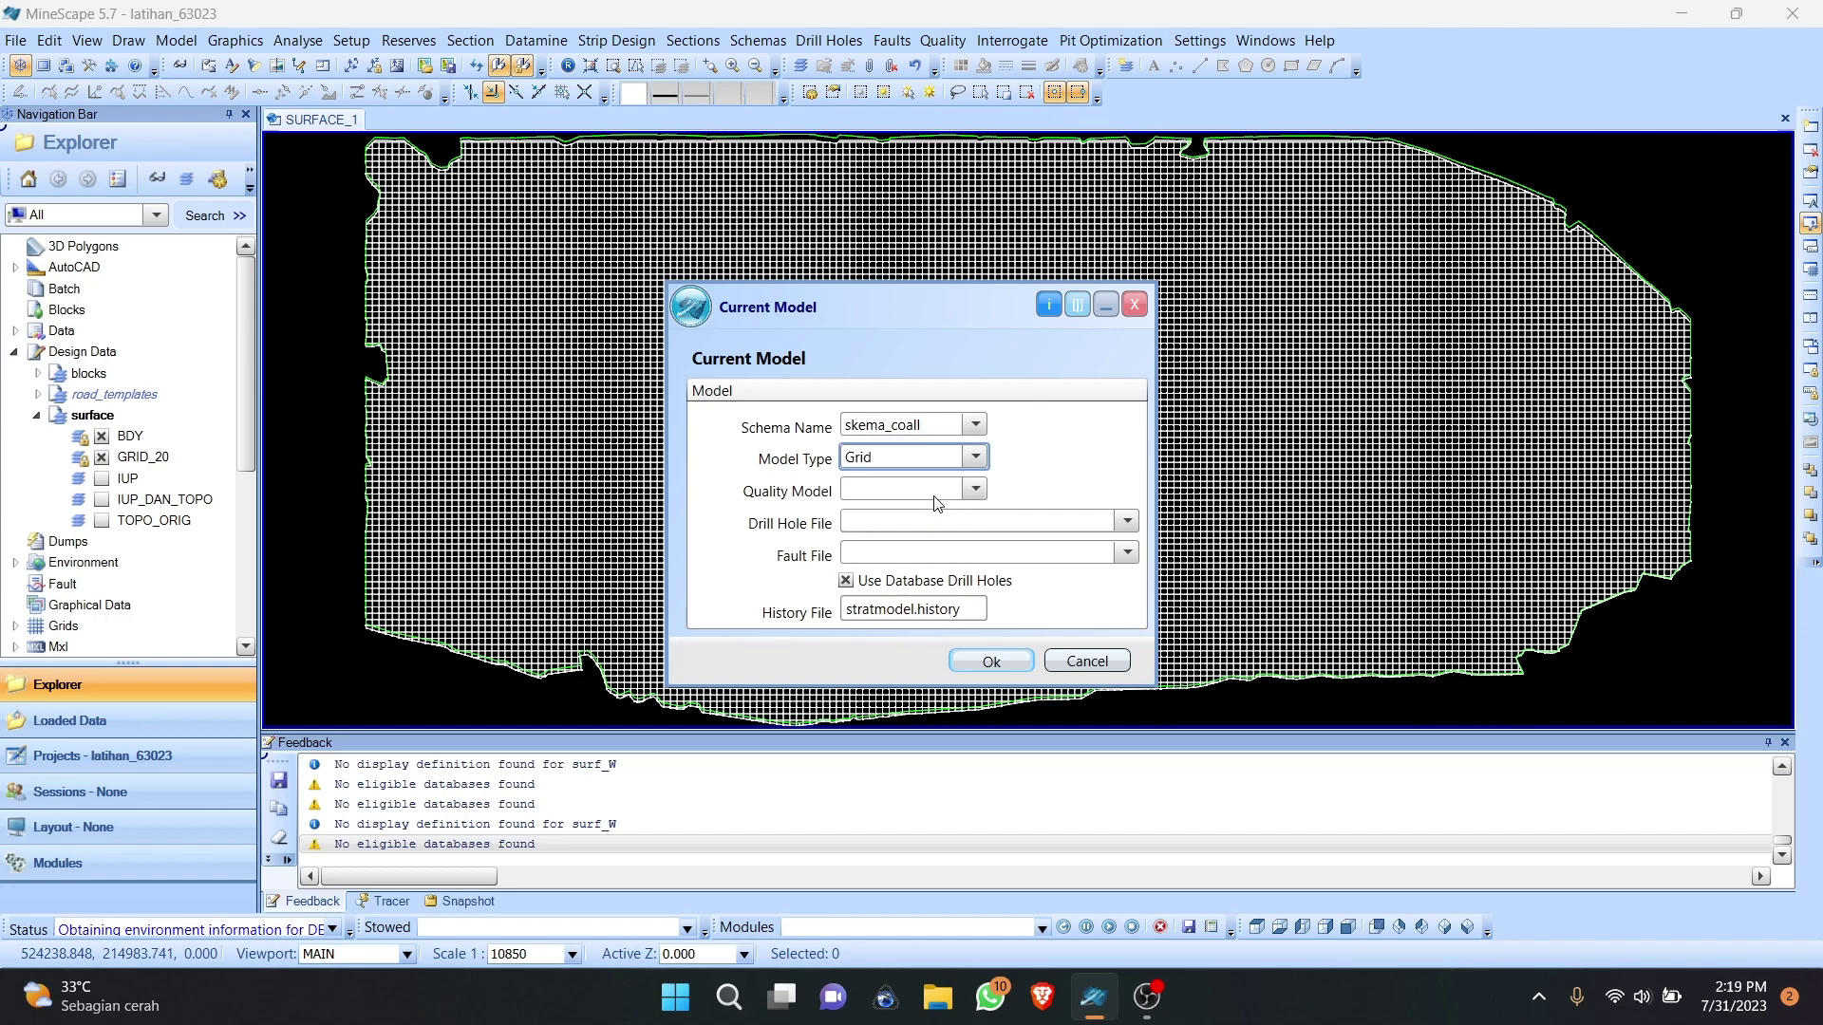
left_click(989, 660)
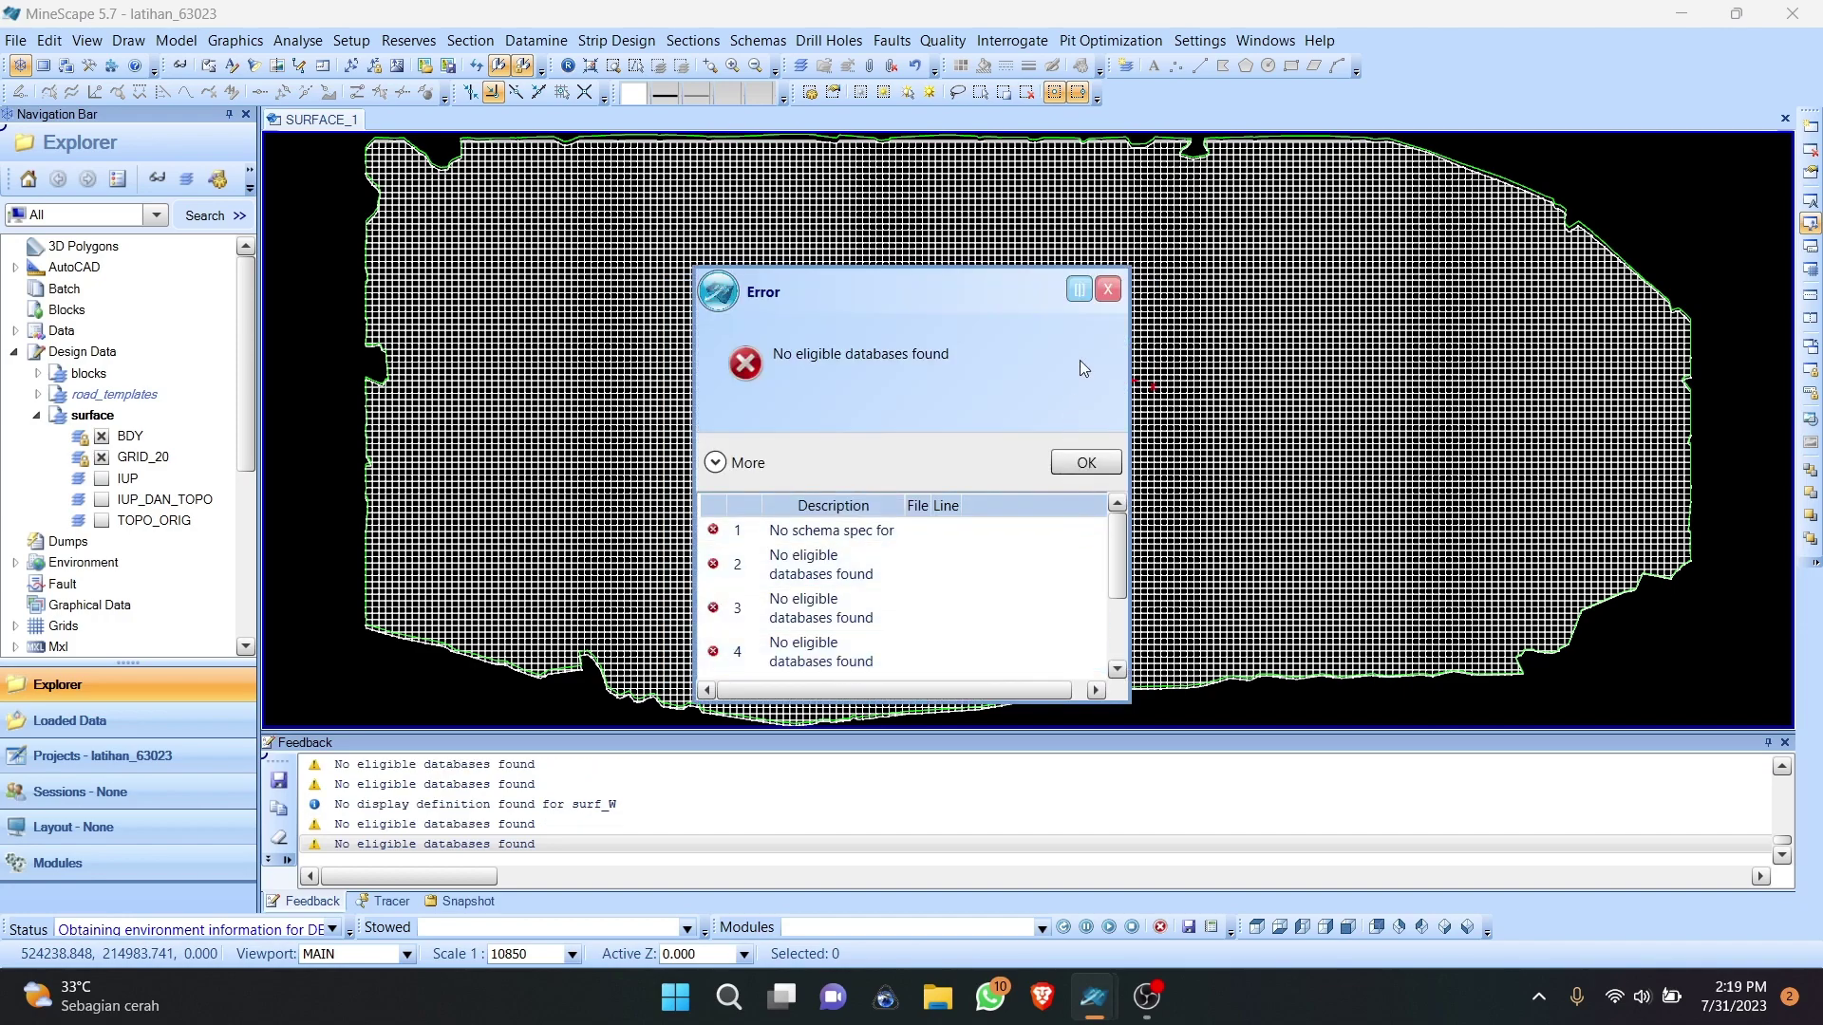
Step: Dismiss the error message and open the display definitions for schema surfaces for schema skema_coall
left_click(1108, 289)
left_click(352, 41)
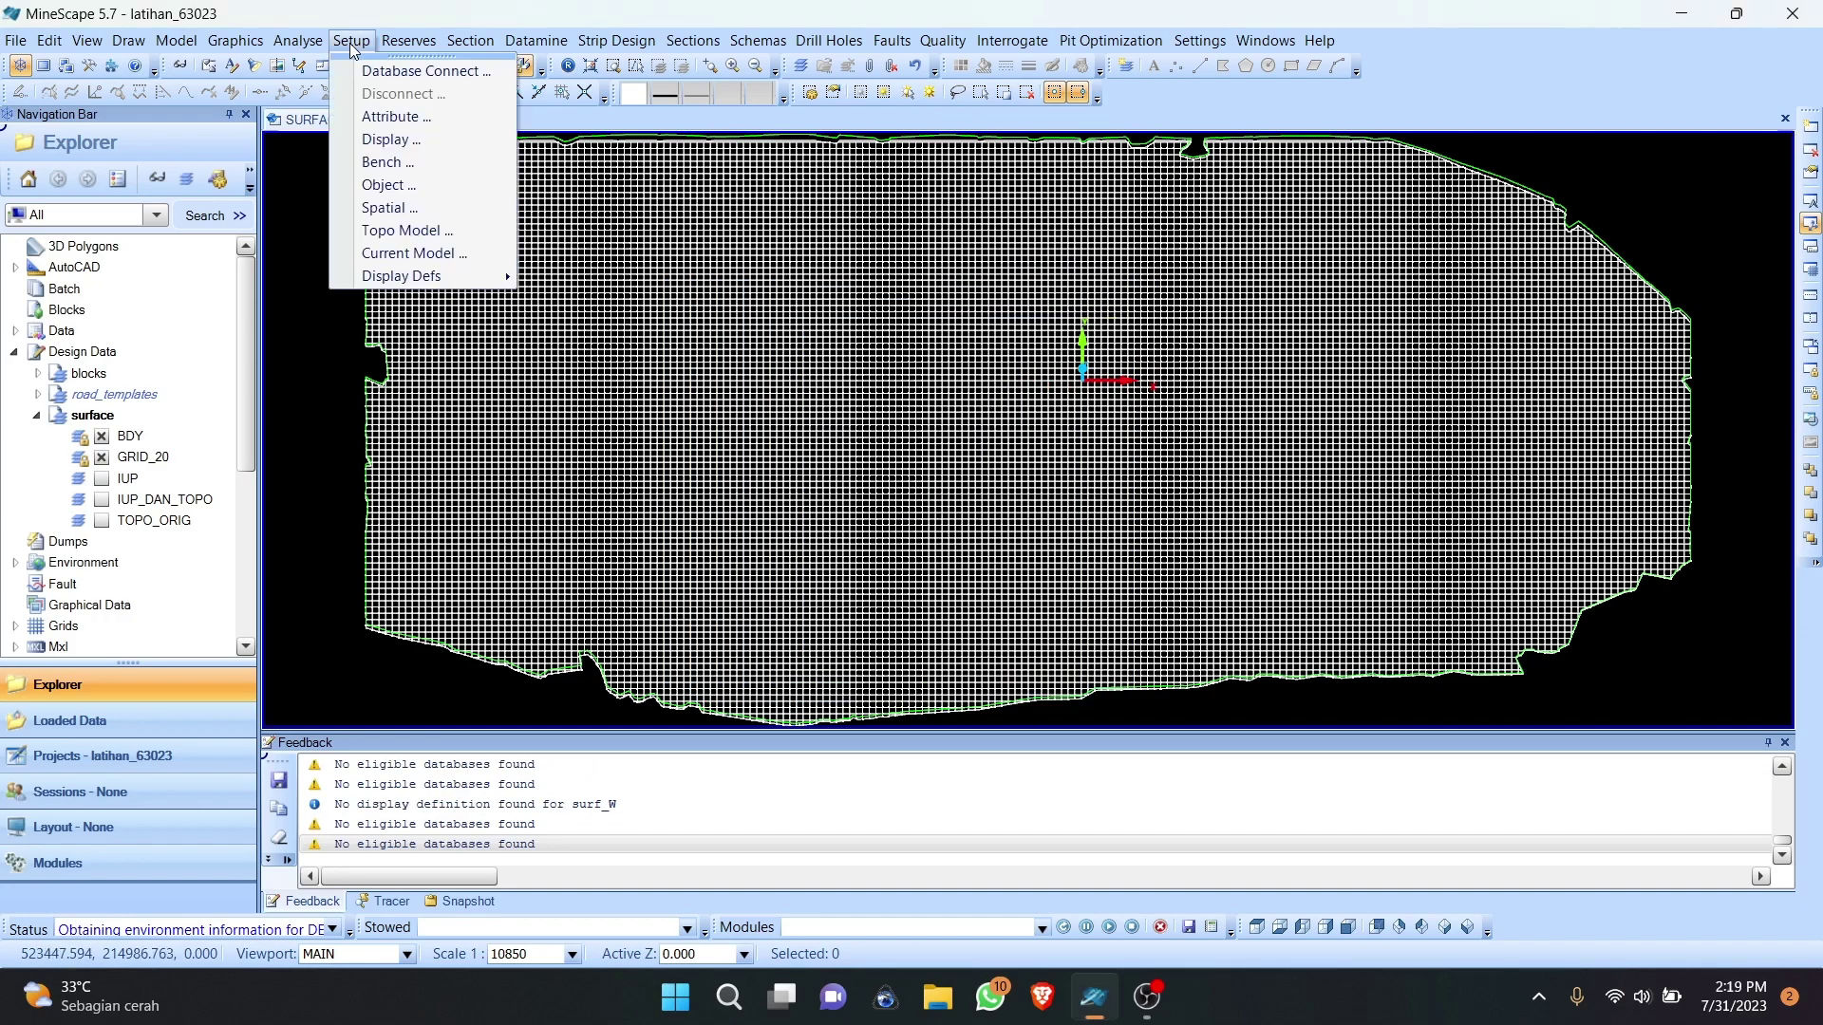
mouse_move(479, 285)
left_click(577, 285)
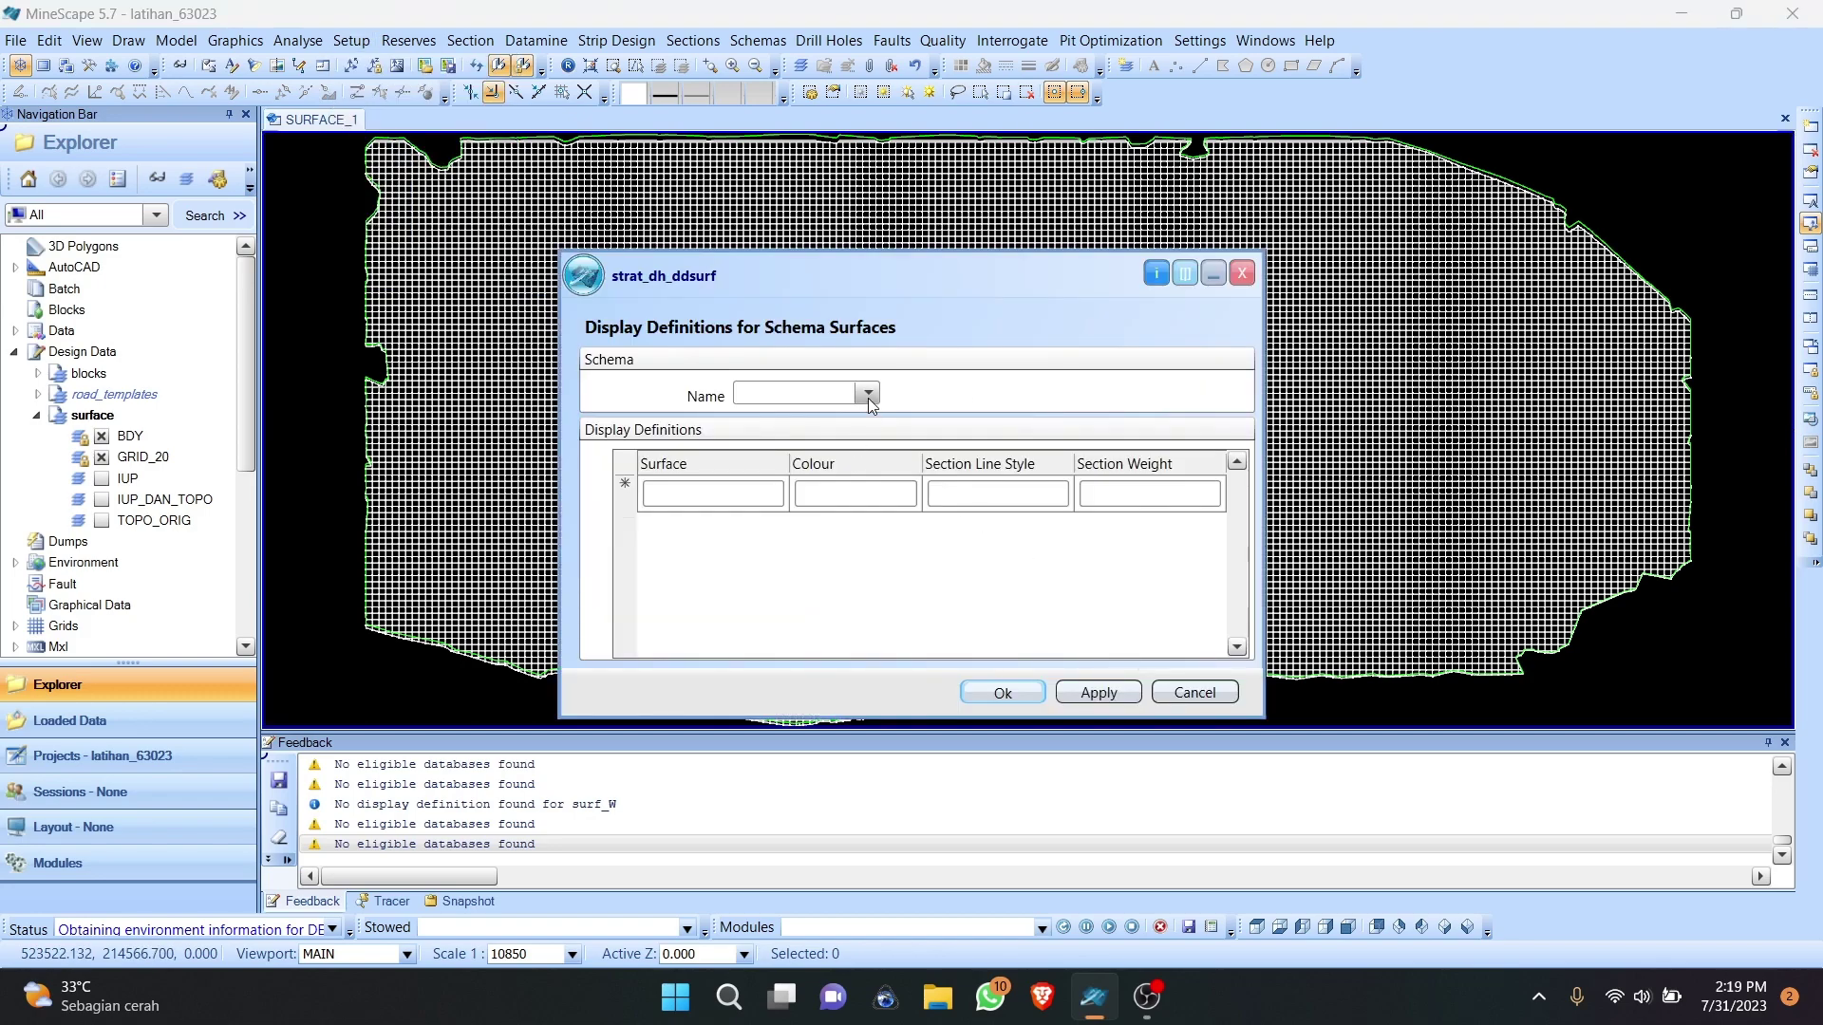
left_click(867, 393)
left_click(798, 519)
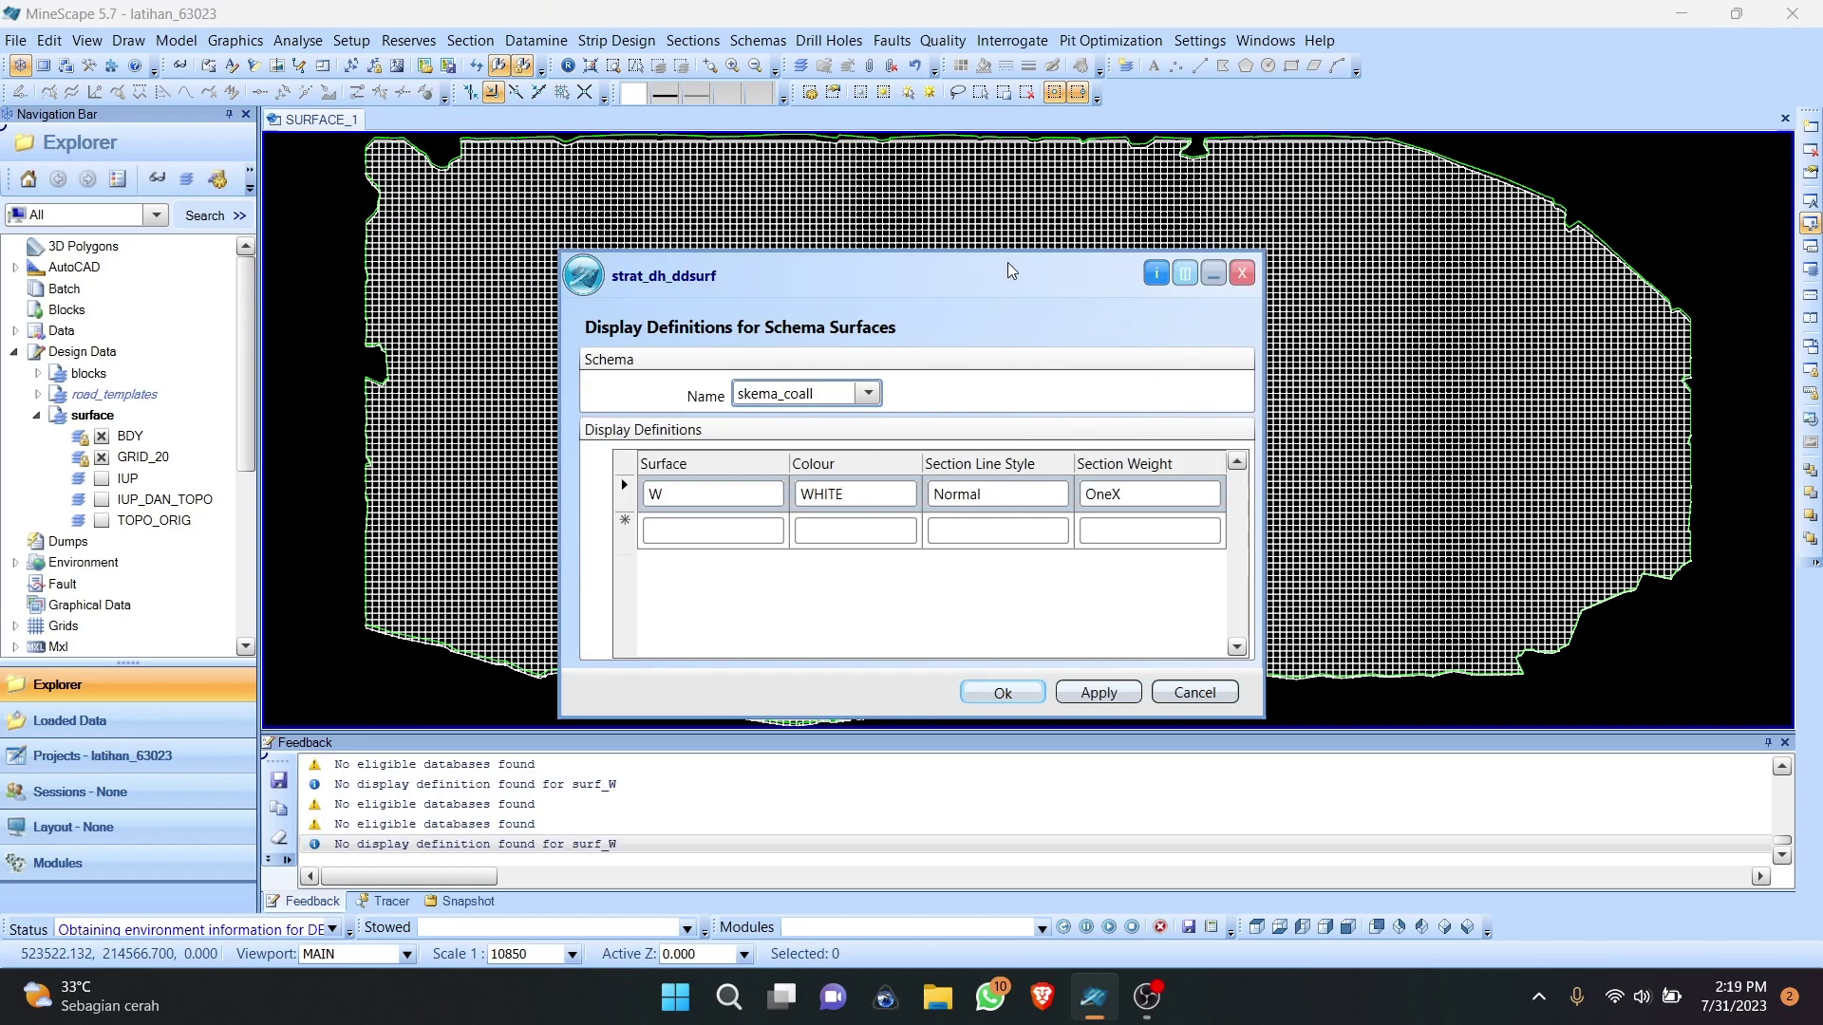
left_click_drag(978, 277, 985, 208)
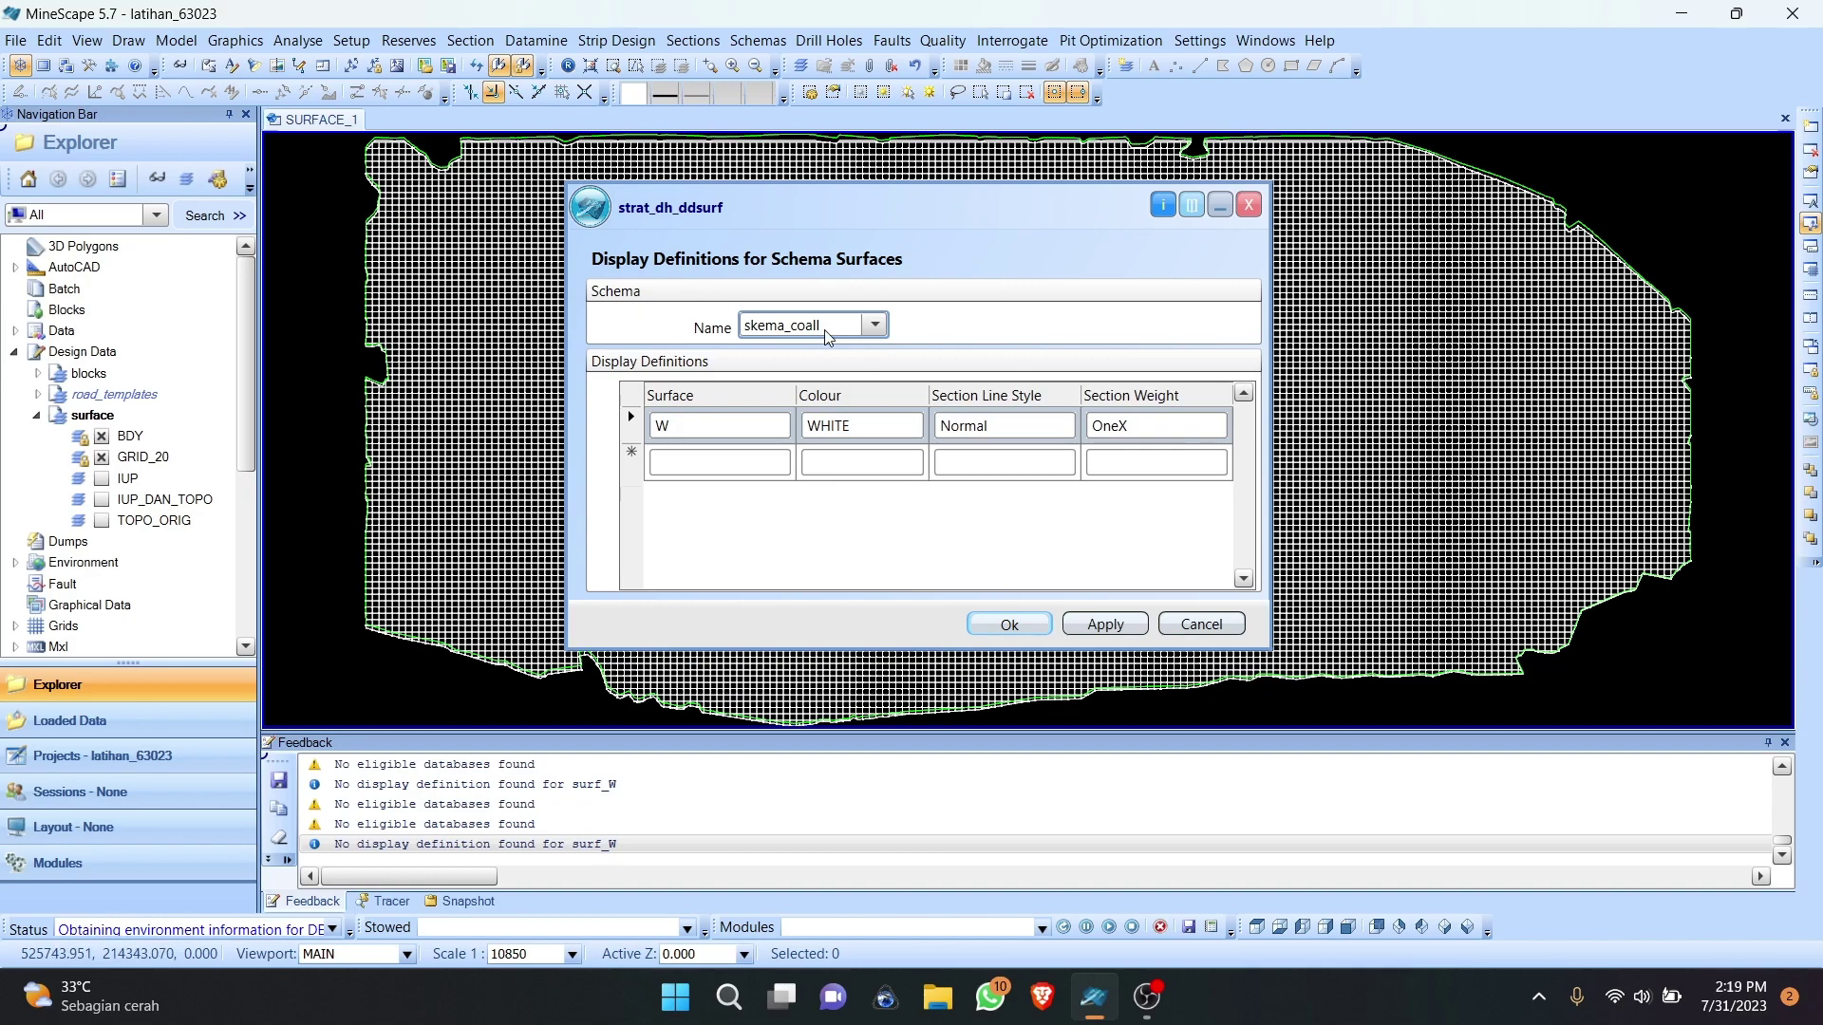
Step: Set the section weight of surface W to ThreeX and save the surface display definitions
left_click(738, 422)
key("Tab")
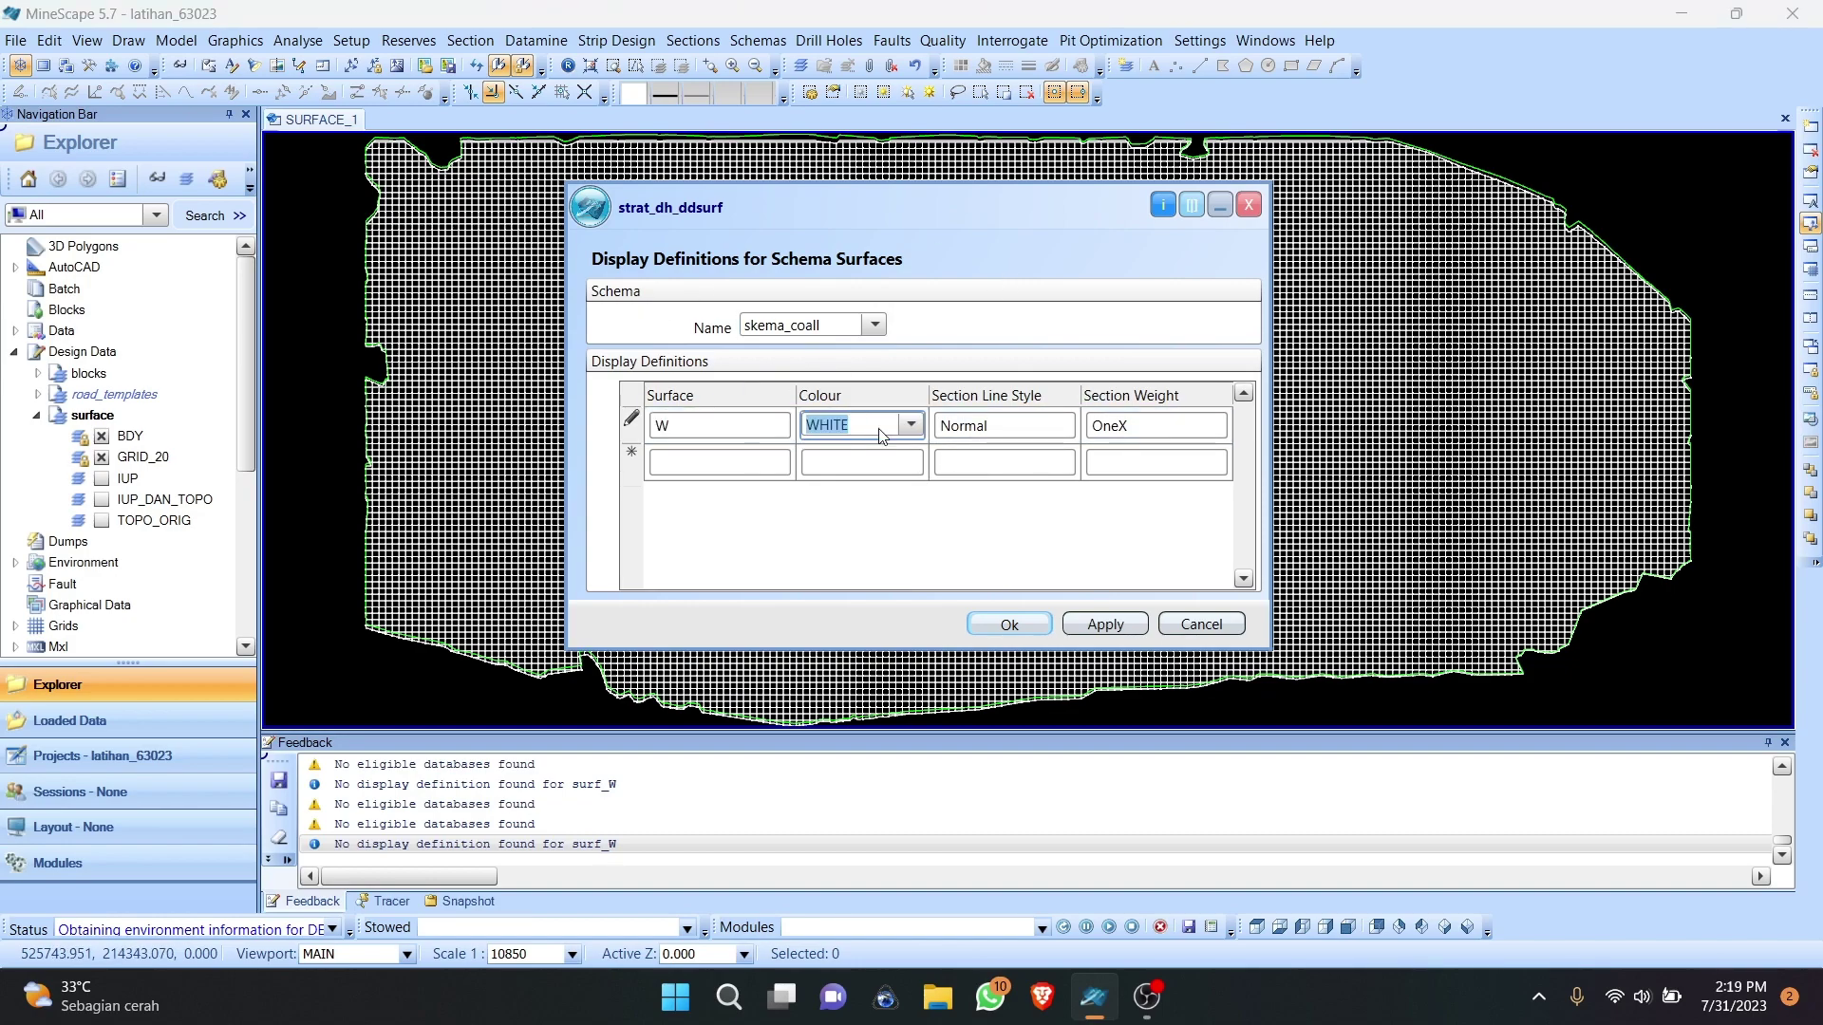
key("Tab")
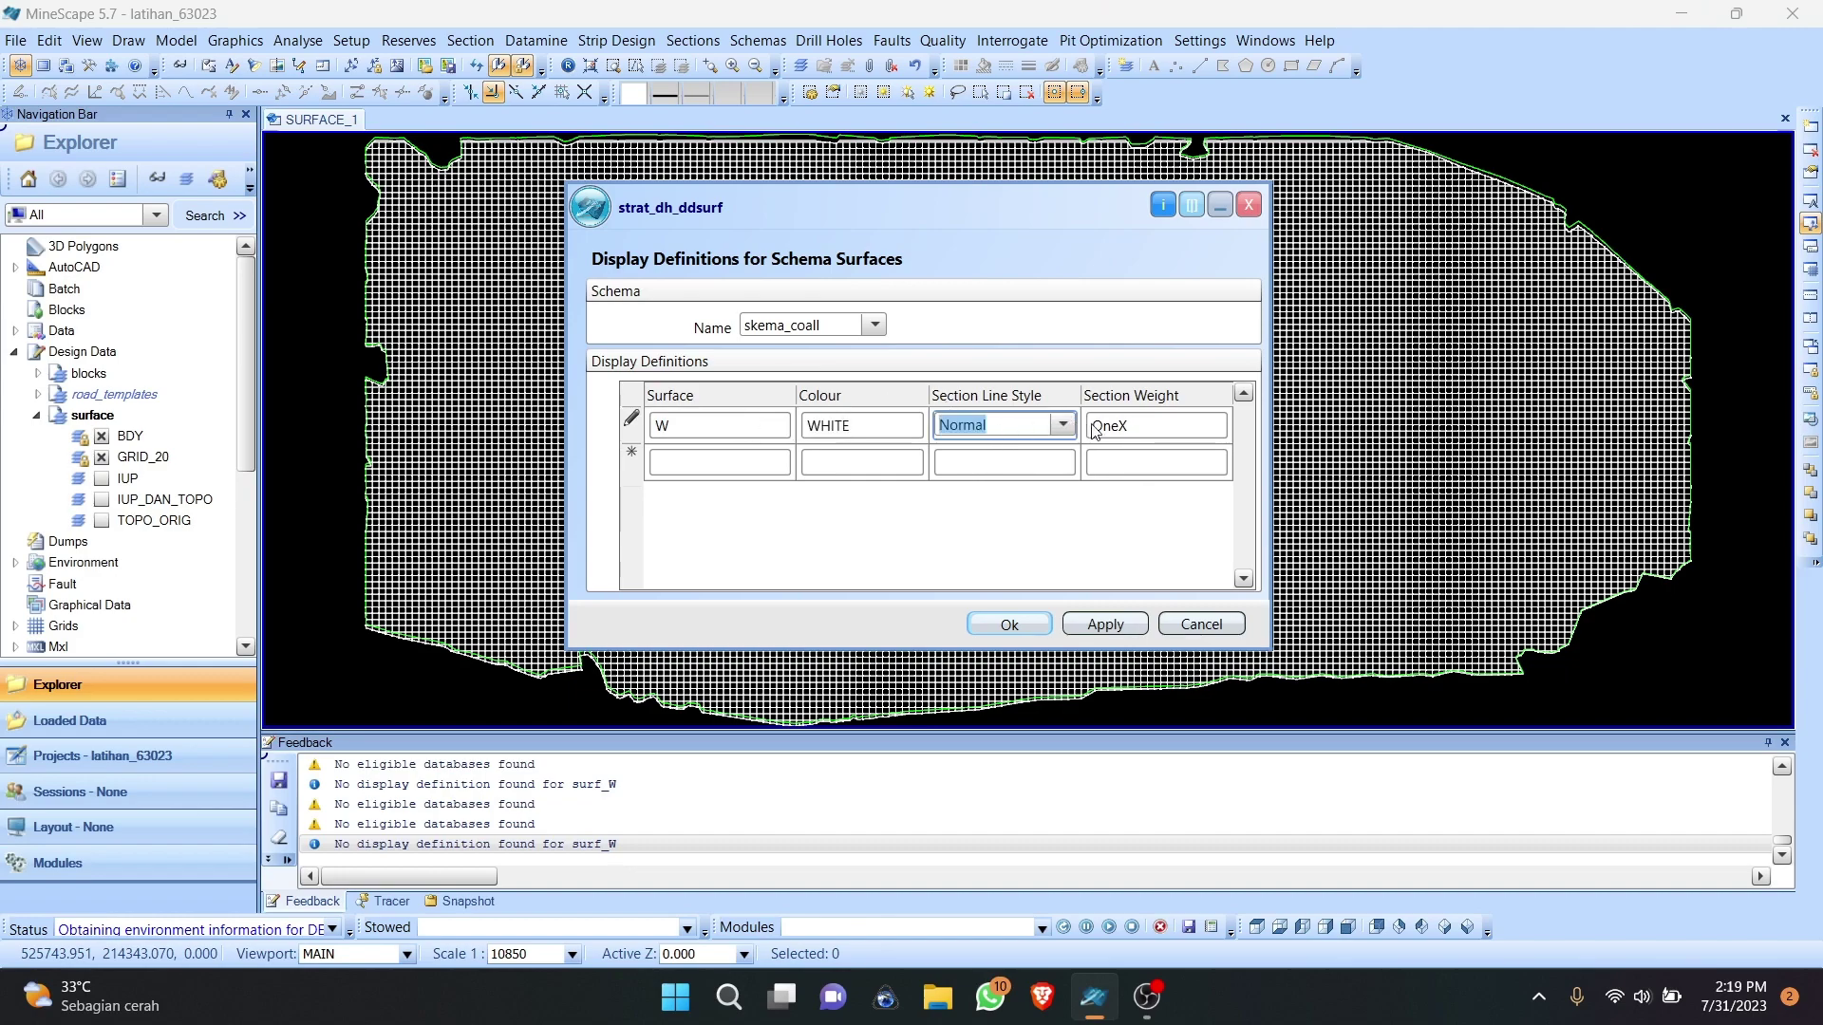
key("Tab")
left_click(912, 426)
left_click(911, 426)
left_click(972, 334)
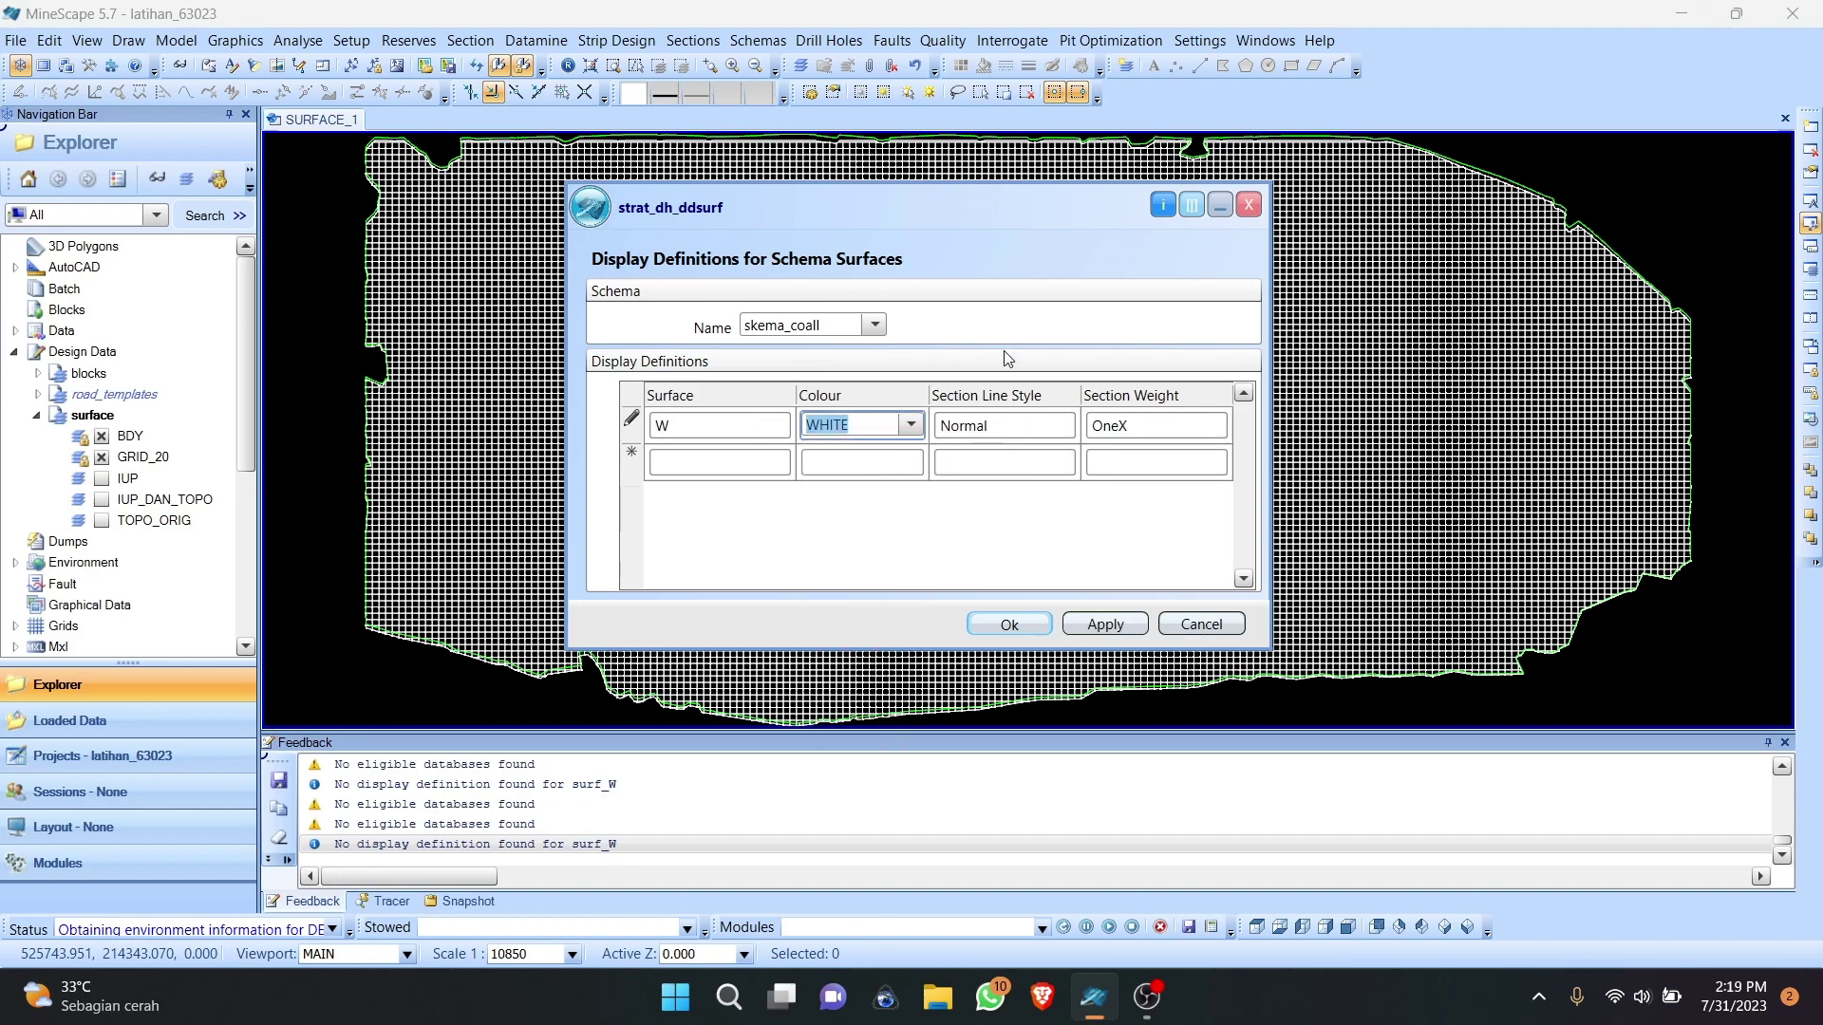
left_click(1155, 421)
left_click(1215, 424)
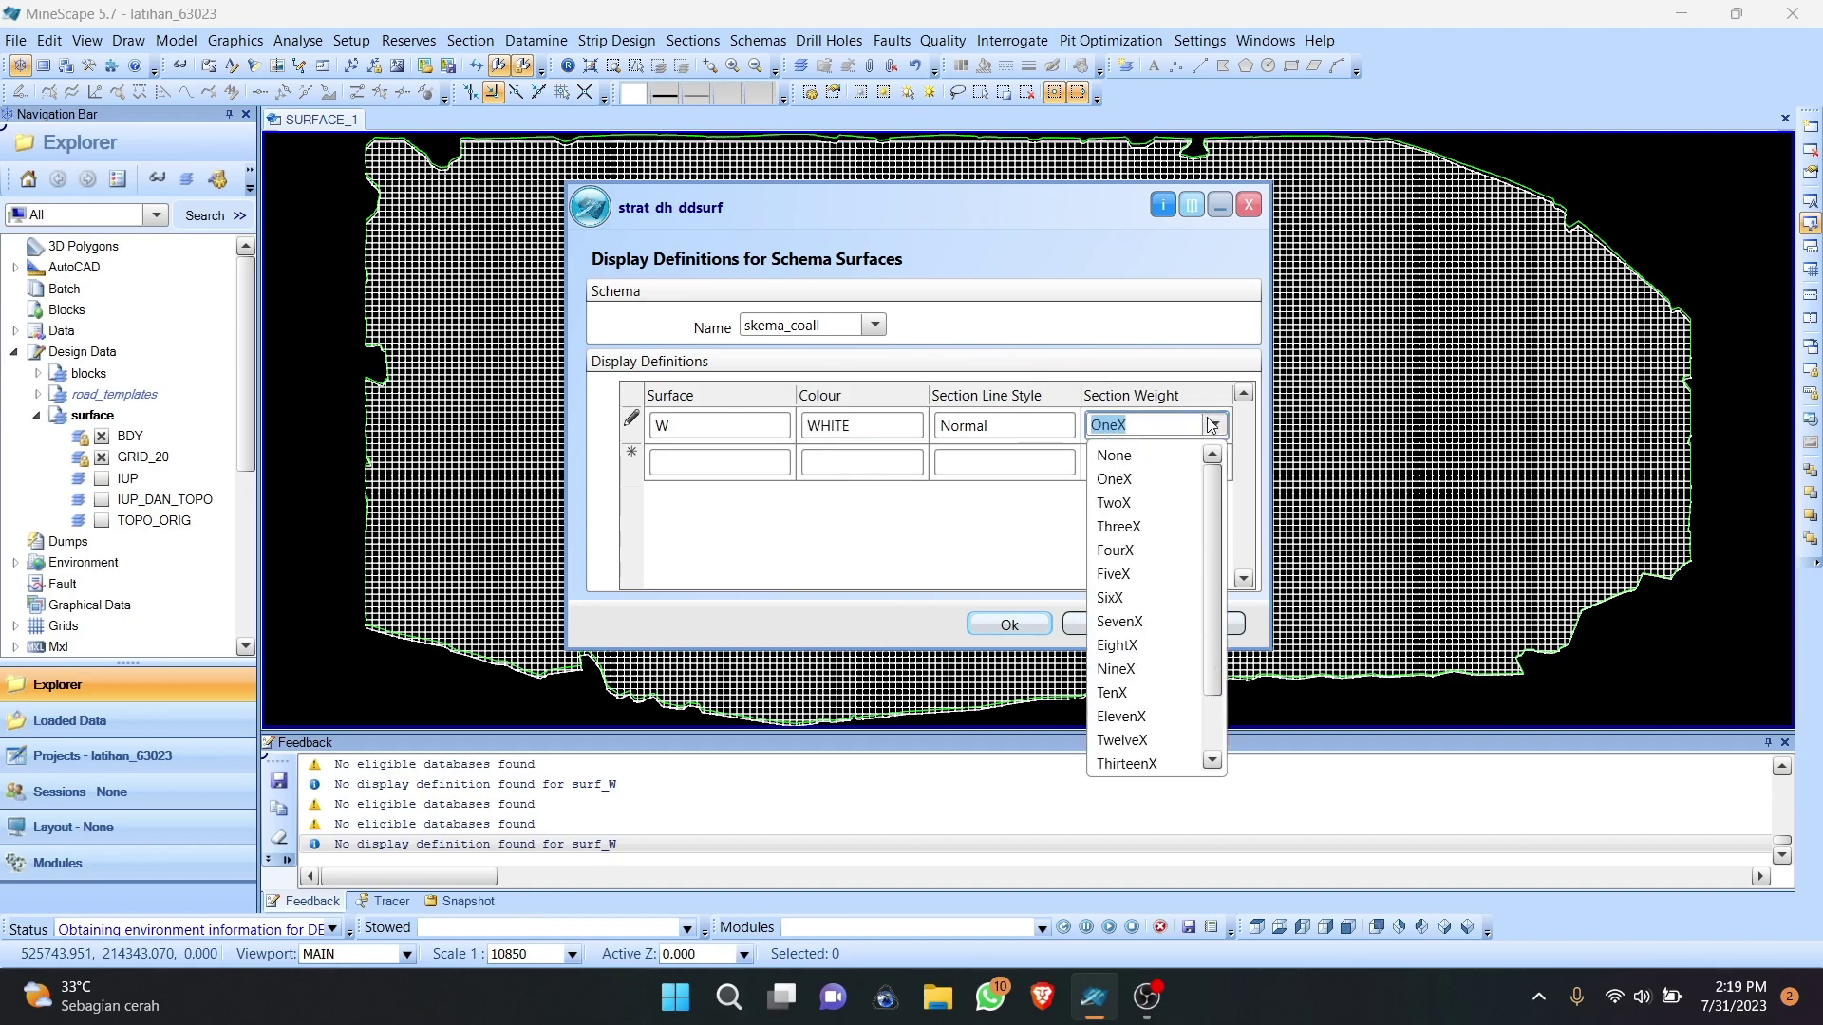
left_click(1131, 526)
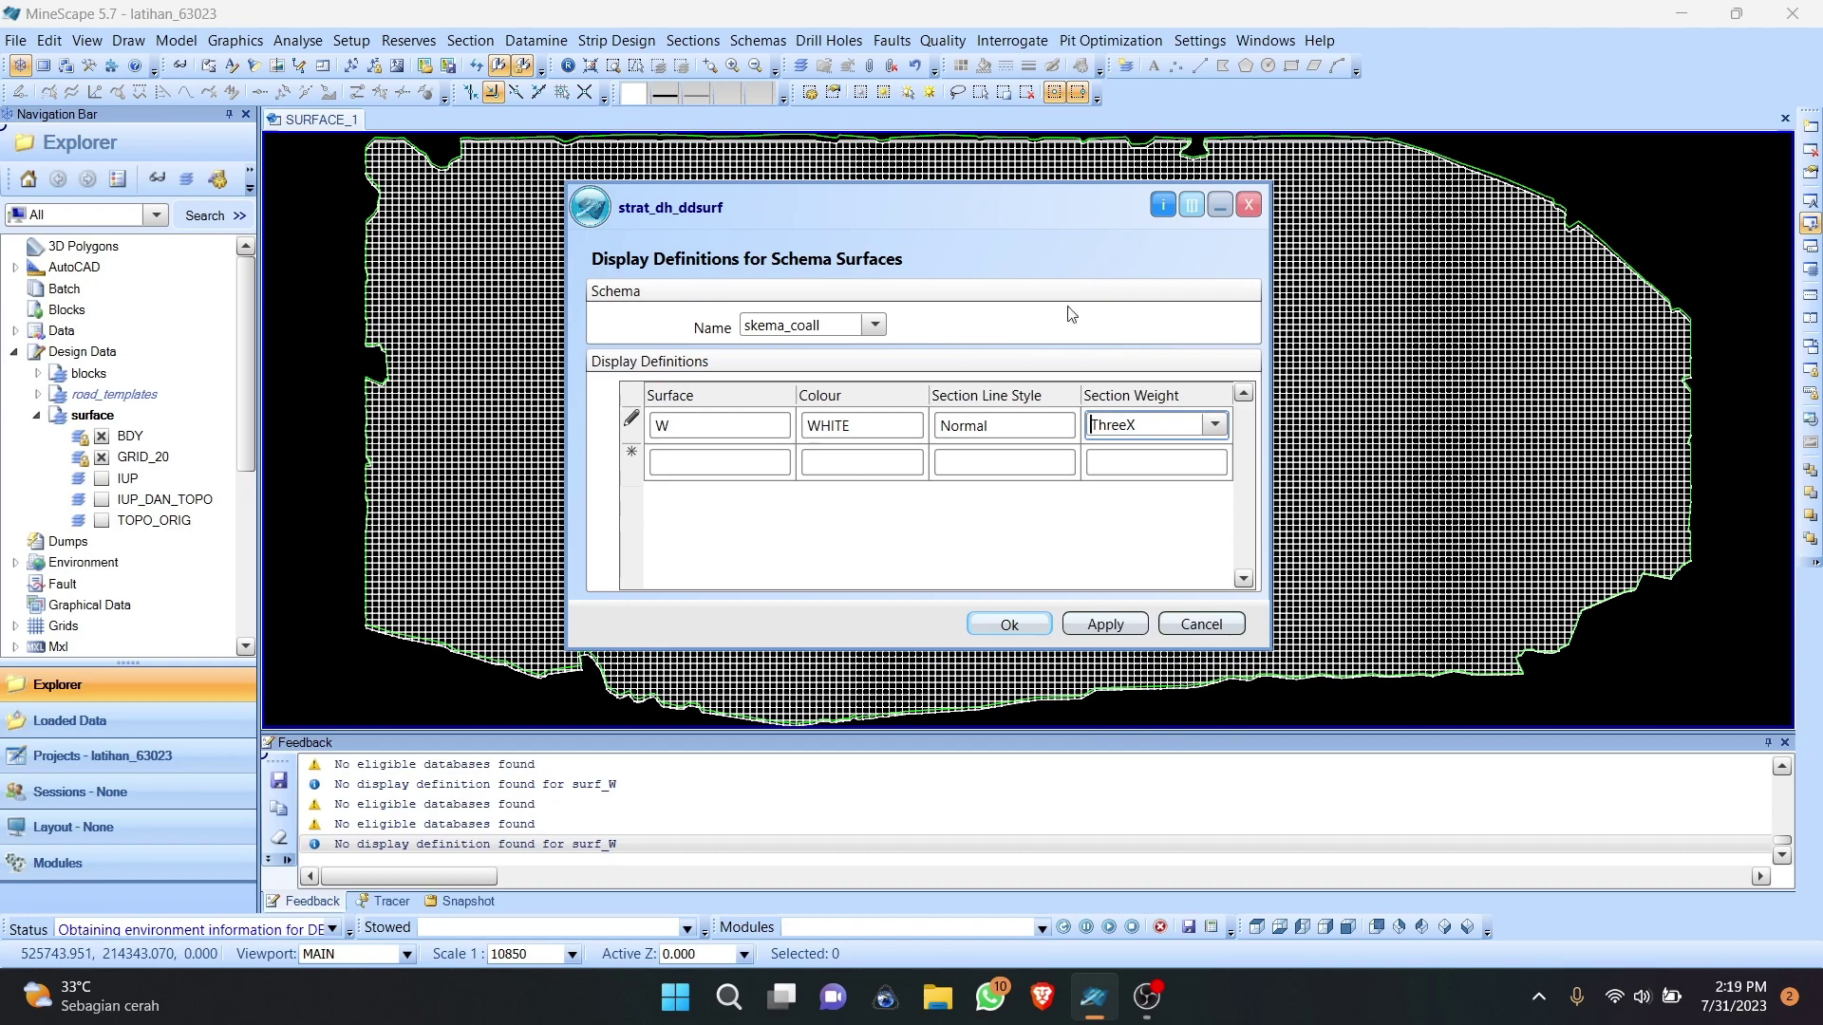
left_click(1008, 625)
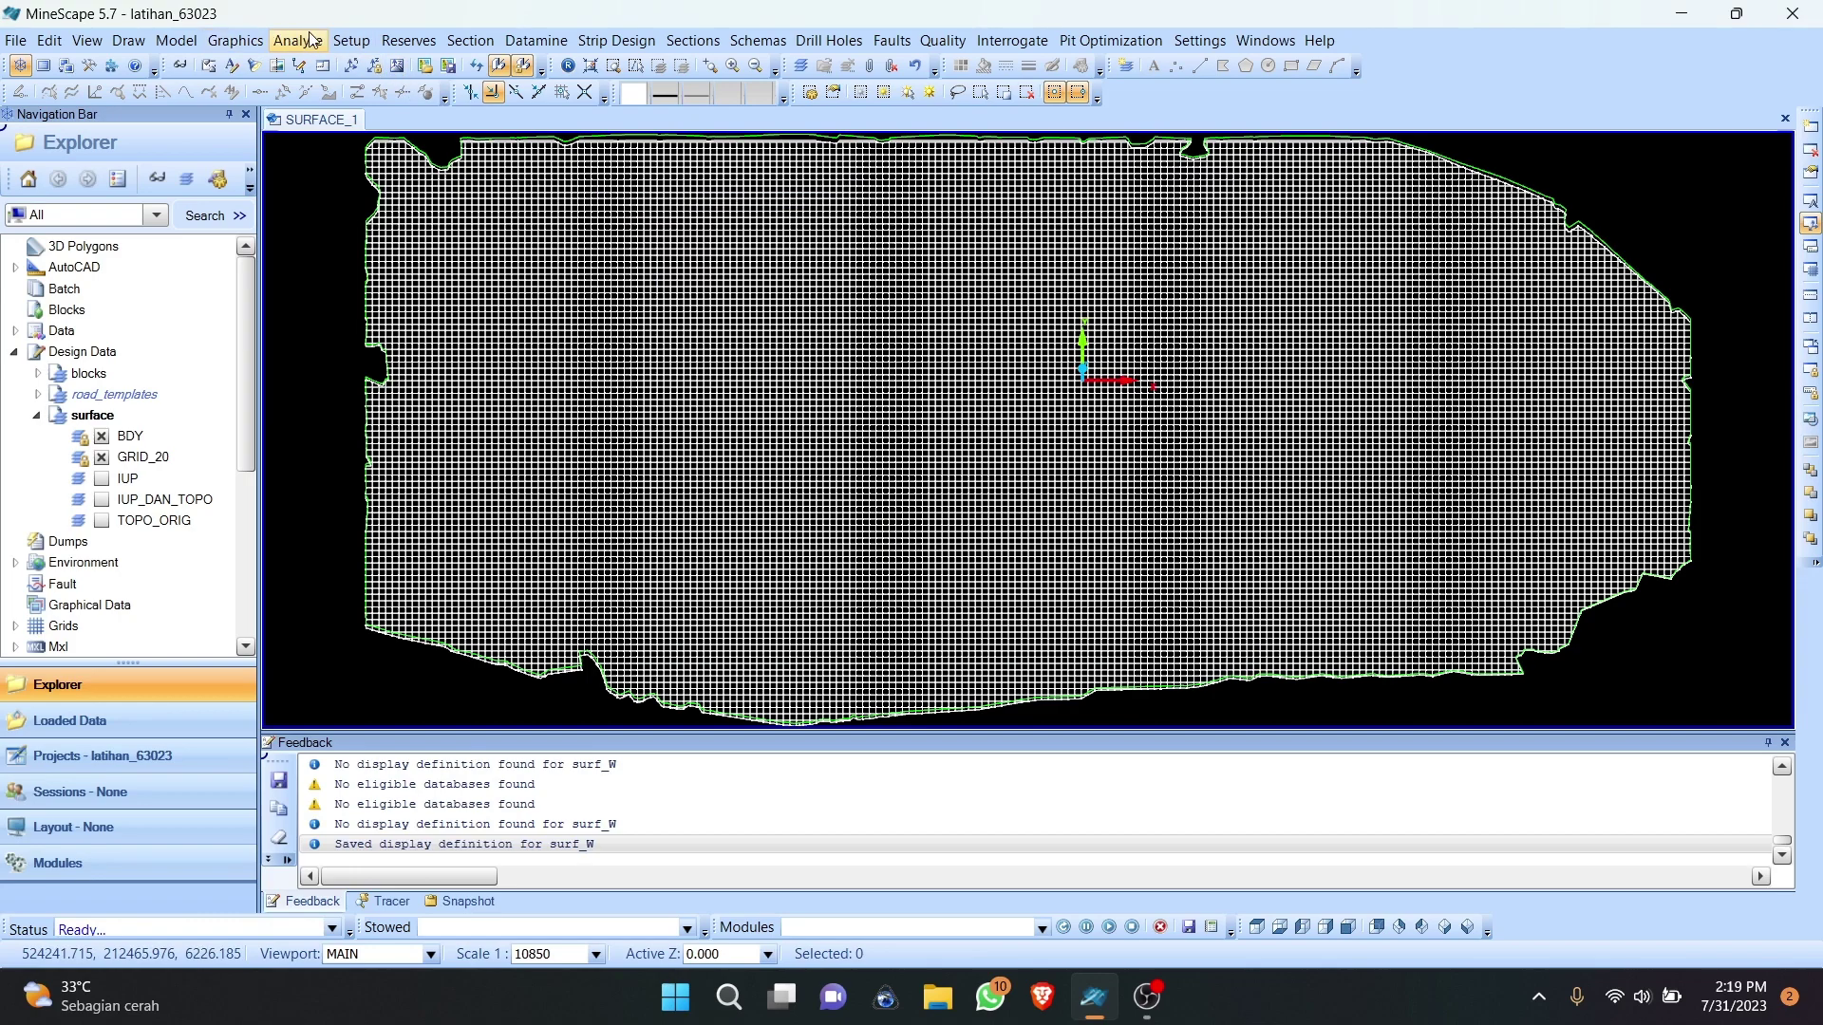
Step: Open the display definitions for schema intervals, enlarge the dialog and select schema skema_coall
left_click(353, 41)
mouse_move(385, 279)
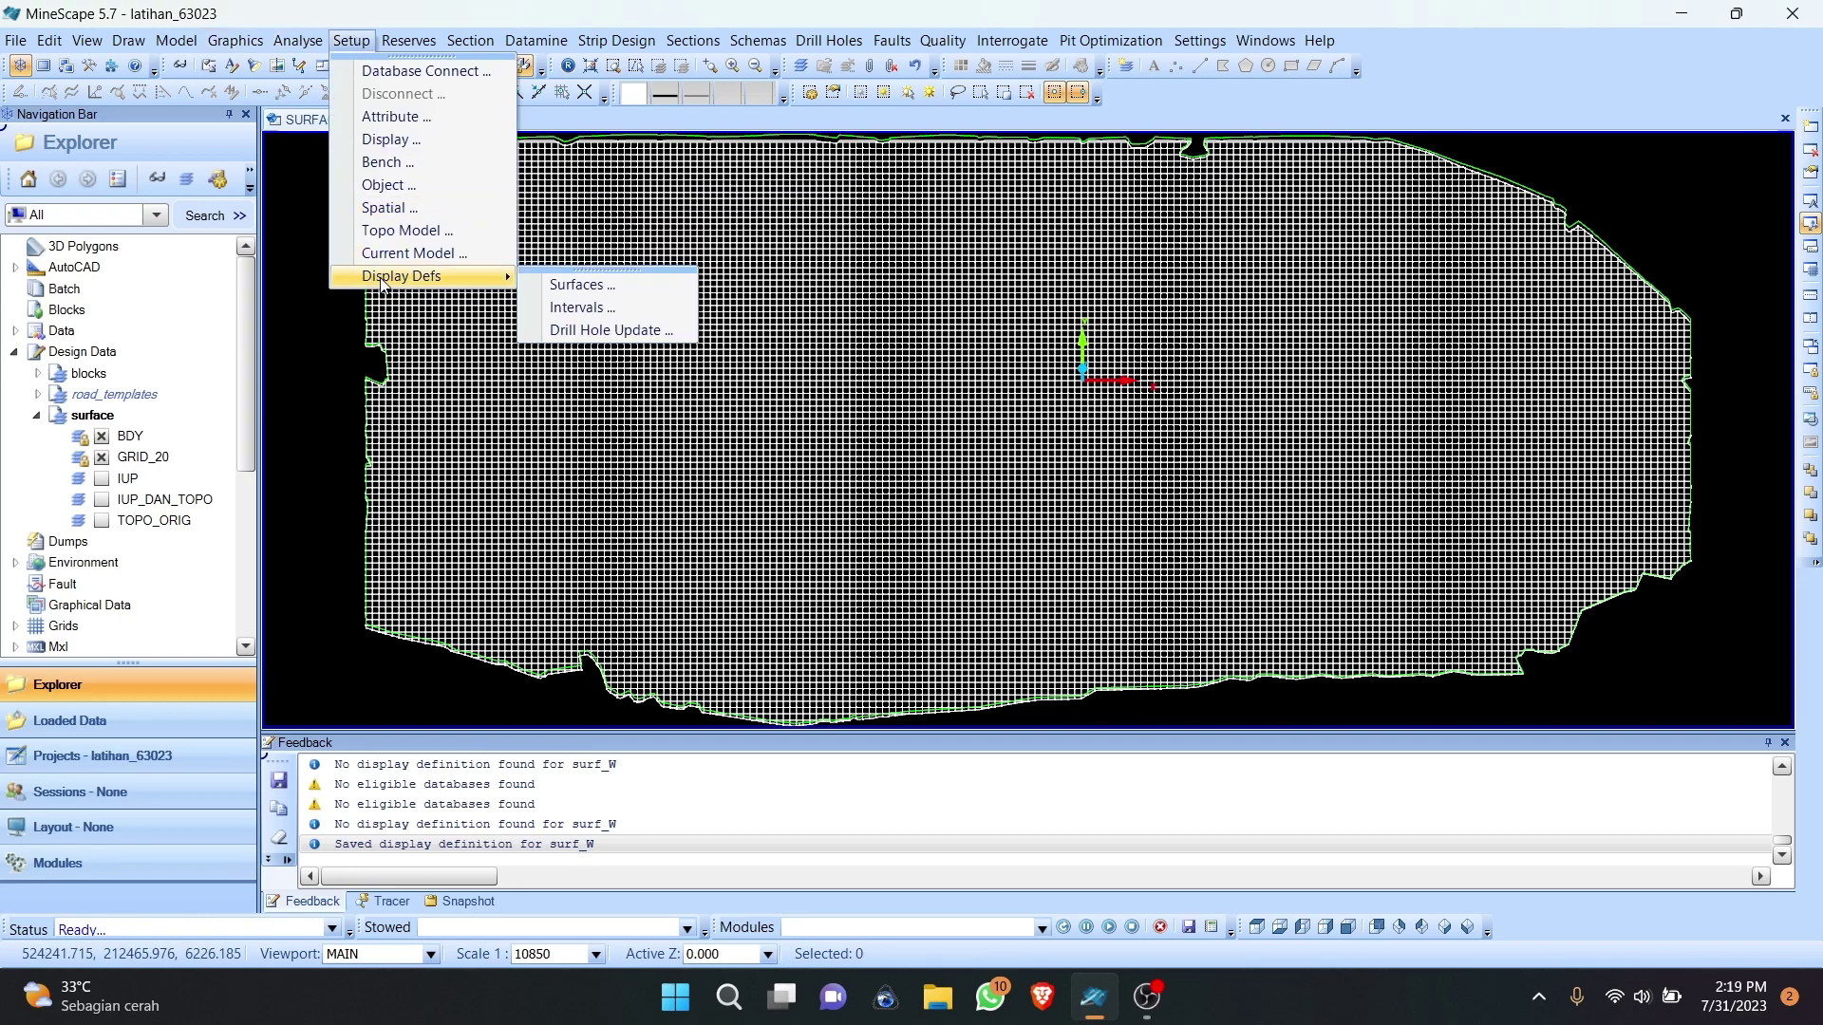
left_click(662, 306)
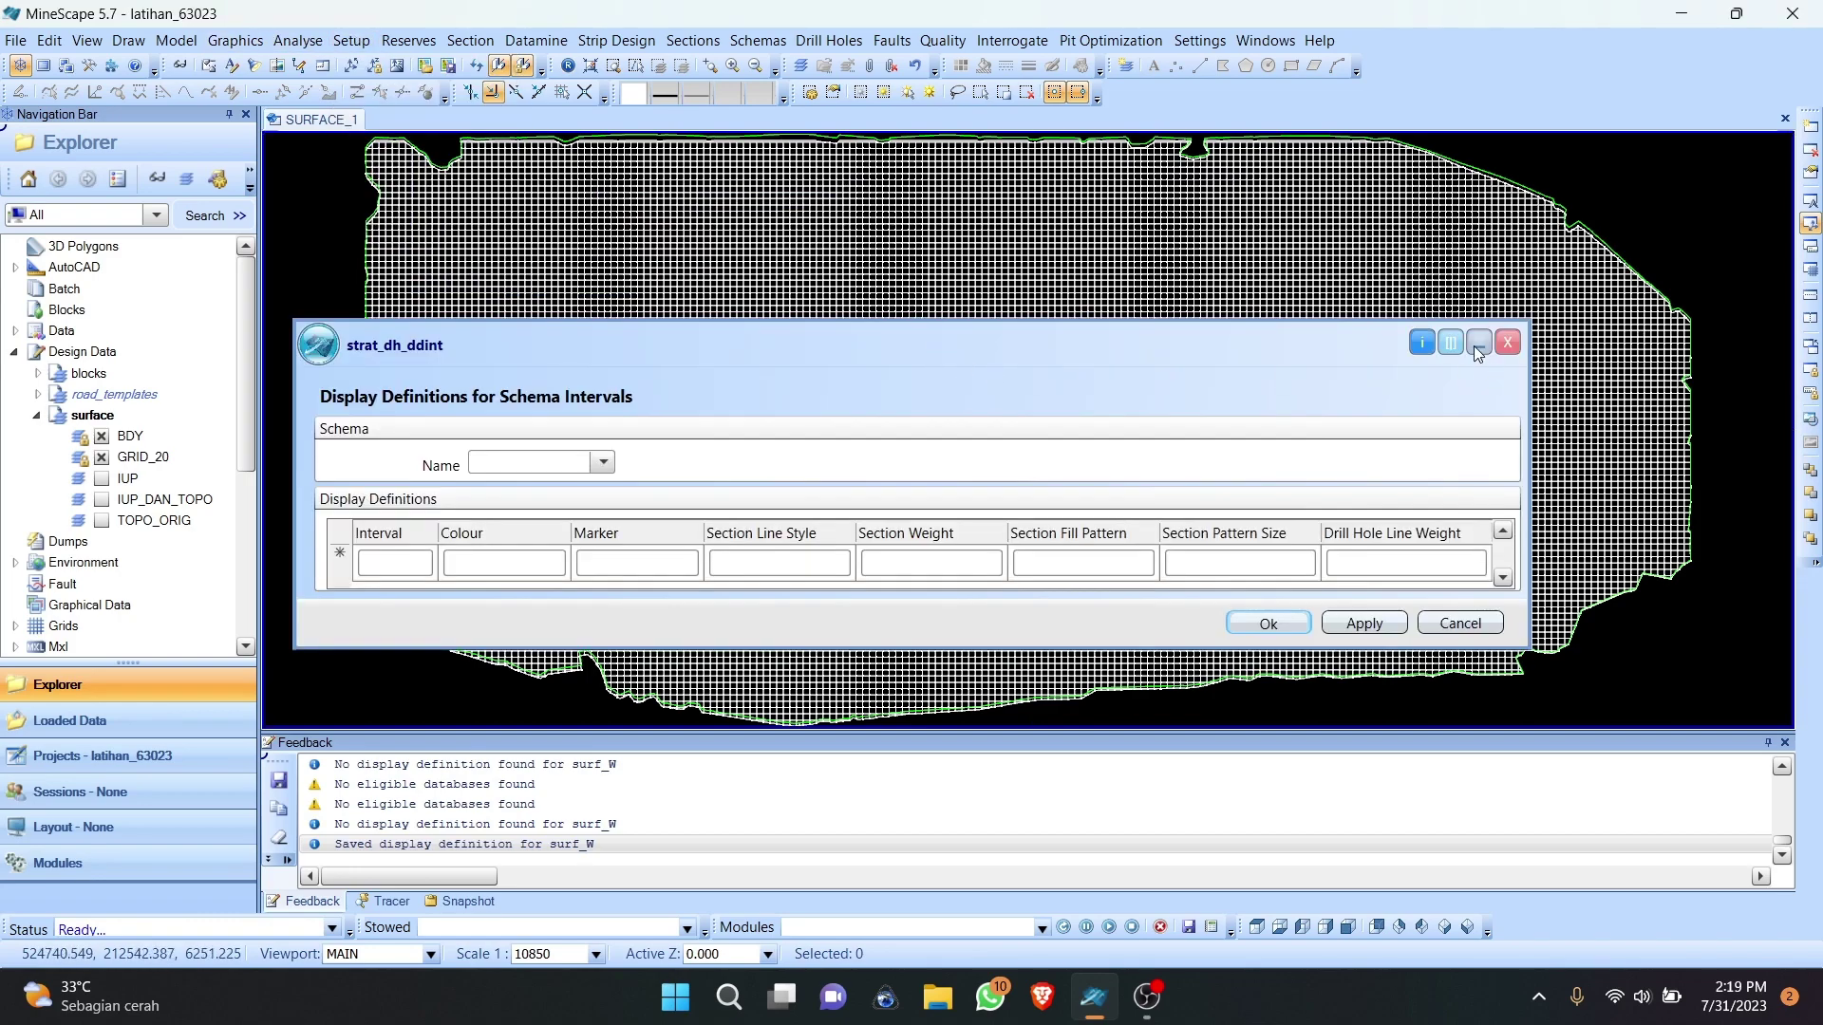
left_click_drag(661, 358, 765, 224)
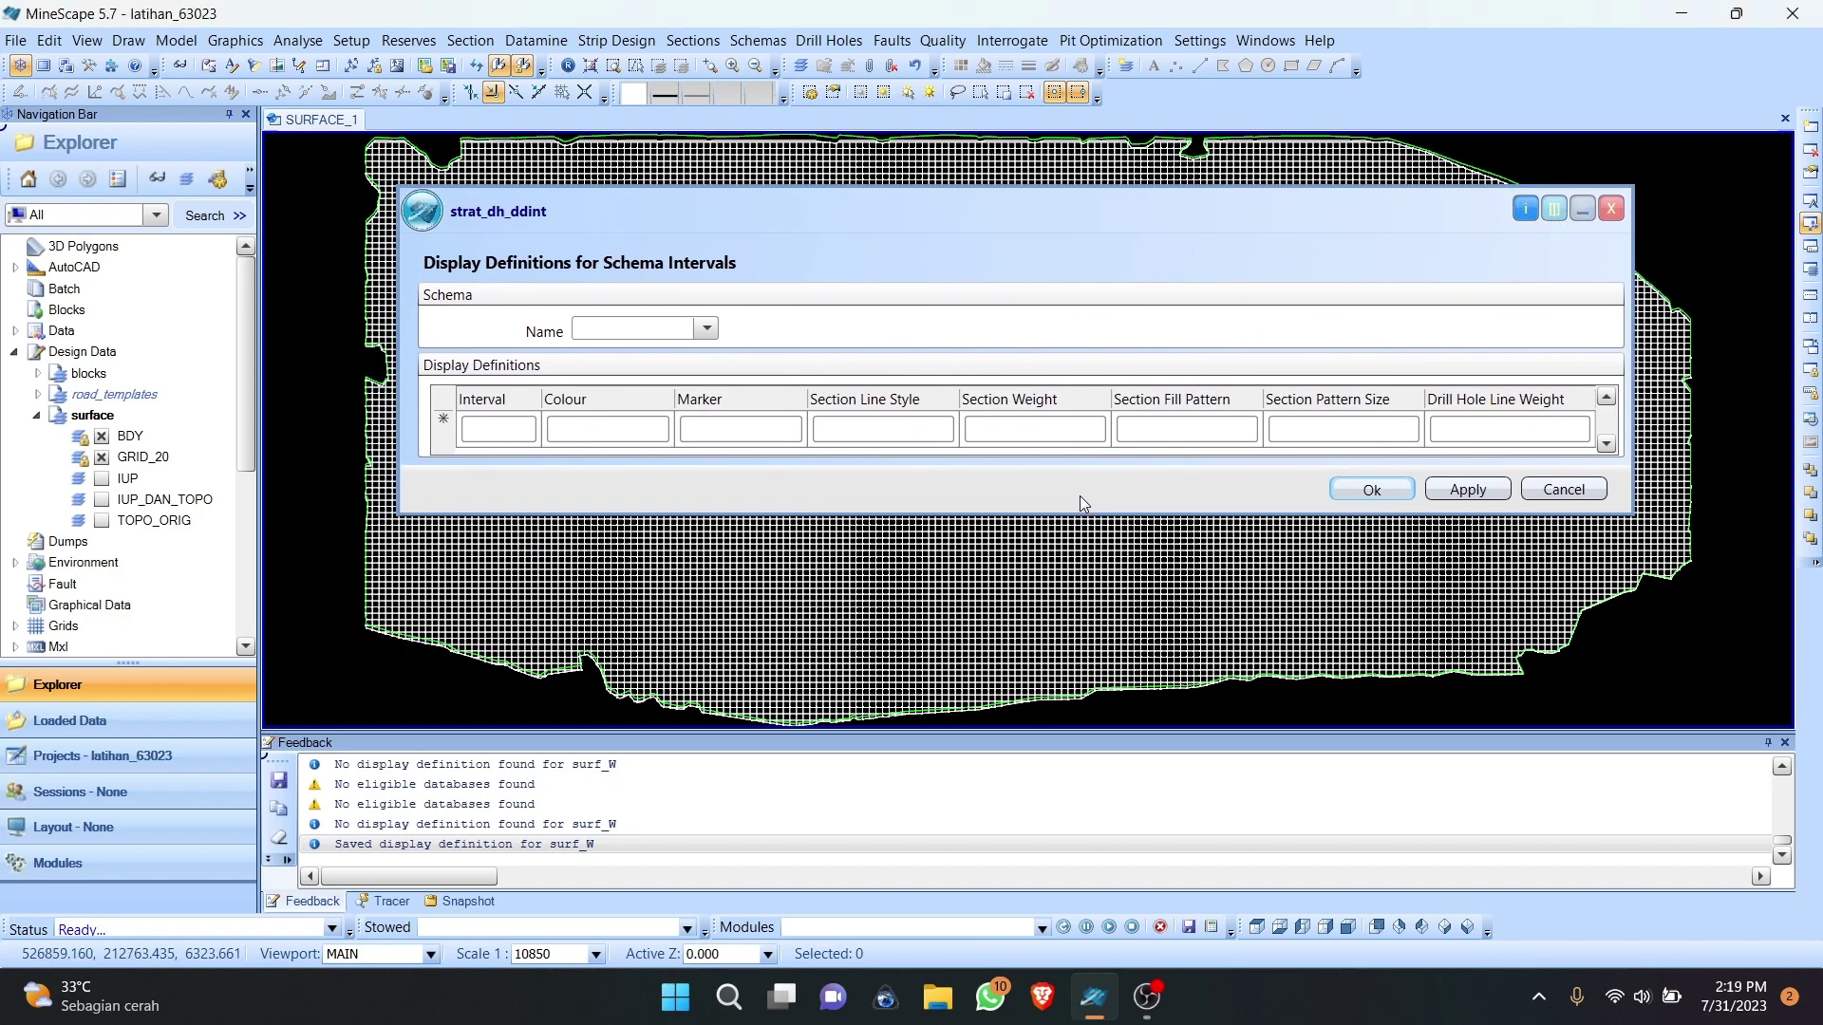
left_click_drag(1017, 514, 966, 761)
left_click(655, 328)
left_click(657, 454)
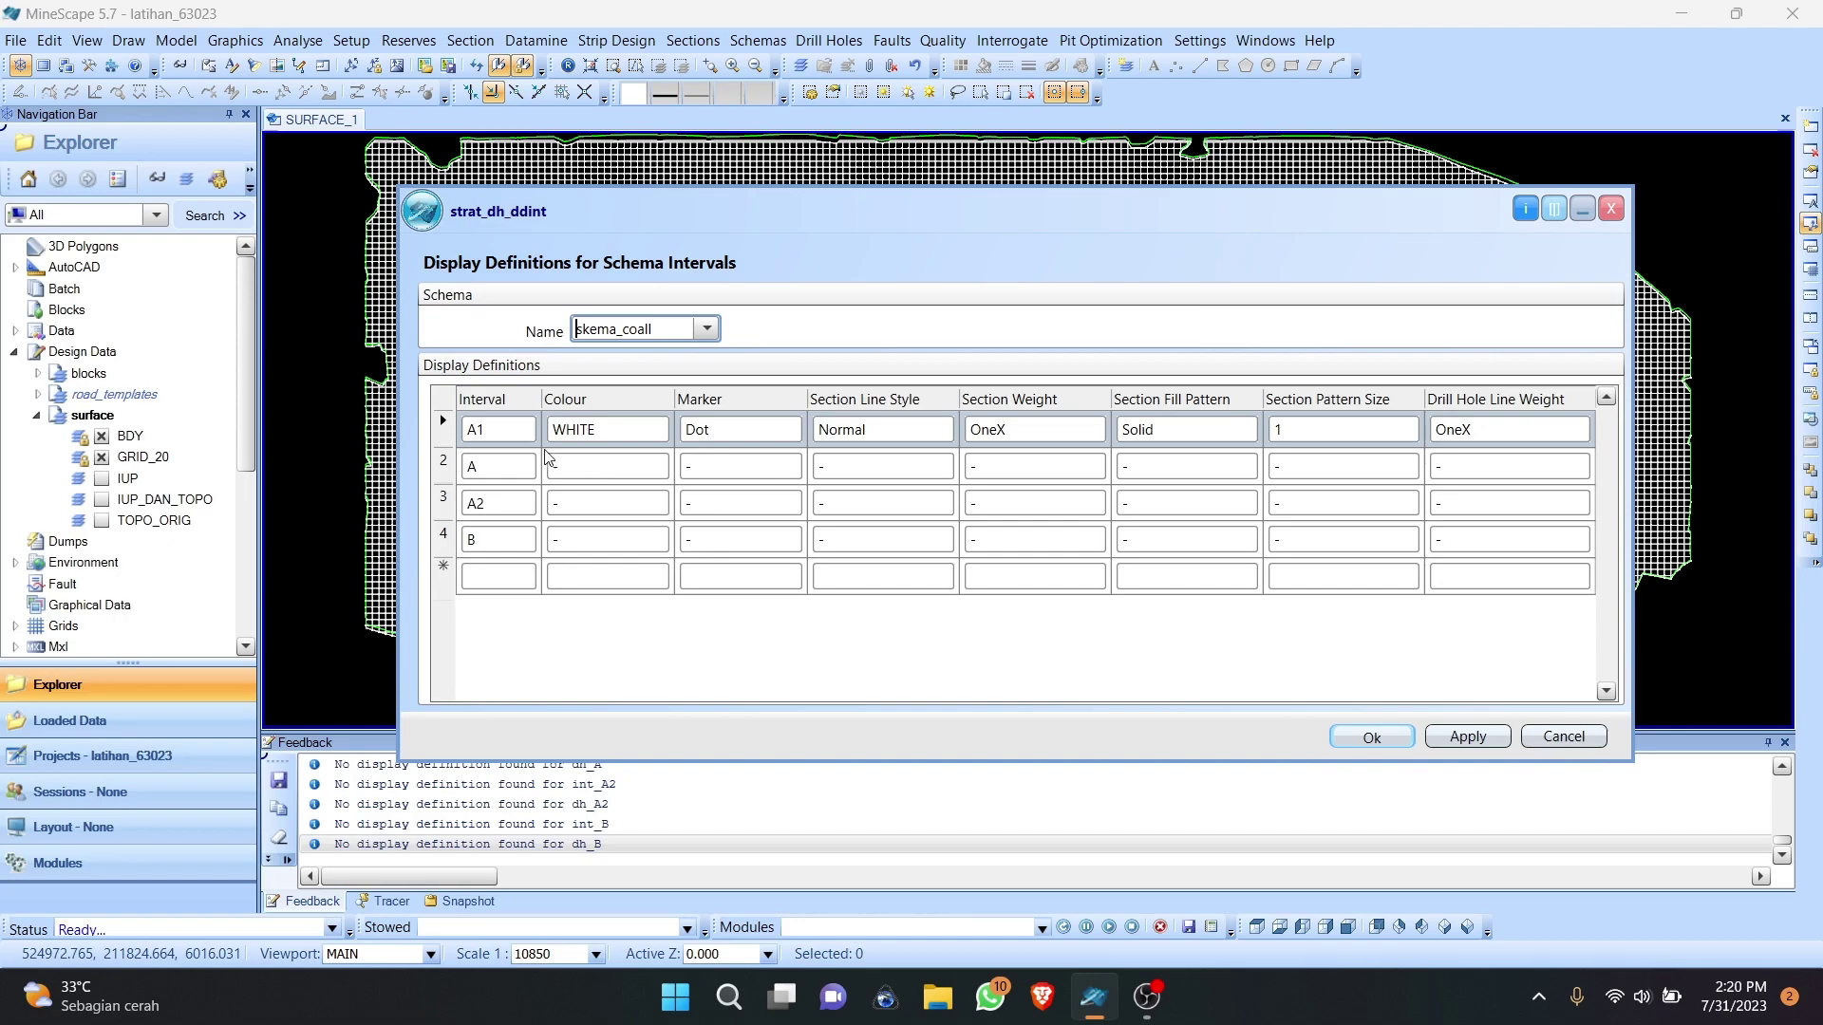
left_click(517, 431)
left_click(555, 425)
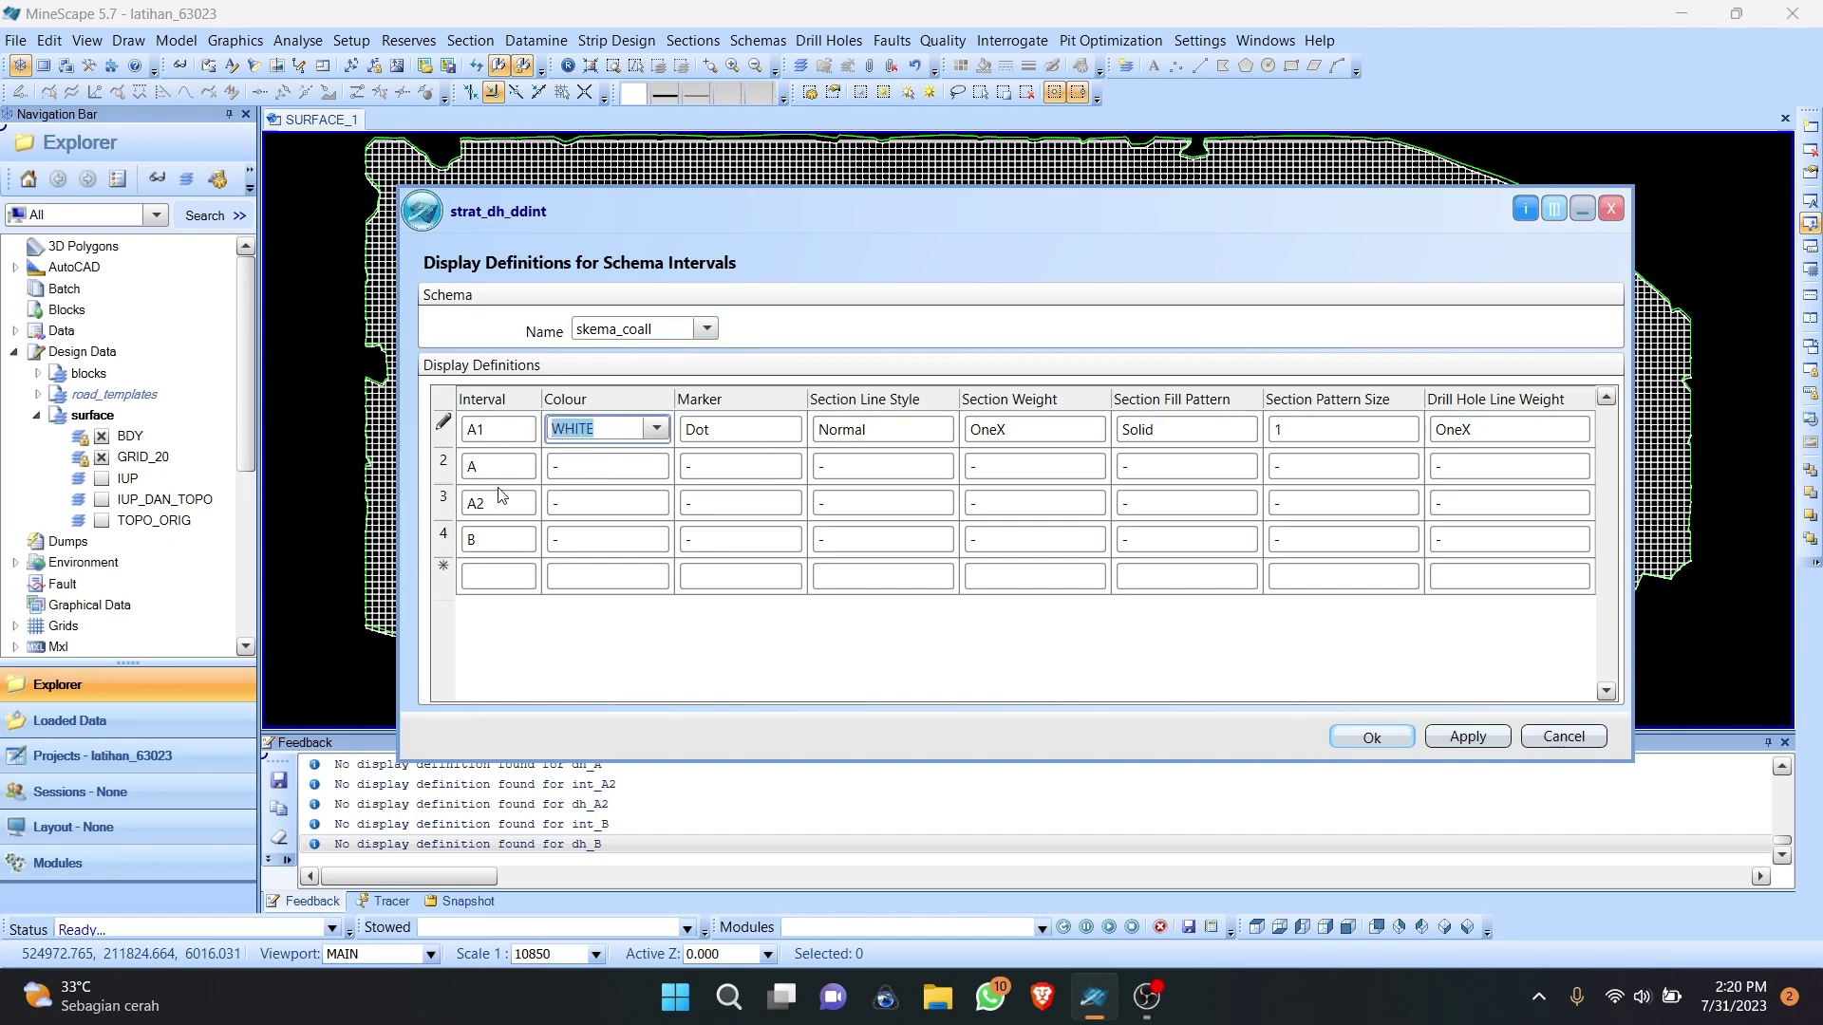
left_click(497, 509)
left_click(499, 539)
left_click(498, 429)
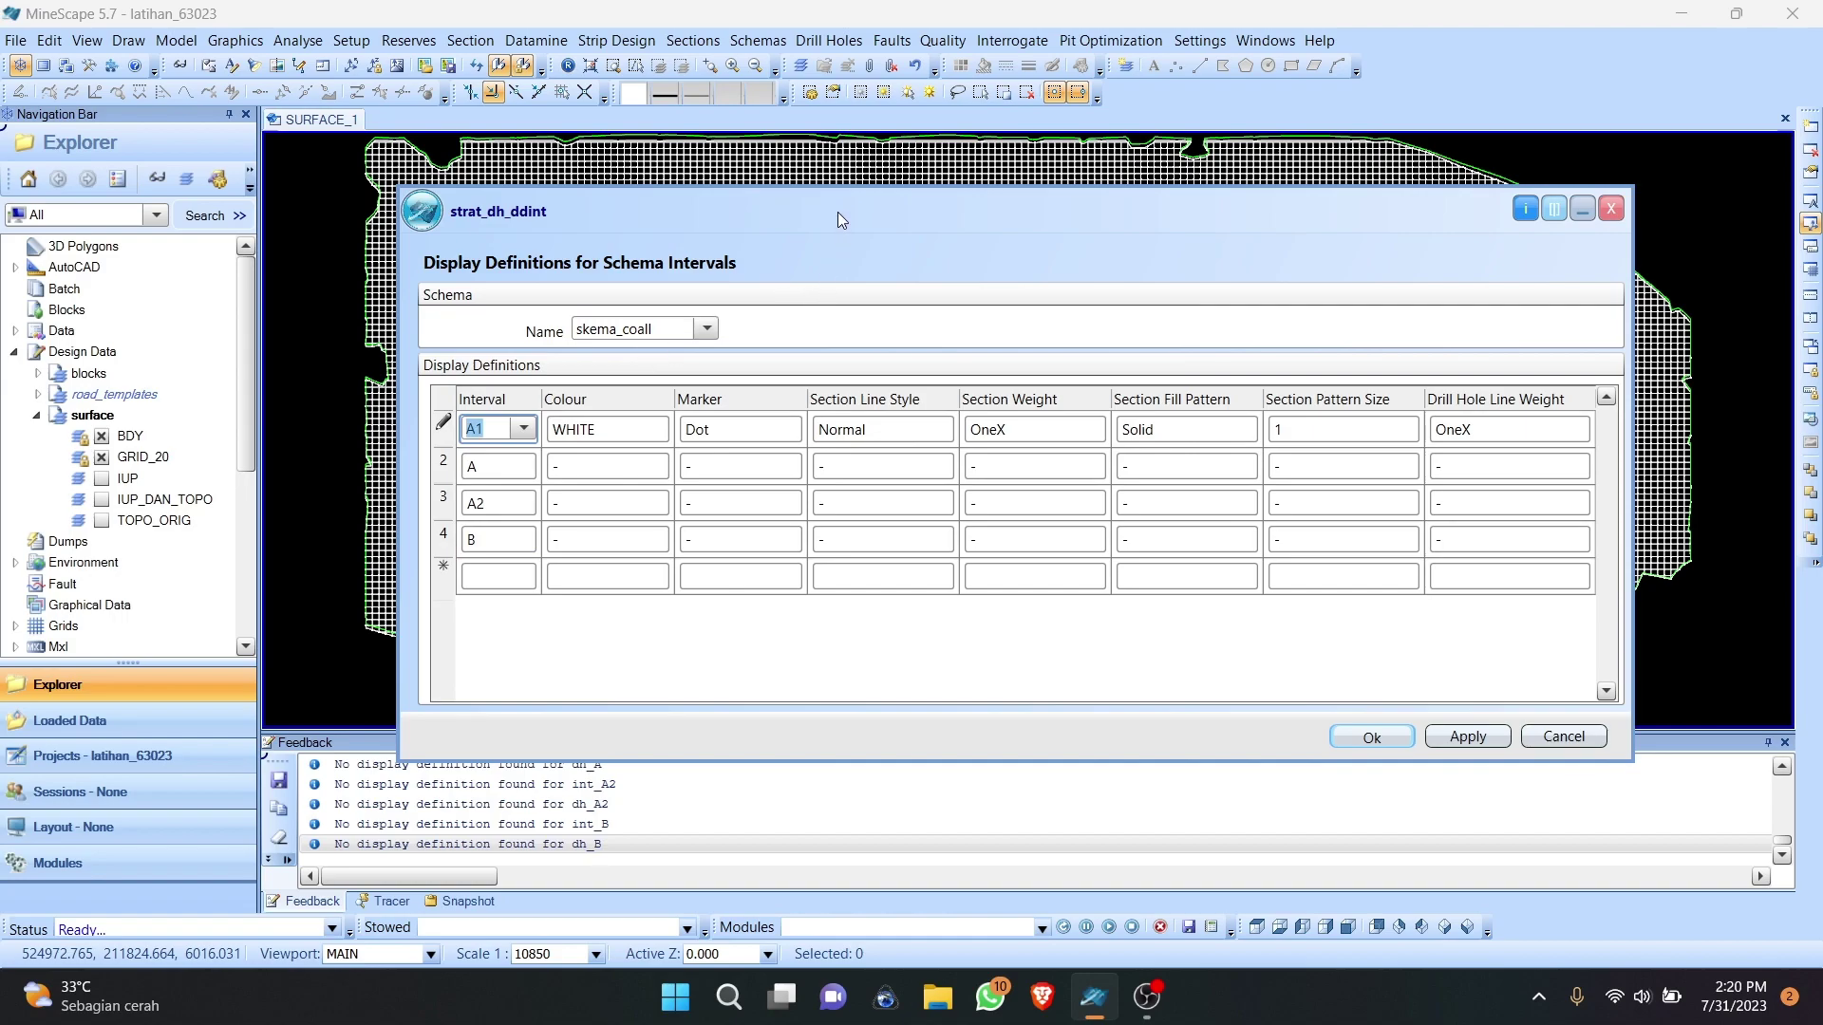
left_click_drag(837, 213, 831, 195)
left_click(618, 369)
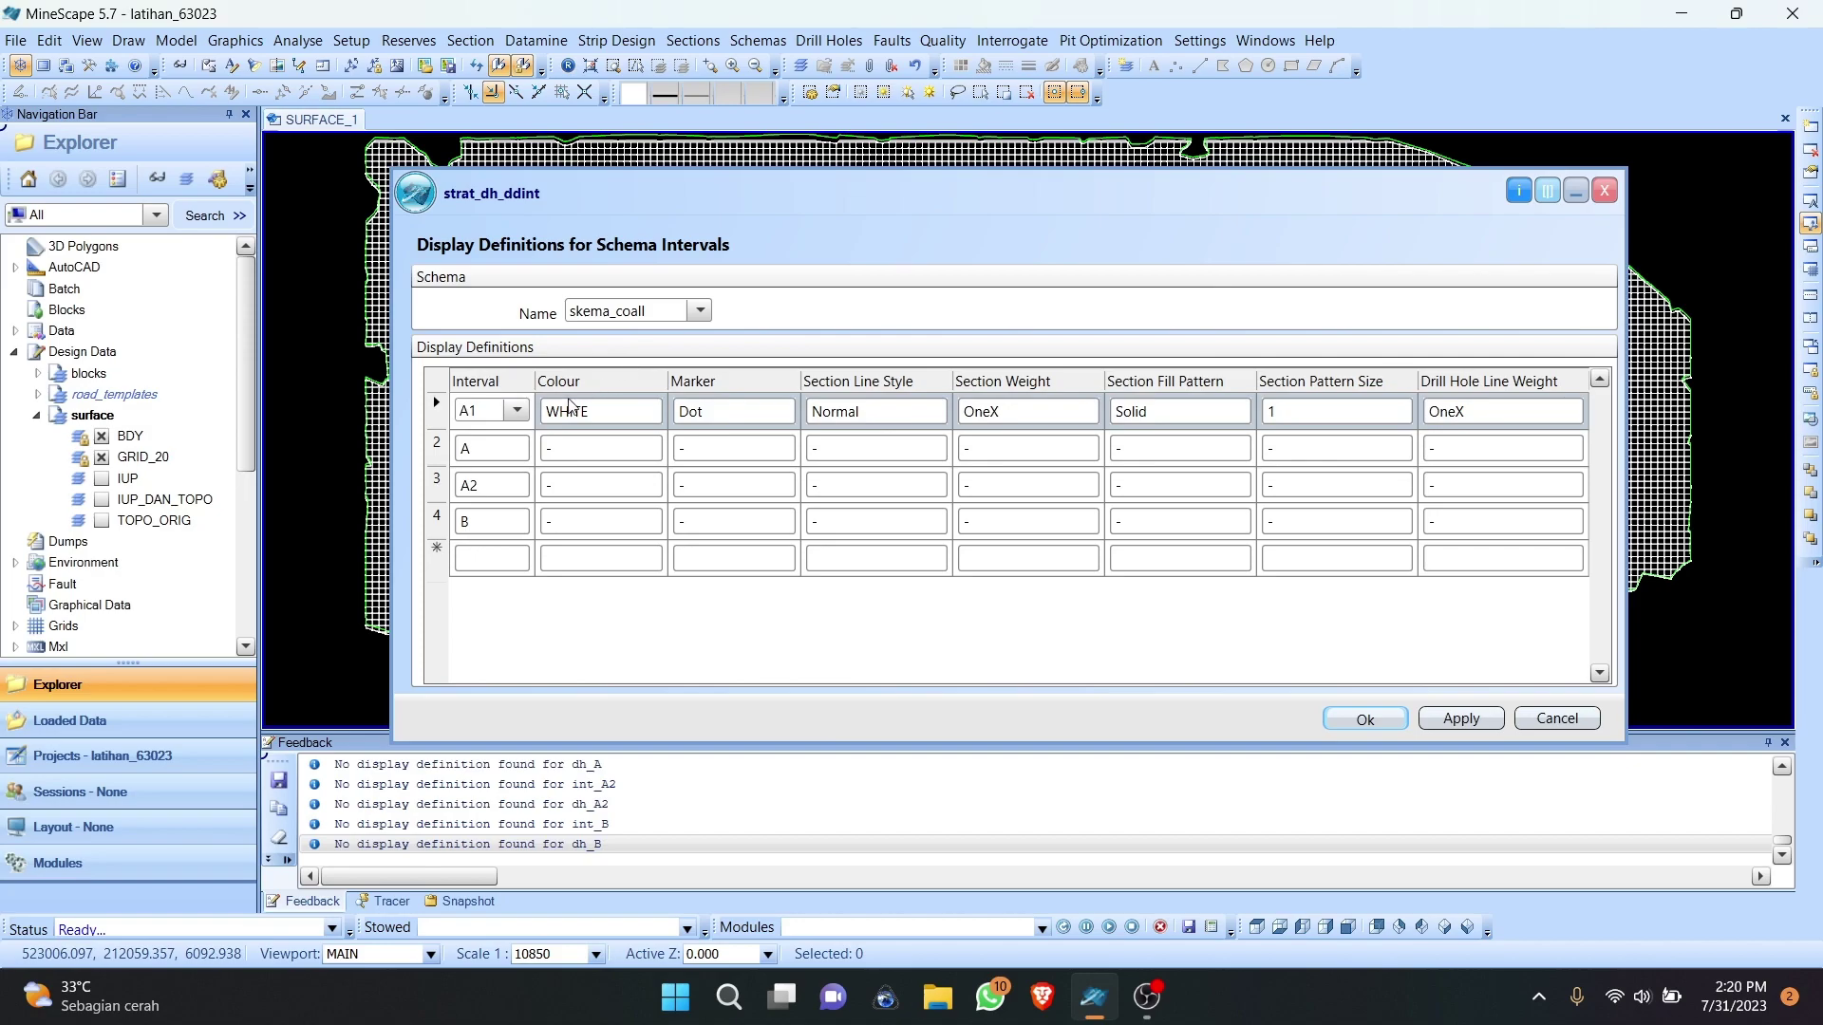
Step: Set the display colour of interval A1 to CYAN and of interval A to RED
left_click(629, 420)
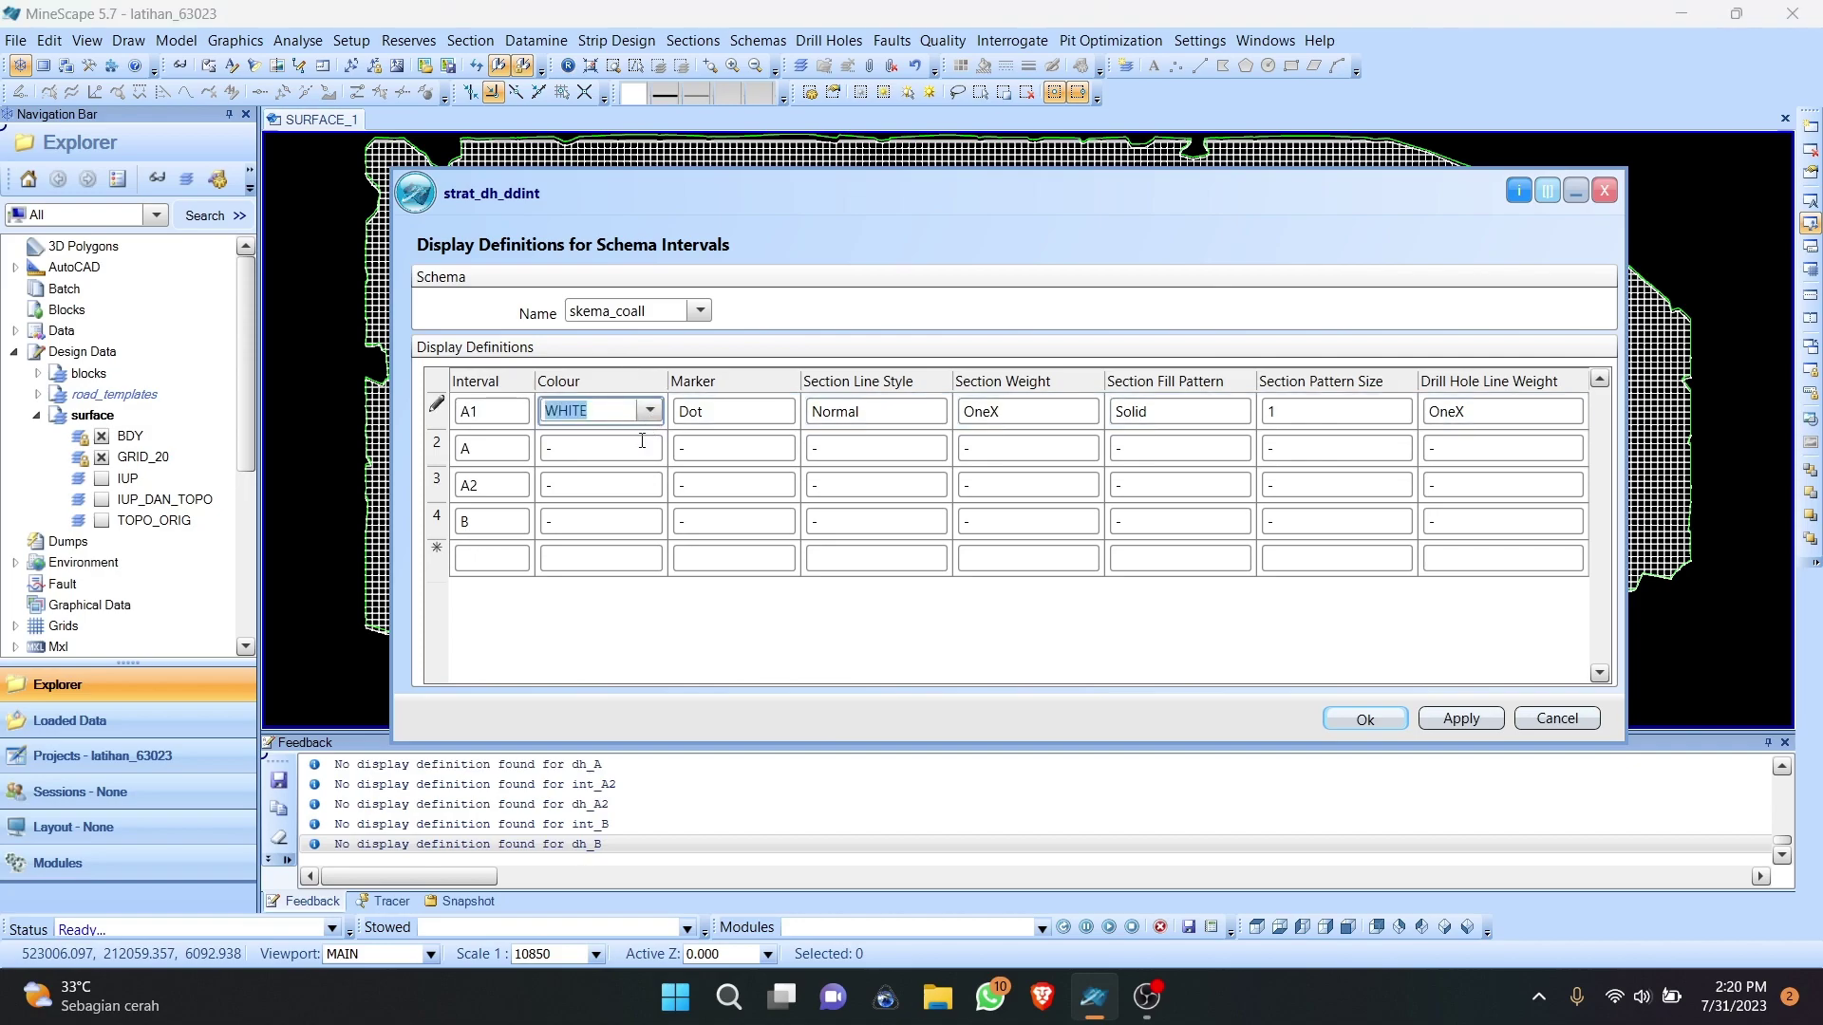
left_click(643, 440)
left_click(649, 445)
left_click(647, 416)
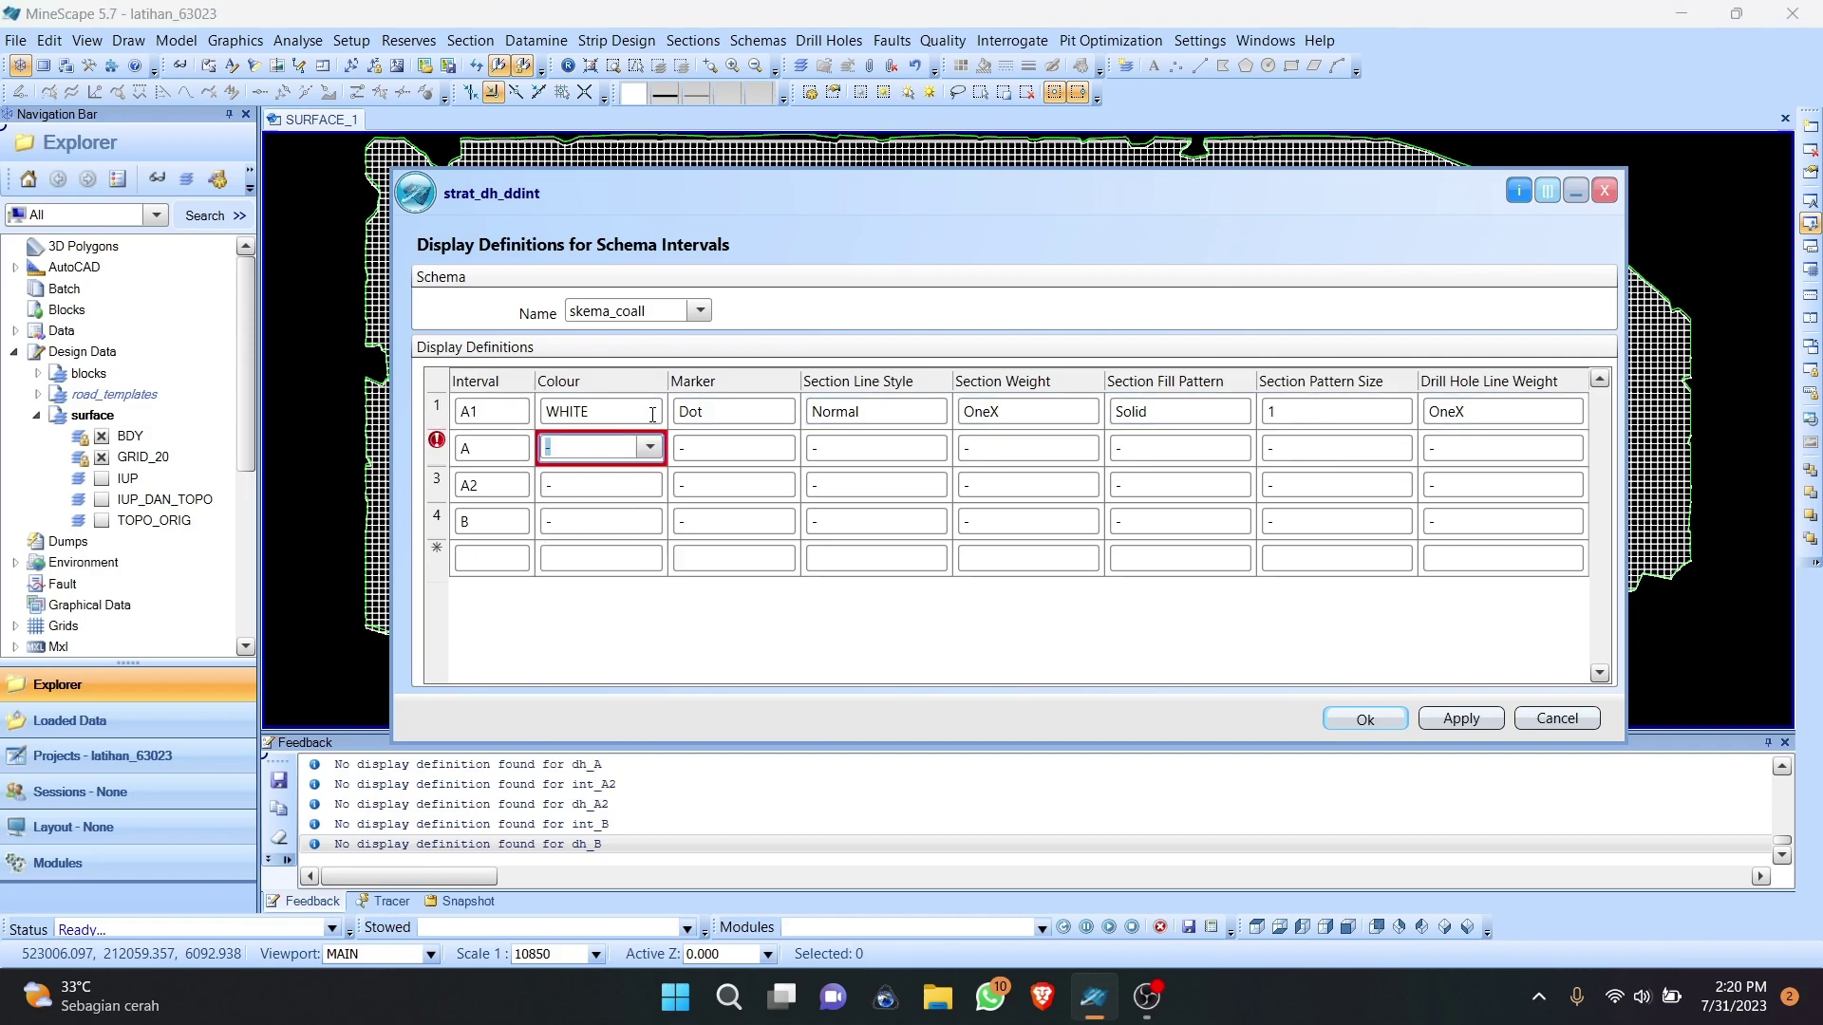
left_click(647, 416)
left_click(646, 417)
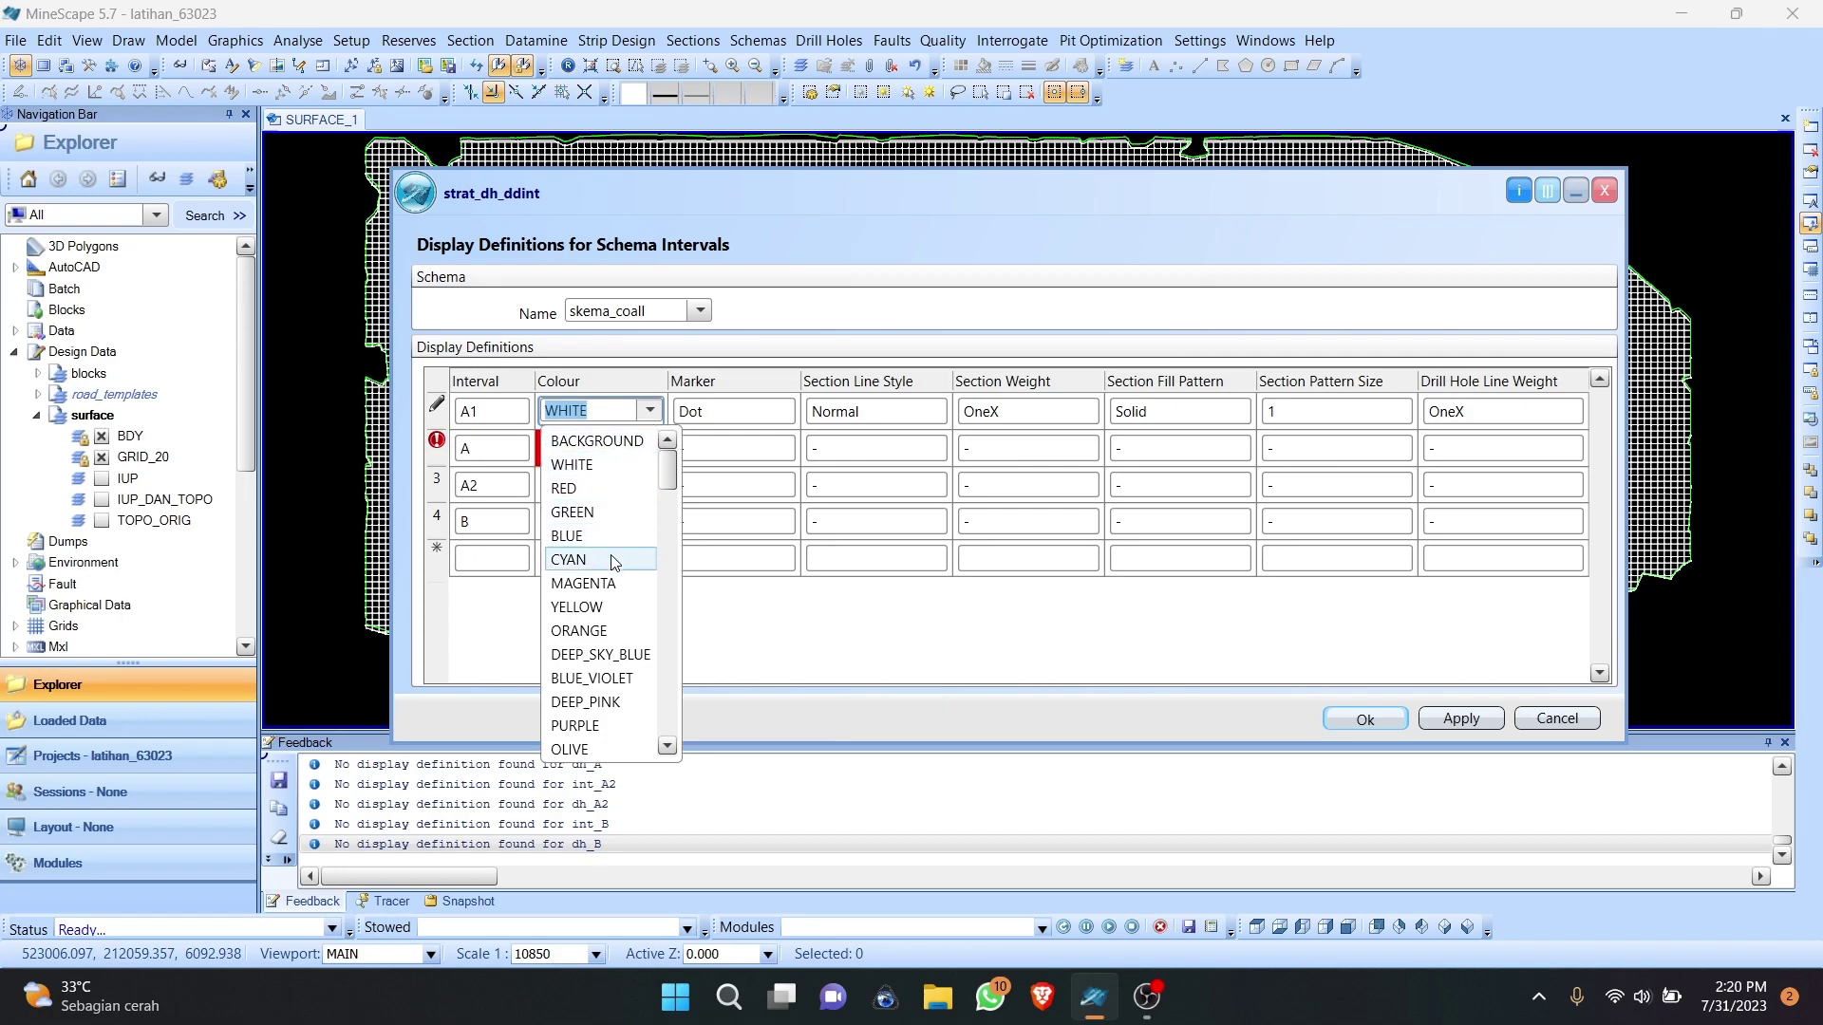
left_click(611, 559)
left_click(654, 456)
left_click(654, 455)
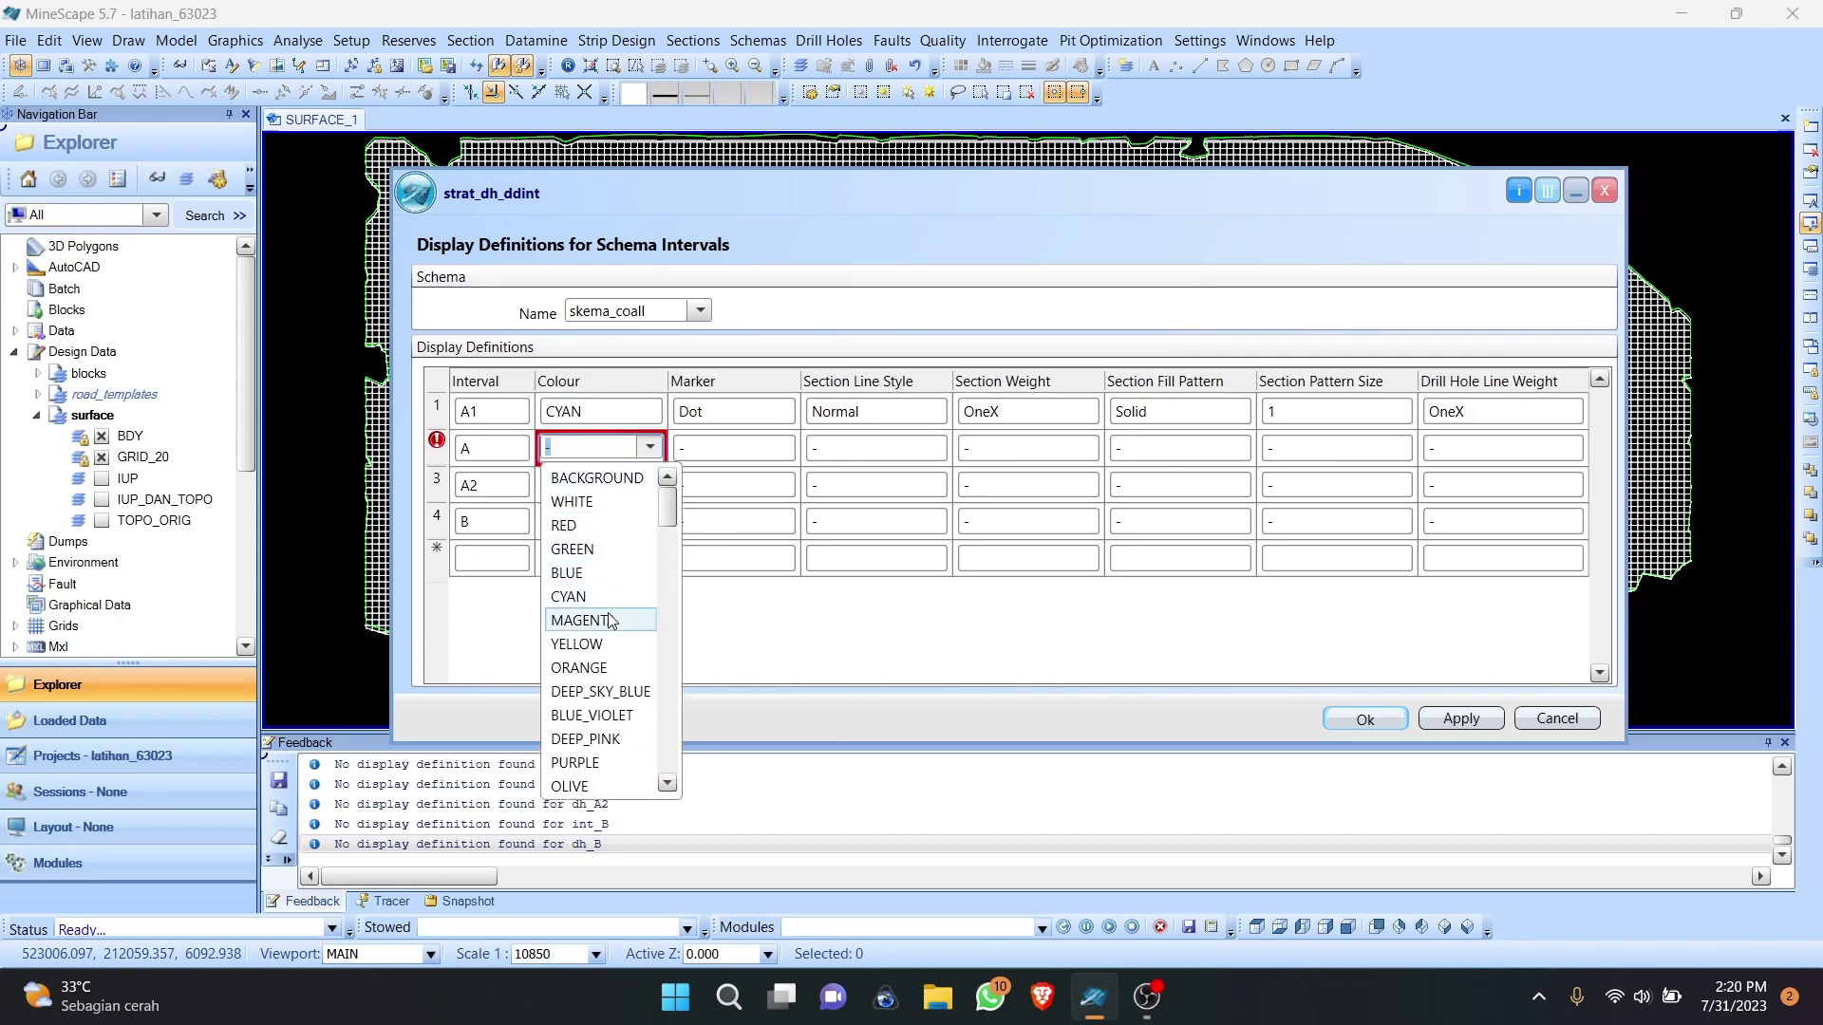
left_click(570, 525)
Step: Set the display colour of interval A2 to GREEN and of interval B to BLUE
left_click(650, 485)
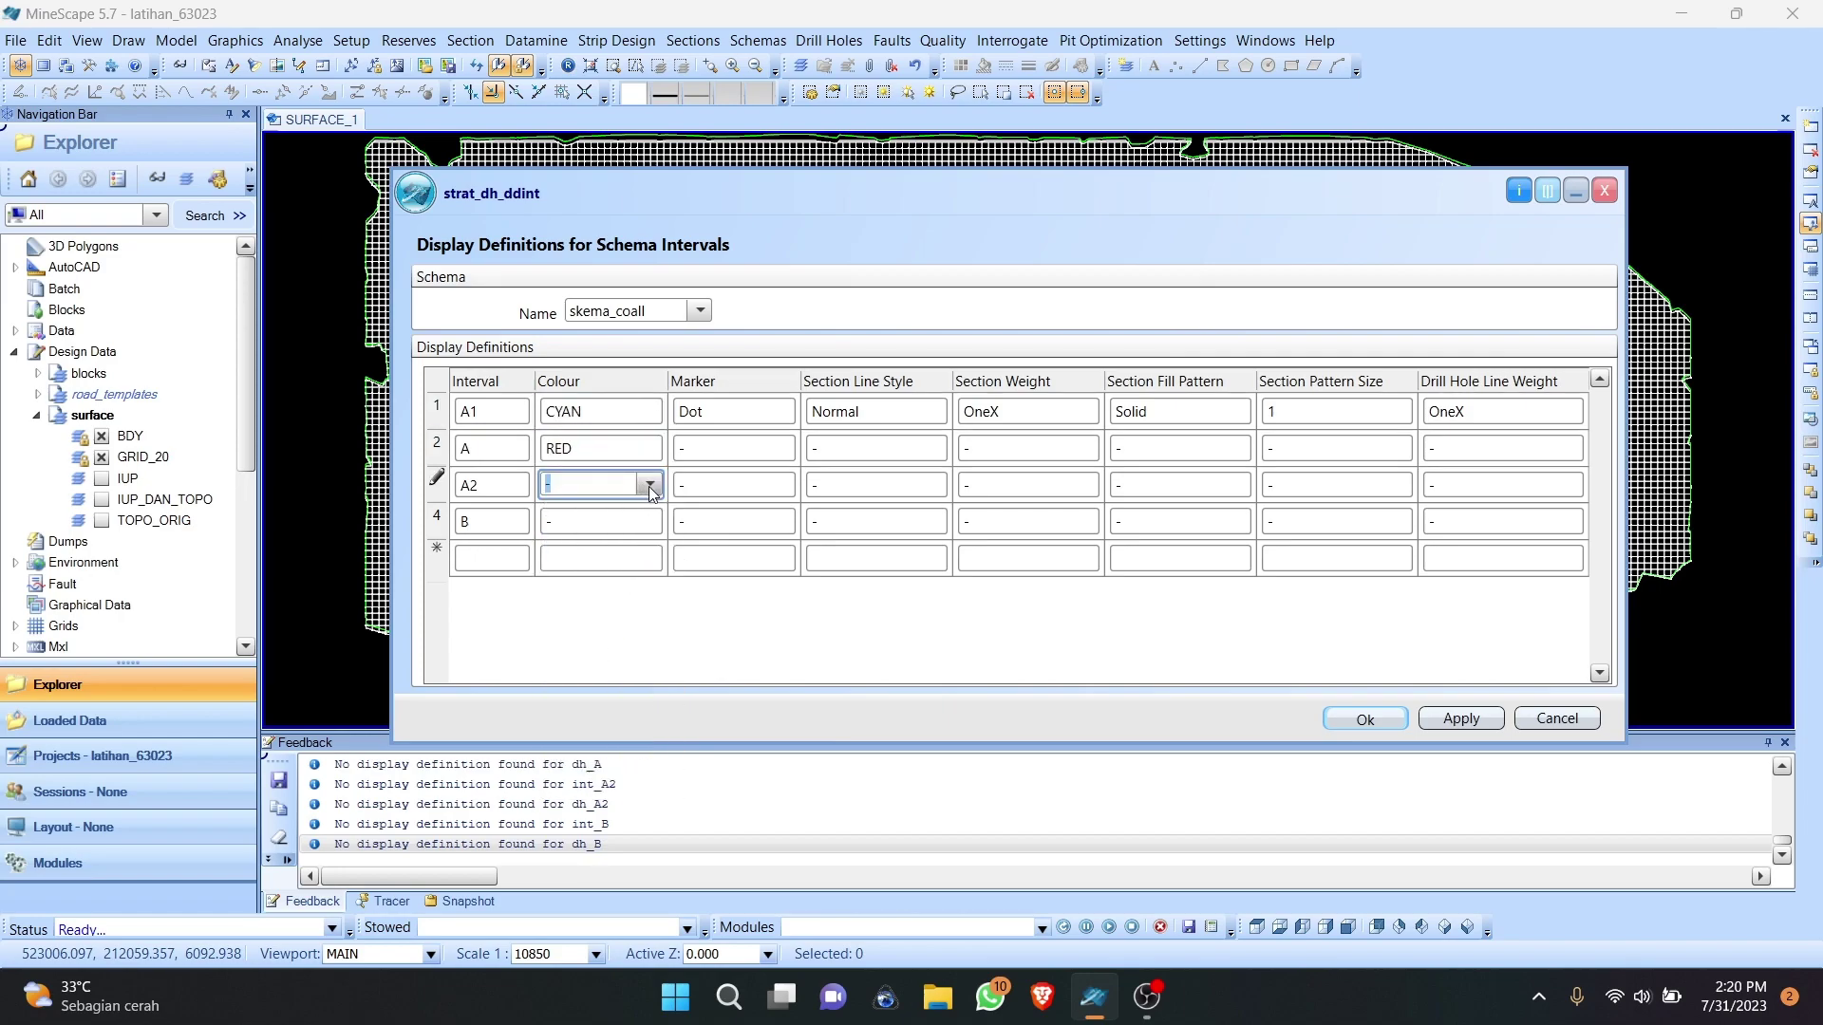
left_click(650, 485)
left_click(611, 588)
left_click(647, 523)
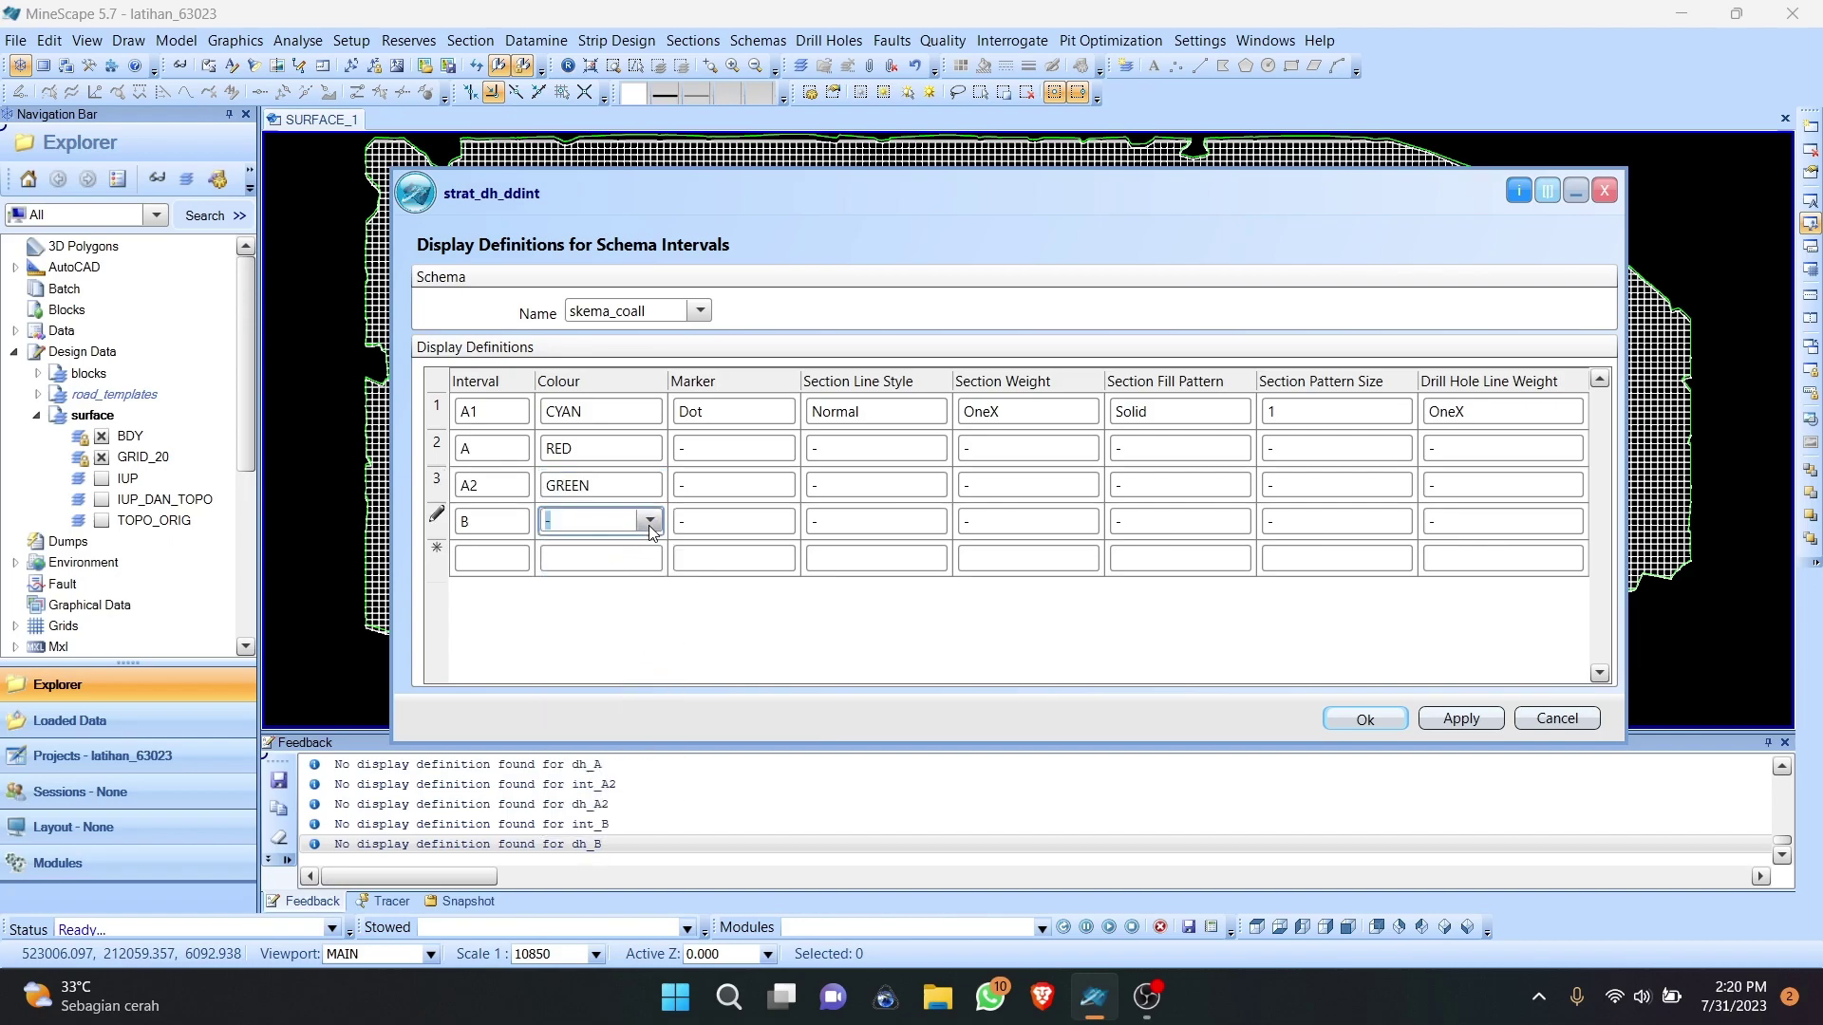
left_click(647, 523)
left_click(600, 649)
Step: Fill down the marker Dot from interval A1 to the end of the interval table
left_click(753, 455)
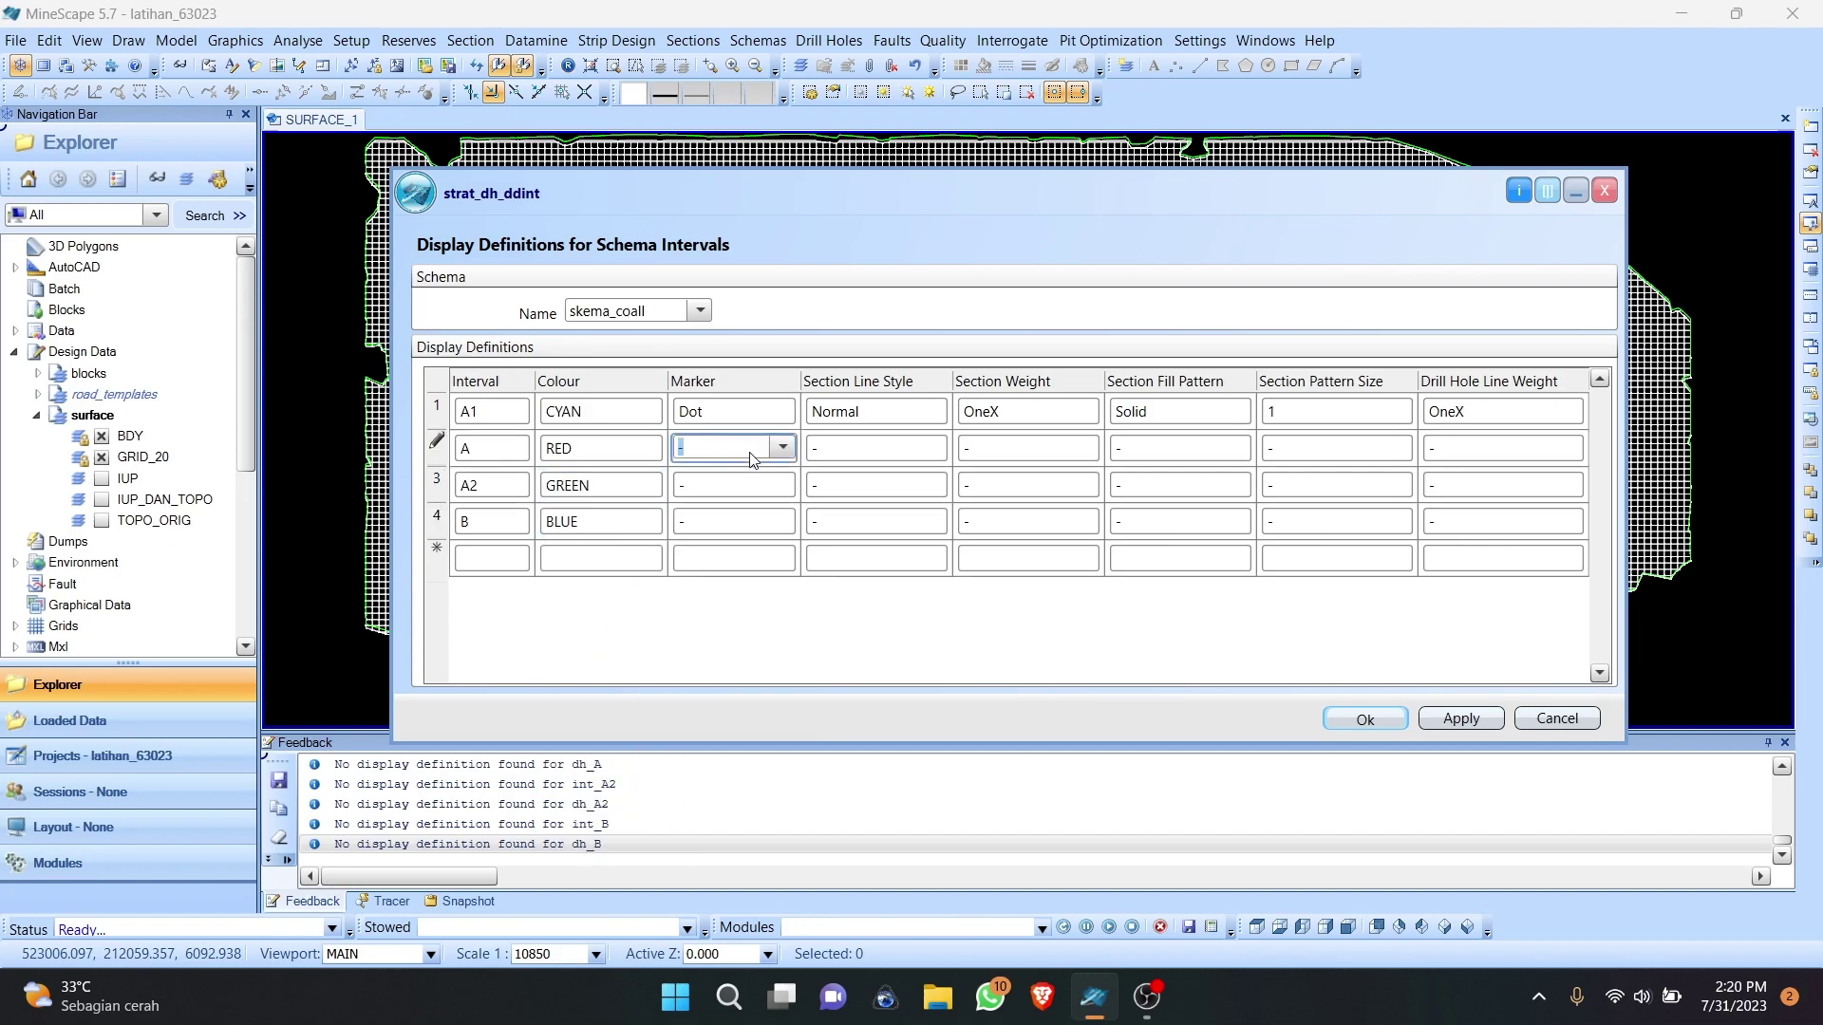
left_click(775, 419)
right_click(753, 413)
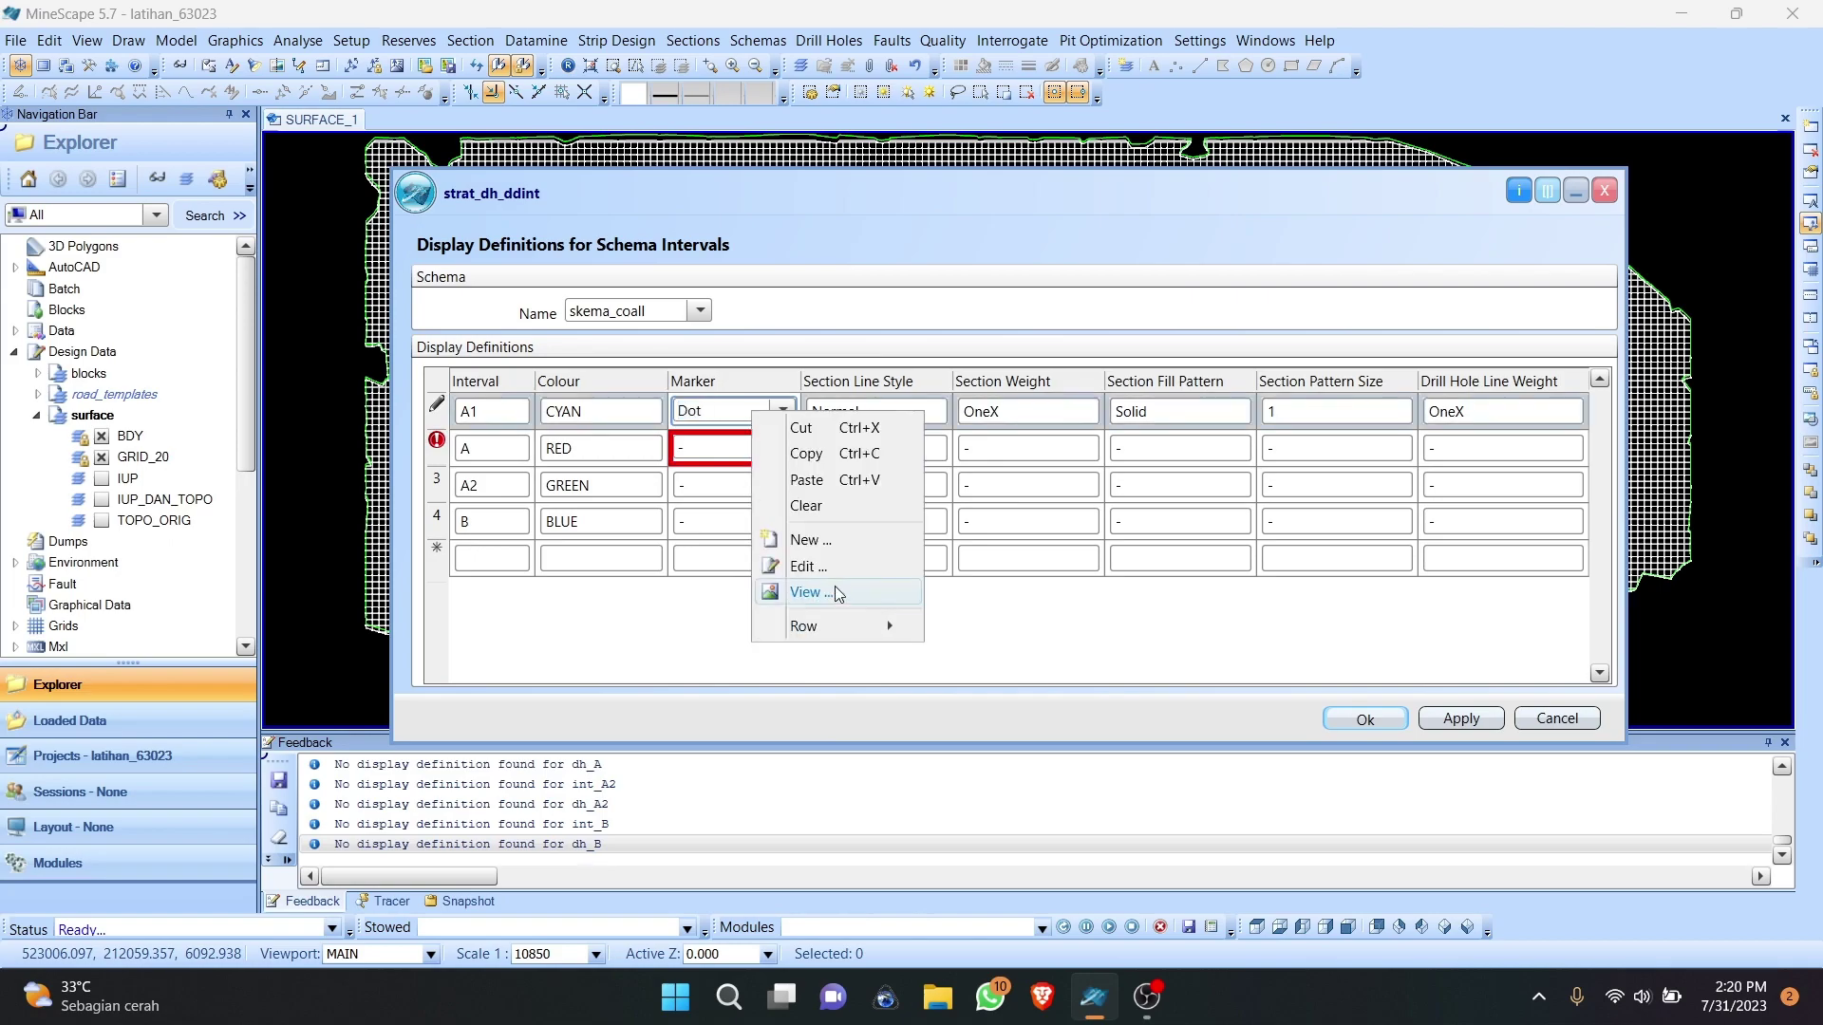
mouse_move(824, 629)
left_click(1015, 628)
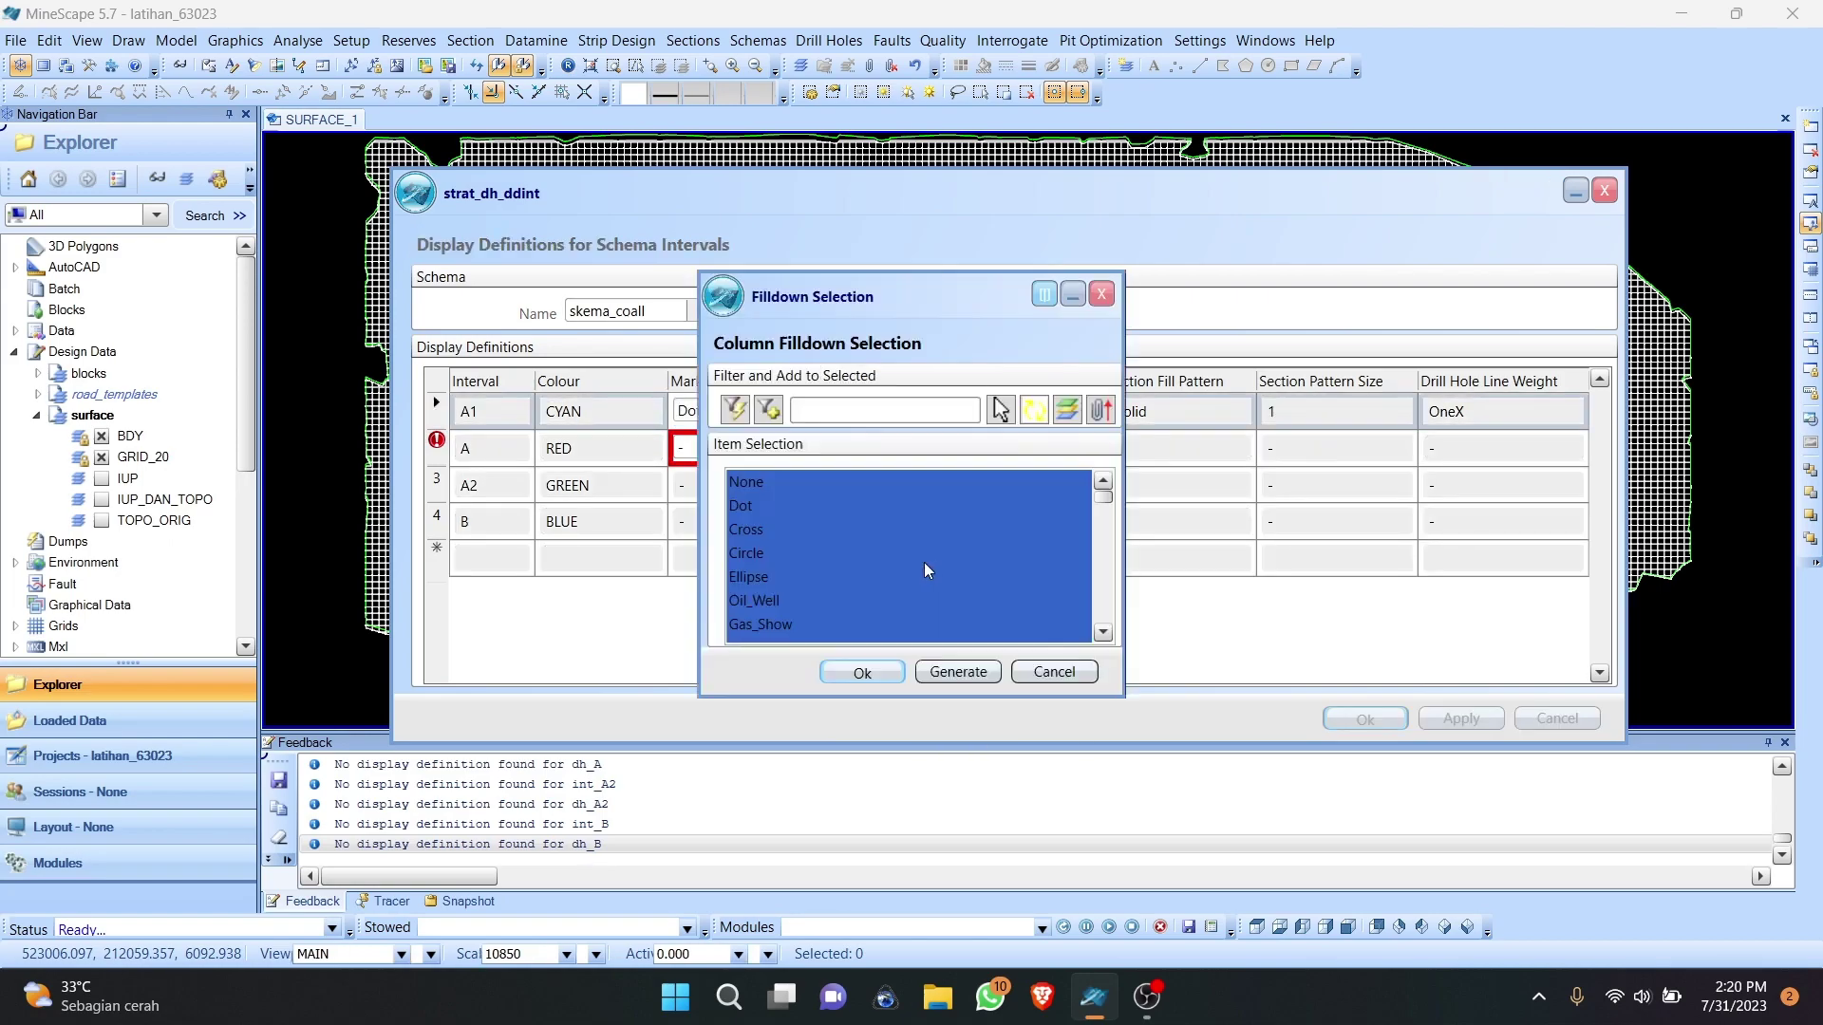
left_click(744, 504)
left_click(862, 671)
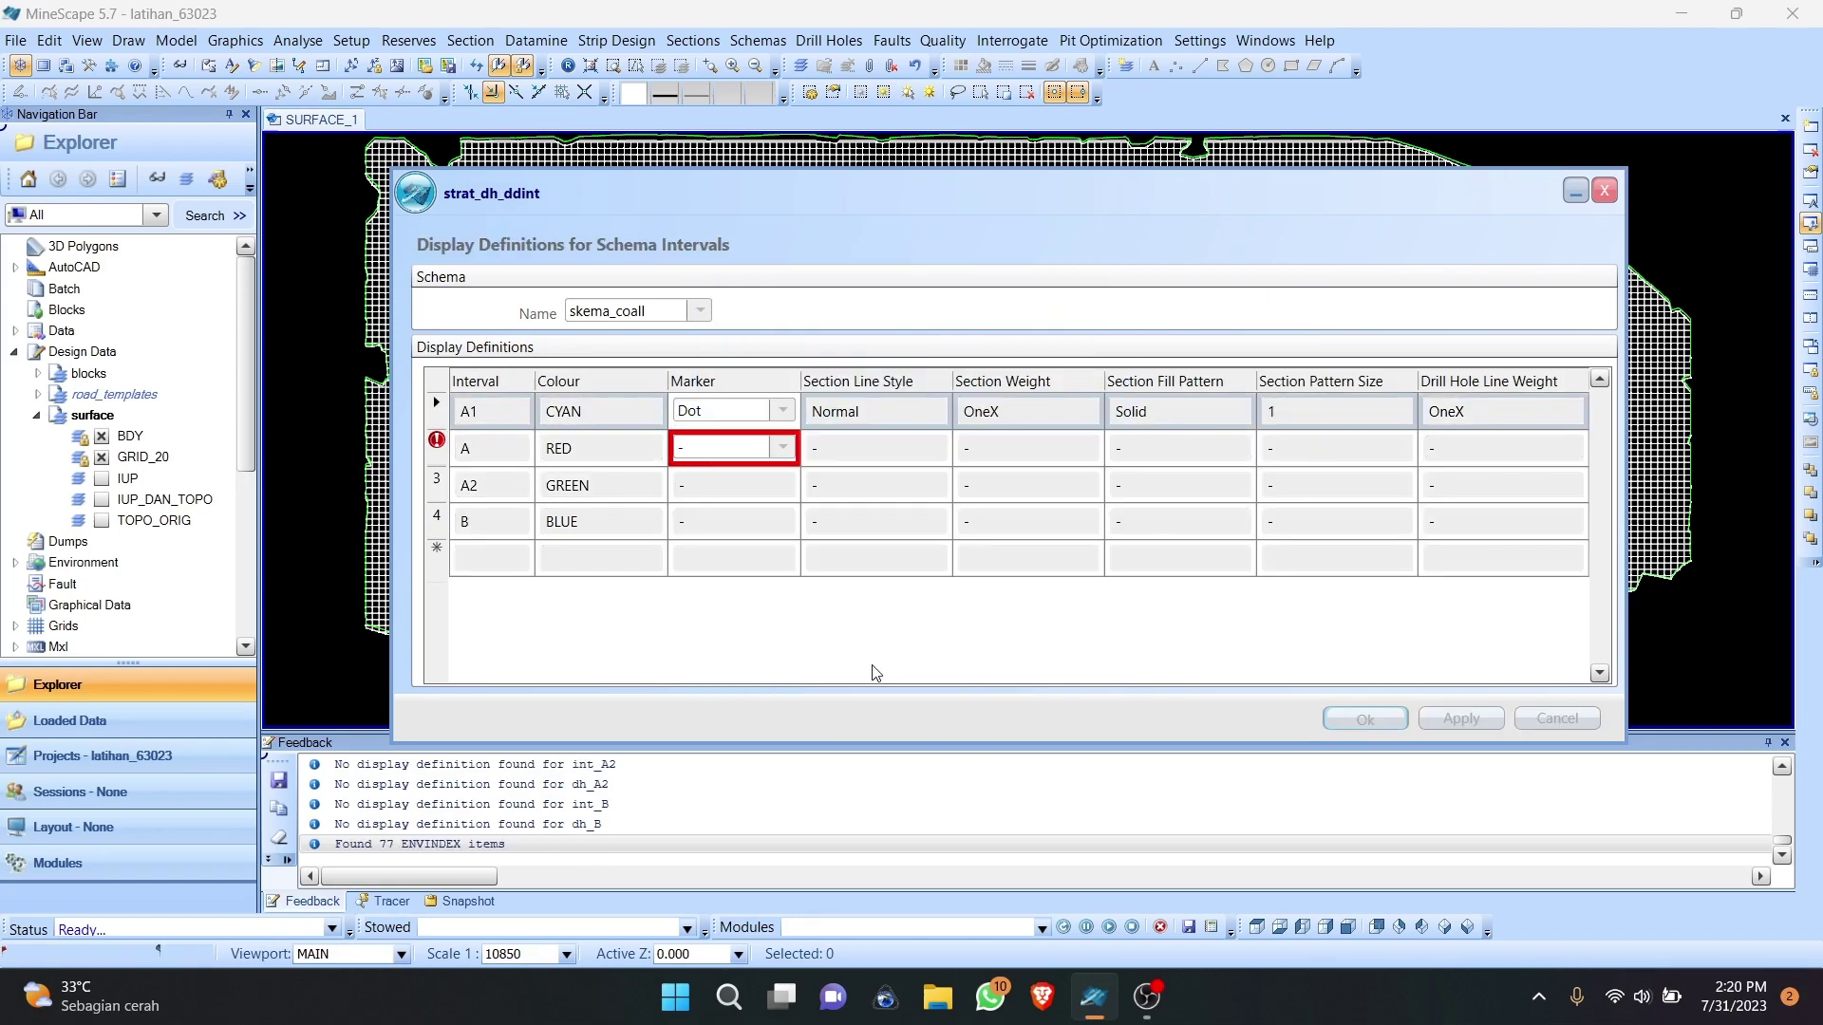
left_click(894, 626)
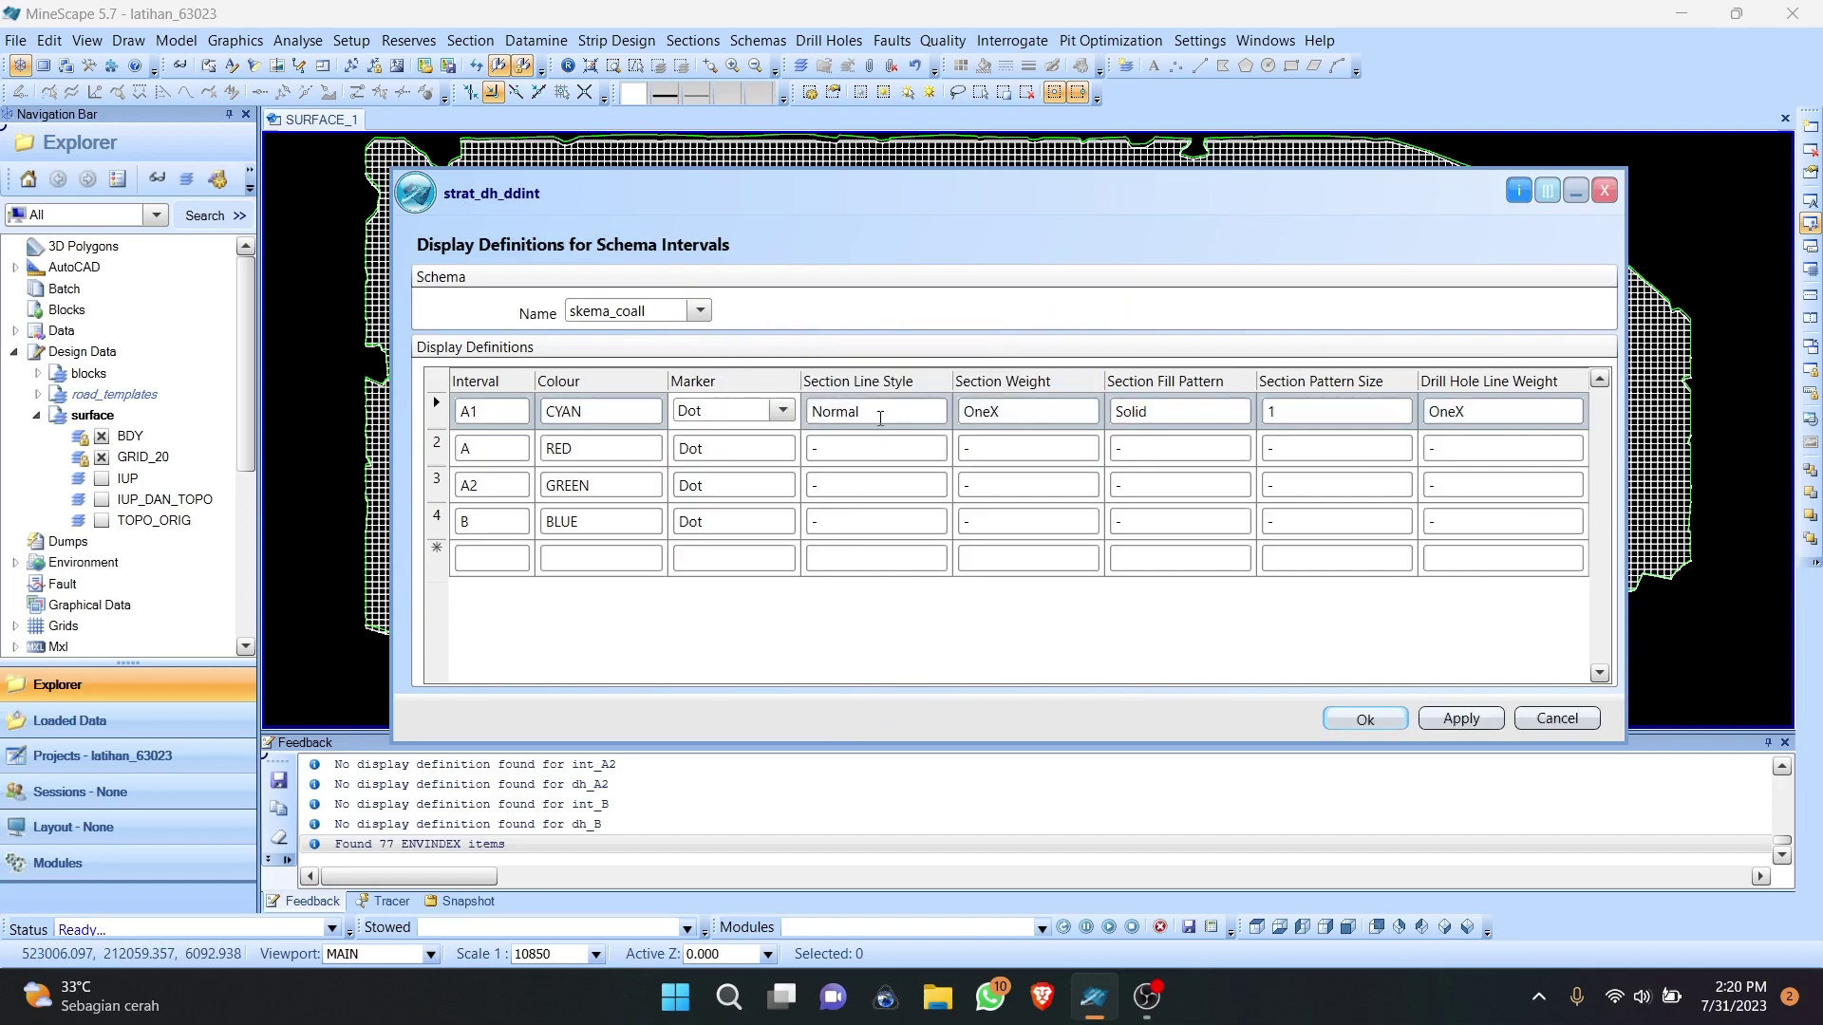
Step: Fill down the section line style Normal from interval A1 to the end of the table
left_click(897, 420)
right_click(901, 418)
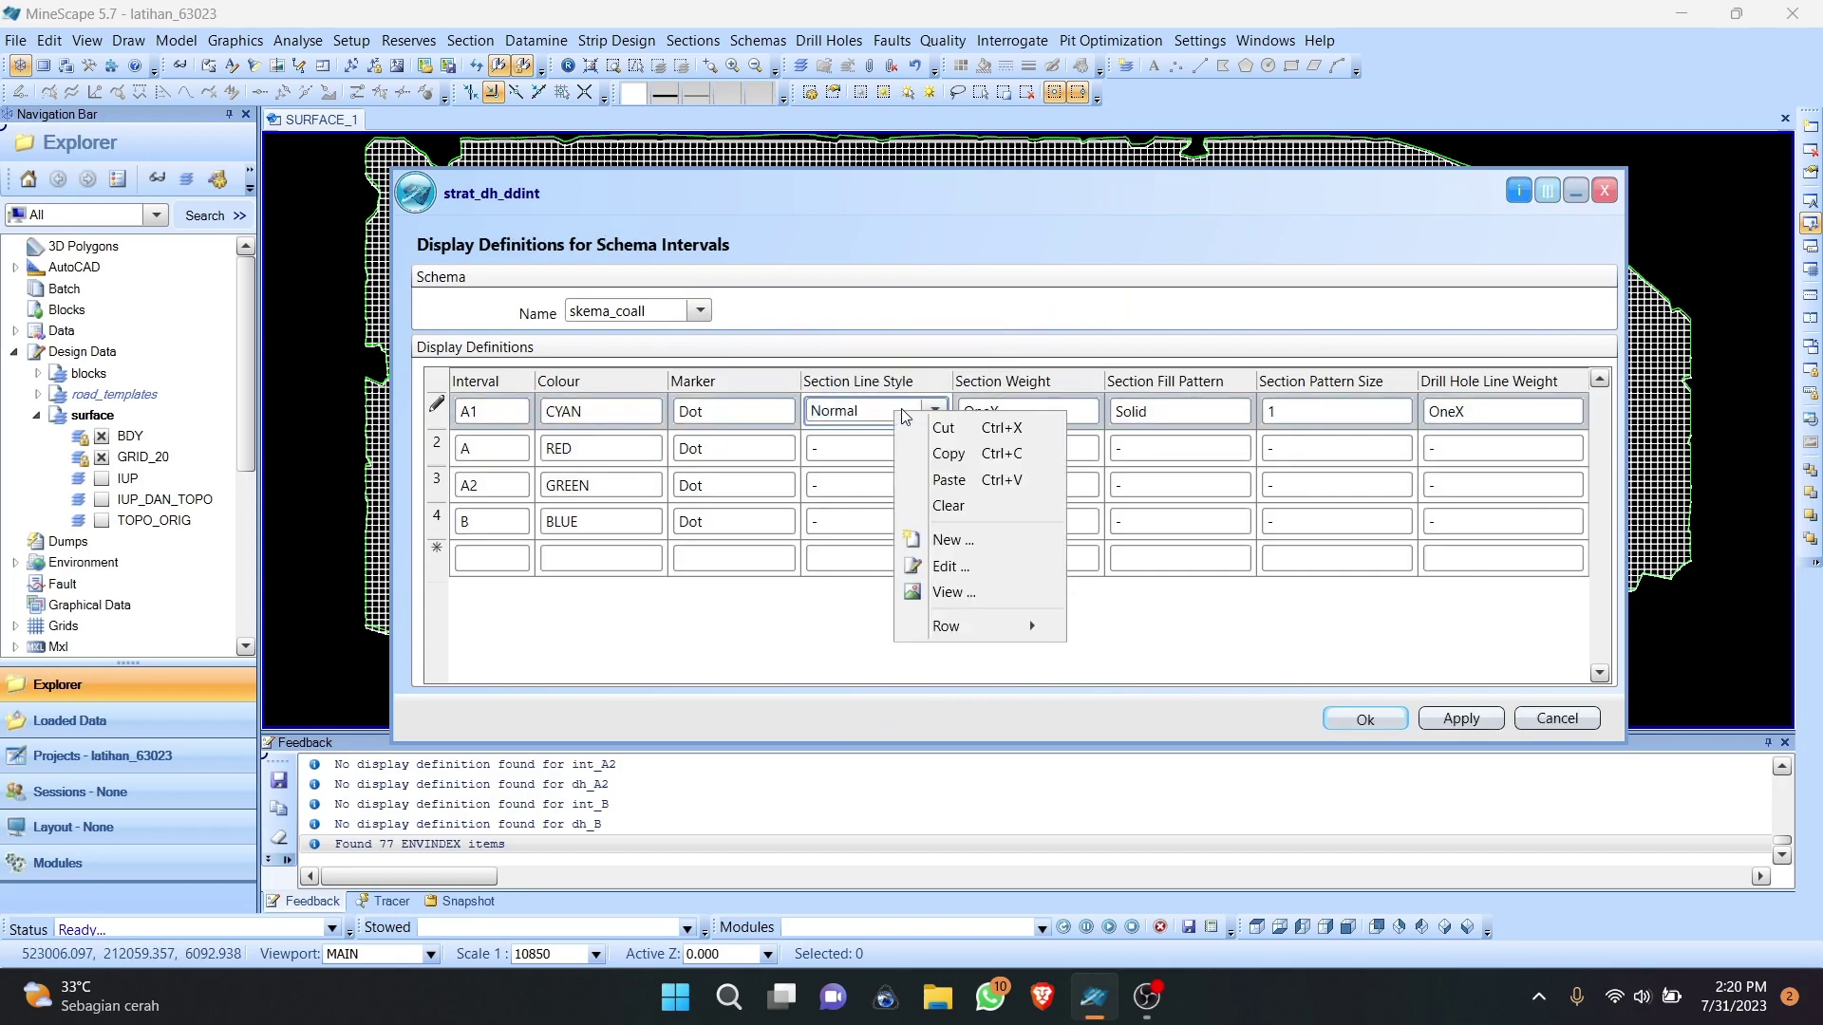
key("Escape")
left_click(936, 412)
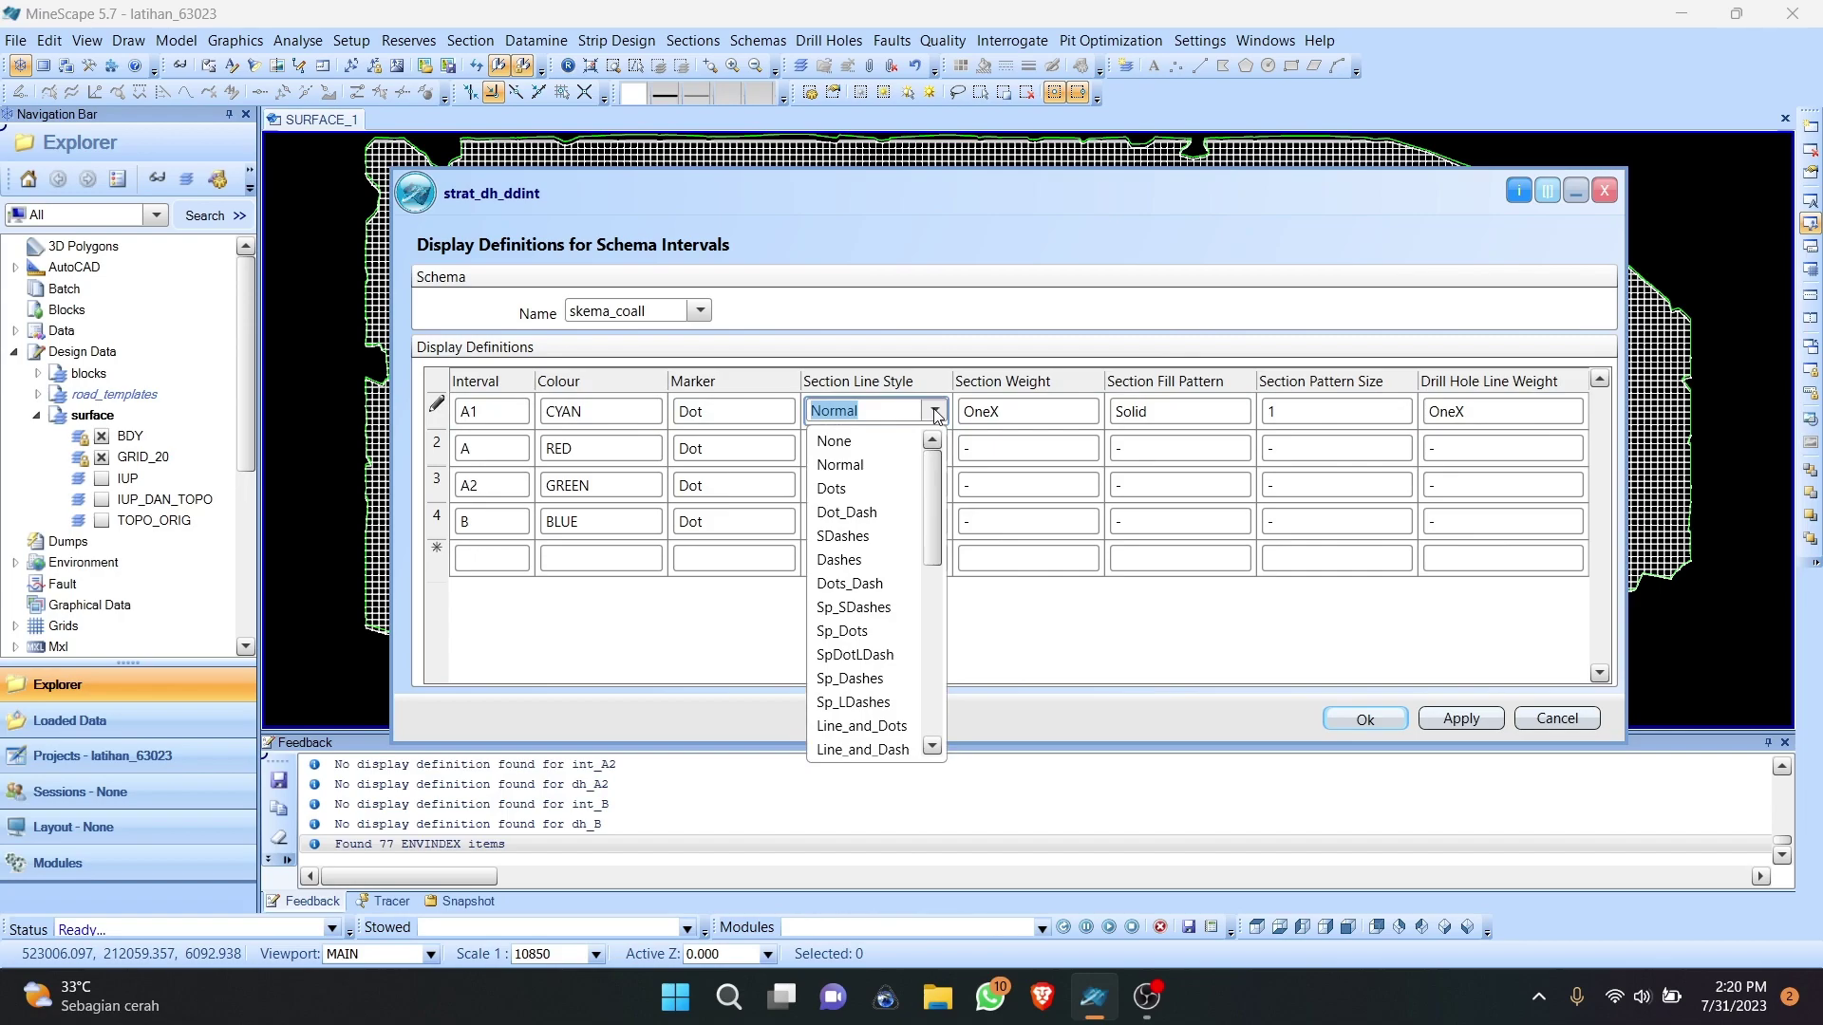
left_click(936, 414)
right_click(897, 407)
mouse_move(1058, 612)
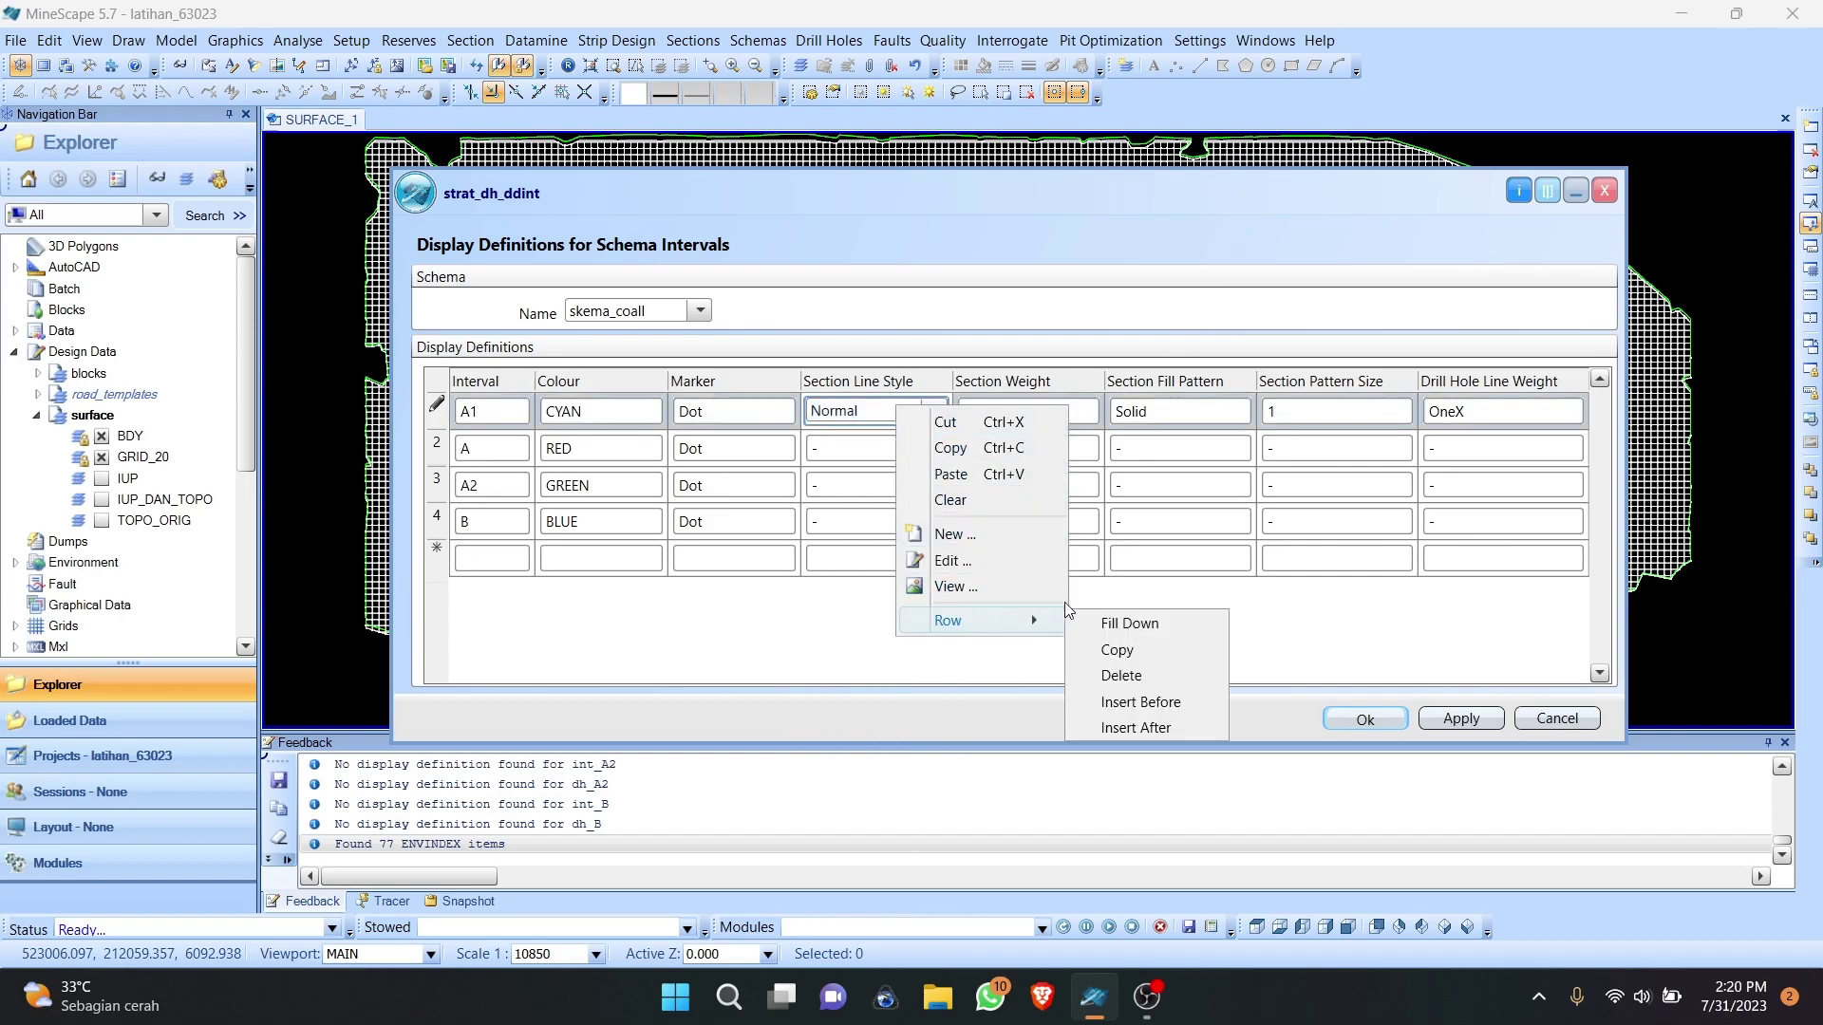
left_click(1128, 623)
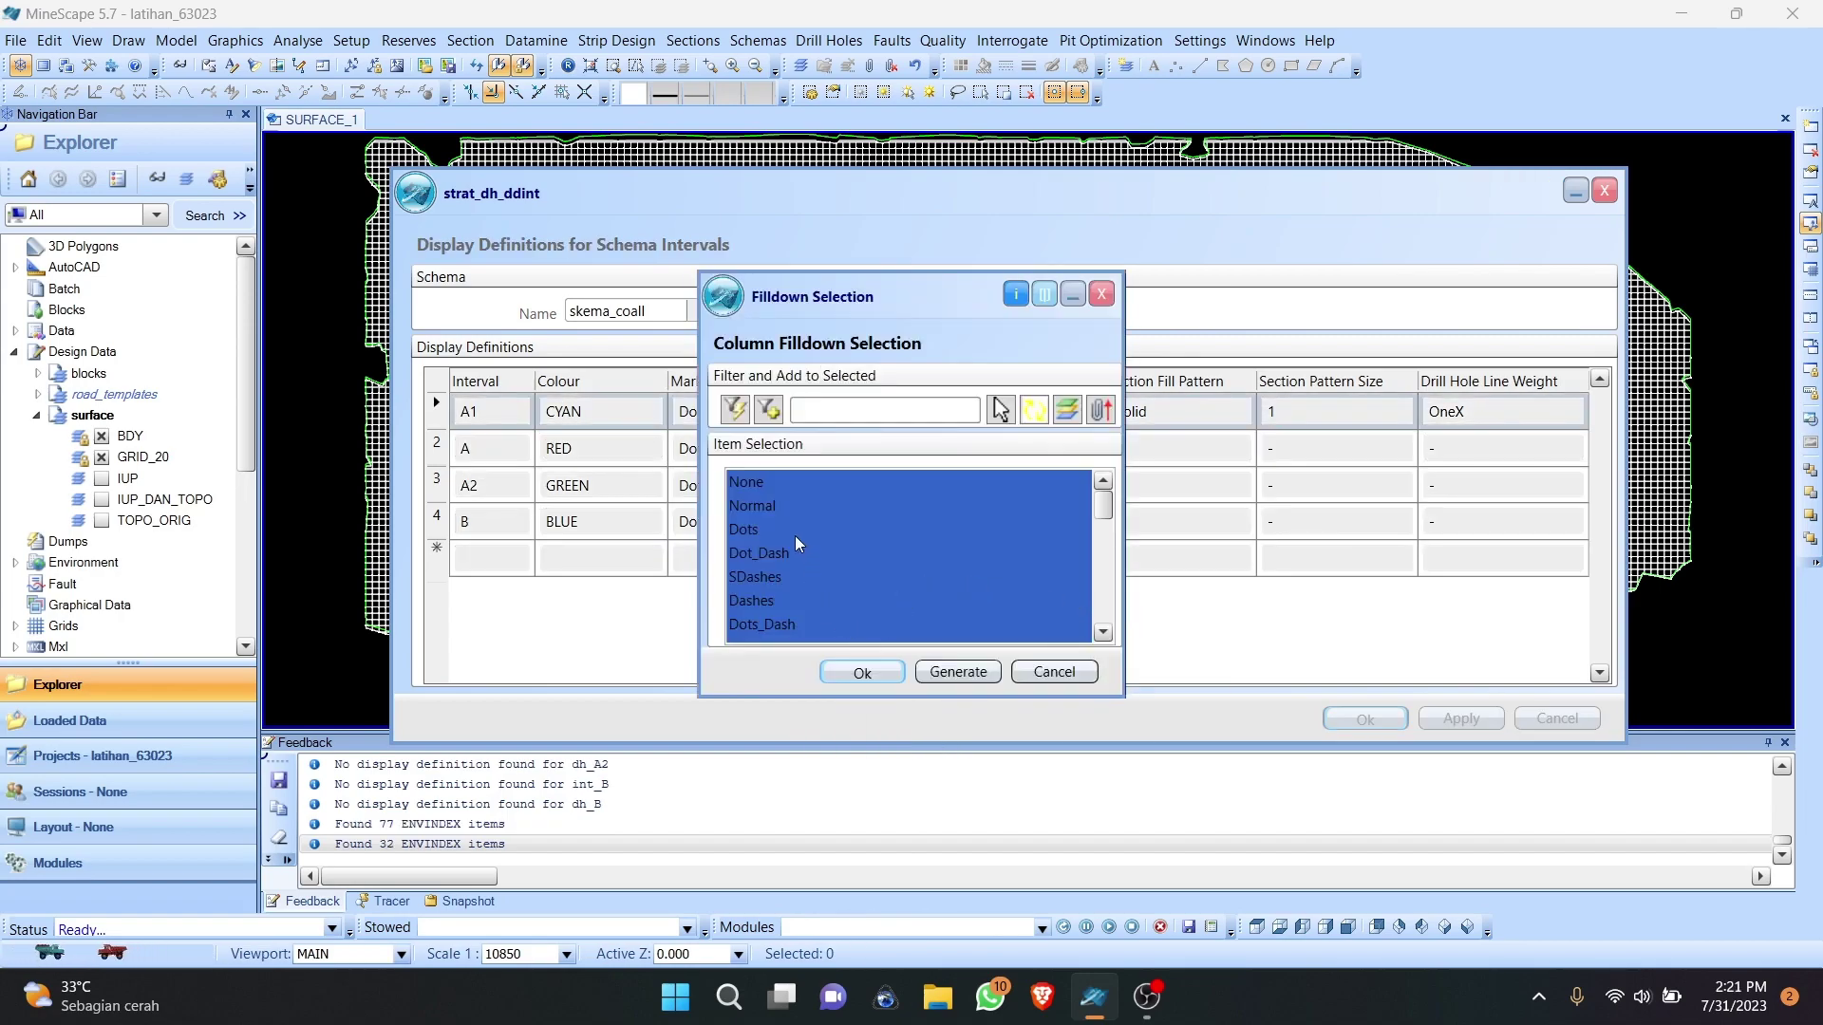
left_click(759, 505)
left_click(862, 672)
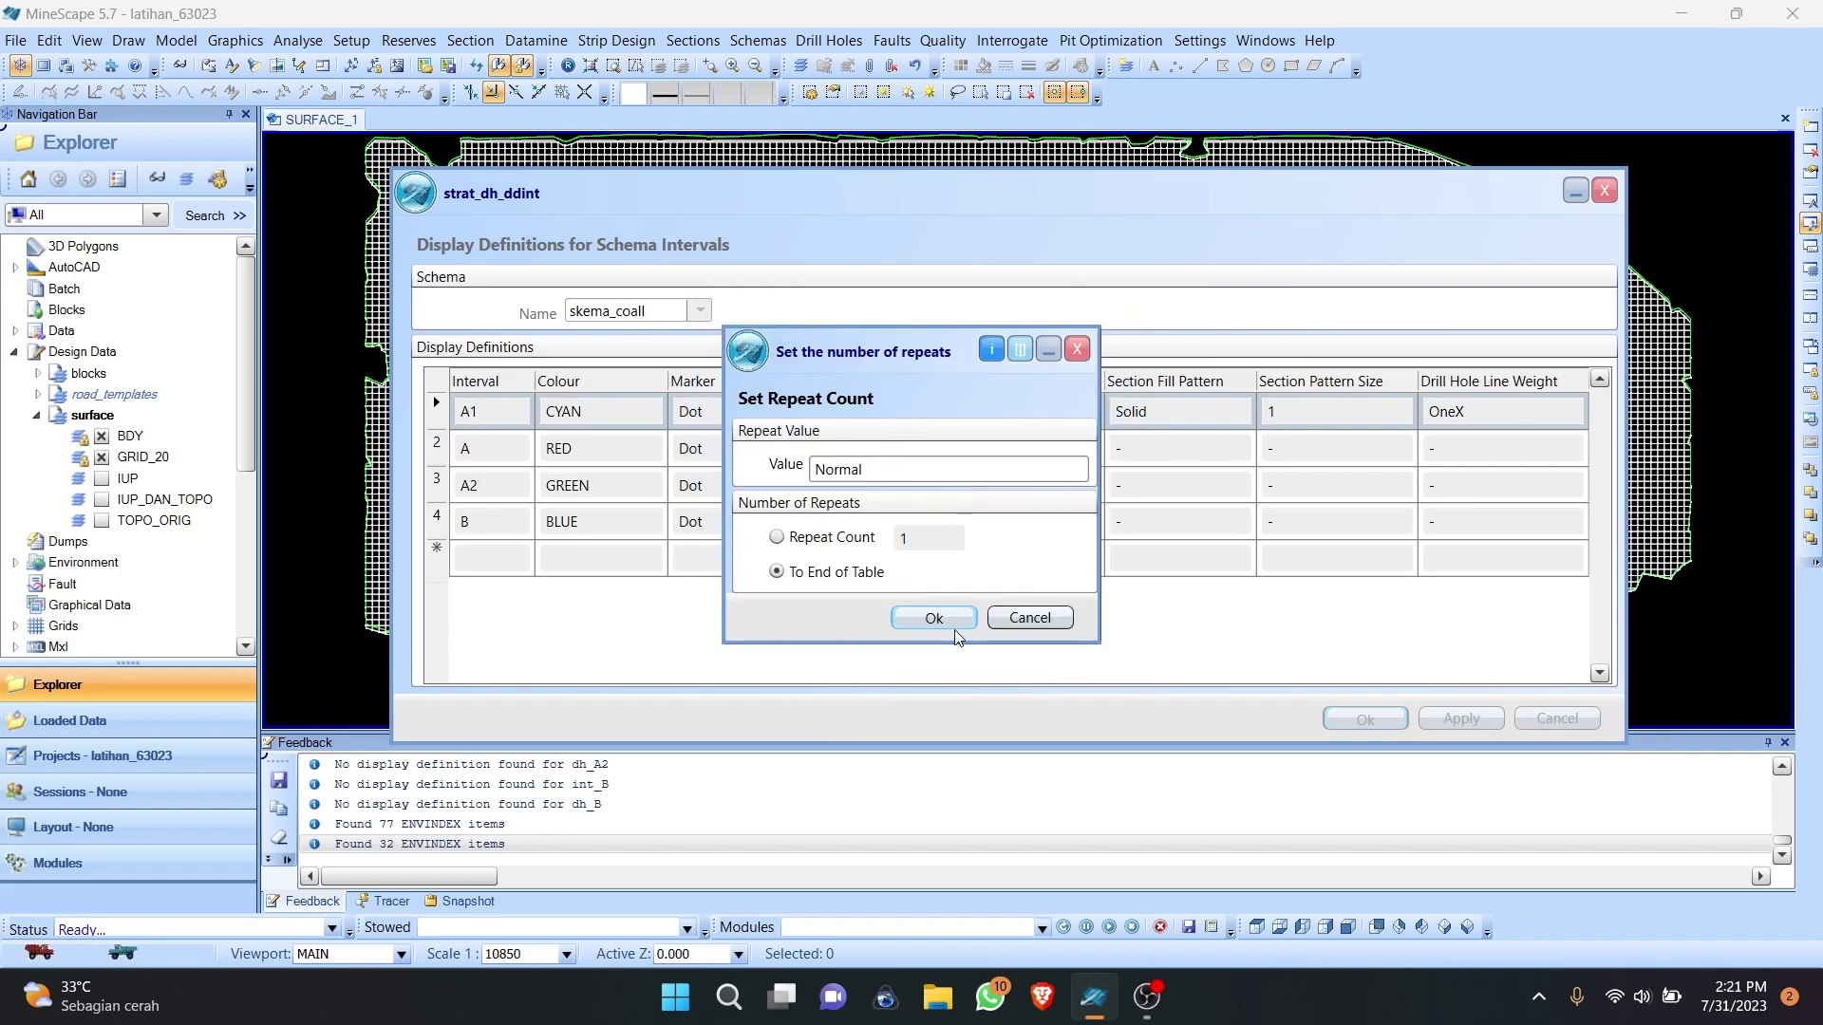
left_click(954, 627)
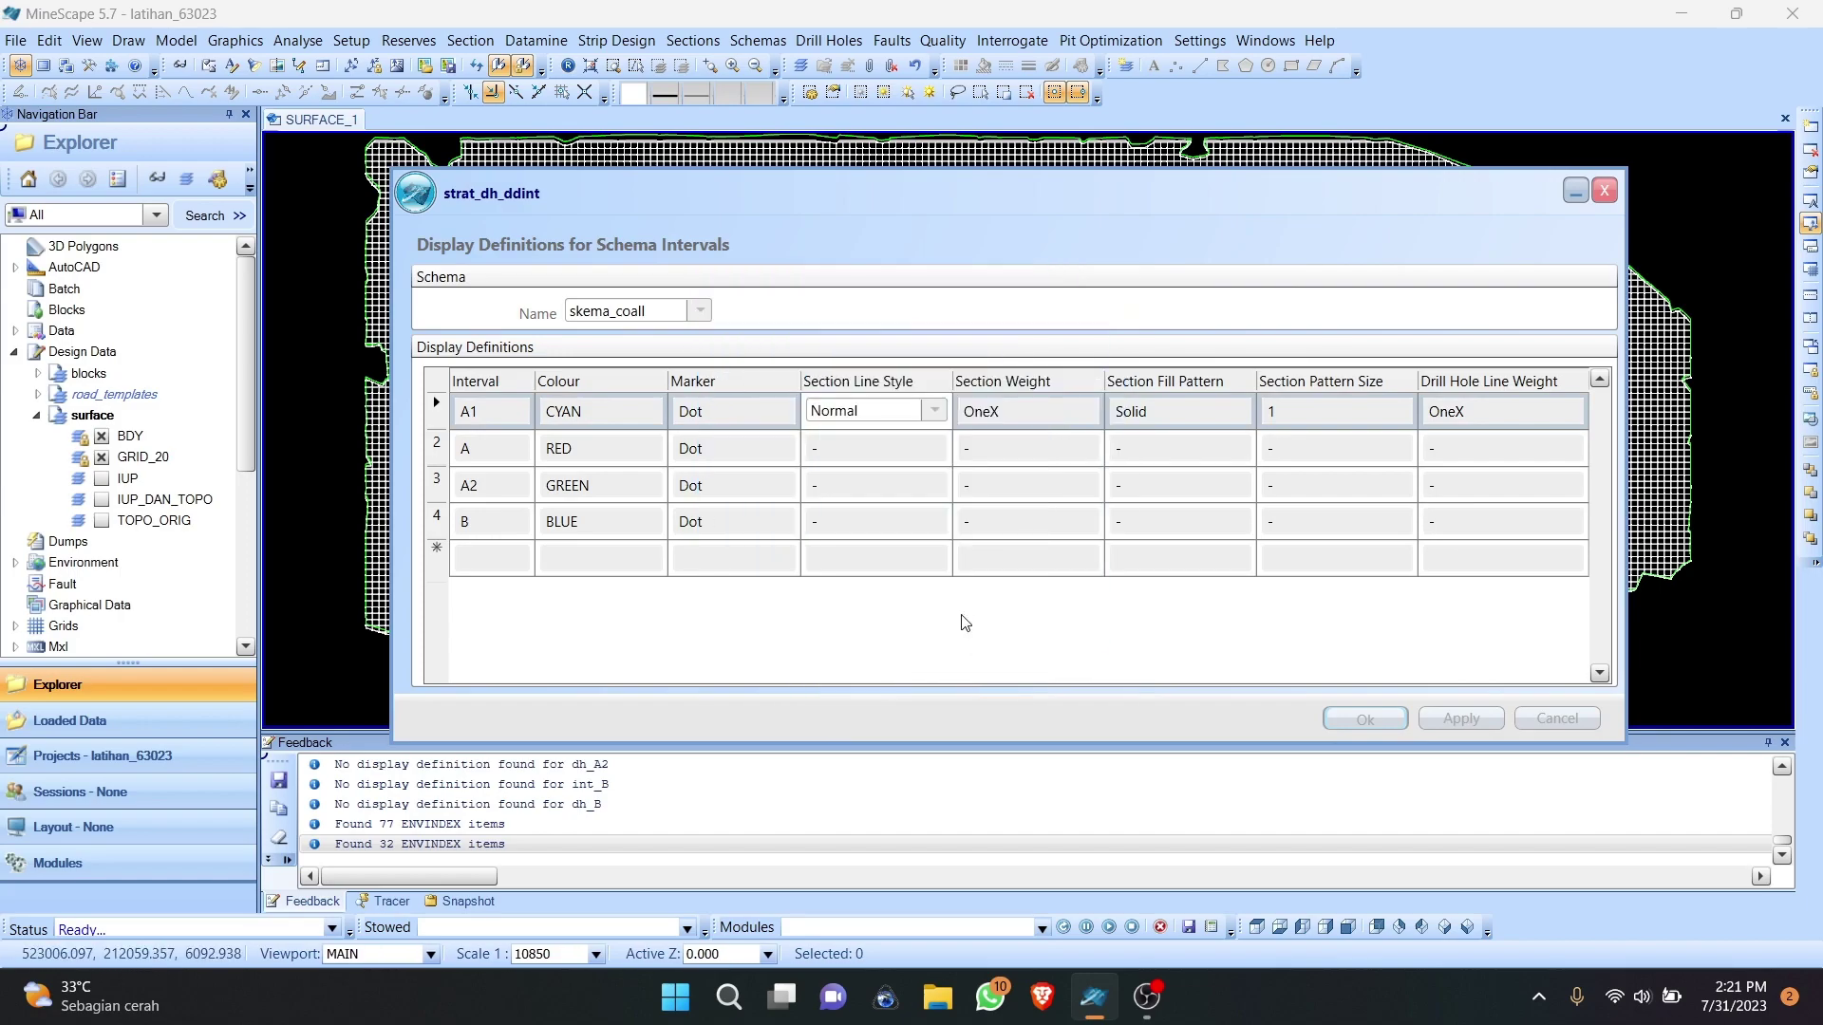
Step: Set the section weight of interval A1 to TwoX and fill it down to the end of the interval table
left_click(1029, 411)
left_click(1084, 411)
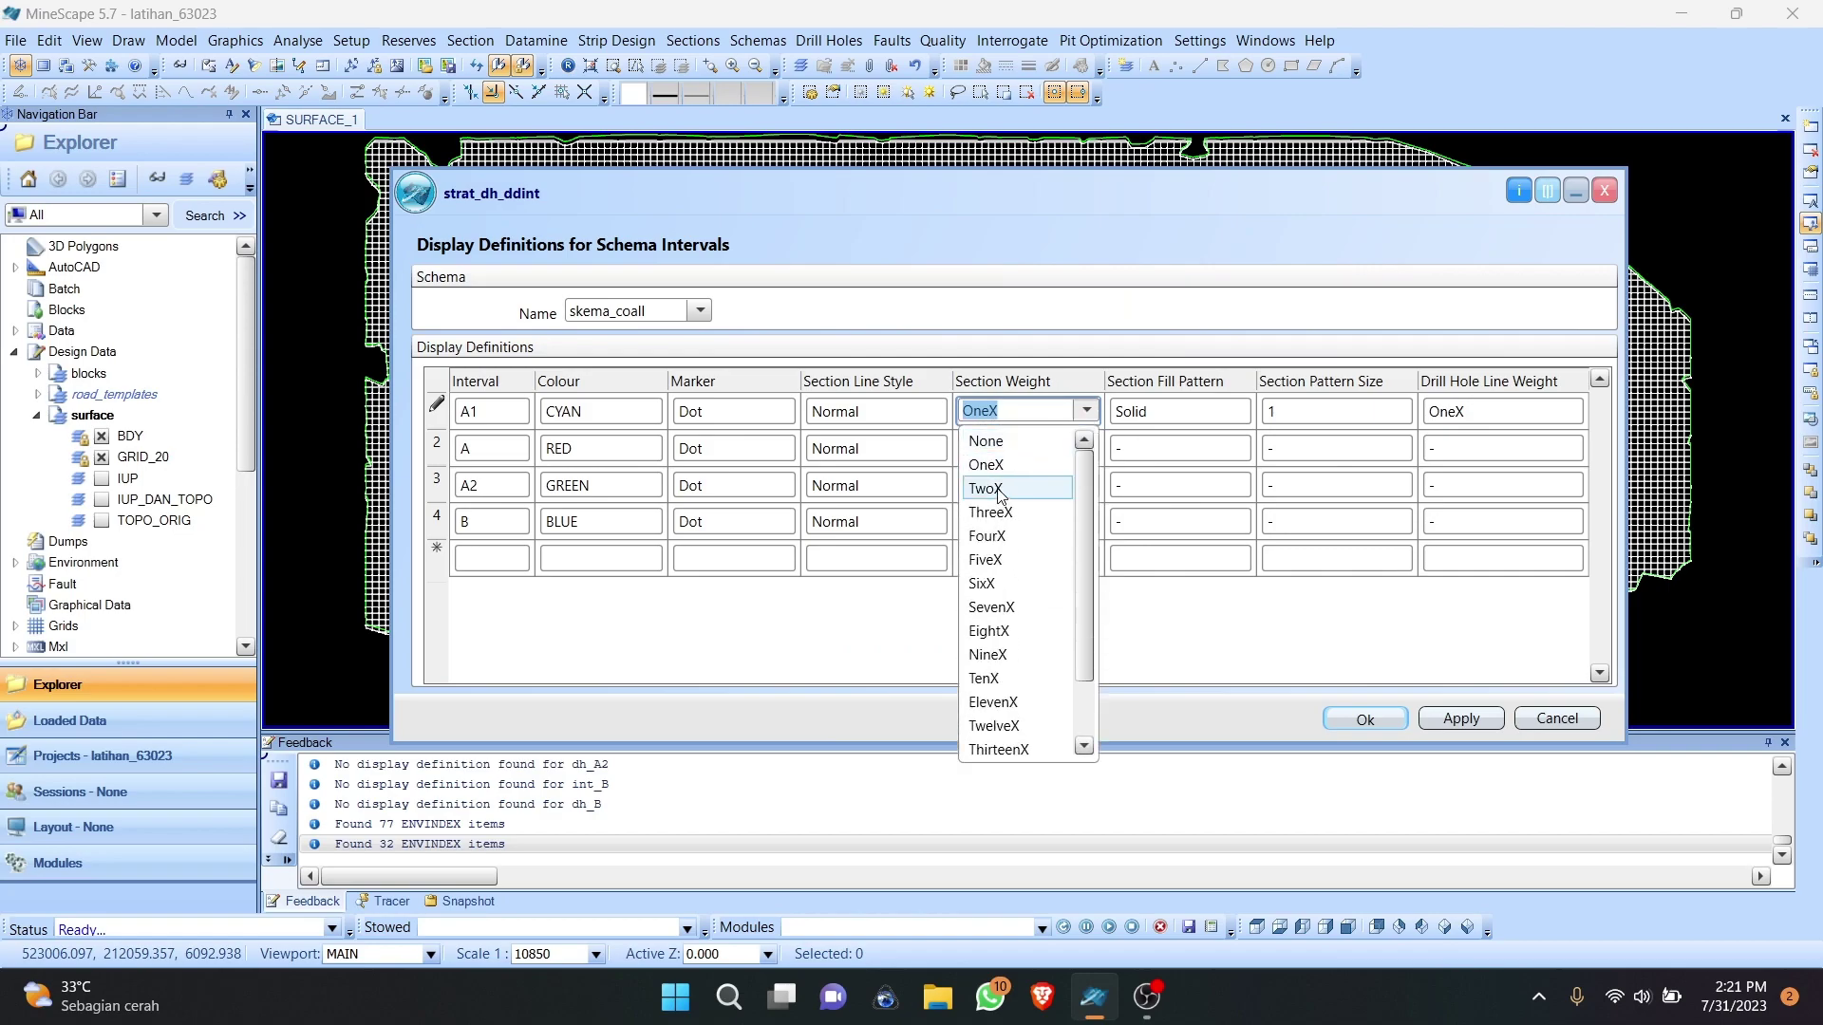
left_click(1000, 488)
right_click(1023, 410)
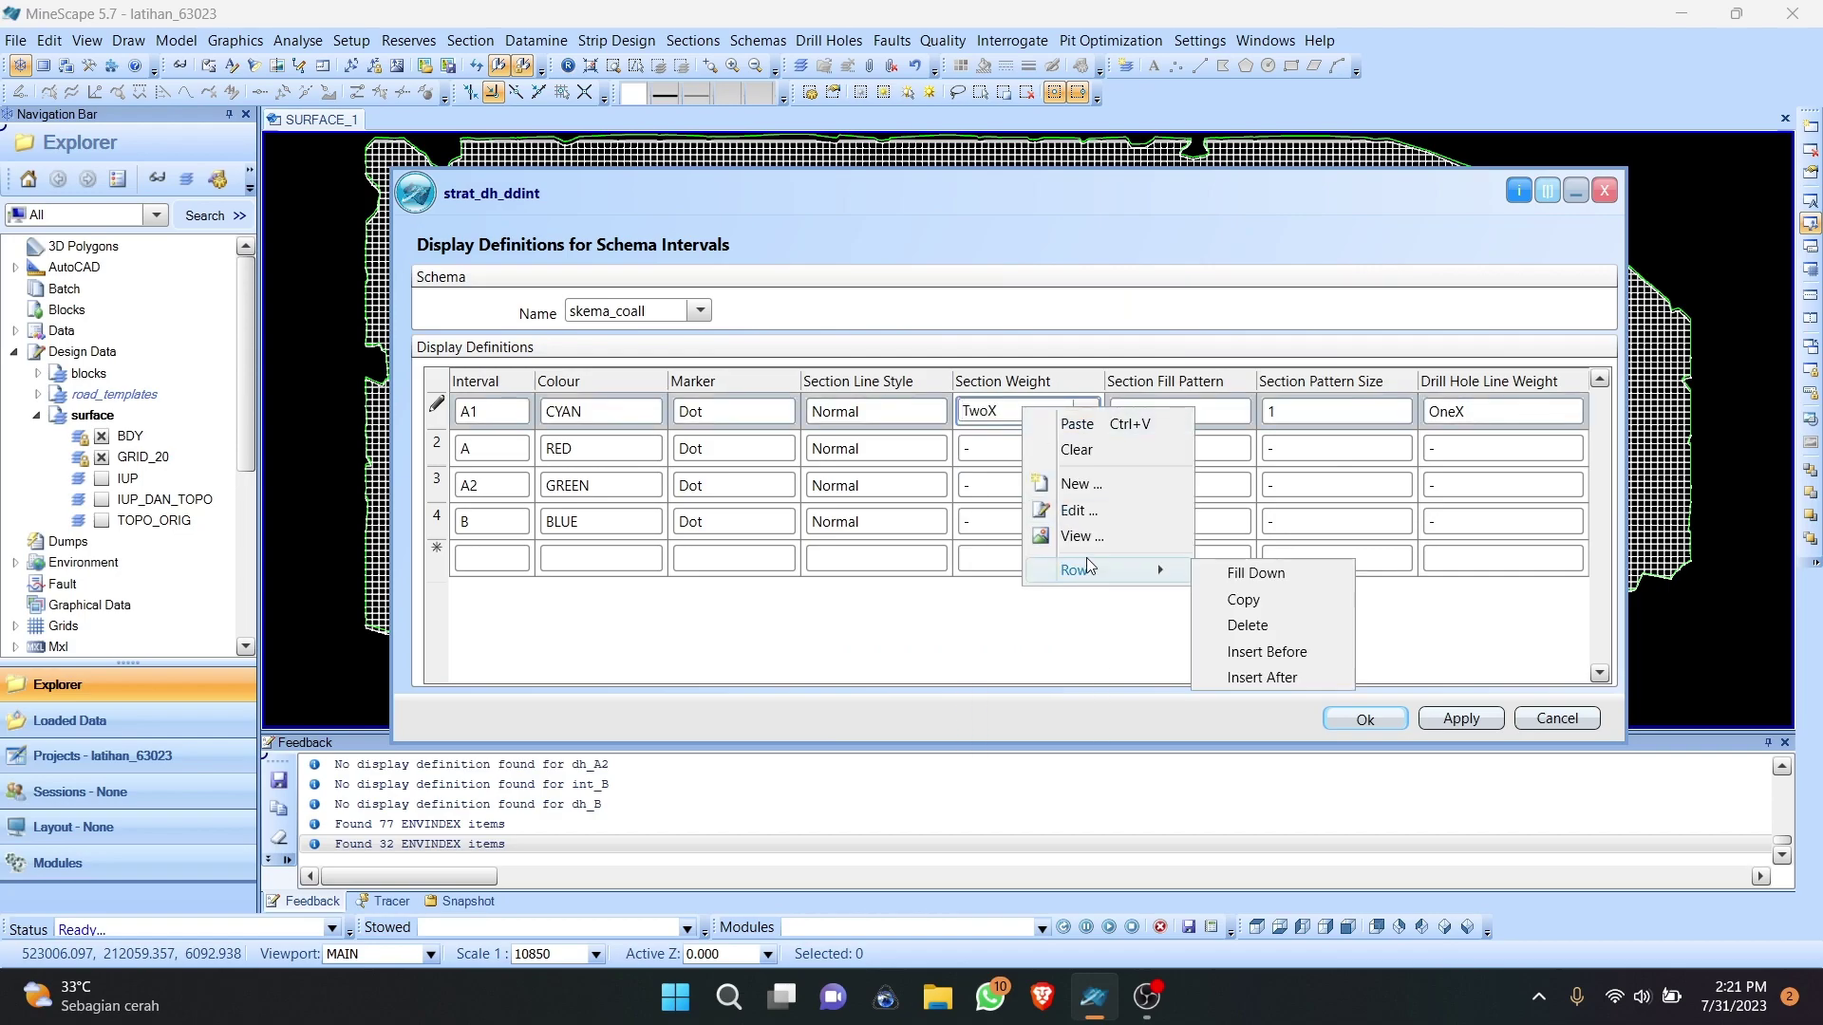
left_click(1254, 562)
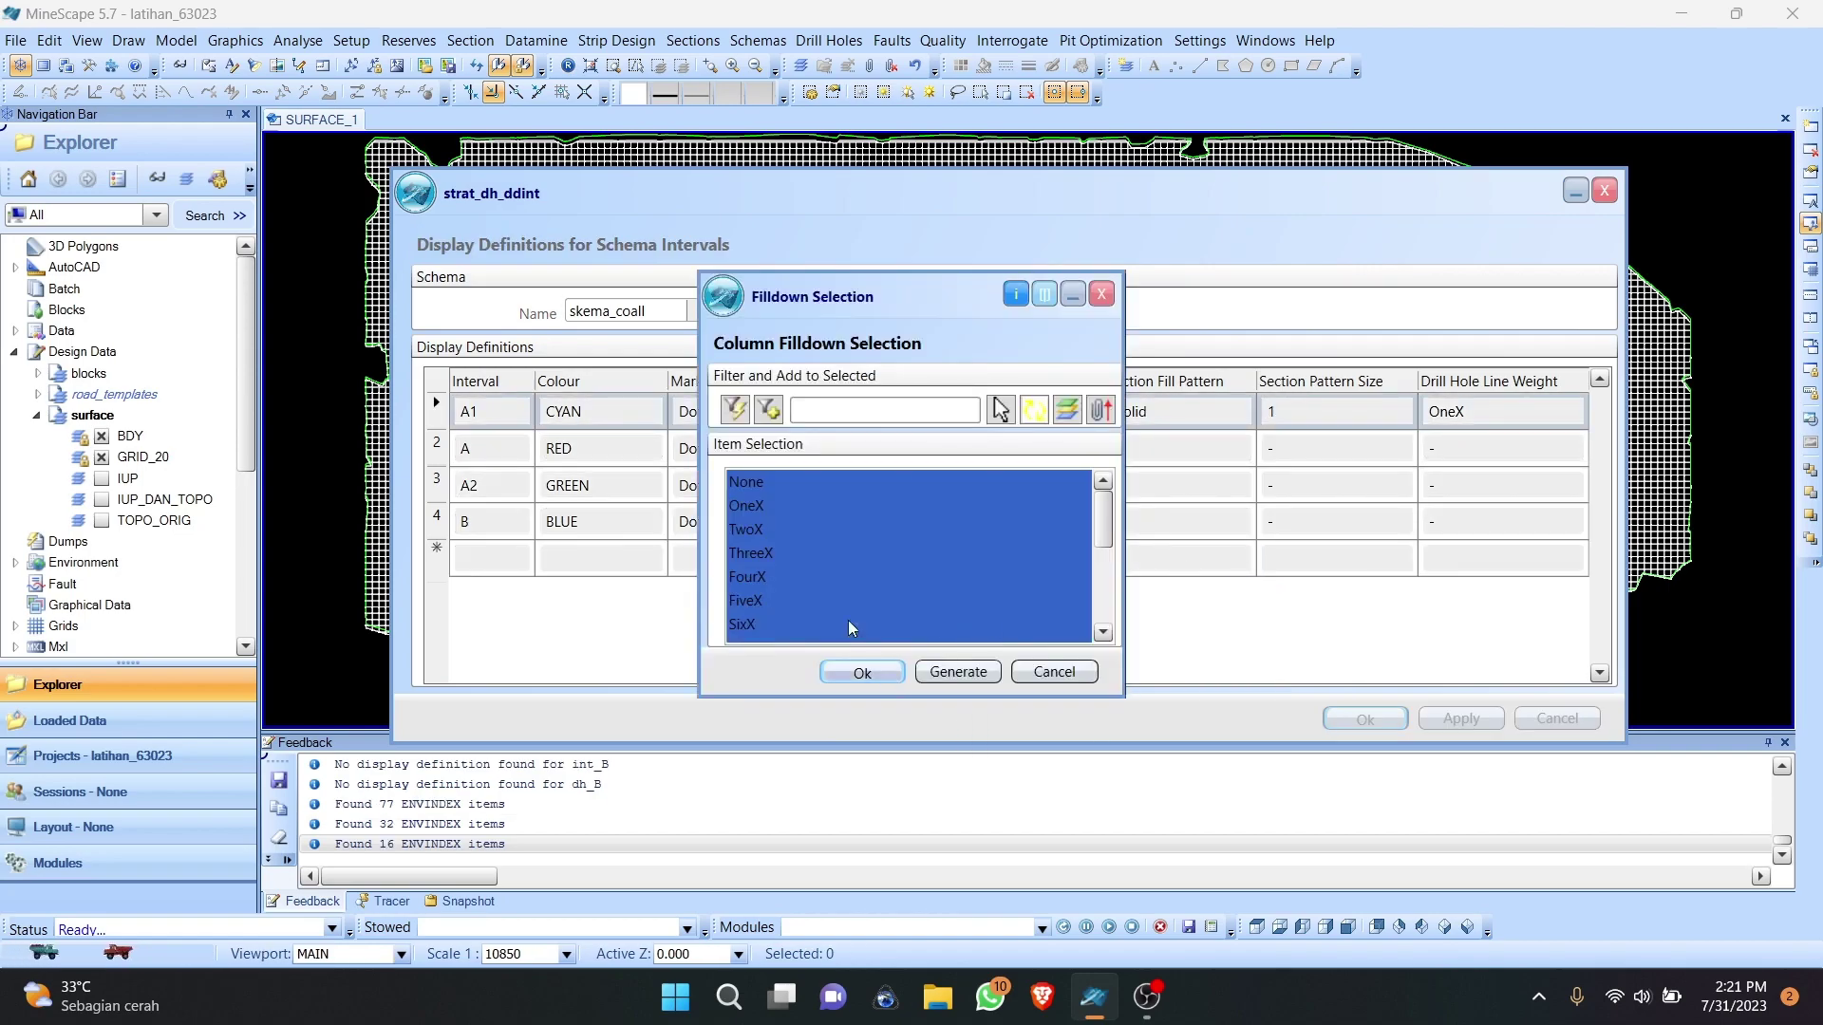
left_click(742, 529)
left_click(859, 671)
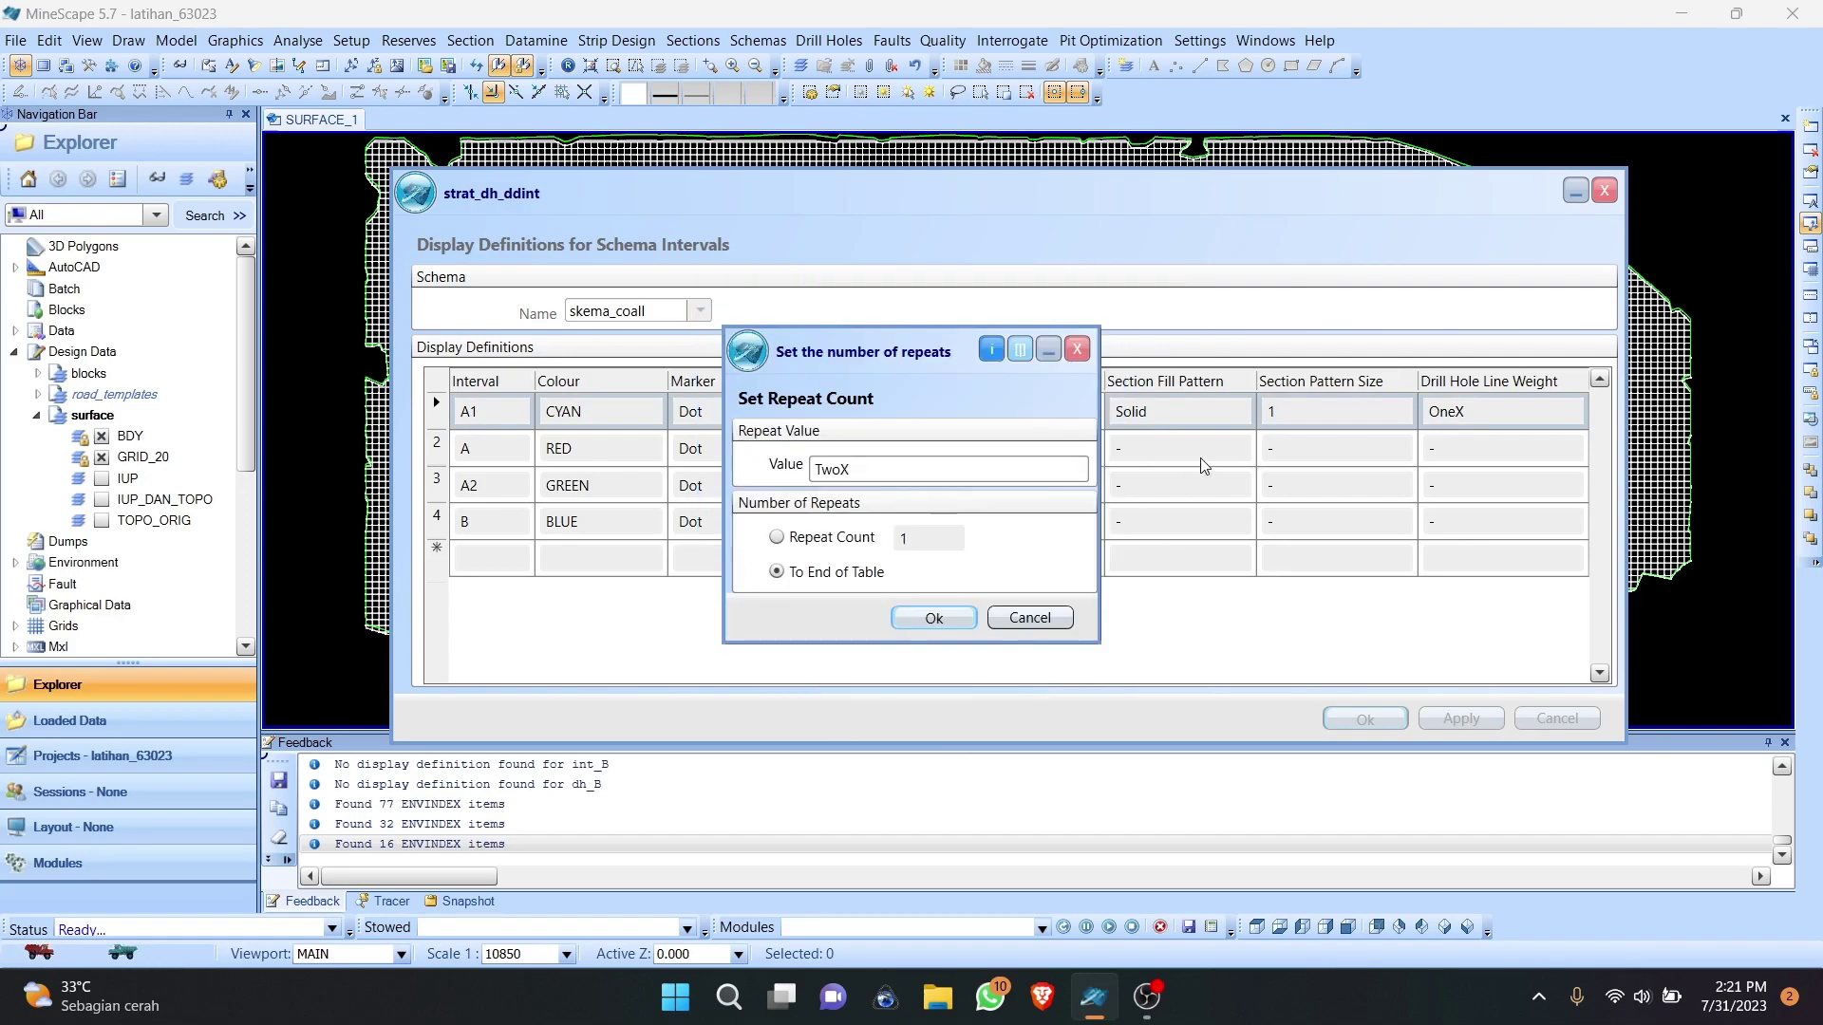
left_click(925, 620)
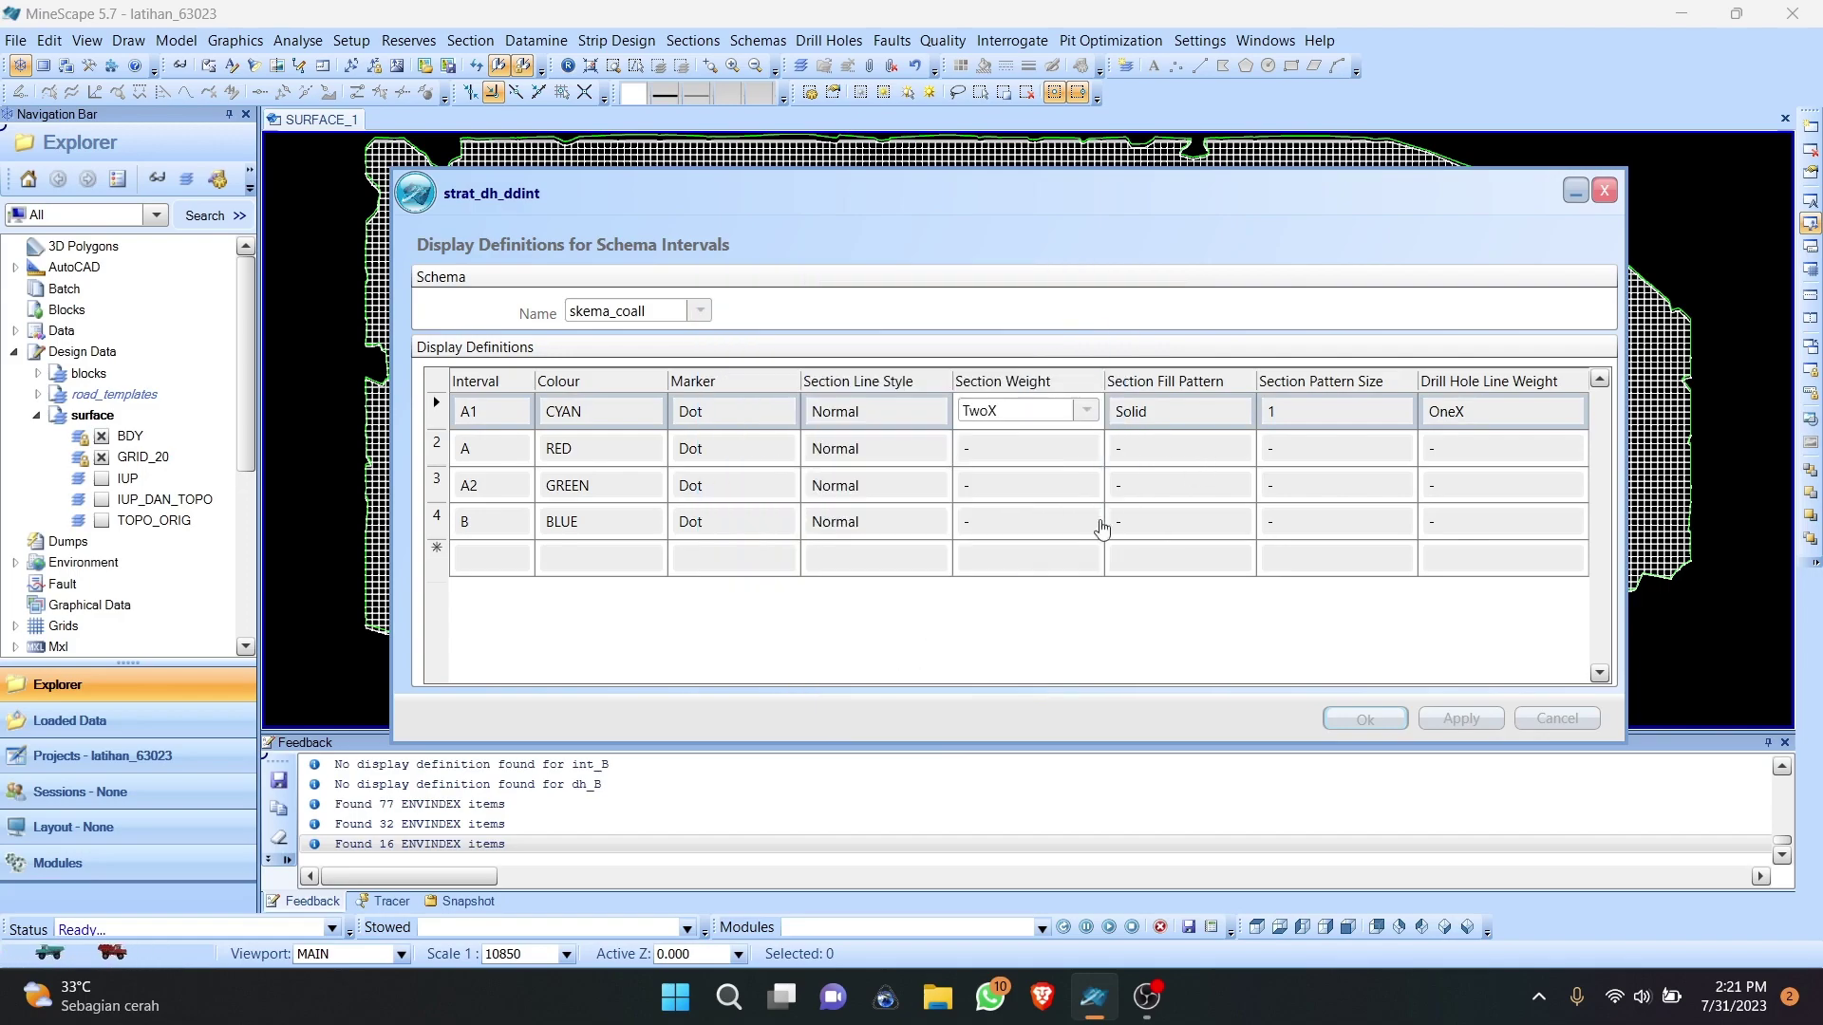
Step: Open the section fill pattern choices for interval A1 and look through the available patterns
left_click(1158, 410)
left_click(1160, 410)
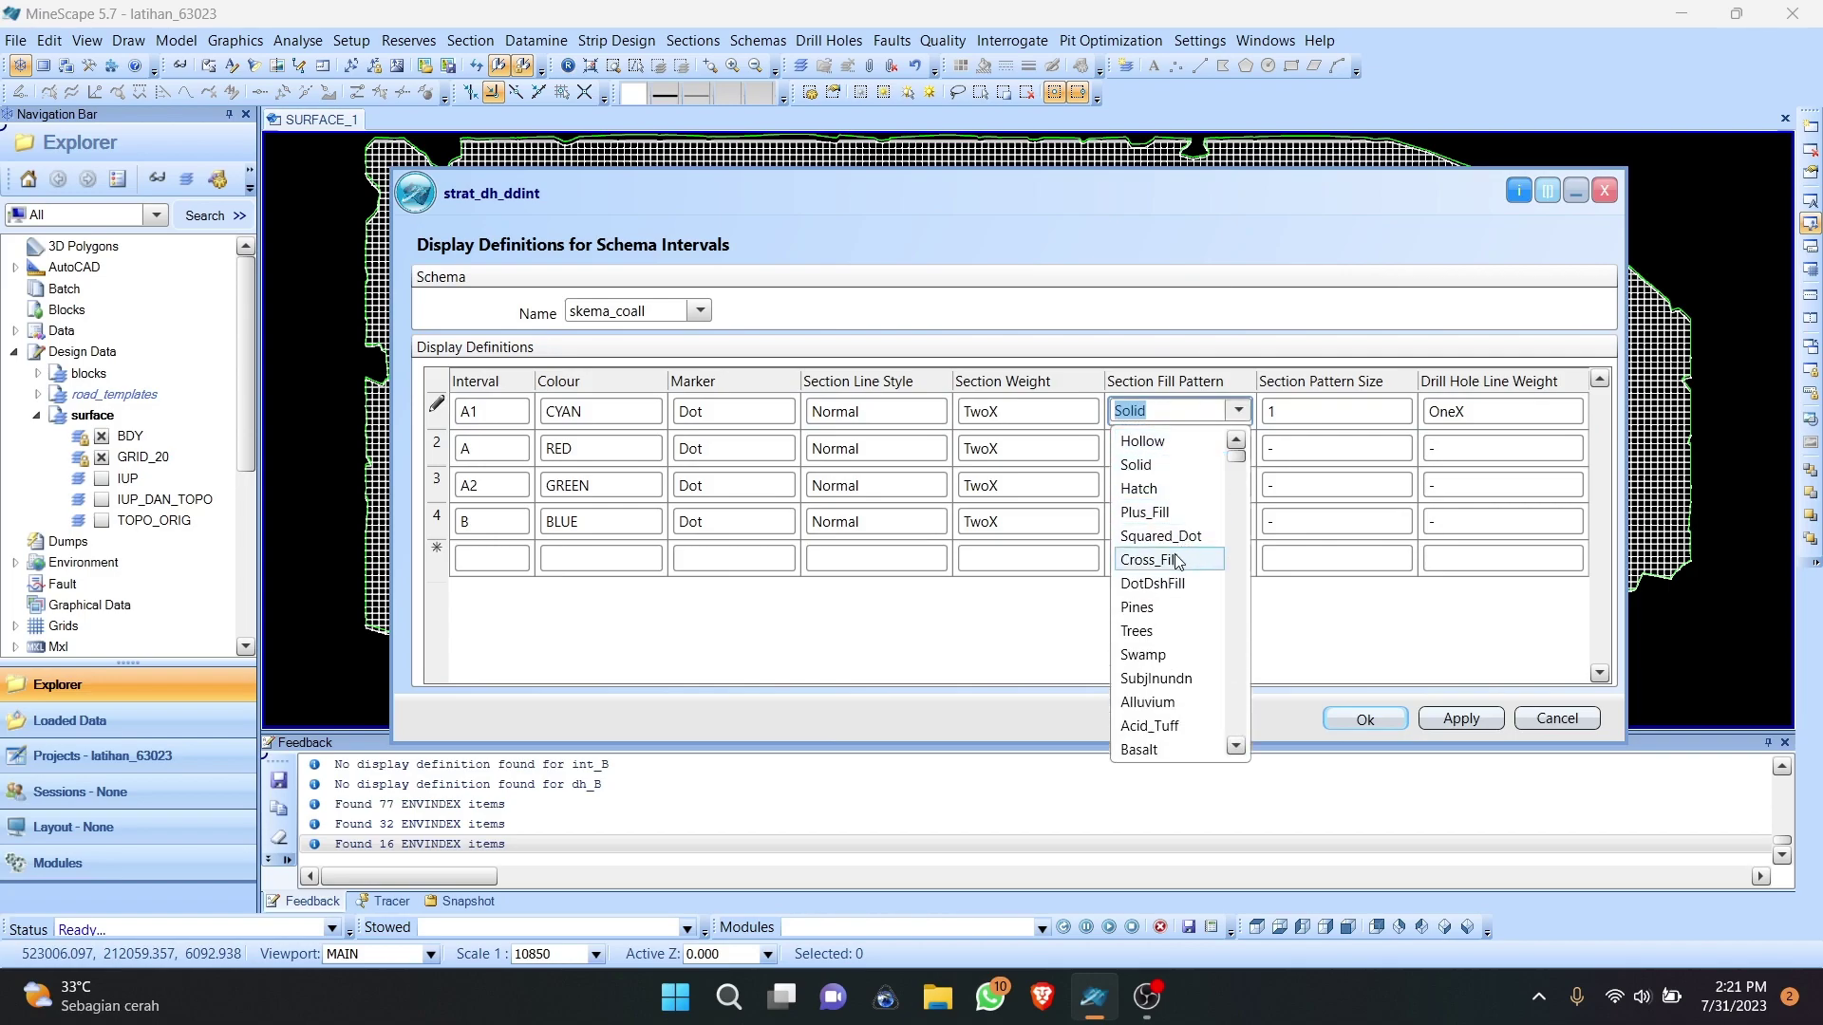
left_click(1283, 335)
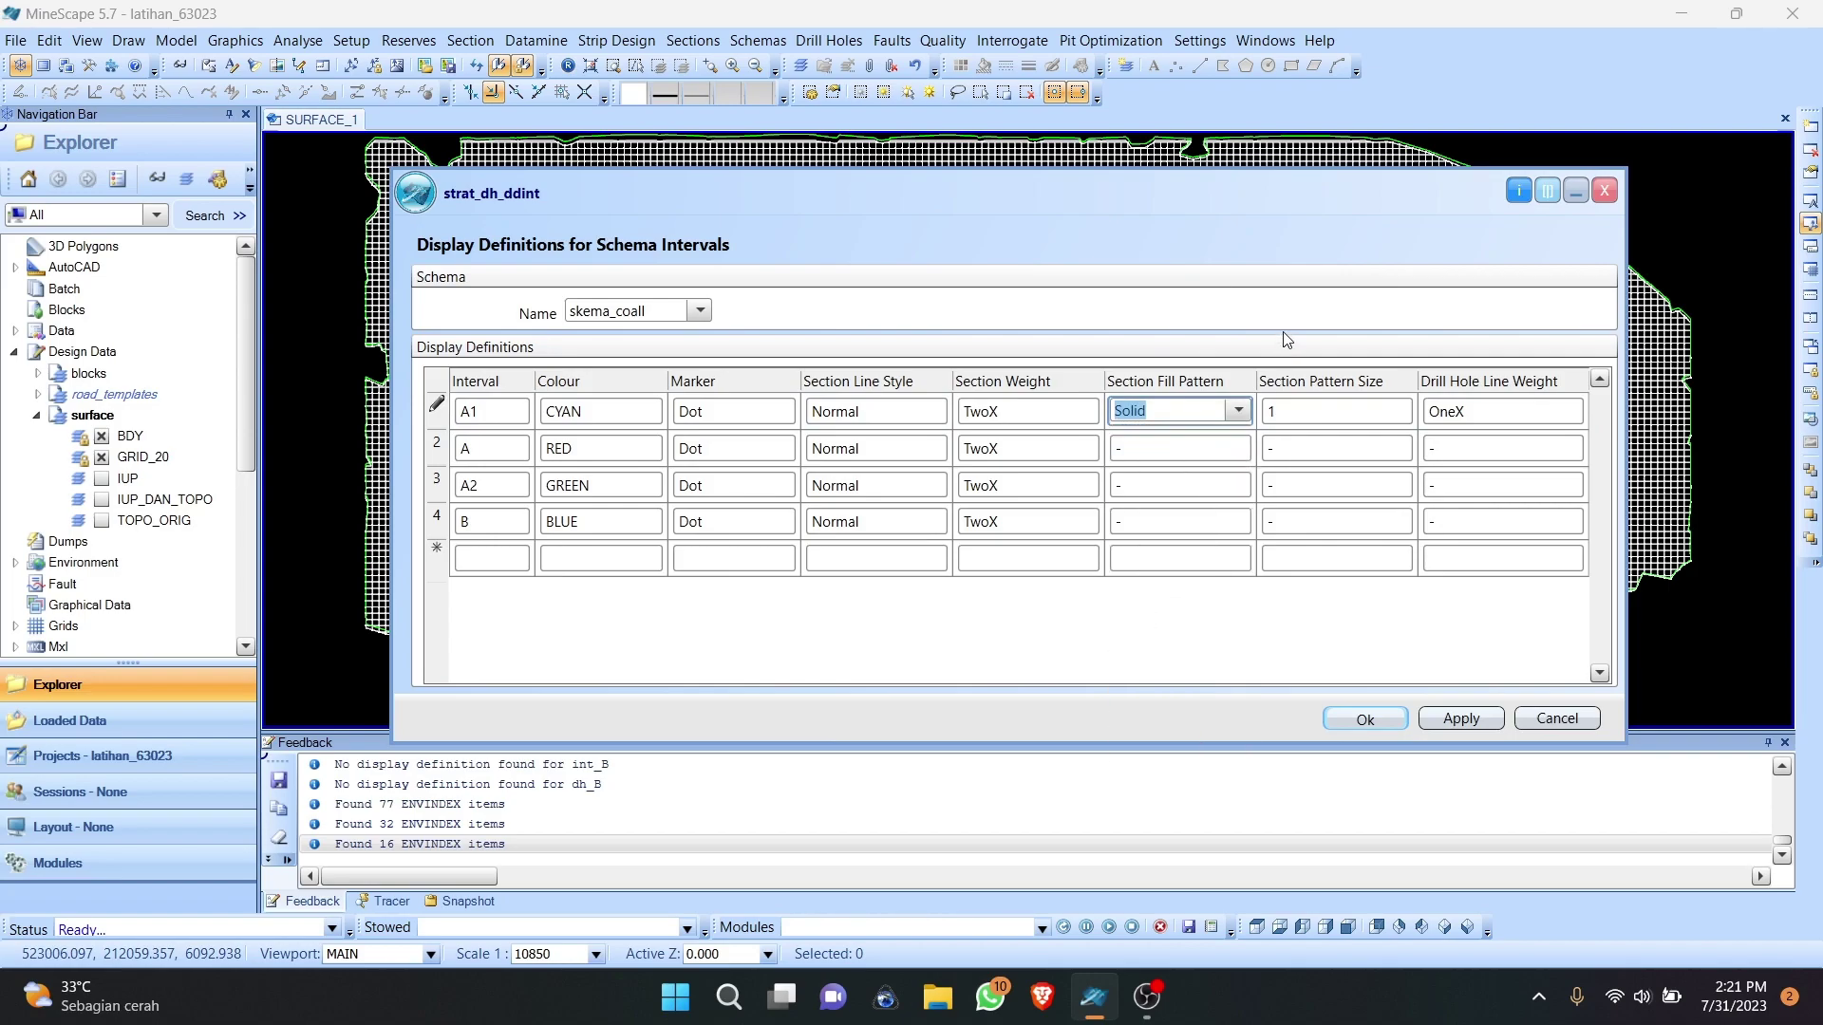
left_click(1239, 413)
scroll(1158, 675, "down", 6)
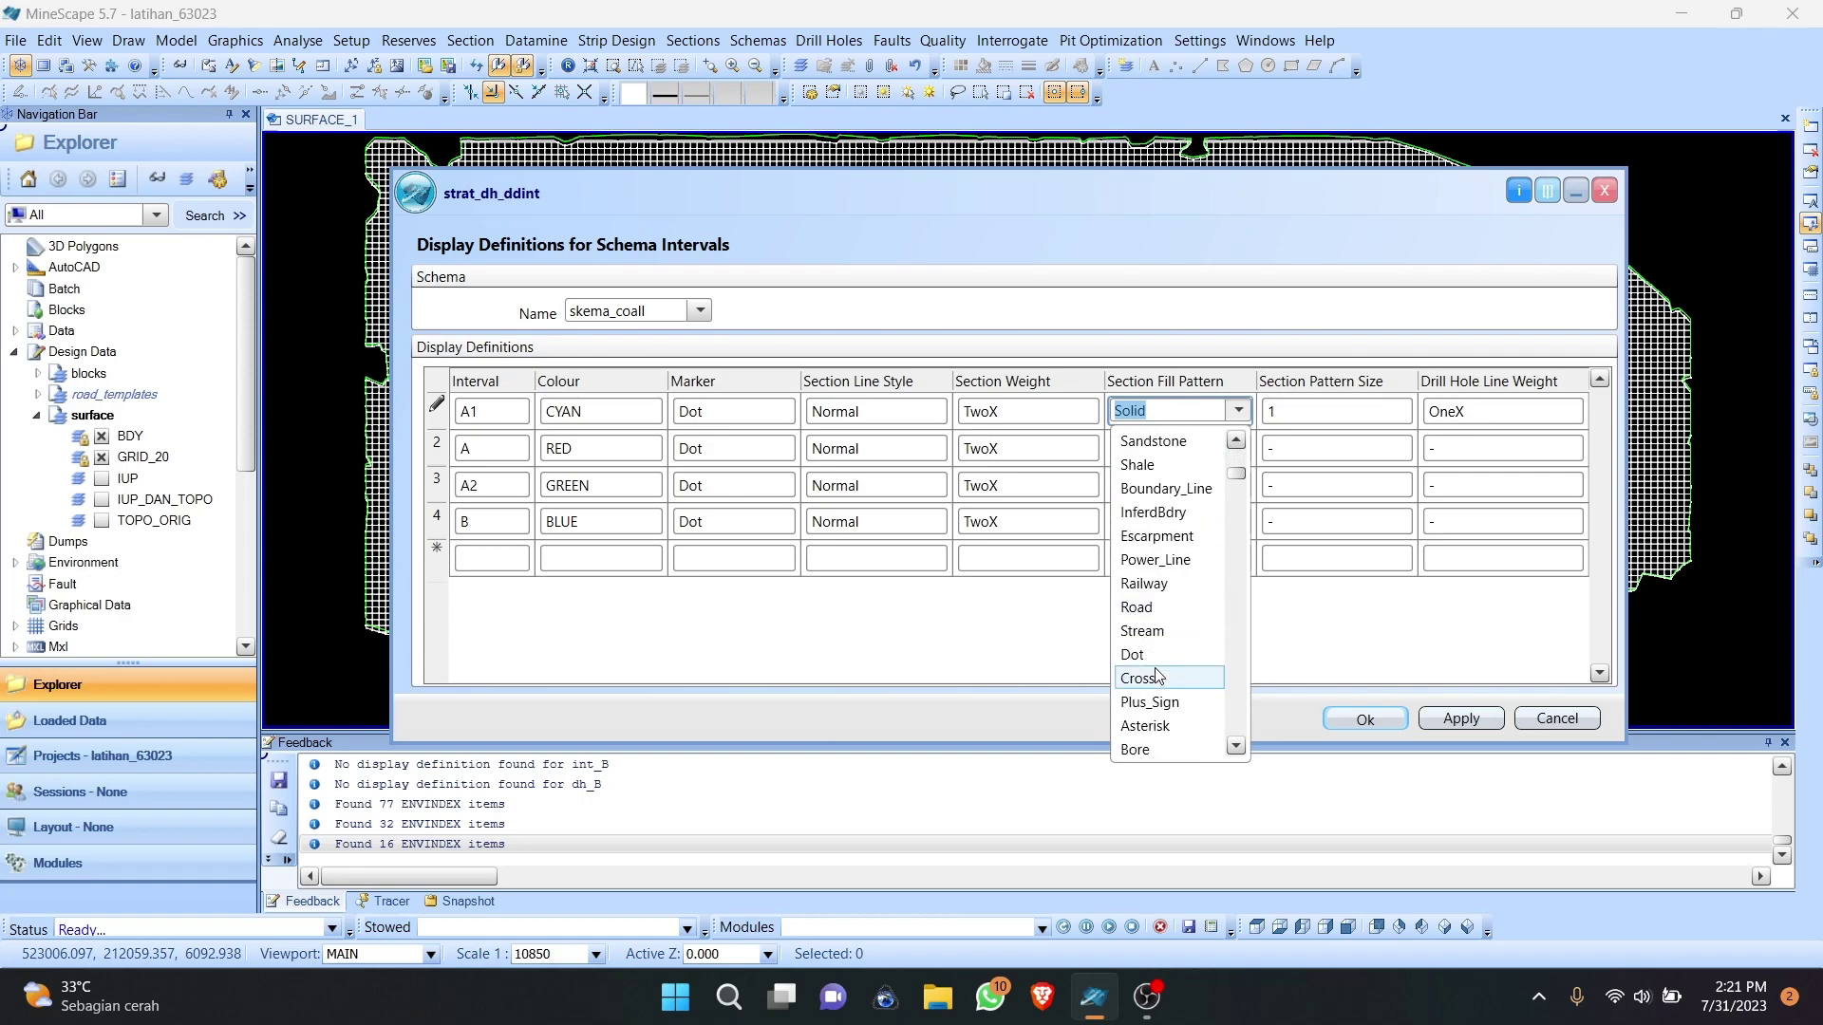
Step: Fill the Solid section fill pattern from interval A1 down to all remaining intervals, filtering the pattern list by "solid"
scroll(1159, 675, "down", 3)
scroll(1158, 676, "up", 8)
left_click(1180, 411)
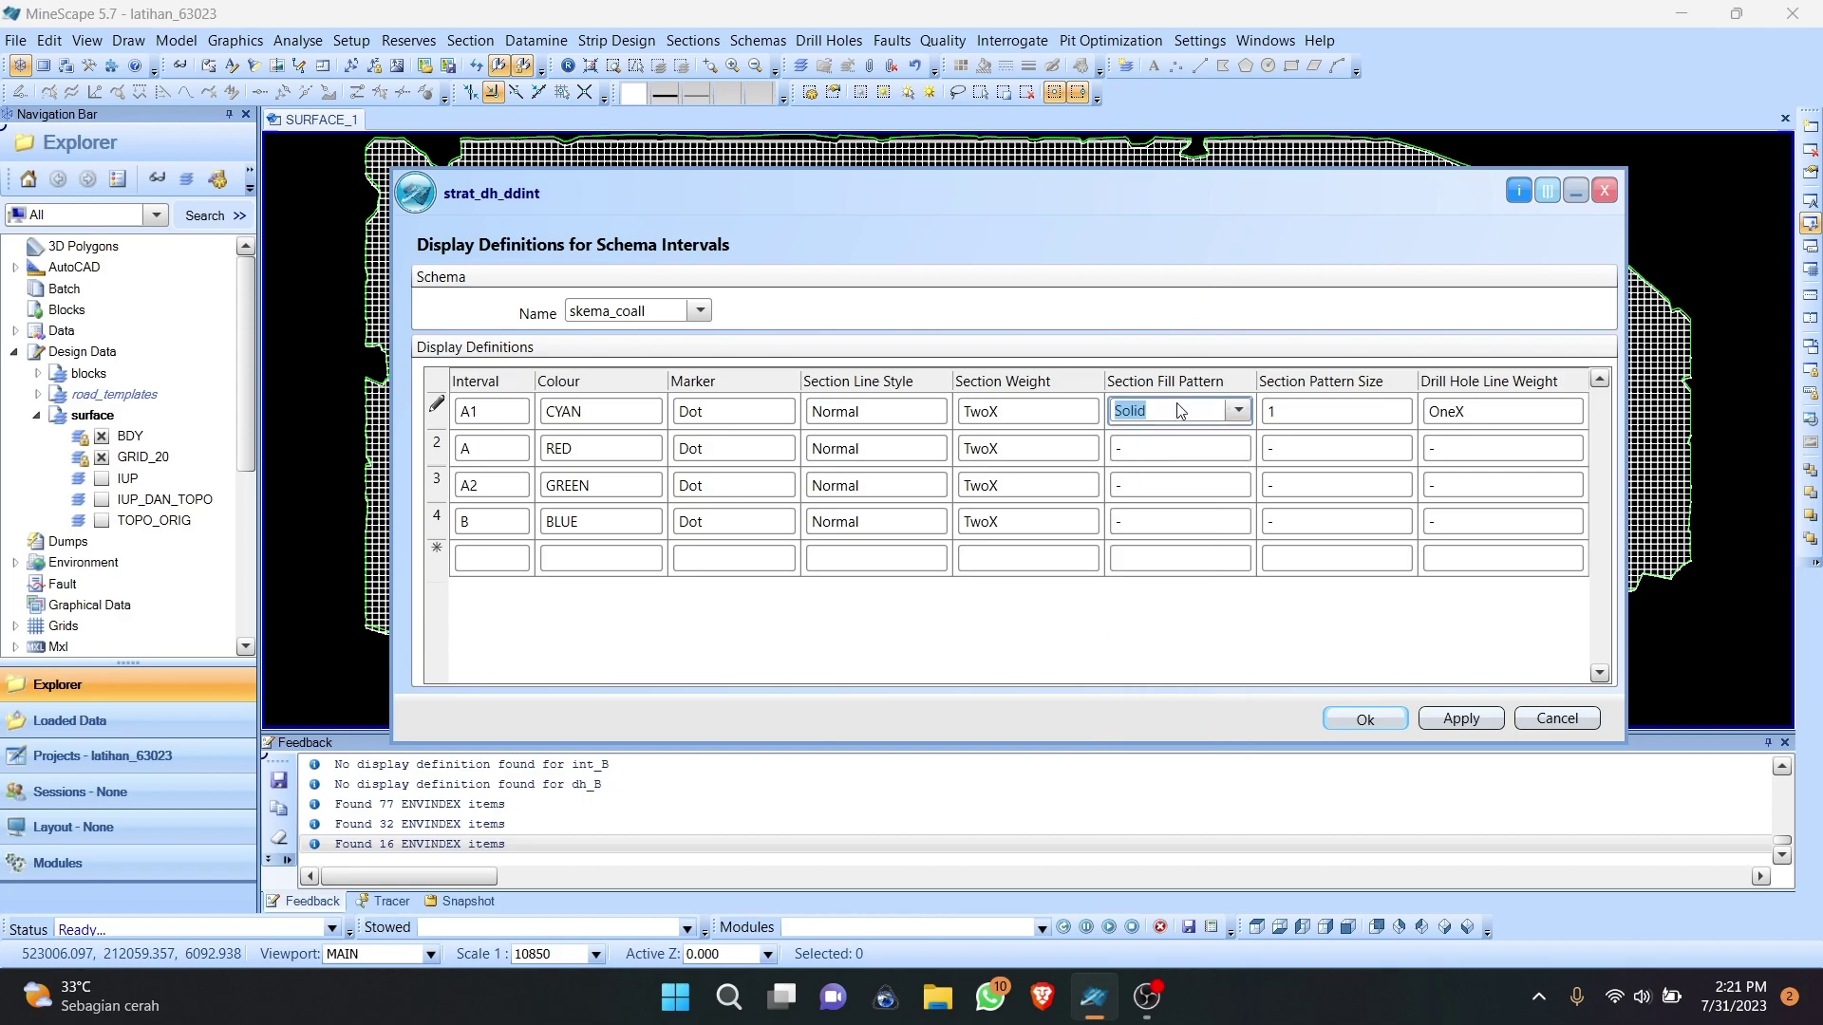
right_click(1180, 410)
mouse_move(1300, 615)
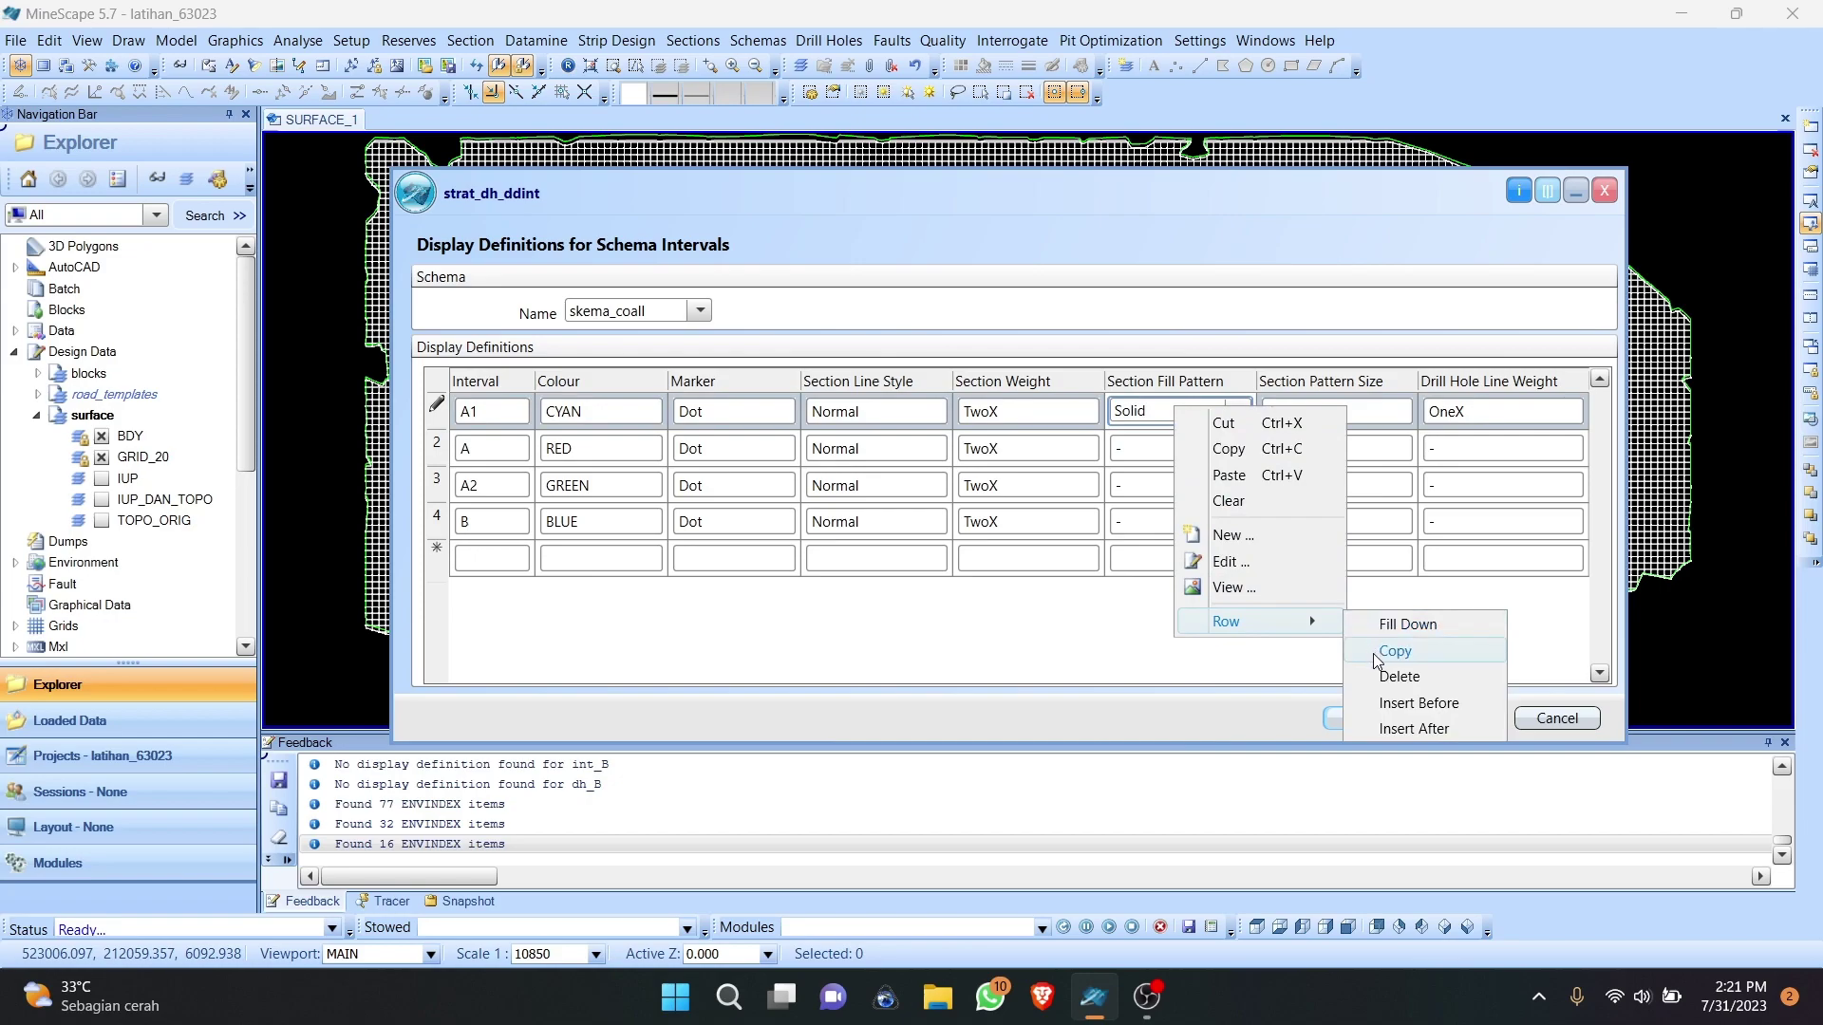
left_click(1405, 626)
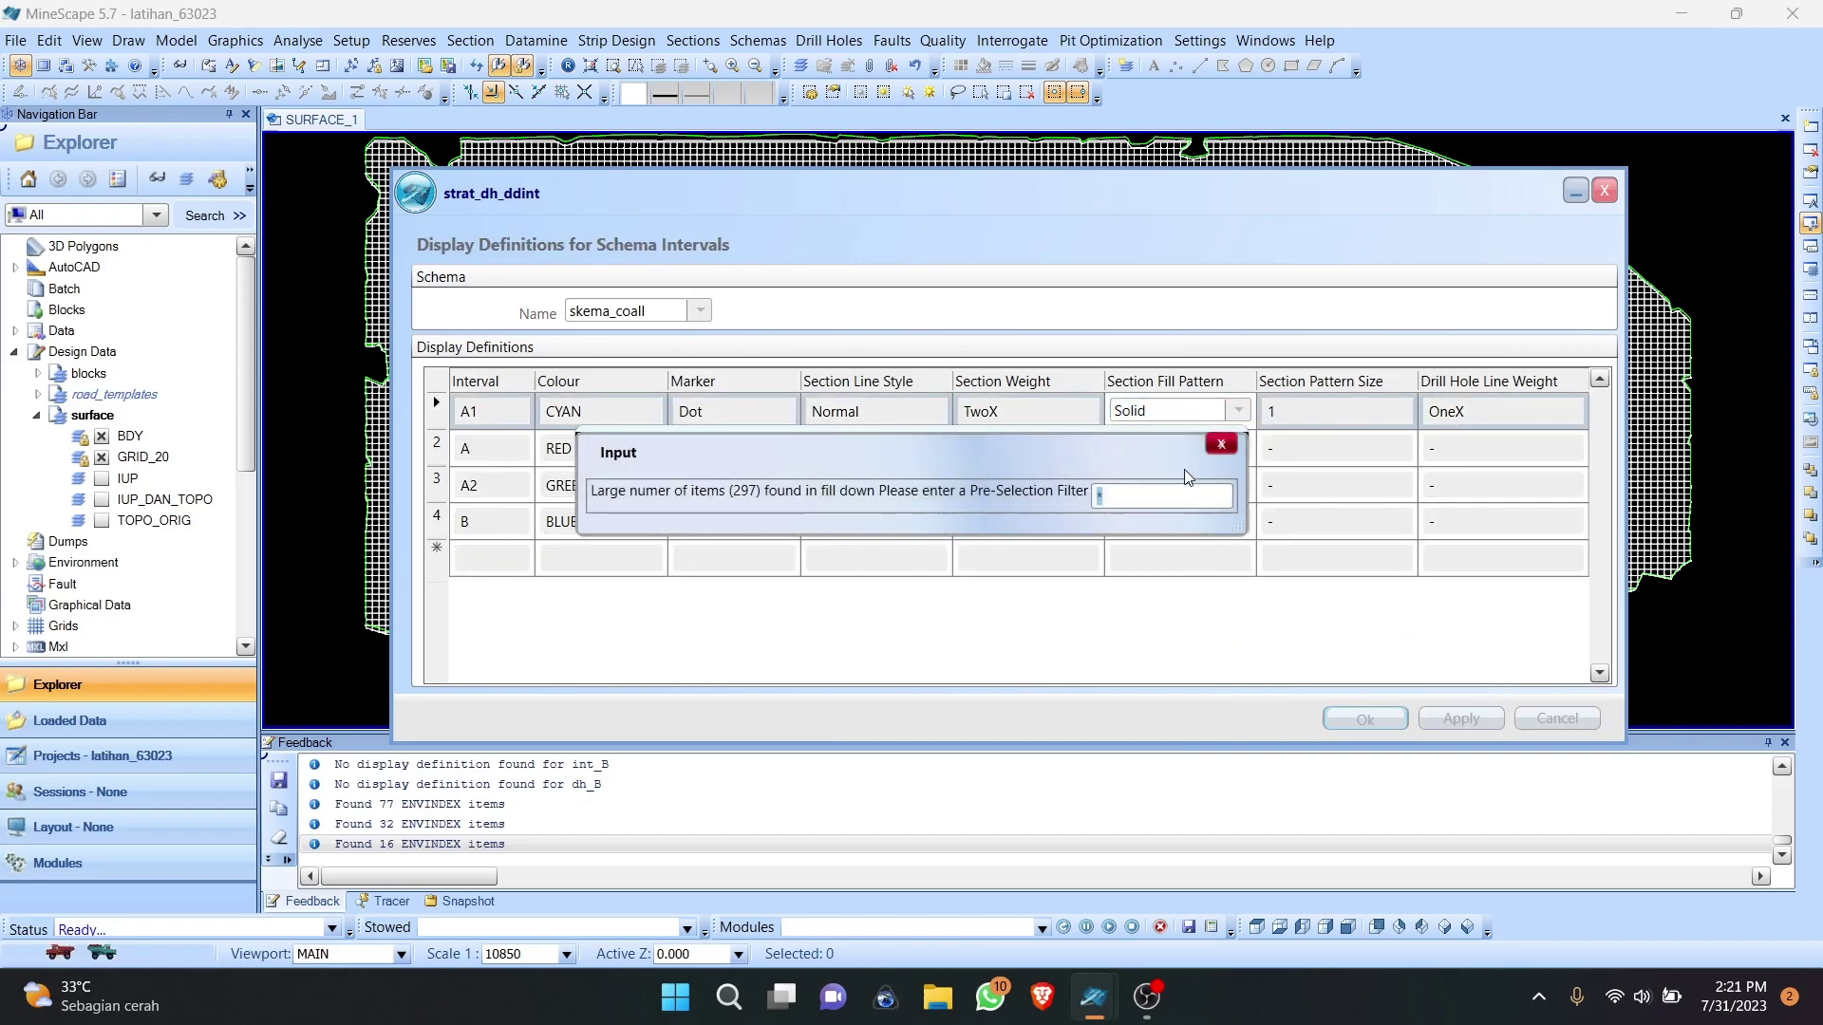
type("solid")
key("Return")
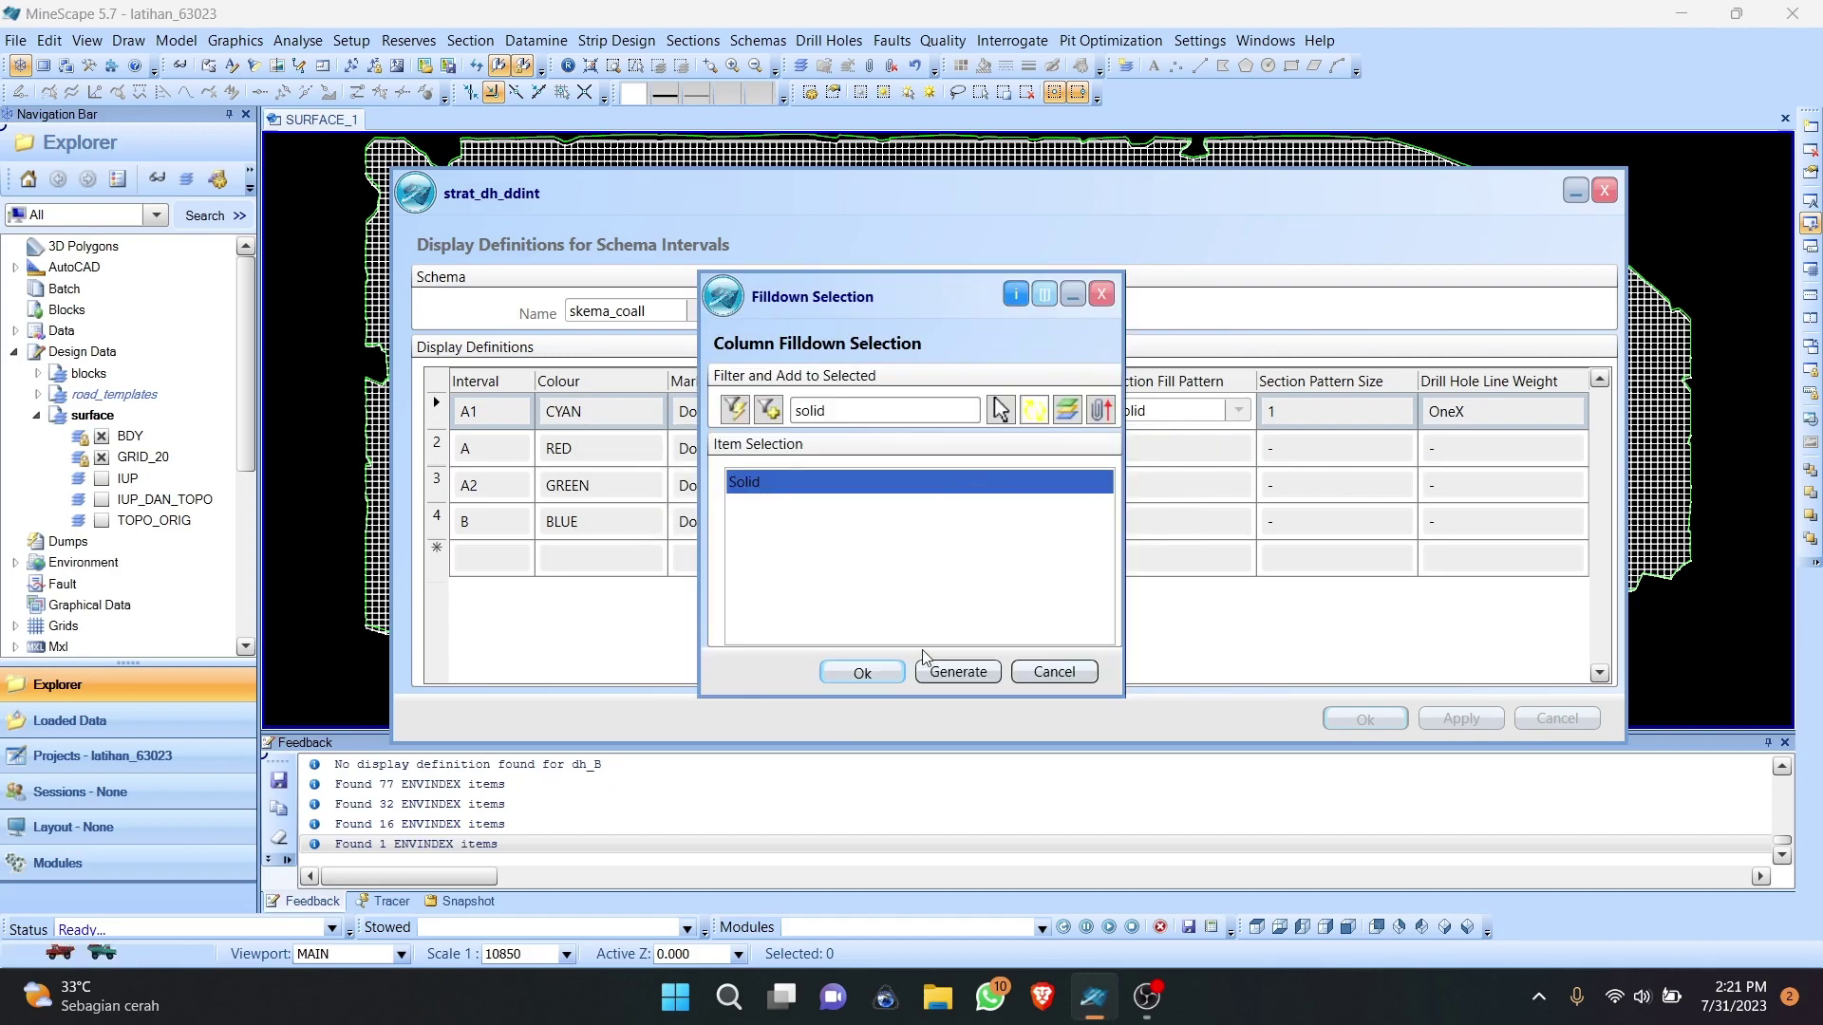
left_click(871, 678)
left_click(932, 618)
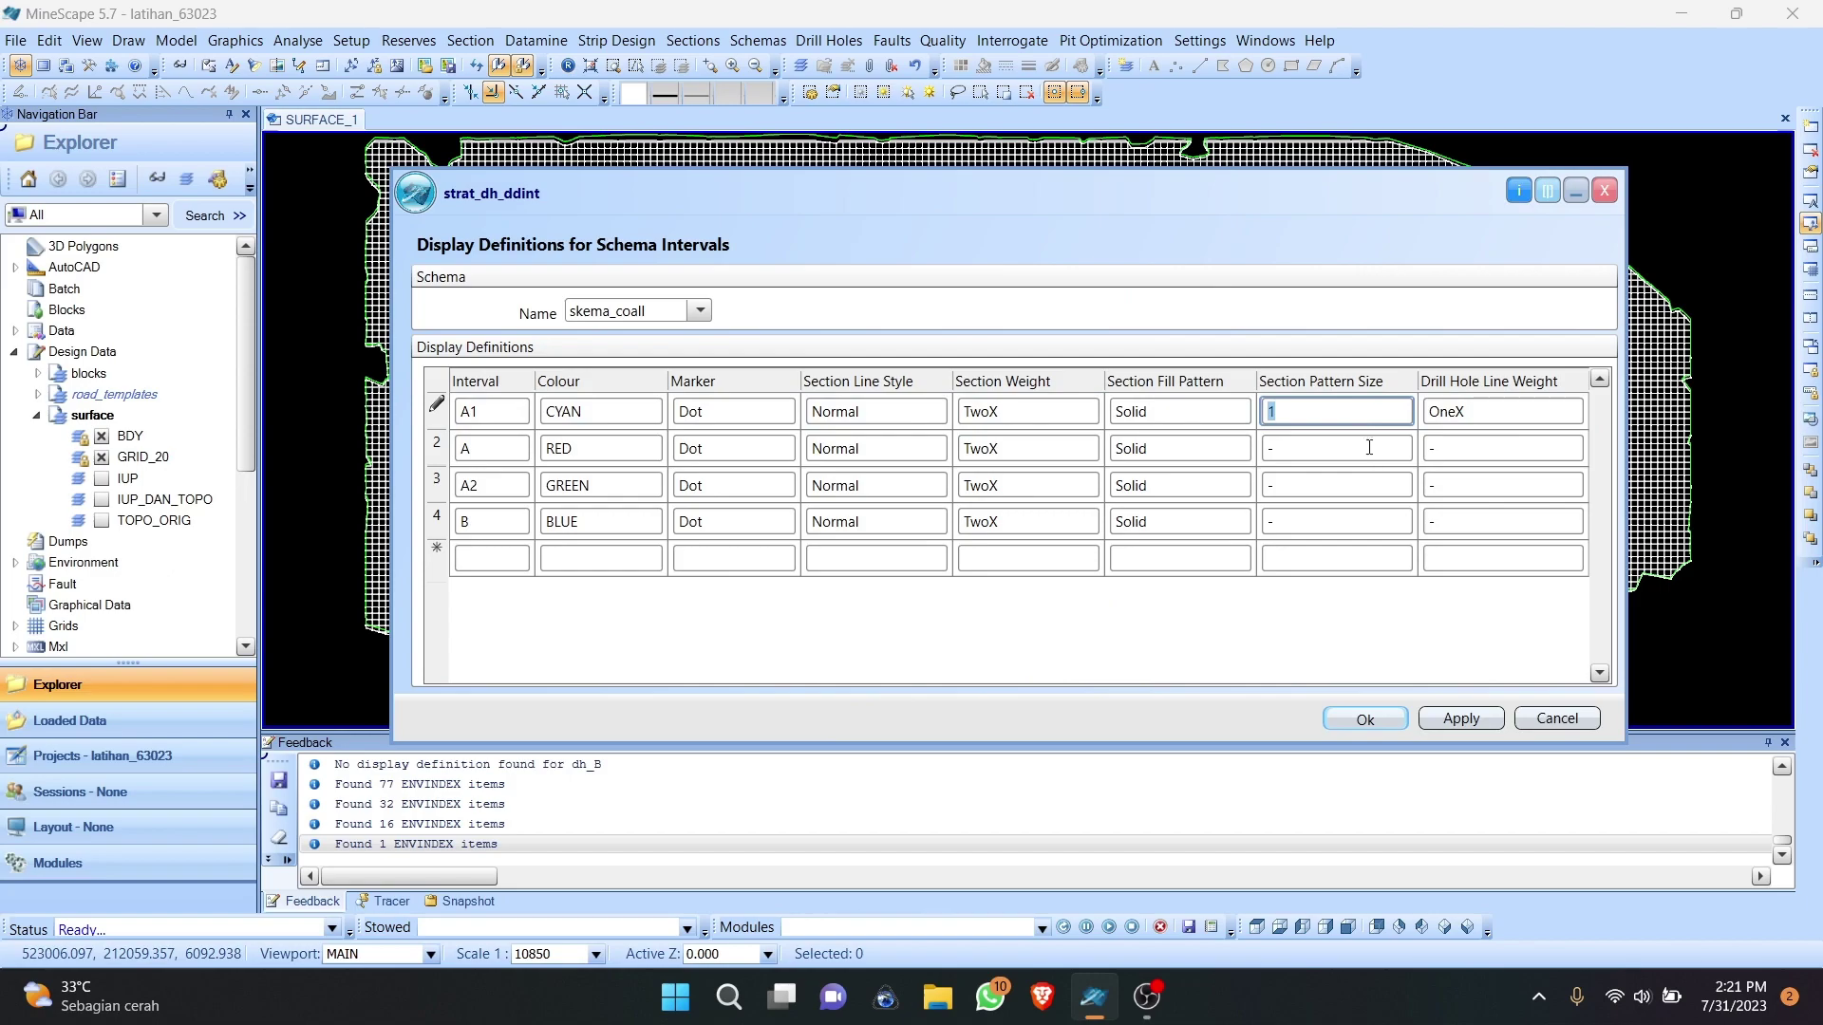
Step: Fill interval A1's section pattern size of 1 down to the end of the table
right_click(1352, 422)
mouse_move(1401, 494)
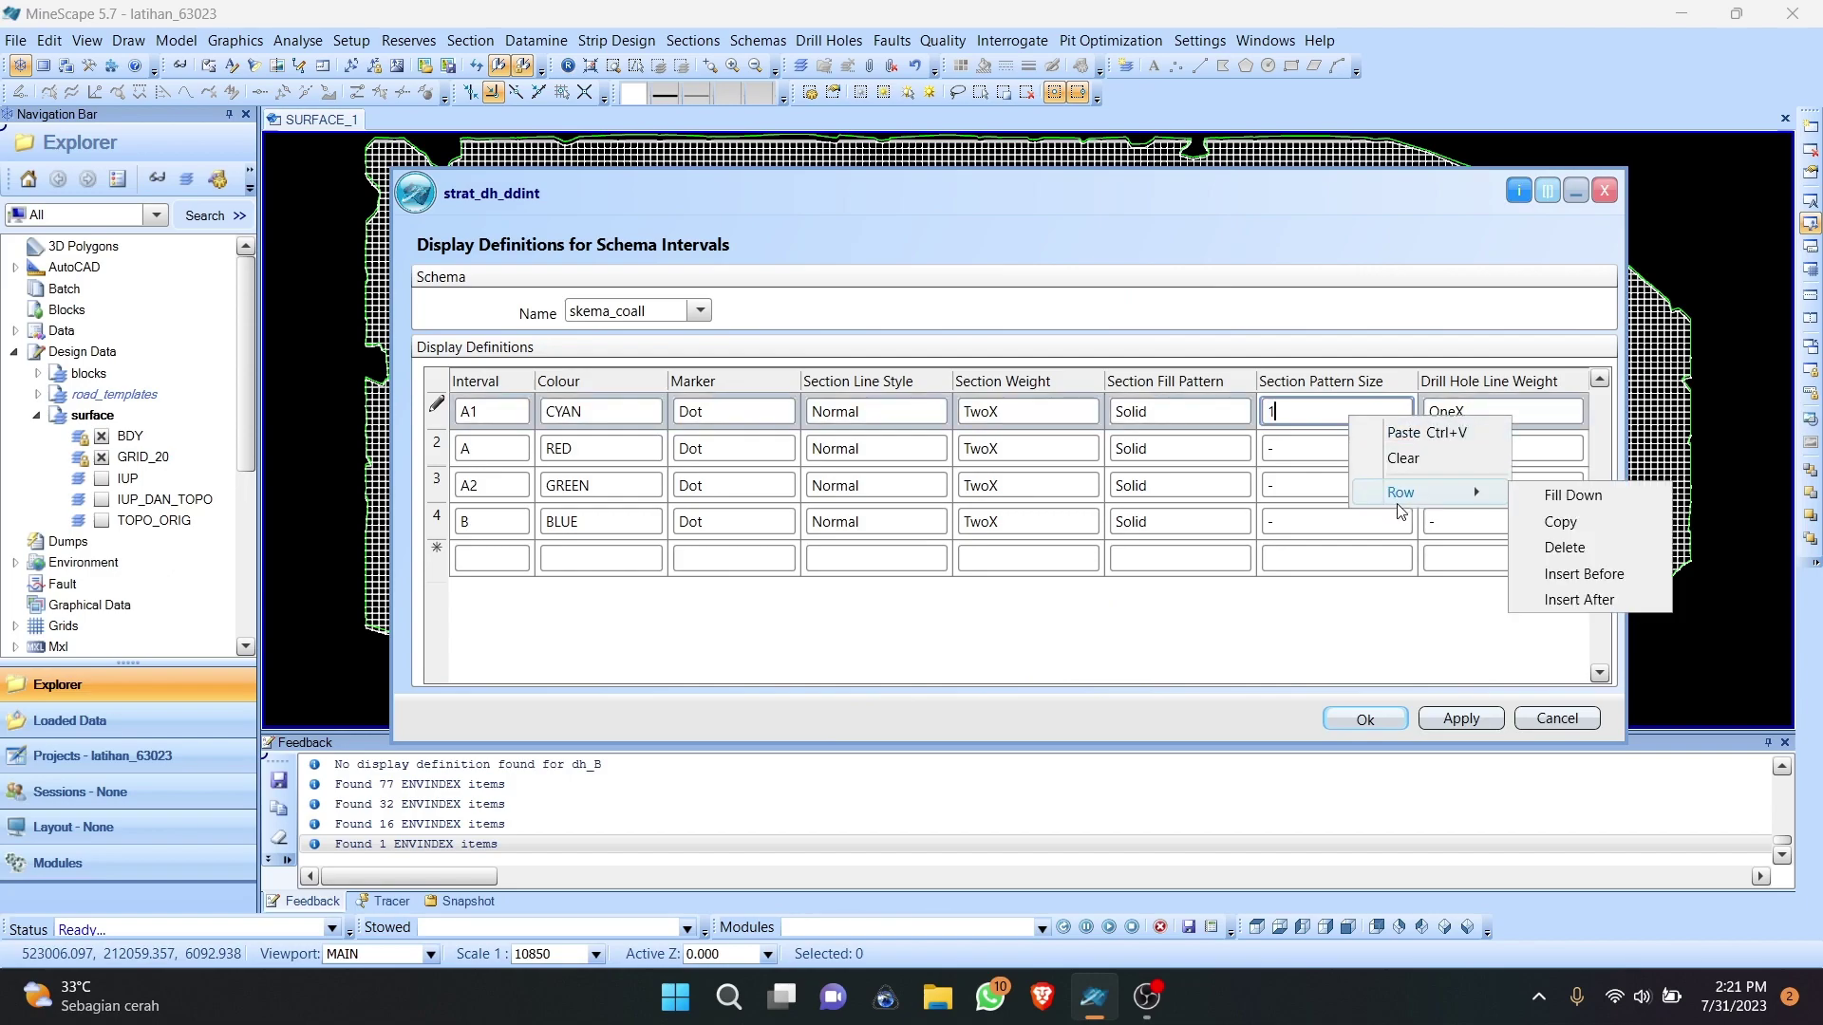
left_click(1578, 497)
left_click(837, 618)
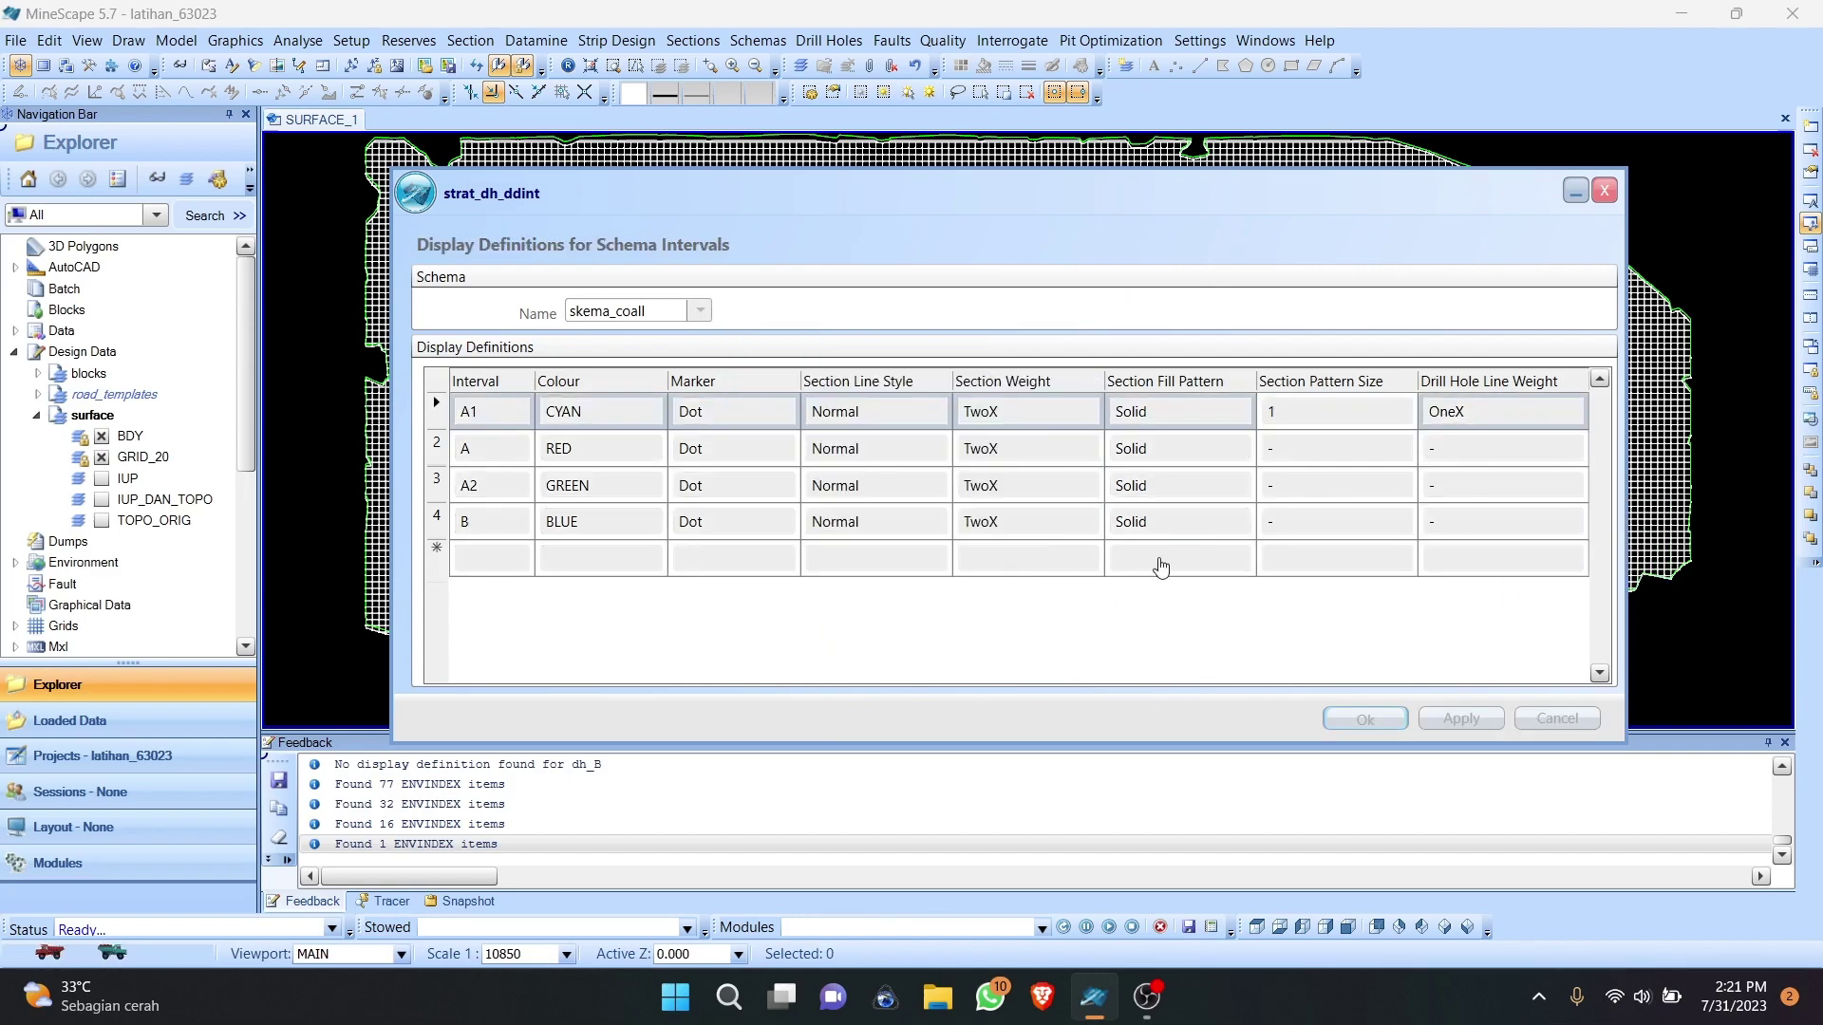
Step: Set the drill hole line weight to ThreeX for A1, fill it down to all intervals, and save the display definitions
left_click(1495, 413)
left_click(1570, 411)
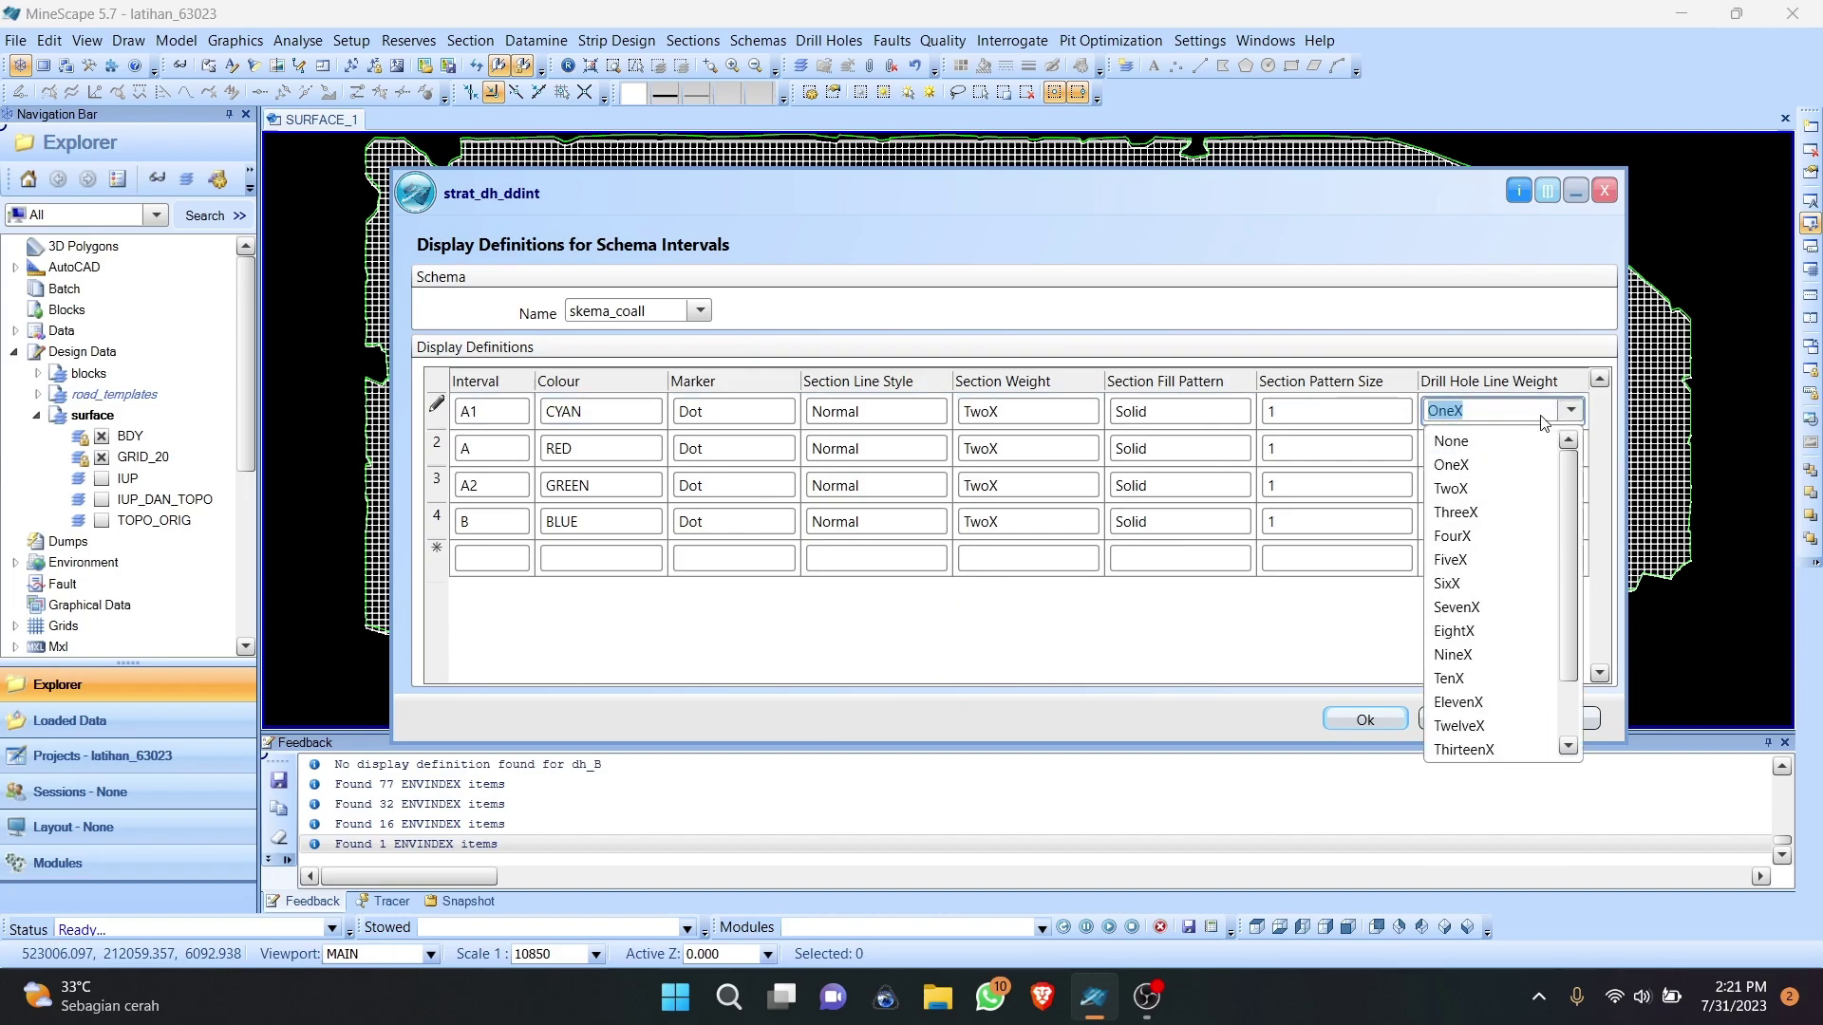
left_click(1470, 514)
right_click(1497, 402)
right_click(1488, 406)
mouse_move(1530, 569)
left_click(1719, 570)
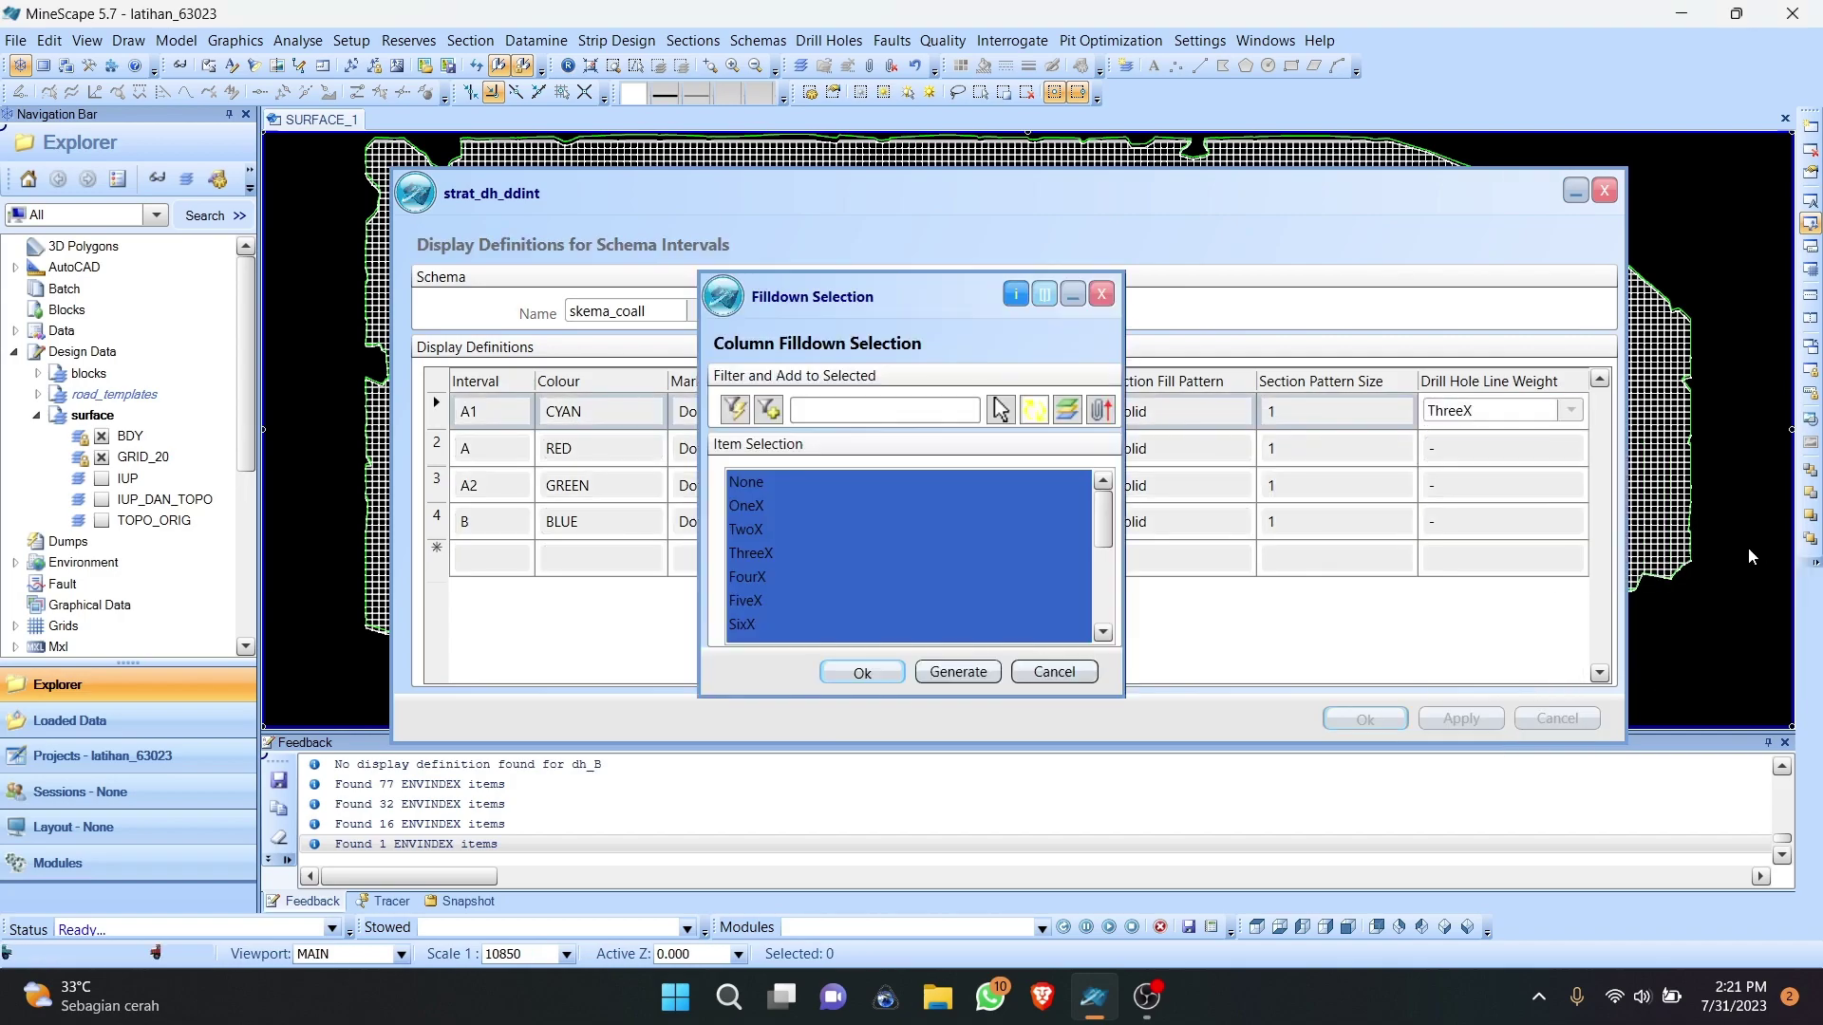
left_click(837, 676)
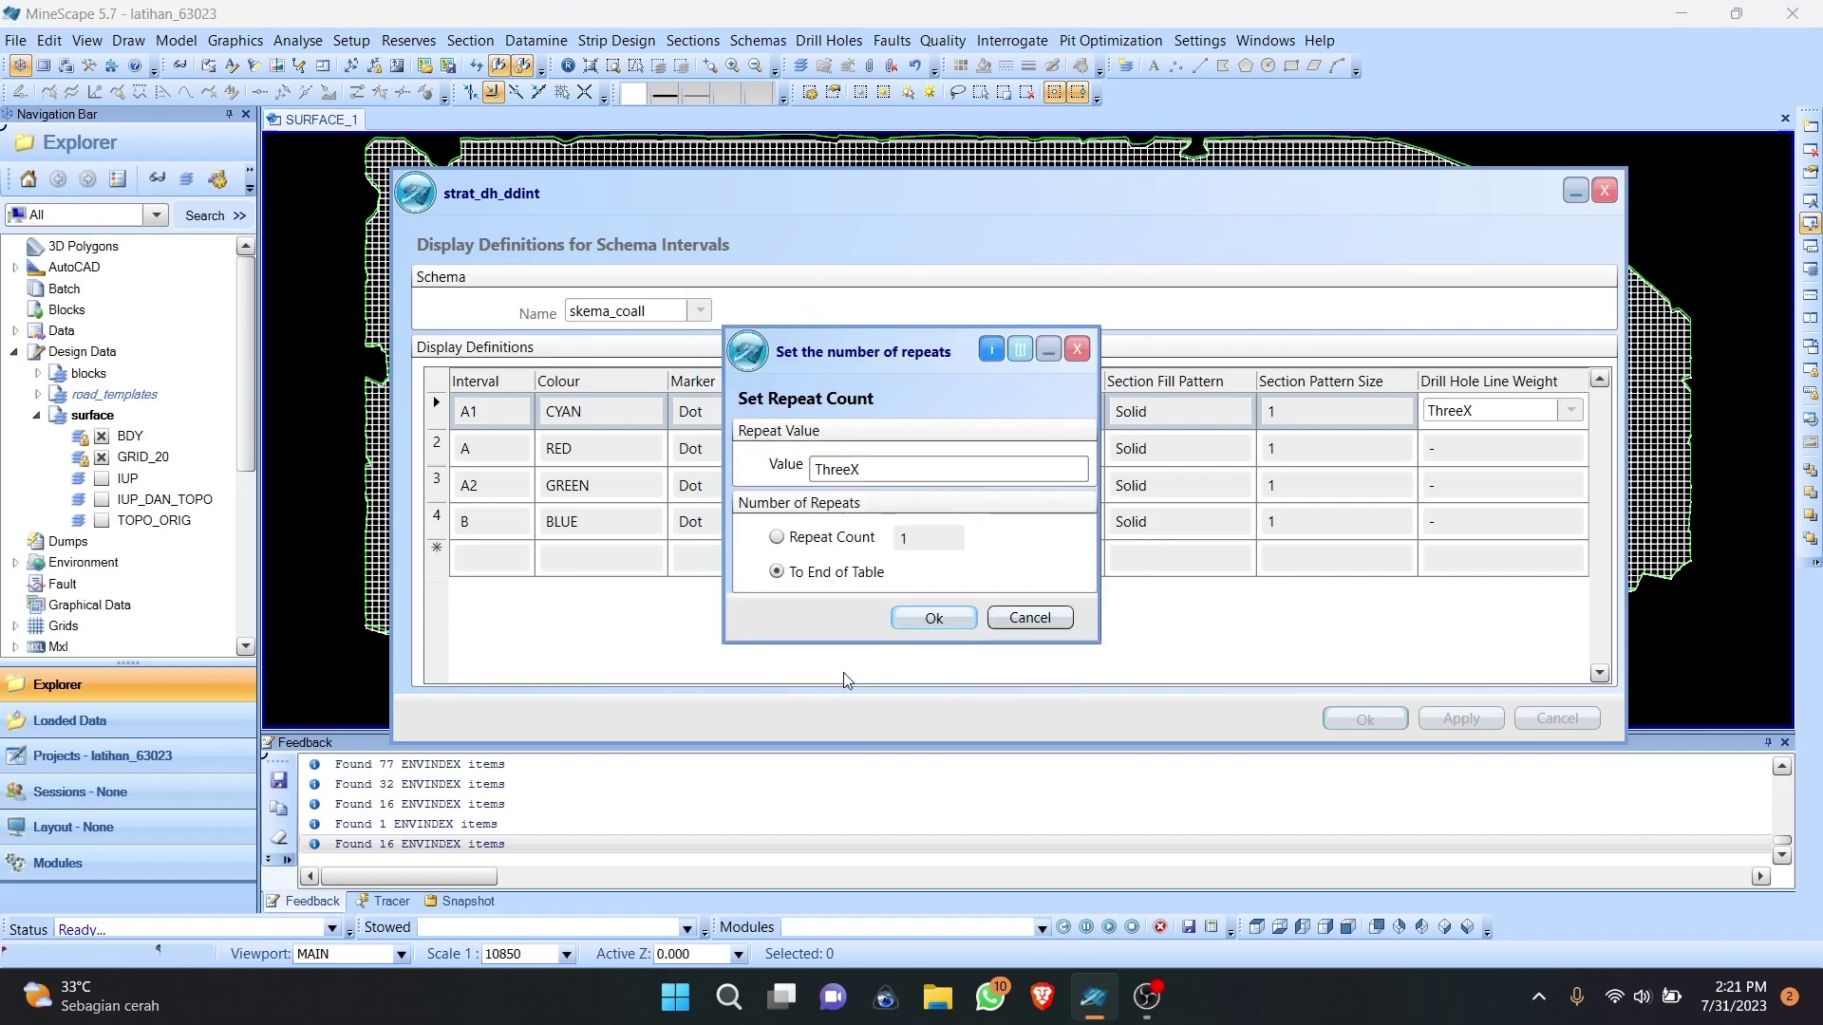
left_click(938, 615)
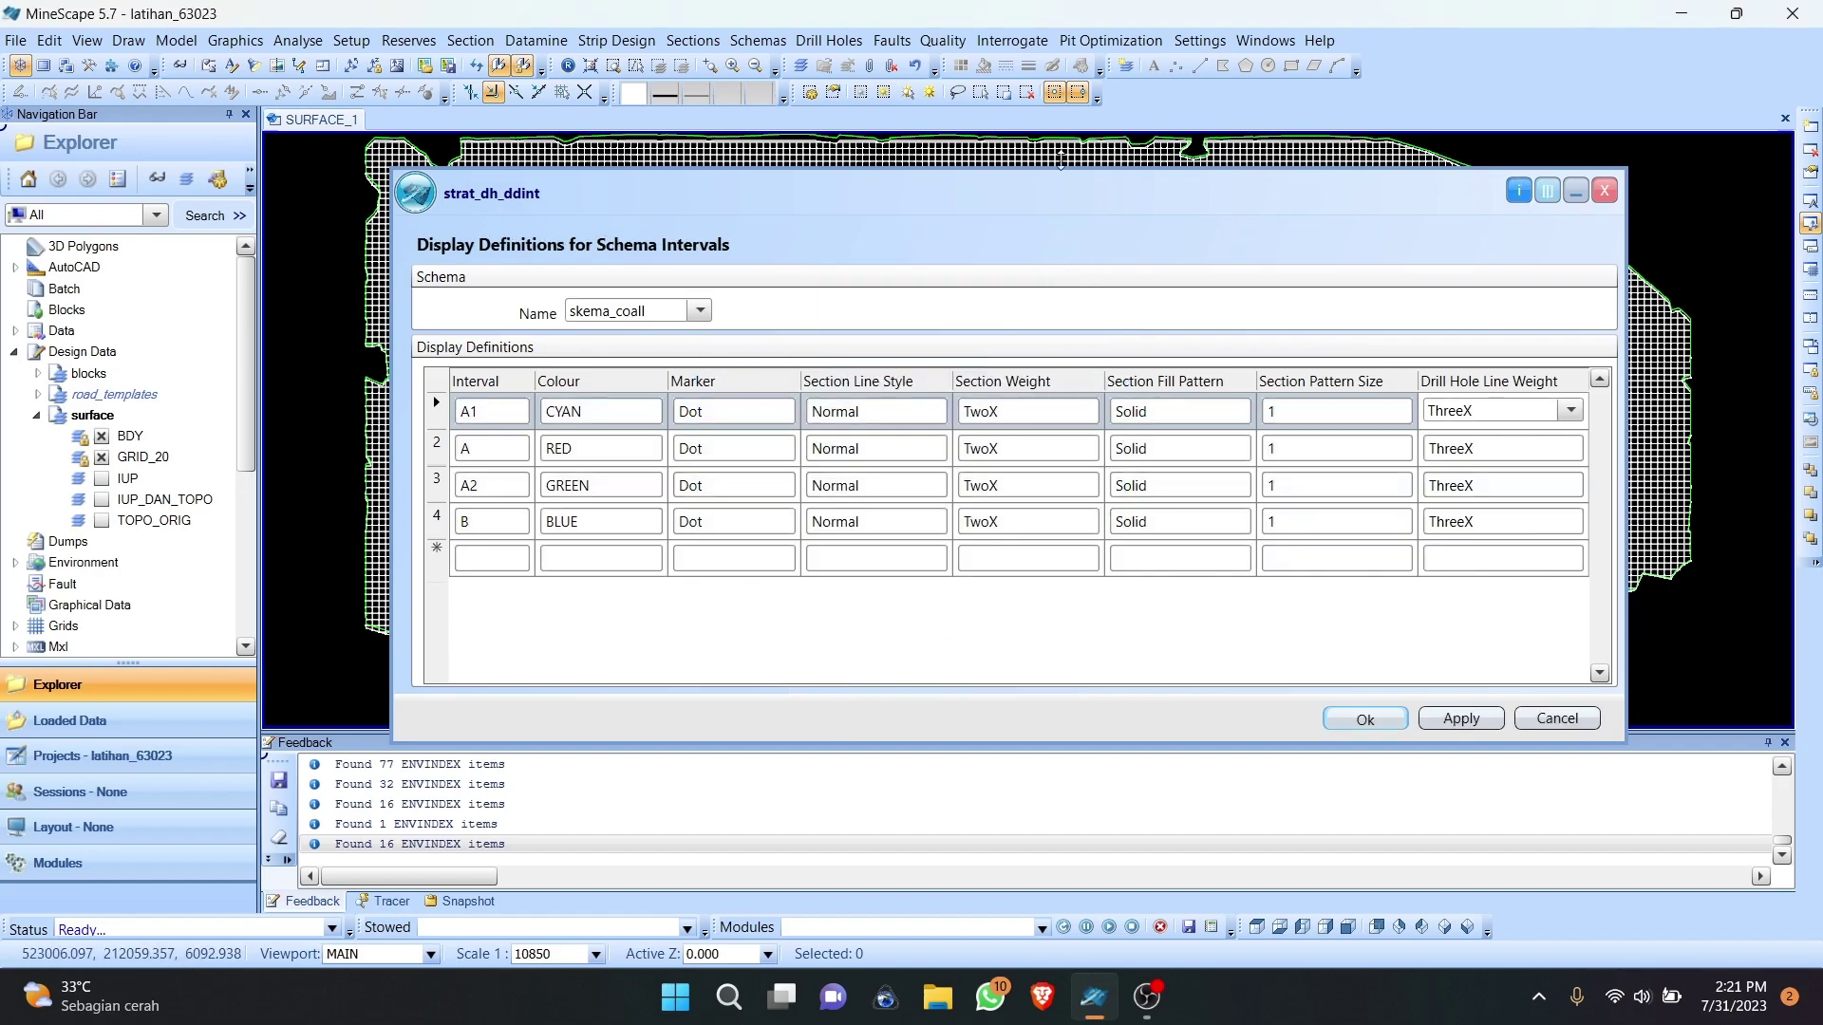
left_click(1382, 690)
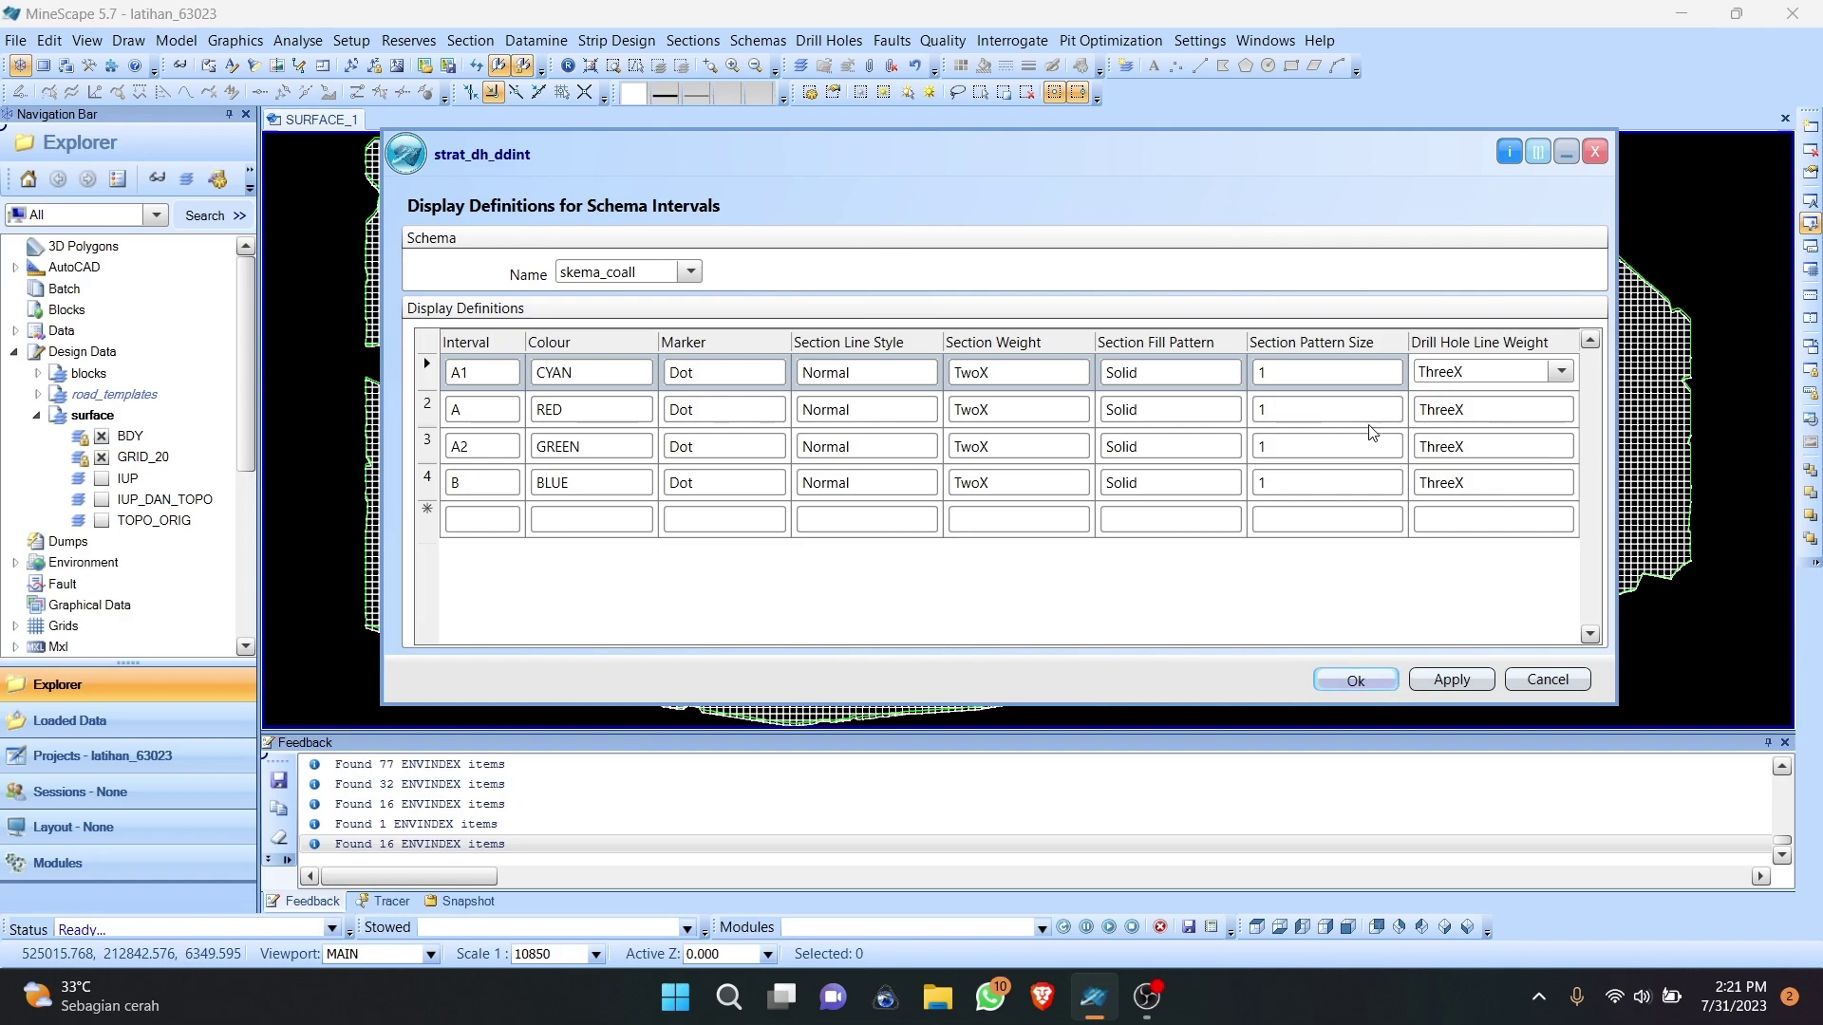
left_click(1353, 670)
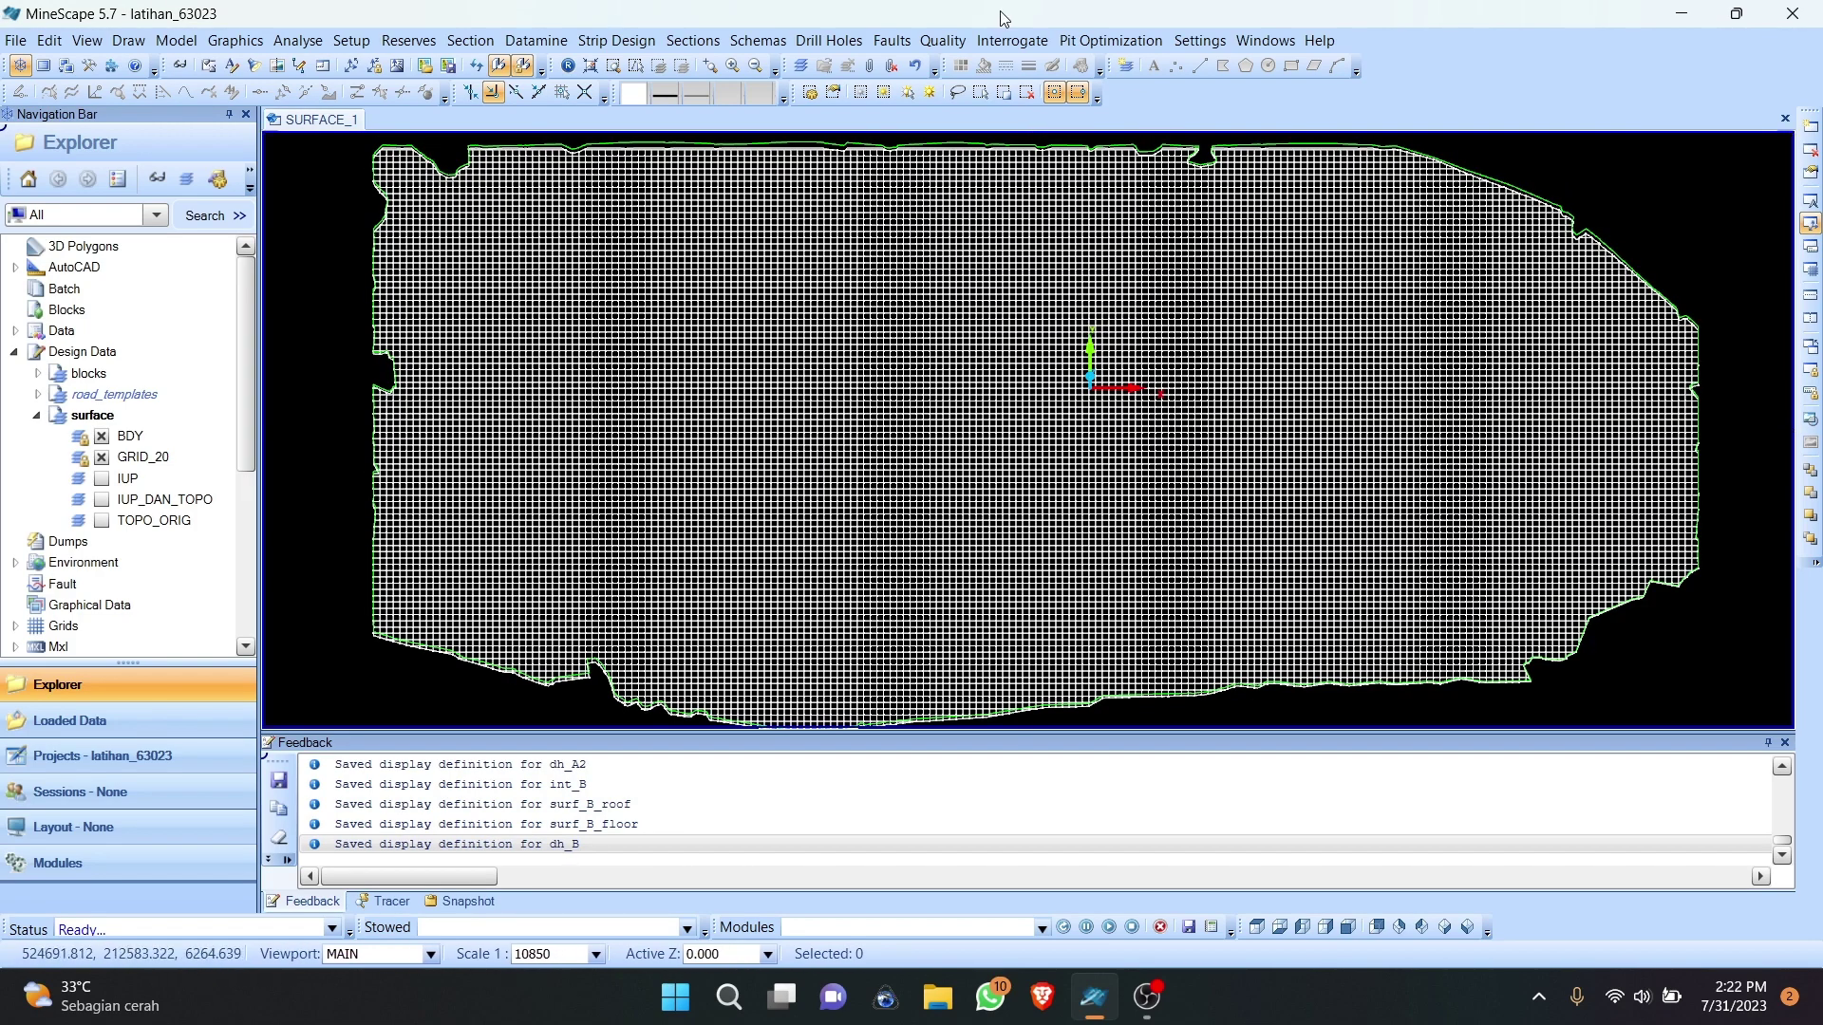
Step: Start a drill hole import from ASCII data files using the schema skema_coall
left_click(831, 44)
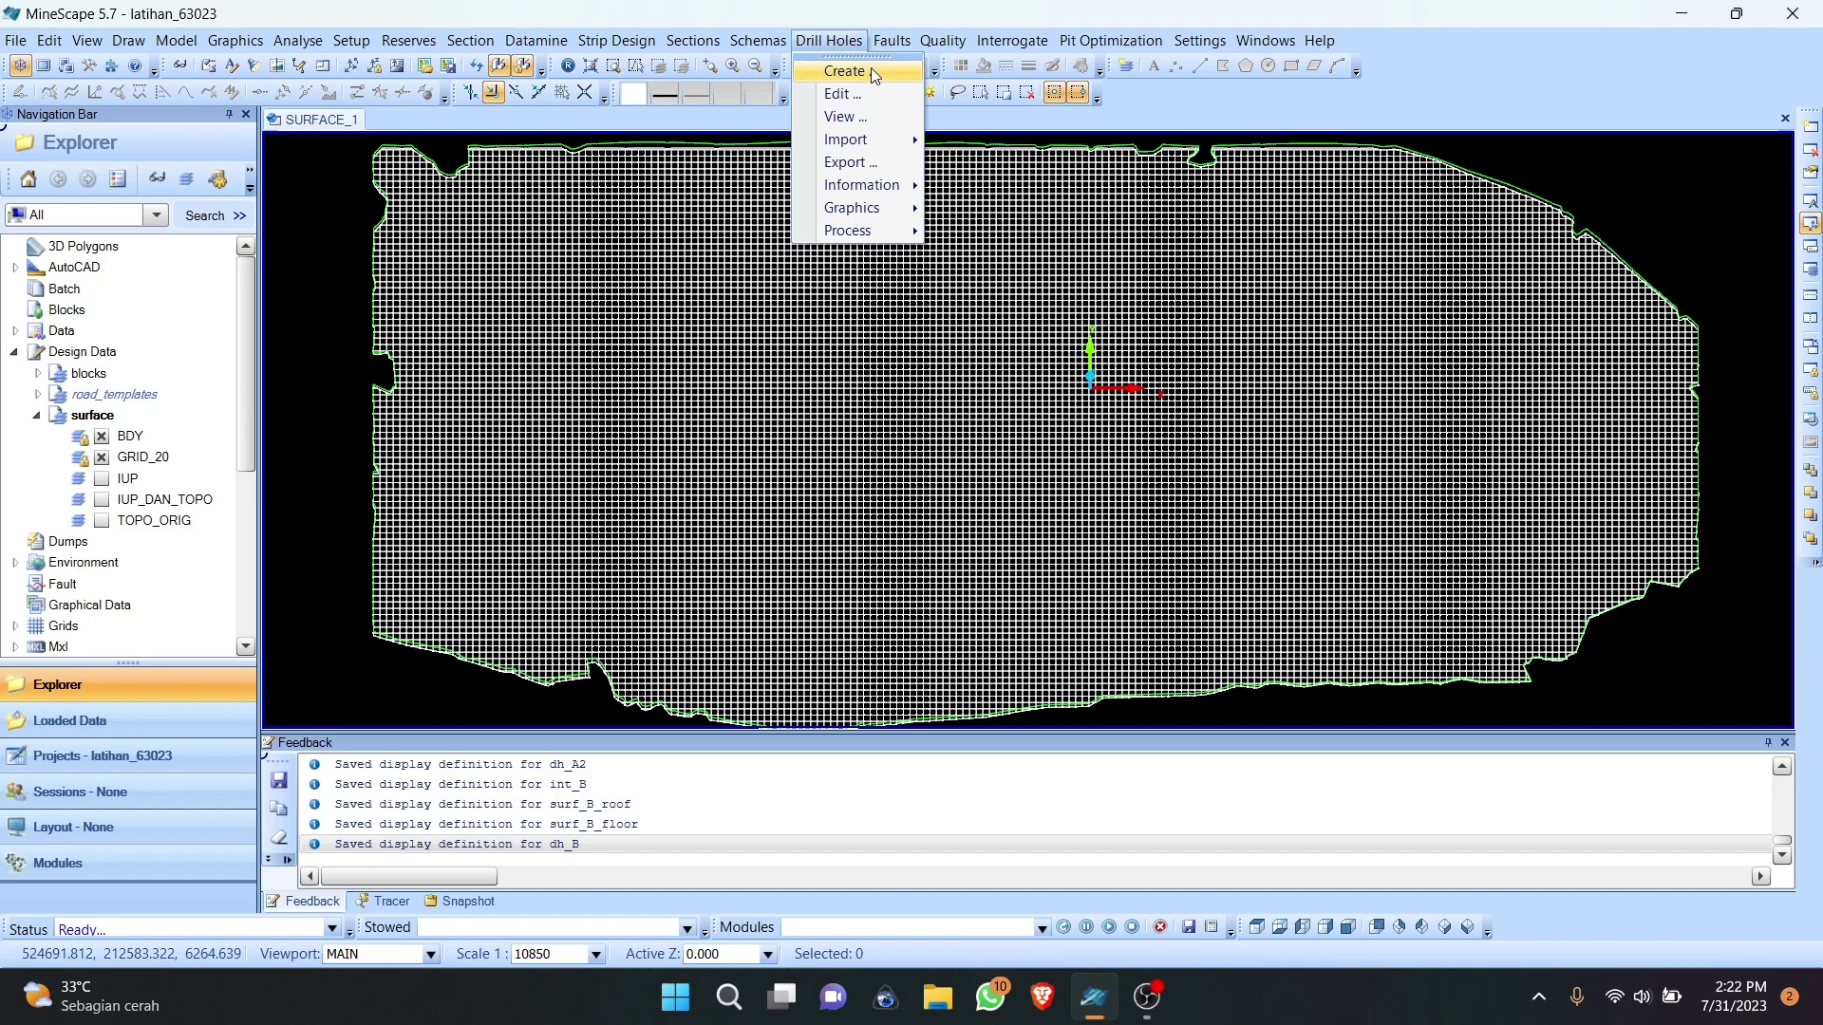
mouse_move(869, 140)
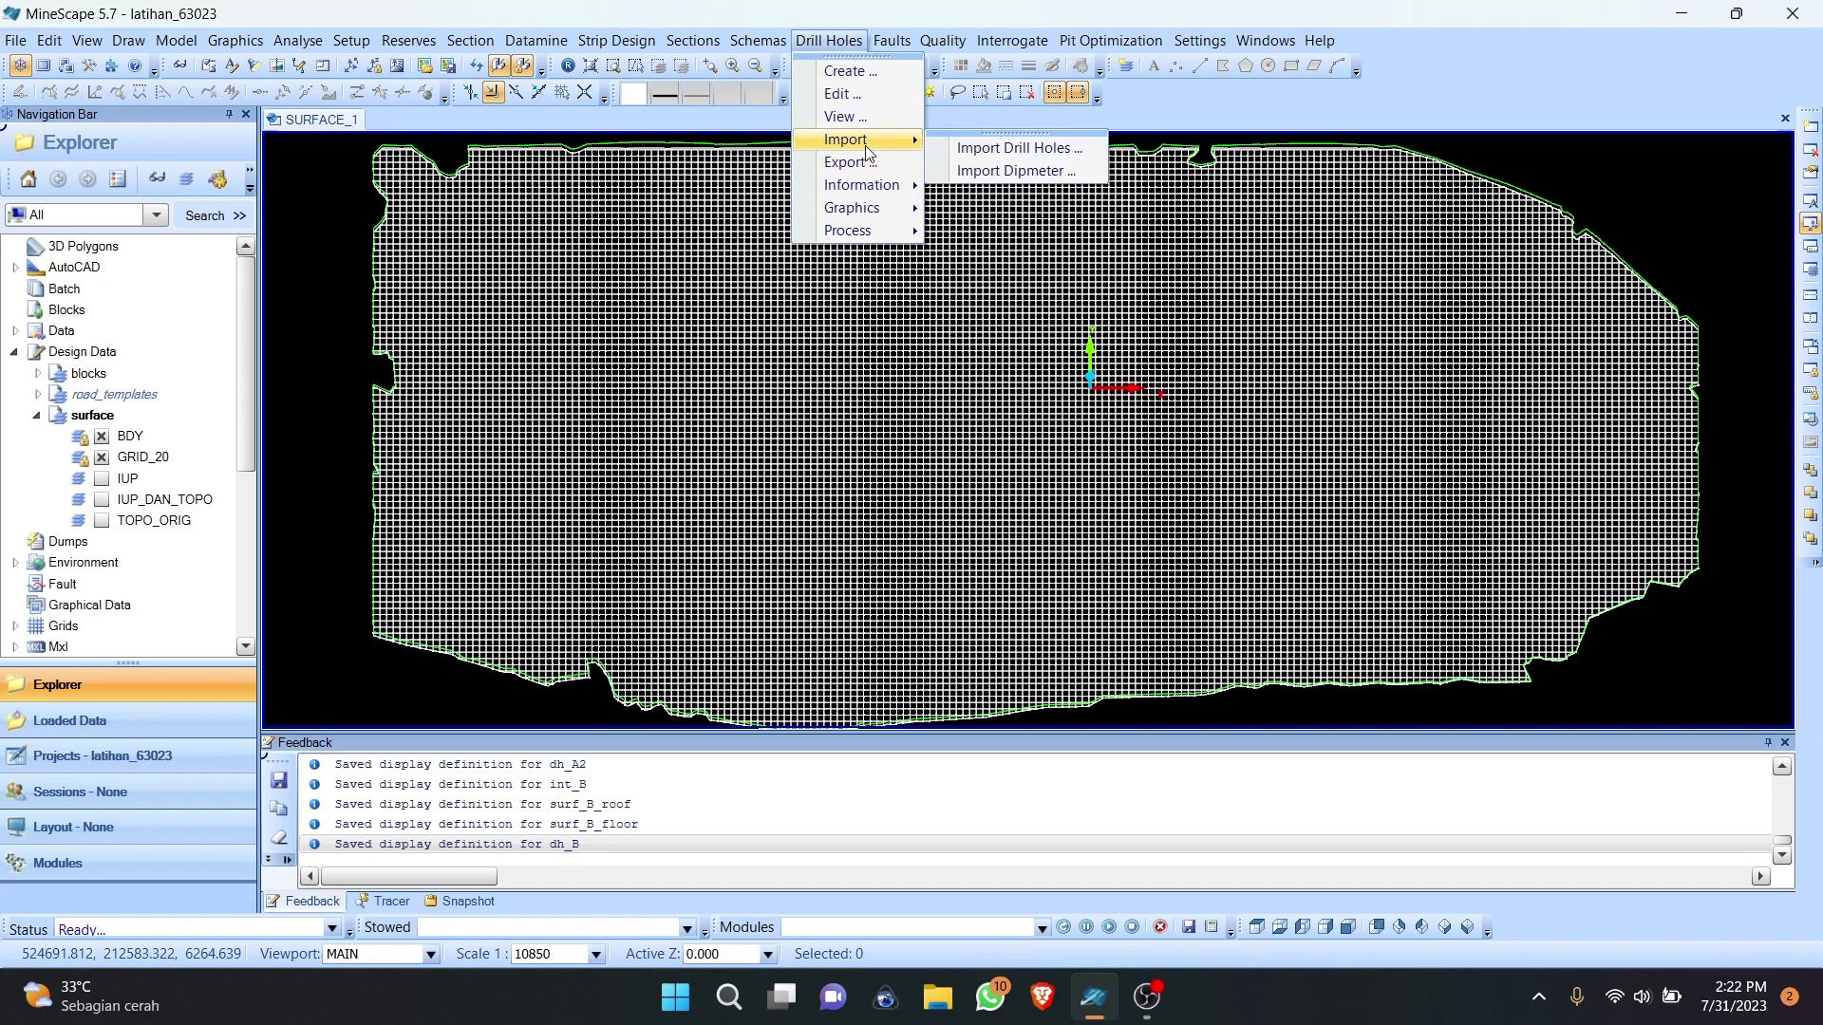
left_click(1006, 150)
left_click_drag(864, 195, 890, 163)
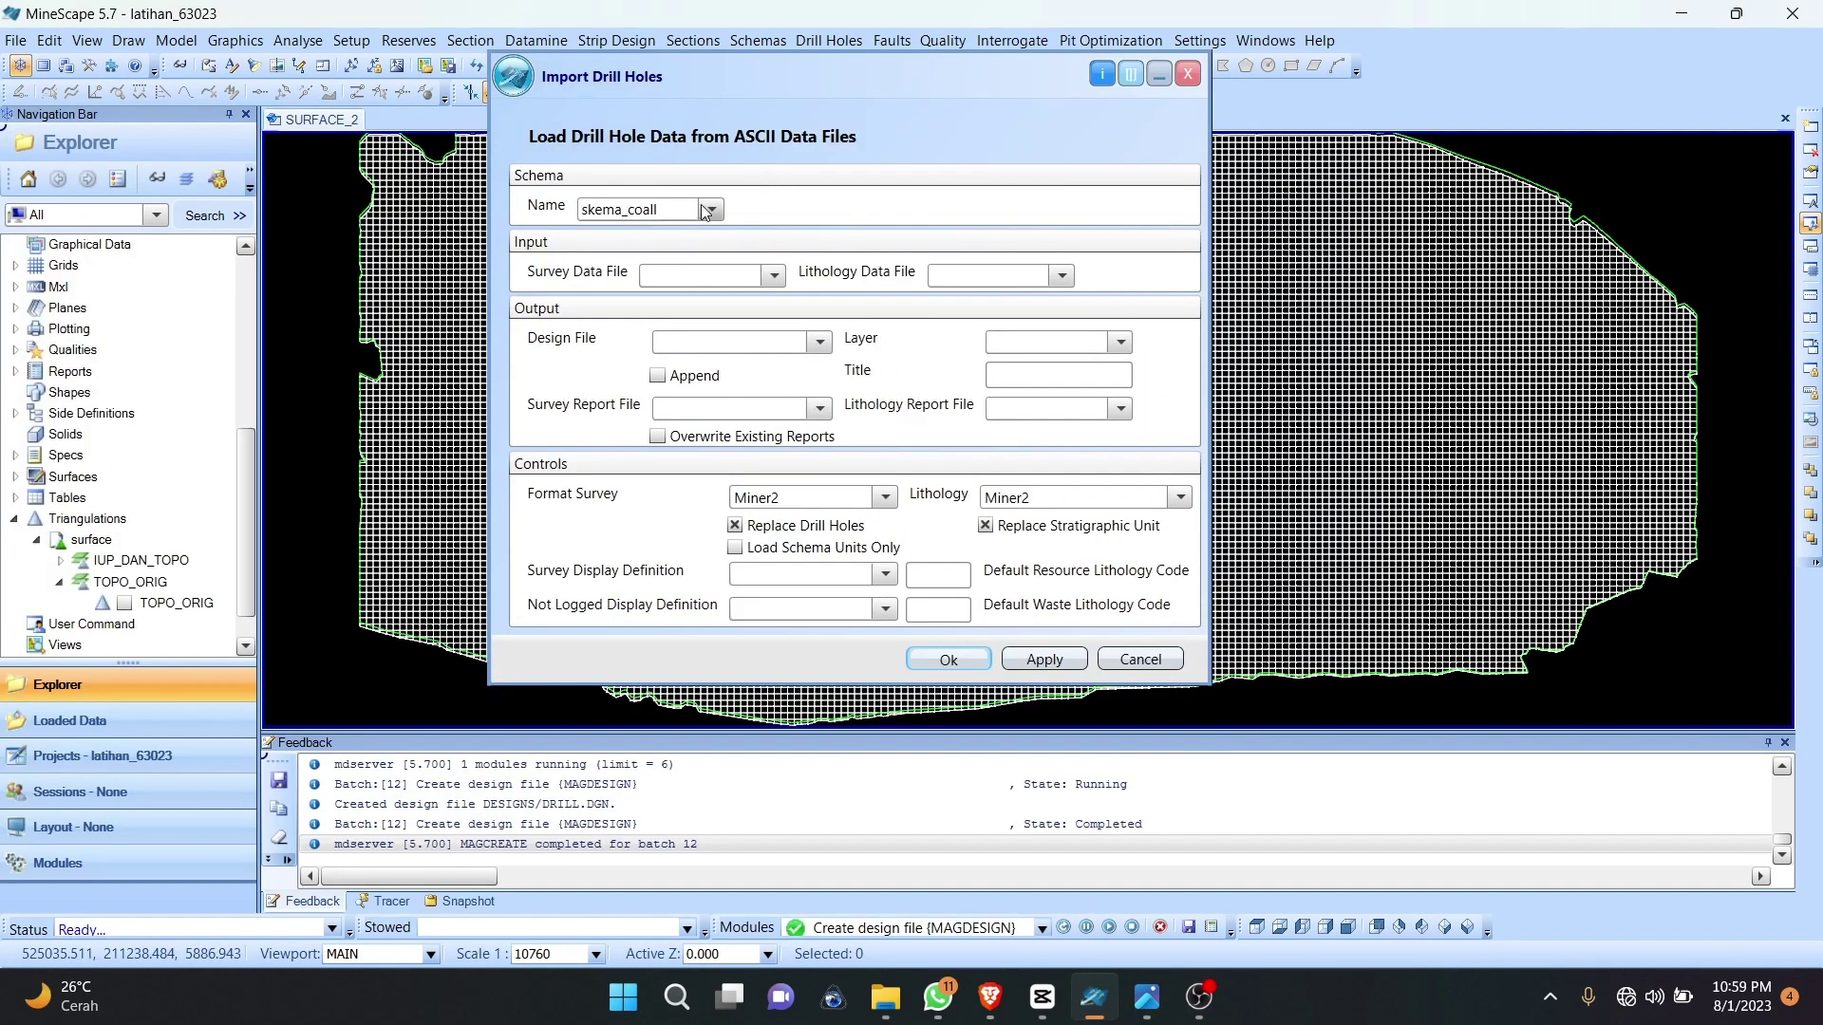
left_click(708, 210)
left_click(668, 337)
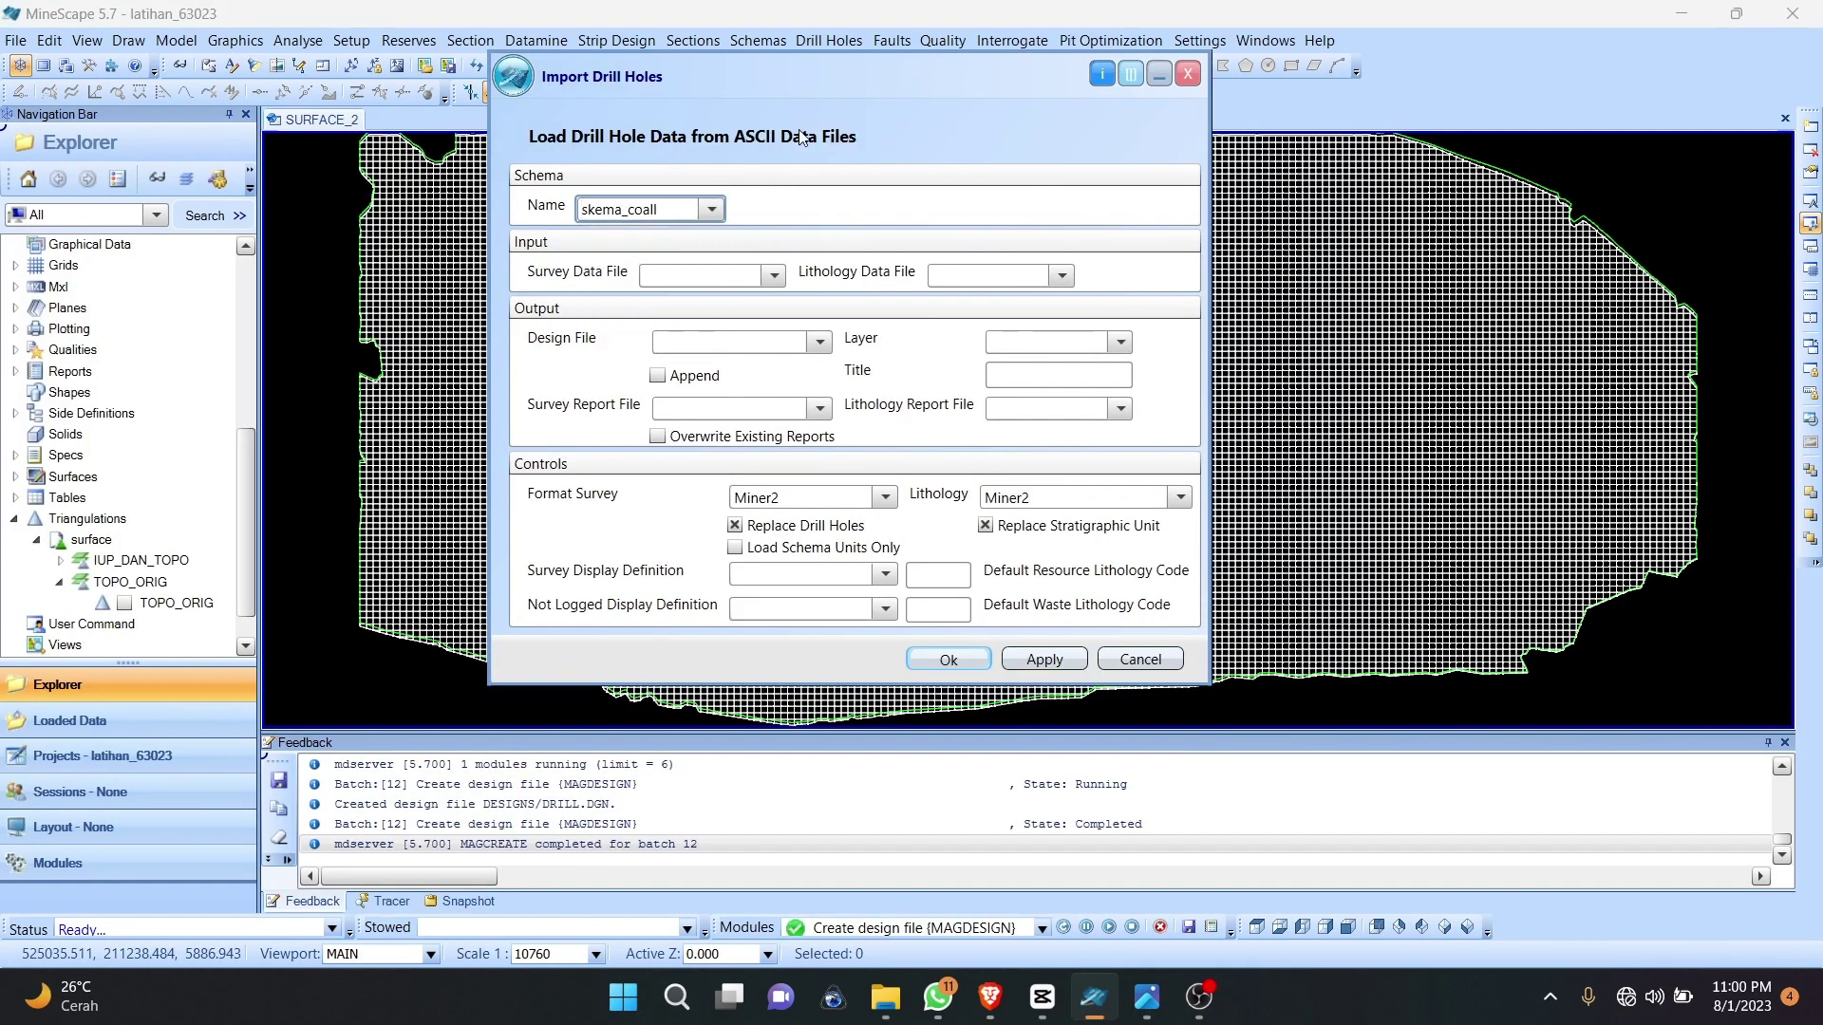
Step: Choose survey.txt as the survey data file and Lithology.txt as the lithology data file for the import
left_click(750, 277)
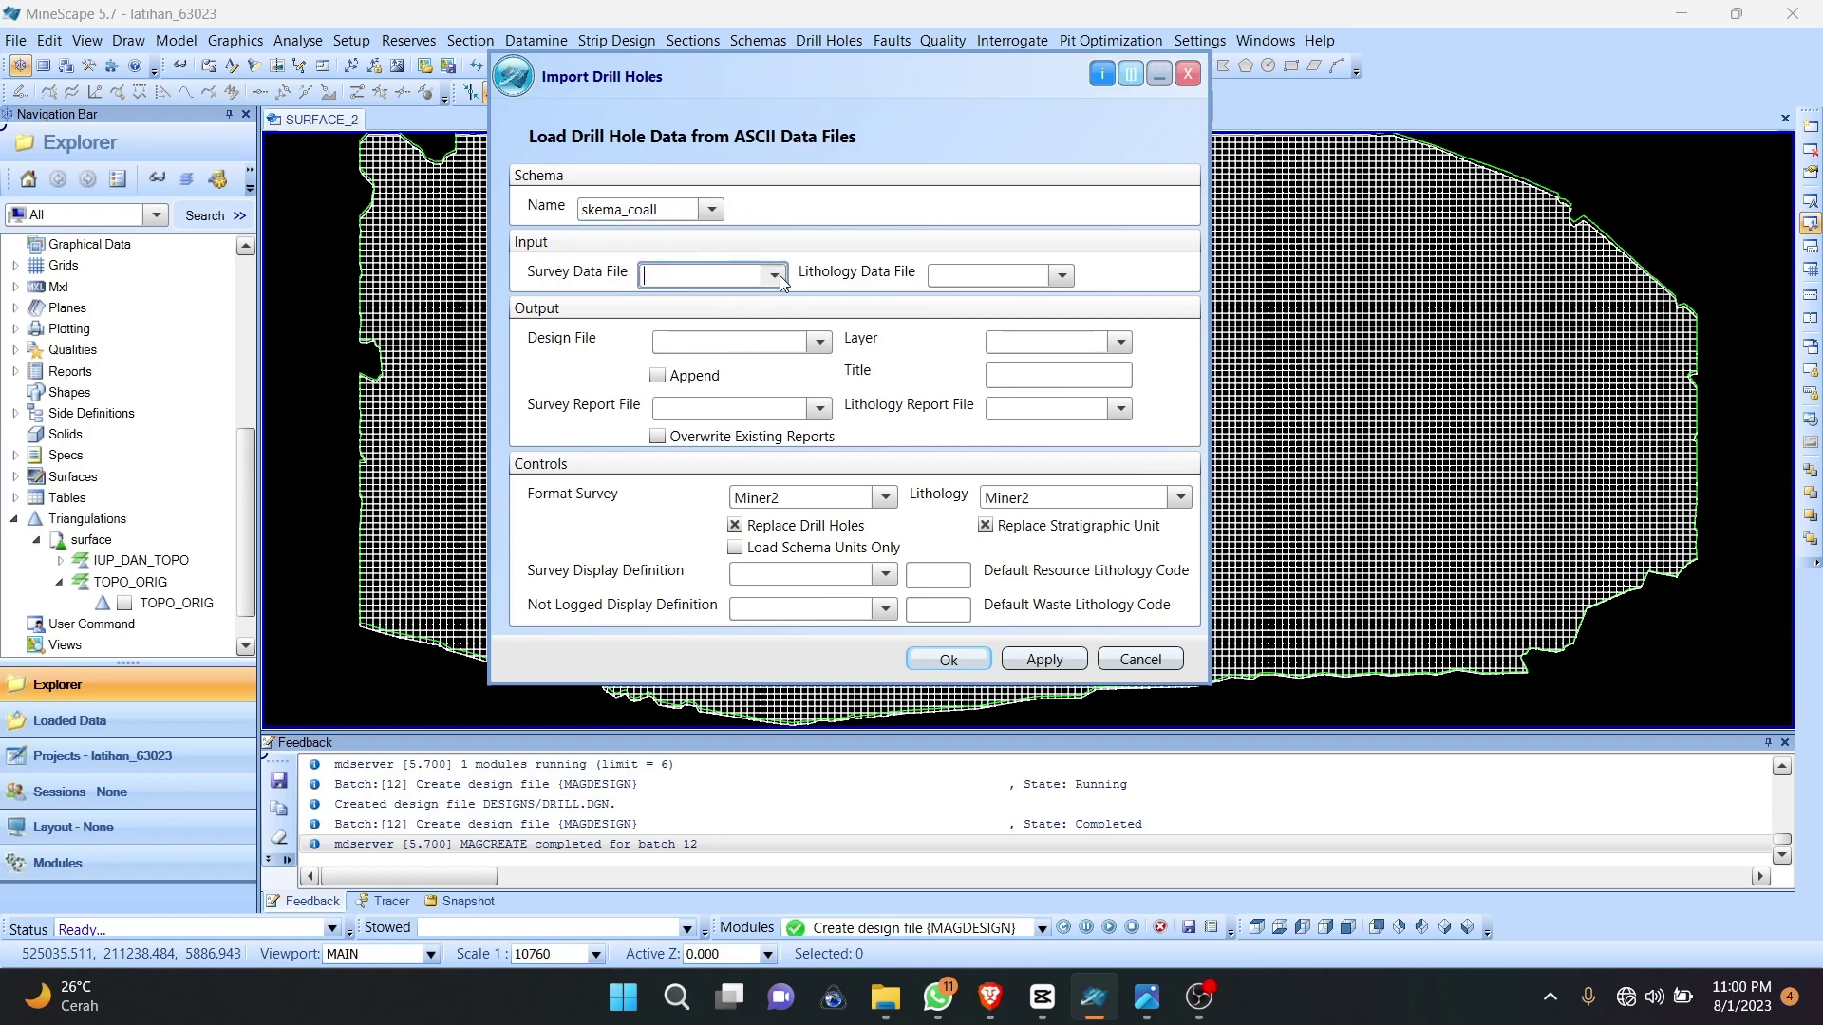
left_click(776, 275)
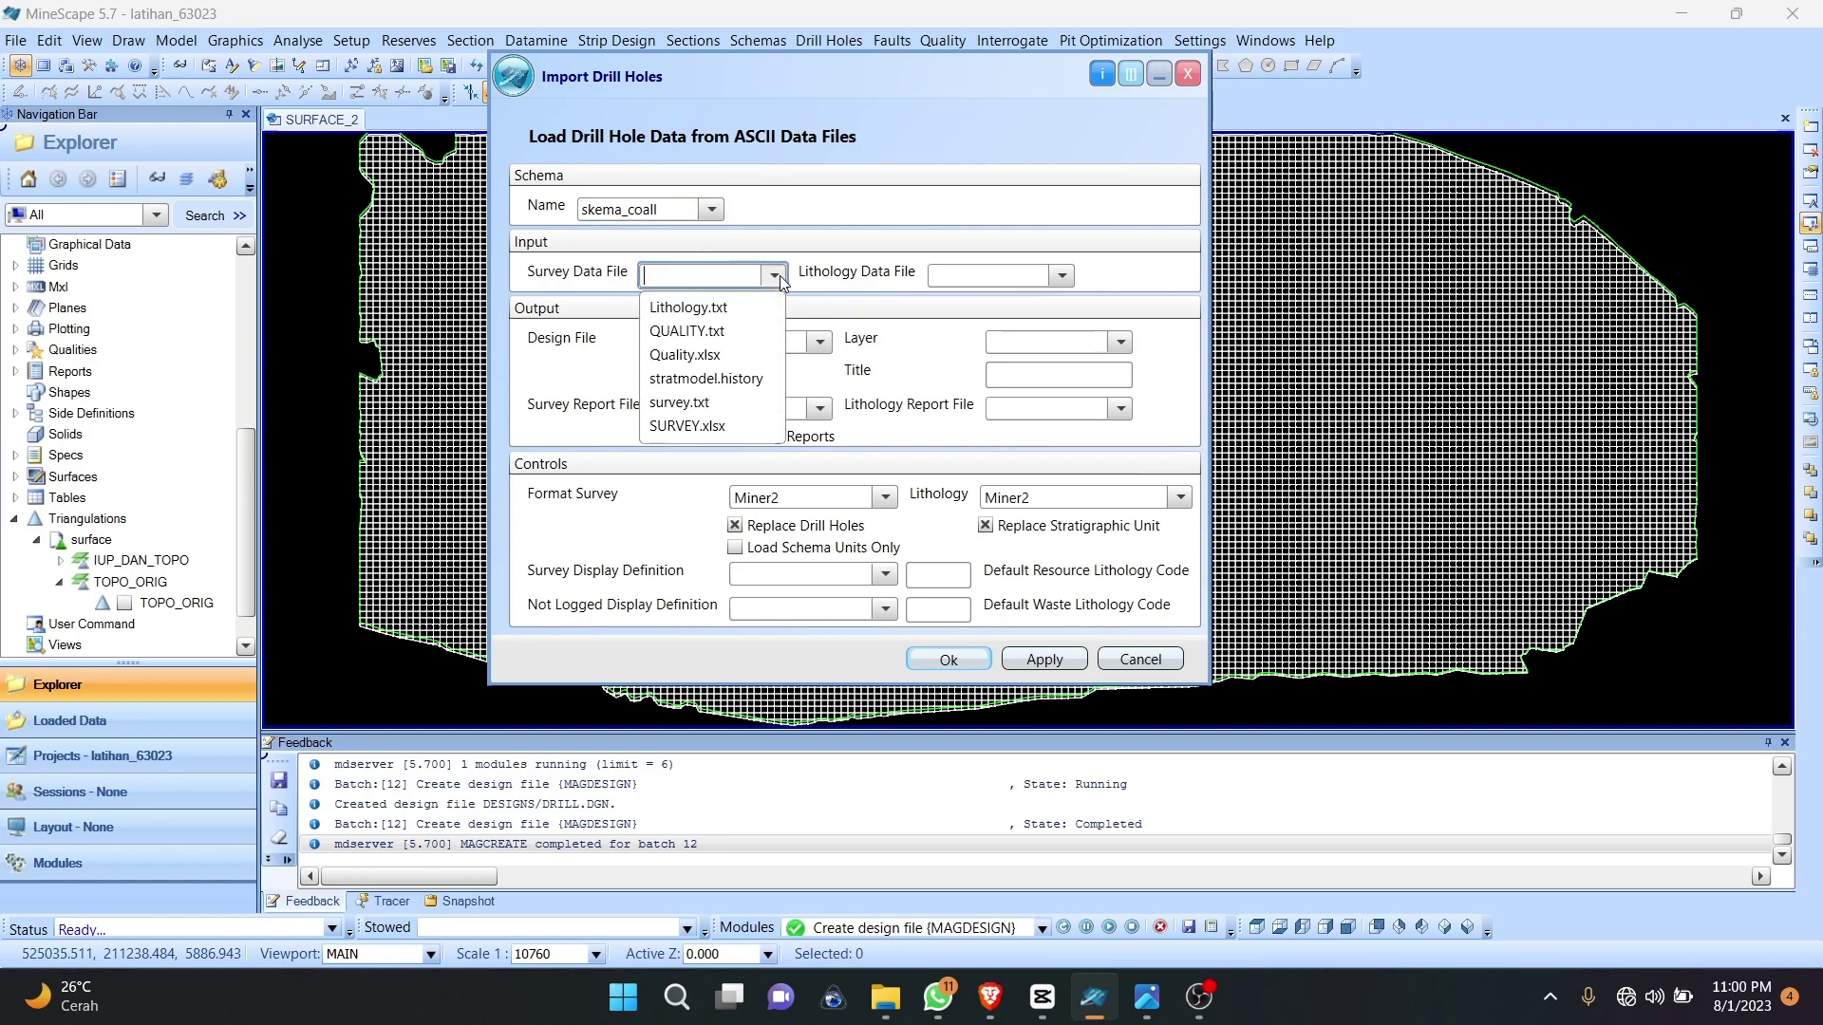
left_click(690, 404)
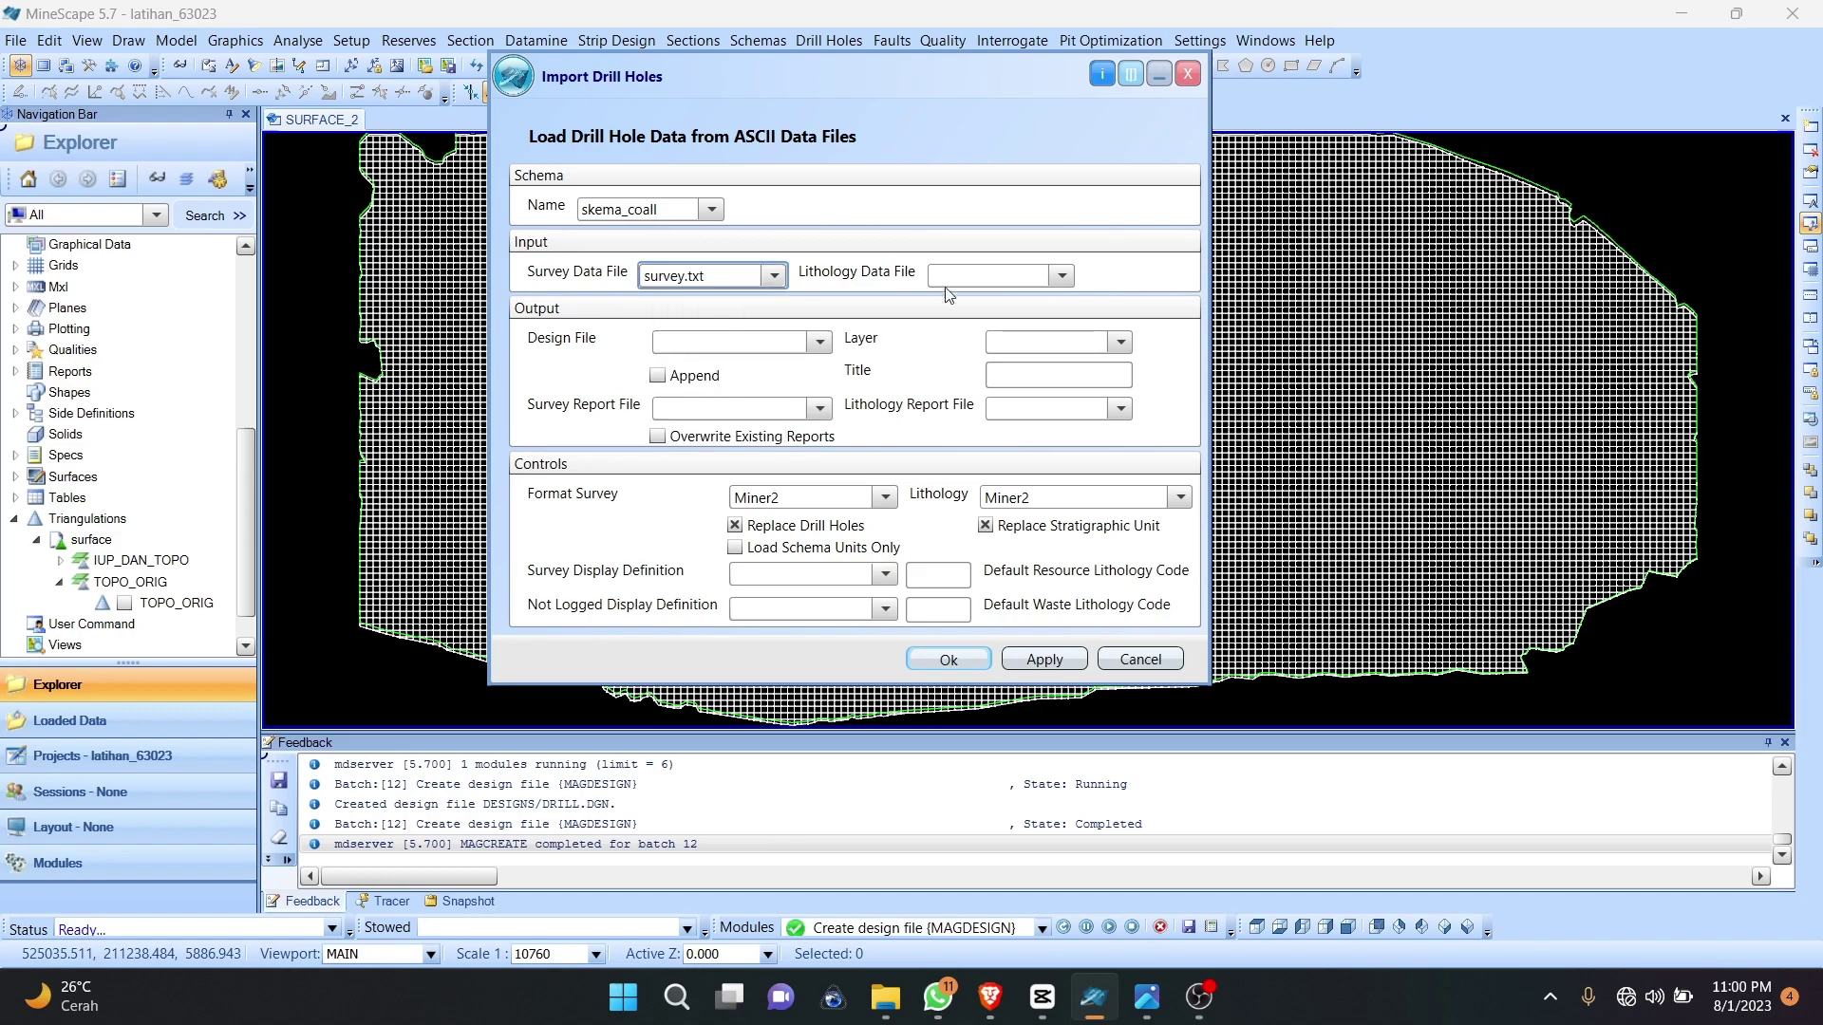
left_click(1061, 275)
left_click(983, 307)
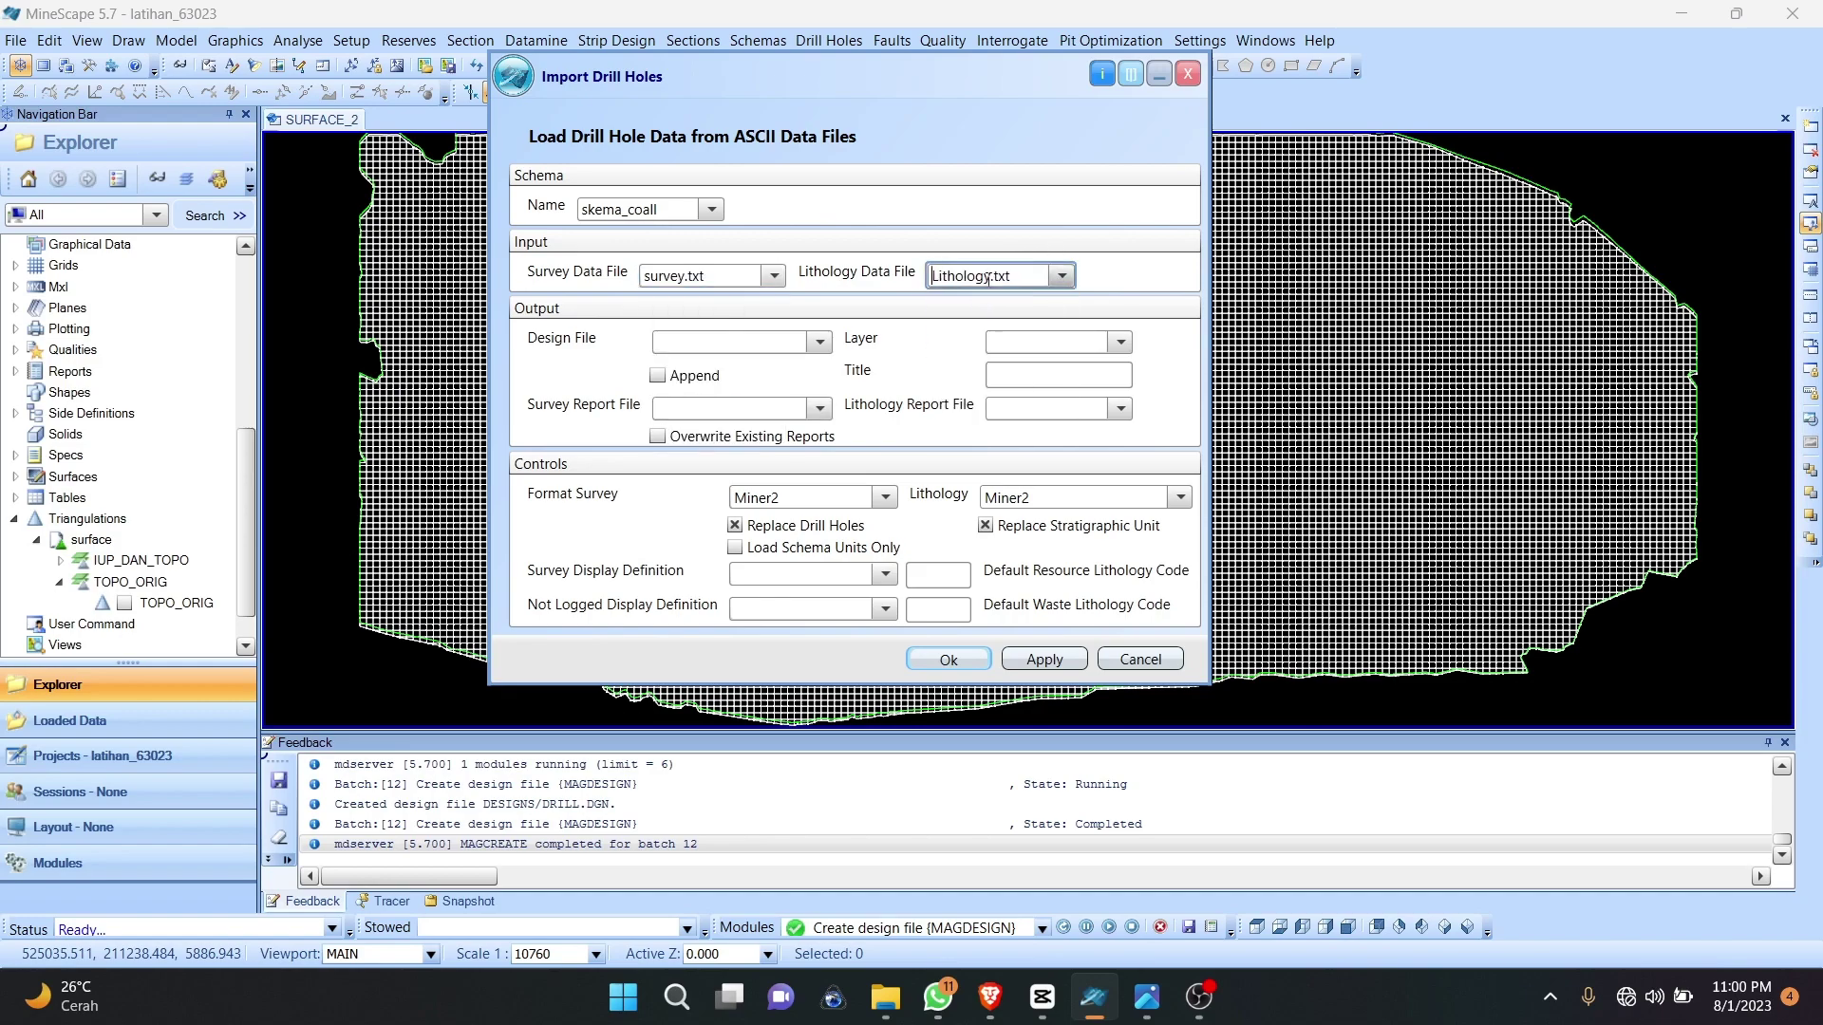
Step: Try to create a new output design file named drill for the drill hole import
left_click(714, 343)
right_click(714, 344)
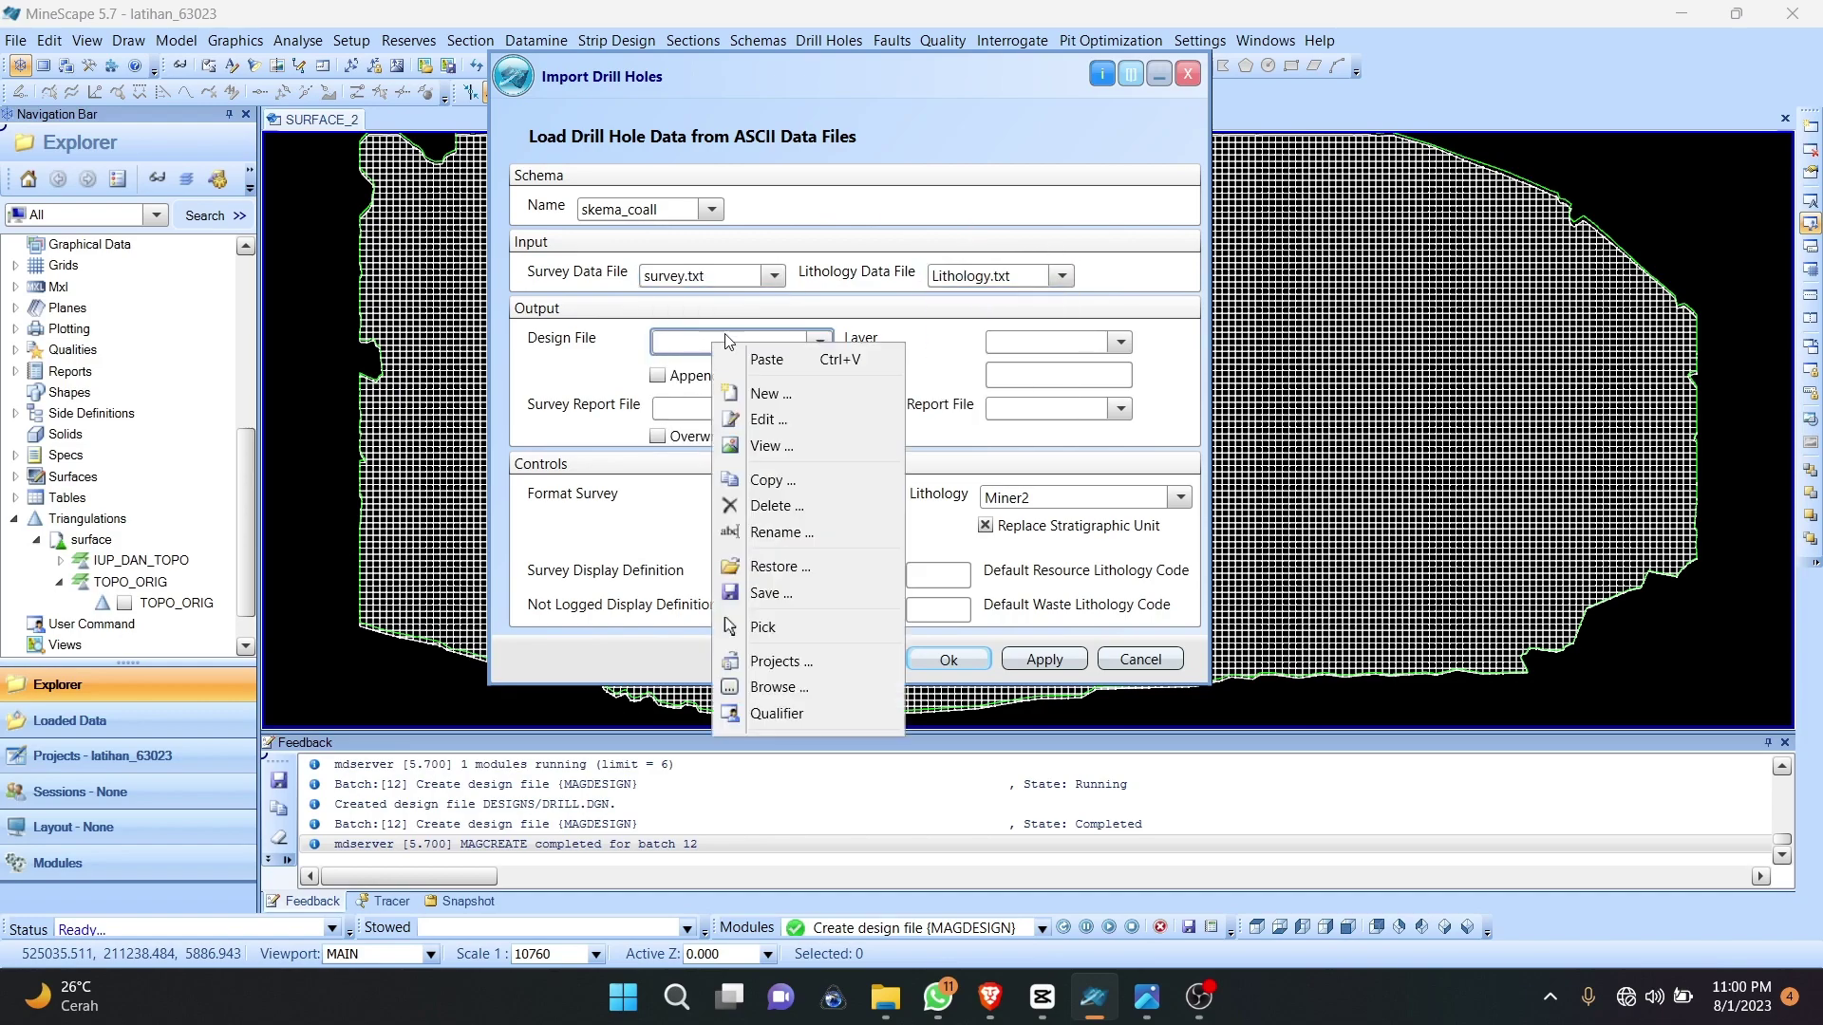
left_click(824, 414)
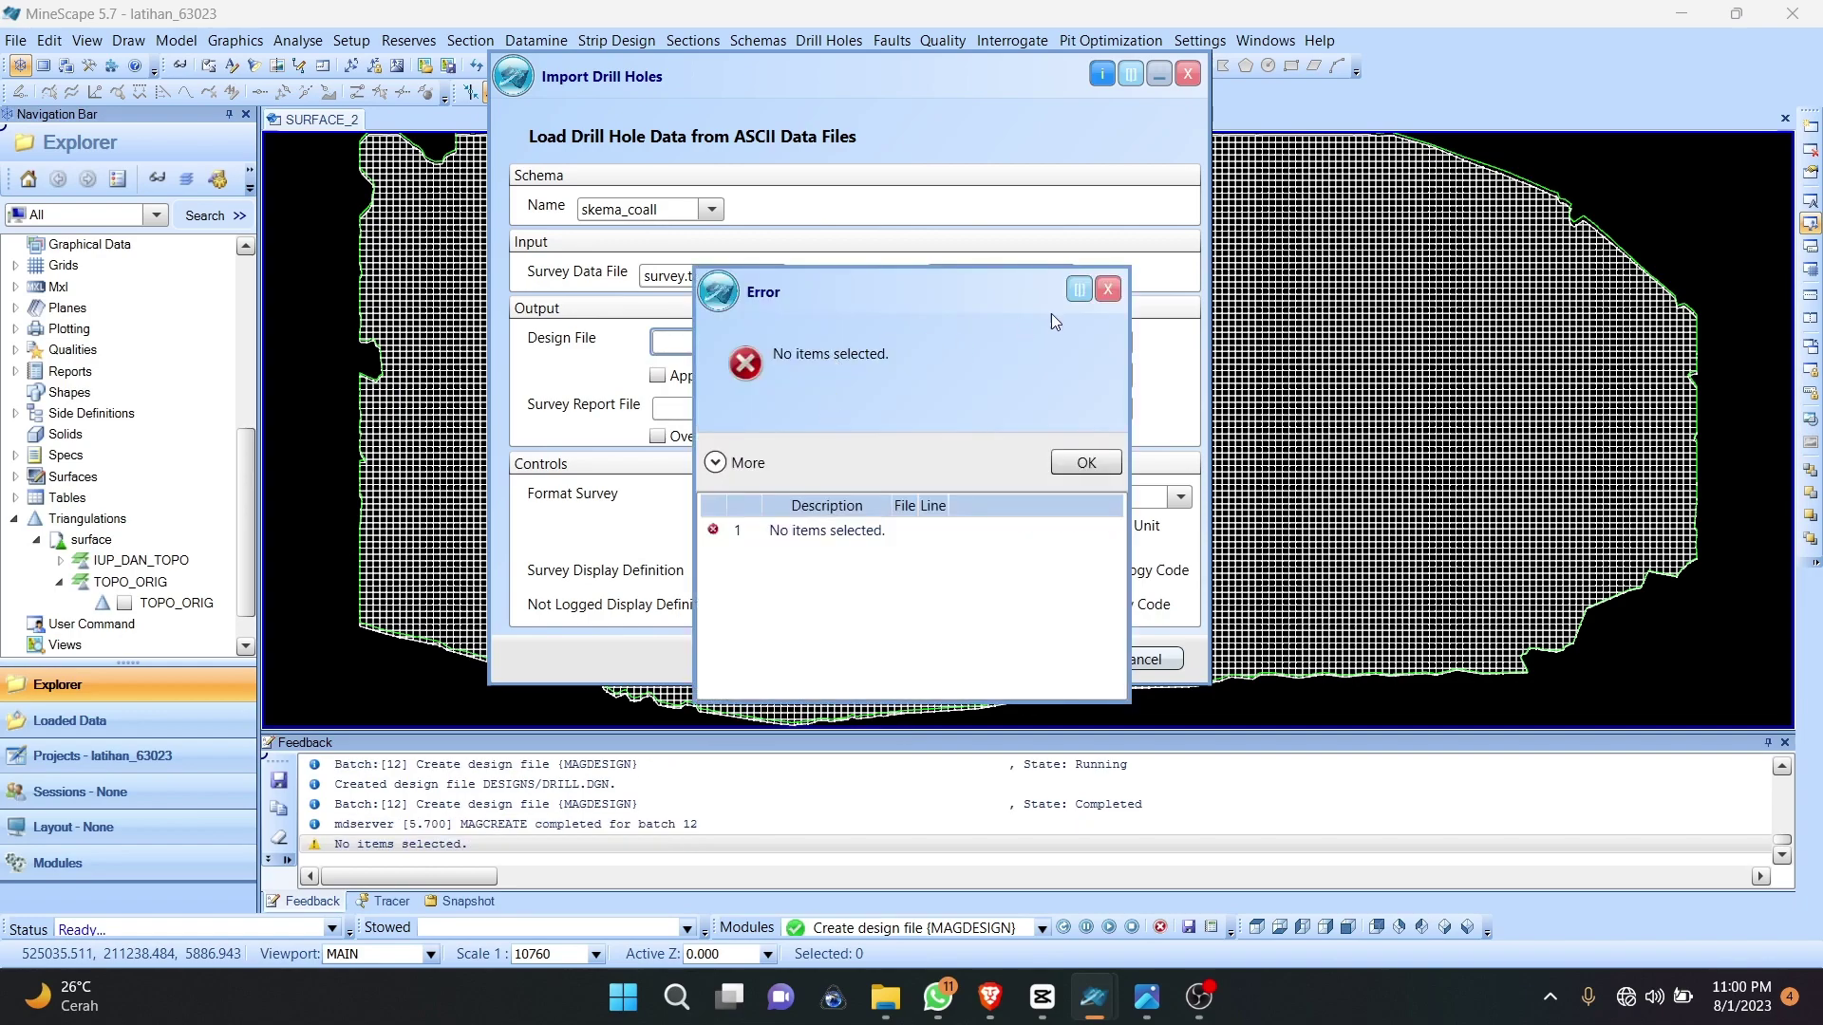
left_click(1108, 290)
right_click(753, 356)
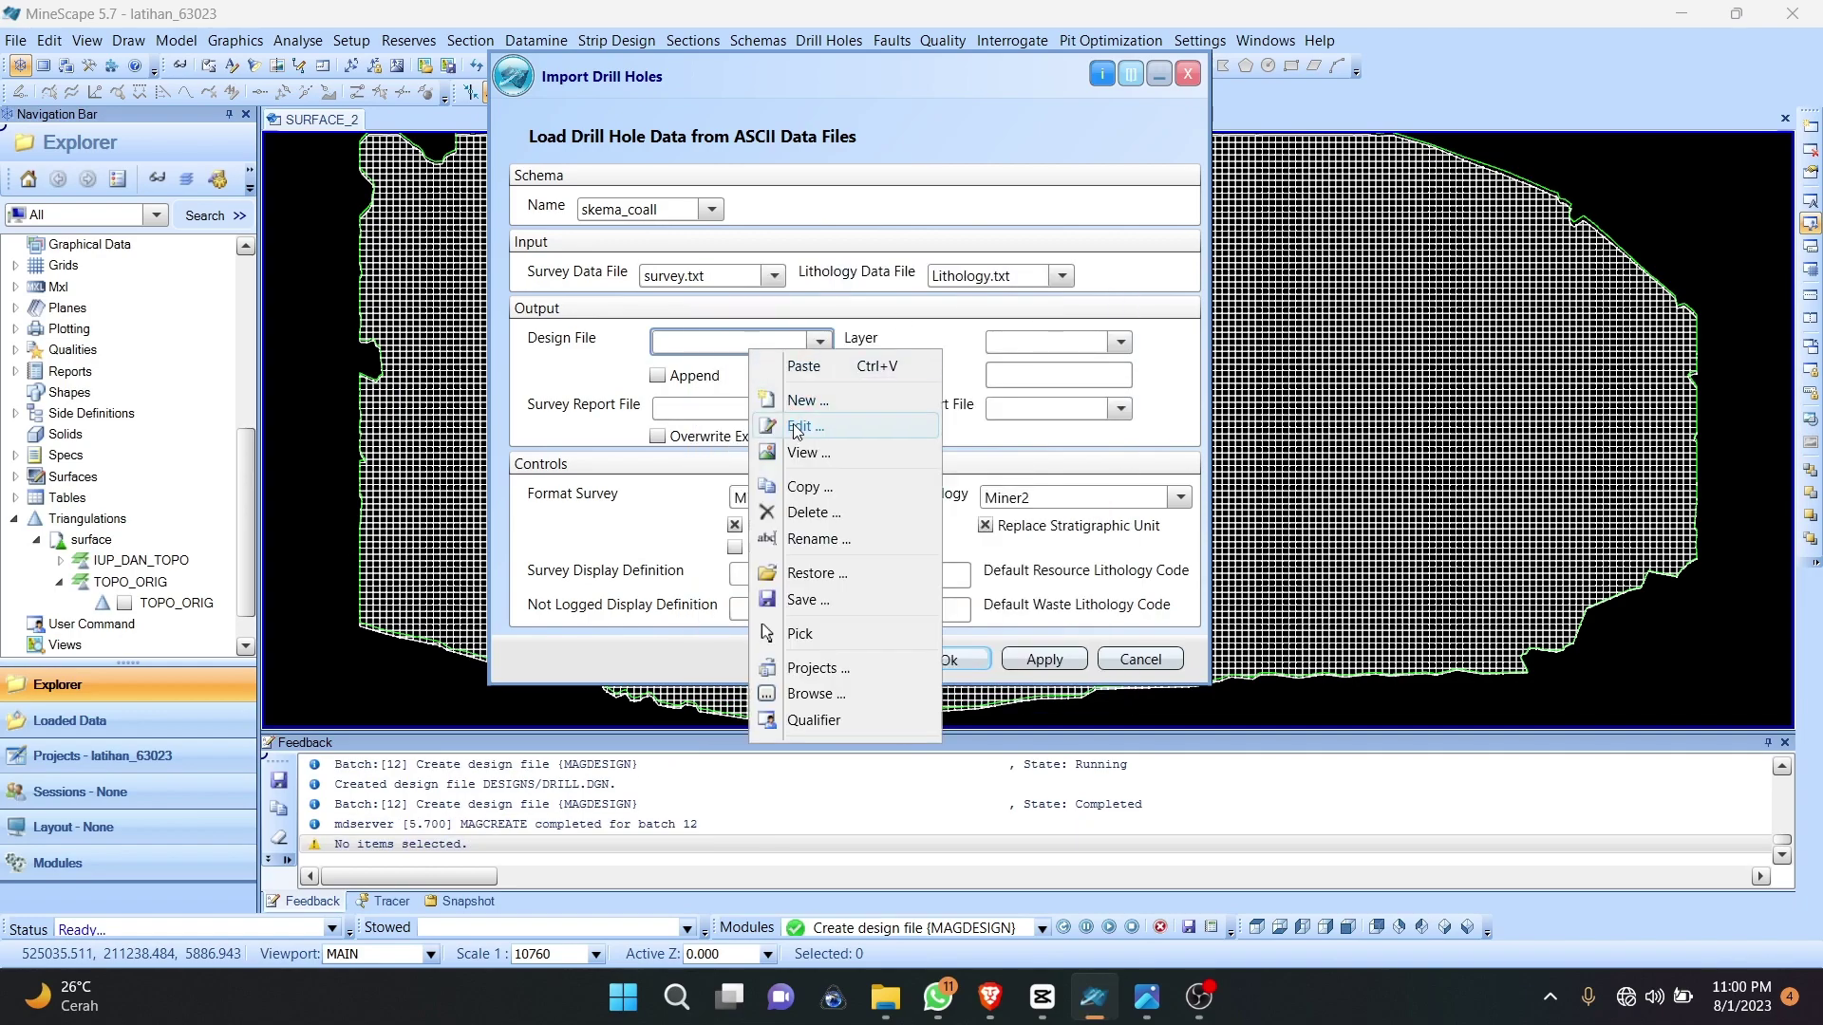
left_click(806, 395)
left_click(848, 418)
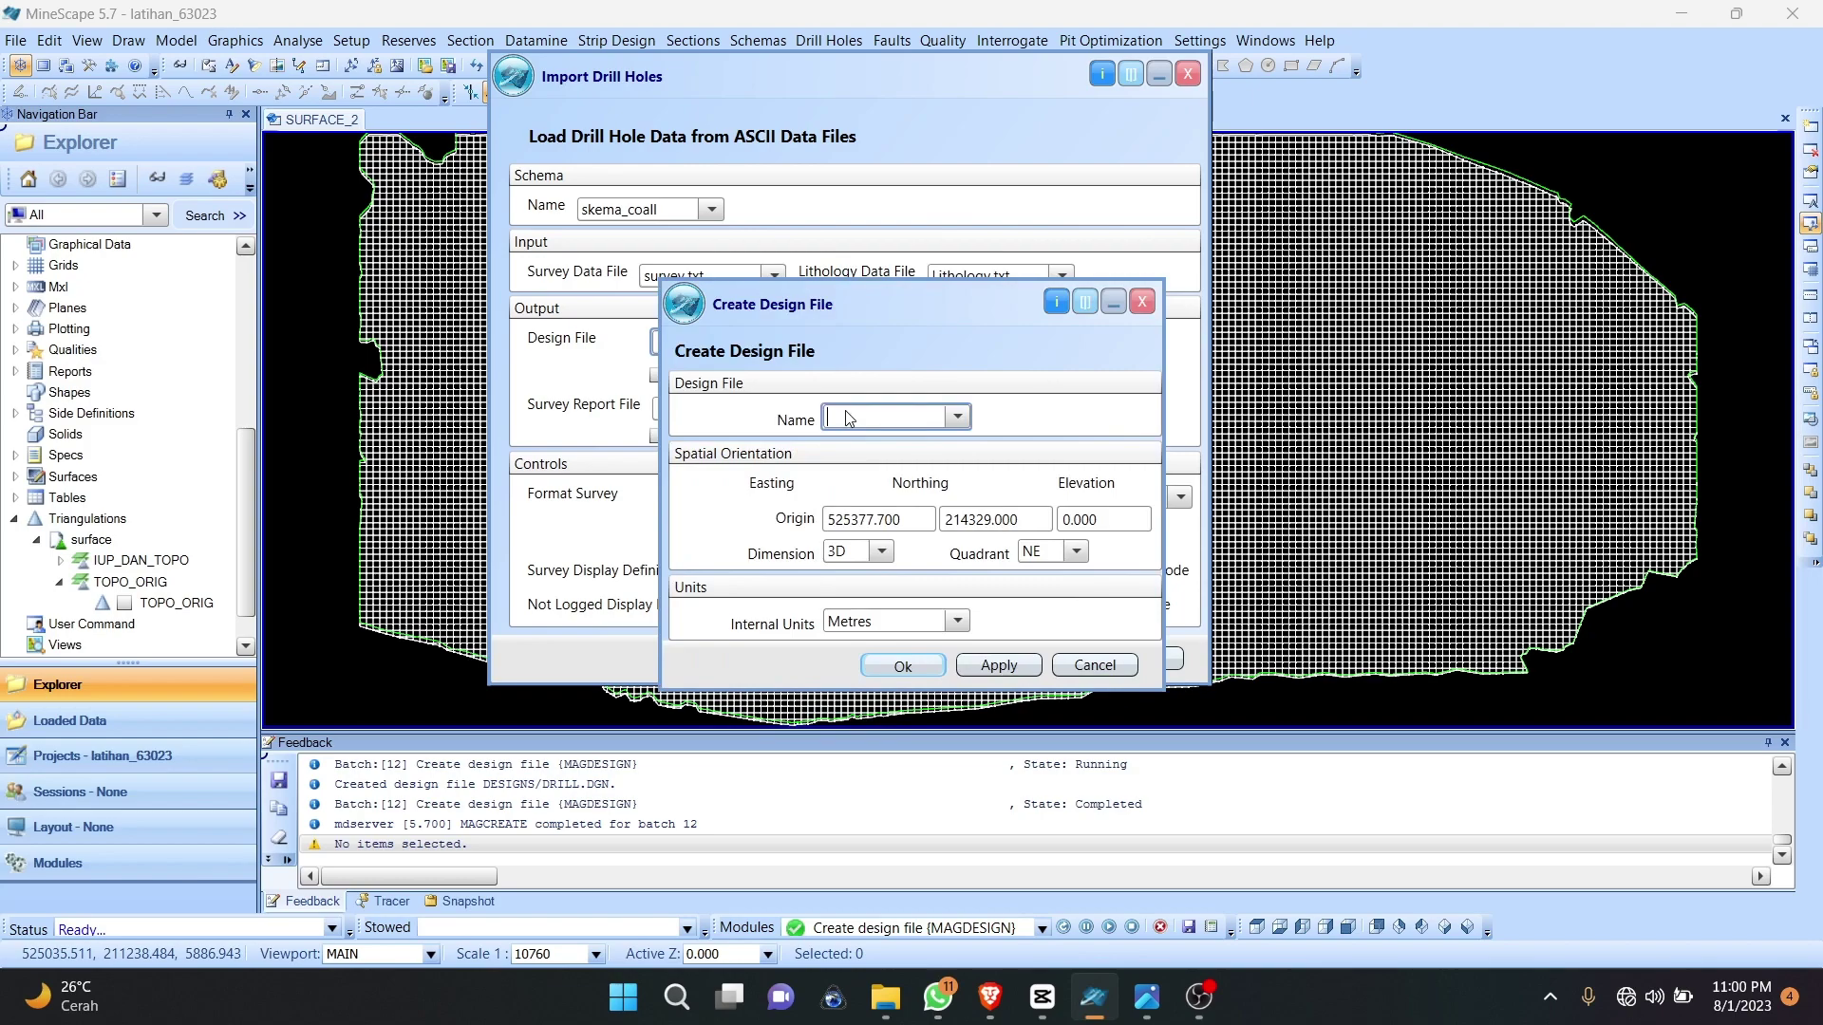
left_click(866, 662)
left_click(1024, 461)
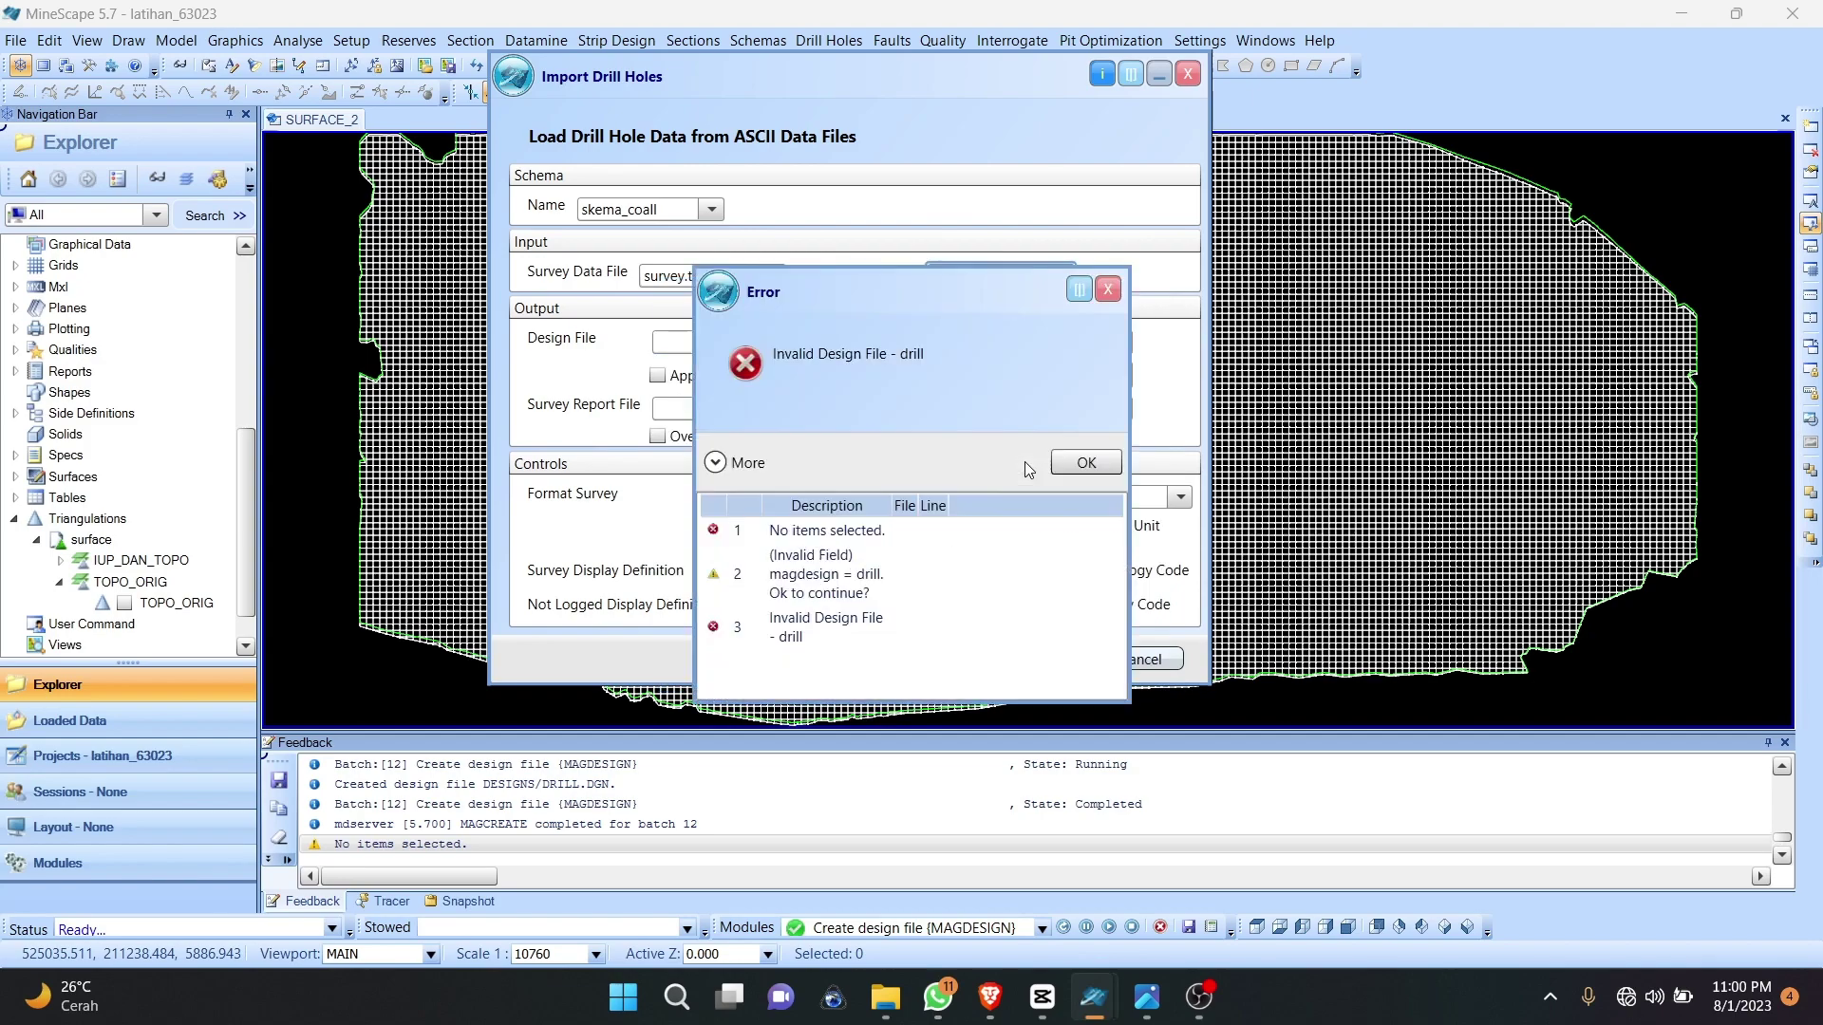
left_click(1085, 462)
Step: Set the import's output design file to the existing drill file and its layer to Holes
left_click(819, 343)
left_click(702, 415)
left_click(1039, 345)
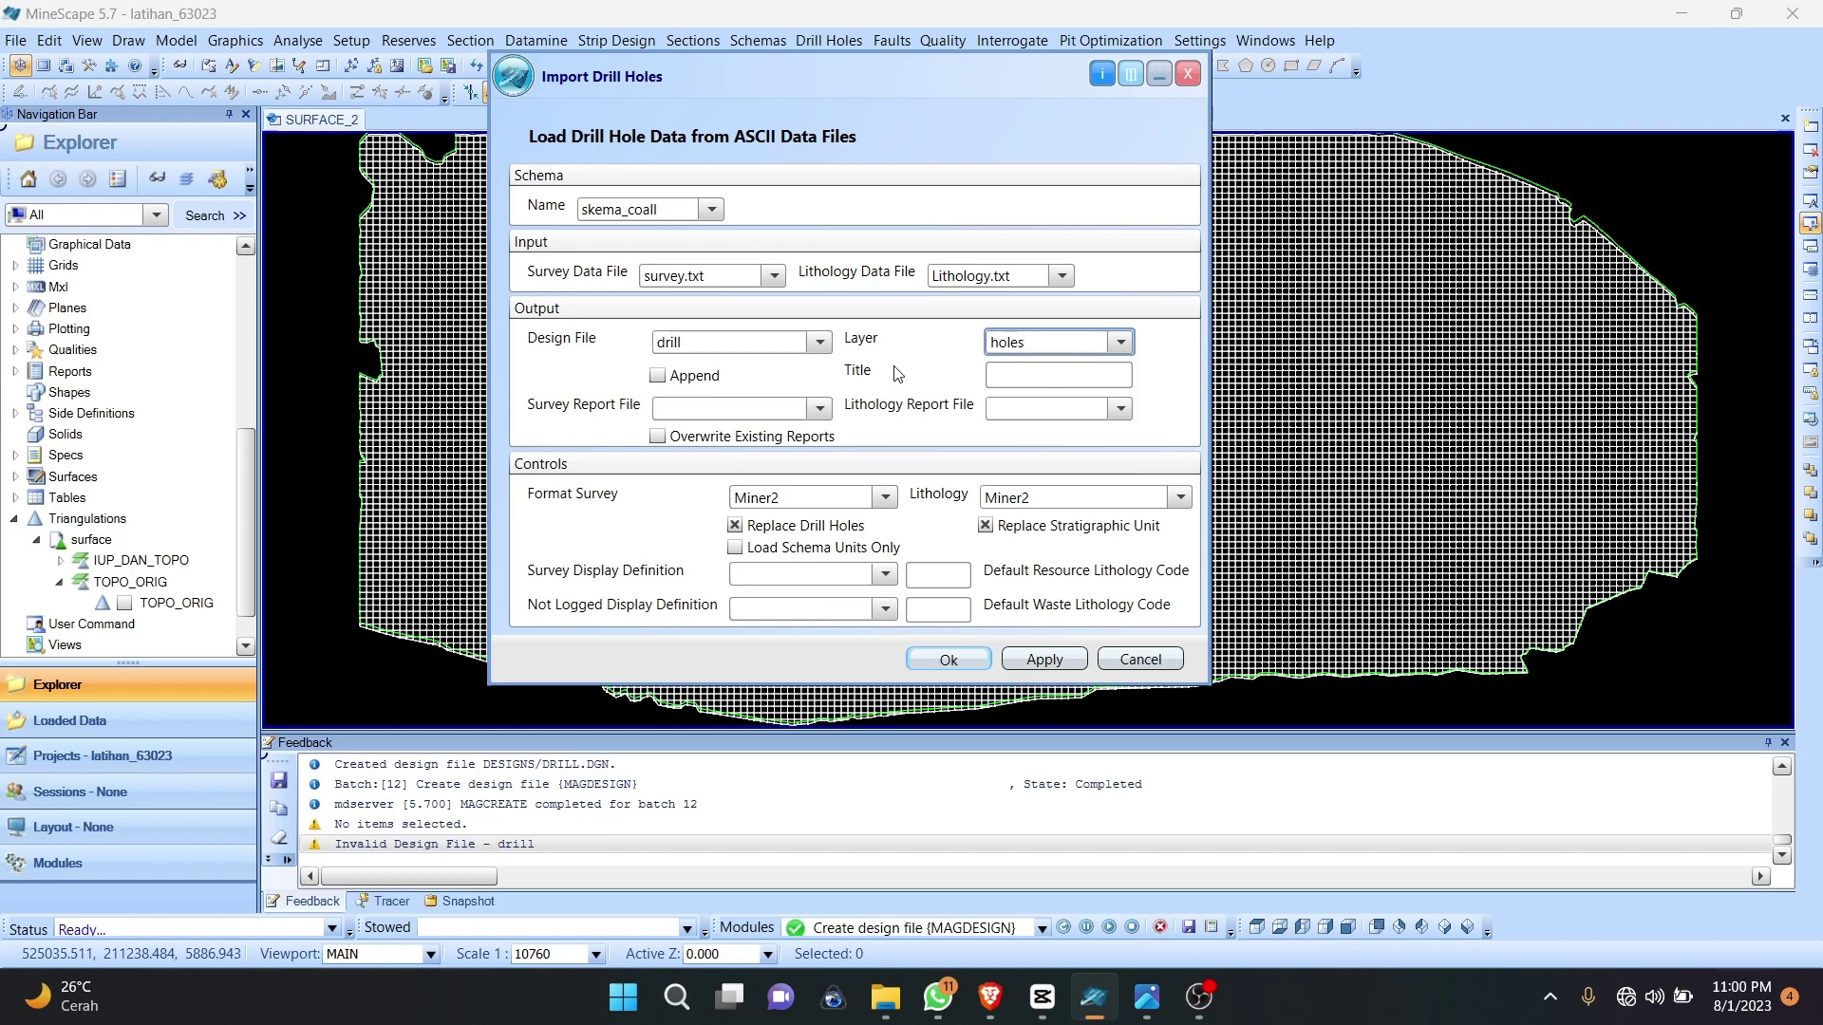
Step: Name the survey report file surv_rep and the lithology report file lith_rep, and allow existing reports to be overwritten
left_click(714, 412)
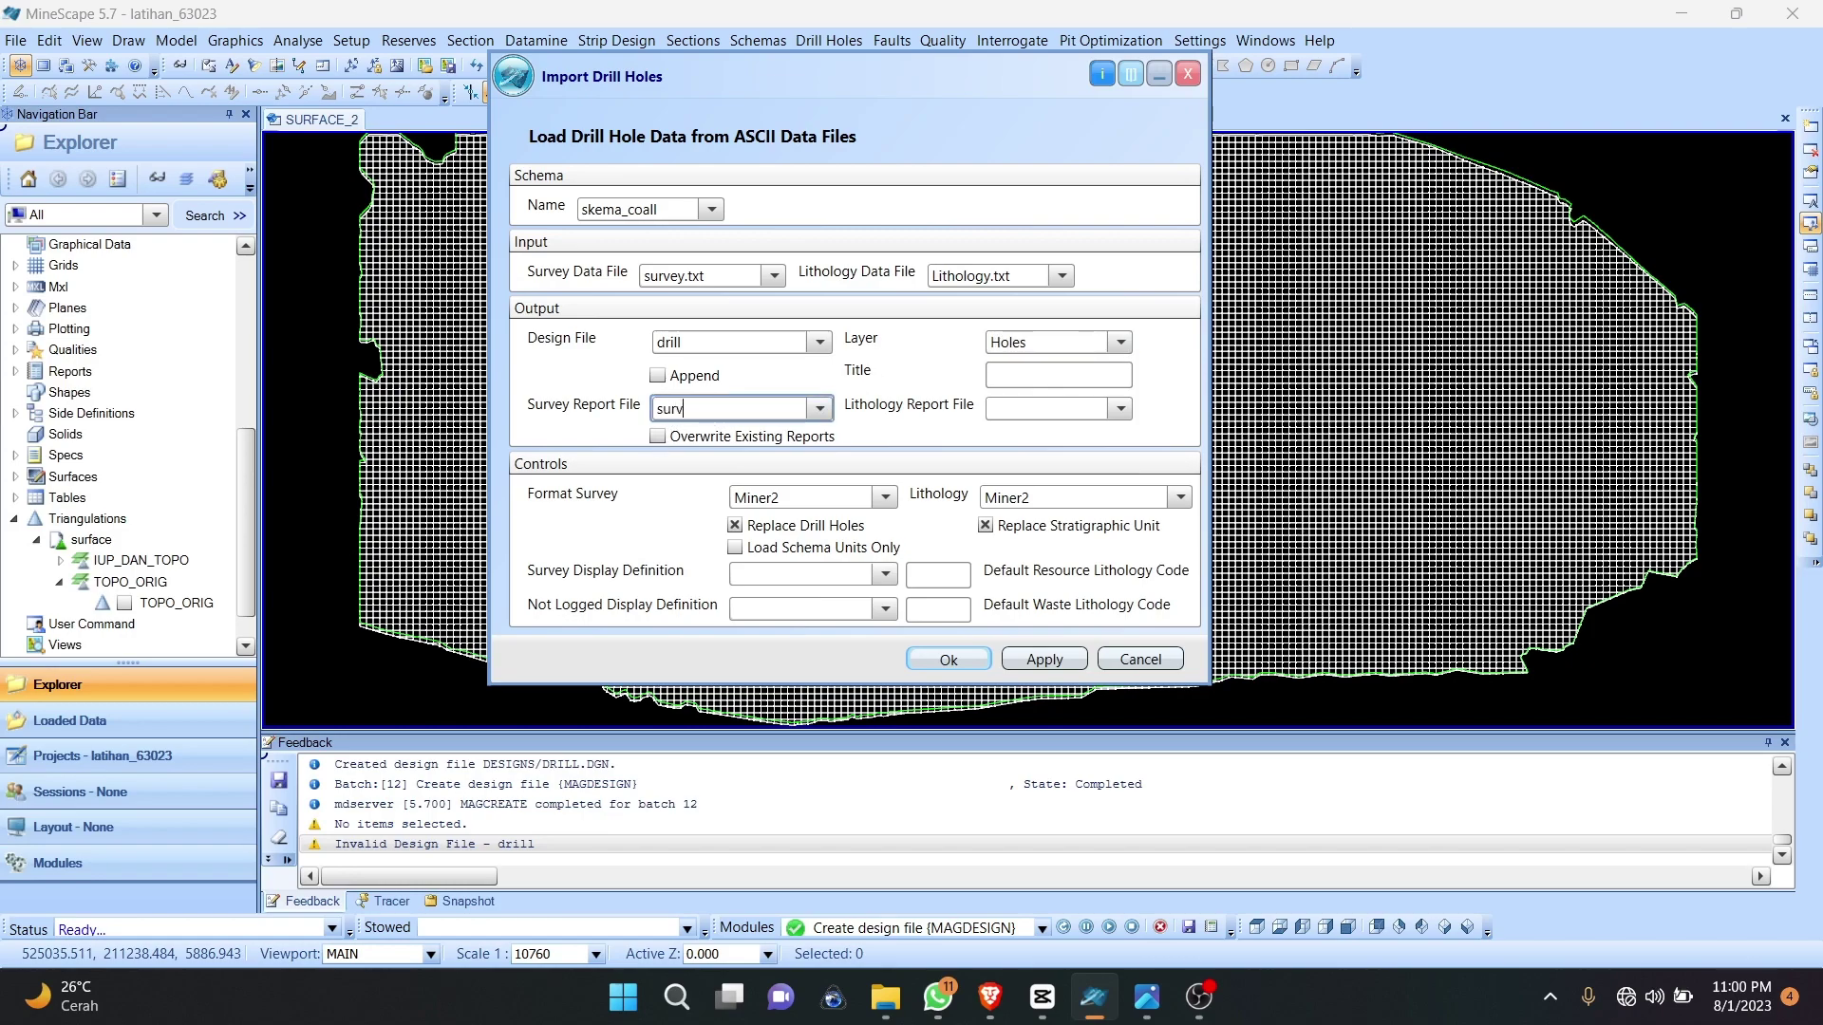
left_click(1029, 409)
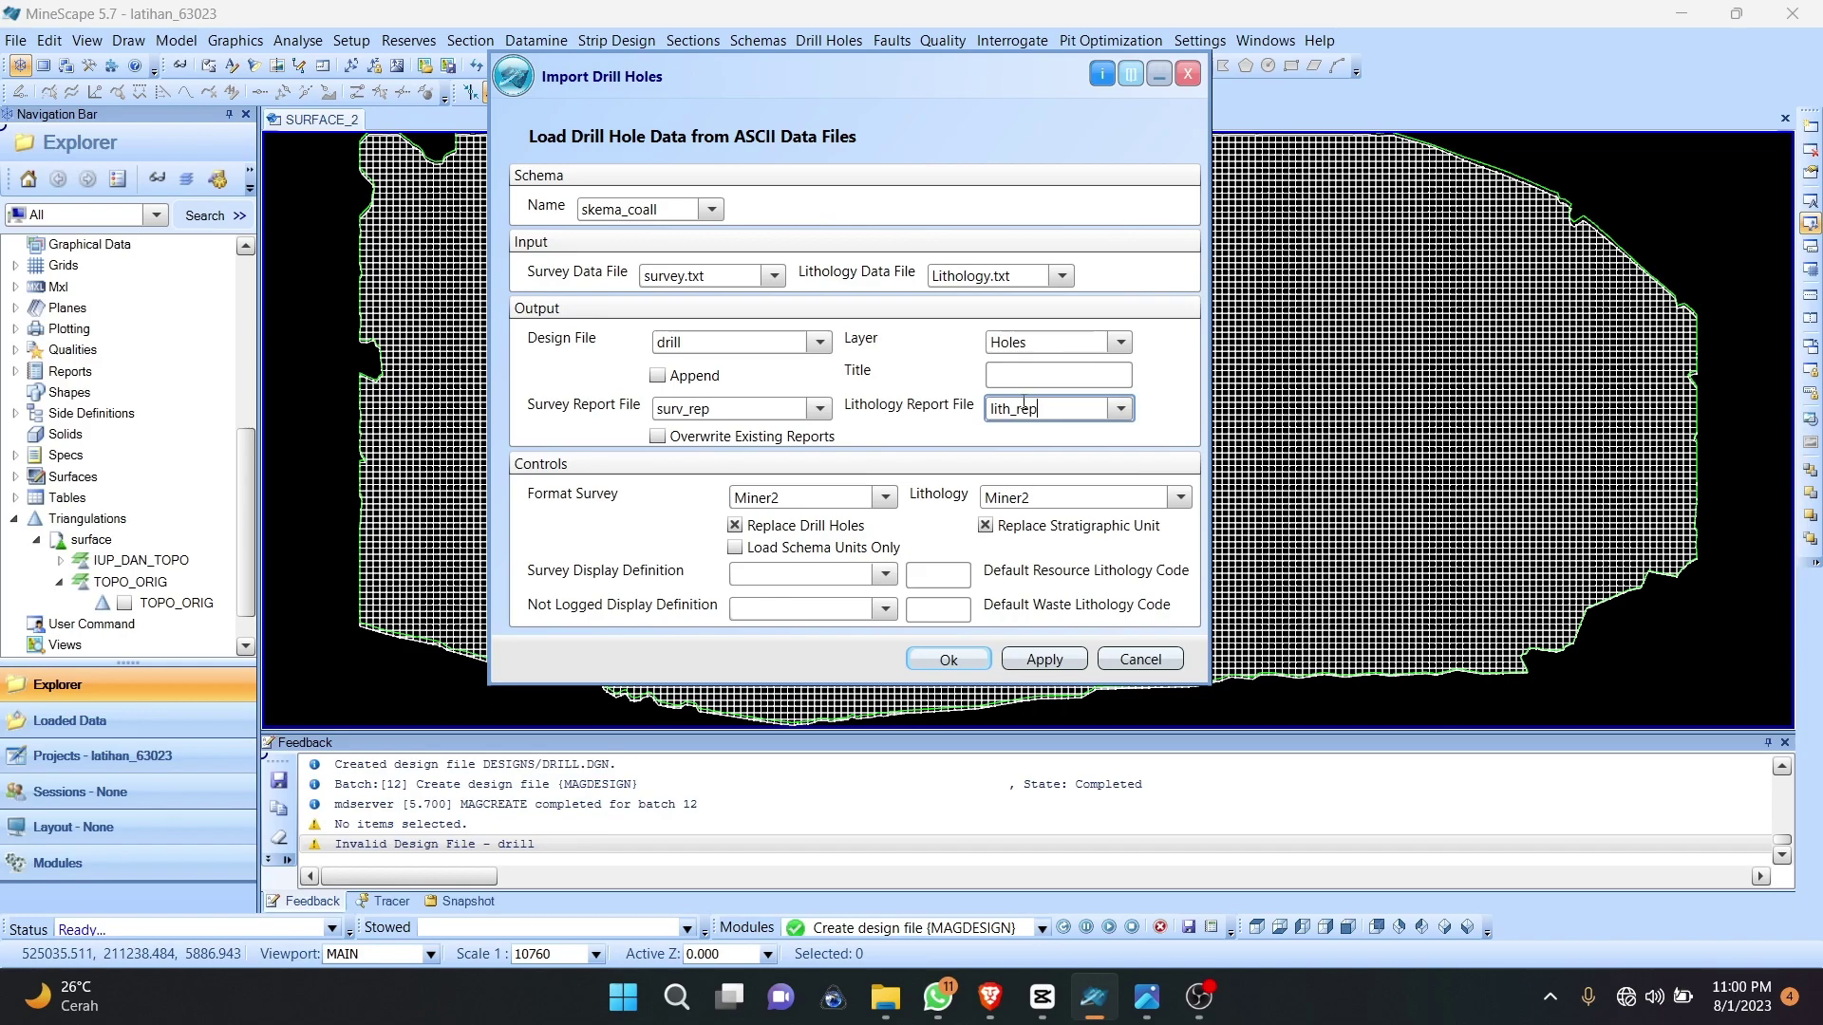
left_click(672, 441)
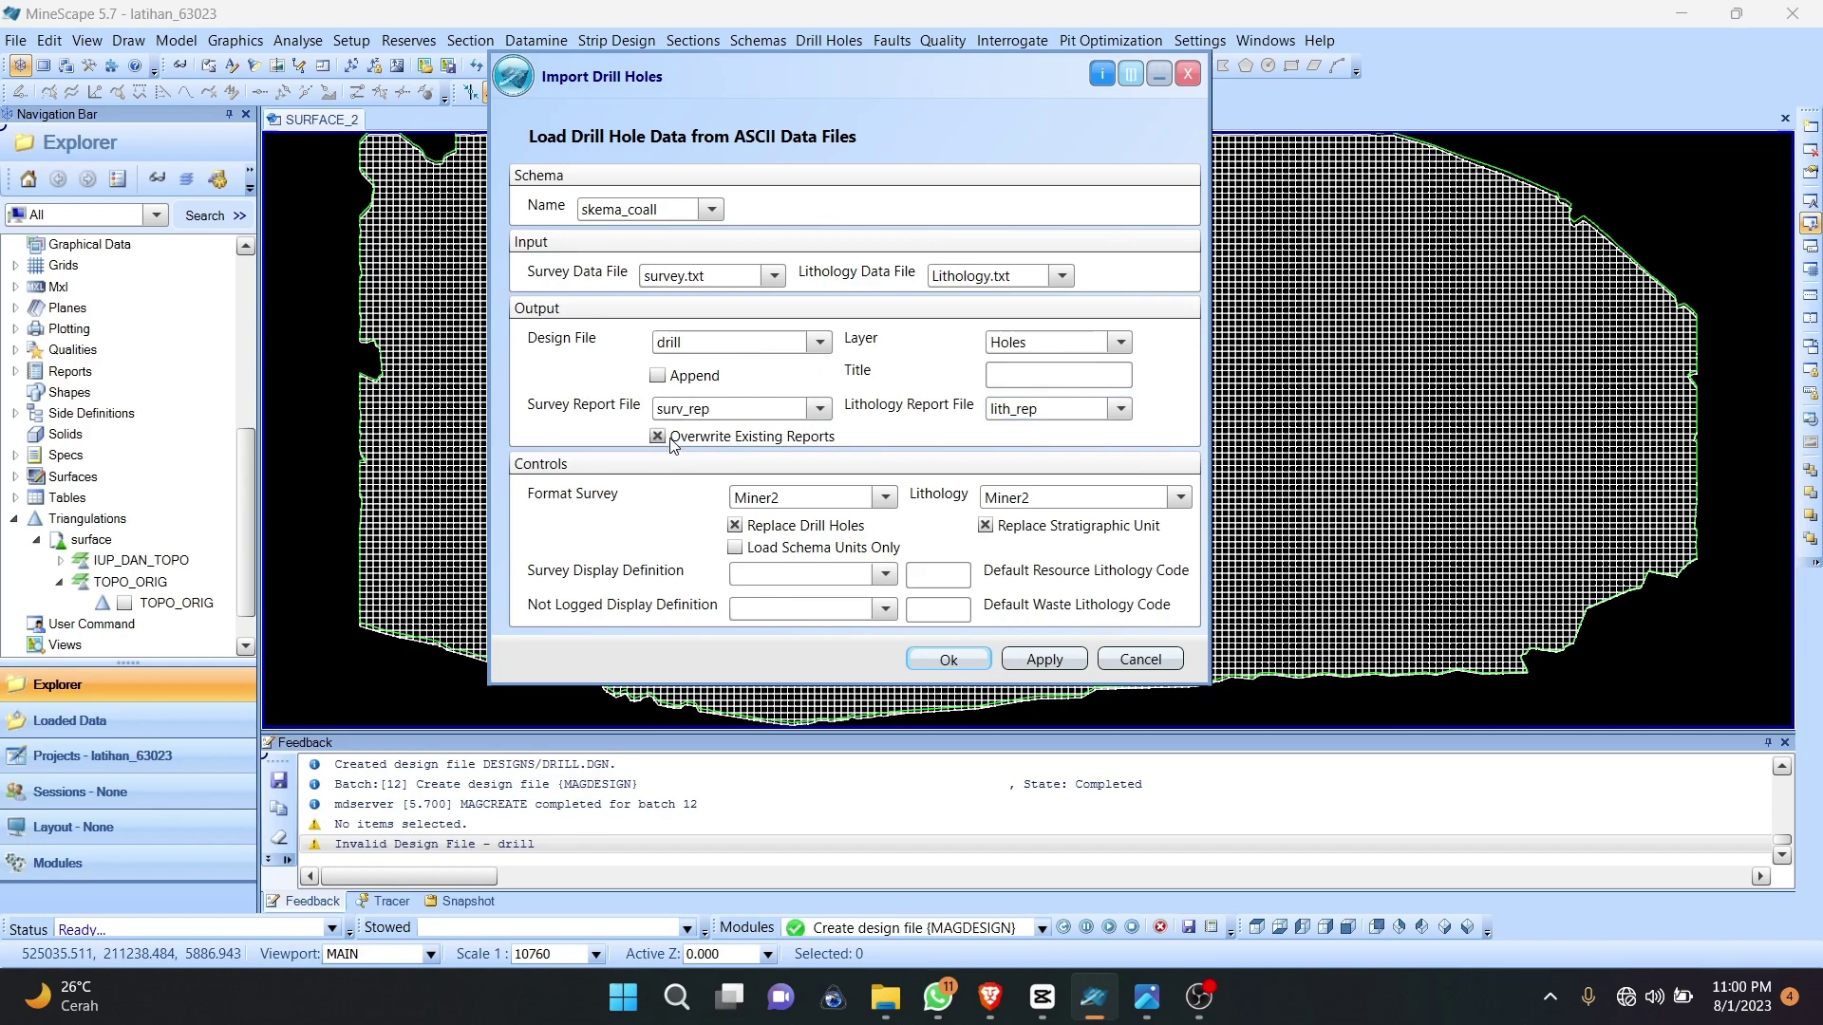
Step: Create a new survey format specification named survey for the drill hole import
double_click(800, 497)
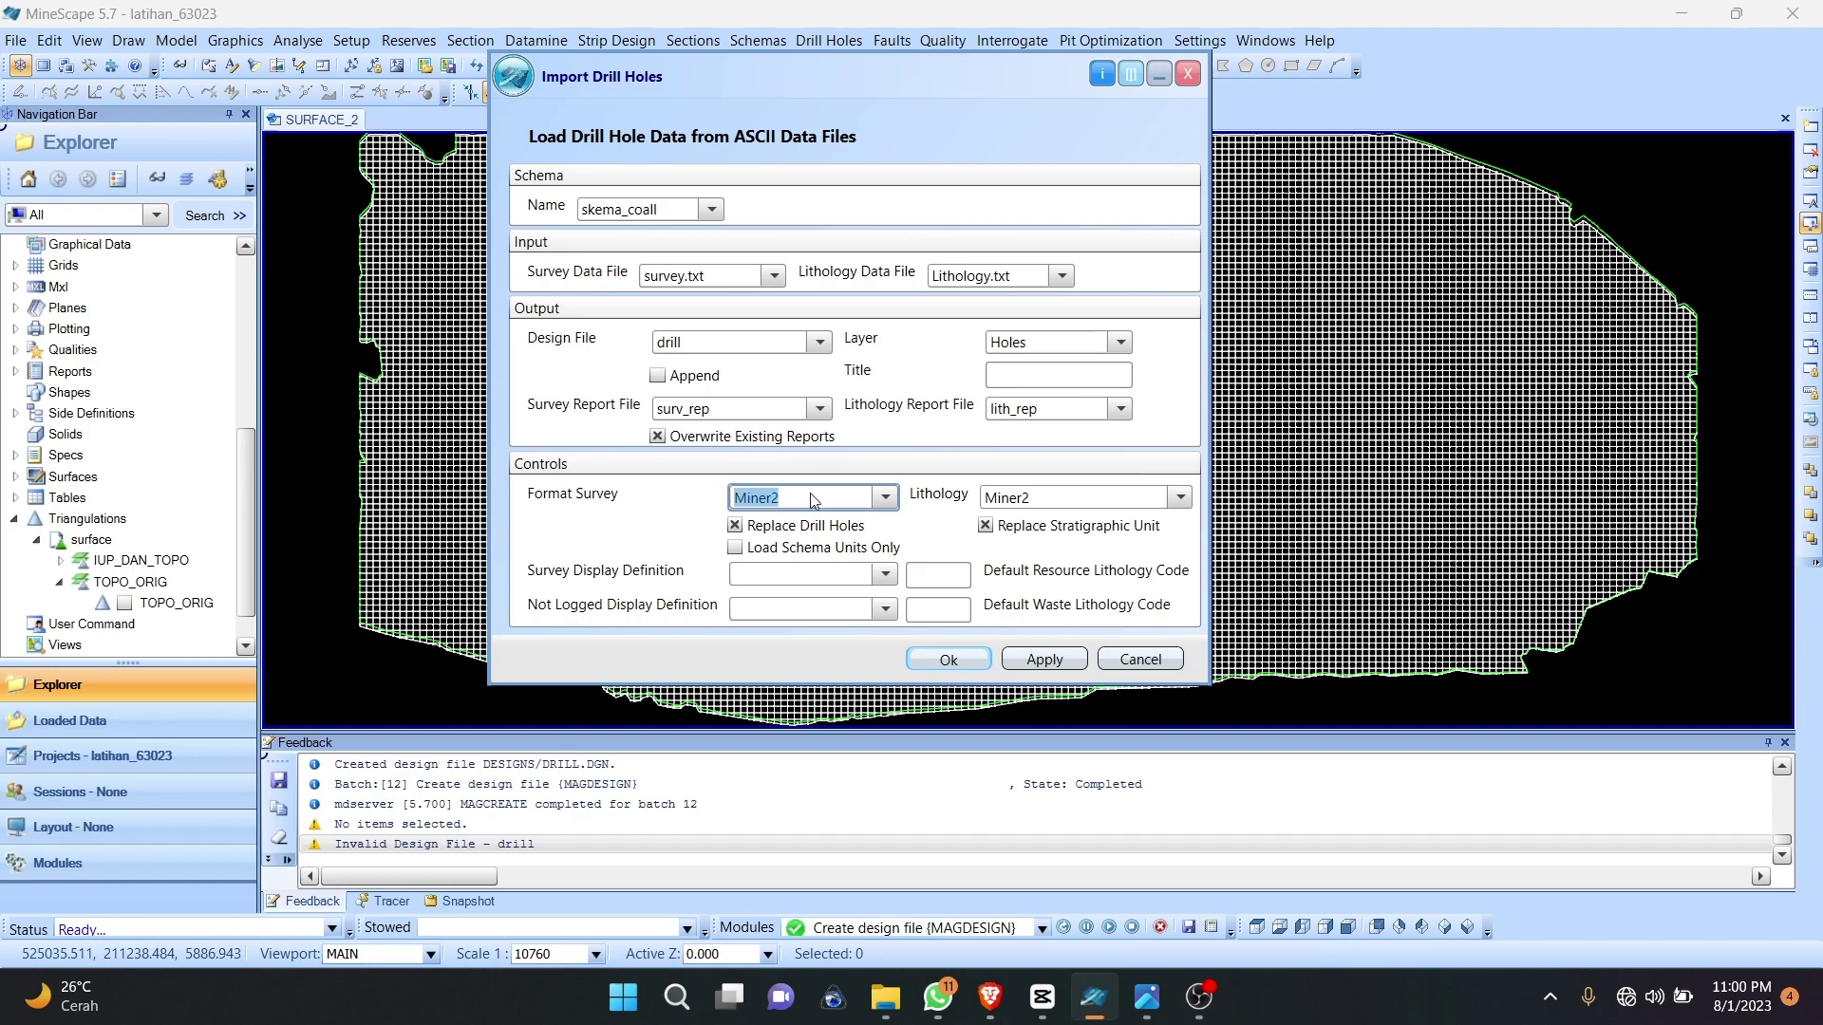
right_click(815, 496)
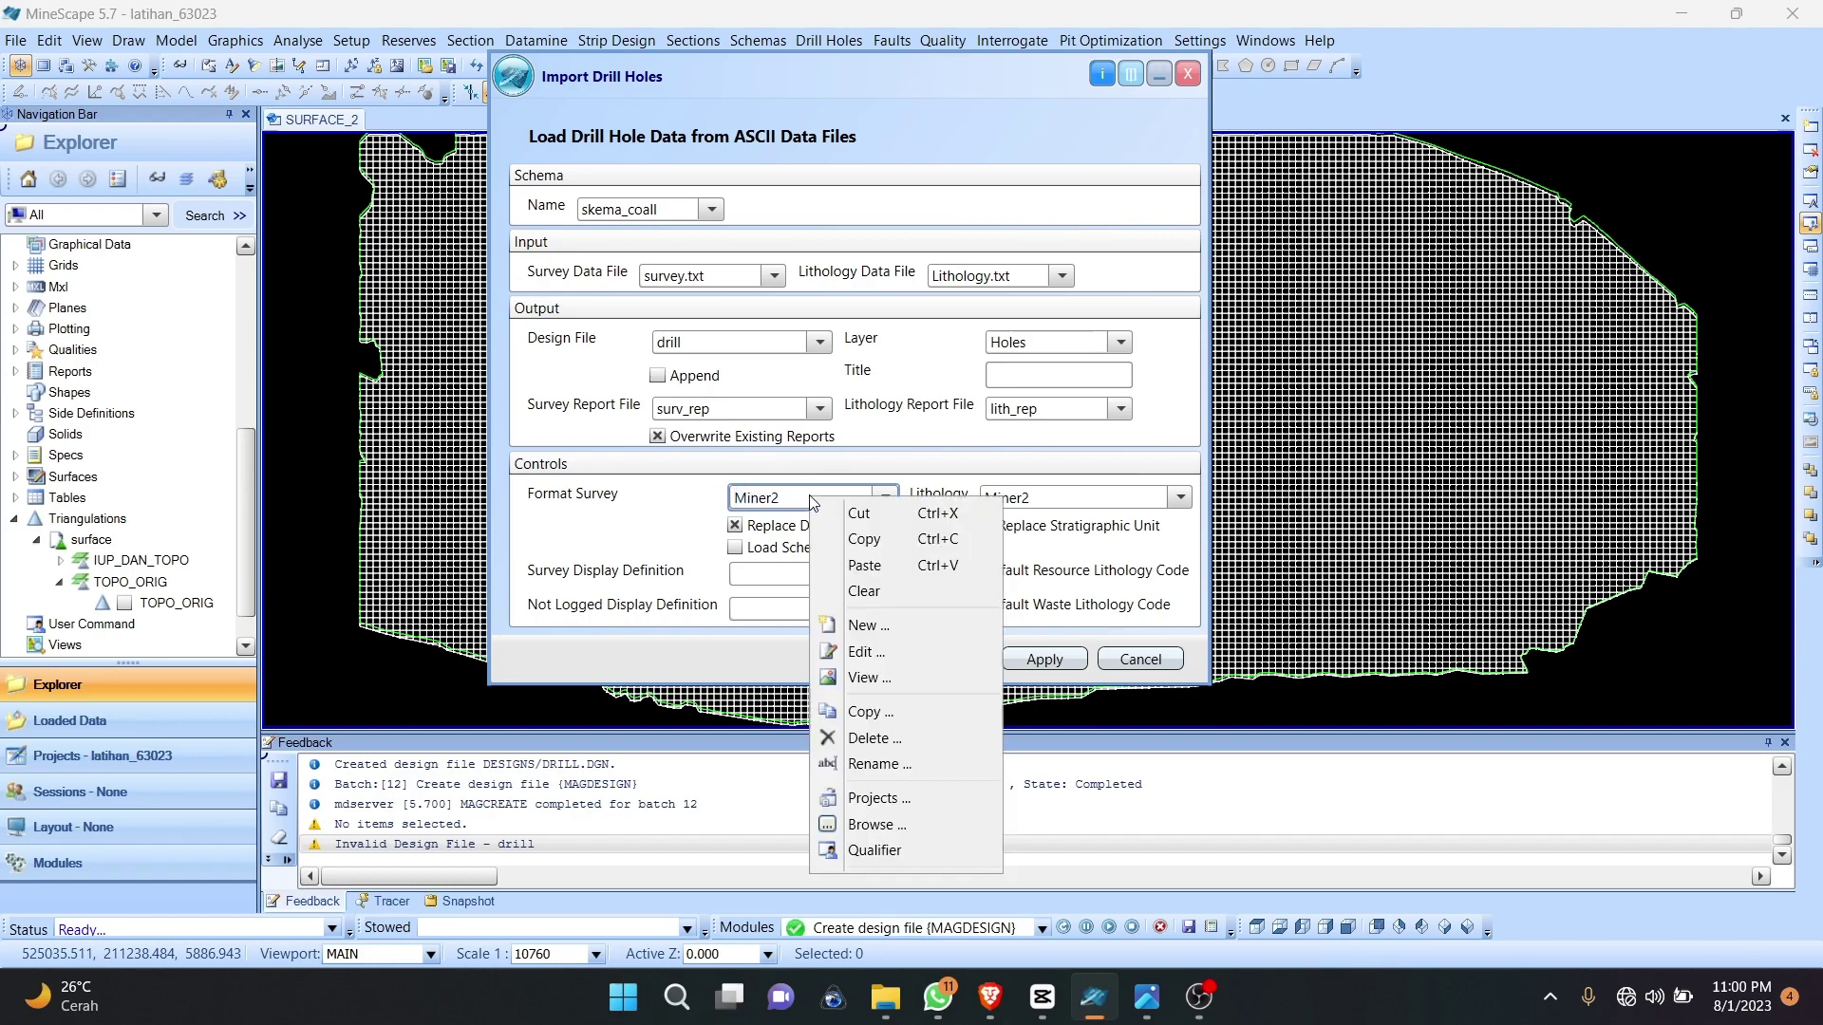
left_click(879, 625)
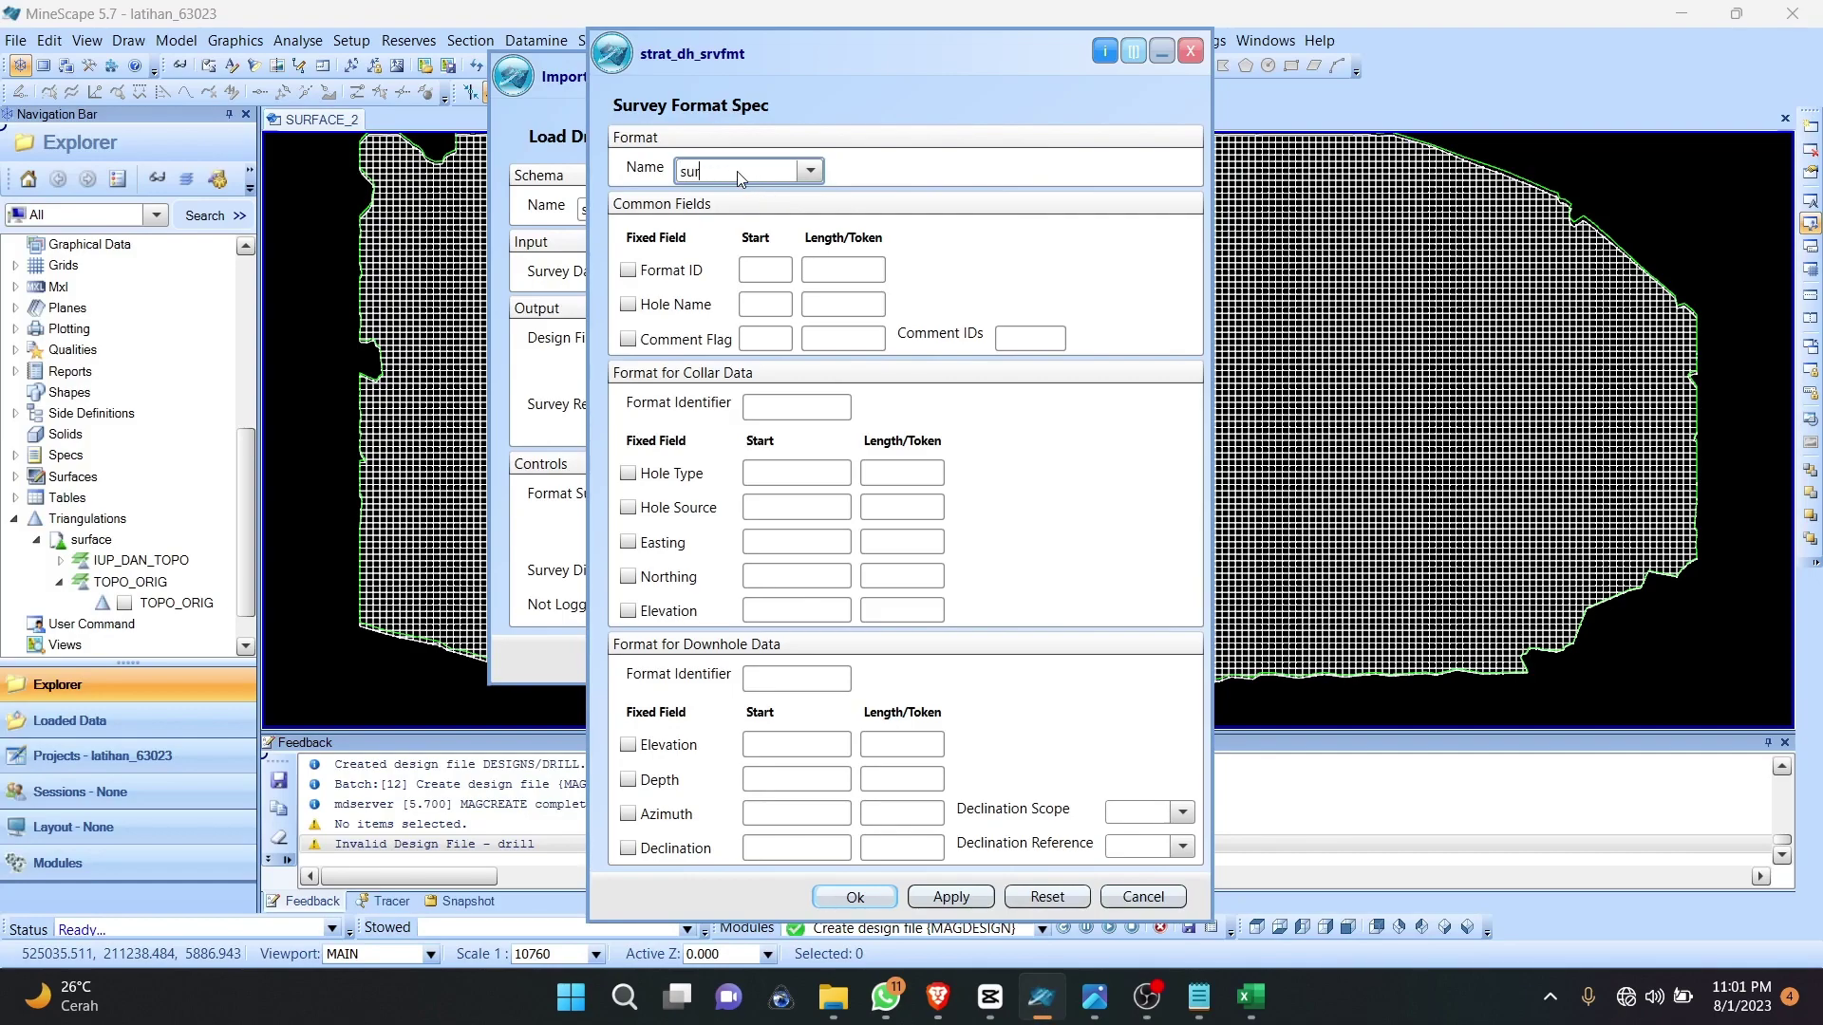
type("ey")
key("Tab")
mouse_move(874, 42)
left_mouse_down()
mouse_move(846, 21)
mouse_move(864, 40)
left_mouse_up()
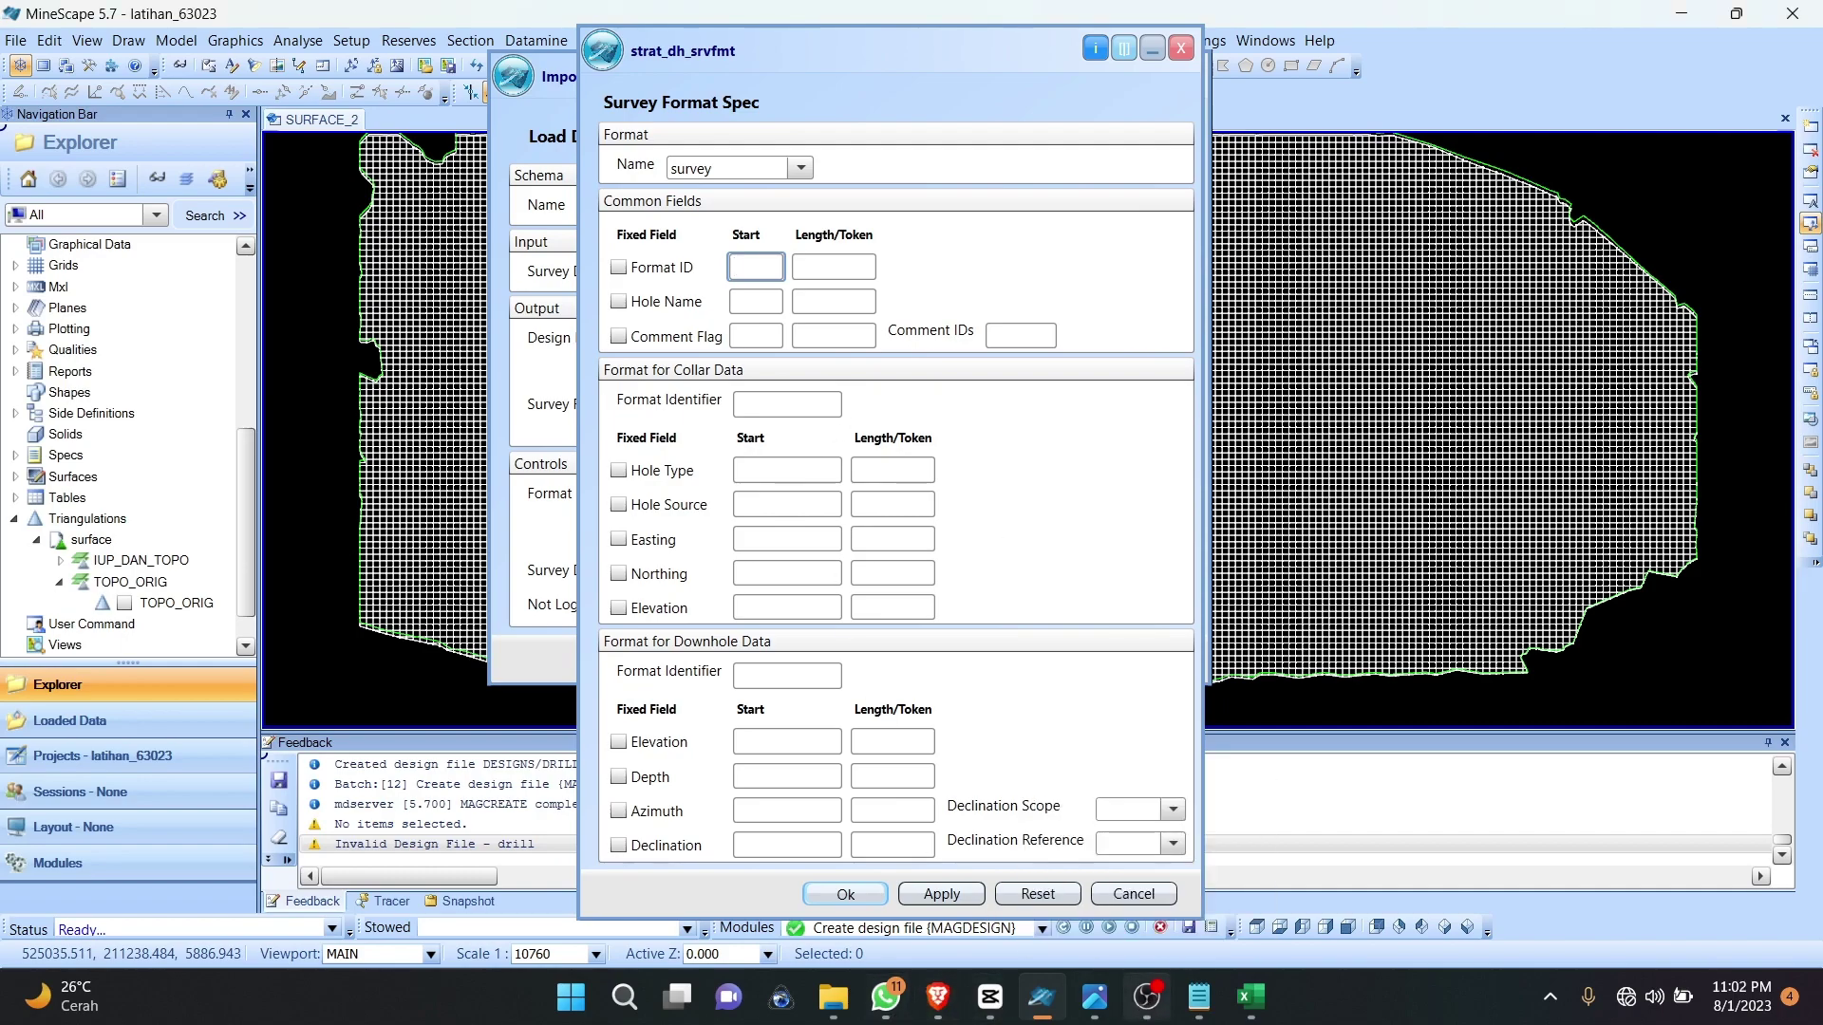
left_click(749, 298)
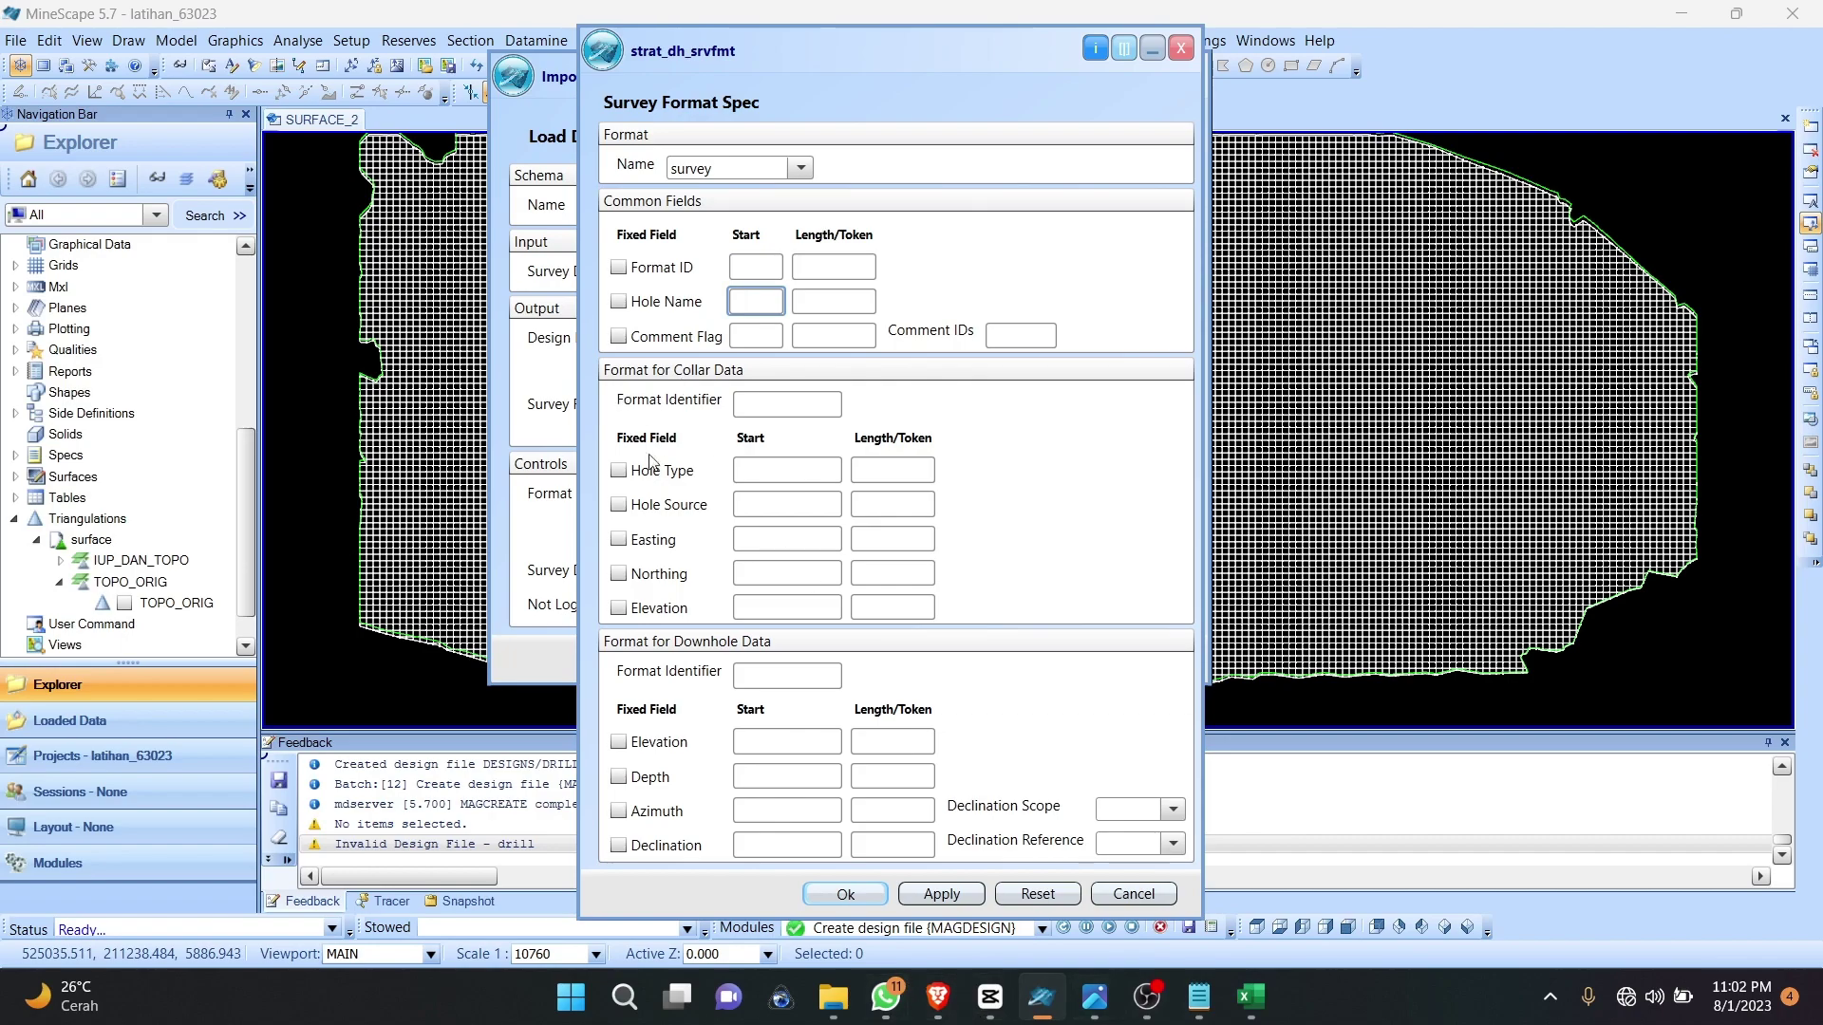
Step: Open the SURVEY workbook in Excel and examine the order of its hole name, coordinate, elevation and depth columns
left_click(917, 1012)
left_click(886, 998)
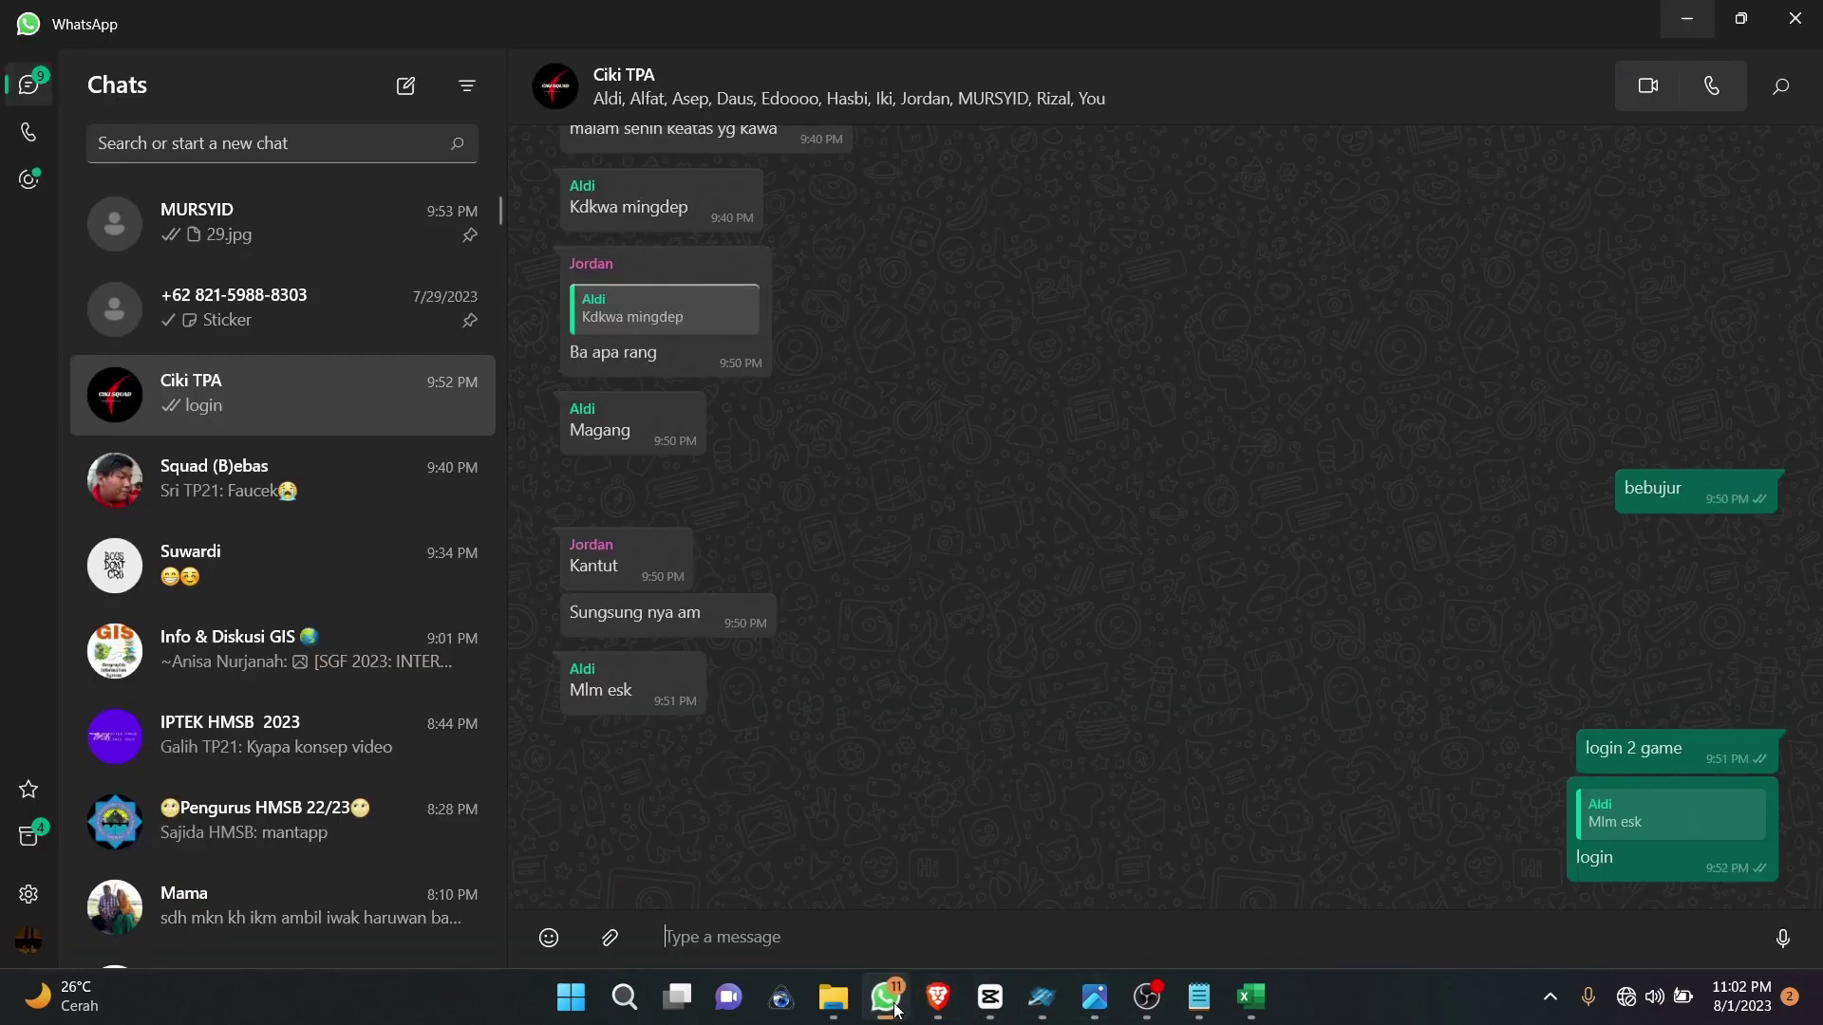
left_click(840, 1004)
double_click(541, 412)
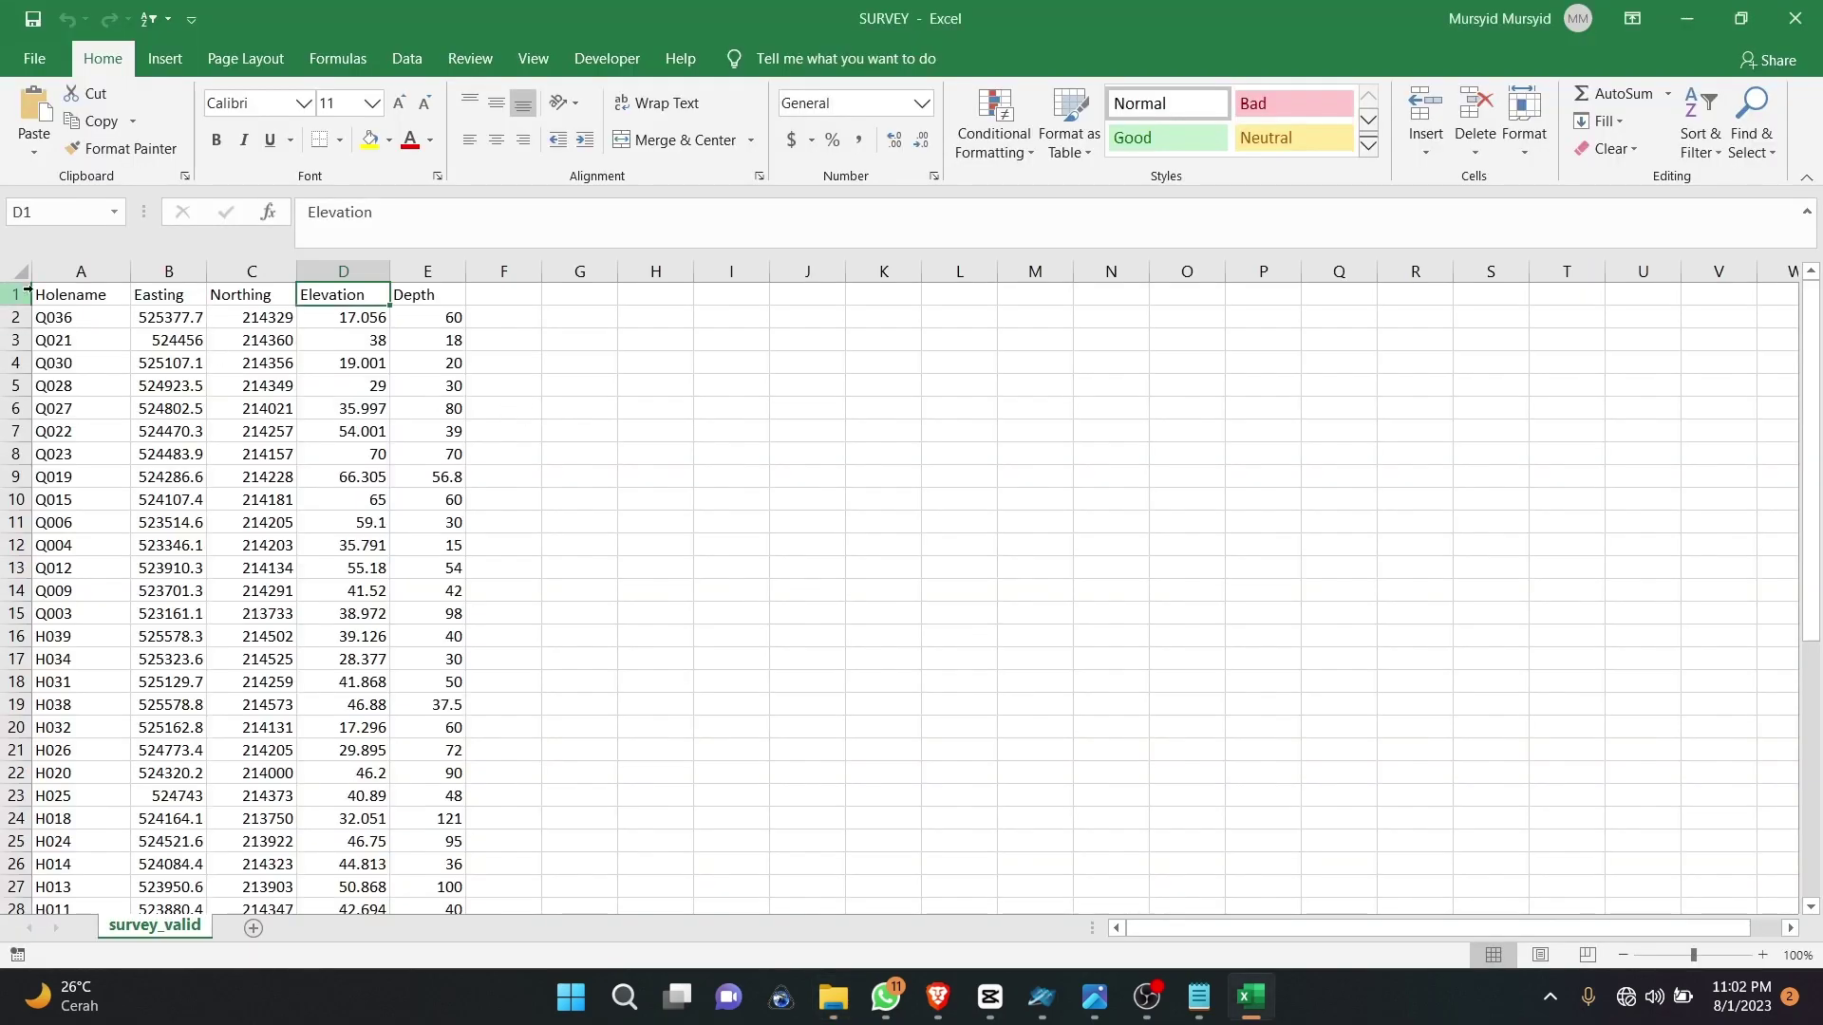
left_click(68, 294)
left_click(85, 322)
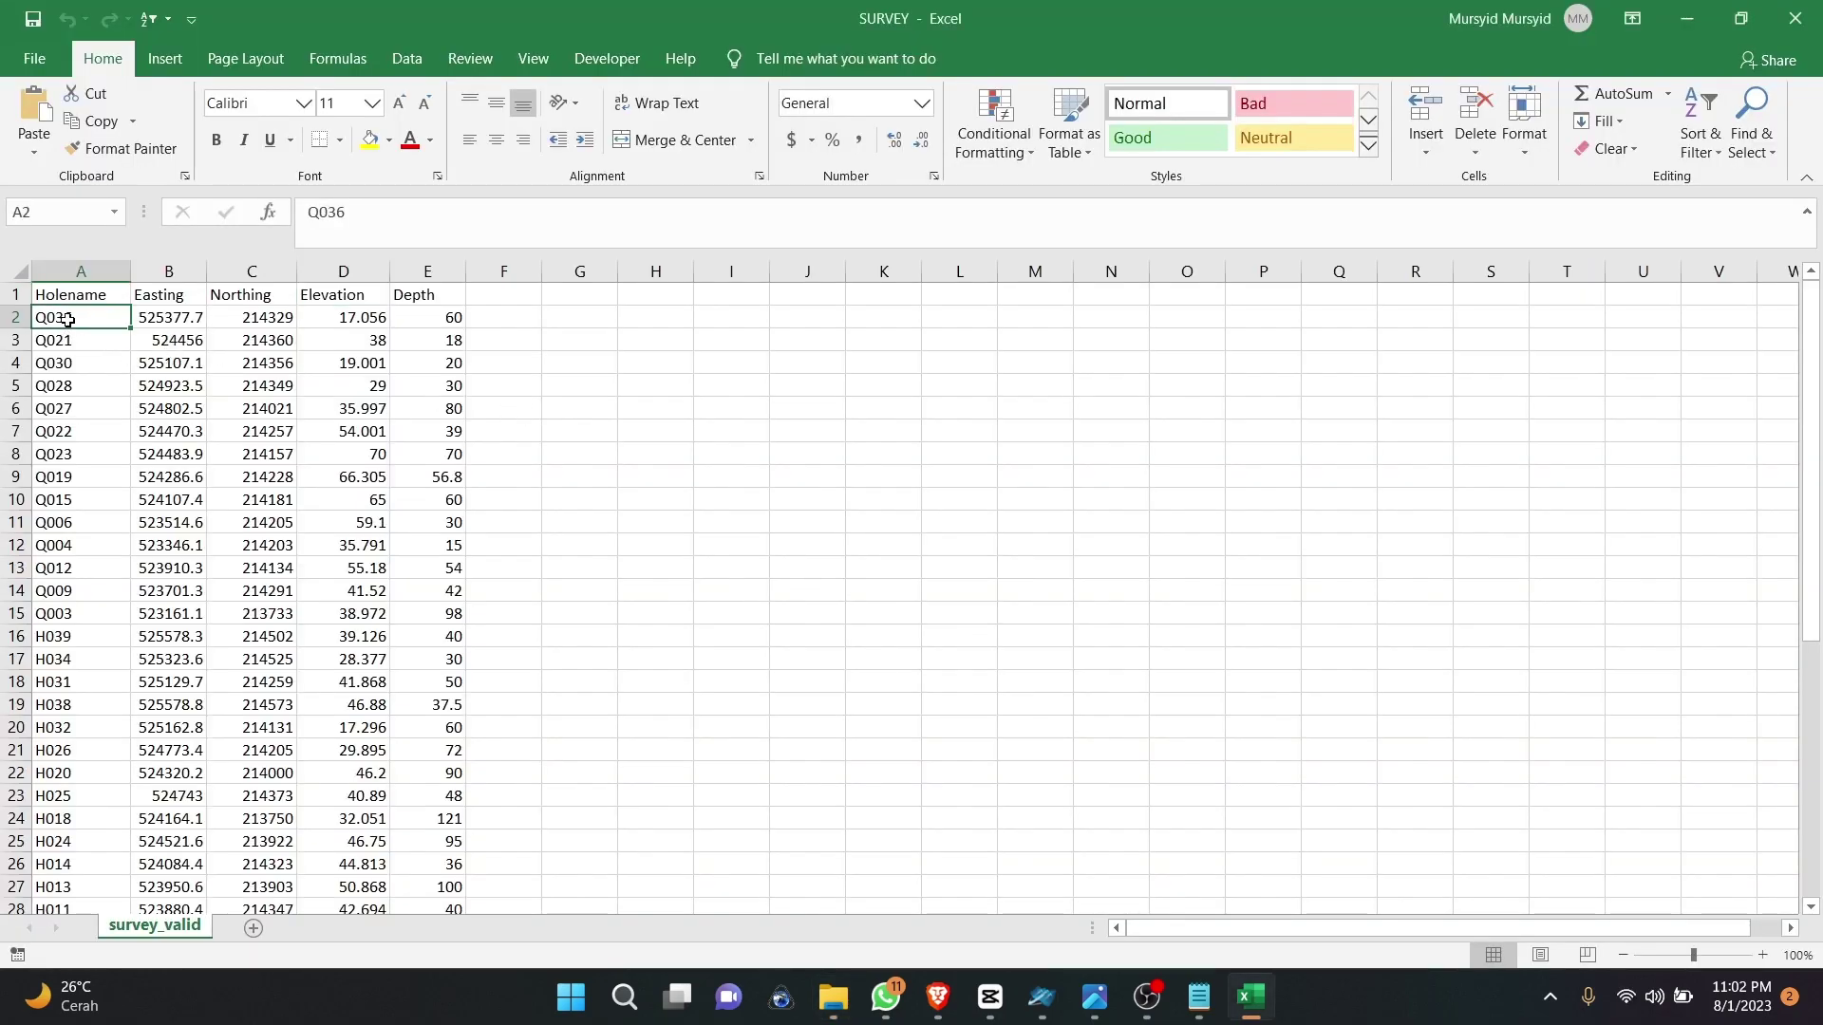
left_click(103, 290)
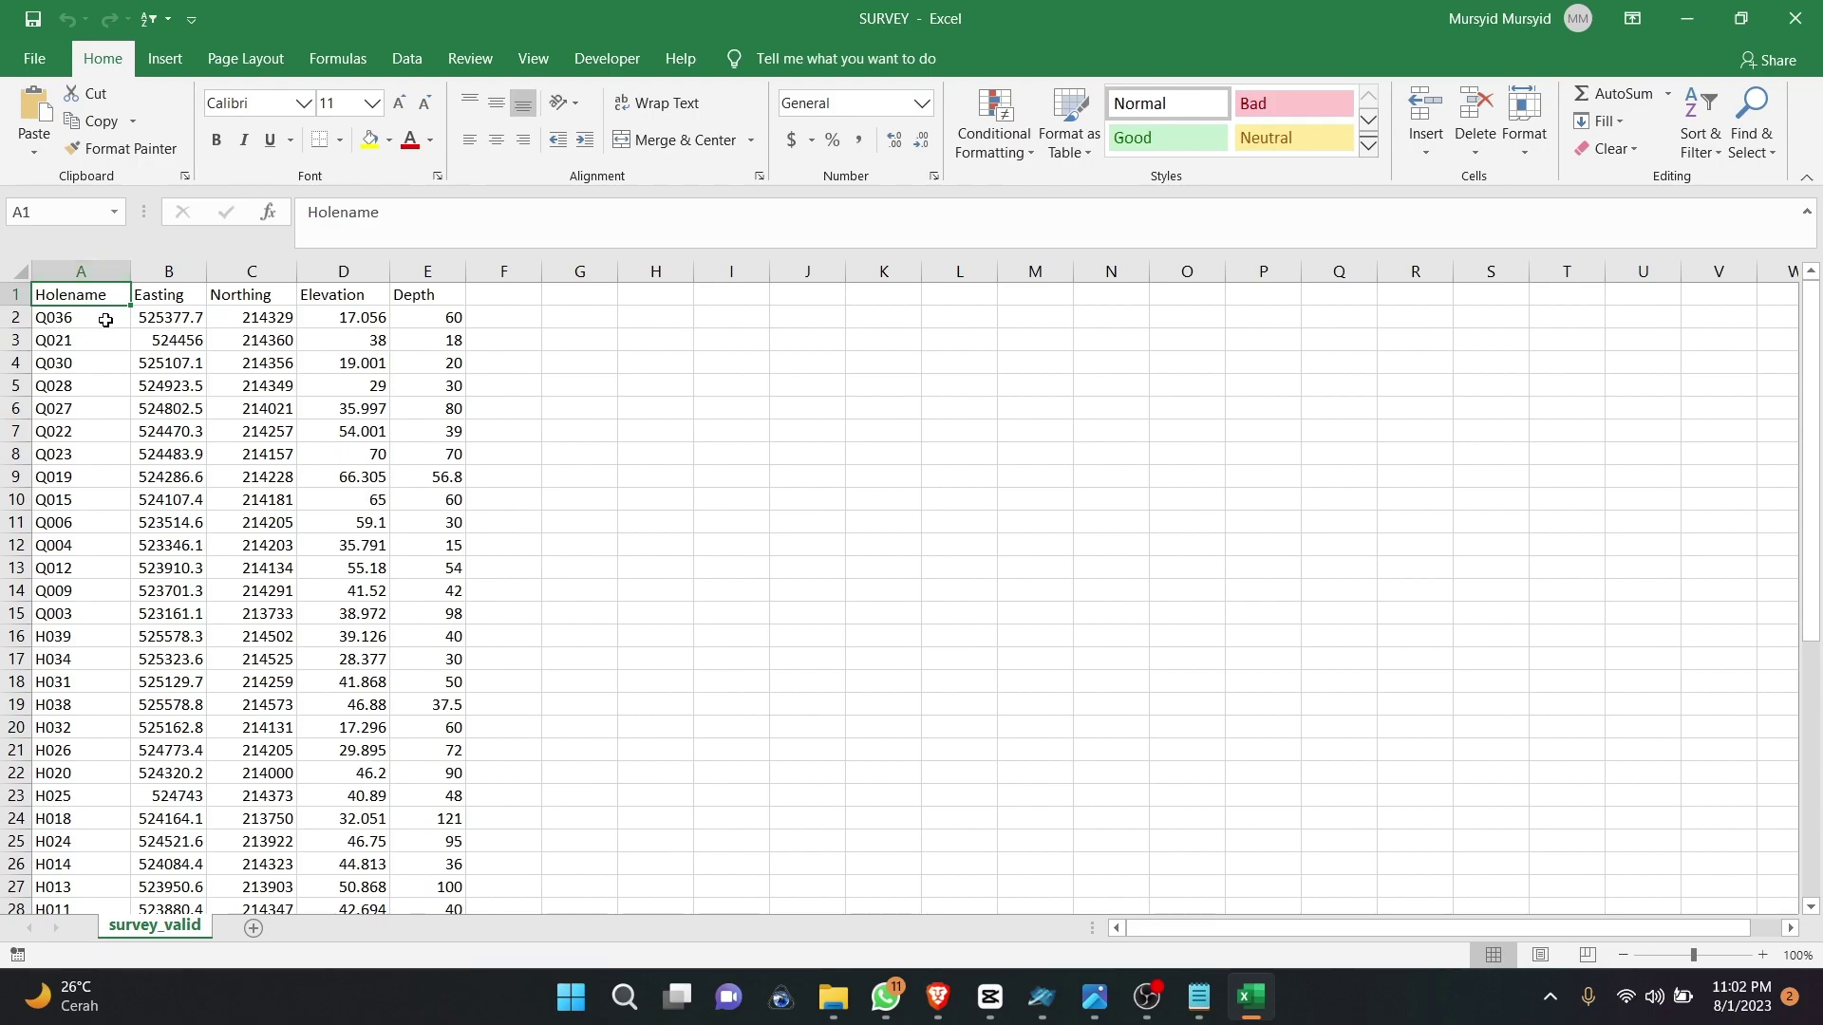
left_click(81, 272)
left_click(162, 274)
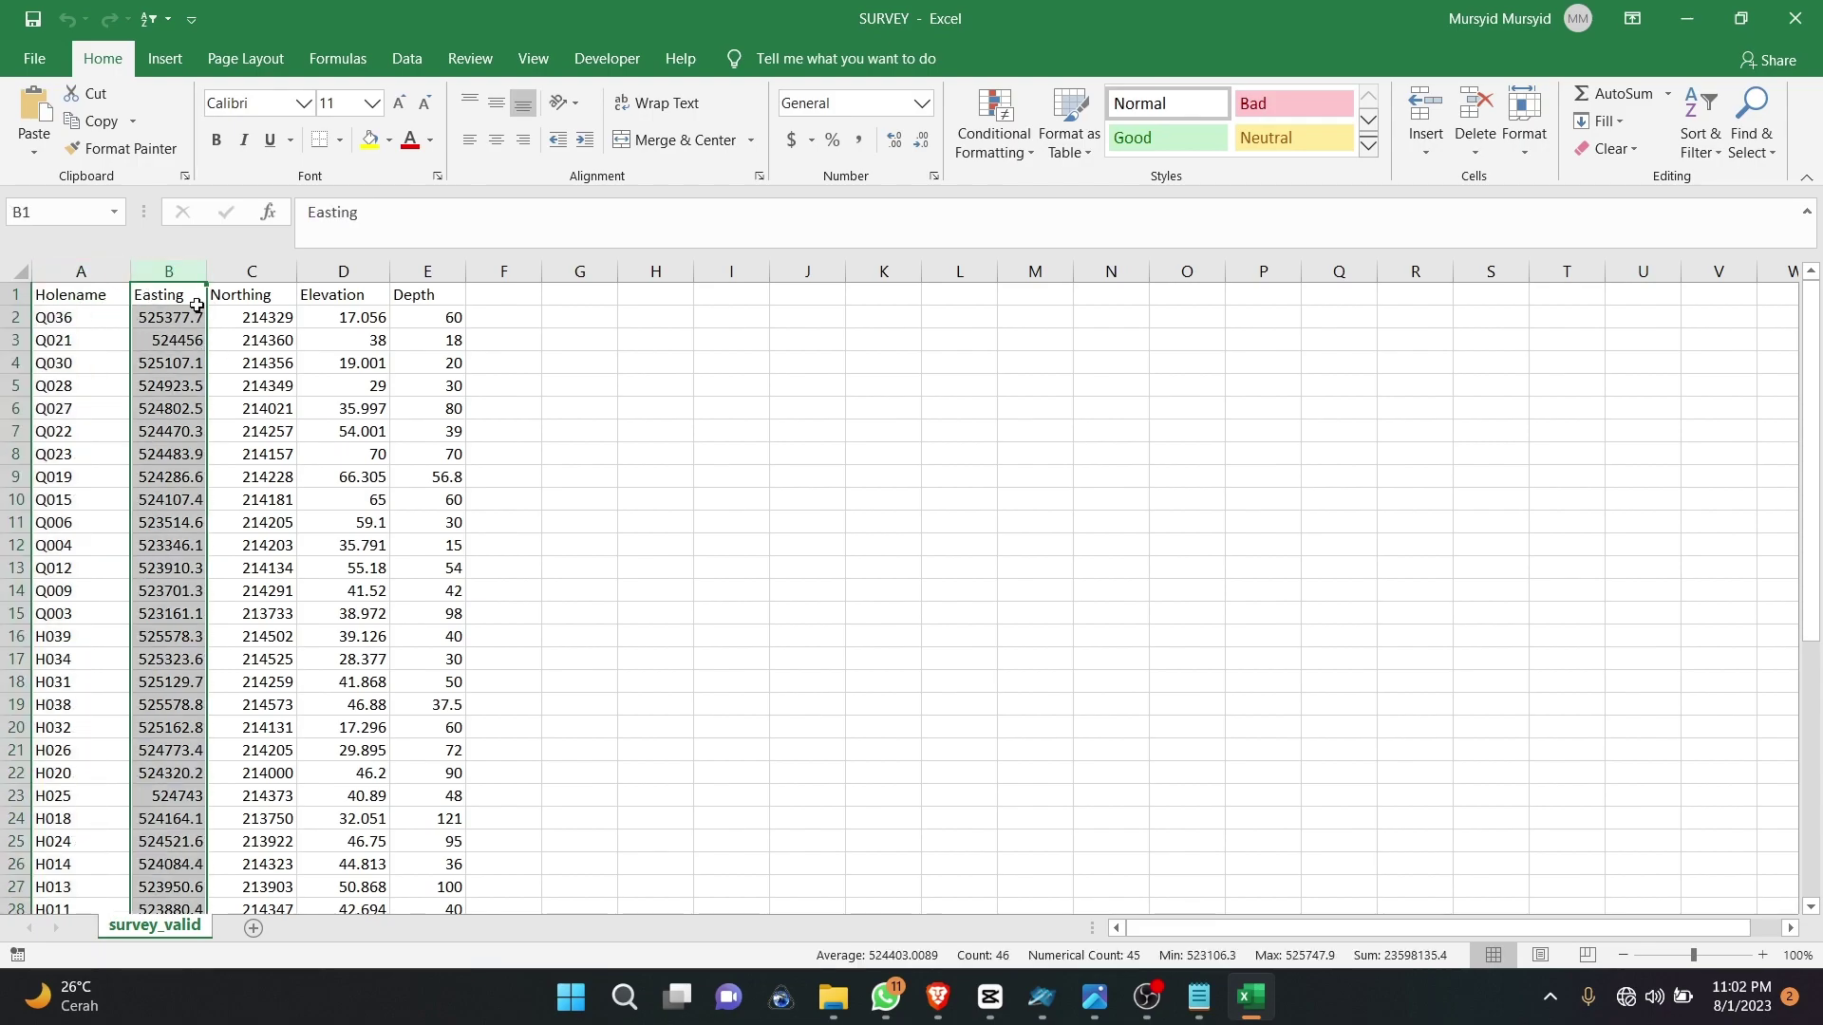
left_click(275, 289)
left_click(275, 276)
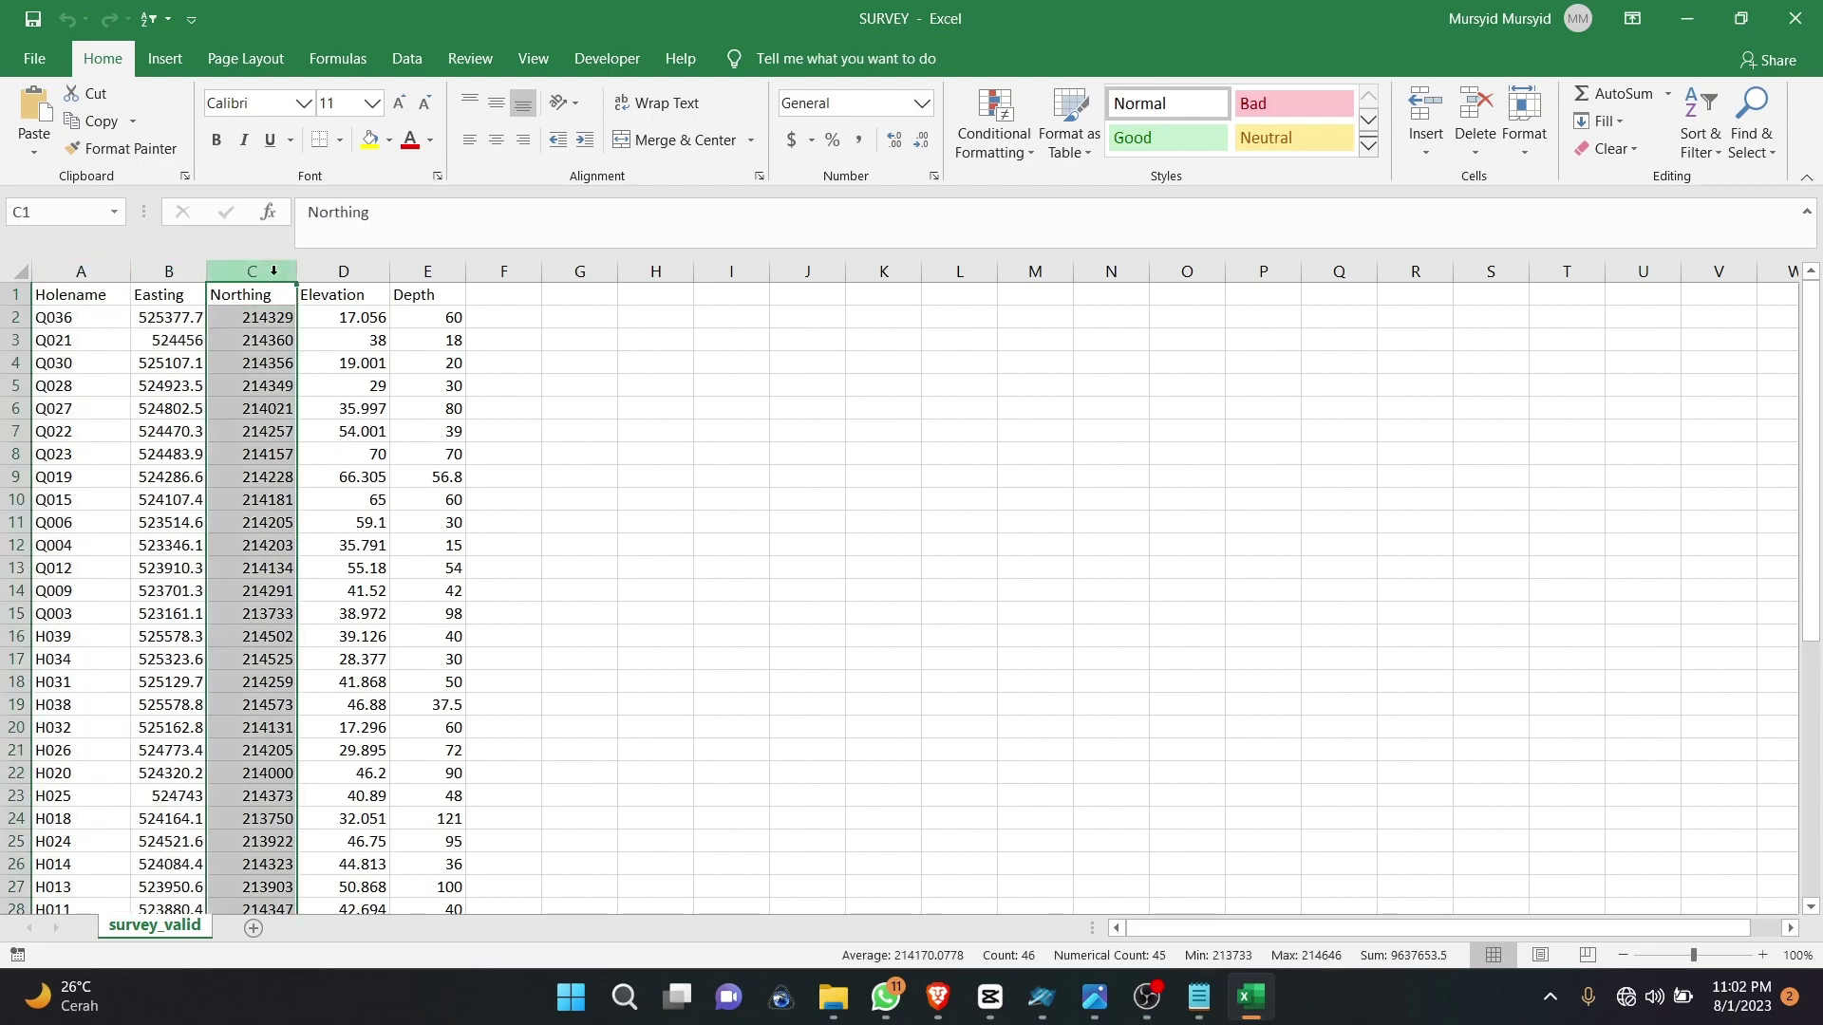
left_click(351, 272)
left_click(423, 270)
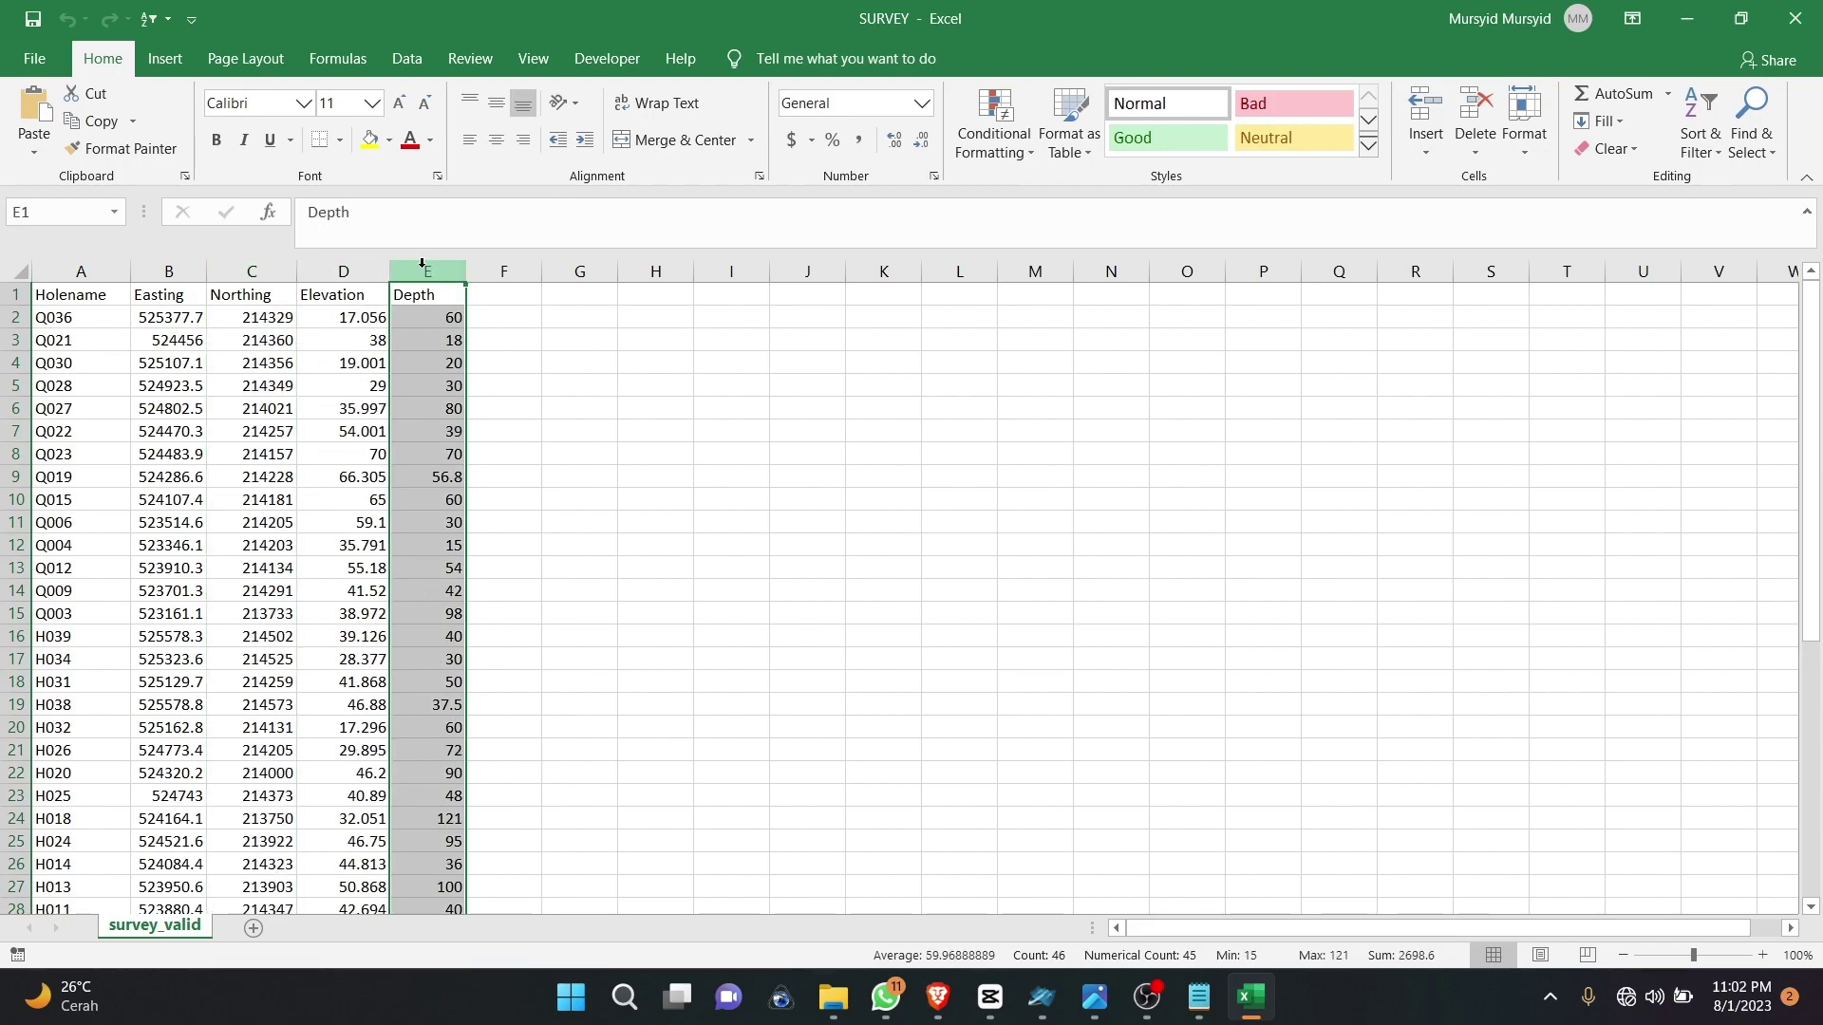
left_click(66, 270)
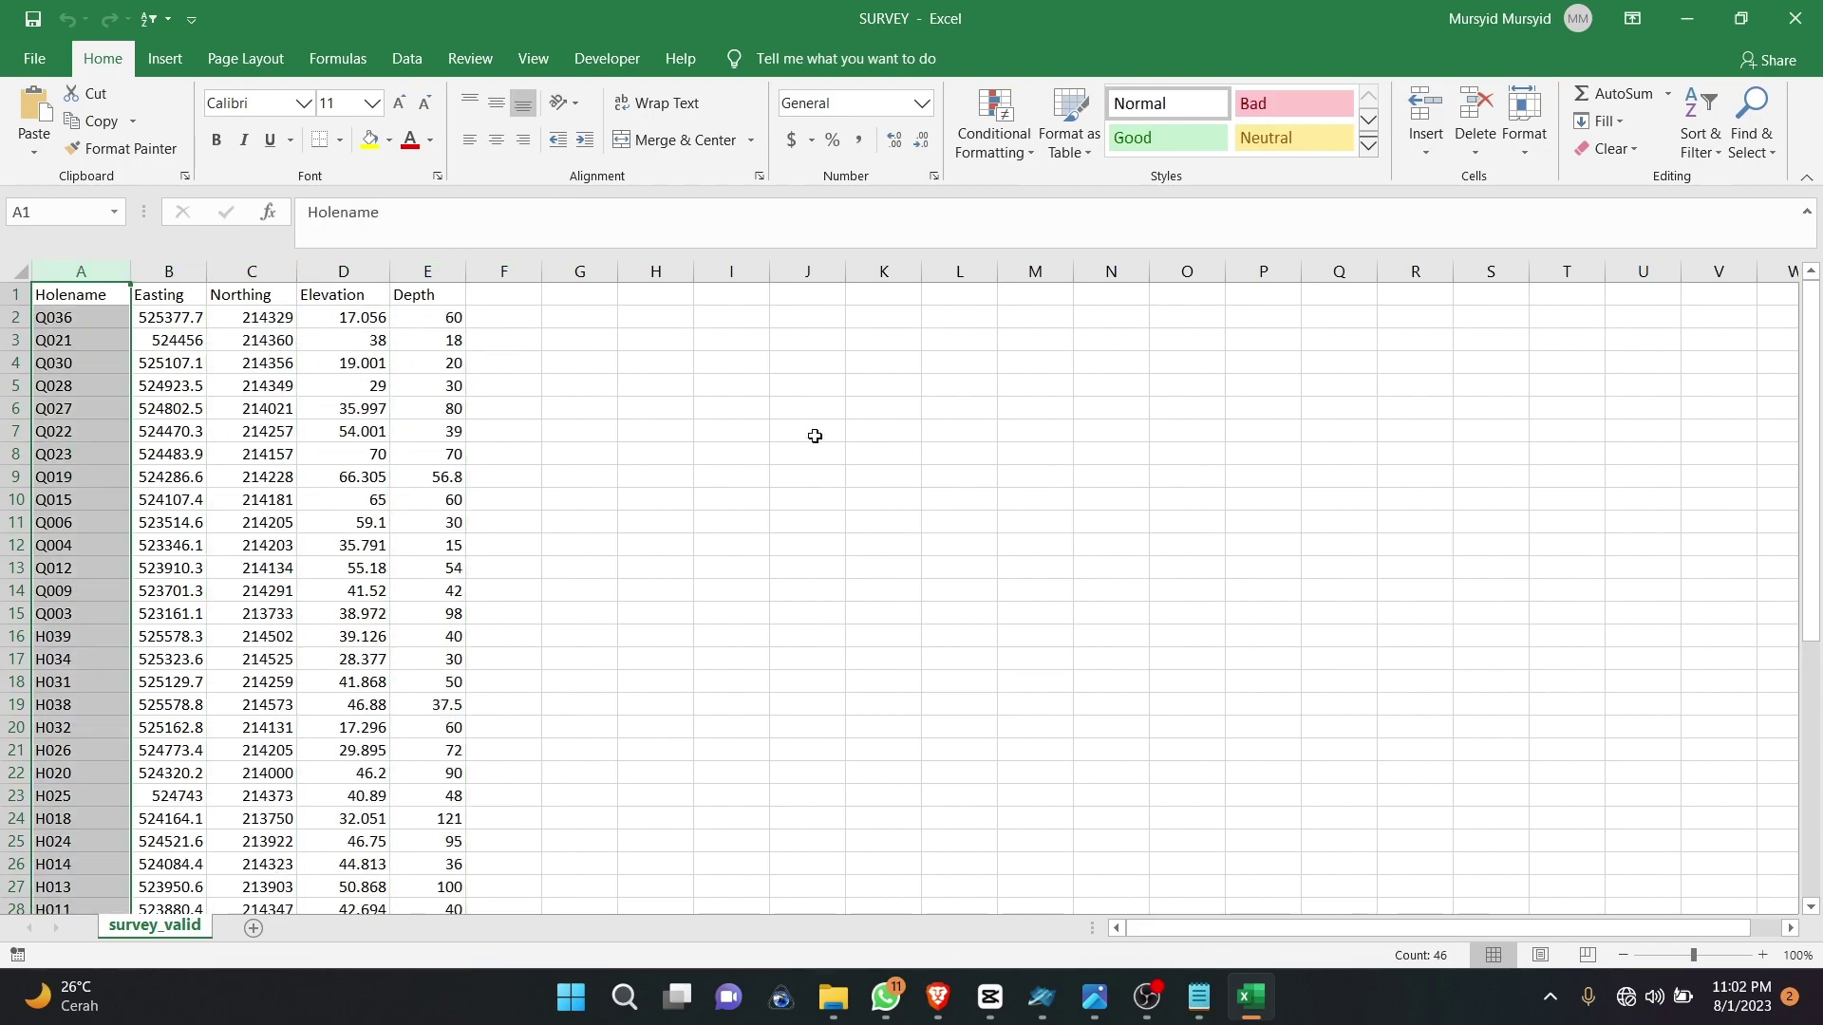
Step: Back in MineScape, set the survey format's hole name to start 1, token 1 and its collar easting to start 1, token 2
left_click(1044, 999)
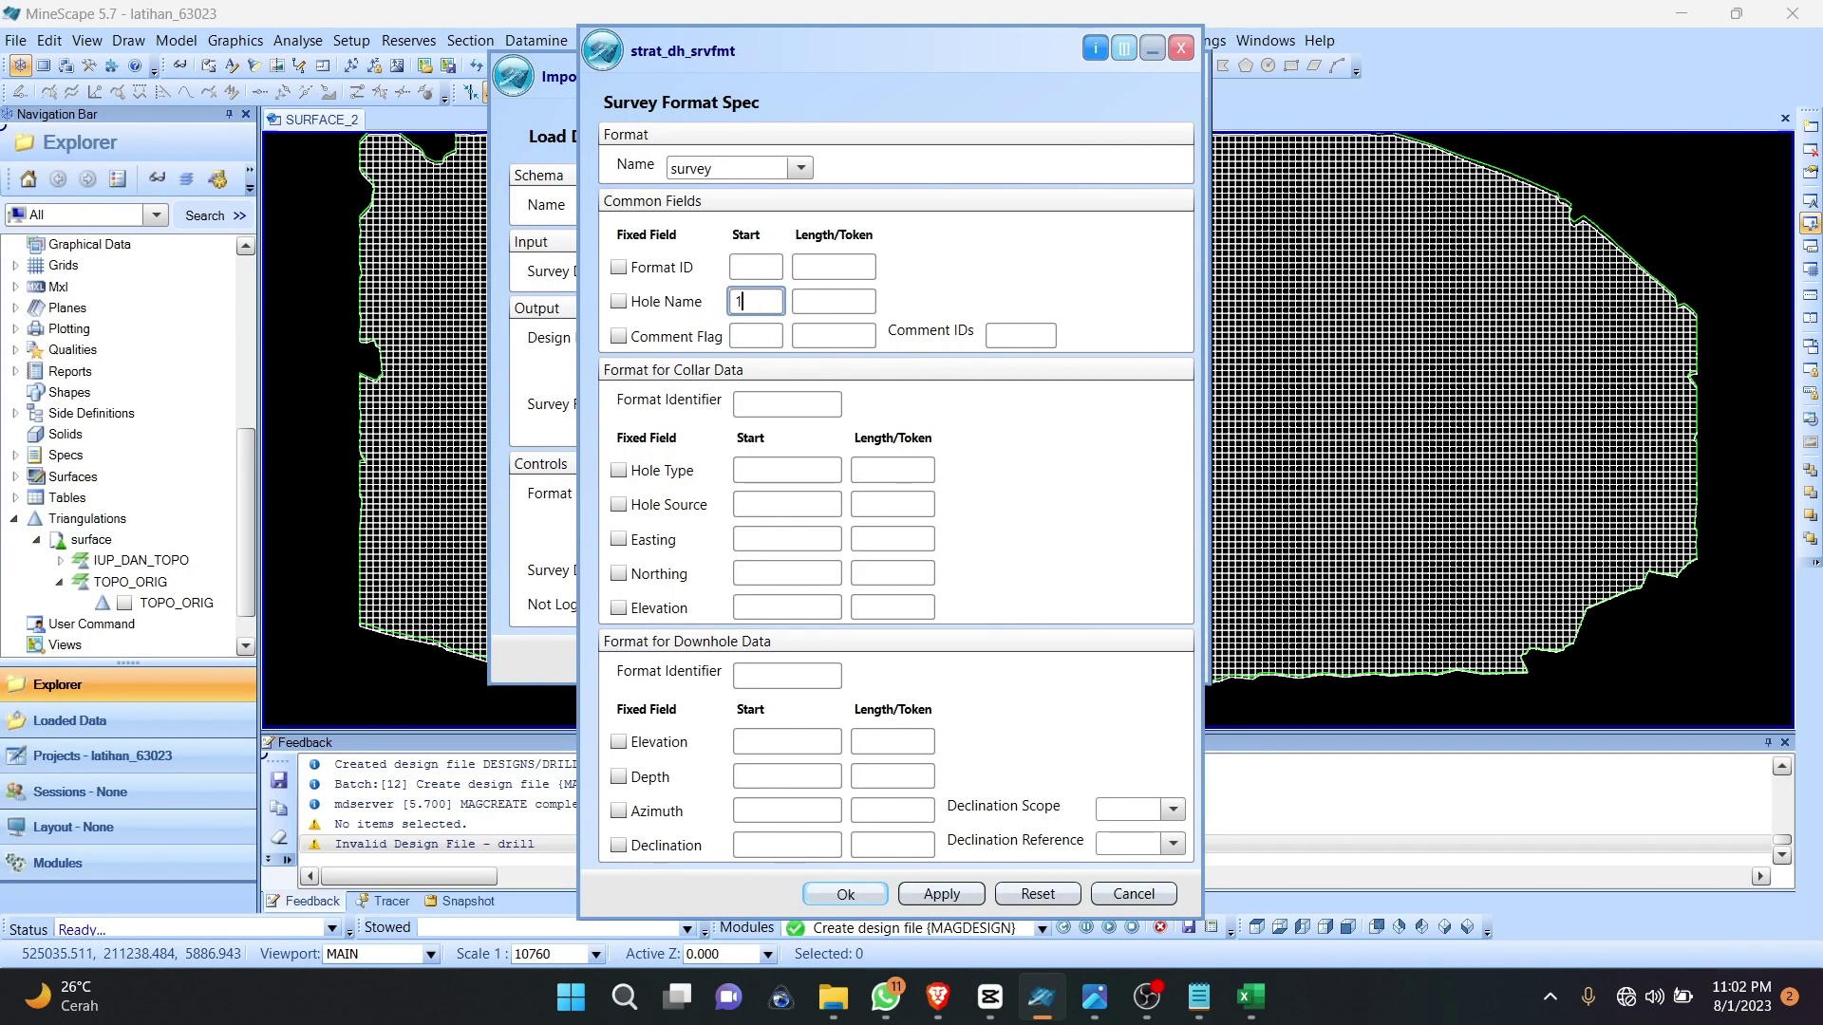
left_click(838, 297)
left_click(762, 539)
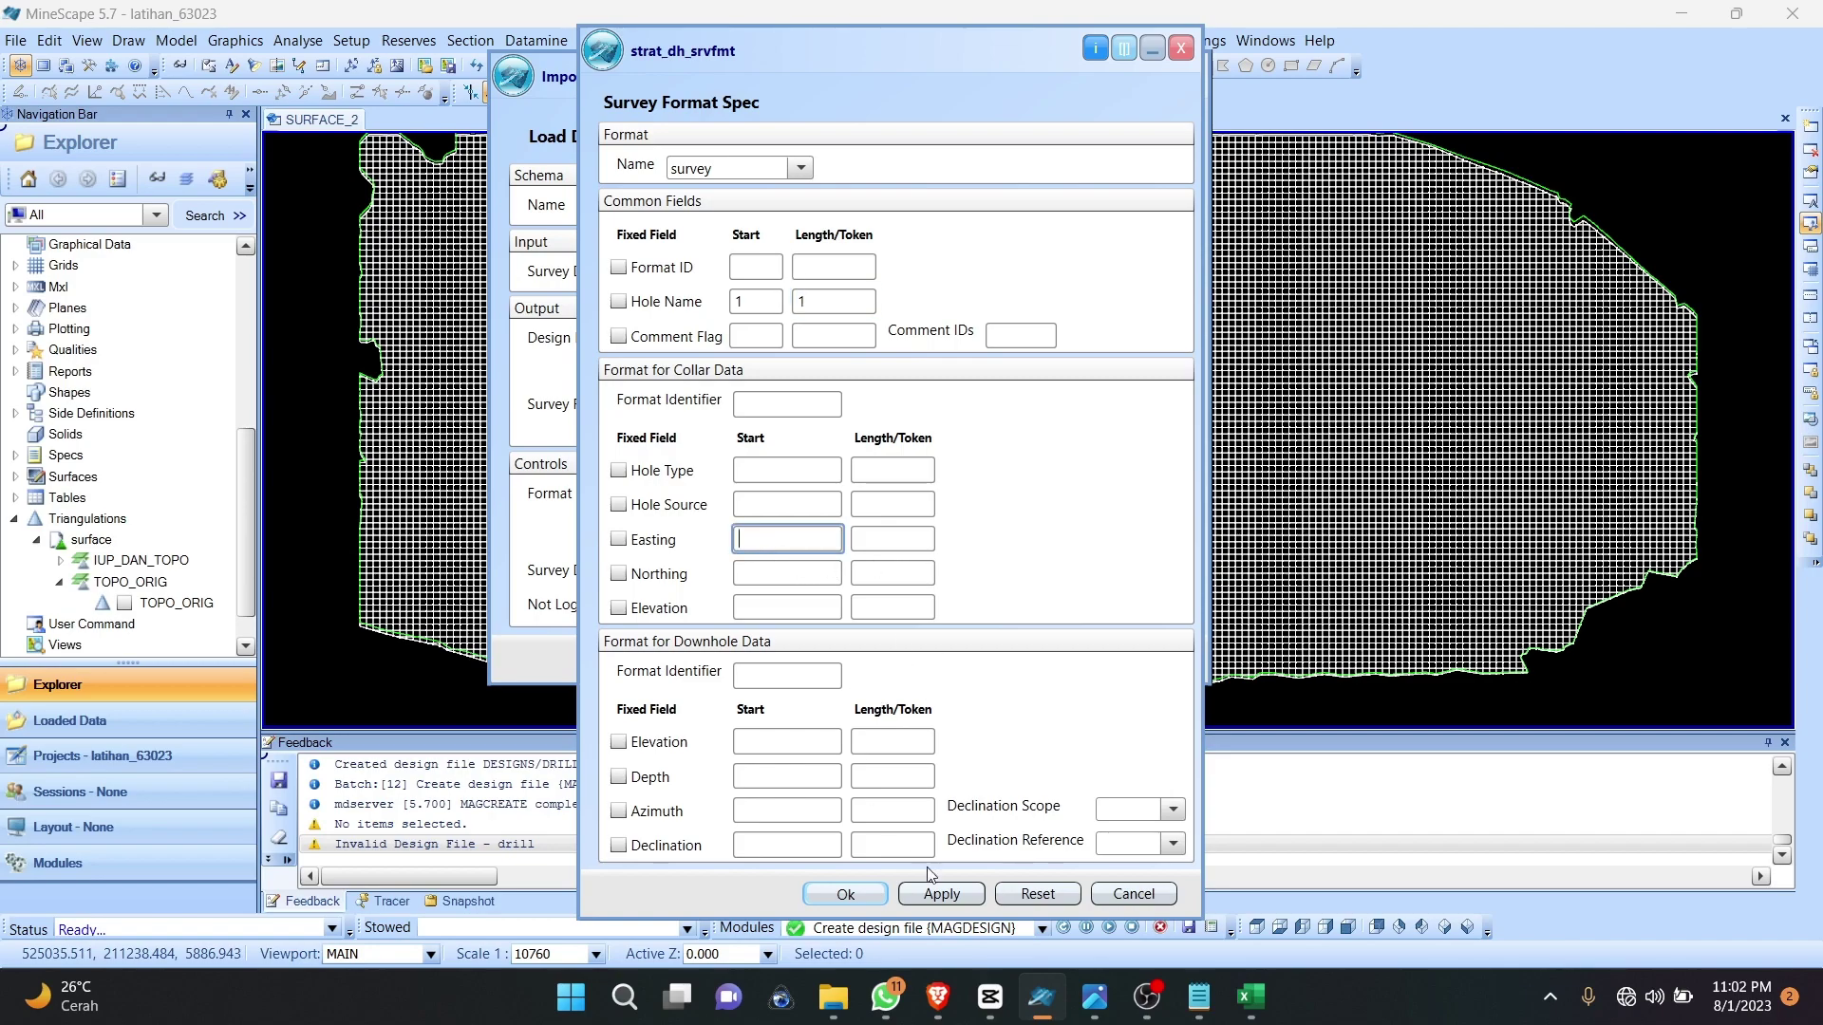
left_click(1247, 1004)
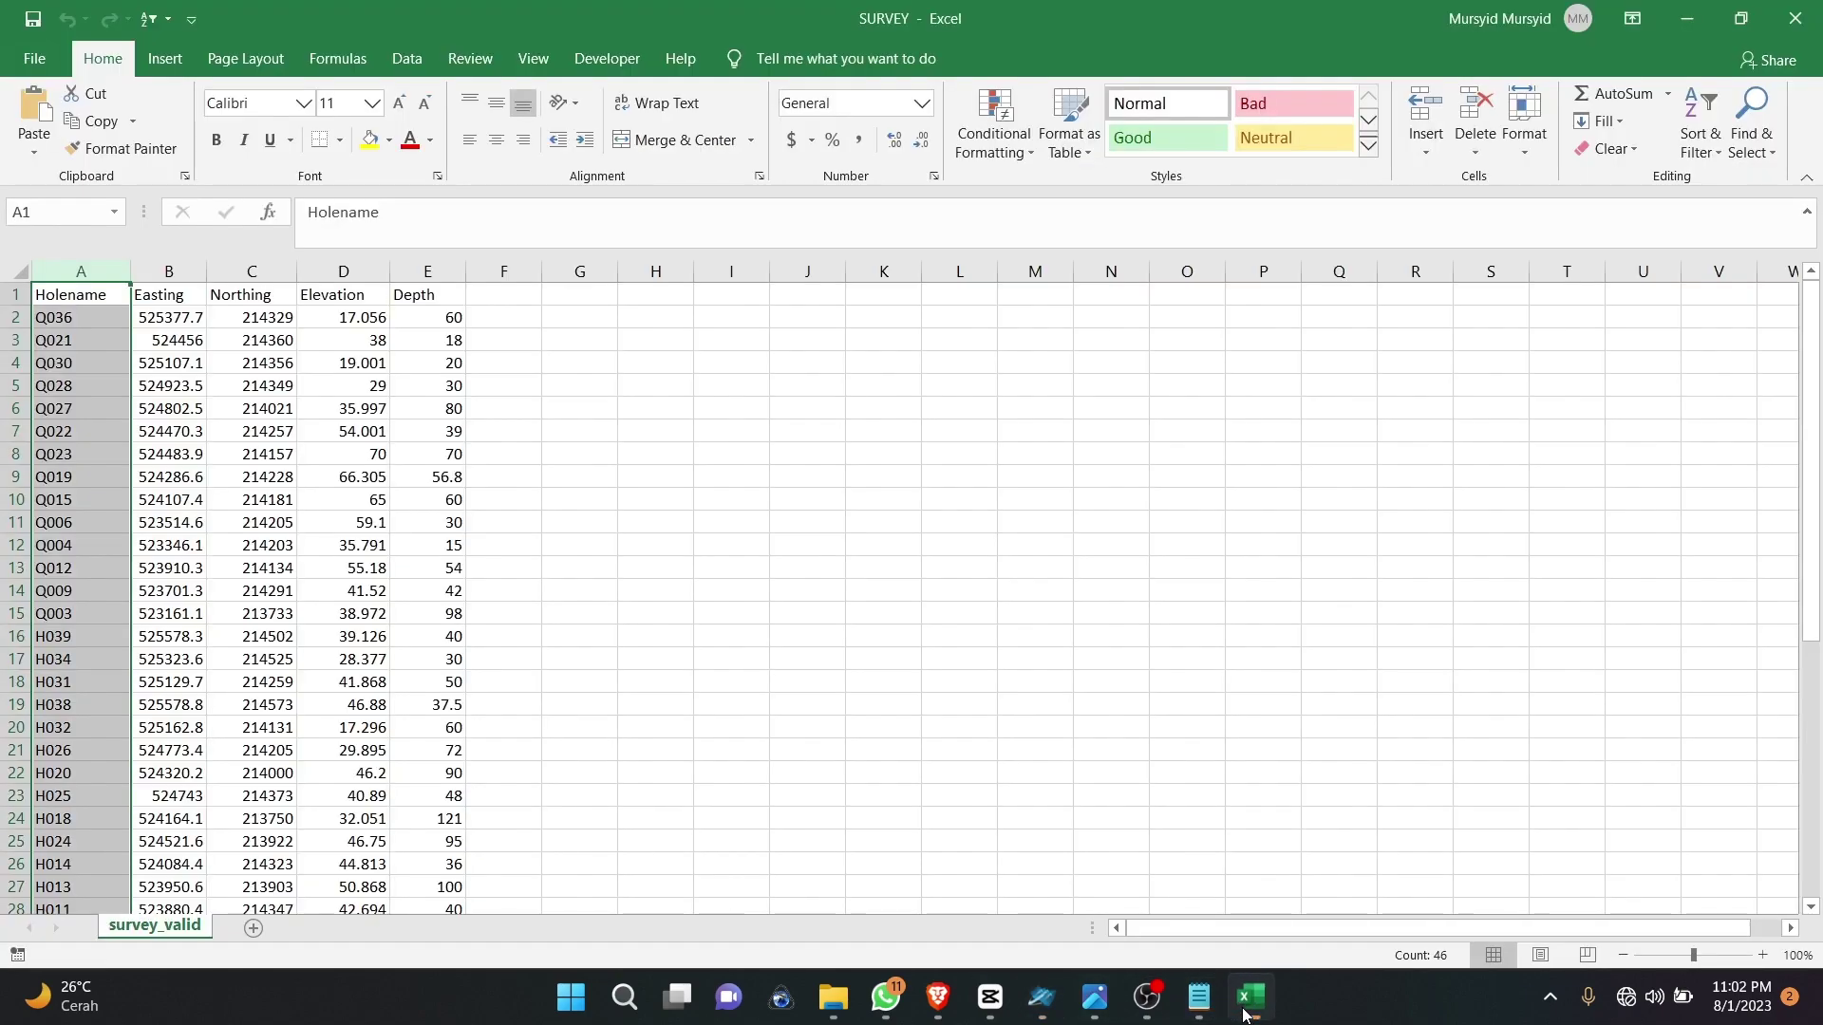
left_click(1246, 1006)
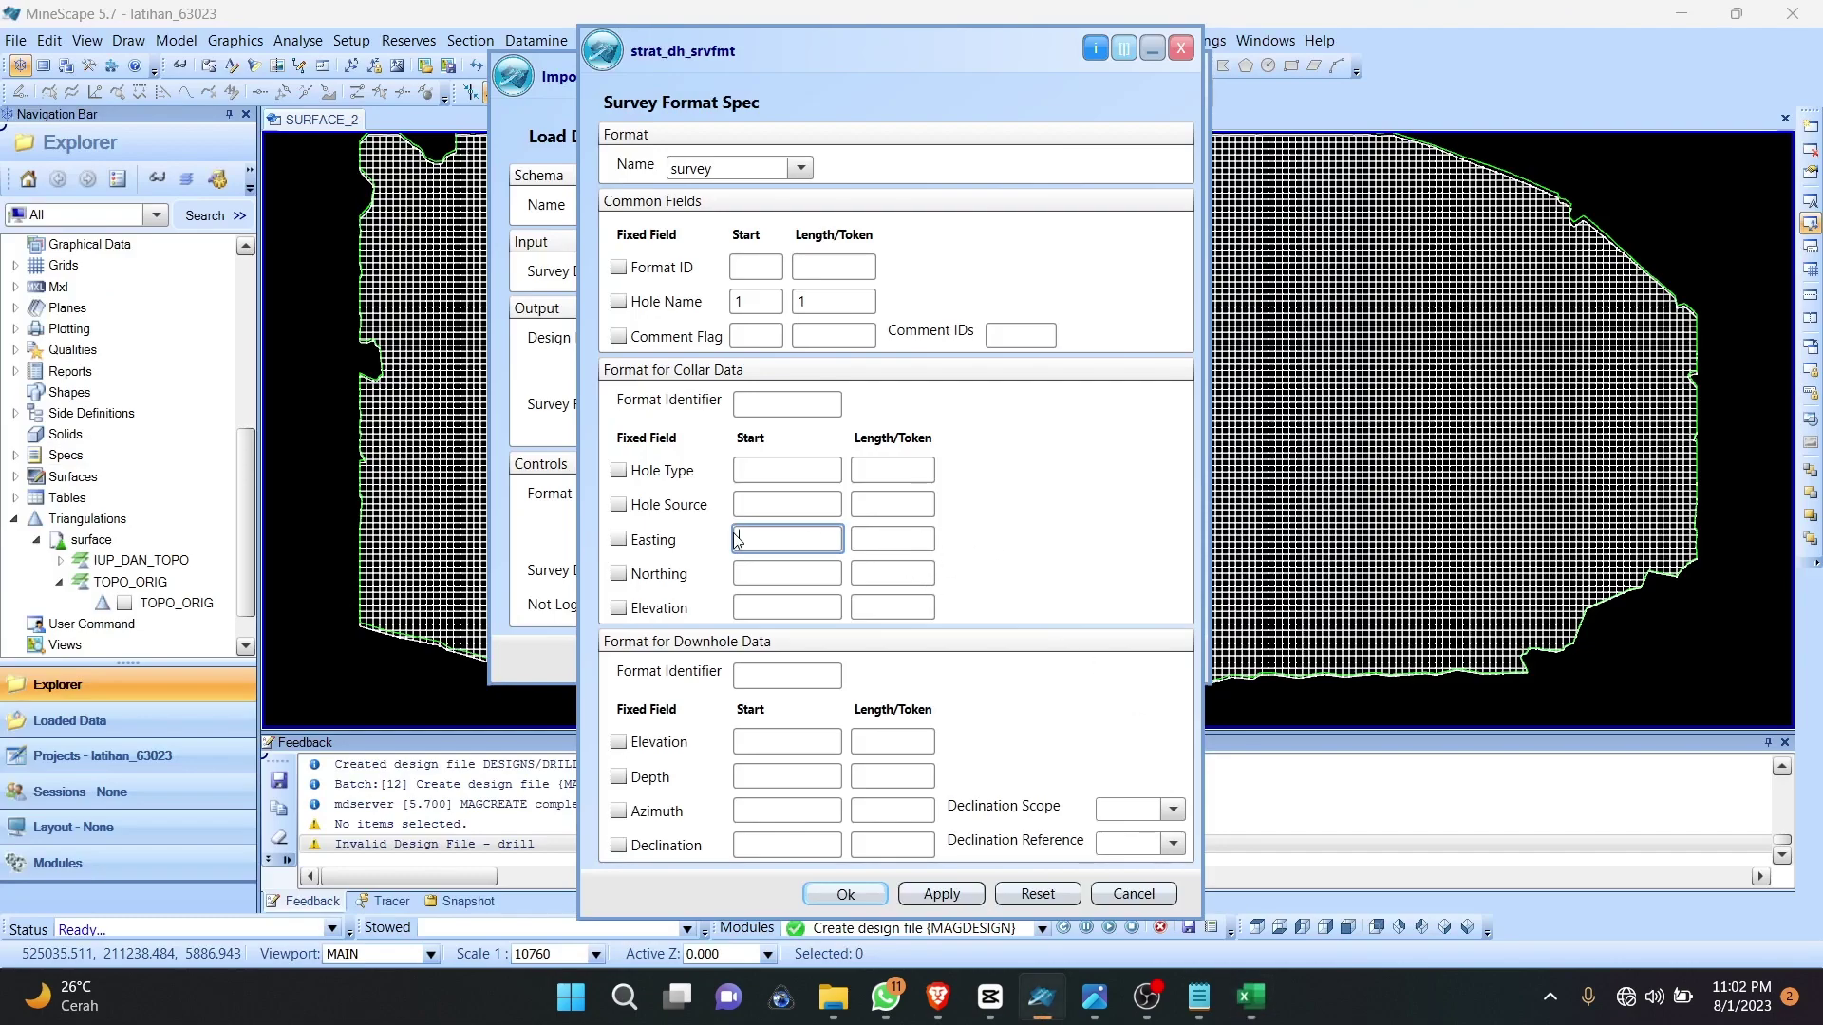
type("1")
left_click(883, 539)
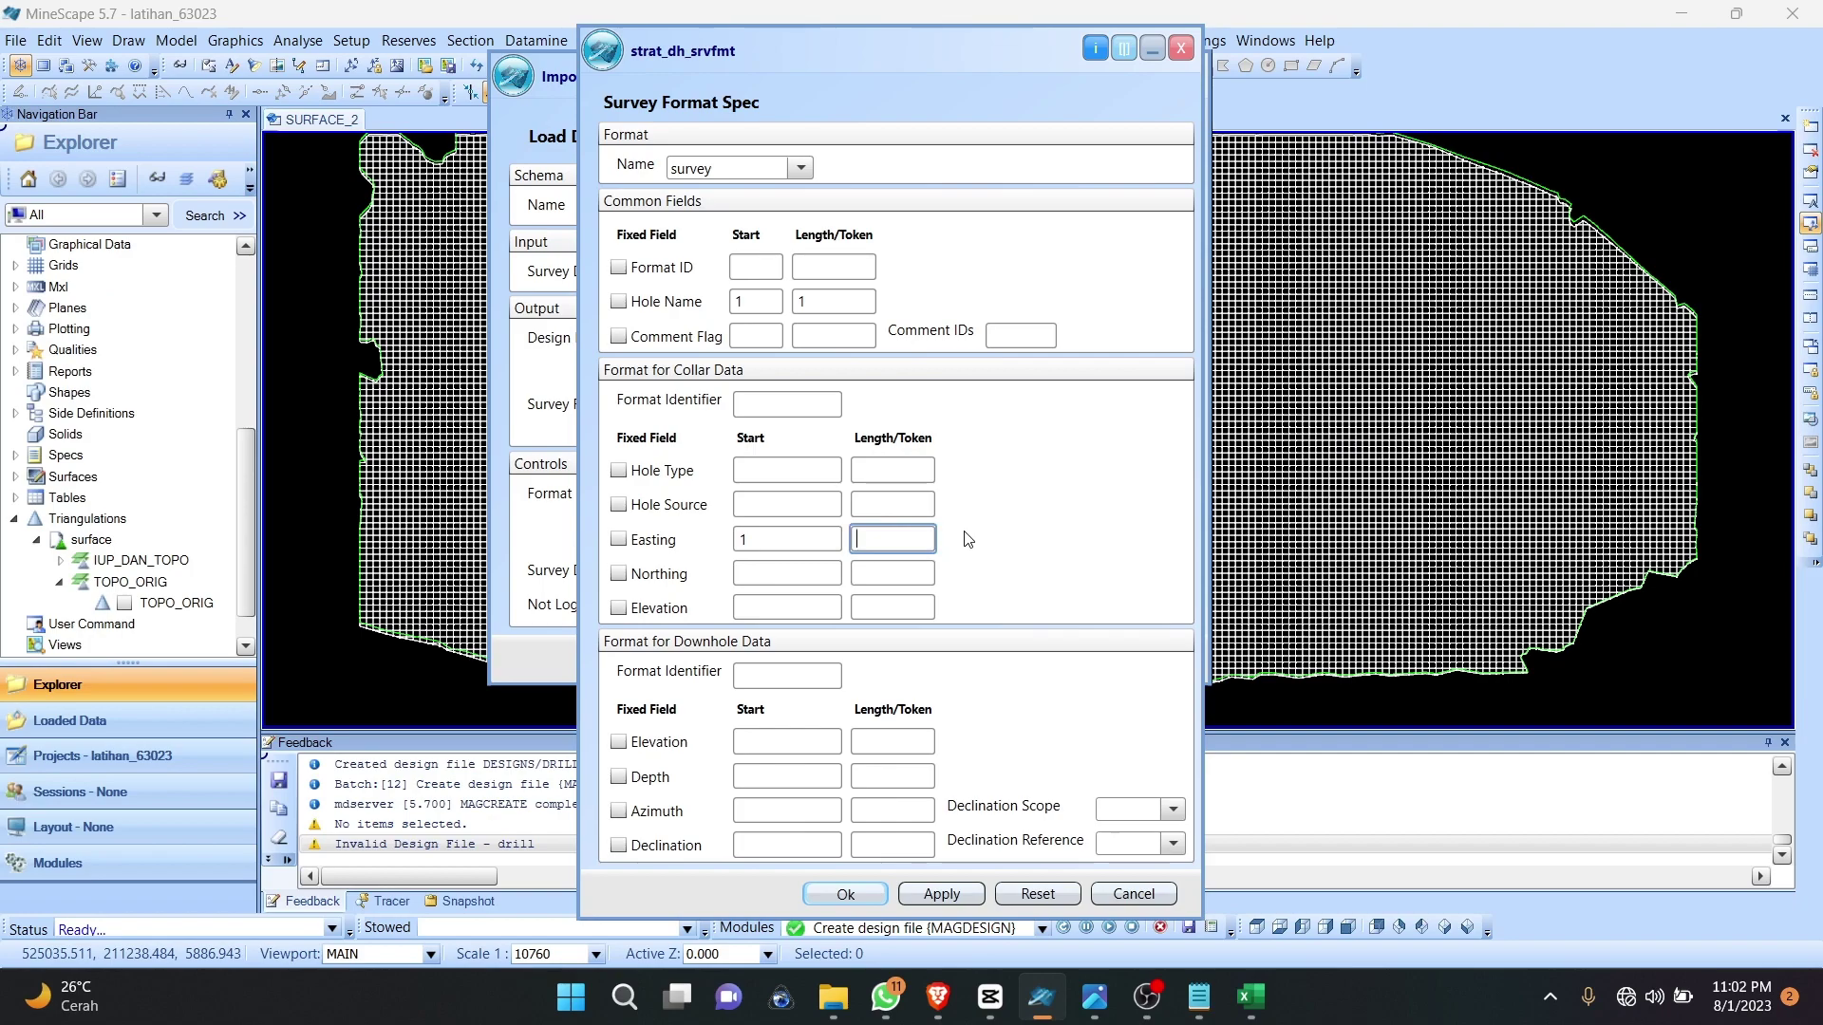
type("2")
Step: Set the collar northing to token 3 and the collar elevation to token 4, both with start 1
left_click(773, 570)
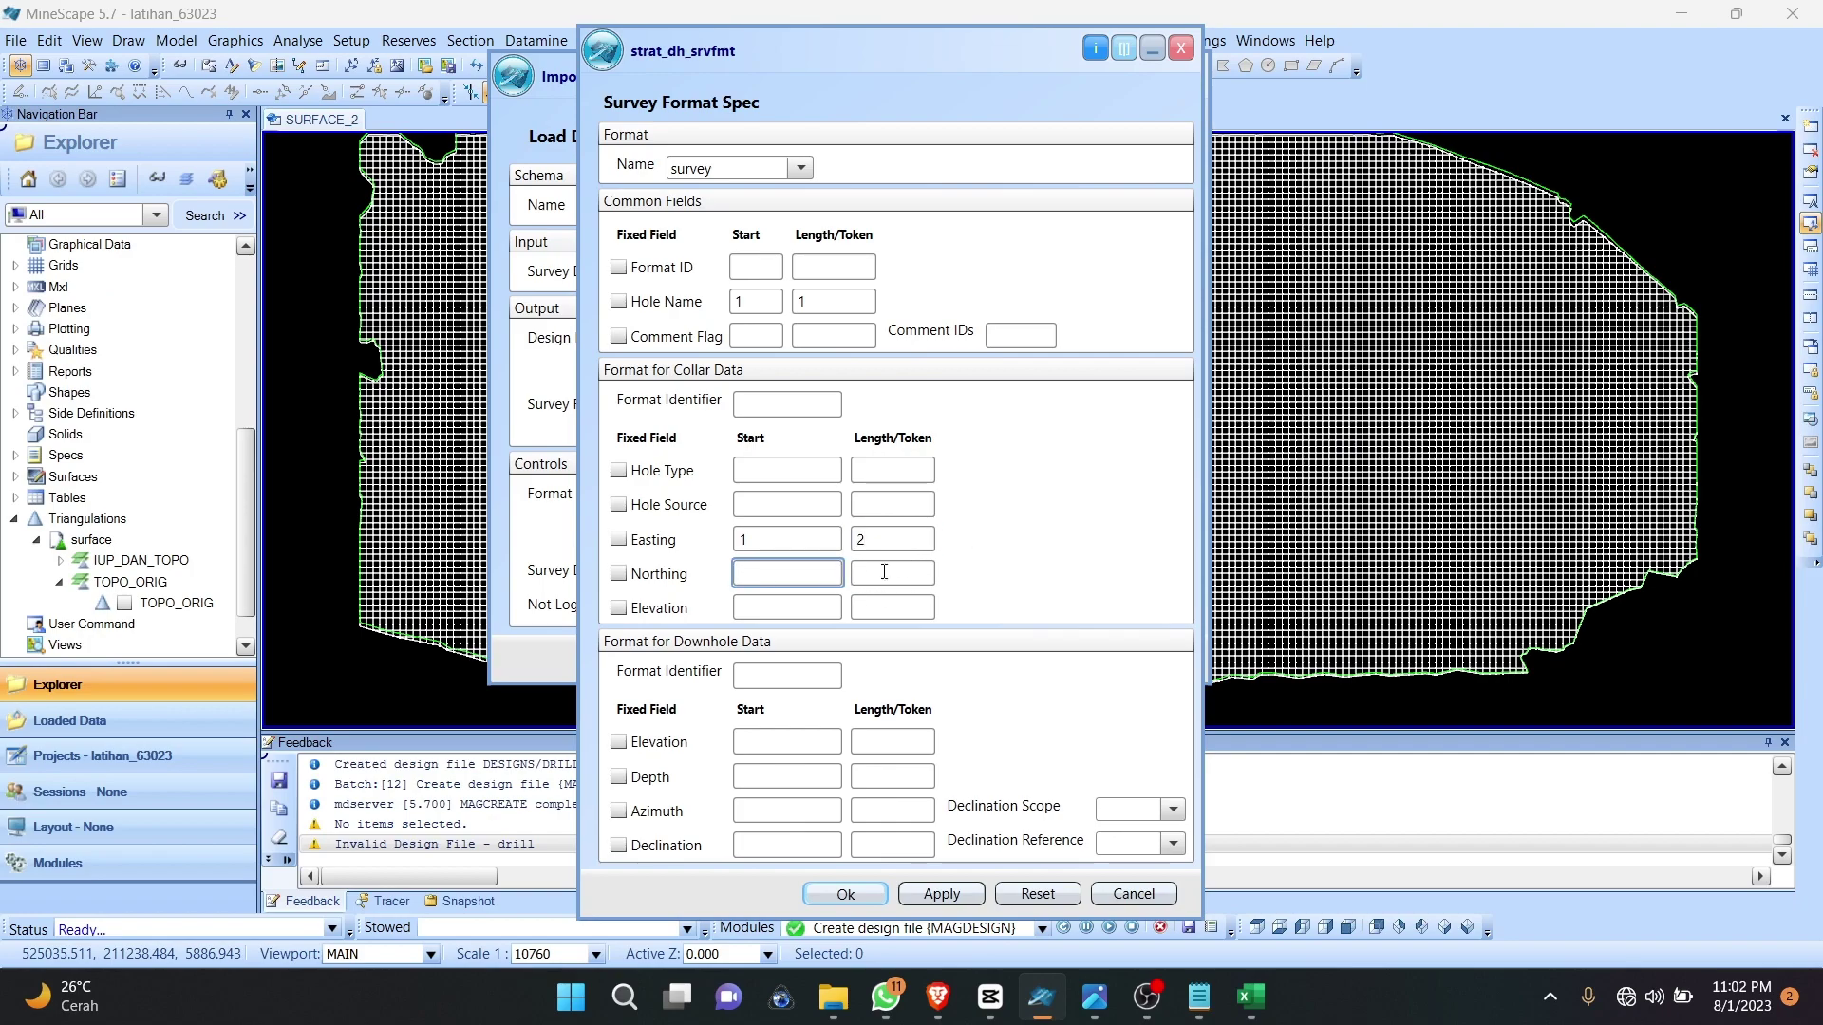
left_click(782, 606)
type("1")
left_click(870, 573)
type("3")
left_click(892, 605)
type("4")
Step: Set the downhole depth to start 1, token 5, and check the column order against the SURVEY workbook
left_click(749, 773)
type("1")
left_click(860, 779)
type("5")
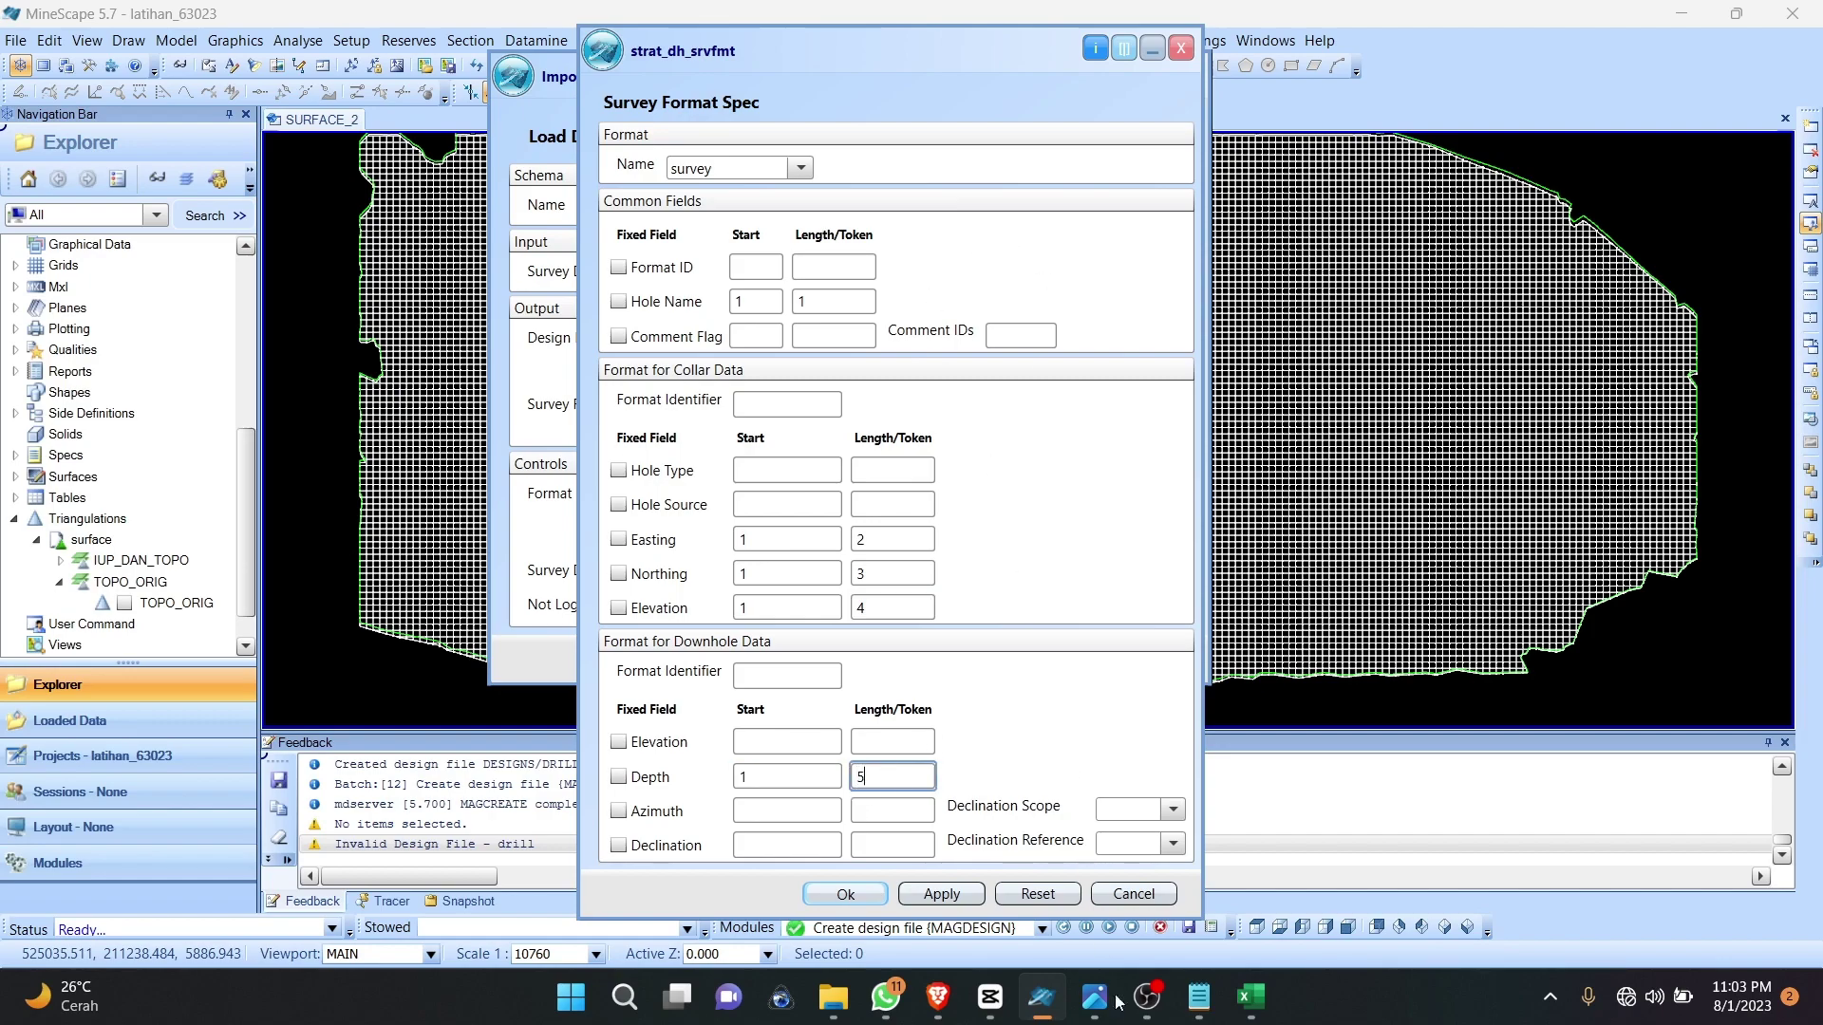
left_click(1245, 1004)
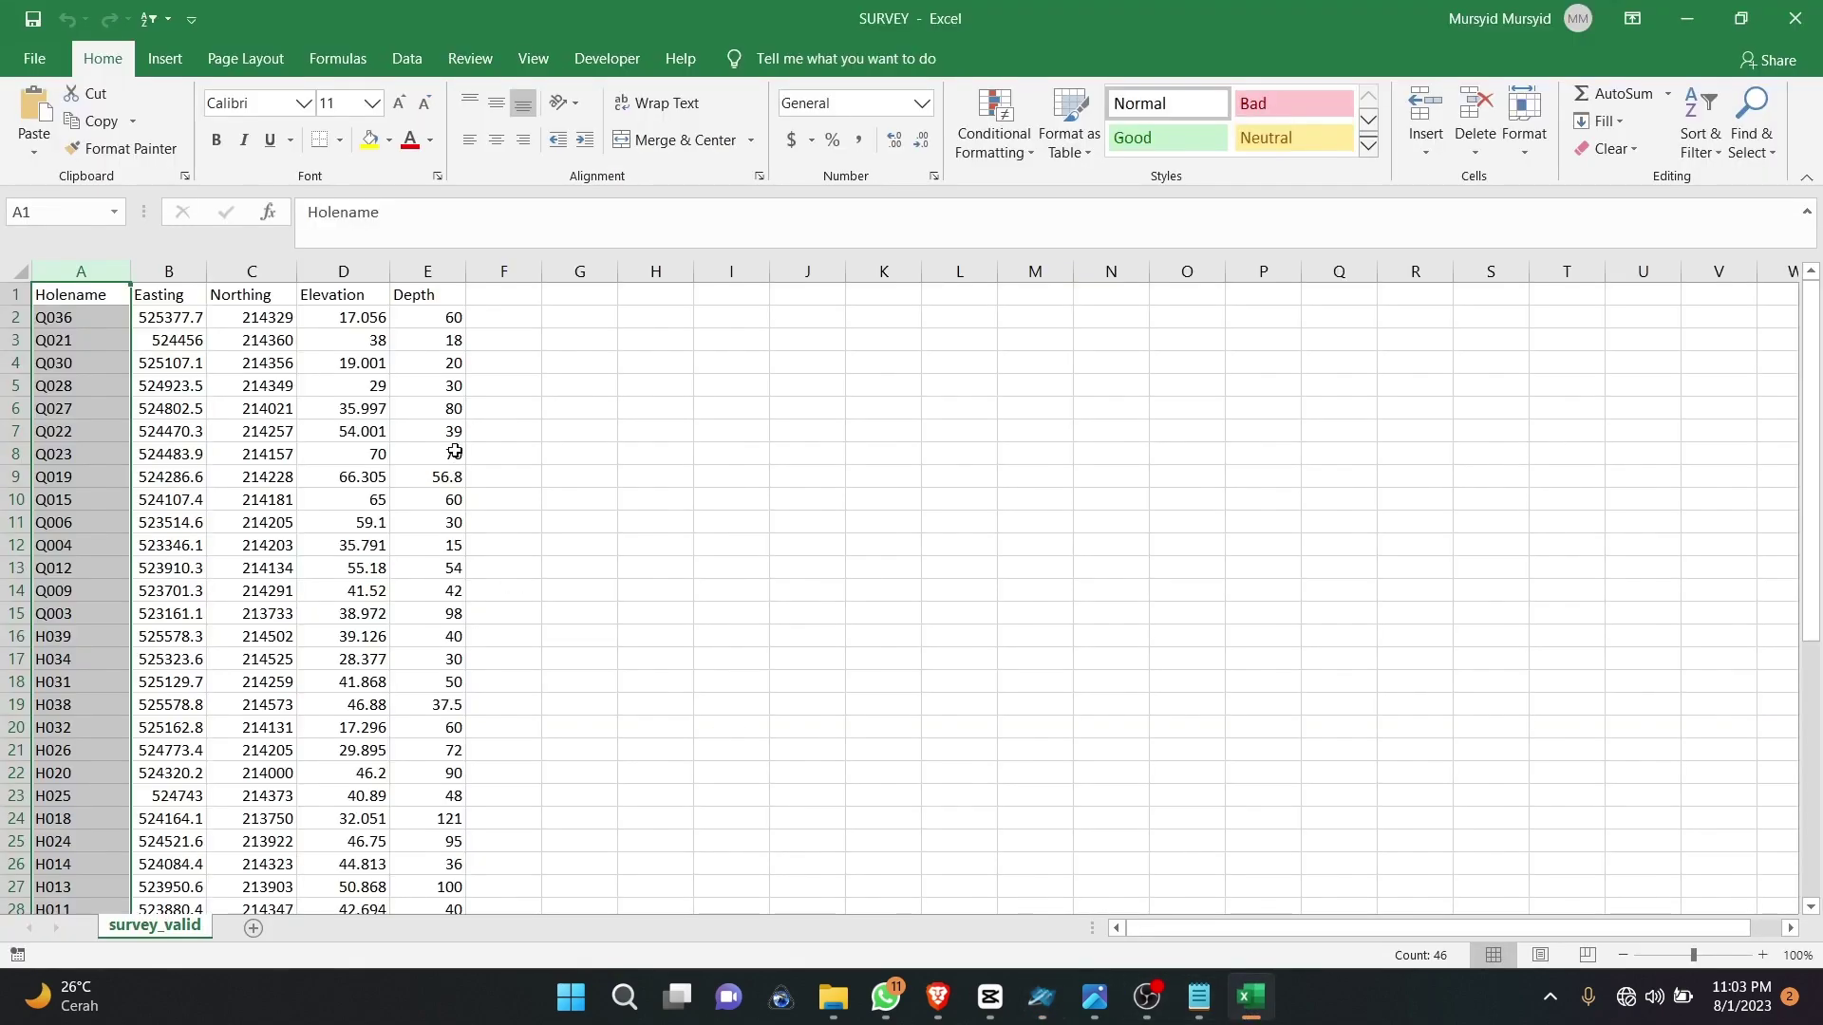
left_click(408, 295)
left_click(125, 295)
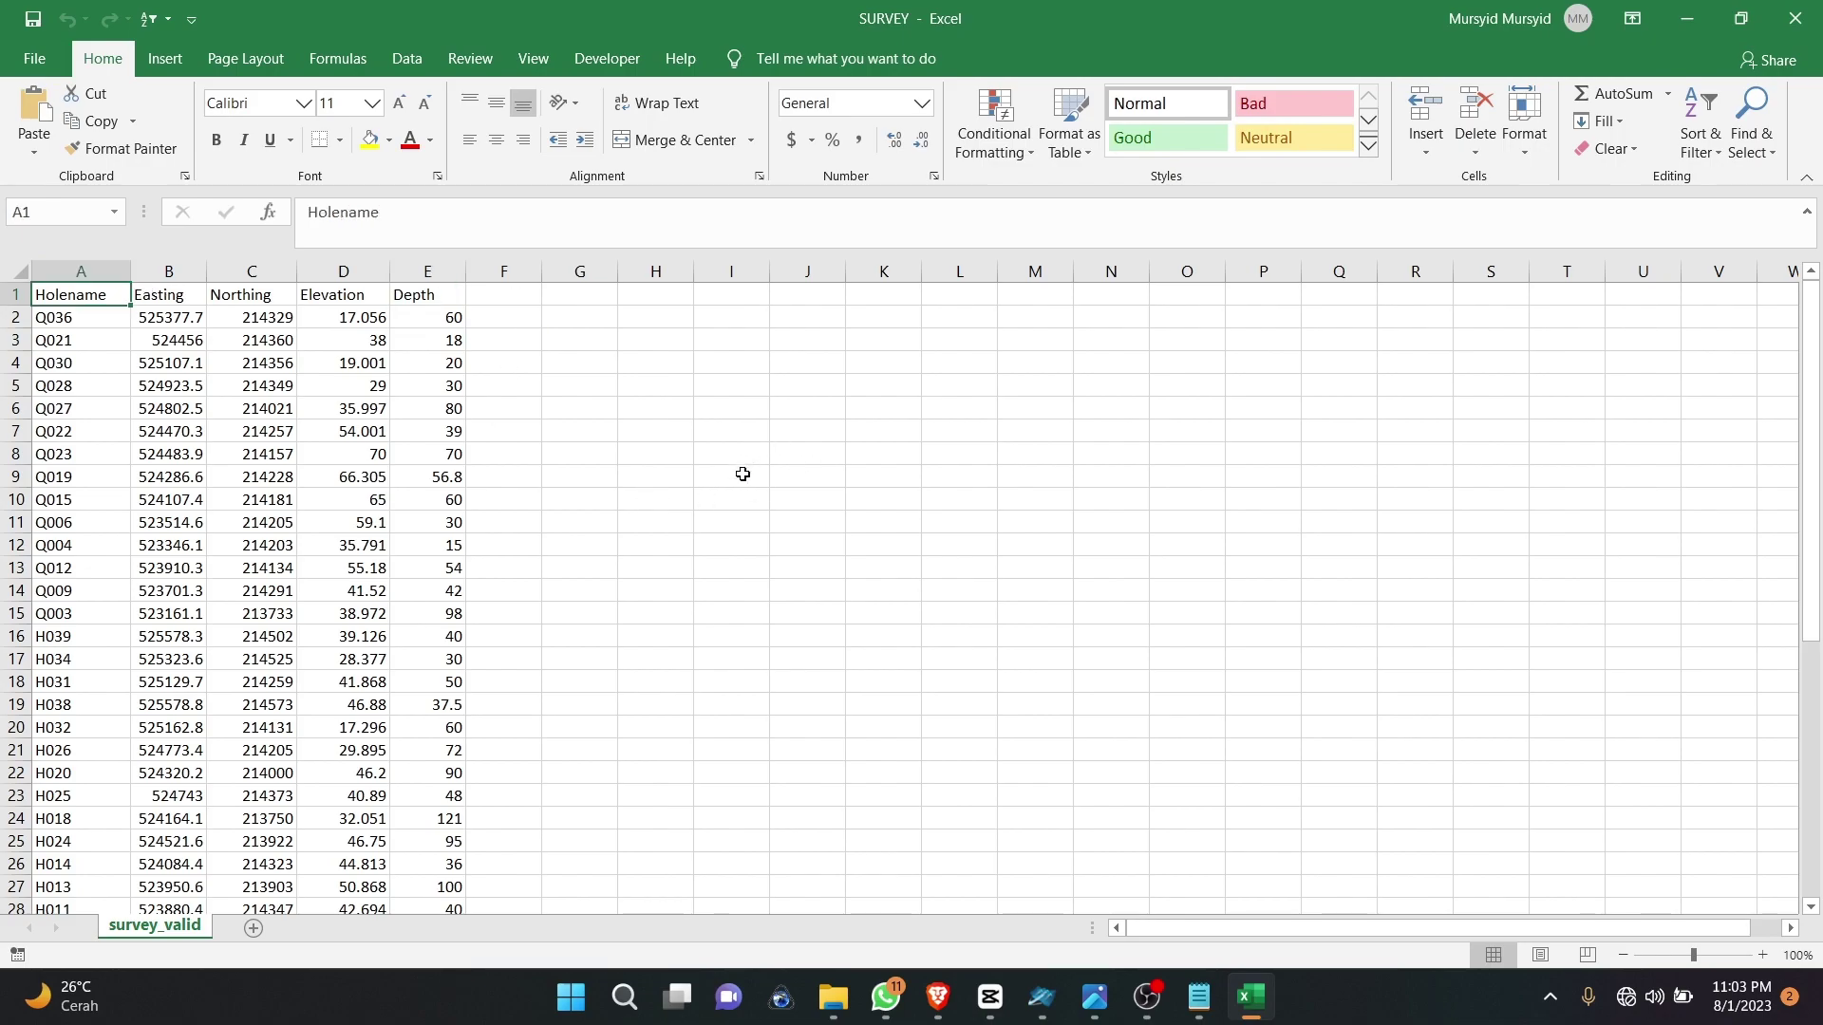
left_click(1249, 1004)
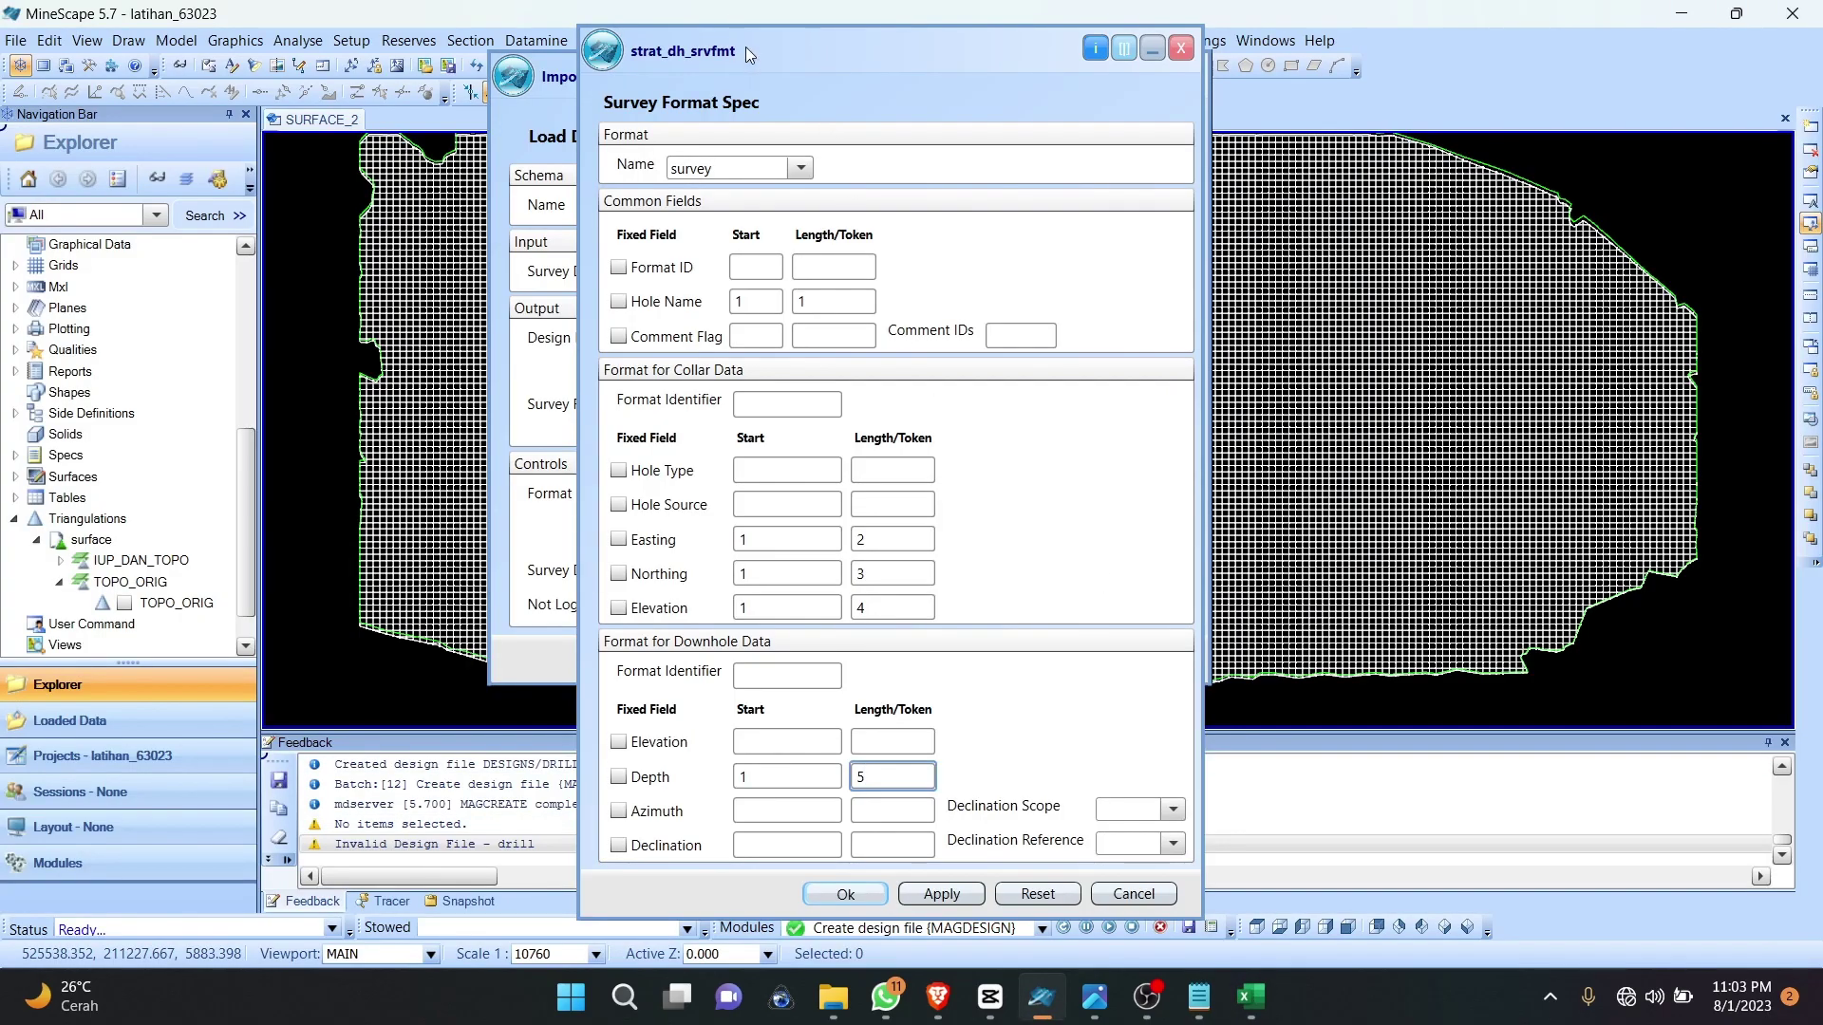
Step: Save the survey format specification and choose survey as the import's survey format
left_click_drag(744, 47, 634, 43)
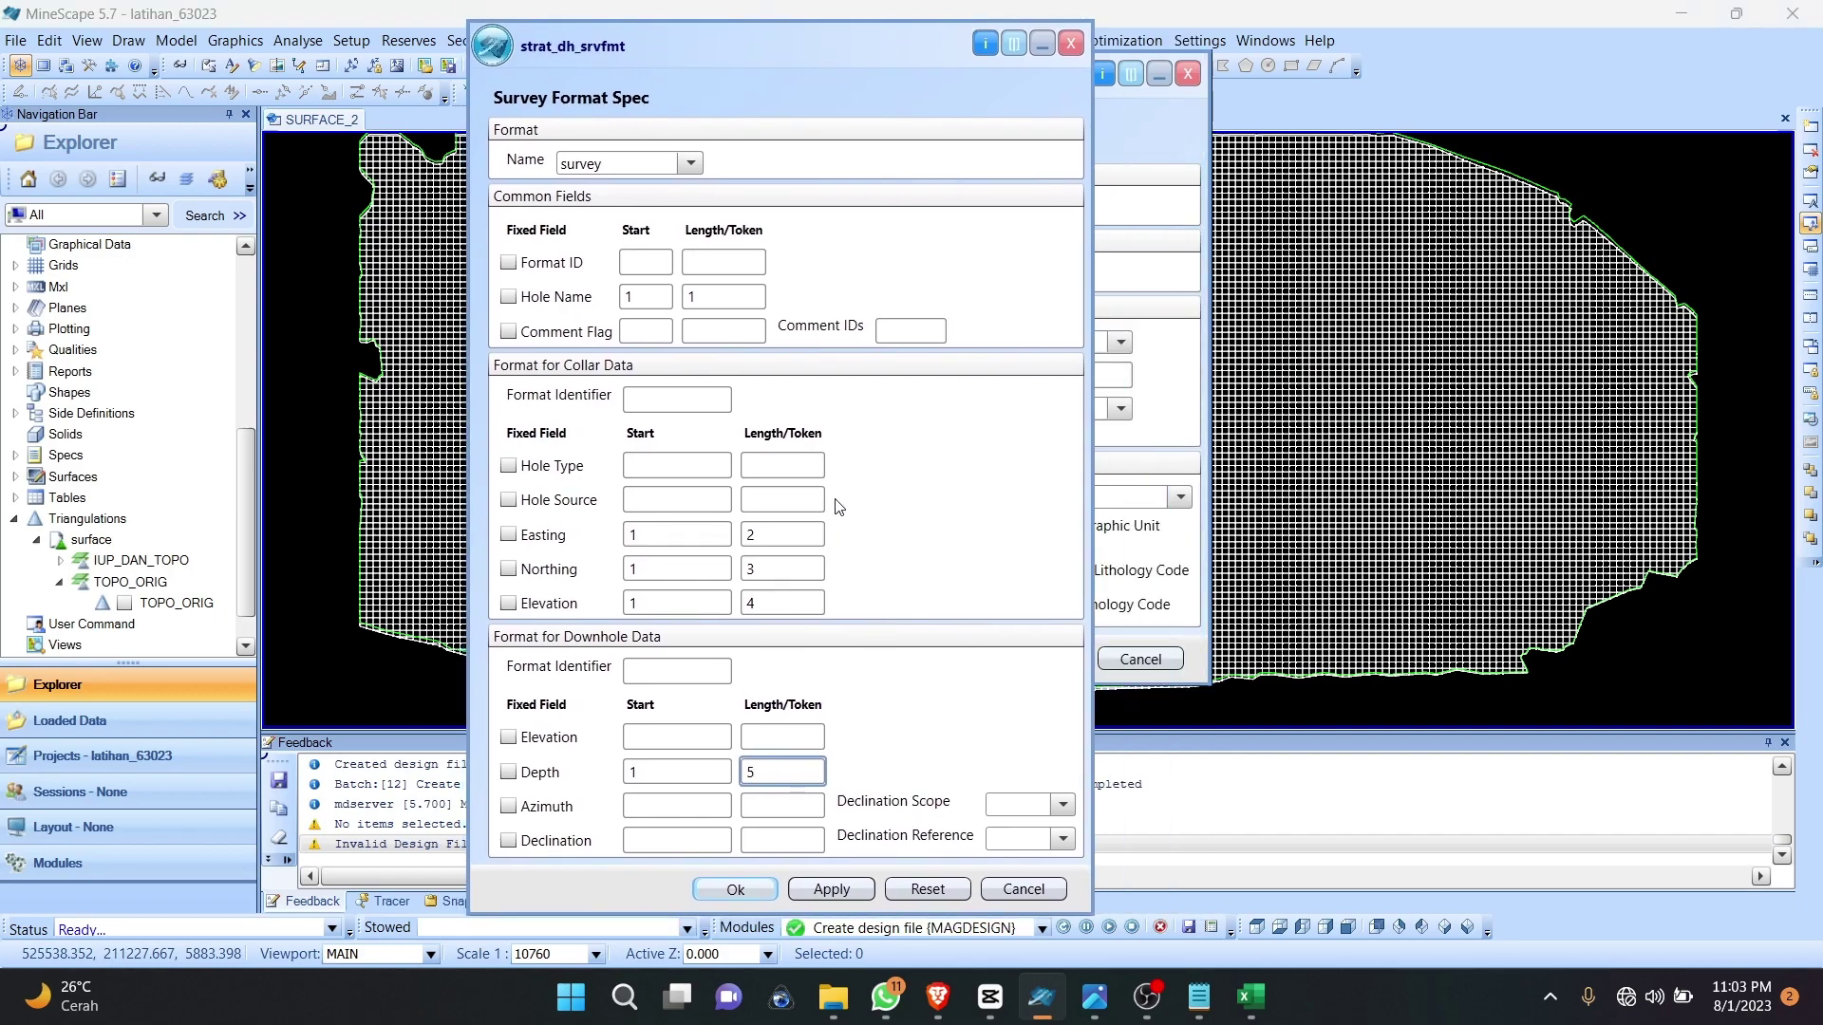
left_click(745, 889)
left_click(891, 501)
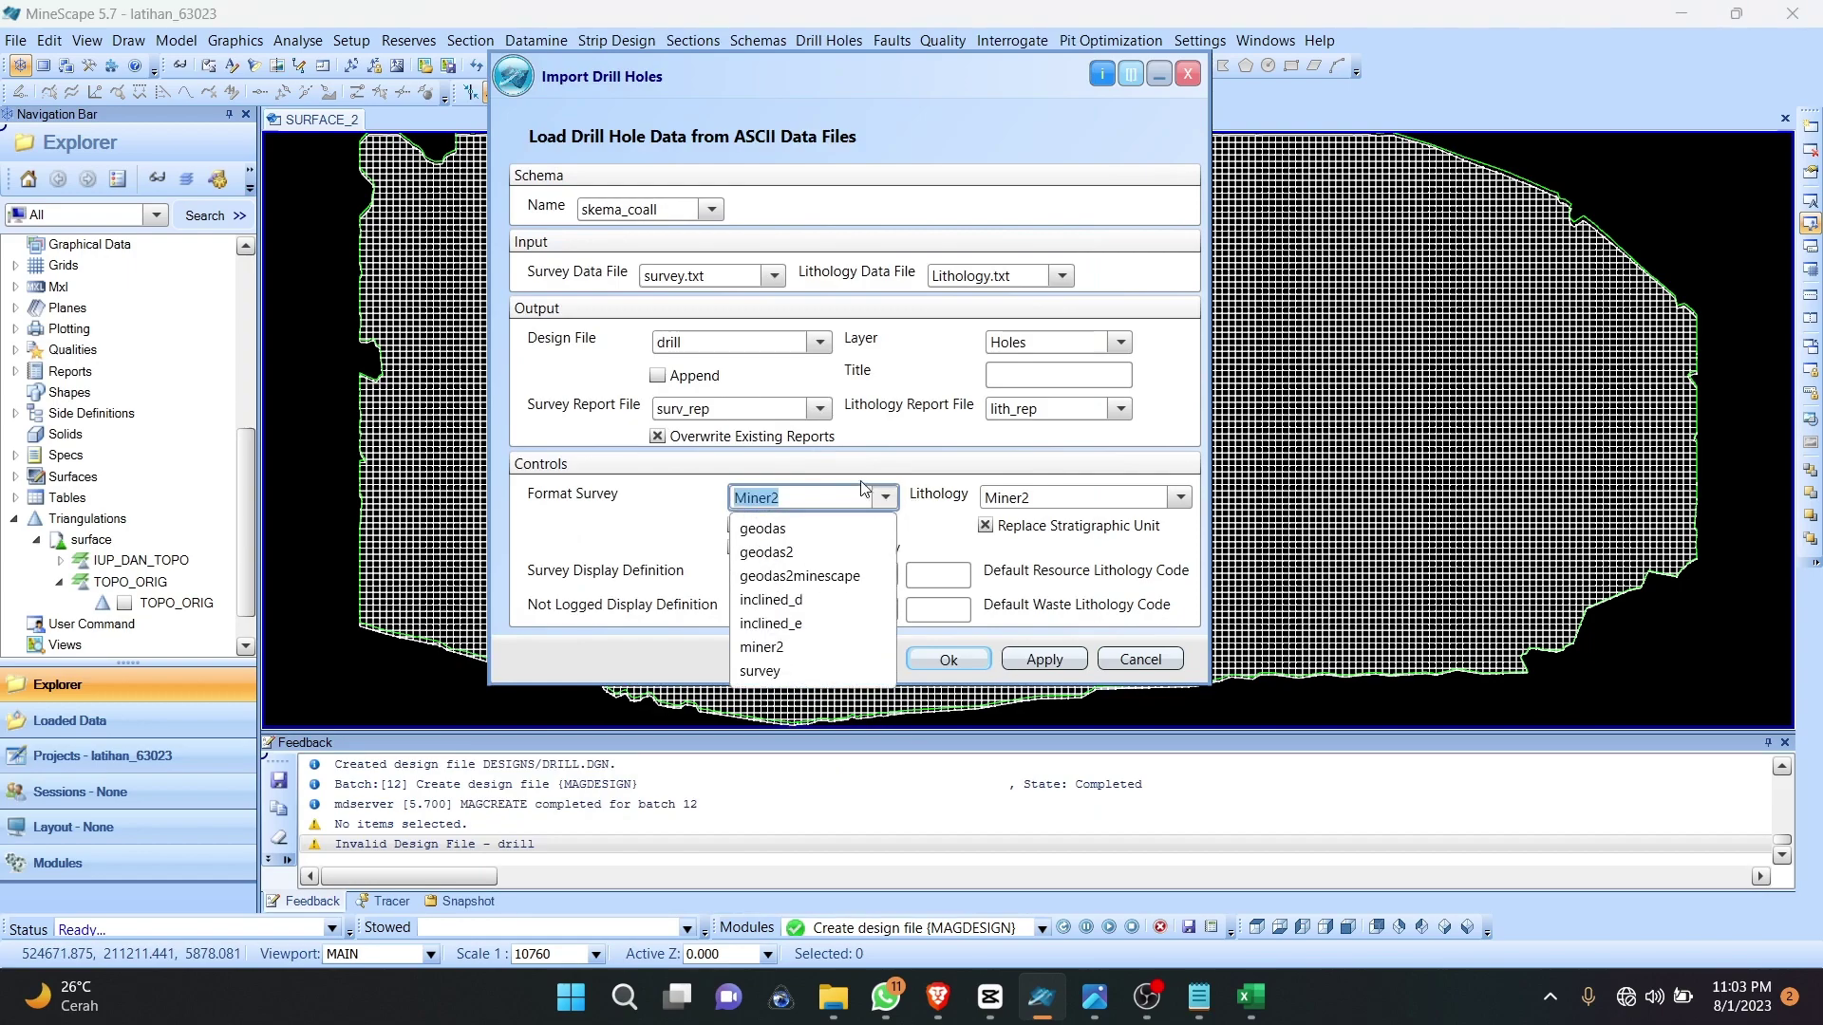
left_click(769, 680)
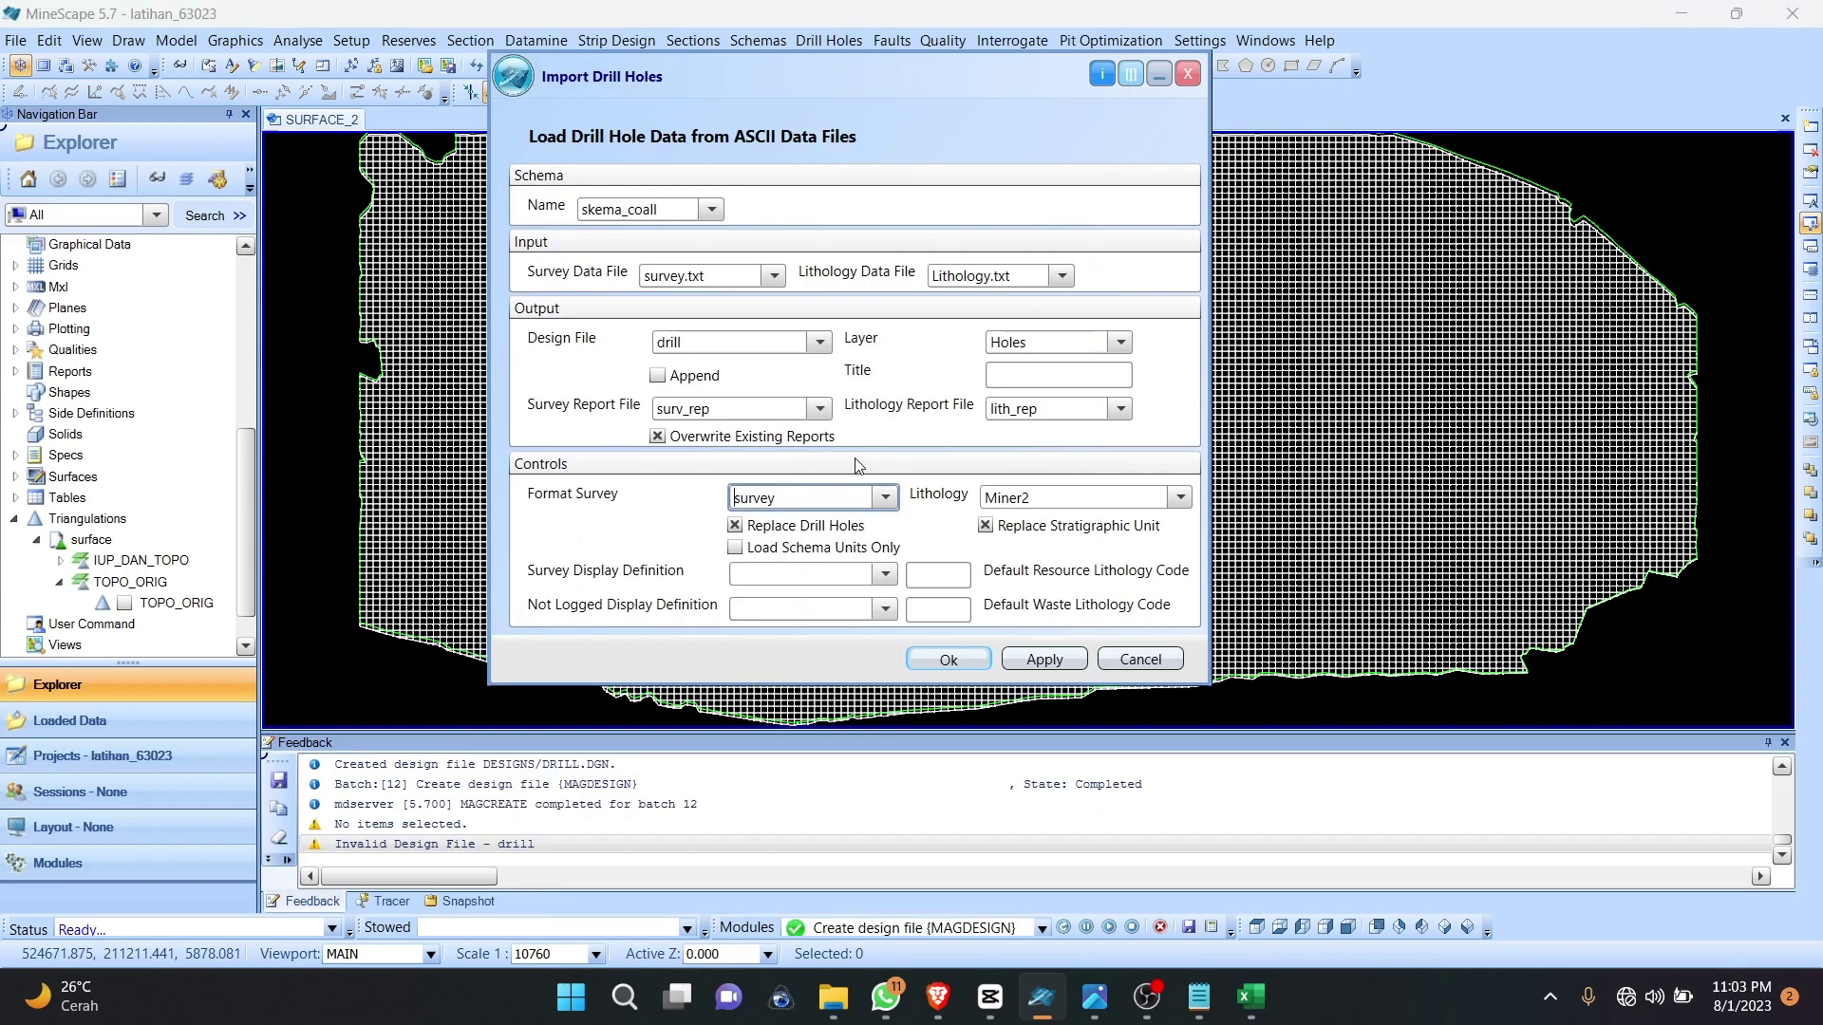
Step: Create a new lithology format specification named litho for the drill hole import
left_click(1036, 493)
right_click(1037, 492)
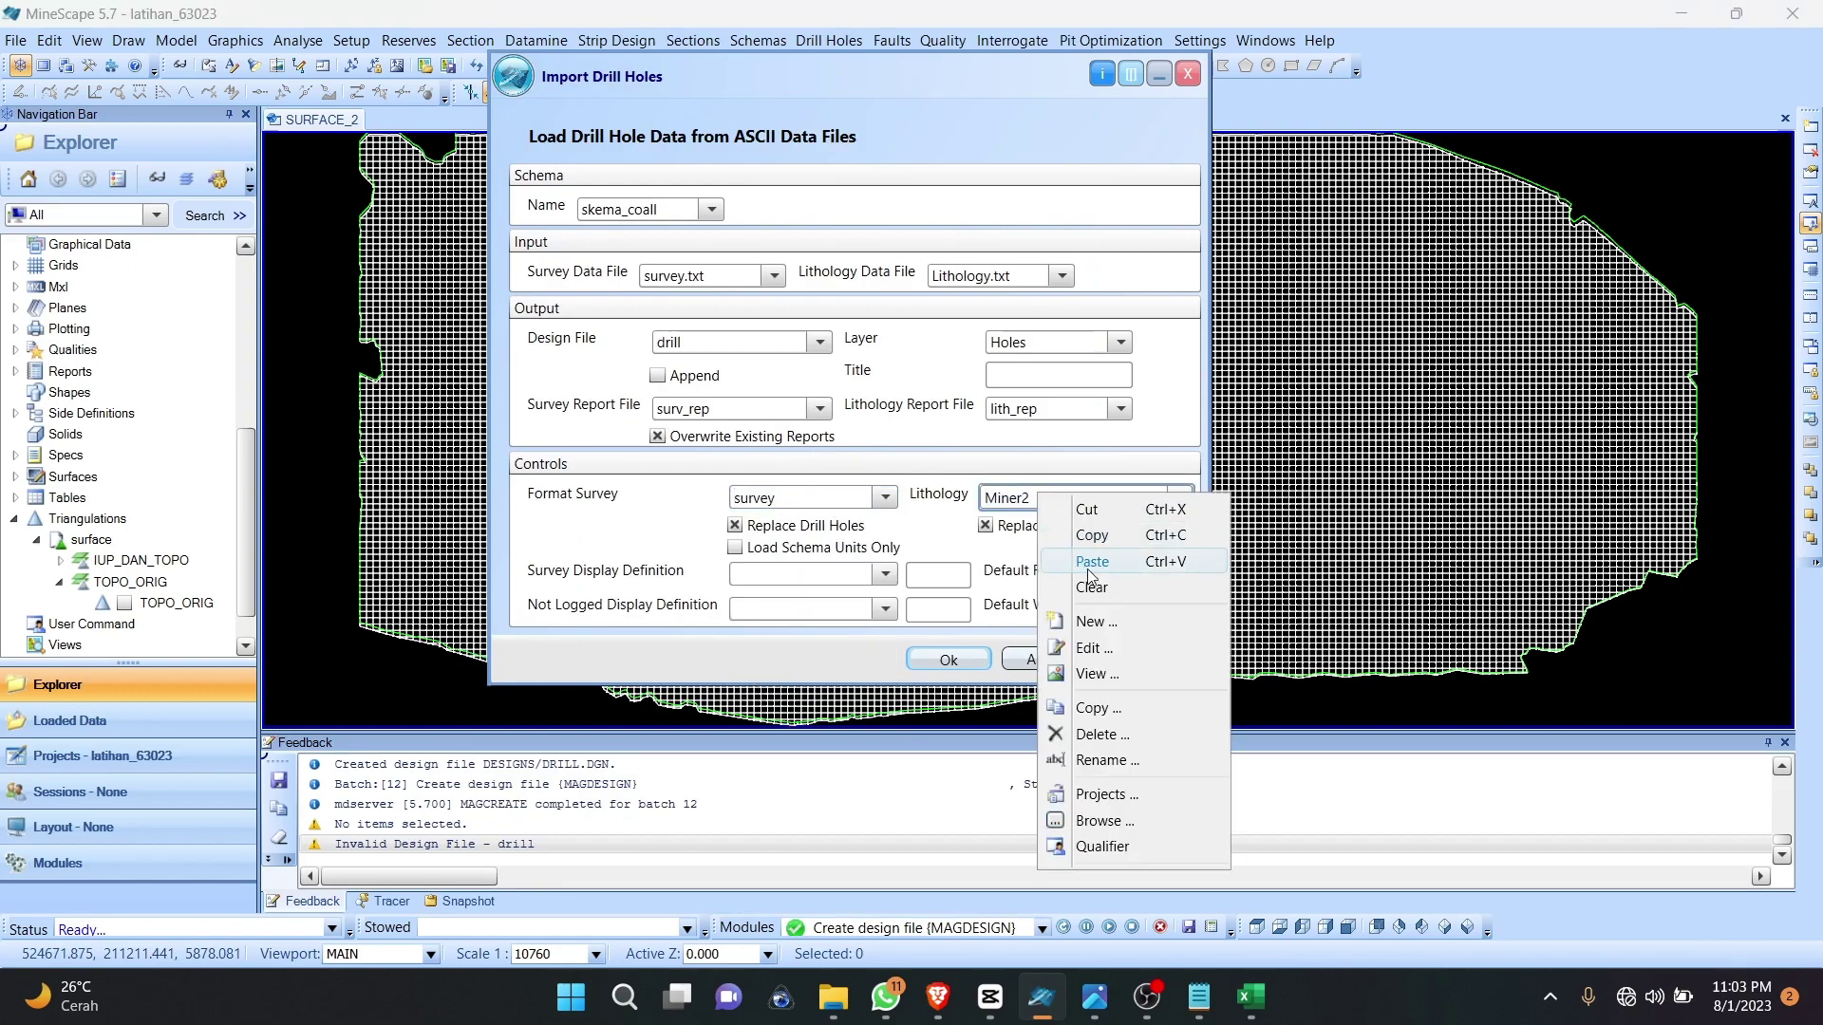
left_click(1117, 622)
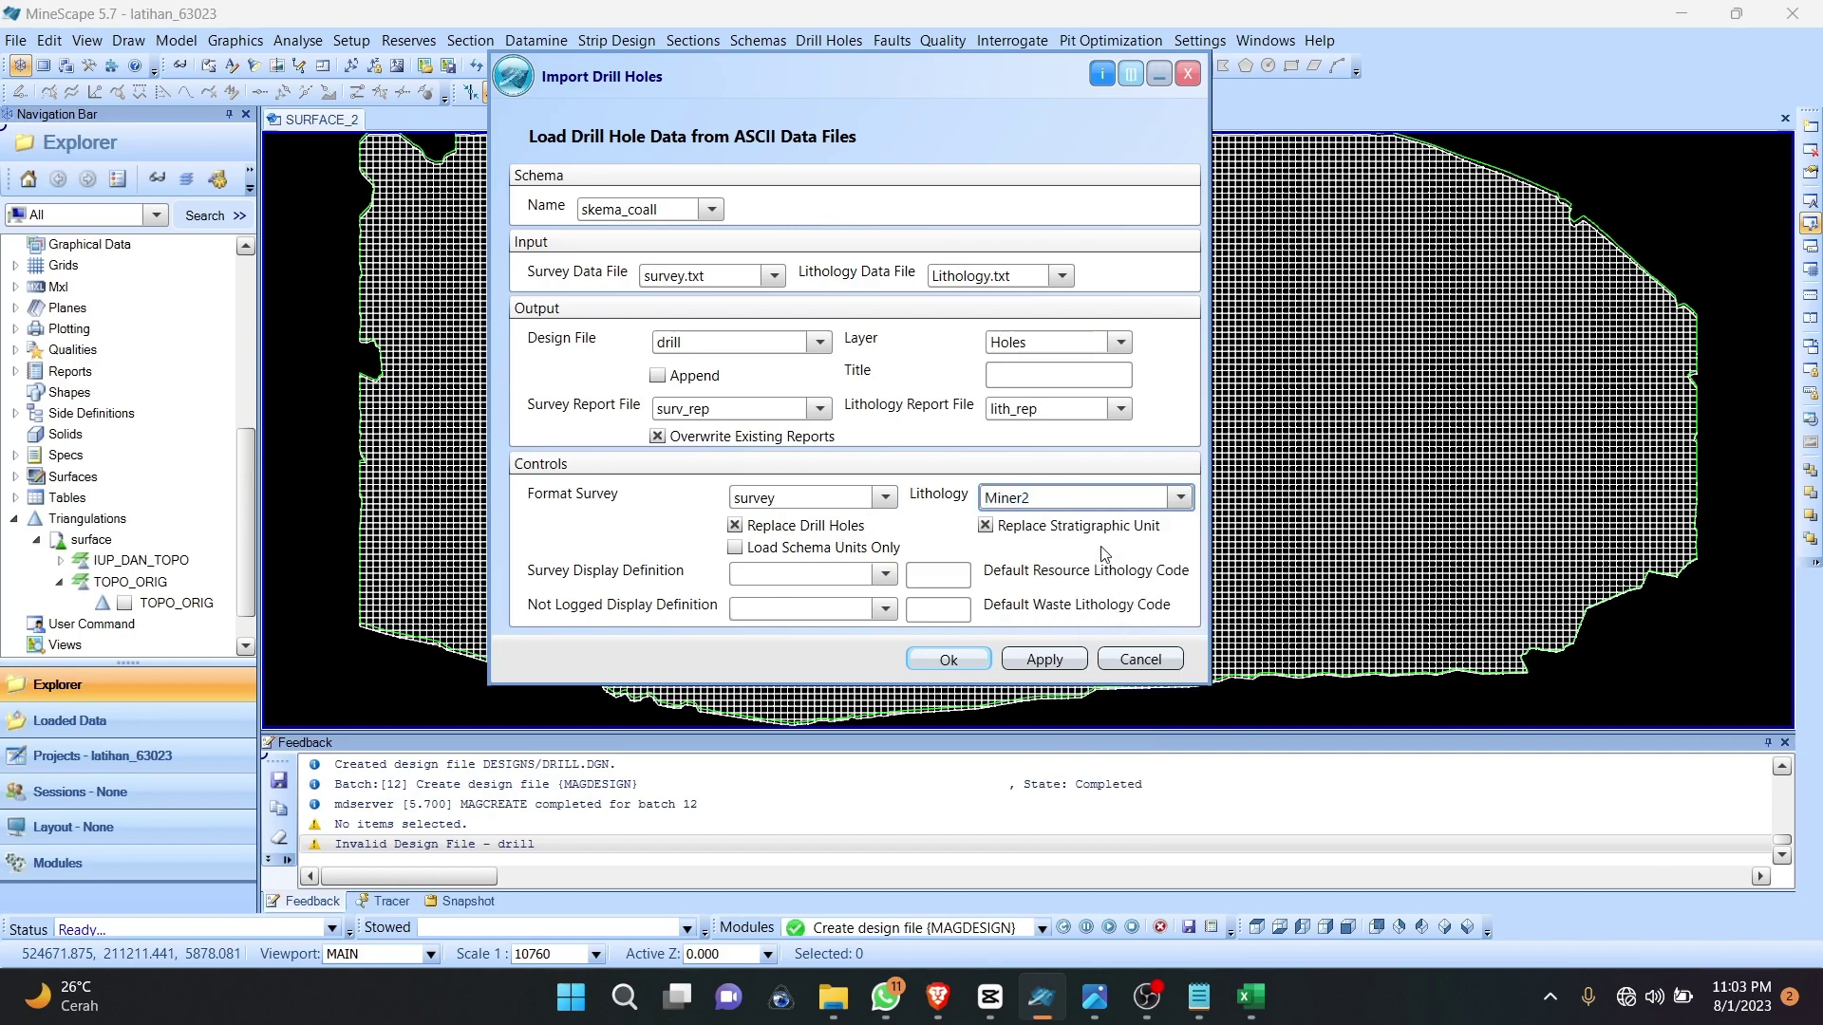
left_click(727, 221)
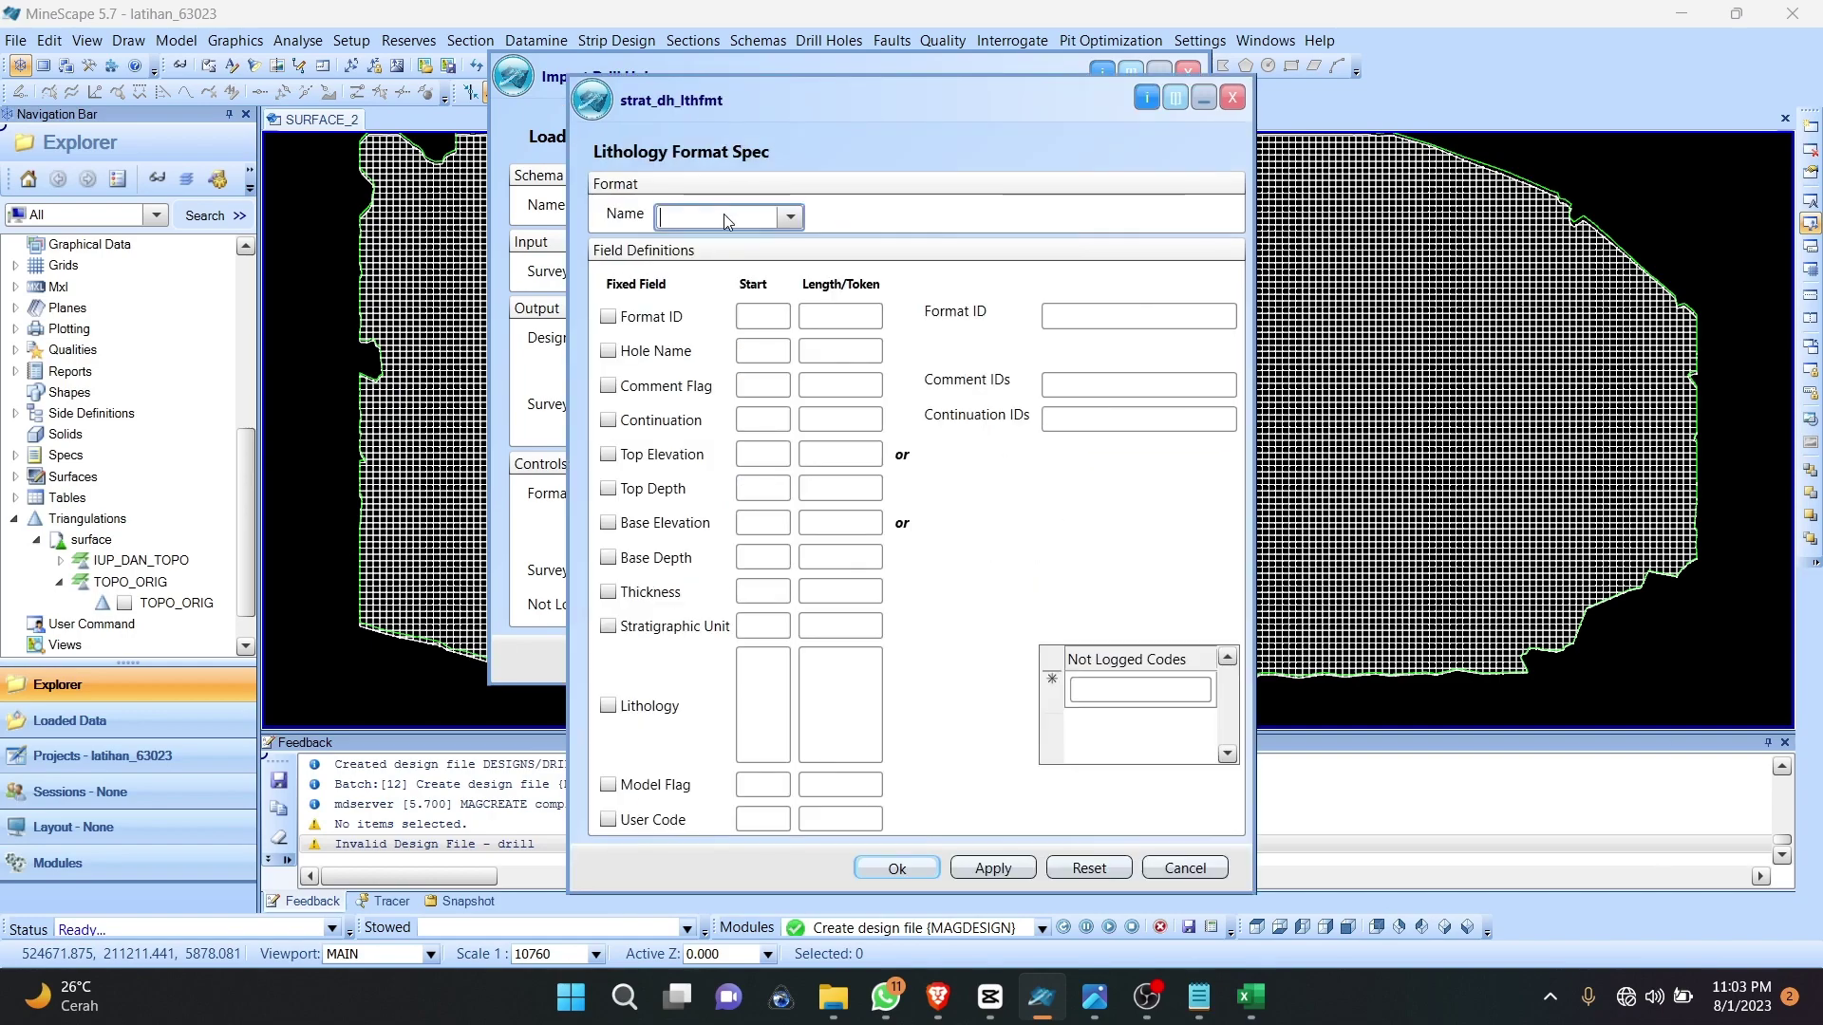
type("litho")
left_click(780, 352)
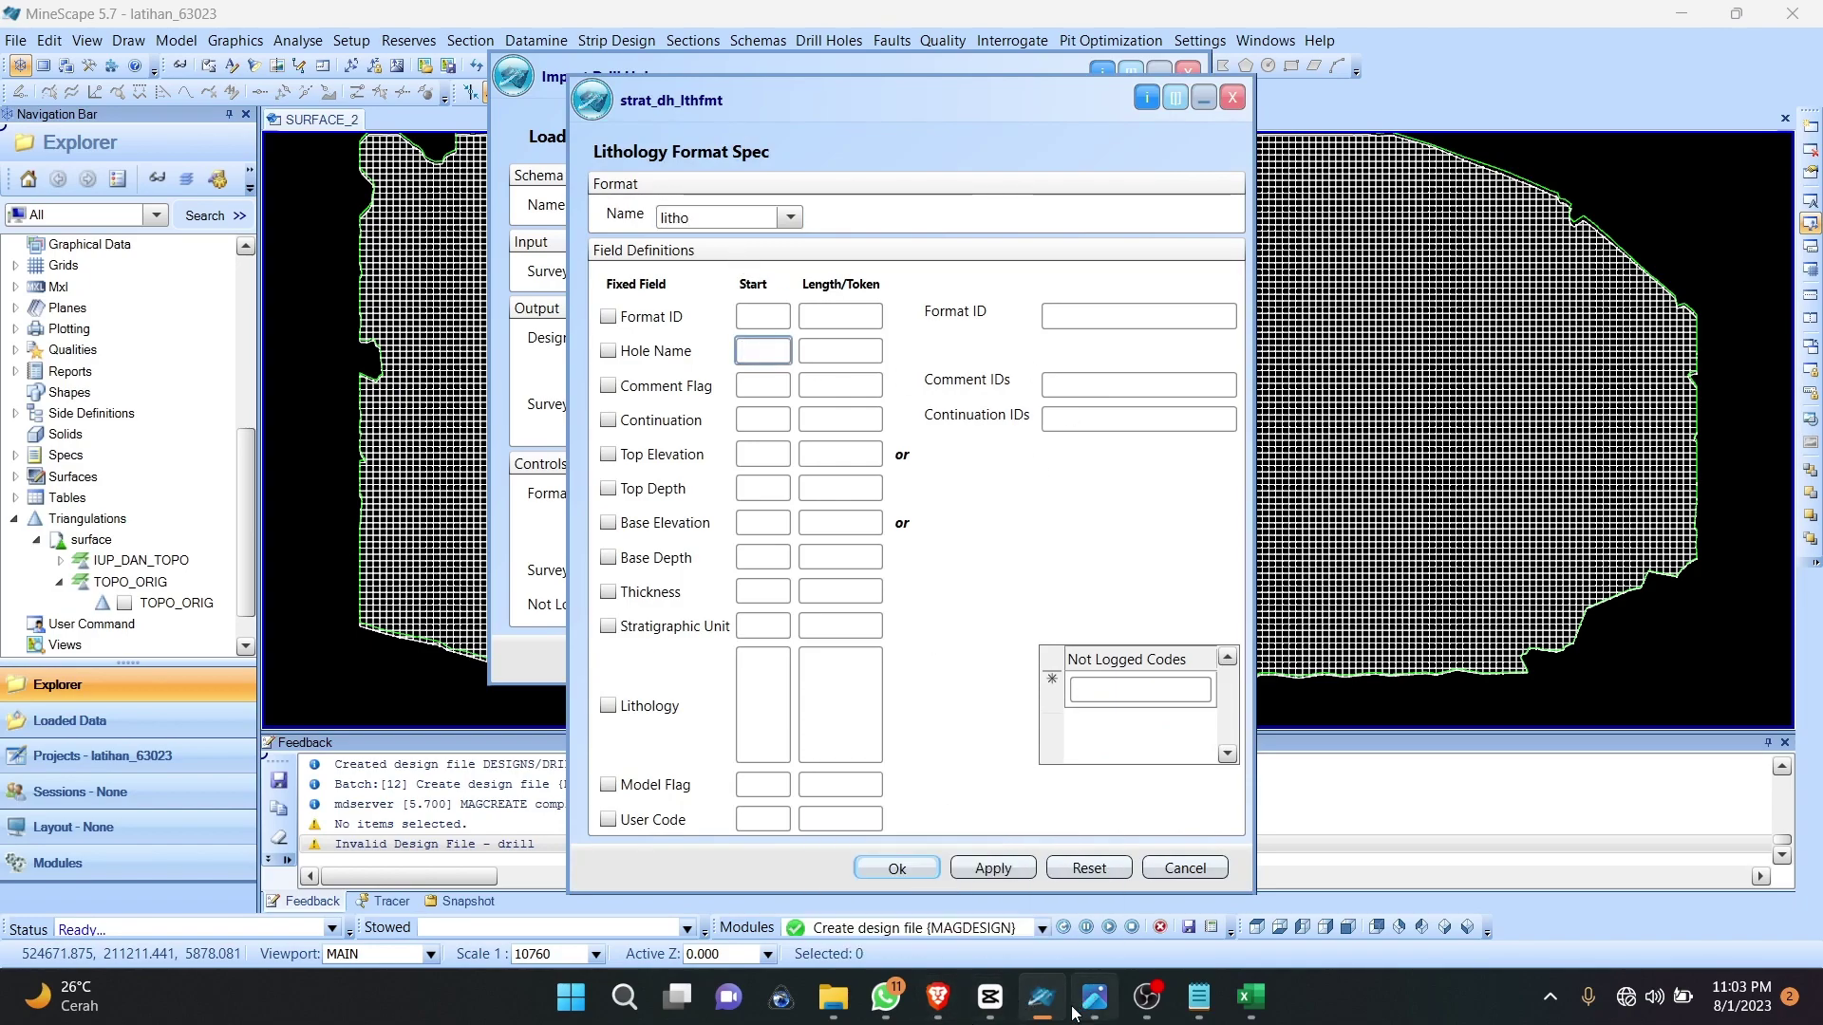
Step: Open the Lithology text file from the project's data folder, examine its column order, and return to MineScape
left_click(833, 997)
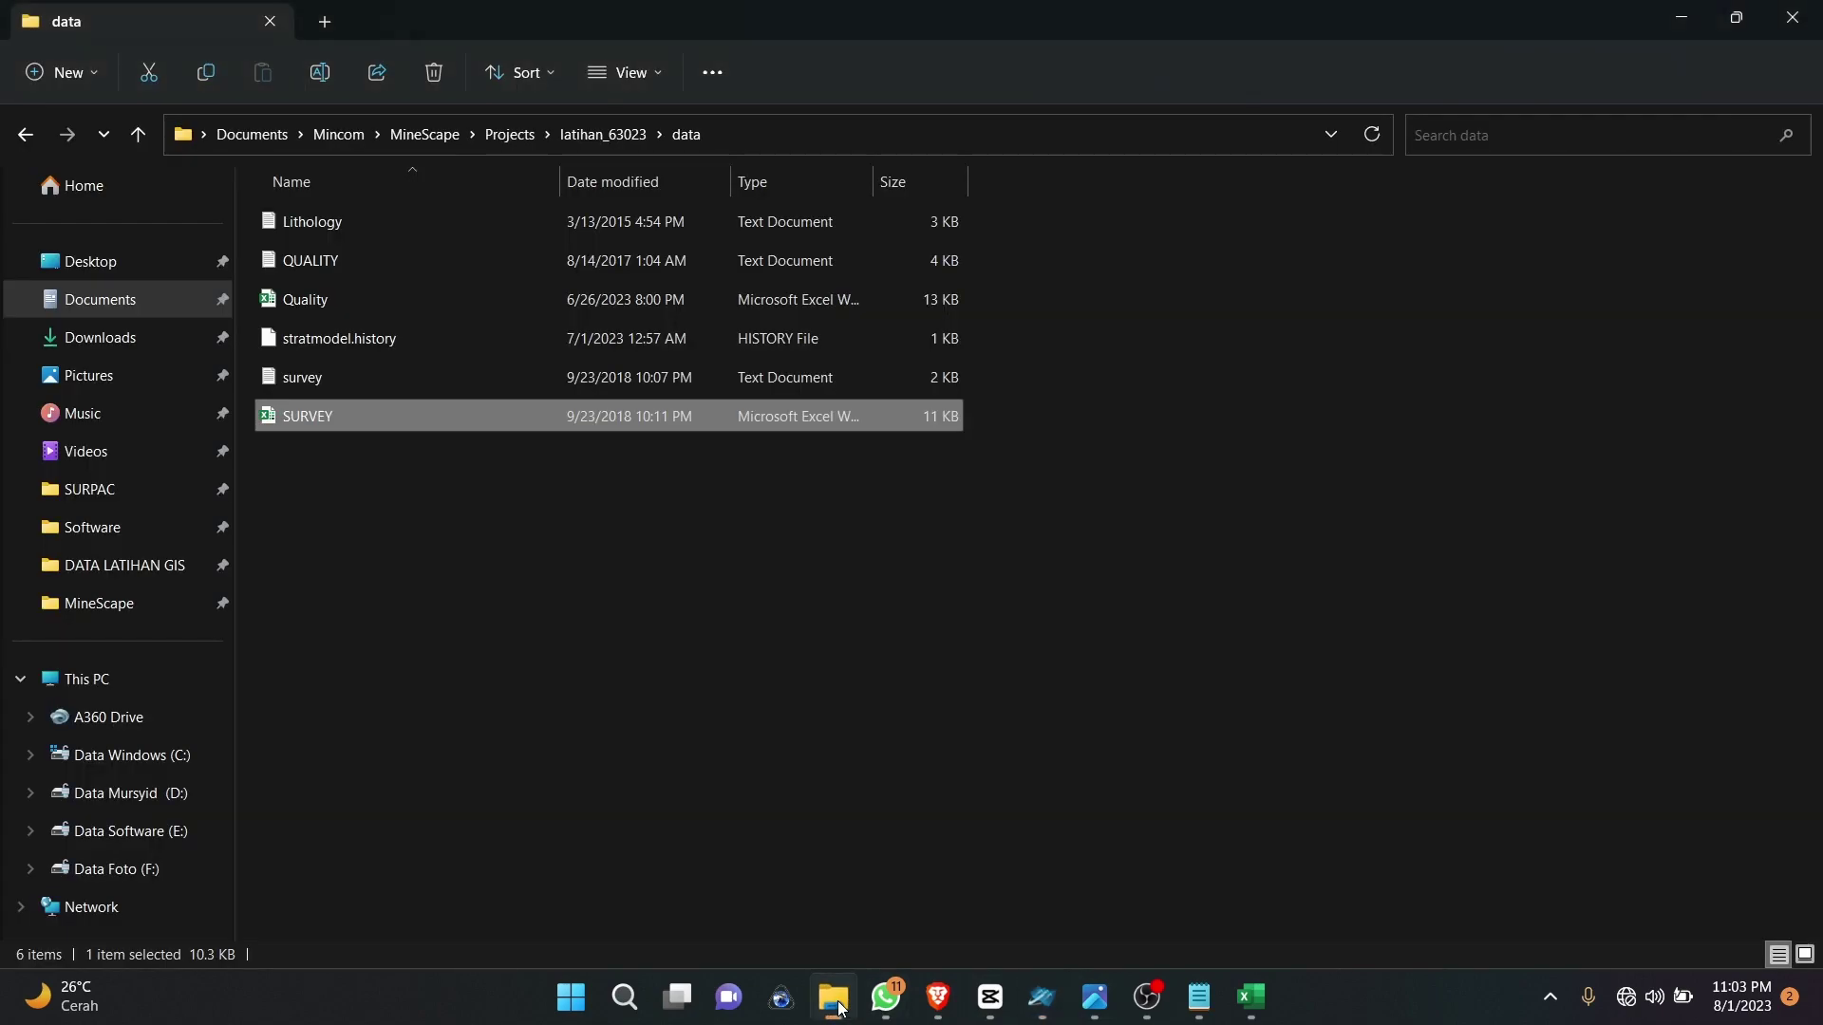
double_click(390, 225)
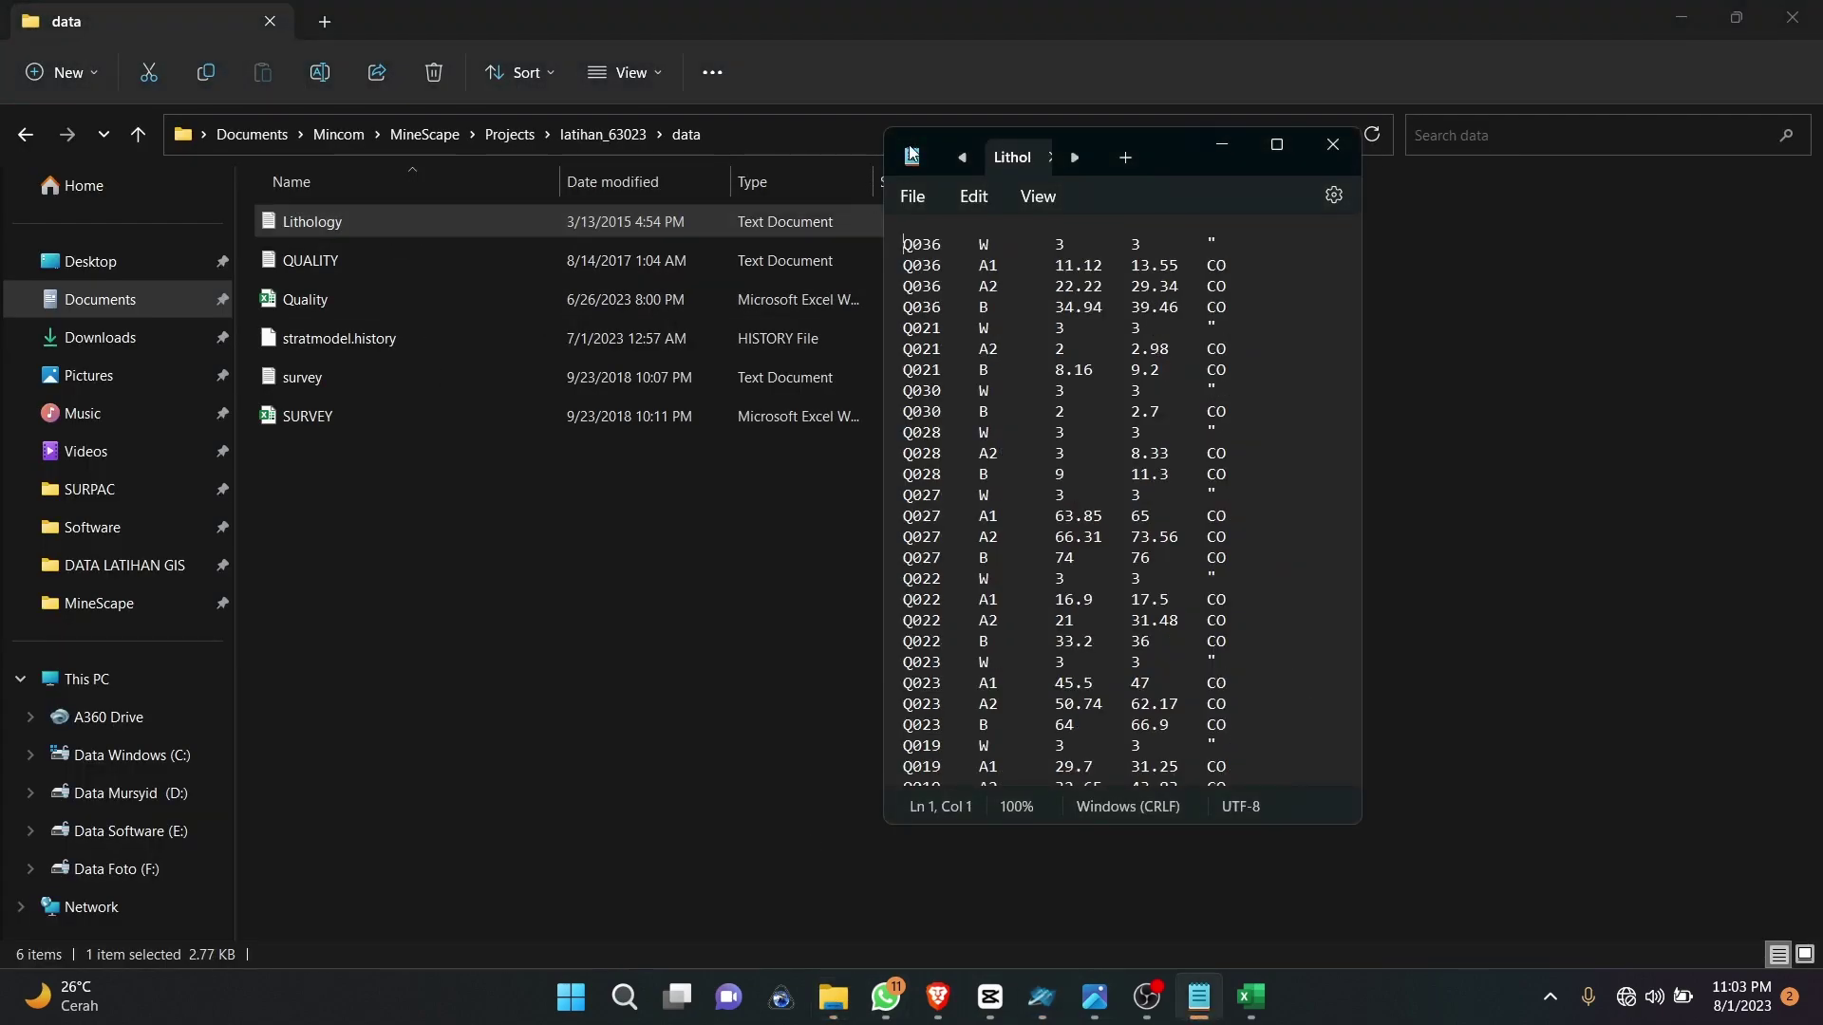
left_click(933, 244)
left_click(980, 264)
left_click(1209, 244)
left_click(1056, 1010)
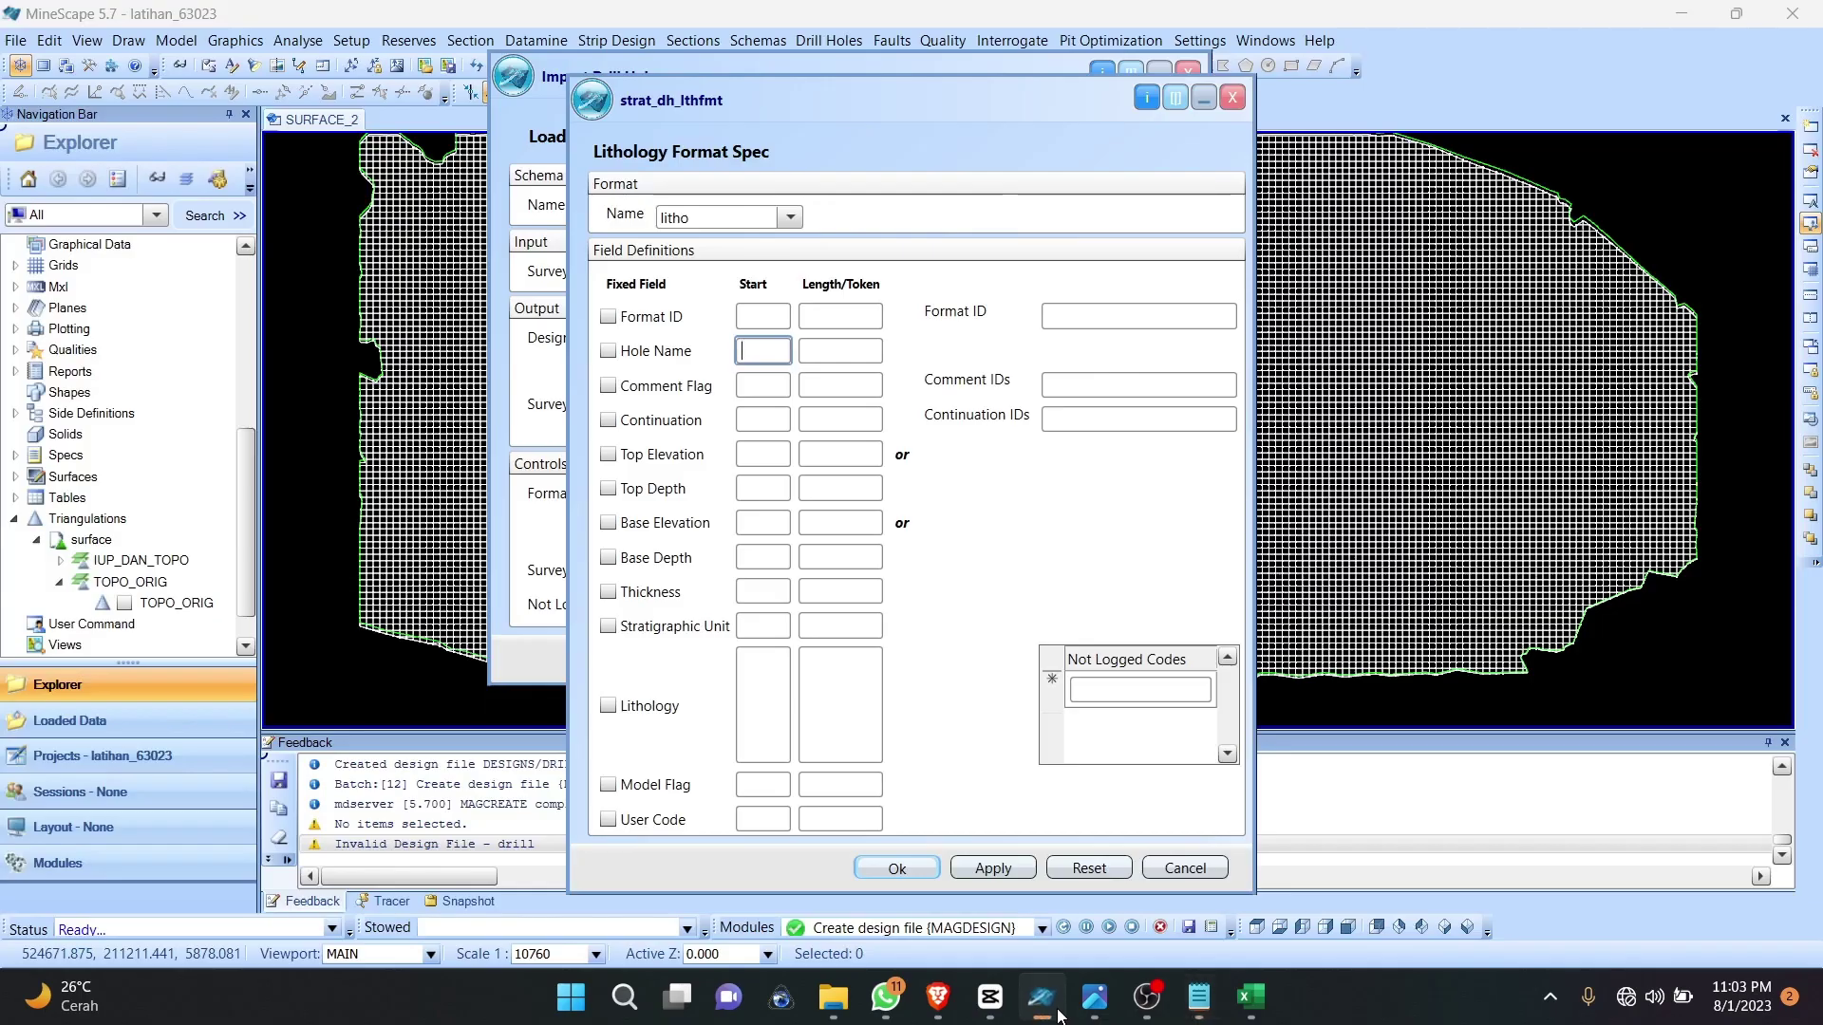
left_click(1055, 1010)
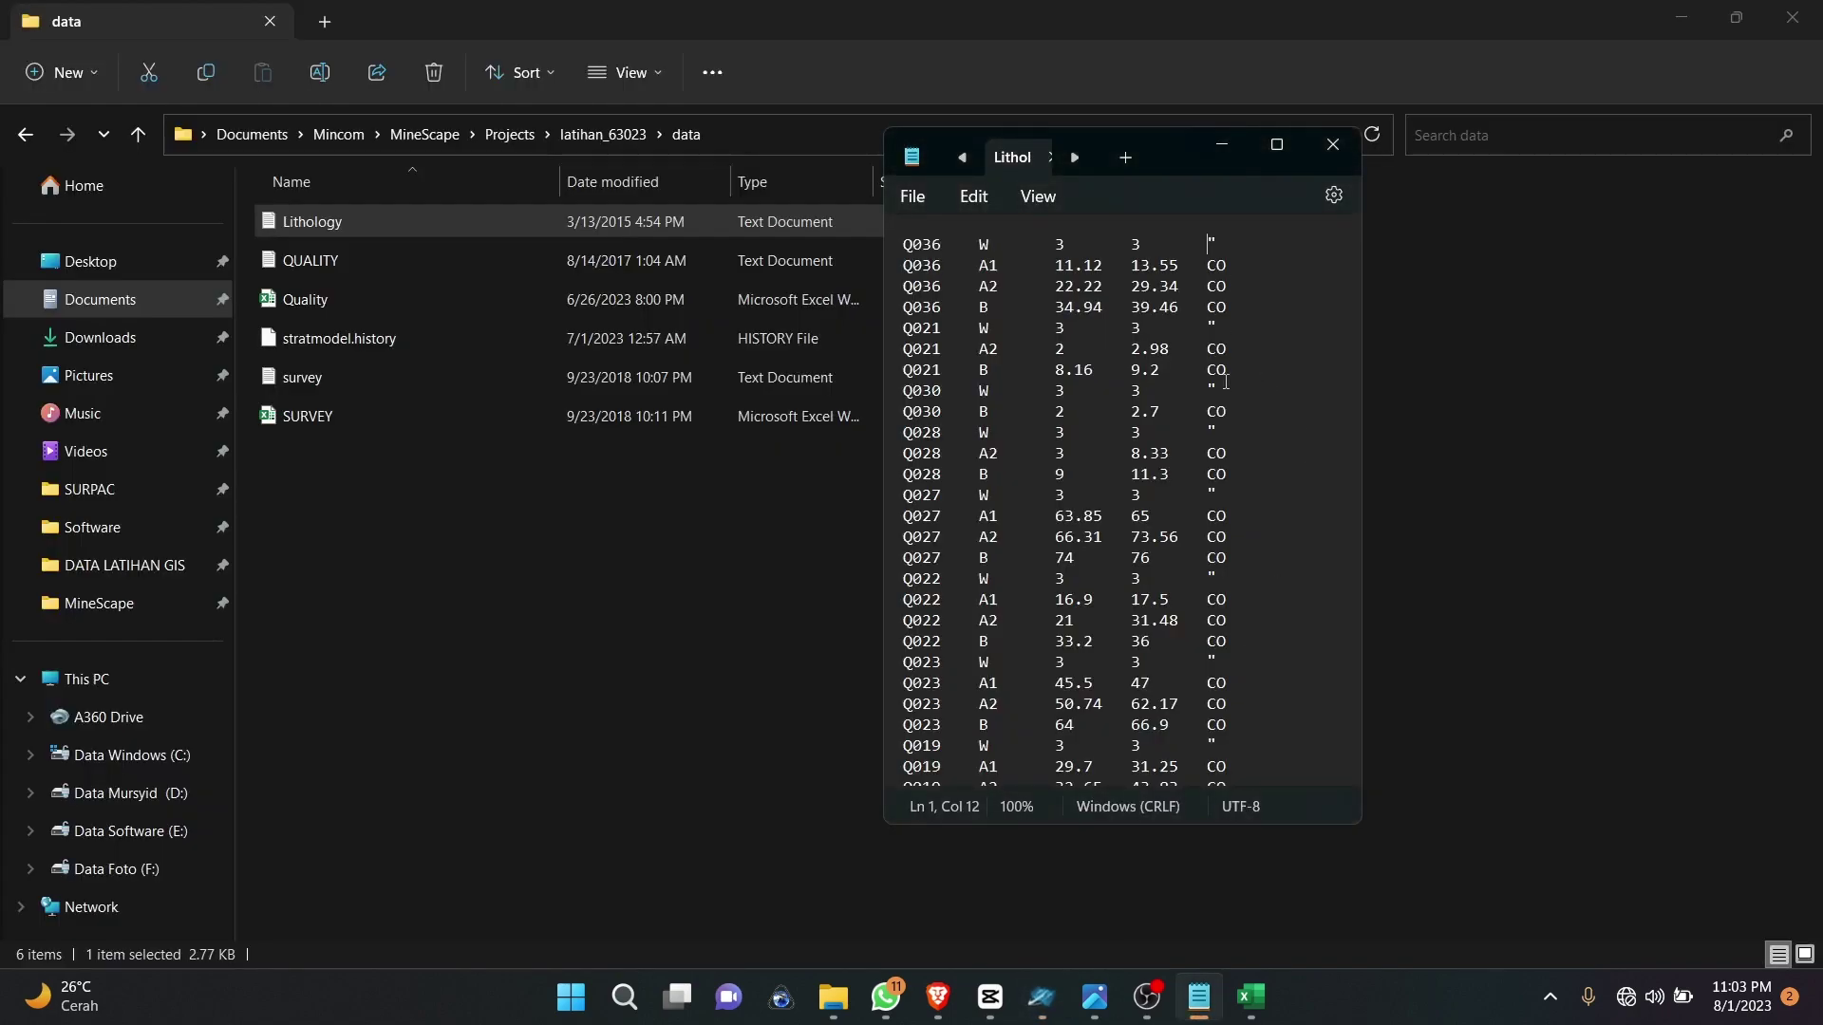
left_click(1056, 1014)
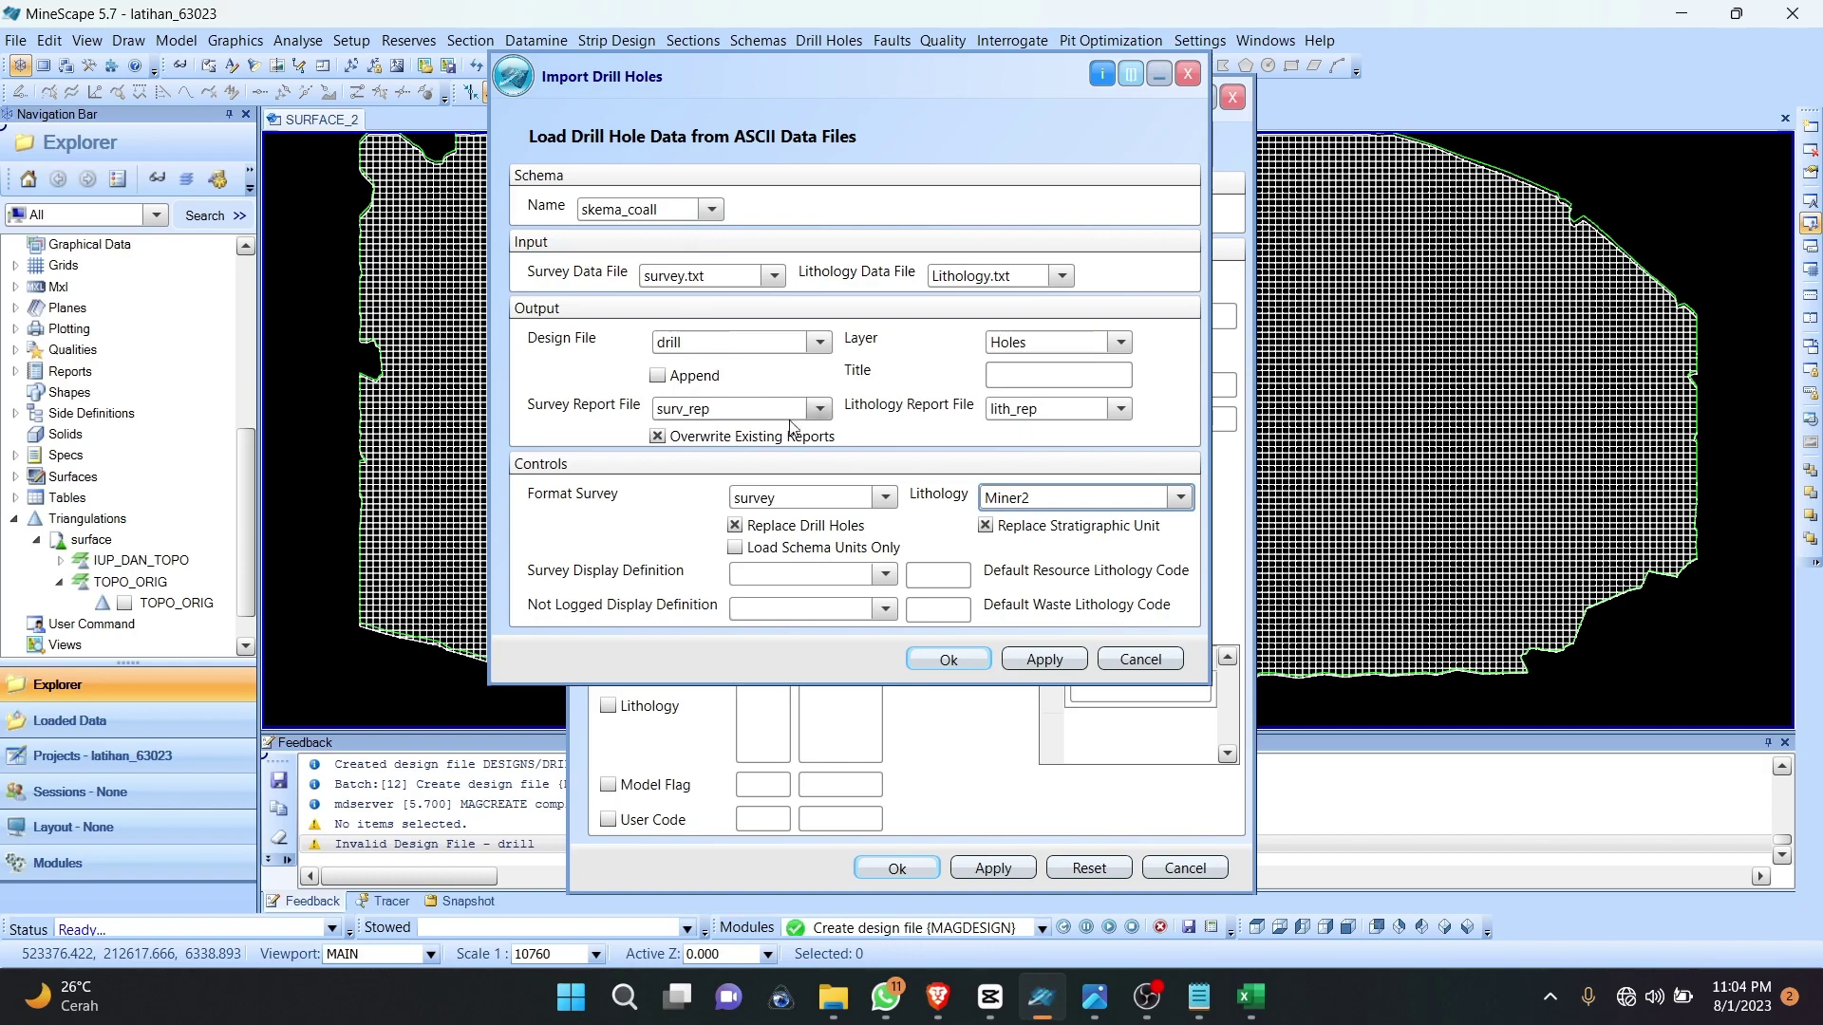
Step: In the litho format, set the hole name to start 1, token 1, and the stratigraphic unit to start 1, token 2
left_click(1002, 487)
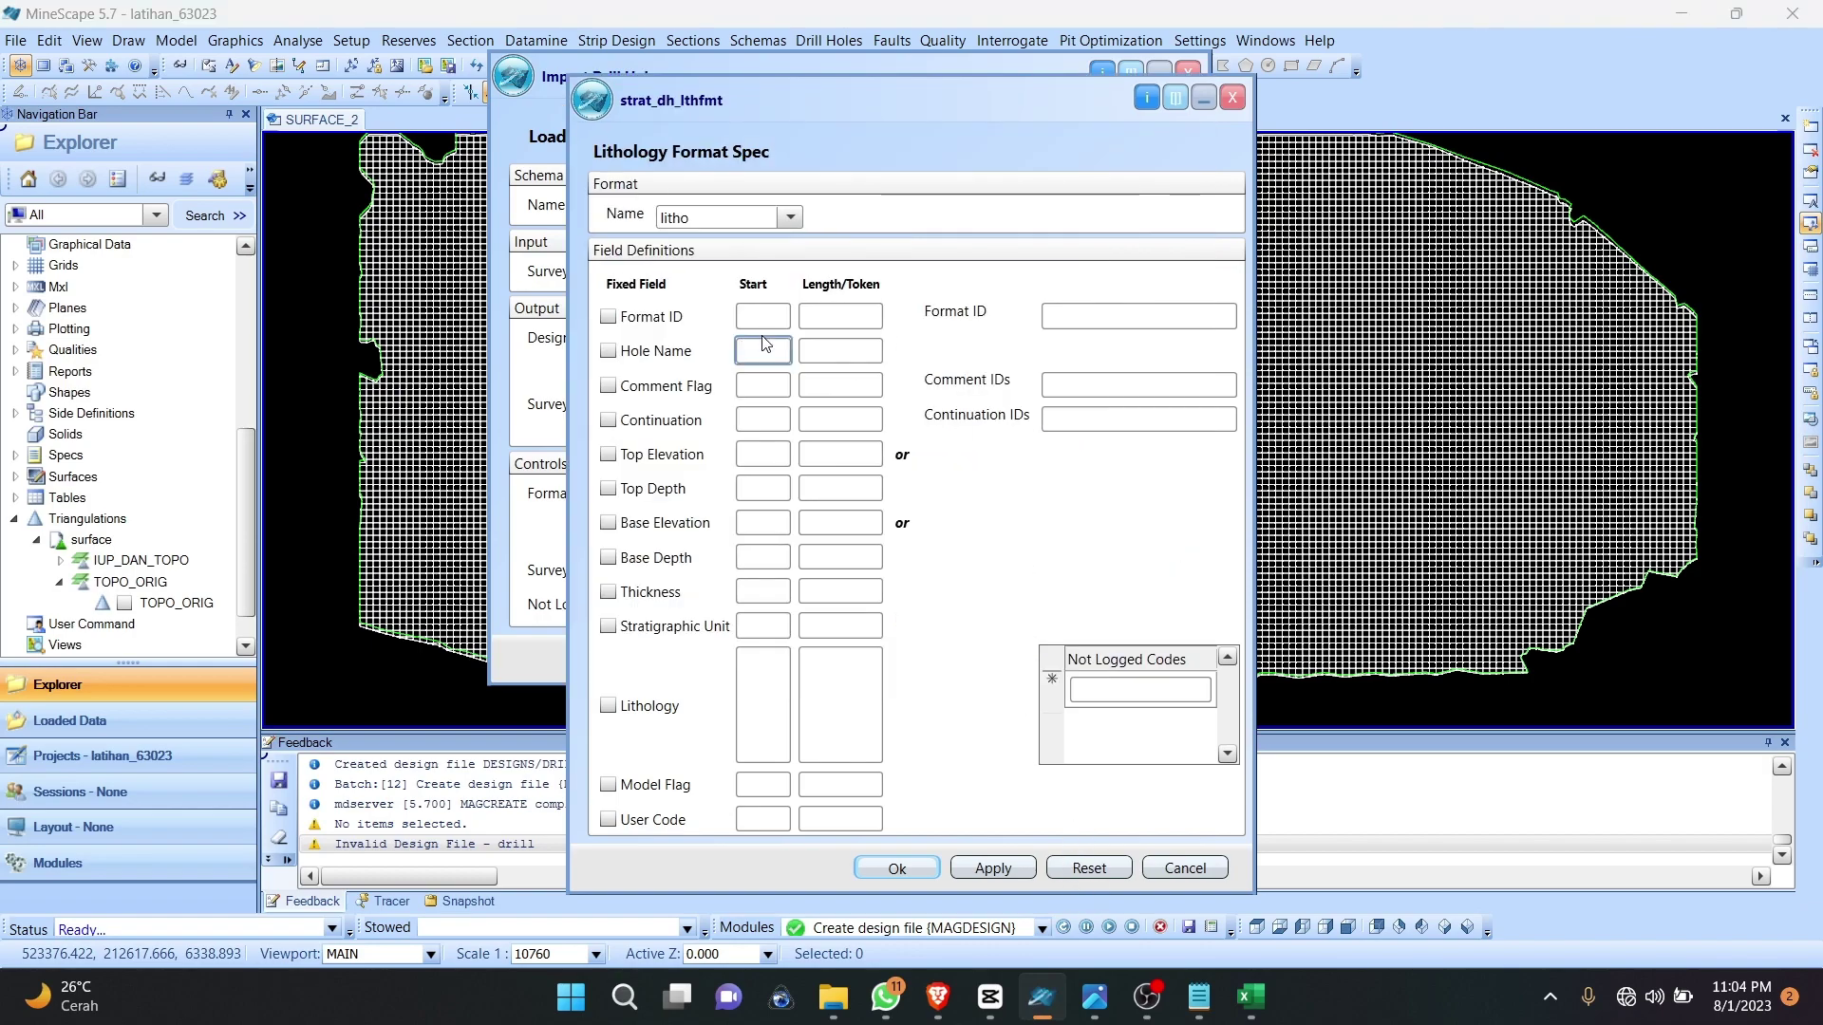
type("1")
key("Tab")
type("1")
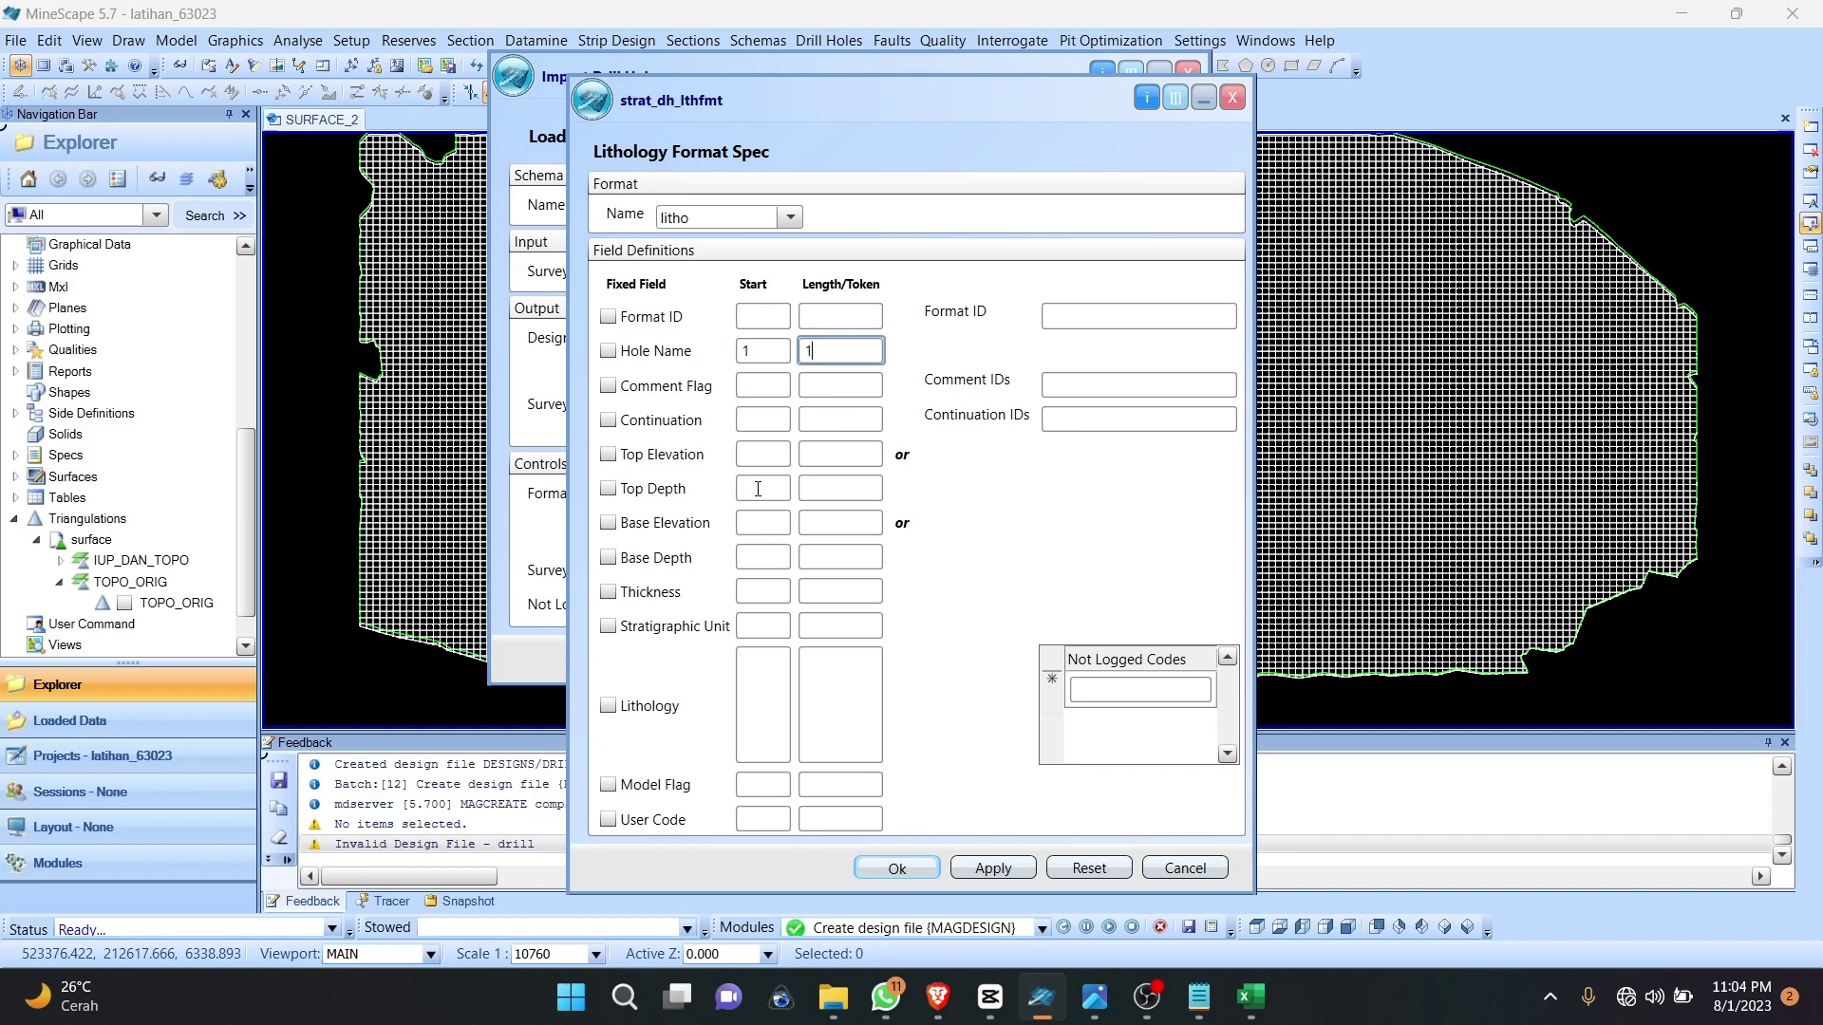
left_click(763, 626)
type("1")
left_click(830, 630)
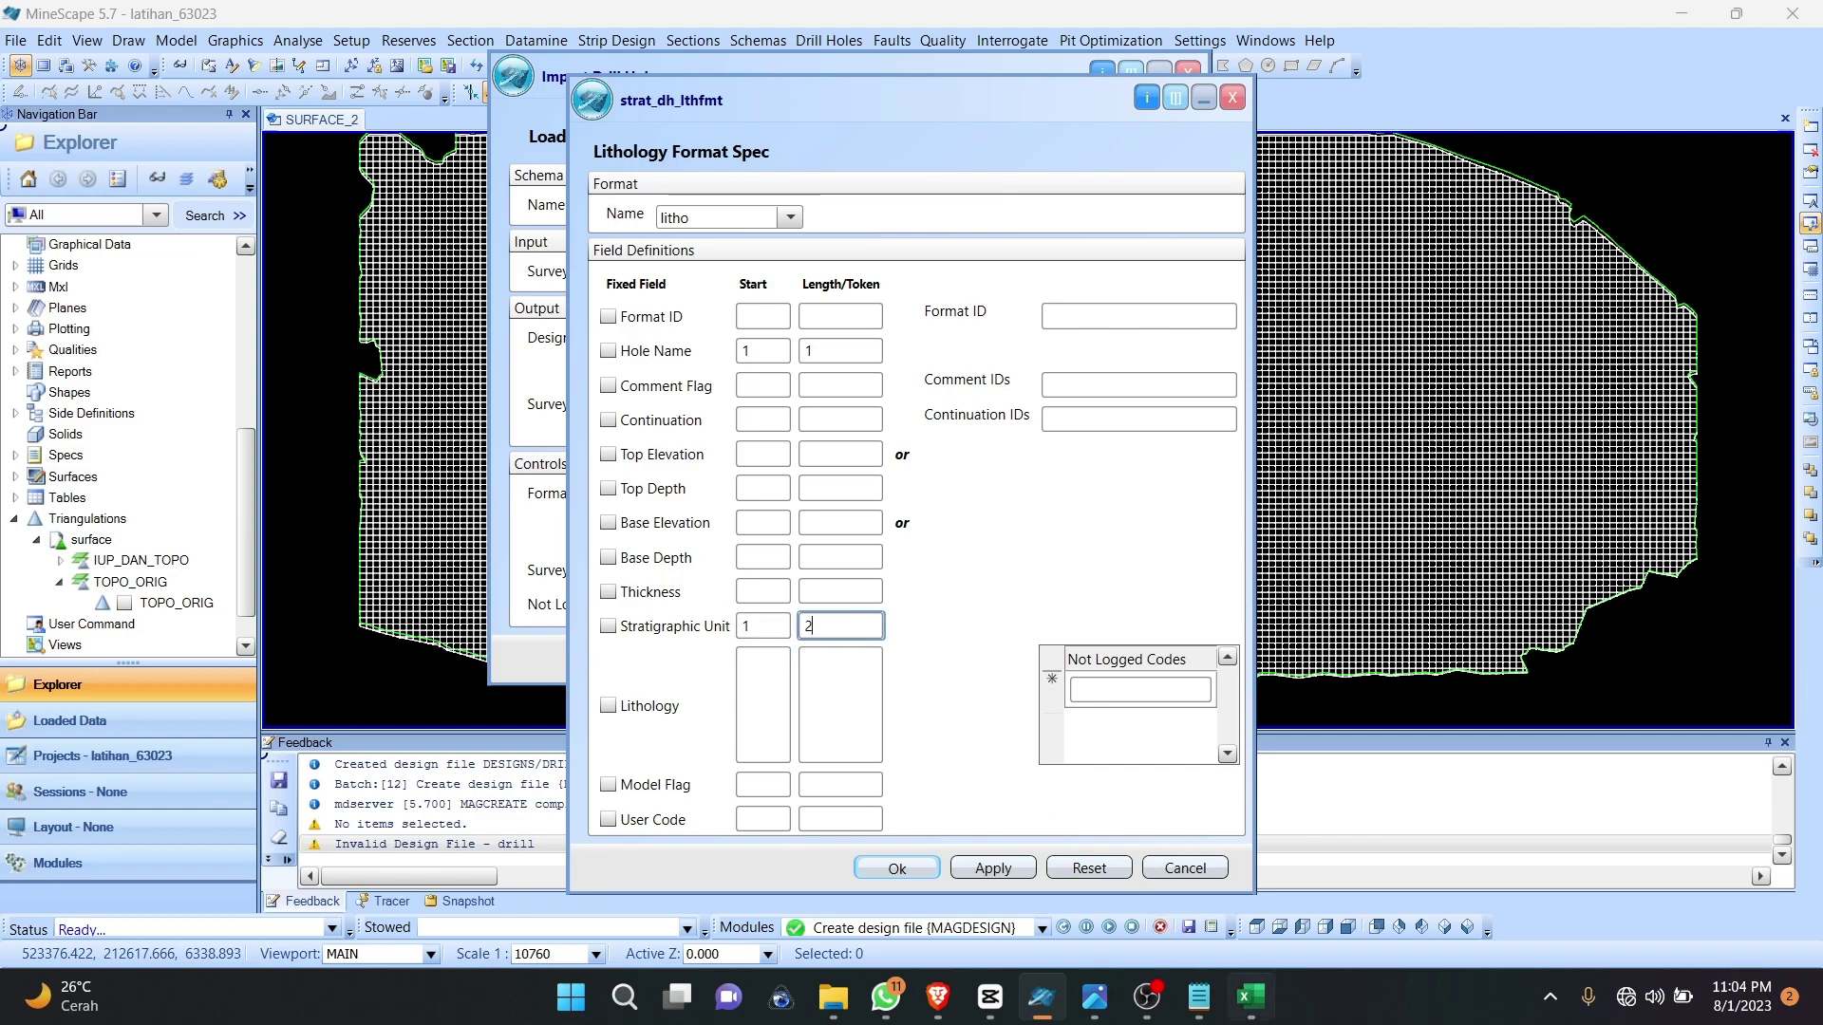
Step: Set the top depth's start to 1 and check the column order against the Lithology text file
left_click(754, 452)
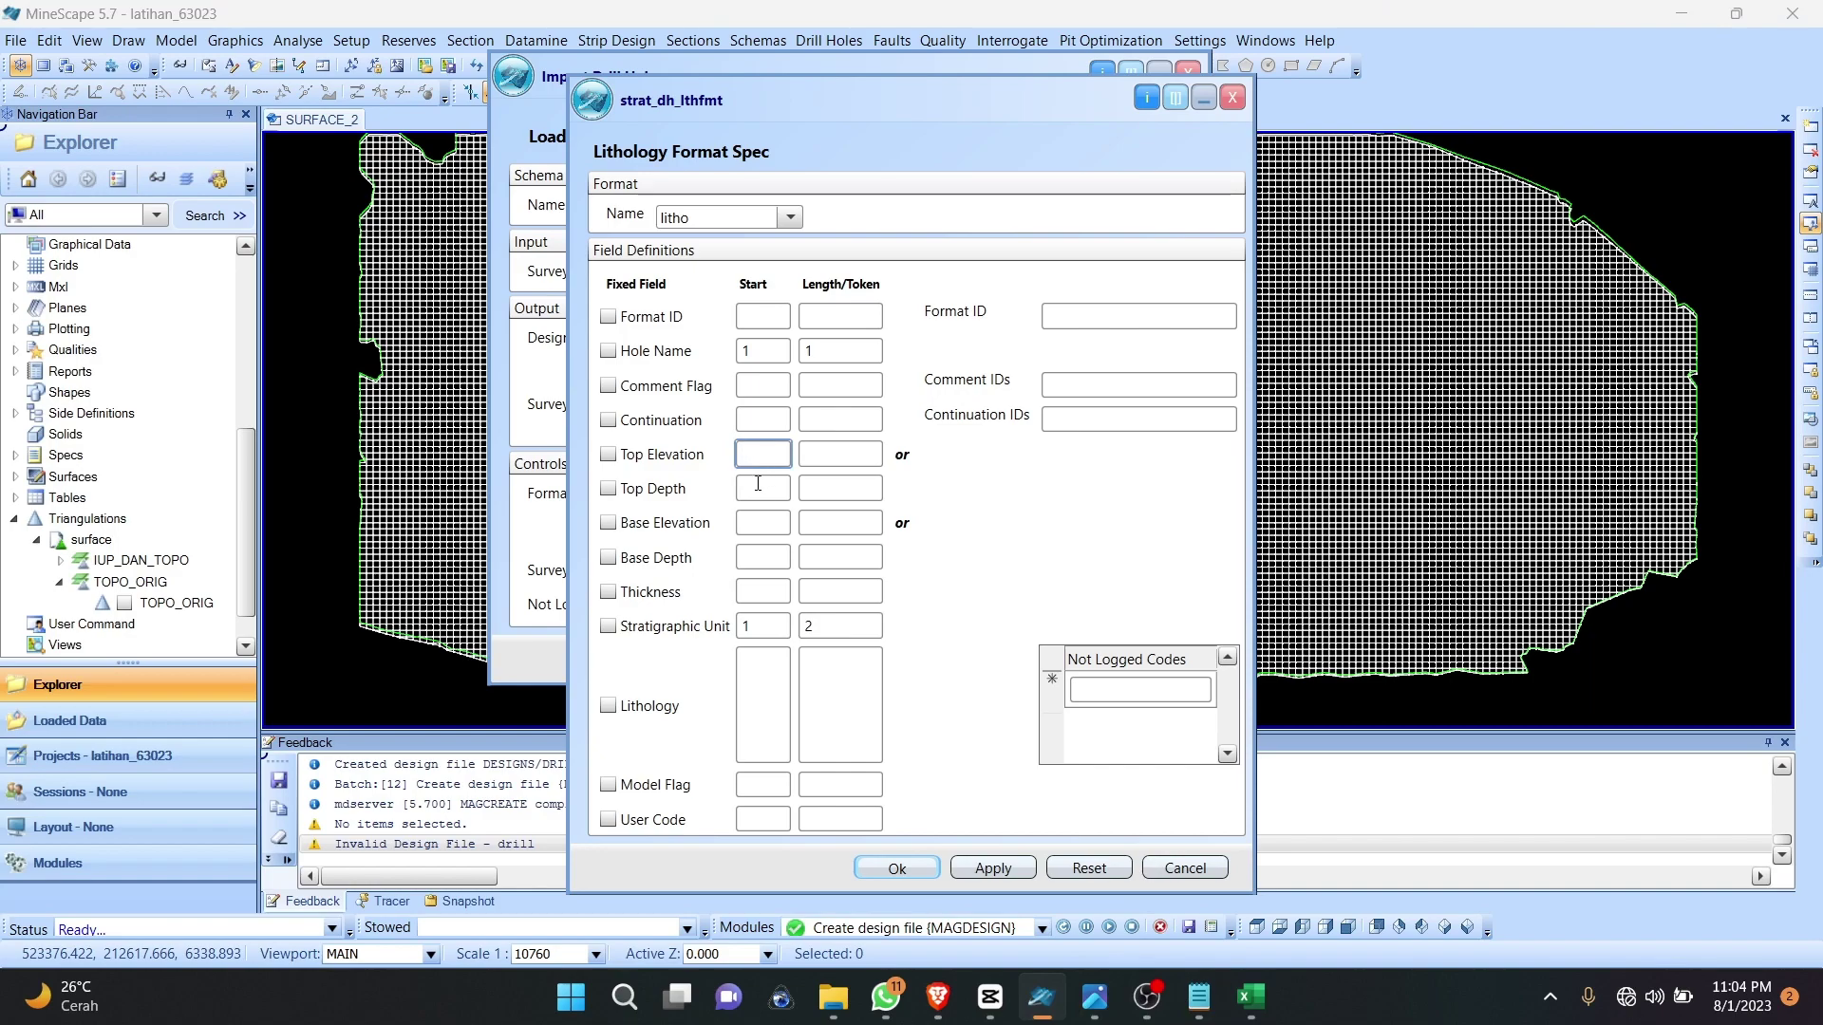
left_click(754, 485)
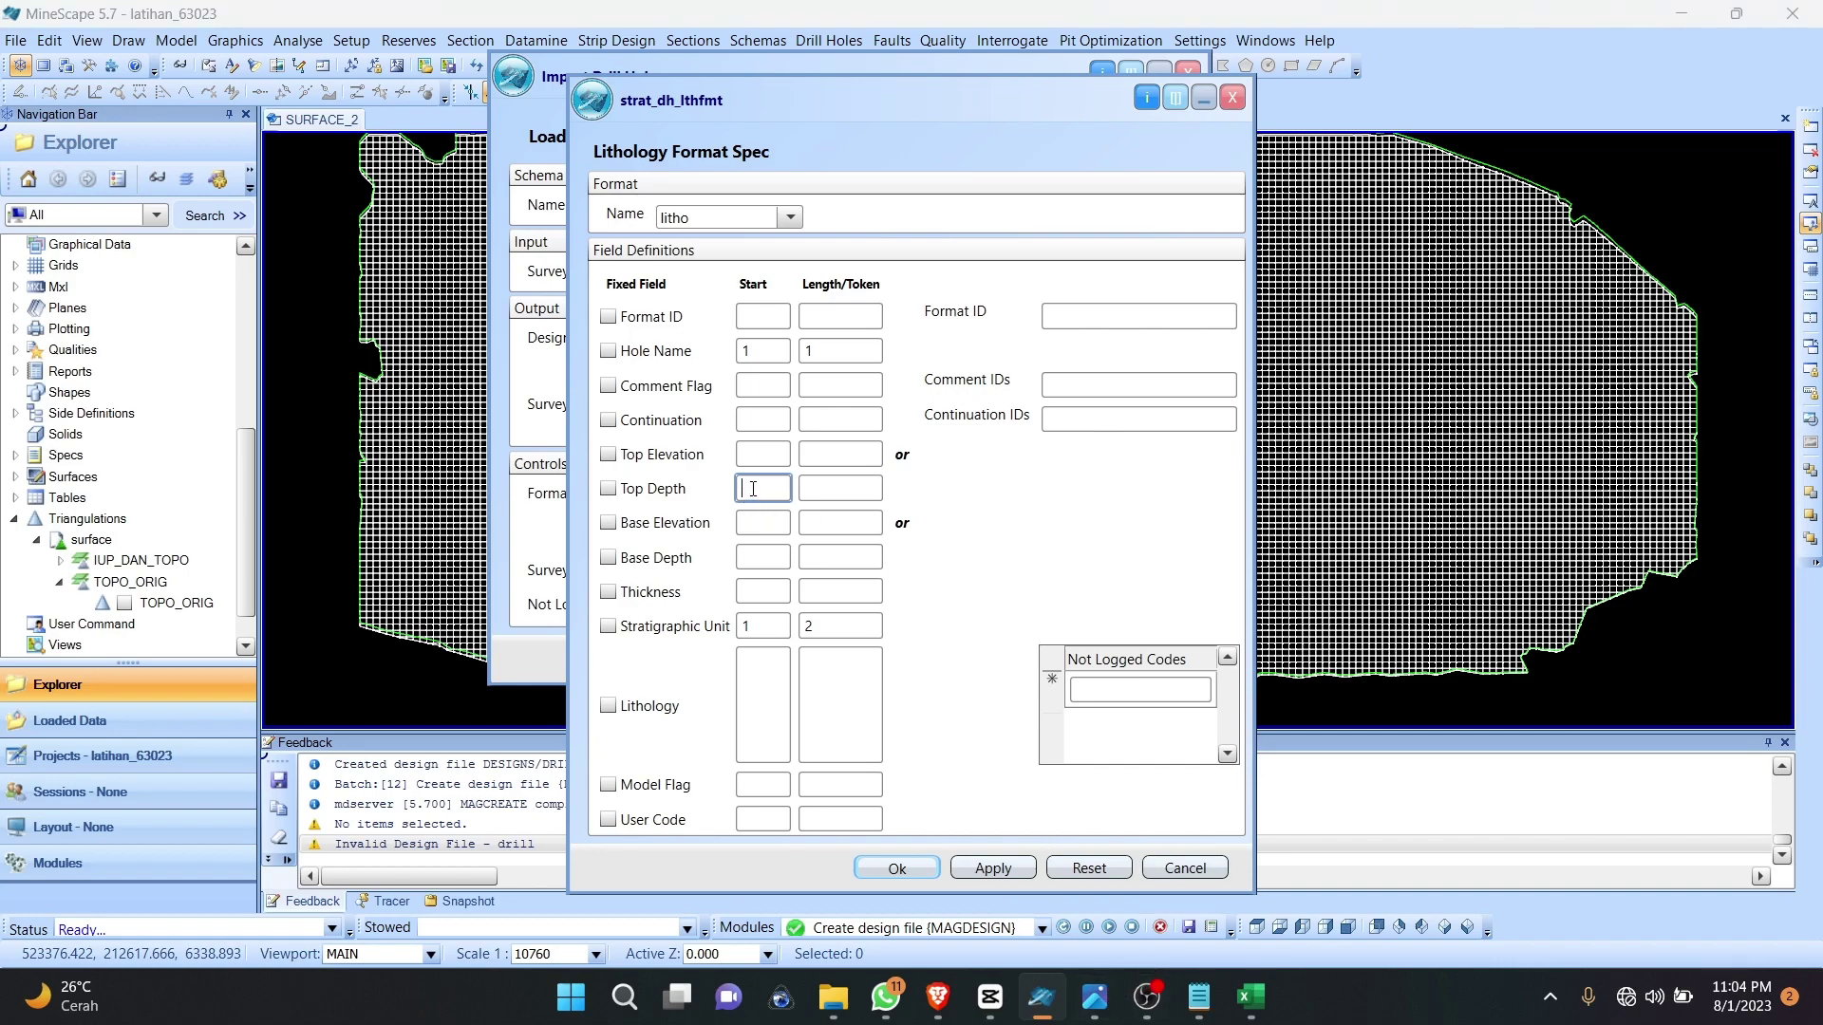
type("1")
left_click(1099, 999)
left_click(1099, 1000)
left_click(1043, 998)
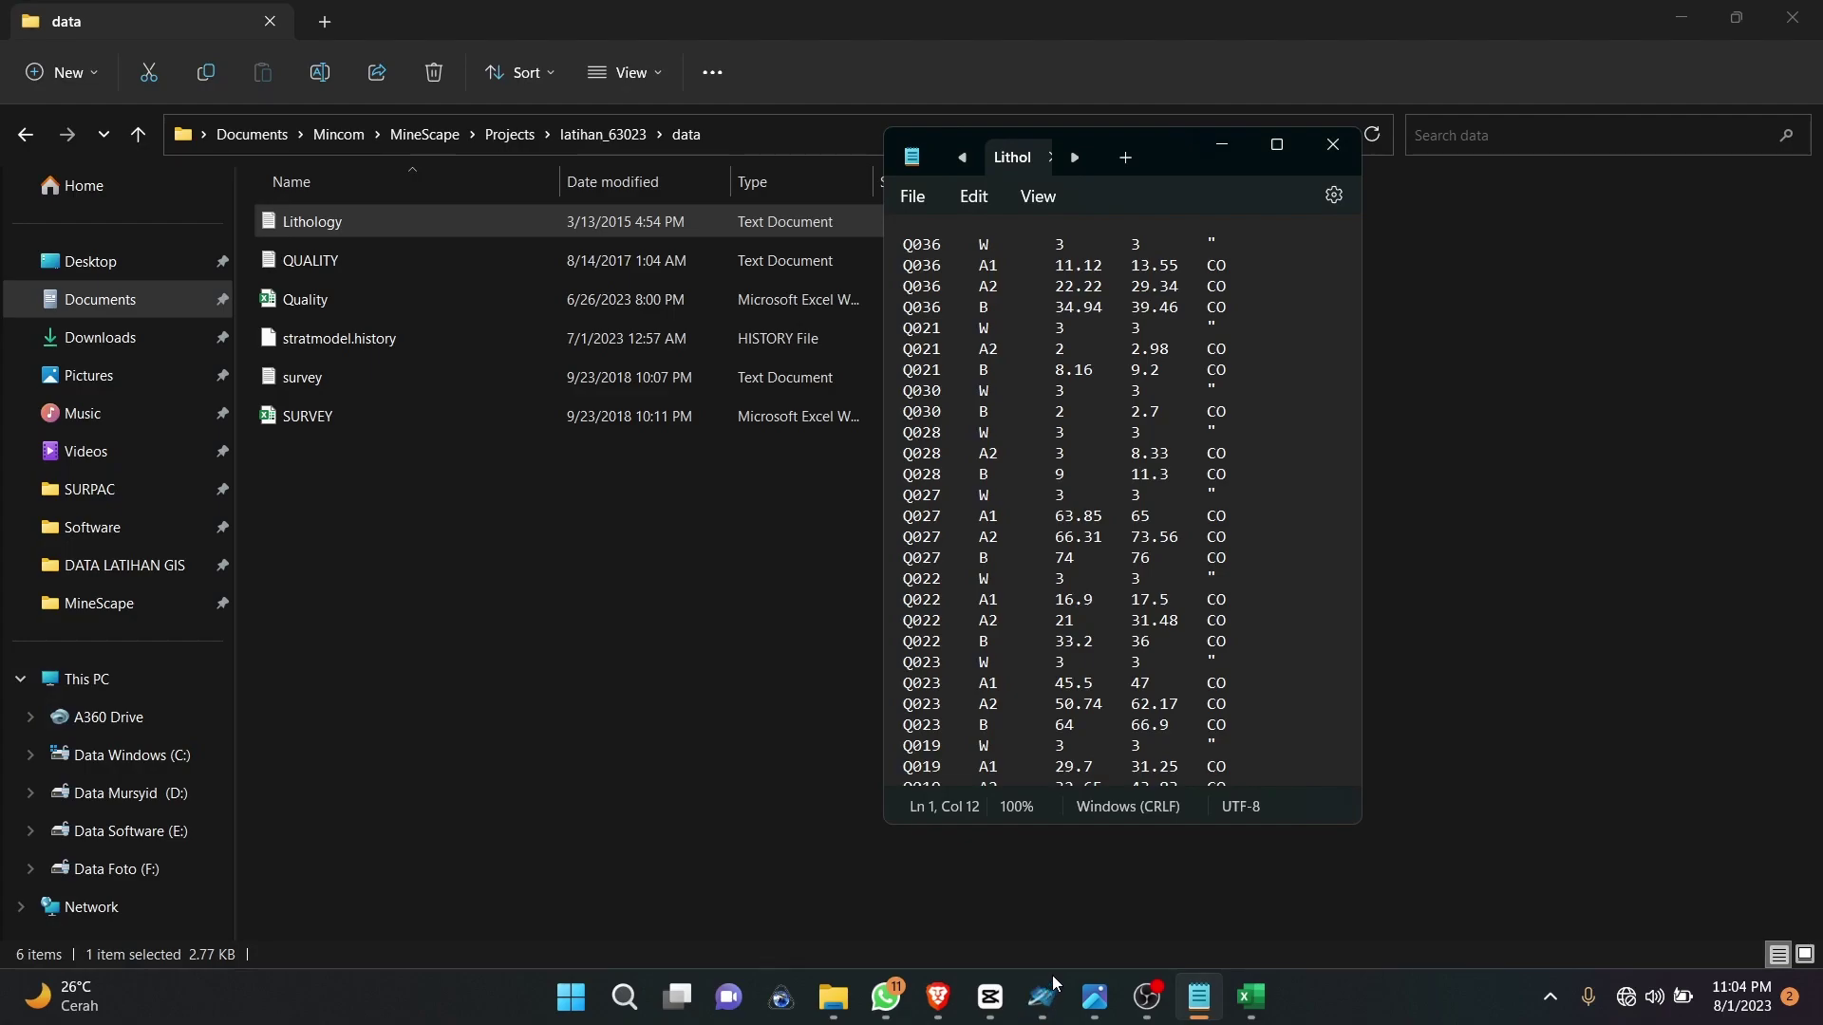
left_click(1054, 989)
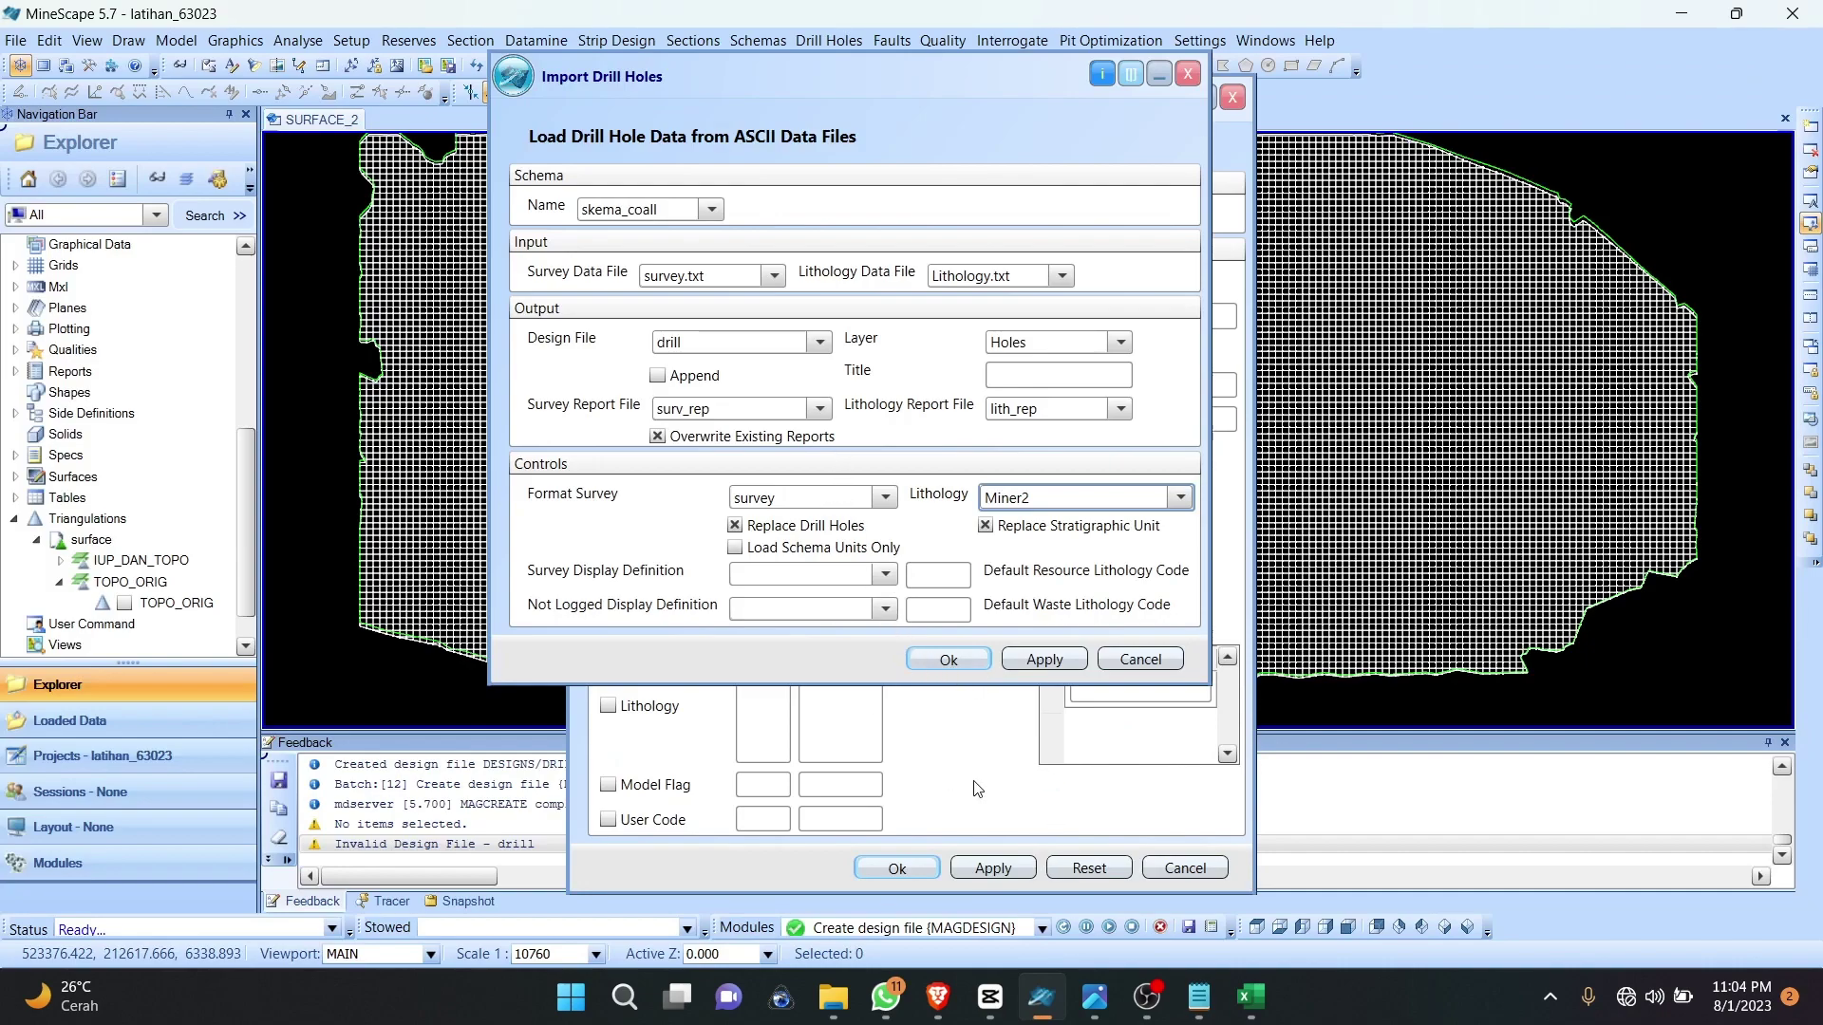
left_click(998, 817)
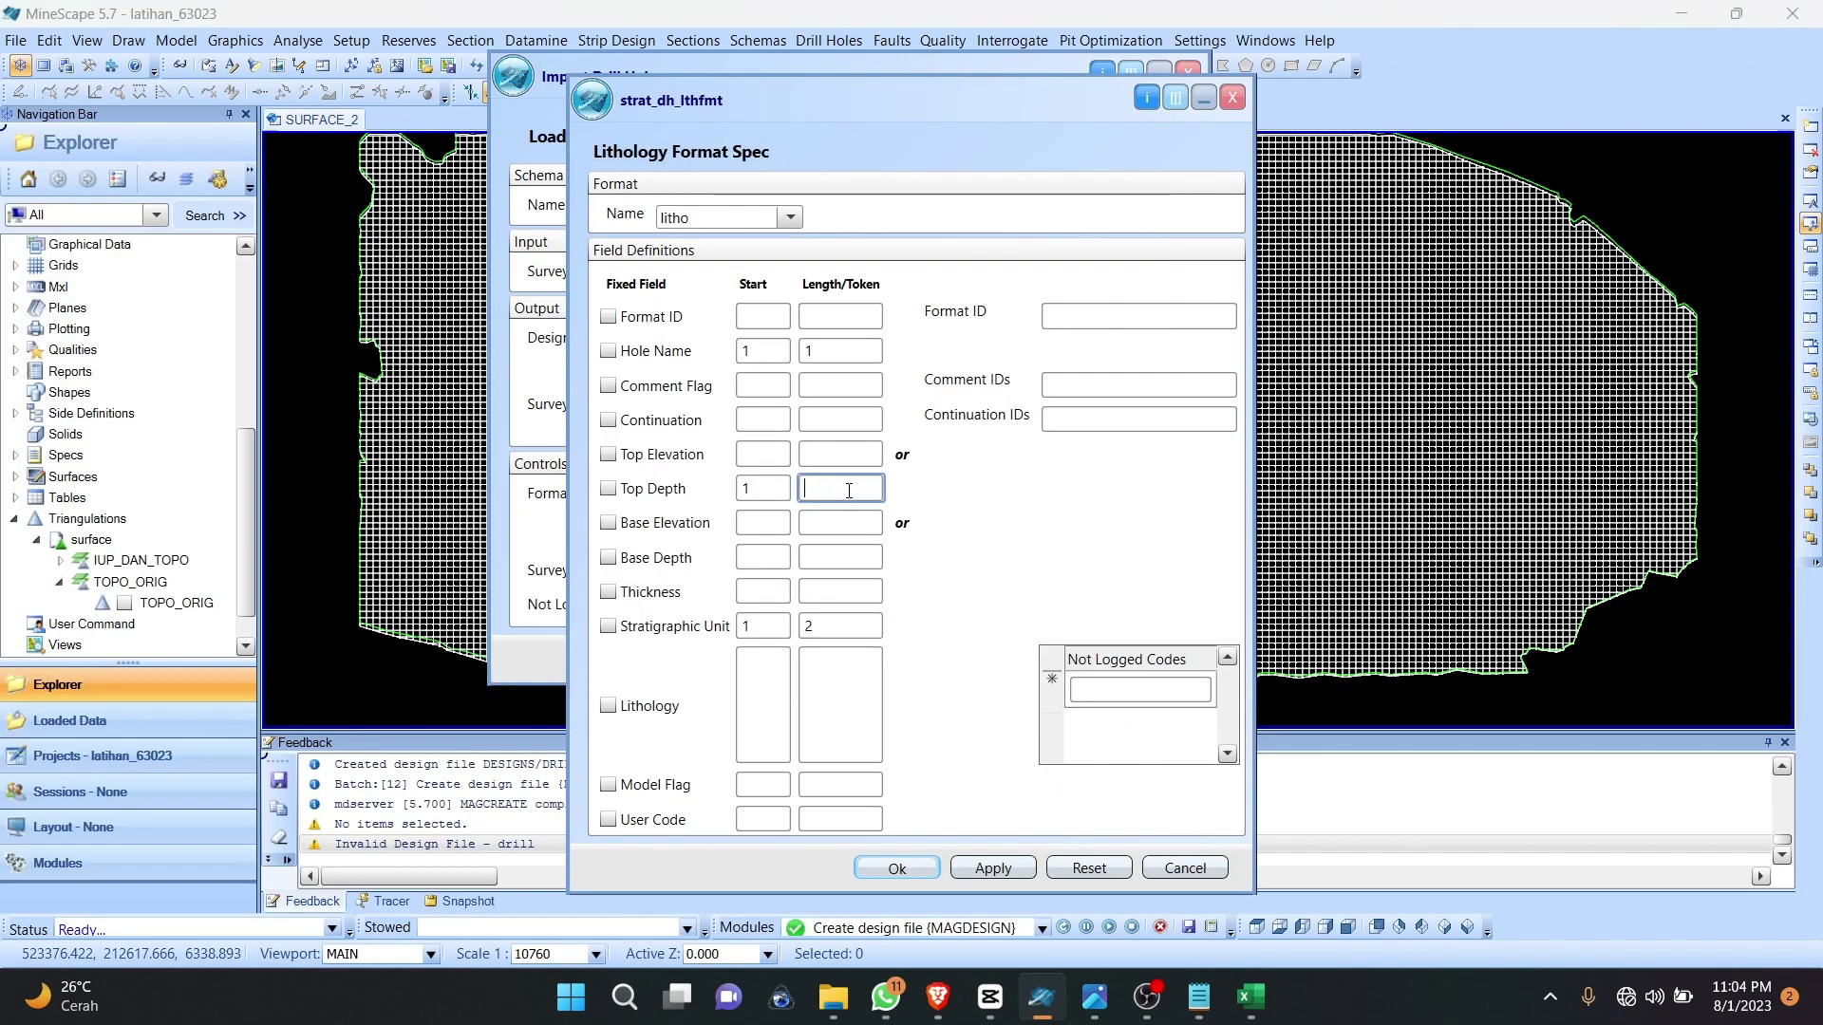
Step: Set the base depth to start 1, token 4 in the litho format
left_click(741, 558)
type("1")
key("Tab")
type("4")
Step: Set the lithology field to start 1, token 5, and save the lithology format specification
left_click(777, 670)
type("1")
left_click(821, 694)
type("5")
left_click(909, 866)
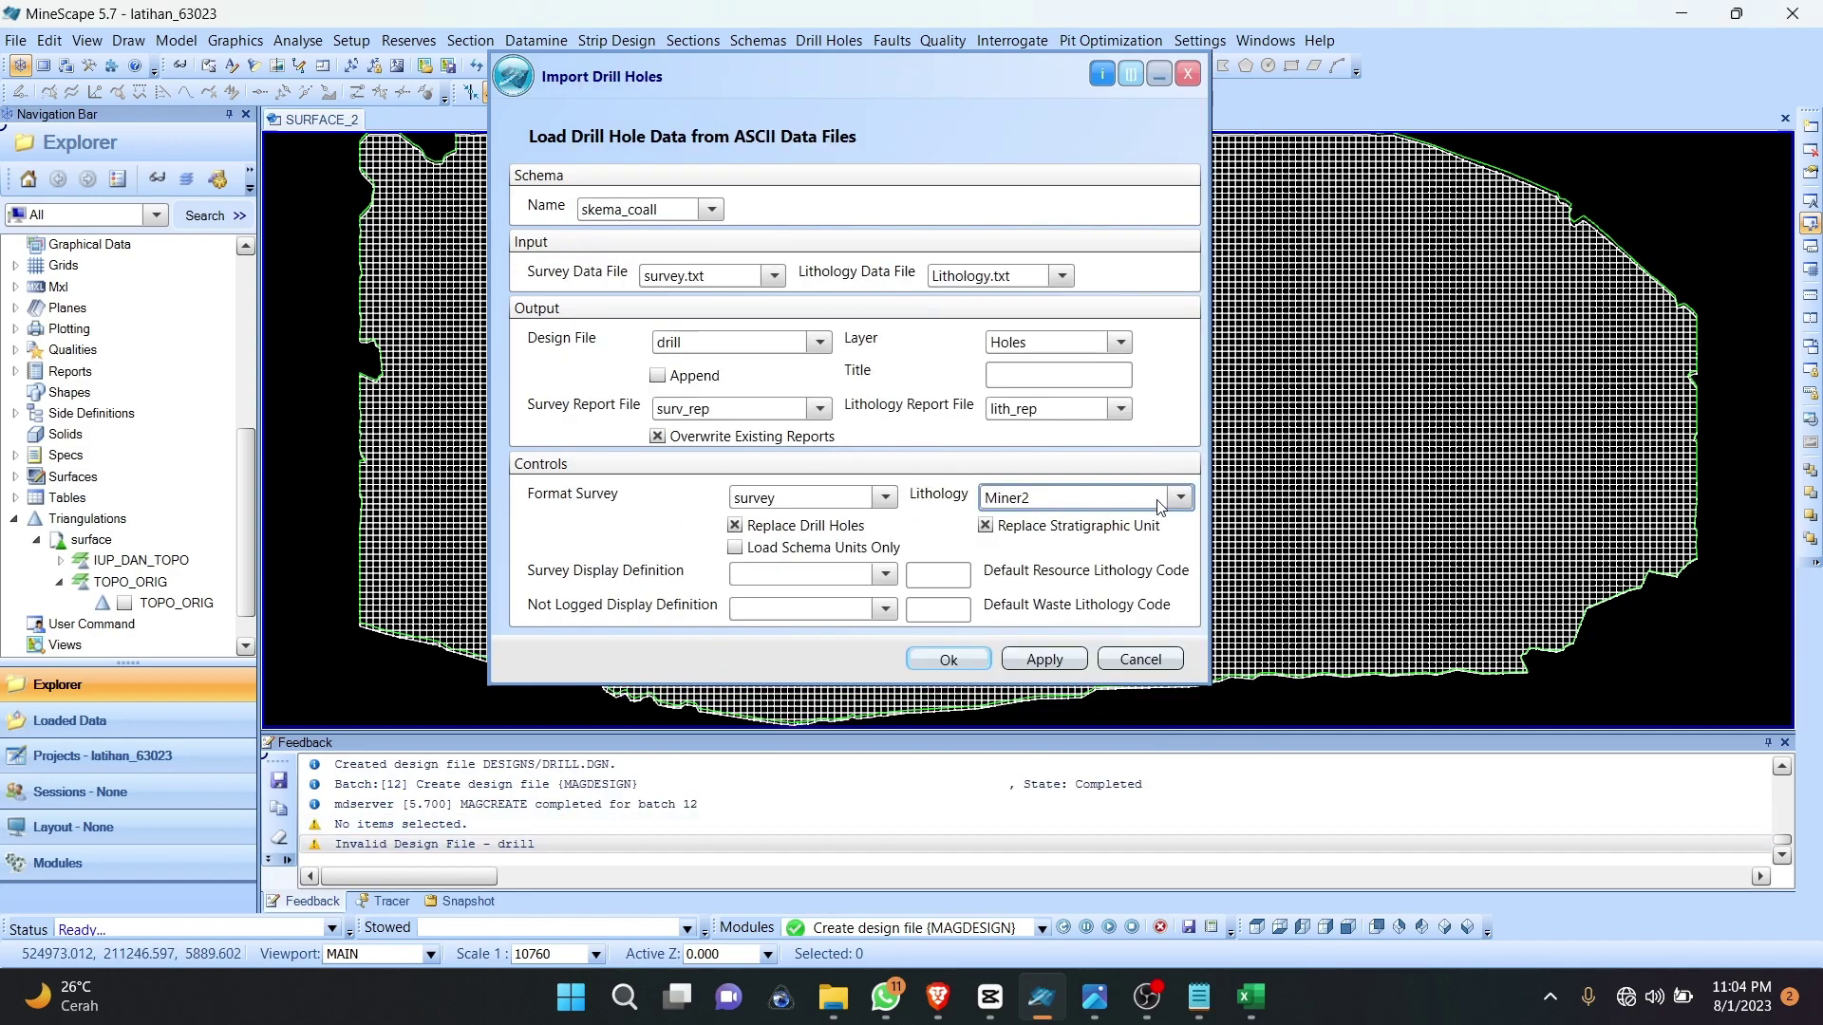
Step: Run the drill hole import with litho as the lithology format and brown as the survey display definition
left_click(1158, 506)
left_click(1079, 608)
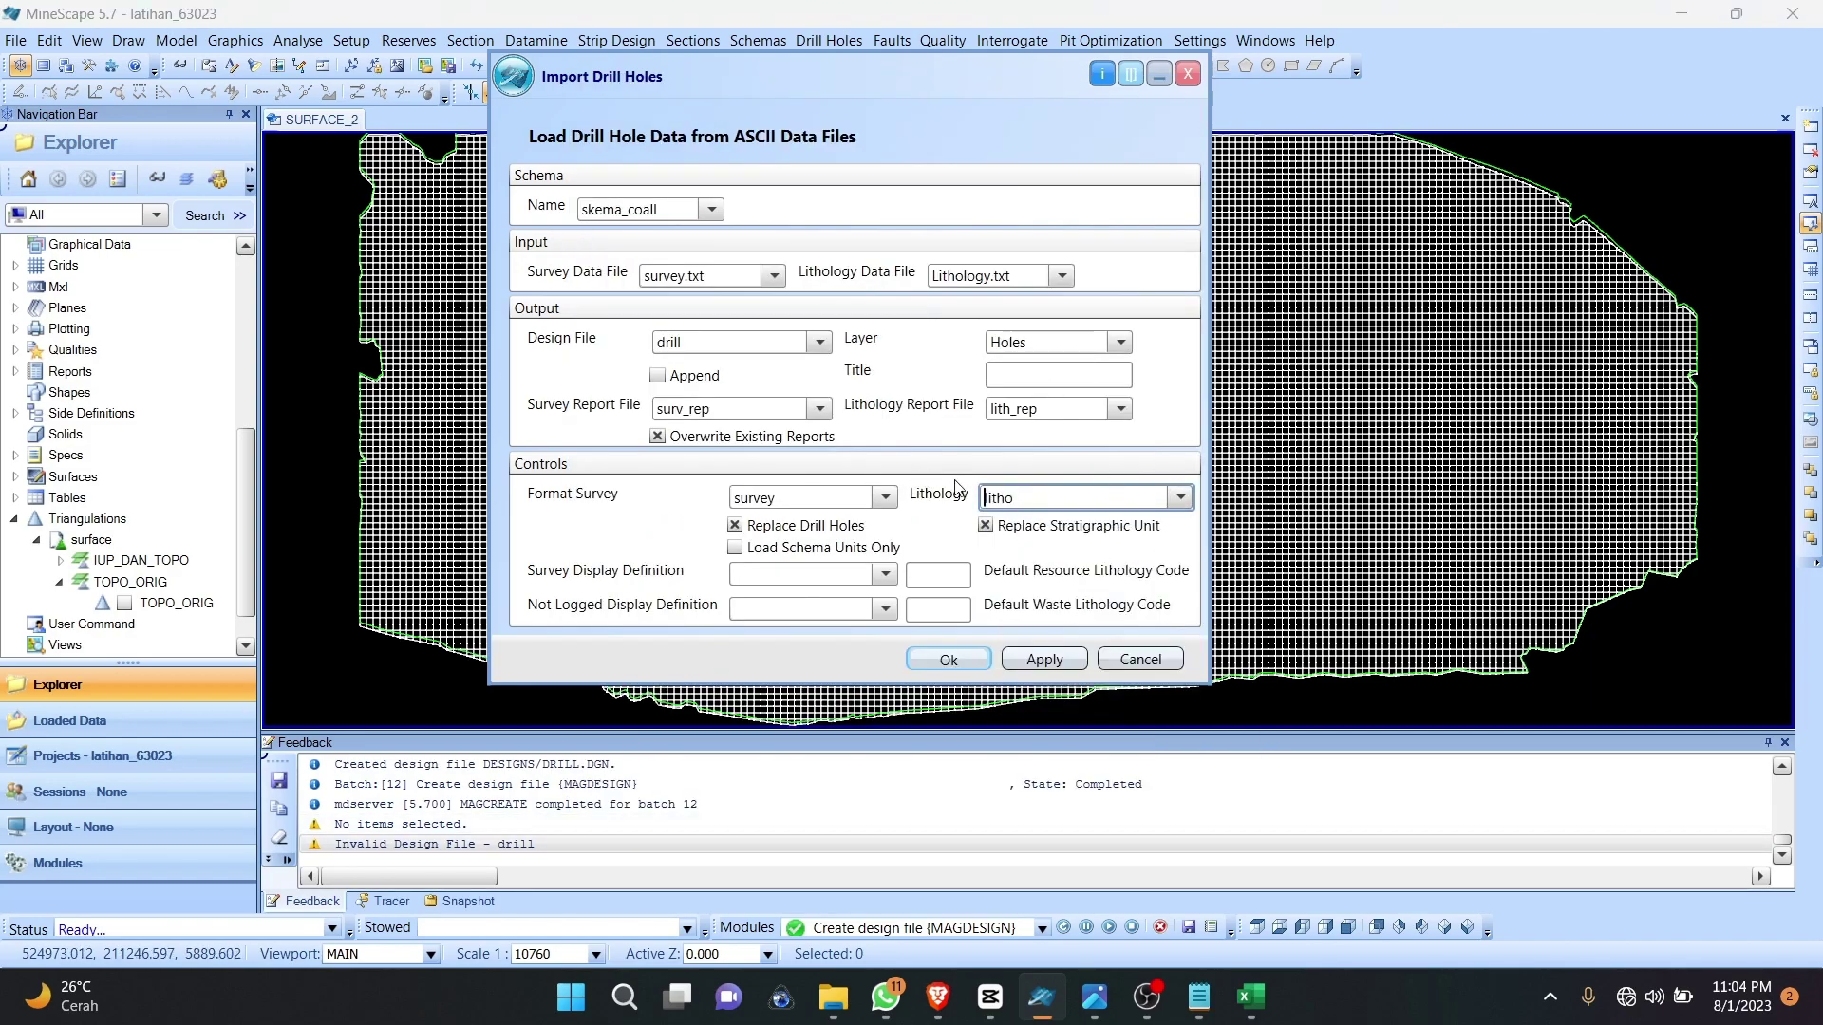
left_click(796, 577)
left_click(877, 575)
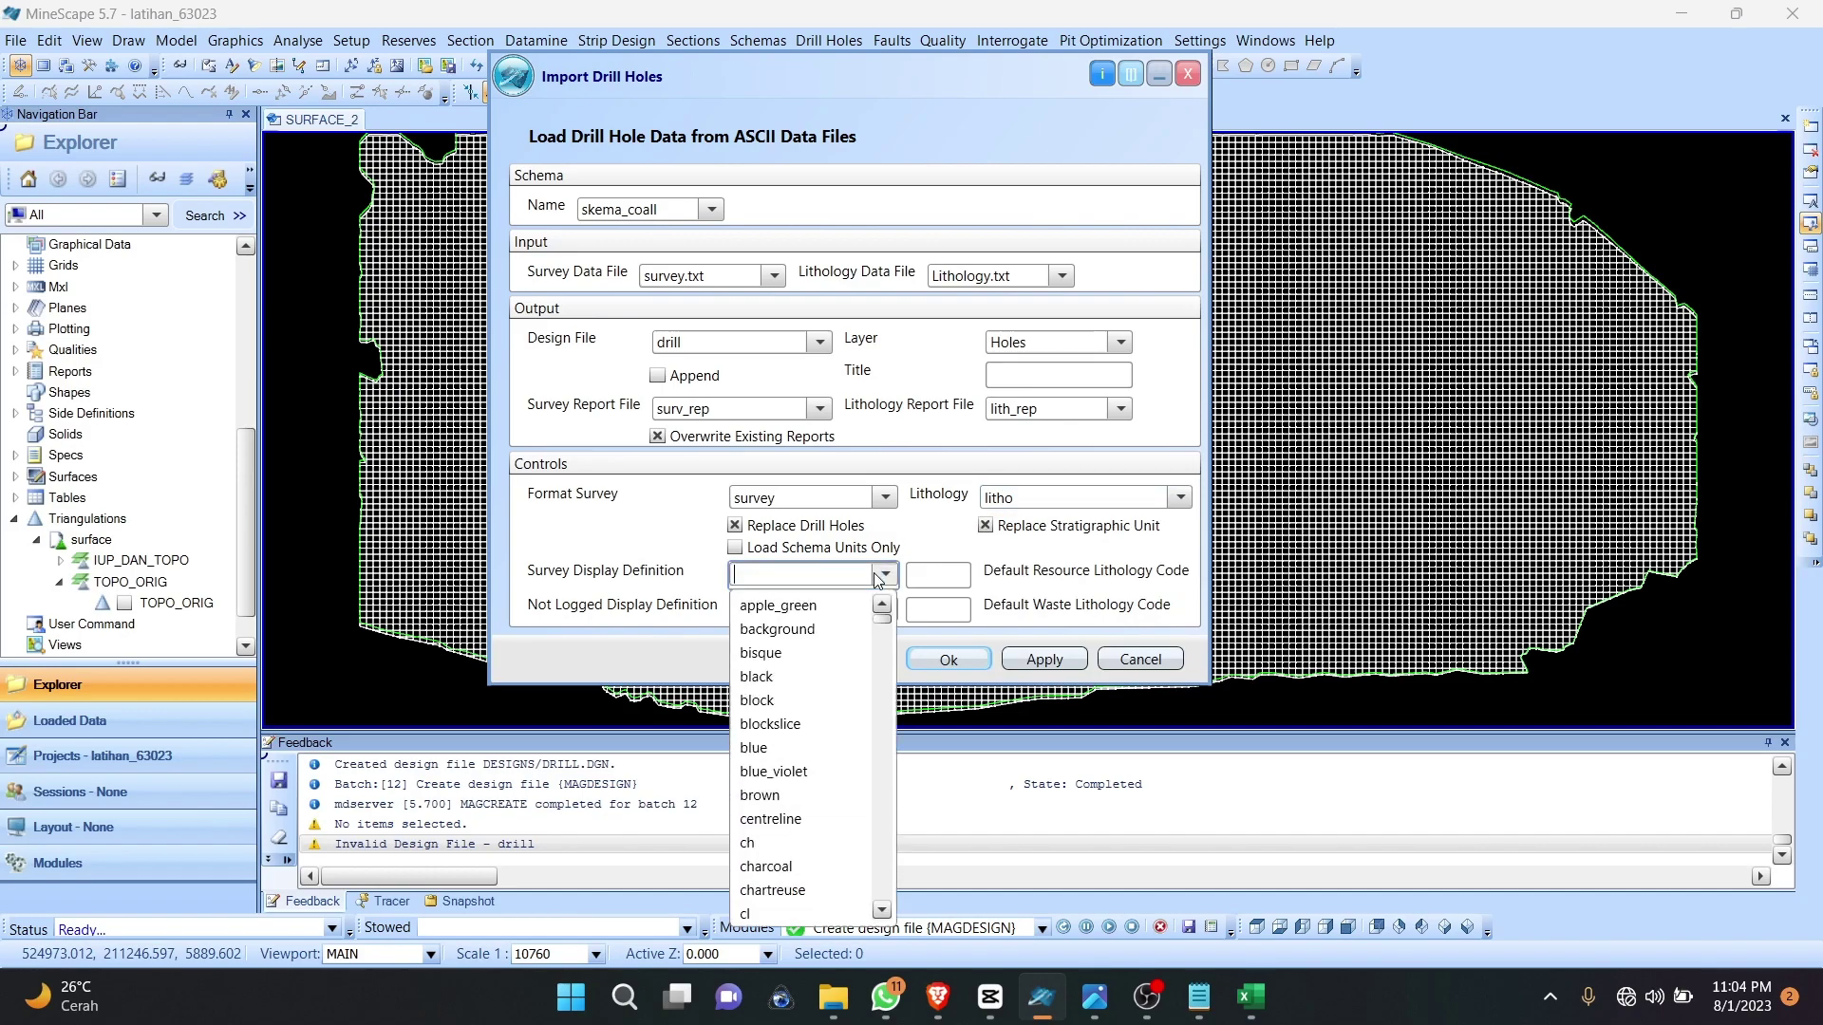
left_click(785, 794)
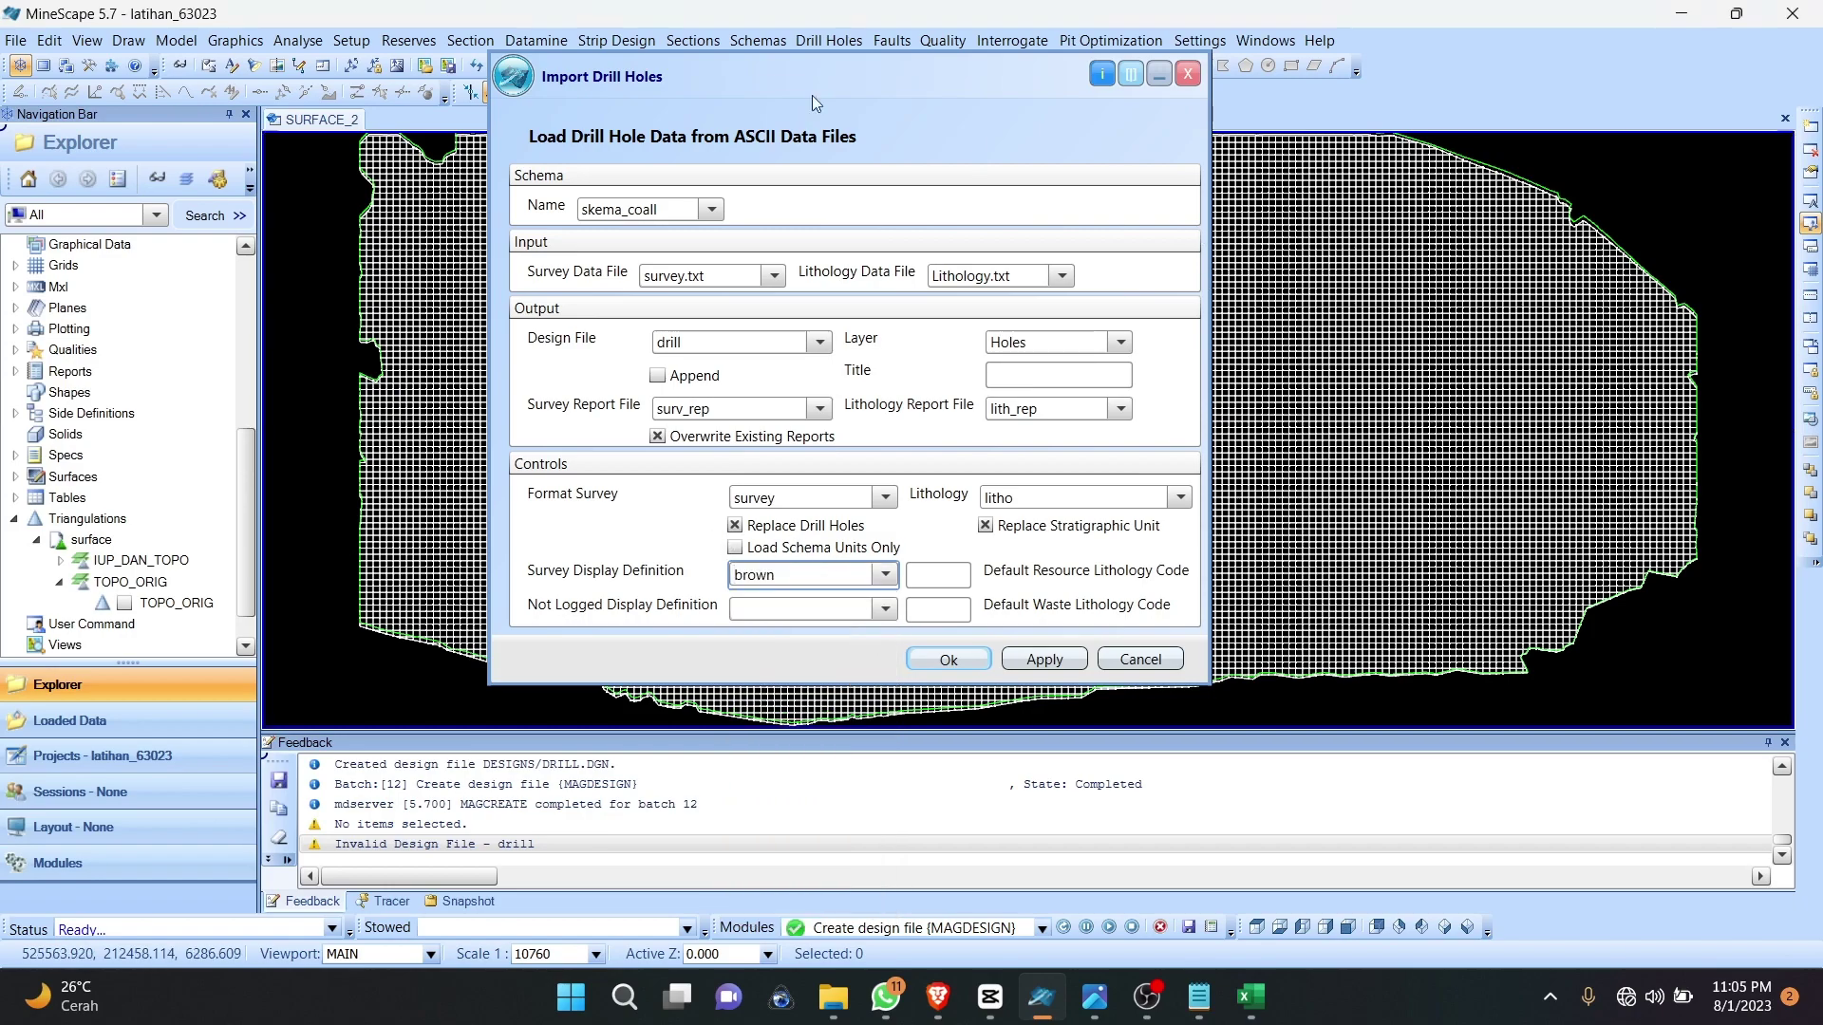
left_click_drag(886, 87, 898, 193)
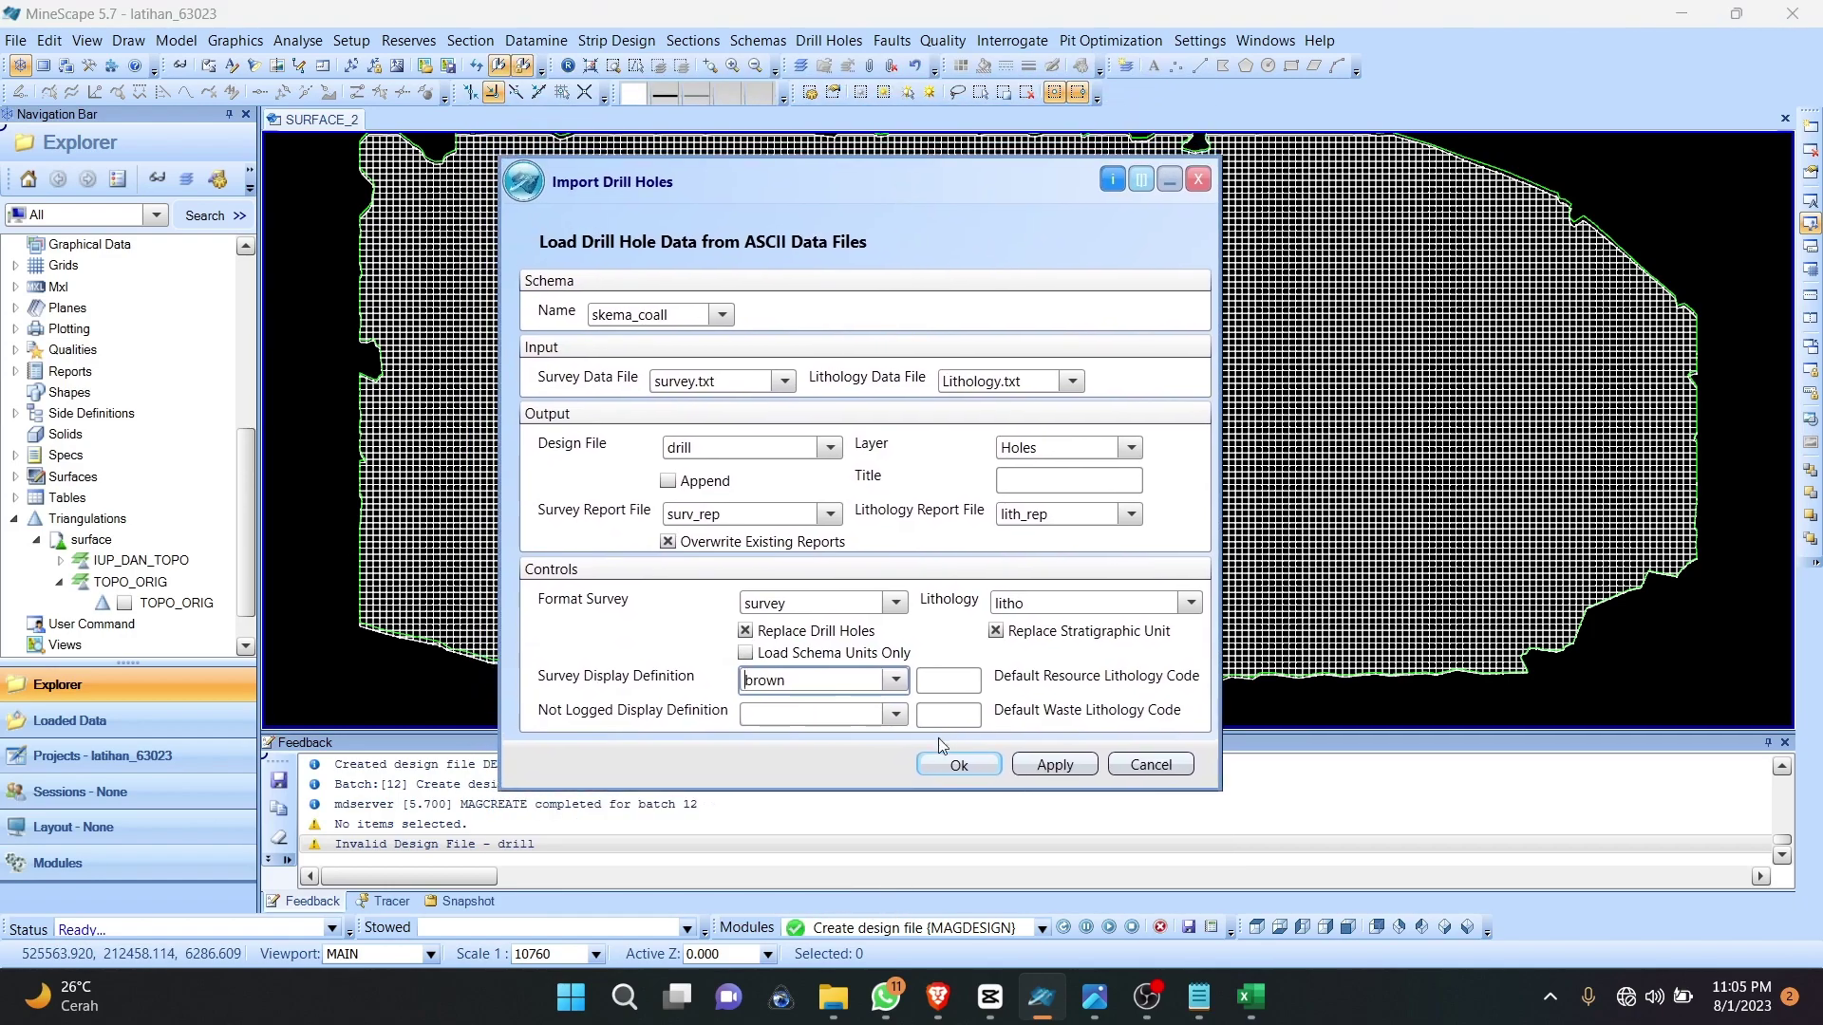
left_click(945, 765)
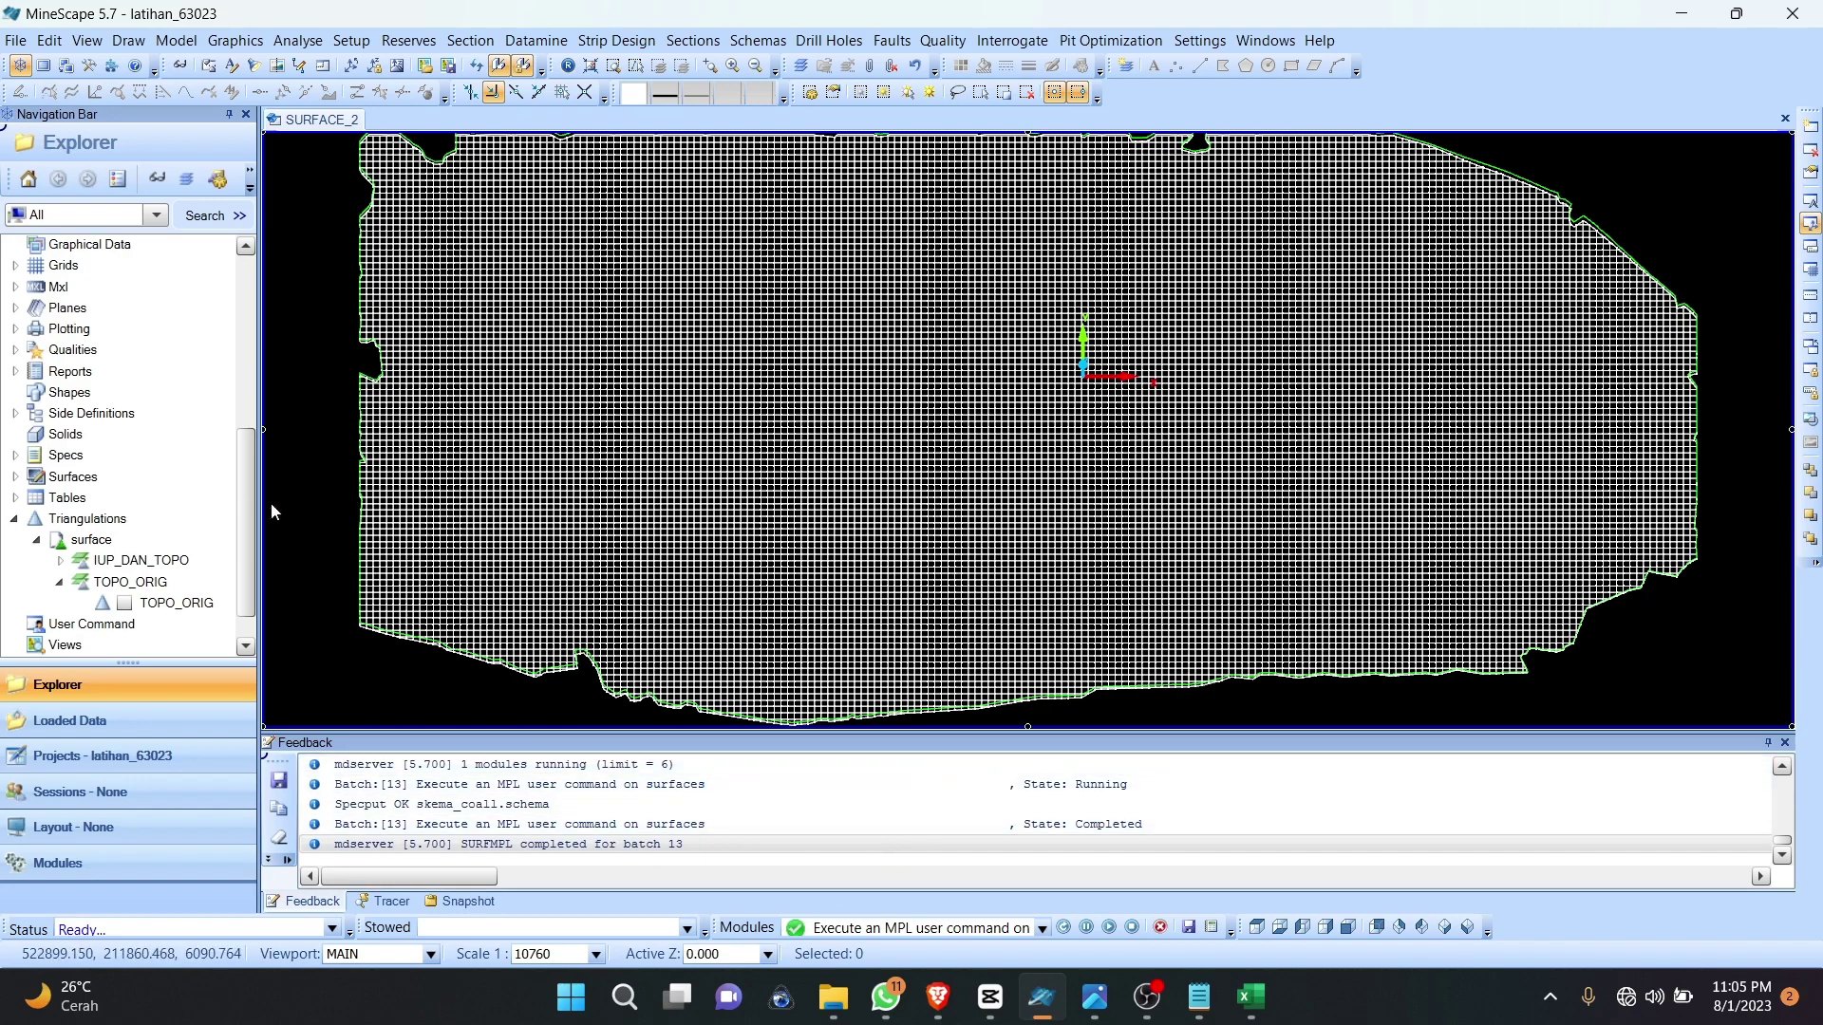
Step: Unload the surface design file's GRID_20 and BDY layers and load the drill design file's HOLES layer
scroll(98, 488, "down", 1)
scroll(98, 488, "up", 10)
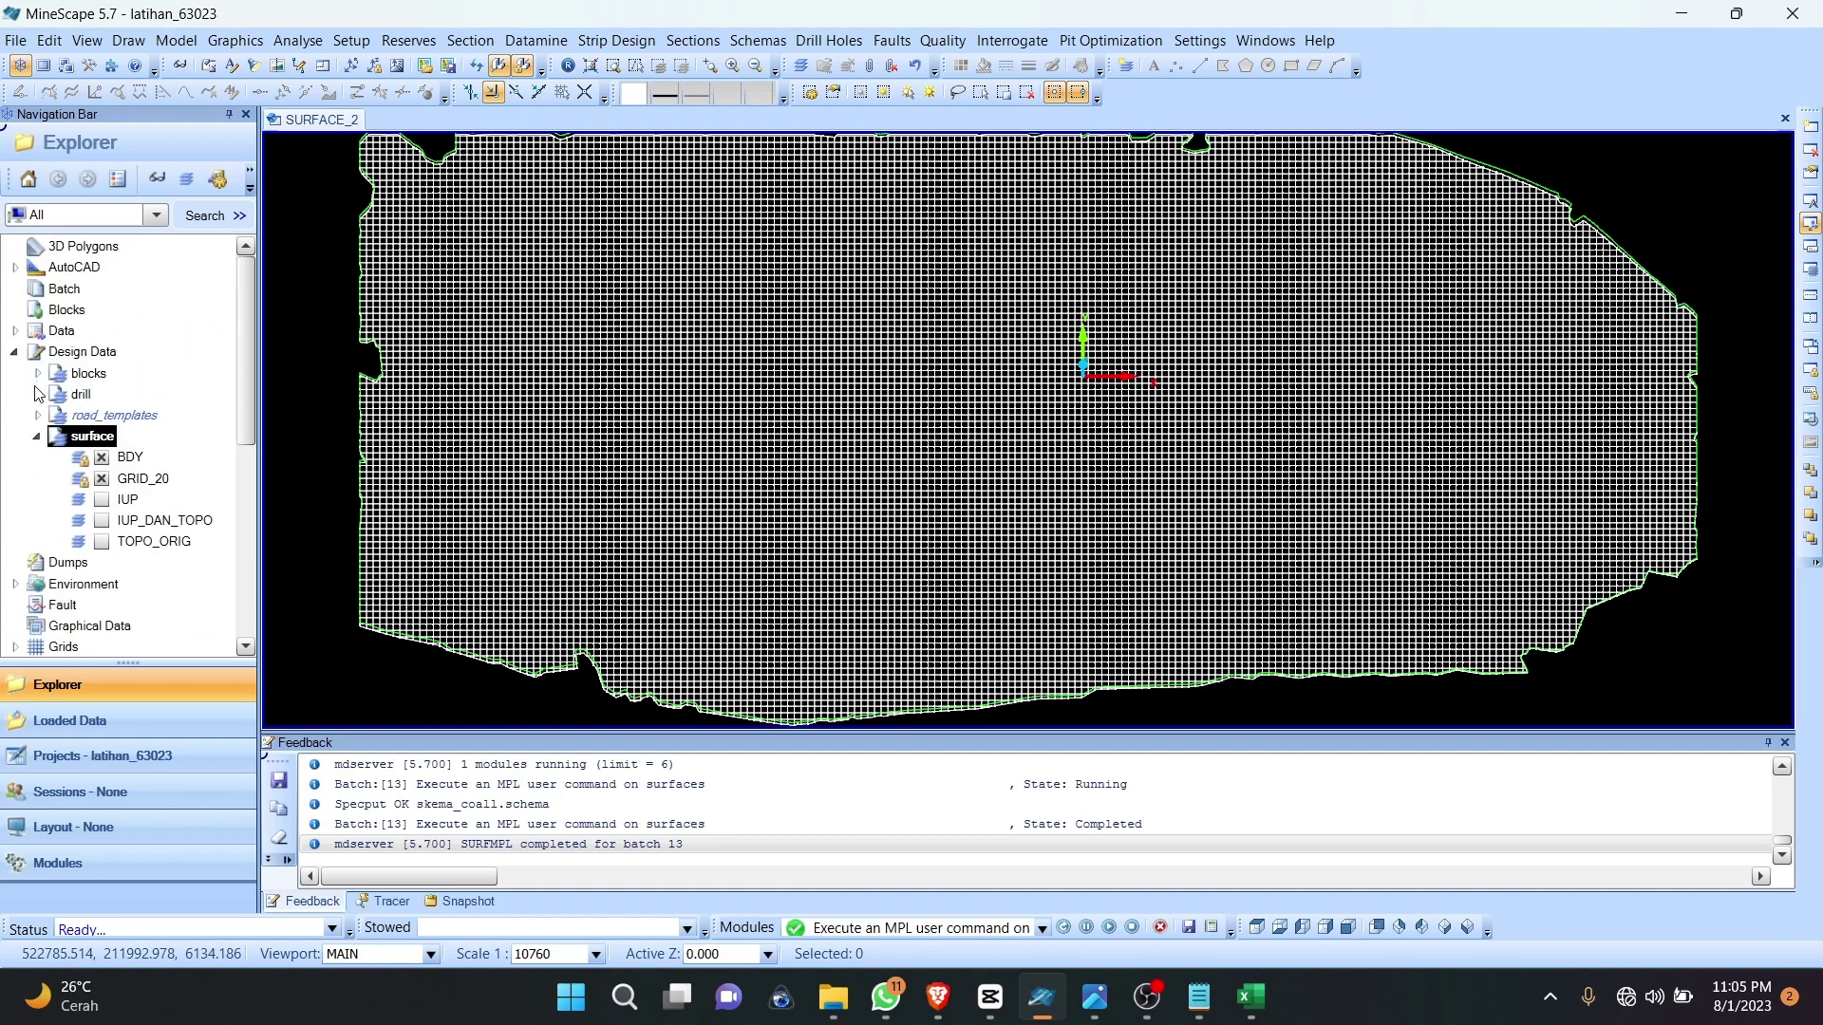
left_click(38, 394)
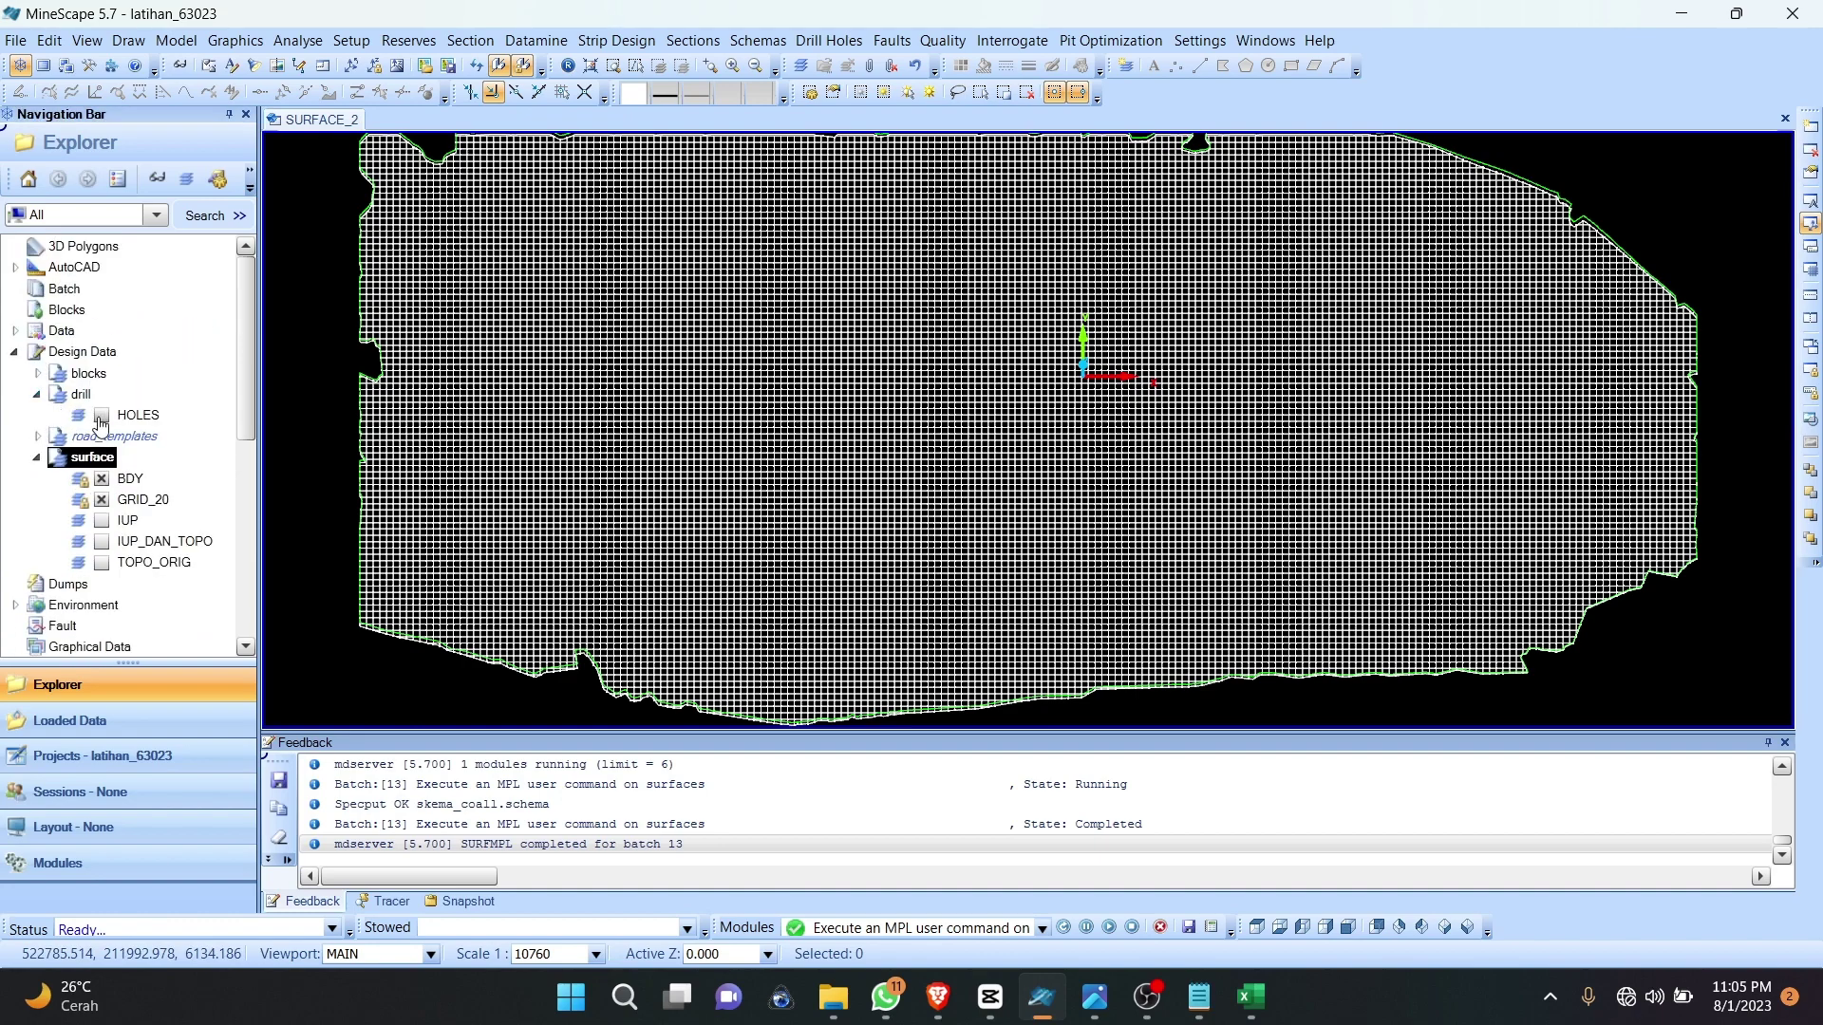
scroll(138, 506, "down", 1)
scroll(138, 506, "up", 1)
left_click(101, 500)
left_click(101, 478)
scroll(116, 504, "down", 7)
scroll(116, 504, "down", 1)
scroll(112, 498, "up", 7)
left_click(102, 415)
Step: Examine the imported drill holes in 3D from several angles and distances
middle_click_drag(770, 573, 795, 482)
scroll(902, 421, "up", 5)
scroll(902, 422, "down", 5)
mouse_move(1176, 416)
middle_mouse_down()
mouse_move(1244, 403)
mouse_move(1182, 404)
middle_mouse_up()
scroll(1183, 404, "down", 3)
middle_click_drag(1022, 391, 1037, 407)
scroll(1036, 407, "up", 5)
scroll(1308, 344, "up", 1)
scroll(1310, 344, "down", 3)
middle_click_drag(1313, 344, 1316, 359)
scroll(1302, 359, "up", 1)
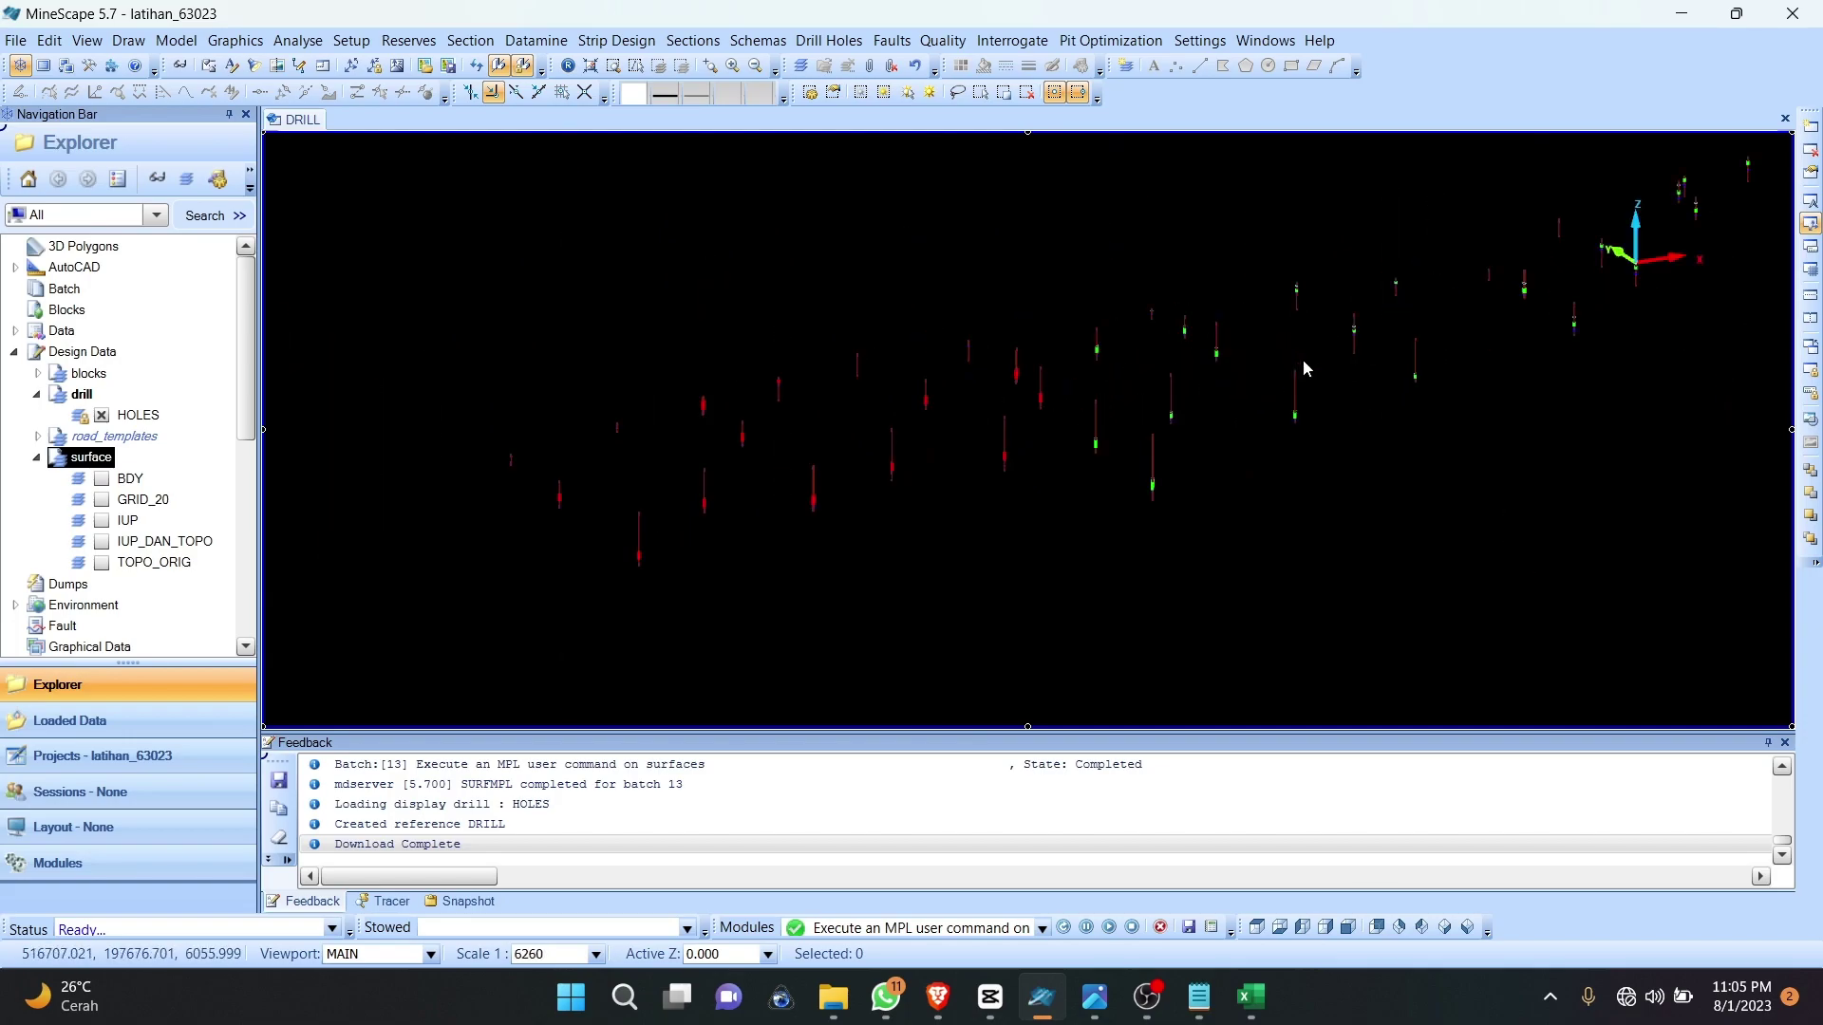
middle_click_drag(1077, 456, 942, 398)
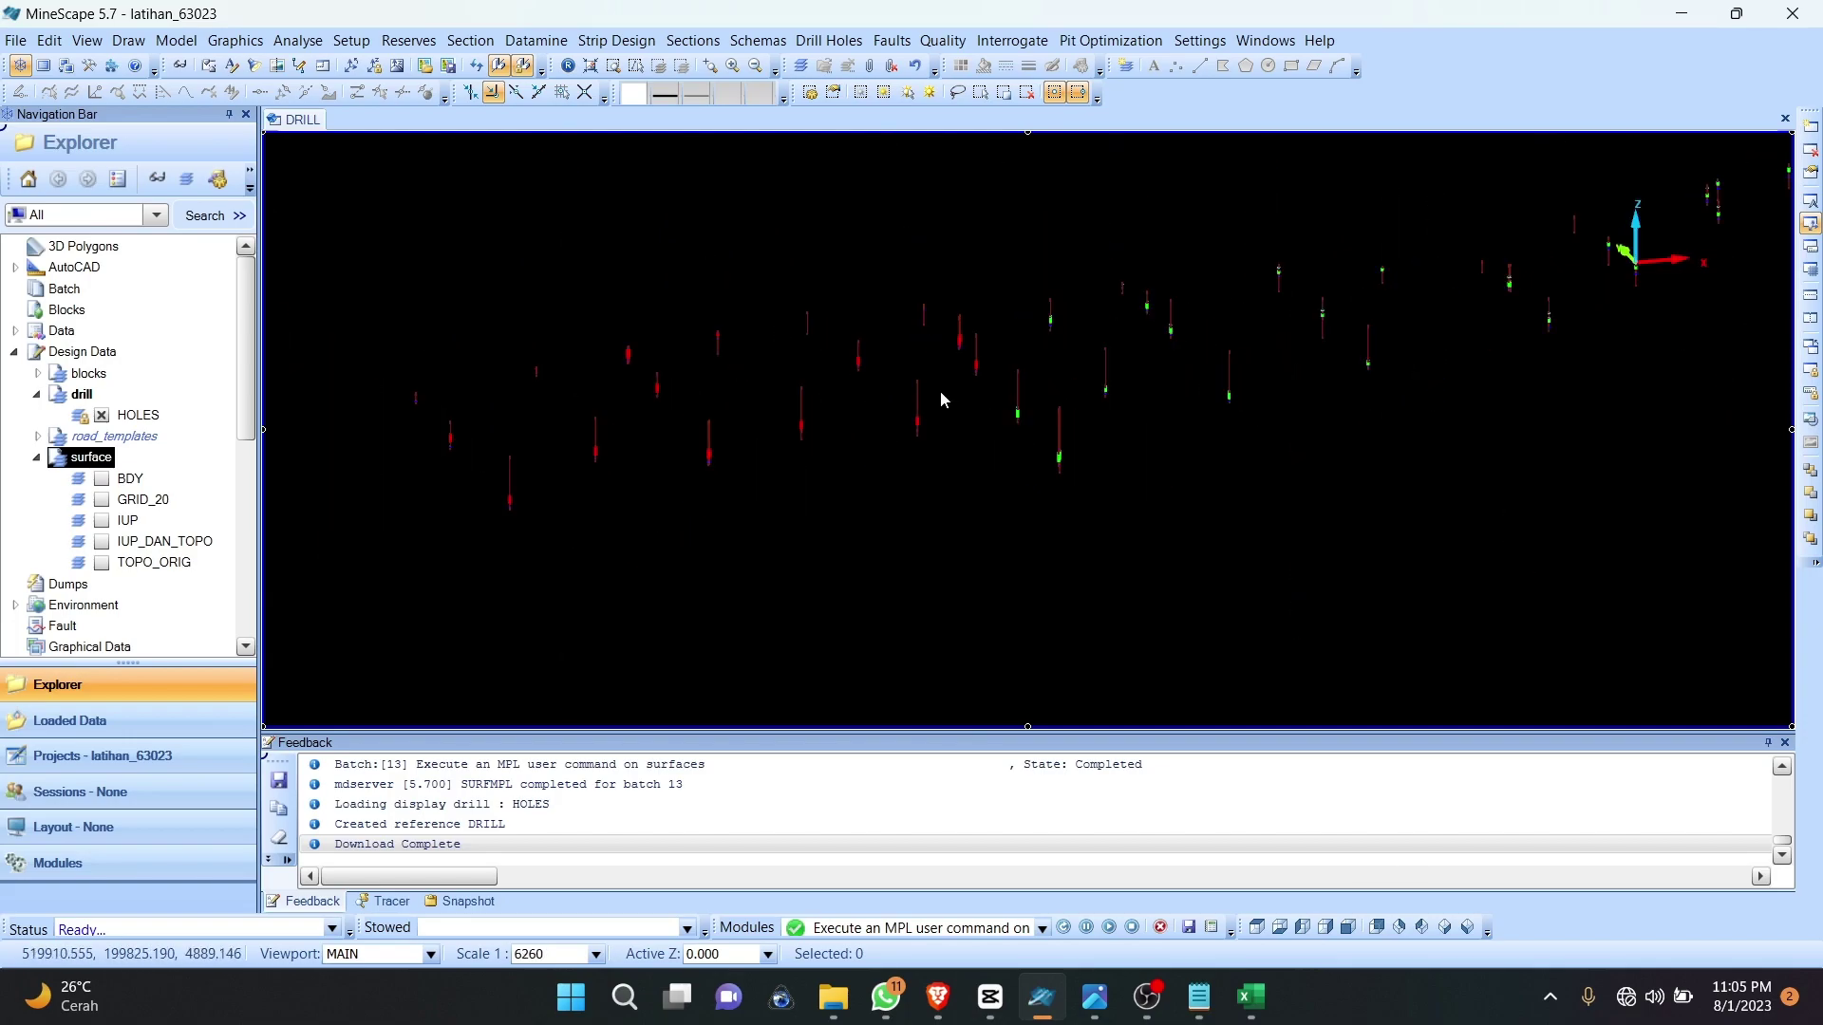
left_click(350, 41)
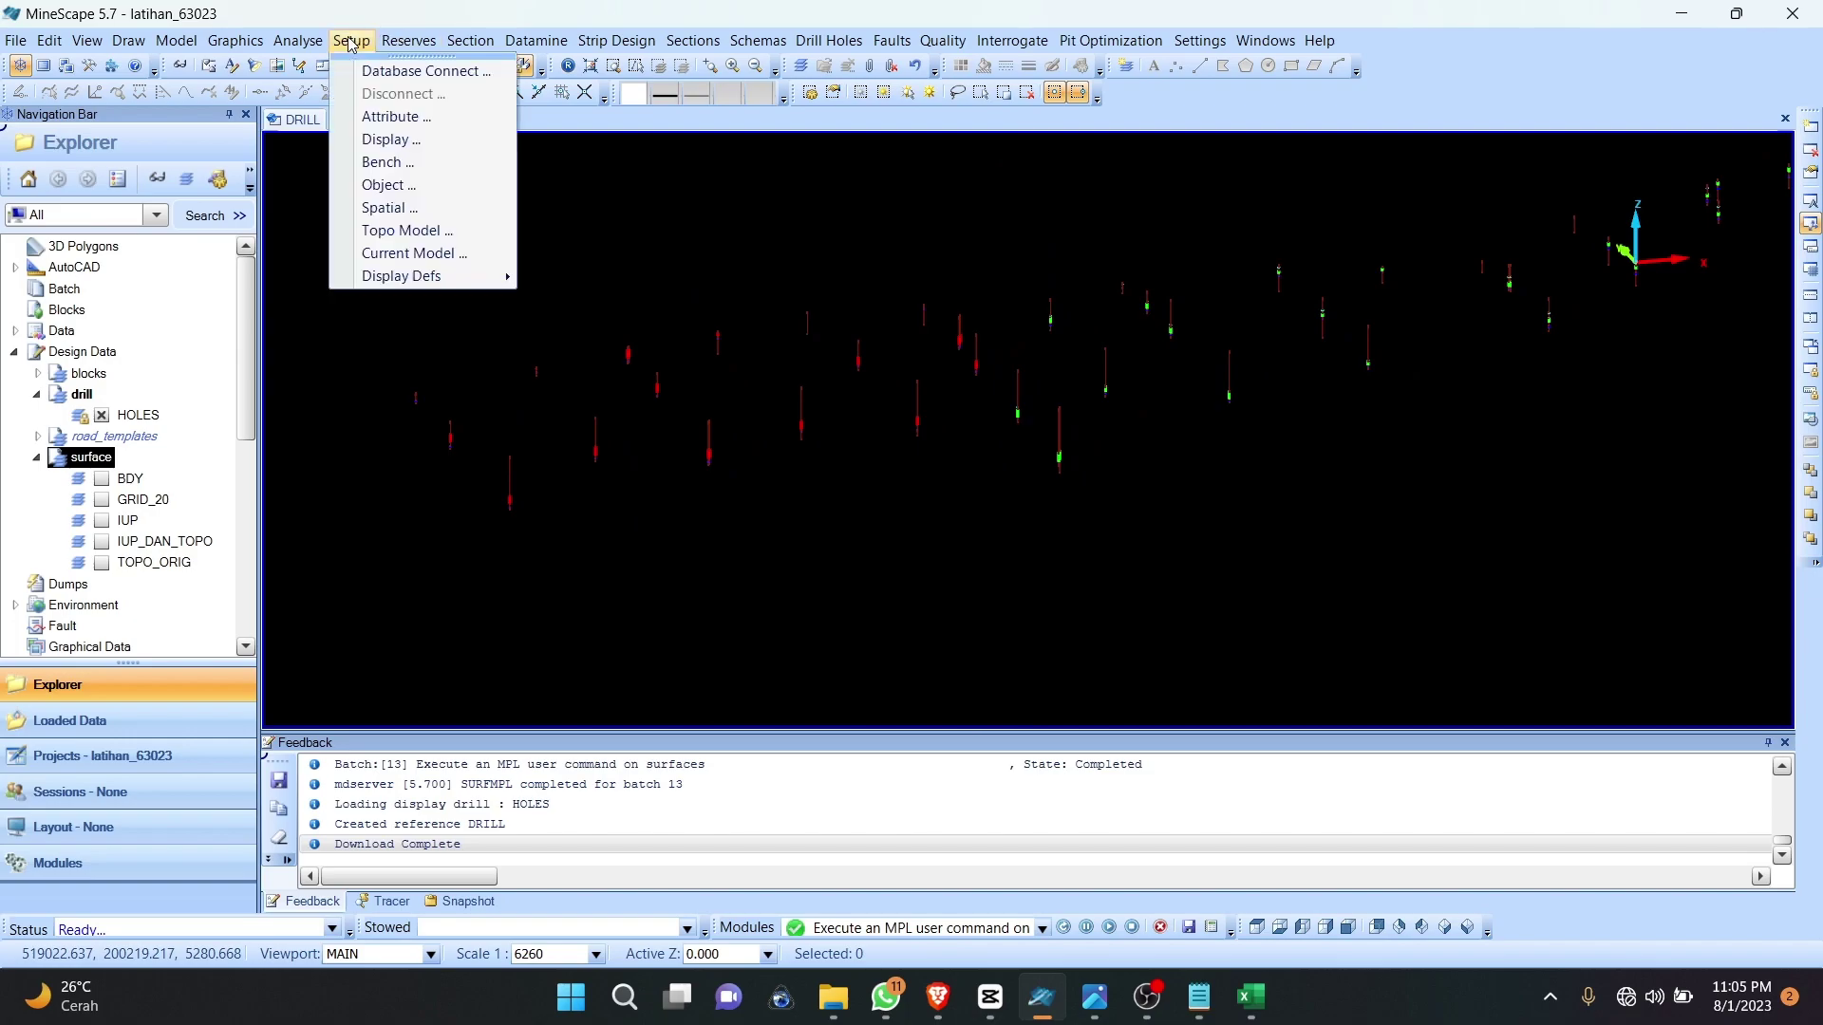
mouse_move(444, 283)
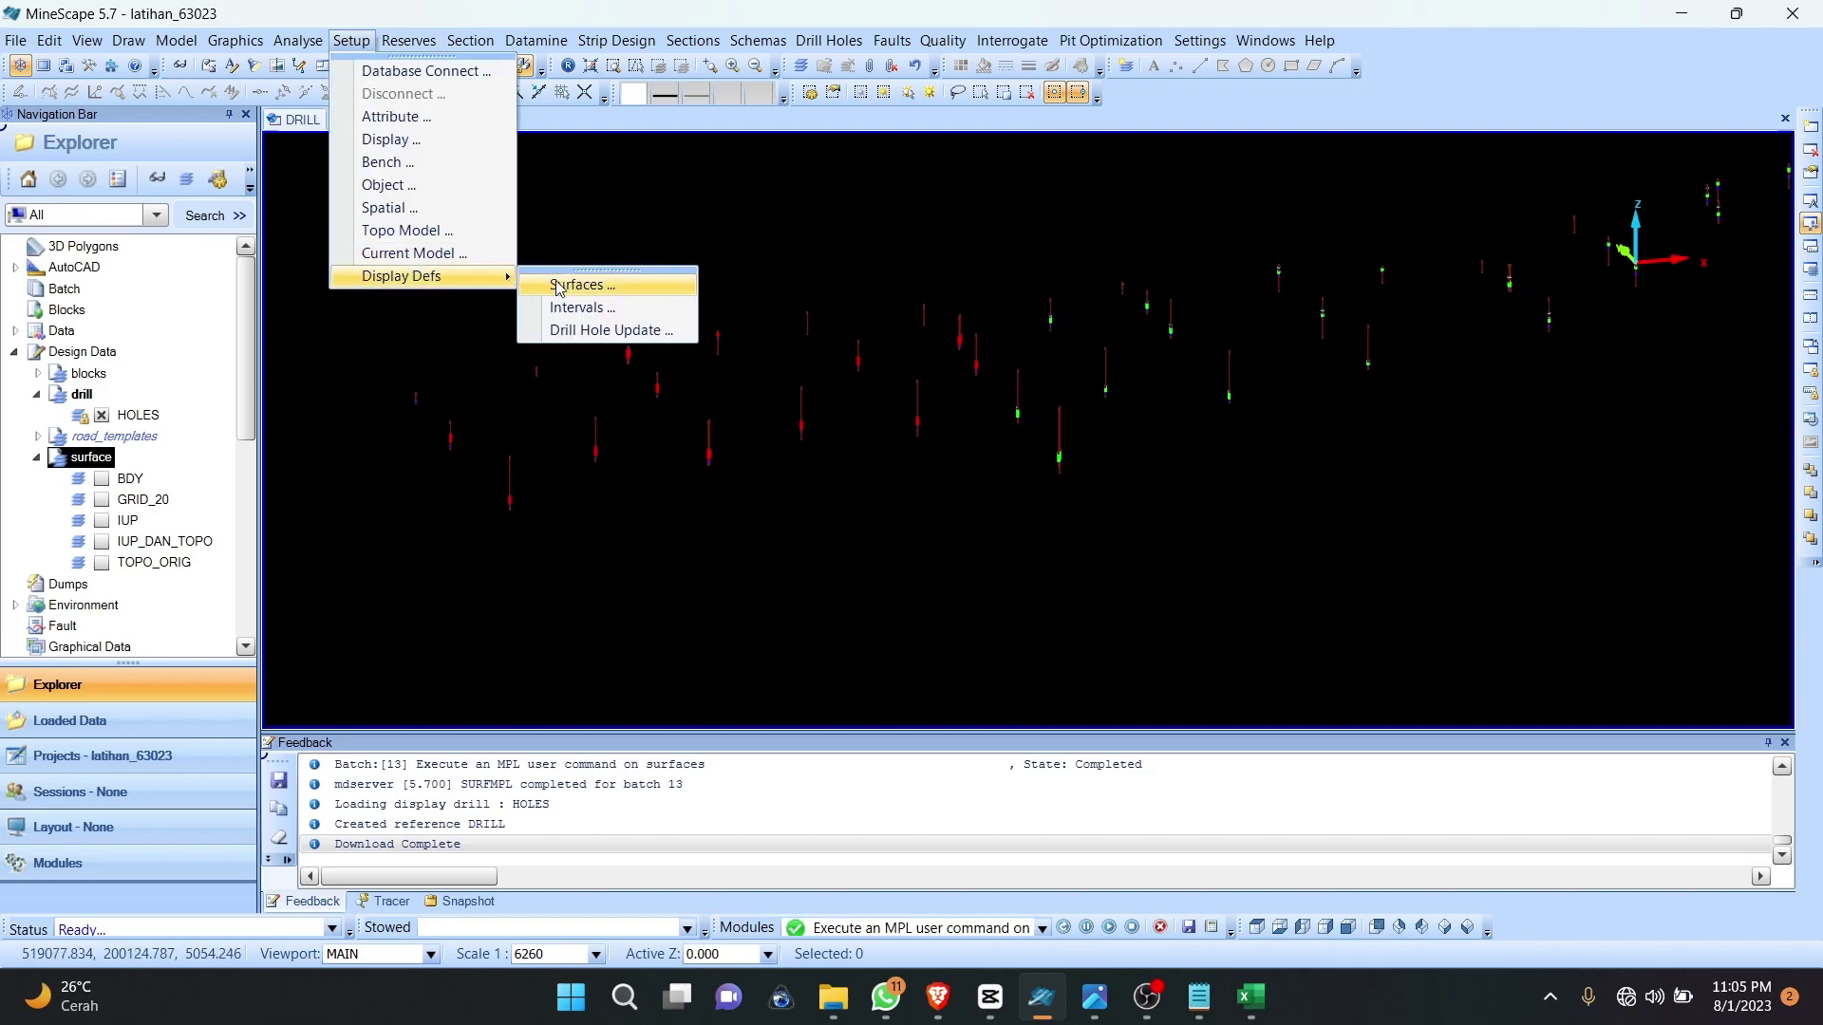
left_click(1107, 420)
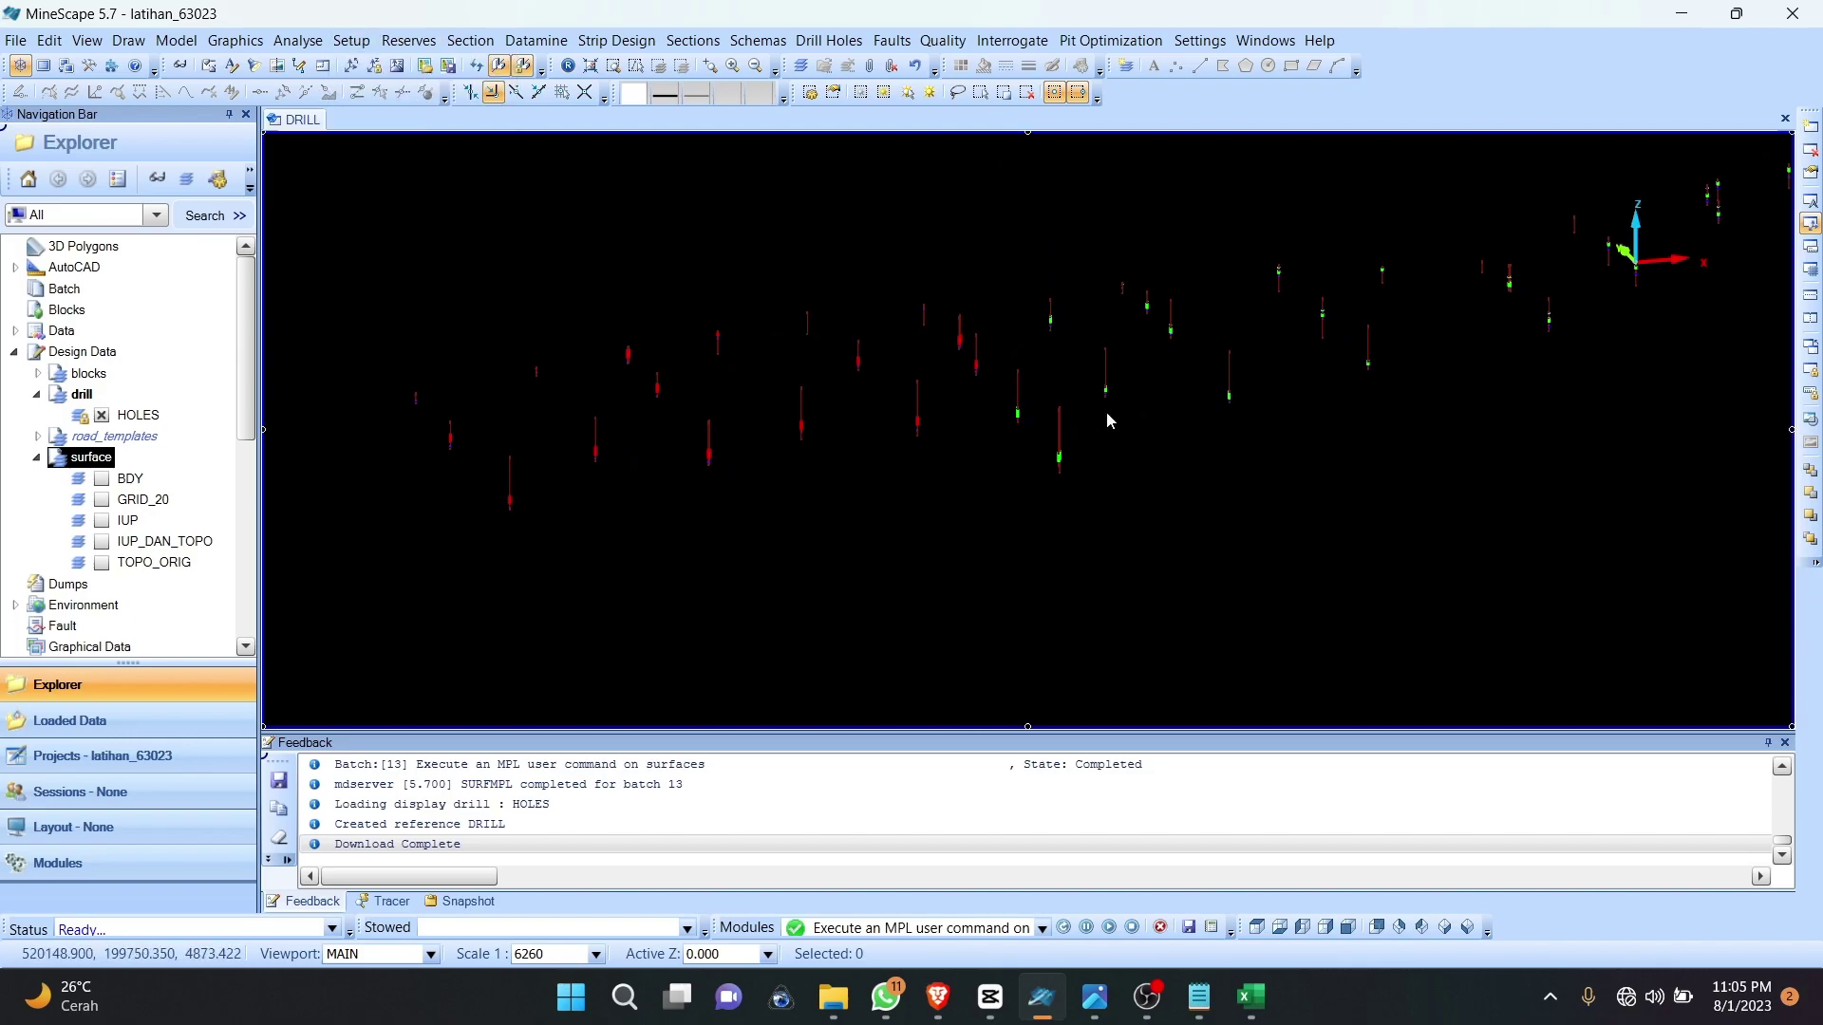
Step: Load the TOPO_ORIG triangulation together with the drill holes
middle_click_drag(1117, 401, 1136, 313)
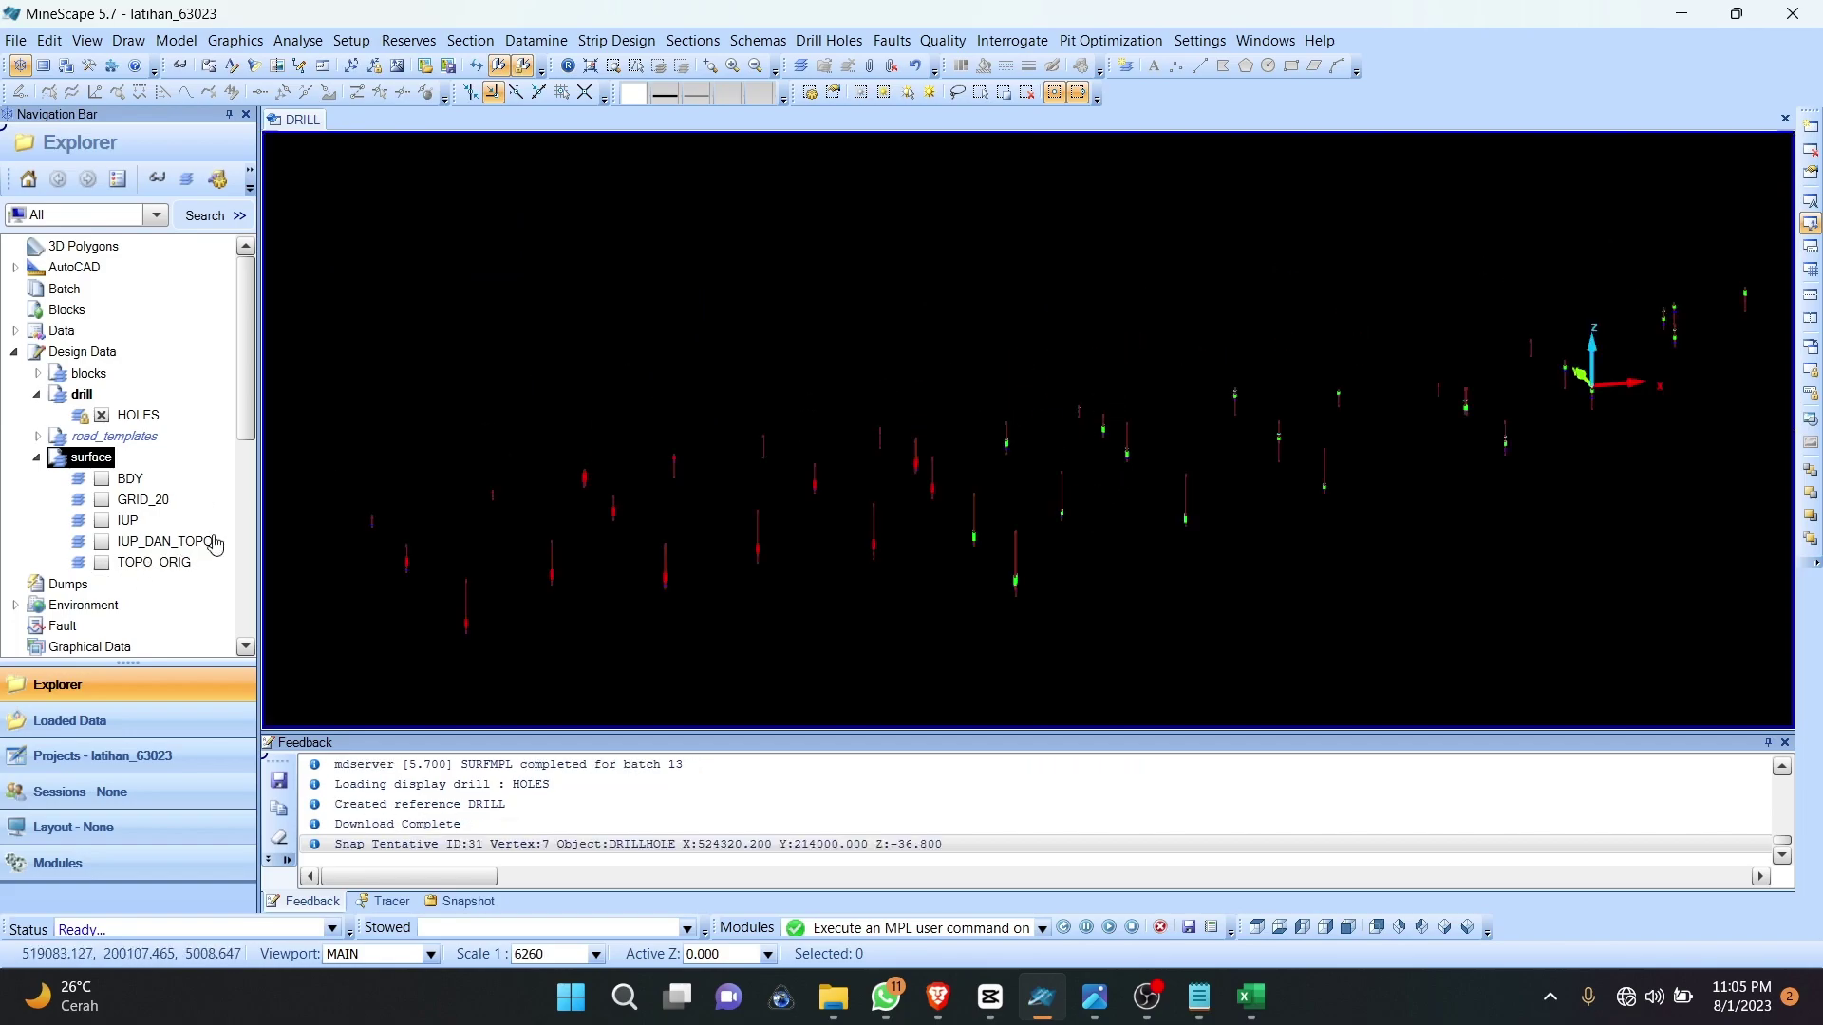
scroll(147, 522, "down", 1)
scroll(122, 486, "down", 6)
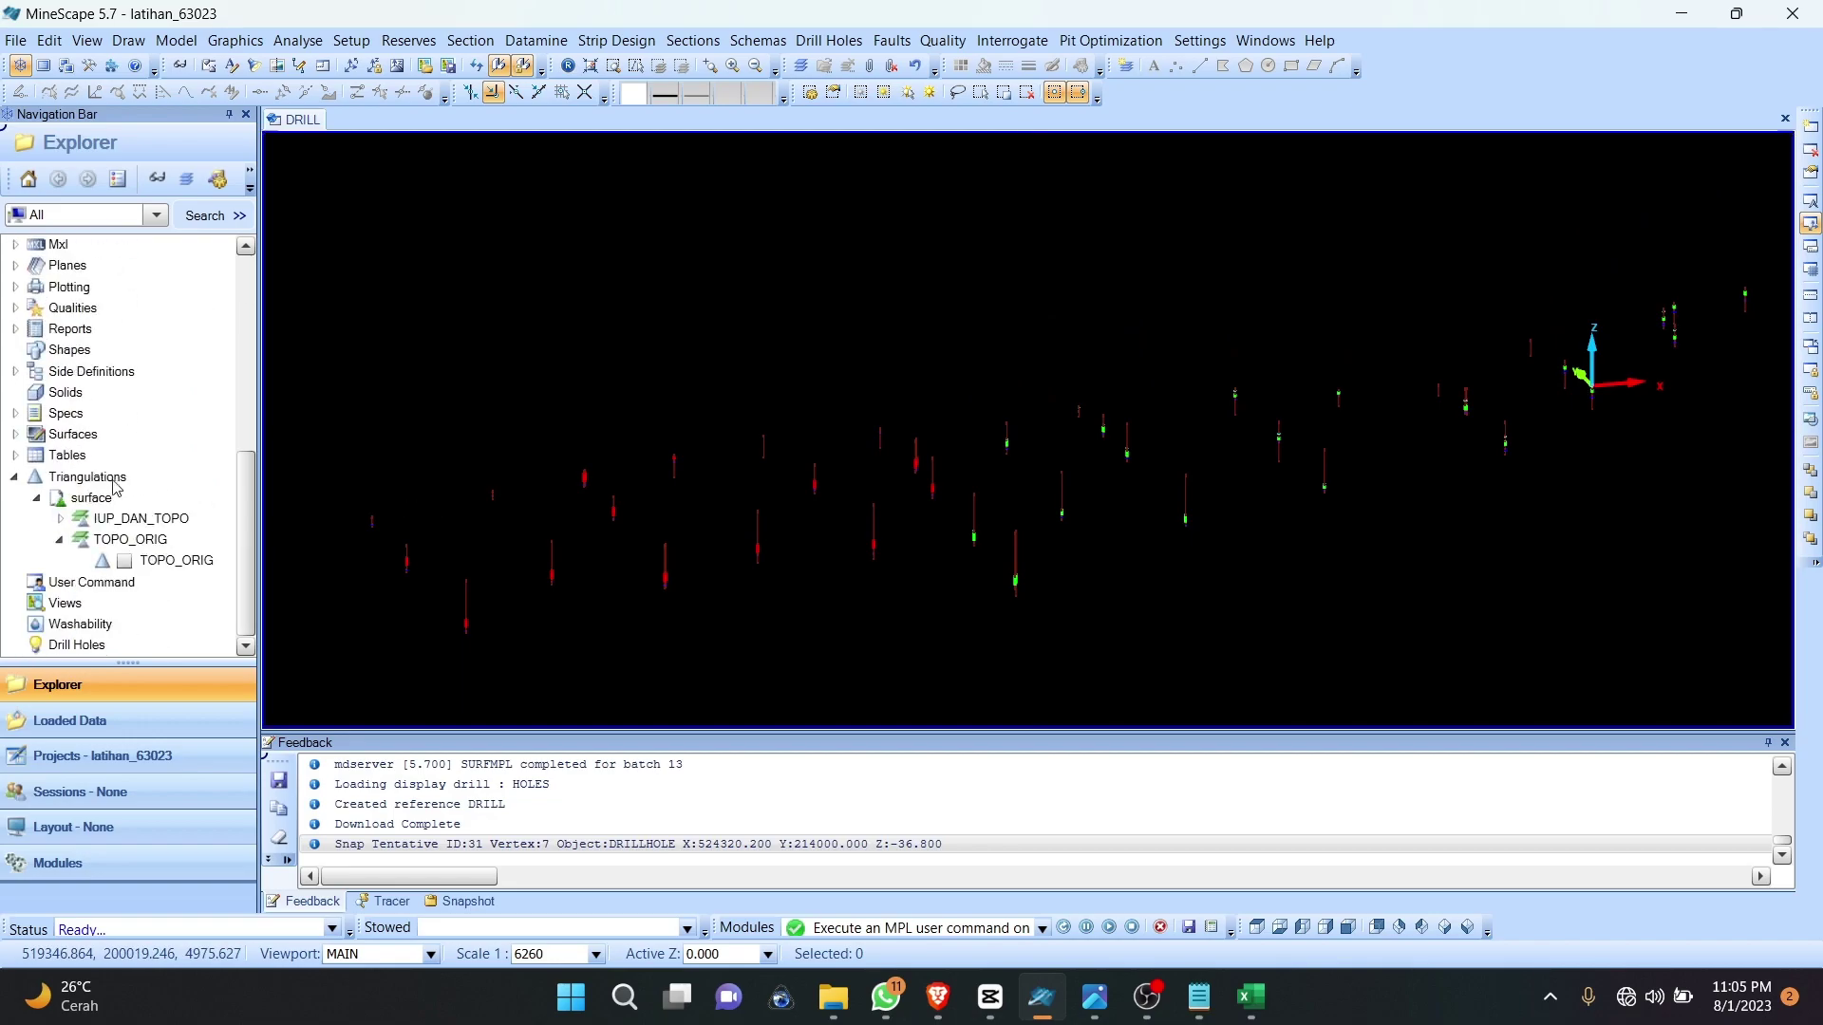
left_click(124, 561)
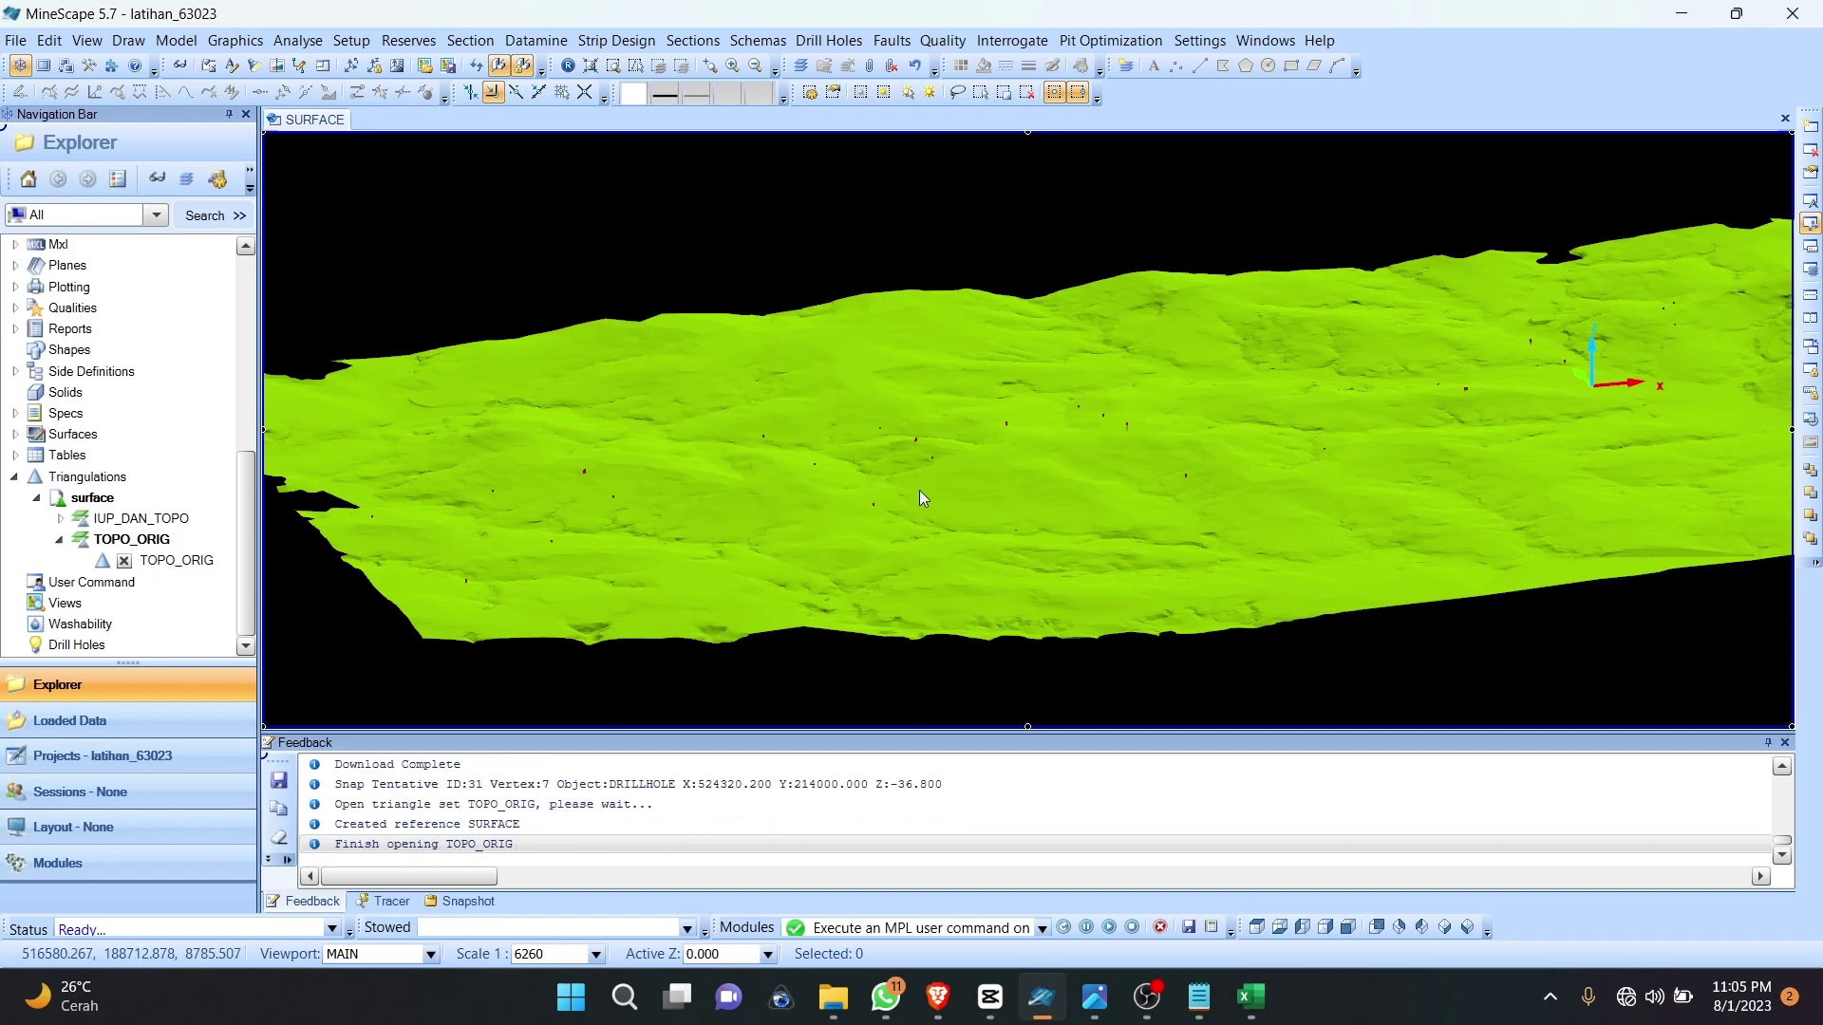
Step: Examine the drill hole collars against the topography surface, both close up and across the whole area
scroll(919, 488, "down", 3)
middle_click_drag(918, 488, 809, 264)
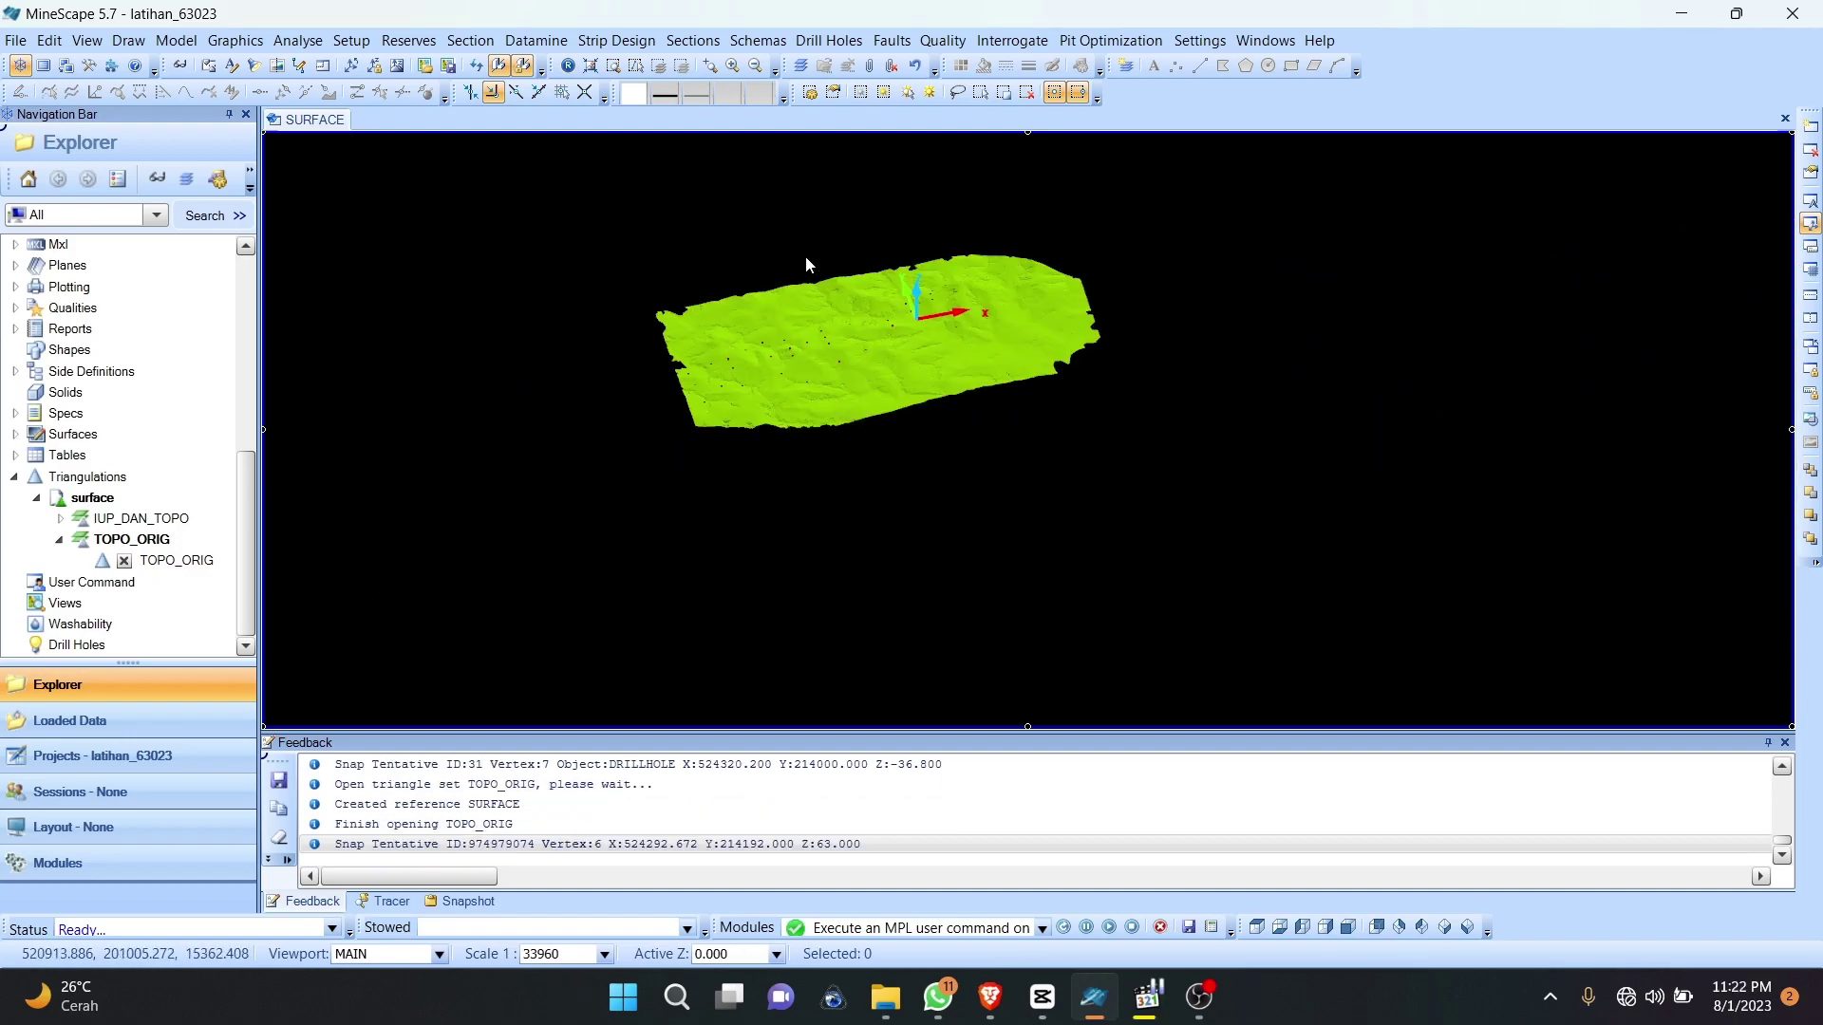
scroll(799, 263, "up", 1)
scroll(795, 262, "down", 1)
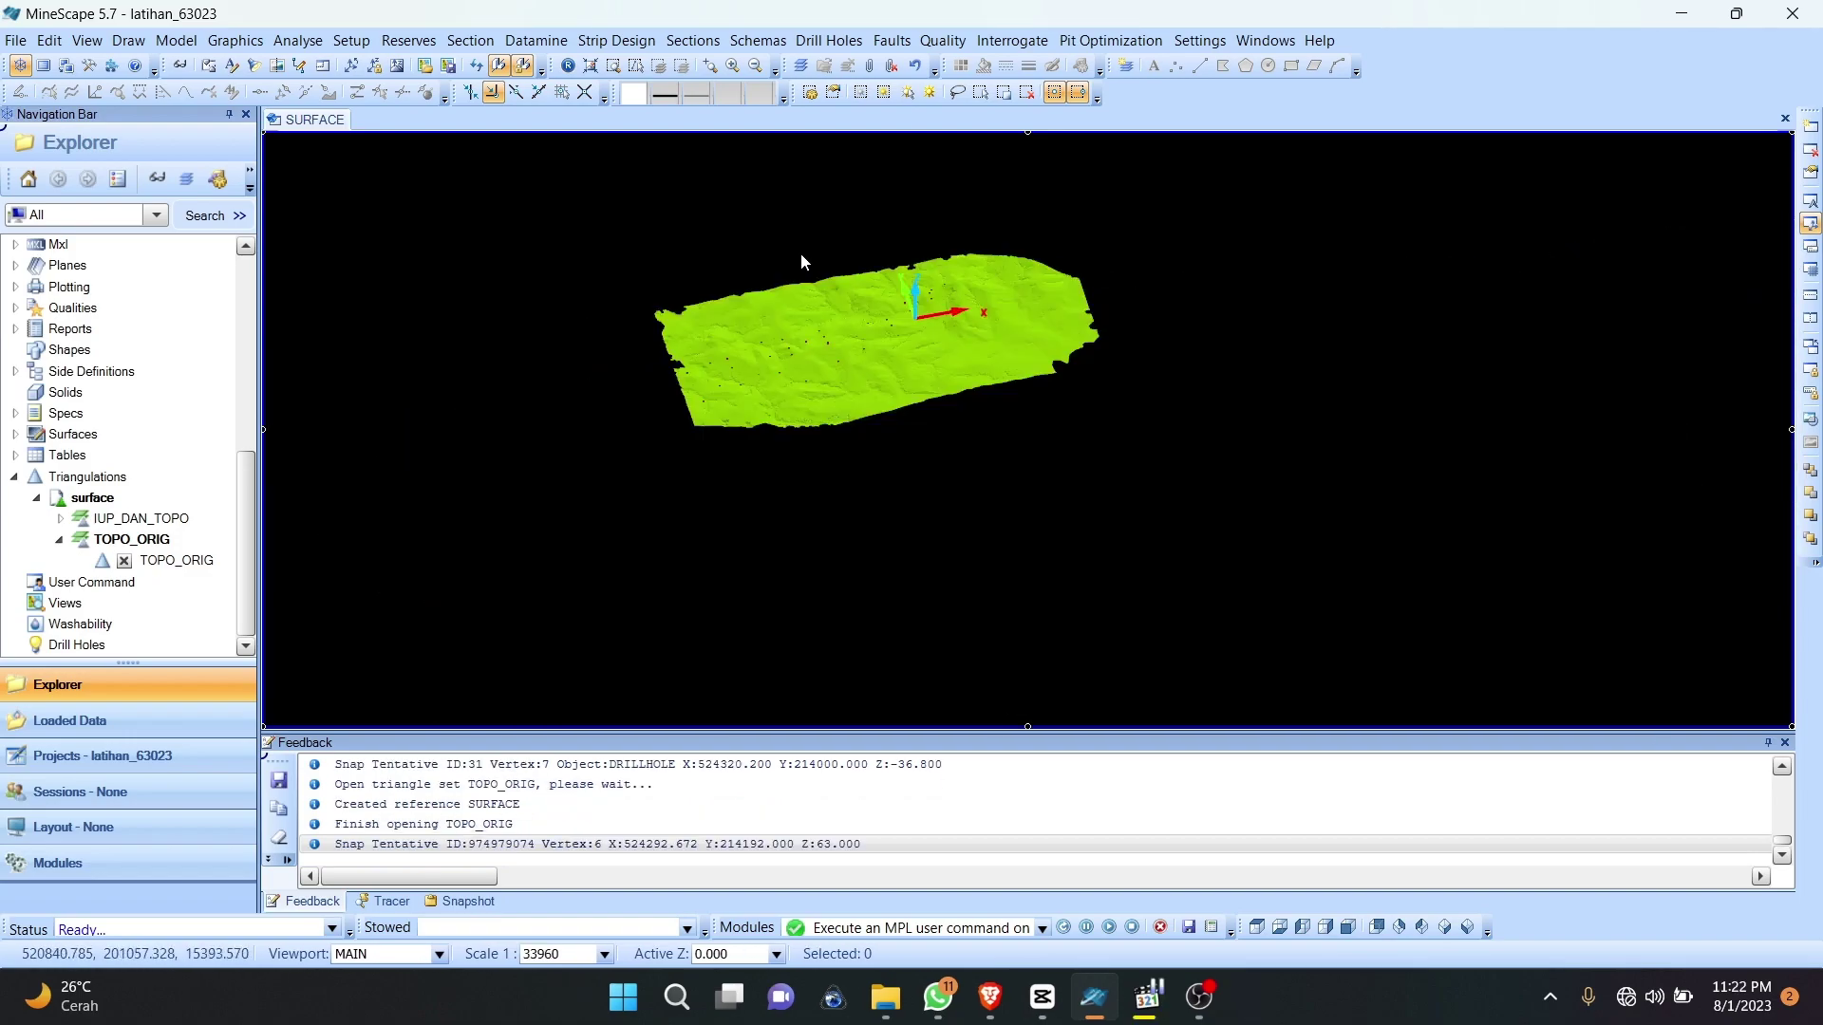
scroll(776, 365, "up", 2)
scroll(771, 360, "down", 1)
middle_click_drag(773, 357, 879, 311)
scroll(868, 328, "up", 1)
scroll(935, 314, "down", 1)
scroll(872, 307, "up", 1)
scroll(870, 306, "down", 2)
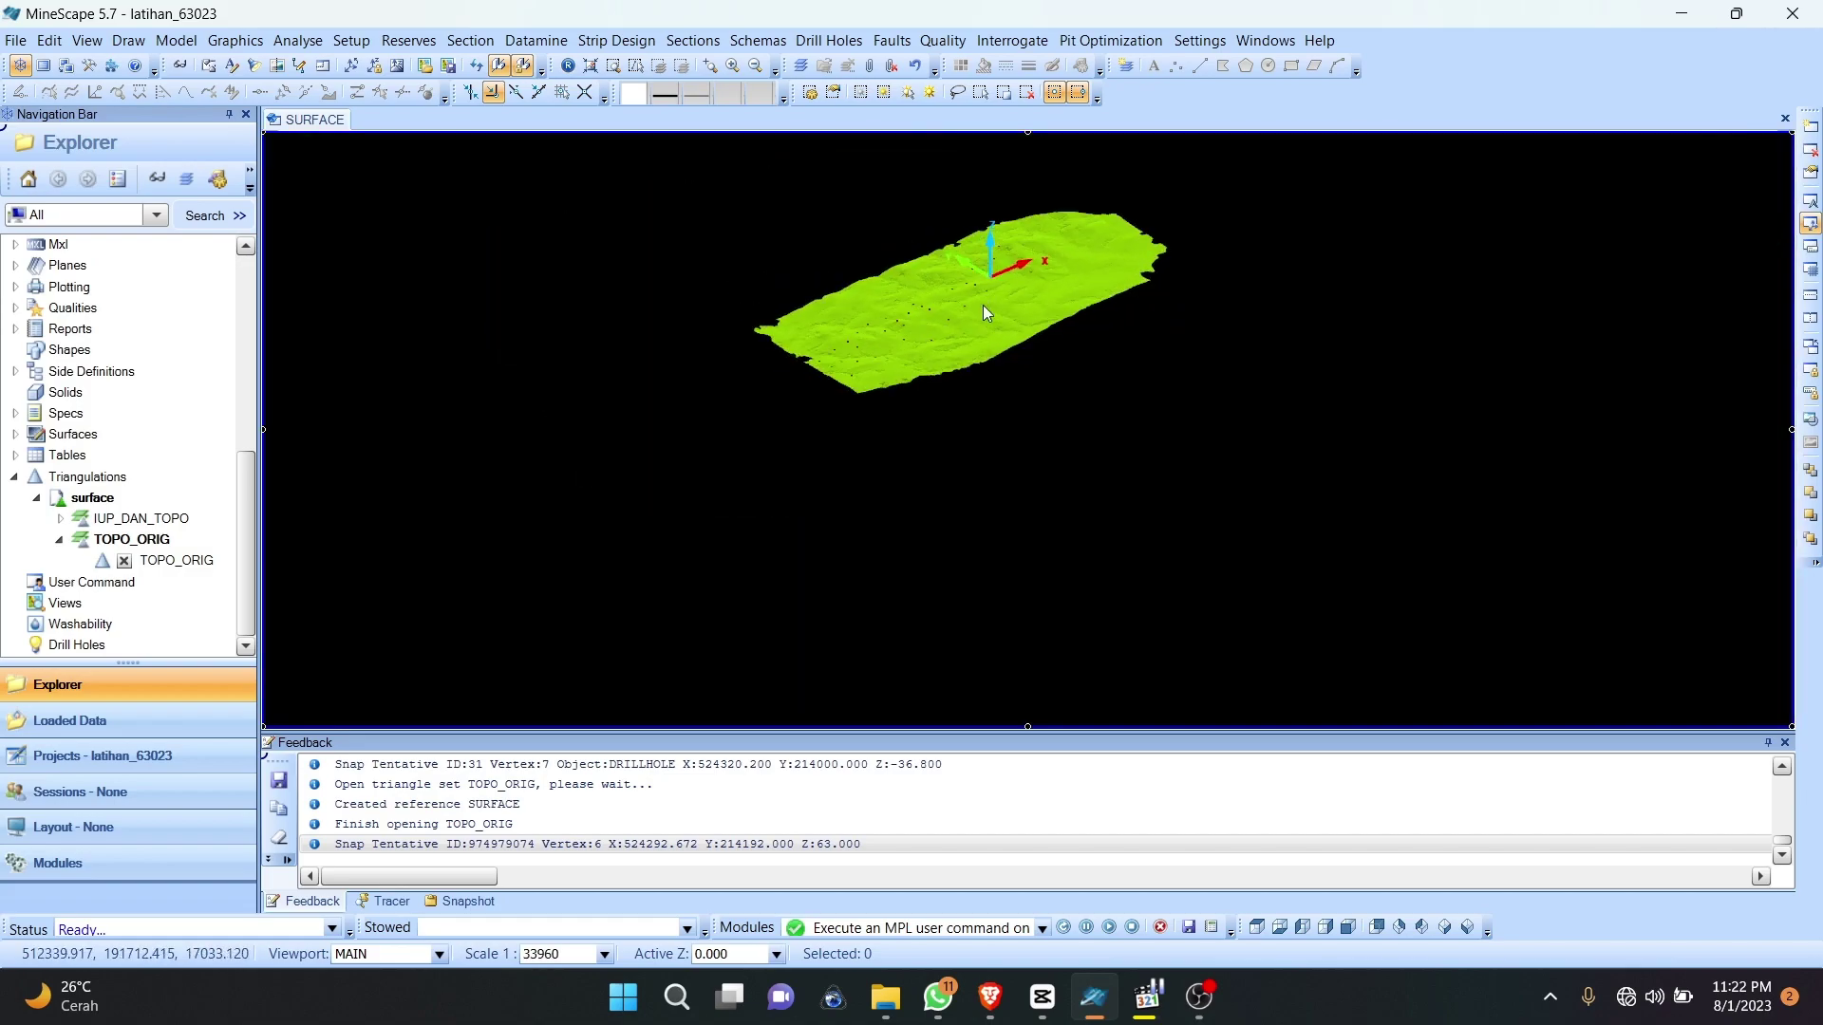
scroll(982, 304, "up", 1)
scroll(931, 329, "up", 1)
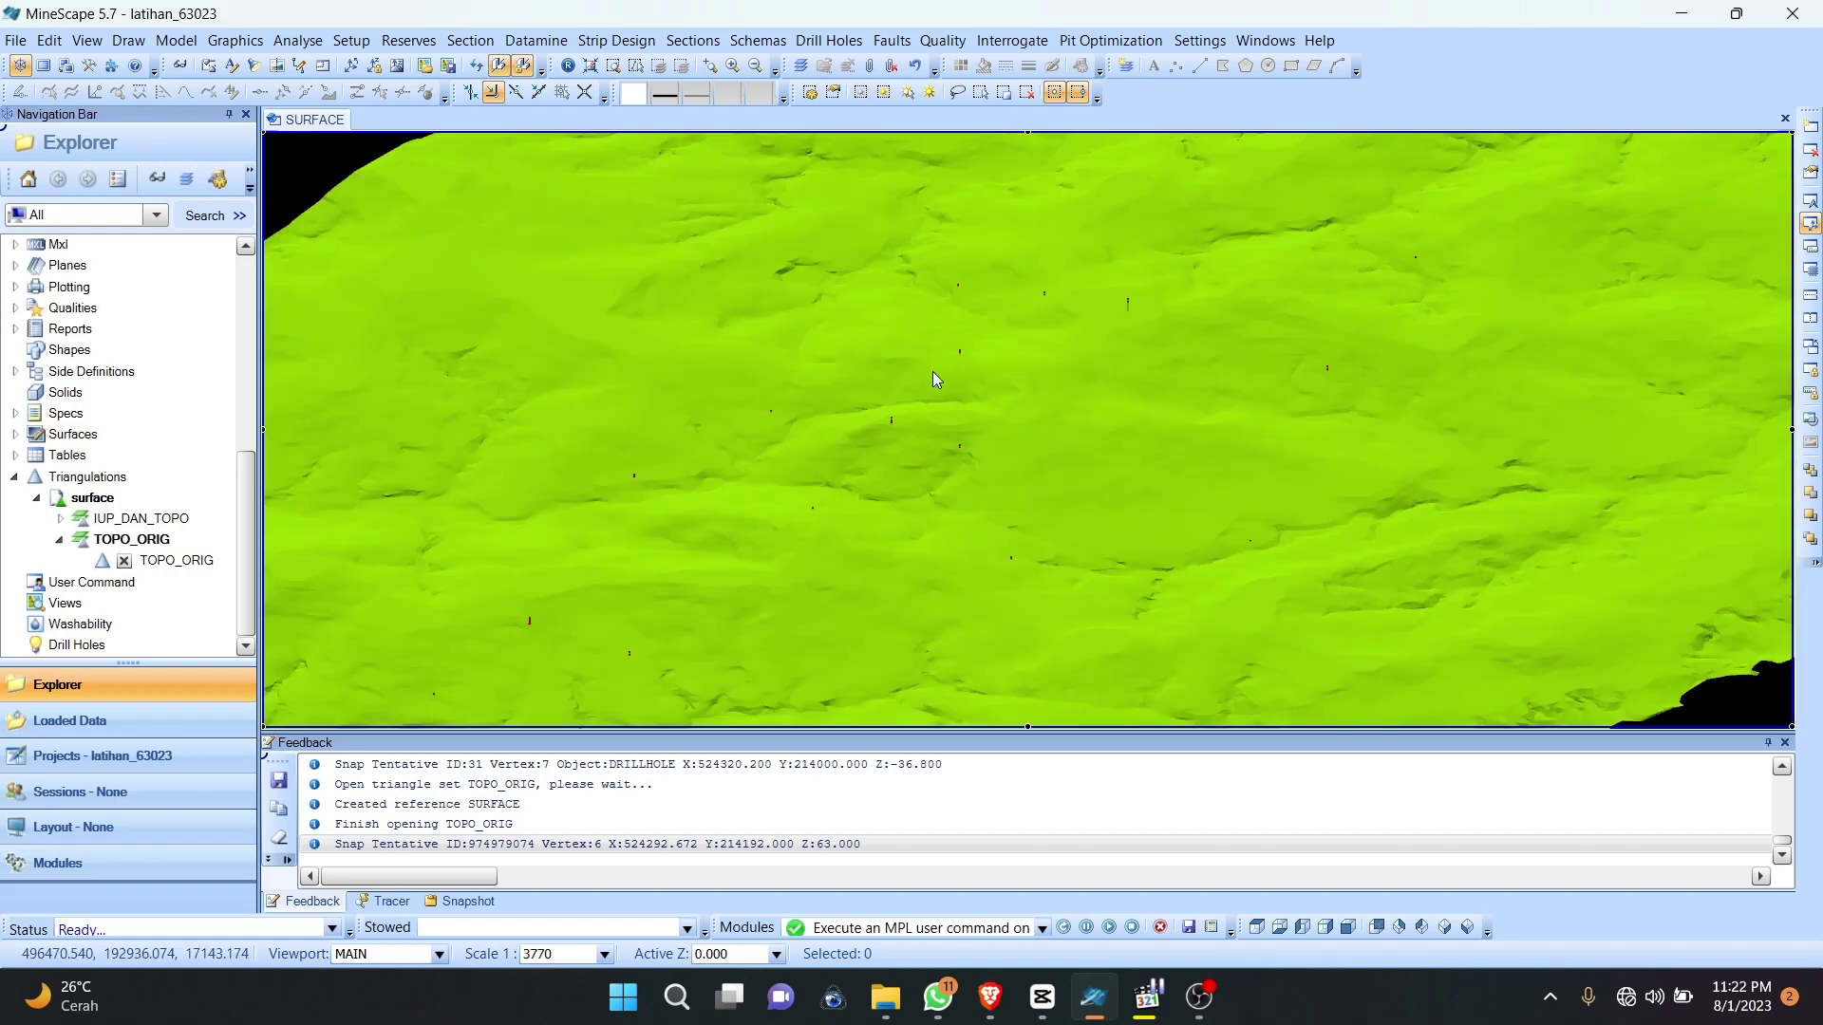
scroll(933, 372, "down", 1)
middle_click_drag(949, 372, 961, 367)
scroll(945, 353, "up", 1)
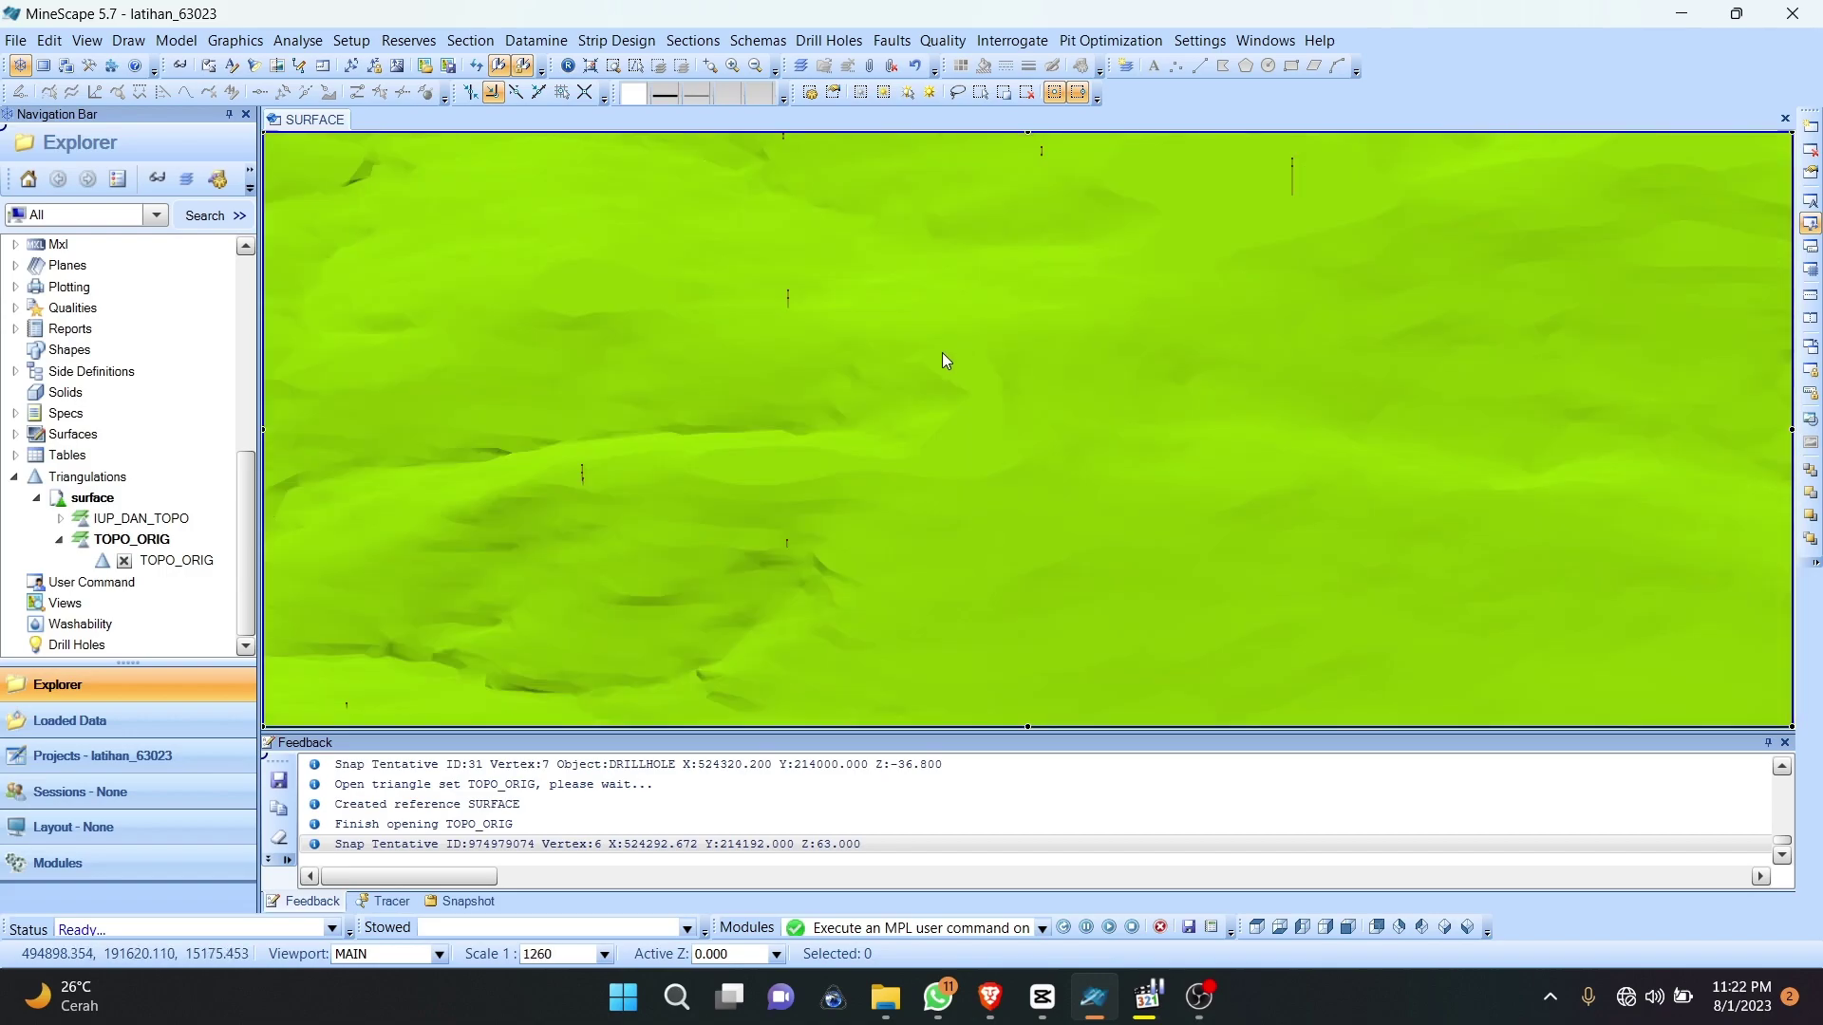
middle_click_drag(984, 341, 913, 317)
scroll(979, 337, "down", 1)
scroll(959, 315, "up", 1)
scroll(876, 350, "up", 1)
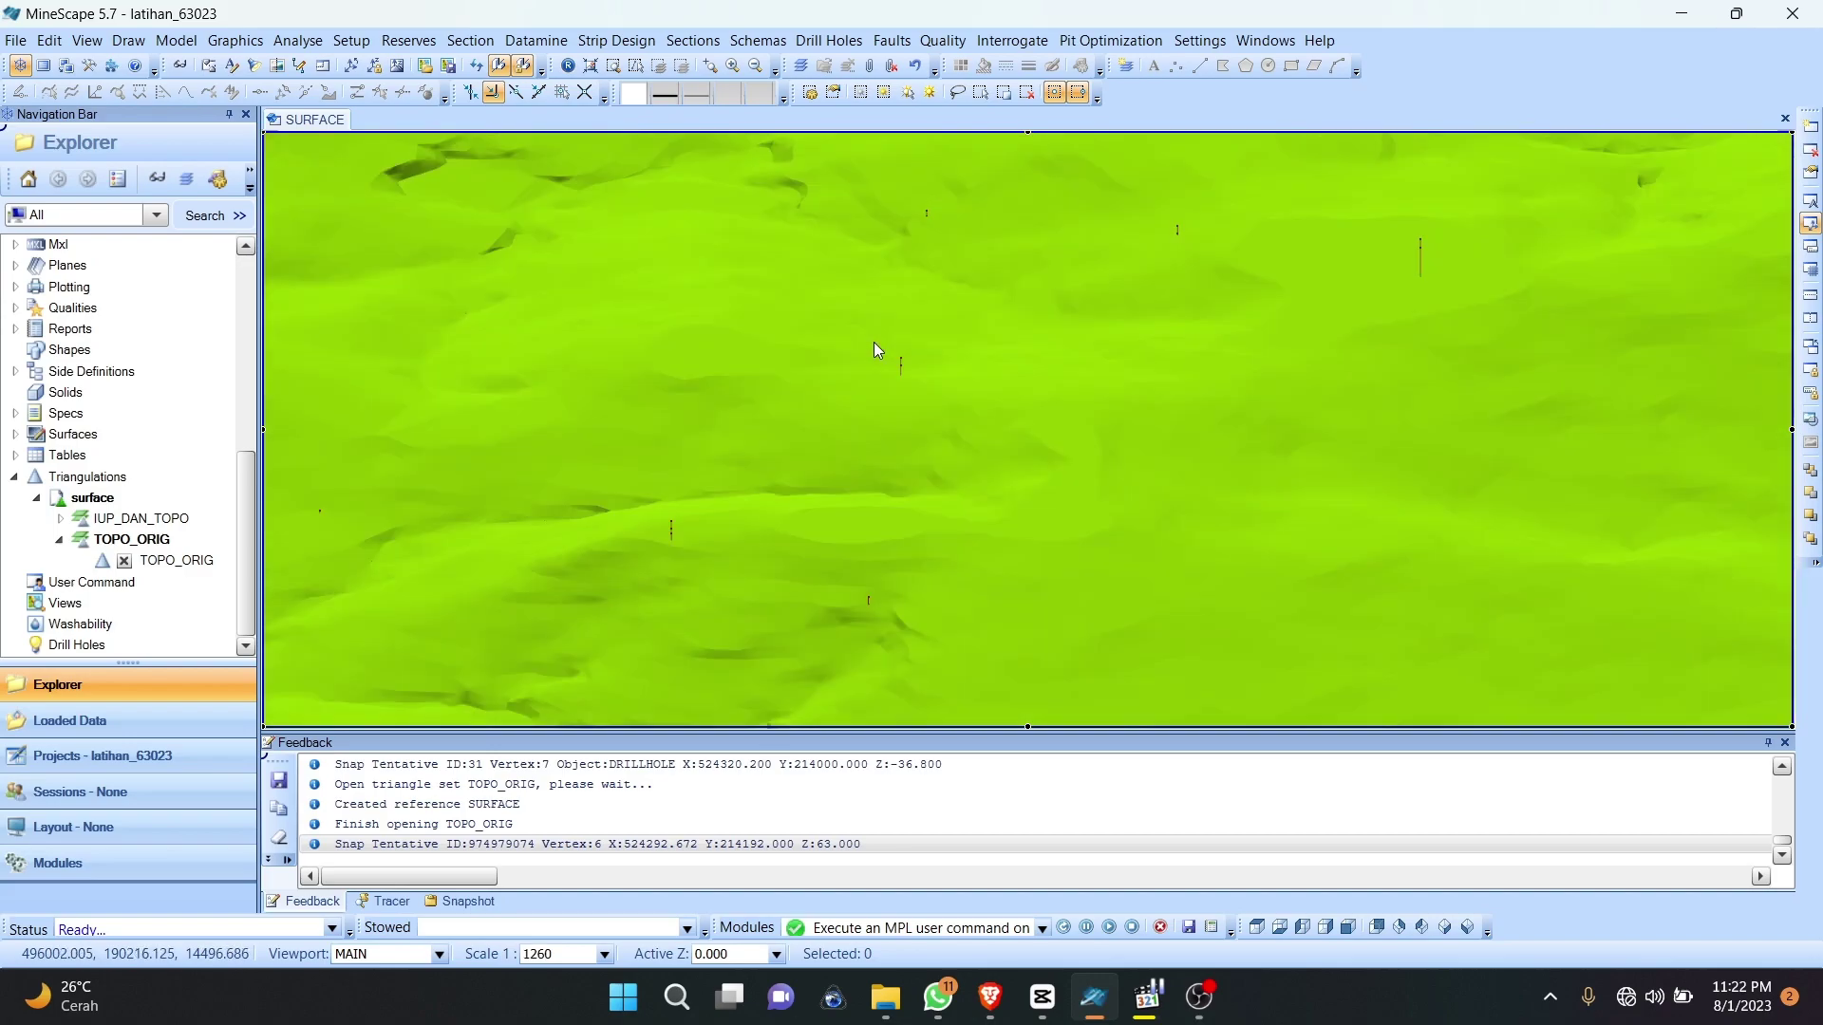
scroll(904, 374, "down", 1)
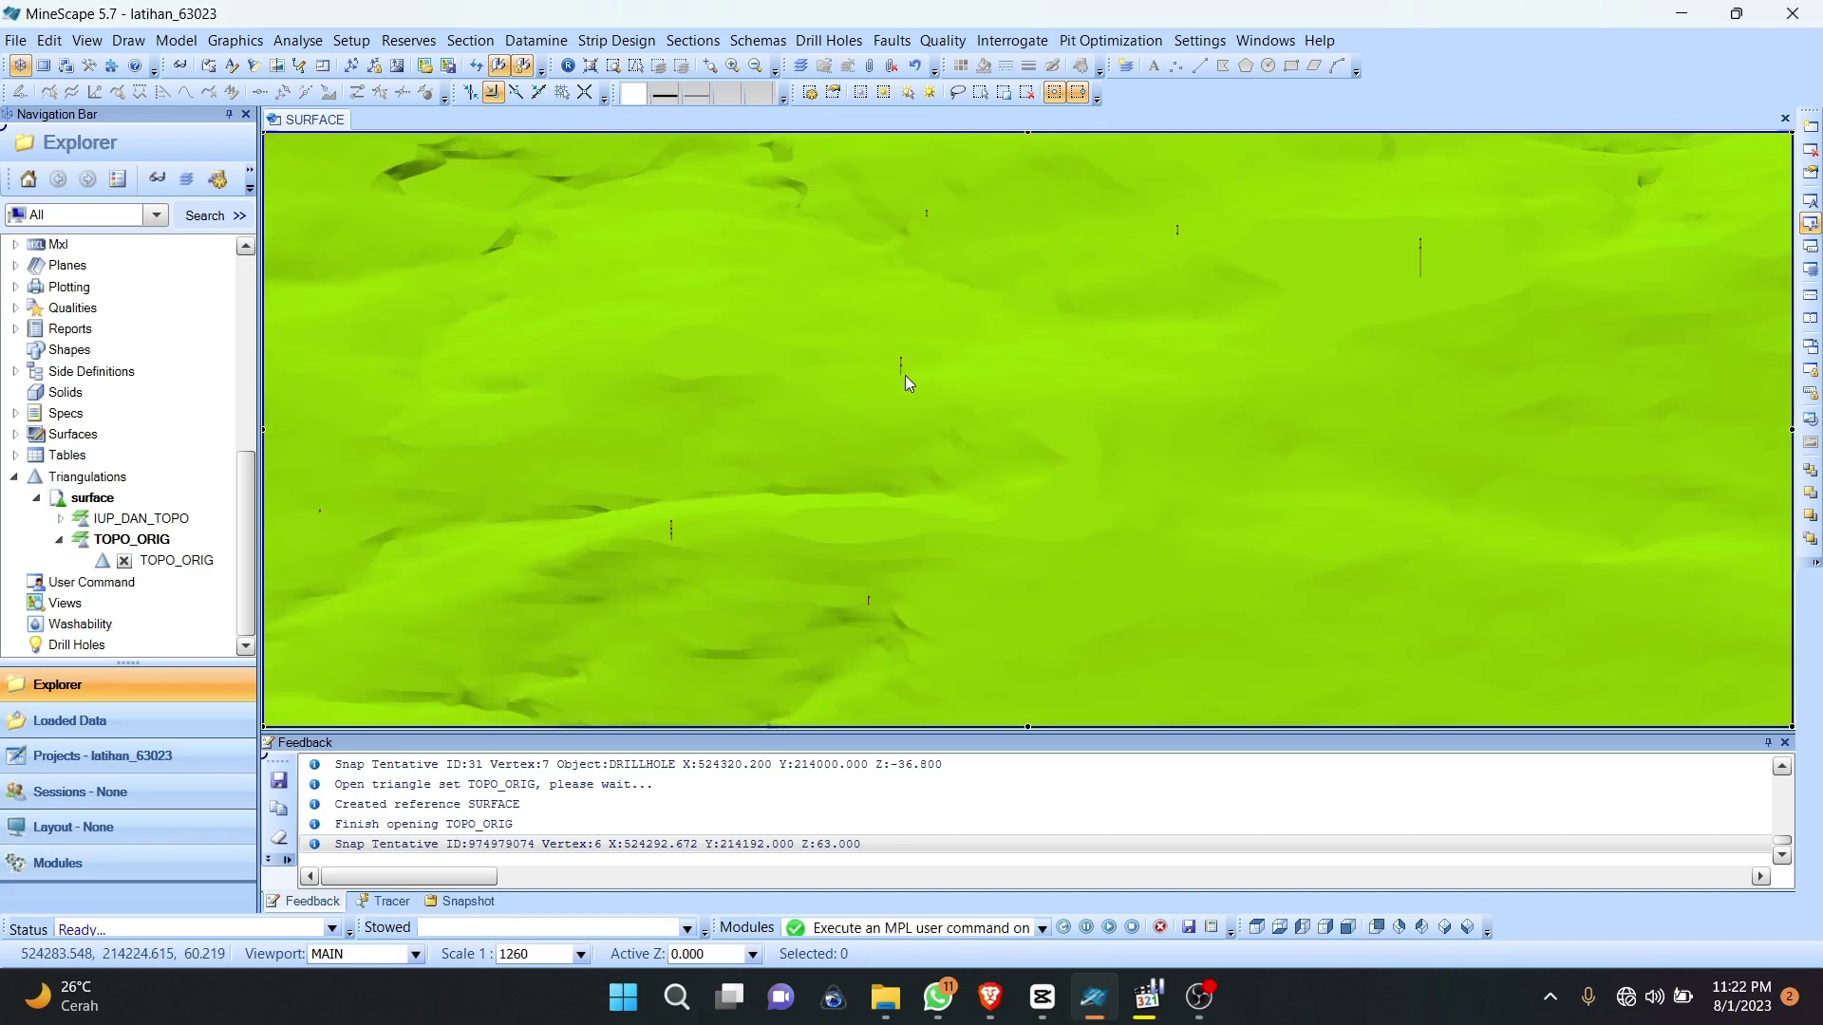
middle_click_drag(906, 373, 1050, 355)
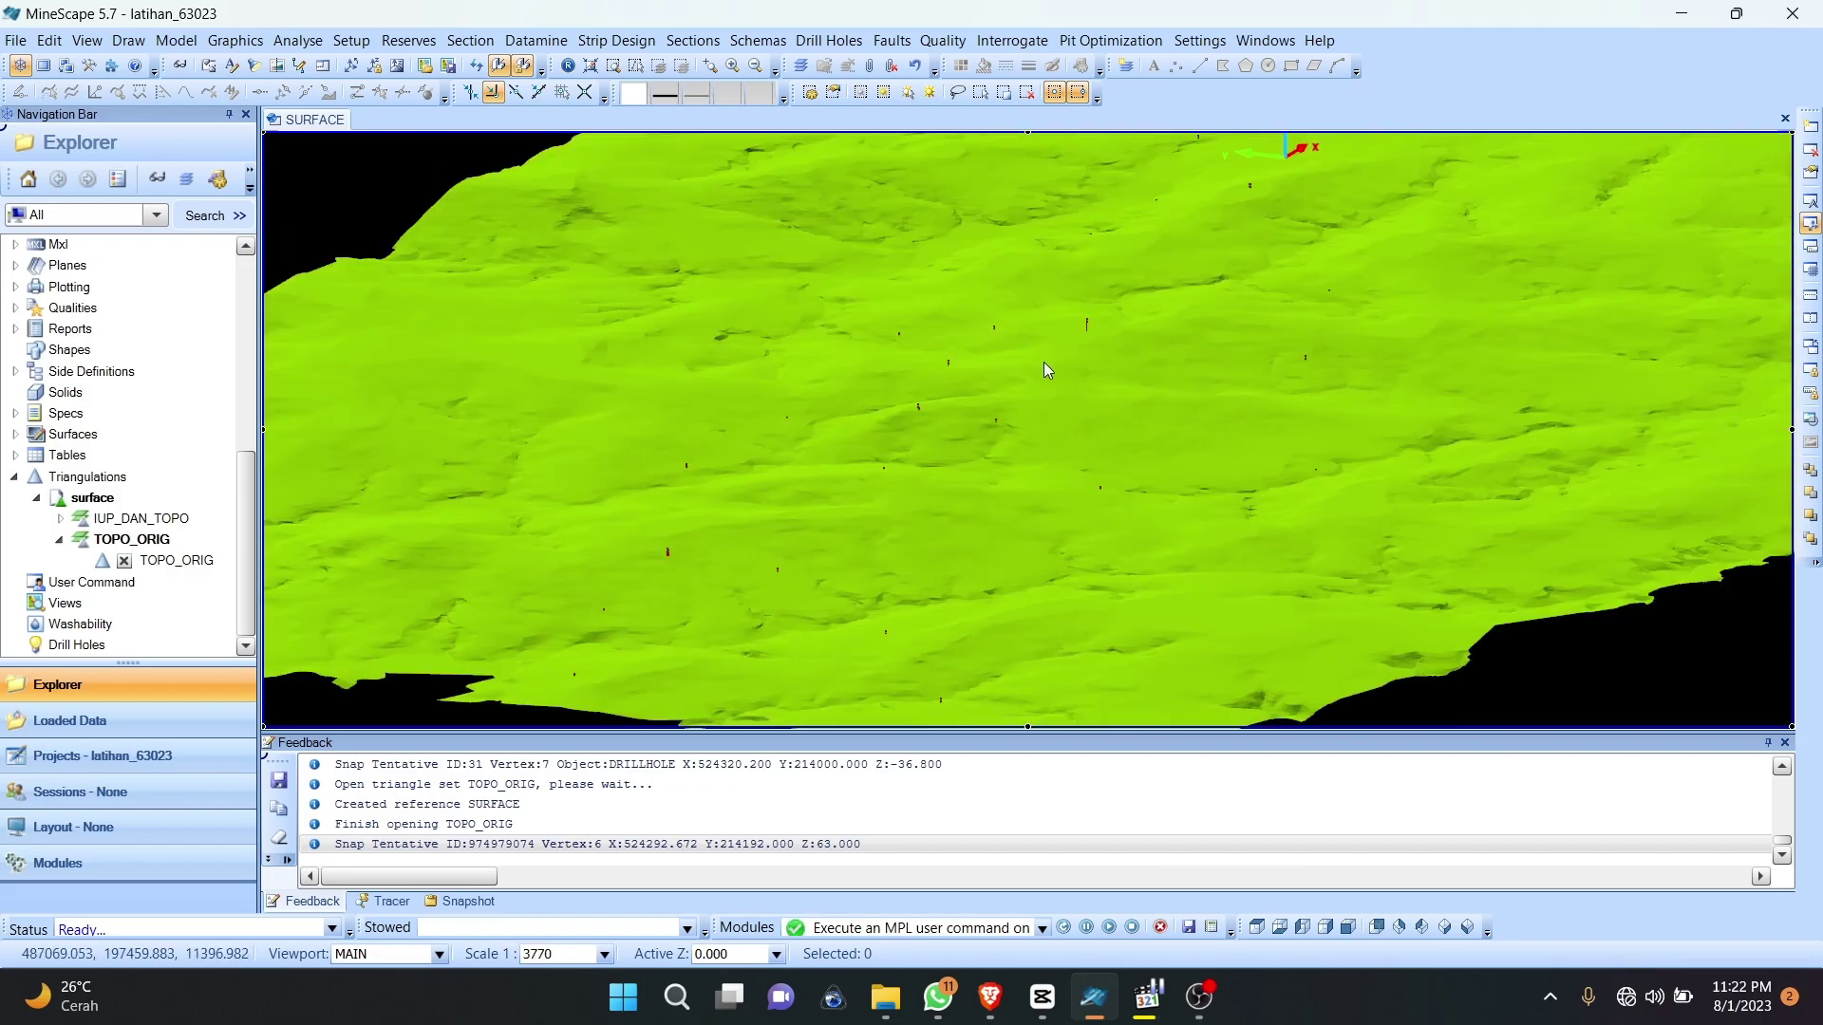
scroll(1045, 361, "down", 1)
scroll(1027, 352, "up", 2)
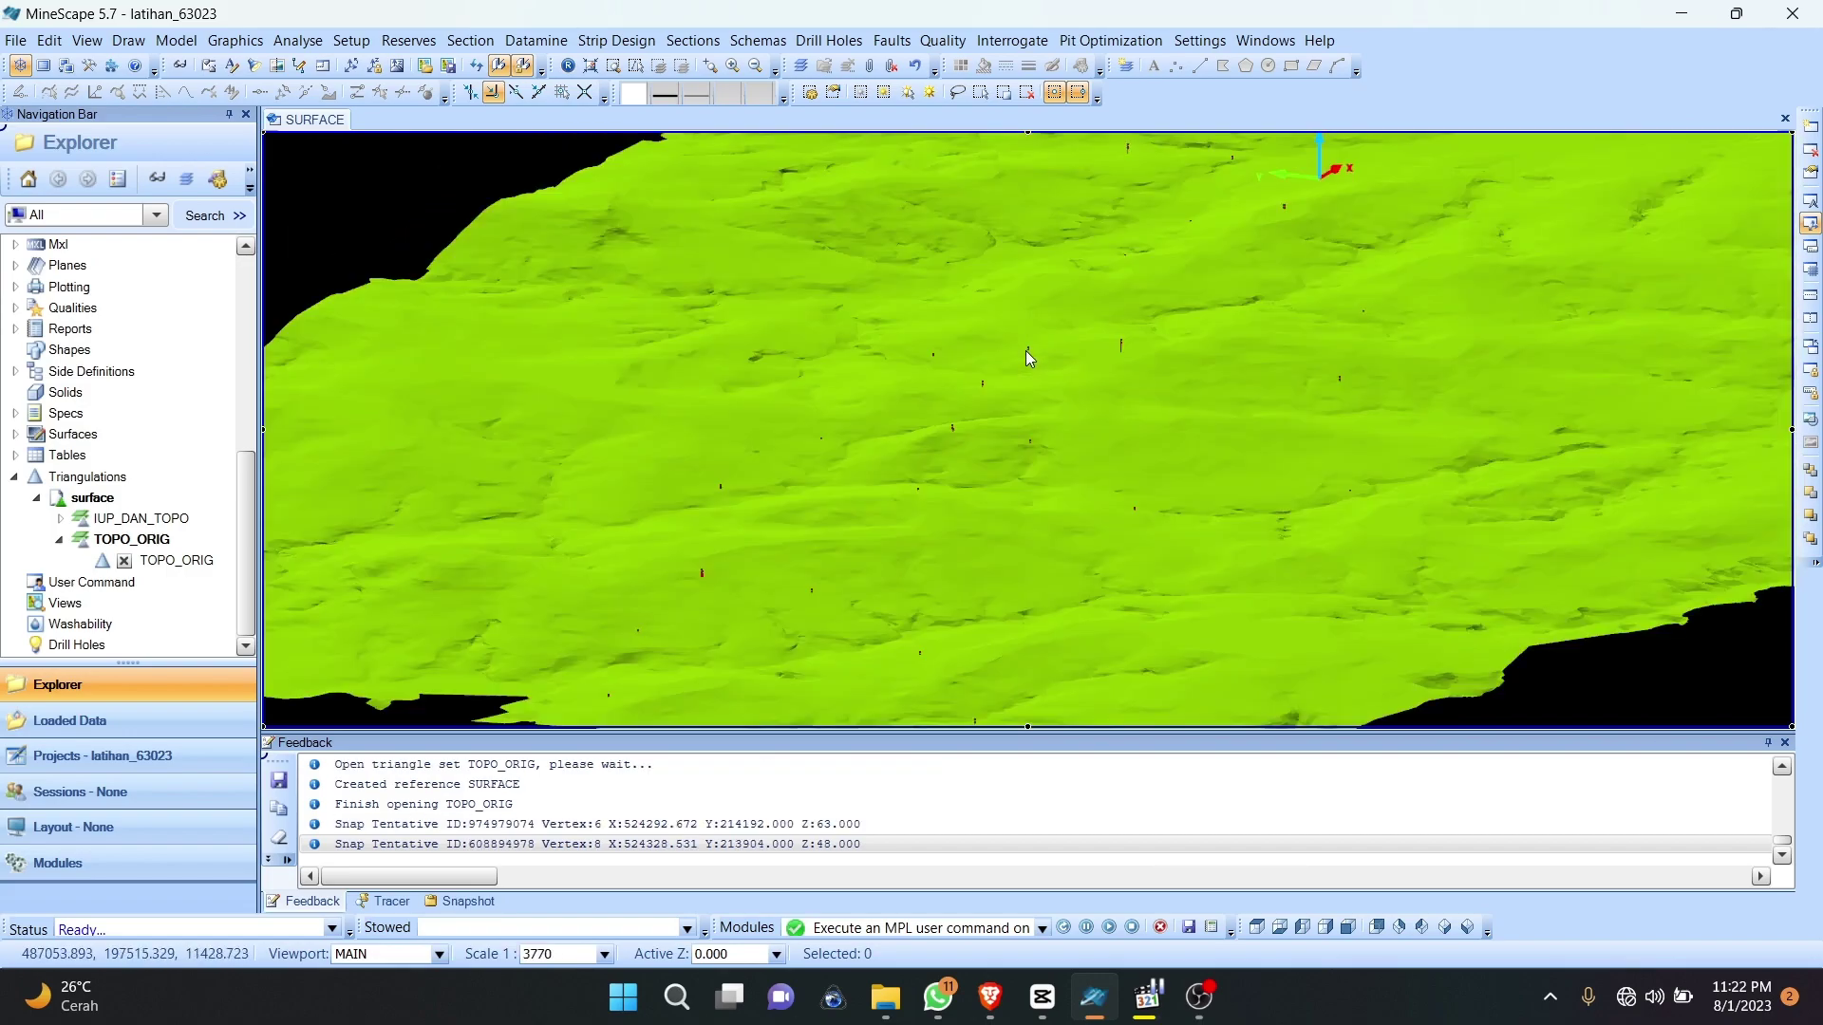
scroll(1025, 351, "down", 1)
scroll(1049, 366, "down", 1)
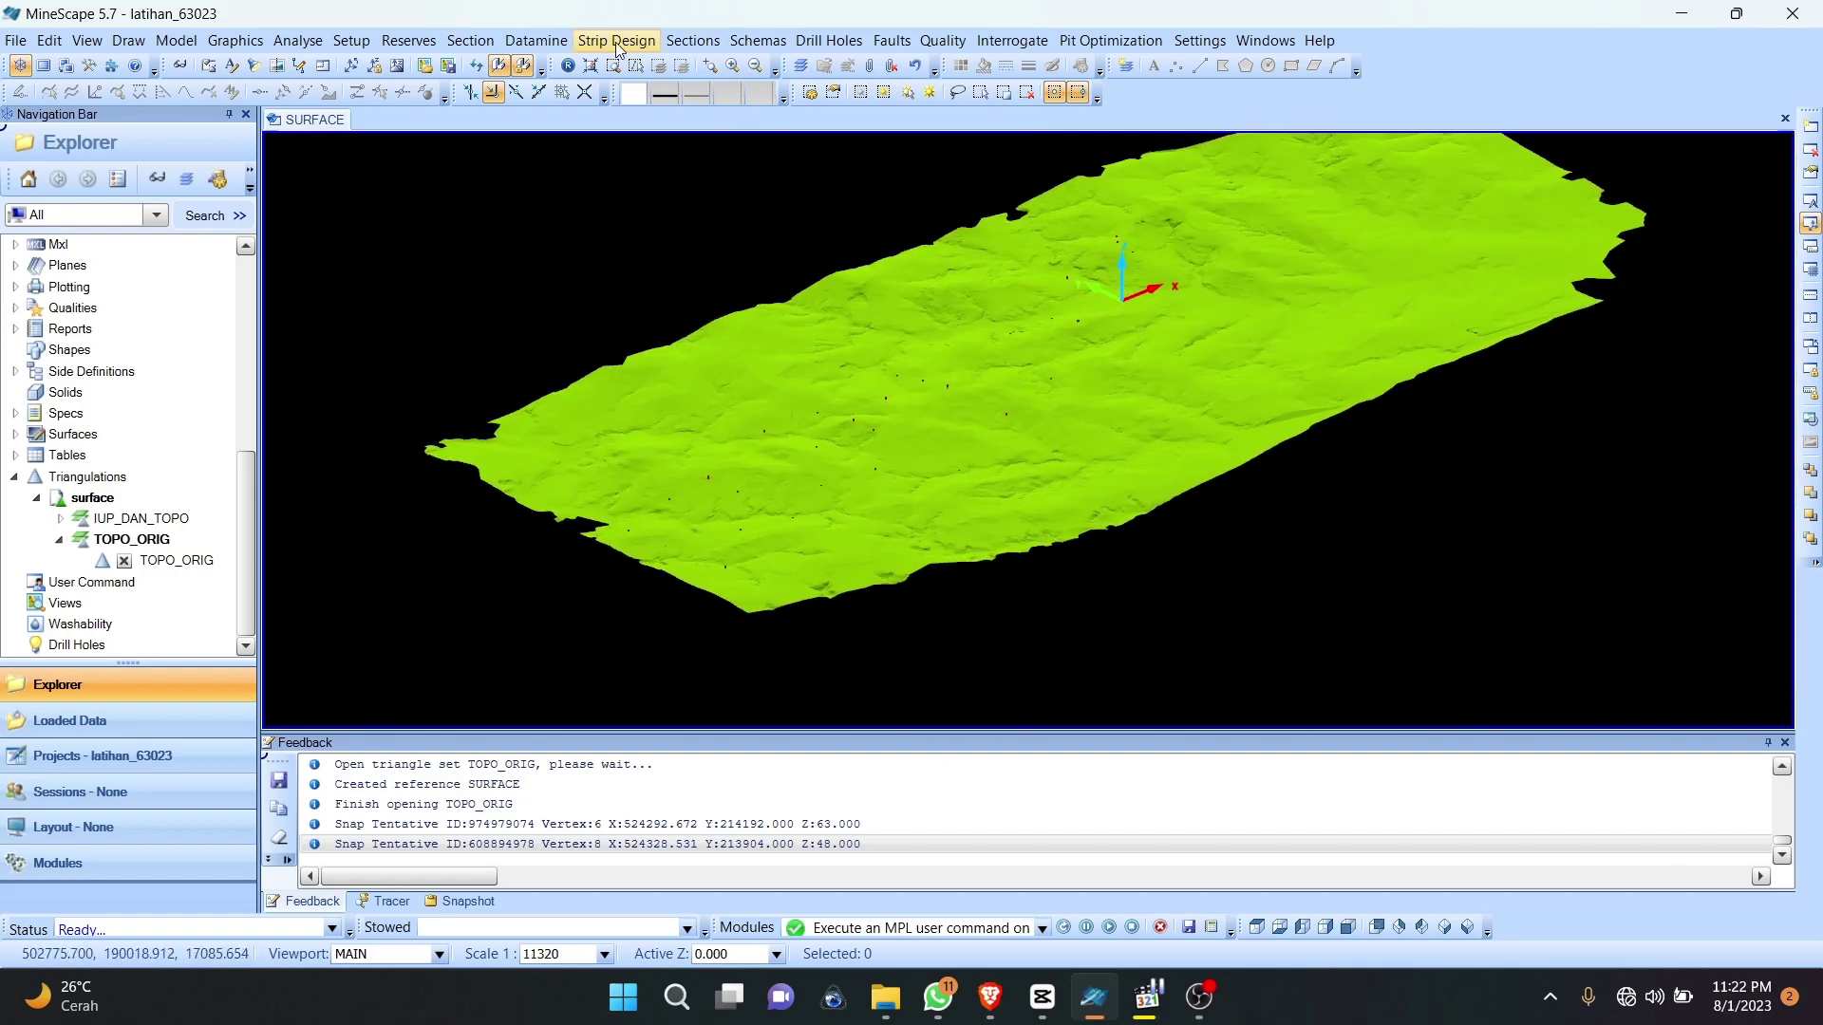
Step: Start a drill hole values listing that uses the drill design file and its Holes layer as input
left_click(836, 42)
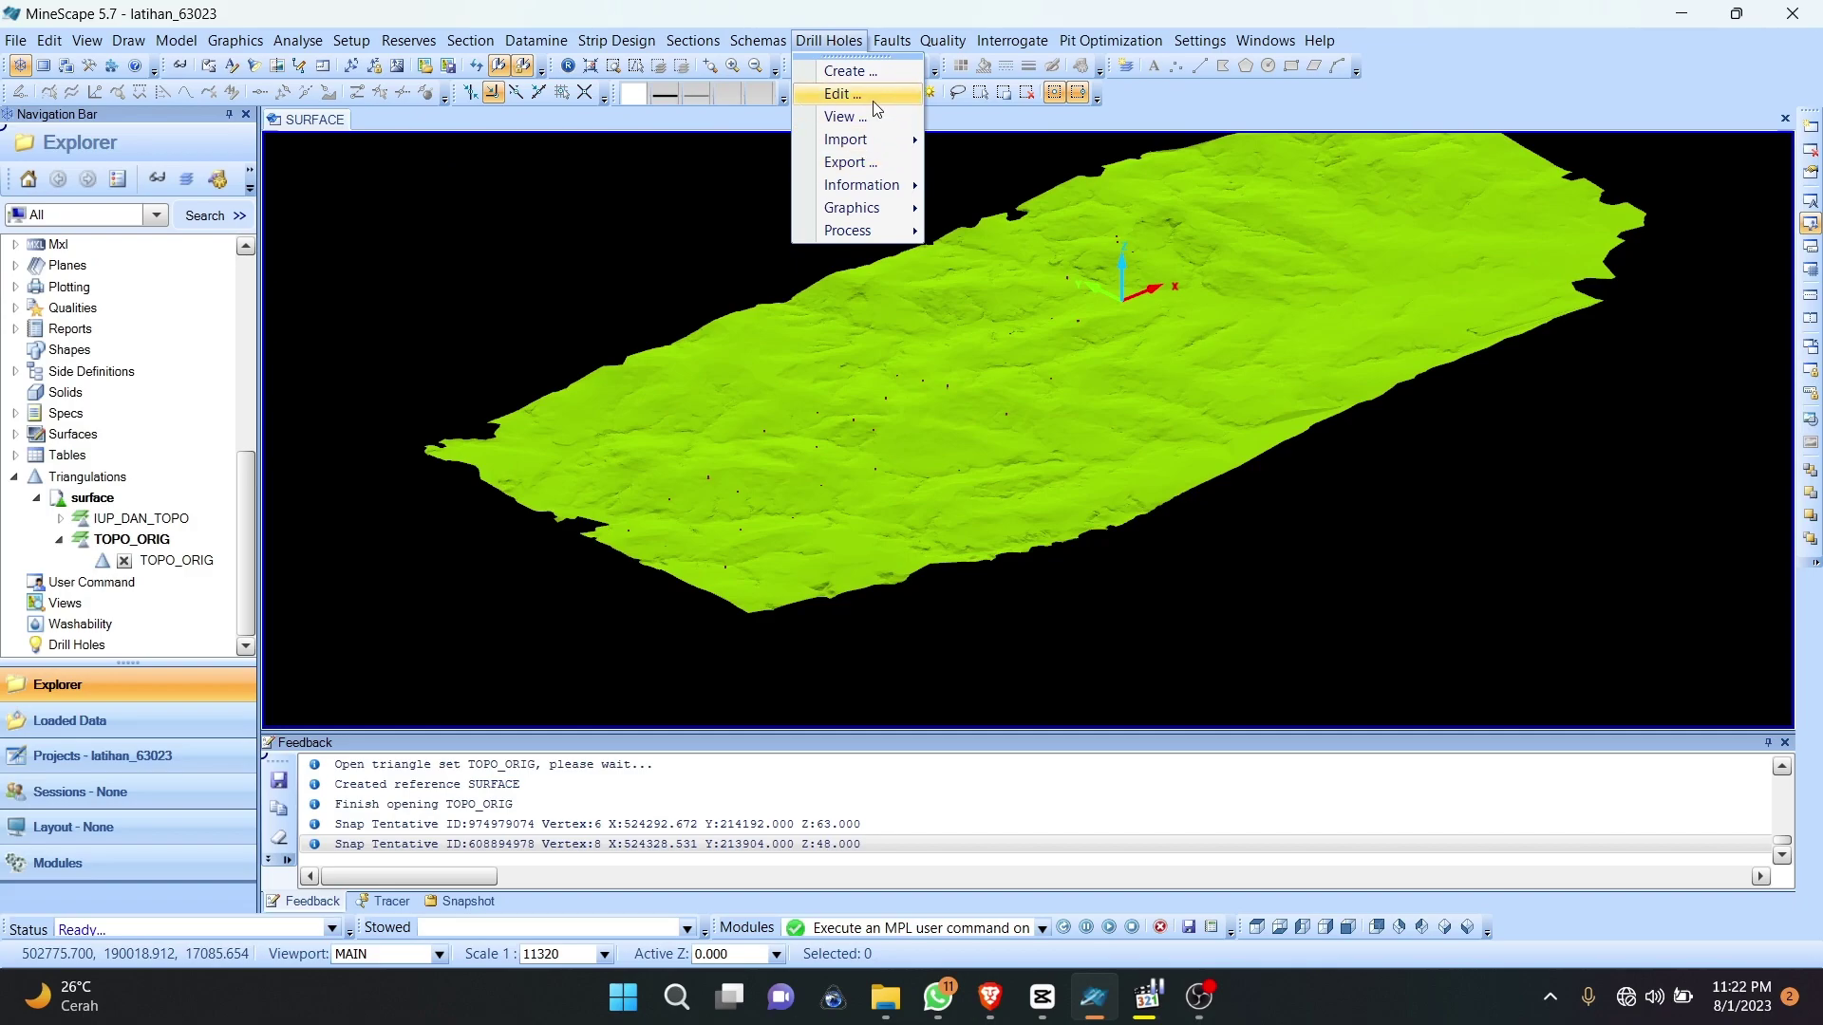
mouse_move(875, 193)
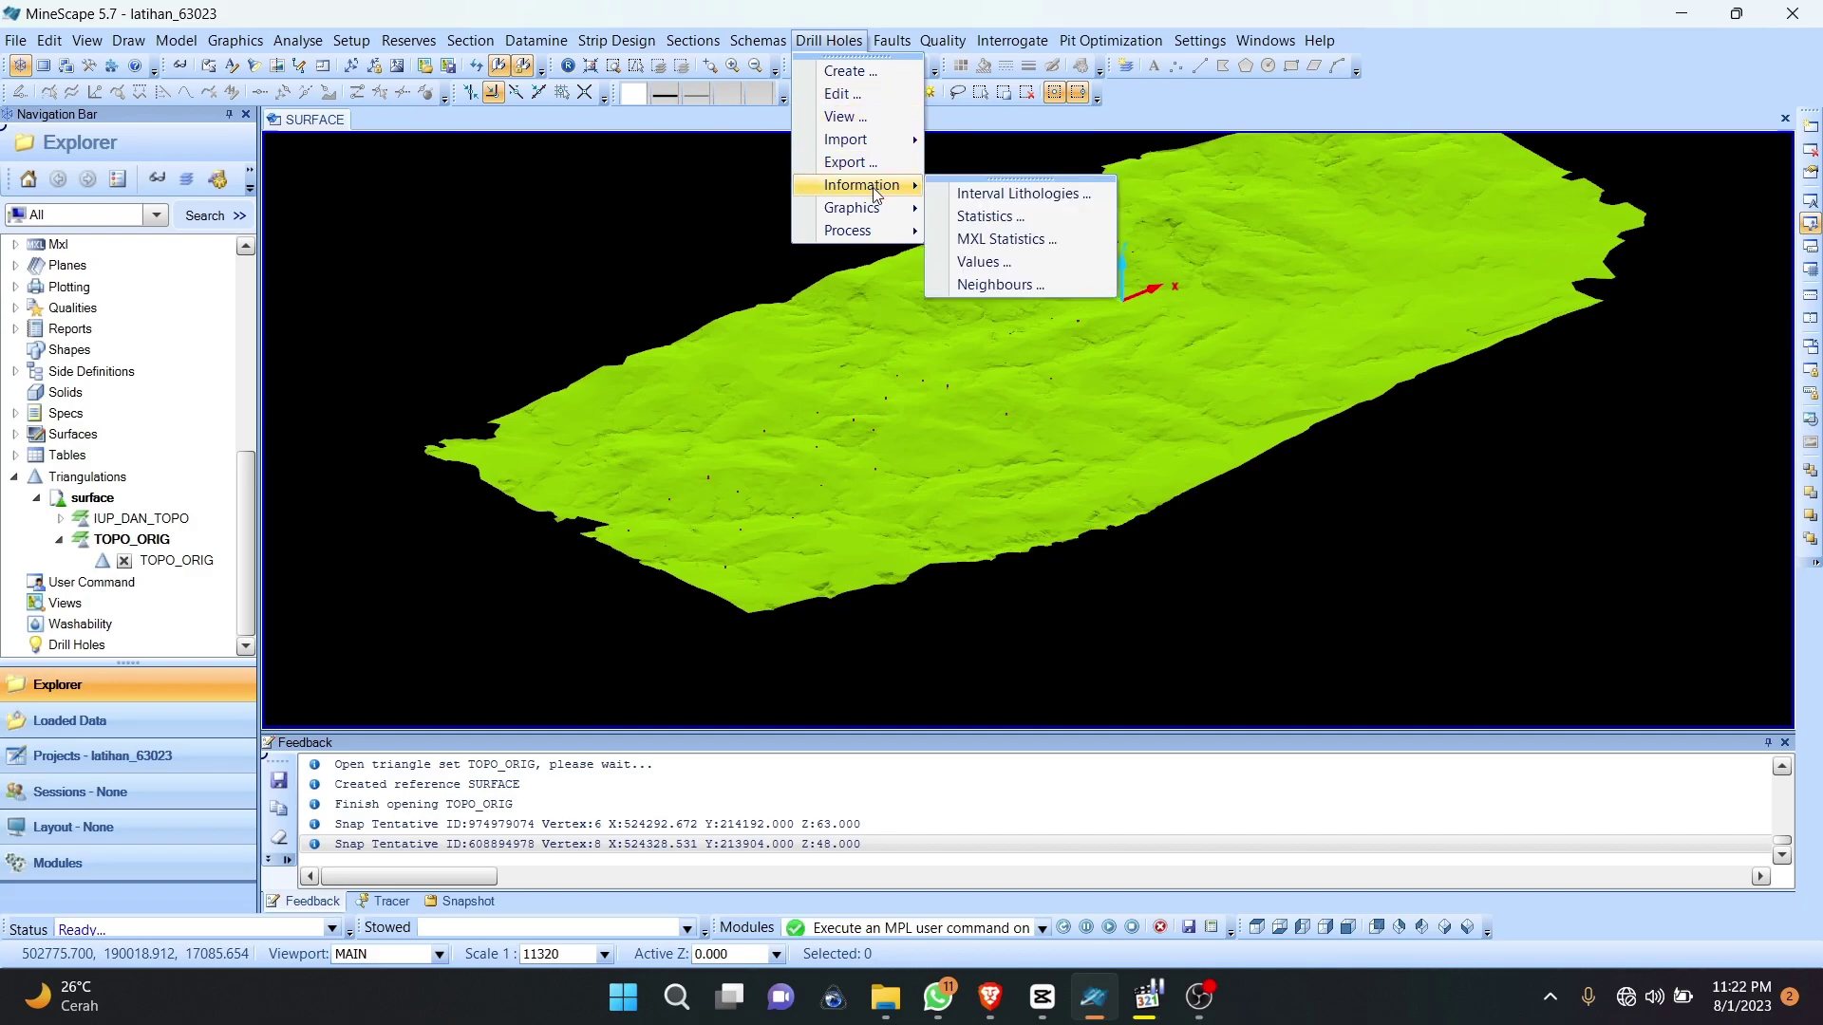
left_click(987, 264)
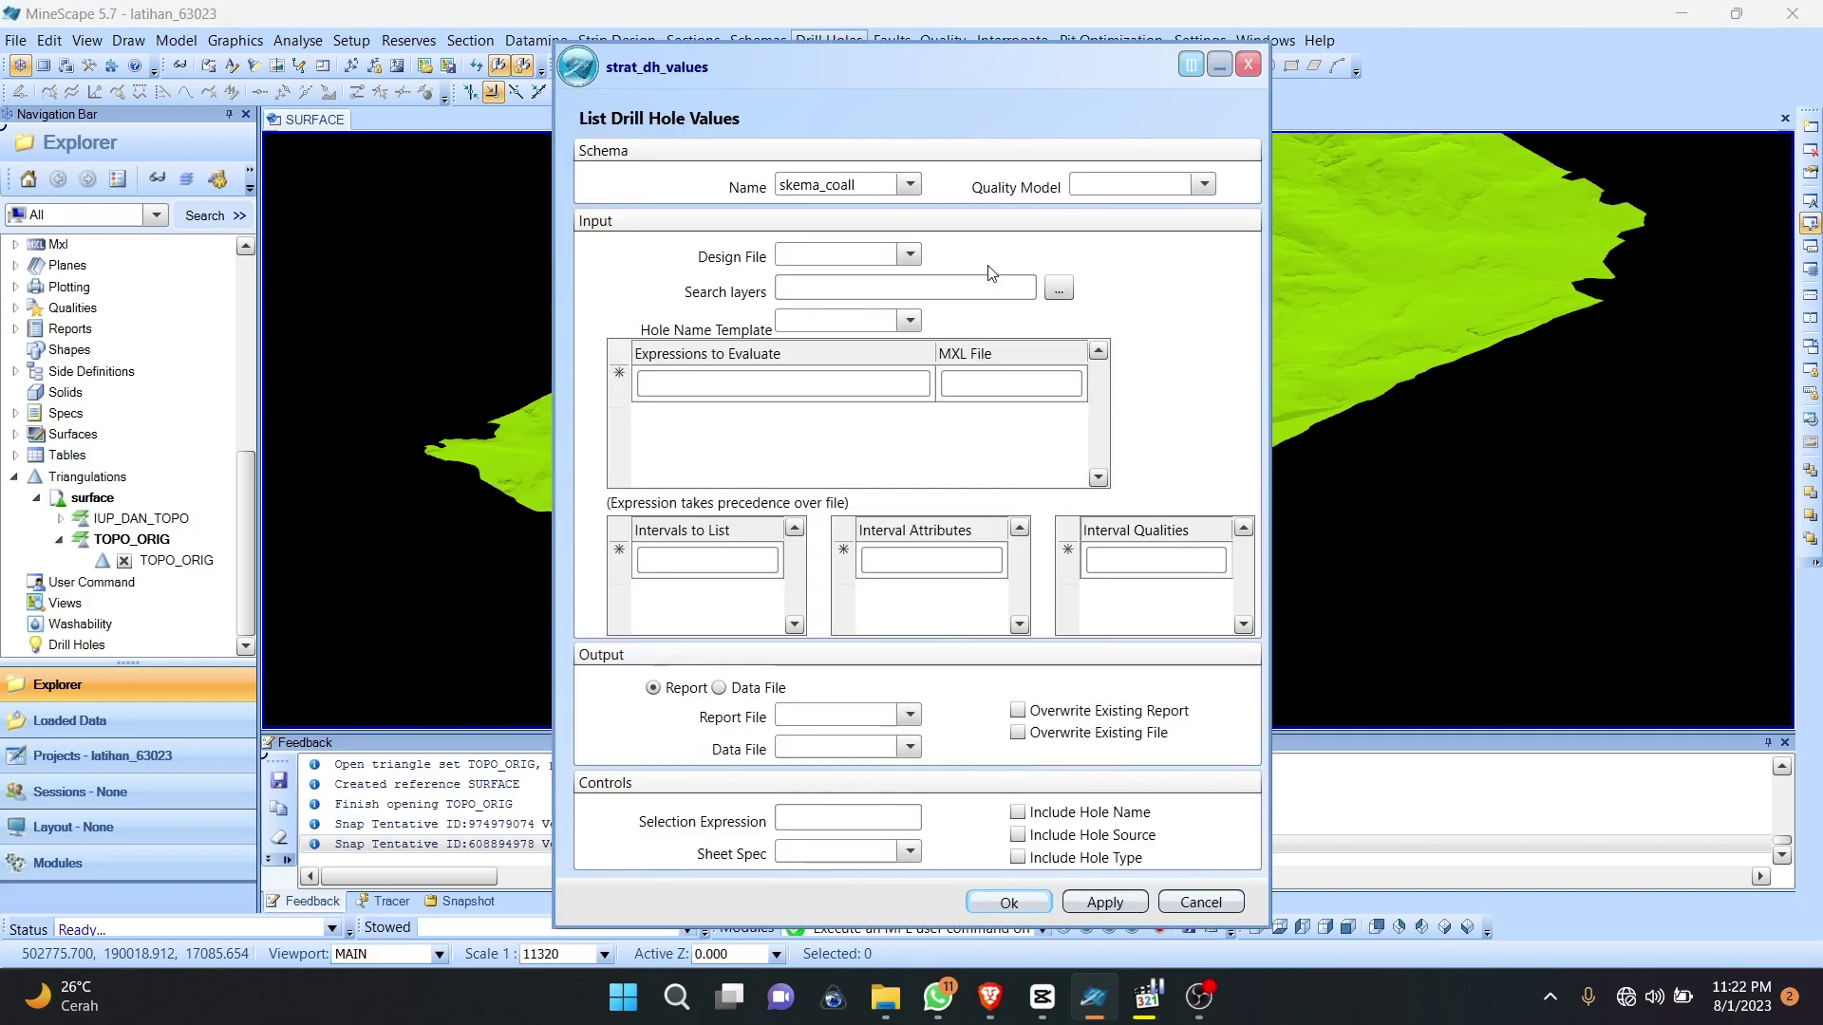
left_click_drag(748, 65, 704, 55)
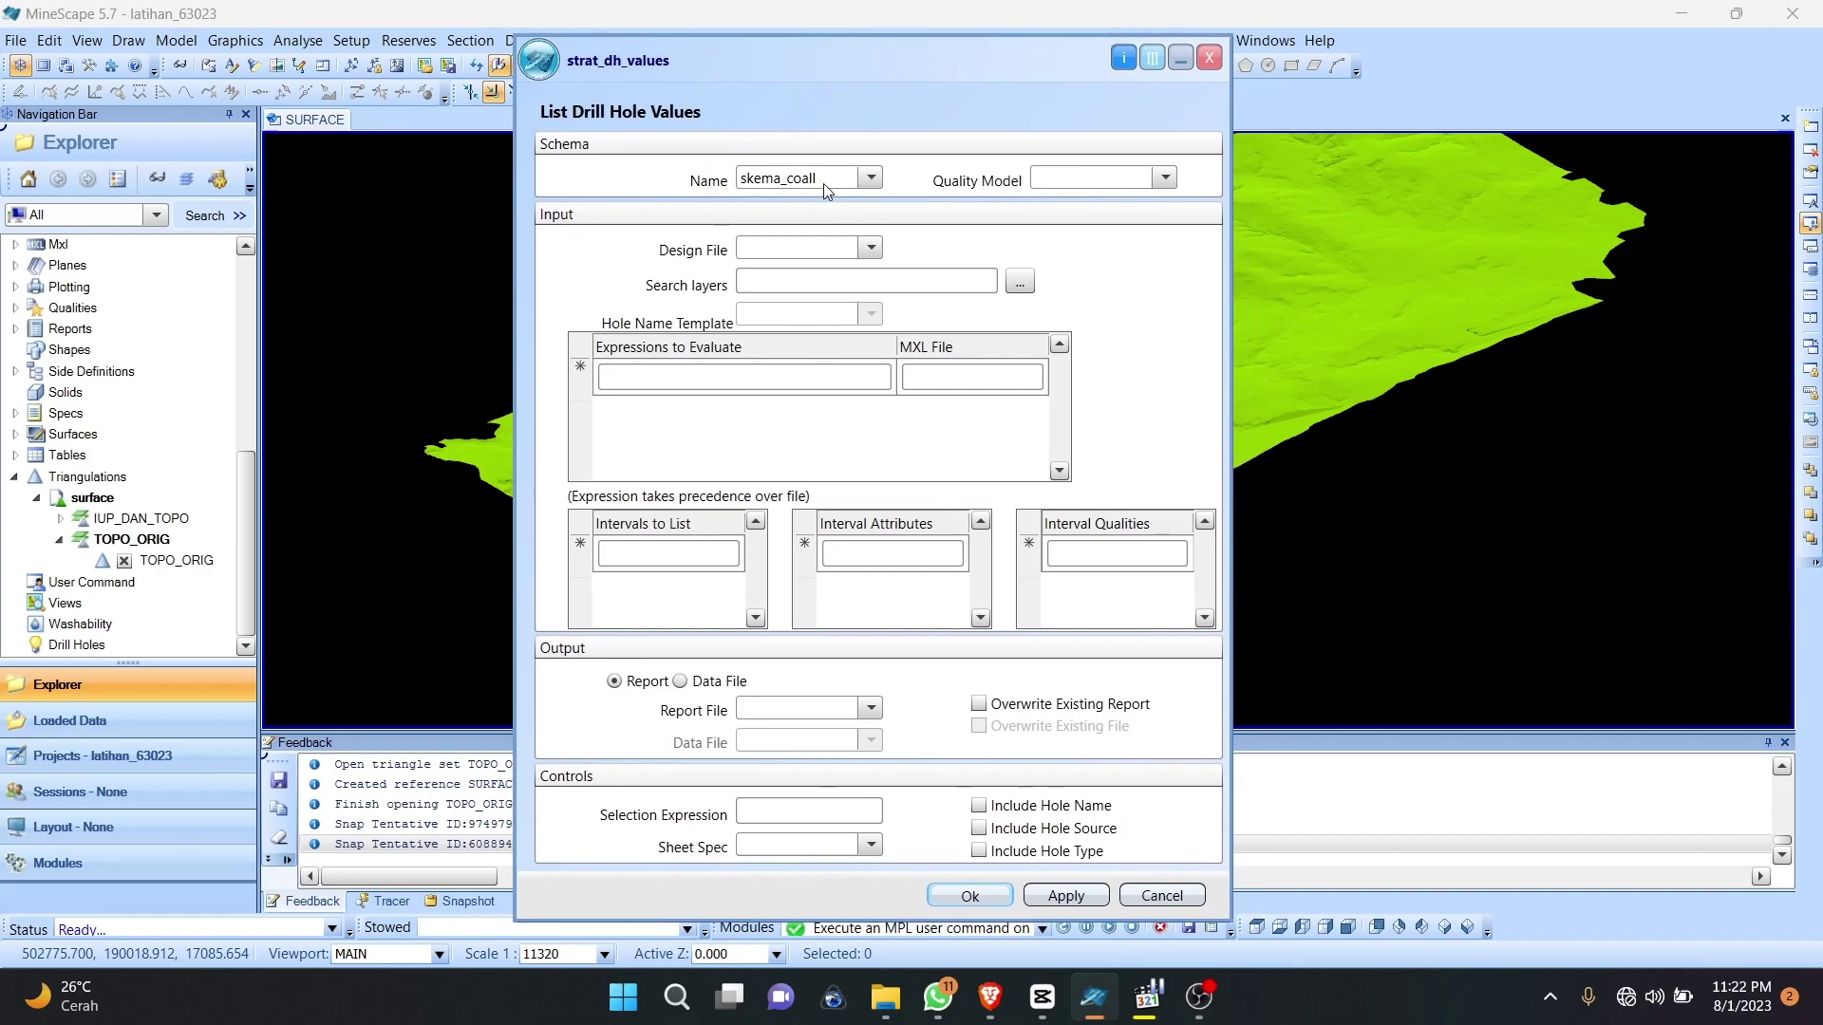
left_click(870, 248)
left_click(736, 233)
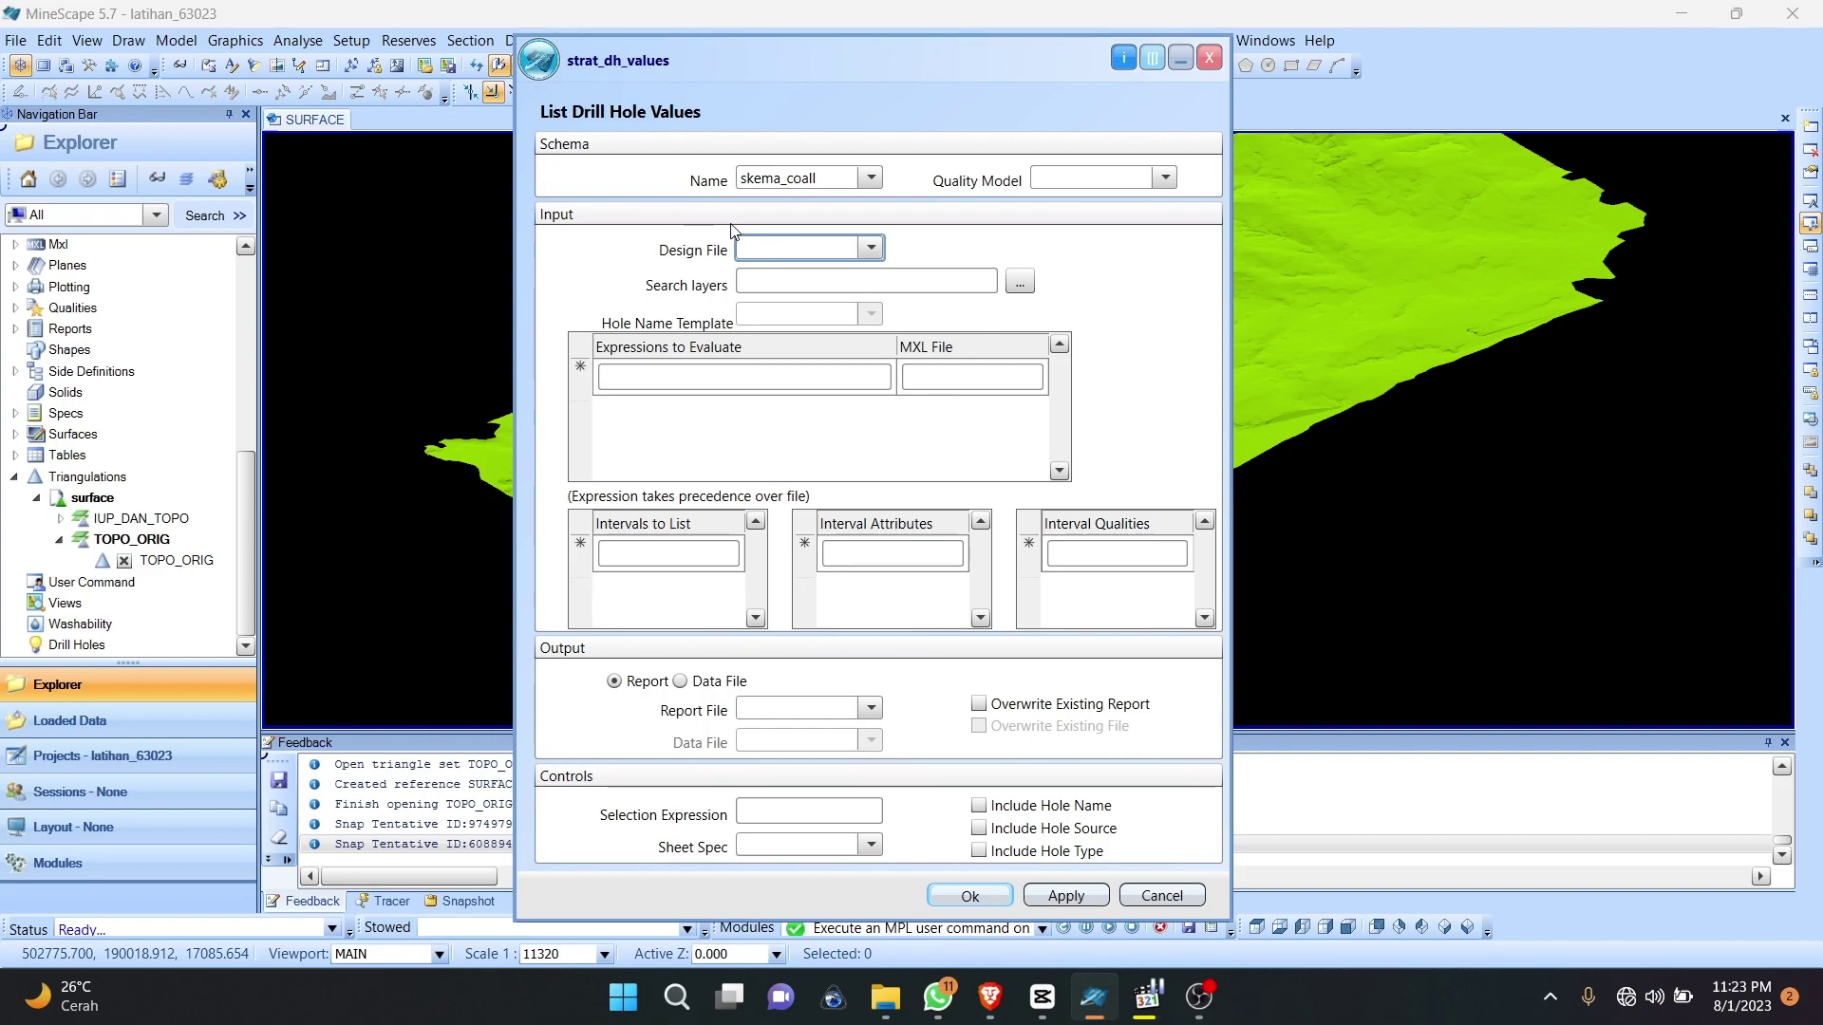
left_click(870, 248)
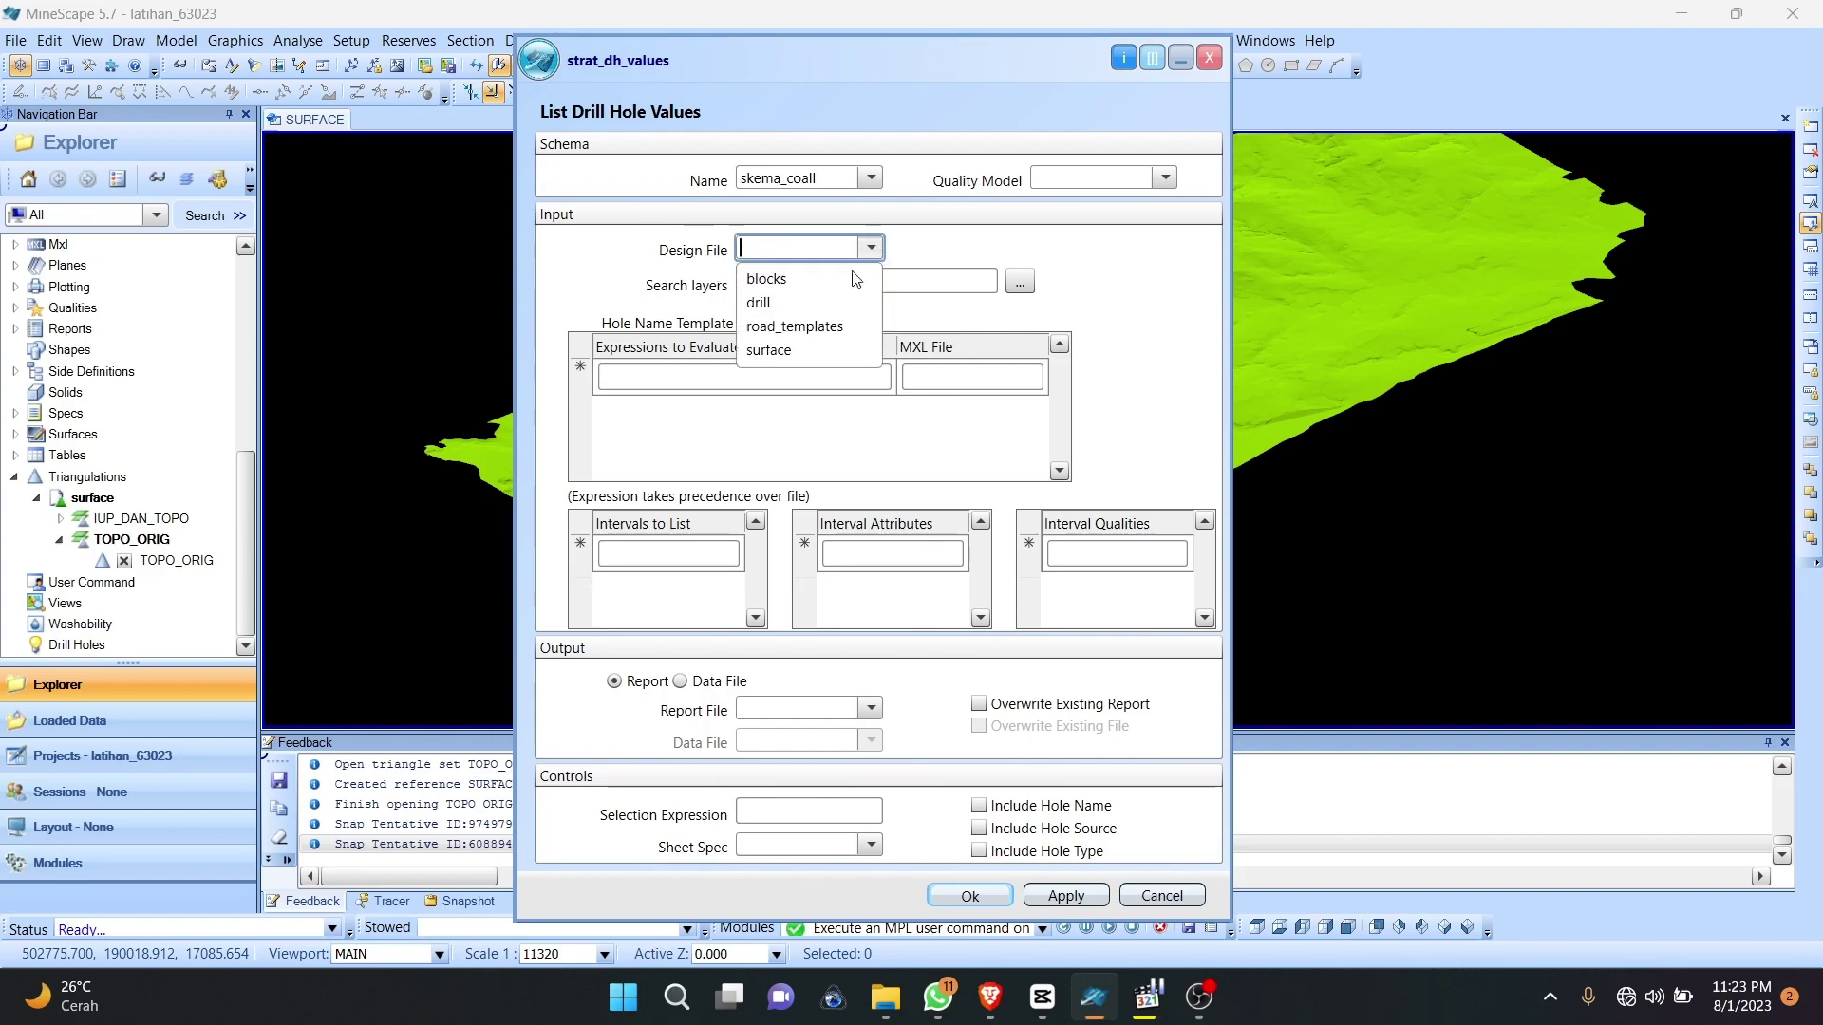
left_click(770, 304)
left_click(1020, 281)
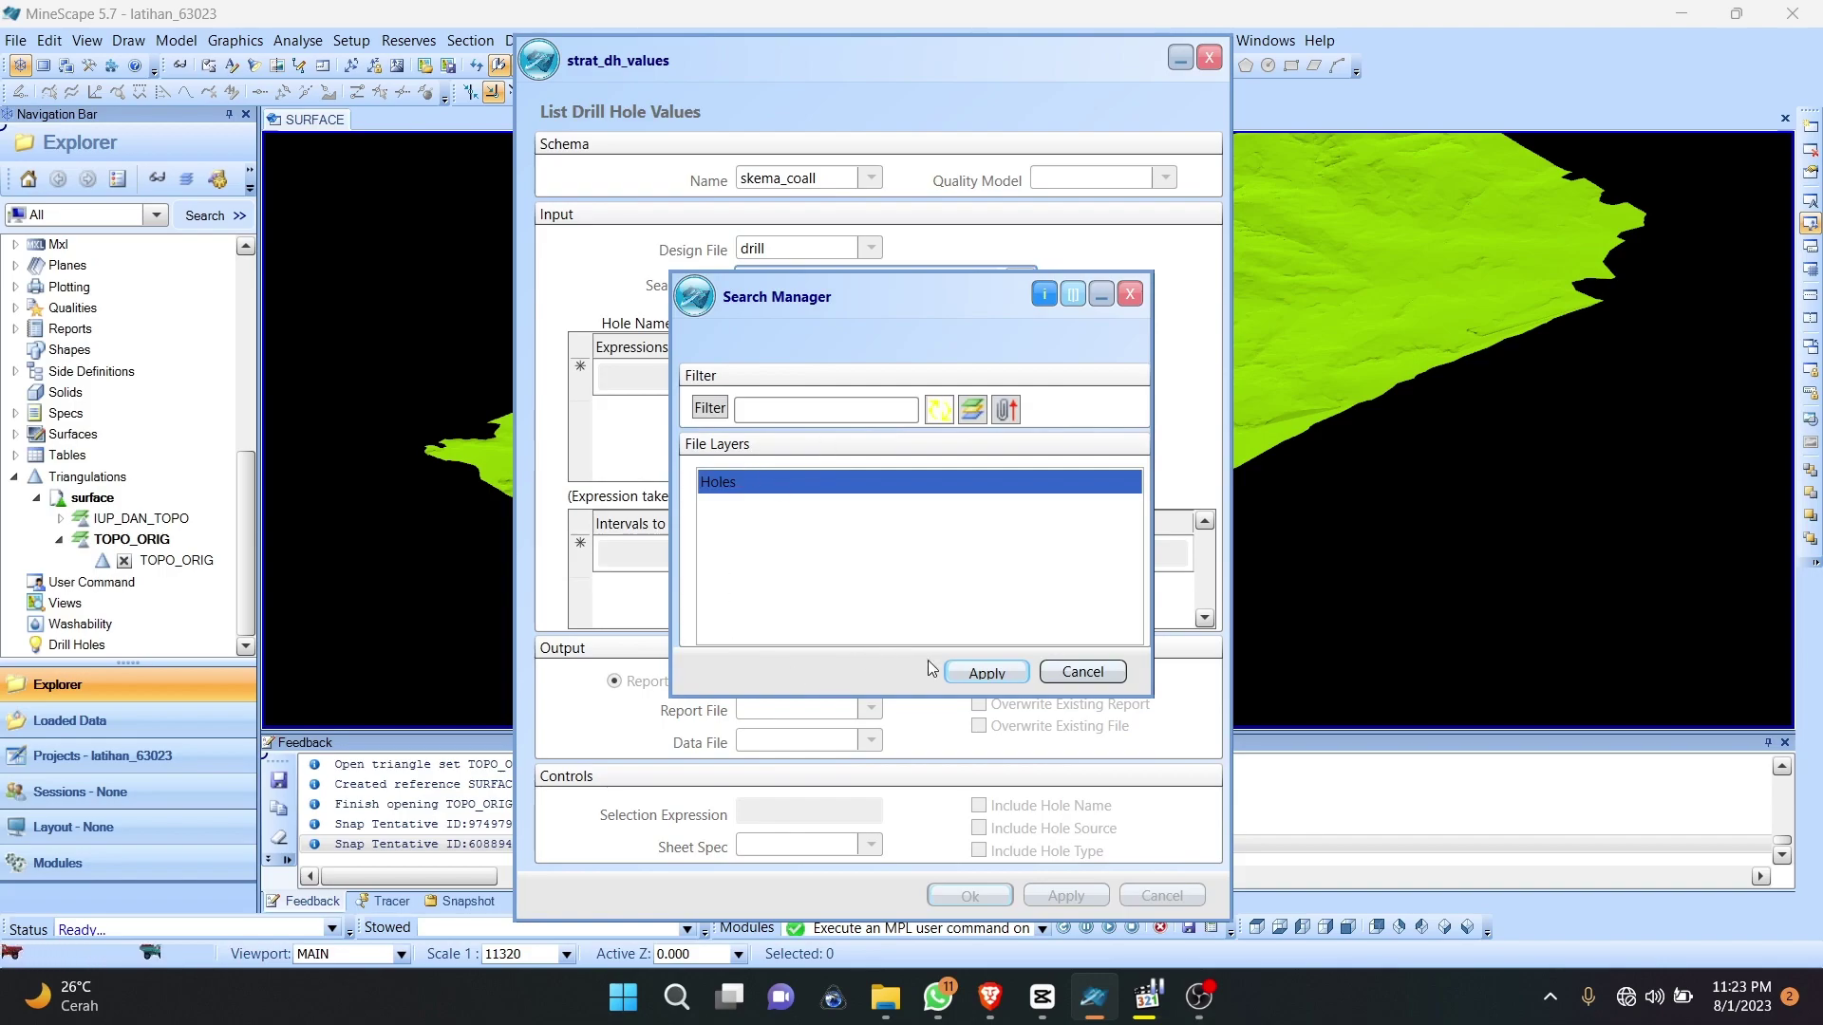
left_click(986, 672)
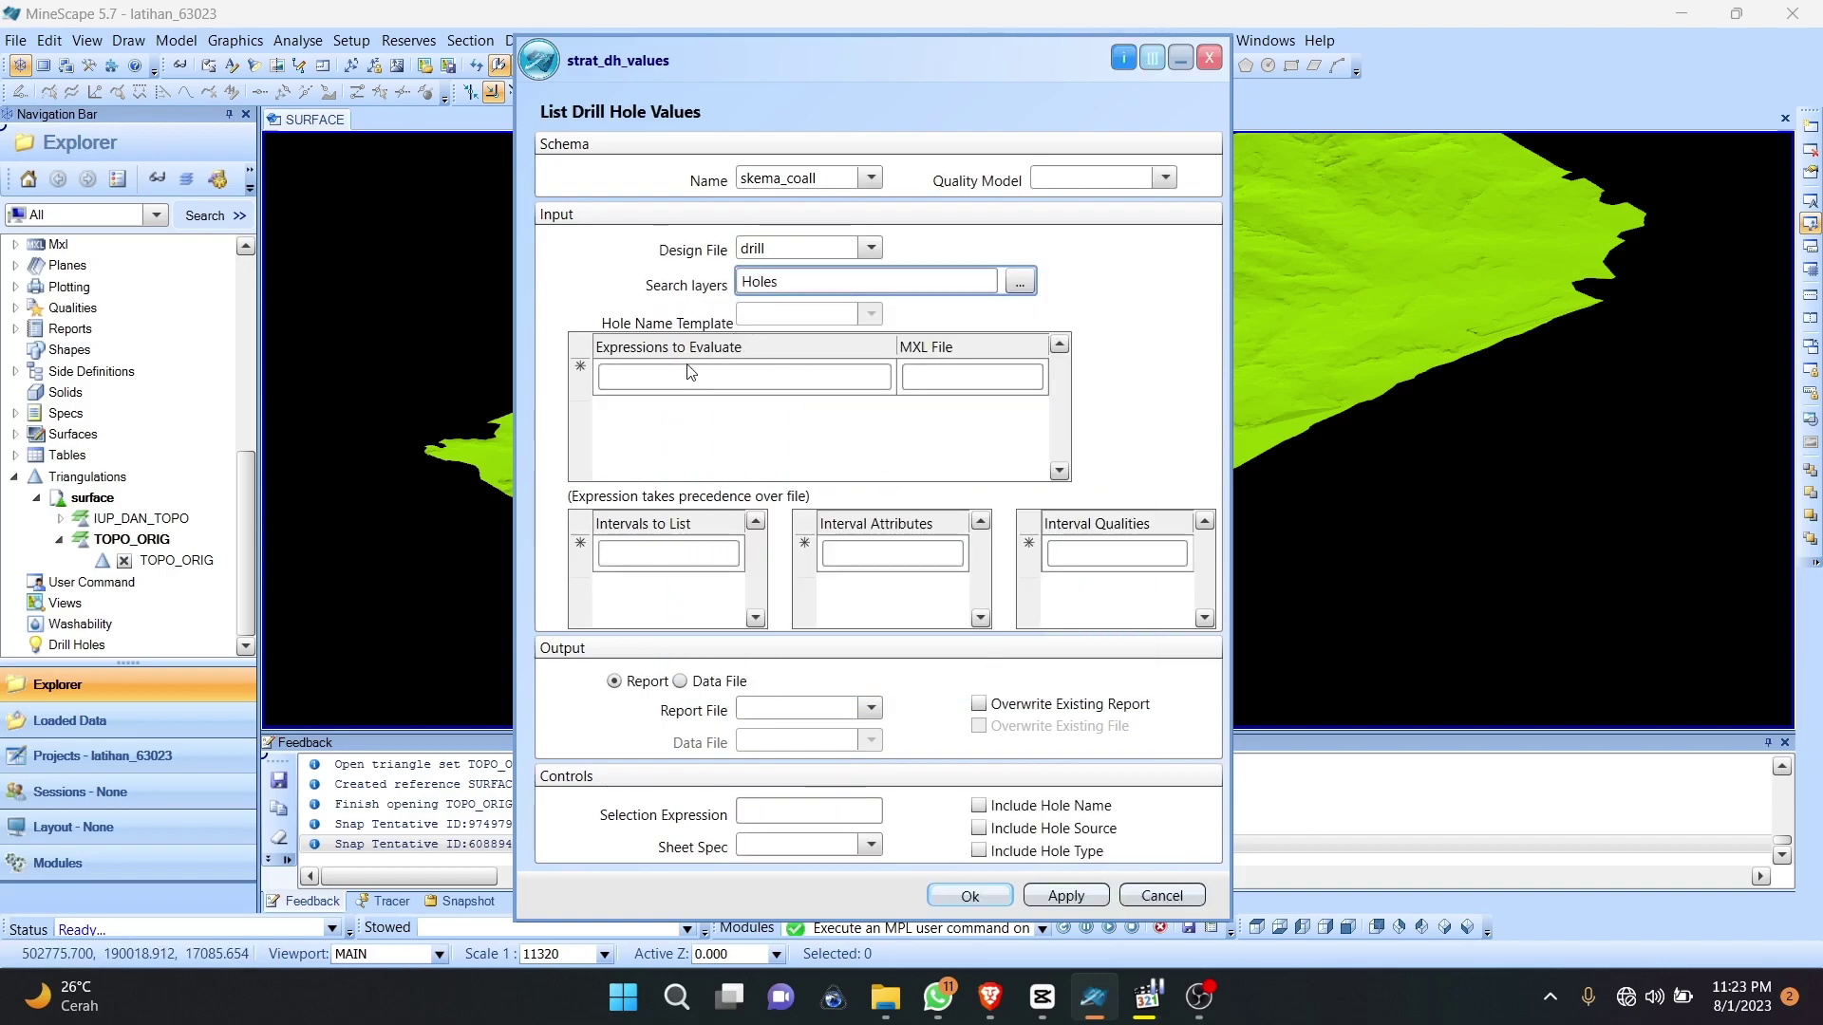
Step: Enter Collar-TOPO_ORIG as the expression to evaluate, reusing the triangle set's name
left_click(638, 375)
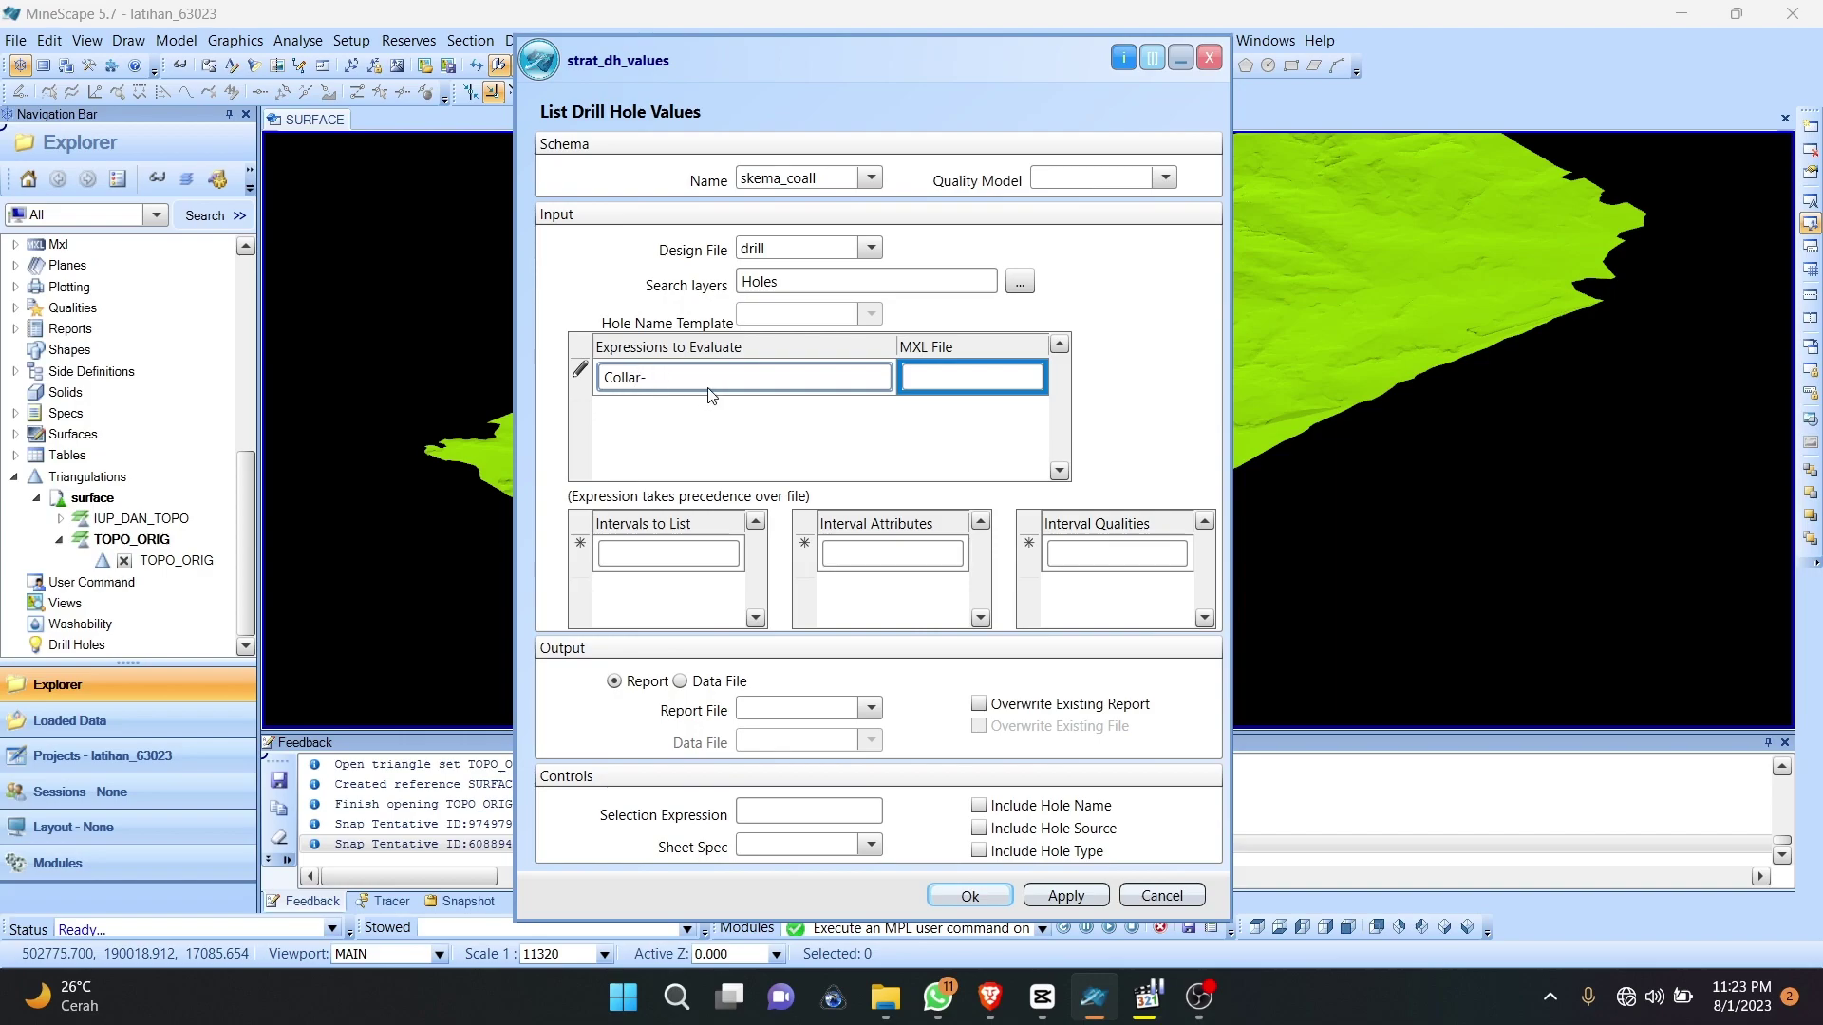
key("Return")
left_click(171, 562)
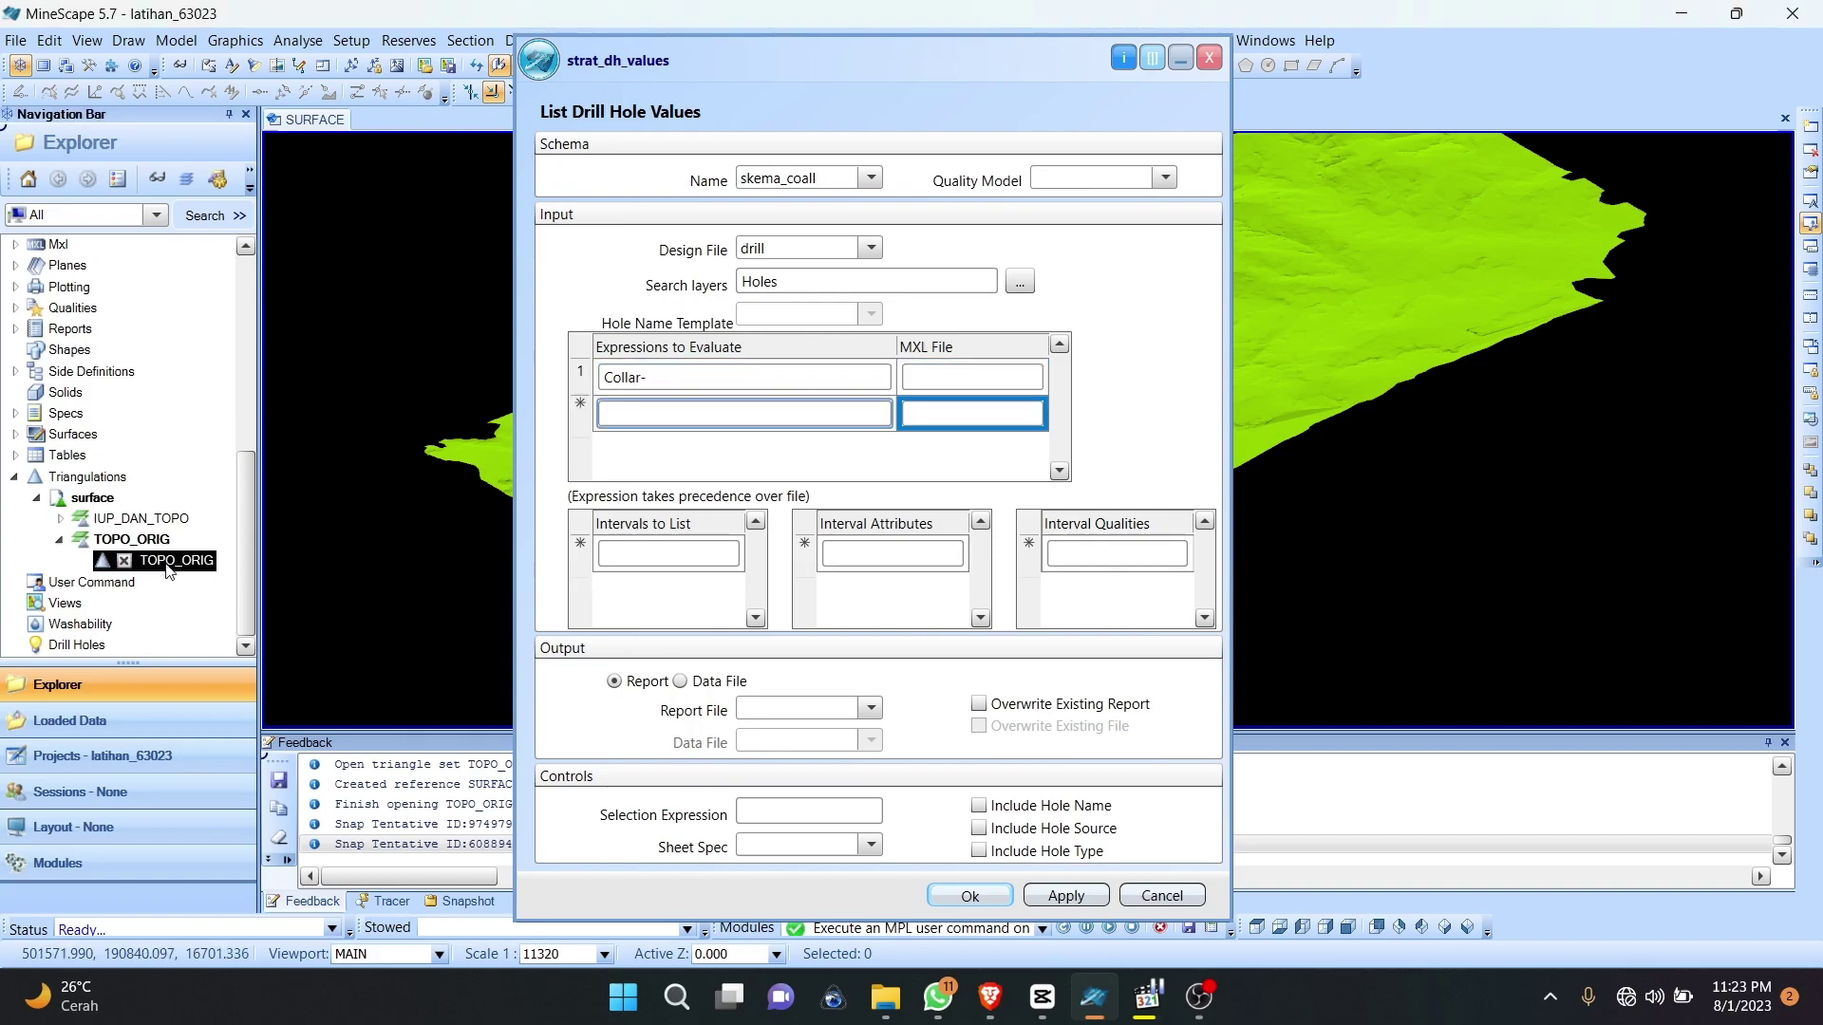
right_click(167, 569)
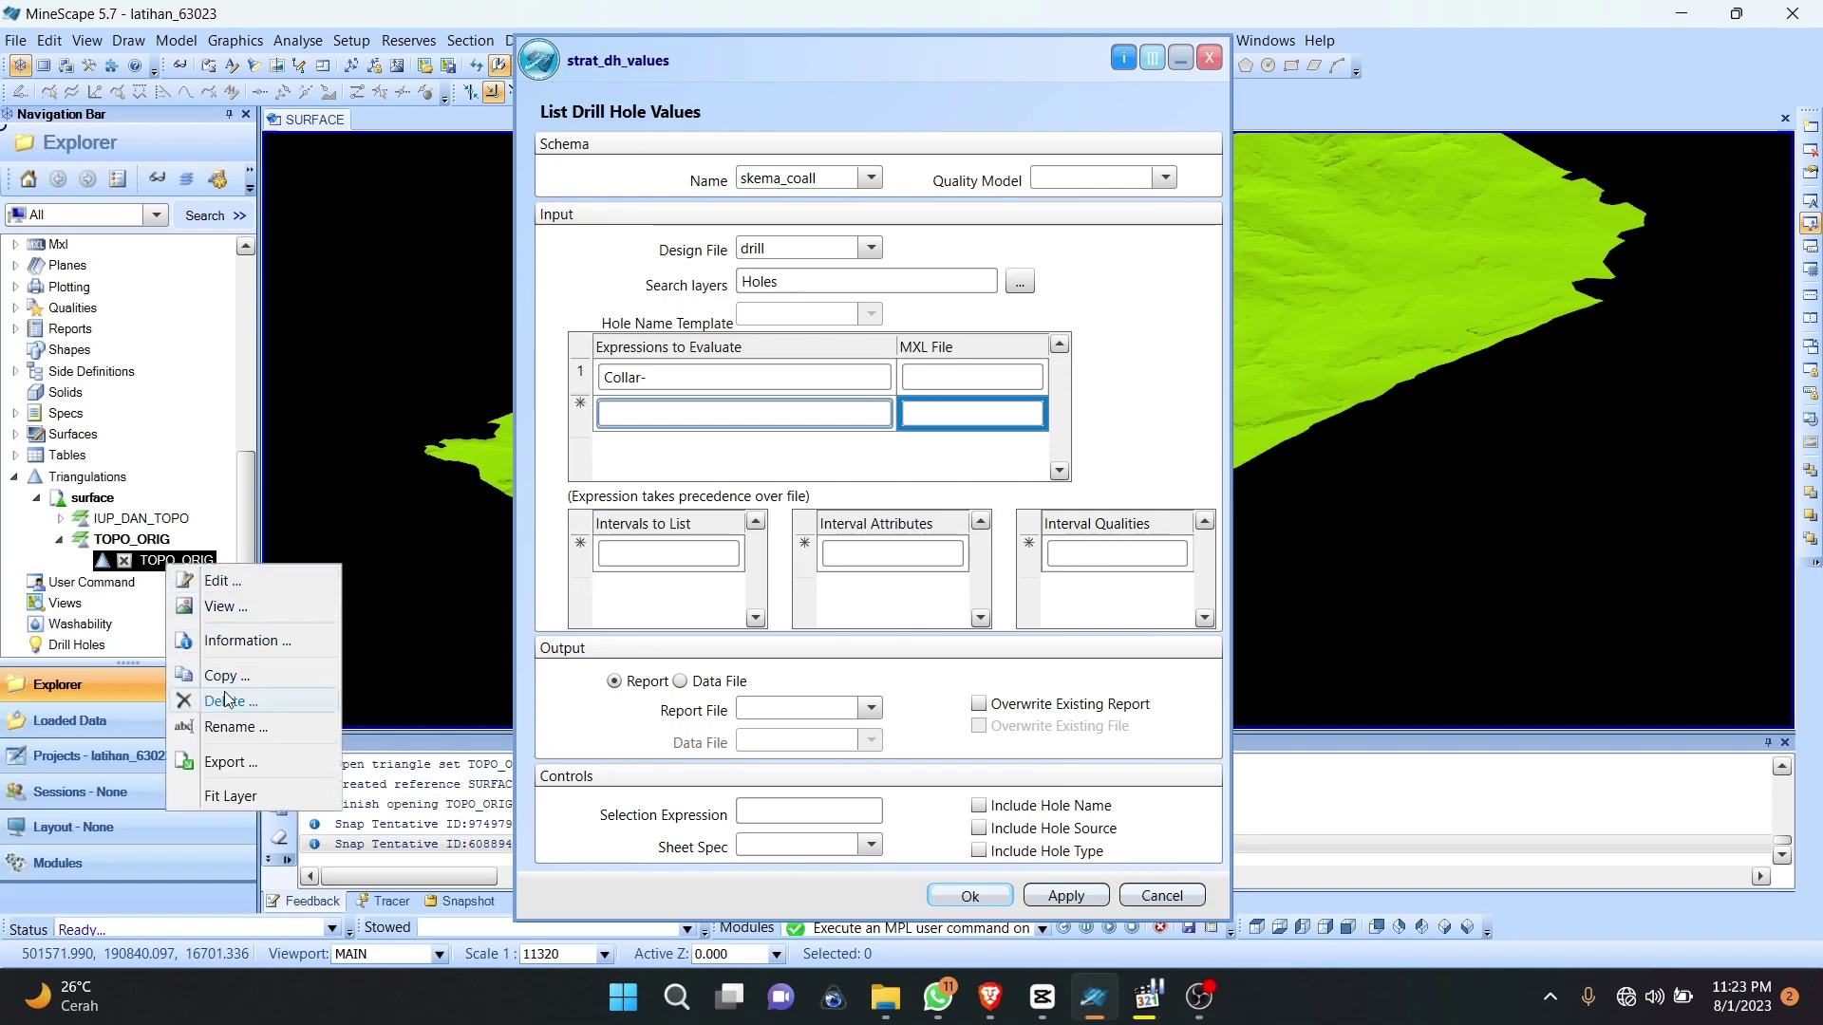
left_click(232, 726)
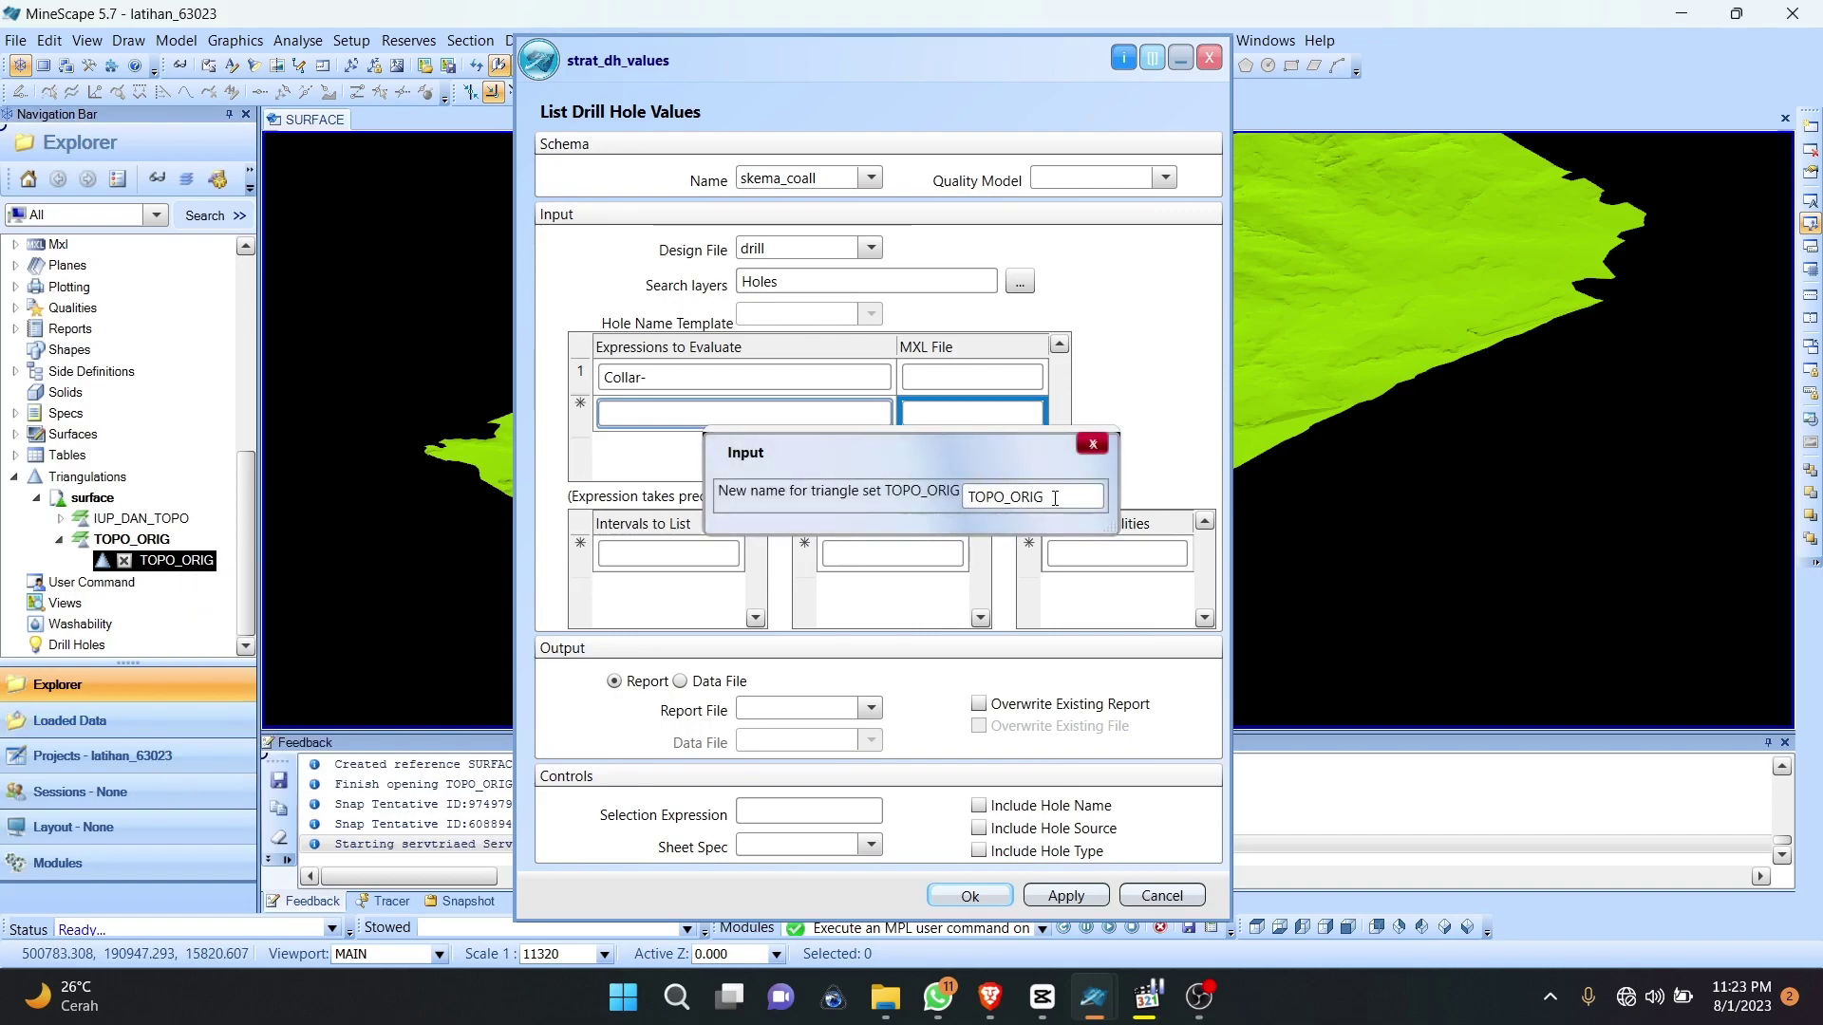
left_click_drag(1055, 498, 964, 502)
right_click(997, 502)
left_click(1055, 542)
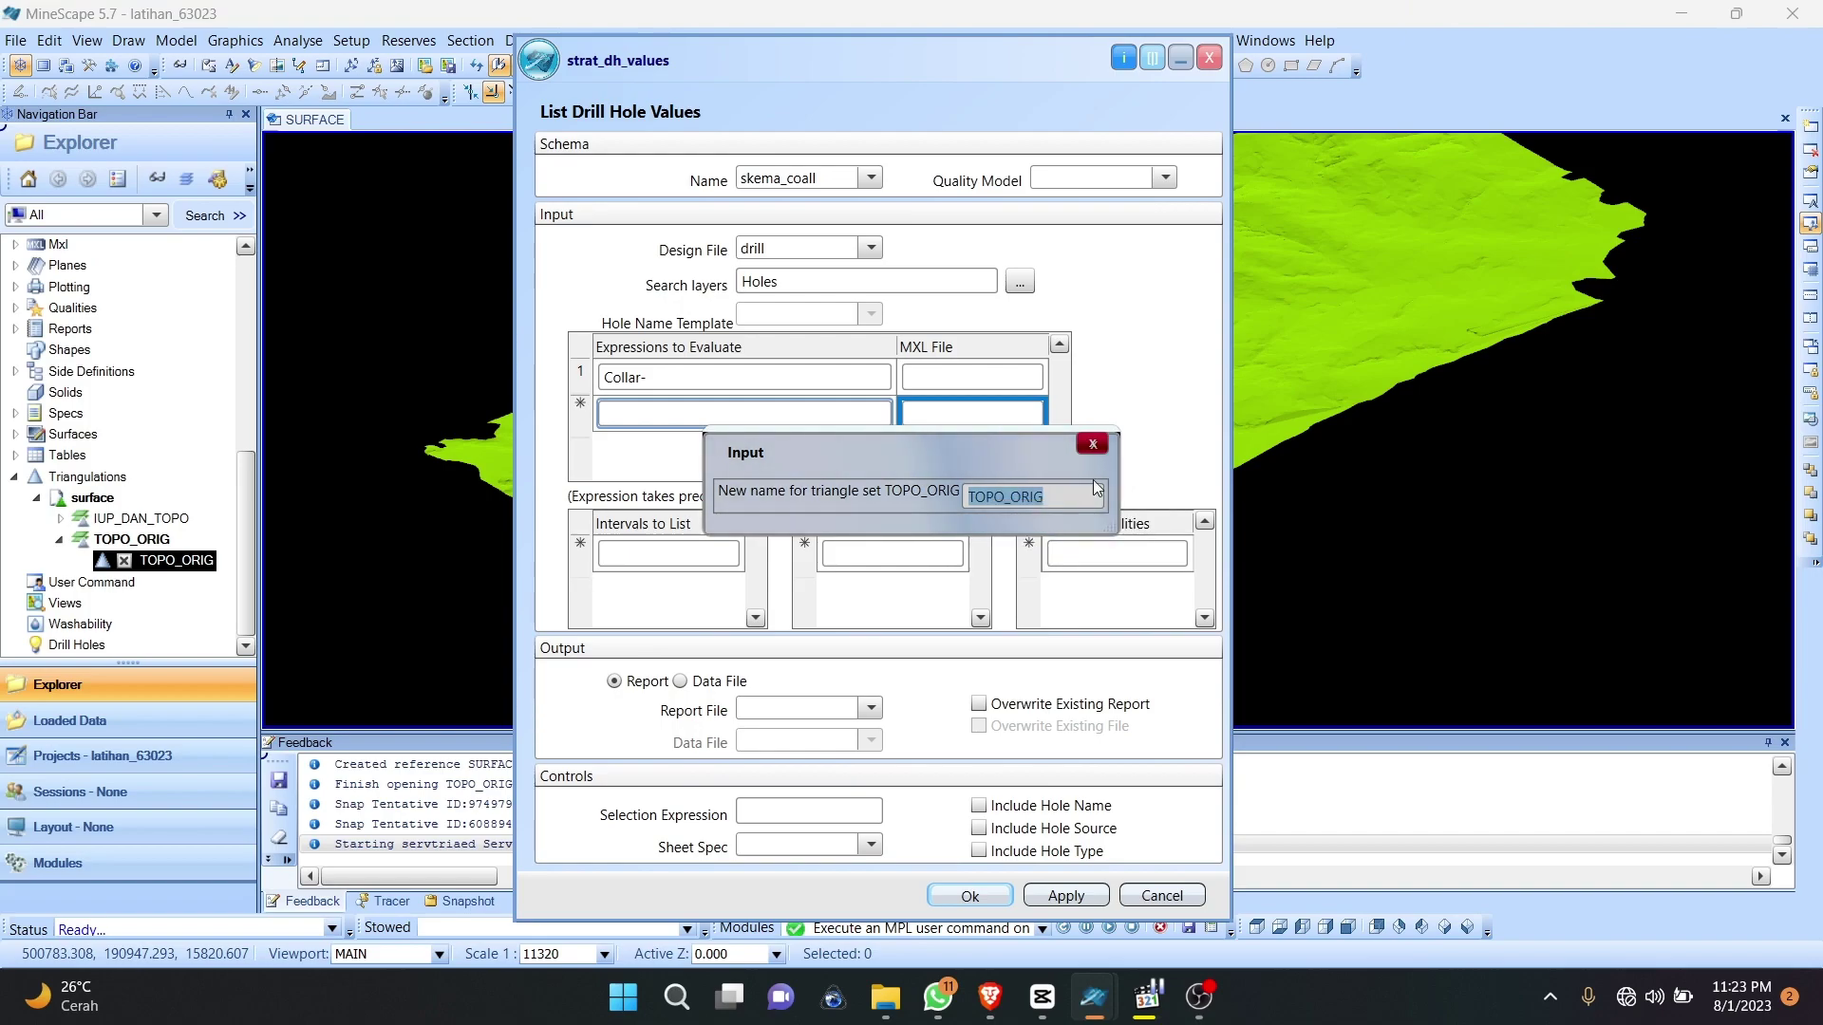
left_click(1093, 443)
left_click(682, 375)
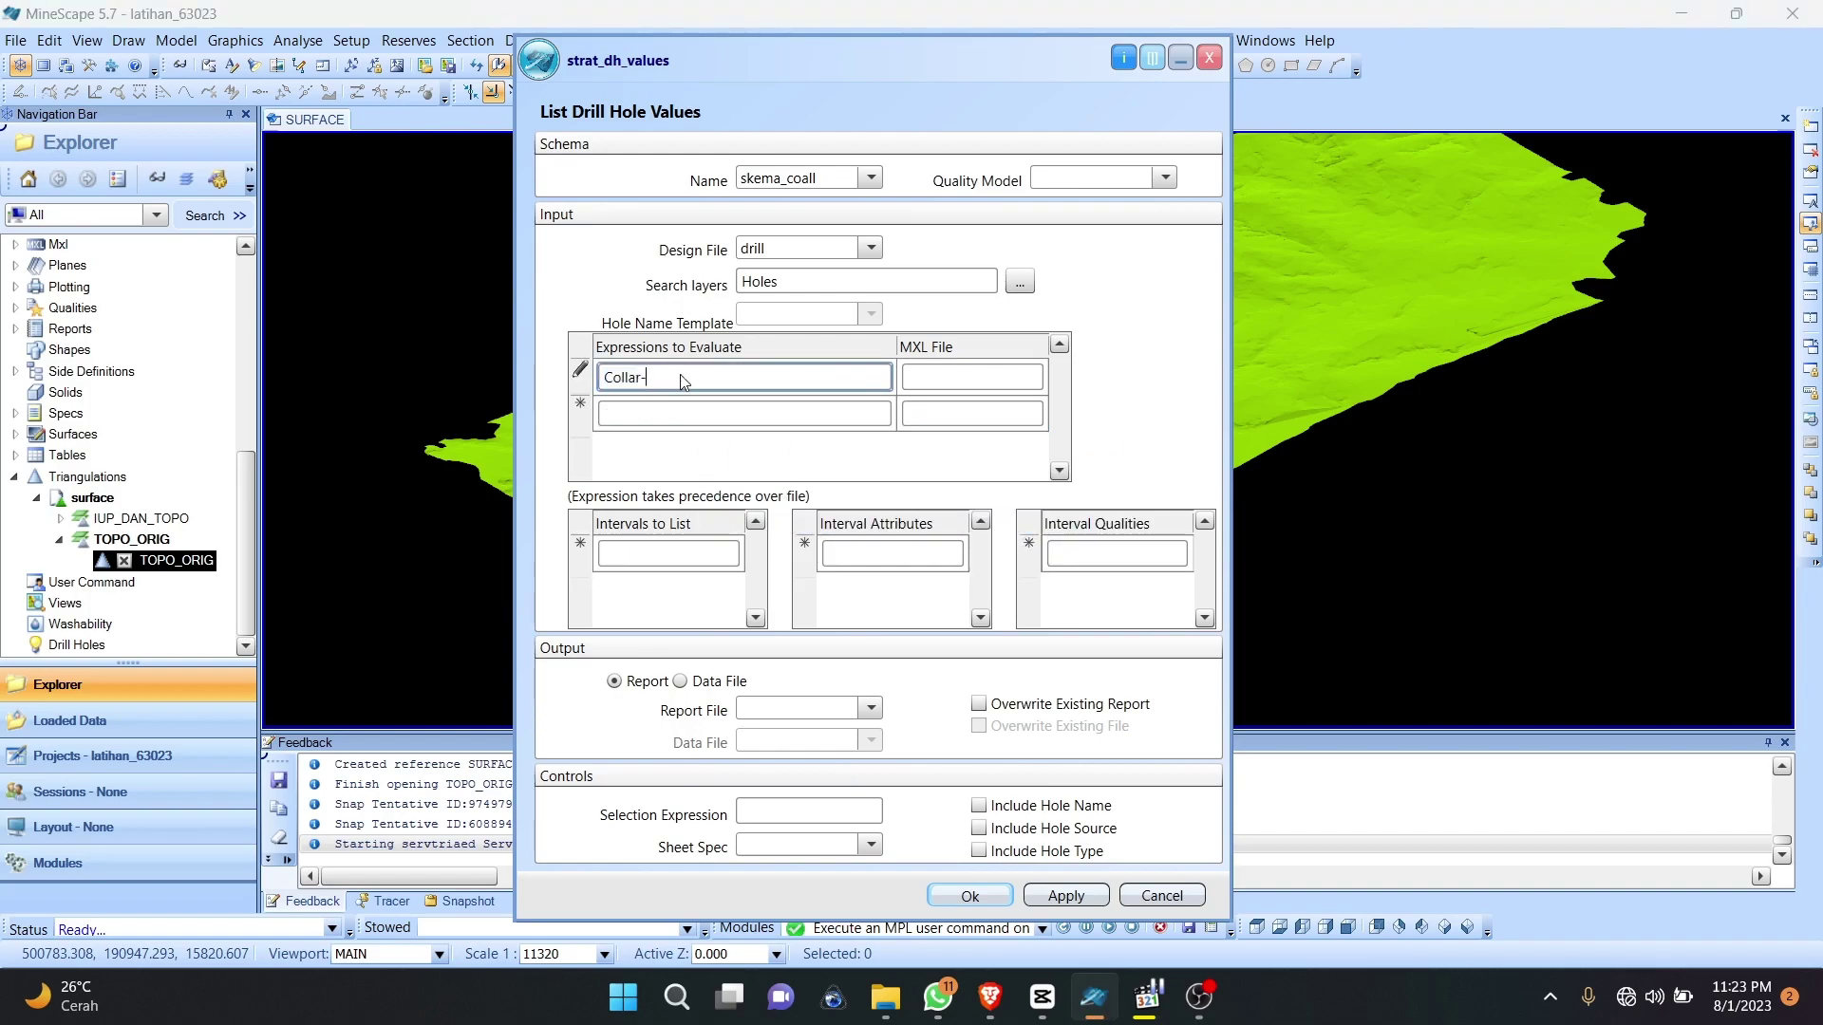
right_click(681, 377)
left_click(736, 392)
Step: Send the listing to a report file named validasi, overwriting any existing report and using the sheet_spec sheet specification
left_click(847, 709)
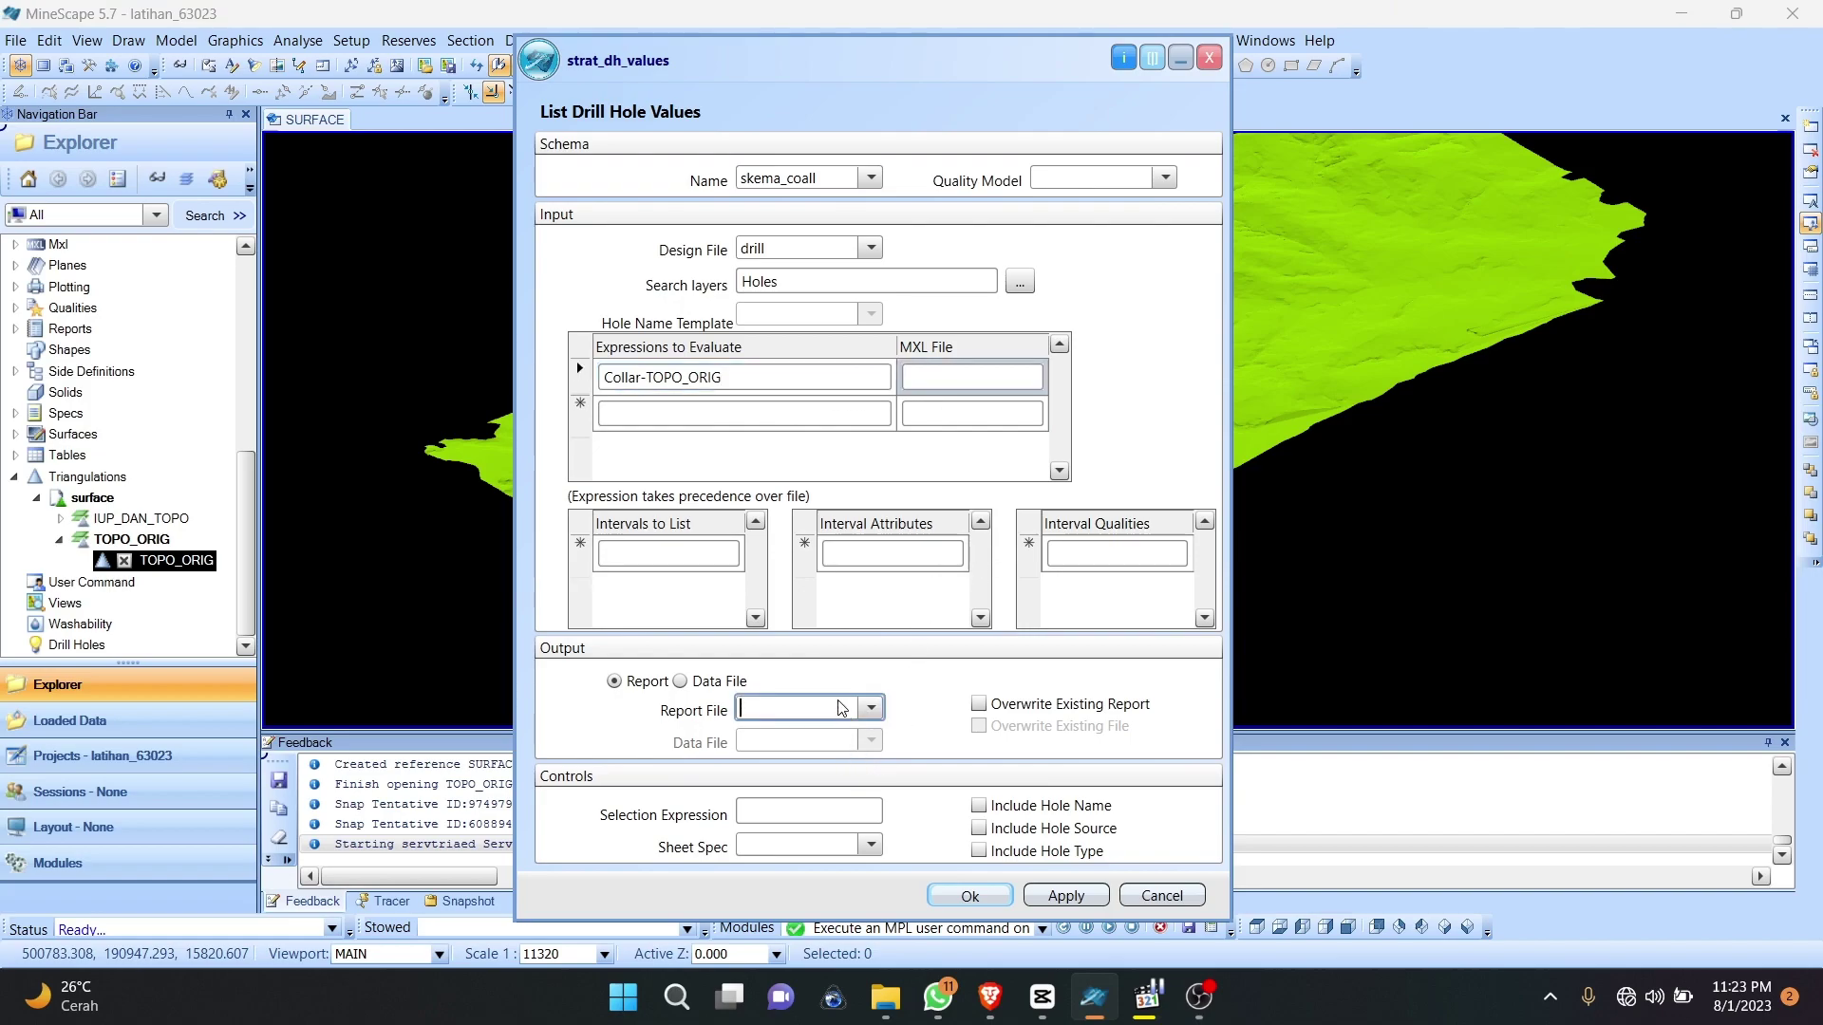
type("validasi")
left_click(1007, 705)
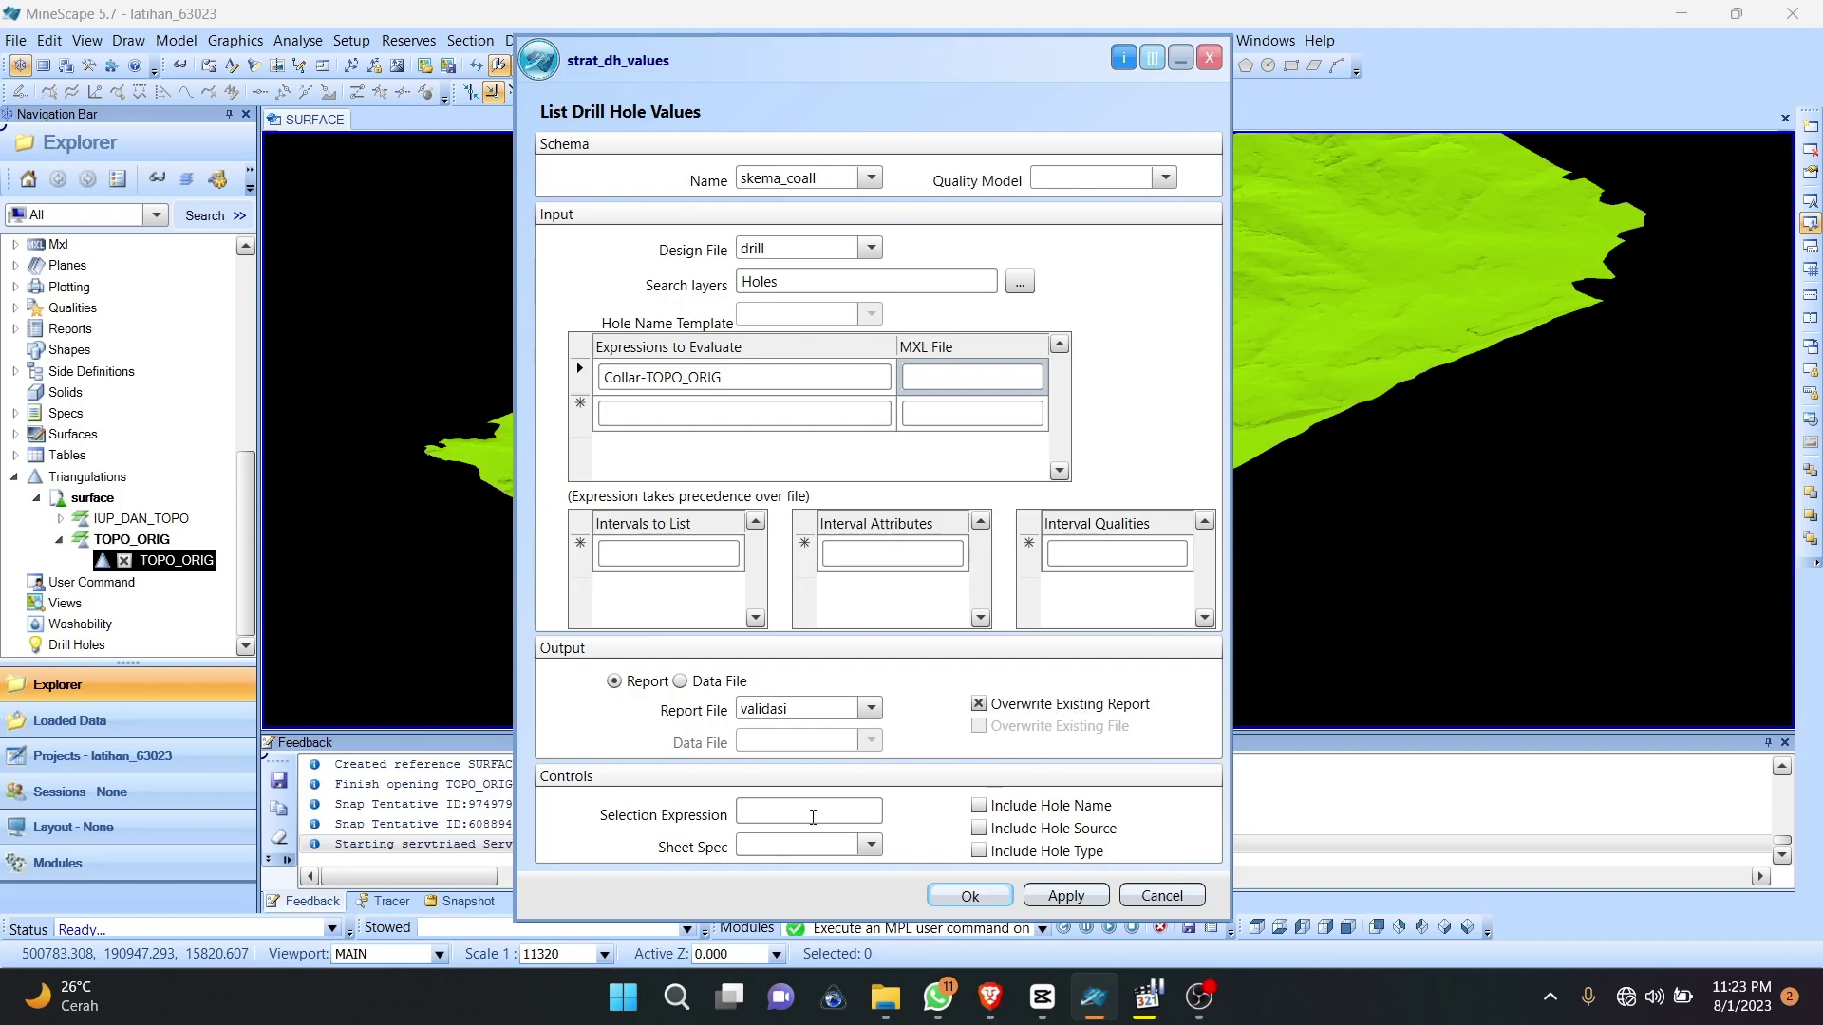
left_click(870, 847)
left_click(836, 902)
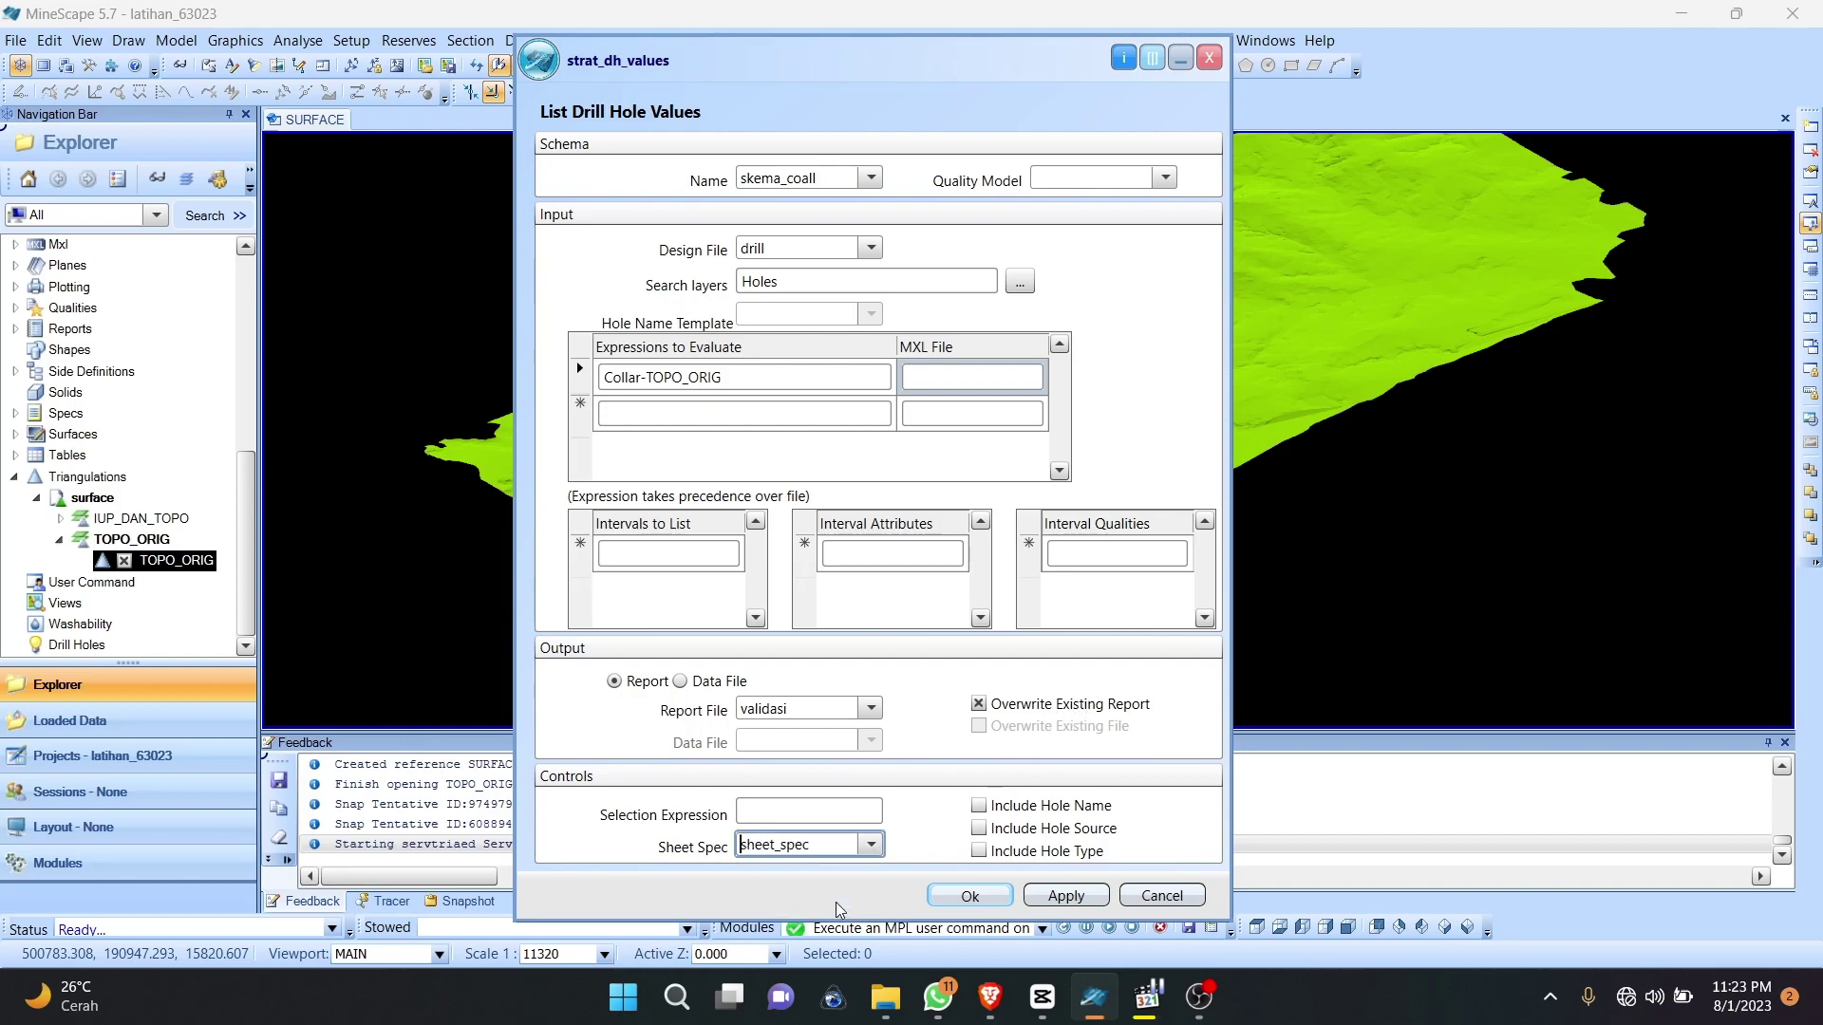
left_click(870, 844)
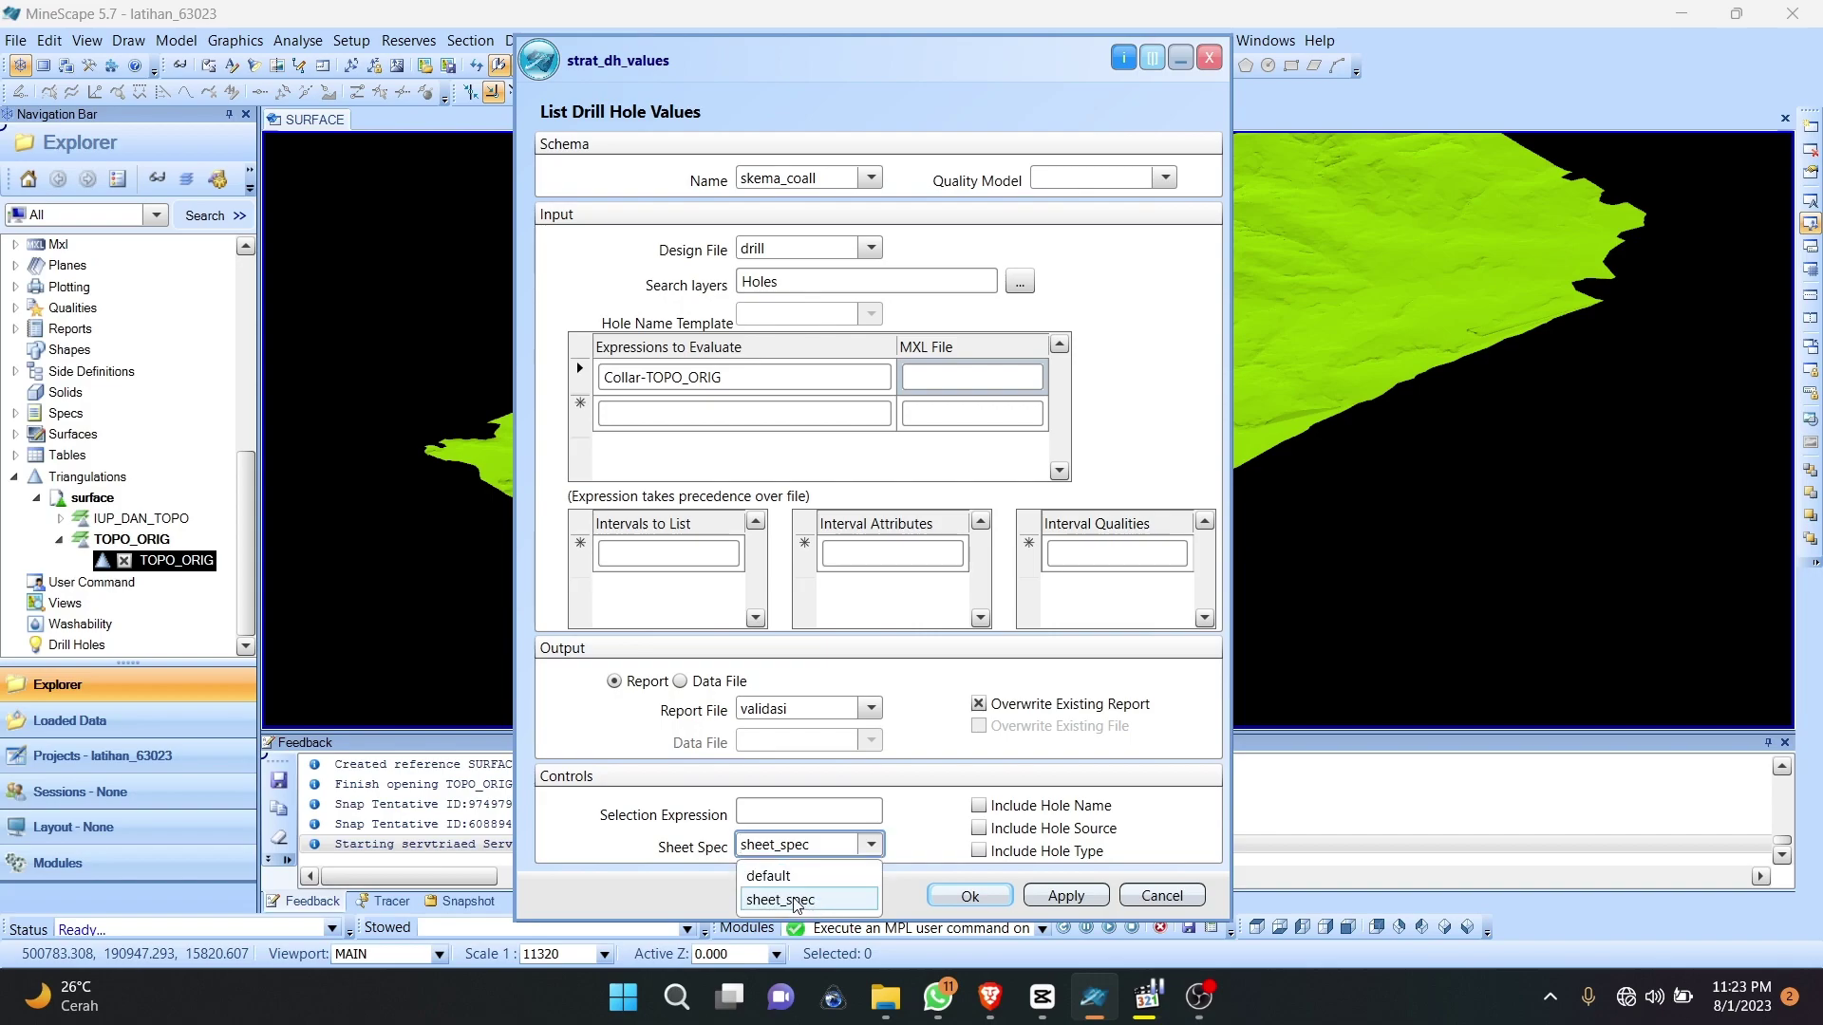
left_click(795, 900)
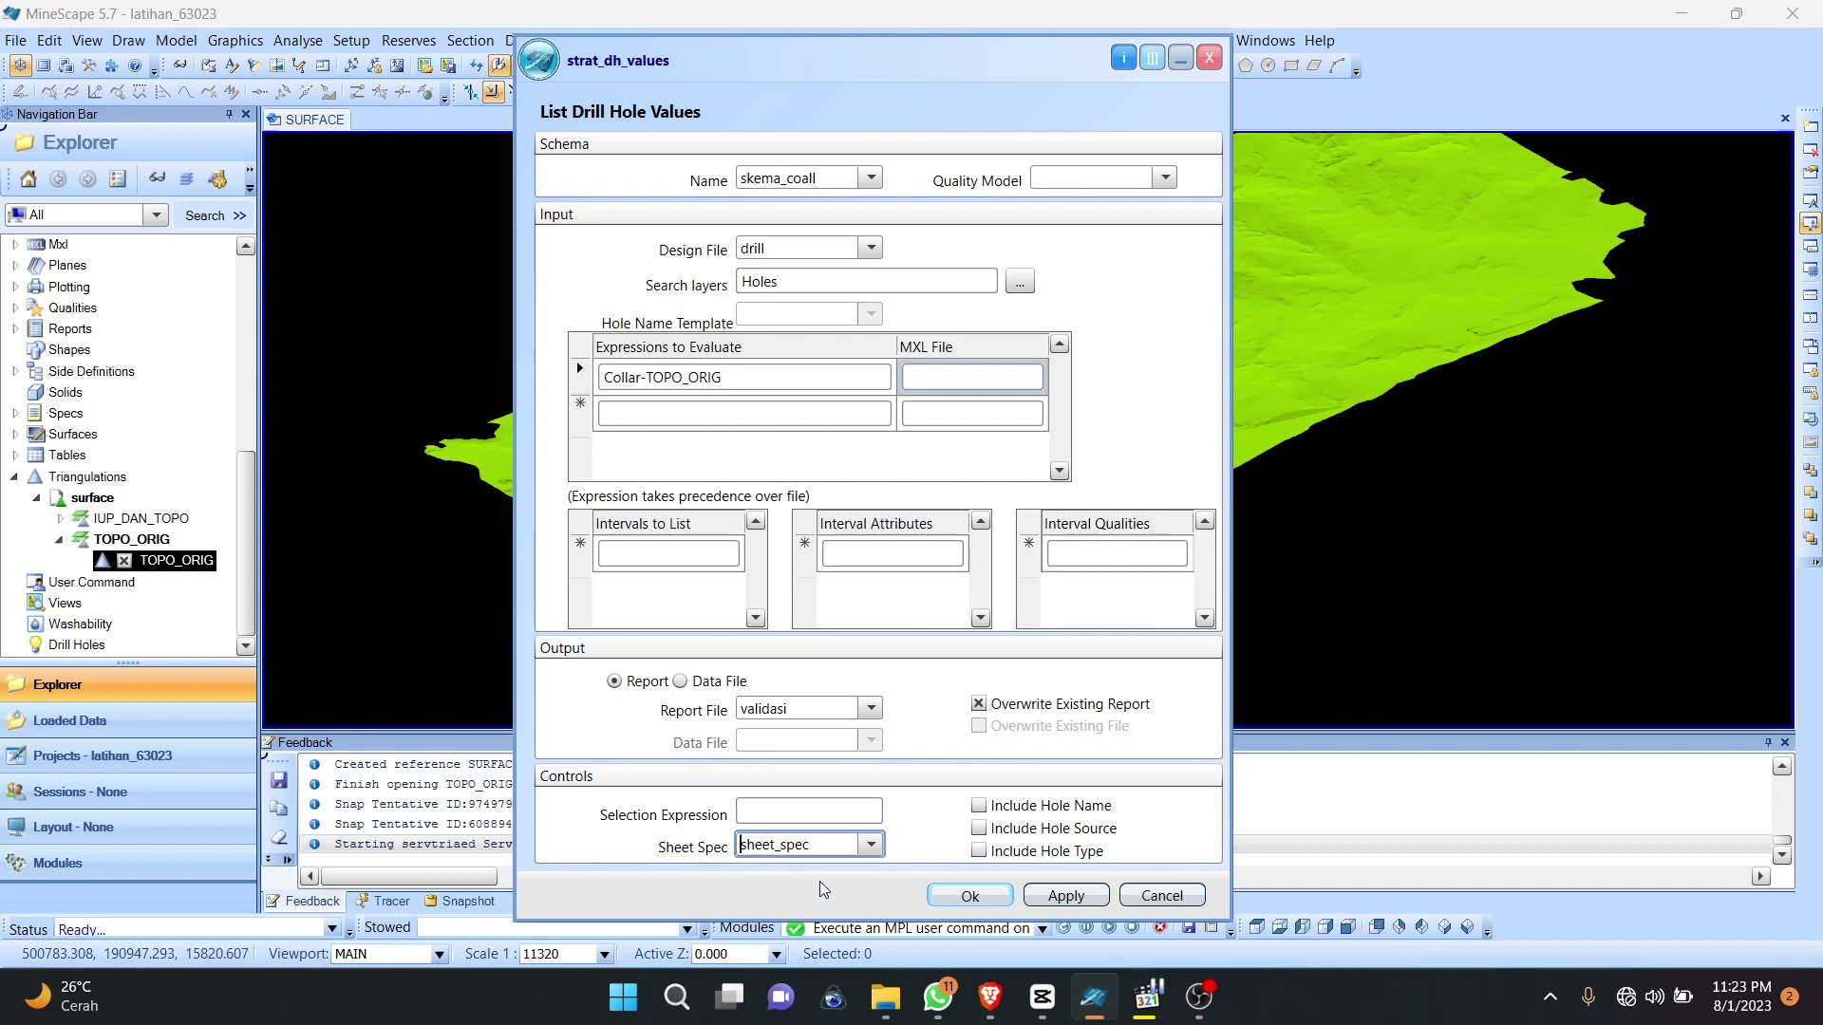
Step: Include the hole names in the listing and generate the report without closing the dialog
left_click(979, 806)
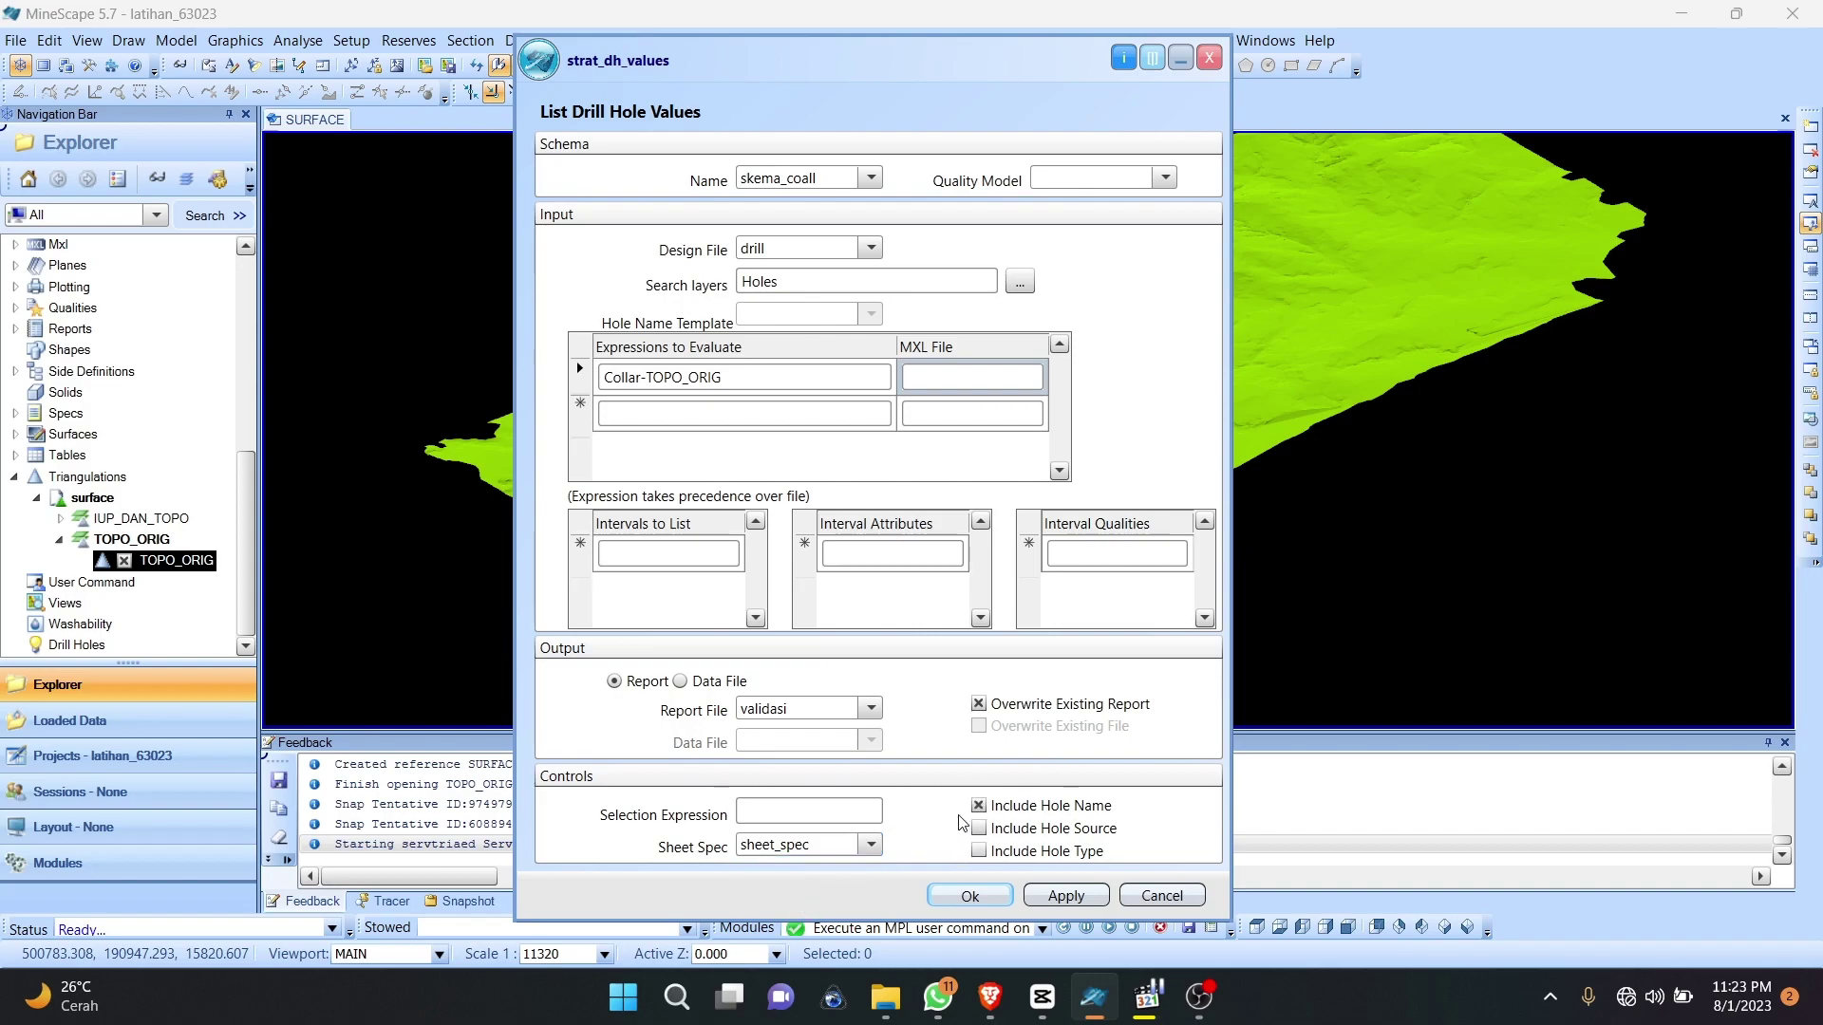
left_click(822, 713)
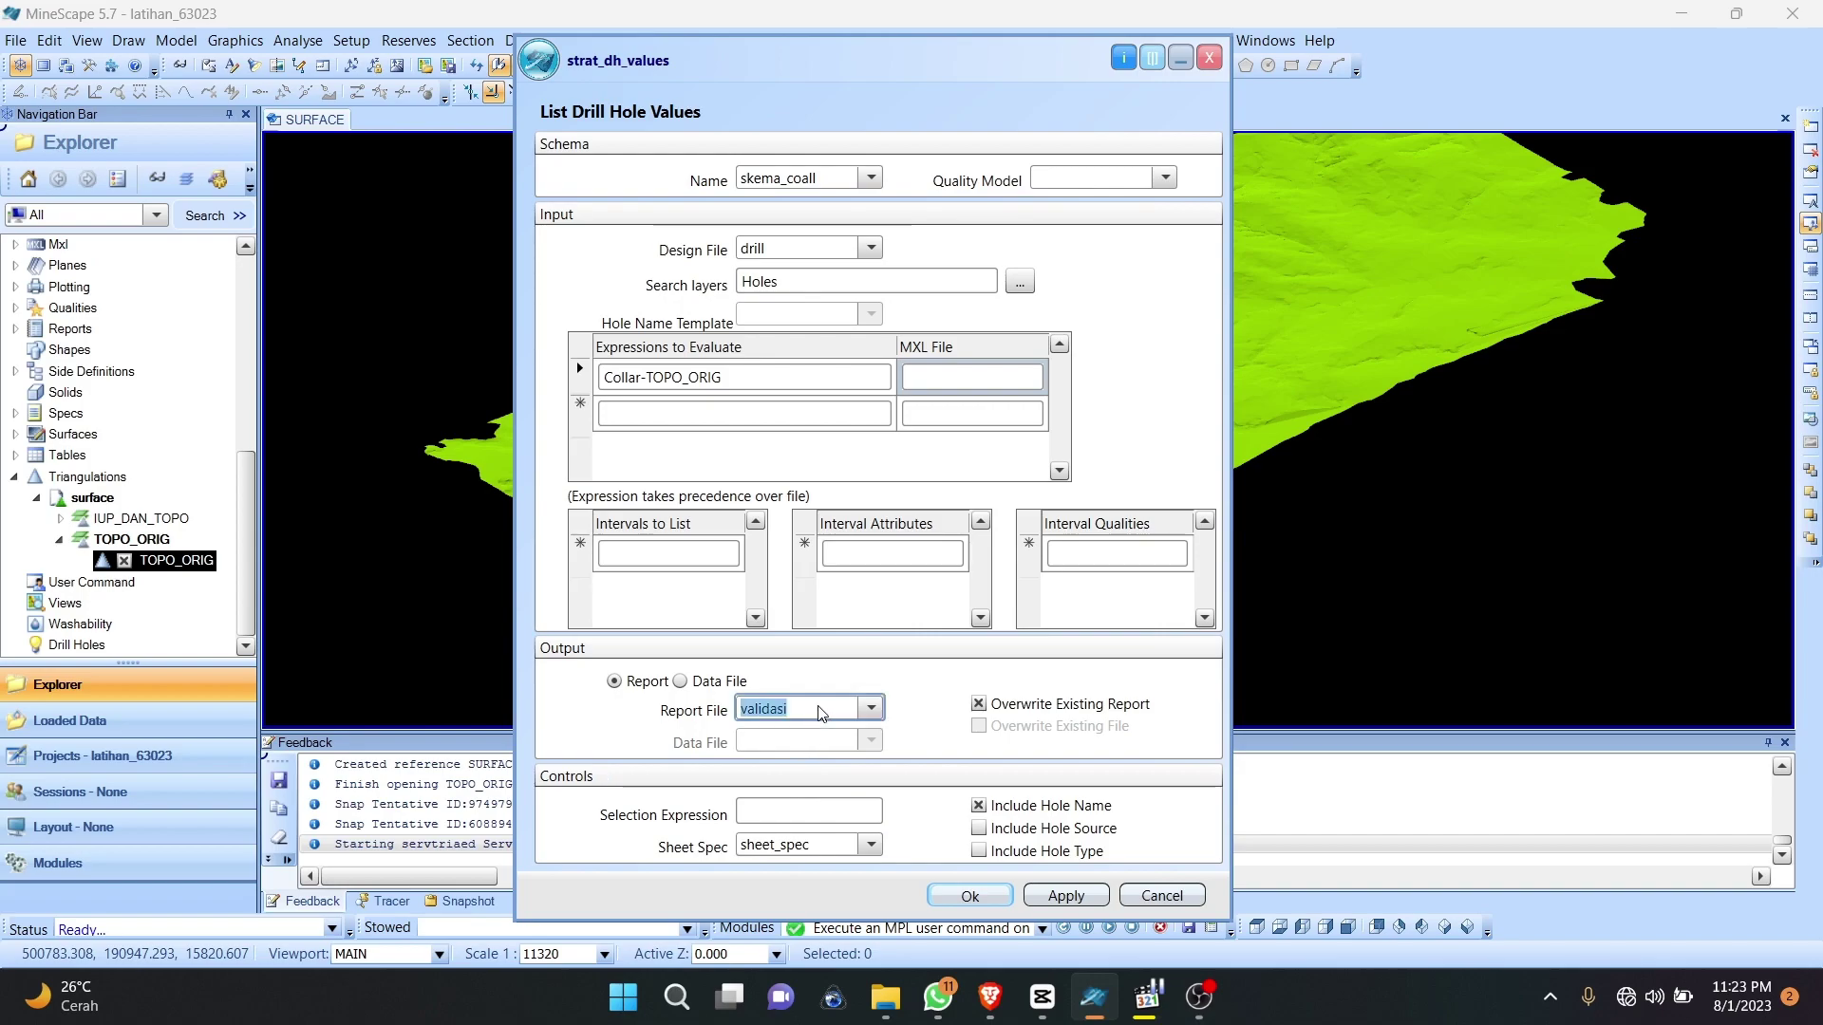
right_click(822, 714)
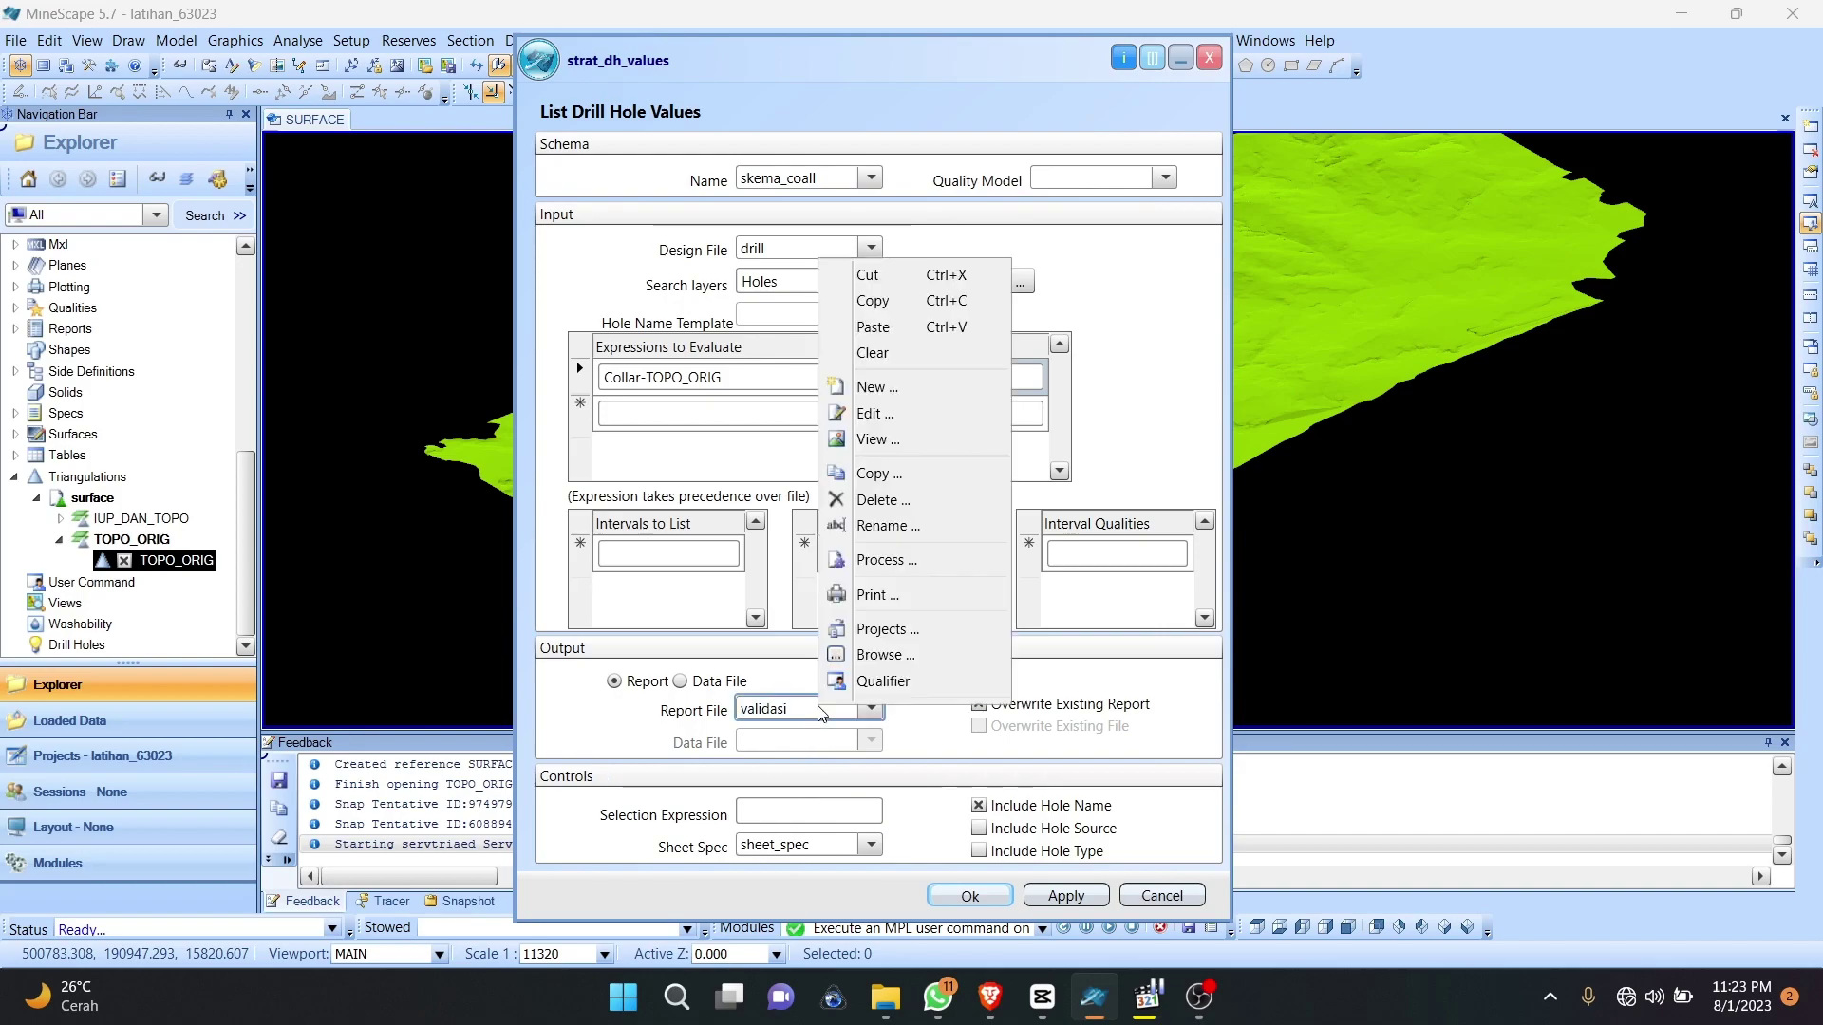
left_click(977, 704)
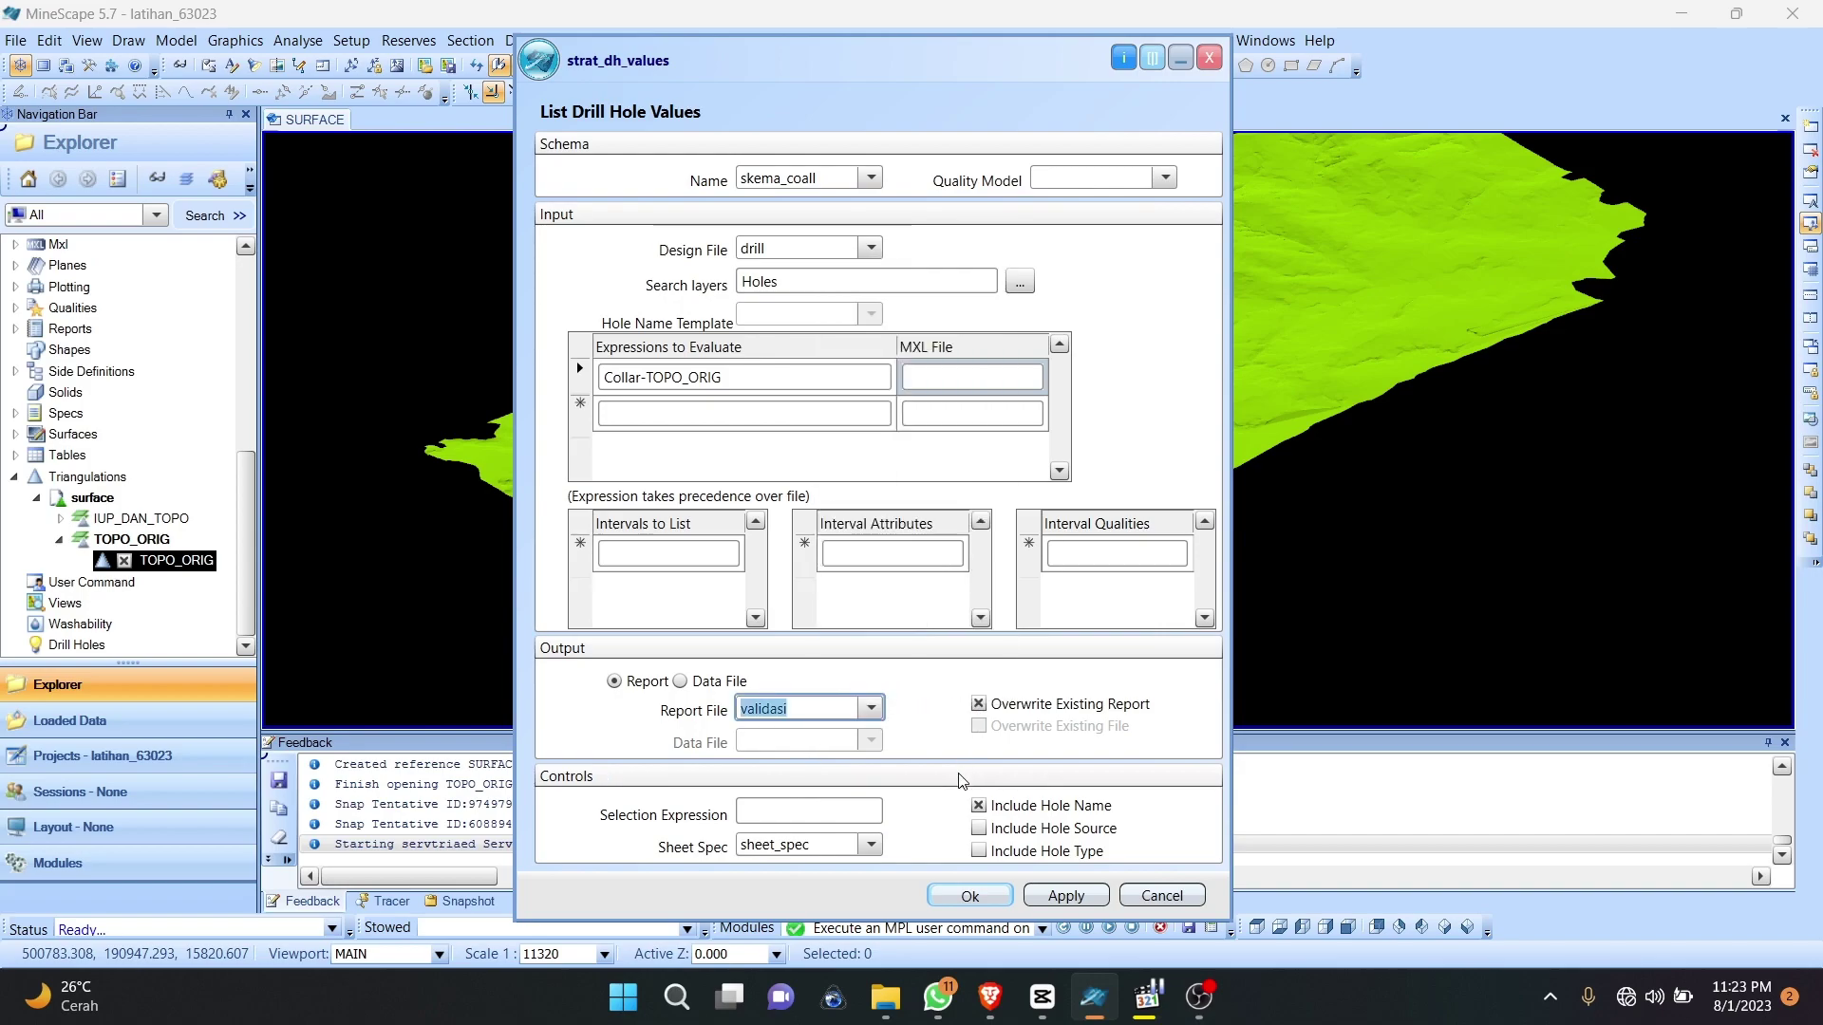
left_click(1074, 898)
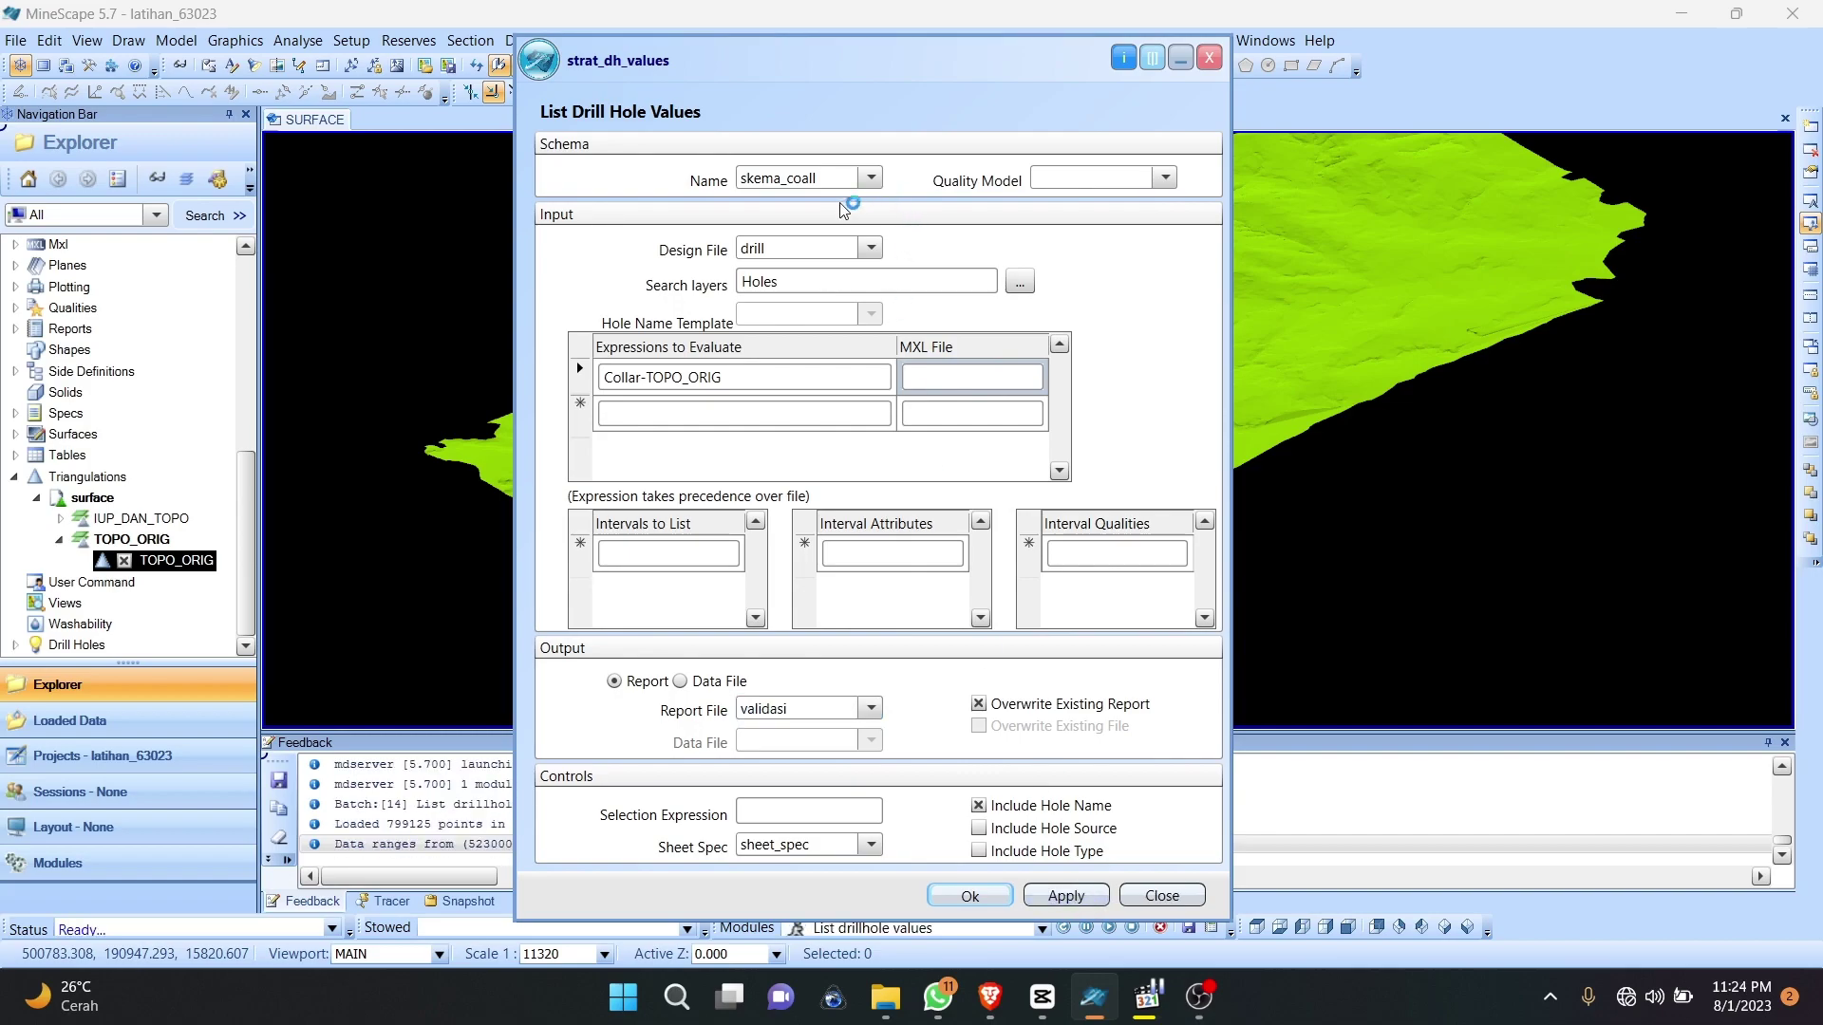
Step: Open the validasi report in its editor to check the listed collar differences, and close it again
left_click_drag(787, 65, 857, 60)
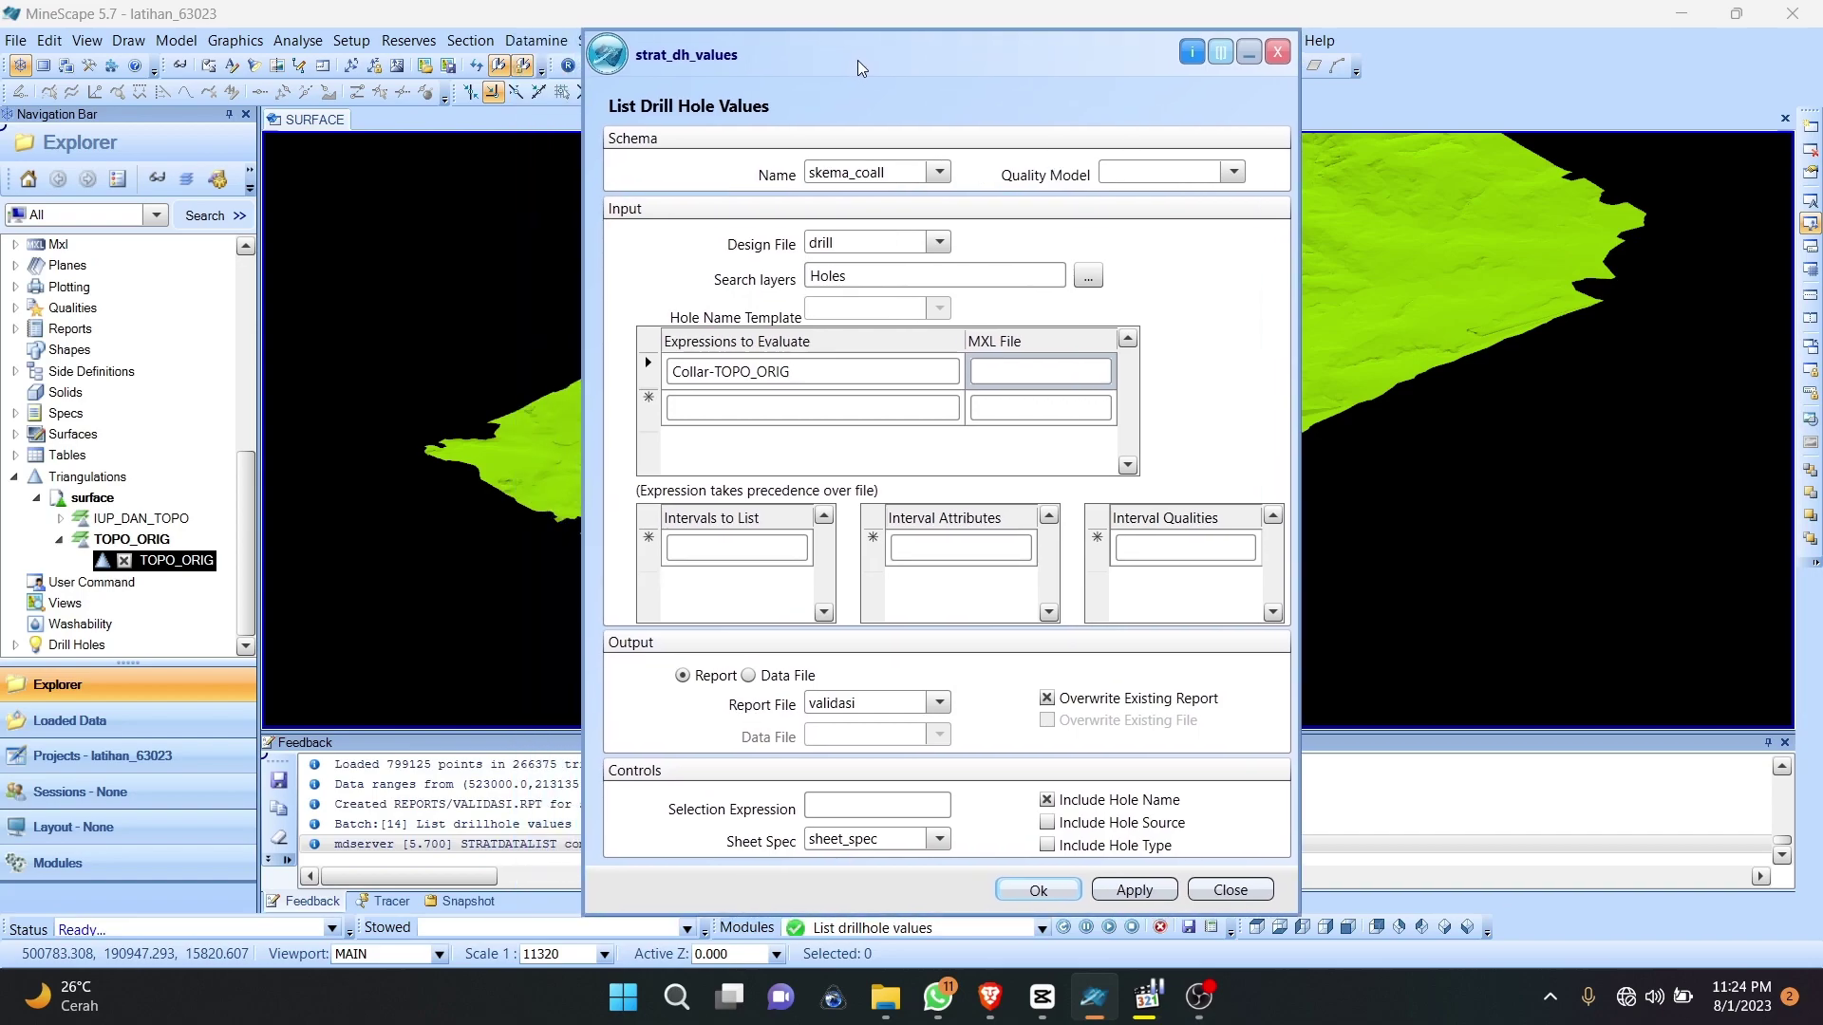
double_click(897, 708)
right_click(891, 704)
left_click(867, 708)
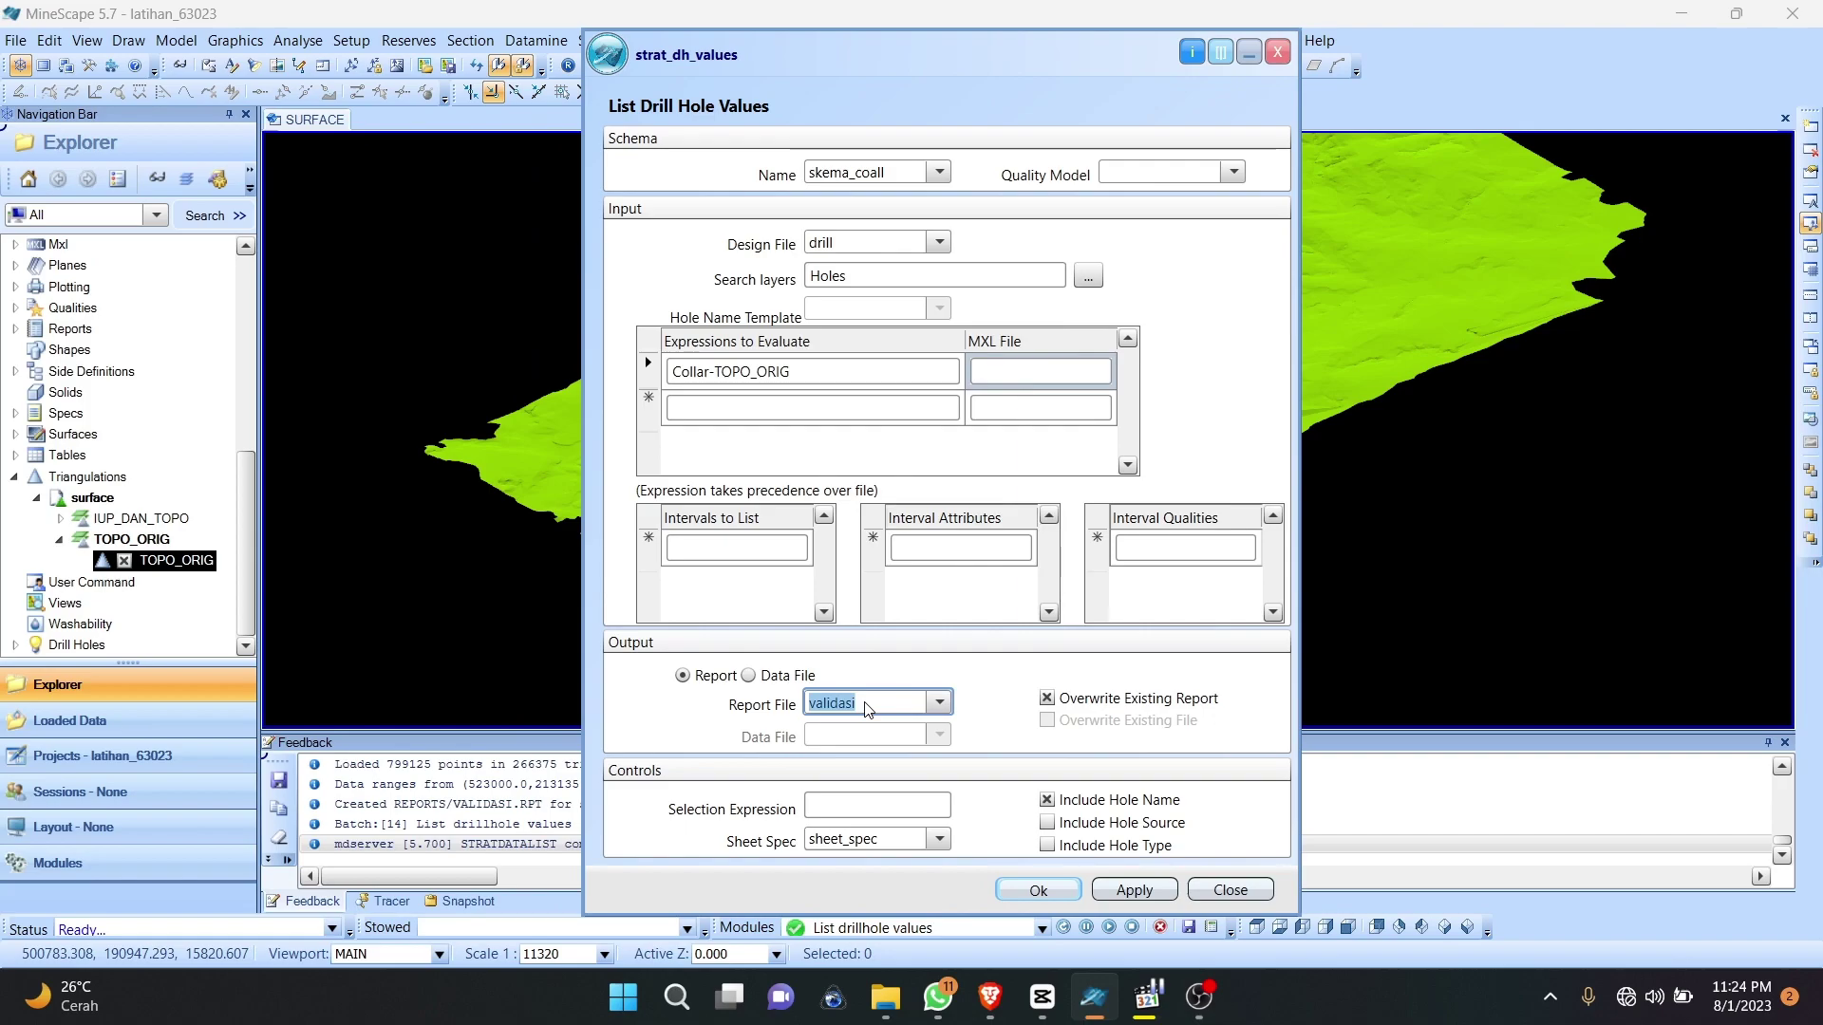
right_click(867, 708)
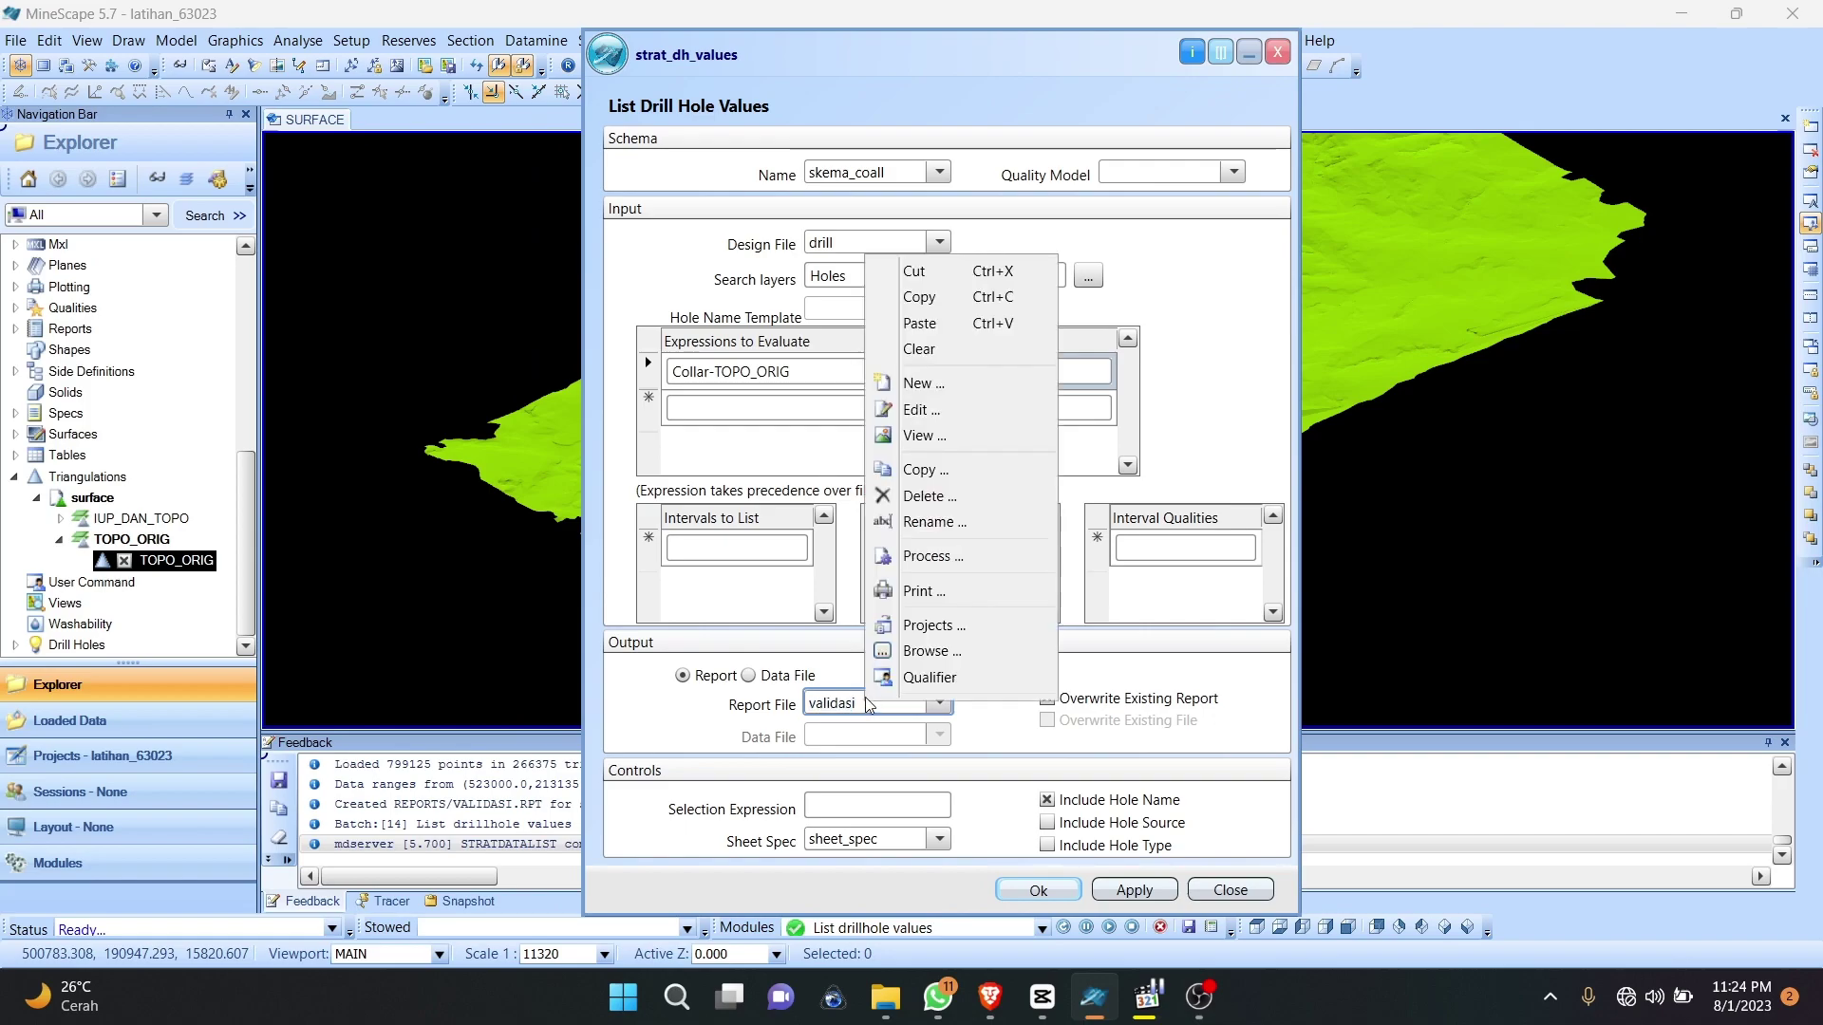
left_click(949, 412)
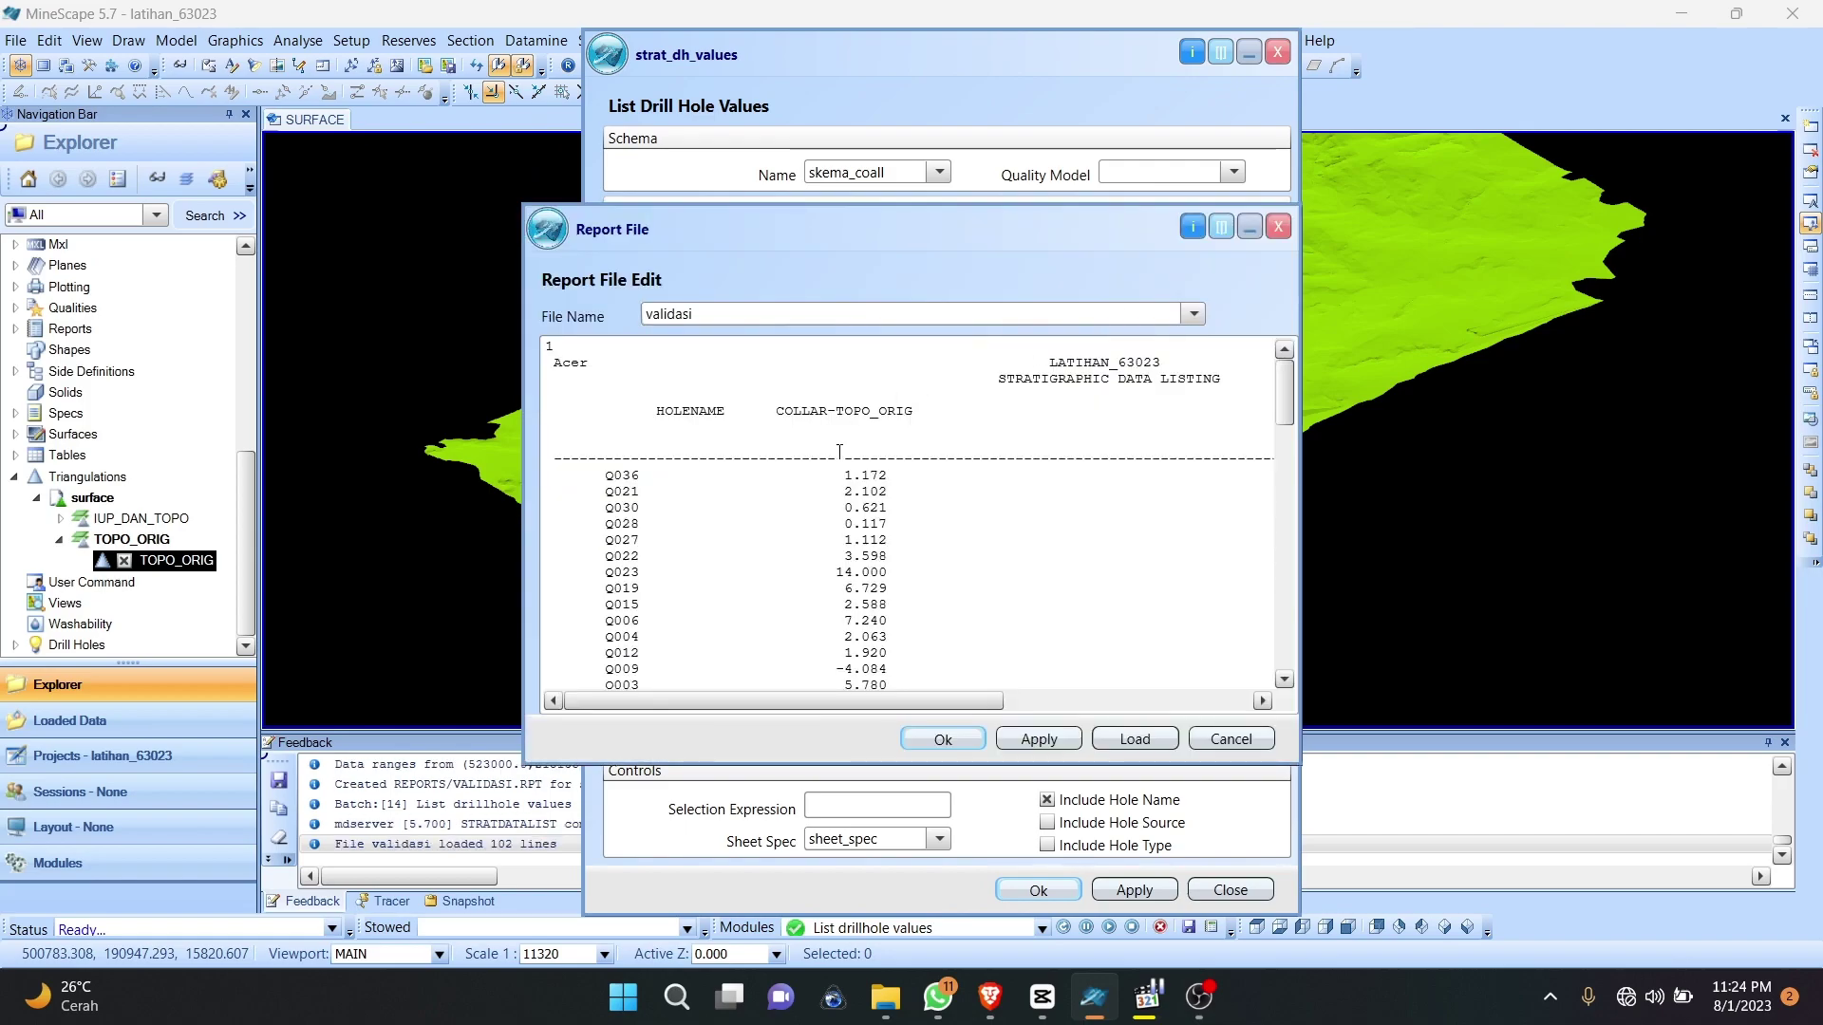
left_click(1278, 227)
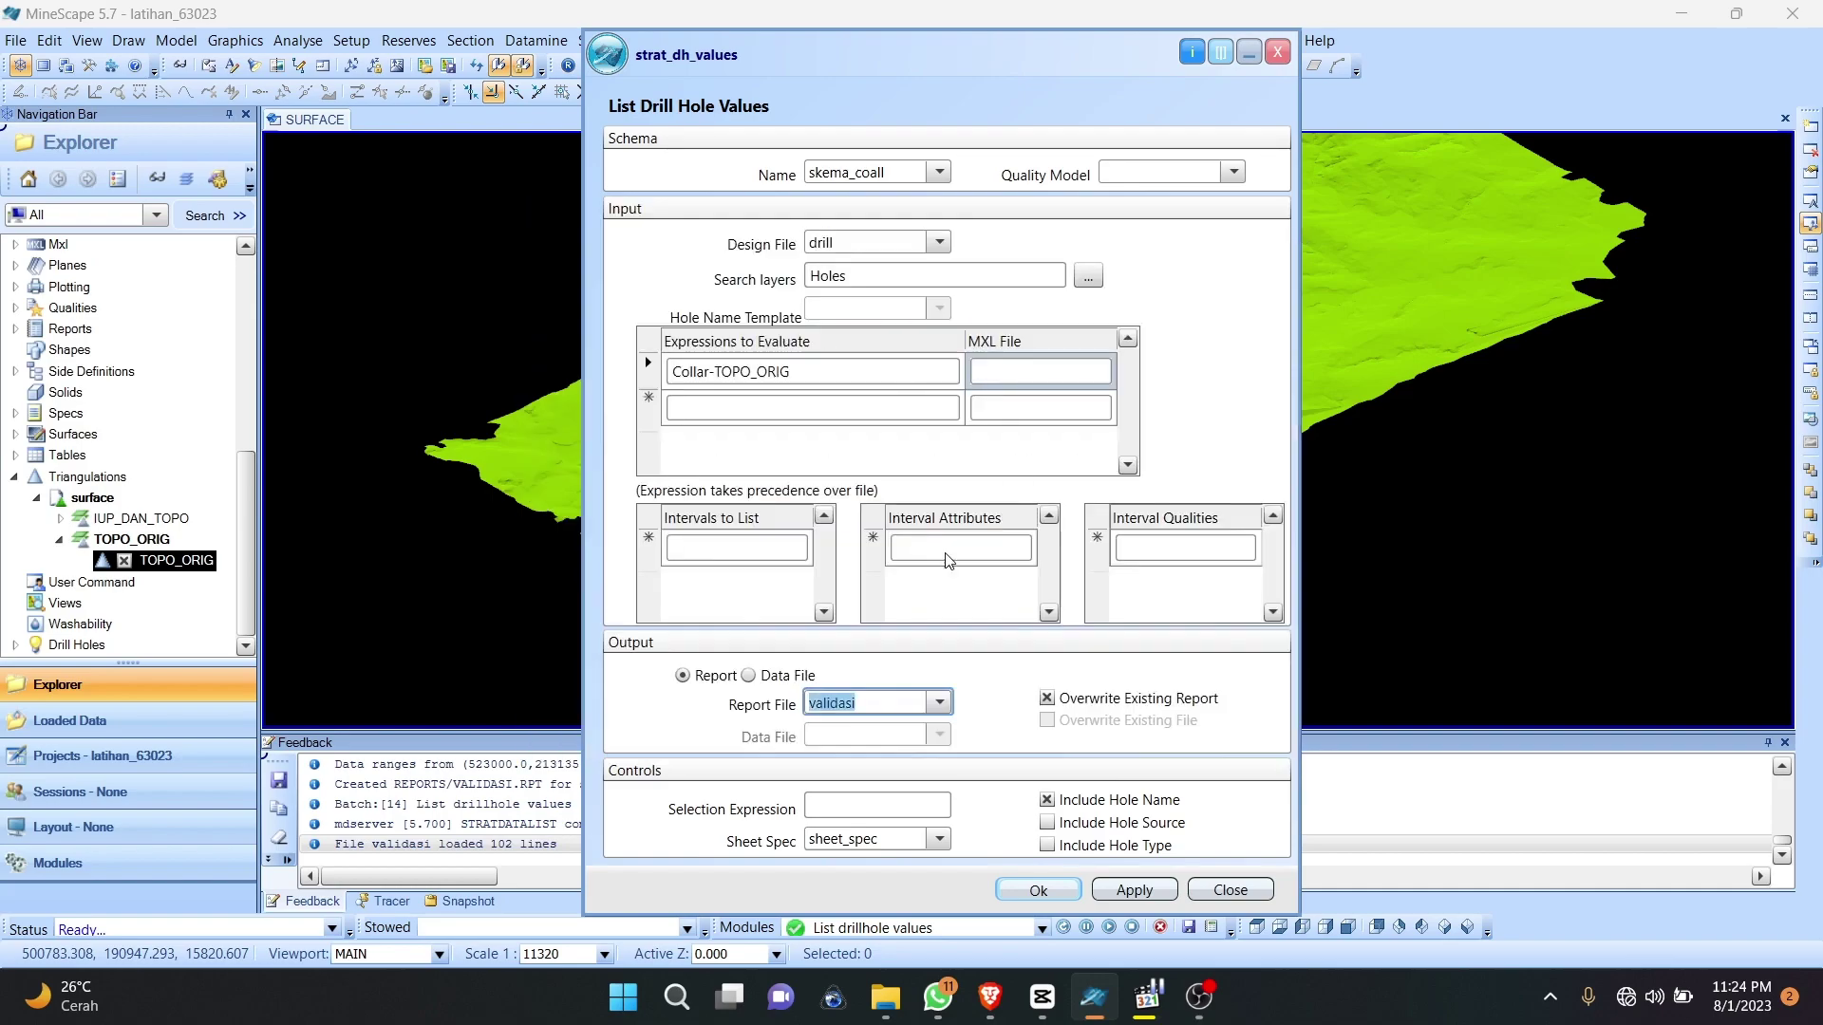
Step: View the validasi report read-only and copy its first-page rows from hole Q036 through GT02
right_click(882, 707)
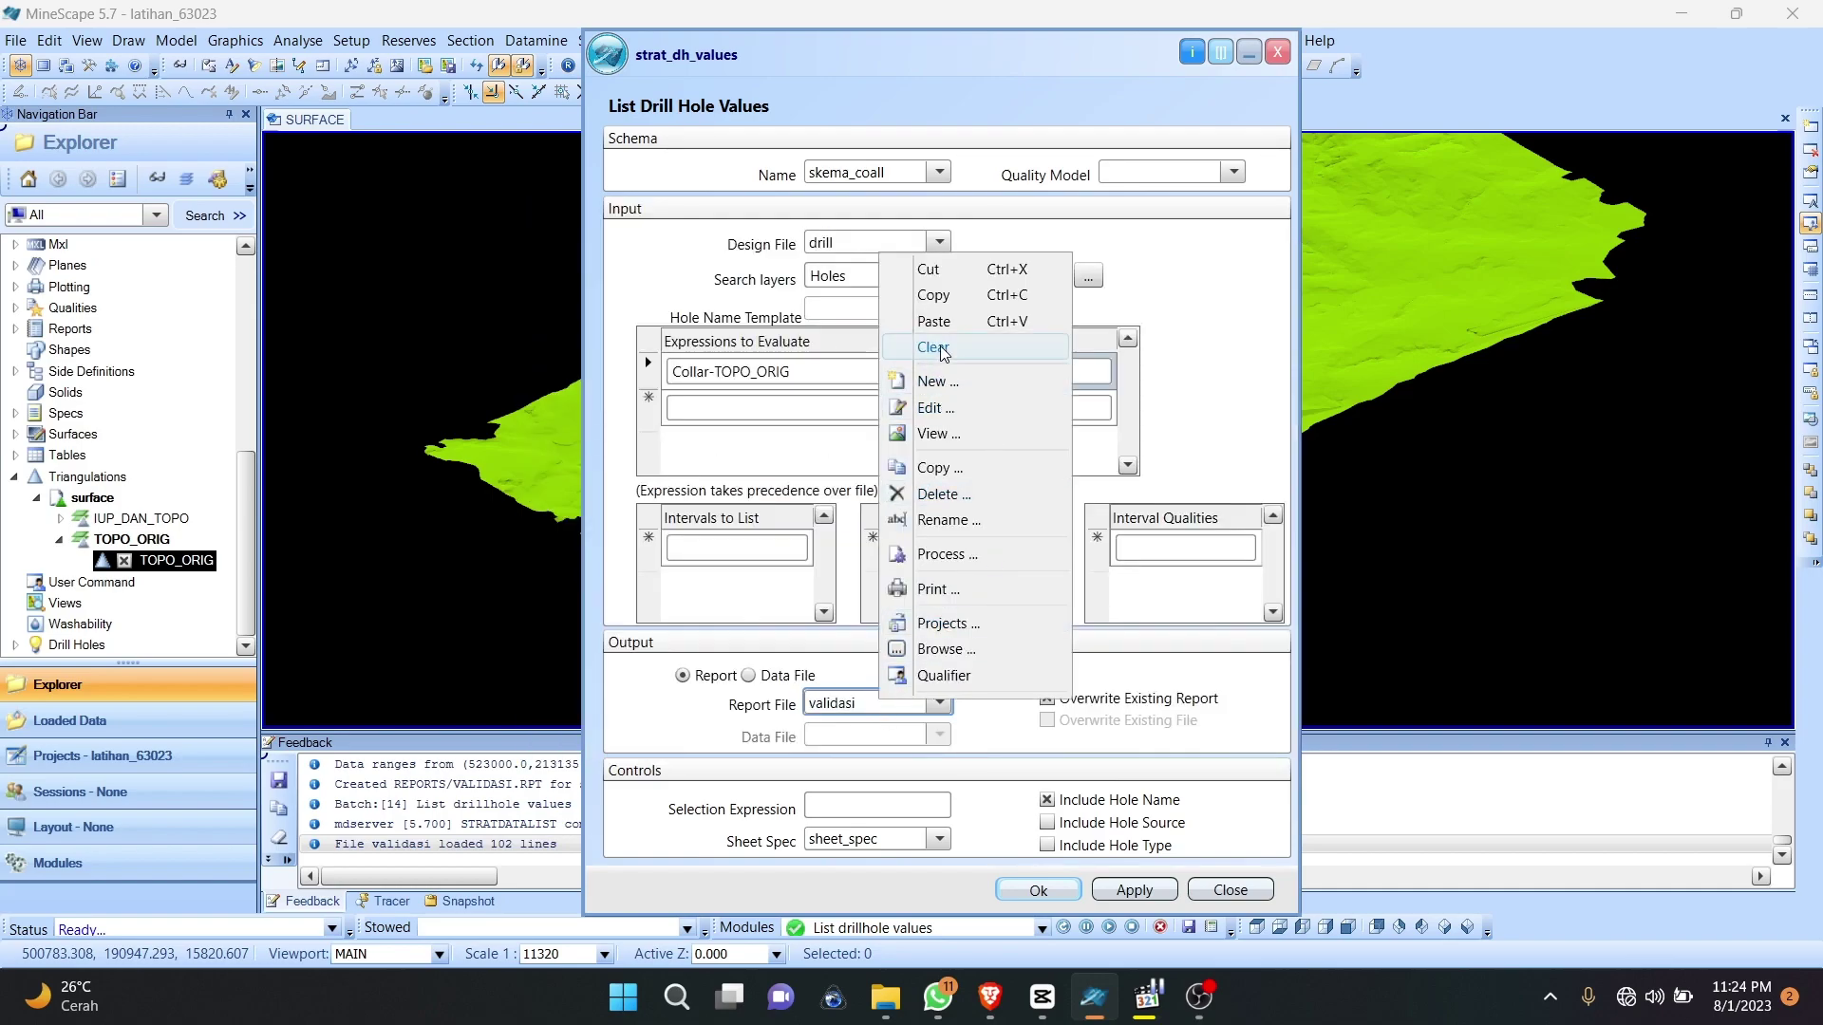
left_click(938, 434)
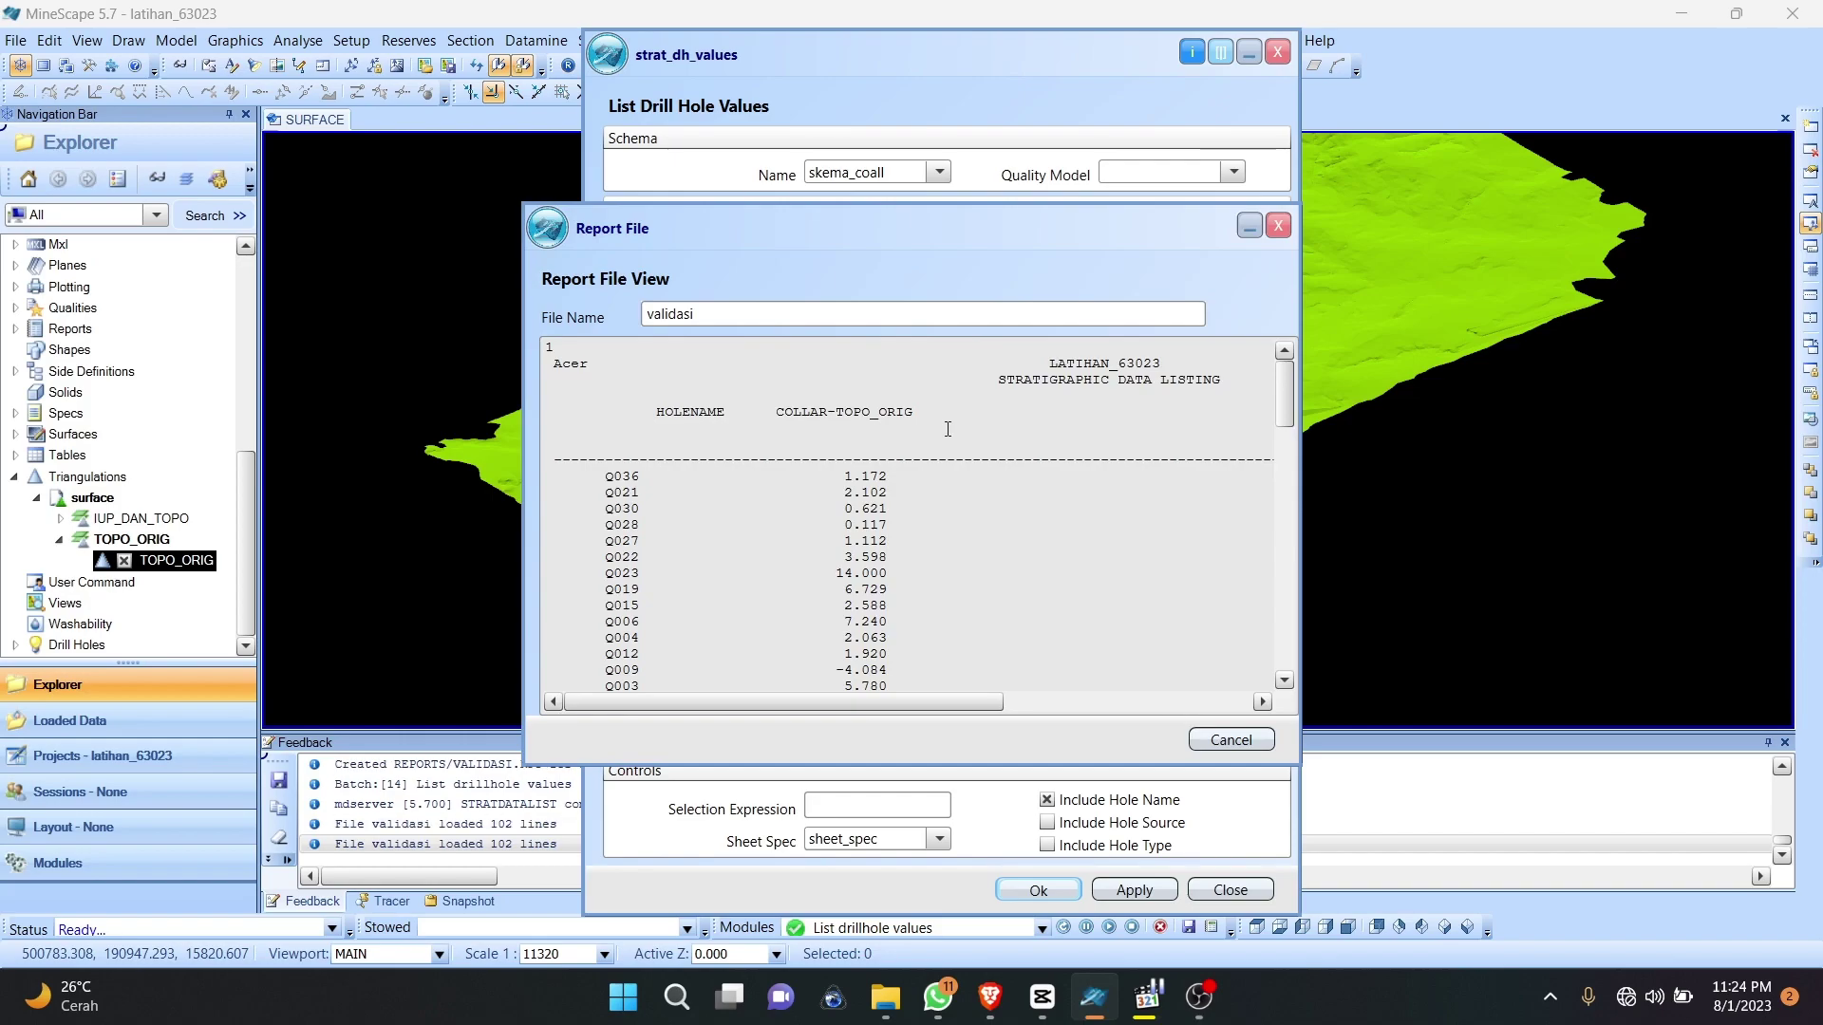
scroll(836, 514, "down", 3)
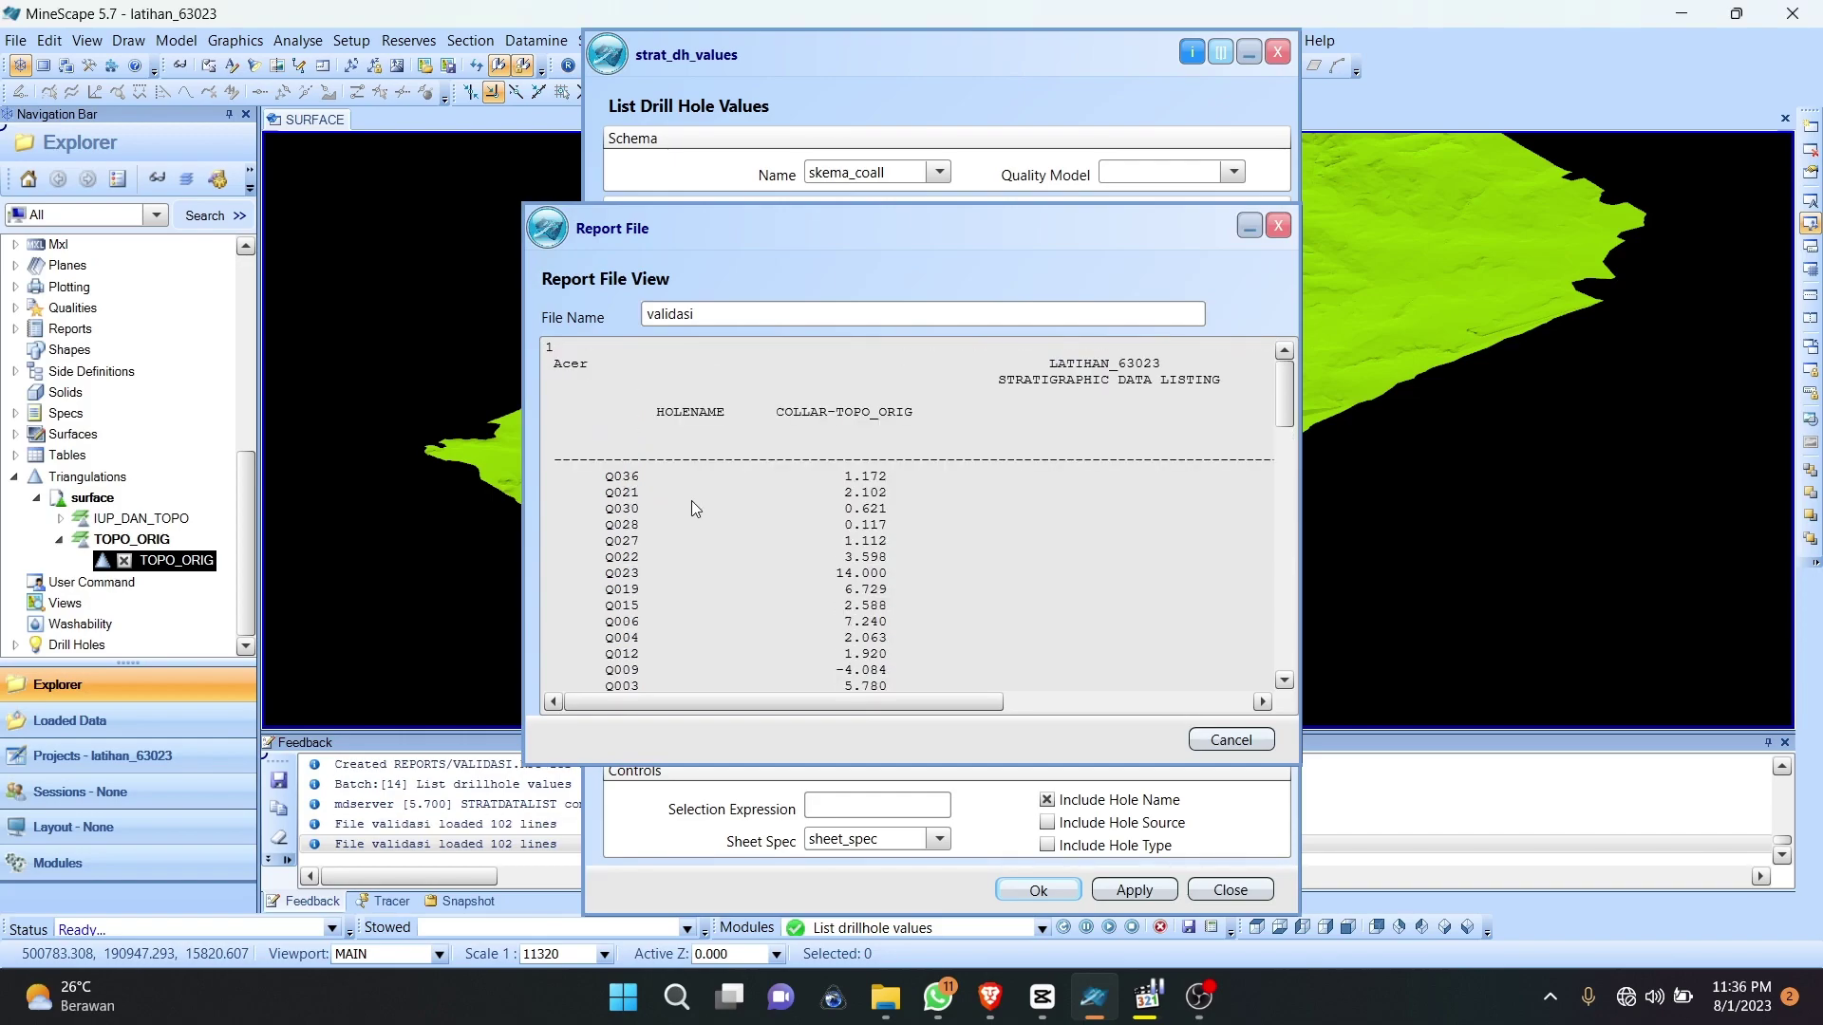
left_click(612, 478)
left_click_drag(607, 475, 889, 496)
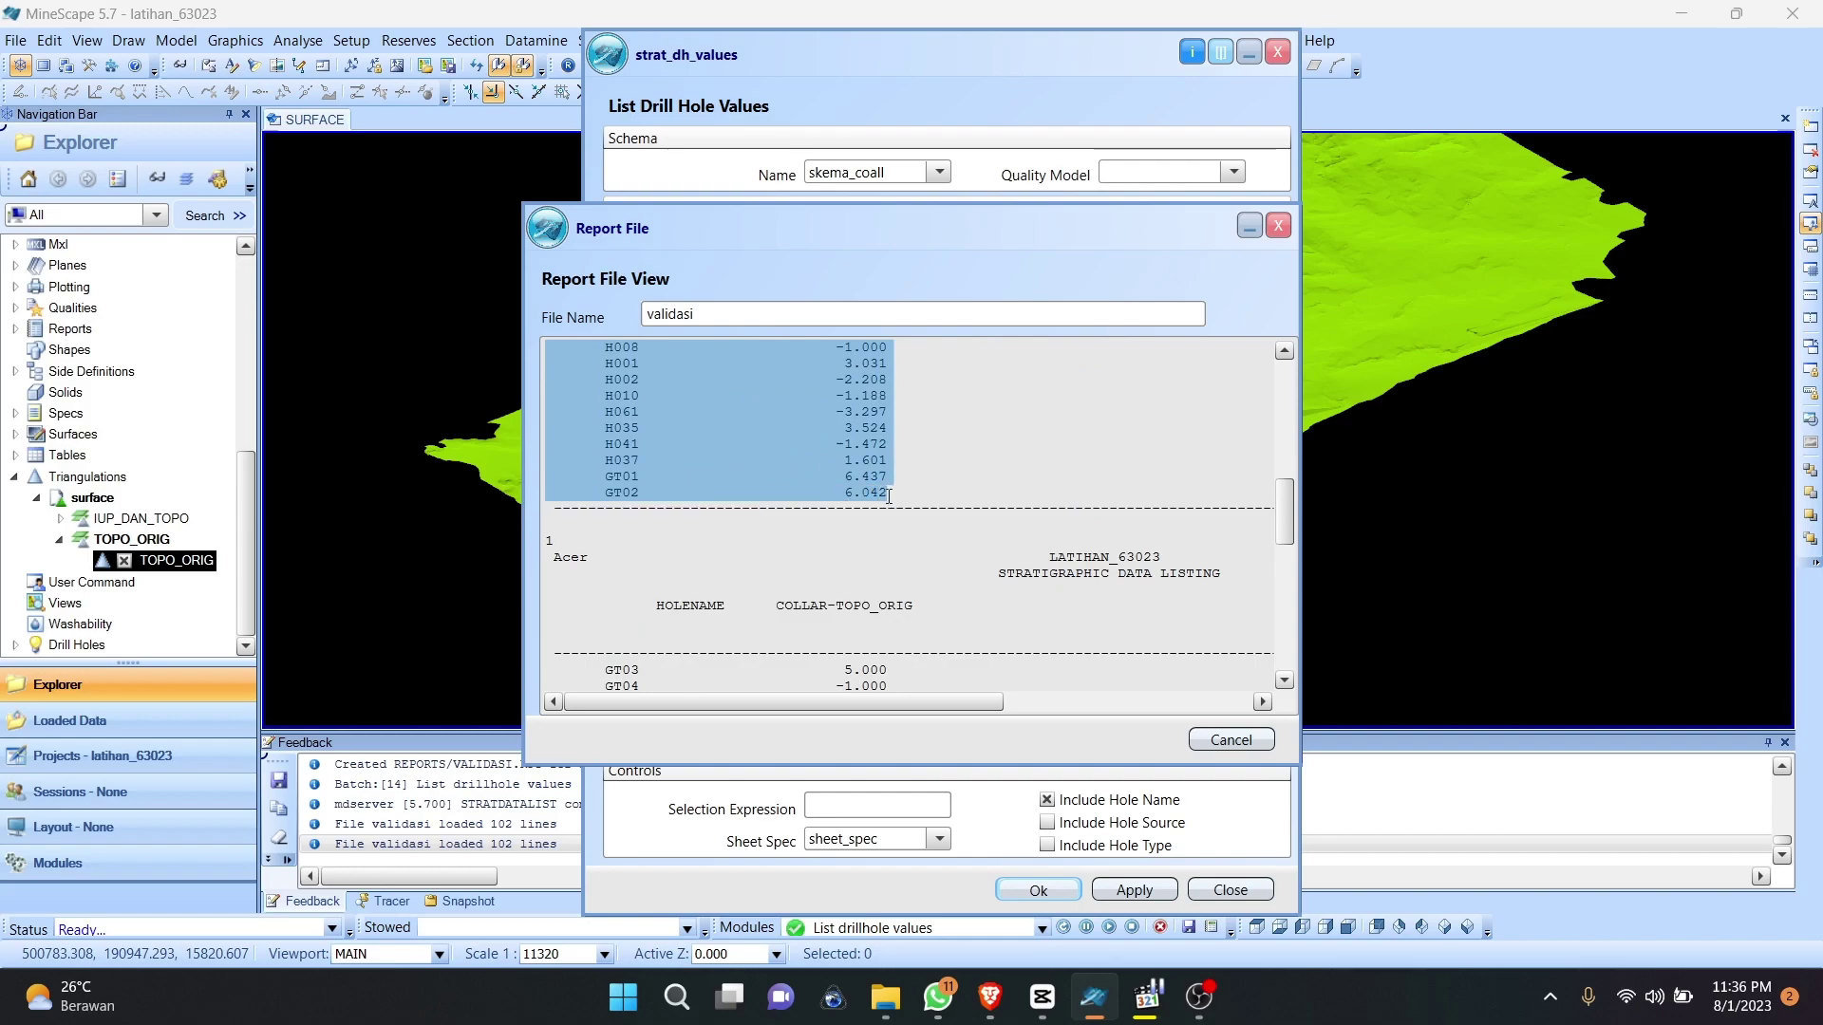
right_click(866, 466)
left_click(960, 508)
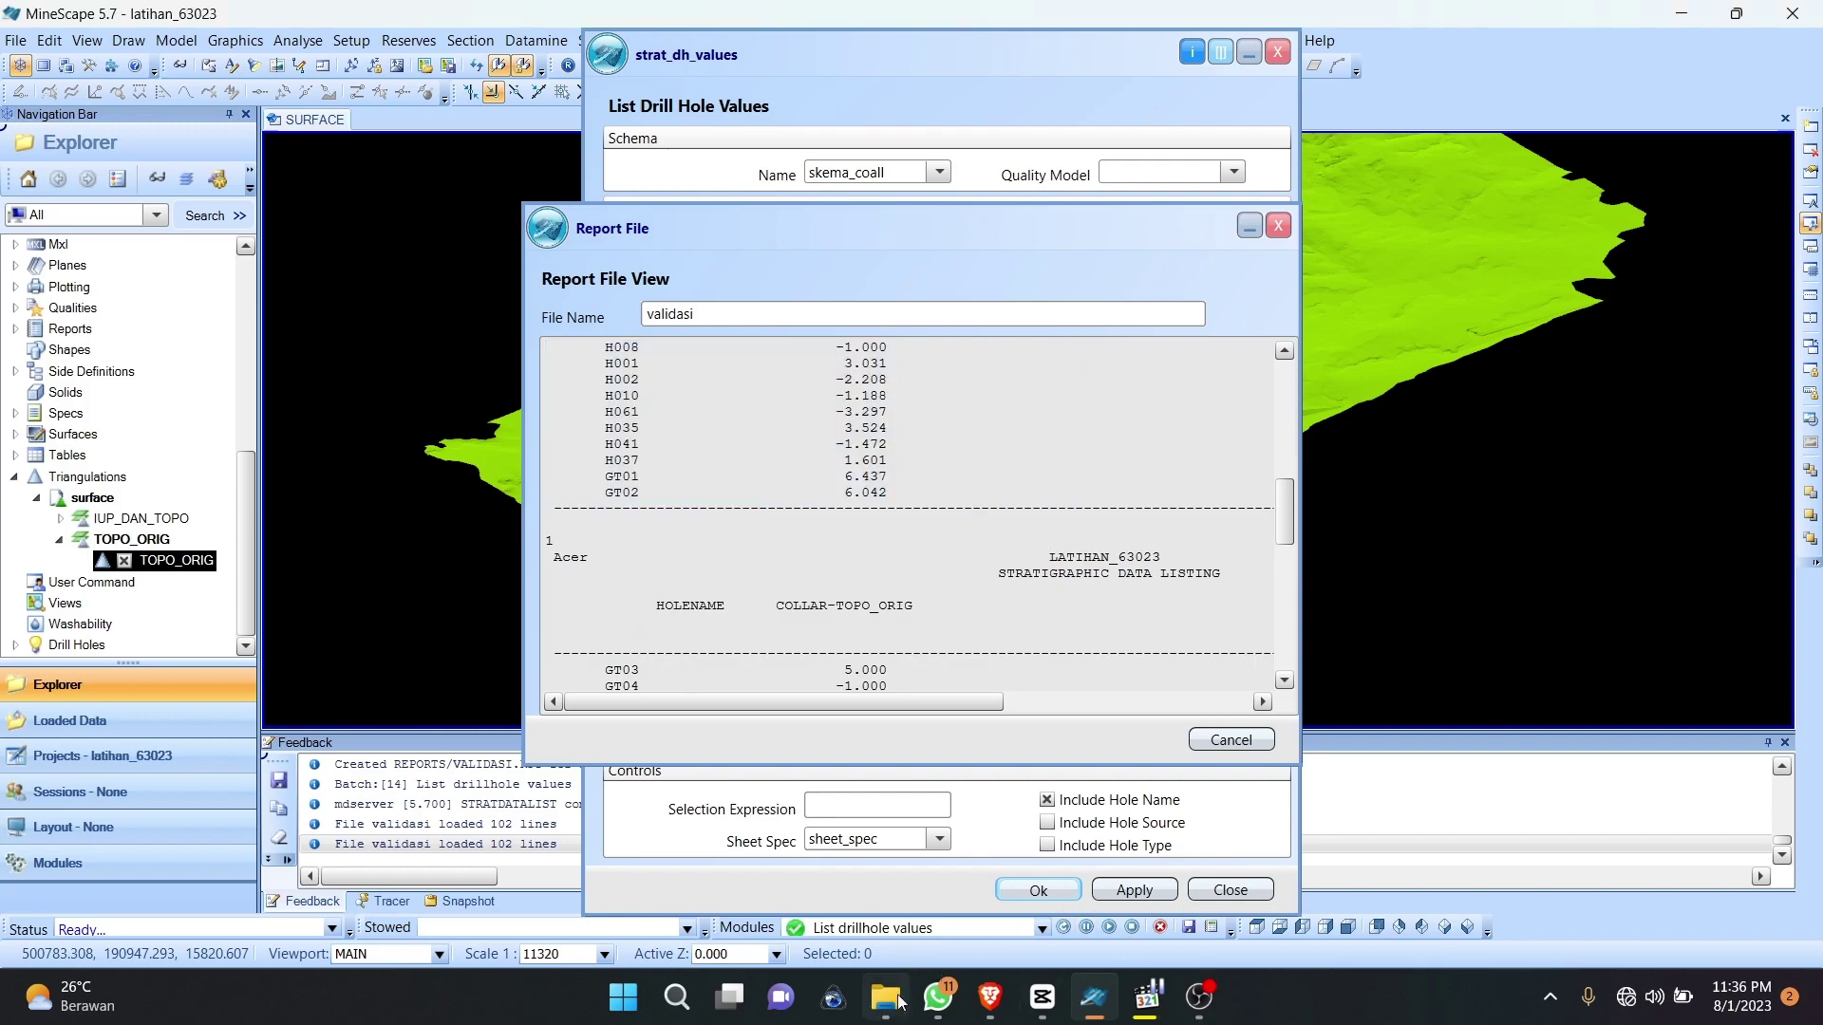
Step: Switch to File Explorer, open the SURVEY Excel workbook from the latihan_63023 project's data folder, and maximize its window
left_click(885, 1008)
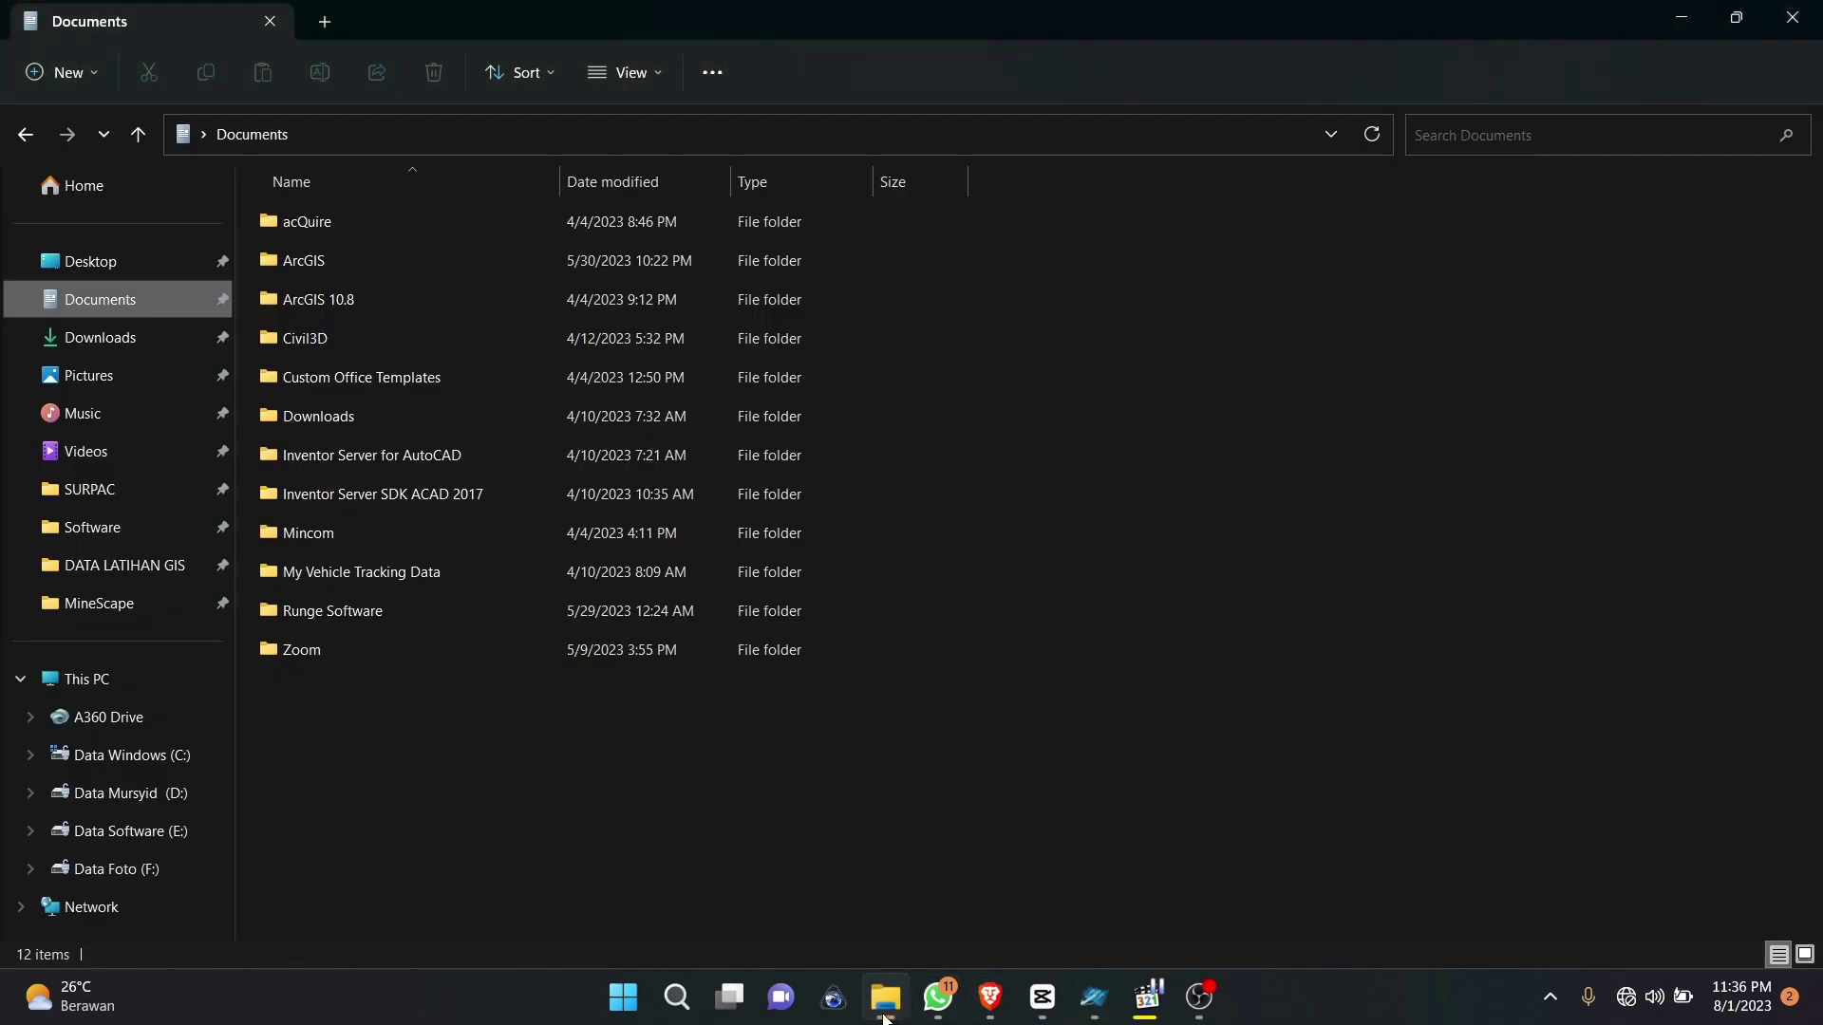
left_click(373, 532)
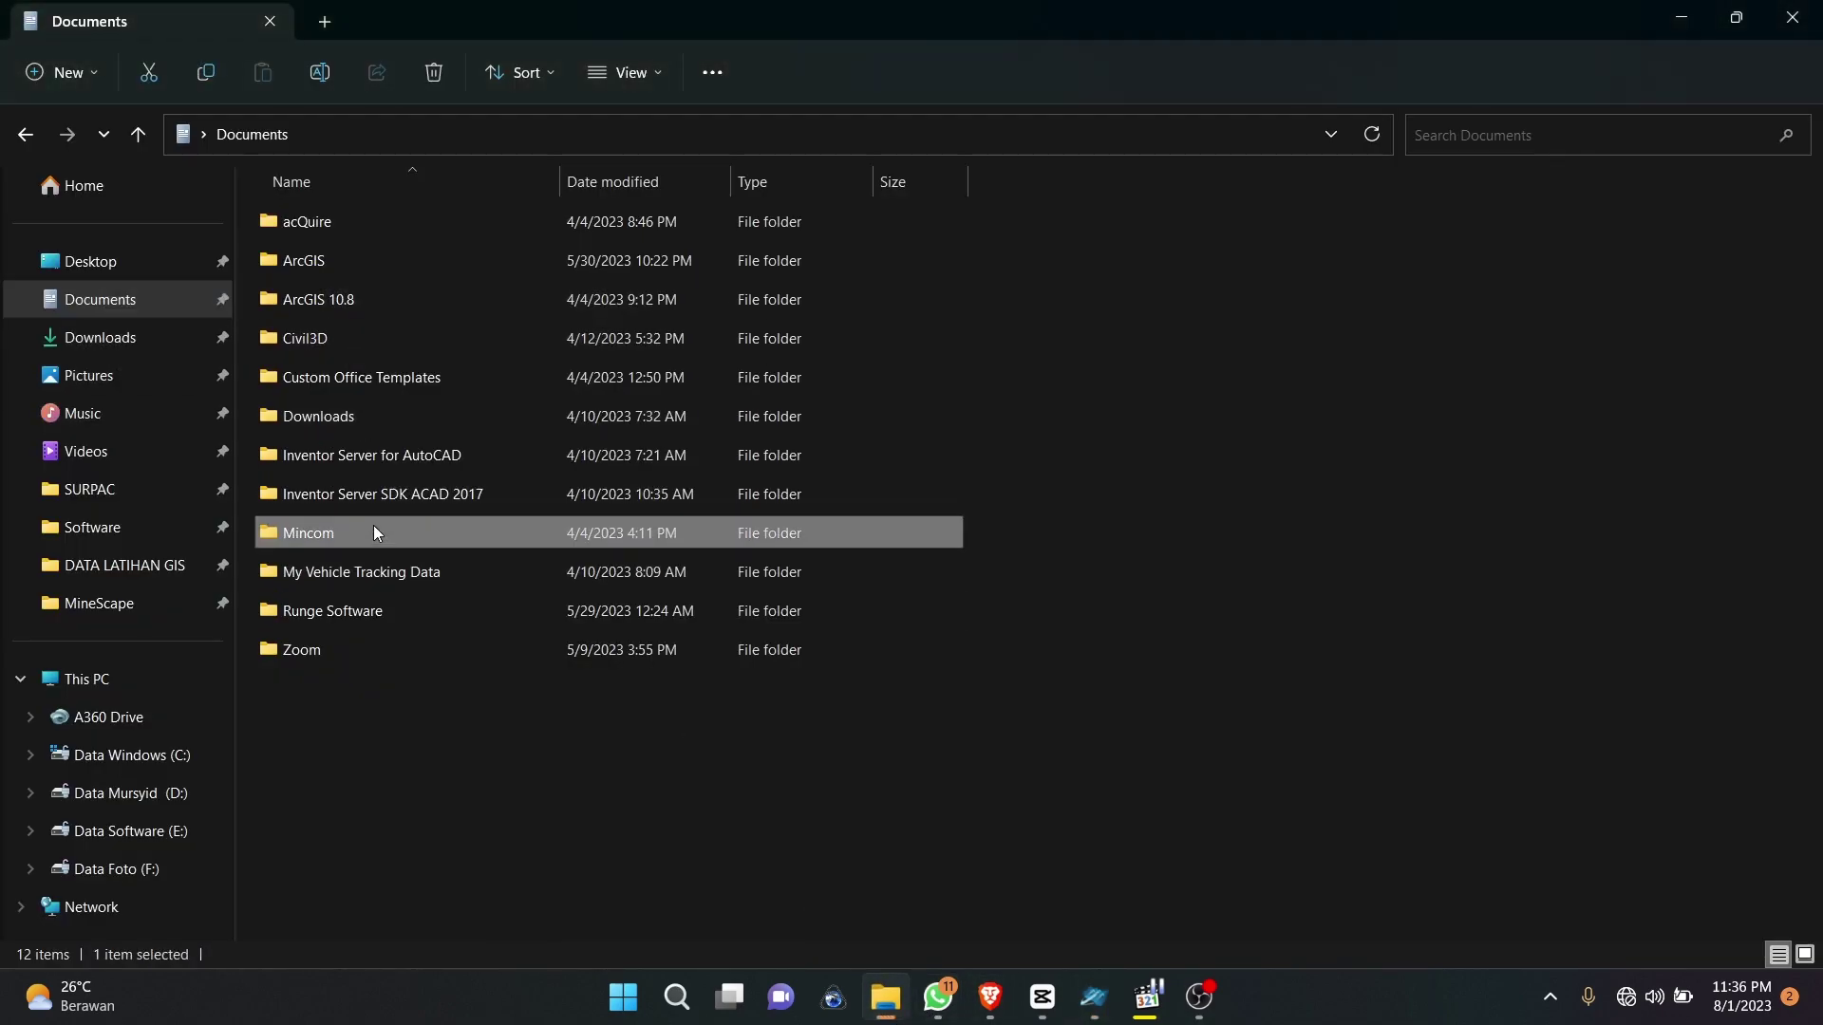
double_click(374, 533)
double_click(402, 224)
double_click(402, 224)
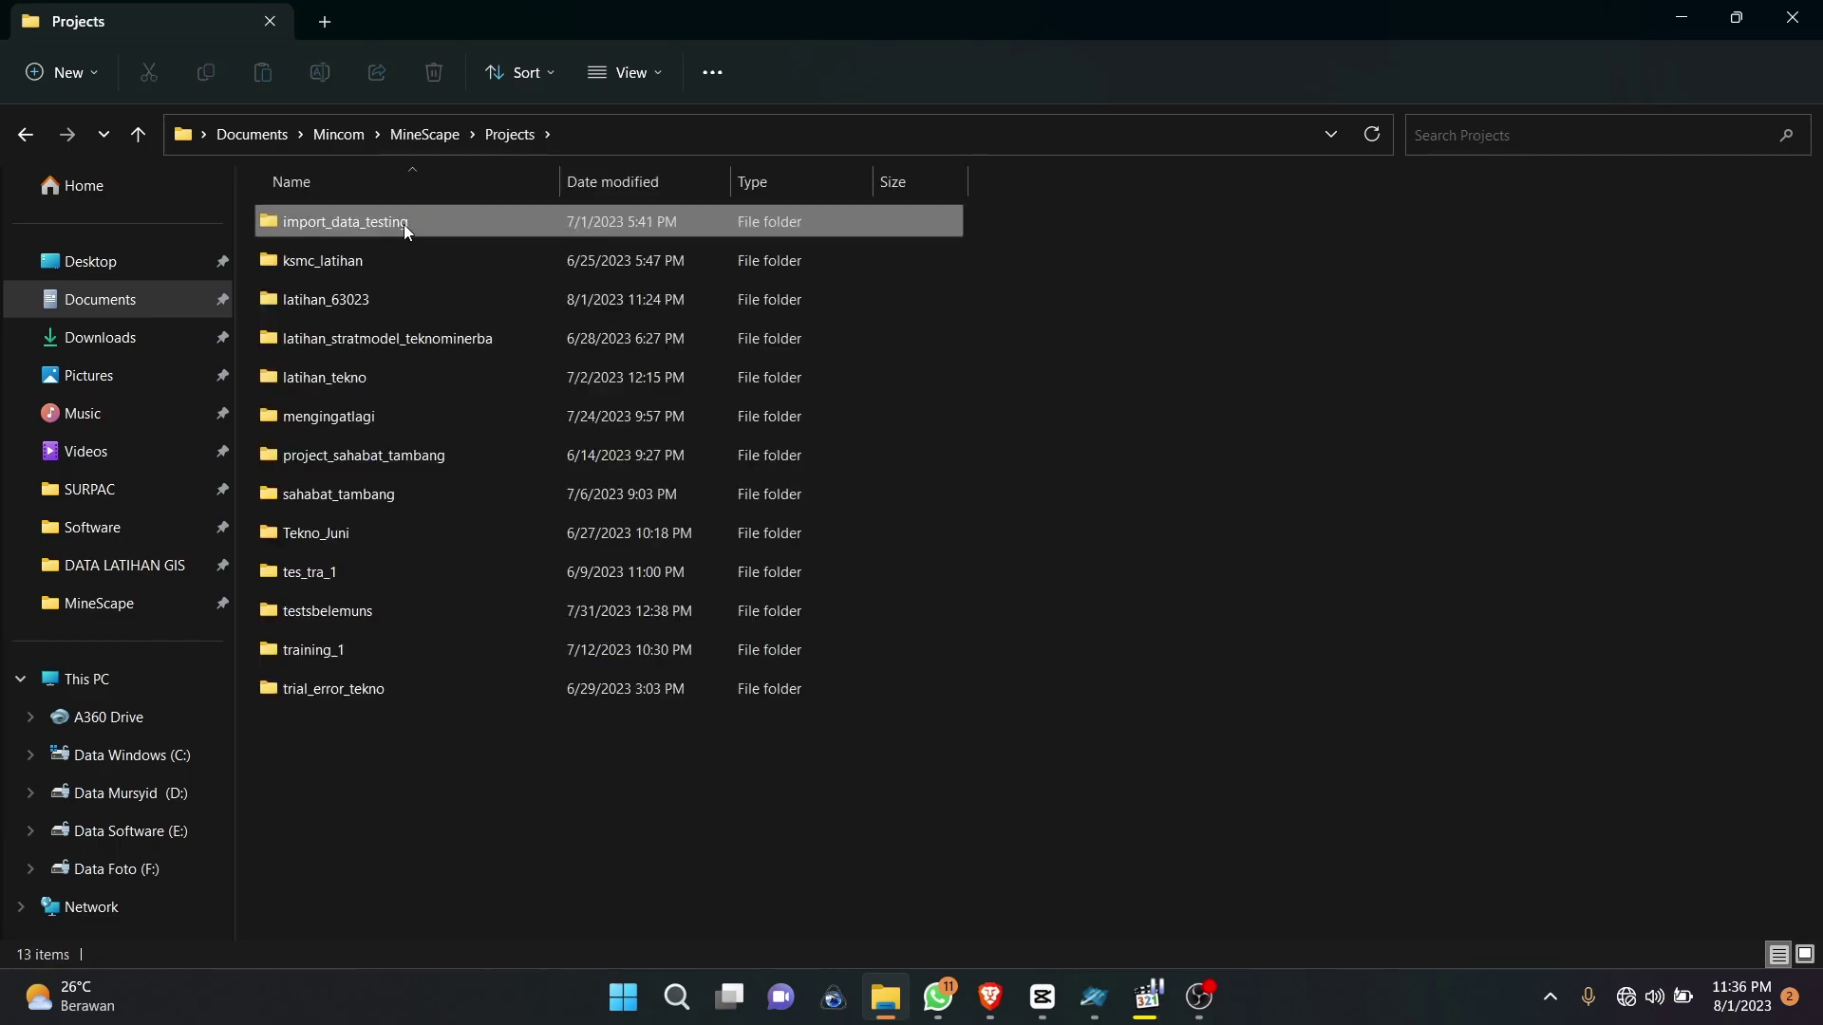
double_click(407, 300)
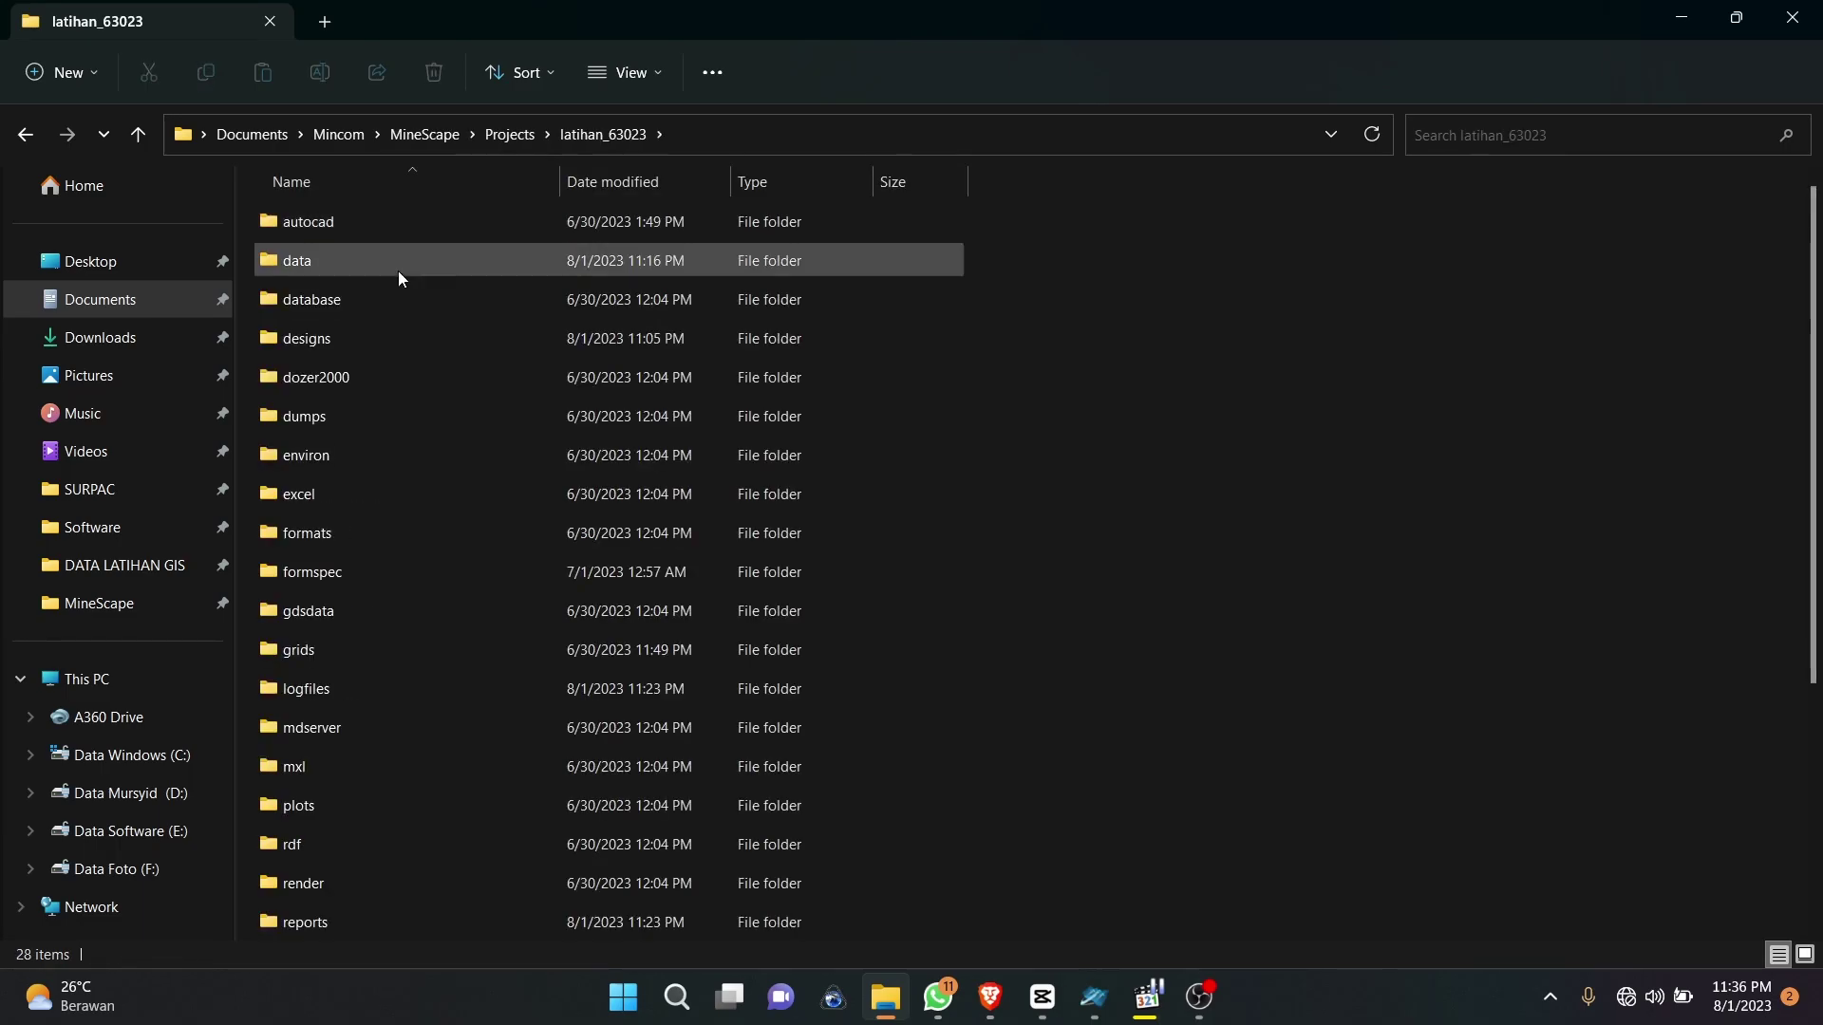
double_click(399, 268)
left_click(423, 406)
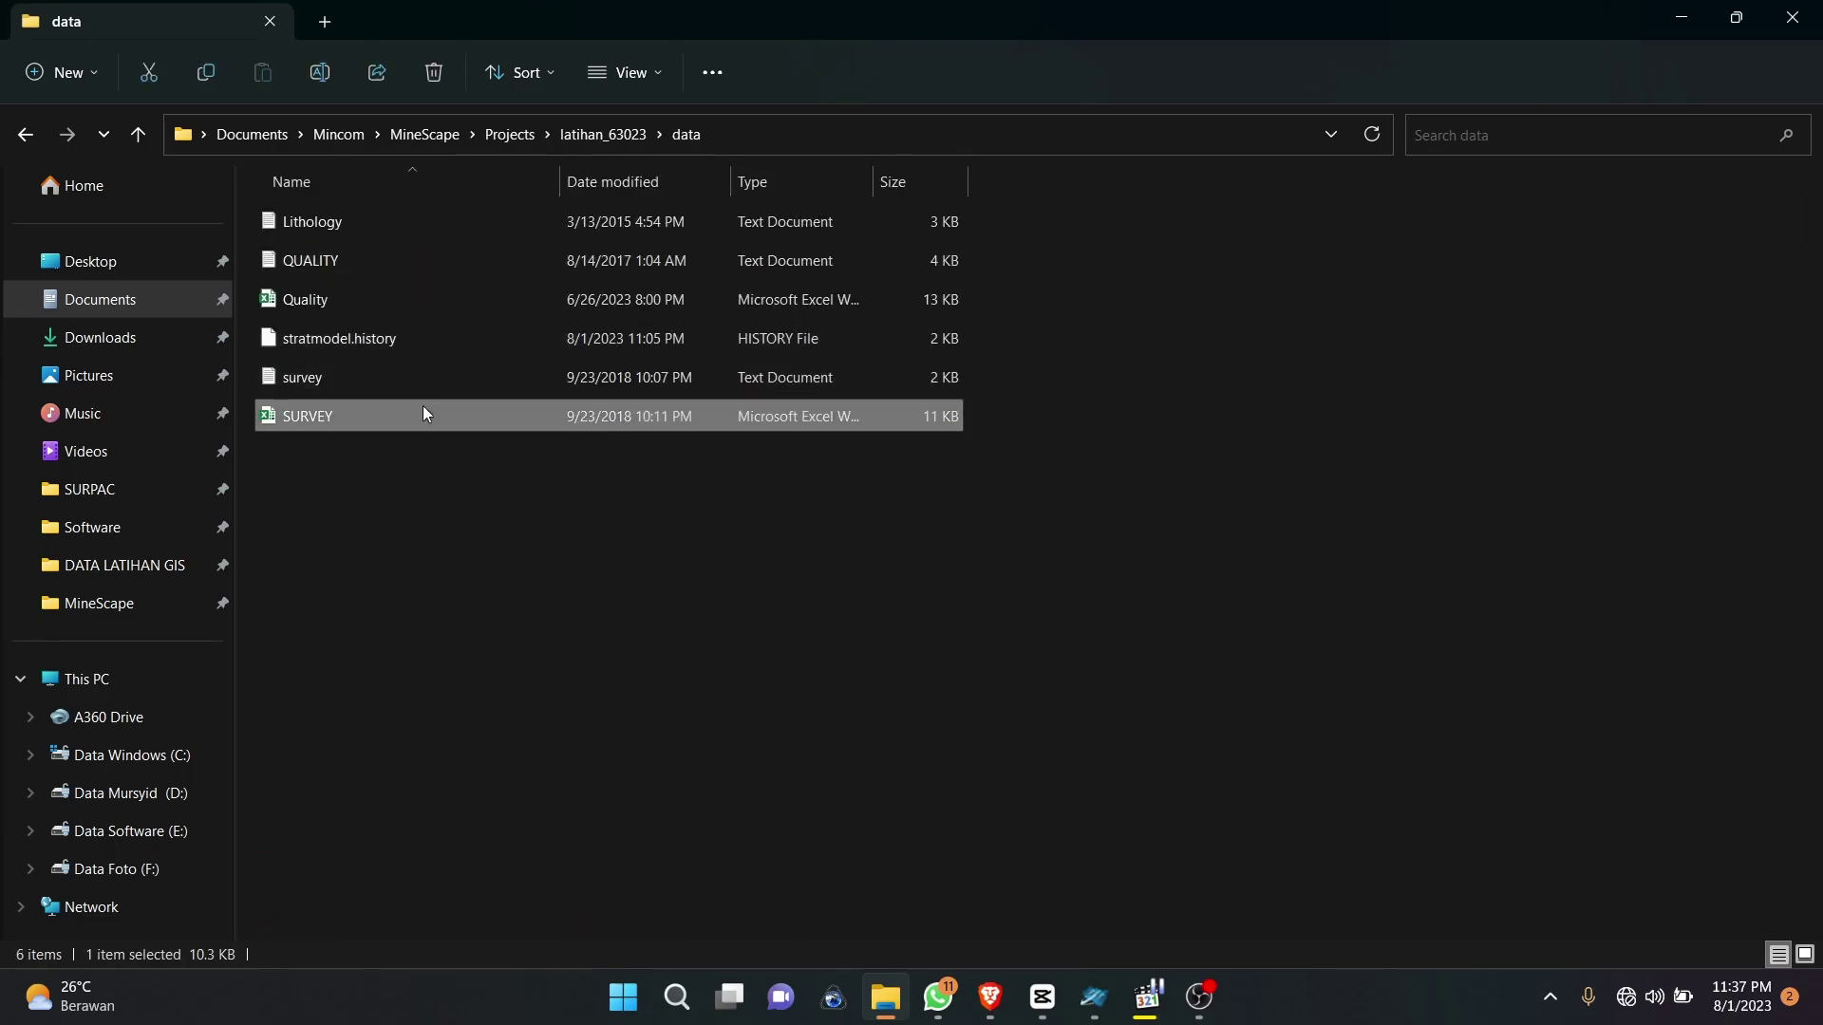
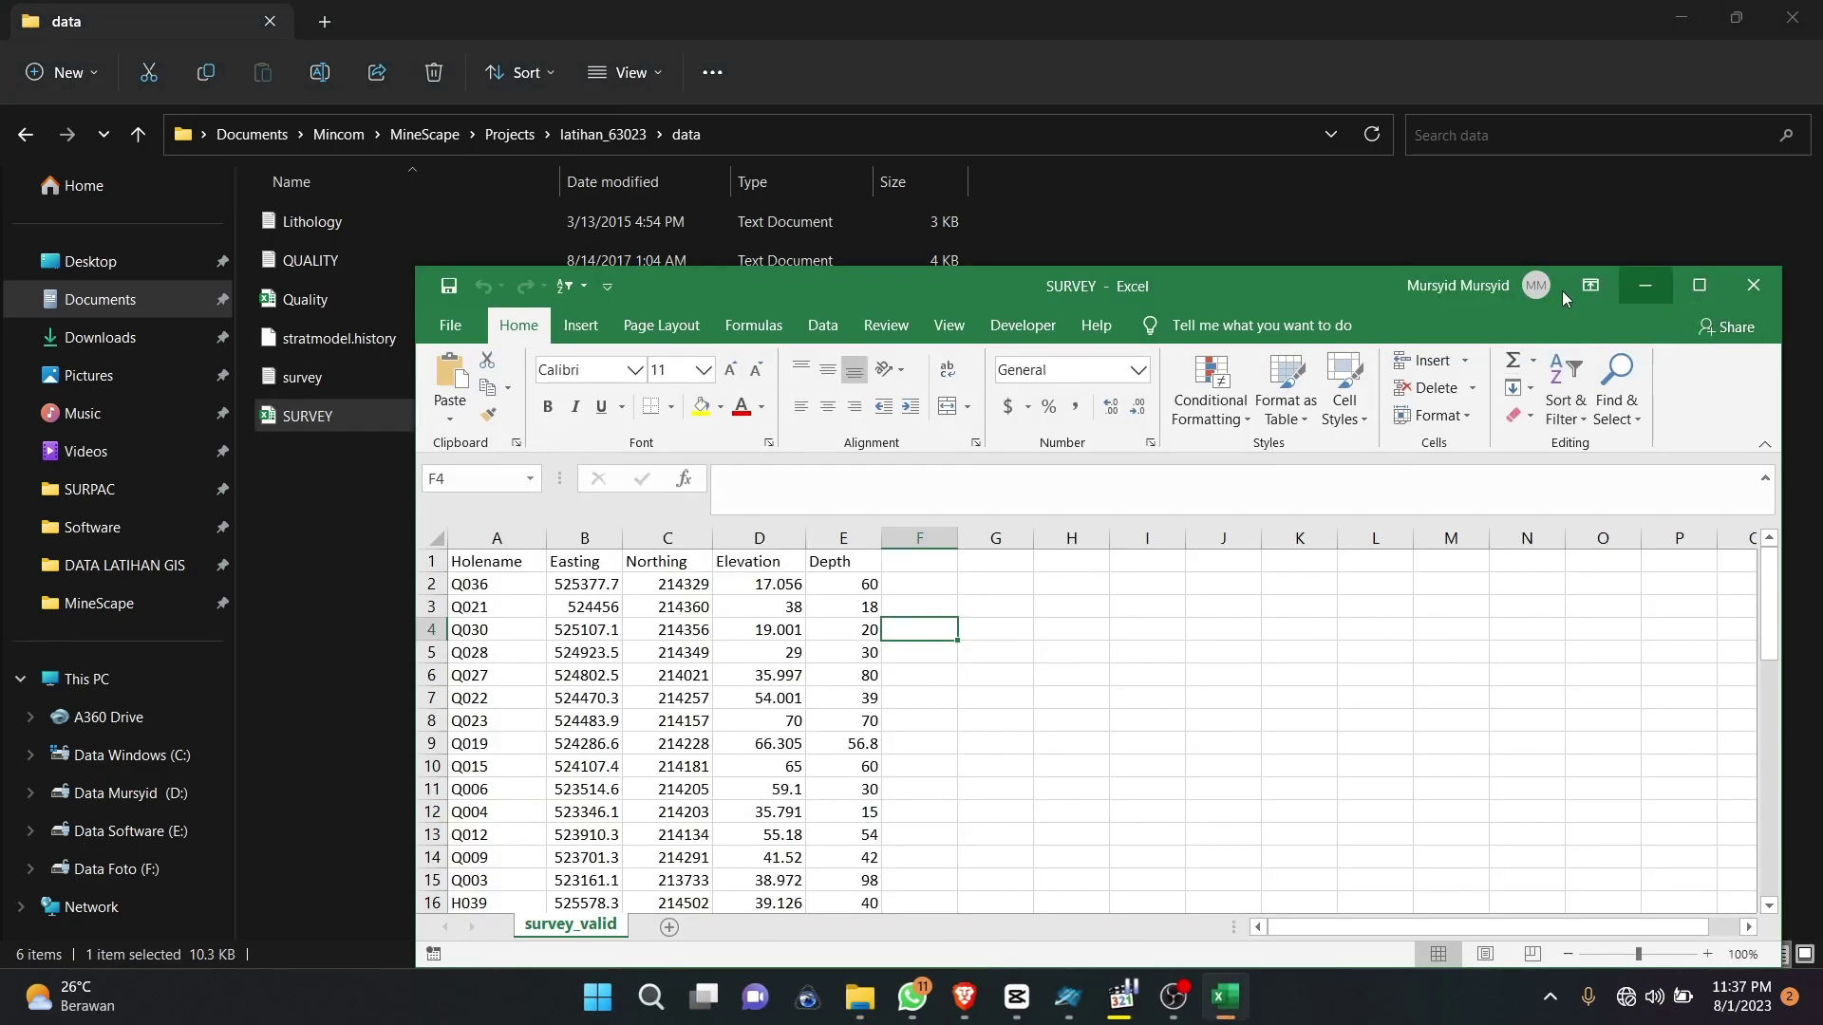
left_click_drag(1367, 273, 1088, 154)
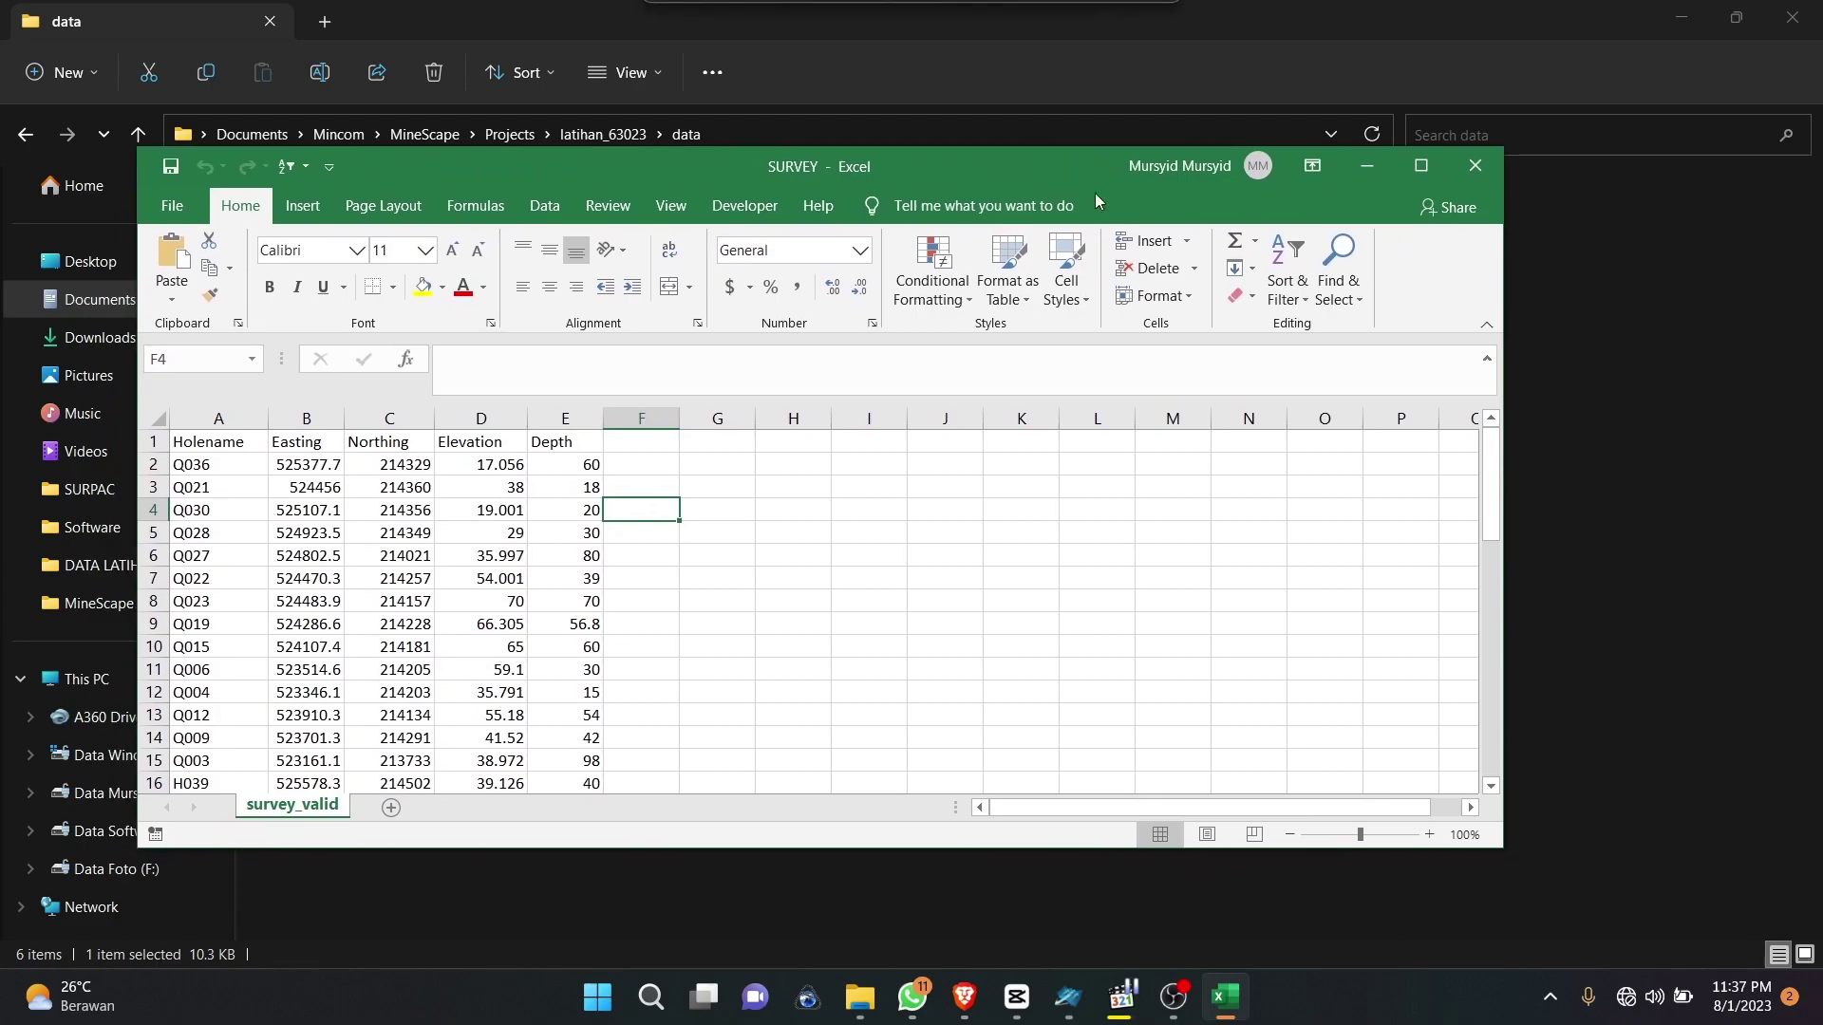
left_click(1422, 166)
Step: Paste the copied report rows as text only into the survey_valid sheet, starting at cell N2
left_click(653, 338)
left_click(716, 312)
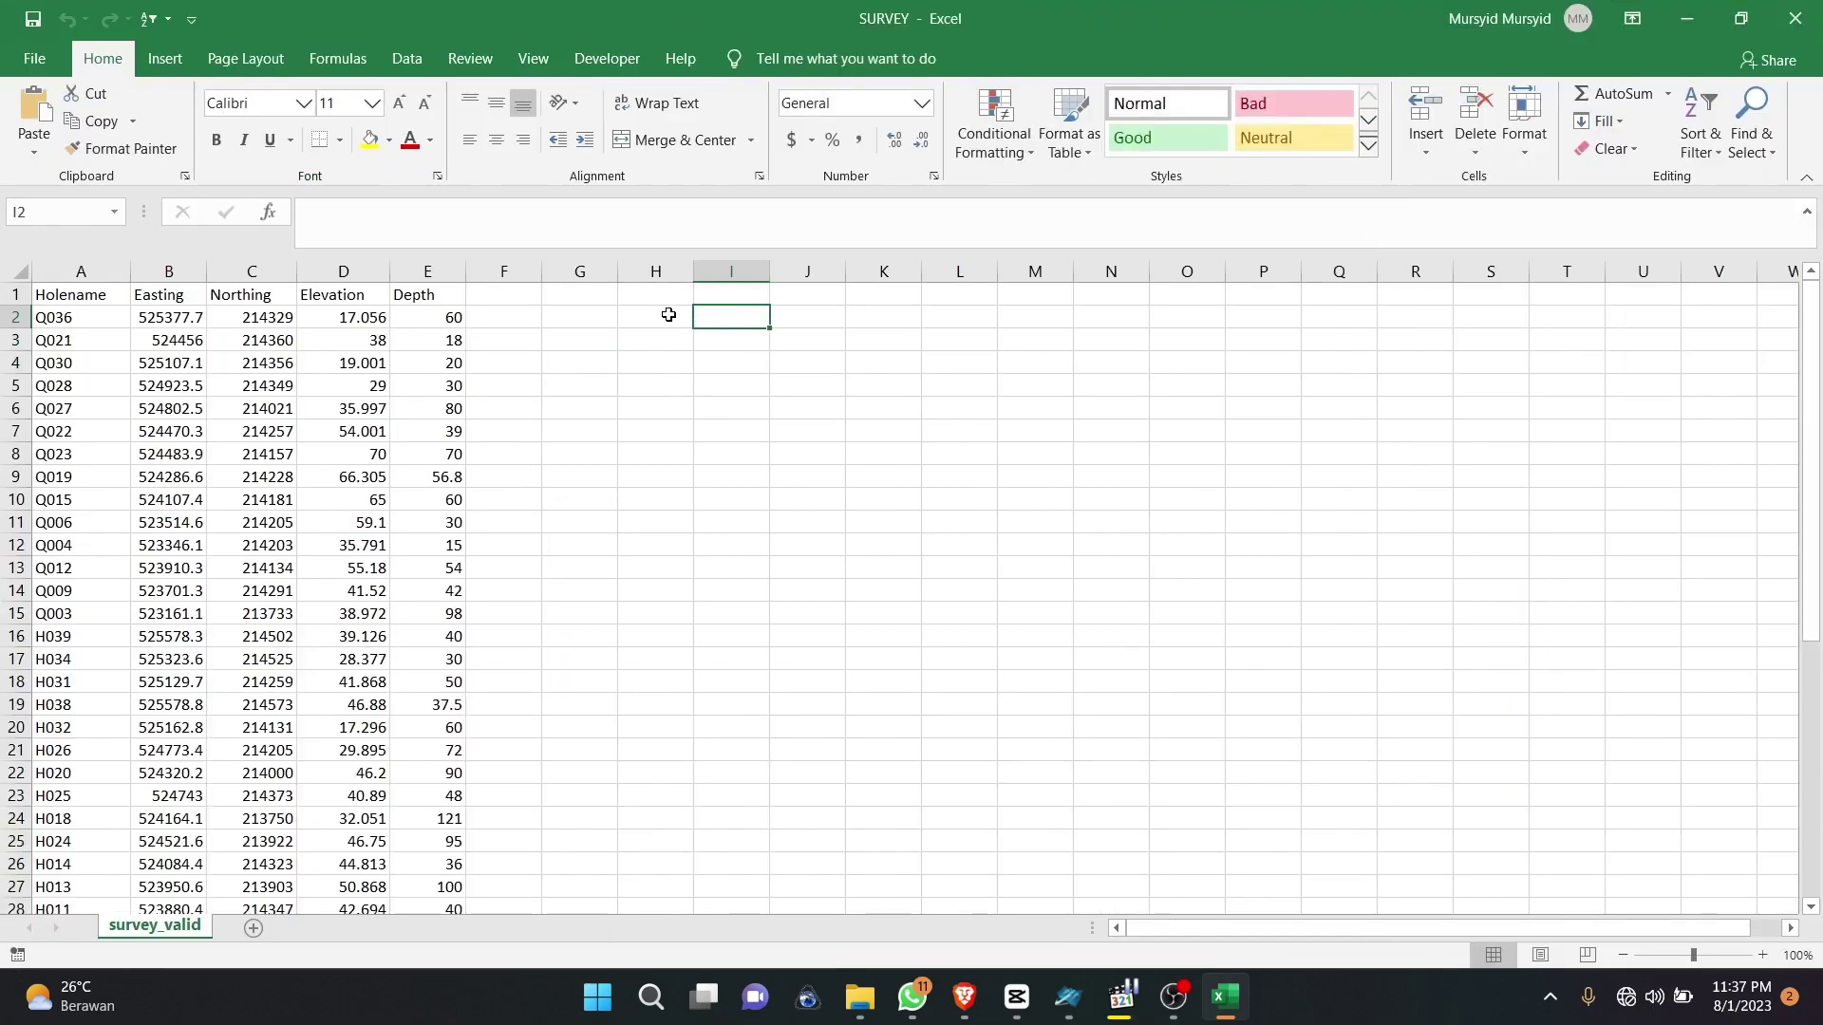
left_click(1105, 323)
right_click(1107, 322)
left_click(1168, 425)
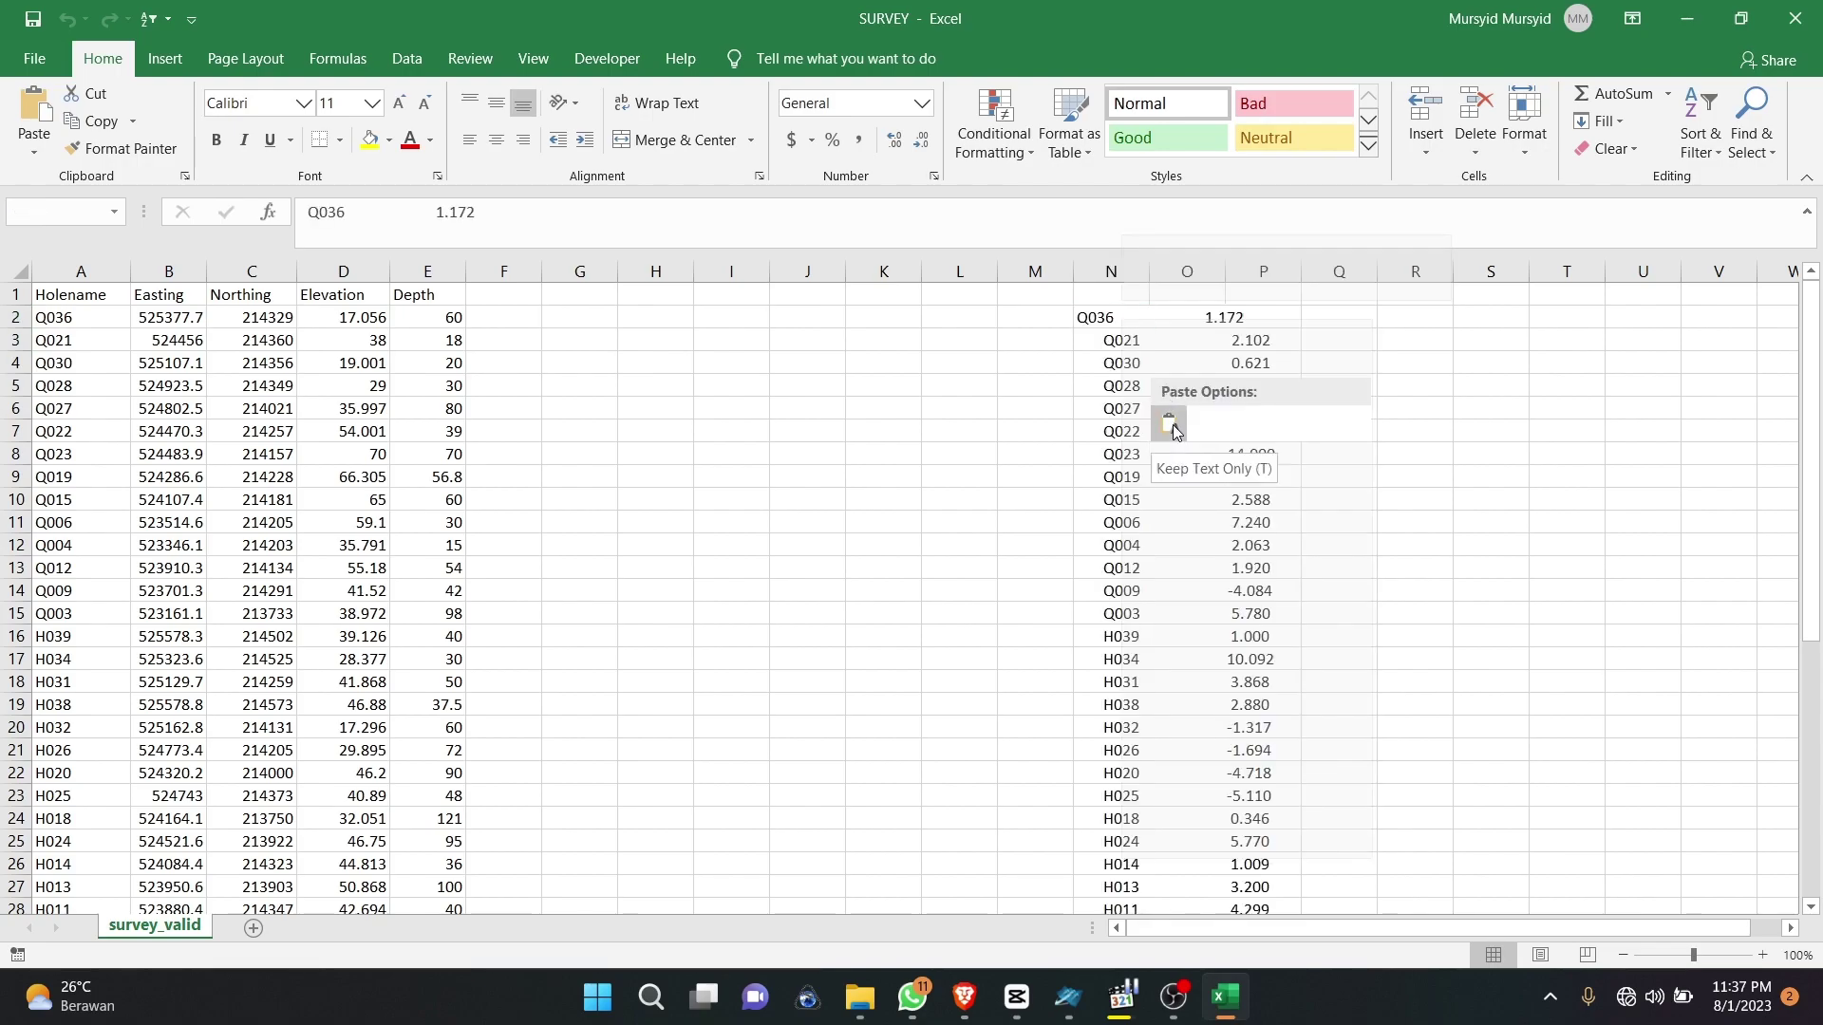
left_click(1388, 413)
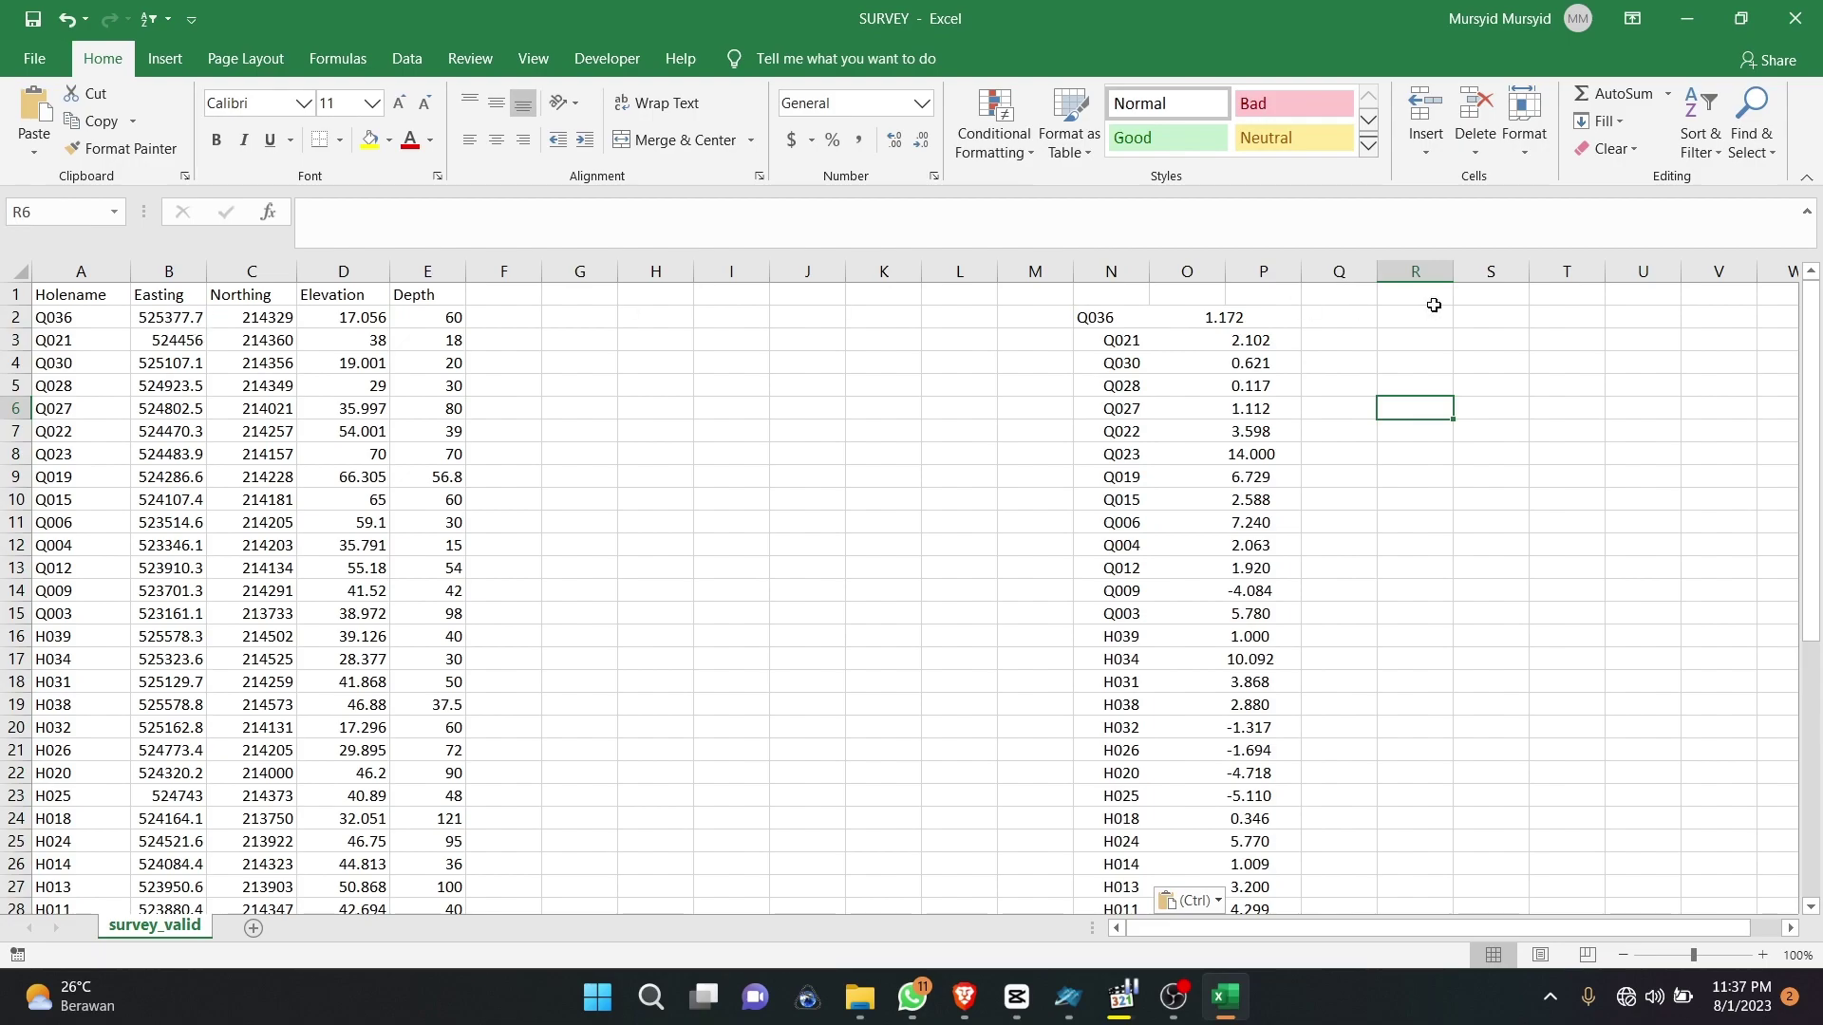
Step: Compare the pasted hole rows with the survey table, from the first hole down to the last rows of both lists
left_click(1187, 321)
left_click(1019, 324)
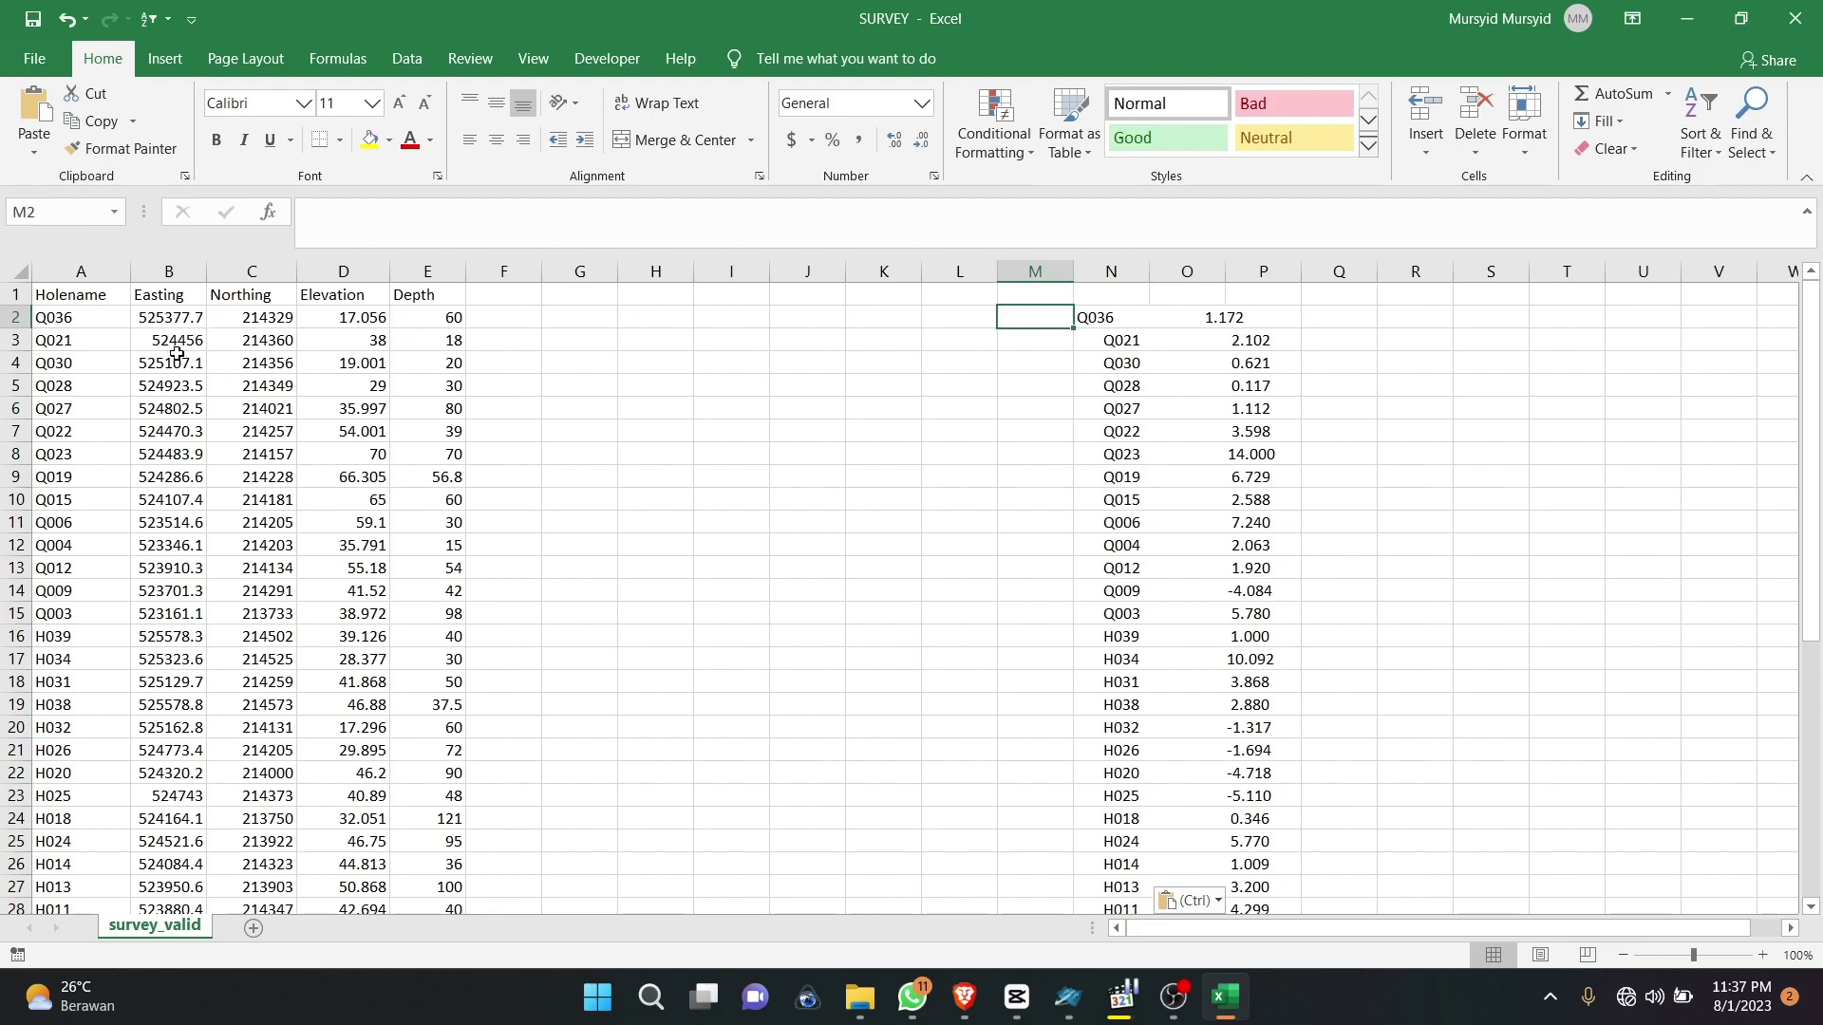
left_click(104, 321)
left_click_drag(144, 315, 1258, 341)
left_click(1187, 522)
scroll(1082, 571, "down", 9)
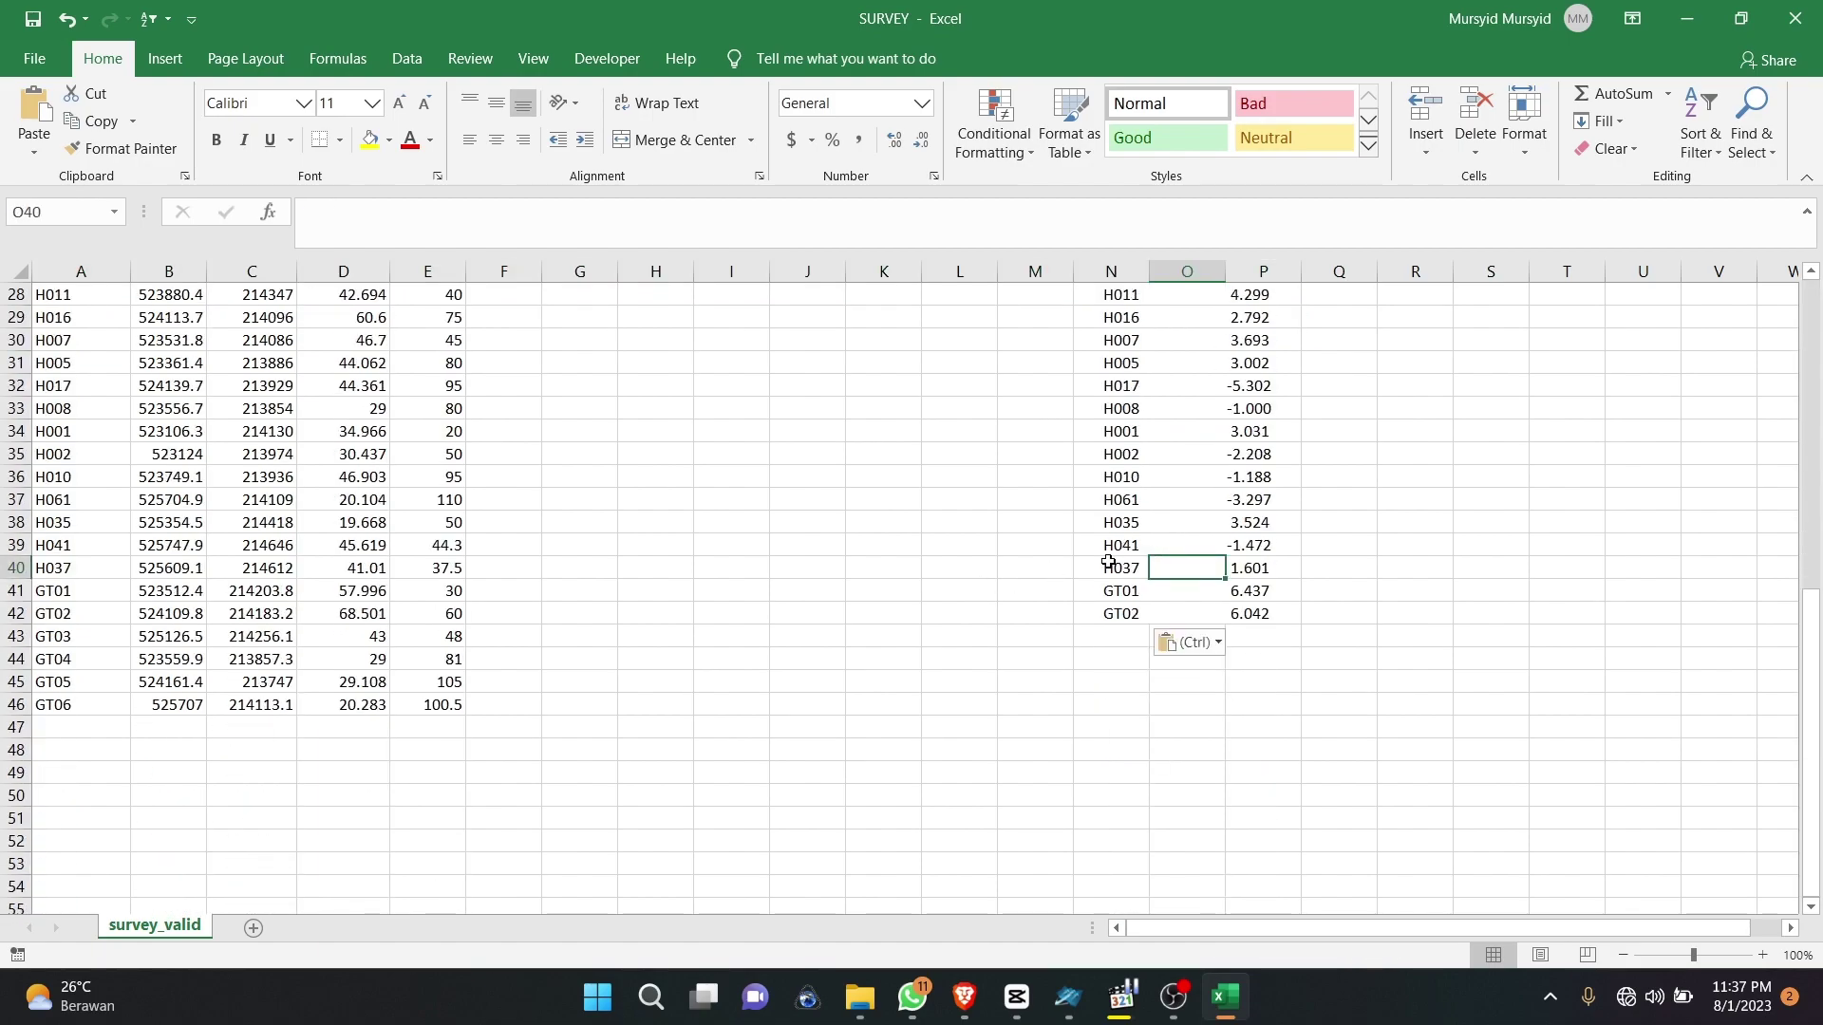
left_click(1109, 563)
left_click(1117, 617)
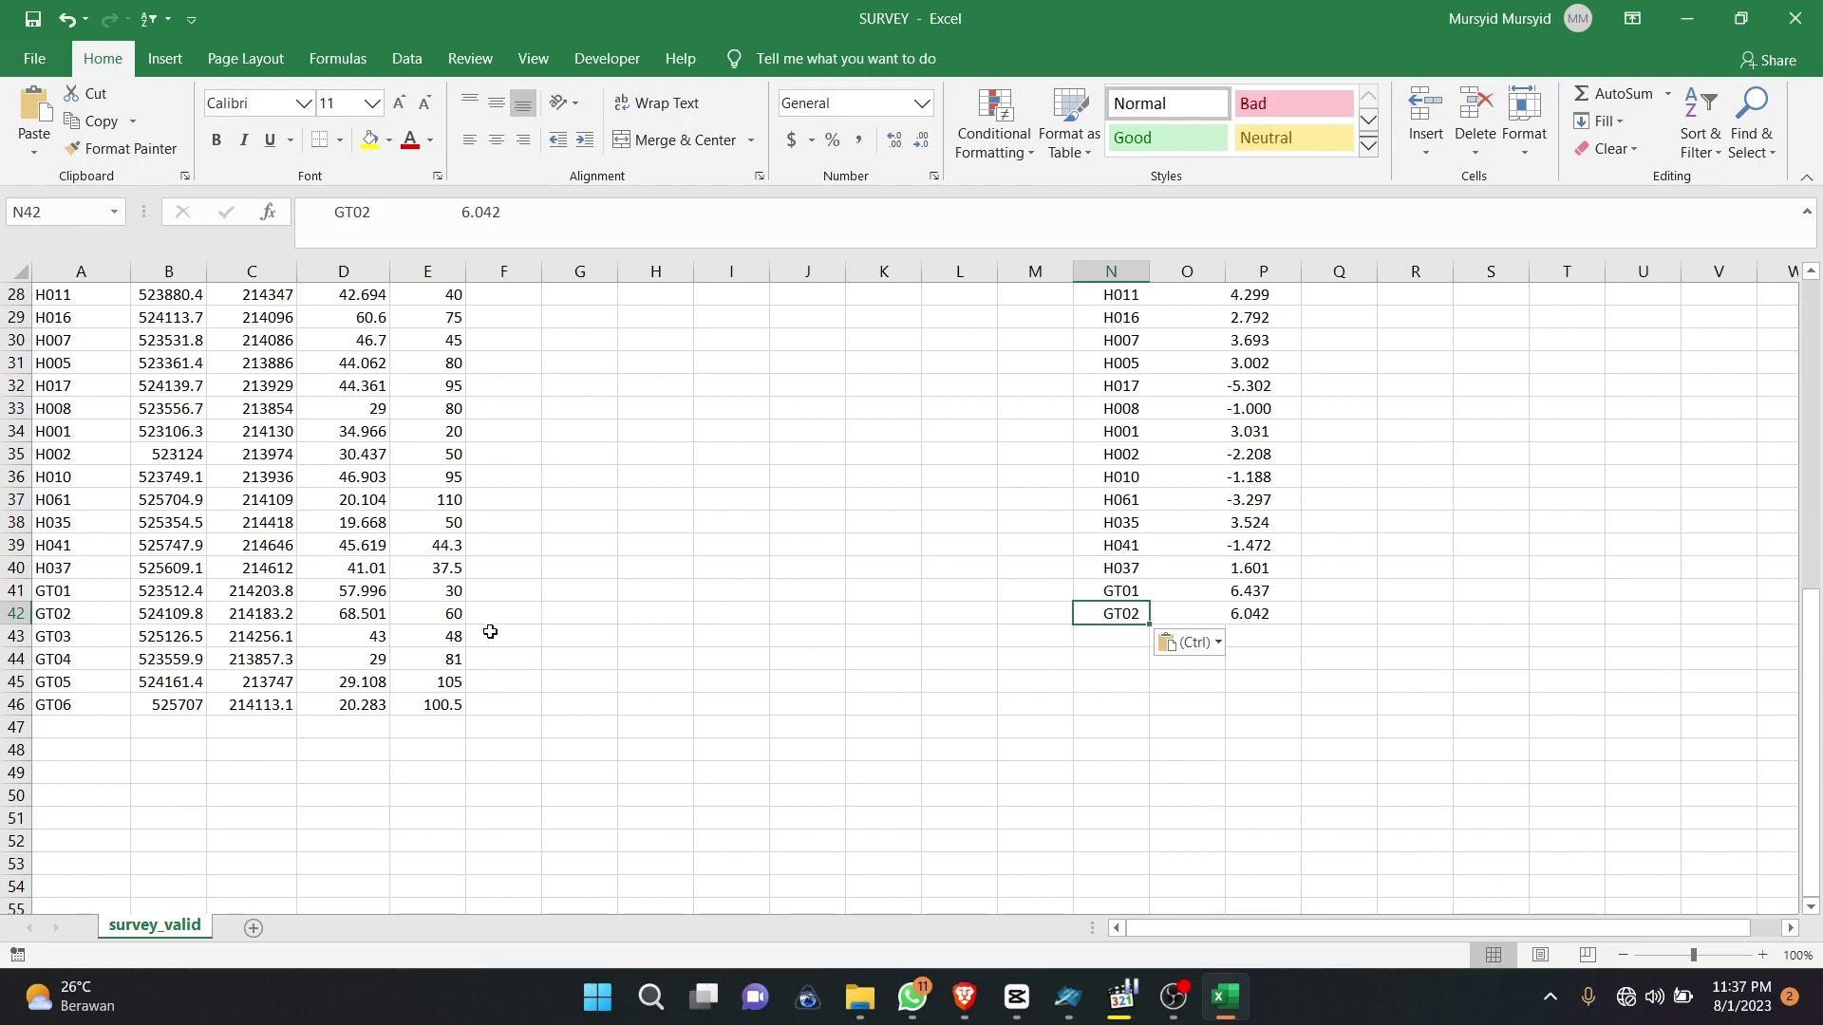
left_click(1110, 635)
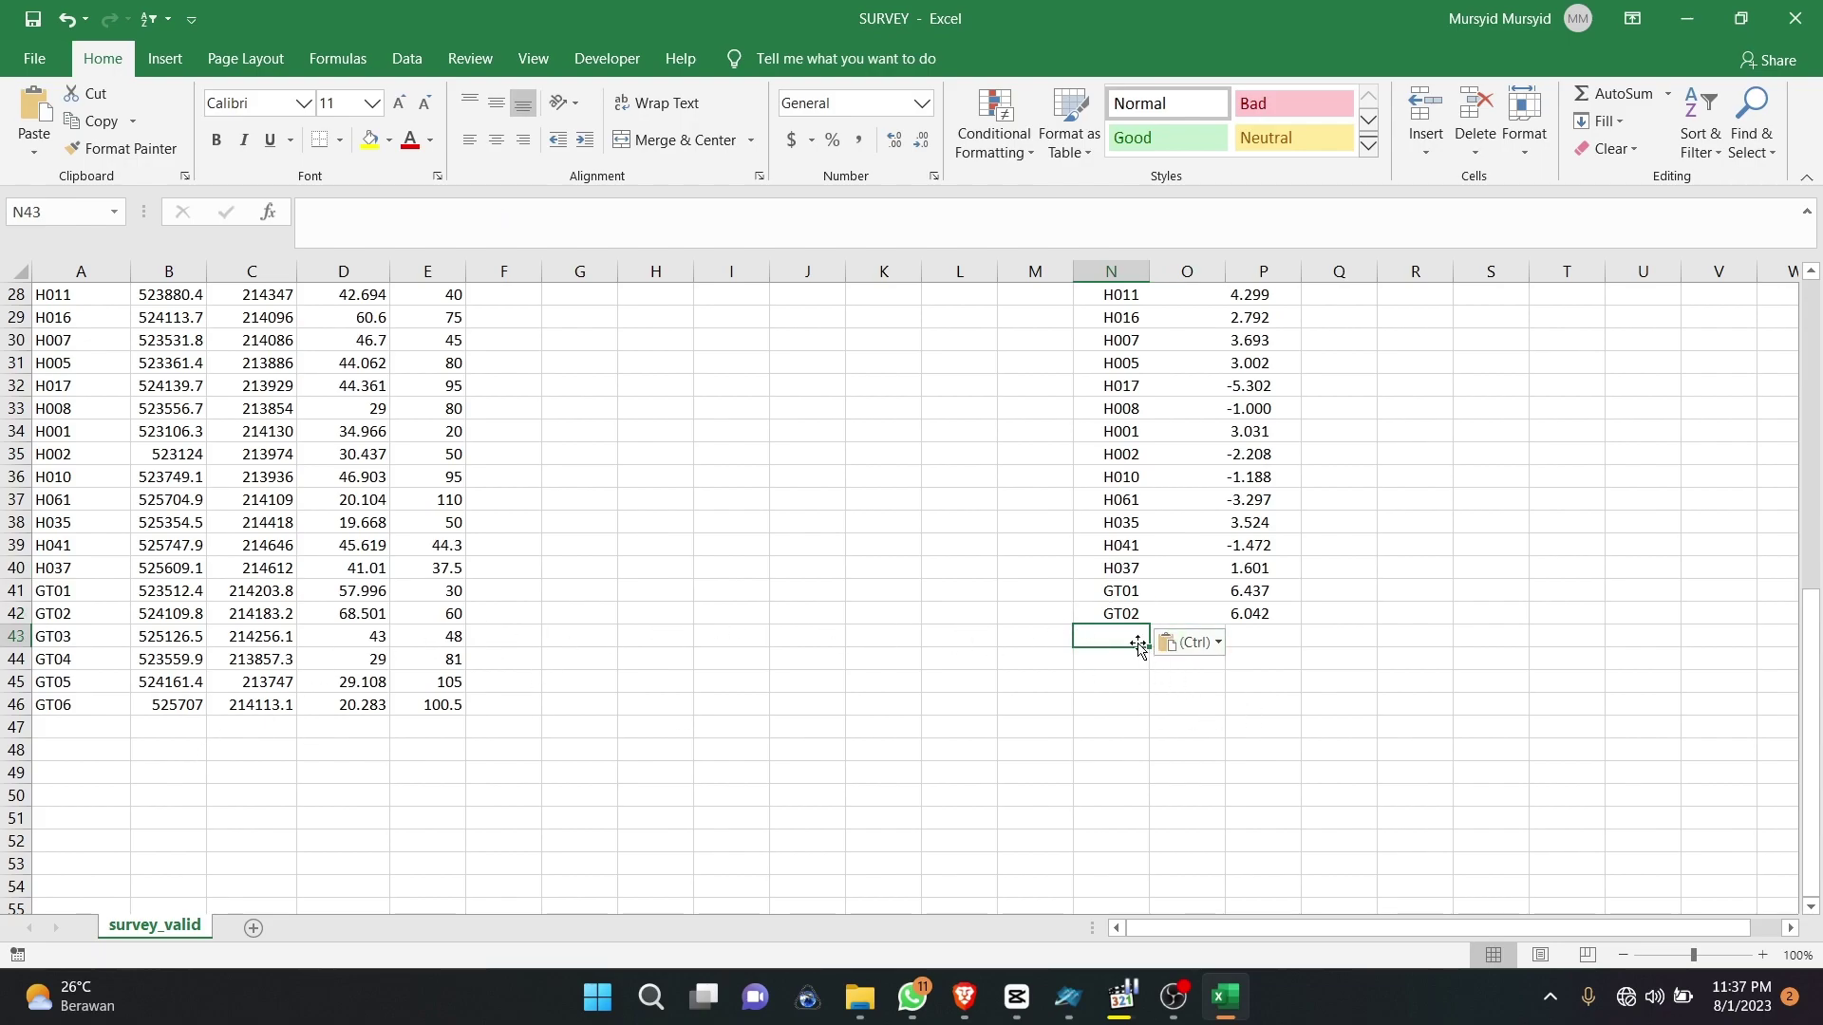
left_click(154, 657)
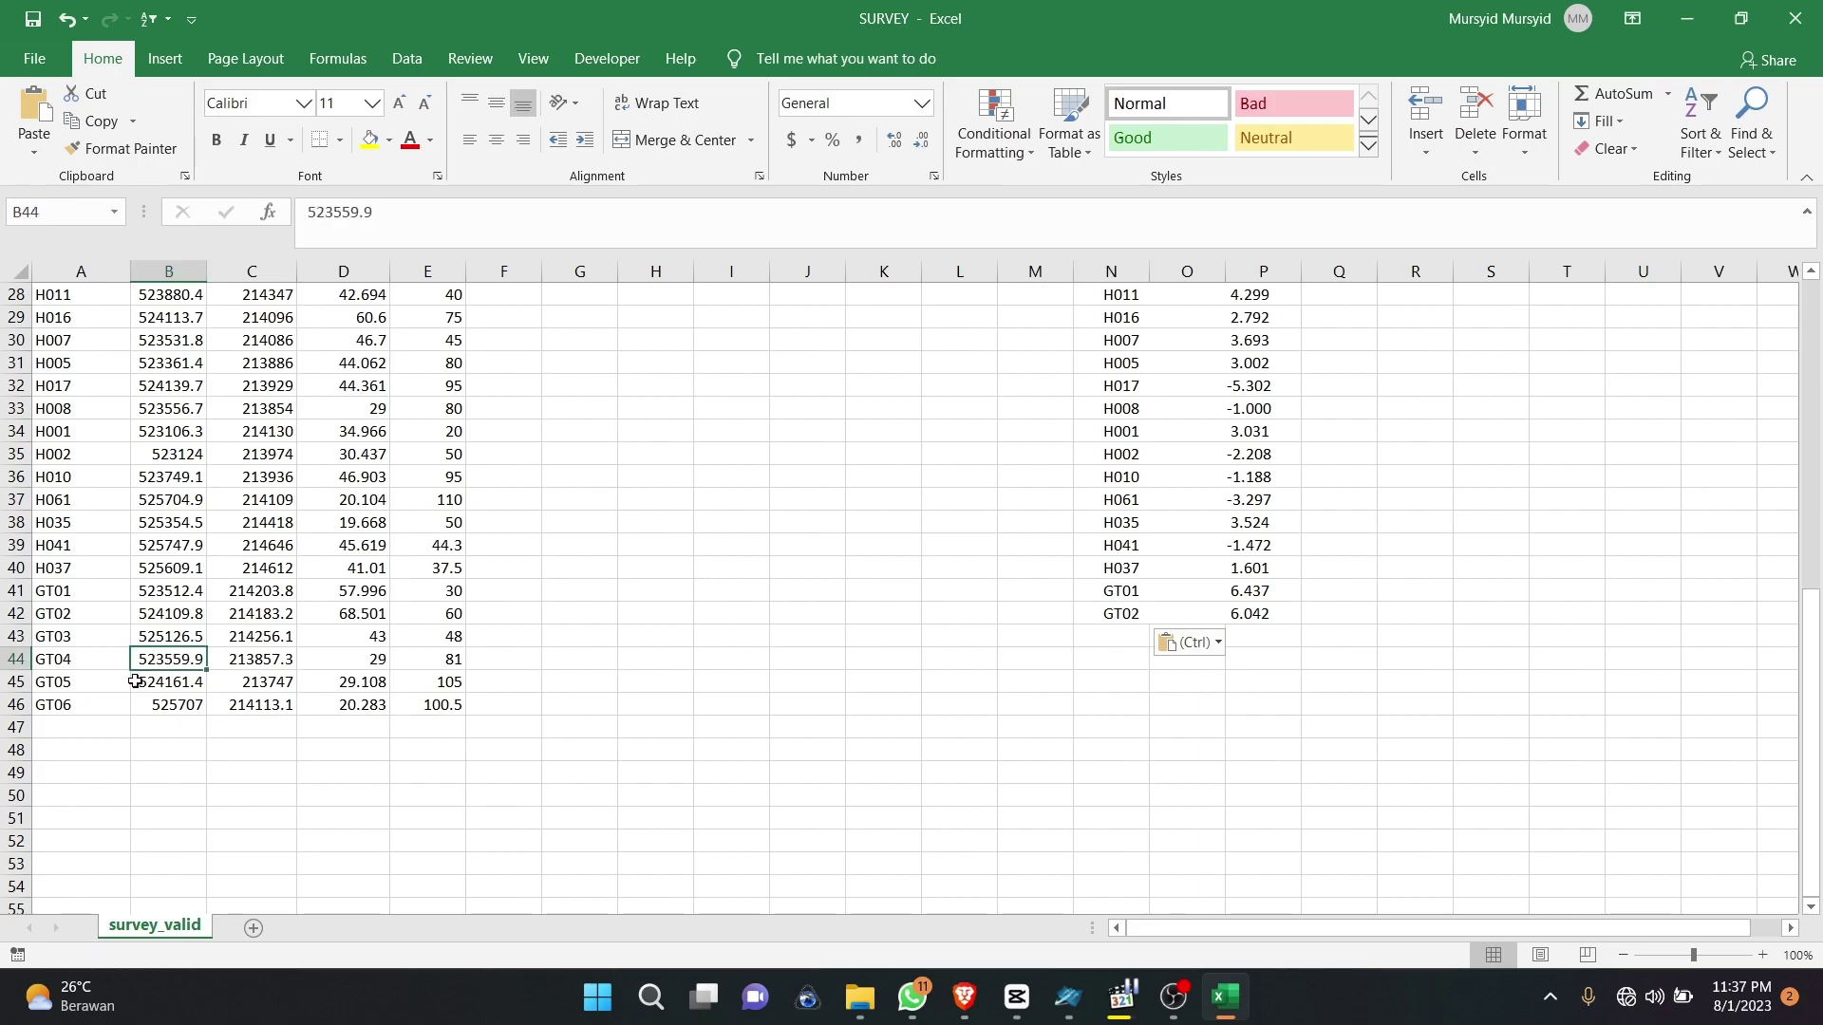
left_click(130, 706)
left_click_drag(130, 706, 169, 707)
Step: Switch to MineScape and copy the second-page rows GT03 through GT06 from the validasi report
left_click(1068, 997)
scroll(821, 581, "down", 1)
left_click_drag(603, 613, 873, 679)
right_click(874, 642)
left_click(978, 682)
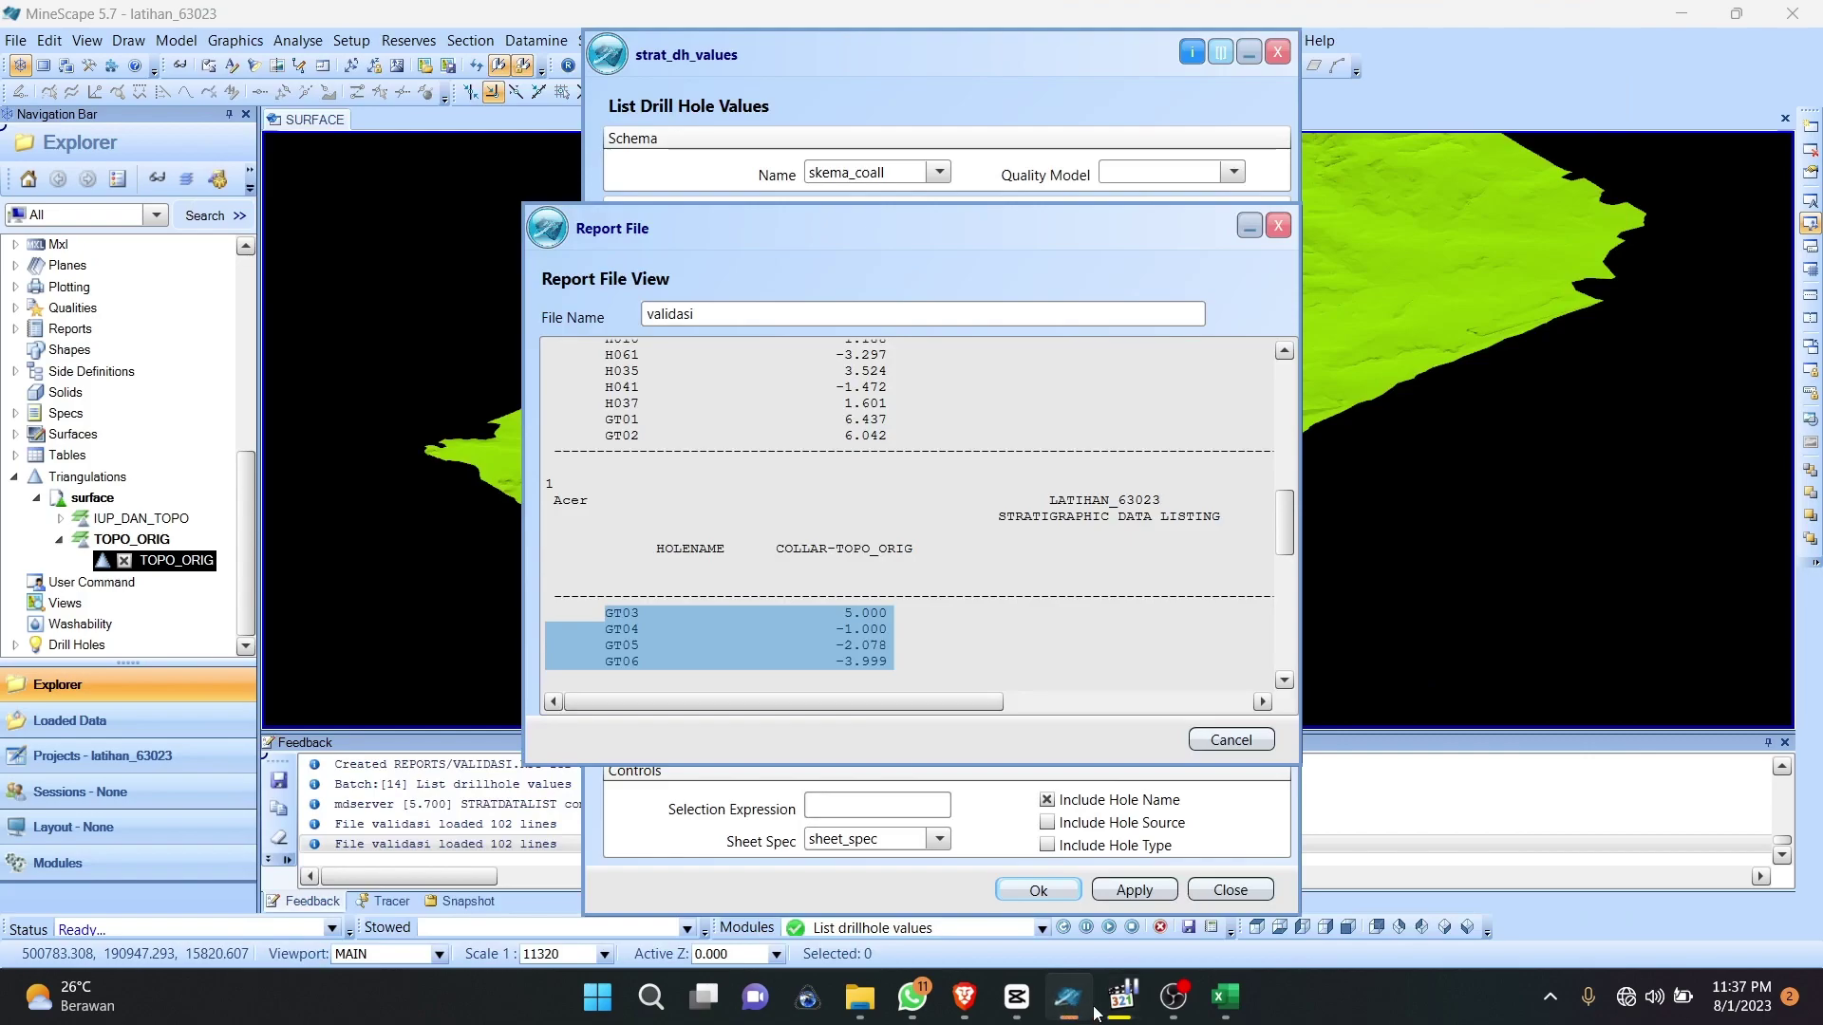
Step: Switch back to the SURVEY workbook and paste the GT03 to GT06 rows as text below GT02, starting at cell N43
left_click(1223, 997)
left_click(1115, 637)
right_click(1115, 637)
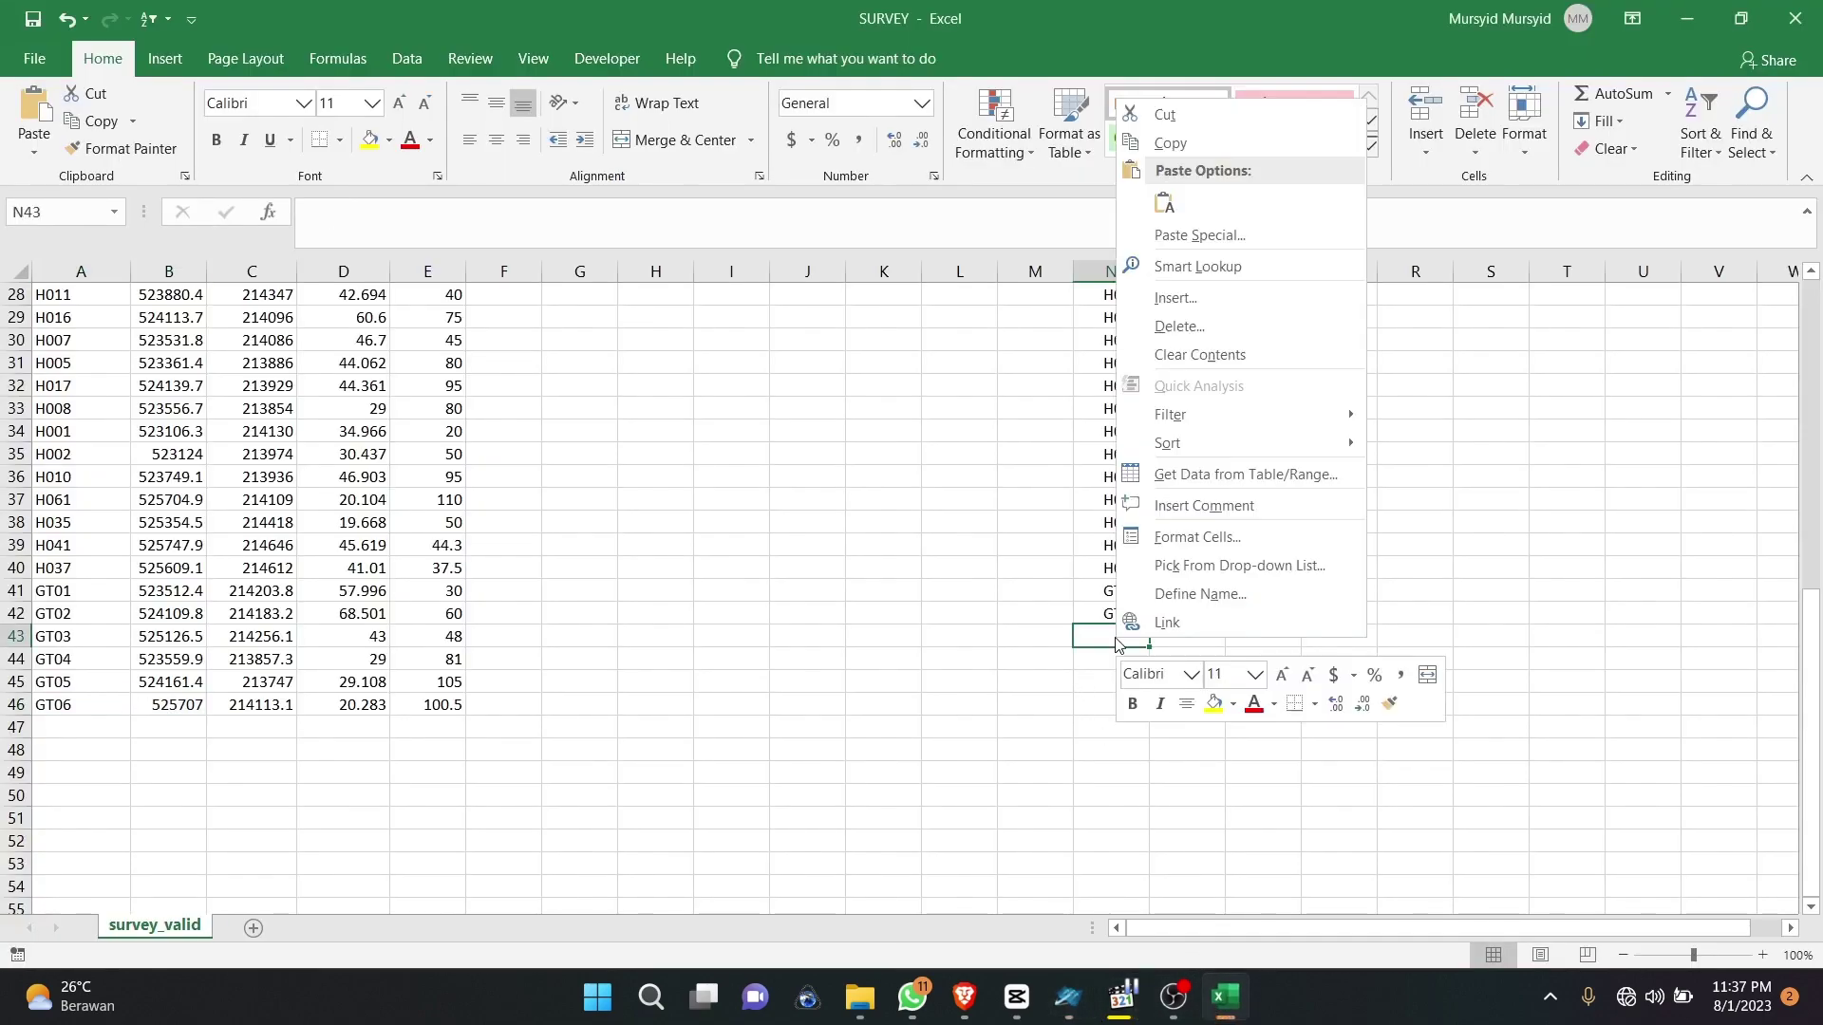
left_click(1170, 211)
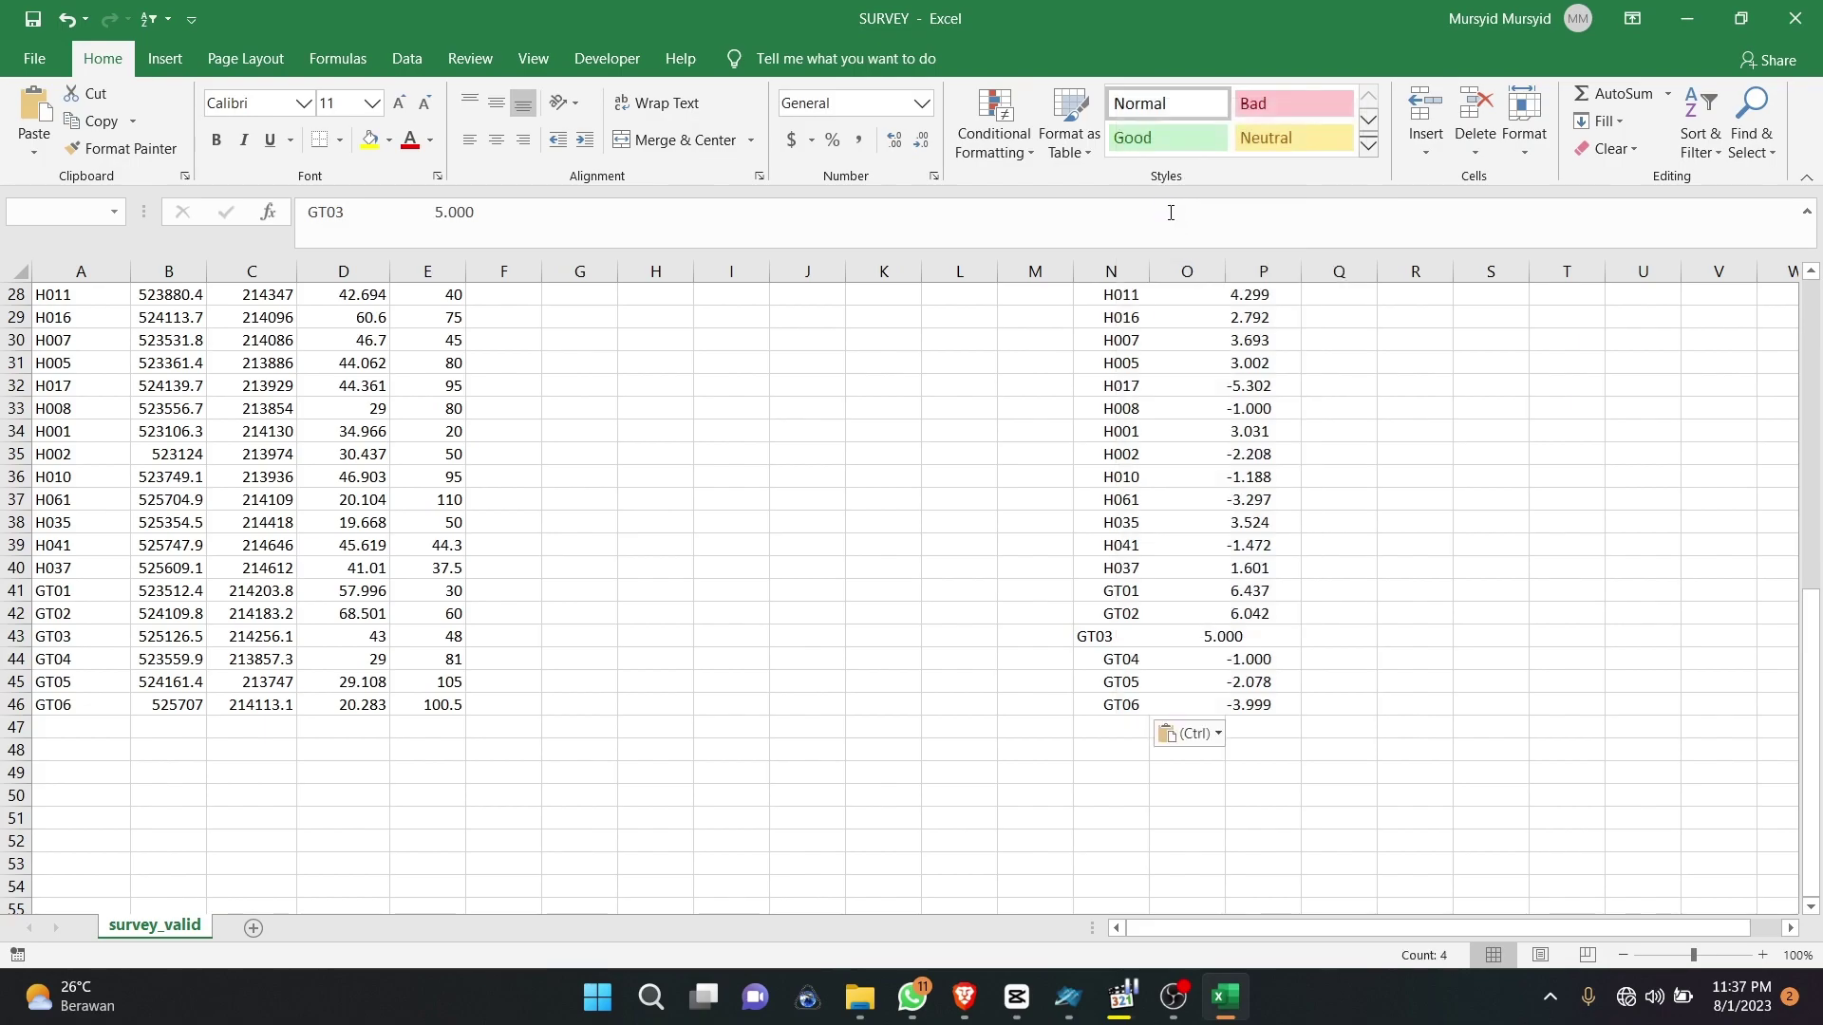
left_click(1263, 638)
scroll(1336, 608, "up", 8)
scroll(1335, 609, "up", 1)
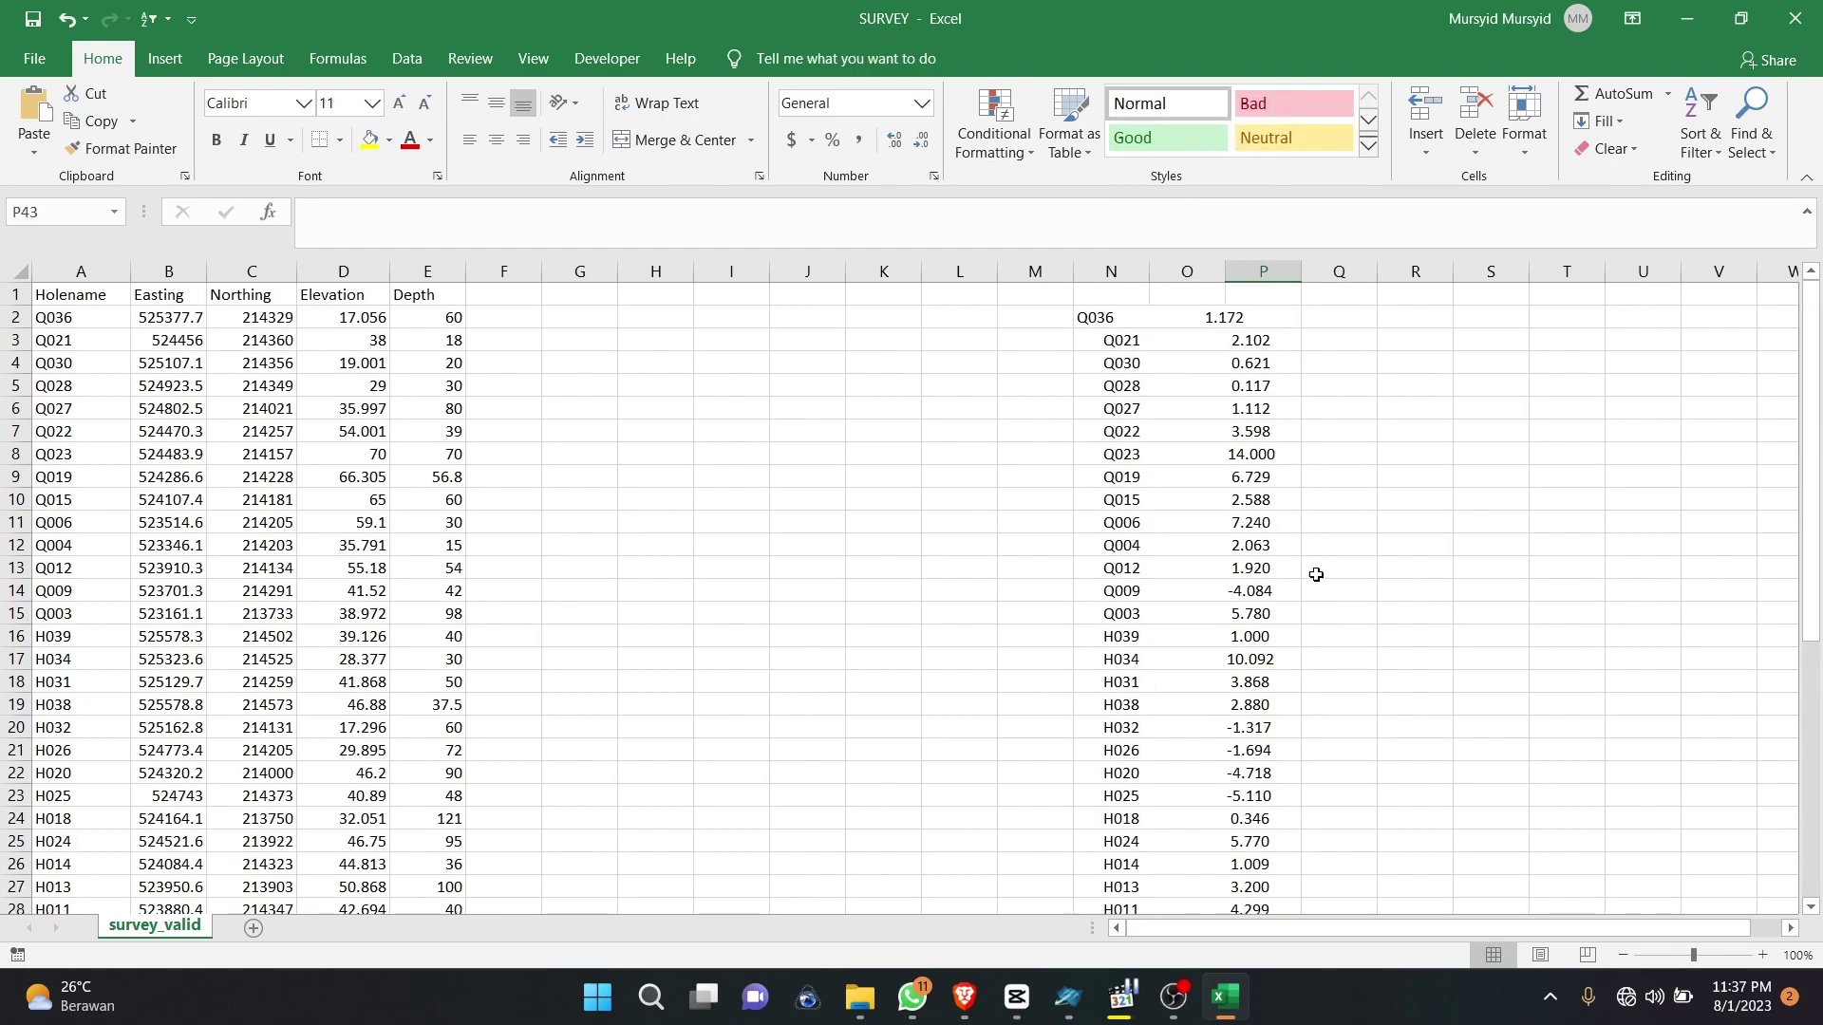
Step: Split the pasted text in column N with Text to Columns, using fixed width, the suggested breaks and General format
left_click(1213, 378)
left_click(1106, 317)
left_click(1232, 323)
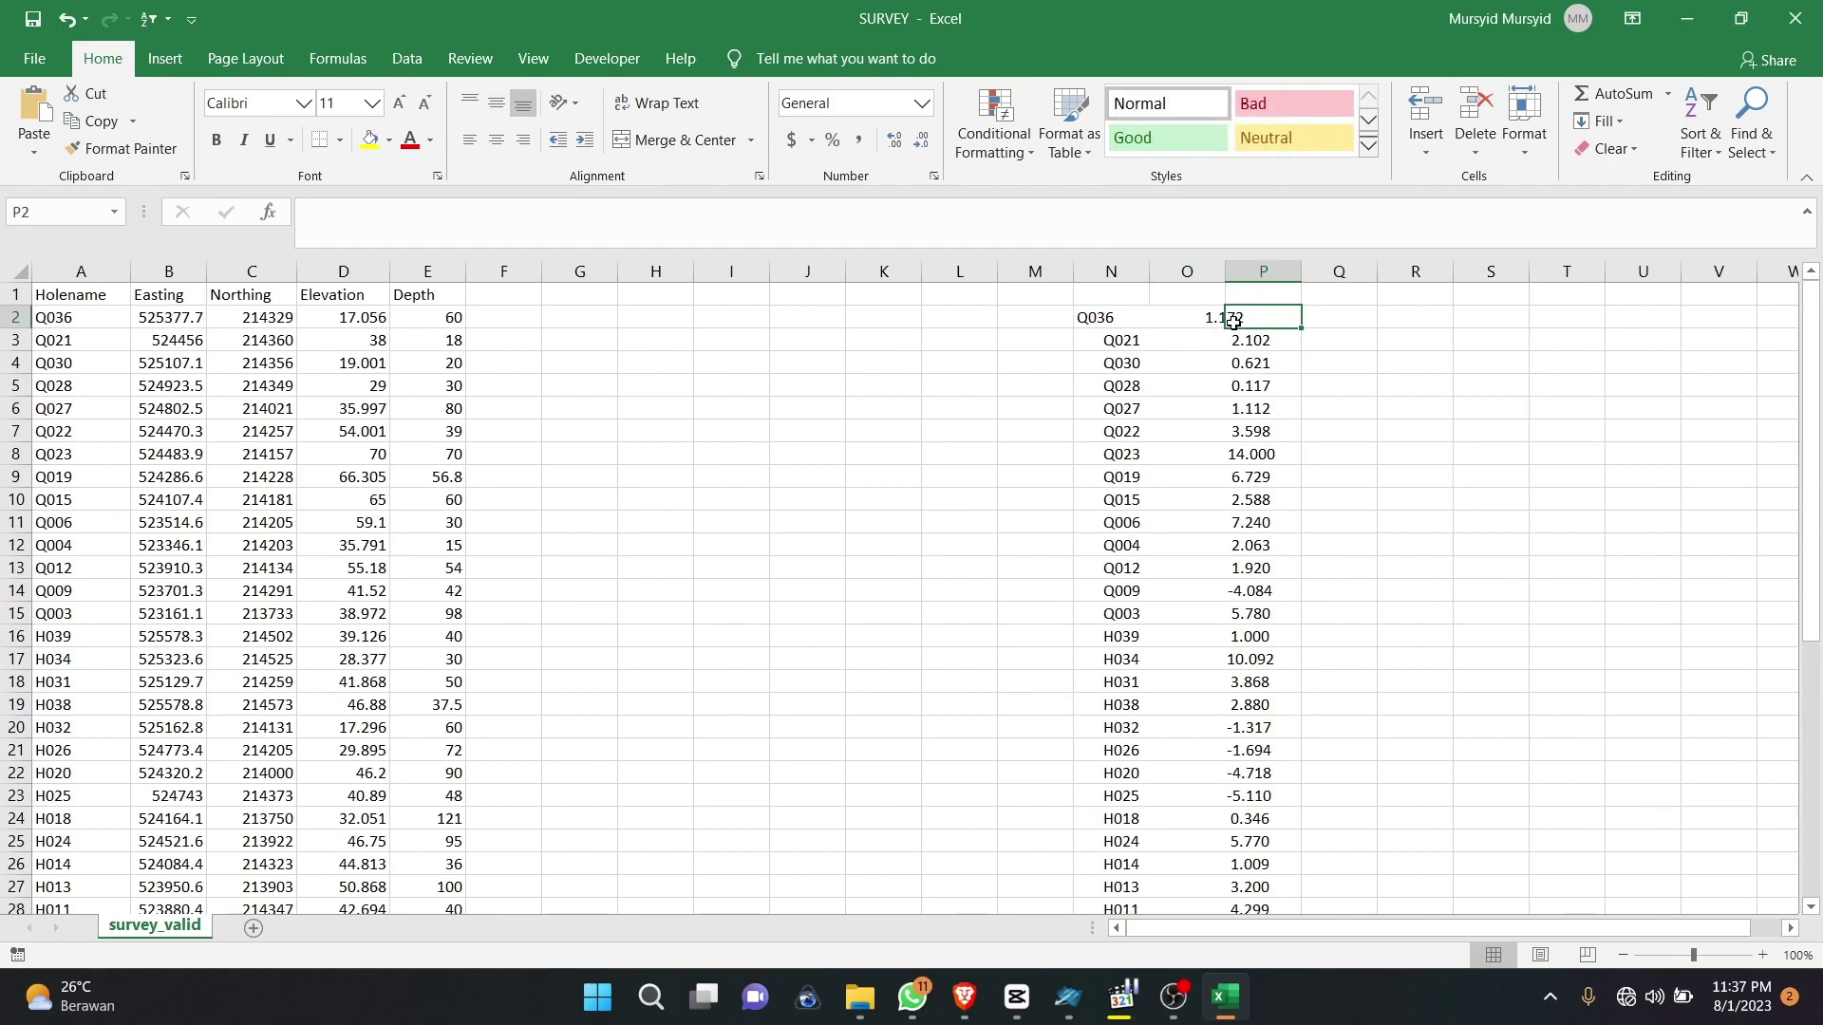
left_click(1144, 316)
left_click(1128, 269)
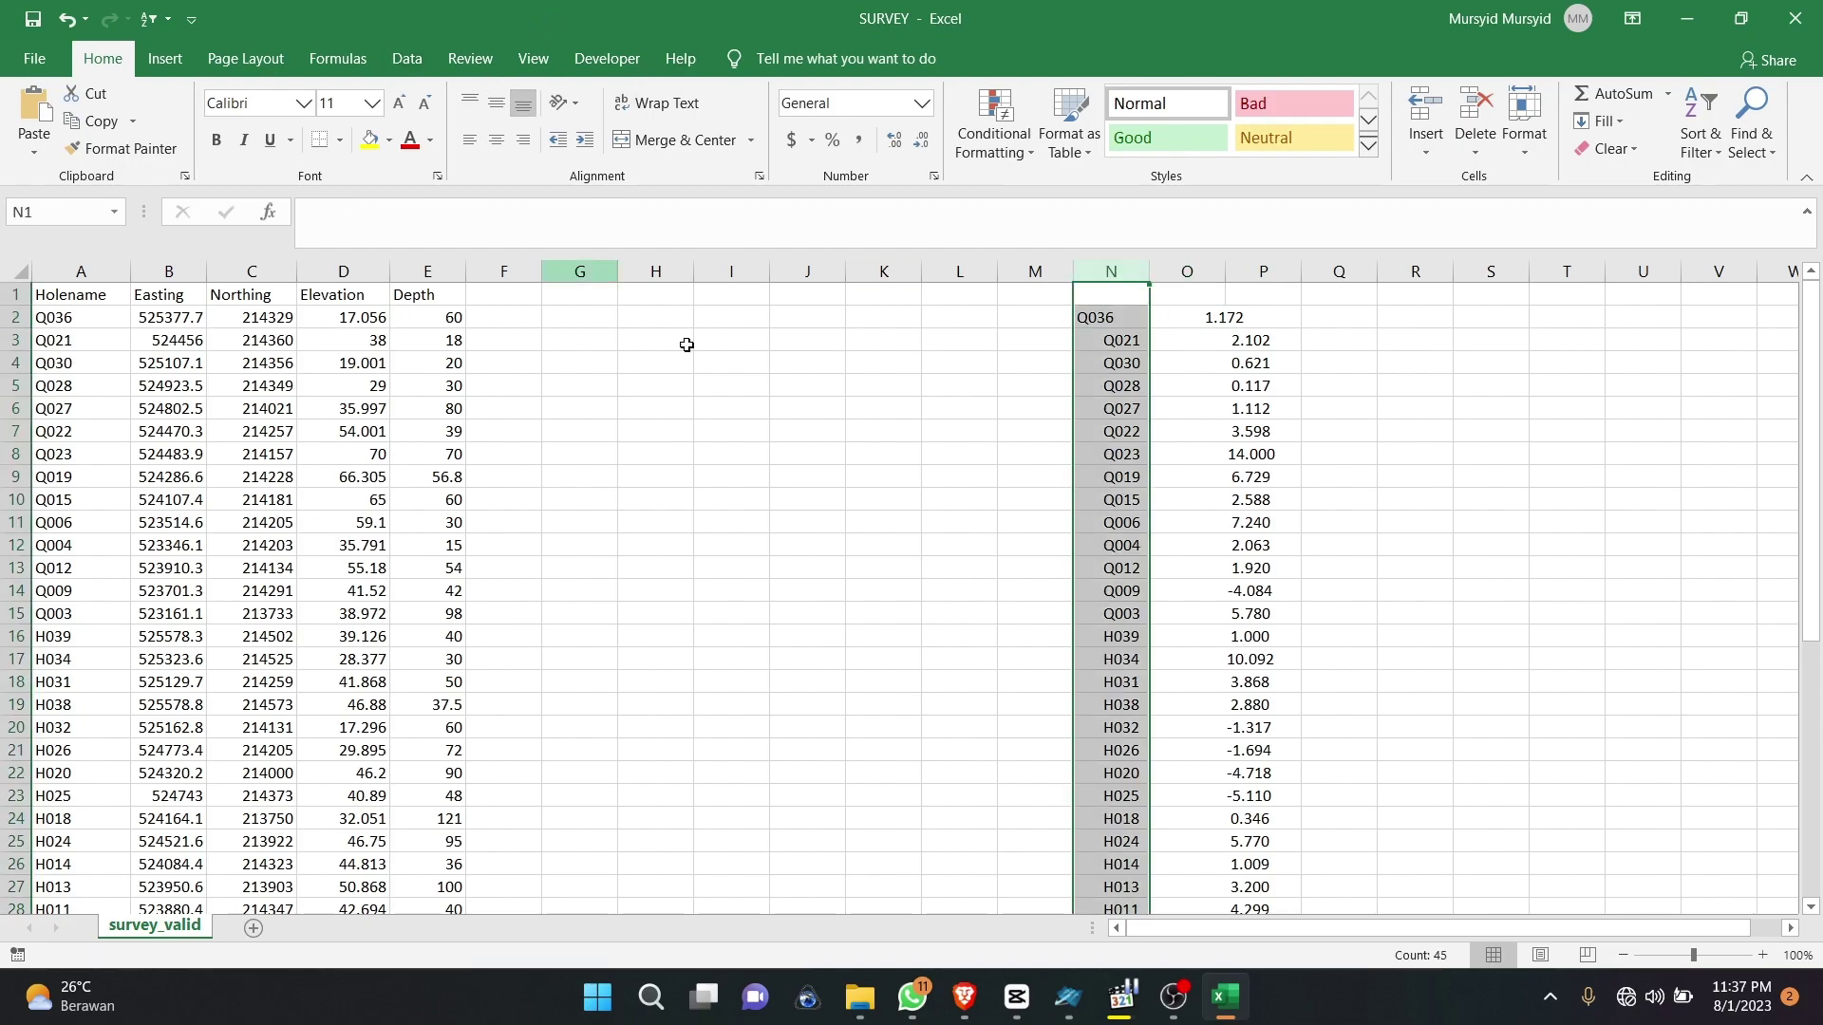
left_click(1124, 335)
left_click(1210, 332)
left_click(1112, 270)
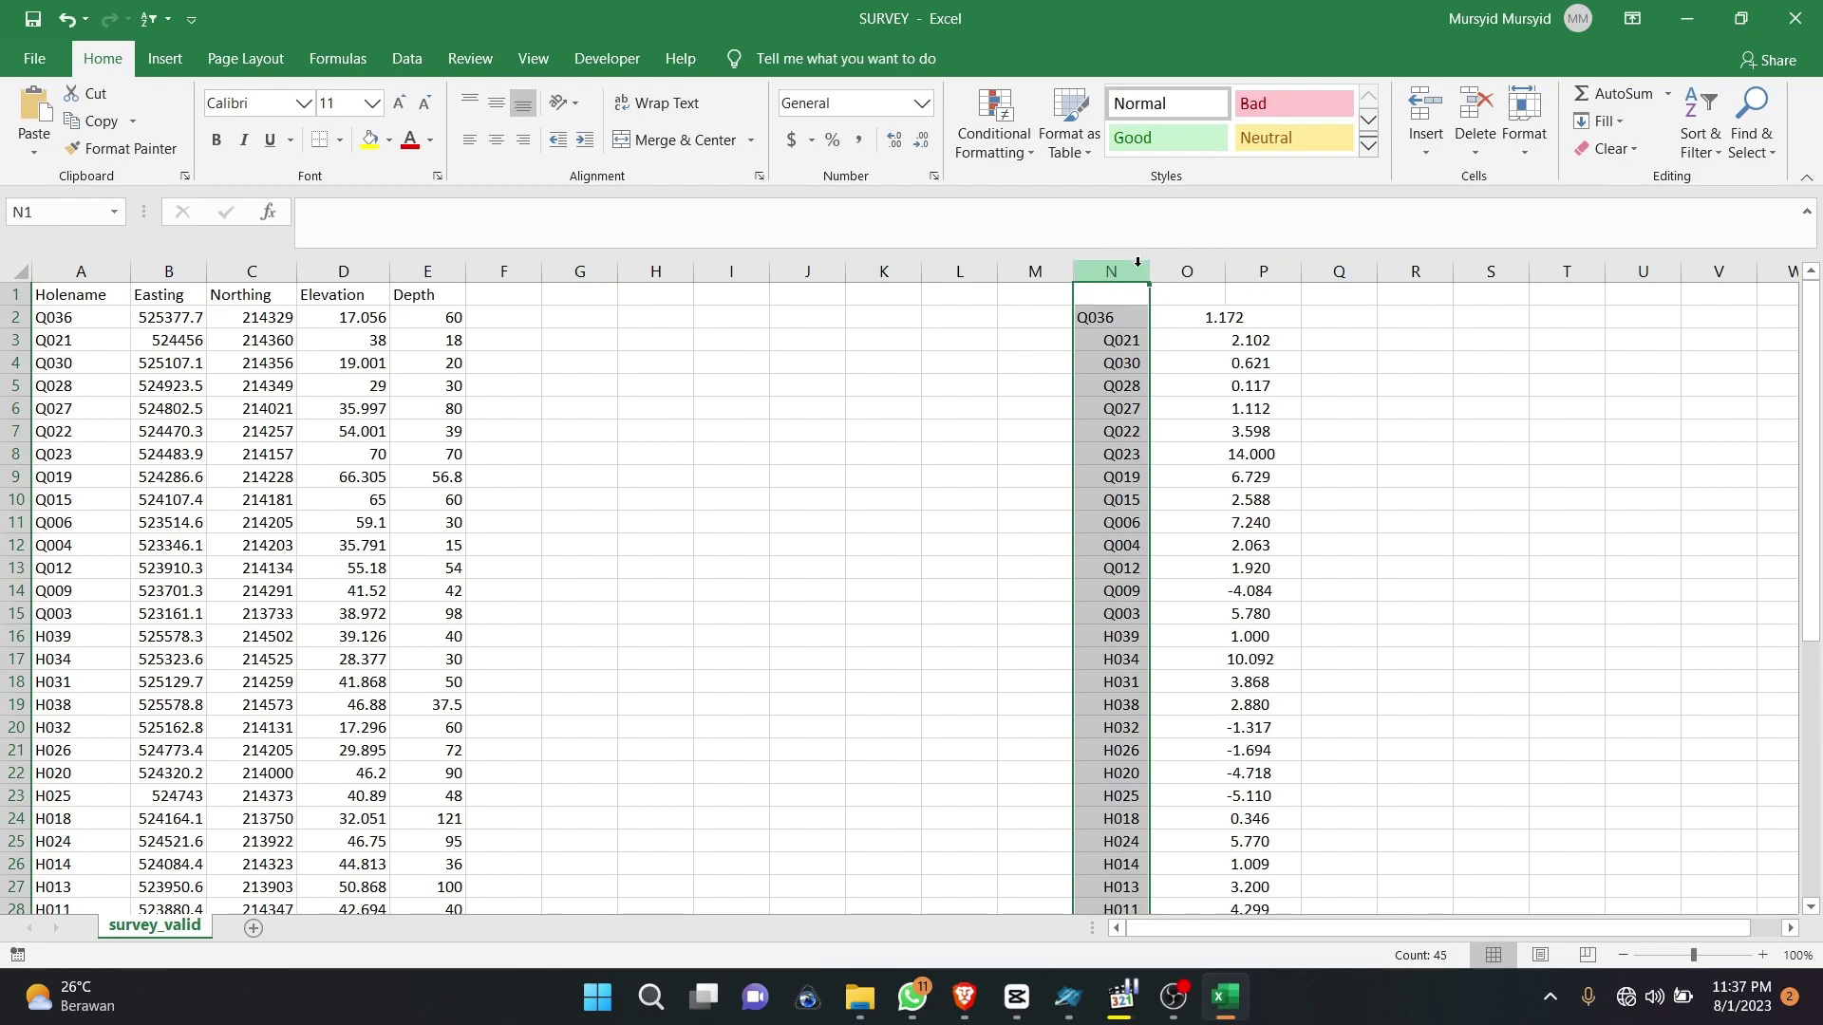
left_click(408, 60)
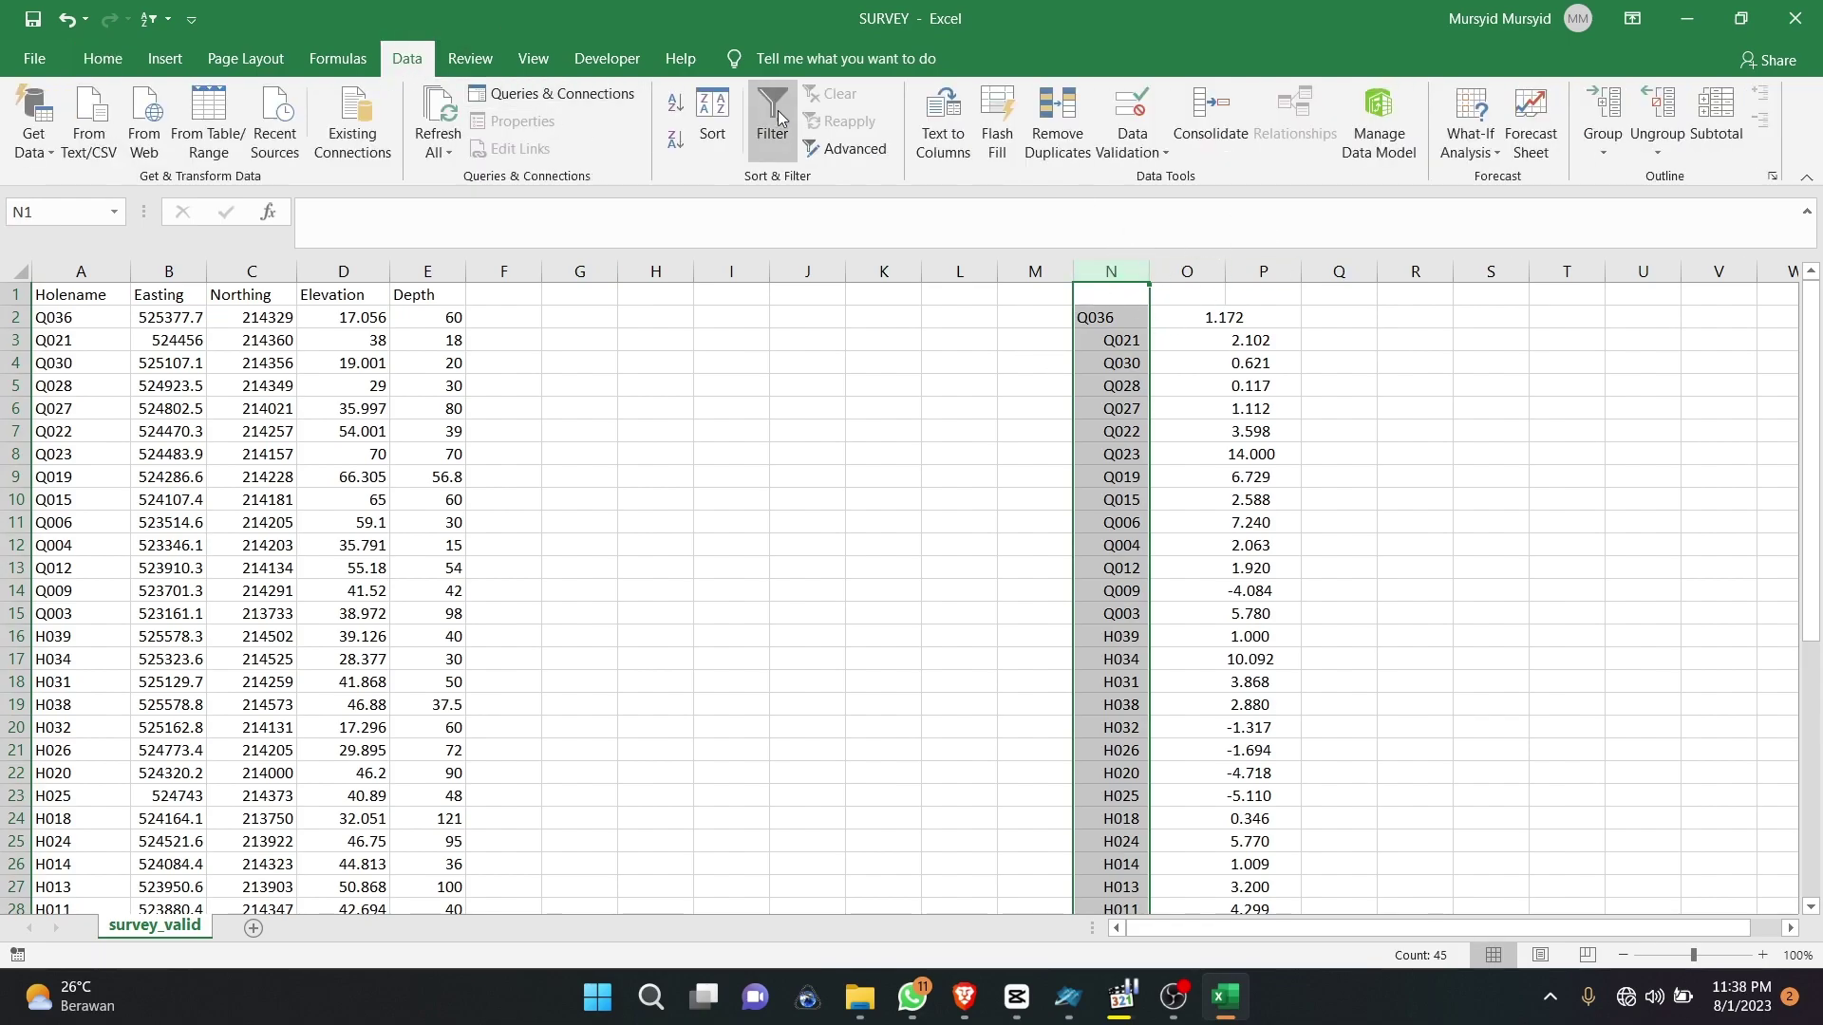
left_click(942, 118)
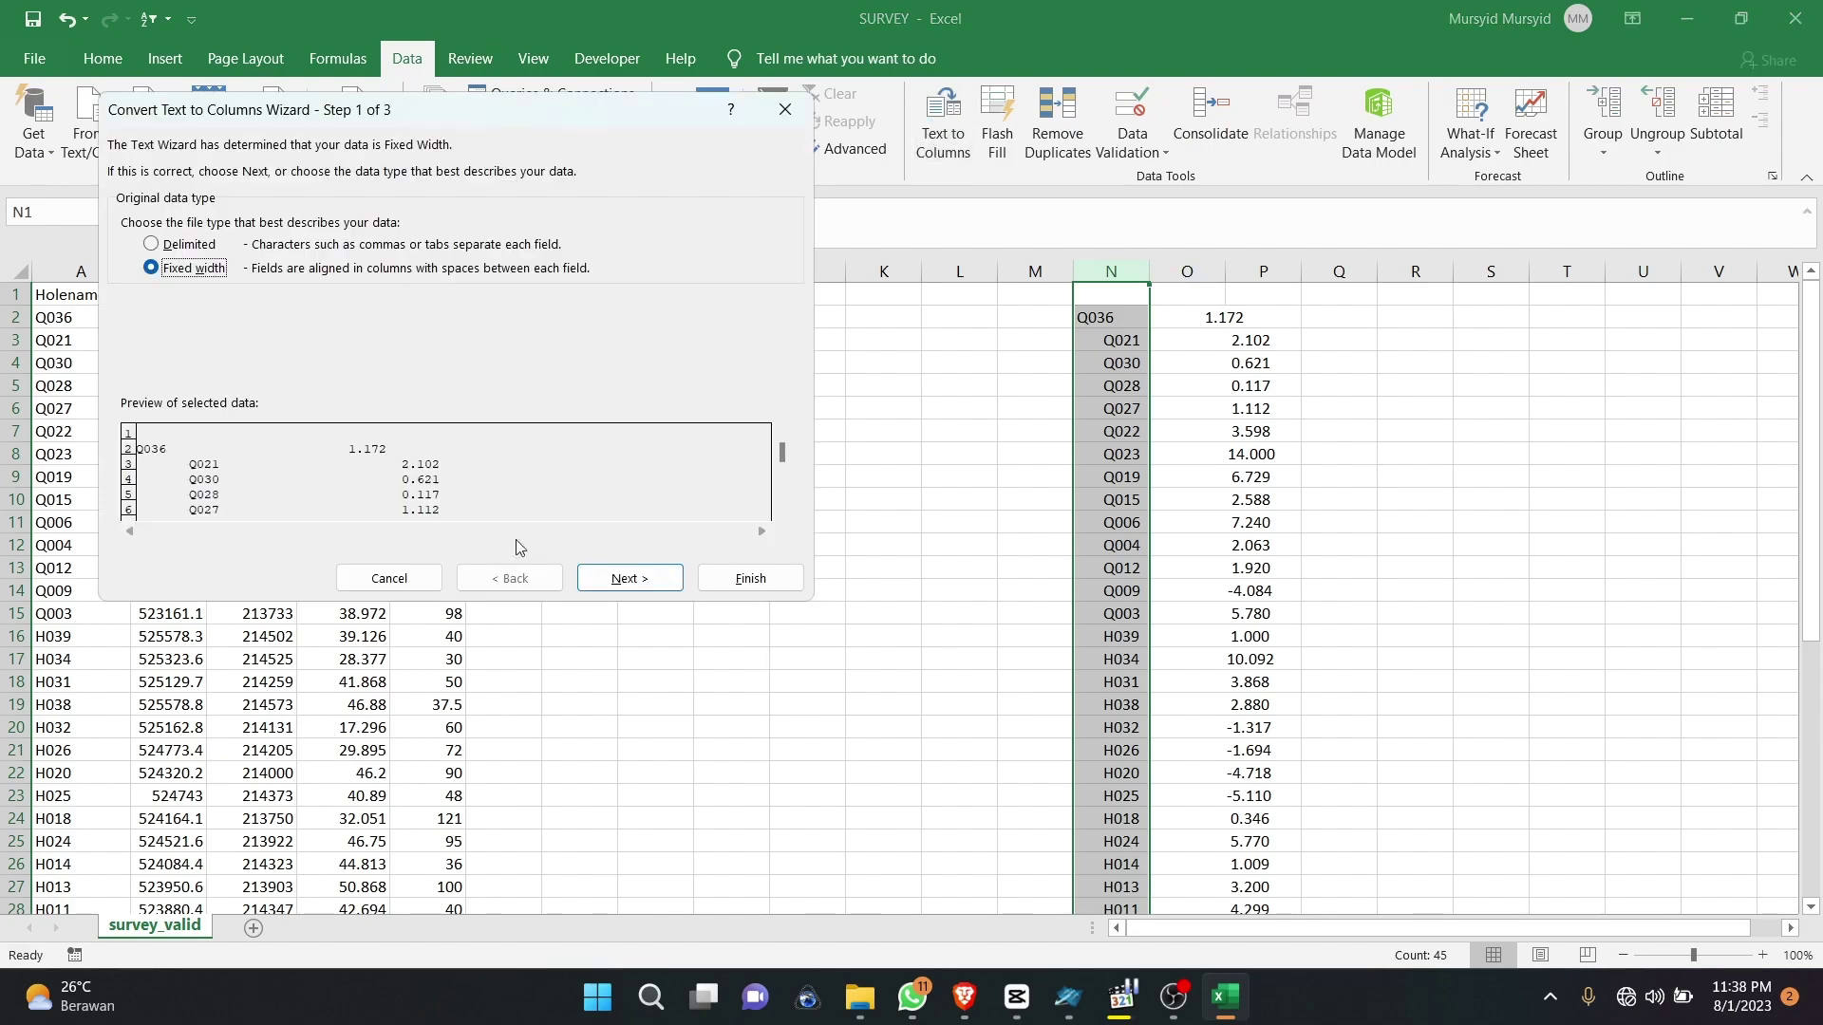
left_click(602, 578)
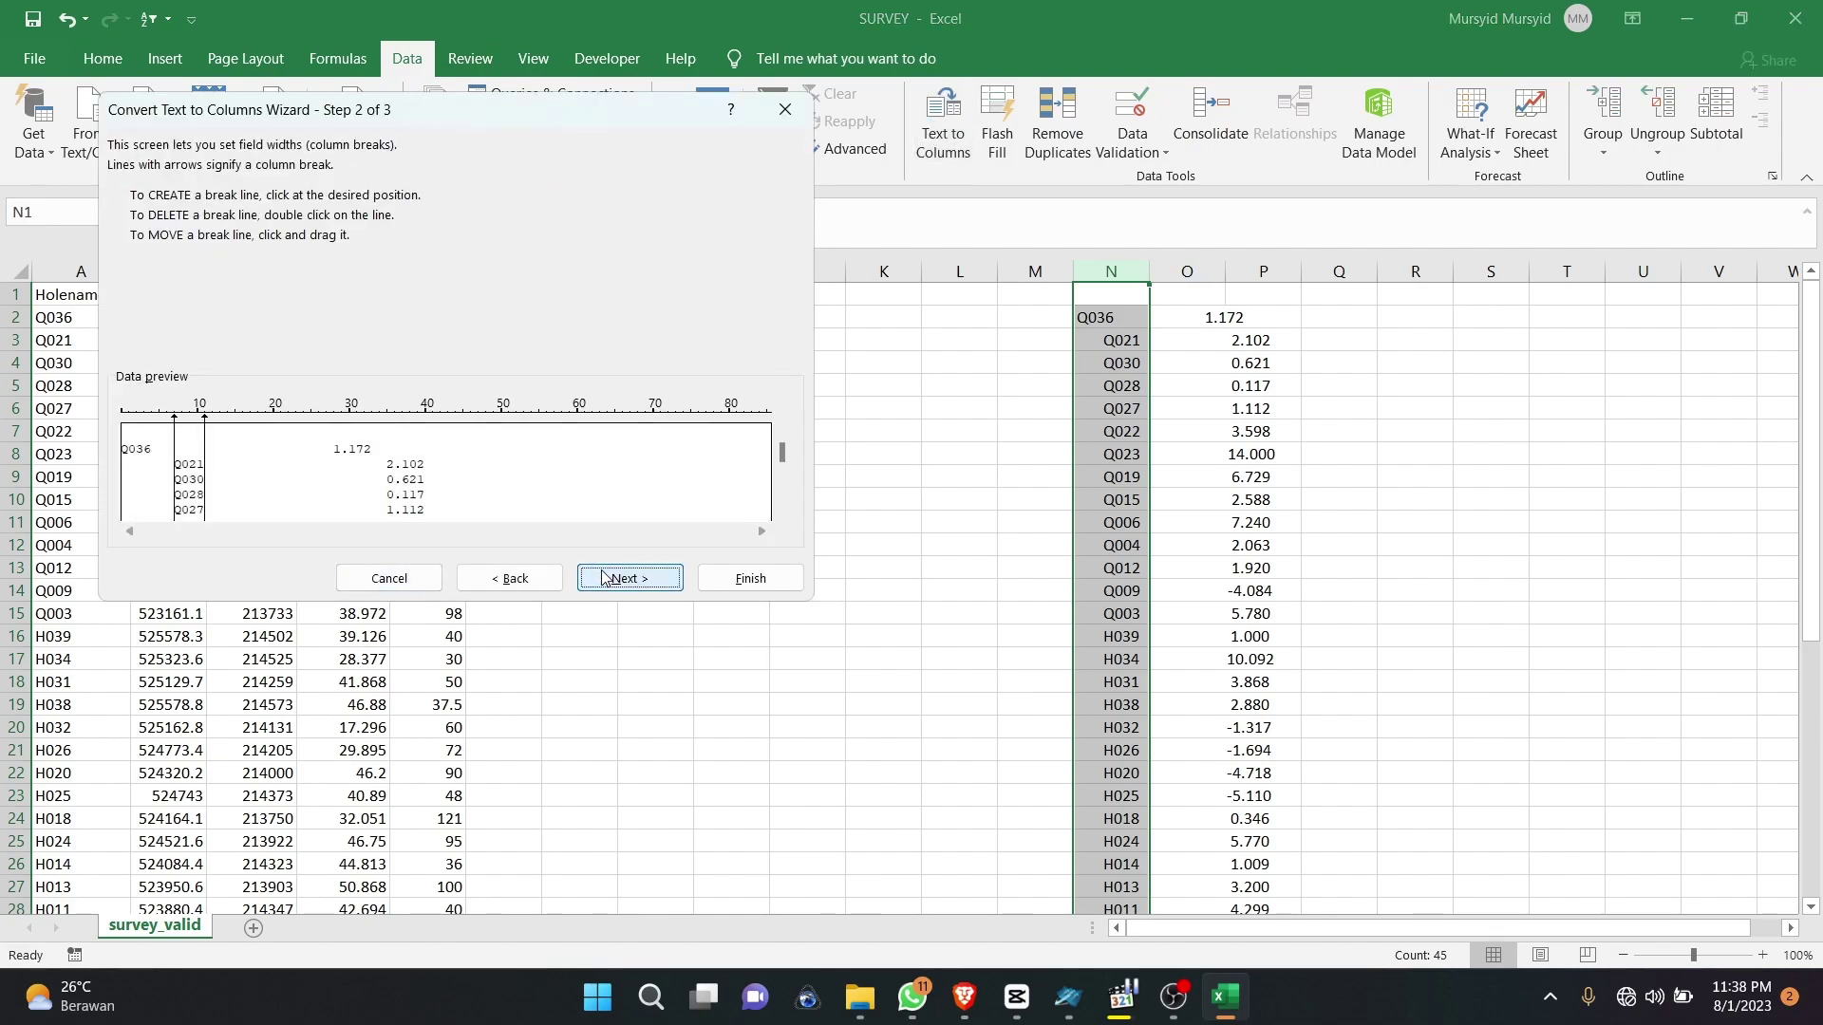
left_click(608, 578)
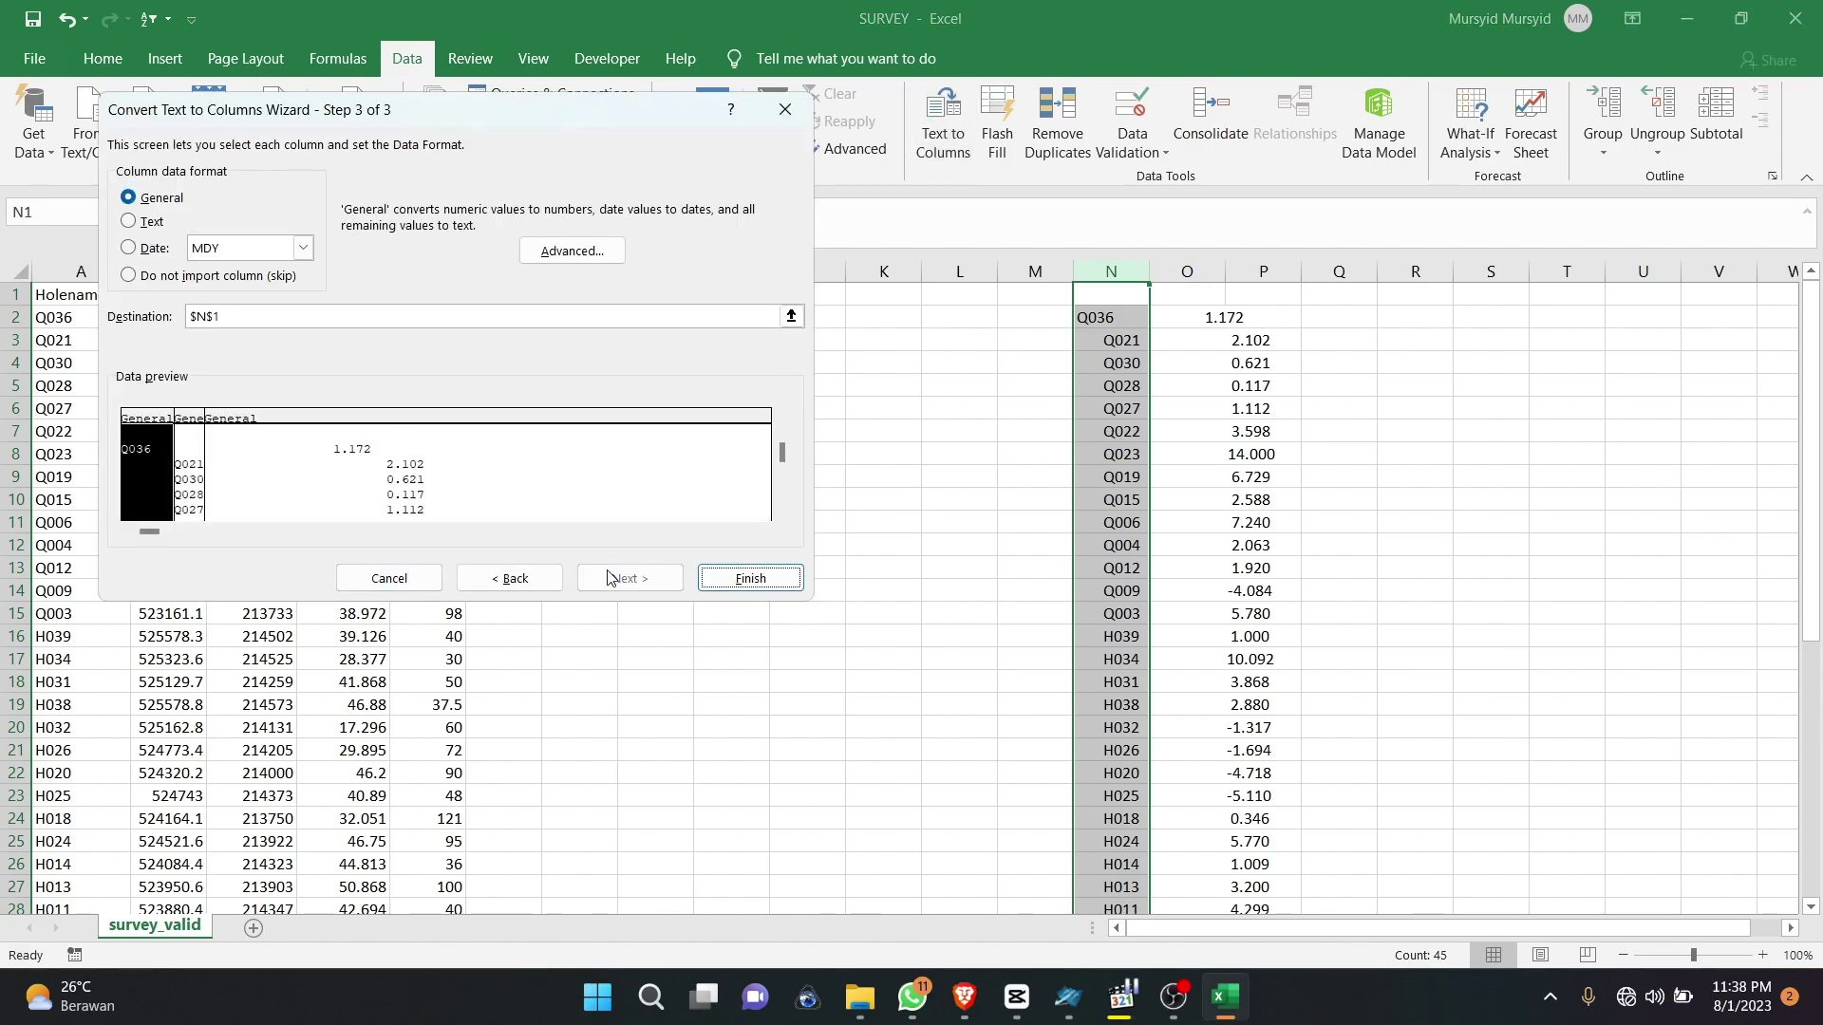
left_click(750, 578)
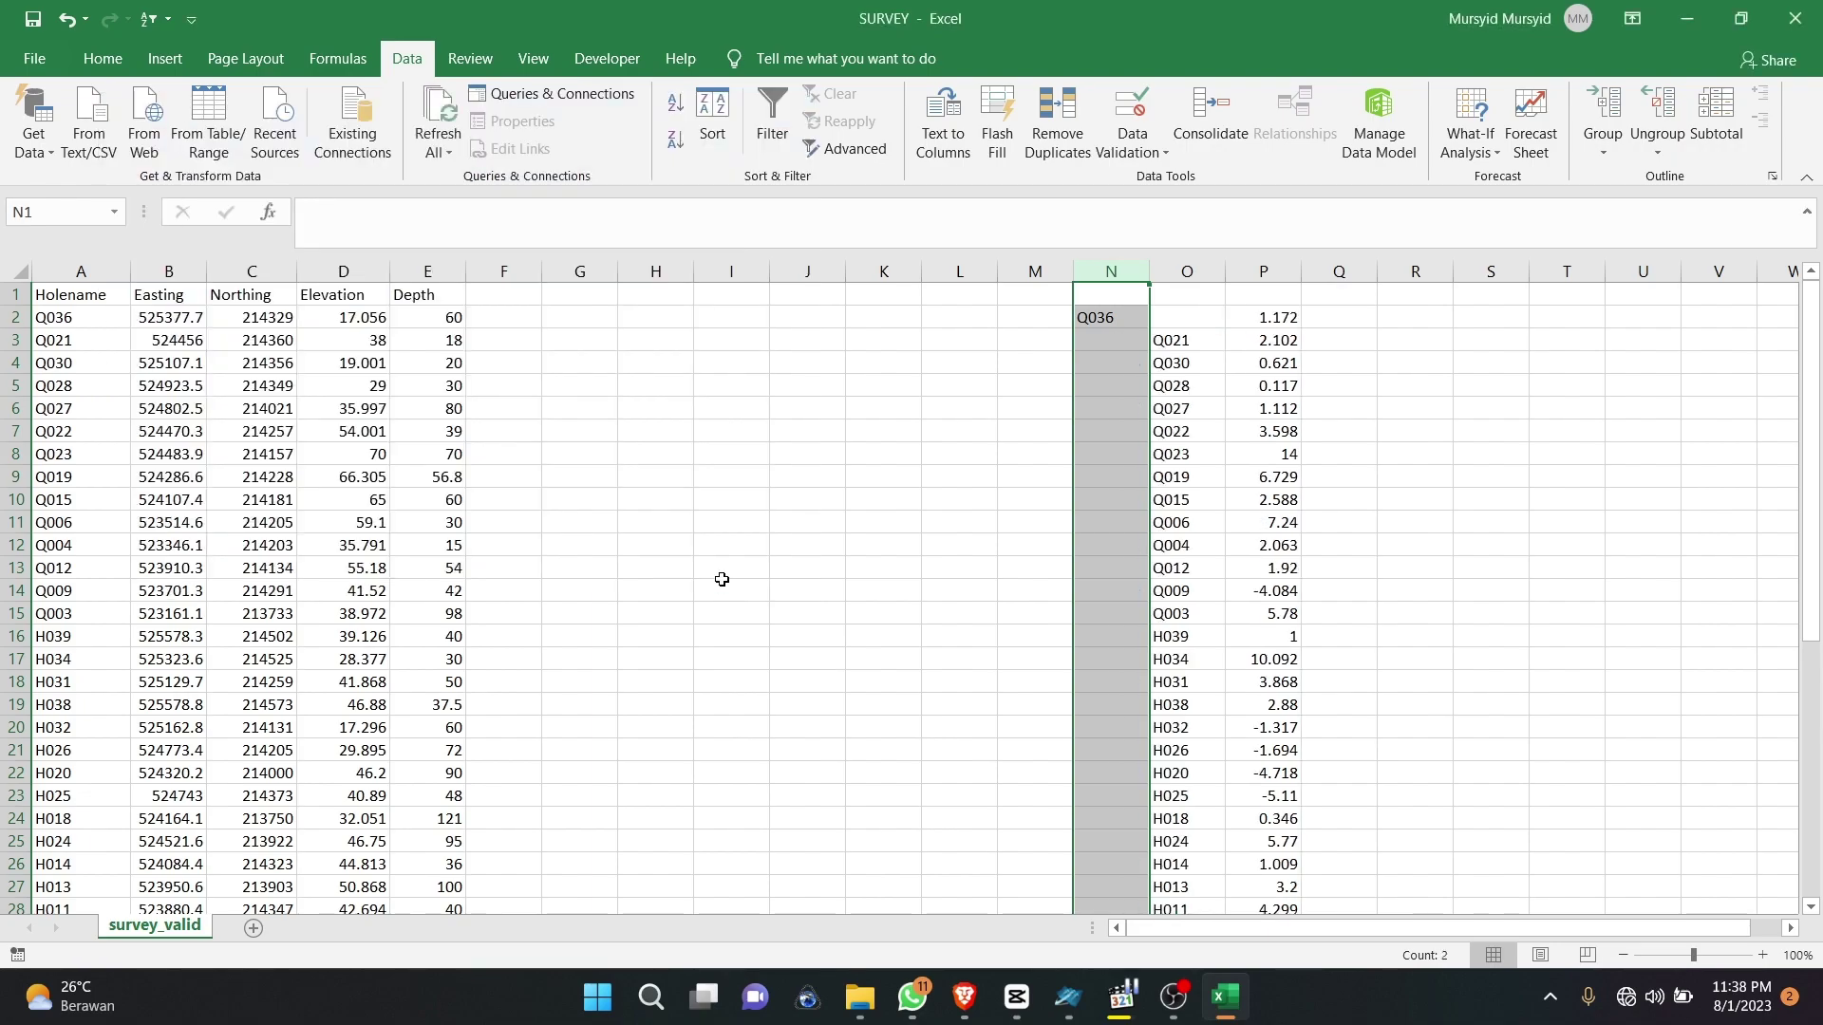
Step: Copy the hole name Q036 from N2 into O2 and delete the original cell N2
left_click(1221, 486)
left_click(1123, 314)
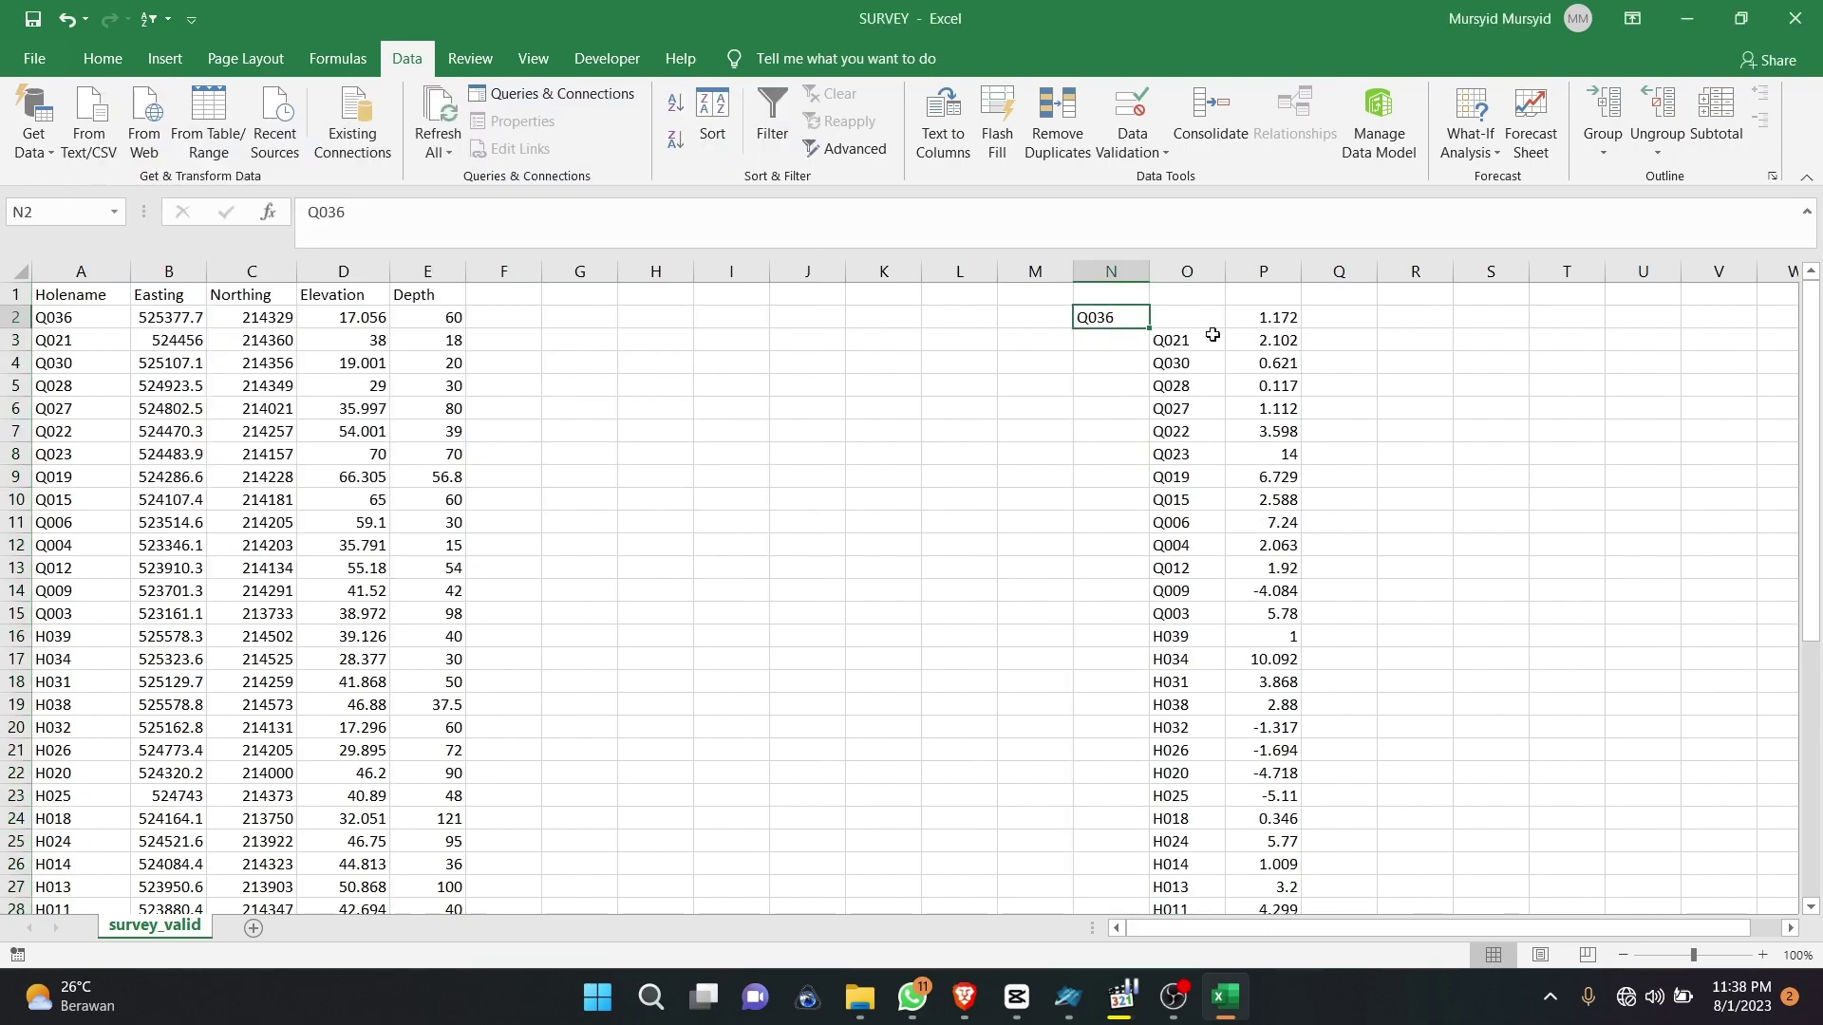
right_click(1115, 320)
left_click(1177, 364)
left_click(1185, 318)
right_click(1186, 320)
left_click(1234, 424)
left_click(1109, 319)
right_click(1108, 319)
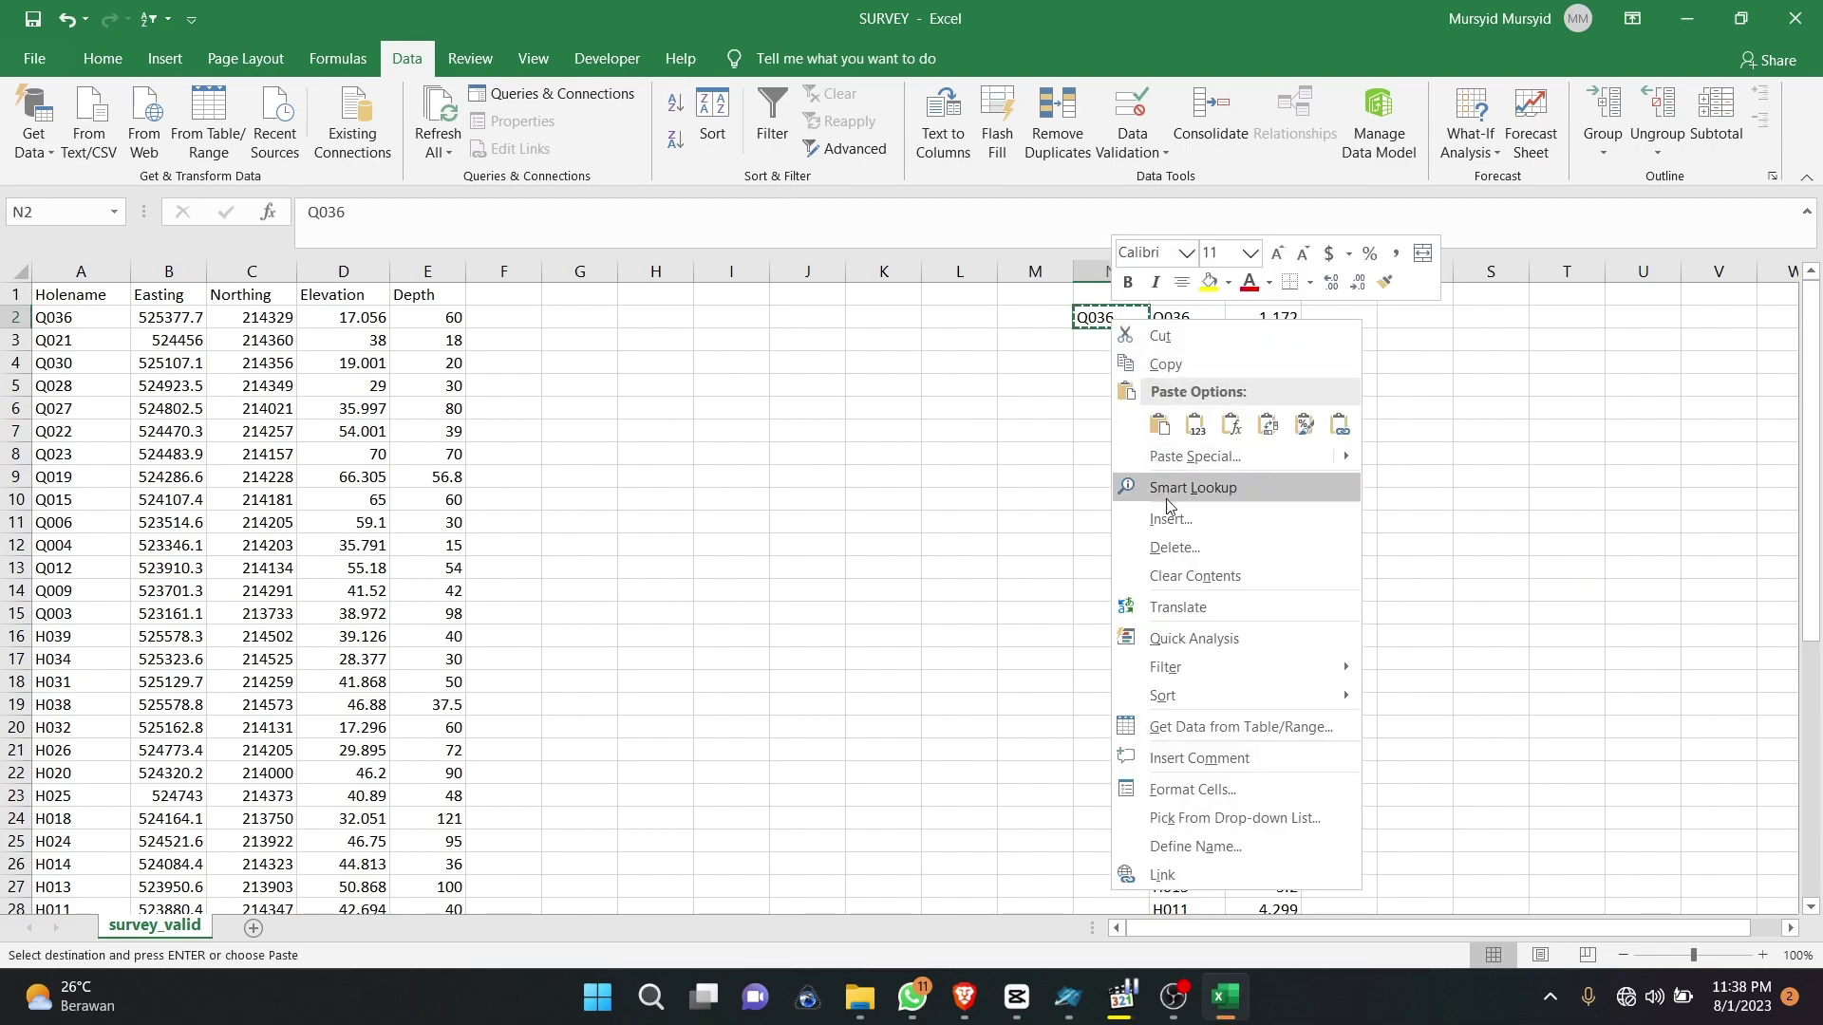
left_click(1148, 547)
left_click(1127, 615)
Step: Copy the hole name GT03 from N42 into O43 and delete the original cell N42
scroll(1126, 598, "down", 11)
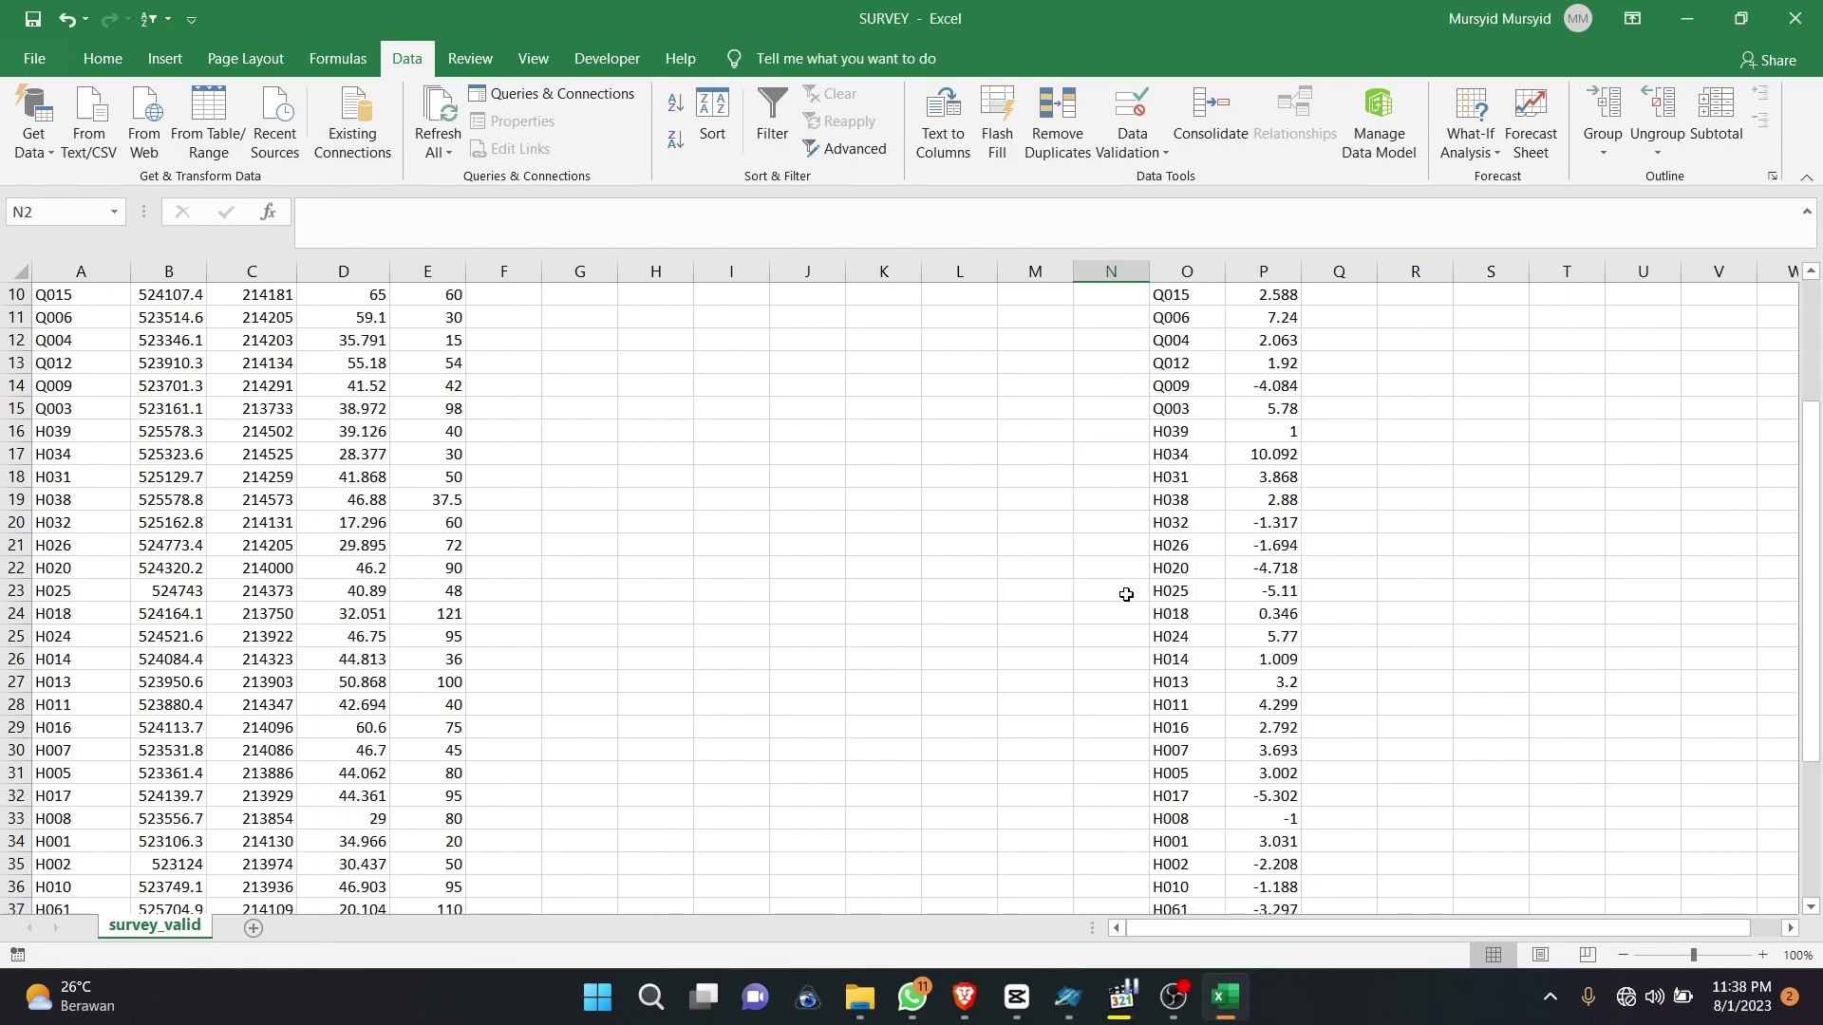
left_click(1105, 476)
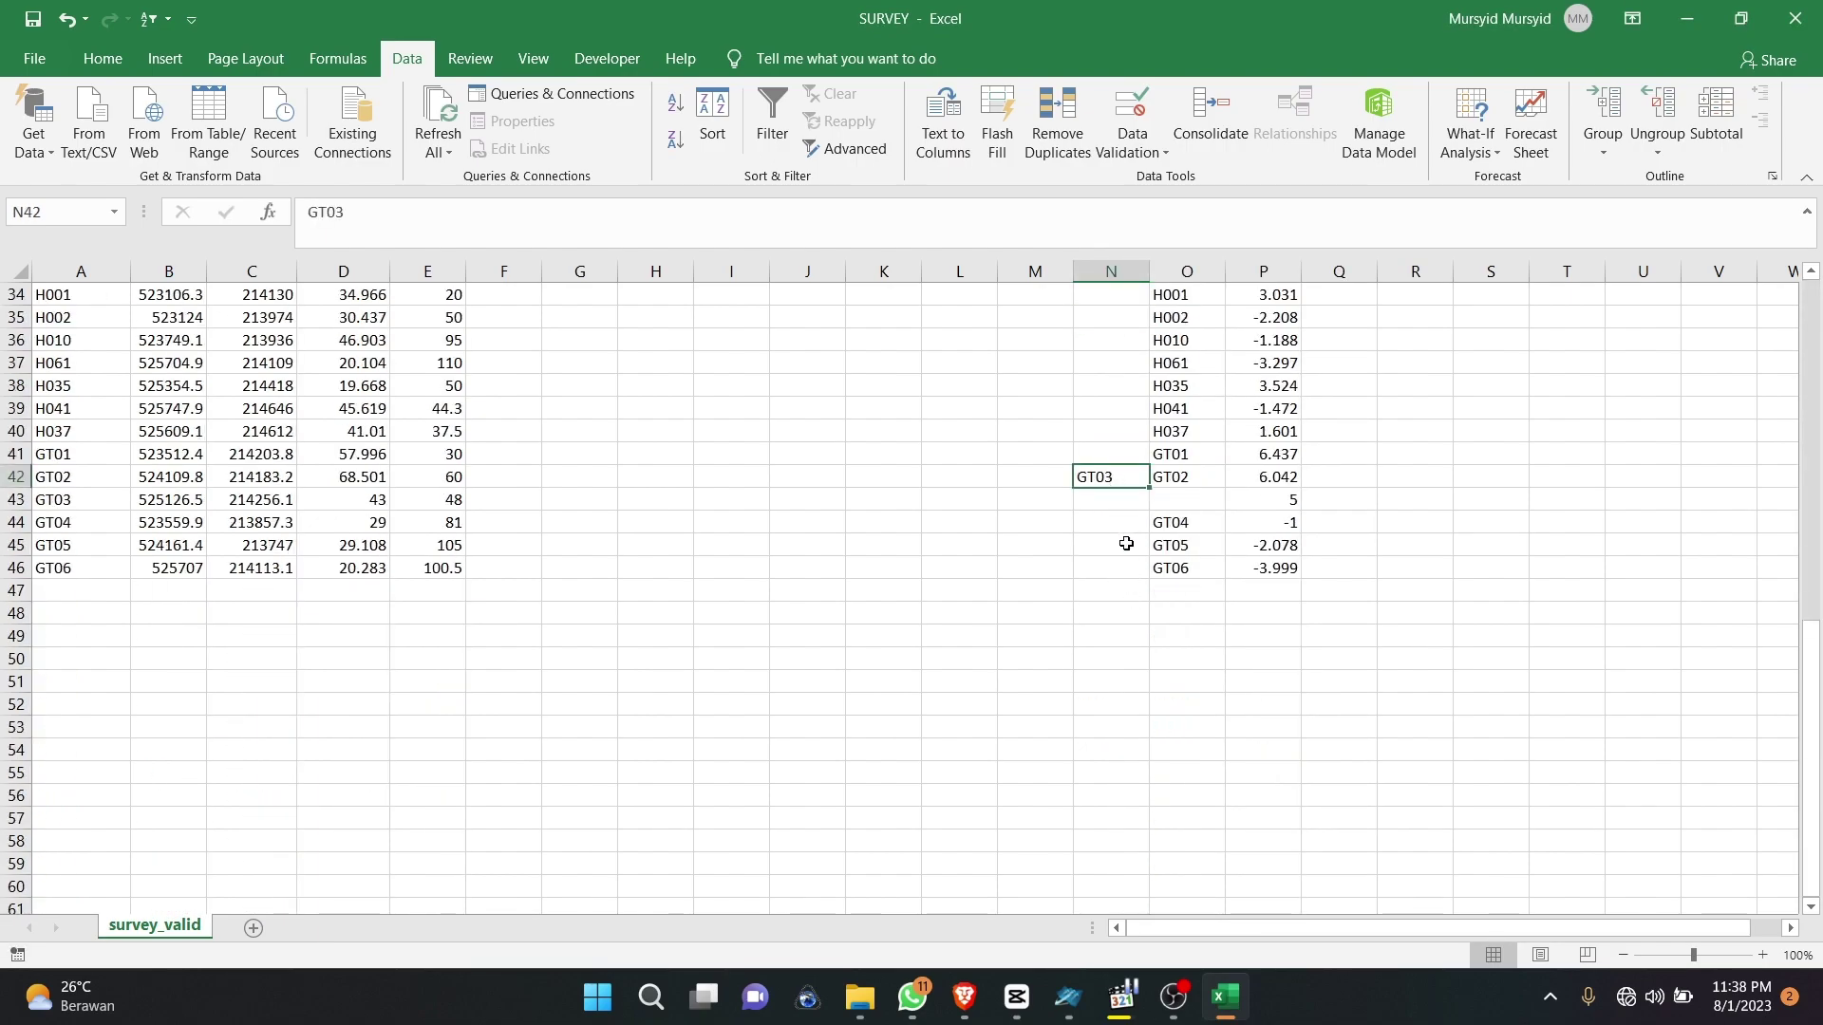
right_click(1120, 477)
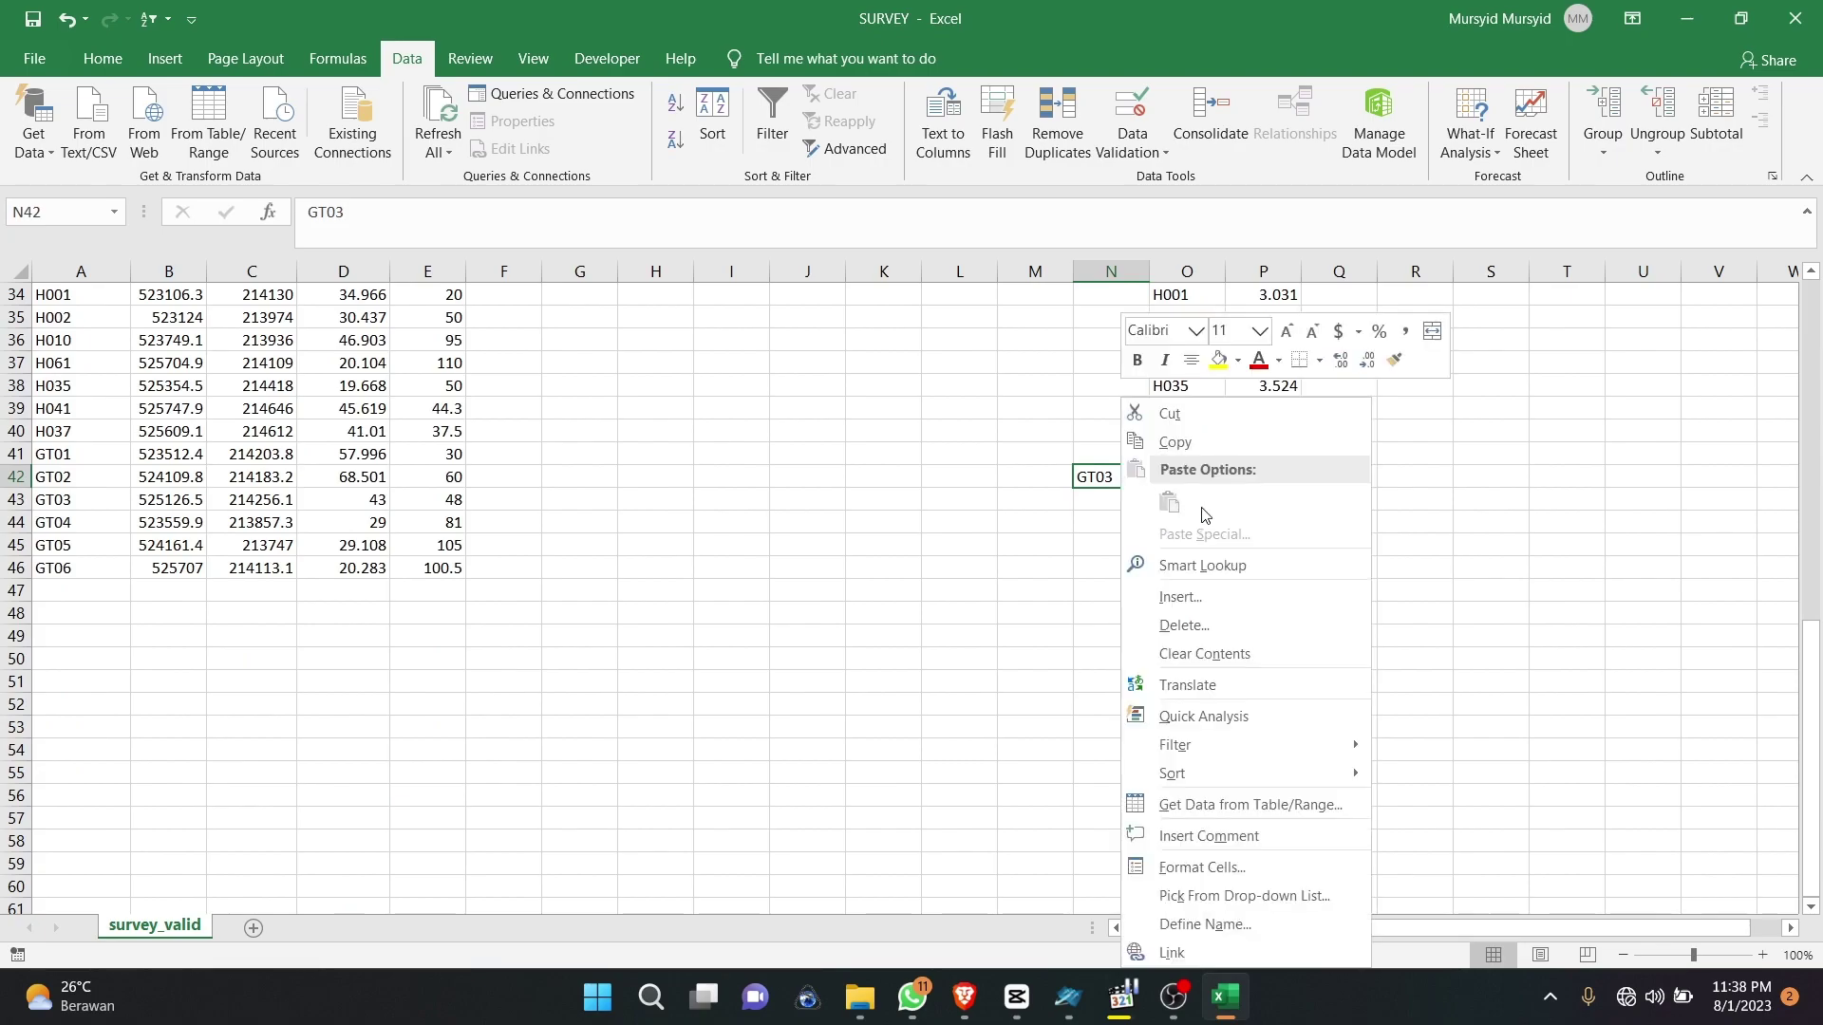
left_click(1188, 472)
right_click(1186, 501)
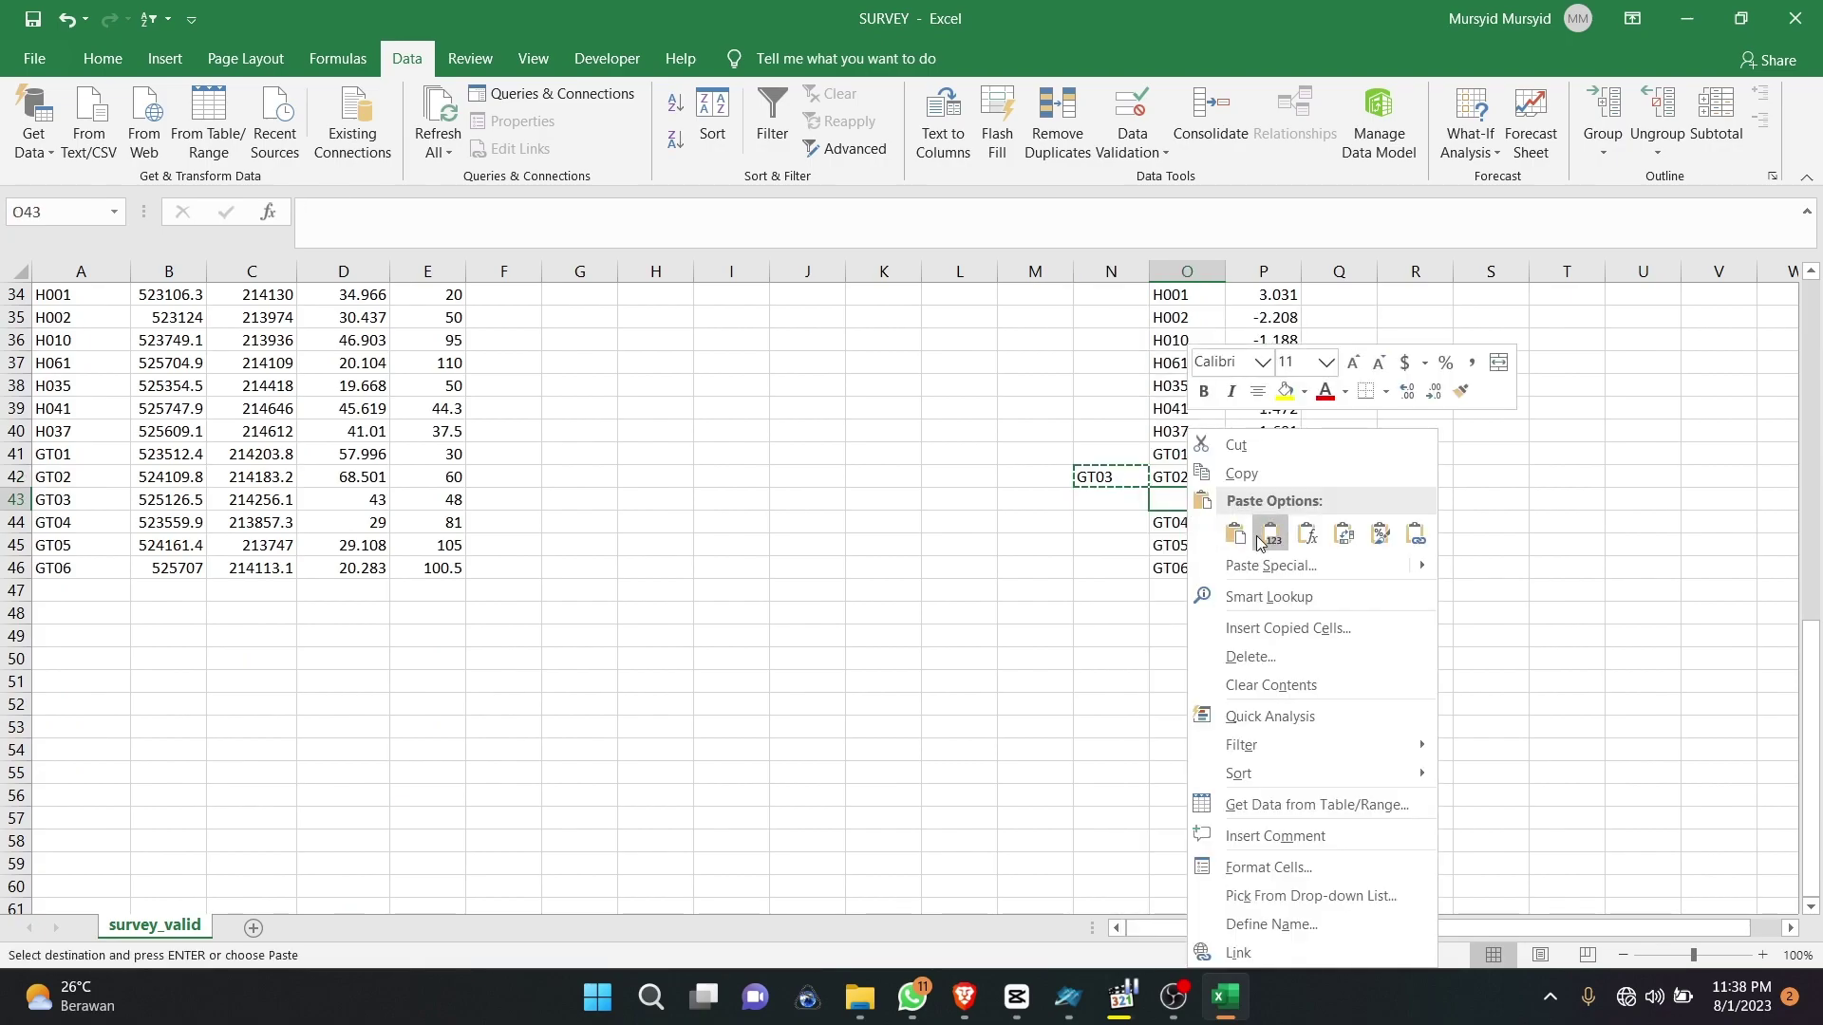
left_click(1213, 530)
right_click(1115, 475)
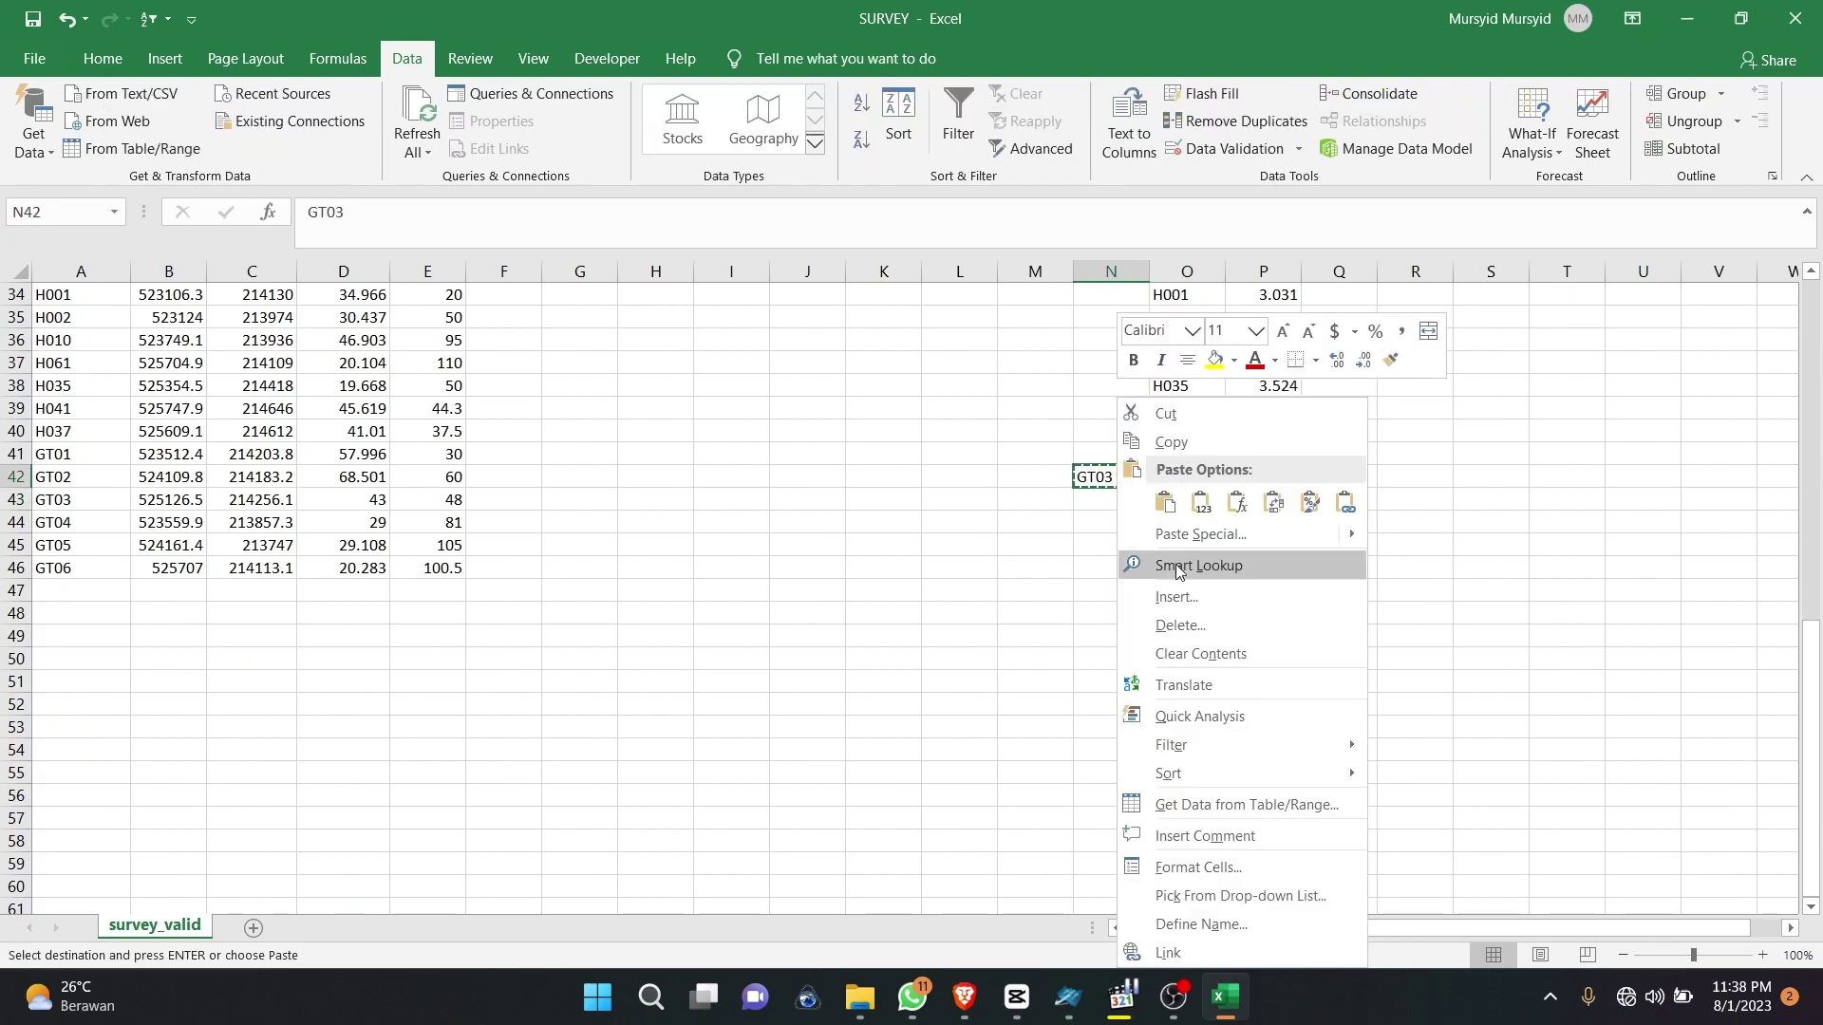
left_click(1188, 620)
left_click(1123, 681)
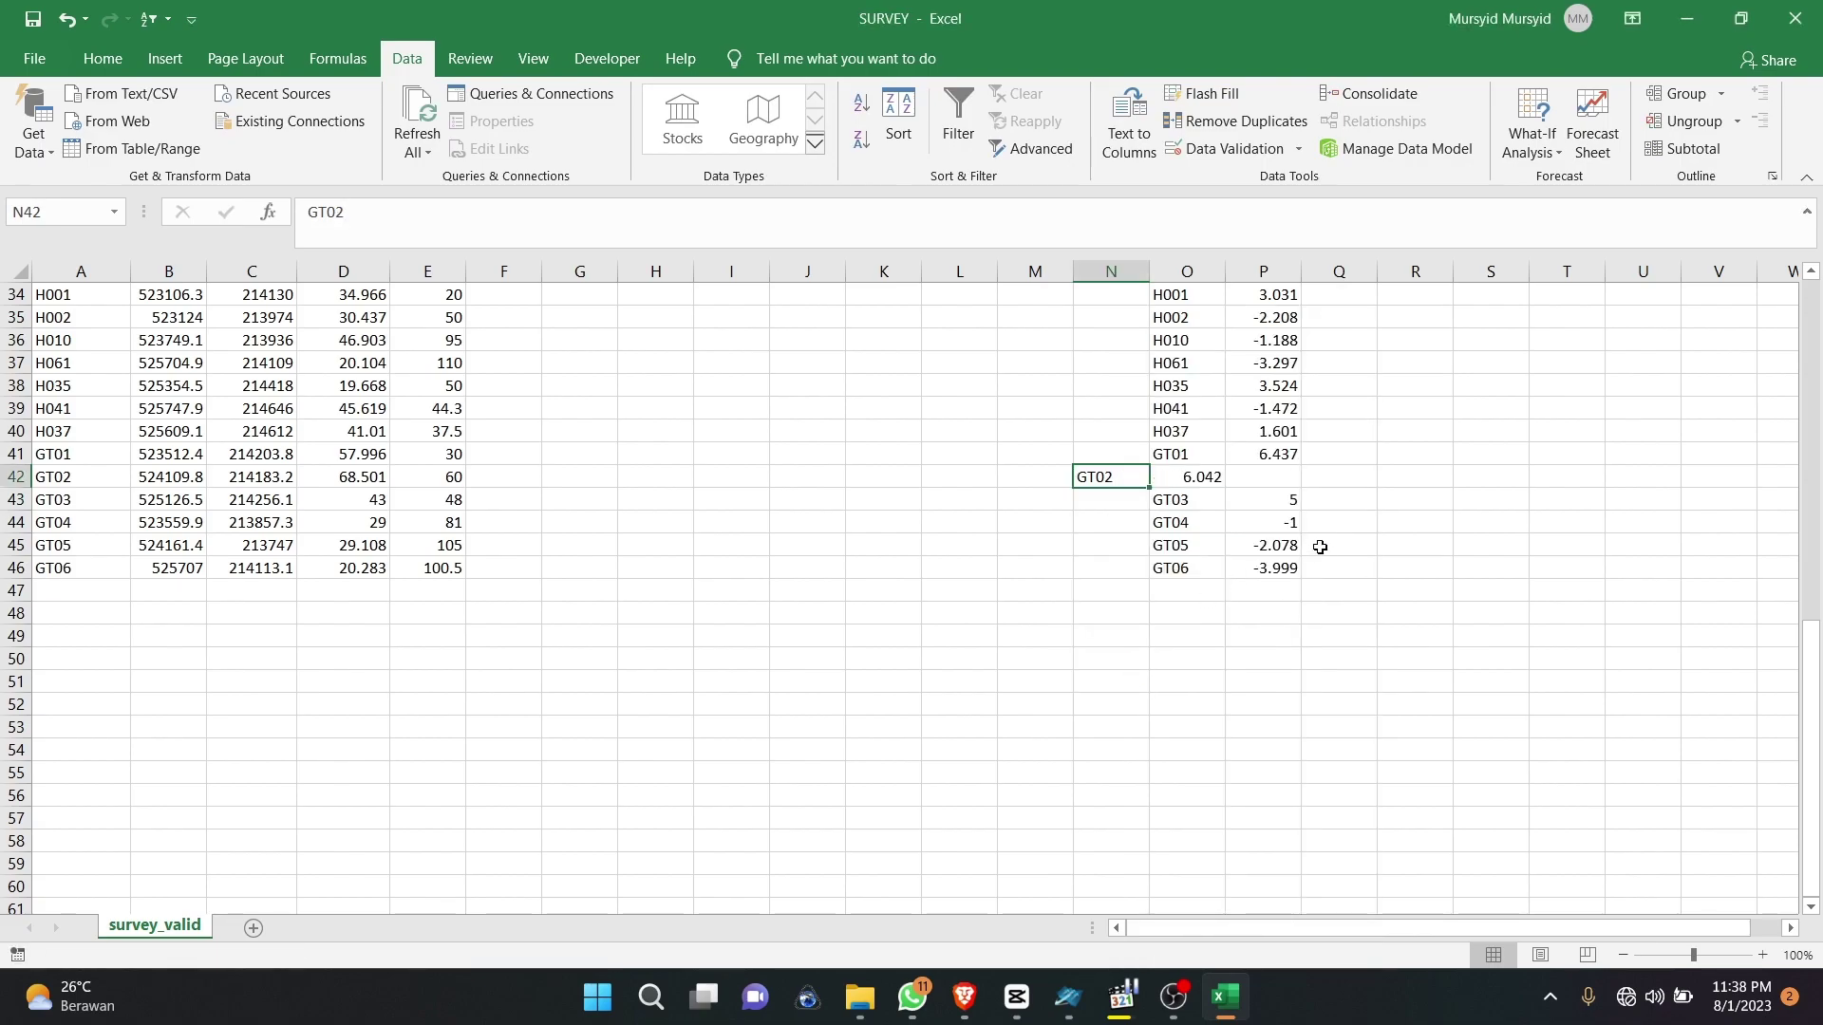
Step: Undo the last cell deletion and delete the leftover GT03 cell N42 again, keeping row 42's values in columns O and P
left_click(65, 18)
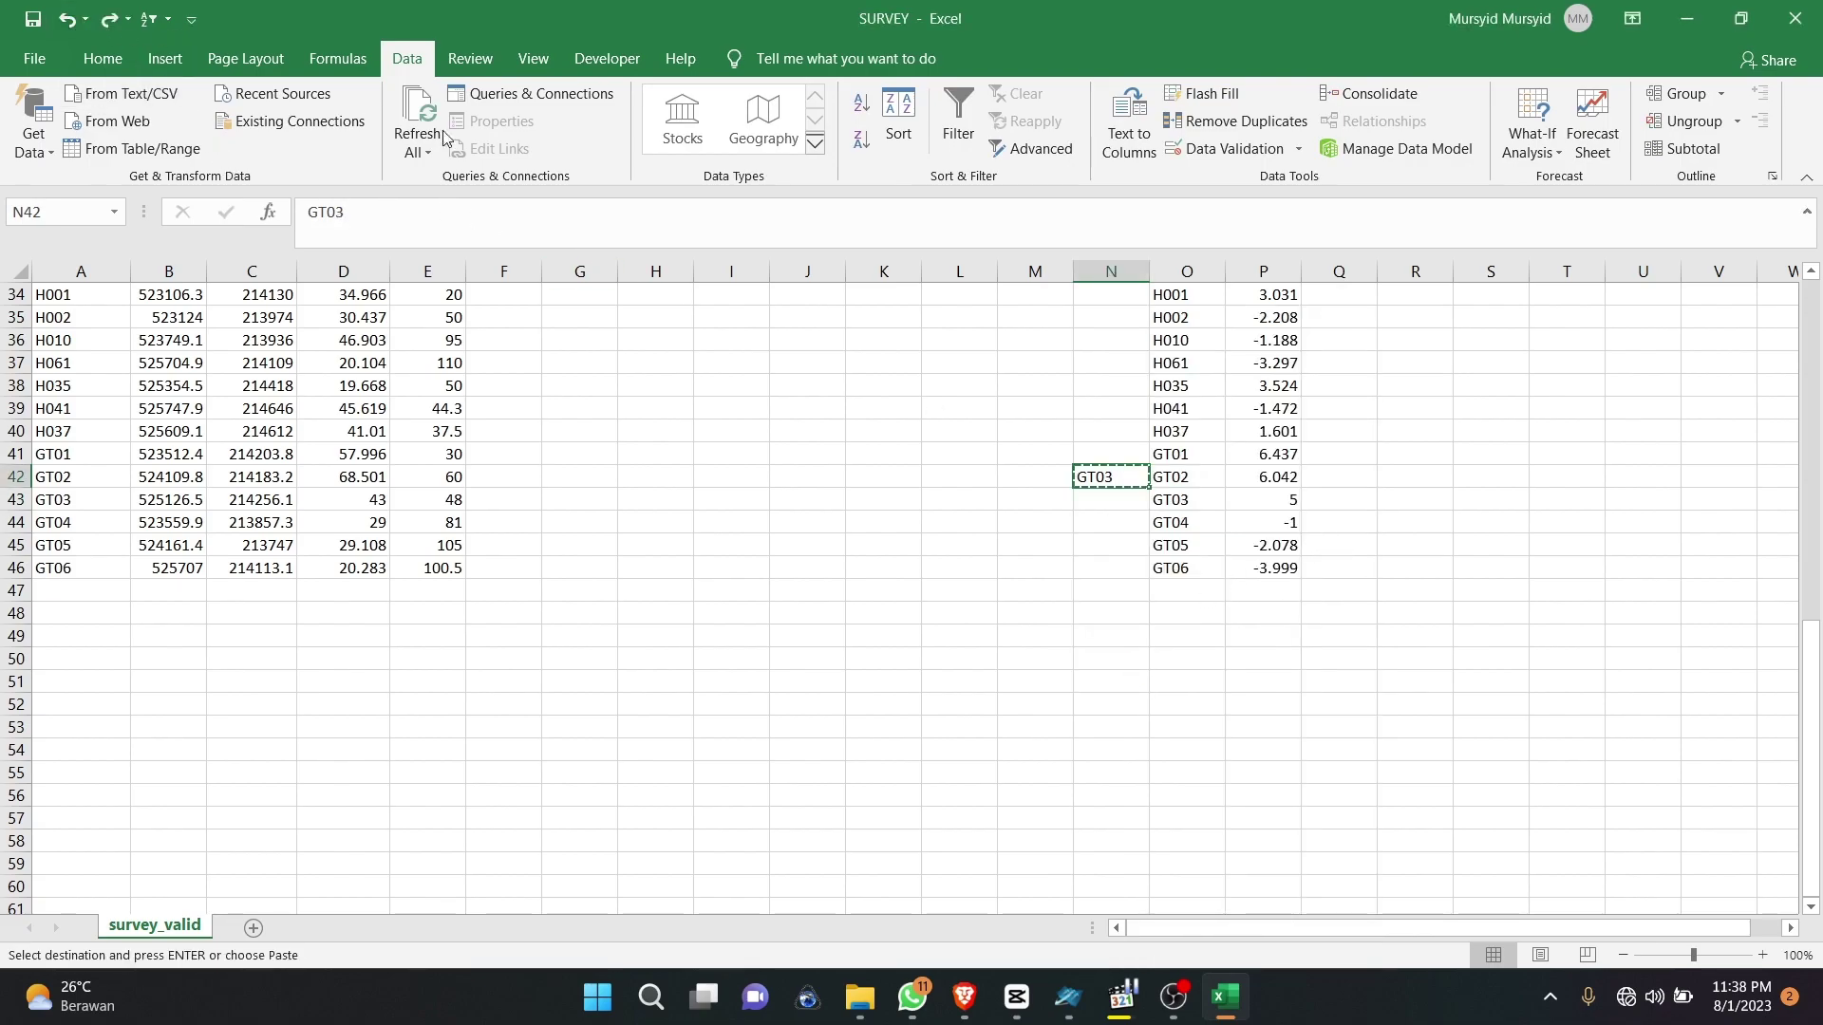
right_click(1113, 477)
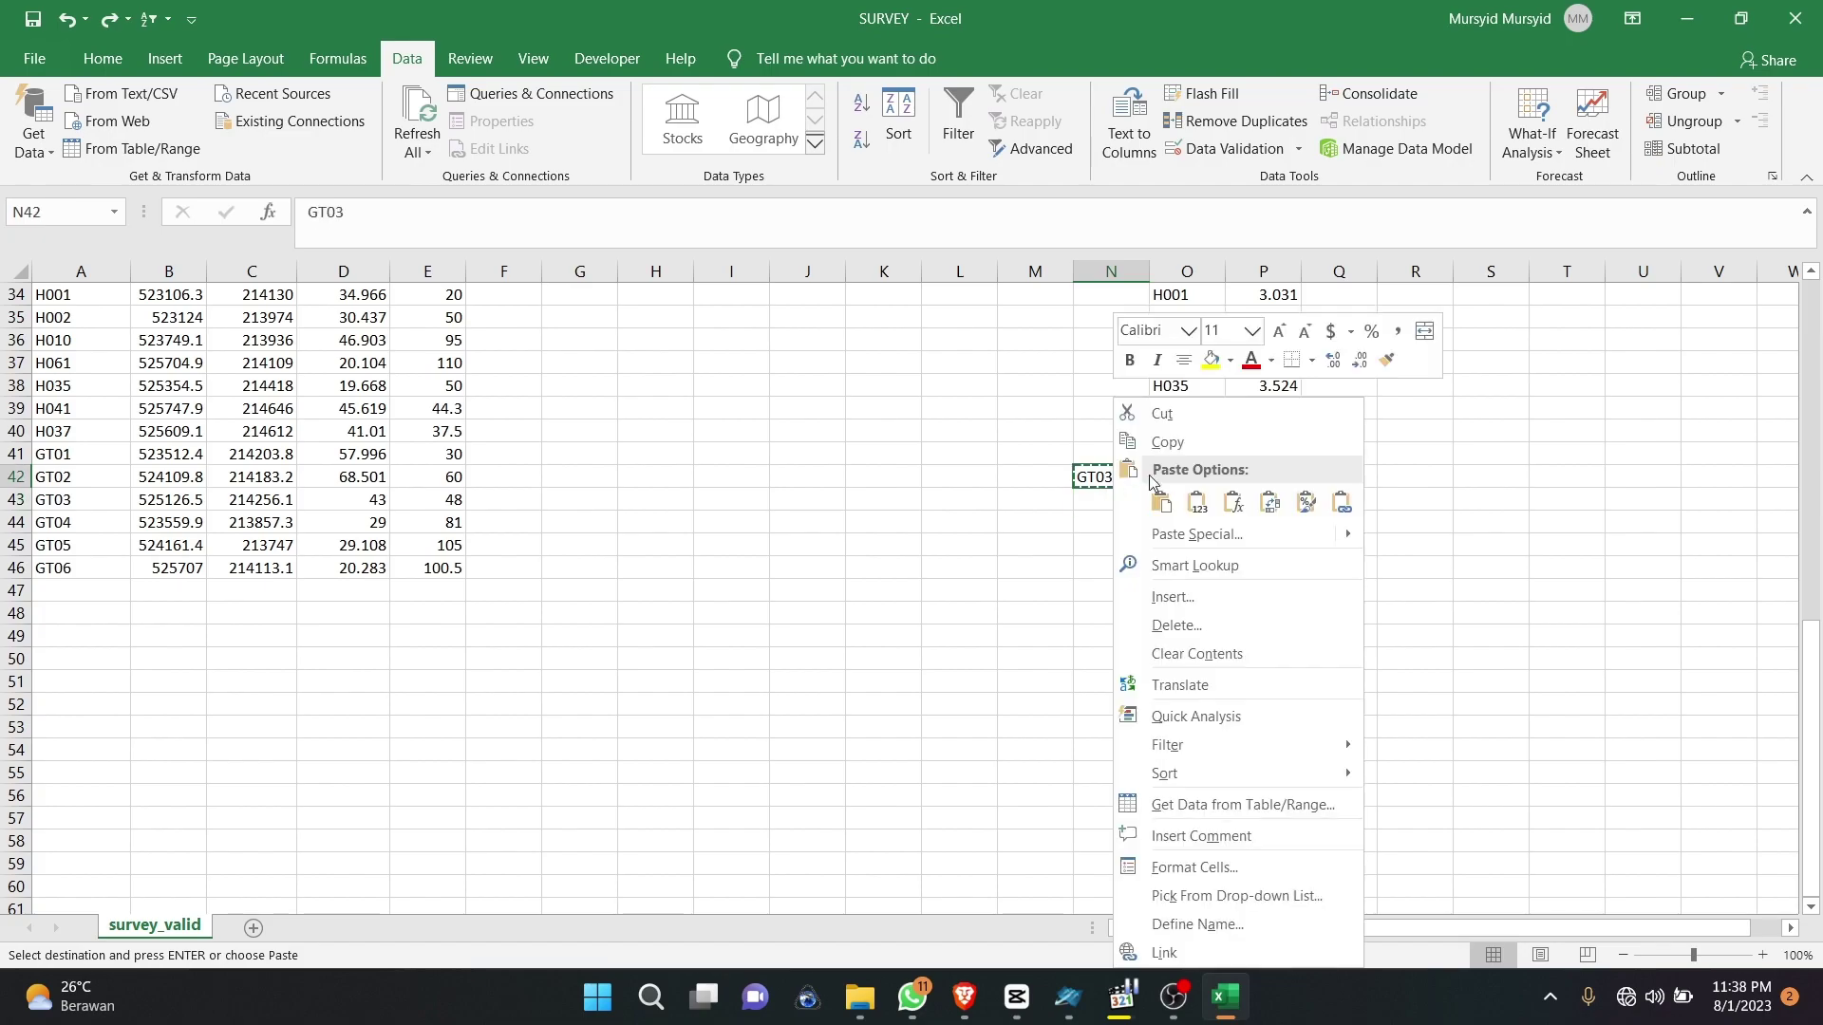
left_click(1181, 626)
left_click(1089, 607)
left_click(1118, 698)
left_click(1169, 649)
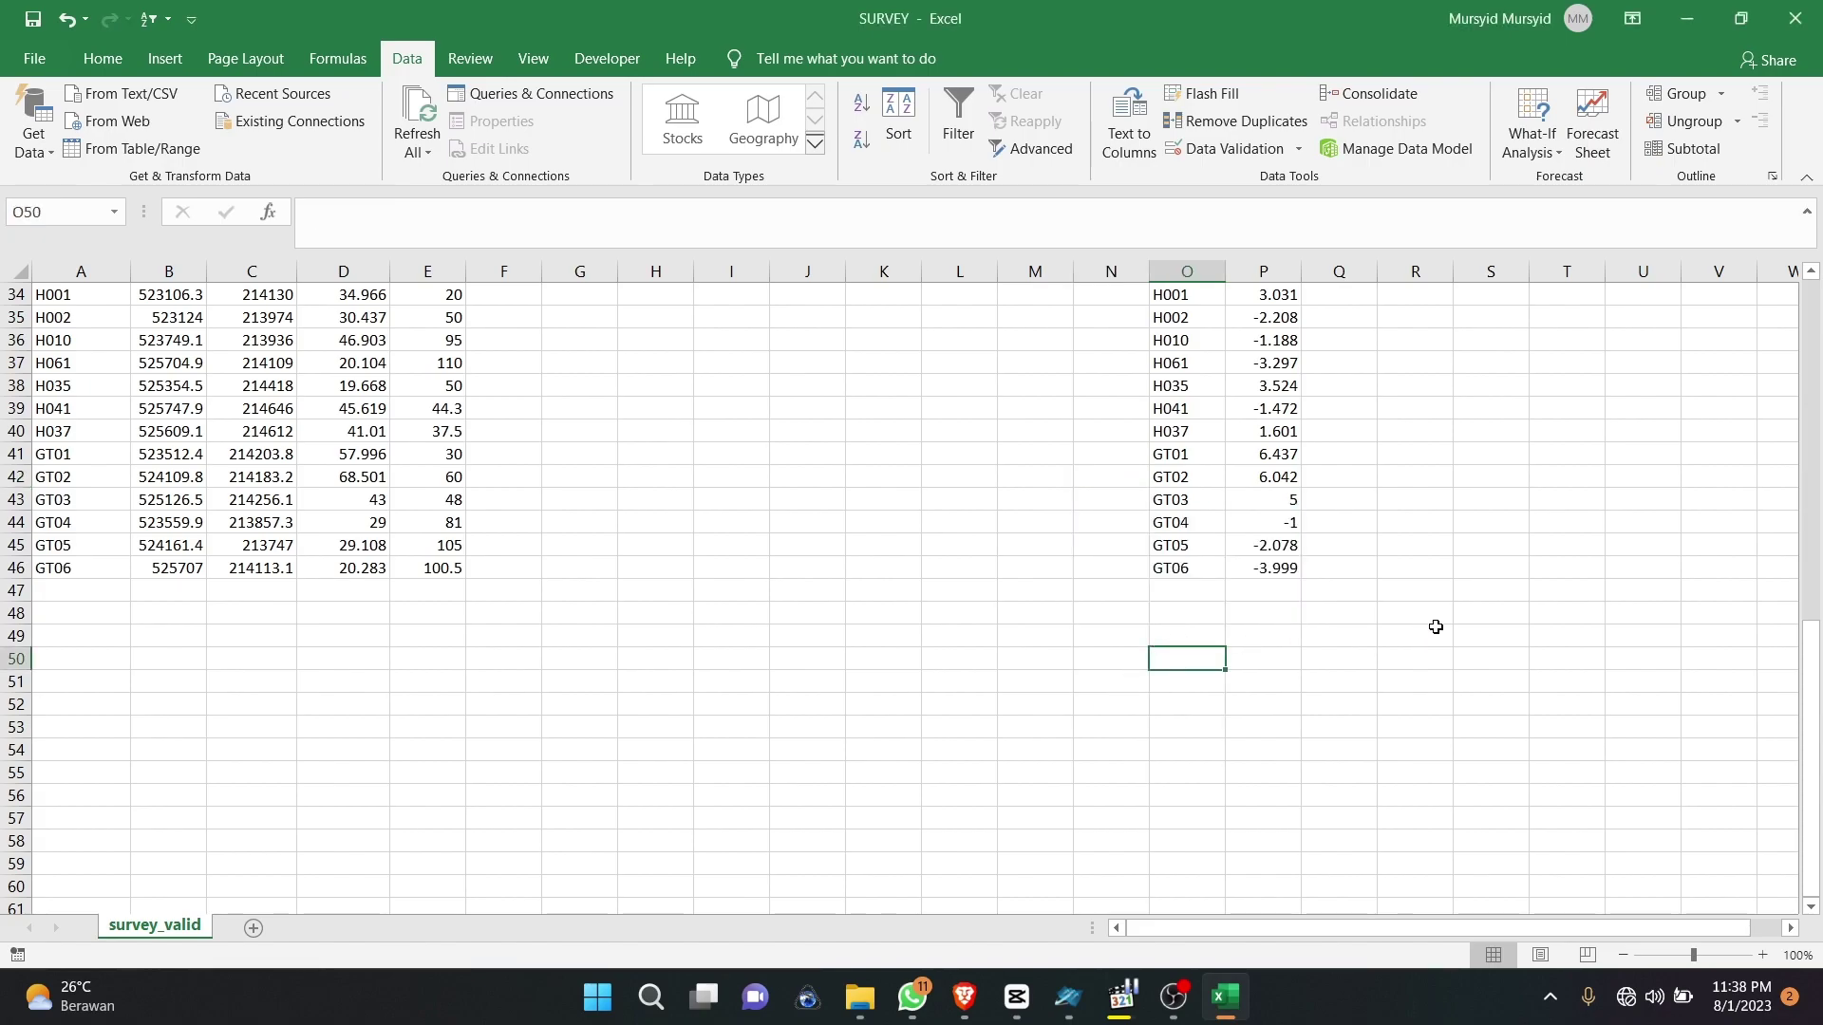
Step: Review the hole names in column O and their elevation differences in column P, from GT06 back up to Q036
scroll(1429, 624, "up", 1)
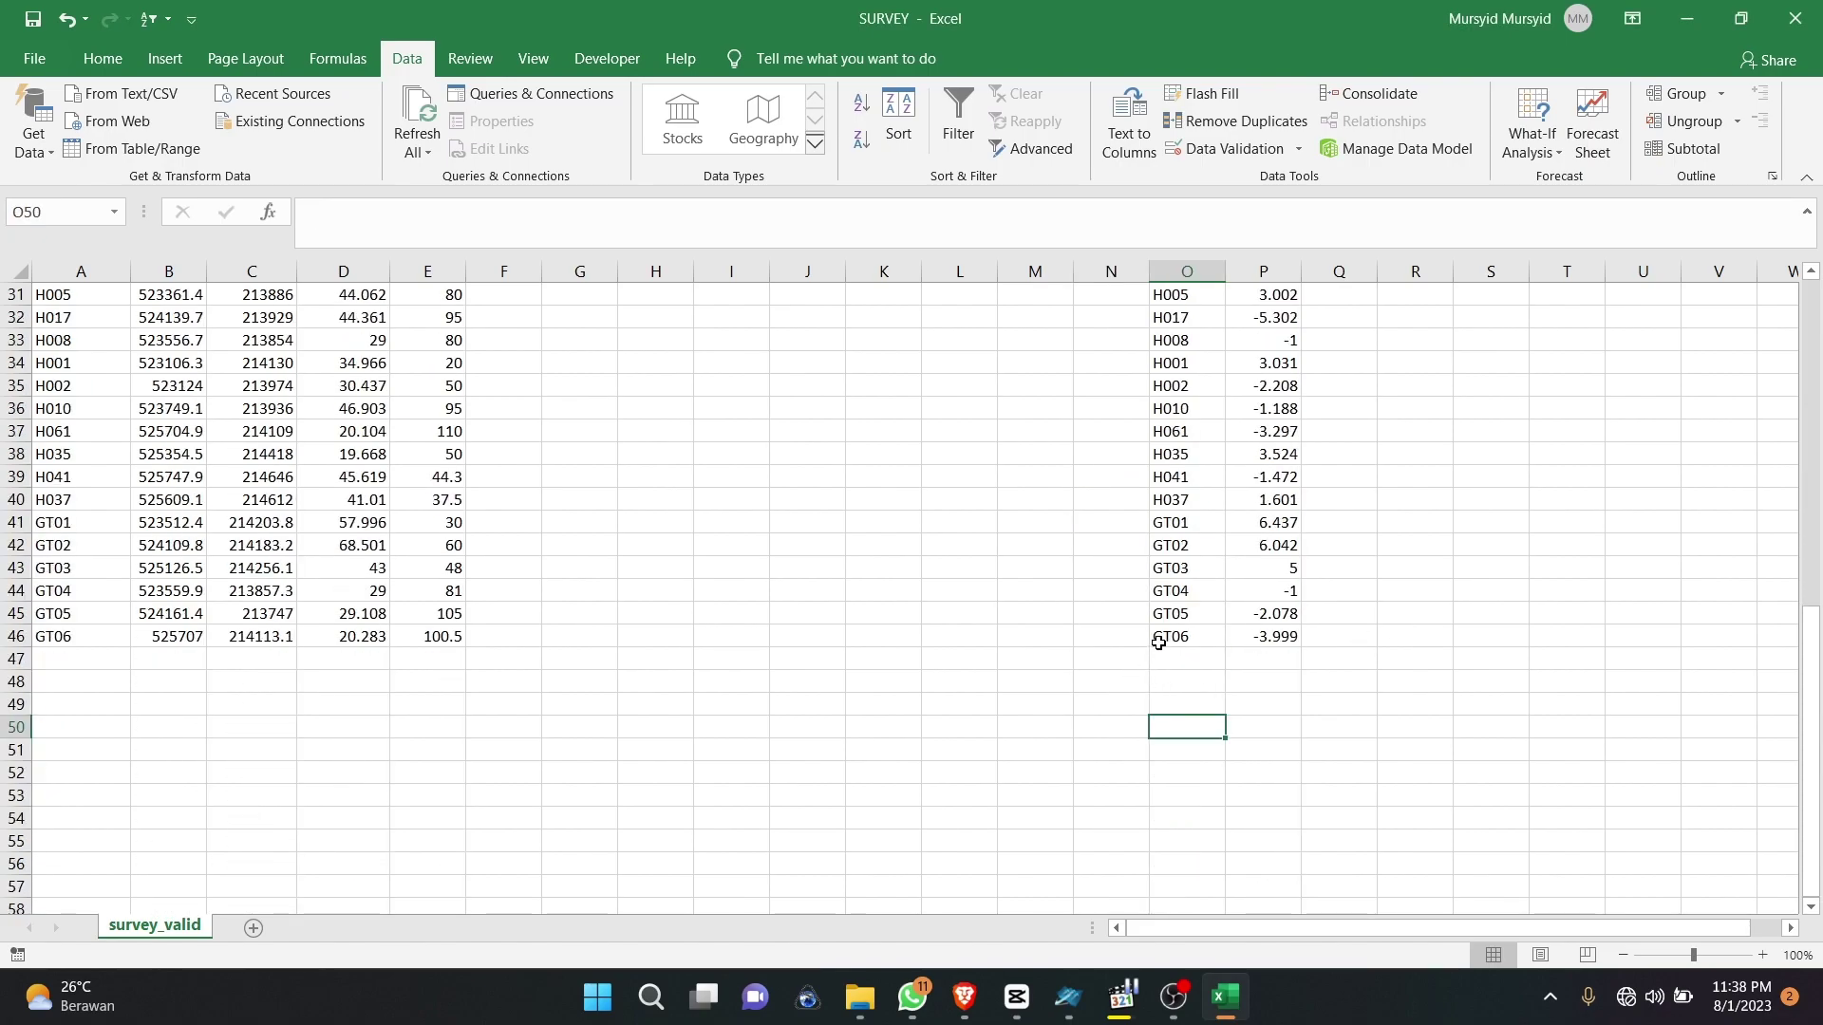
left_click_drag(1158, 644, 1110, 638)
scroll(903, 612, "up", 10)
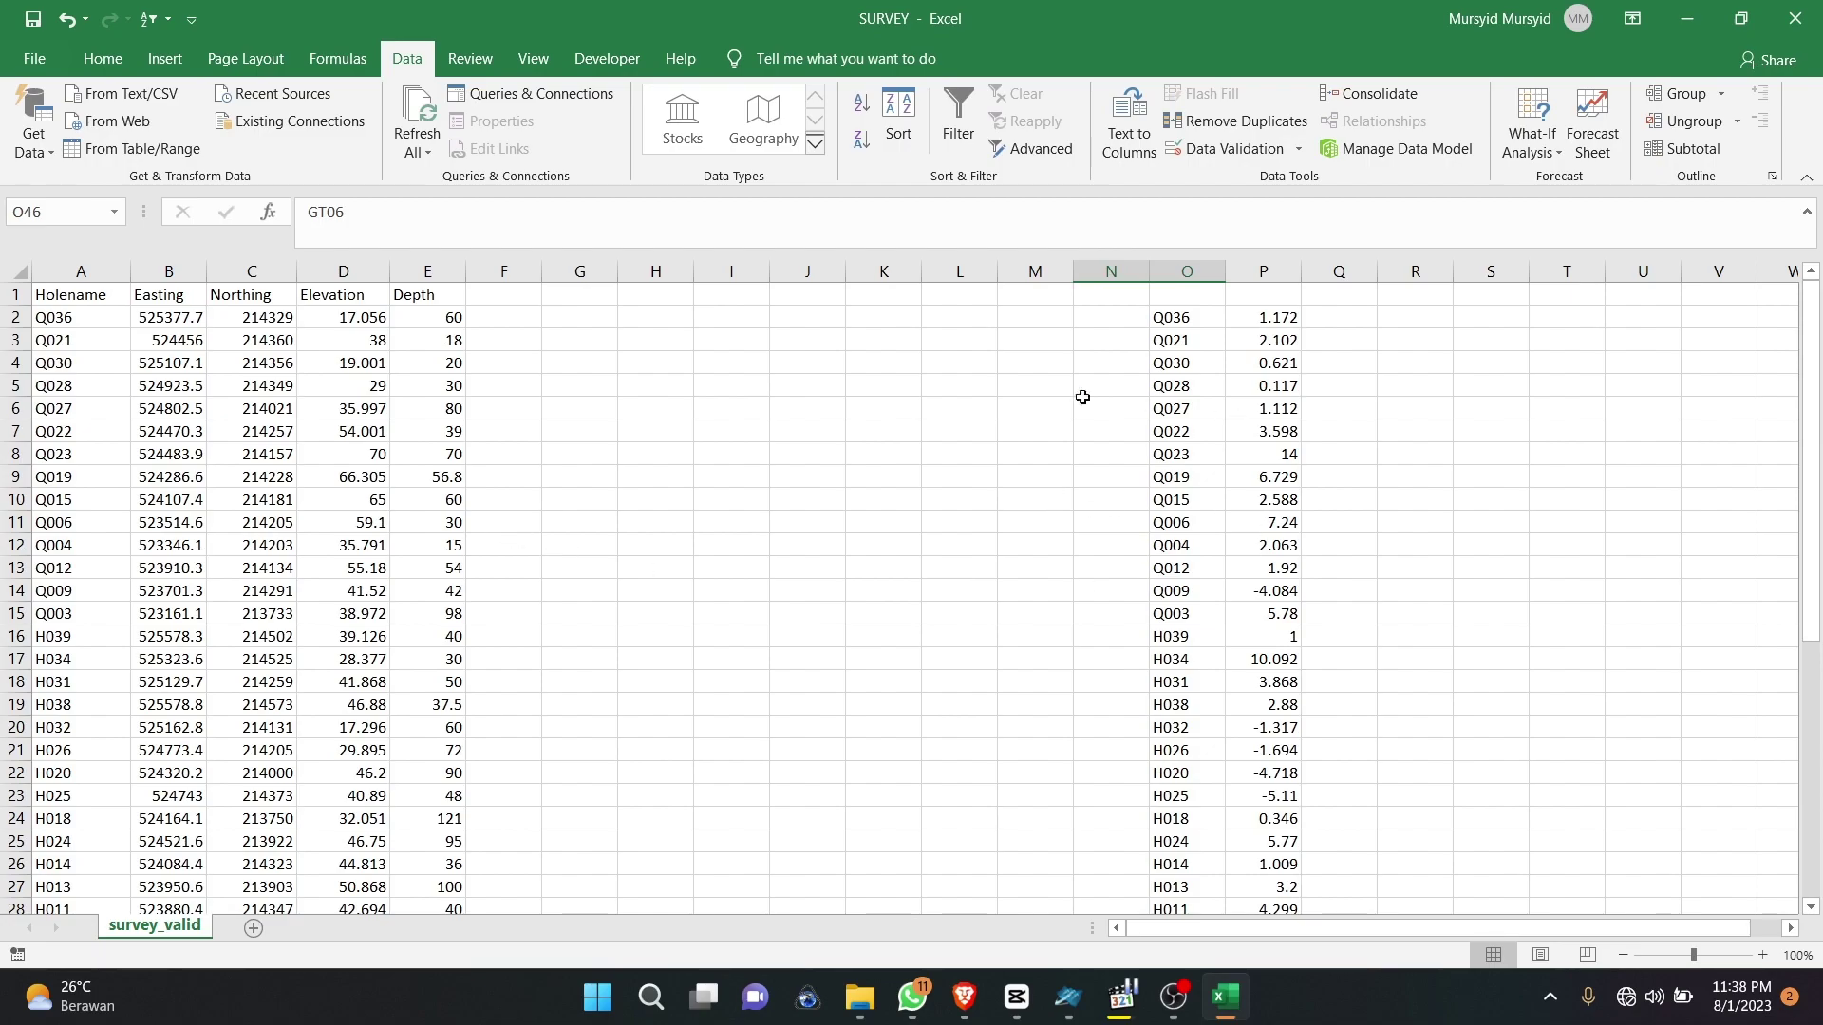
left_click(1196, 321)
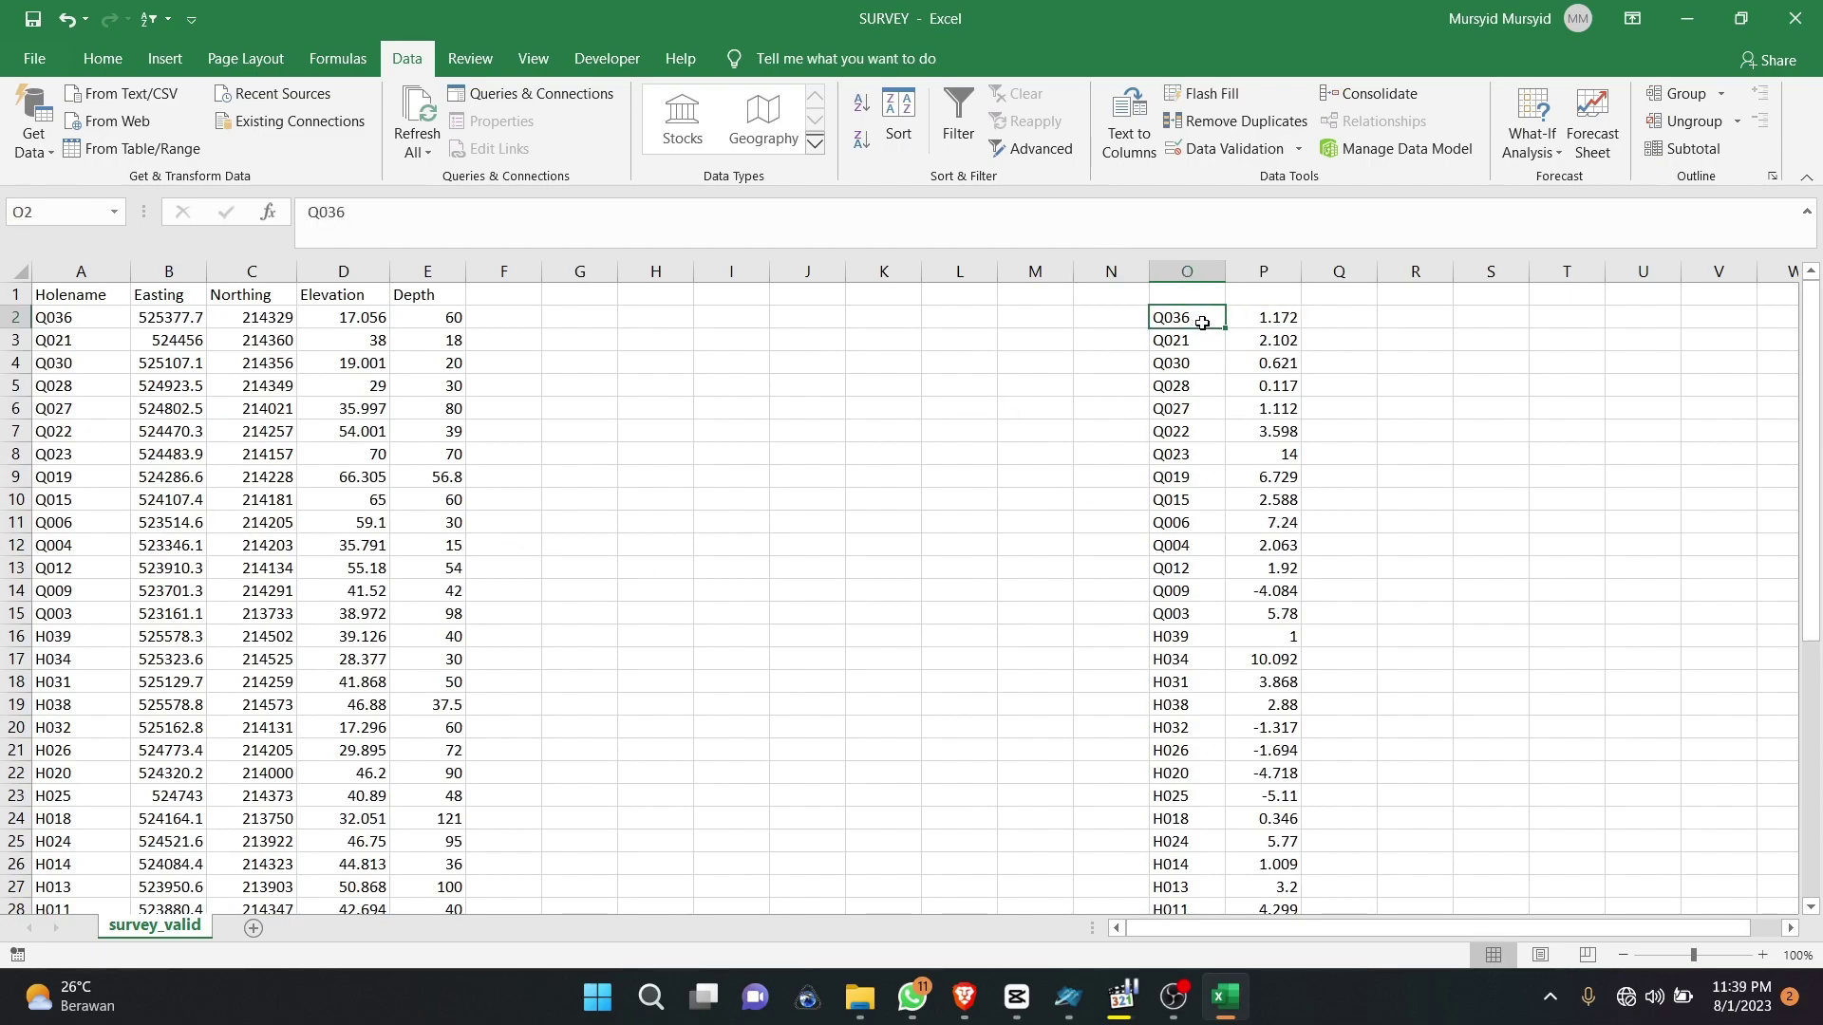
left_click(1242, 323)
left_click(1208, 316)
left_click(1286, 323)
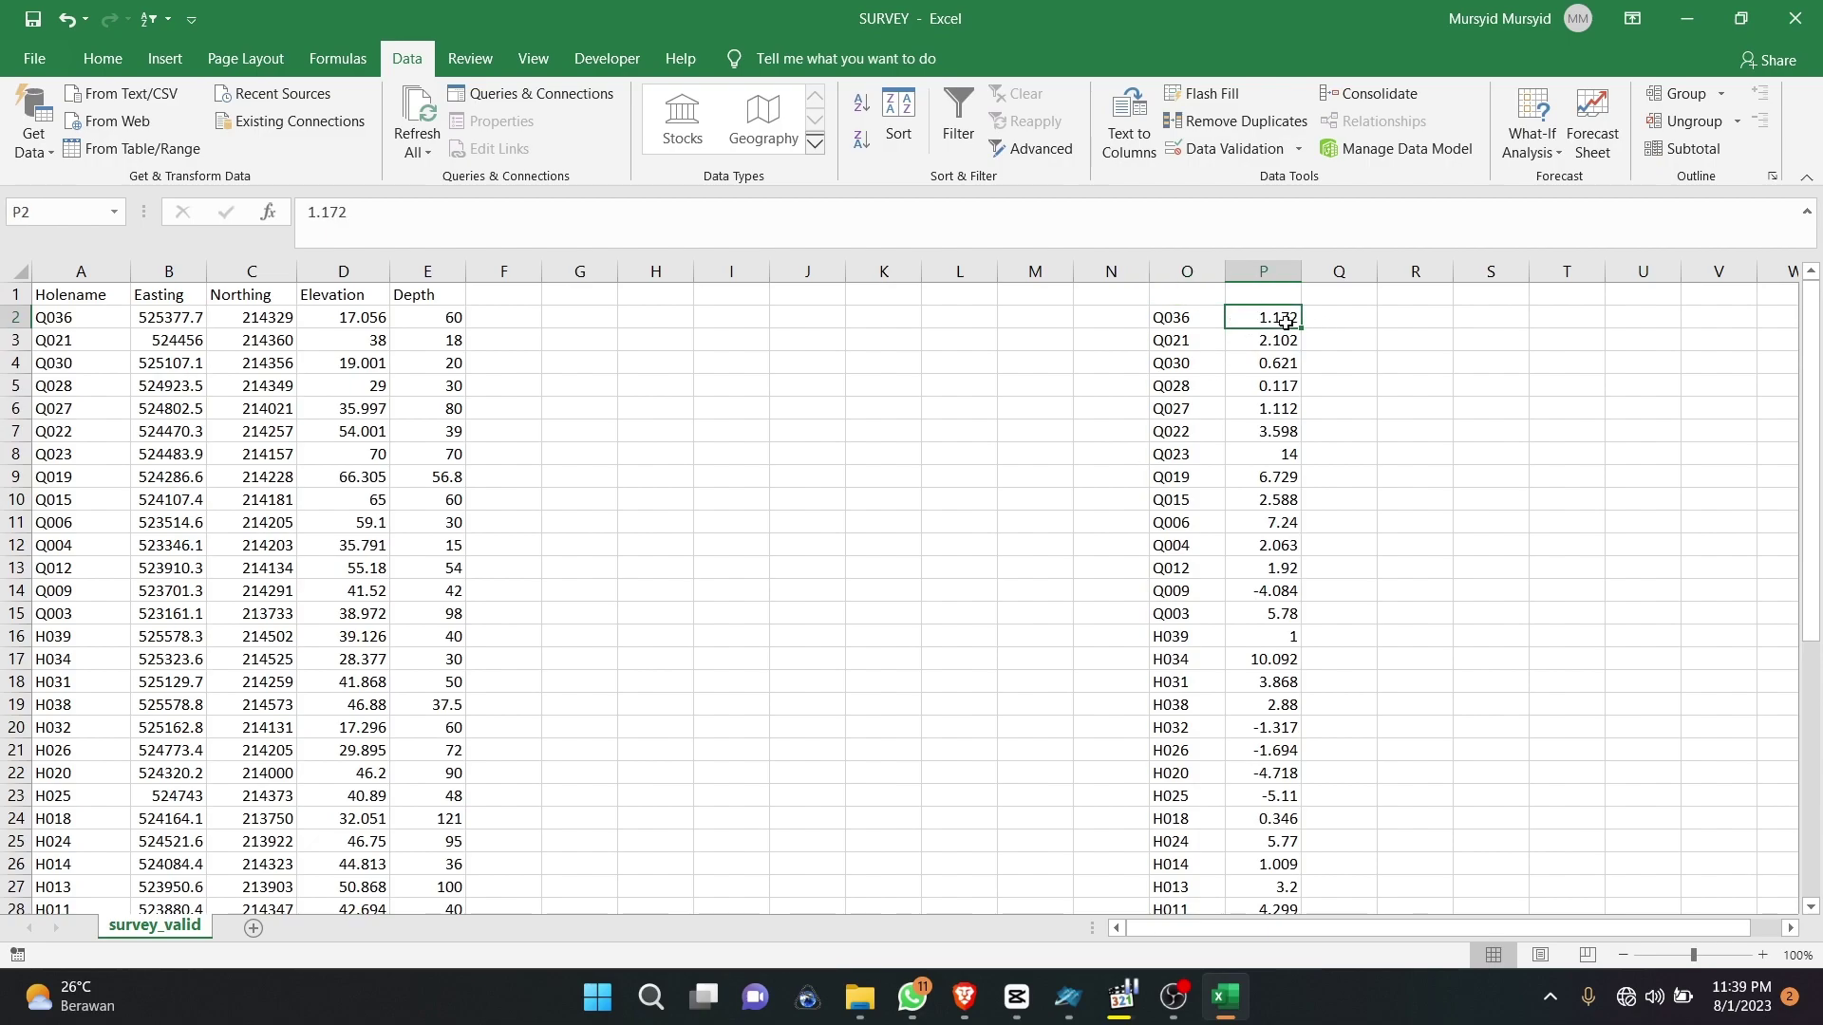
left_click(1196, 315)
left_click(1248, 317)
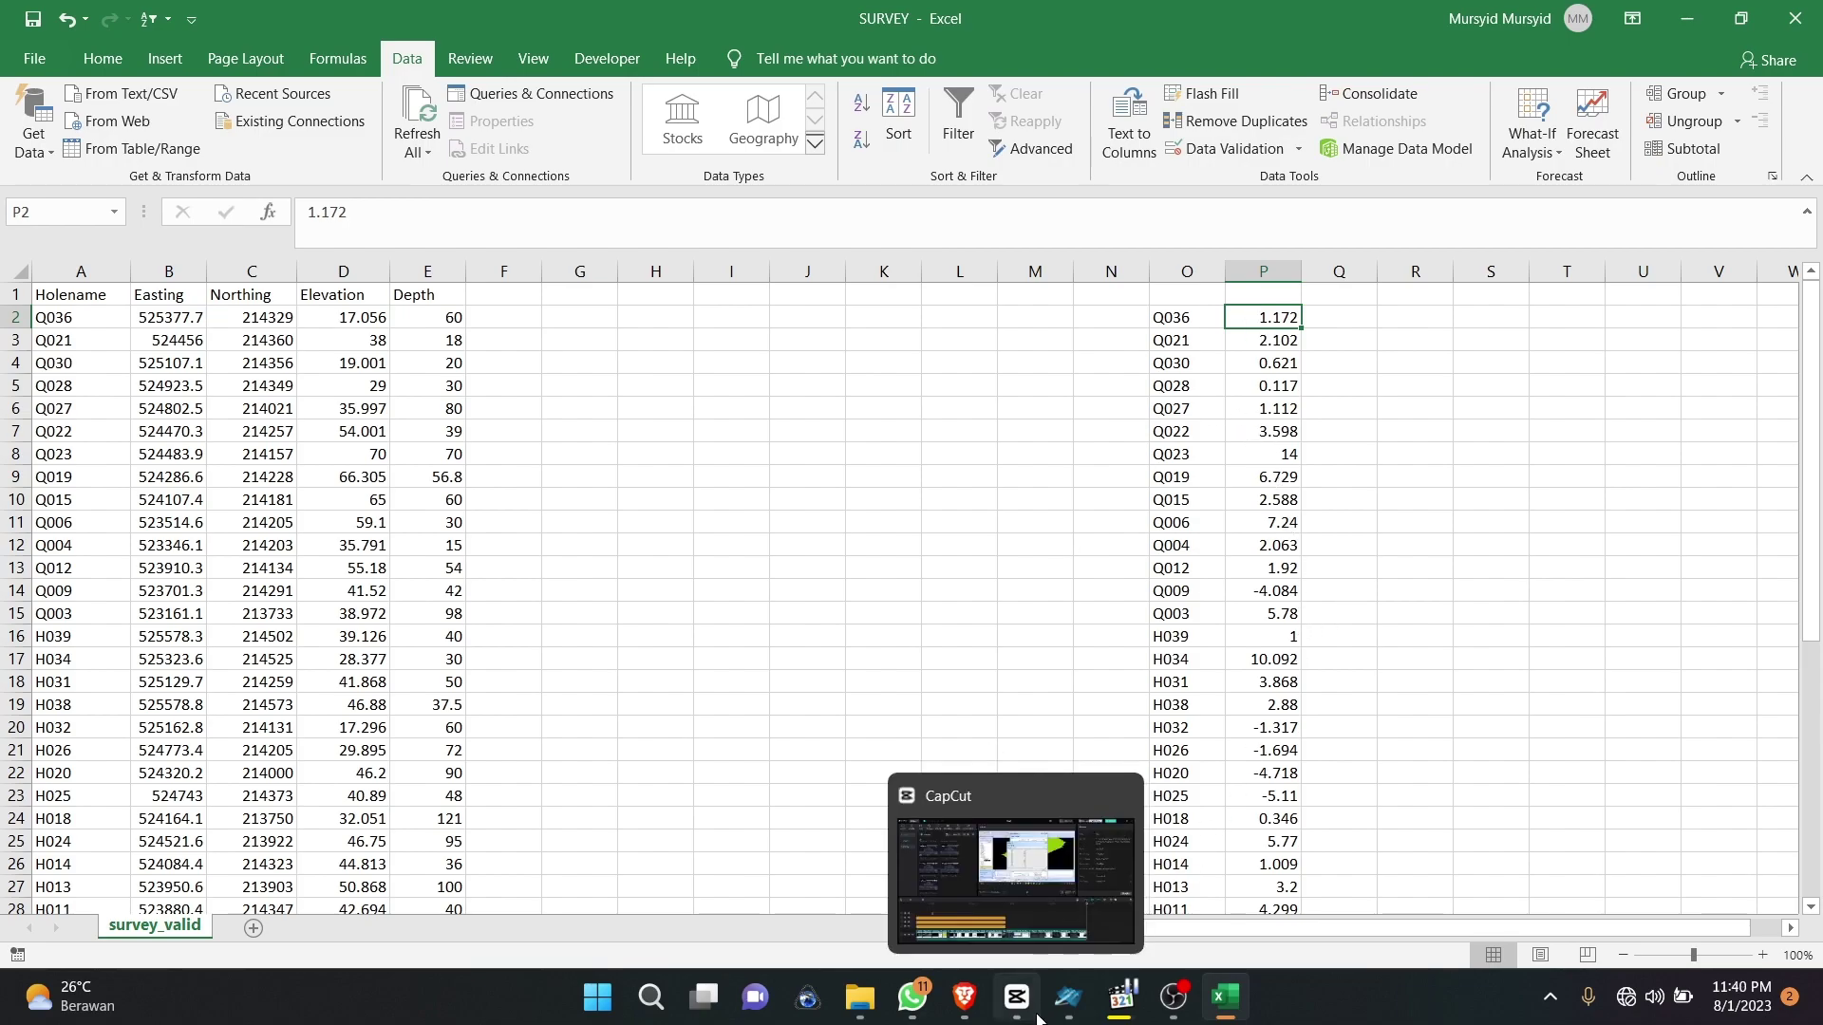
Step: Switch to MineScape and stow the List Drill Hole Values form and the report form behind it
left_click(1068, 996)
left_click(997, 50)
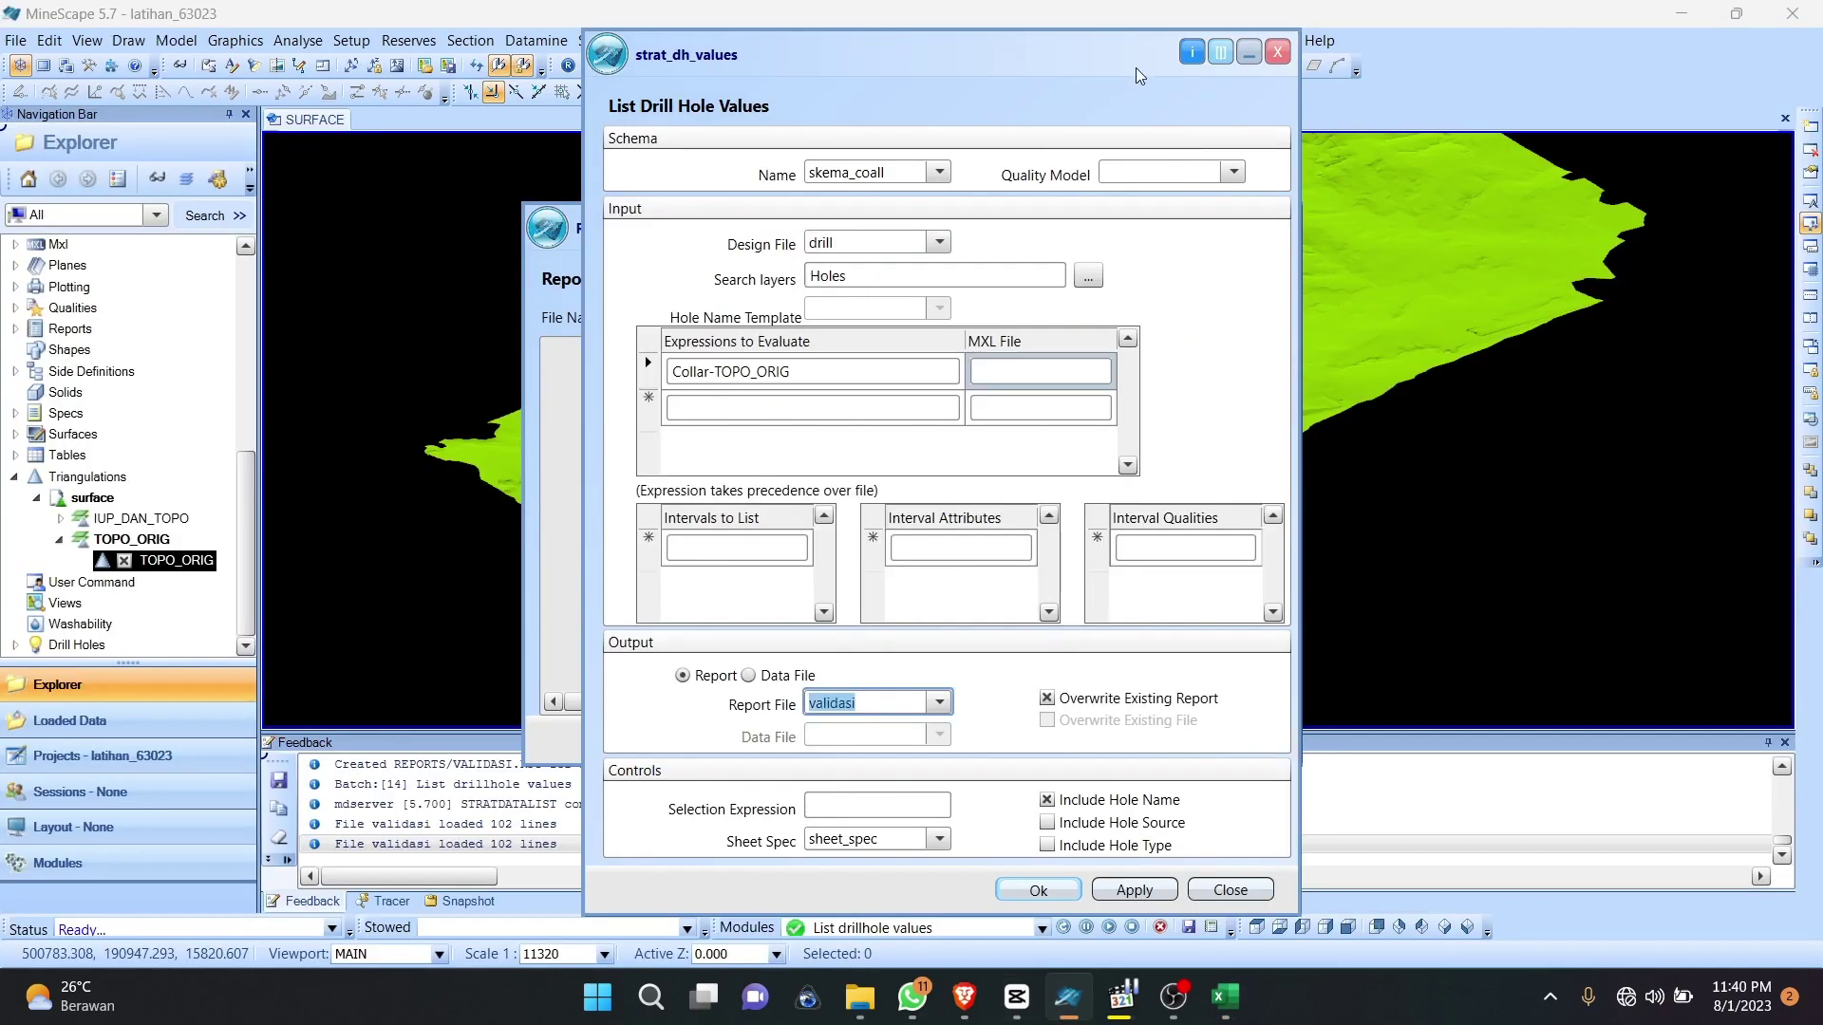
left_click(1247, 55)
left_click(1240, 230)
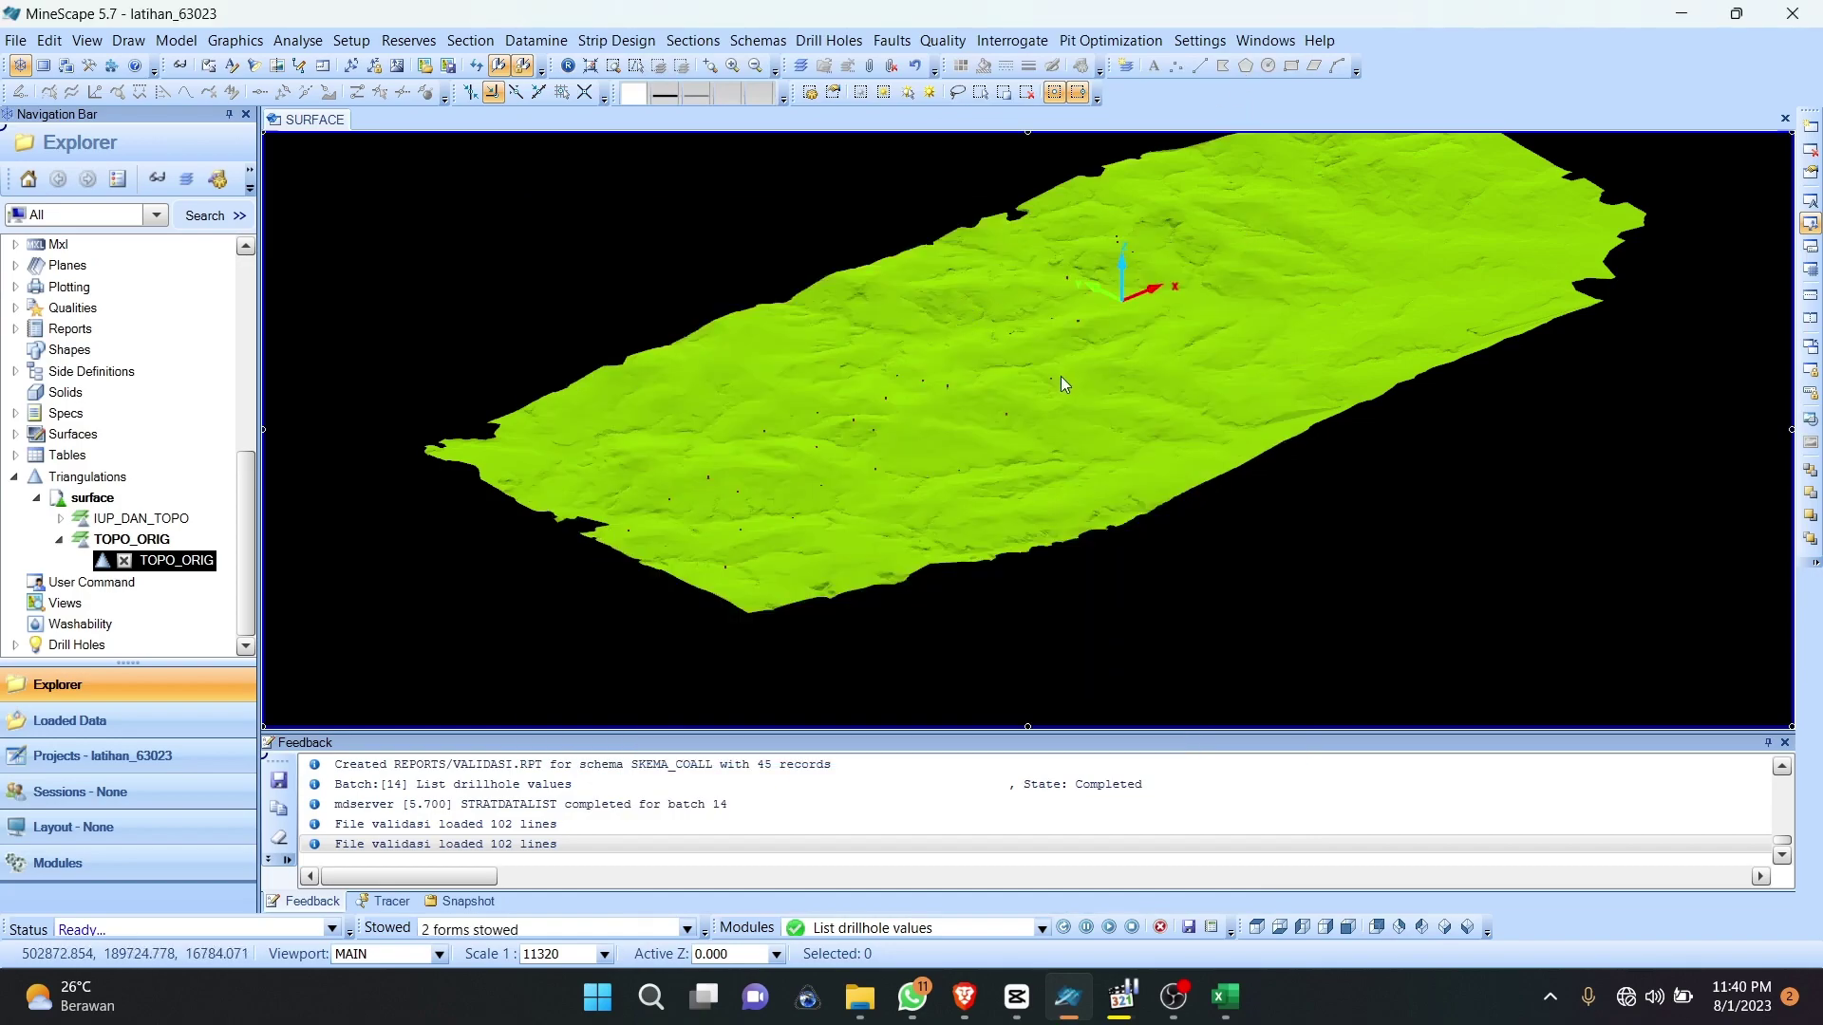
Step: Examine the drill holes against the TOPO_ORIG surface in the 3D view, referring briefly to the differences in the SURVEY workbook
scroll(1041, 366, "up", 5)
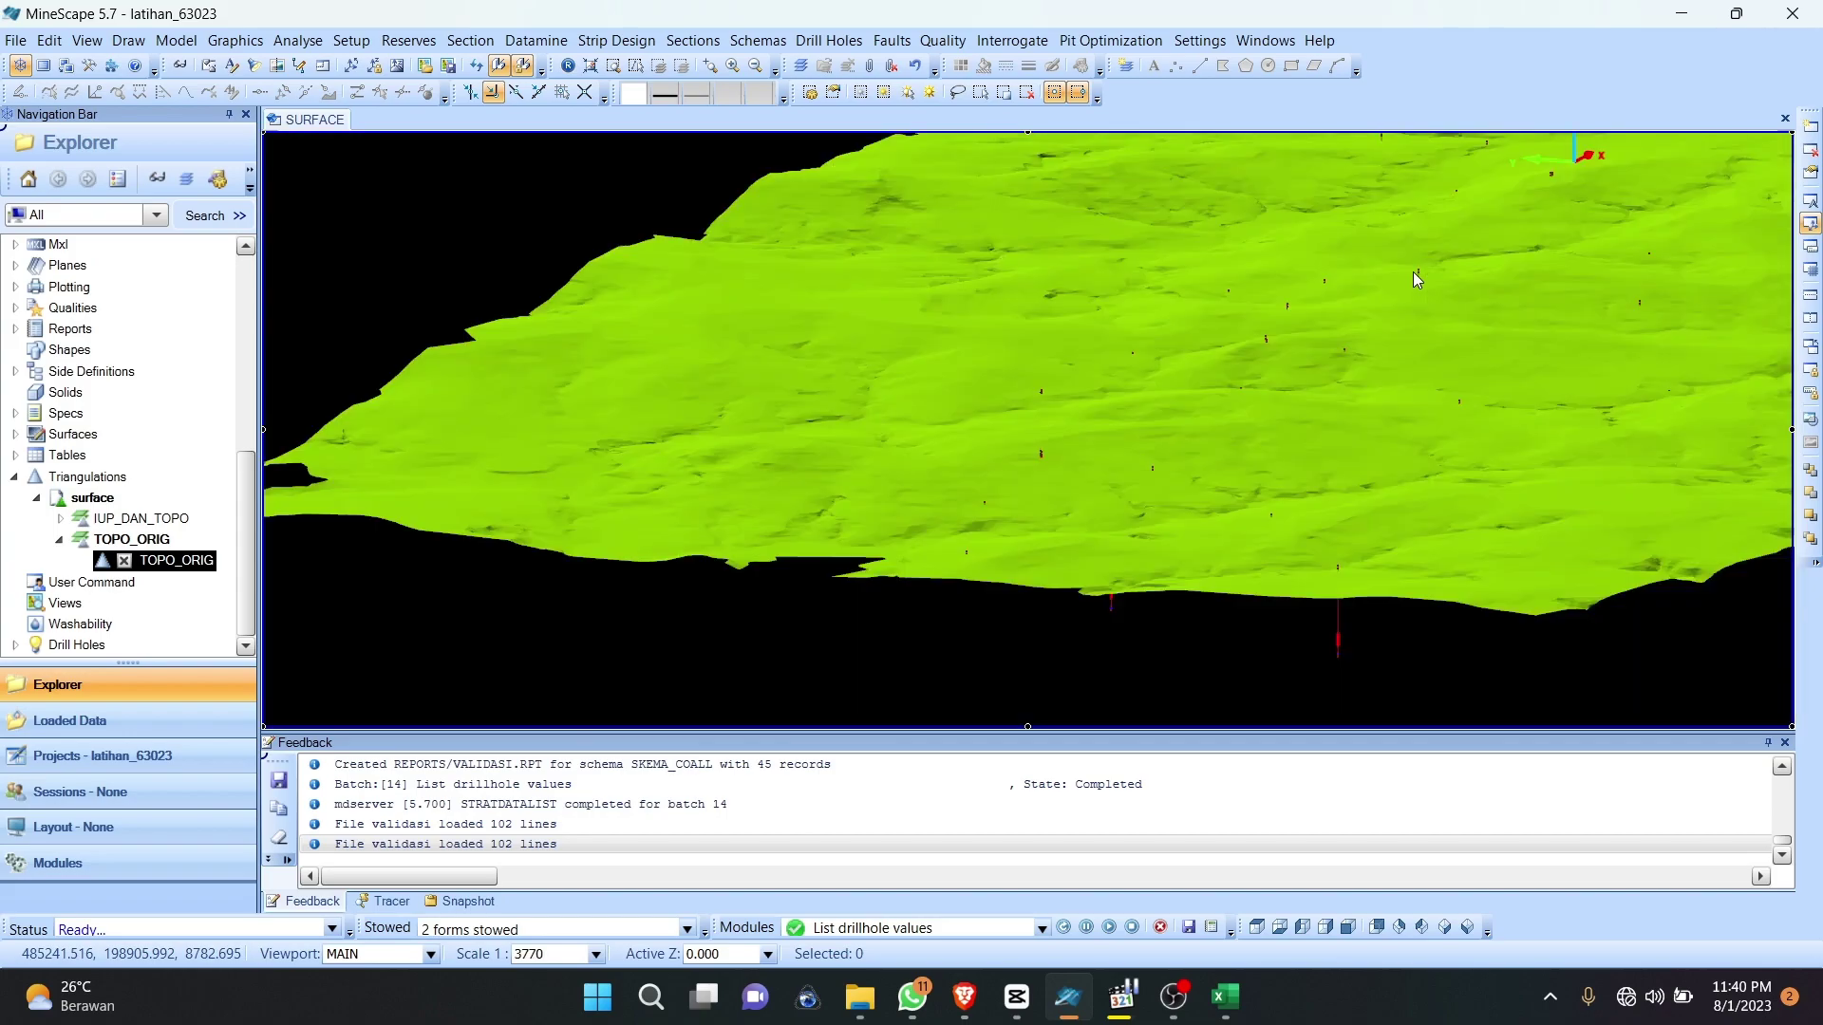
scroll(1328, 358, "up", 5)
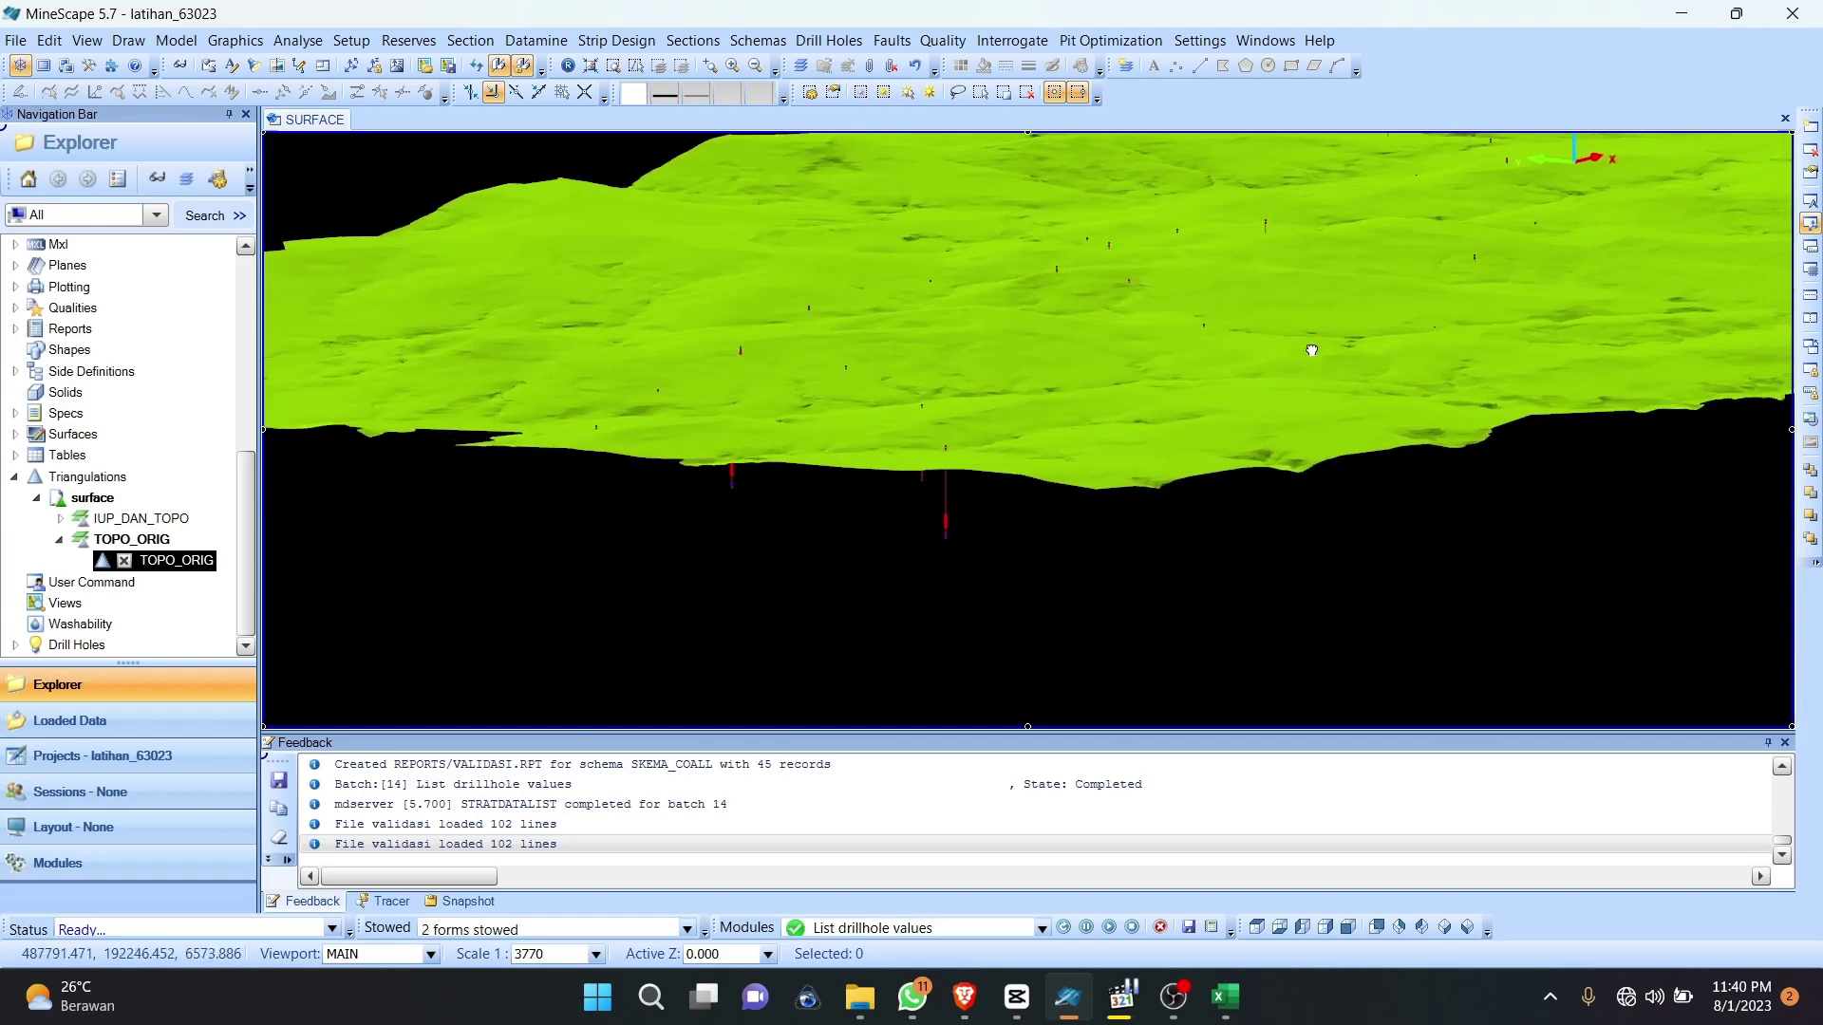
scroll(1196, 299, "down", 1)
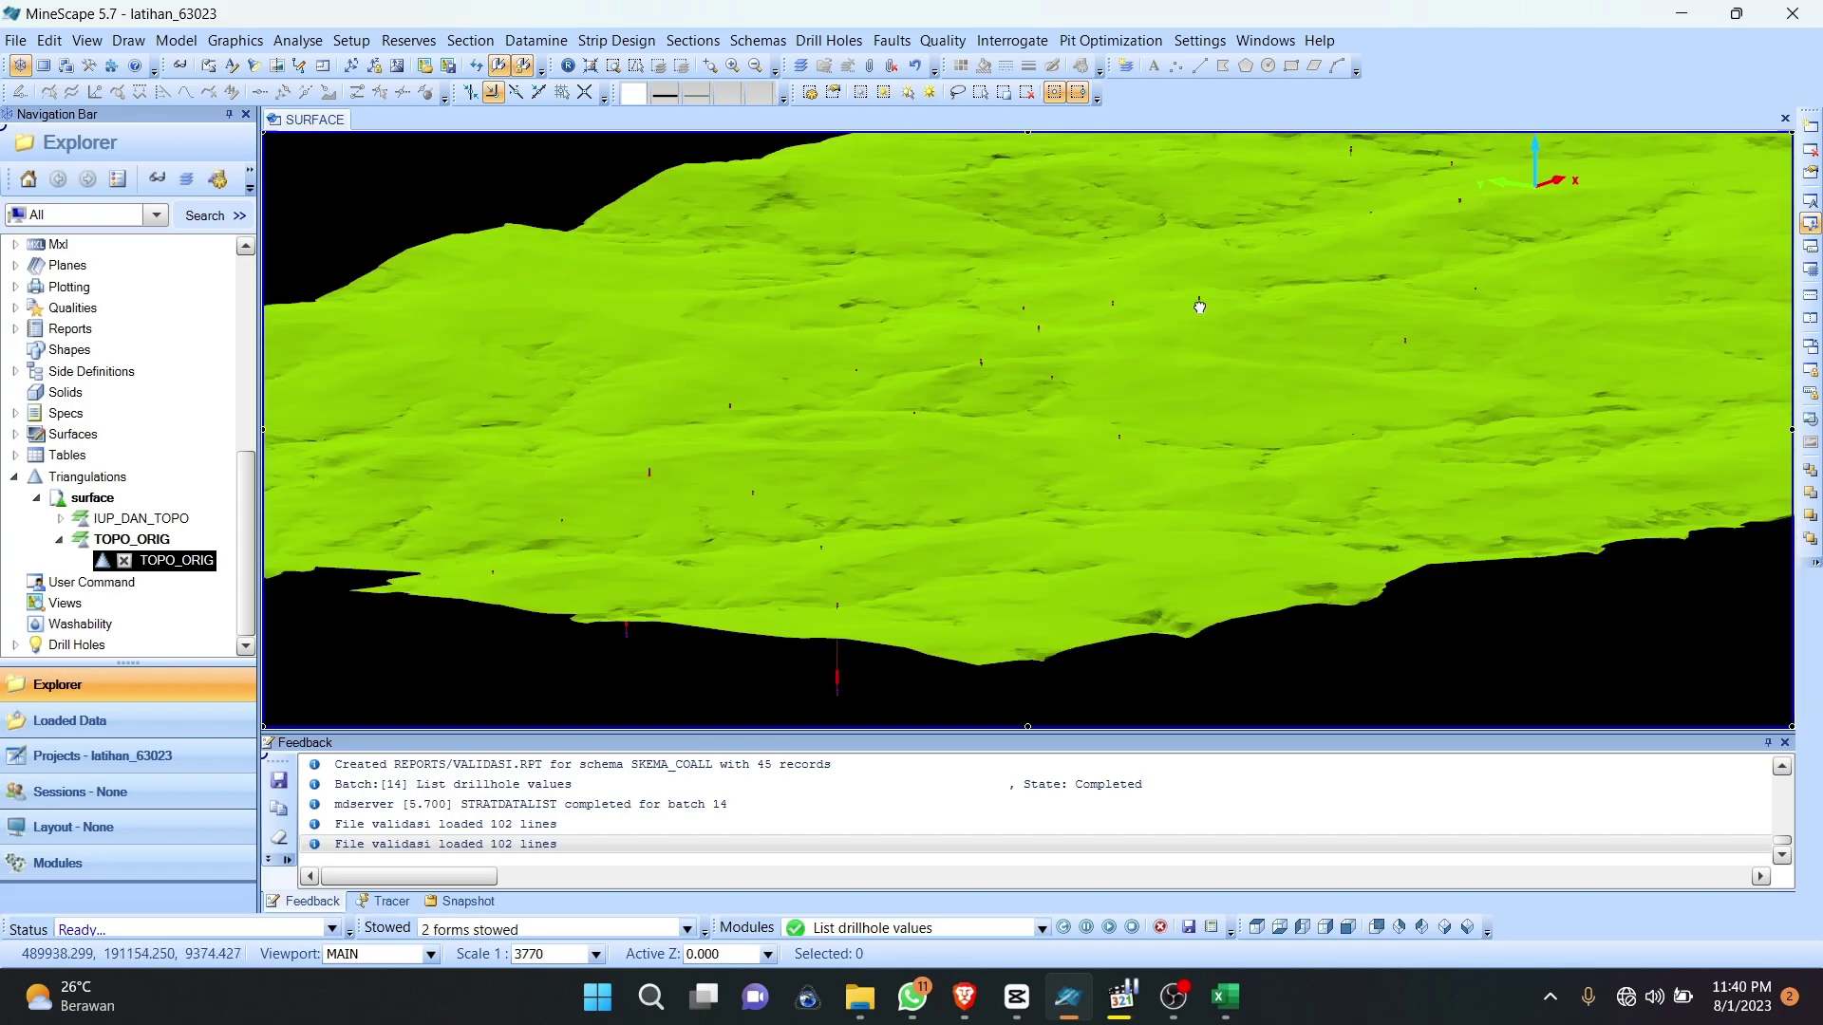
middle_click_drag(1198, 306, 1200, 338)
scroll(993, 397, "up", 1)
scroll(993, 397, "down", 1)
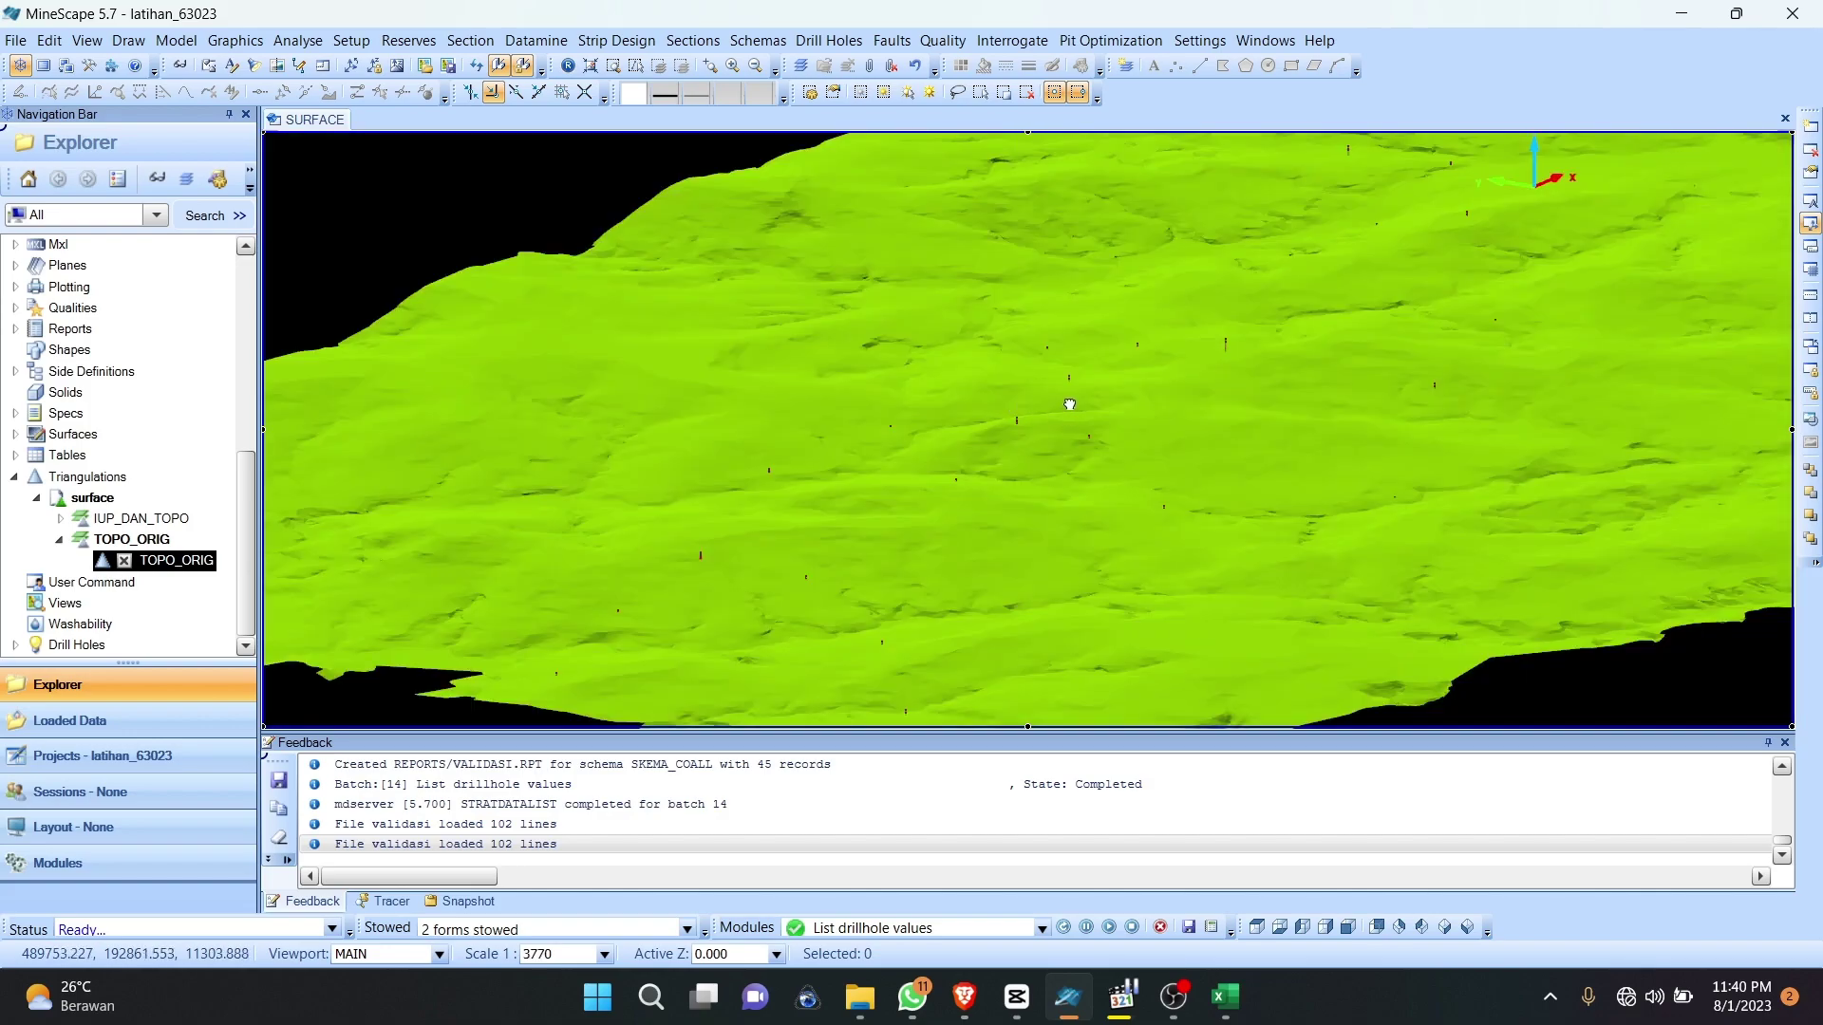
middle_click_drag(1065, 402, 1070, 399)
scroll(1071, 406, "down", 2)
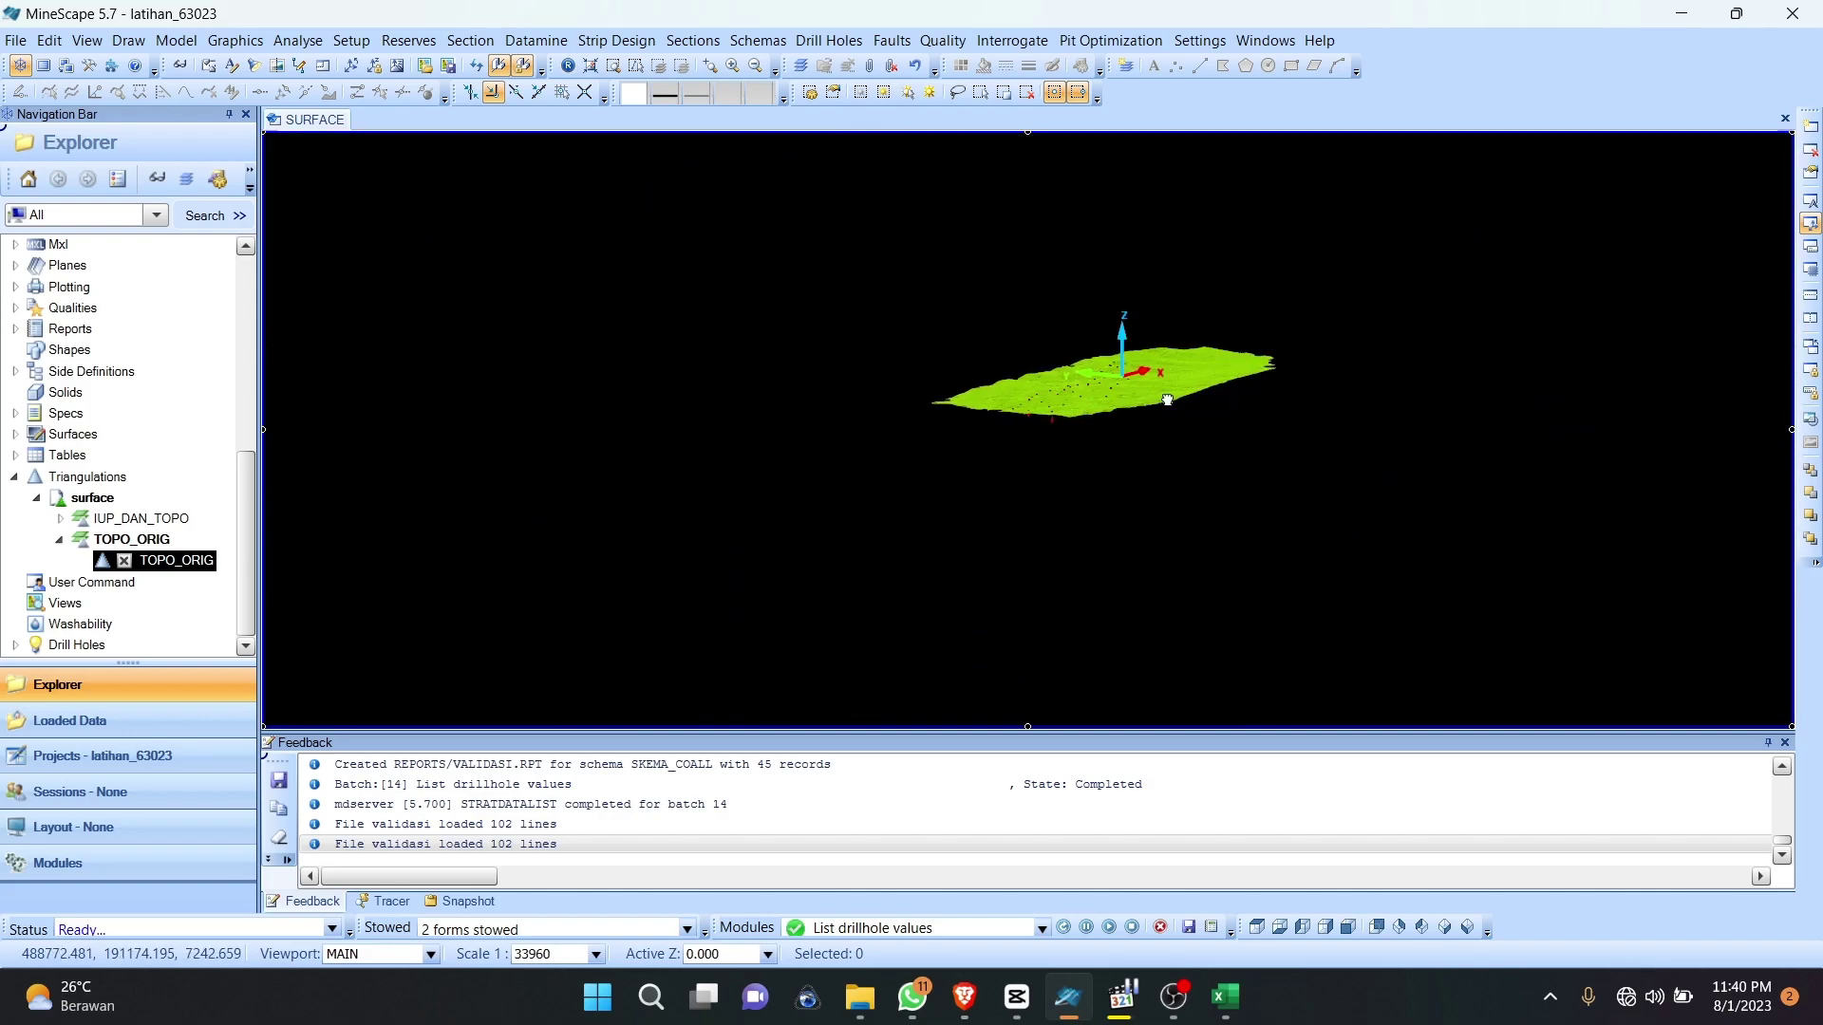
left_click(1200, 1017)
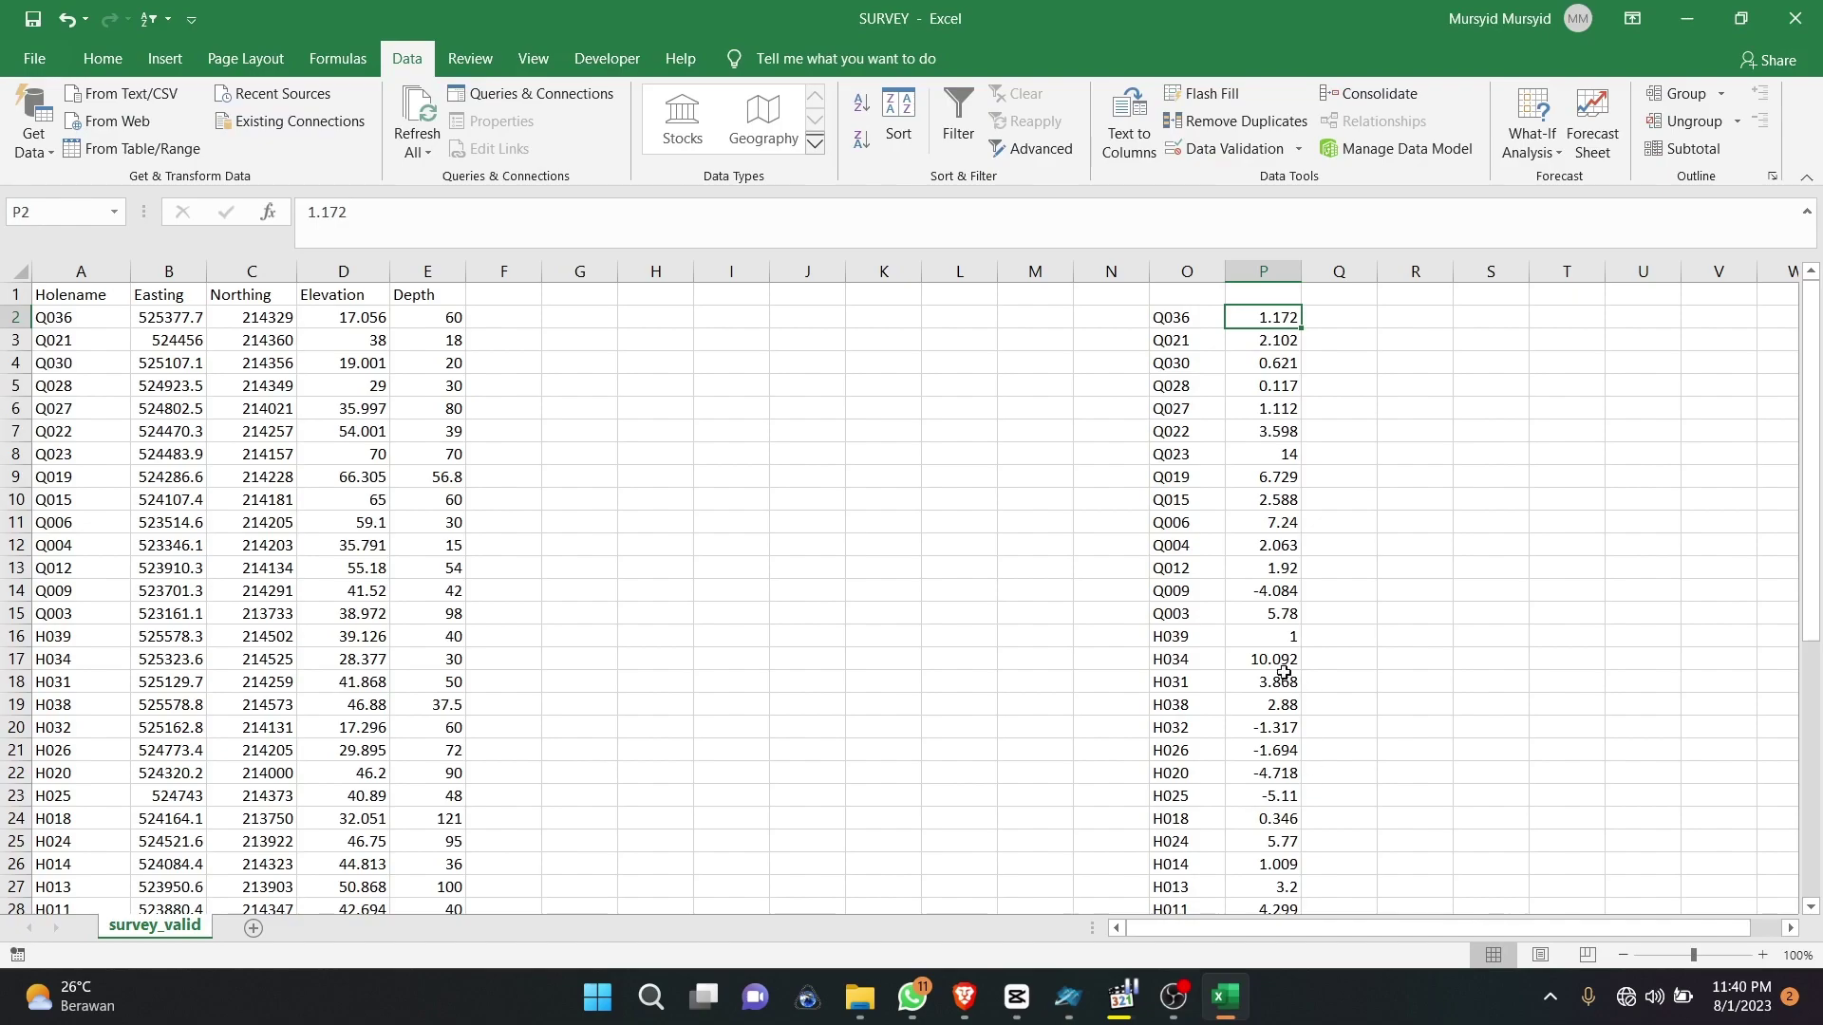
left_click(1224, 997)
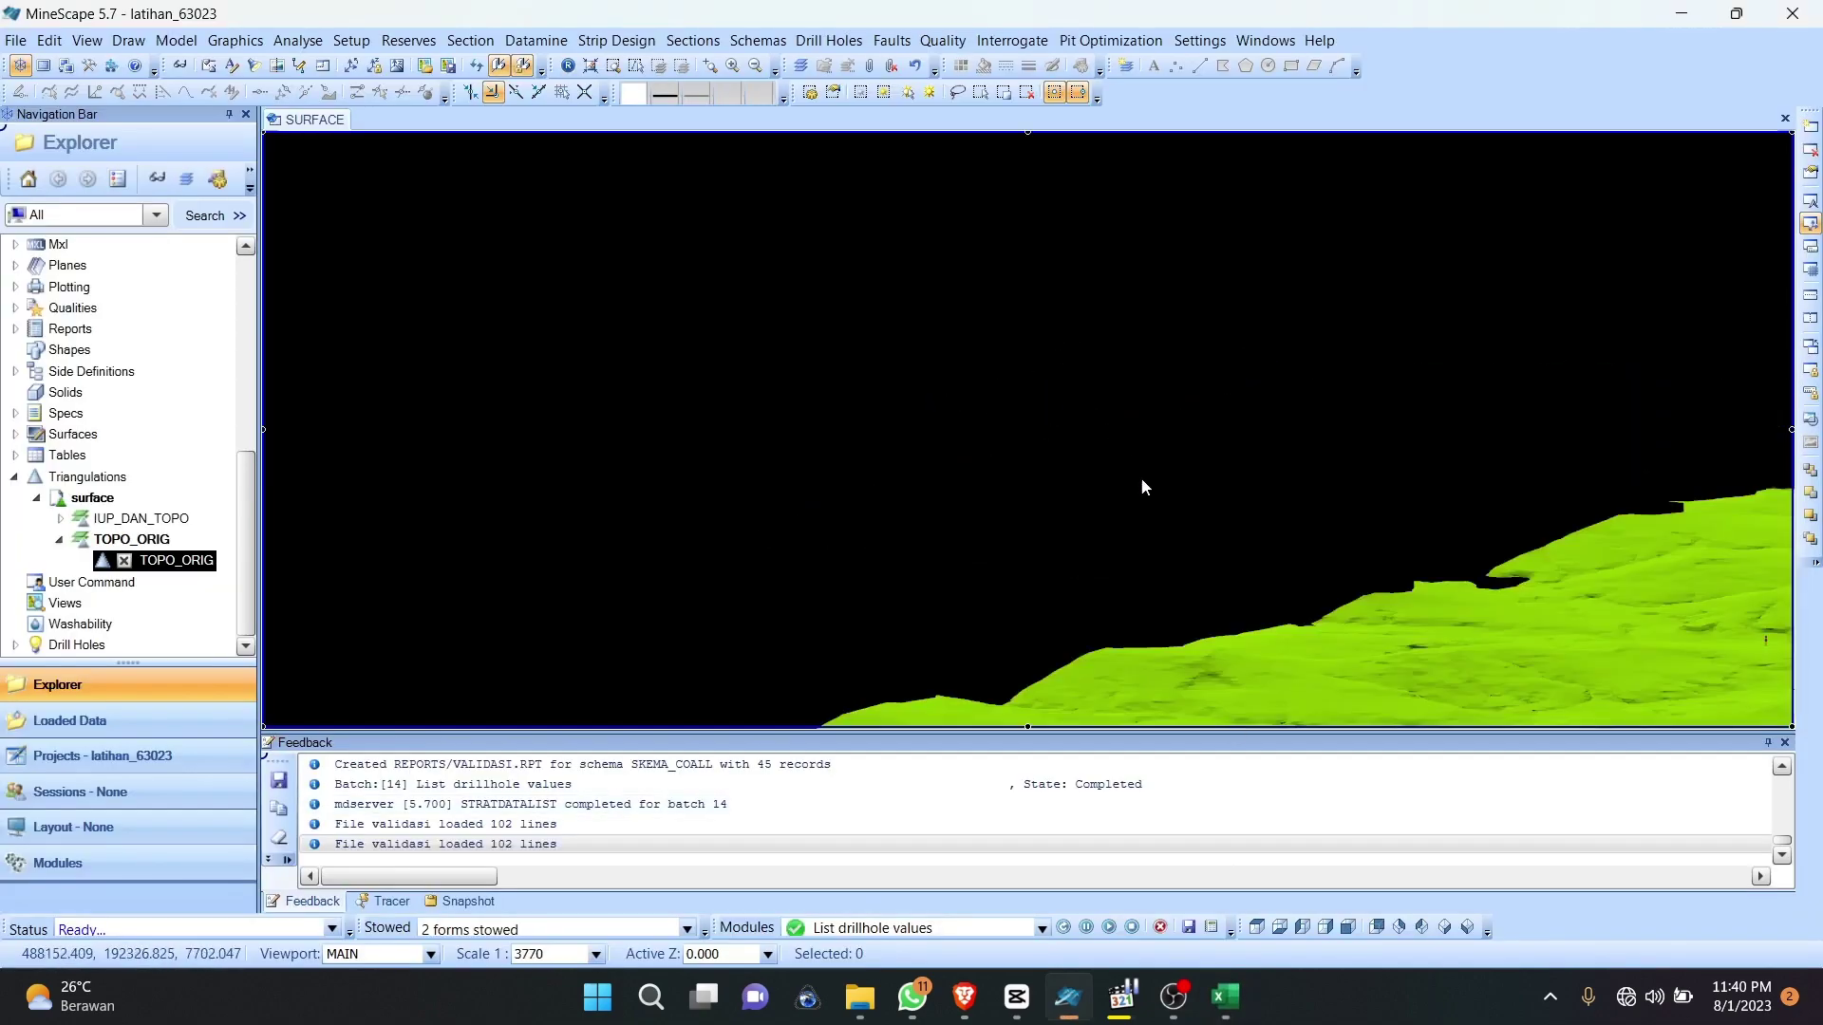
scroll(1231, 518, "up", 1)
middle_click_drag(1136, 536, 1082, 481)
scroll(1063, 499, "up", 3)
scroll(1082, 496, "down", 2)
middle_click_drag(1259, 395, 1067, 430)
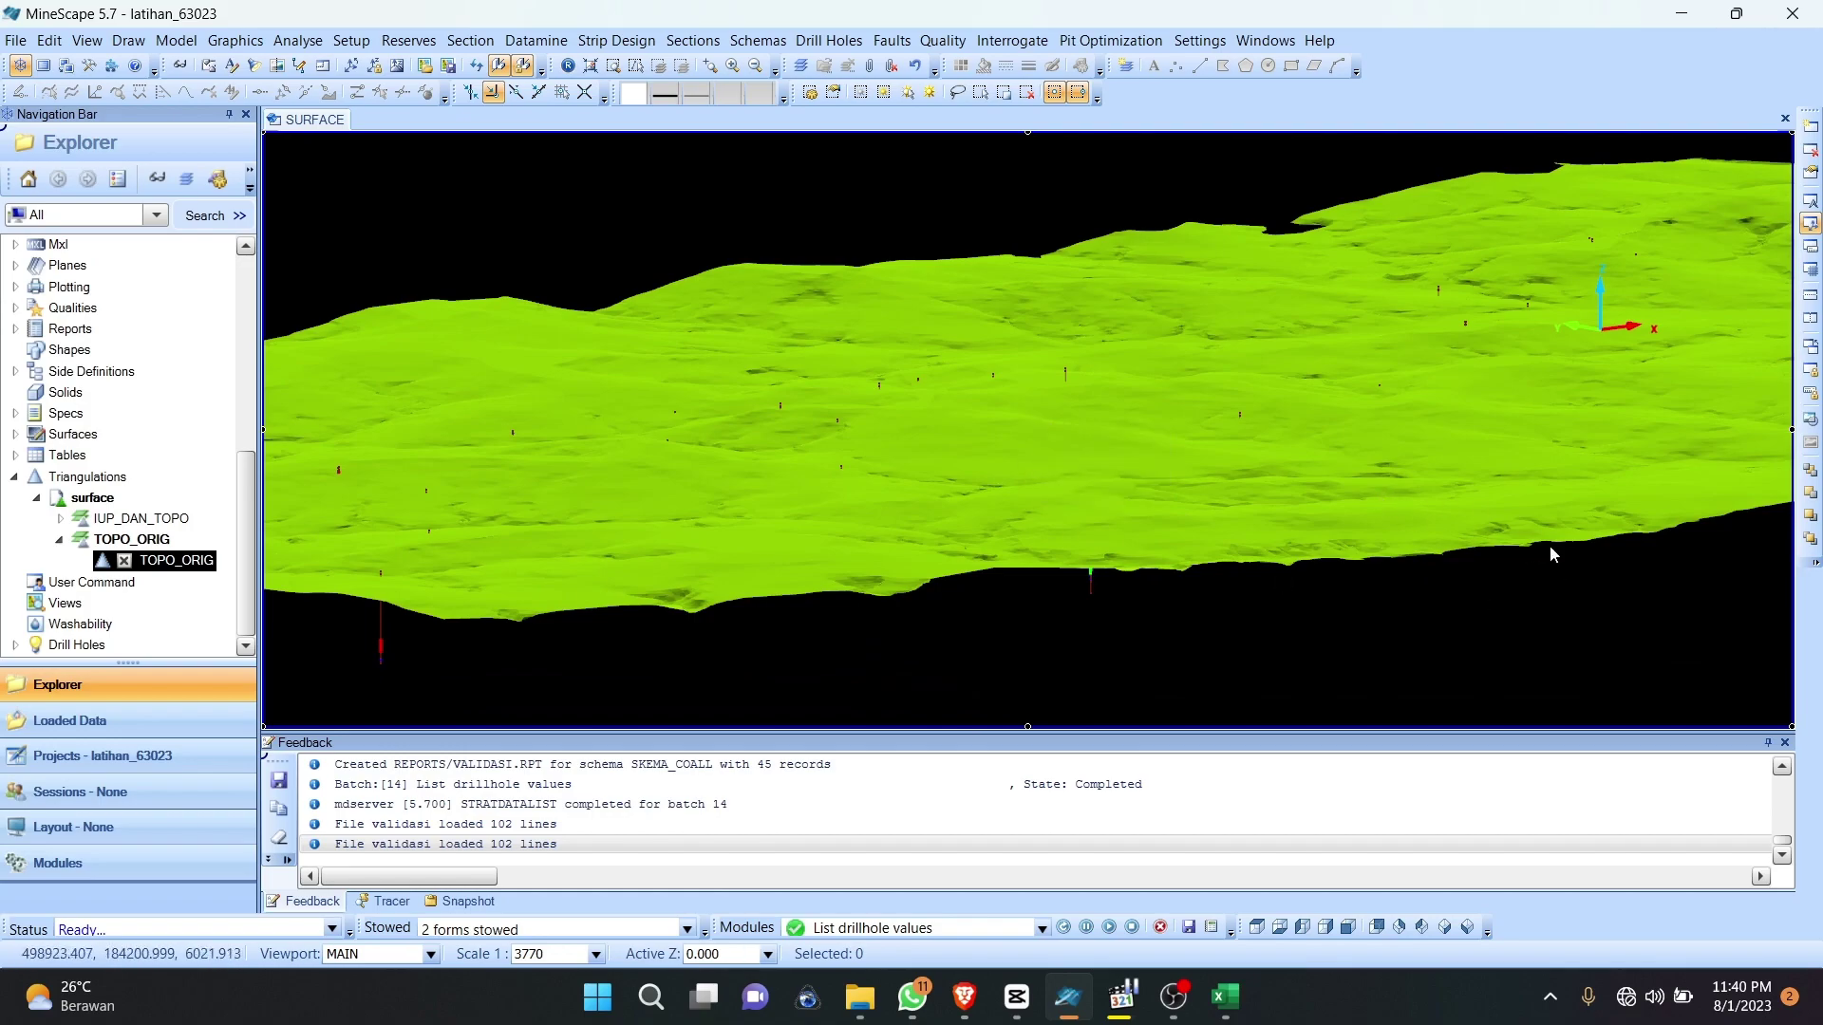
Step: Switch back to the SURVEY workbook and start a formula in cell H2
left_click(1225, 997)
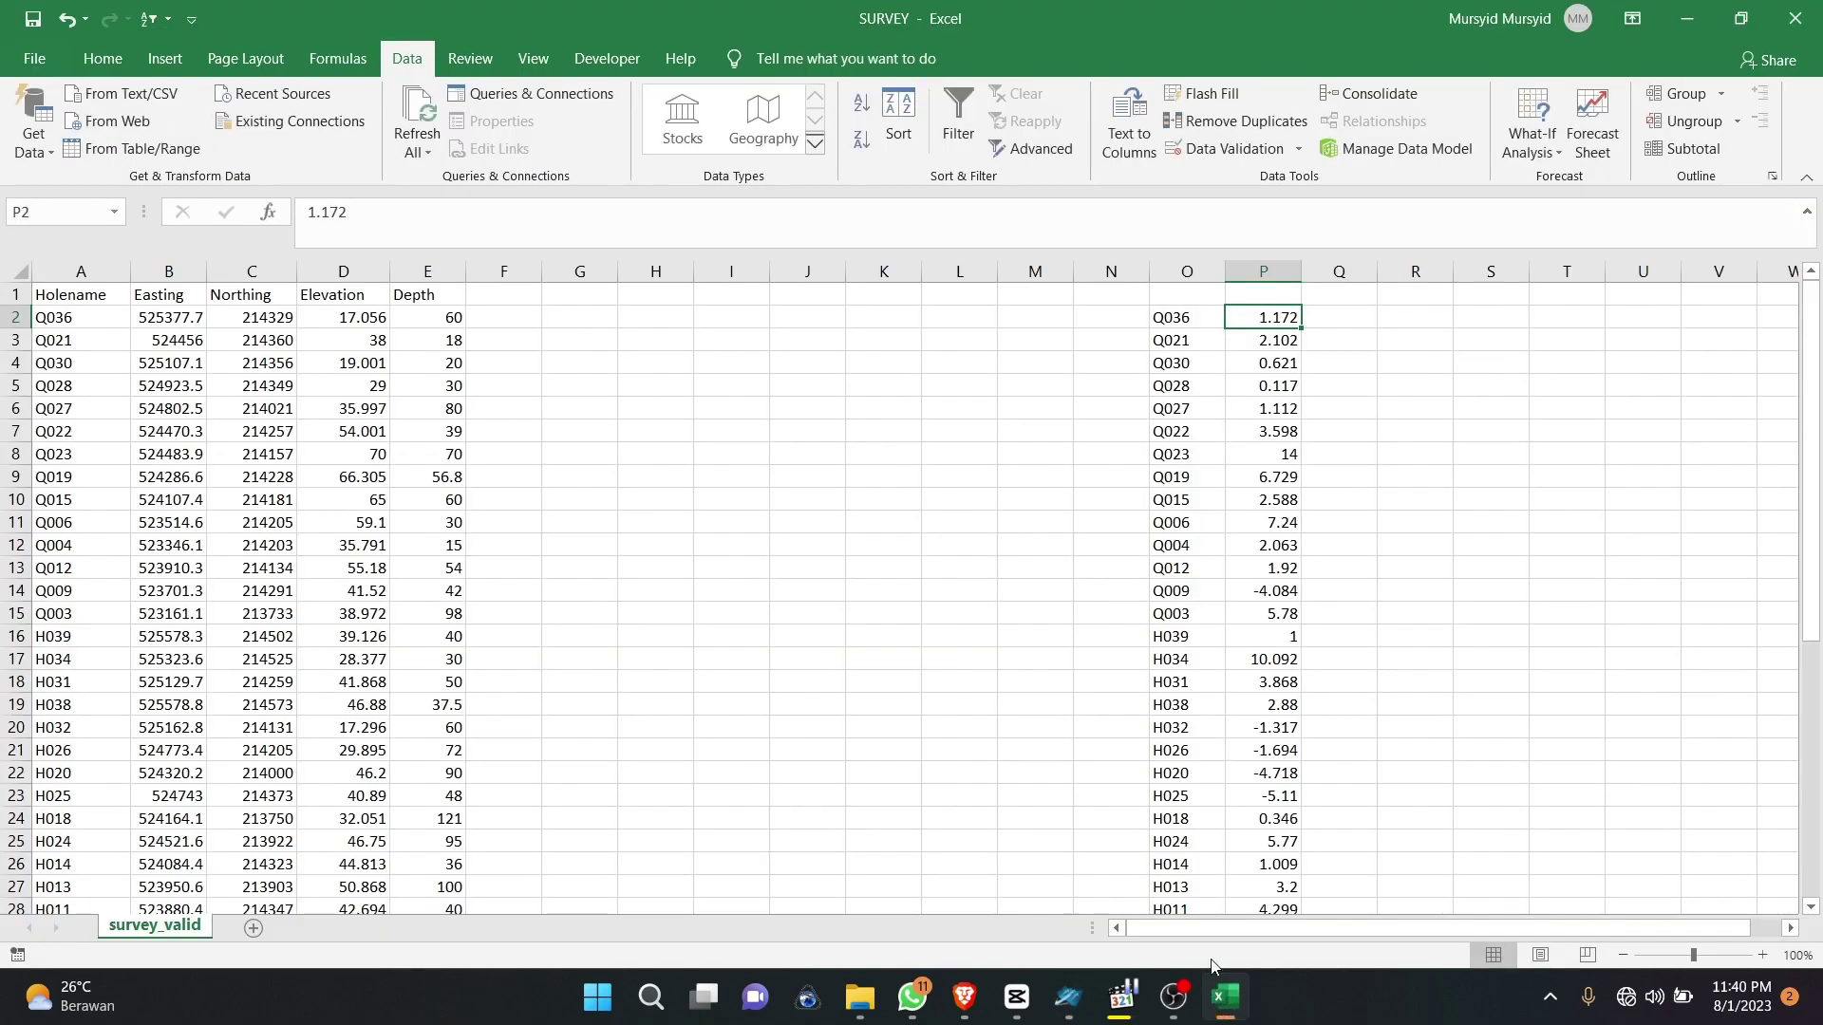
left_click(1260, 380)
left_click(1259, 344)
left_click(1254, 322)
left_click(1065, 315)
left_click(750, 321)
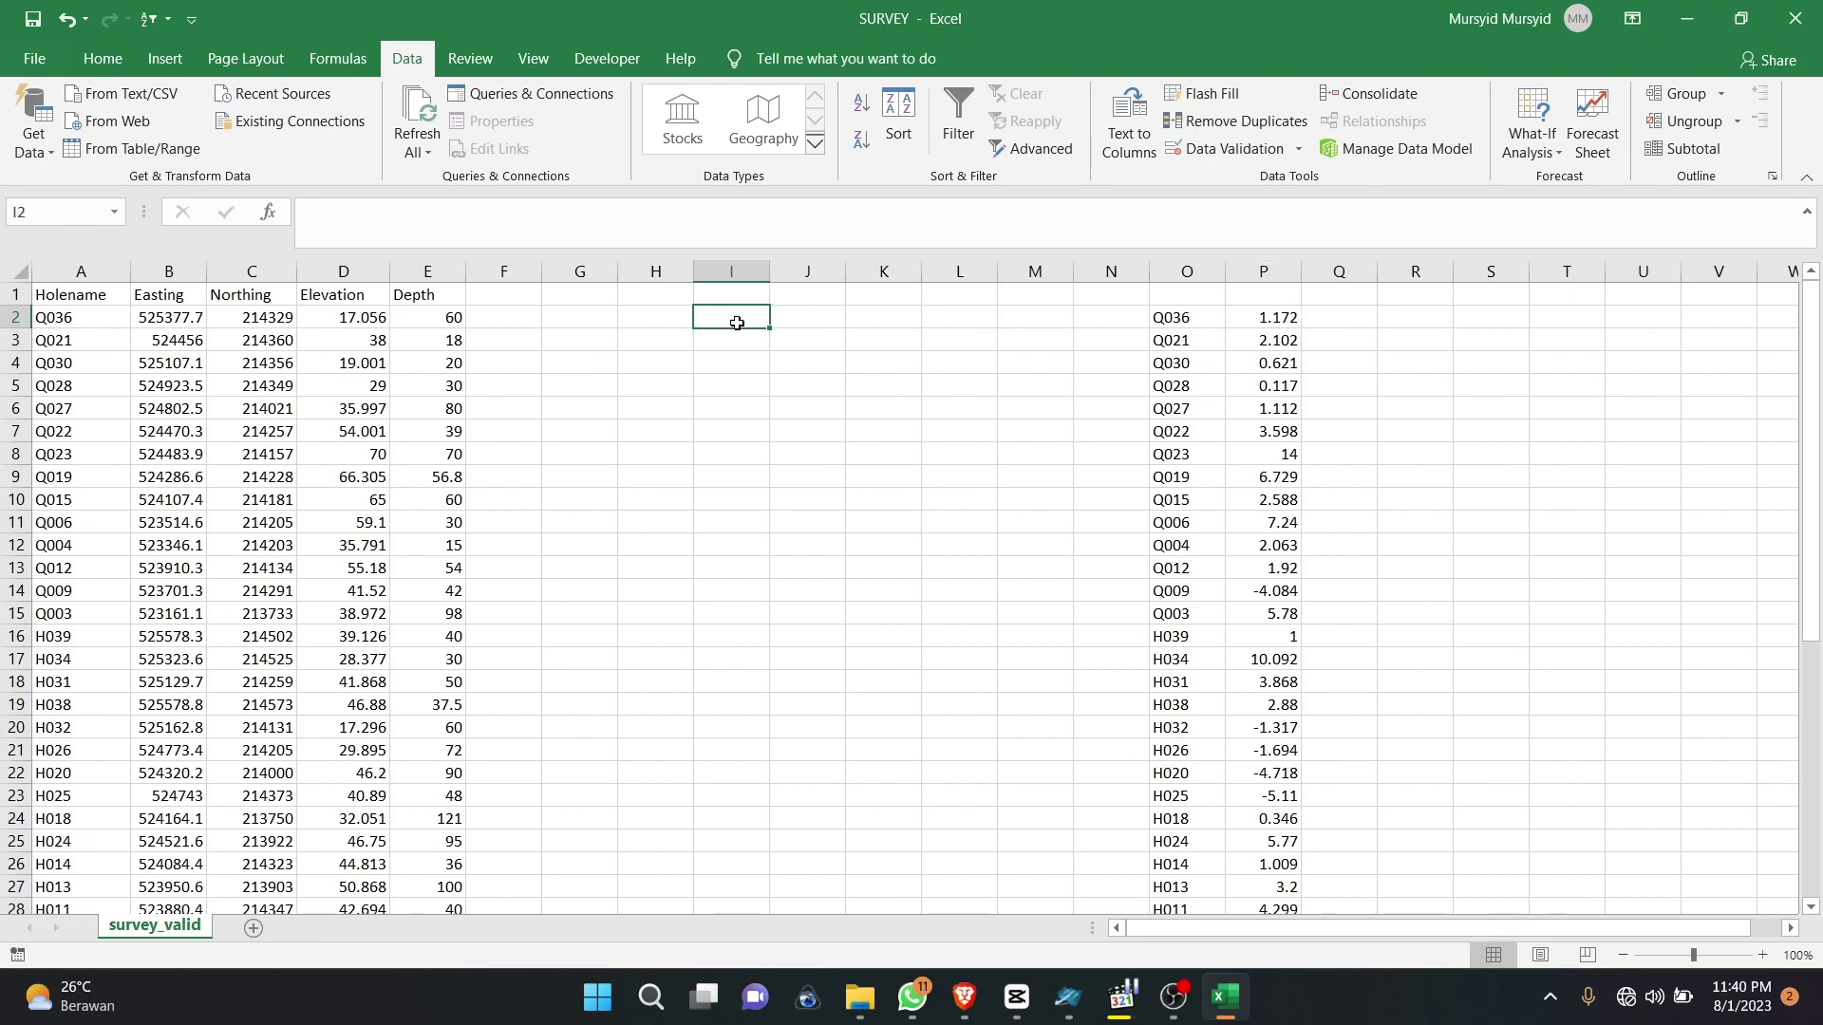
left_click(676, 324)
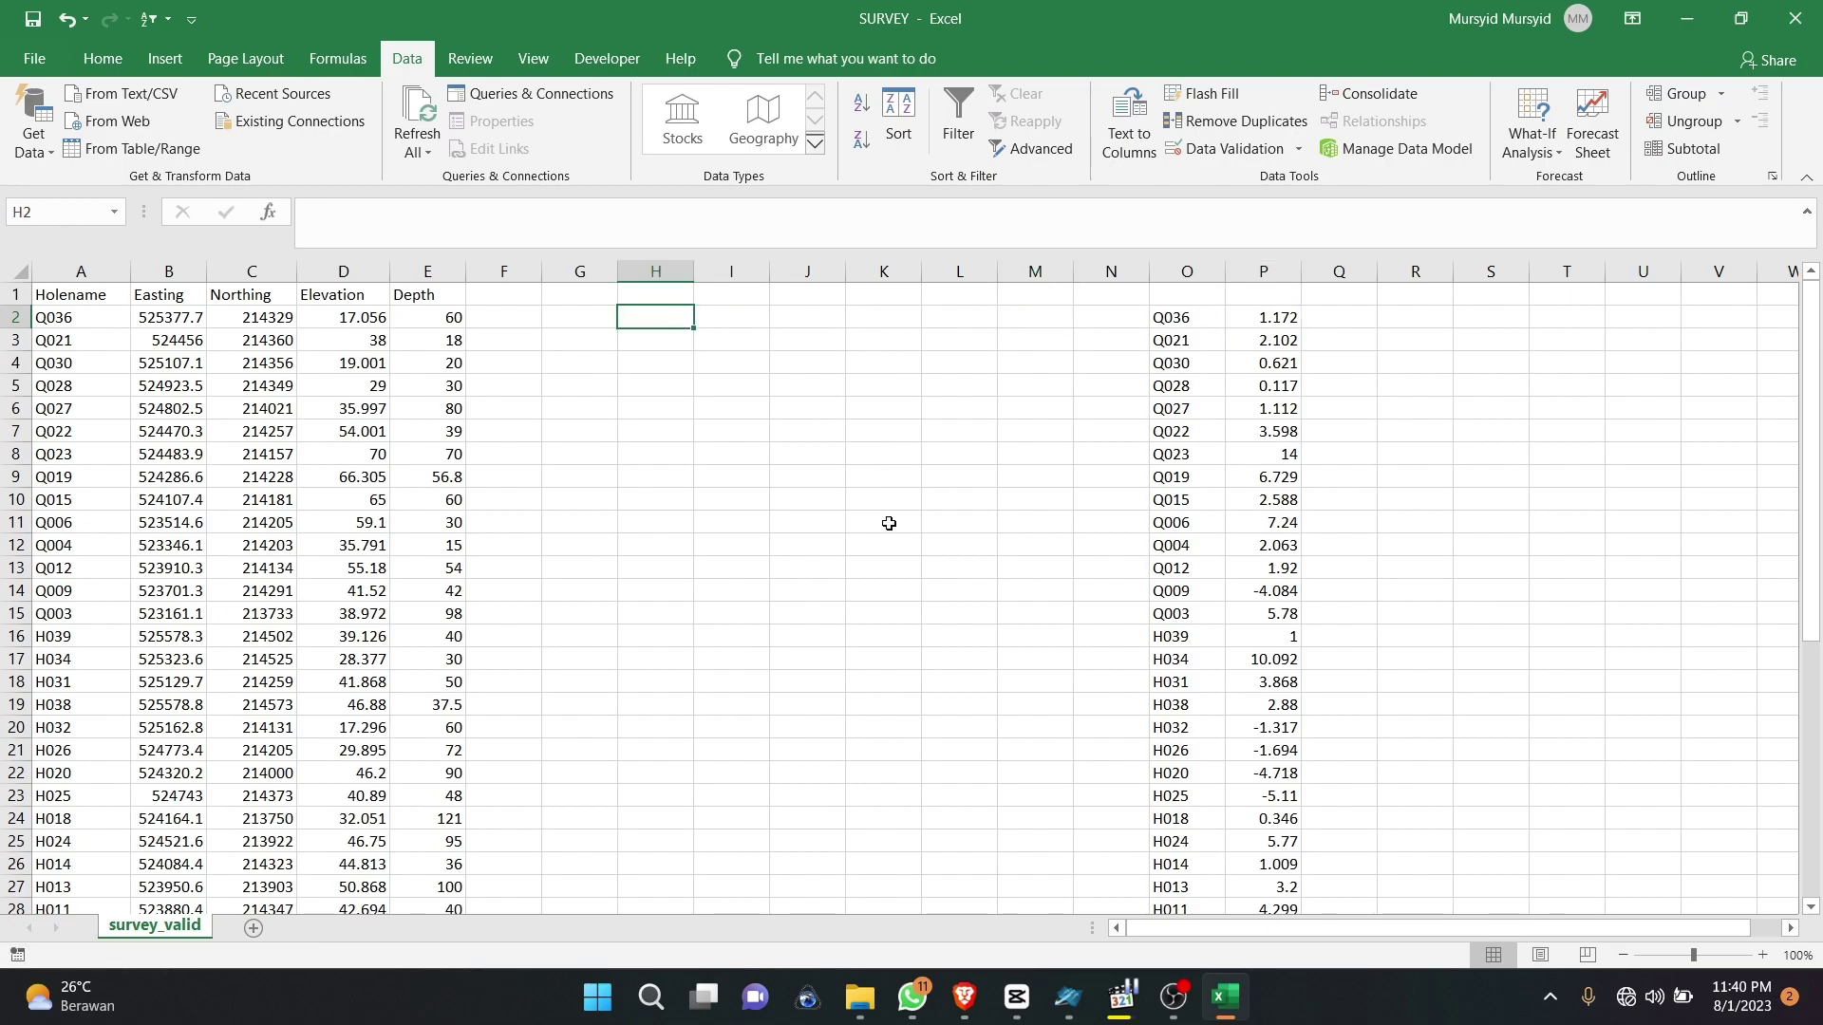
type("=")
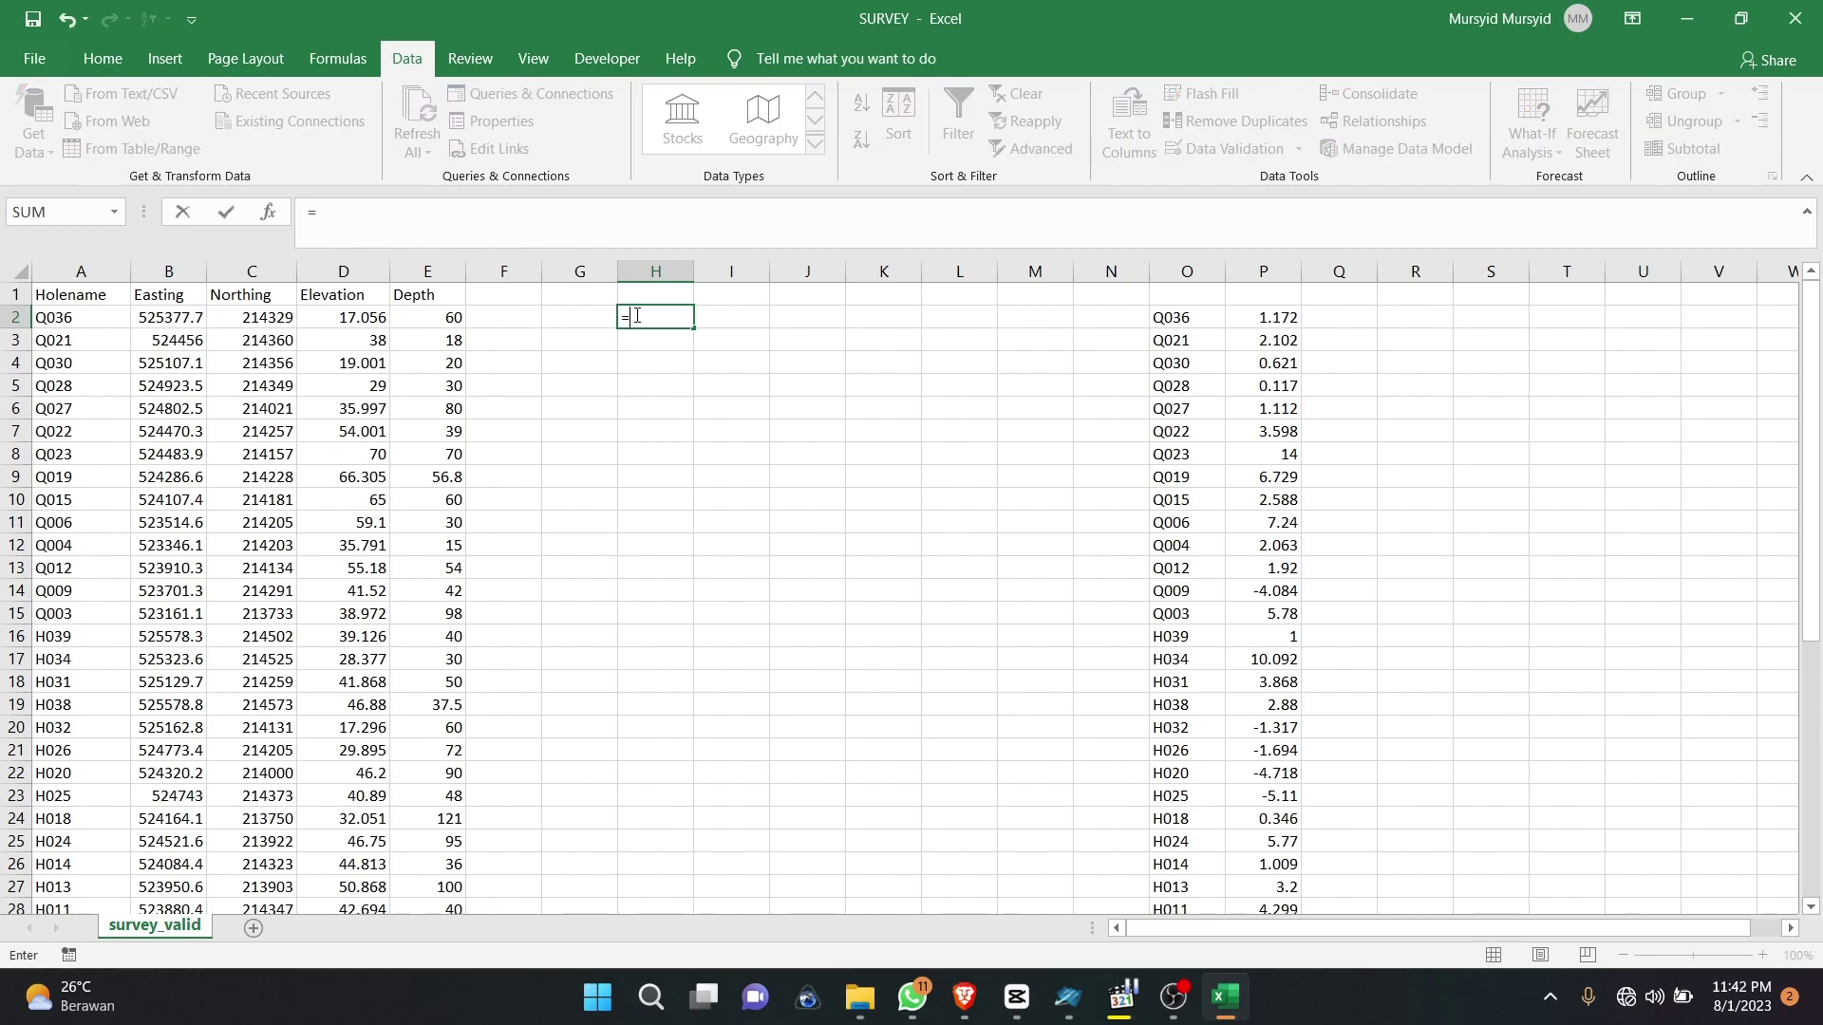
left_click(359, 314)
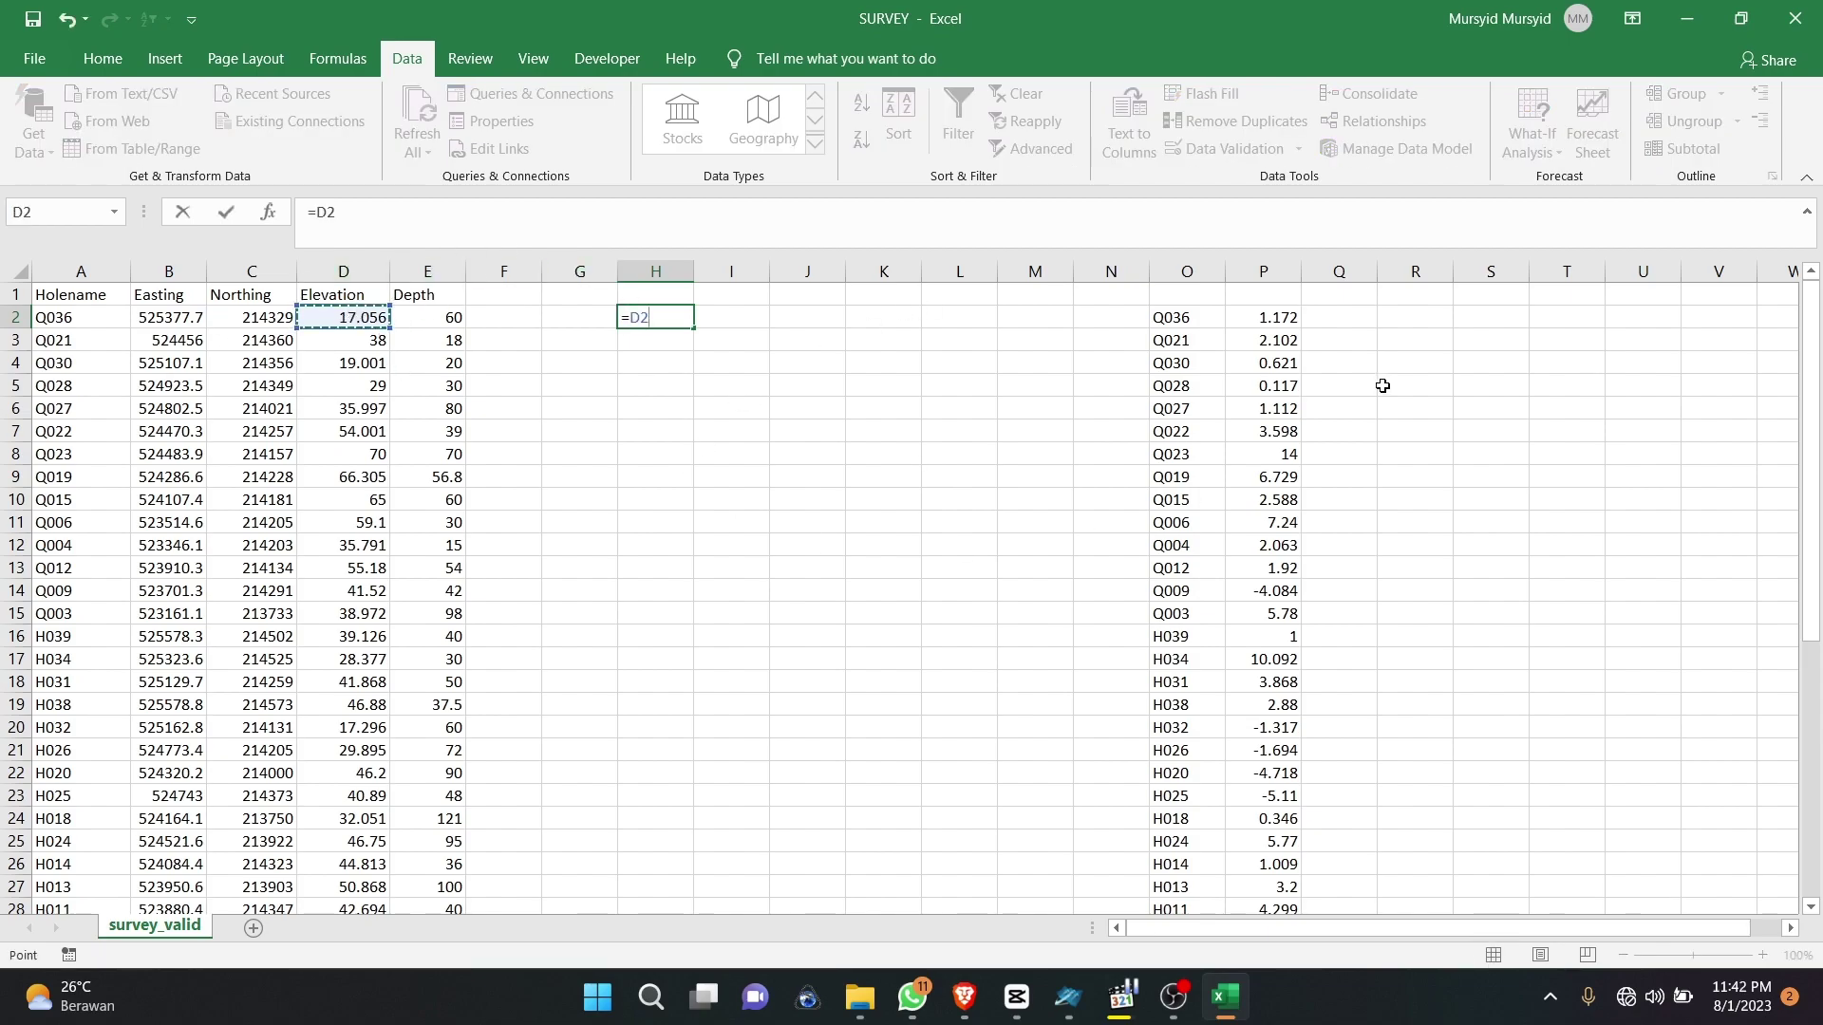
left_click(1290, 320)
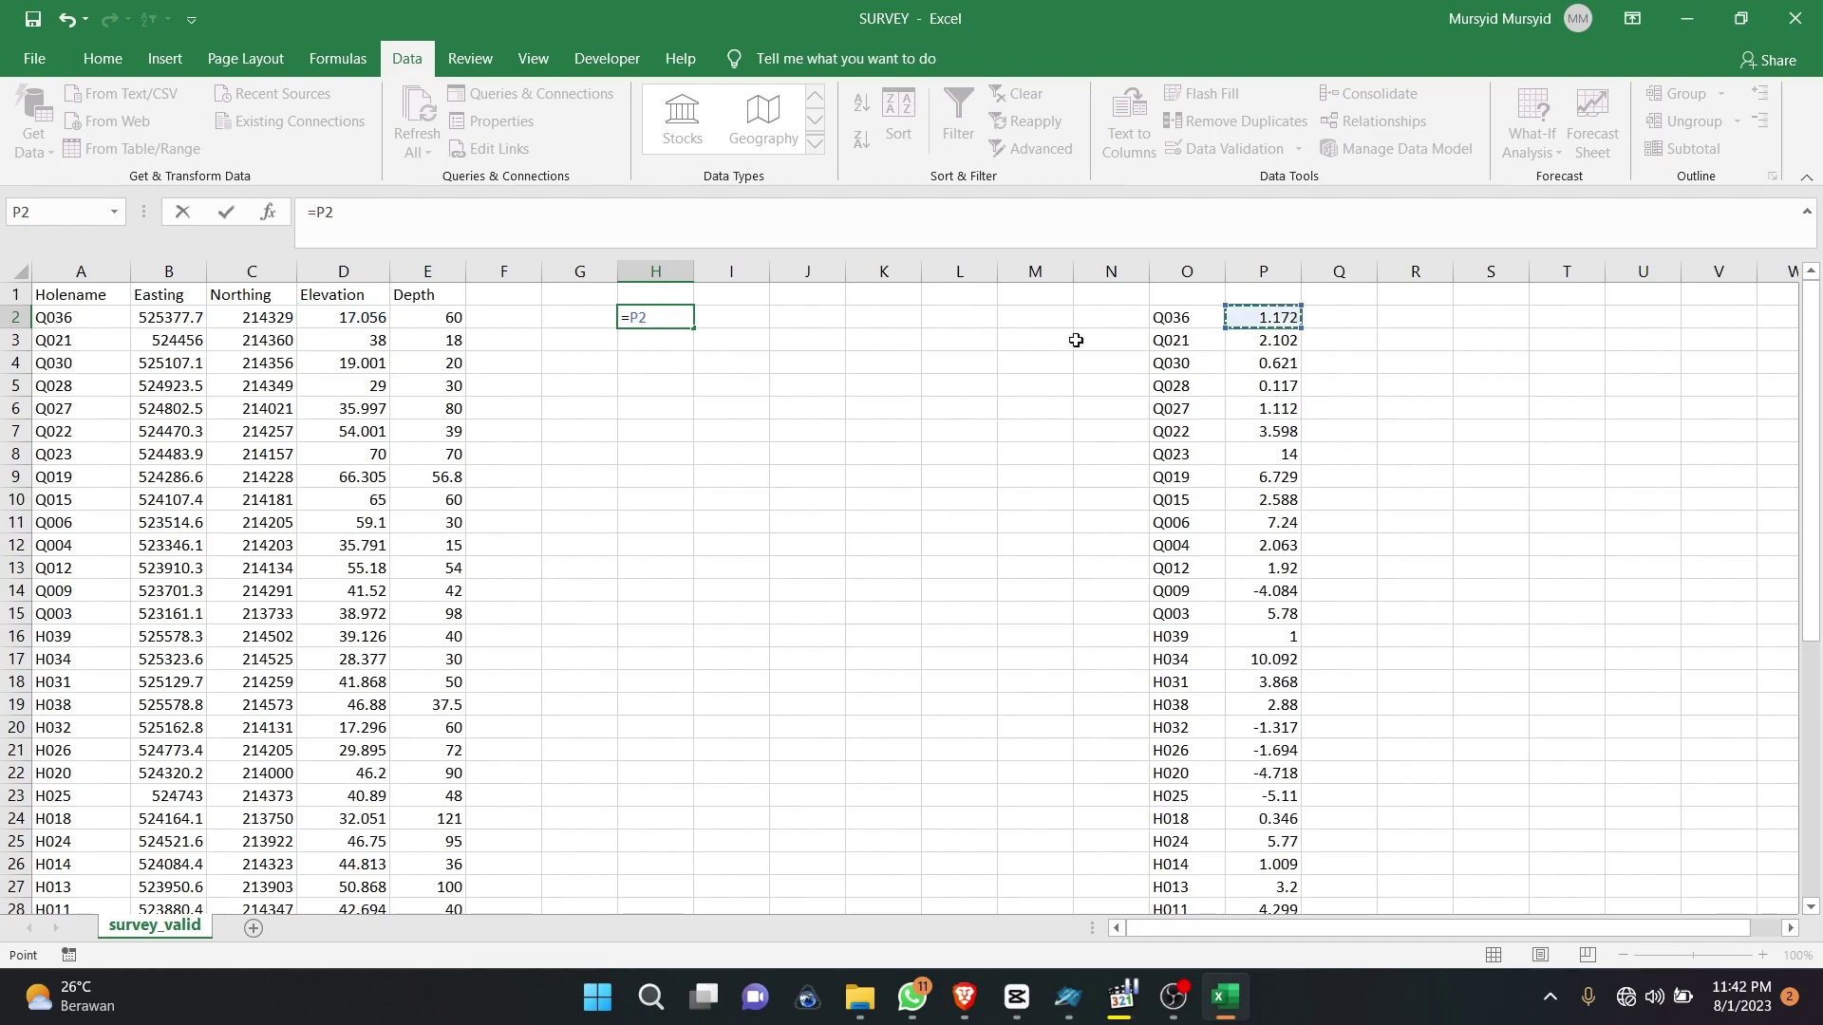
type("-")
left_click(1264, 319)
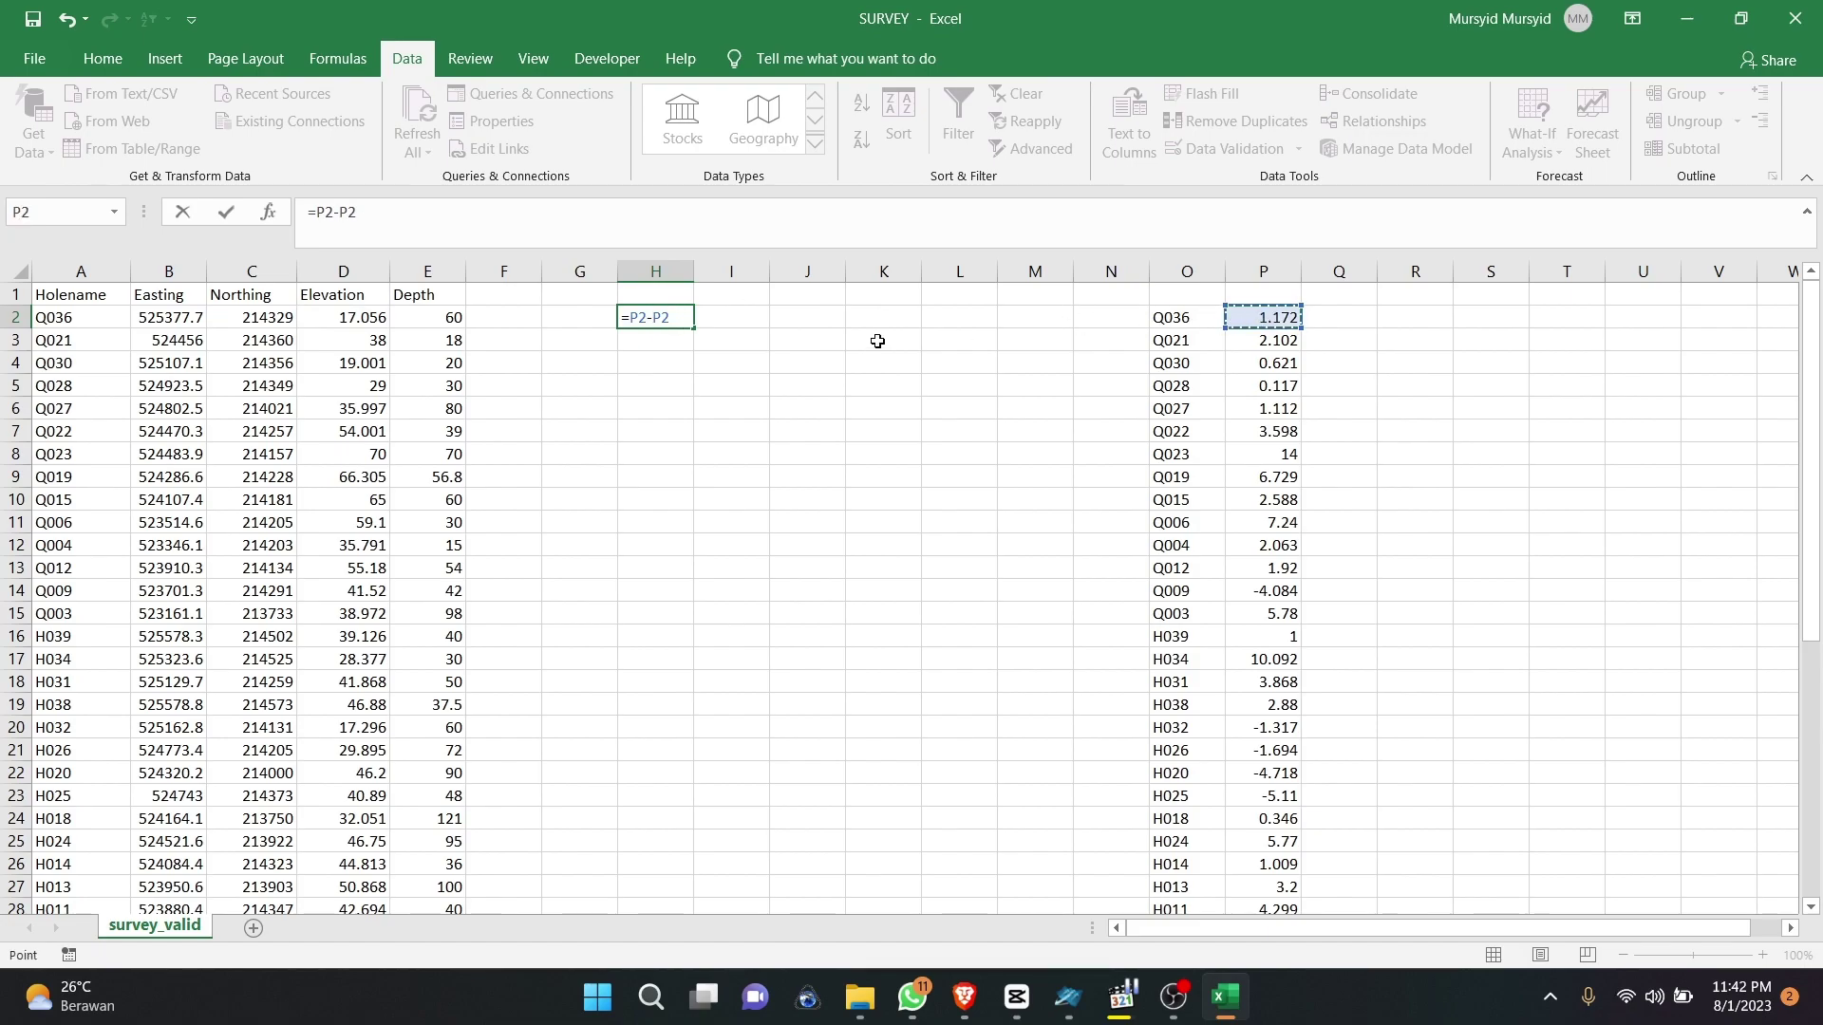
key("BackSpace")
key("BackSpace")
key("BackSpace")
key("BackSpace")
key("BackSpace")
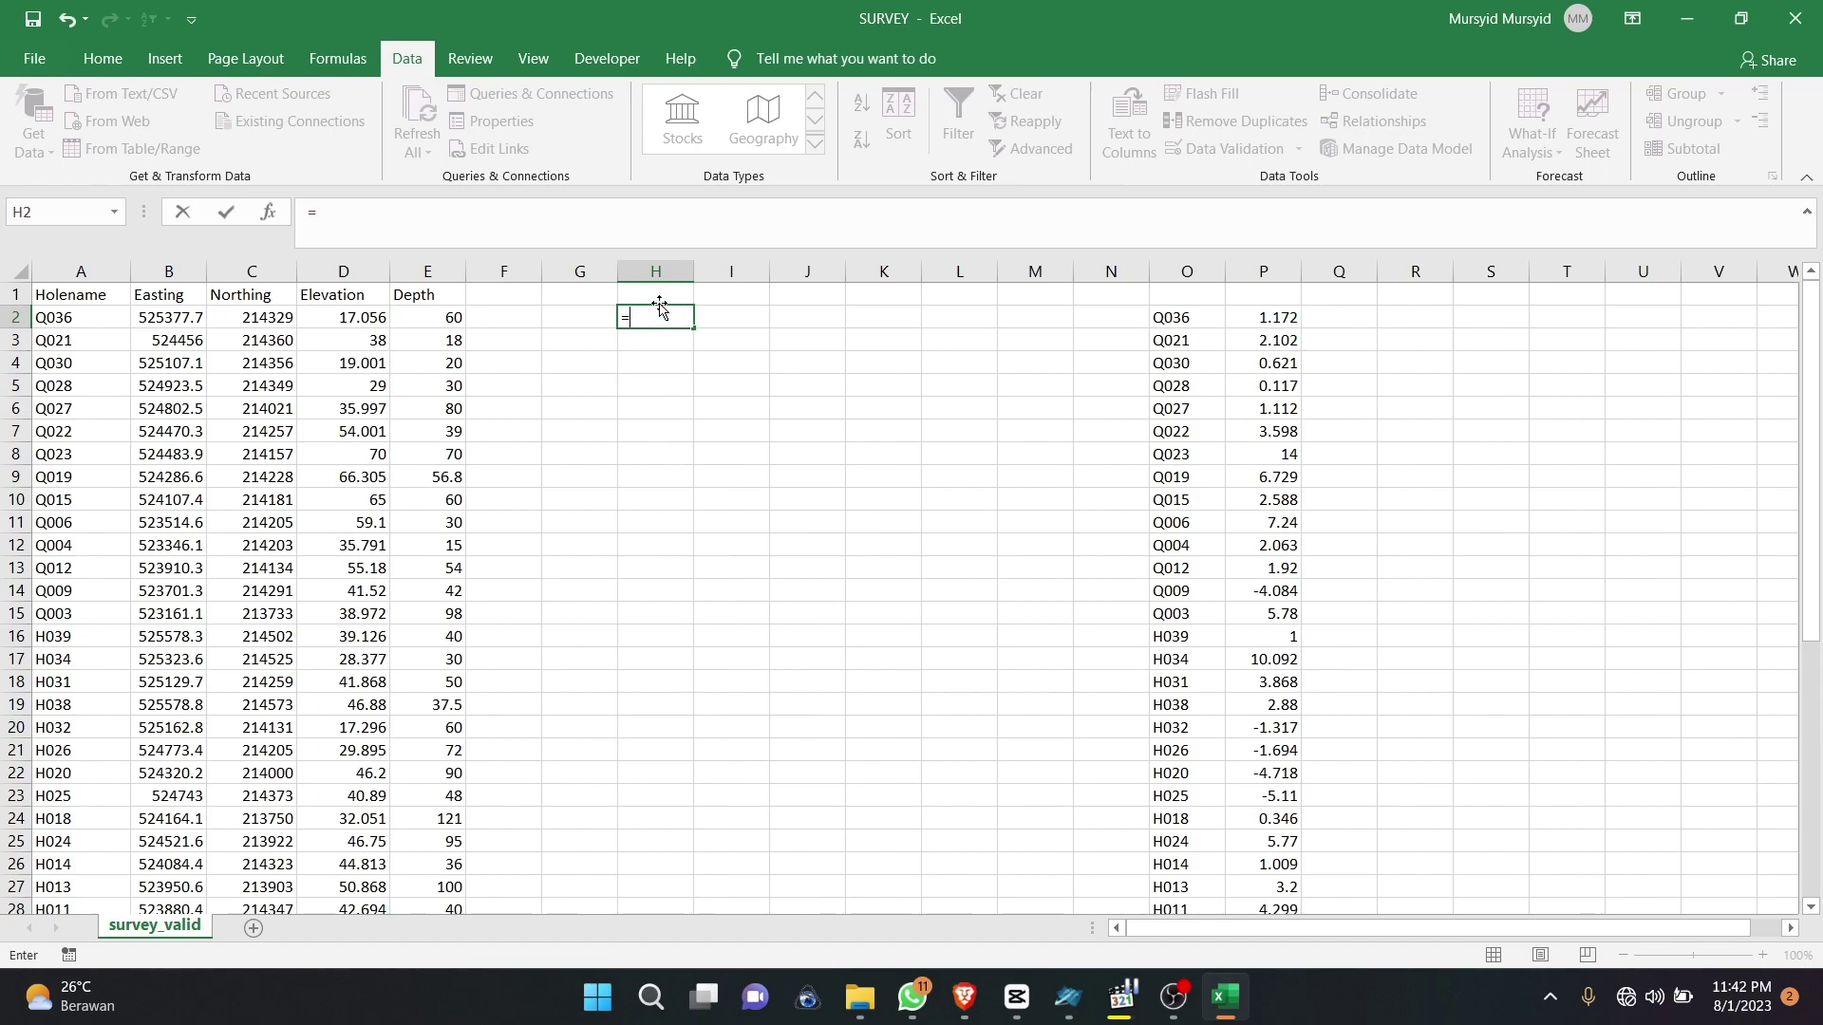
Step: Complete the H2 formula as =D2-P2 and fill it down through H46
left_click(365, 321)
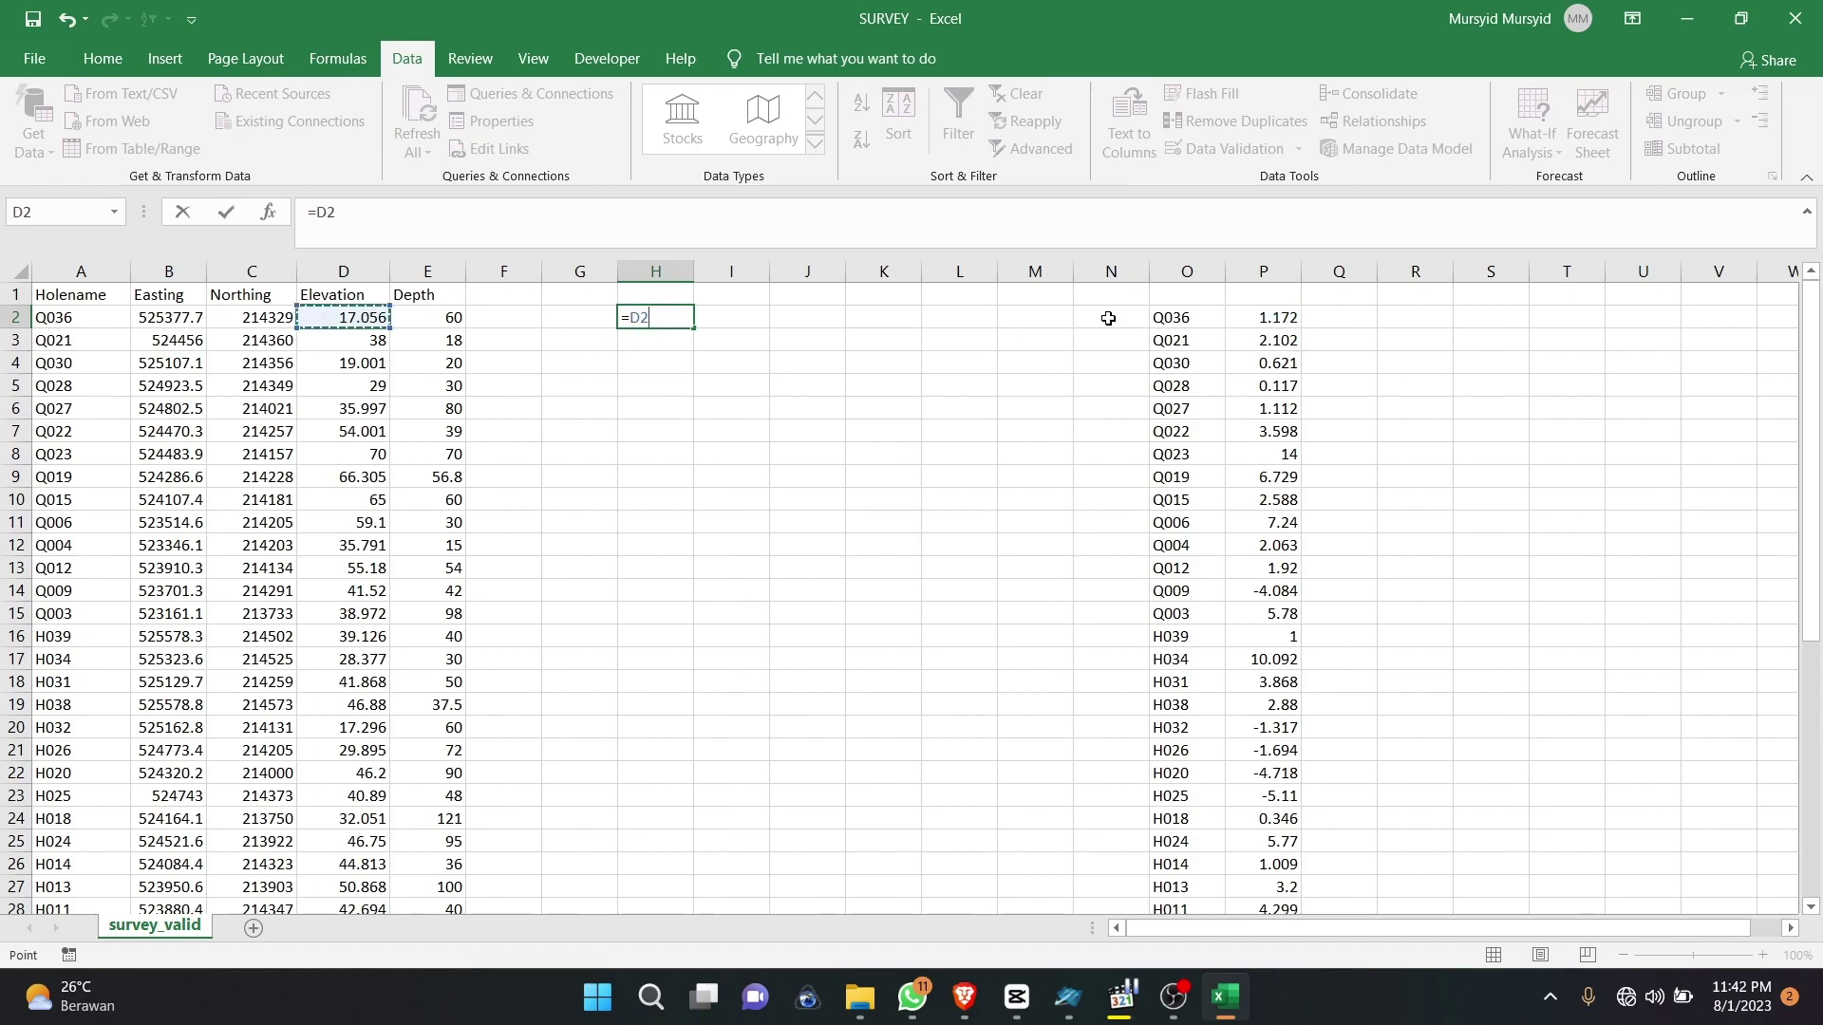
type("-")
left_click(1249, 314)
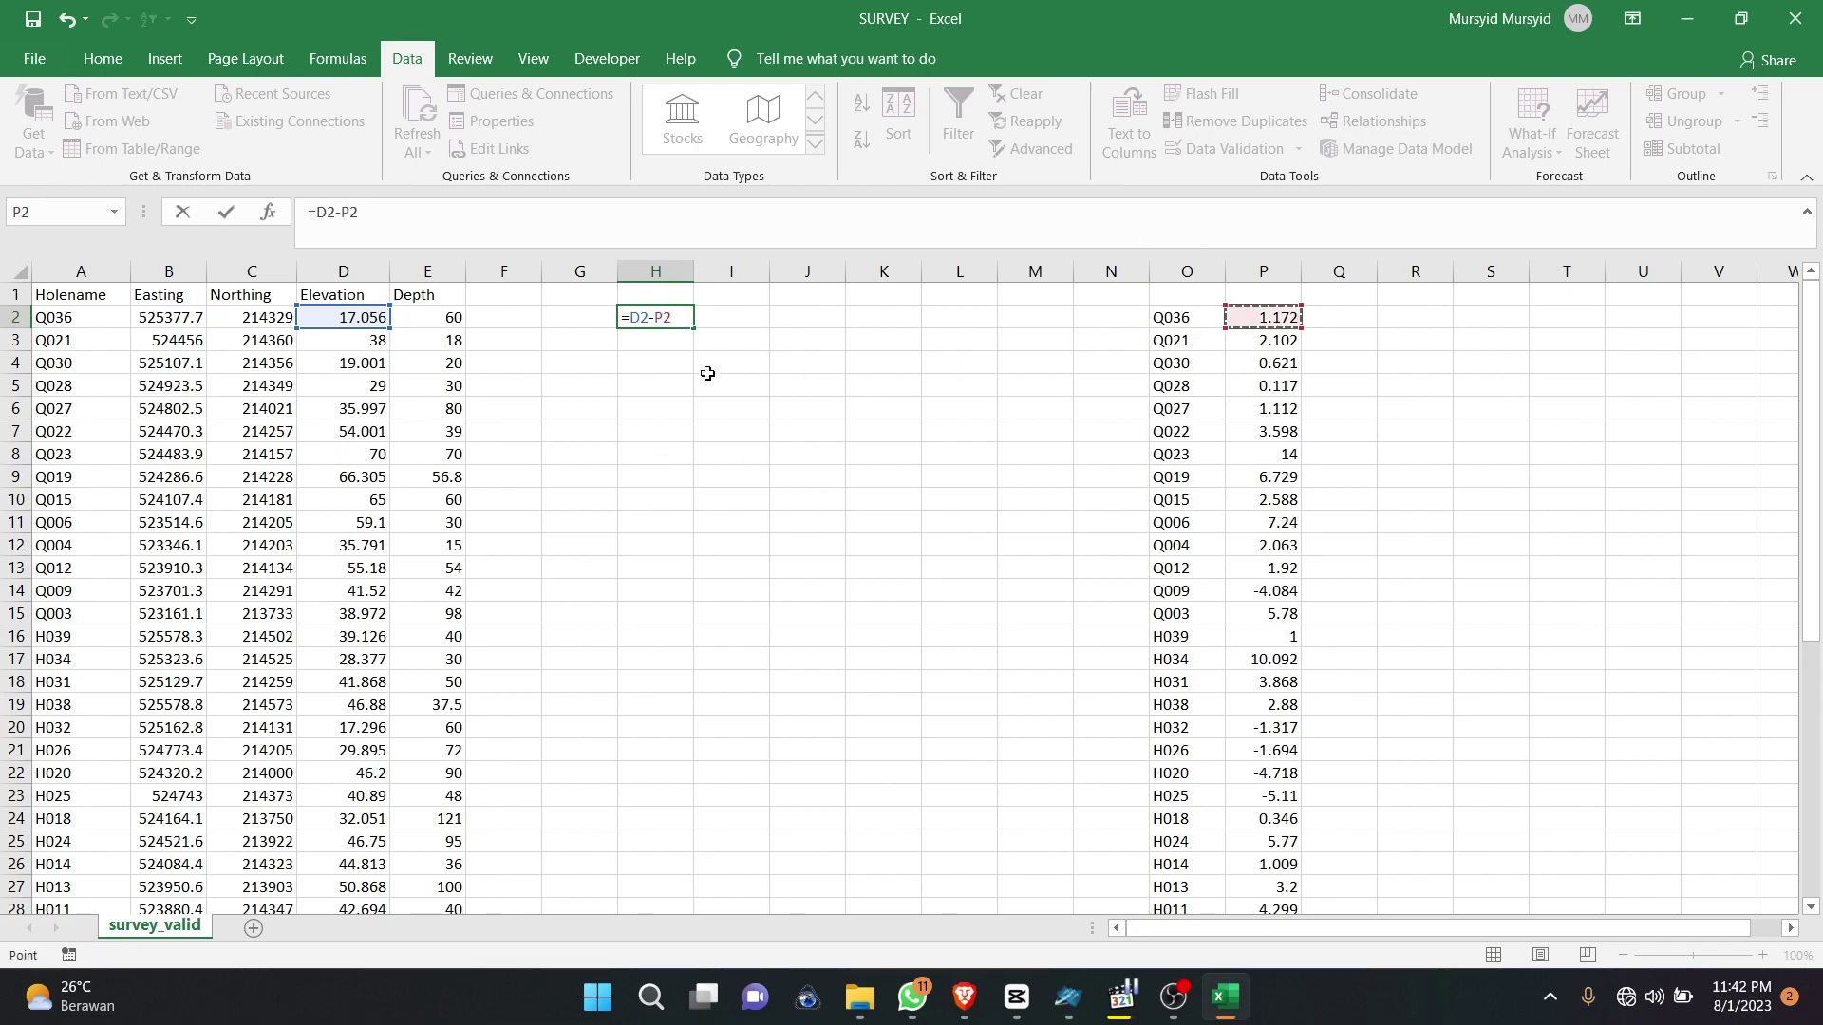
key("Return")
left_click(681, 318)
left_click_drag(691, 328, 688, 866)
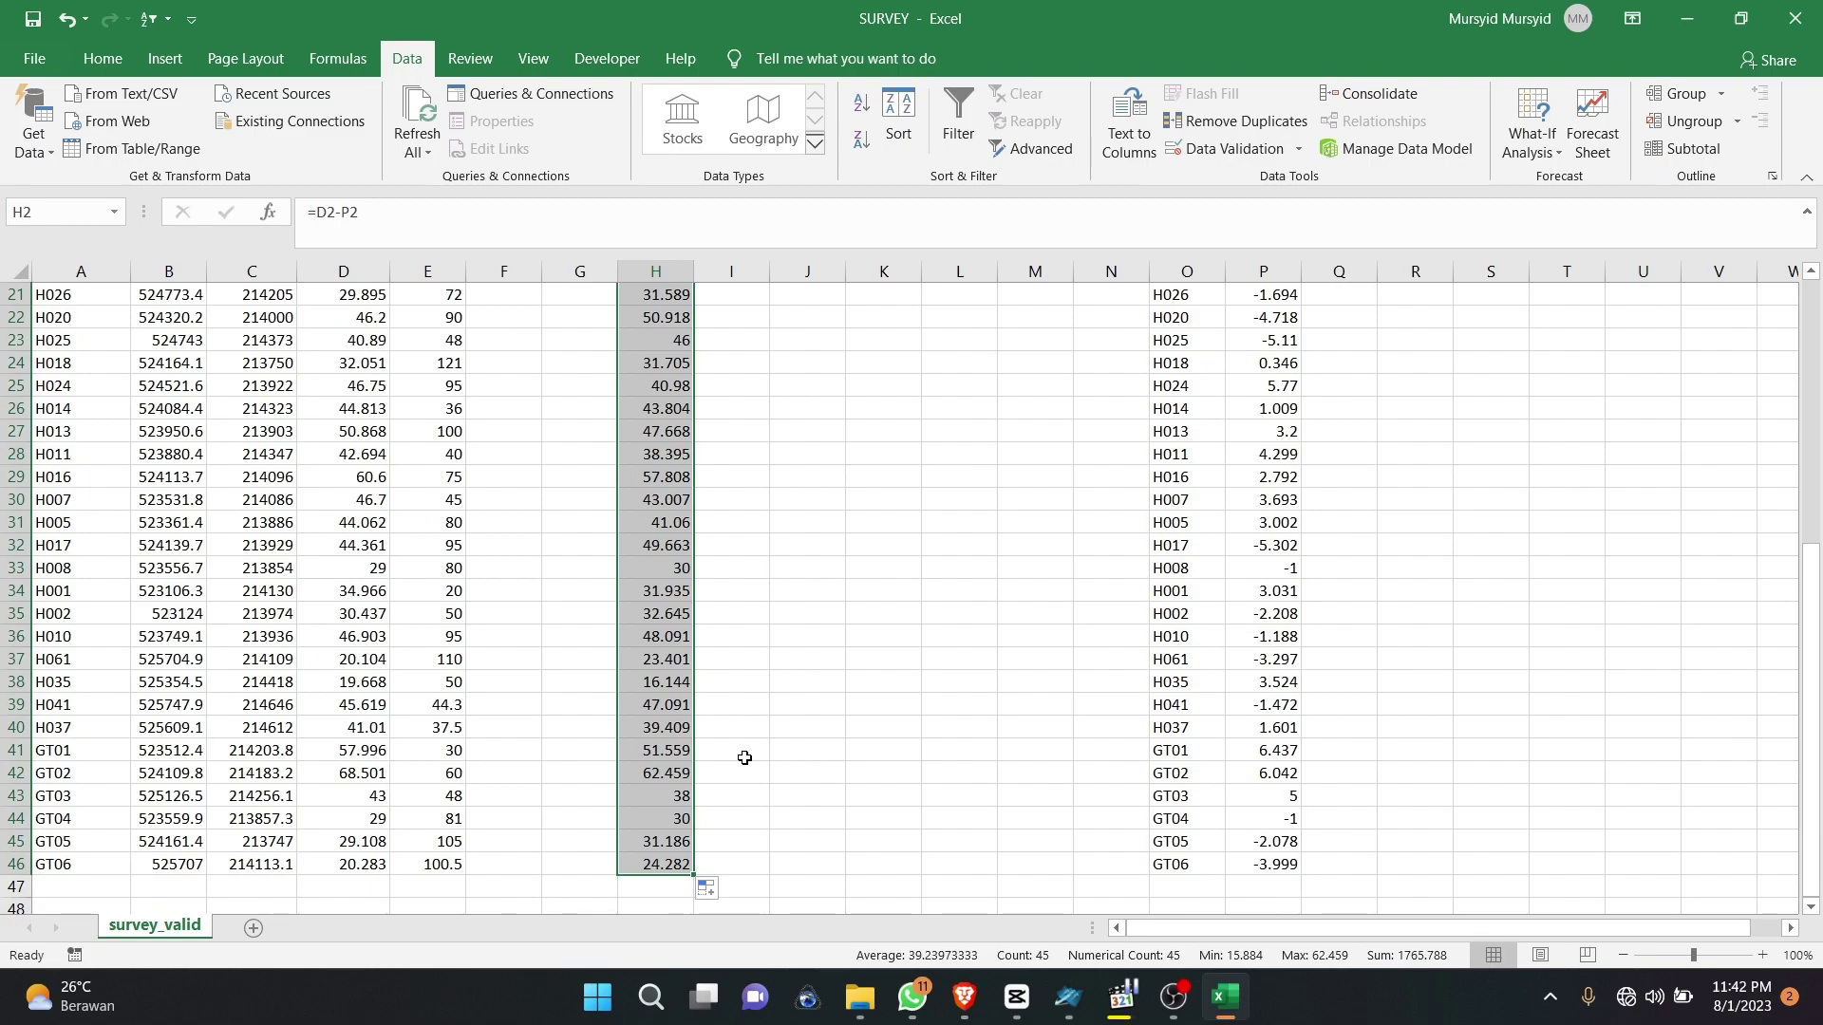
Step: Compare the calculated elevations in column H with the original elevations in column D and the differences in column P for the first holes
scroll(745, 750, "up", 7)
left_click(752, 454)
left_click(720, 319)
left_click(641, 321)
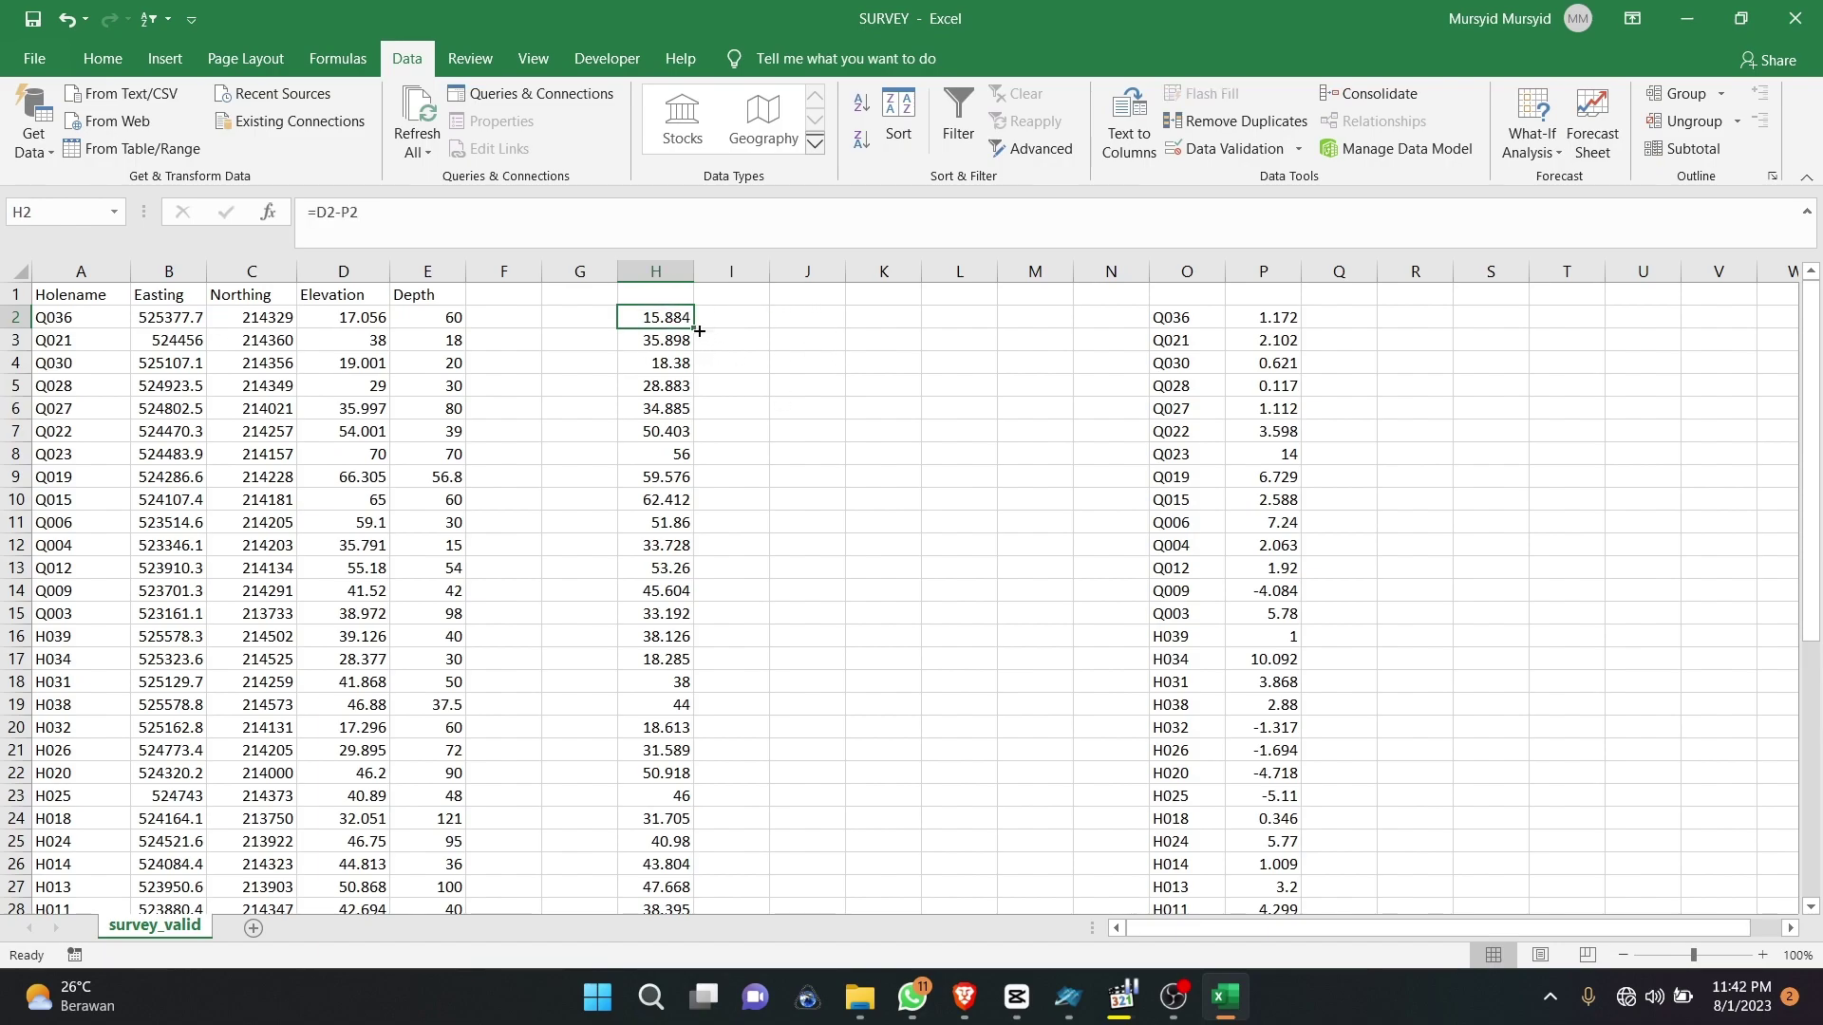
left_click(664, 354)
left_click(659, 341)
left_click(660, 319)
left_click(661, 340)
left_click(664, 319)
left_click(673, 343)
left_click(668, 315)
left_click(1295, 338)
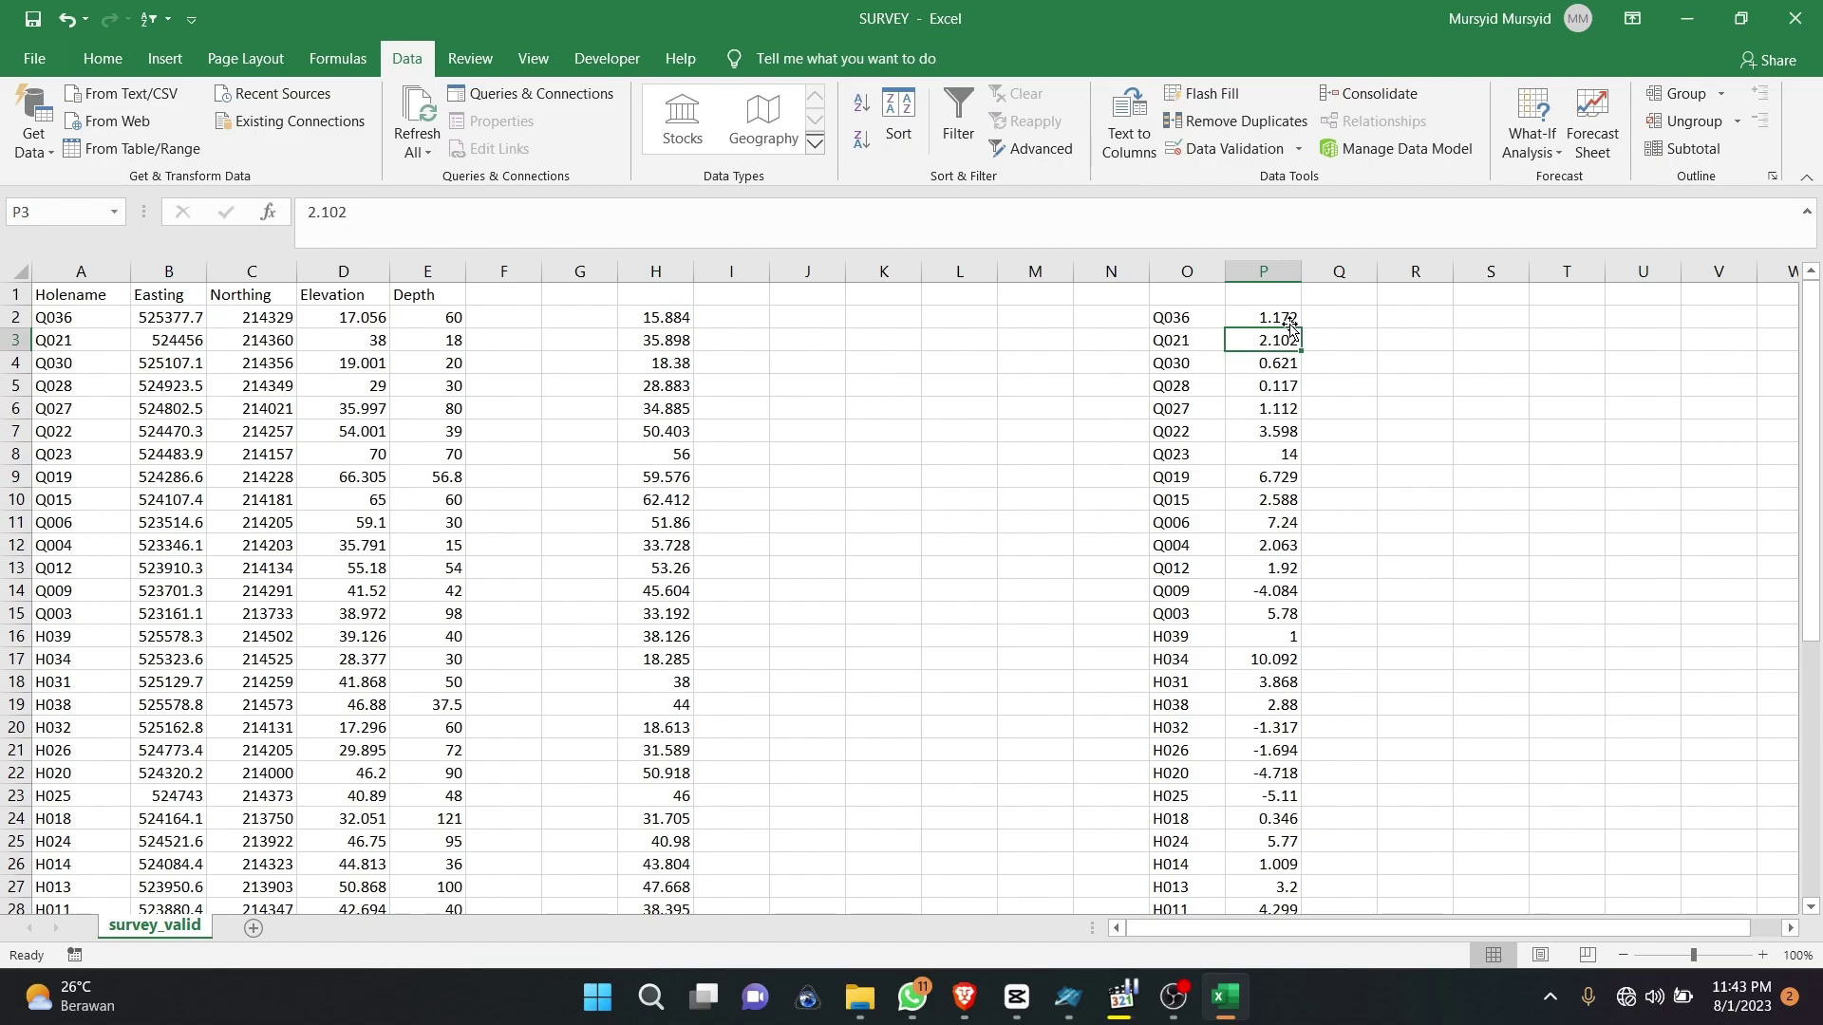
left_click(1288, 322)
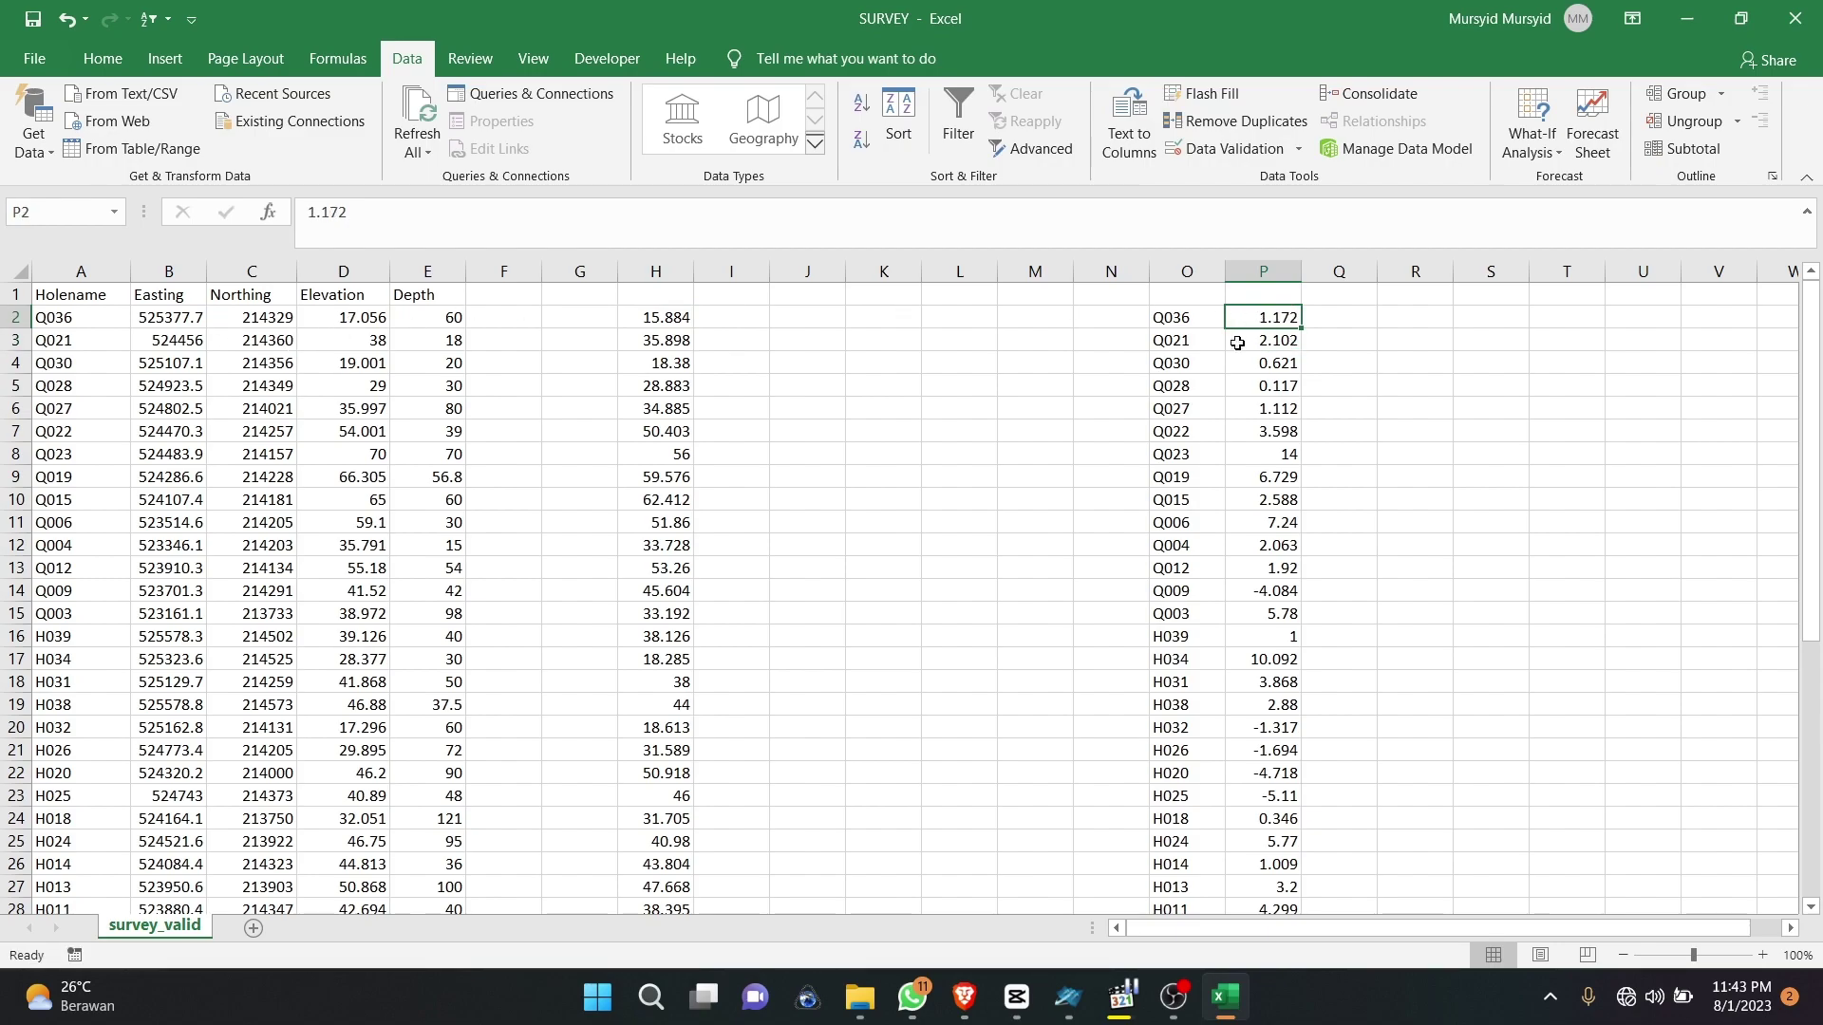
left_click(345, 321)
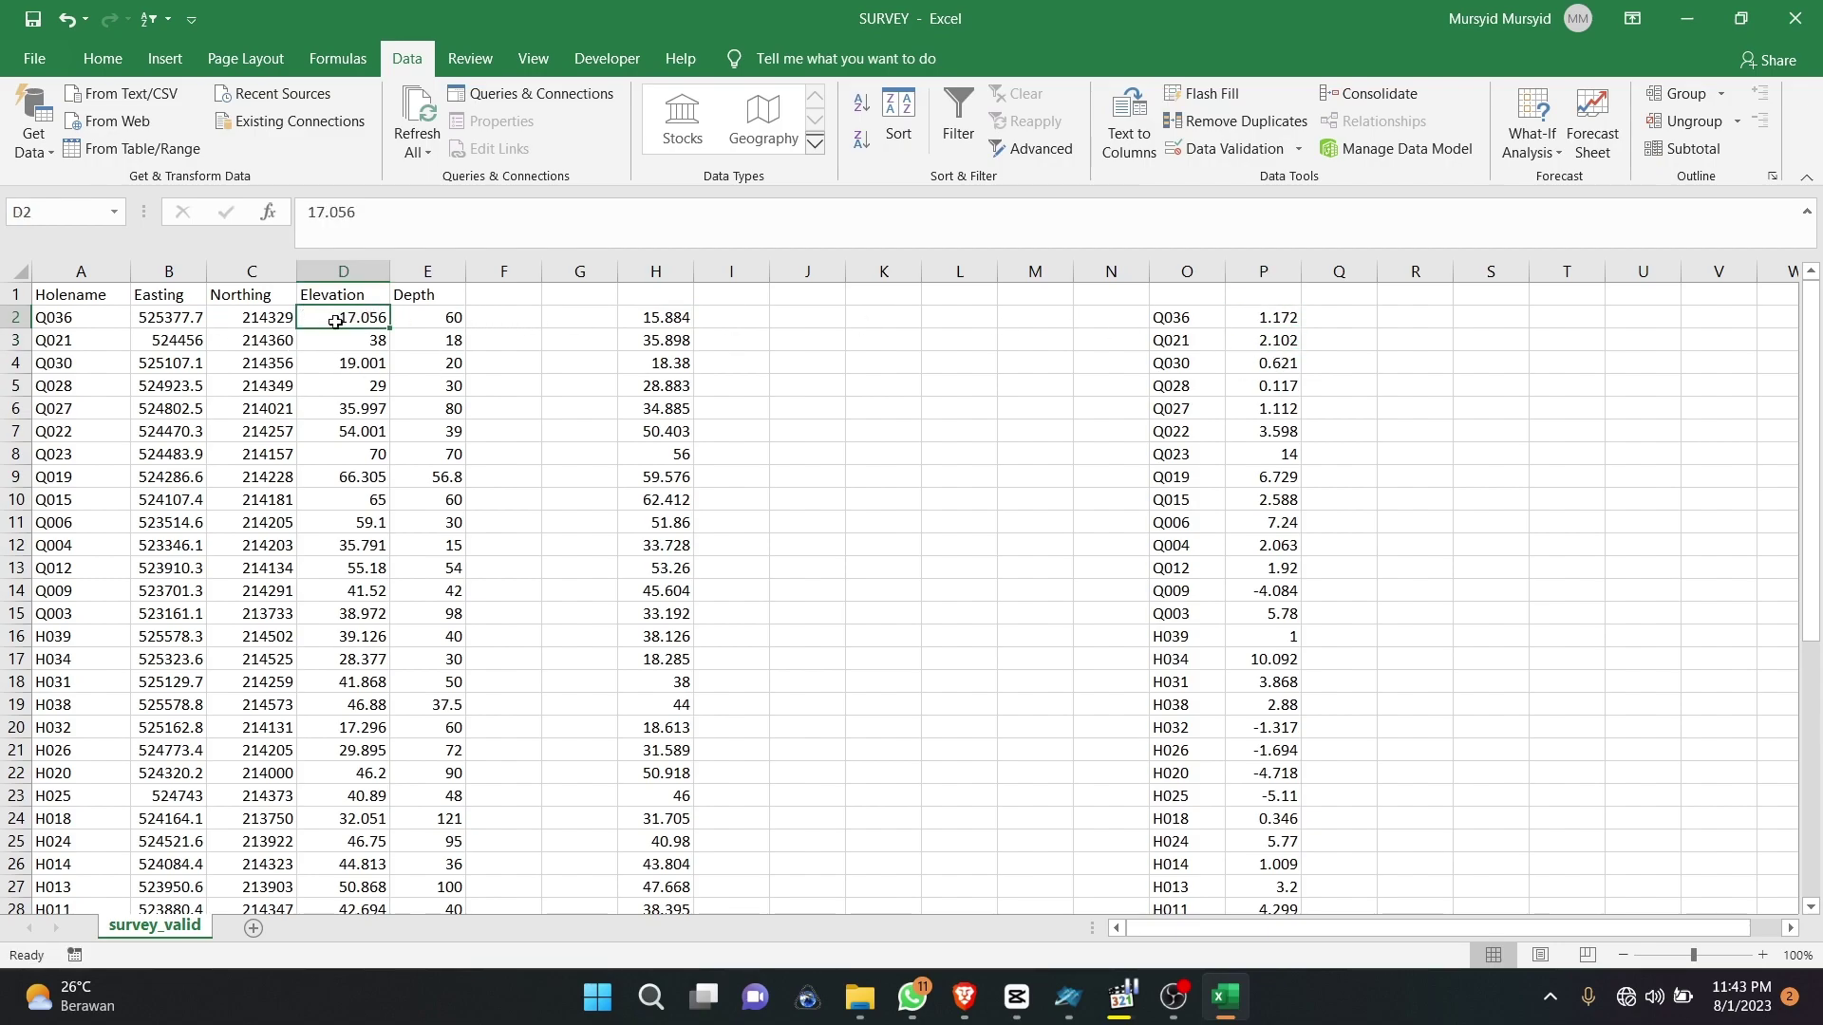
left_click(1292, 321)
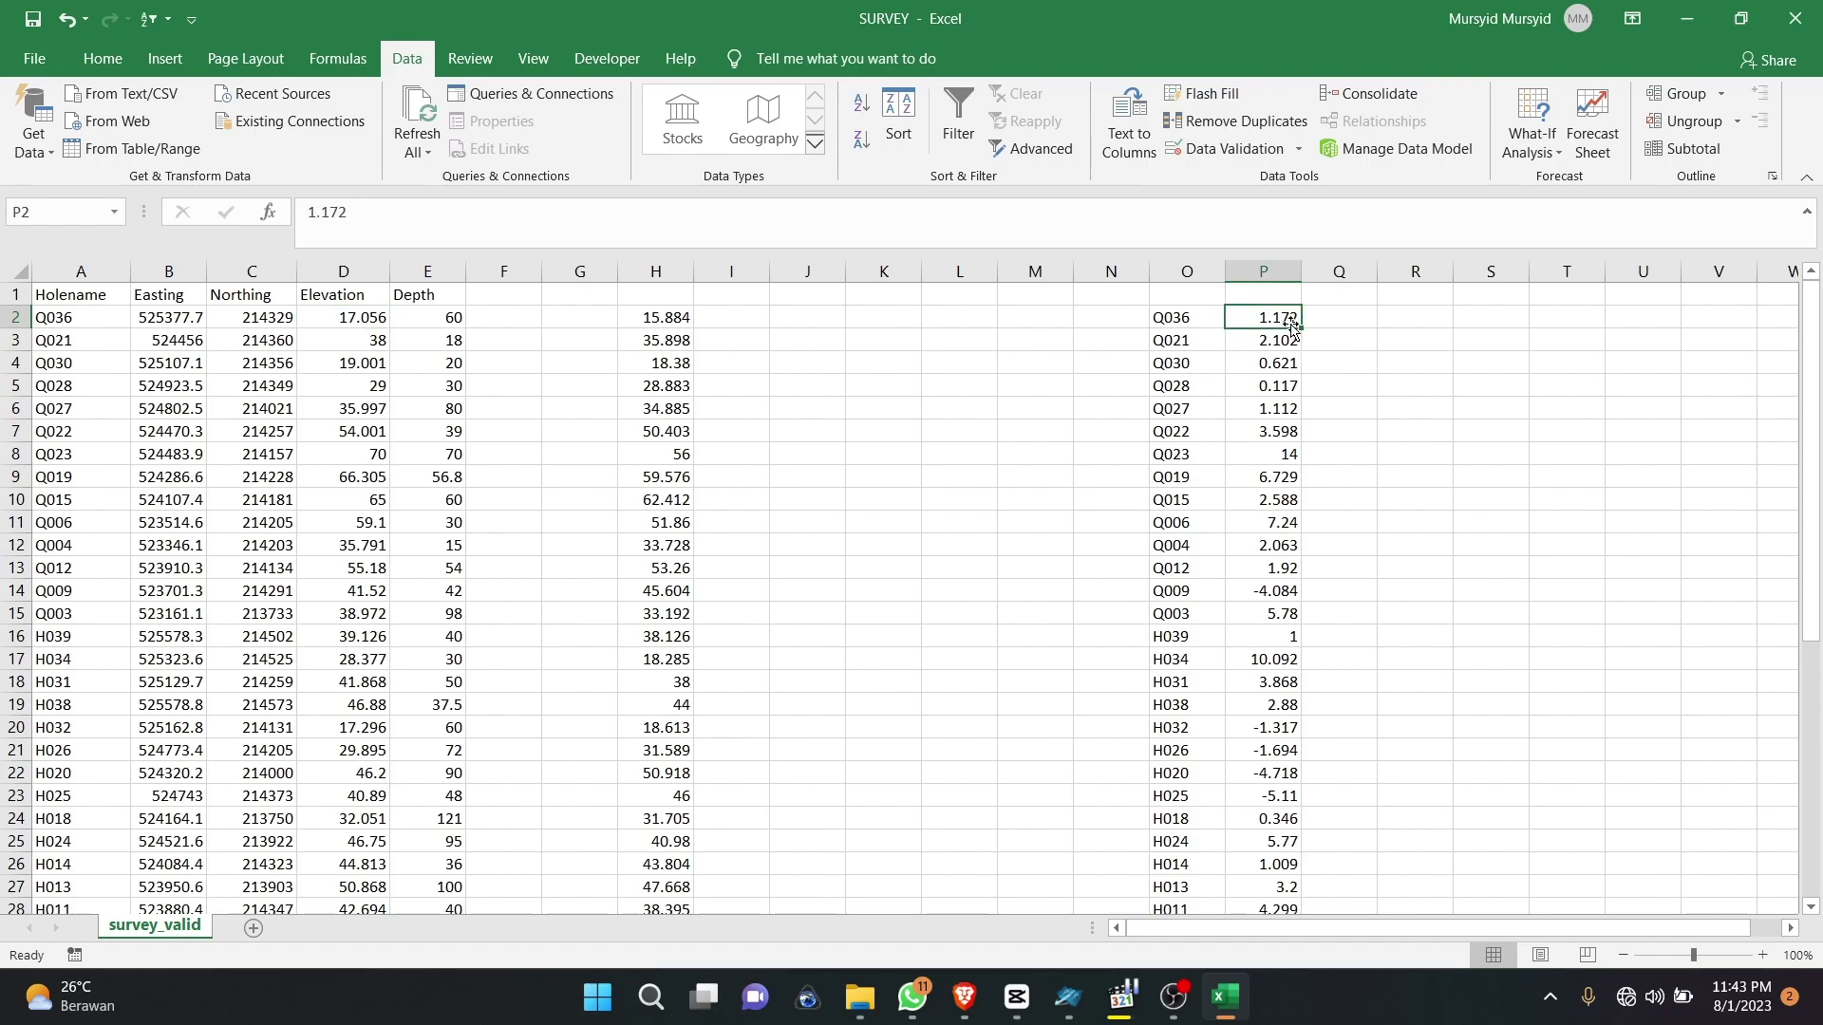
left_click(655, 322)
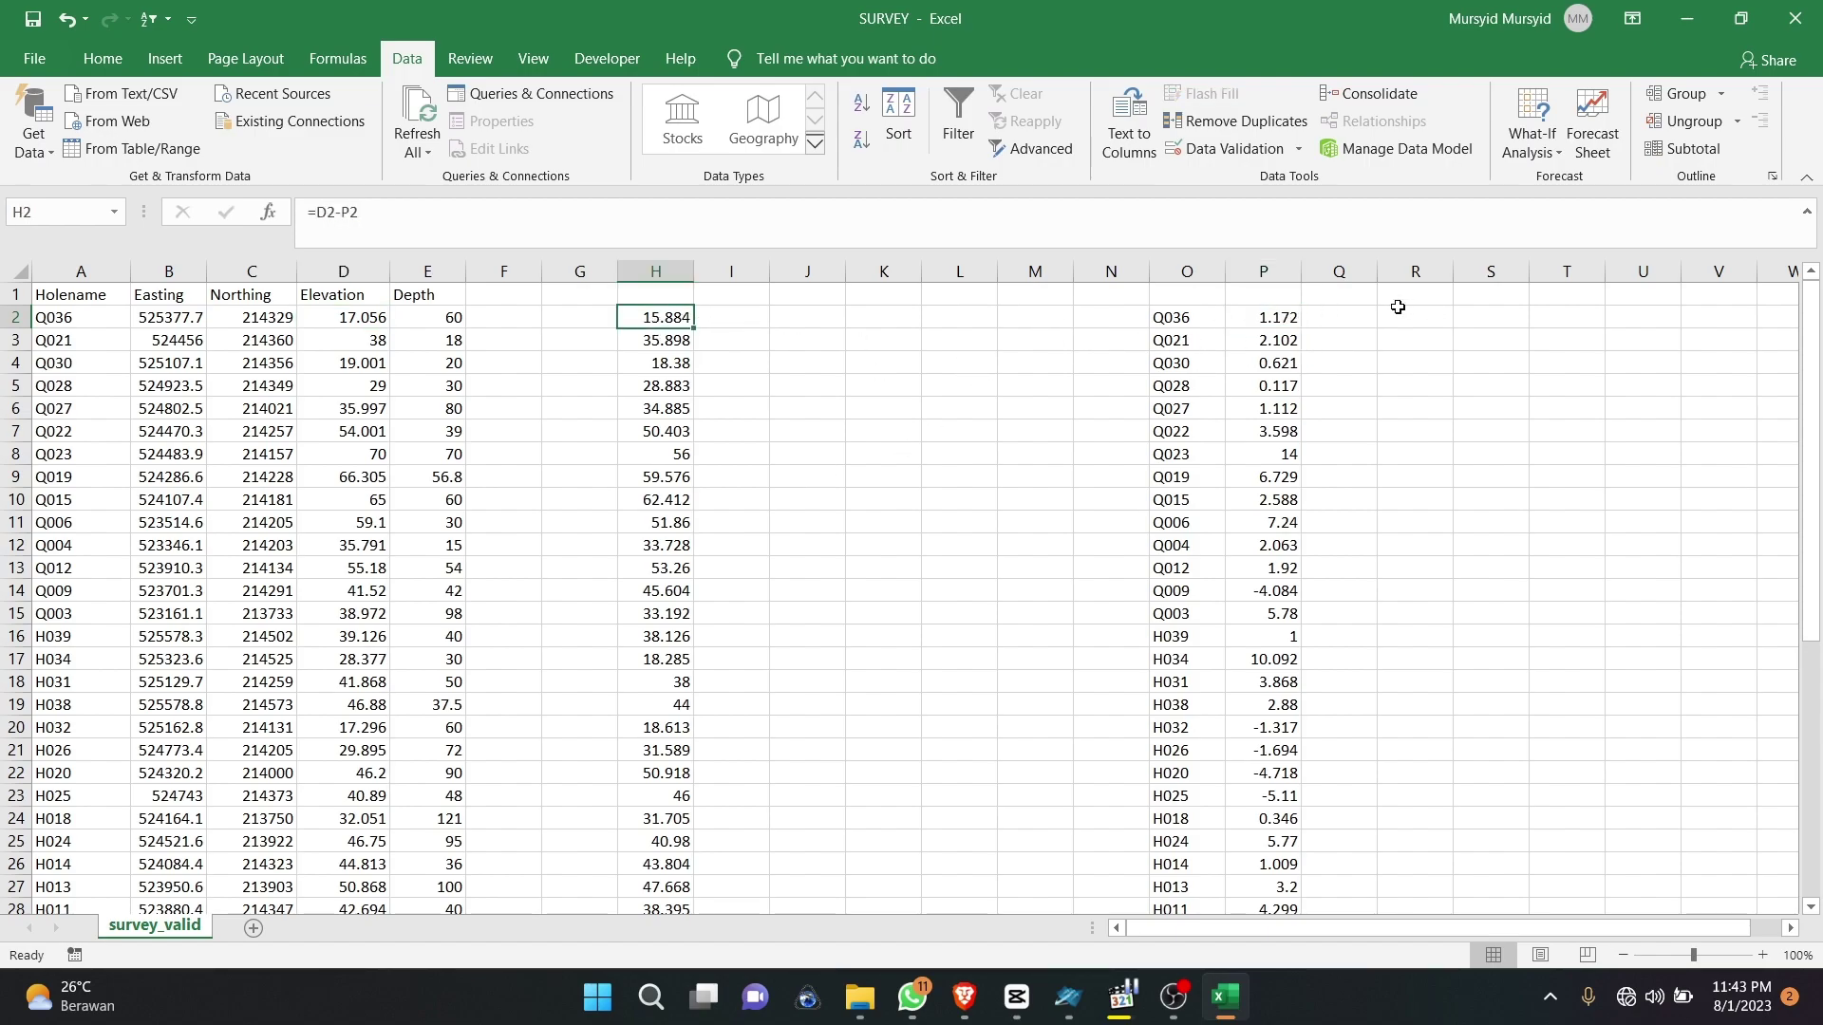
Step: Check the subtraction for holes Q036 and Q009 by comparing their values in columns D, P and H
left_click(1275, 322)
left_click(372, 319)
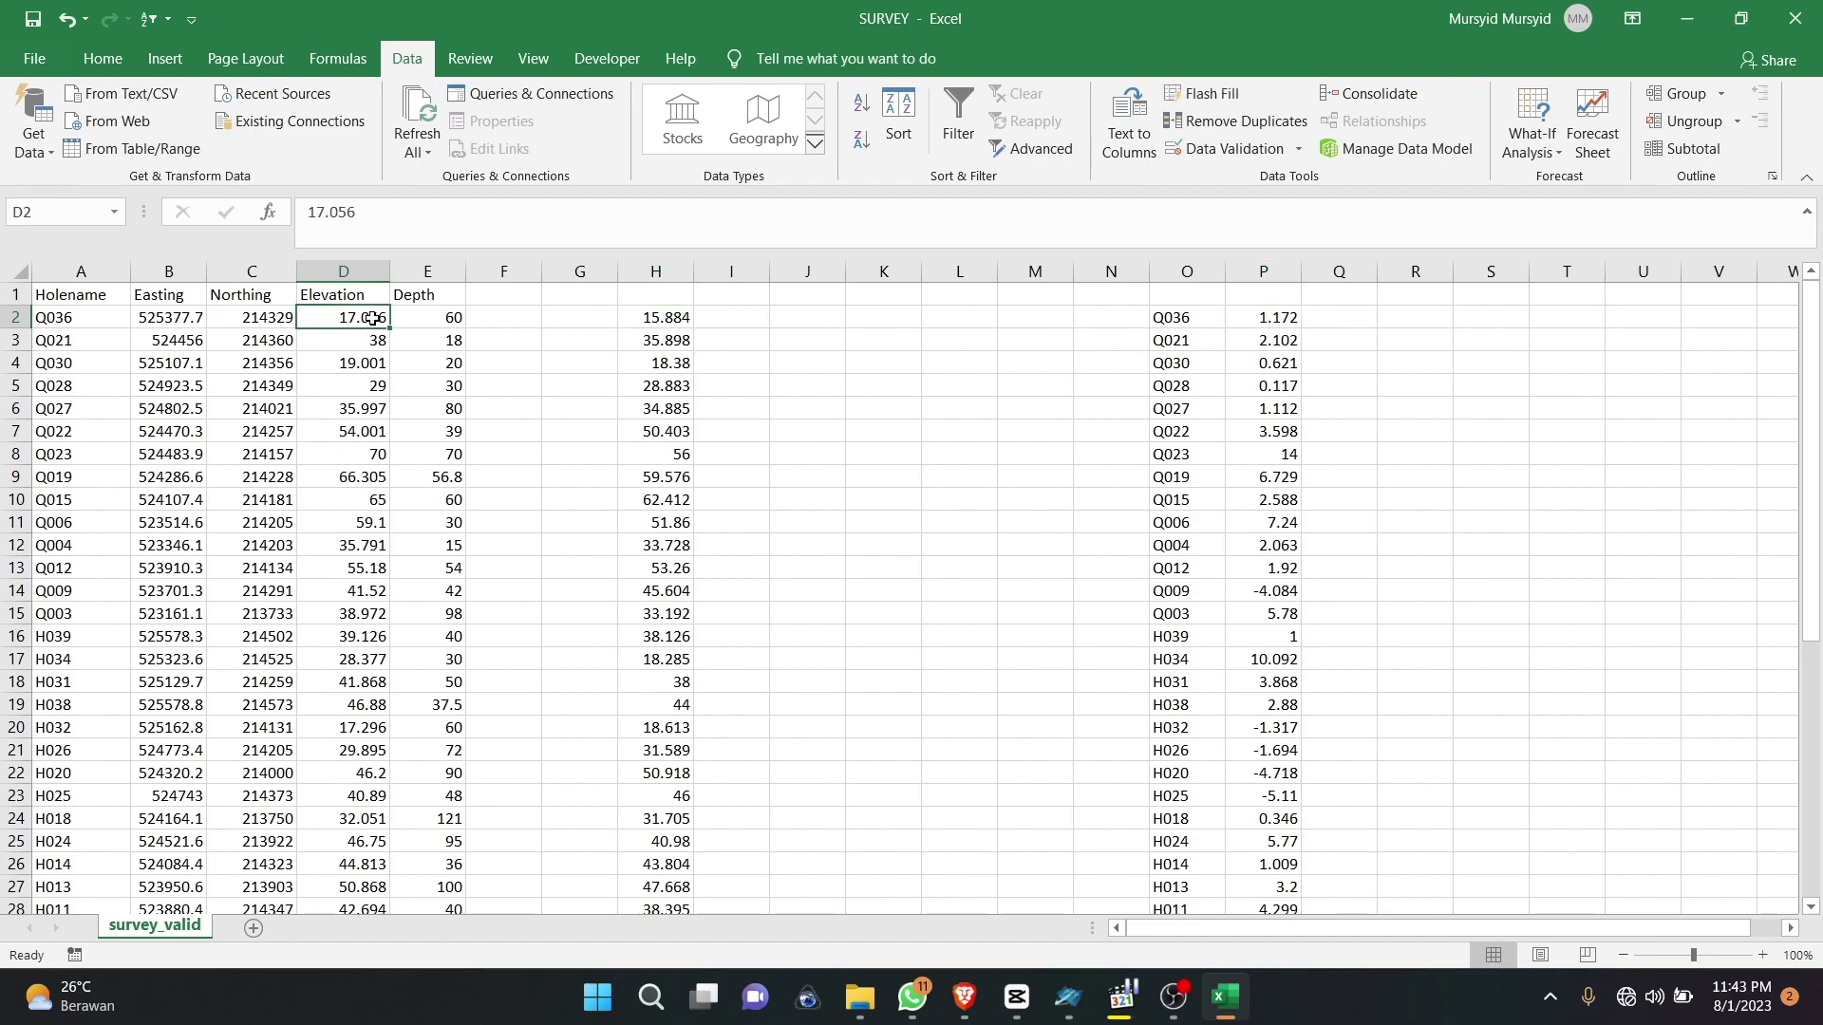
left_click(653, 319)
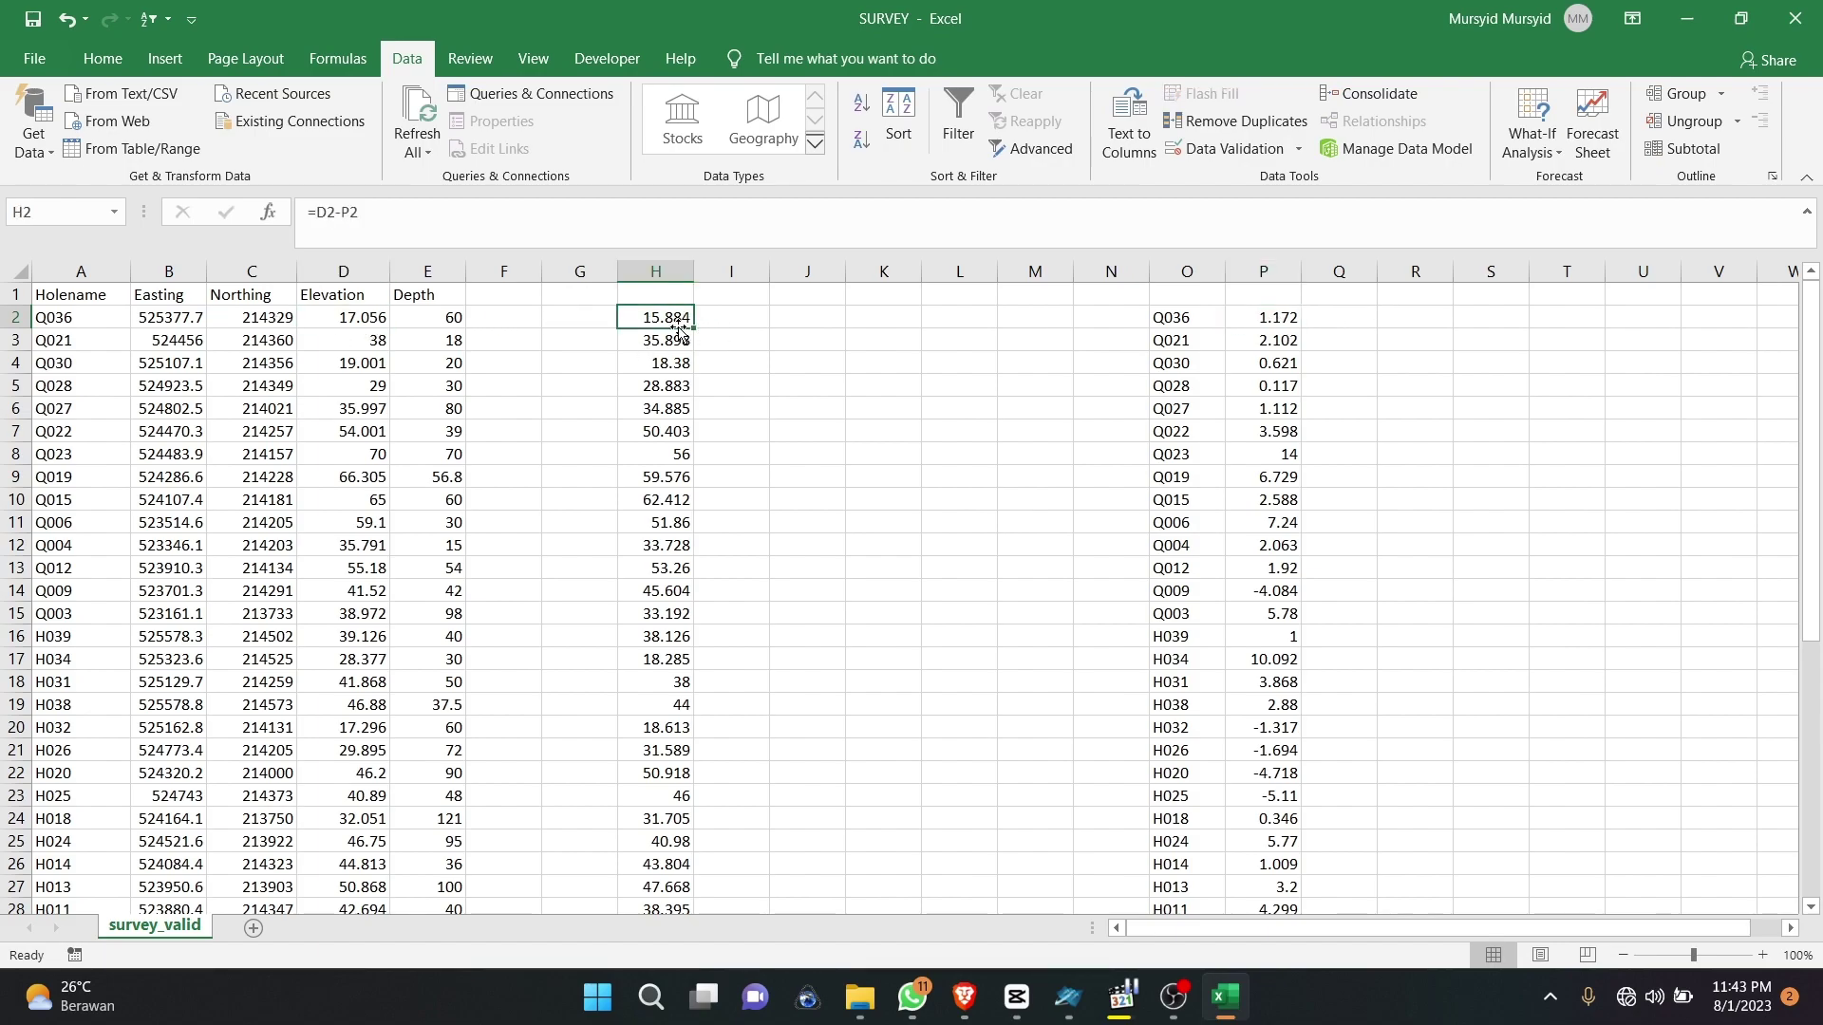
scroll(910, 538, "down", 2)
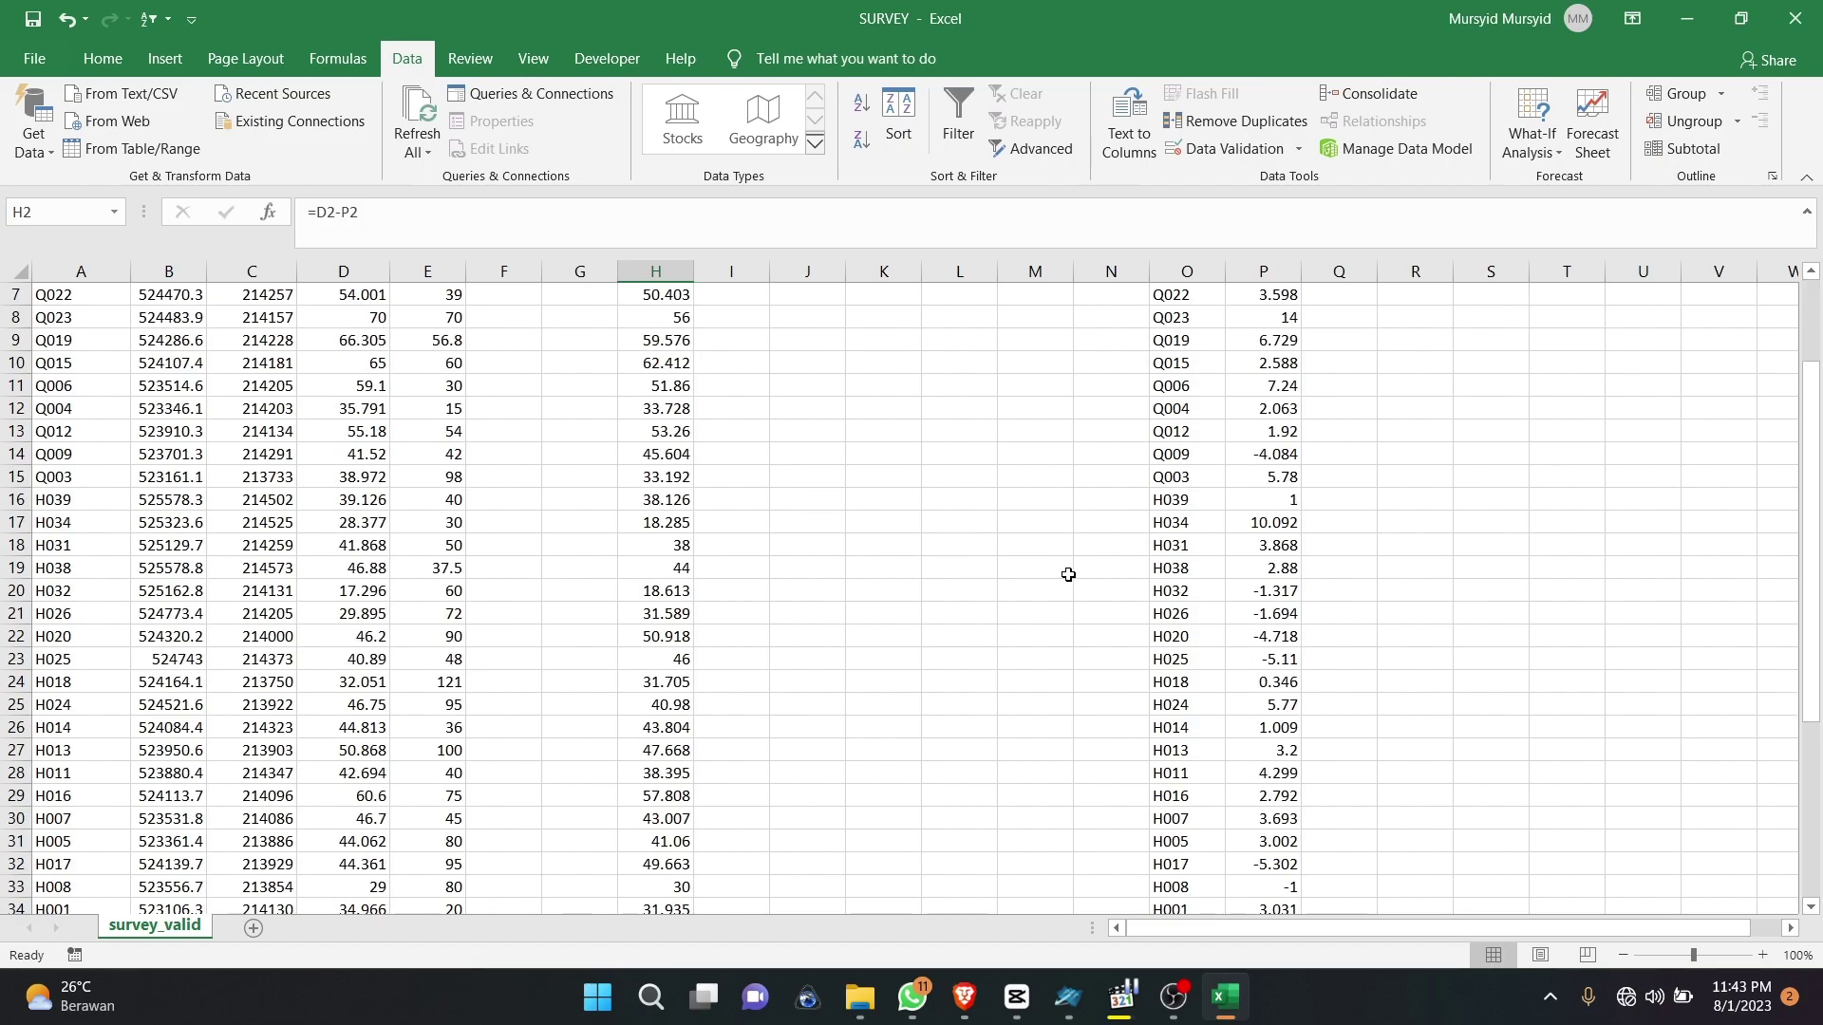
left_click(1282, 455)
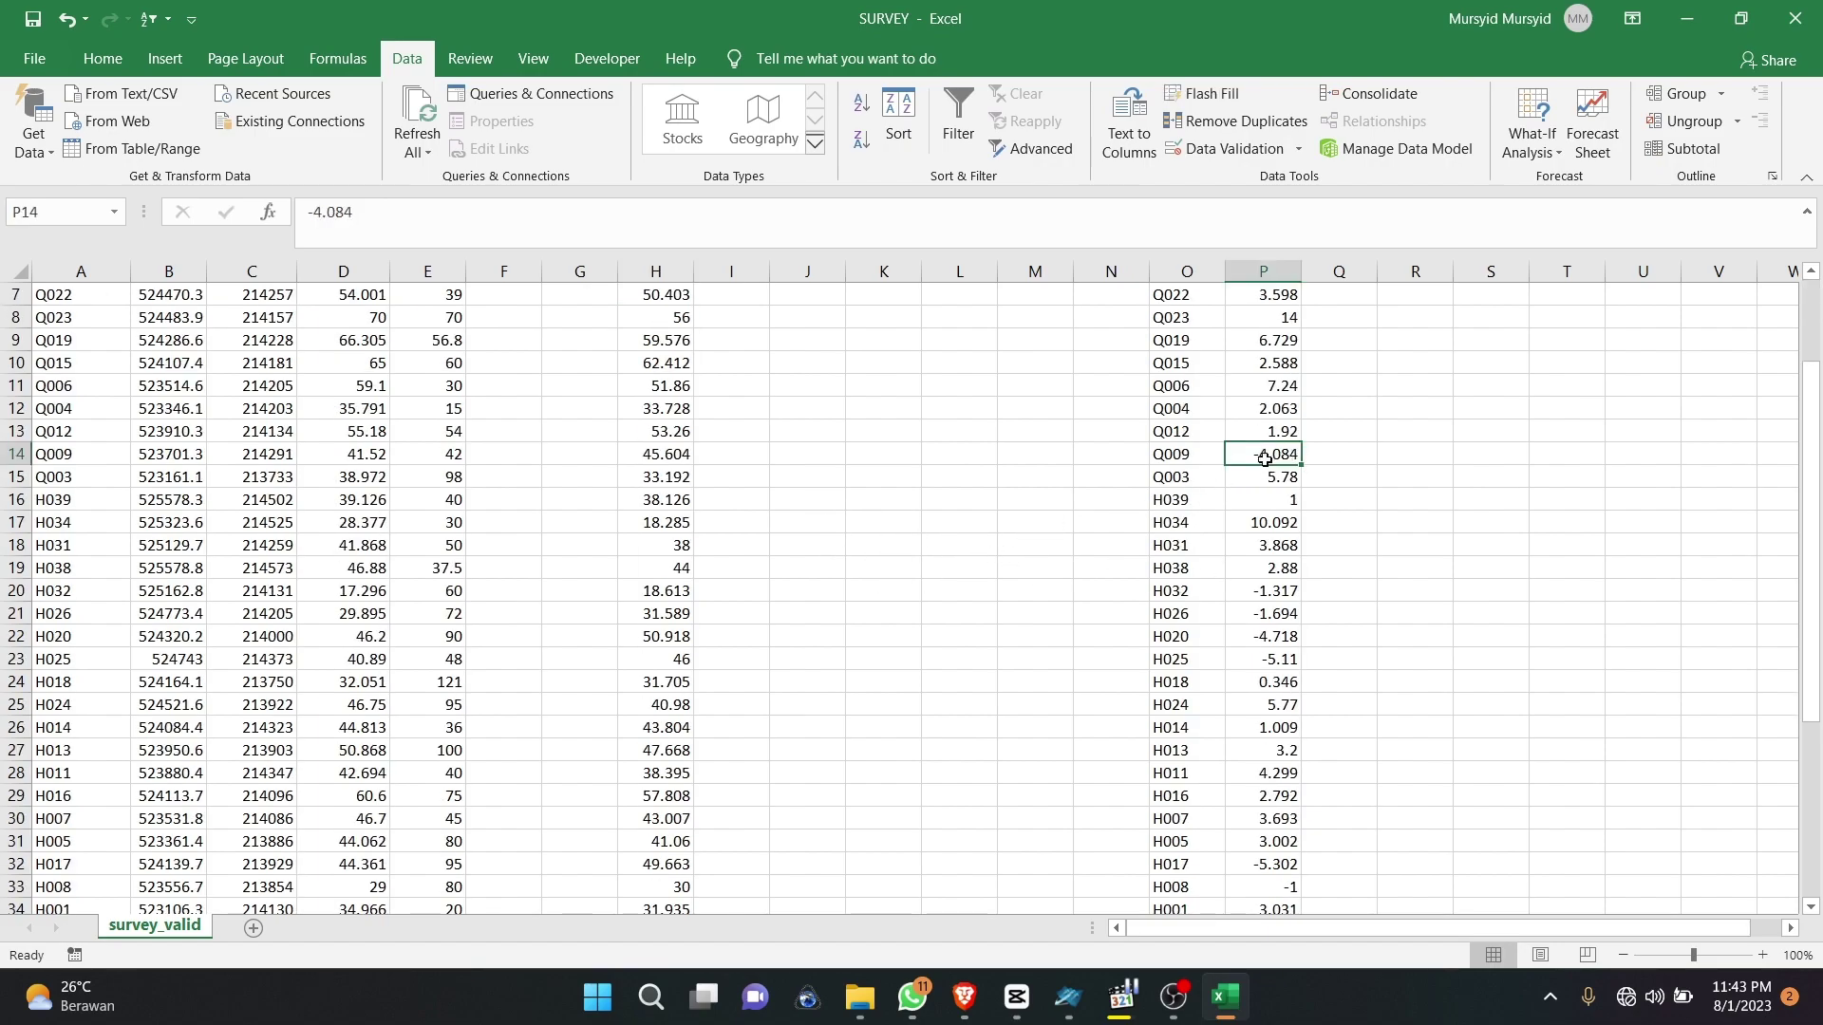
left_click(379, 456)
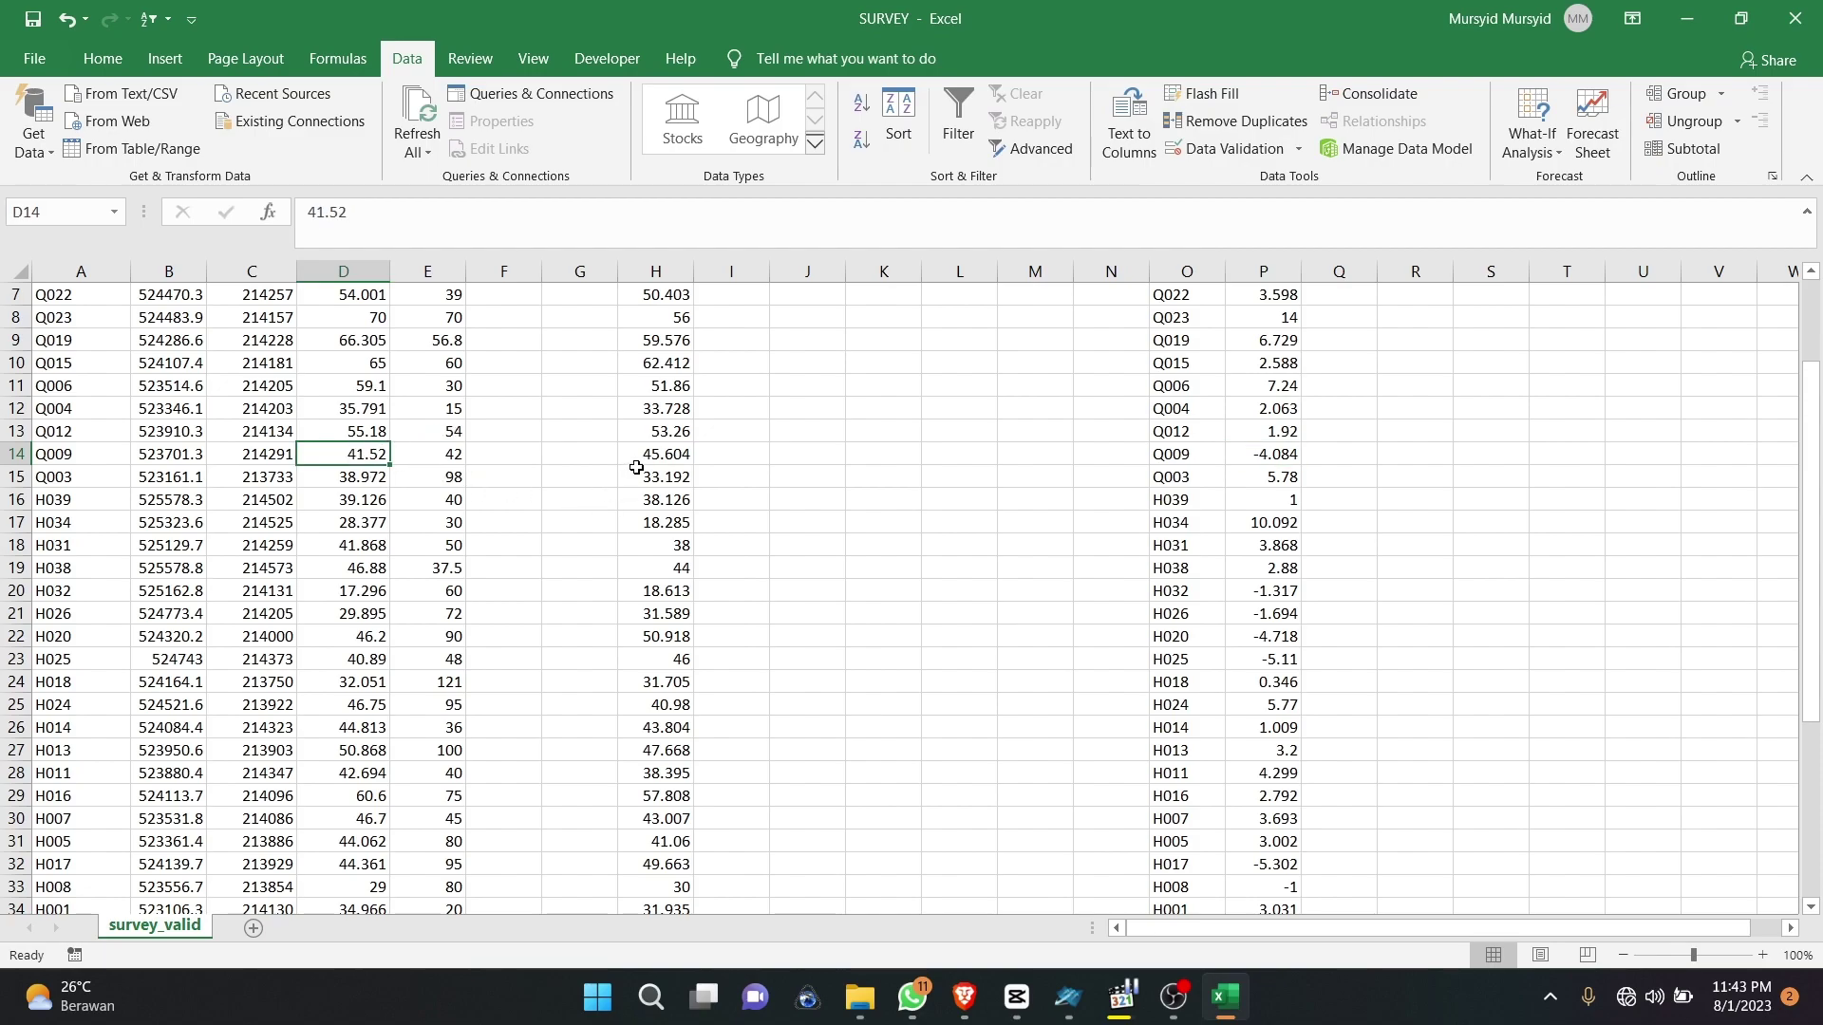
left_click(663, 454)
scroll(668, 470, "up", 1)
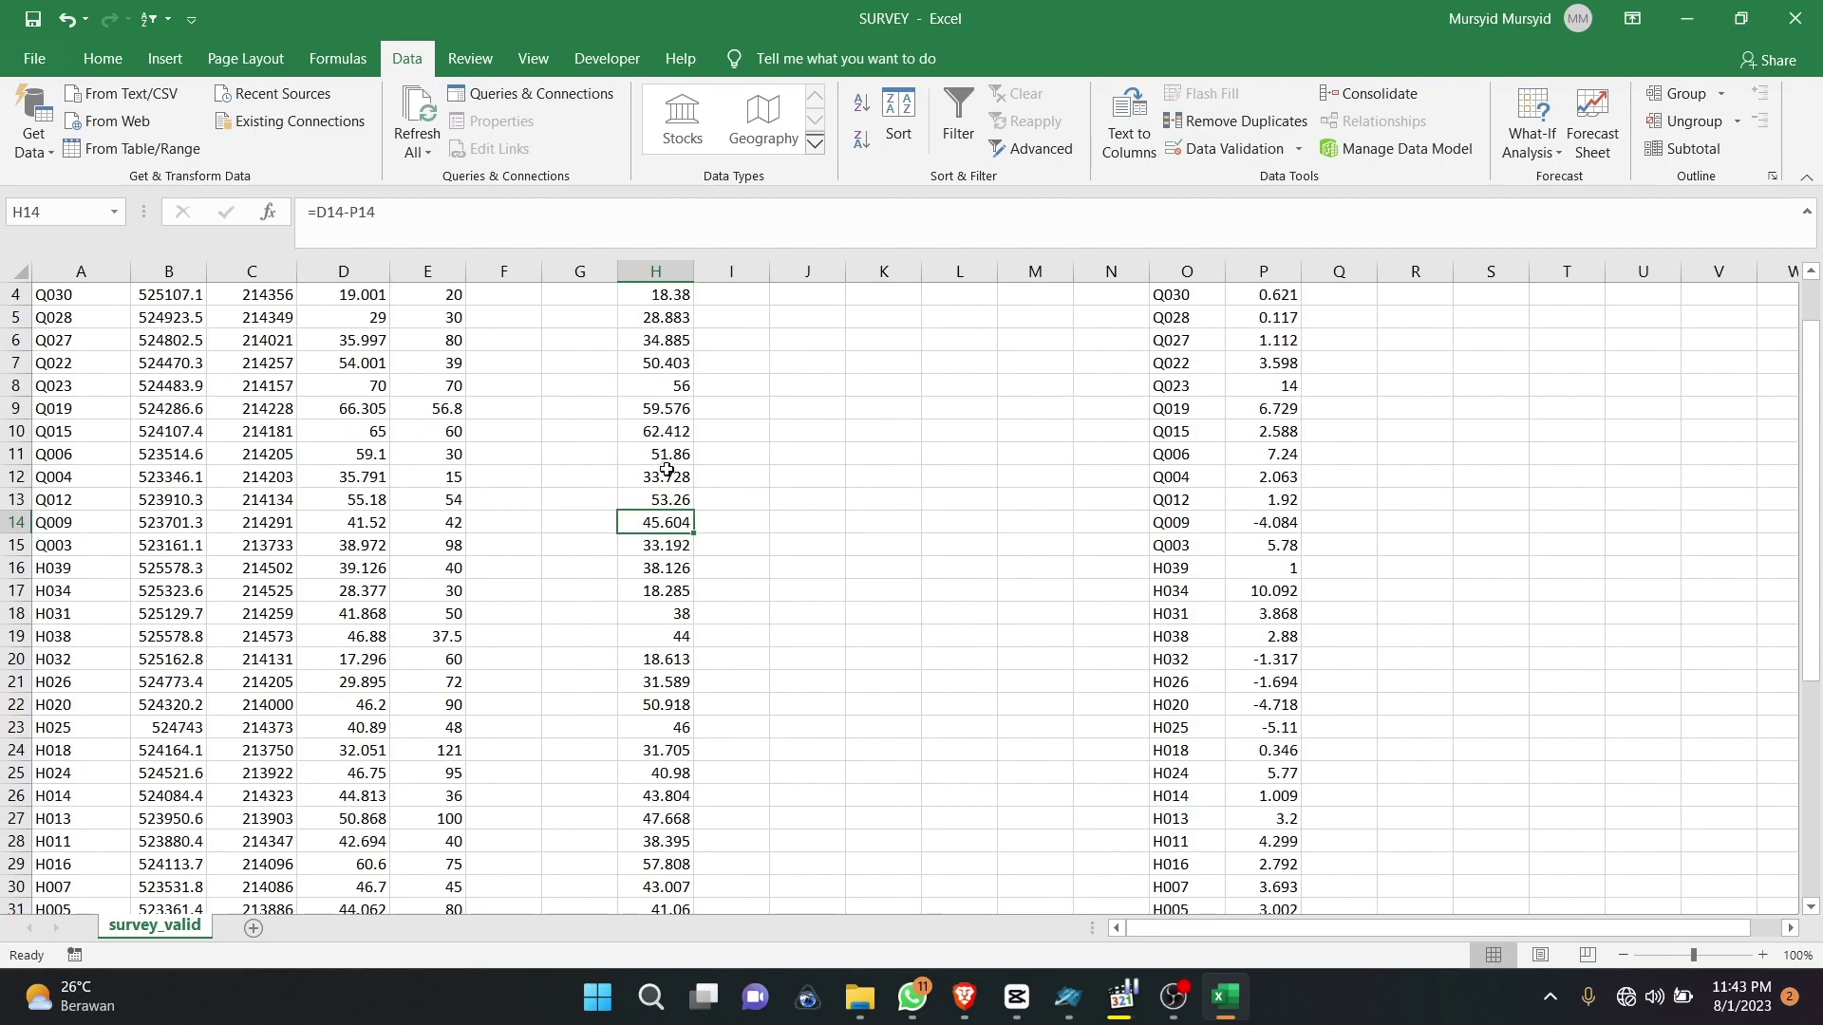
left_click(374, 526)
left_click(660, 524)
left_click(1271, 537)
left_click(1273, 523)
left_click(627, 520)
left_click(381, 523)
left_click(626, 522)
left_click(1248, 520)
scroll(714, 528, "up", 1)
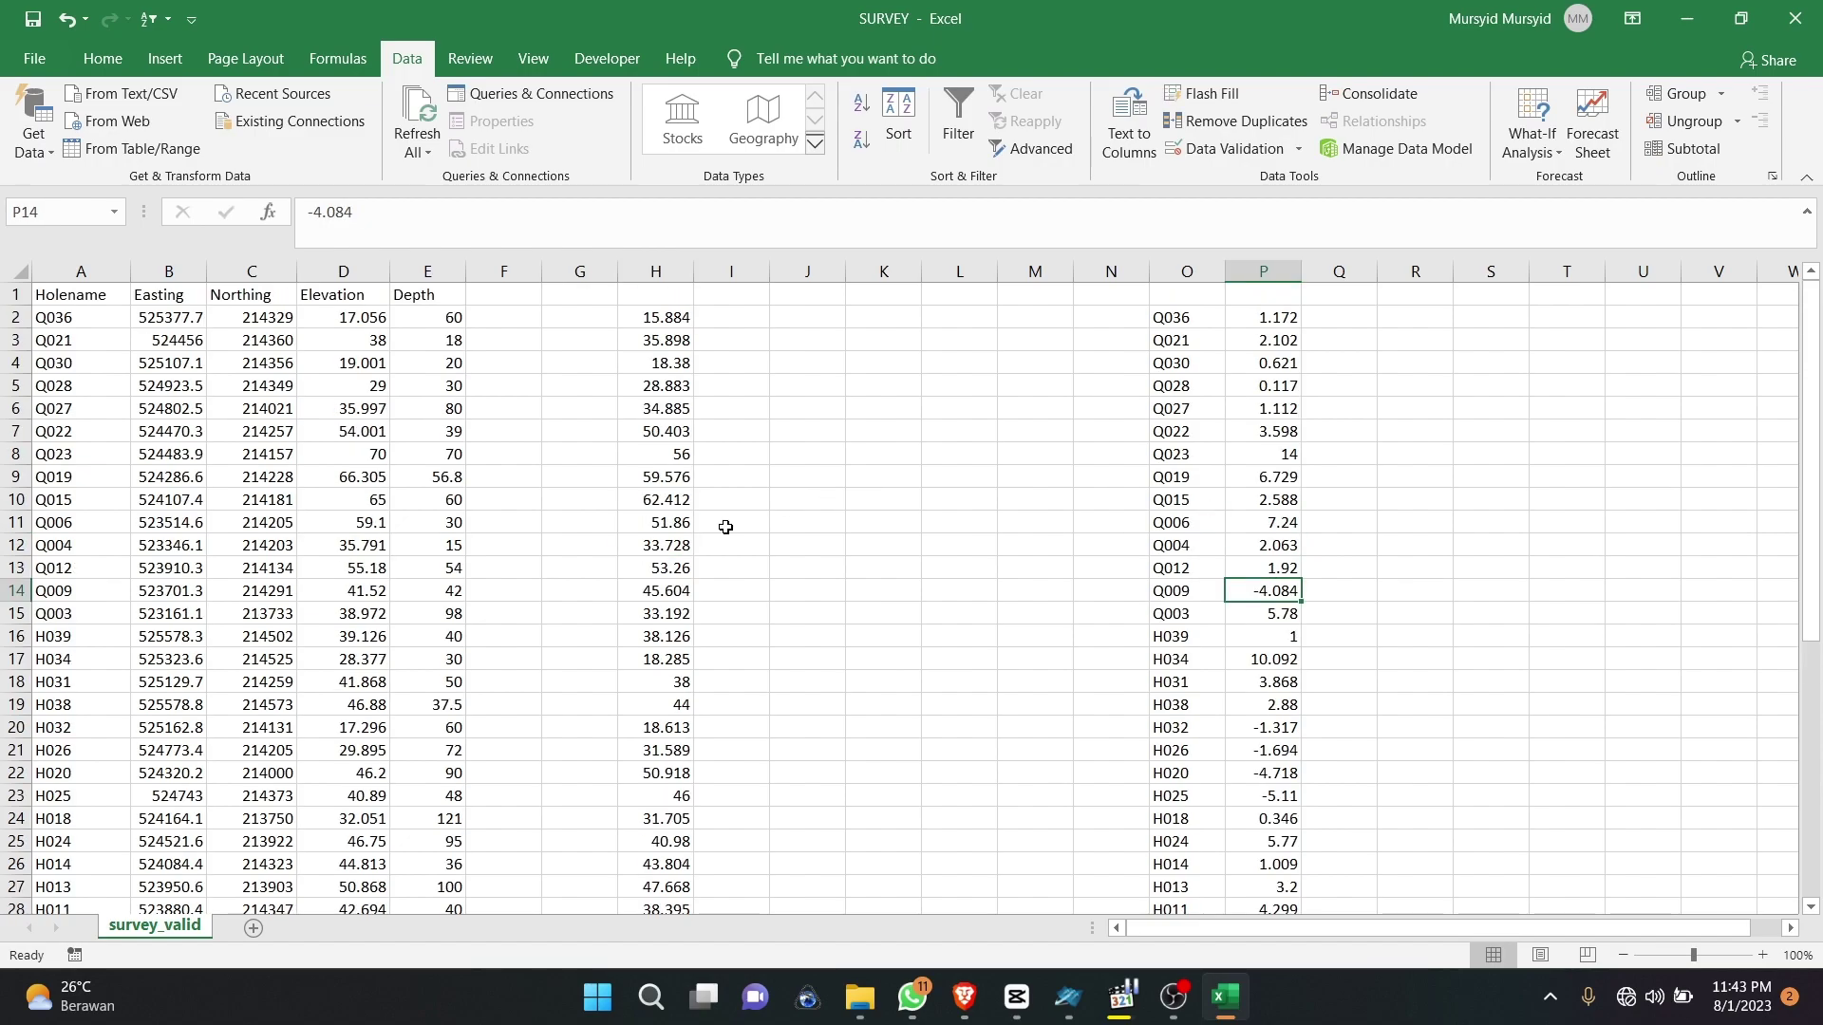
Step: Copy column H with the calculated elevations and paste it into column I as values only
left_click(657, 323)
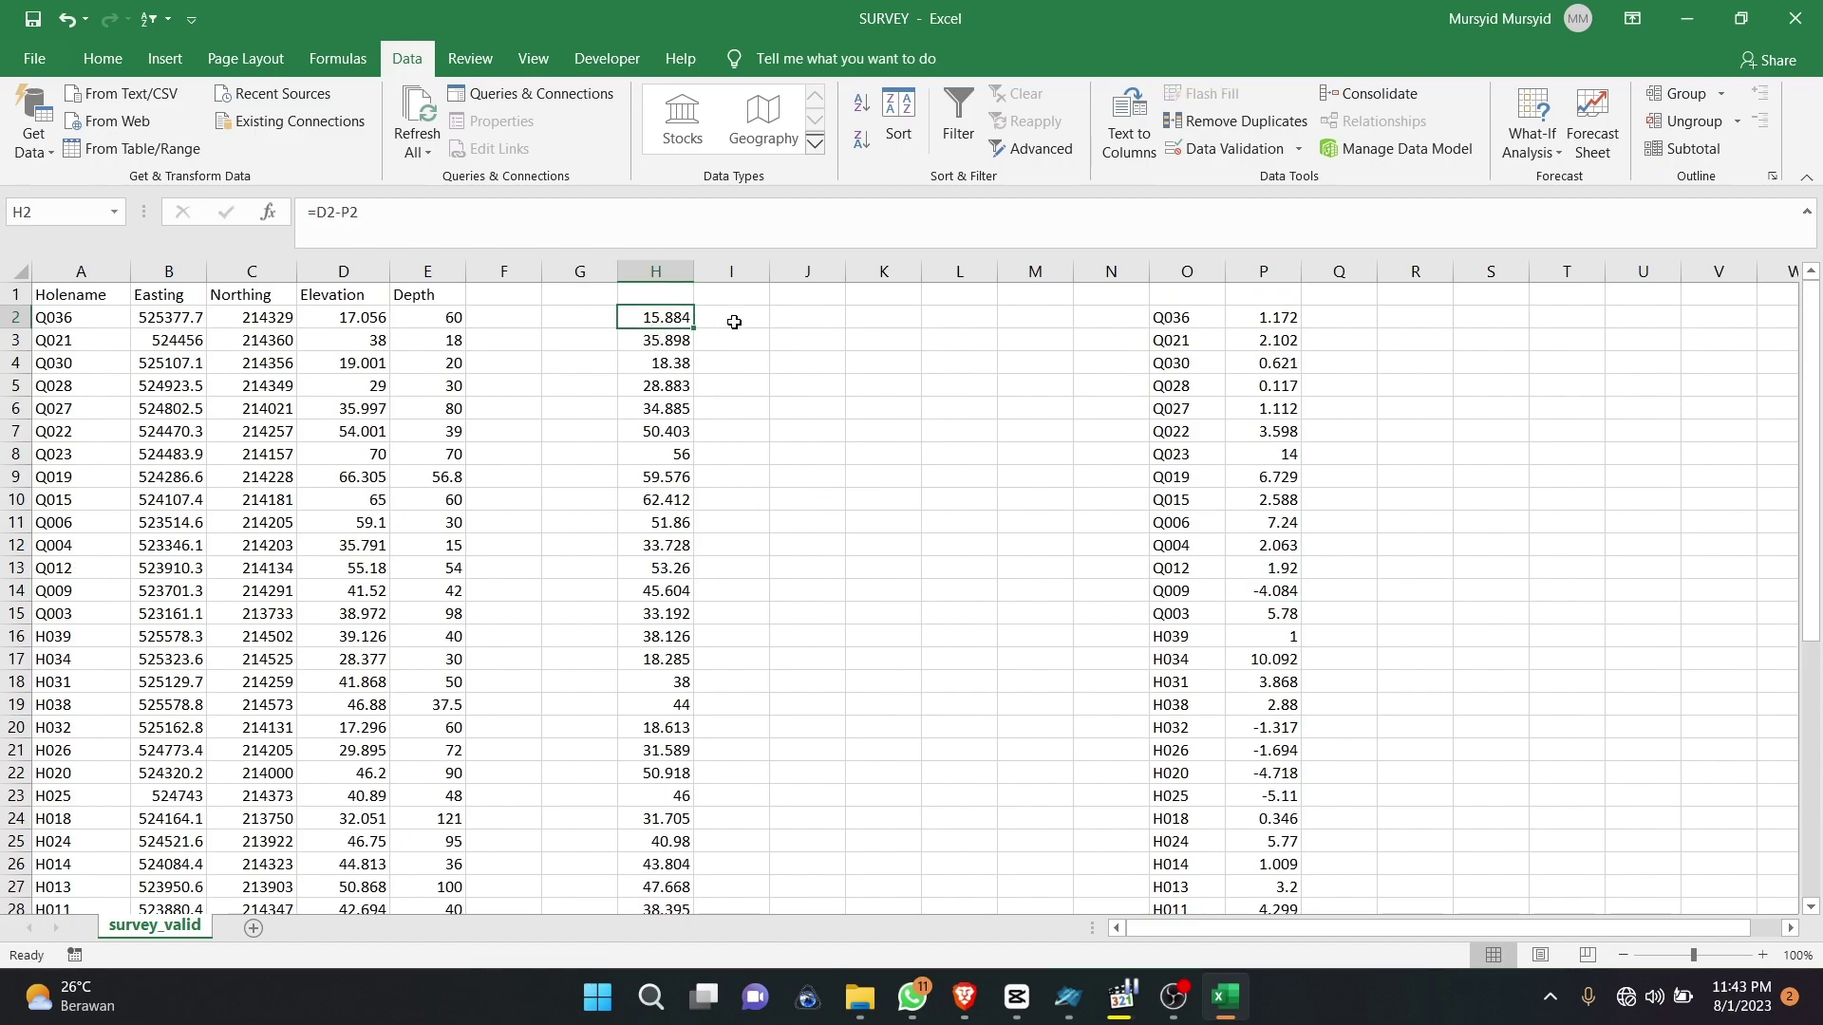
left_click(656, 272)
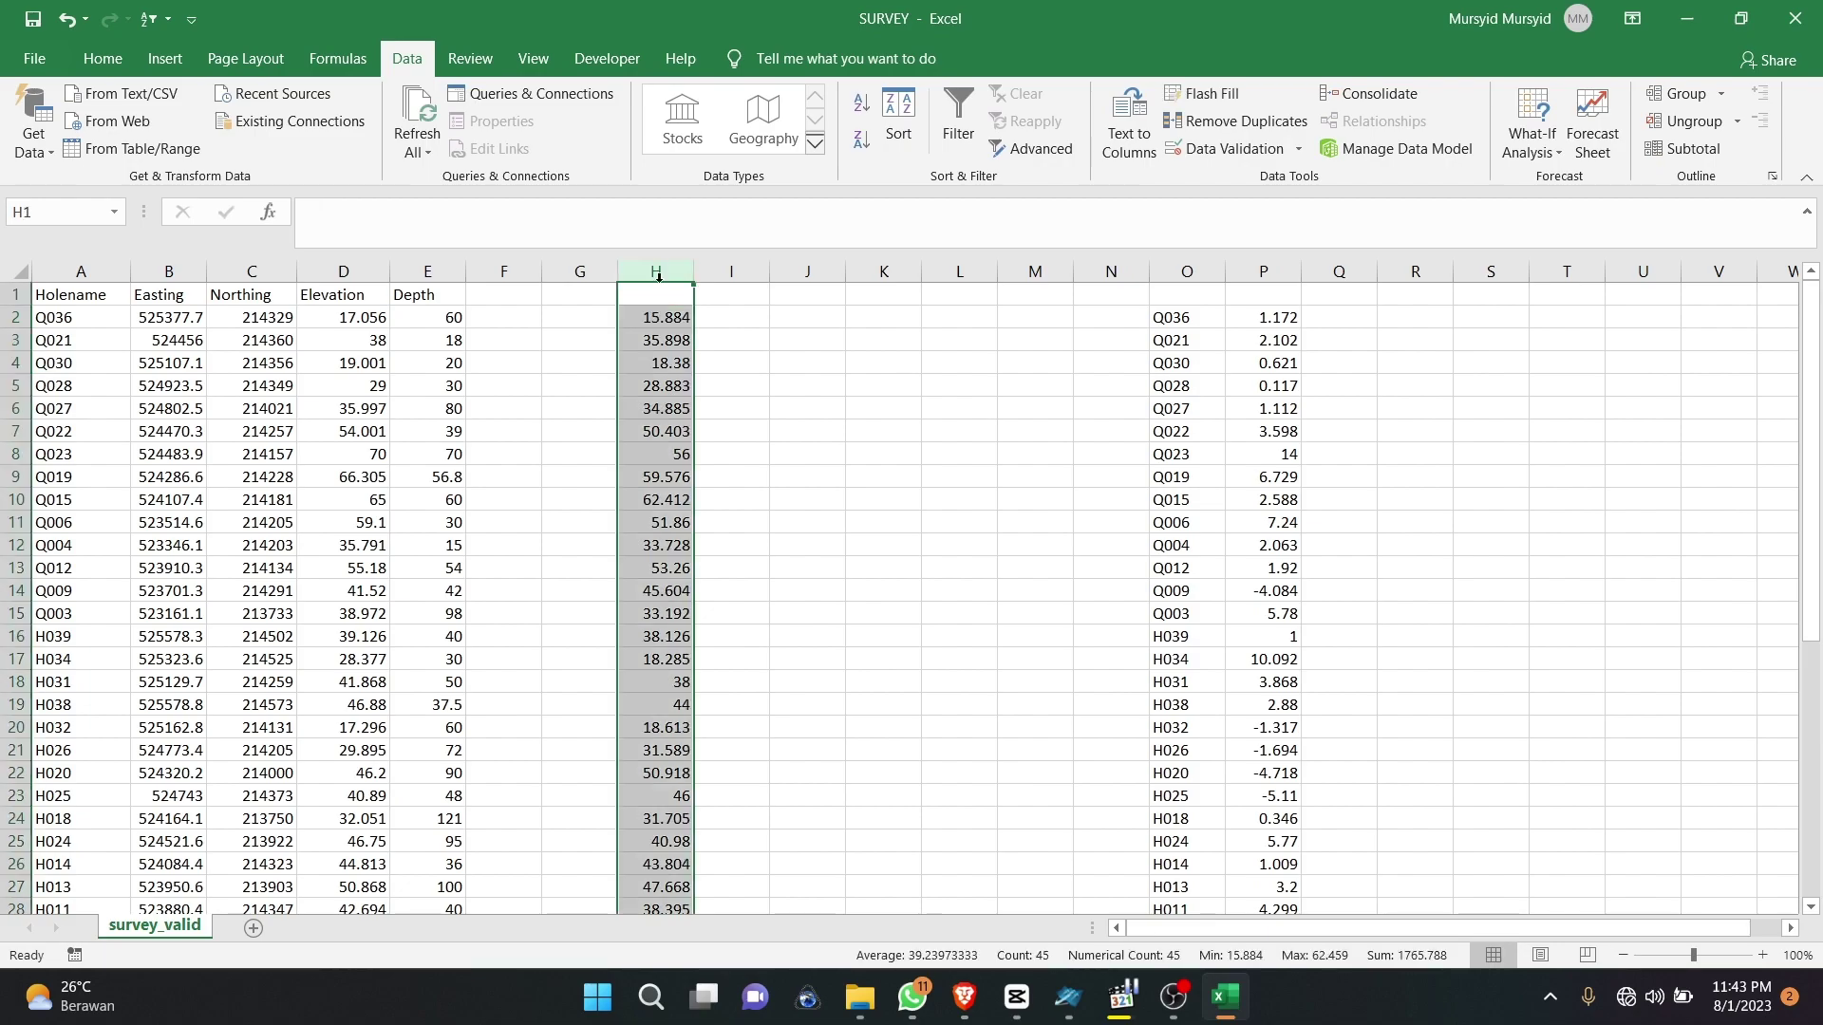
right_click(657, 275)
left_click(744, 318)
left_click(743, 317)
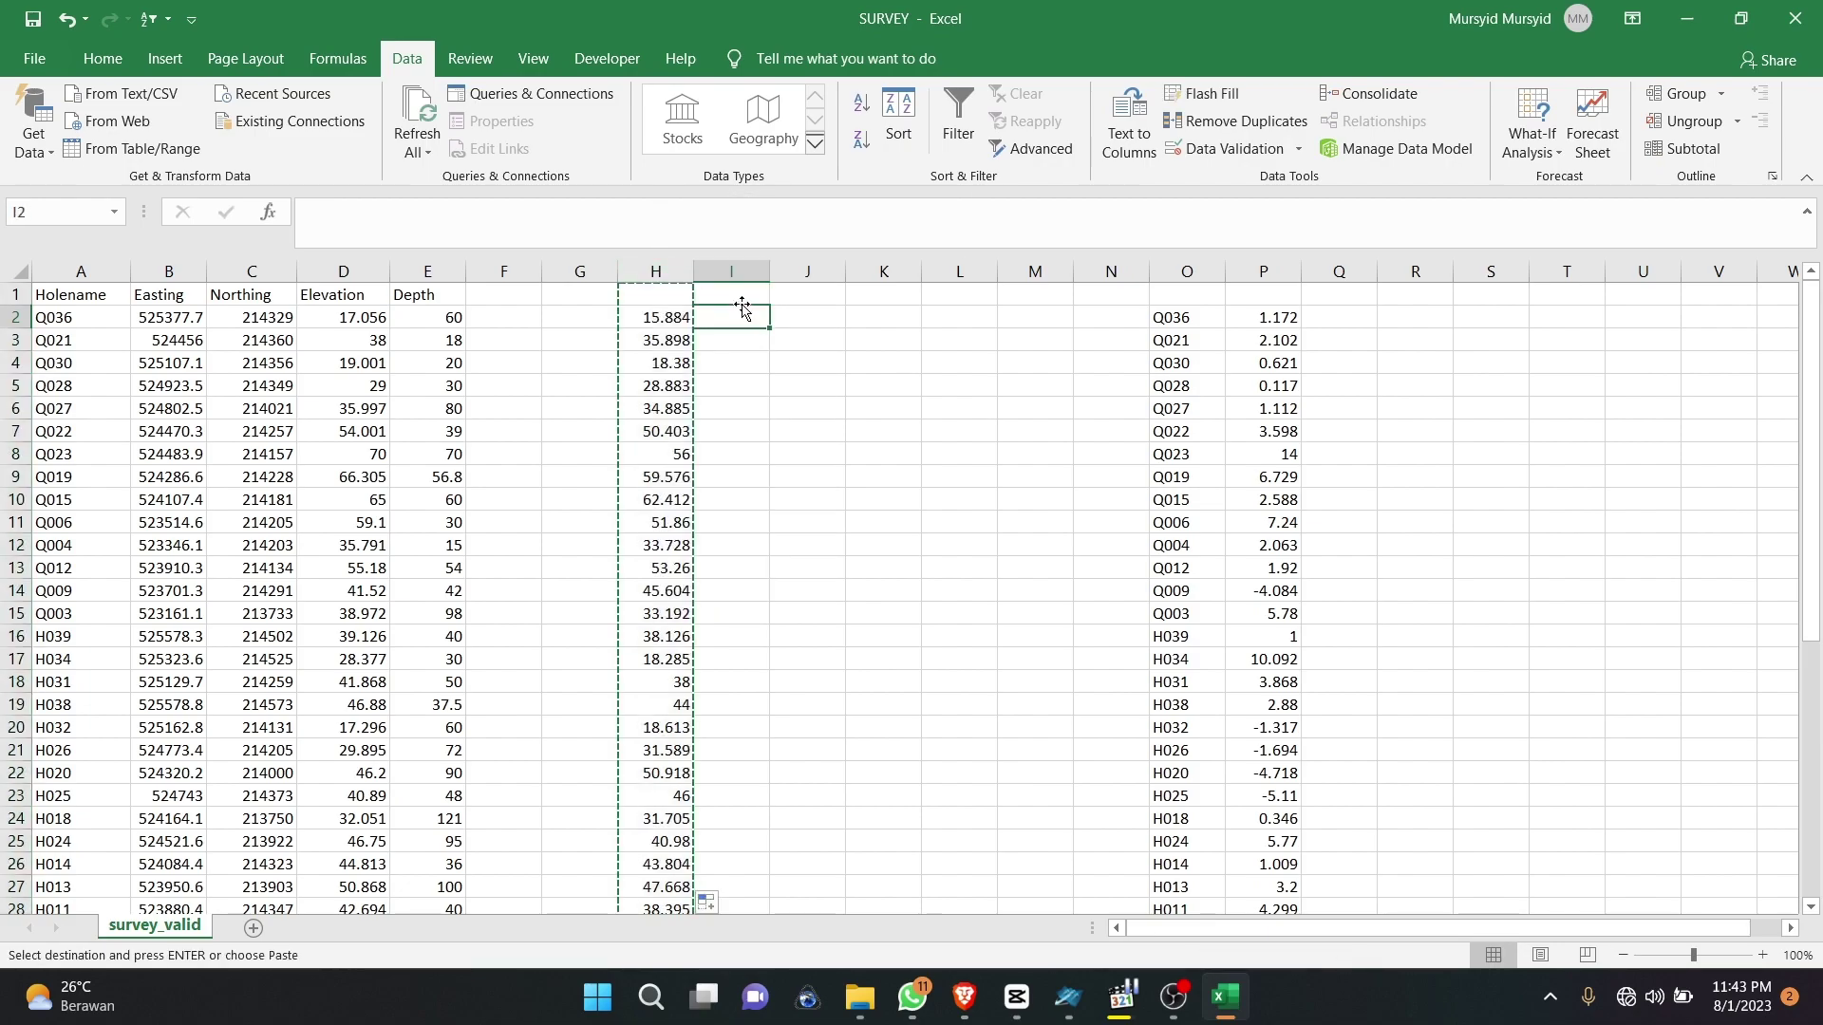
left_click(755, 273)
right_click(737, 275)
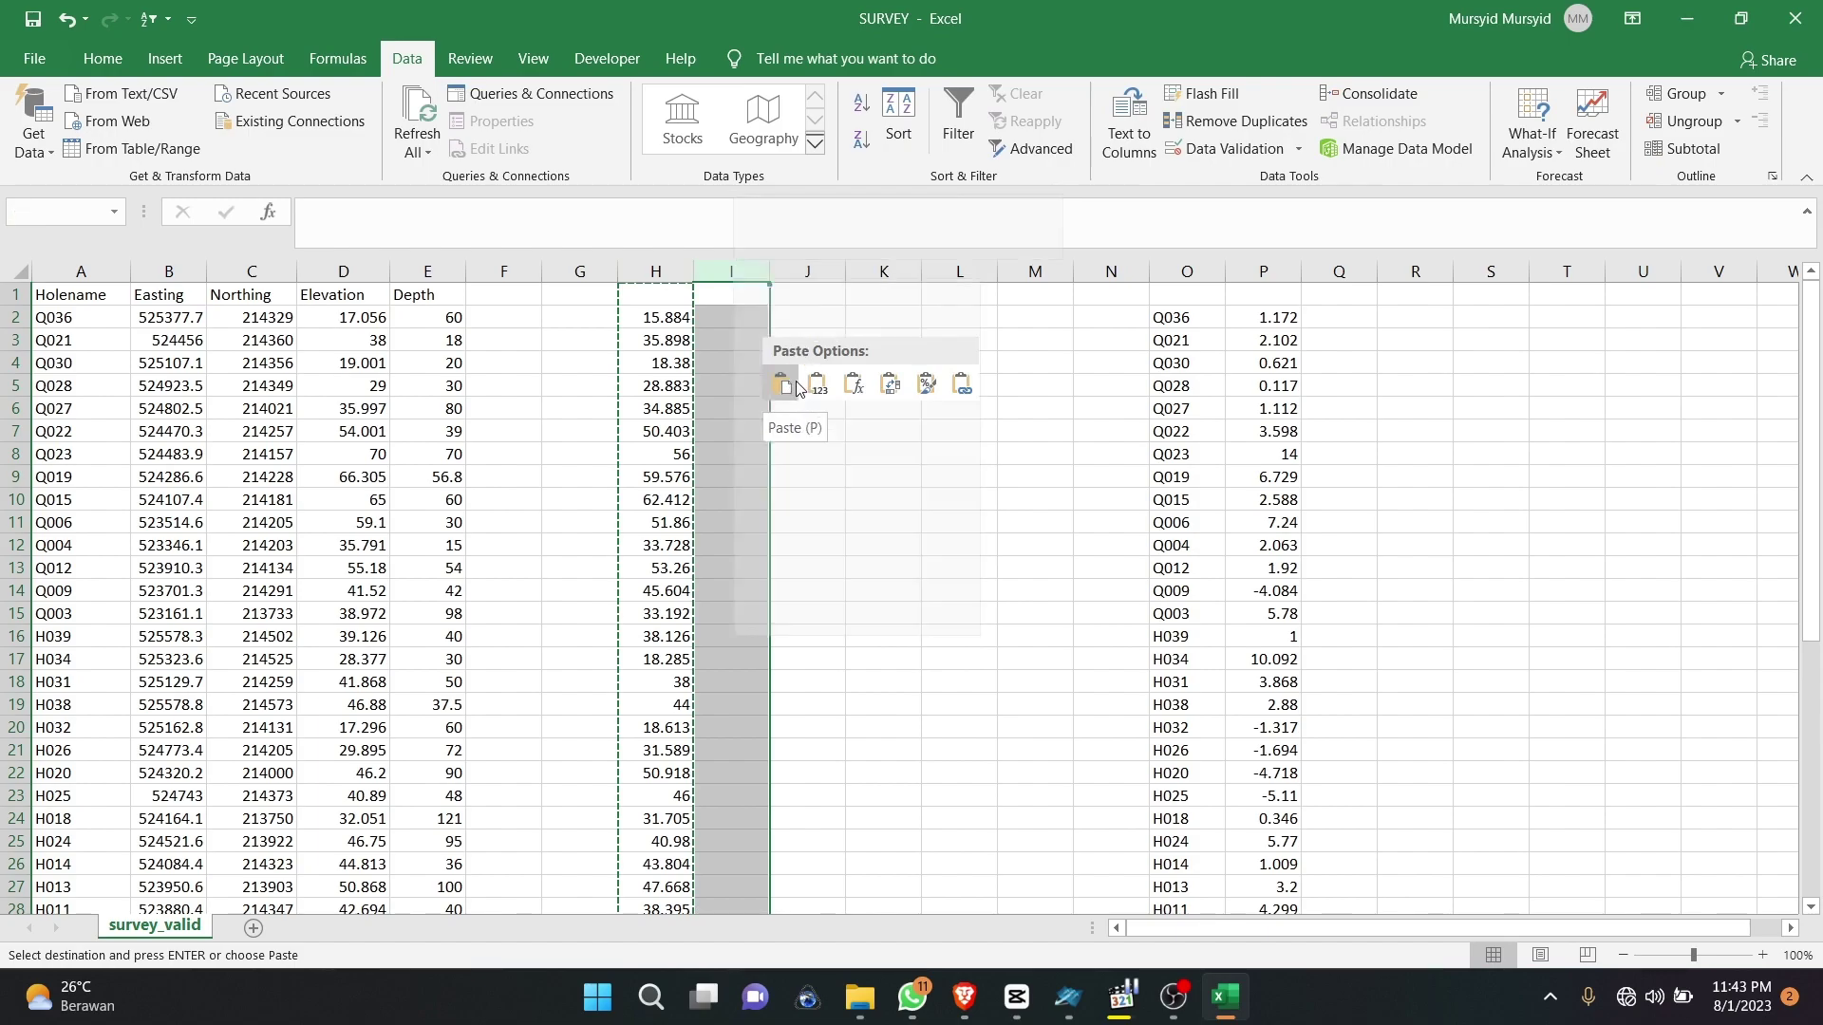
left_click(799, 384)
left_click(817, 385)
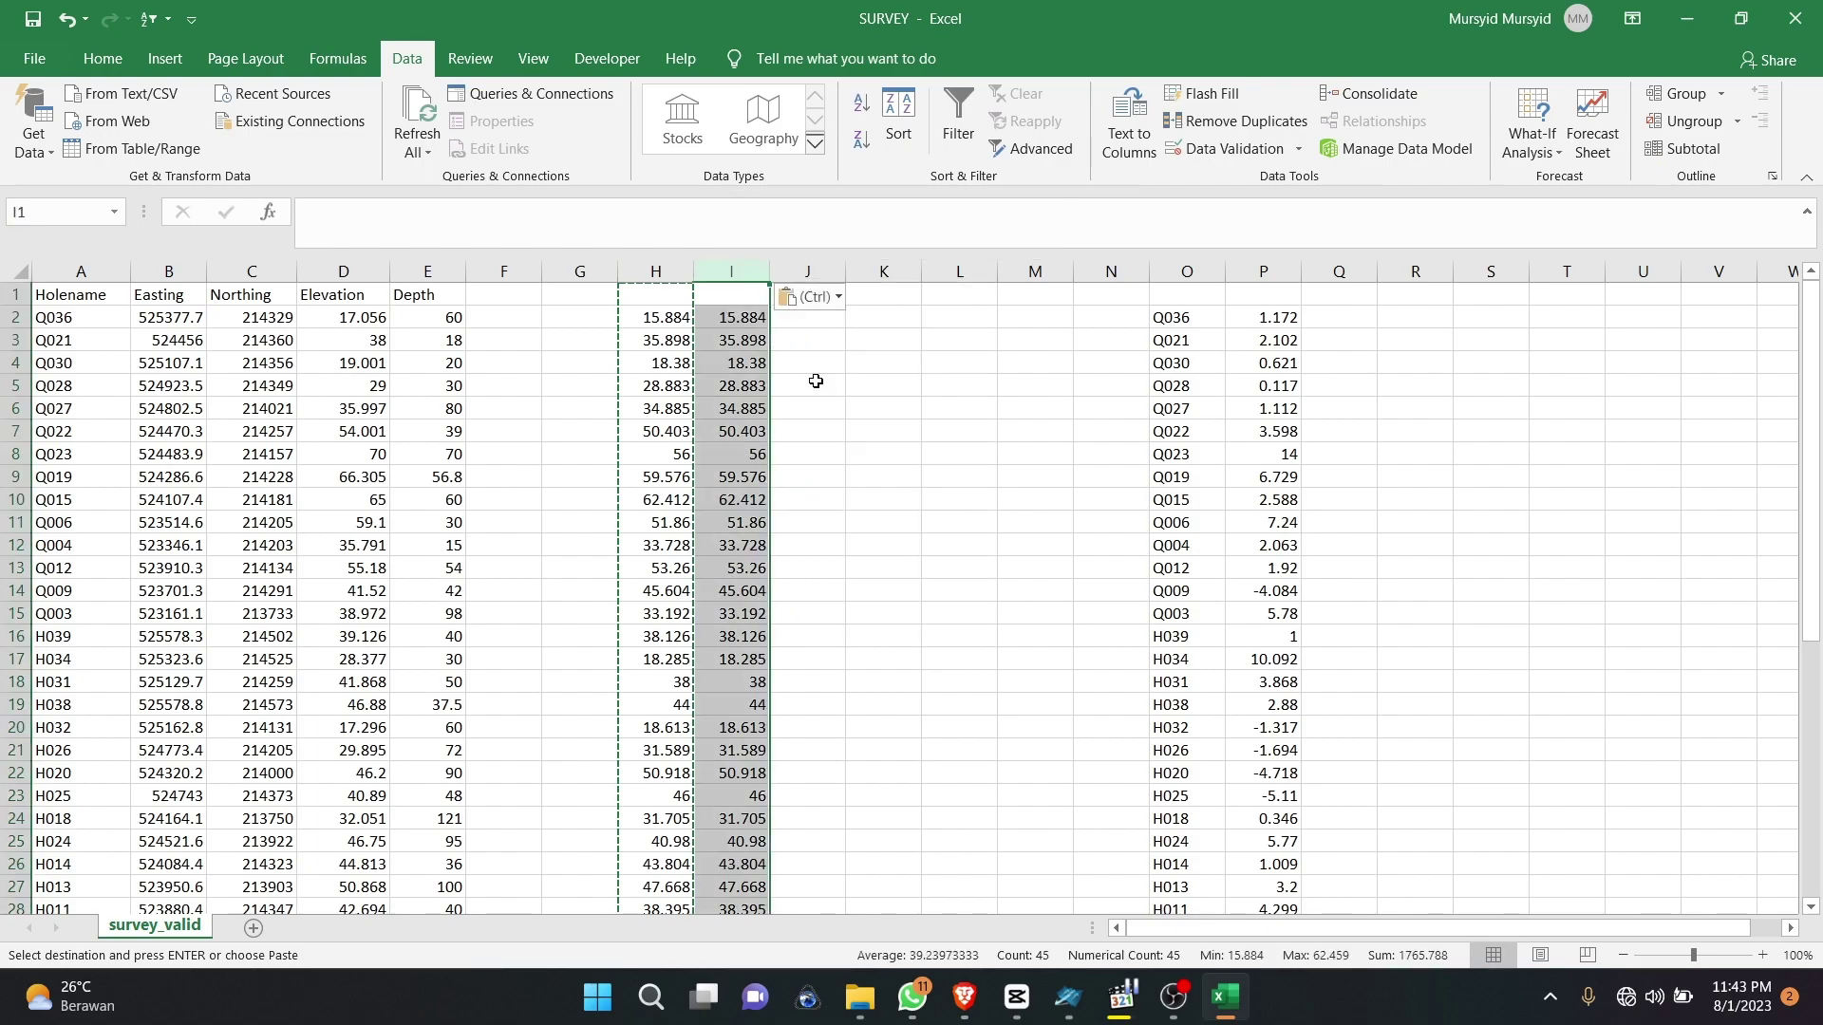
left_click(822, 339)
Step: Delete the formula column H, keeping the pasted-values column beside it
right_click(664, 272)
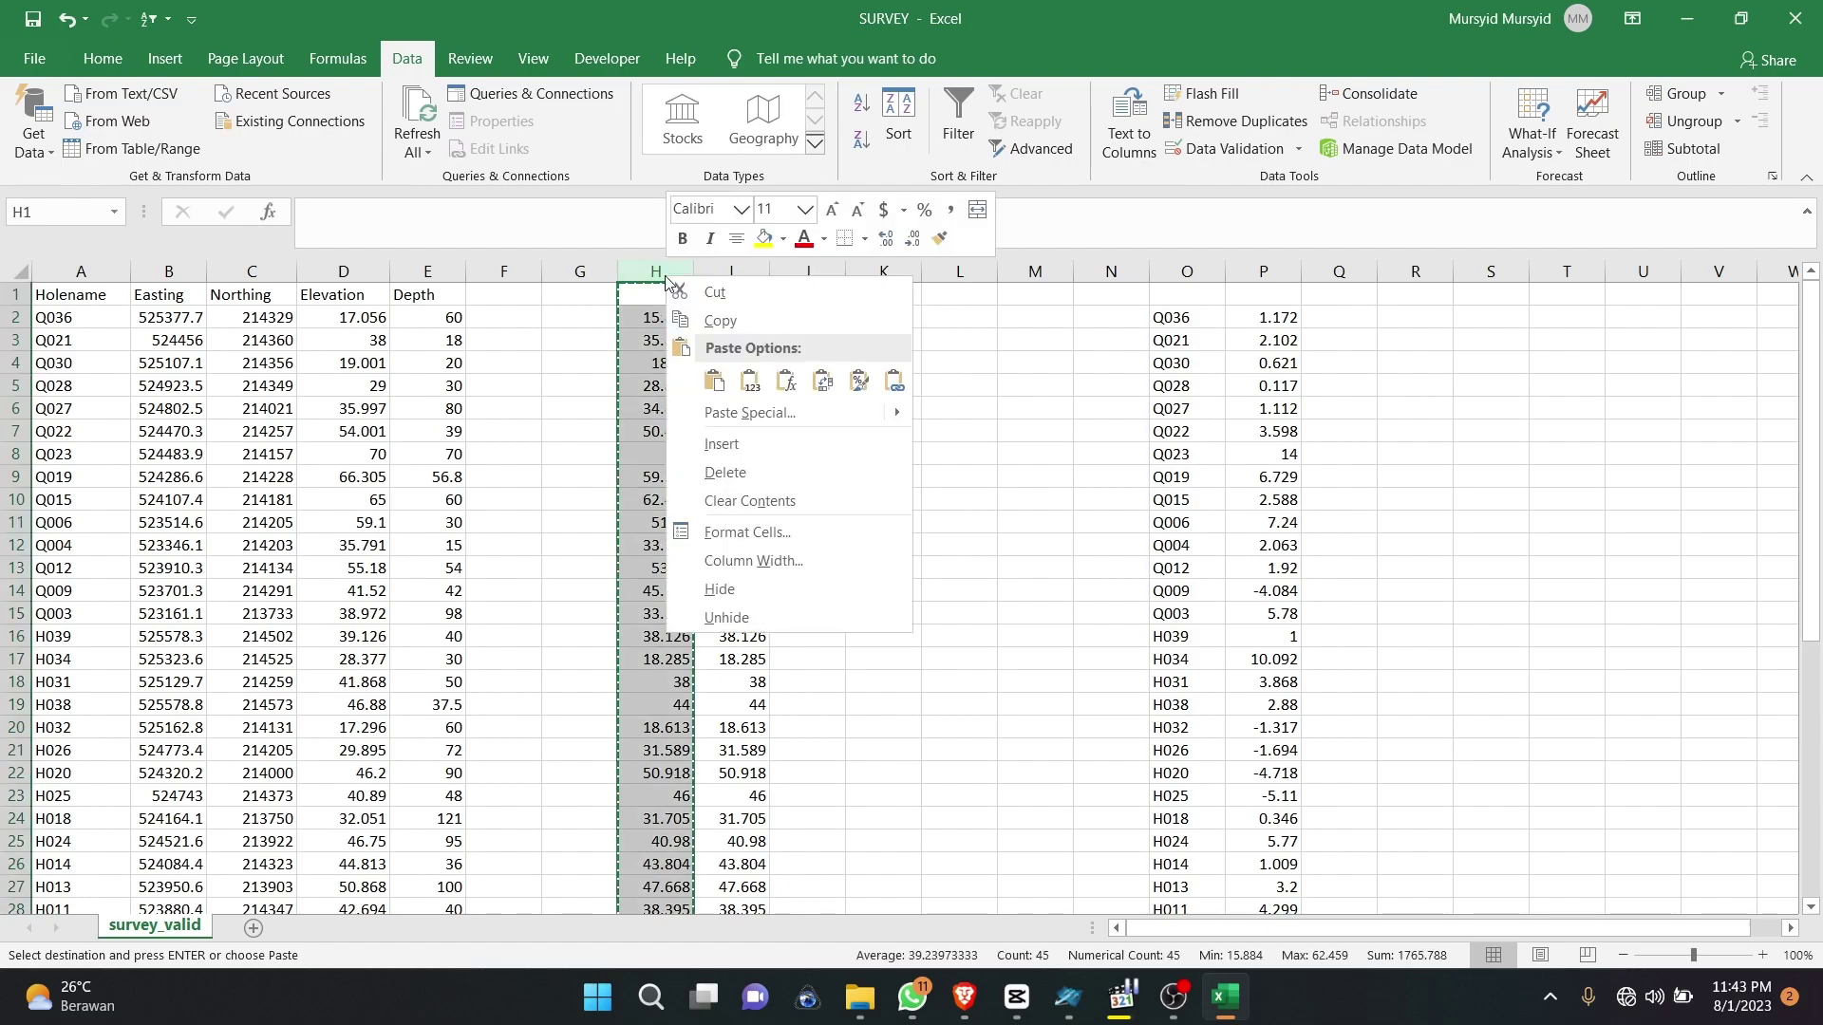
left_click(708, 304)
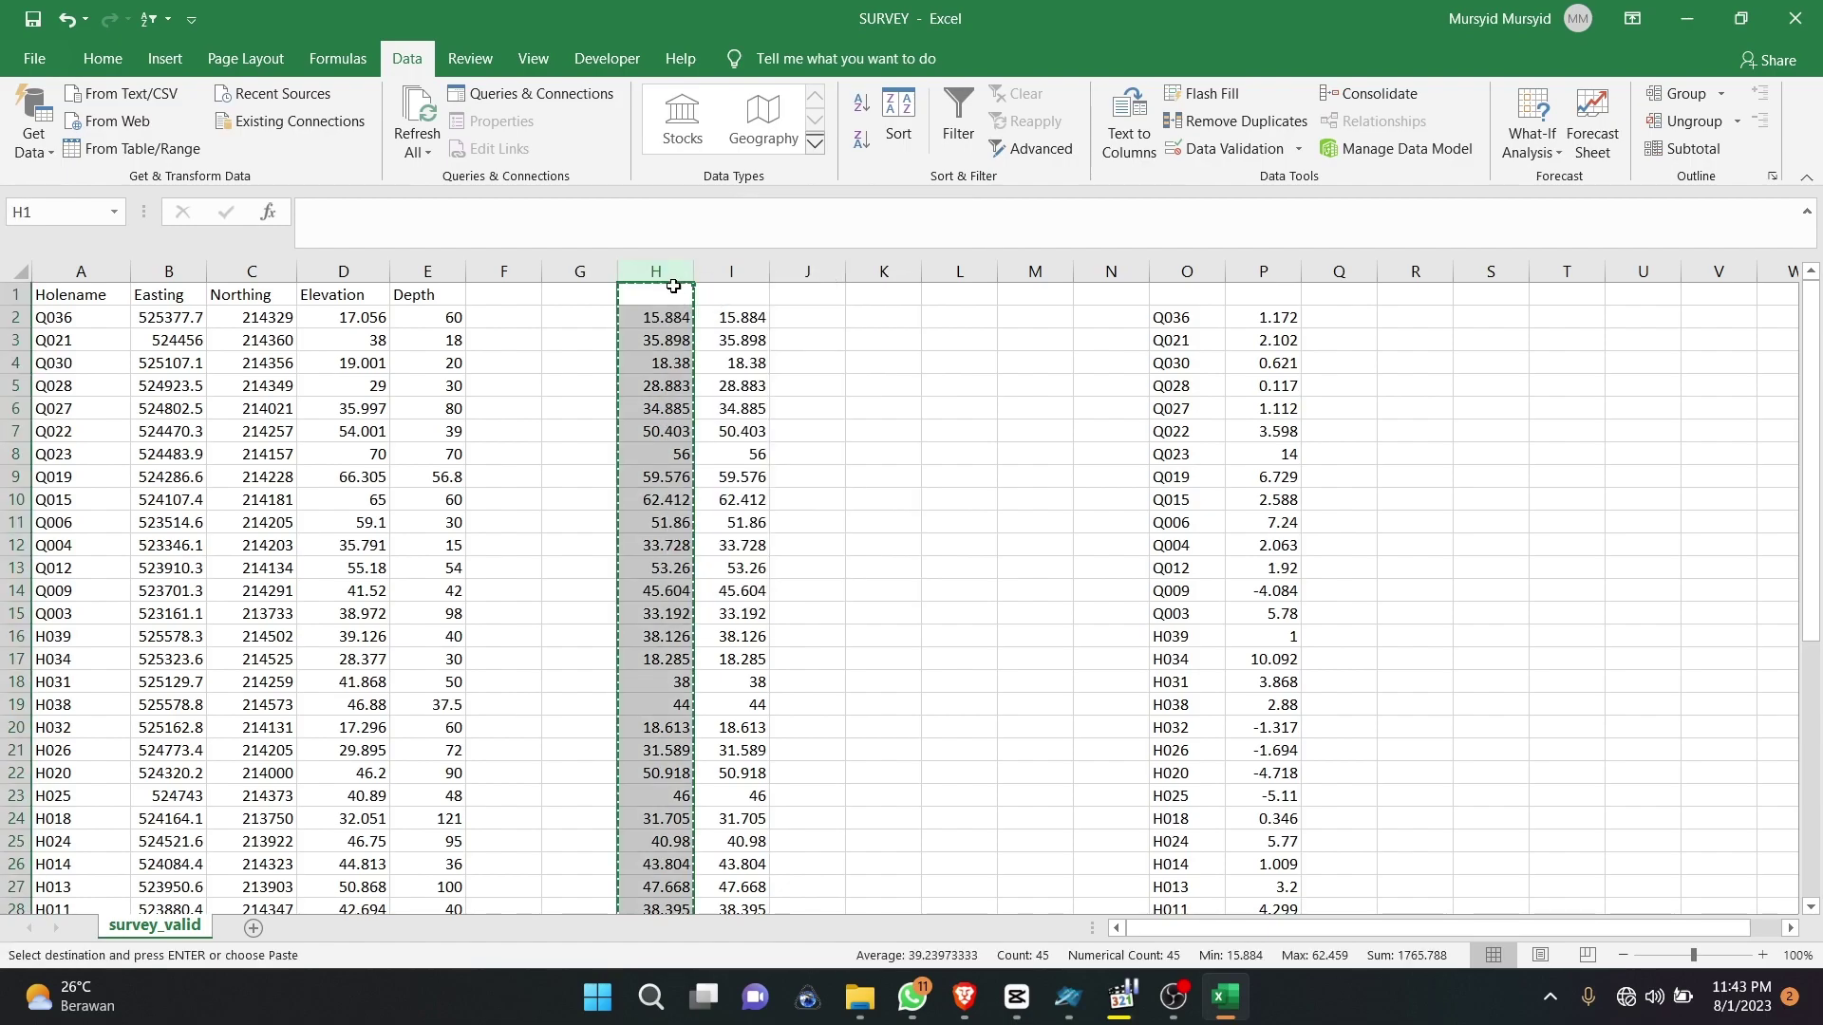
right_click(683, 271)
left_click(763, 477)
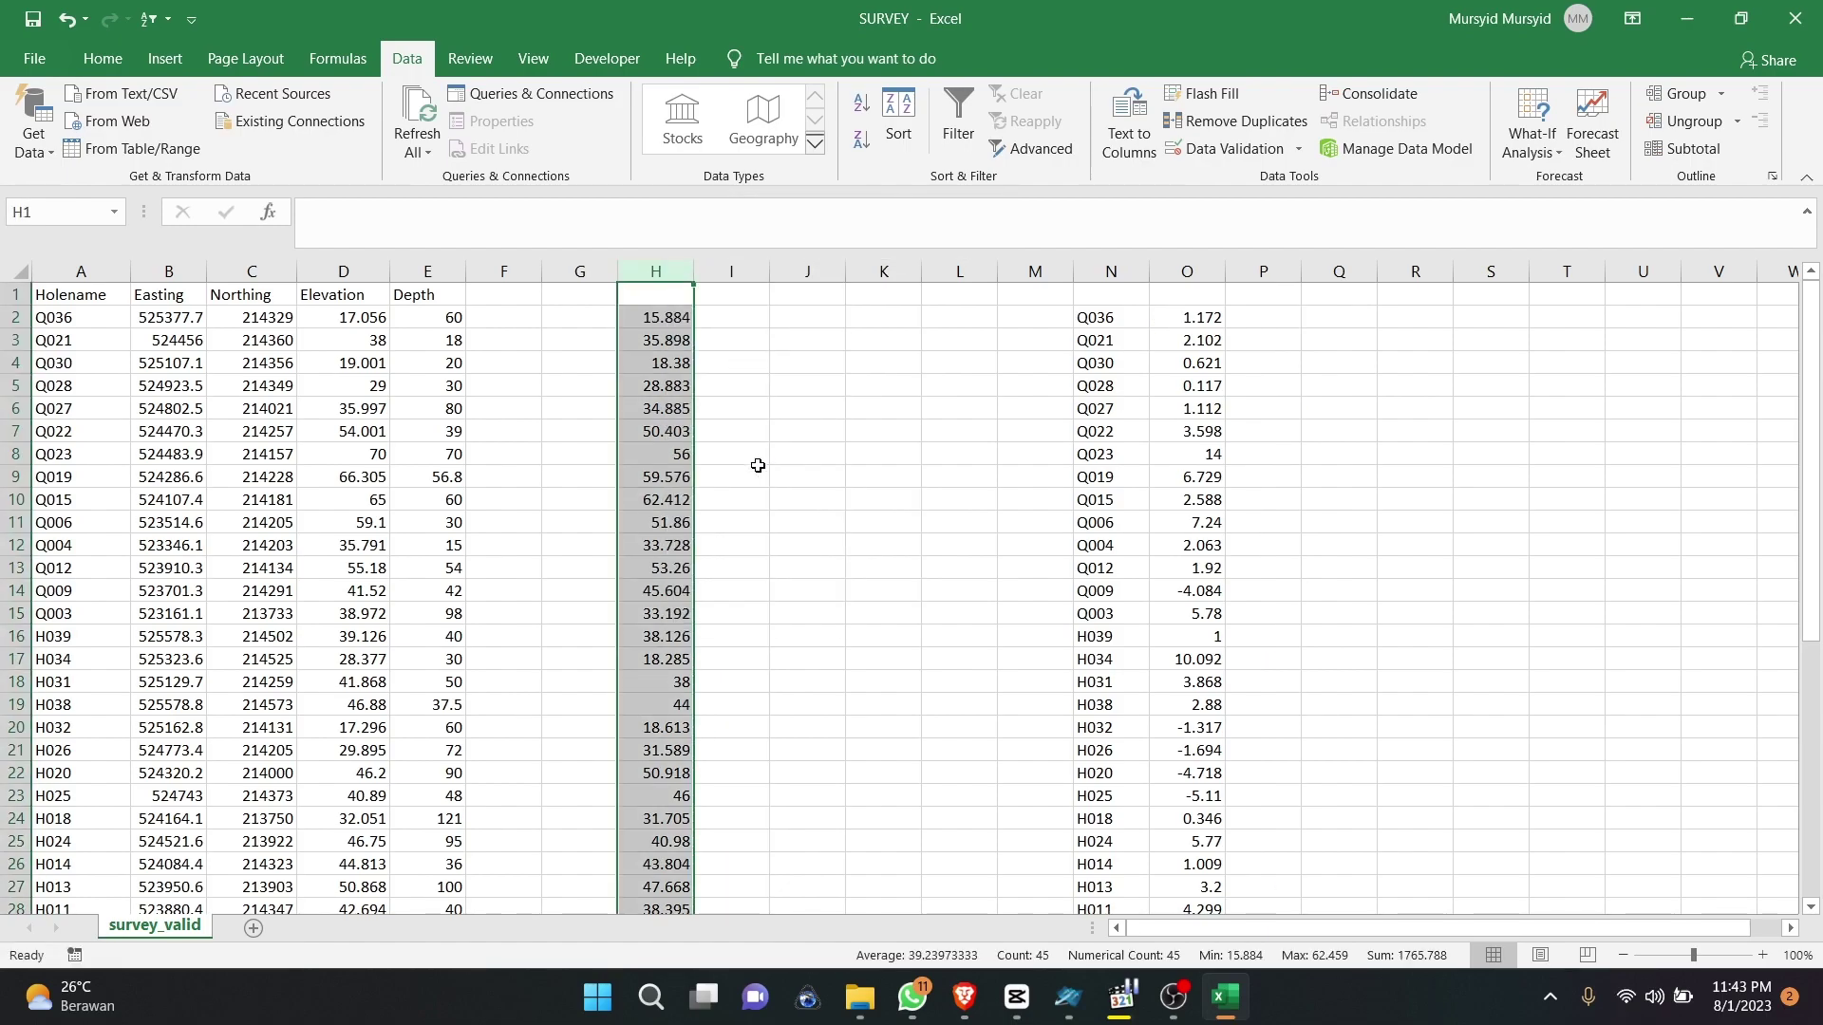
Step: Copy the corrected elevations in H2:H46 and paste them over the Elevation column starting at D2
left_click(709, 394)
left_click(729, 356)
left_click_drag(662, 318, 681, 852)
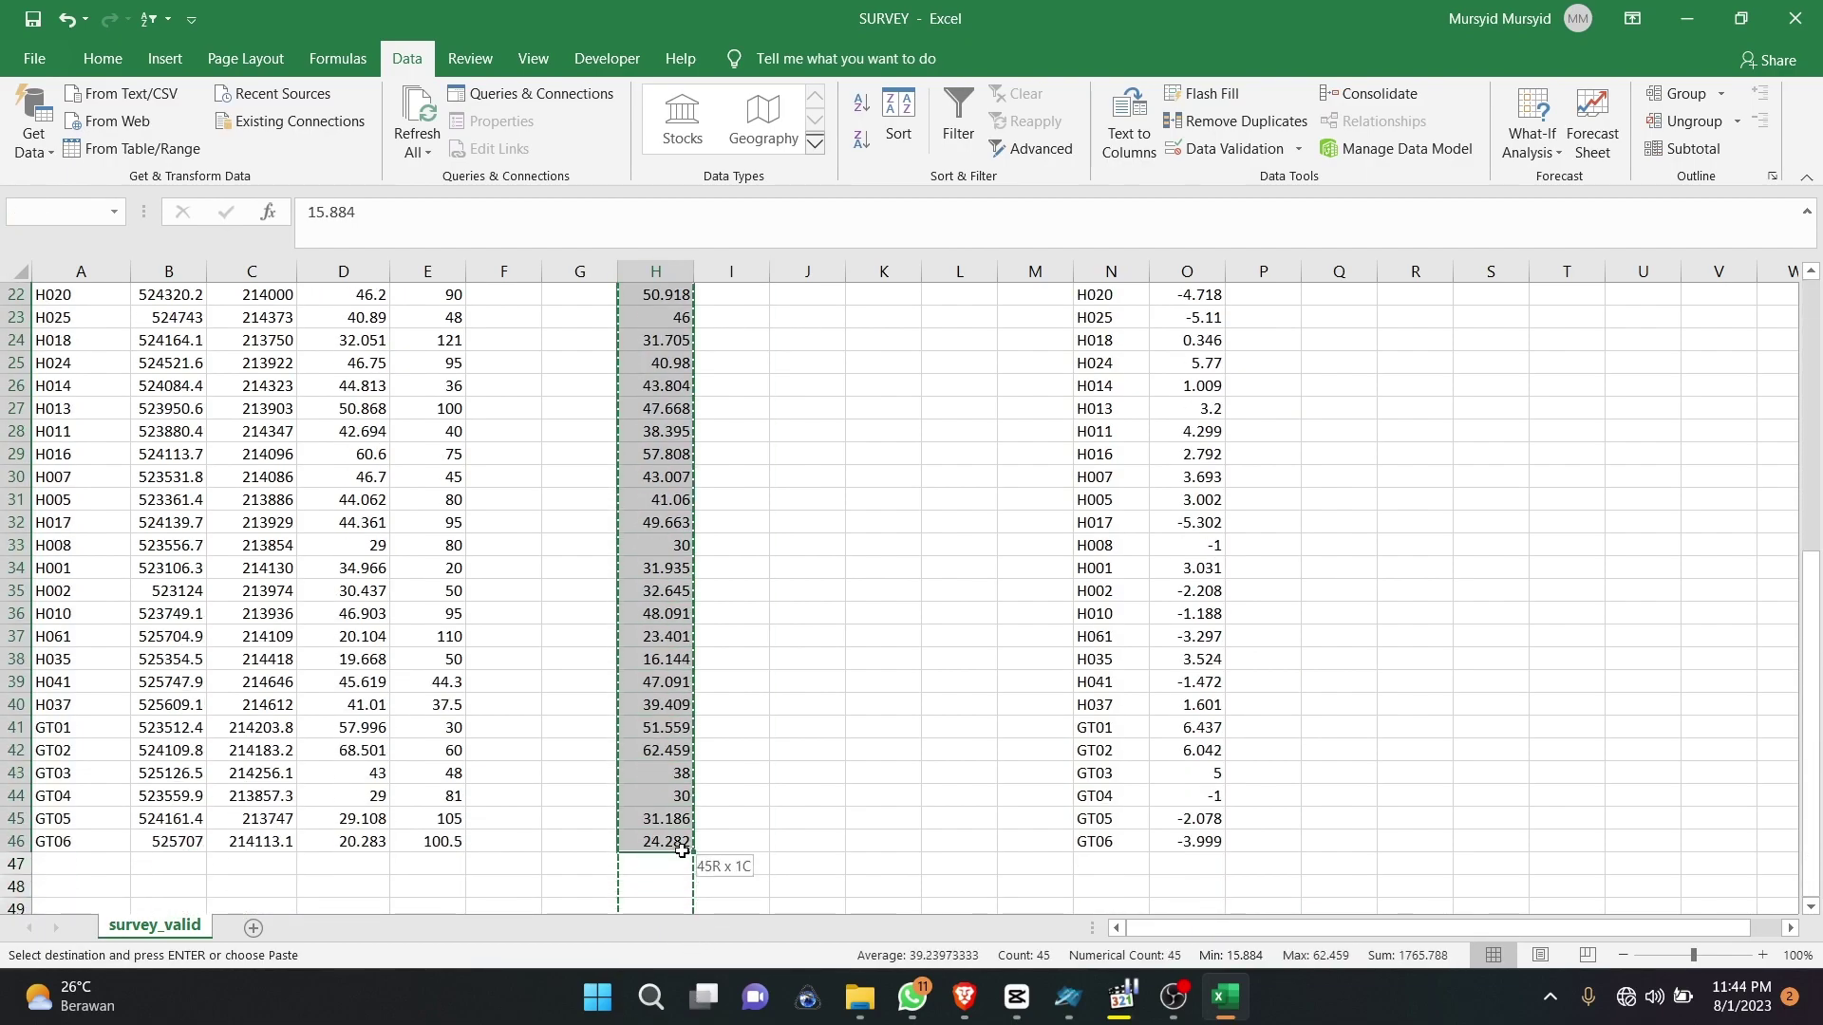
right_click(634, 665)
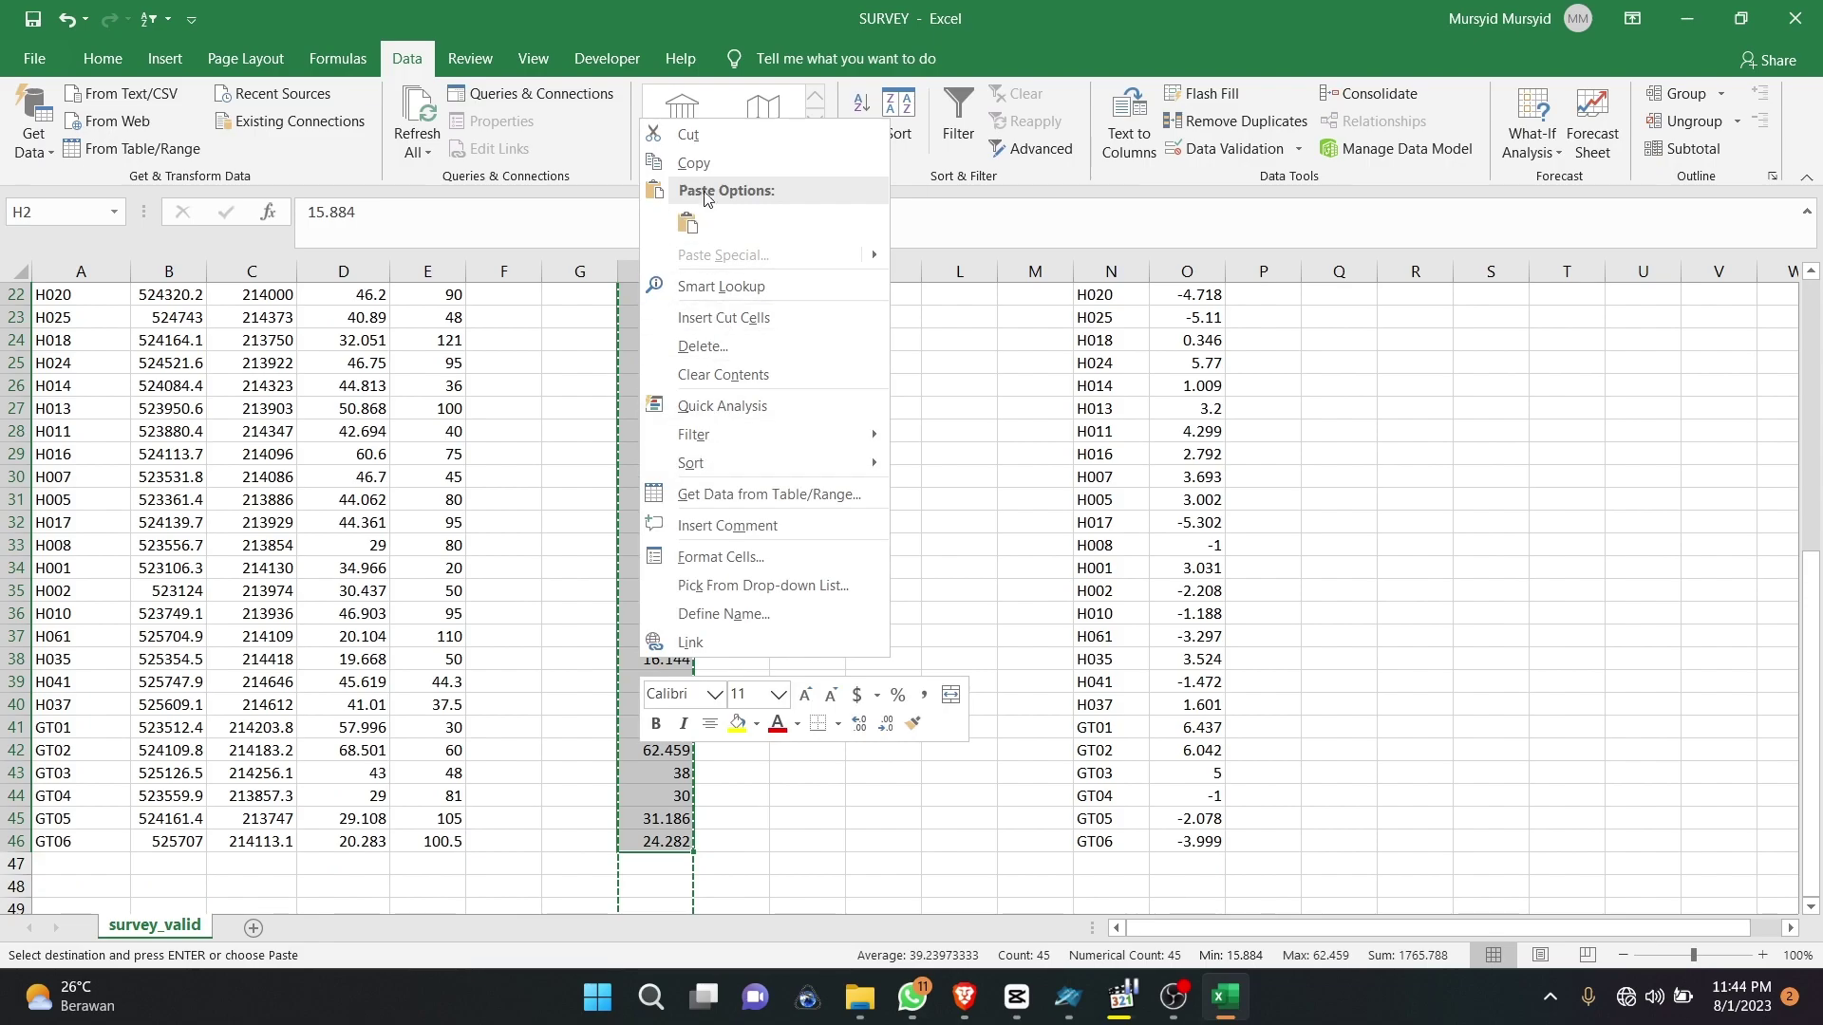
left_click(681, 218)
key("ctrl+c")
right_click(365, 317)
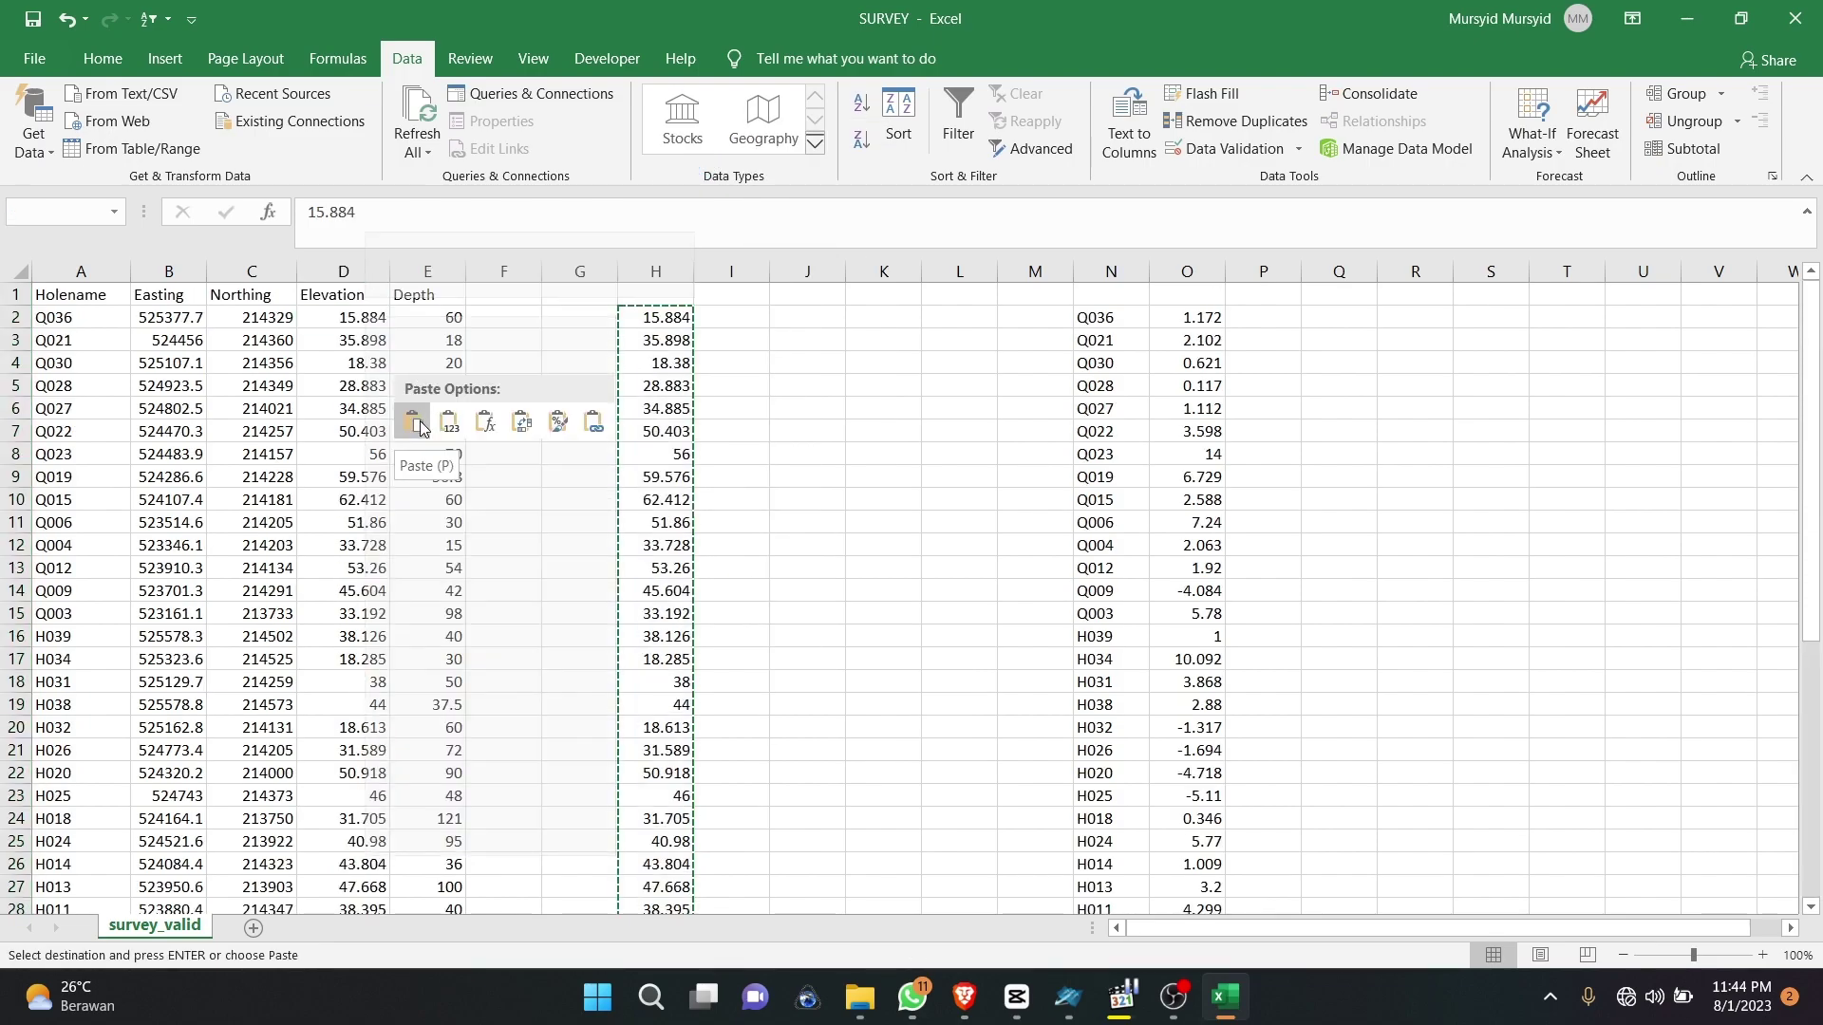
left_click(421, 426)
left_click(531, 429)
Step: Delete the helper cells H2:O46, shifting the remaining cells left
left_click(667, 333)
left_click(662, 316)
left_click_drag(698, 323, 1220, 865)
right_click(1199, 823)
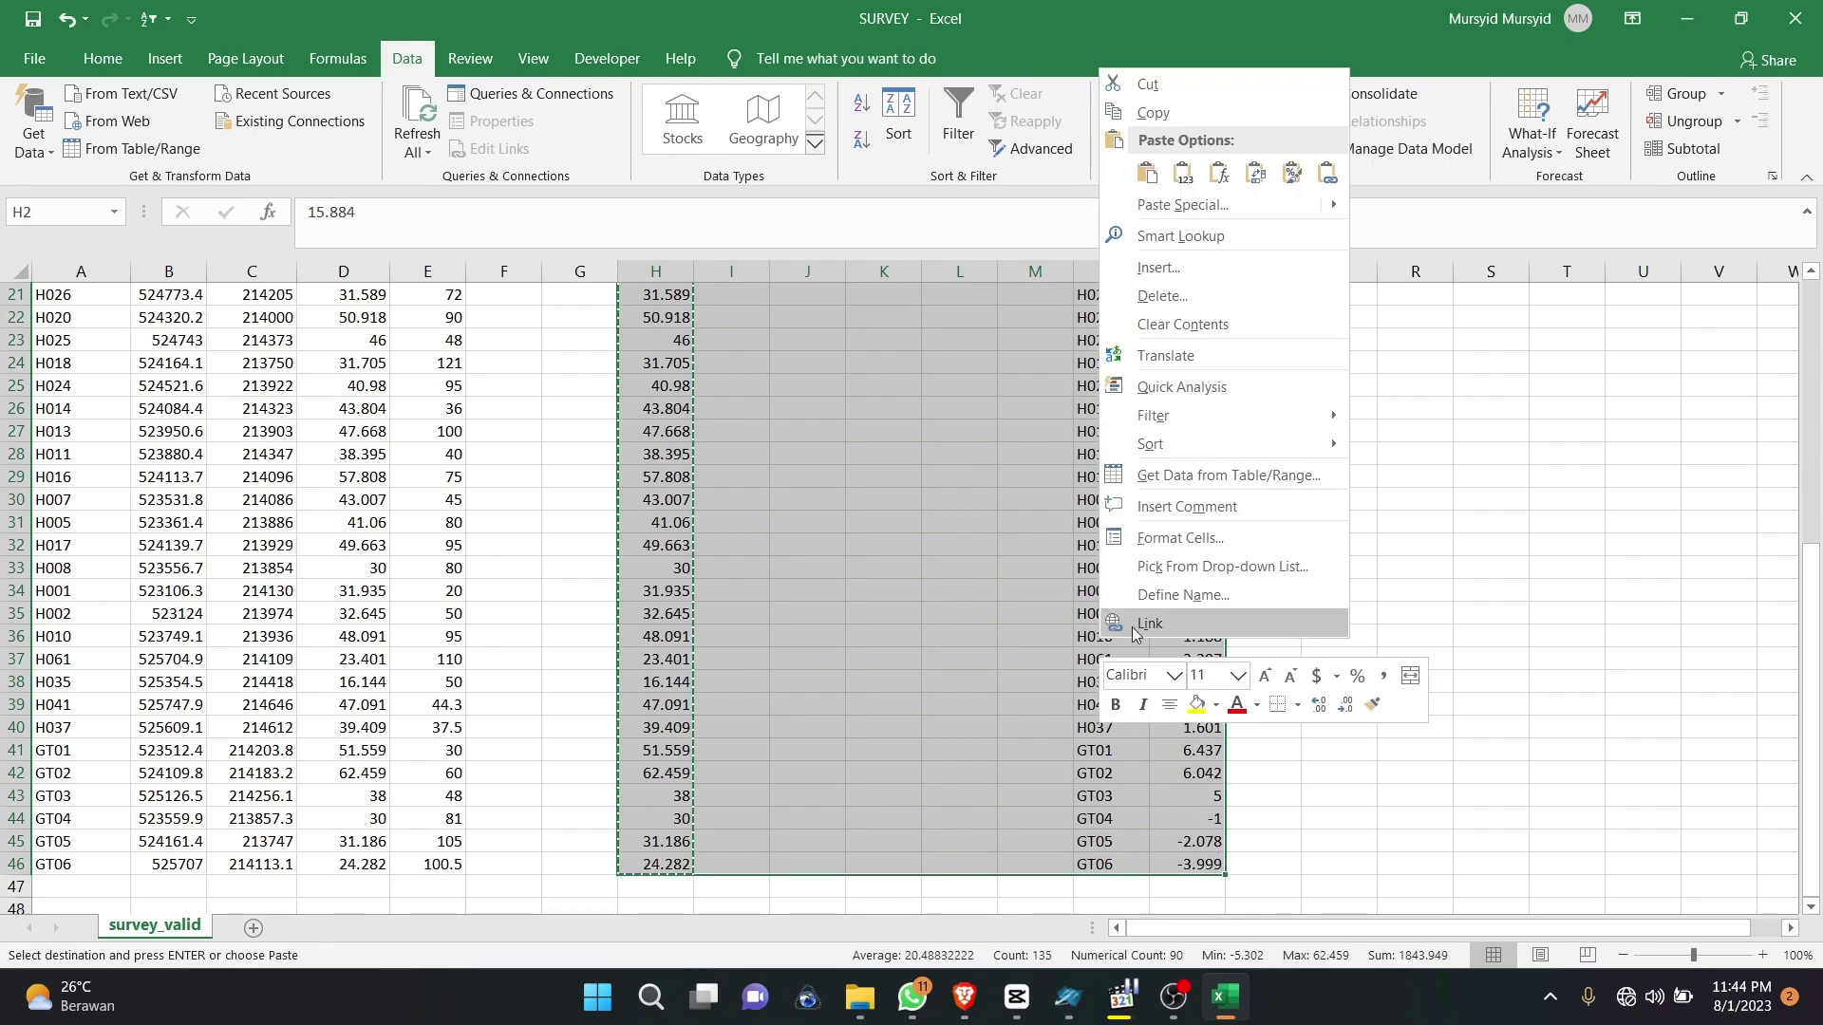
left_click(1154, 296)
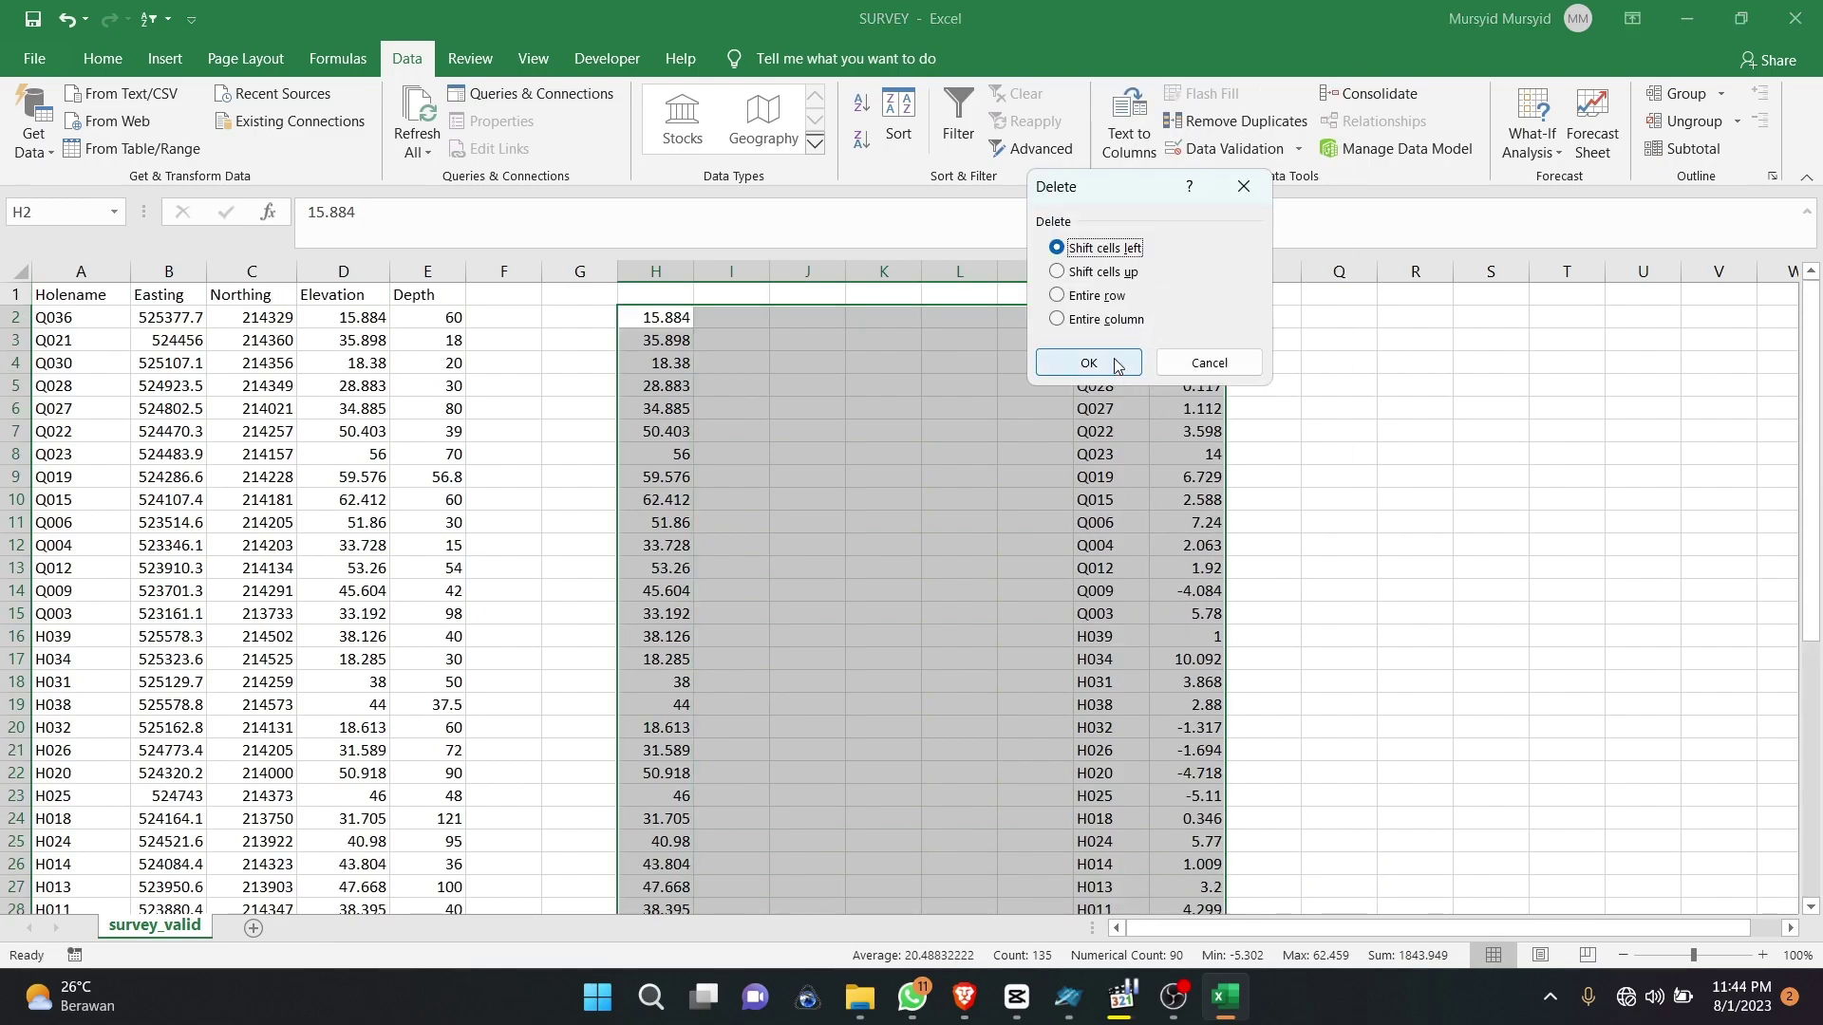
left_click(1089, 364)
left_click(824, 472)
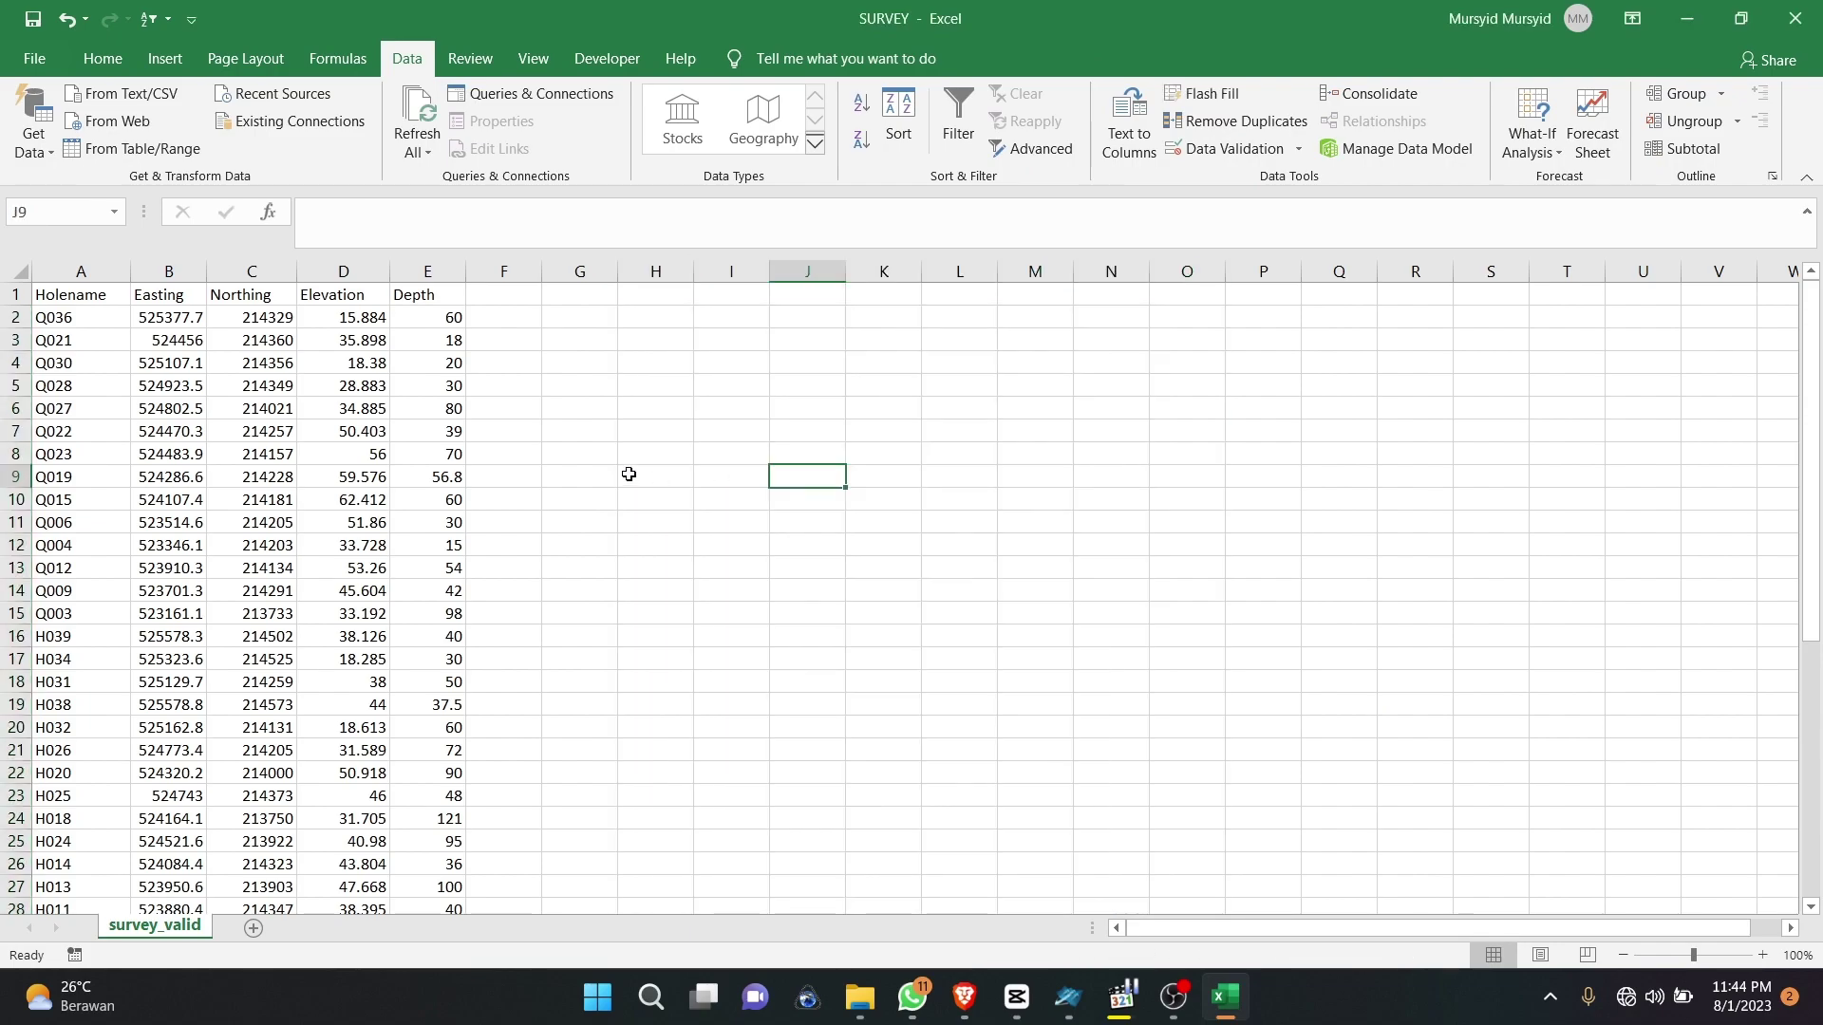
Step: Review the corrected values in the Elevation column for all holes
left_click(358, 332)
scroll(383, 633, "down", 9)
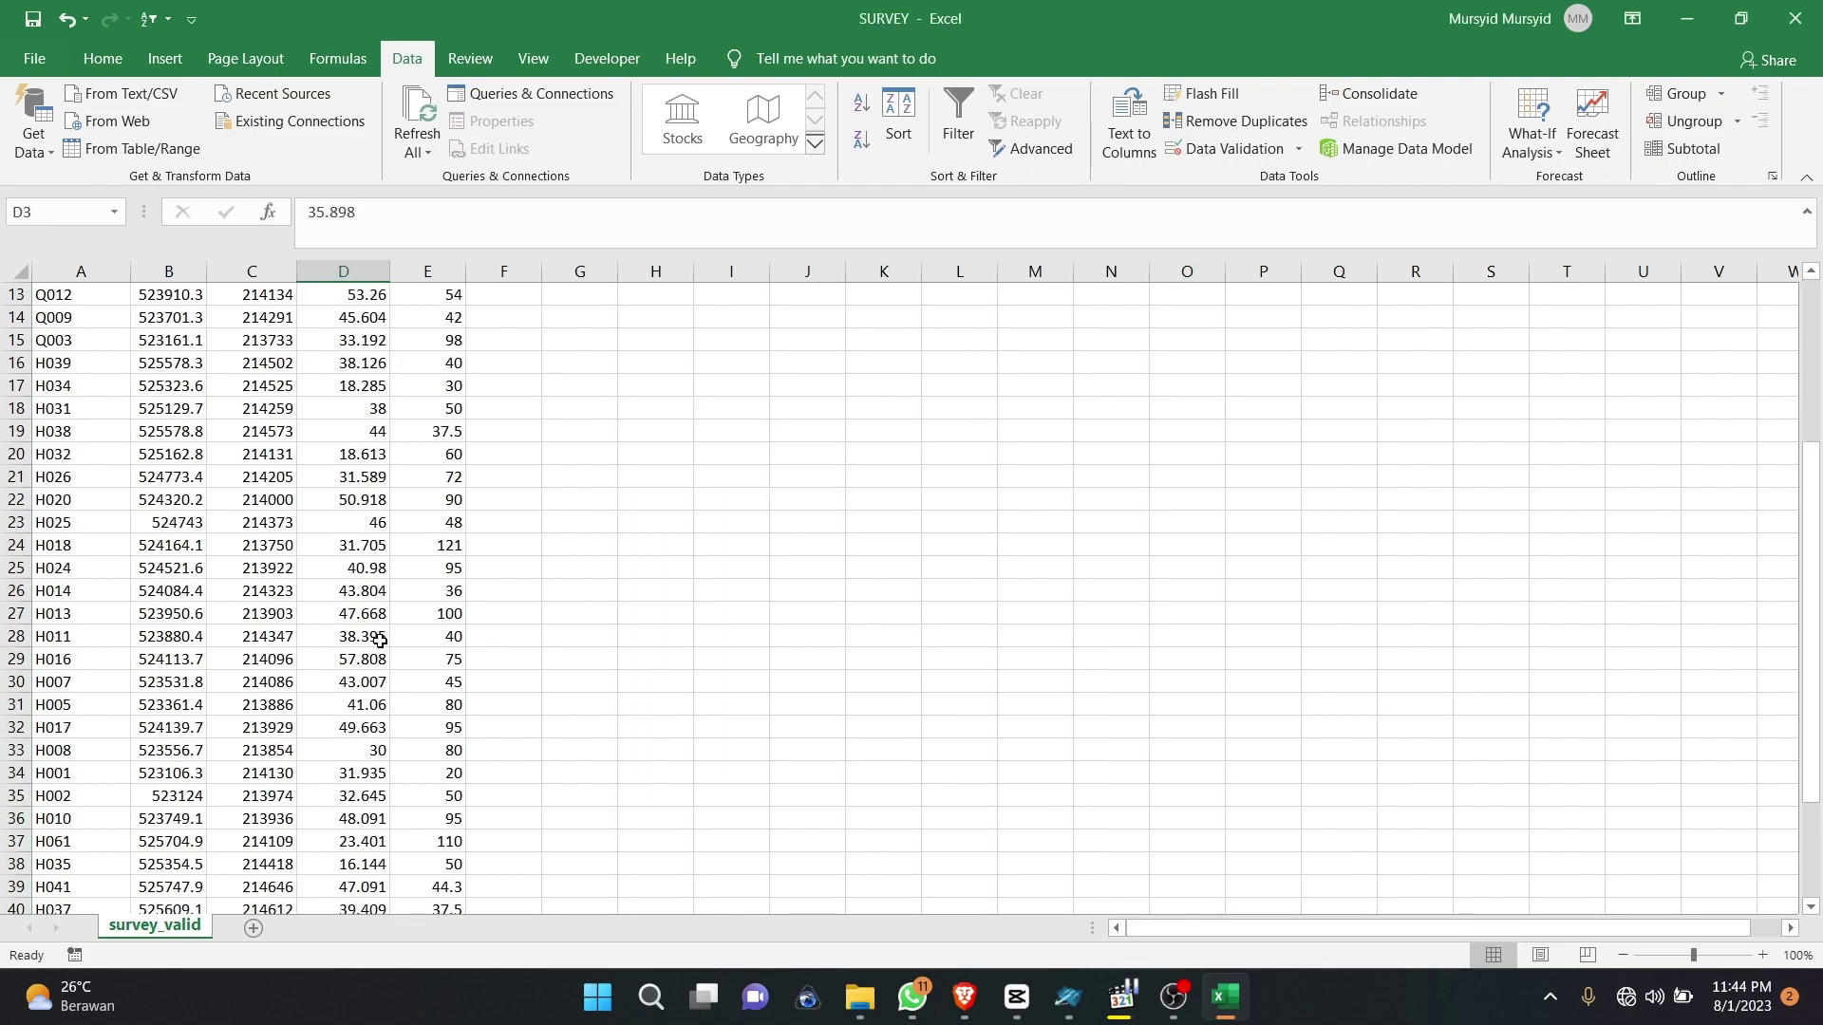
scroll(380, 641, "up", 8)
scroll(380, 646, "up", 1)
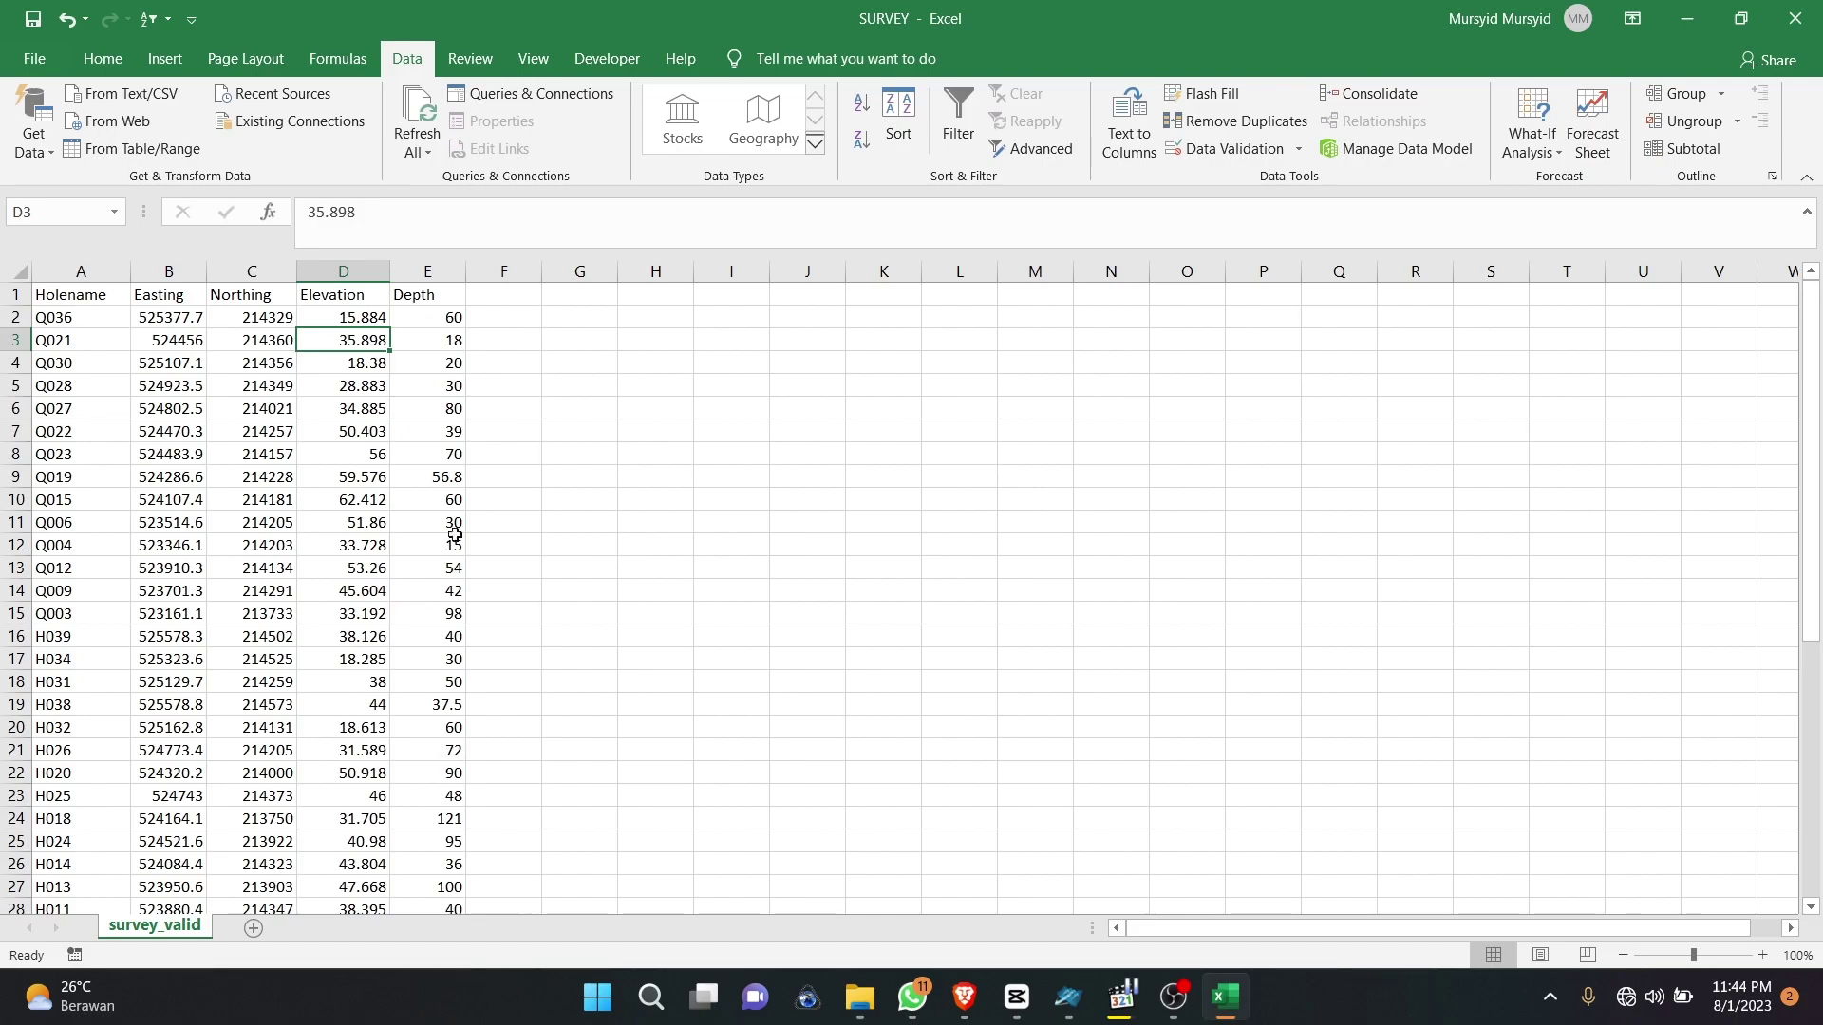
left_click(379, 314)
left_click(577, 358)
left_click(327, 344)
left_click(341, 321)
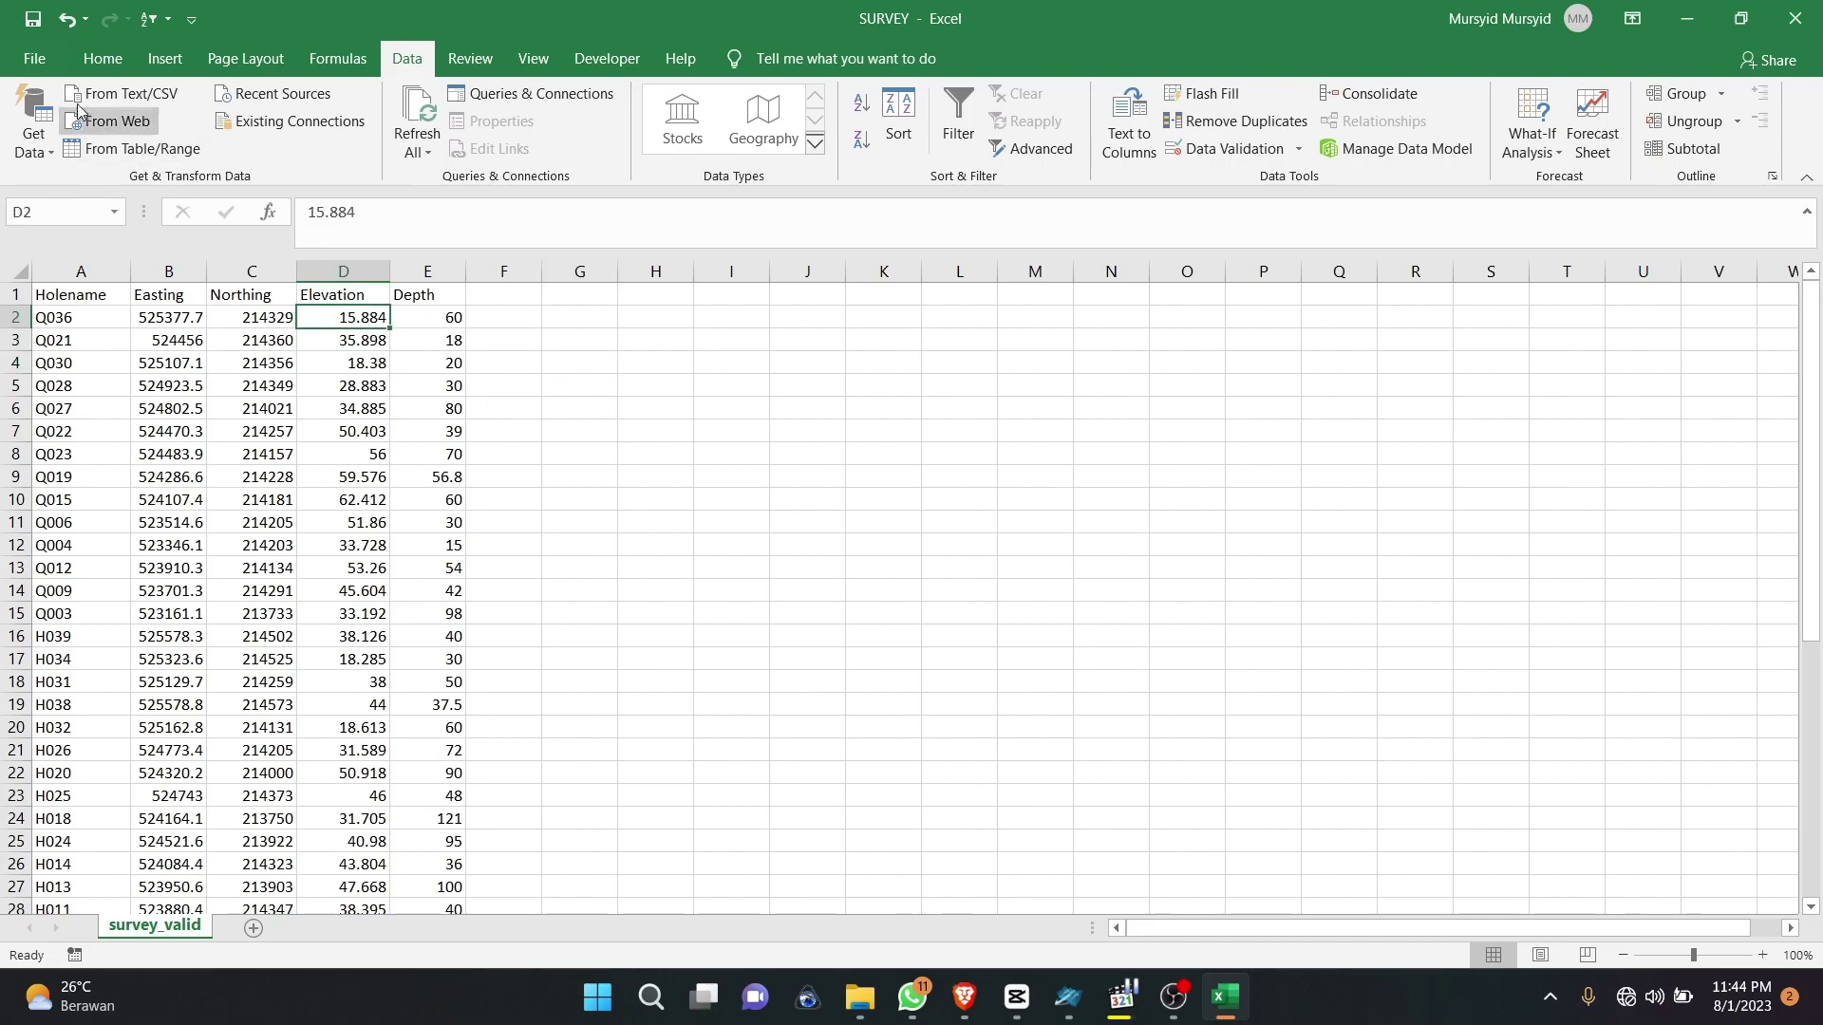
Step: Save the sheet as SURVEY_VALID in Text (Tab delimited) format in the latihan_63023 project's data folder
left_click(34, 58)
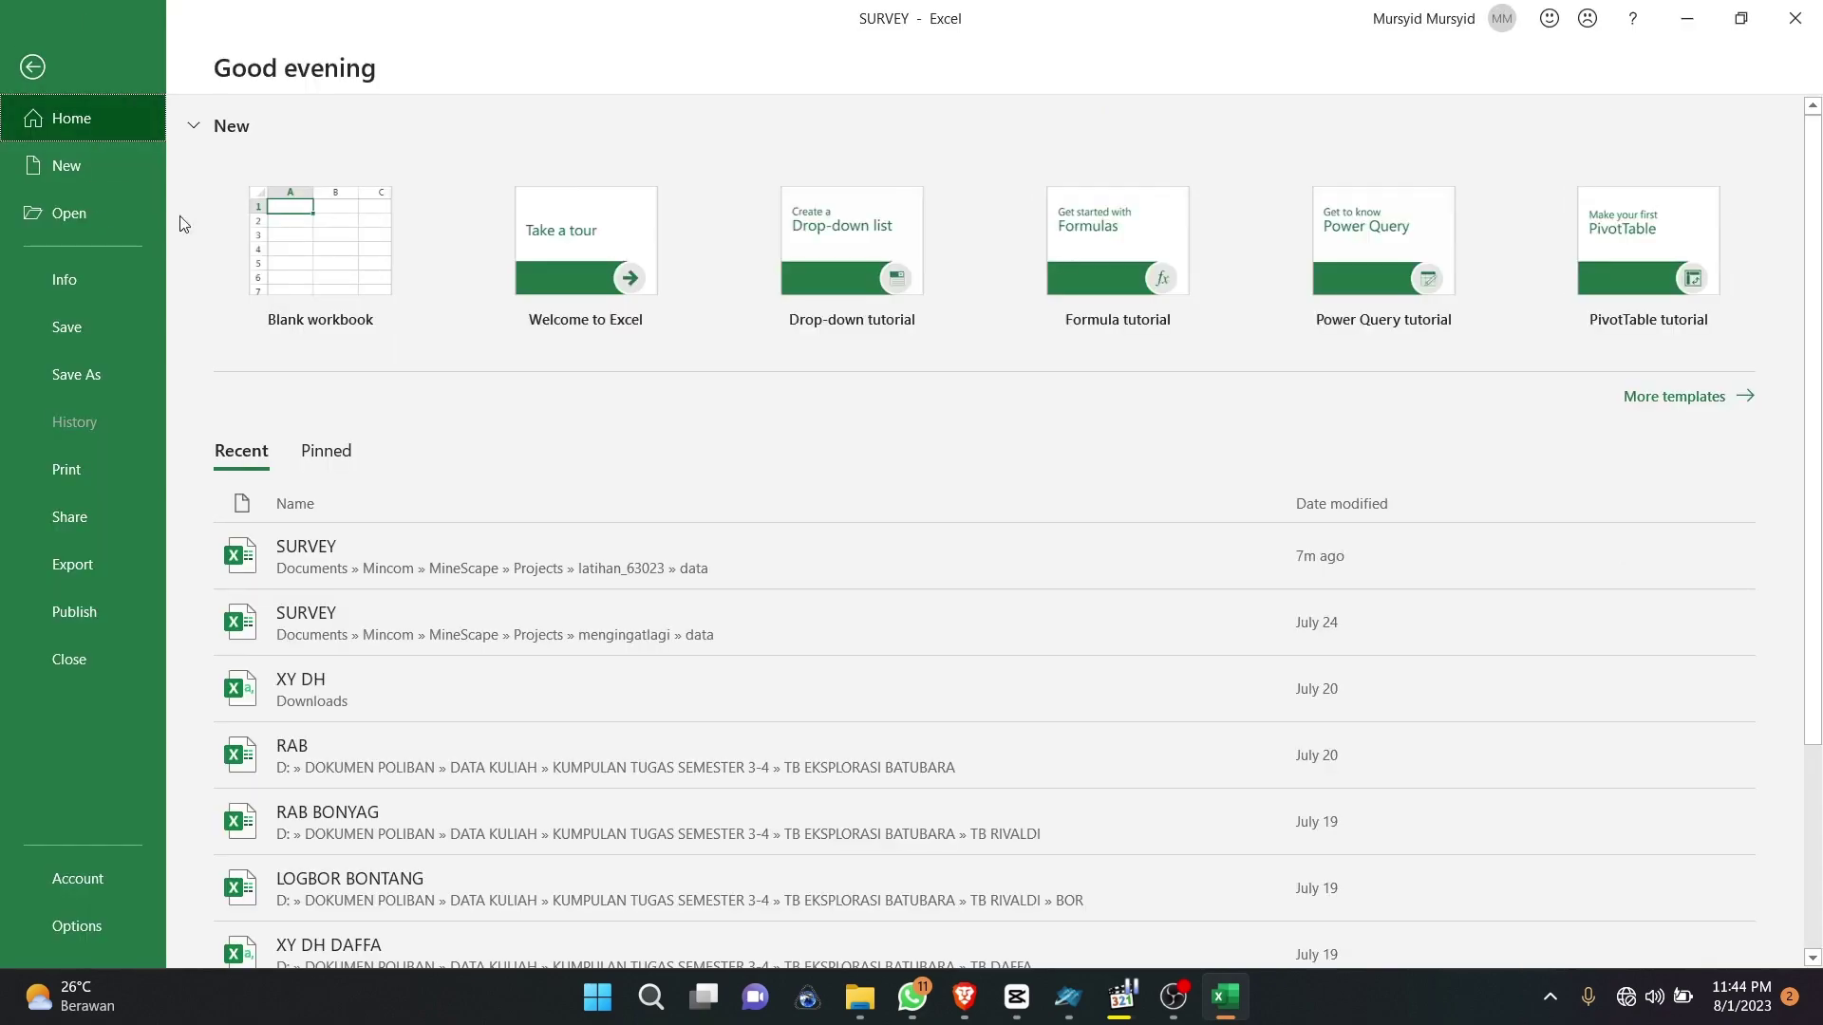
left_click(88, 374)
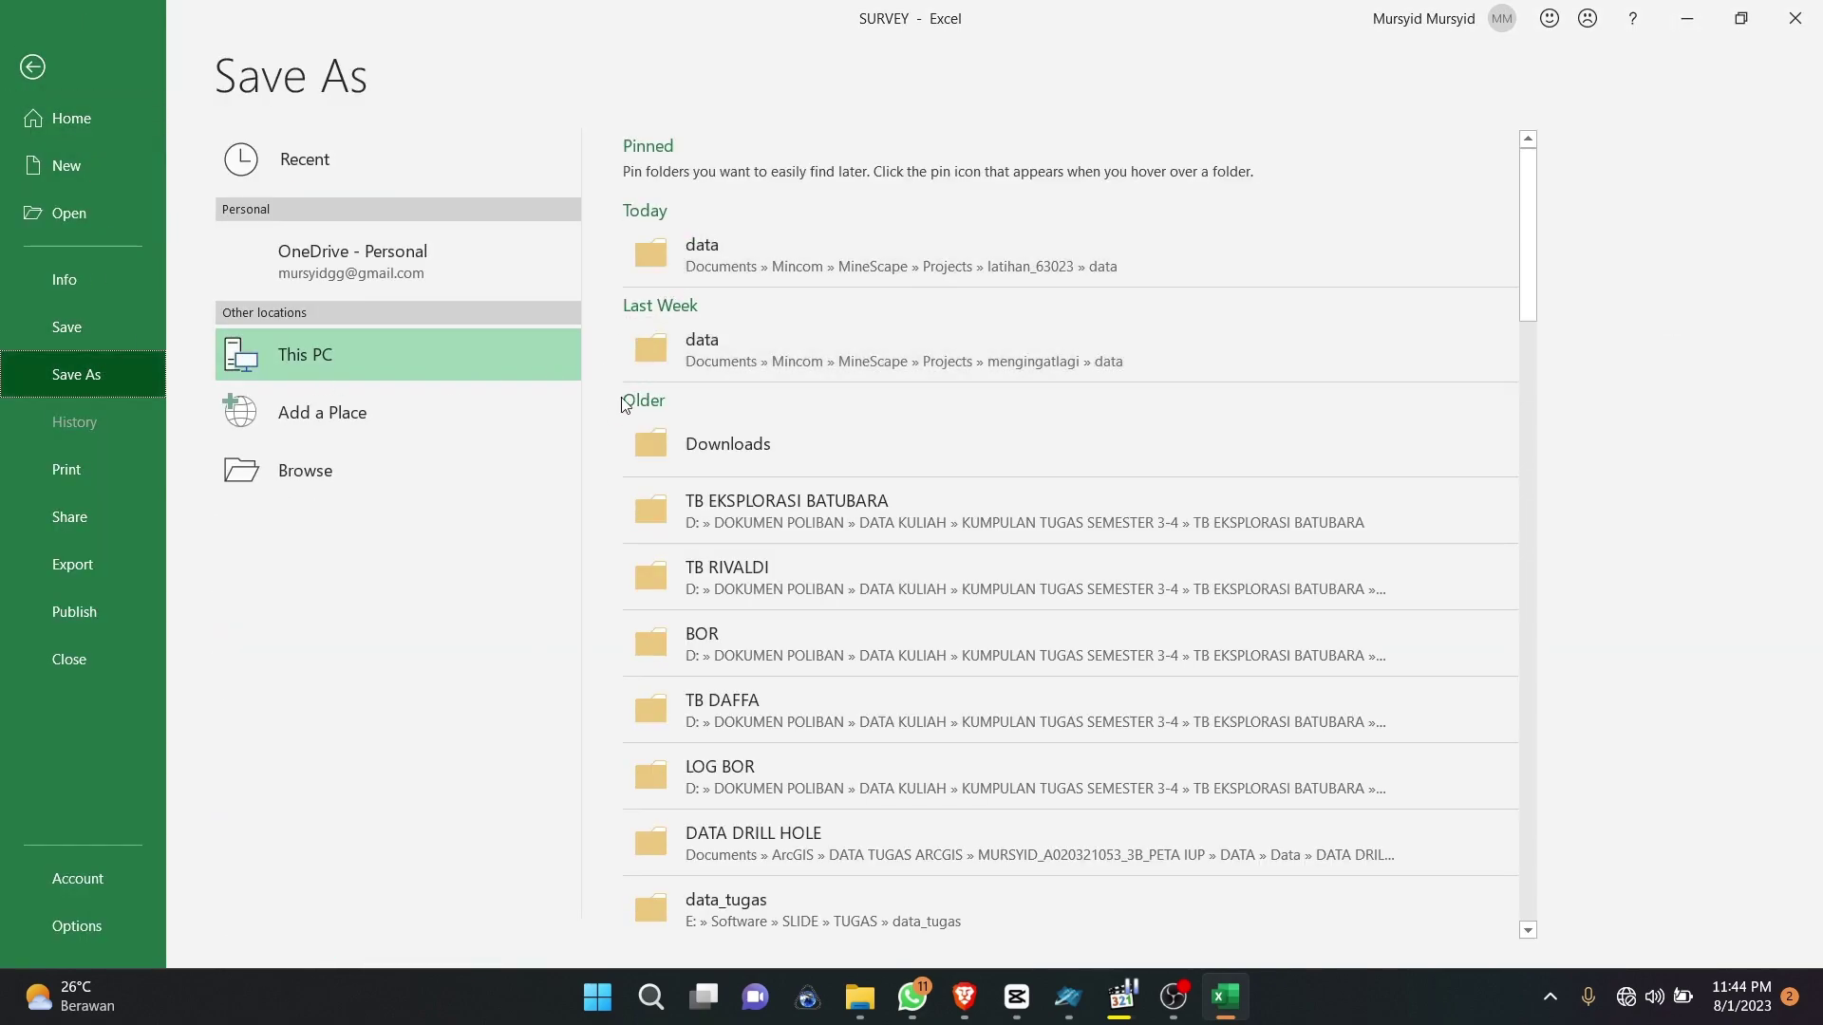
left_click(832, 254)
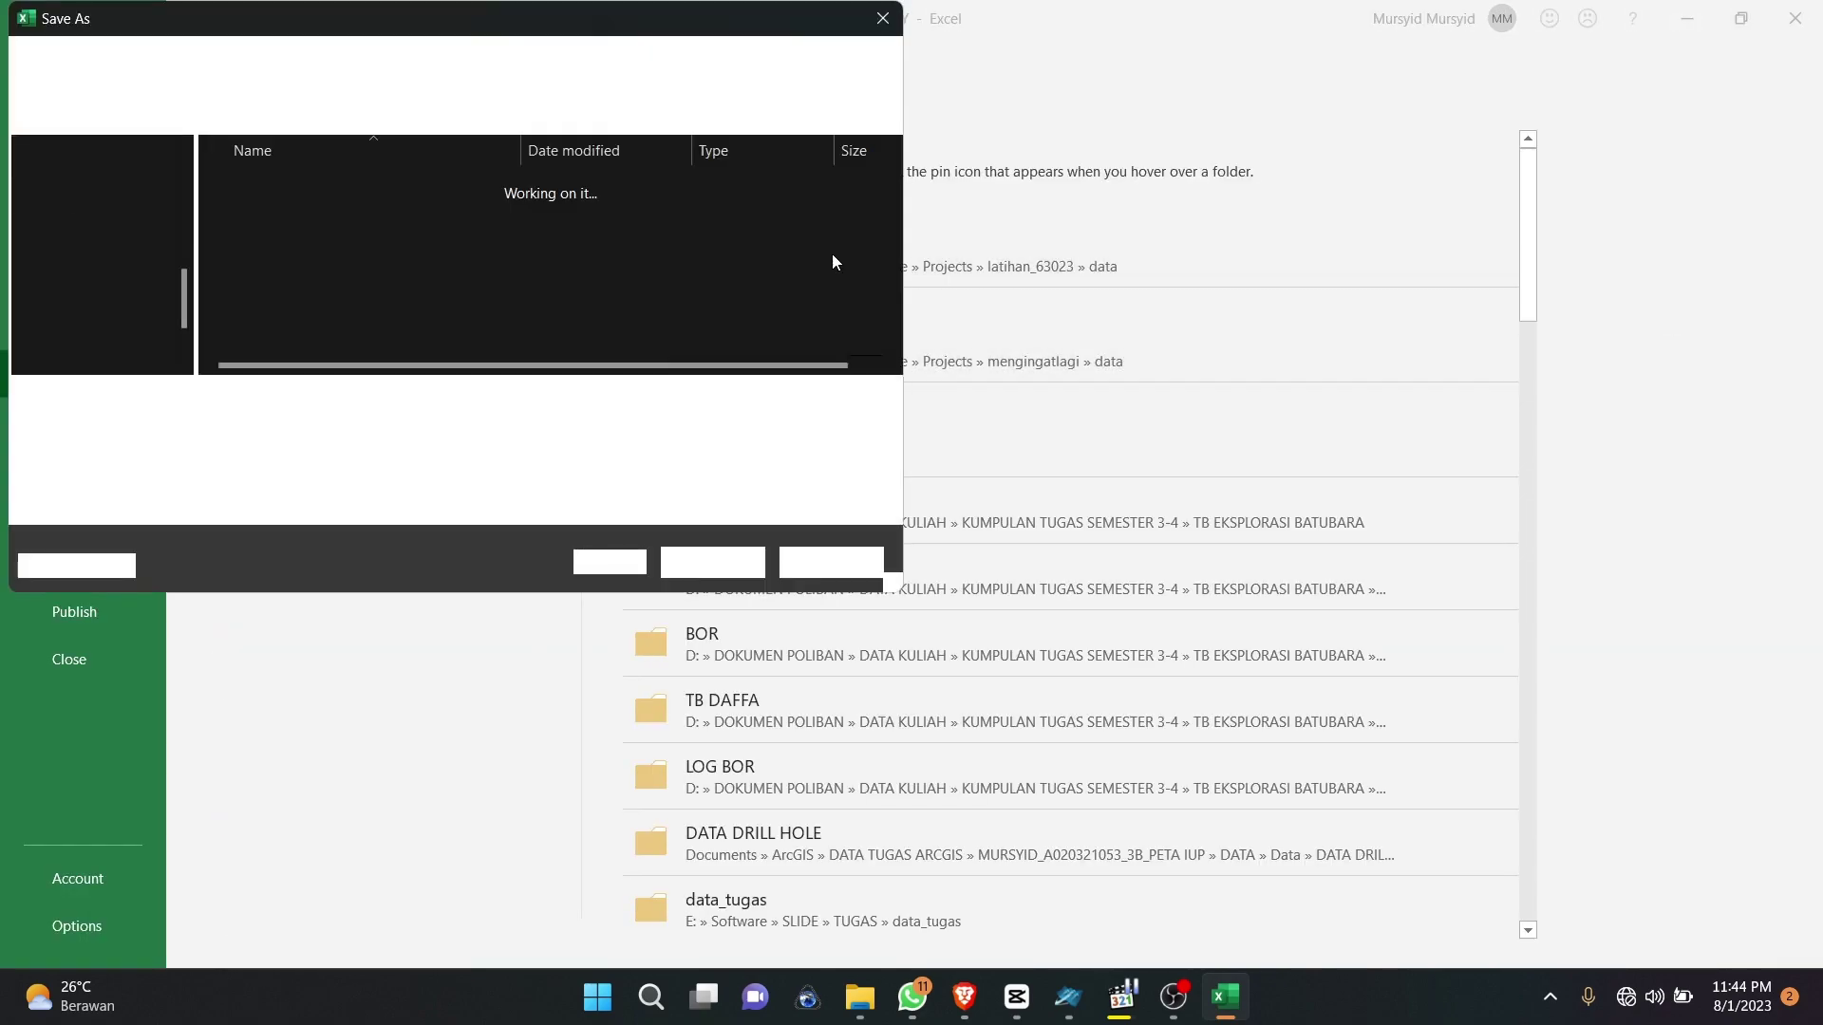
left_click(386, 399)
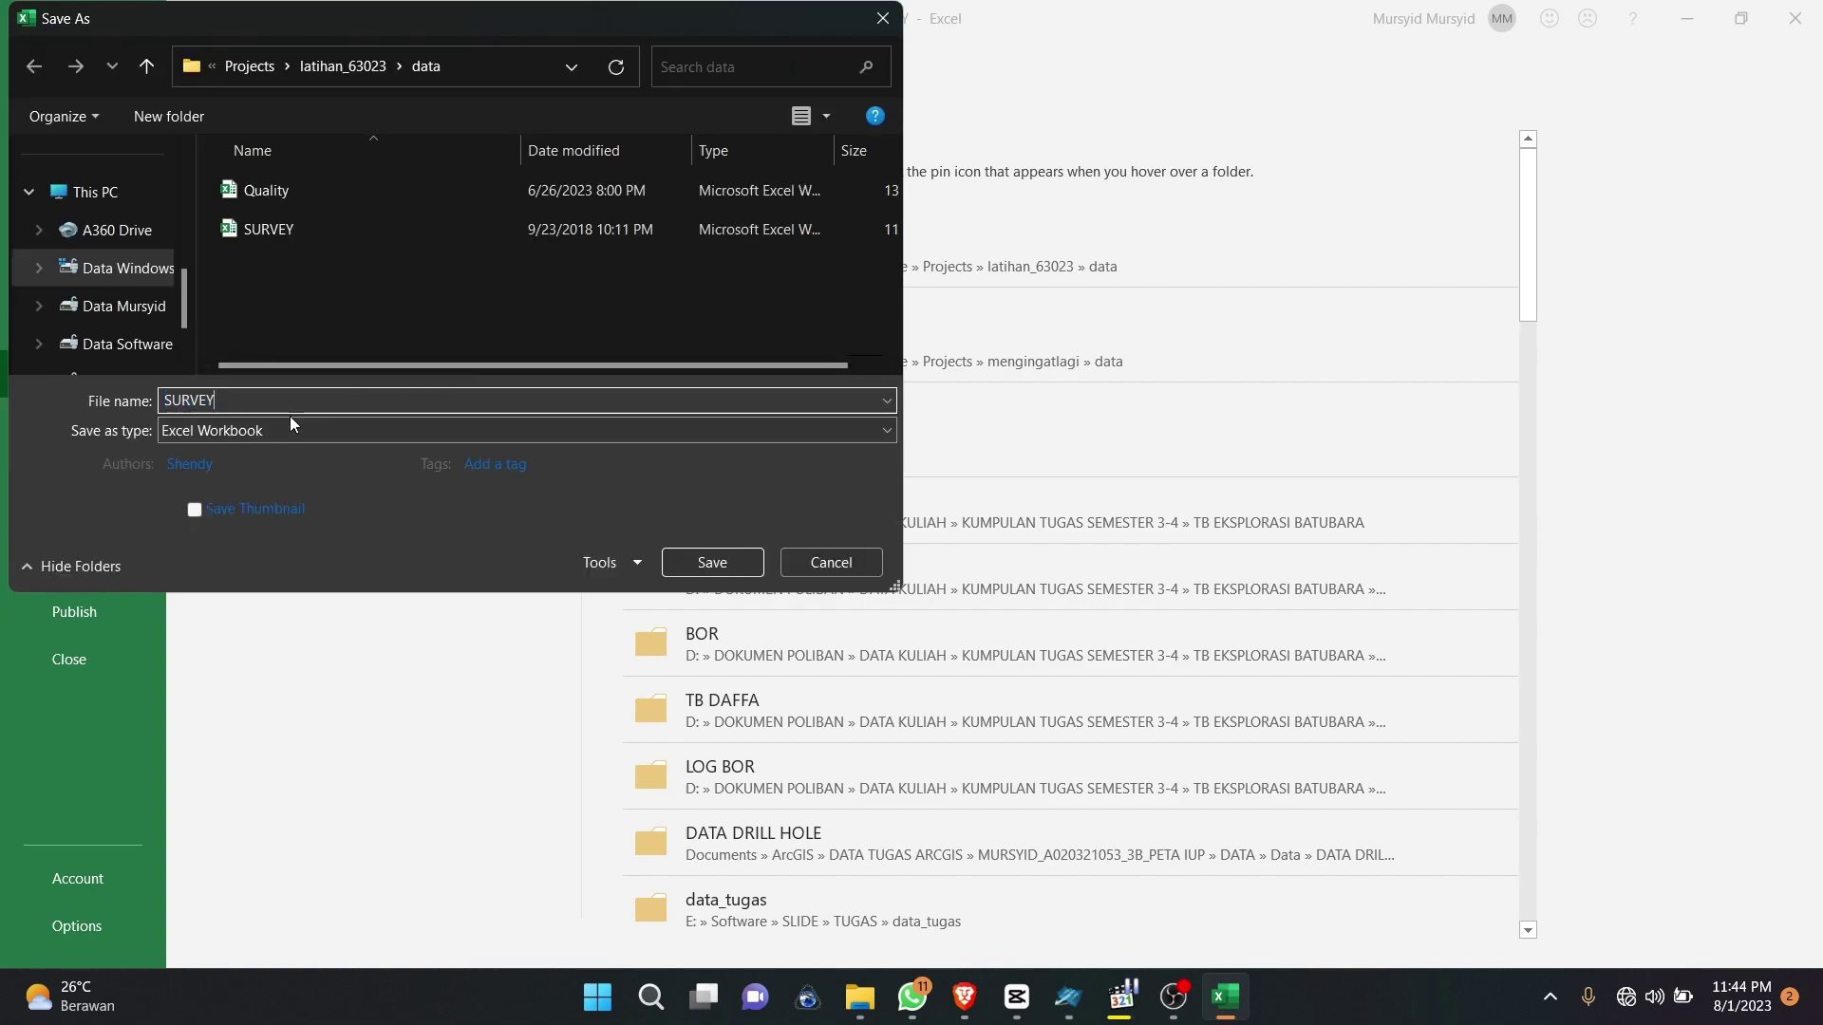
type("_VALID")
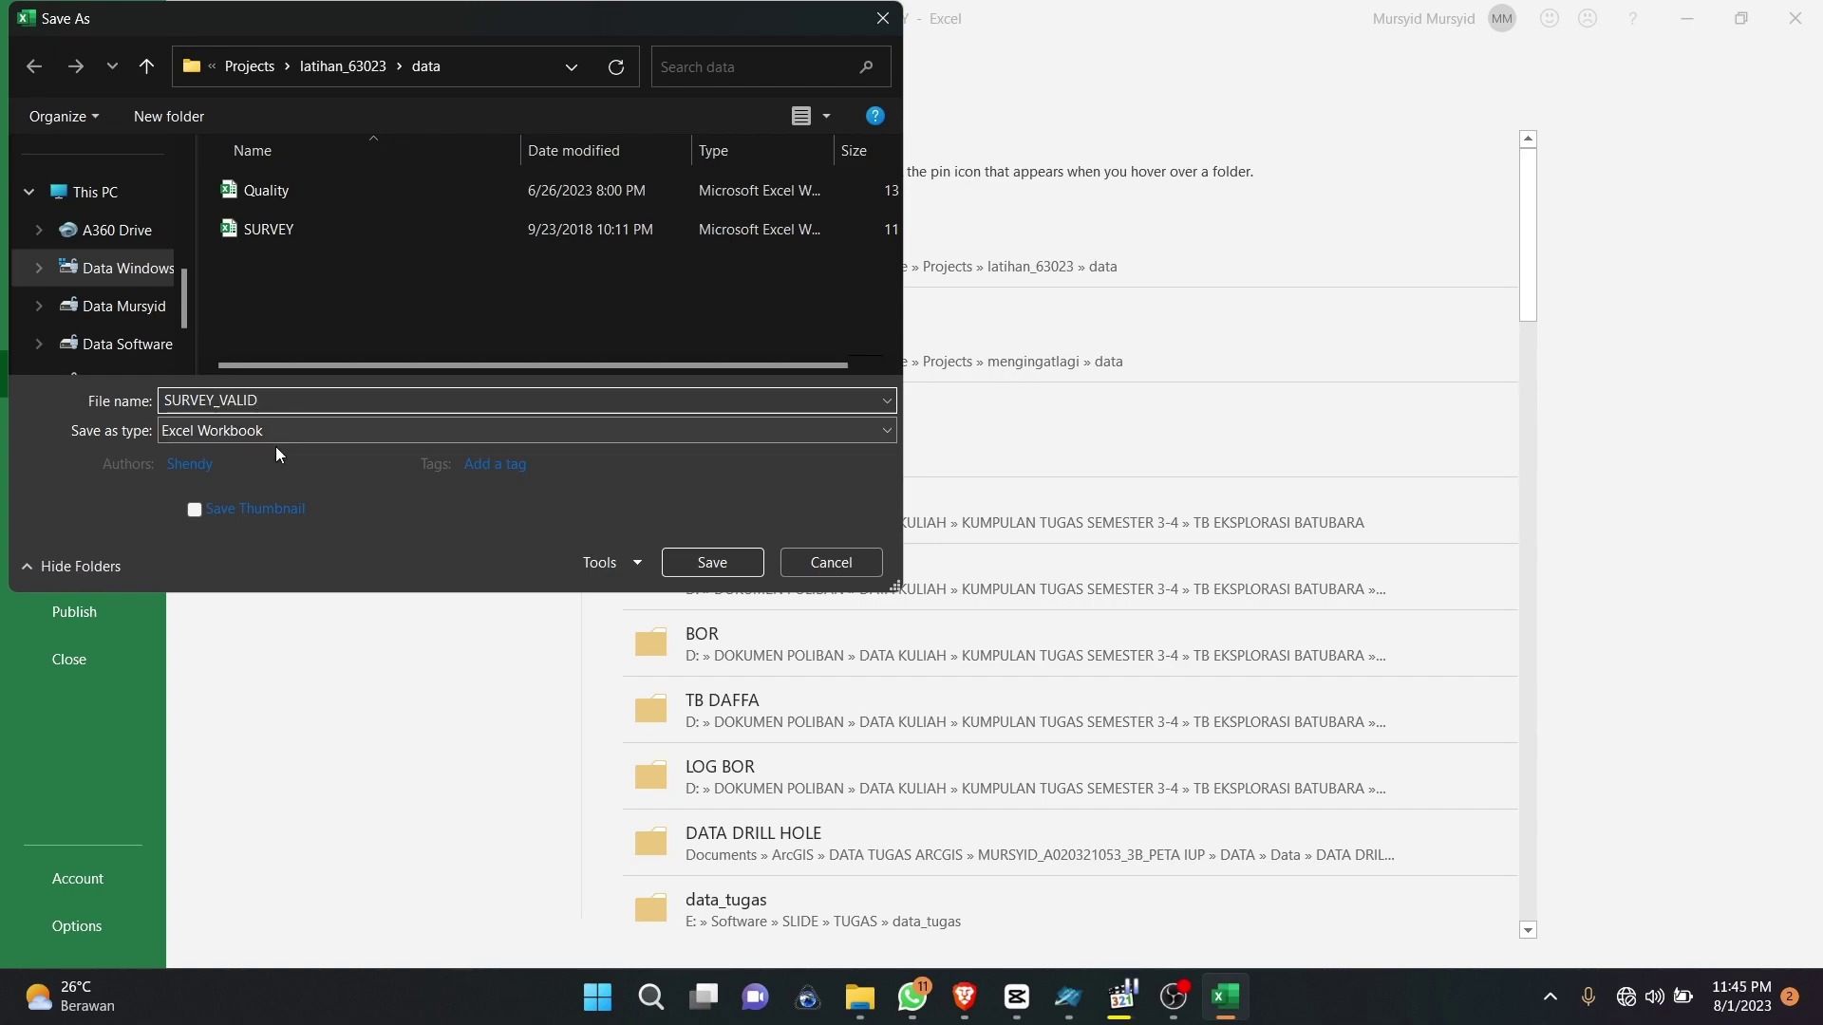
left_click(277, 437)
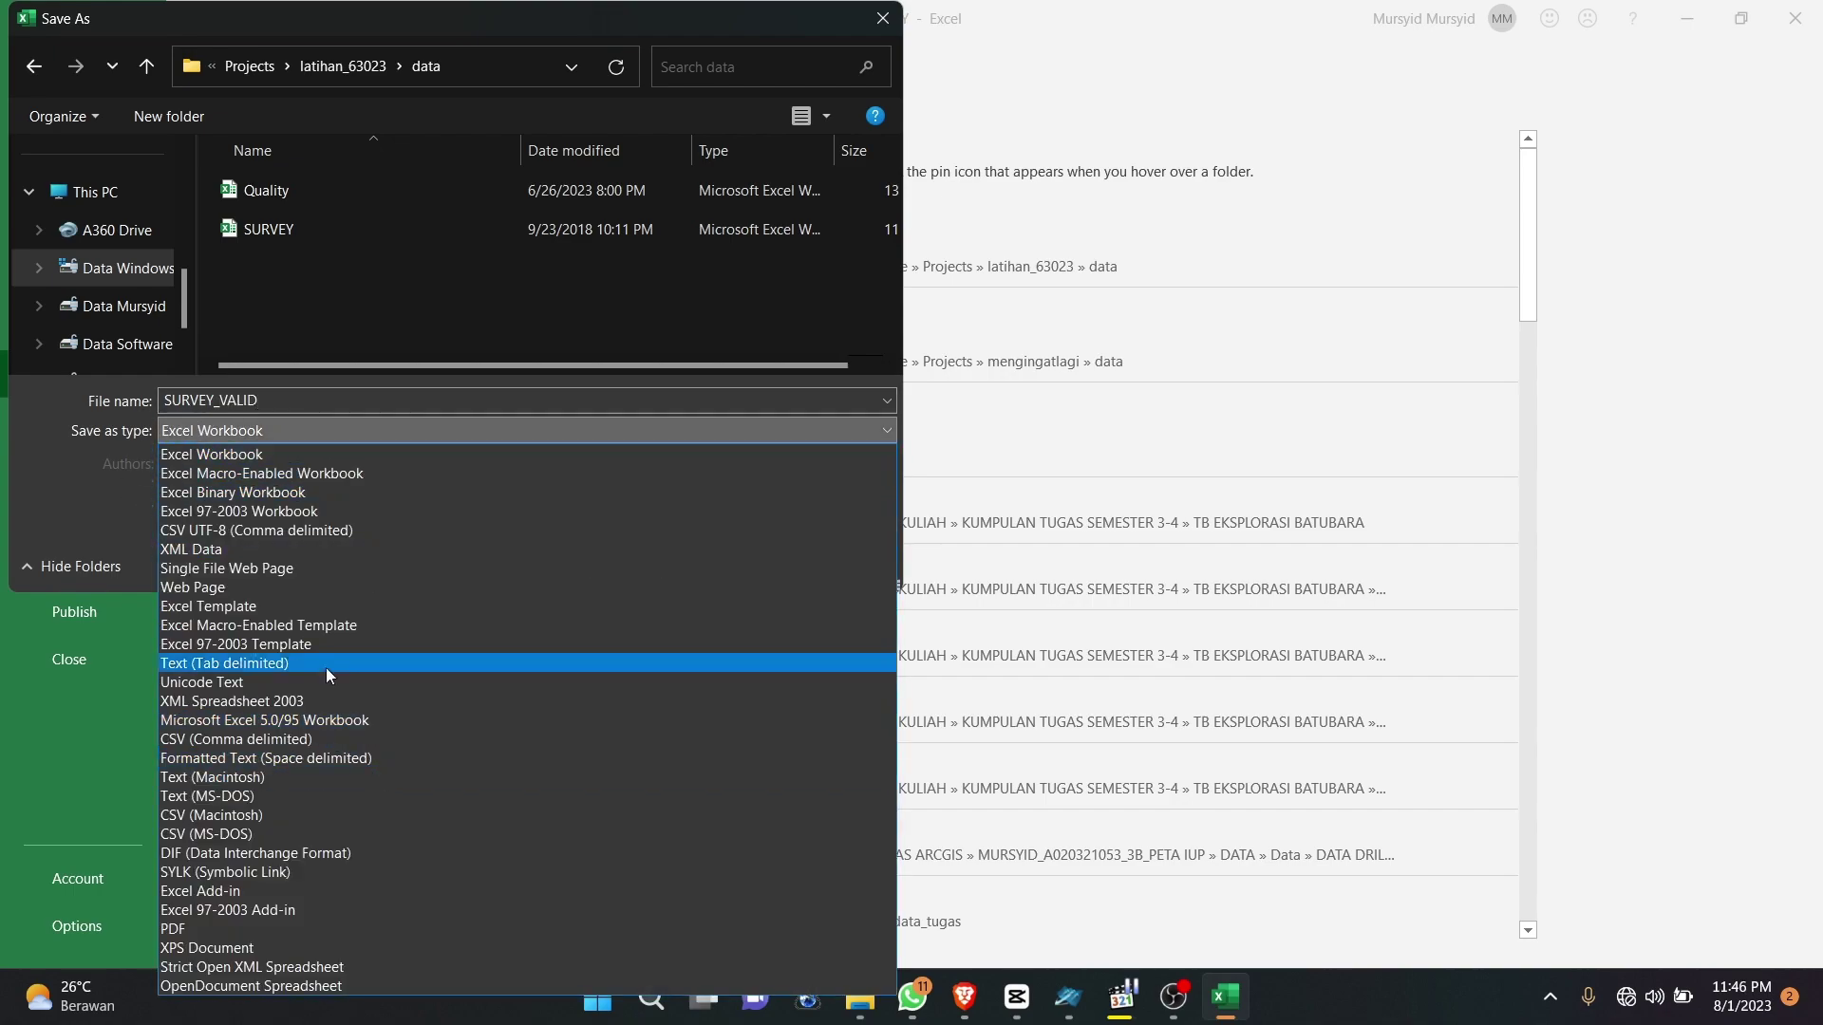
left_click(299, 661)
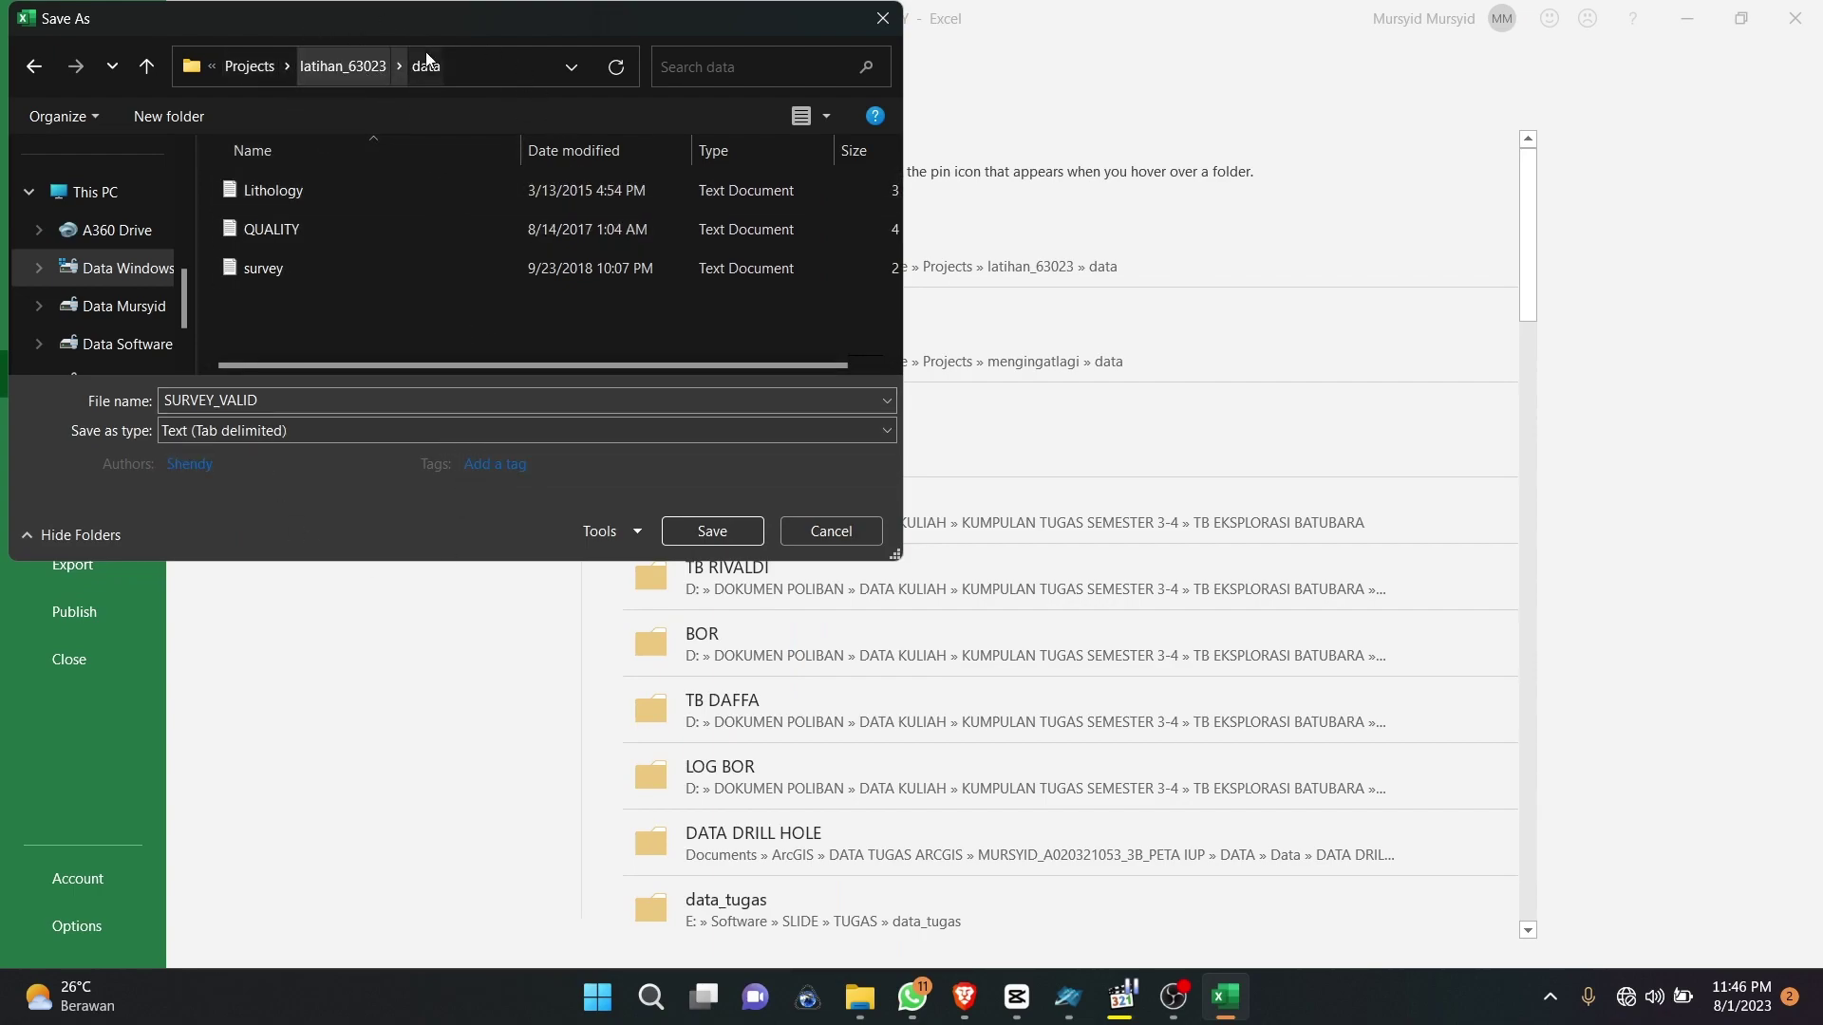
left_click(702, 532)
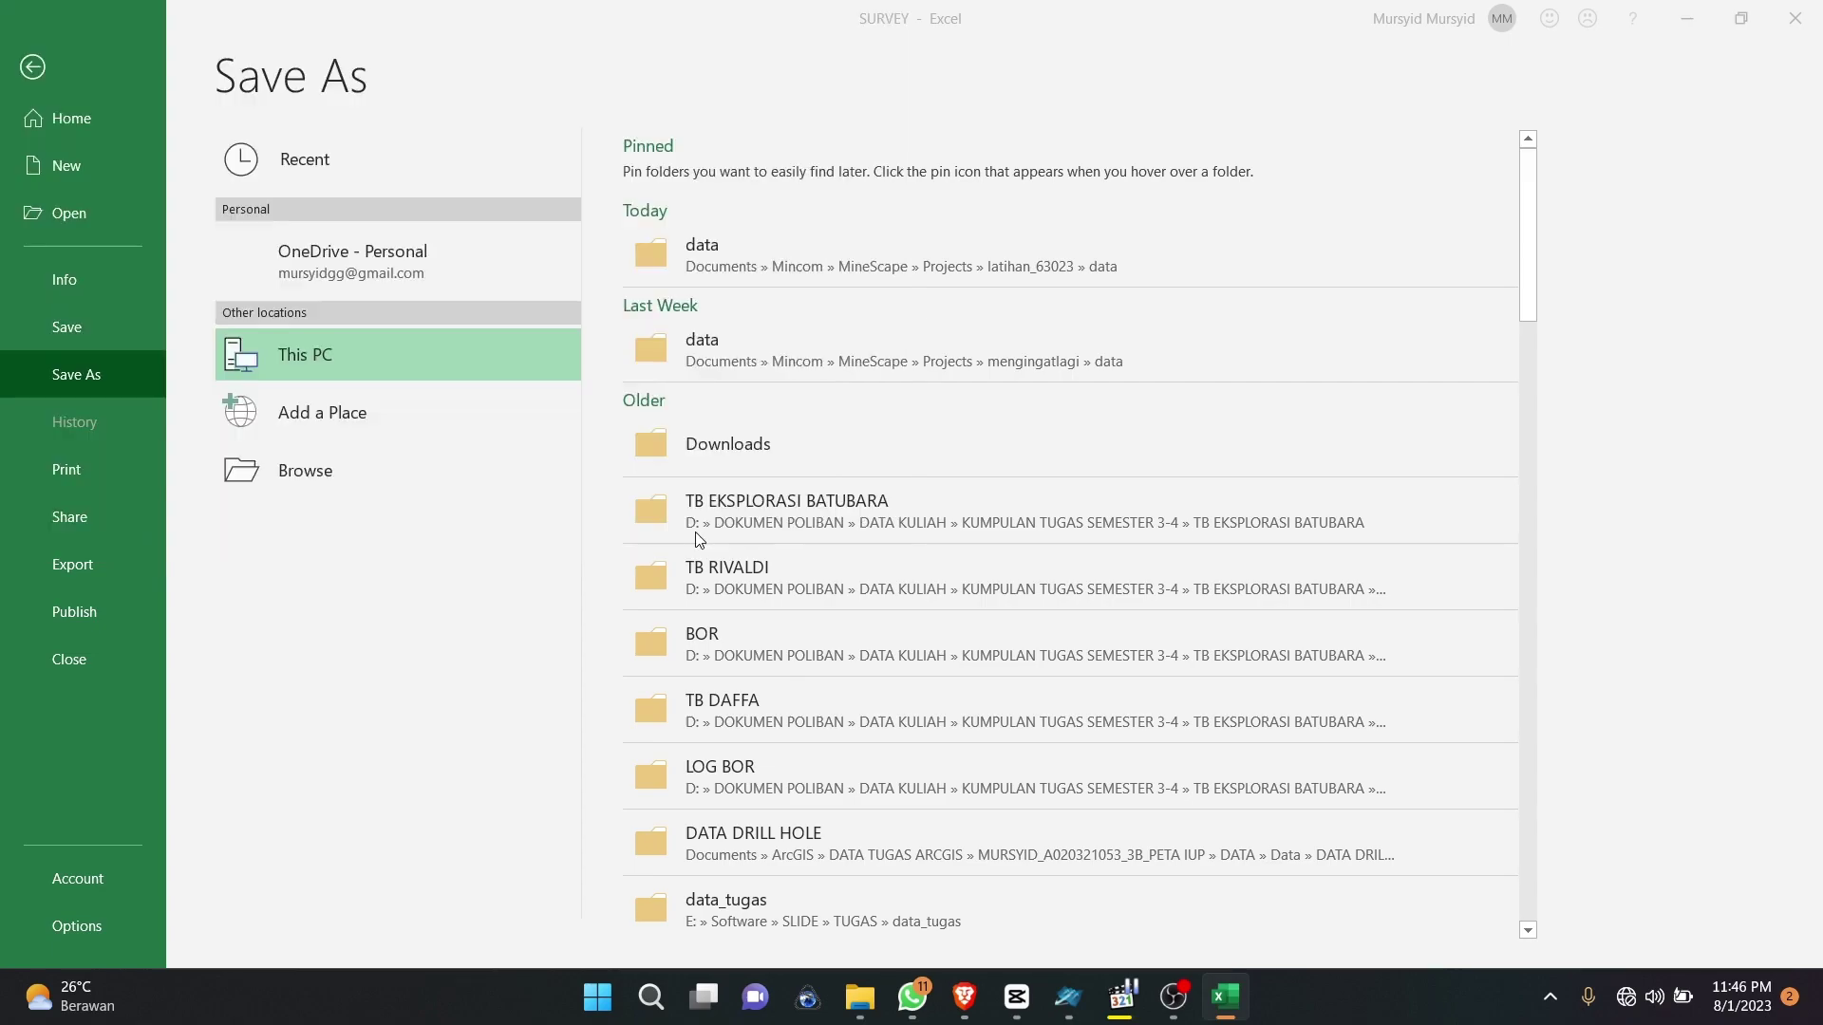
Step: Switch to MineScape and open the Import Drill Holes form
left_click(1068, 997)
scroll(891, 503, "down", 3)
scroll(897, 506, "up", 3)
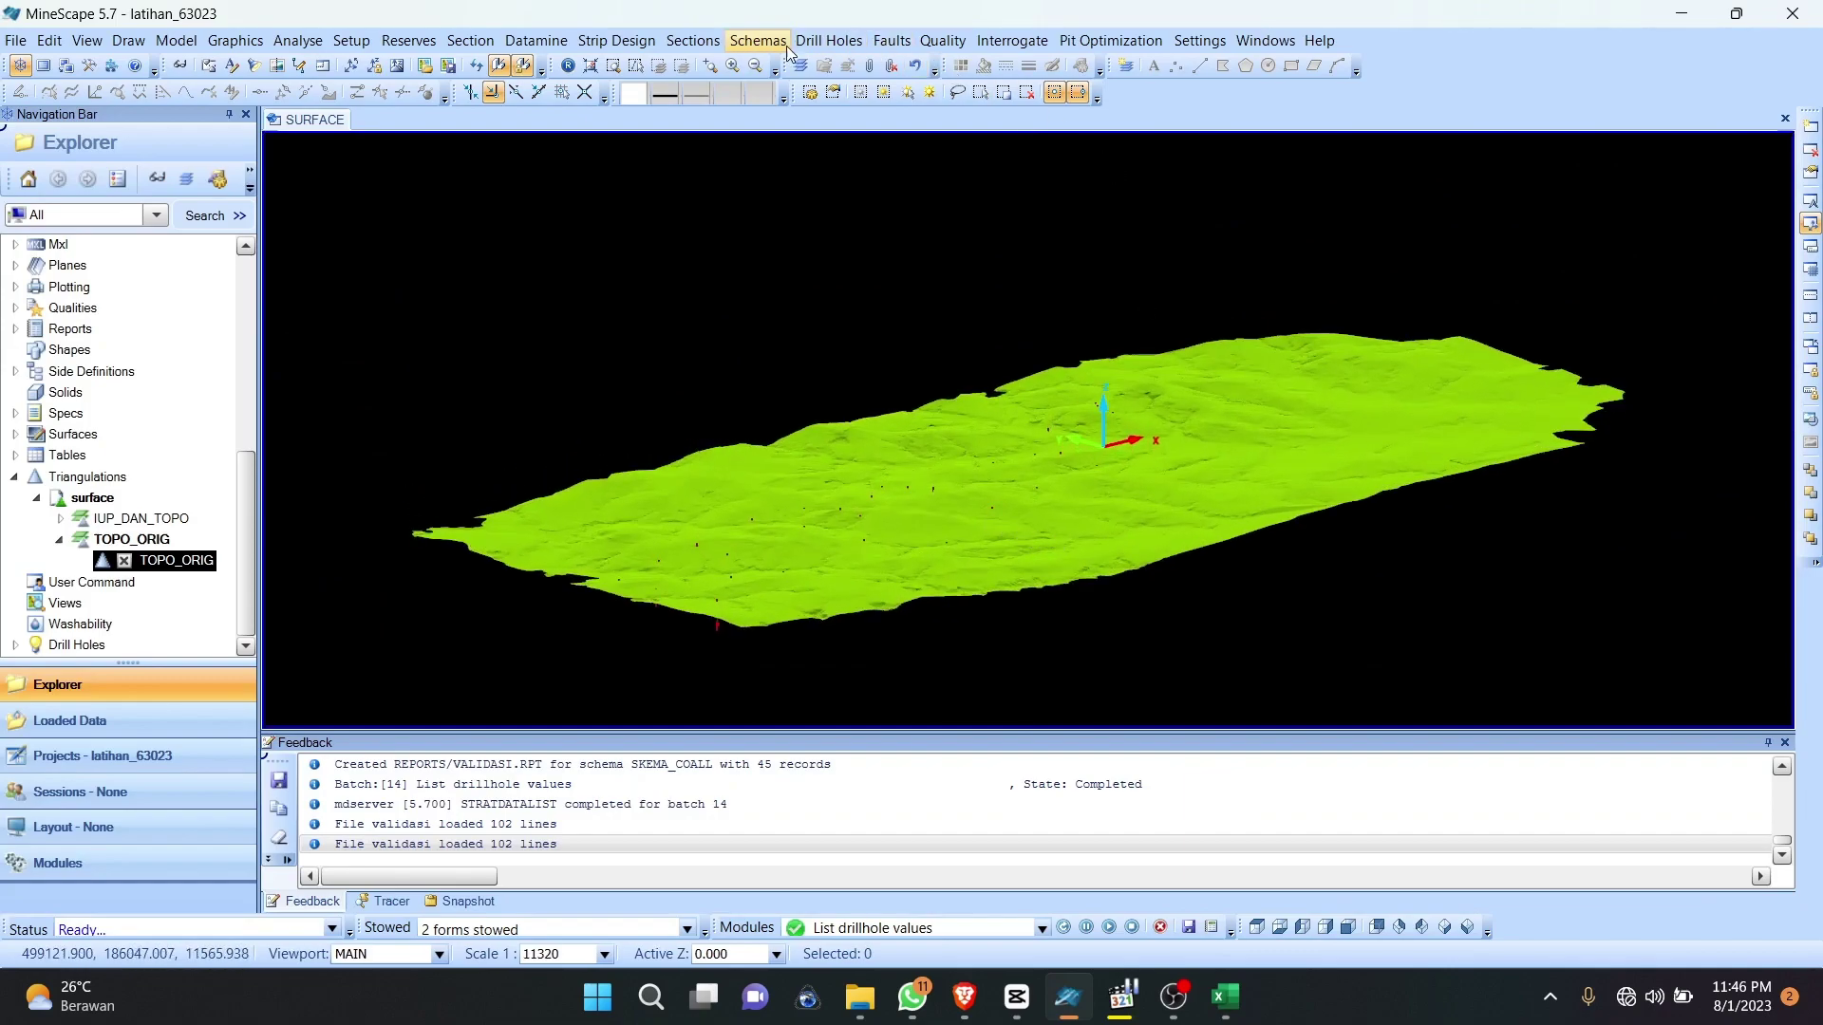
left_click(828, 40)
mouse_move(880, 137)
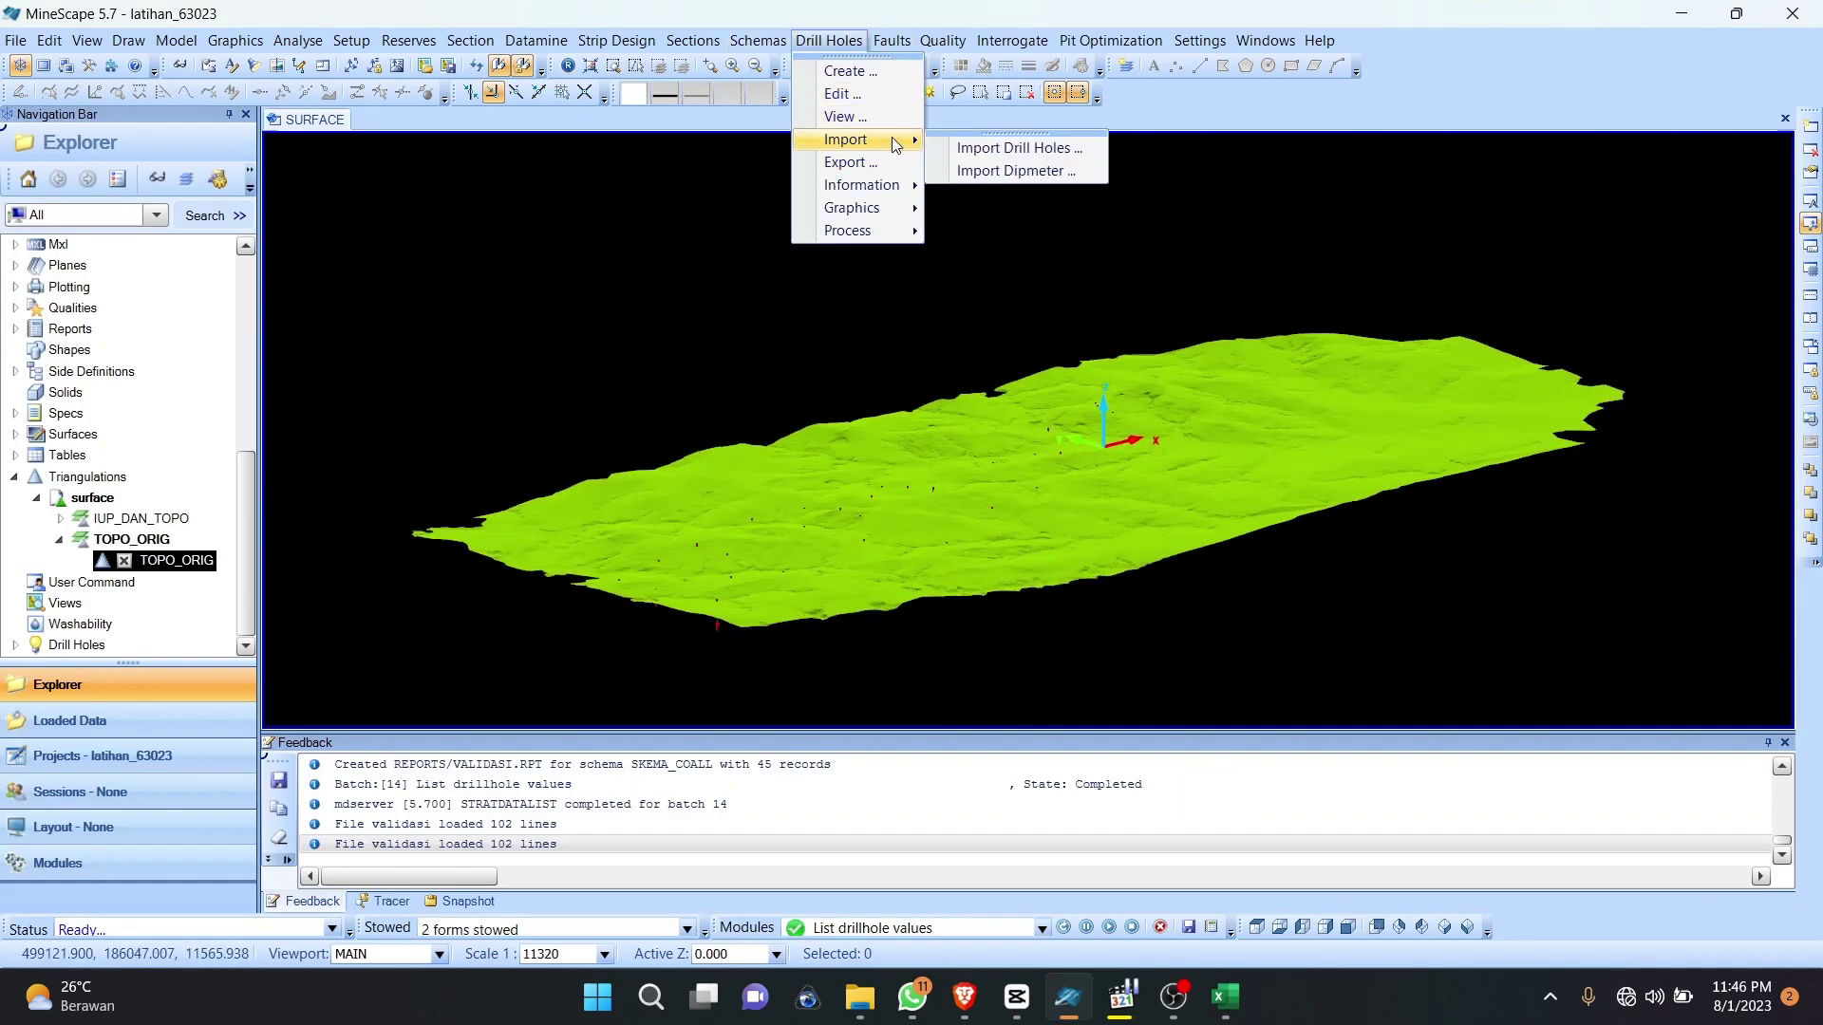
left_click(978, 137)
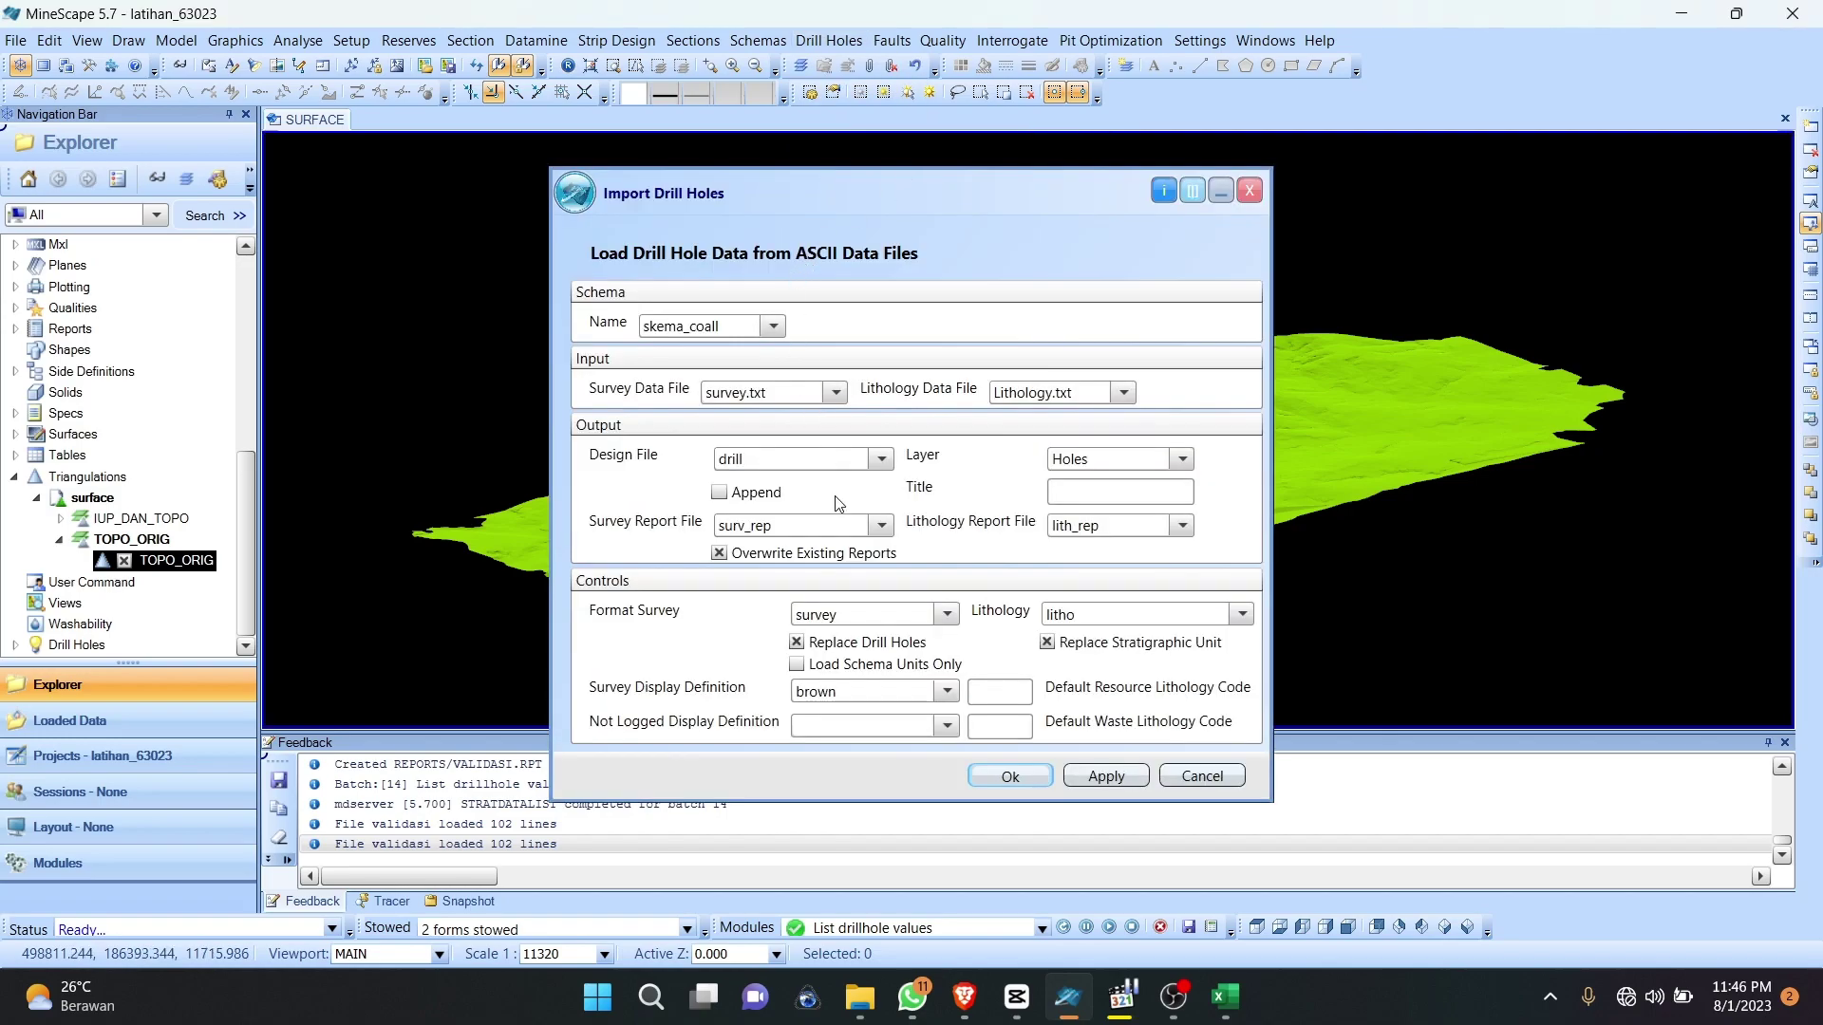
Step: Import the drill holes into the drill design file with SURVEY_VALID.txt as the survey data file
left_click(836, 392)
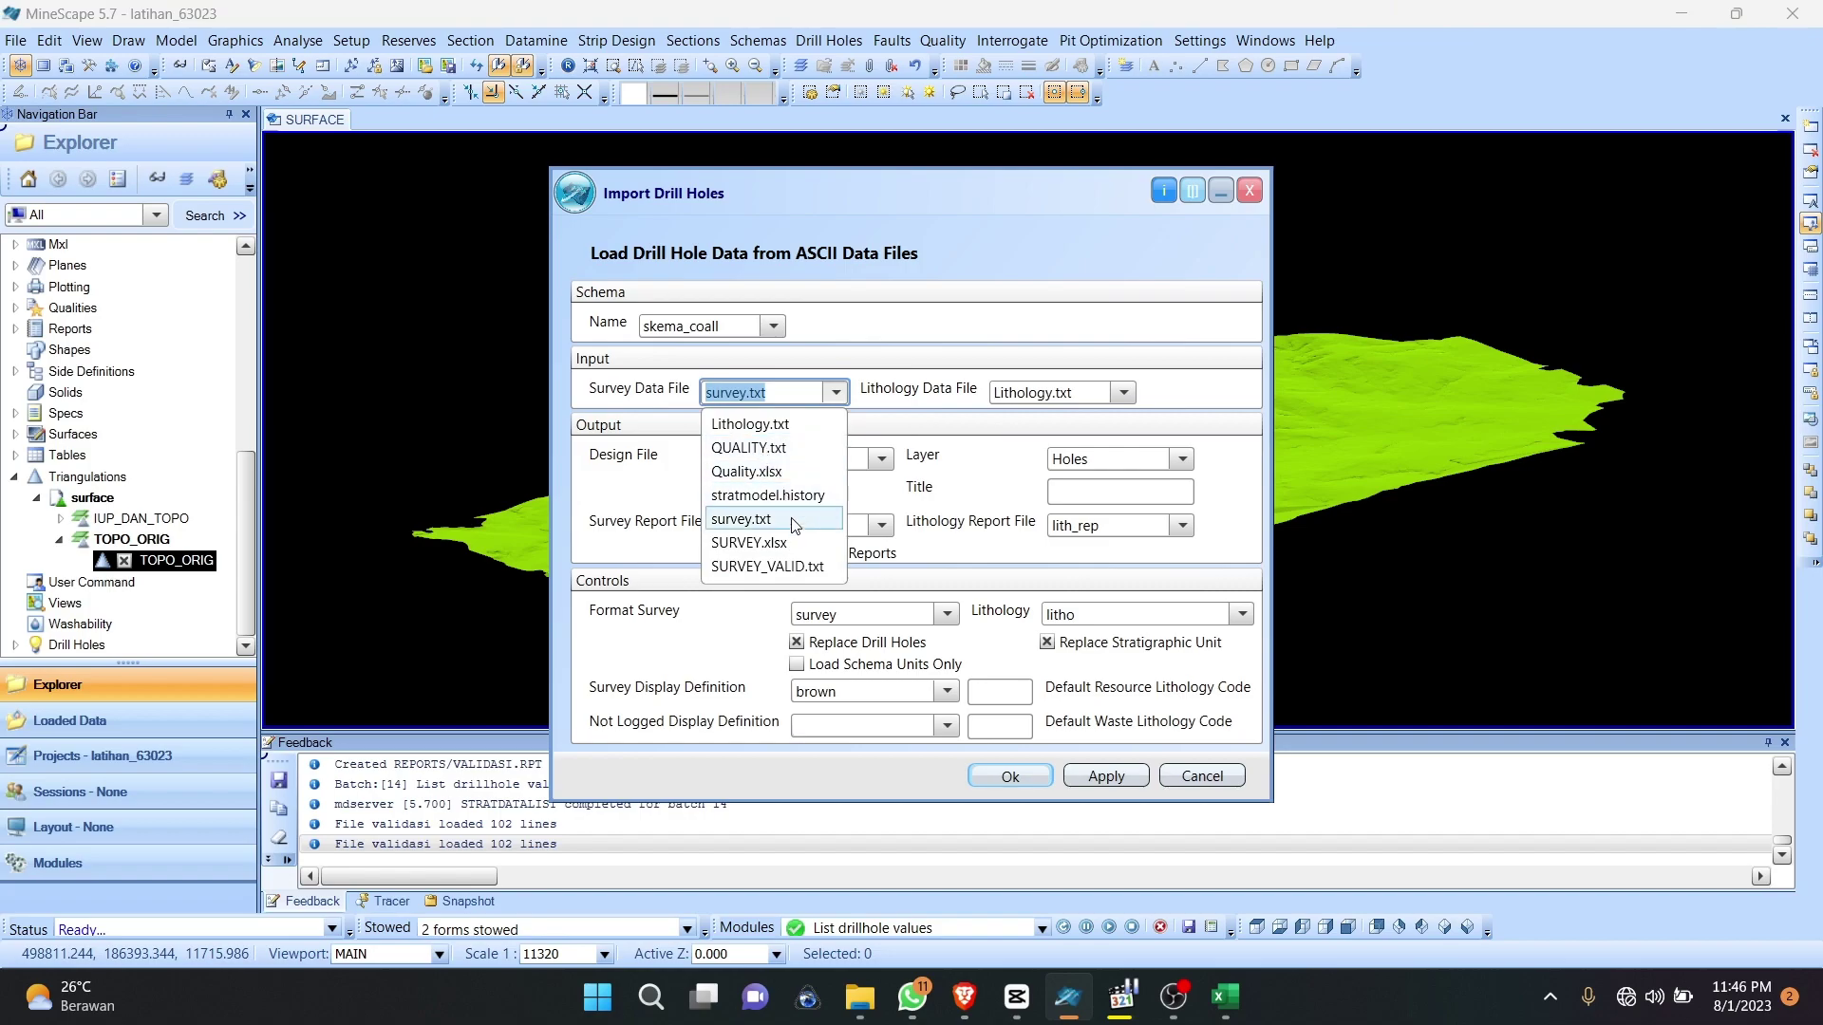
left_click(786, 567)
left_click_drag(794, 214, 1175, 209)
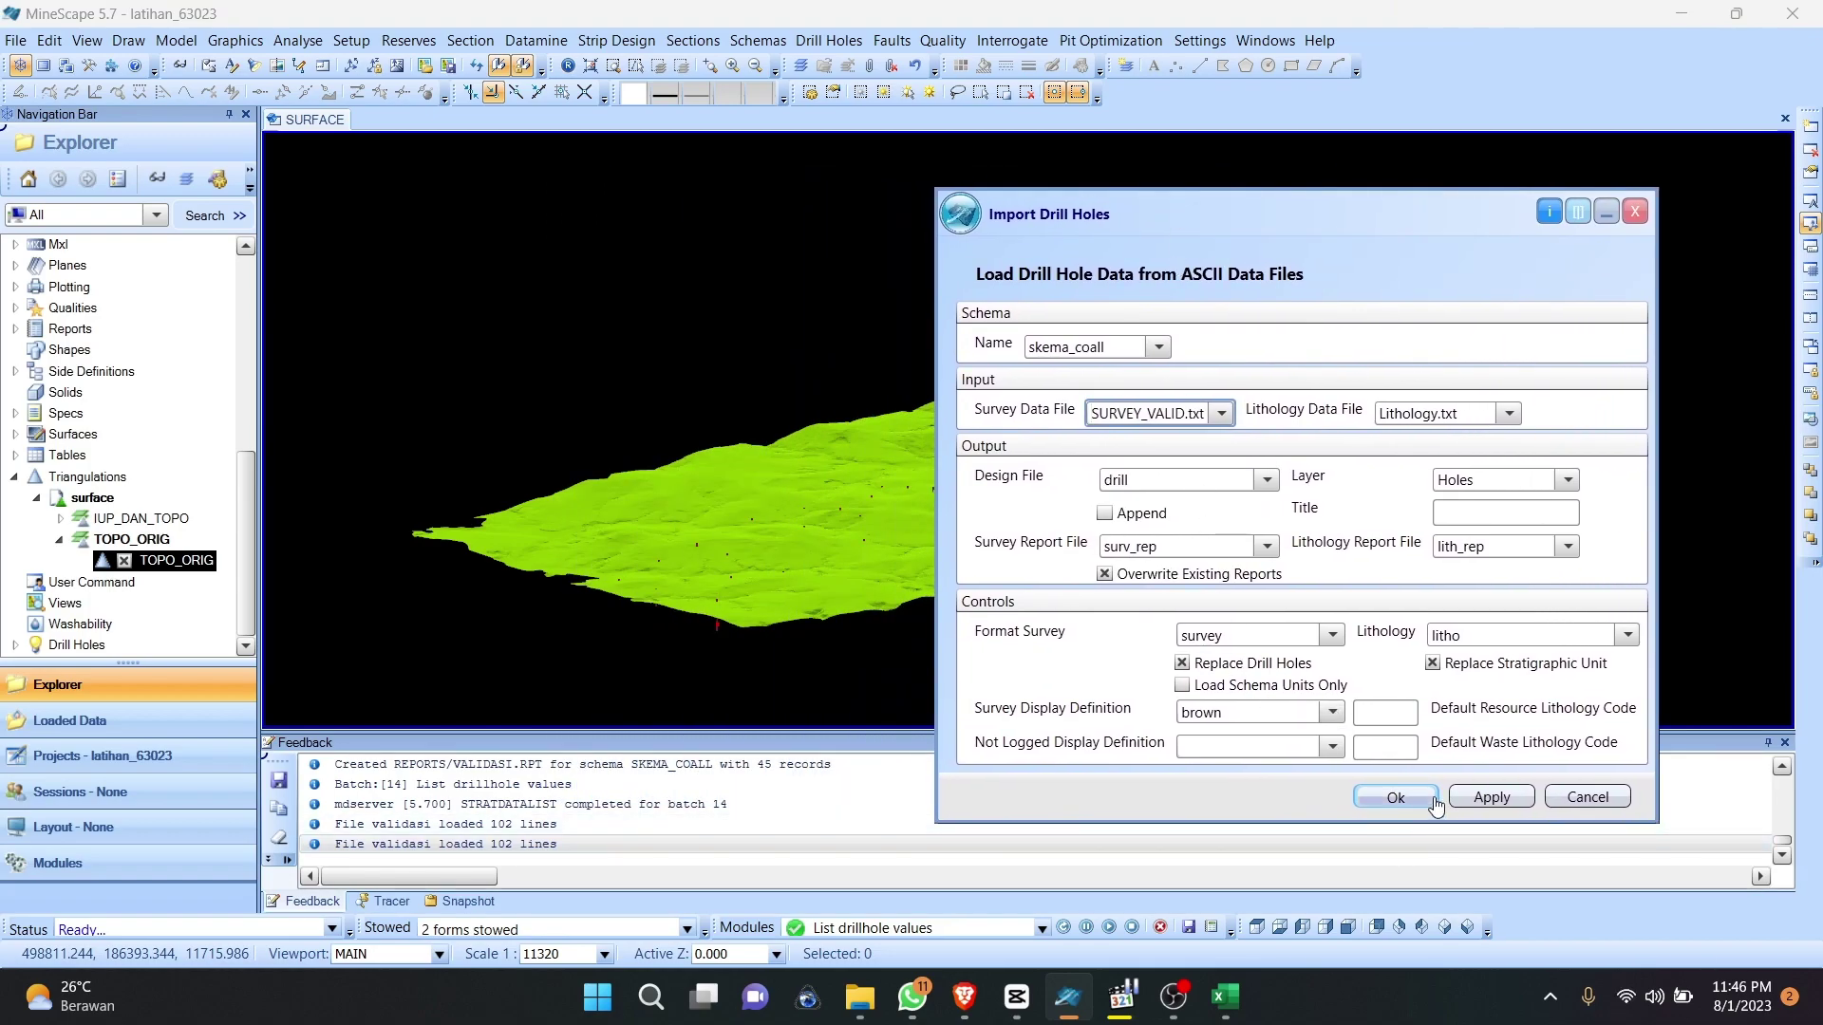
left_click(1395, 797)
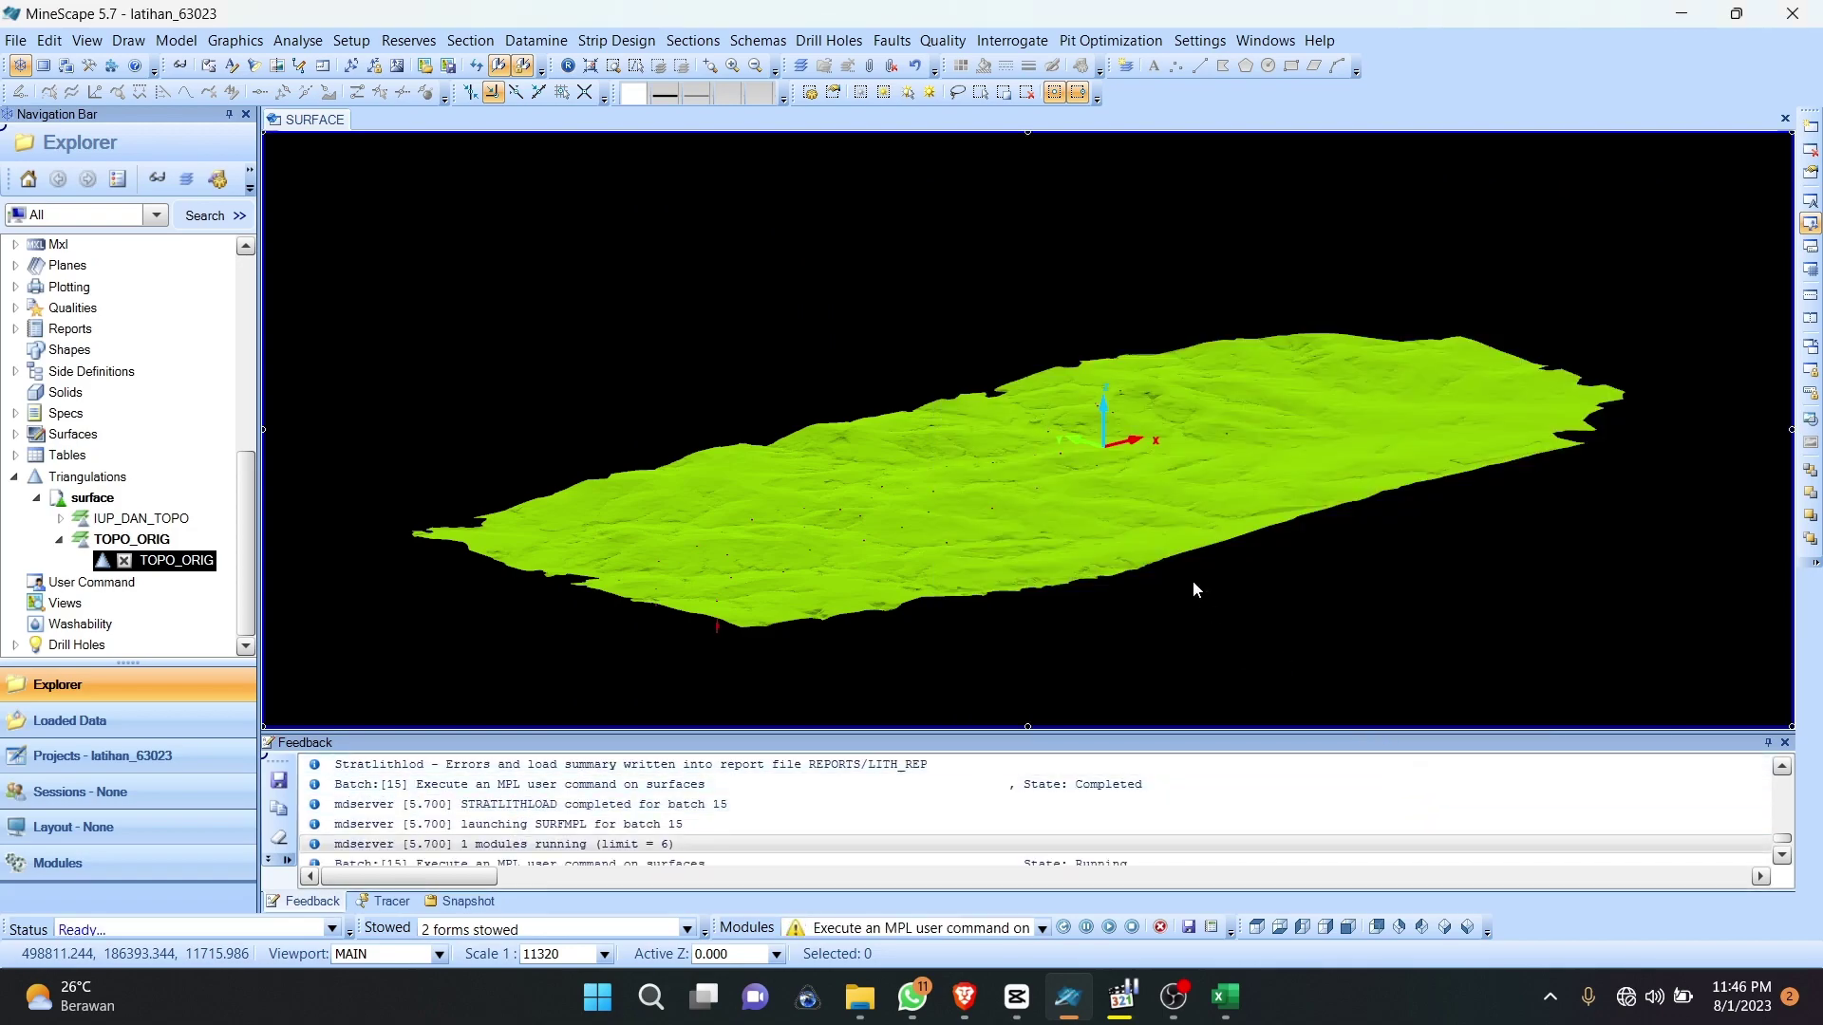
Step: Examine the re-imported drill holes against the TOPO_ORIG surface from above and from the side
scroll(912, 504, "up", 5)
scroll(851, 549, "down", 5)
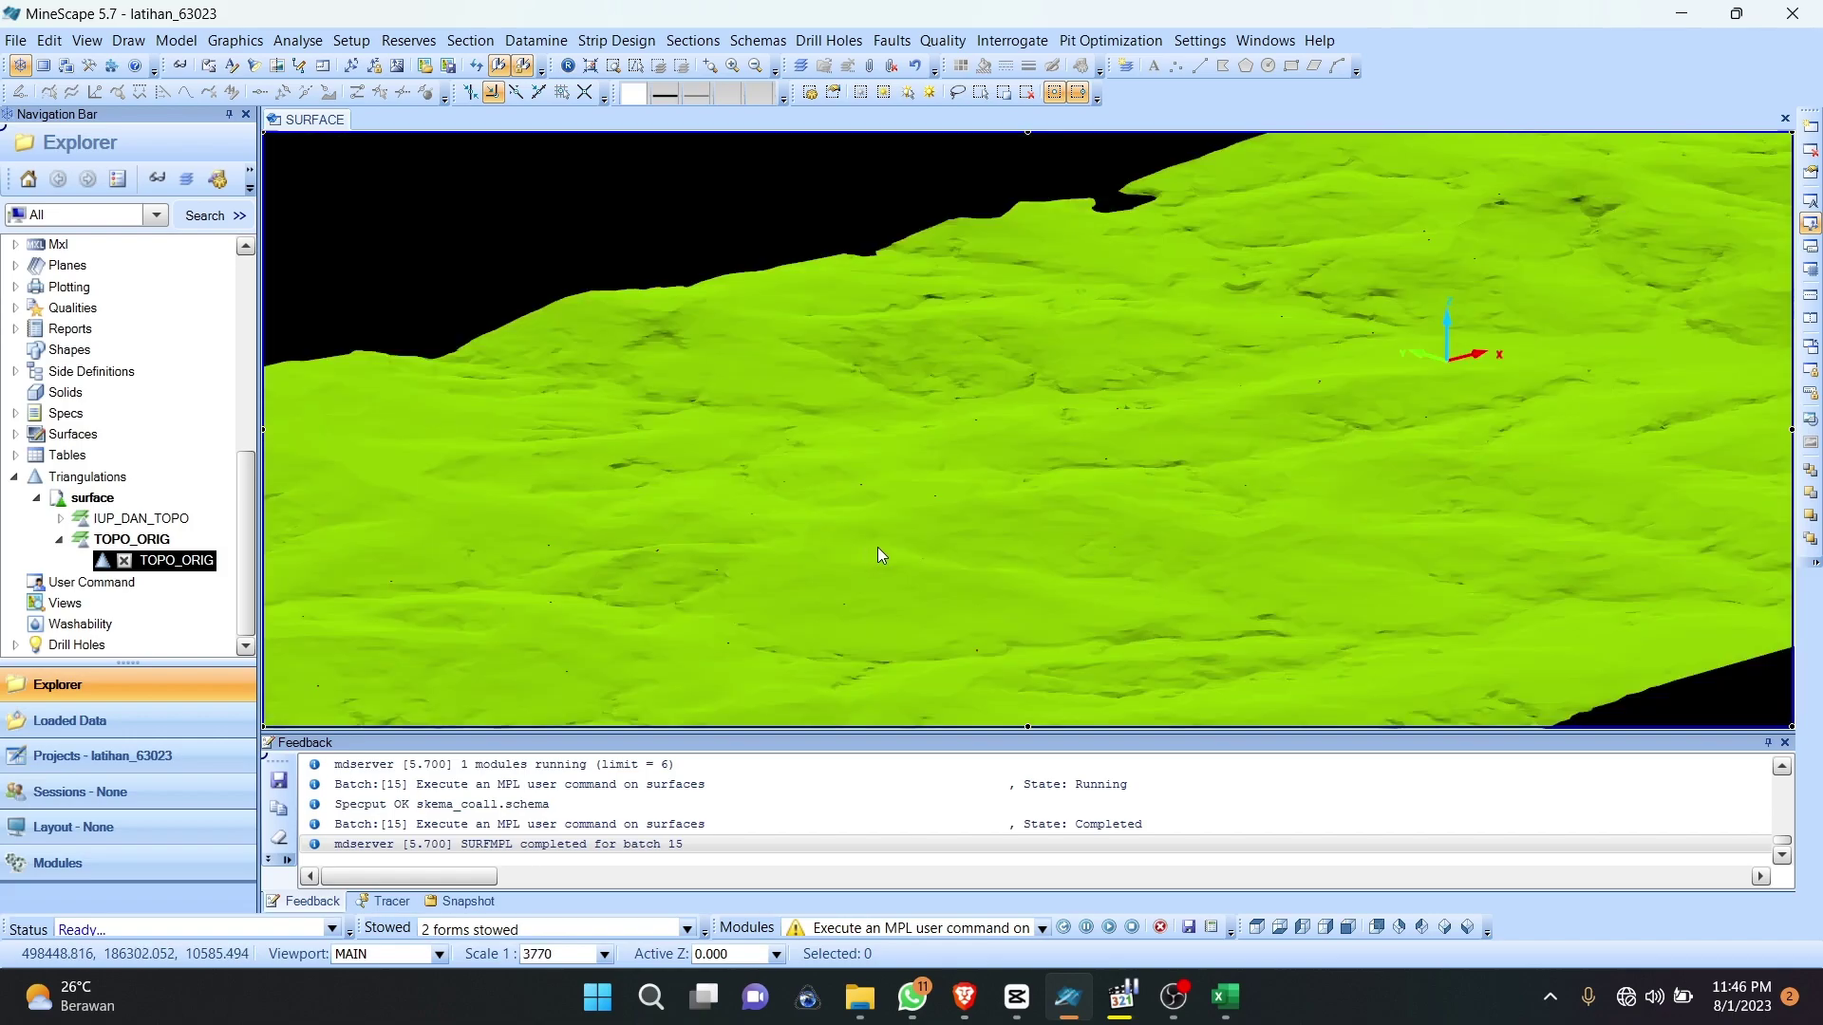
middle_click_drag(1033, 534, 1164, 494)
scroll(1160, 463, "up", 5)
scroll(1124, 497, "down", 5)
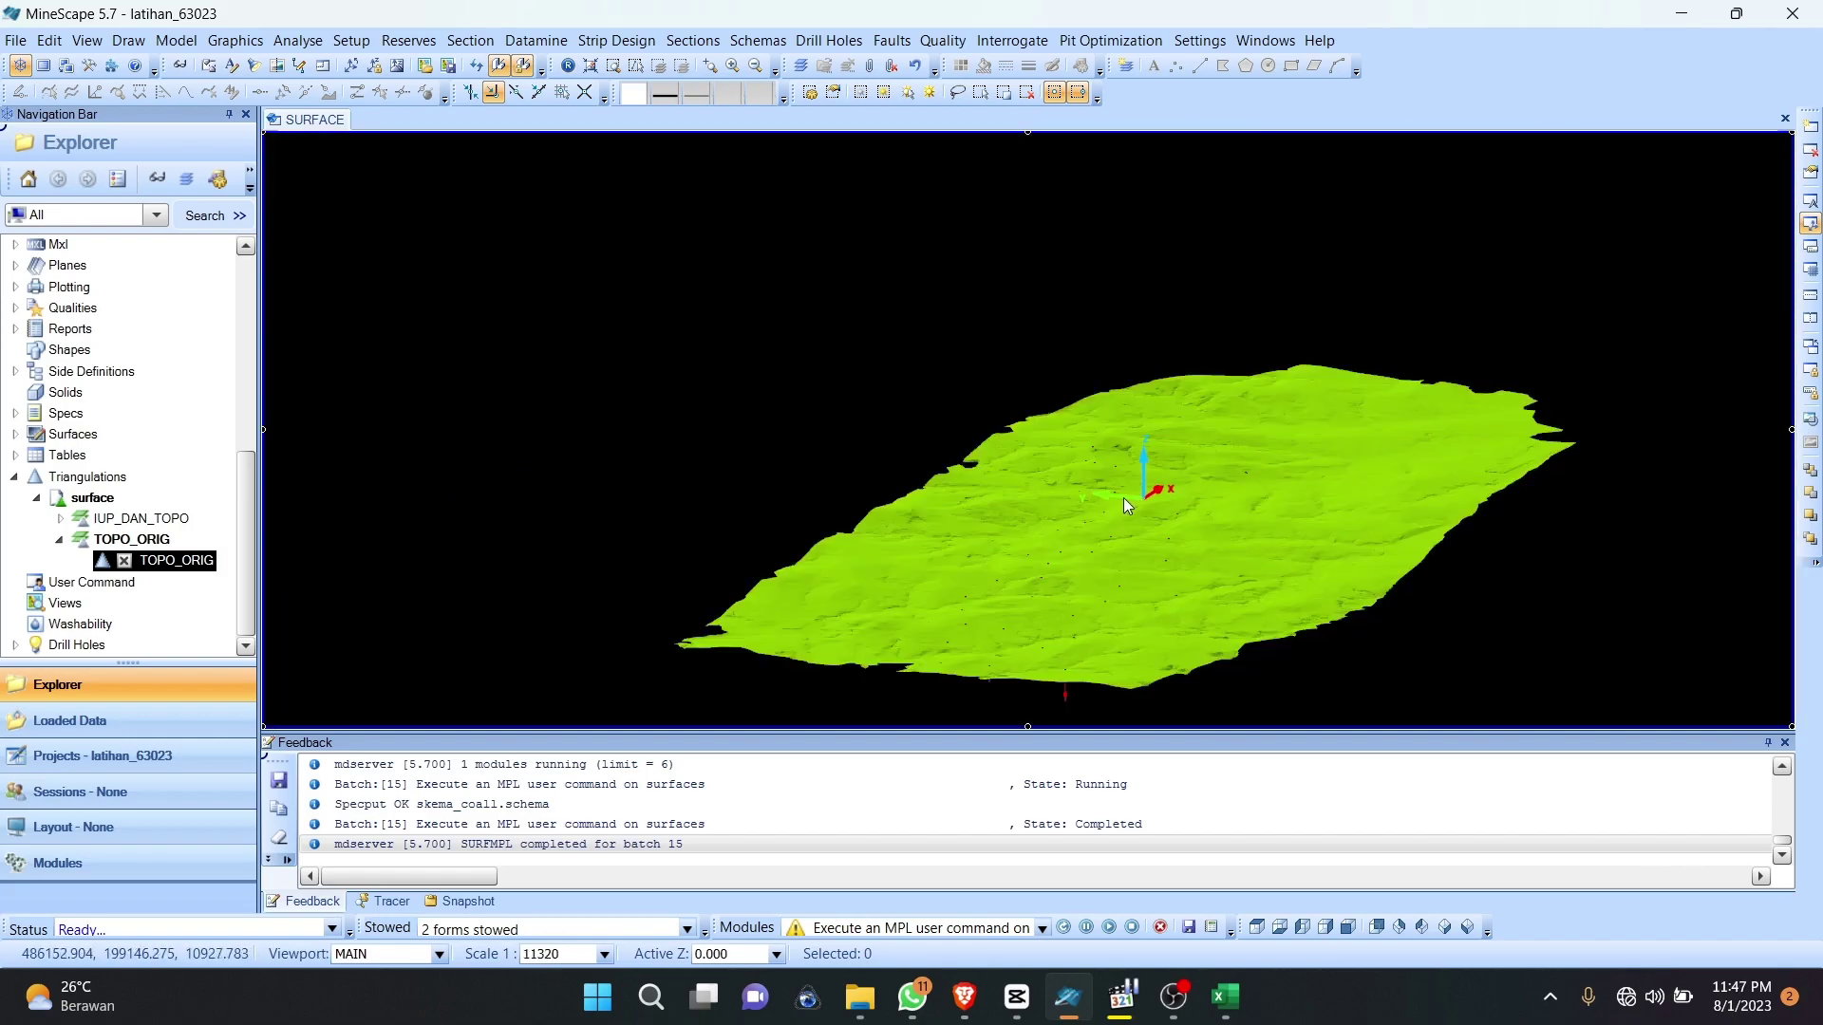
scroll(874, 533, "up", 2)
middle_click_drag(874, 533, 889, 526)
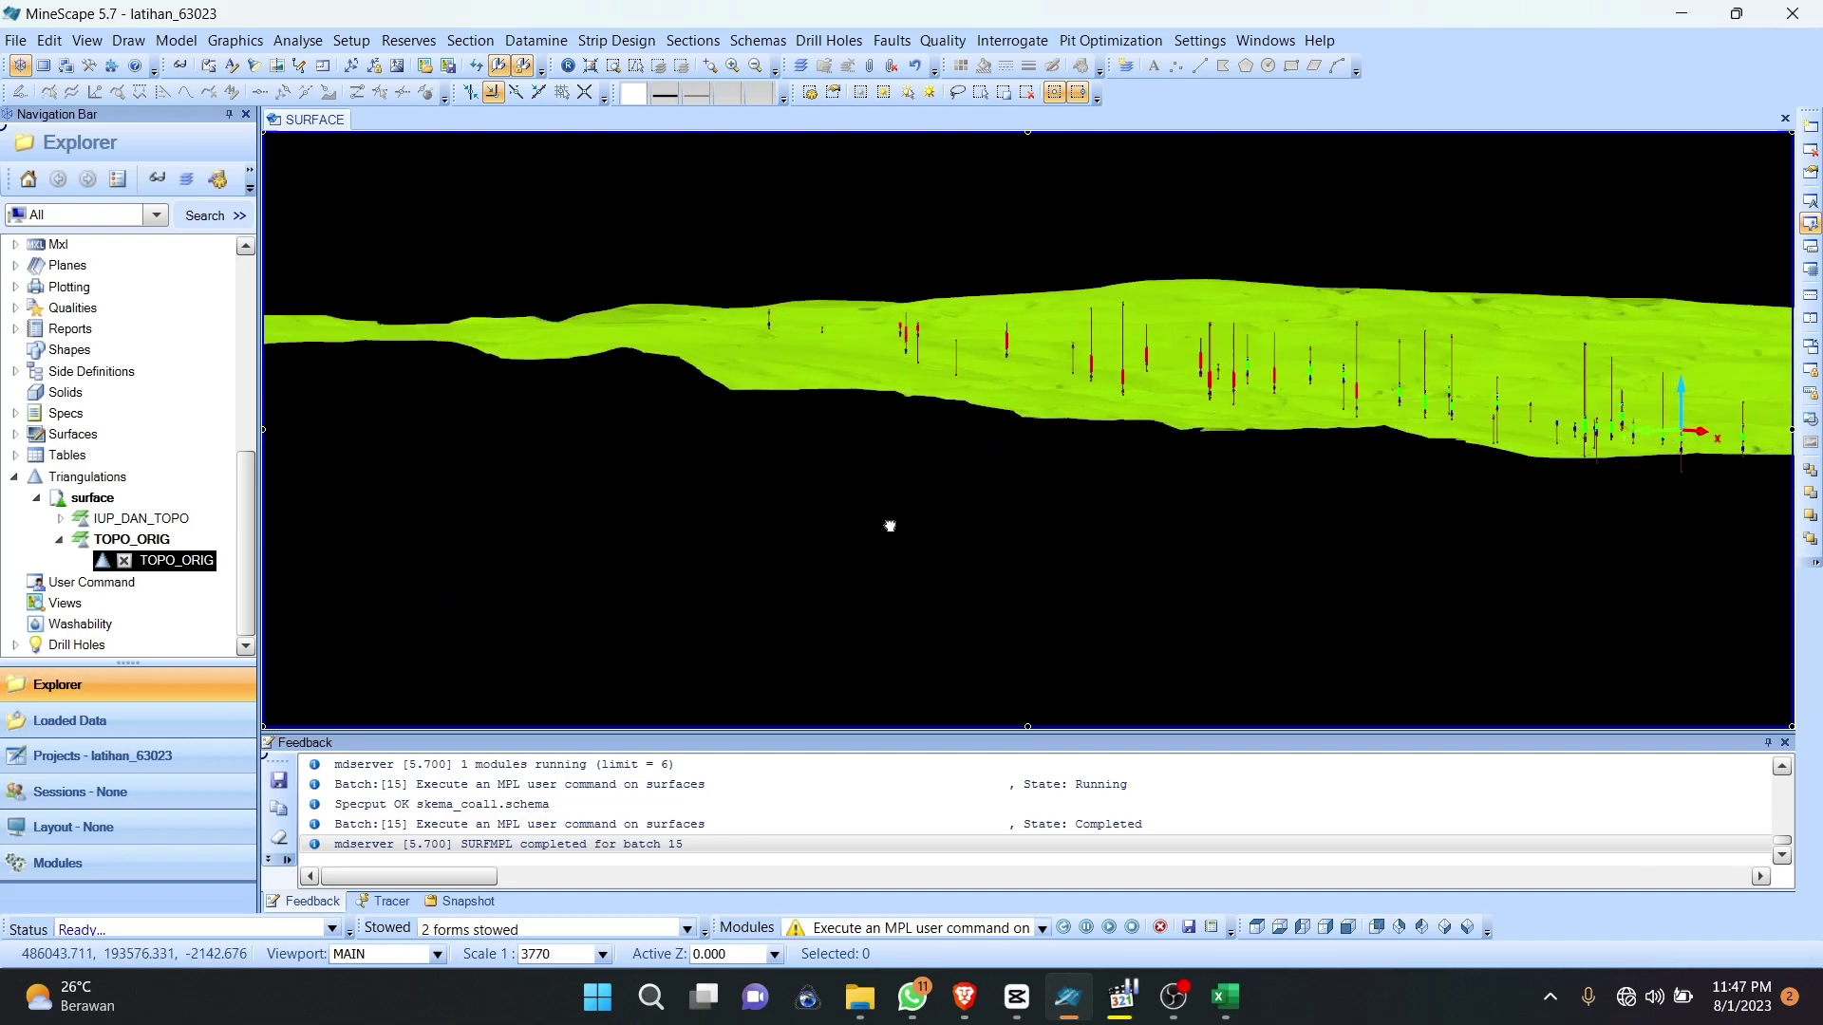
middle_click_drag(1018, 326, 1104, 542)
scroll(1139, 524, "down", 3)
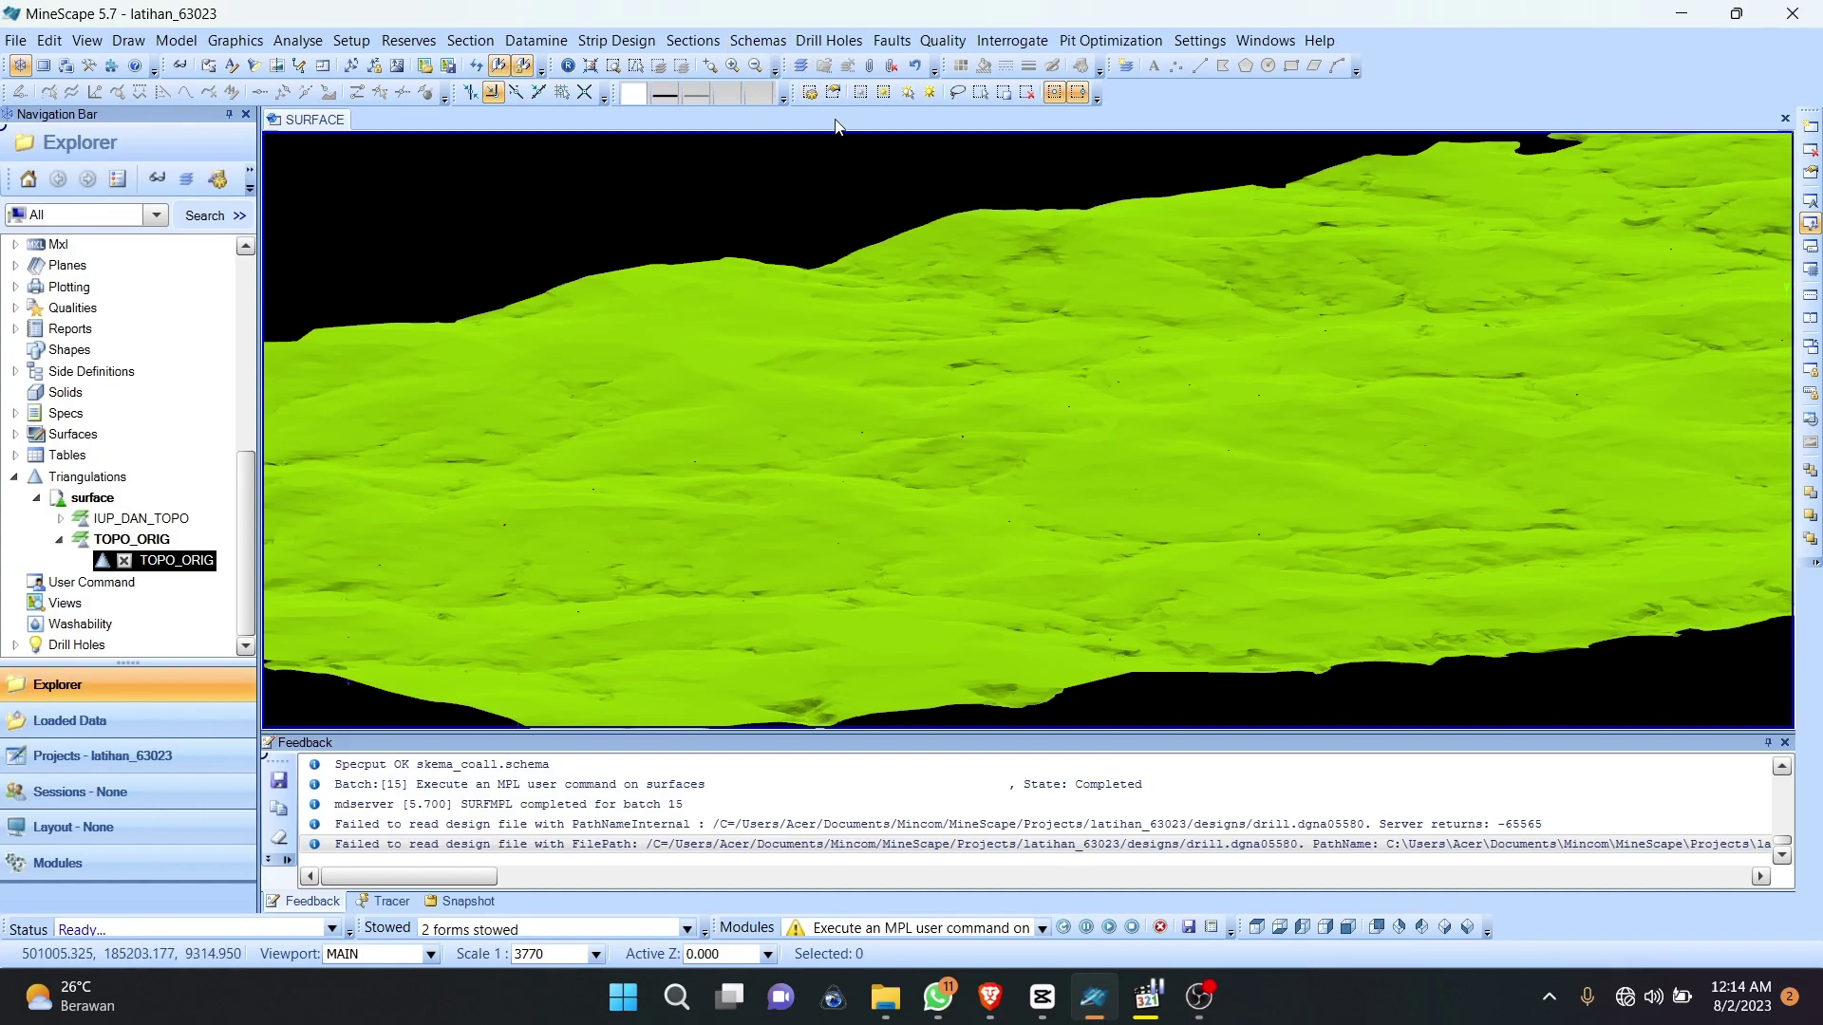
Step: List the drill hole values for Collar-TOPO_ORIG from the Holes layer, overwriting the validasi report
left_click(860, 44)
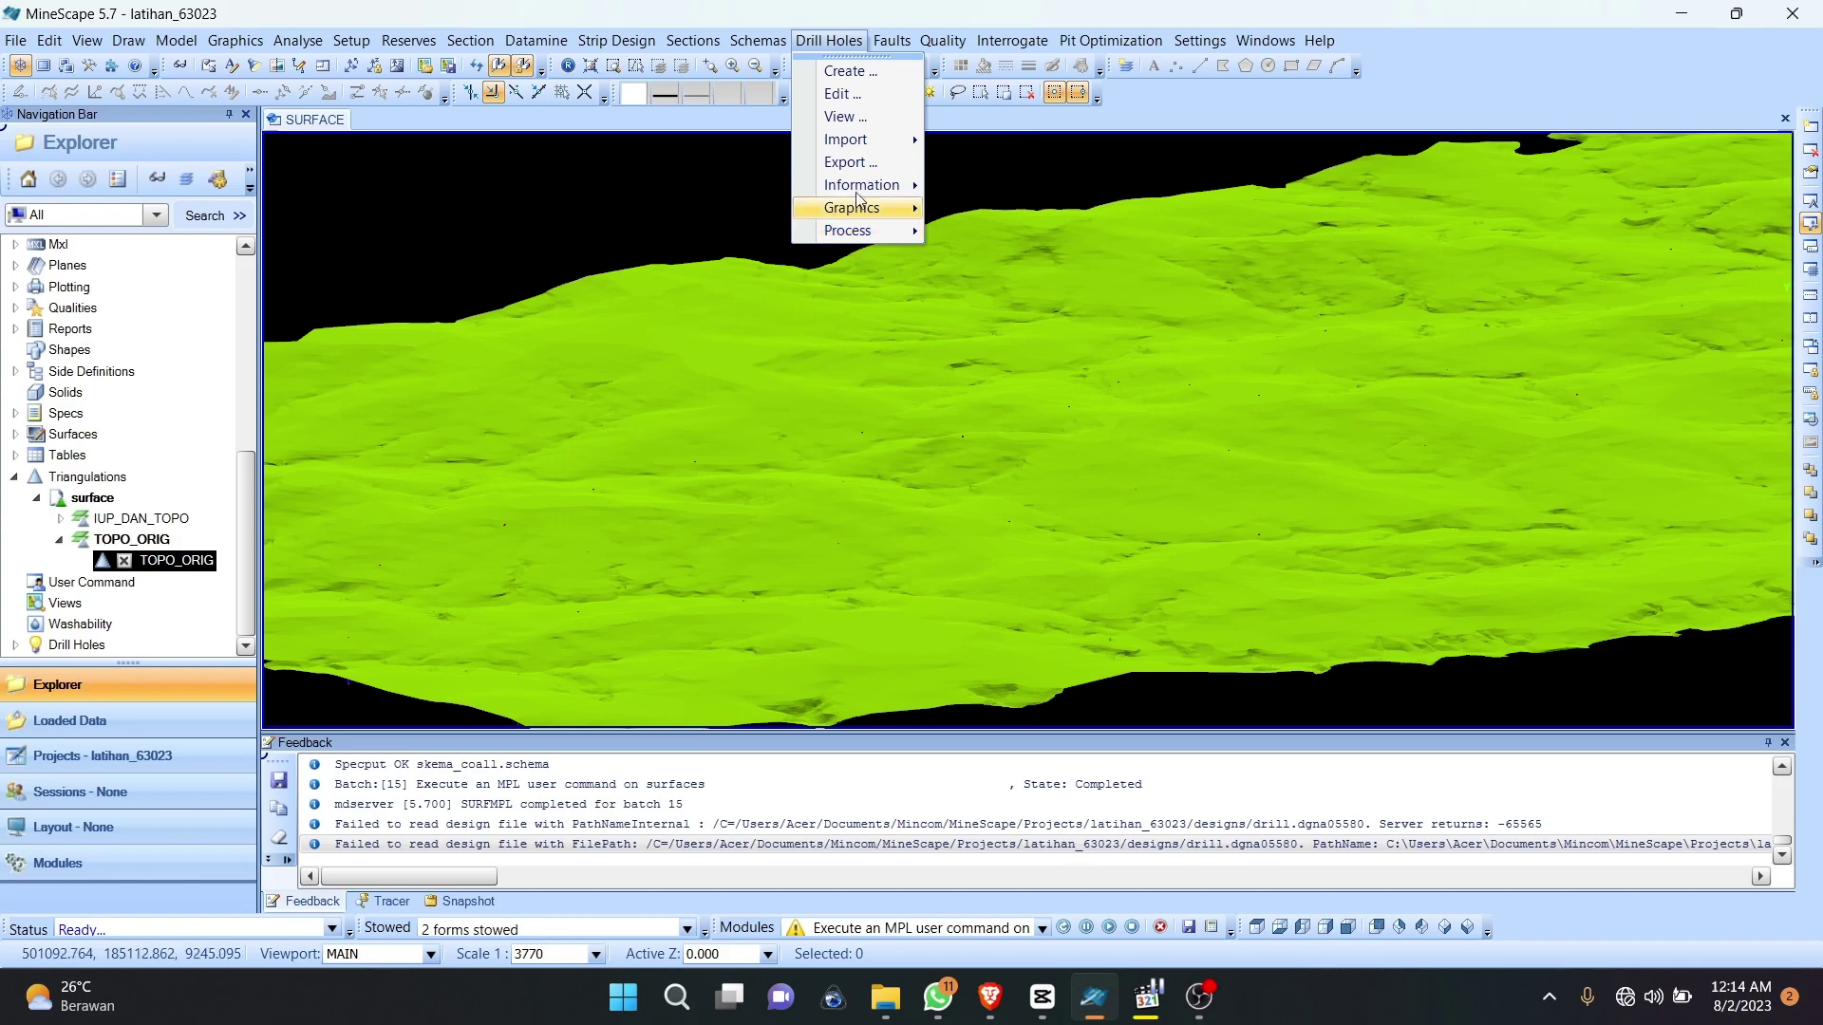
mouse_move(855, 195)
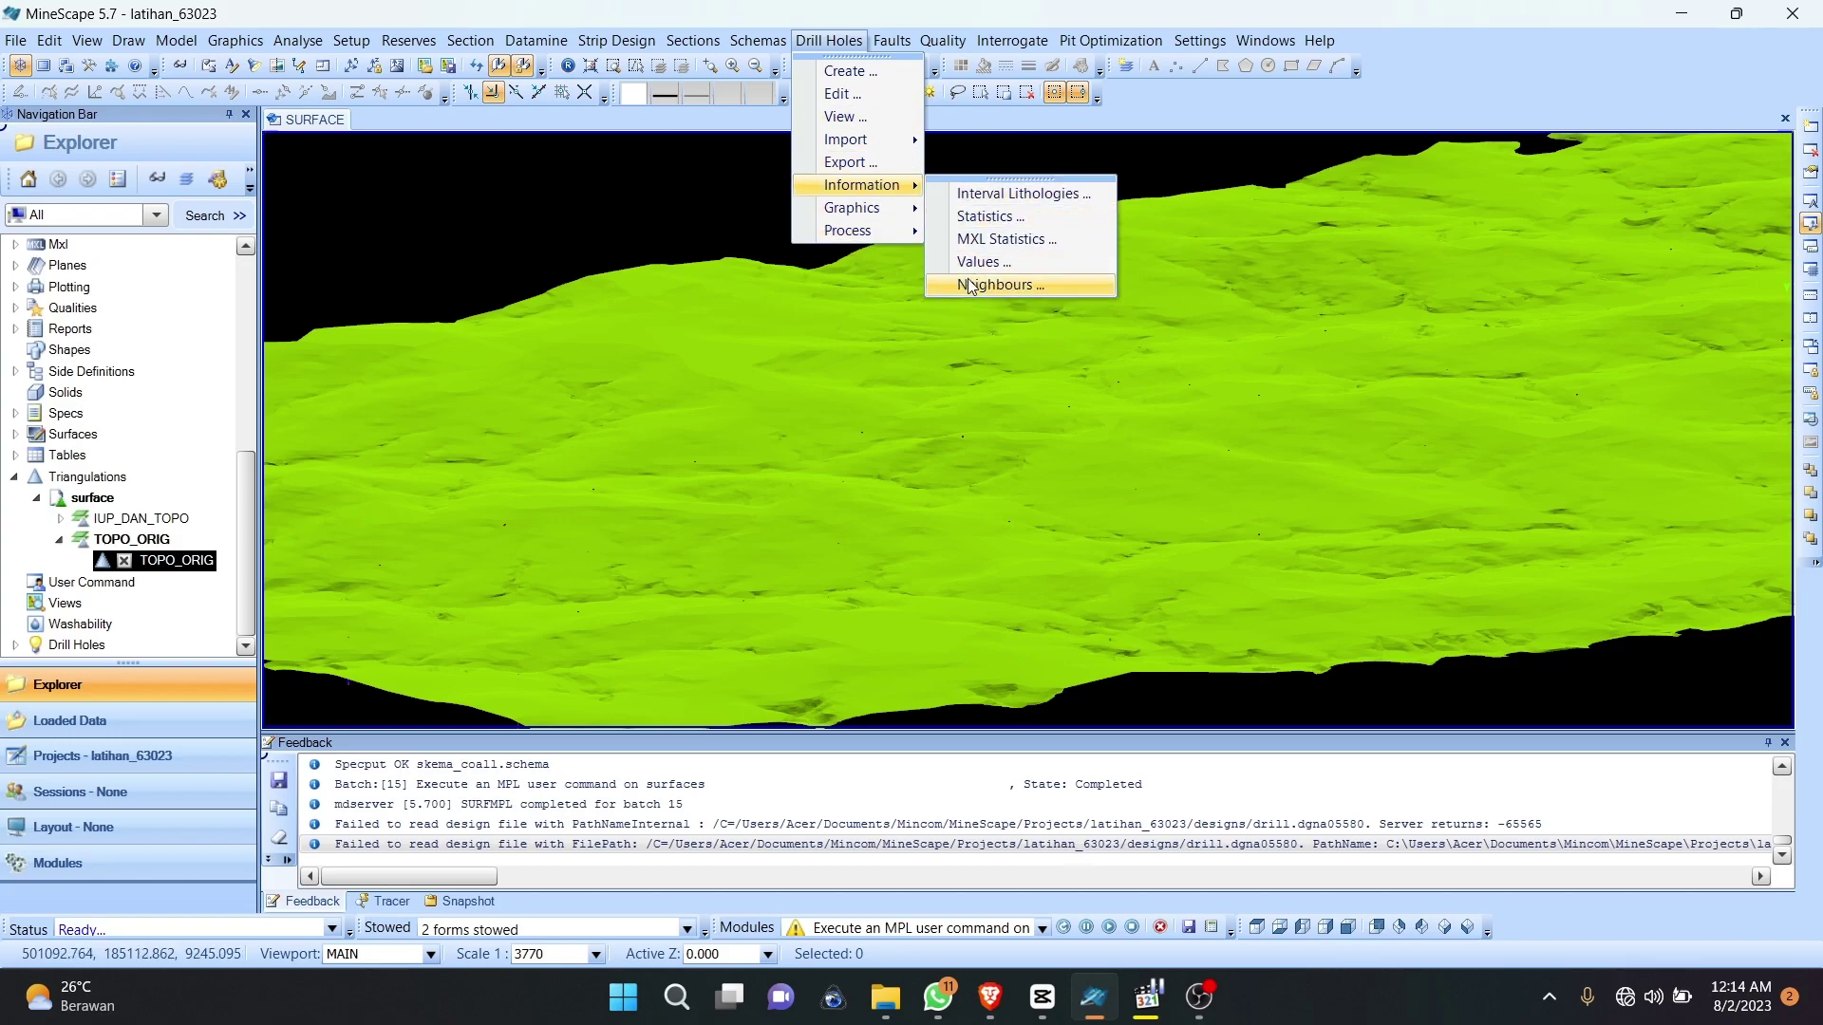
left_click(966, 261)
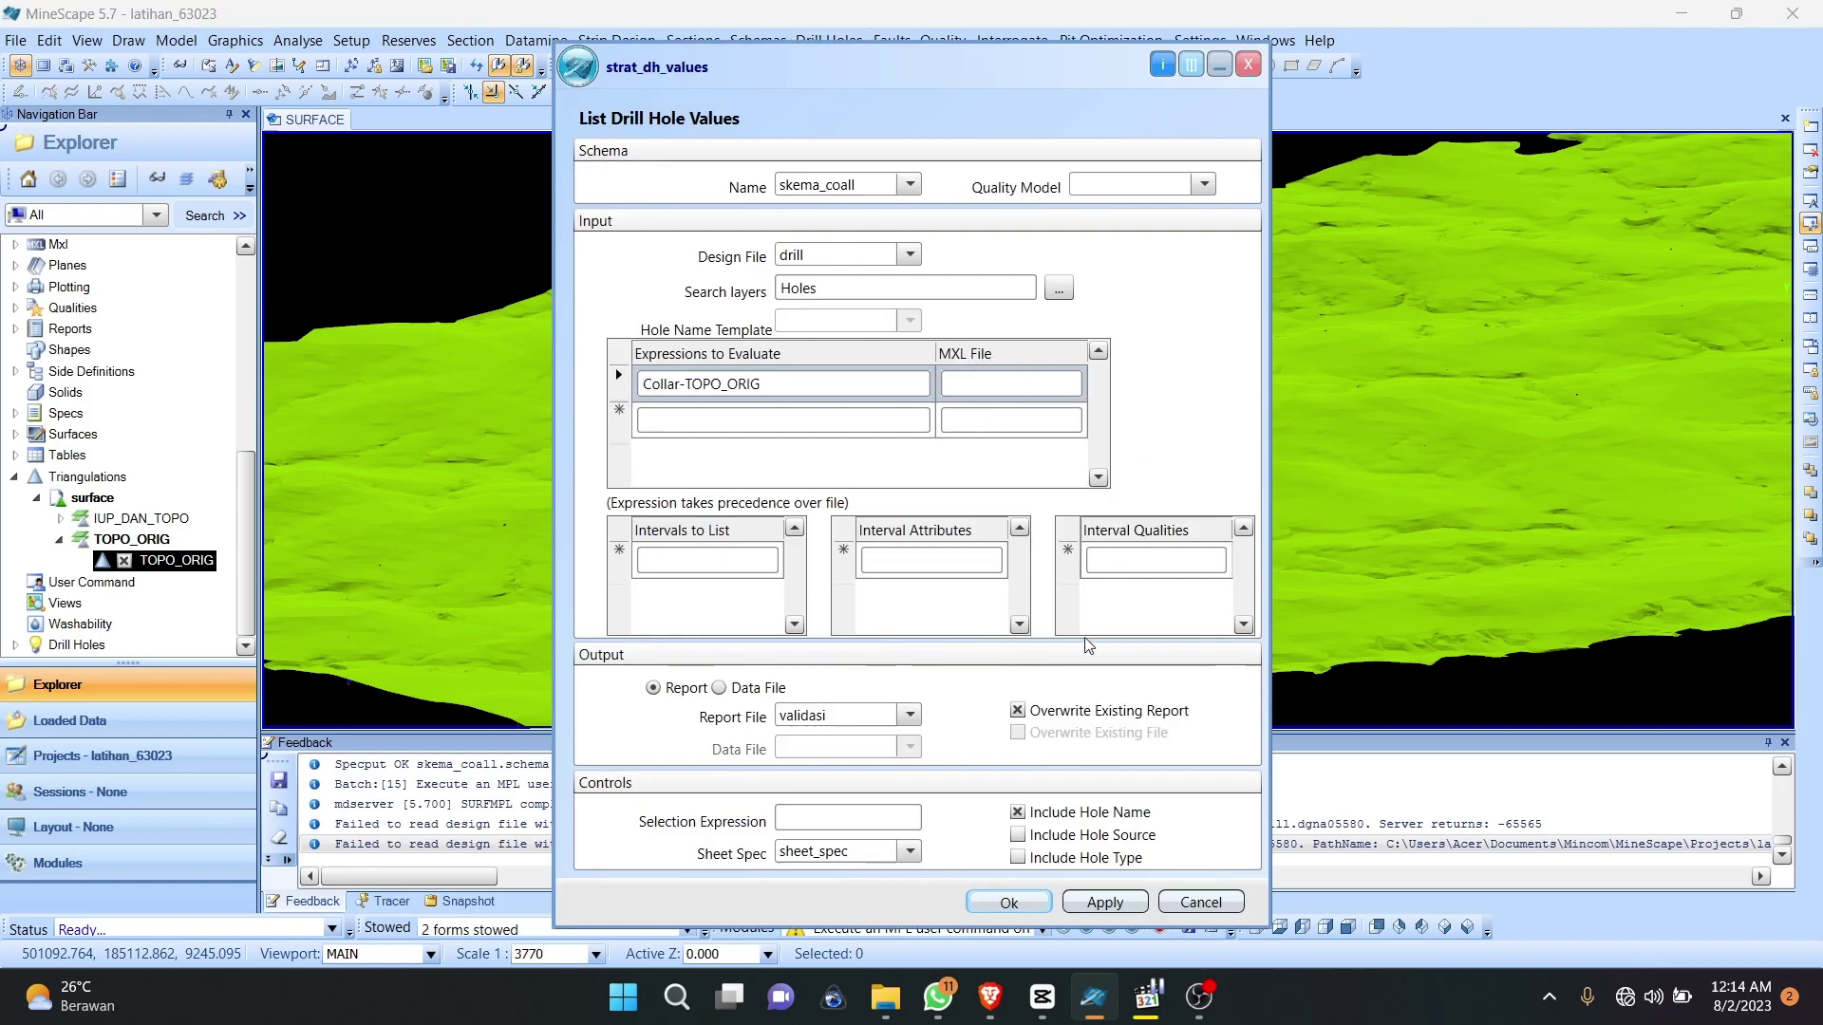
right_click(872, 708)
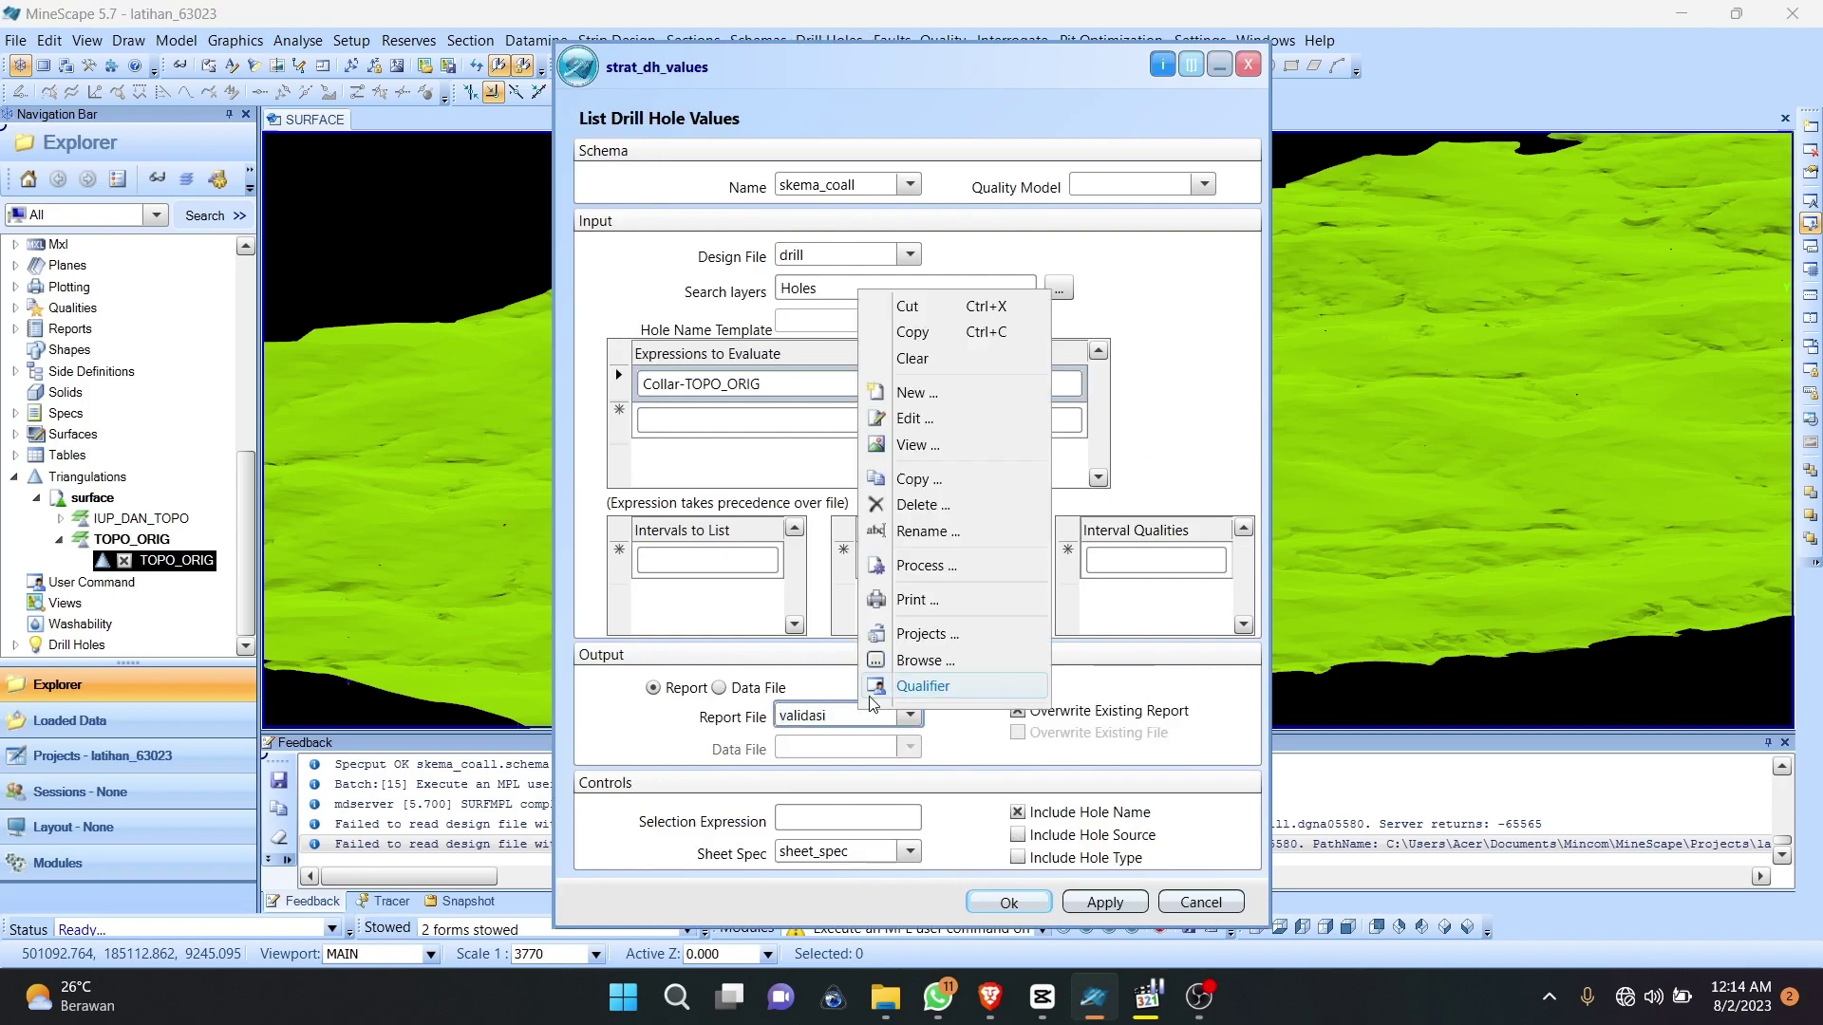
left_click(966, 806)
left_click(1106, 903)
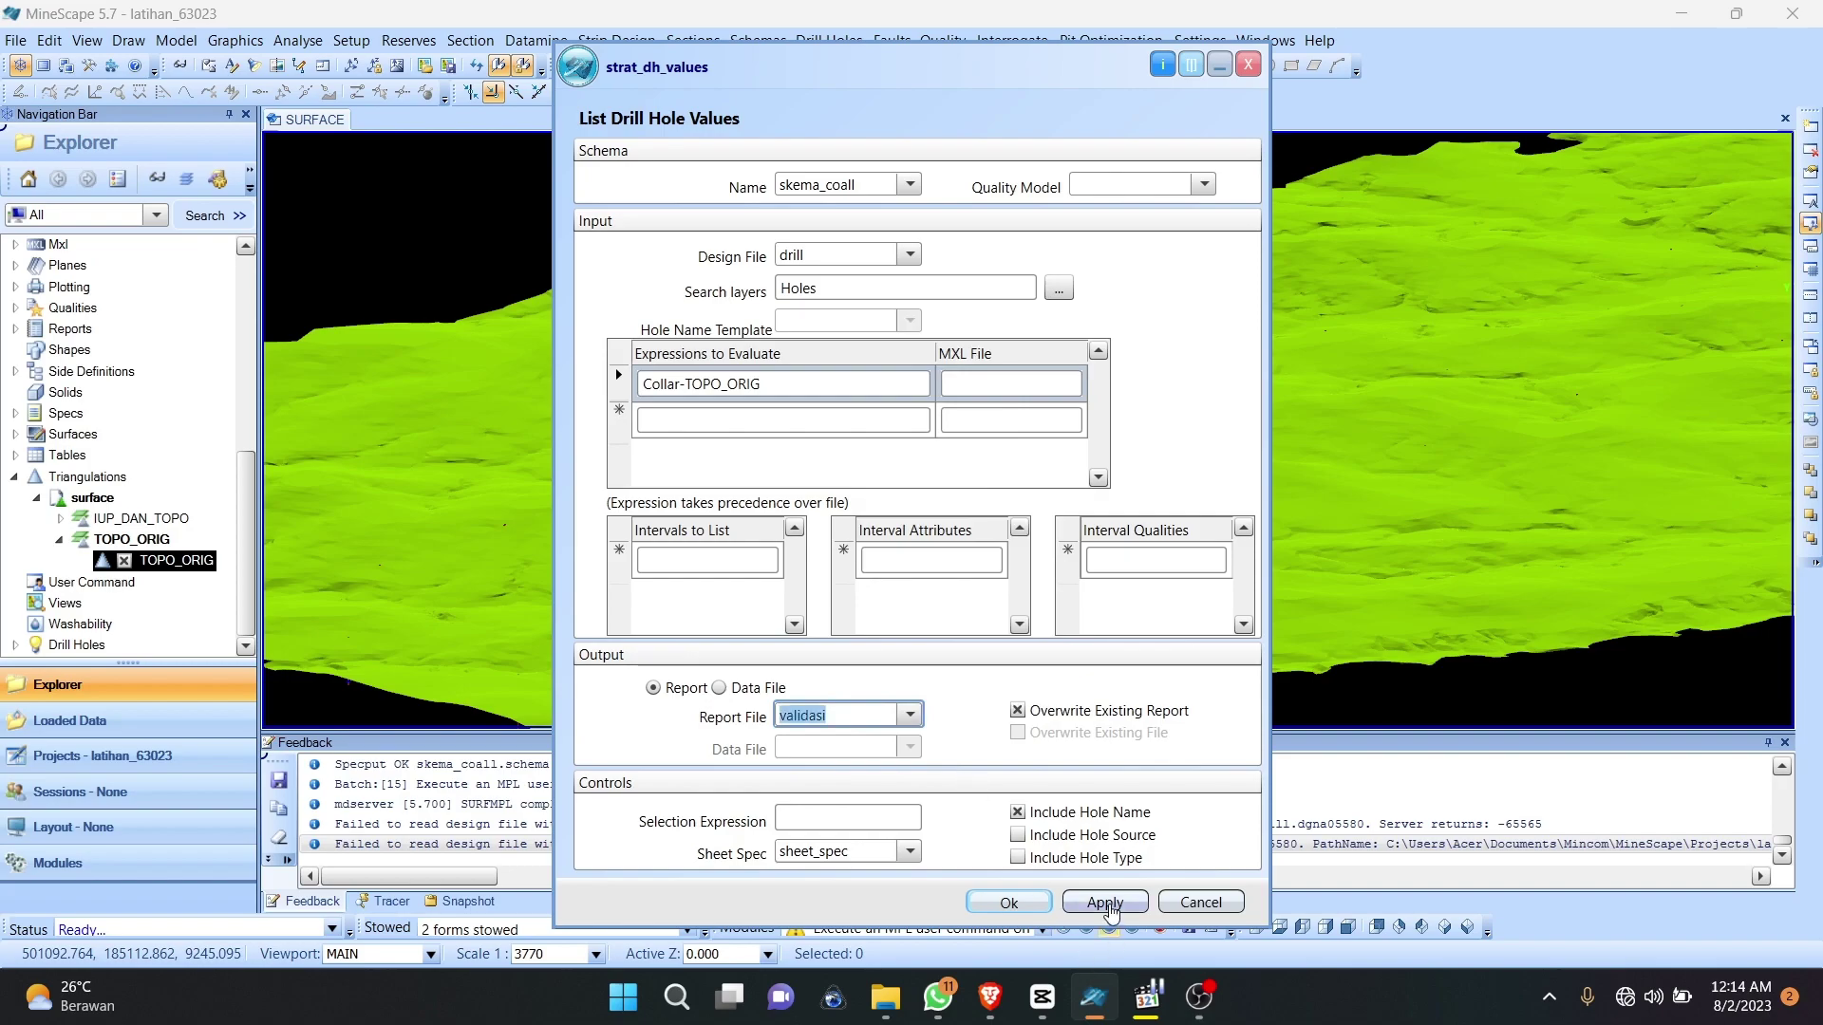
Step: View the validasi report, check the Collar-TOPO_ORIG difference of every hole, and close the report and the listing form
right_click(846, 716)
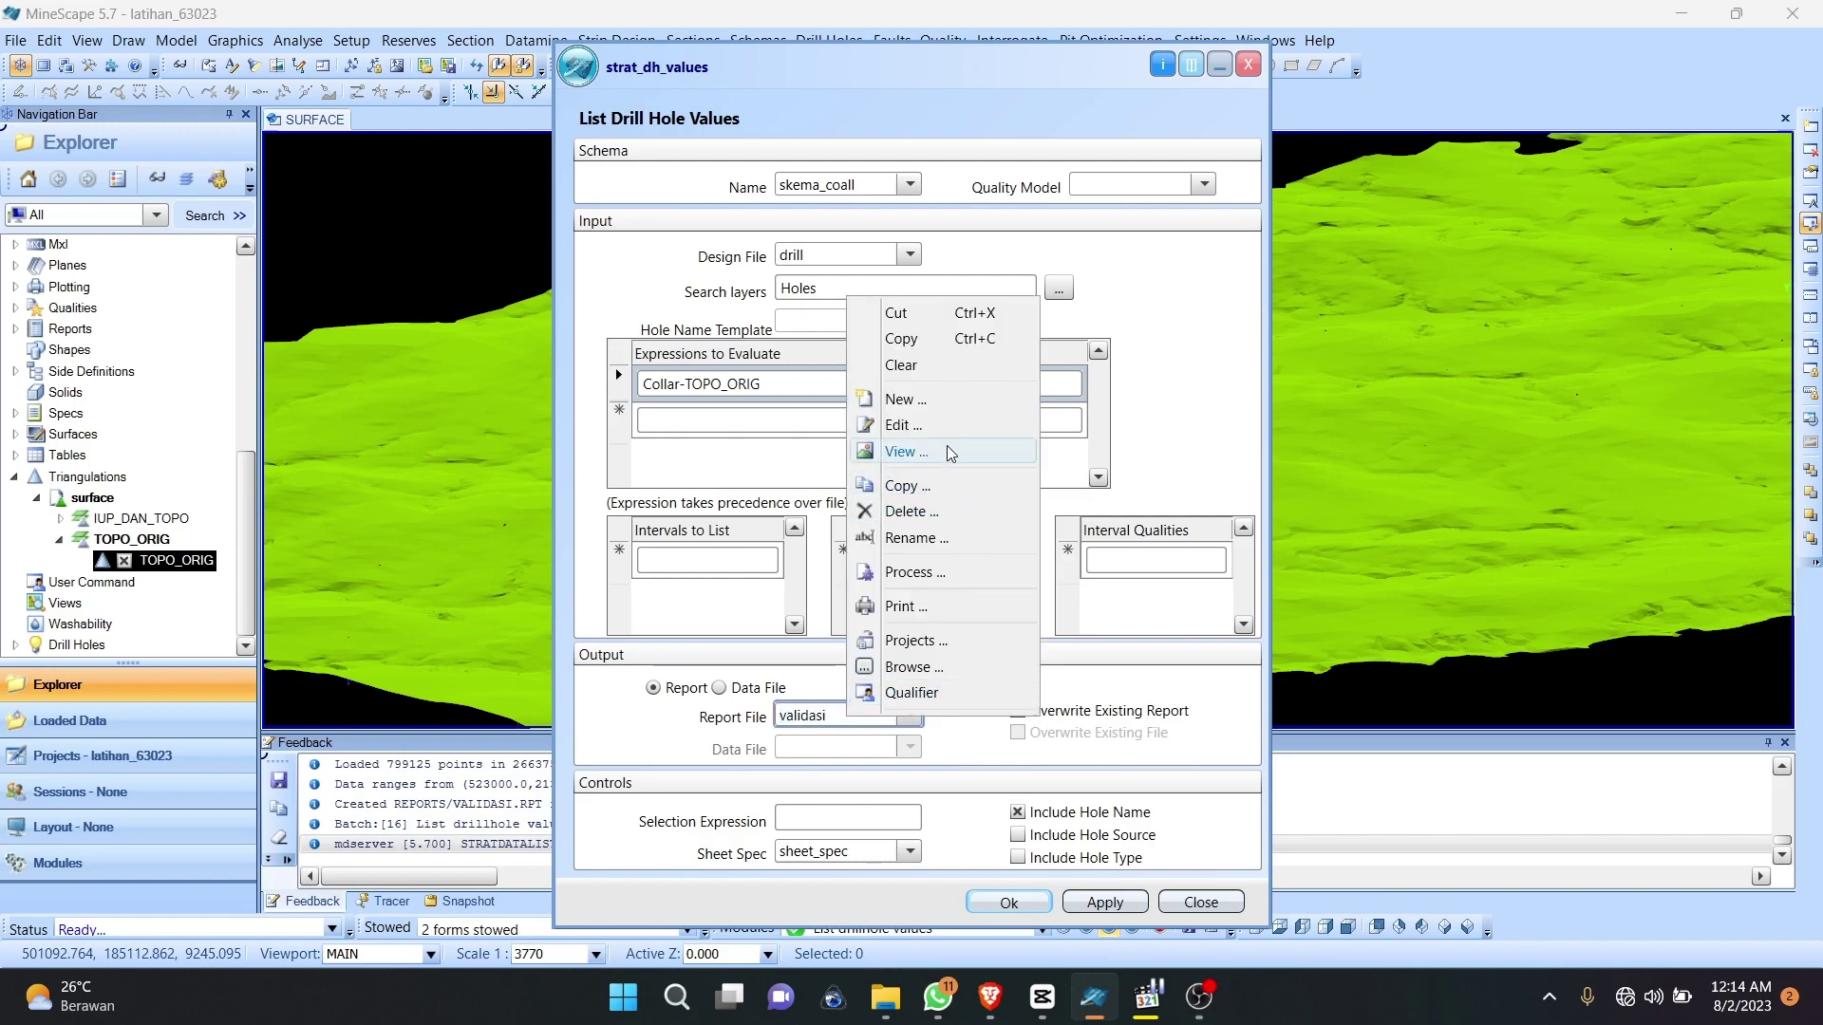
left_click(915, 408)
left_click(1272, 232)
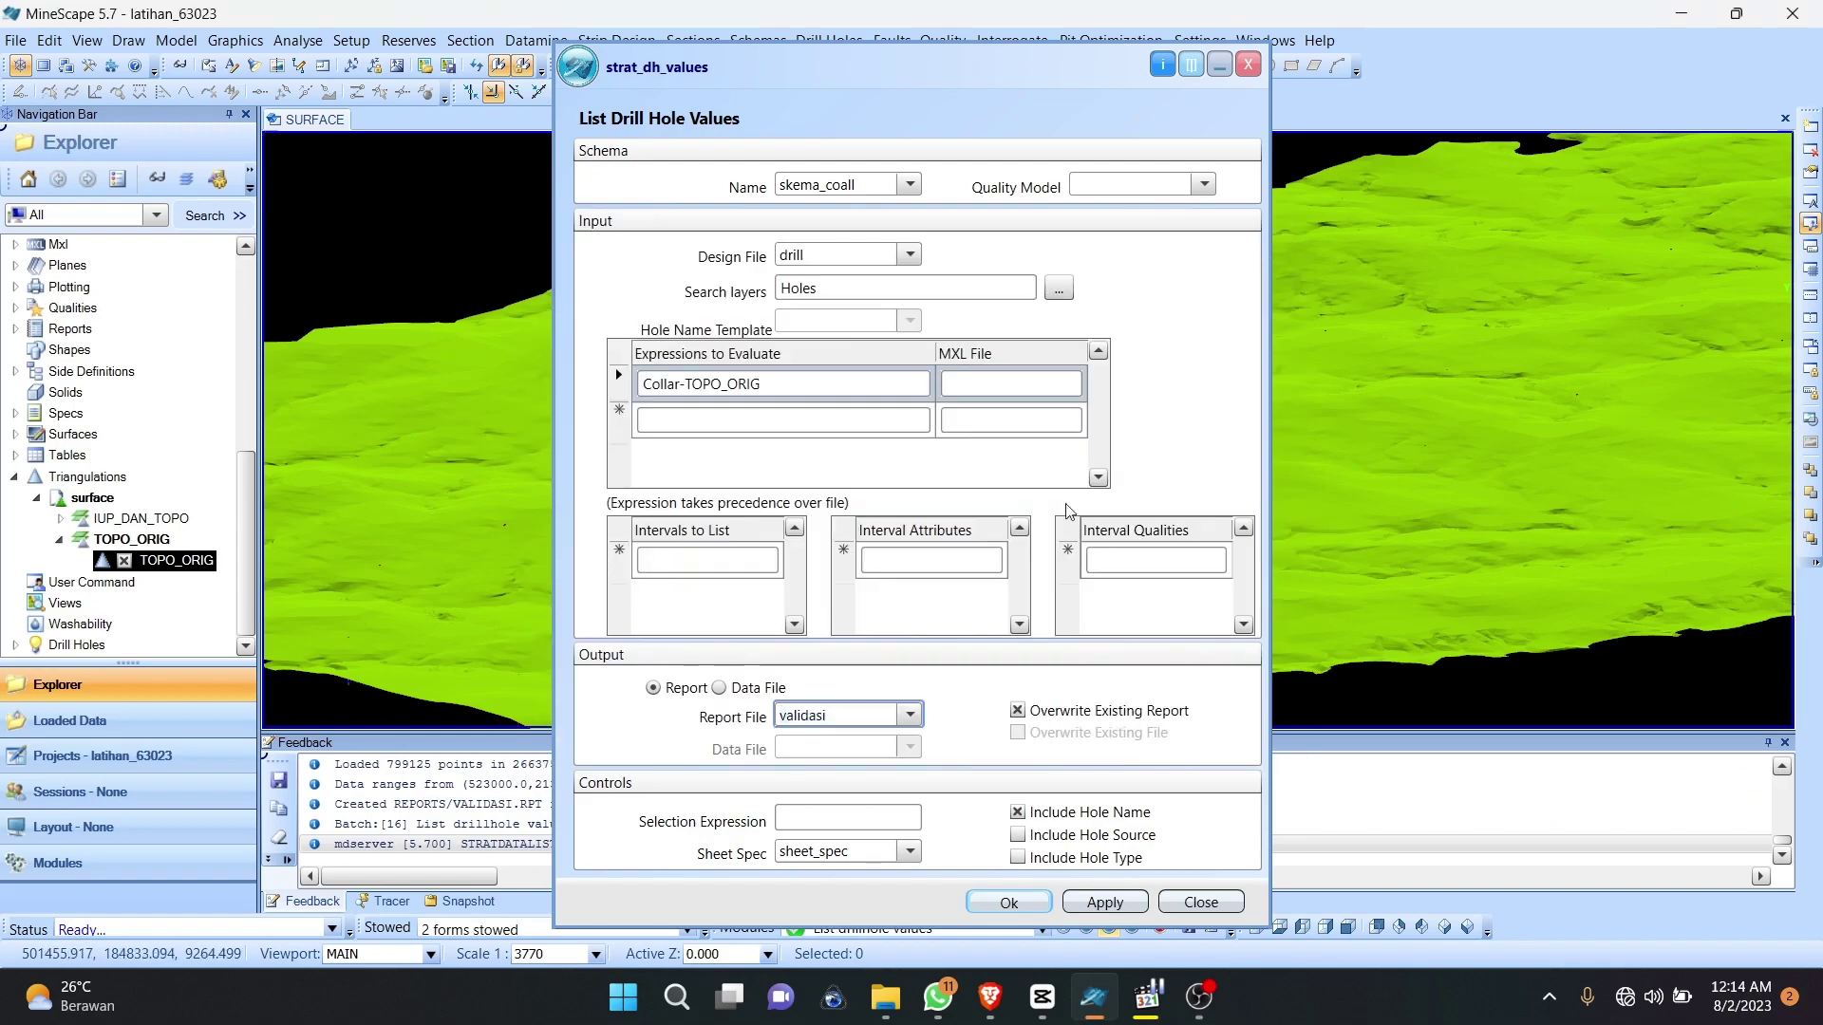
right_click(846, 716)
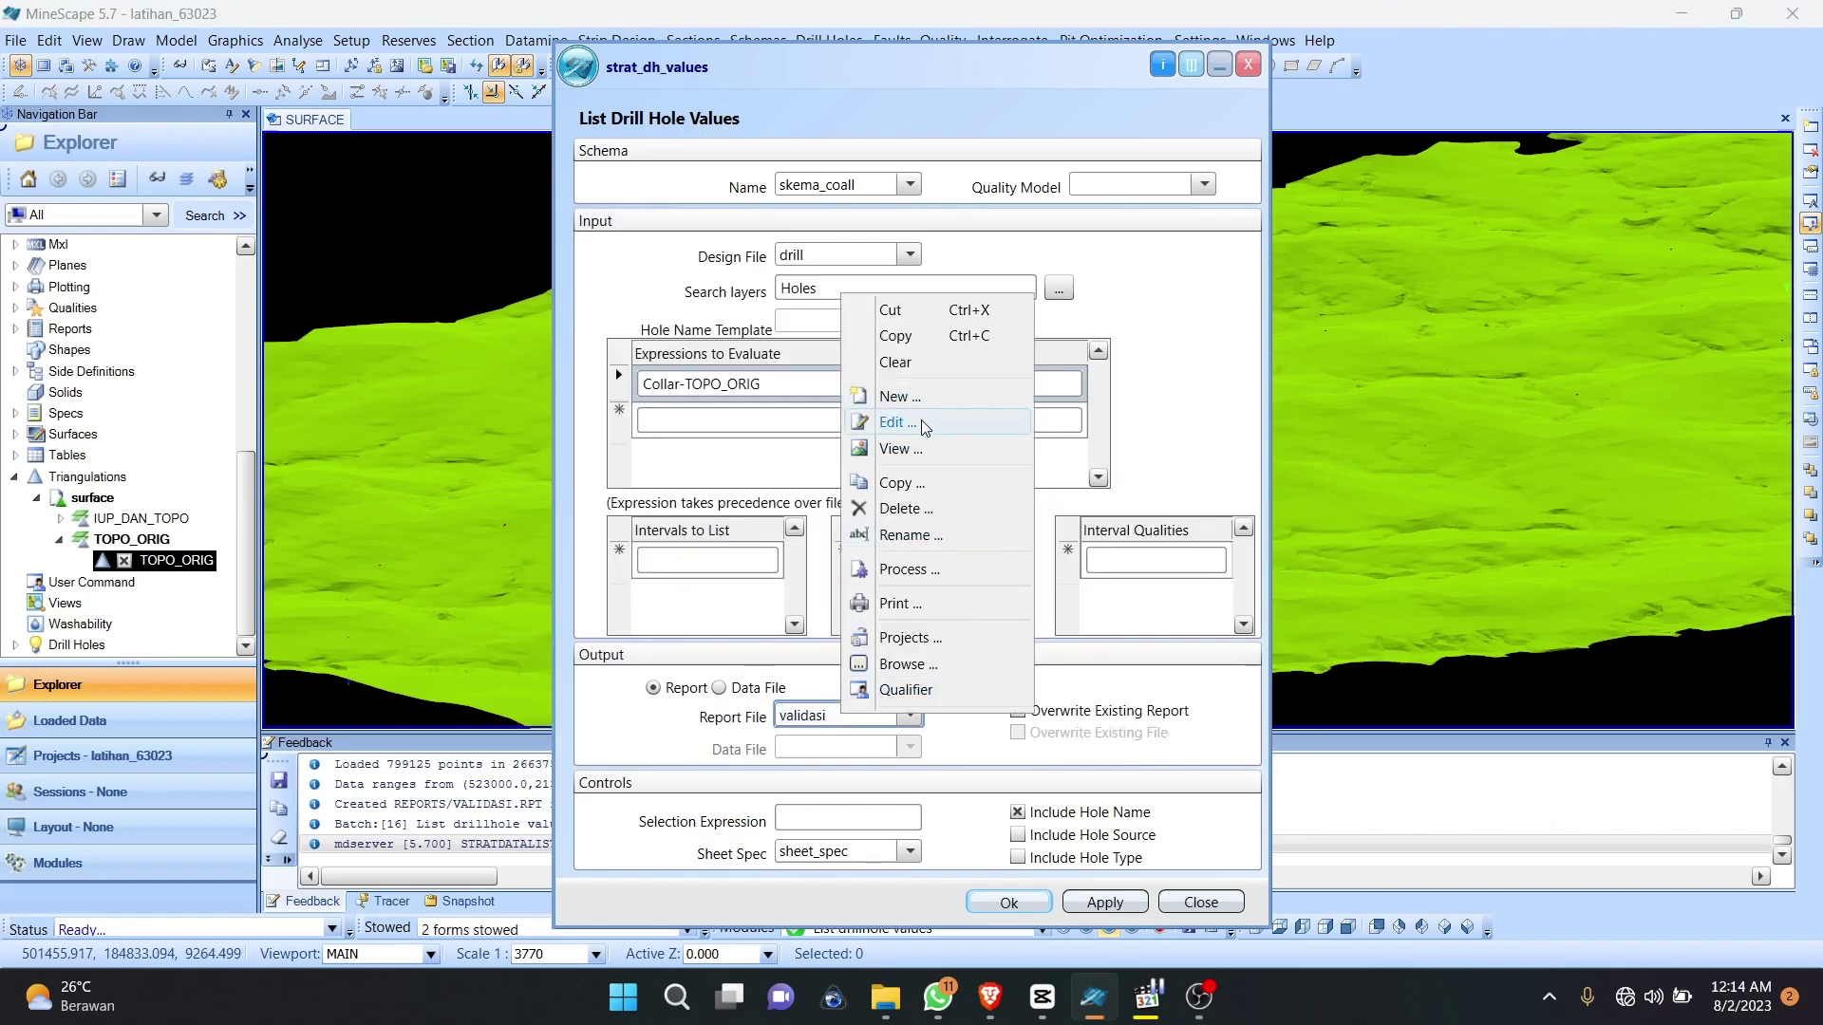
left_click(926, 448)
scroll(866, 548, "down", 5)
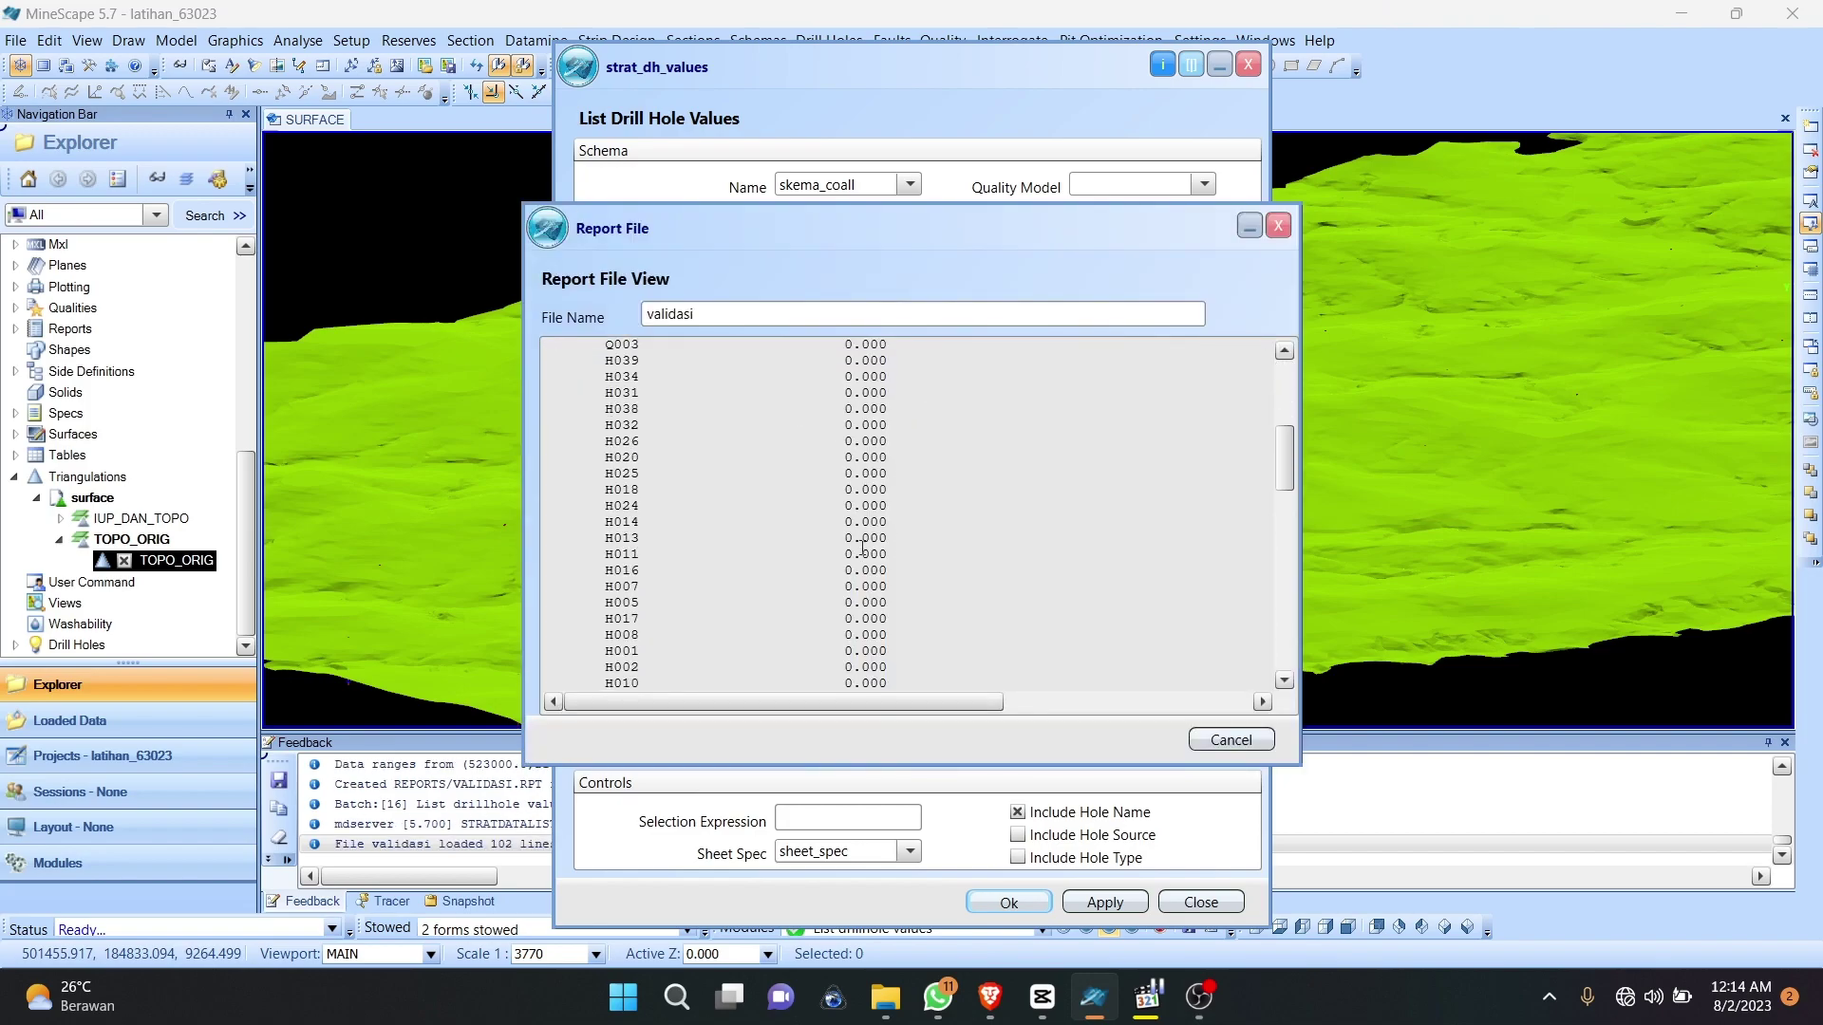
scroll(866, 543, "up", 4)
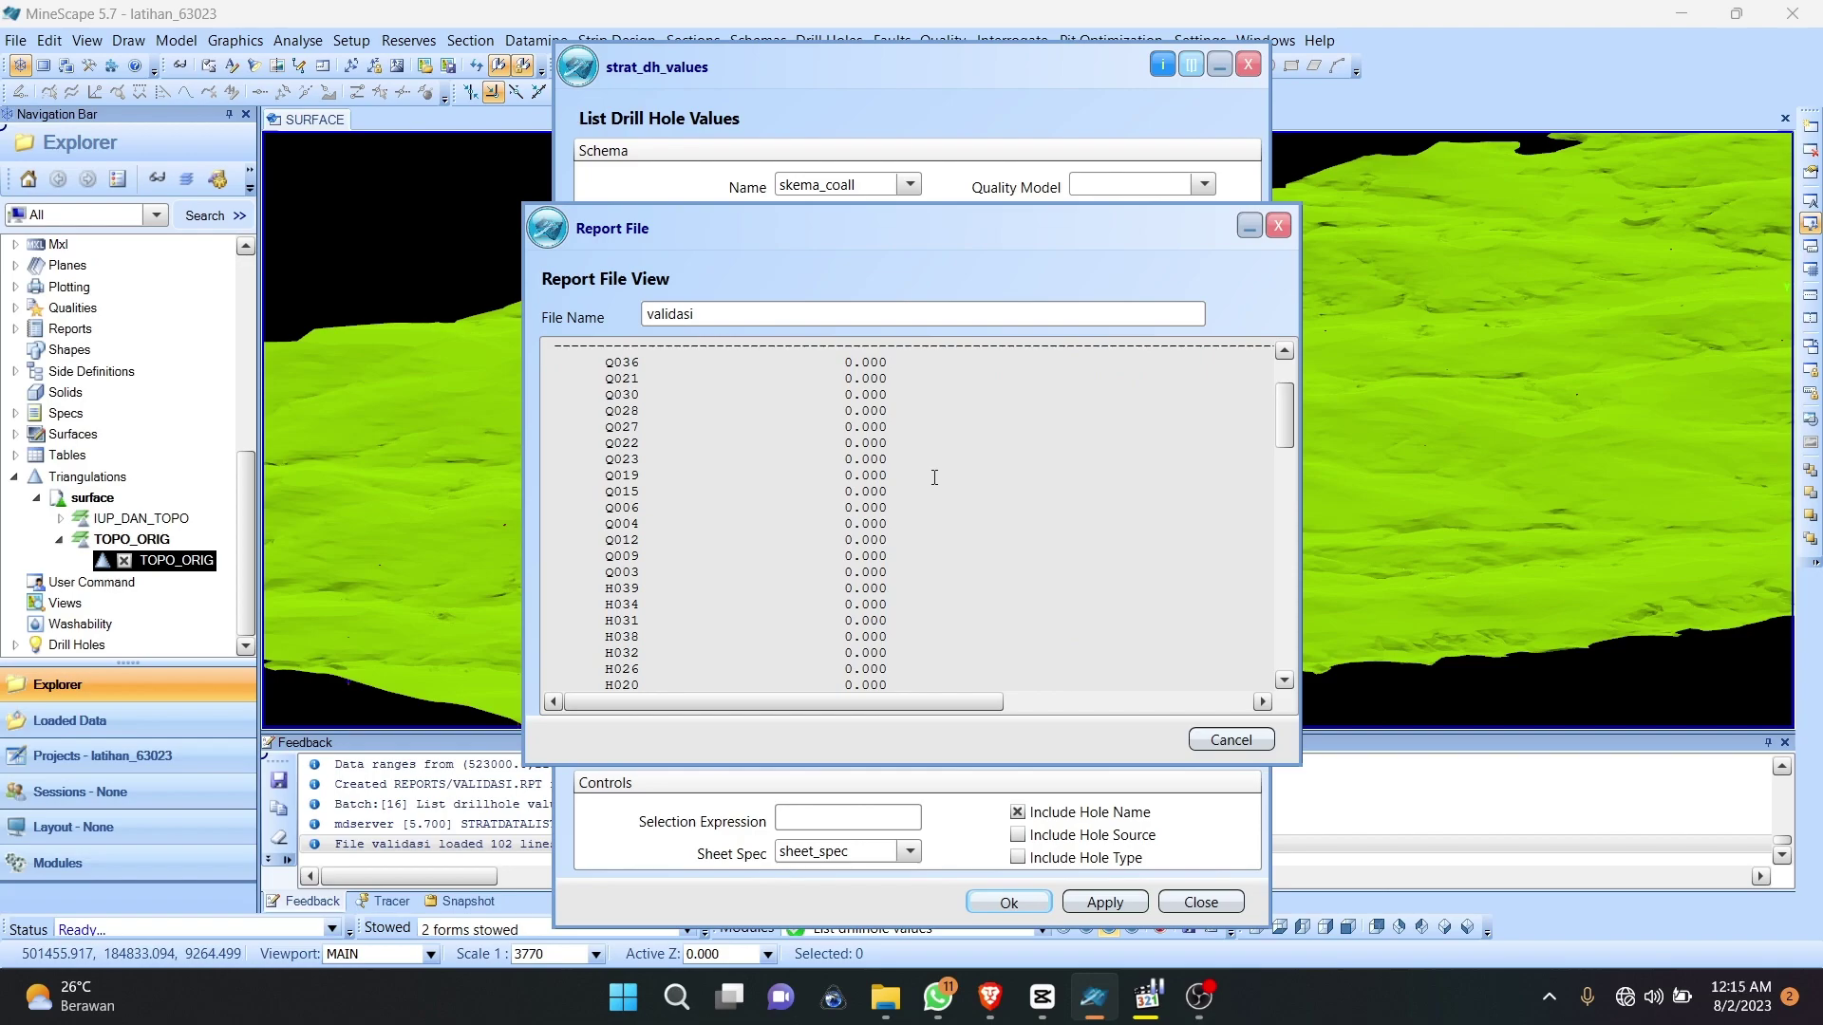
scroll(935, 508, "up", 2)
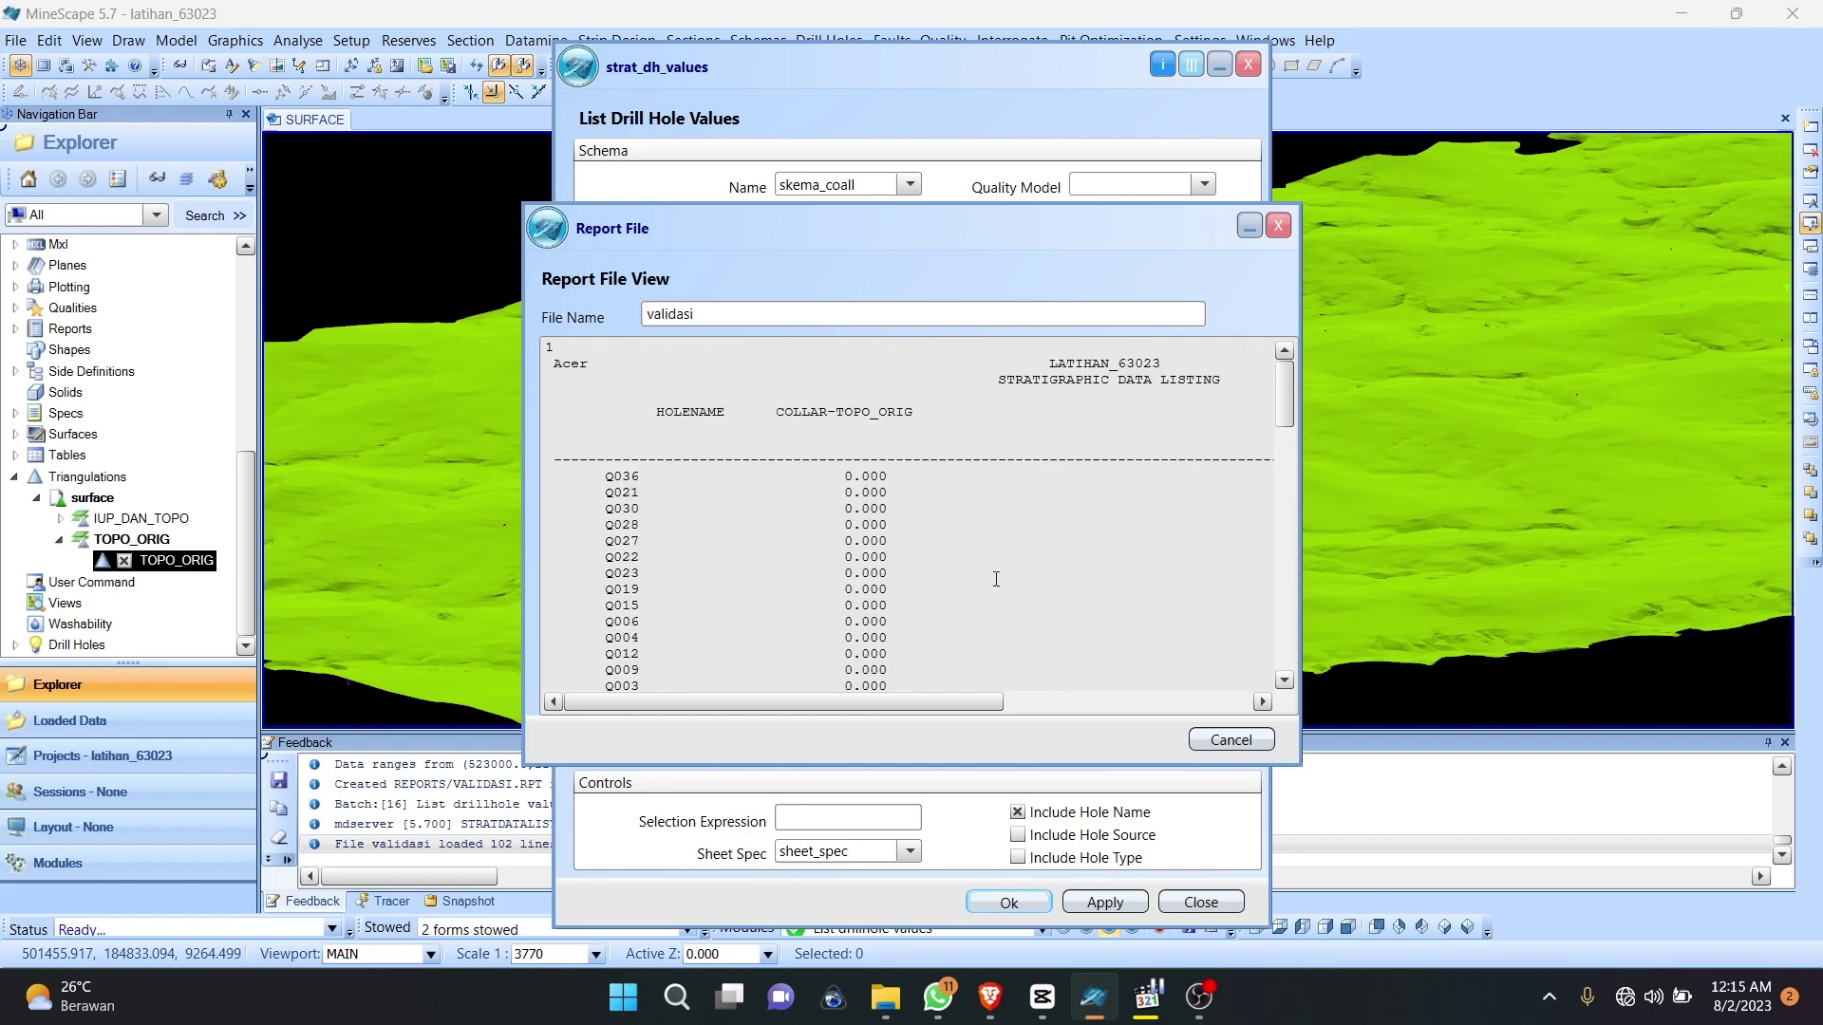
scroll(902, 624, "down", 4)
scroll(873, 435, "up", 3)
scroll(892, 465, "down", 10)
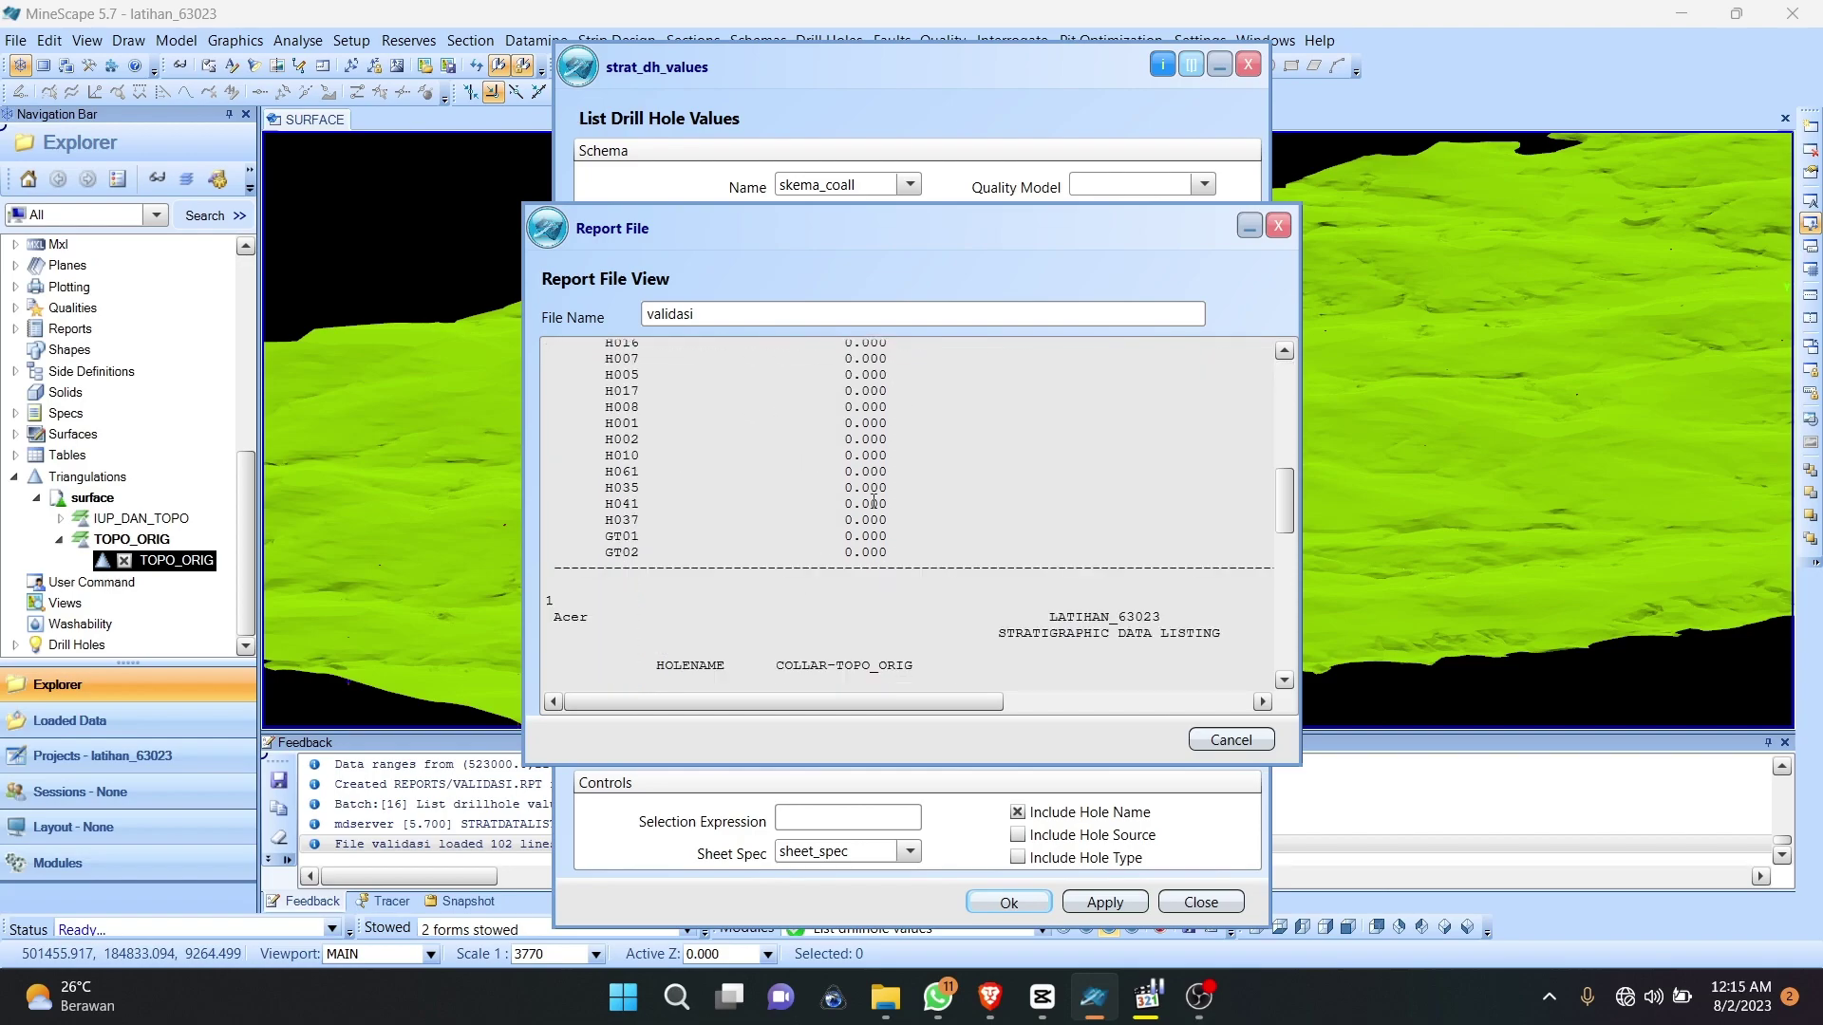
scroll(897, 480, "up", 10)
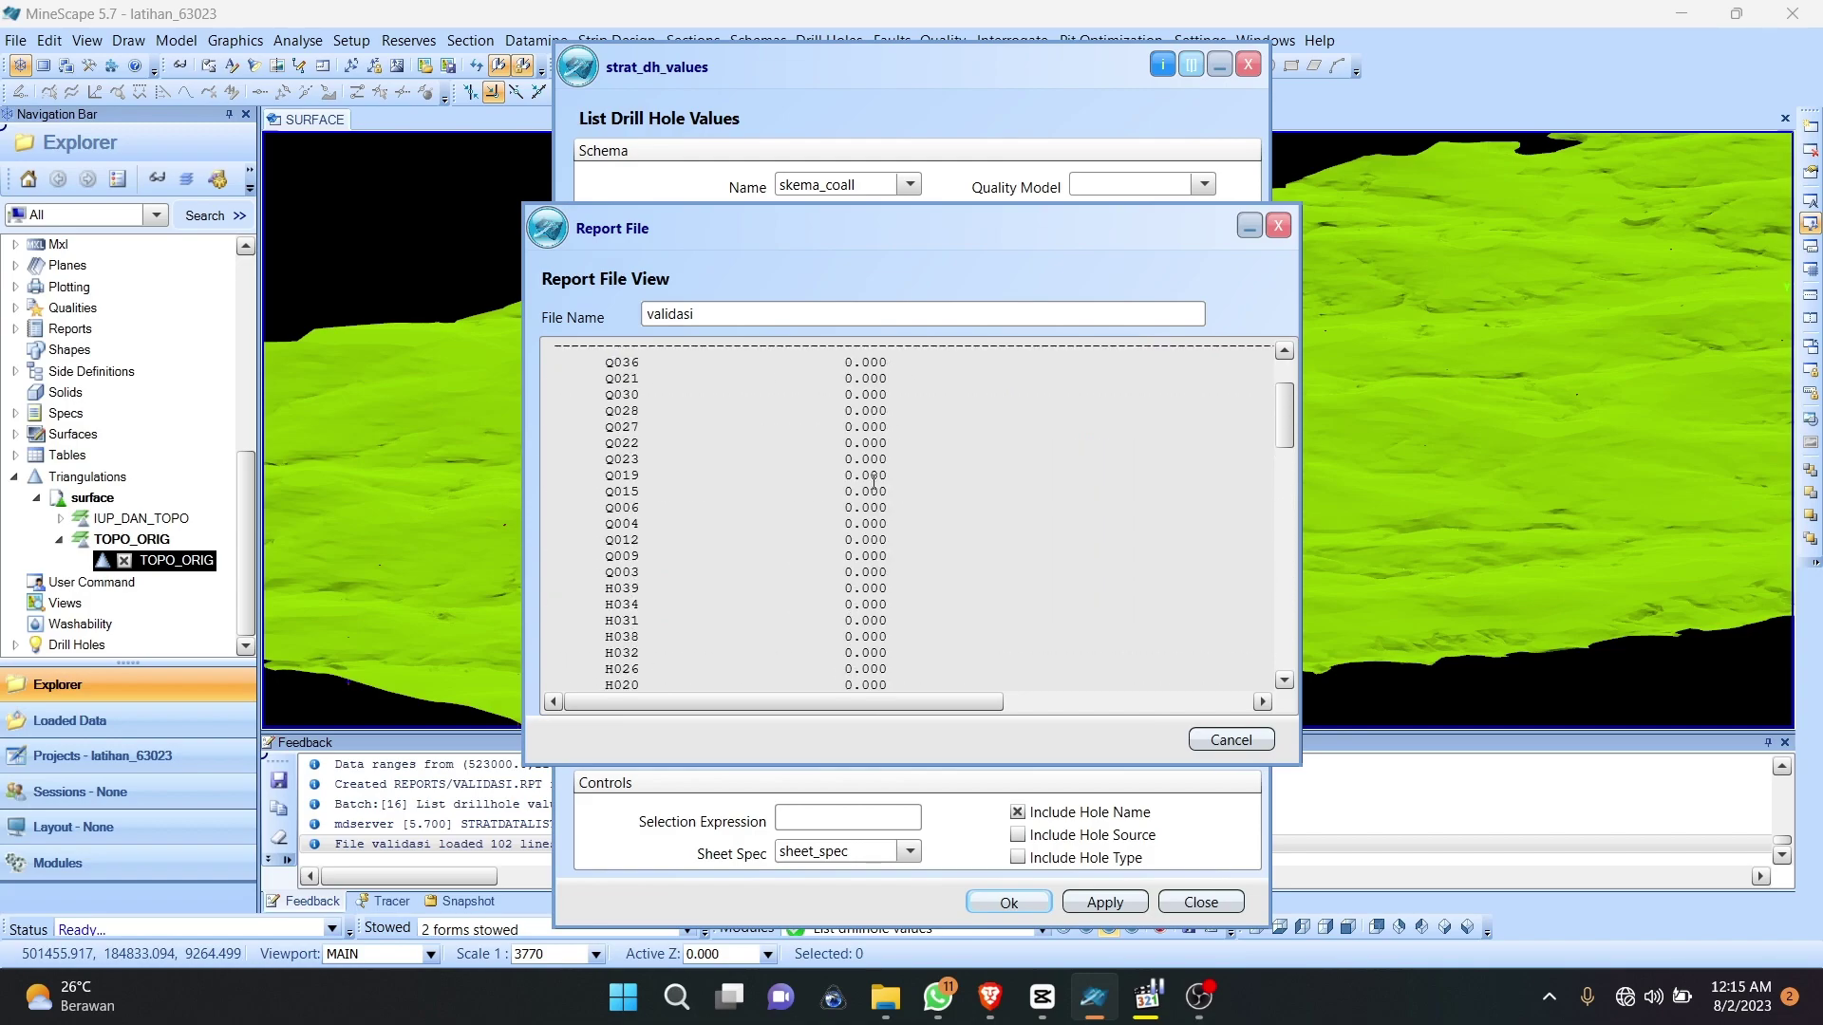
scroll(869, 481, "down", 4)
scroll(870, 481, "down", 8)
scroll(870, 481, "up", 10)
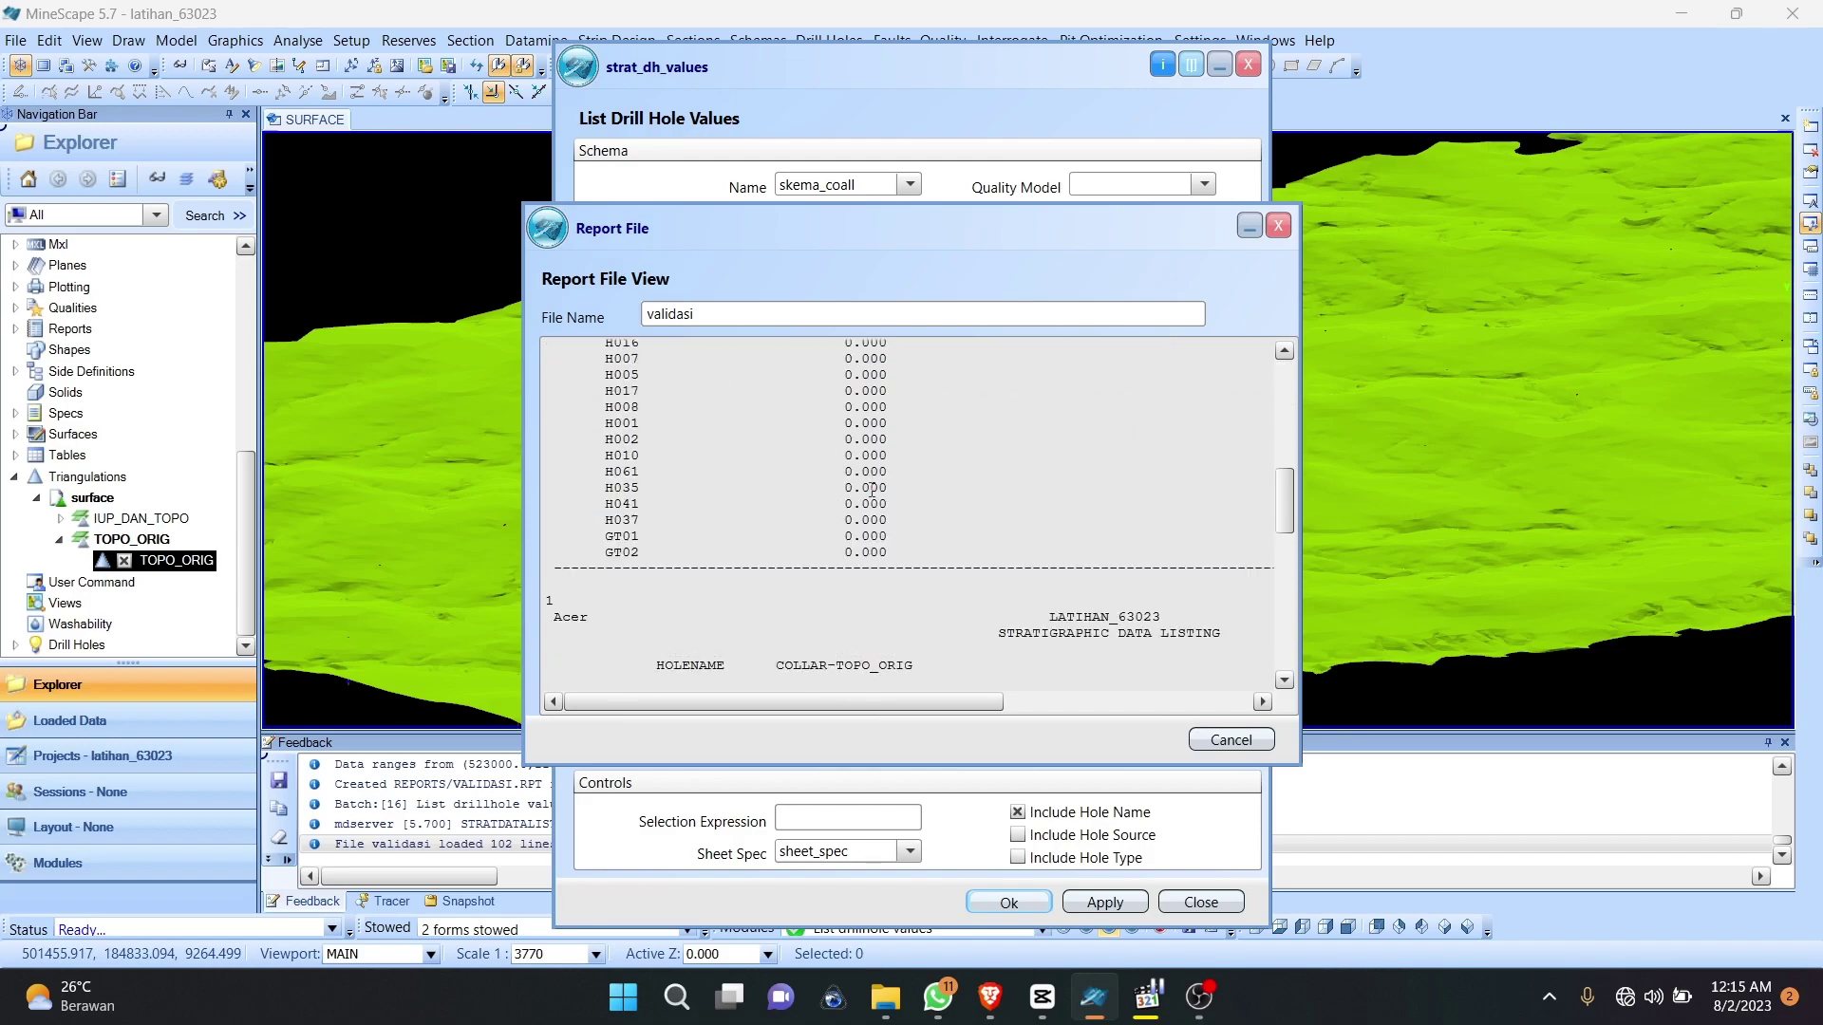
left_click(1204, 746)
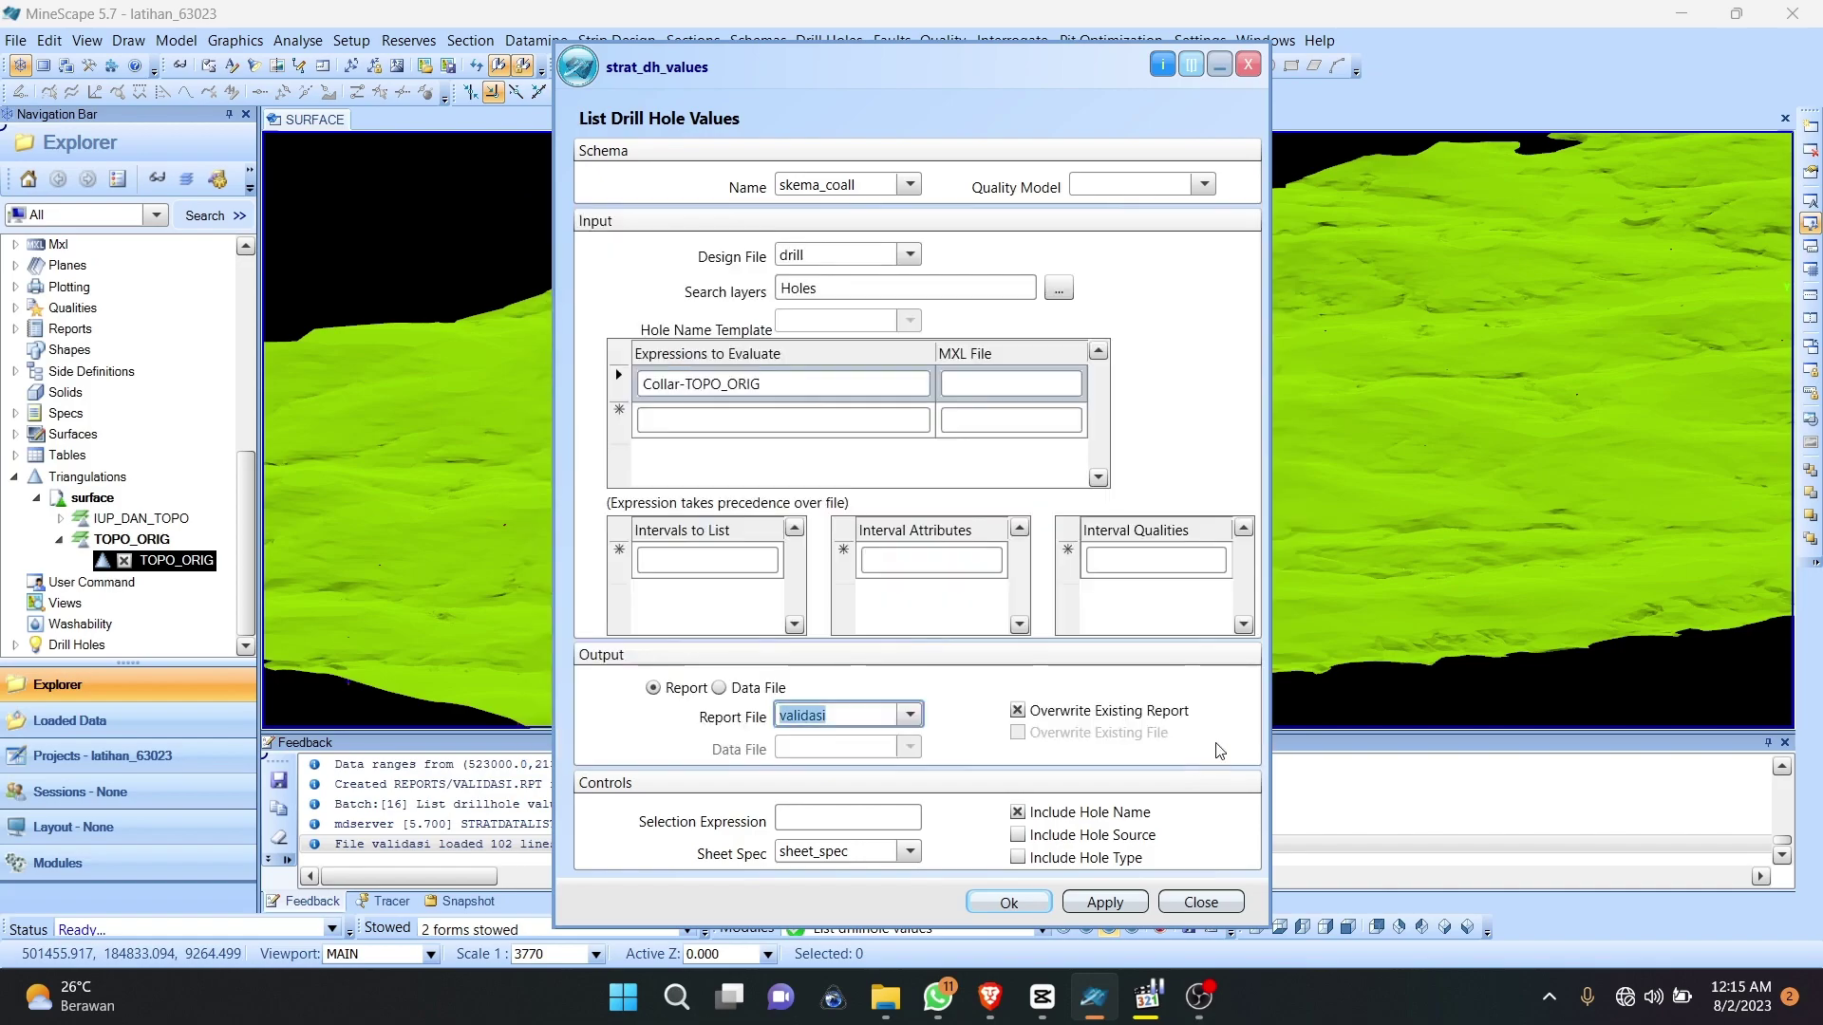
left_click(1198, 902)
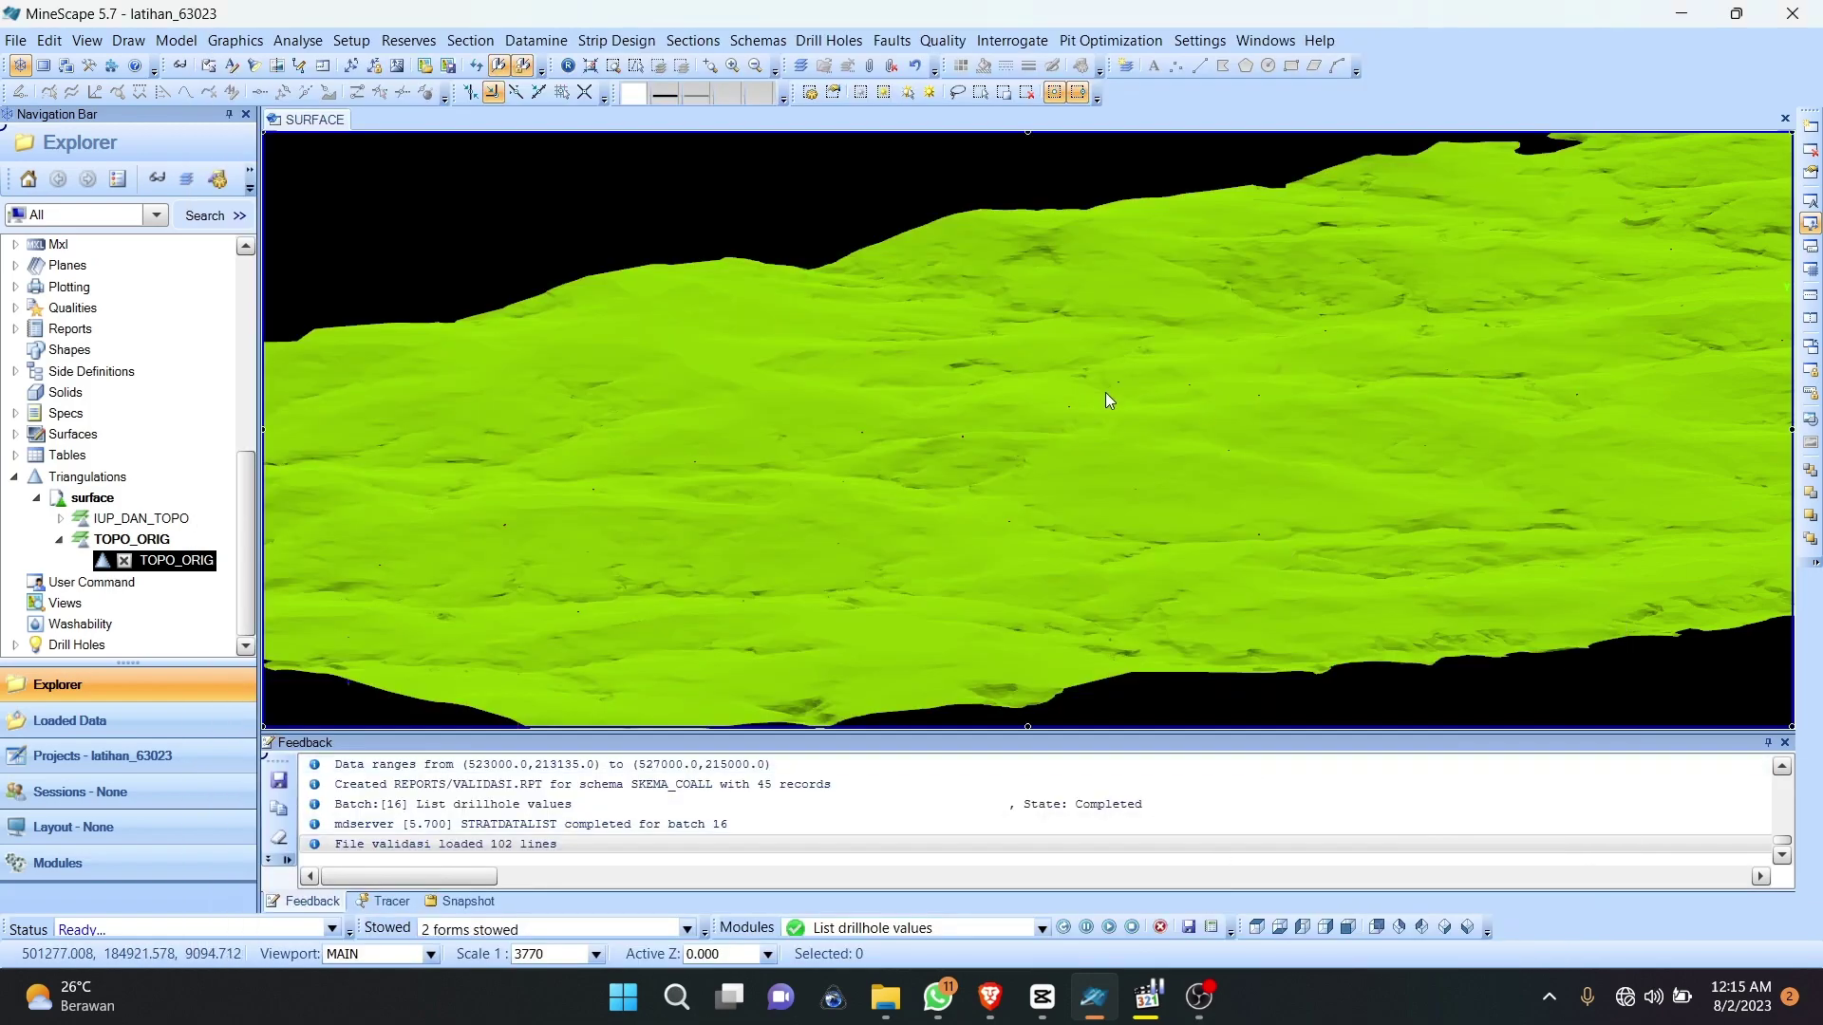
scroll(1105, 391, "down", 3)
scroll(1147, 413, "up", 3)
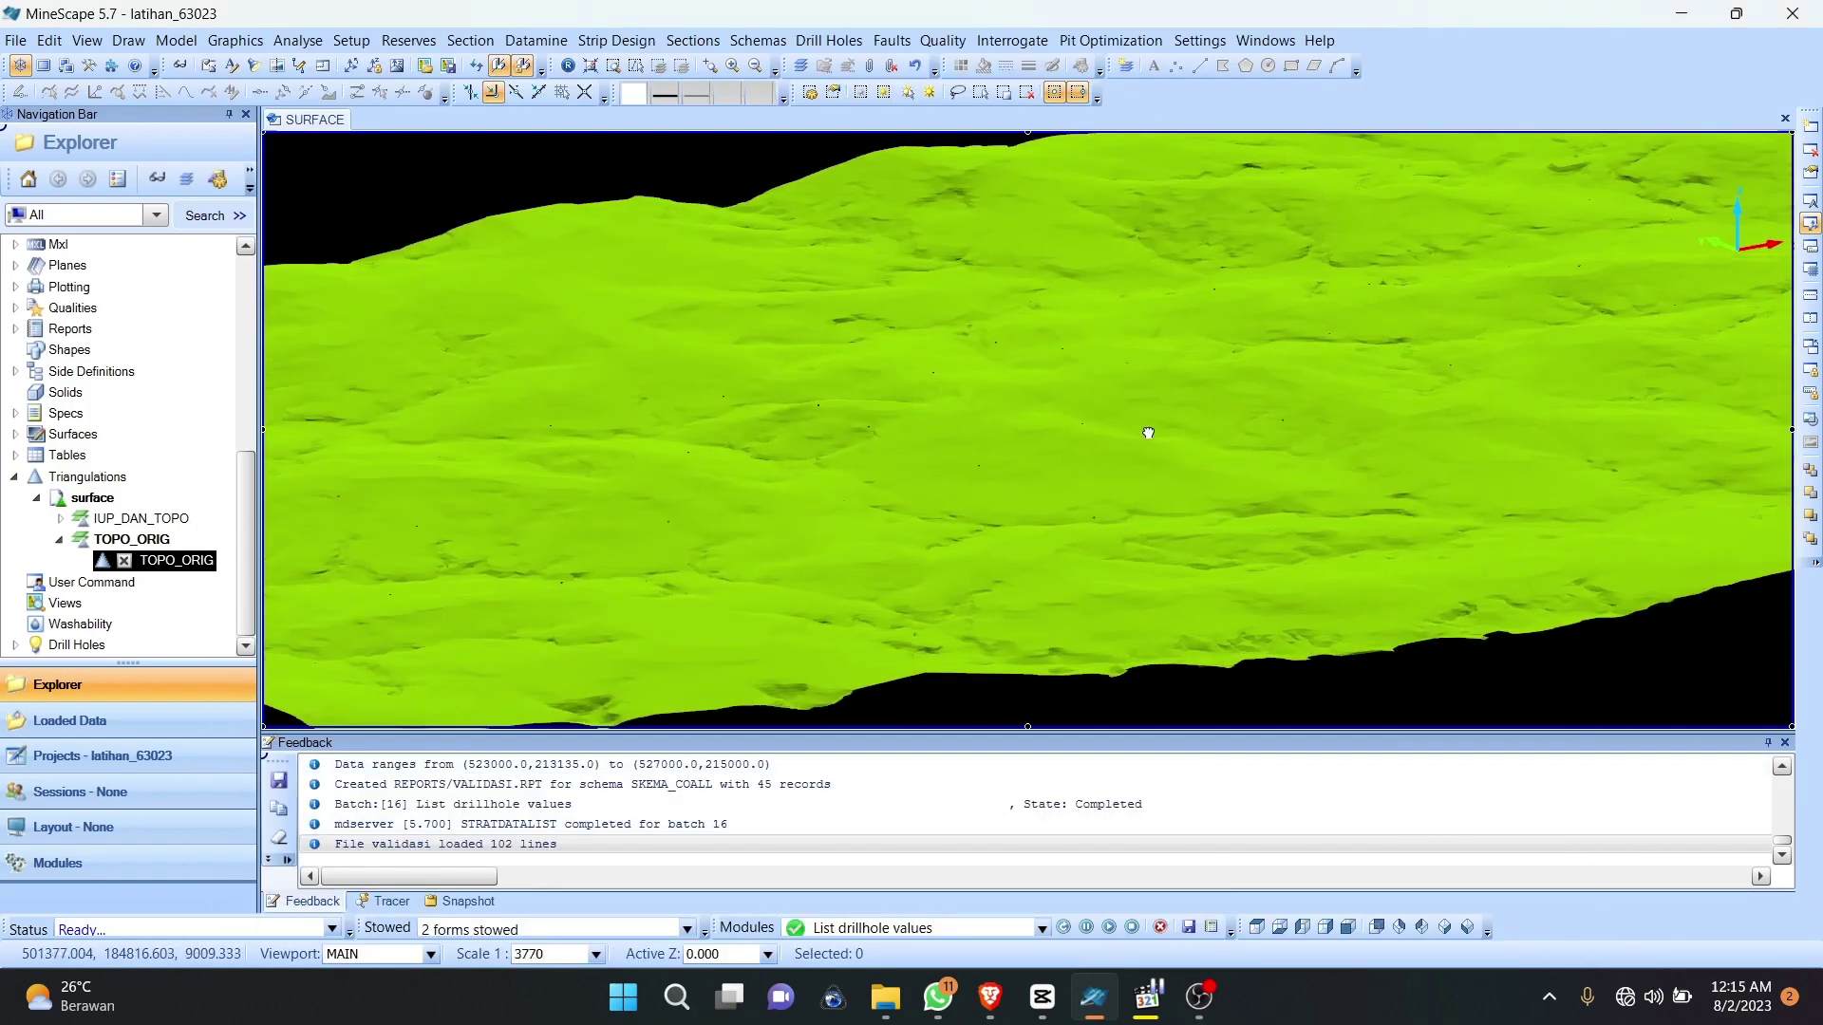
scroll(1200, 443, "down", 3)
left_click_drag(1194, 438, 1078, 435)
left_click_drag(1227, 360, 1305, 278)
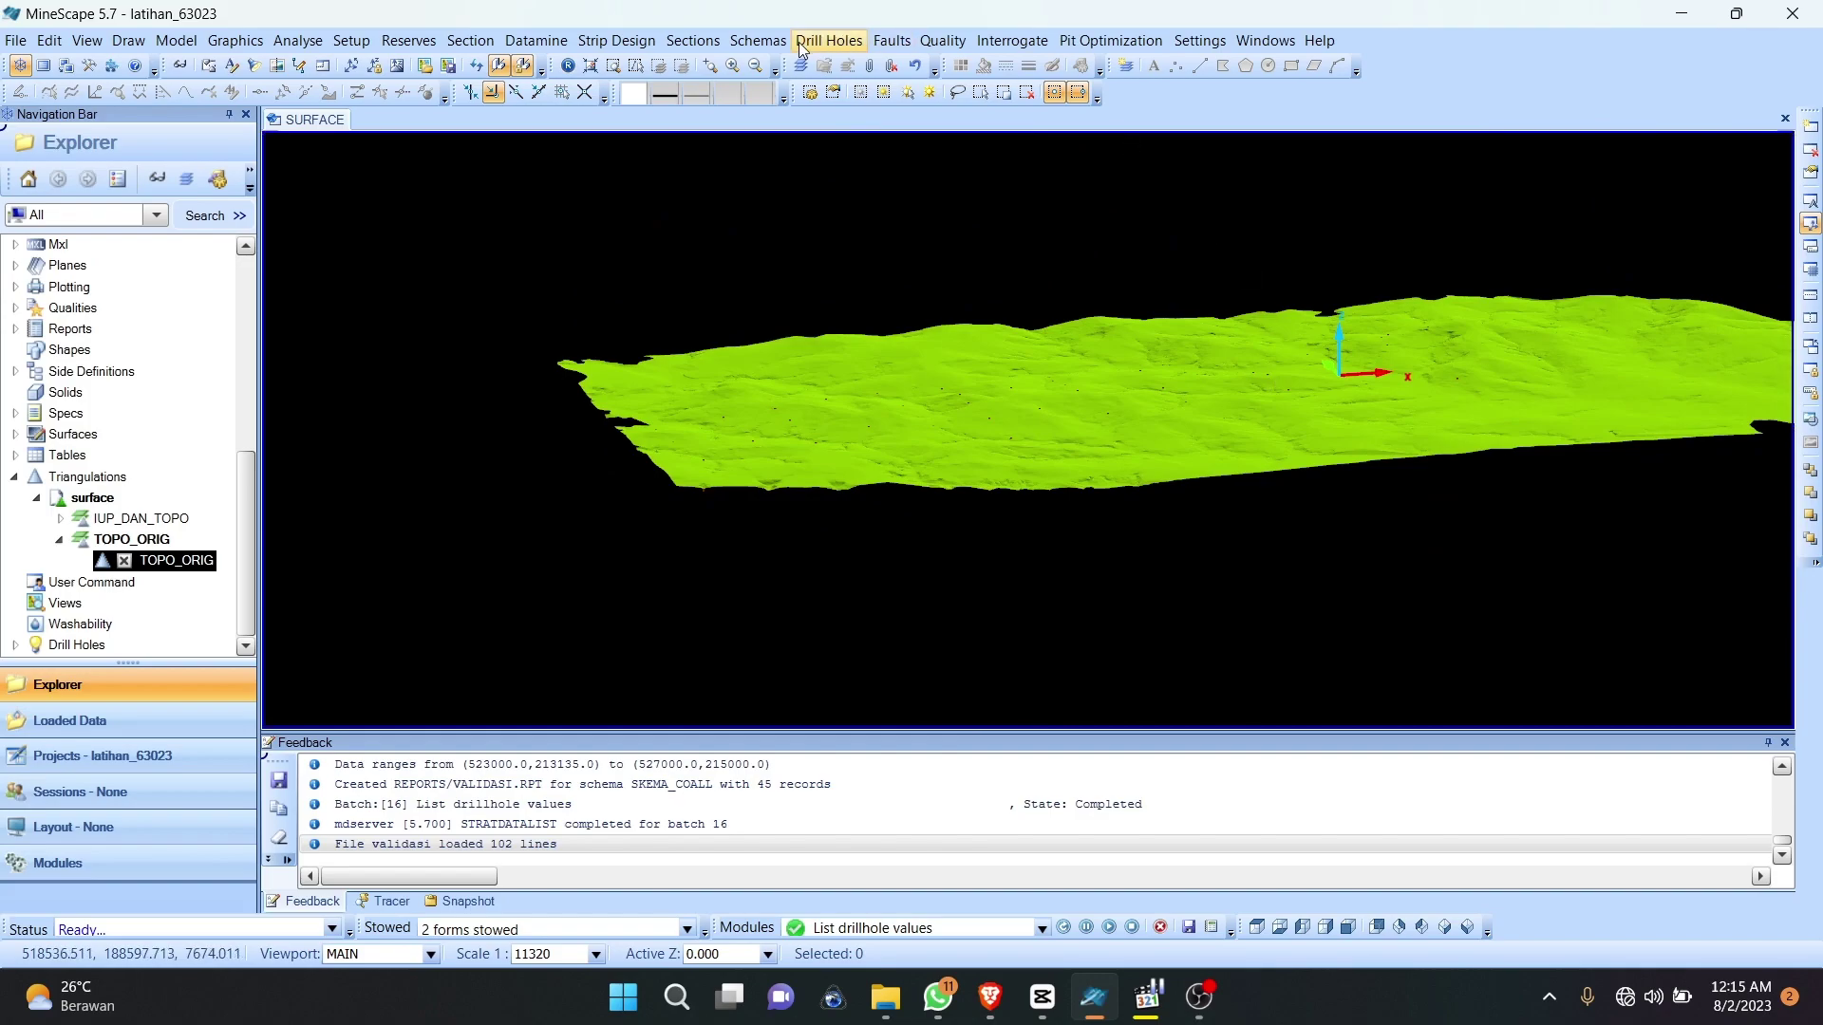
Step: Start a stratigraphic table model for skema_coall with the drill design file and its Holes layer as input
left_click(758, 40)
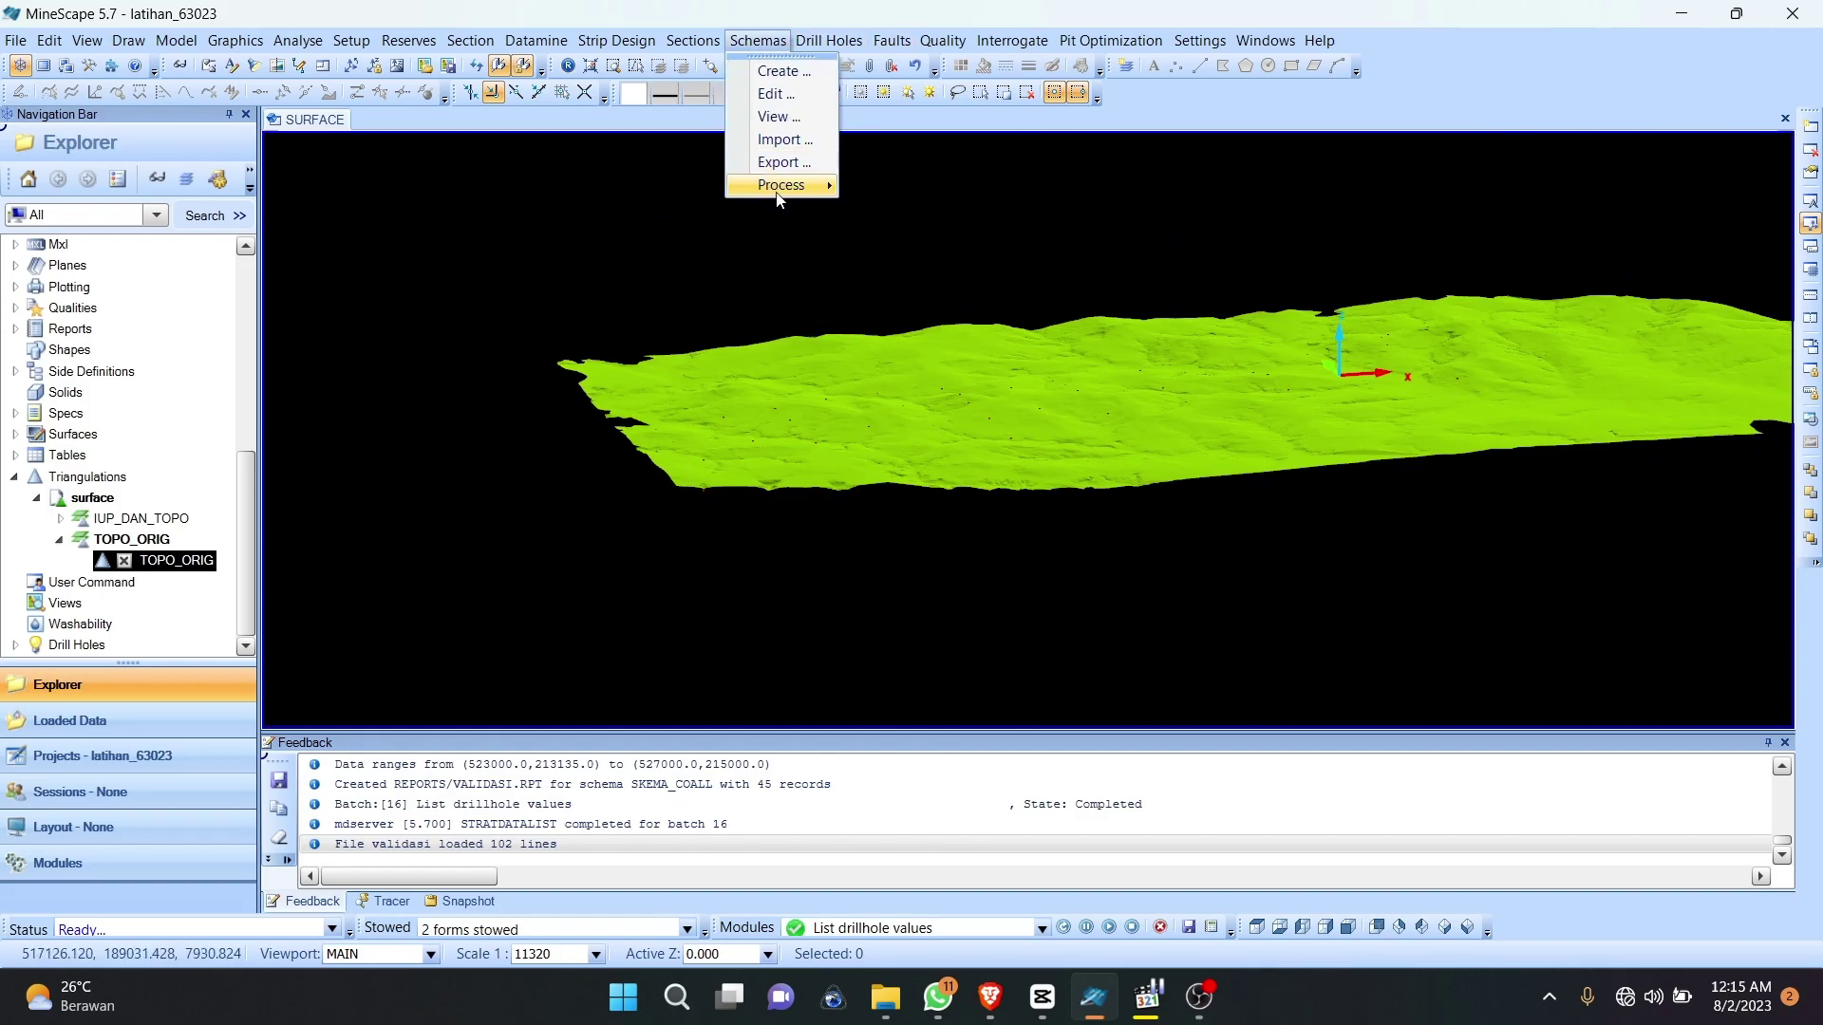
mouse_move(781, 185)
left_click(960, 208)
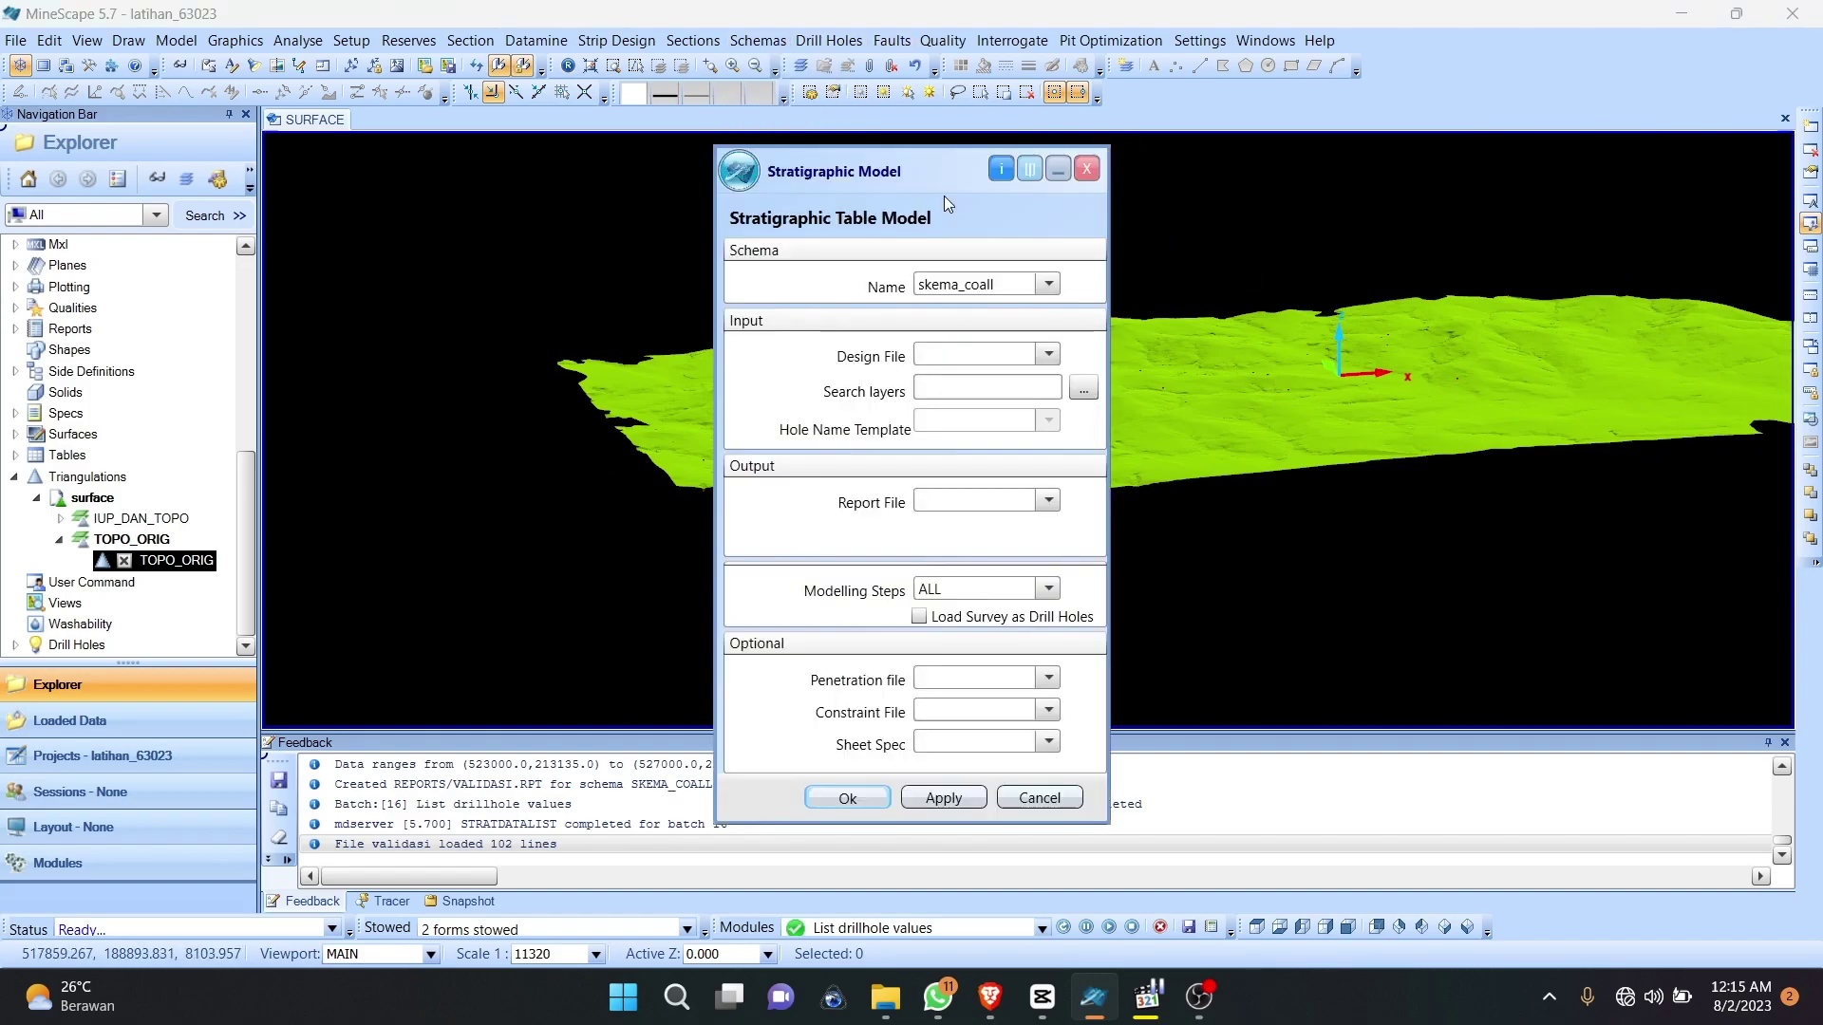
left_click(1049, 355)
left_click(995, 376)
left_click(1049, 355)
left_click(994, 408)
left_click(1094, 386)
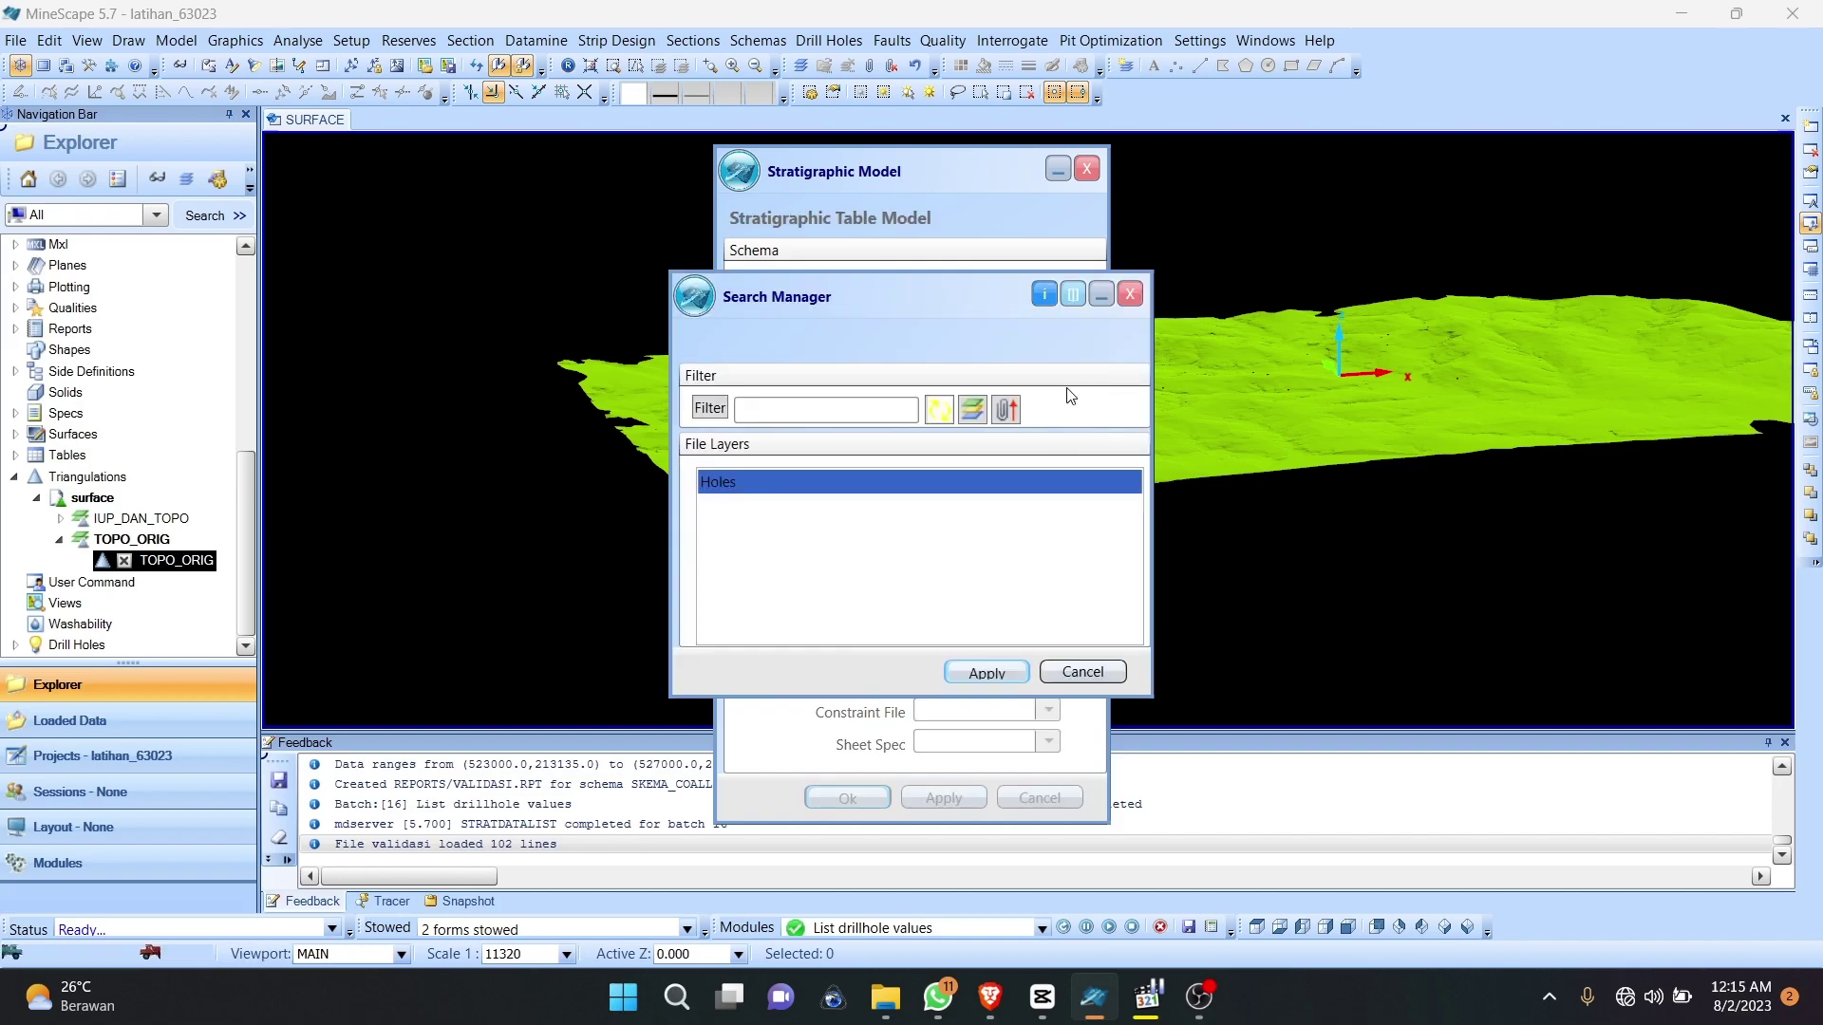
left_click(986, 671)
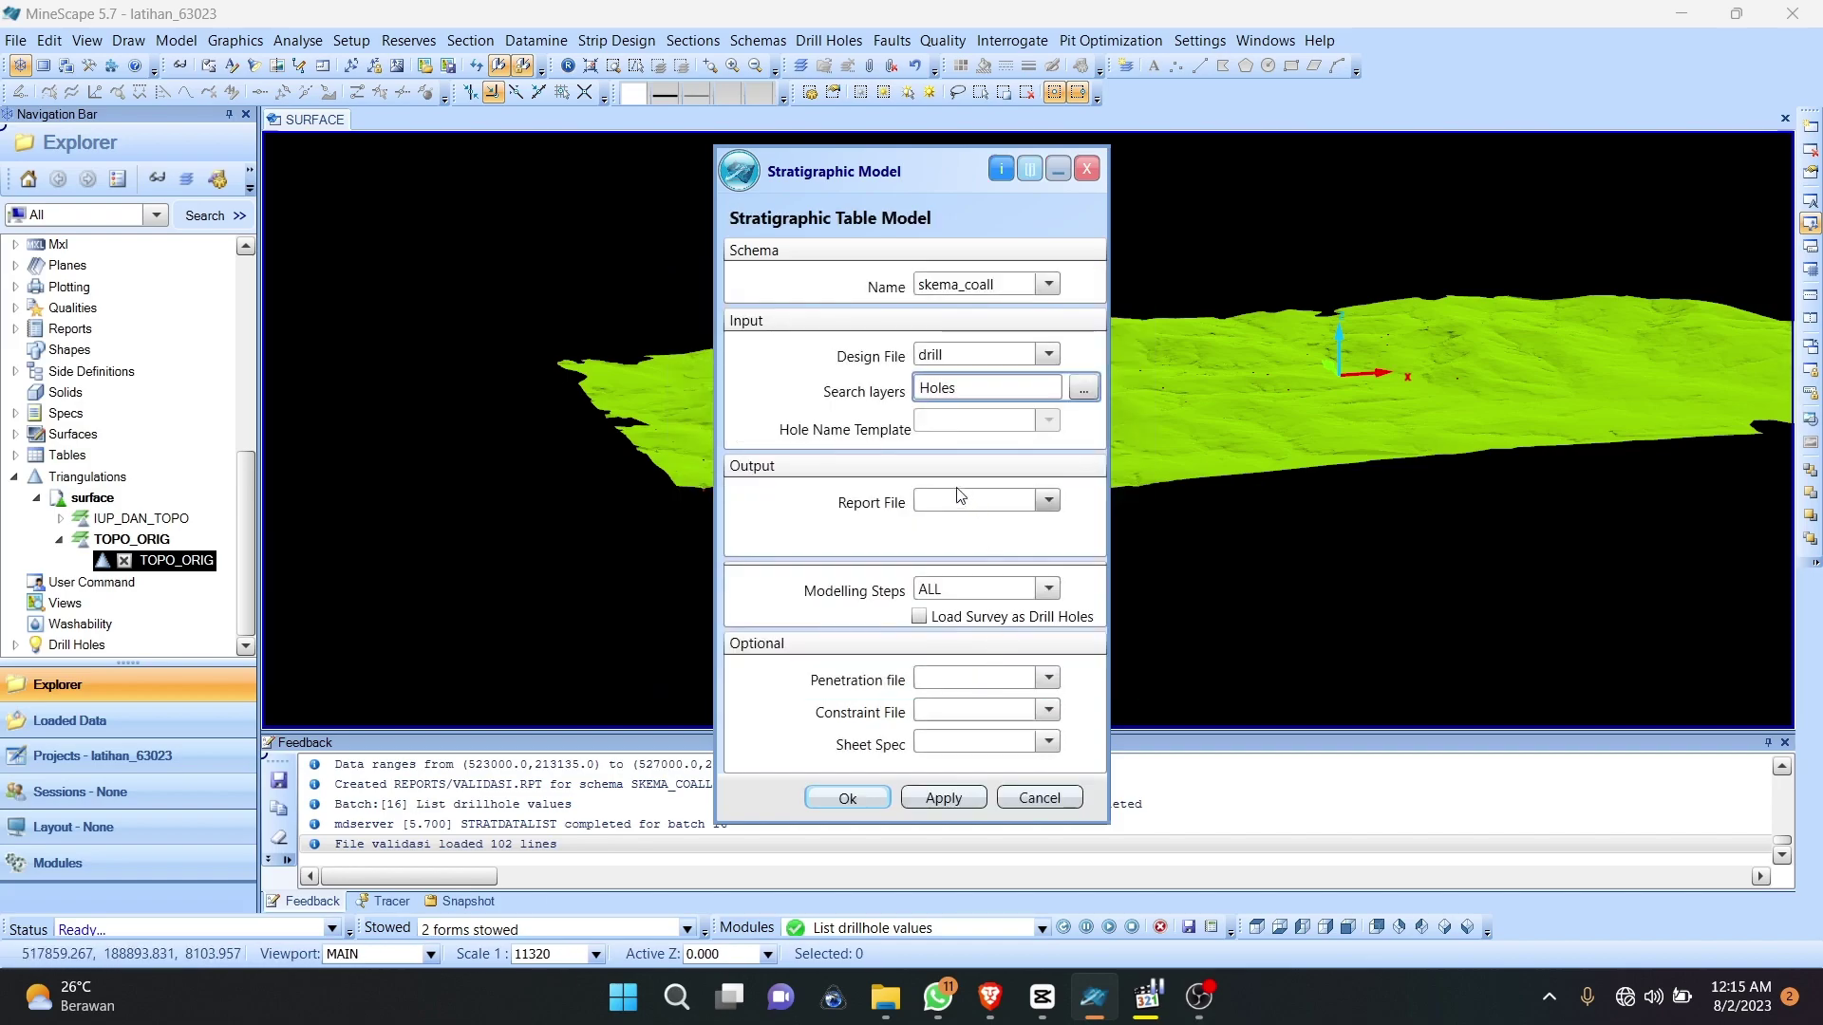
Step: Name the report file survey_rep, choose sheet_spec as the sheet spec, and build the stratigraphic table model
left_click(989, 503)
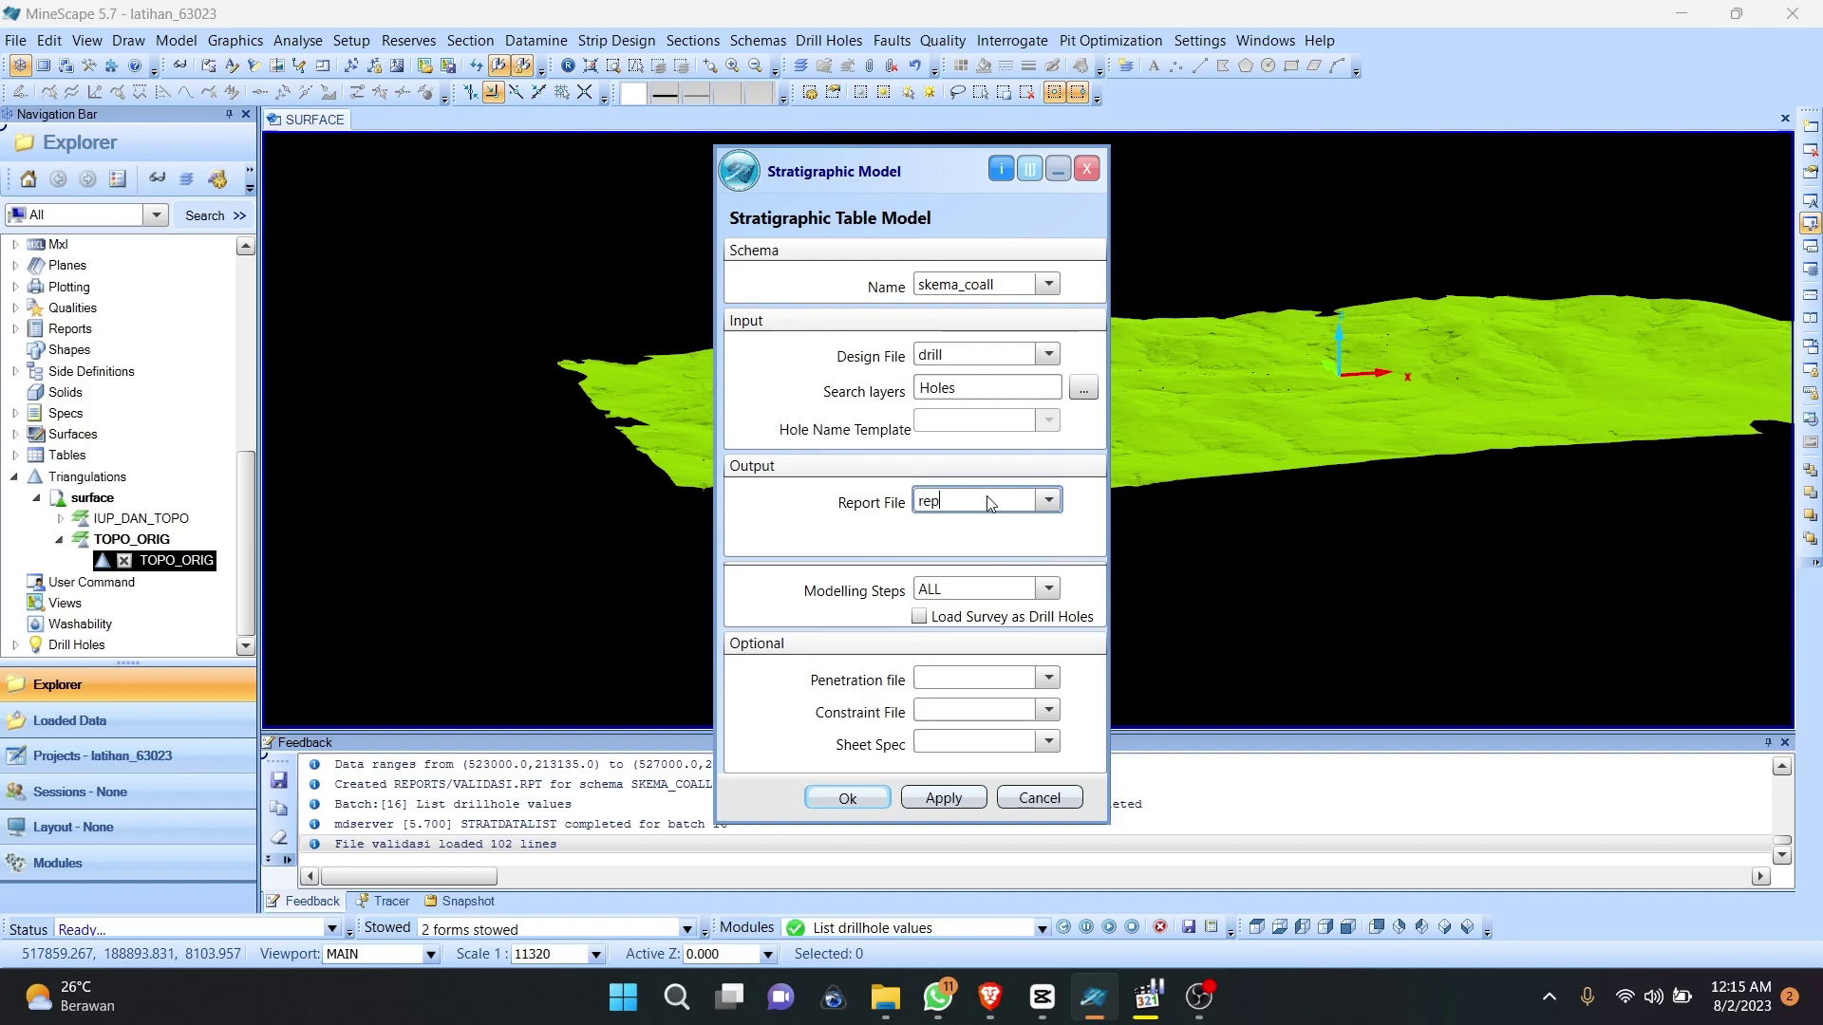
type("rep_")
key("BackSpace")
key("BackSpace")
key("BackSpace")
type("survey_rep")
left_click(1048, 742)
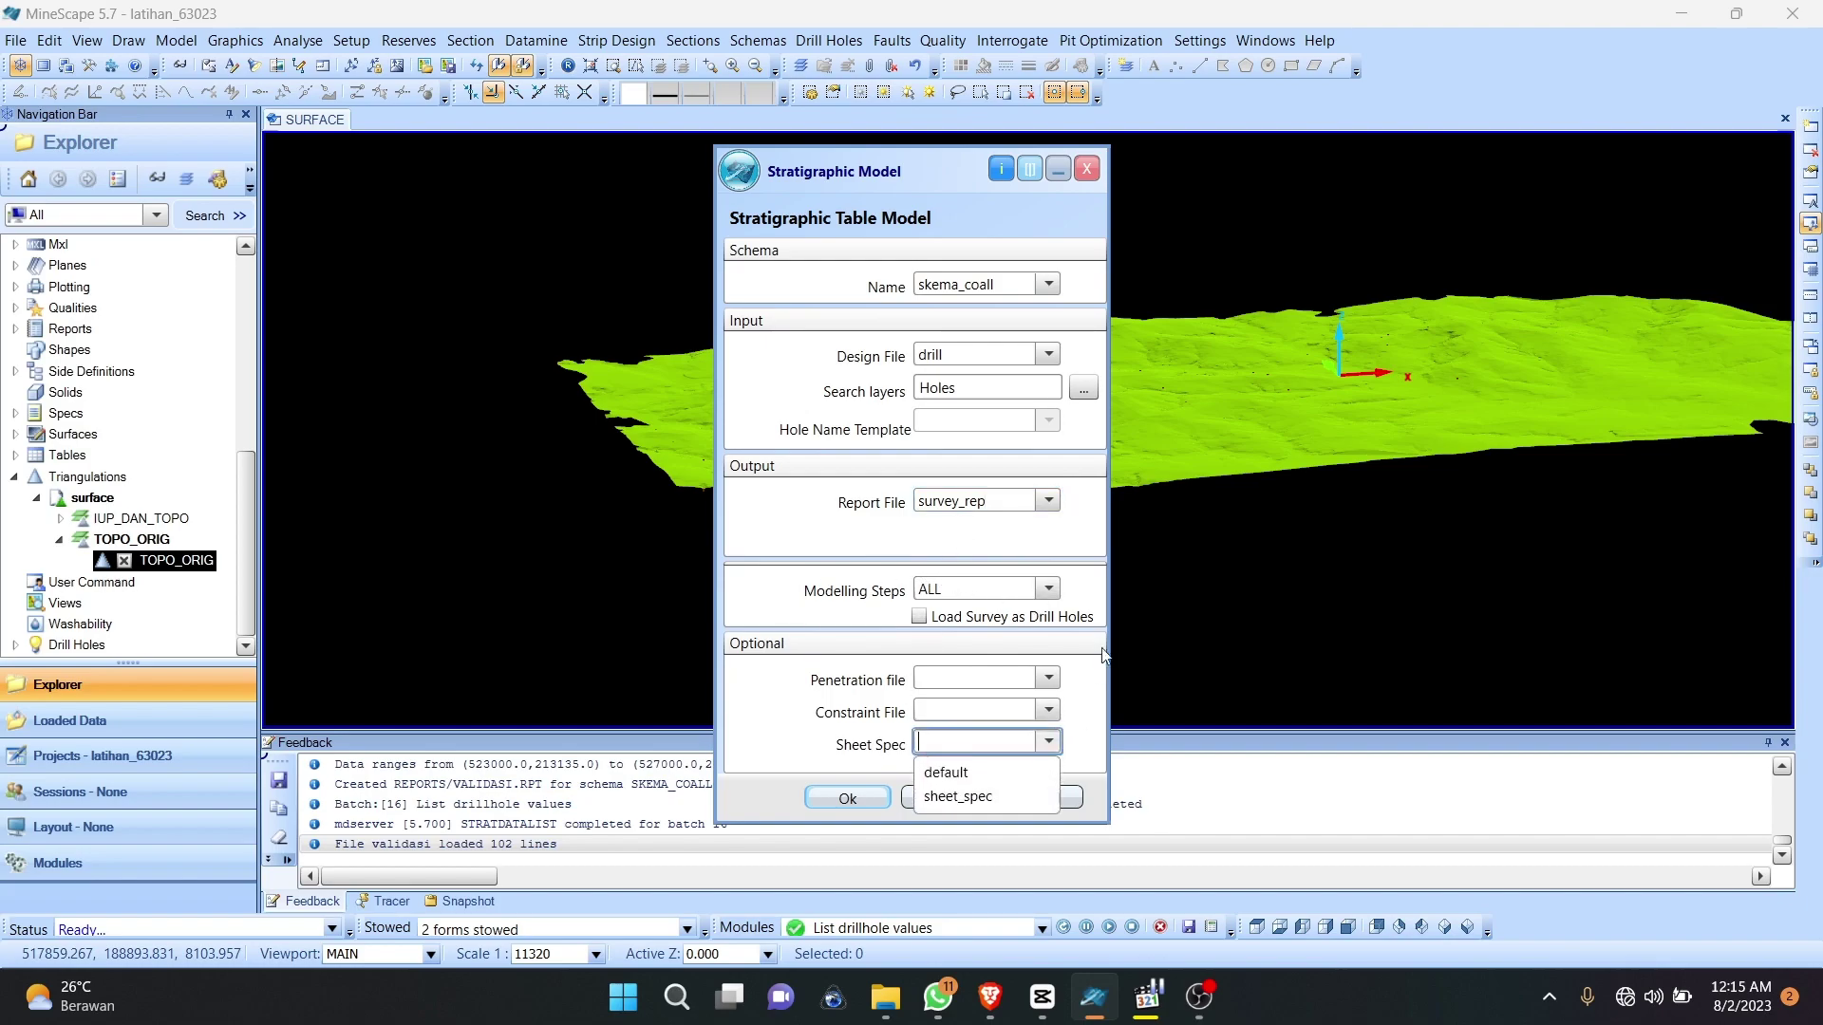
left_click(954, 798)
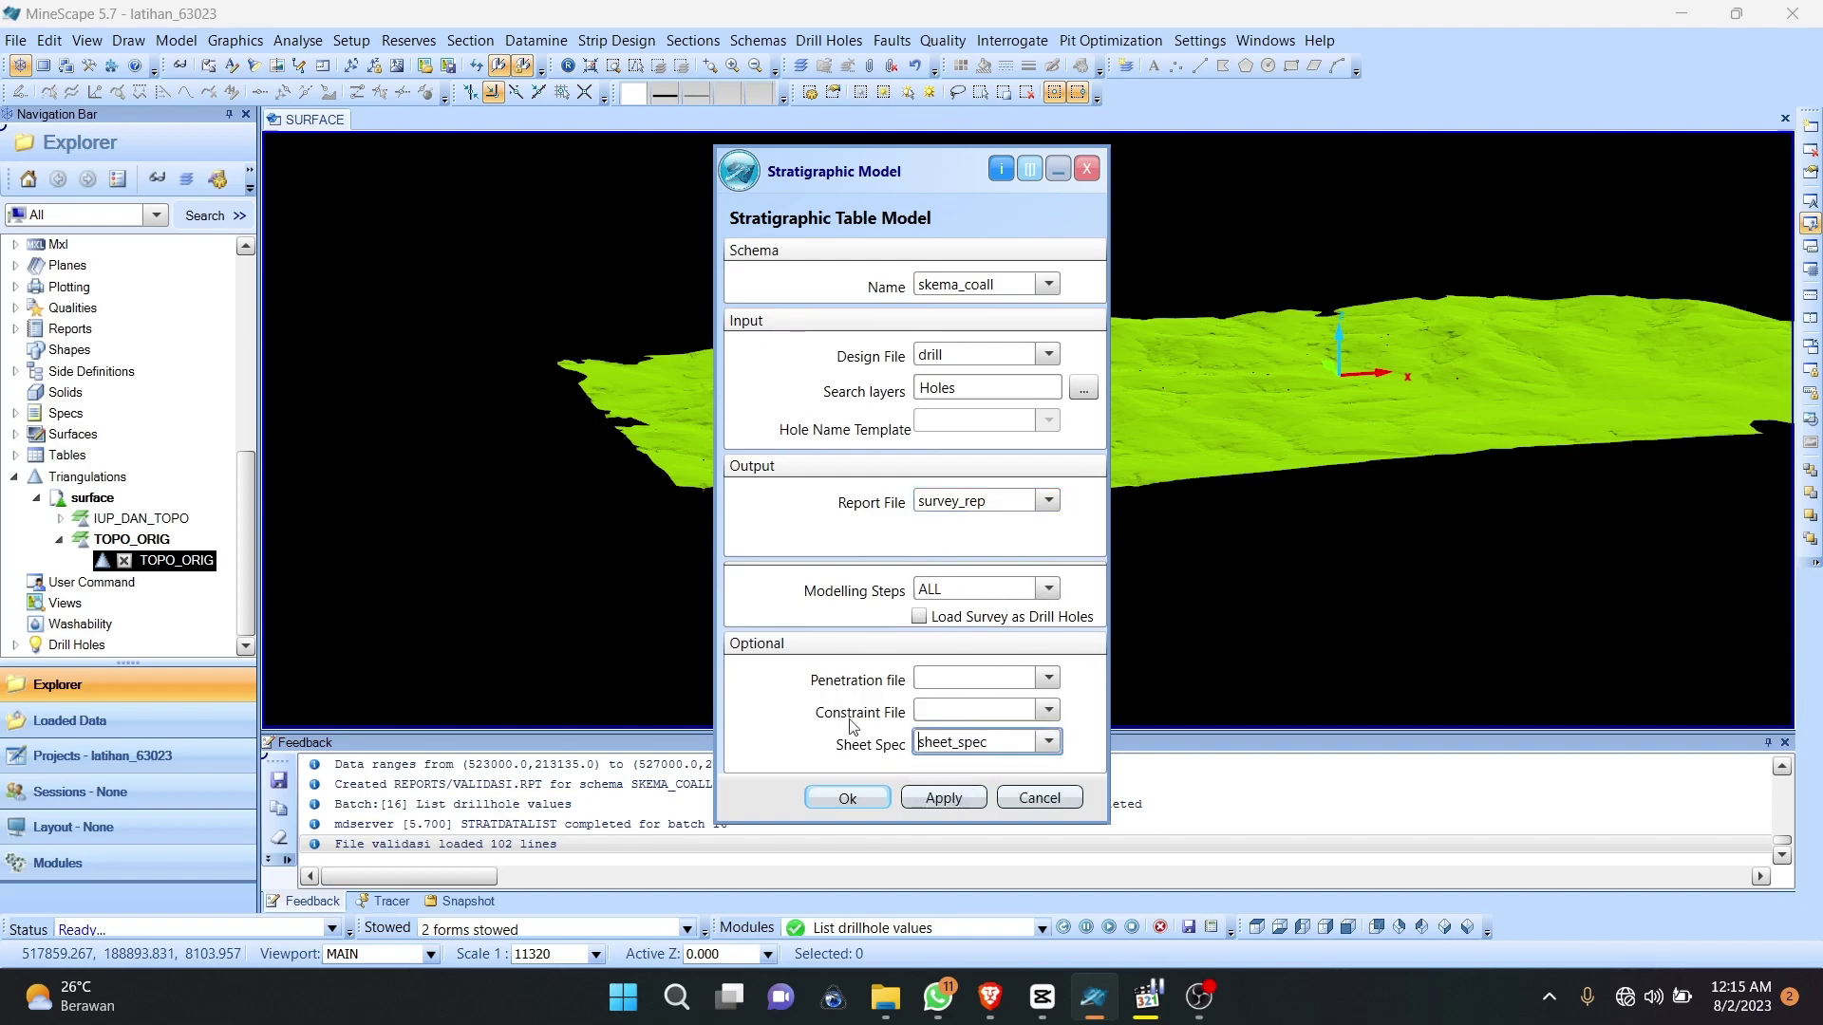
left_click(839, 799)
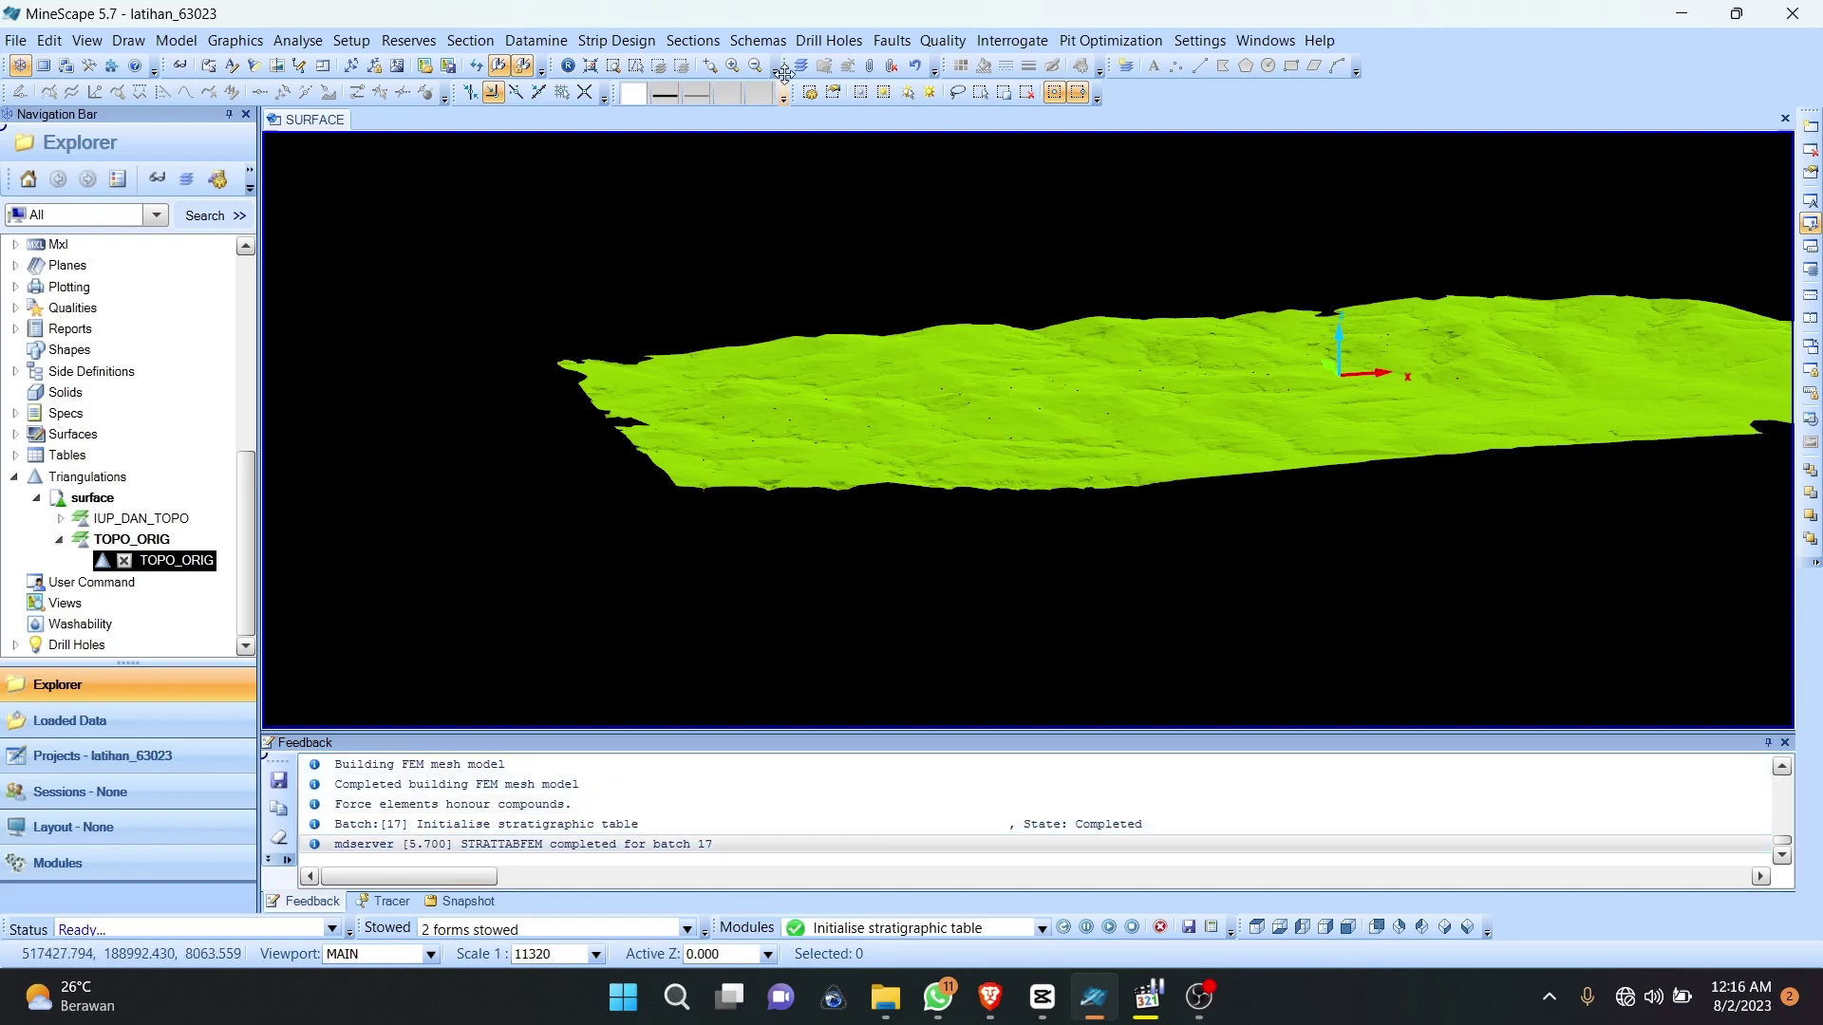
Step: Build the stratigraphic grid model for skema_coall with grid_spec as the grid spec, smoothing both surfaces and thicknesses
left_click(758, 40)
mouse_move(819, 185)
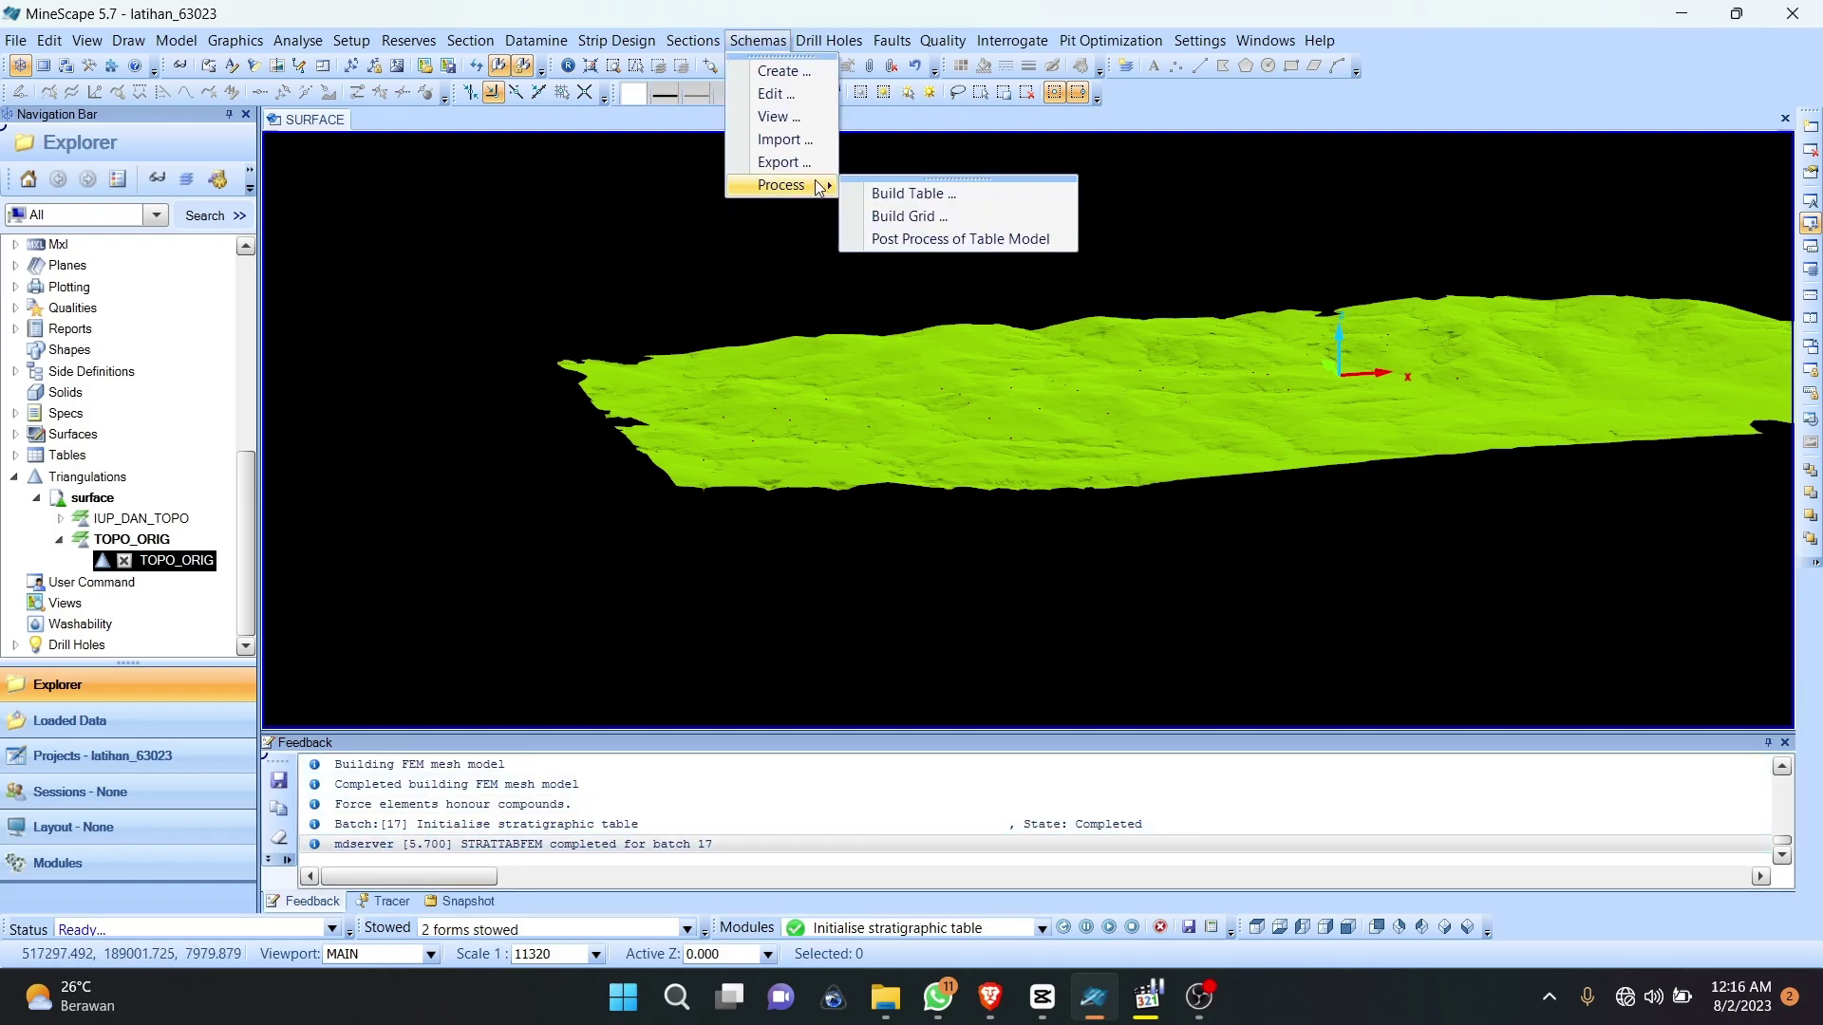
left_click(890, 216)
left_click_drag(890, 203, 765, 147)
left_click(848, 390)
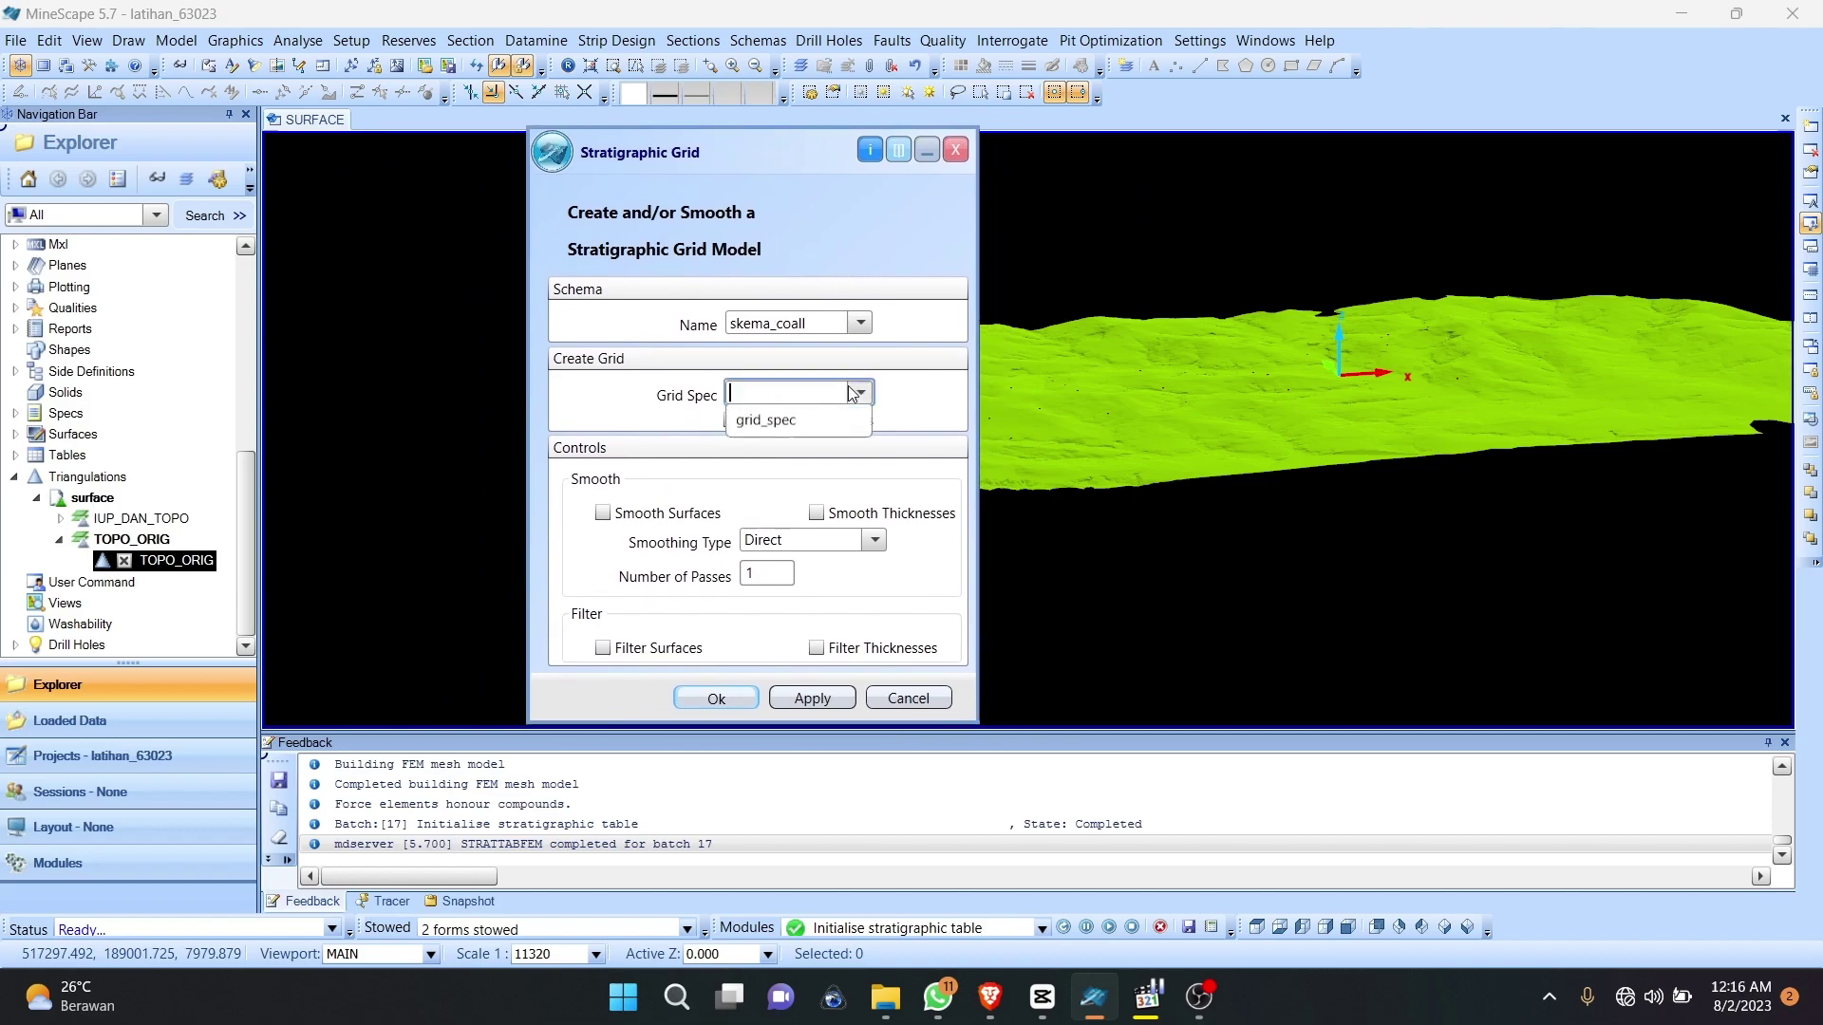
left_click(769, 424)
left_click(604, 513)
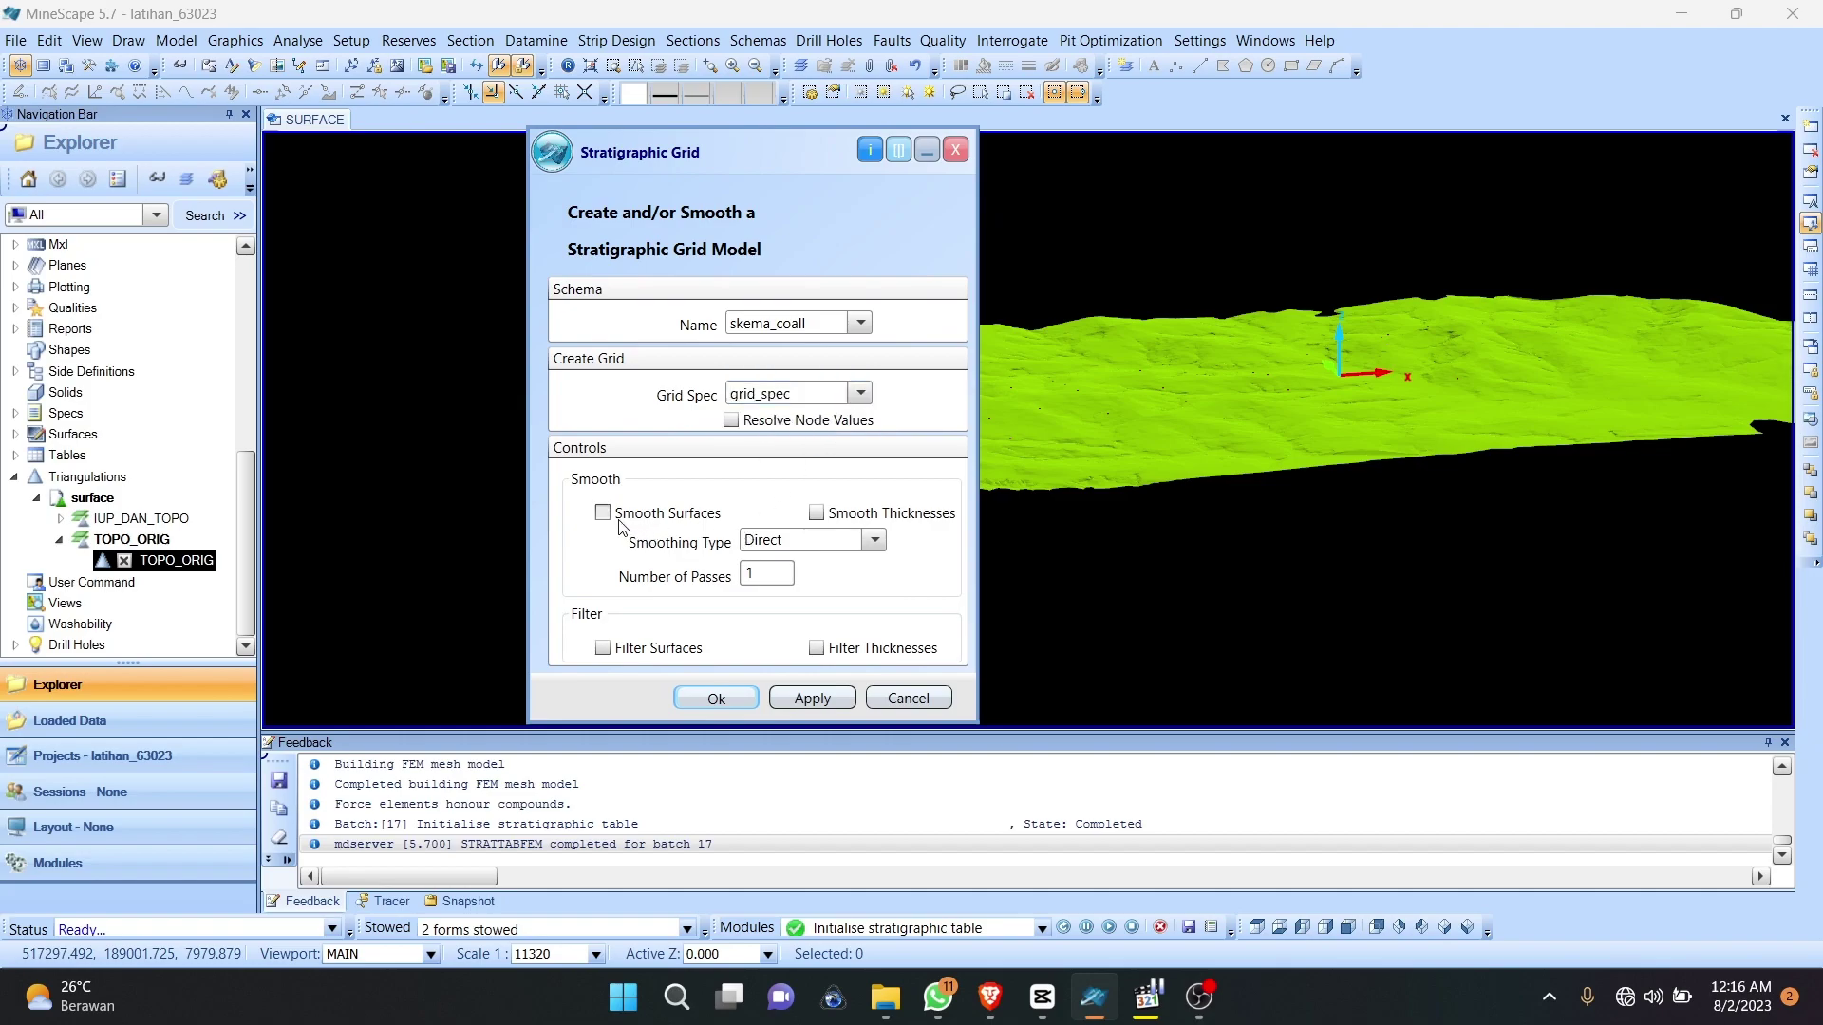
left_click(815, 514)
left_click(705, 700)
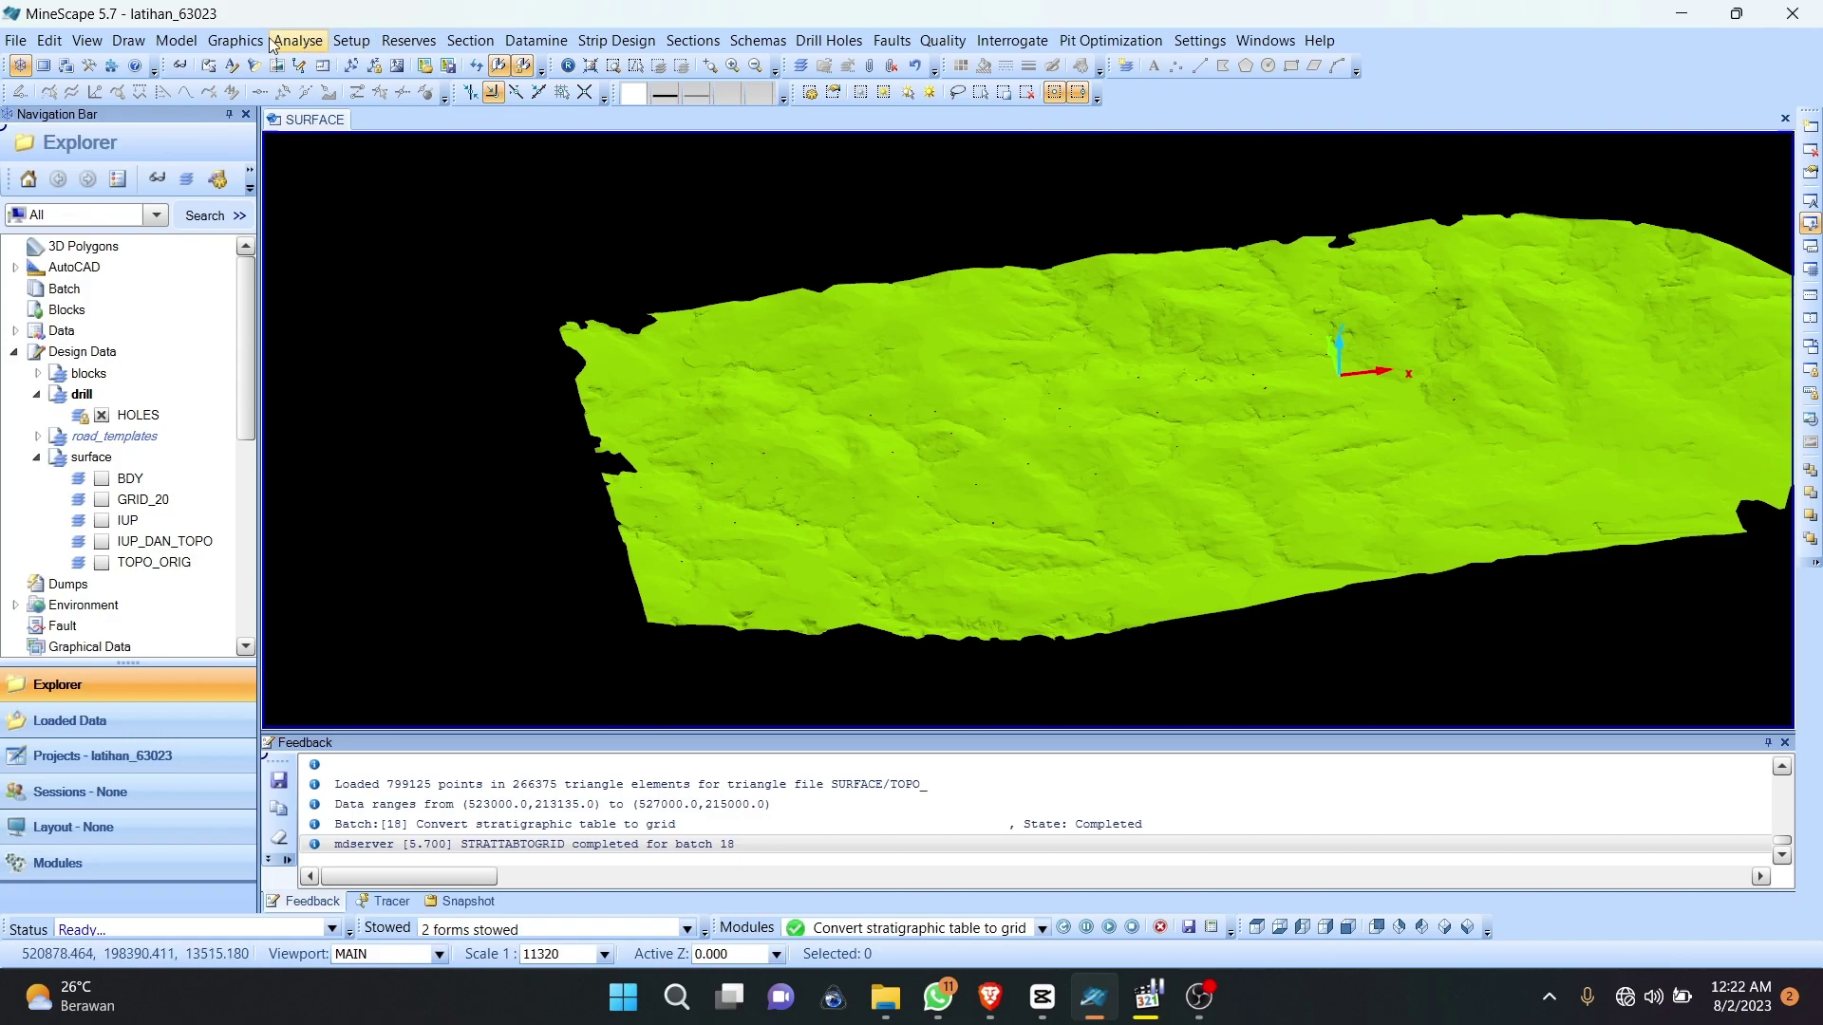
Step: Start a multiple interval extents run on the skema_coall grid model and fill the intervals with A1, A, A2 and B
left_click(235, 40)
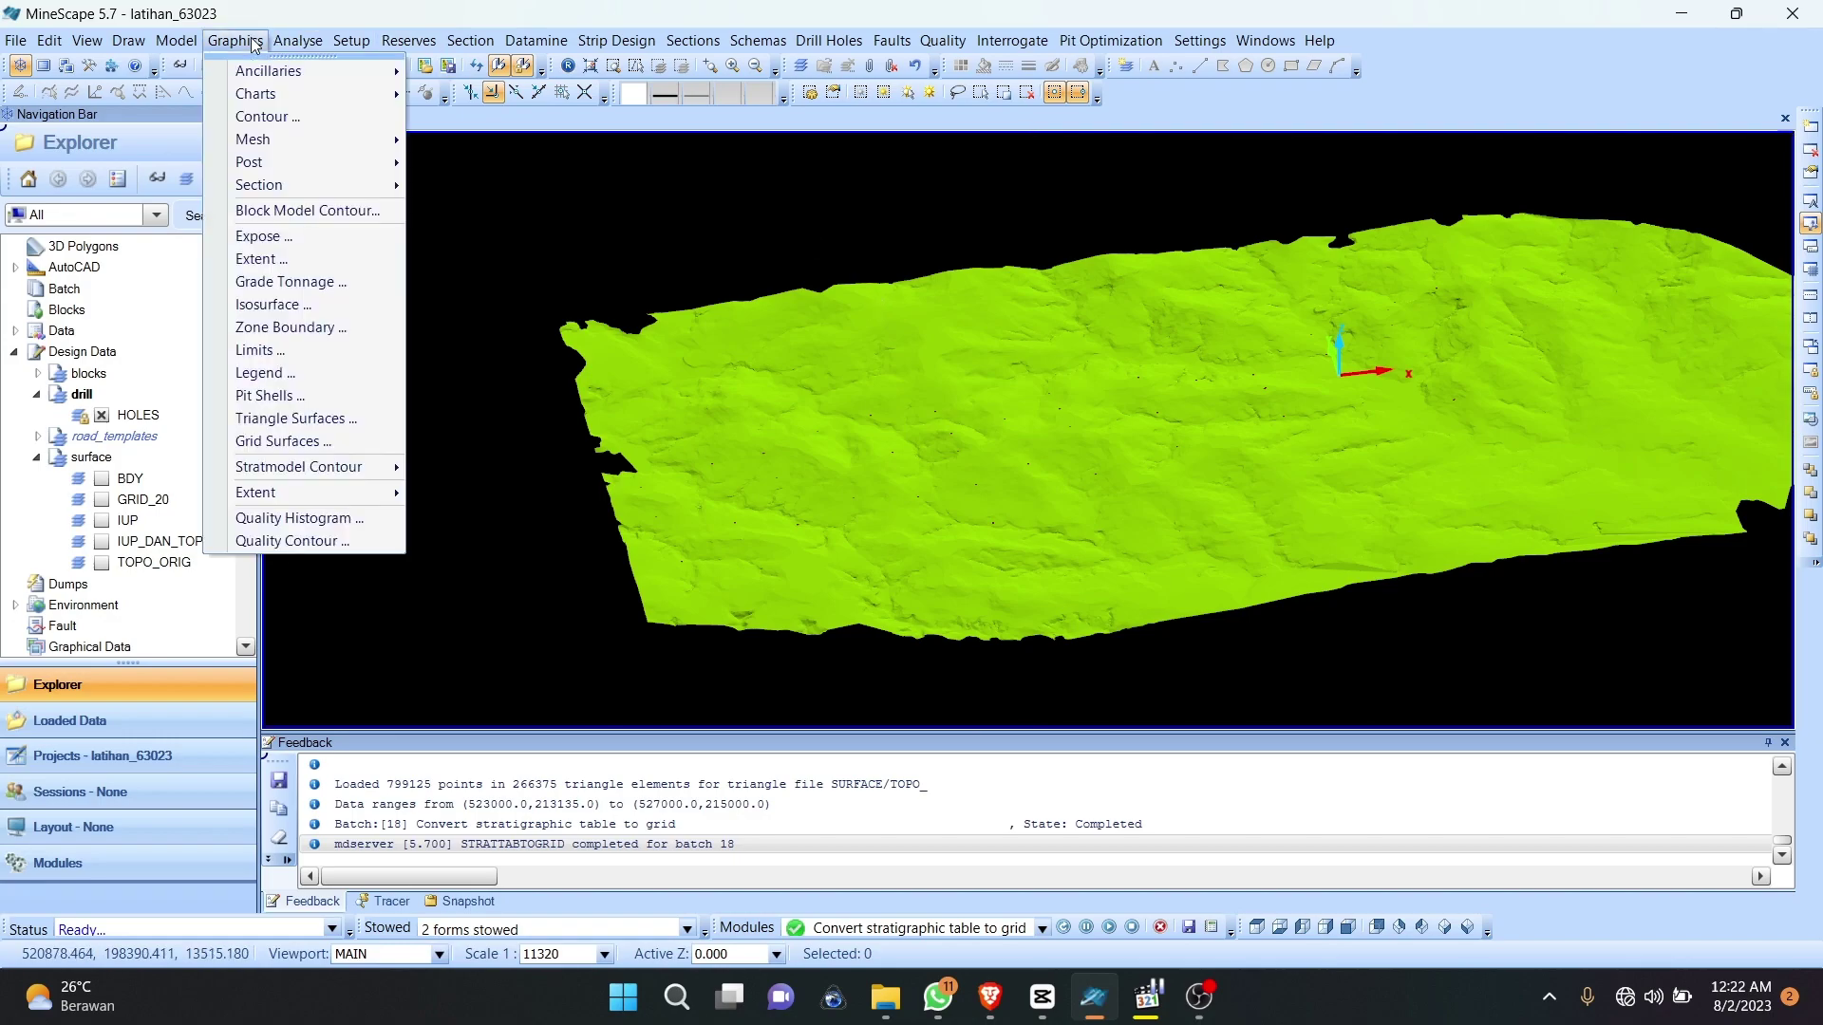
mouse_move(366, 494)
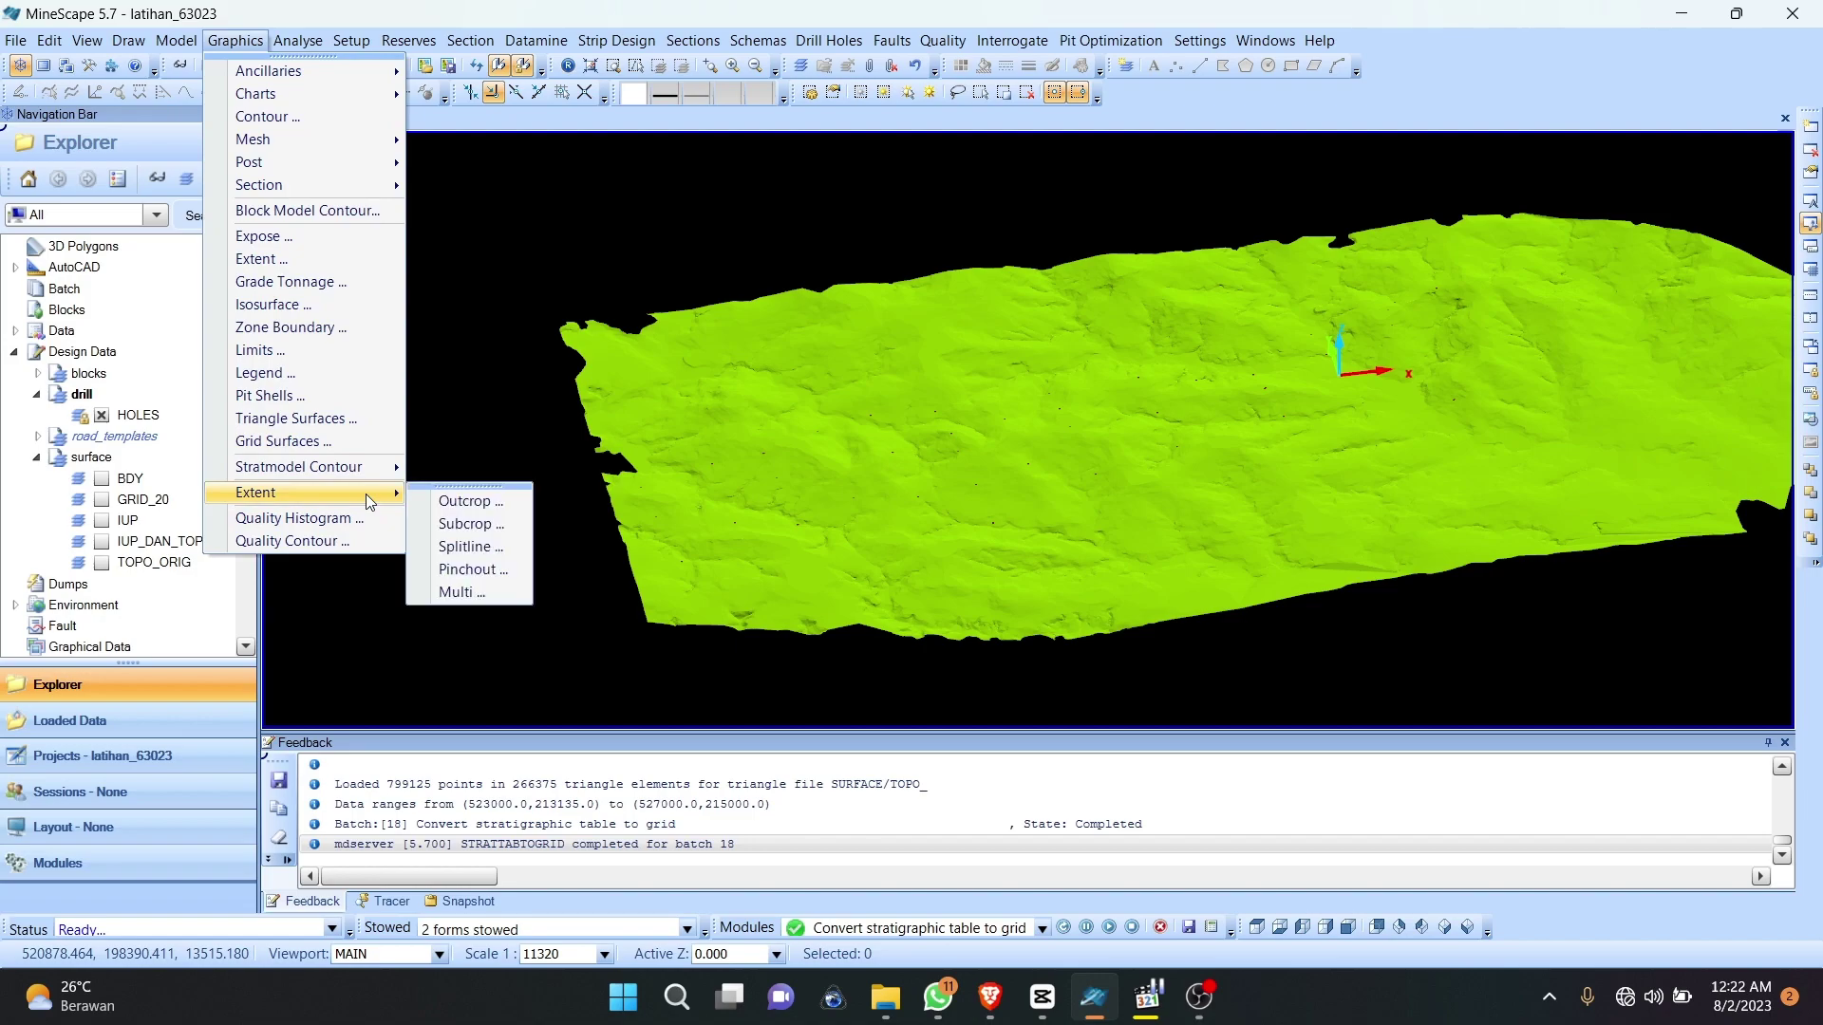
left_click(477, 589)
left_click_drag(612, 201, 554, 176)
left_click(665, 440)
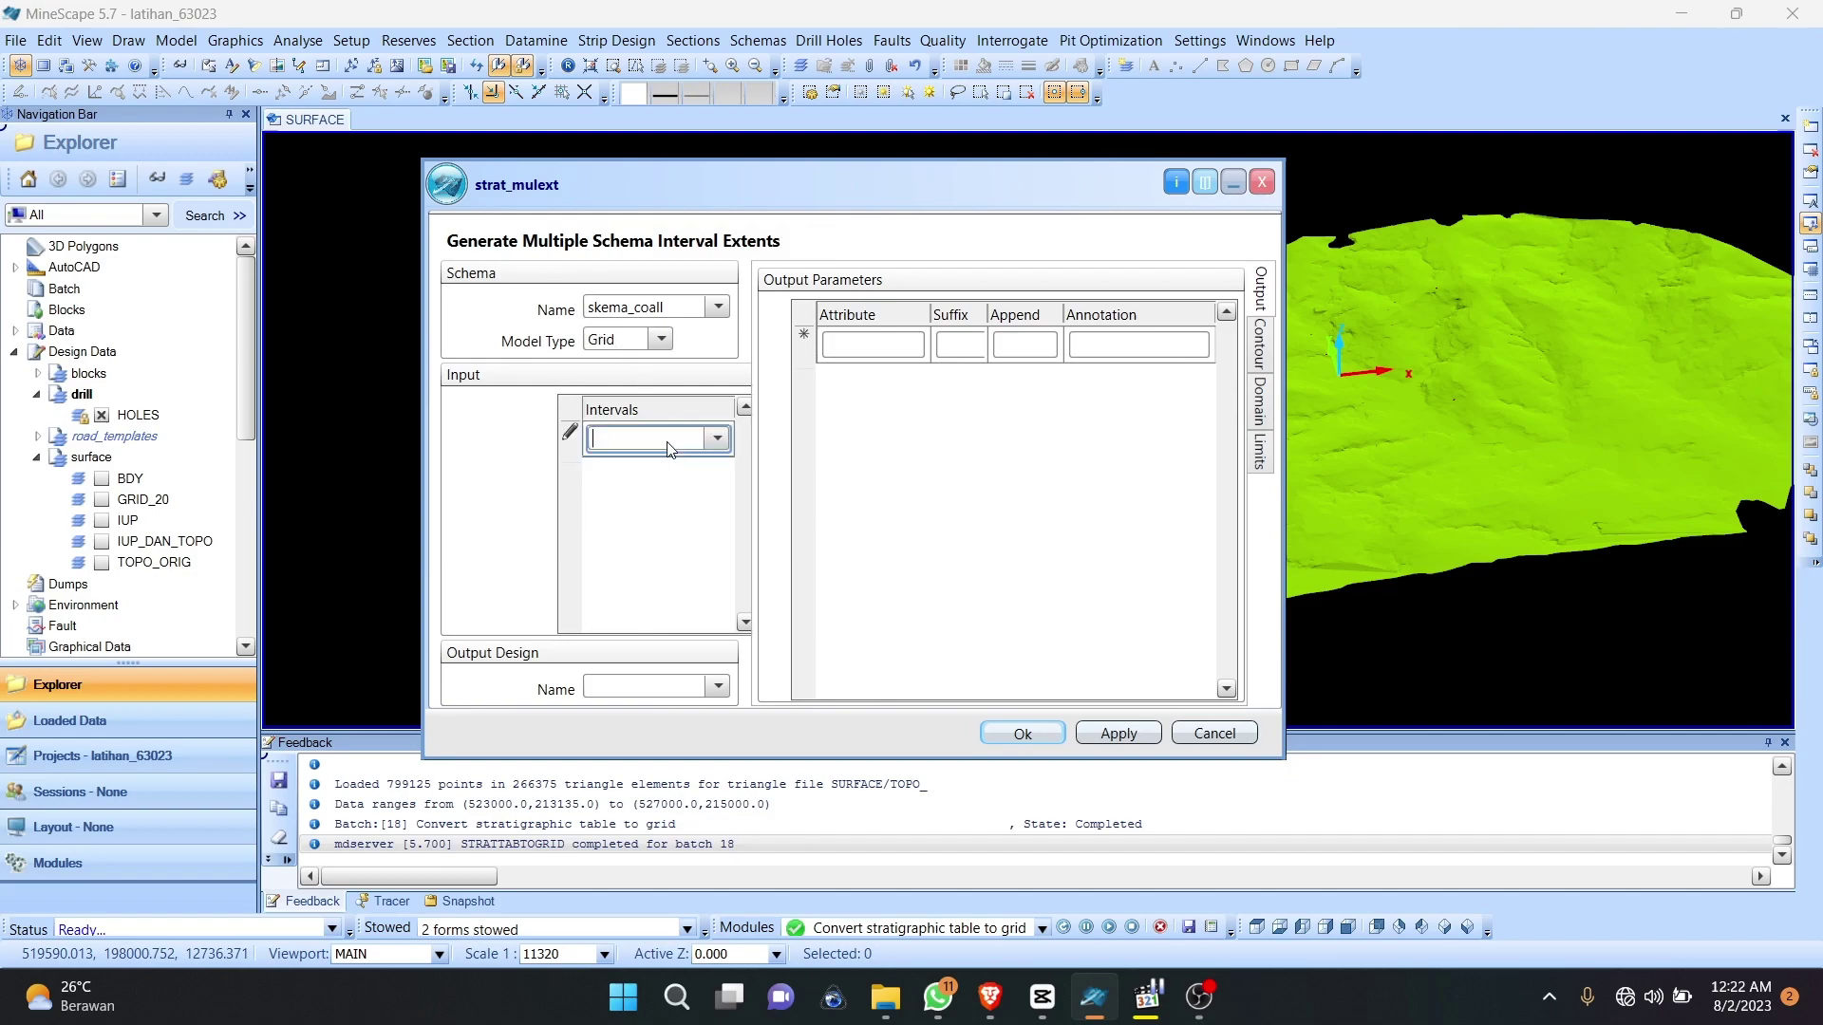
right_click(668, 443)
mouse_move(741, 501)
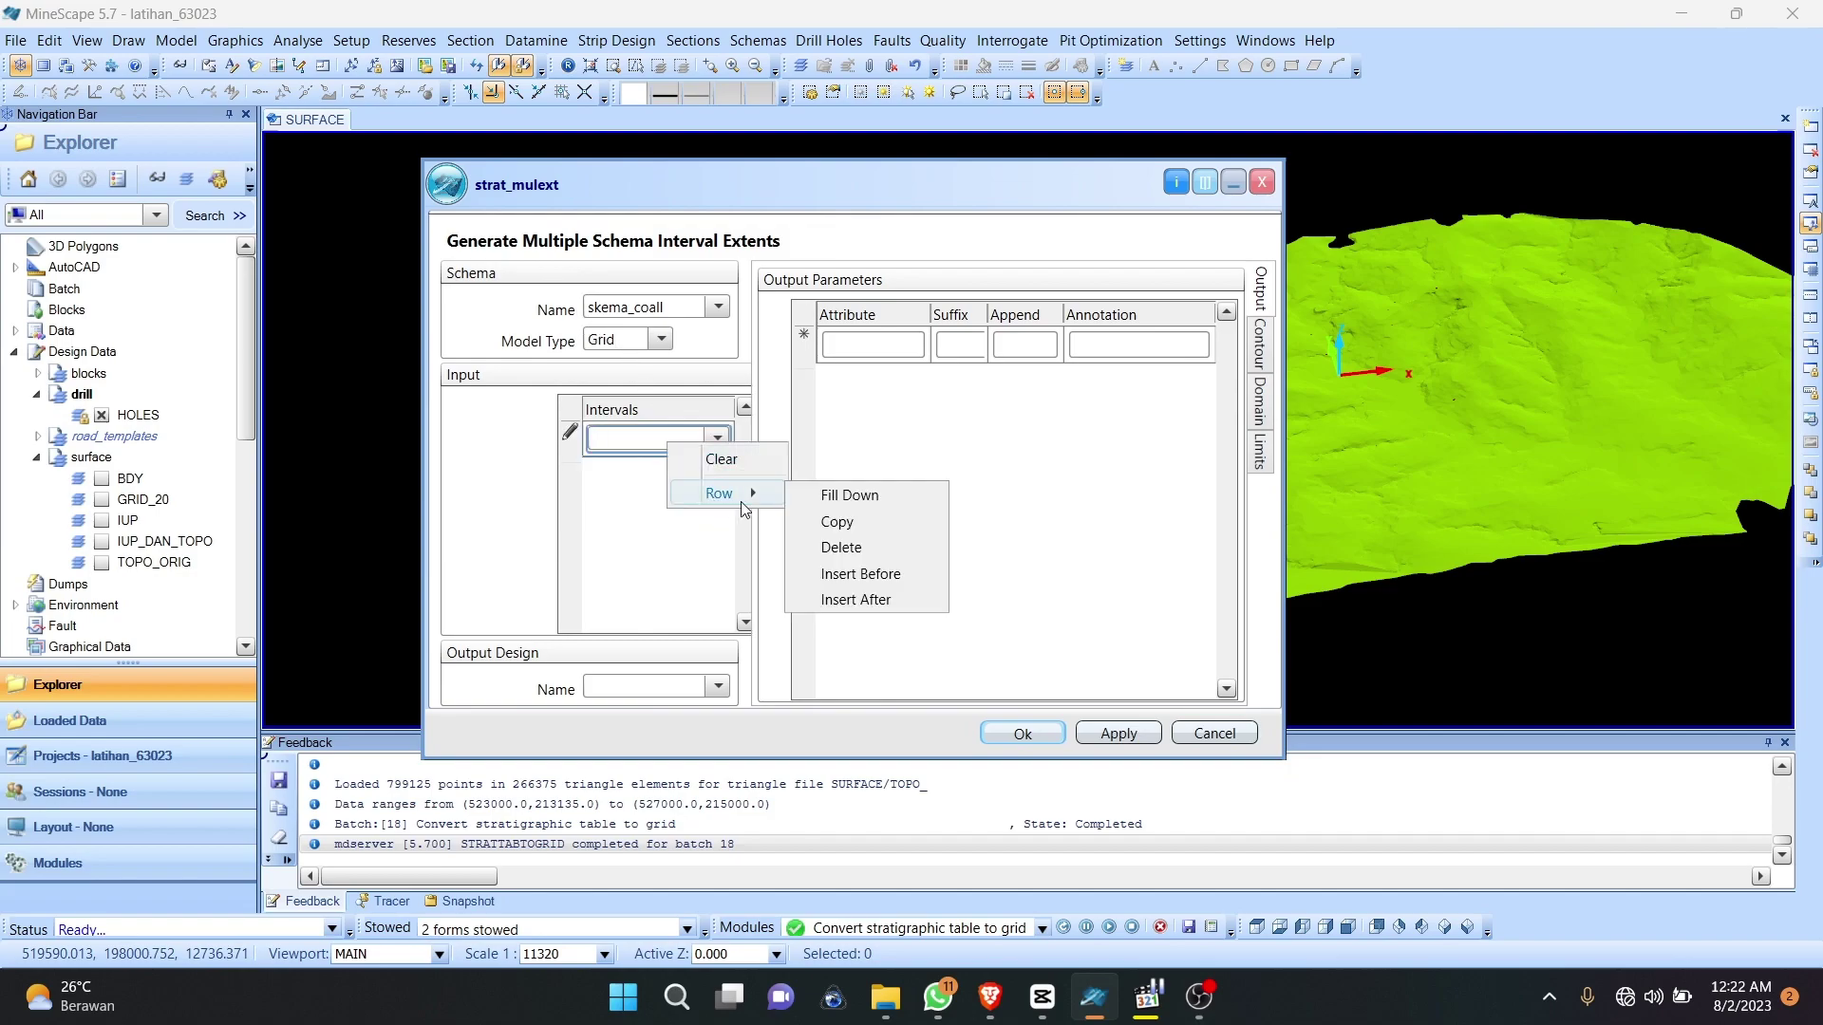
left_click(858, 504)
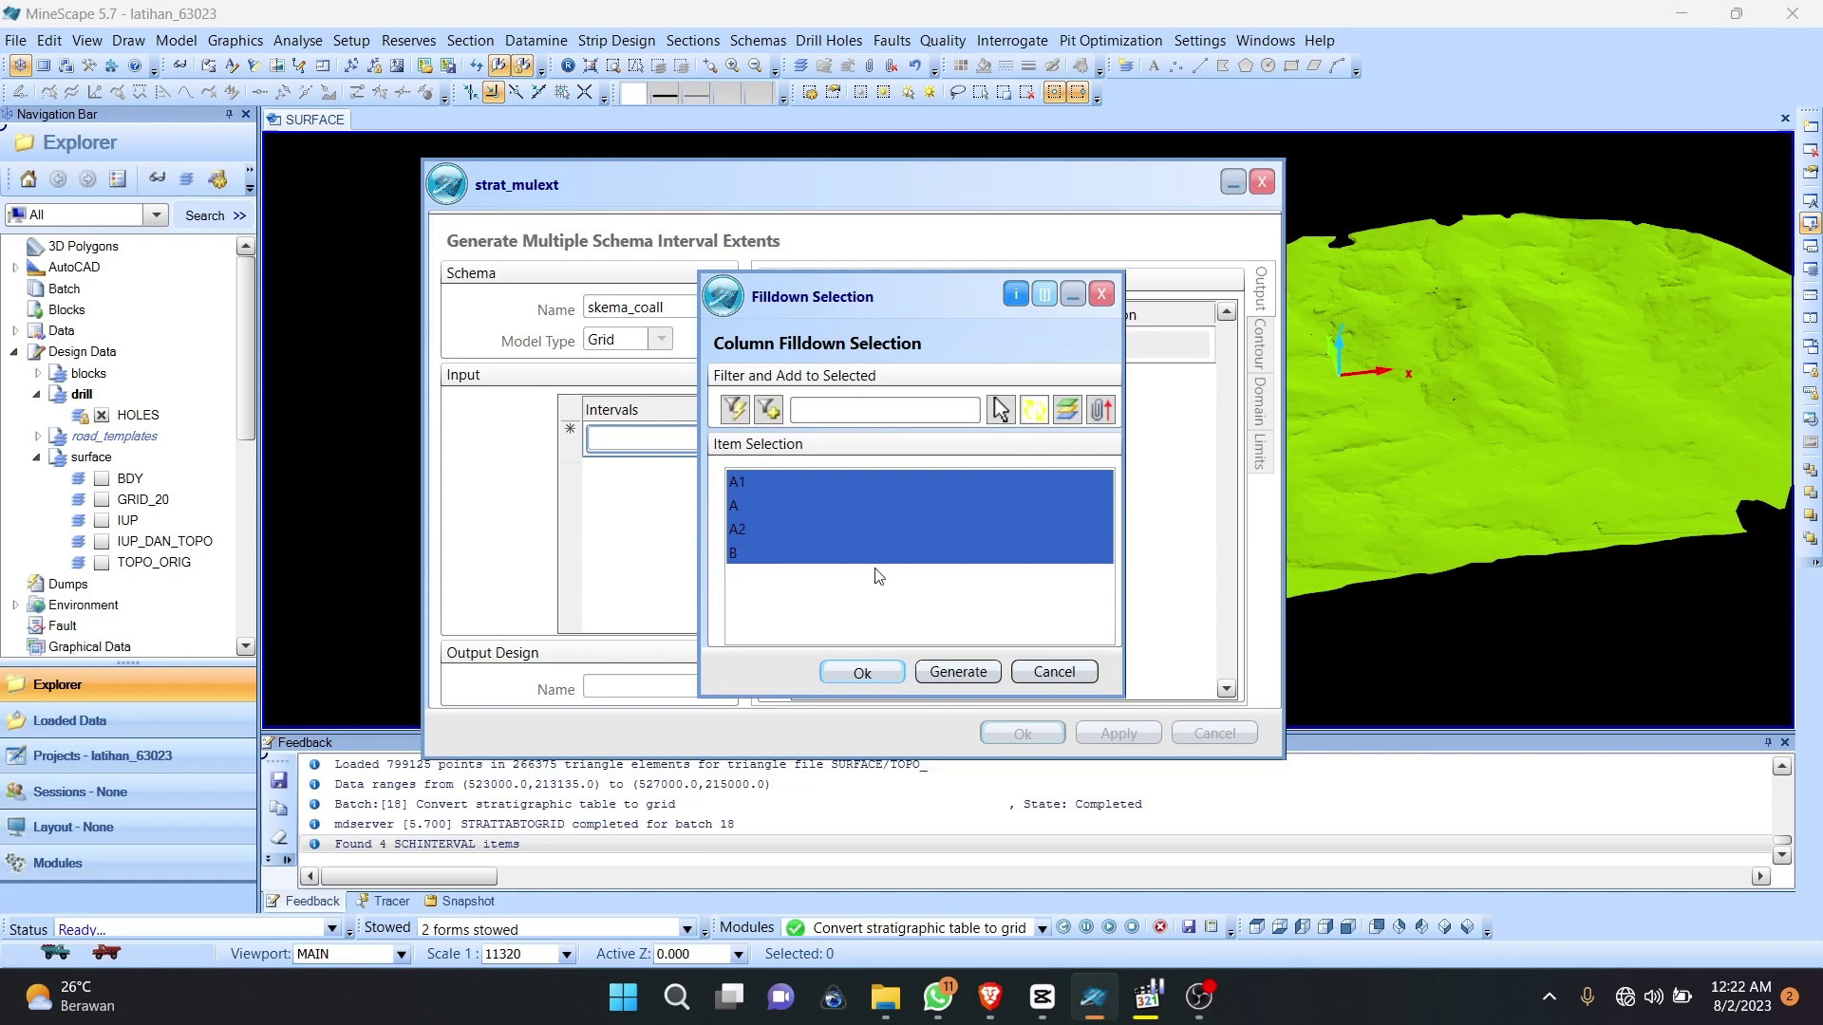
left_click(855, 671)
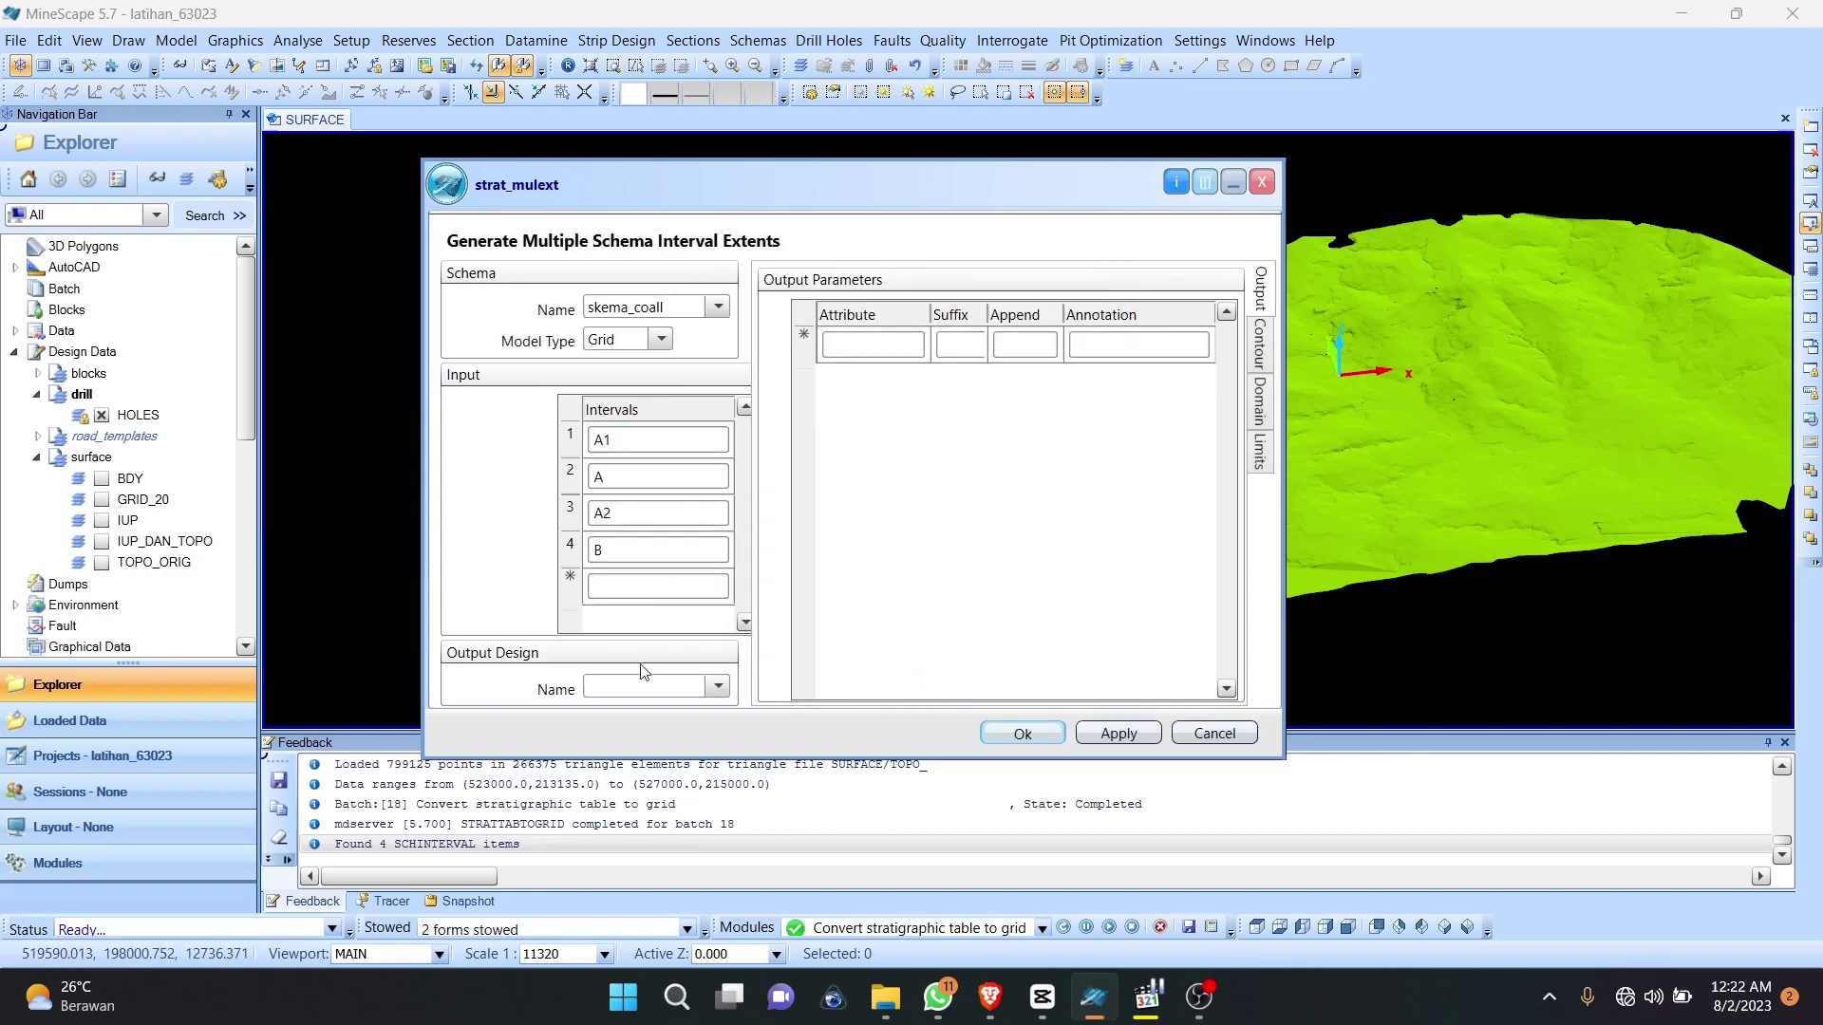
Step: Create a design file named subcrop and choose it as the output design for the interval extents
right_click(674, 680)
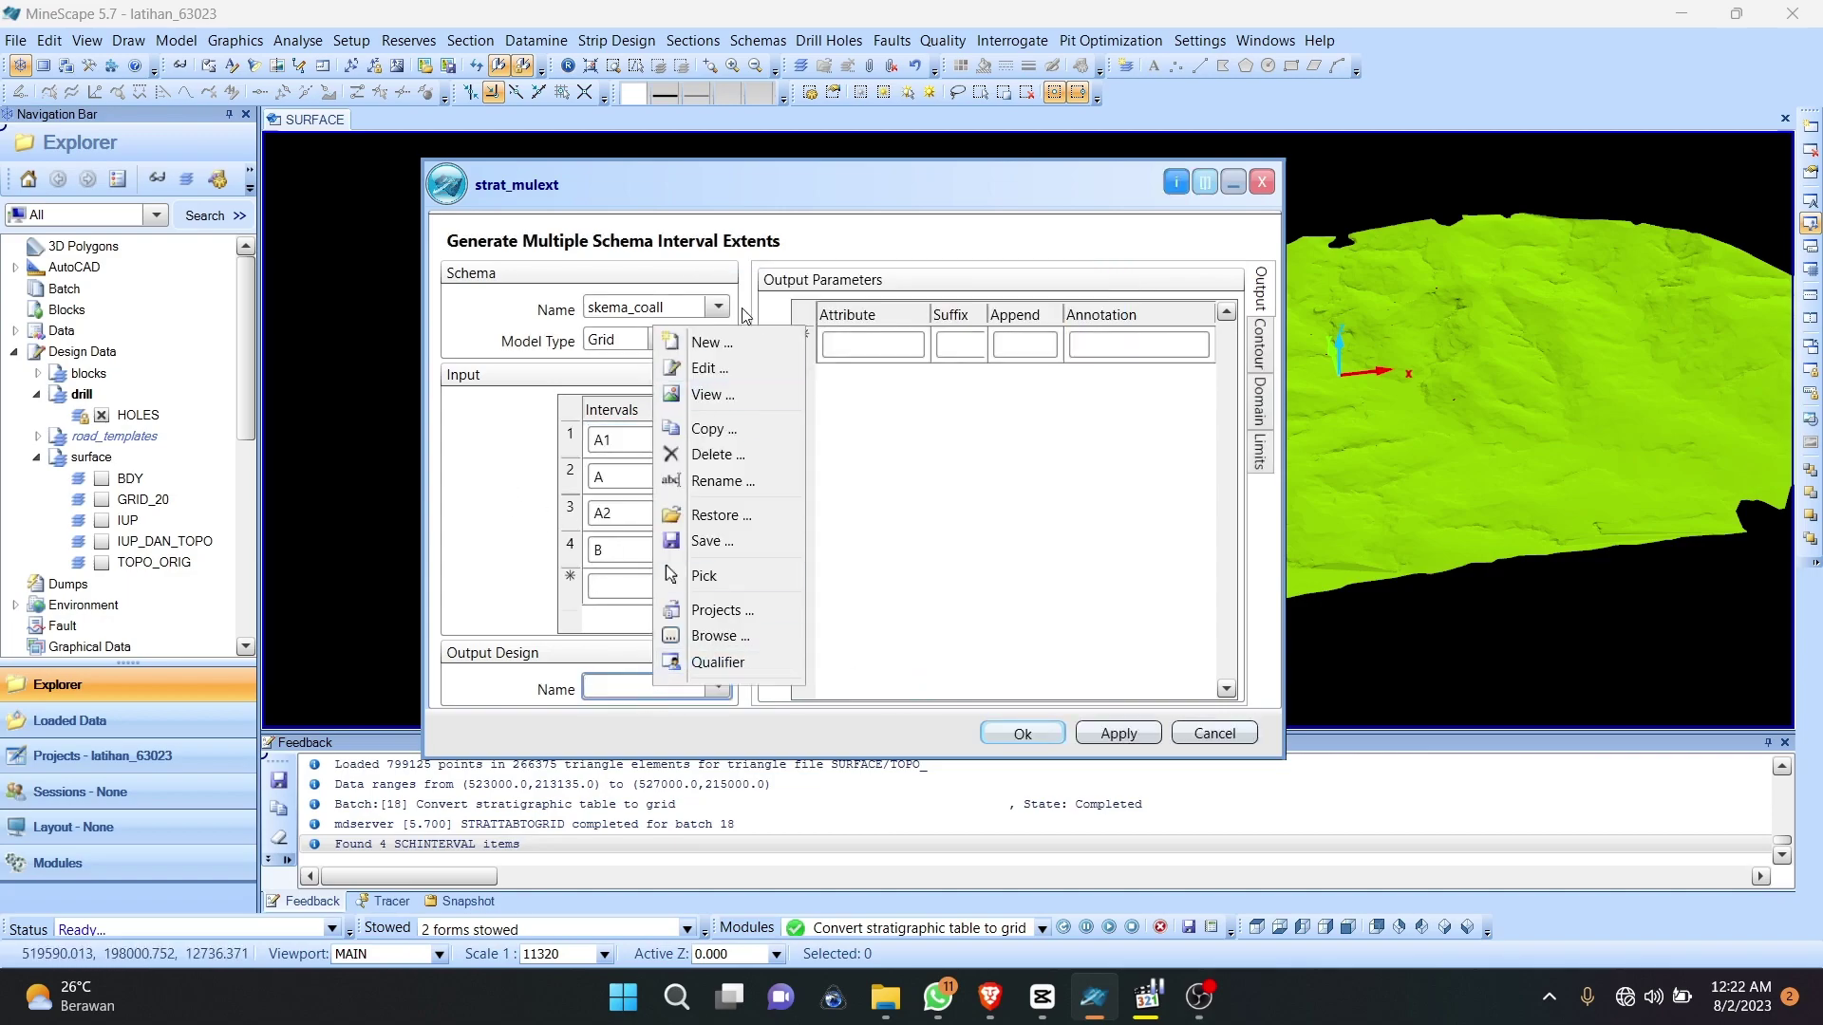
left_click(719, 342)
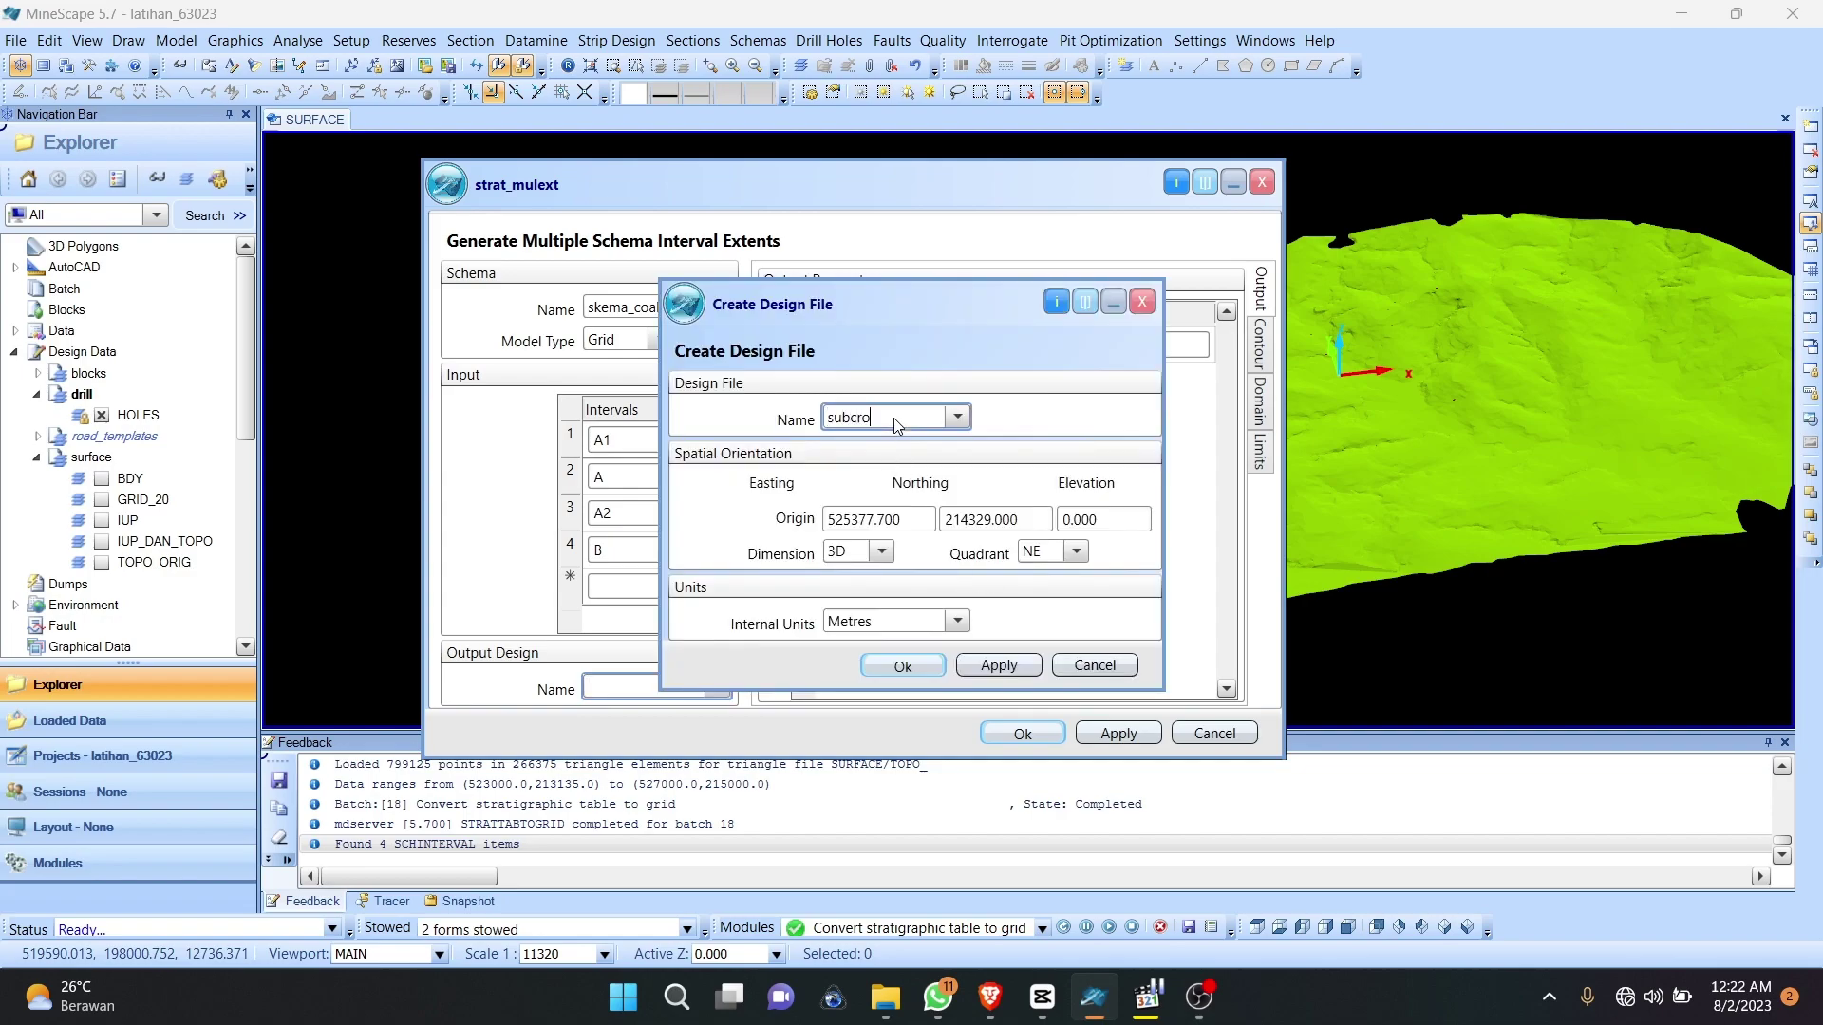
left_click(901, 666)
left_click(719, 686)
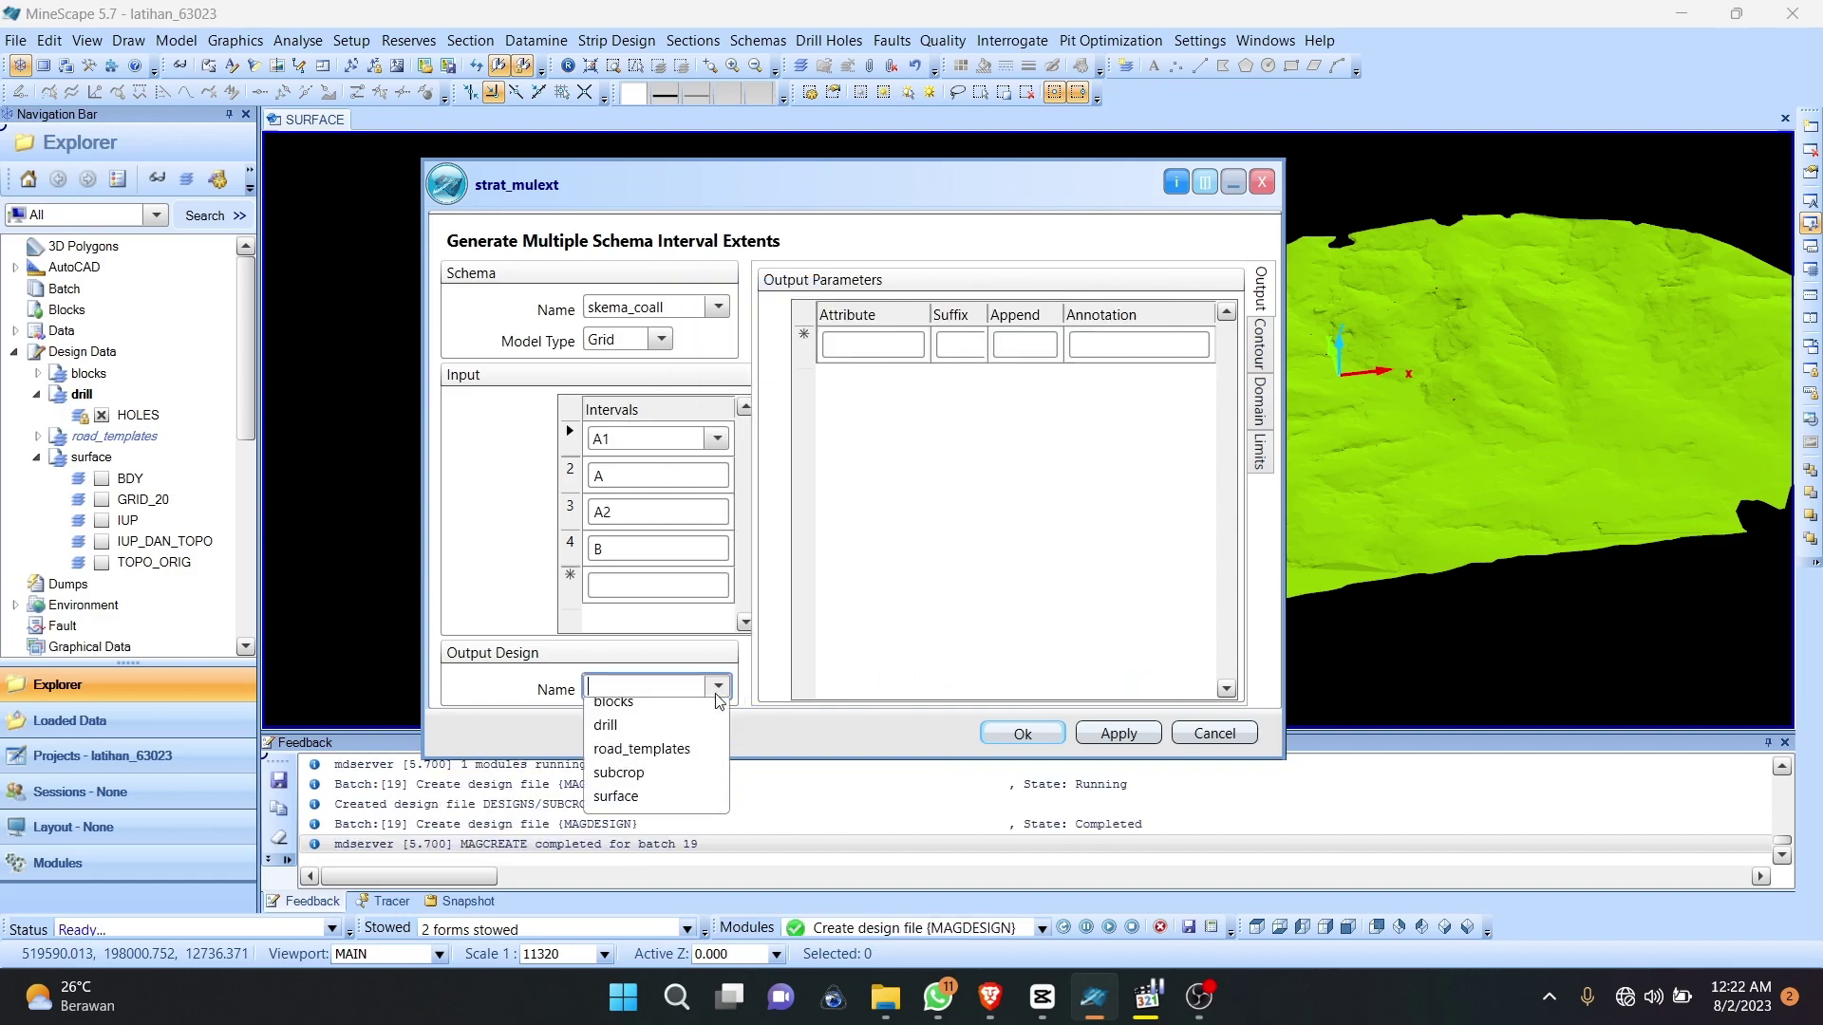
left_click(672, 790)
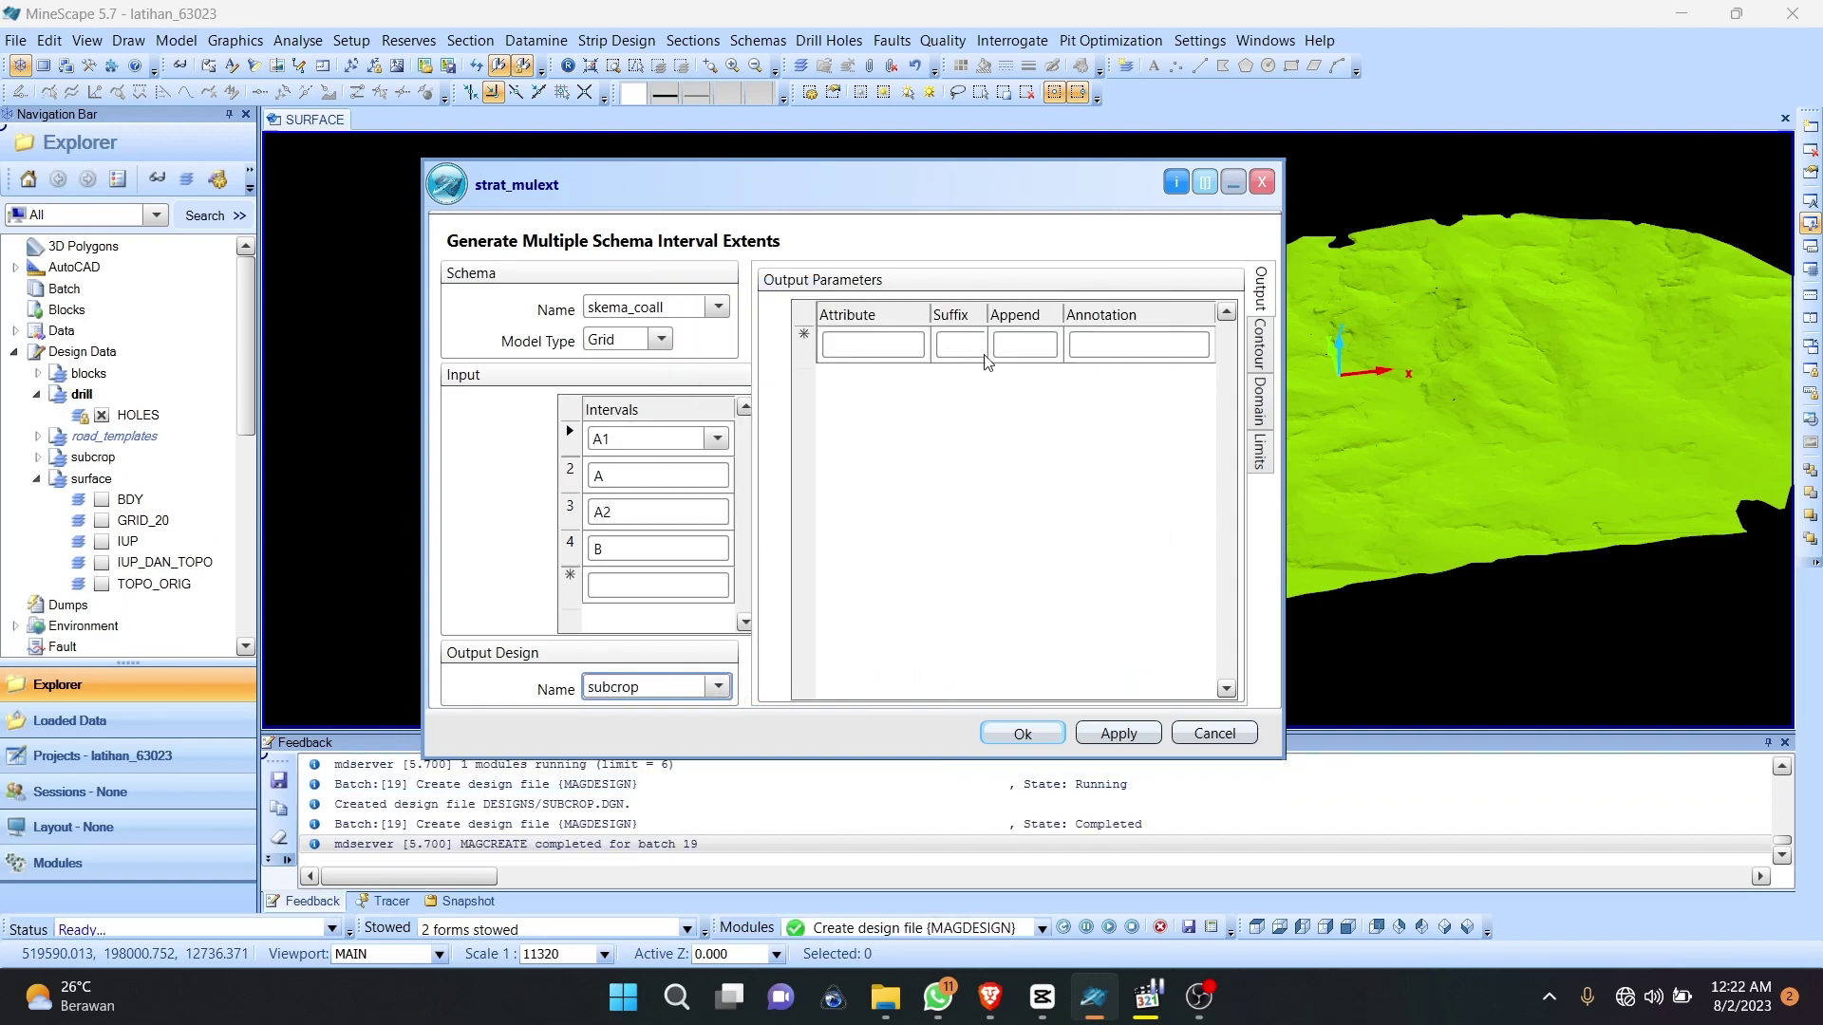
Step: Add Floor_subcrop as the output attribute of the interval extents, leaving its suffix, append and annotation empty
left_click(857, 341)
left_click(913, 344)
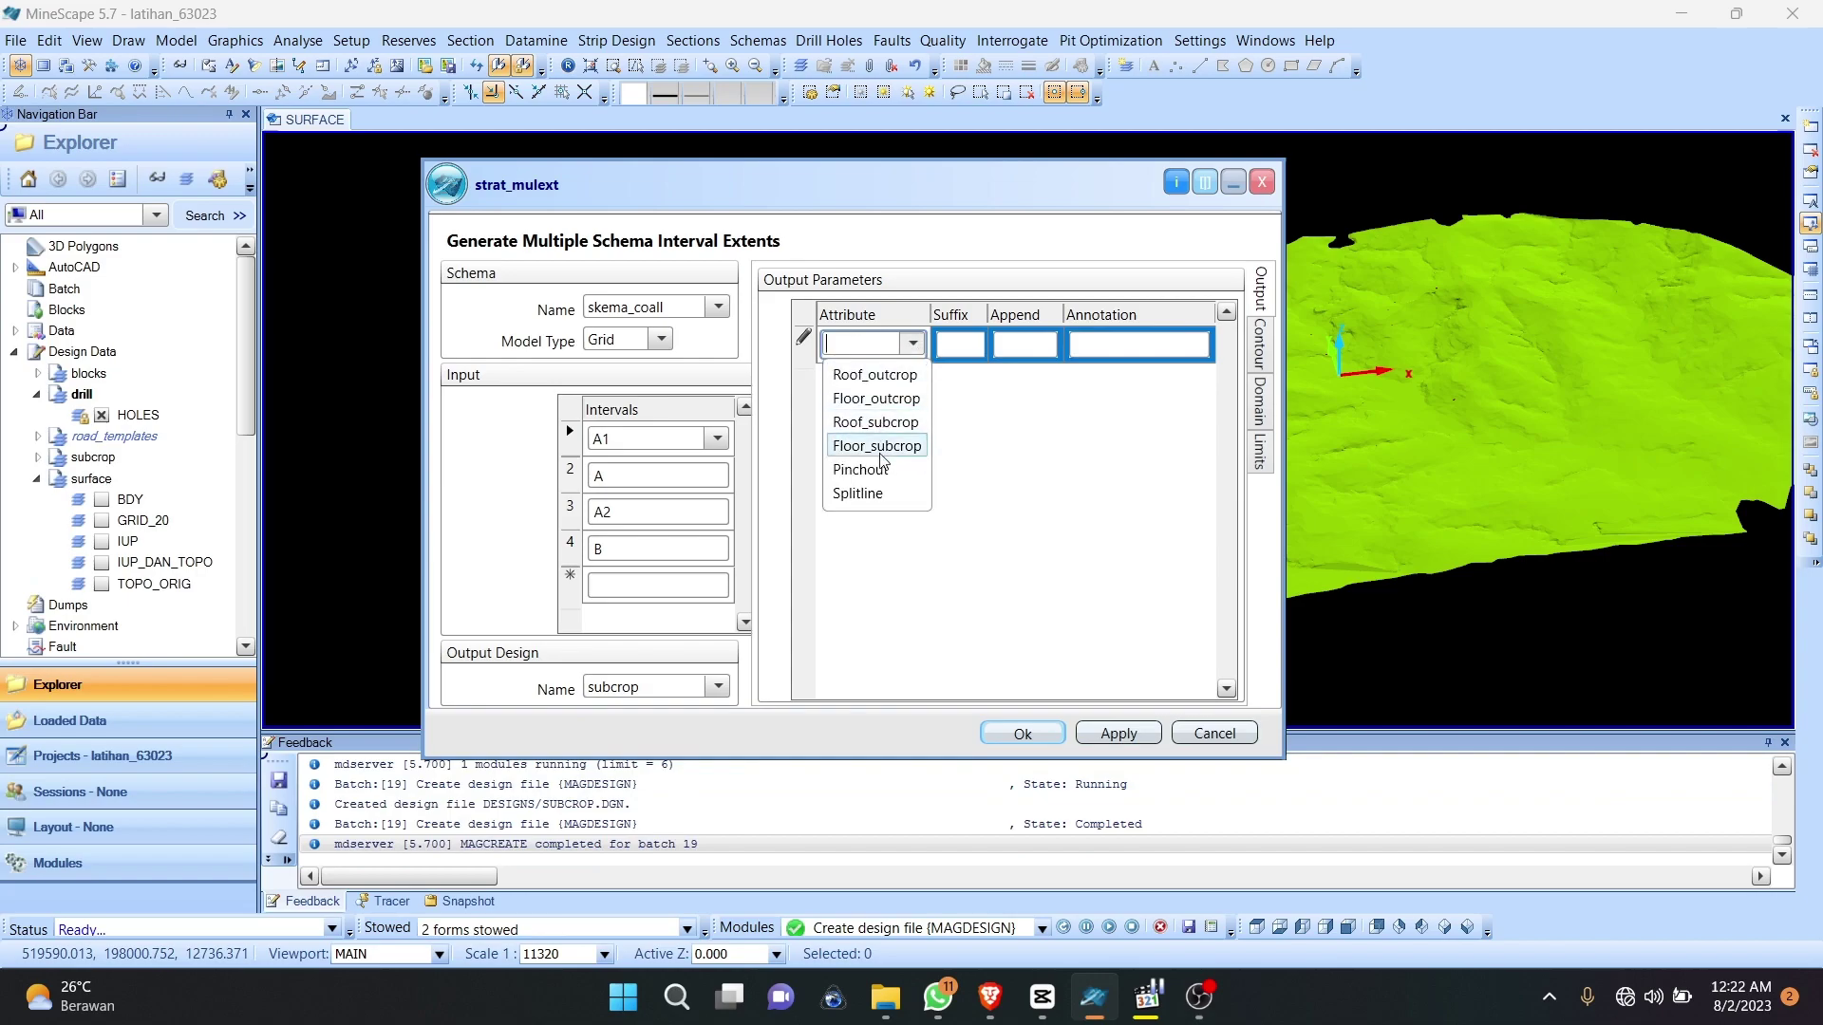
left_click(879, 446)
left_click(936, 353)
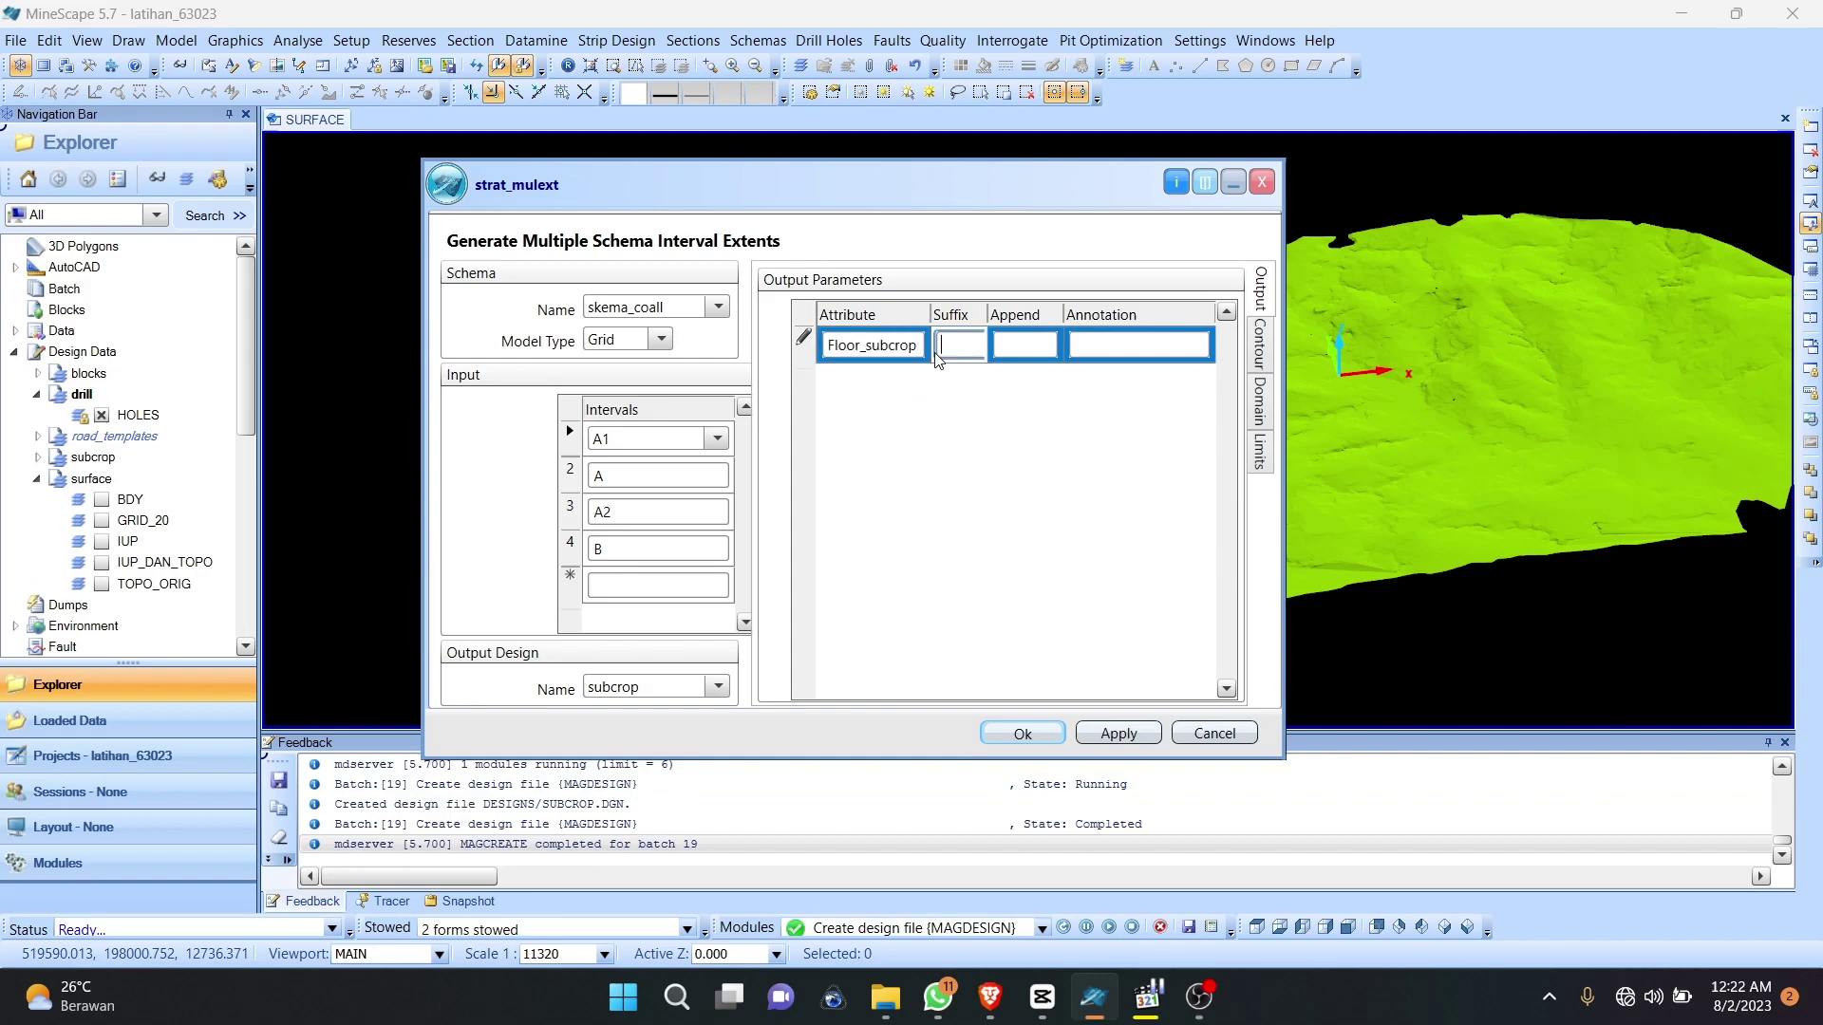
left_click(891, 346)
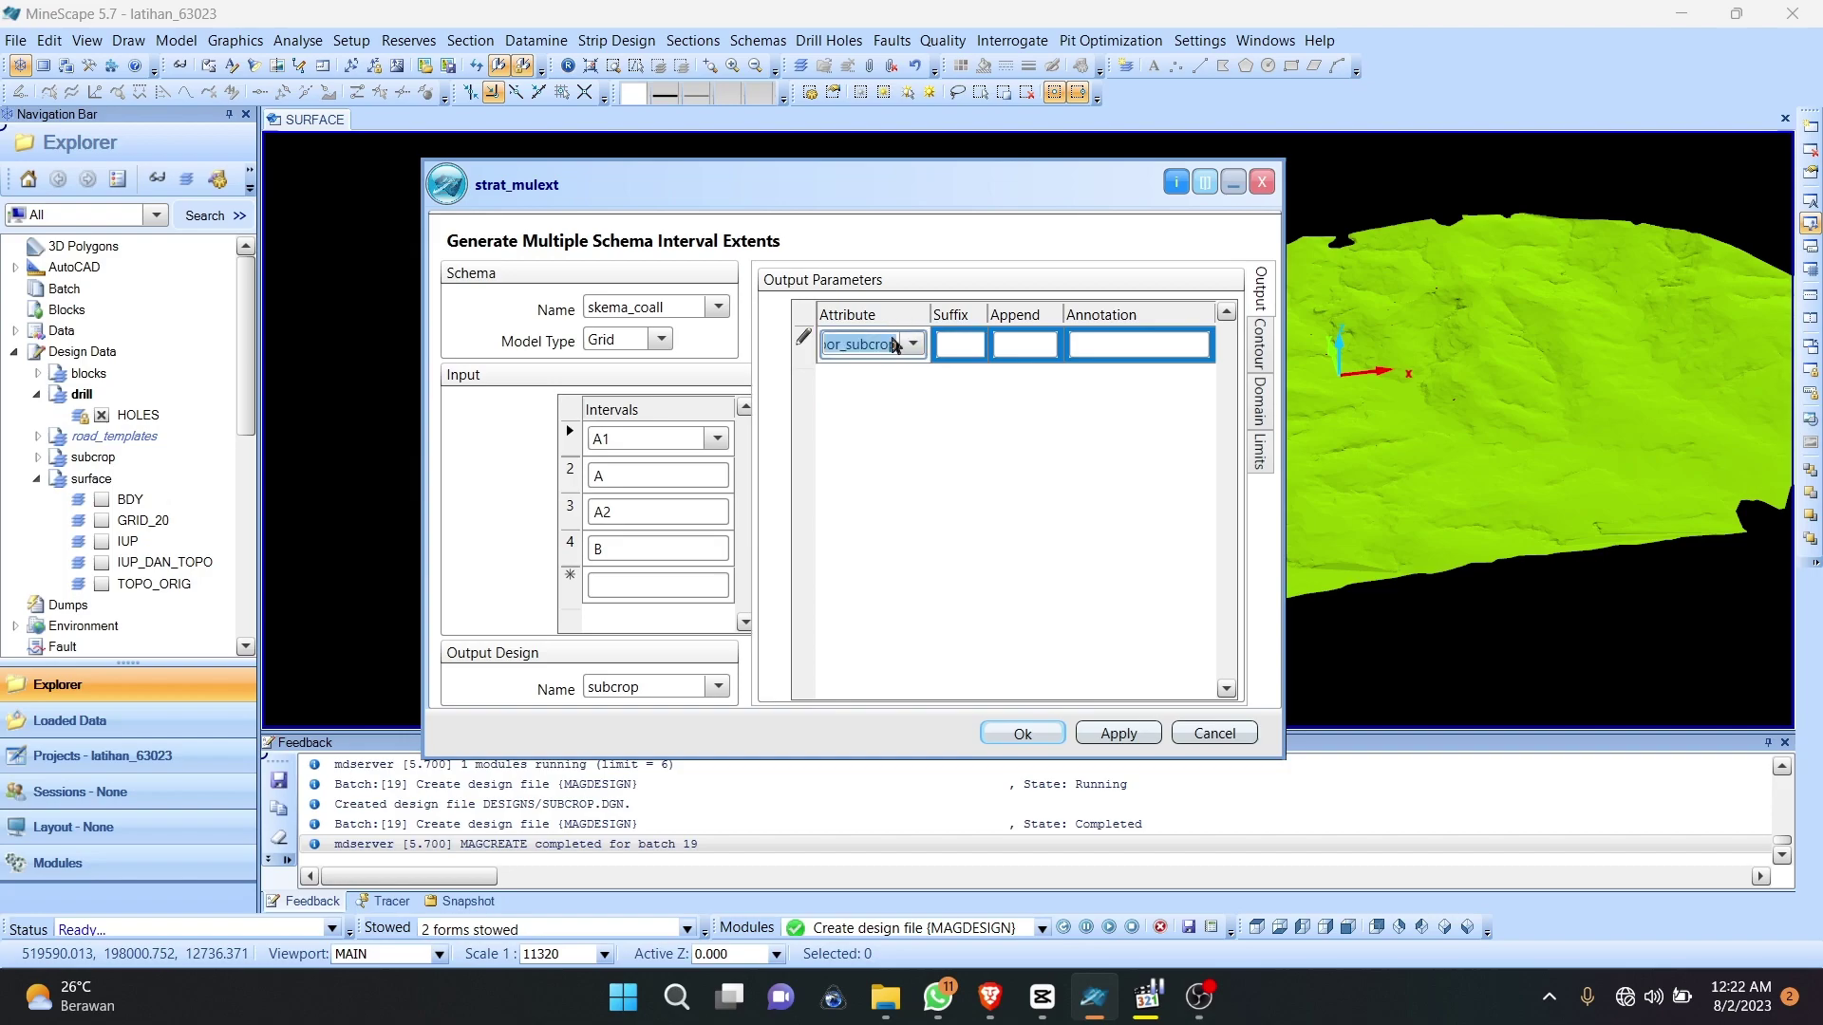
key("Return")
left_click(910, 341)
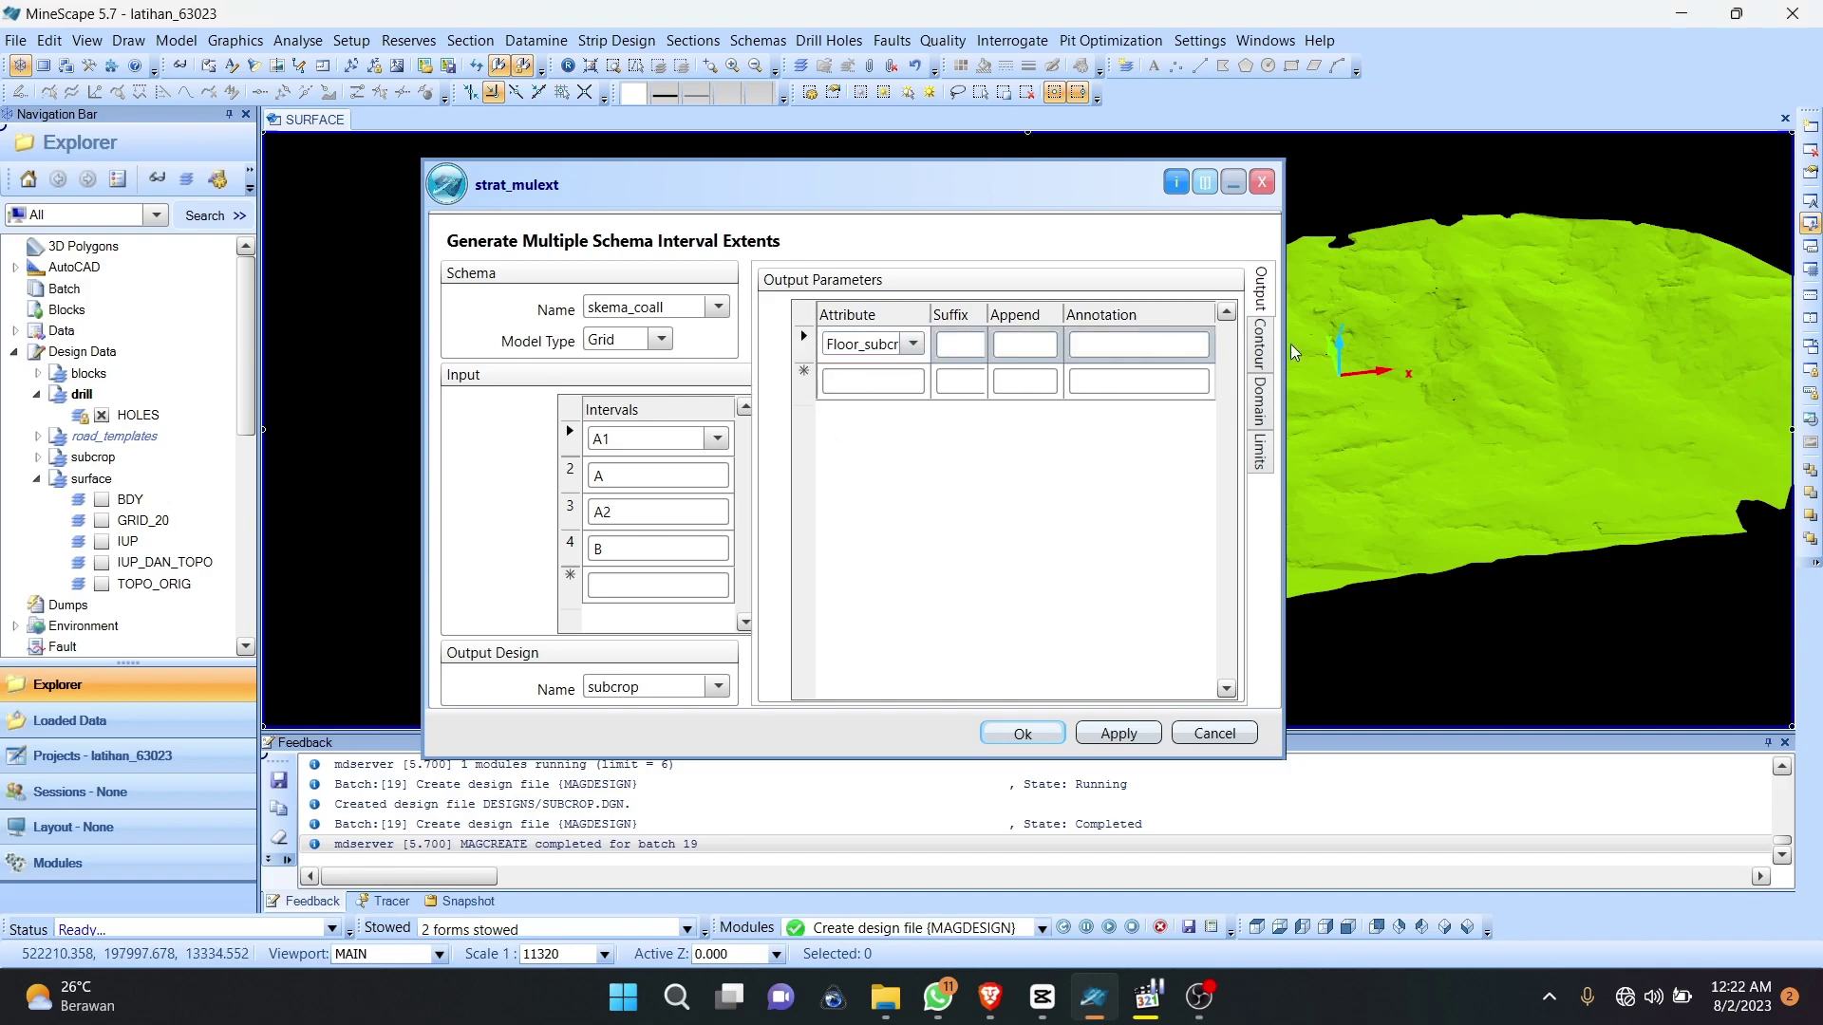
Step: Set the contour smoothing to Medium, leave the limits' sheet spec empty, and generate the interval extents
left_click(1260, 346)
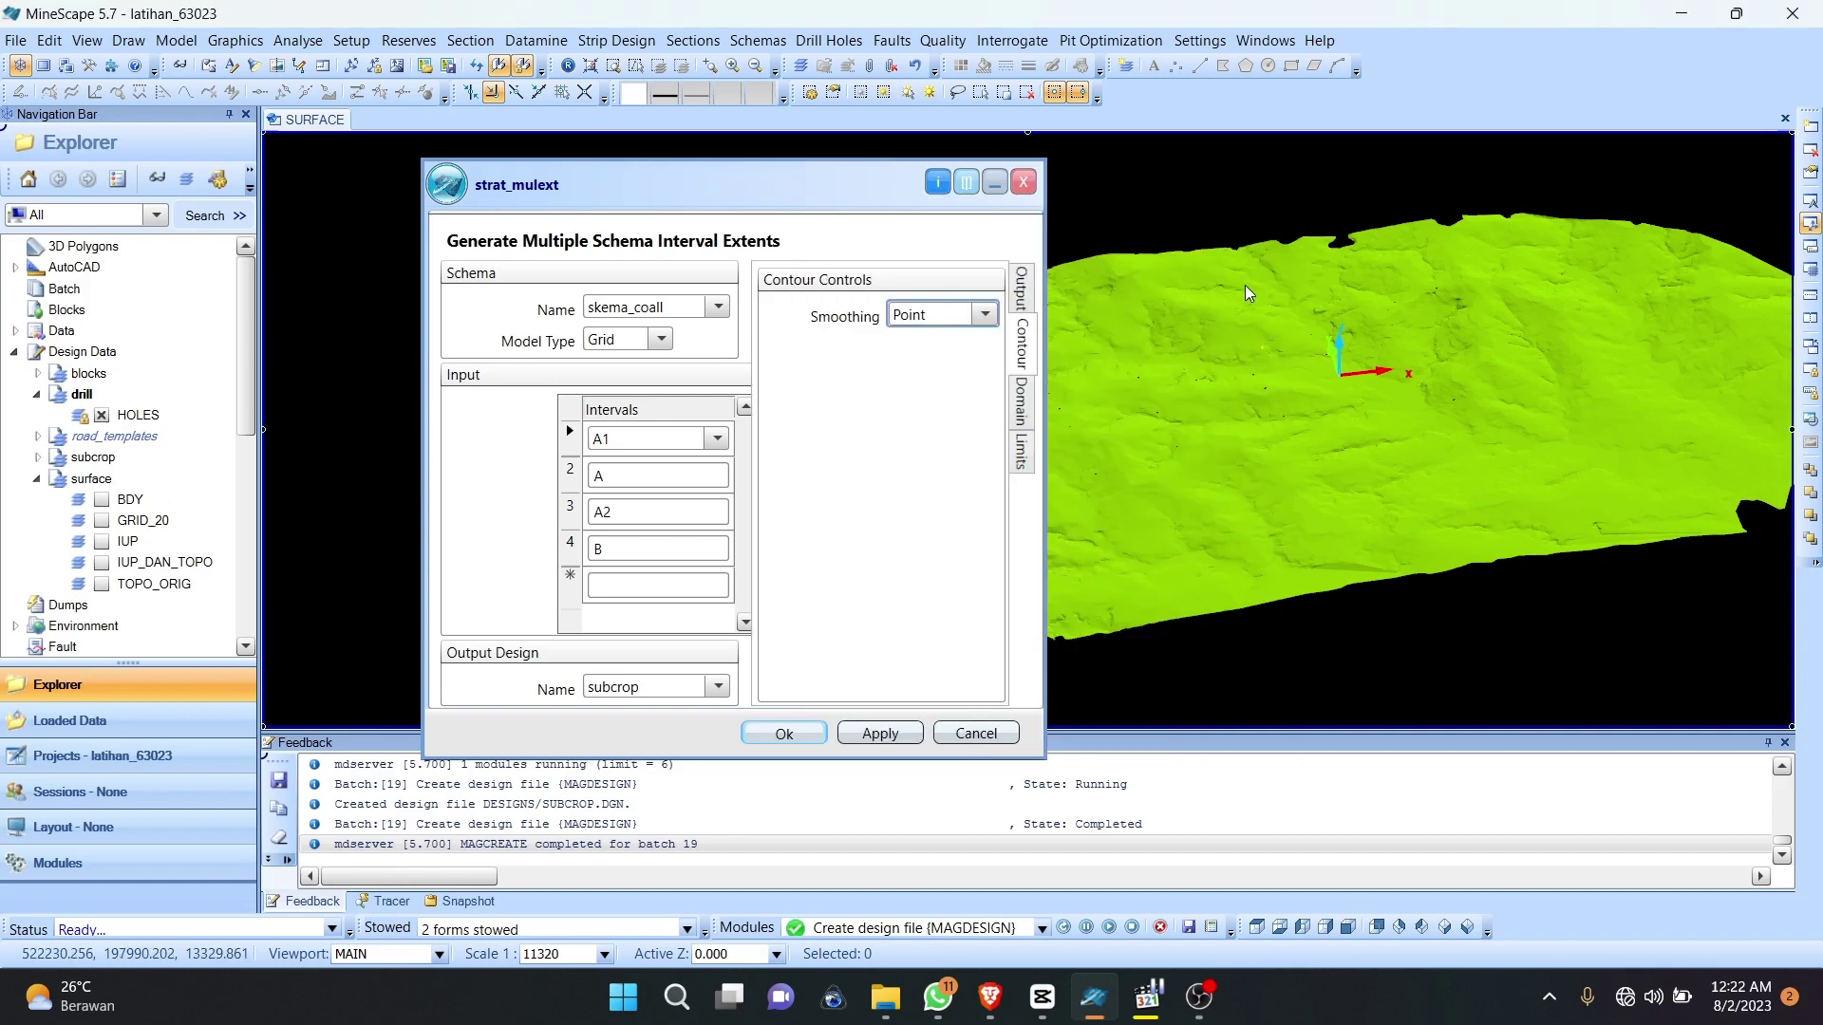
left_click(984, 314)
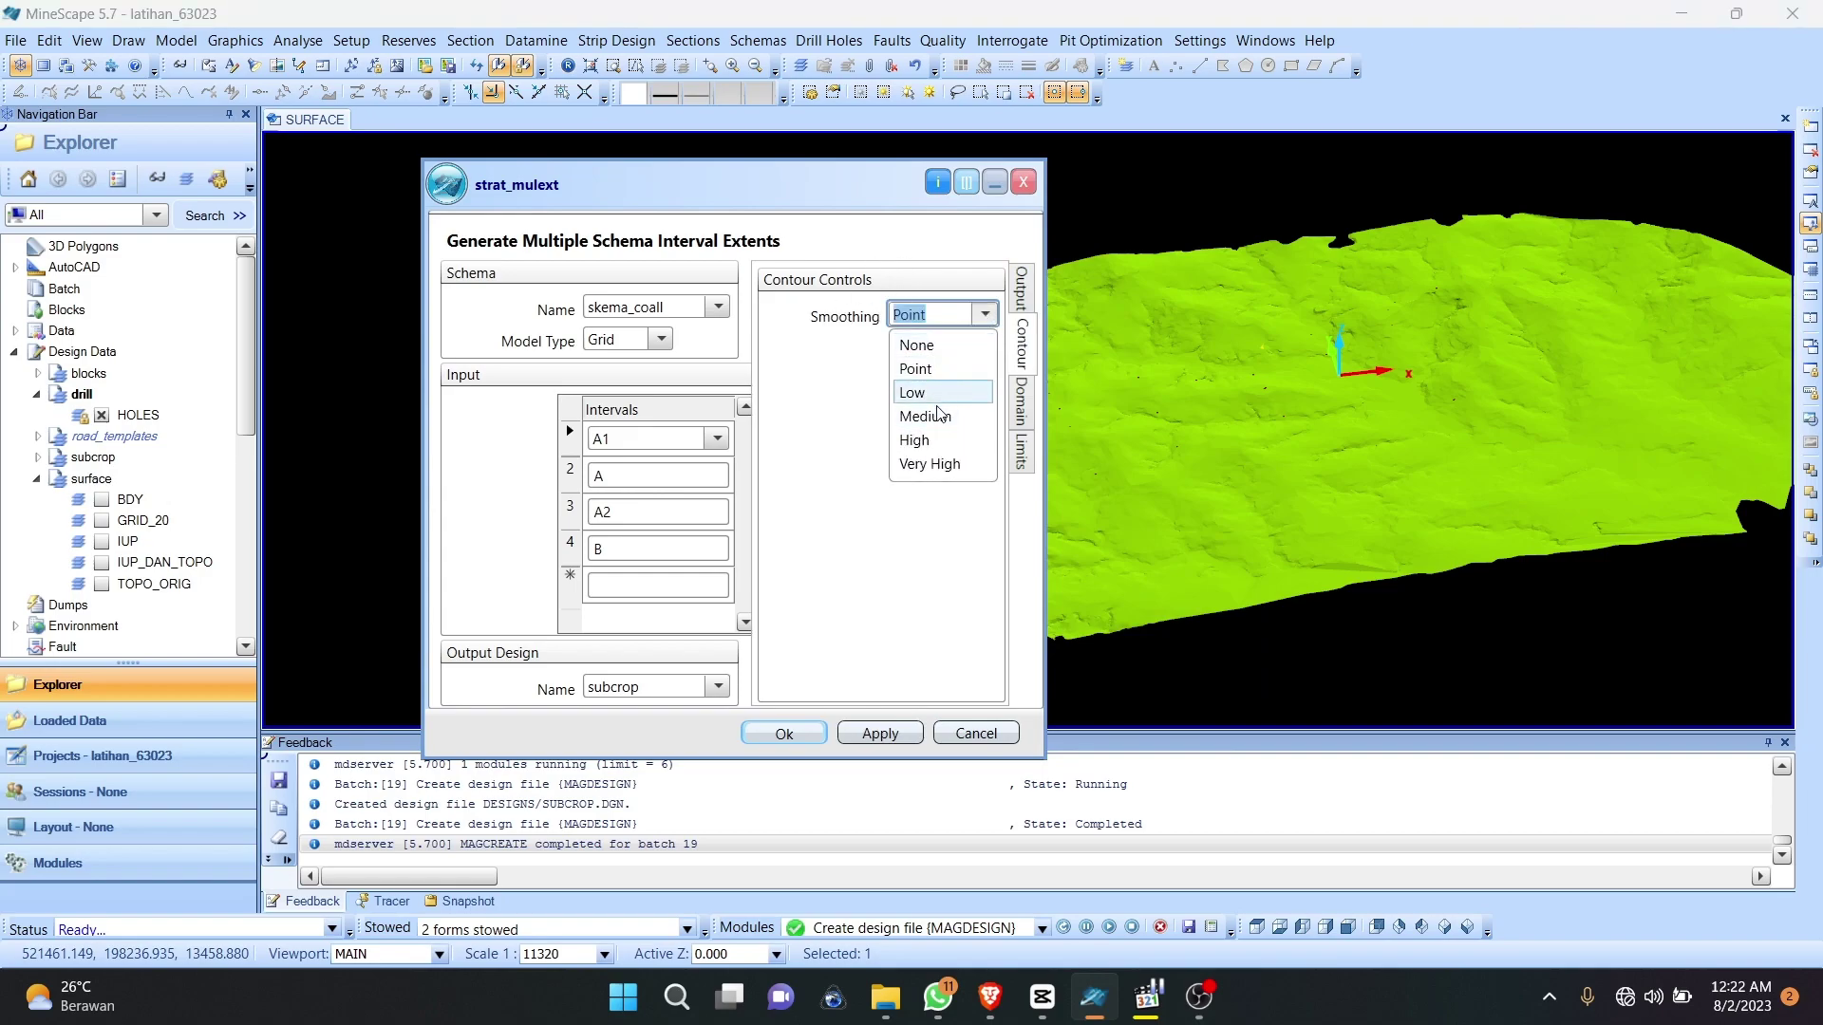
left_click(919, 416)
left_click(1020, 458)
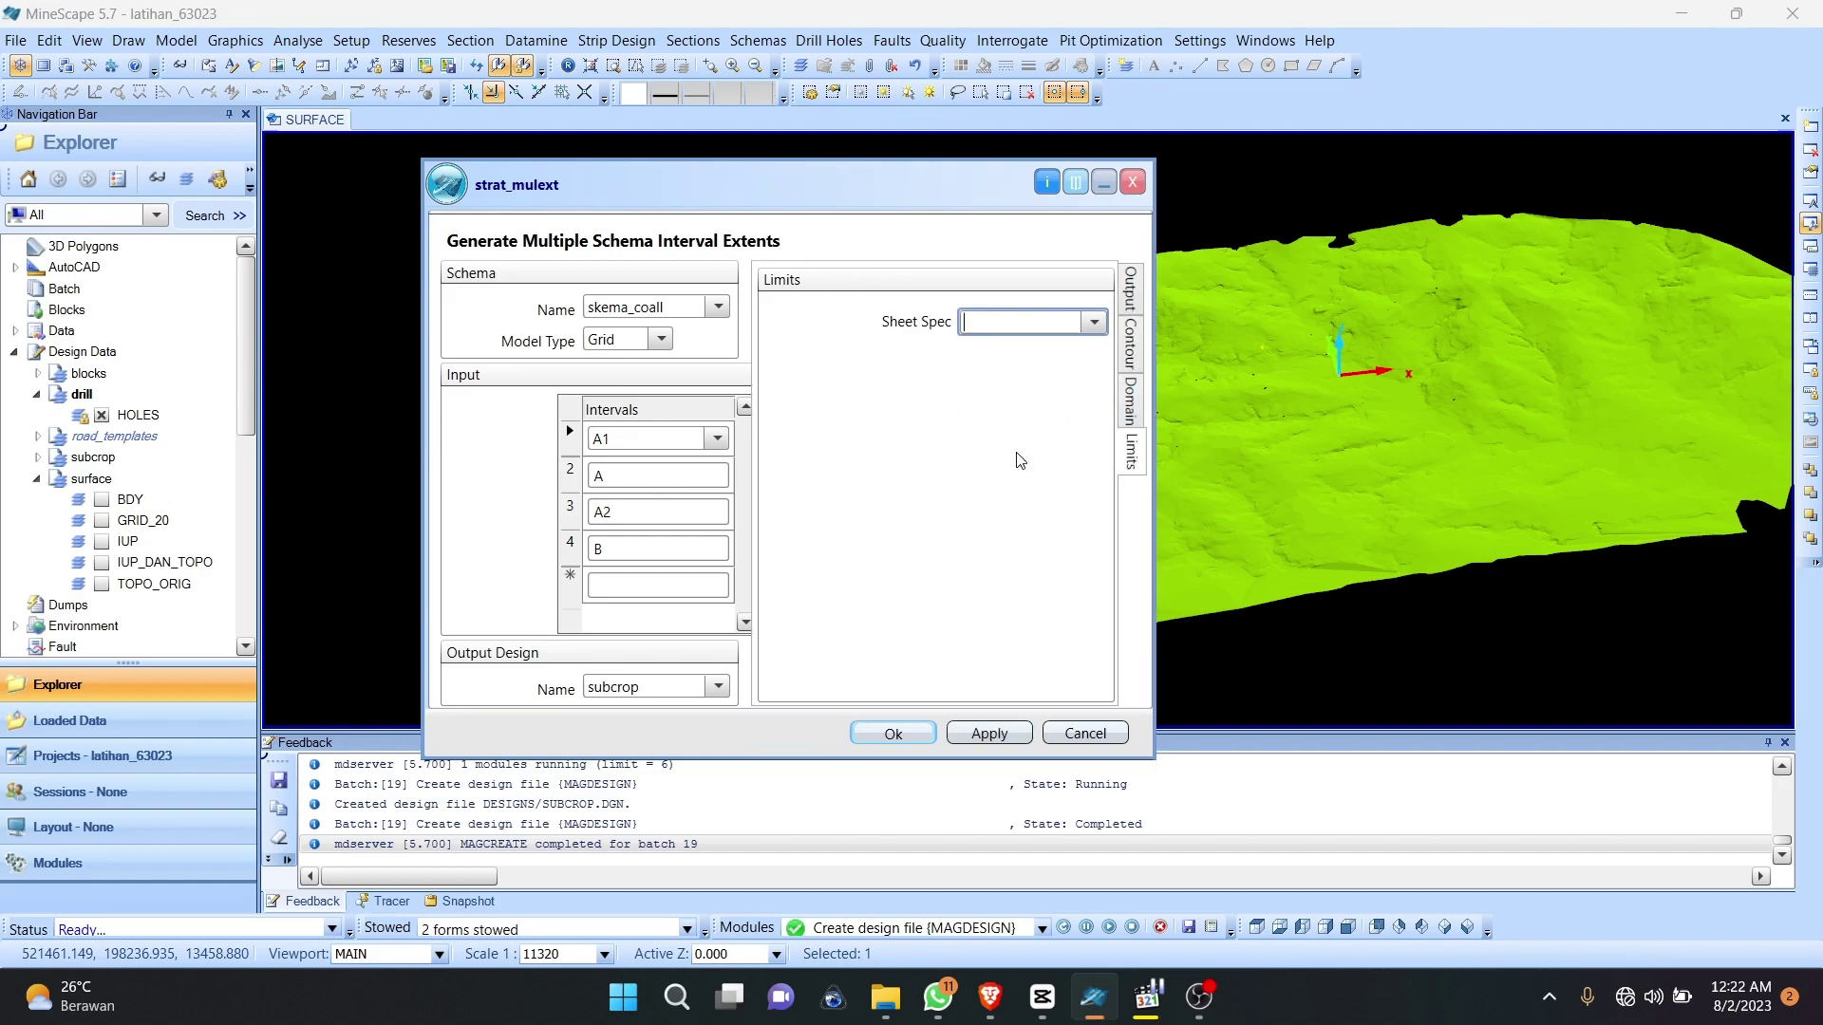
left_click(1125, 302)
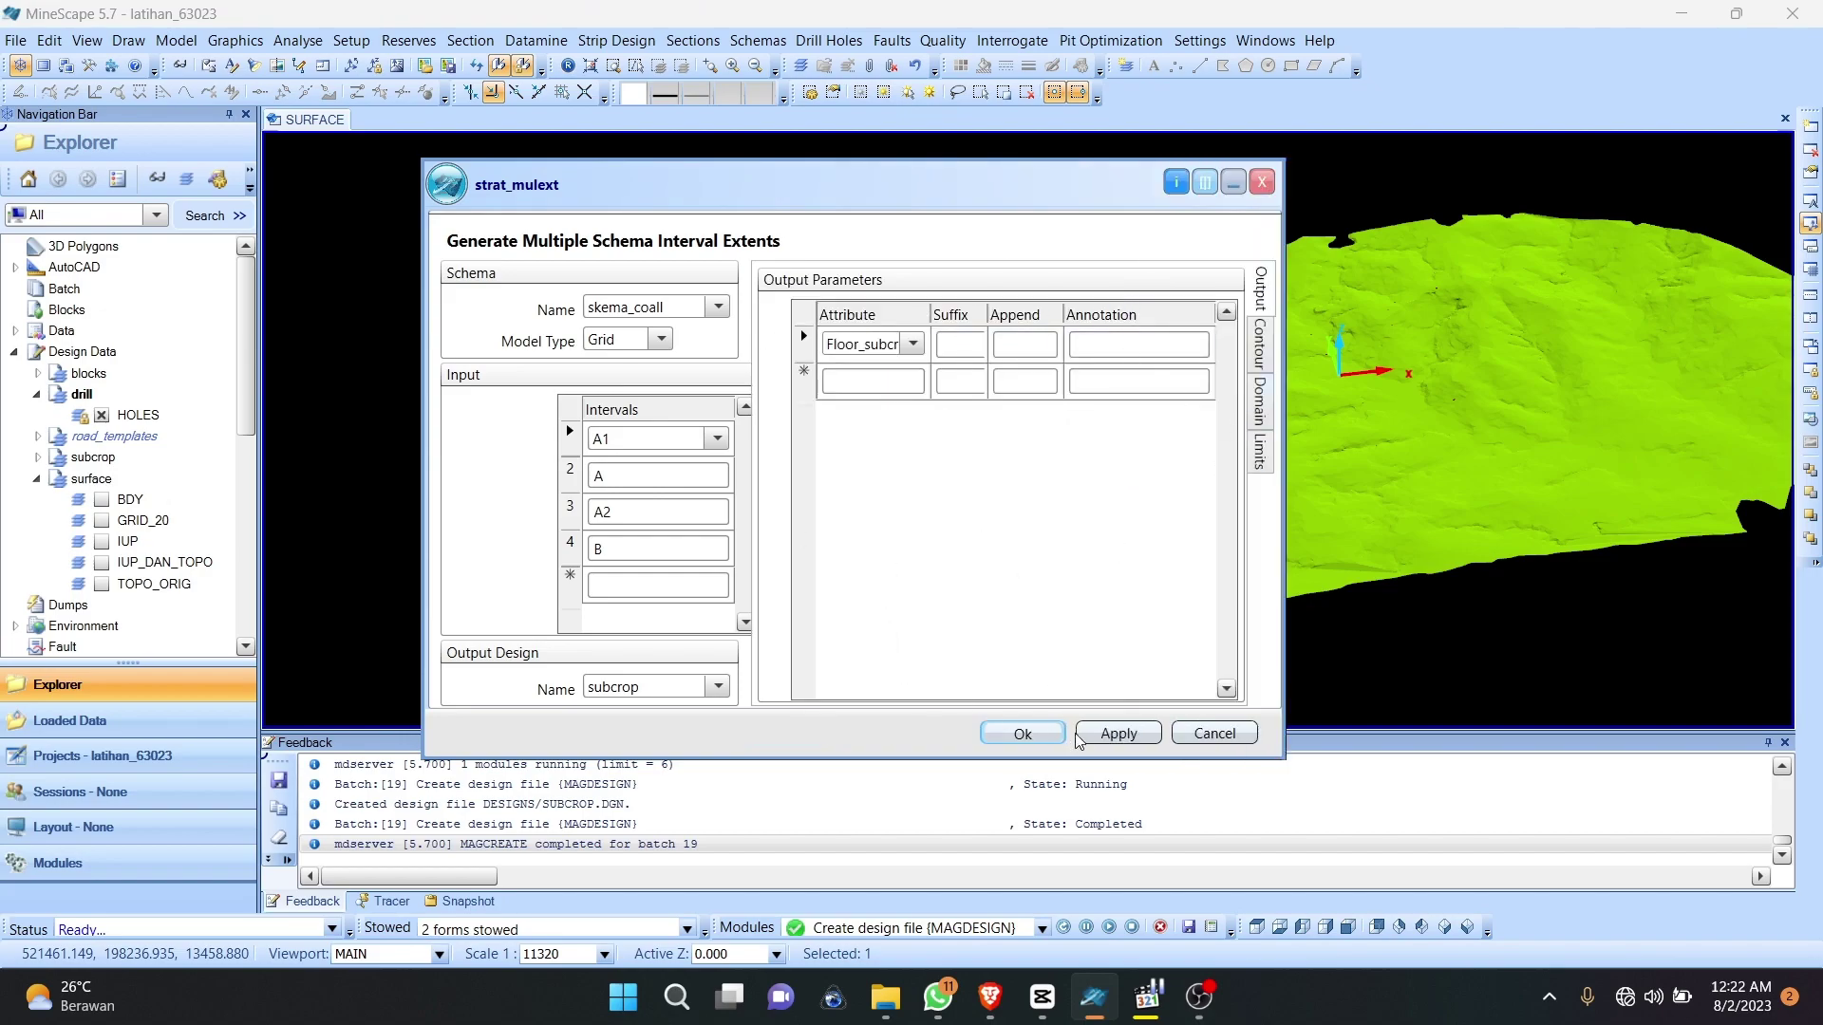
left_click(1042, 732)
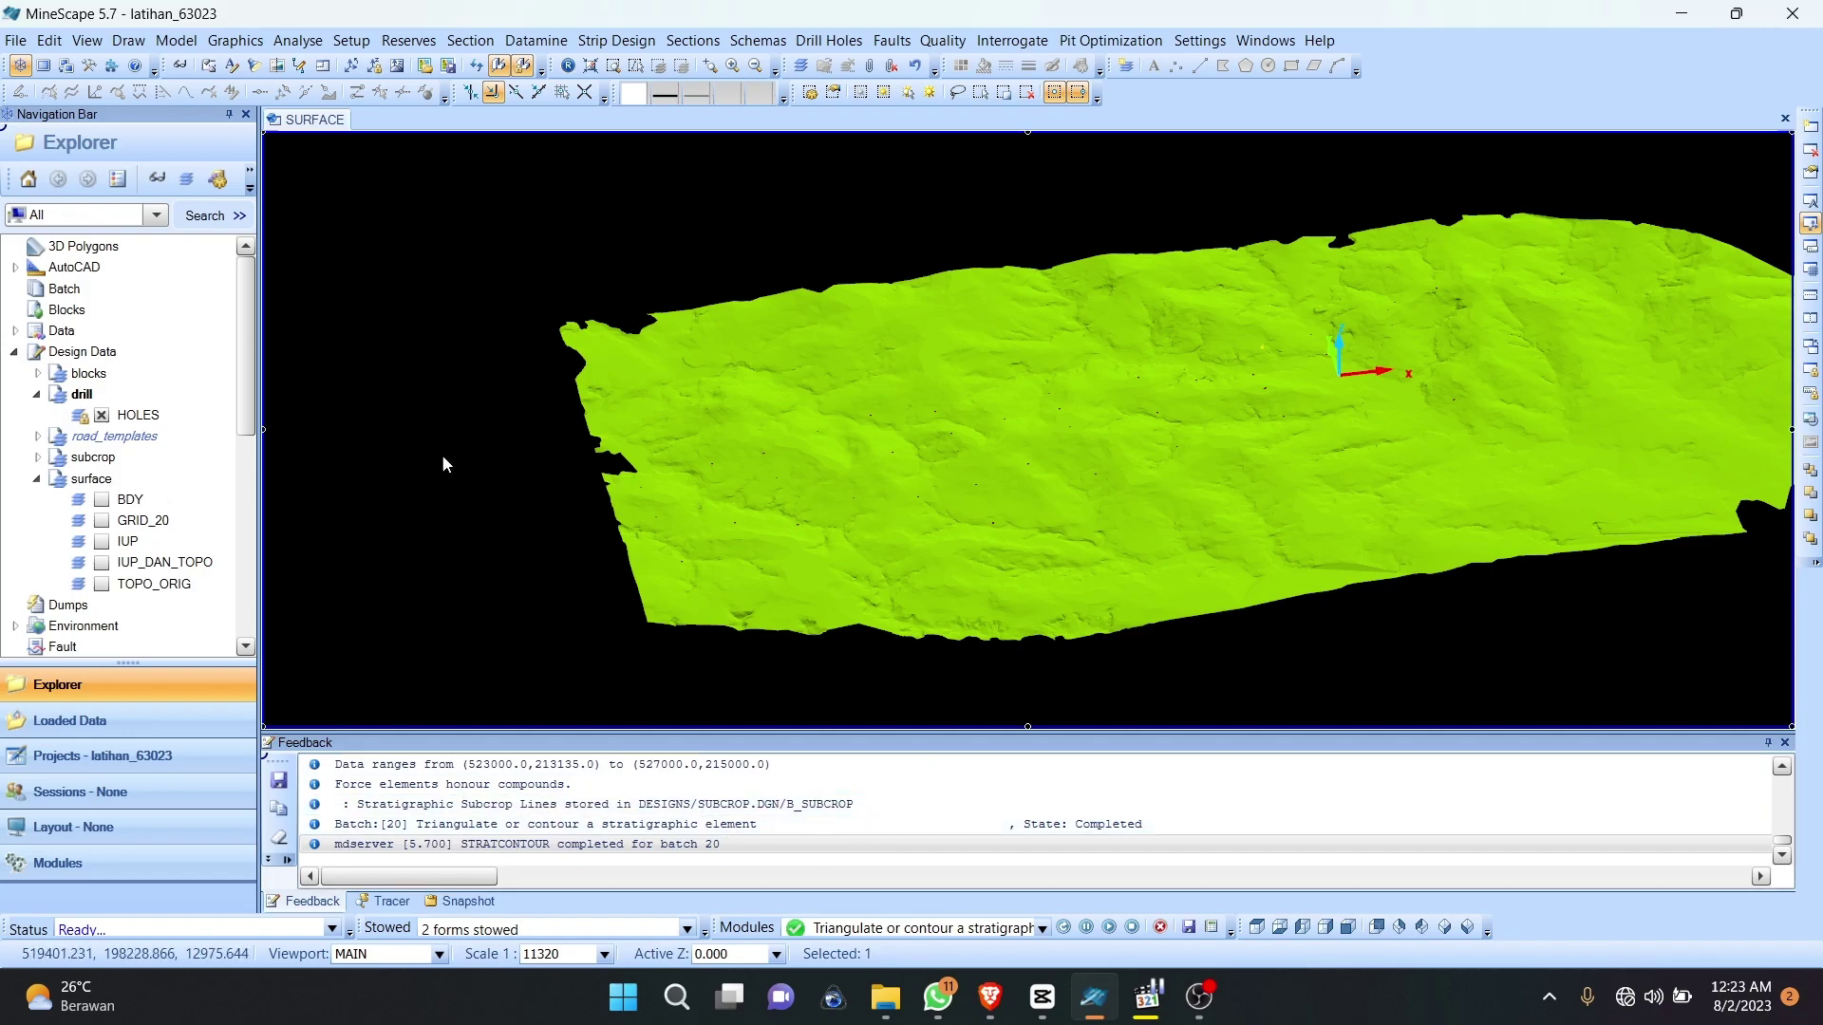
Step: Hide the TOPO_ORIG triangulation and expand the subcrop design file to list its layers
left_click(84, 358)
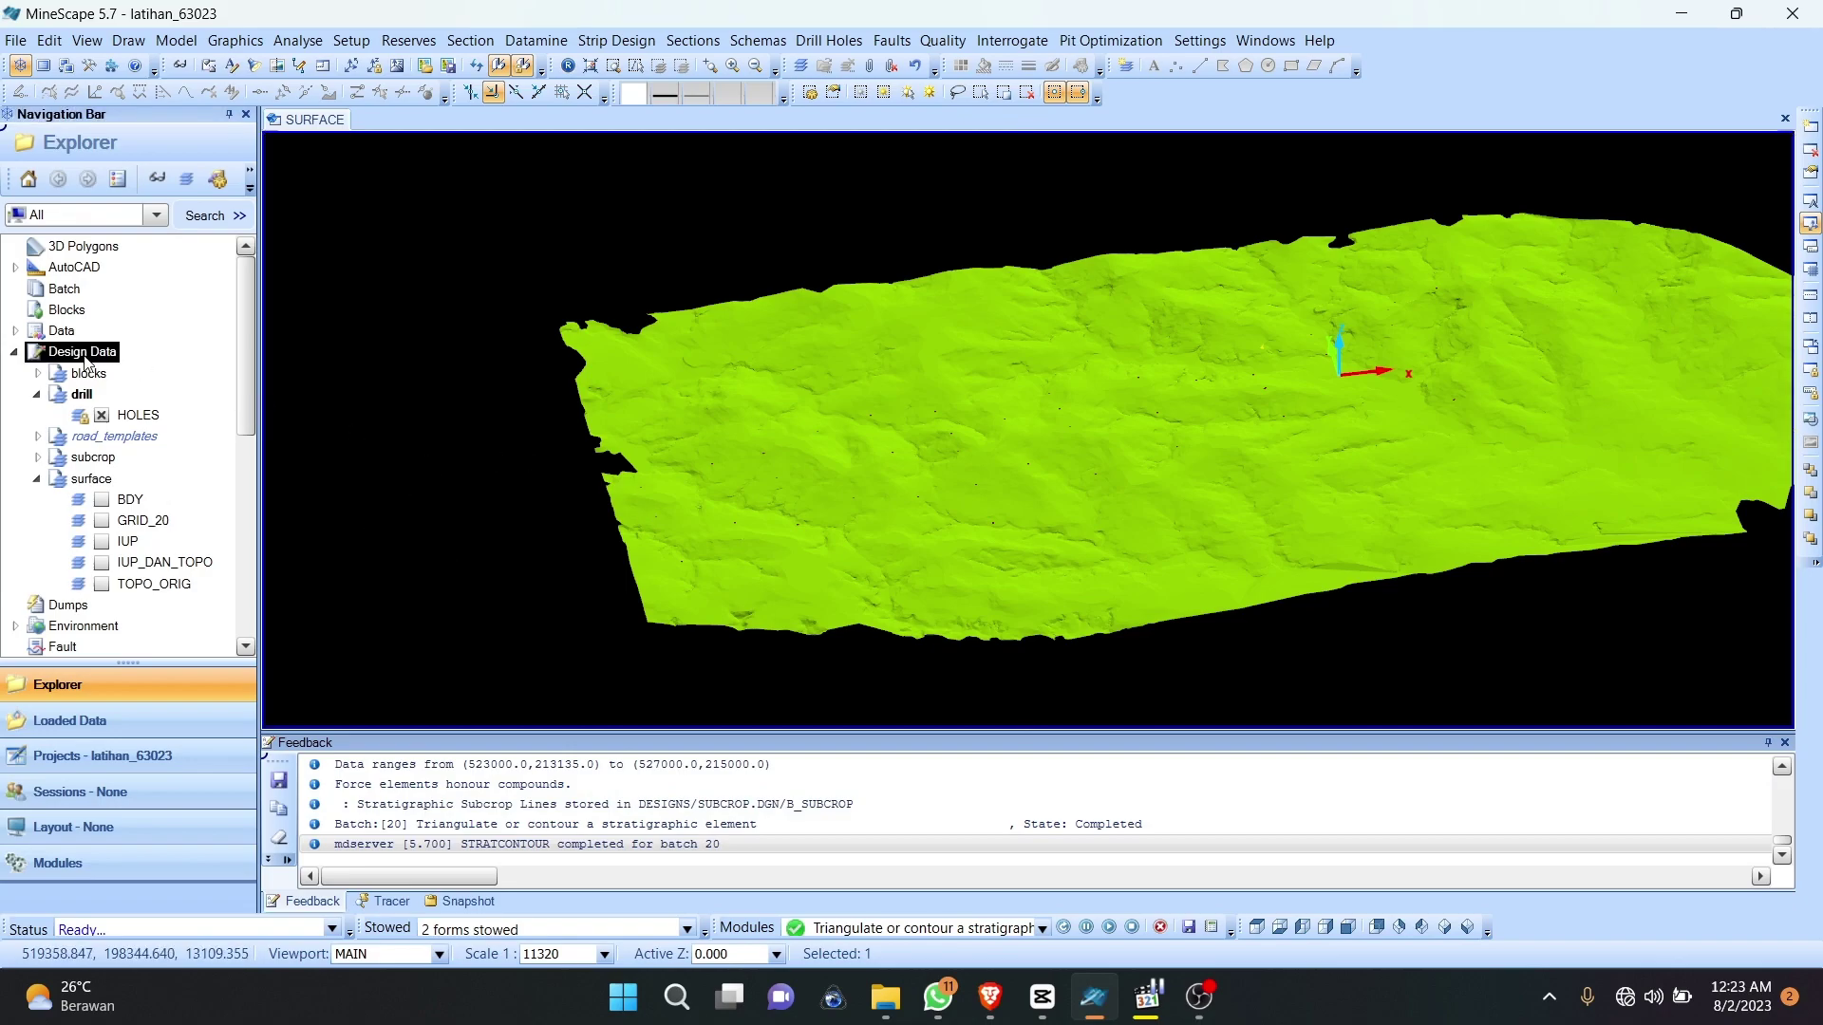
left_click(124, 561)
scroll(113, 494, "up", 8)
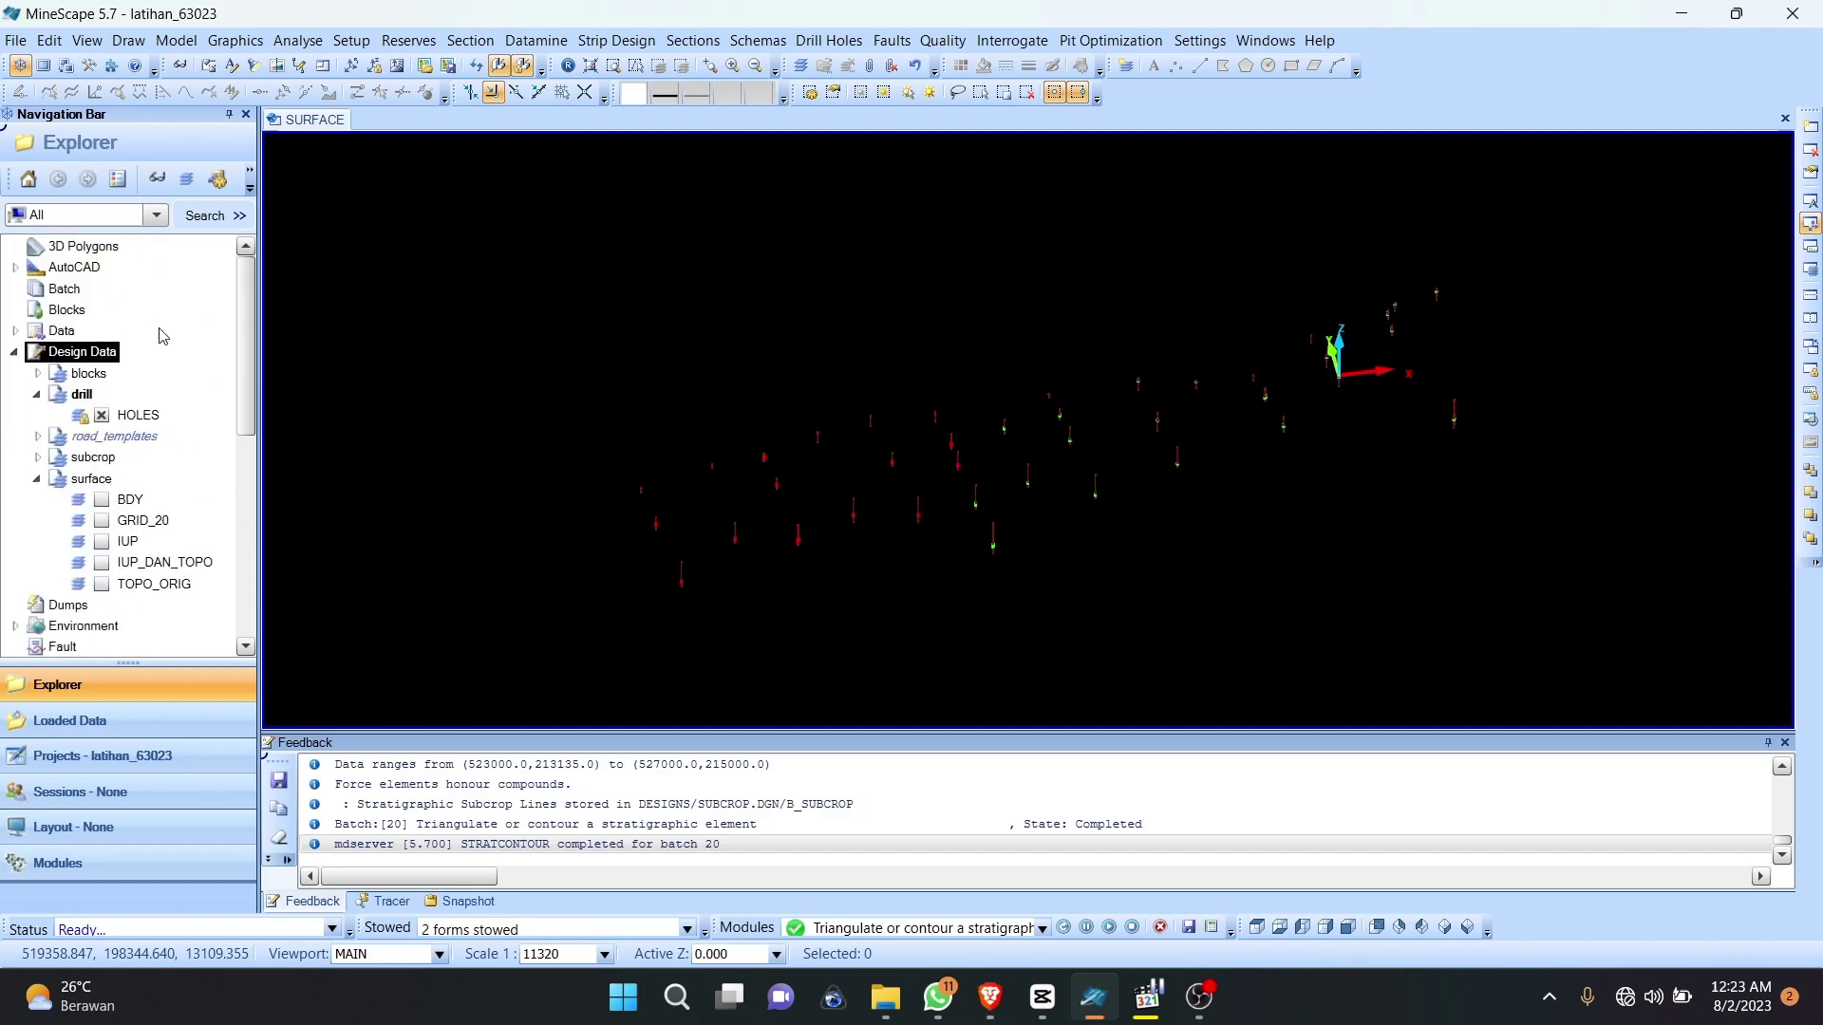
right_click(73, 356)
left_click(124, 504)
left_click(38, 457)
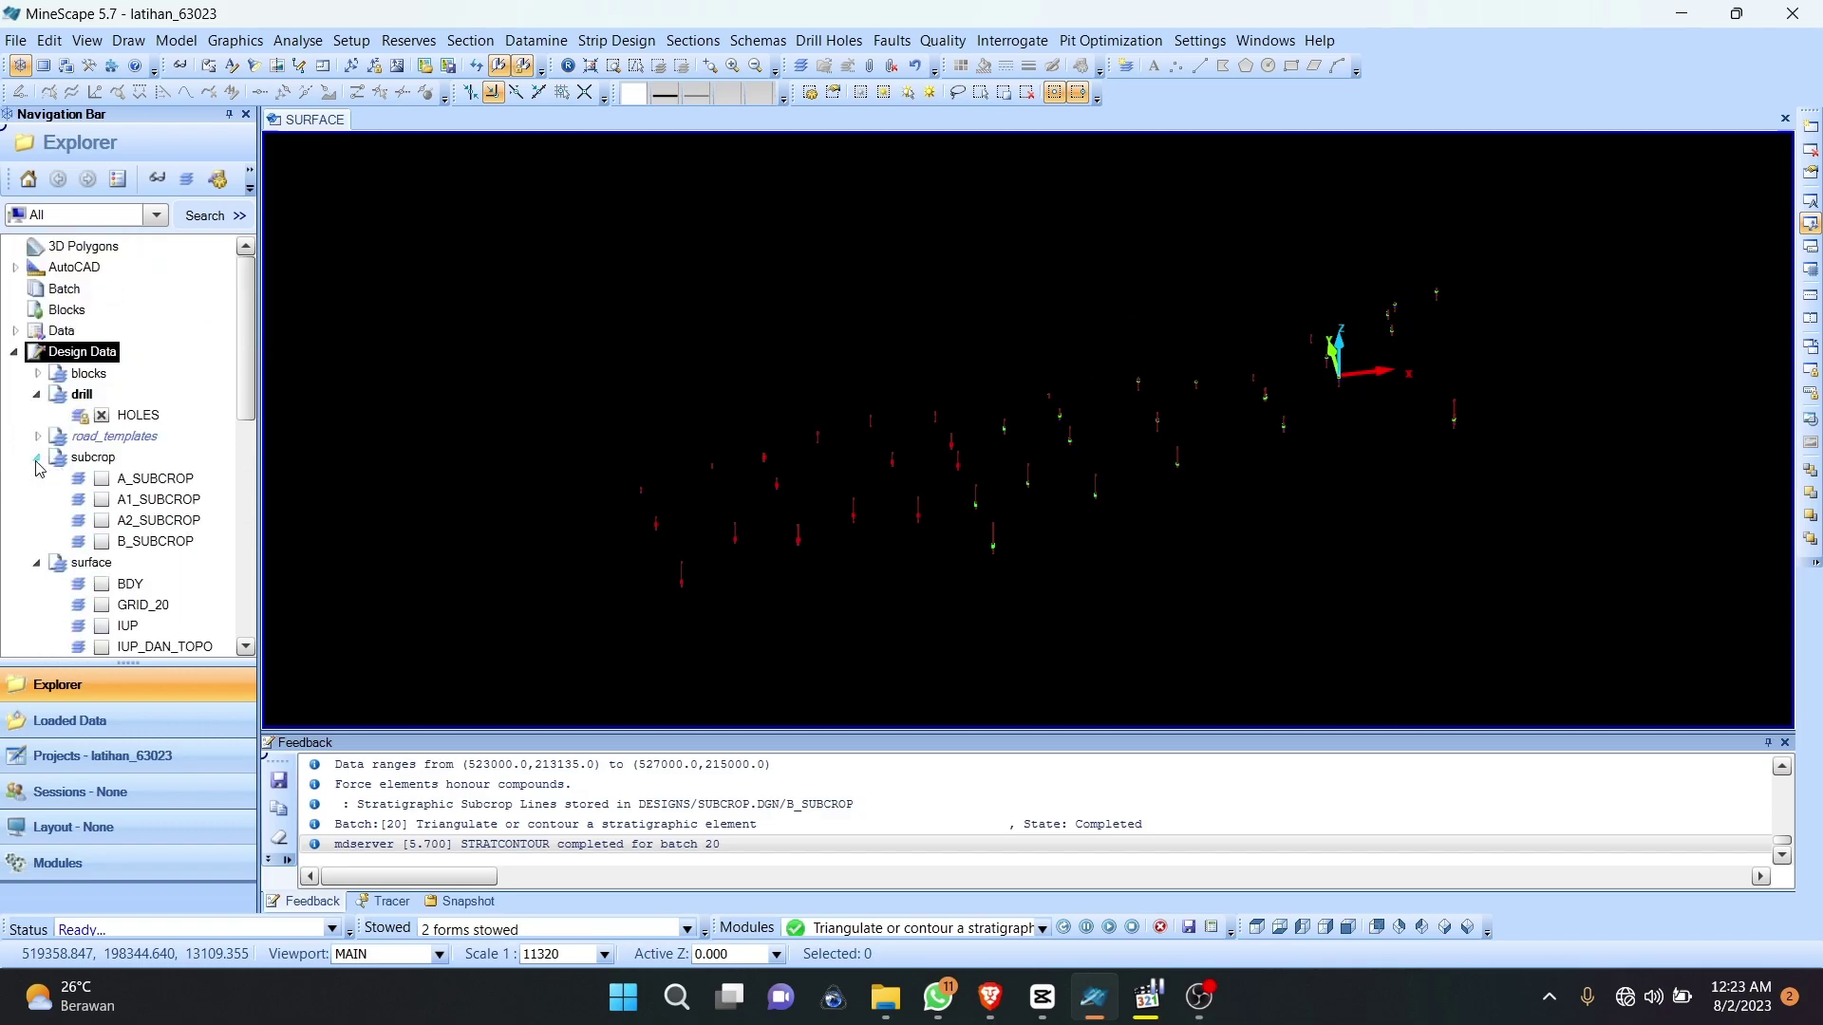
Step: Display the A_SUBCROP line with the drill holes, examine its course, and hide it again
scroll(133, 476, "down", 1)
left_click(102, 422)
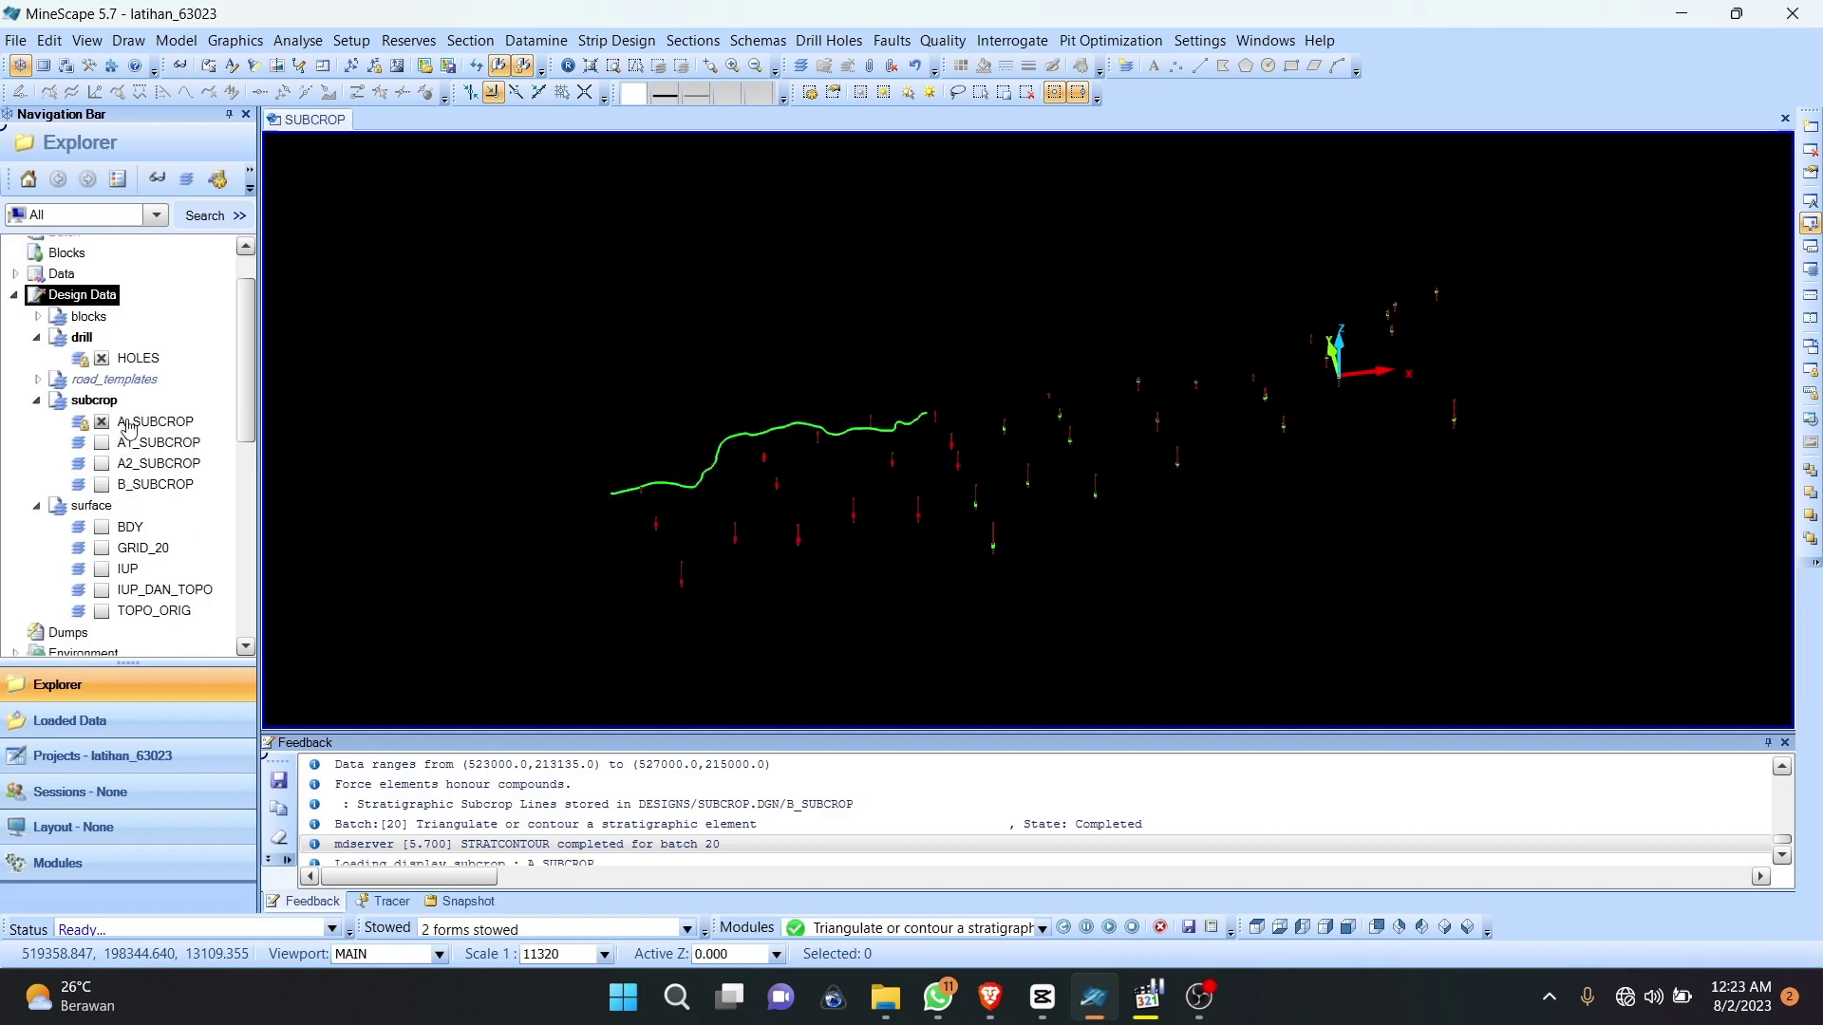
scroll(843, 454, "down", 4)
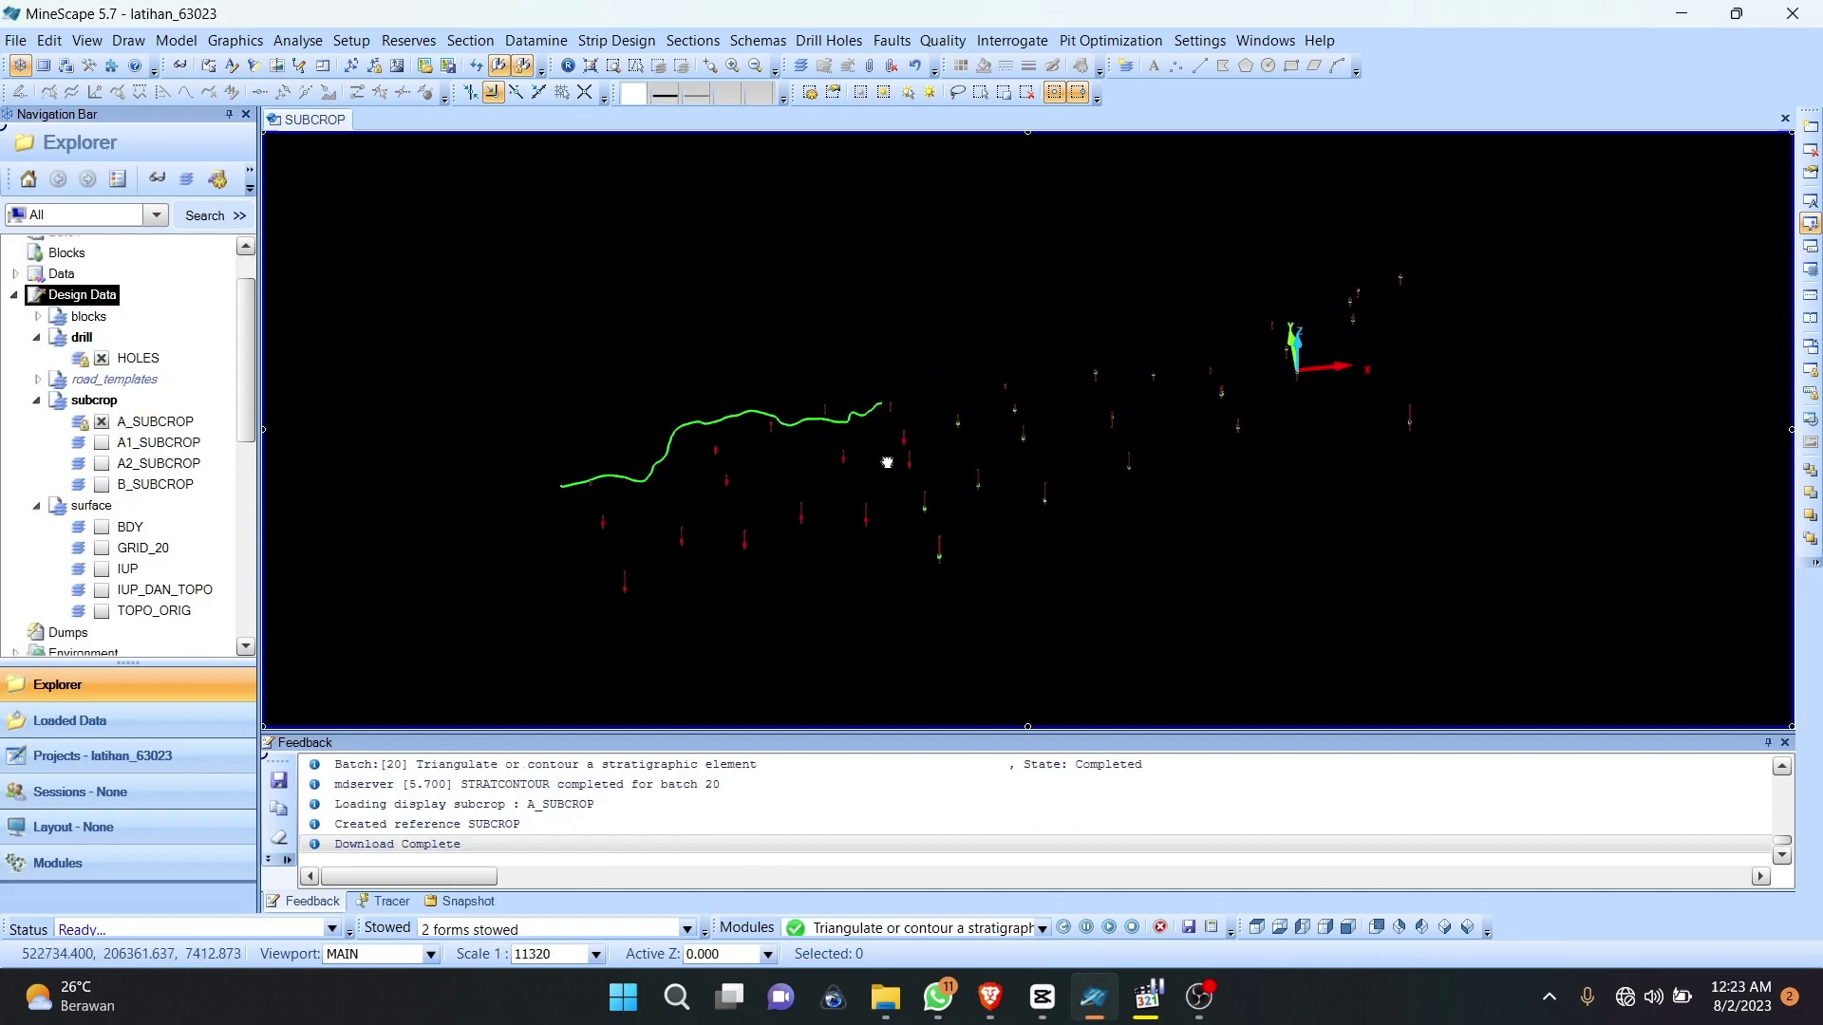
scroll(780, 427, "up", 4)
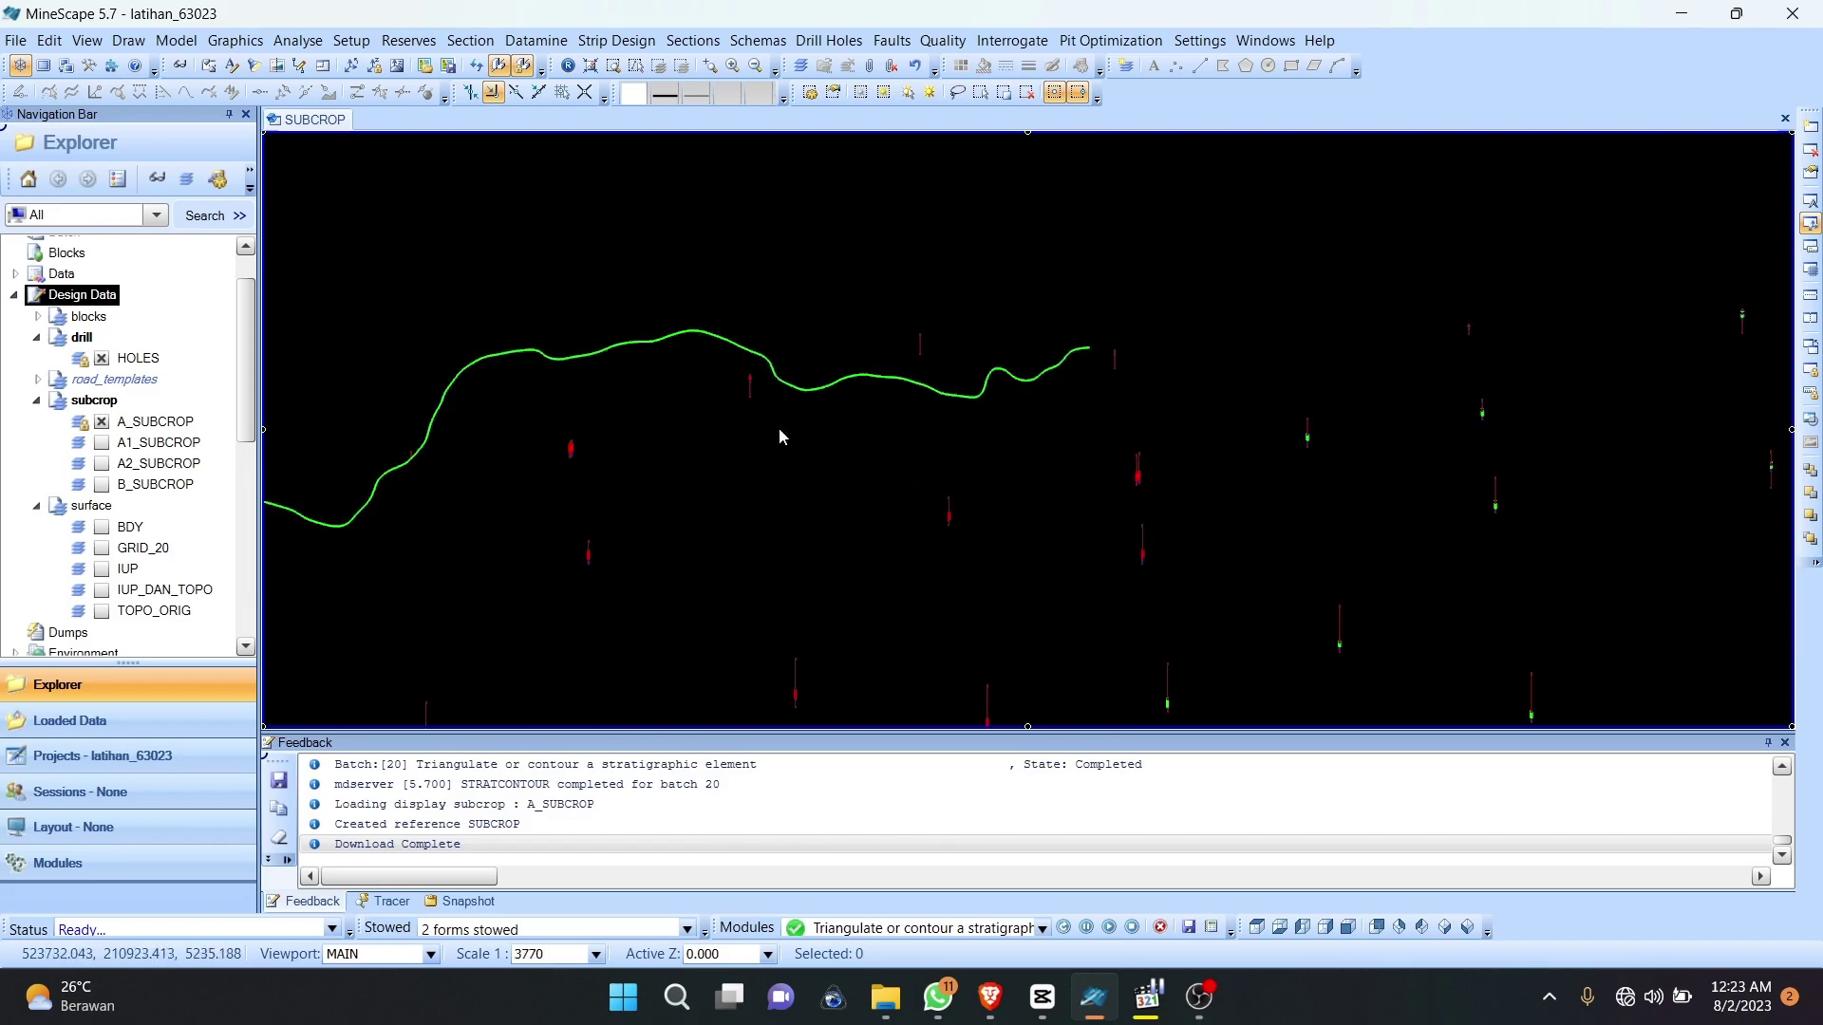
scroll(283, 443, "down", 4)
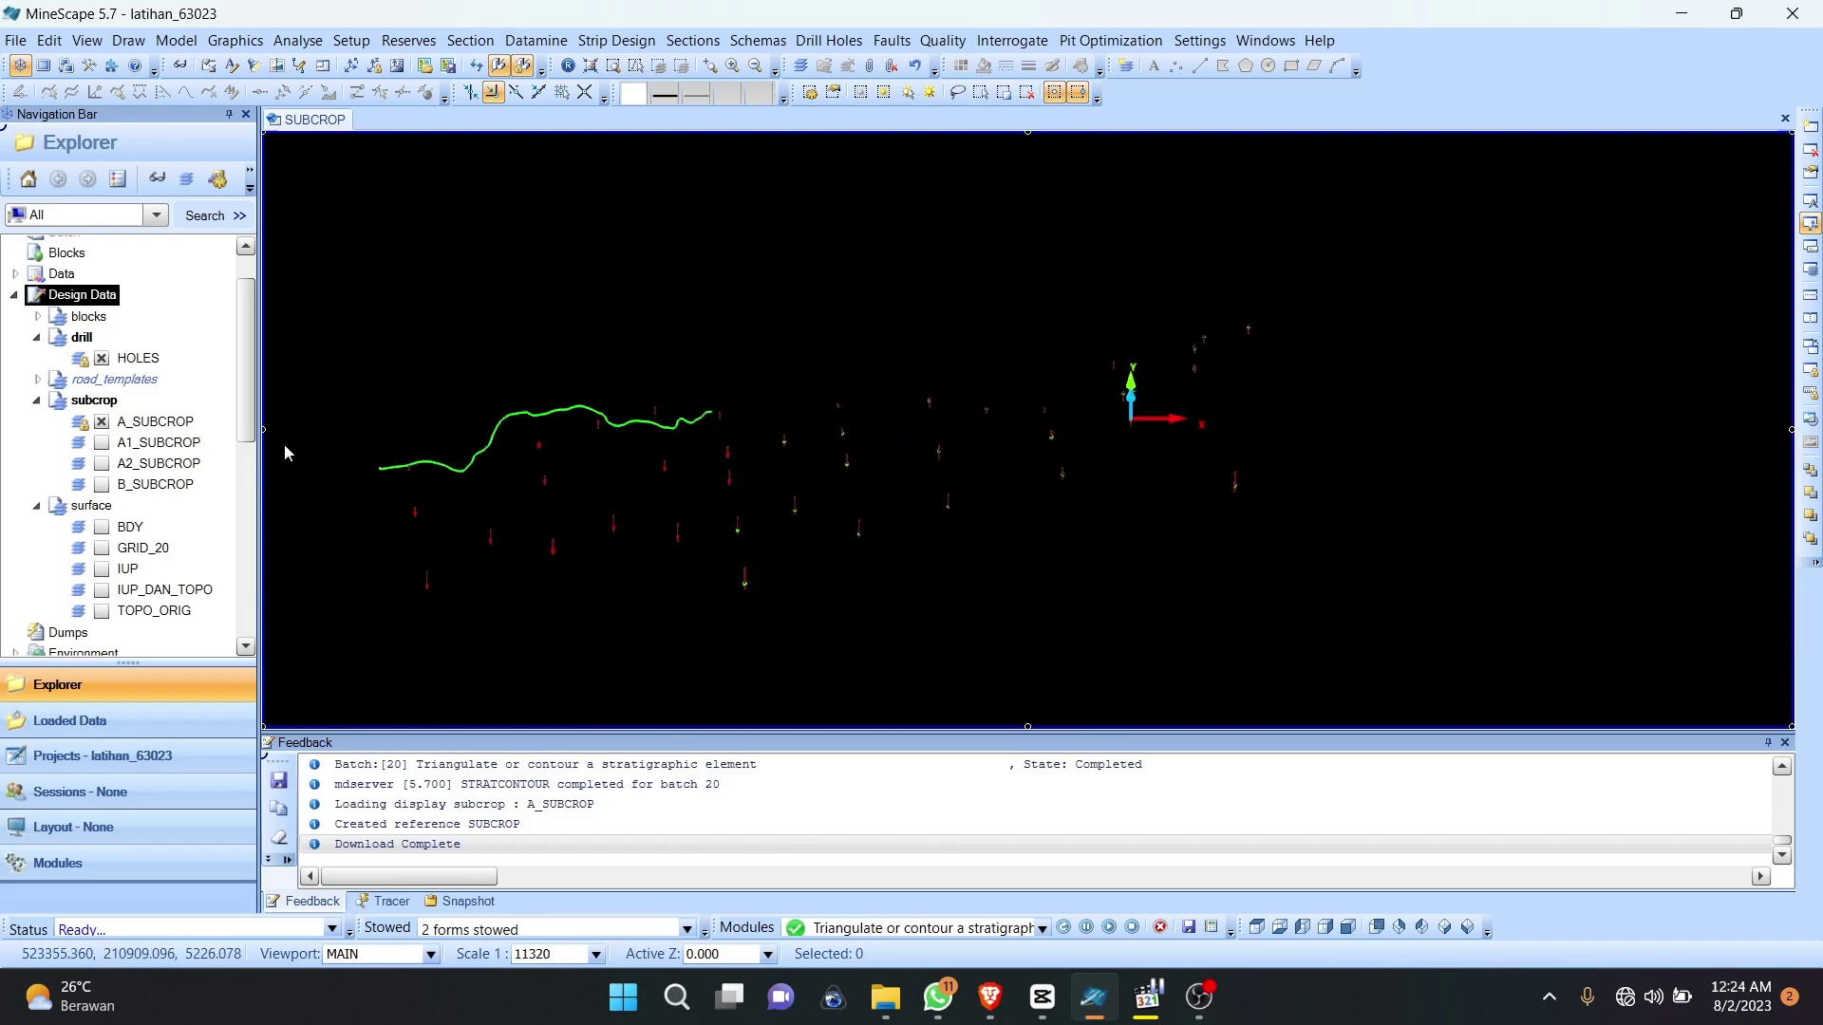
left_click(101, 422)
Step: Display and hide A1_SUBCROP and A2_SUBCROP in turn, and show B_SUBCROP to examine it against the drill holes in plan view
left_click(101, 443)
left_click(101, 443)
left_click(101, 464)
left_click(101, 463)
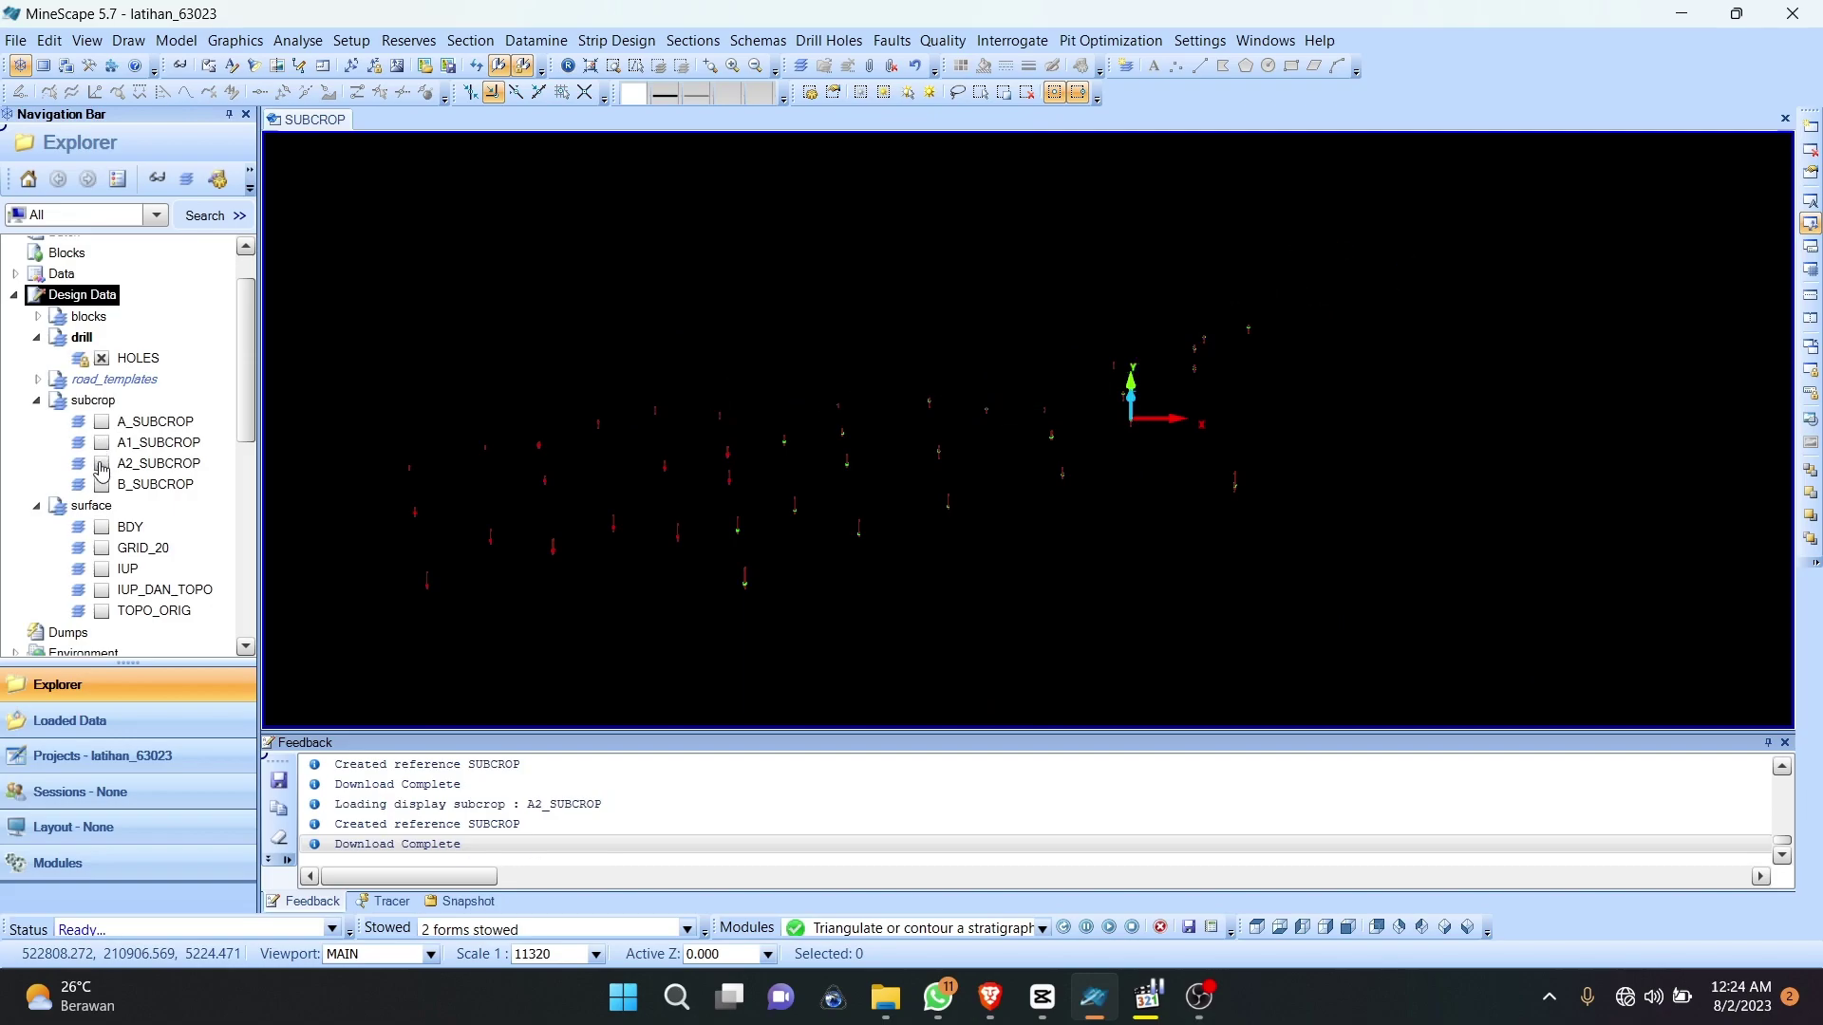
left_click(562, 88)
left_click(102, 485)
scroll(791, 456, "down", 2)
scroll(839, 457, "up", 1)
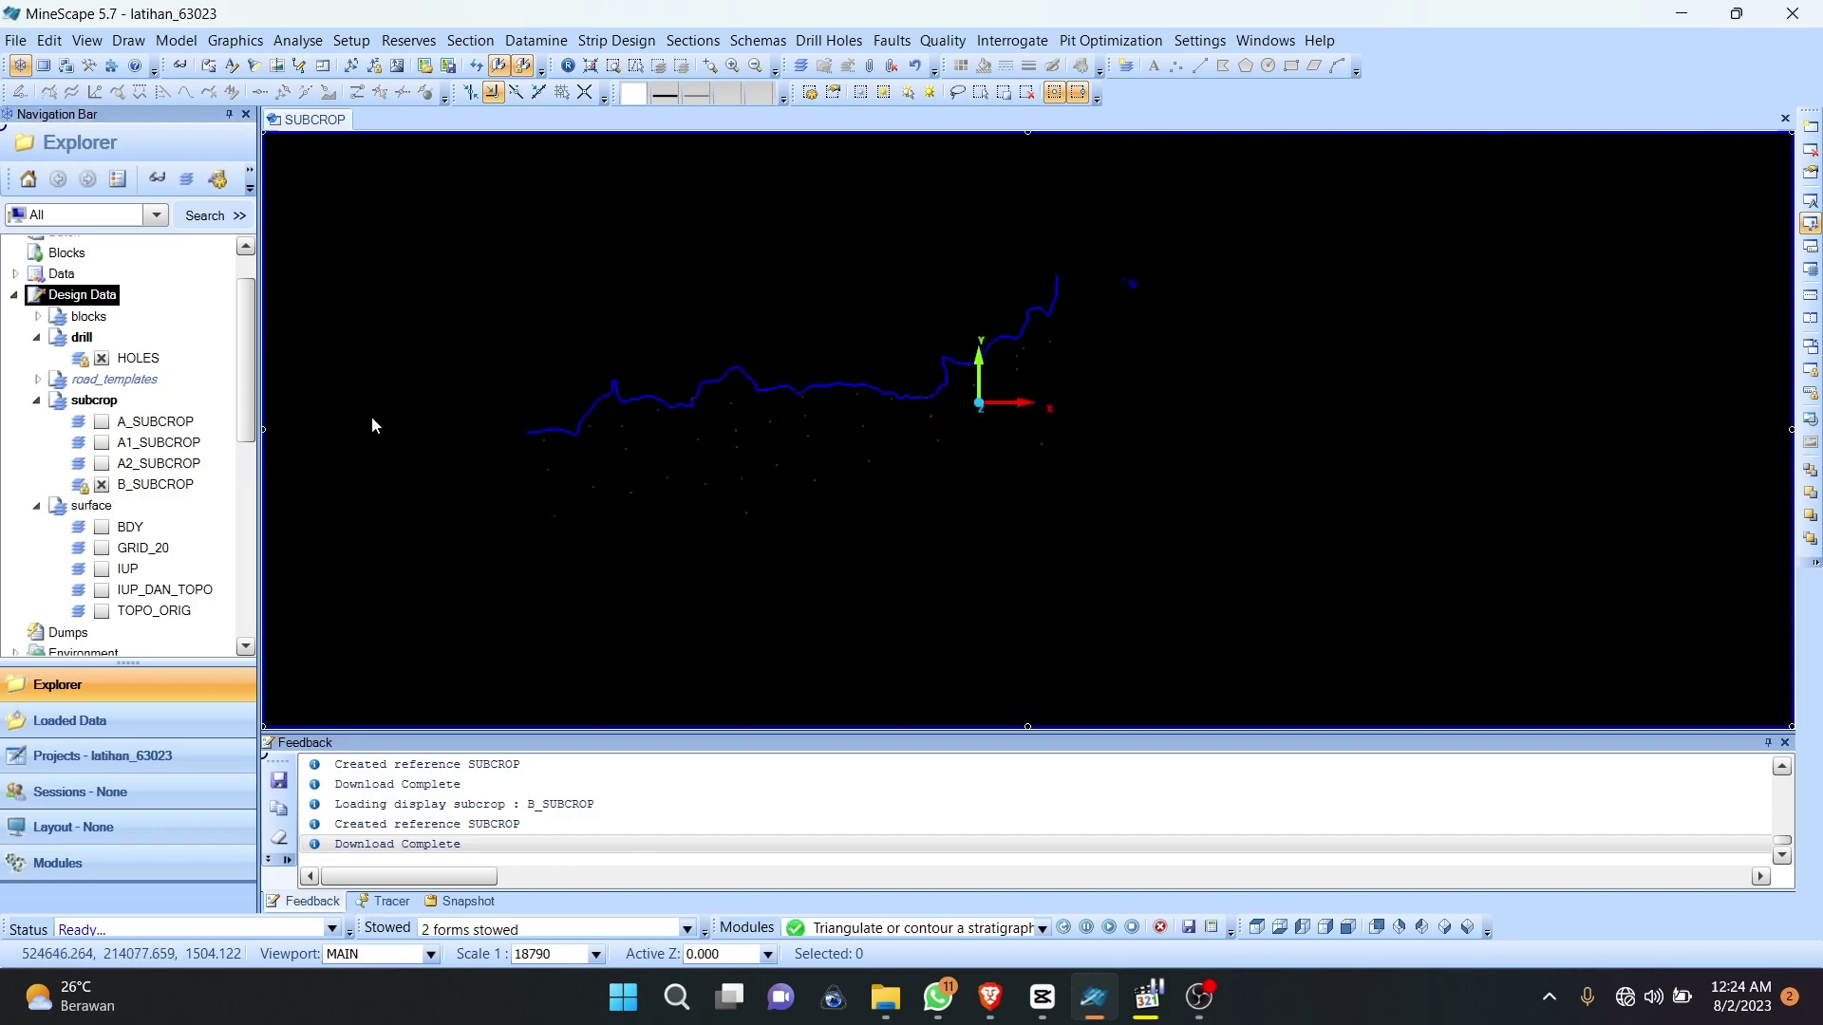
Step: Display the A2, A1 and A subcrop lines together with B_SUBCROP to compare them, and hide all four layers
left_click(102, 463)
left_click(102, 443)
left_click(104, 425)
left_click(102, 421)
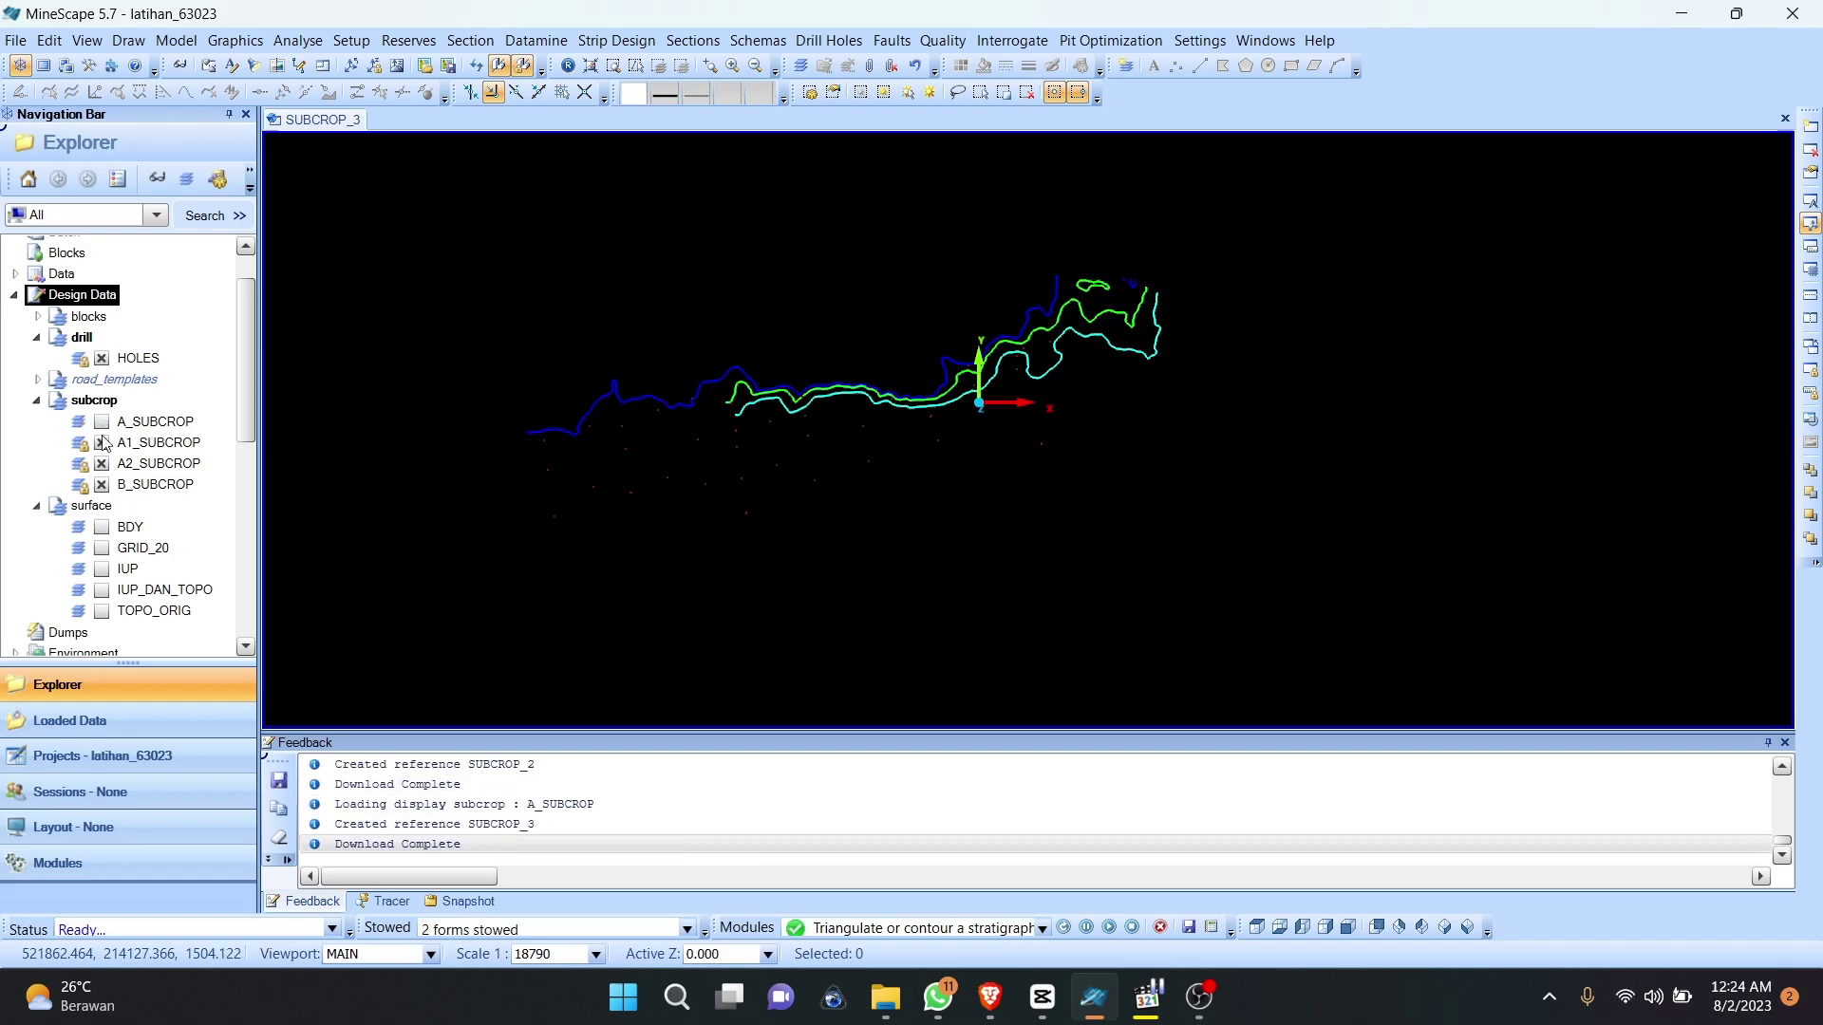
left_click(112, 443)
left_click(102, 443)
left_click(102, 463)
left_click(102, 484)
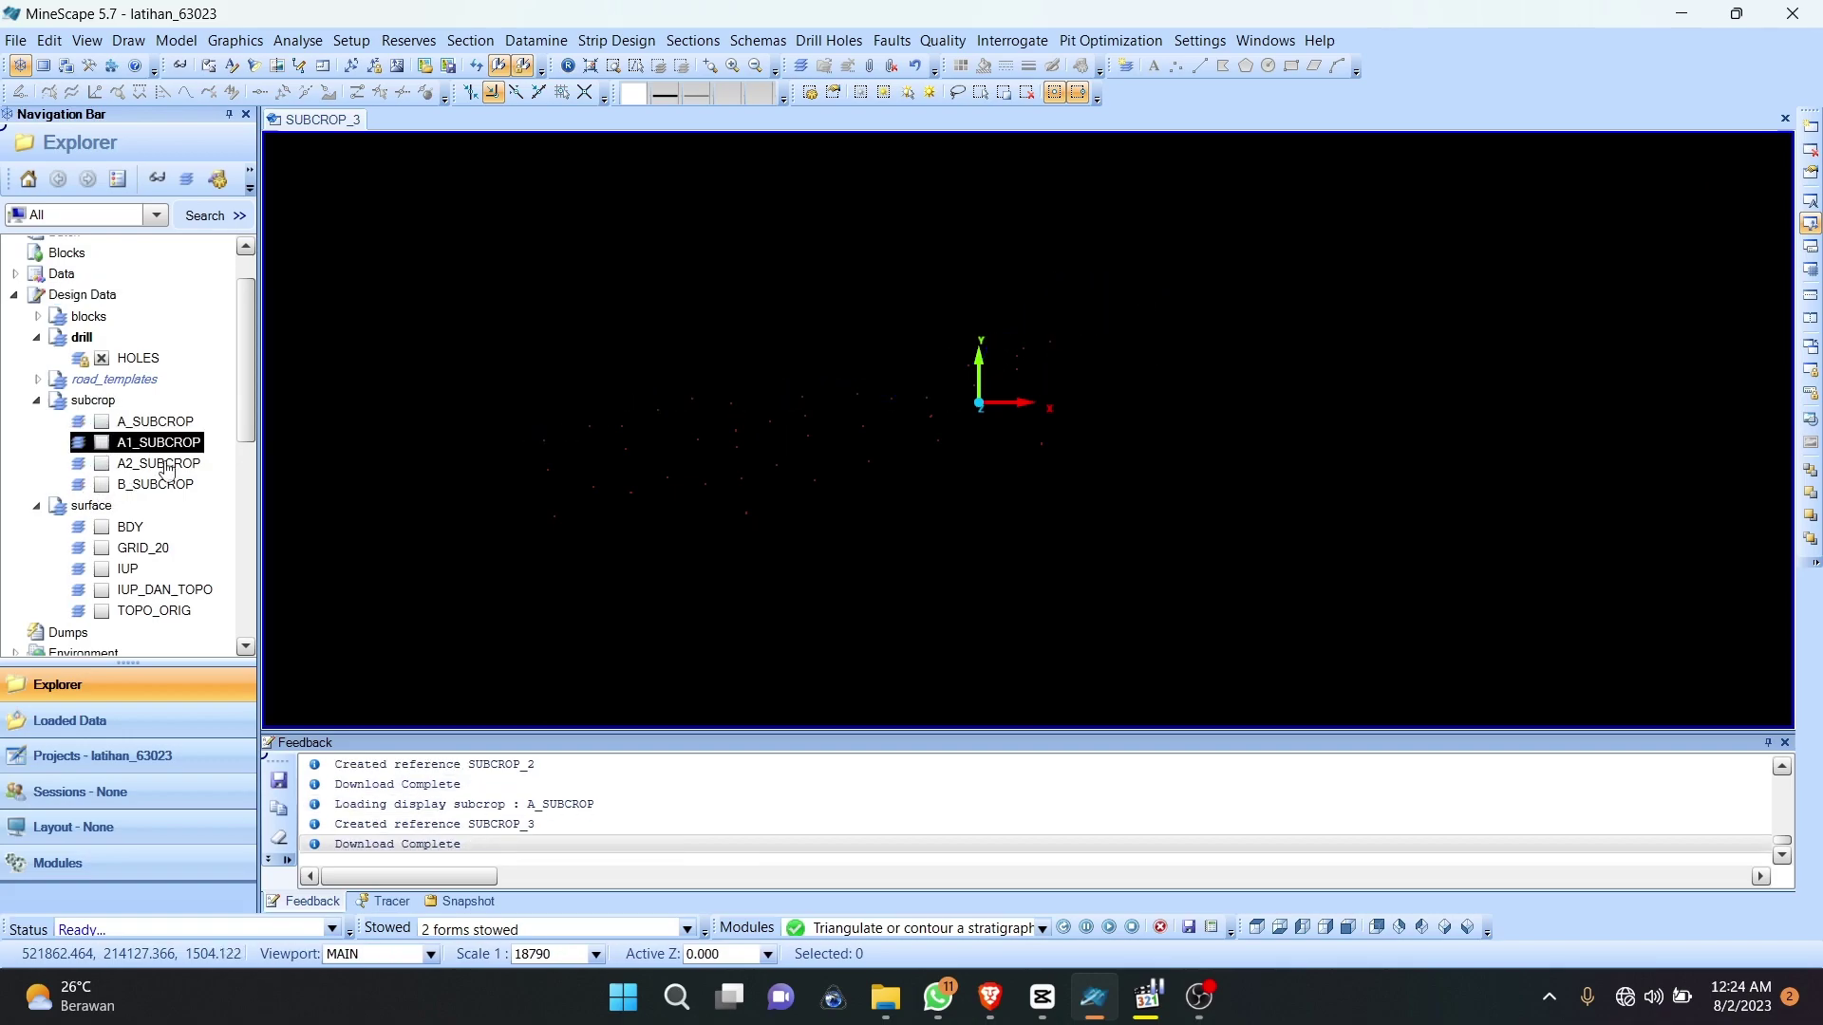
left_click(146, 424)
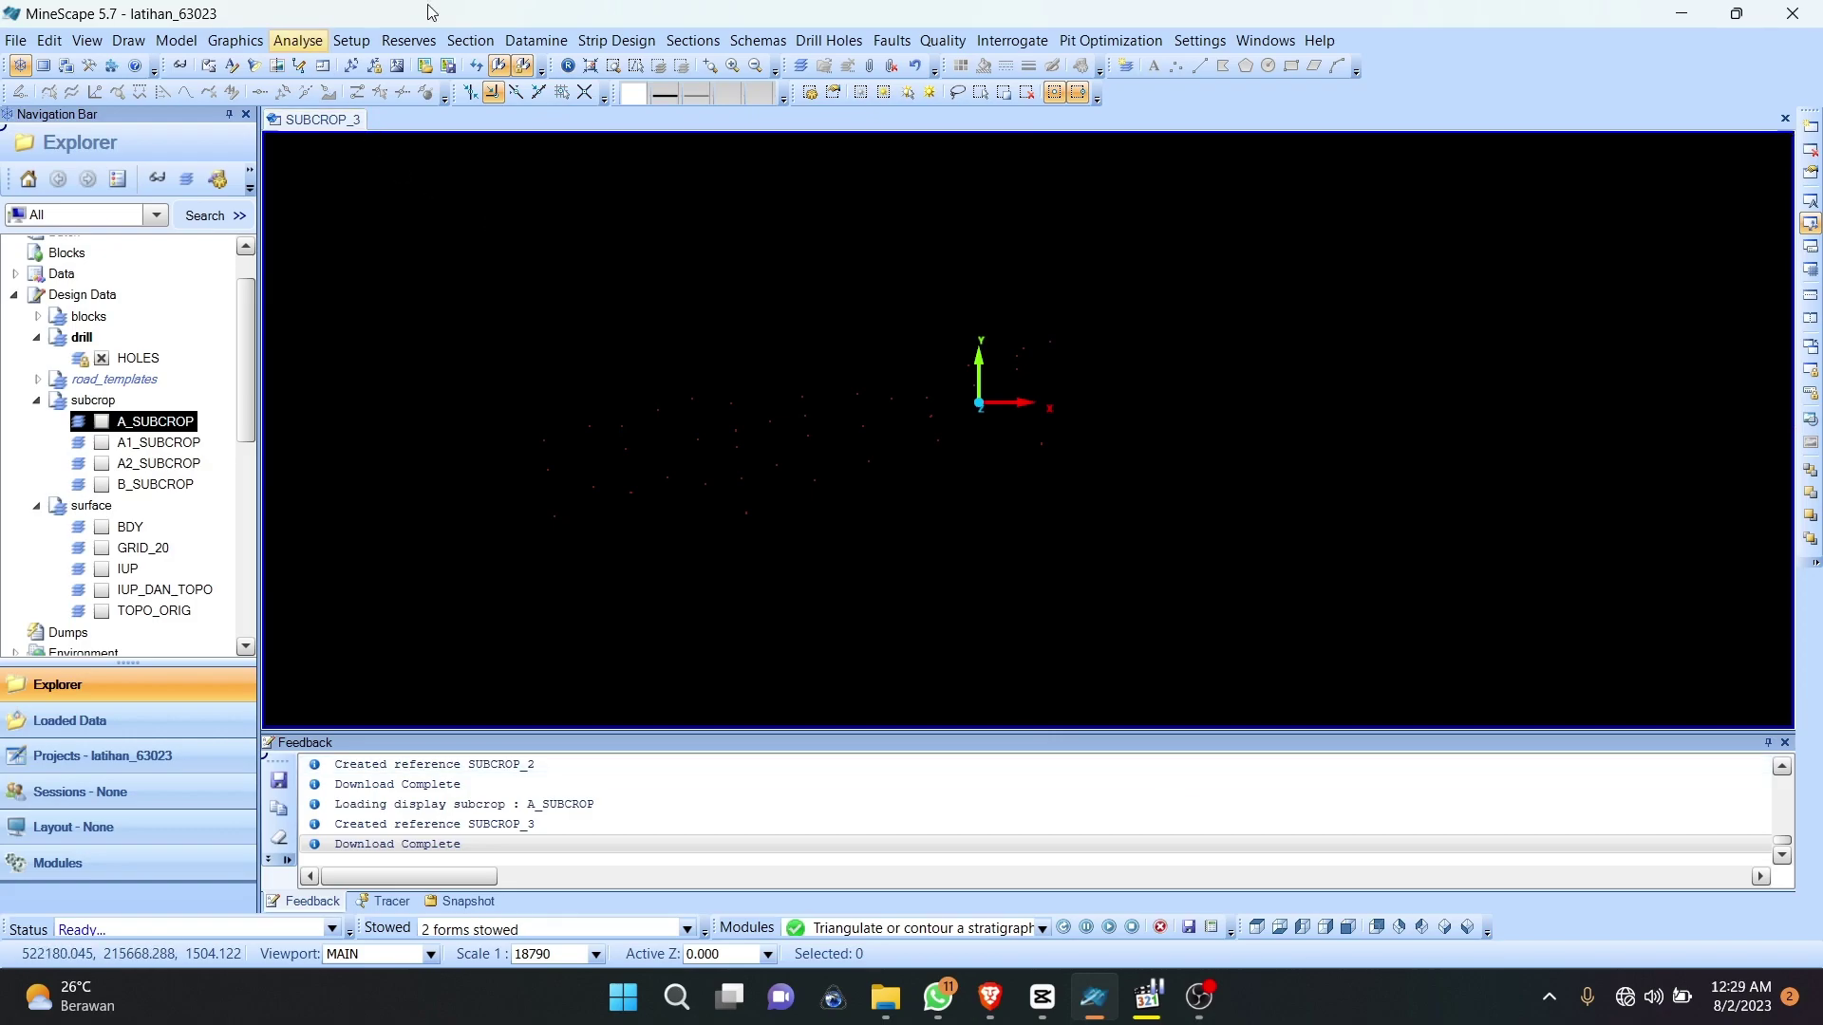
Step: Start a multiple-interval stratmodel contour for the skema_coall grid model and fill in the intervals A1, A, A2 and B
left_click(258, 41)
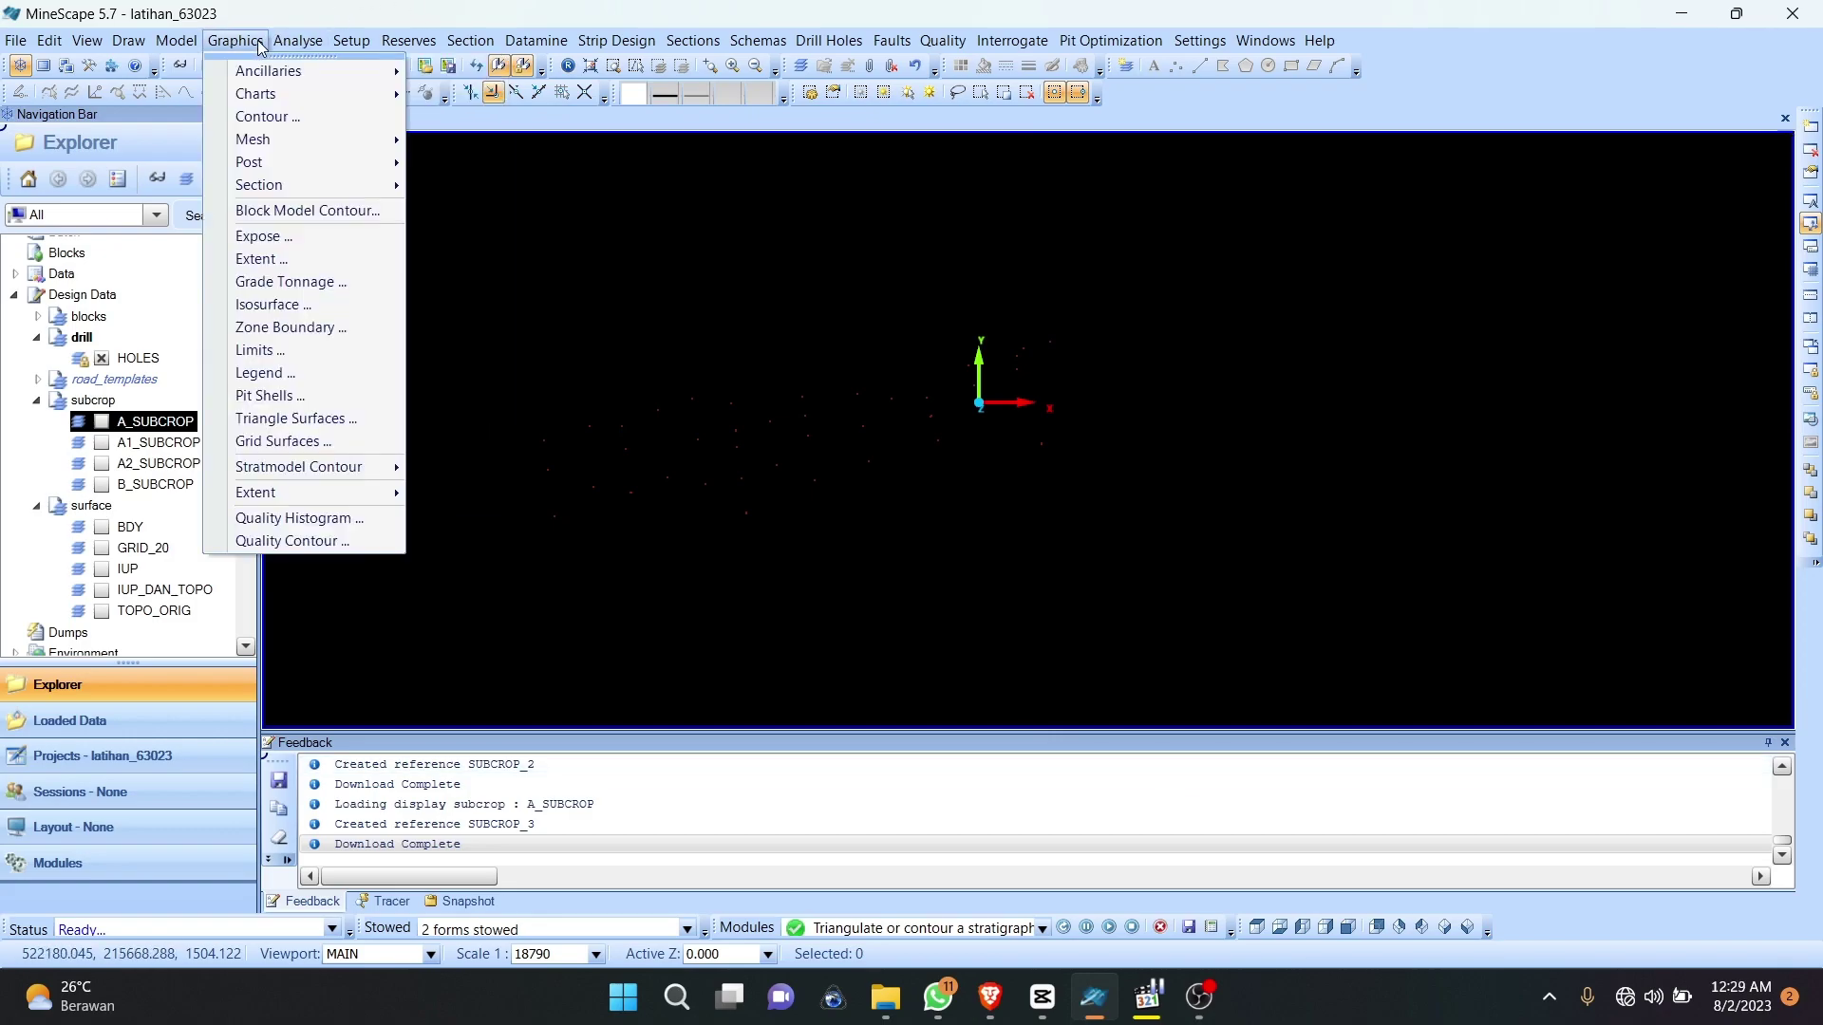
mouse_move(340, 466)
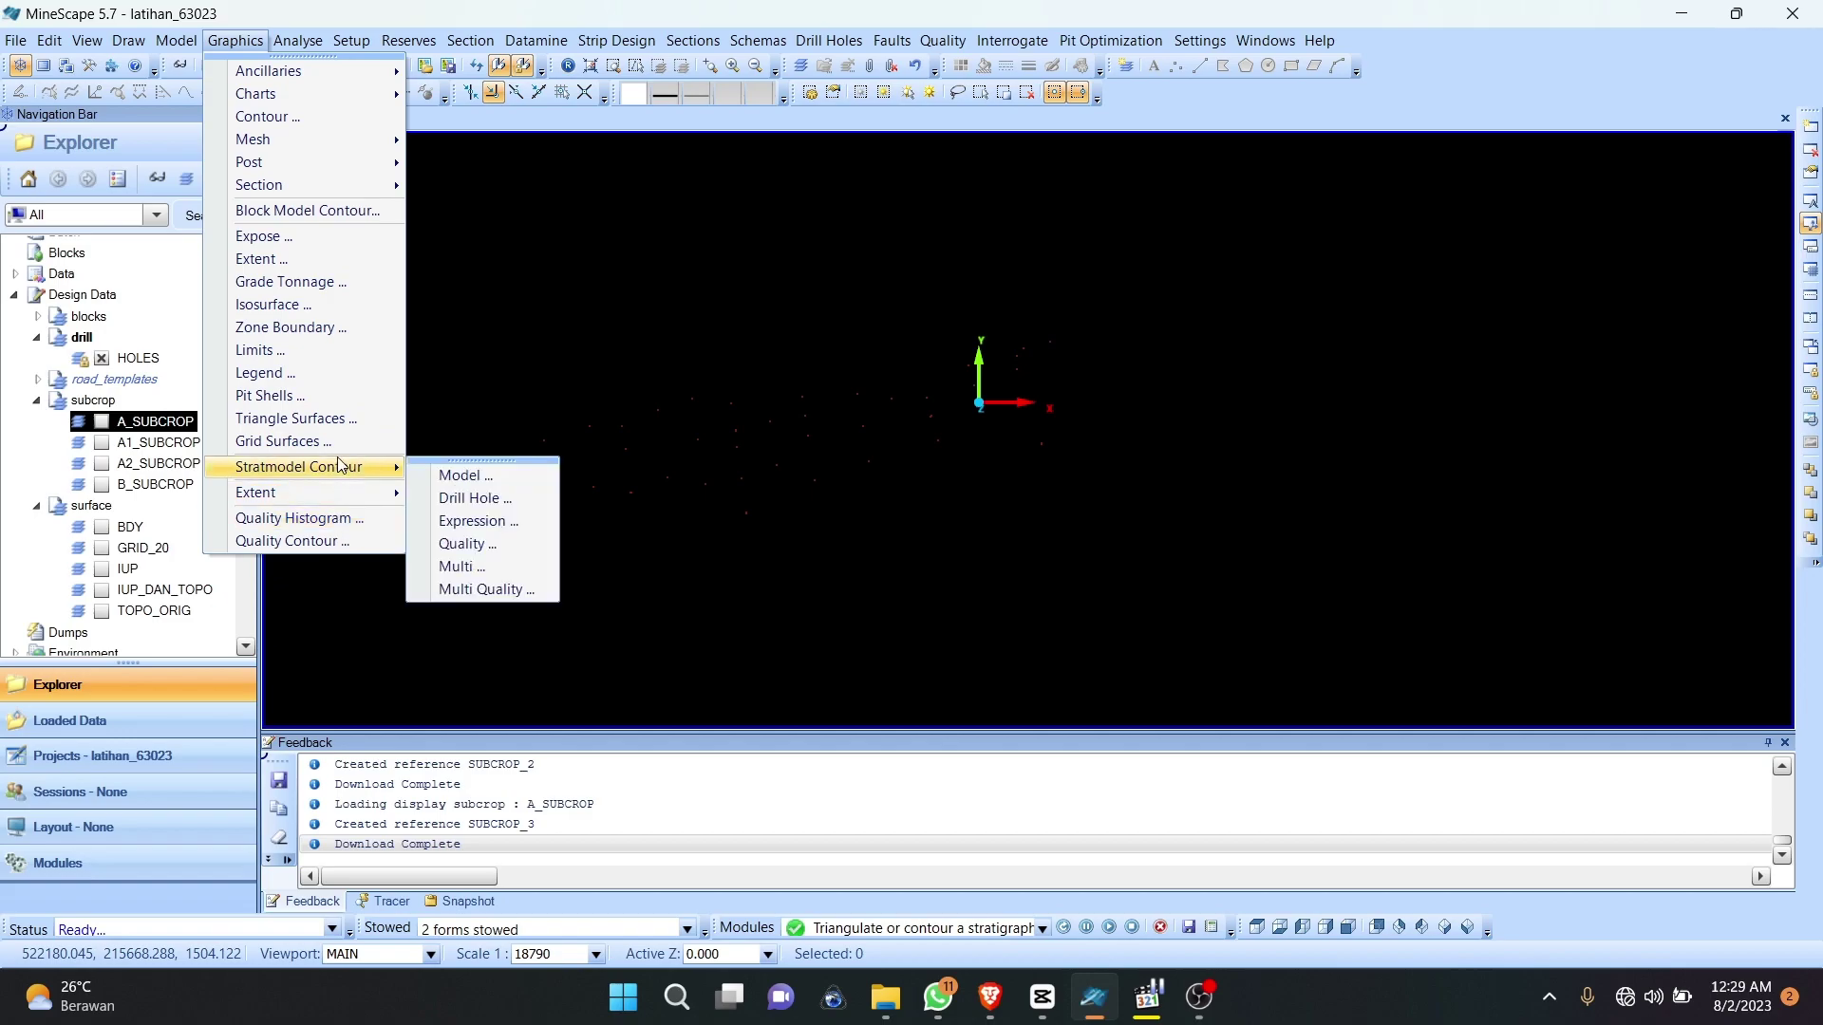
left_click(485, 573)
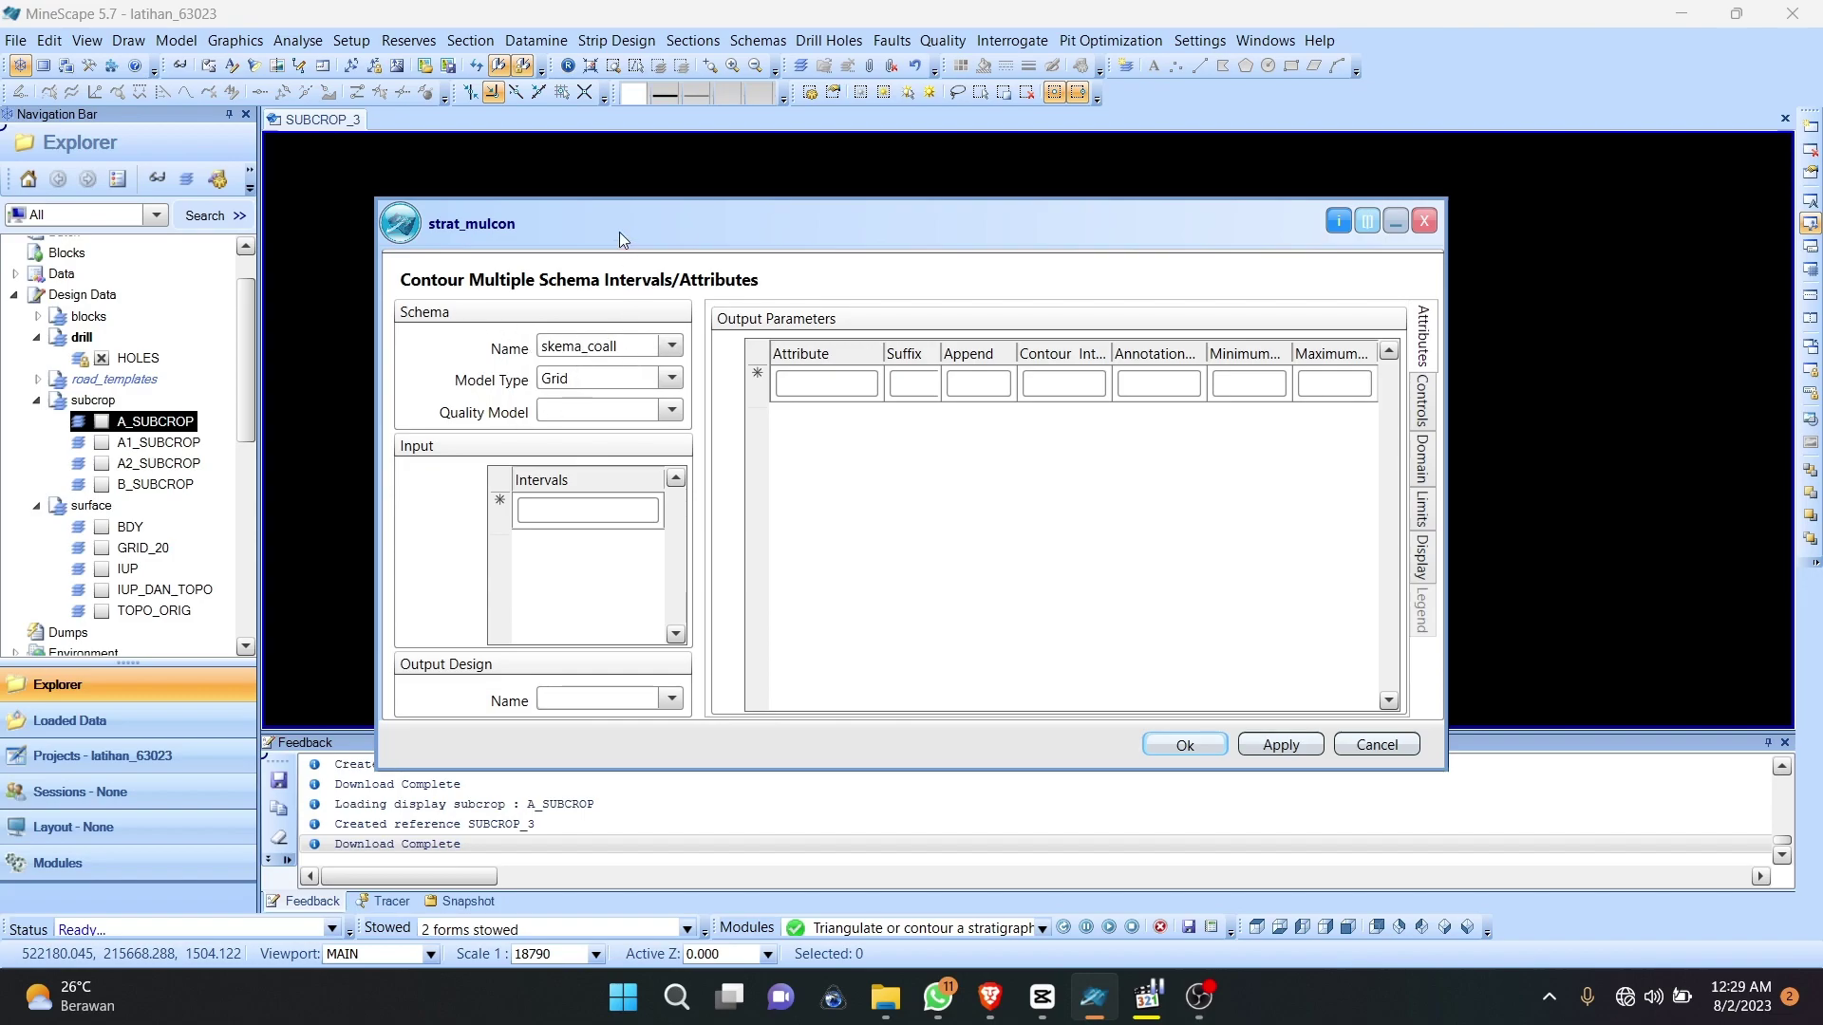
left_click_drag(619, 231, 624, 177)
double_click(632, 299)
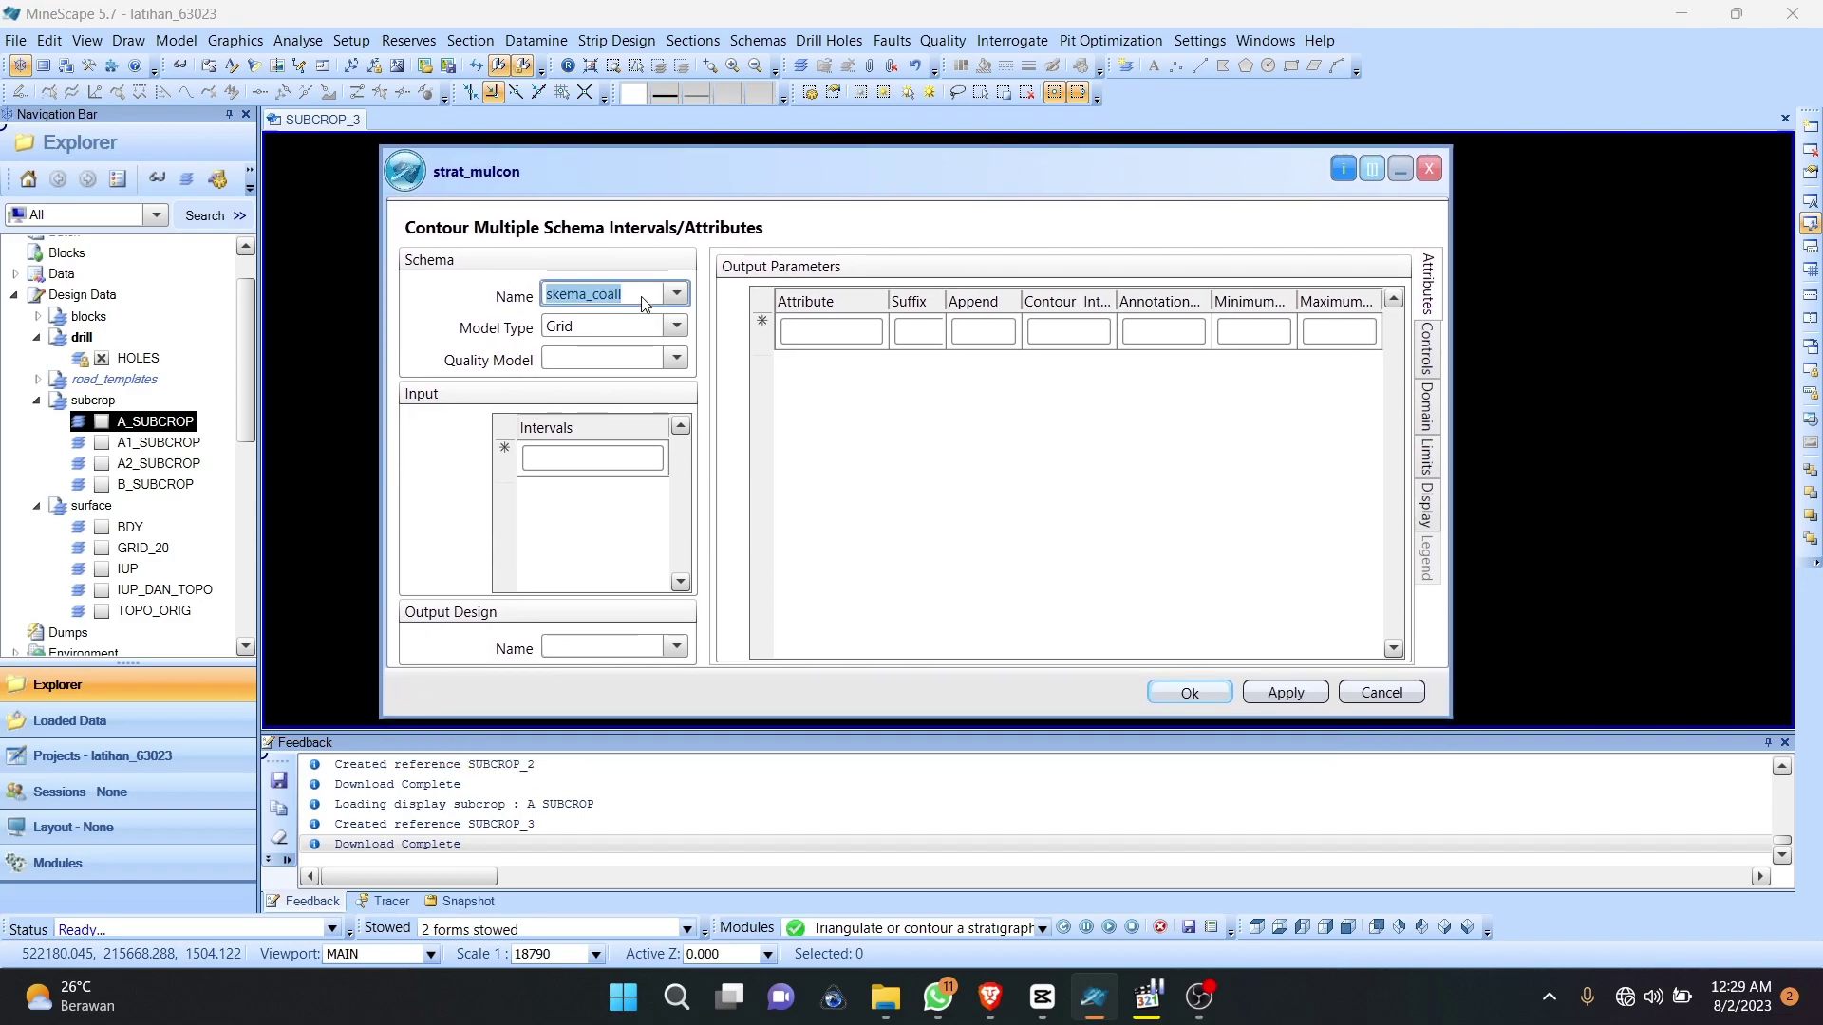
left_click(577, 358)
left_click(583, 328)
left_click(569, 454)
right_click(570, 458)
mouse_move(659, 568)
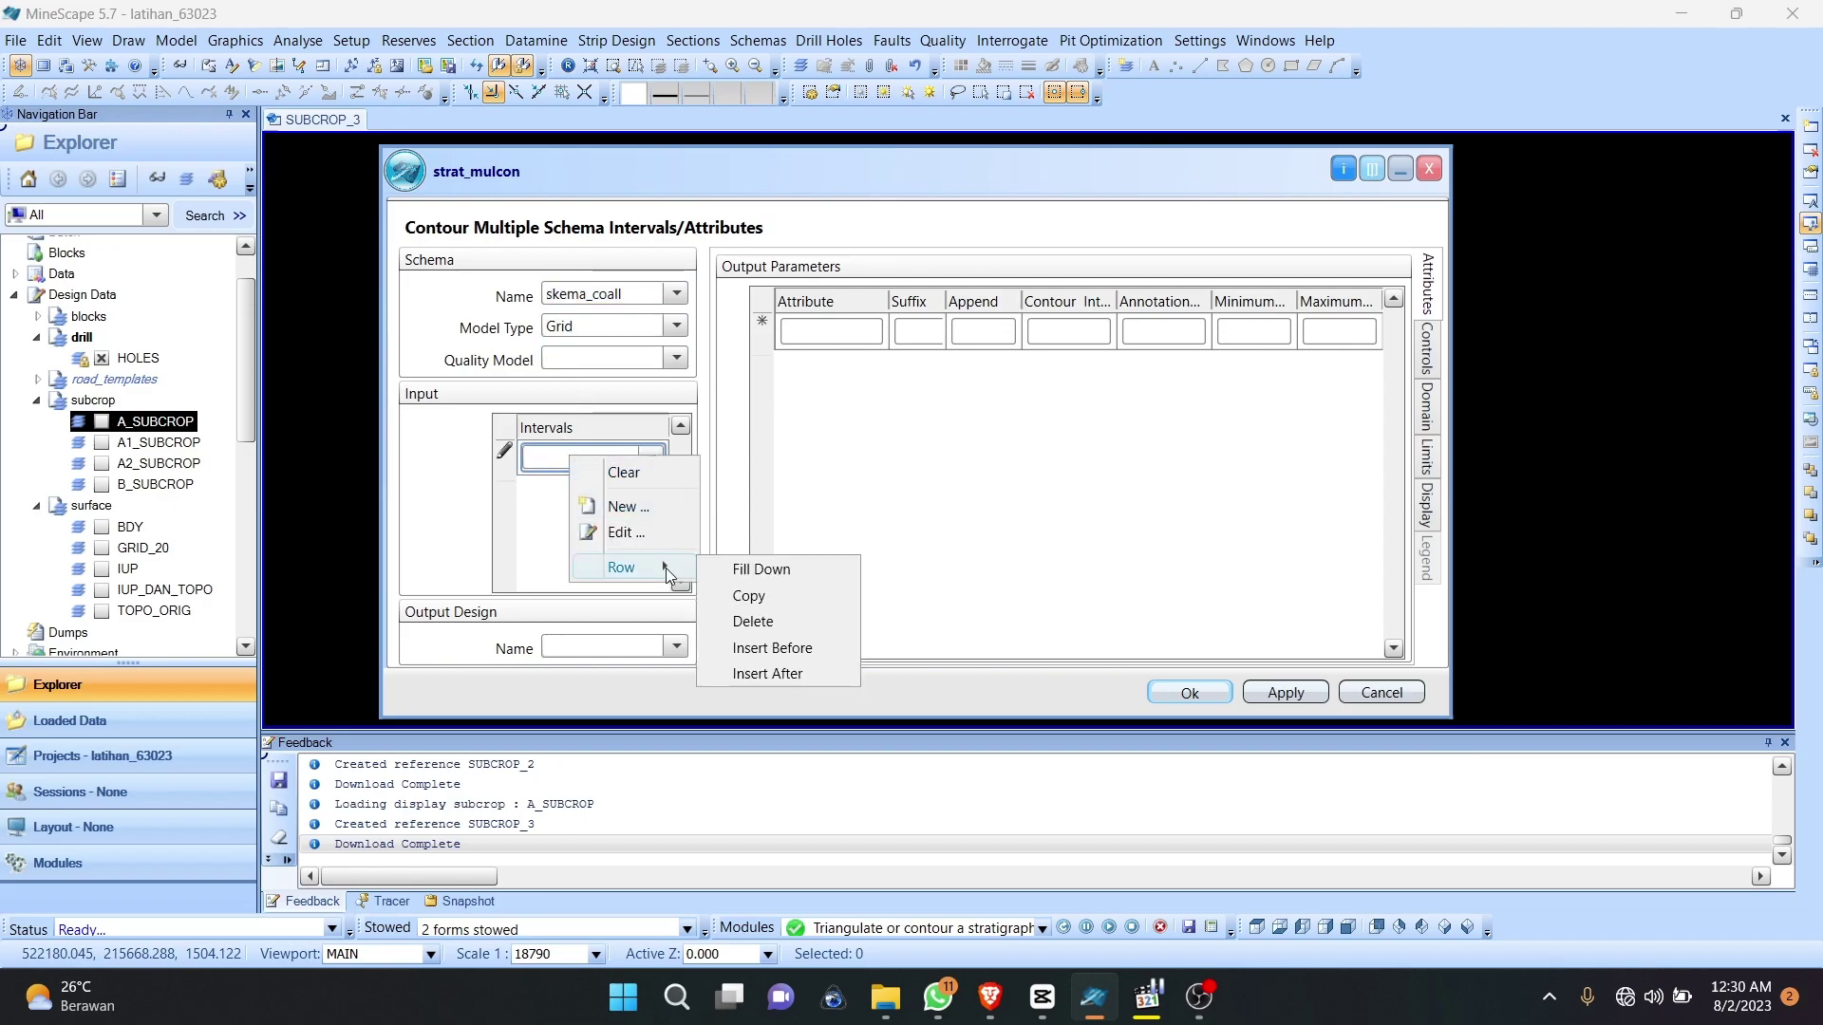
left_click(763, 571)
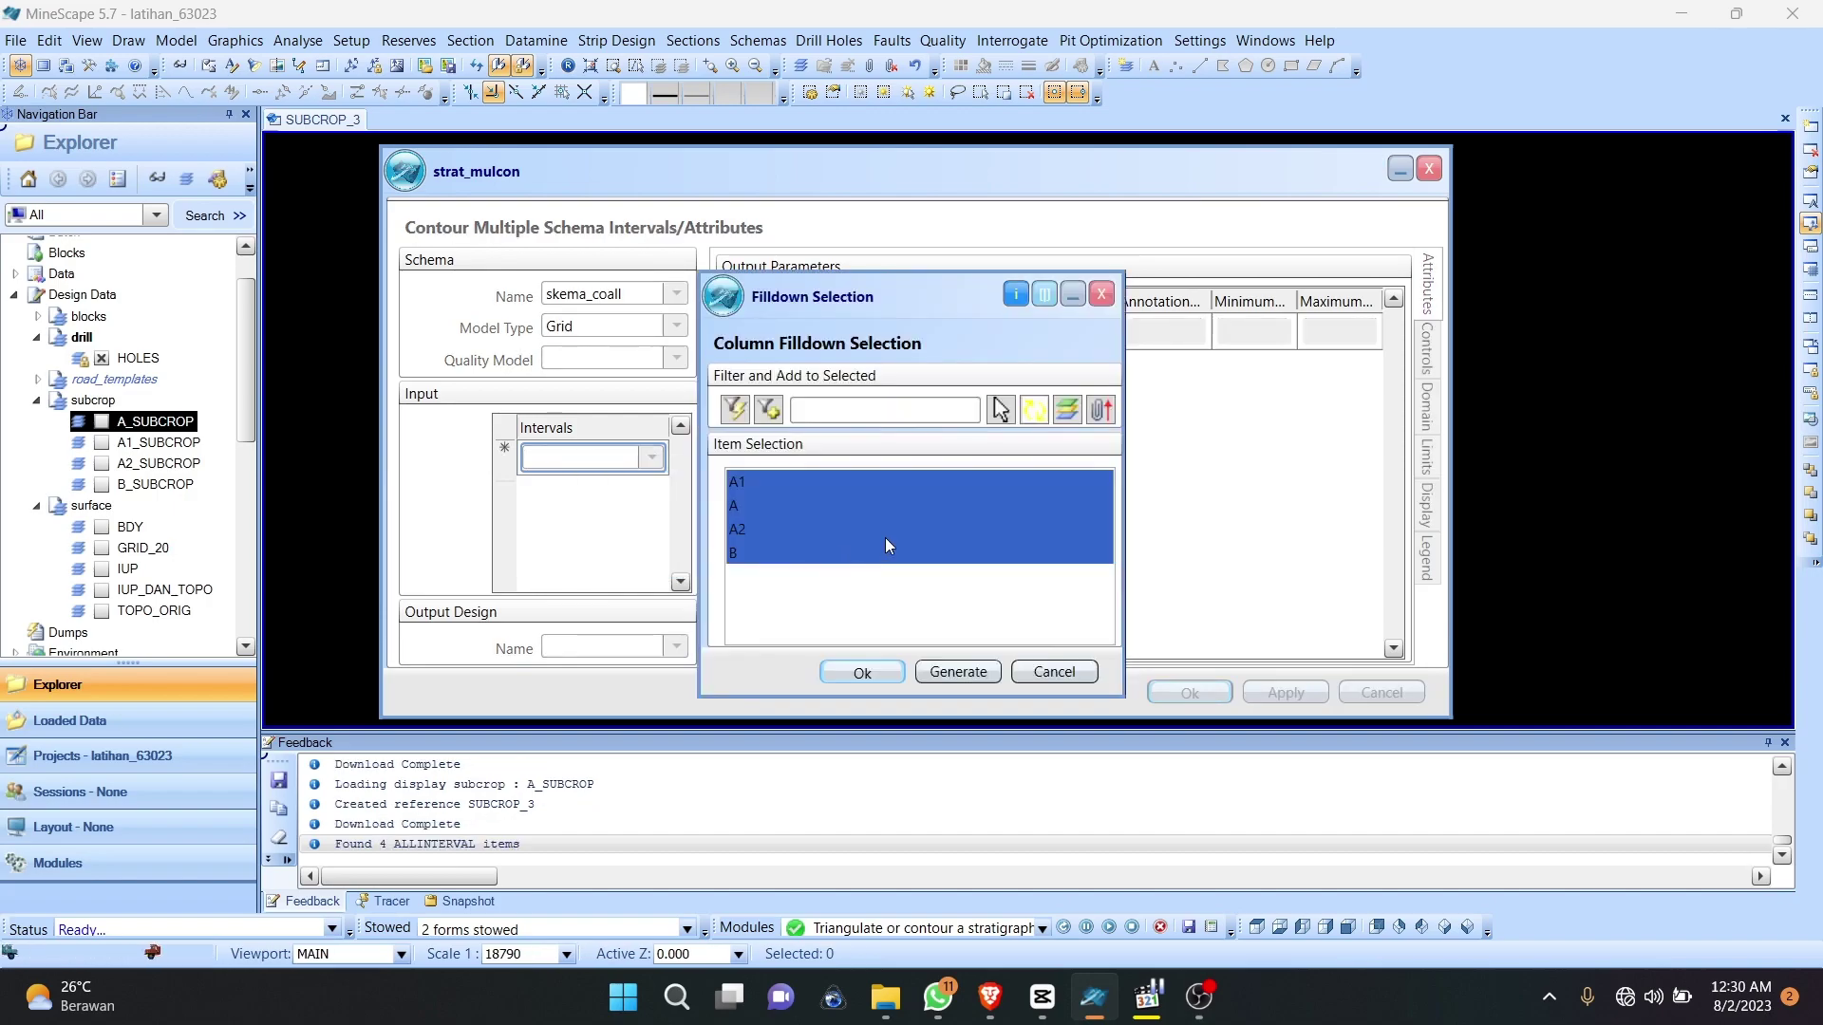
left_click(862, 671)
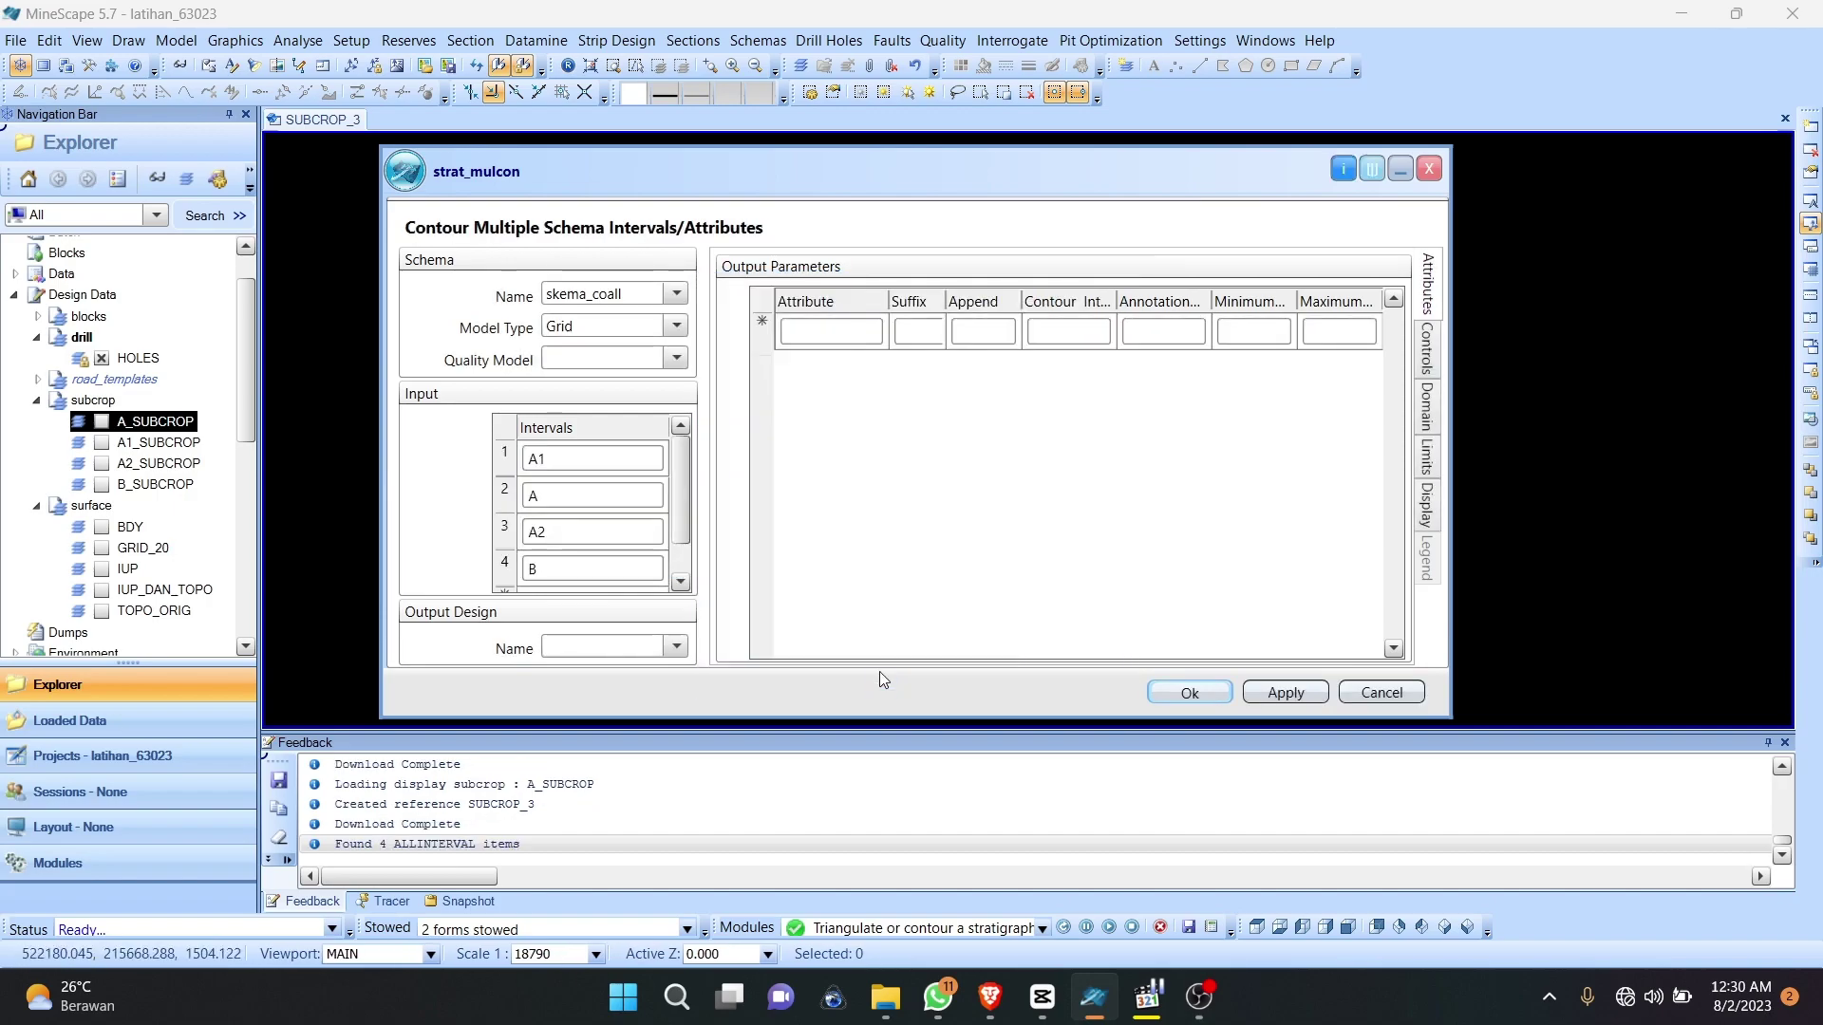
Step: Create a design file named konstruk and assign it as the output design of the contours
right_click(609, 648)
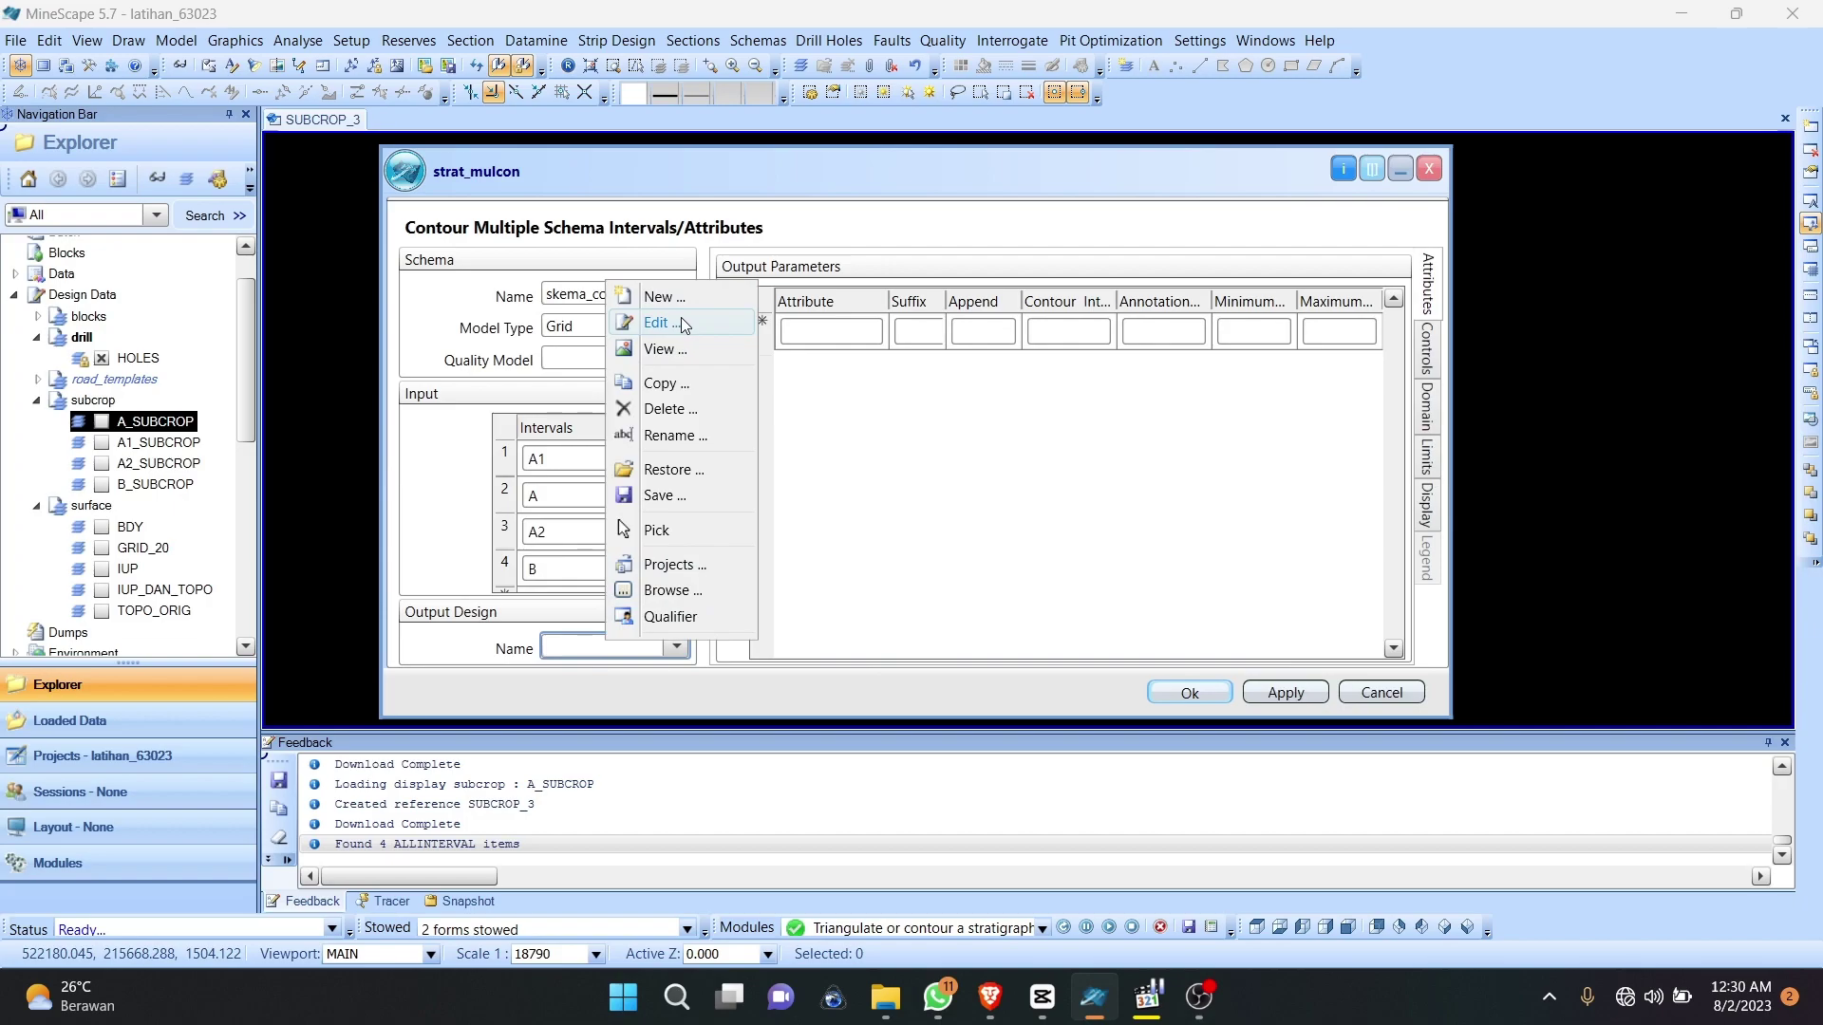
left_click(660, 297)
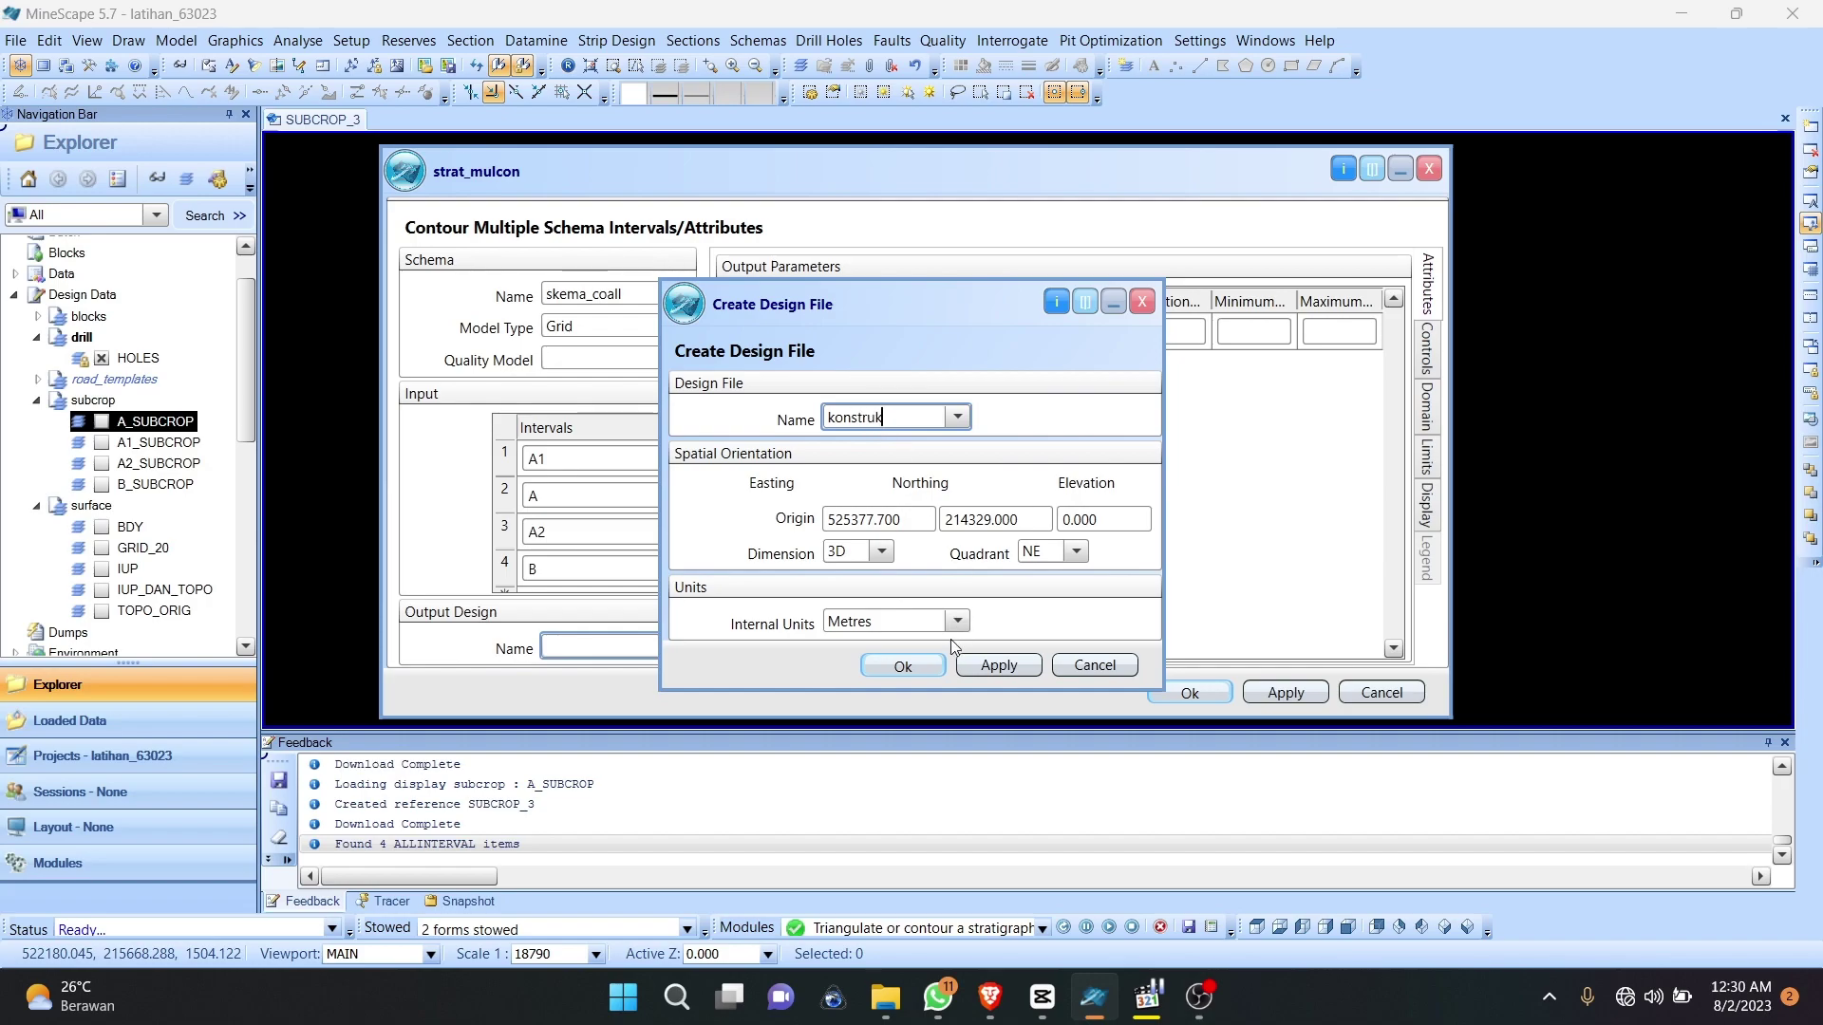
left_click(916, 666)
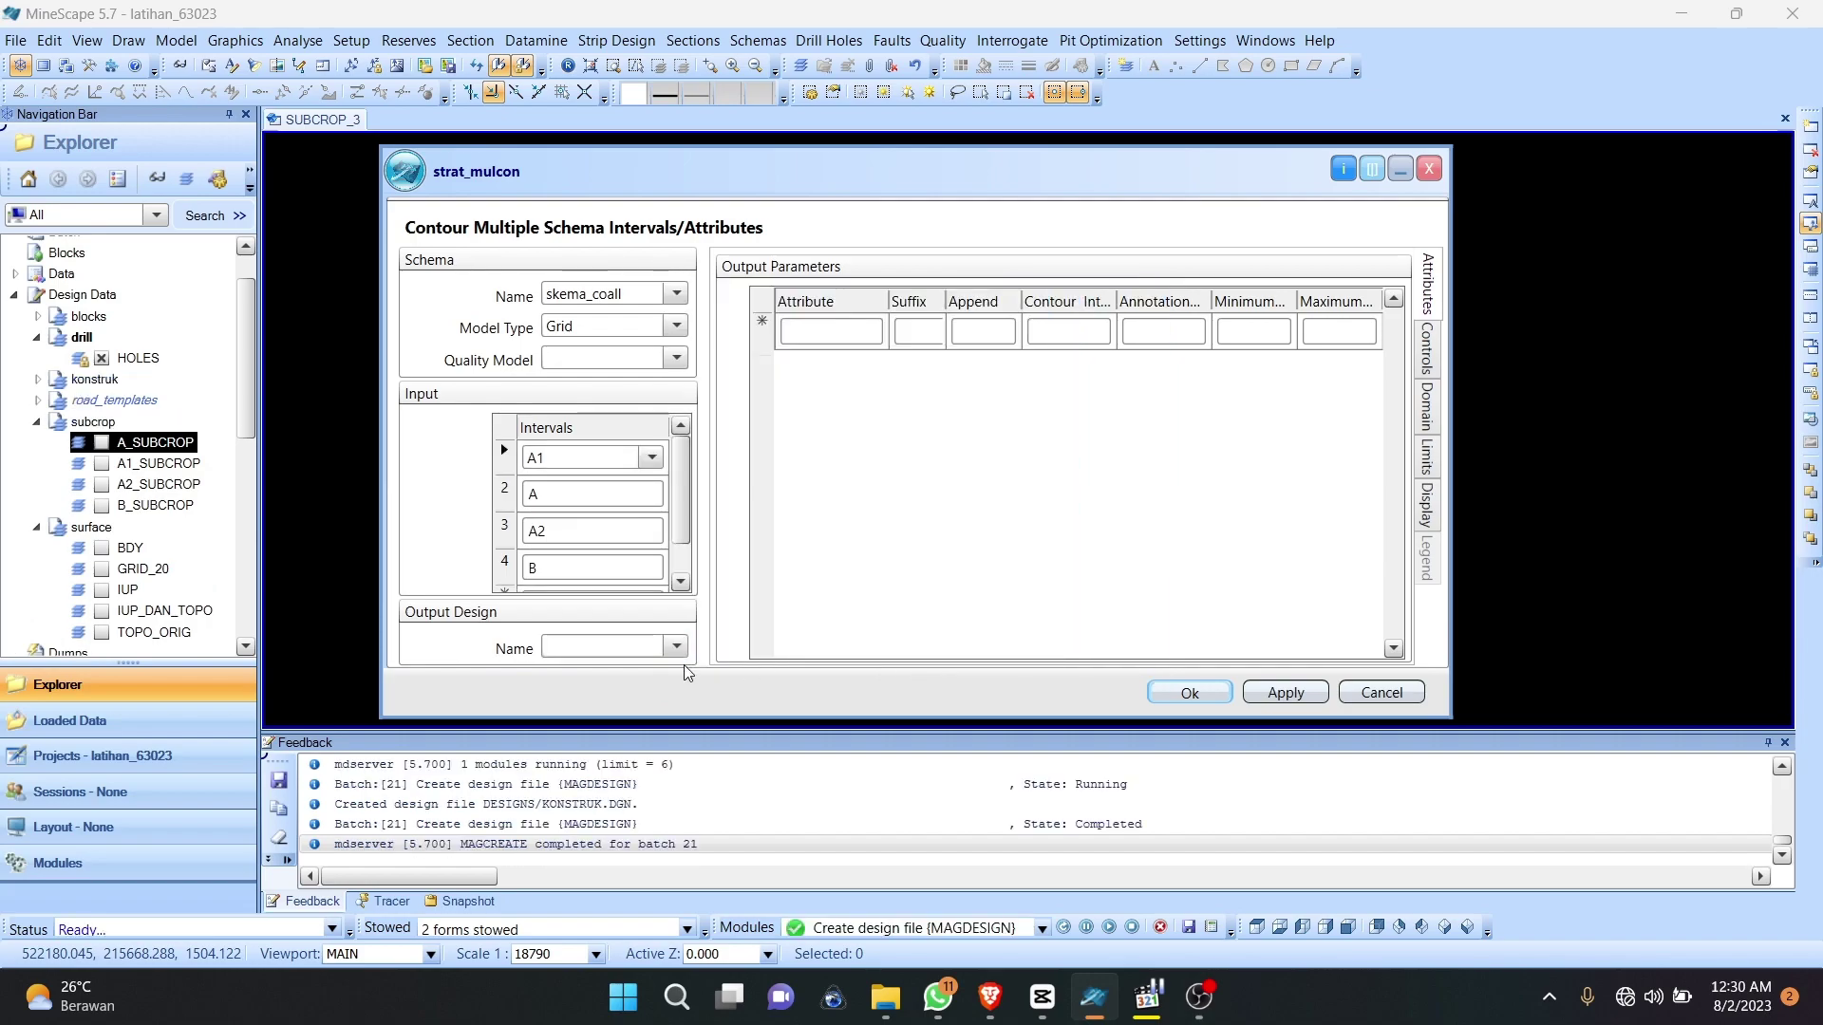
left_click(676, 646)
left_click(604, 727)
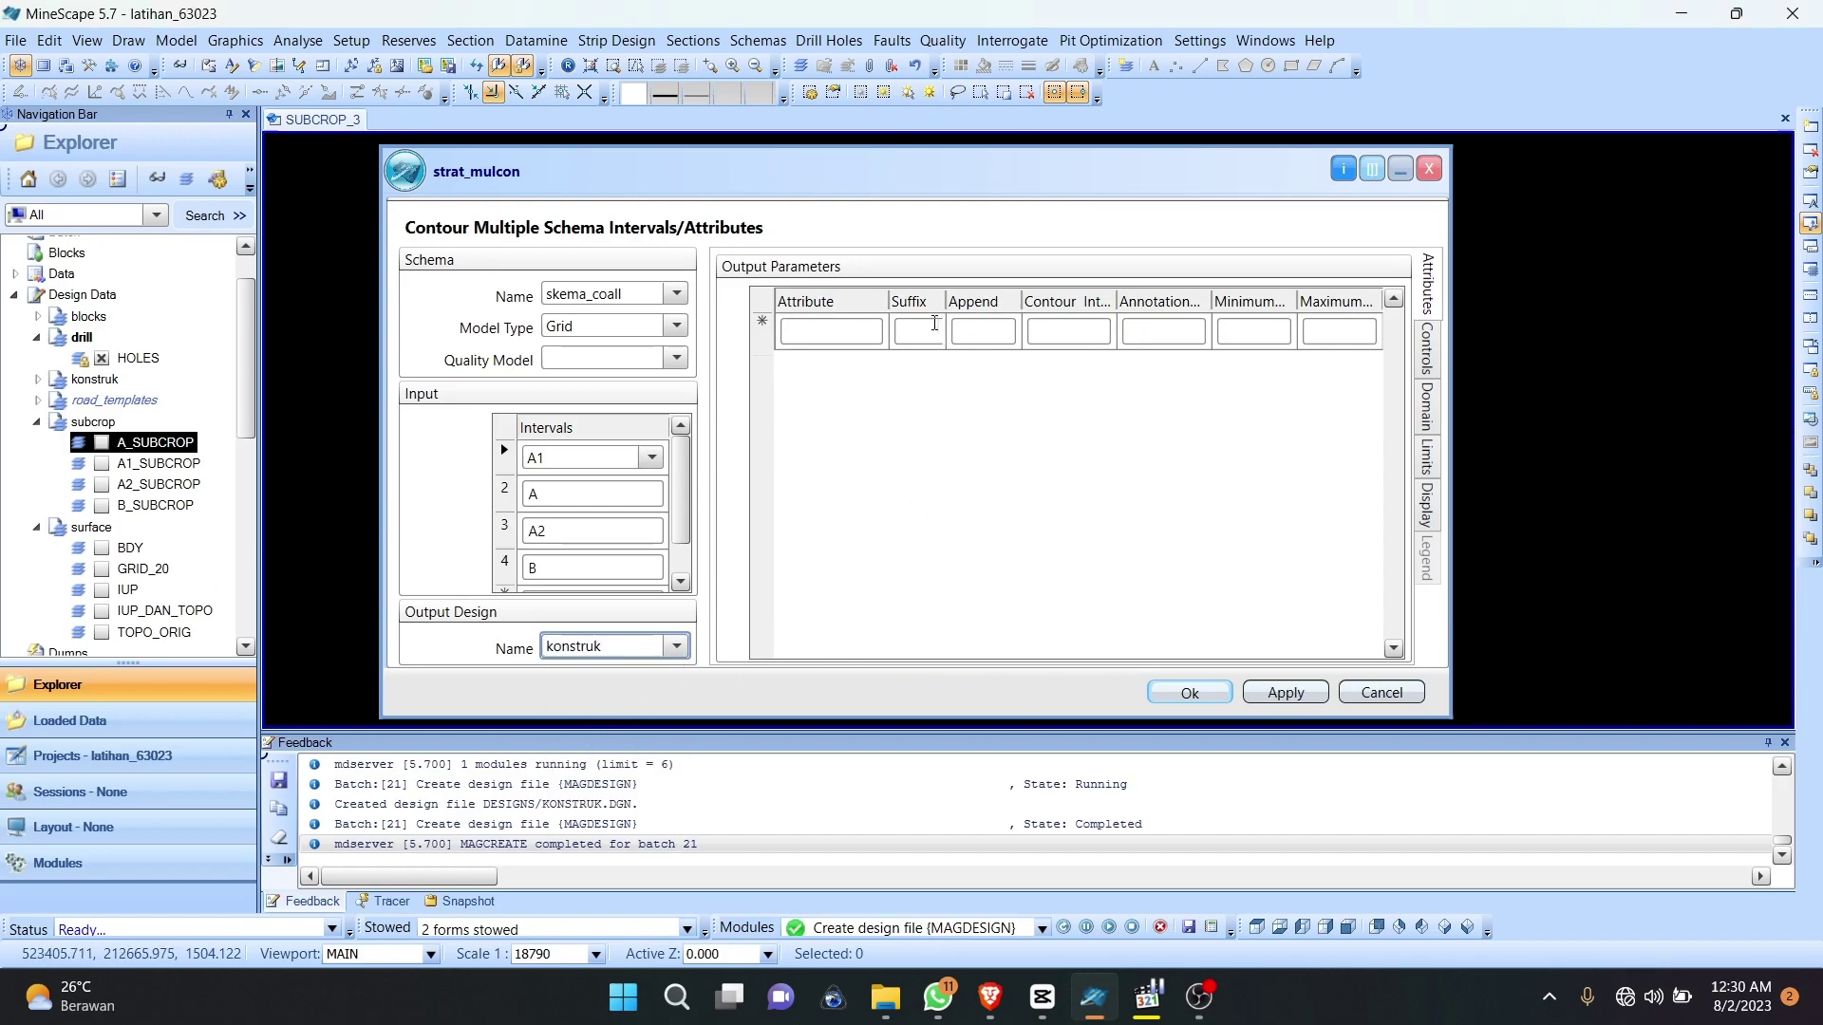
Step: Add Roof and Floor as the attributes to contour in the output parameters
left_click(831, 340)
left_click(868, 330)
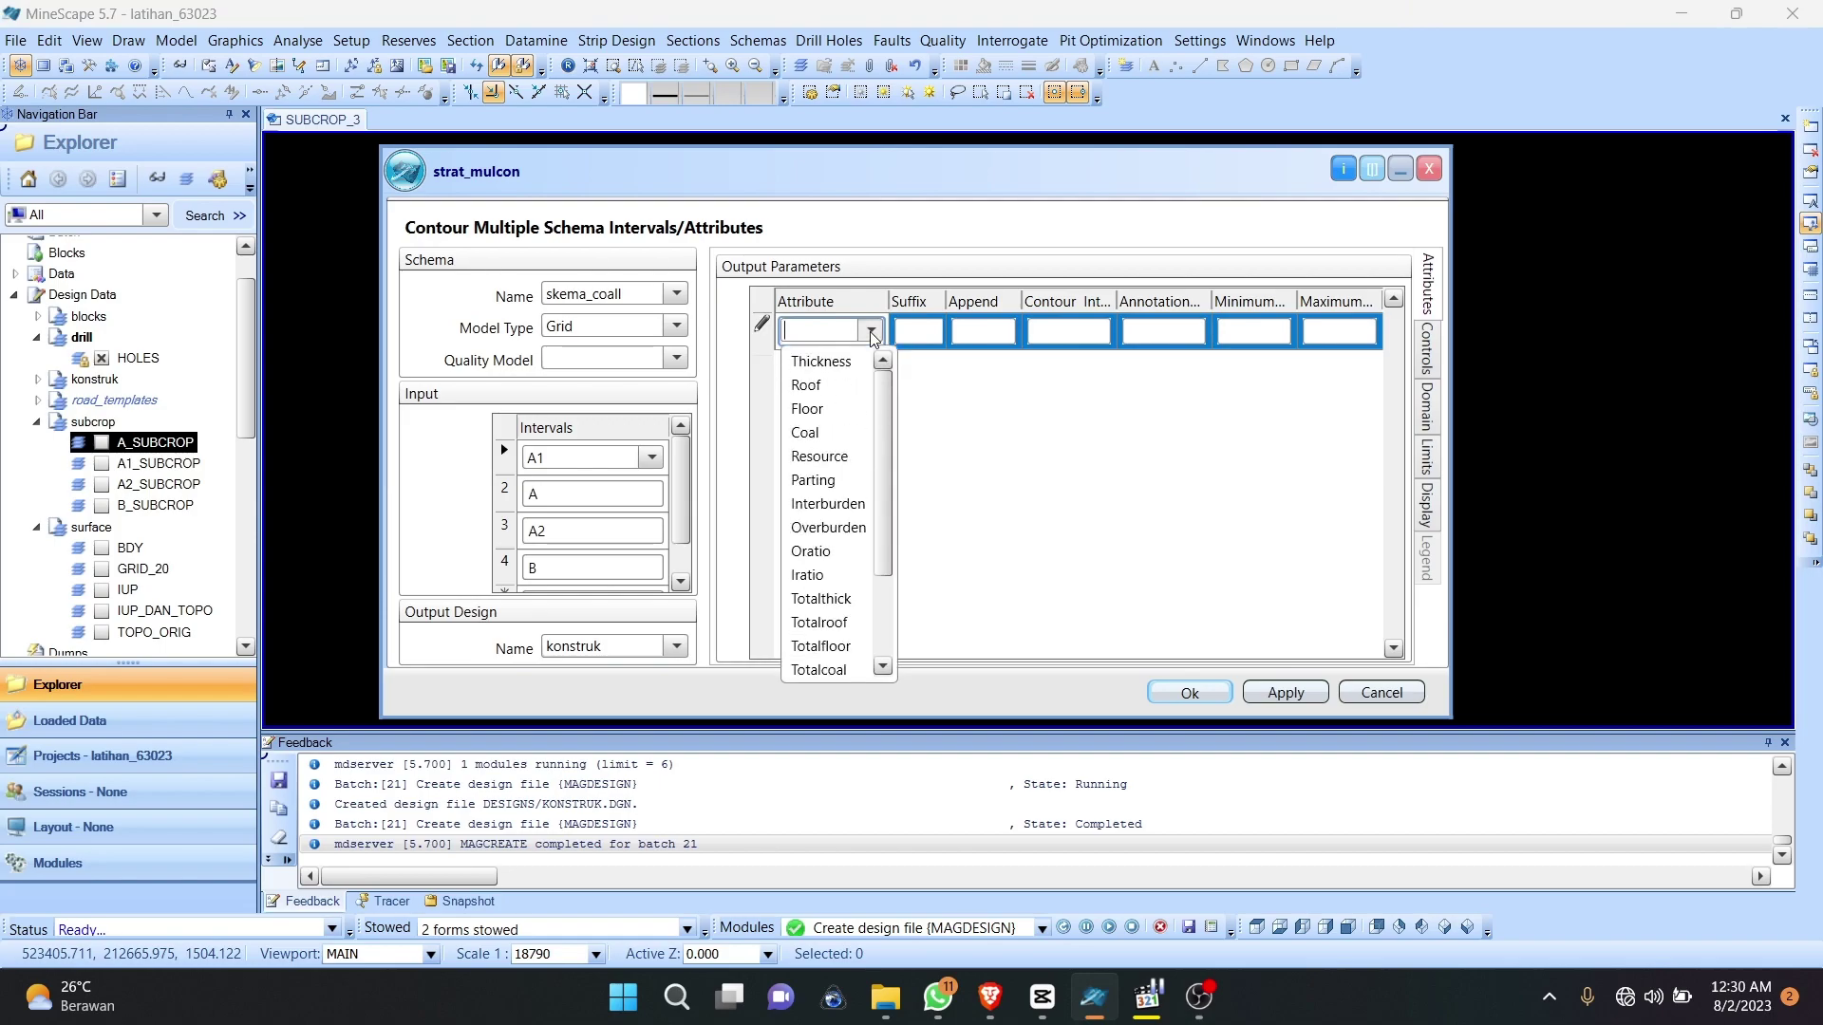
left_click(805, 385)
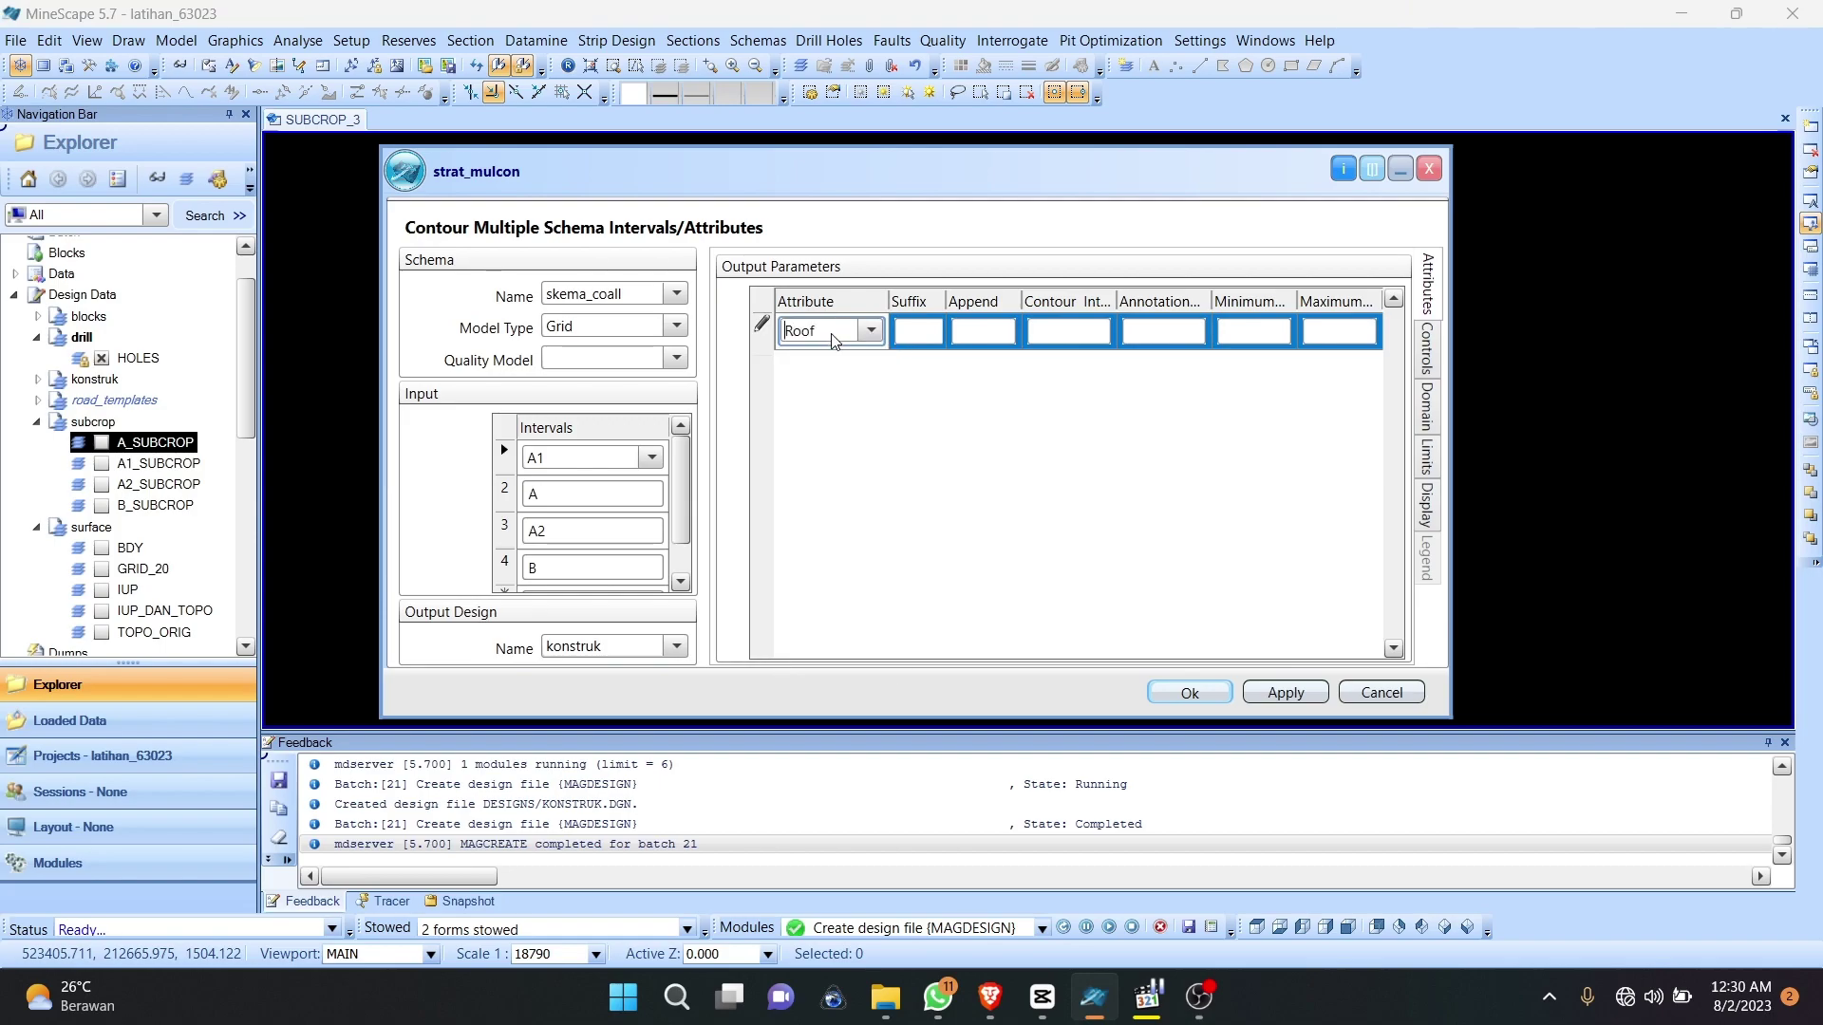
key("Return")
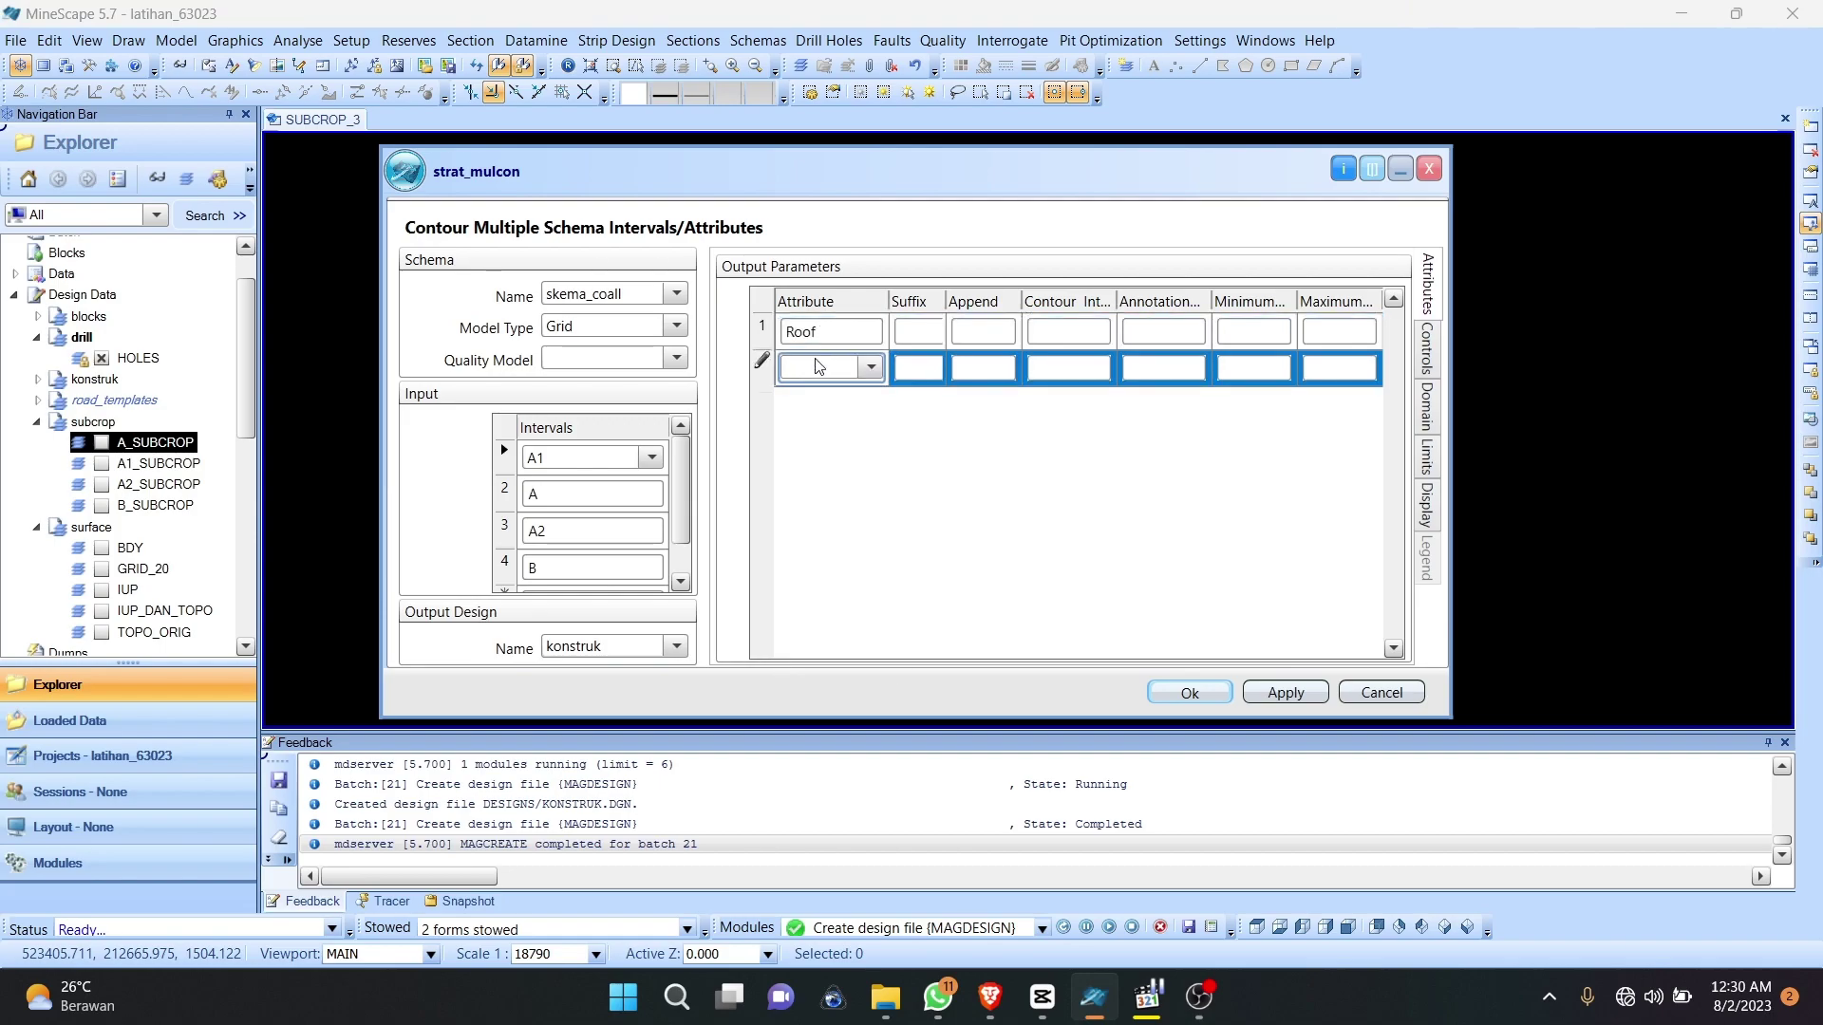
left_click(871, 368)
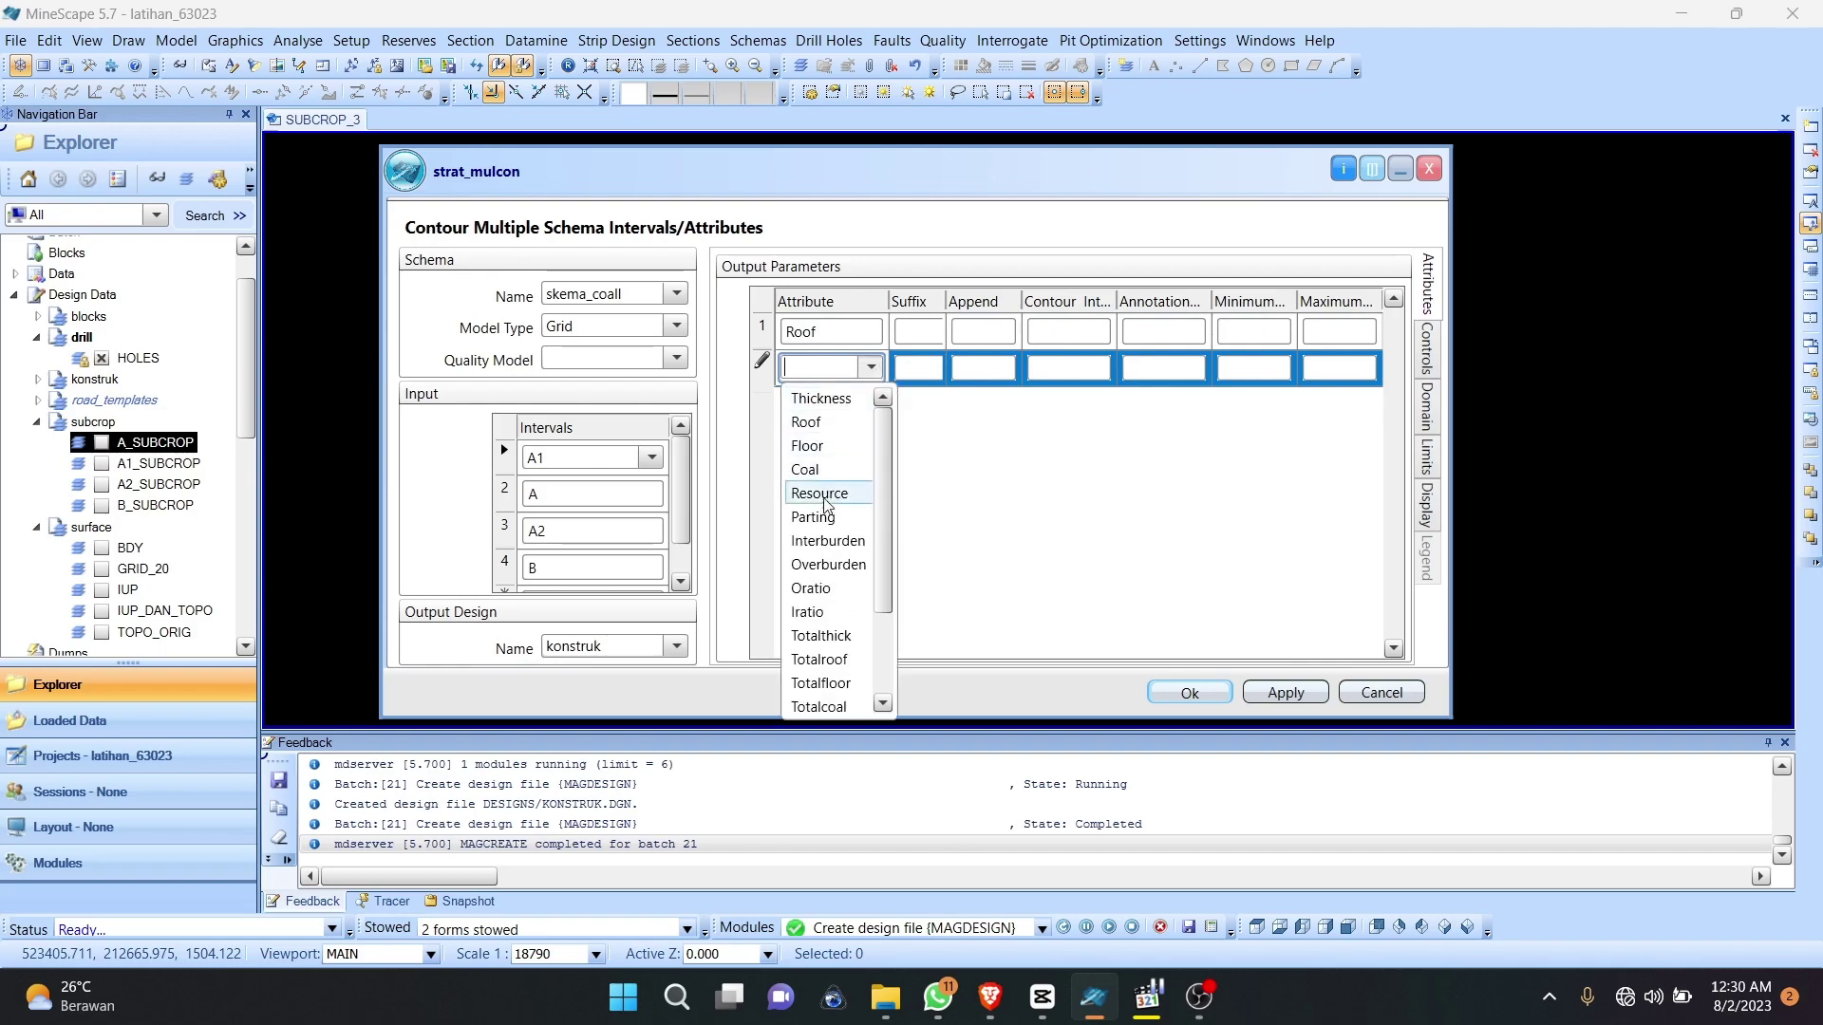
left_click(808, 447)
Step: Set contour interval 1 and annotation value 5 for Roof, and contour interval 1 for Floor
left_click(849, 330)
left_click(917, 331)
left_click(1057, 328)
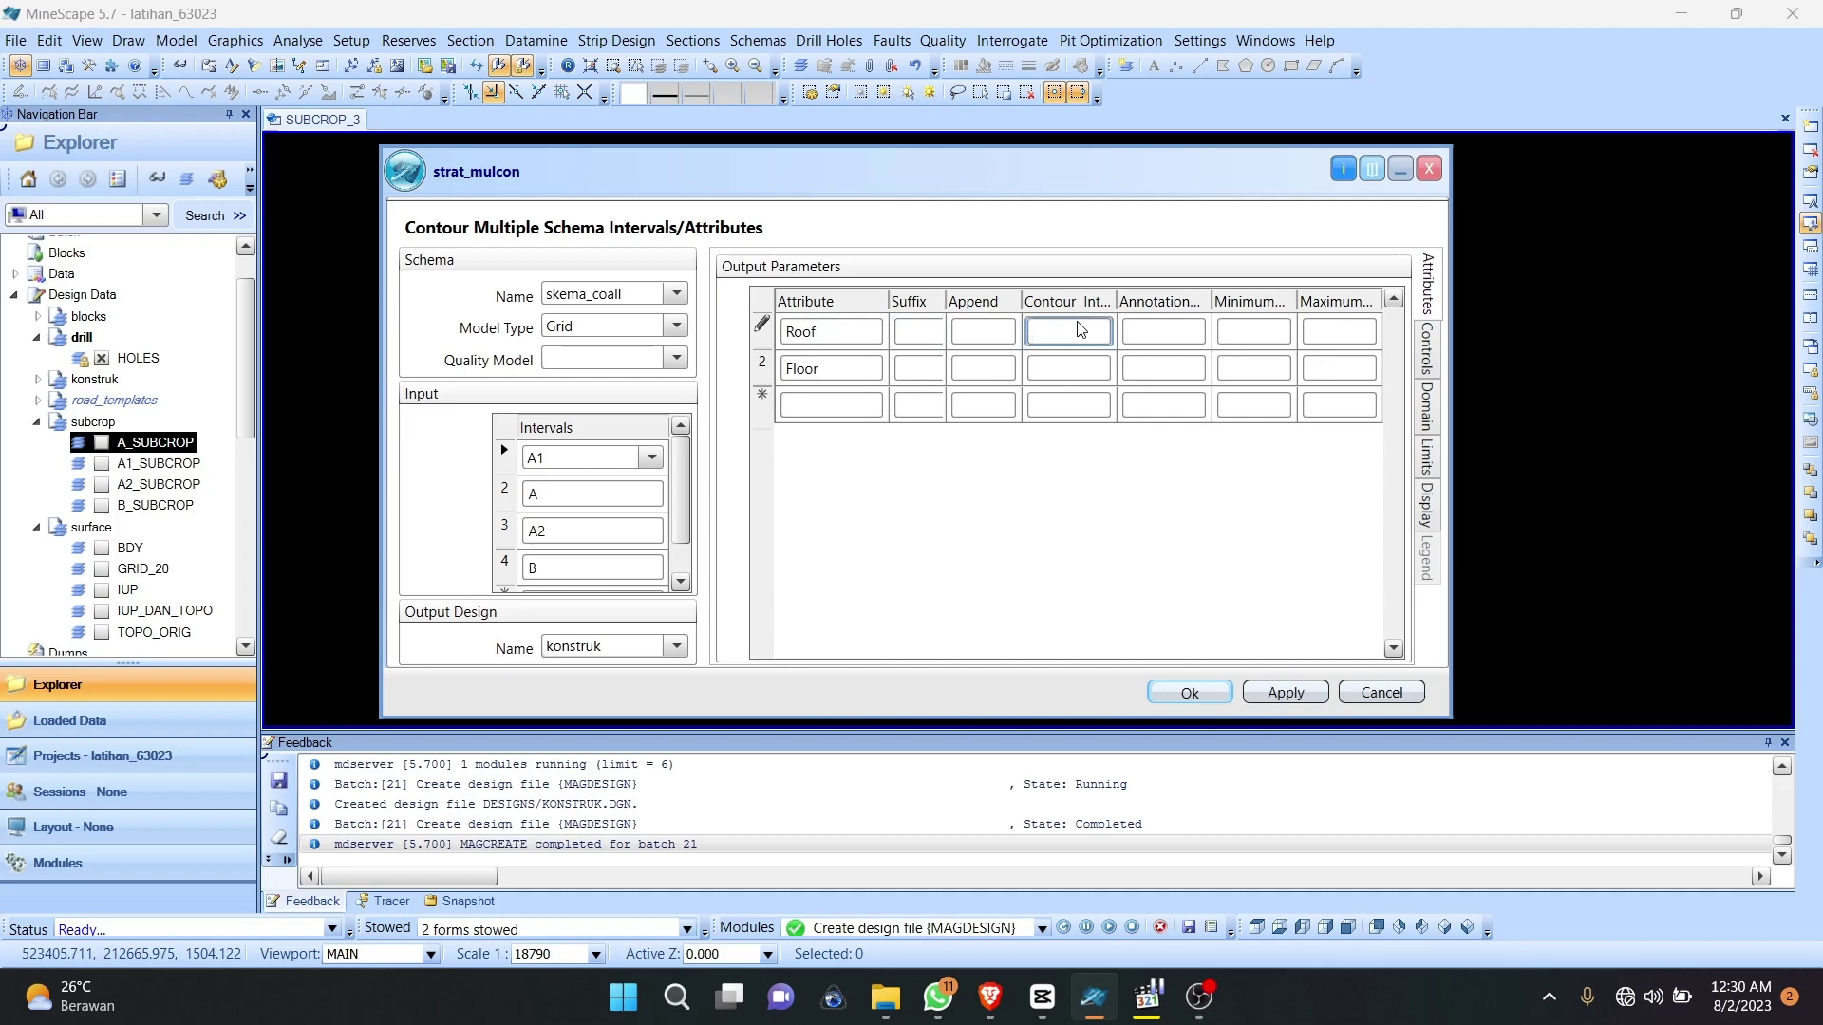
left_click(1155, 330)
left_click(1066, 327)
type("1")
left_click(1153, 332)
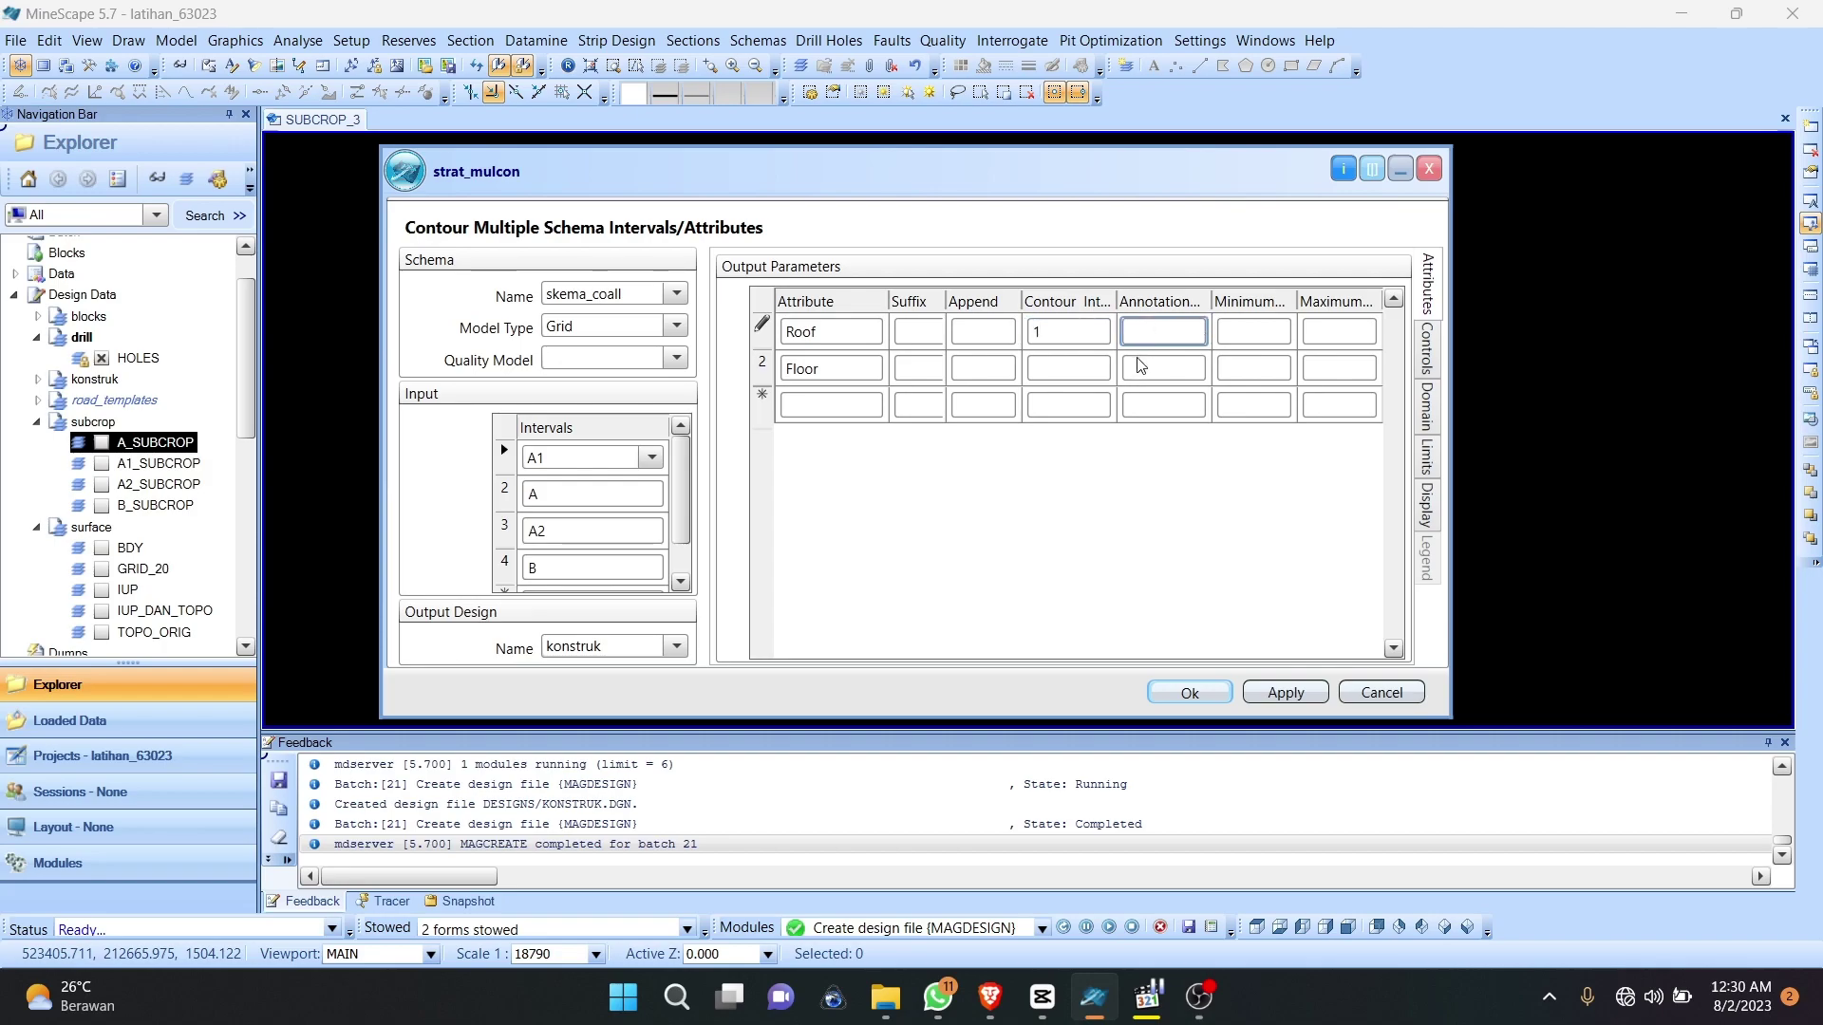
left_click(1062, 371)
type("1")
left_click(1133, 366)
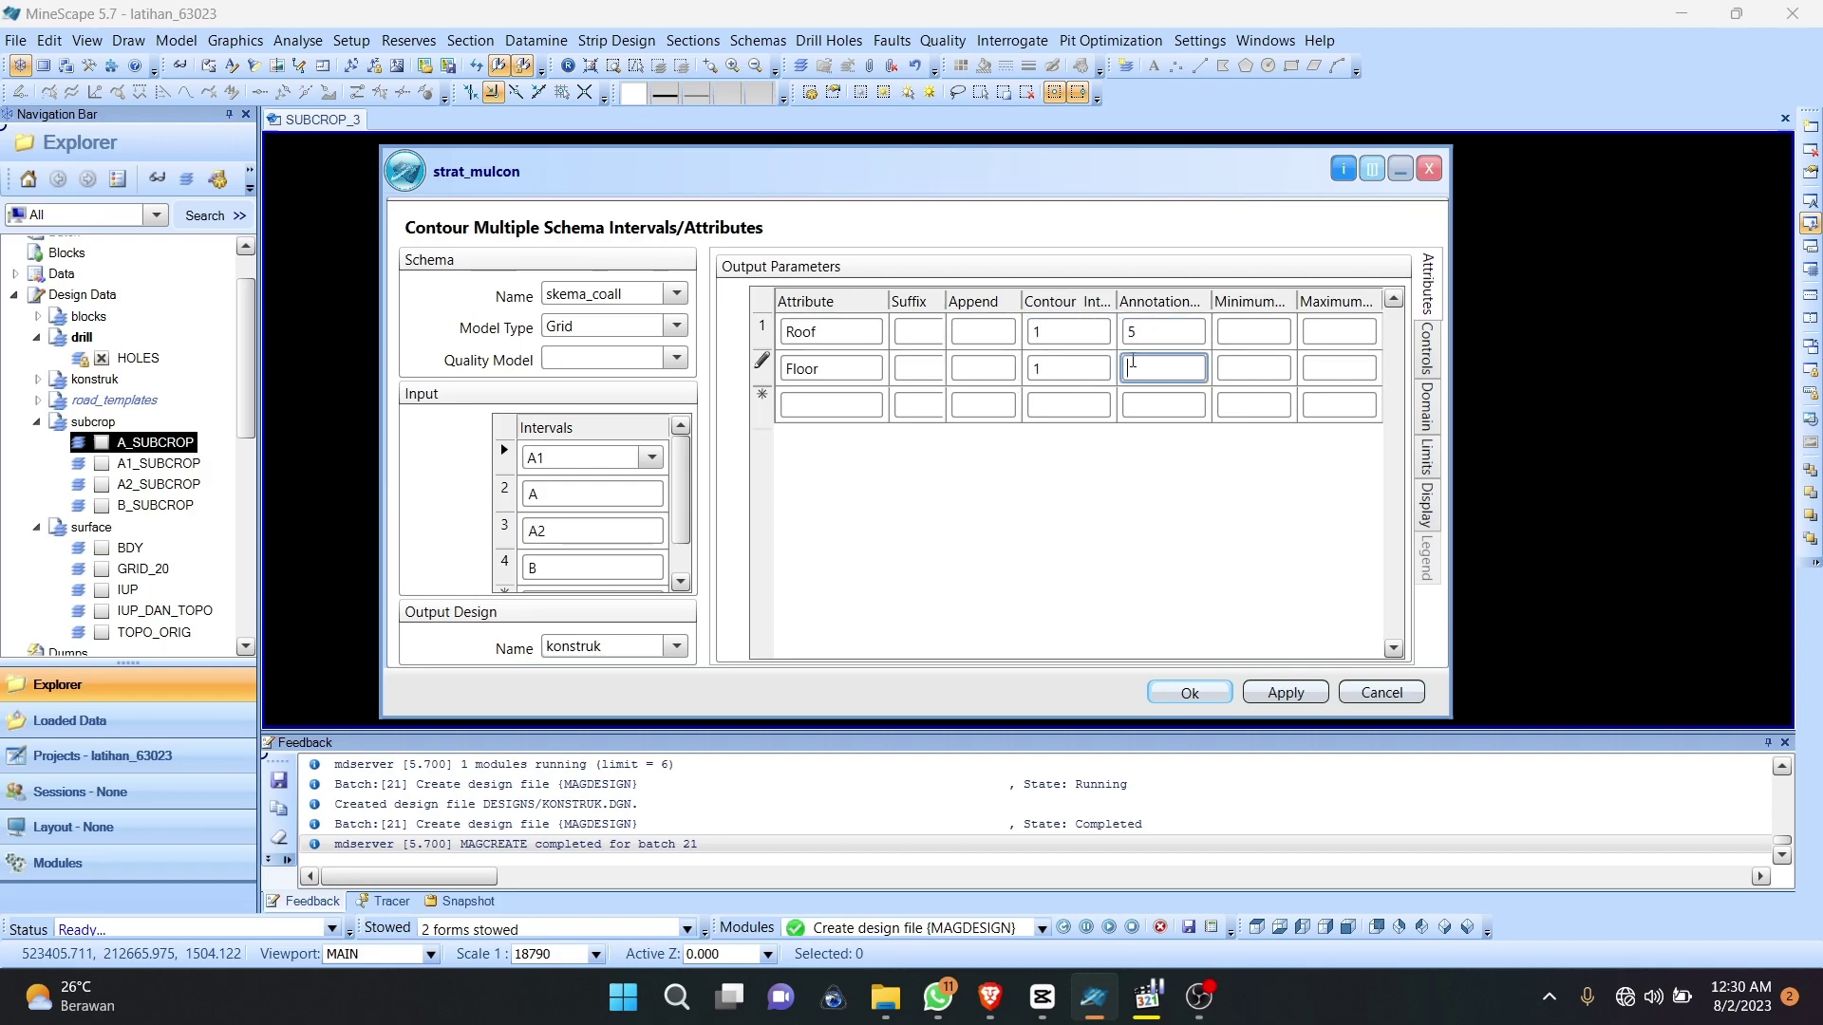
Step: Set the contour smoothing to Medium, check the domain and limits settings, and generate the contours
left_click(1429, 359)
left_click(954, 302)
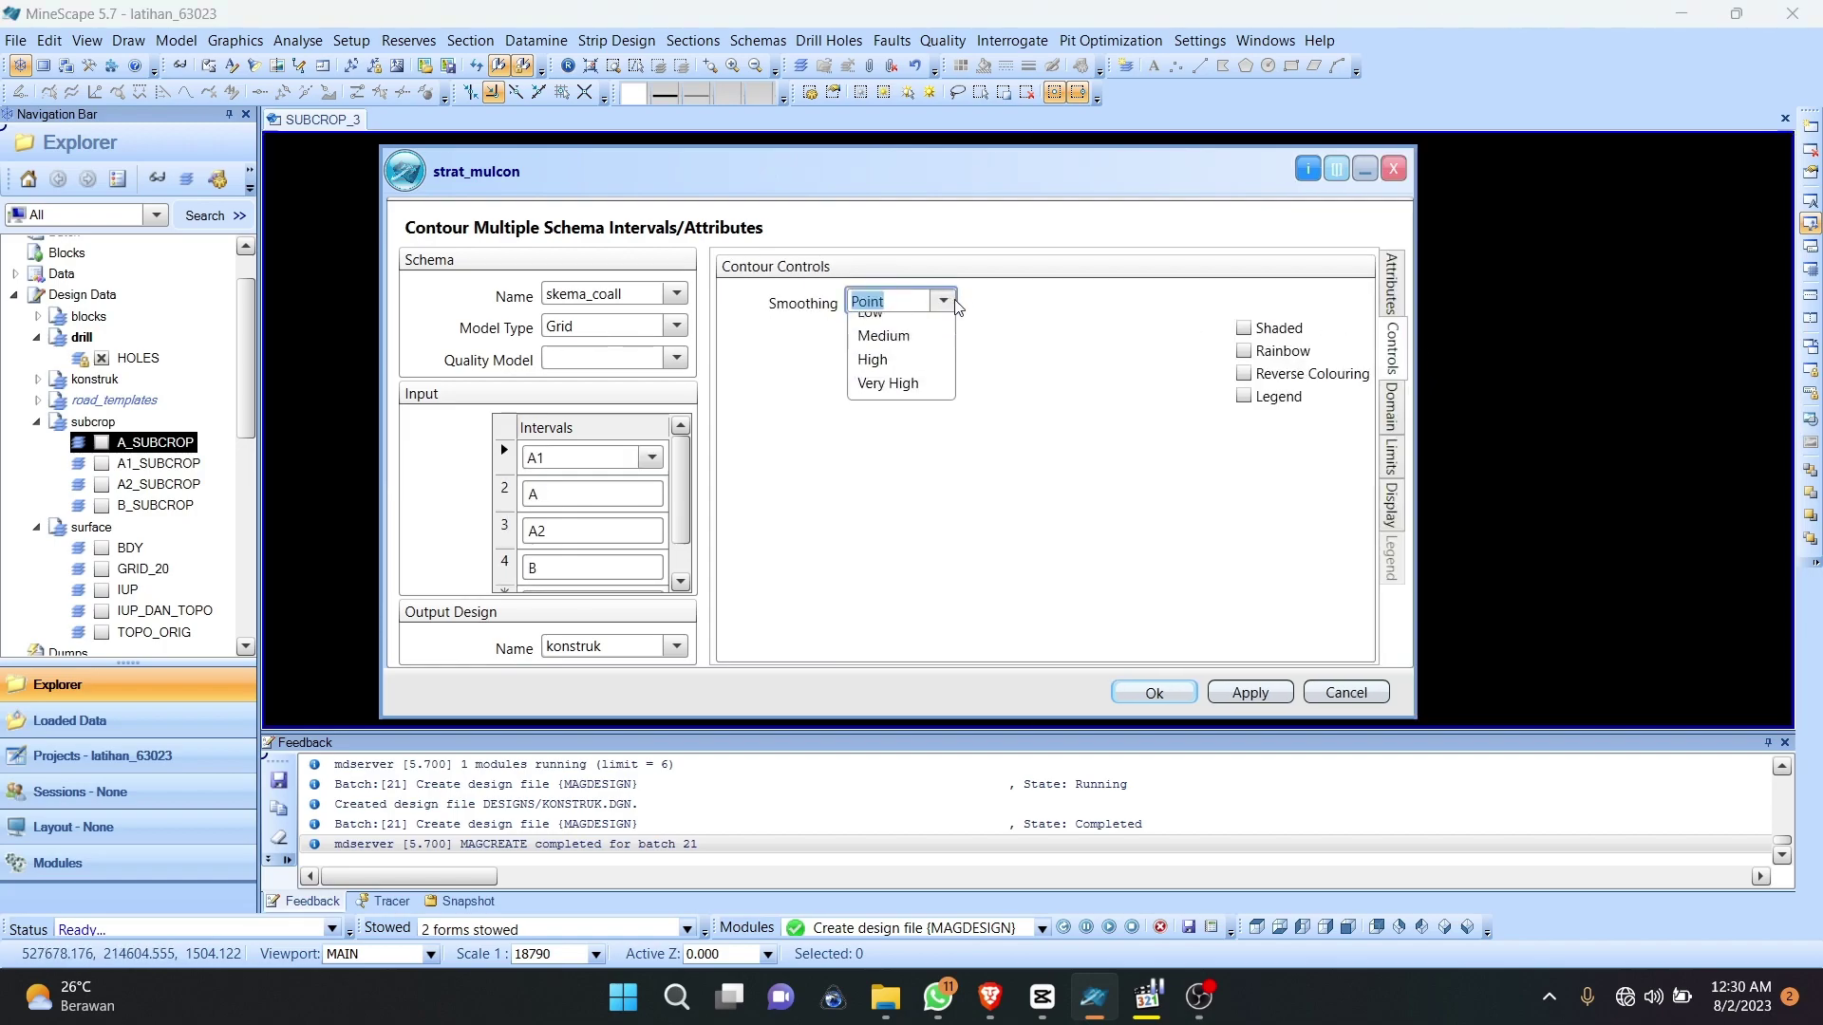
left_click(897, 401)
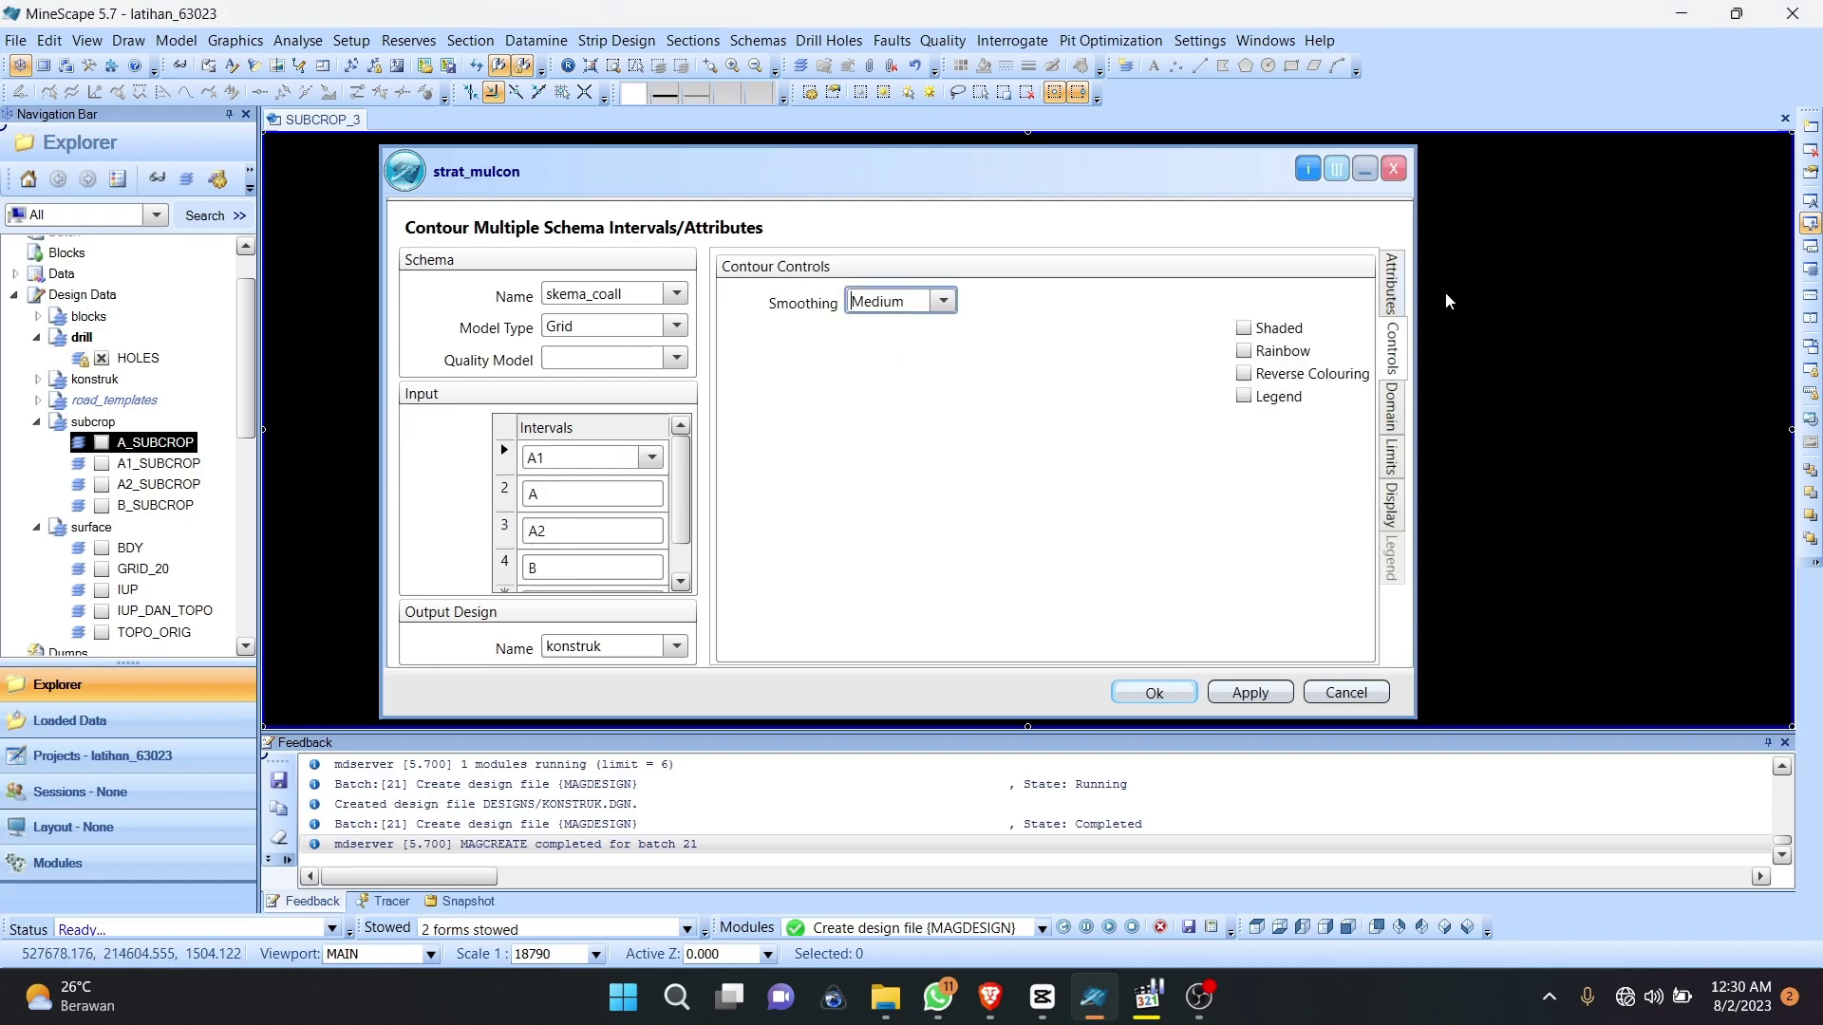
left_click(1391, 406)
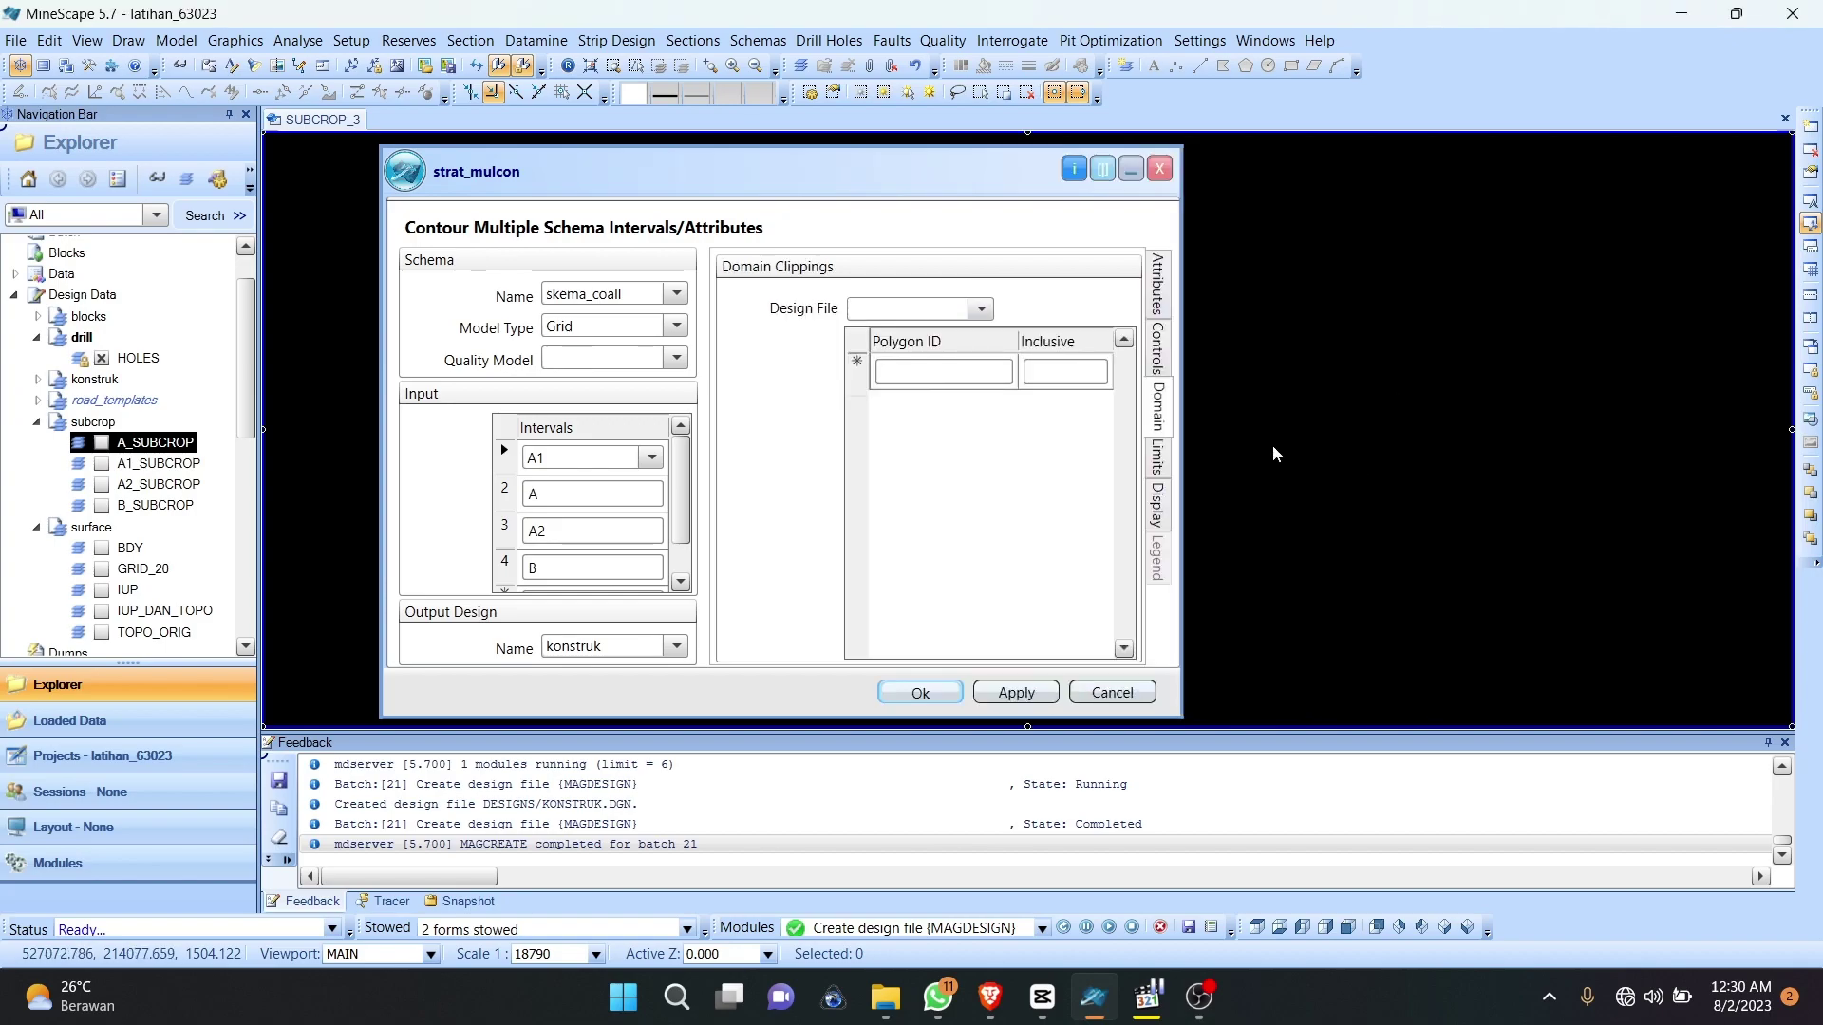
left_click(1156, 450)
left_click(1094, 280)
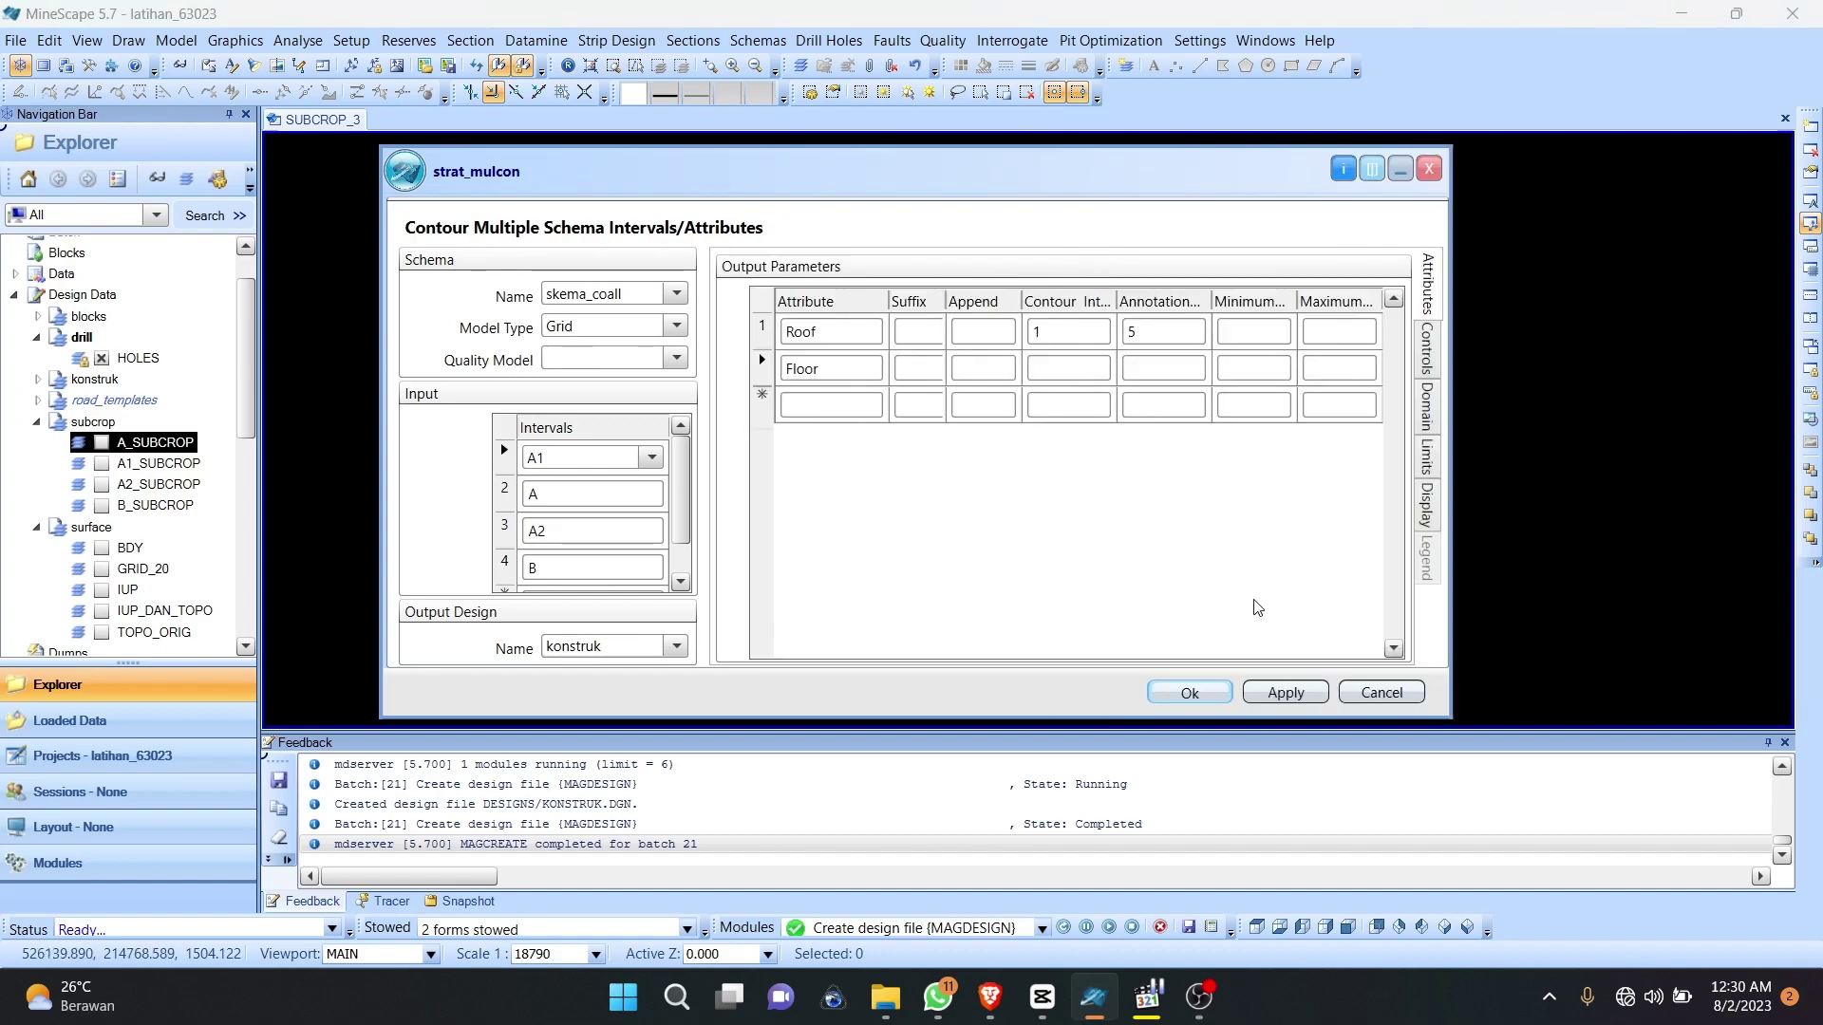
left_click(1202, 694)
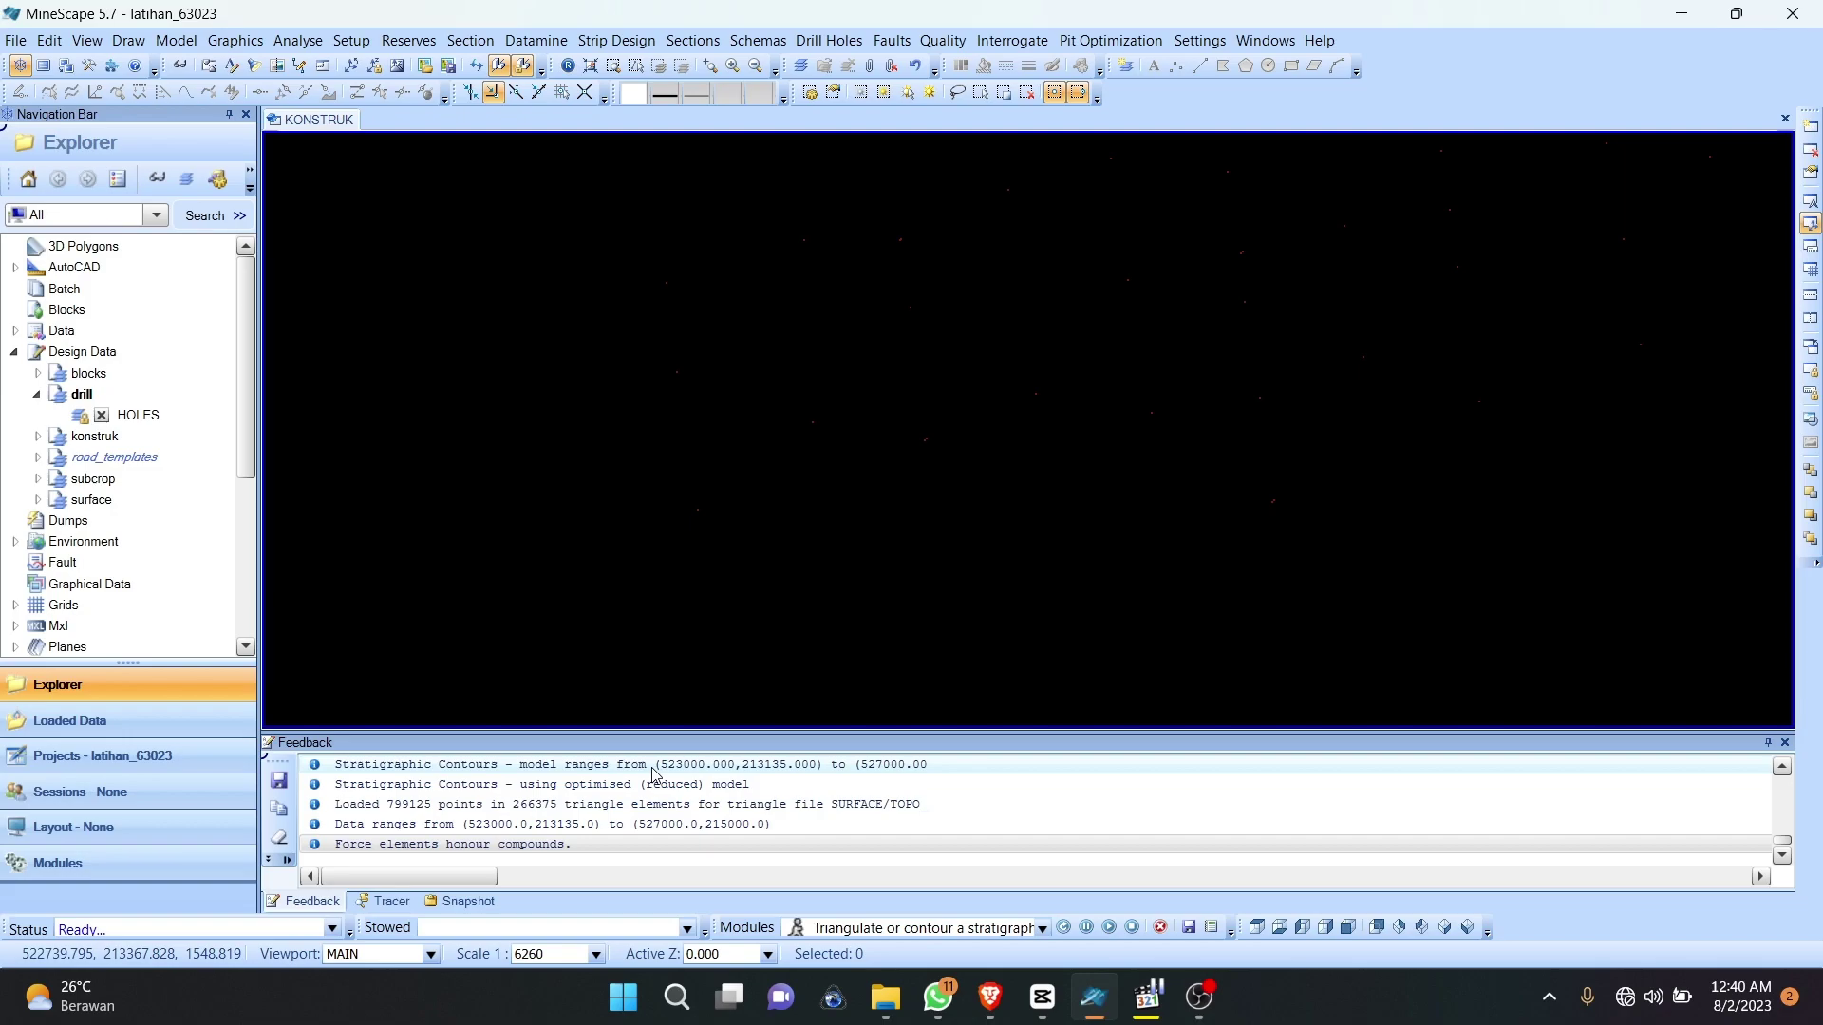
Step: List the konstruk layers and display the A_FLOOR contours to examine their extent and spacing against the drill holes
left_click(38, 437)
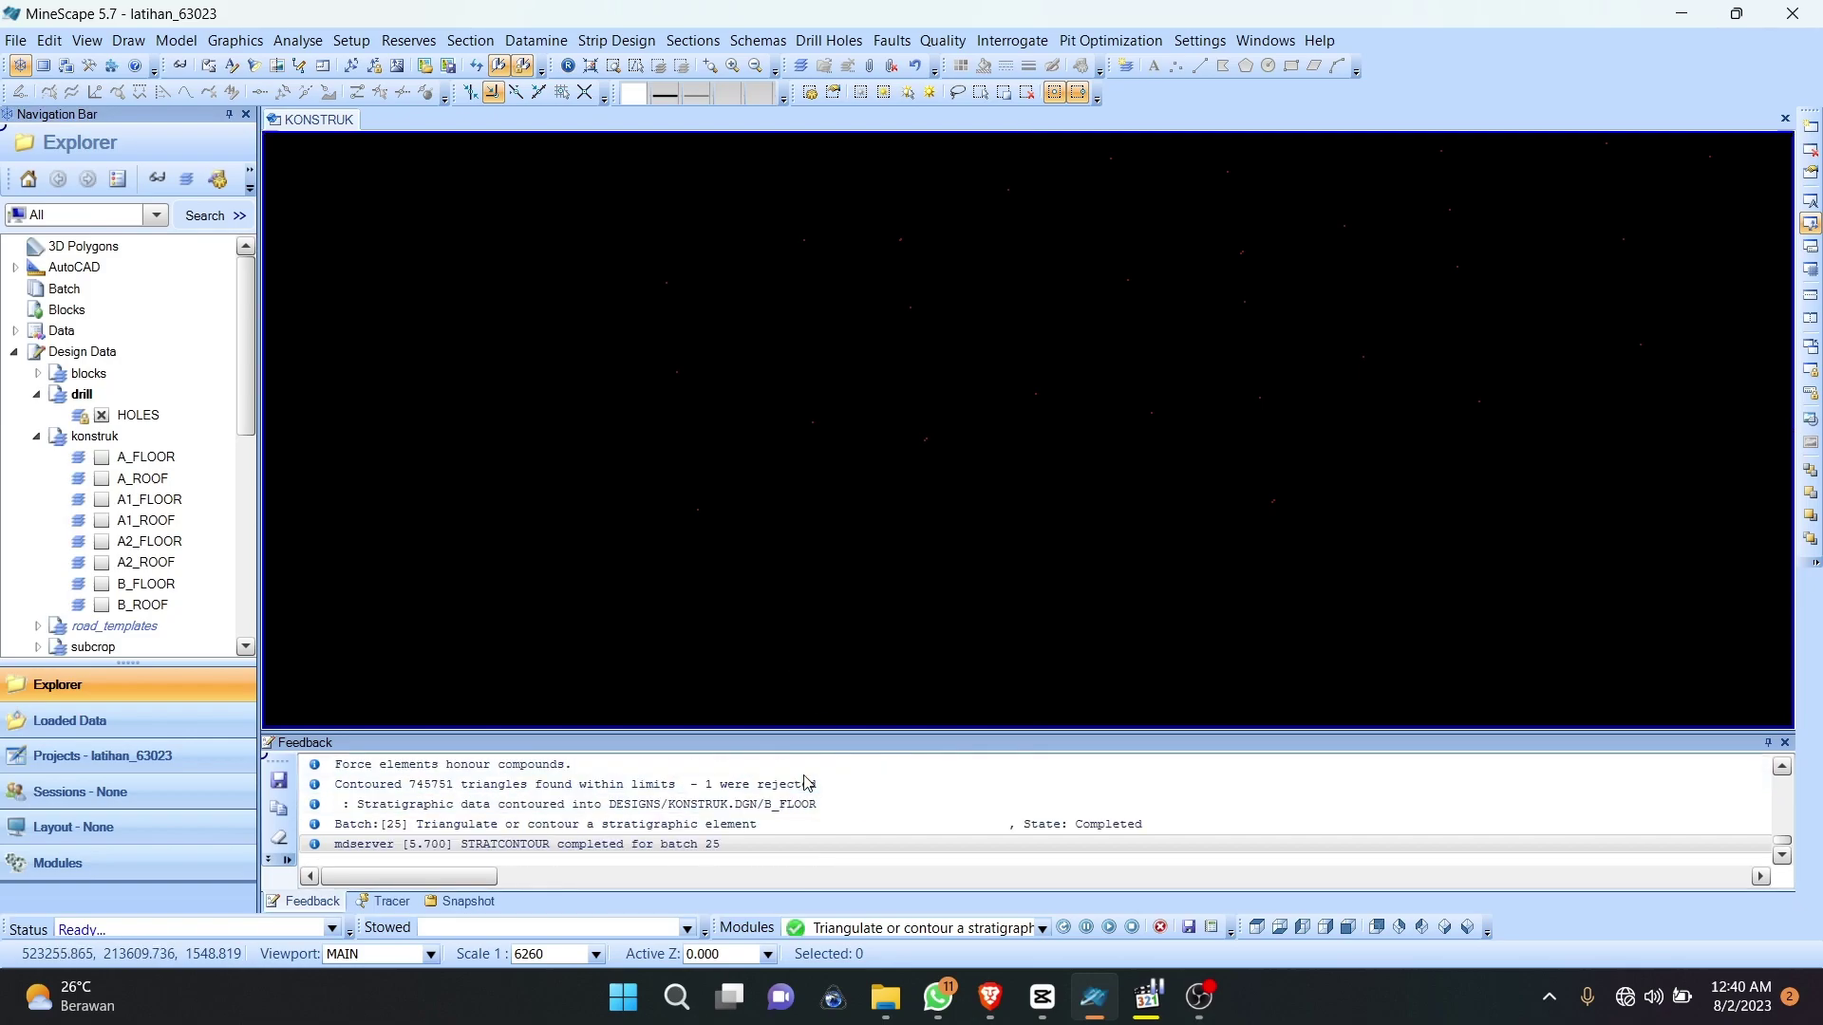
left_click(107, 462)
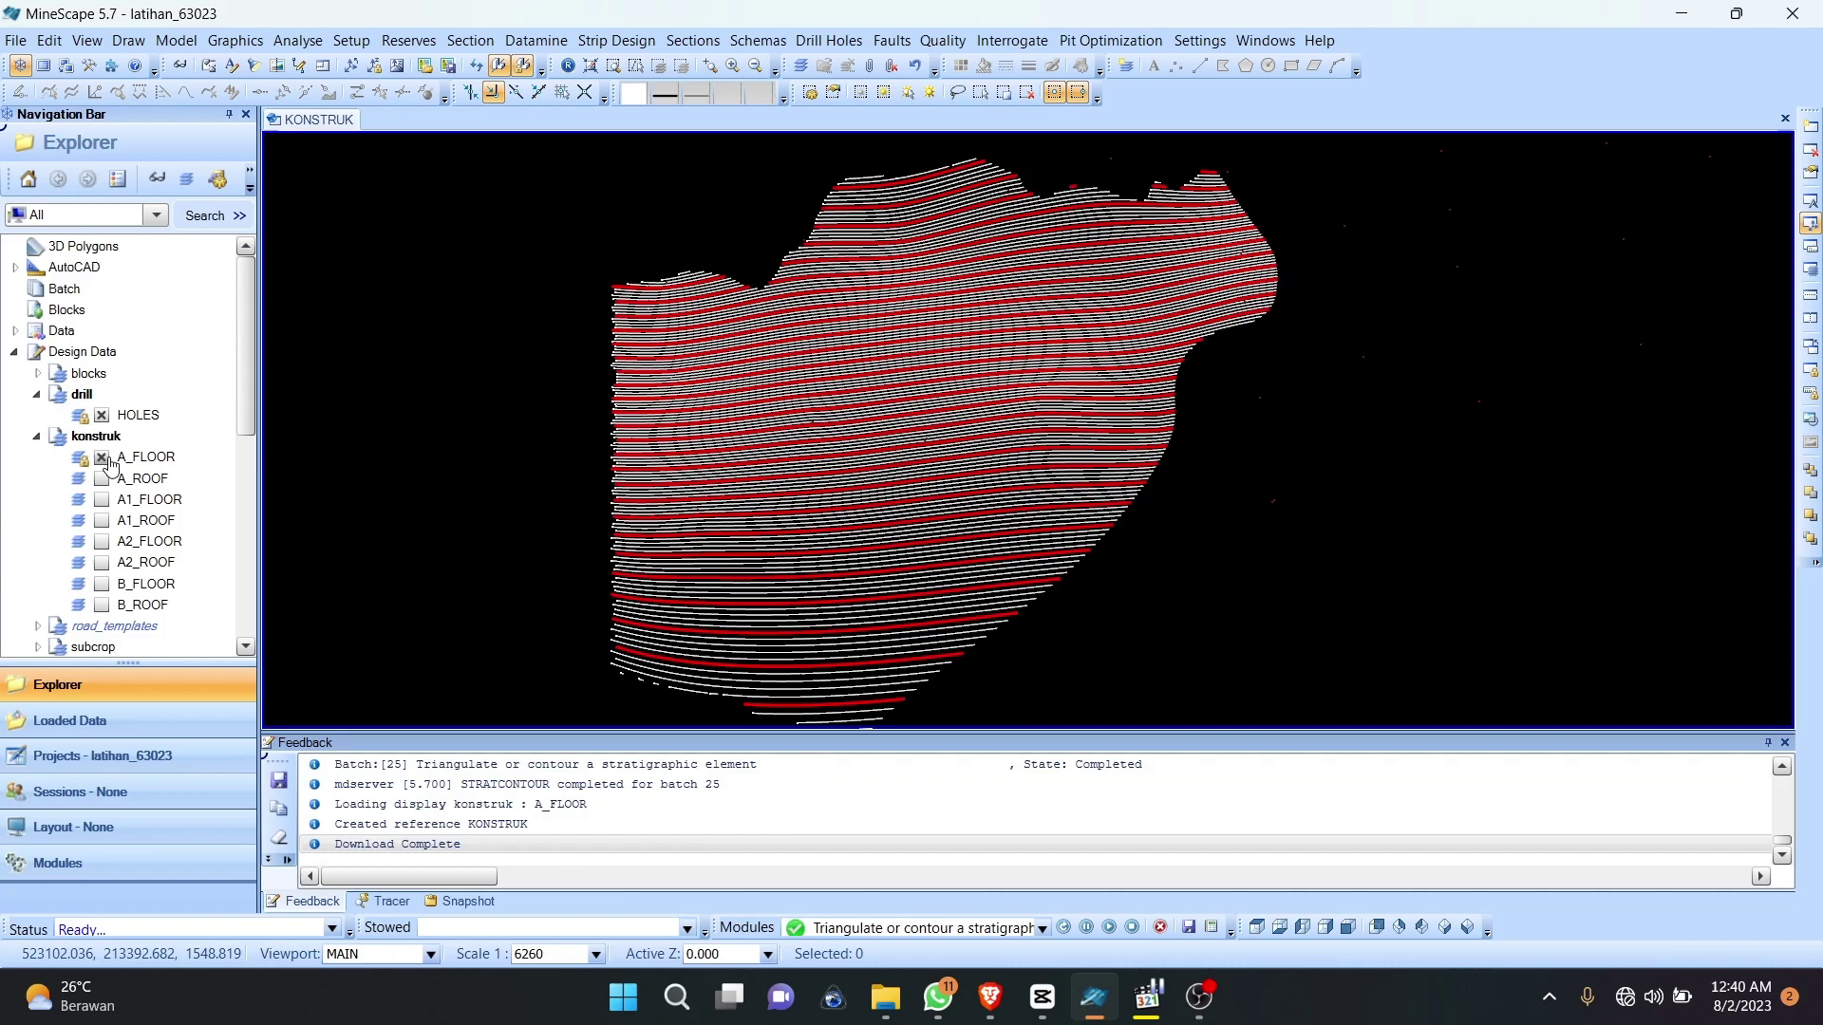
scroll(737, 438, "down", 3)
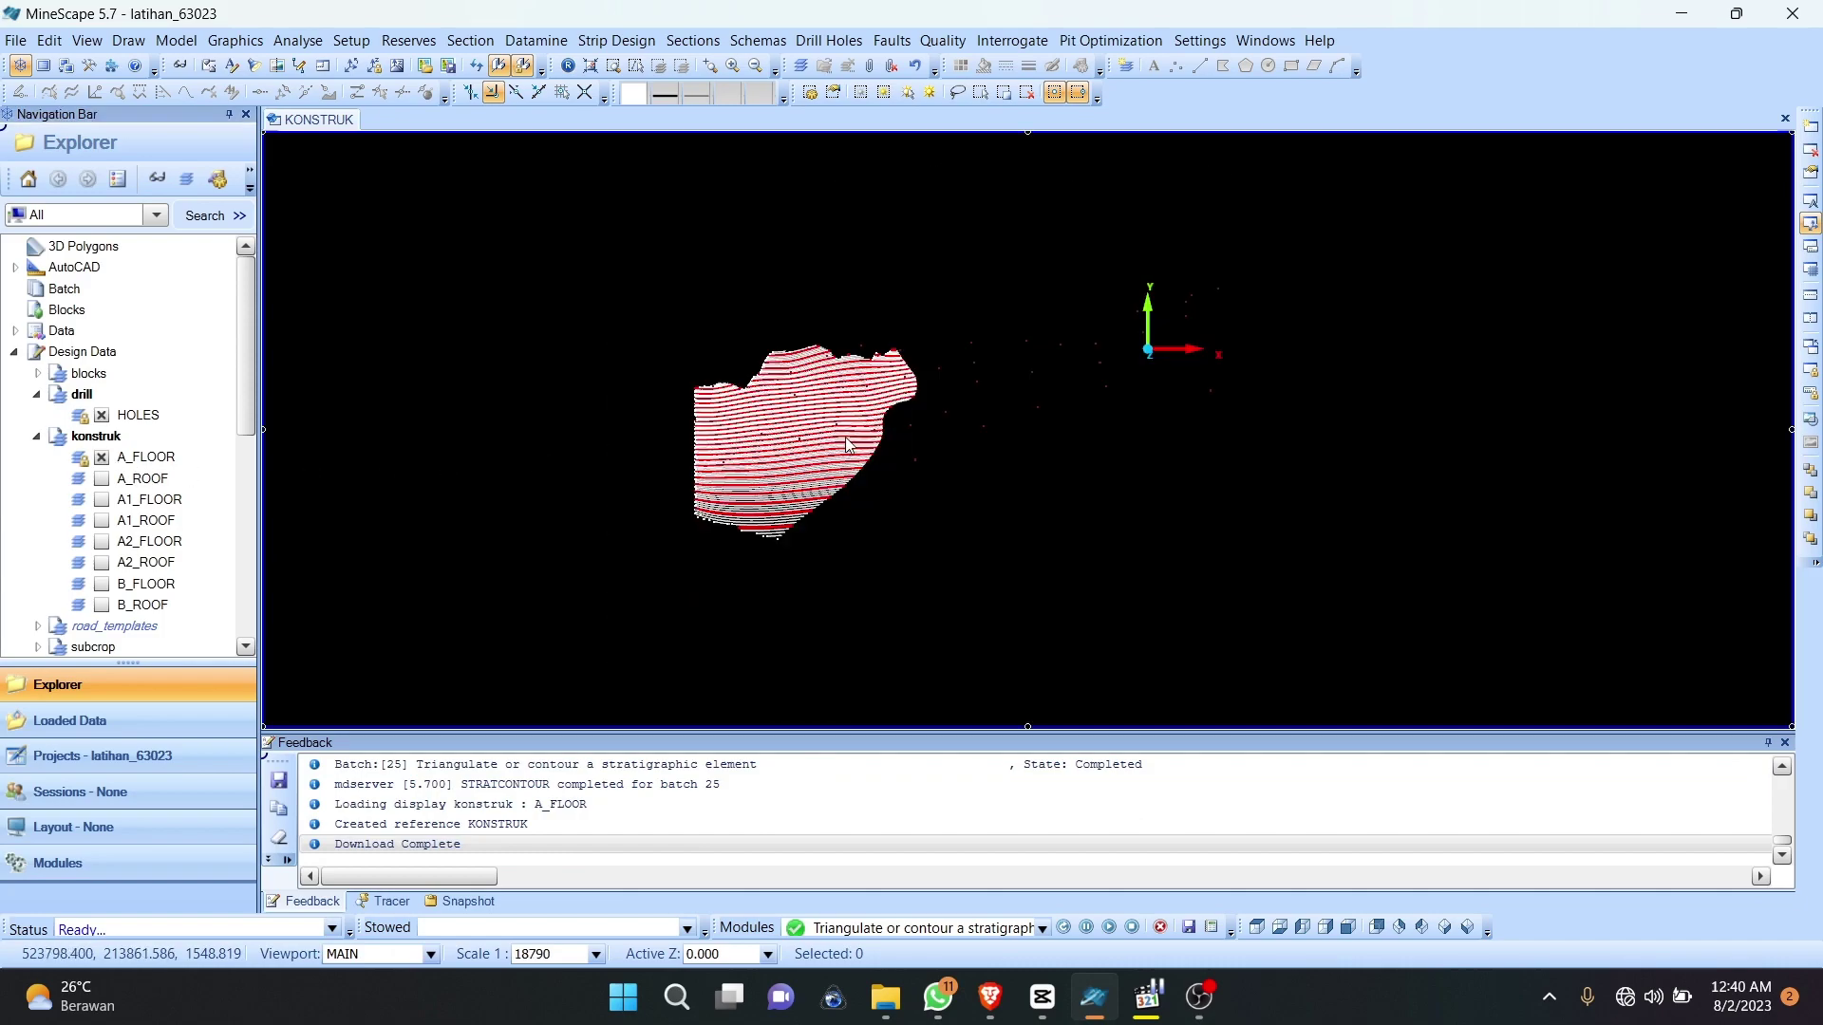
scroll(848, 445, "up", 3)
scroll(670, 368, "up", 3)
scroll(670, 368, "down", 3)
left_click(101, 457)
scroll(761, 431, "down", 2)
left_click(102, 458)
scroll(778, 436, "up", 6)
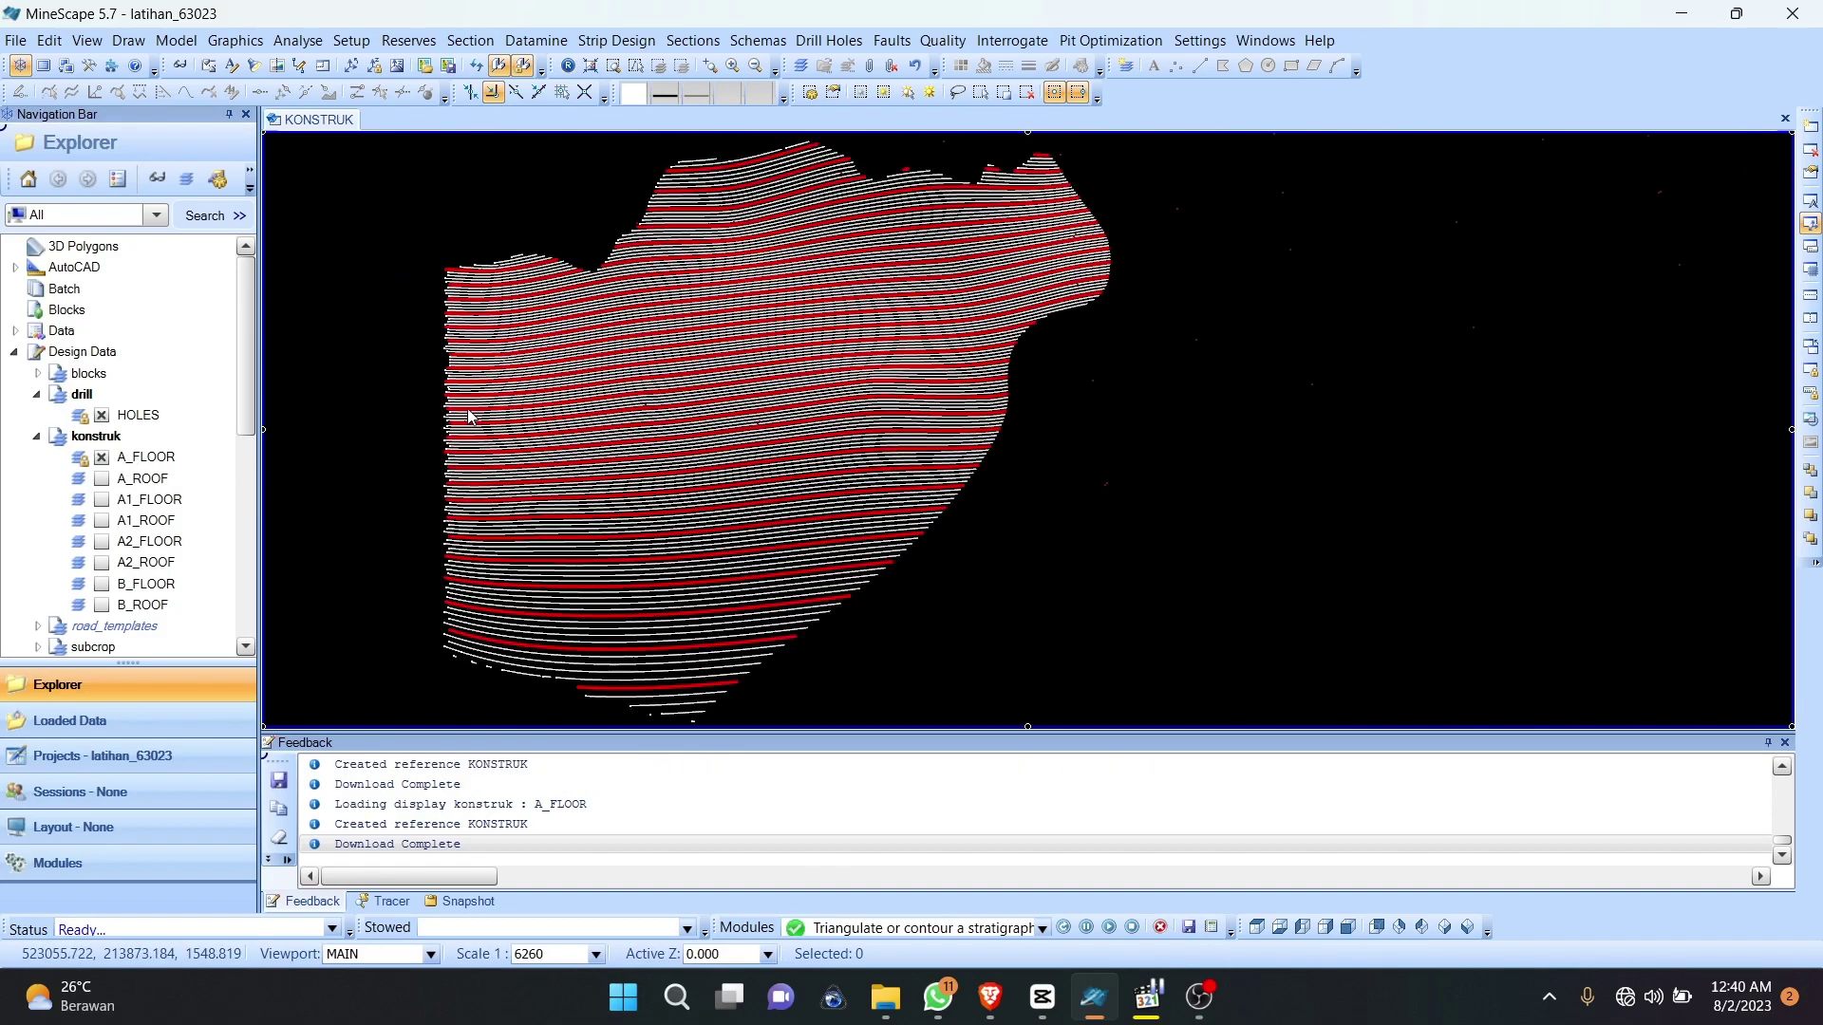
scroll(698, 378, "down", 3)
scroll(794, 356, "up", 3)
scroll(795, 353, "down", 3)
scroll(795, 353, "up", 3)
scroll(792, 354, "down", 3)
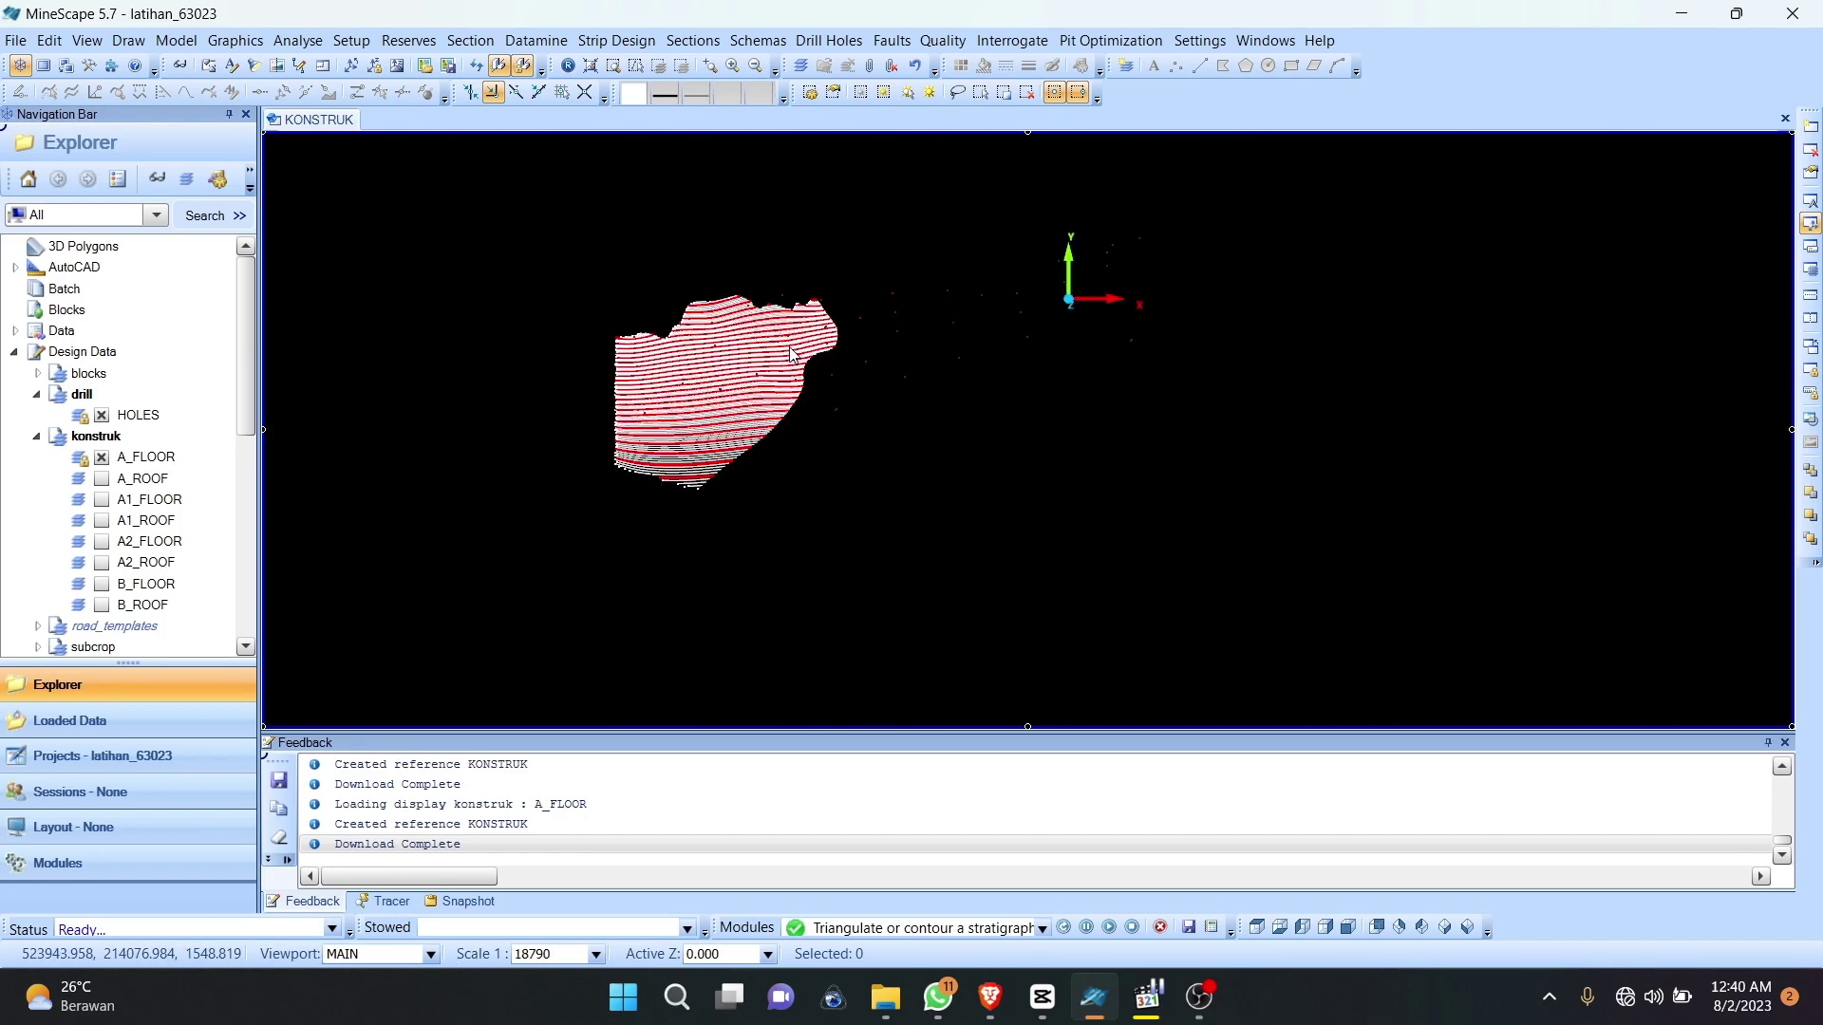
Step: Hide the A_FLOOR contours, and briefly show and hide the A_ROOF, A1_FLOOR and A1_ROOF layers
left_click(101, 457)
left_click(101, 478)
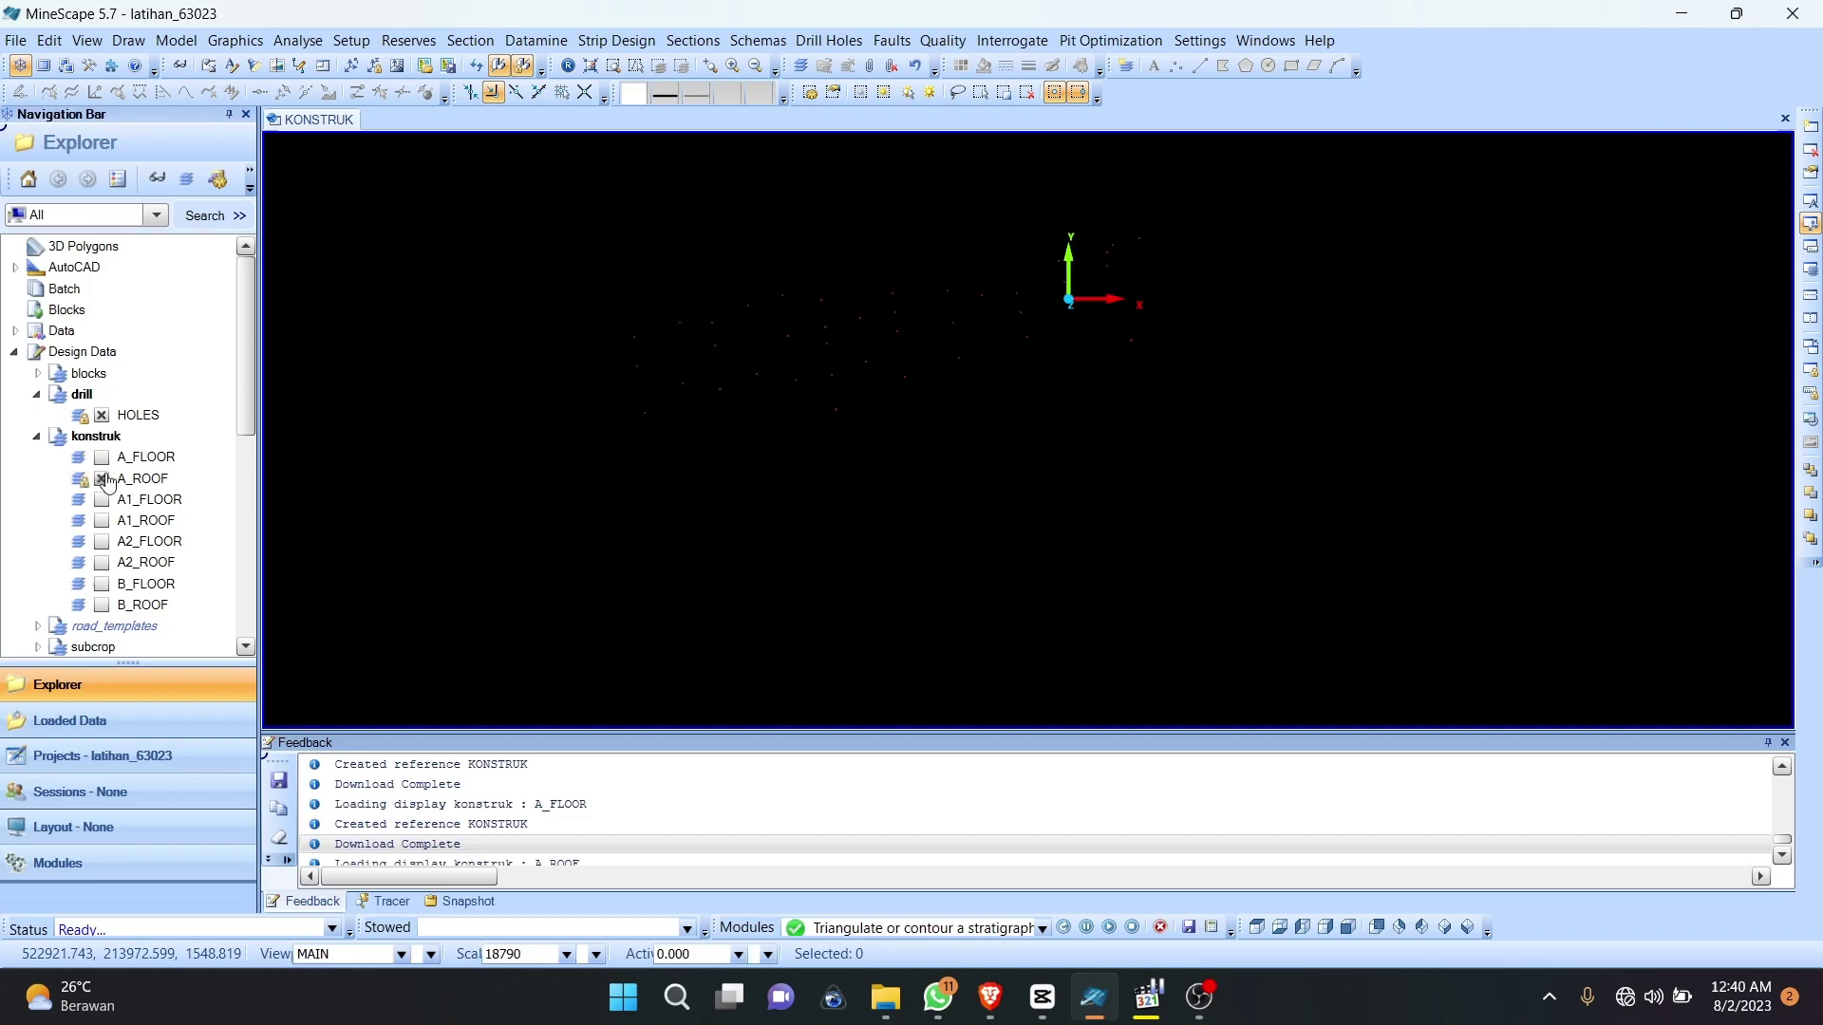
left_click(102, 479)
left_click(102, 500)
left_click(102, 521)
left_click(103, 521)
left_click(101, 501)
left_click(102, 503)
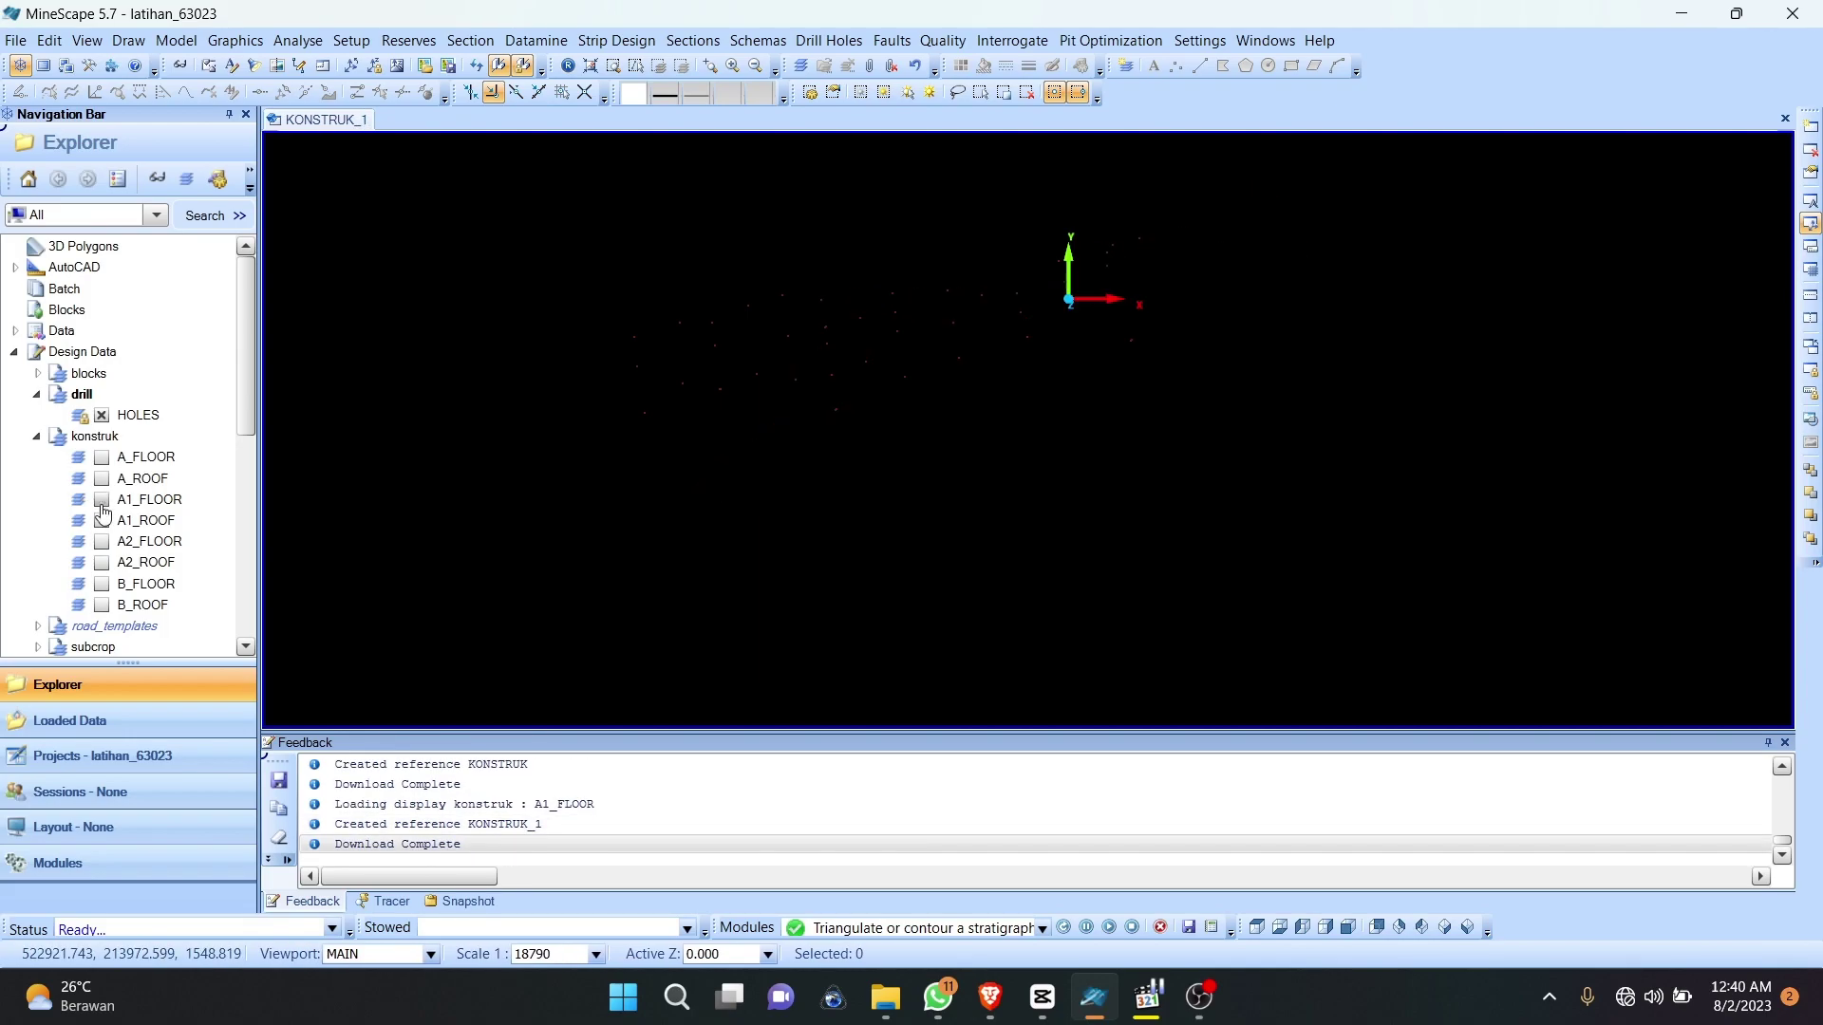
Step: Display all the roof and floor contour layers of seams A, A1, A2 and B in konstruk together
left_click(104, 584)
left_click(102, 562)
left_click(106, 586)
left_click(103, 606)
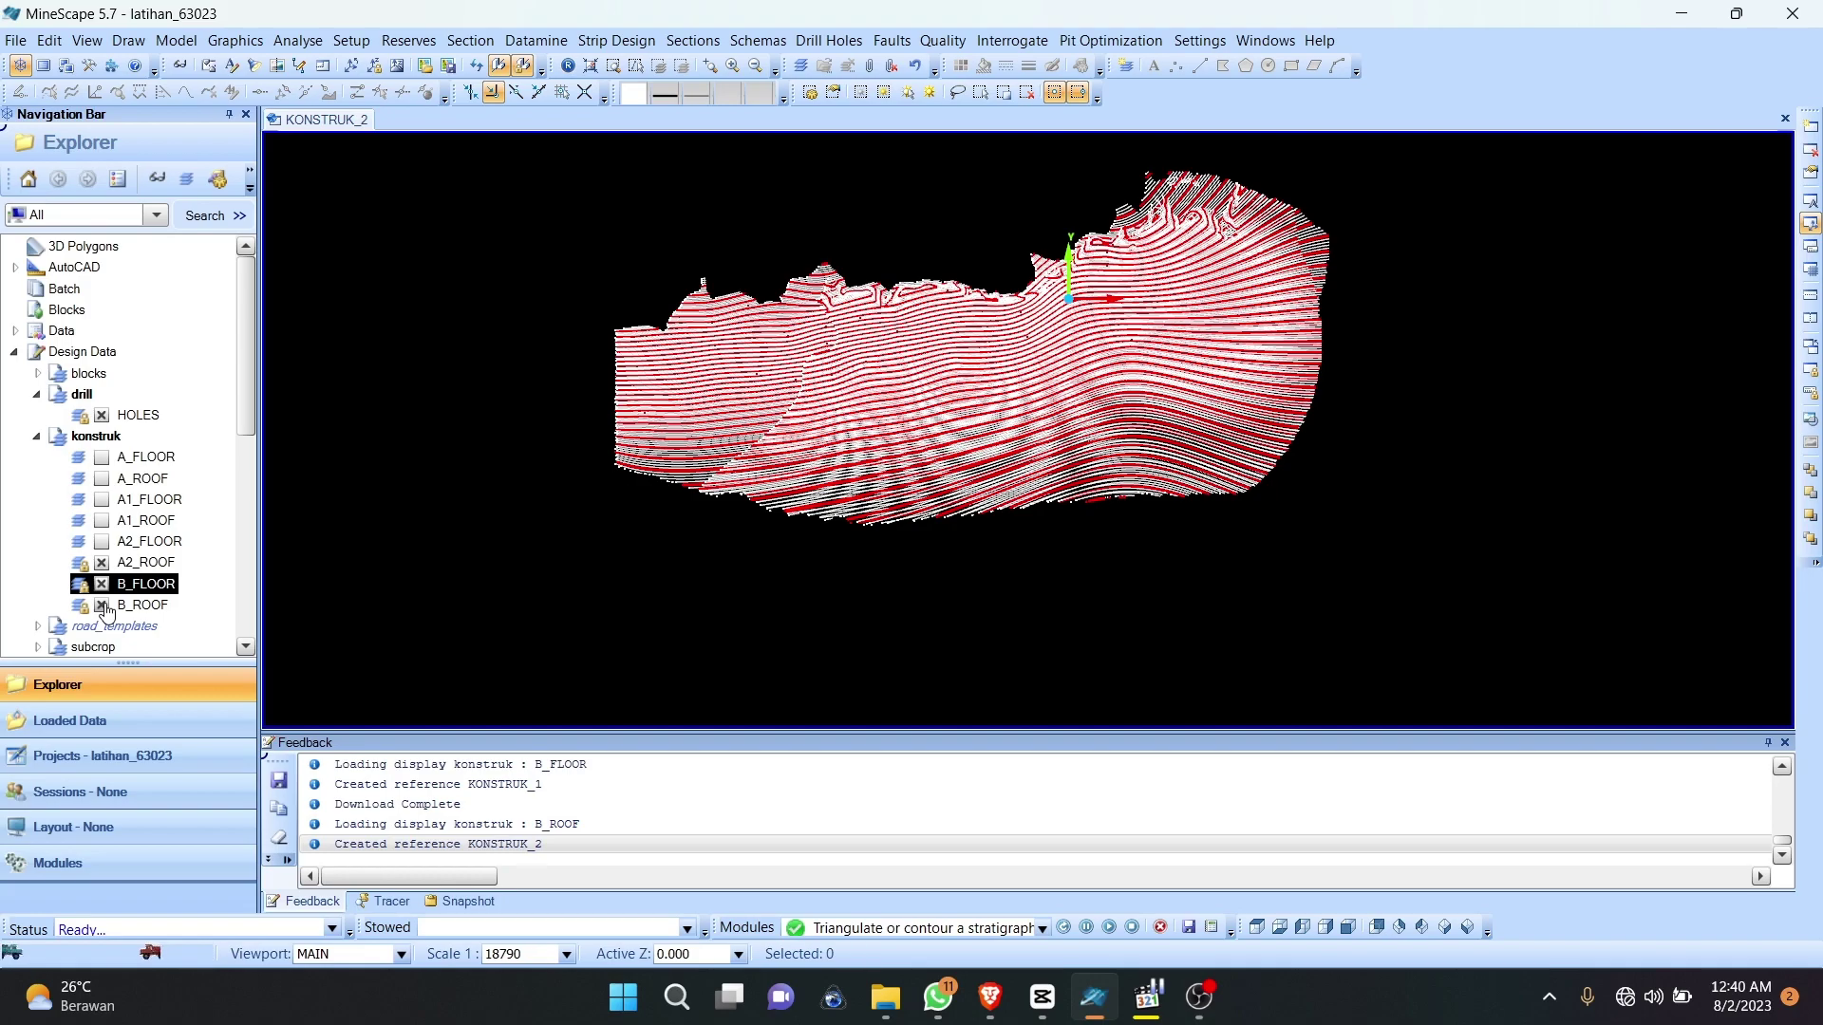
left_click(101, 541)
left_click(102, 521)
left_click(102, 500)
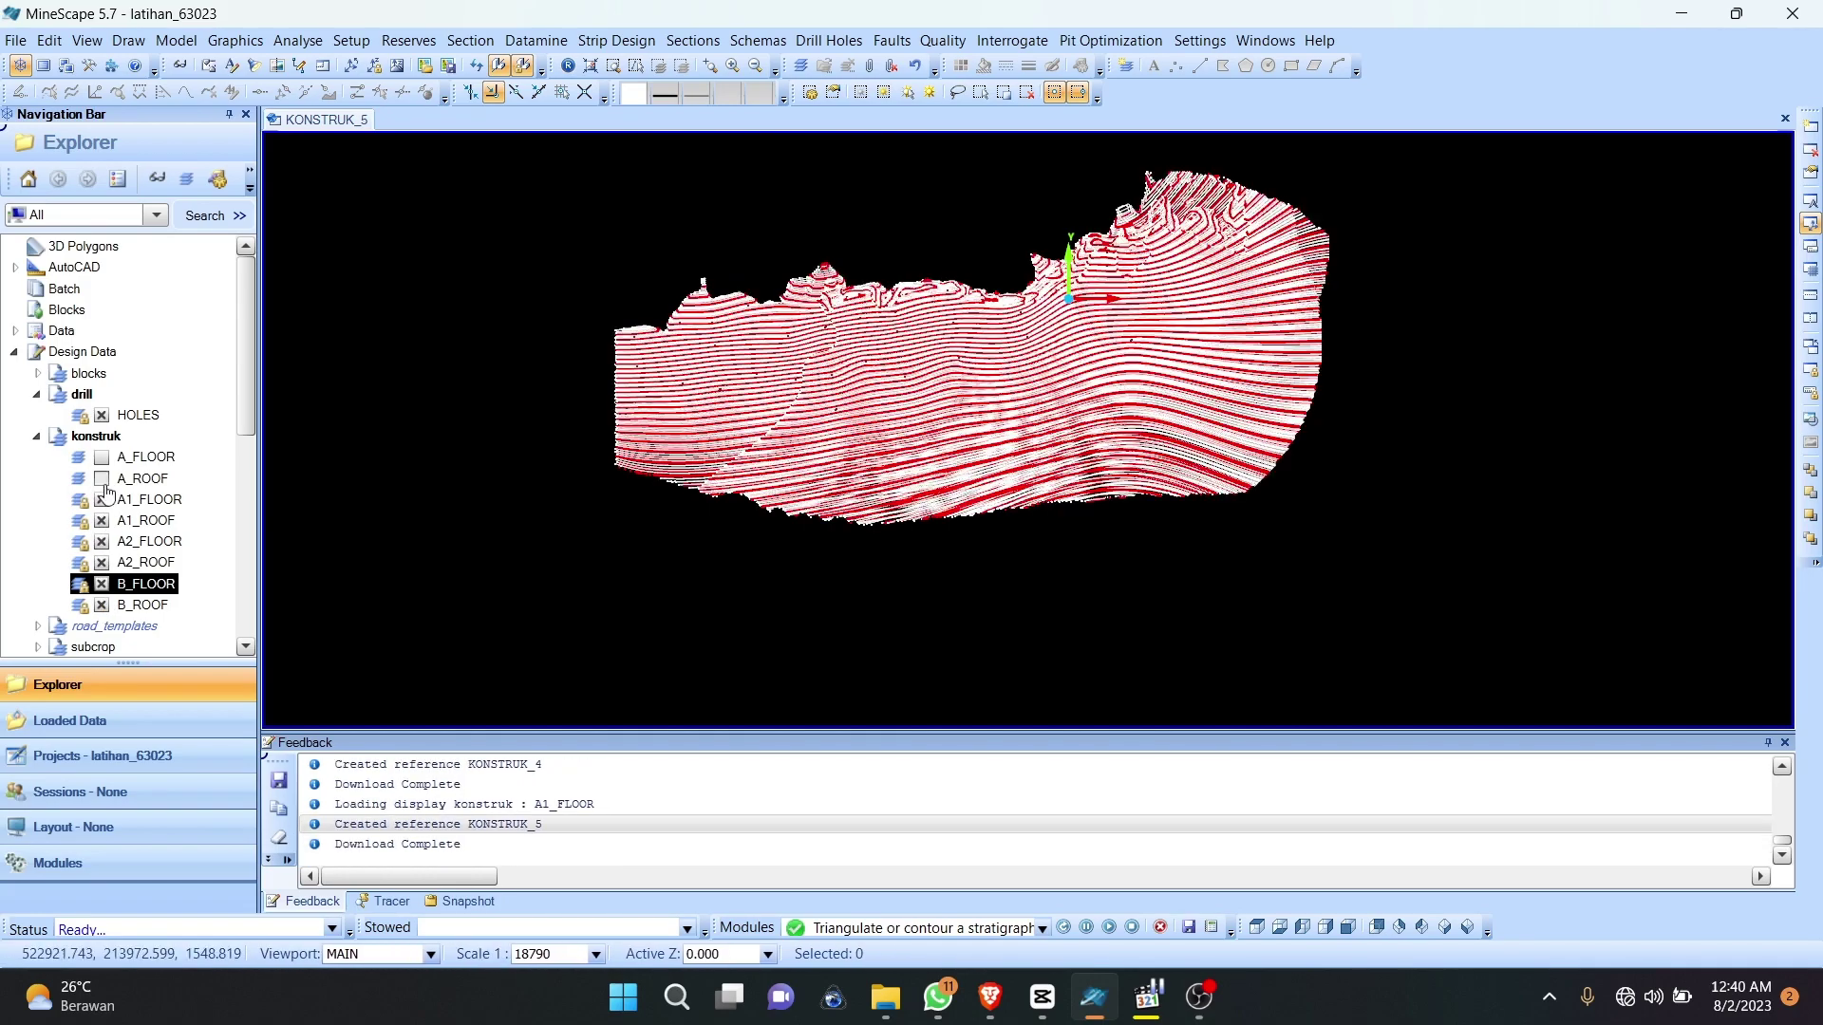
left_click(102, 479)
left_click(102, 458)
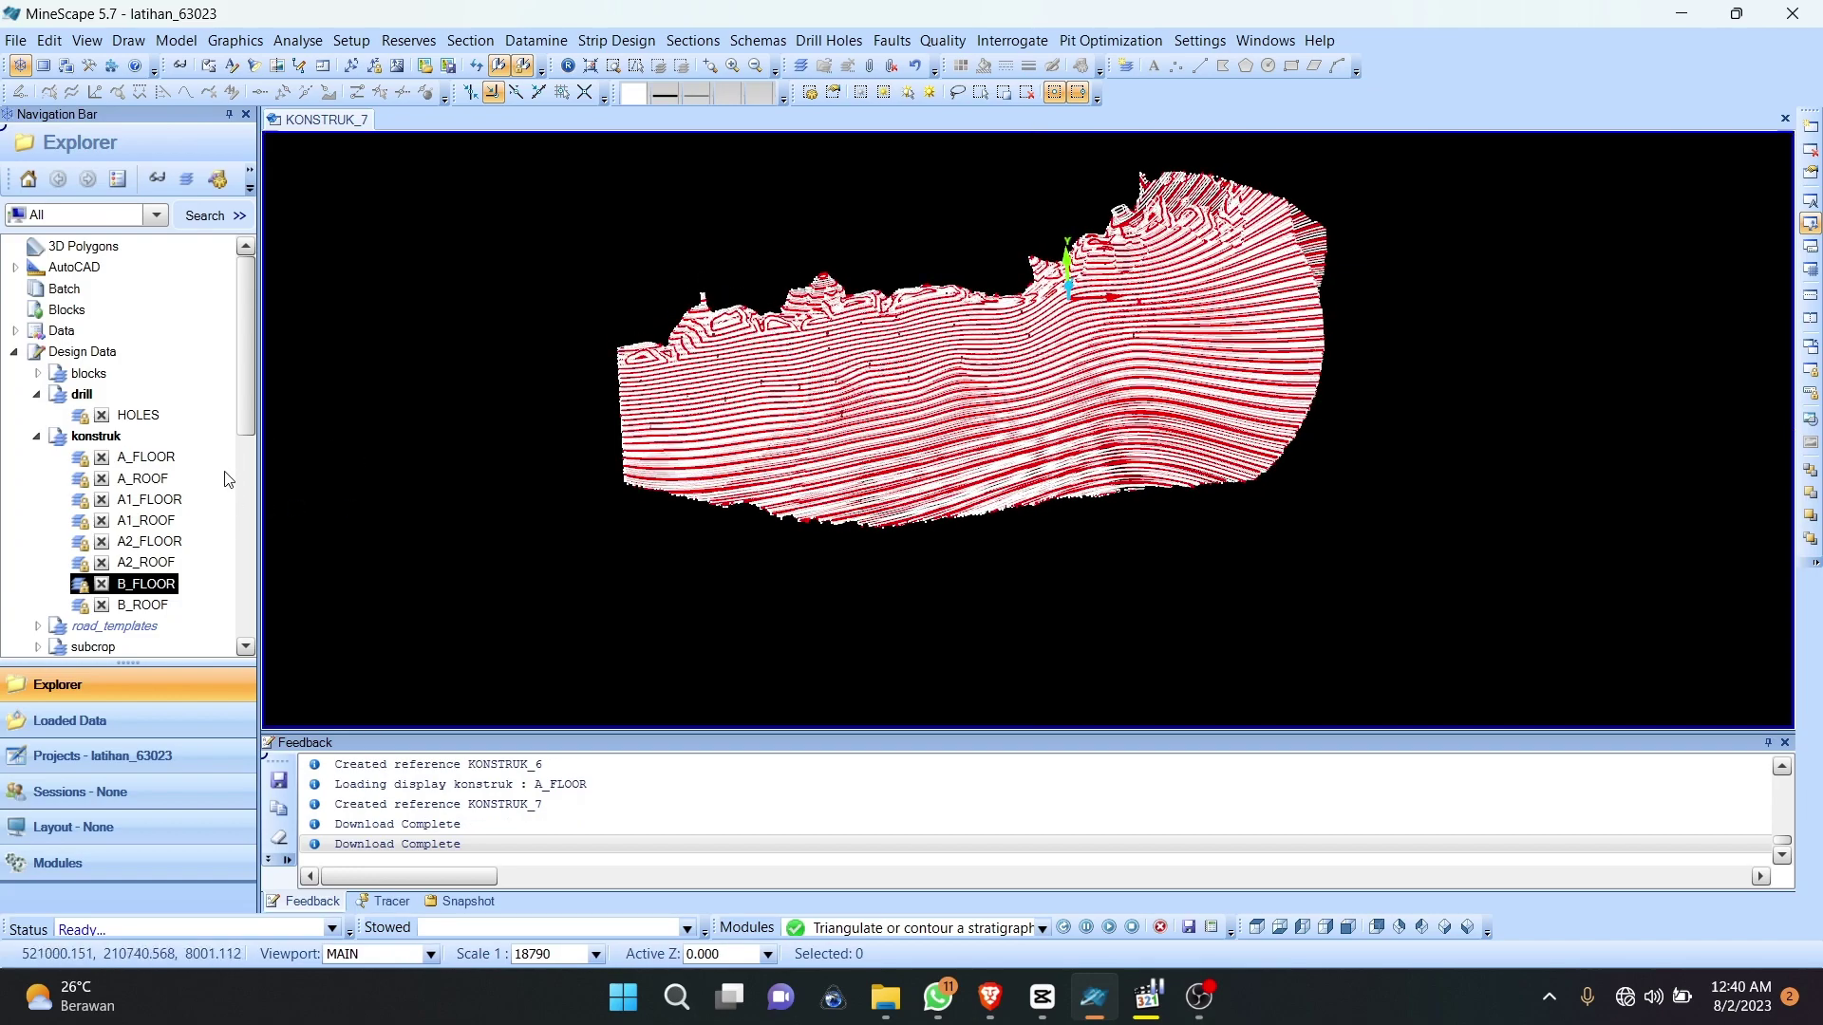
Step: Examine the combined roof and floor structure contours of all seams, checking the outcrop edge, line spacing and layer of individual contours
scroll(834, 404, "up", 3)
scroll(947, 358, "down", 3)
scroll(947, 358, "up", 3)
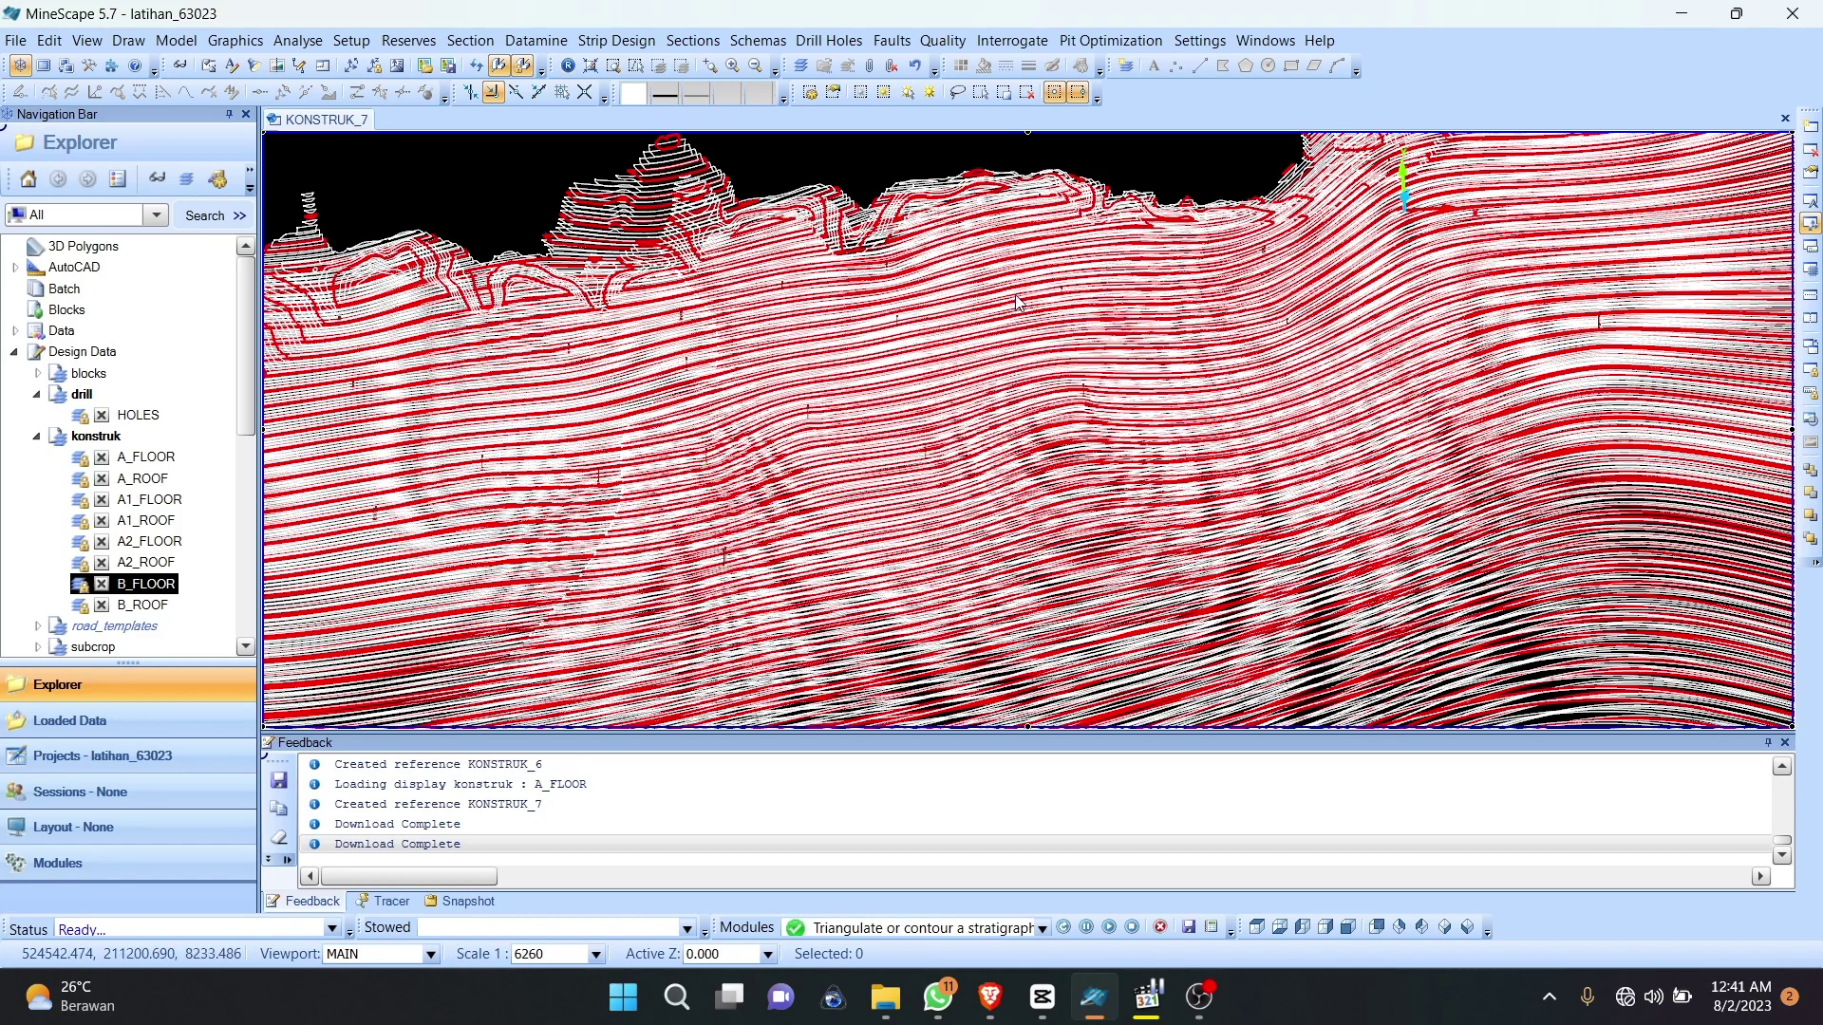
scroll(918, 281, "down", 2)
scroll(920, 281, "up", 2)
scroll(923, 280, "down", 2)
scroll(926, 279, "up", 2)
scroll(929, 277, "up", 1)
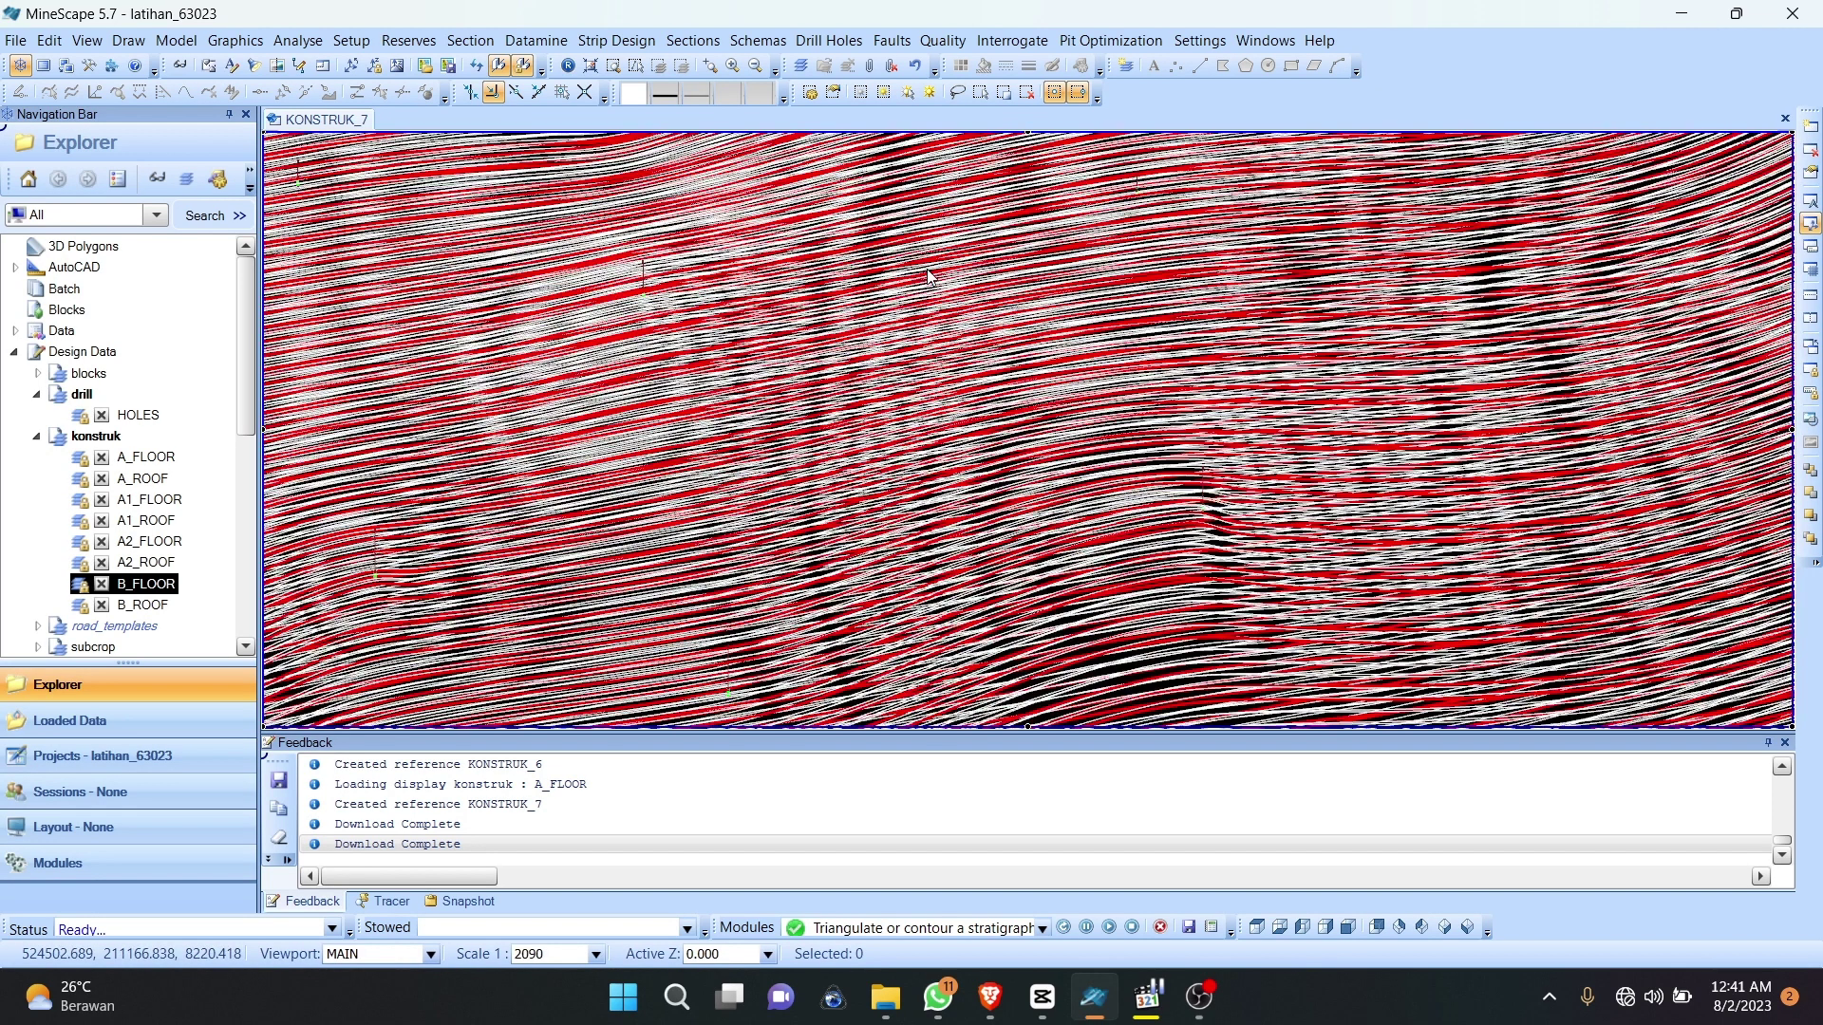
scroll(927, 275, "down", 1)
scroll(913, 233, "down", 2)
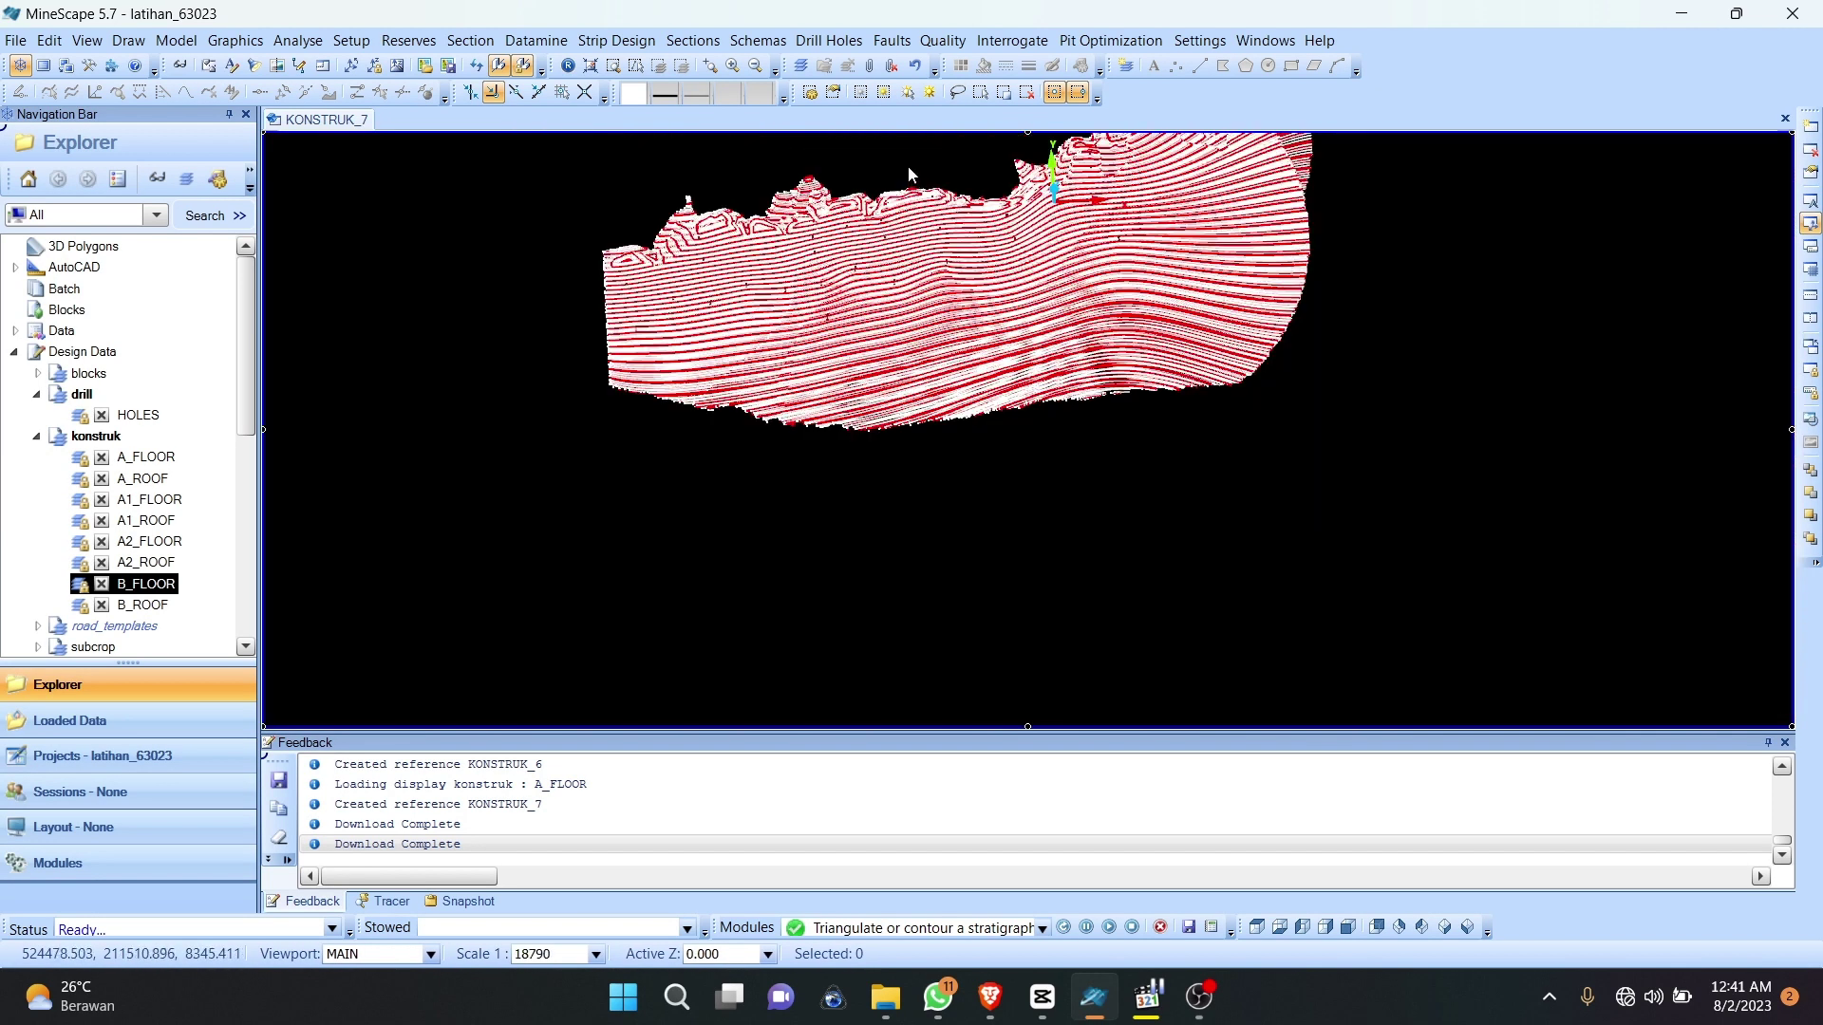
scroll(906, 164, "up", 2)
scroll(577, 196, "up", 1)
scroll(826, 262, "down", 1)
scroll(826, 262, "down", 2)
scroll(987, 266, "up", 1)
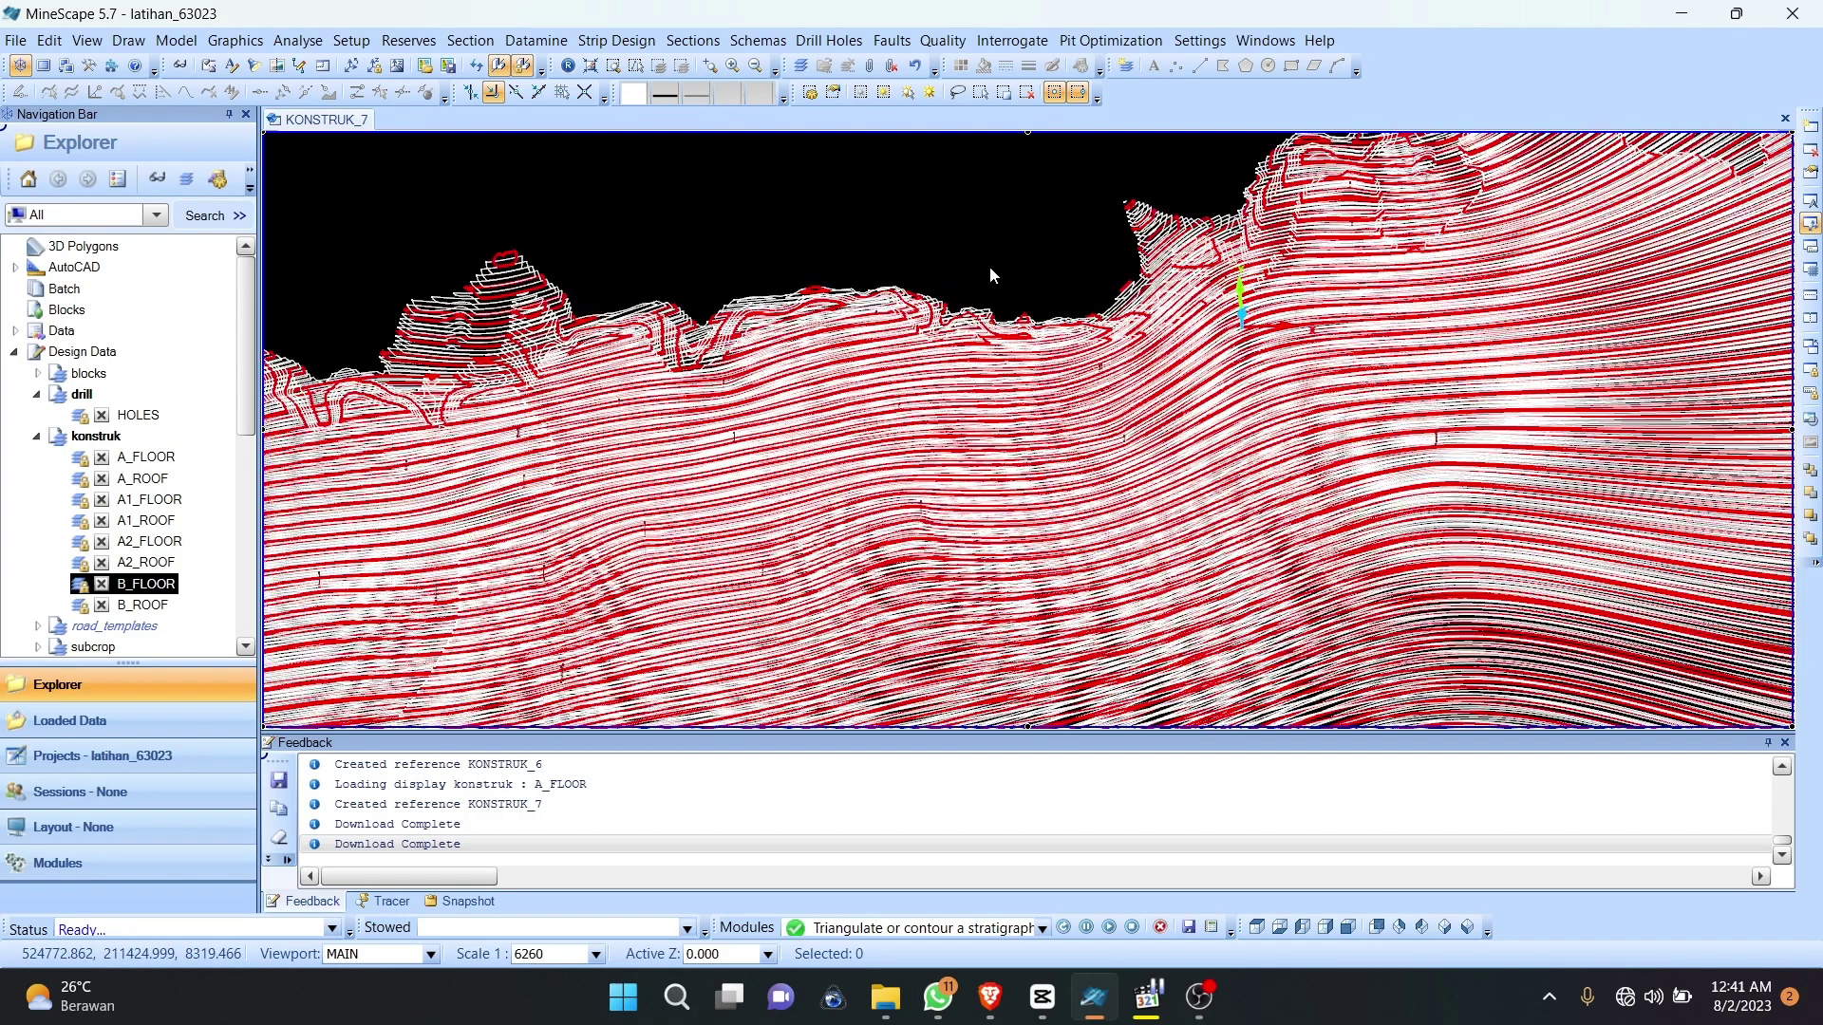
scroll(975, 351, "down", 1)
scroll(975, 364, "up", 1)
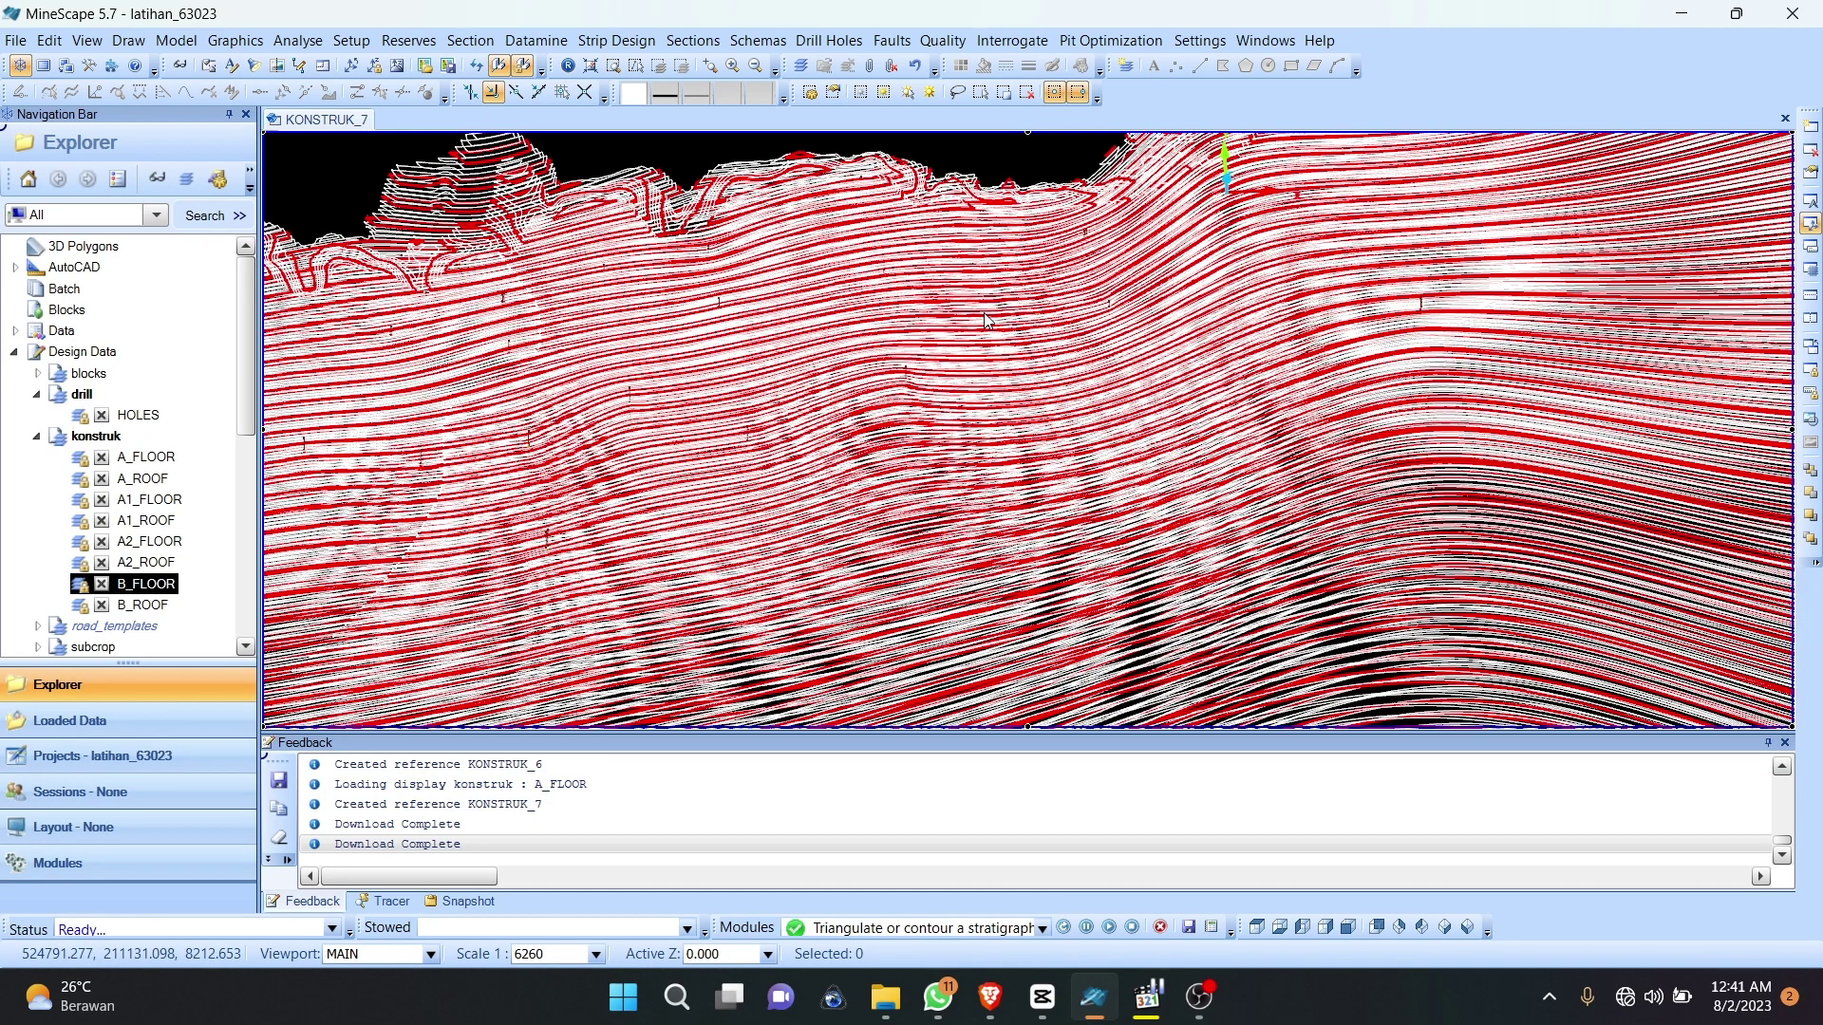
mouse_move(984, 313)
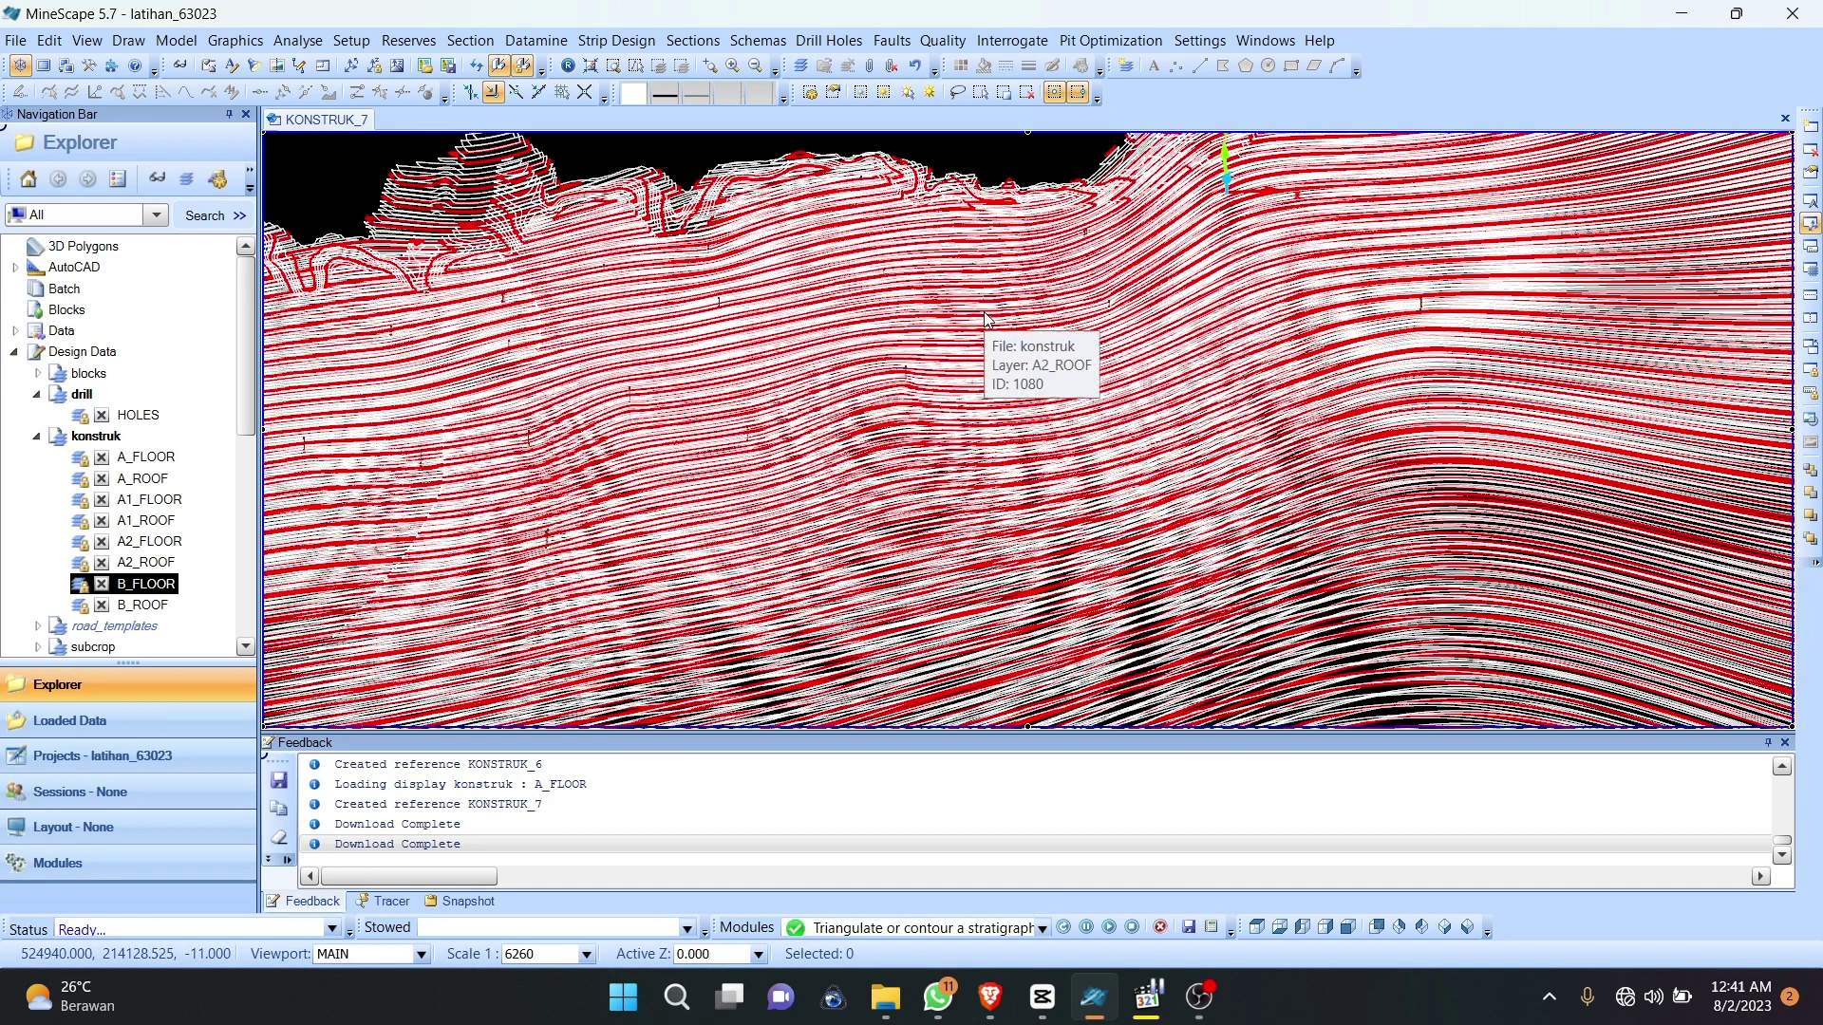